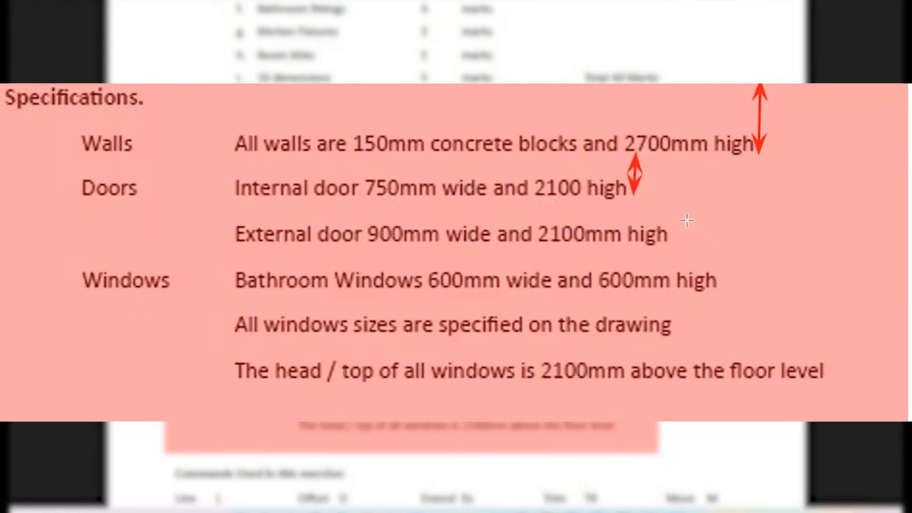
Step: Mark the external door height, bathroom window height and window head height in the specifications with red vertical arrows
drag(670, 240, 671, 197)
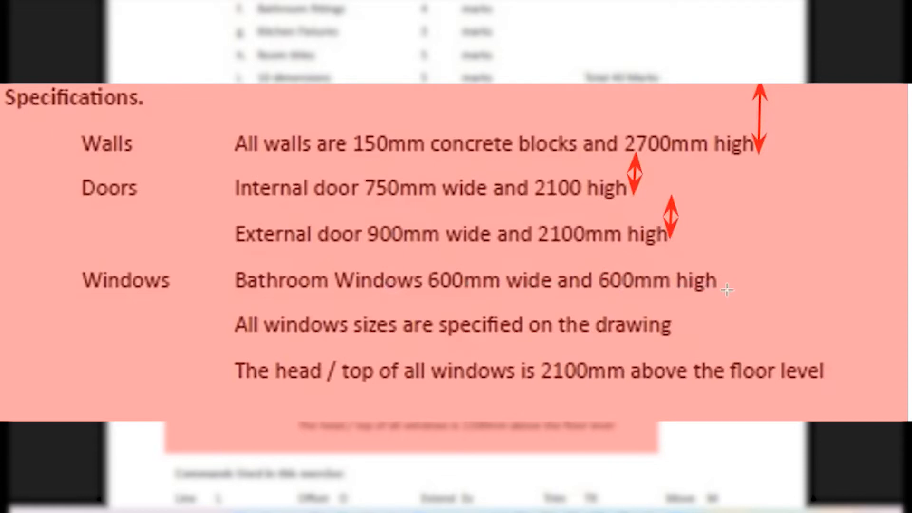
mouse_move(726, 288)
mouse_down()
mouse_move(726, 236)
mouse_move(723, 243)
mouse_up()
drag(848, 379, 847, 307)
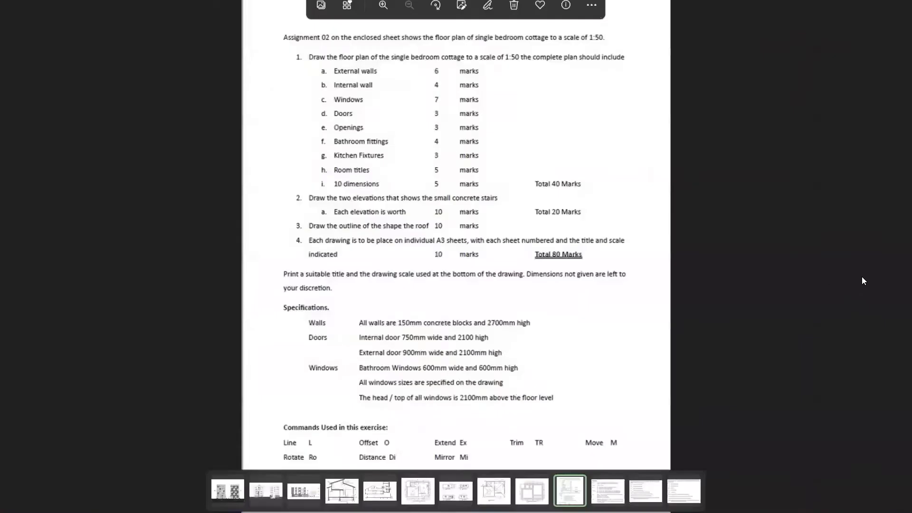
Step: Bring up the elevations sheet and circle the small concrete stairs on the south and east elevations in red
click(892, 252)
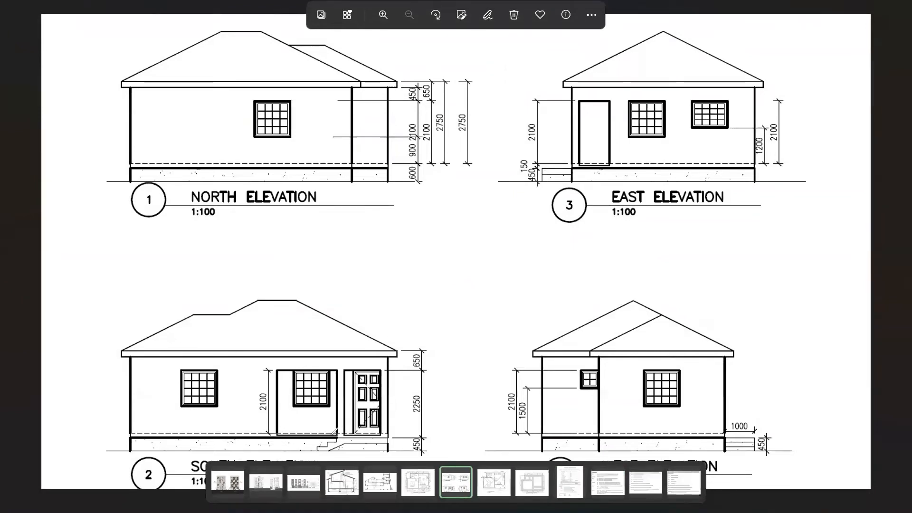
mouse_move(331, 433)
mouse_down()
mouse_move(308, 447)
mouse_move(389, 450)
mouse_move(380, 429)
mouse_move(337, 429)
mouse_up()
mouse_move(577, 169)
mouse_down()
mouse_move(564, 158)
mouse_move(534, 164)
mouse_move(572, 183)
mouse_move(587, 166)
mouse_move(577, 158)
mouse_up()
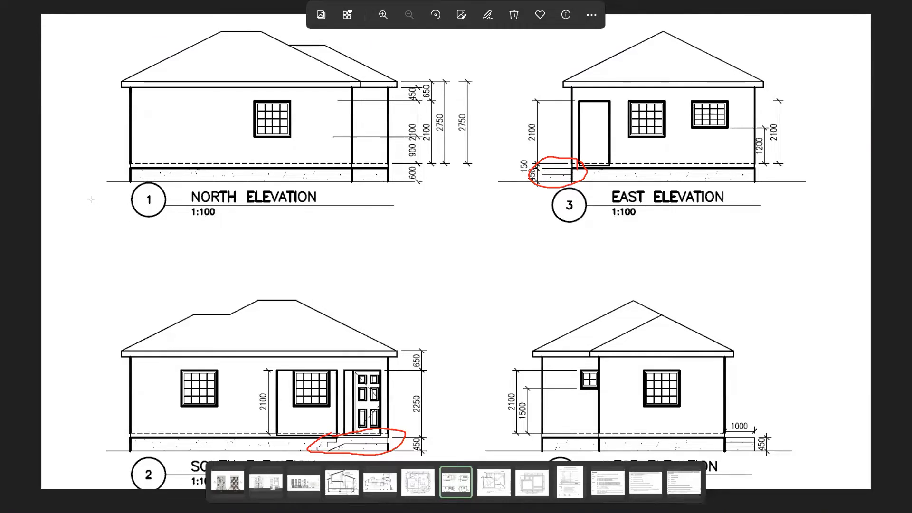
Step: Mark the ground level and finished floor level with red lines across the north and east elevations, erasing the east stair circle
drag(78, 180, 157, 181)
drag(250, 178, 826, 181)
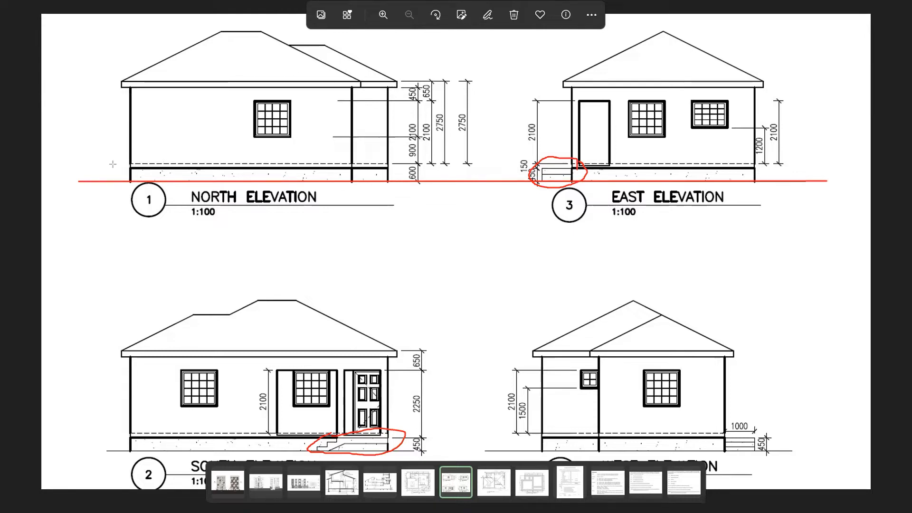
drag(105, 162, 478, 164)
click(587, 167)
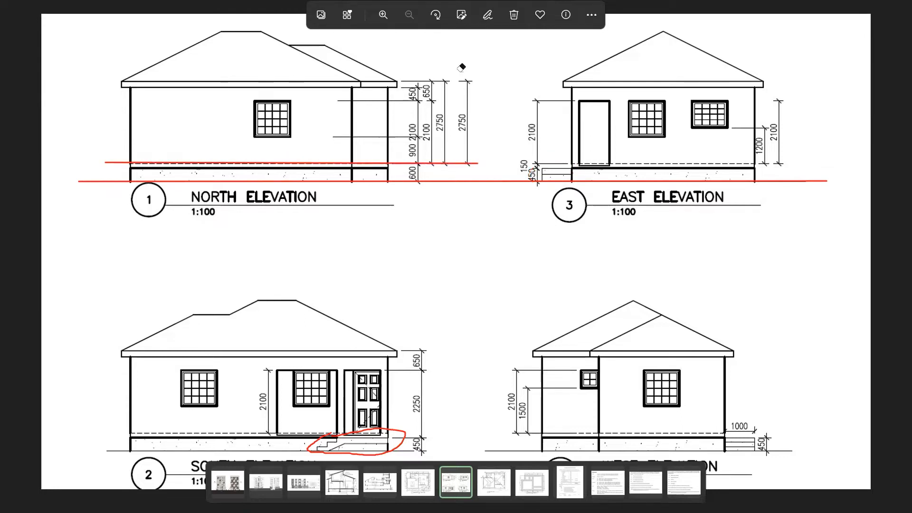
drag(523, 163, 819, 164)
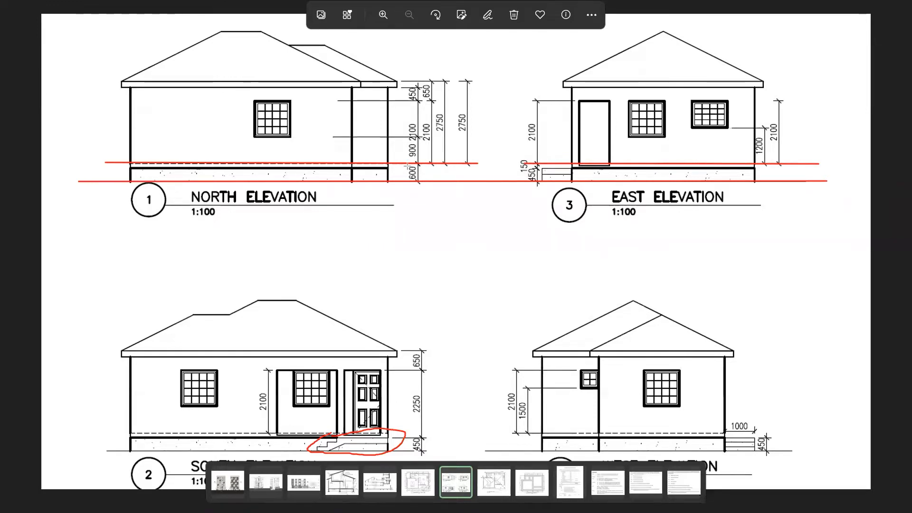
Step: Highlight the 600 base height and mark the door and window head level with its 2100 dimension on the north and east elevations
drag(412, 164, 411, 183)
drag(95, 98, 812, 98)
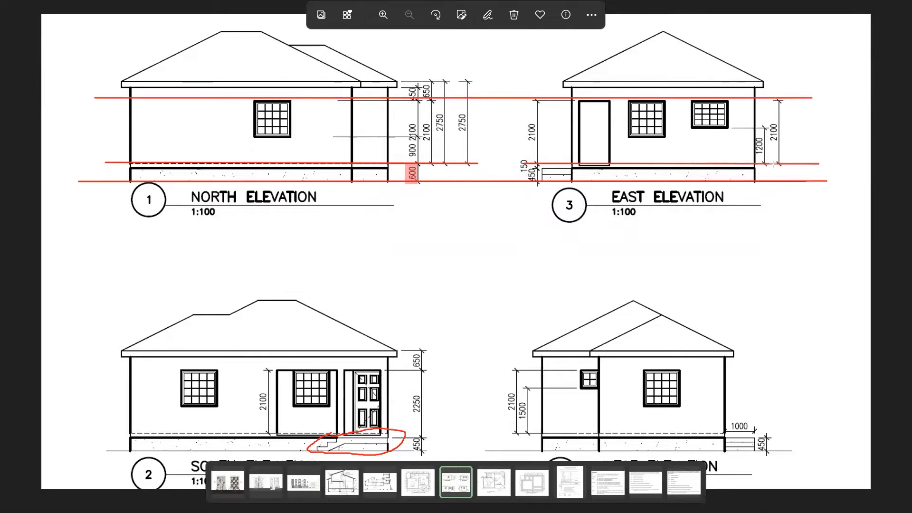
drag(779, 123, 780, 142)
drag(579, 101, 608, 101)
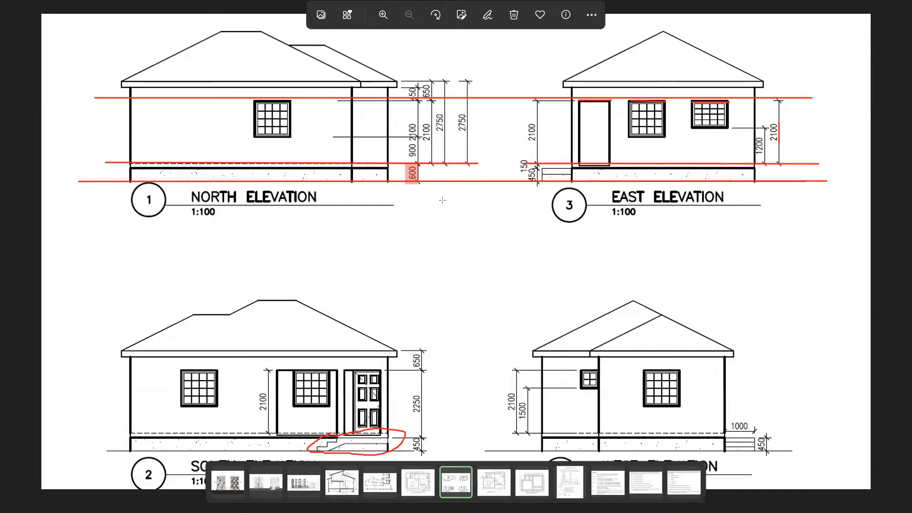
Step: Mark the opening head level, floor level and 650 height above the heads in red on the south elevation
drag(277, 372, 382, 372)
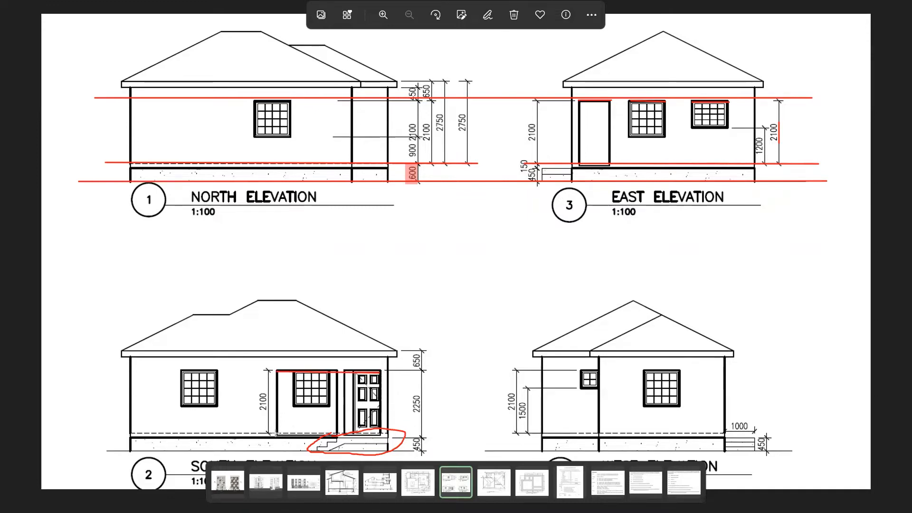
drag(275, 432, 392, 431)
drag(383, 370, 445, 371)
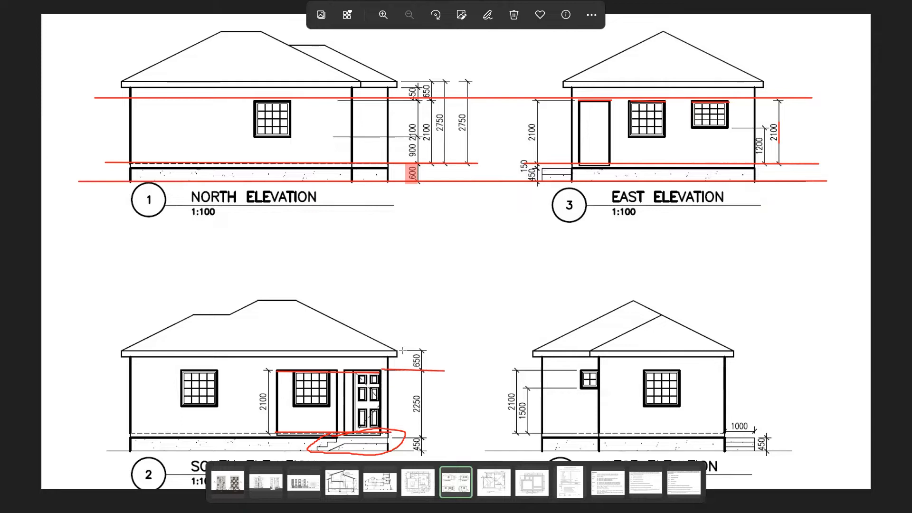
mouse_move(401, 350)
mouse_down()
mouse_move(438, 350)
mouse_move(422, 371)
mouse_up()
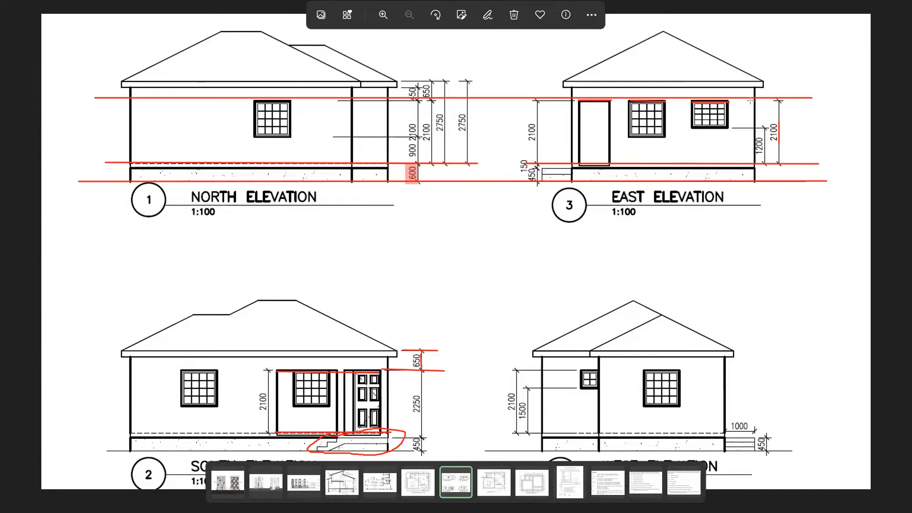
Step: Emphasize the 2100 opening height on the east elevation and the 650 height on the south elevation
drag(781, 123, 782, 145)
drag(772, 118, 776, 142)
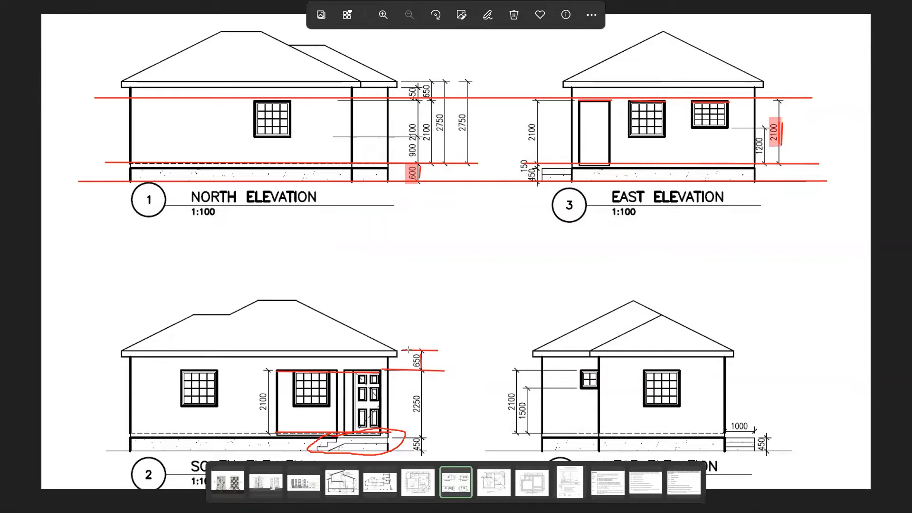
drag(413, 352, 420, 369)
drag(424, 176, 433, 199)
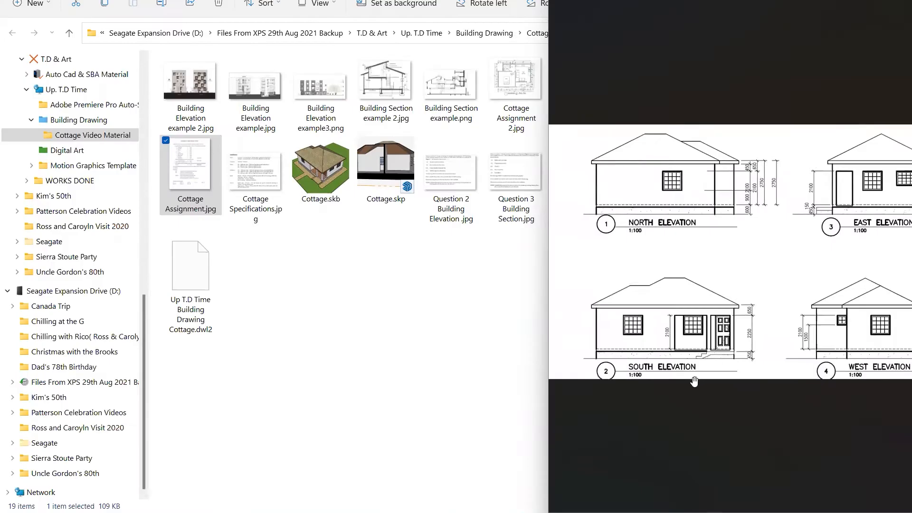
Step: Frame the north and south elevations with their height dimensions in the reference image
scroll(723, 382, up, 5)
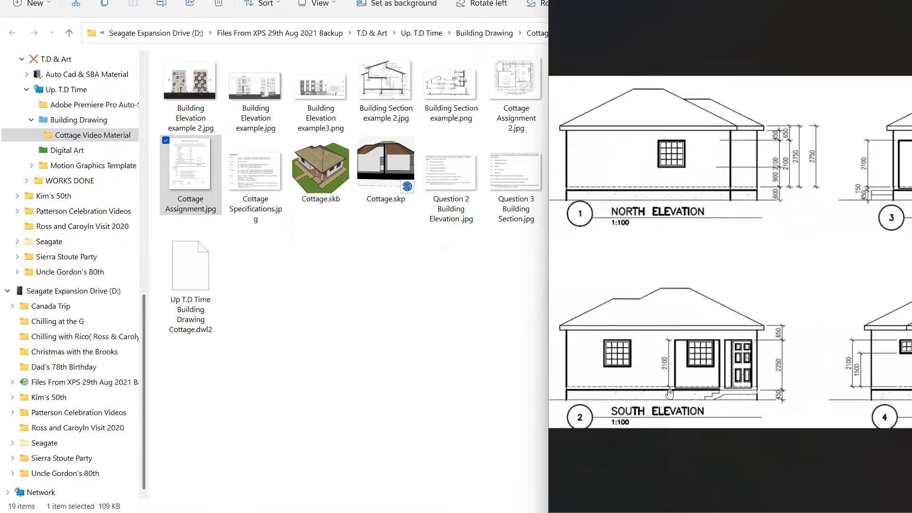
scroll(722, 382, up, 3)
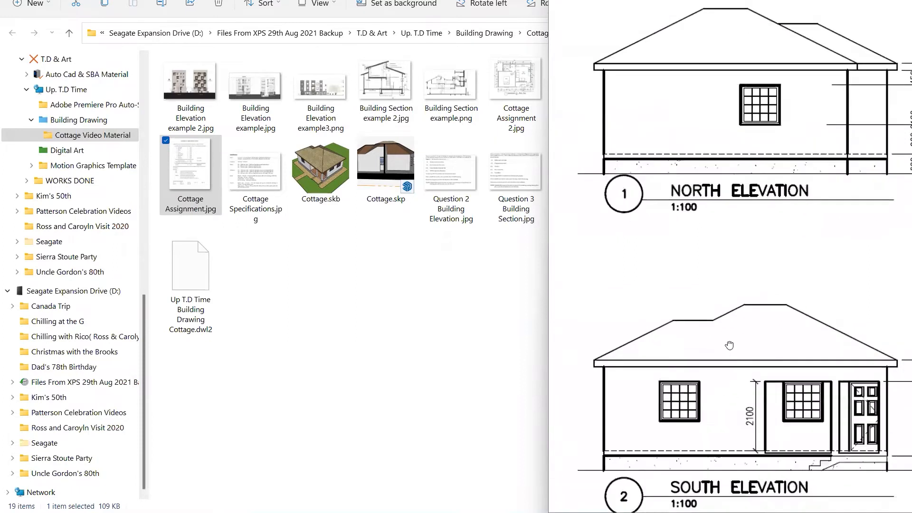
scroll(734, 319, down, 1)
scroll(735, 352, up, 1)
drag(735, 331, 741, 330)
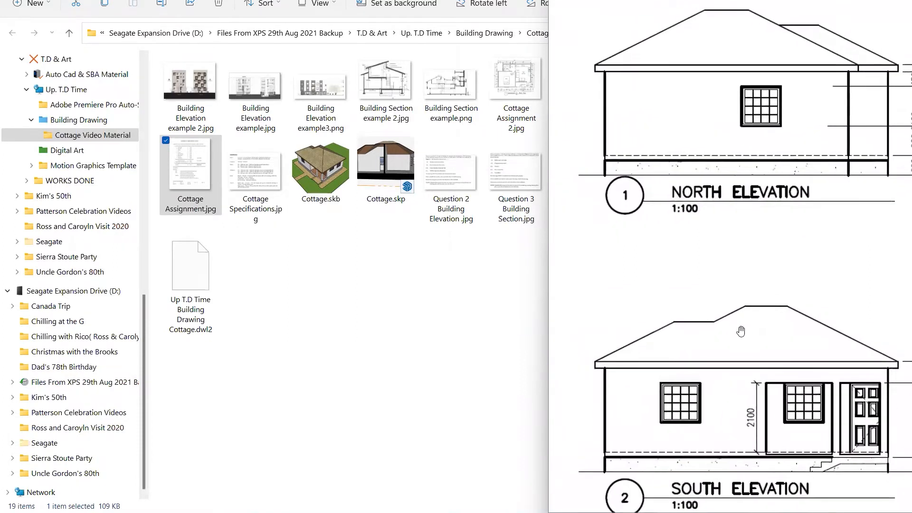
scroll(741, 331, down, 3)
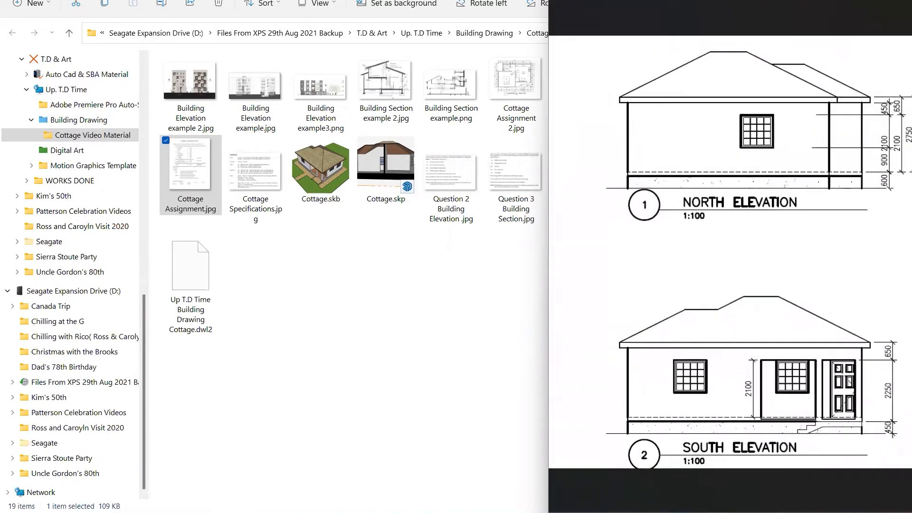
Step: Switch to AutoCAD and look over the plans, elevations and section in the Up T.D Time Building Drawing Cottage drawing
click(458, 452)
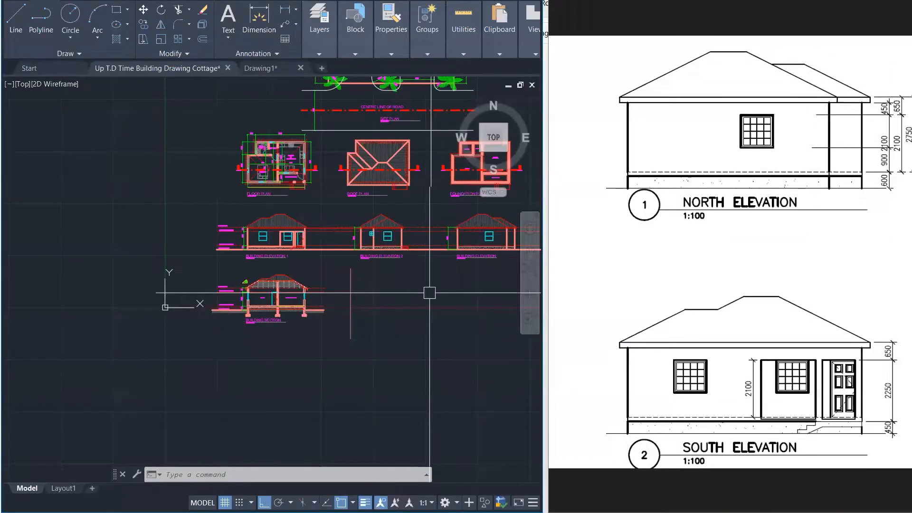
scroll(429, 292, down, 2)
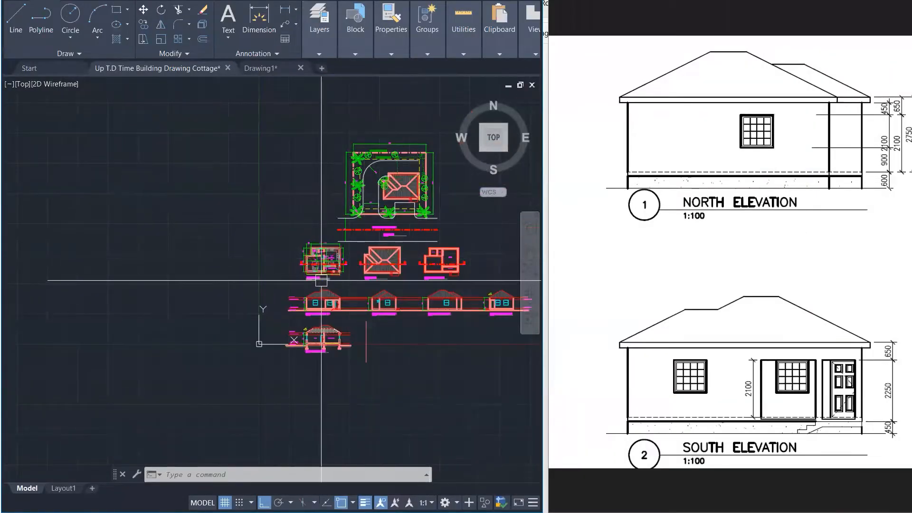
scroll(321, 280, up, 2)
scroll(321, 281, up, 3)
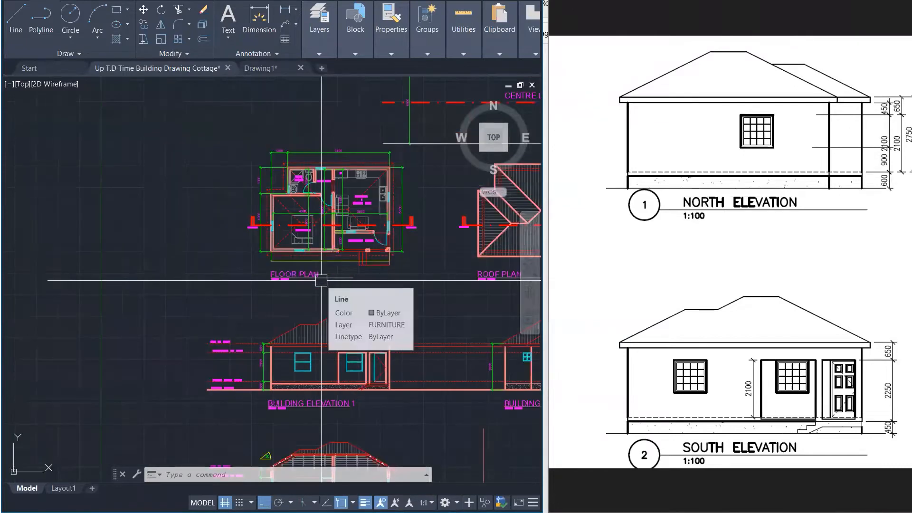
scroll(254, 284, down, 2)
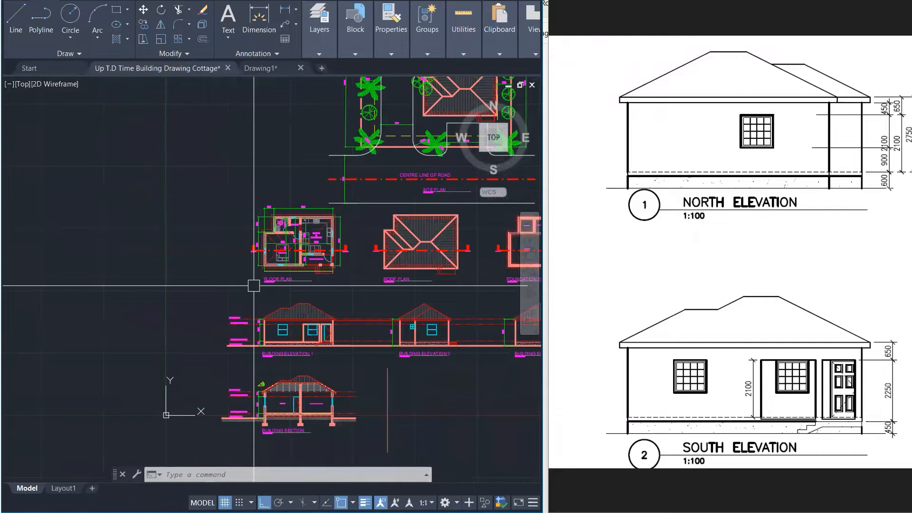
scroll(253, 285, down, 3)
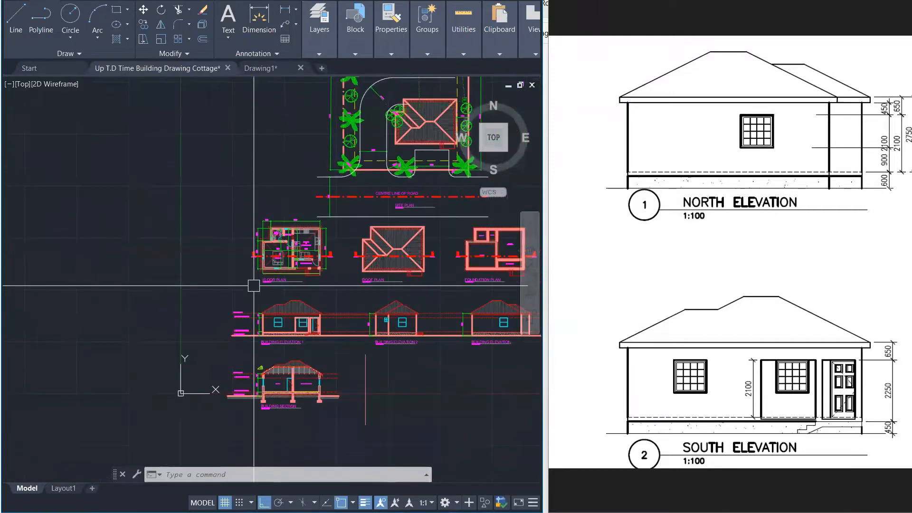
click(228, 104)
click(423, 291)
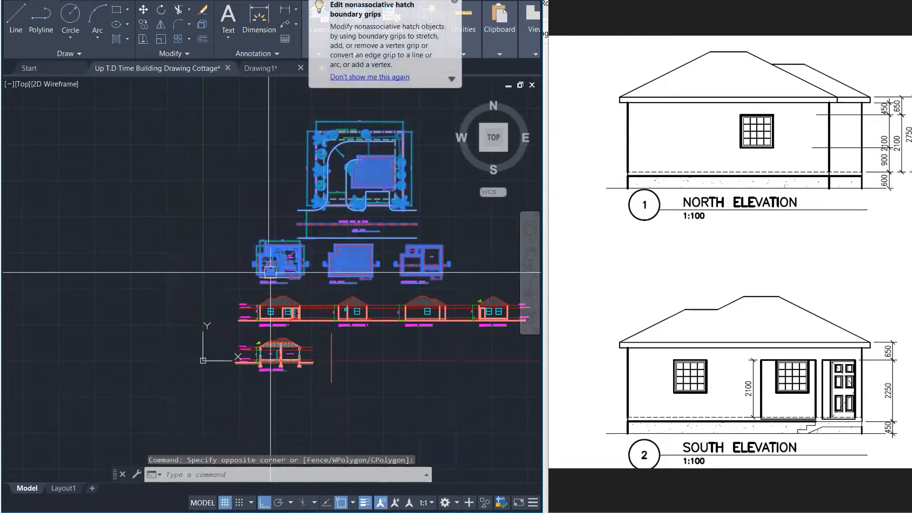
key(Escape)
Step: Copy the complete floor plan with its dimensions and title horizontally to the empty area beyond the two checklists
scroll(293, 278, up, 5)
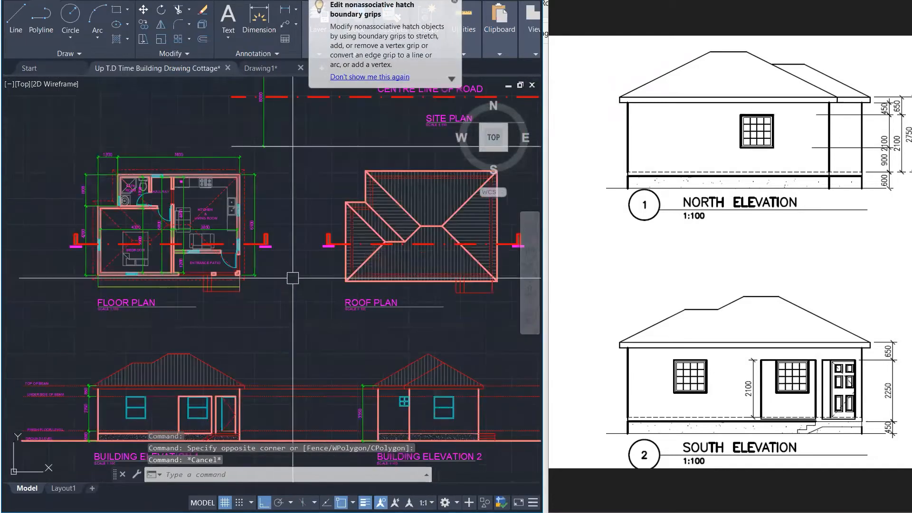
click(62, 133)
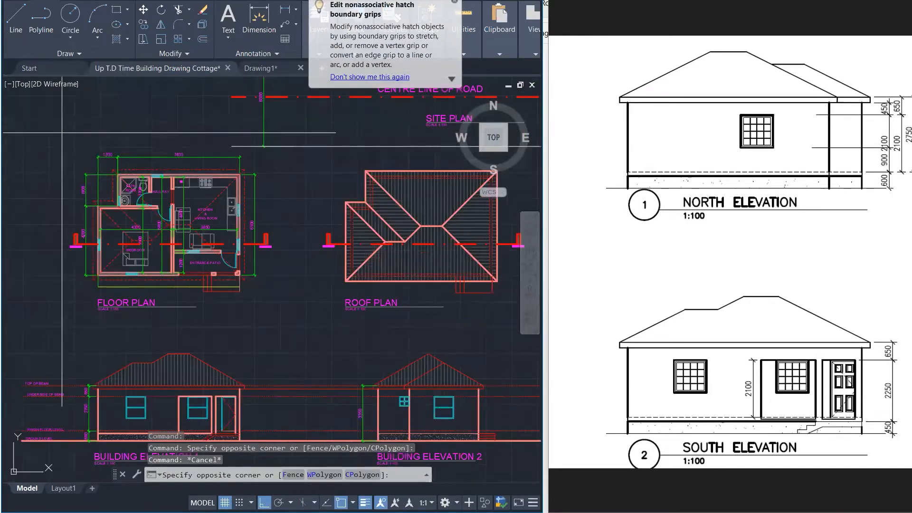
click(268, 319)
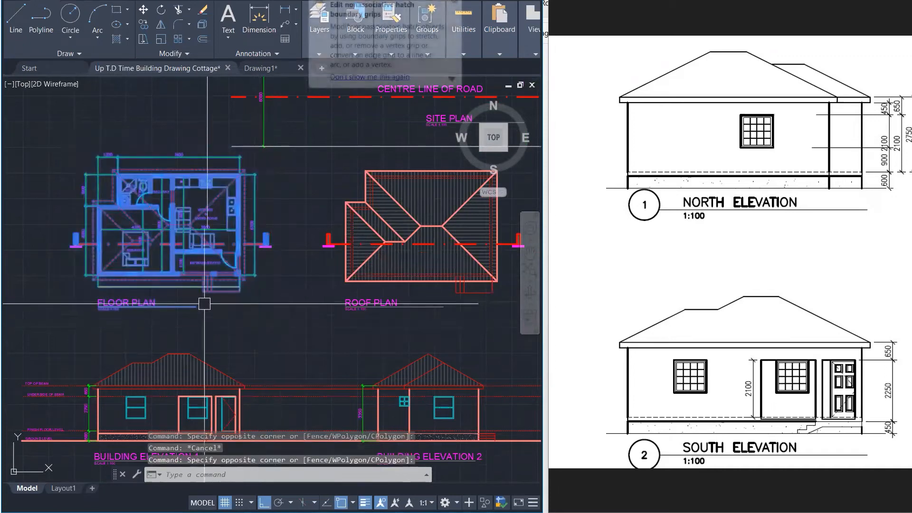
text(co)
key(Return)
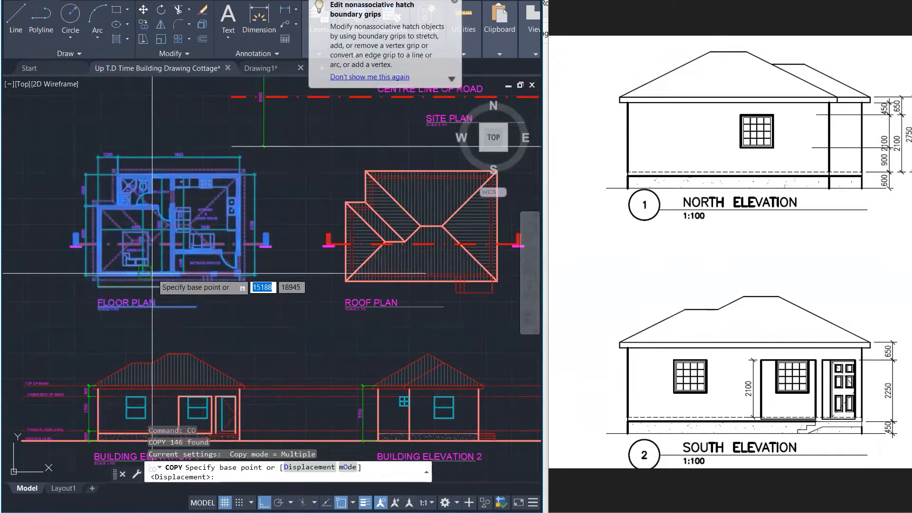
click(152, 273)
scroll(100, 280, down, 3)
scroll(204, 273, up, 6)
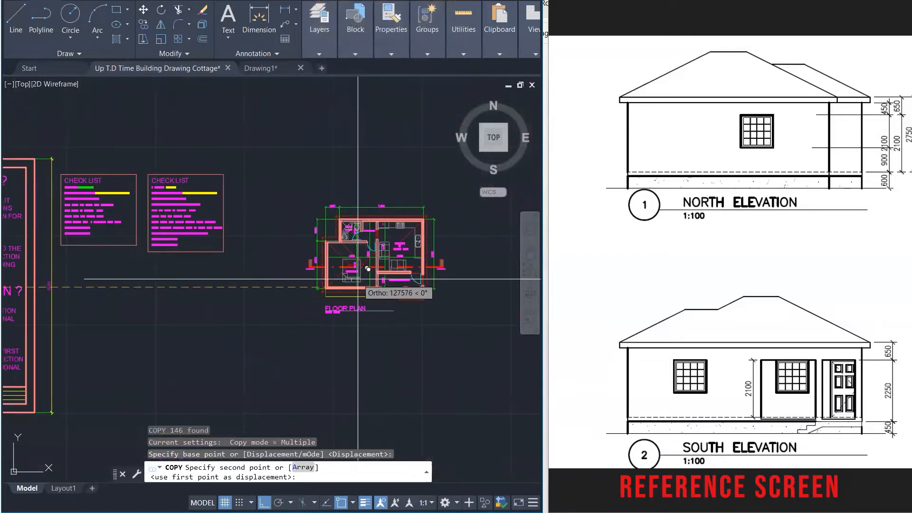
click(378, 280)
key(Escape)
key(Escape)
key(Escape)
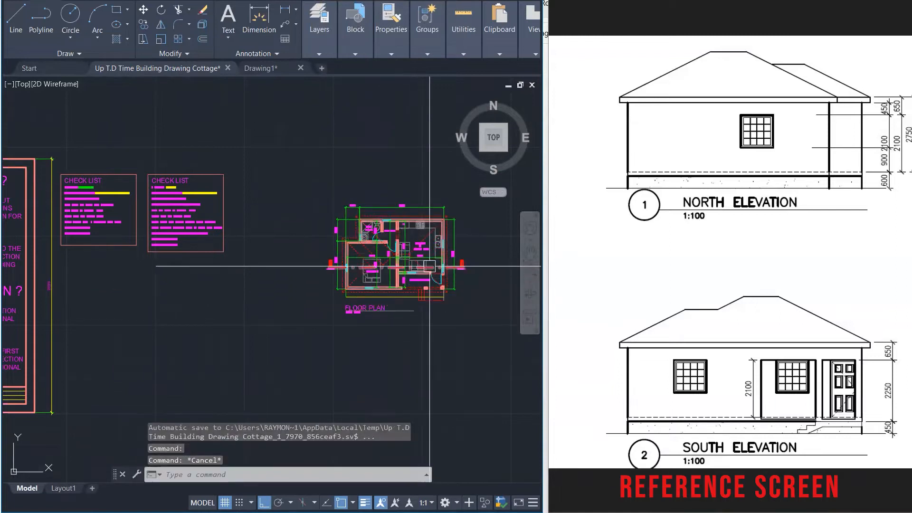
Step: Draw a long vertical line between the checklists and the copied floor plan, extending well below the plan
scroll(387, 190, up, 2)
text(l)
key(Return)
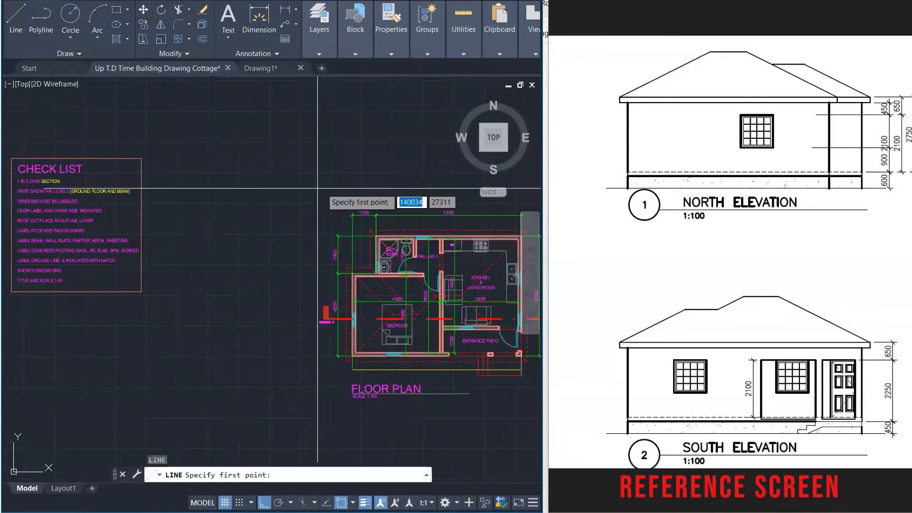
scroll(280, 186, down, 1)
click(299, 162)
scroll(304, 199, down, 4)
key(Escape)
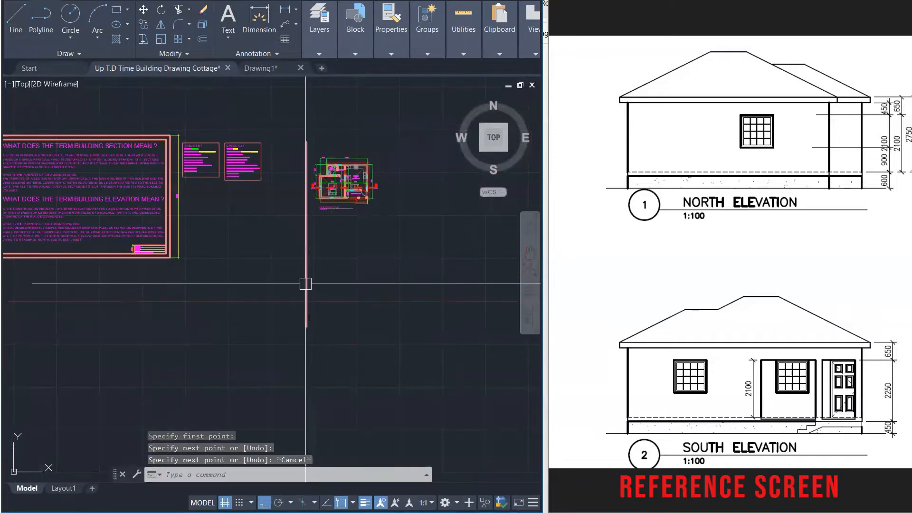
Step: Draw a horizontal line below the copied floor plan, crossing the vertical line
key(Return)
click(273, 265)
scroll(387, 285, down, 3)
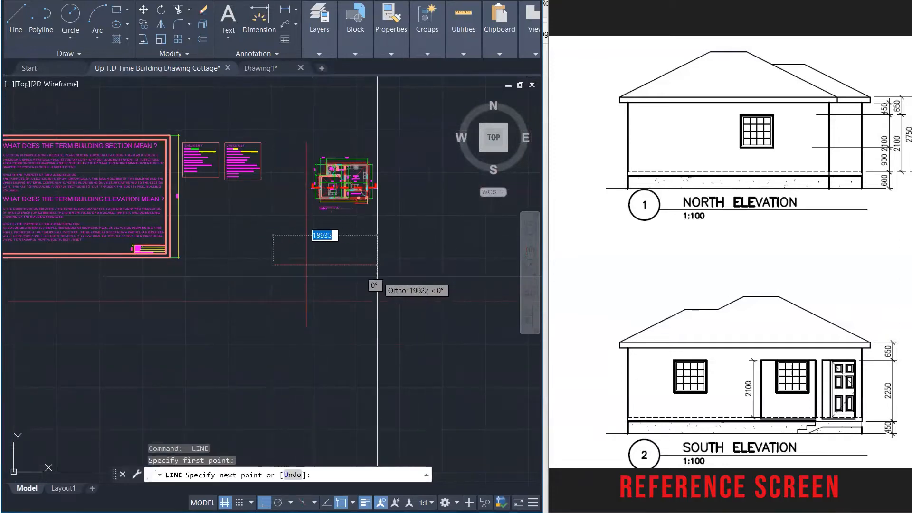
key(Escape)
scroll(362, 245, up, 10)
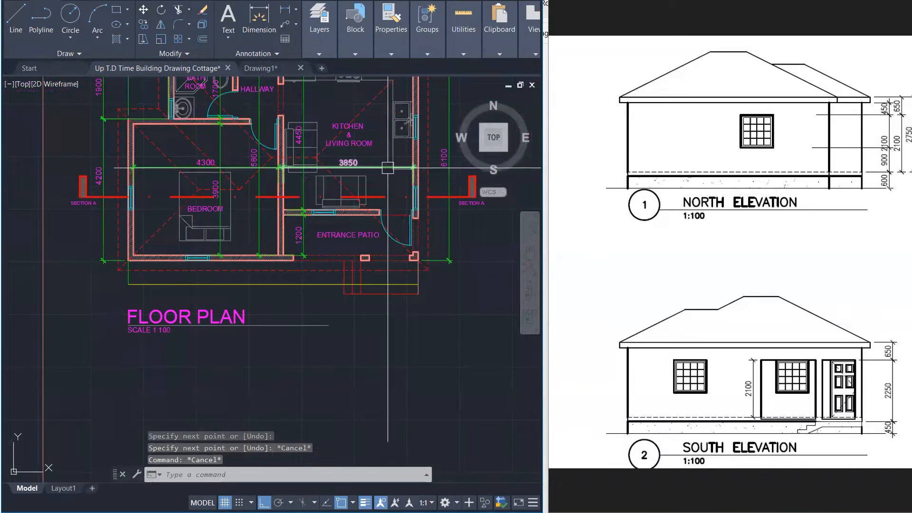
scroll(244, 332, down, 2)
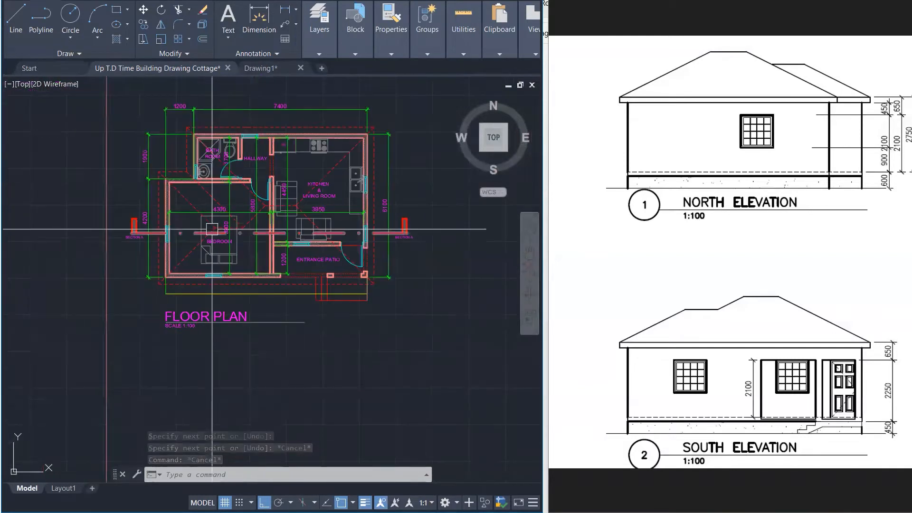
Step: Examine the dashed roof outline, hip lines and walls around the bedroom on the copied floor plan
scroll(195, 241, up, 2)
scroll(195, 242, up, 2)
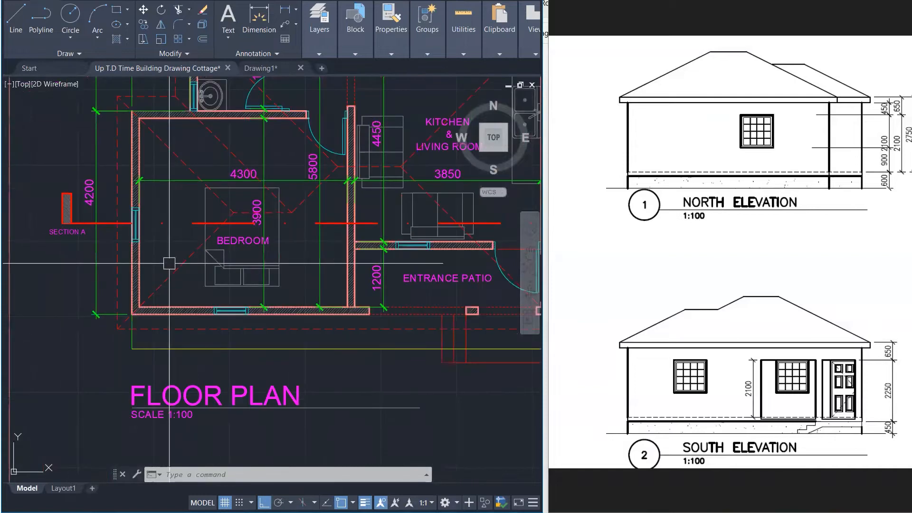
click(177, 269)
click(177, 155)
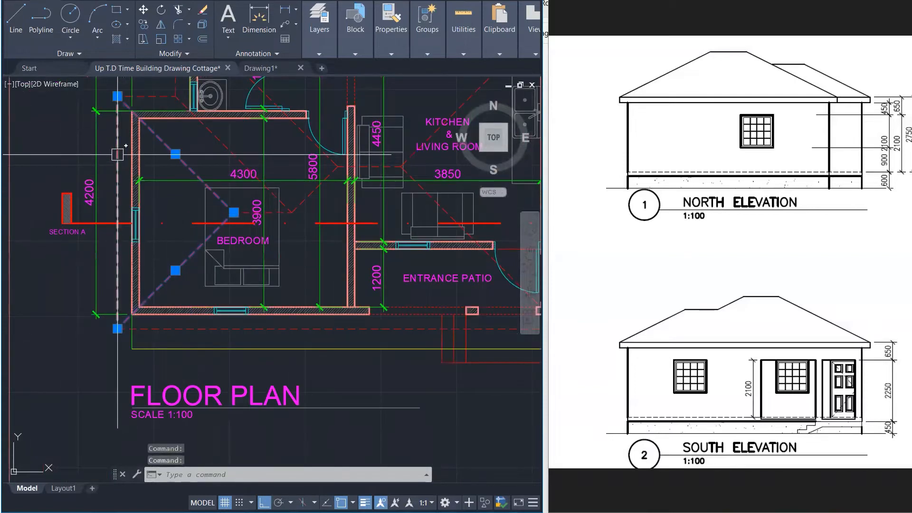
click(118, 152)
click(142, 97)
click(266, 186)
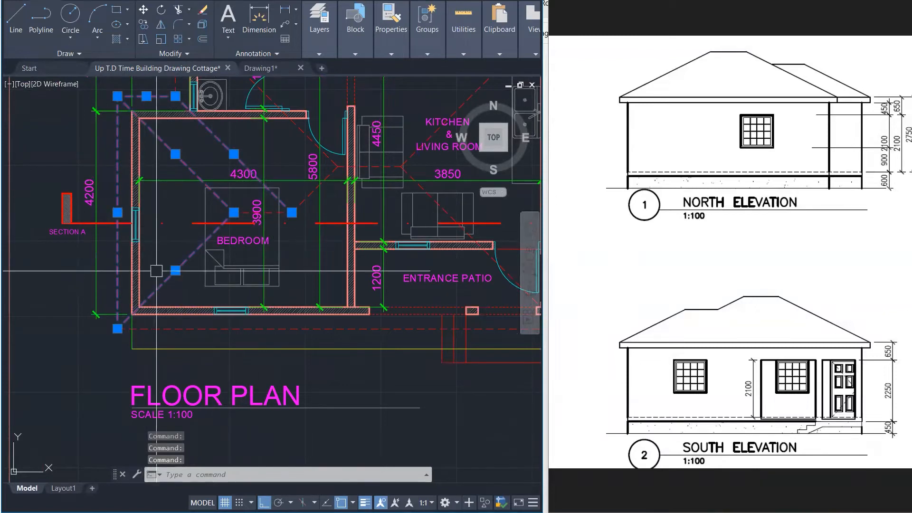
click(139, 274)
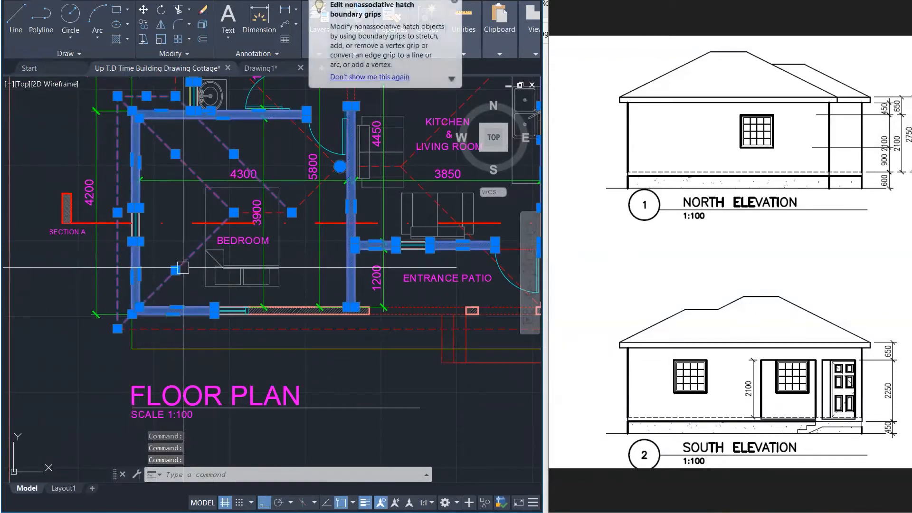
key(Escape)
click(259, 327)
key(Escape)
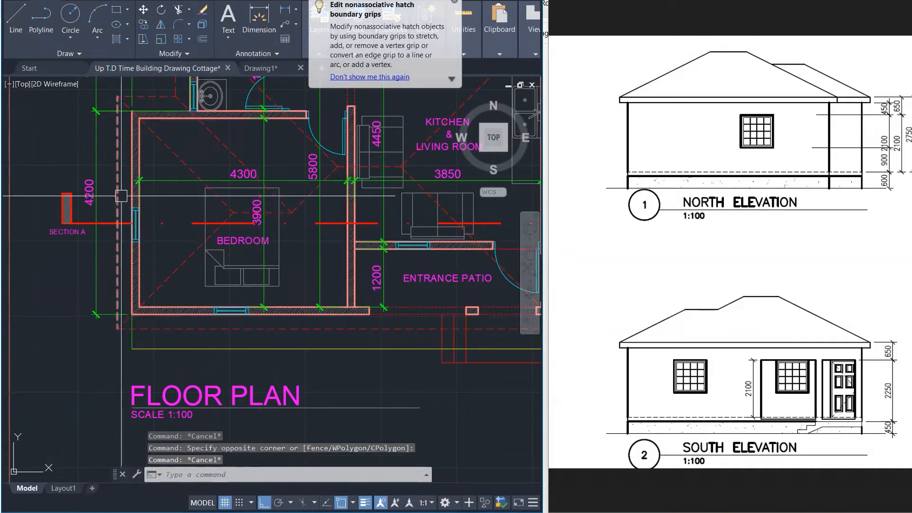
Step: Compare the windows, door and entrance steps on the plan's south side with the South Elevation reference
scroll(118, 229, down, 1)
scroll(118, 228, down, 2)
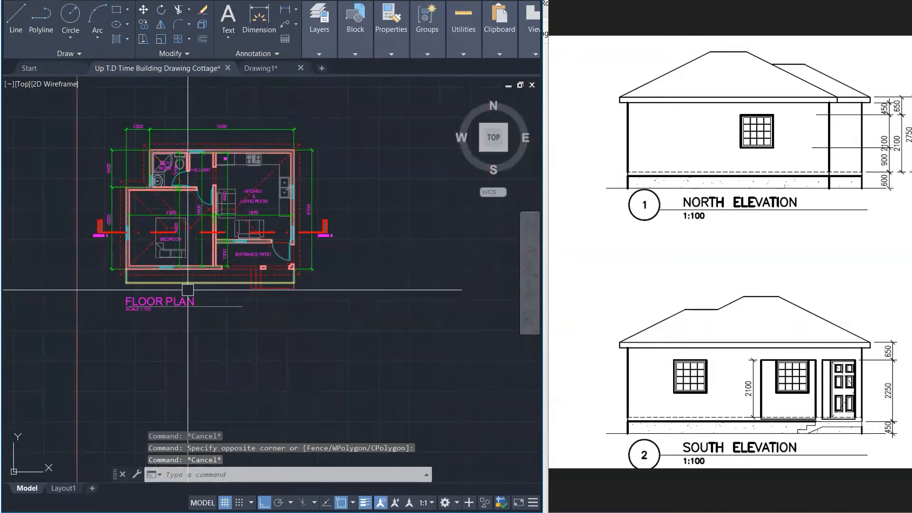
scroll(197, 294, up, 2)
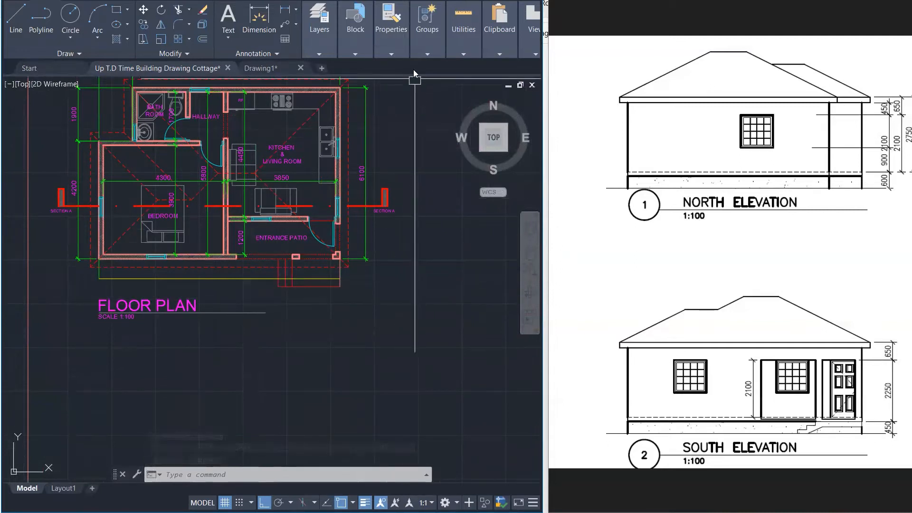
drag(647, 382, 308, 281)
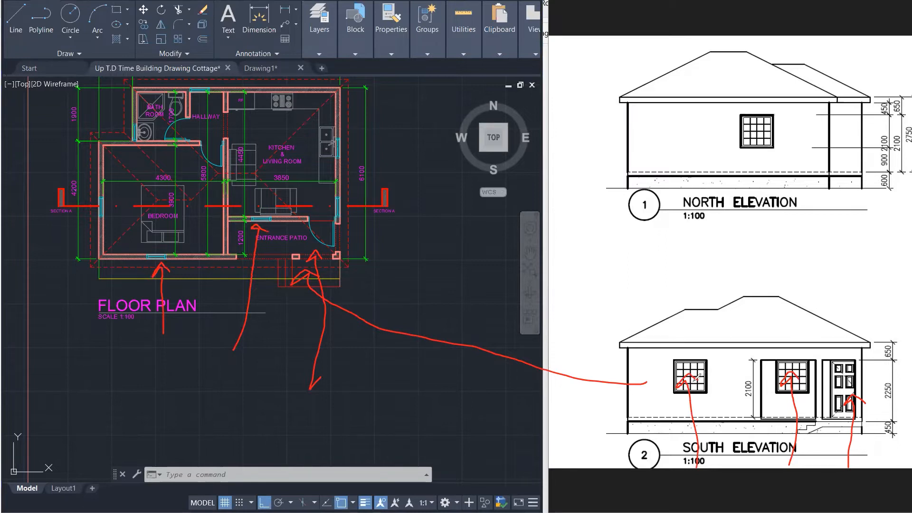
click(585, 67)
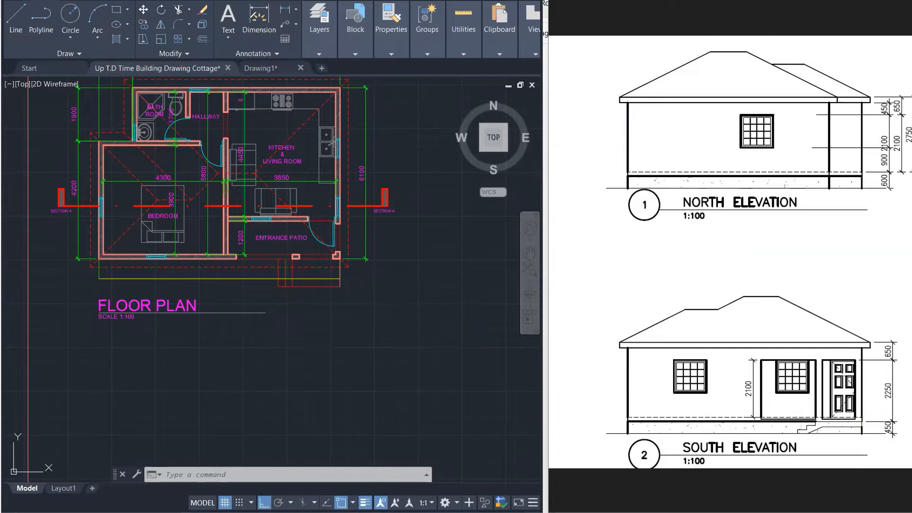
scroll(391, 354, down, 3)
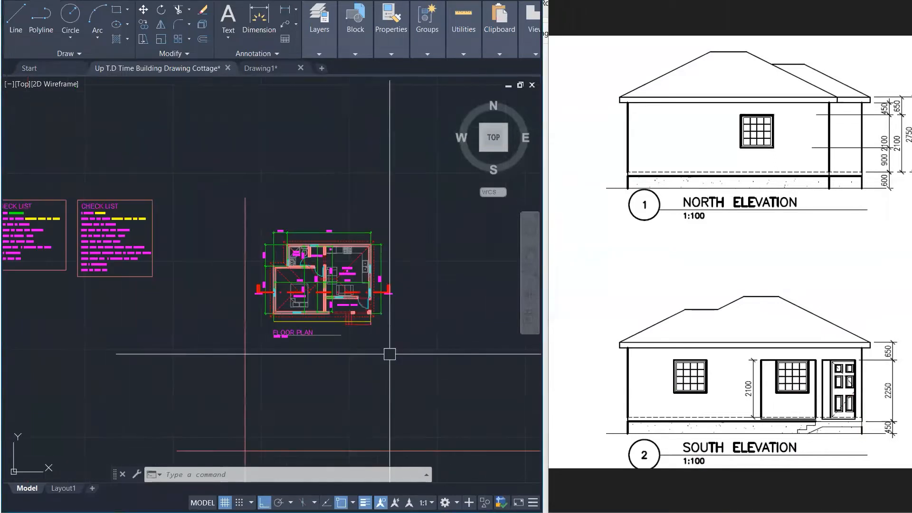
scroll(448, 325, down, 2)
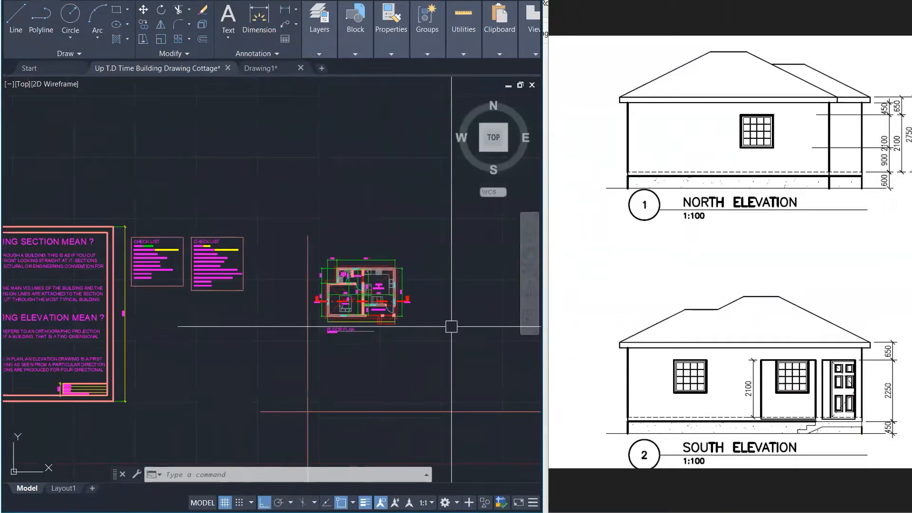
Step: Offset the horizontal base line below the copied floor plan upward by 600
scroll(407, 423, up, 5)
click(391, 388)
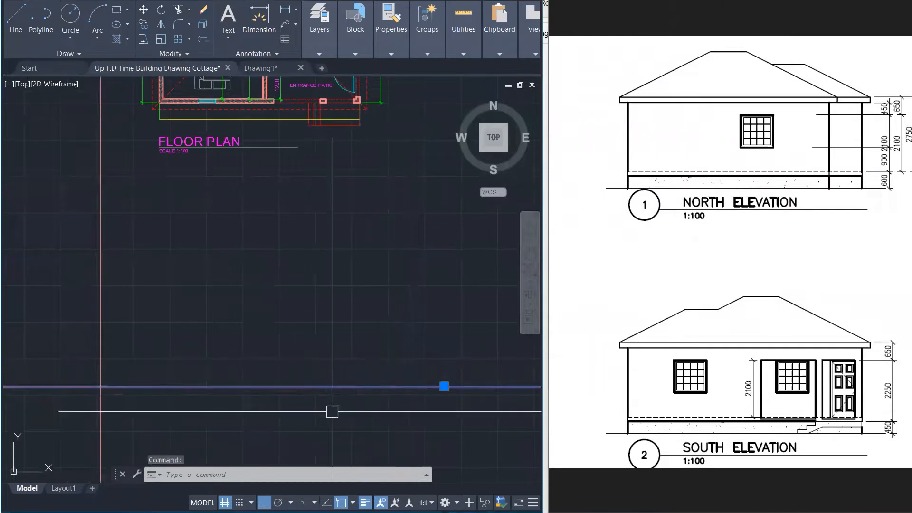
scroll(95, 387, up, 3)
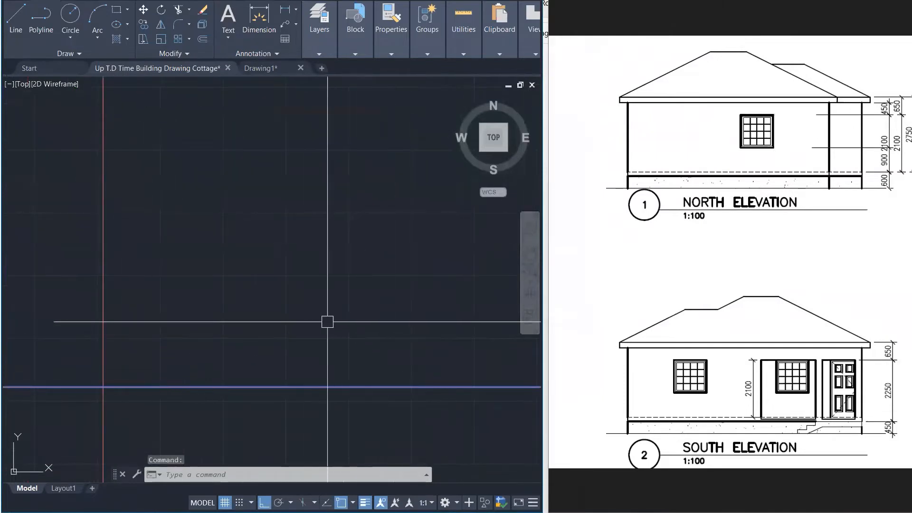
key(Escape)
key(Escape)
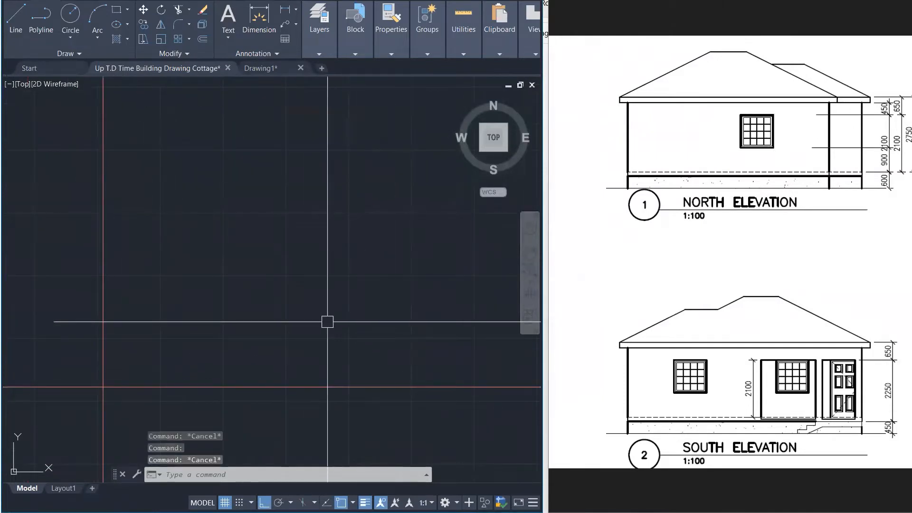
text(o)
key(Return)
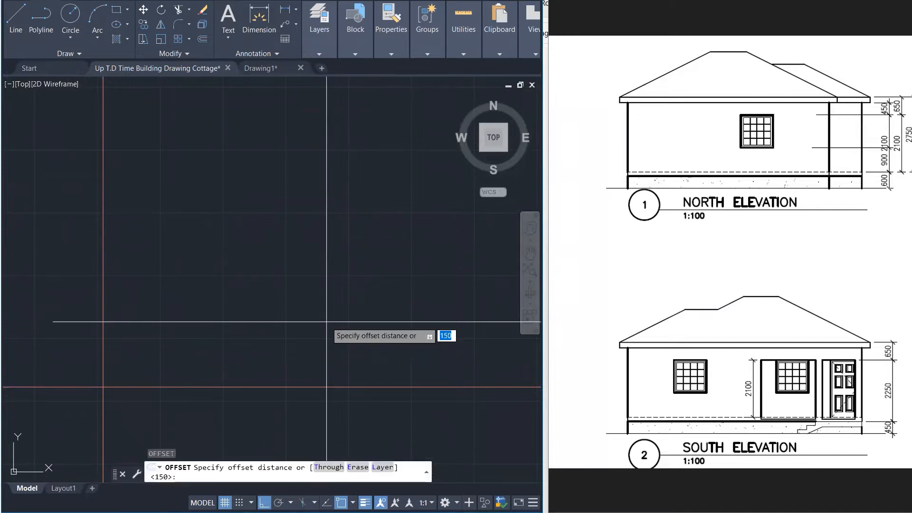
text(600)
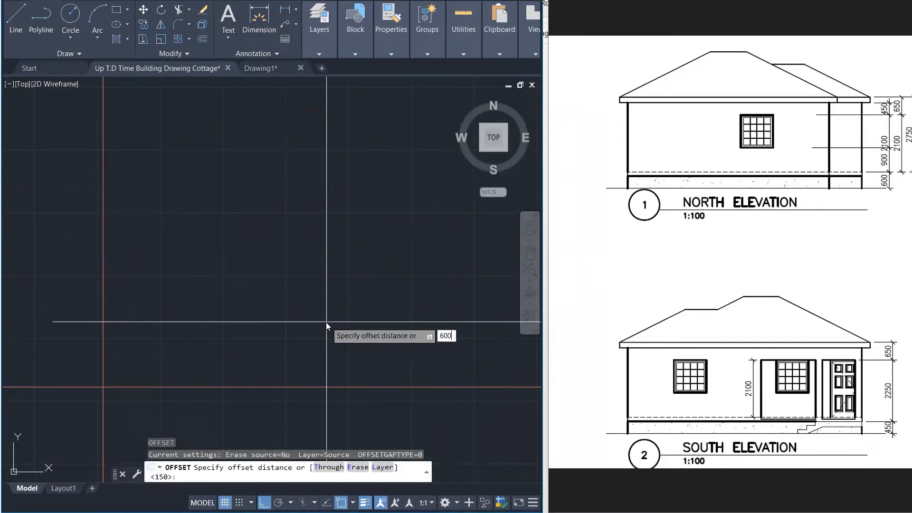
key(Return)
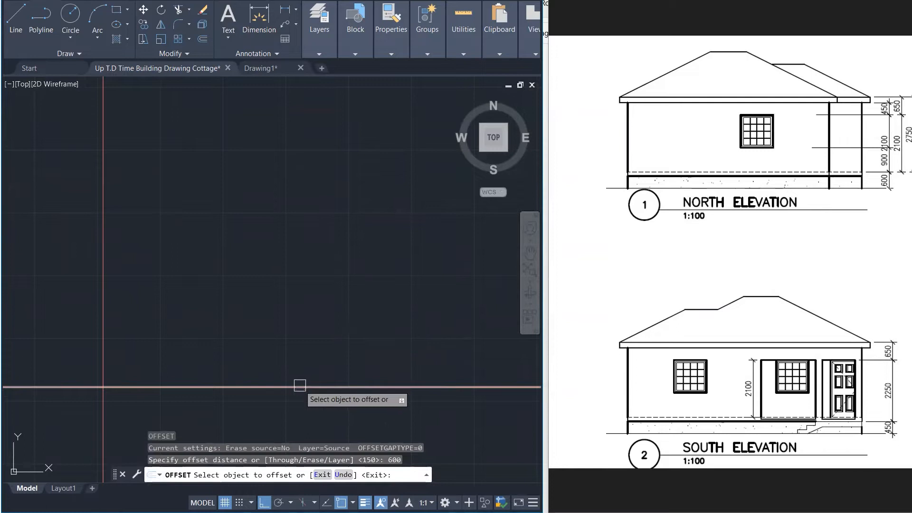
click(241, 387)
click(340, 314)
key(Return)
Step: Offset the upper of the two horizontal lines upward by 2100
text(o)
key(Return)
text(21)
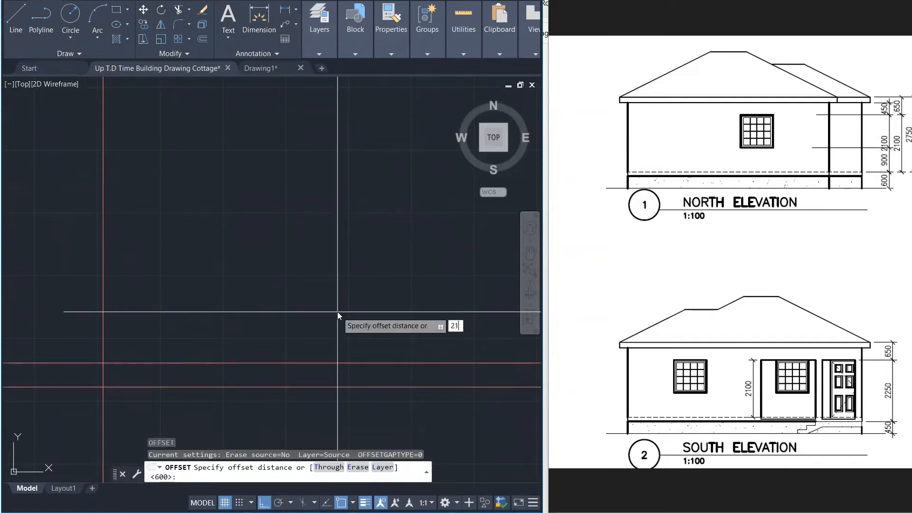
text(00)
key(Return)
click(332, 362)
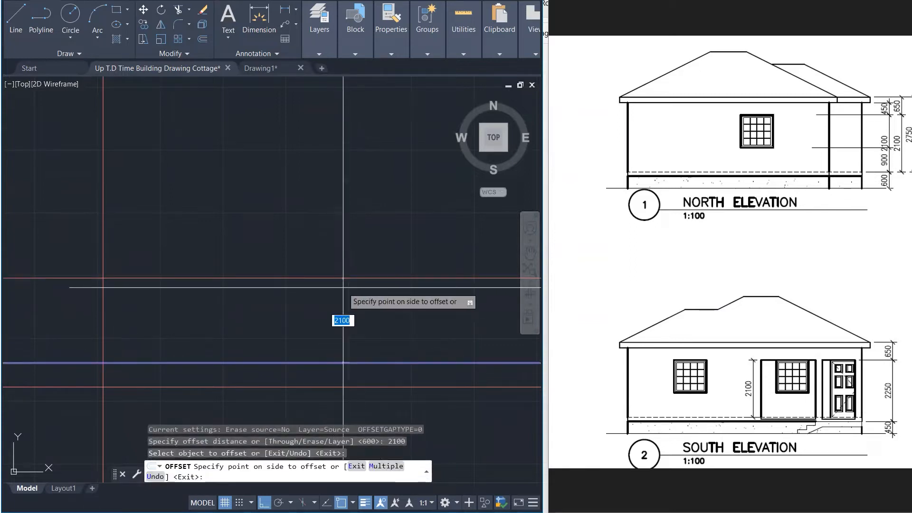
click(343, 287)
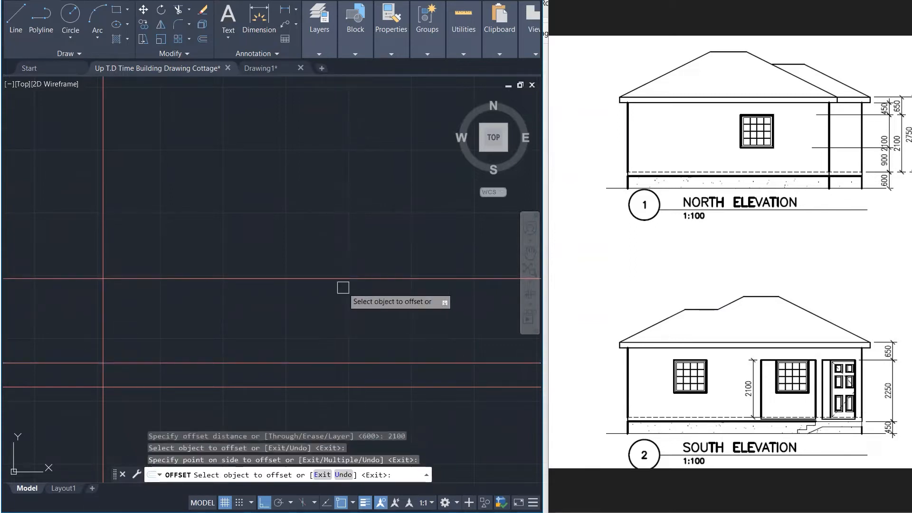
key(Escape)
key(Escape)
key(Escape)
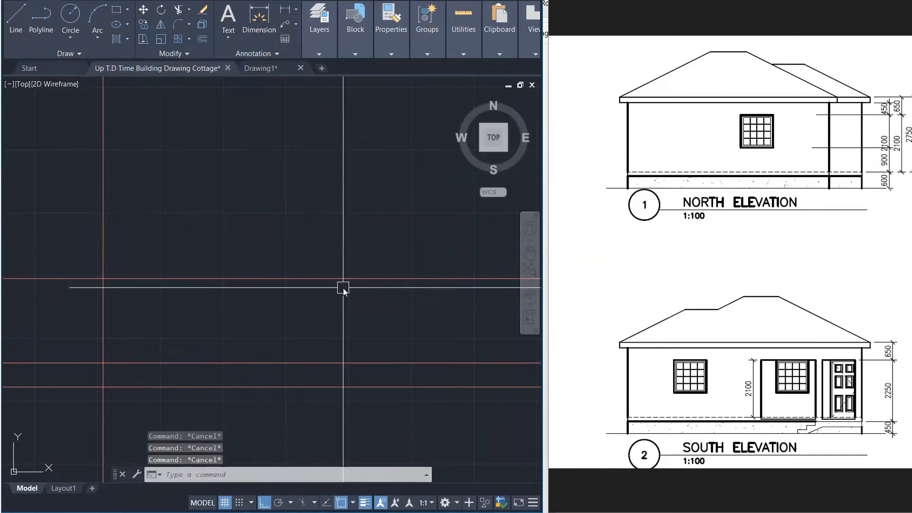
Step: Offset the topmost horizontal line upward by 650
text(o)
key(Return)
text(650)
key(Return)
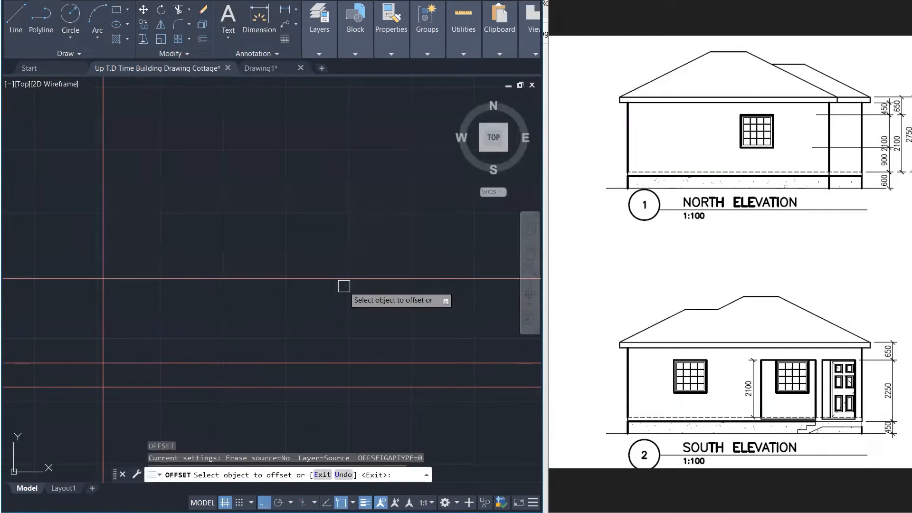
click(344, 284)
click(368, 223)
key(Escape)
key(Escape)
key(Escape)
key(Escape)
Step: Check the ground line and the three level lines above it against the floor level line in the North Elevation reference
scroll(194, 386, down, 1)
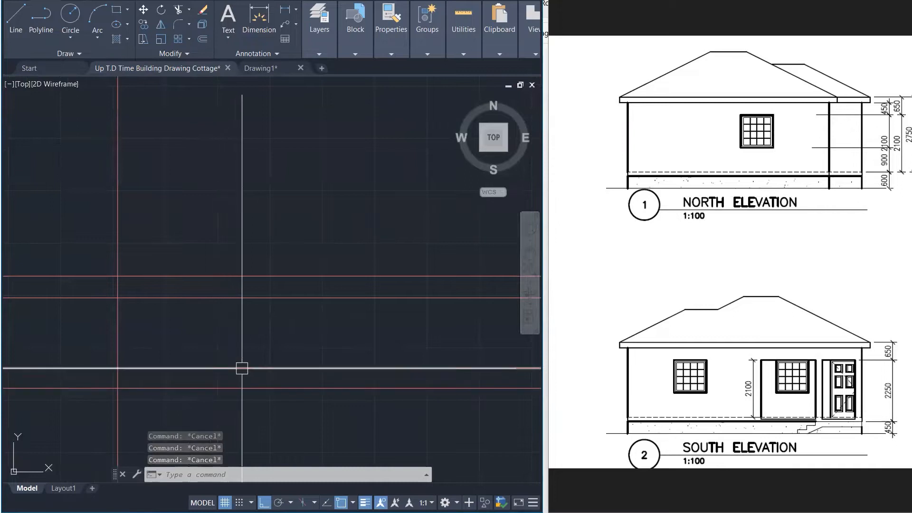
scroll(273, 327, up, 1)
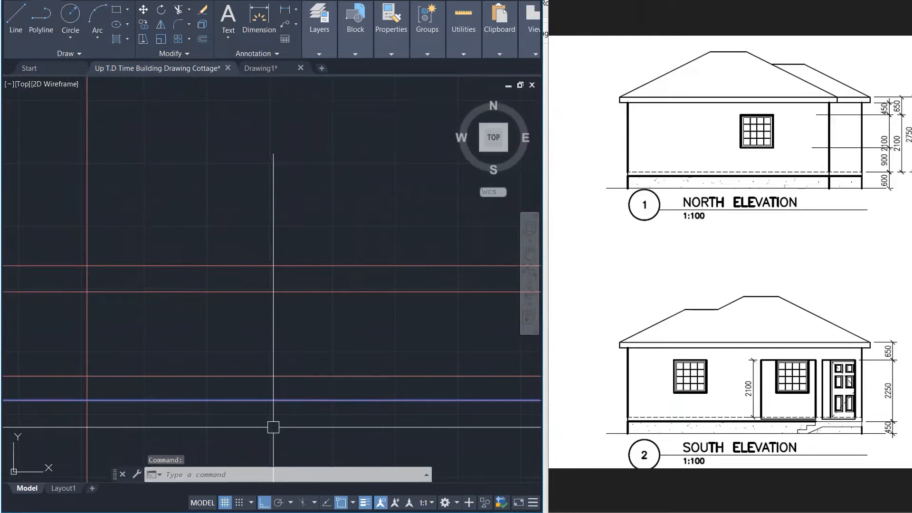
key(Escape)
key(Escape)
click(372, 219)
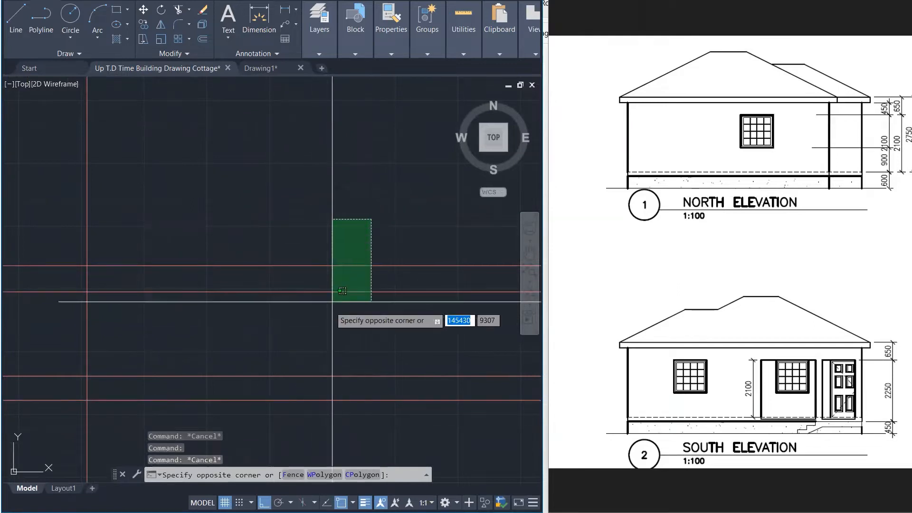
click(282, 371)
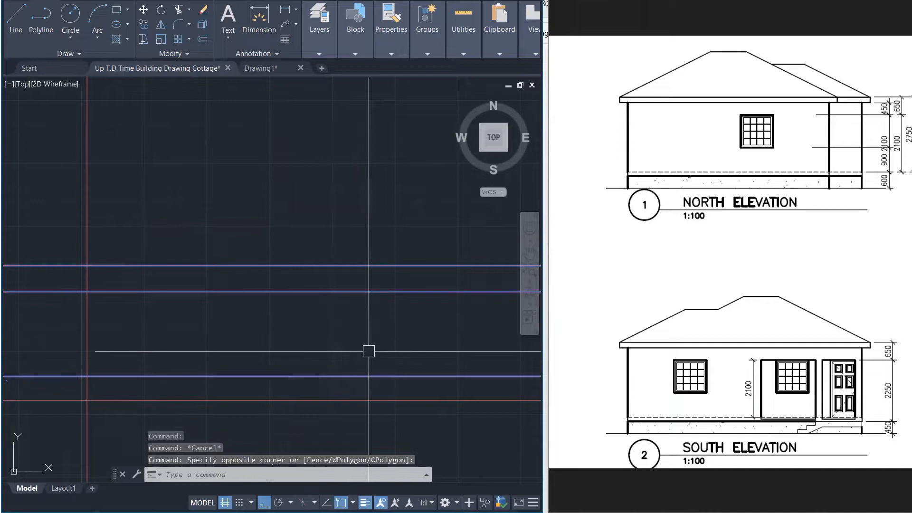
key(Escape)
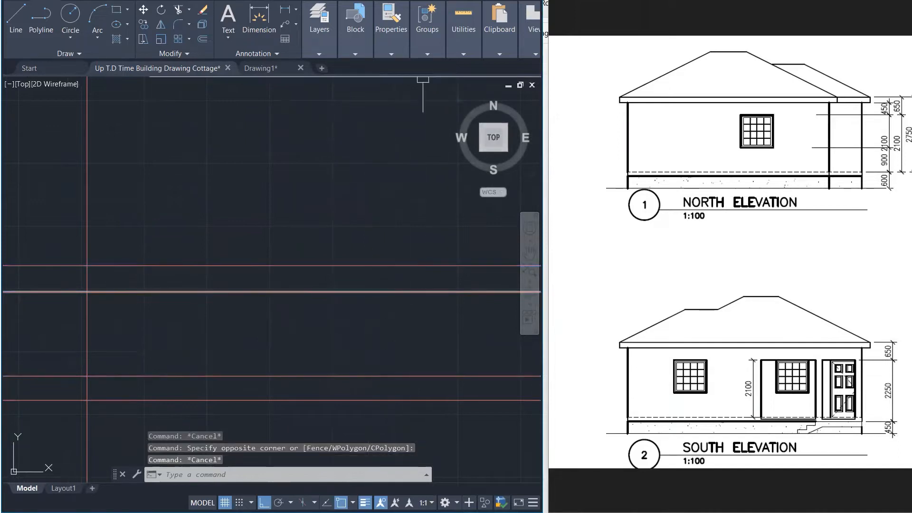
drag(687, 159, 704, 175)
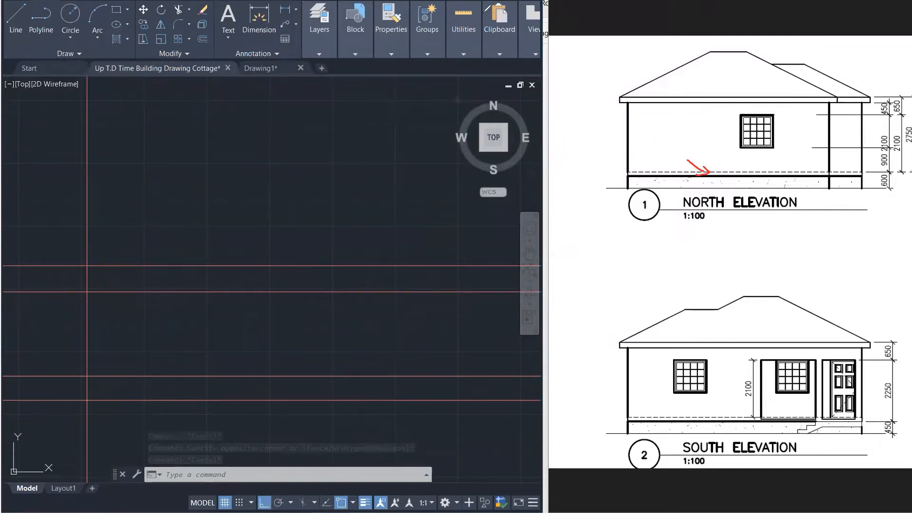
key(Escape)
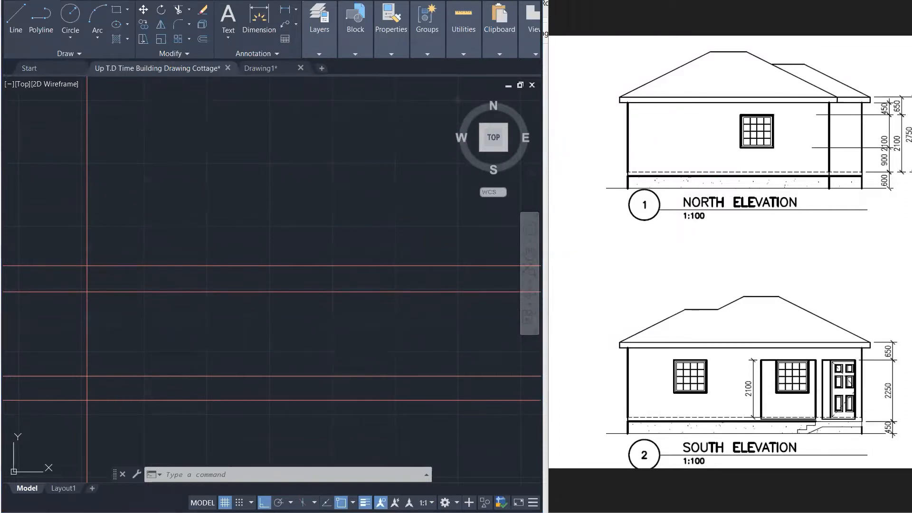
Step: Match the properties of the floor plan's dashed red roof outline onto the three horizontal level lines above the base line
scroll(416, 278, down, 5)
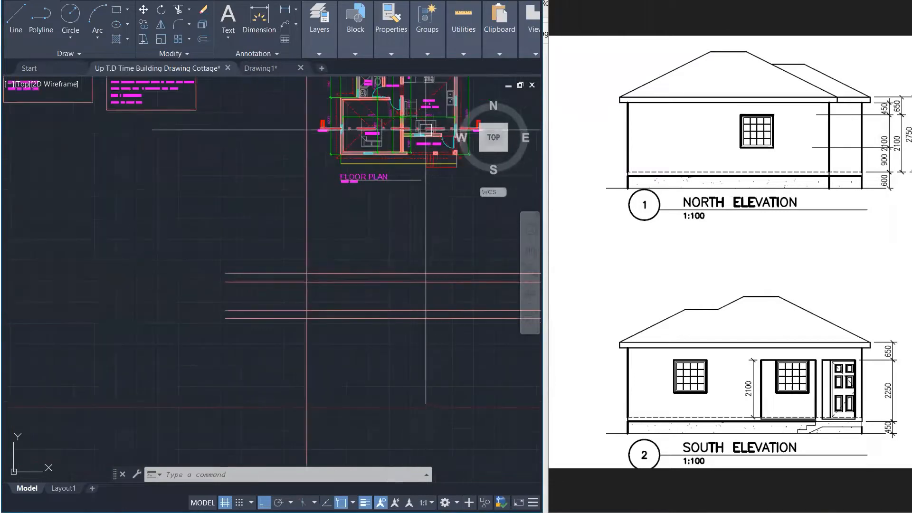
scroll(428, 114, up, 2)
key(Escape)
key(Escape)
key(Escape)
scroll(399, 257, down, 3)
scroll(424, 212, up, 4)
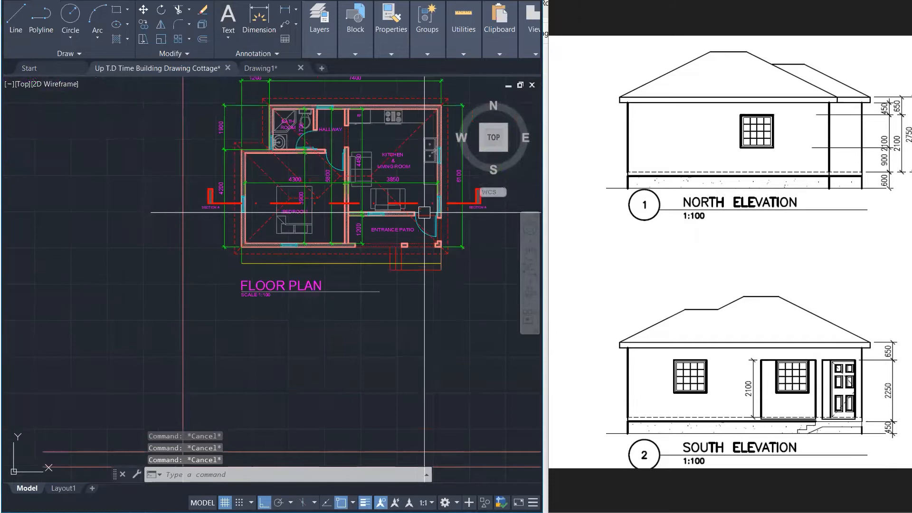
scroll(424, 213, up, 2)
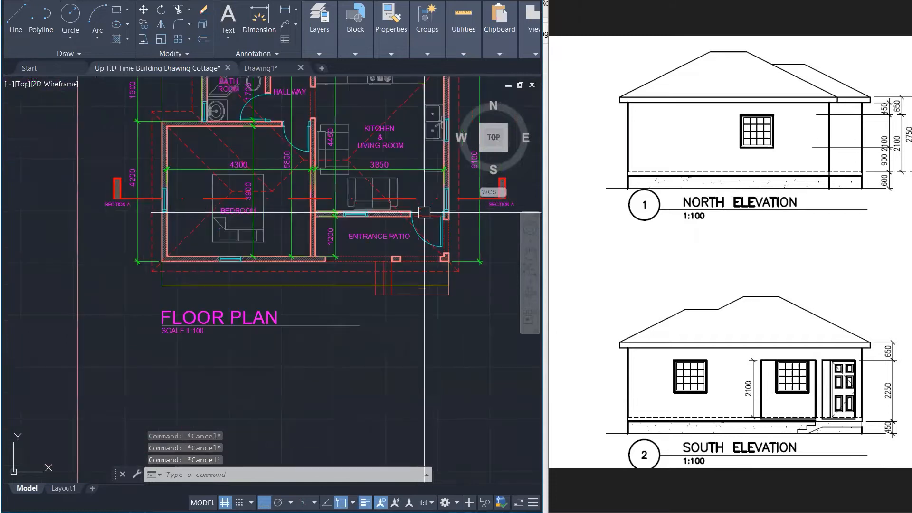
text(ma)
key(Return)
click(458, 234)
scroll(458, 190, down, 4)
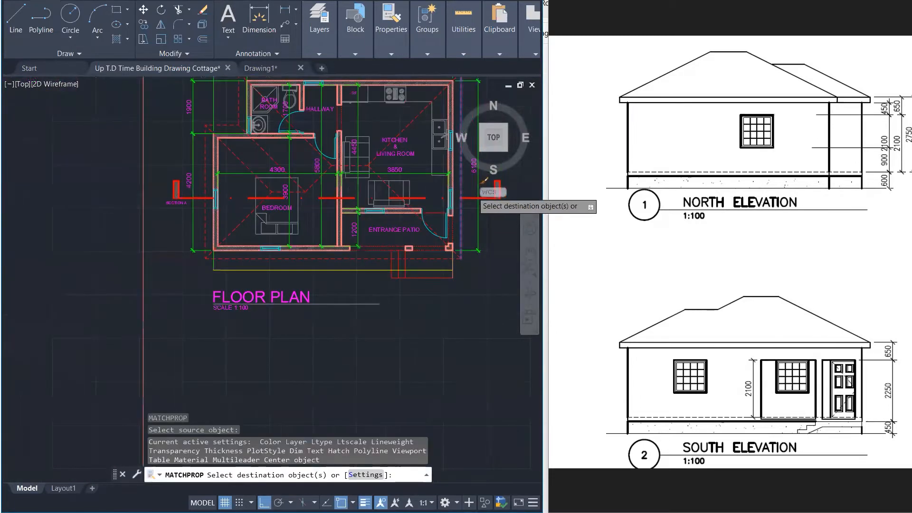
scroll(342, 190, up, 2)
click(456, 286)
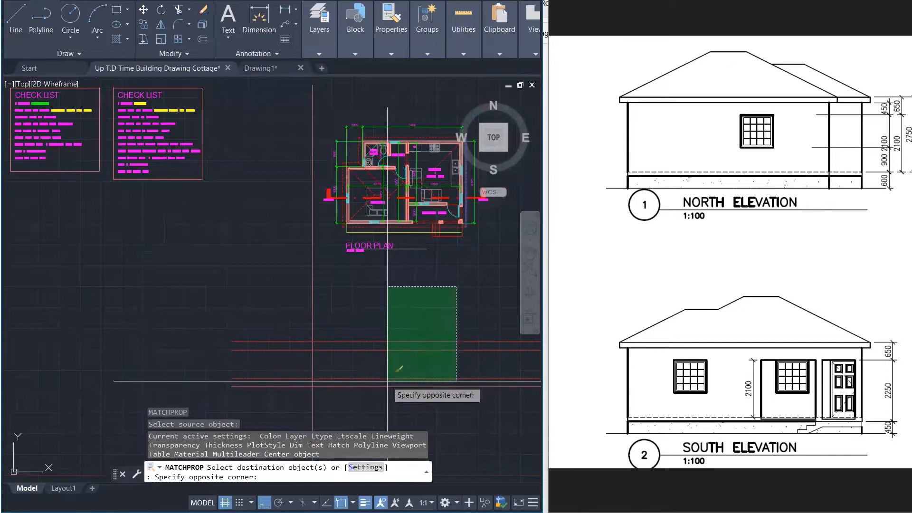
click(402, 362)
key(Escape)
key(Escape)
key(Escape)
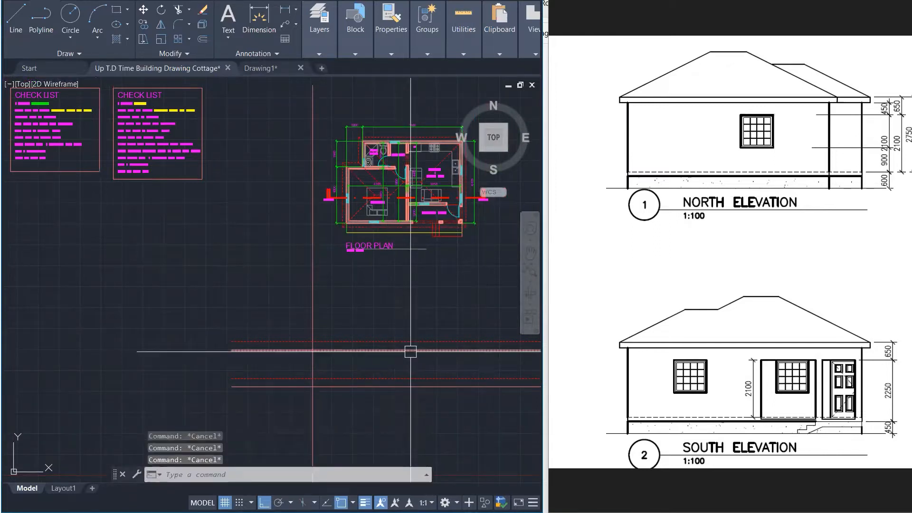
Step: Copy the four level labels from the sample building elevation to the new level lines below the floor plan
mouse_move(414, 353)
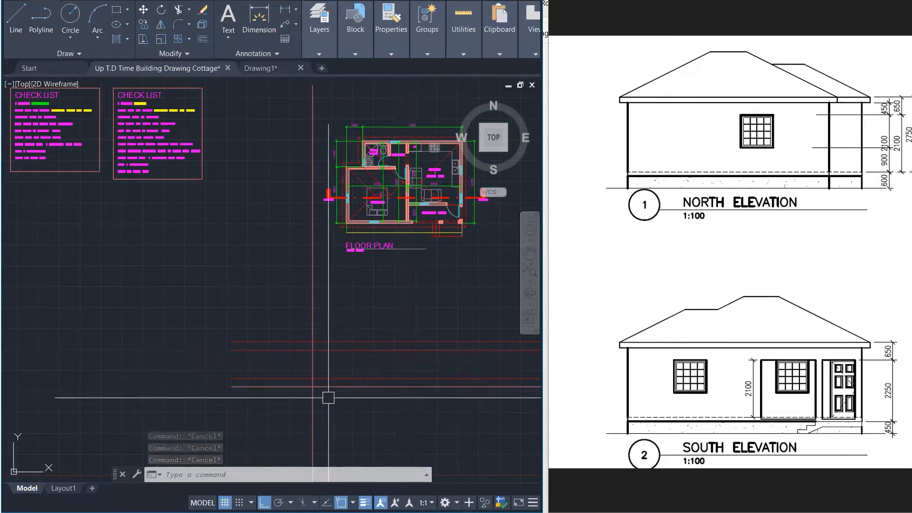
scroll(301, 405, up, 2)
scroll(300, 405, up, 2)
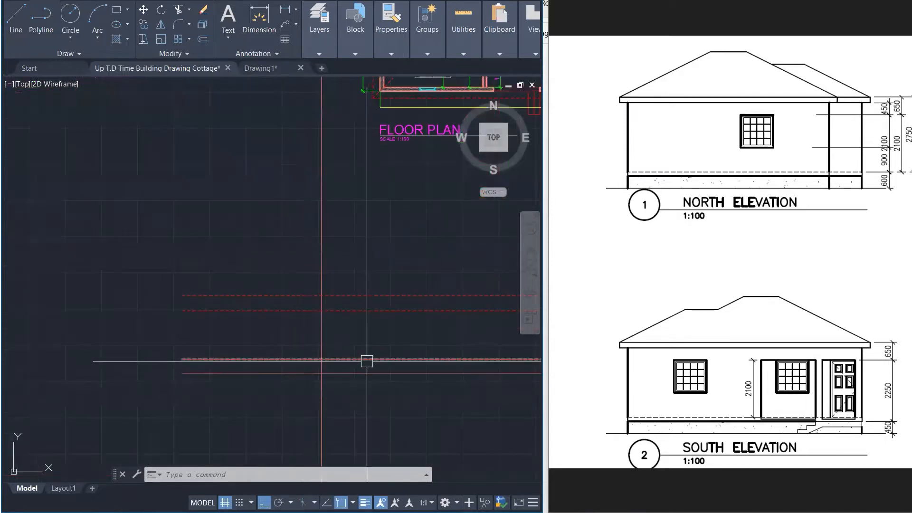
scroll(398, 353, down, 2)
scroll(398, 353, down, 3)
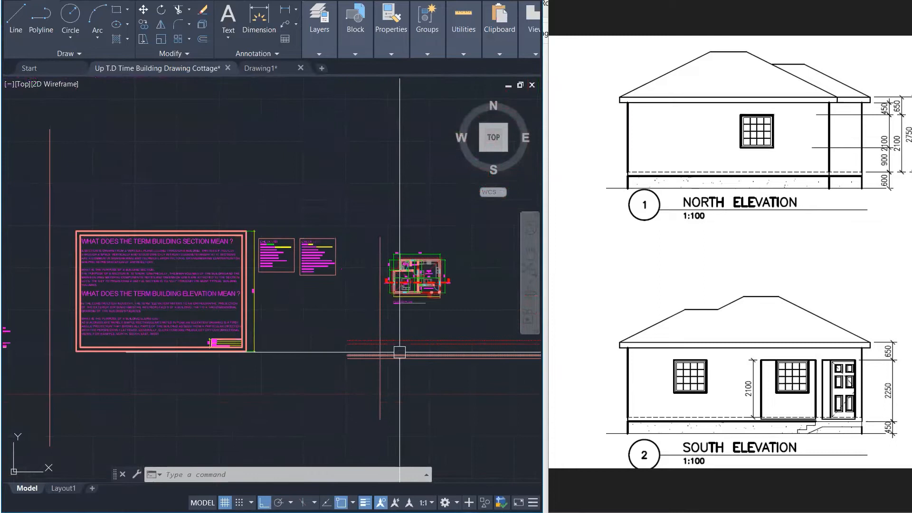
scroll(163, 351, up, 5)
click(173, 272)
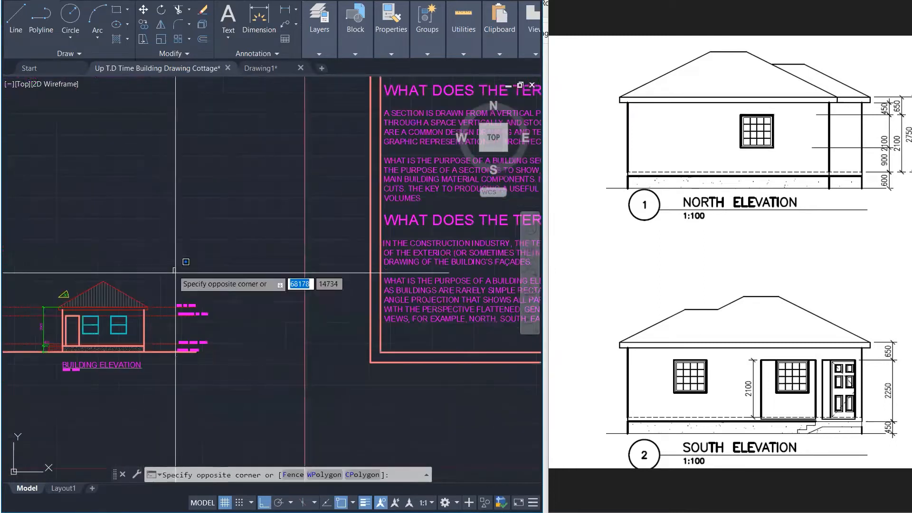
click(253, 370)
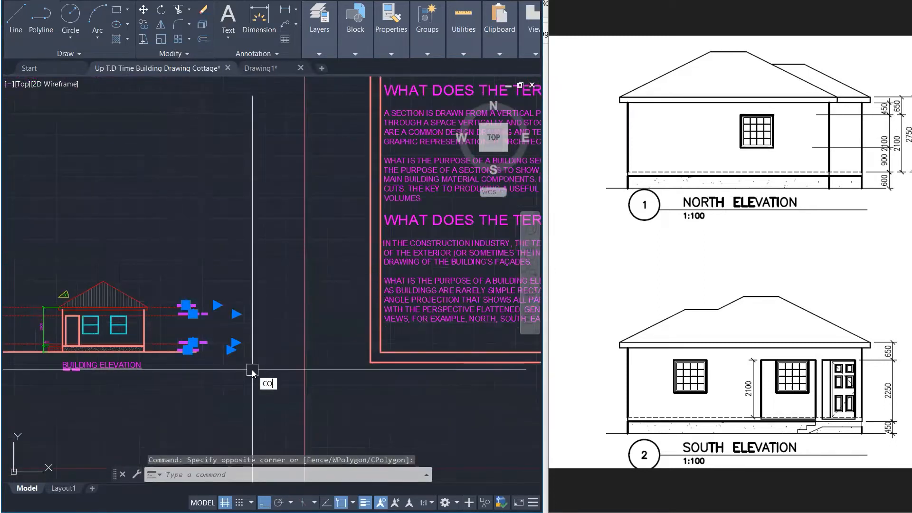
text(CO)
key(Return)
scroll(143, 360, up, 1)
click(143, 360)
scroll(119, 361, down, 4)
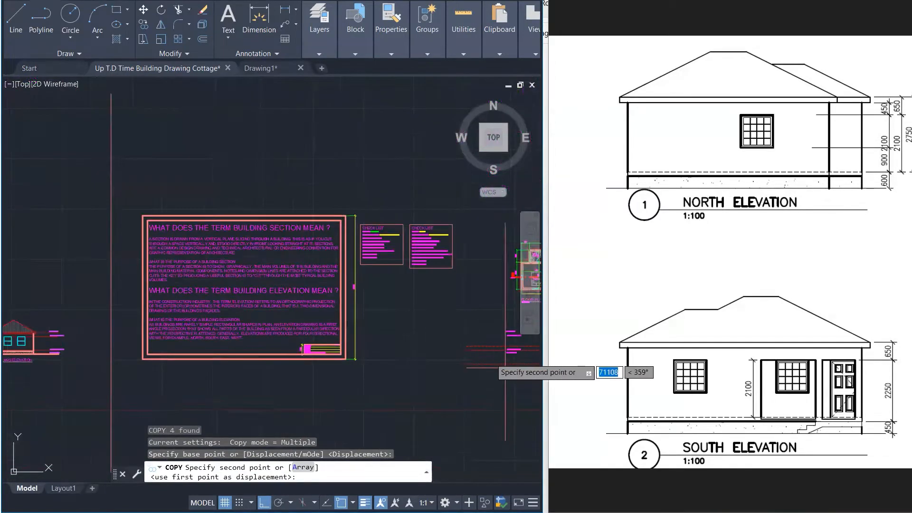
scroll(471, 360, up, 4)
click(468, 375)
scroll(468, 379, down, 3)
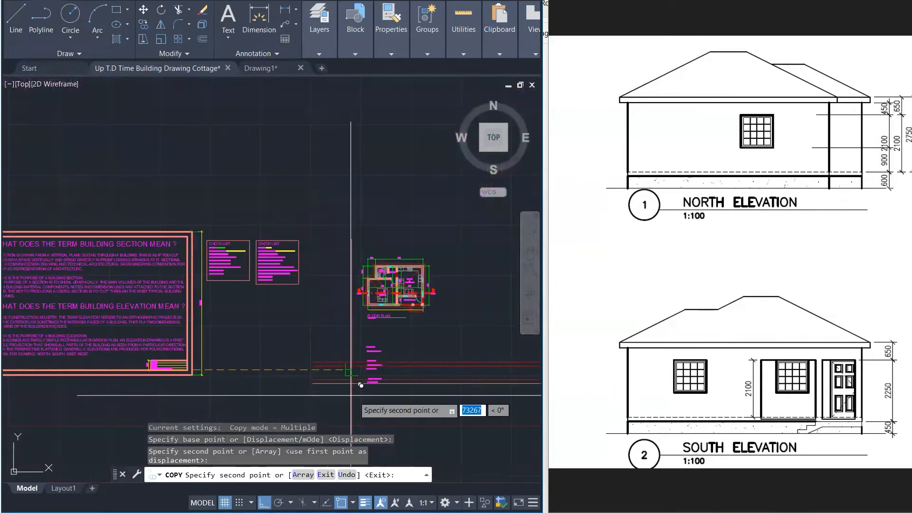
scroll(418, 363, up, 5)
key(Escape)
key(Escape)
key(Escape)
scroll(422, 351, up, 4)
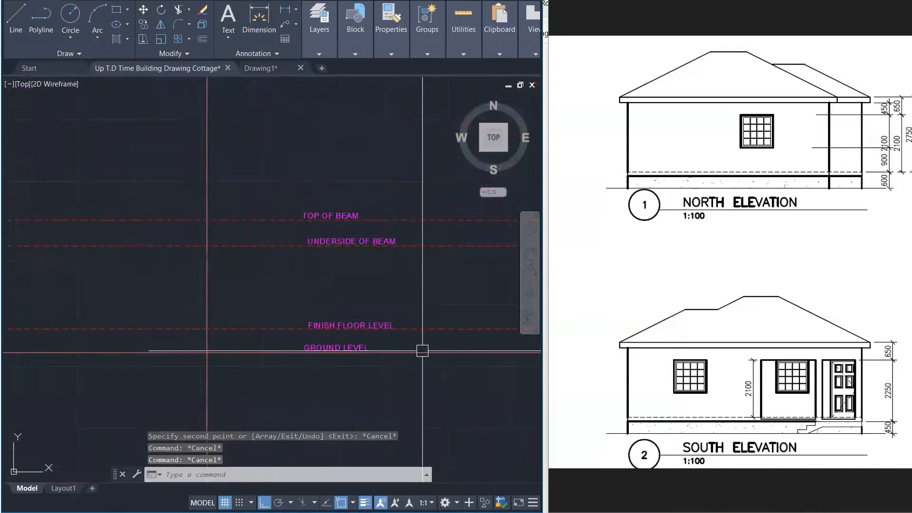
Step: Move the four copied level labels horizontally toward the start of the level lines, keeping them beside their own lines
scroll(413, 347, down, 3)
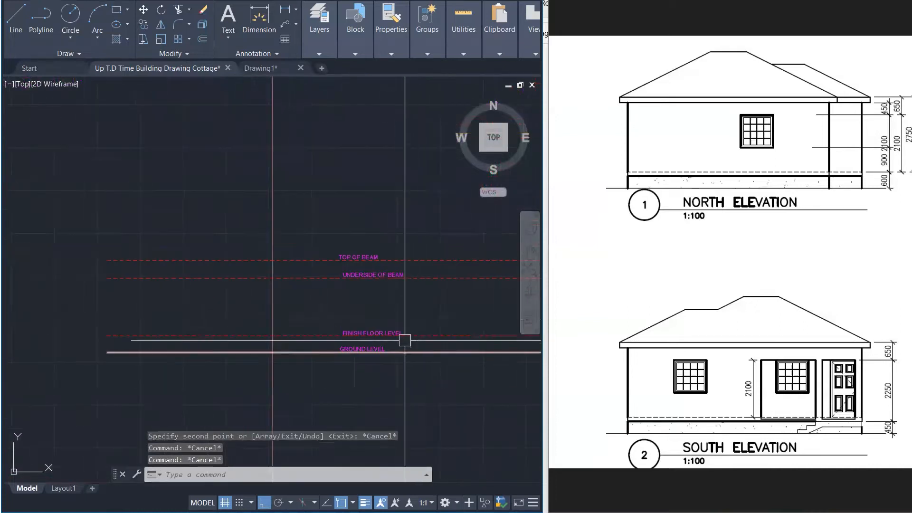
click(320, 218)
click(419, 366)
text(m)
key(Return)
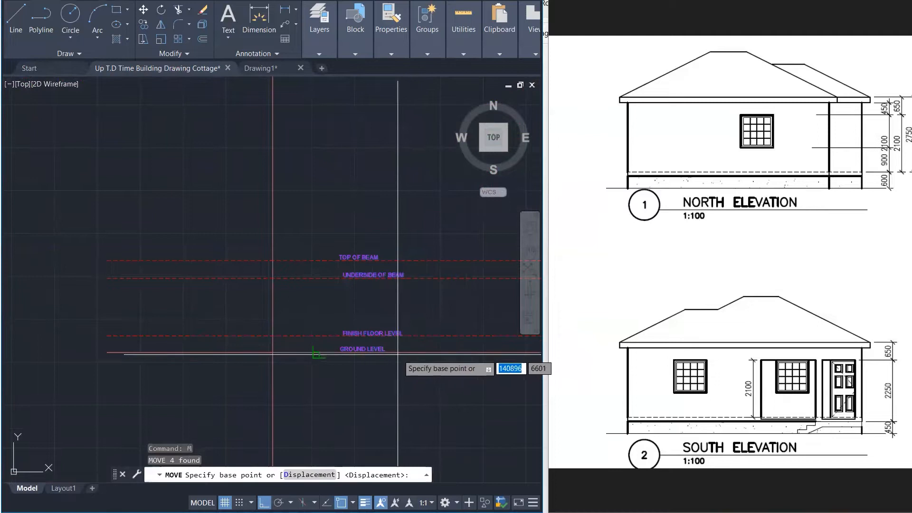
click(361, 351)
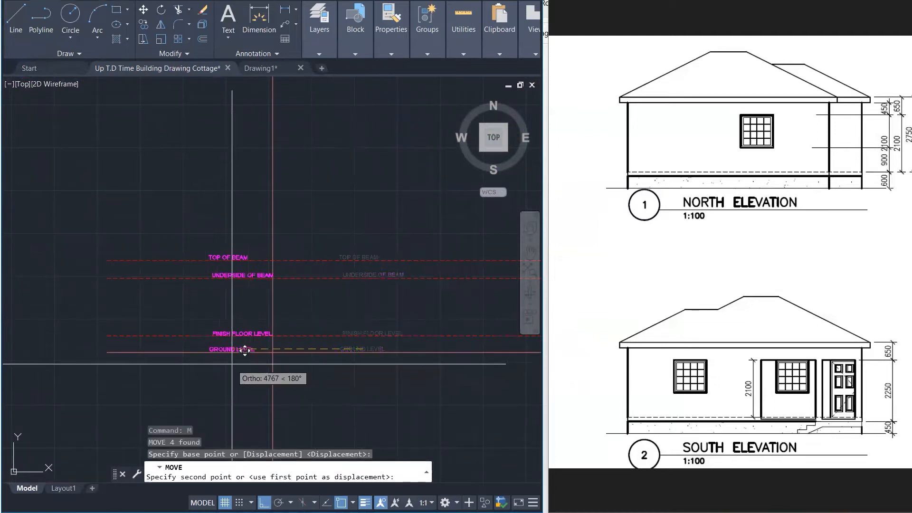
click(218, 363)
scroll(195, 351, up, 4)
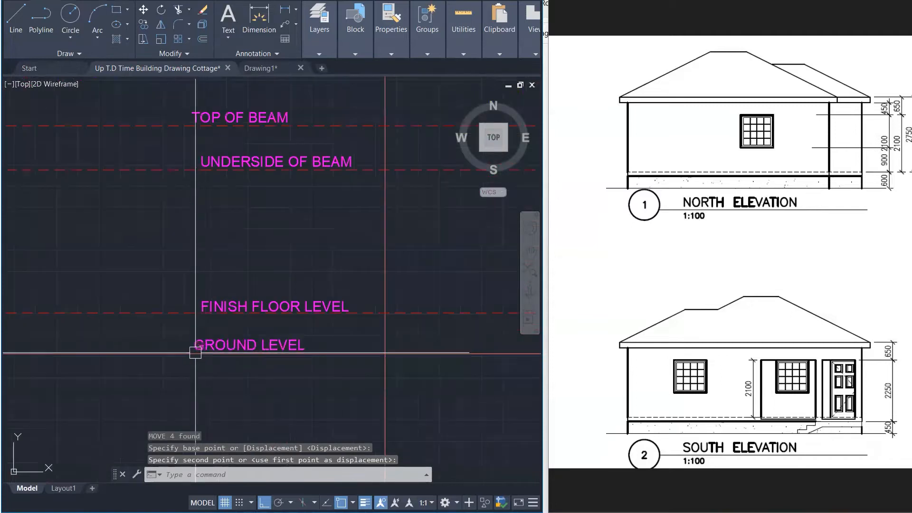
Step: Examine the ground line and the ground, floor and beam level labels
click(181, 353)
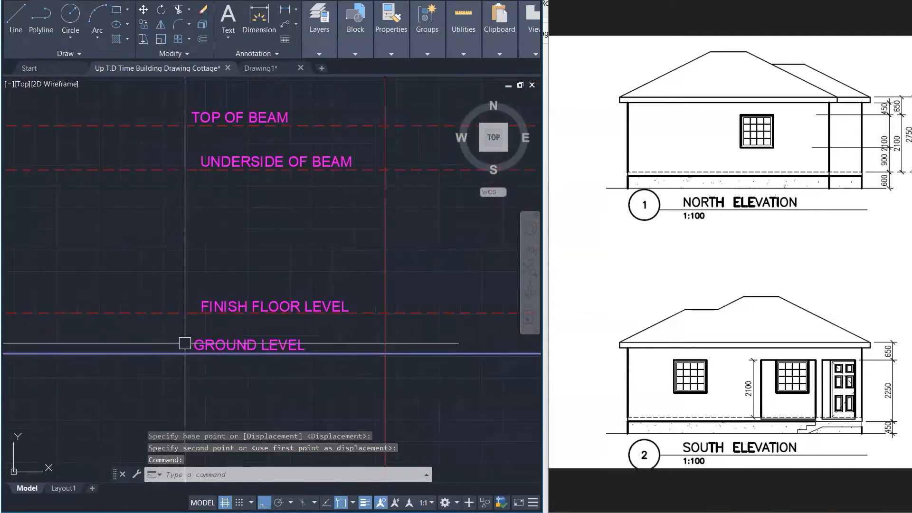
click(201, 304)
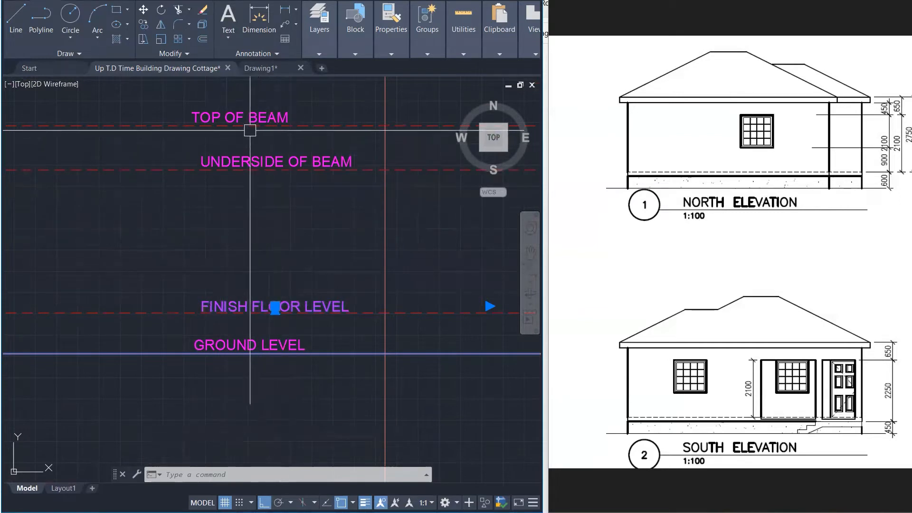
key(Escape)
key(Escape)
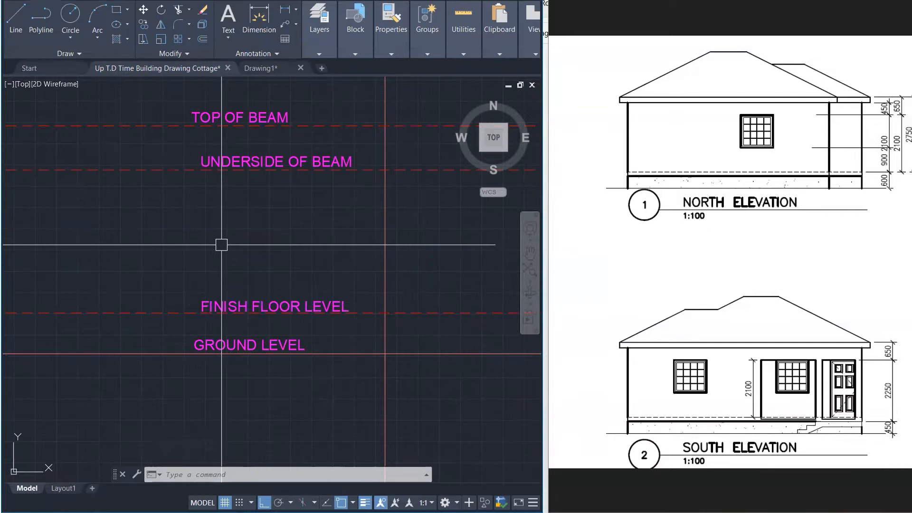
key(Escape)
key(Escape)
key(Escape)
Step: Examine the Section A marker and its label beside the bedroom on the floor plan
scroll(224, 232, down, 4)
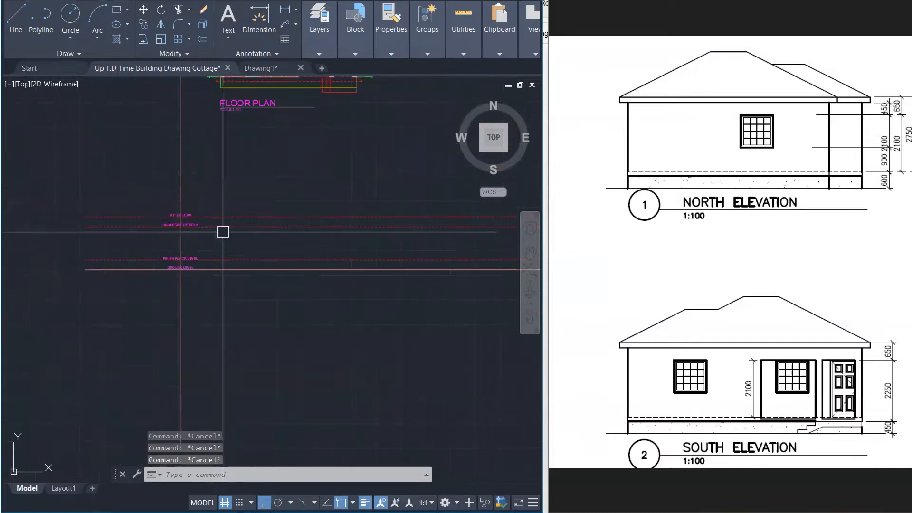
scroll(198, 265, down, 4)
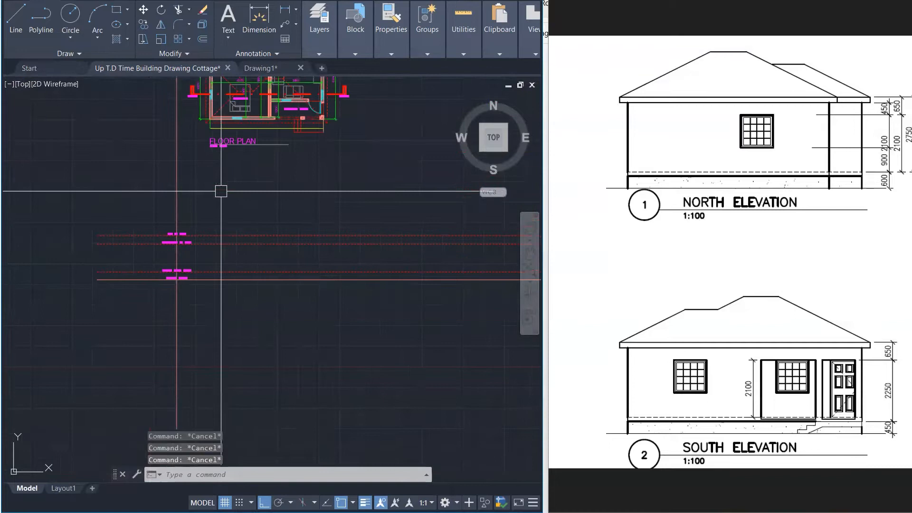
scroll(202, 98, up, 4)
scroll(202, 109, down, 4)
scroll(204, 152, up, 4)
scroll(204, 159, up, 1)
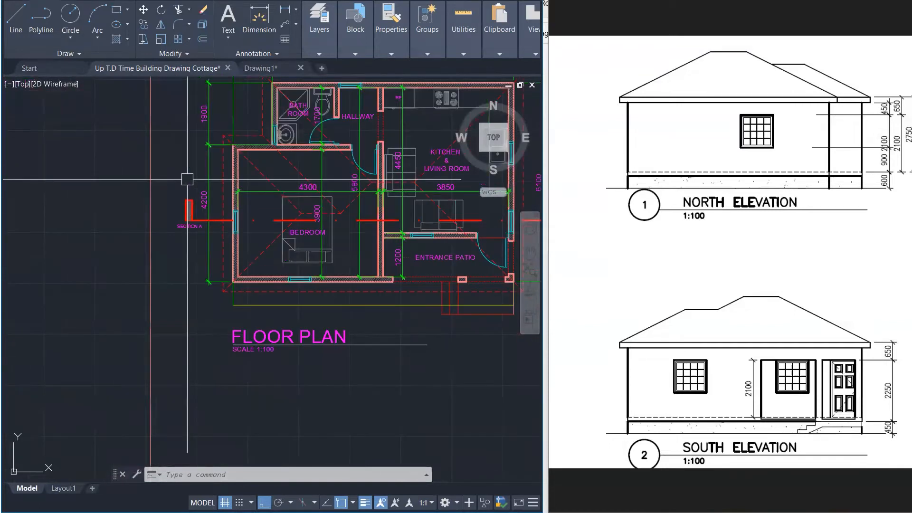
click(162, 178)
click(191, 206)
scroll(190, 212, up, 4)
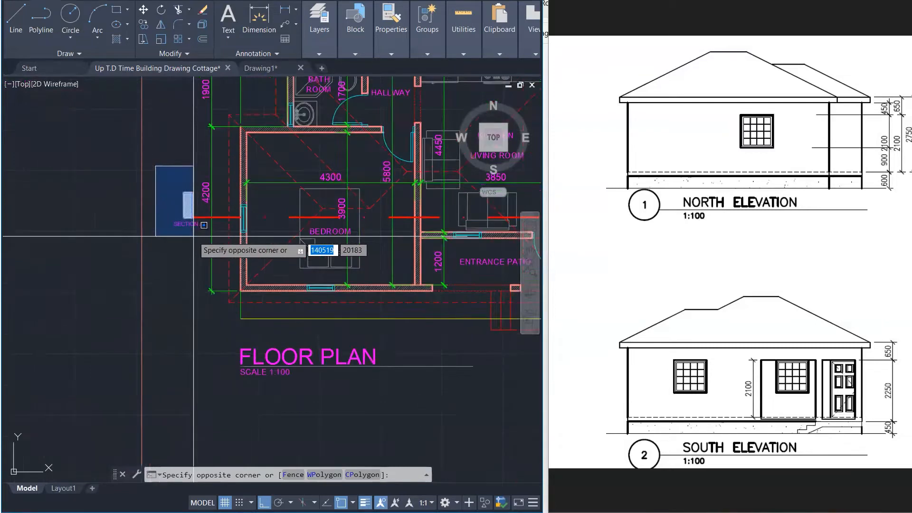
scroll(170, 230, down, 1)
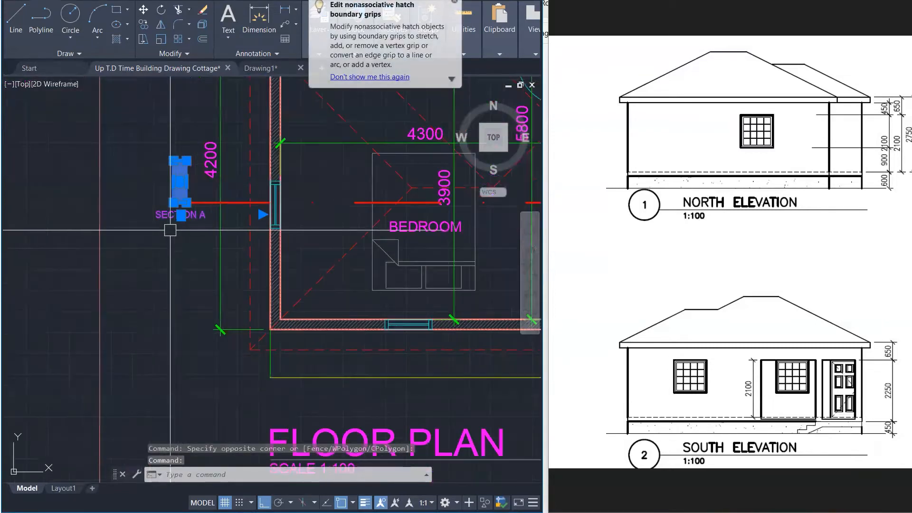
key(Escape)
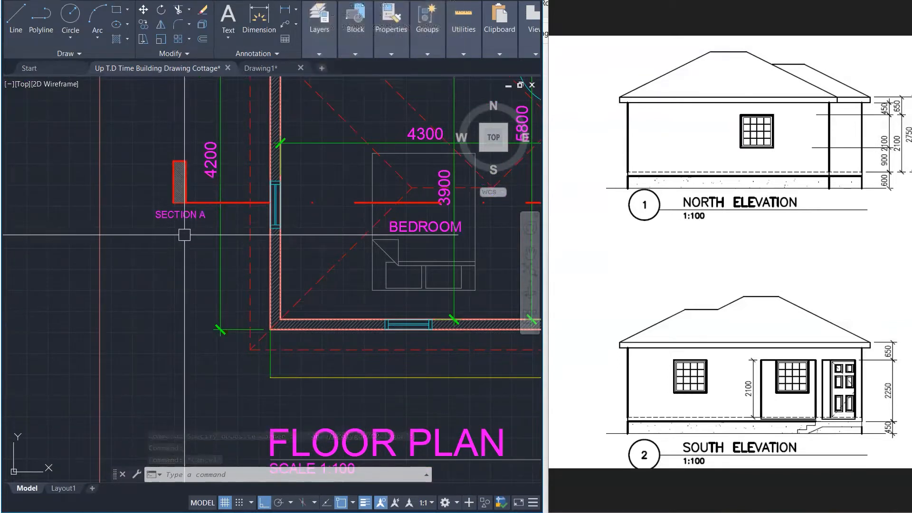
Step: Sketch a trial hatched rectangular section marker with a horizontal line below the Section A label, and delete its hatch
text(REC)
key(Return)
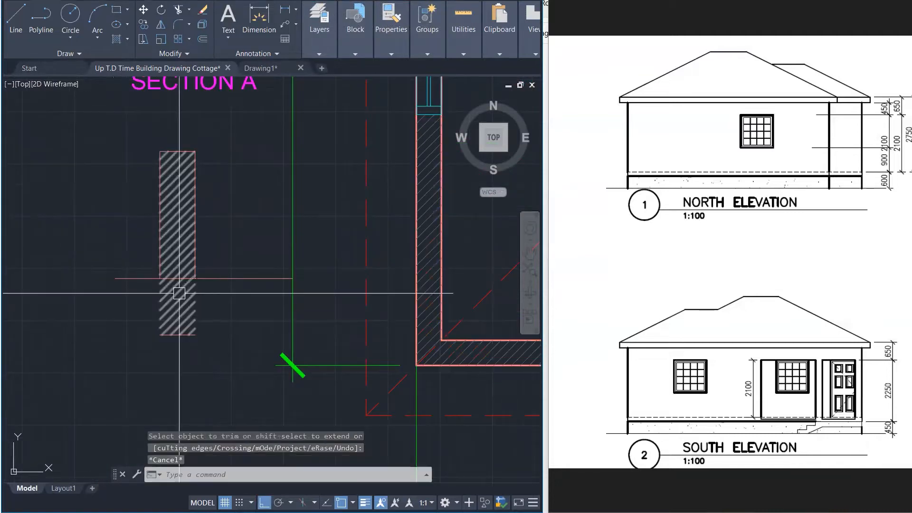
key(Escape)
key(Escape)
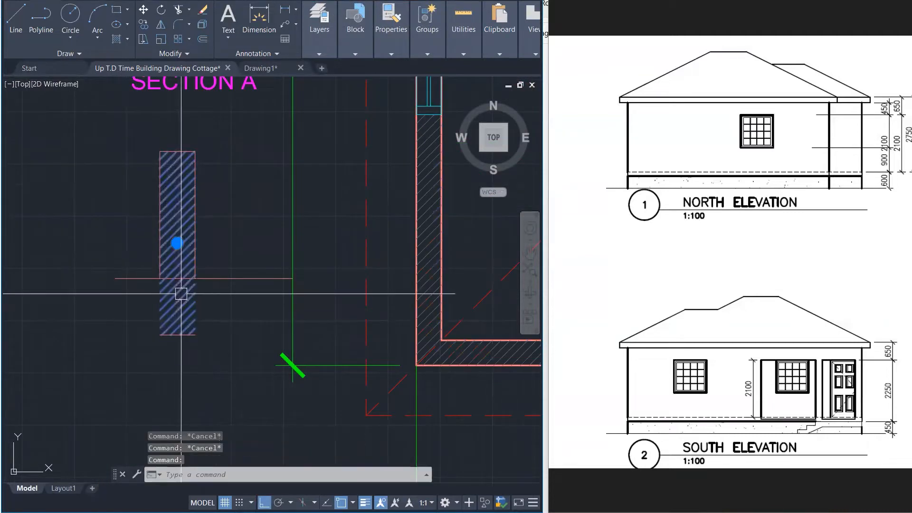
click(181, 294)
key(Delete)
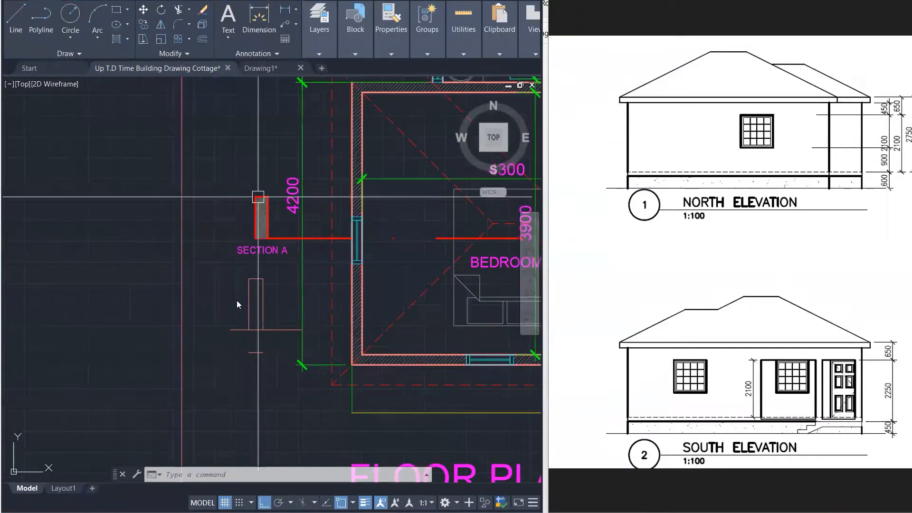
Step: Erase the remaining outlines of the trial section marker below the Section A label
scroll(238, 303, up, 2)
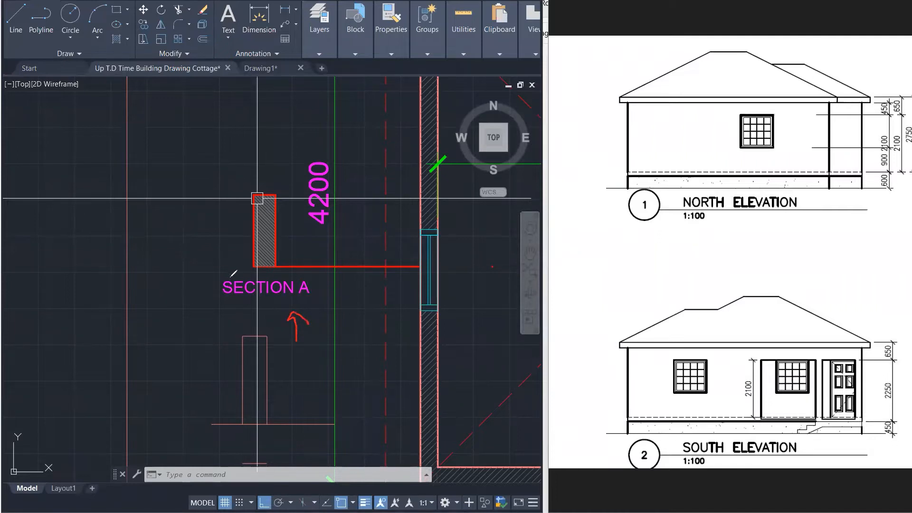
scroll(257, 198, down, 7)
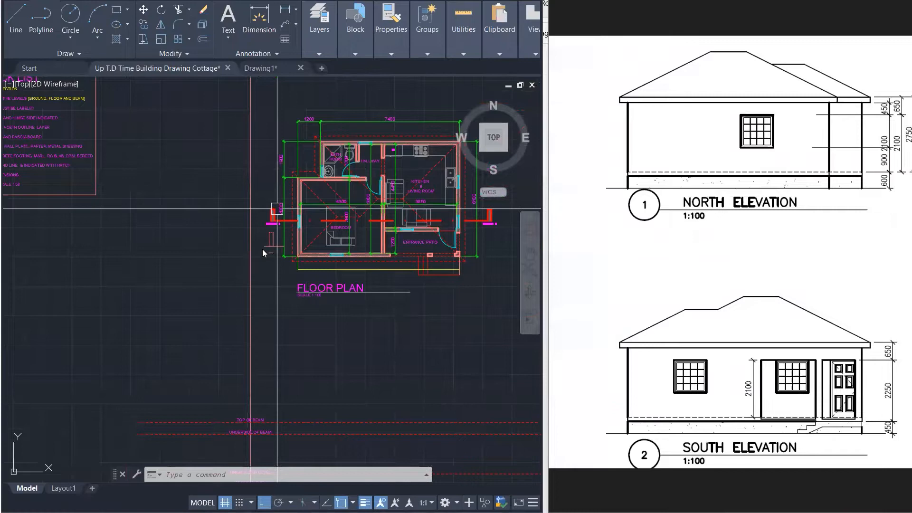
scroll(262, 249, up, 5)
click(304, 295)
click(268, 184)
key(Delete)
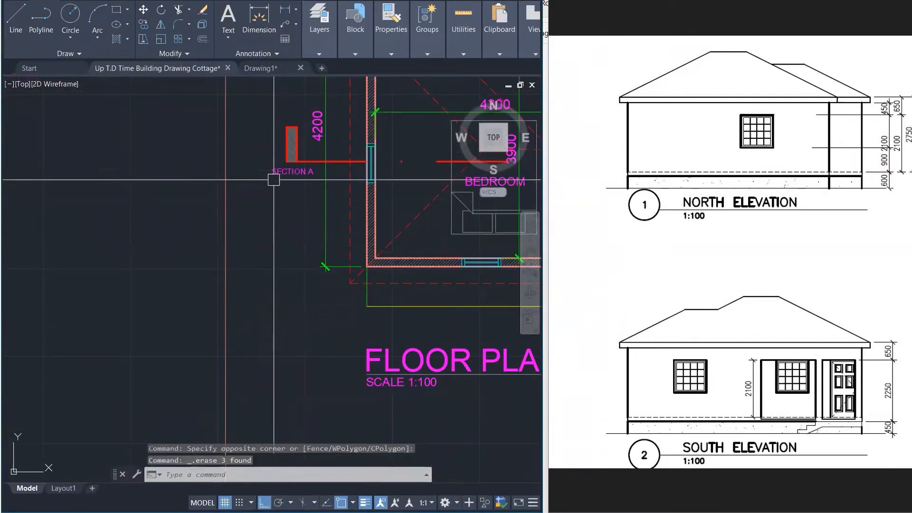
scroll(274, 180, down, 6)
key(Escape)
key(Escape)
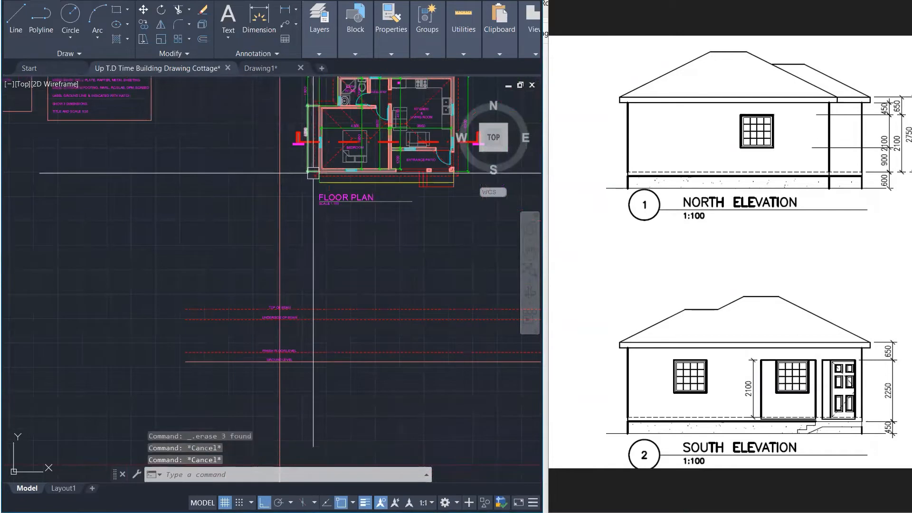
Step: Draw a vertical projection line from the bedroom's lower-left outer wall corner down past the ground line
text(l)
key(Return)
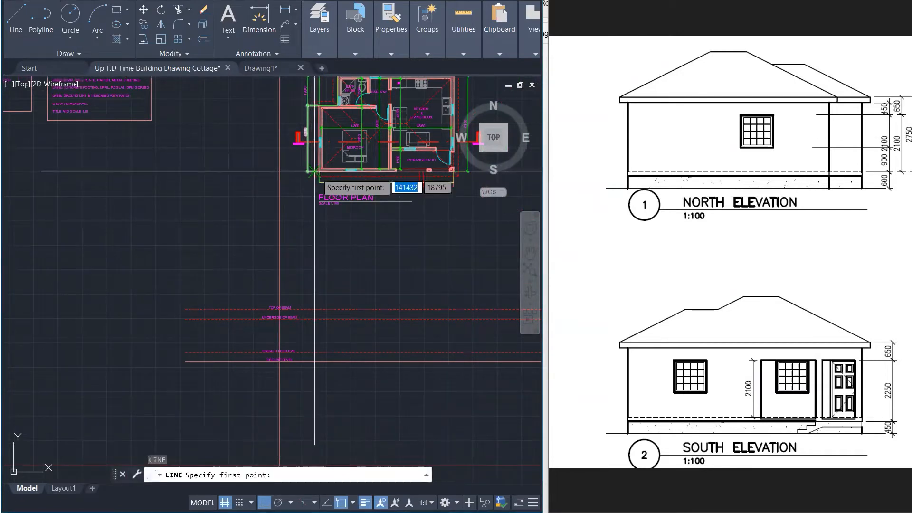
scroll(315, 171, up, 3)
click(314, 172)
scroll(326, 190, down, 3)
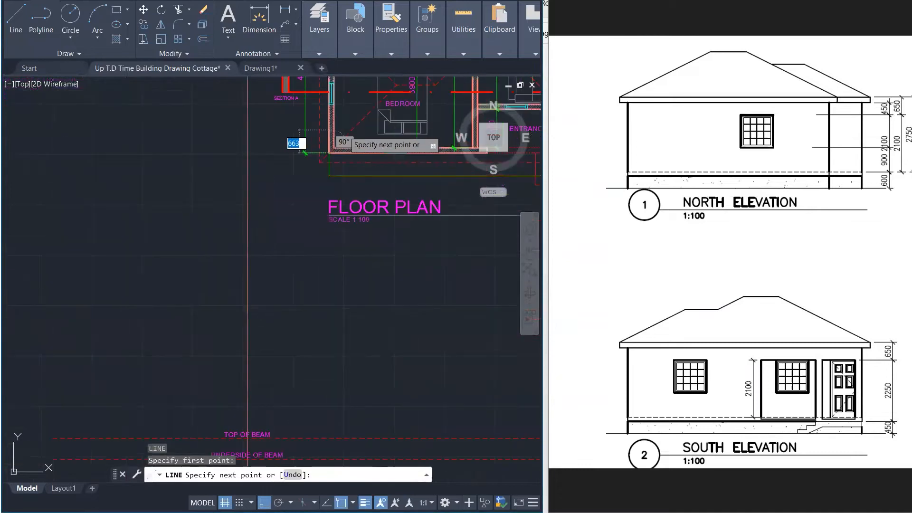
click(336, 363)
key(Escape)
key(Escape)
key(Escape)
Step: Copy the vertical projection line from the bedroom's lower-left outer corner to the right end of the bedroom's front wall
click(336, 256)
text(co)
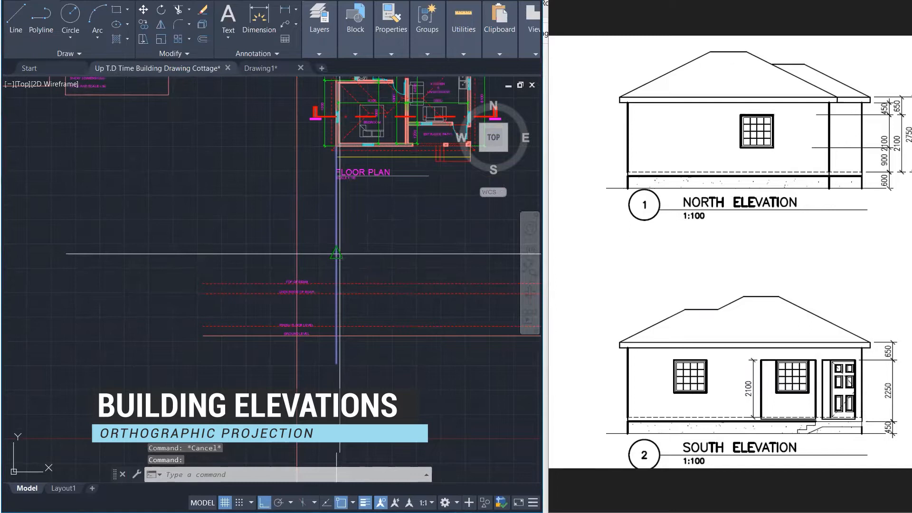
key(Return)
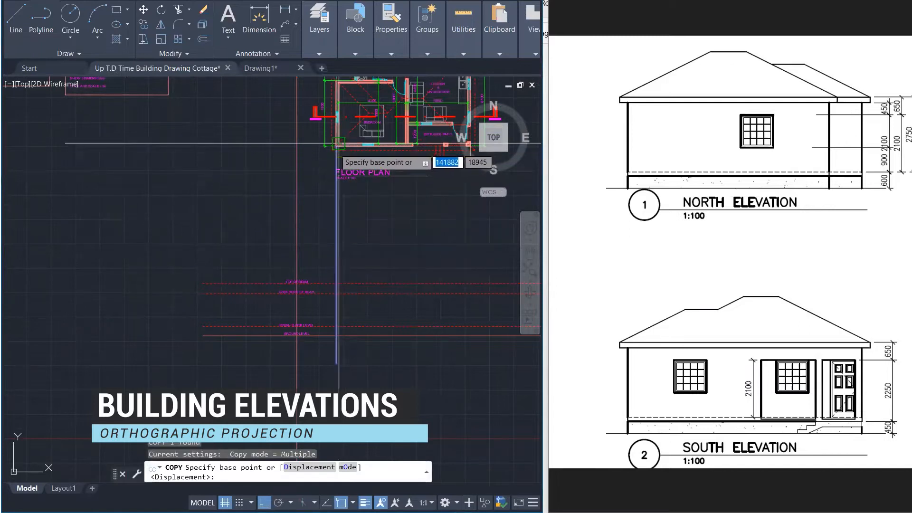
scroll(338, 143, up, 3)
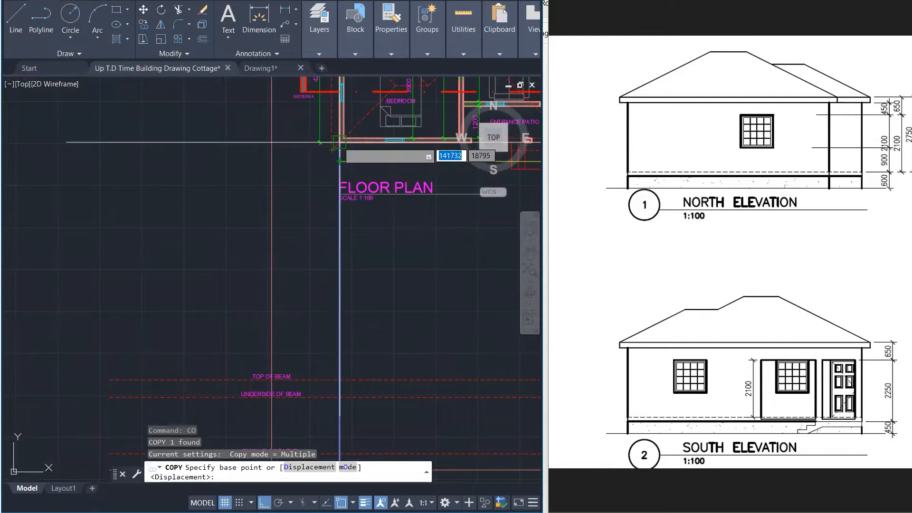
scroll(339, 150, up, 1)
click(339, 143)
scroll(361, 156, up, 4)
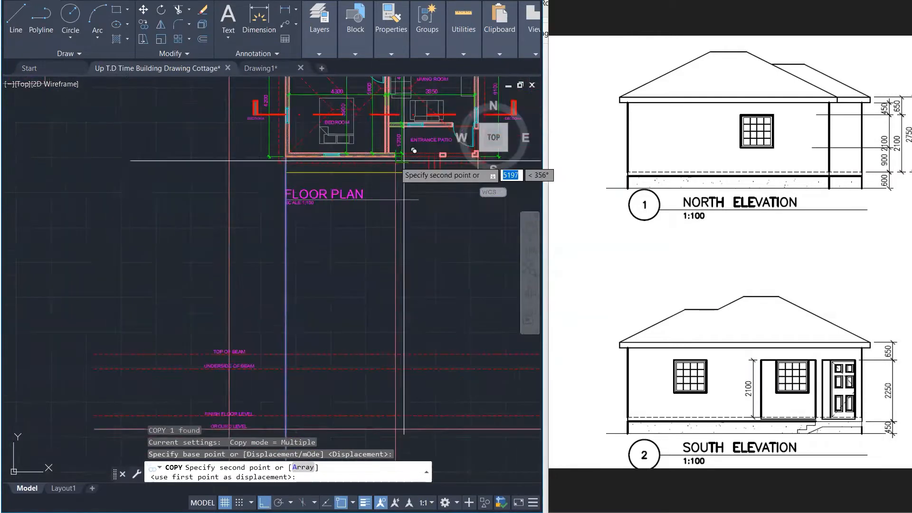
click(299, 148)
Step: Place further copies of the projection line at both sides of the patio column and of the corner pier
scroll(298, 147, down, 1)
scroll(285, 166, up, 4)
click(293, 162)
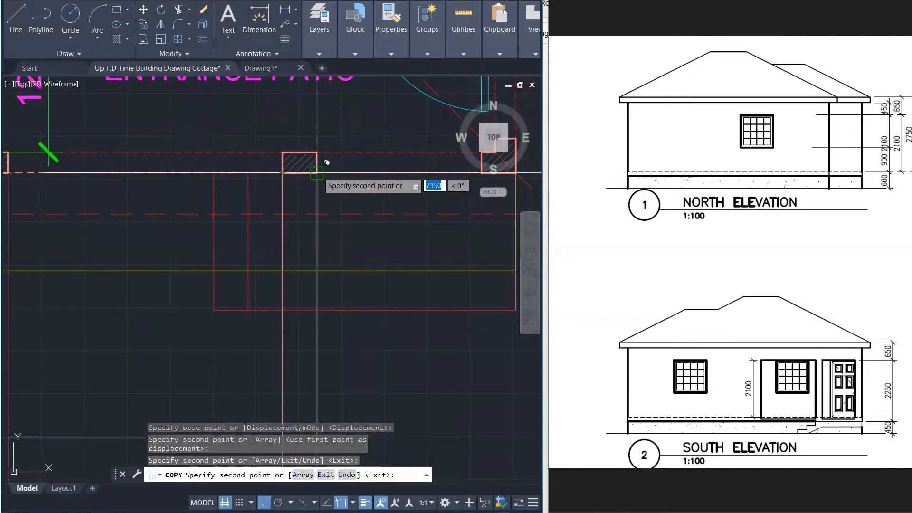
click(326, 162)
scroll(333, 164, down, 1)
scroll(427, 171, up, 4)
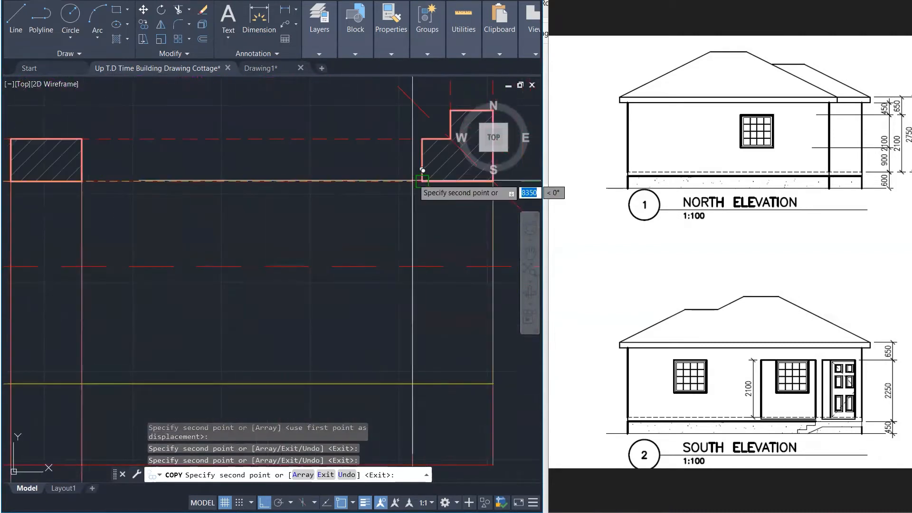
click(433, 171)
scroll(401, 193, down, 3)
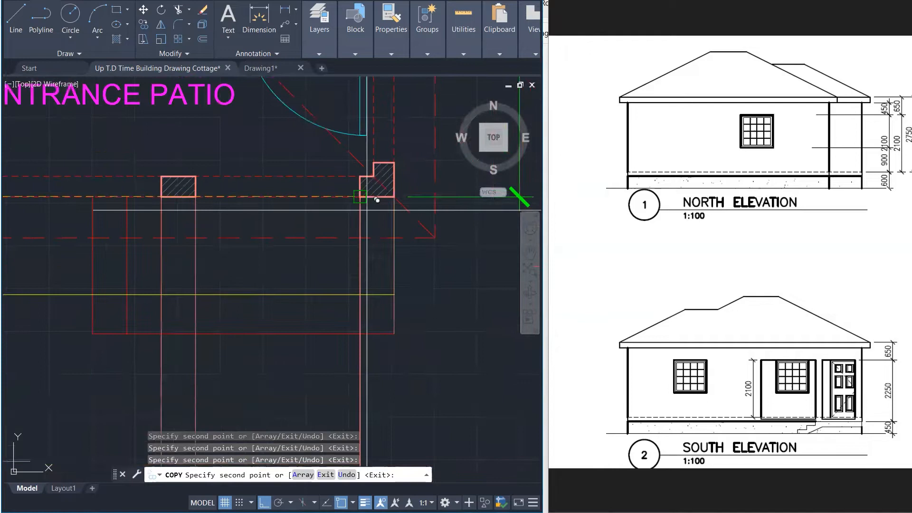
scroll(401, 195, down, 3)
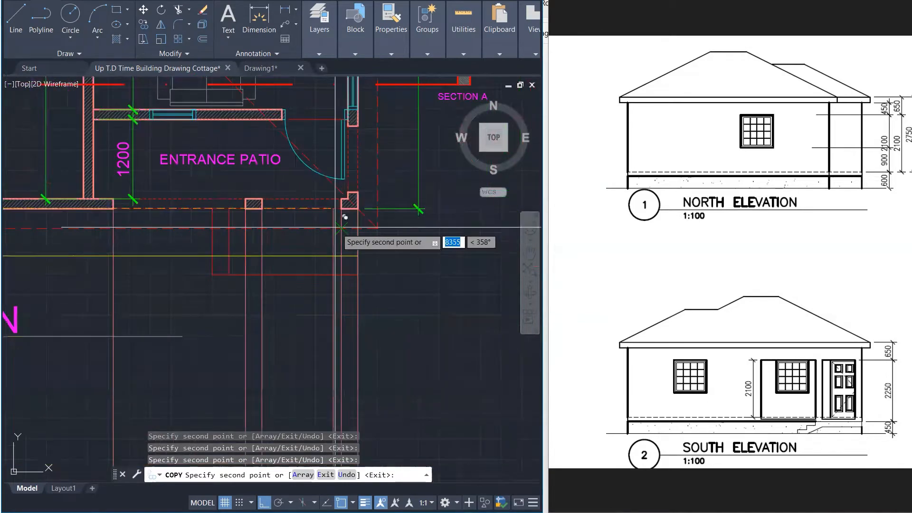
Step: Place copies of the projection line at the two front corners of the dashed roof overhang
scroll(382, 221, down, 3)
scroll(380, 219, up, 4)
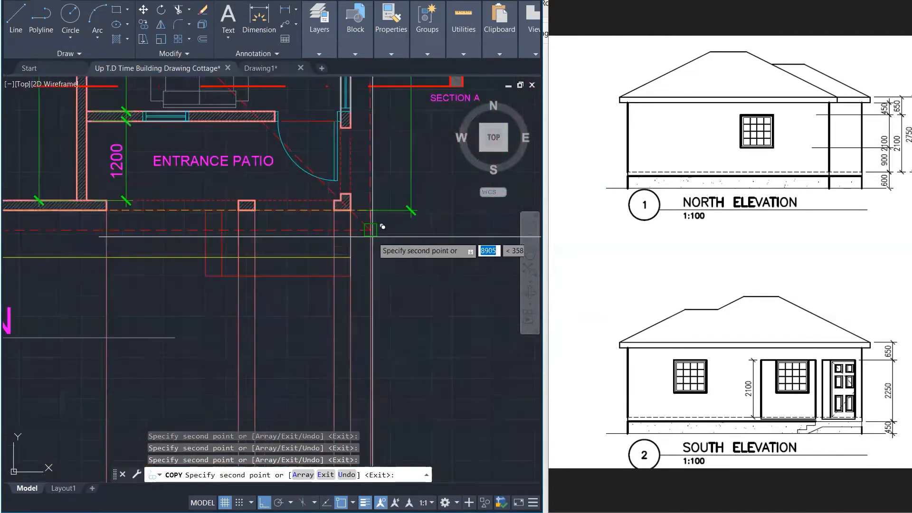
scroll(380, 218, down, 4)
scroll(142, 228, up, 5)
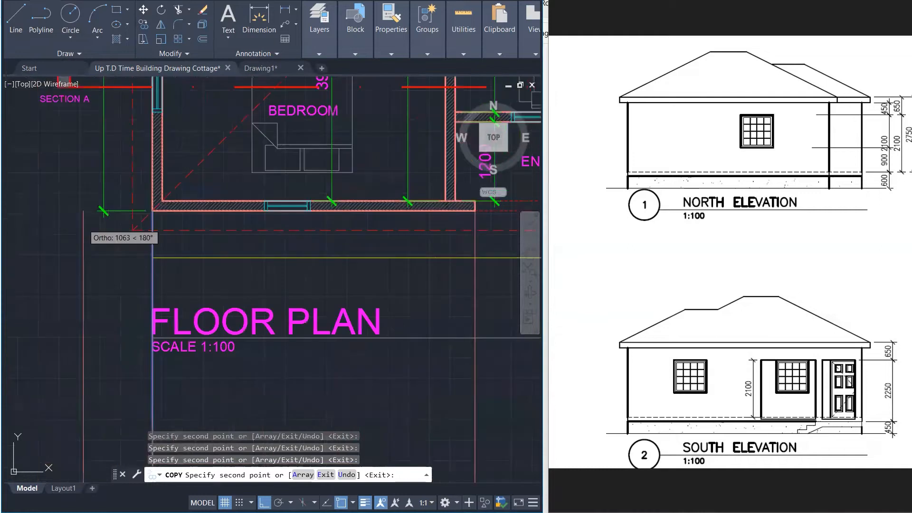
Step: Place copies of the projection line at both edges of the bedroom's front window
scroll(266, 209, up, 5)
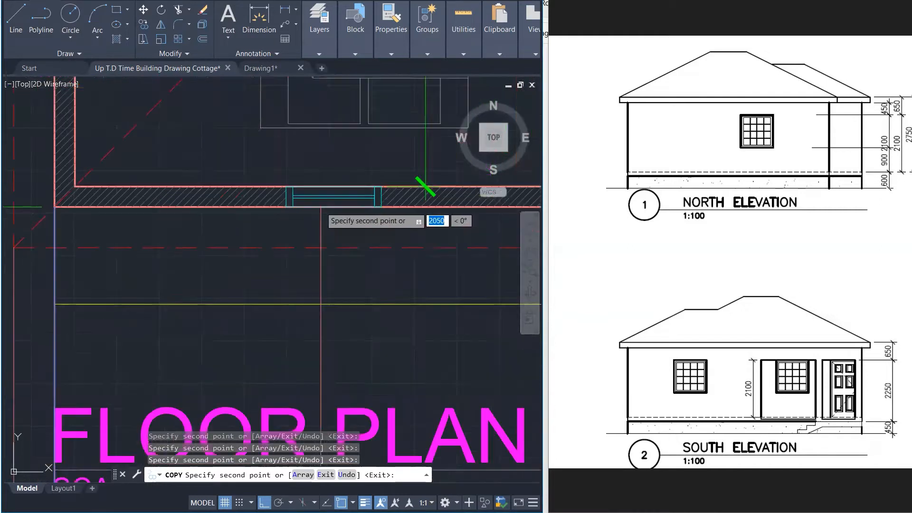
scroll(268, 202, down, 3)
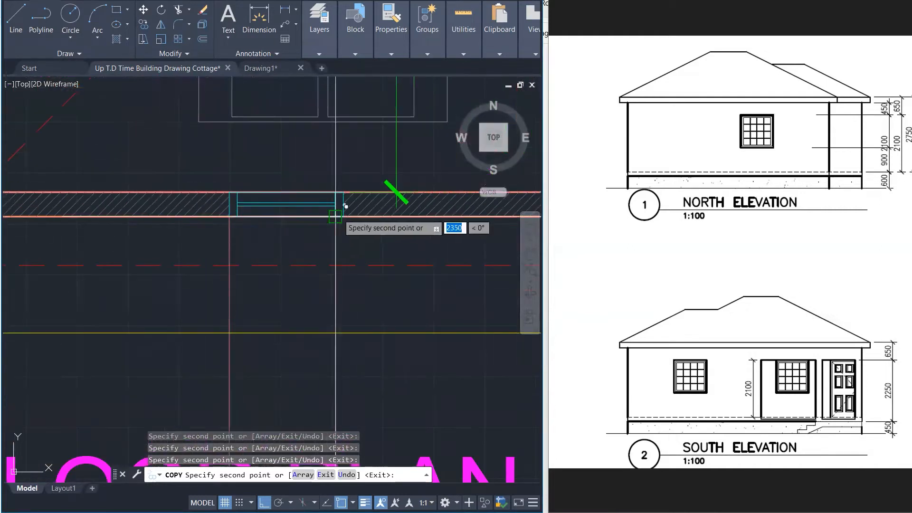
scroll(240, 278, down, 4)
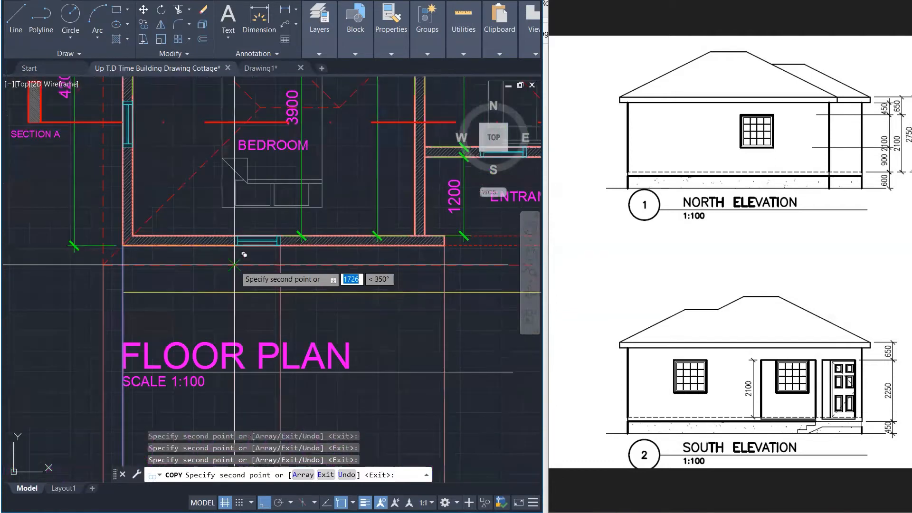
Step: Place copies of the projection line at both sides of the entrance door opening and the patio window, finishing the copying
scroll(413, 209, up, 5)
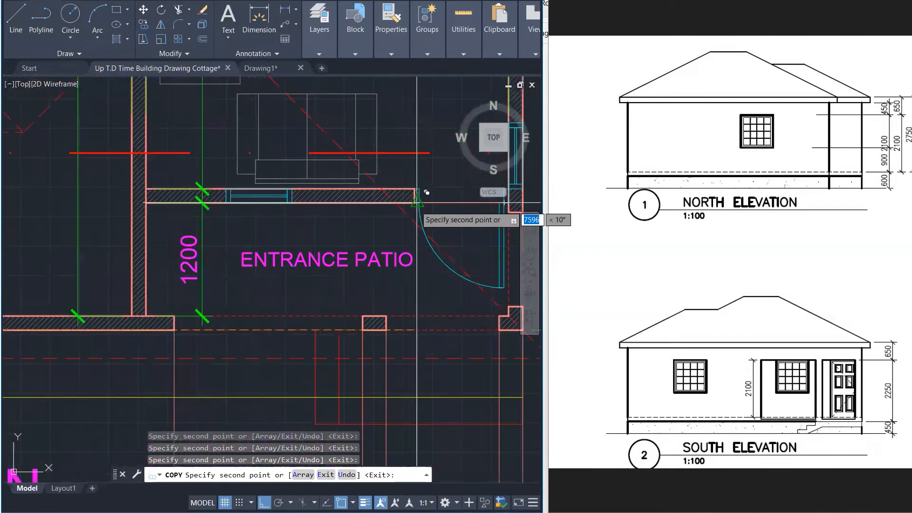
scroll(414, 203, up, 2)
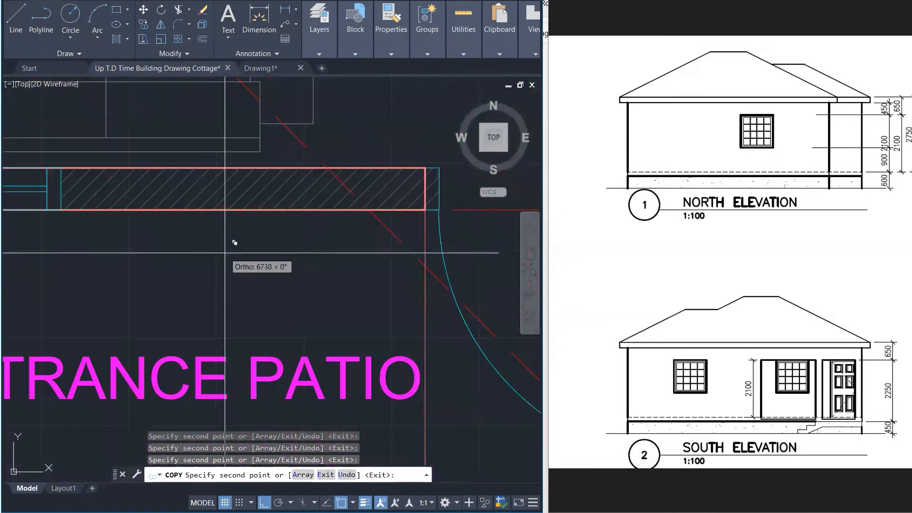
scroll(230, 257, down, 3)
scroll(205, 264, up, 5)
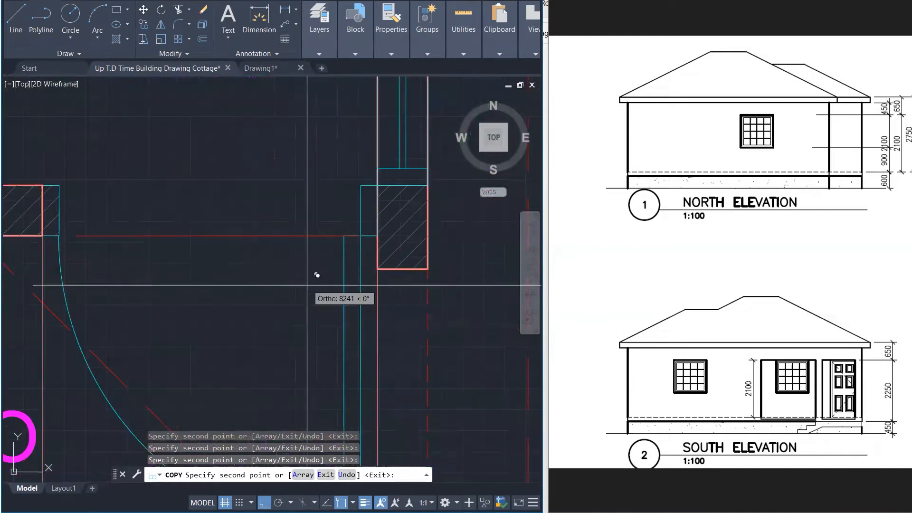
scroll(390, 280, down, 4)
scroll(118, 280, up, 5)
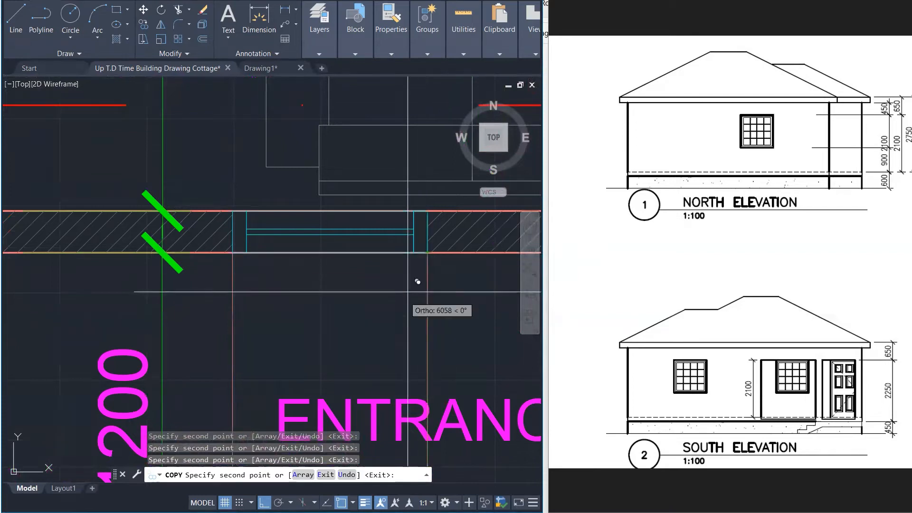
scroll(394, 318, down, 4)
scroll(394, 319, down, 3)
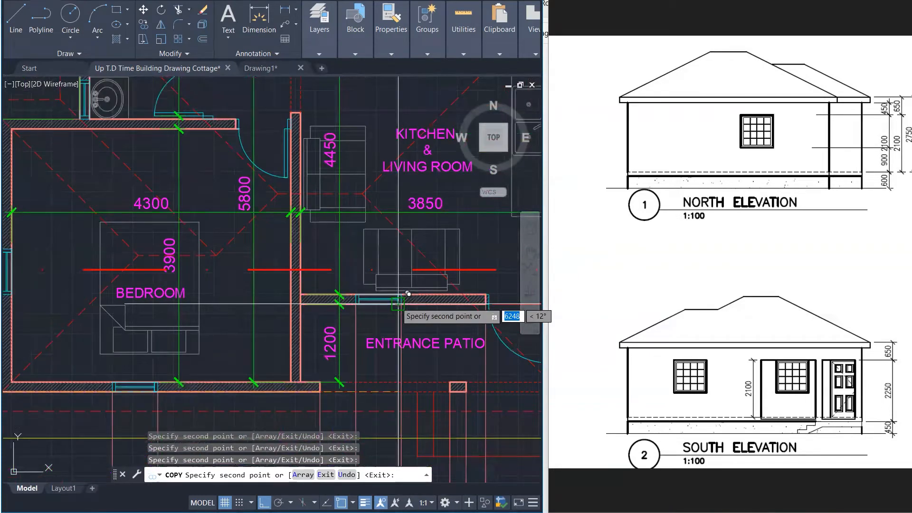
key(Escape)
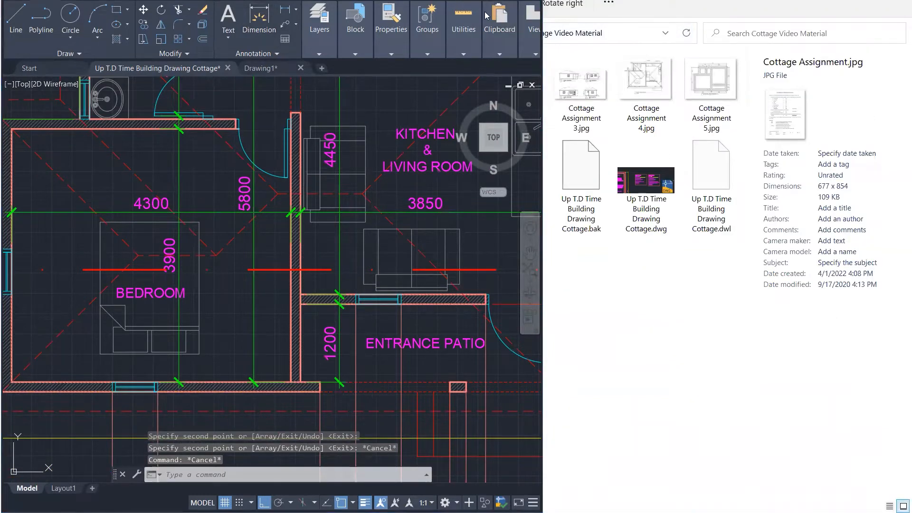
Step: Expand the drawing window to full width to show the projection lines running down to the level lines
click(534, 19)
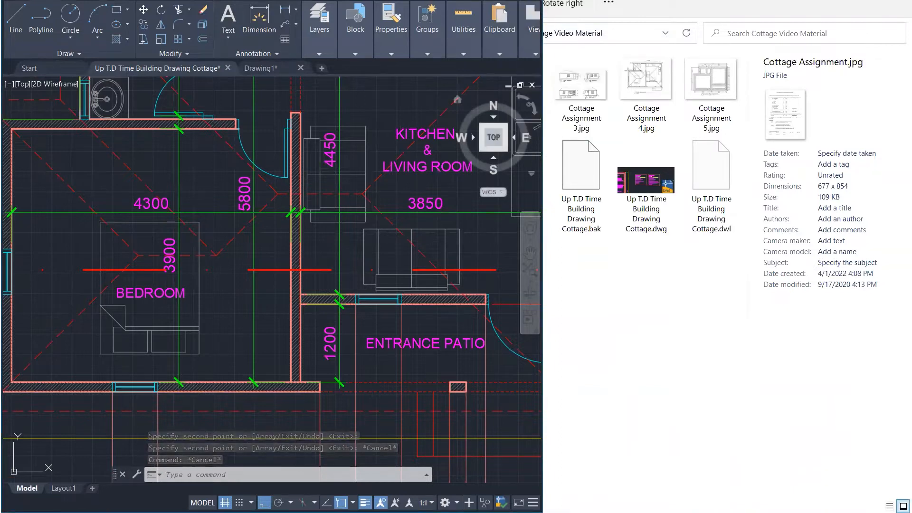
click(510, 1)
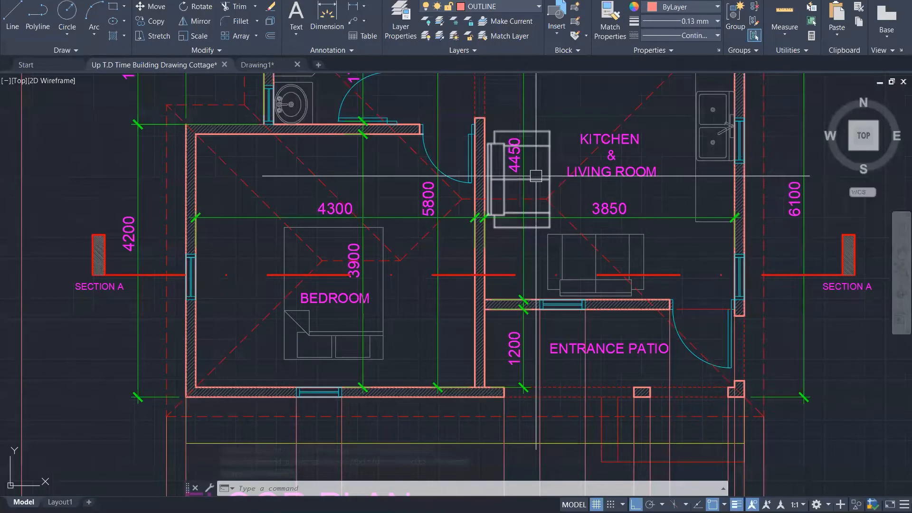
scroll(537, 177, down, 5)
scroll(540, 180, down, 1)
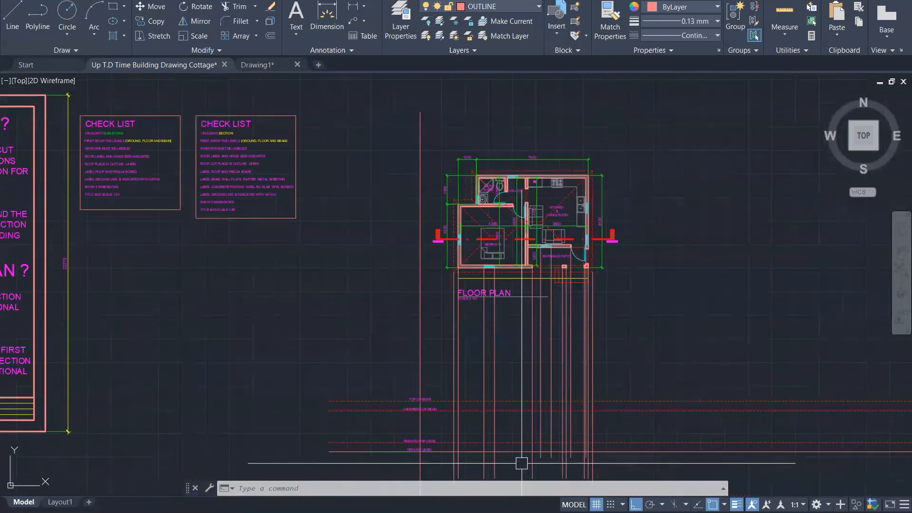
scroll(521, 465, up, 1)
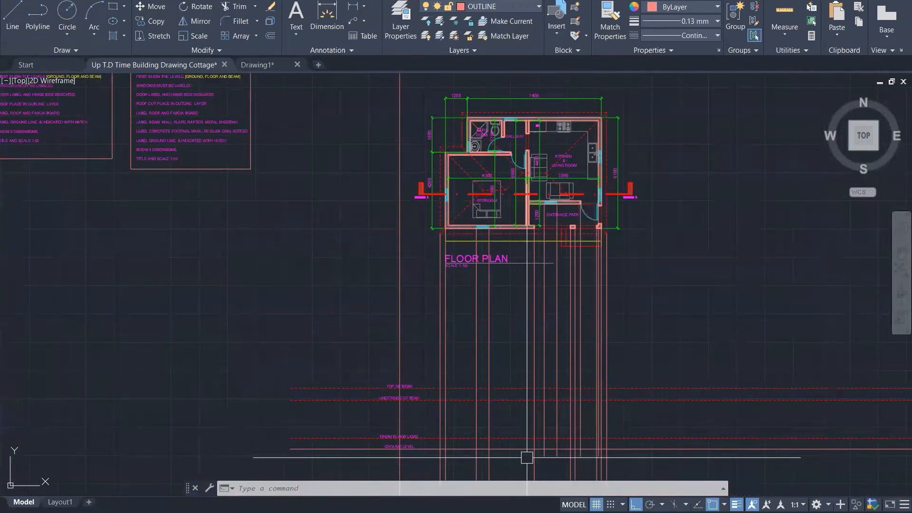
key(Escape)
key(Escape)
text(Ma)
key(Return)
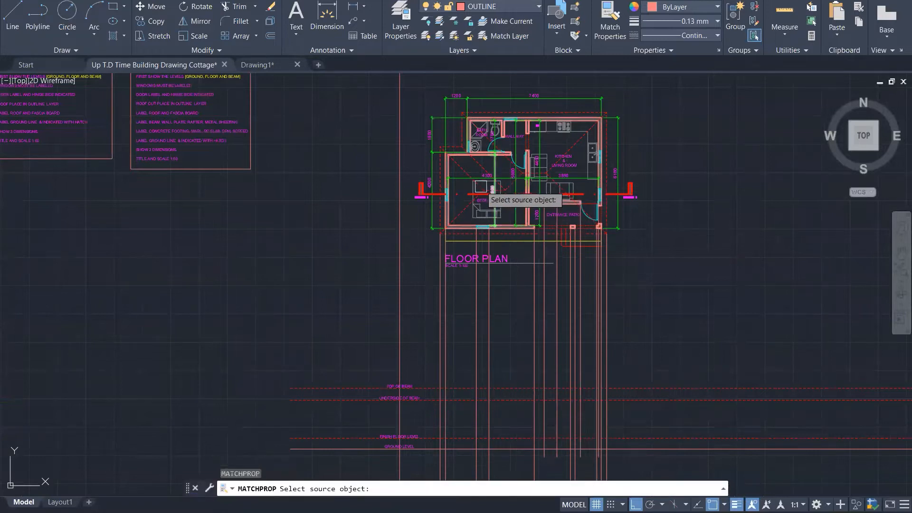
scroll(484, 204, up, 4)
click(494, 261)
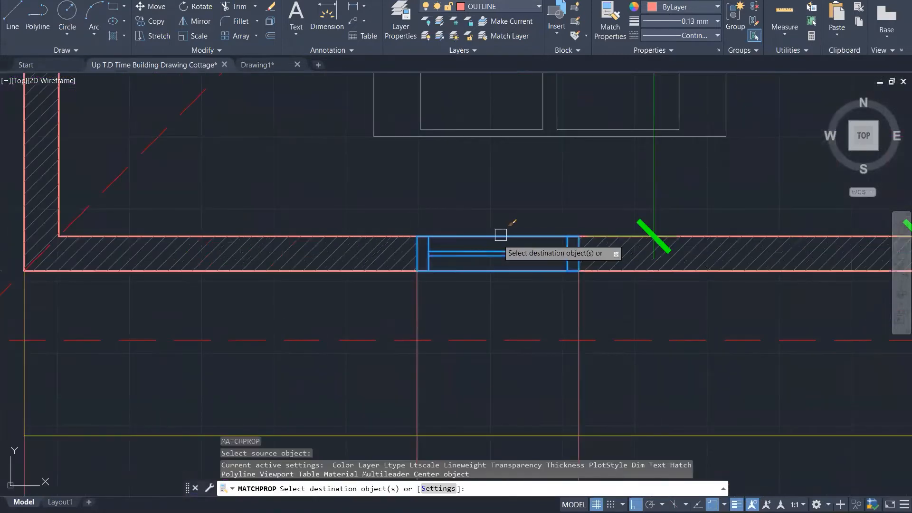
scroll(518, 228, down, 3)
scroll(514, 225, down, 3)
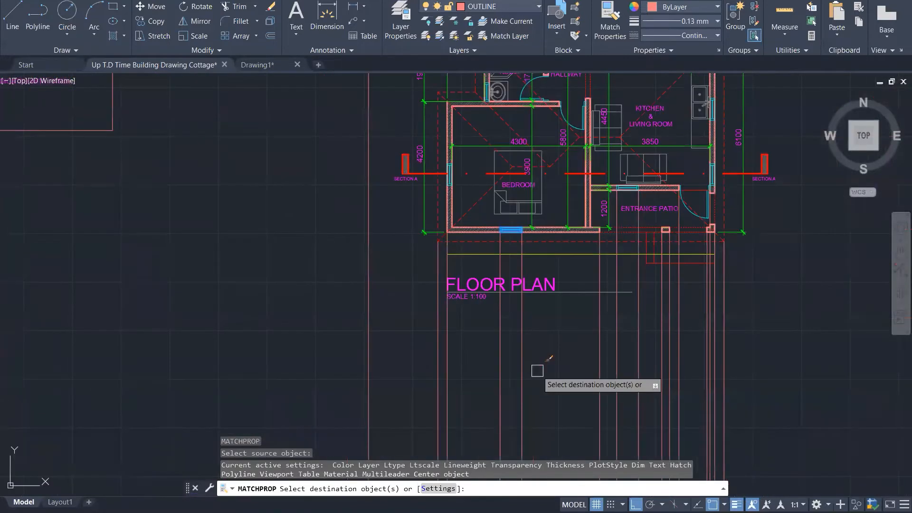
click(537, 370)
key(Escape)
key(Escape)
scroll(534, 240, up, 1)
scroll(534, 245, up, 4)
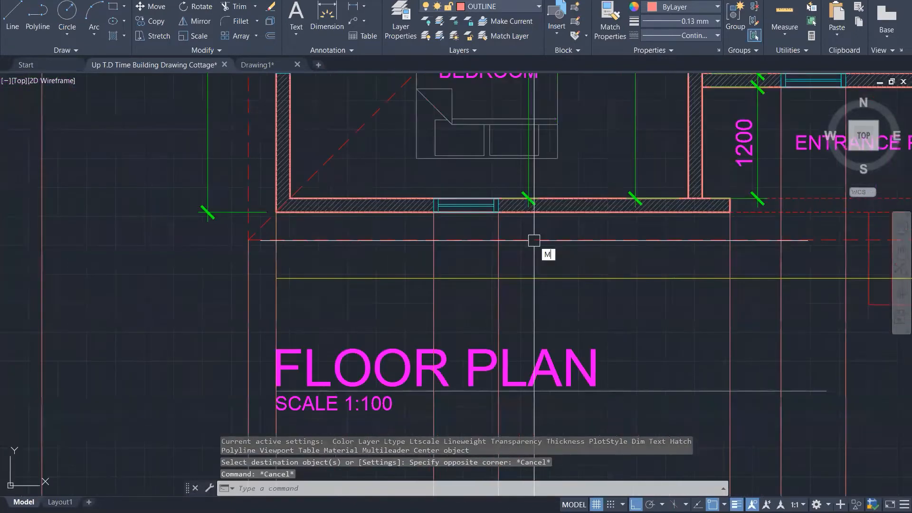
key(Return)
scroll(497, 269, down, 2)
scroll(665, 212, up, 2)
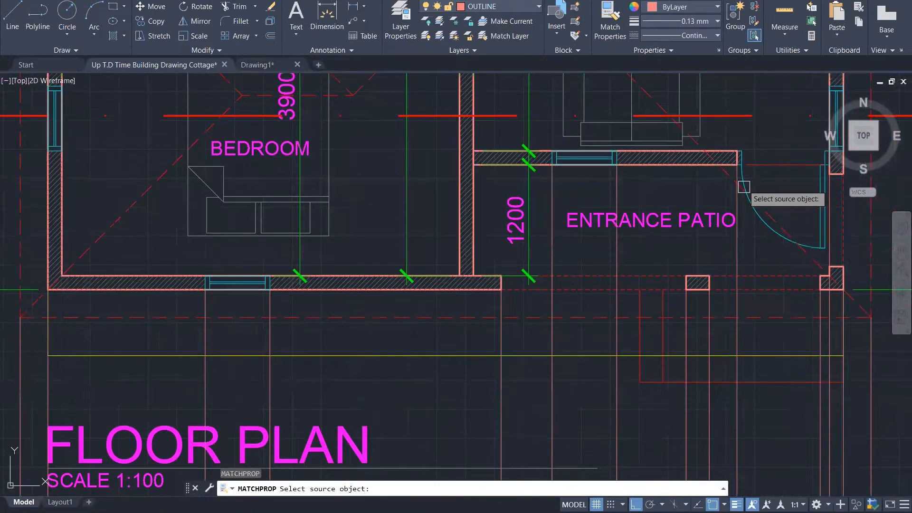
click(744, 187)
scroll(661, 321, down, 6)
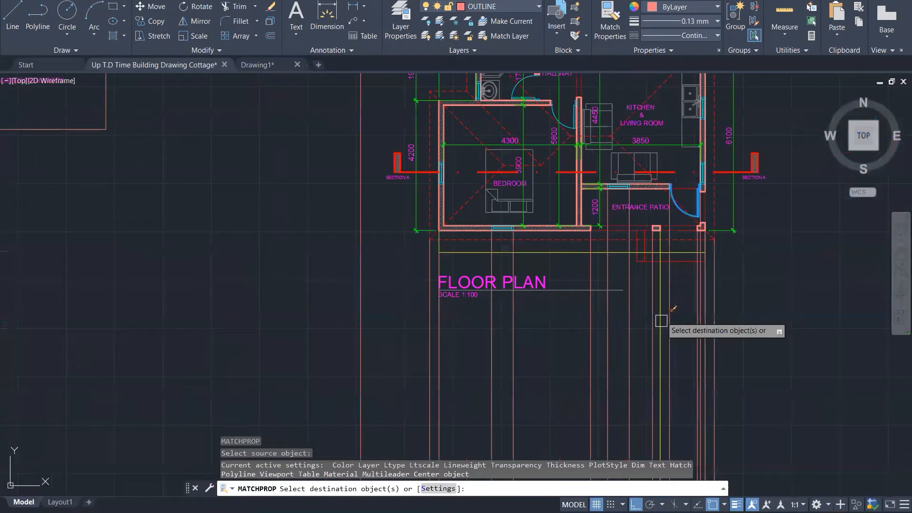
scroll(662, 321, up, 6)
scroll(692, 260, down, 3)
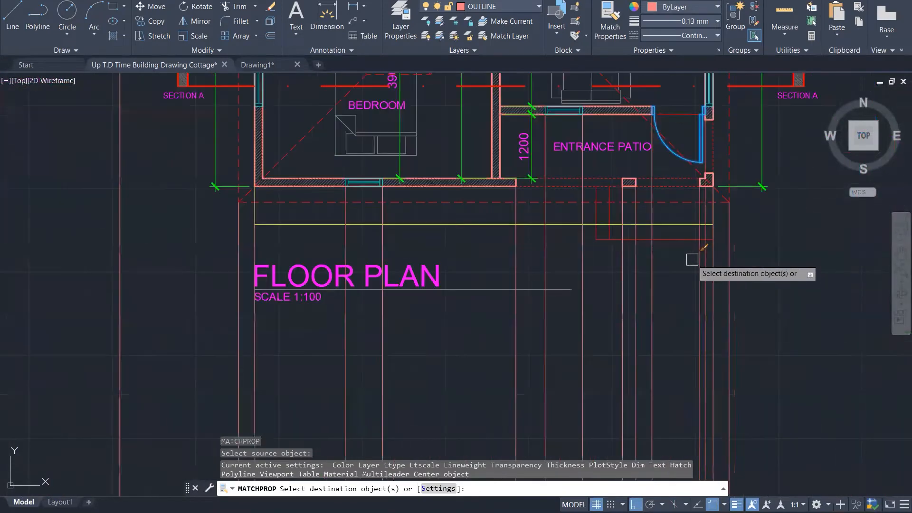
scroll(698, 148, up, 4)
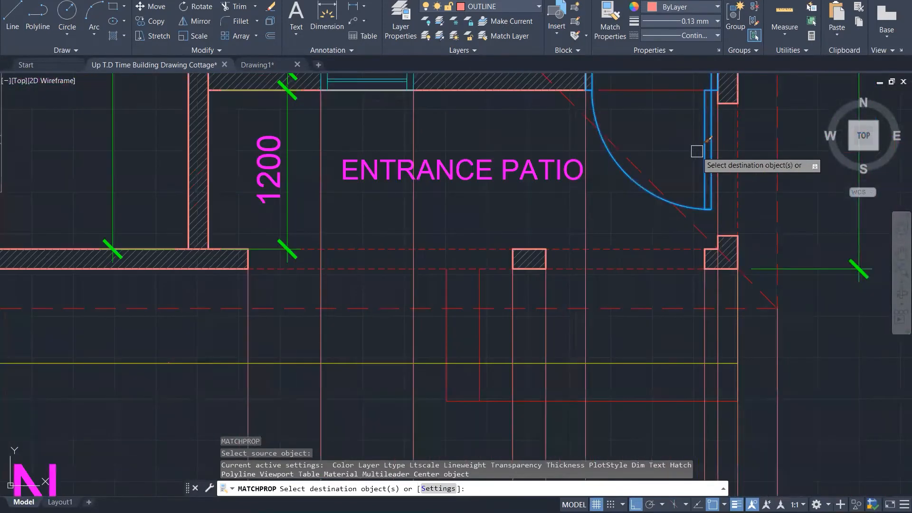
key(Escape)
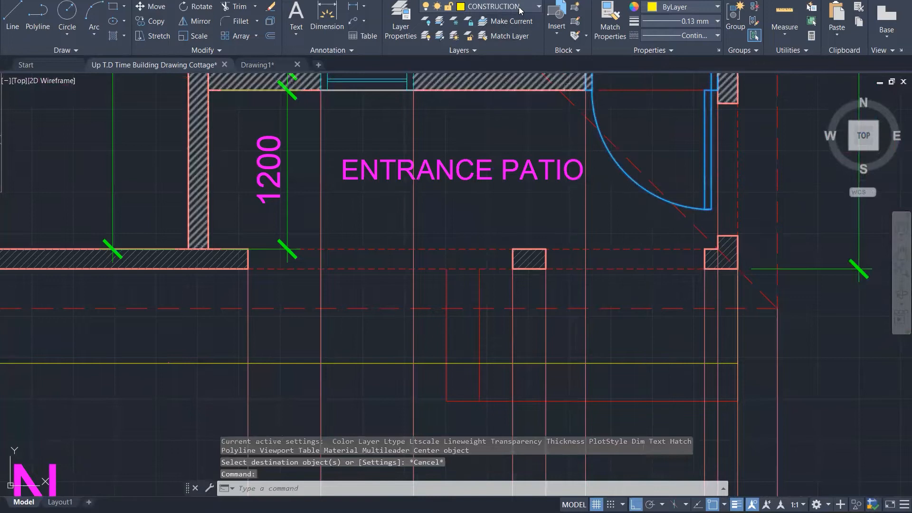
Step: Assign the entrance door to the DOORS & WIN layer
click(520, 7)
click(495, 165)
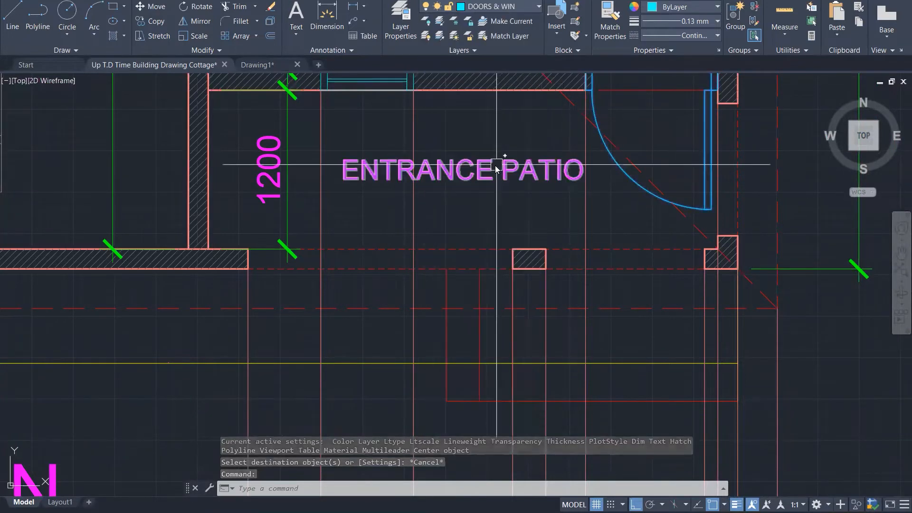
key(Escape)
key(Escape)
Step: Match the entrance door's properties onto the projection lines of the door opening, patio window and bedroom front window
text(ma)
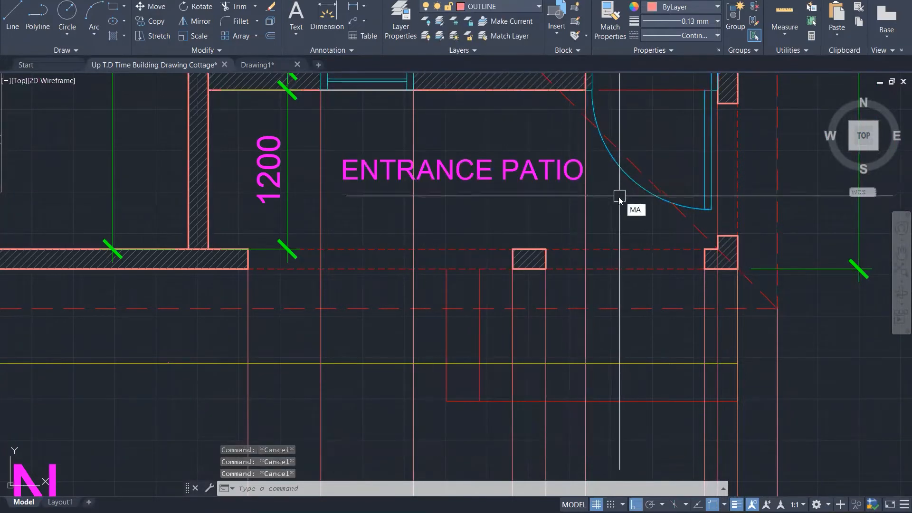
key(Return)
click(627, 183)
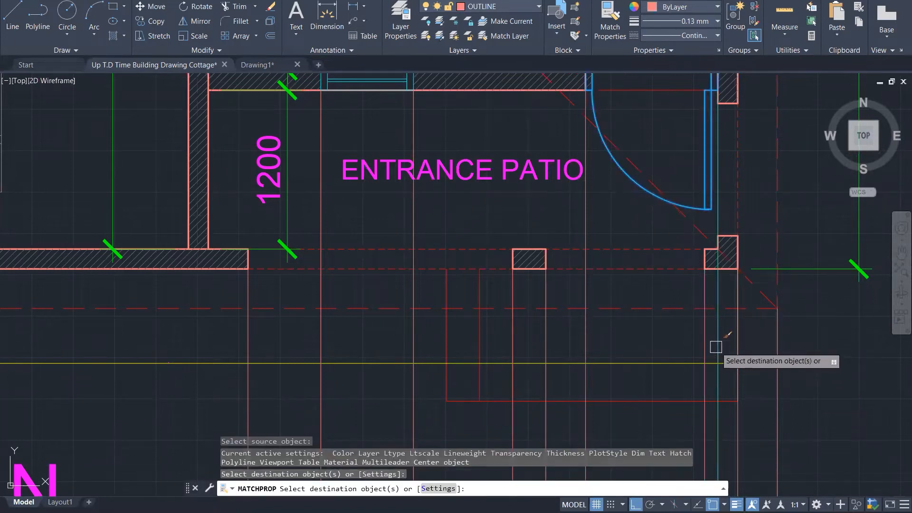
click(582, 339)
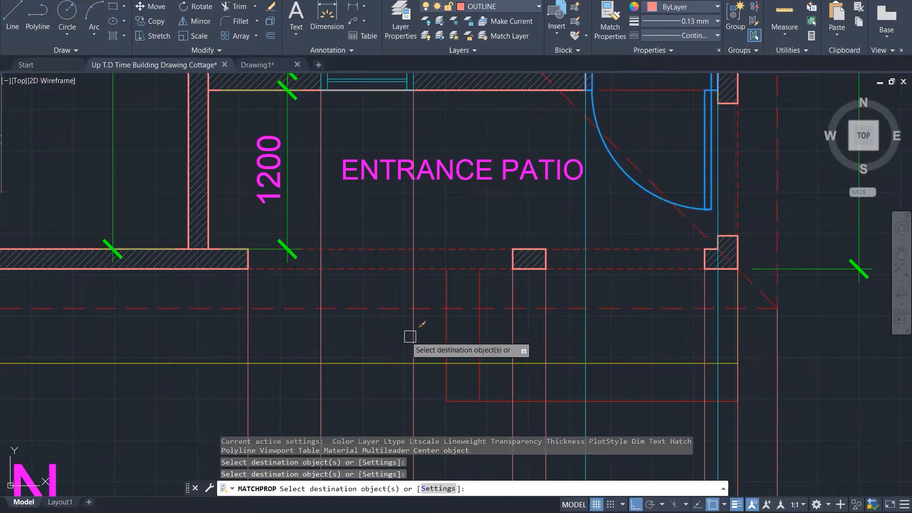
click(410, 340)
scroll(323, 338, down, 5)
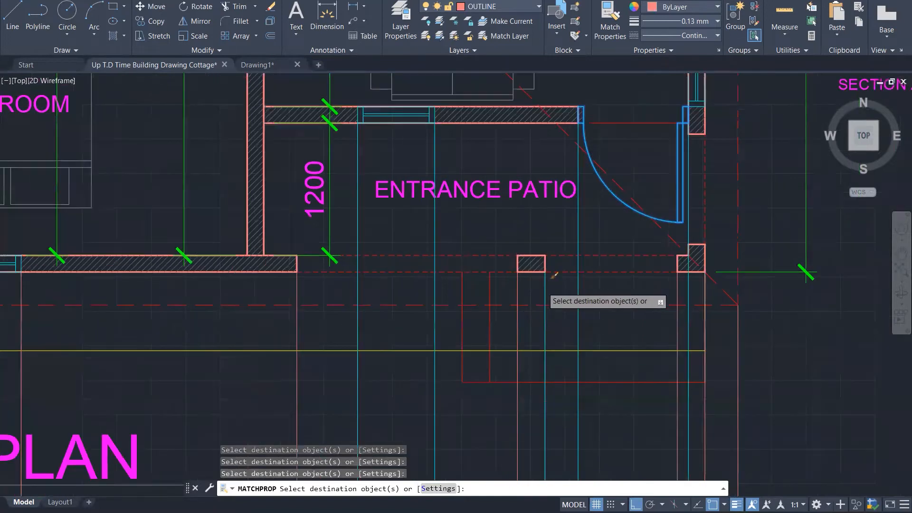
click(371, 337)
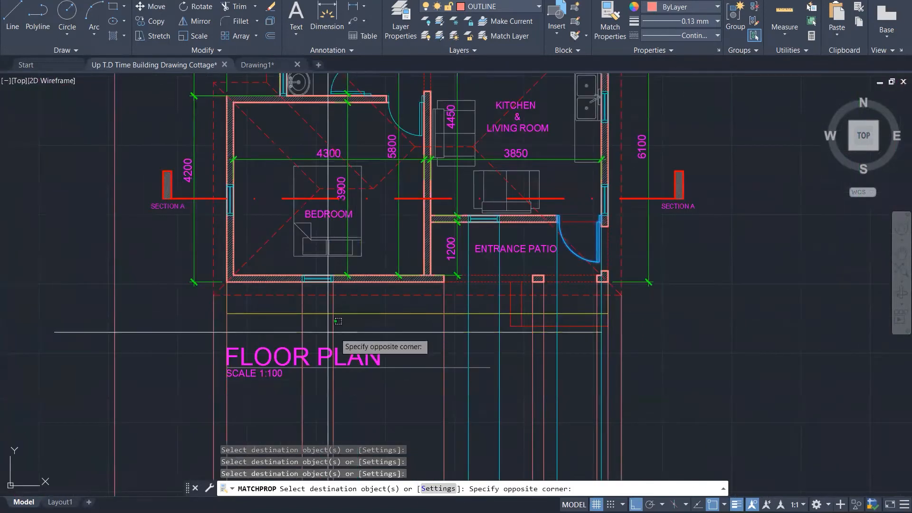
click(304, 330)
key(Escape)
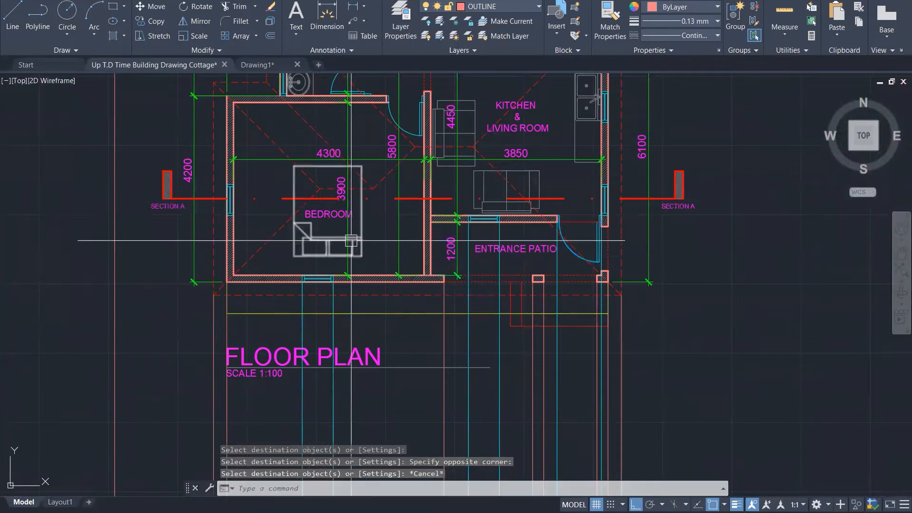
Step: Match the dashed roof overhang line's properties onto the two outermost projection lines
text(MA)
key(Return)
click(215, 252)
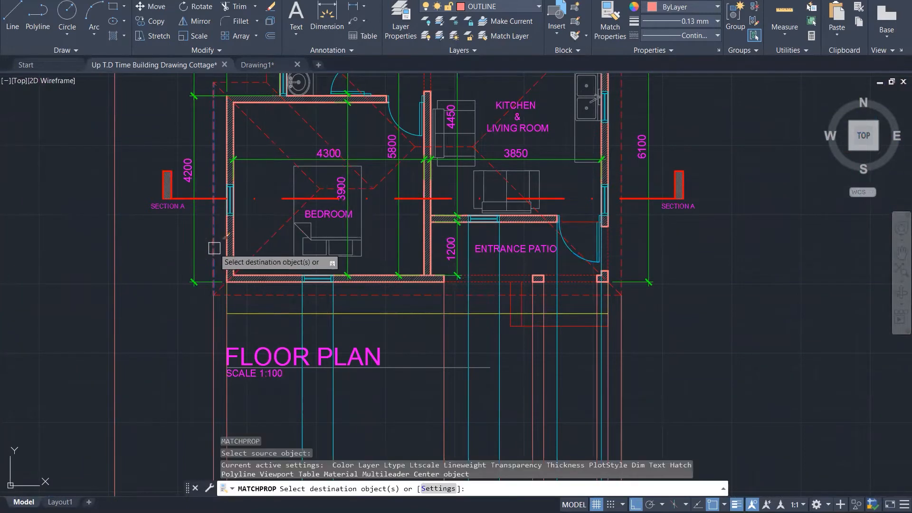
click(617, 371)
scroll(731, 253, down, 4)
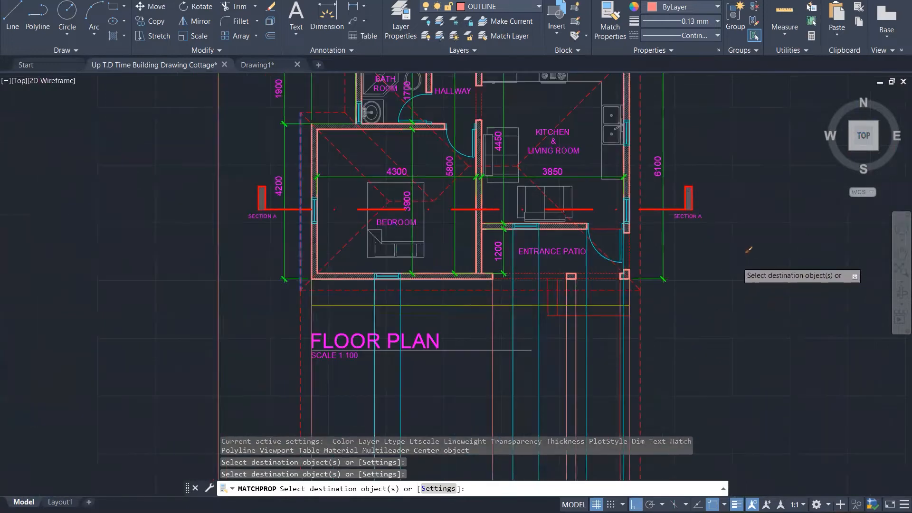
scroll(727, 256, down, 3)
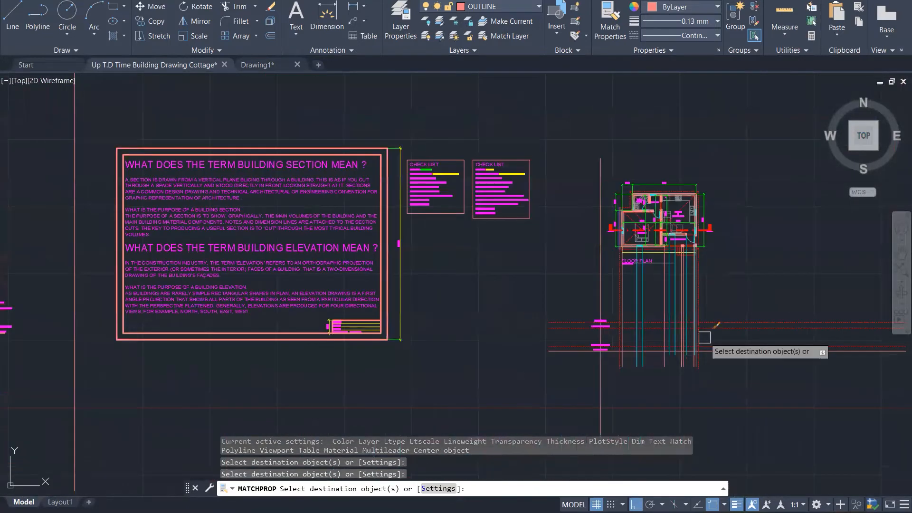
scroll(706, 335, up, 5)
key(Escape)
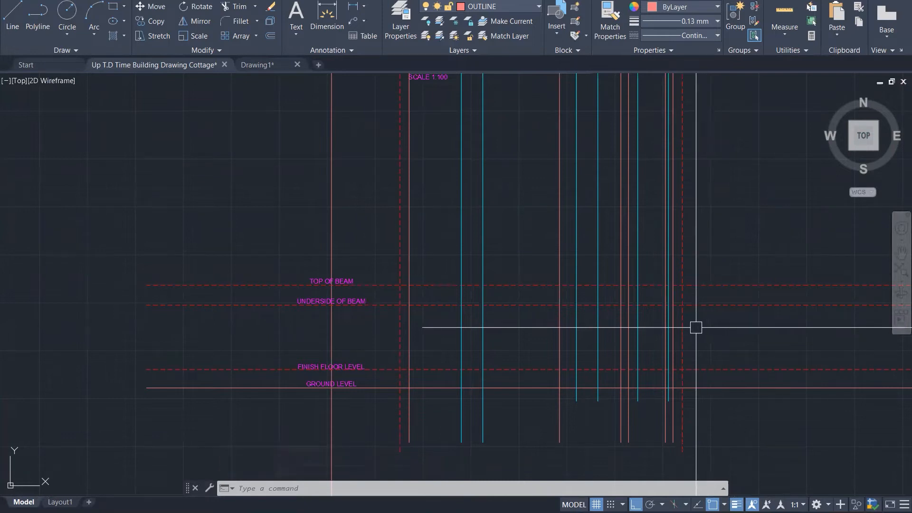
Step: Check which projection lines represent the roof edges and which represent the wall and column outlines
click(683, 316)
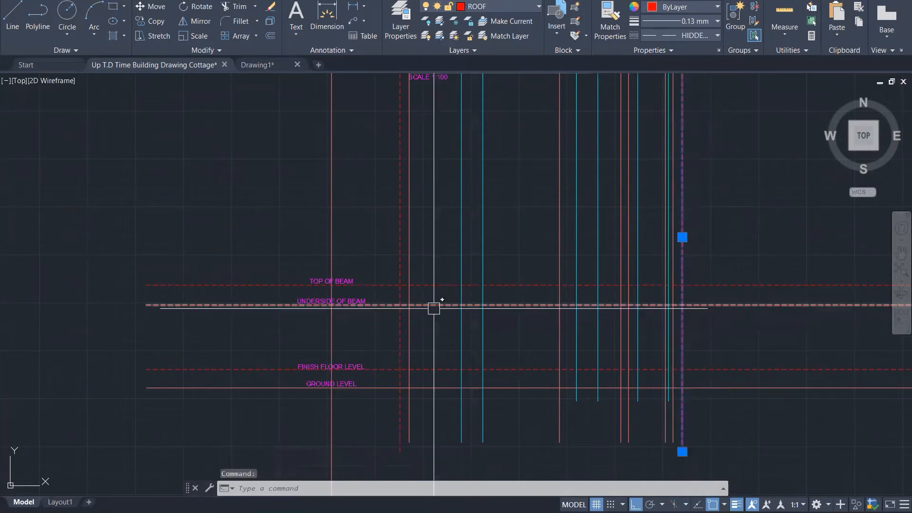
click(400, 312)
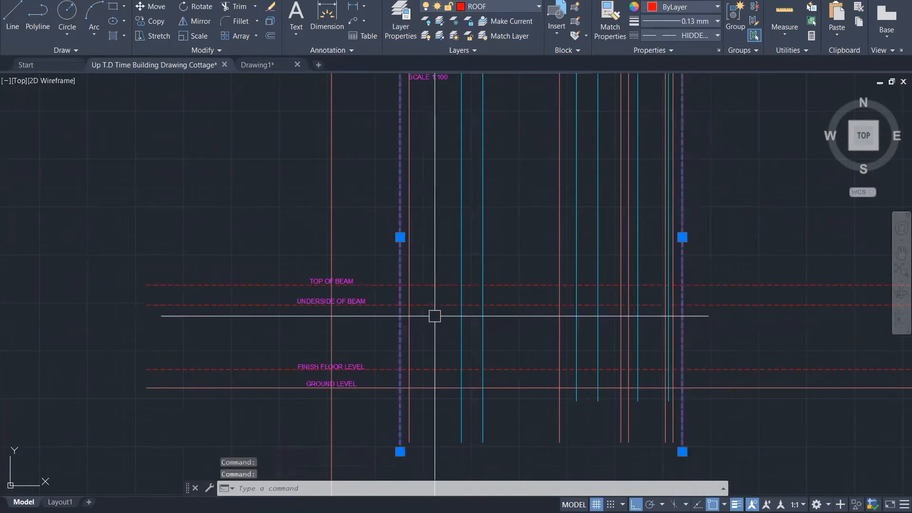
key(Escape)
click(409, 322)
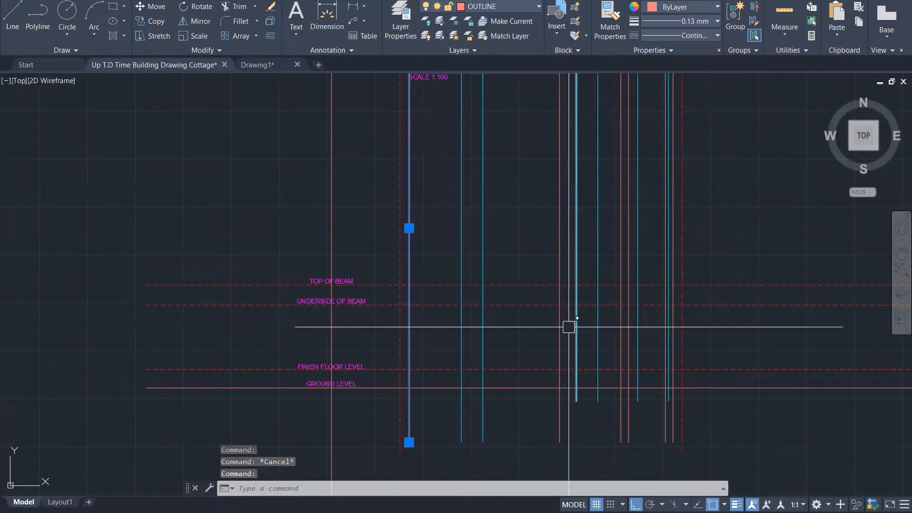
click(562, 326)
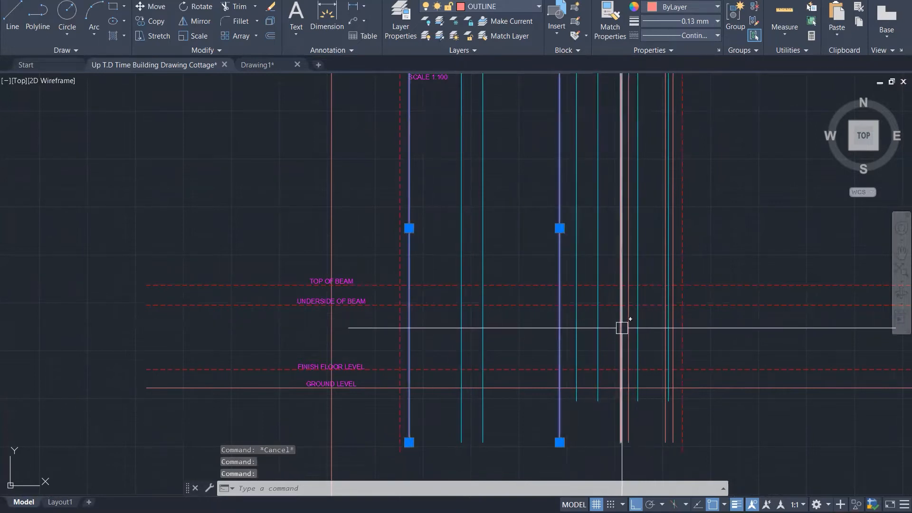
click(621, 327)
click(629, 327)
click(669, 341)
key(Escape)
Step: Display the reference north and south elevations image beside the drawing
scroll(685, 326, down, 5)
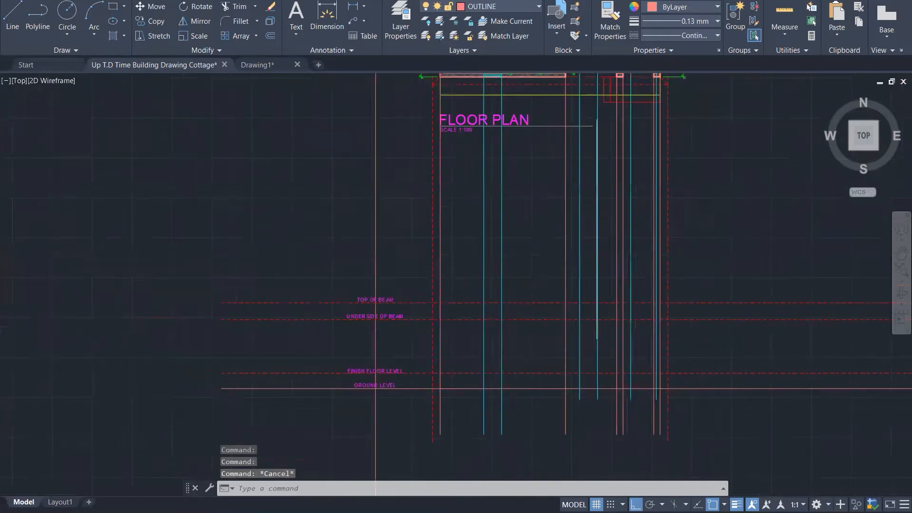
scroll(637, 272, up, 1)
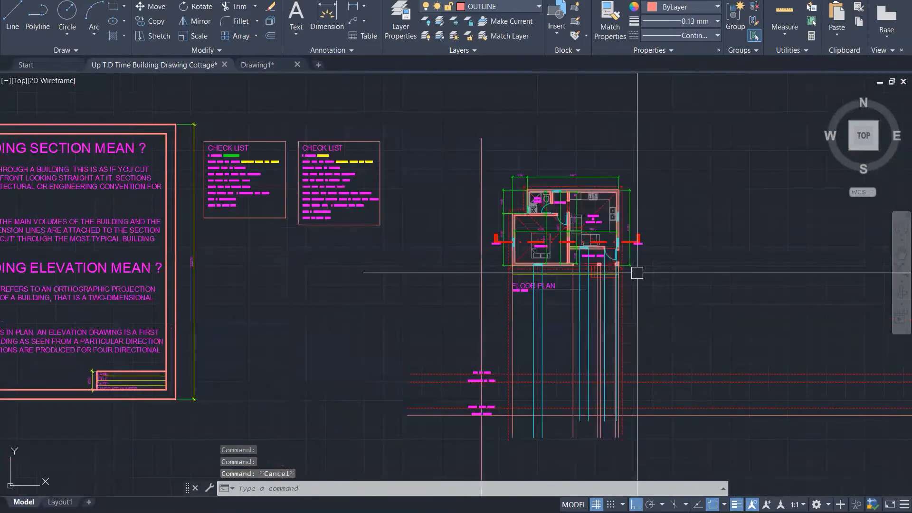
click(630, 250)
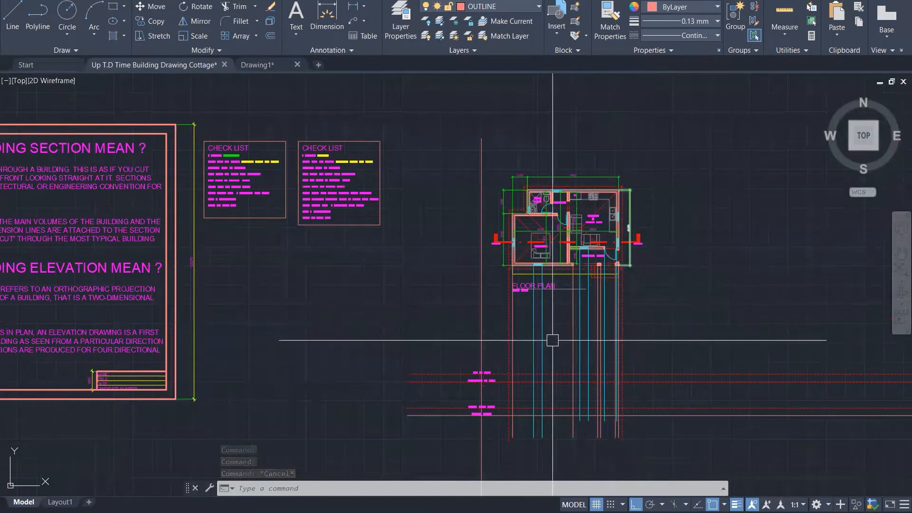
scroll(506, 387, up, 1)
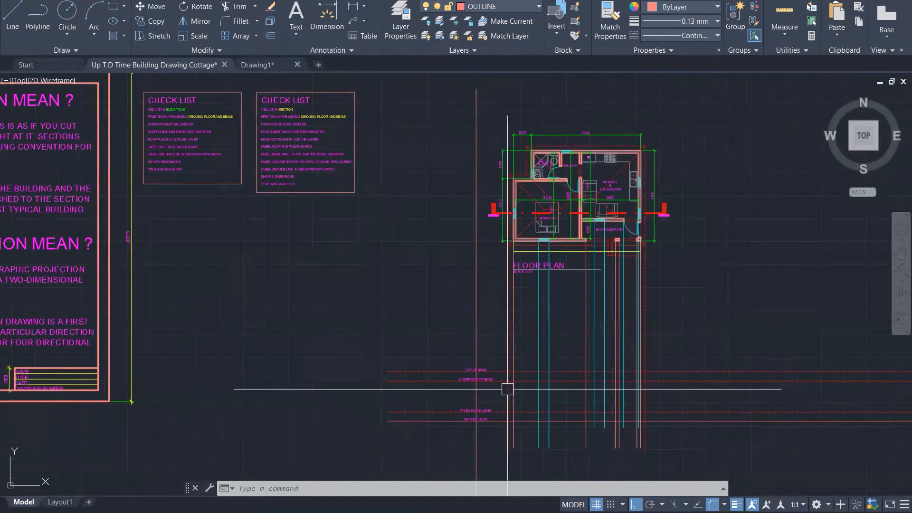
scroll(508, 389, up, 2)
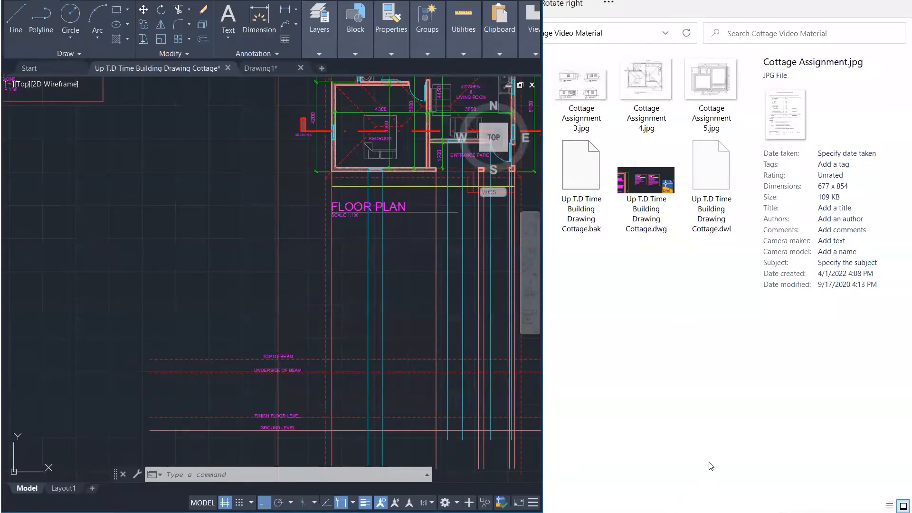
click(792, 464)
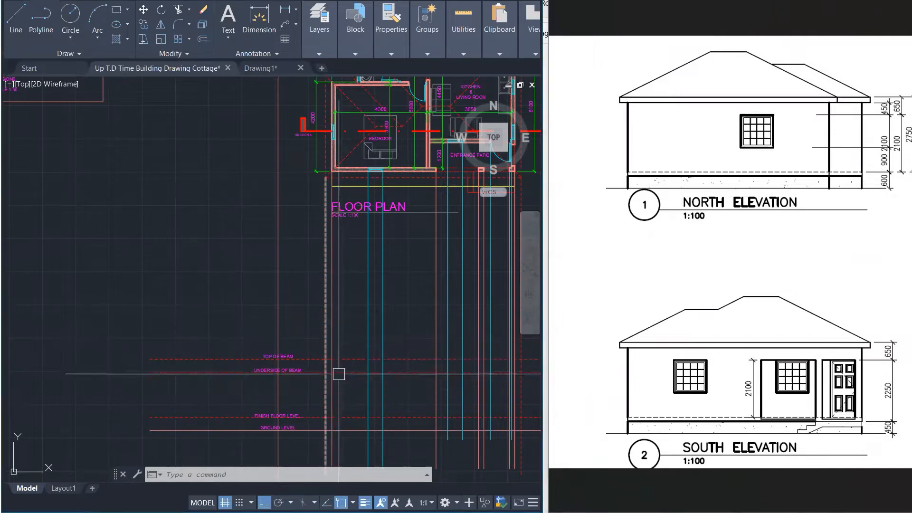
Step: Draw a 300 mm line at the underside of beam level from the bedroom's outer wall projection line to the roof edge line
scroll(330, 399, up, 1)
scroll(329, 399, up, 4)
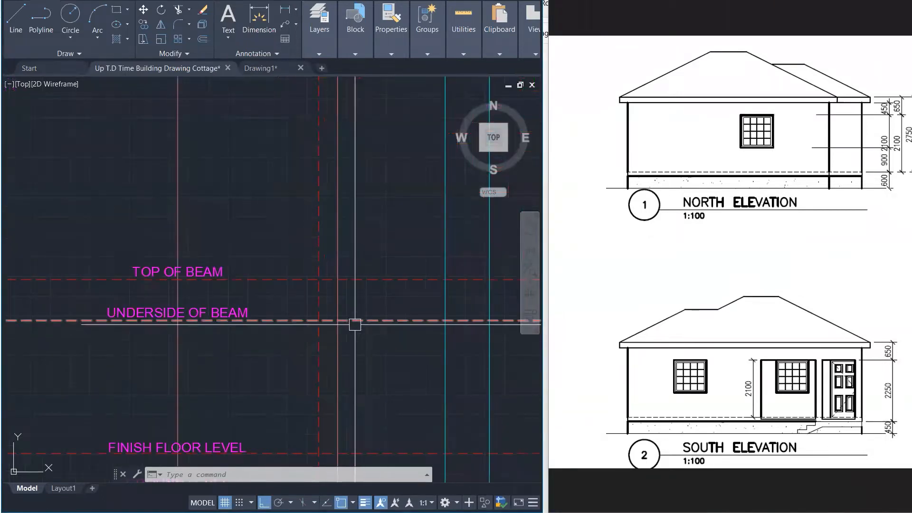
text(l)
key(Return)
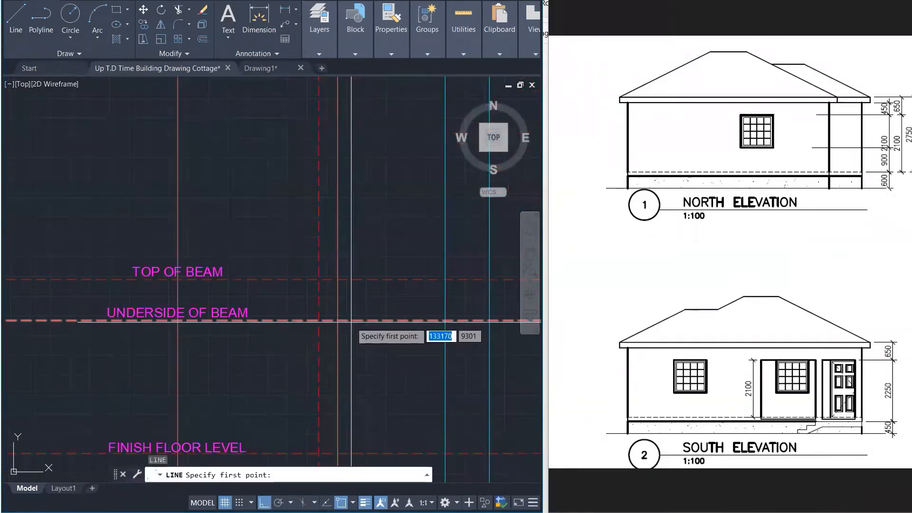
click(337, 321)
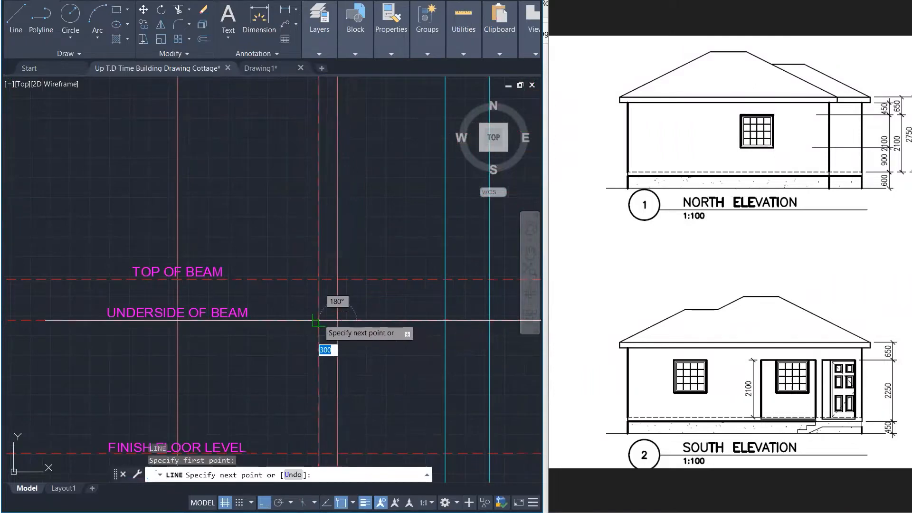
click(318, 321)
key(Escape)
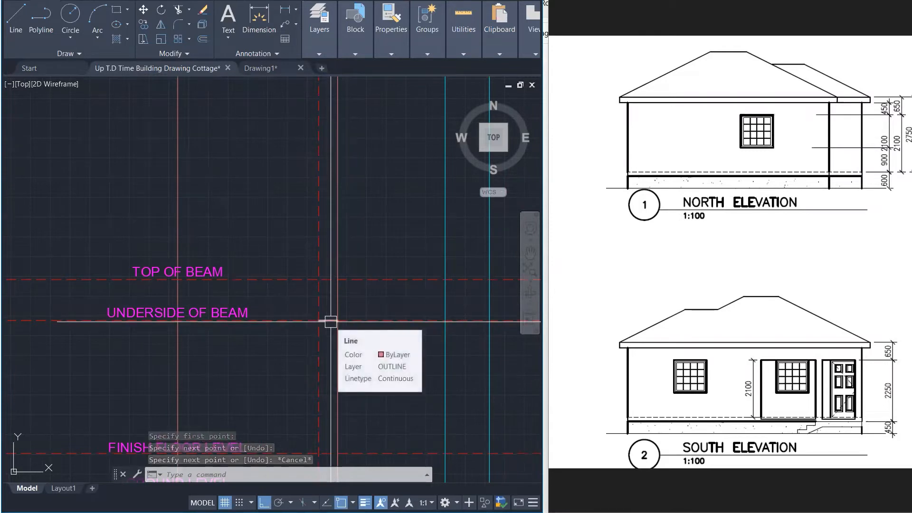
click(391, 21)
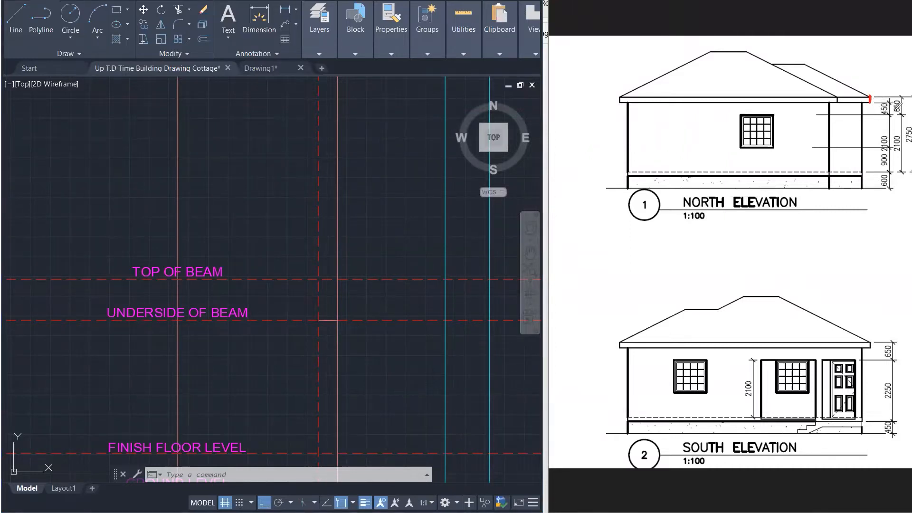
drag(903, 97, 903, 113)
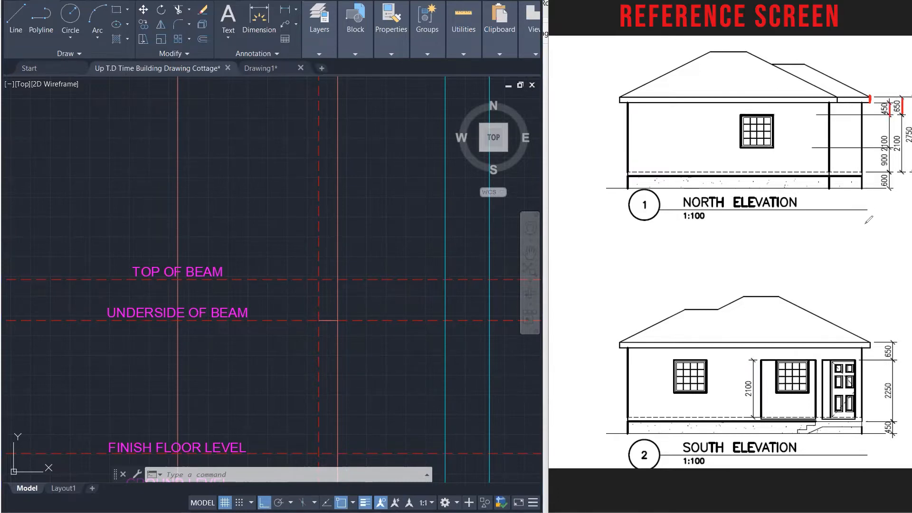
Step: Offset the short line at the underside of beam level 200 mm upward to set the fascia depth
scroll(330, 314, up, 4)
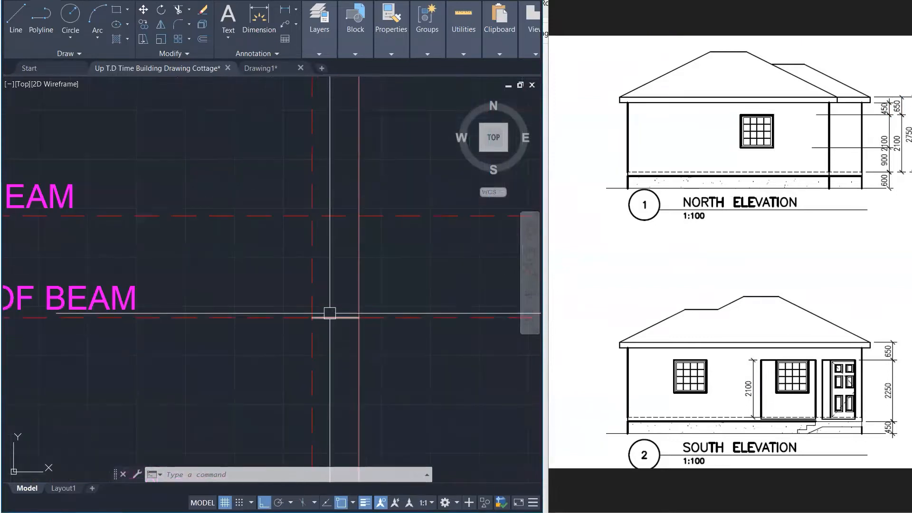
text(o)
key(Return)
text(200)
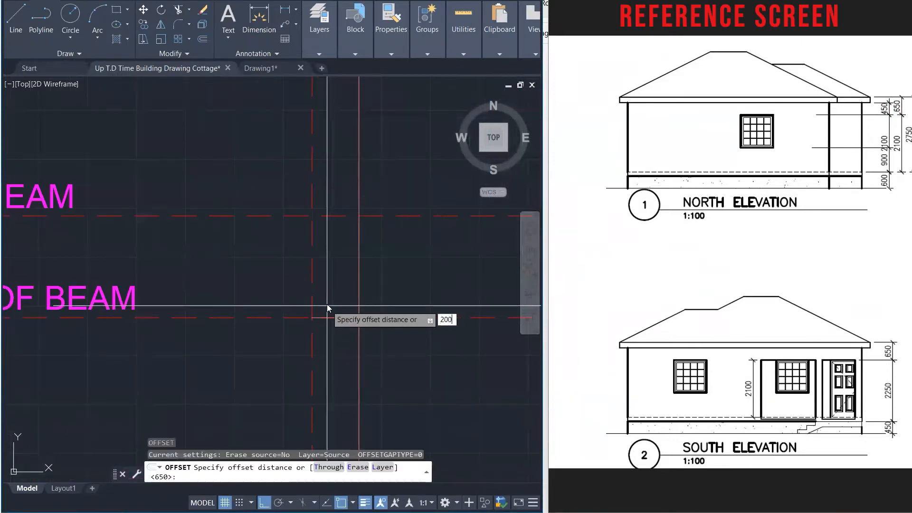
key(Return)
click(327, 318)
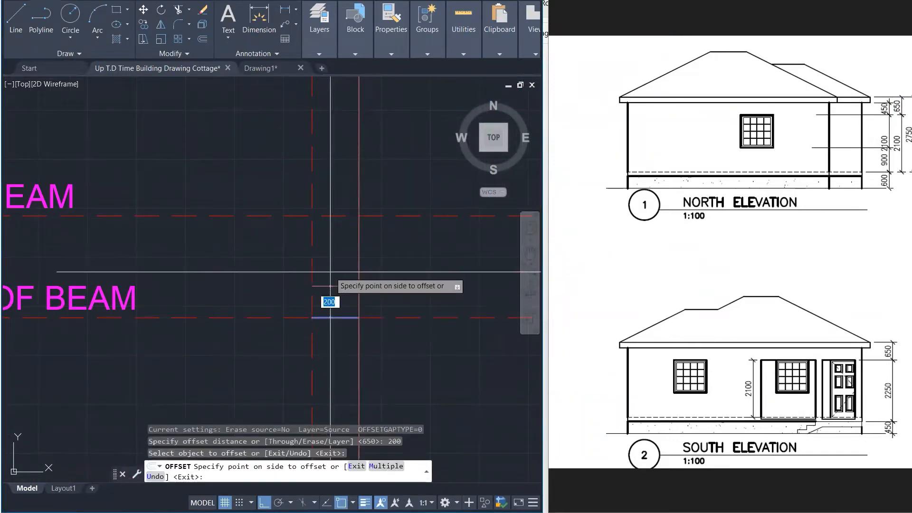
click(330, 271)
scroll(228, 284, down, 4)
key(Escape)
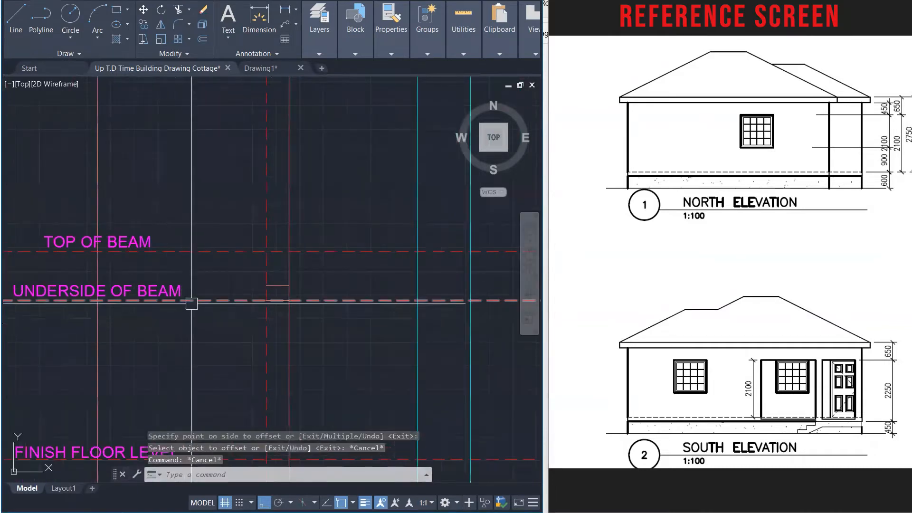
Step: Draw a vertical line along the roof edge joining the outer ends of the two short fascia lines
text(l)
key(Return)
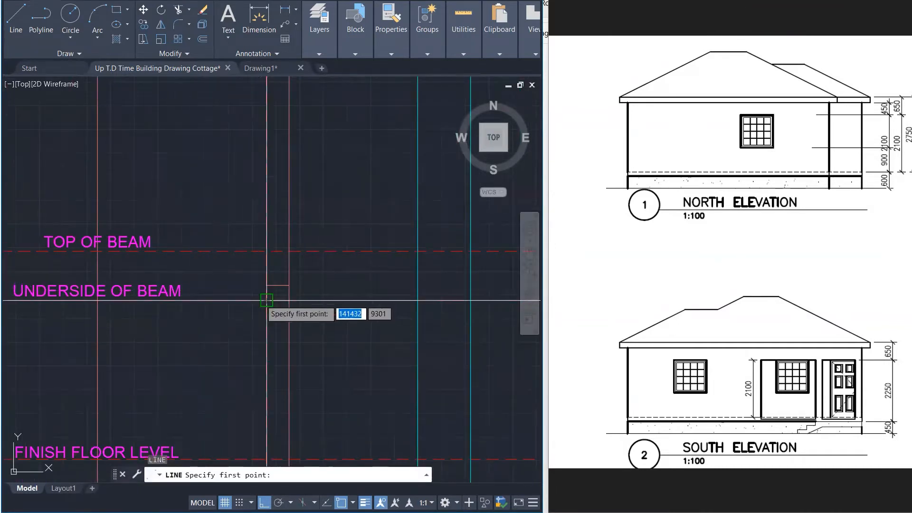
click(267, 285)
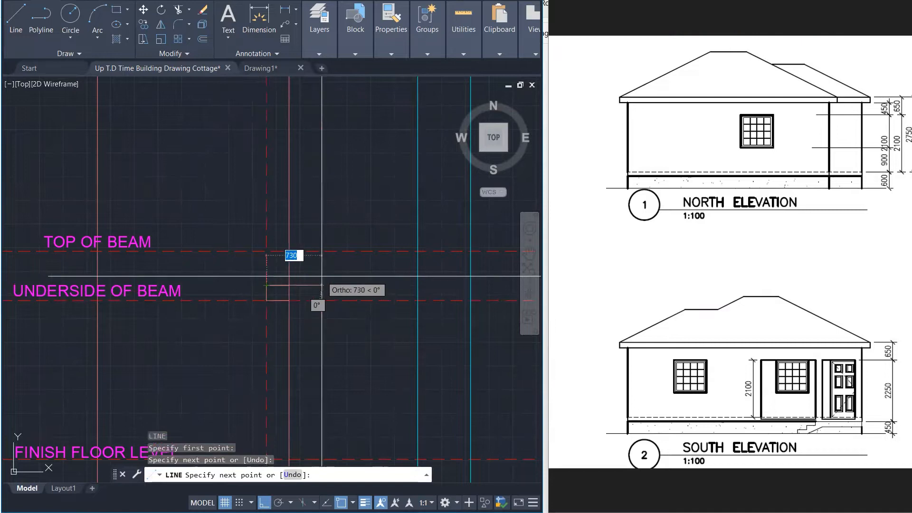
scroll(272, 279, up, 3)
key(Escape)
key(Escape)
key(Escape)
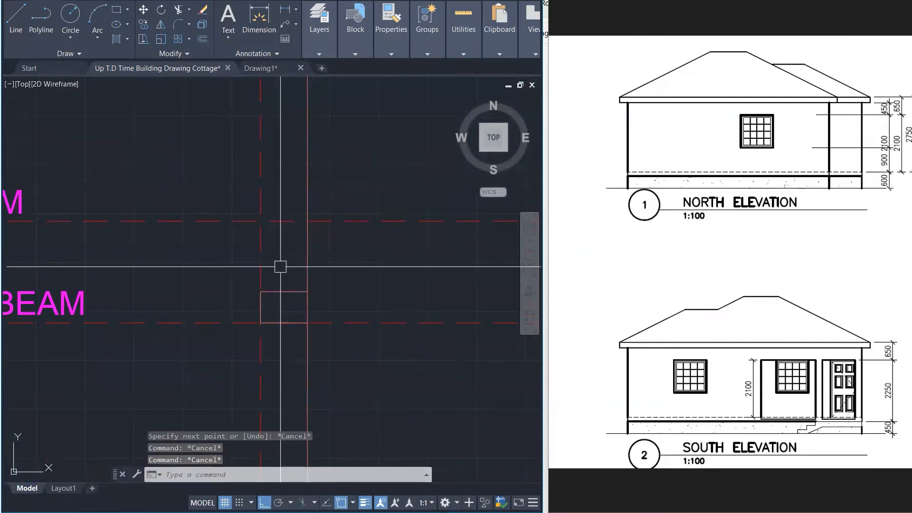
text(POI)
key(Return)
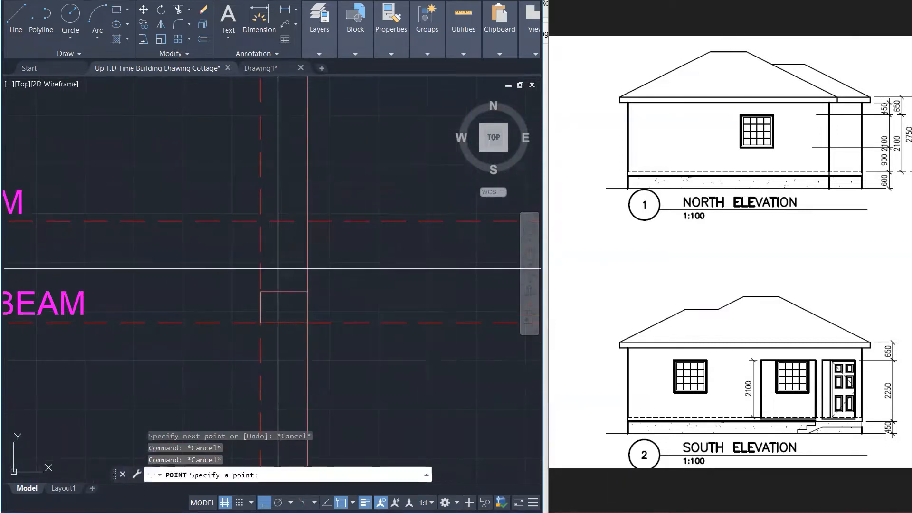
key(Escape)
Step: Place a point at the fascia's upper outer corner and set the point style to a circle with an X, size 2%
text(DDPTYPE)
key(Return)
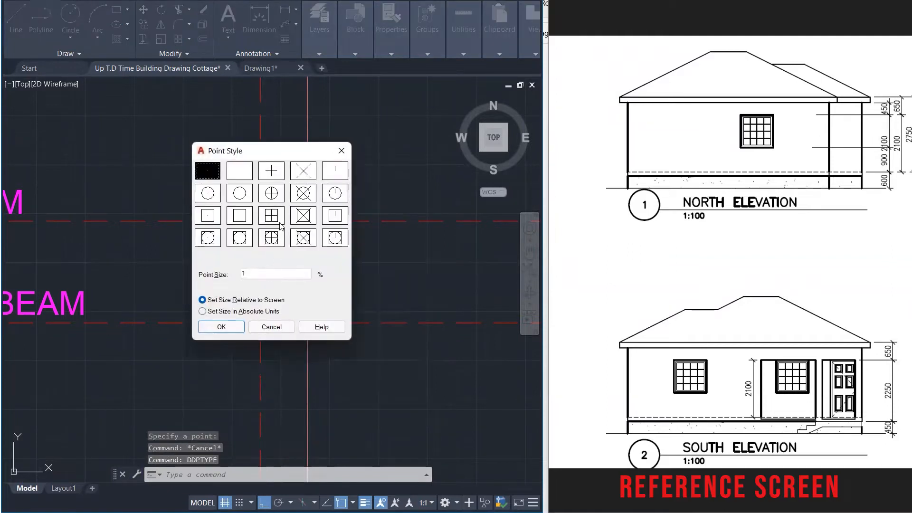
click(294, 193)
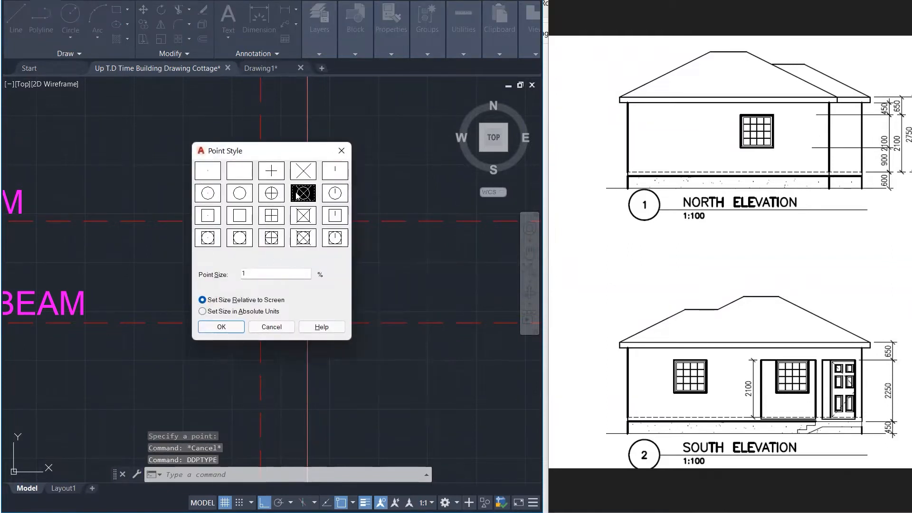
double_click(259, 270)
text(2)
click(224, 328)
scroll(269, 304, up, 2)
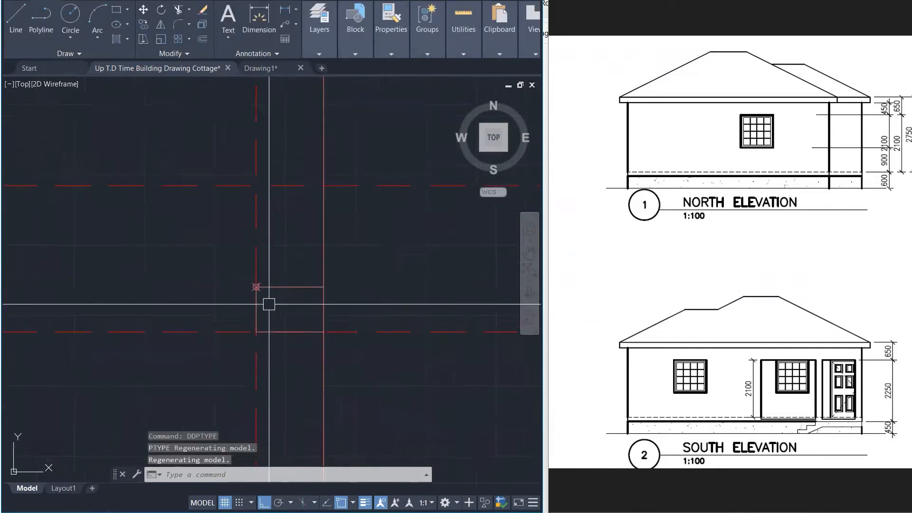
key(Escape)
key(Escape)
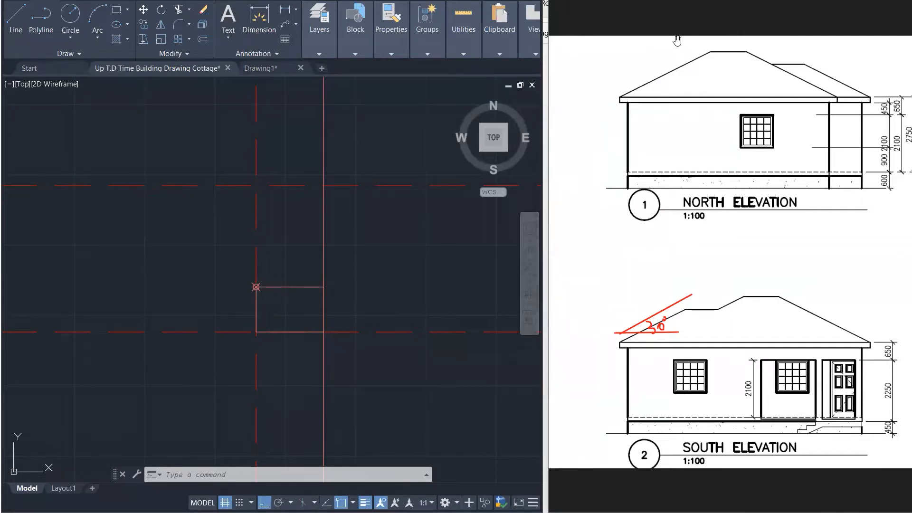
key(Escape)
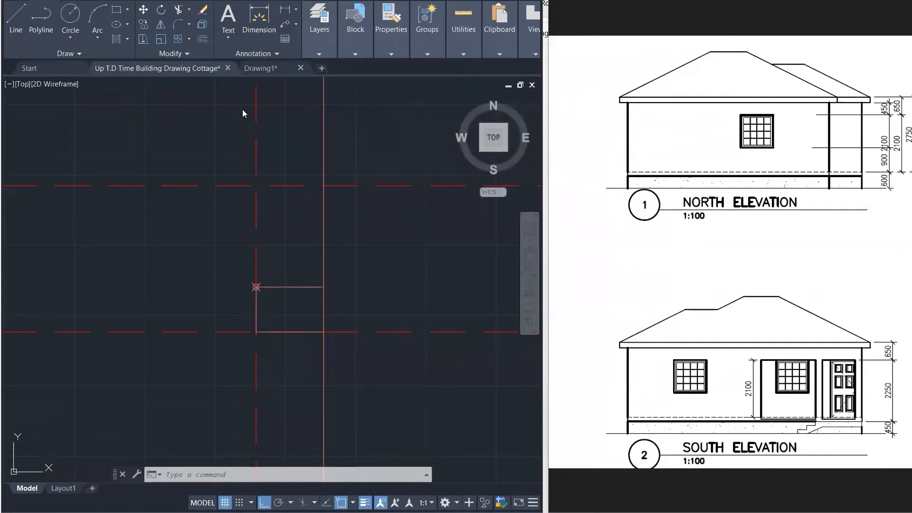
Step: Draw a roof slope line about 1034 mm long at 30° from the point at the fascia's upper outer corner
scroll(268, 273, down, 2)
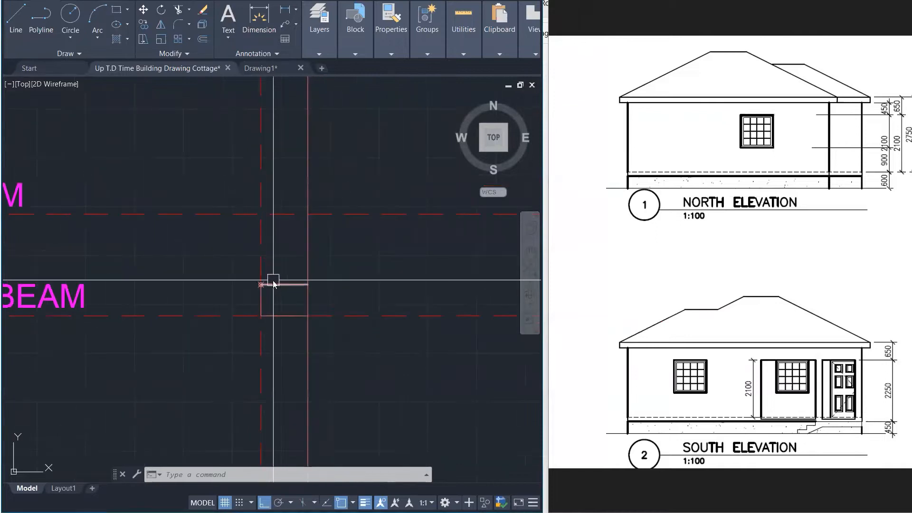
text(l)
key(Return)
click(270, 284)
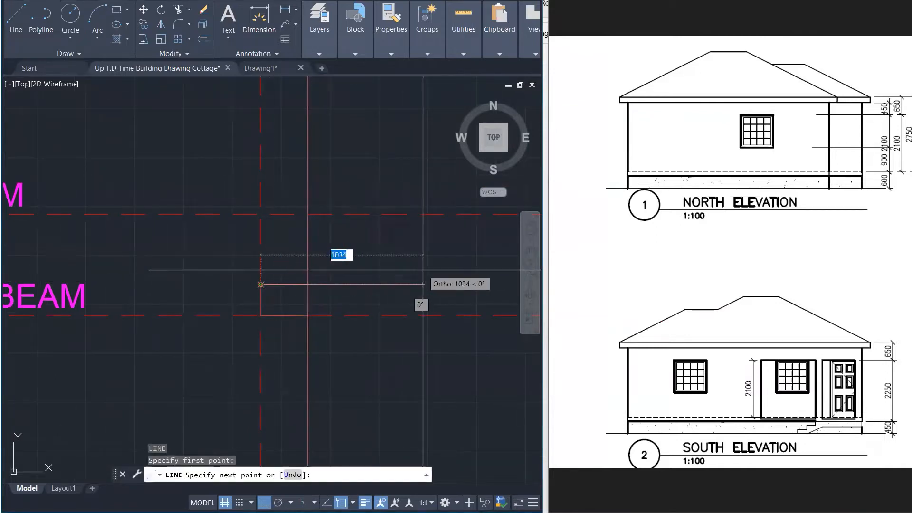
key(Tab)
text(3)
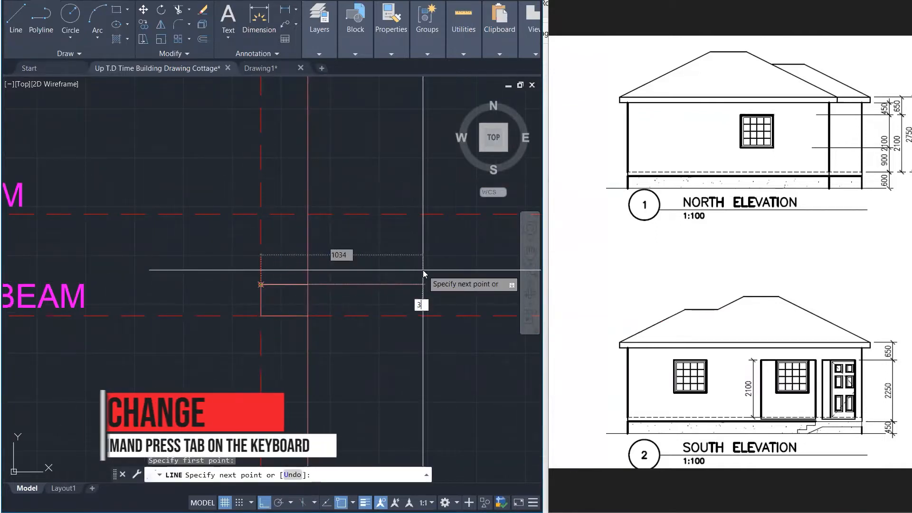
text(0)
key(Return)
scroll(271, 325, down, 2)
scroll(267, 326, down, 1)
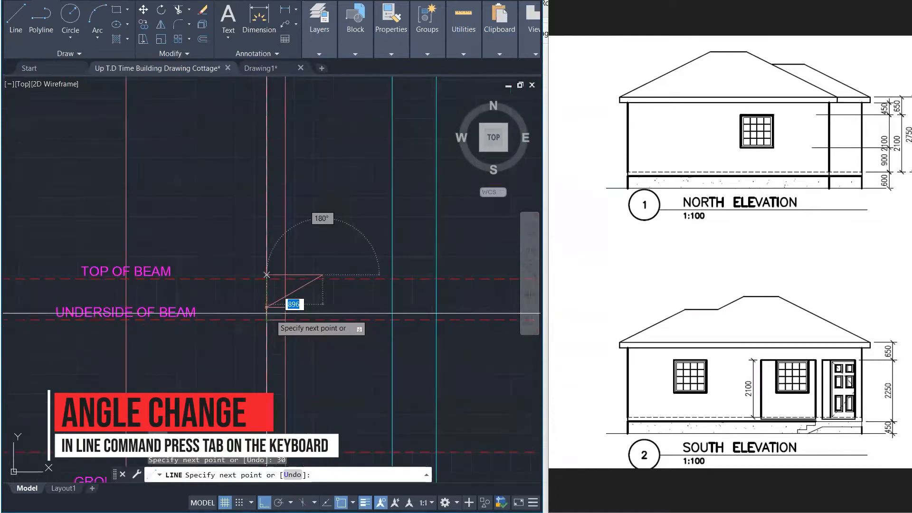
key(Escape)
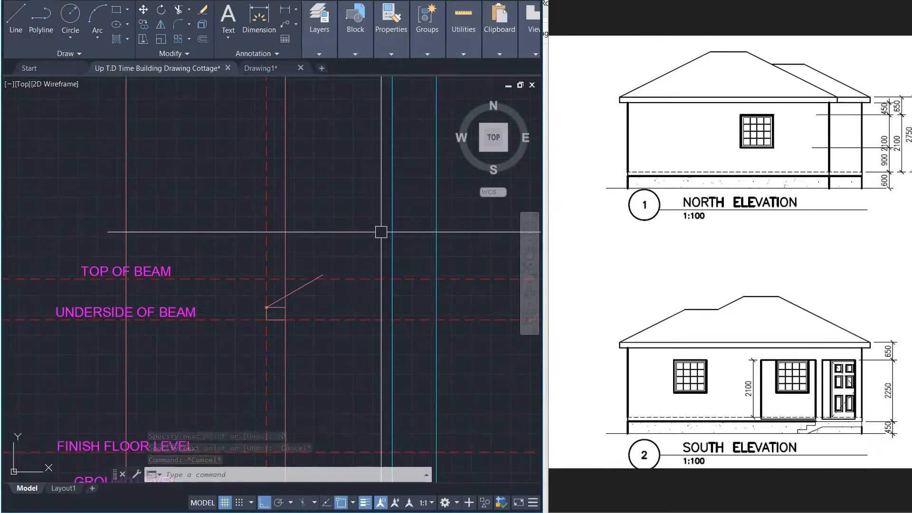
Step: Stretch the upper fascia line across the elevation to the roof edge line on the opposite side
scroll(247, 311, down, 6)
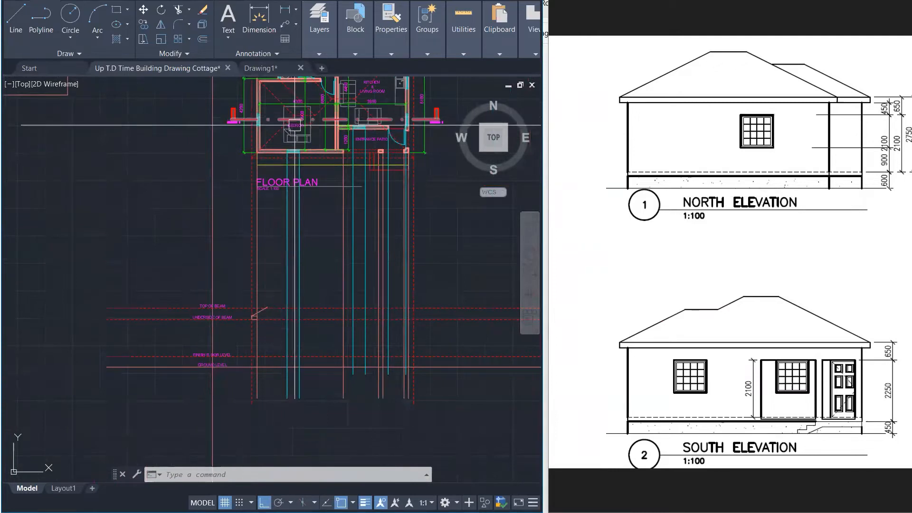
scroll(255, 322, up, 5)
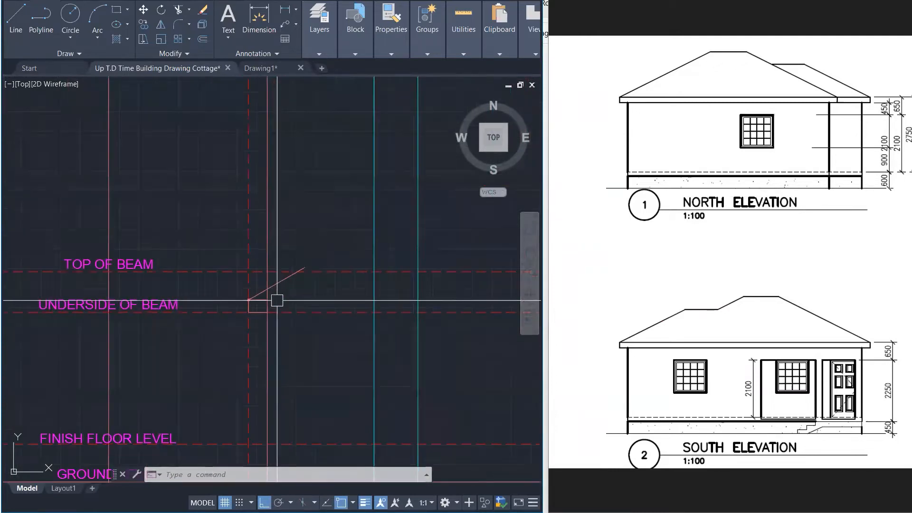
scroll(274, 300, up, 3)
click(249, 300)
click(263, 300)
scroll(163, 310, down, 4)
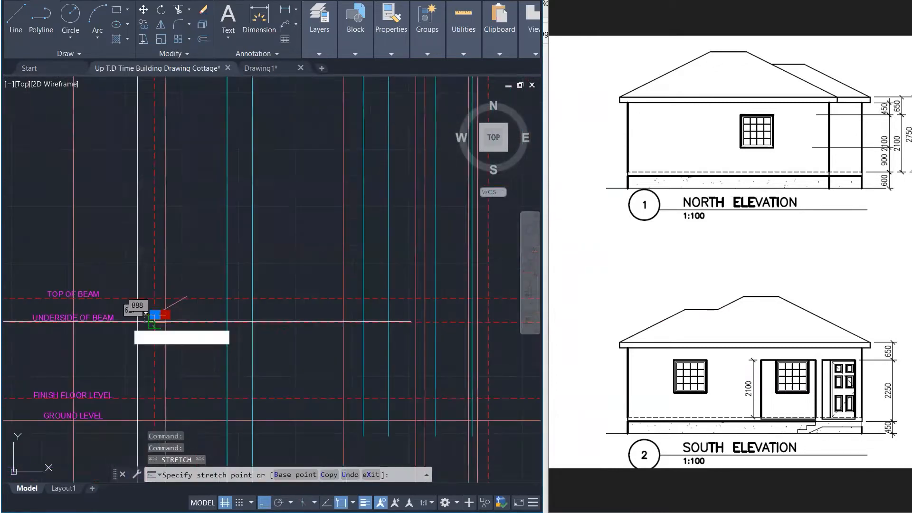
scroll(509, 318, up, 3)
click(465, 326)
Step: Stretch the lower fascia line along the underside of beam level to the same far roof edge line
scroll(474, 292, down, 2)
scroll(475, 297, down, 1)
scroll(164, 314, up, 3)
click(108, 312)
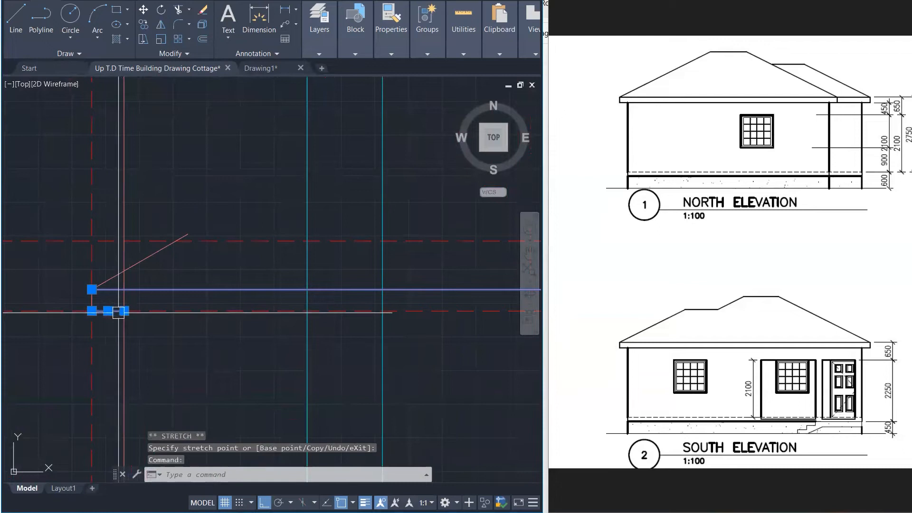
click(124, 311)
scroll(95, 319, down, 3)
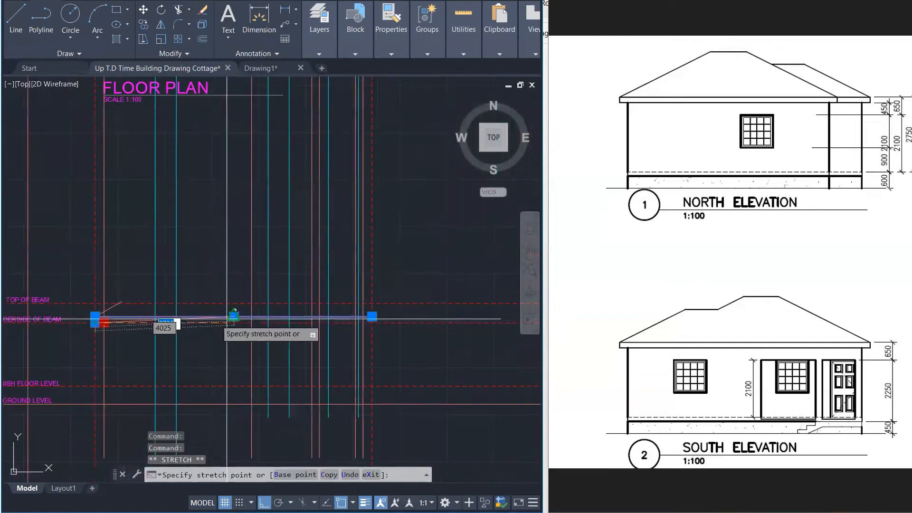
scroll(373, 319, up, 2)
click(375, 343)
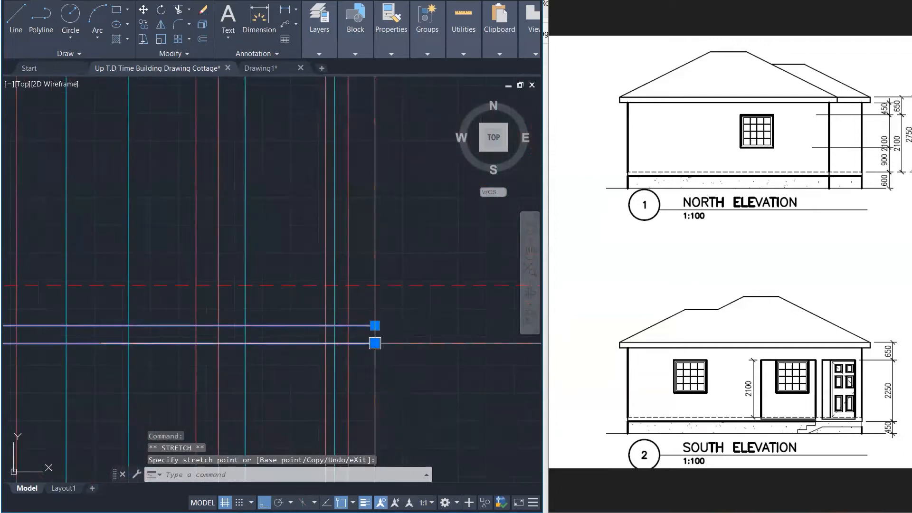
scroll(398, 333, up, 3)
key(Escape)
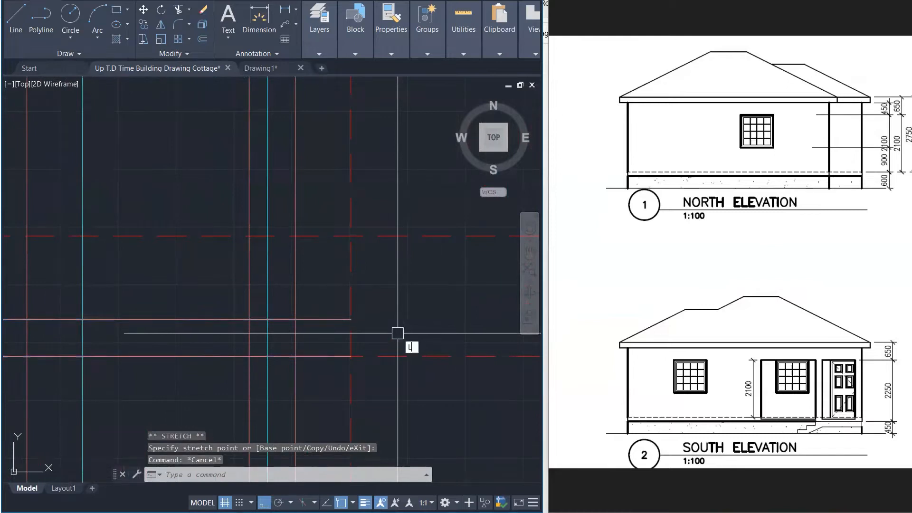
Step: Close the far end of the fascia with a 200 mm vertical line between its two long lines
key(Return)
click(351, 356)
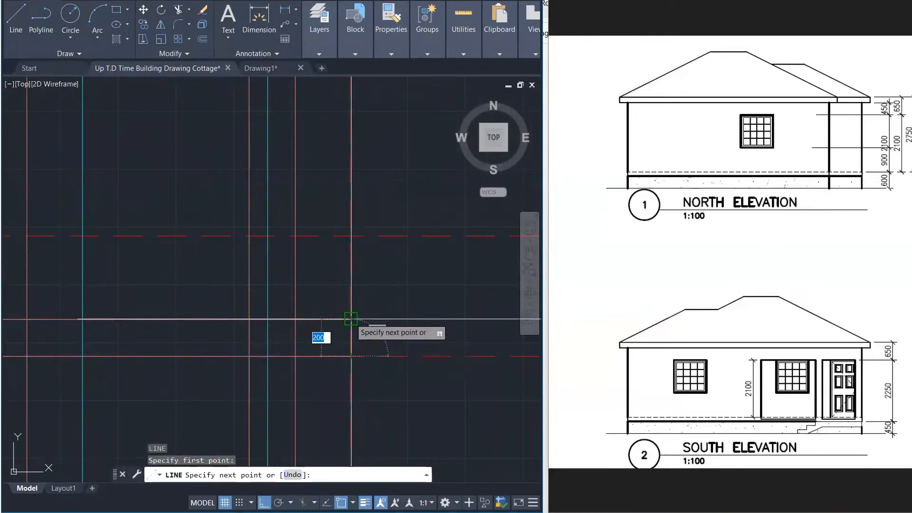
scroll(356, 319, down, 3)
key(Escape)
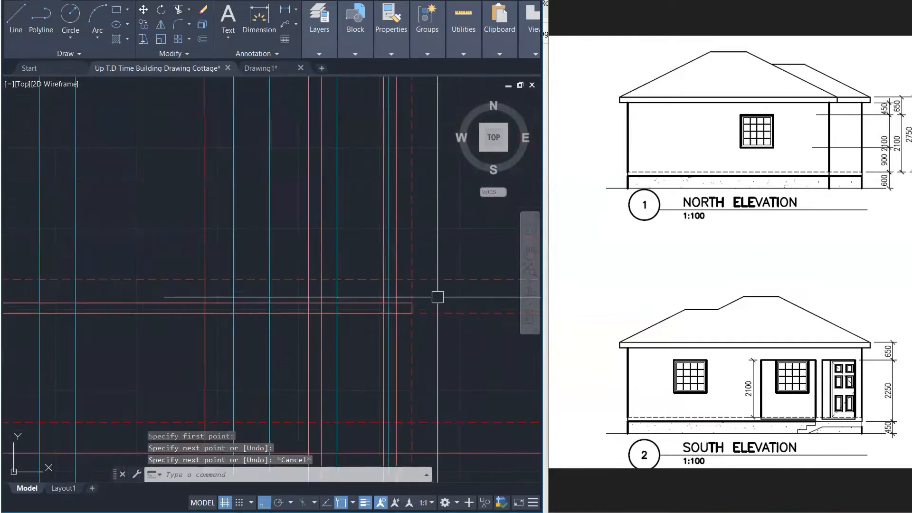
key(Escape)
Step: Move the whole fascia together with the sloped roof line and point 650 mm up to the top of beam level
scroll(434, 291, down, 3)
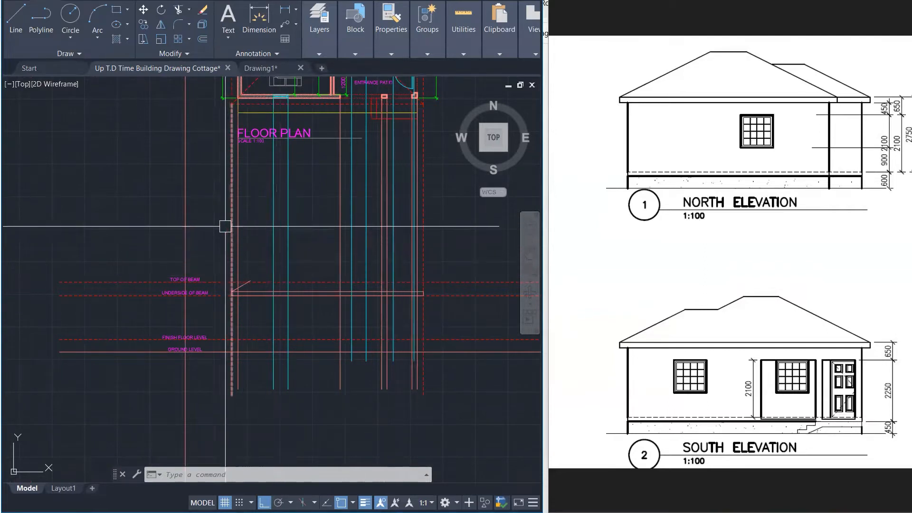
scroll(221, 249, up, 2)
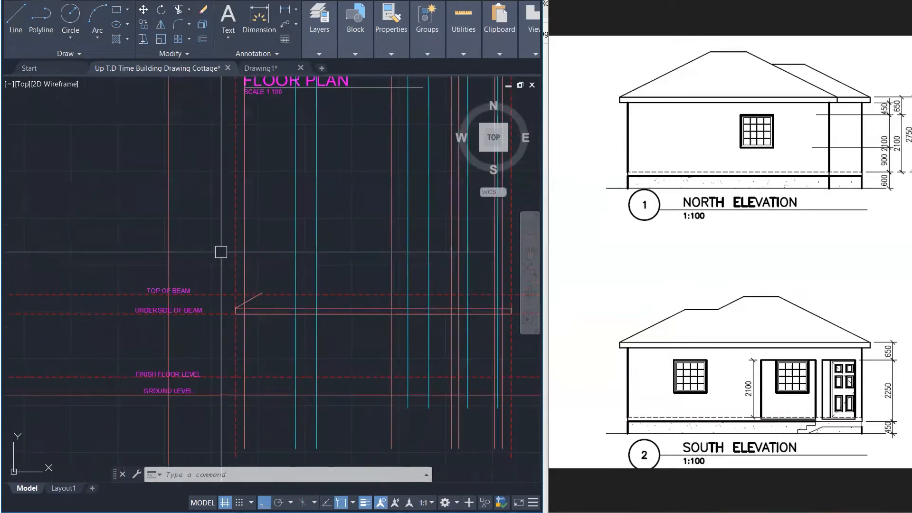
click(221, 252)
scroll(221, 251, down, 2)
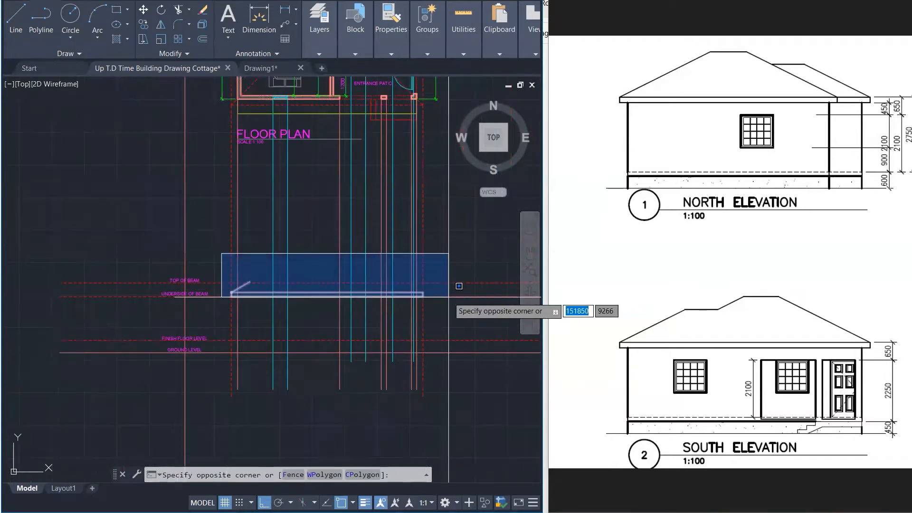
click(450, 299)
scroll(234, 297, up, 5)
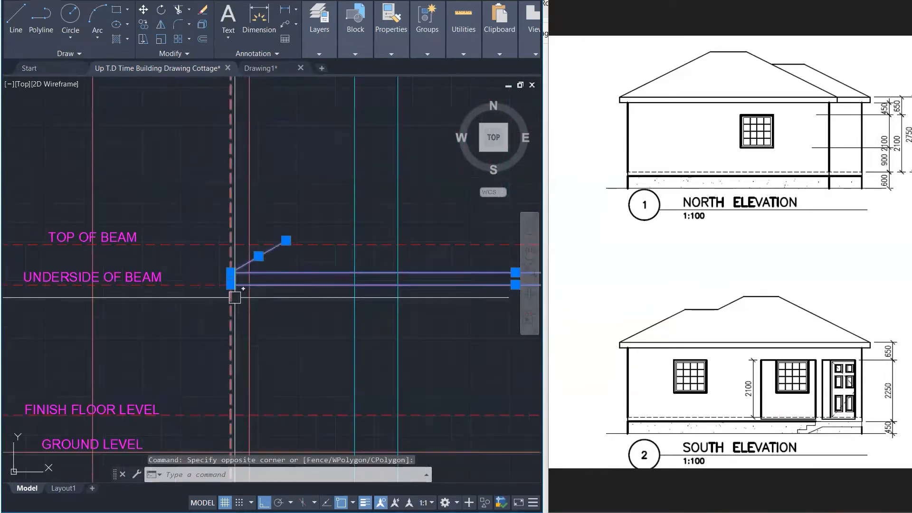
scroll(234, 298, up, 2)
text(m)
key(Return)
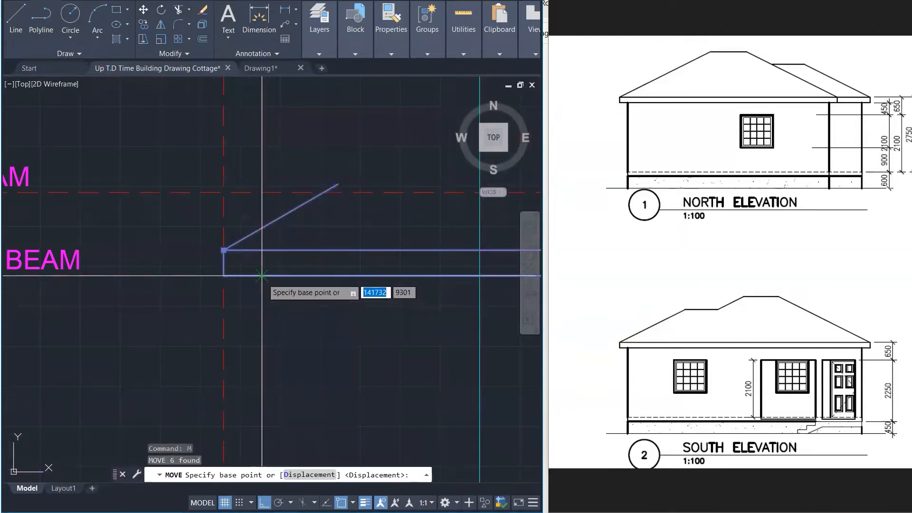
click(262, 275)
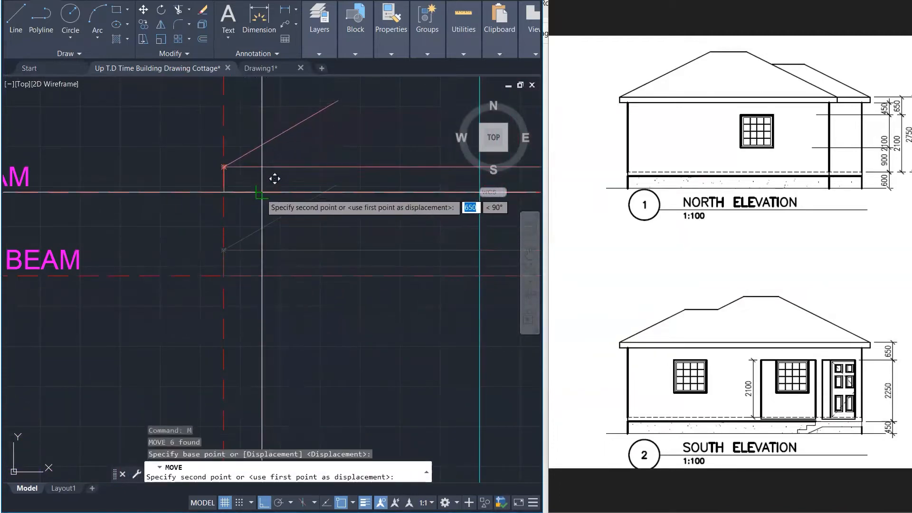
click(262, 191)
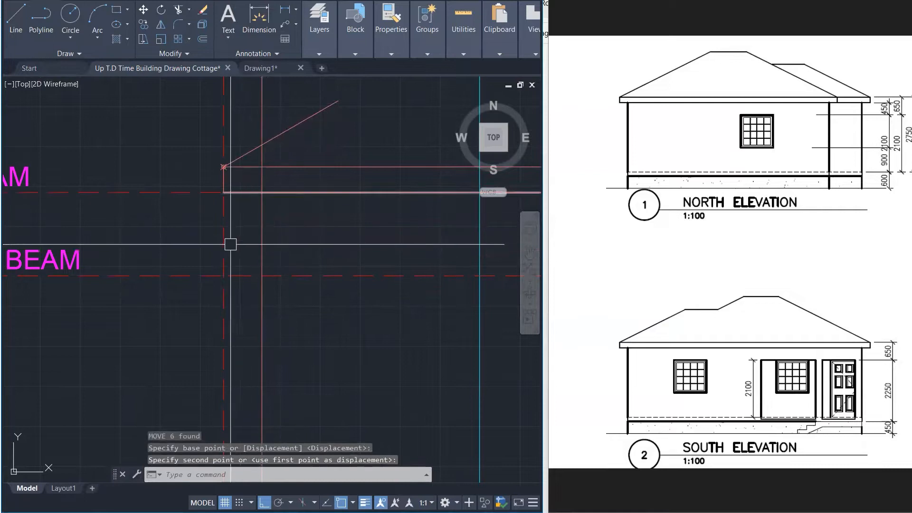
scroll(191, 263, down, 2)
scroll(190, 263, down, 5)
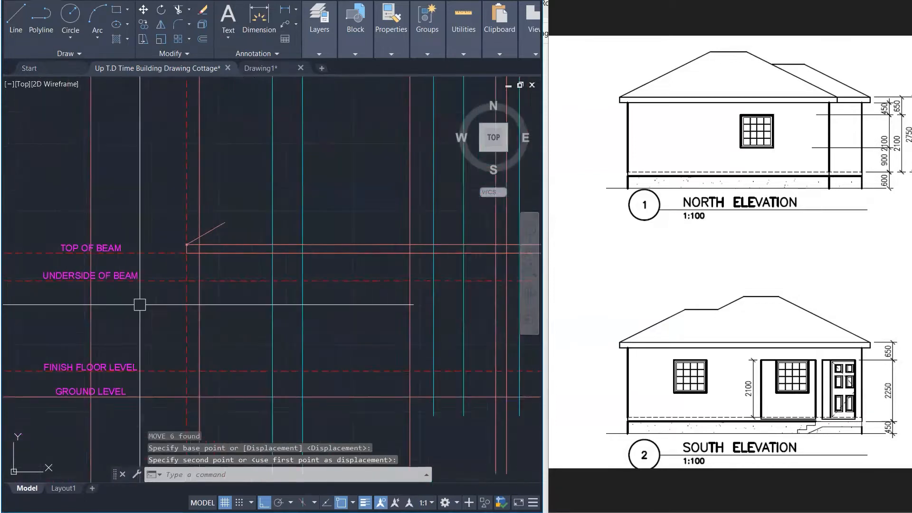
key(Escape)
key(Escape)
key(Escape)
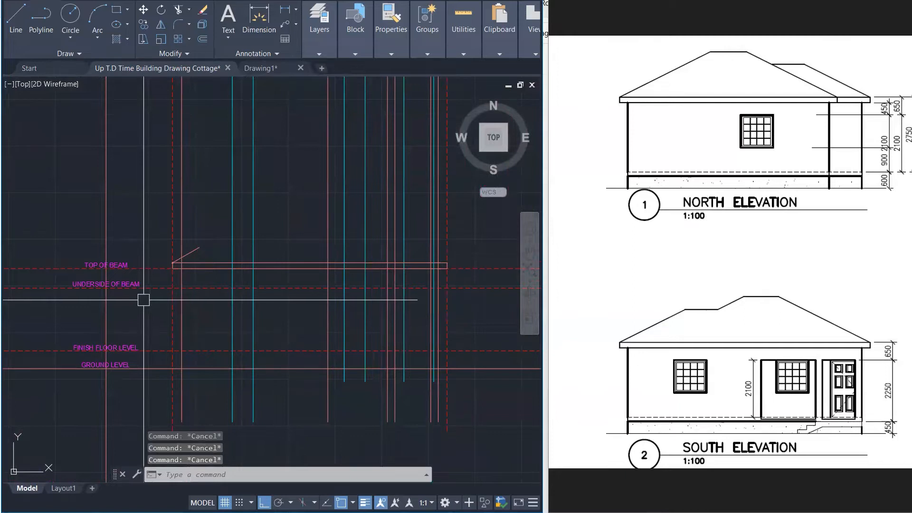
Step: Trim the window, door and wall projection lines between the fascia and the underside of beam level, except the bedroom's outer wall line
text(tr)
key(Return)
scroll(417, 290, up, 1)
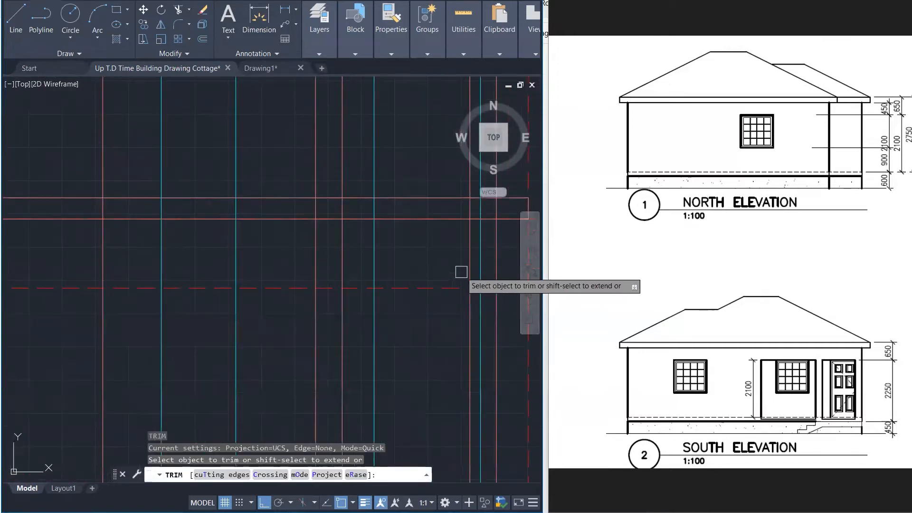
click(507, 274)
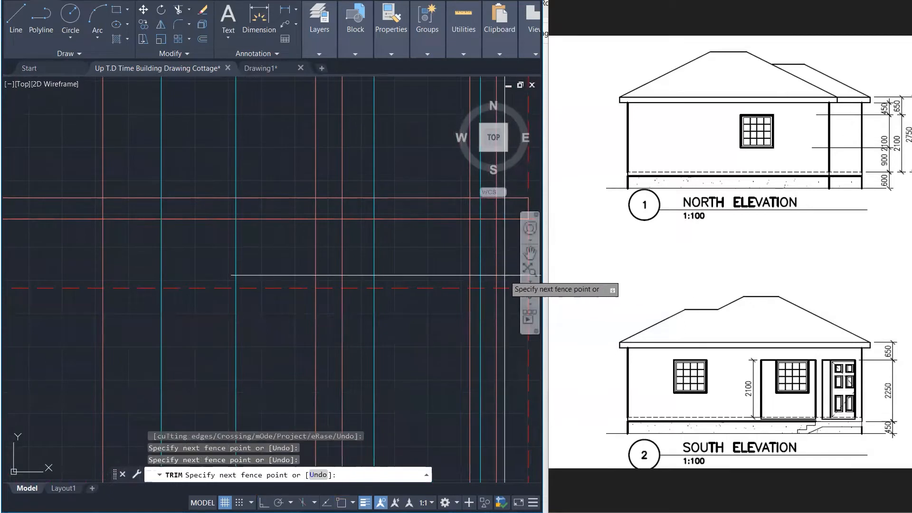
scroll(233, 274, down, 4)
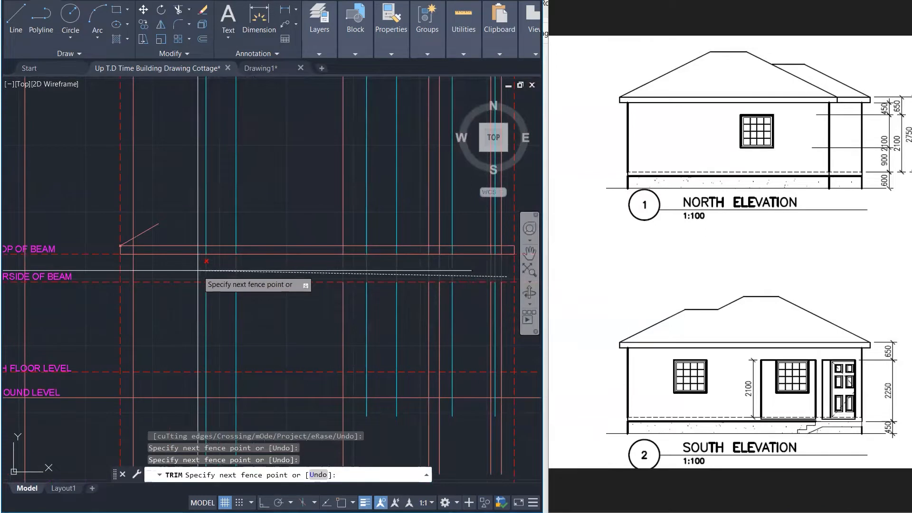
key(Return)
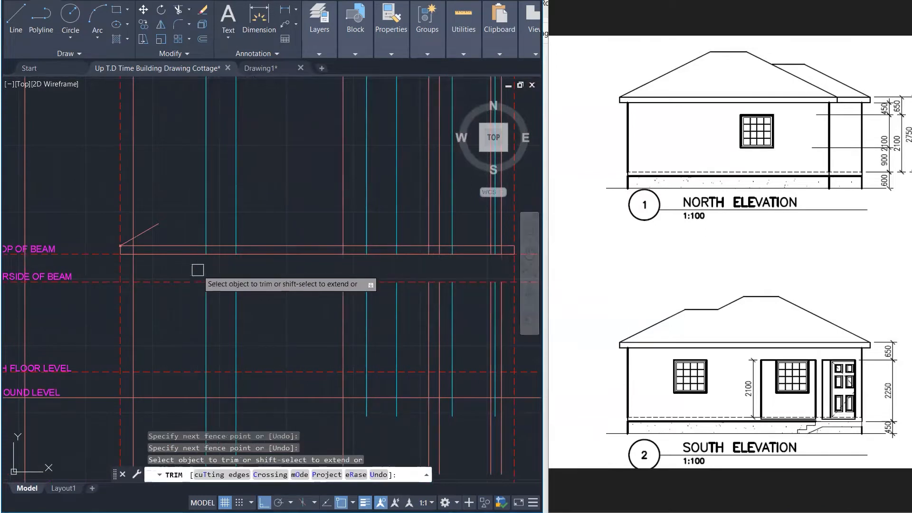
key(Escape)
key(Escape)
key(Escape)
Step: Erase the window, door and wall projection lines left between the floor plan and the fascia, keeping the bedroom's outer wall line
scroll(198, 271, down, 2)
scroll(223, 254, down, 1)
scroll(428, 209, up, 5)
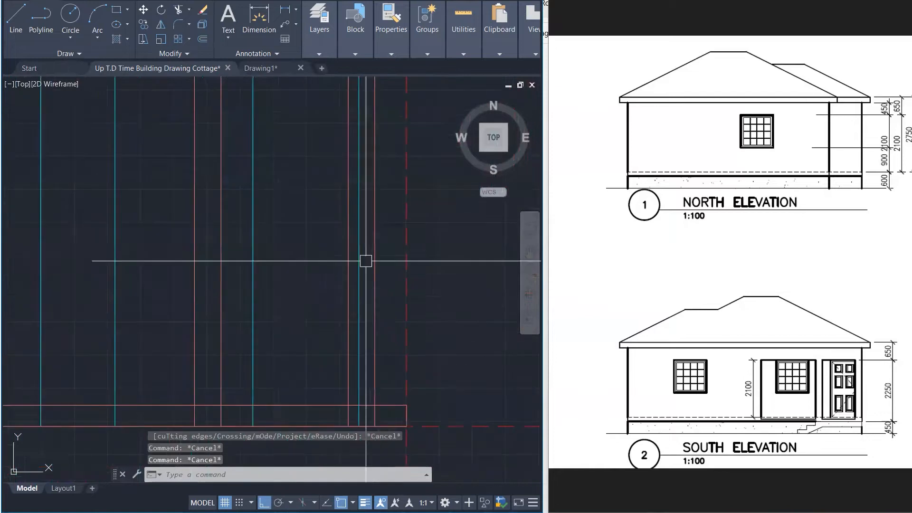
click(378, 293)
scroll(371, 291, down, 3)
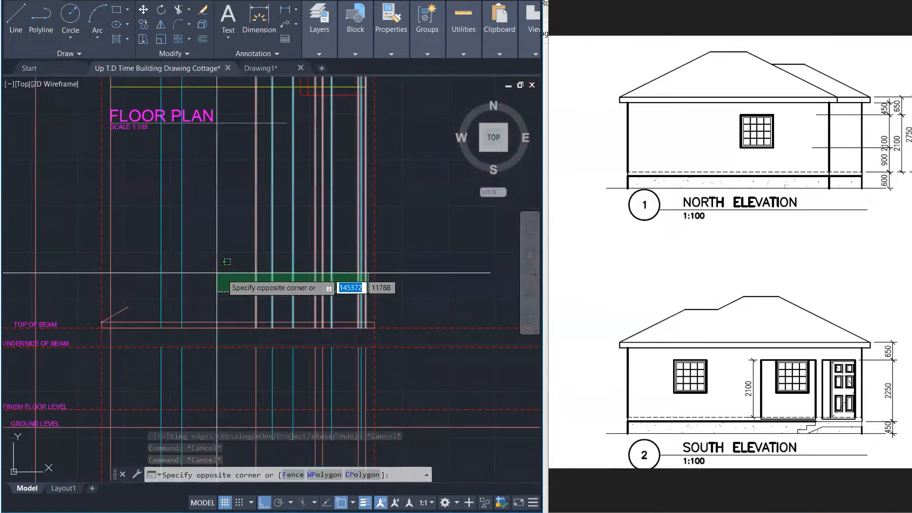
click(147, 244)
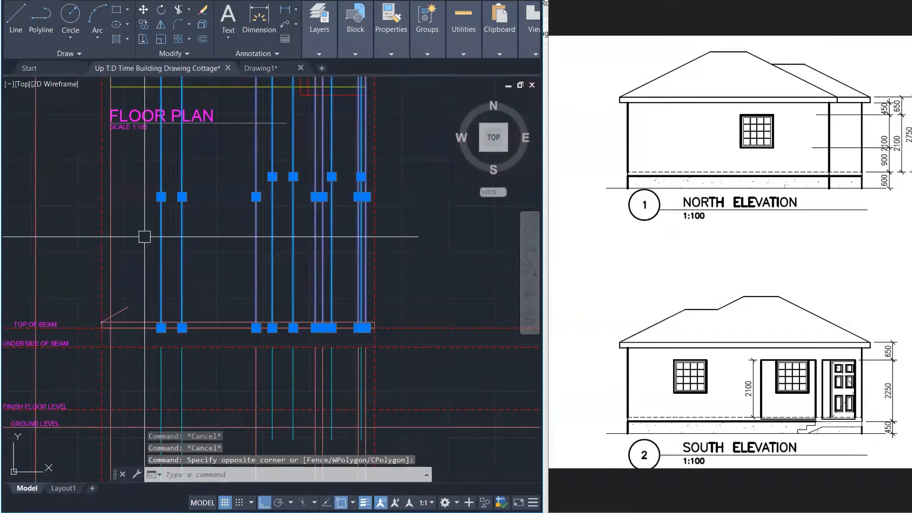
key(Delete)
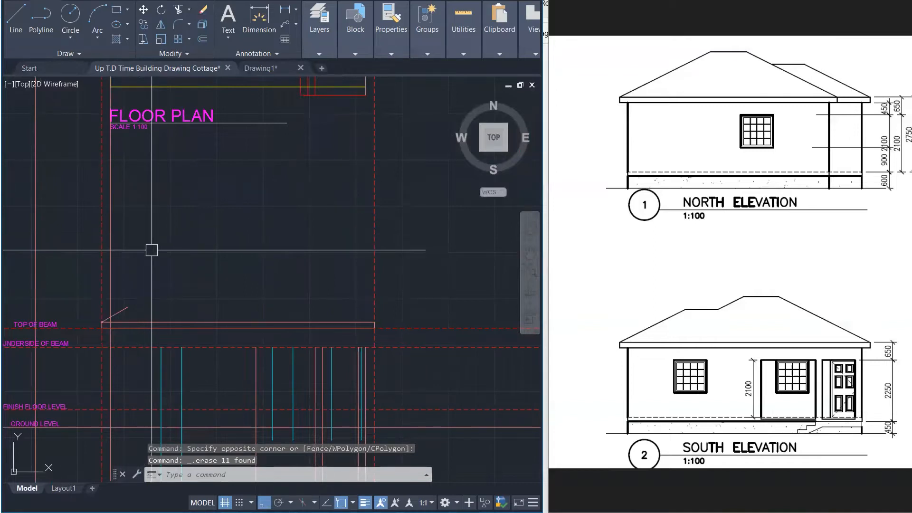
Step: Trim the bedroom's outer wall line at the fascia and erase its leftover part above the fascia
scroll(88, 320, up, 4)
text(tr)
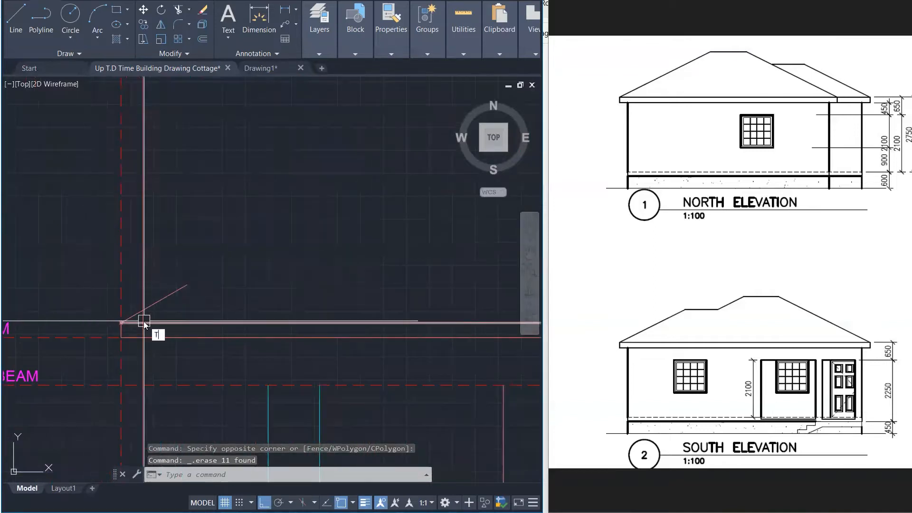
key(Return)
scroll(144, 321, up, 1)
key(Escape)
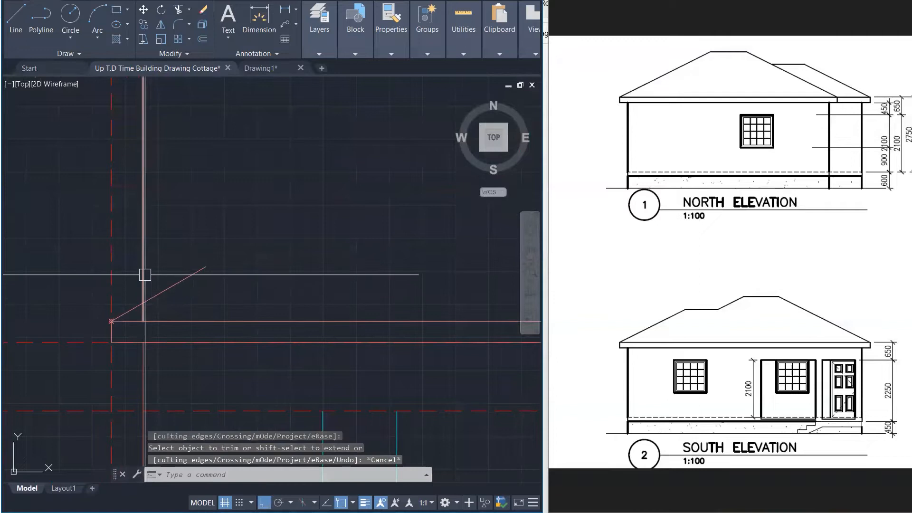
click(142, 271)
key(Delete)
scroll(157, 216, down, 5)
scroll(315, 271, up, 3)
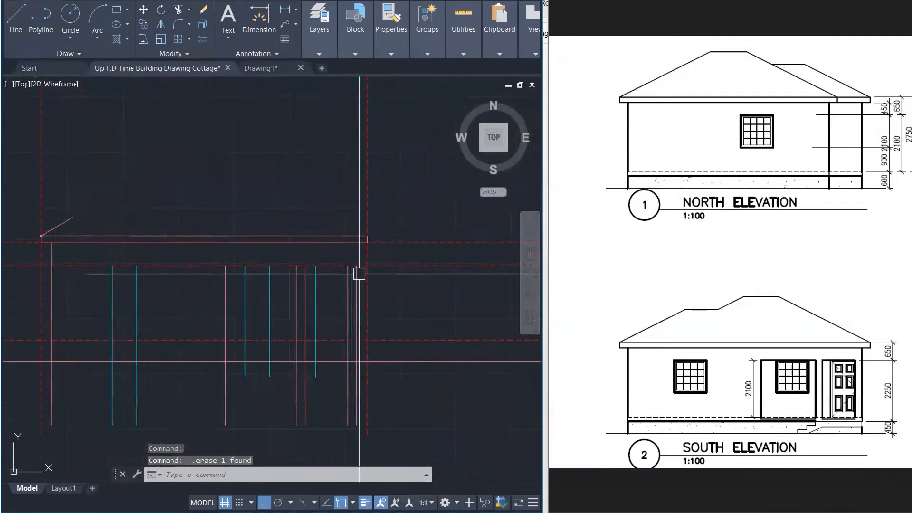
Step: Stretch the upper end of the far outer wall line from the underside of beam level to the fascia's lower edge
click(356, 265)
click(355, 263)
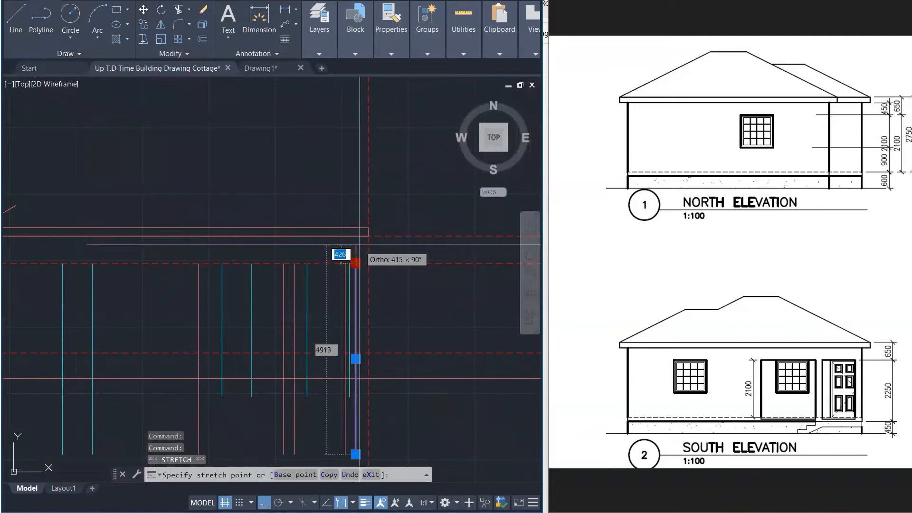
click(357, 237)
key(Escape)
key(Escape)
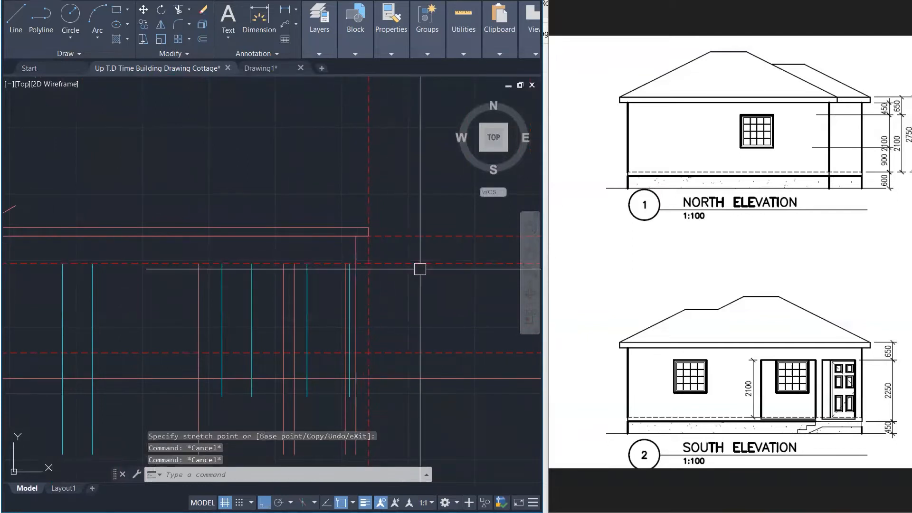
Step: Close the elevation reference image and enlarge the drawing window to the full screen
click(832, 1)
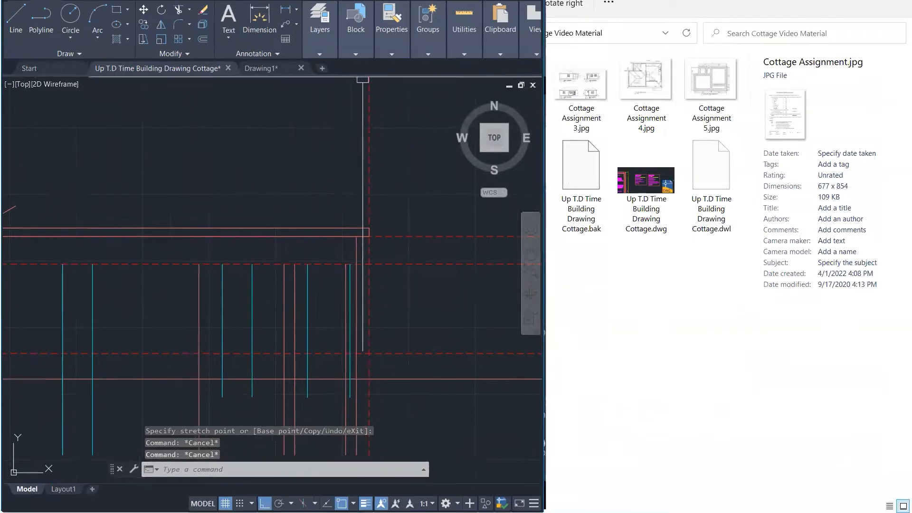
click(497, 1)
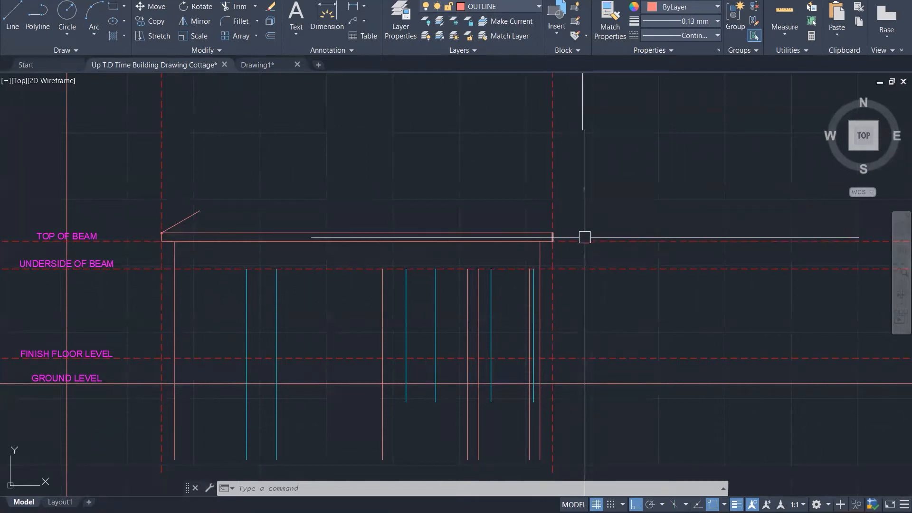
scroll(572, 235, down, 6)
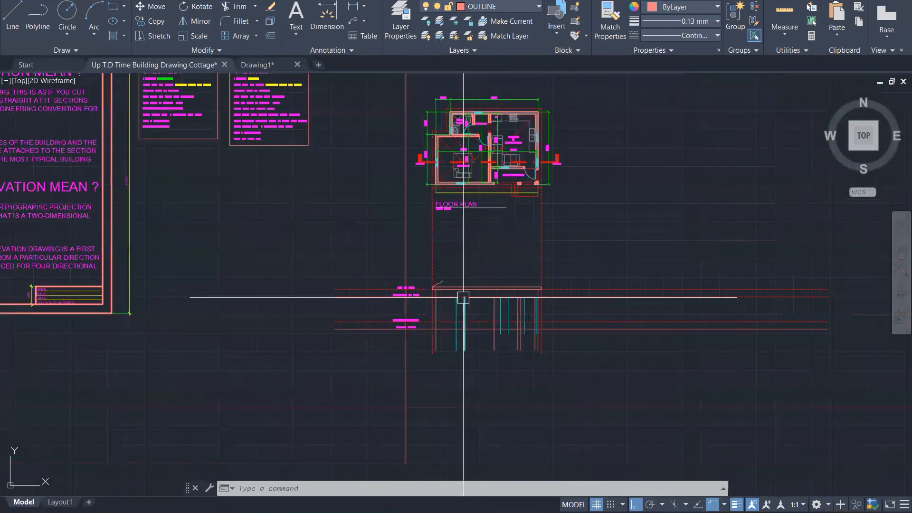
scroll(465, 154, up, 2)
scroll(464, 155, up, 2)
text(l)
key(Return)
click(455, 164)
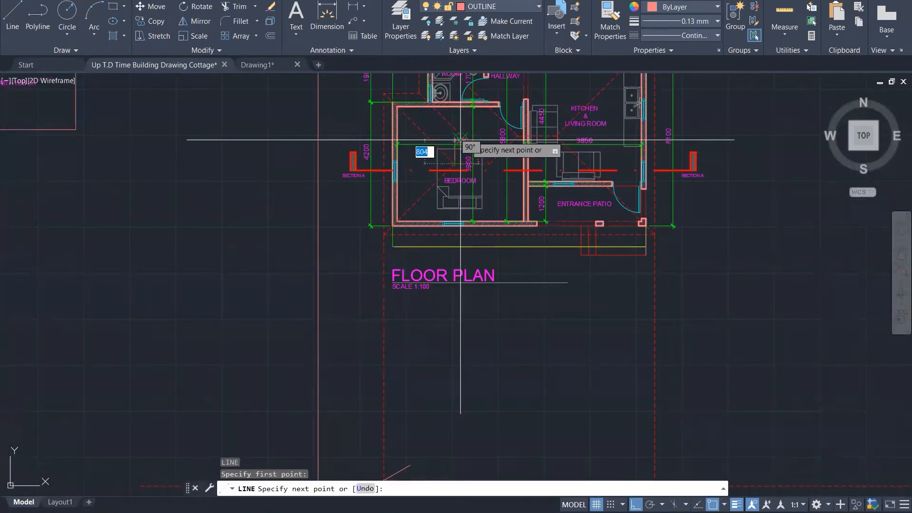
key(Escape)
Step: Make the CONSTRUCTION layer current and draw a vertical line from the bedroom ridge's outer end down to just above the fascia
click(512, 7)
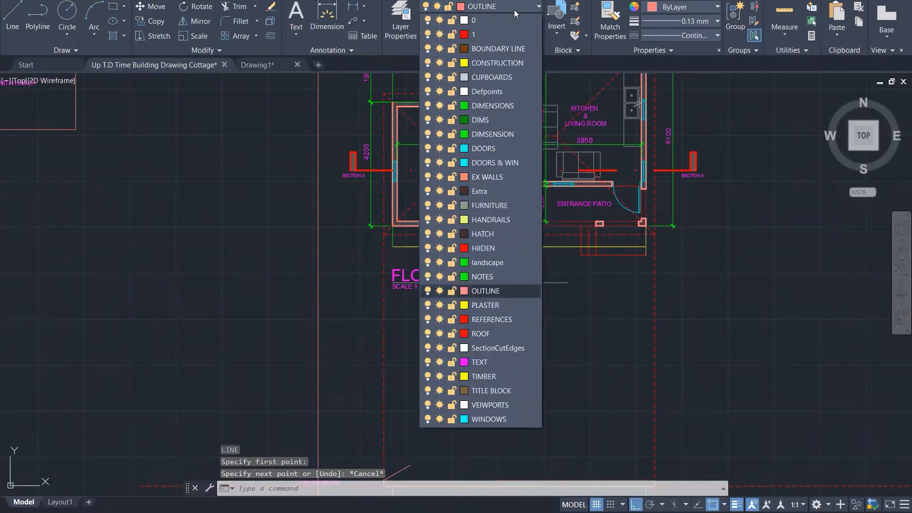
click(510, 65)
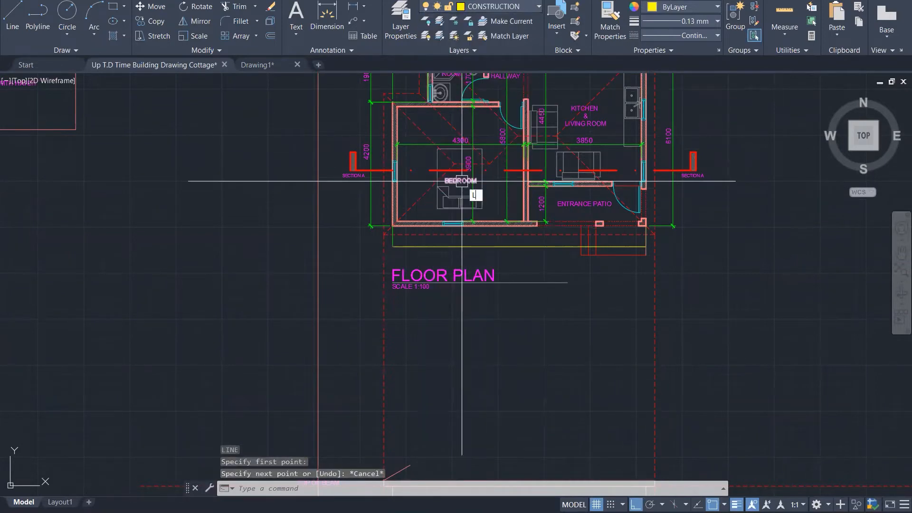
key(Return)
click(455, 163)
scroll(466, 143, down, 3)
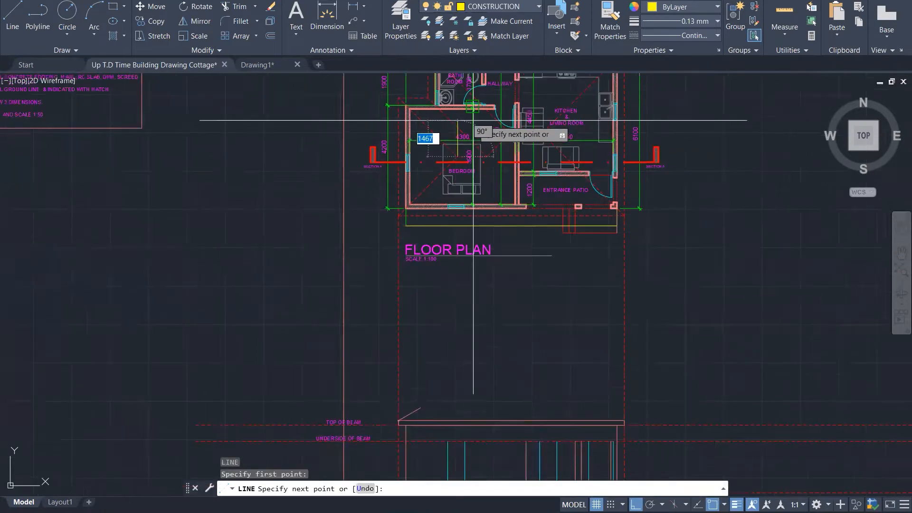
click(468, 319)
key(Escape)
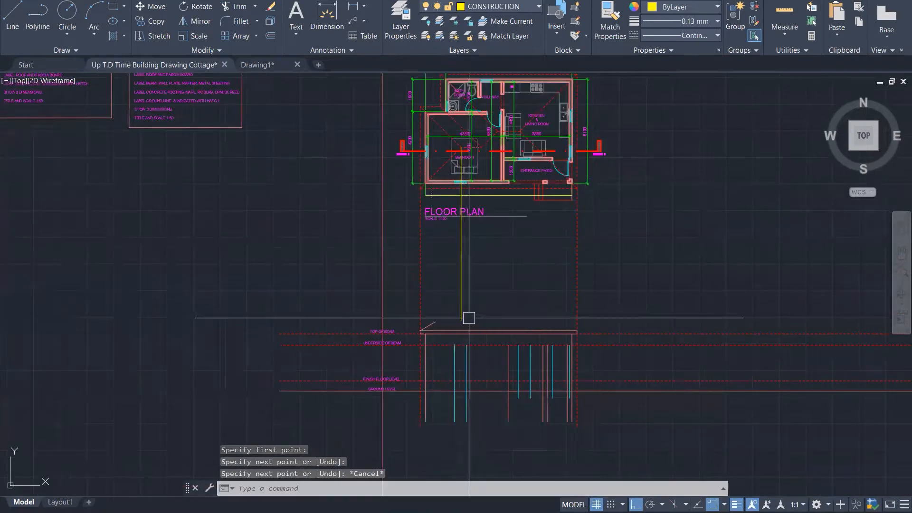
key(Return)
scroll(459, 128, up, 5)
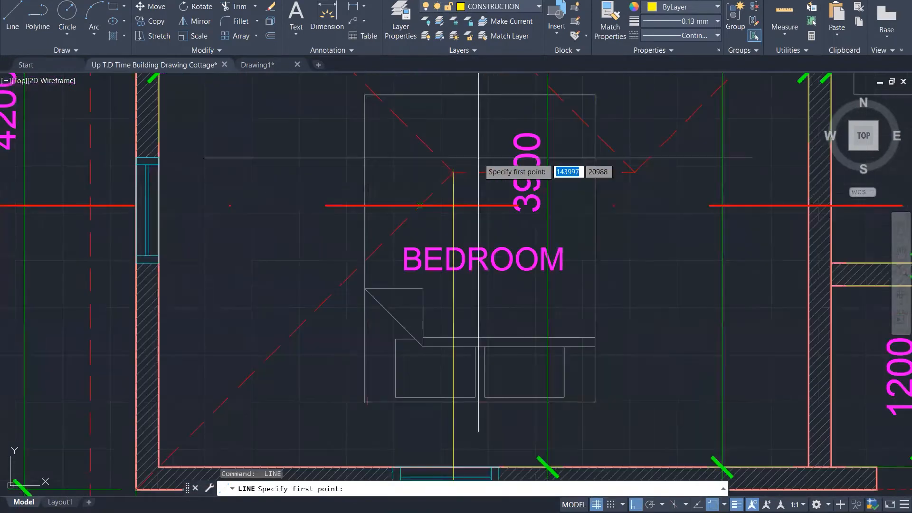
key(Escape)
Step: Copy the vertical construction line from the bedroom ridge's outer end to its inner end
click(454, 185)
text(co)
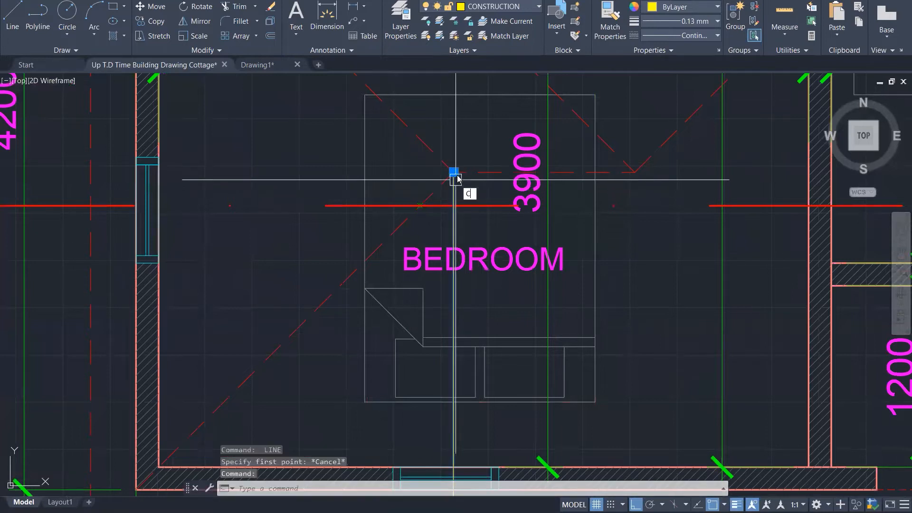
key(Return)
click(453, 173)
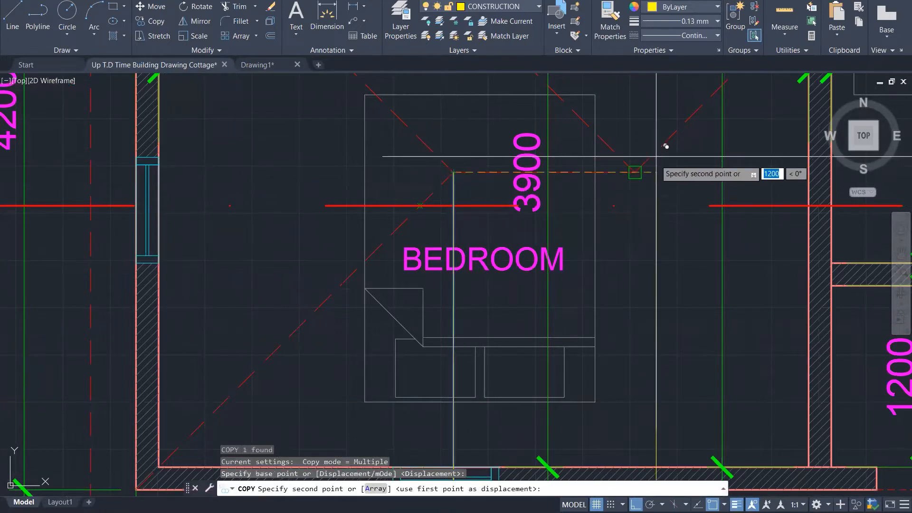
click(635, 173)
scroll(526, 253, down, 2)
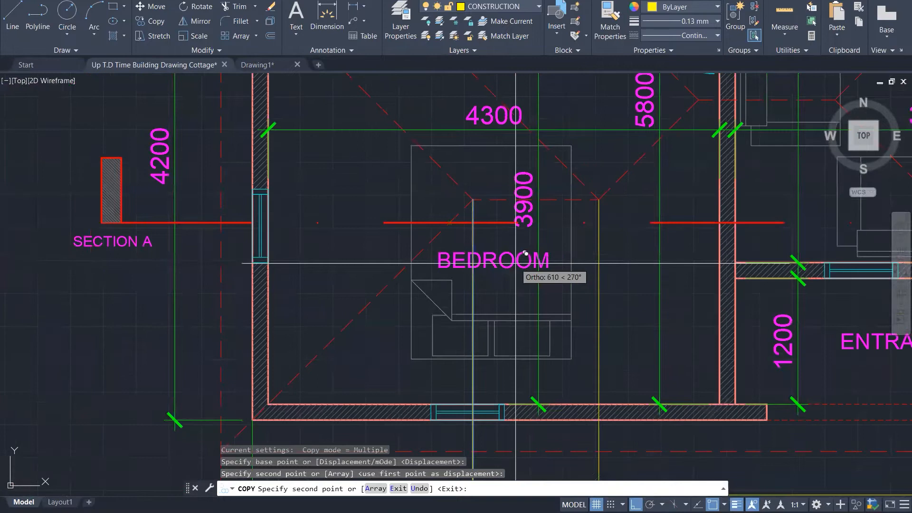
Step: Place two more copies of the construction line at both ends of the higher ridge beside the kitchen and living room
scroll(570, 219, down, 2)
scroll(623, 161, up, 2)
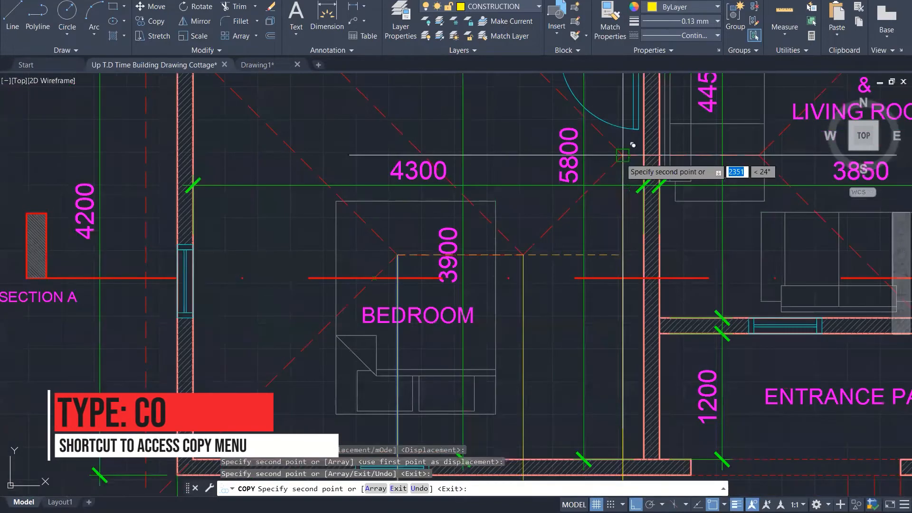
scroll(622, 156, down, 2)
scroll(631, 216, up, 1)
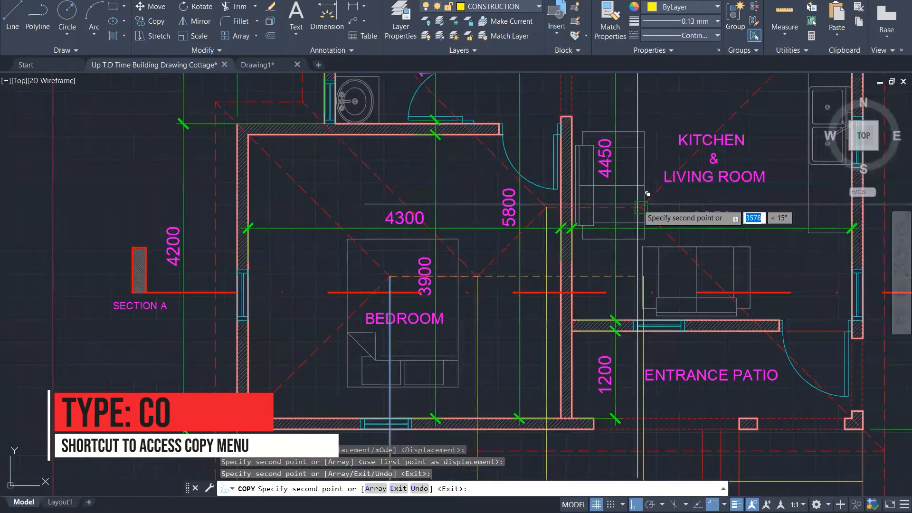
scroll(640, 207, up, 2)
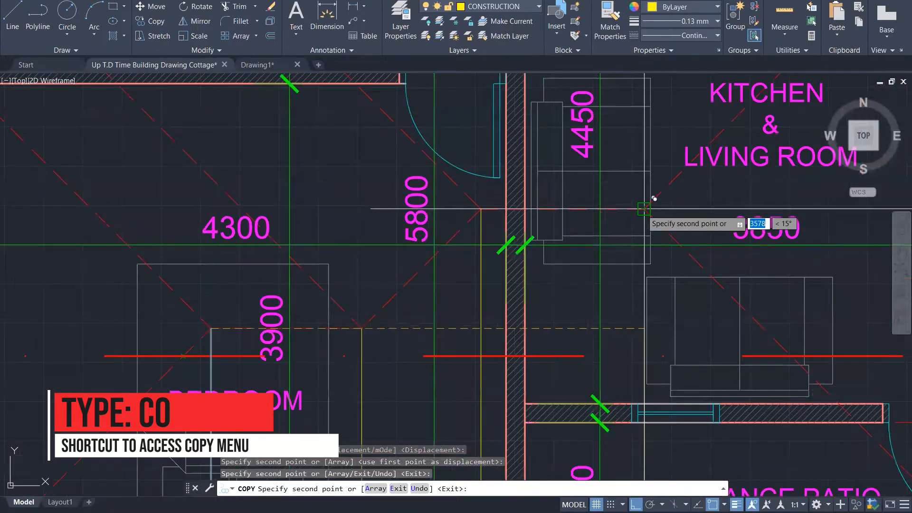
scroll(654, 198, down, 2)
scroll(634, 251, down, 2)
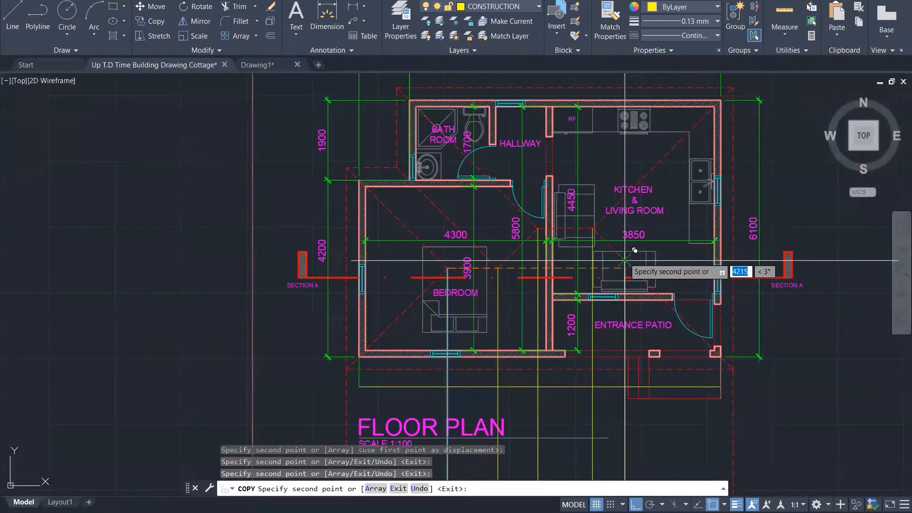
key(Escape)
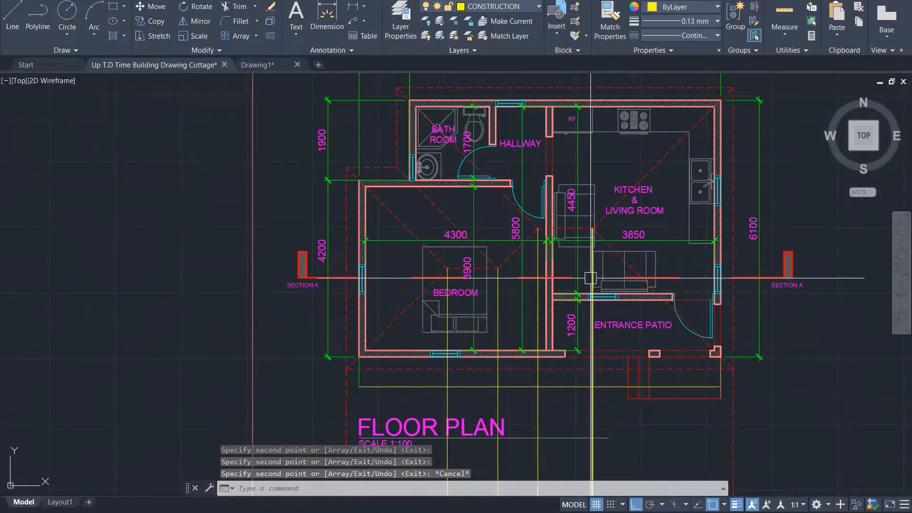
Step: Extend the sloped roof line above the fascia up to the first vertical construction line
scroll(632, 327, down, 3)
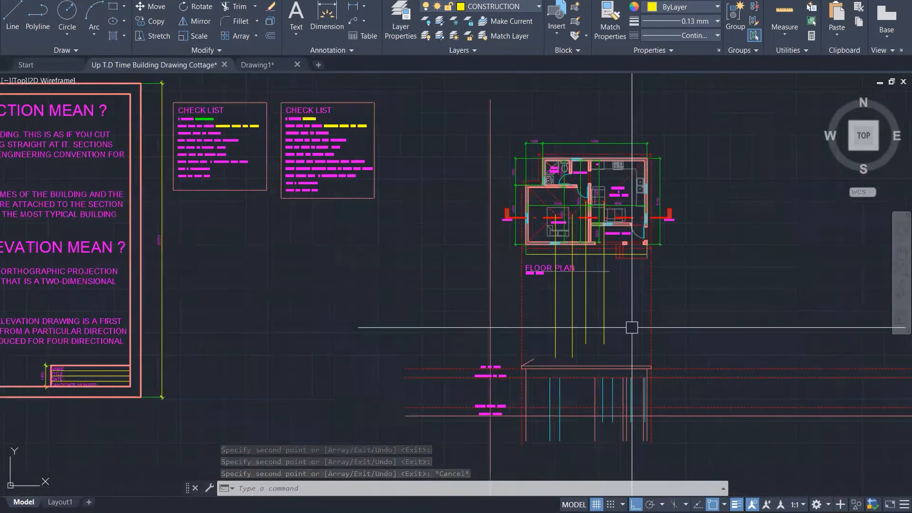
scroll(625, 362, up, 2)
key(Escape)
key(Escape)
key(Escape)
scroll(497, 358, up, 1)
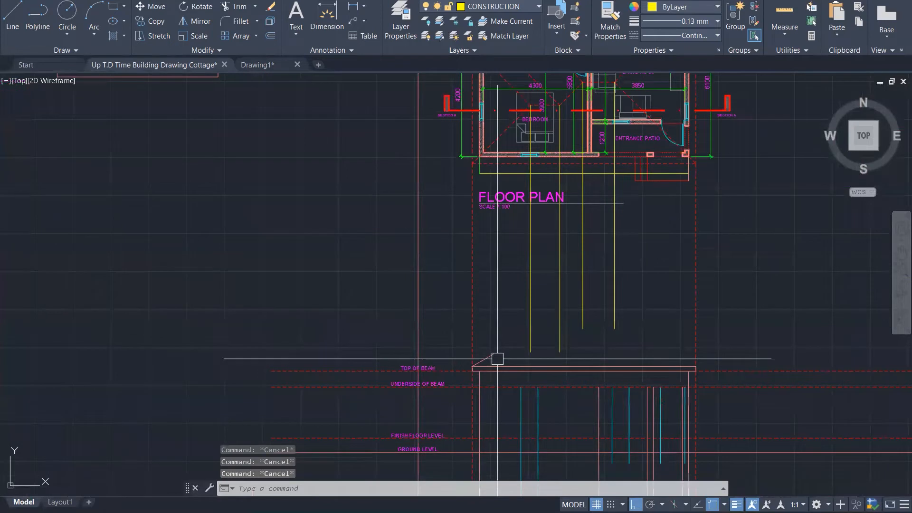
scroll(497, 359, up, 1)
text(ex)
key(Return)
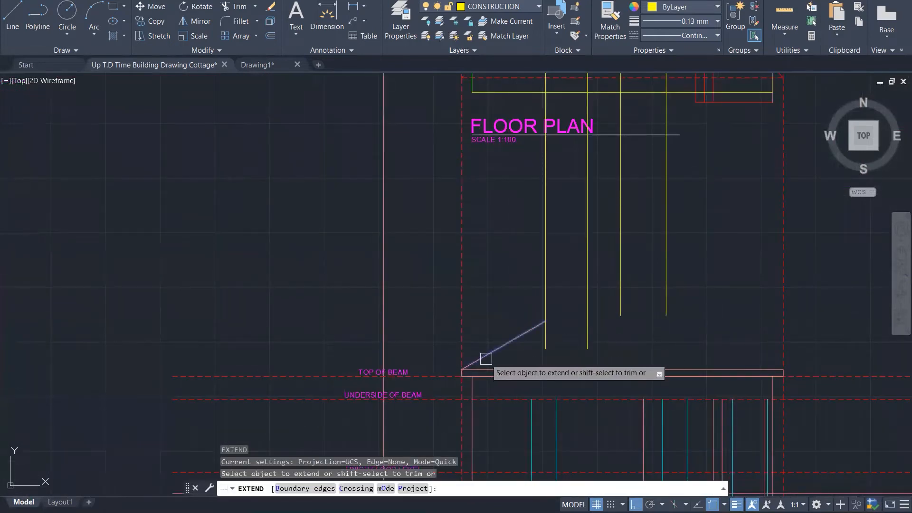
click(486, 359)
key(Escape)
key(Escape)
key(Escape)
scroll(485, 347, down, 2)
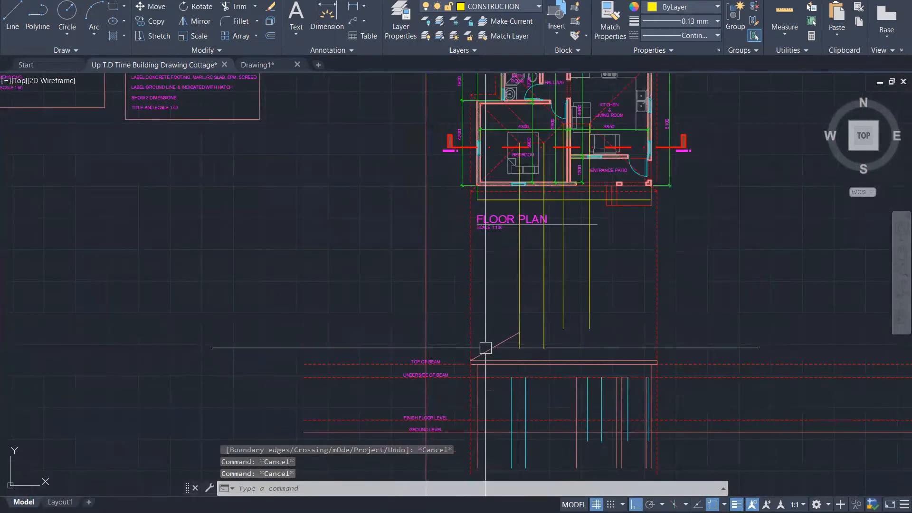
Step: Examine the roof lines on the floor plan from the bedroom ridge across the higher ridge to the entrance patio corner
scroll(513, 135, up, 3)
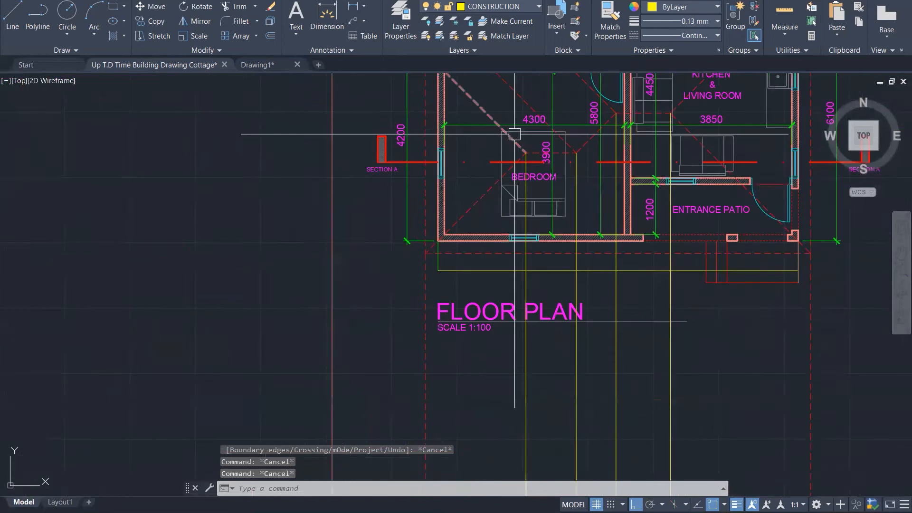
scroll(501, 101, up, 2)
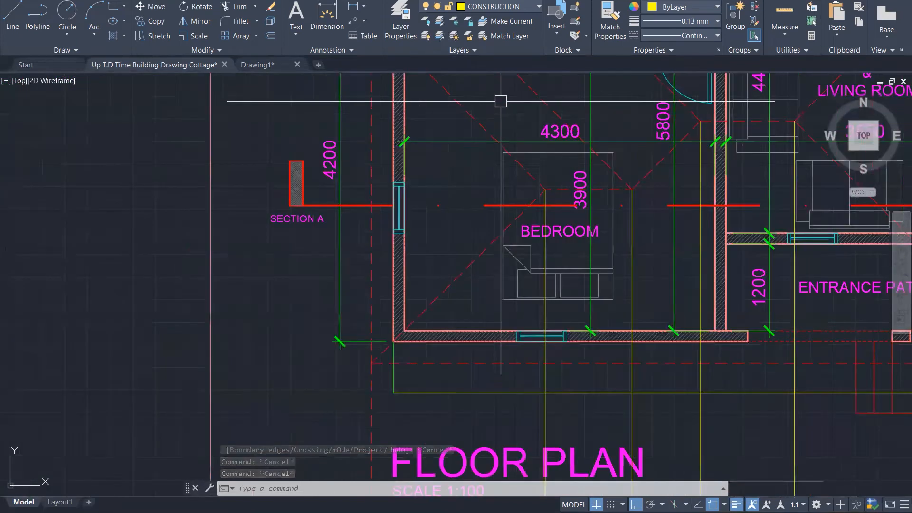
click(501, 101)
scroll(544, 208, down, 1)
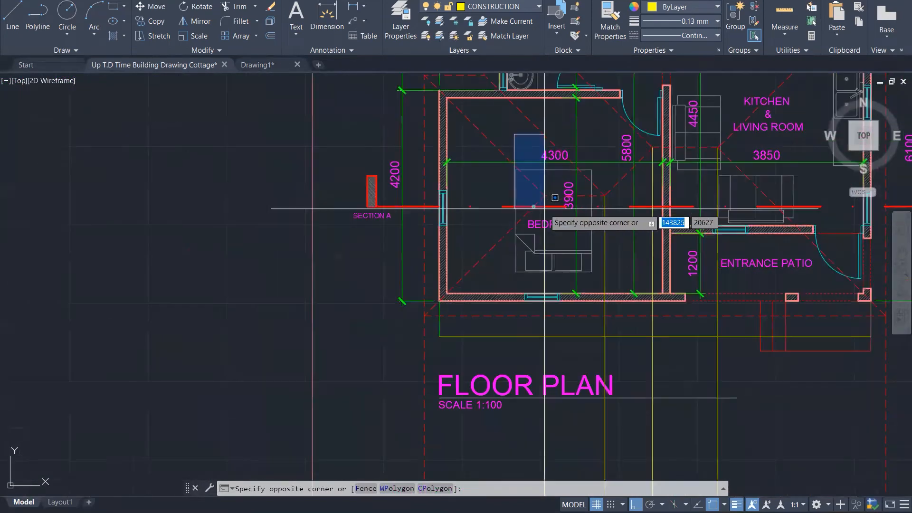
click(853, 216)
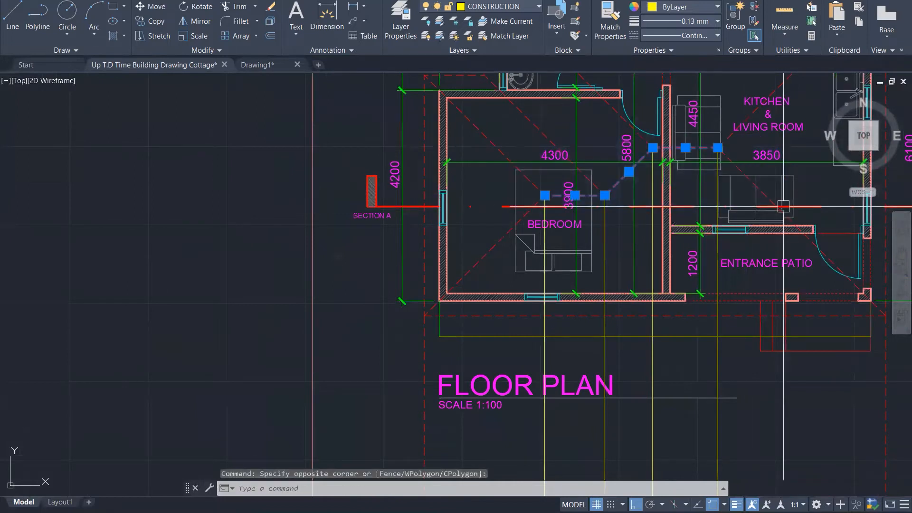
scroll(564, 185, down, 1)
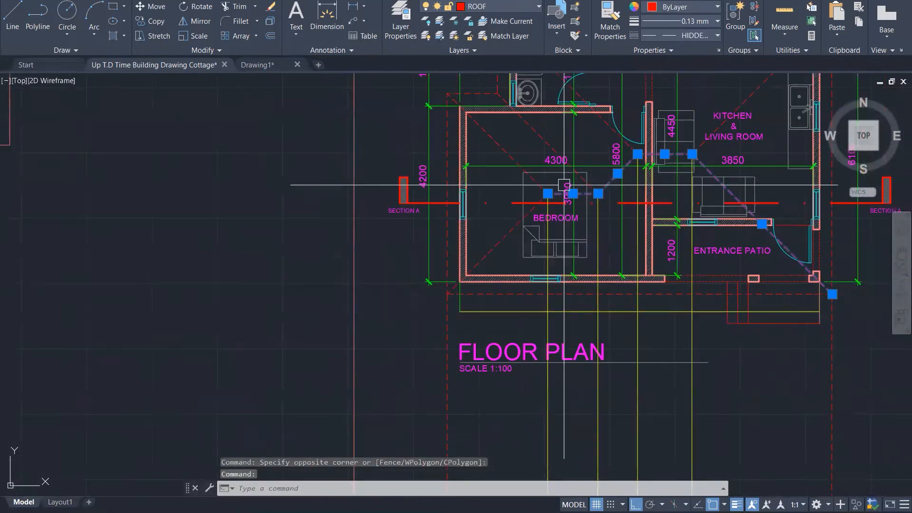
scroll(564, 185, down, 3)
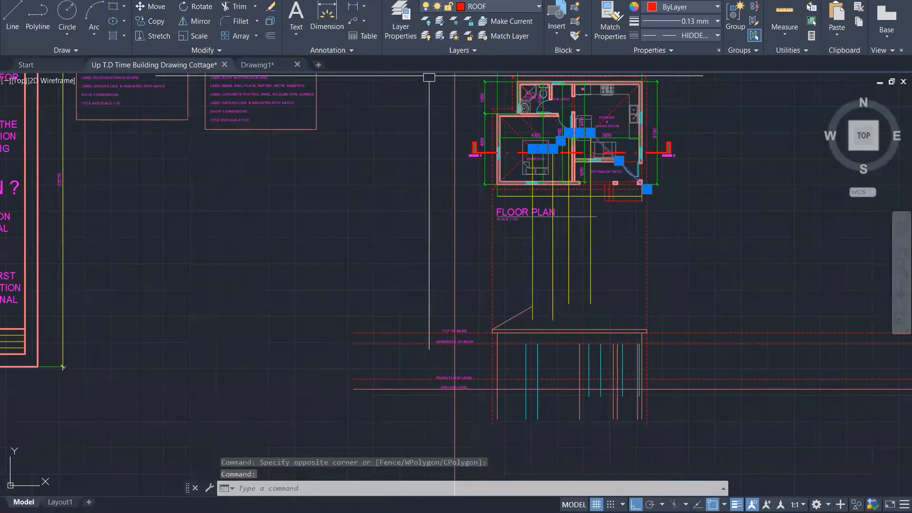
drag(448, 174, 485, 164)
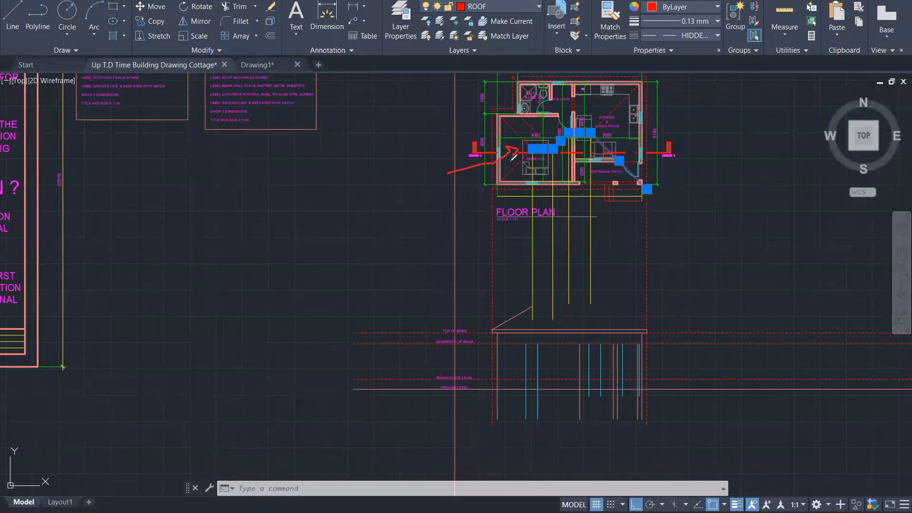
drag(453, 258, 513, 293)
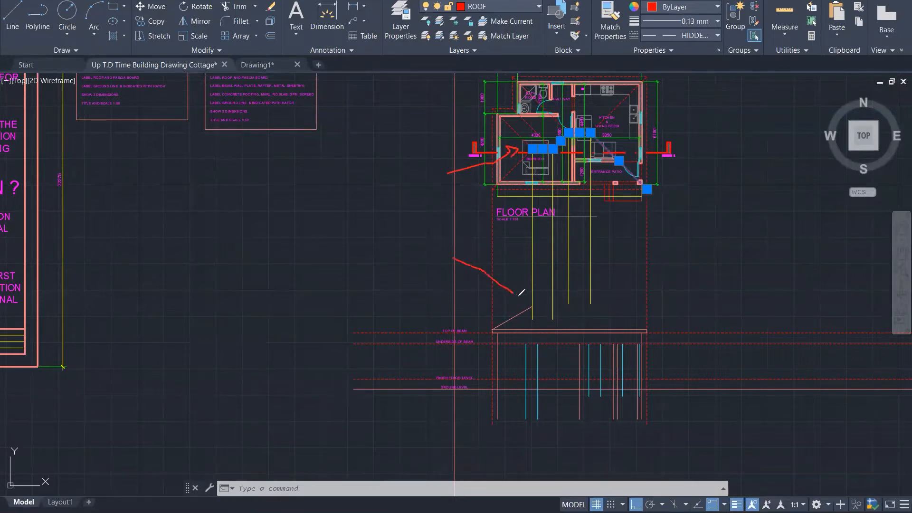
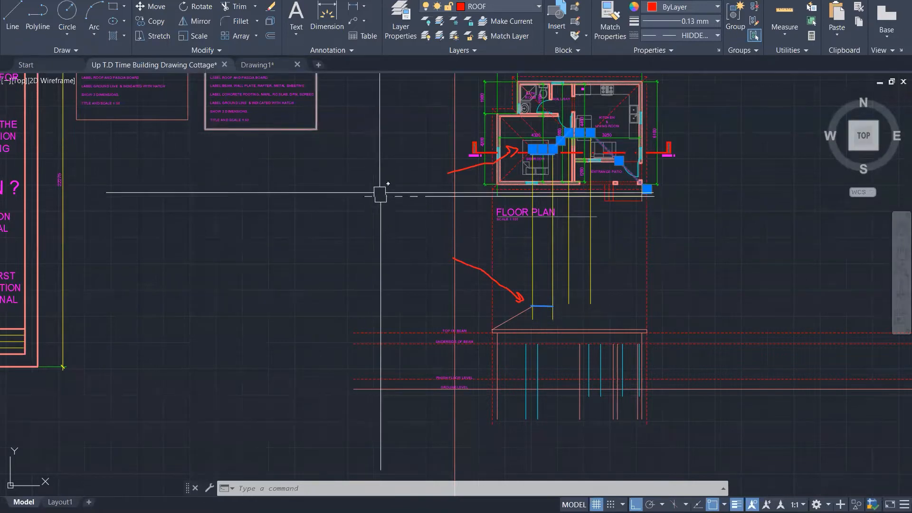
key(Escape)
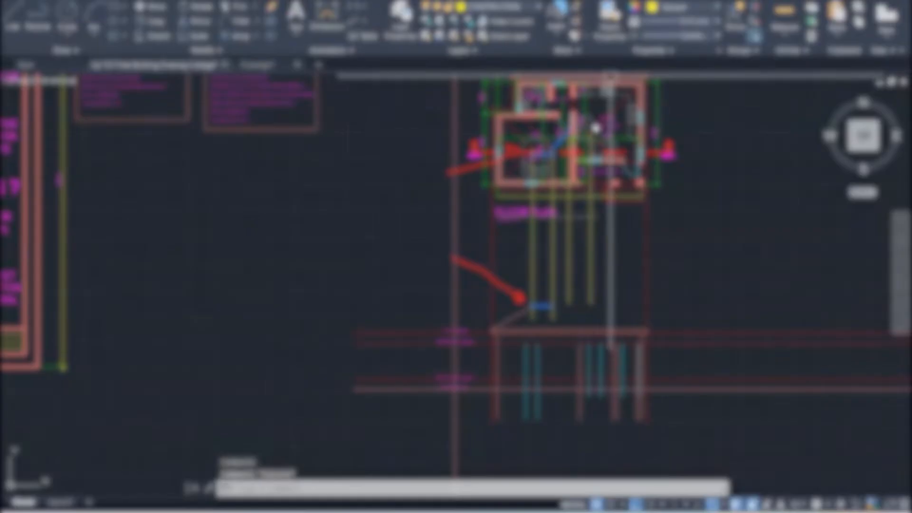
click(469, 110)
click(511, 111)
drag(602, 212, 606, 217)
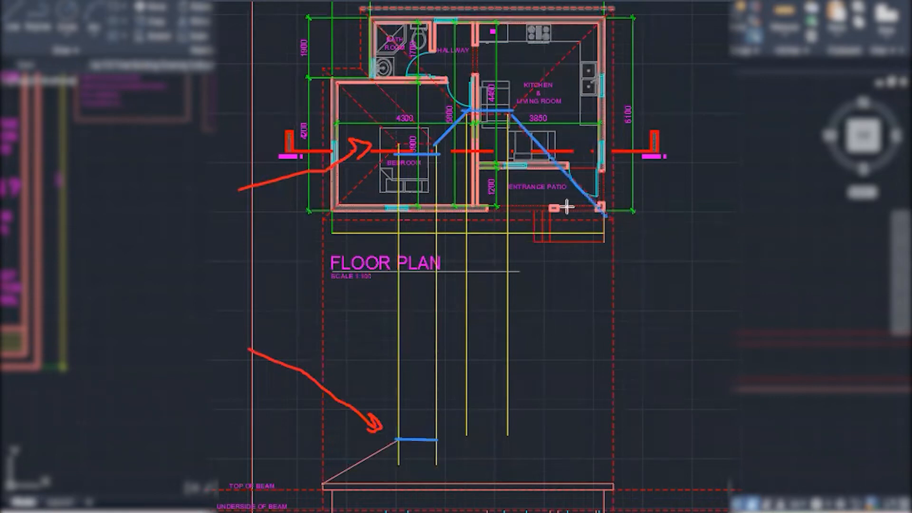
mouse_move(390, 151)
mouse_down()
mouse_move(447, 151)
mouse_move(322, 221)
mouse_move(587, 208)
mouse_move(608, 217)
mouse_up()
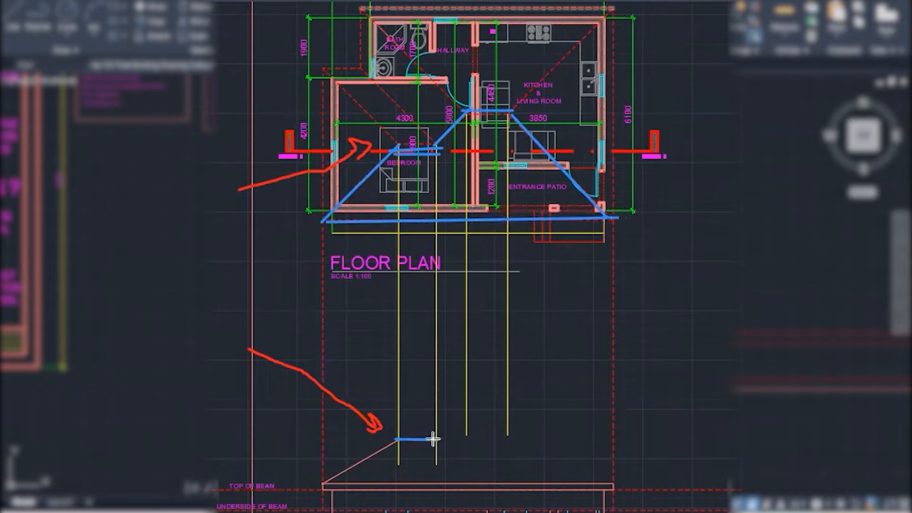
mouse_move(433, 439)
mouse_down()
mouse_move(467, 417)
mouse_move(508, 416)
mouse_move(615, 483)
mouse_up()
mouse_move(398, 439)
mouse_down()
mouse_move(322, 483)
mouse_move(606, 486)
mouse_up()
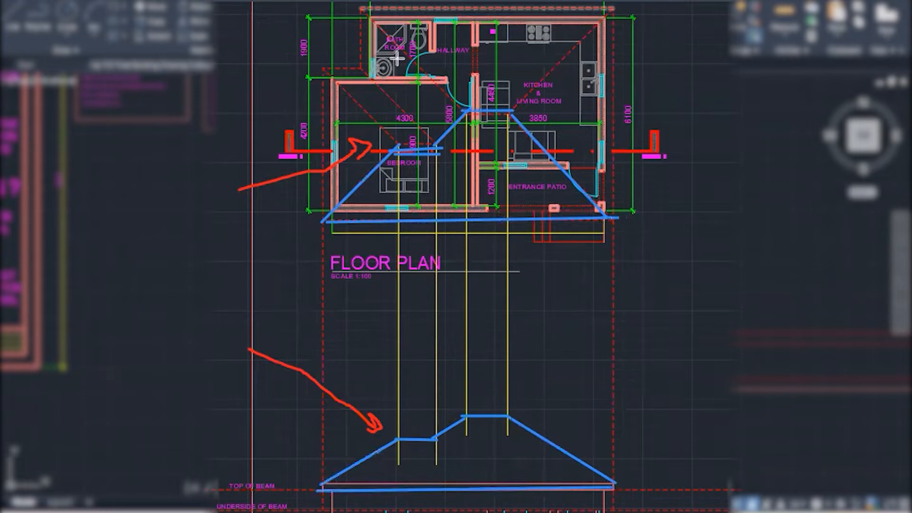
drag(513, 351, 529, 240)
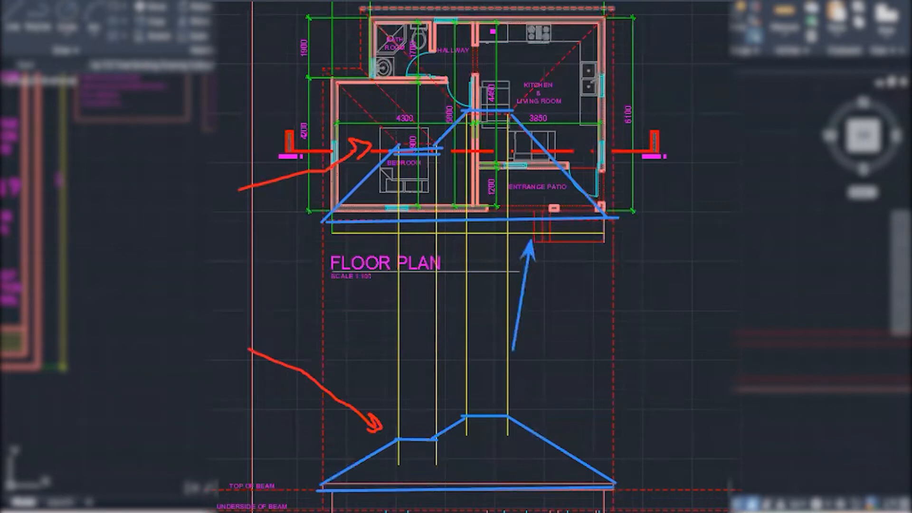
drag(477, 512, 487, 497)
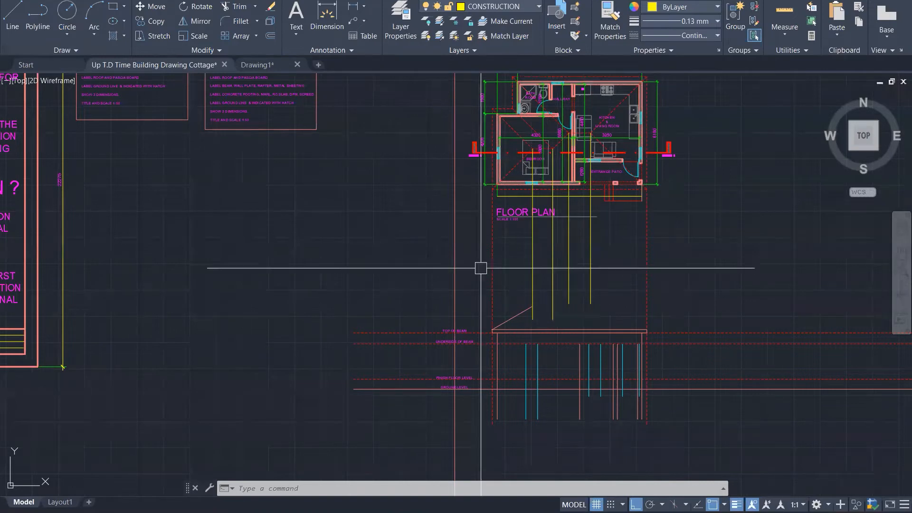
Step: Draw the lower ridge as a horizontal line from the sloped roof line's upper end to the second vertical construction line
scroll(535, 291, up, 1)
scroll(537, 294, up, 1)
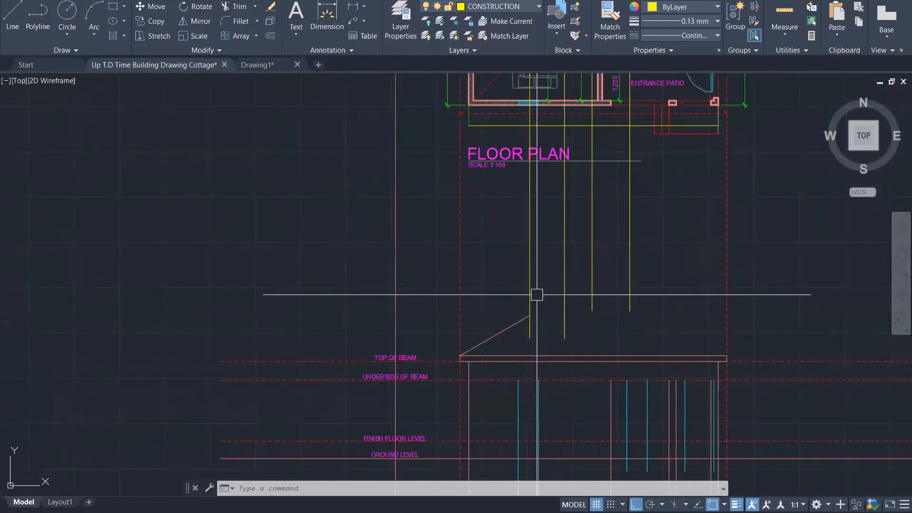
key(l)
key(Return)
click(531, 315)
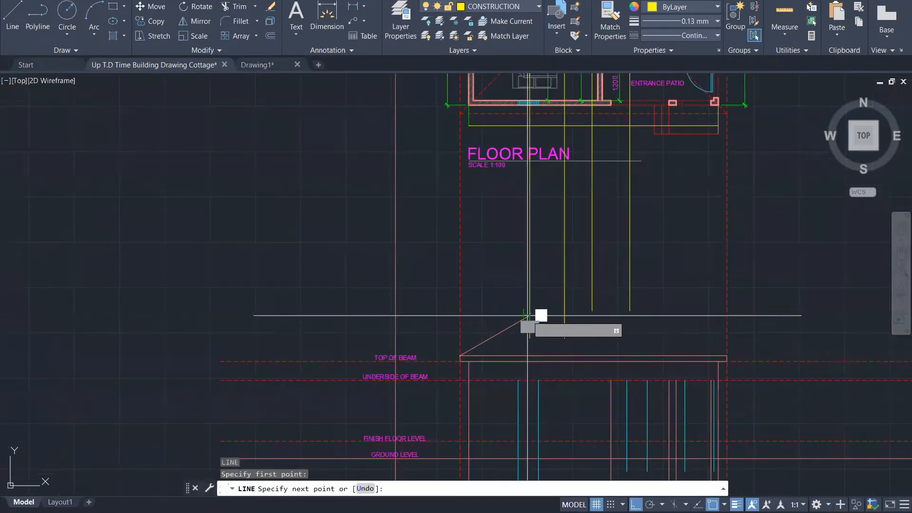
click(564, 315)
key(Escape)
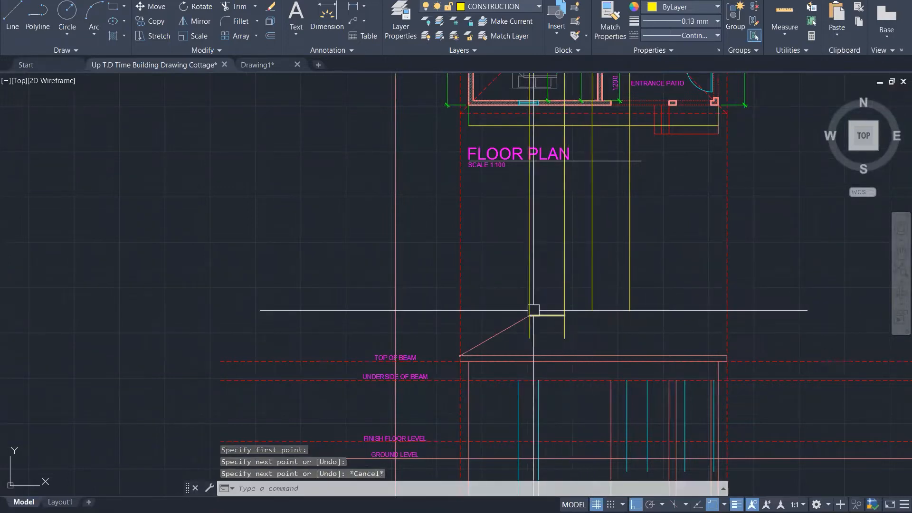
Step: Copy the sloped roof line from its lower end at the fascia corner to the inner end of the lower ridge
click(495, 336)
text(co)
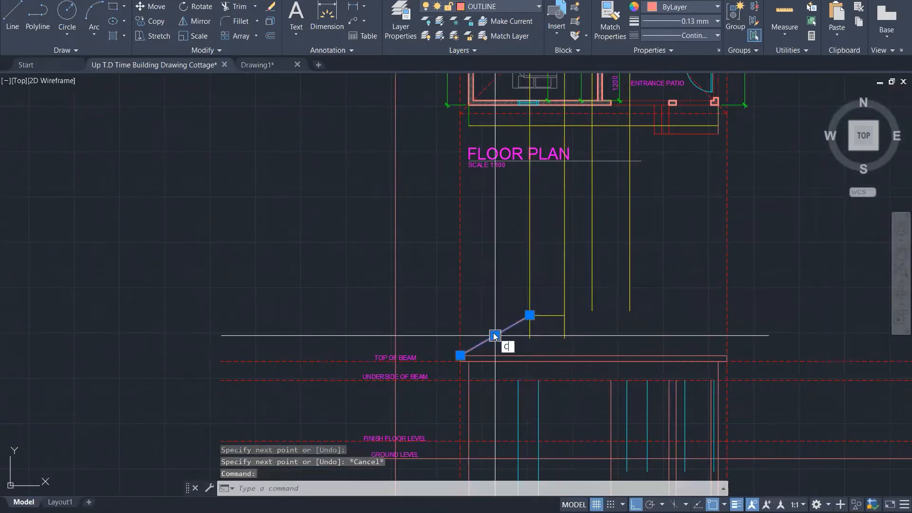
key(Return)
scroll(465, 352, up, 5)
click(443, 367)
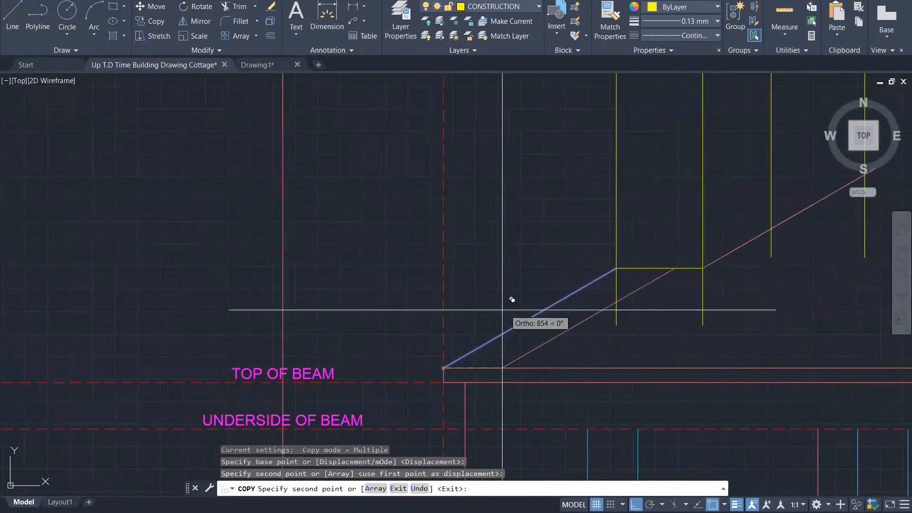
key(Escape)
Step: Draw the higher ridge horizontally from where the copied slope crosses the third construction line to the fourth construction line
scroll(492, 309, down, 5)
scroll(625, 282, up, 2)
text(l)
key(Return)
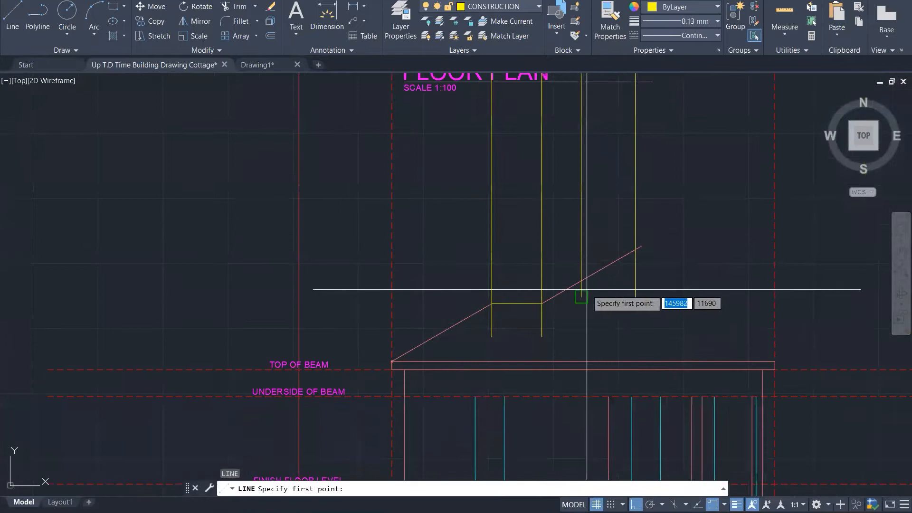
click(581, 281)
click(635, 280)
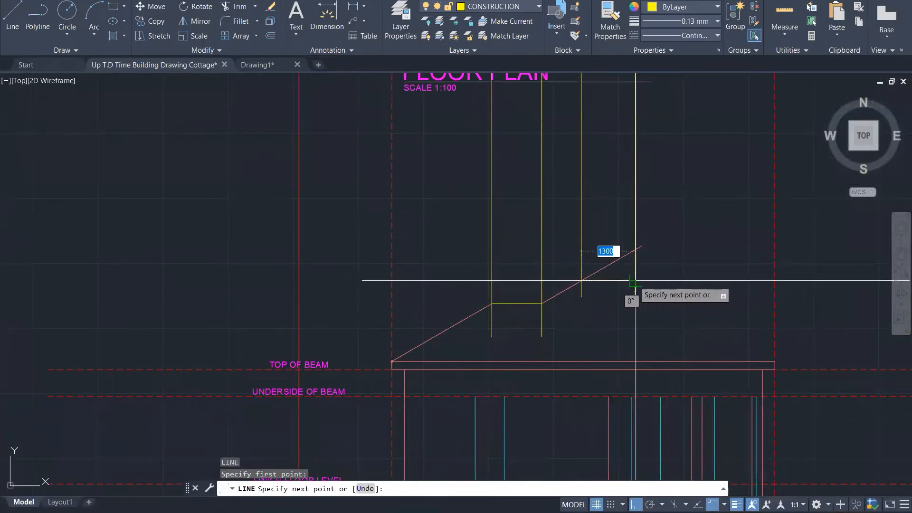
key(Escape)
scroll(679, 328, down, 2)
key(Escape)
key(Escape)
Step: Fillet the copied slope with the higher ridge line so the slope ends at the ridge's starting point
scroll(776, 350, up, 3)
scroll(679, 304, down, 2)
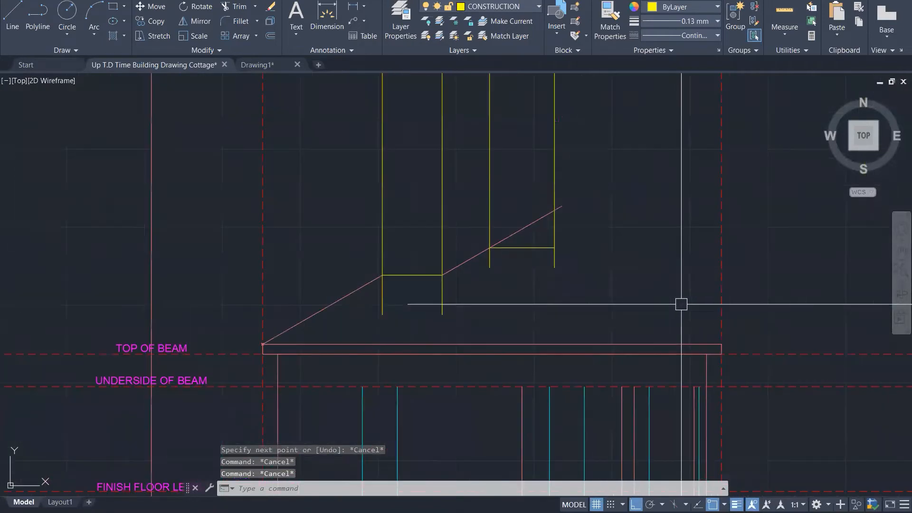
scroll(594, 275, up, 1)
text(f)
key(Return)
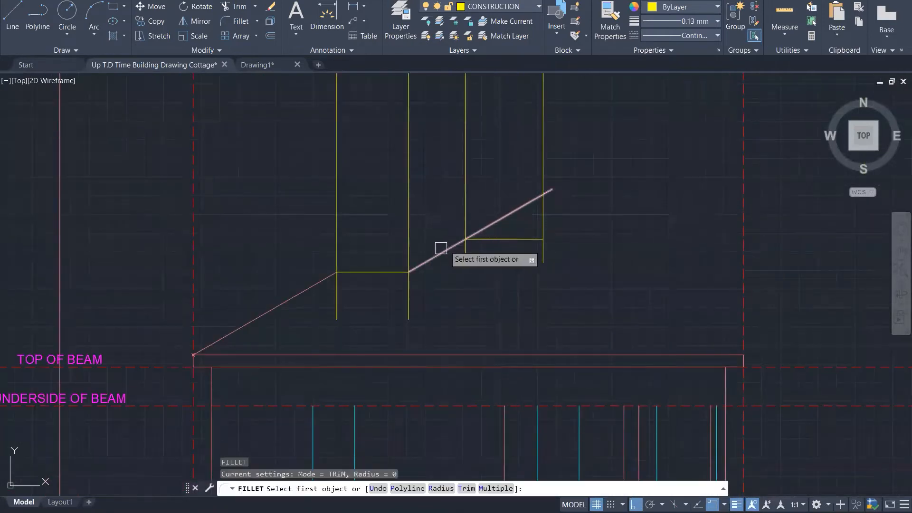
click(438, 251)
click(483, 240)
key(Escape)
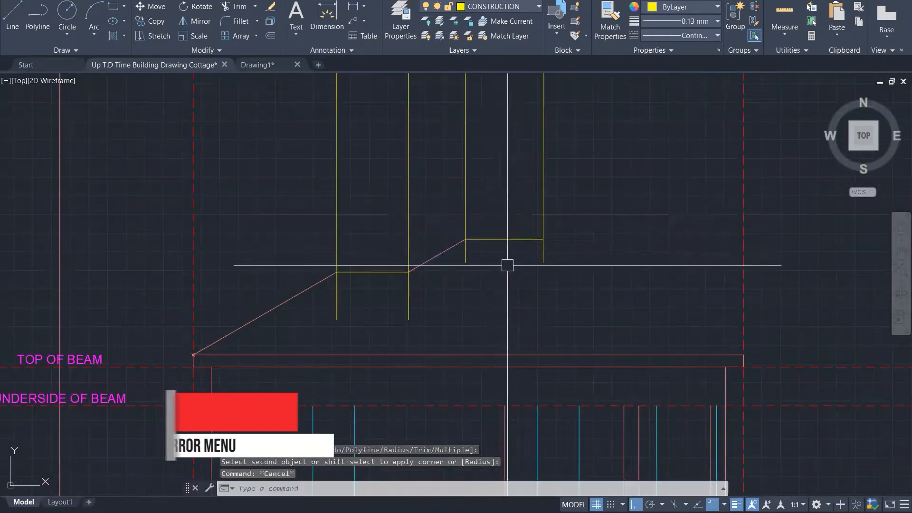
key(Escape)
text(mi)
key(Return)
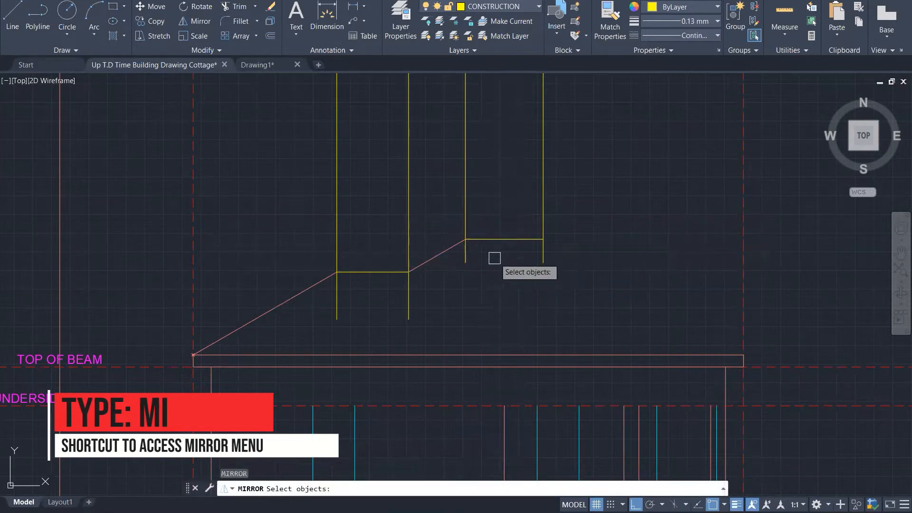
click(441, 251)
key(Return)
click(504, 240)
click(508, 289)
key(Escape)
key(Escape)
key(Escape)
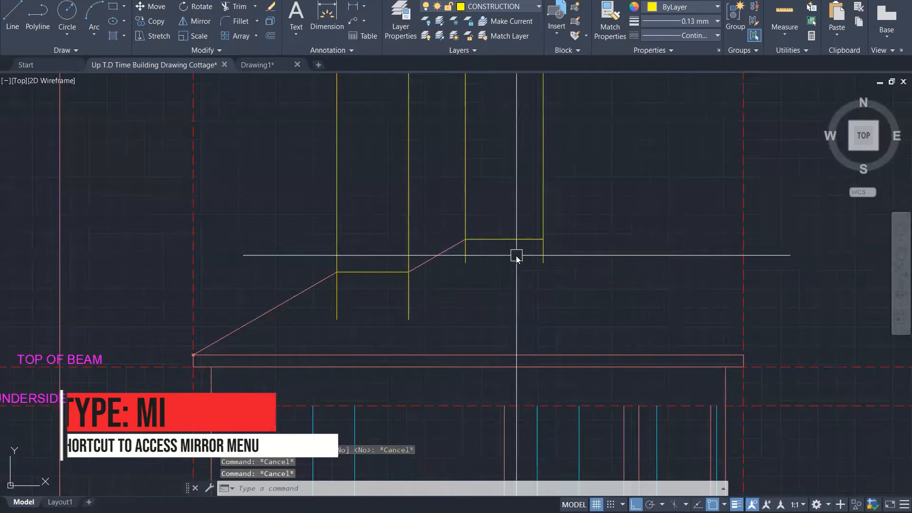
Step: Mirror the short slope about a vertical axis through the higher ridge's midpoint, keeping the original
key(Return)
key(Return)
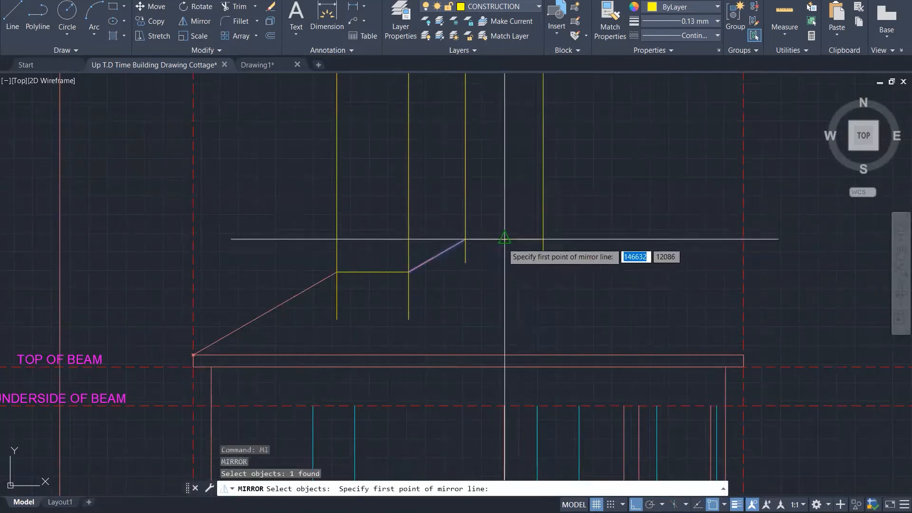
click(504, 239)
click(504, 187)
text(N)
key(Return)
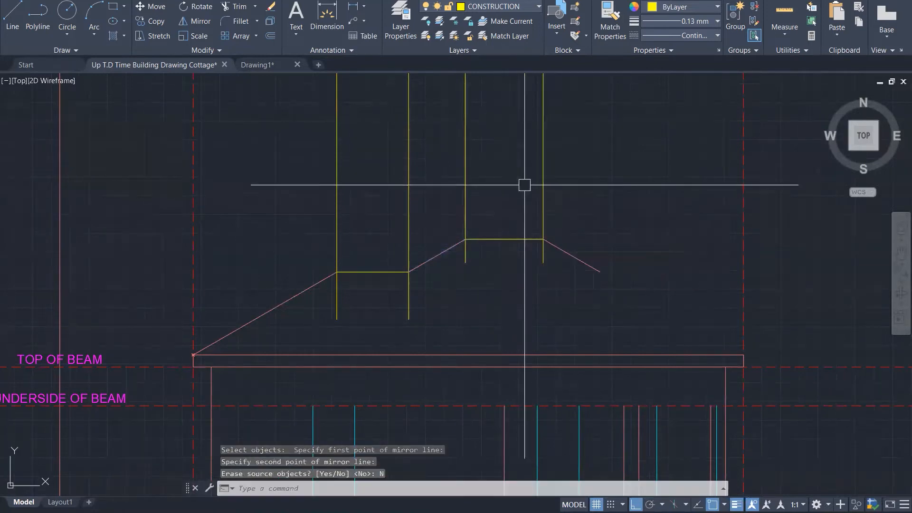
key(Escape)
key(Escape)
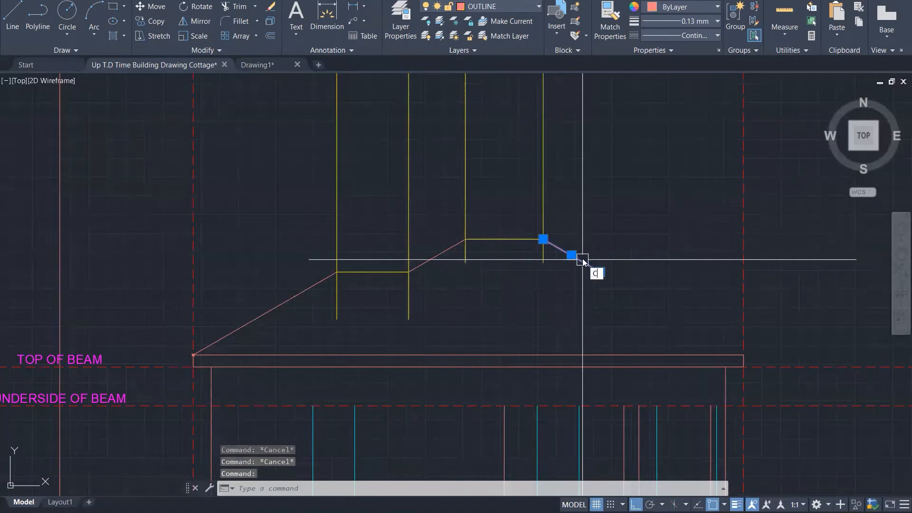
Step: Move the mirrored slope by its lower end onto the fascia's top corner on the entrance patio side
key(Escape)
key(Escape)
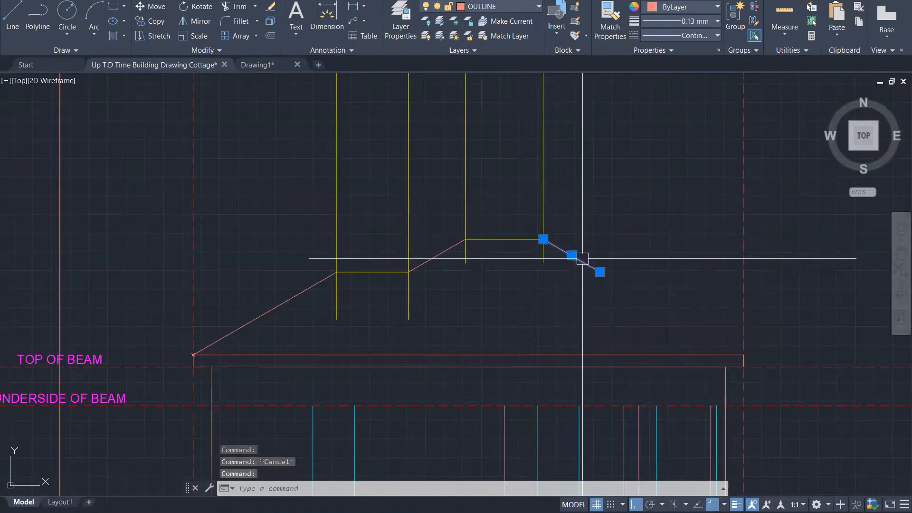
text(M)
key(Return)
click(600, 272)
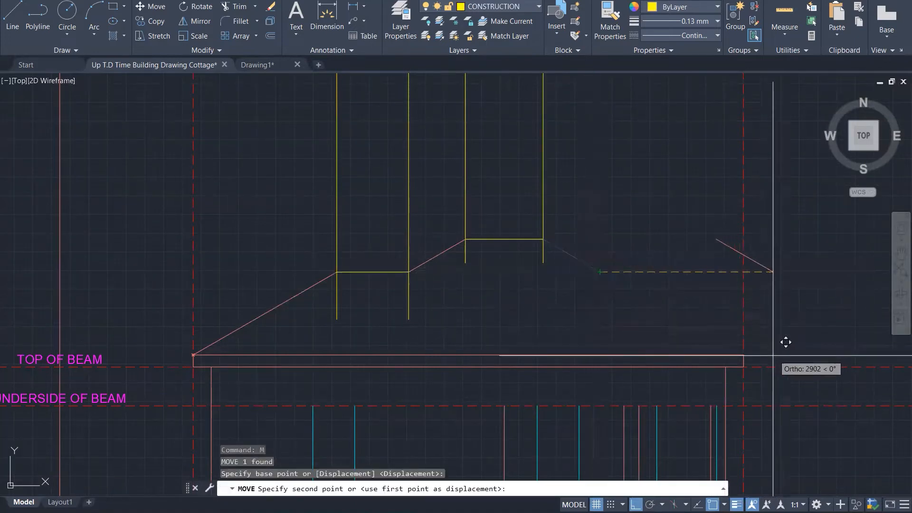
click(744, 355)
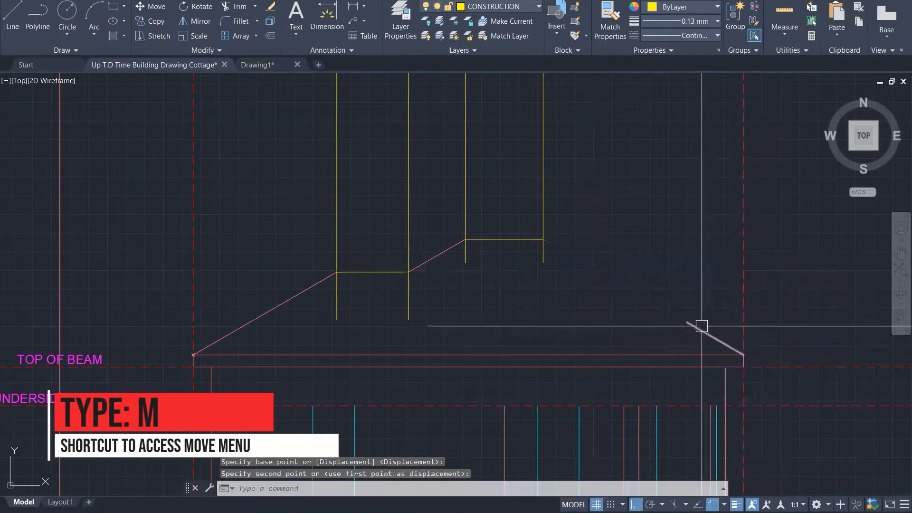
key(Escape)
key(Escape)
Step: Extend the moved slope up to the far end of the higher ridge at the fourth construction line
text(Ex)
key(Return)
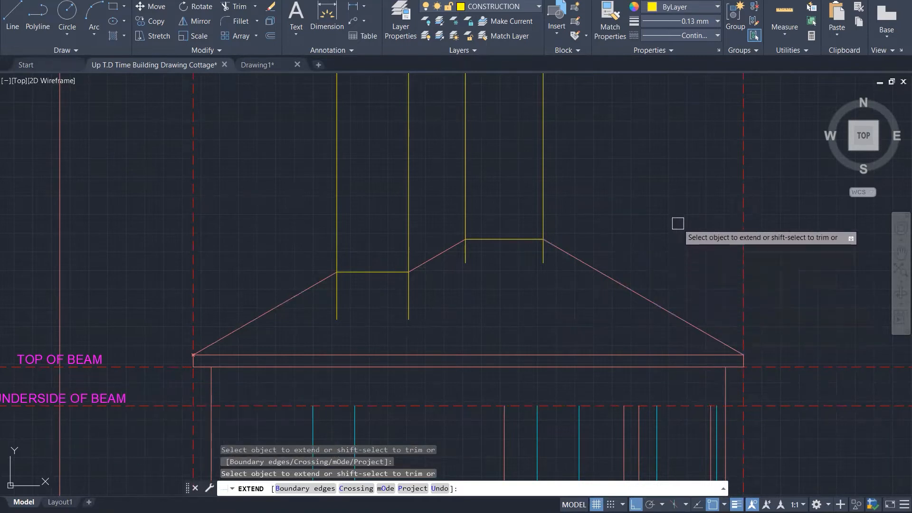
key(Escape)
key(Escape)
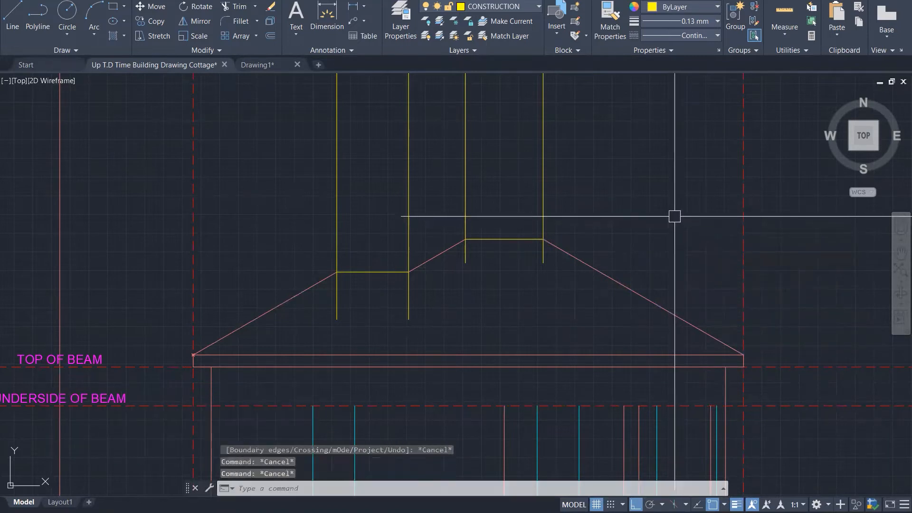
Step: Delete the four vertical yellow construction lines projected down through the elevation's roof outline
scroll(674, 216, down, 3)
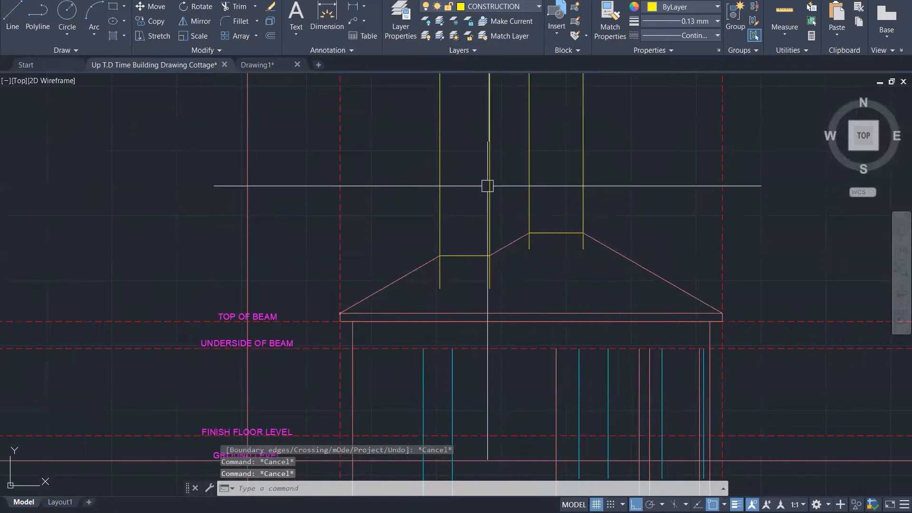
click(646, 185)
click(434, 136)
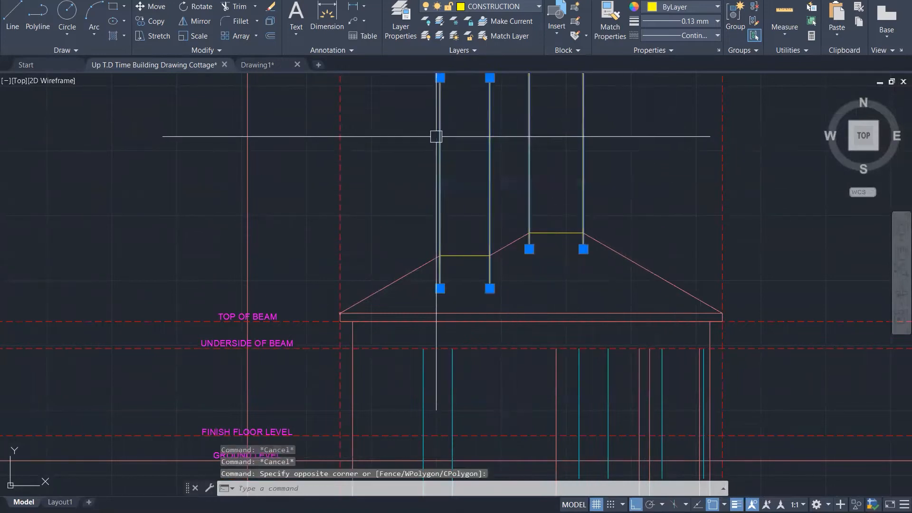
key(Delete)
Step: Match the properties of the sloping roof line onto the yellow ridge lines of the elevation
scroll(551, 247, down, 4)
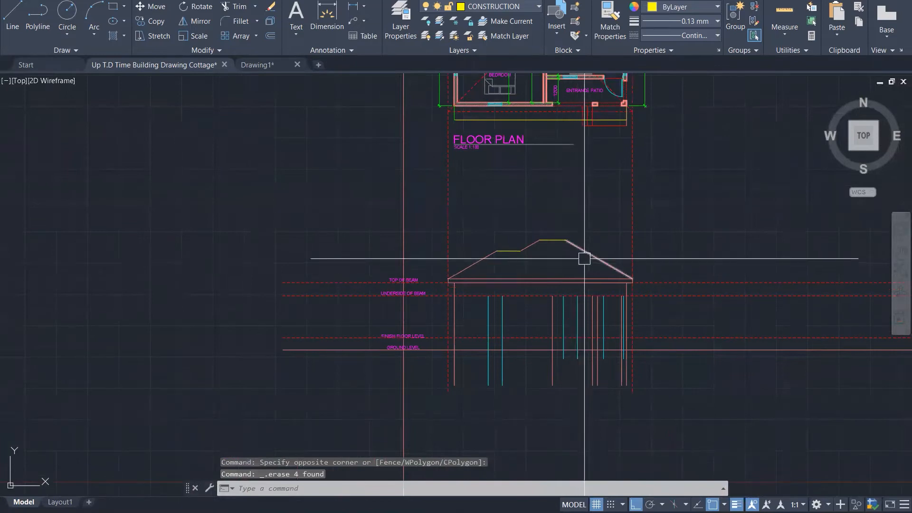
scroll(584, 259, up, 2)
key(Return)
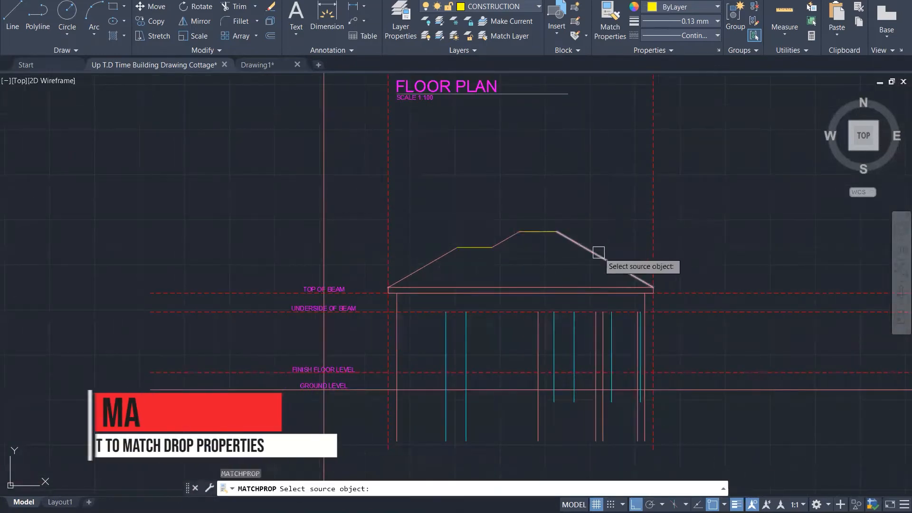
click(602, 257)
click(423, 190)
click(586, 278)
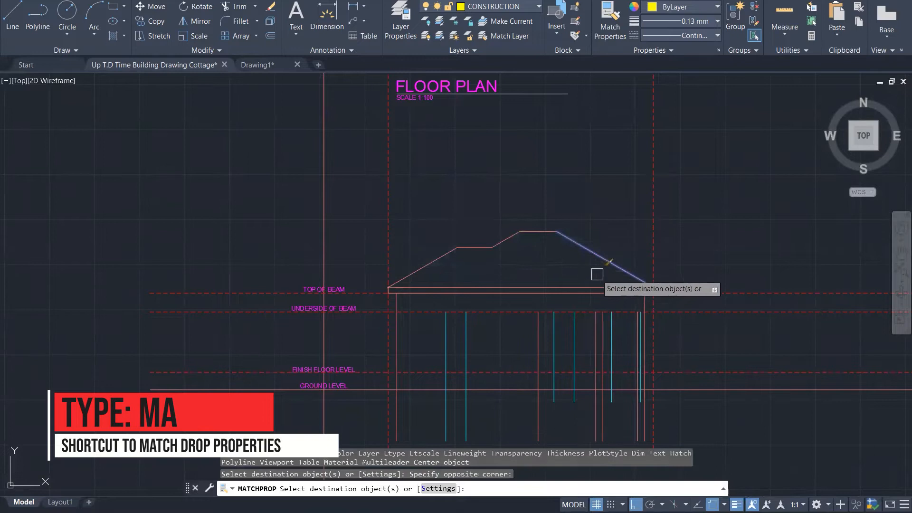
key(Escape)
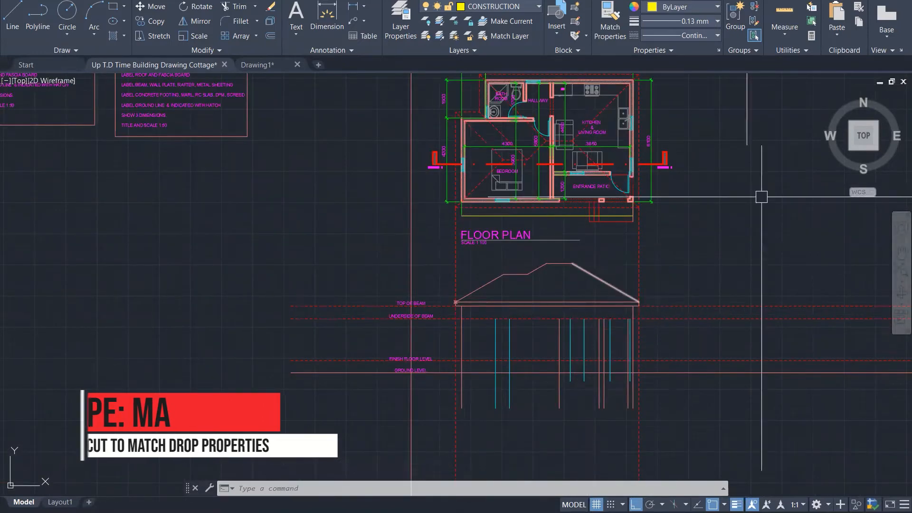
Step: Check the window specifications and the dimensioned floor plan in the cottage assignment images
mouse_move(677, 512)
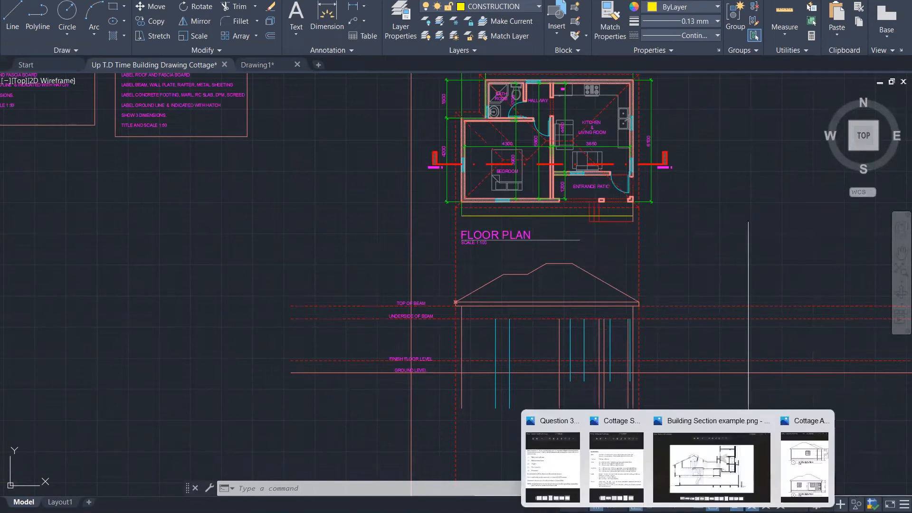
click(611, 449)
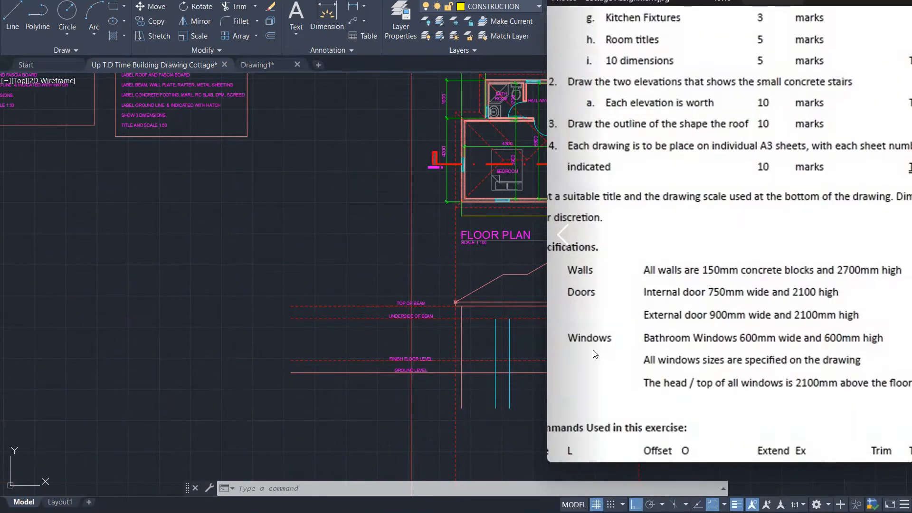
scroll(774, 274, down, 3)
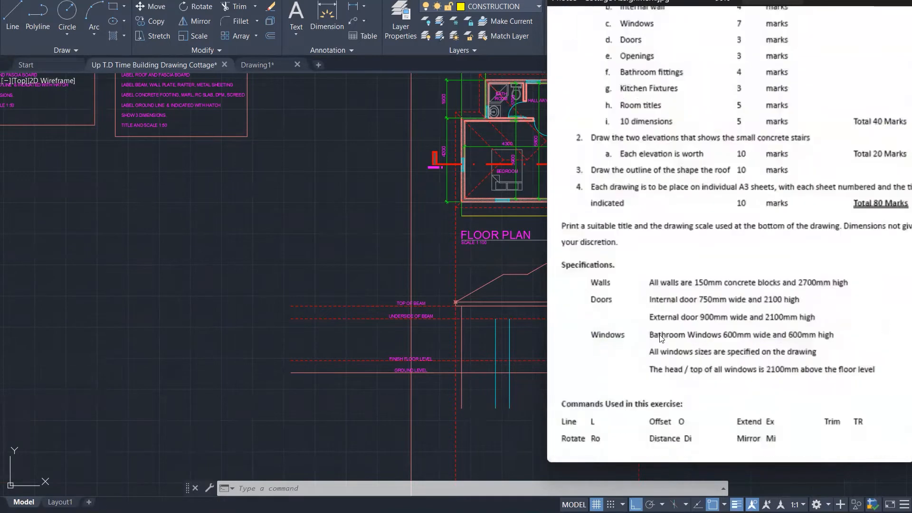
click(562, 237)
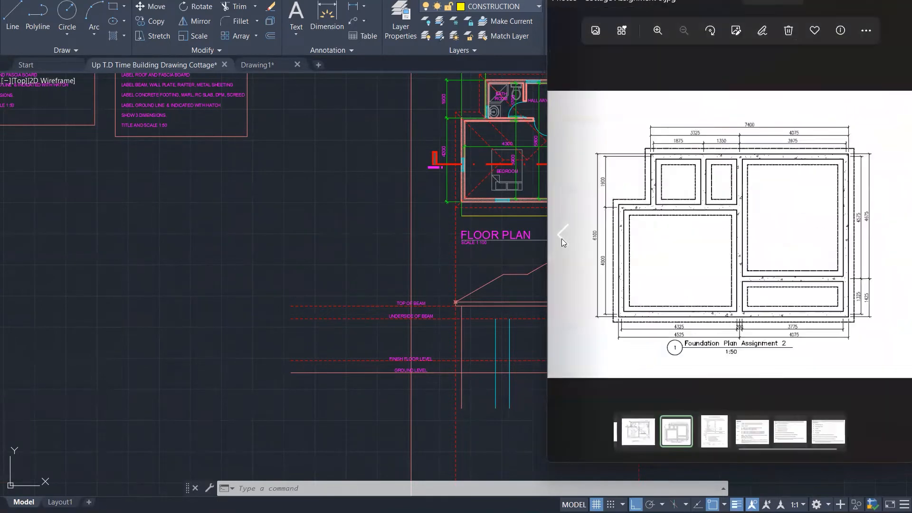
click(562, 238)
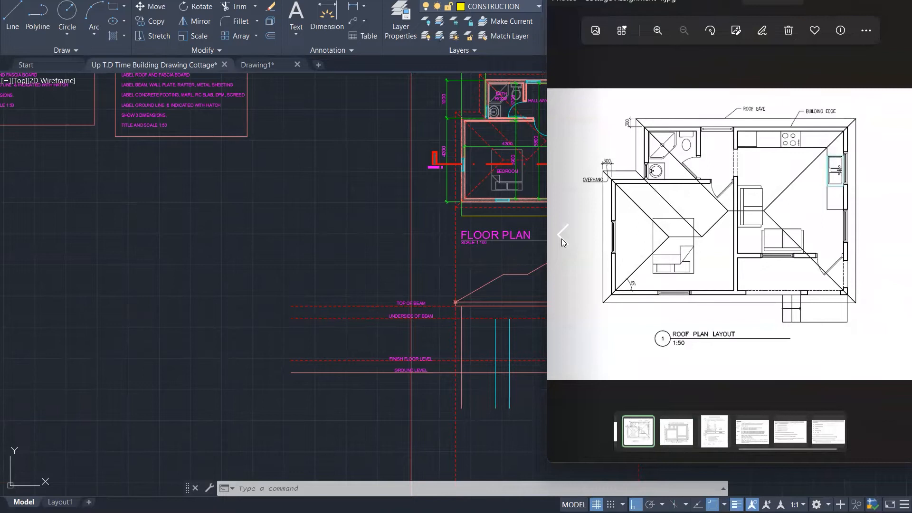
click(562, 238)
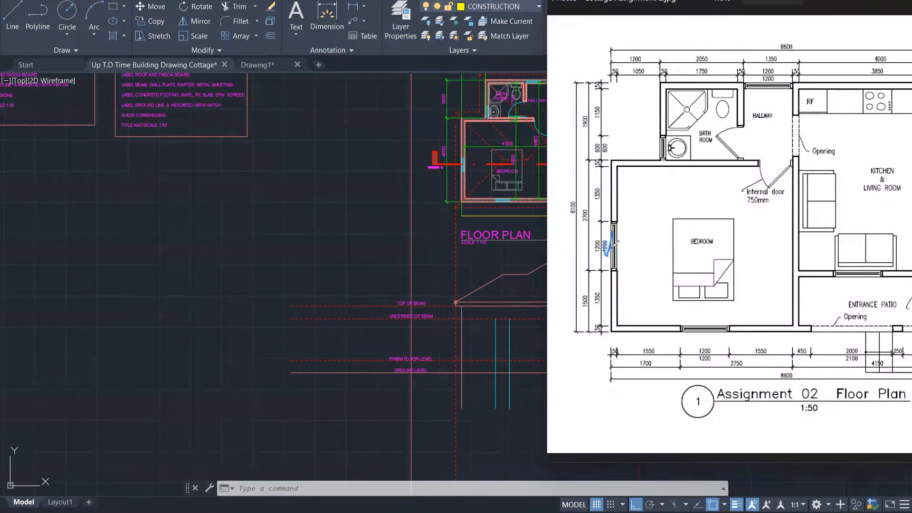
Step: Offset the underside of beam line 1200 mm downward to set the window sill level in the elevation
scroll(370, 304, up, 4)
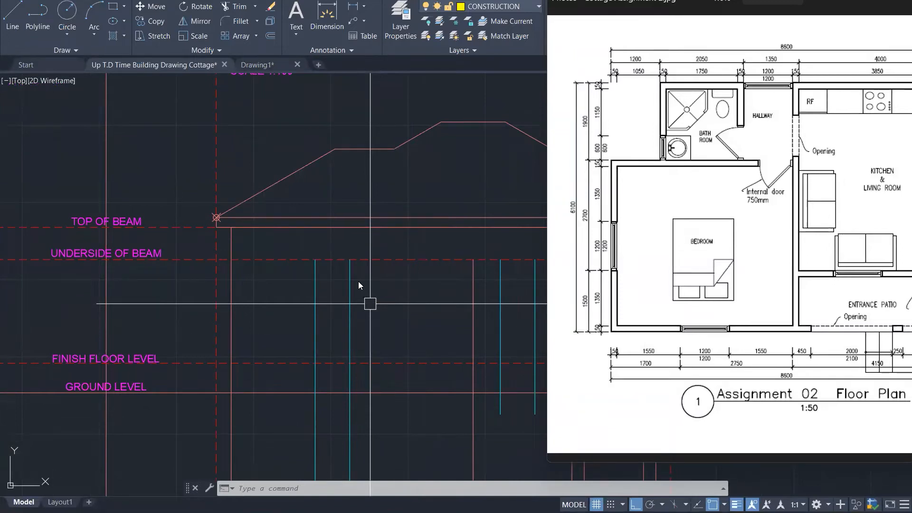
click(360, 281)
click(381, 285)
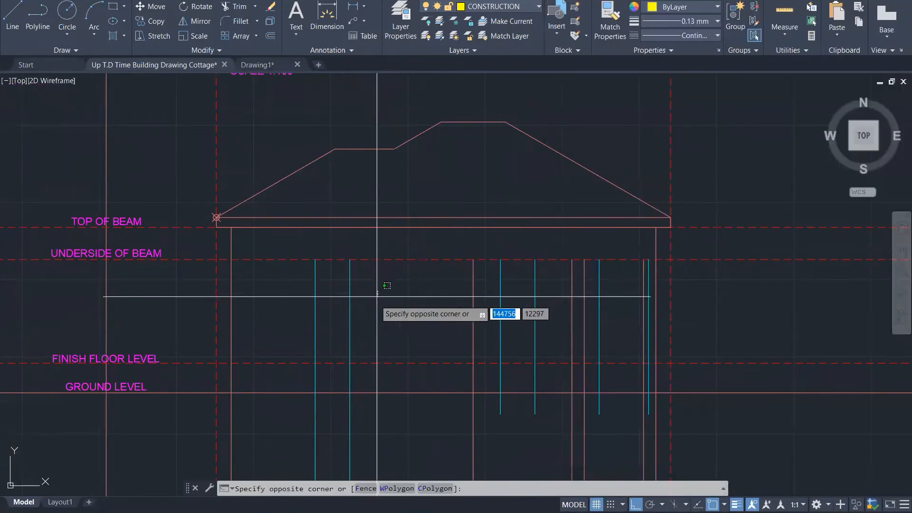
key(Escape)
text(o)
key(Return)
text(1200)
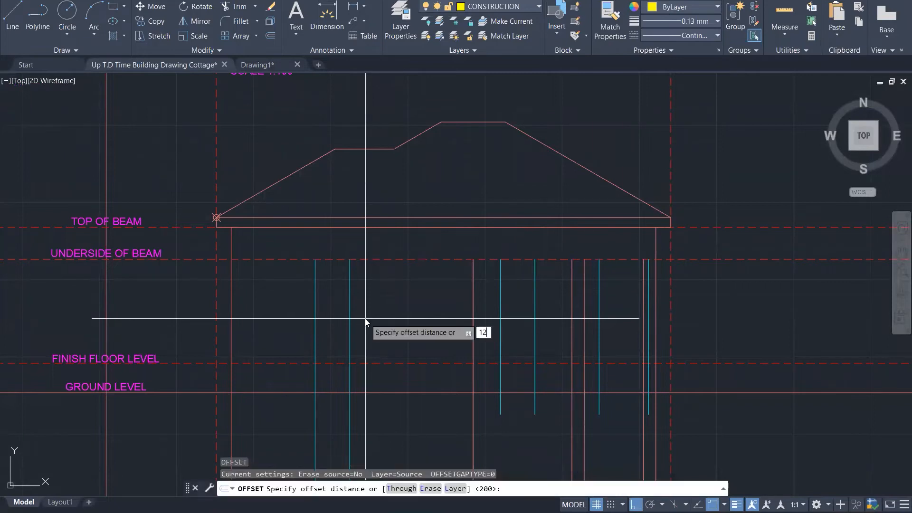
key(Return)
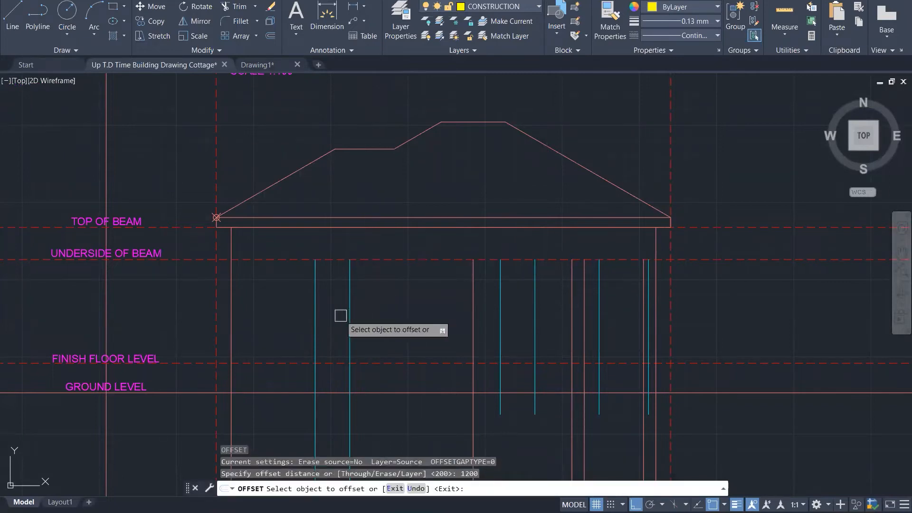
click(368, 260)
click(376, 319)
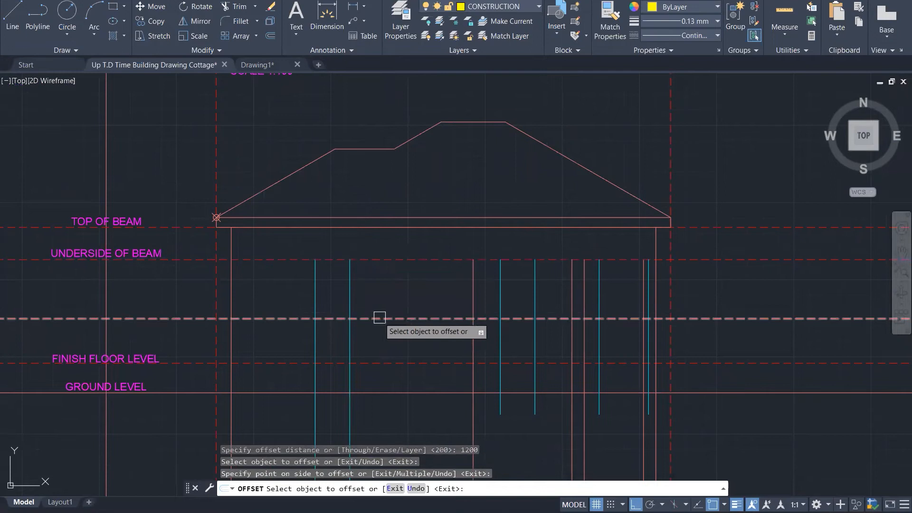
key(Escape)
key(Escape)
key(Escape)
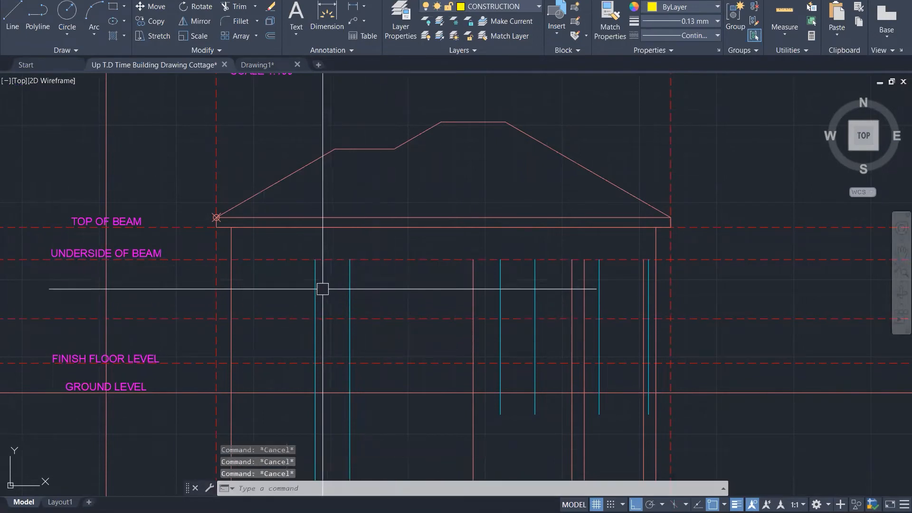
text(l)
key(Return)
scroll(358, 340, down, 5)
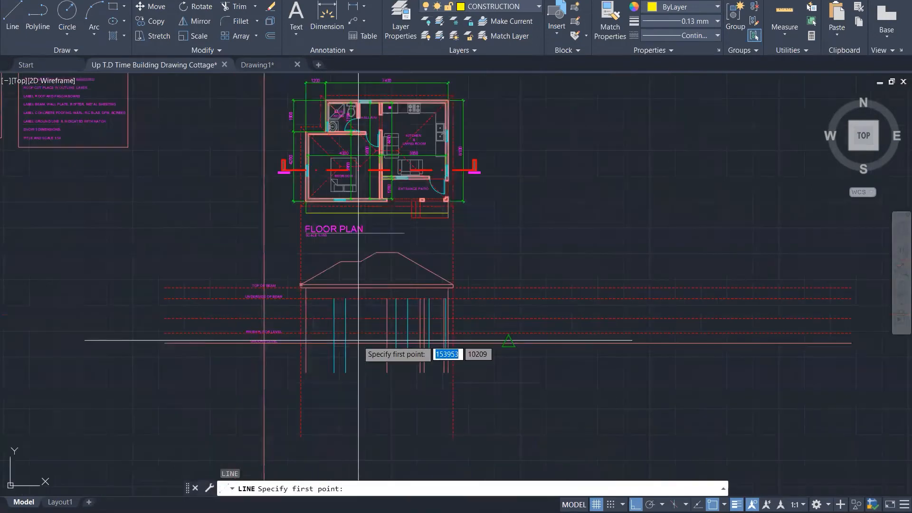
scroll(338, 190, up, 5)
key(Escape)
key(Escape)
Step: Measure the widths of the bedroom's front window and the entrance patio window in the floor plan
scroll(336, 228, up, 2)
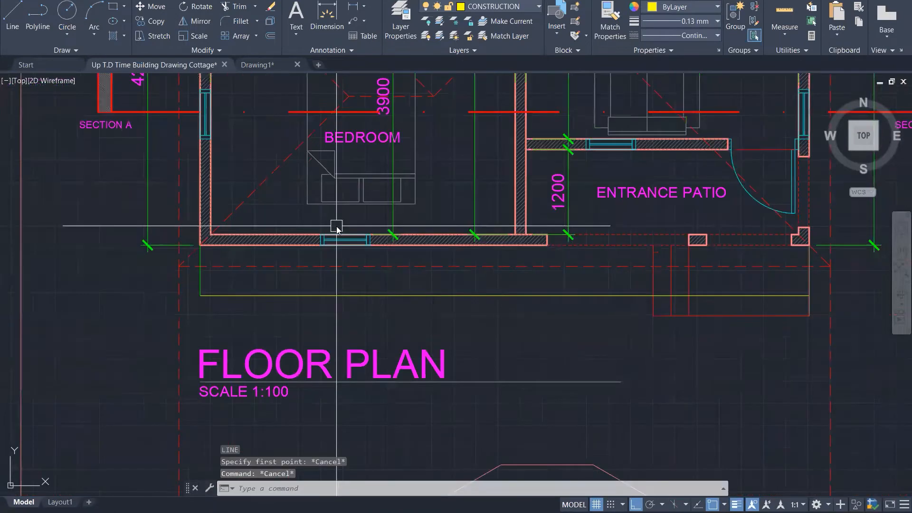
text(di)
key(Return)
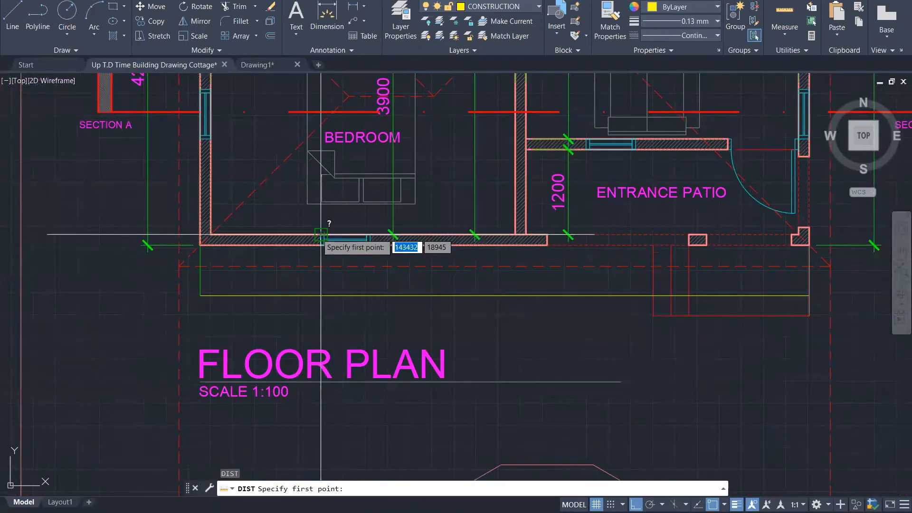
click(321, 234)
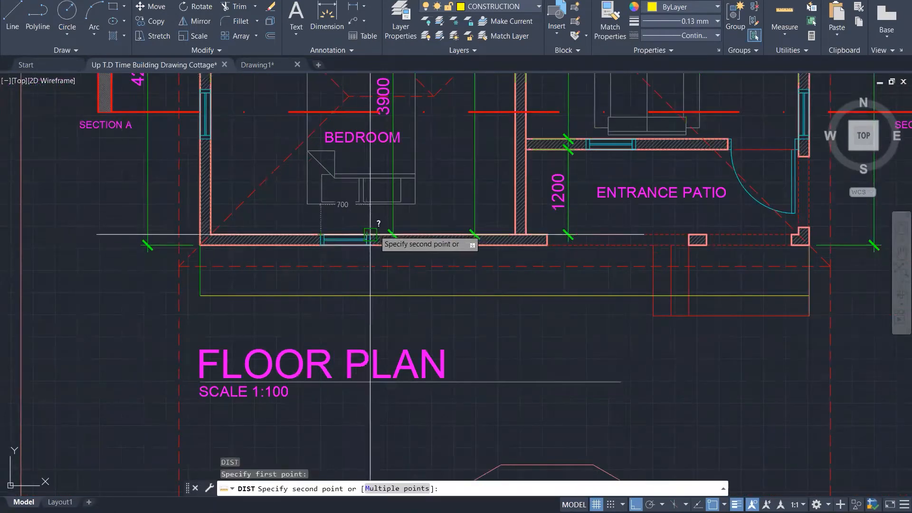
scroll(370, 234, up, 1)
scroll(369, 235, up, 5)
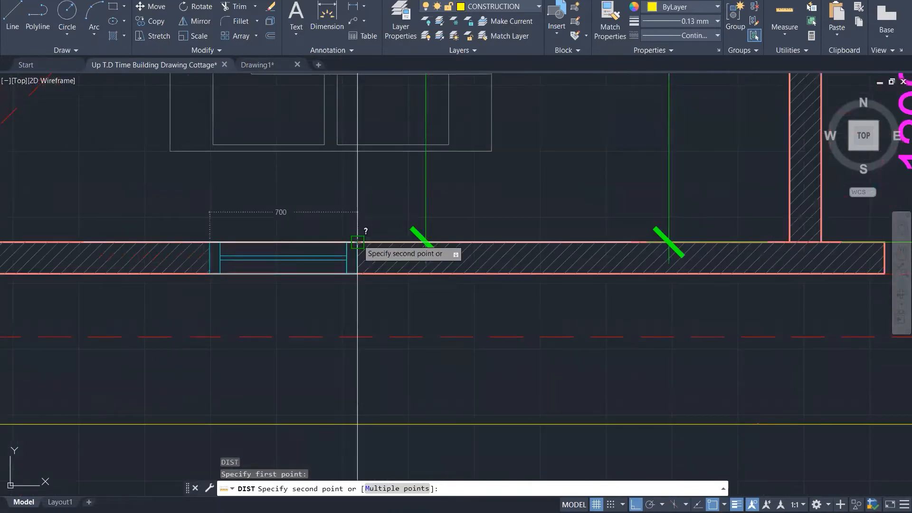
scroll(357, 243, down, 4)
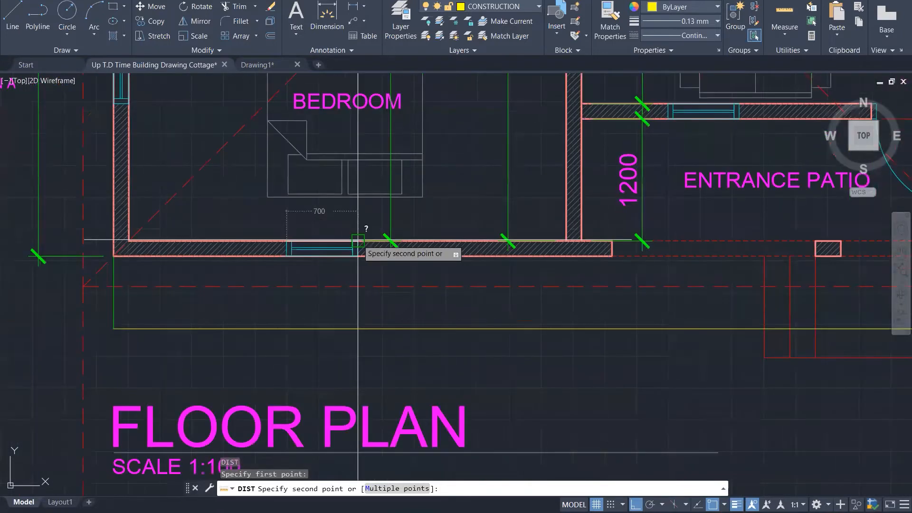
scroll(358, 241, down, 2)
click(357, 242)
key(Return)
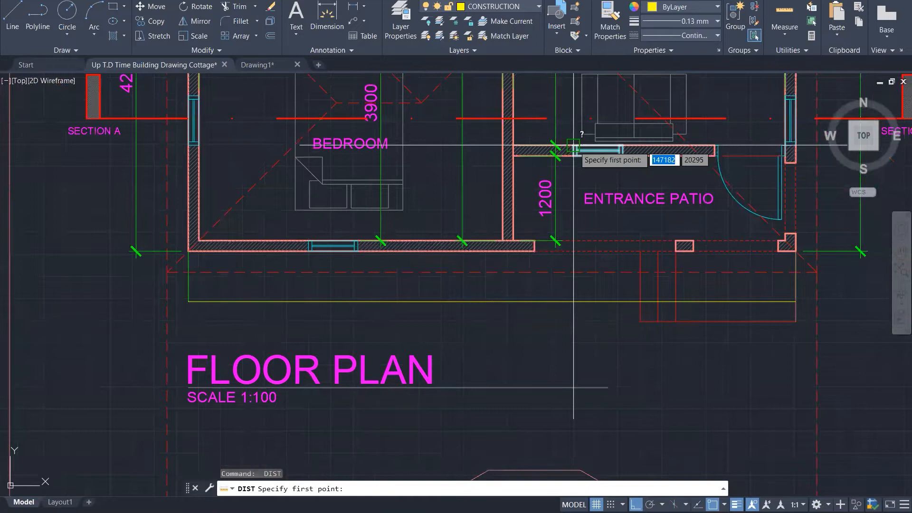
click(574, 153)
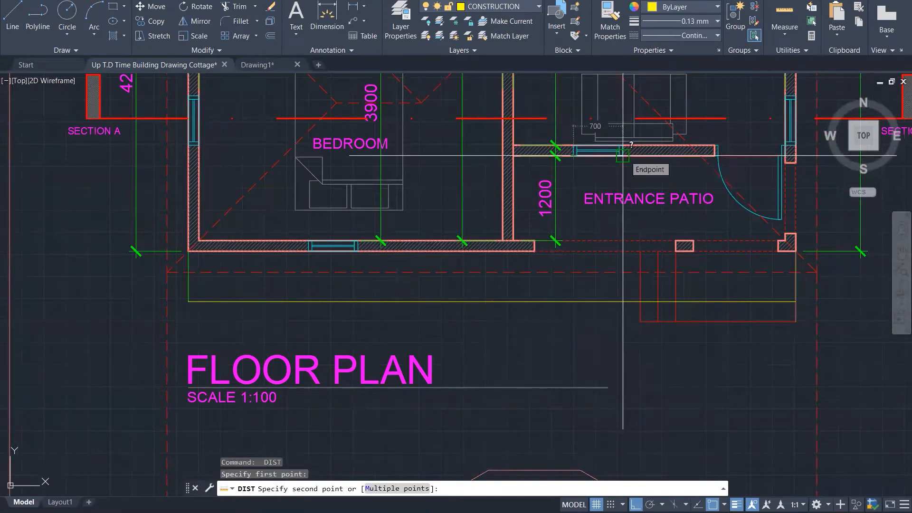
key(Escape)
Step: Open the bedroom's front window block for editing in the block editor
scroll(354, 266, up, 1)
scroll(353, 266, up, 4)
double_click(342, 241)
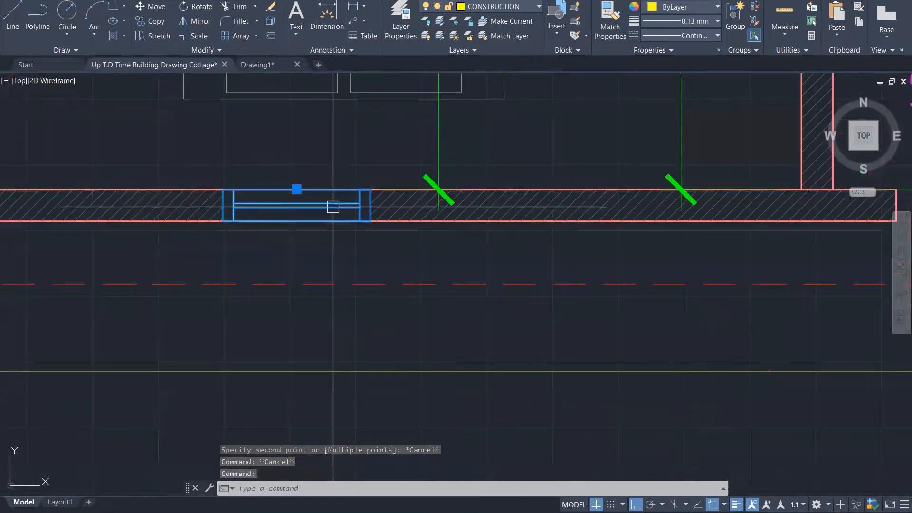
click(448, 326)
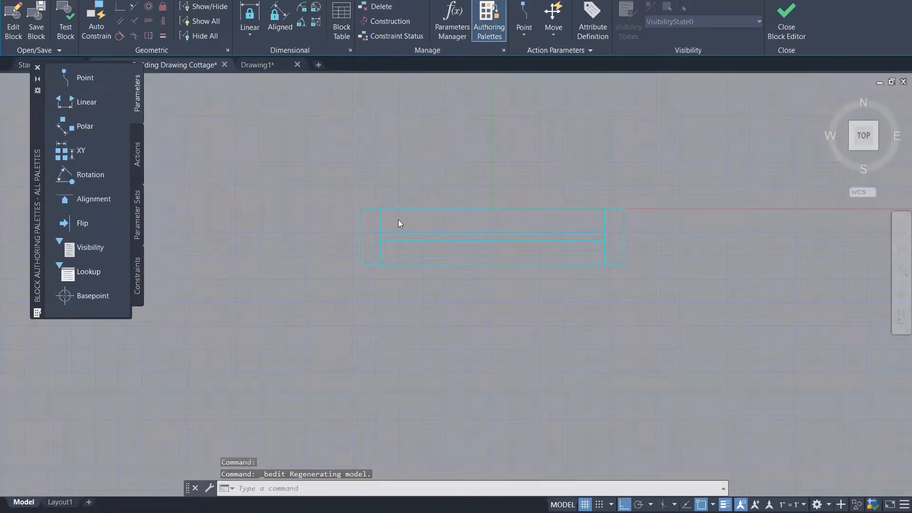
Step: Draw a vertical reference line downward from the window frame's lower left corner
scroll(399, 223, down, 2)
key(l)
key(Return)
click(409, 247)
click(408, 359)
key(Escape)
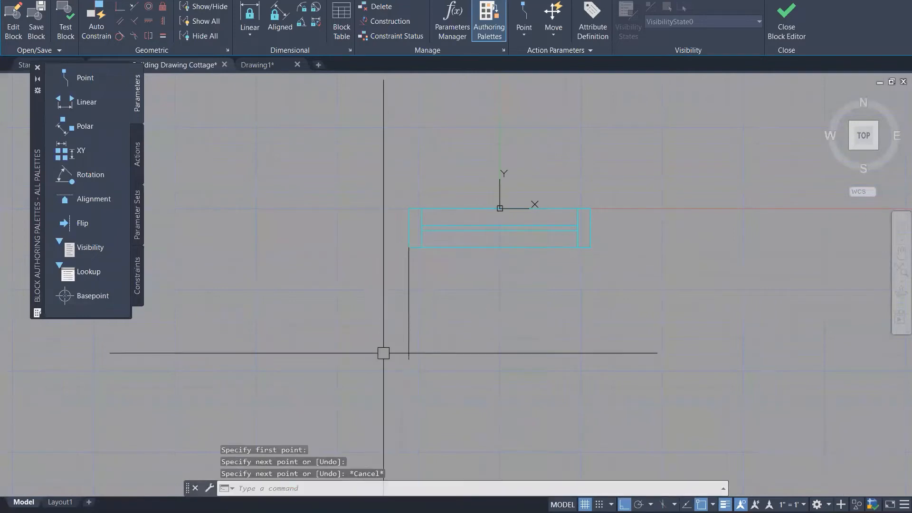
key(Escape)
key(Escape)
Step: Offset the vertical reference line 1200 mm to the right, past the window's far jamb
text(O)
key(Return)
text(1200)
key(Return)
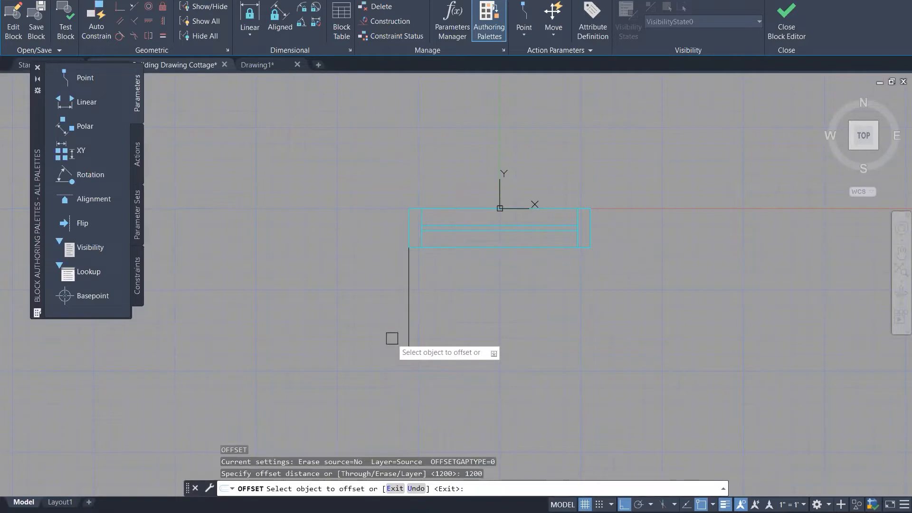
click(408, 309)
click(652, 288)
key(Escape)
key(Escape)
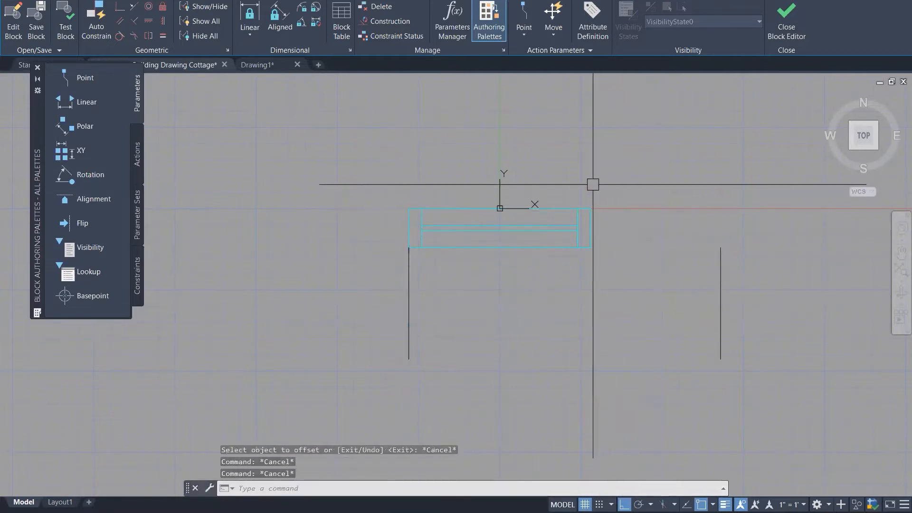
Step: Lengthen the offset reference line upward so it passes above the window frame's top edge
click(722, 258)
click(721, 247)
click(721, 111)
key(Escape)
key(Escape)
Step: Stretch the window's right end 500 mm horizontally to the offset reference line
text(s)
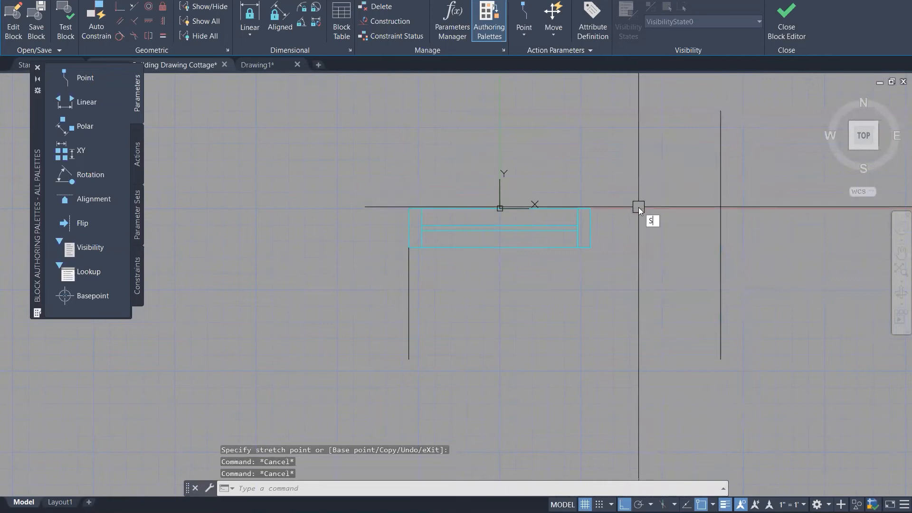
key(Return)
click(627, 301)
click(564, 171)
key(Return)
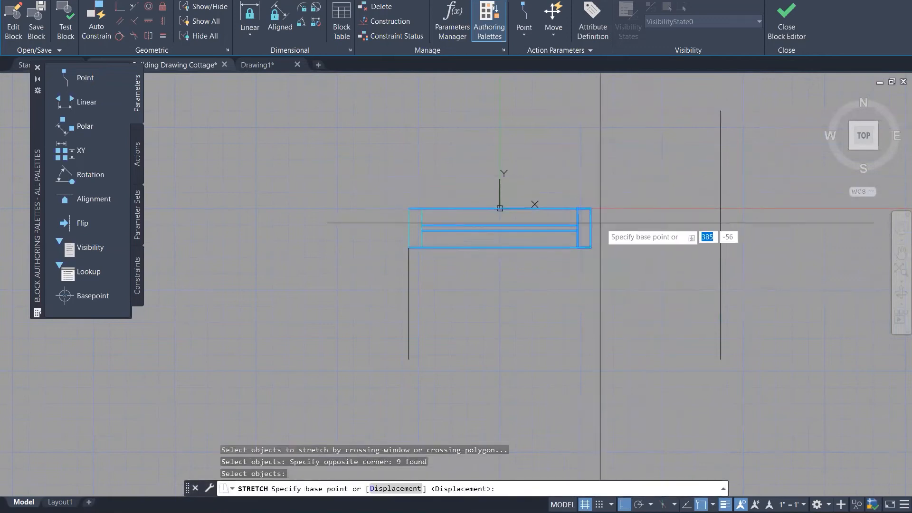
click(591, 208)
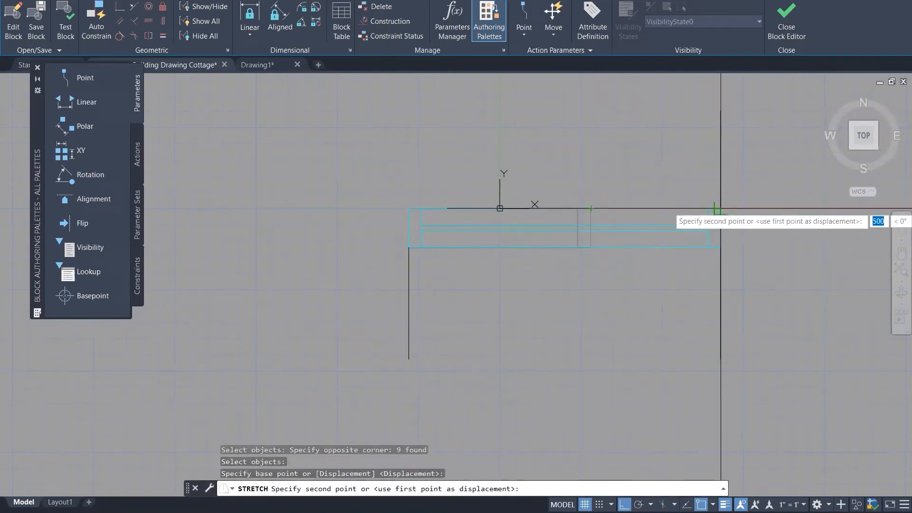
click(716, 209)
key(Escape)
key(Escape)
Step: Delete both vertical reference lines and close the block editor, keeping the window block changes
click(739, 301)
click(337, 335)
click(786, 19)
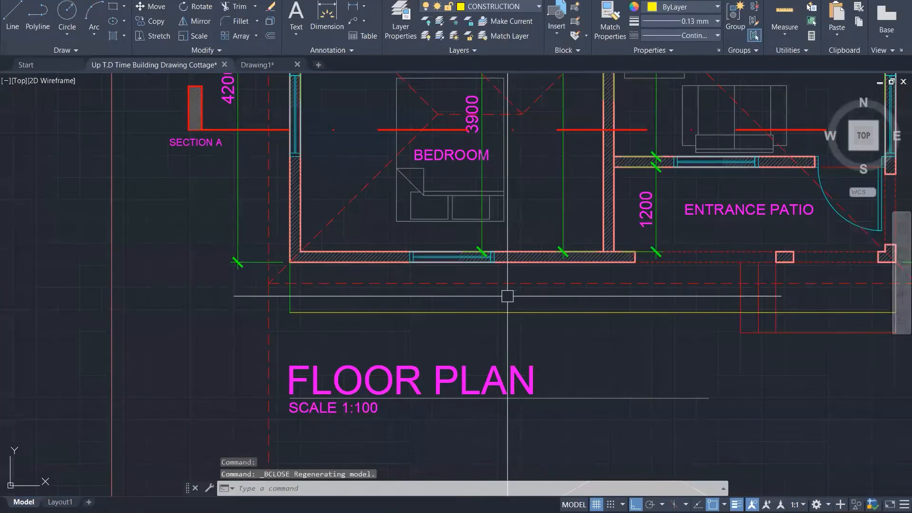
Step: Draw a vertical projection line from the front bedroom window's left outer corner down past the elevation's ground level line
scroll(507, 296, down, 4)
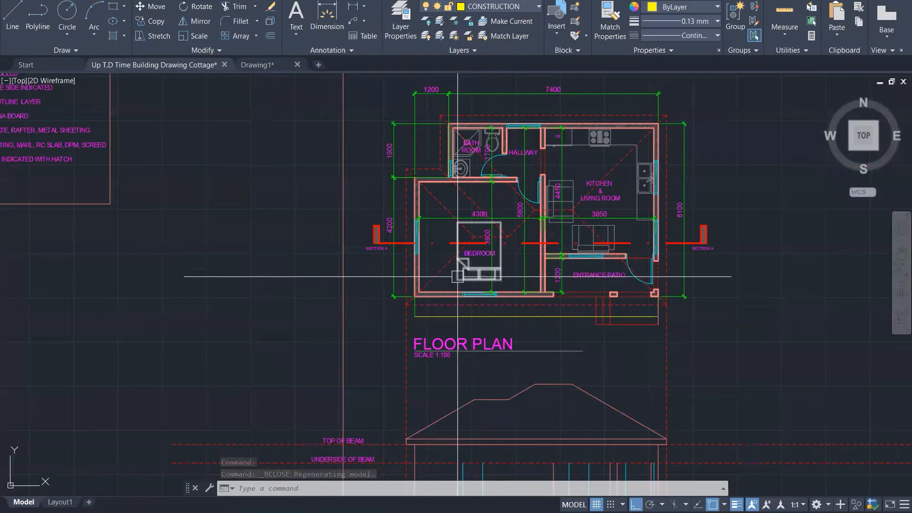
scroll(457, 284, up, 1)
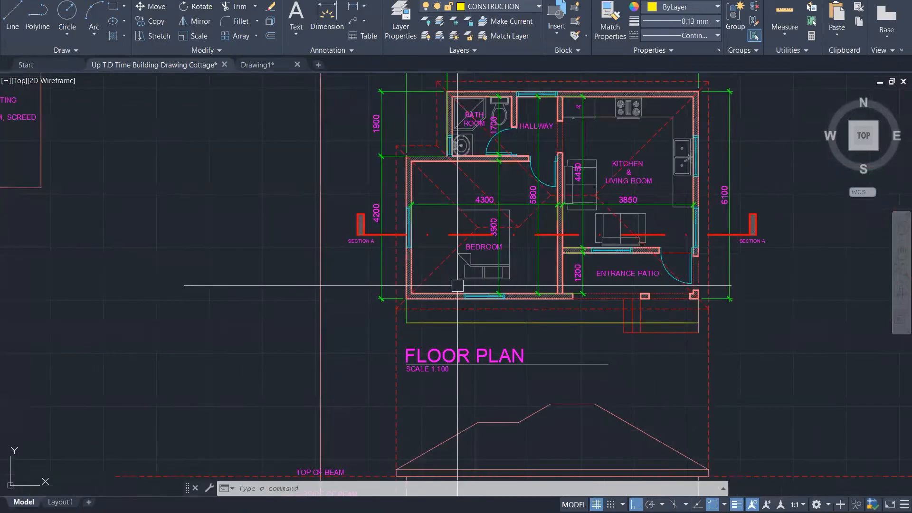
scroll(463, 287, up, 1)
scroll(475, 297, up, 5)
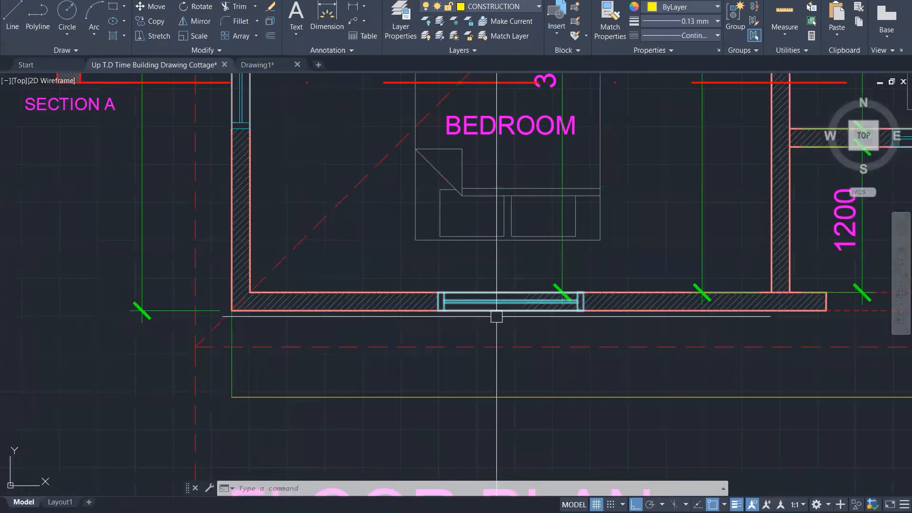
scroll(586, 190, down, 7)
text(l)
key(Return)
scroll(570, 179, up, 2)
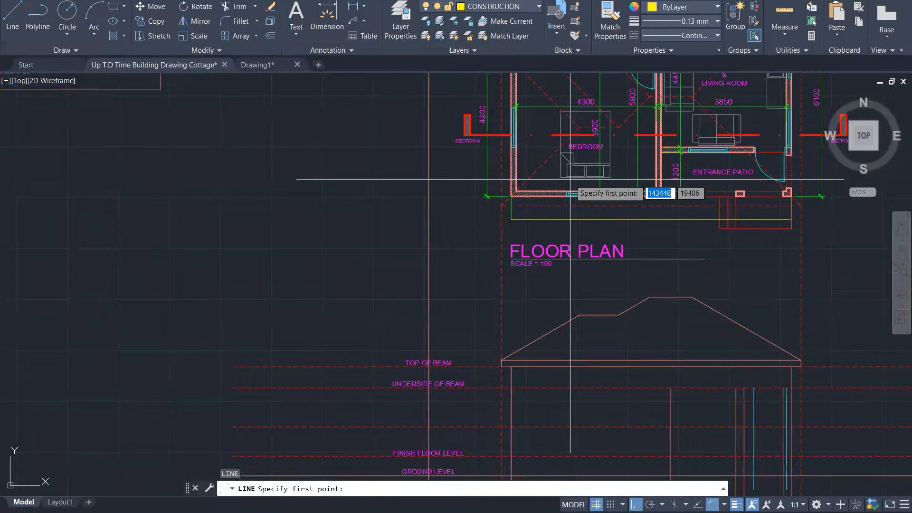
scroll(570, 179, up, 1)
click(583, 194)
scroll(593, 134, down, 2)
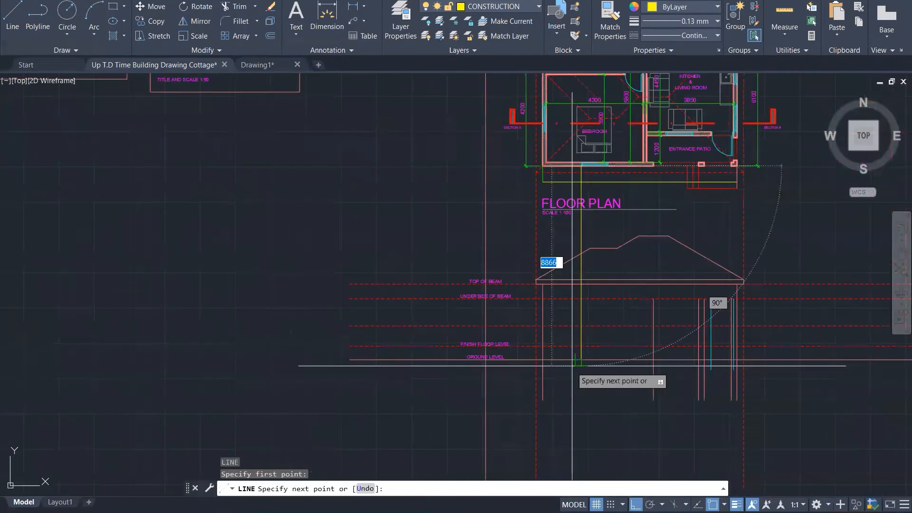
key(Escape)
Step: Copy the projection line to the bedroom window's right corner and to both outer corners of the entrance patio window
scroll(564, 201, up, 3)
click(563, 200)
text(co)
key(Return)
scroll(570, 141, up, 3)
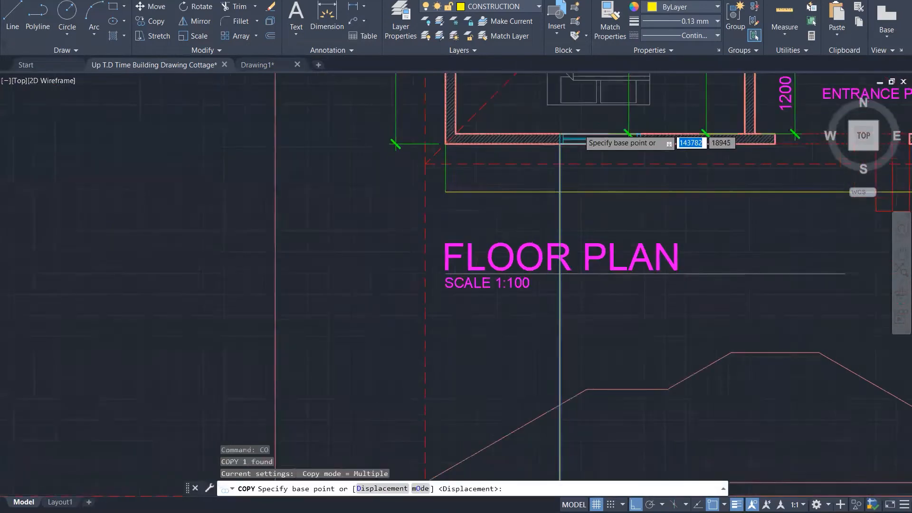
click(531, 164)
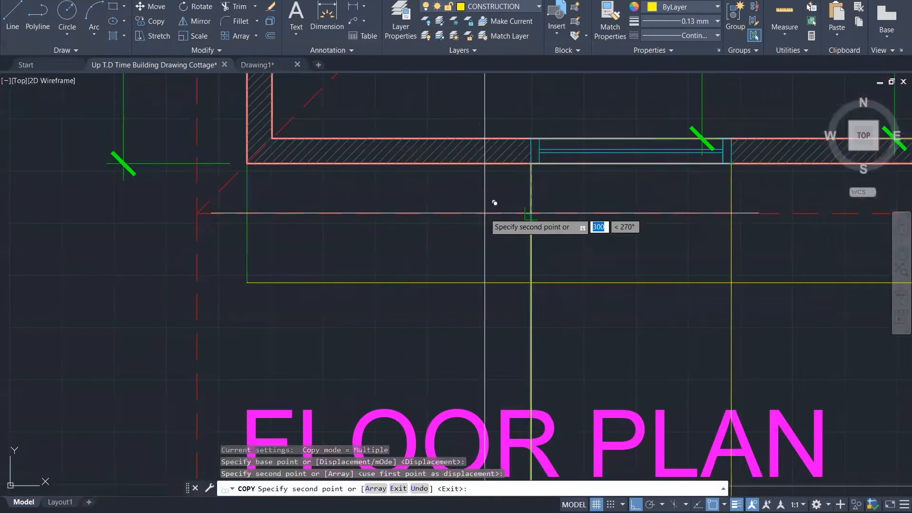
scroll(379, 244, down, 2)
scroll(383, 245, down, 3)
scroll(589, 197, up, 4)
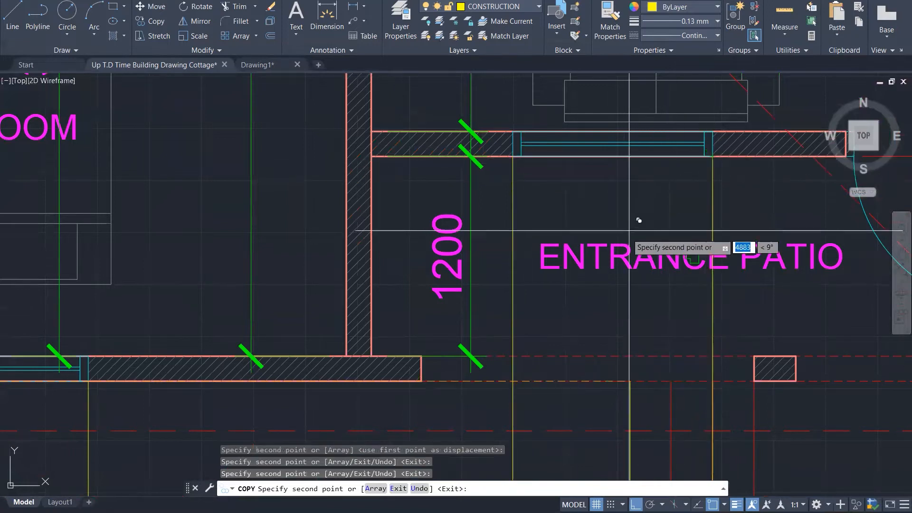
scroll(644, 217, down, 5)
scroll(644, 217, down, 1)
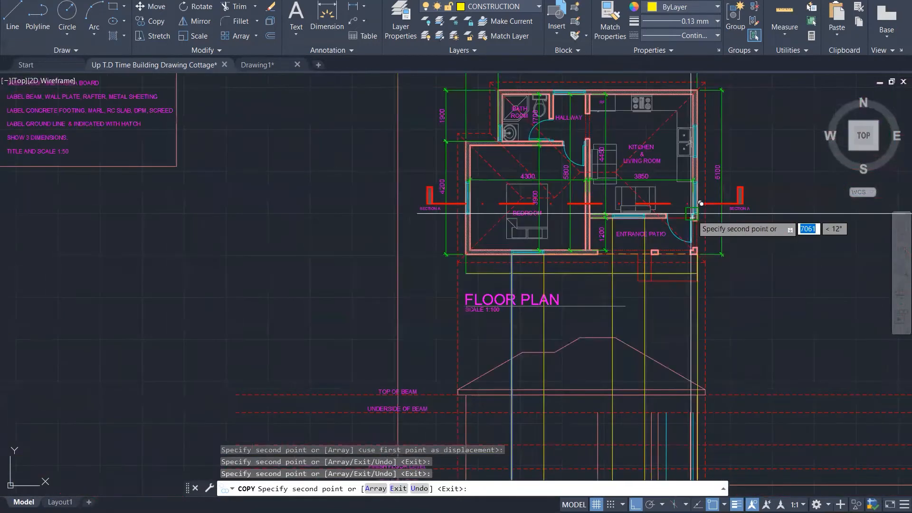
scroll(645, 204, down, 3)
key(Escape)
Step: Match the four yellow window projection lines to the properties of the cyan door line in the elevation
scroll(618, 360, up, 1)
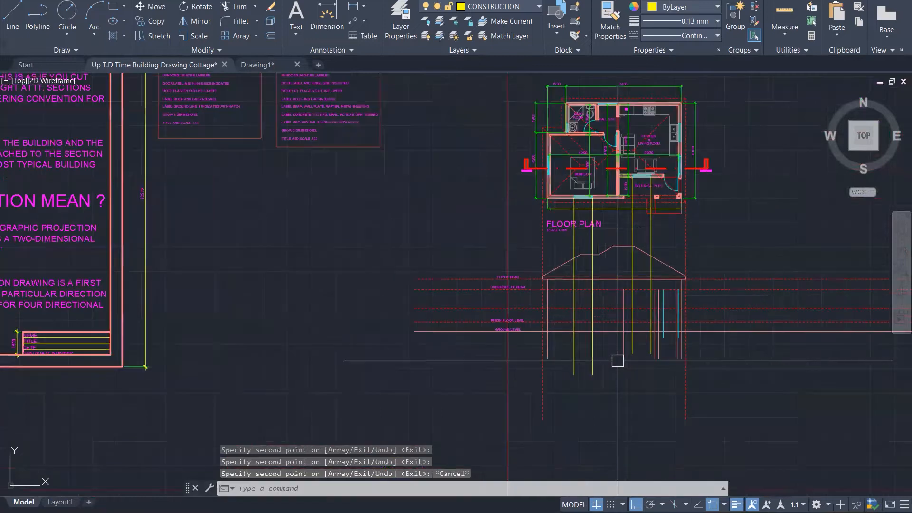
scroll(617, 361, up, 5)
text(ma)
key(Return)
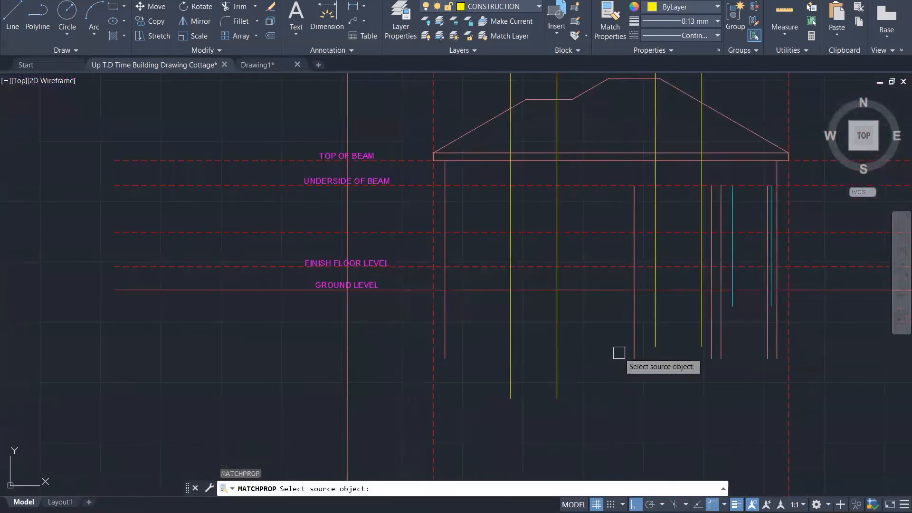
scroll(746, 297, up, 5)
click(711, 297)
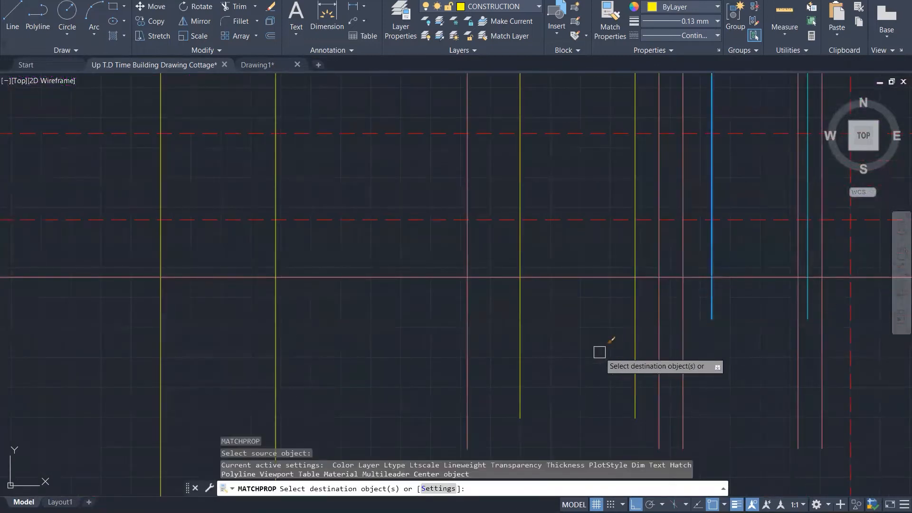
click(635, 403)
click(521, 384)
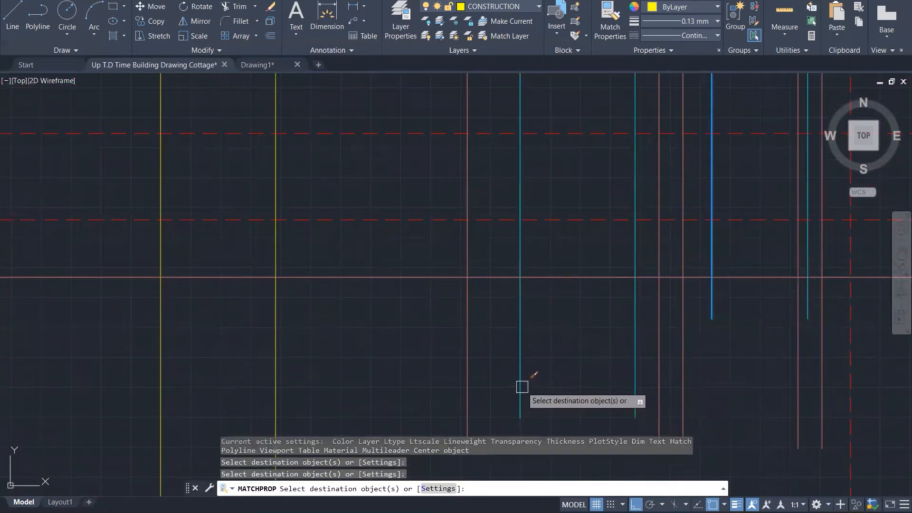
click(372, 369)
click(169, 356)
scroll(356, 397, down, 5)
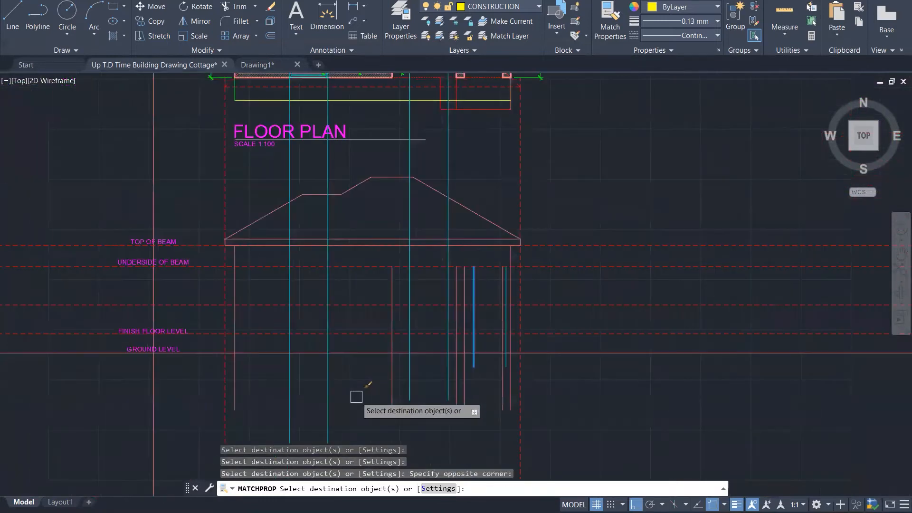
key(Escape)
key(Escape)
Step: Draw sill lines between the projection lines of both windows along the dashed level between underside of beam and finish floor level
scroll(361, 394, down, 3)
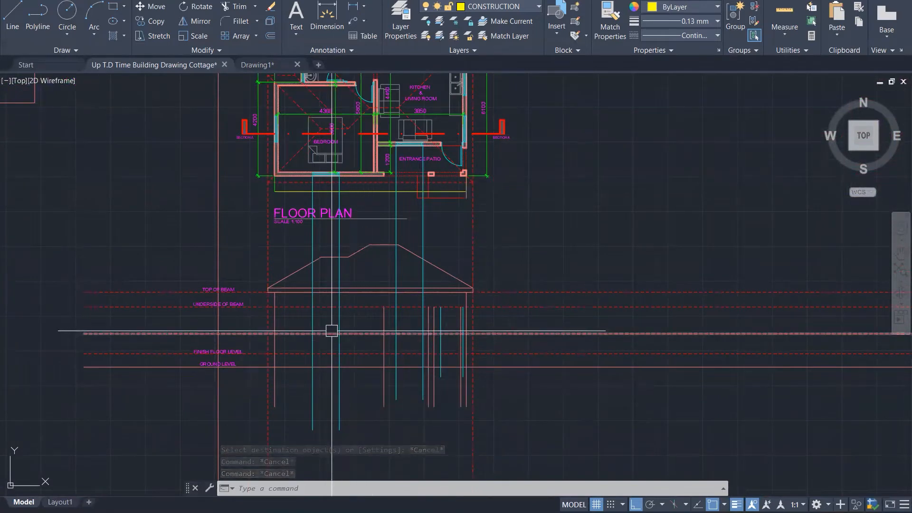
mouse_move(331, 334)
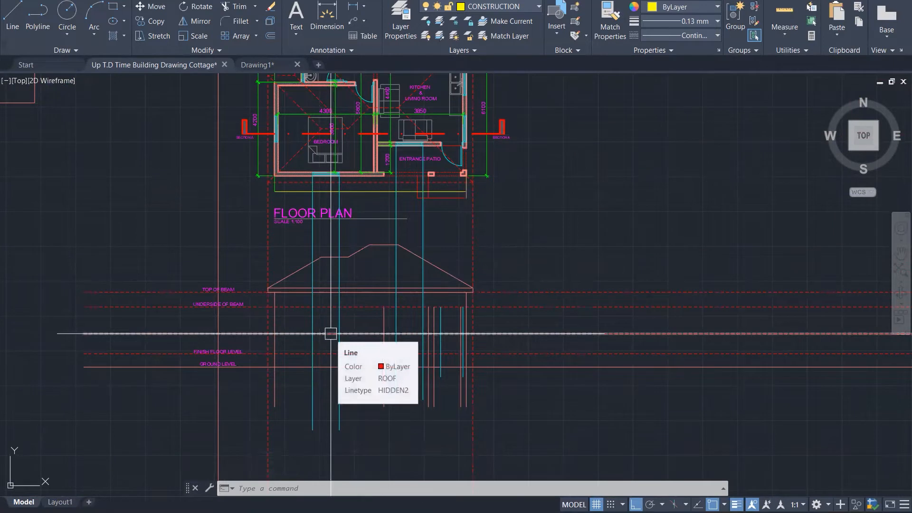
scroll(330, 333, up, 4)
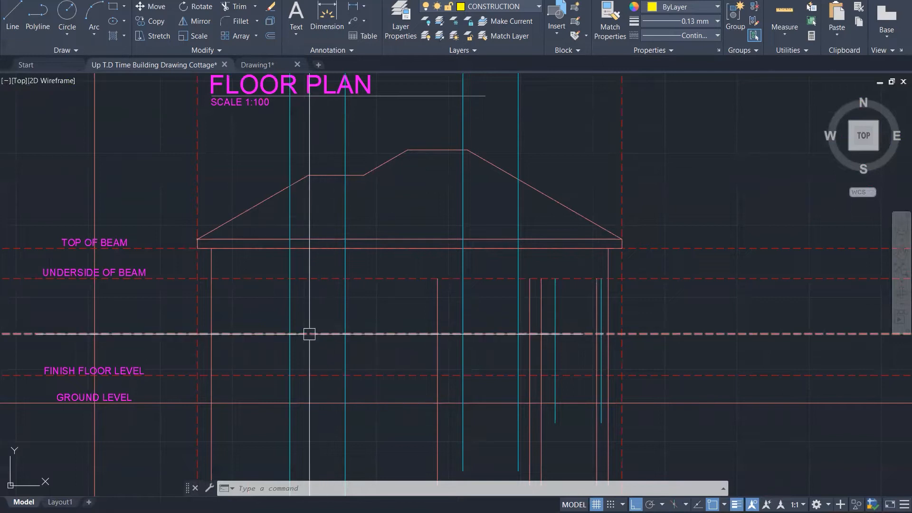
key(l)
key(Return)
click(290, 333)
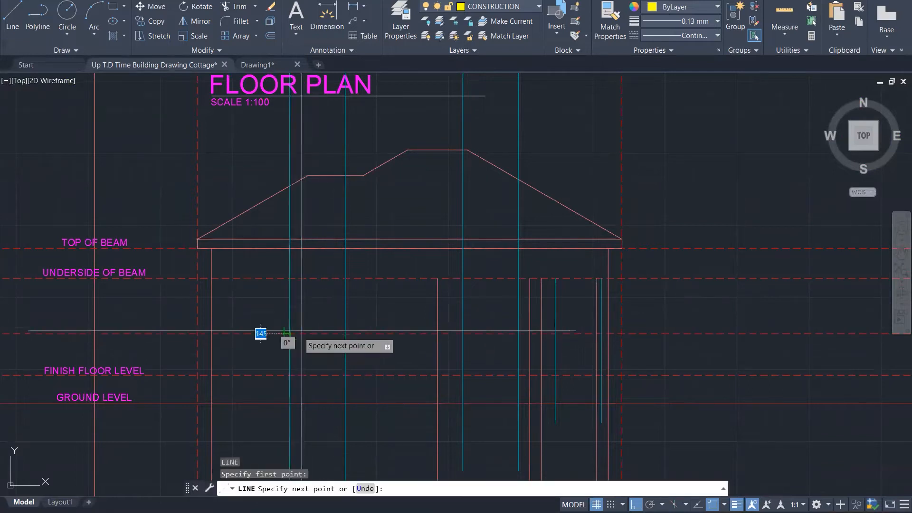
click(342, 333)
key(Return)
key(Return)
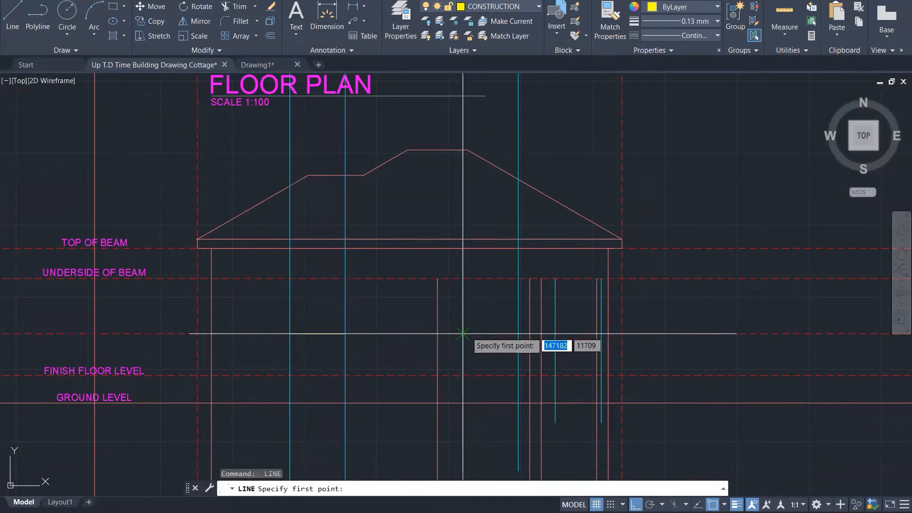
click(463, 333)
click(518, 334)
key(Return)
Step: Draw head lines between the projection lines of both windows along the underside of beam level
key(Return)
click(462, 278)
click(518, 278)
key(Return)
key(Return)
click(345, 277)
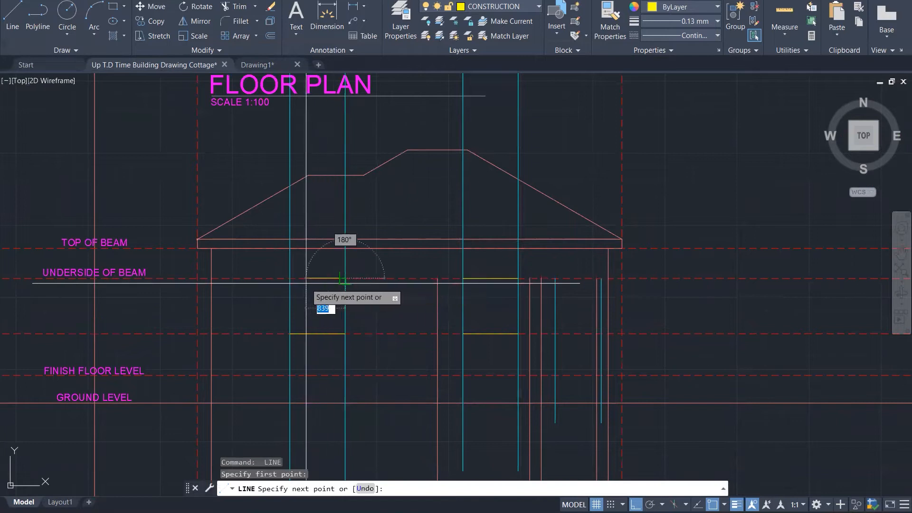
click(290, 278)
key(Escape)
key(Escape)
key(Escape)
Step: Fillet the four corners of the bedroom window outline with radius 0 to close it into a rectangle
text(f)
key(Return)
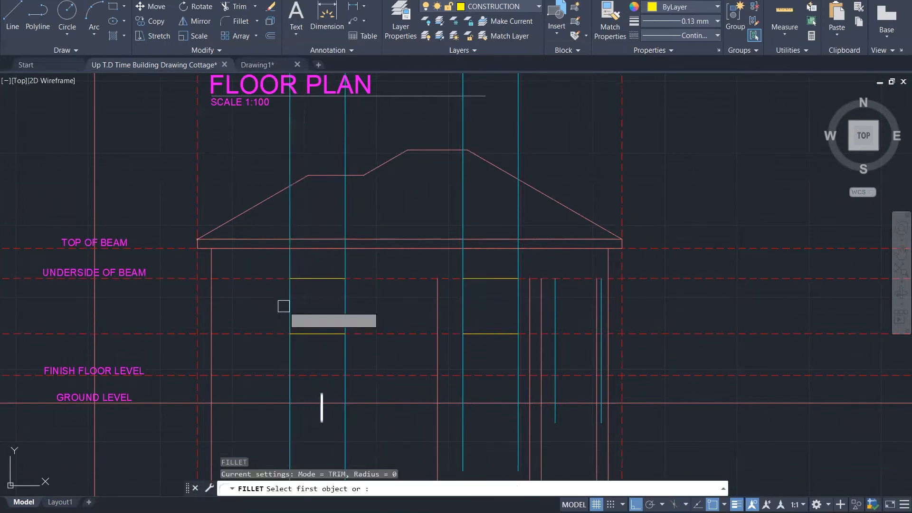
click(290, 304)
key(space)
click(314, 280)
click(342, 303)
key(space)
click(342, 302)
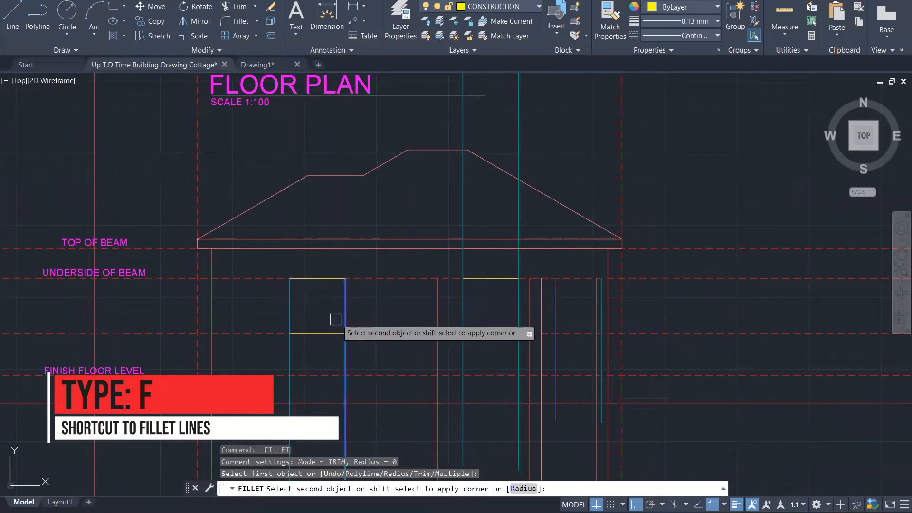
click(327, 332)
key(space)
click(317, 329)
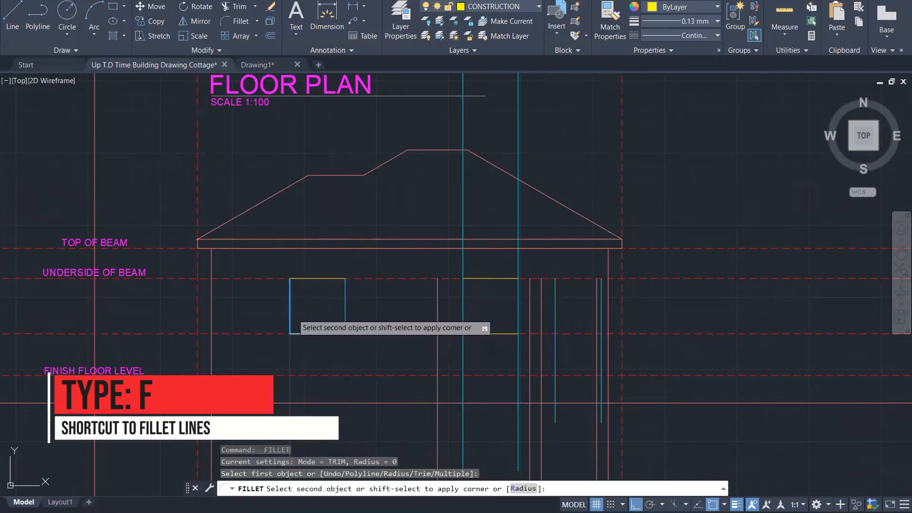
click(290, 314)
Step: Fillet the four corners of the patio window outline with radius 0 to remove its overhanging projection lines
key(space)
click(466, 307)
click(472, 281)
key(space)
click(480, 281)
click(517, 300)
key(space)
click(517, 306)
click(502, 328)
key(space)
click(495, 333)
click(465, 316)
key(Escape)
key(Escape)
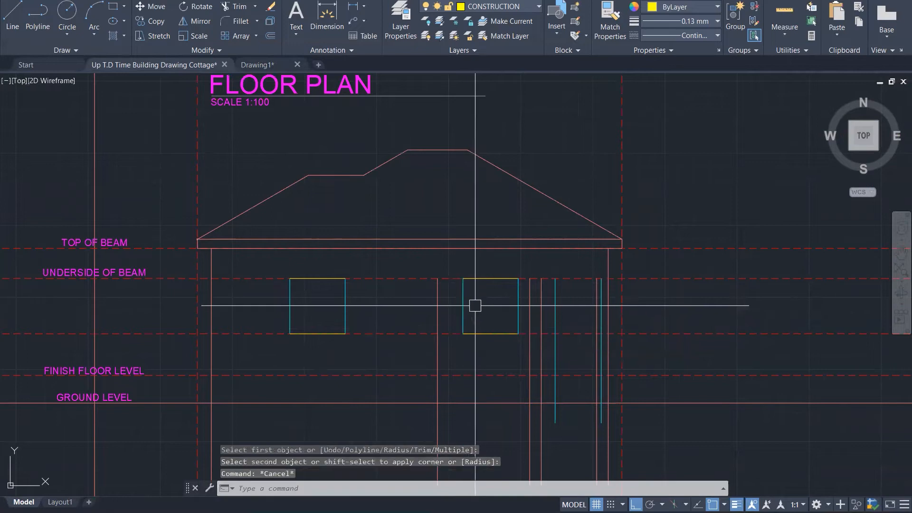
Step: Match the yellow head and sill lines of both windows to a cyan jamb line, and save the drawing
text(ma)
key(space)
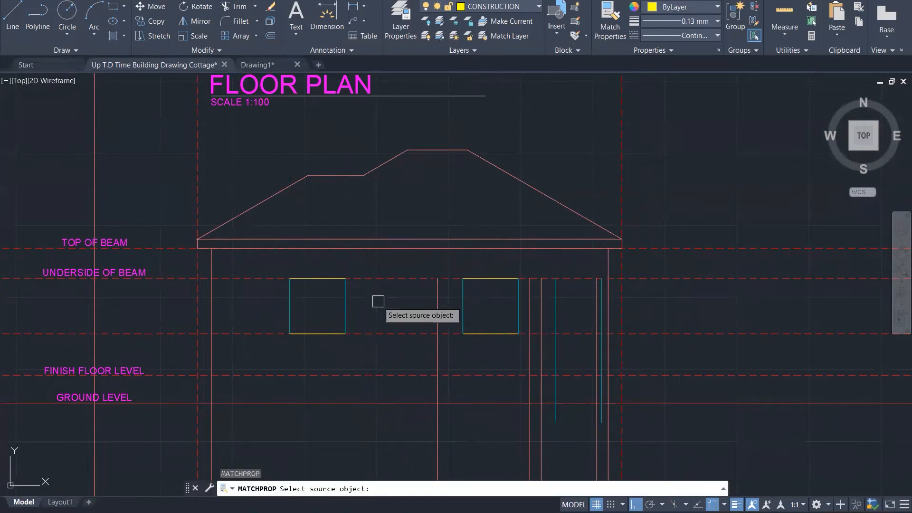
click(344, 309)
click(275, 267)
click(390, 348)
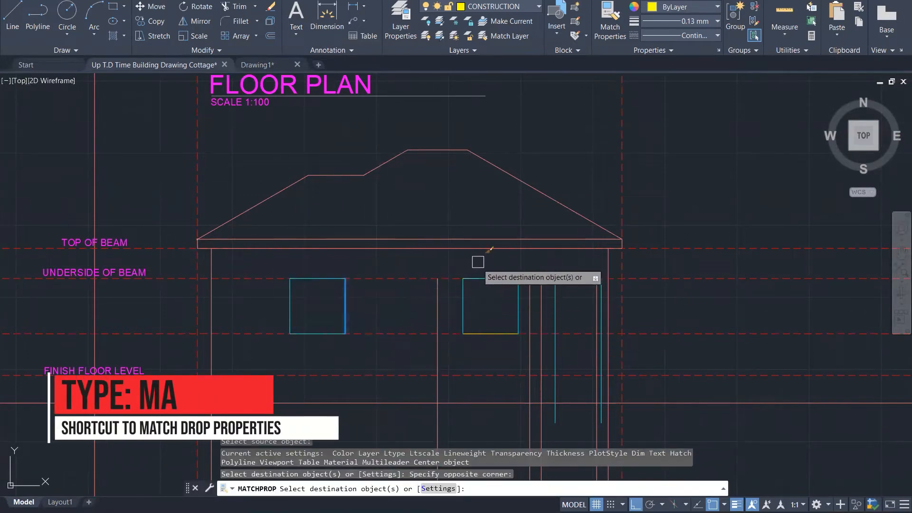
click(445, 261)
click(522, 346)
key(Escape)
key(Escape)
key(Escape)
key(Escape)
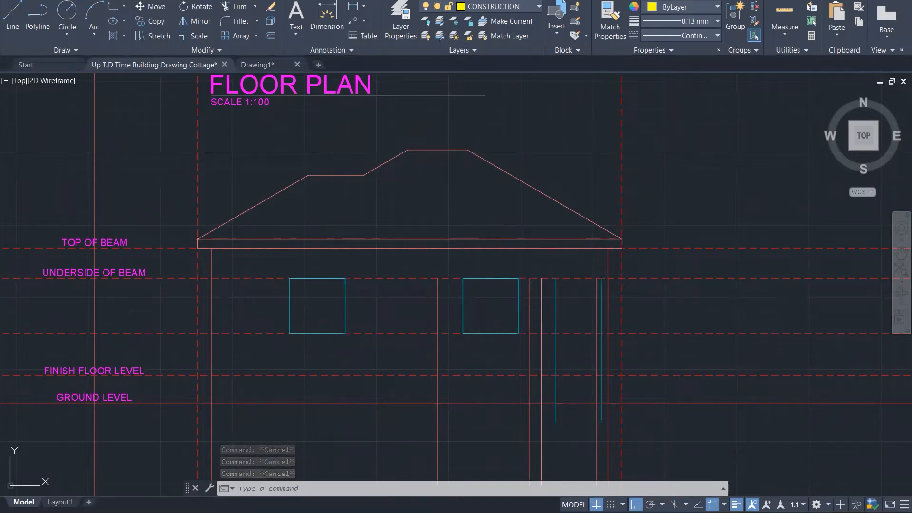
key(ctrl+s)
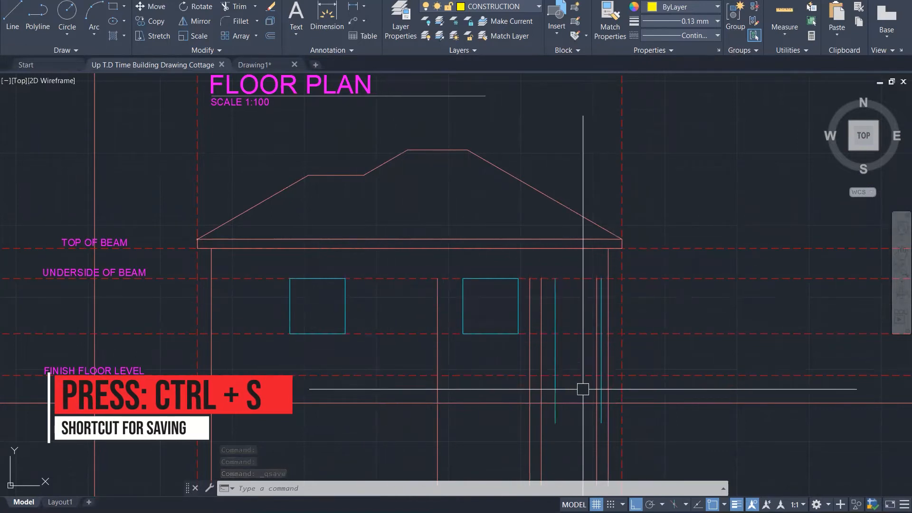
Step: Trim the two cyan door lines between finish floor level and ground level
scroll(622, 371, up, 3)
scroll(622, 373, up, 1)
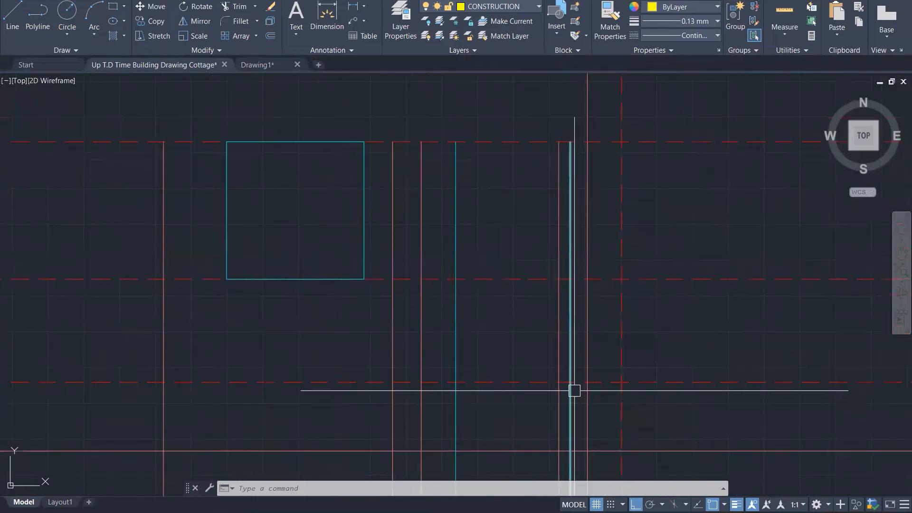
text(tr)
key(Return)
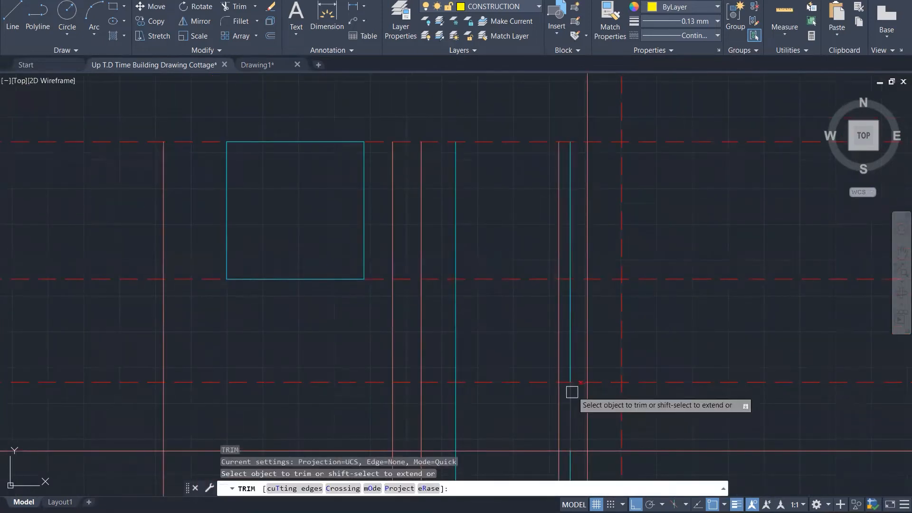
click(570, 395)
key(Escape)
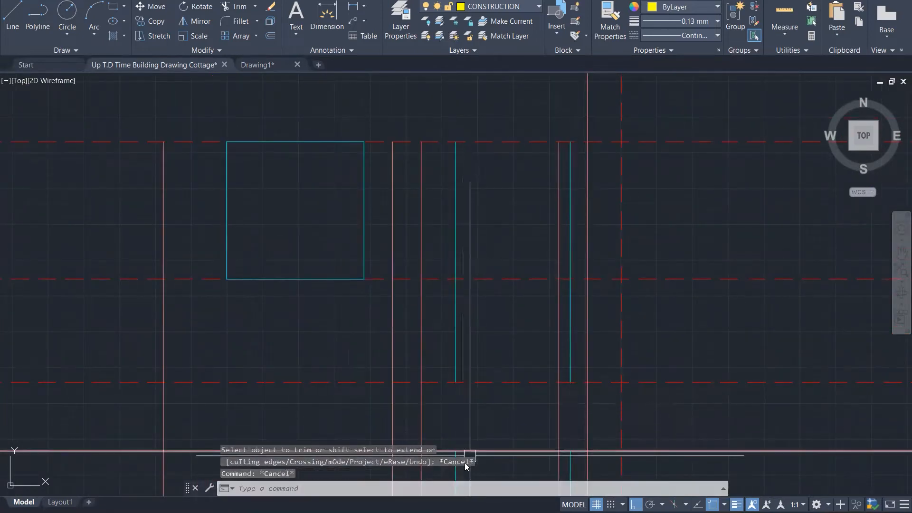
Step: Delete the two leftover door line pieces below ground level
scroll(623, 312, down, 2)
scroll(588, 399, down, 2)
click(541, 395)
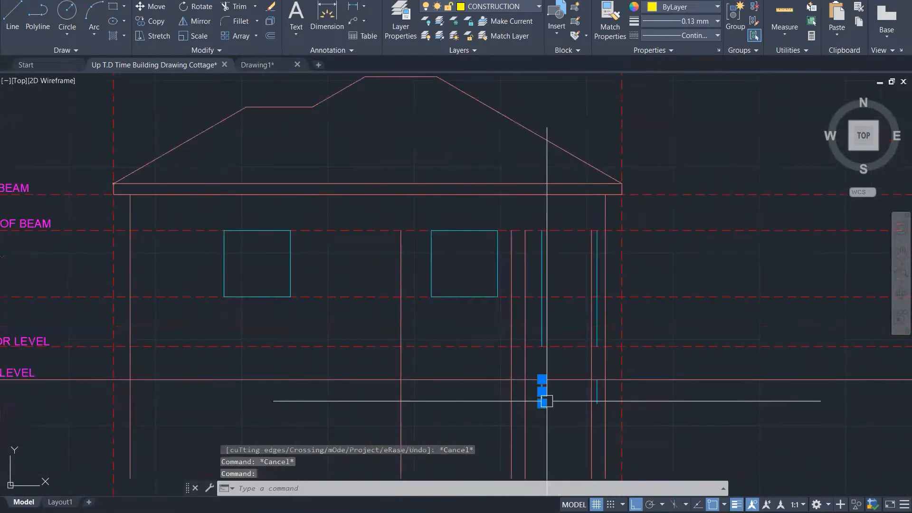
scroll(596, 397, up, 3)
click(594, 393)
key(Delete)
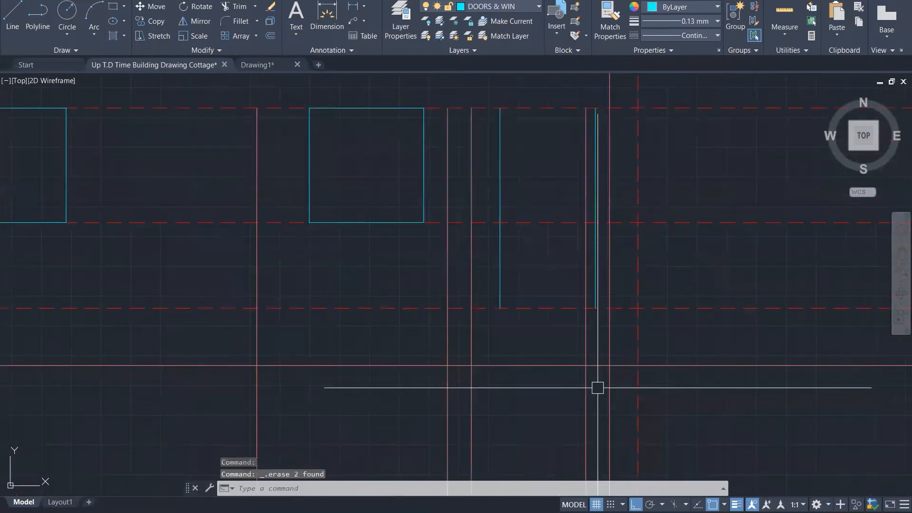
Step: Trim all wall and column lines that extend below ground level in the elevation, using a fence across them
scroll(627, 366, down, 3)
text(tr)
key(Return)
click(617, 378)
click(604, 383)
click(566, 395)
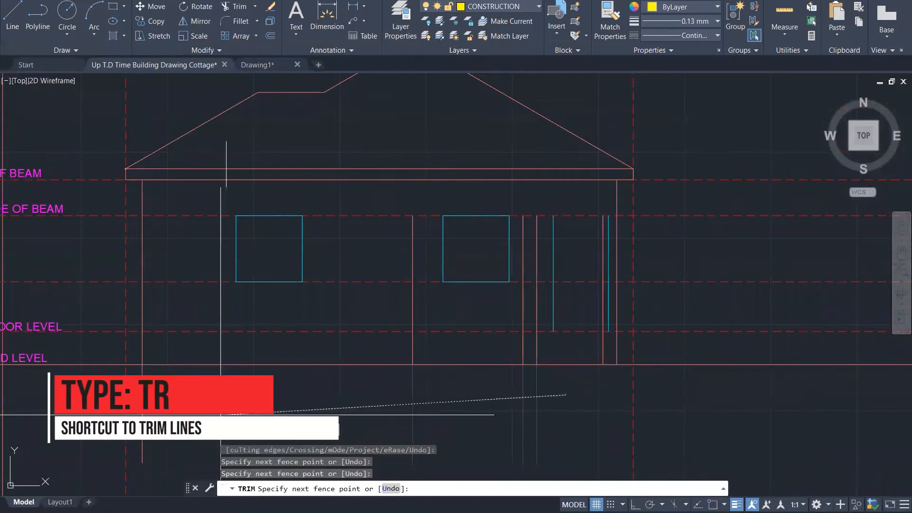
click(140, 400)
key(Return)
key(Escape)
key(Escape)
key(Escape)
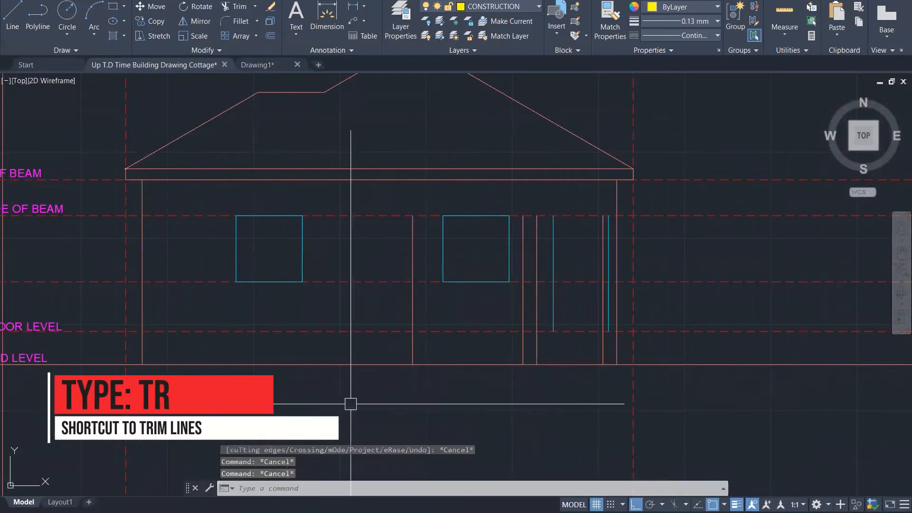
Step: Compare the front elevation's patio wall line, door and windows with the entrance patio in the floor plan
scroll(411, 375, down, 6)
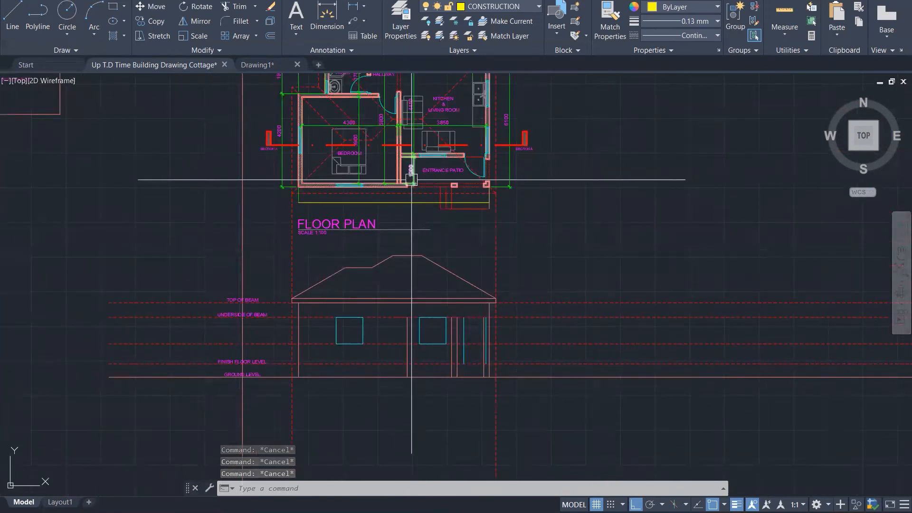
scroll(412, 179, up, 2)
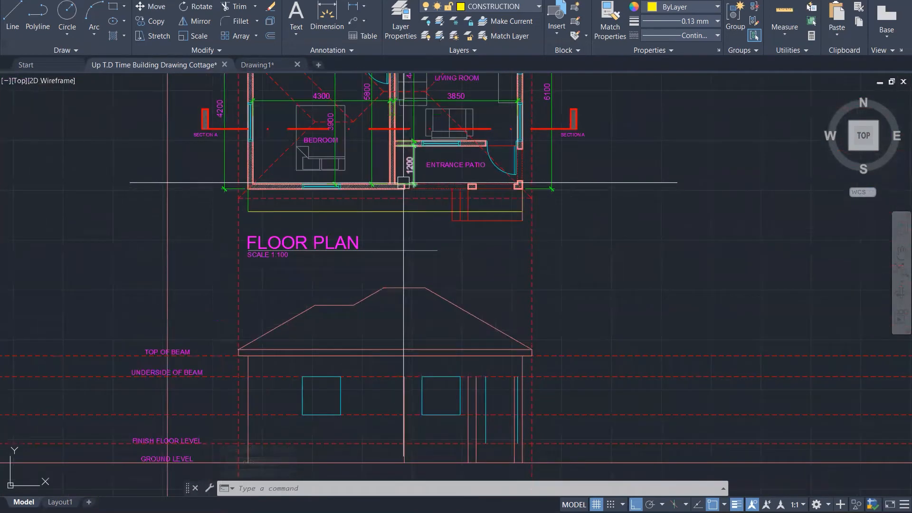
click(405, 390)
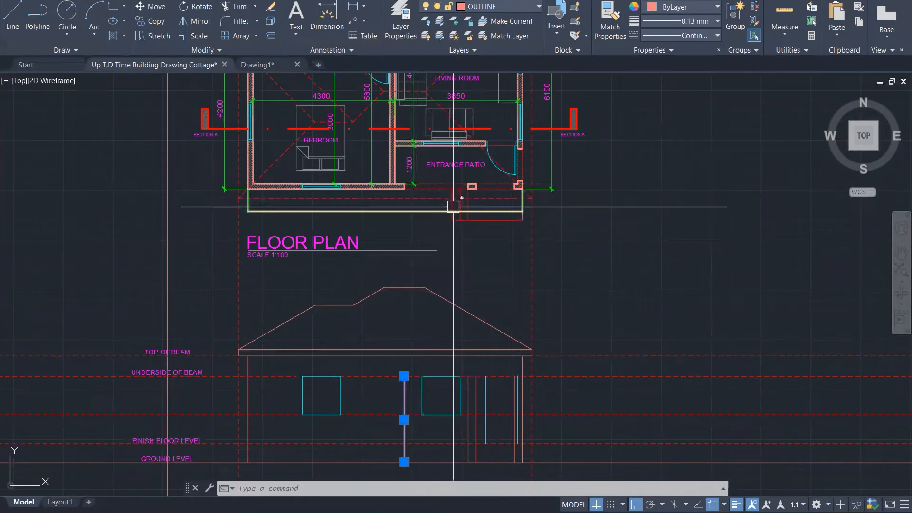
key(Escape)
key(Escape)
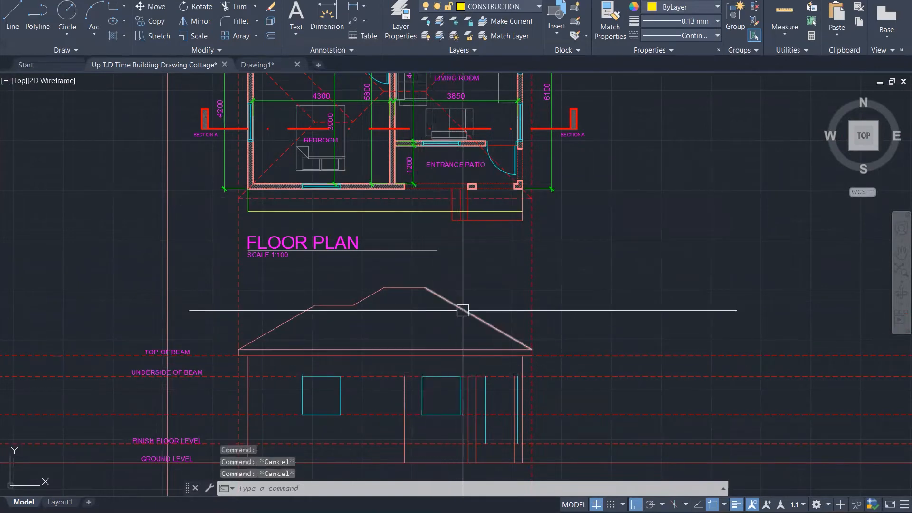
scroll(473, 220, up, 3)
click(471, 232)
click(419, 212)
key(Escape)
scroll(493, 239, down, 4)
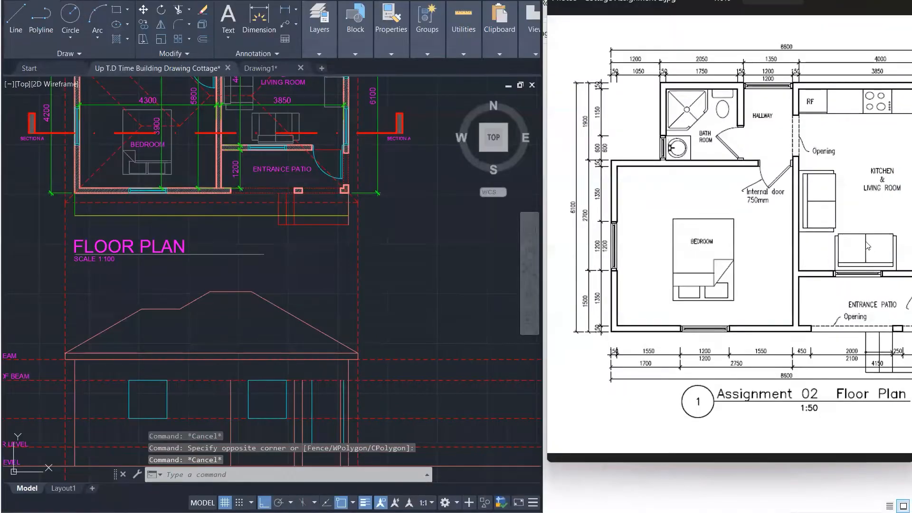
Step: Examine the entrance steps and their 450 height in the reference image's south elevation
scroll(872, 256, down, 3)
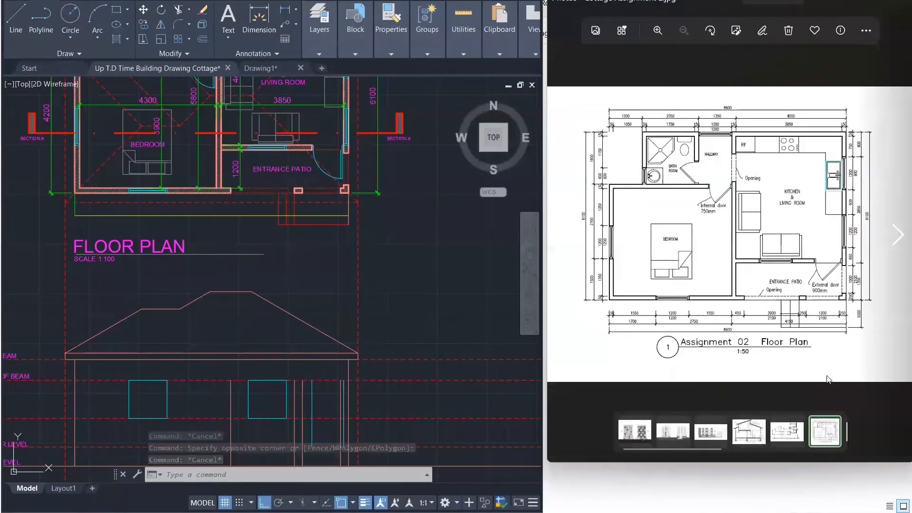
click(897, 236)
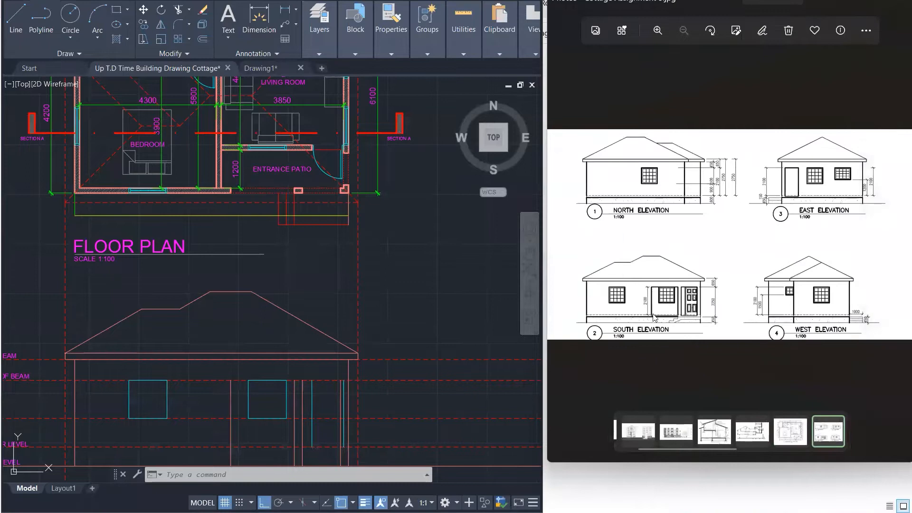
scroll(653, 327, up, 5)
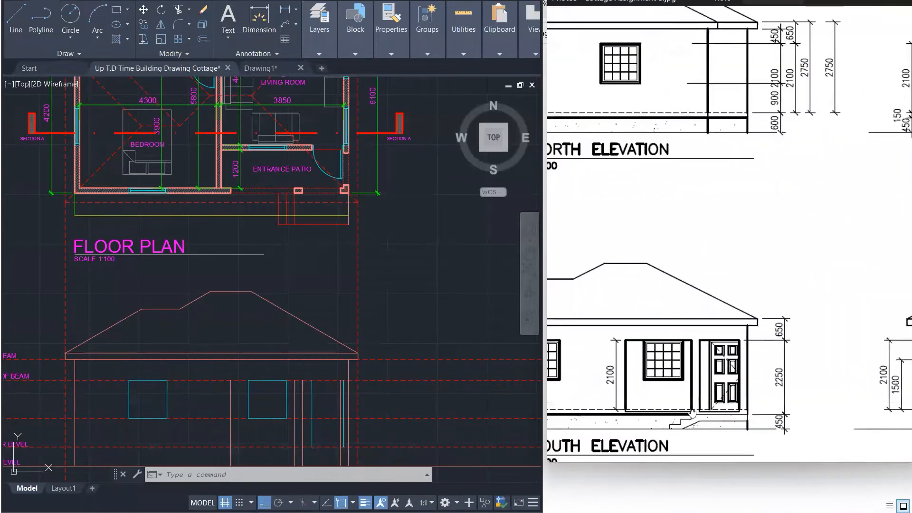
scroll(766, 420, up, 5)
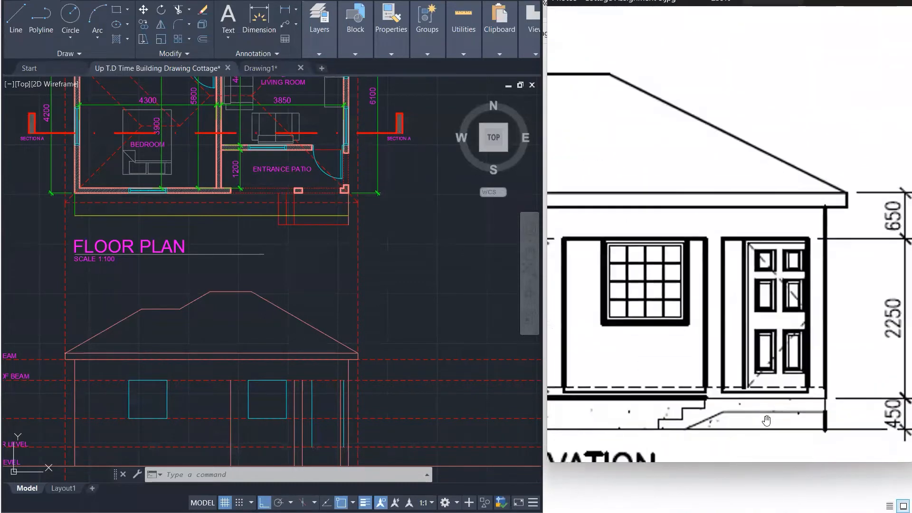
scroll(767, 418, down, 1)
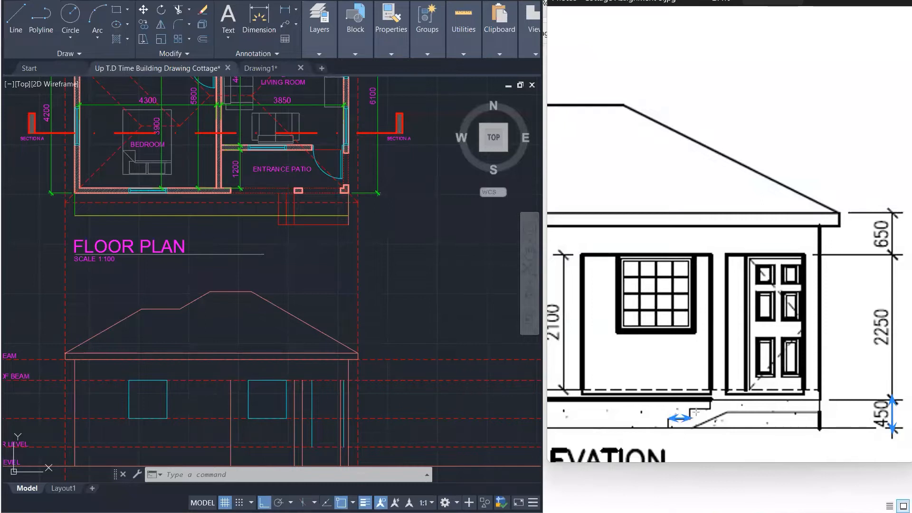
drag(691, 409, 714, 408)
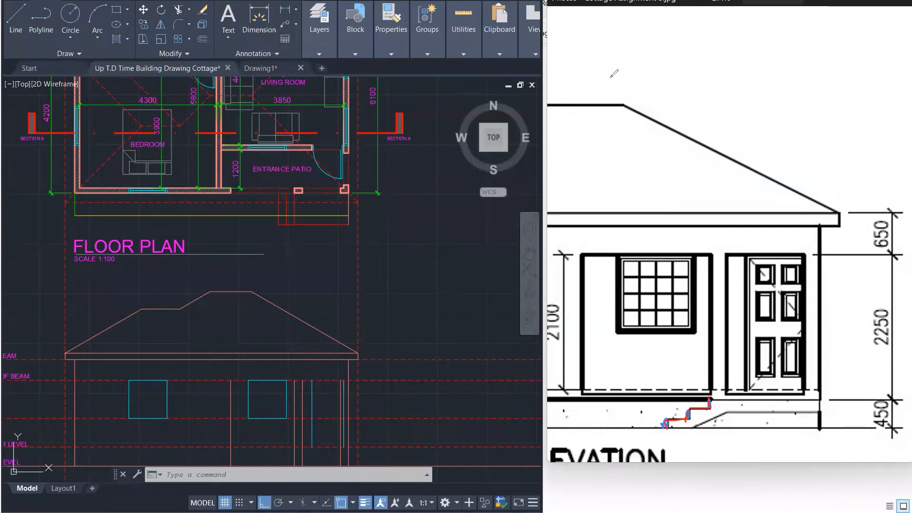
key(e)
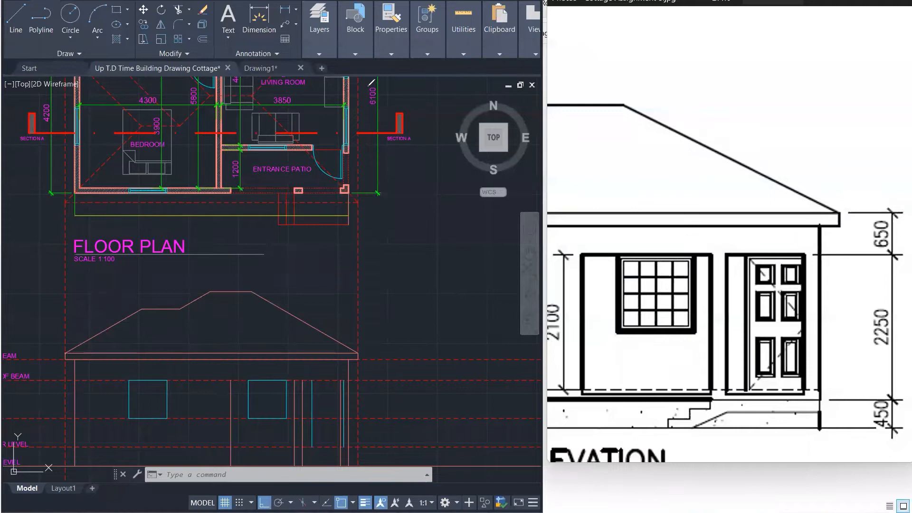
Step: Project the first two entrance step edges from the floor plan down past the elevation's ground level with vertical lines
scroll(415, 204, down, 2)
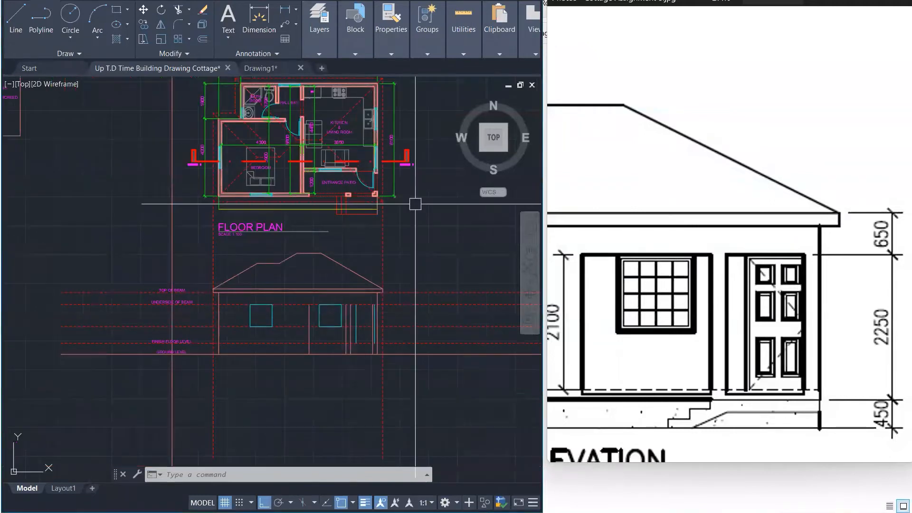
scroll(355, 224, up, 1)
text(l)
key(Return)
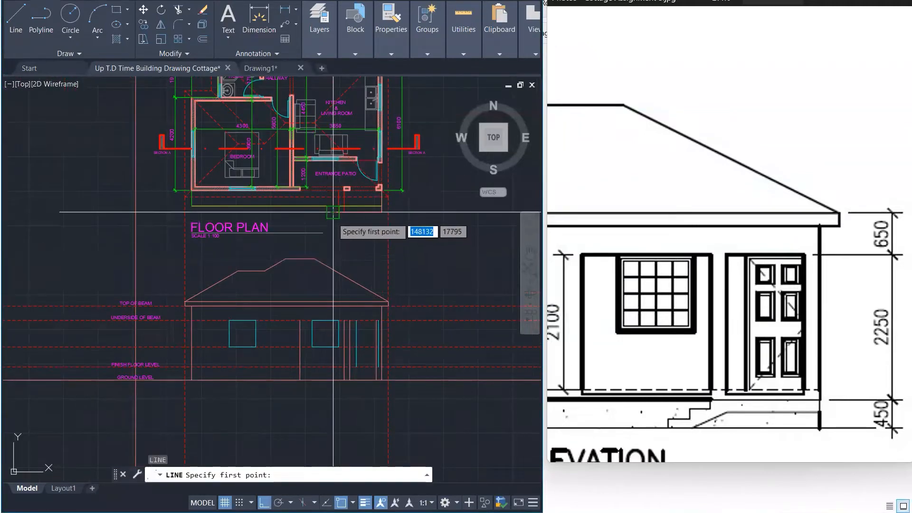
click(334, 212)
click(305, 449)
key(Escape)
key(space)
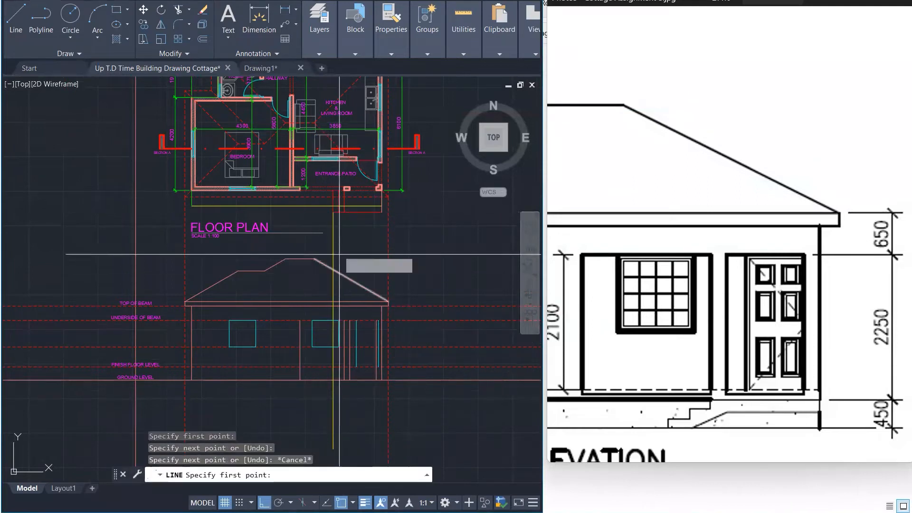
click(345, 212)
click(344, 422)
key(Escape)
key(space)
click(352, 212)
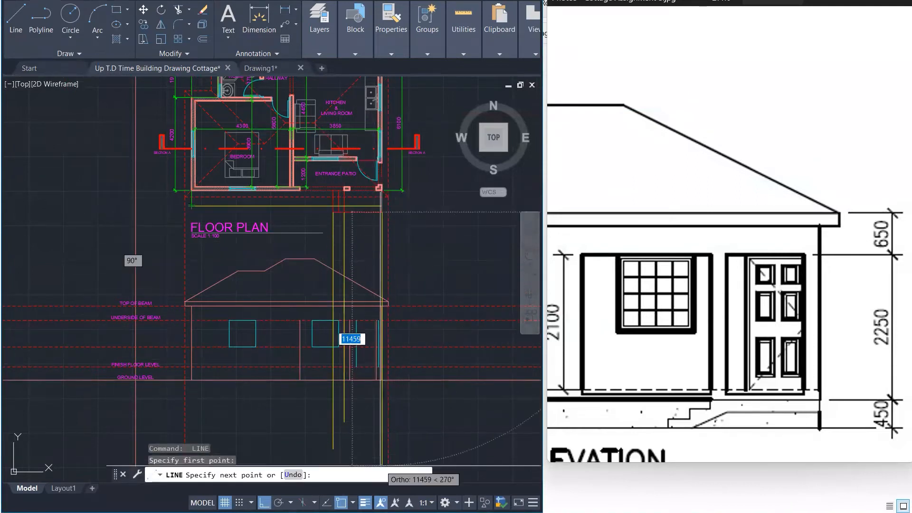
scroll(366, 435, up, 4)
key(Escape)
key(Escape)
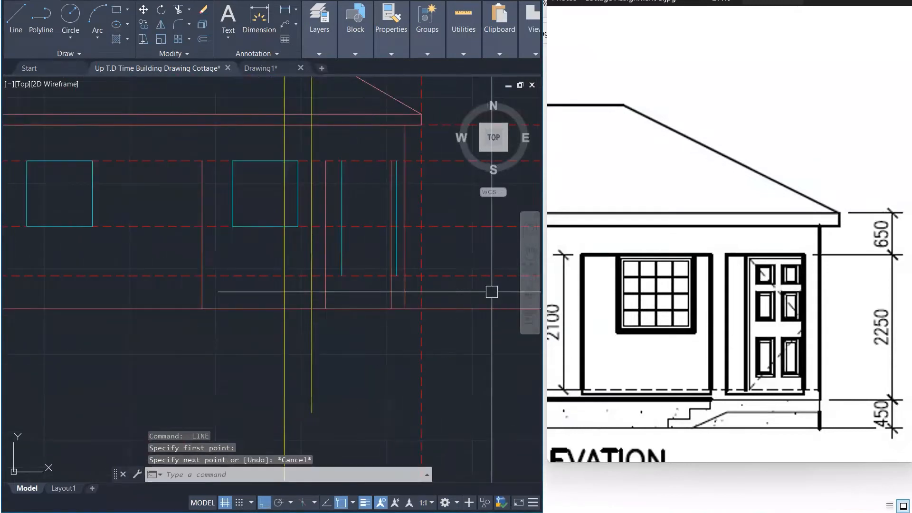
Step: Offset the ground level line upward by 450 mm
scroll(444, 283, up, 1)
text(o)
key(space)
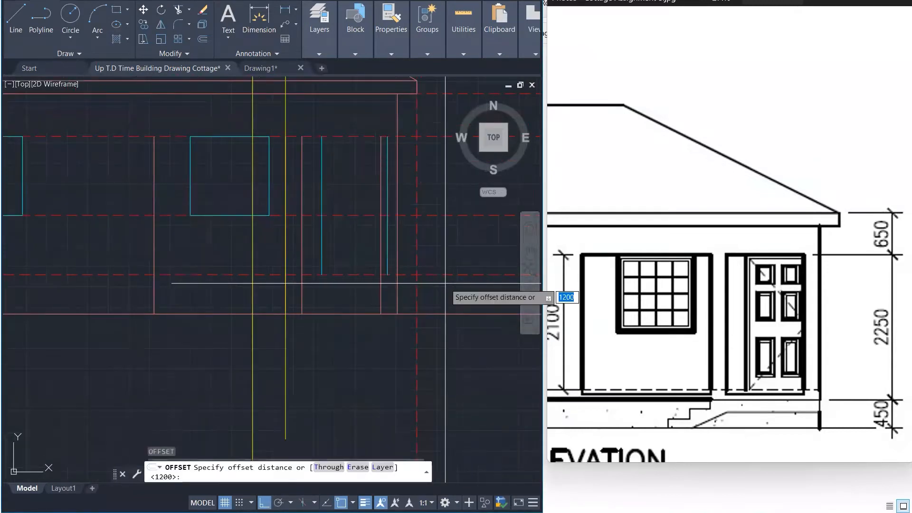
text(45)
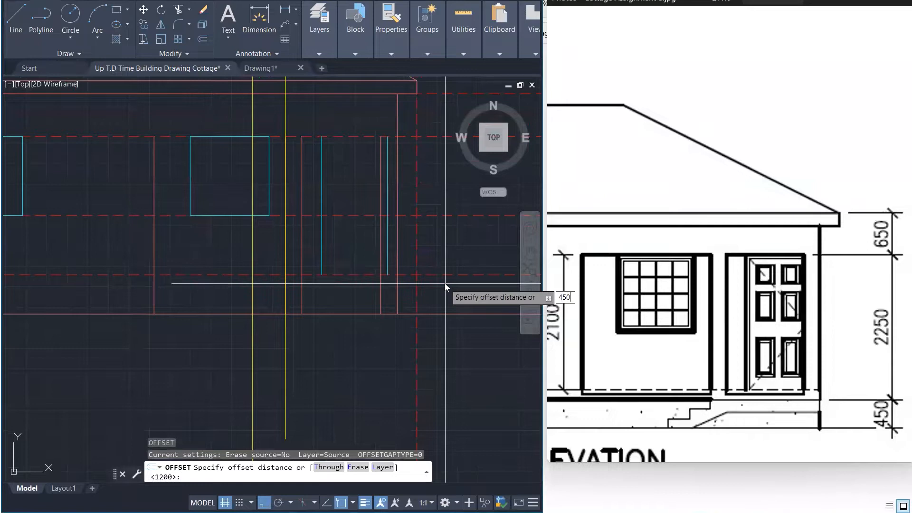
text(0)
key(Return)
click(434, 312)
click(445, 289)
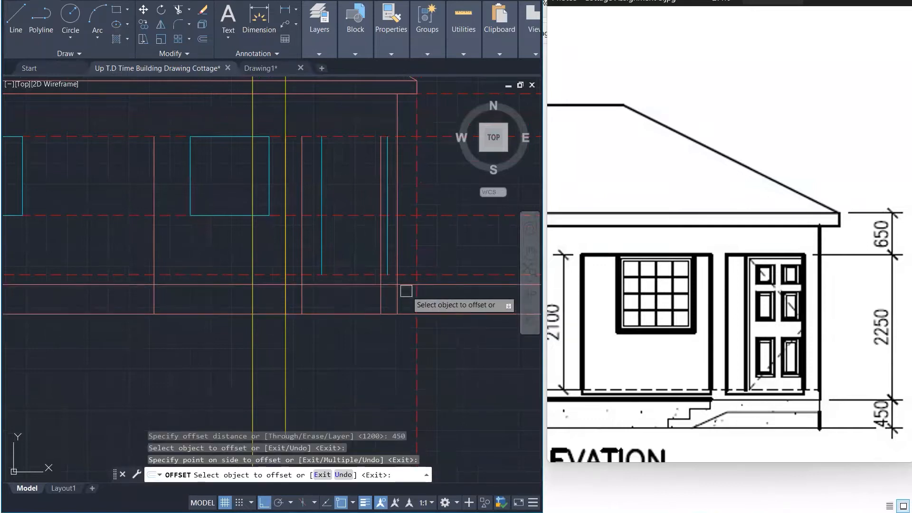
scroll(394, 294, up, 4)
key(Escape)
Step: Draw a vertical line at the outer wall from the offset line down to ground level, and delete the offset line
text(l)
key(space)
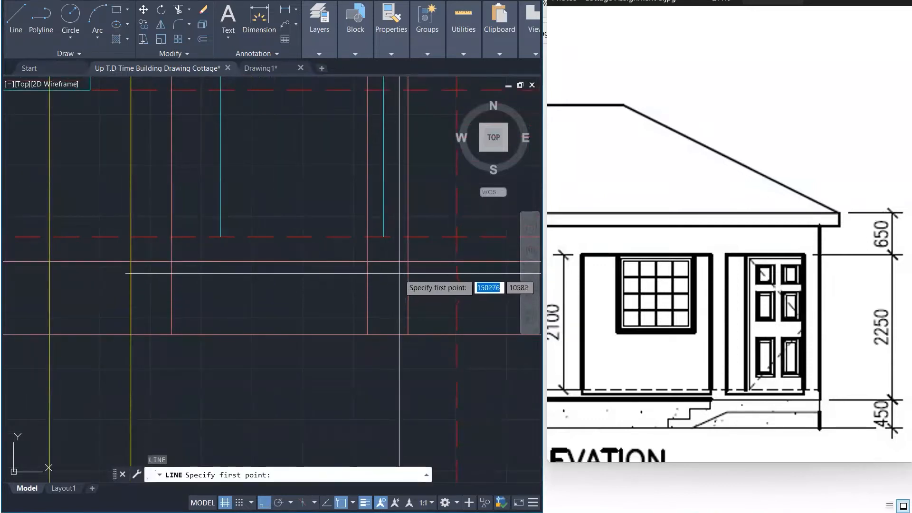
click(408, 262)
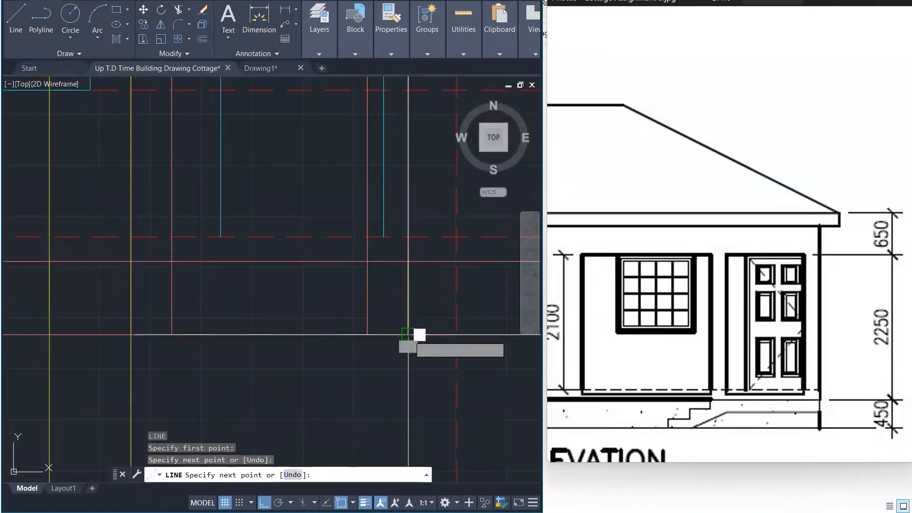
click(408, 334)
key(Escape)
click(441, 262)
key(Delete)
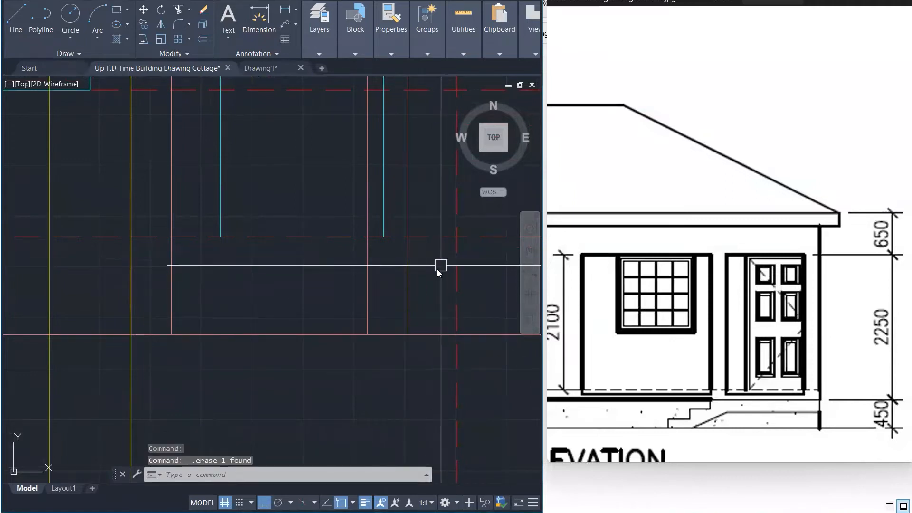
Step: Divide the short vertical line at the outer wall into 3 equal segments
key(Escape)
text(DIV)
key(Return)
click(407, 299)
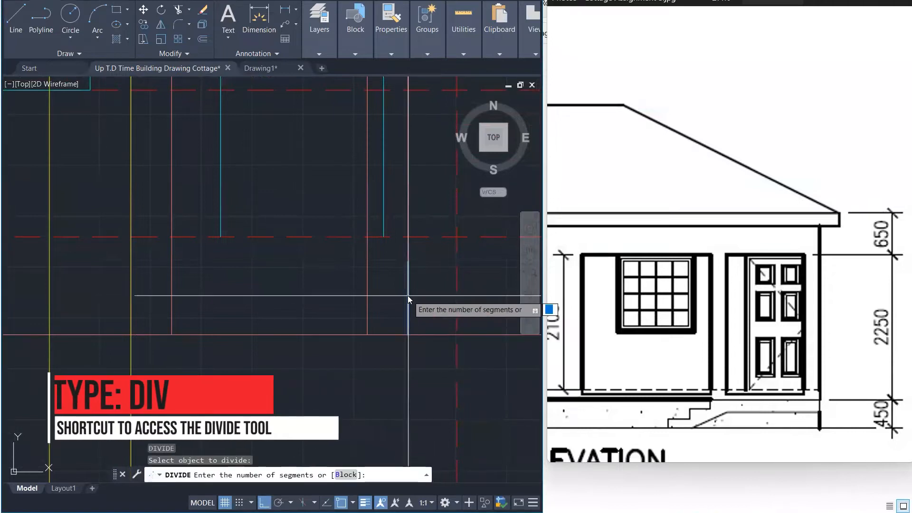
text(3)
key(Return)
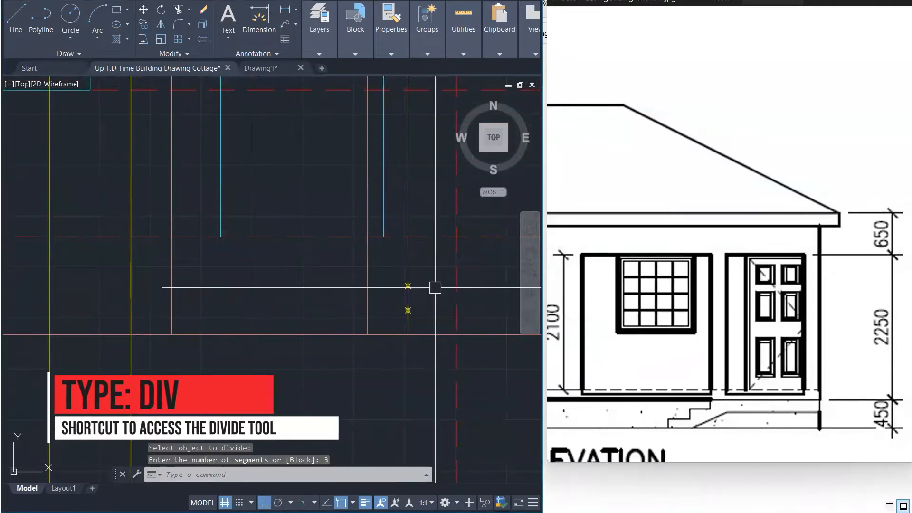
key(Escape)
key(Escape)
text(L)
key(Return)
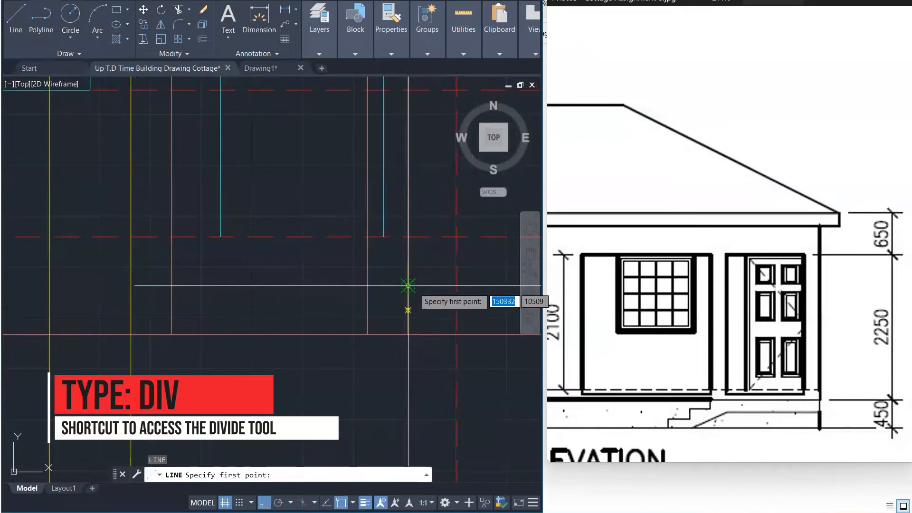
click(407, 285)
scroll(415, 286, down, 2)
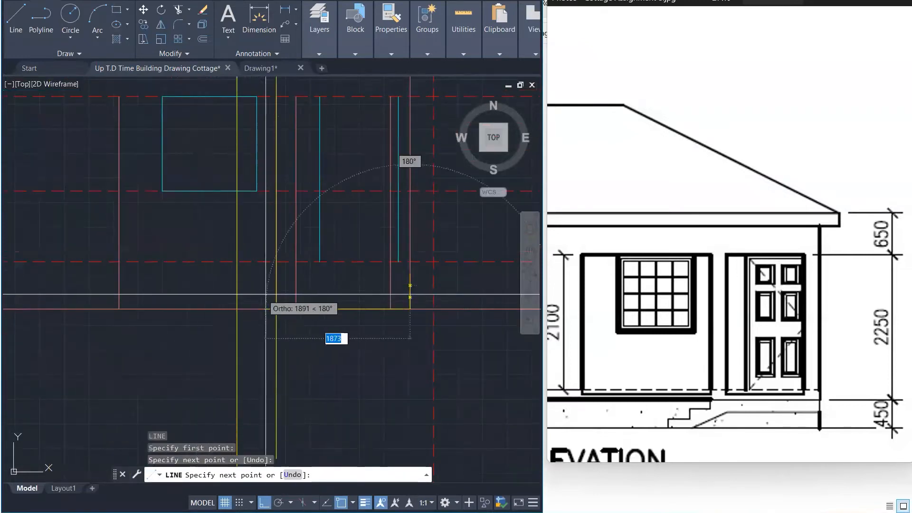
key(Escape)
key(Escape)
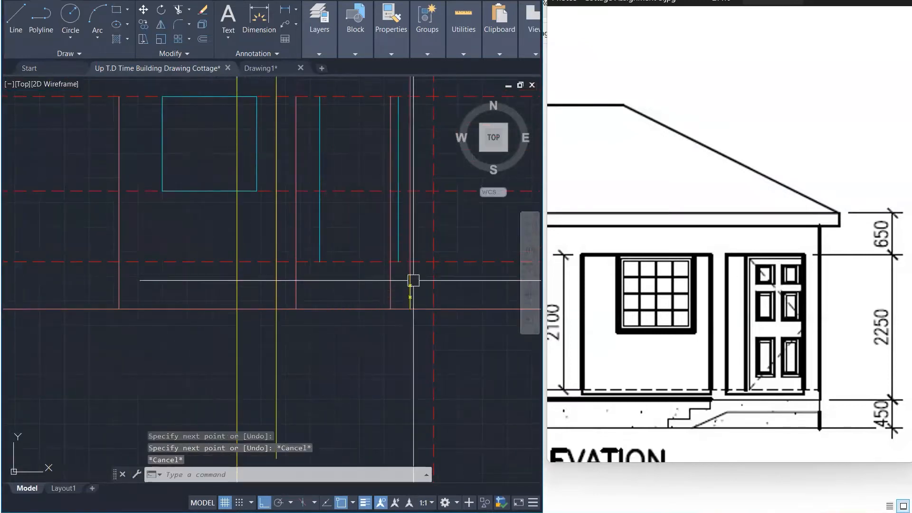
Step: Draw horizontal tread lines from both division points at the outer wall, extending past the two projected step edge lines
text(L)
key(Return)
click(409, 286)
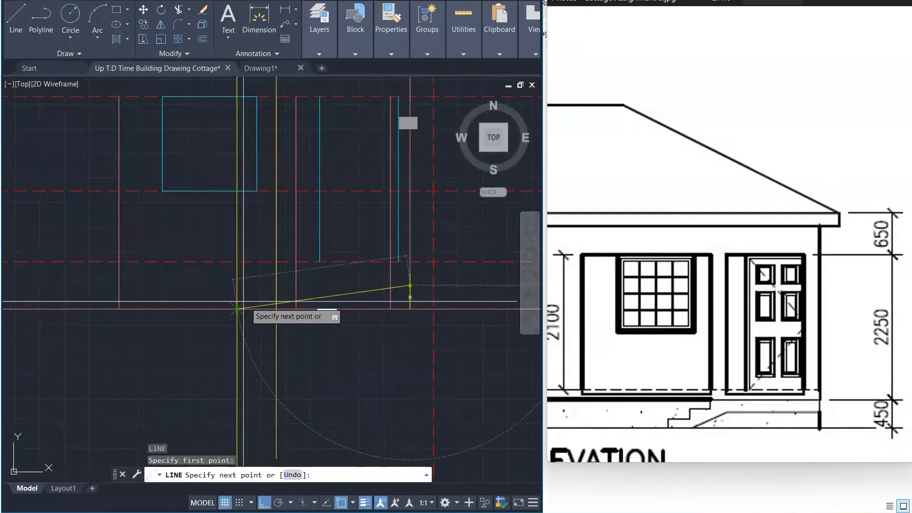
click(198, 288)
key(Escape)
key(Return)
click(410, 297)
click(194, 298)
key(Escape)
key(Escape)
key(Escape)
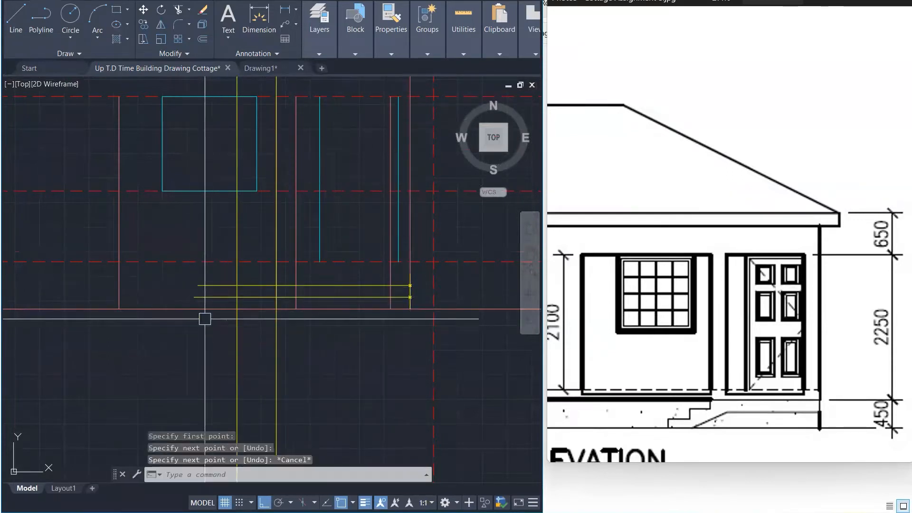
Step: Fillet the two tread lines and the projected step edges with radius 0 to form the lower two steps
scroll(233, 304, up, 3)
text(f)
key(Return)
click(242, 304)
click(264, 286)
key(Return)
click(306, 285)
click(318, 274)
key(Return)
click(319, 270)
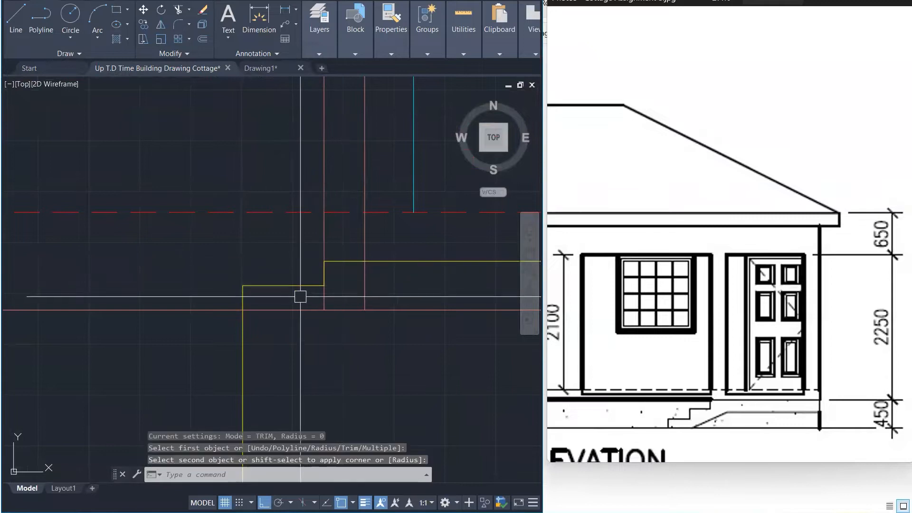
Step: Trim the lowest step's riser line below ground level
scroll(299, 300, down, 3)
key(Escape)
key(Escape)
text(tr)
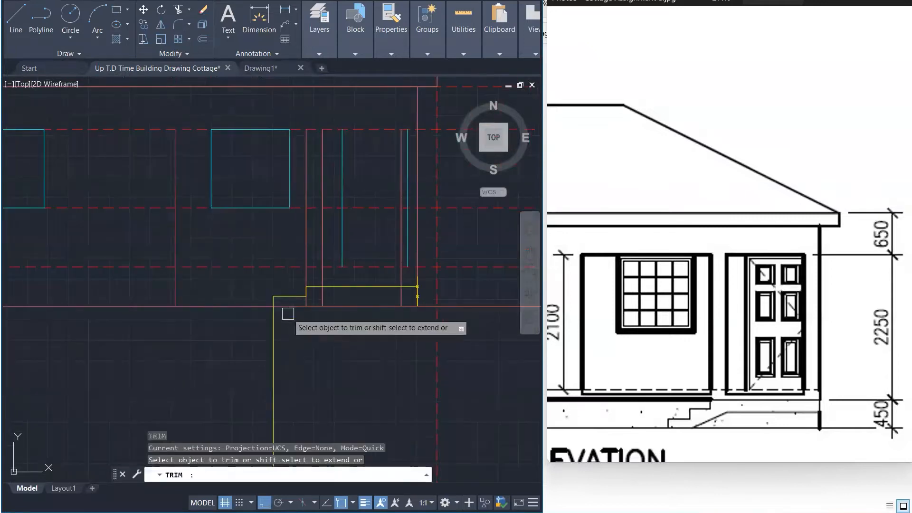
key(Return)
click(274, 319)
key(Escape)
key(Escape)
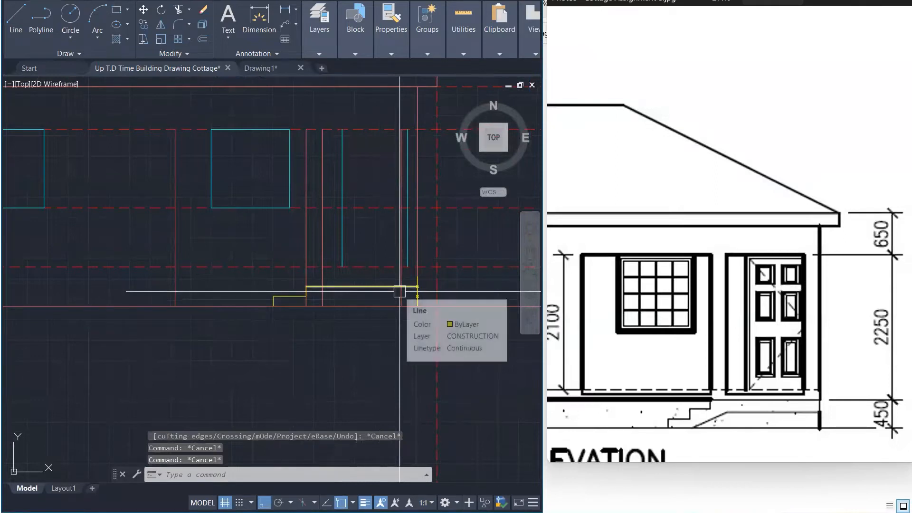
Step: Draw the top step's tread from the outer wall line to the patio column edge and its riser down to the middle tread
scroll(400, 291, up, 2)
key(Return)
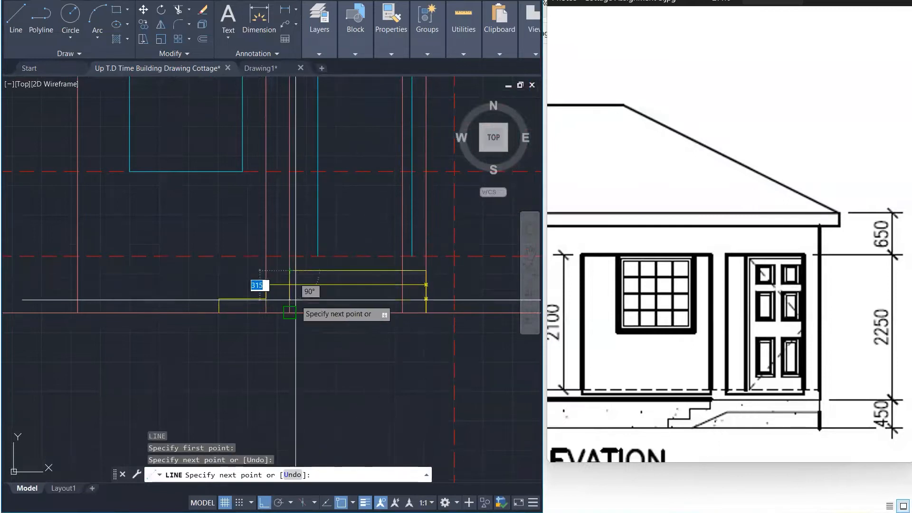
key(Escape)
key(Escape)
key(Escape)
scroll(291, 280, up, 3)
text(l)
key(Return)
click(291, 257)
click(291, 292)
key(Escape)
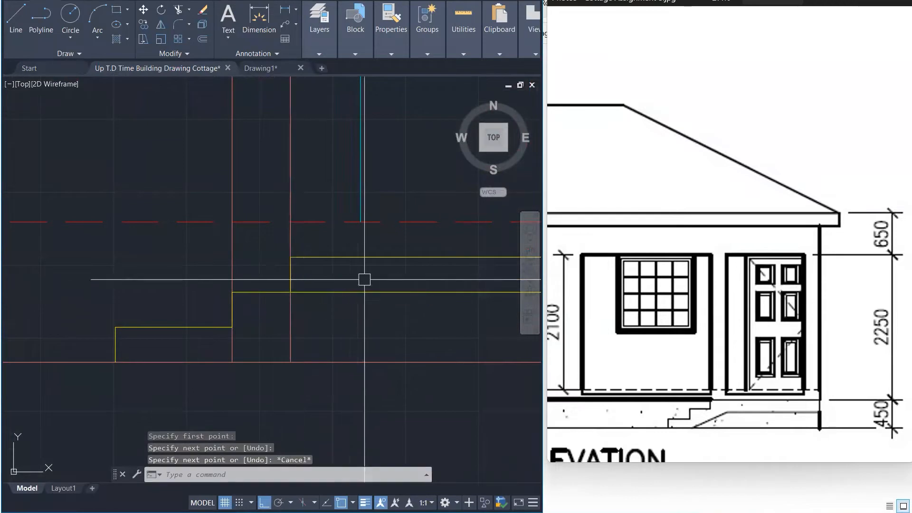
Step: Fillet the middle tread with the top step's riser at radius 0 to remove the tread's excess length
text(f)
key(Return)
click(257, 292)
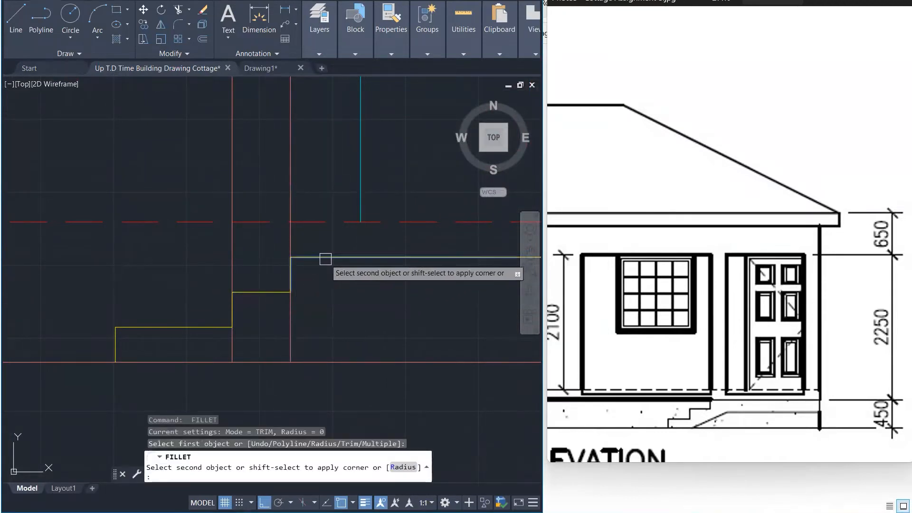
key(Escape)
key(Escape)
key(Escape)
scroll(323, 300, down, 5)
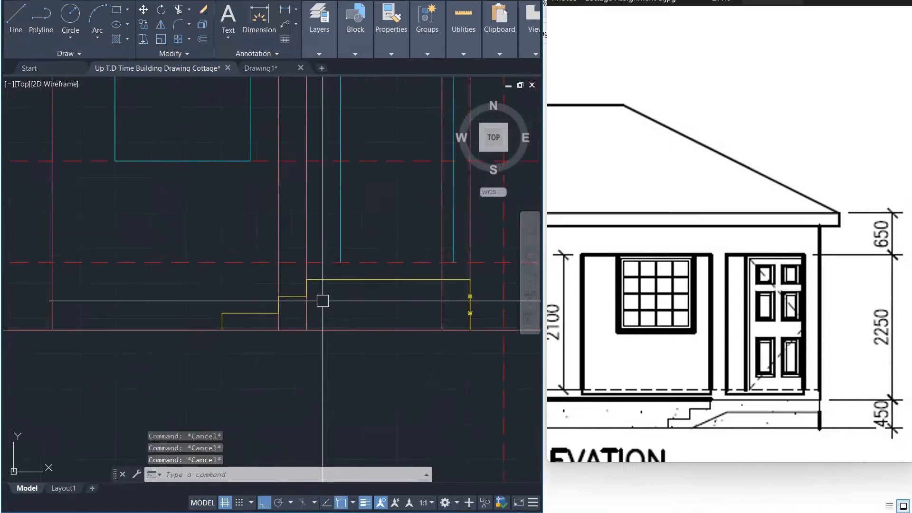
scroll(276, 359, down, 3)
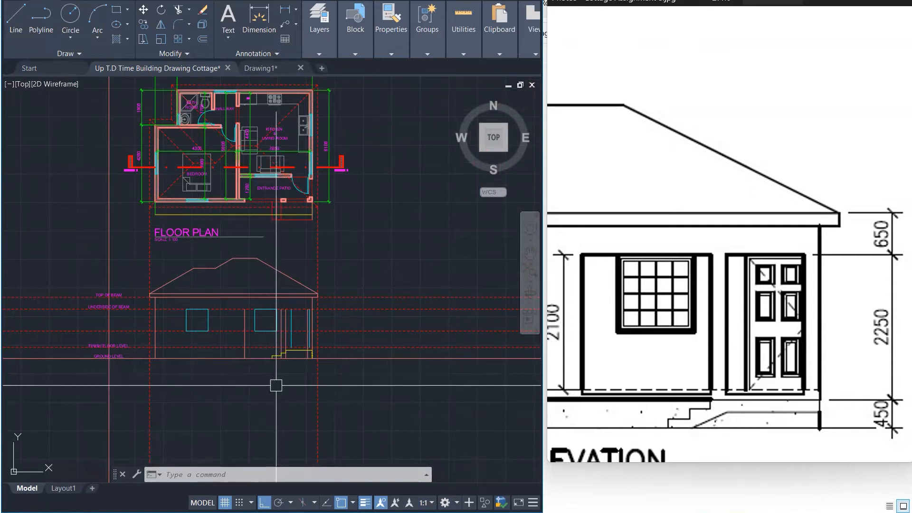
Step: Project the middle entrance step edge from the floor plan vertically down past the front elevation's ground level
scroll(275, 385, up, 1)
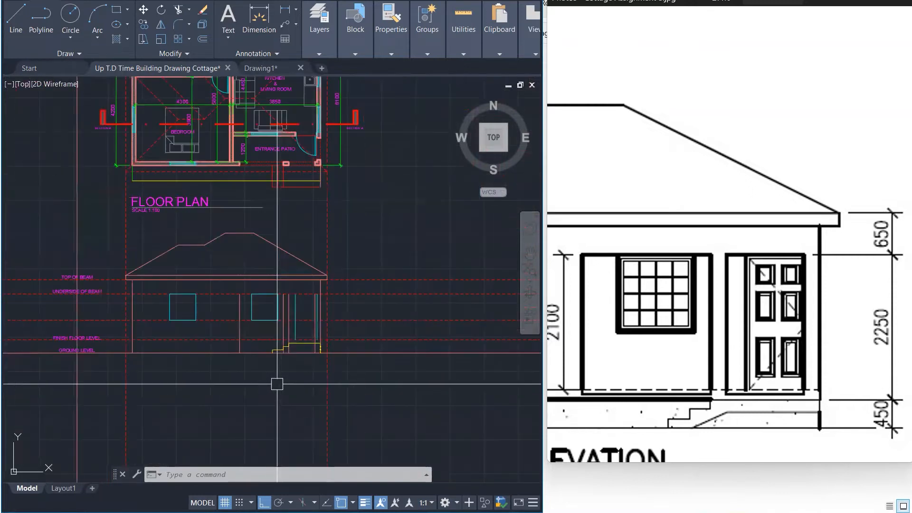
text(l)
key(Return)
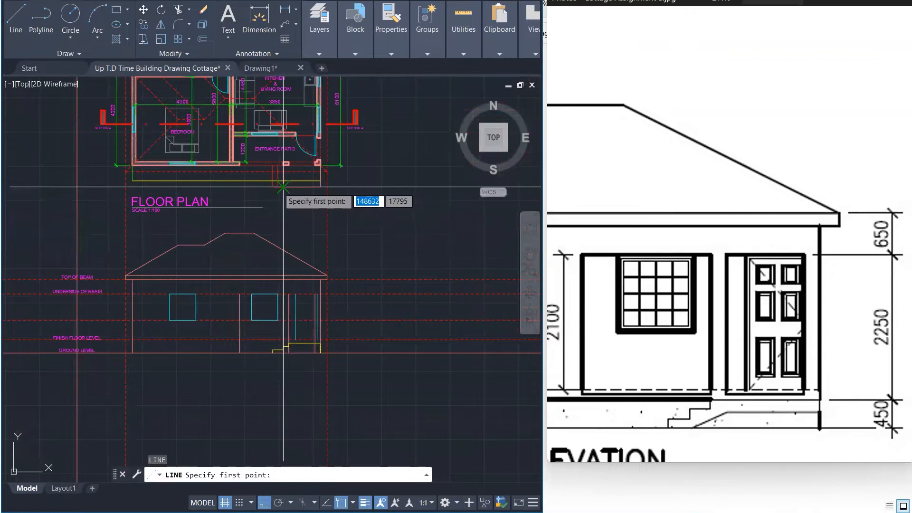
click(278, 186)
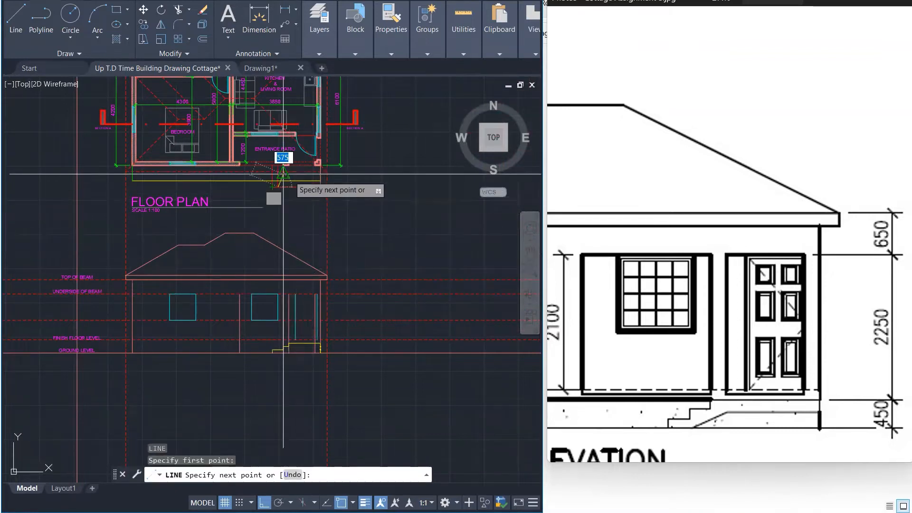
scroll(289, 176, up, 5)
scroll(260, 202, up, 5)
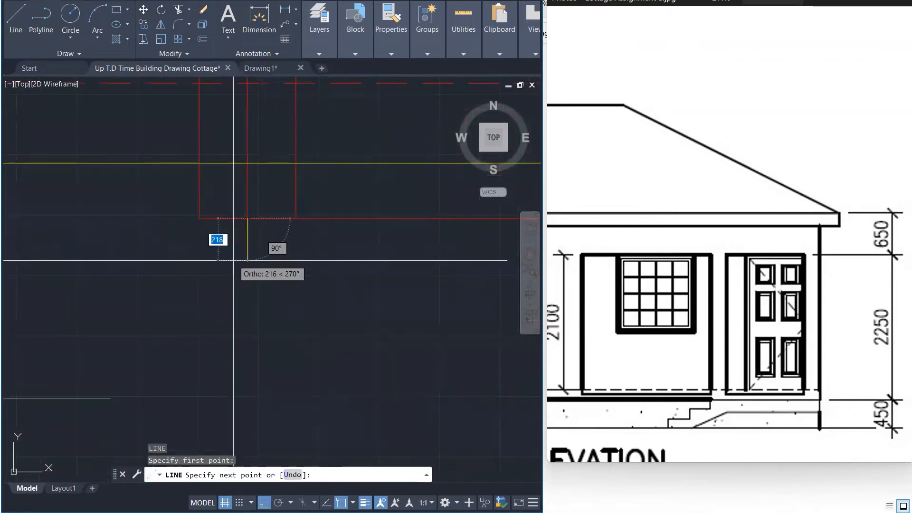
key(Return)
key(Return)
click(246, 218)
scroll(246, 218, down, 5)
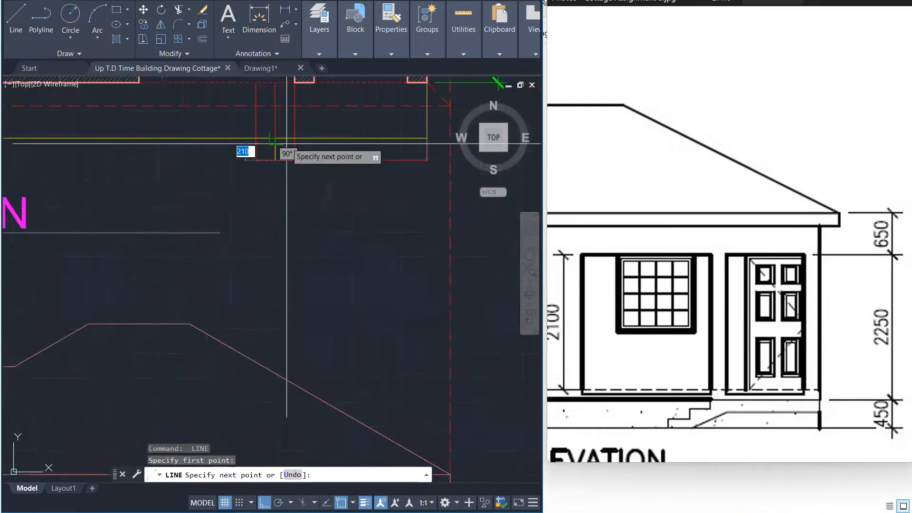
click(279, 416)
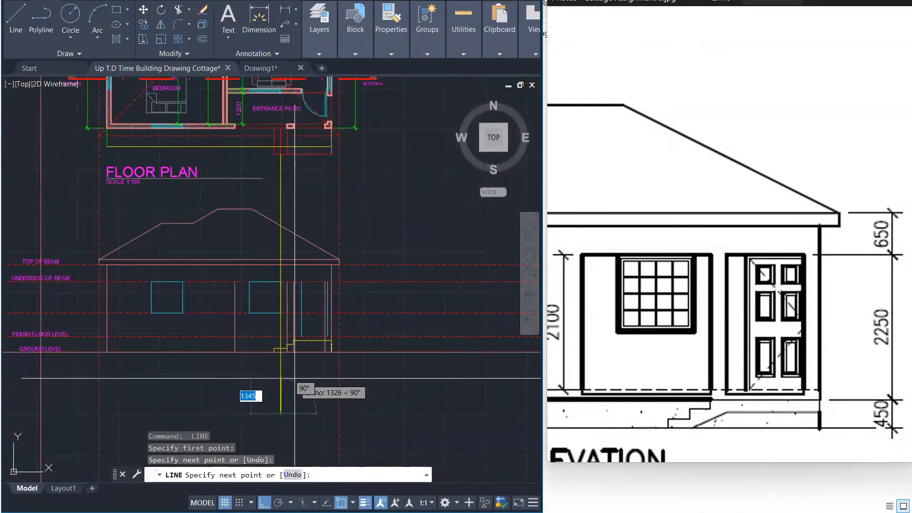
key(Escape)
Step: Fillet the newly projected edge with the lowest tread and the middle tread at radius 0 to form the second riser
scroll(289, 332, up, 1)
scroll(289, 331, up, 5)
key(Return)
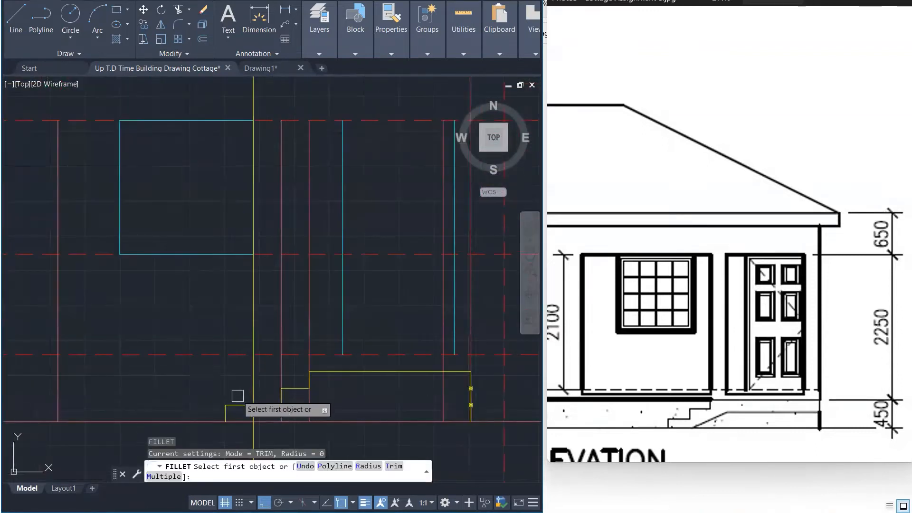
click(237, 405)
click(258, 390)
key(Return)
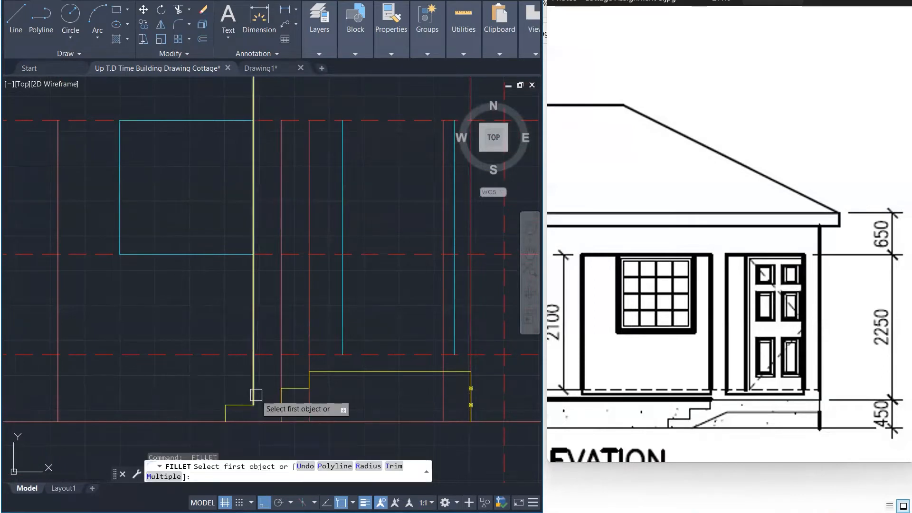
click(253, 397)
click(292, 388)
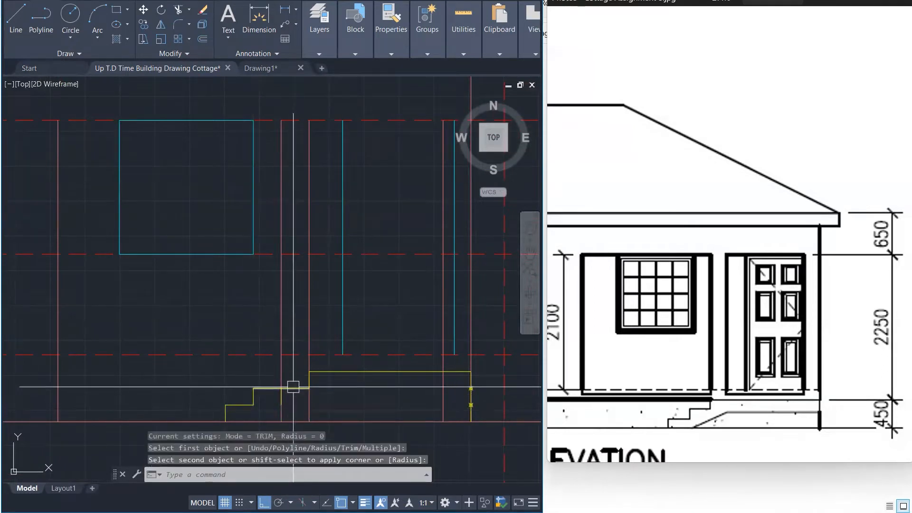
Step: Fillet the third riser line with the top tread and the middle tread at radius 0 to complete the stair profile
key(Return)
click(279, 398)
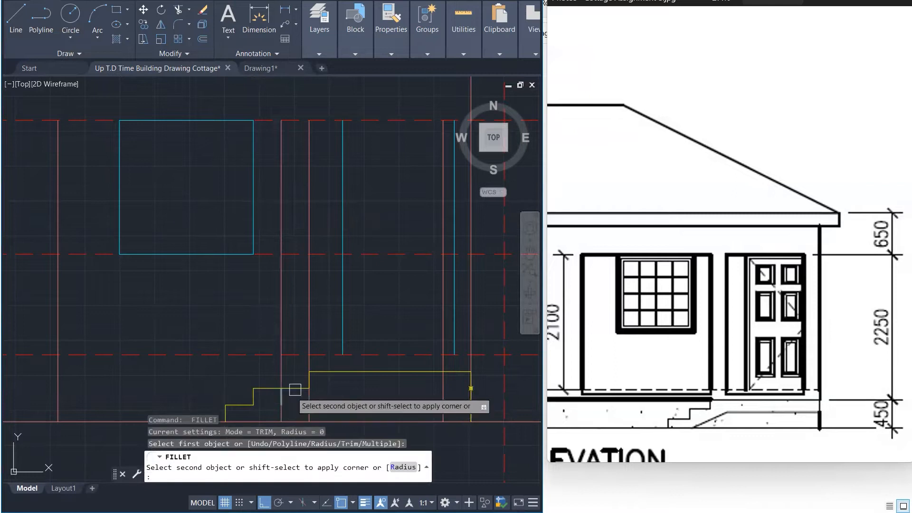
click(316, 372)
key(Return)
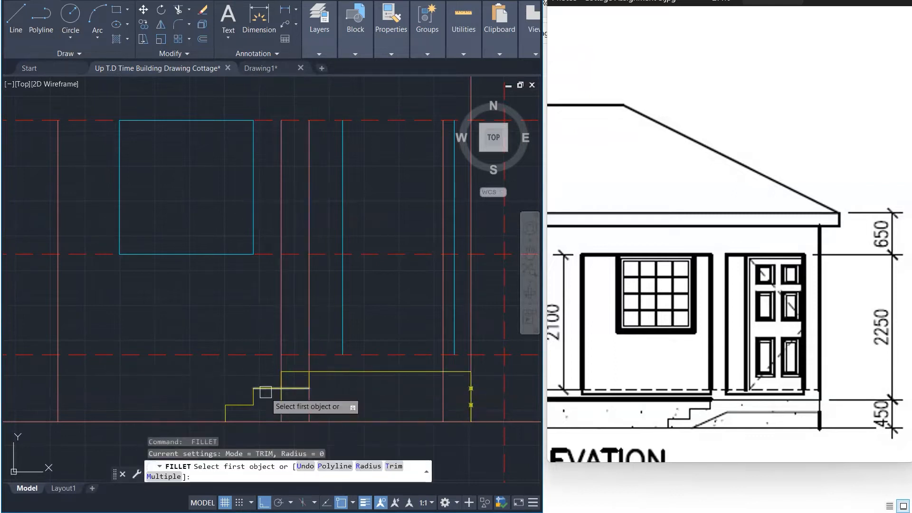
click(265, 390)
click(282, 378)
scroll(289, 384, down, 7)
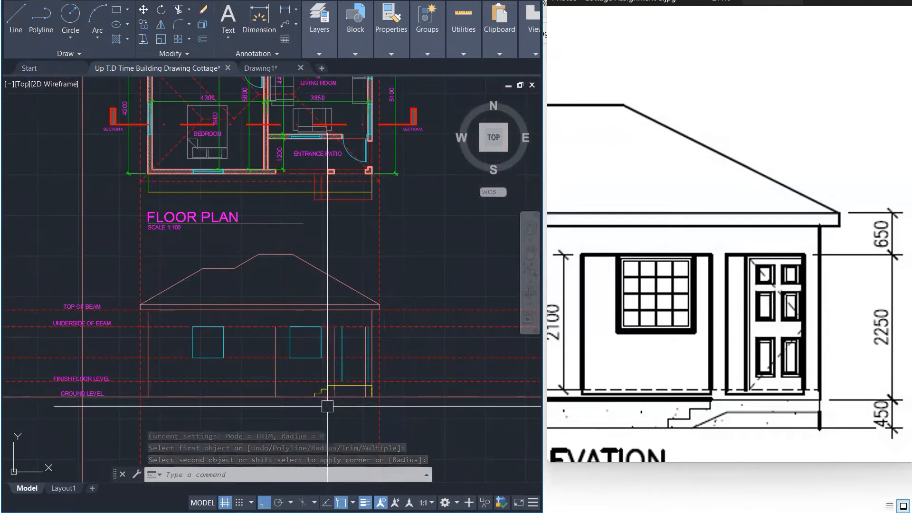
Step: Delete the leftover short riser line beneath the top tread at the patio column's inner edge
scroll(327, 406, up, 1)
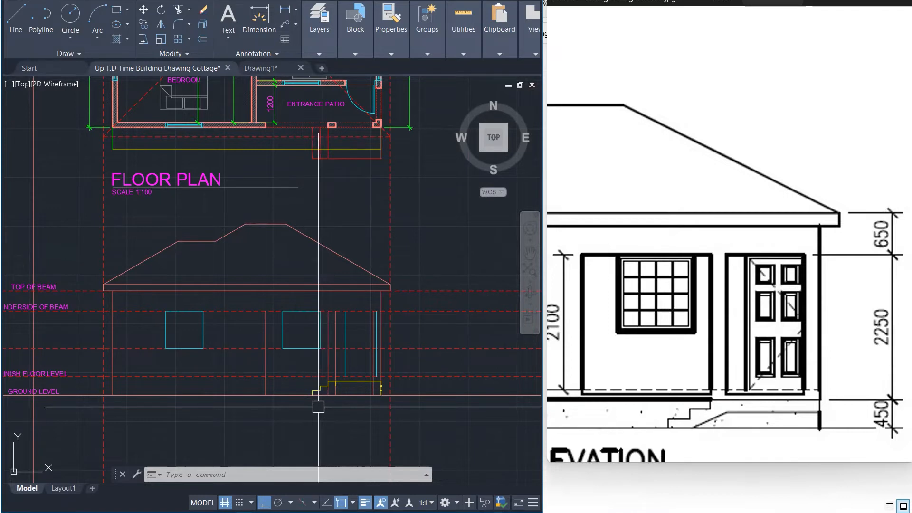
scroll(312, 407, up, 10)
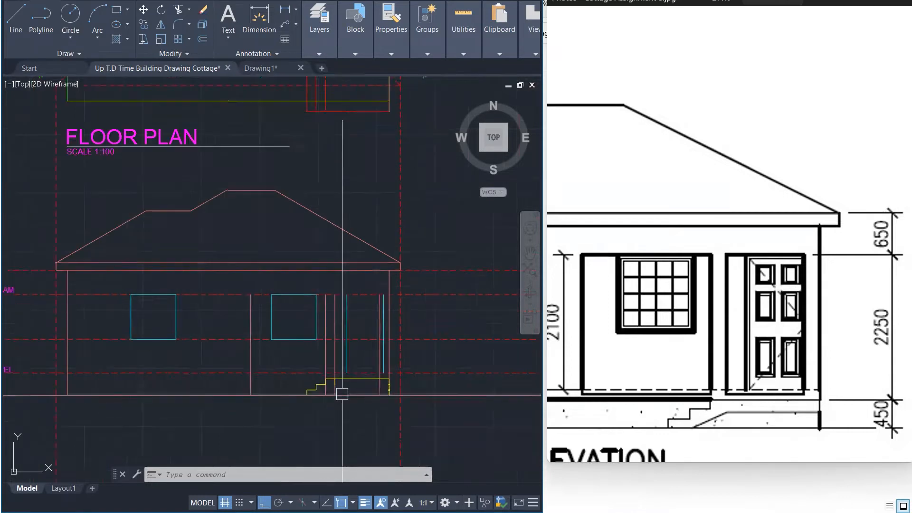
click(318, 352)
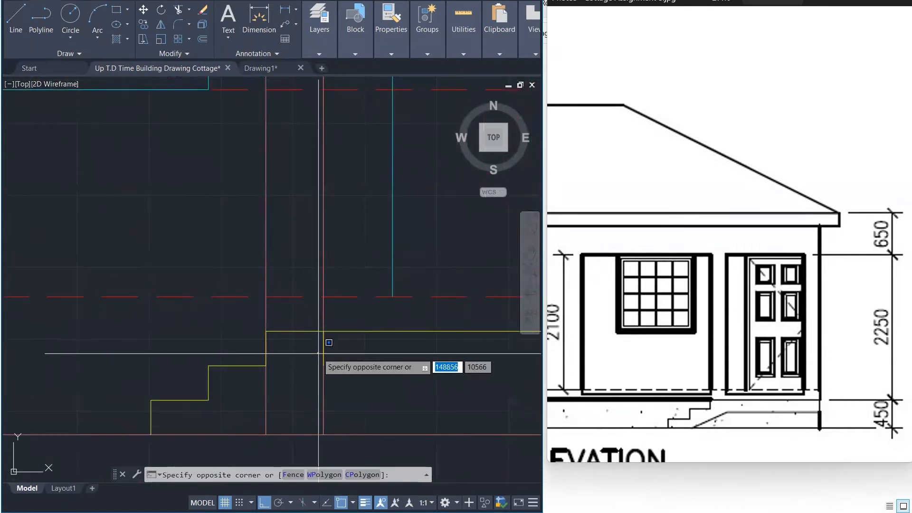
key(Escape)
click(309, 307)
click(352, 382)
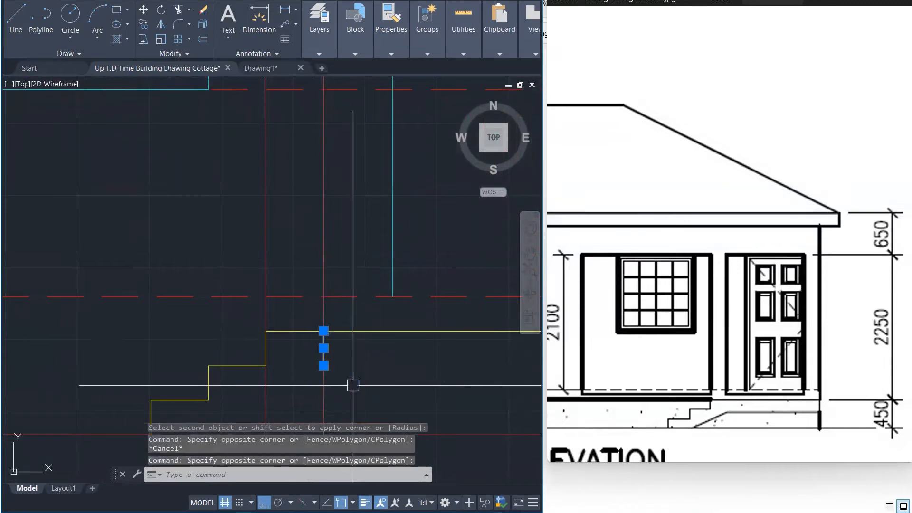
key(Delete)
scroll(367, 349, down, 2)
scroll(367, 348, down, 2)
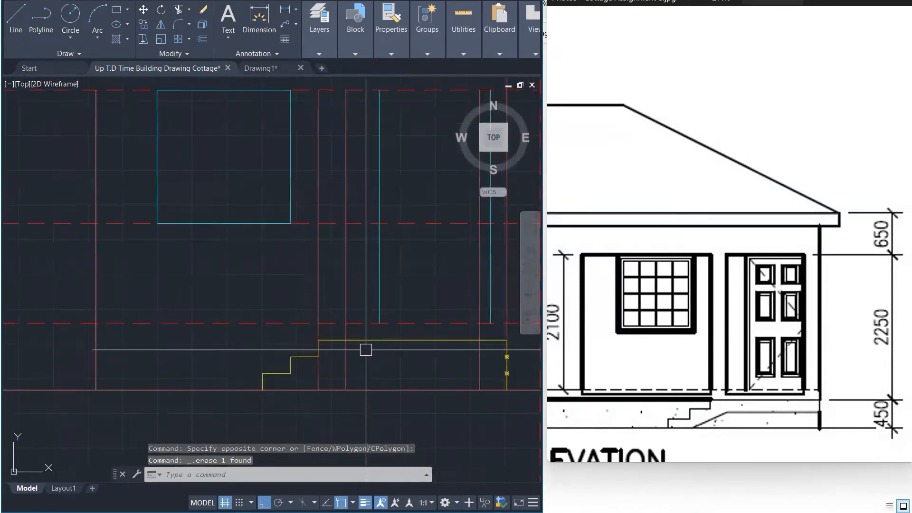
click(364, 352)
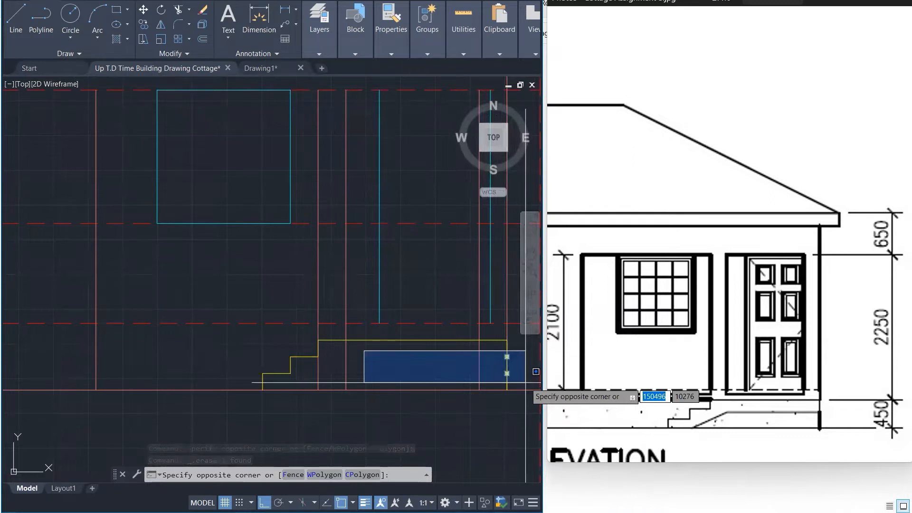
key(Escape)
key(Escape)
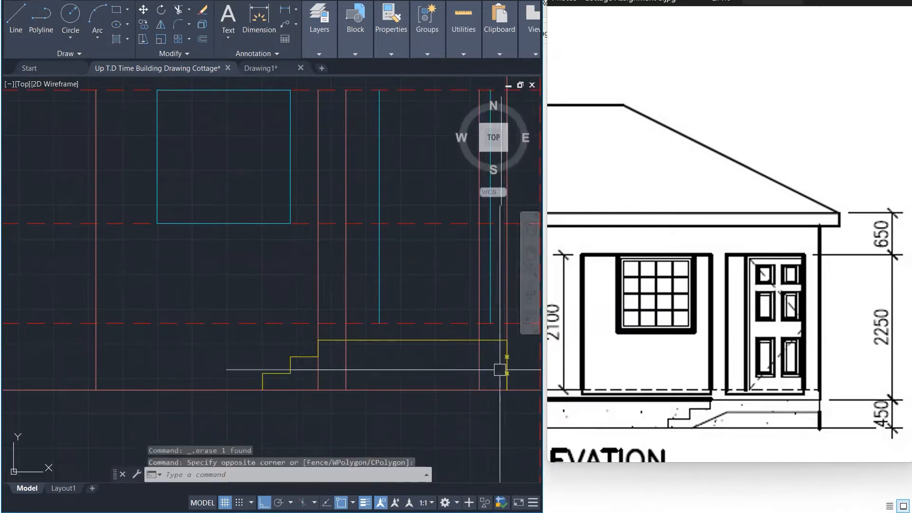
key(Escape)
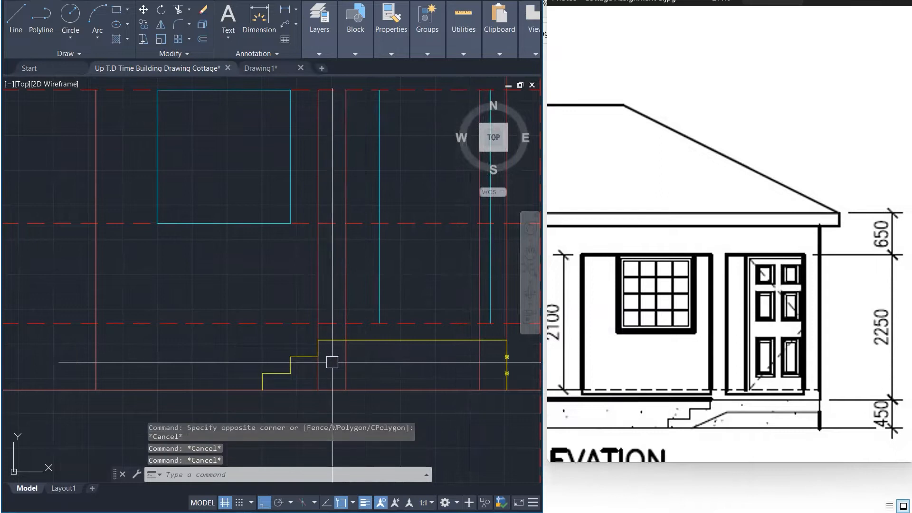
Step: Draw a diagonal line from the foot of the lowest riser to the inner end of the middle tread
key(Return)
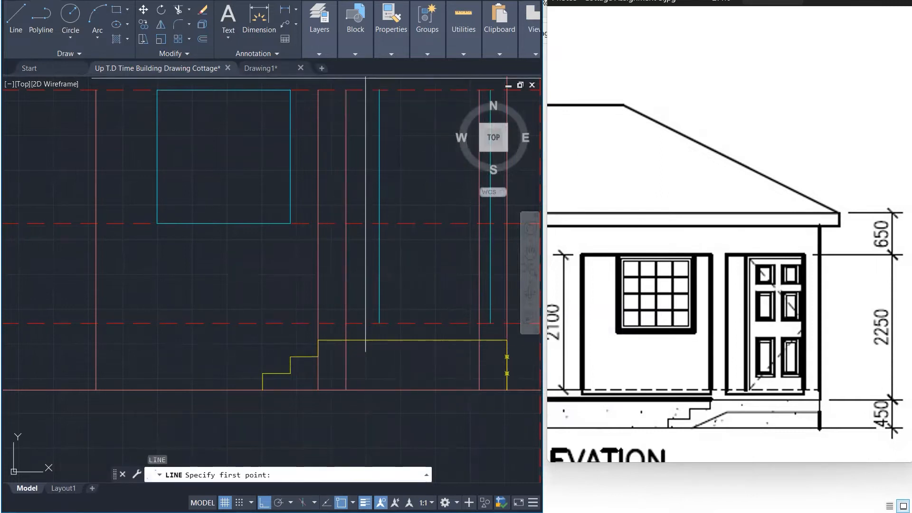
click(355, 53)
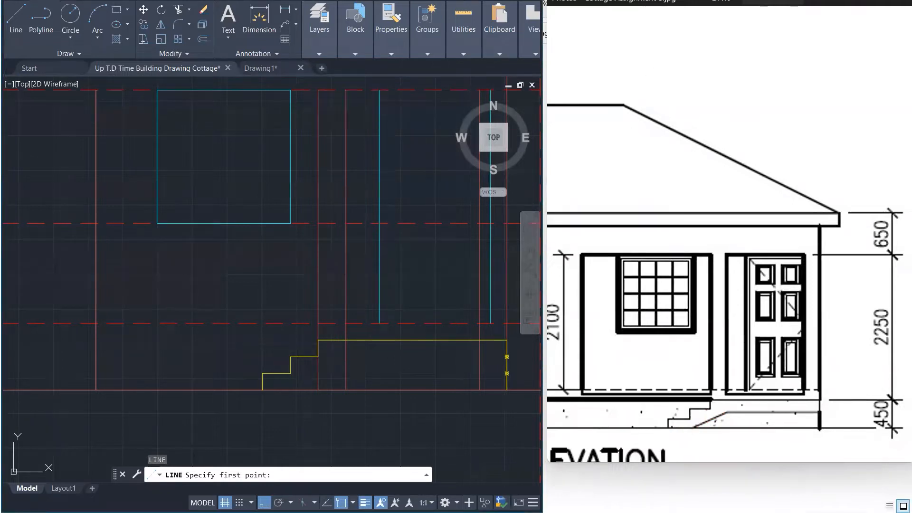
click(263, 390)
click(319, 356)
key(Escape)
key(Escape)
key(Escape)
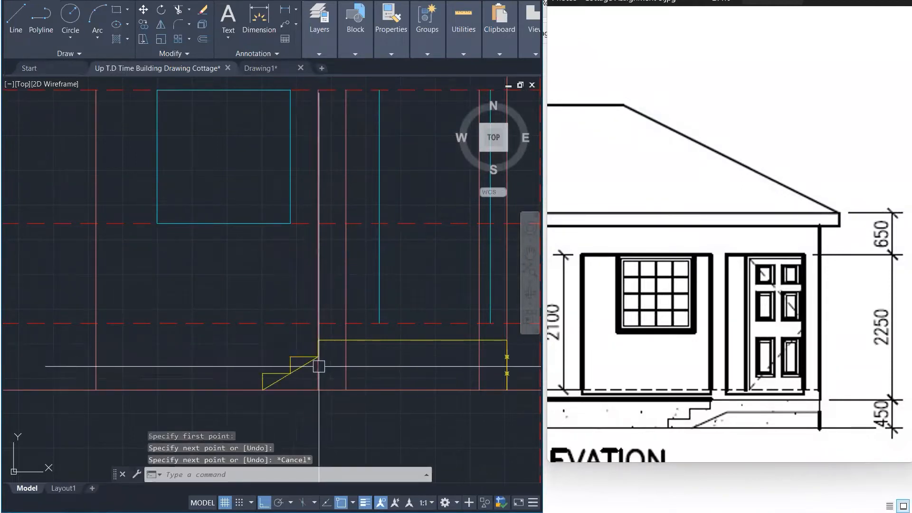
Step: Offset the diagonal line under the steps by 100 toward its lower side
text(O)
key(Return)
text(150)
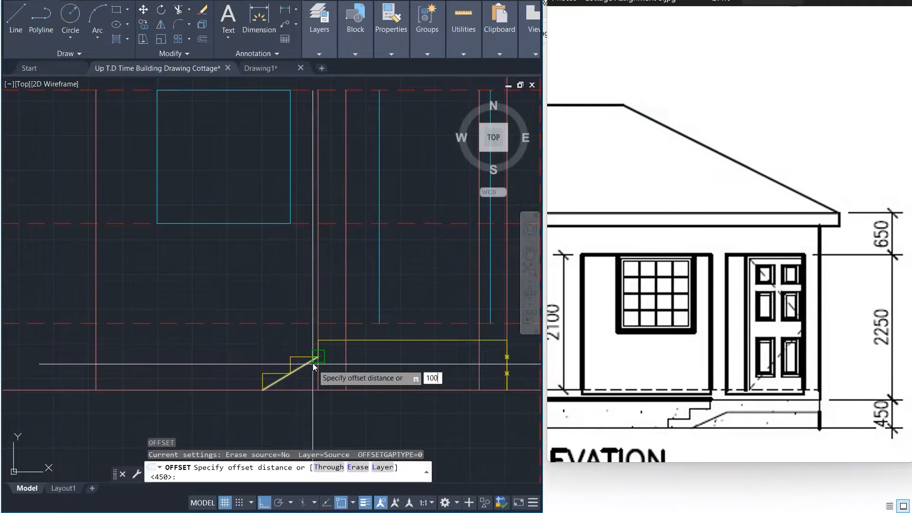
key(Return)
click(302, 367)
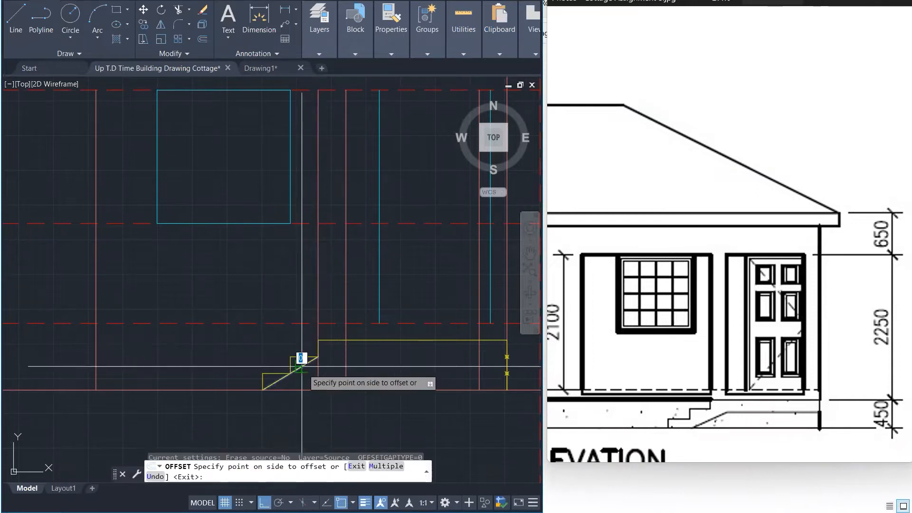
click(336, 369)
key(Escape)
key(Escape)
key(Escape)
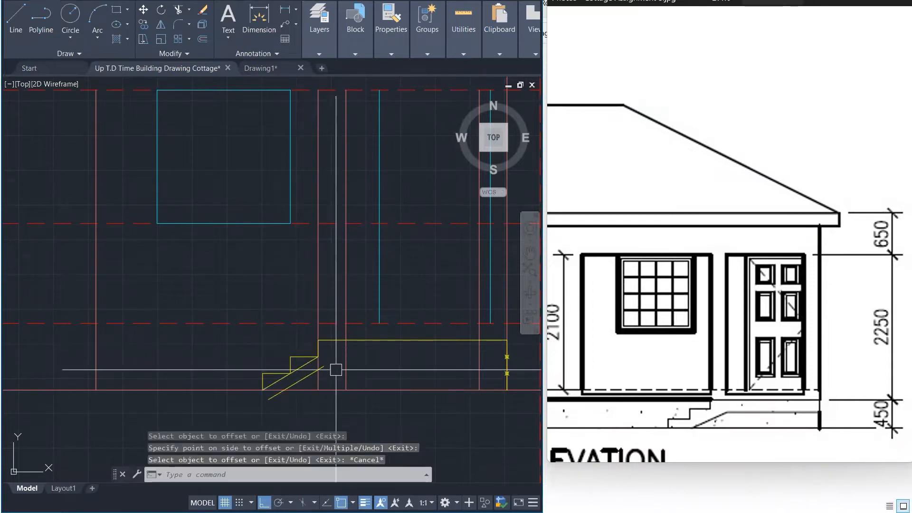
text(L)
key(Return)
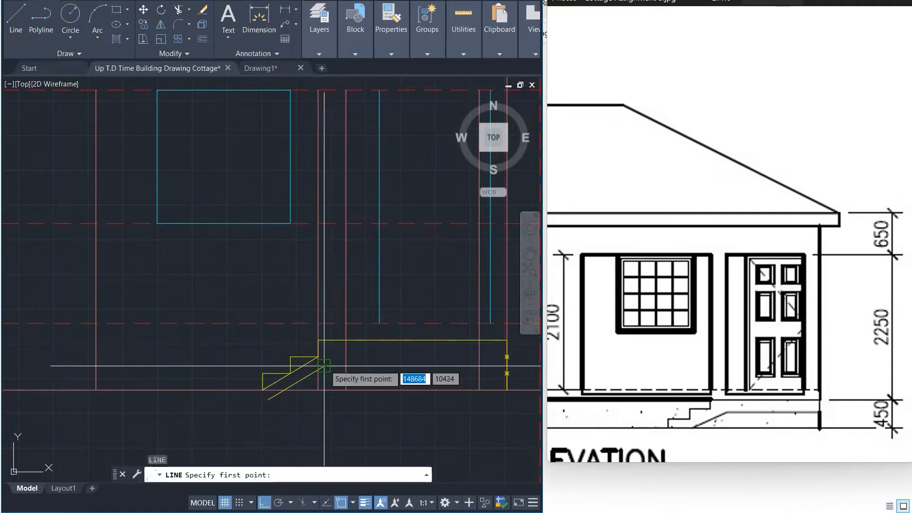
key(Escape)
Step: Offset the top line of the porch platform 100 downward
text(O)
key(Return)
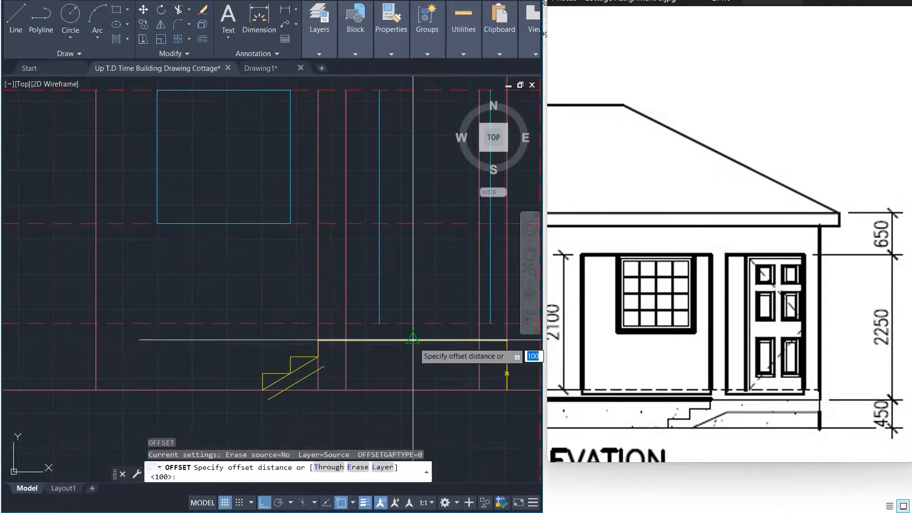
key(Return)
click(408, 341)
click(403, 354)
key(Escape)
key(Escape)
key(Escape)
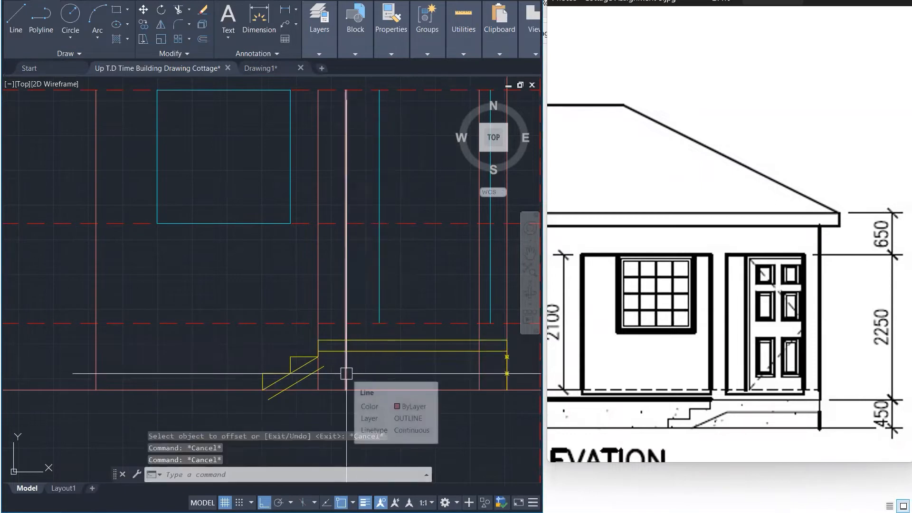
Step: Offset the new inner line of the porch platform another 100 downward
text(O)
key(Return)
key(Return)
click(385, 351)
click(385, 368)
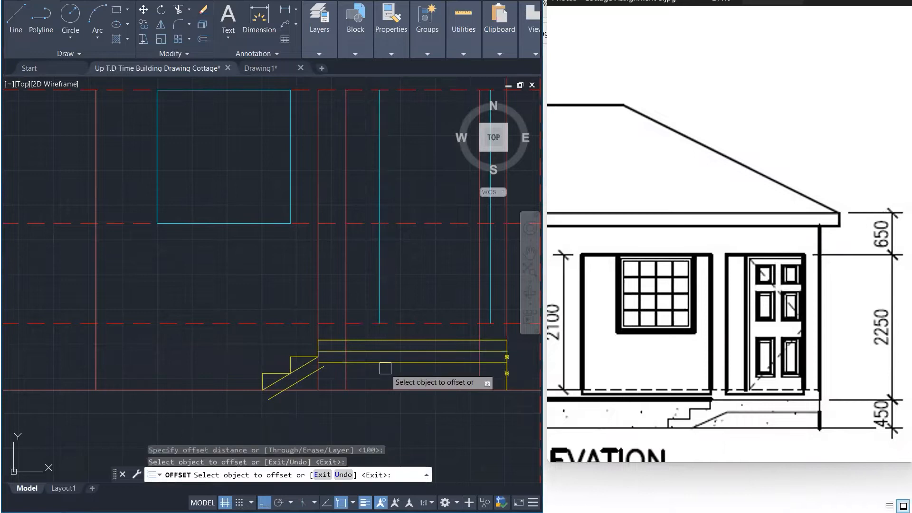
key(Escape)
key(Escape)
Step: Fillet the offset diagonal to the lowest platform line, and erase the original diagonal and the intermediate offset line
text(f)
key(Return)
click(318, 376)
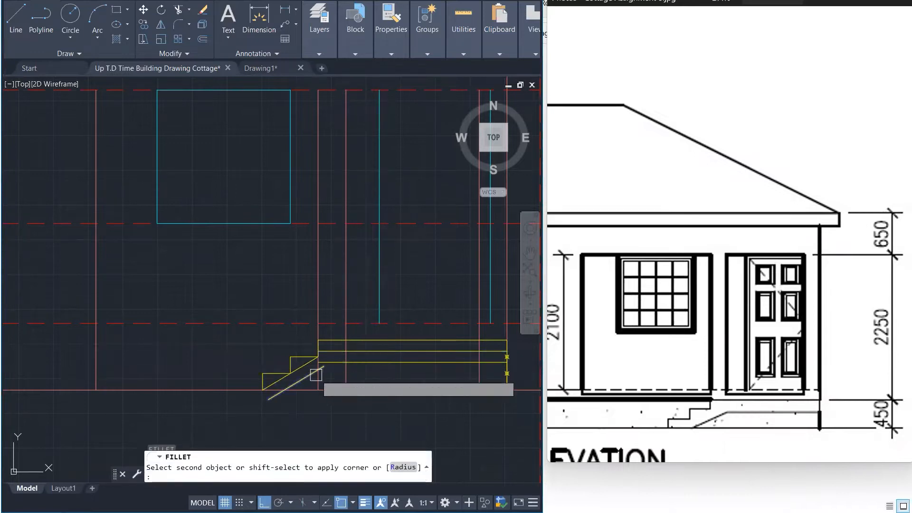
click(350, 362)
key(Escape)
key(Escape)
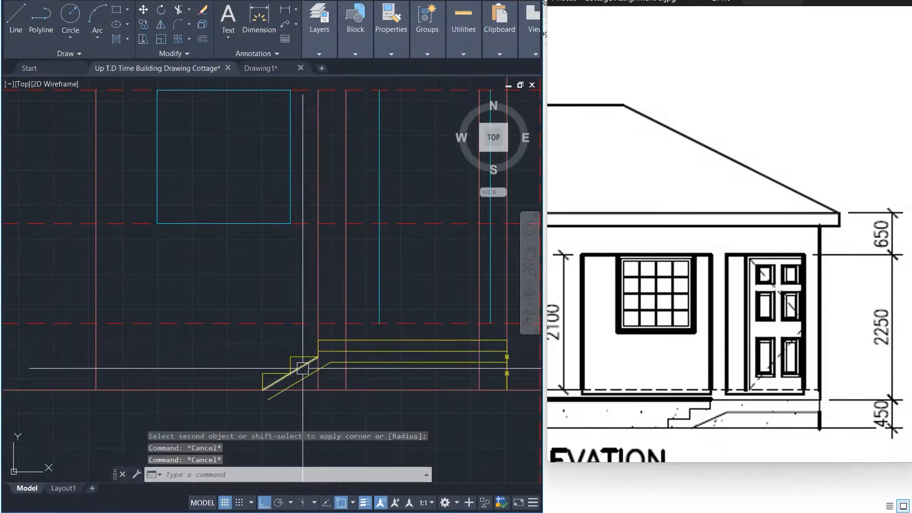
click(314, 358)
key(Delete)
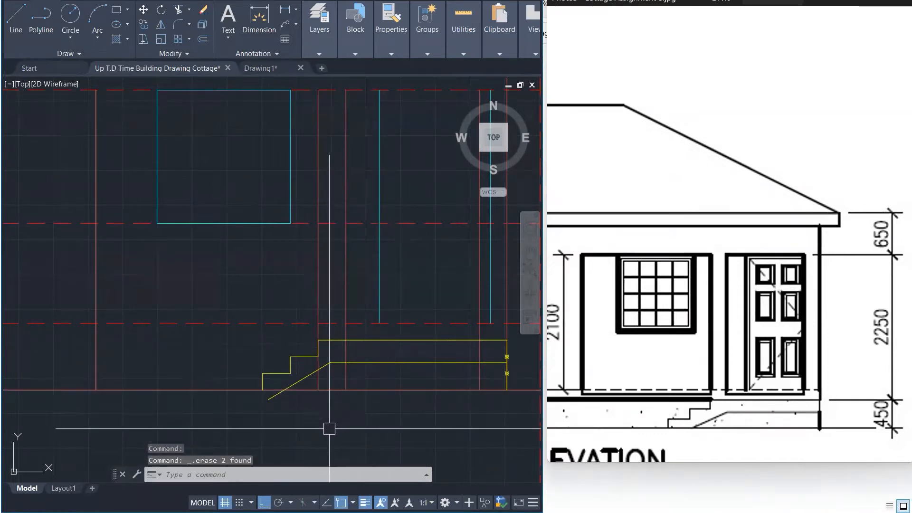
Step: Move the platform's lower line up from its end on the outer wall edge to the upper division point
scroll(448, 375, up, 3)
scroll(333, 375, down, 3)
scroll(449, 362, up, 2)
click(449, 361)
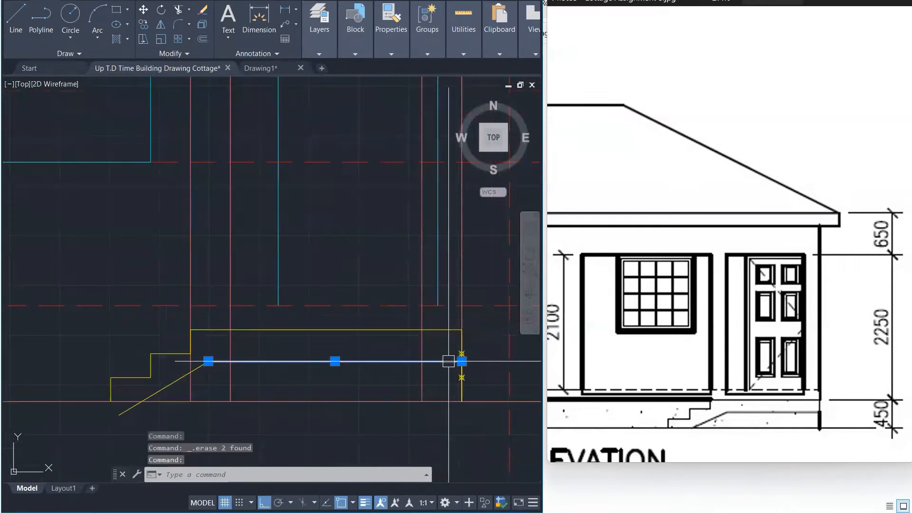
text(m)
key(Return)
scroll(458, 359, up, 3)
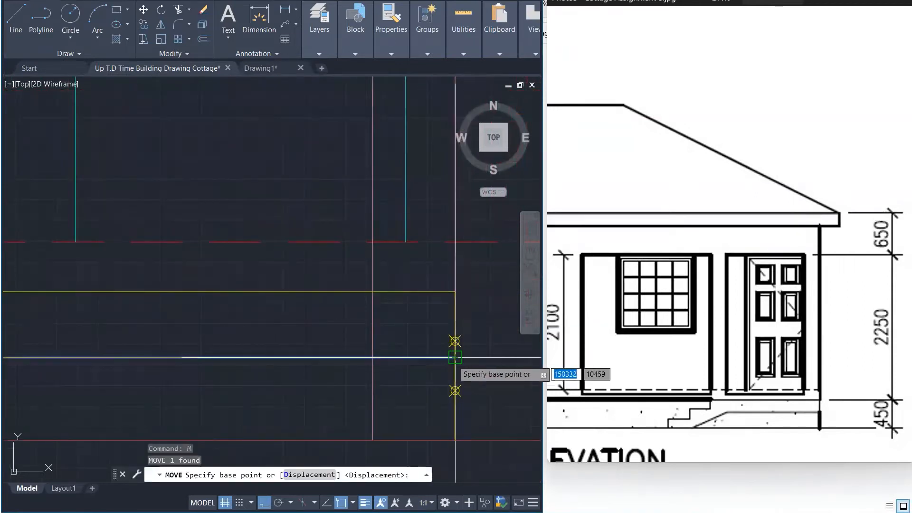
click(455, 357)
click(455, 341)
scroll(465, 347, down, 2)
scroll(465, 347, down, 1)
key(Escape)
key(Escape)
key(Escape)
Step: Fillet the moved platform line with the sloping line under the steps at radius 0
text(f)
key(Return)
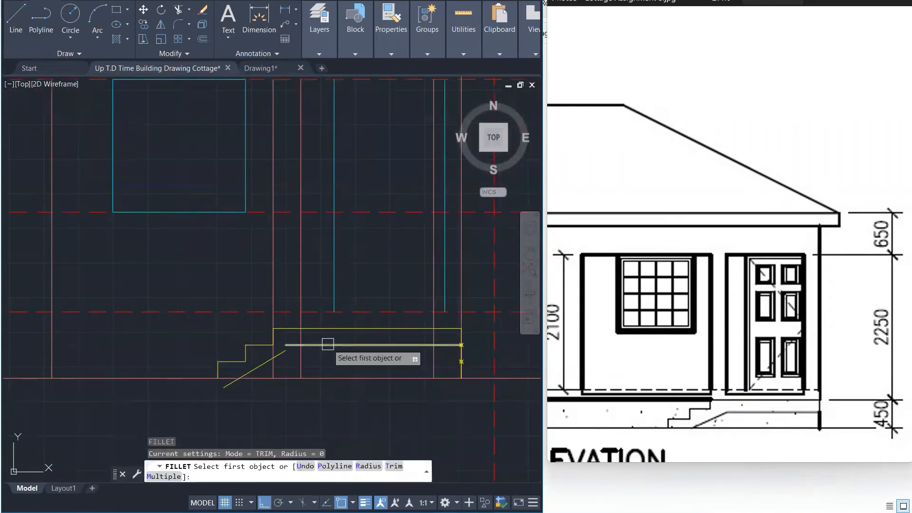
click(328, 345)
click(279, 357)
key(Escape)
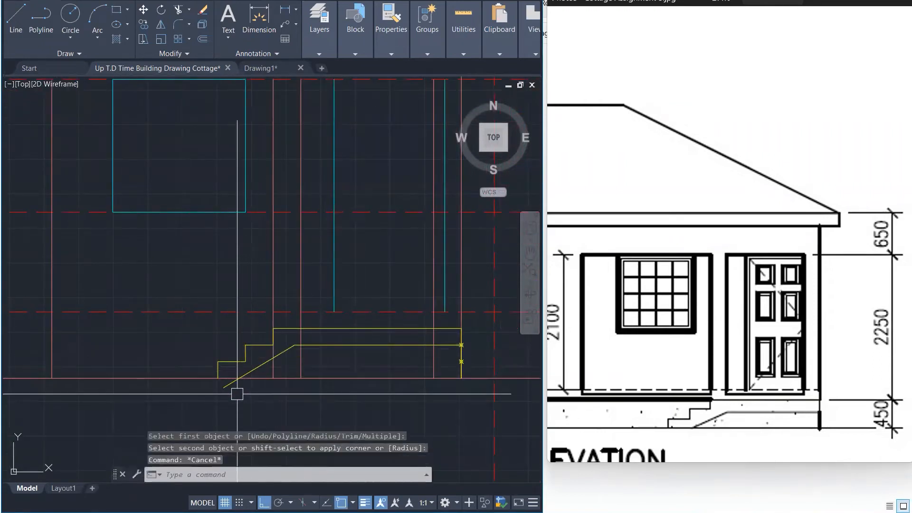
Step: Trim the end of the sloping stair line that extends below the ground line
text(TR)
key(Return)
click(232, 382)
key(Escape)
key(Escape)
key(Escape)
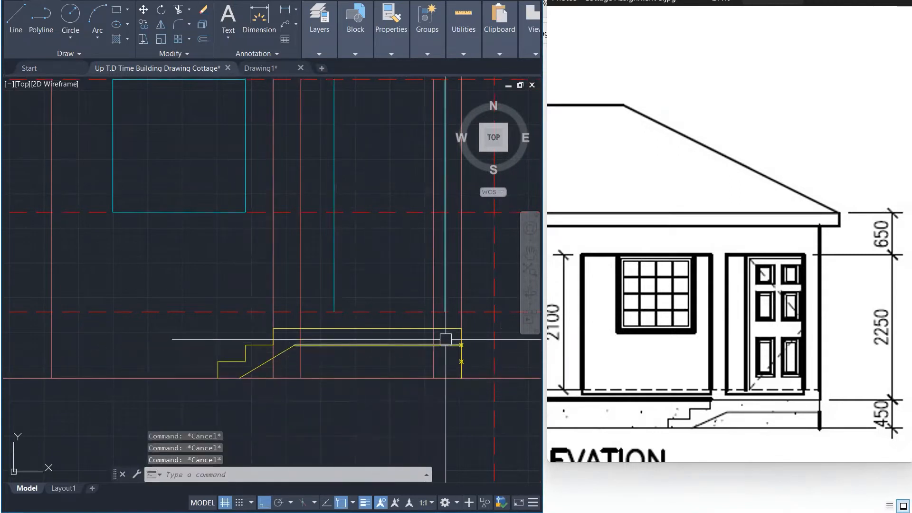
Step: Fillet the platform's outer vertical edge with its lower line at radius 0 to close the corner
text(f)
key(Return)
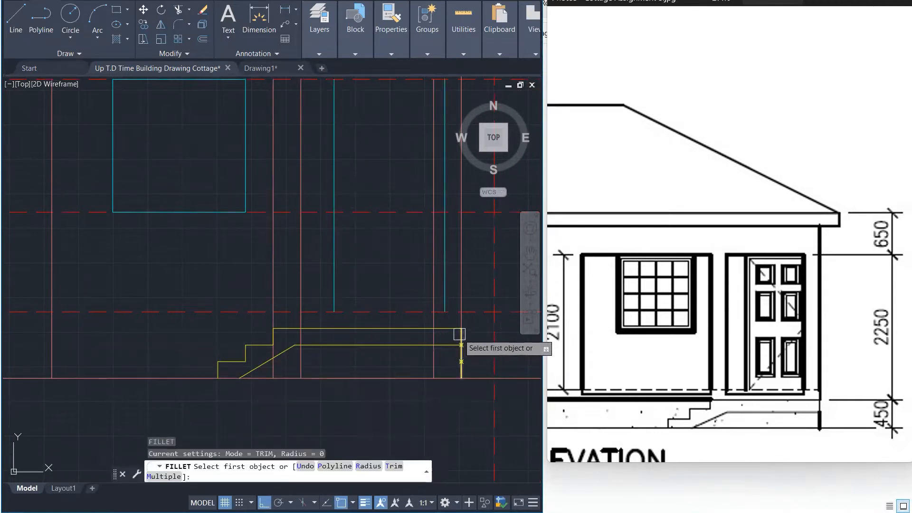
click(459, 334)
click(445, 345)
key(Return)
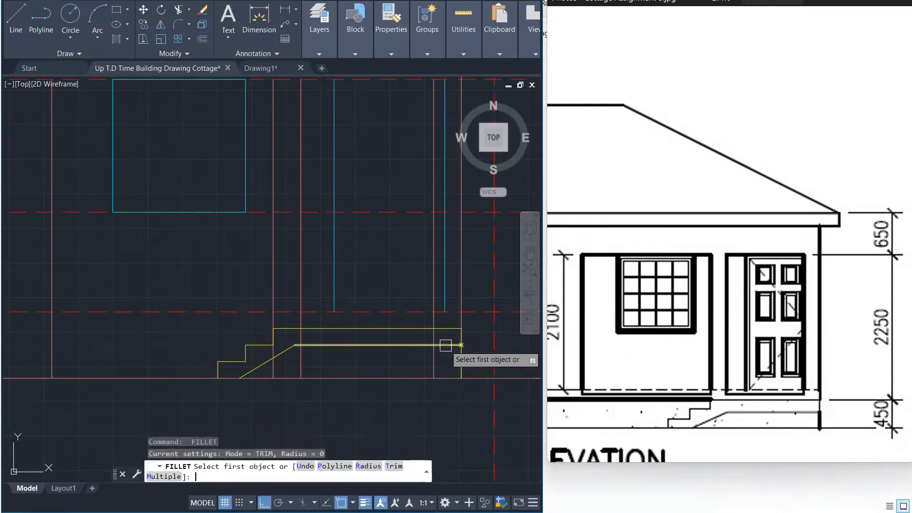
click(459, 335)
scroll(460, 361, up, 5)
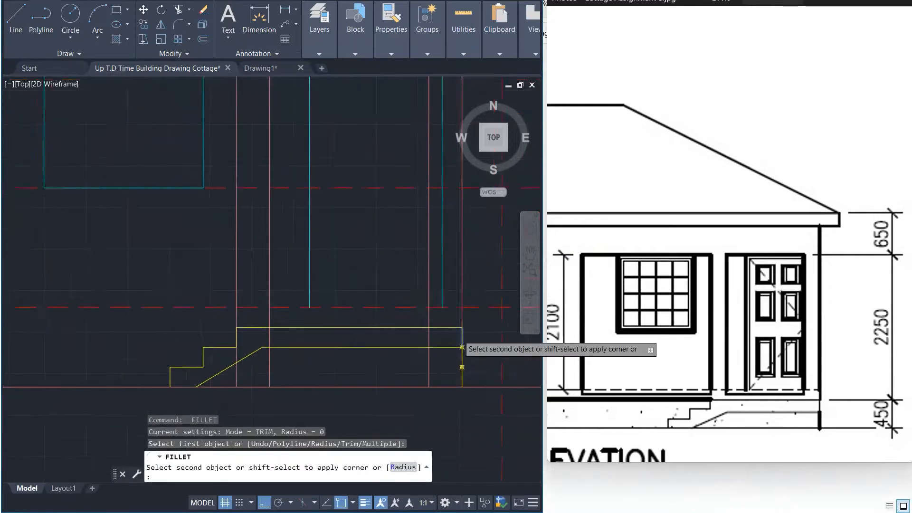
key(Escape)
Step: Erase the leftover vertical segment below the platform's outer corner and the two division points
click(466, 387)
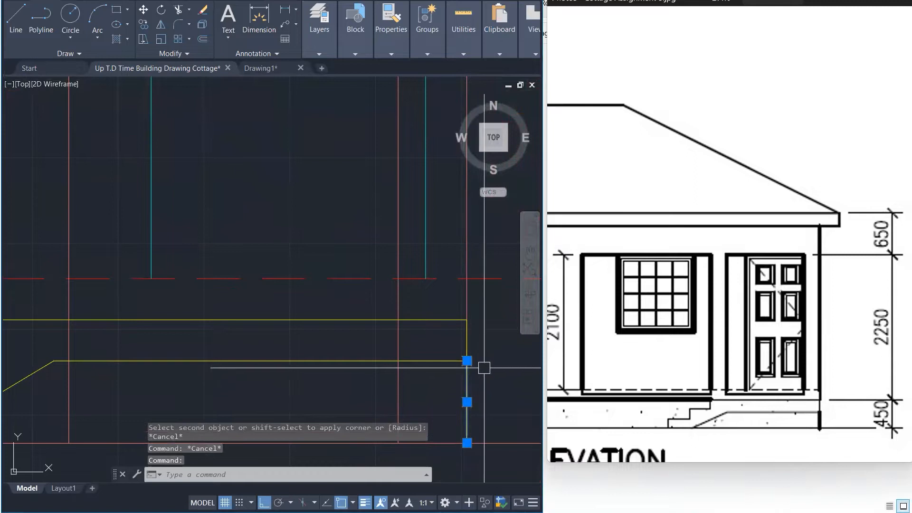
key(Delete)
click(450, 342)
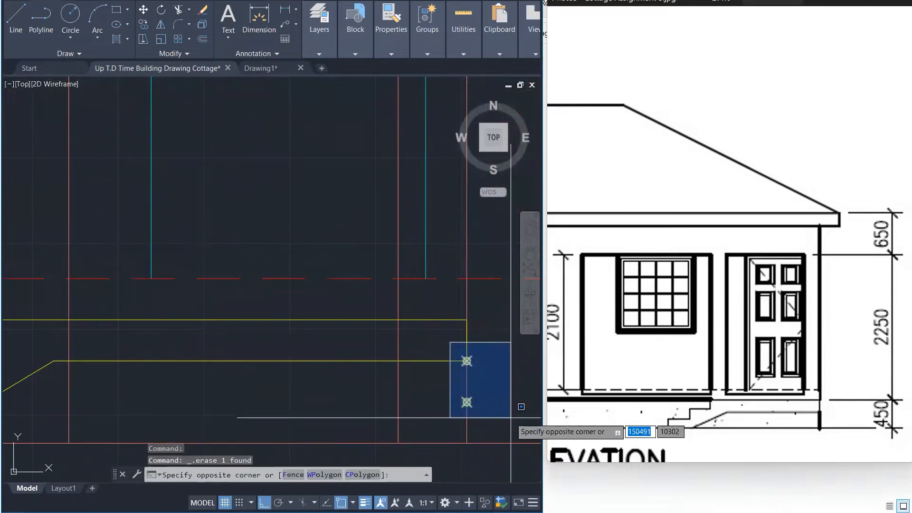
click(506, 430)
key(Delete)
scroll(507, 463, down, 2)
scroll(455, 398, down, 1)
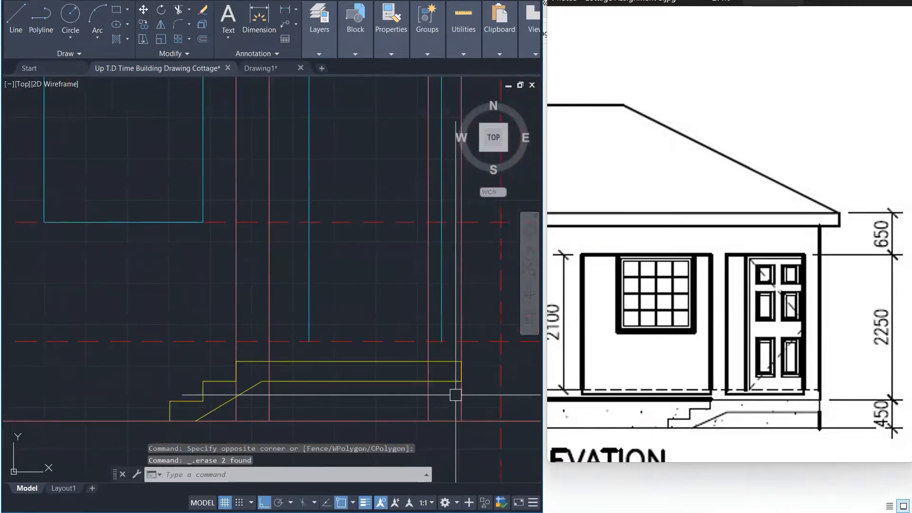
Step: Draw a horizontal line along the window head level between the two vertical wall lines flanking the window nearest the steps
scroll(460, 391, down, 5)
scroll(460, 391, up, 3)
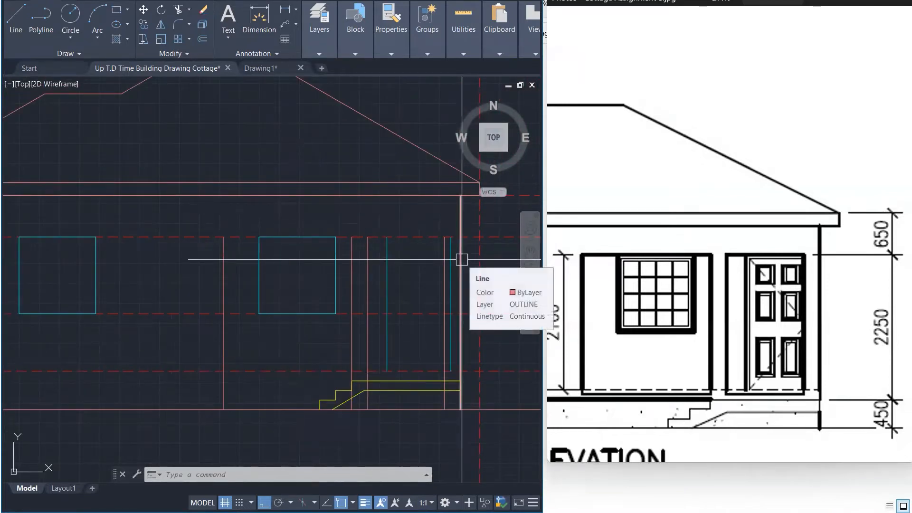
key(Return)
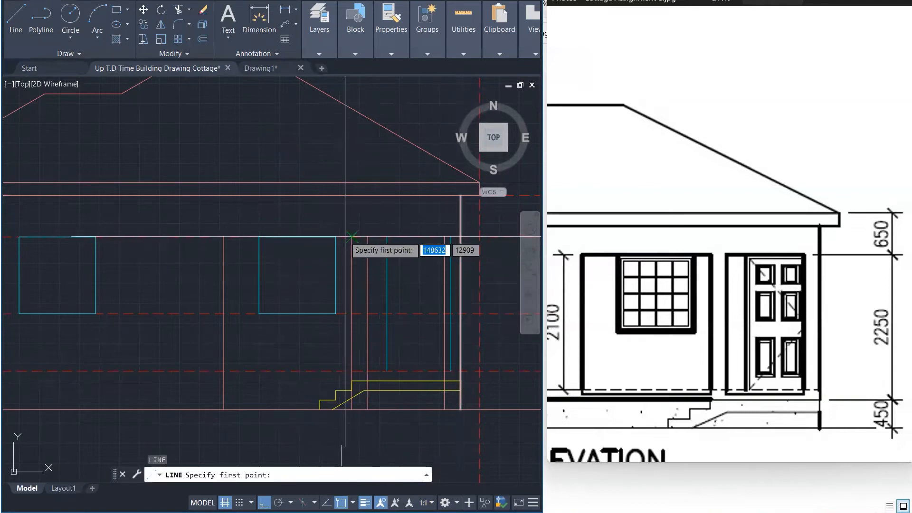
click(223, 237)
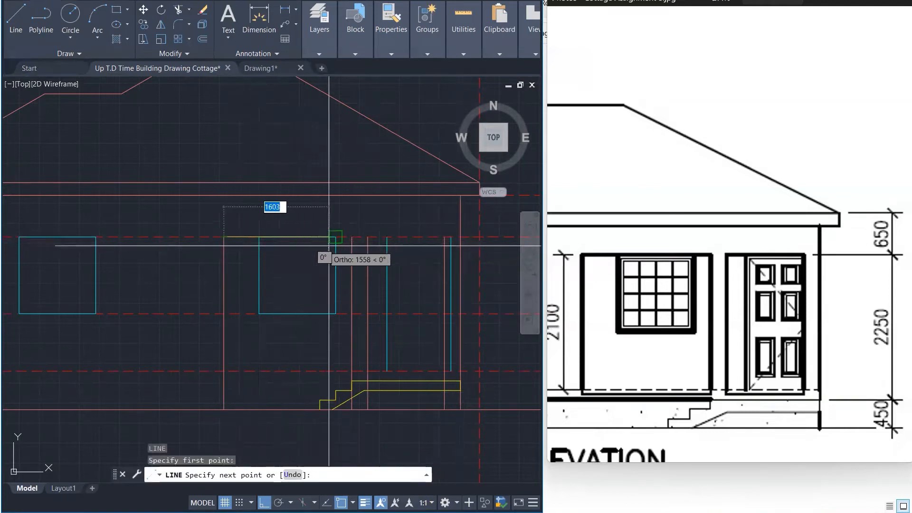
click(351, 237)
key(Return)
Step: Draw a horizontal line closing the top of the opening around the door, between its two vertical outlines
key(Return)
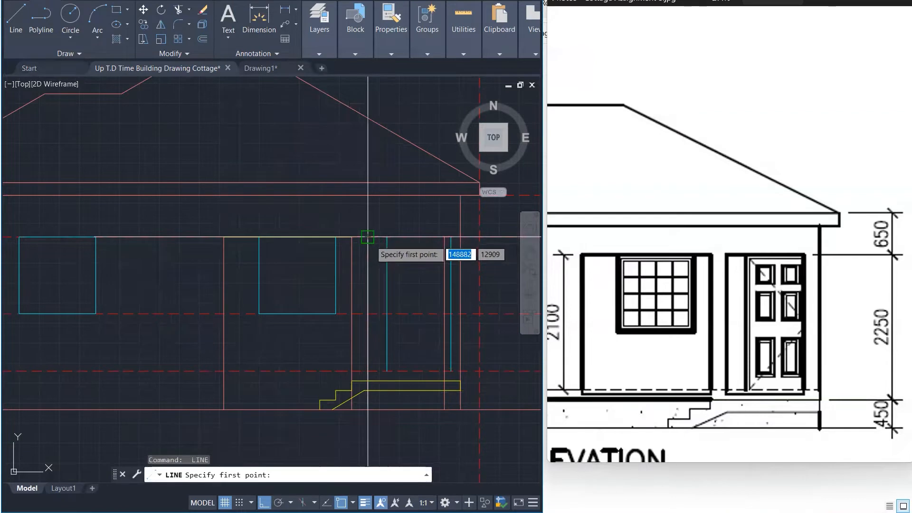
click(368, 237)
click(447, 237)
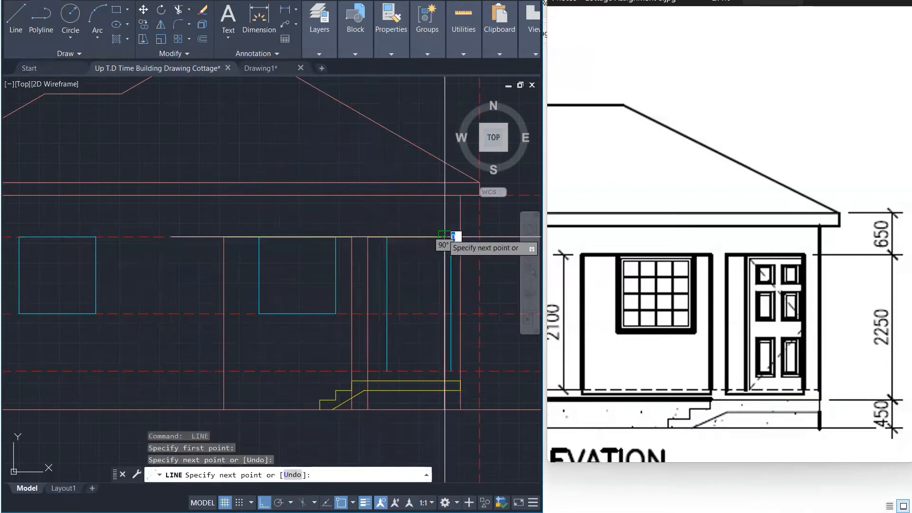
key(Escape)
key(Escape)
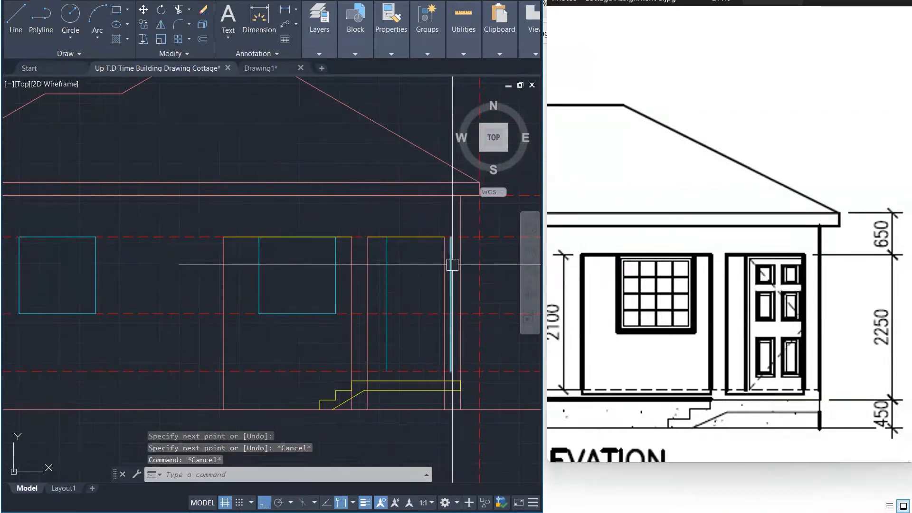
Step: Draw door swing lines from the left door line's upper end to the right line's midpoint and back to its lower end, and erase the right line
click(453, 264)
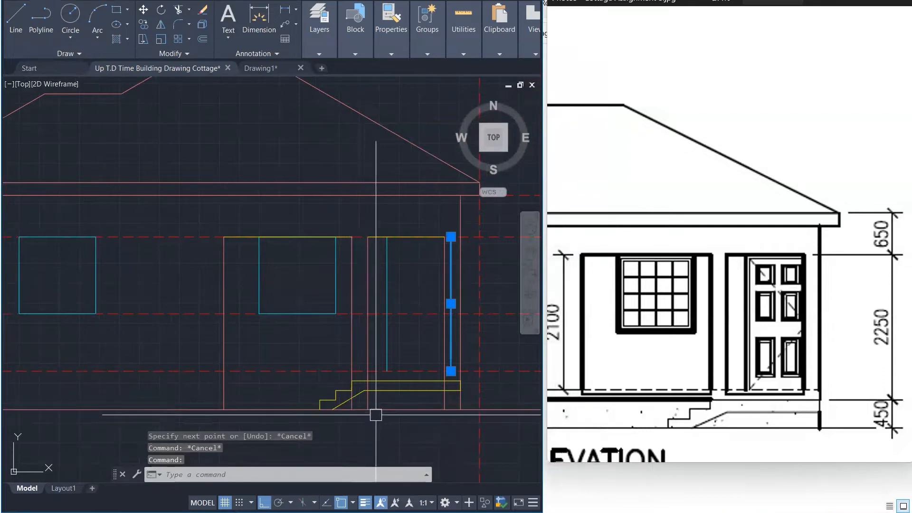
key(Escape)
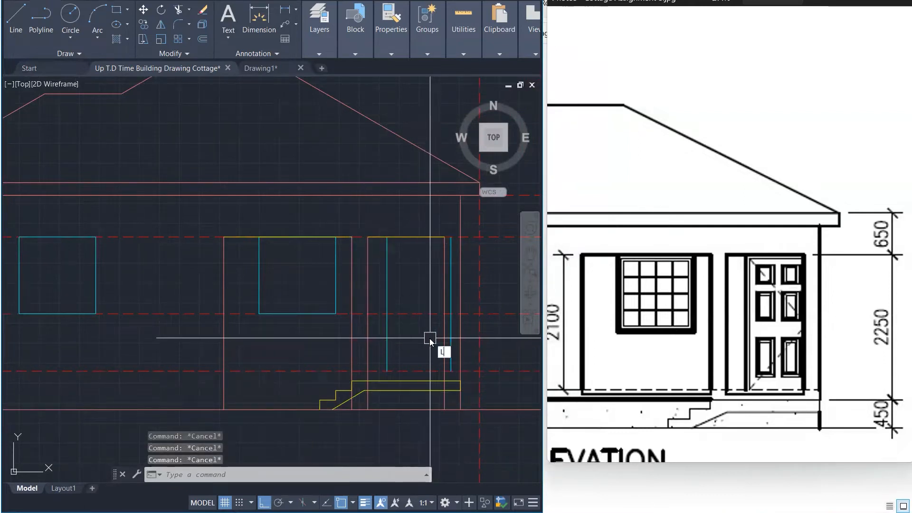
key(Return)
click(387, 236)
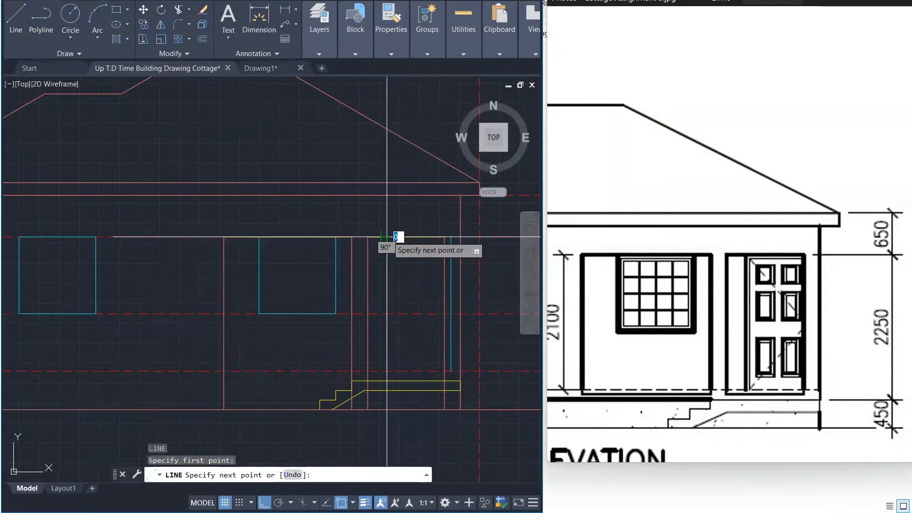
click(450, 303)
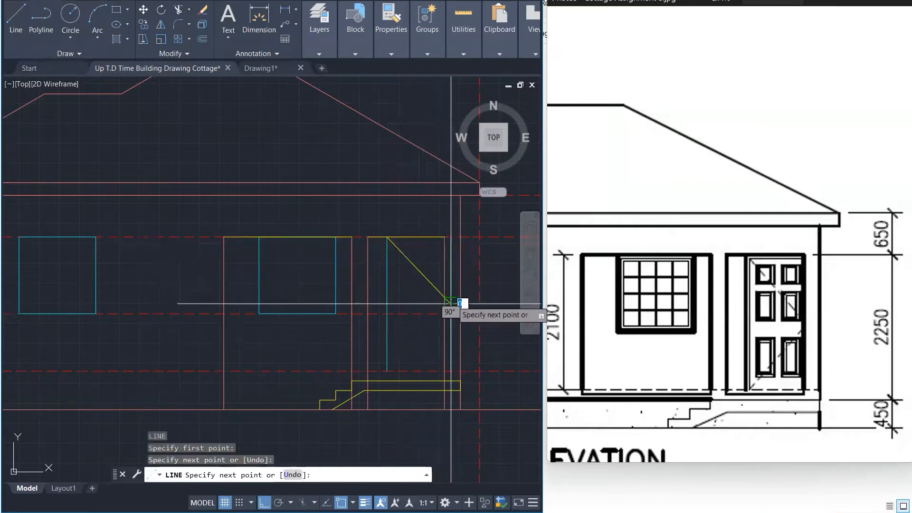
click(387, 370)
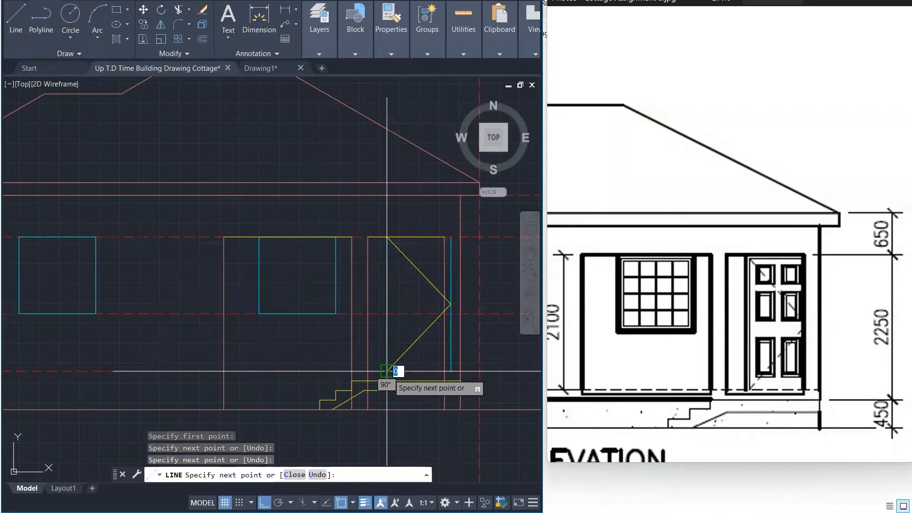
key(Escape)
key(Escape)
click(454, 265)
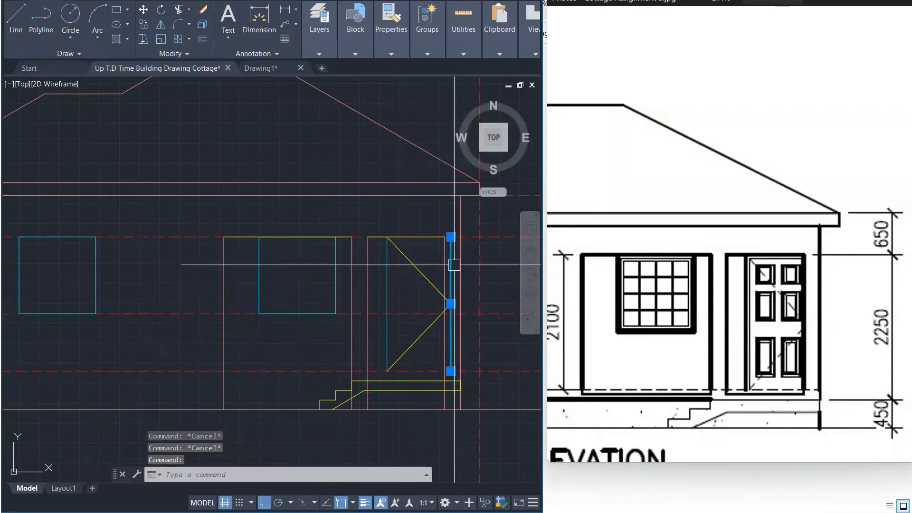
key(Delete)
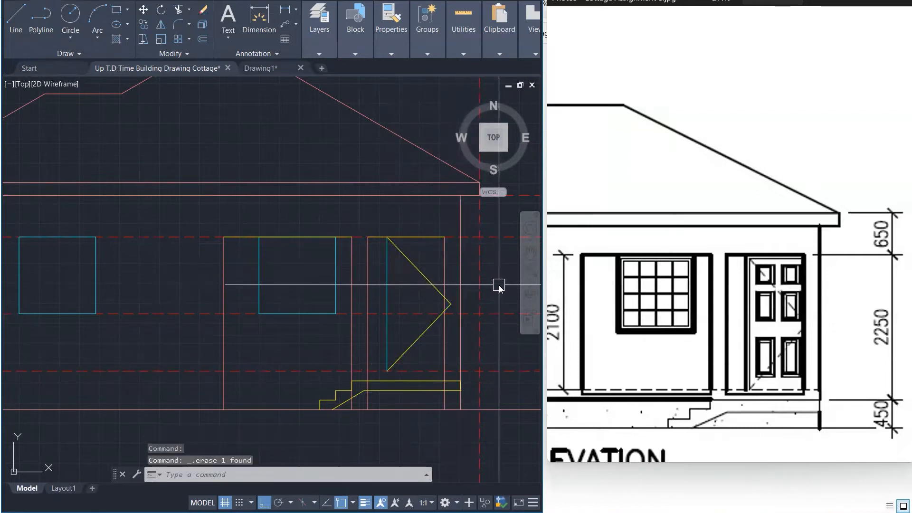
Step: Match the two diagonal door swing lines to the properties of the dashed red construction line
text(MA)
key(Return)
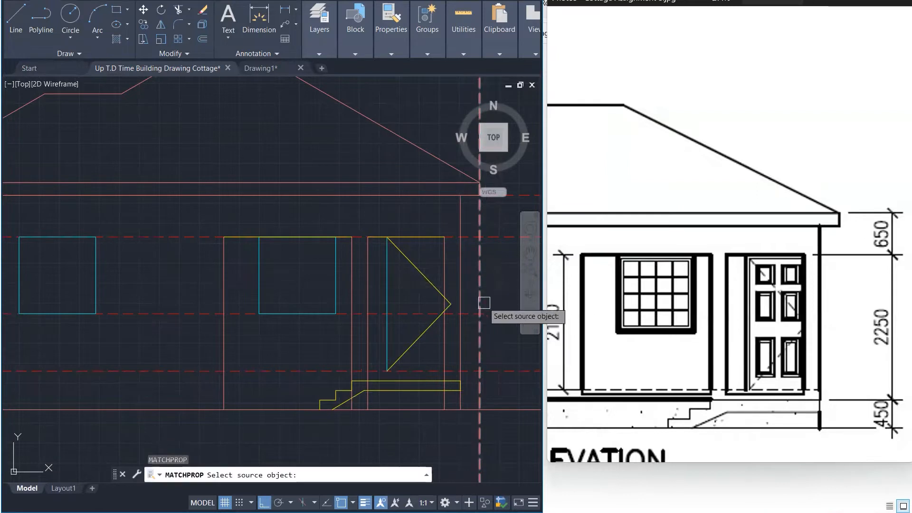
click(488, 313)
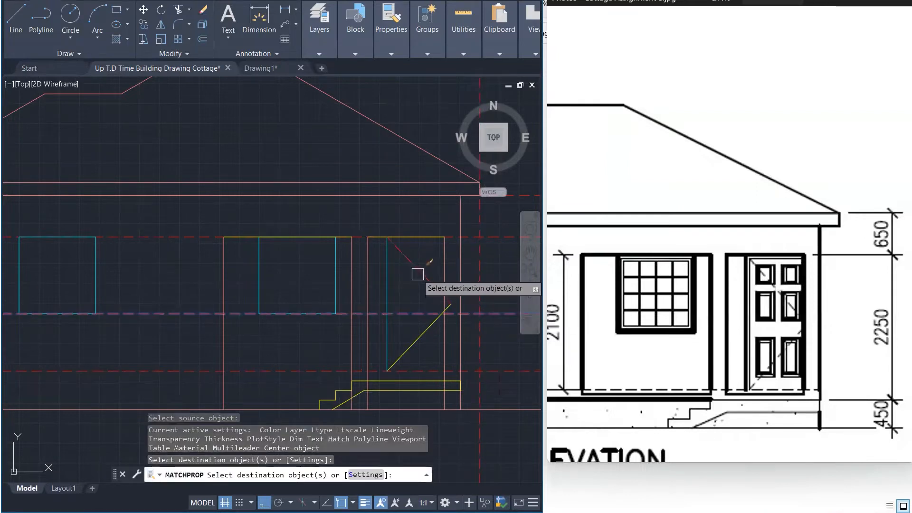
click(420, 332)
key(Escape)
key(Escape)
key(Escape)
key(Escape)
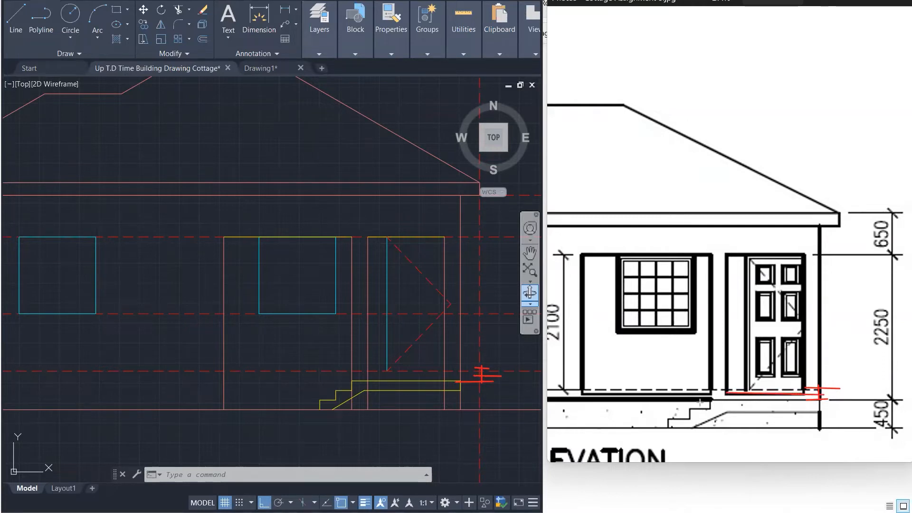
drag(671, 403, 711, 393)
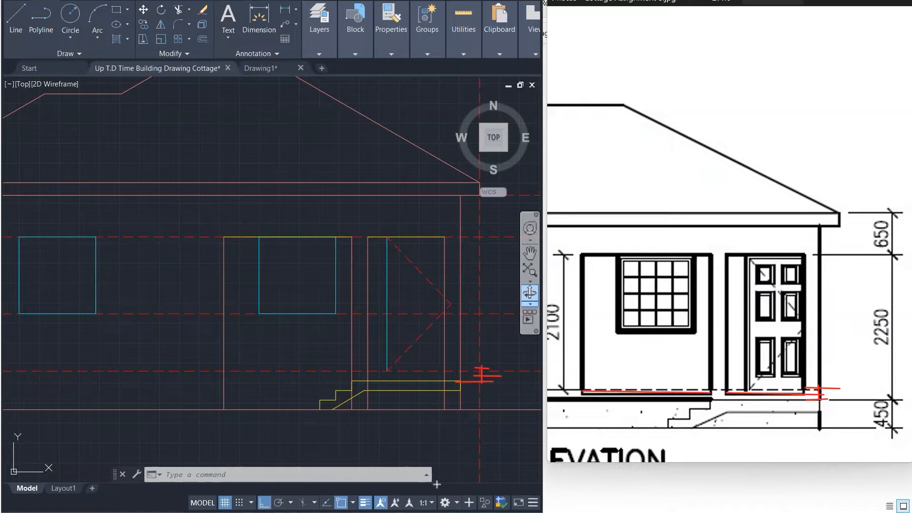
key(Escape)
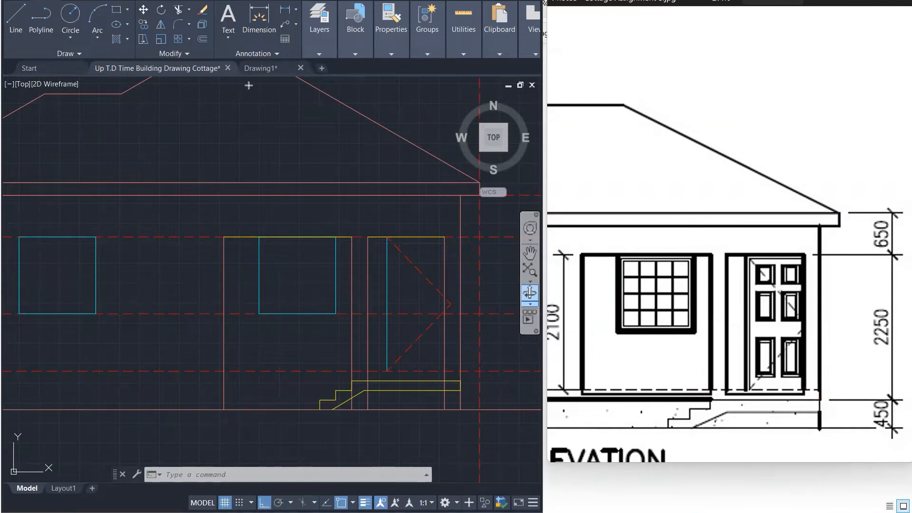
Step: Draw a short vertical line near the porch slab's outer end, from the slab top up to the finish floor level line
scroll(463, 373, up, 5)
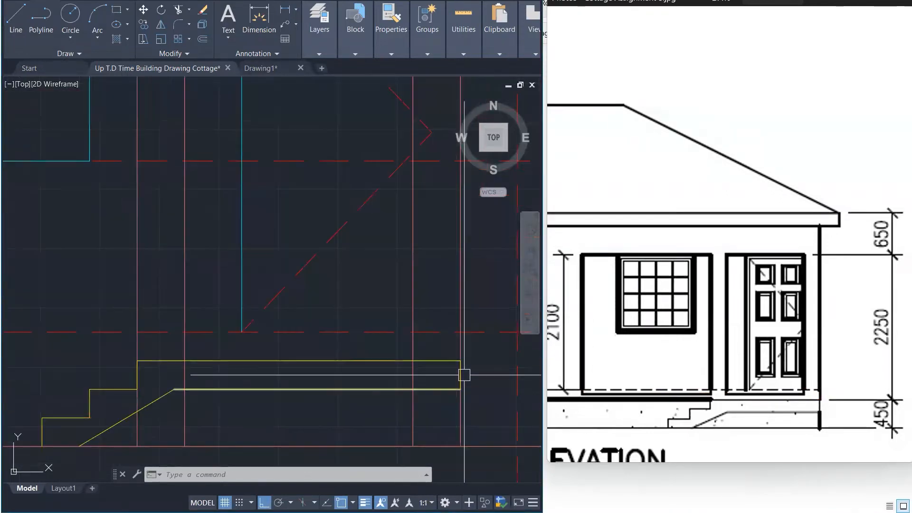
text(l)
key(Return)
click(439, 361)
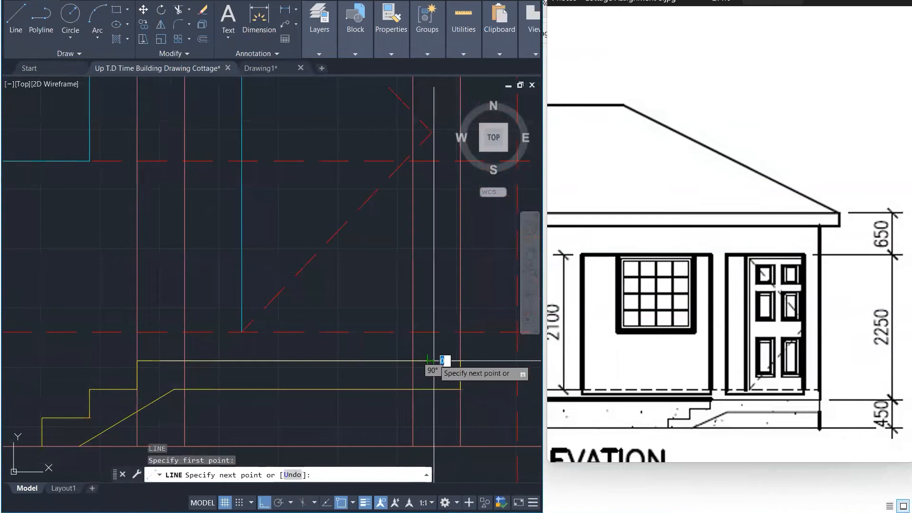
click(440, 328)
key(Escape)
key(Return)
click(433, 346)
scroll(469, 354, down, 5)
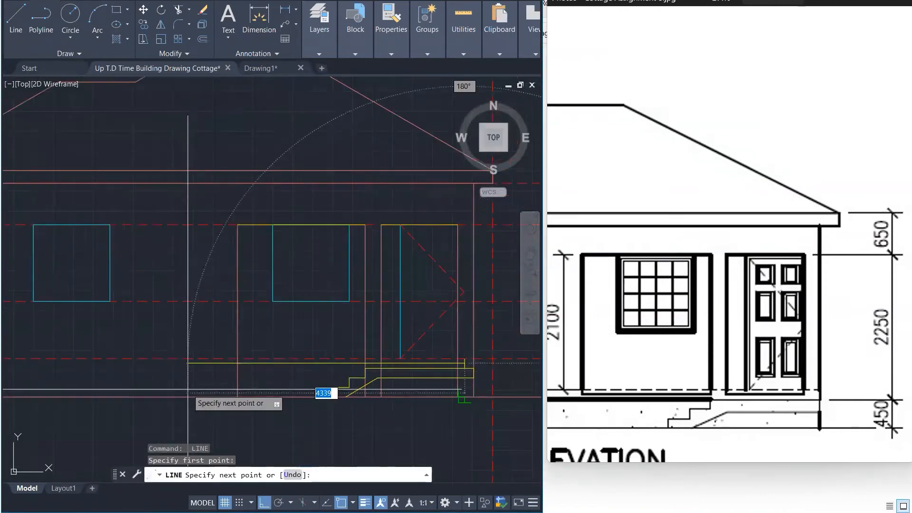
key(Escape)
Step: Draw a horizontal line from the short vertical line's midpoint leftward, past the far side of the window's wall opening
scroll(495, 372, up, 5)
text(l)
key(Return)
click(420, 348)
scroll(448, 353, down, 3)
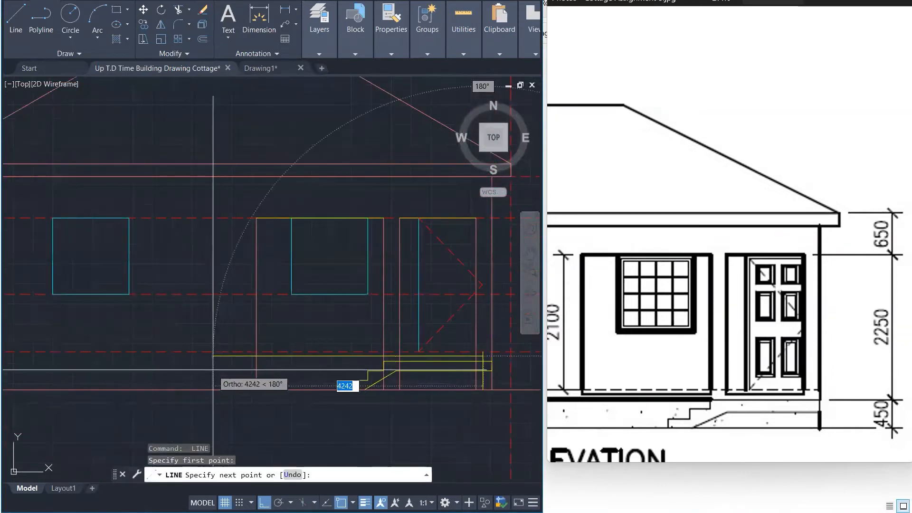
key(Escape)
Step: Fillet the new horizontal line with the left vertical line of the opening around the window nearest the steps
scroll(276, 361, up, 3)
text(f)
key(Return)
click(244, 335)
click(270, 356)
Step: Break the horizontal line across the wall strip between the window opening and the door opening
scroll(479, 345, up, 3)
scroll(478, 346, up, 1)
text(br)
key(Return)
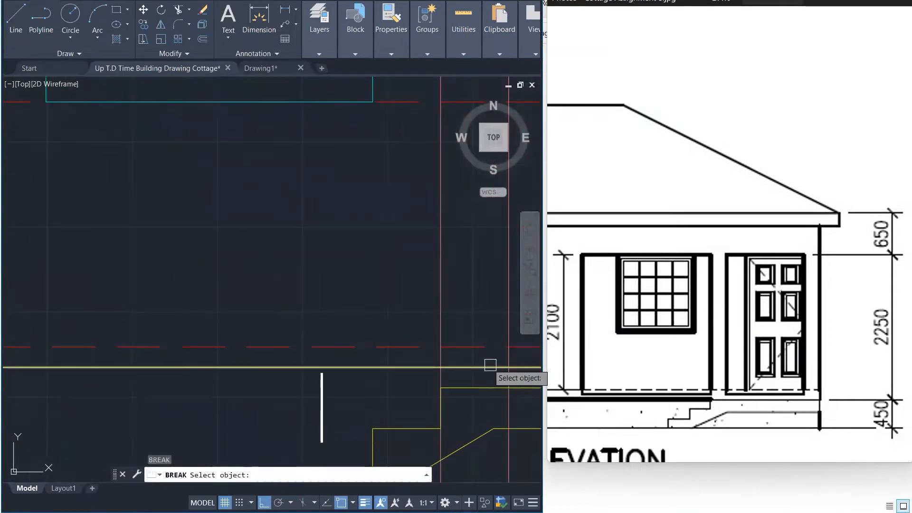
click(496, 367)
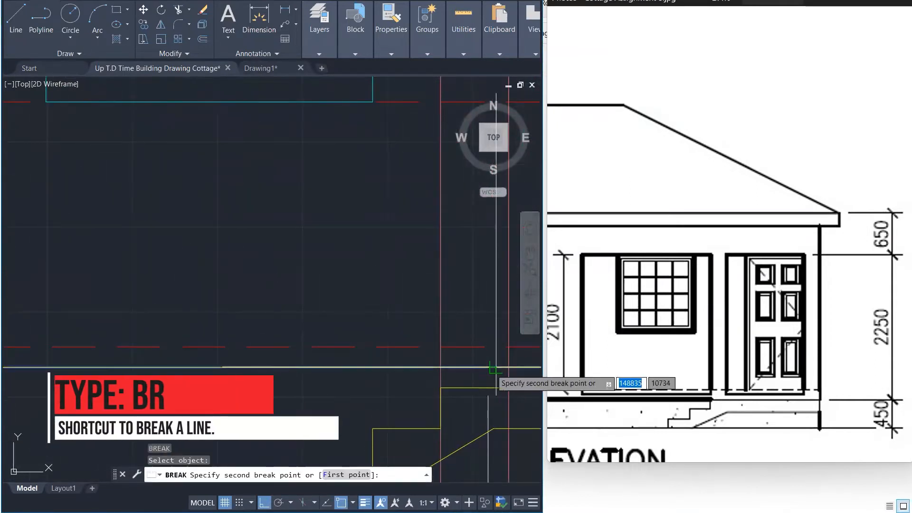
click(440, 367)
scroll(353, 374, down, 5)
key(Escape)
Step: Fillet the broken line's two parts with the door opening's left vertical and the window opening's right vertical
scroll(458, 372, up, 3)
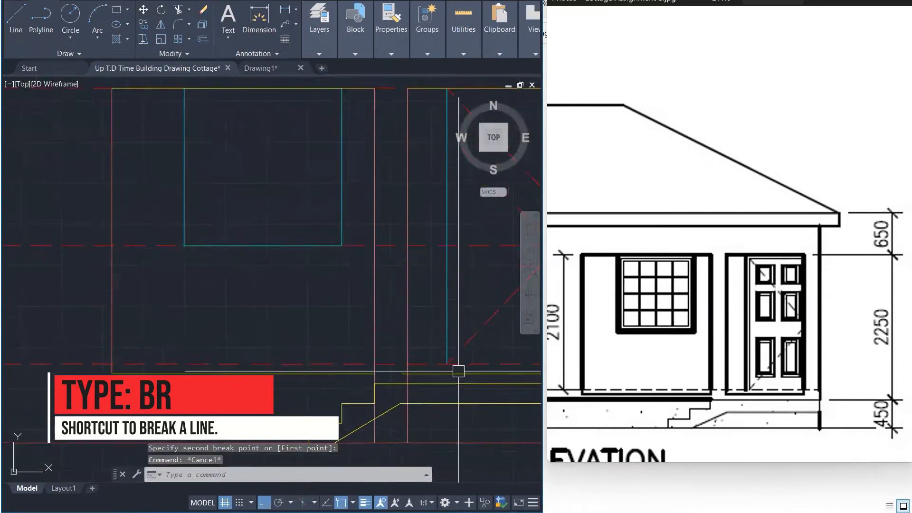
text(f)
key(Return)
click(412, 375)
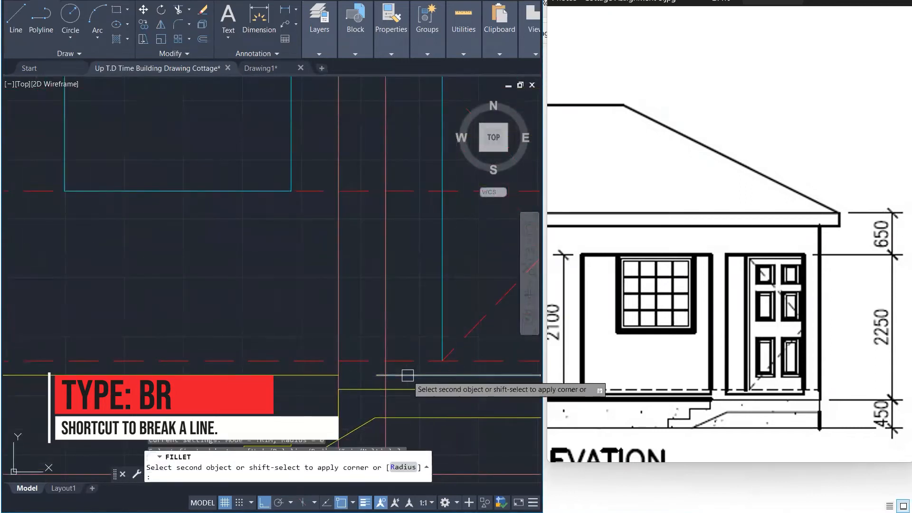
click(386, 345)
key(Return)
click(338, 327)
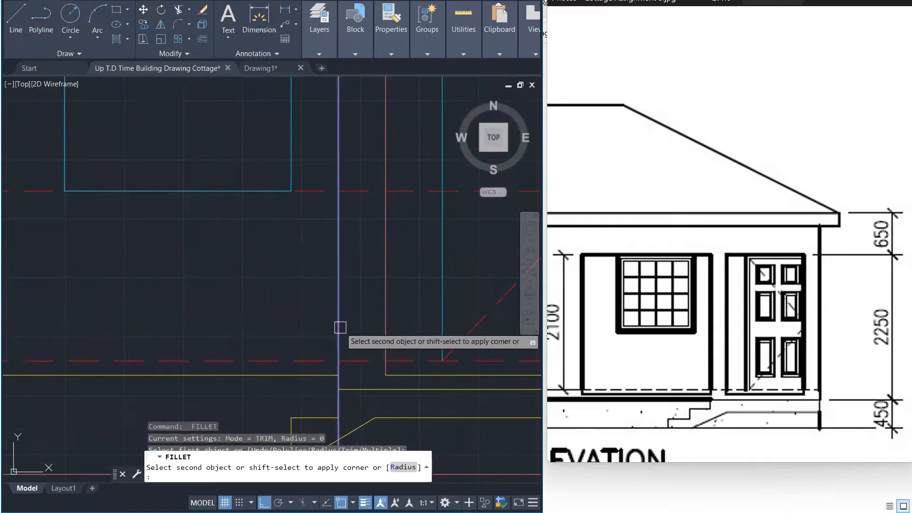
click(320, 370)
scroll(469, 374, down, 3)
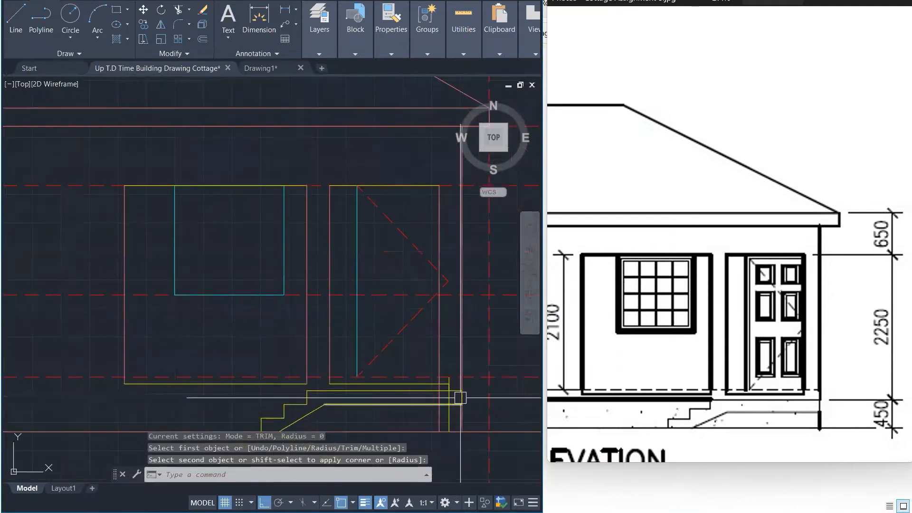
Step: Fillet the door opening's right vertical line with its bottom line to close the lower corner
key(Return)
click(440, 341)
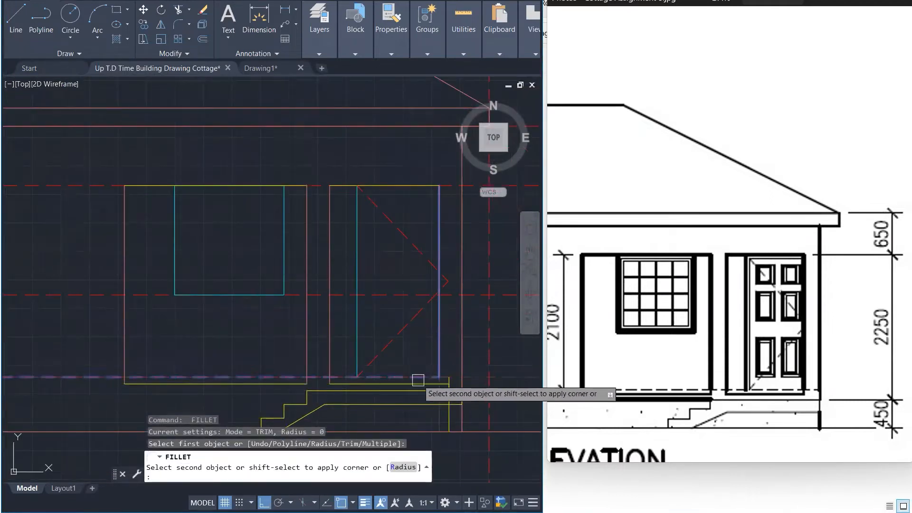
key(Escape)
key(Escape)
key(Escape)
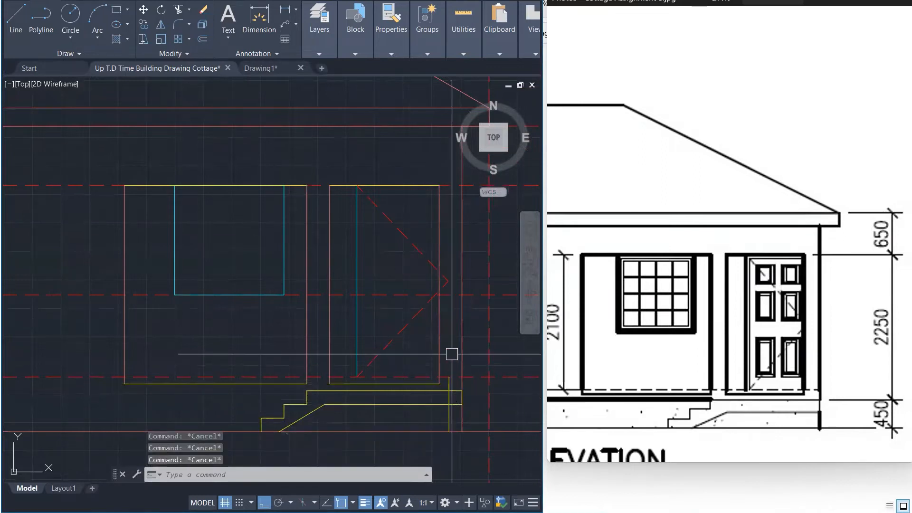
Step: Erase the two leftover vertical helper lines beside the door opening near the slab's outer end
click(447, 349)
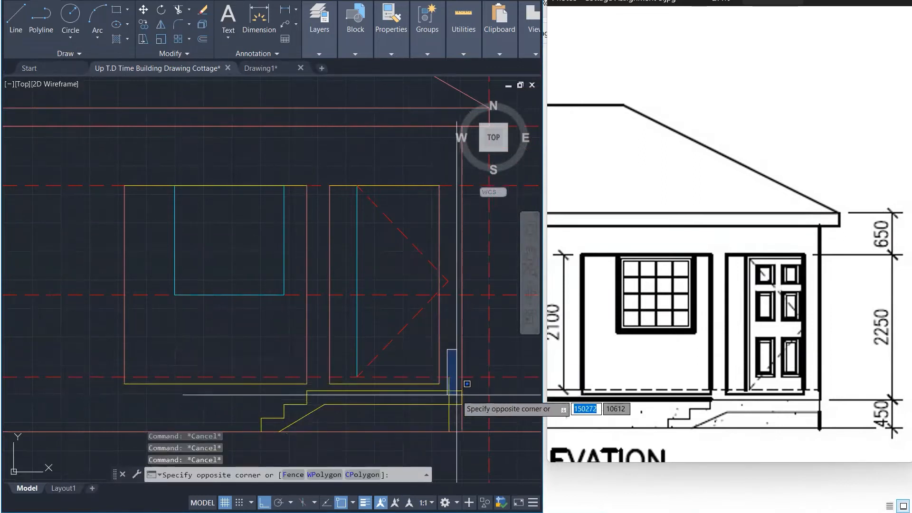
click(456, 441)
key(Delete)
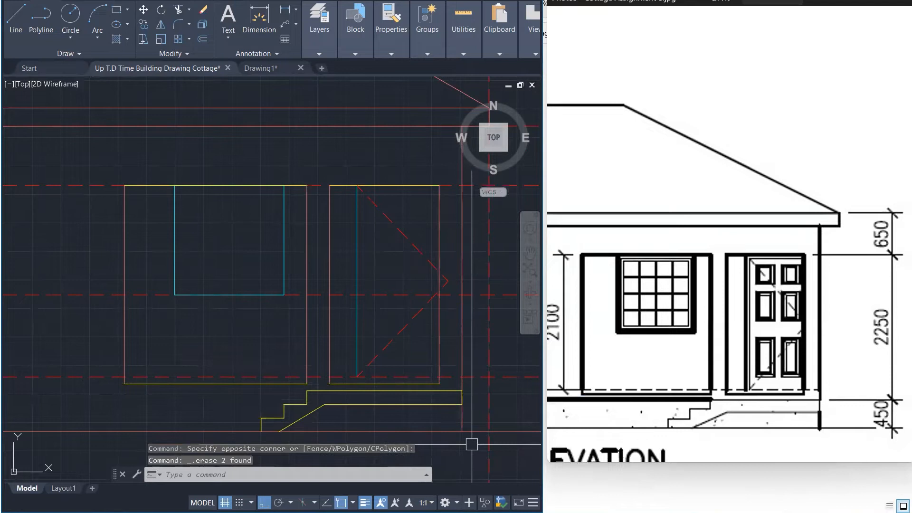
Step: Match the top and bottom lines of the window and door openings to the window opening's left vertical line
scroll(472, 444, down, 2)
scroll(471, 444, down, 1)
scroll(471, 444, up, 1)
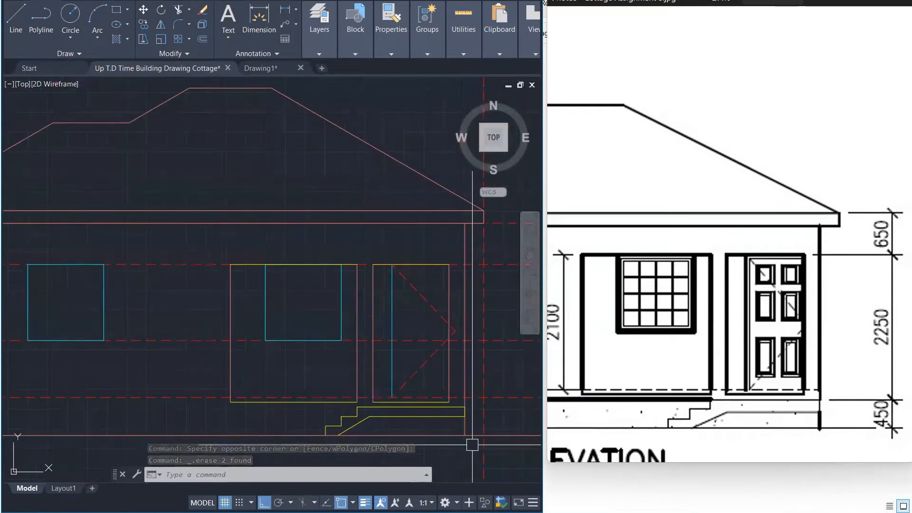
text(ma)
key(Return)
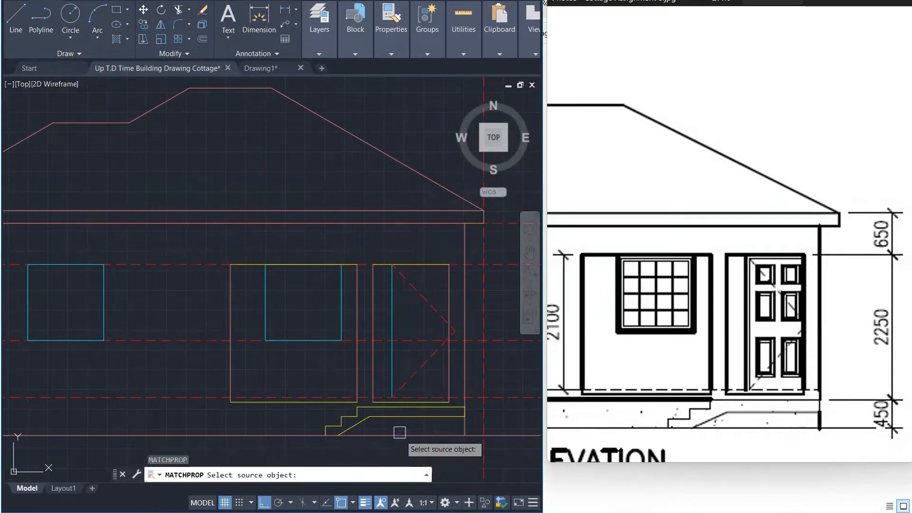
click(232, 315)
click(215, 245)
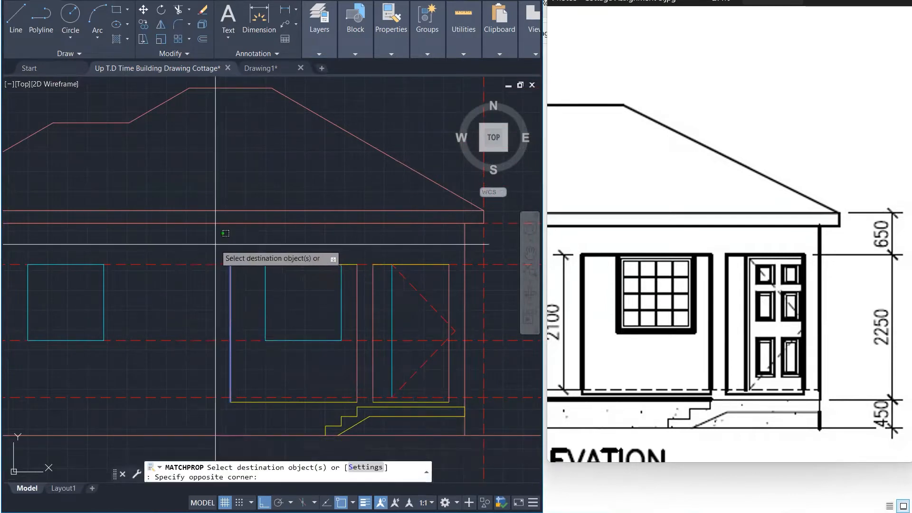
click(460, 276)
click(204, 380)
click(460, 405)
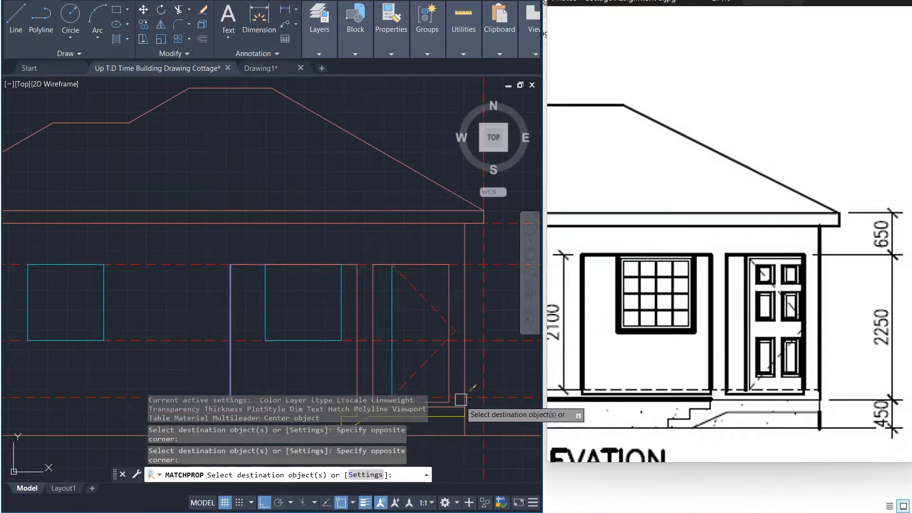
scroll(459, 405, down, 3)
key(Escape)
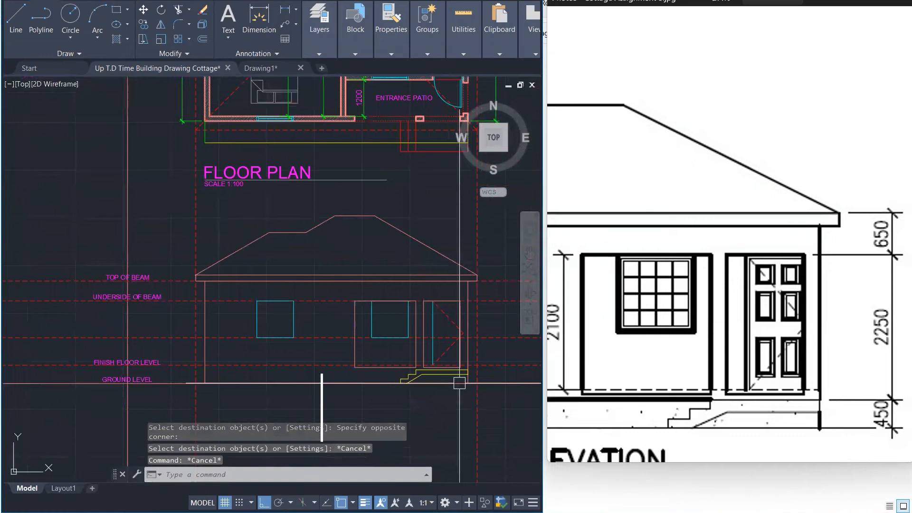
Step: Match the elevation's step outline and sloped underside to the red step outline in the floor plan
text(ma)
key(Return)
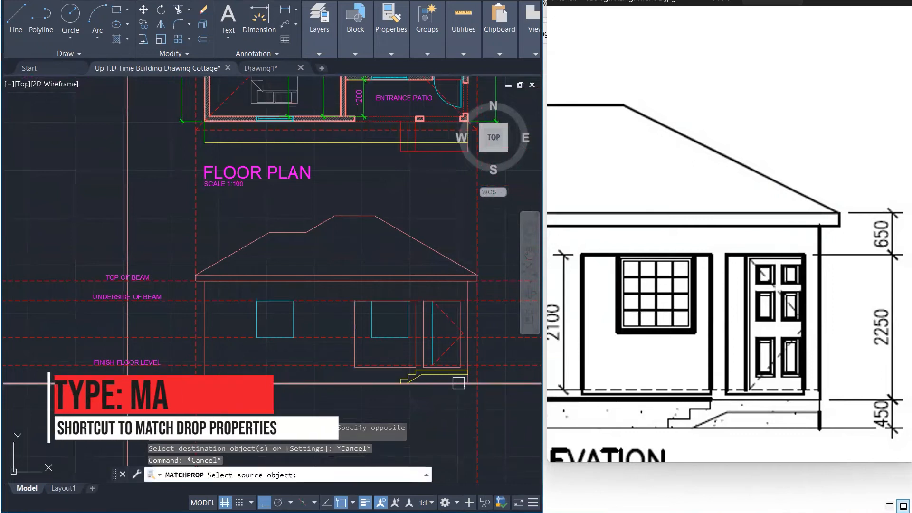
click(433, 152)
scroll(406, 383, up, 4)
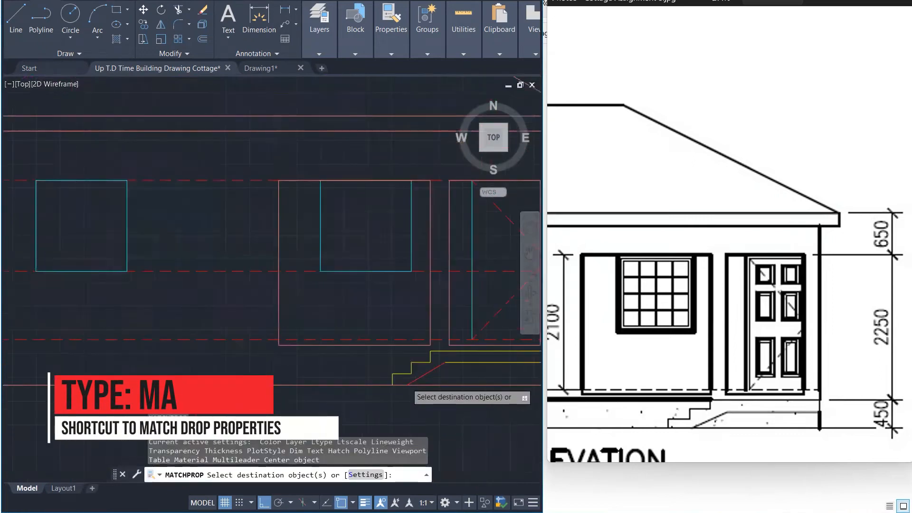
click(472, 372)
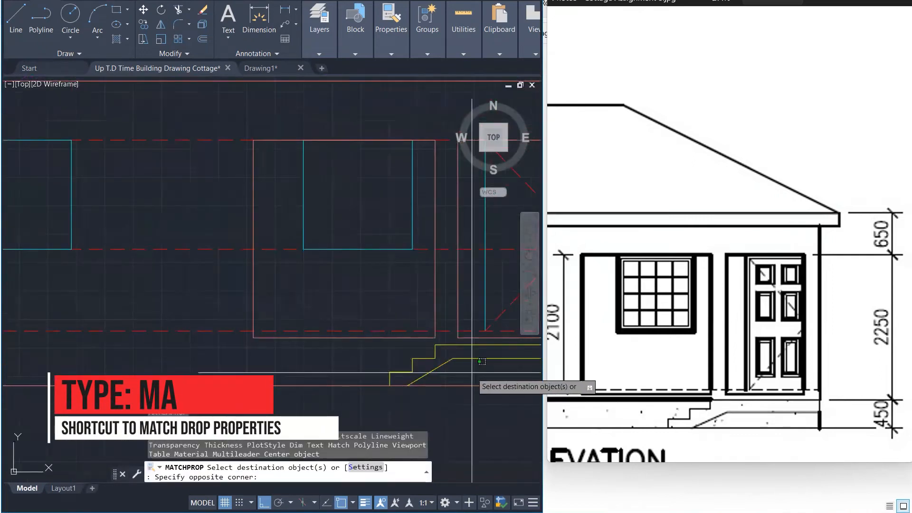
click(389, 360)
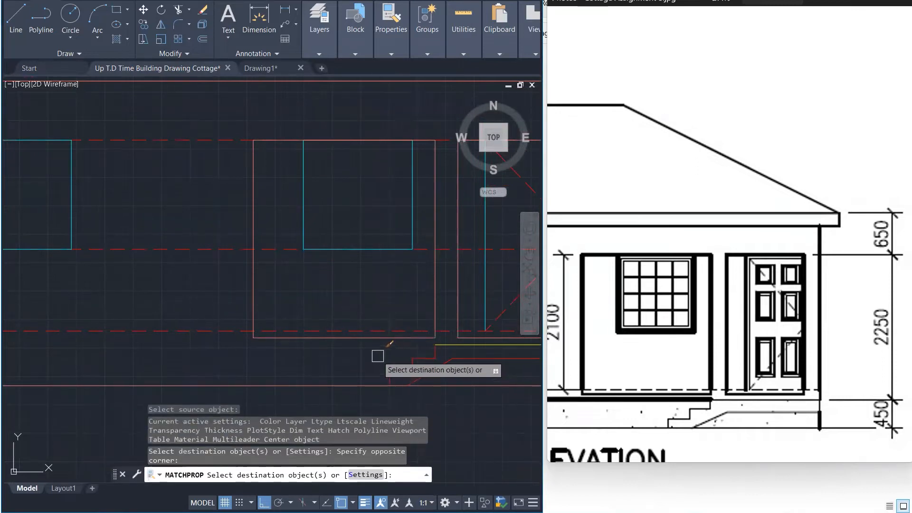
click(377, 356)
click(448, 389)
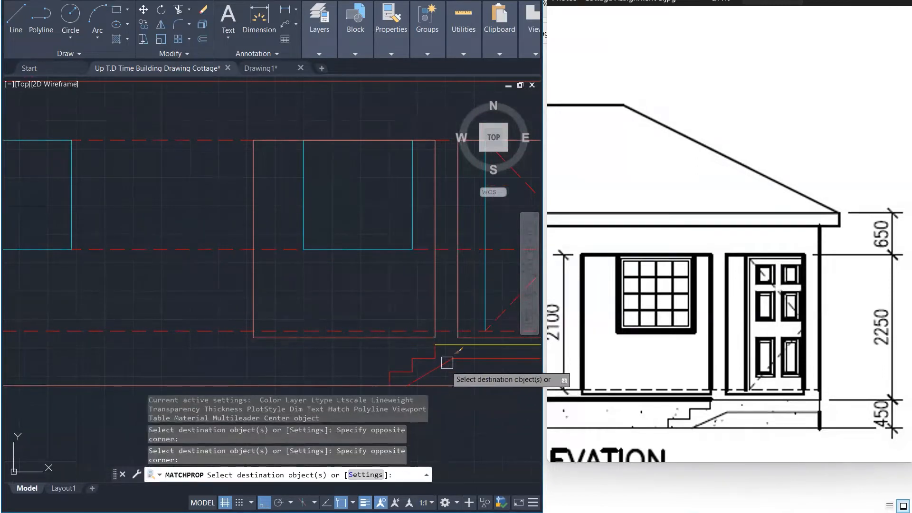
Step: Match the remaining yellow top line of the porch slab to the same red step properties
scroll(453, 347, down, 4)
scroll(439, 357, up, 5)
click(419, 335)
click(446, 383)
key(Escape)
key(Escape)
key(Escape)
key(Escape)
scroll(442, 388, down, 3)
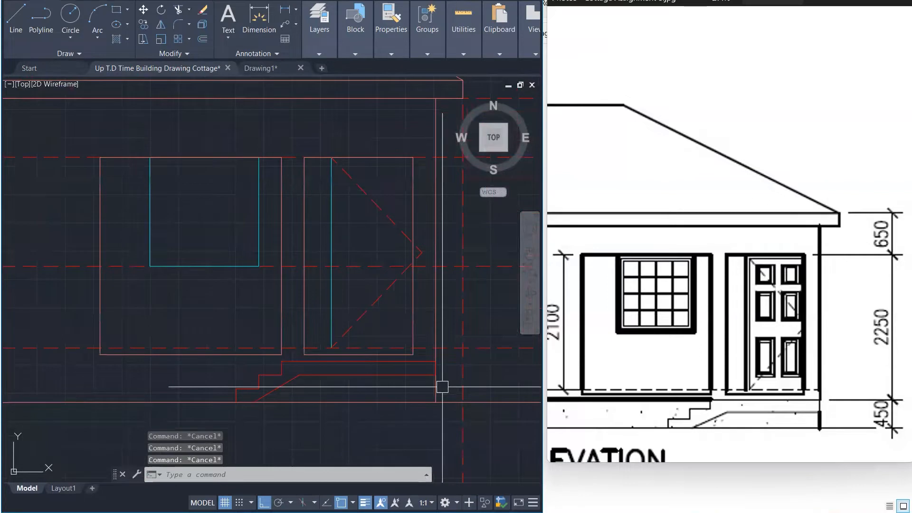
Step: Divide the bottom and left edges of the window nearest the steps into 4 equal segments each
scroll(441, 388, down, 2)
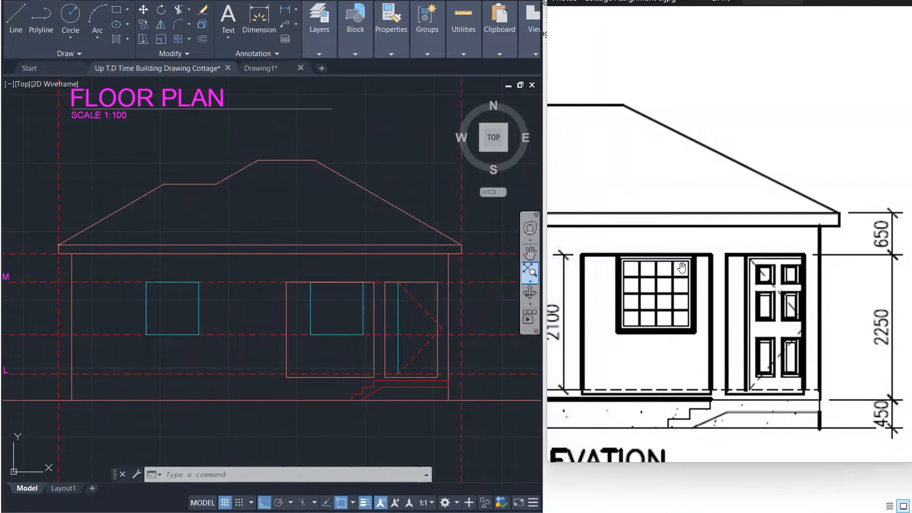
scroll(354, 314, up, 4)
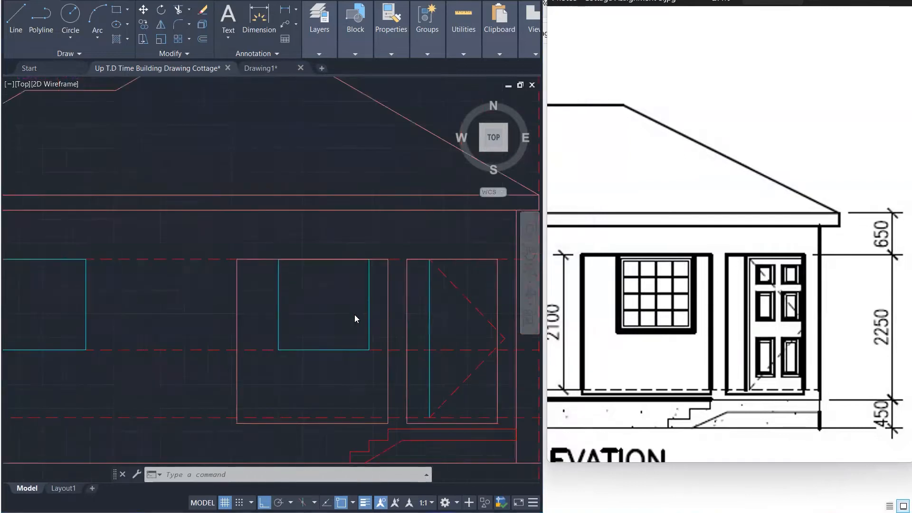
key(Escape)
key(Escape)
key(Escape)
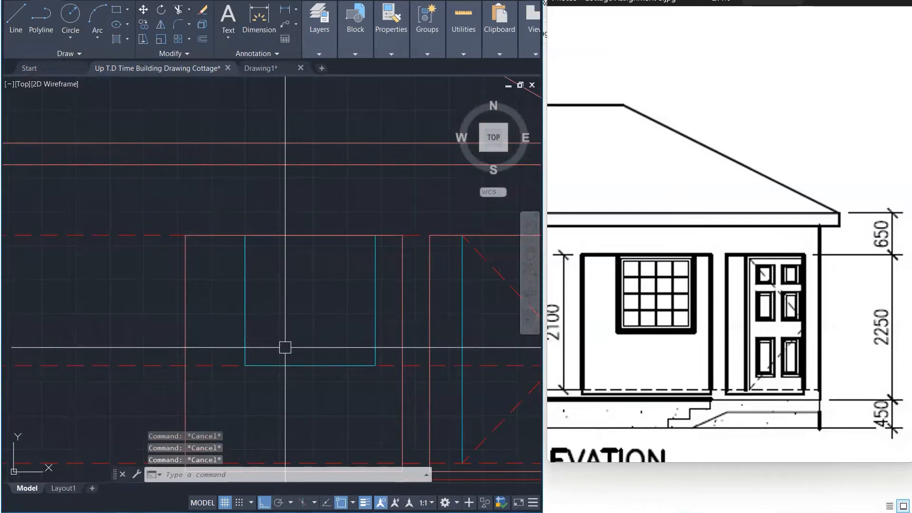
text(DIV)
key(Return)
click(285, 365)
text(4)
key(Return)
key(Return)
click(246, 304)
text(4)
key(Return)
key(Escape)
key(Escape)
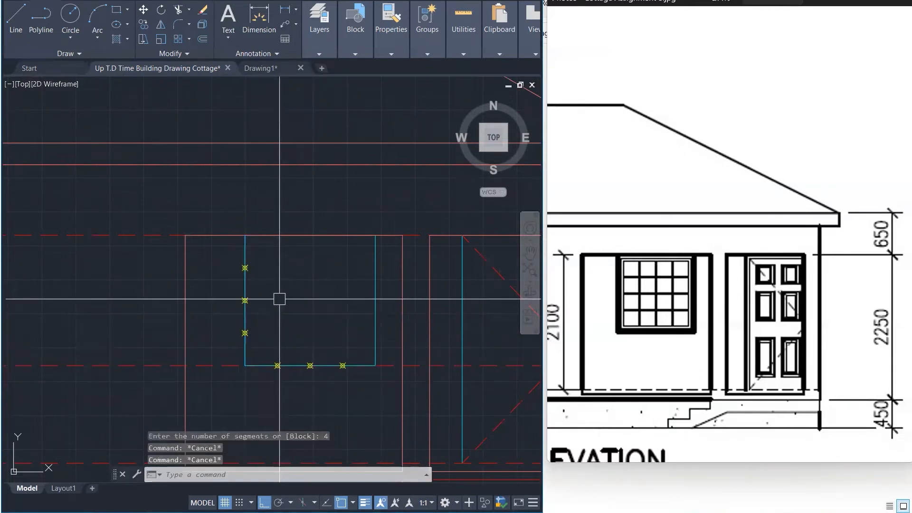
Step: Copy the window's bottom line up to the three division points on its left edge
click(267, 365)
text(c)
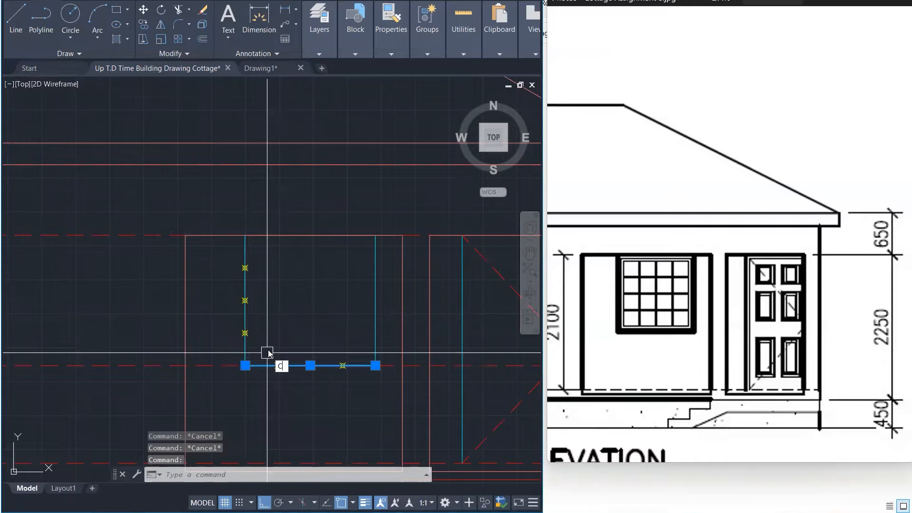
text(o)
key(Return)
click(246, 365)
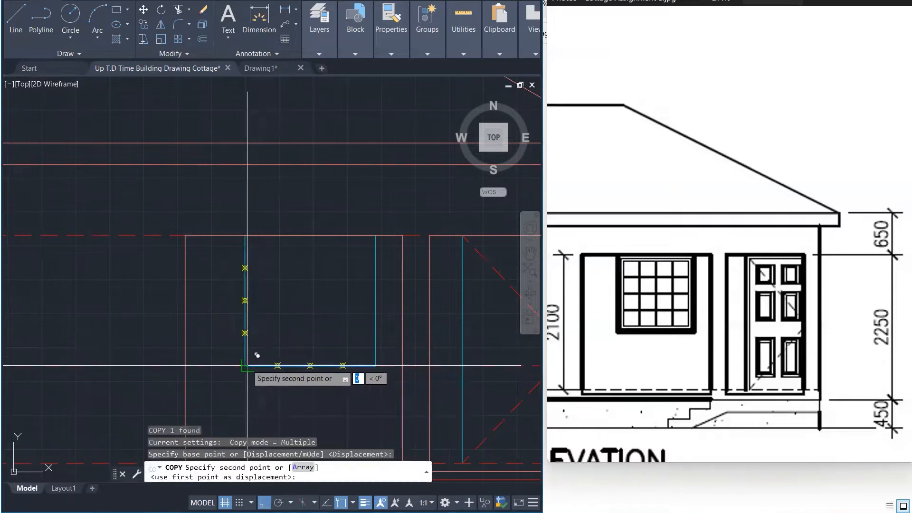
click(244, 333)
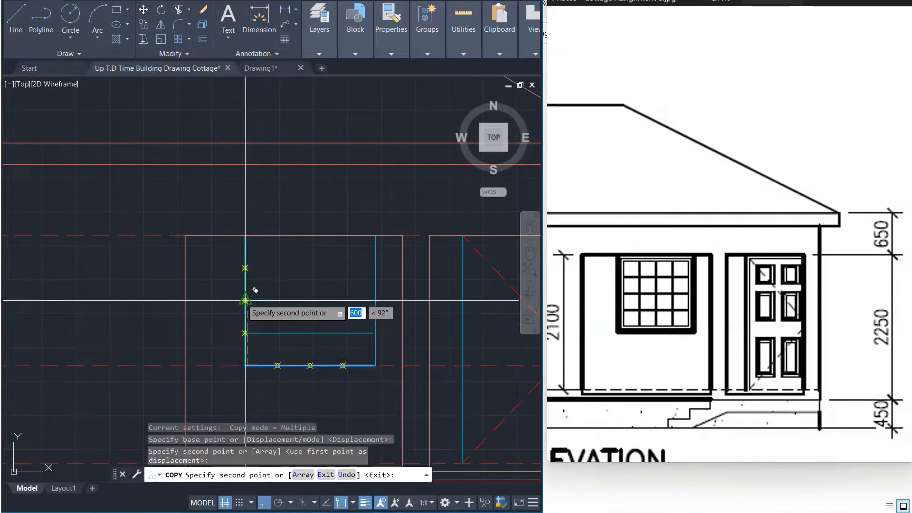
click(245, 300)
click(245, 268)
key(Escape)
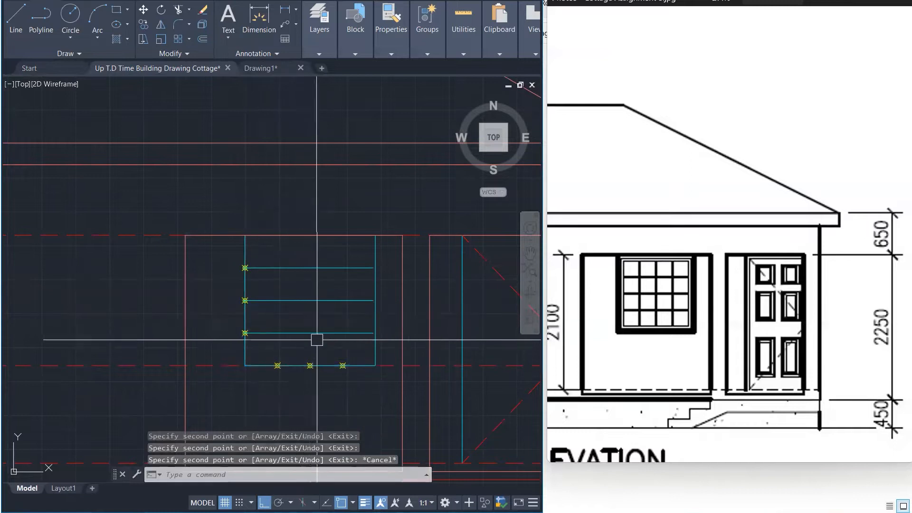
Step: Copy the window's right vertical line to the three division points along the bottom edge
scroll(317, 339, up, 3)
click(410, 343)
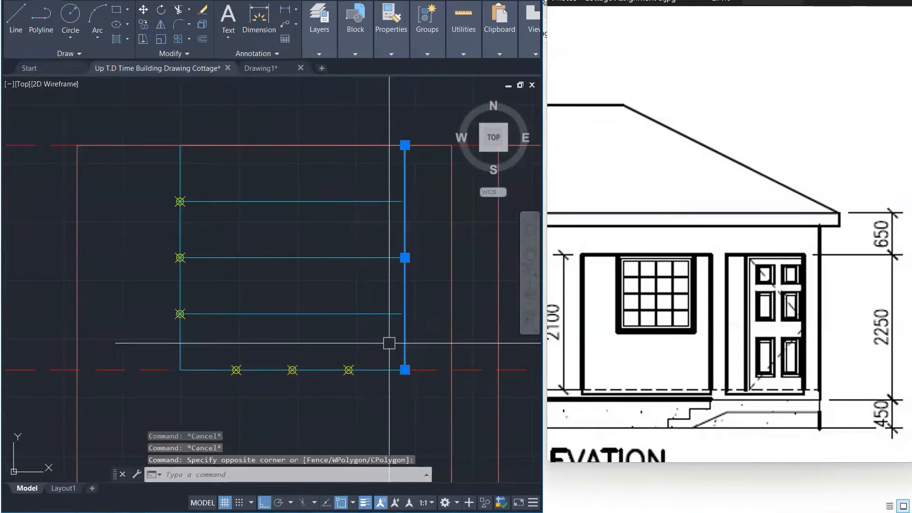
click(389, 343)
text(co)
key(Return)
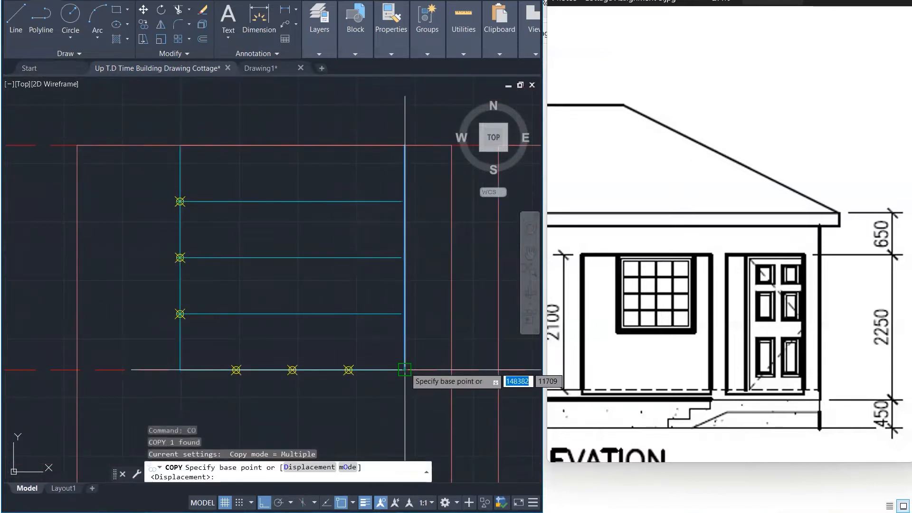
click(405, 369)
click(349, 369)
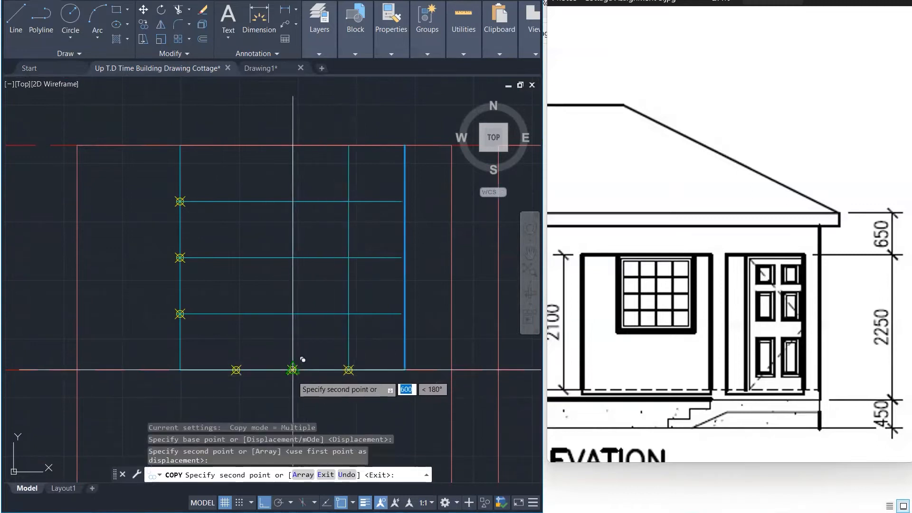
click(292, 370)
click(236, 369)
key(Escape)
key(Escape)
key(Escape)
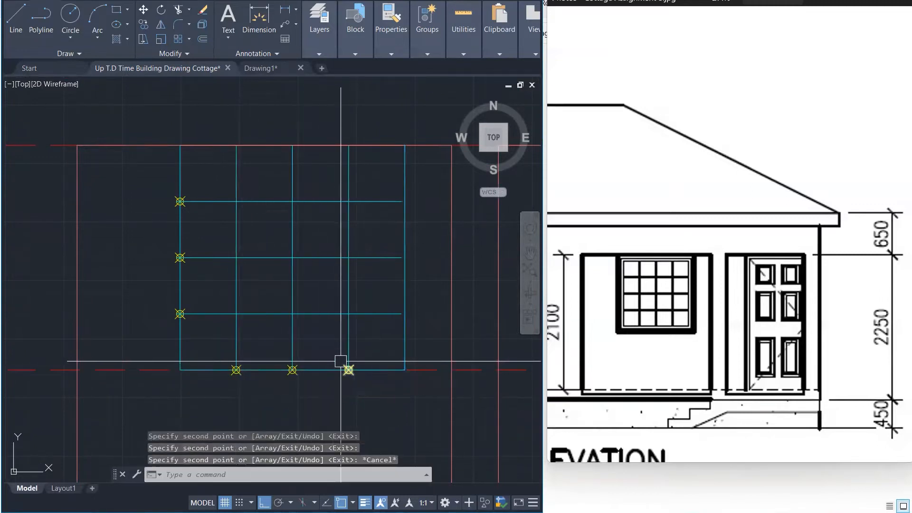
Step: Offset the window's right, left, bottom and top lines 50 inward to form the inner frame
scroll(342, 361, down, 1)
scroll(342, 361, down, 1)
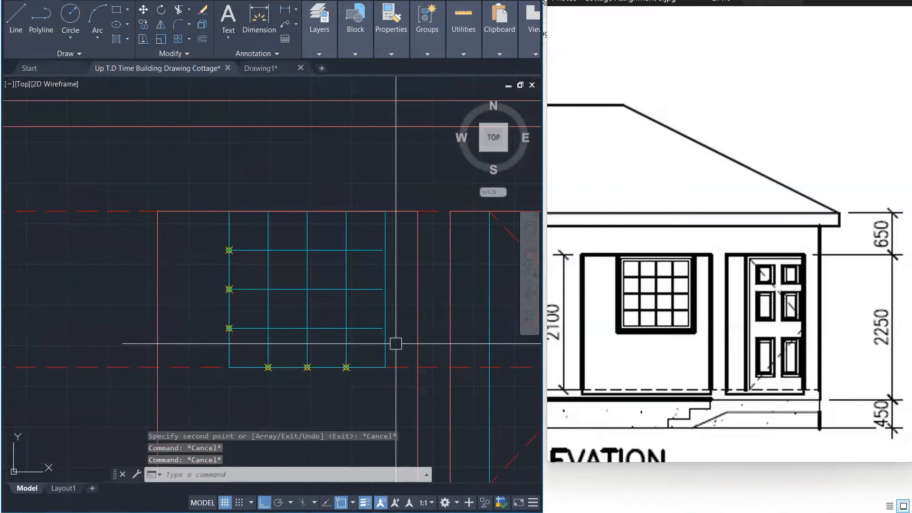
text(o)
key(Return)
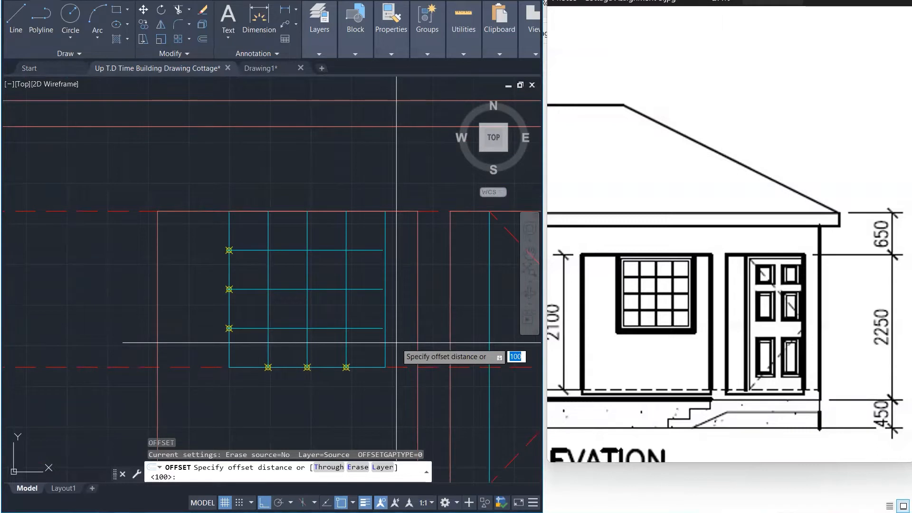
text(50)
key(Return)
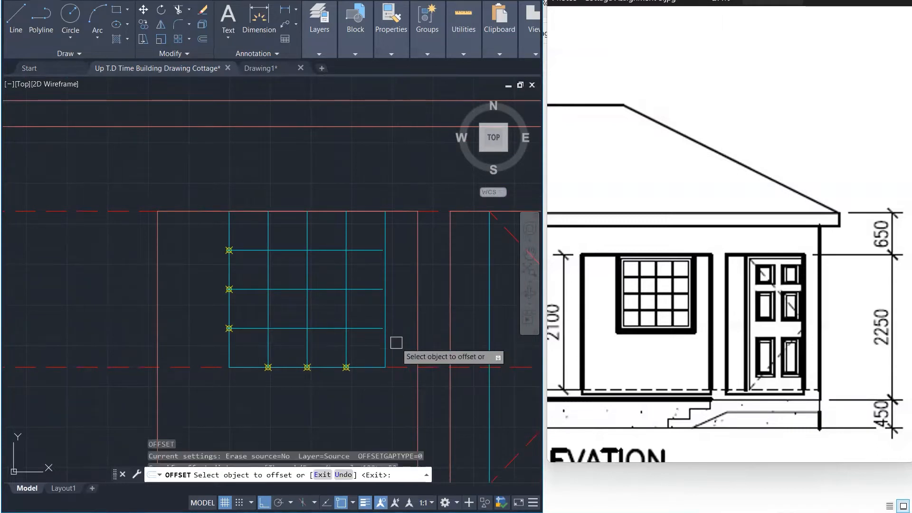
click(385, 304)
click(353, 322)
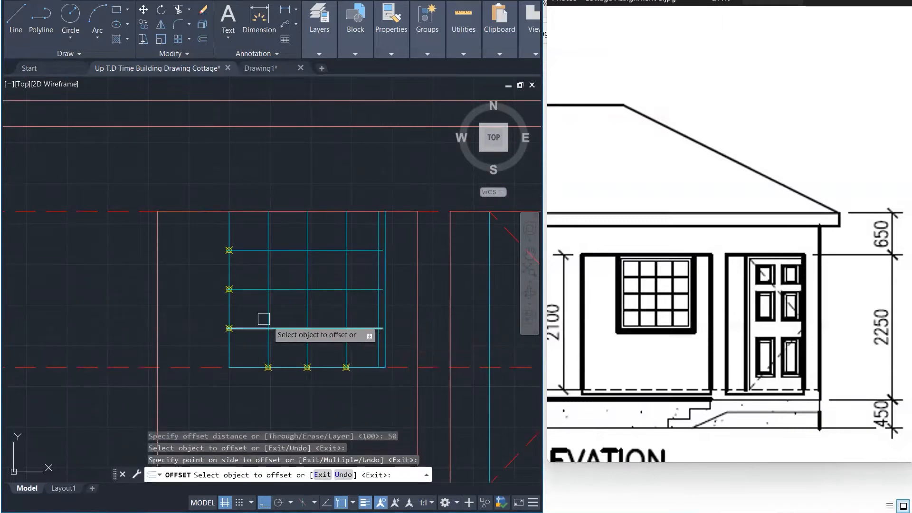
click(234, 311)
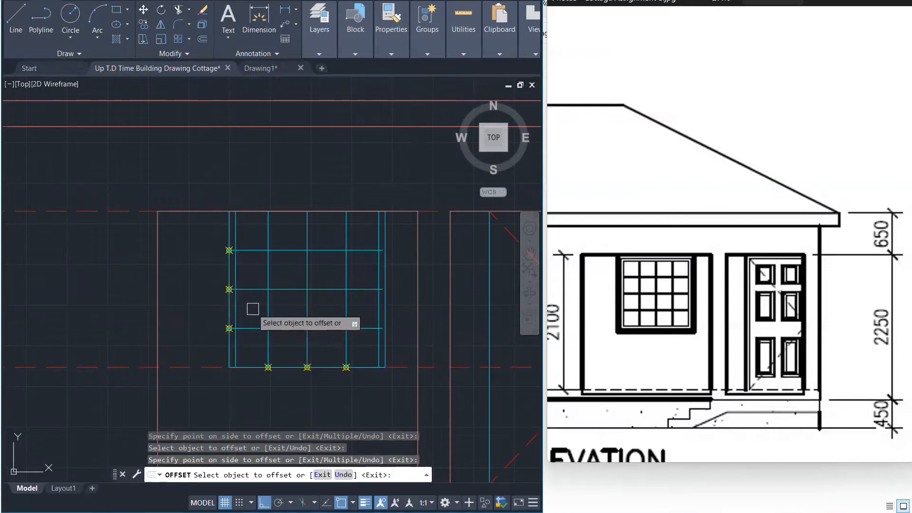
click(244, 366)
click(253, 337)
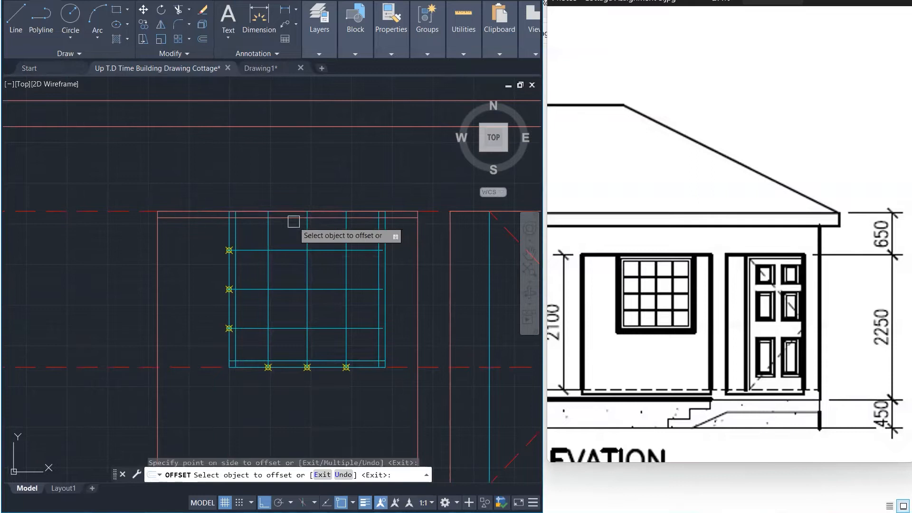
Step: Fillet the inner frame's two top corners so the offset lines meet
scroll(351, 229, up, 3)
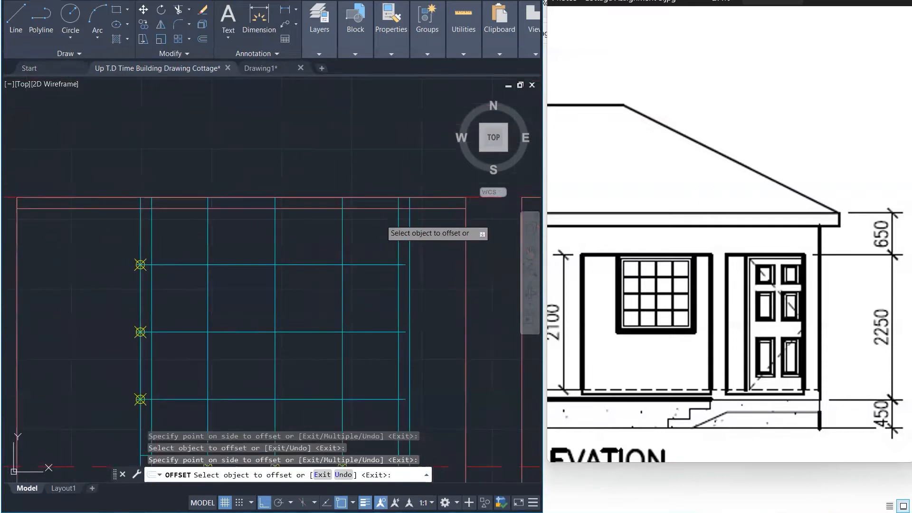
key(Escape)
key(Escape)
text(F)
key(Return)
click(397, 229)
click(383, 215)
click(380, 209)
key(Return)
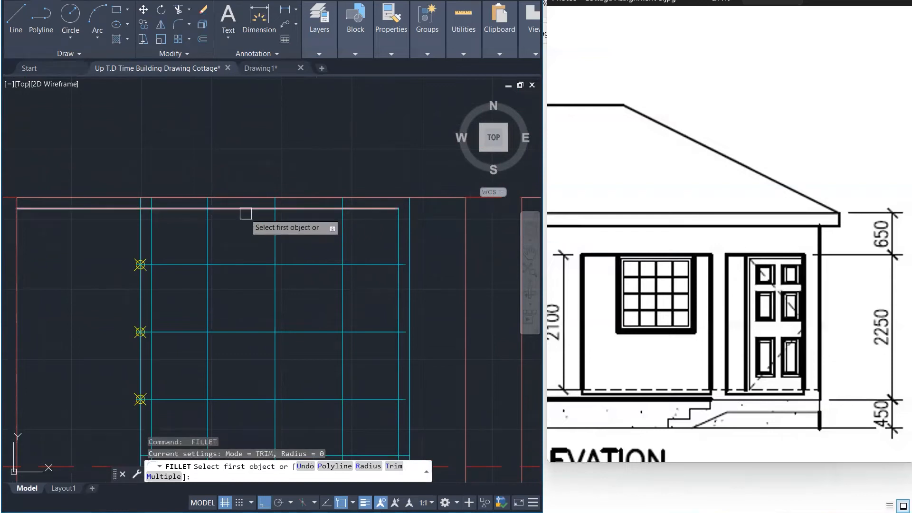
click(245, 213)
click(151, 289)
Step: Fillet the inner frame's two bottom corners to close the frame
scroll(294, 246, down, 2)
scroll(252, 349, up, 3)
key(Return)
click(163, 350)
click(176, 379)
key(Return)
click(456, 359)
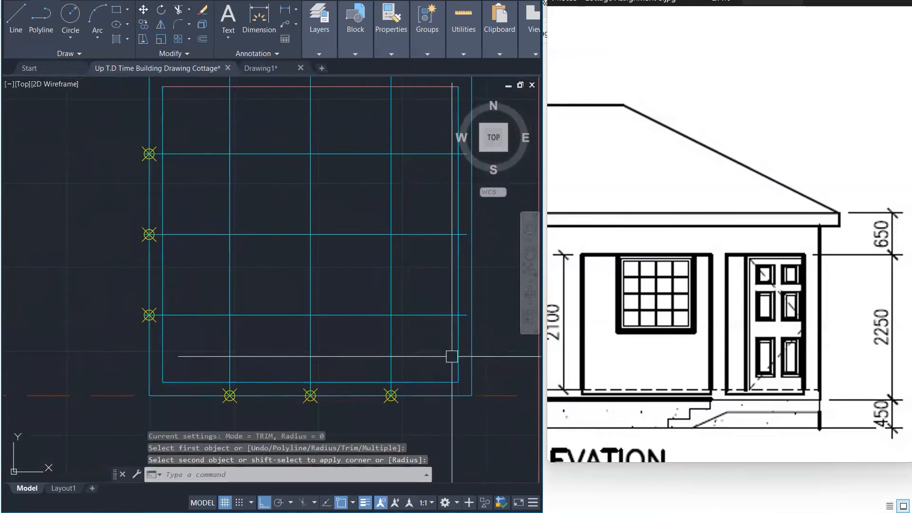
scroll(437, 357, down, 3)
key(Escape)
key(Escape)
key(Escape)
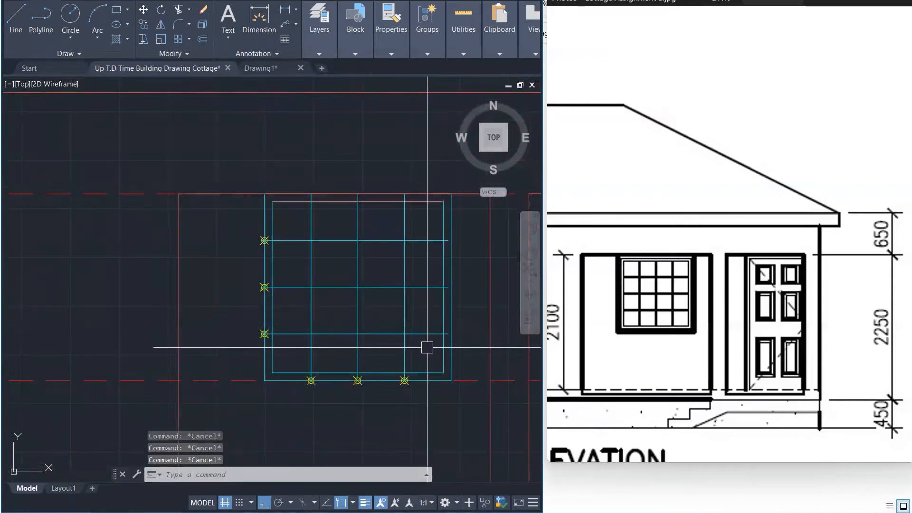
Step: Offset the lower and middle horizontal grid lines of the window 10 to both sides
scroll(425, 346, up, 2)
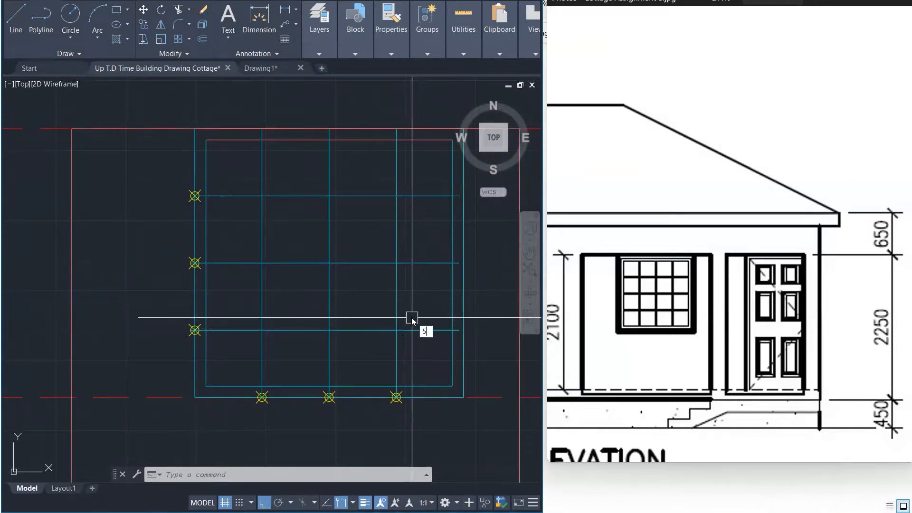
key(Return)
scroll(414, 327, up, 3)
text(o)
key(Return)
text(10)
key(Return)
click(411, 332)
click(412, 318)
click(405, 338)
click(395, 362)
click(355, 196)
click(343, 227)
click(342, 190)
click(351, 146)
scroll(367, 145, down, 4)
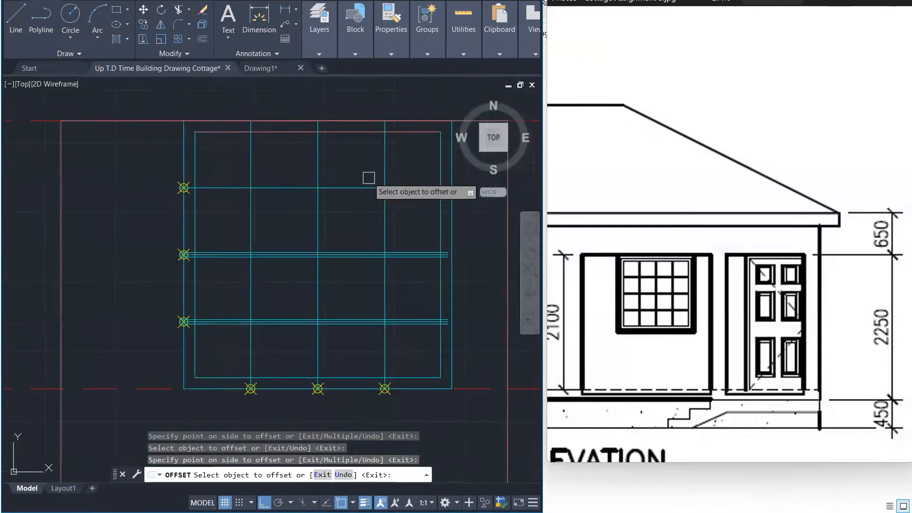
Step: Offset the top horizontal grid line and the three vertical grid lines 10 to both sides
scroll(340, 191, up, 3)
click(285, 193)
click(280, 234)
click(164, 244)
click(146, 238)
click(167, 227)
click(174, 223)
click(276, 235)
click(278, 234)
click(285, 229)
click(290, 228)
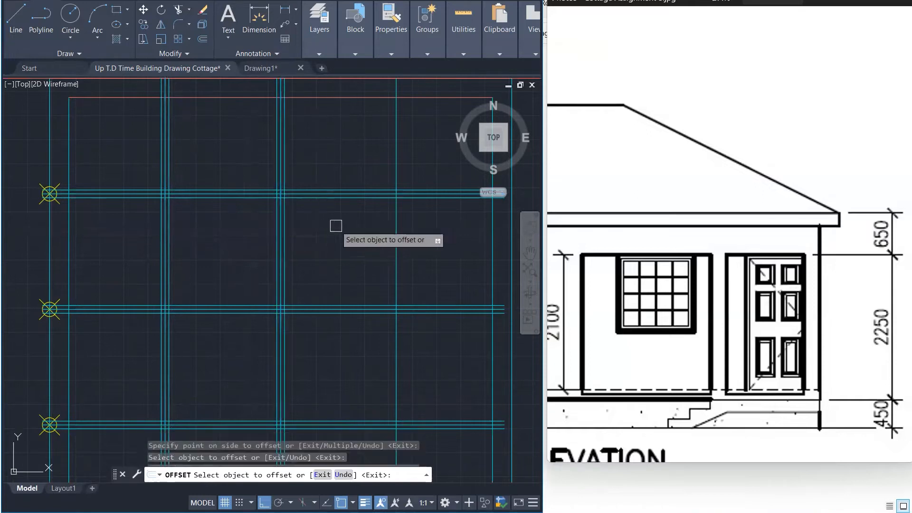
scroll(394, 214, up, 2)
click(395, 209)
click(380, 219)
scroll(347, 243, down, 3)
scroll(306, 227, up, 5)
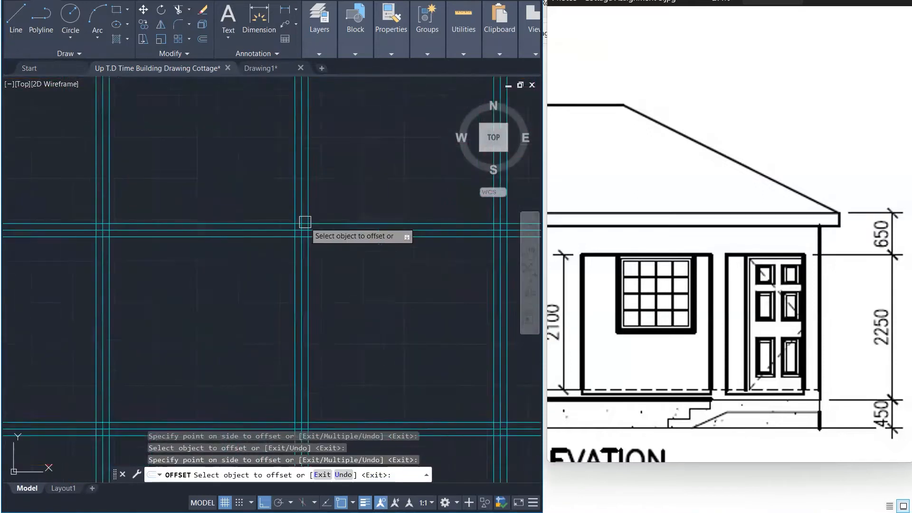
Step: Delete the original centre lines from two vertical and two horizontal window bars
key(Escape)
click(352, 203)
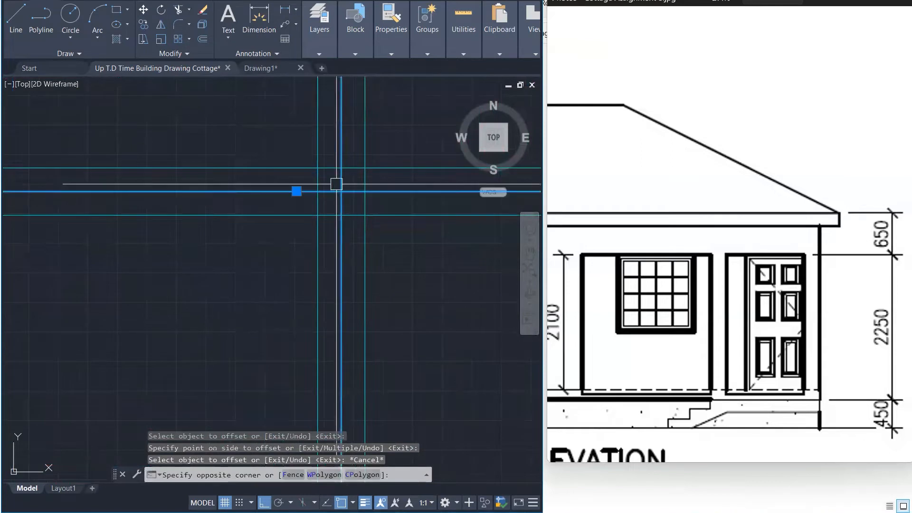
click(336, 183)
key(Delete)
scroll(429, 214, down, 4)
scroll(315, 229, down, 3)
scroll(209, 233, up, 5)
click(215, 231)
scroll(289, 180, down, 5)
scroll(293, 285, up, 4)
scroll(287, 283, up, 3)
click(338, 273)
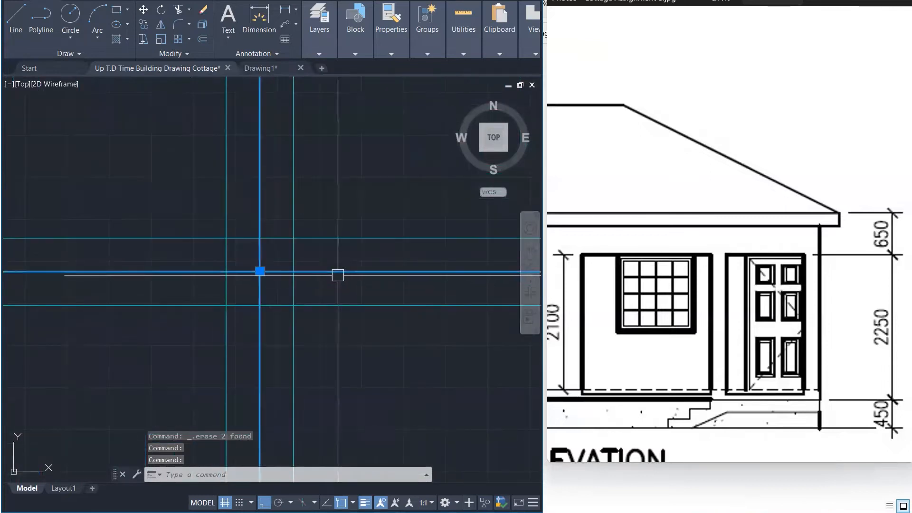
key(Delete)
Step: Delete the remaining centre lines of the lower horizontal and middle vertical window bars
scroll(340, 226, down, 12)
scroll(328, 271, up, 6)
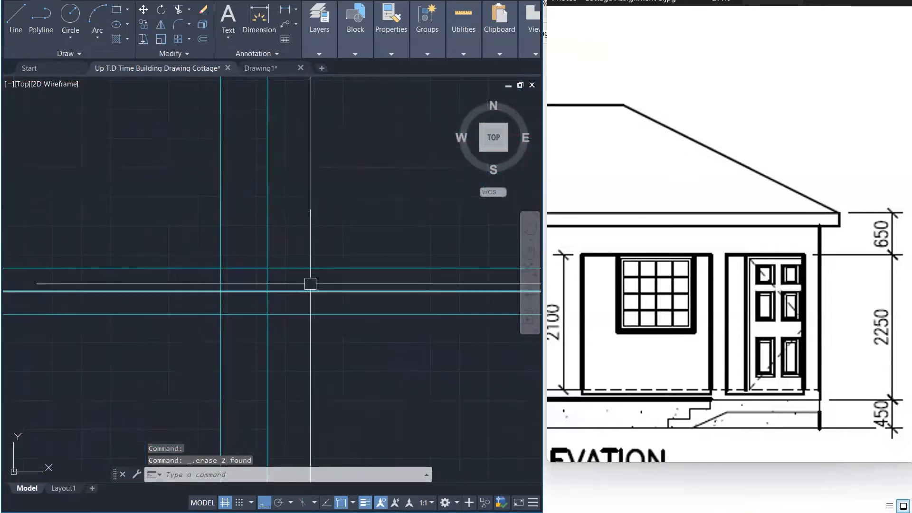
scroll(285, 278, down, 5)
click(223, 272)
scroll(306, 275, up, 3)
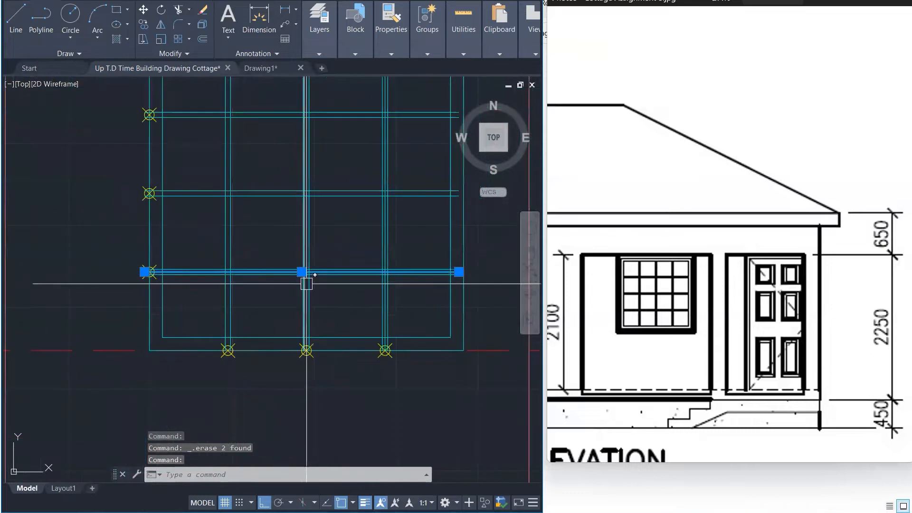
key(Delete)
scroll(409, 181, up, 5)
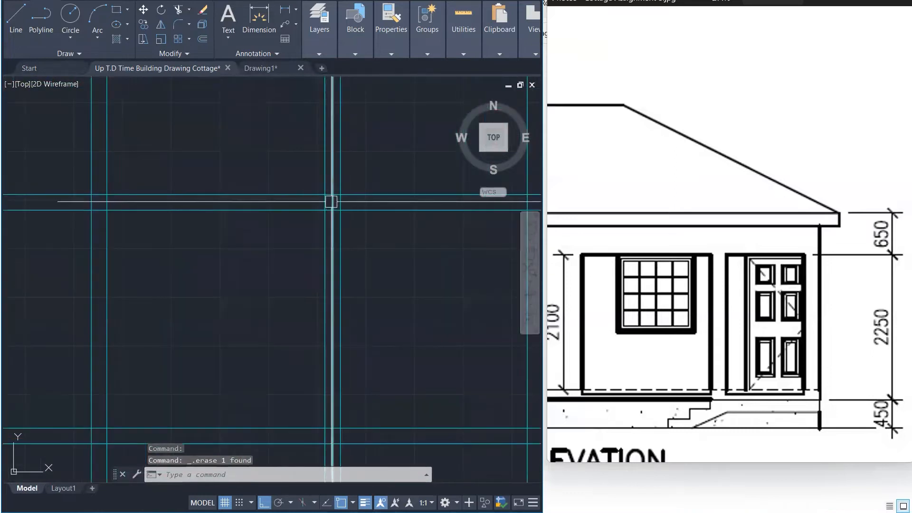
scroll(360, 271, down, 5)
scroll(358, 285, down, 3)
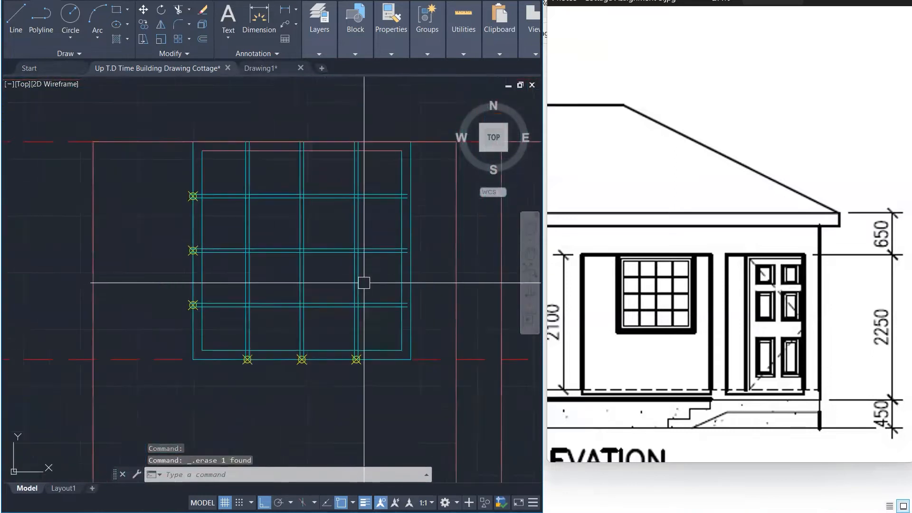
text(tr)
key(Return)
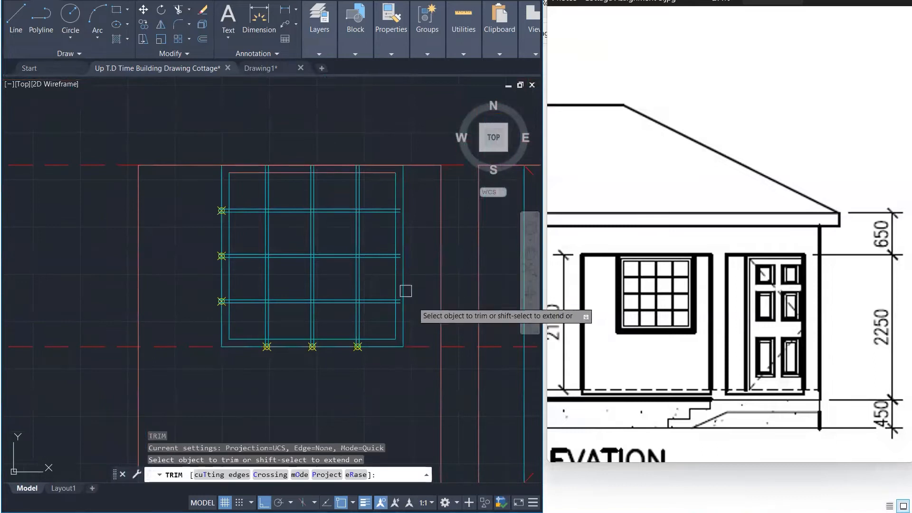
click(209, 141)
key(Escape)
Step: Trim the lower horizontal bar's right end and the vertical bars' lower ends back to the inner frame
text(tr)
key(Return)
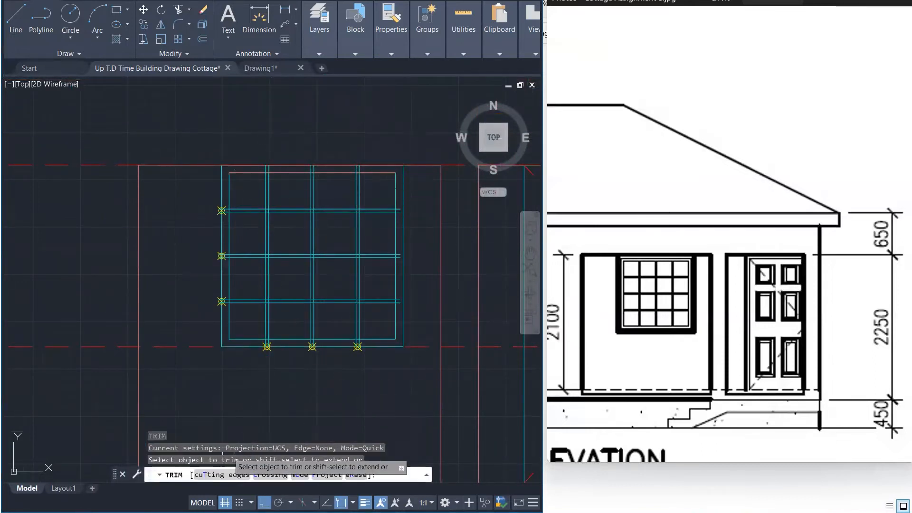
scroll(396, 340, up, 7)
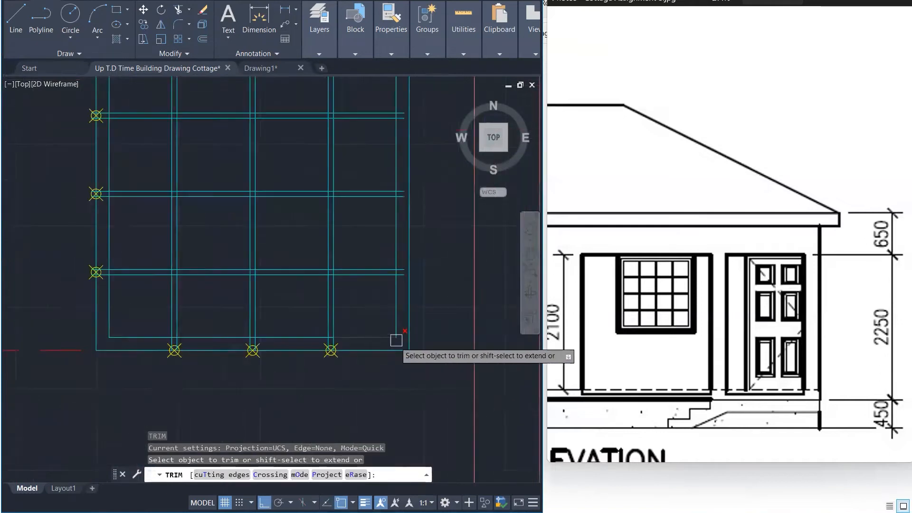
click(407, 178)
click(407, 220)
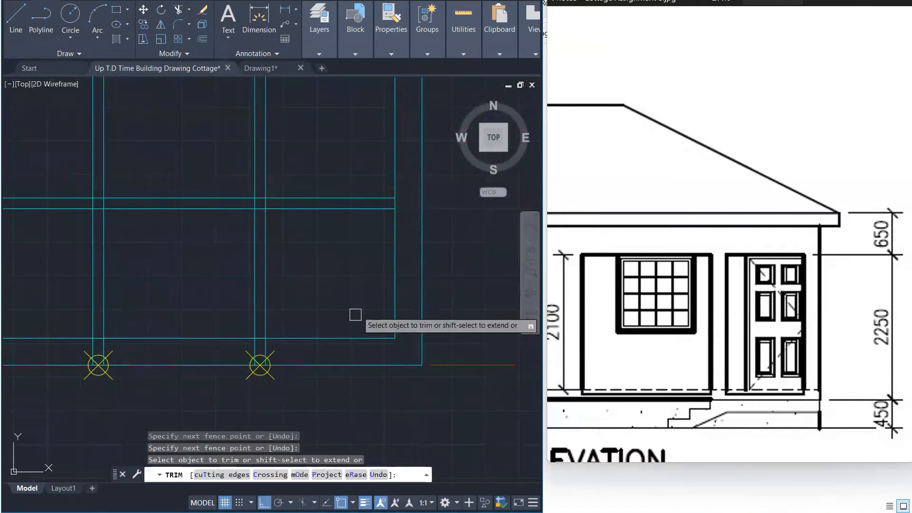
click(296, 352)
scroll(296, 353, down, 5)
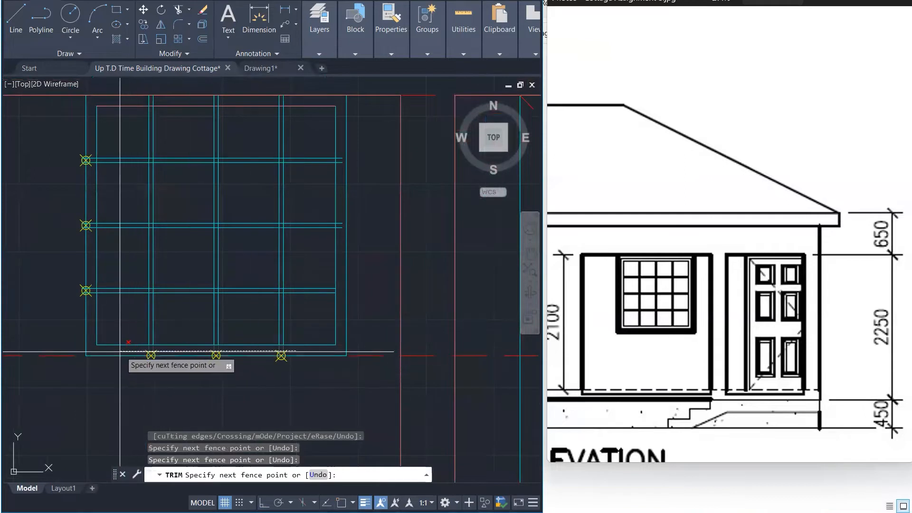
scroll(108, 353, up, 4)
key(Return)
scroll(111, 346, down, 3)
scroll(114, 332, up, 5)
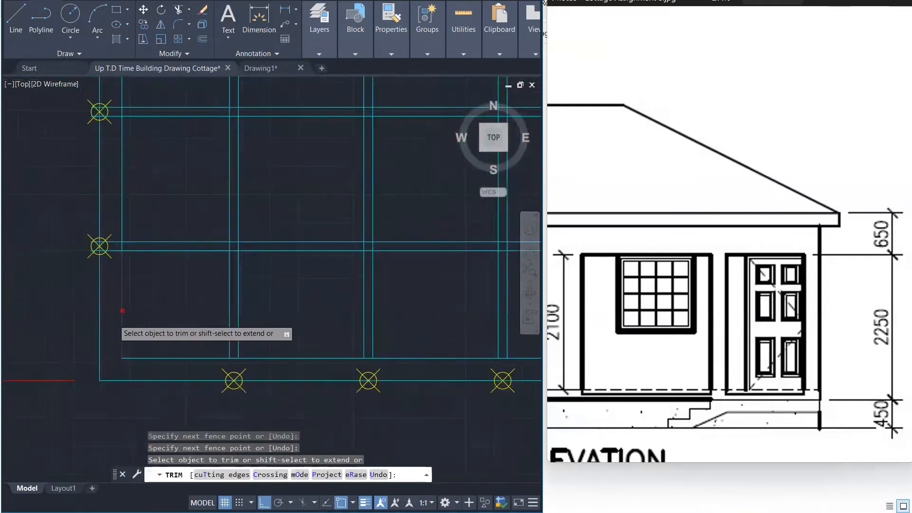
Step: Trim the left ends of the horizontal window bars and the upper ends of the vertical bars back to the inner frame
click(111, 365)
scroll(119, 333, down, 3)
scroll(114, 172, up, 5)
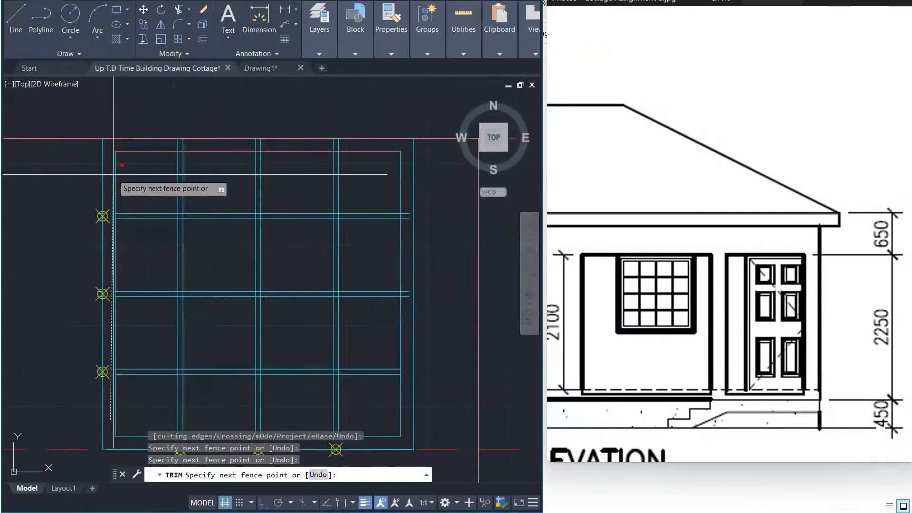
key(Return)
scroll(75, 209, down, 3)
scroll(297, 173, up, 5)
scroll(316, 178, down, 5)
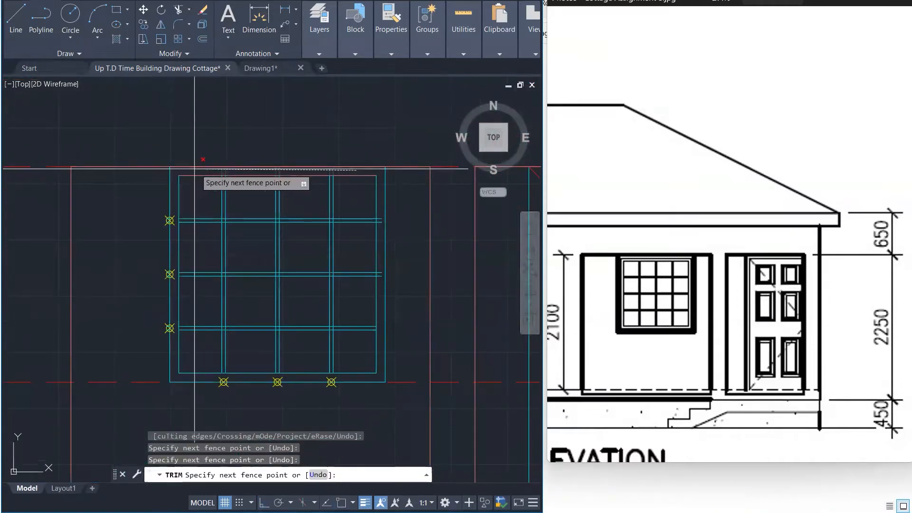
key(Escape)
key(Escape)
key(Escape)
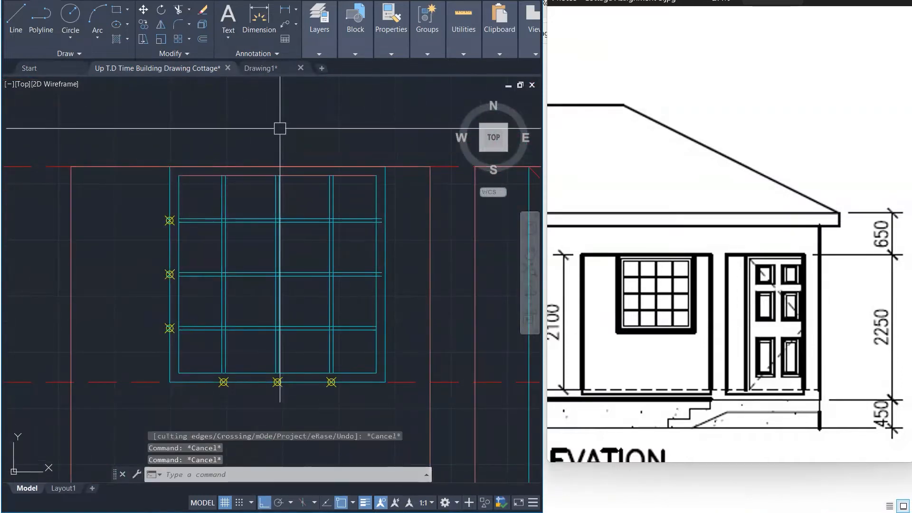
Step: Match the inner frame's top line to the properties of a vertical window bar
text(ma)
key(space)
click(261, 176)
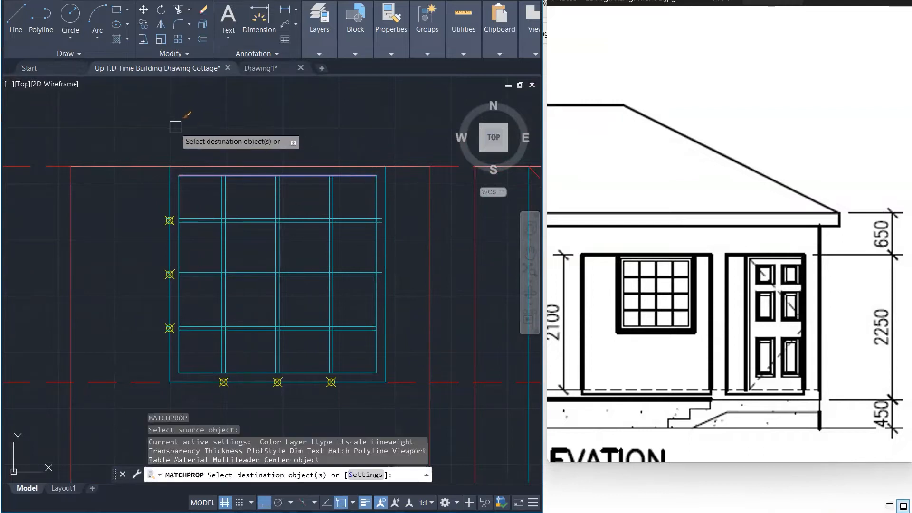
key(Escape)
key(space)
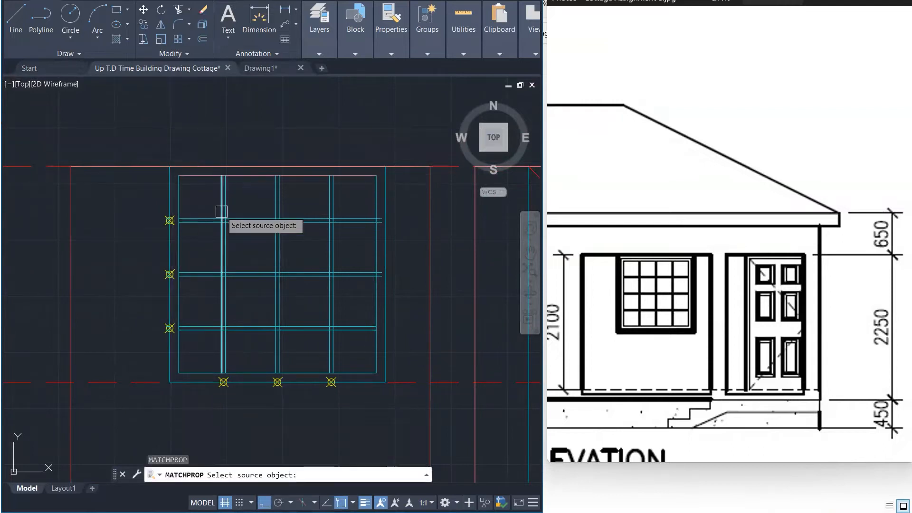
click(221, 205)
click(119, 118)
click(387, 203)
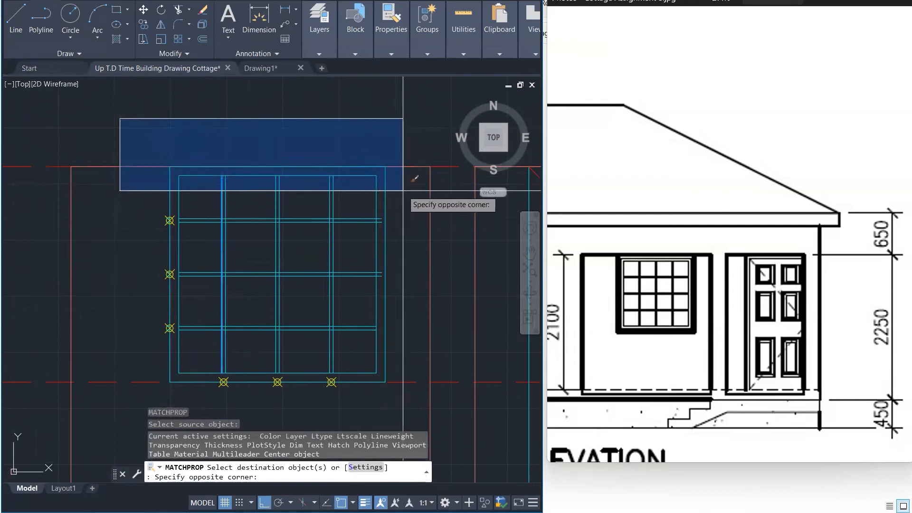
key(Escape)
key(Escape)
key(Escape)
Step: Delete the division point markers along the window's left and bottom edges
click(135, 194)
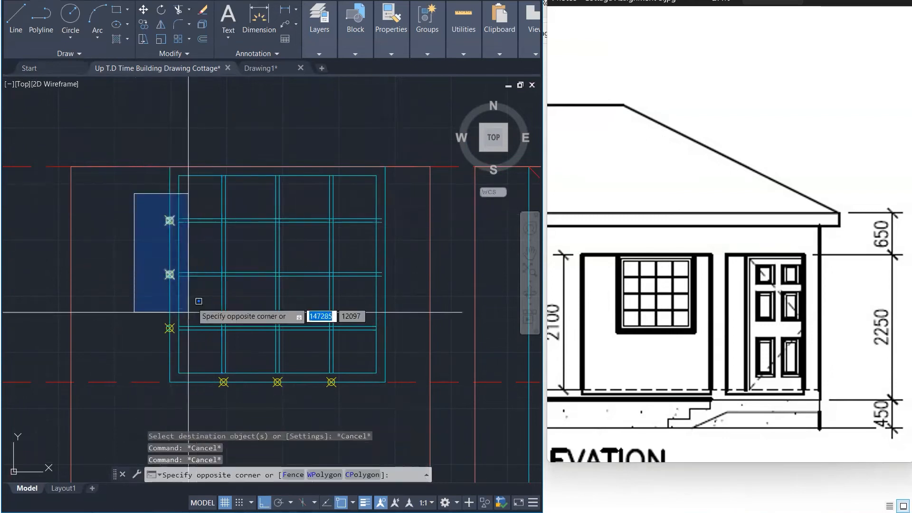
click(186, 364)
key(Delete)
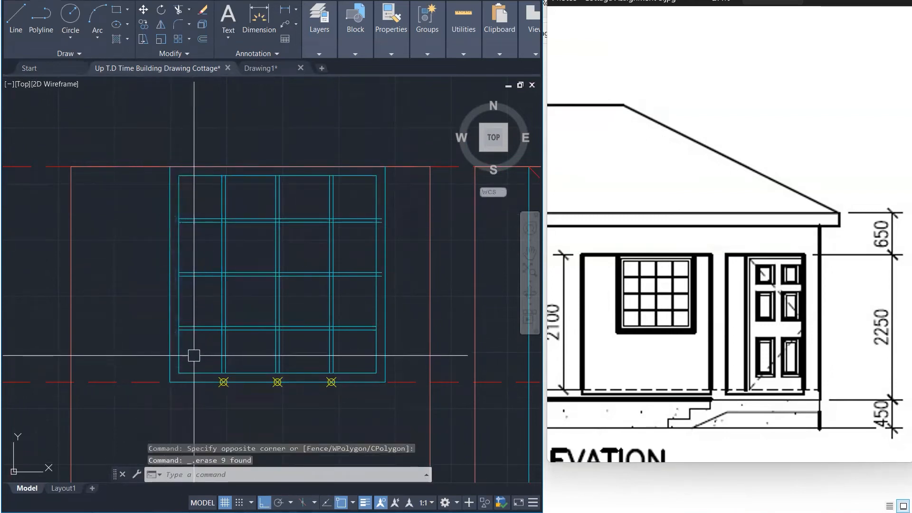
click(350, 398)
key(Delete)
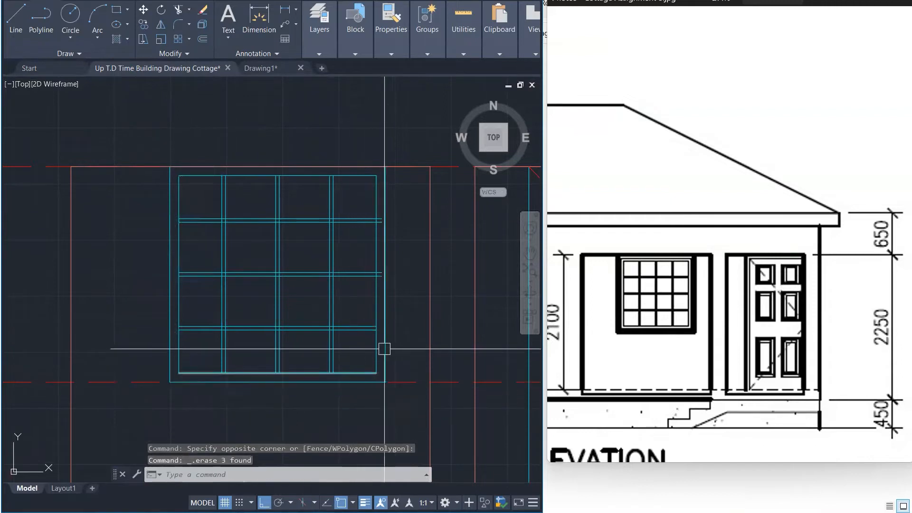
Step: Trim the right ends of the upper two horizontal window bars back to the inner frame
text(TR)
key(Return)
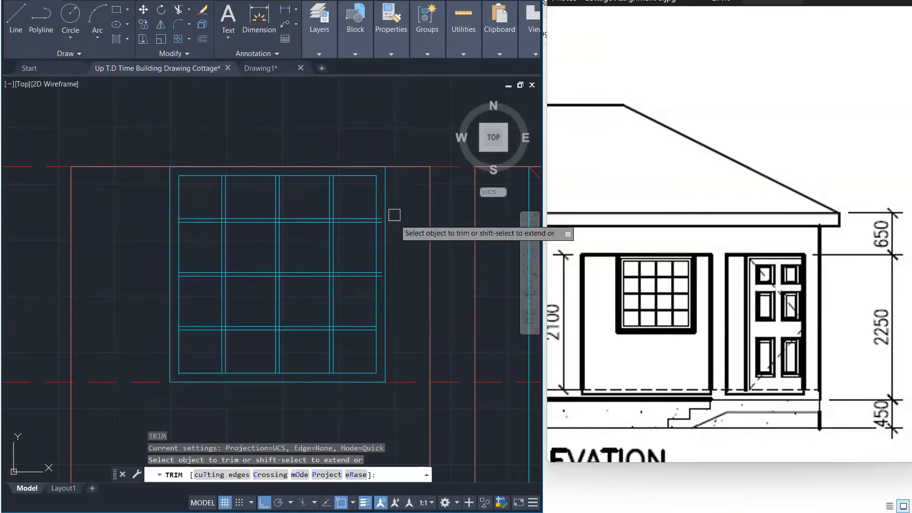
scroll(375, 216, up, 5)
click(389, 207)
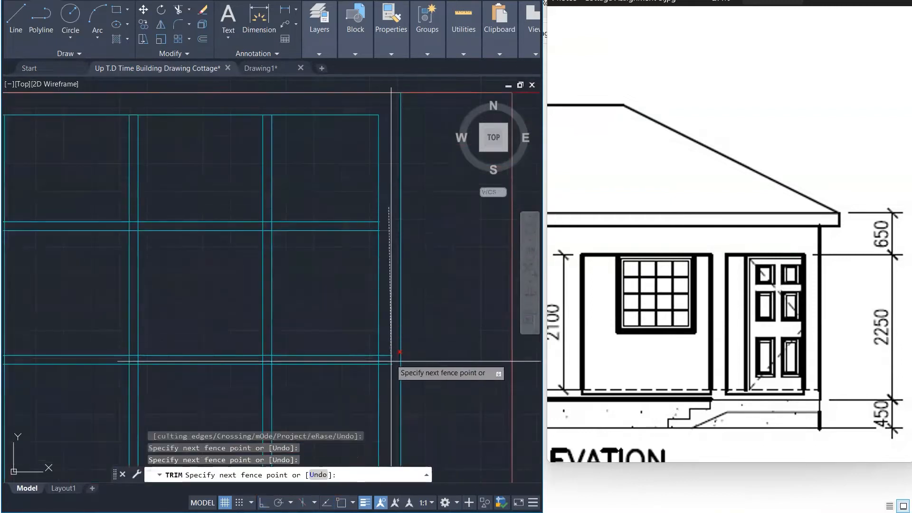
click(389, 401)
scroll(399, 304, down, 5)
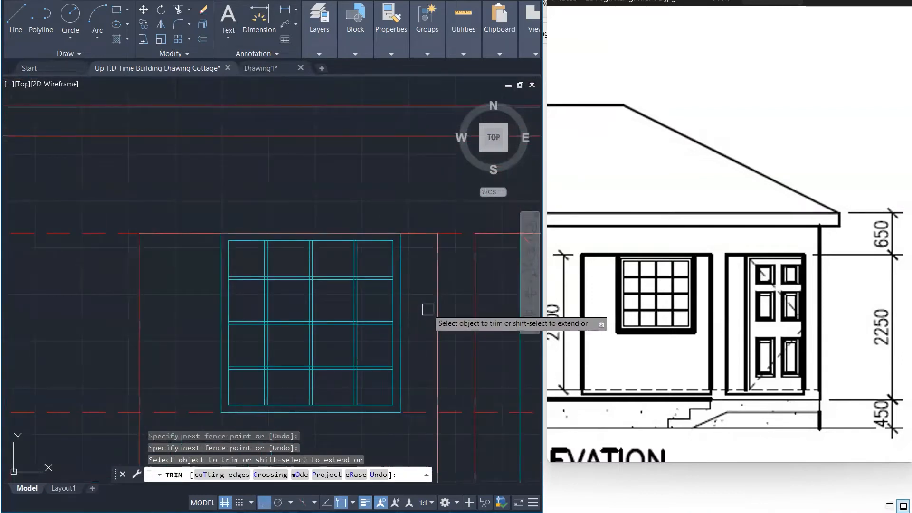
key(Escape)
key(Escape)
Step: Copy the inner frame and glazing bars into the empty left window, using the outer frame's lower-right corner as base point
scroll(397, 318, down, 6)
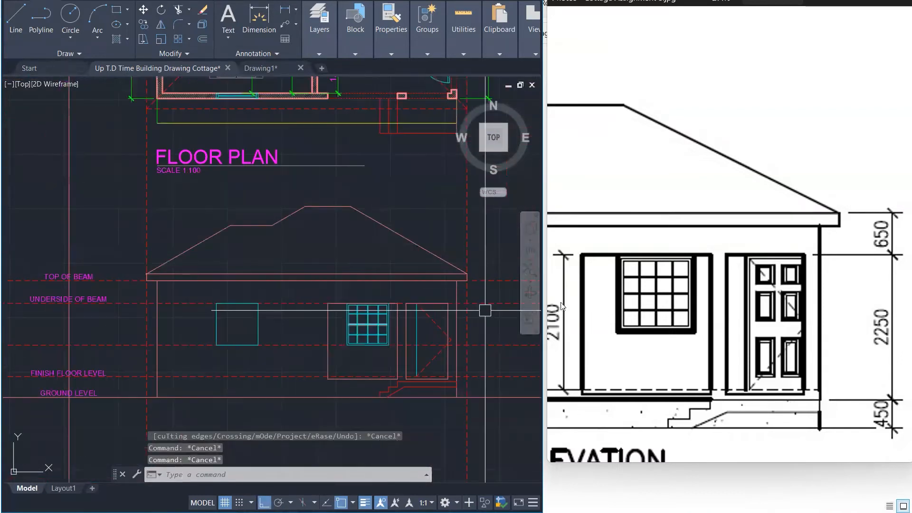
scroll(660, 300, down, 3)
drag(658, 301, 794, 307)
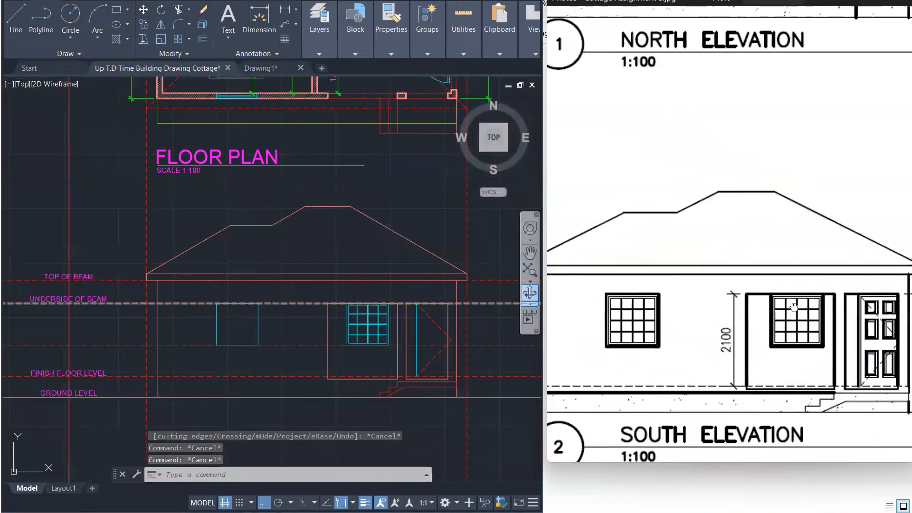
scroll(347, 306, up, 3)
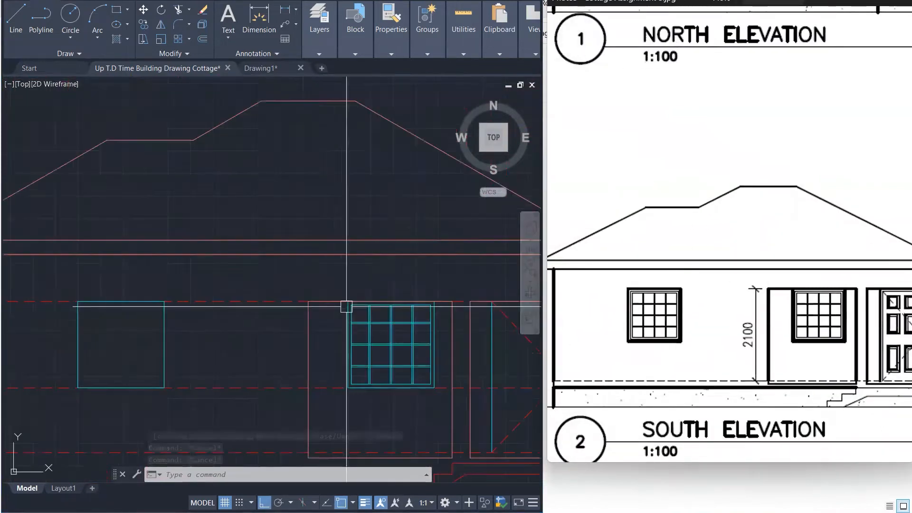
click(332, 275)
scroll(399, 319, up, 1)
scroll(399, 320, up, 2)
key(Escape)
scroll(320, 291, up, 6)
click(304, 293)
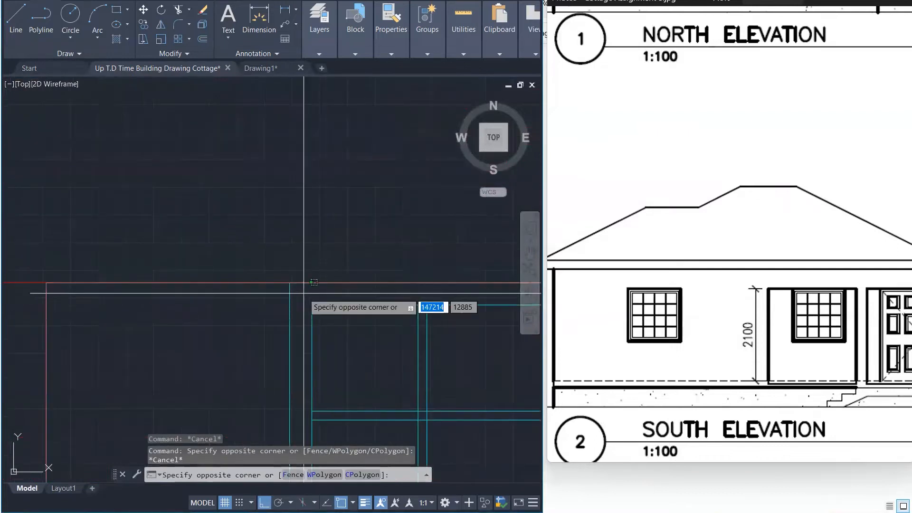
scroll(277, 246, down, 6)
scroll(457, 430, up, 4)
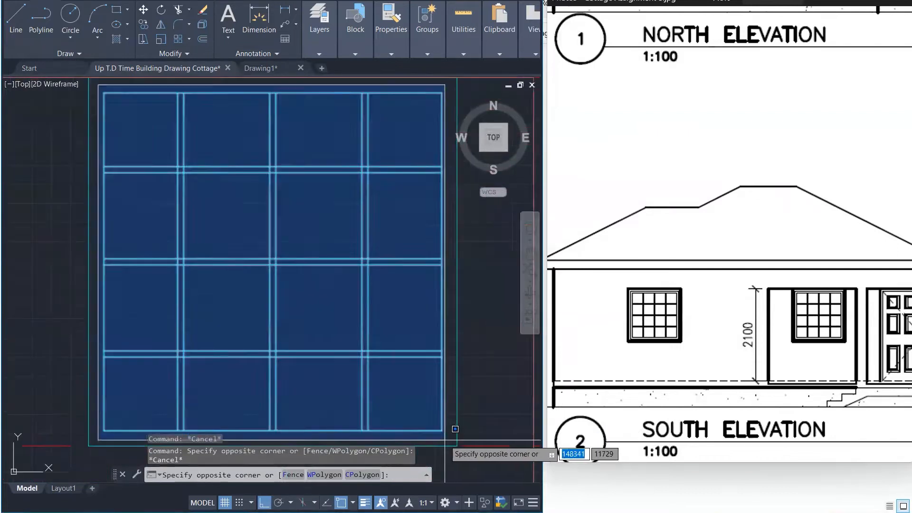
click(457, 425)
text(co)
key(Return)
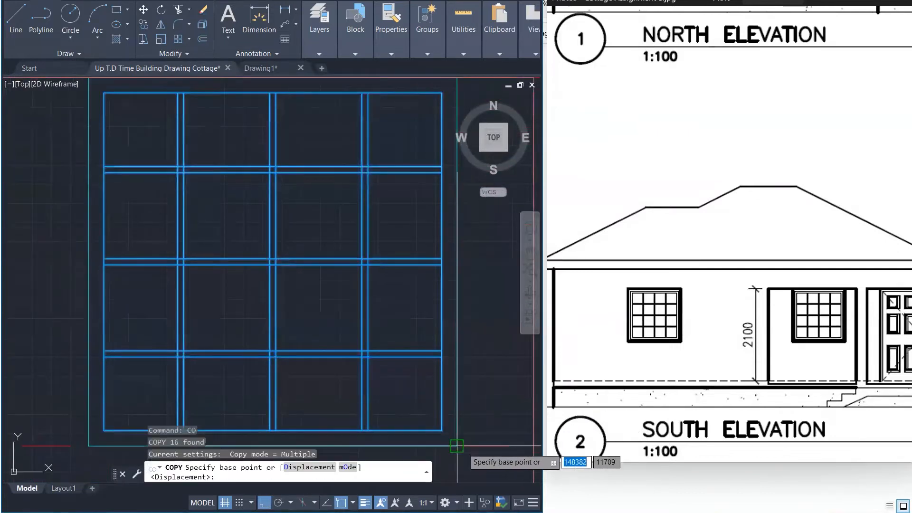
click(457, 446)
scroll(485, 333, down, 5)
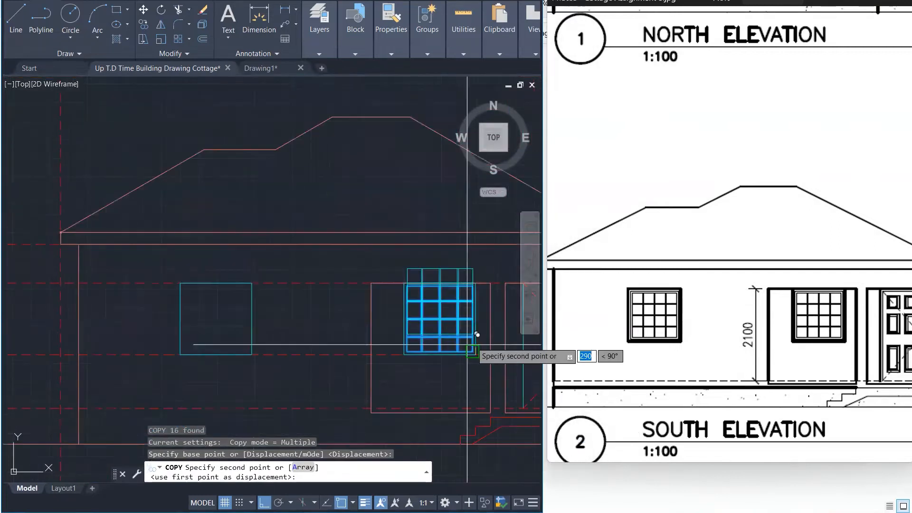
scroll(238, 352, up, 5)
click(199, 340)
scroll(281, 331, down, 6)
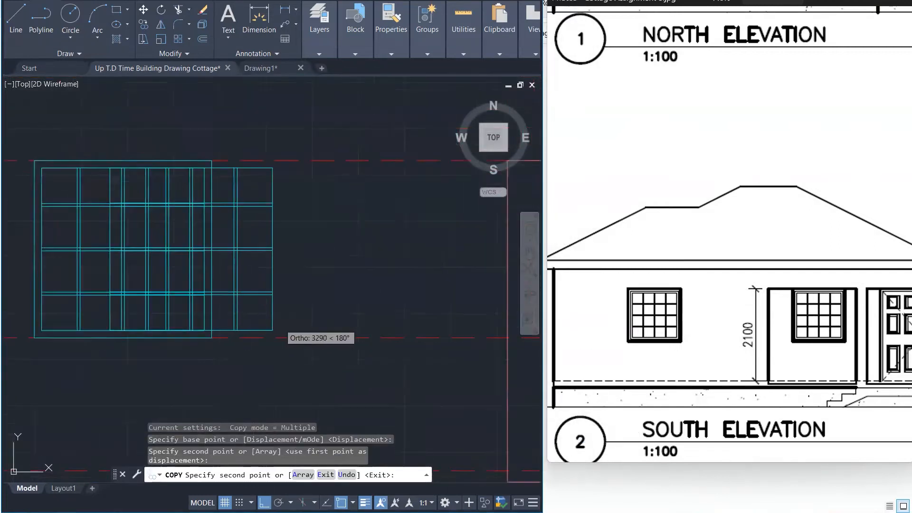
key(Escape)
key(Escape)
scroll(276, 366, down, 3)
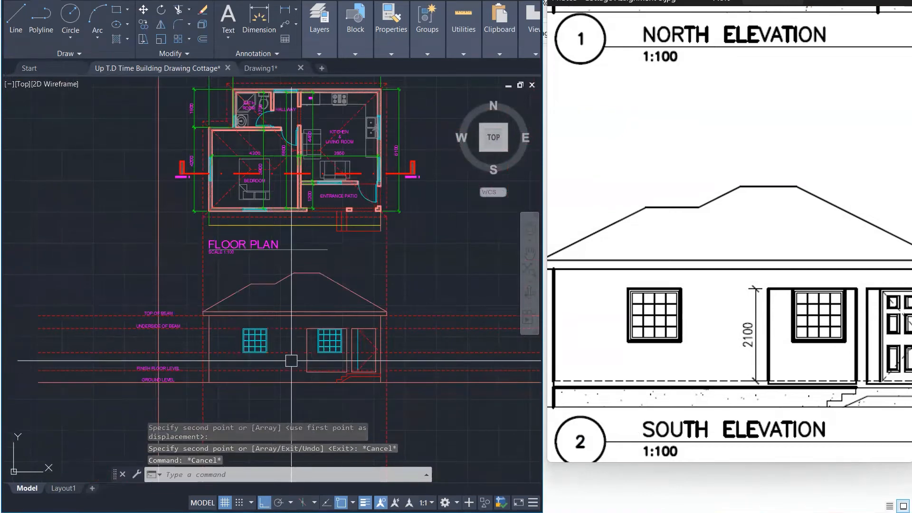
Step: Check the reference South Elevation and measure the height from the fascia's upper-left corner down to the underside of beam line
scroll(318, 341, down, 2)
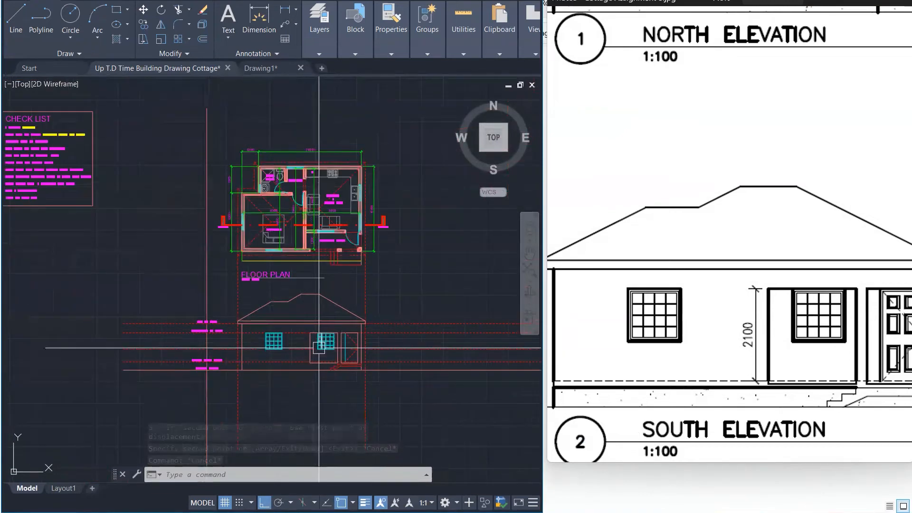
scroll(812, 297, down, 3)
drag(774, 306, 666, 290)
scroll(292, 350, up, 1)
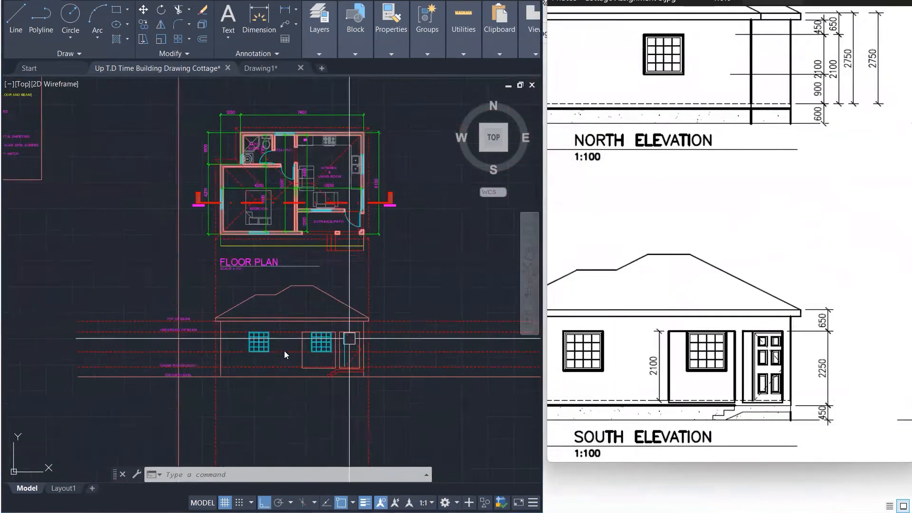
scroll(195, 326, up, 4)
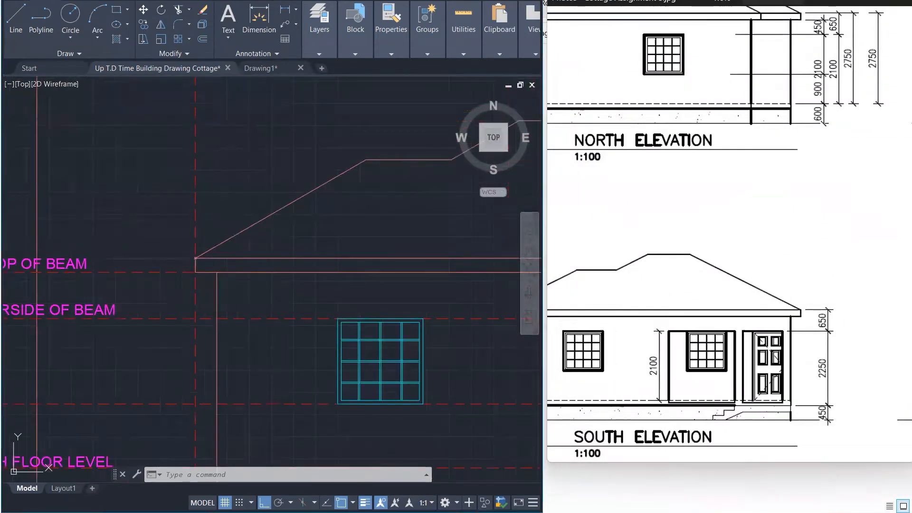
key(Return)
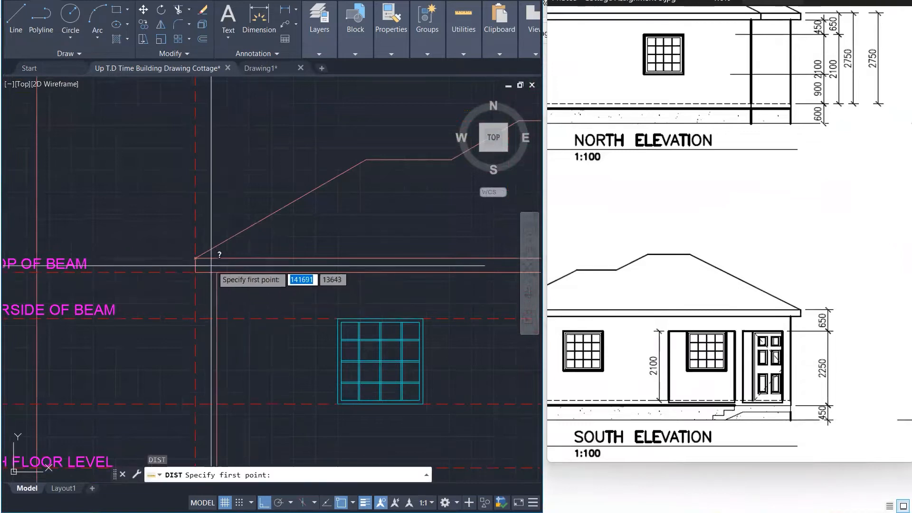
click(195, 258)
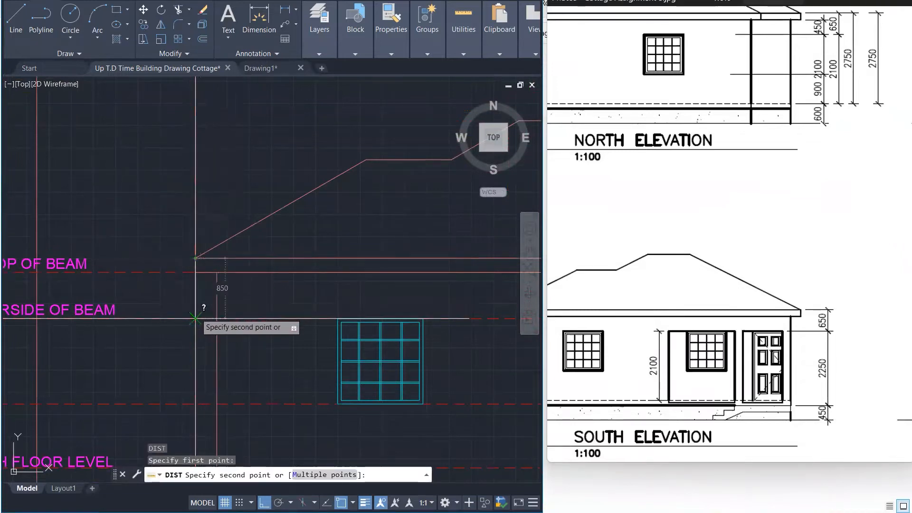
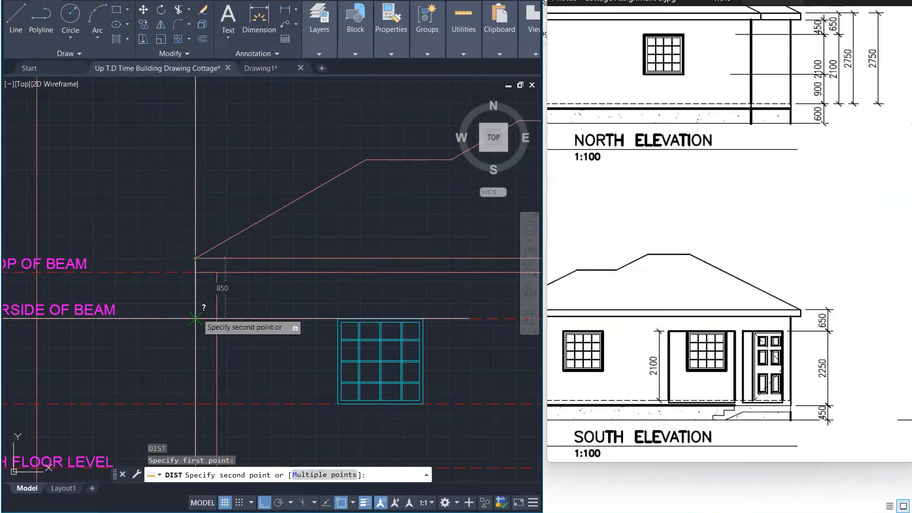
key(Escape)
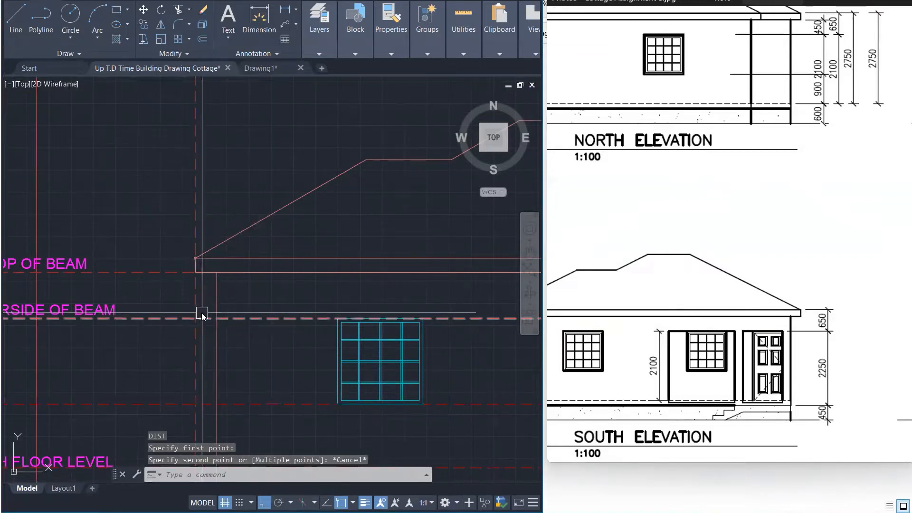
Step: Offset the underside of beam line upward by 650
text(o)
key(Return)
text(650)
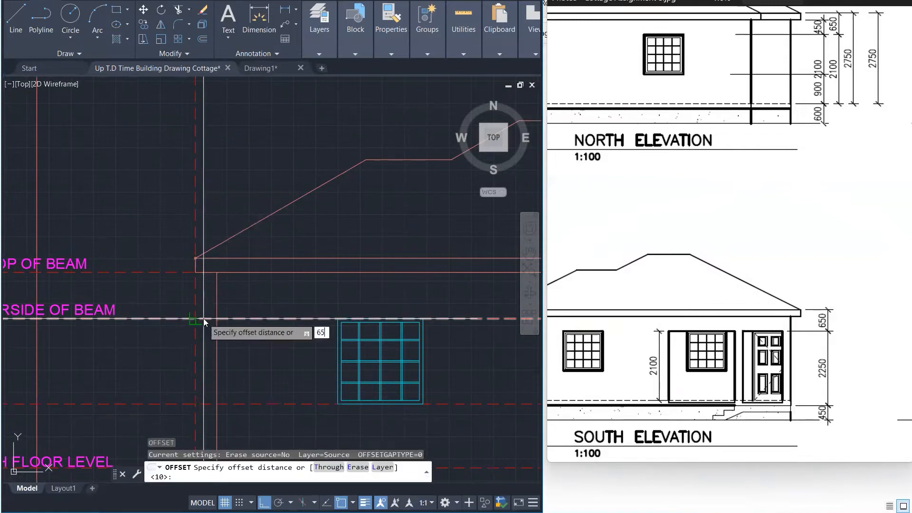
key(Return)
click(182, 318)
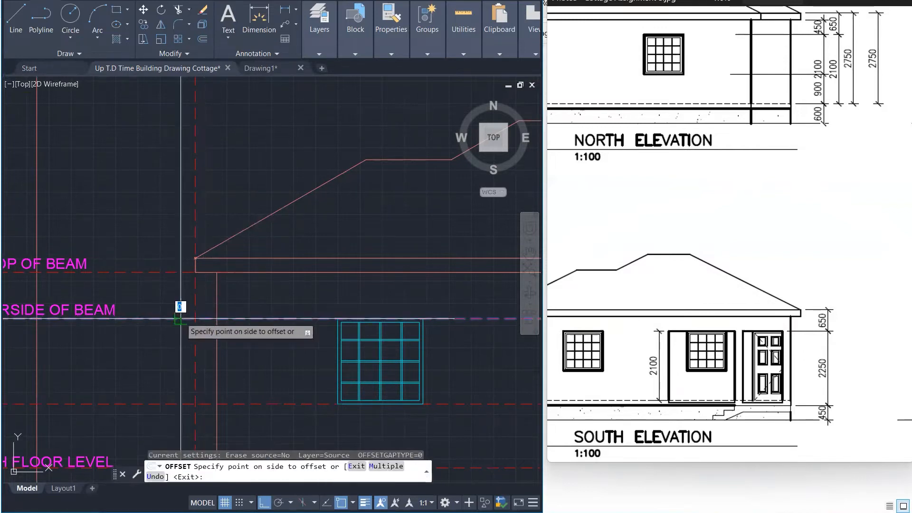
click(179, 284)
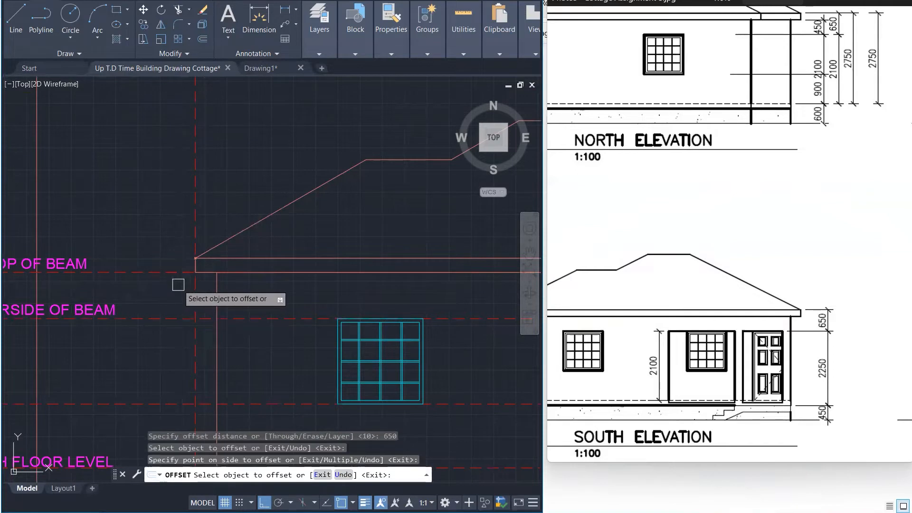
click(144, 318)
key(Escape)
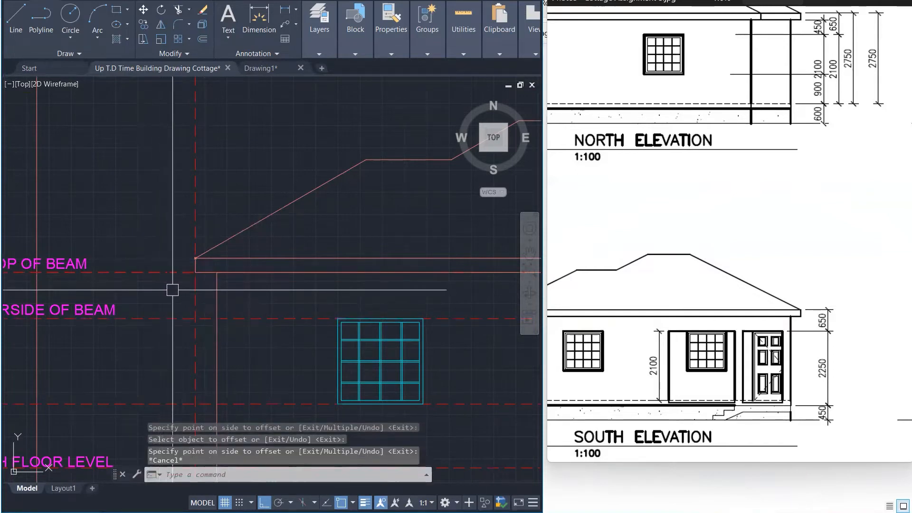
Step: Move the roof and fascia straight down so the fascia's upper-left corner sits on the 650 offset line
scroll(173, 289, down, 5)
click(183, 218)
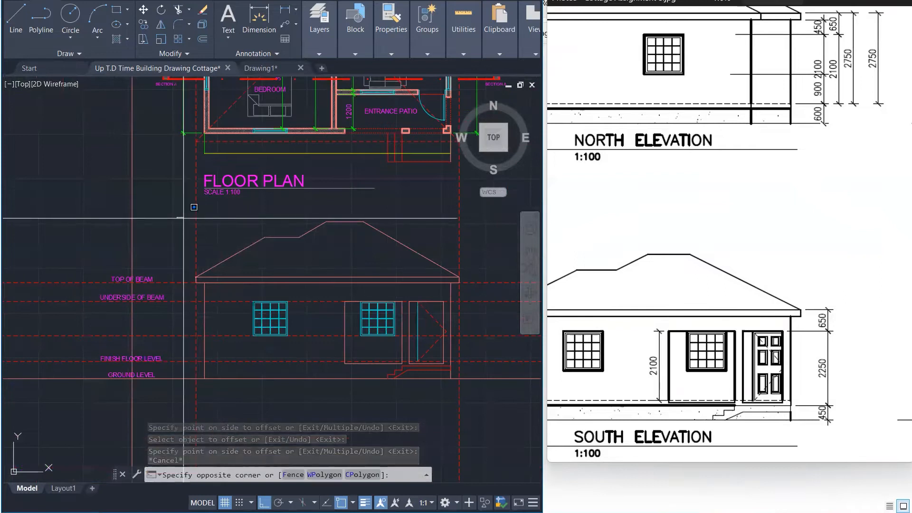
click(465, 288)
scroll(192, 270, up, 1)
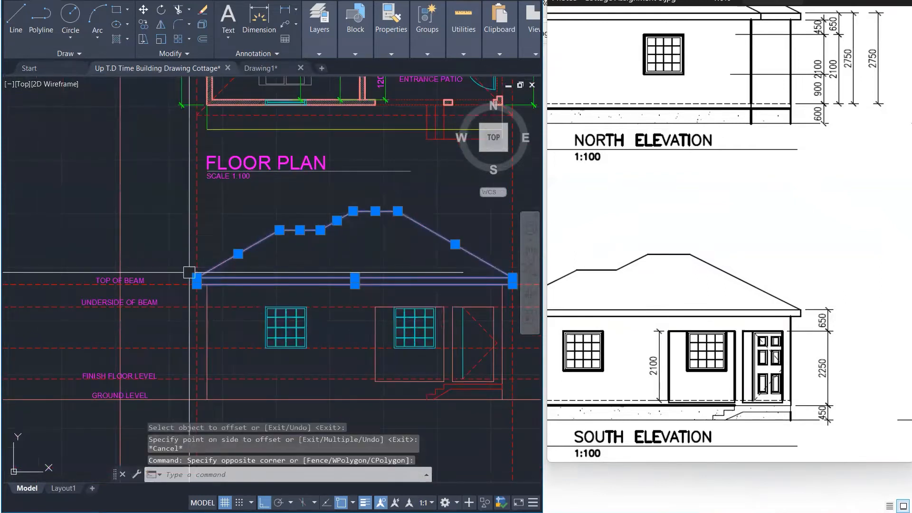
scroll(189, 272, up, 3)
text(m)
key(Return)
click(197, 276)
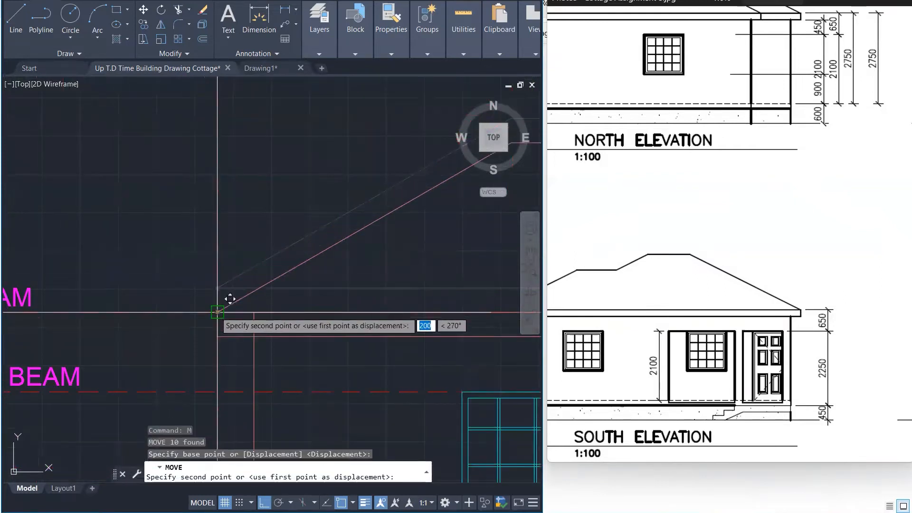
click(217, 312)
scroll(223, 304, down, 5)
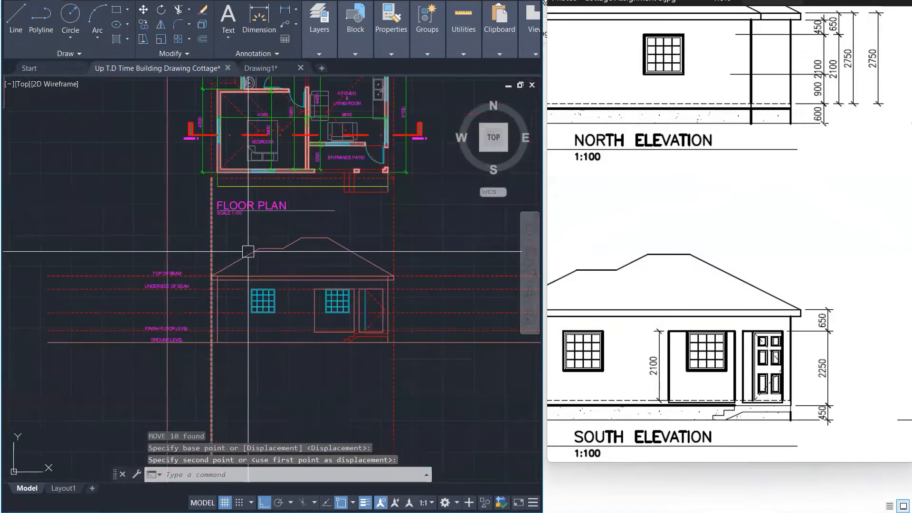
key(Escape)
key(Escape)
Step: Shorten the upper ends of the right and left wall lines to the underside of the lowered fascia
scroll(408, 278, up, 5)
click(346, 292)
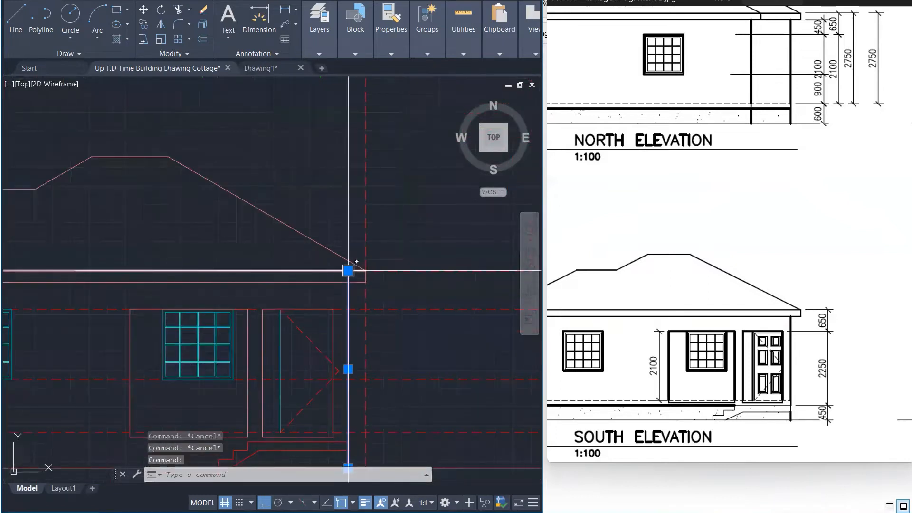
click(348, 271)
scroll(434, 283, down, 5)
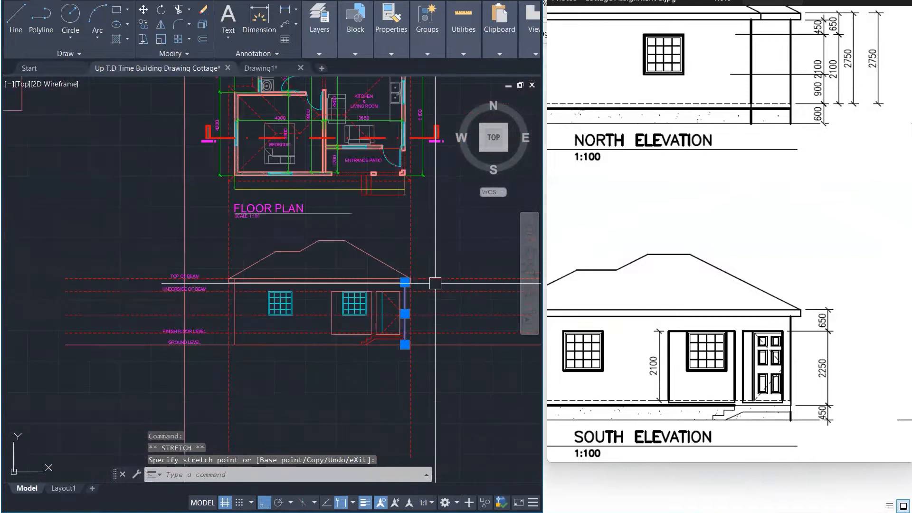
scroll(234, 275, up, 5)
key(Escape)
click(238, 281)
click(239, 276)
key(Escape)
key(Escape)
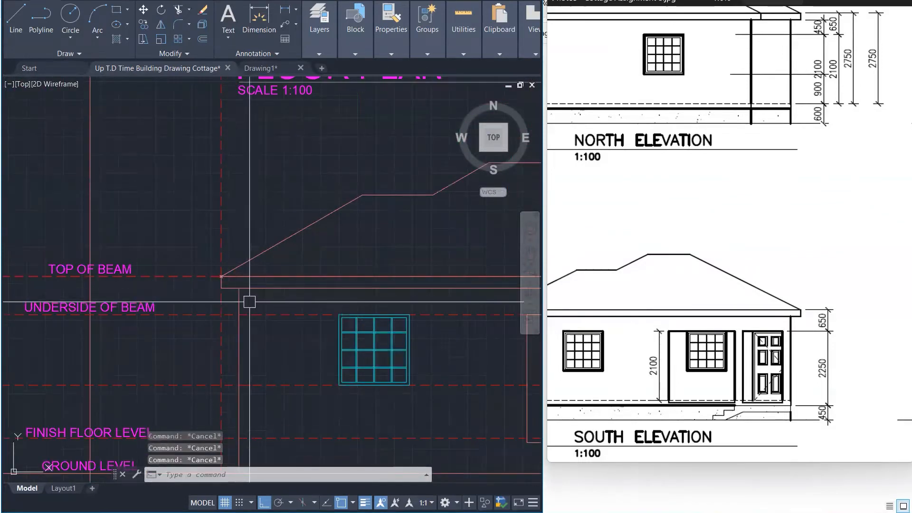
Step: Draw a horizontal line from the left end of the top step across to the left wall line
scroll(238, 314, down, 5)
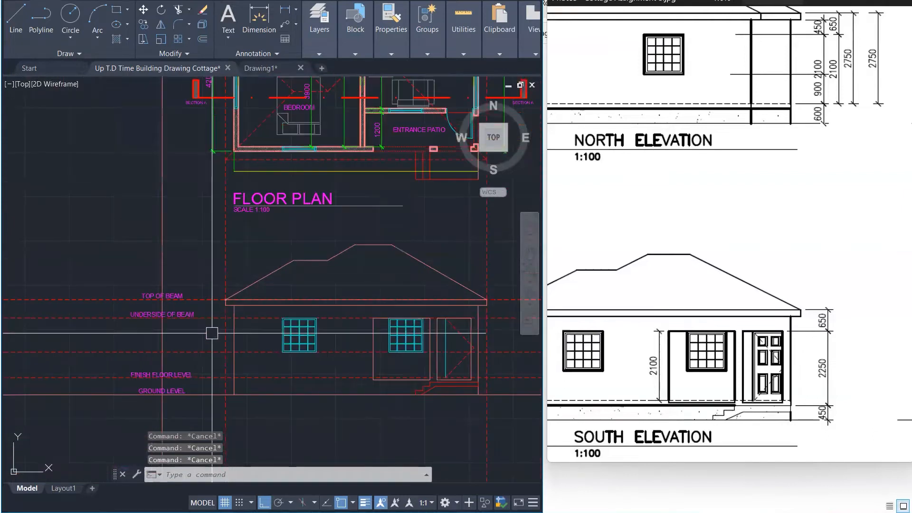
scroll(319, 348, up, 1)
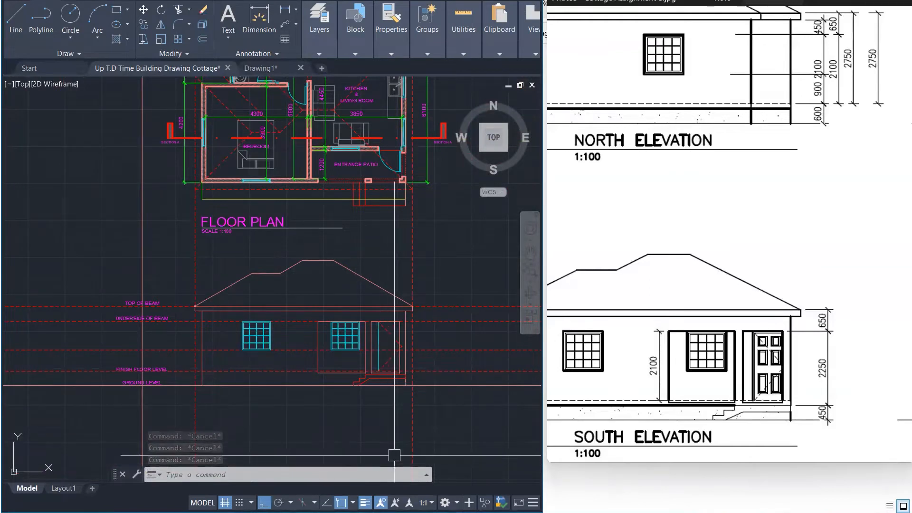
scroll(386, 447, up, 4)
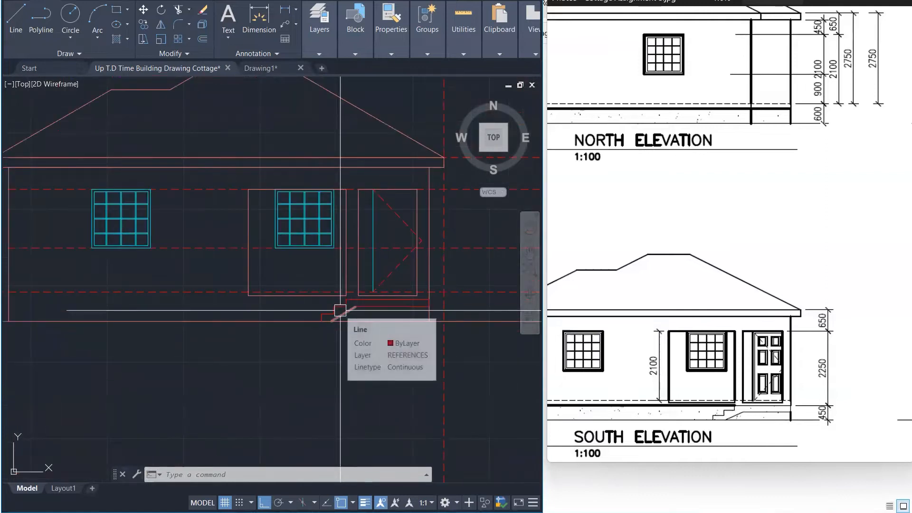
scroll(340, 310, up, 3)
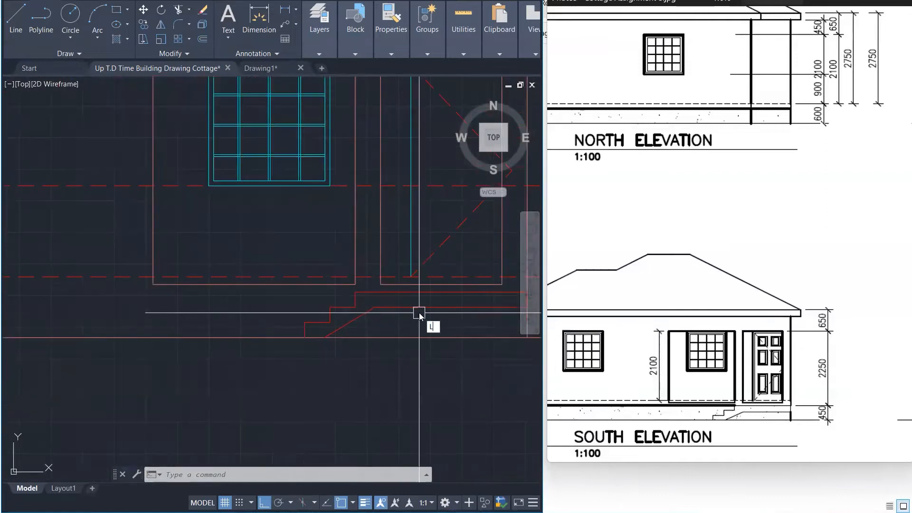
key(Return)
click(368, 308)
scroll(436, 320, down, 4)
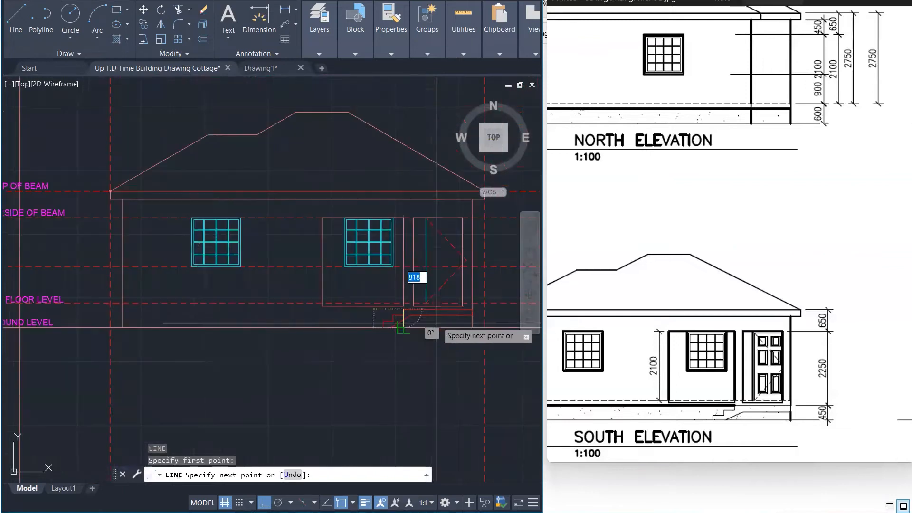
click(123, 309)
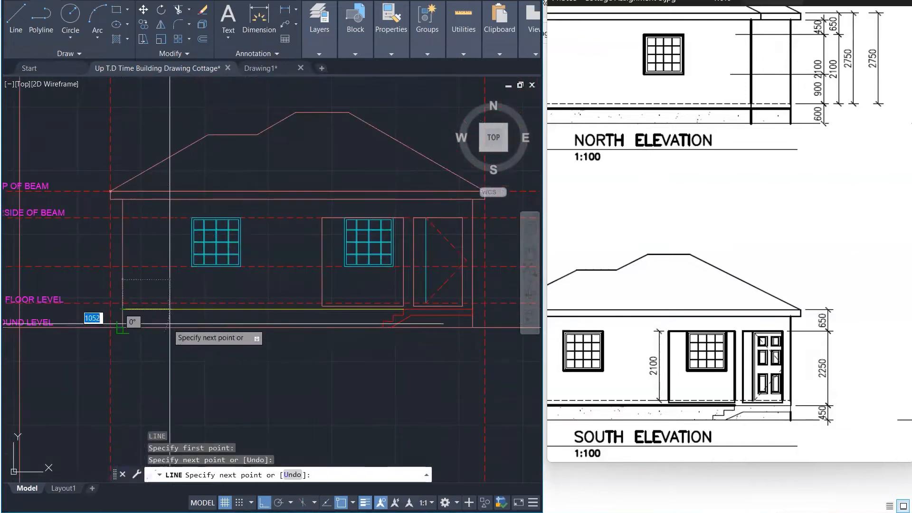
key(Escape)
key(Escape)
key(Escape)
Step: Match the new horizontal line's properties to the red step lines
scroll(369, 304, up, 5)
text(M)
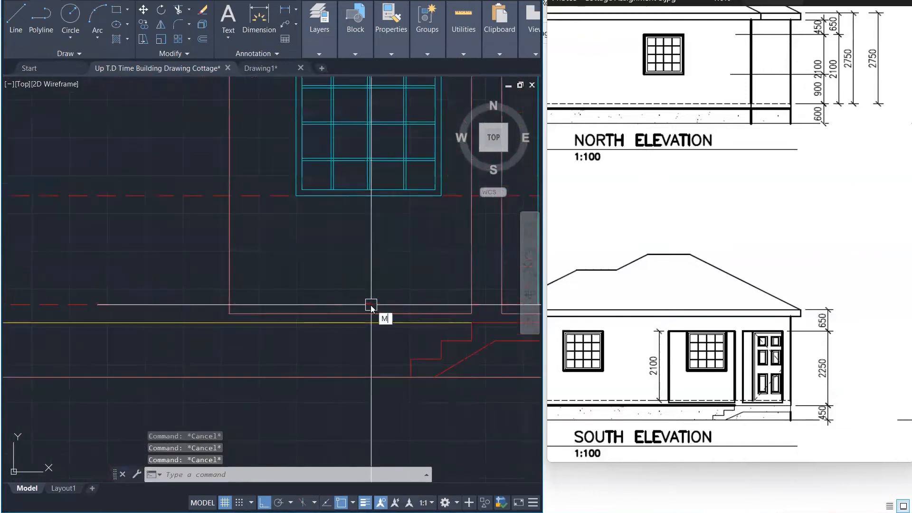
text(A)
key(Return)
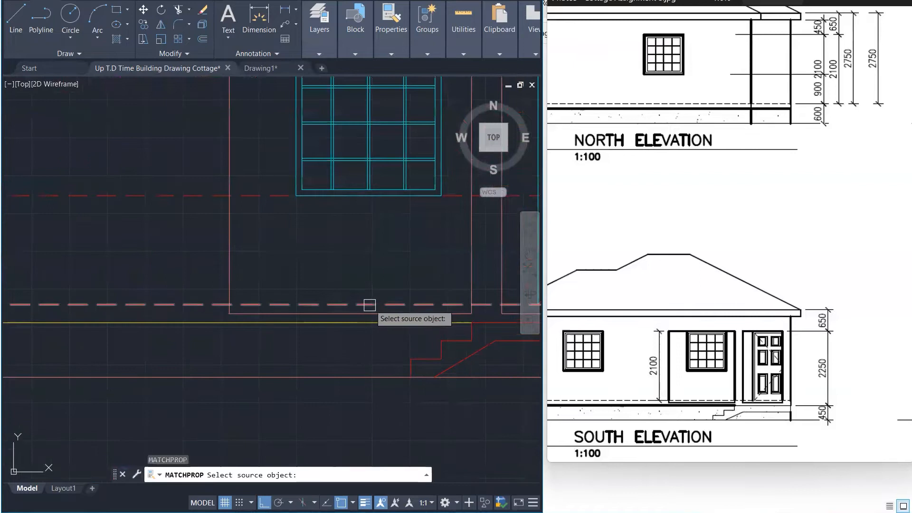
click(447, 340)
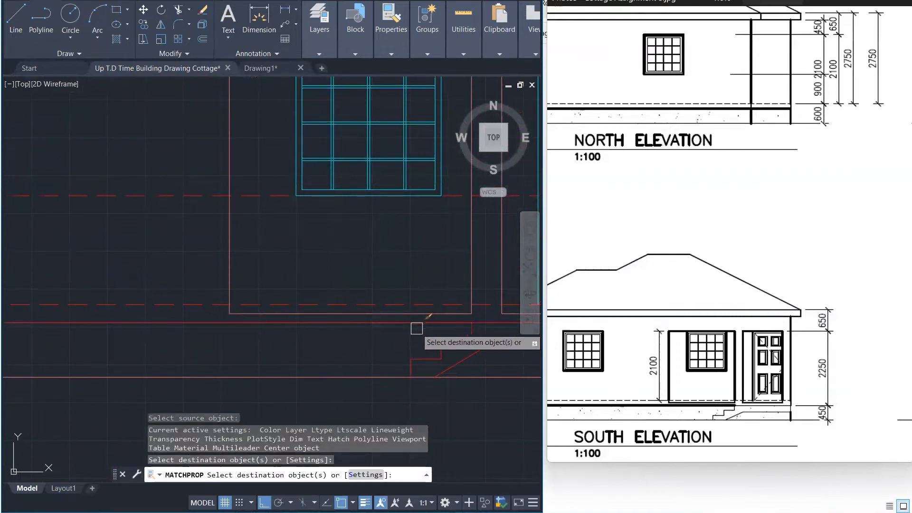
key(Escape)
key(Escape)
scroll(346, 356, down, 4)
scroll(318, 385, down, 1)
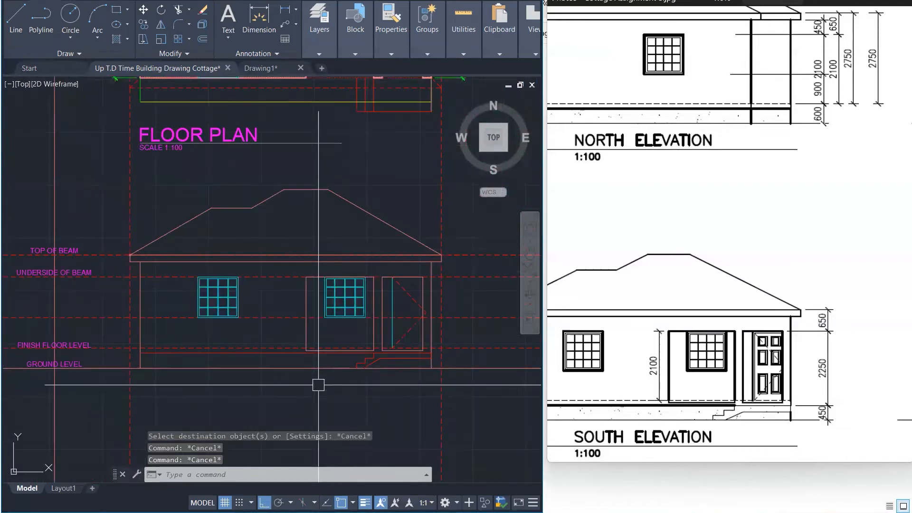
Step: Match the horizontal base line's properties to the patio opening outline beside the right window
text(ma)
key(Return)
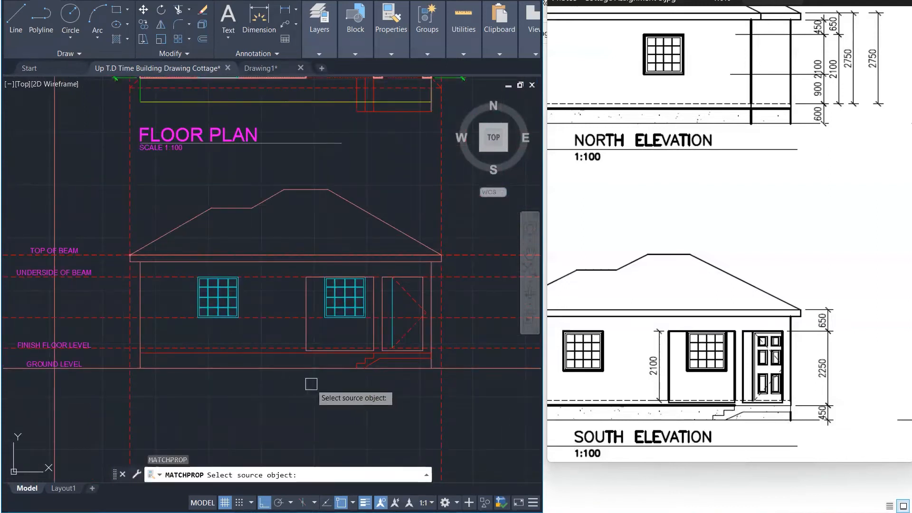
click(308, 339)
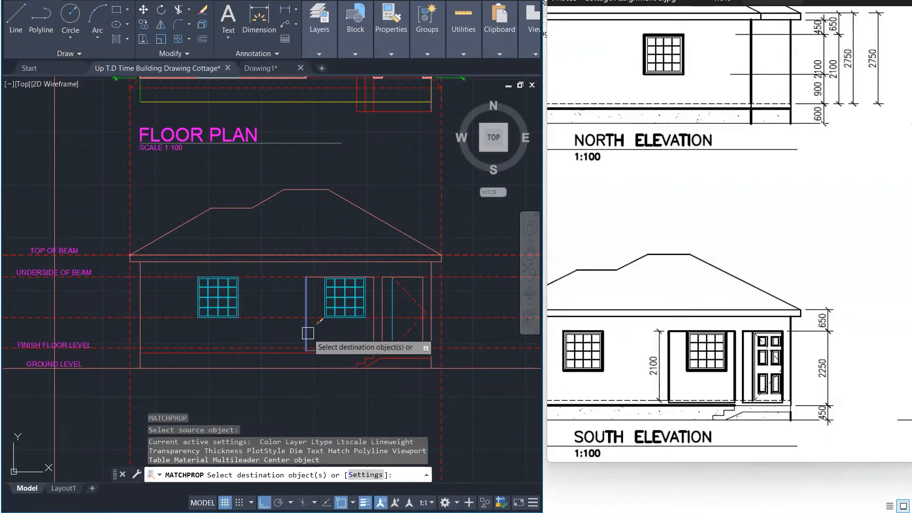
click(274, 352)
key(Escape)
key(Escape)
key(Escape)
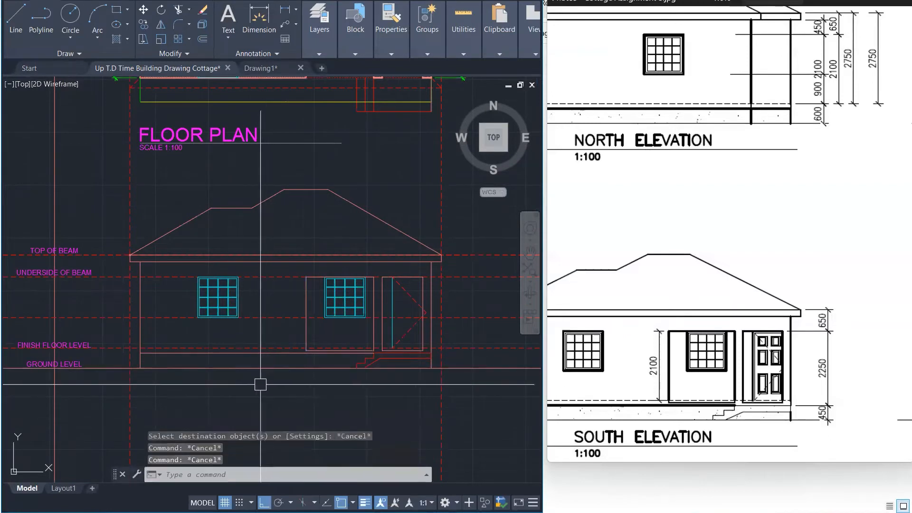
Step: Offset the door's left vertical line 50 to the right and the door opening's top line 50 downward
scroll(210, 380, down, 3)
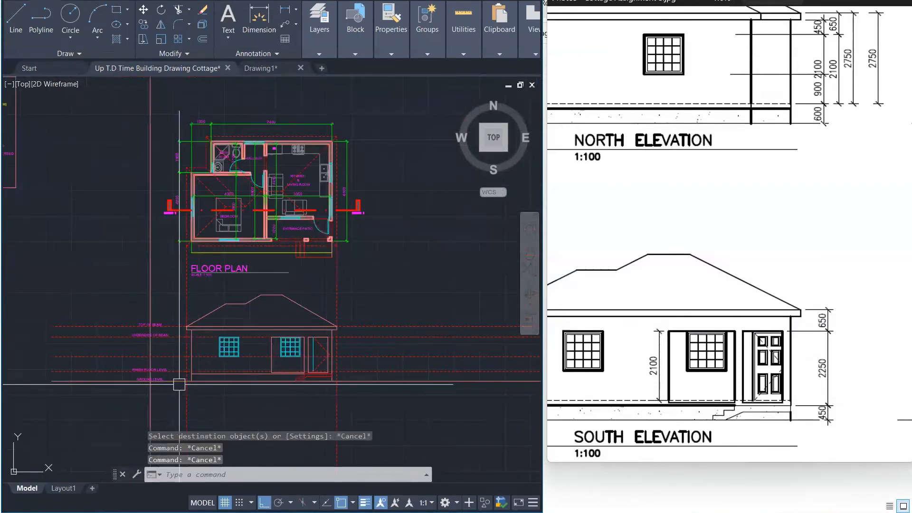
scroll(179, 385, up, 1)
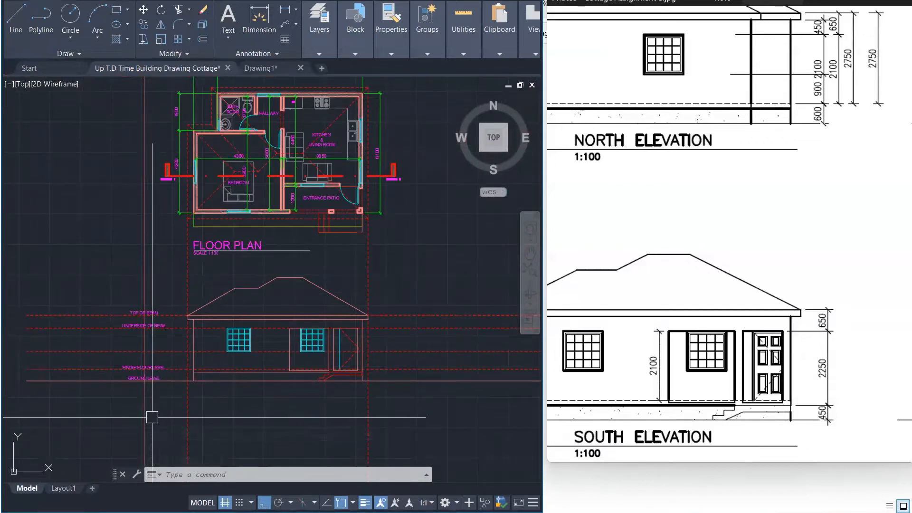
scroll(307, 341, up, 4)
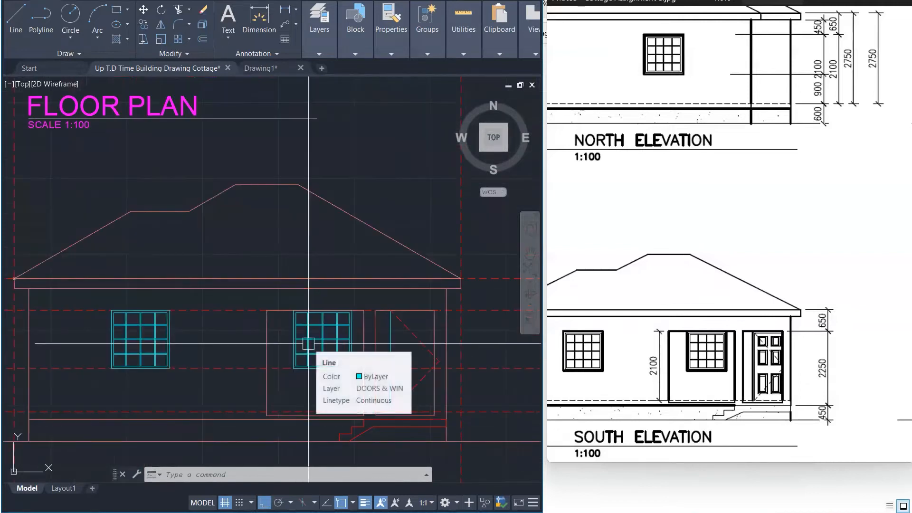
scroll(308, 343, down, 2)
scroll(309, 343, up, 1)
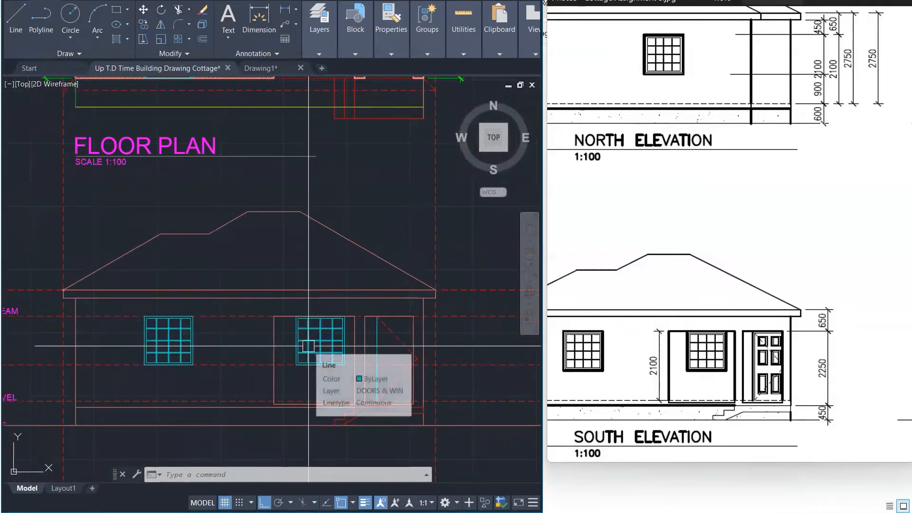
scroll(380, 332, up, 2)
text(o)
key(Return)
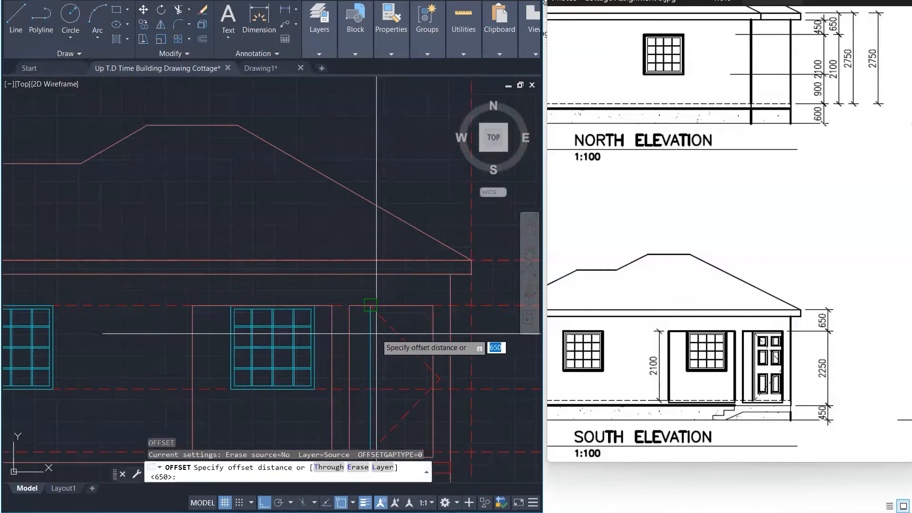
text(o)
key(BackSpace)
text(50)
key(Return)
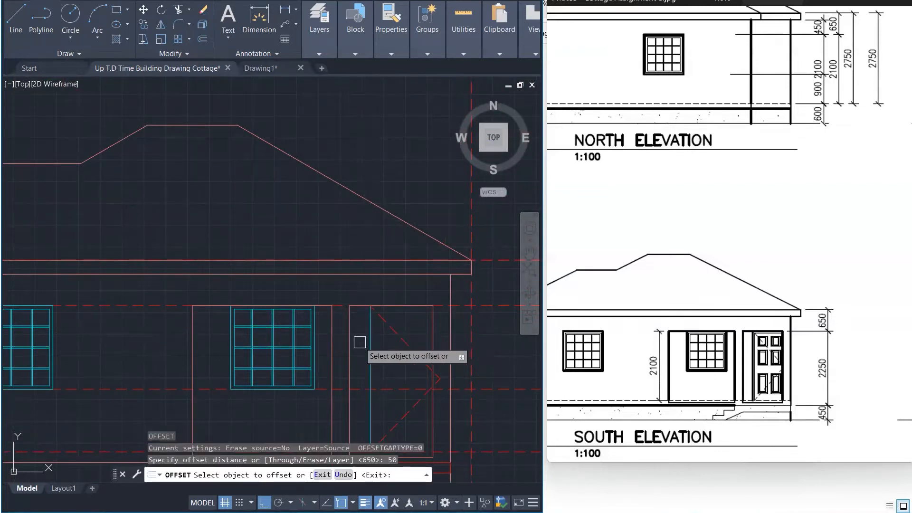
click(370, 354)
click(380, 342)
click(410, 307)
click(410, 326)
scroll(364, 325, up, 4)
key(Escape)
key(Escape)
key(Escape)
Step: Fillet the two offset door lines into a clean corner at the door's upper left
text(f)
key(Return)
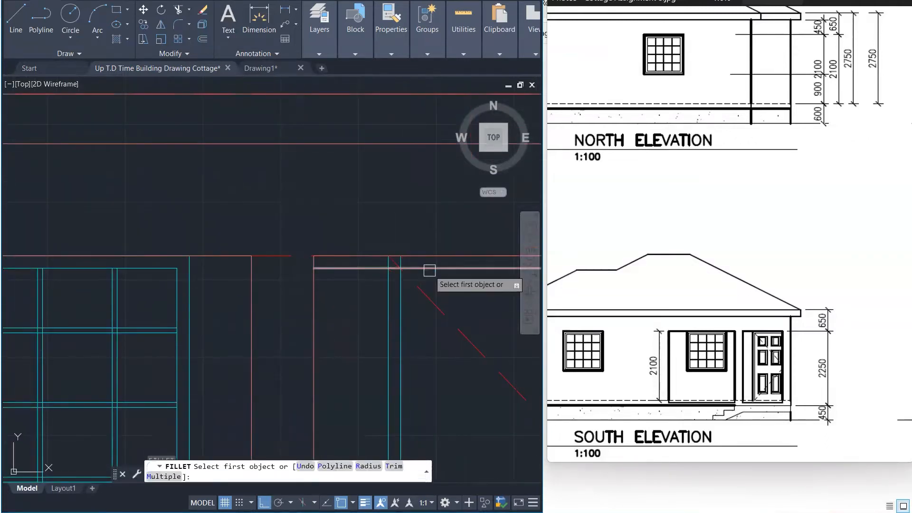
click(430, 269)
click(404, 304)
key(Escape)
key(Escape)
key(Escape)
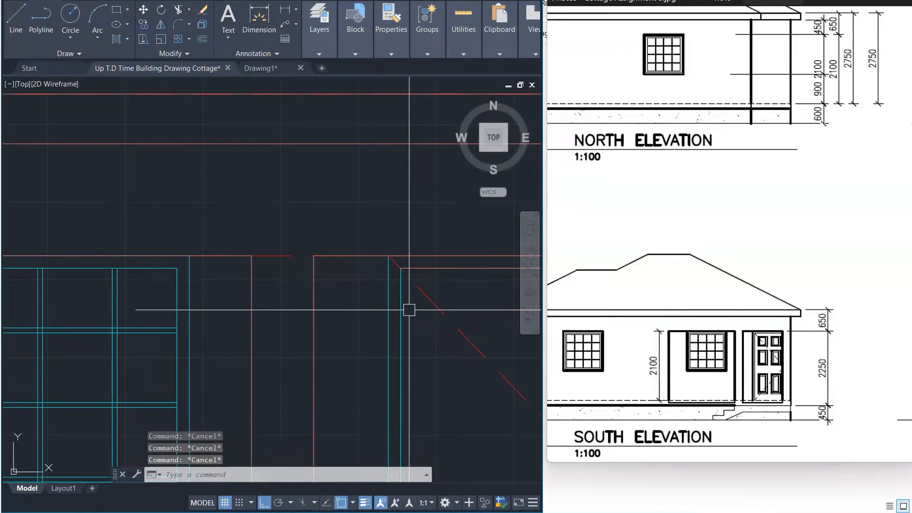
Step: Match the door's offset top line to the properties of the cyan vertical door line
text(ma)
key(Return)
click(404, 317)
click(454, 264)
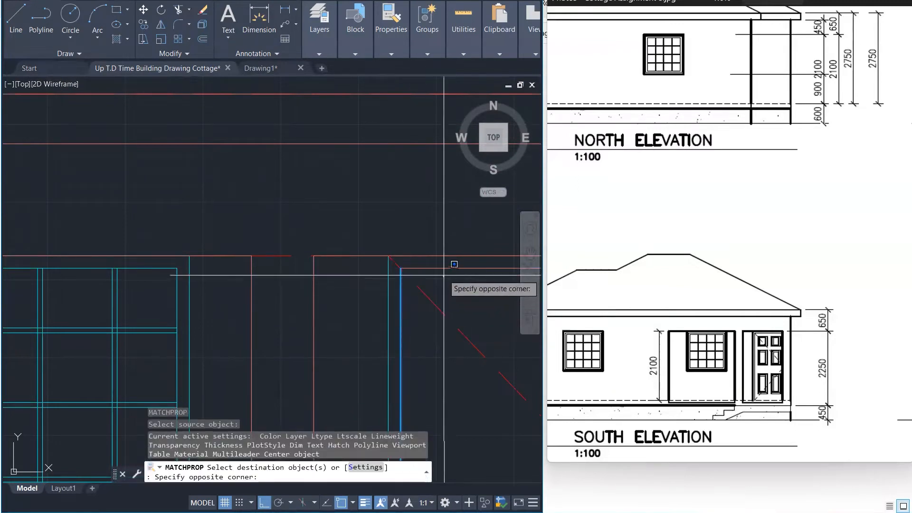
key(Escape)
key(Escape)
scroll(287, 295, down, 6)
scroll(285, 294, down, 3)
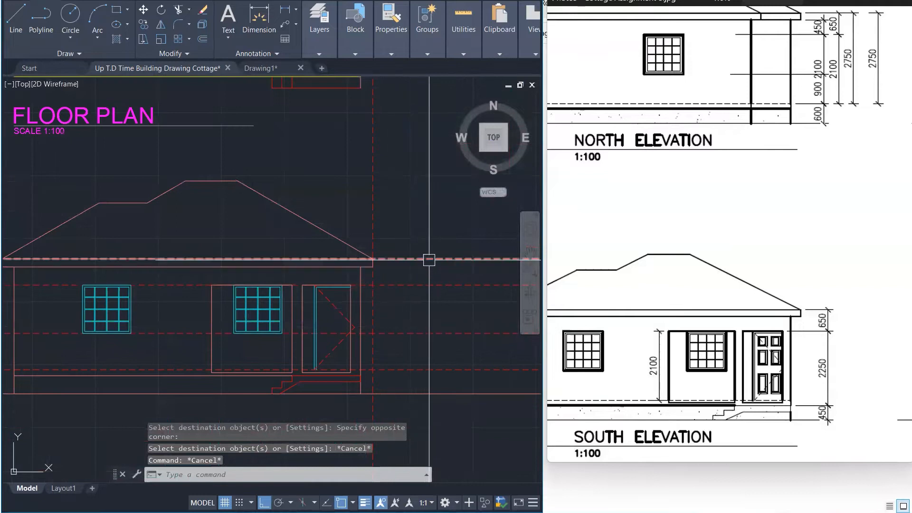
scroll(433, 265, down, 3)
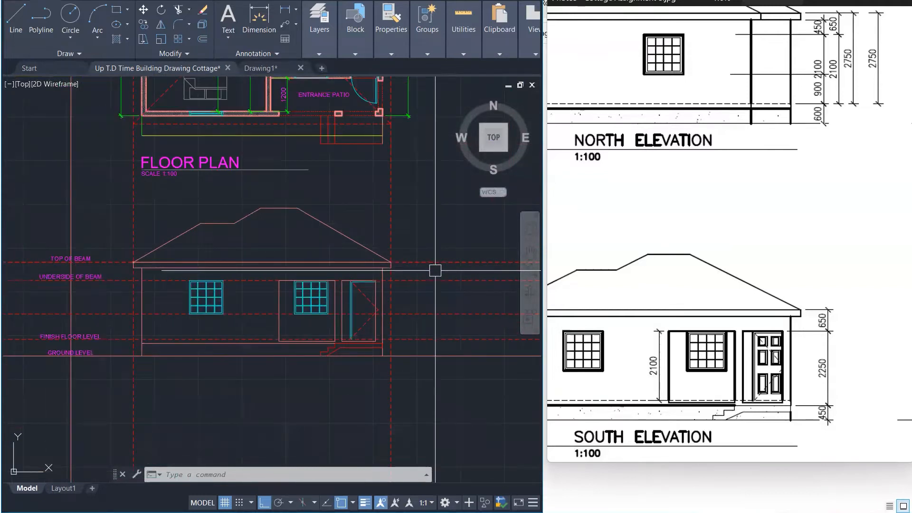
Step: Maximize the drawing window so it covers the reference image
mouse_move(432, 279)
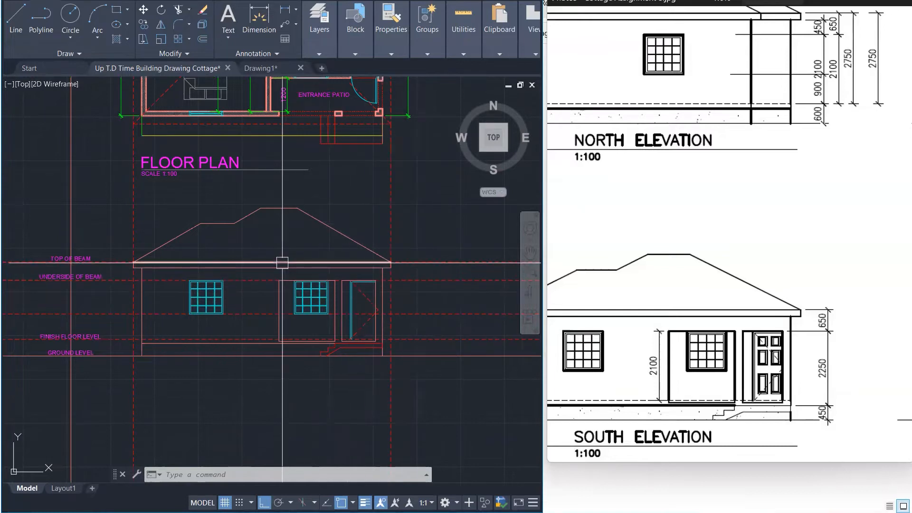
key(Escape)
key(Escape)
key(Escape)
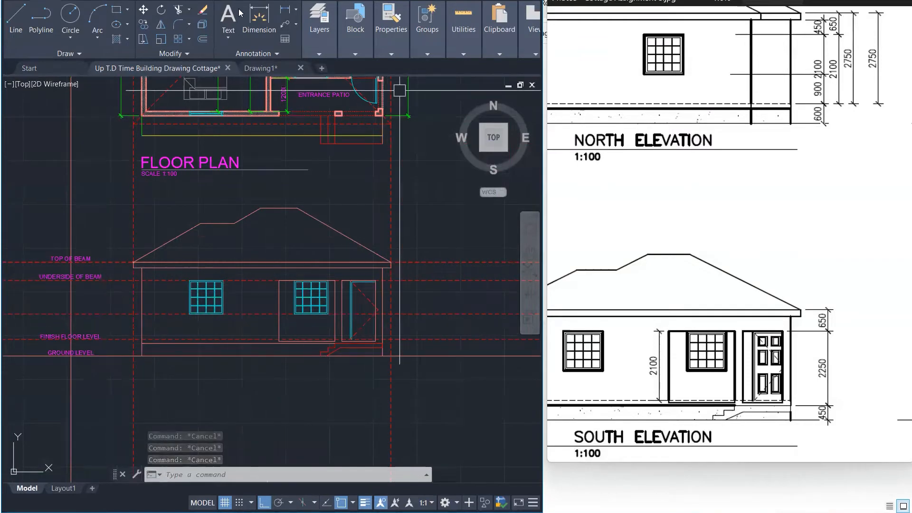
scroll(729, 234, down, 2)
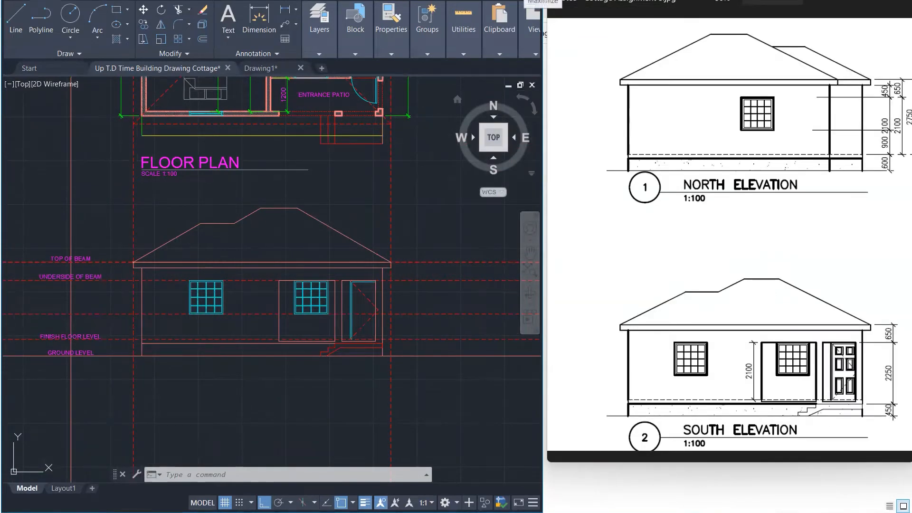
click(521, 1)
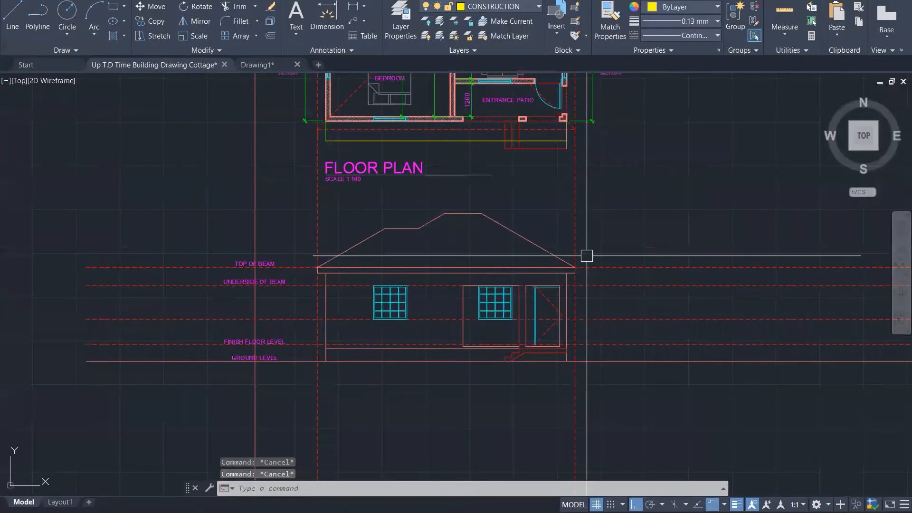
Step: Hatch the elevation's enclosed roof area and assign the hatch to the HATCH layer
scroll(570, 257, up, 2)
text(h)
key(Return)
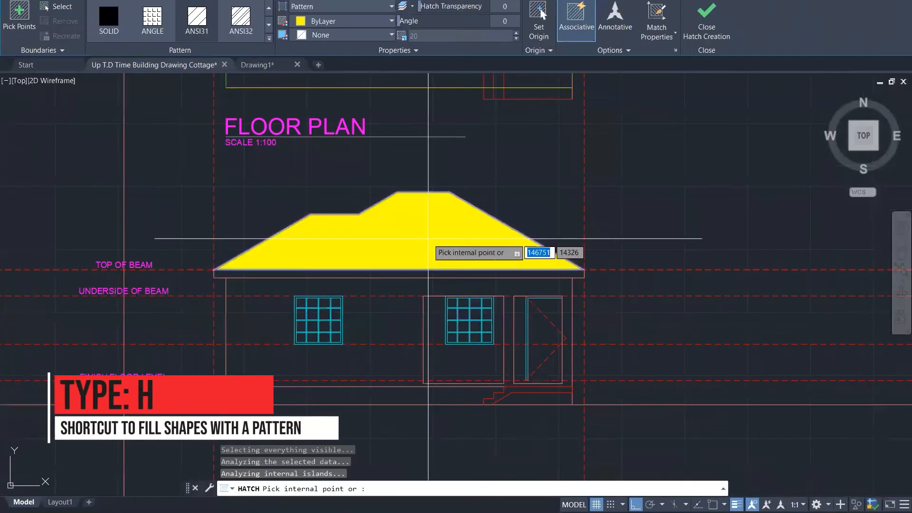
click(19, 1)
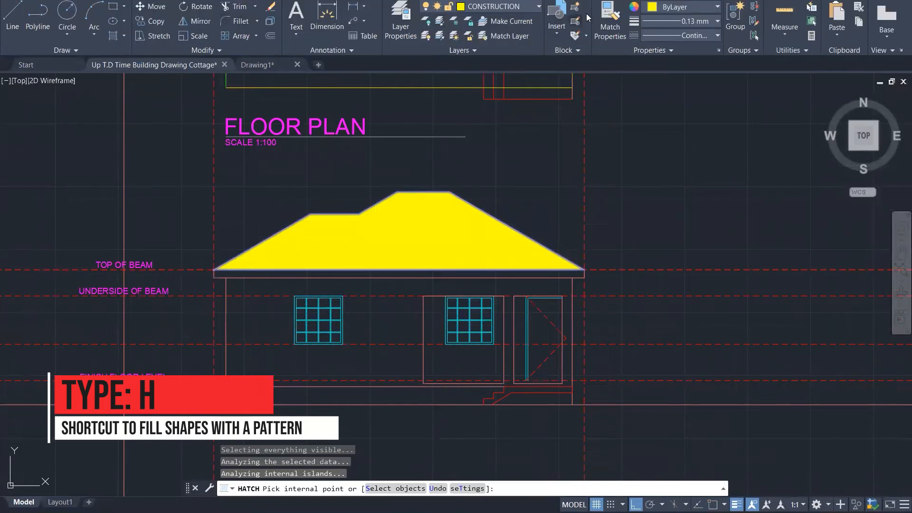
click(526, 6)
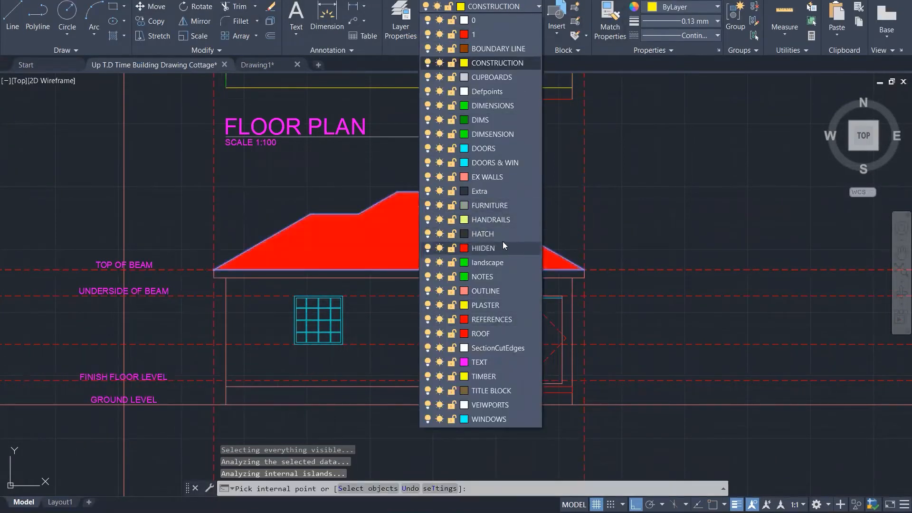
key(Escape)
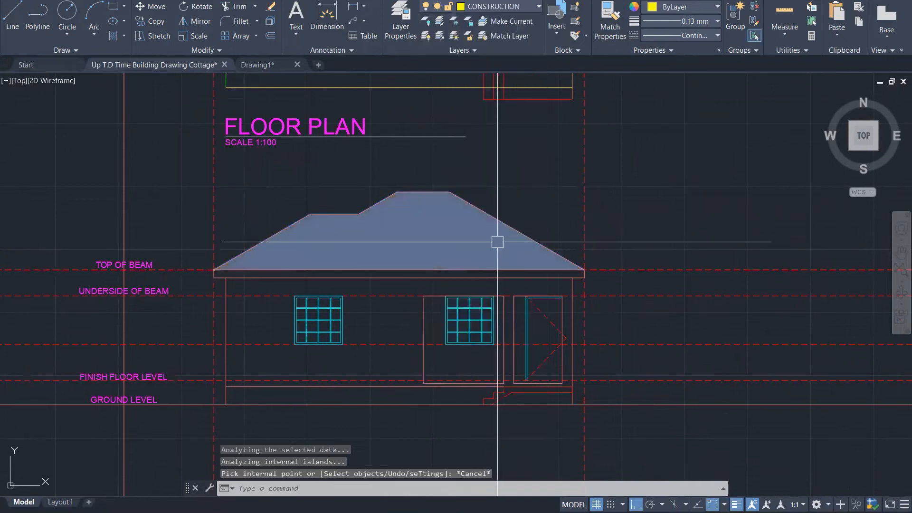
Step: Change the roof hatch's pattern to the user-defined USER line pattern
click(435, 258)
click(241, 19)
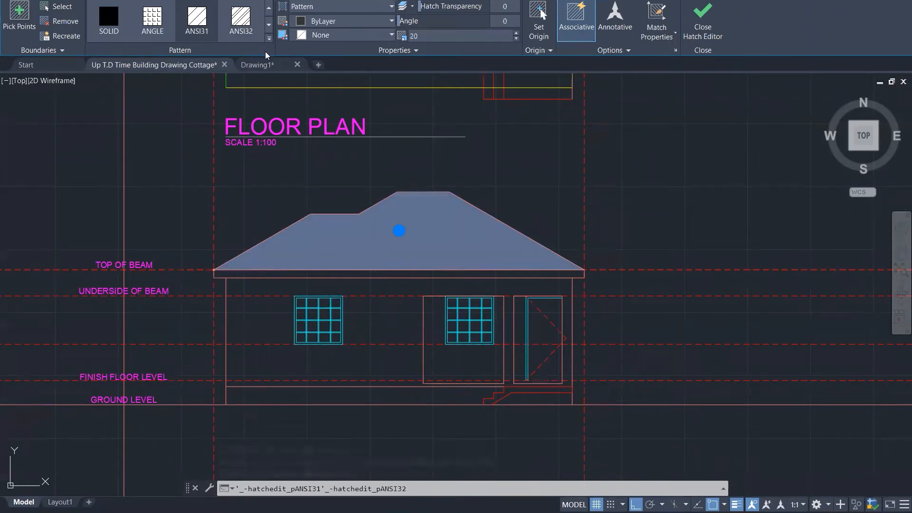
click(270, 40)
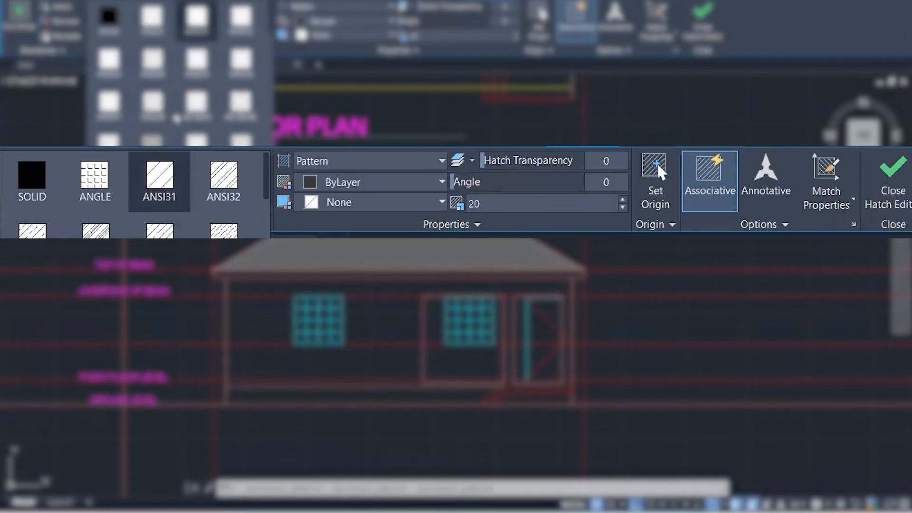
scroll(177, 119, down, 5)
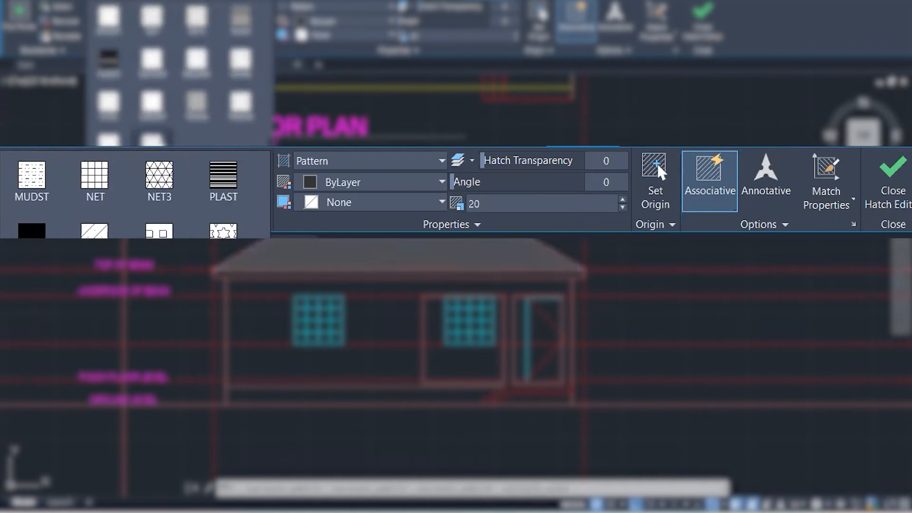
click(153, 143)
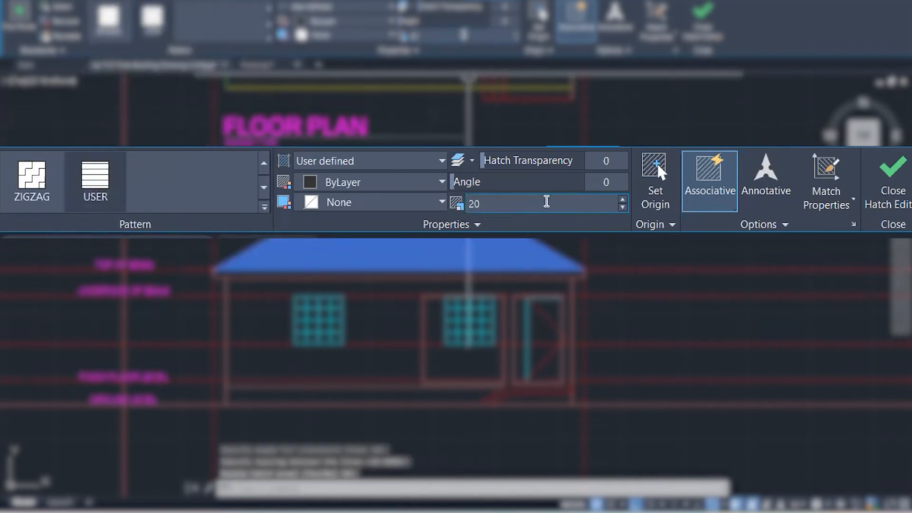
Step: Set the roof hatch's spacing to 100 and its angle to 90, then deselect the hatch
click(474, 205)
text(26)
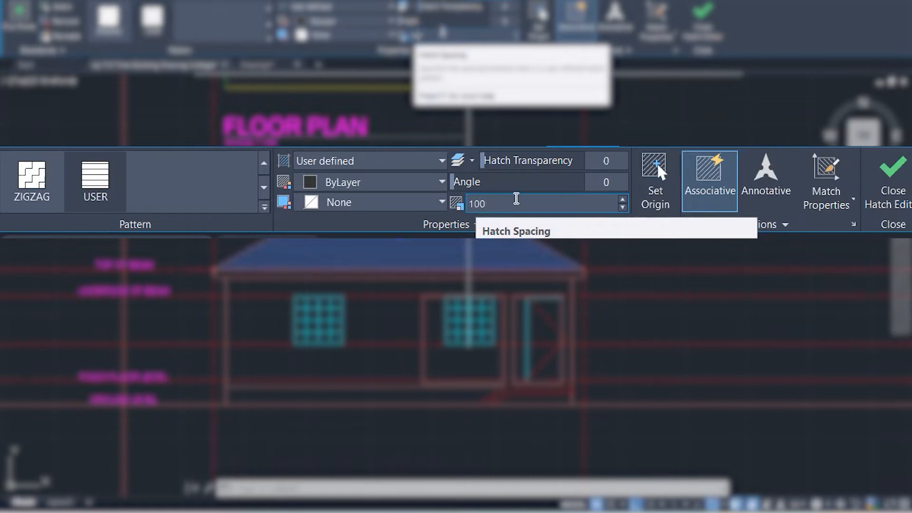
key(Return)
mouse_move(588, 180)
mouse_down()
mouse_move(645, 180)
mouse_move(627, 181)
mouse_up()
click(611, 182)
text(90)
key(Return)
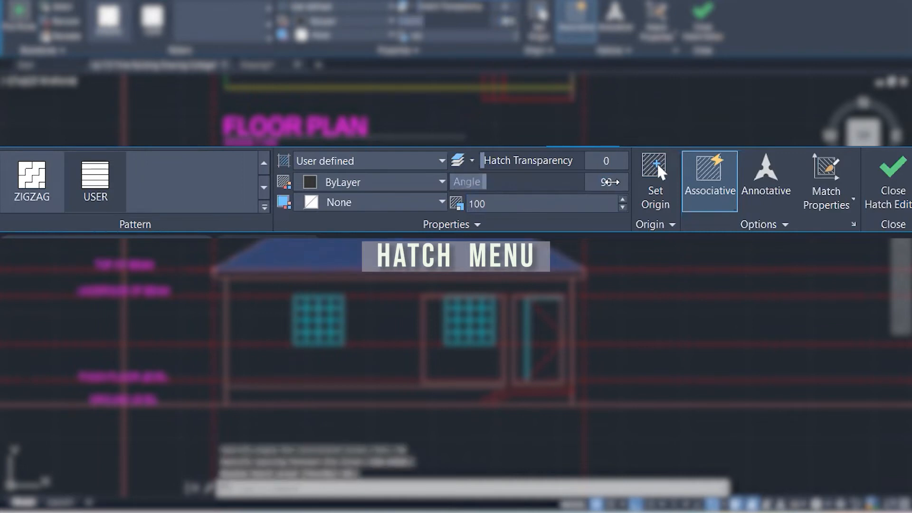
key(Escape)
key(Escape)
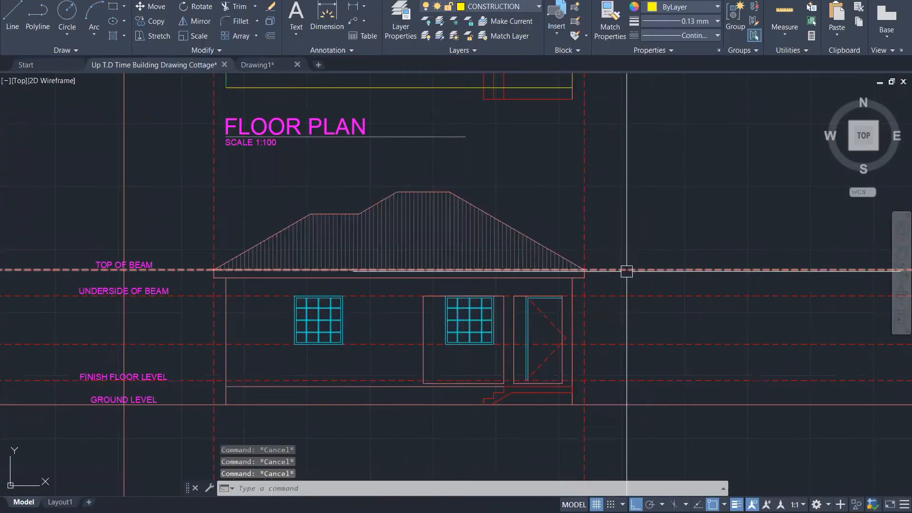
Step: Add a horizontal multileader from the door's left frame line to beyond the right wall with the text DOOR
scroll(559, 325, down, 2)
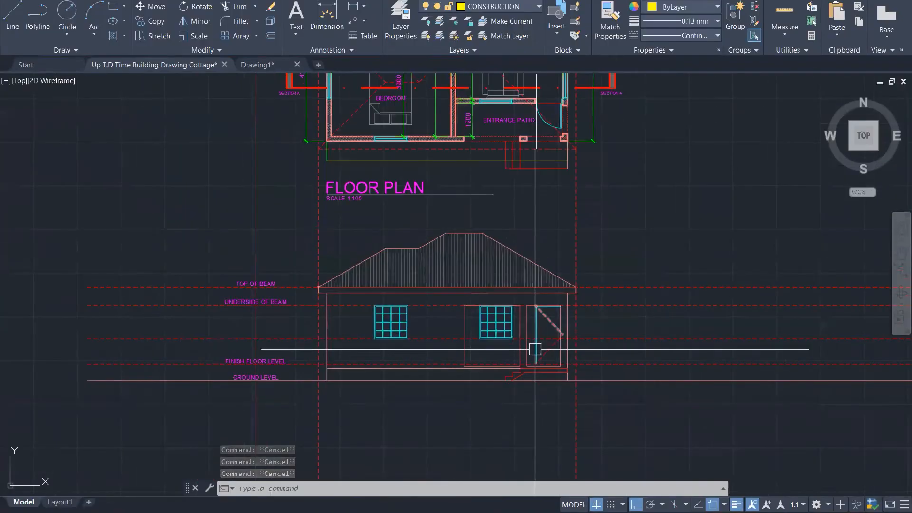
scroll(499, 393, up, 2)
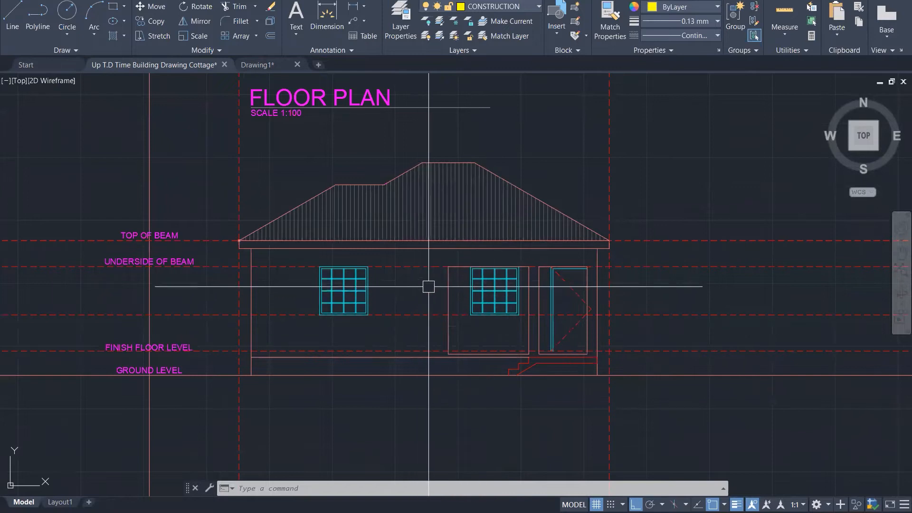
scroll(323, 338, down, 2)
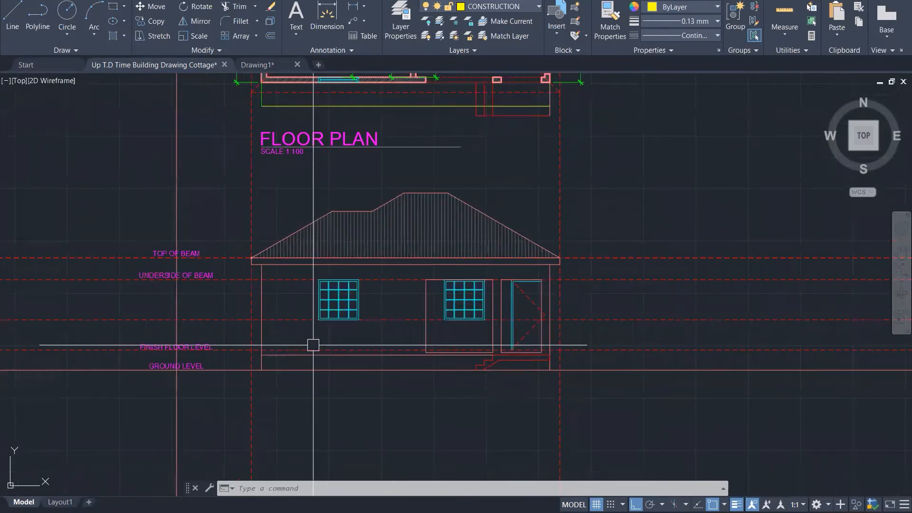
click(355, 20)
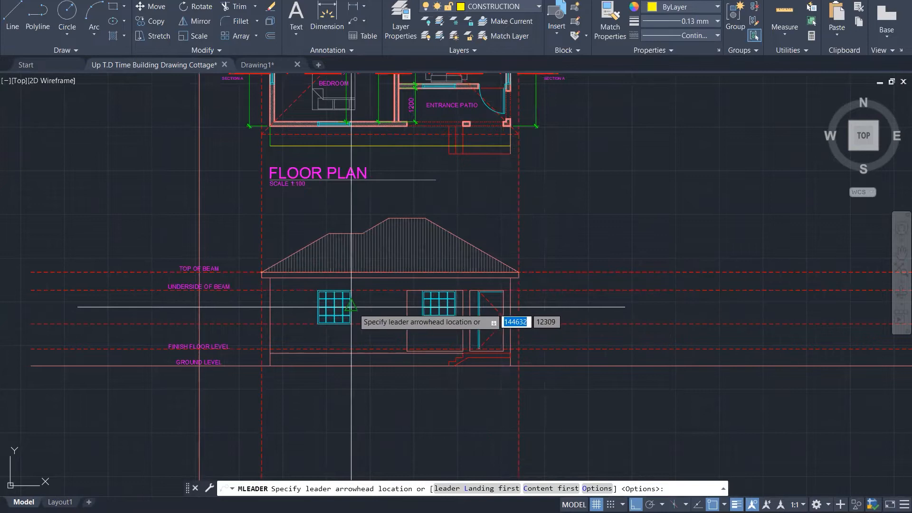
scroll(536, 308, up, 2)
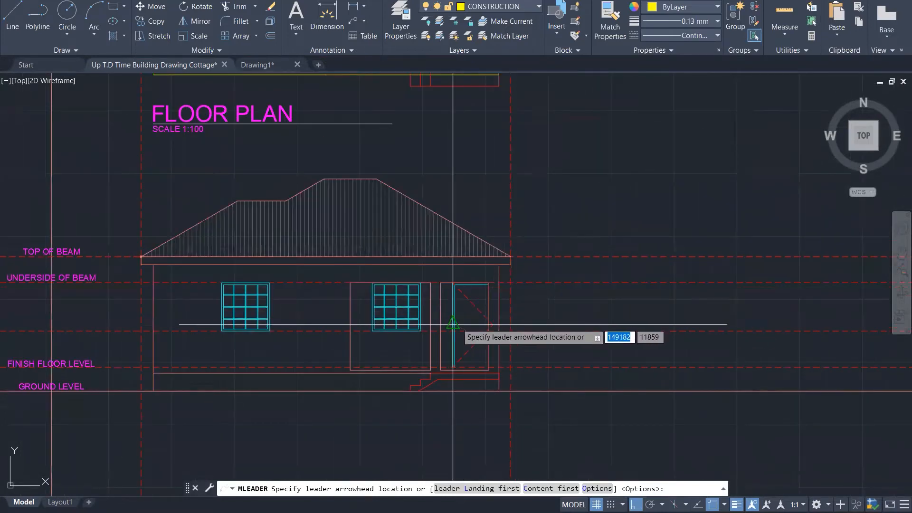
click(453, 324)
scroll(533, 312, up, 1)
scroll(534, 312, up, 2)
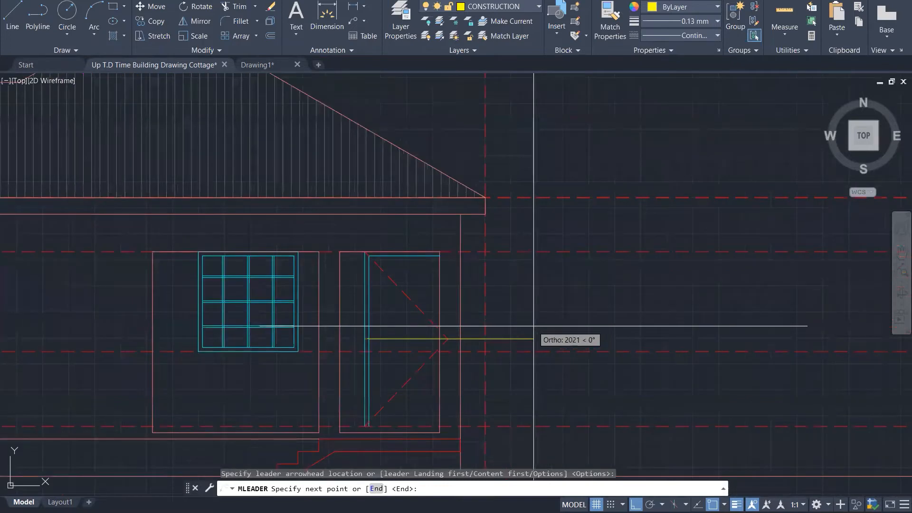
click(533, 326)
key(Return)
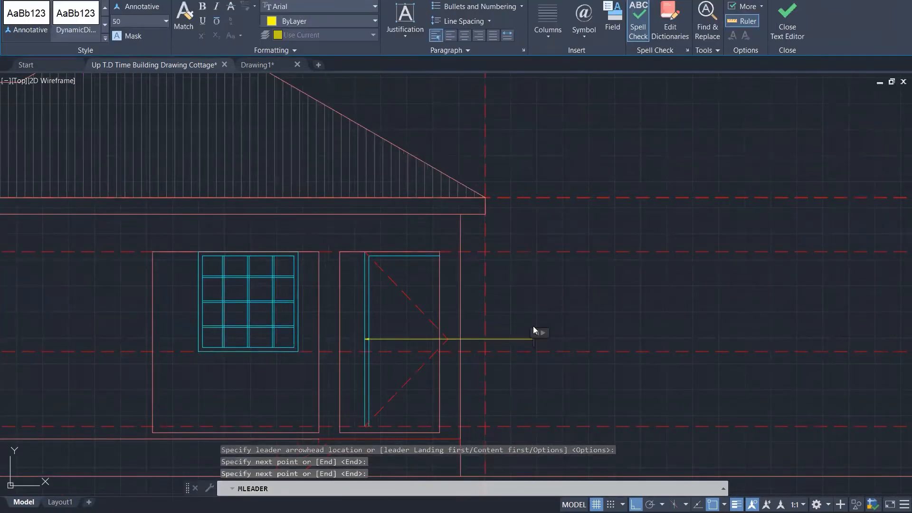
text(DOOR)
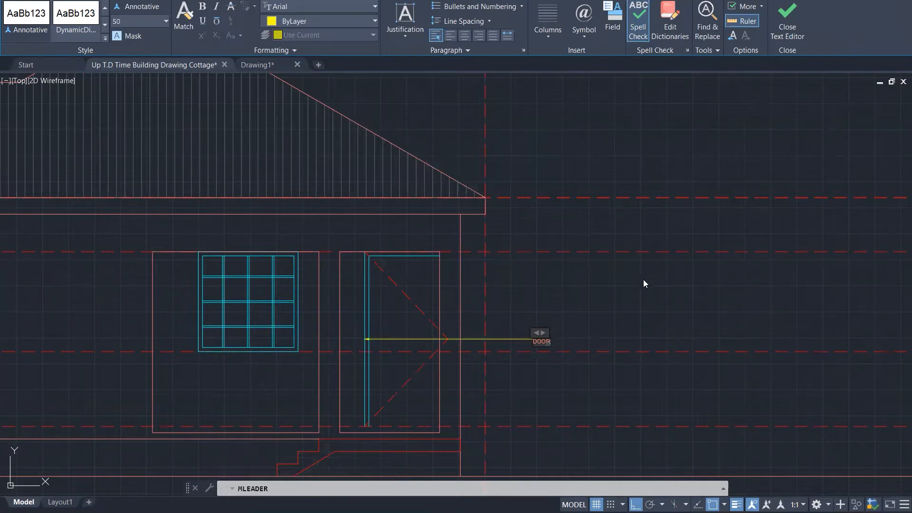
click(598, 326)
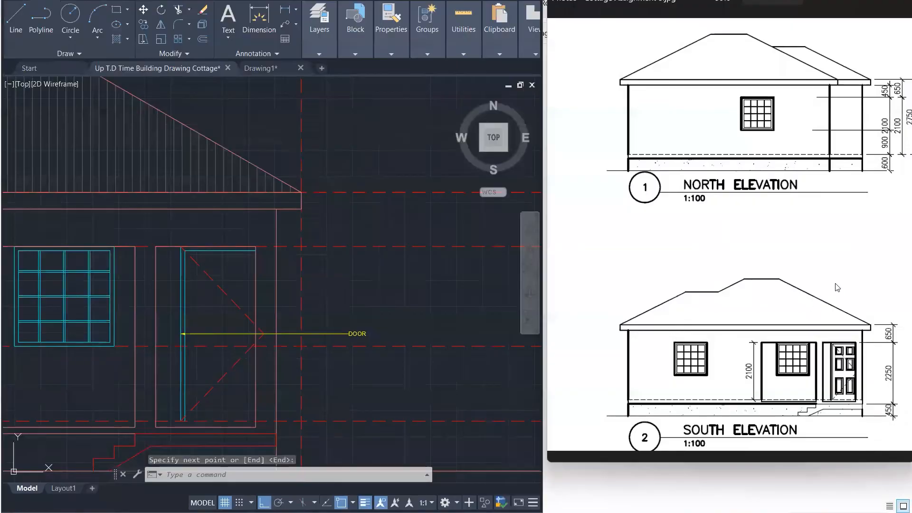
Step: Browse the reference images to the cottage assignment sheet and examine its wall, door and window specifications
scroll(838, 287, down, 4)
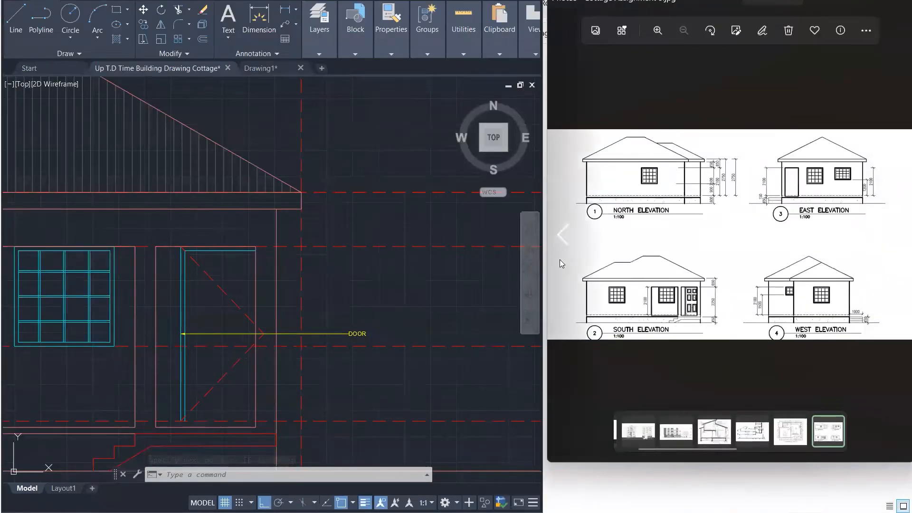
click(562, 233)
click(562, 233)
click(562, 233)
click(562, 234)
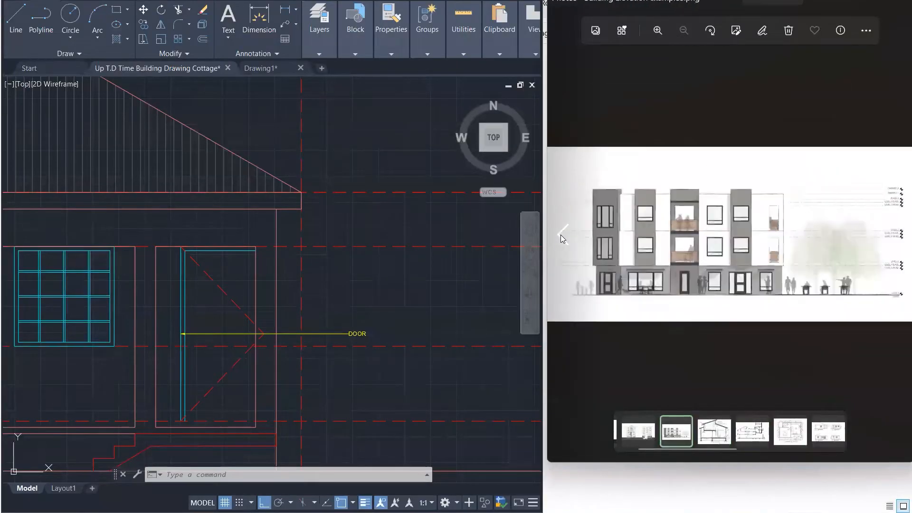
click(562, 234)
click(898, 236)
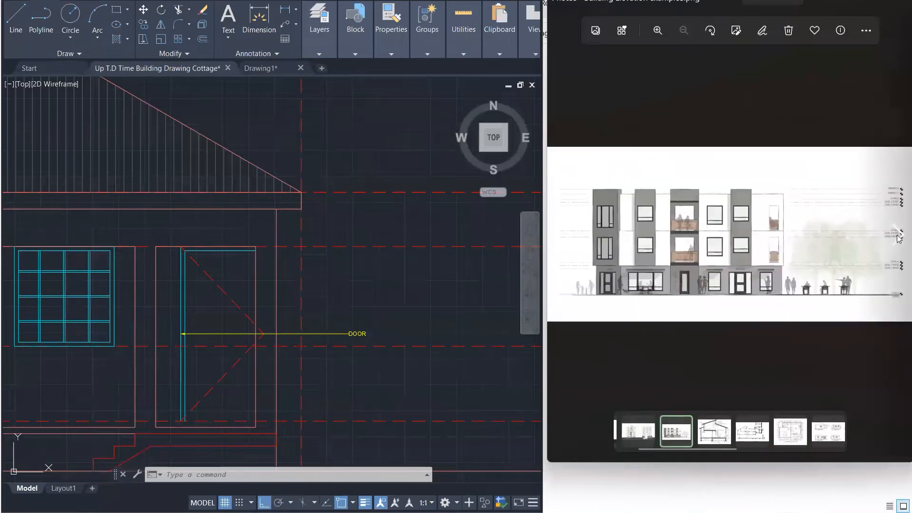
click(897, 236)
click(897, 236)
click(898, 236)
click(898, 236)
click(898, 236)
click(898, 236)
click(898, 236)
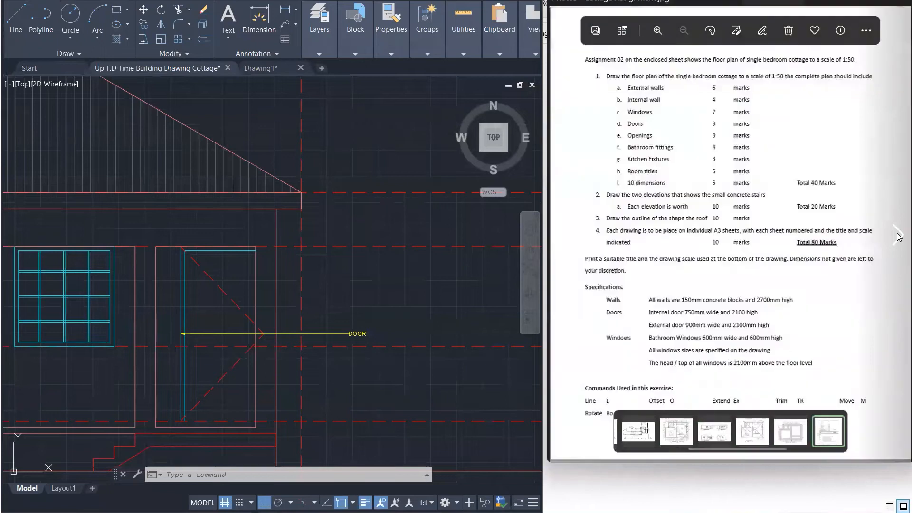
scroll(706, 335, up, 4)
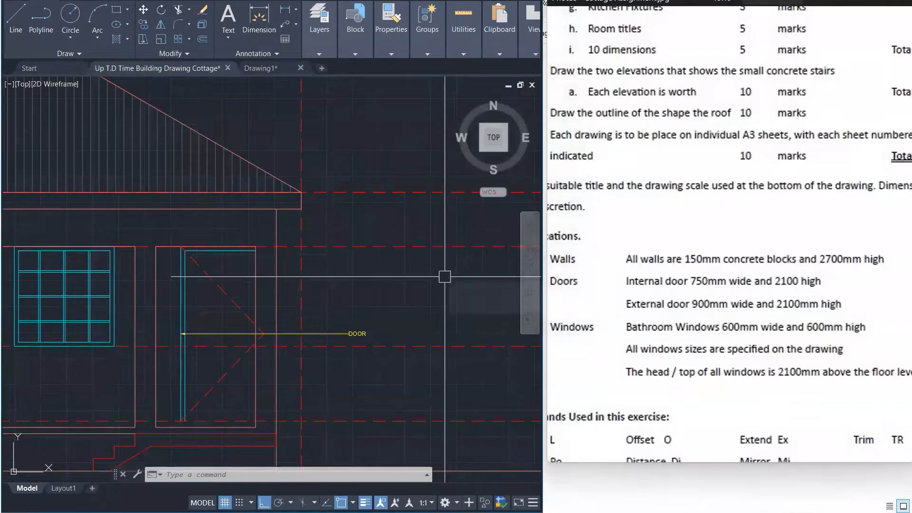
Step: Open the door leader's text for editing and insert EXTERNAL before DOOR
click(344, 333)
scroll(344, 328, up, 1)
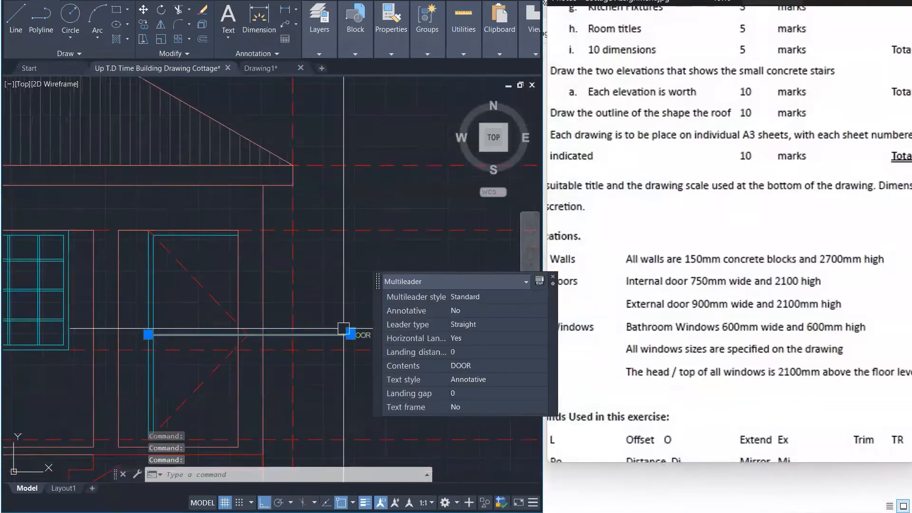
scroll(344, 328, up, 3)
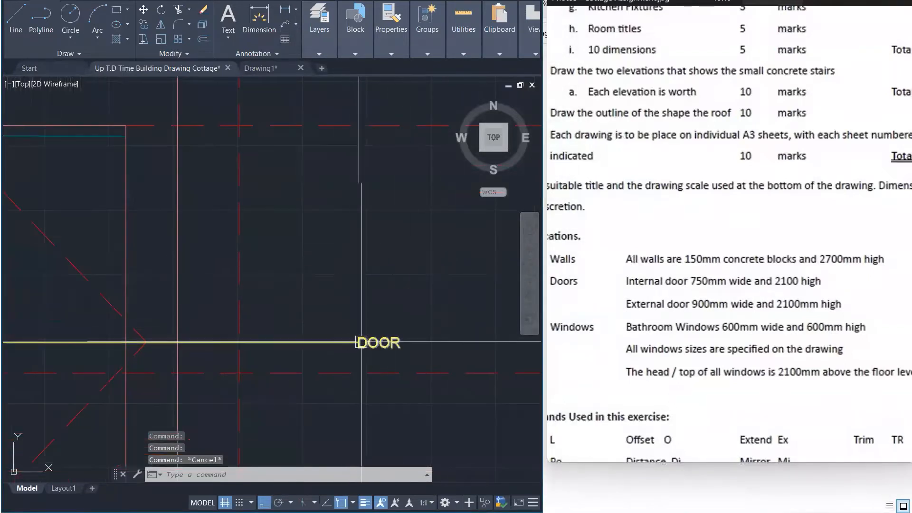
key(Escape)
double_click(378, 341)
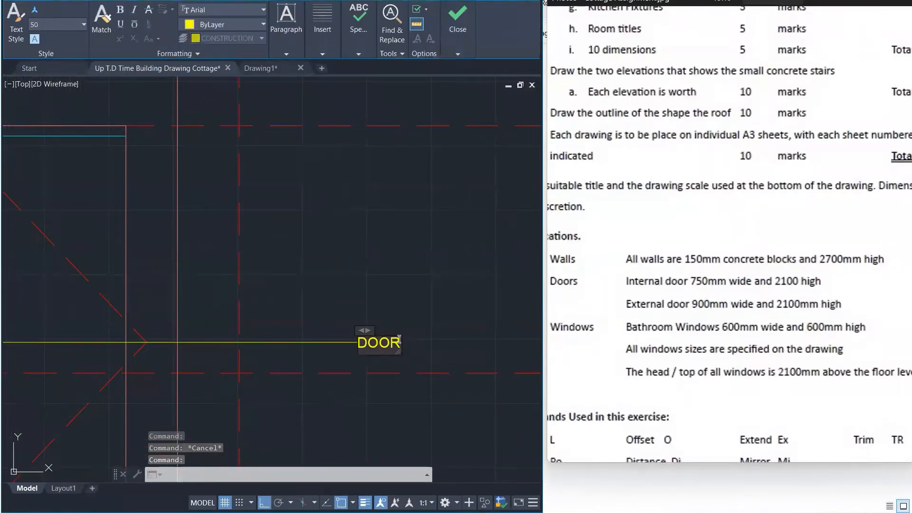
text(EXTERNAL)
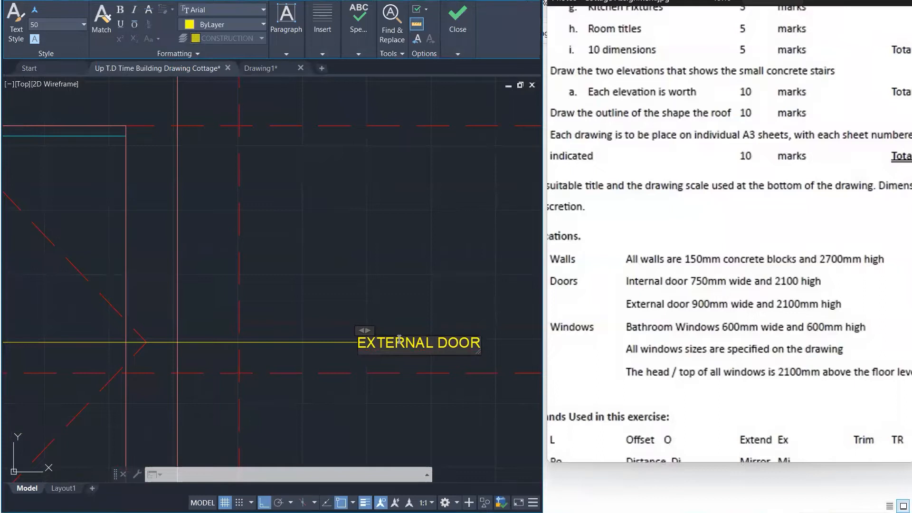
Step: Append 750MM WIDE to the door leader's text and add 2100MM HIGH on a second line
text(750MM)
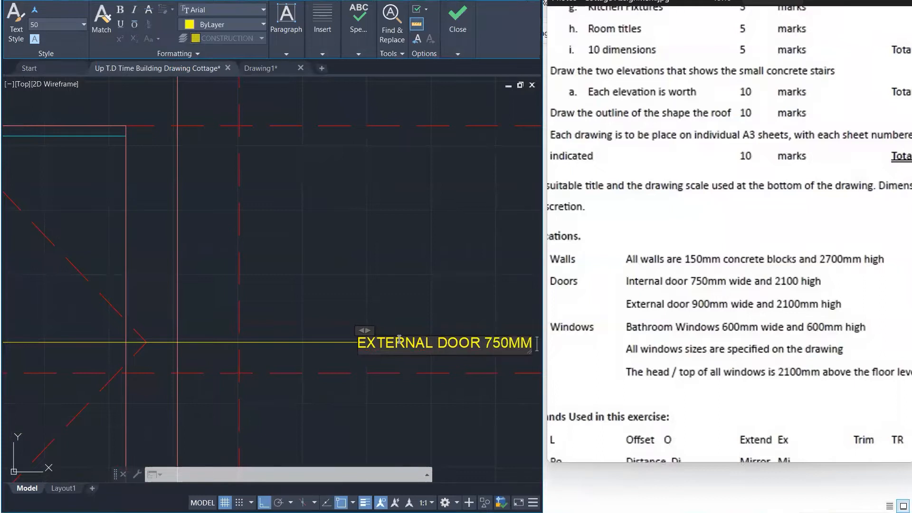
text( WIDE)
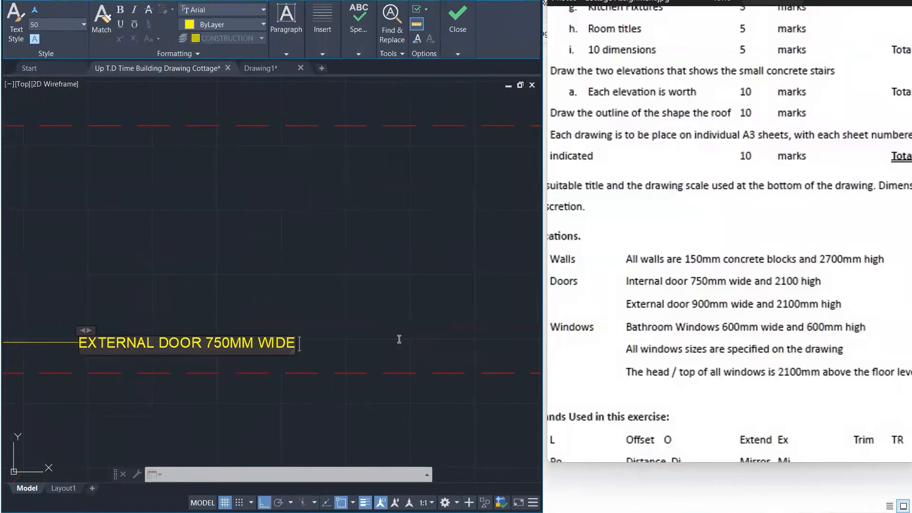
key(Return)
text(2100MM HIGH)
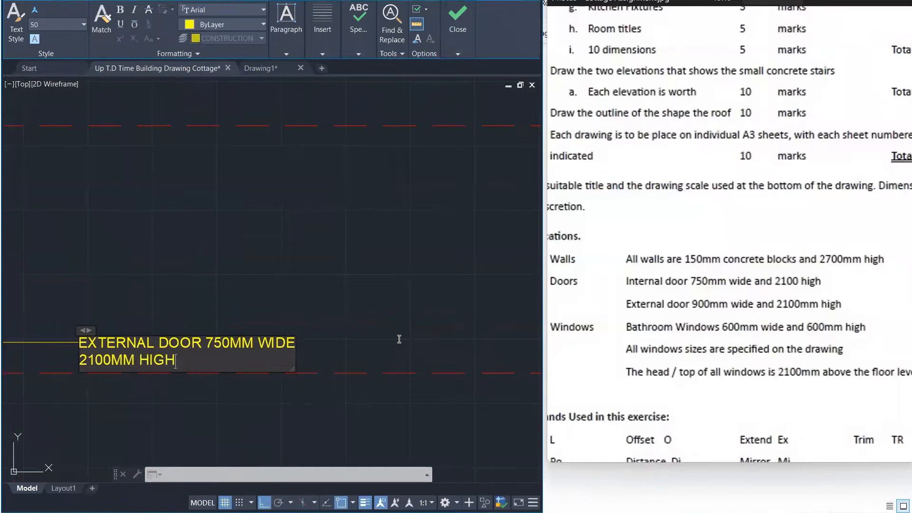
click(436, 324)
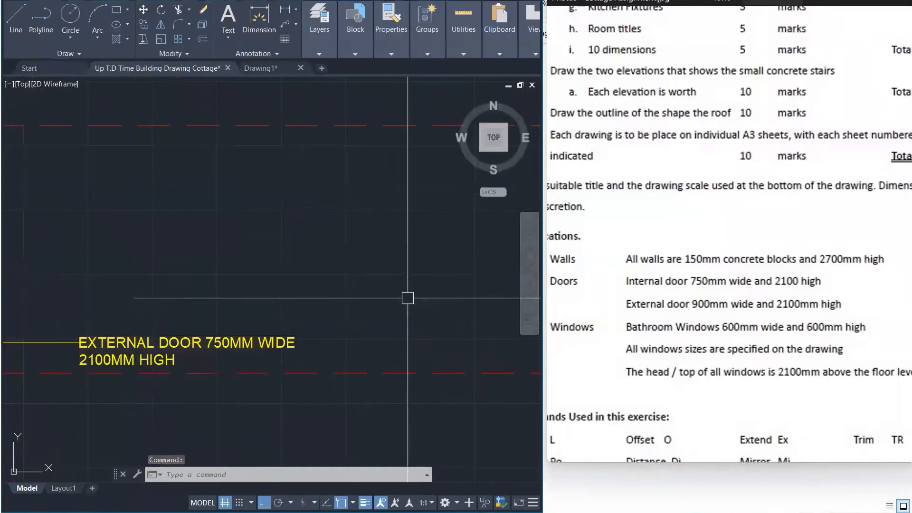
scroll(419, 315, down, 5)
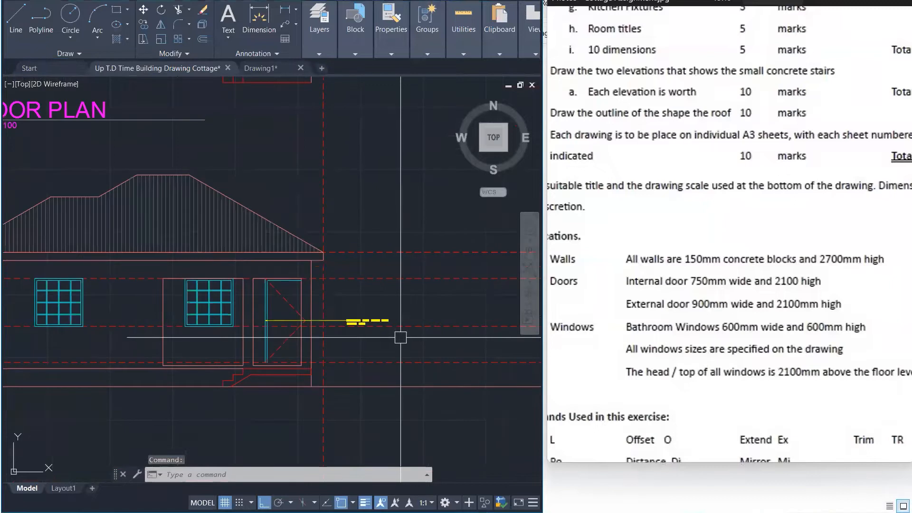
scroll(333, 287, up, 1)
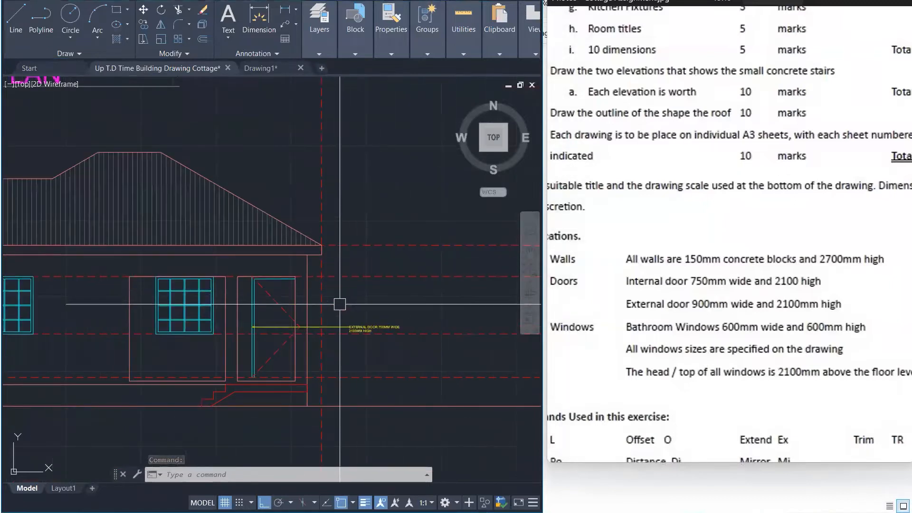
Step: Copy the external door leader straight up by about 644 mm, keeping it aligned with the original
scroll(361, 324, up, 2)
click(360, 325)
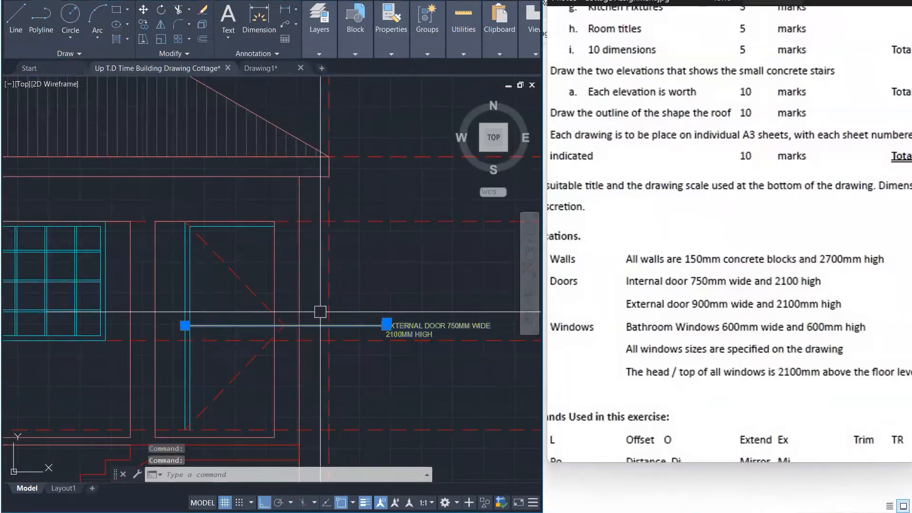
text(co)
key(Return)
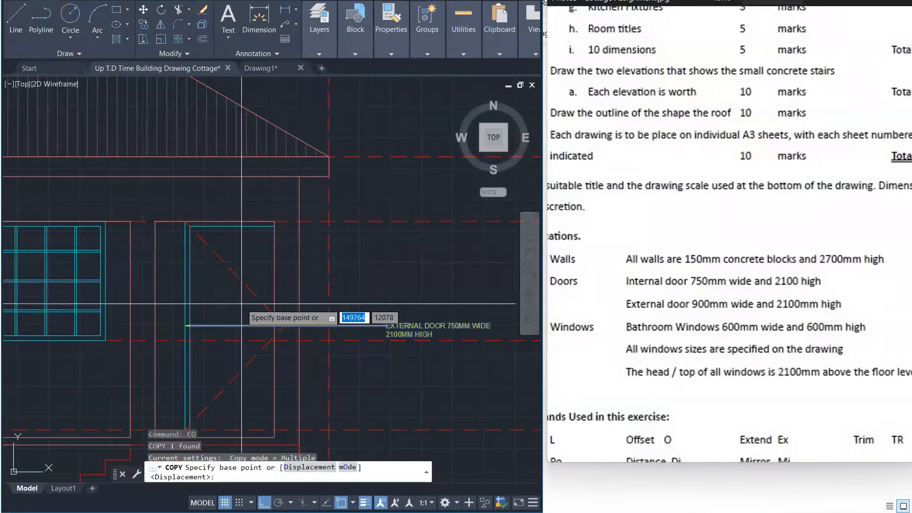
click(185, 326)
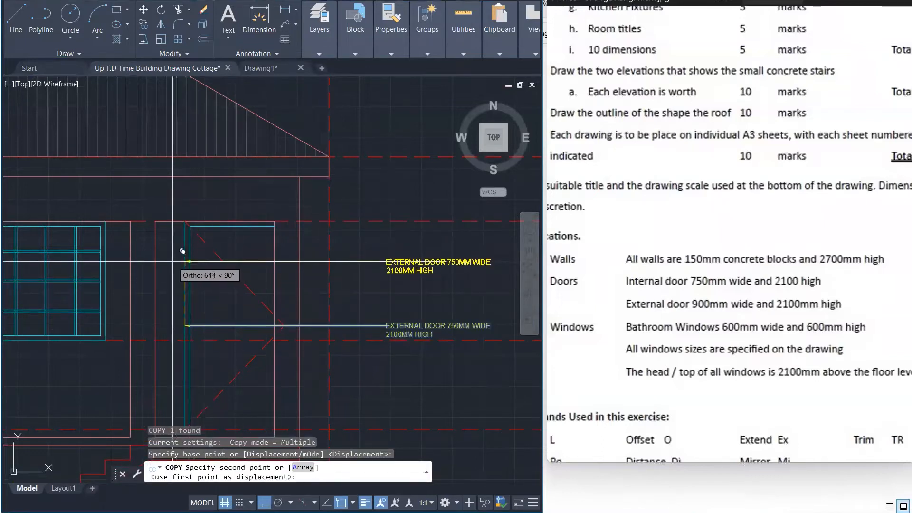
click(185, 261)
key(Escape)
Step: Stretch the upper leader's arrowhead horizontally to the right edge of the window beside the door
click(197, 261)
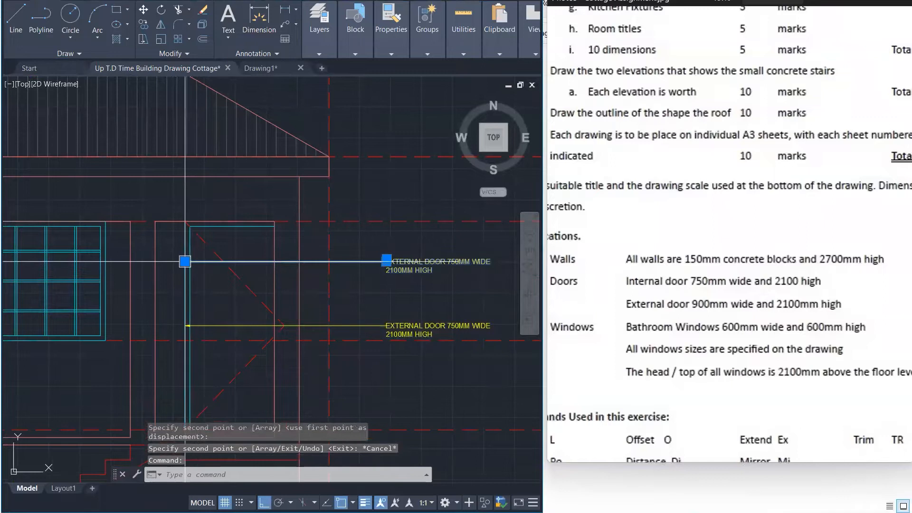
click(185, 261)
scroll(110, 261, up, 2)
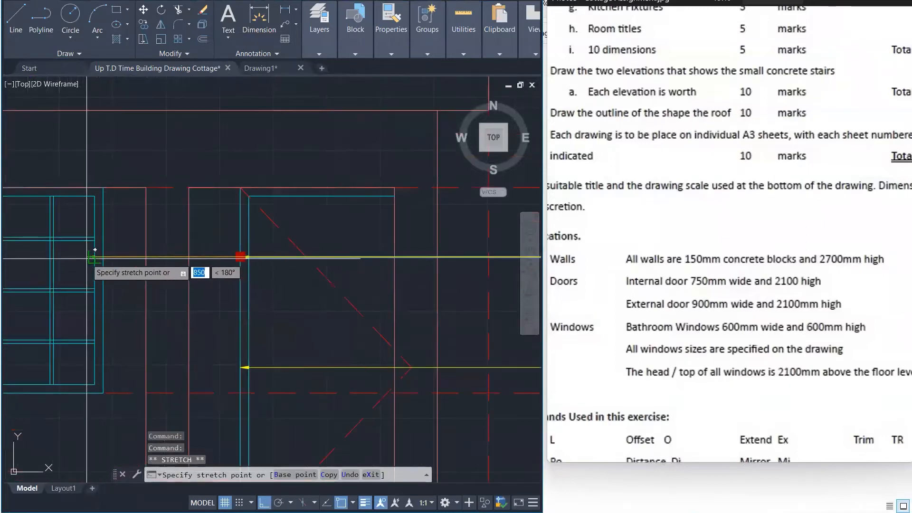
click(97, 257)
key(Escape)
scroll(67, 278, down, 4)
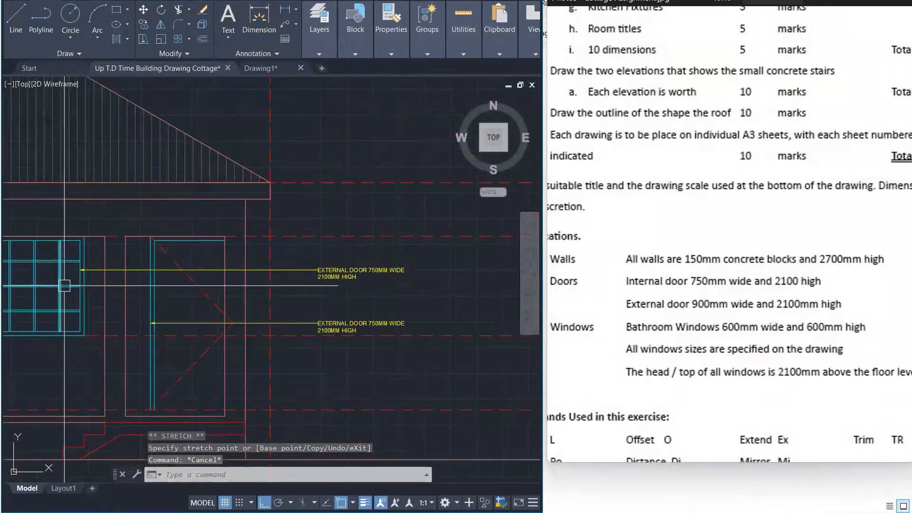
Step: Replace the words EXTERNAL DOOR with WINDOW in the upper leader's text
scroll(430, 351, down, 2)
scroll(372, 288, up, 5)
double_click(397, 306)
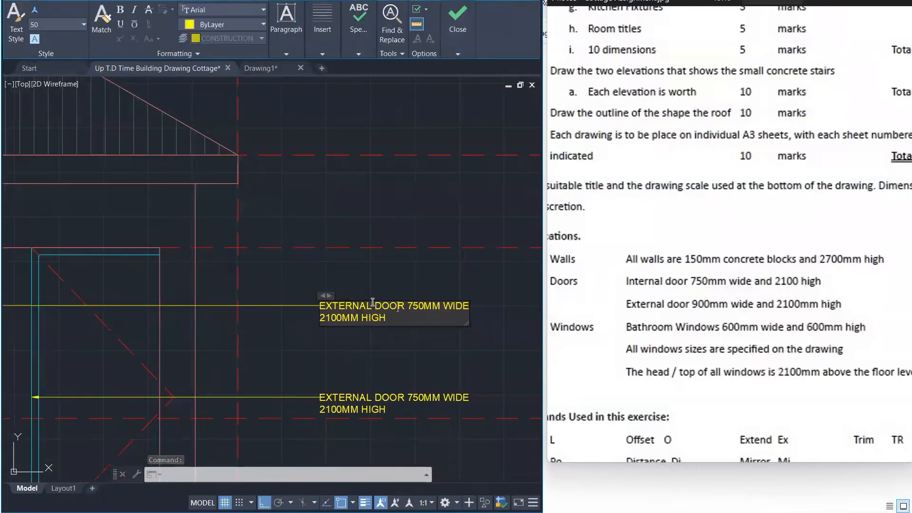
drag(372, 303, 290, 308)
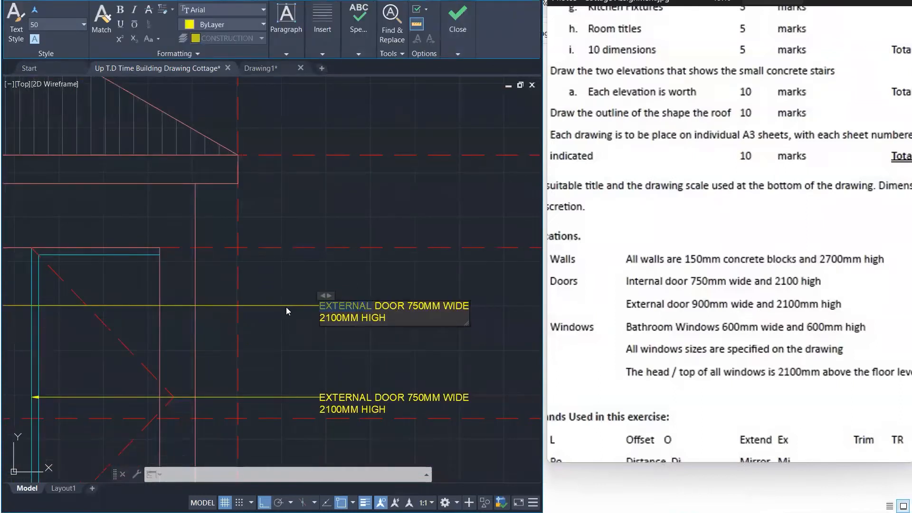
text(WINDOW)
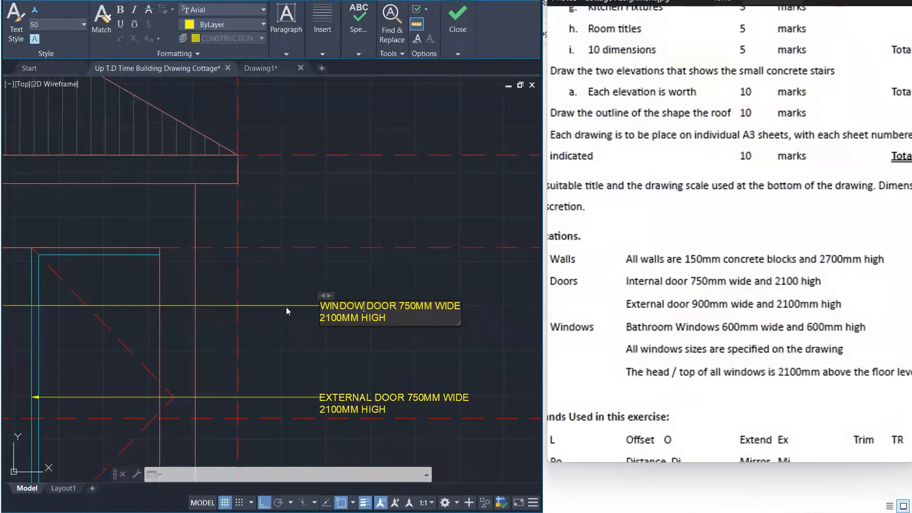
key(Right)
key(Right)
key(Right)
key(Right)
key(Right)
key(Right)
key(BackSpace)
key(BackSpace)
key(BackSpace)
key(BackSpace)
key(BackSpace)
key(BackSpace)
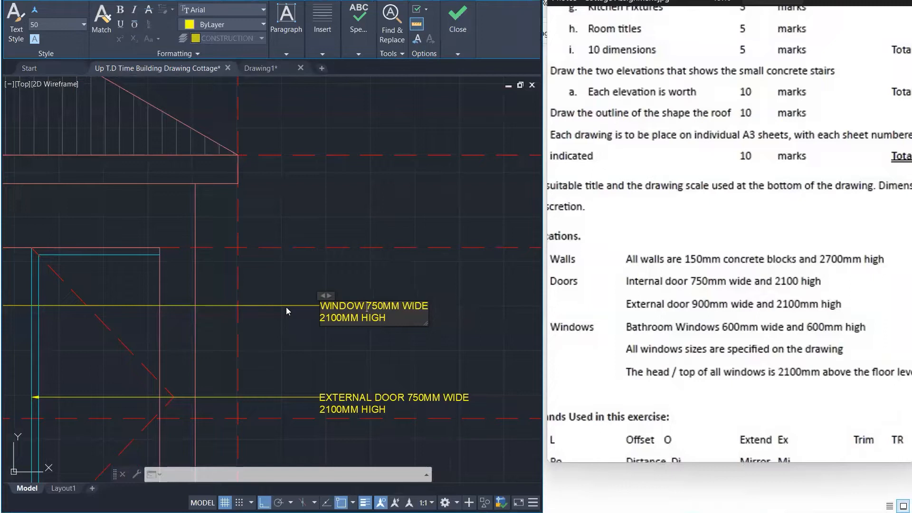
Step: Replace the door dimensions in the window leader's text with 1200MM SQUARE SIZE and finish editing
drag(366, 307, 412, 327)
text(1200MM)
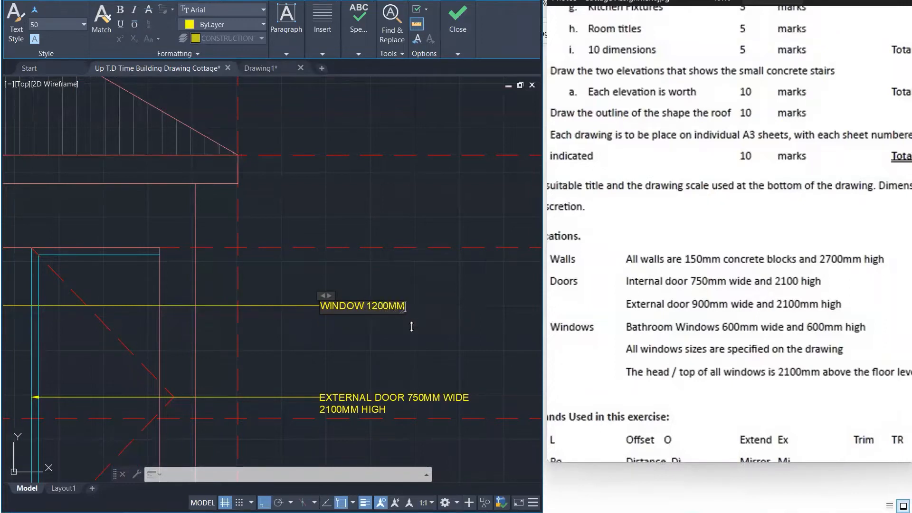
text( SQUAR)
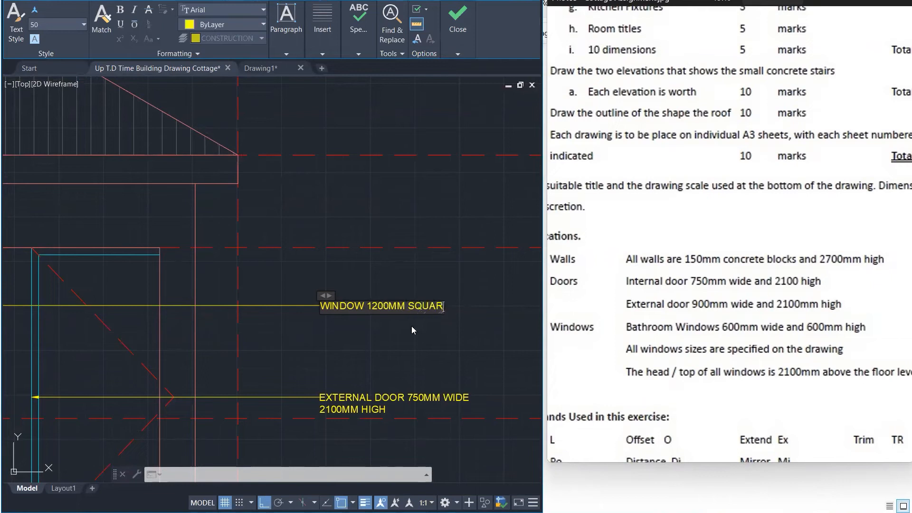
text(E SIZE)
click(425, 340)
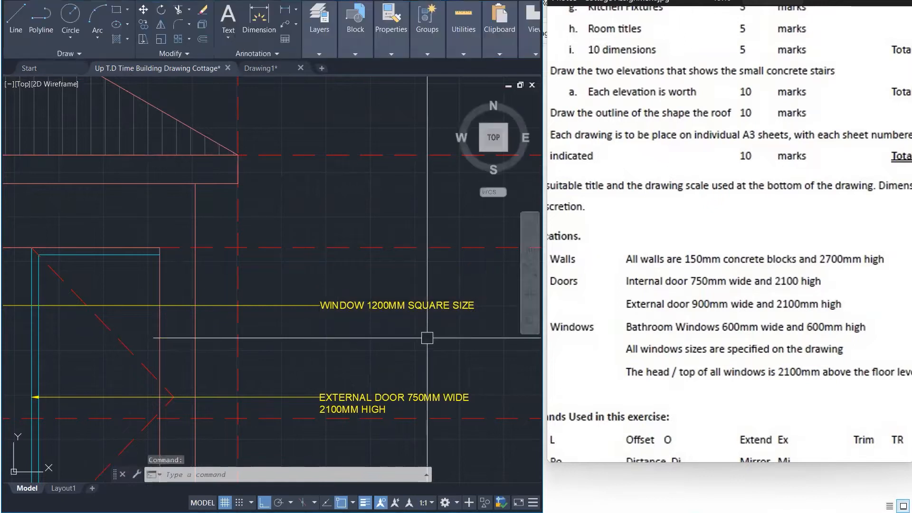
Step: Set the window leader's arrowhead size to 150 and its horizontal landing to No
scroll(440, 354, down, 4)
scroll(440, 354, down, 3)
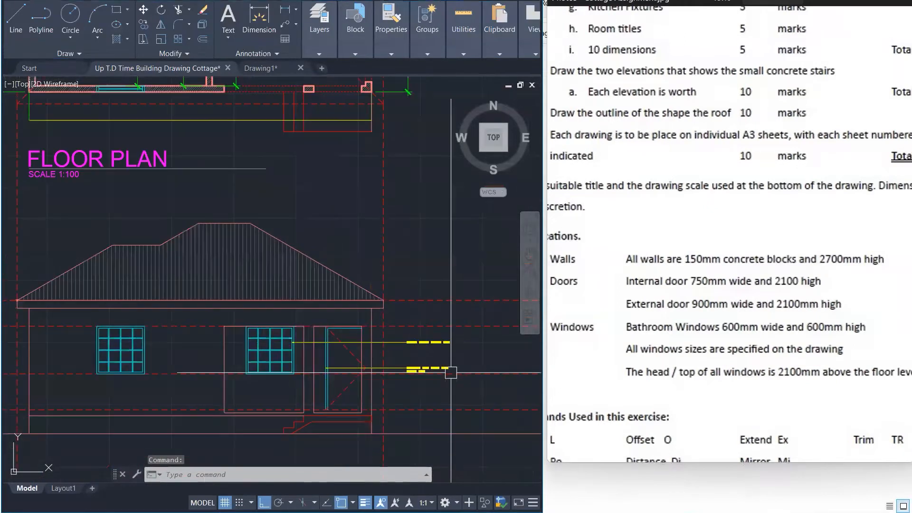
click(438, 340)
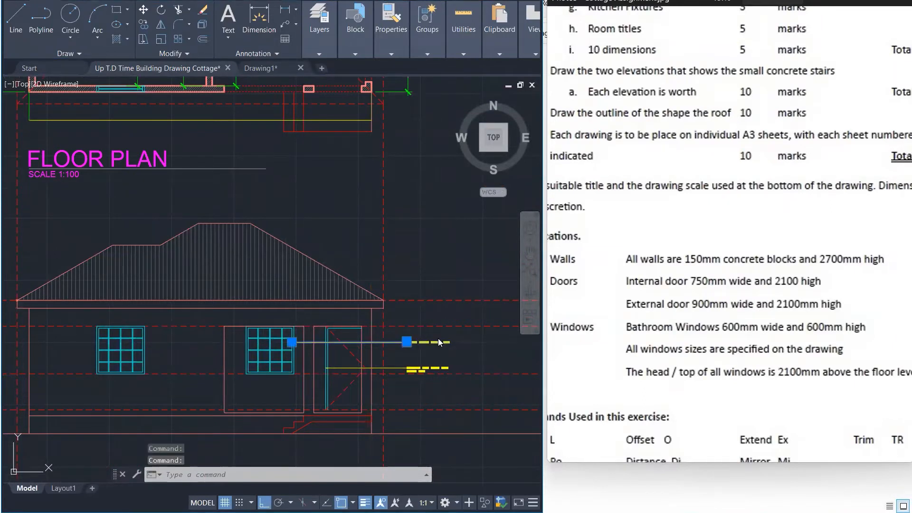
right_click(438, 338)
click(466, 323)
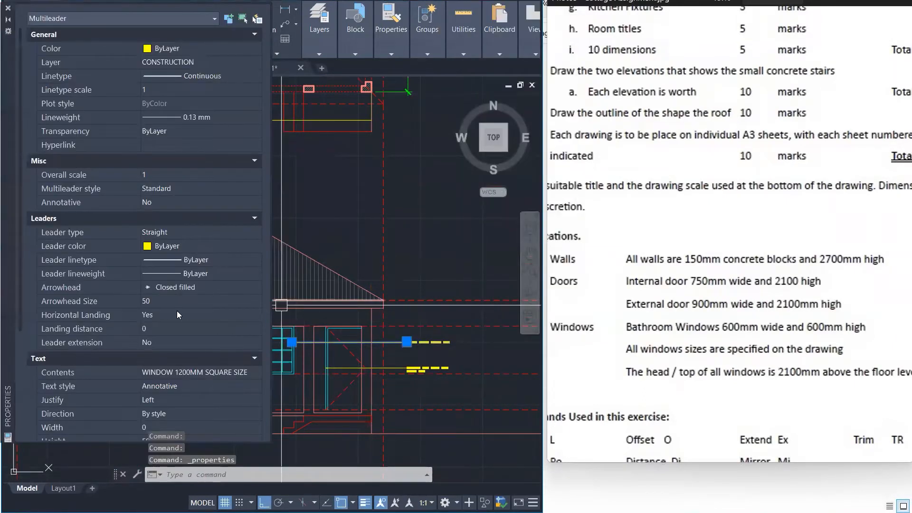
click(157, 304)
text(1)
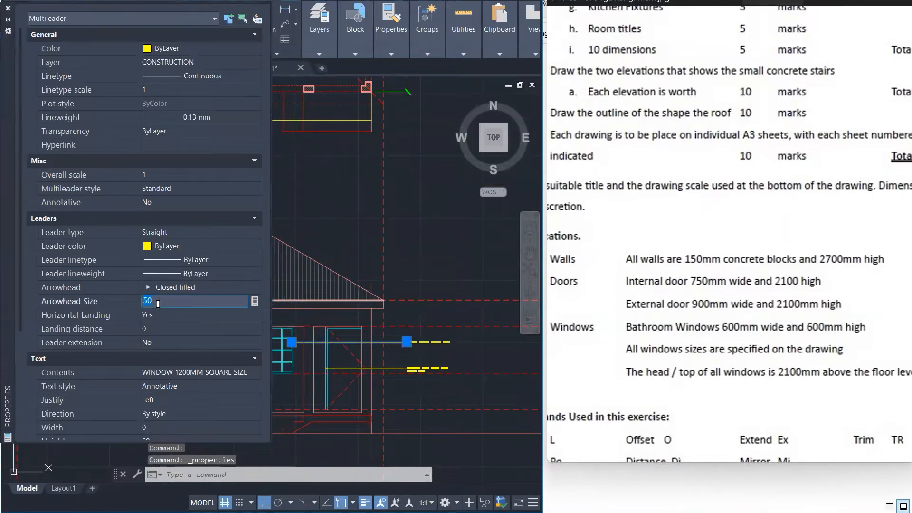
text(50)
key(Return)
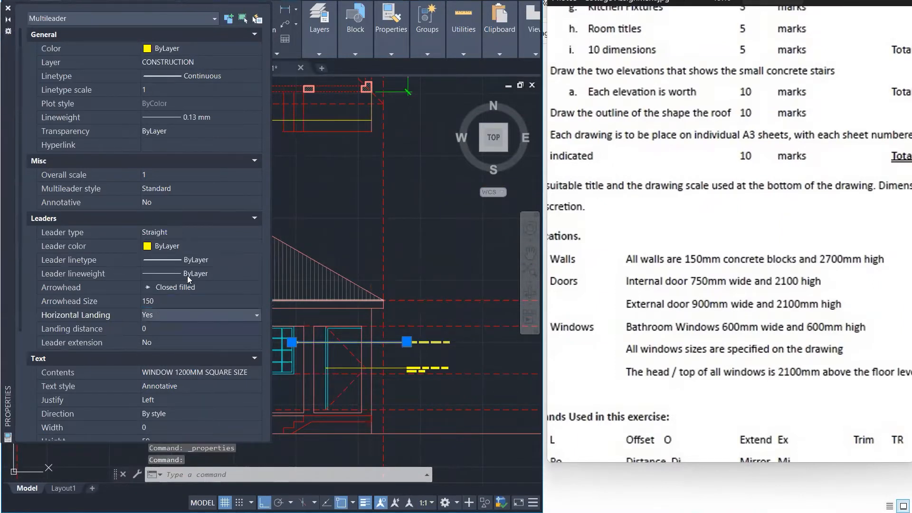
double_click(185, 314)
scroll(180, 375, down, 3)
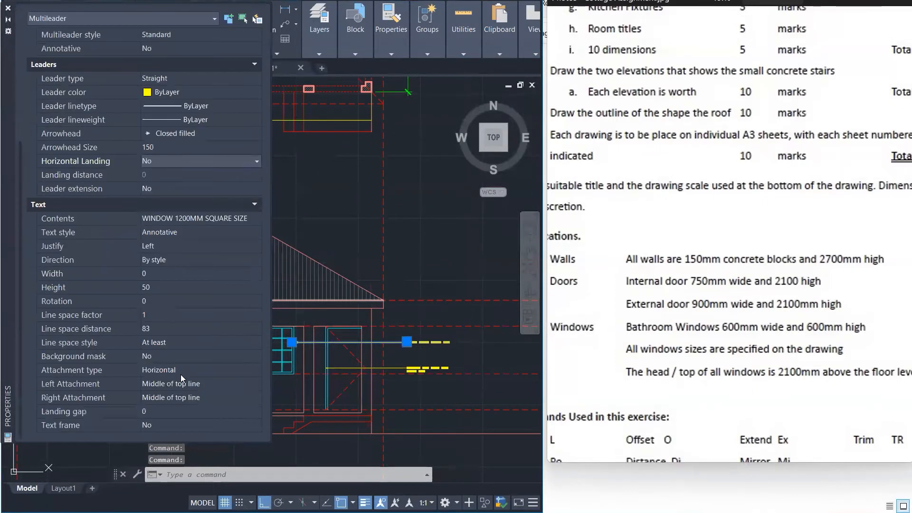
Step: Try a text height of 150 for the window leader
click(154, 287)
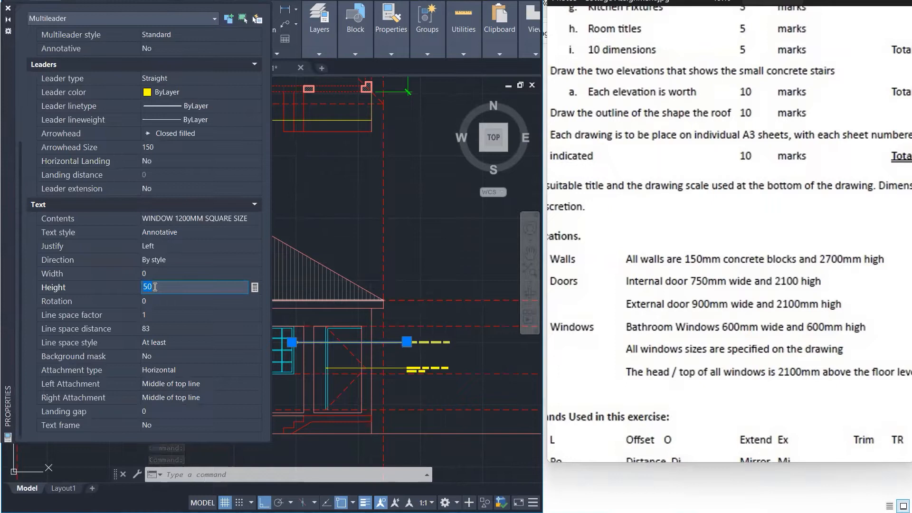
text(1)
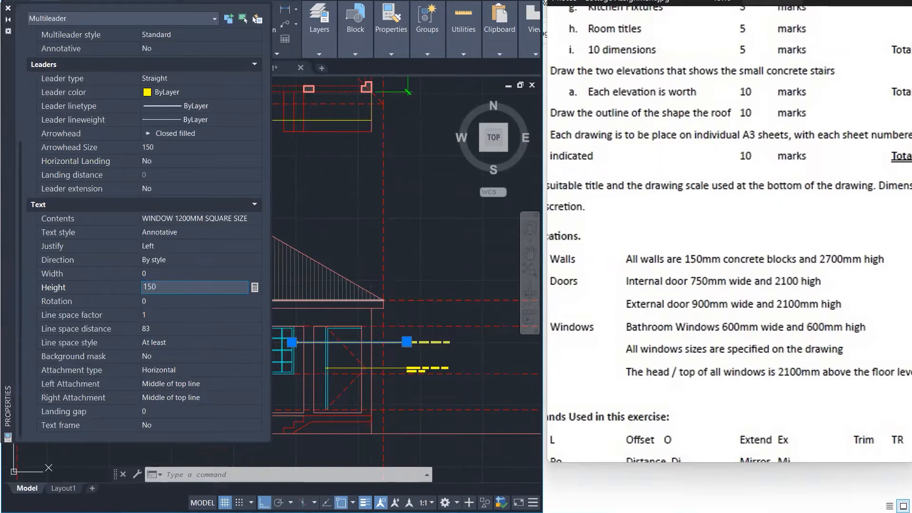
key(Tab)
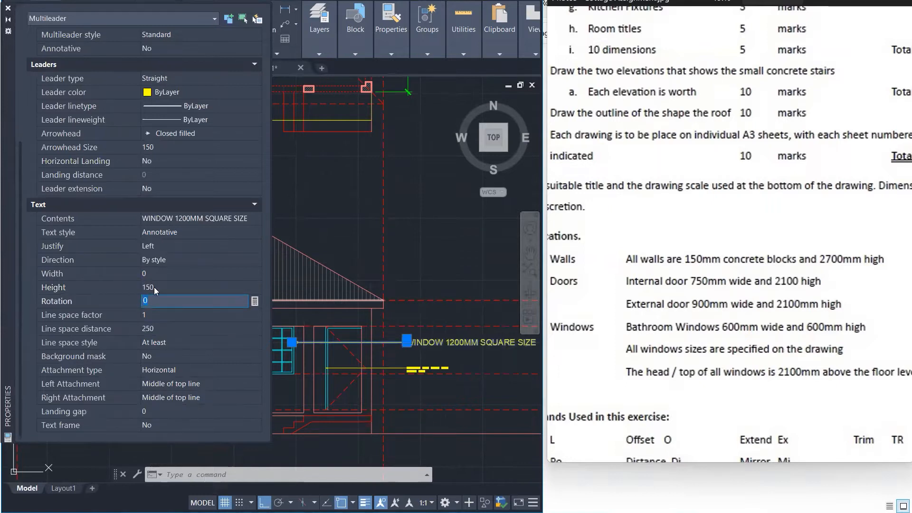
Step: Set the window leader's text height to 100 and deselect the leader
click(153, 290)
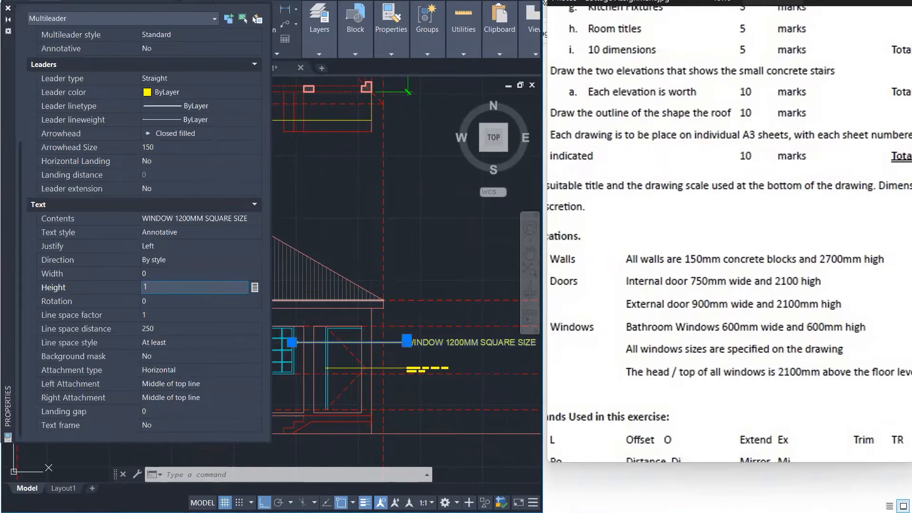
key(Tab)
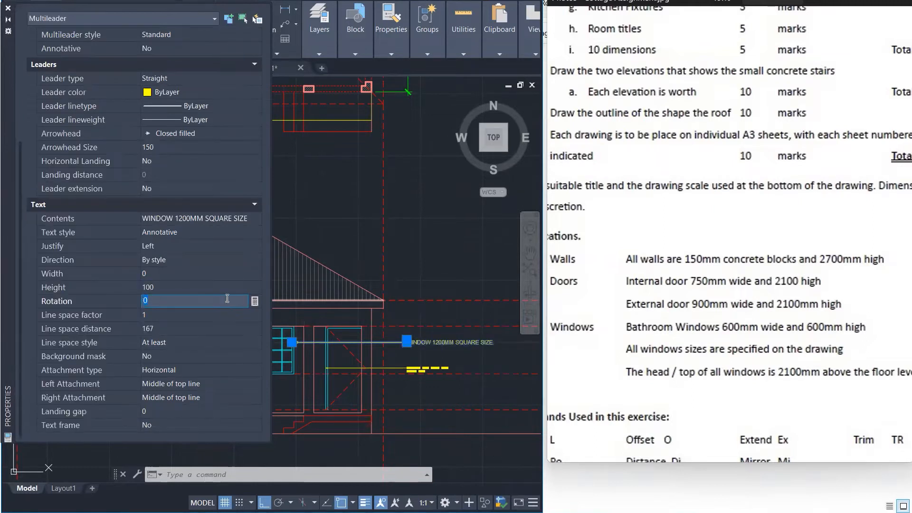
key(Escape)
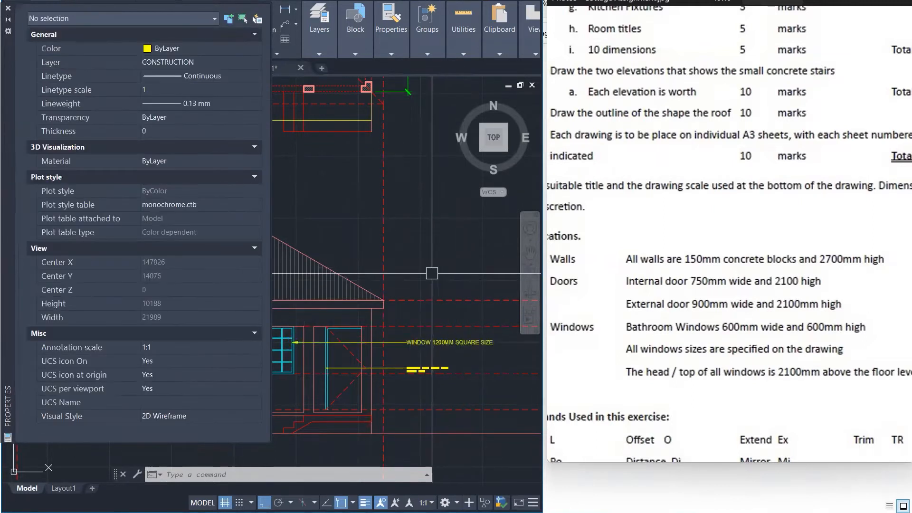
Step: Match the window leader's properties onto the external door leader
text(ma)
key(Return)
click(415, 341)
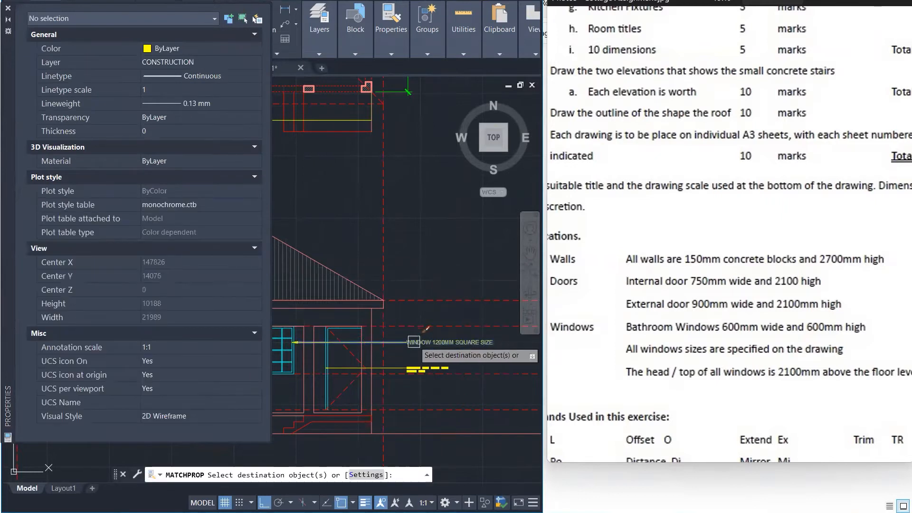
click(420, 364)
key(Return)
Step: Match the properties of the SCALE 1:100 text onto the window and door leaders, and close the object properties
scroll(493, 383, down, 3)
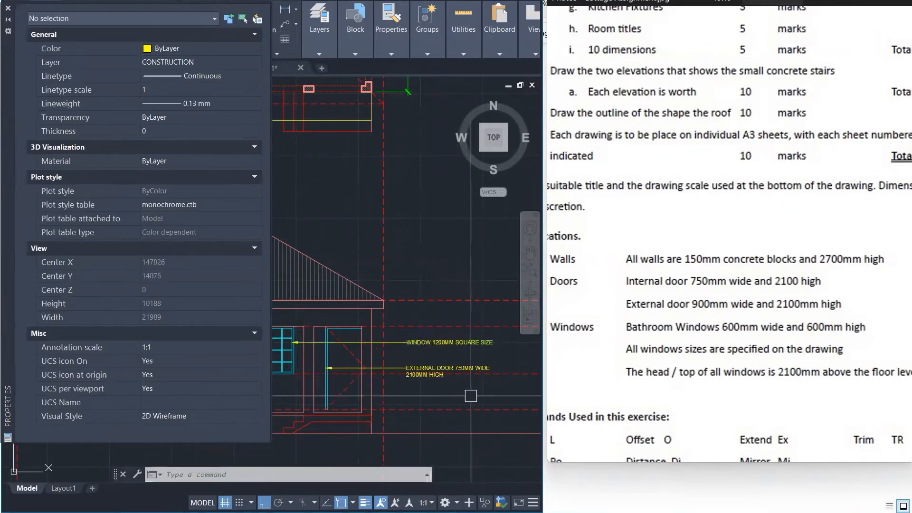
scroll(492, 384, down, 1)
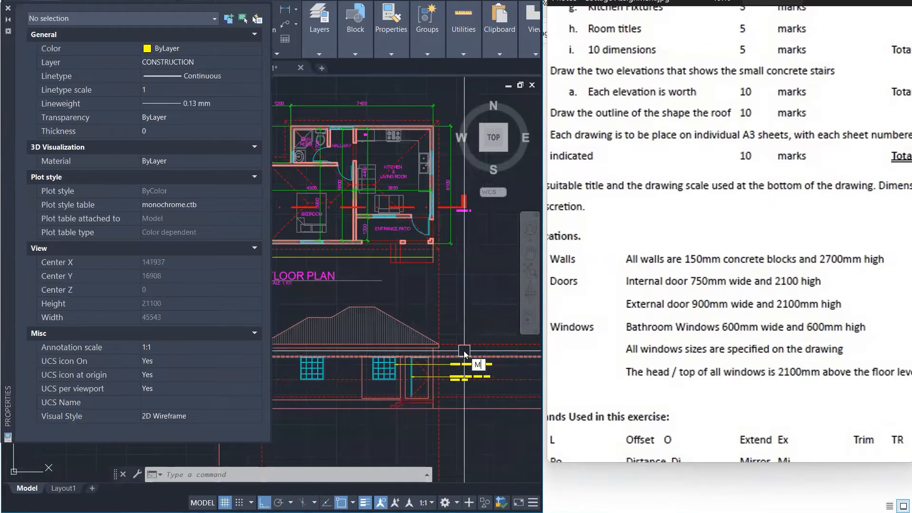
key(Return)
click(286, 288)
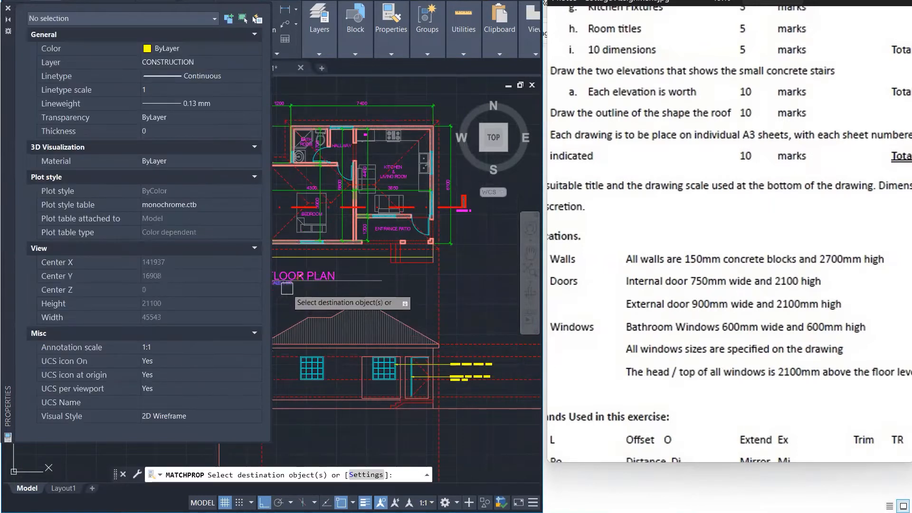
scroll(477, 381, up, 4)
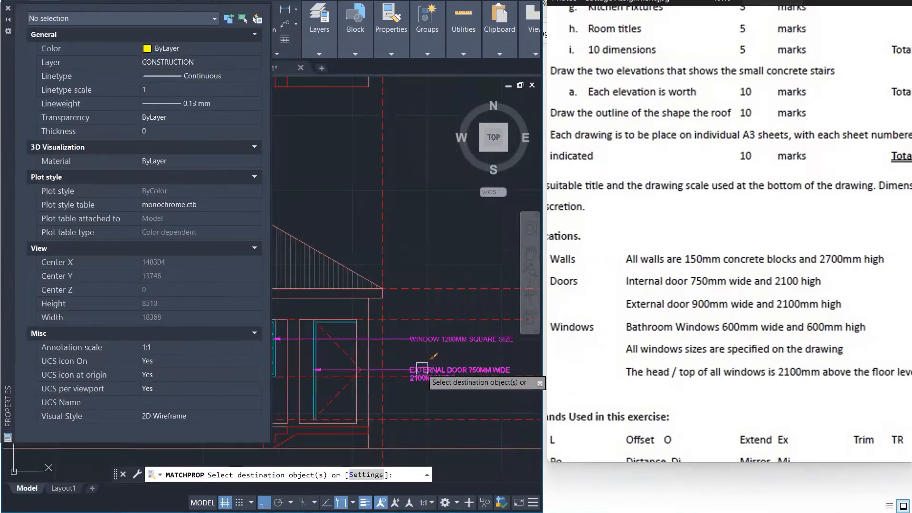
key(Escape)
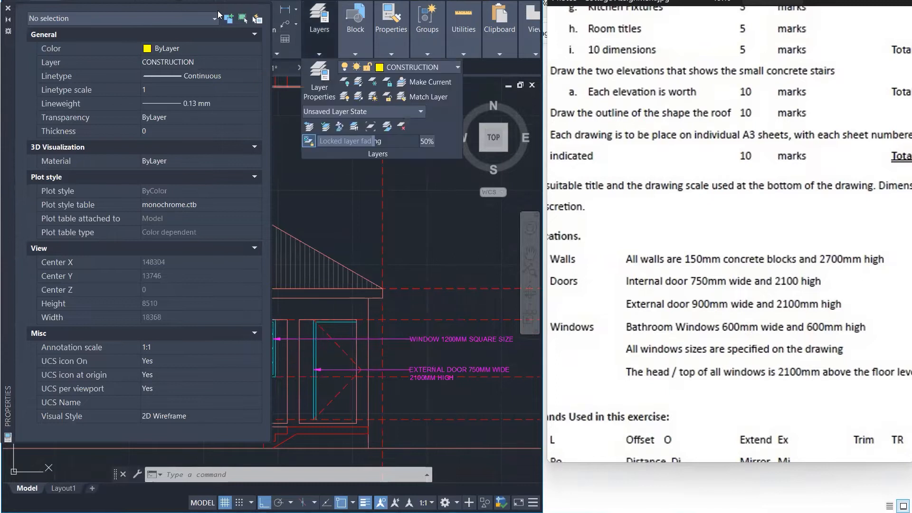
click(8, 9)
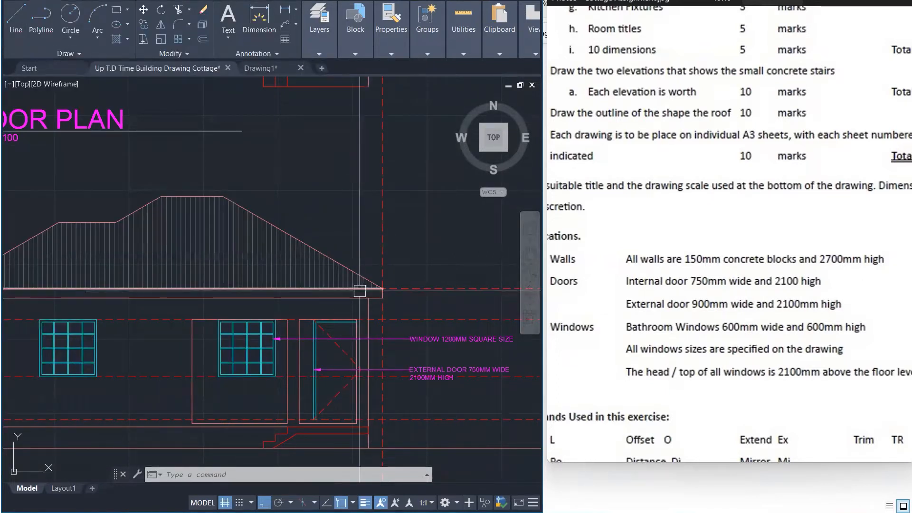
Step: Copy the window leader straight up twice, placing one copy at the roof slope and one at the fascia level
scroll(383, 311, down, 3)
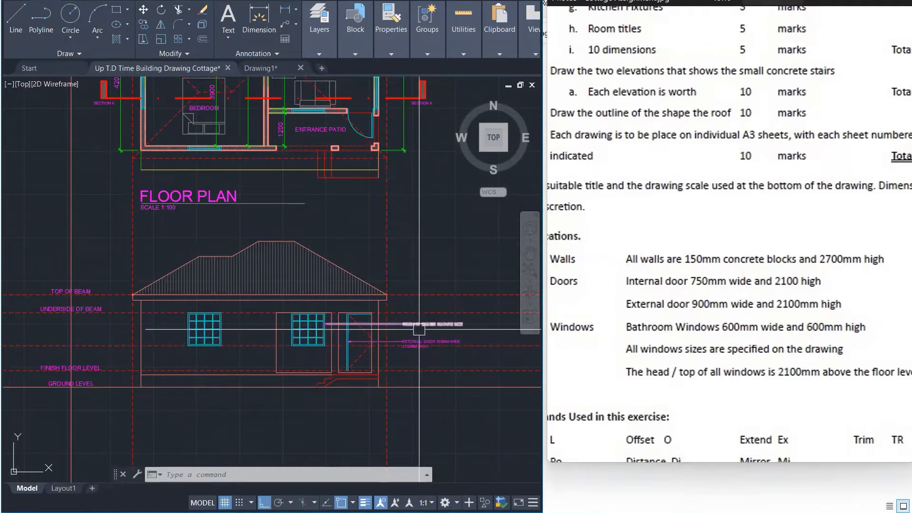
scroll(419, 329, up, 3)
click(416, 325)
text(co)
key(Return)
click(387, 319)
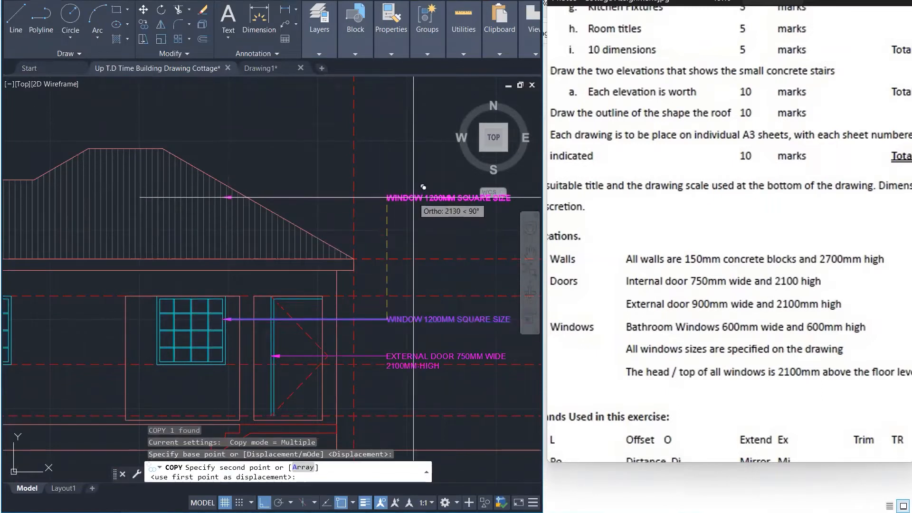
click(411, 207)
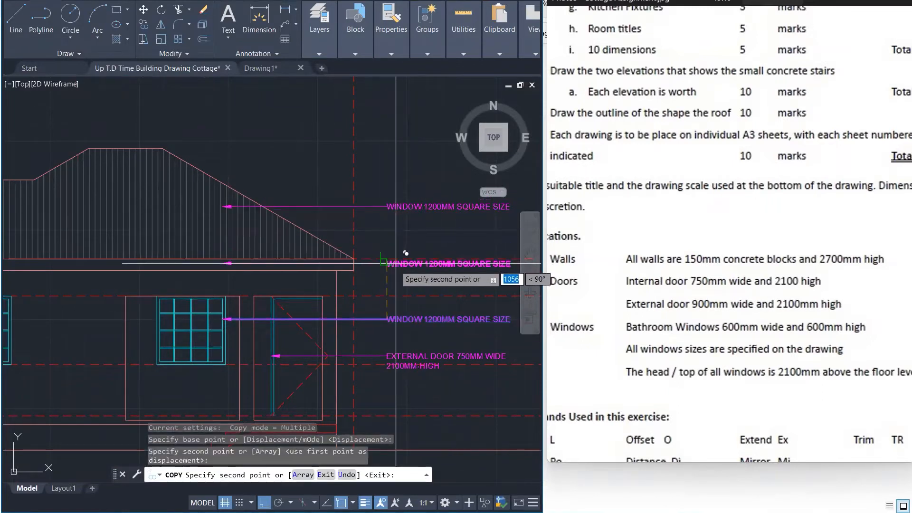
scroll(405, 253, up, 4)
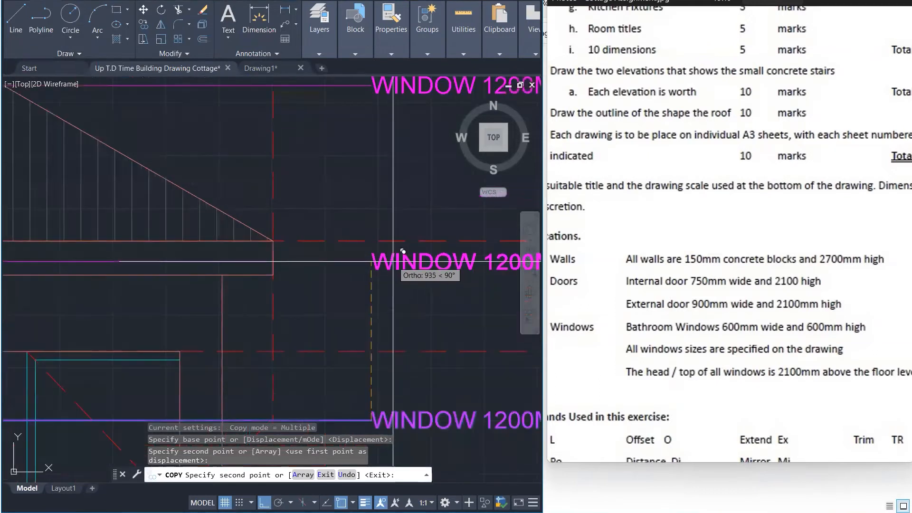
key(Escape)
key(Escape)
Step: Stretch the arrowhead of the leader at fascia level to the outer end of the fascia board
click(218, 260)
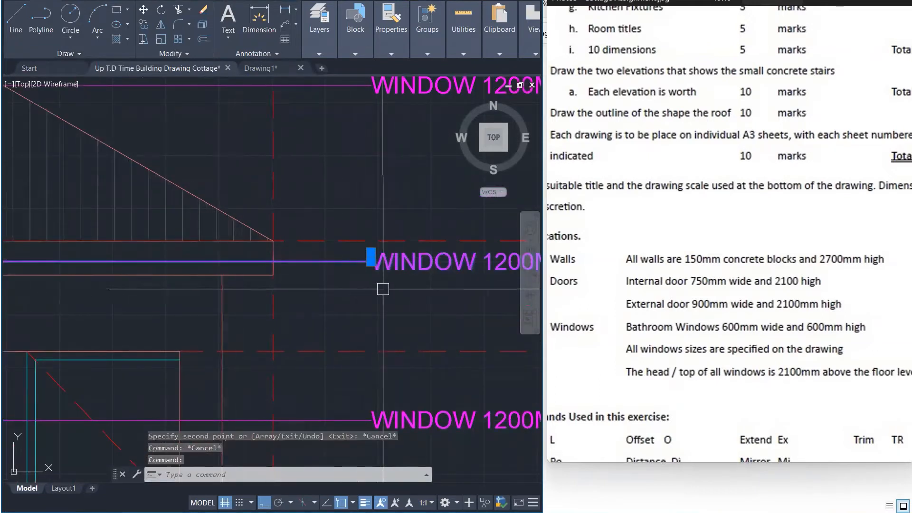
scroll(383, 303, down, 5)
scroll(190, 285, up, 4)
click(177, 285)
scroll(179, 285, down, 4)
scroll(340, 285, up, 3)
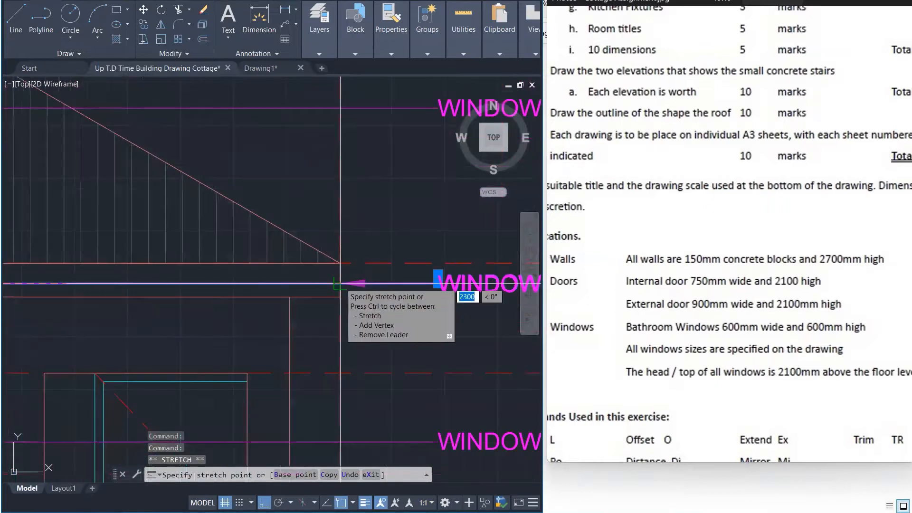
key(Escape)
scroll(340, 284, down, 4)
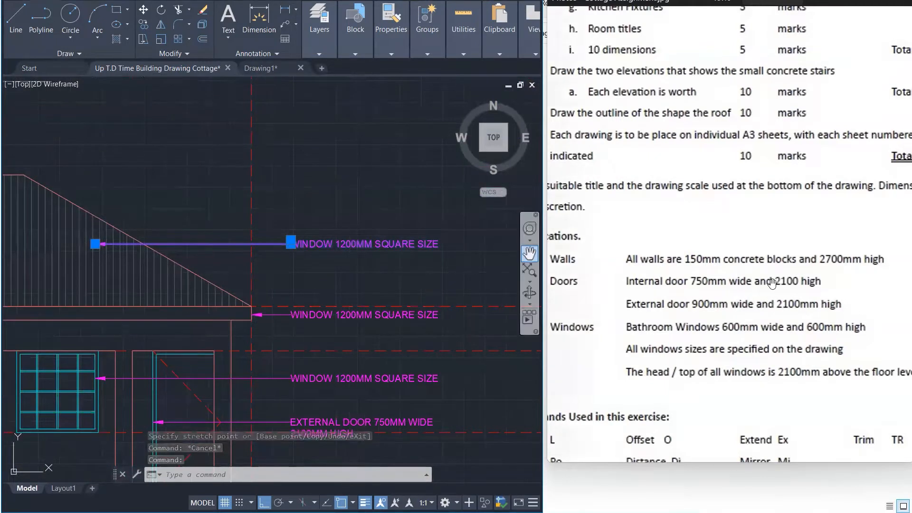
Step: Look back through the assignment sheet and the reference drawings for the roof material specifications
scroll(771, 283, down, 3)
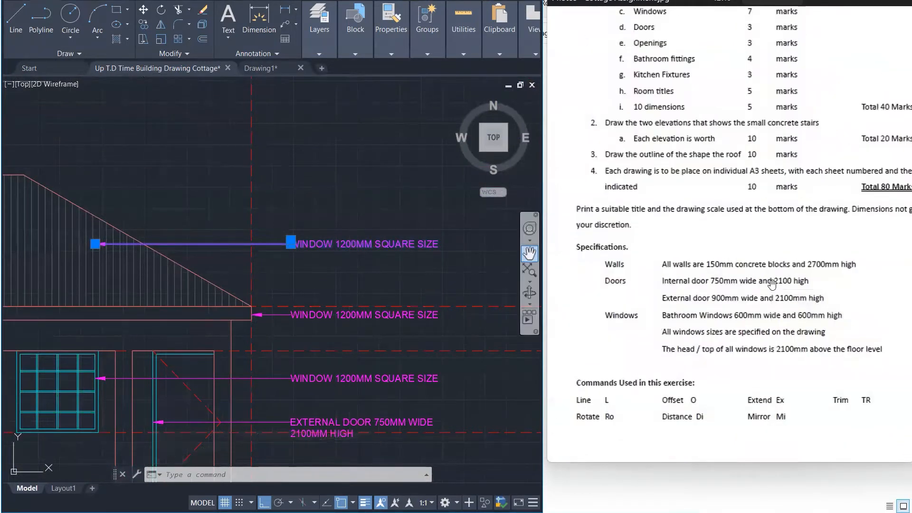
scroll(772, 283, down, 3)
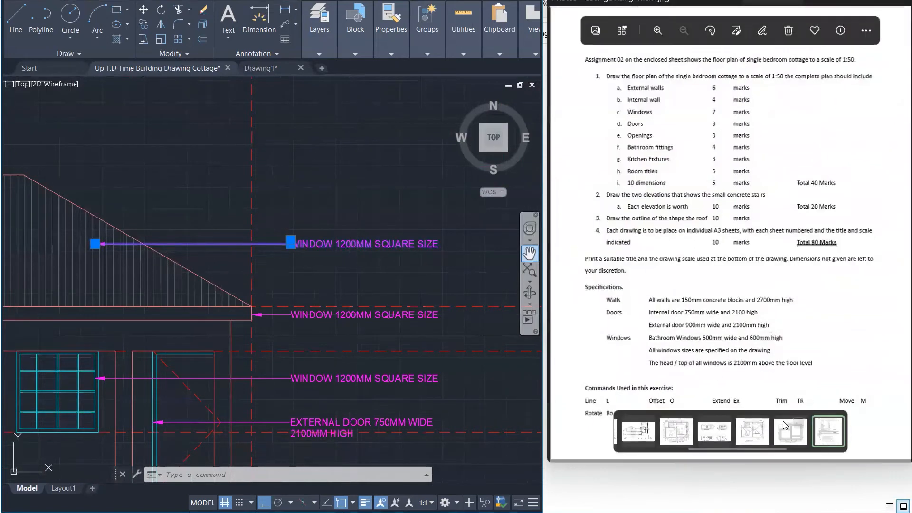
mouse_move(558, 235)
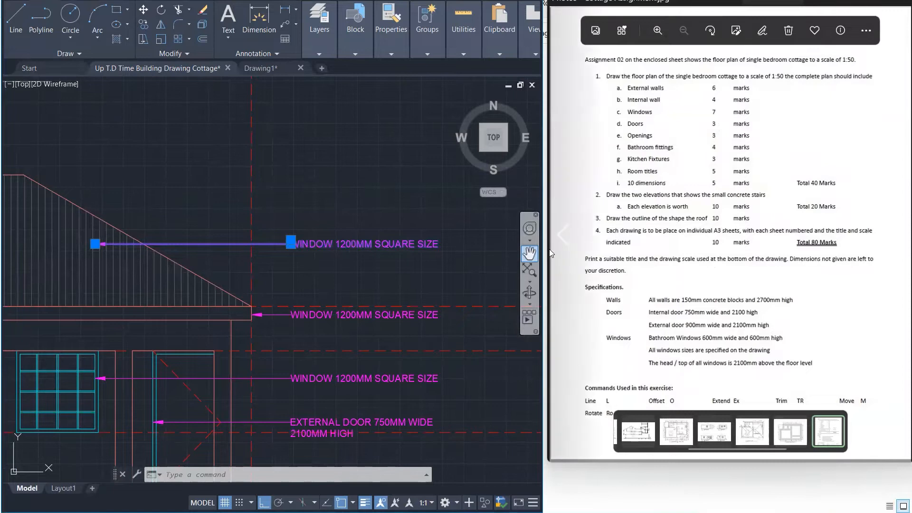
click(559, 235)
click(559, 236)
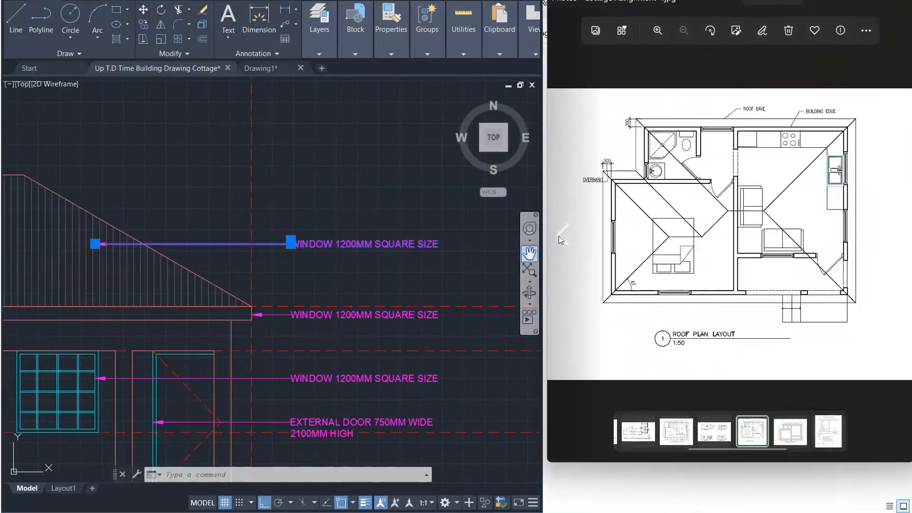
click(559, 235)
click(560, 236)
click(560, 235)
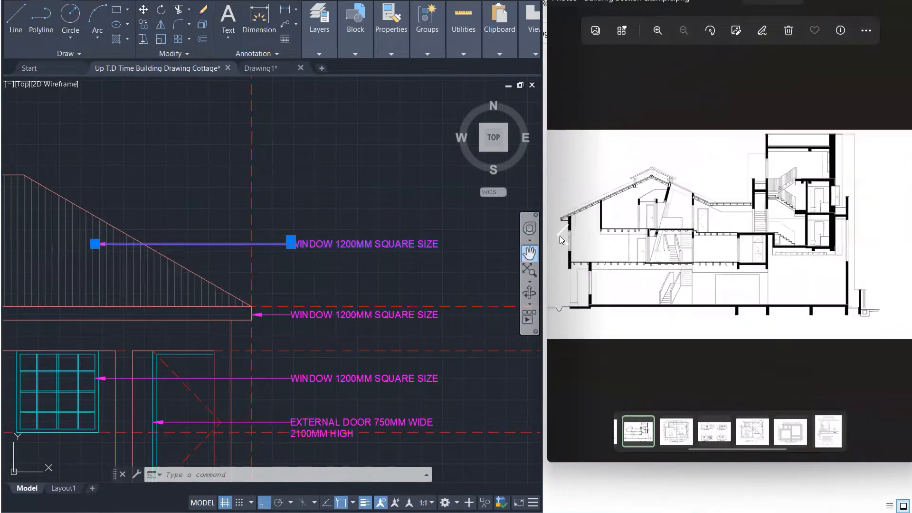
click(560, 236)
click(560, 236)
click(561, 238)
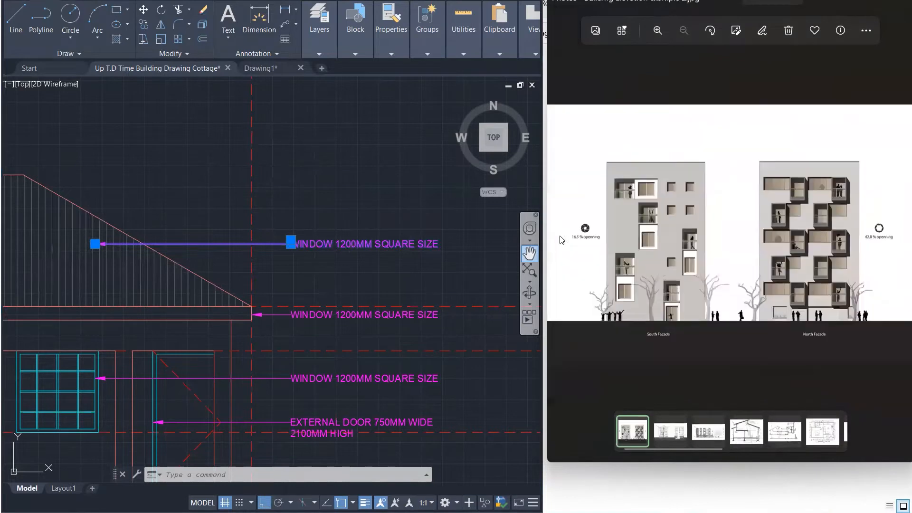
Step: Bring up the cottage specifications image and examine its fascia board and roof covering entries
click(898, 237)
click(898, 238)
click(898, 238)
click(899, 238)
click(898, 238)
click(898, 238)
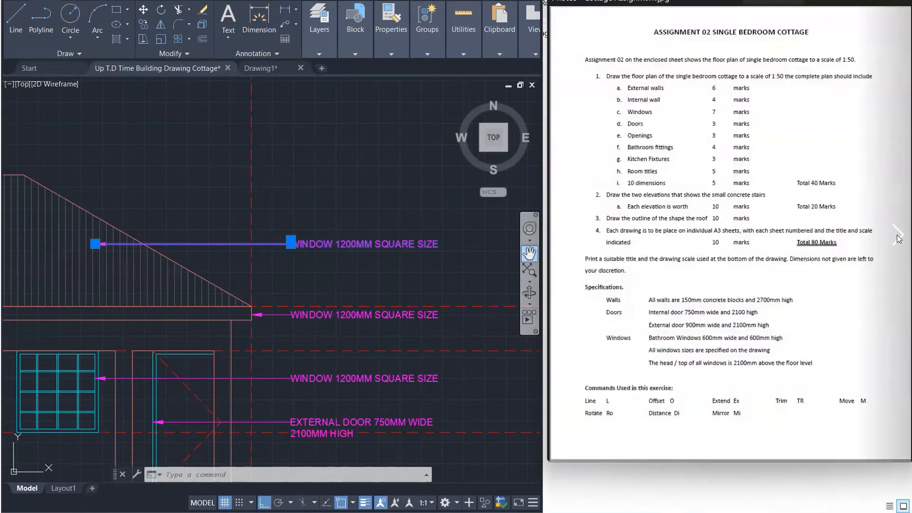
click(898, 238)
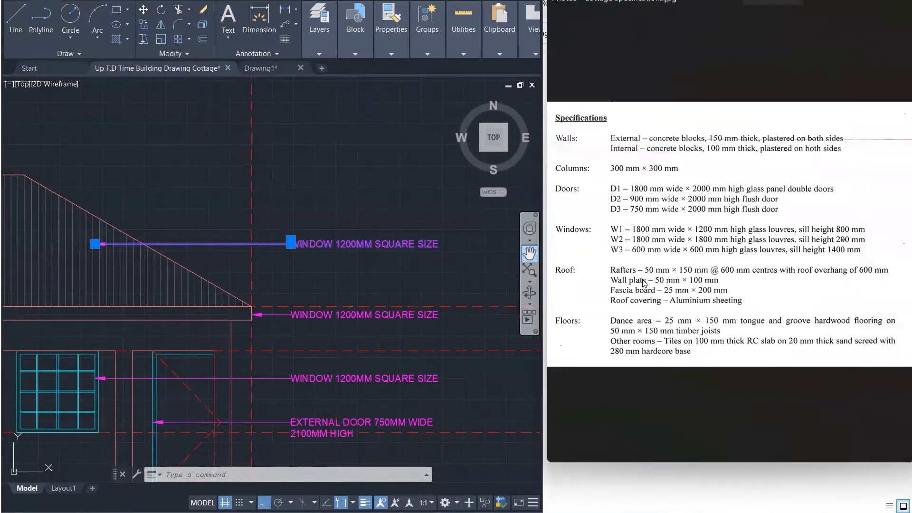
scroll(643, 284, up, 2)
drag(651, 315, 667, 282)
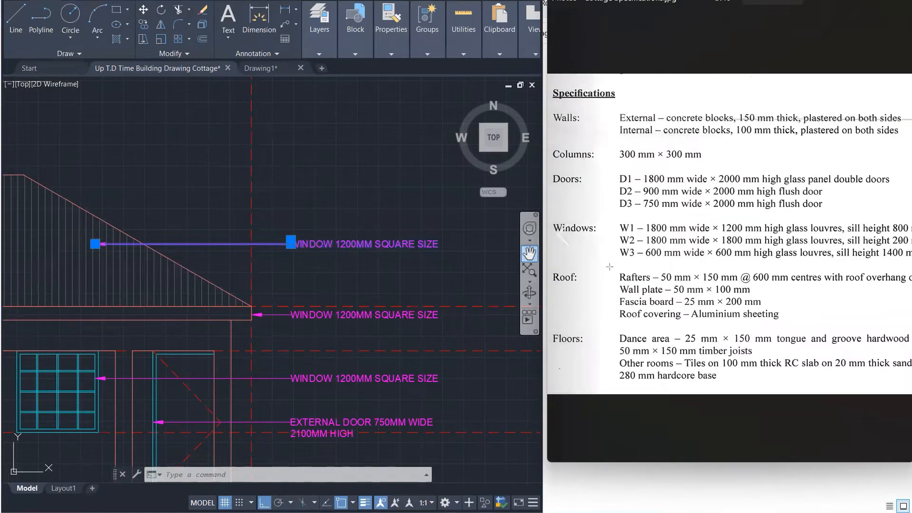
drag(613, 295, 792, 323)
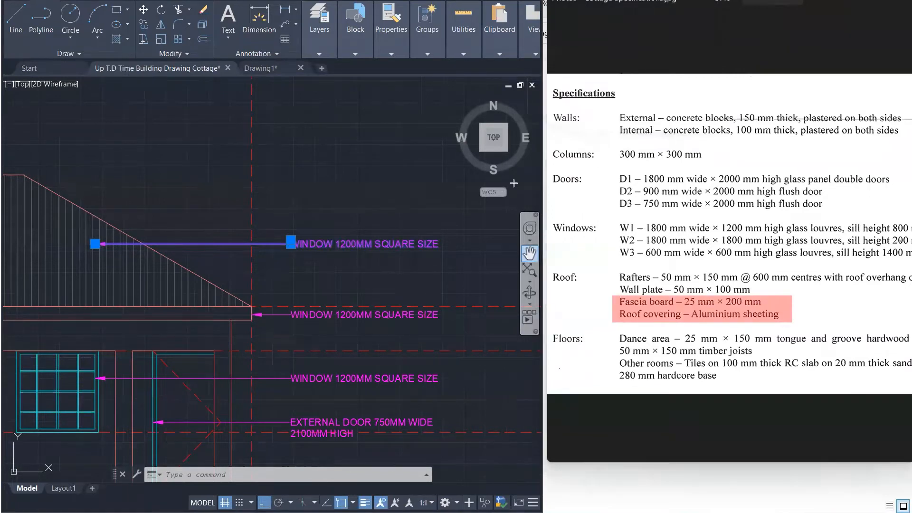
Step: Replace the text of the leader pointing to the roof slope with "ROOF COVERING ALUMINIUM SHEETING"
double_click(316, 244)
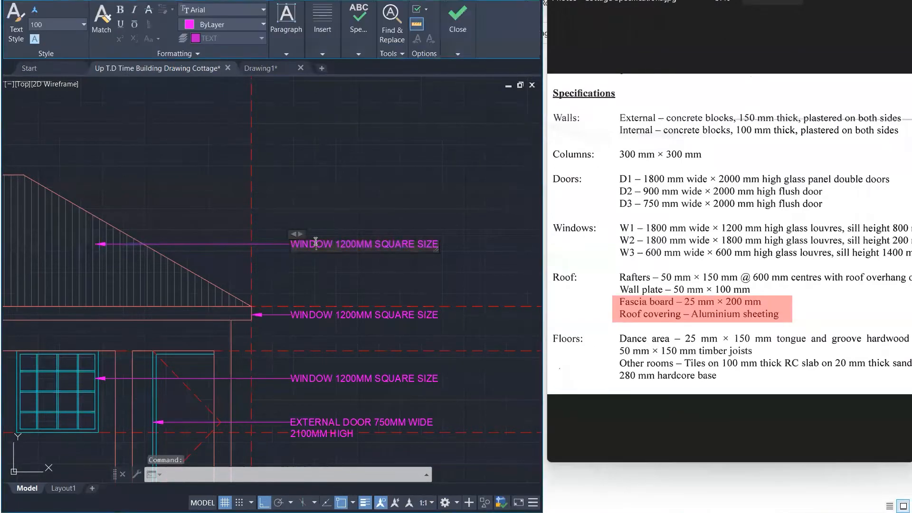
key(ctrl+a)
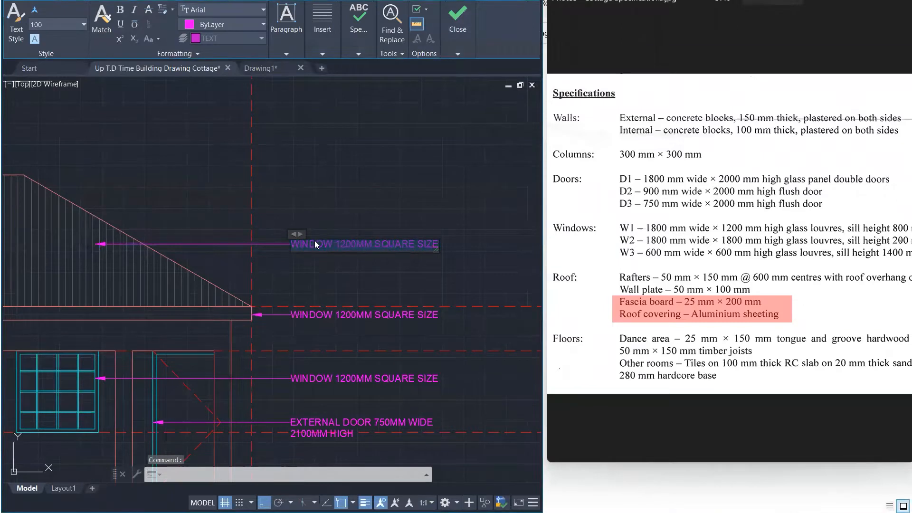
text(ROOF COVE)
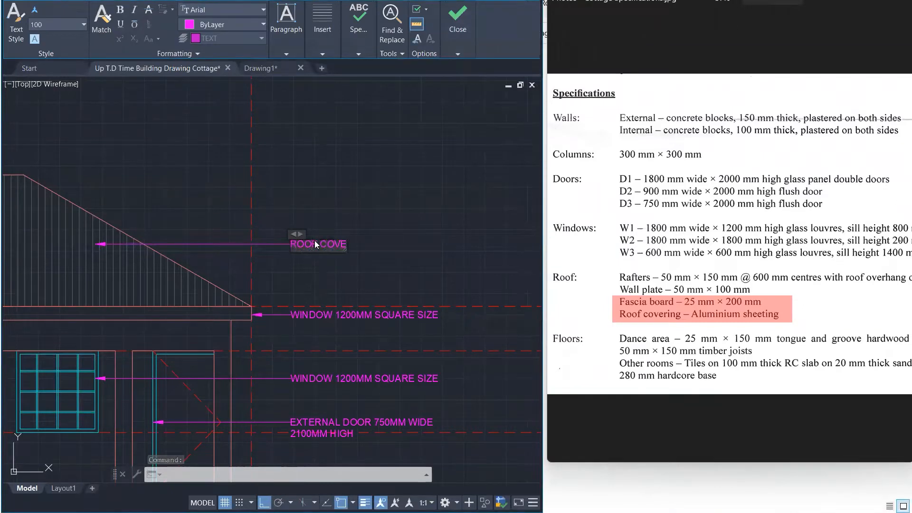
text(RING)
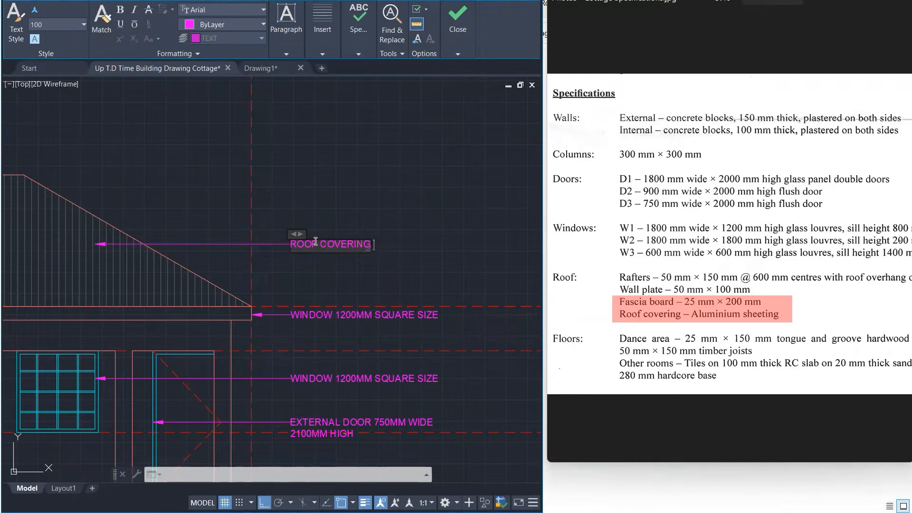
text( ALUMINU)
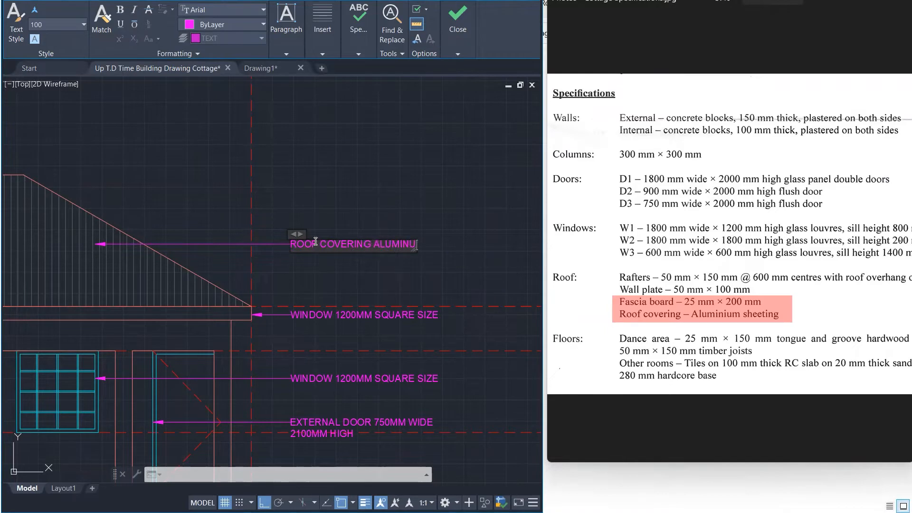
key(BackSpace)
text(IUM SHEETING)
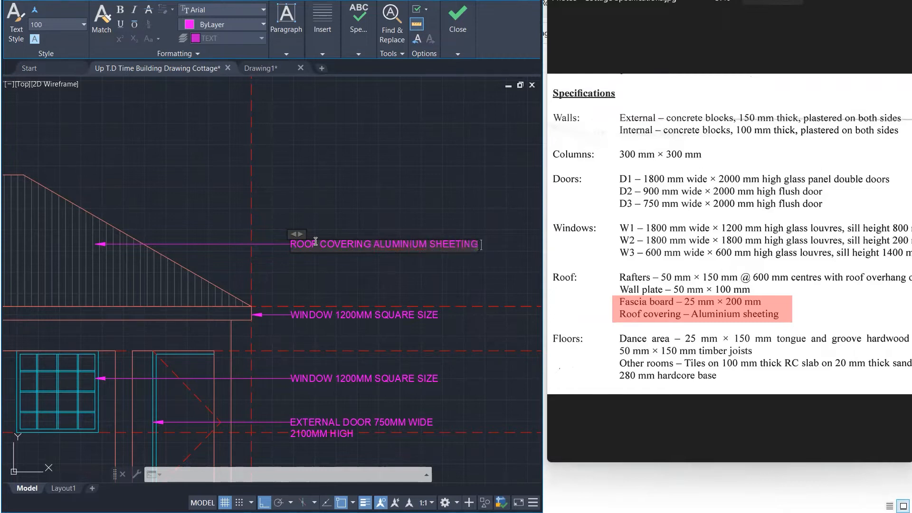
click(399, 198)
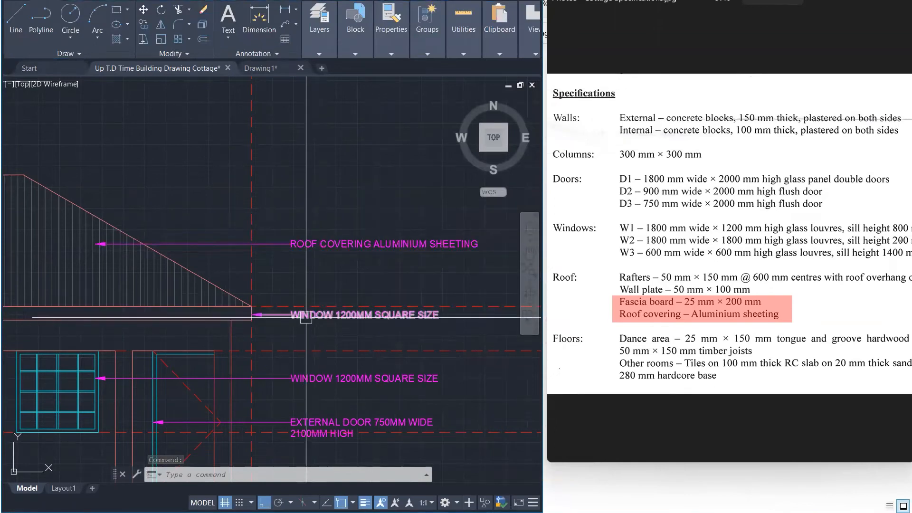
Step: Replace the text of the leader at the fascia with "FASCIA BOARD 25MM X200MM"
double_click(306, 317)
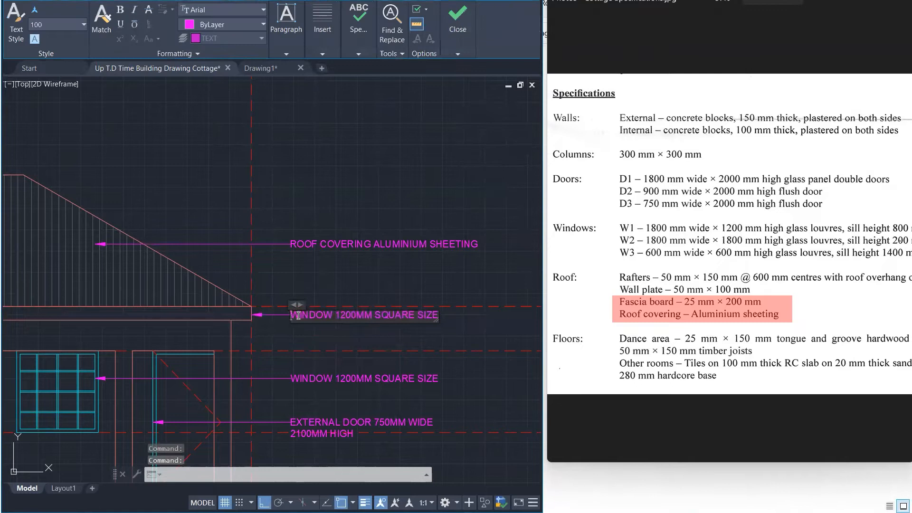
drag(308, 316, 465, 318)
text(FASCIA)
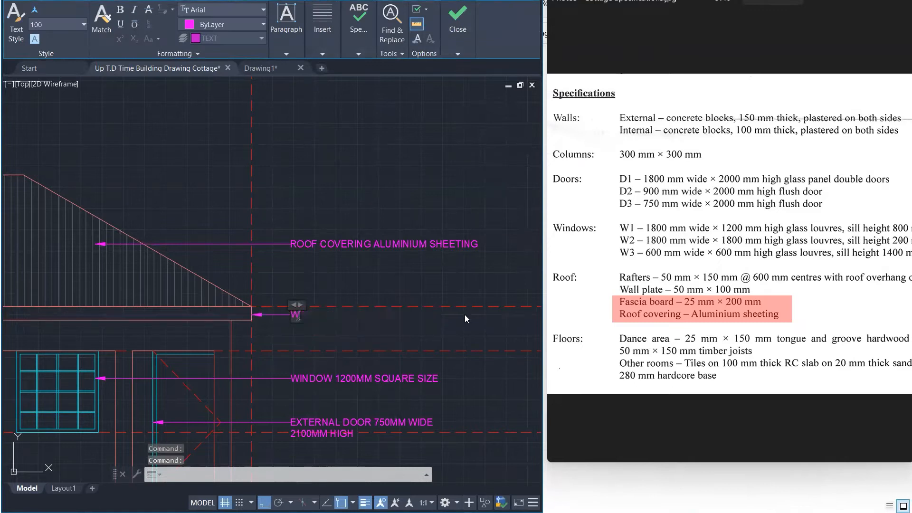
text( BOARD)
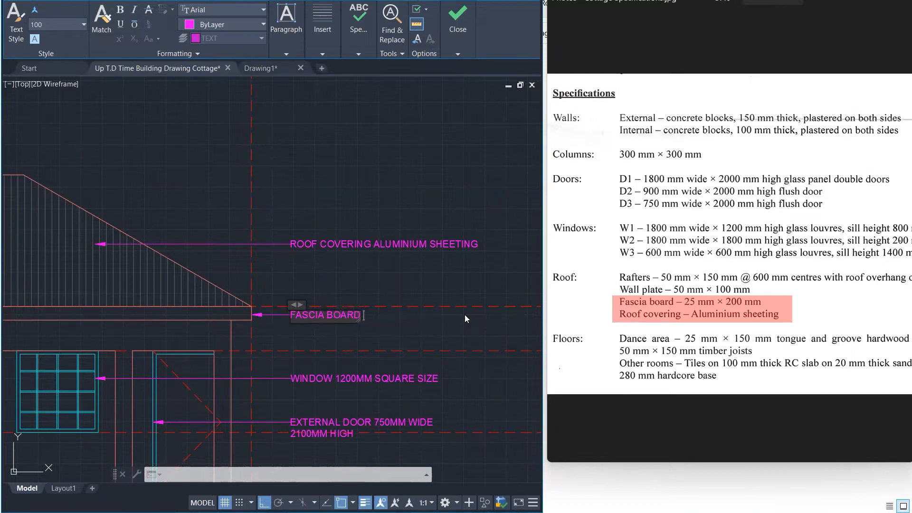
text( 25MM X)
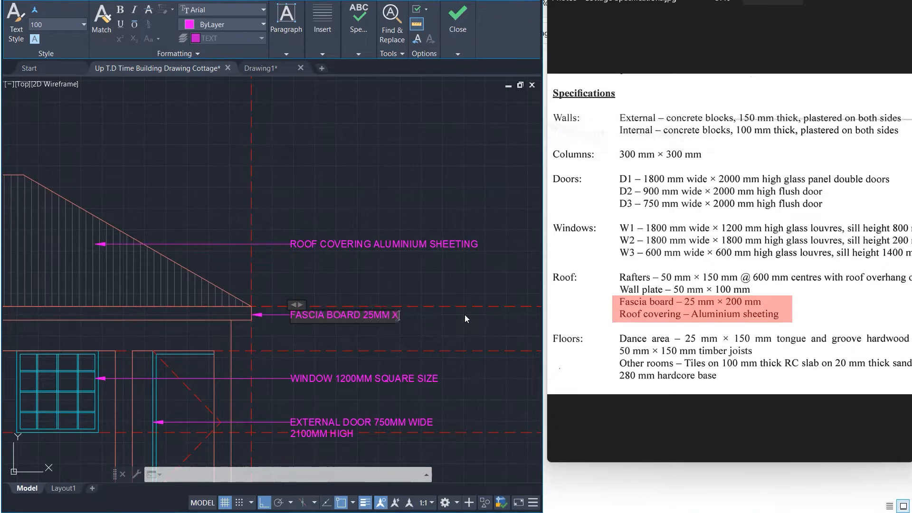
text(200MM)
click(471, 288)
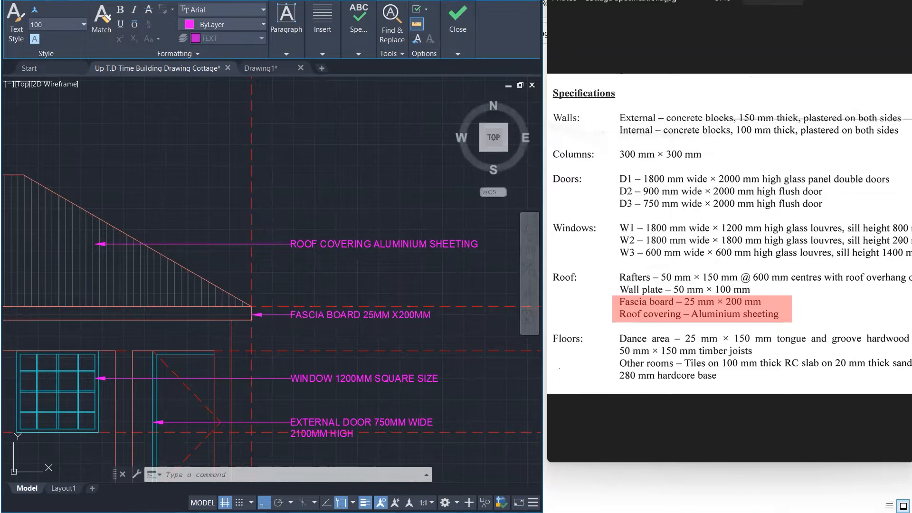
key(Escape)
Step: Measure the fascia board's depth at the roof's outer end
scroll(261, 311, up, 2)
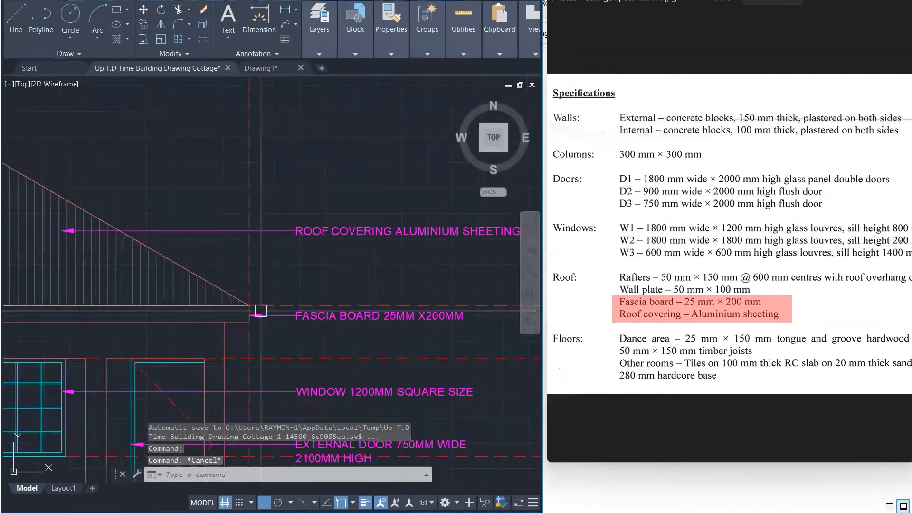
scroll(261, 311, up, 5)
text(di)
key(Return)
click(229, 297)
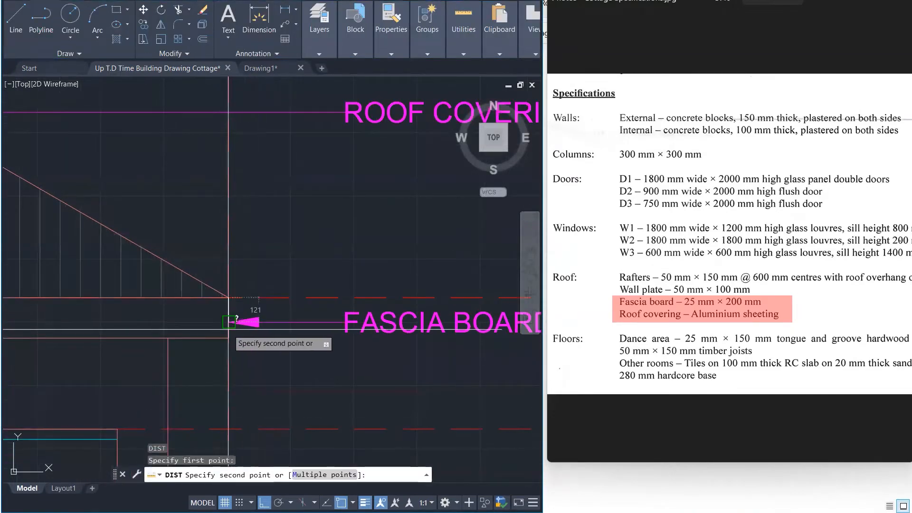
scroll(229, 337, down, 3)
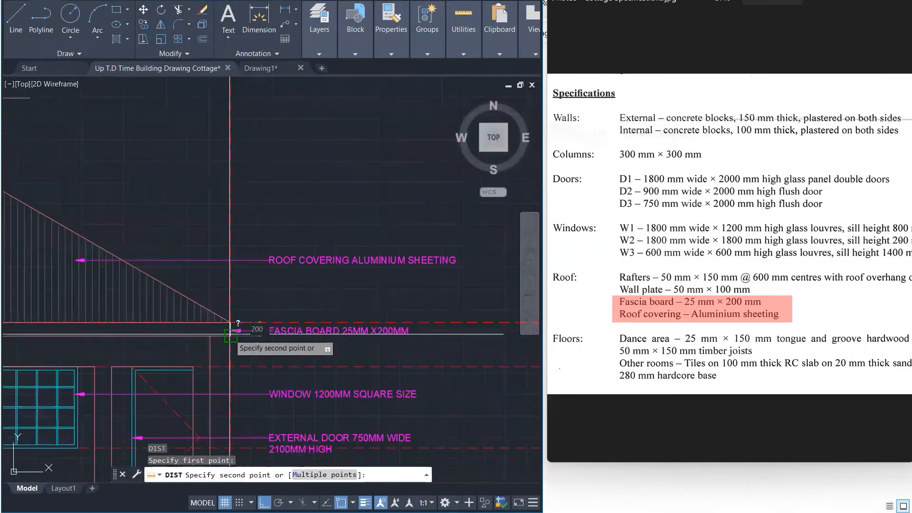
key(Escape)
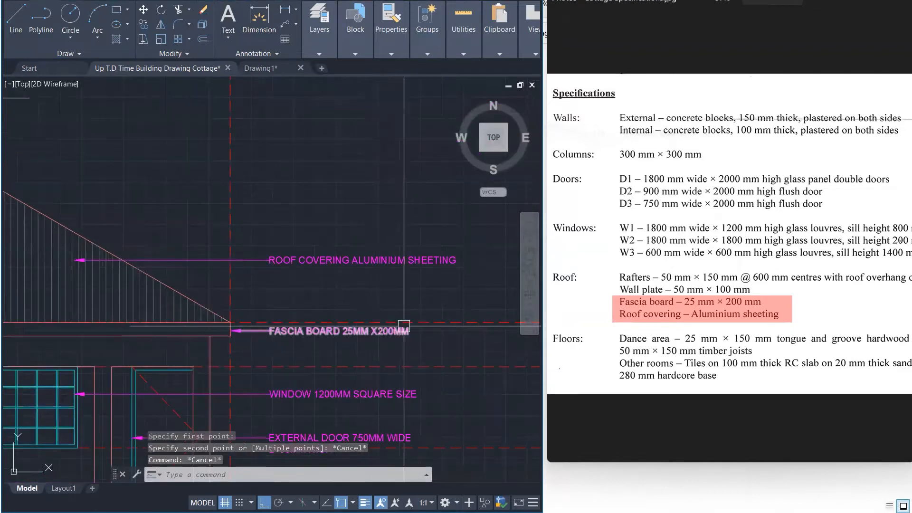
scroll(418, 324, down, 1)
scroll(418, 325, down, 3)
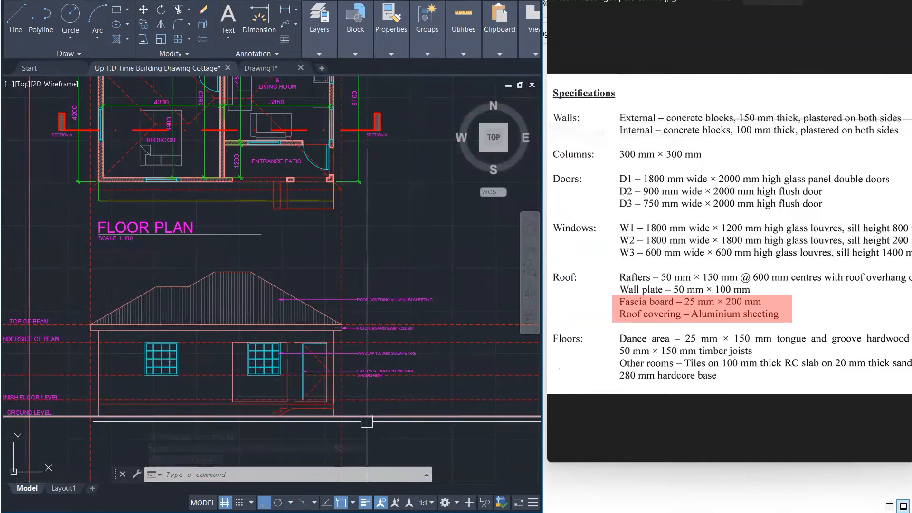
scroll(362, 429, up, 5)
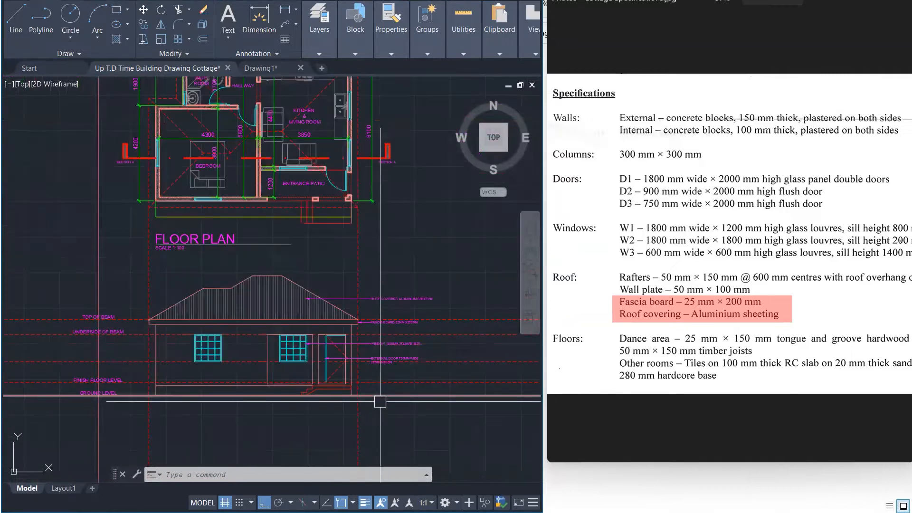
Step: Make the DIMENSIONS layer current for dimensioning the south elevation
scroll(106, 401, up, 2)
scroll(106, 400, up, 1)
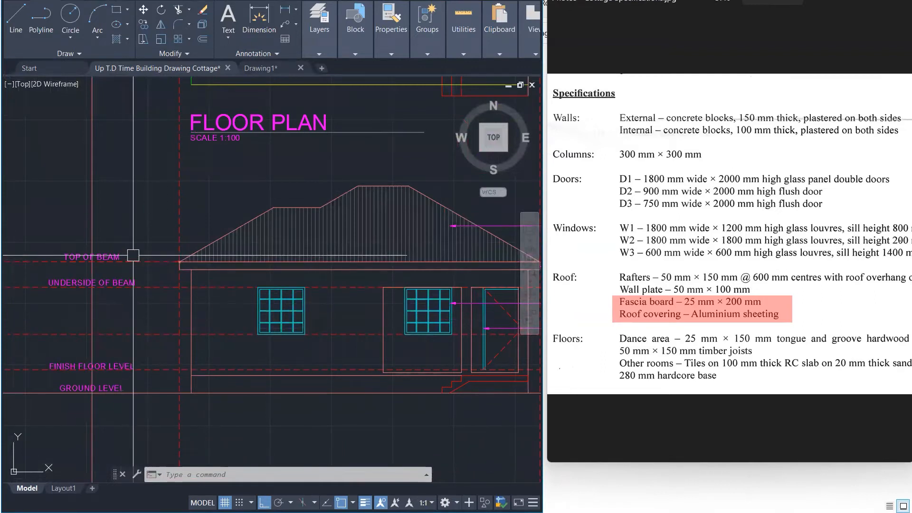
scroll(137, 381, down, 2)
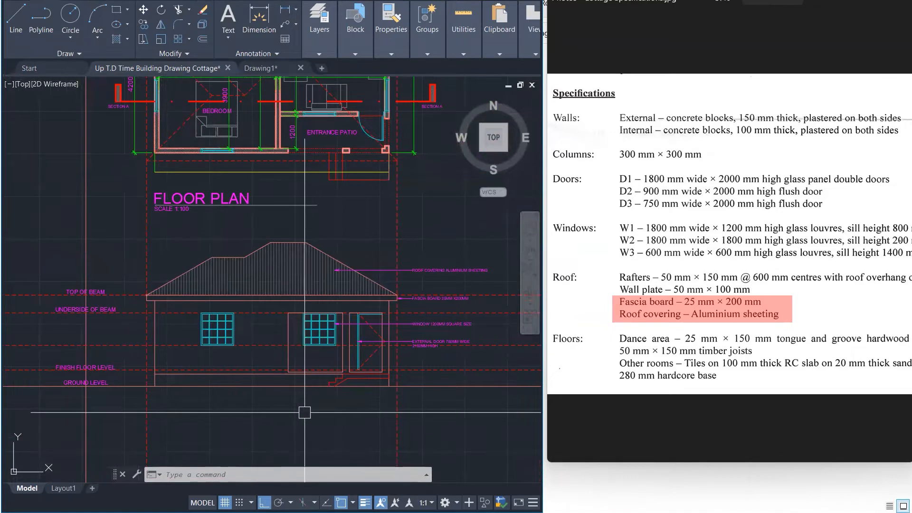
click(307, 45)
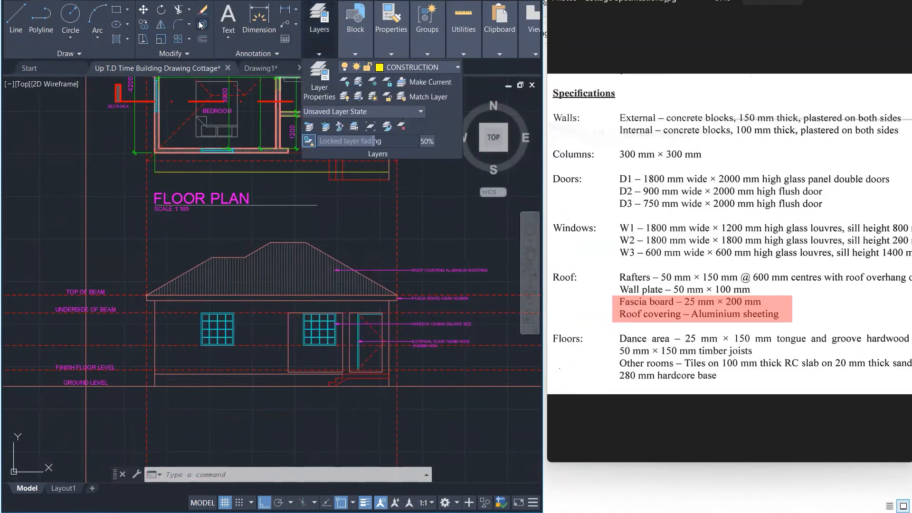
click(331, 43)
click(416, 67)
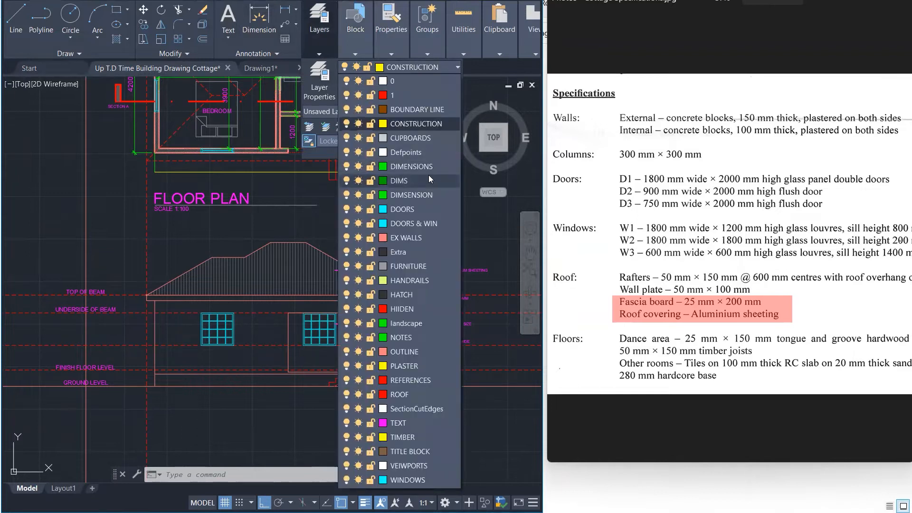
click(428, 170)
text(DIM)
key(Return)
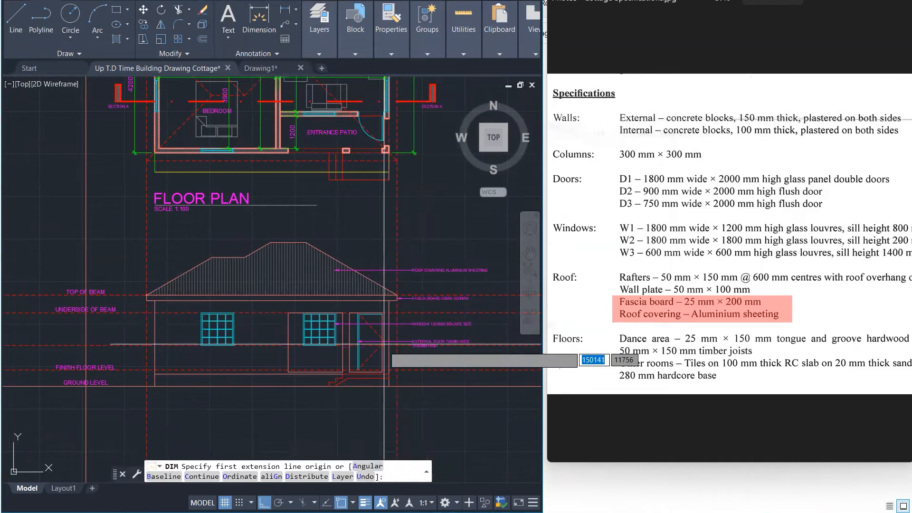
click(388, 386)
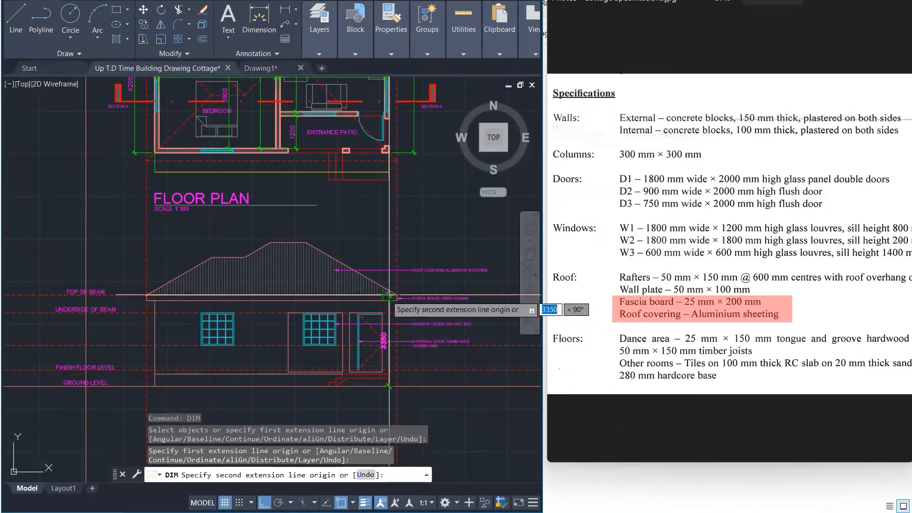
key(Escape)
Step: Dimension the elevation's left wall vertically from ground level to the underside of the fascia, placing the dimension outside the wall
key(Return)
scroll(135, 368, up, 3)
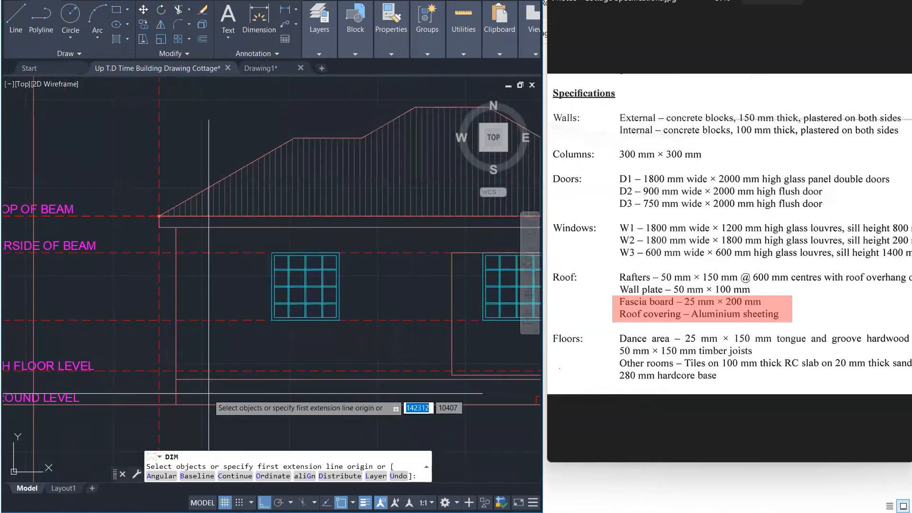
click(175, 405)
click(175, 228)
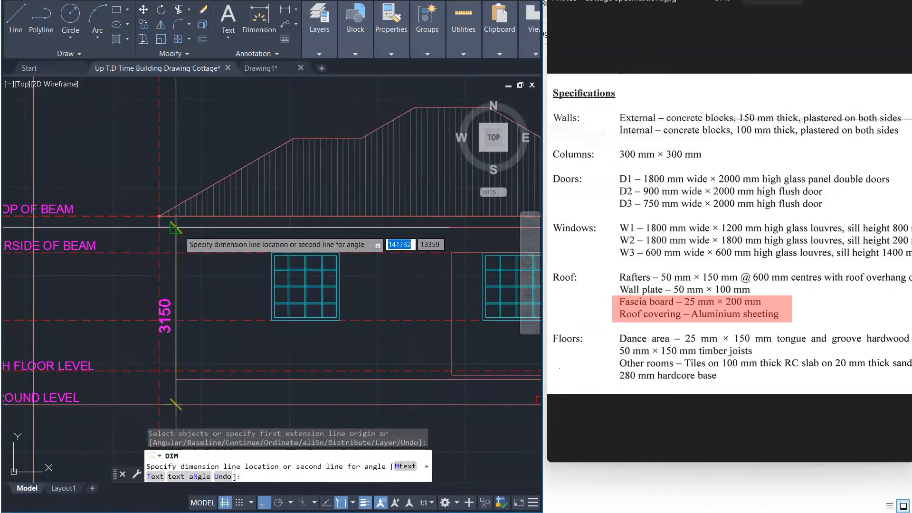
click(124, 241)
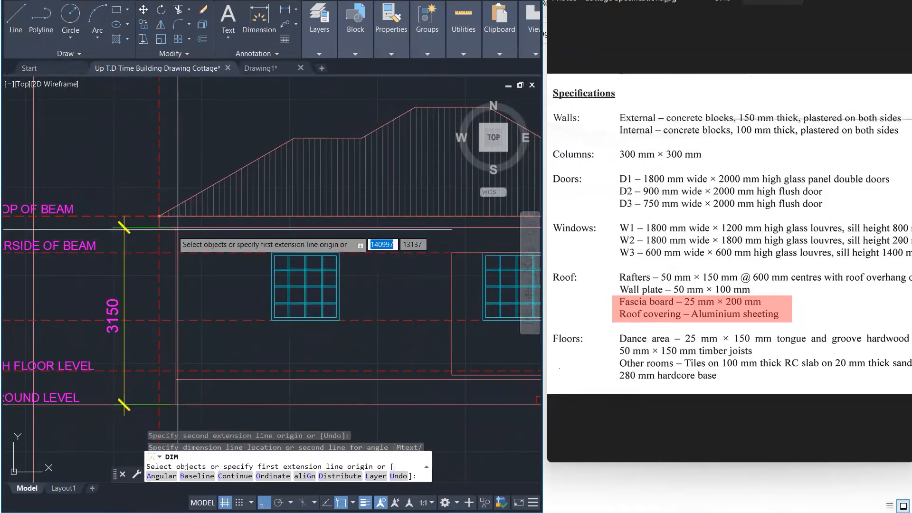
Step: Dimension the height from finish floor level to the underside of the beam, between the left wall and the existing wall-height dimension
scroll(201, 241, down, 2)
click(185, 333)
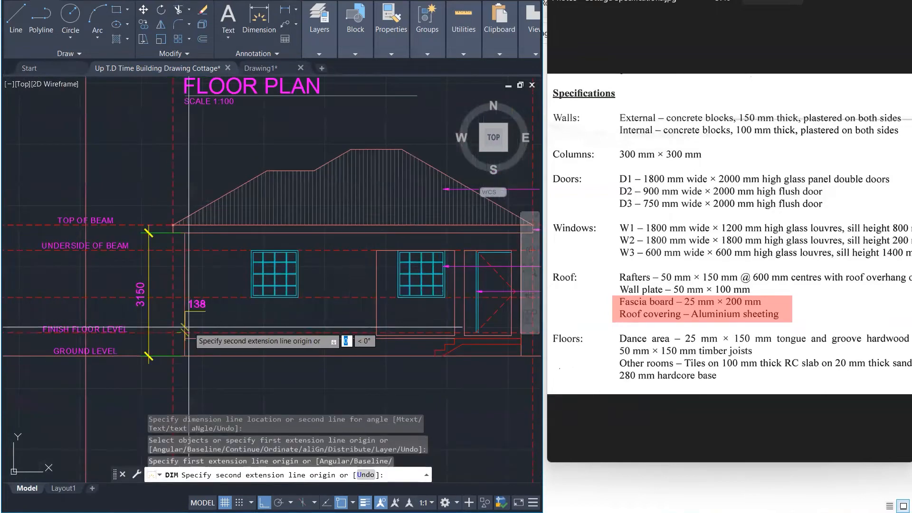
scroll(184, 233, up, 3)
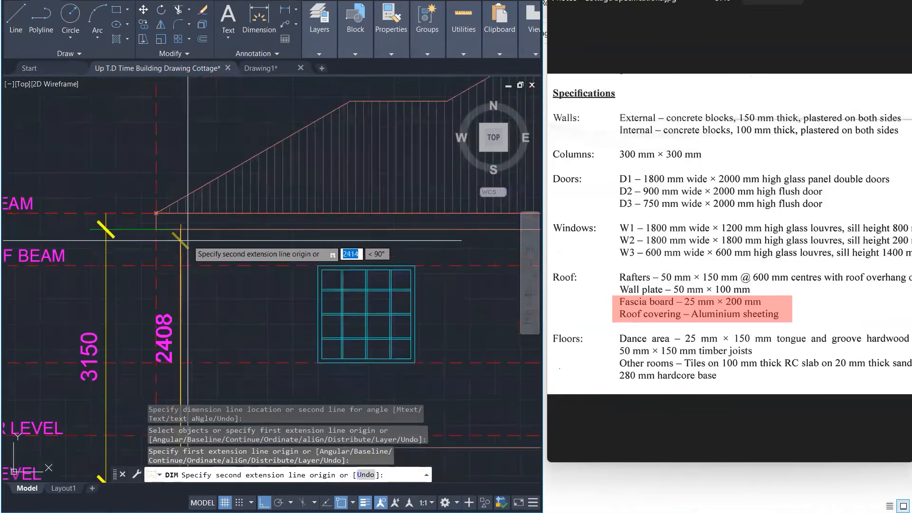
click(180, 266)
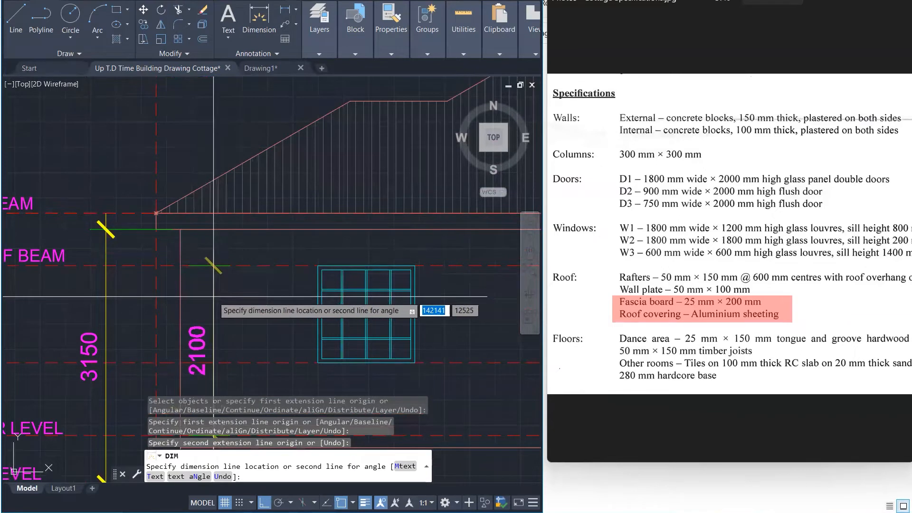
click(139, 310)
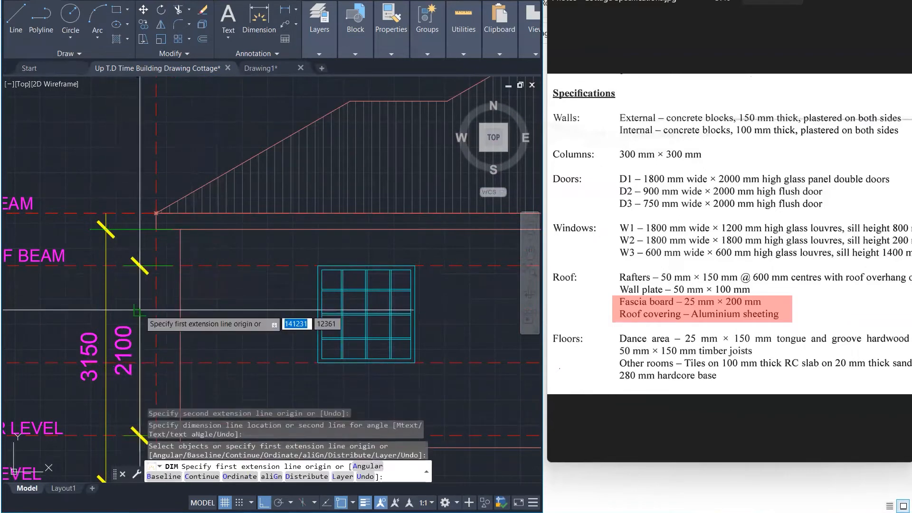
Step: Dimension the building's overall height from the roof's highest ridge to ground level, placing it outside the level labels
scroll(303, 226, down, 4)
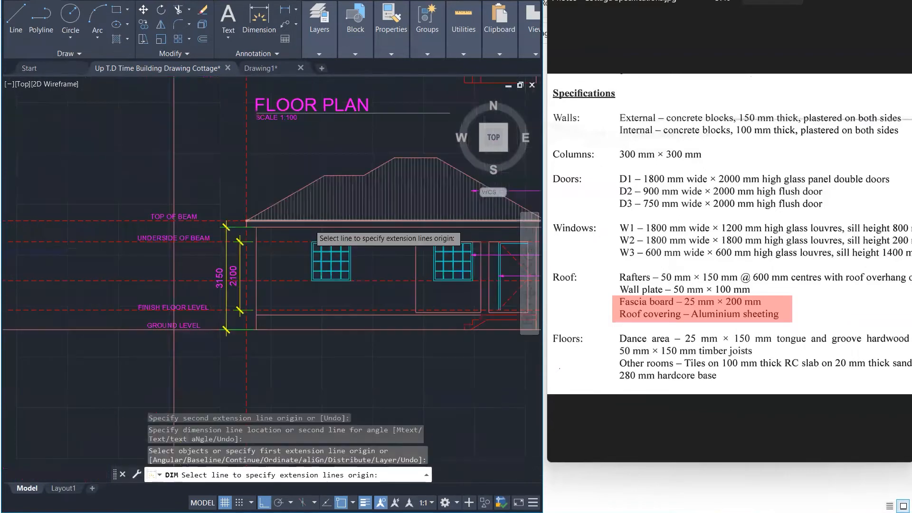
click(394, 157)
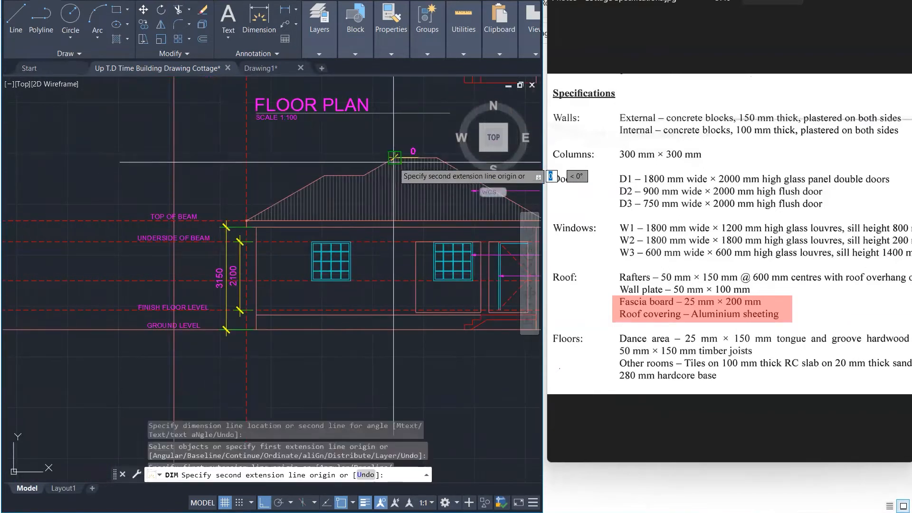
click(387, 322)
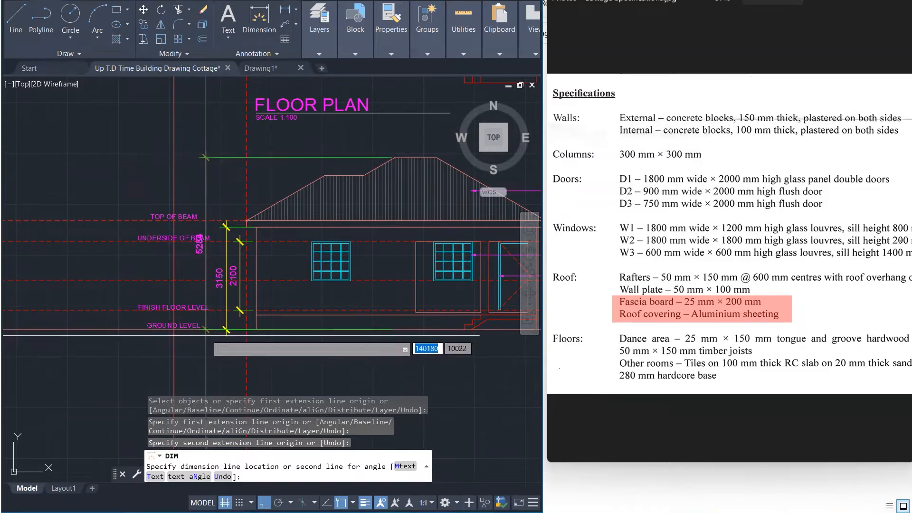
click(127, 341)
key(Escape)
scroll(183, 372, down, 3)
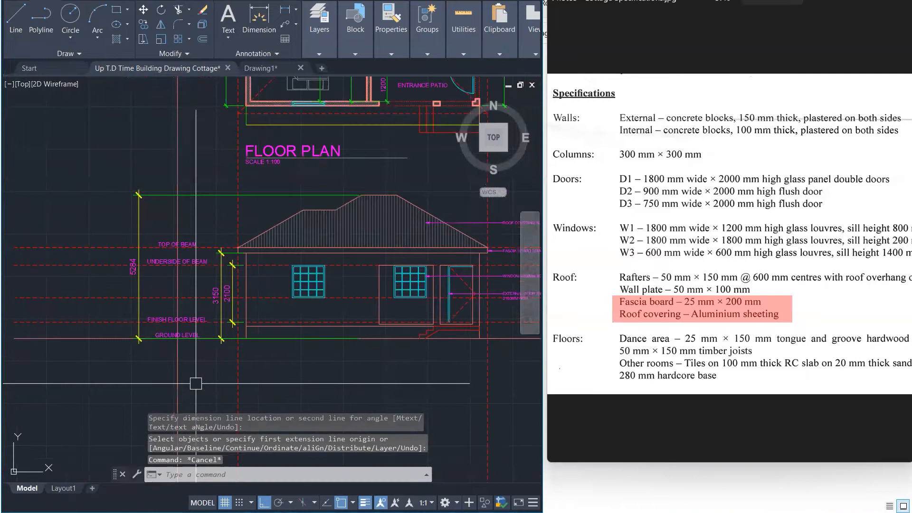
key(Escape)
key(Escape)
key(Escape)
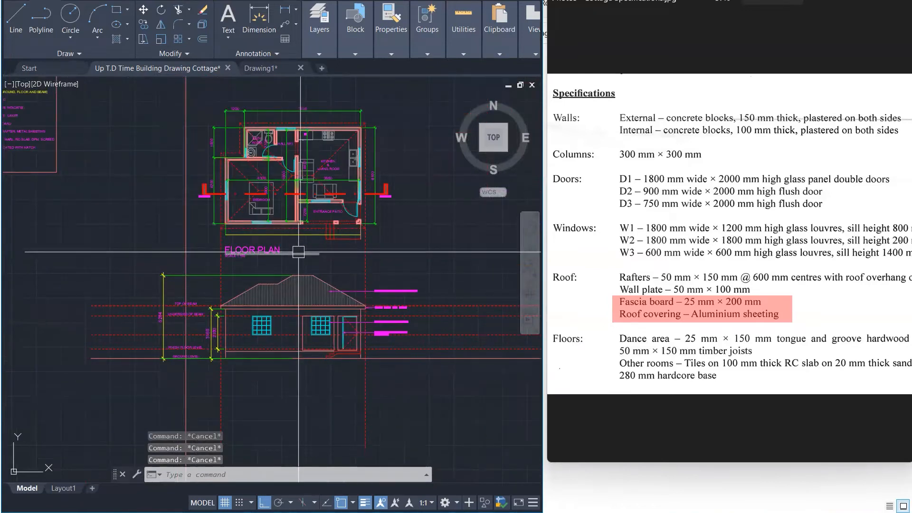
Step: Copy the FLOOR PLAN title with its underline and scale note straight down to just below the elevation's ground line
scroll(274, 272, up, 3)
click(274, 272)
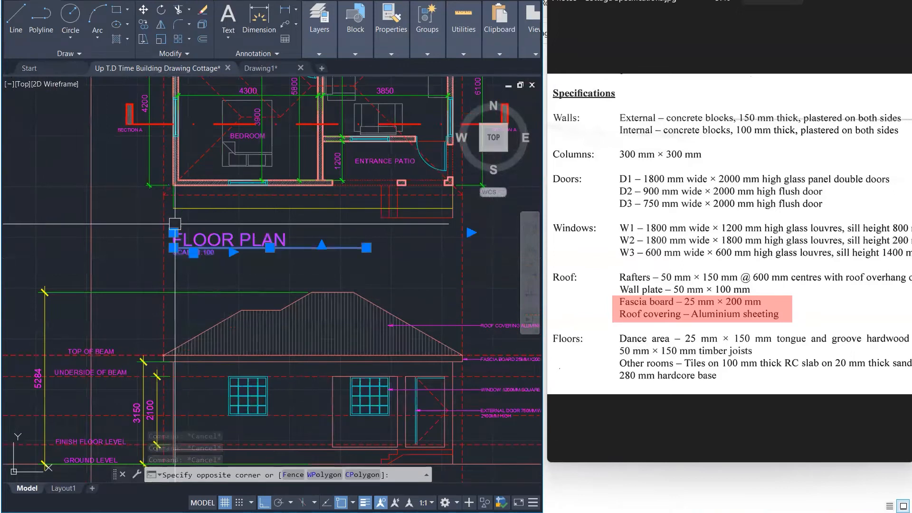
text(co)
key(Return)
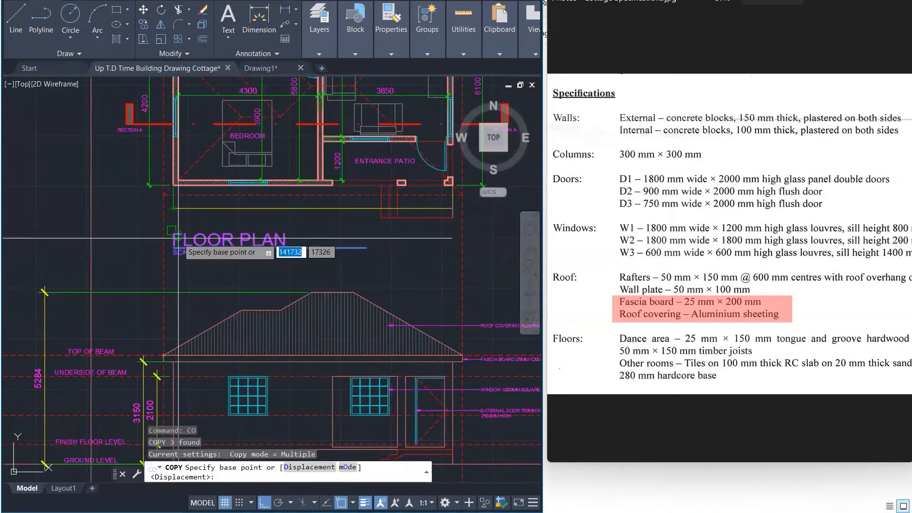
click(177, 233)
scroll(179, 225, down, 1)
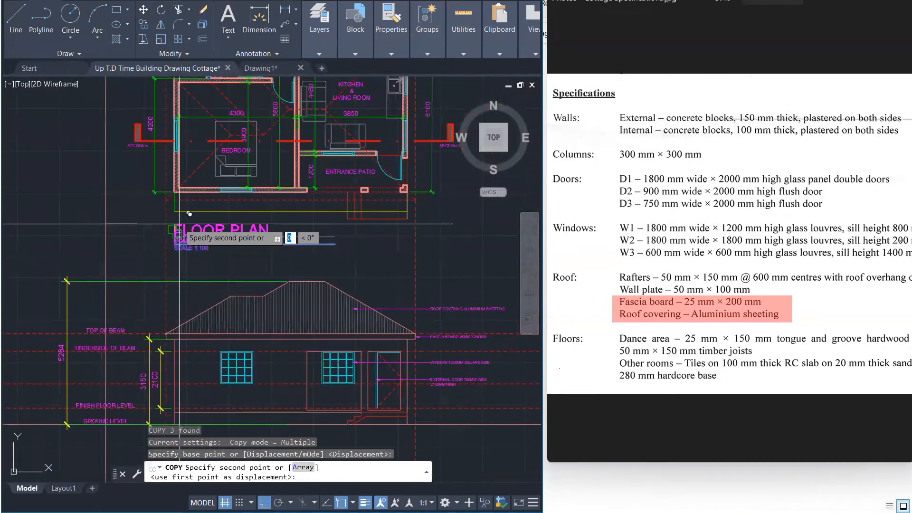
middle_drag(179, 224, 199, 99)
click(207, 314)
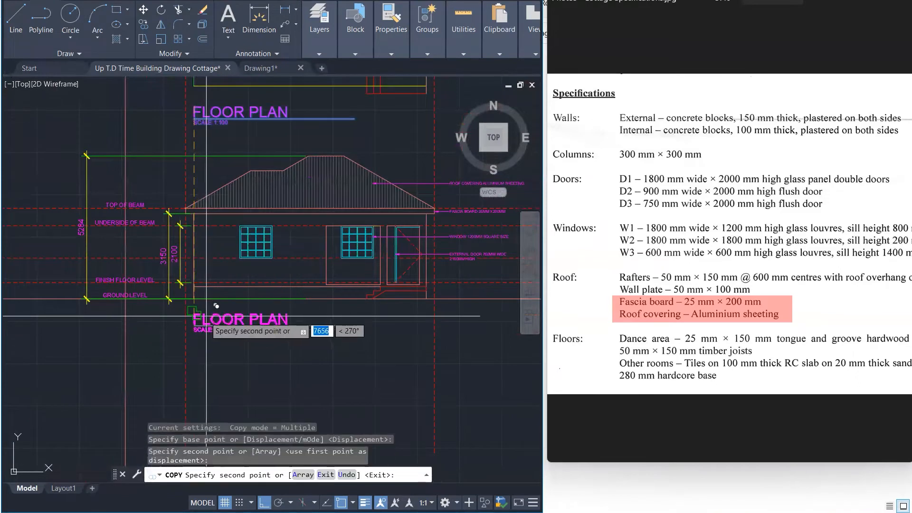
key(Escape)
Step: Replace the copied title's text with "BUILDING ELEVATION 1"
double_click(232, 317)
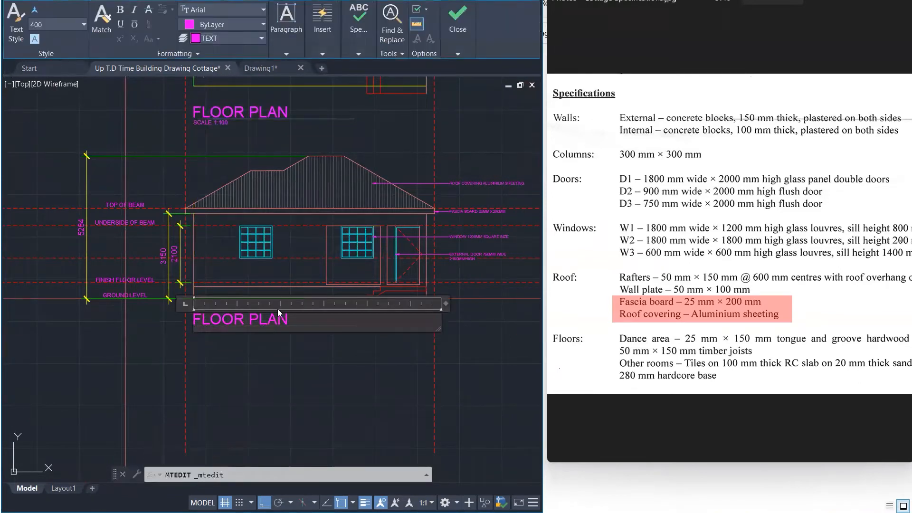
drag(301, 317, 192, 319)
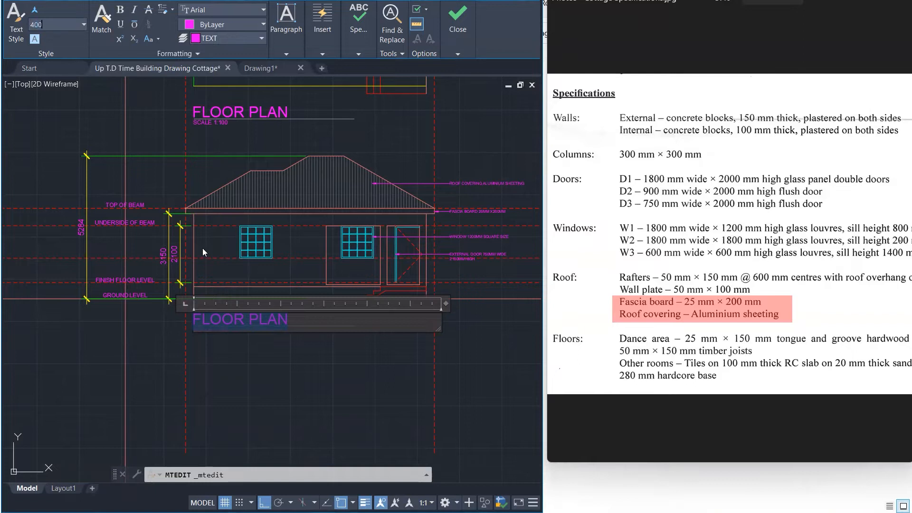
double_click(223, 321)
triple_click(225, 322)
text(BUILDING ELEVATION 1)
click(240, 421)
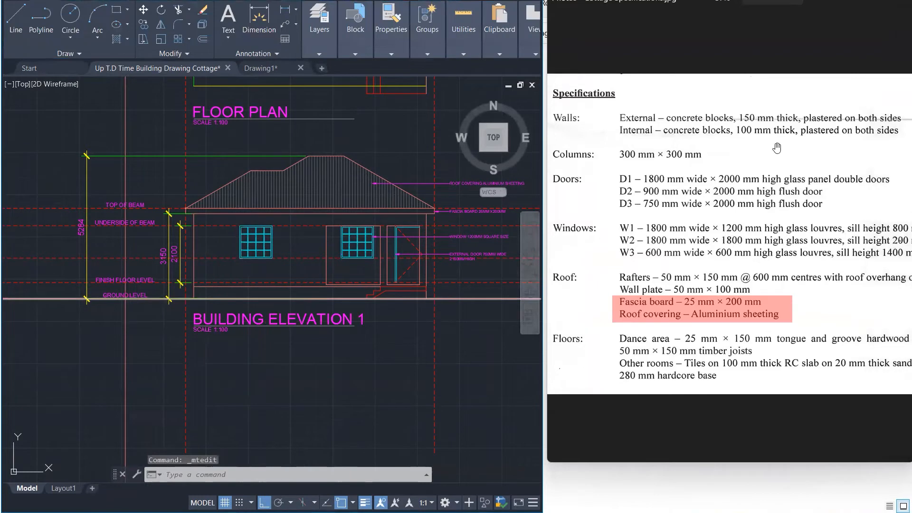
Step: Bring up the cottage assignment sheet and change the scale note under the elevation title to "SCALE 1:50"
scroll(713, 285, down, 3)
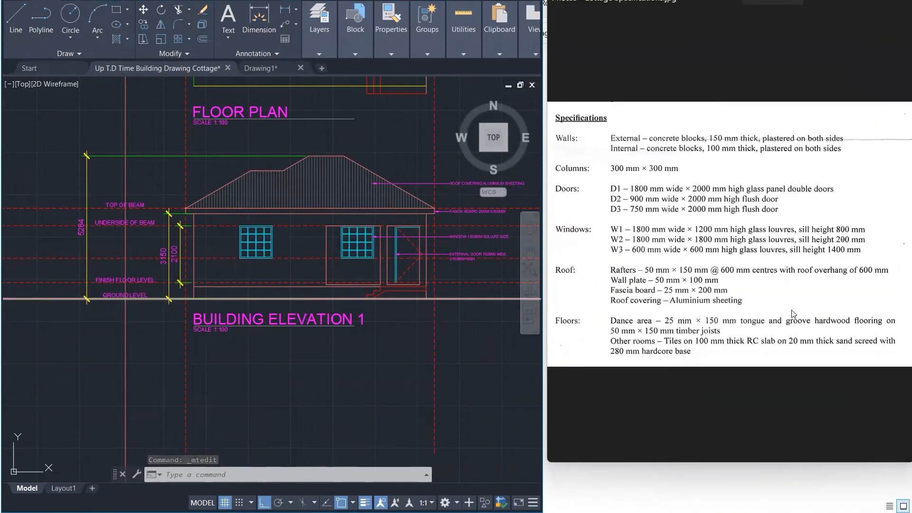
click(572, 239)
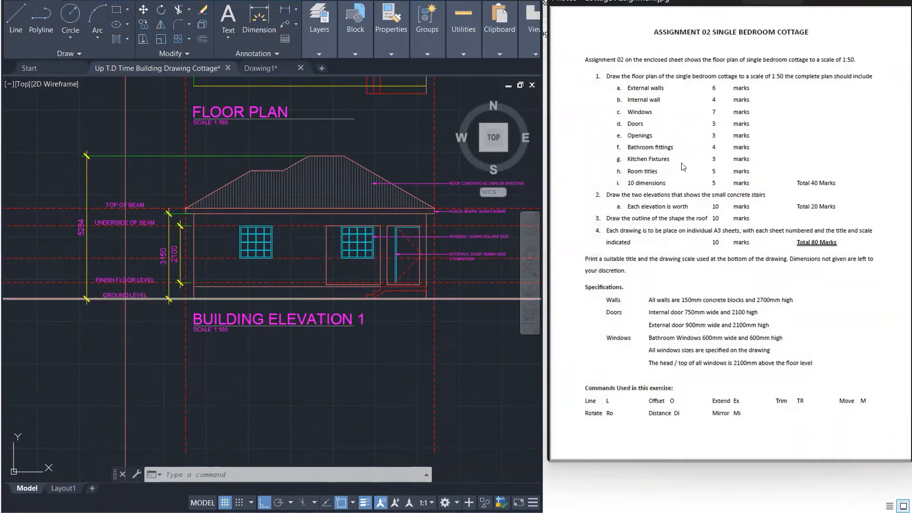
scroll(220, 330, up, 2)
scroll(220, 331, up, 3)
double_click(222, 328)
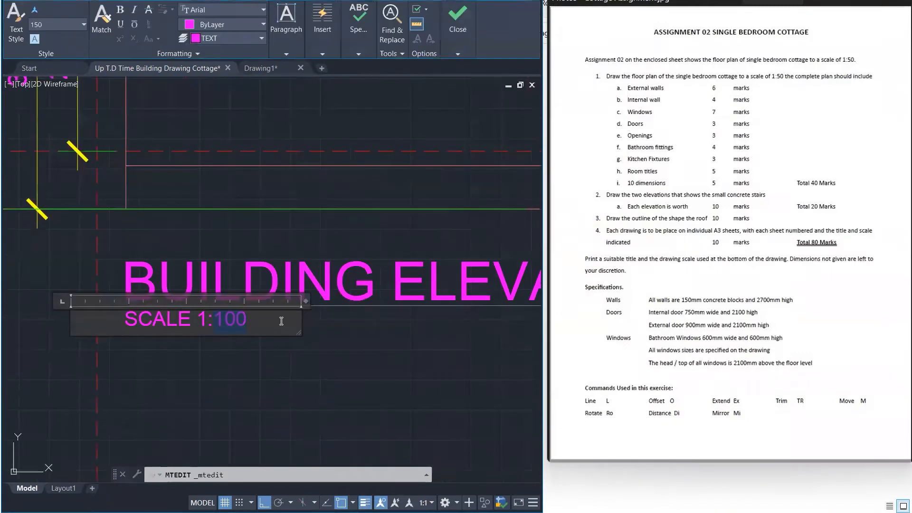
text(50)
click(283, 350)
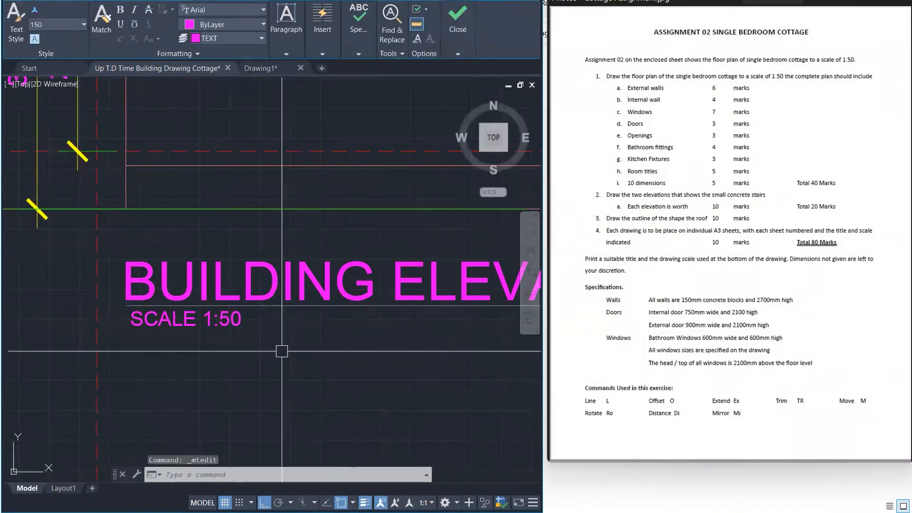
scroll(282, 351, down, 3)
scroll(275, 358, down, 2)
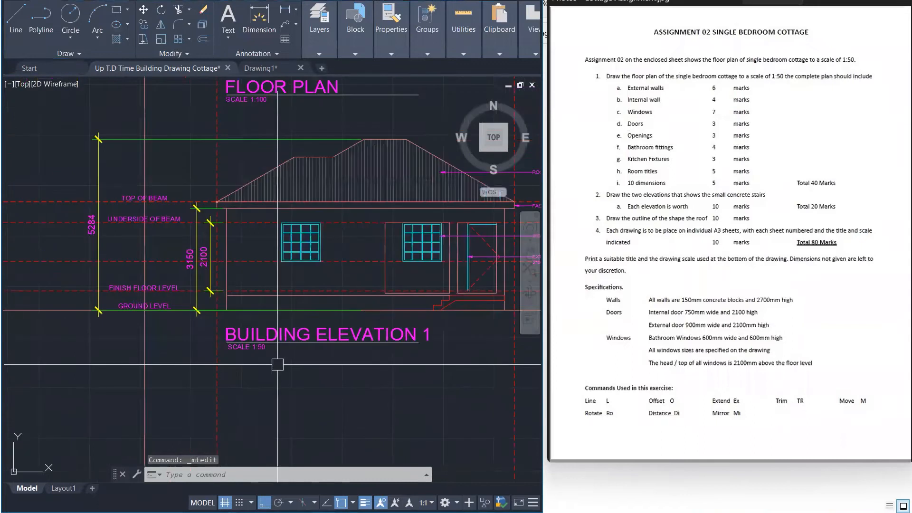
scroll(274, 361, down, 1)
scroll(274, 361, down, 2)
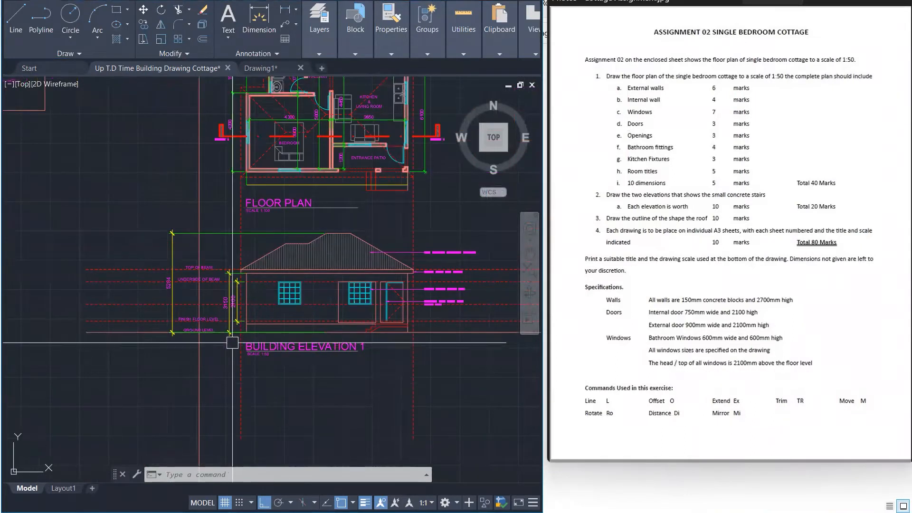
scroll(288, 353, up, 1)
scroll(288, 354, up, 2)
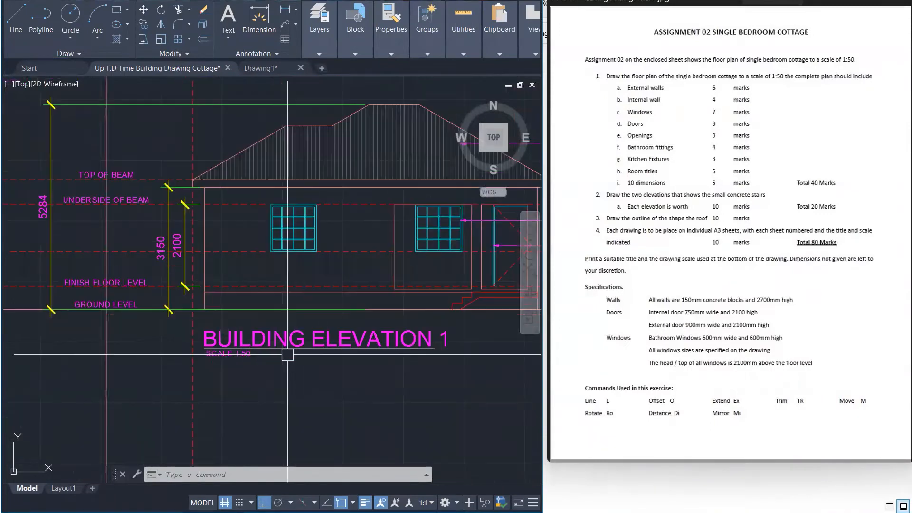
scroll(240, 364, down, 1)
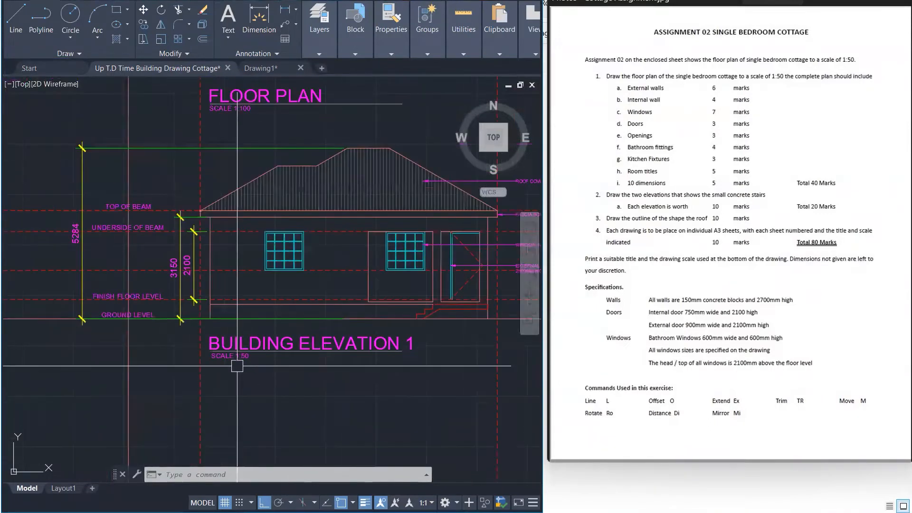
scroll(237, 366, down, 1)
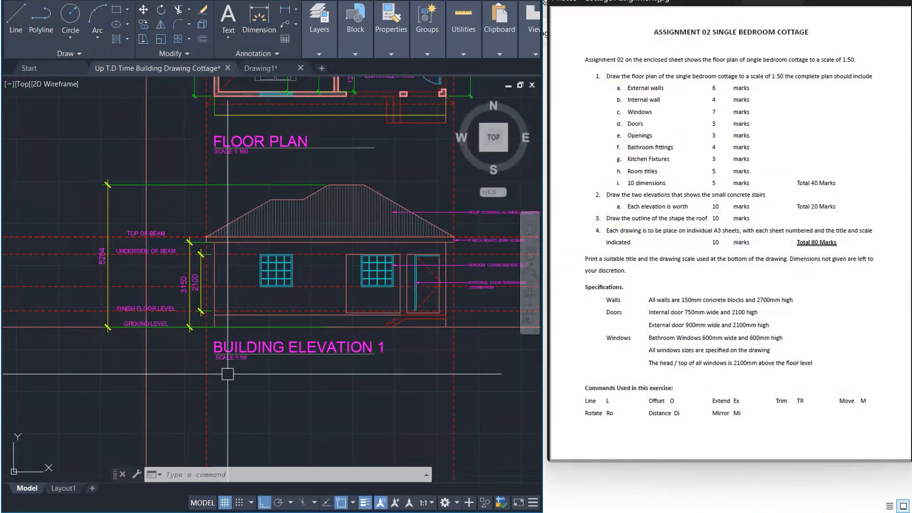
scroll(200, 376, down, 2)
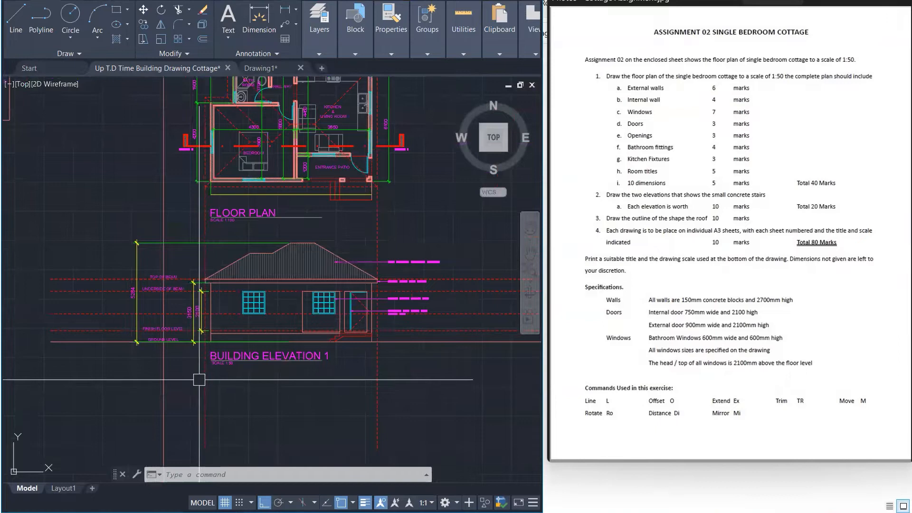
Step: Draw a thin rectangle along the underside of the elevation's ground line, from the 3150 height dimension to just past the building's stair end
scroll(339, 287, down, 1)
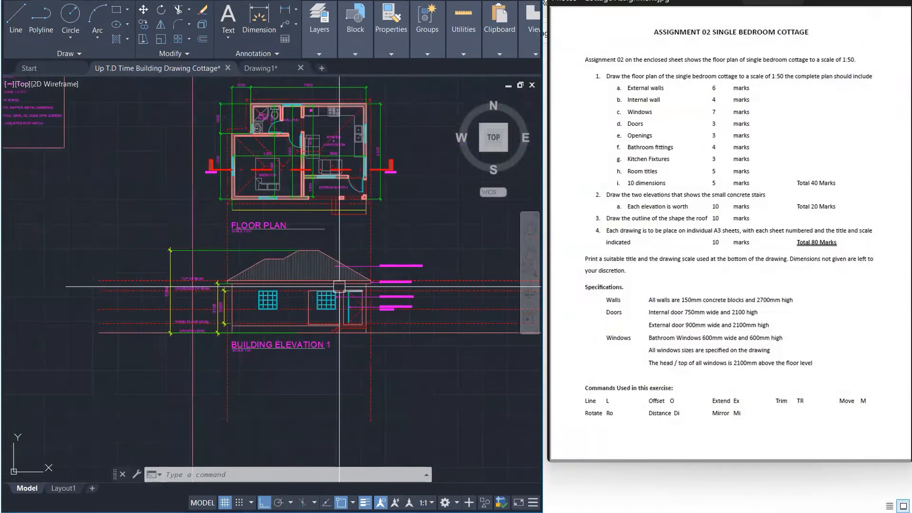
scroll(339, 287, down, 1)
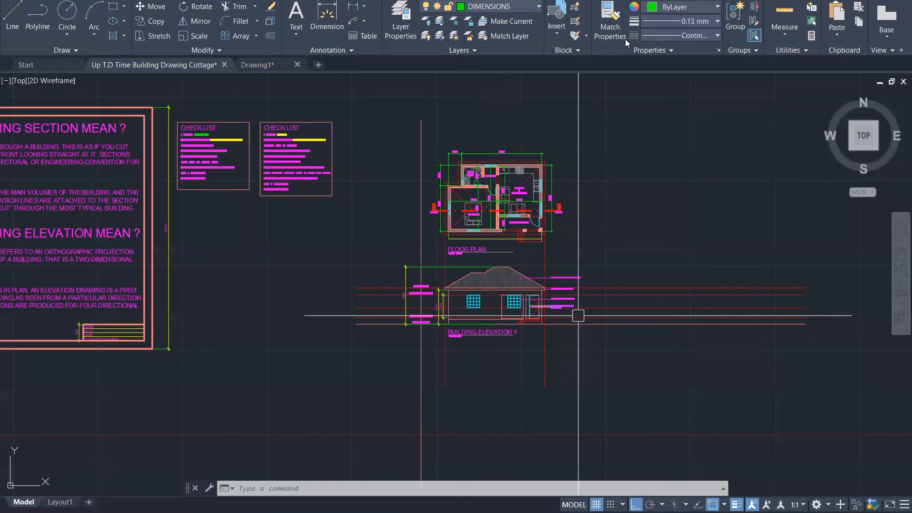
scroll(556, 346, up, 3)
scroll(556, 346, up, 2)
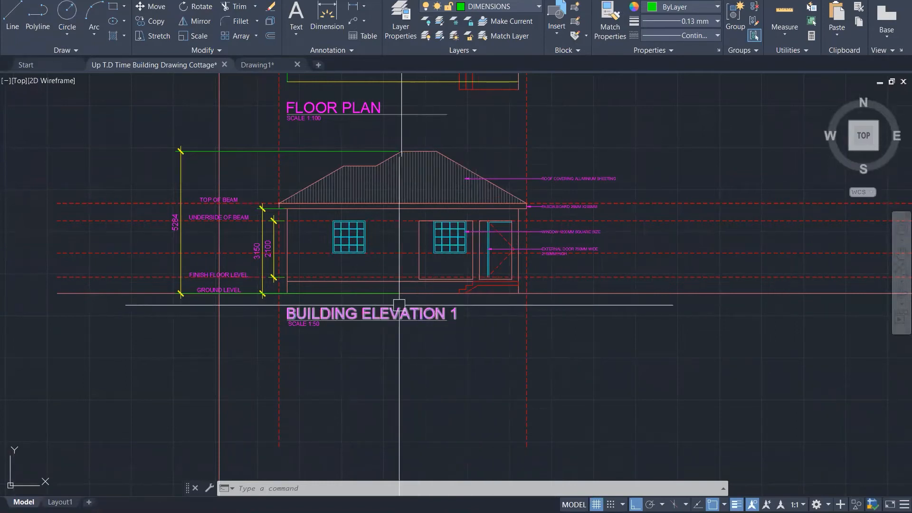
scroll(258, 303, up, 4)
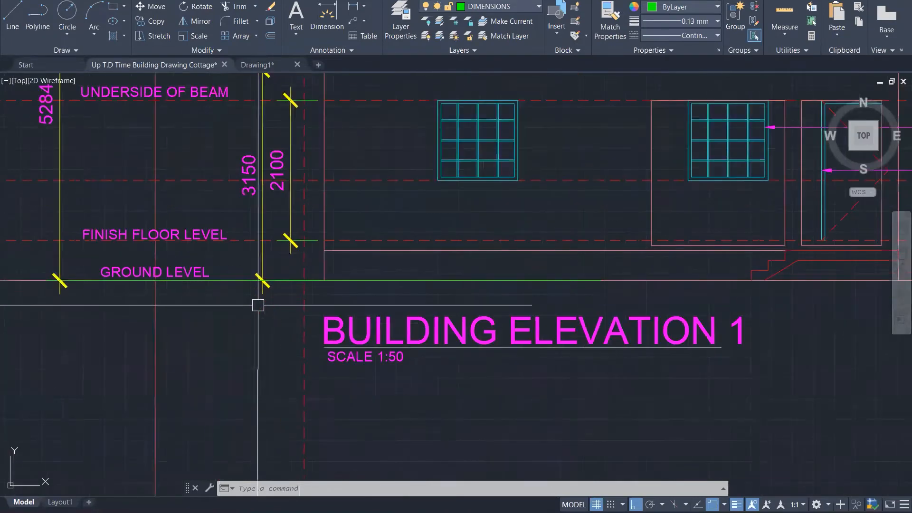
text(rec)
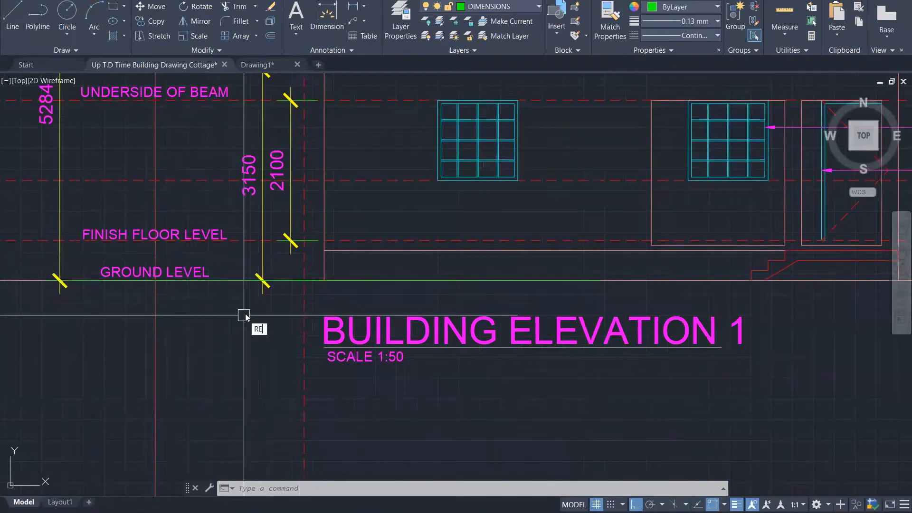
key(Return)
click(263, 280)
scroll(217, 303, down, 2)
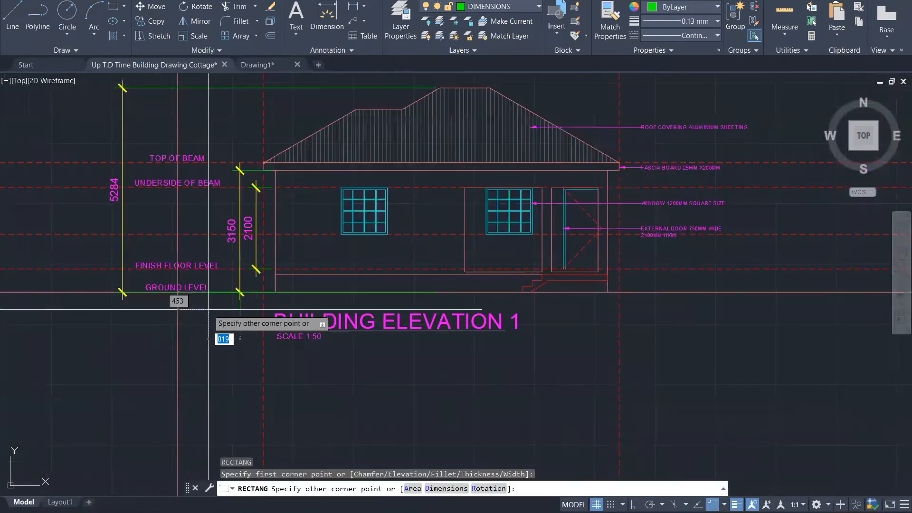
scroll(562, 288, up, 4)
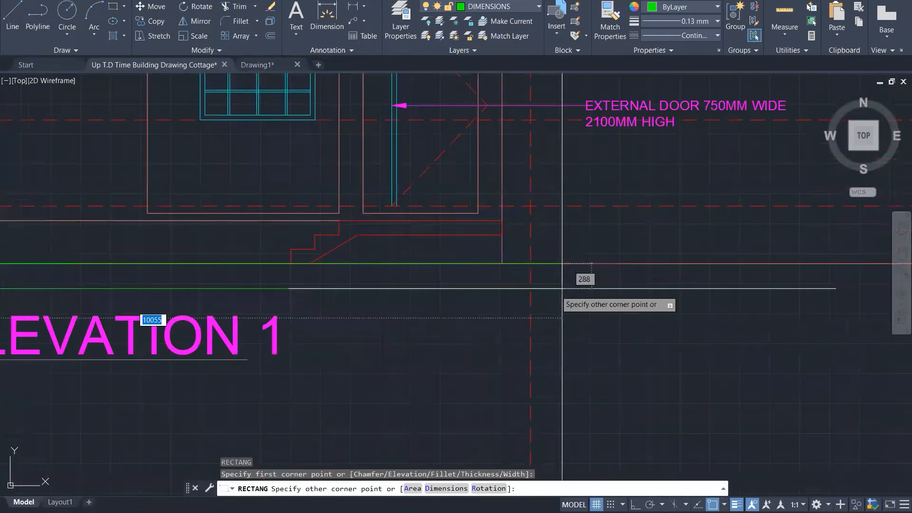
scroll(562, 288, up, 1)
click(610, 291)
key(Escape)
key(Escape)
key(Escape)
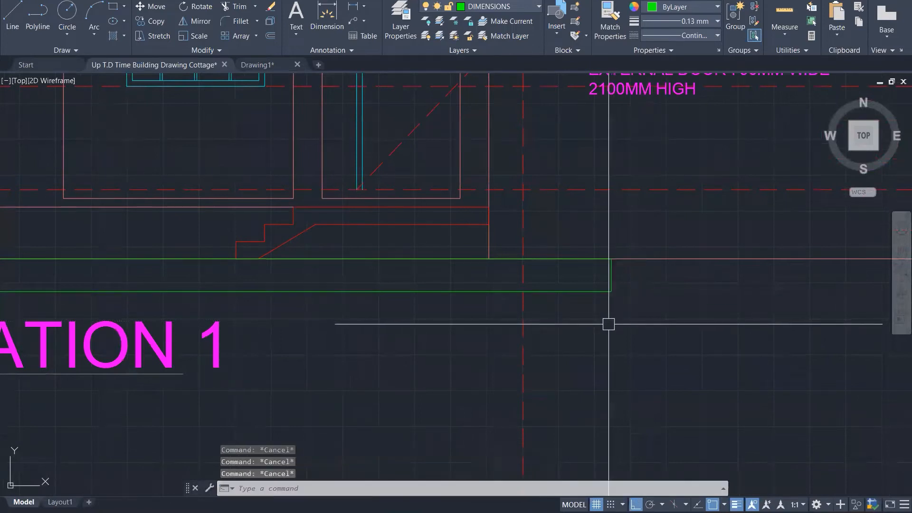
Step: Hatch all the enclosed areas of the thin rectangle beneath the elevation's ground line
text(h)
key(Return)
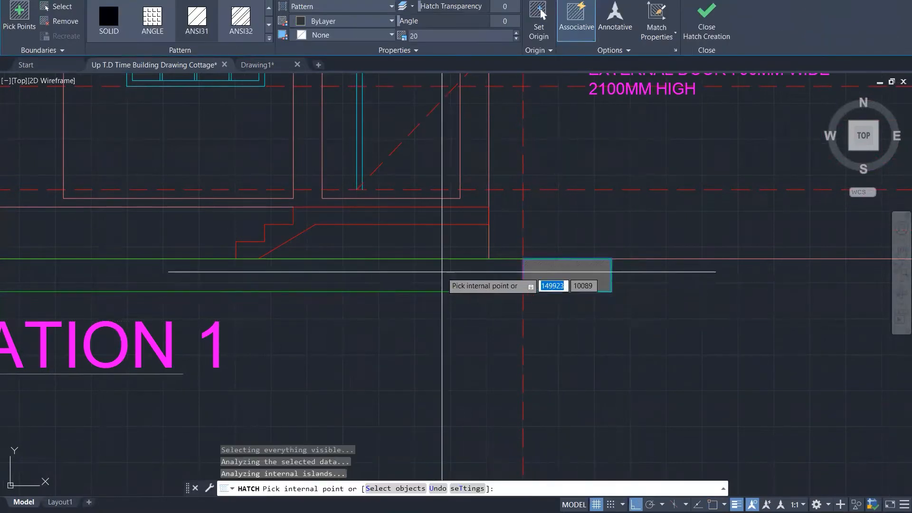
scroll(442, 272, down, 3)
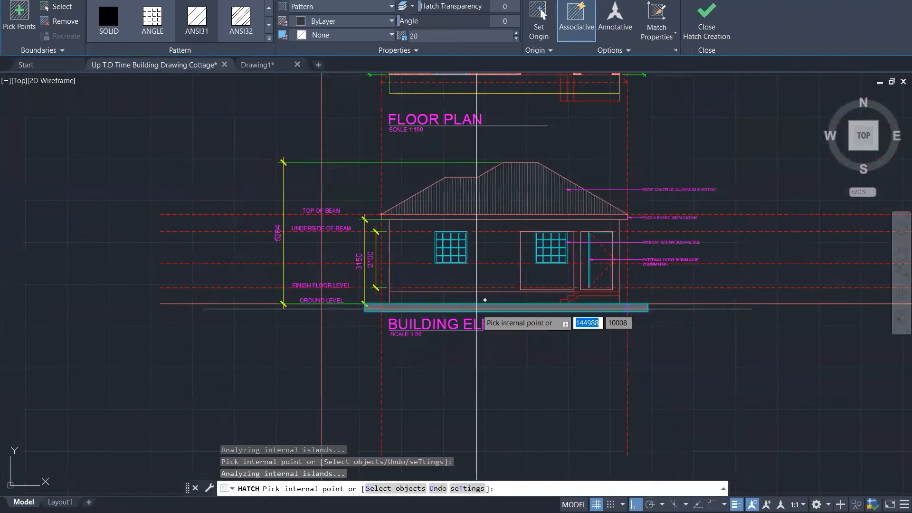
click(711, 36)
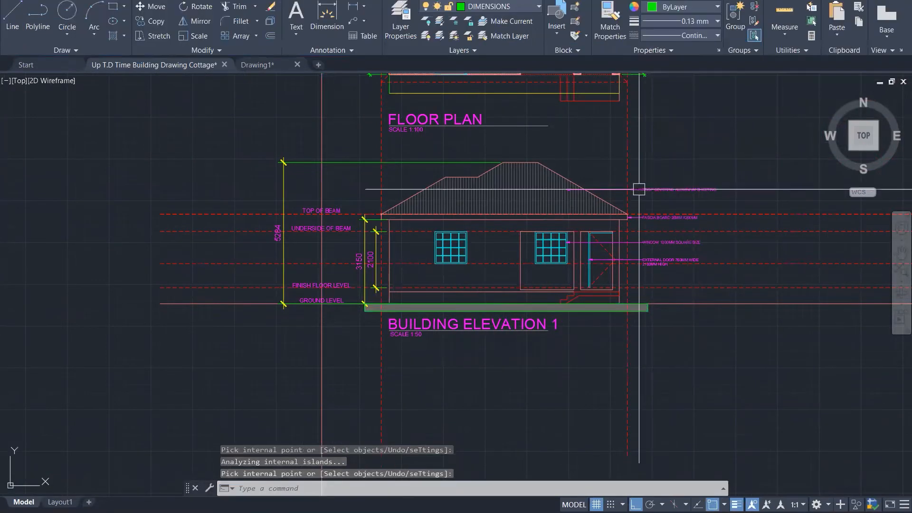
key(Escape)
key(Escape)
key(Escape)
Step: Match the new ground hatch's properties to the earth hatch below ground level in the BUILDING SECTION drawing
scroll(595, 297, down, 1)
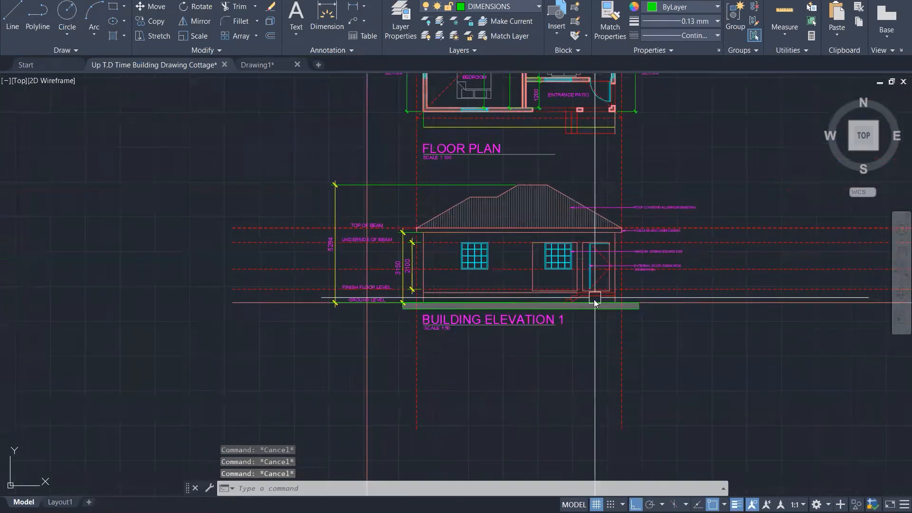
scroll(595, 303, down, 2)
text(MA)
key(Return)
scroll(598, 301, down, 4)
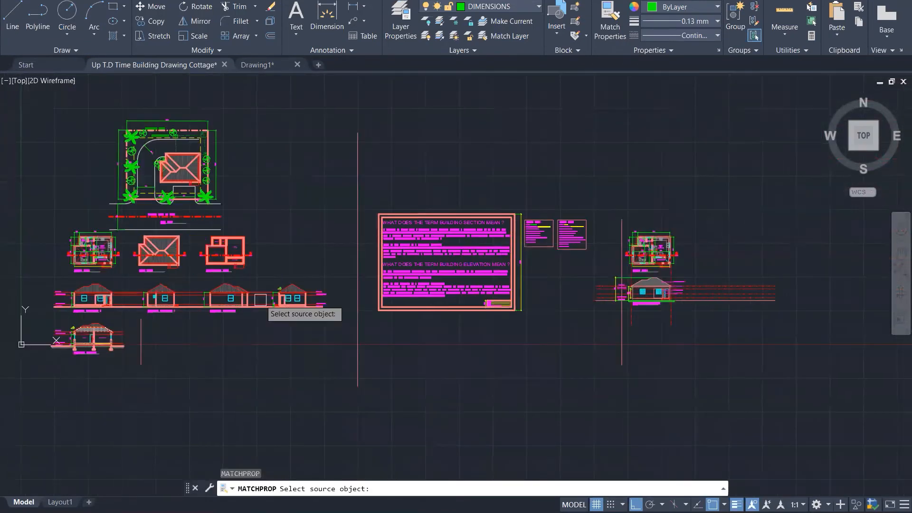
scroll(168, 295, up, 5)
scroll(309, 310, down, 1)
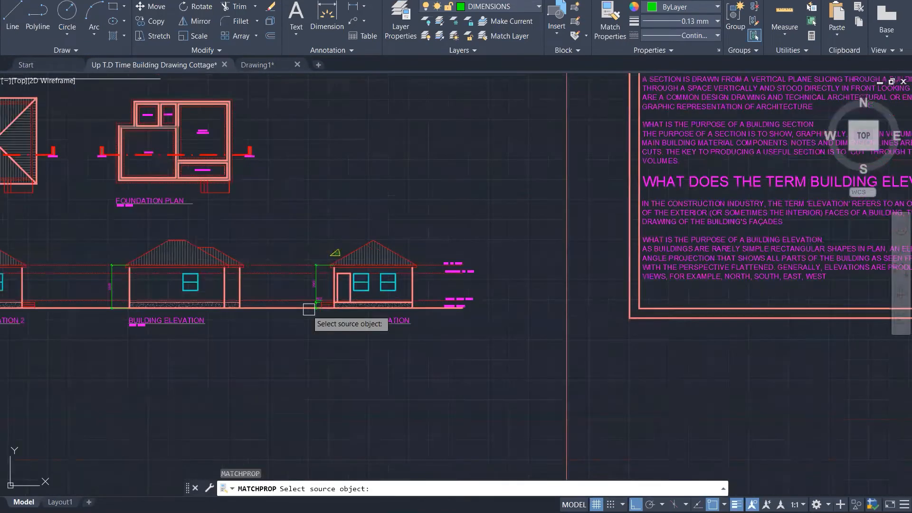
scroll(309, 309, down, 6)
scroll(178, 325, up, 5)
scroll(323, 289, up, 9)
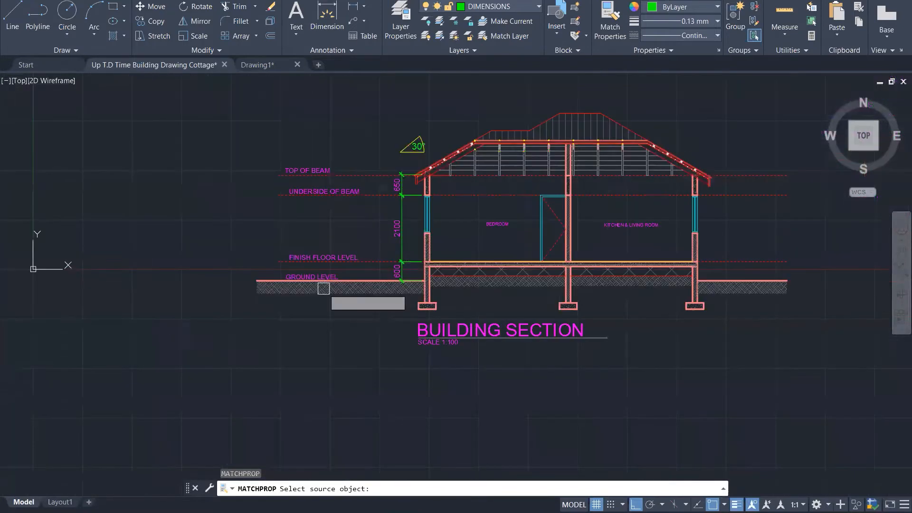
click(318, 297)
scroll(205, 326, down, 10)
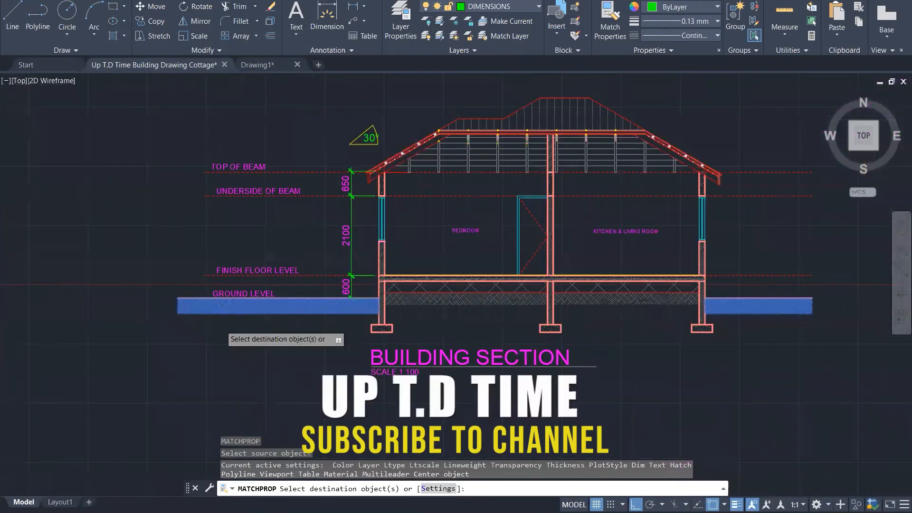
scroll(431, 296, down, 3)
scroll(638, 285, up, 3)
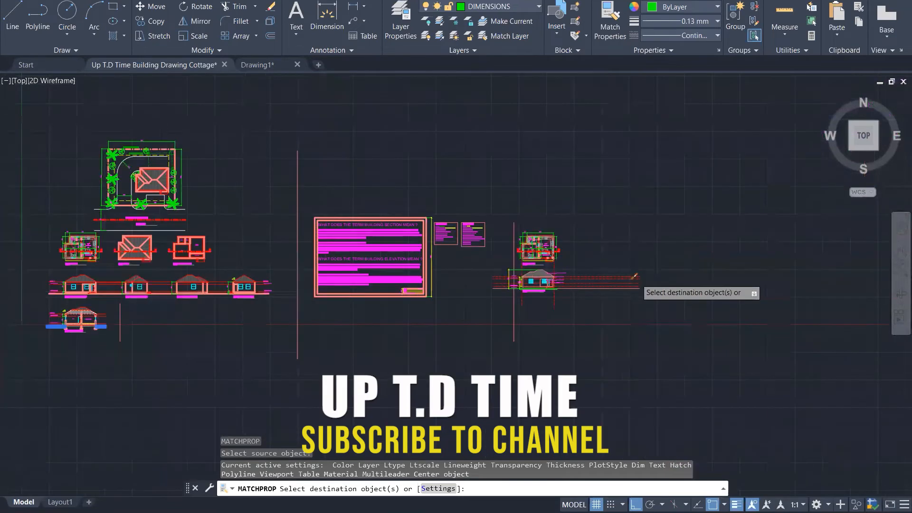
scroll(464, 290, up, 8)
scroll(453, 269, up, 8)
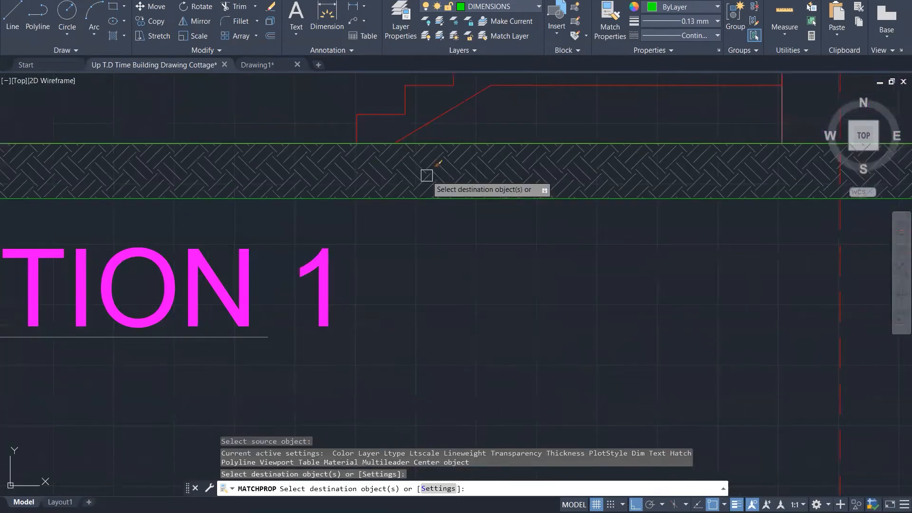
key(Escape)
Step: Delete the rectangle outline around the elevation's ground hatch
click(400, 202)
key(Delete)
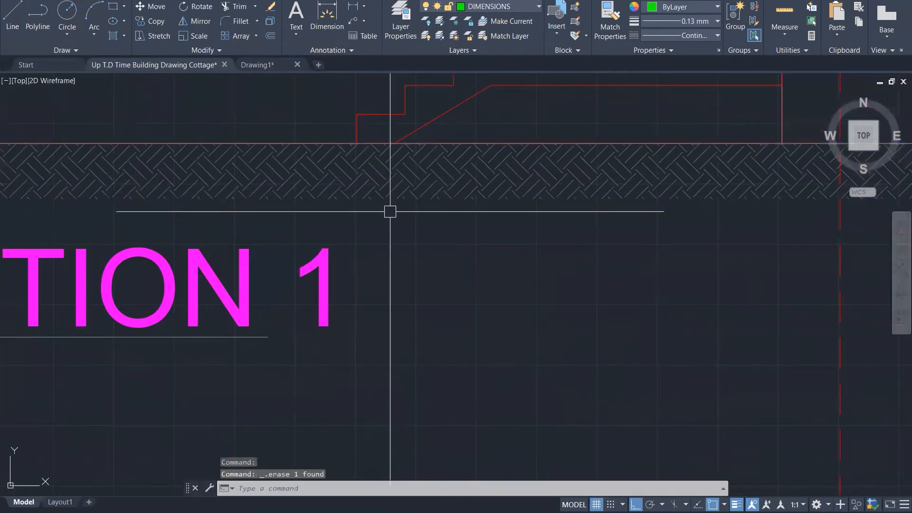
scroll(434, 241, down, 1)
scroll(434, 241, down, 4)
scroll(451, 265, down, 2)
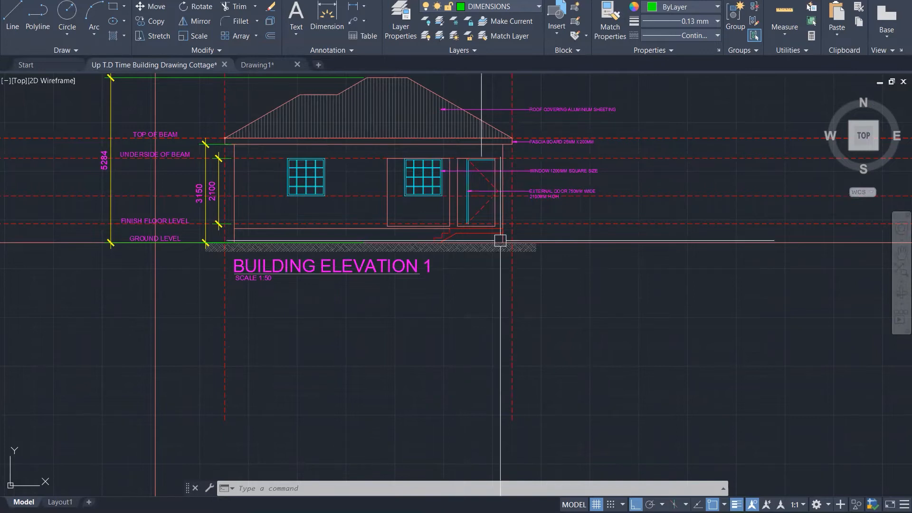
scroll(663, 332, down, 4)
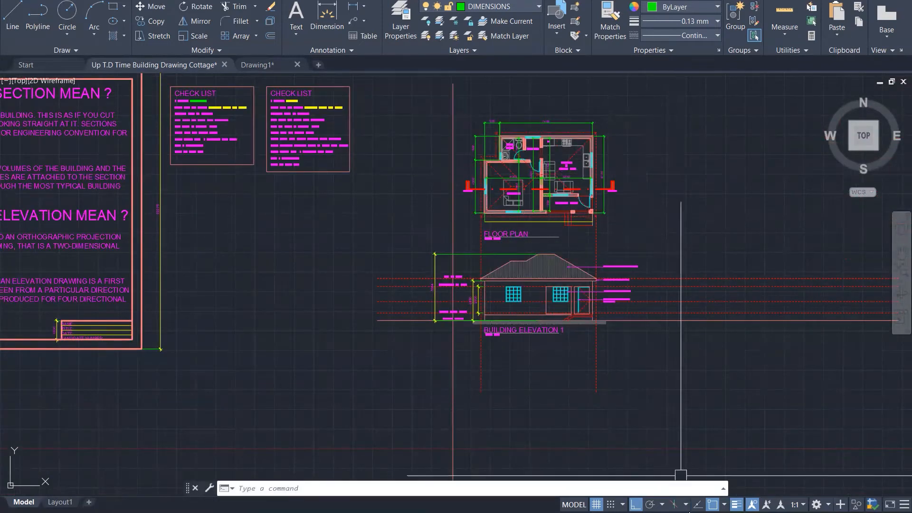
Step: Bring up the cottage assignment sheet and briefly highlight its requirement for two elevations showing the small concrete stairs
mouse_move(680, 510)
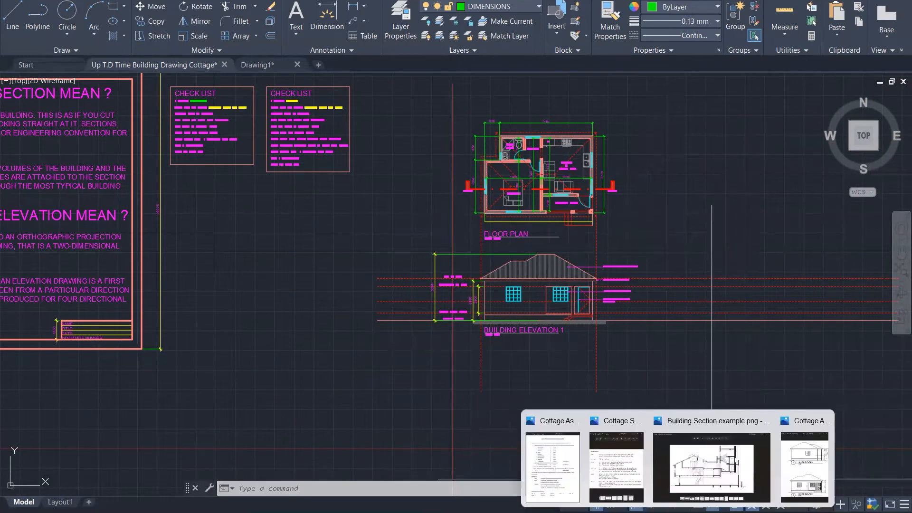
click(552, 463)
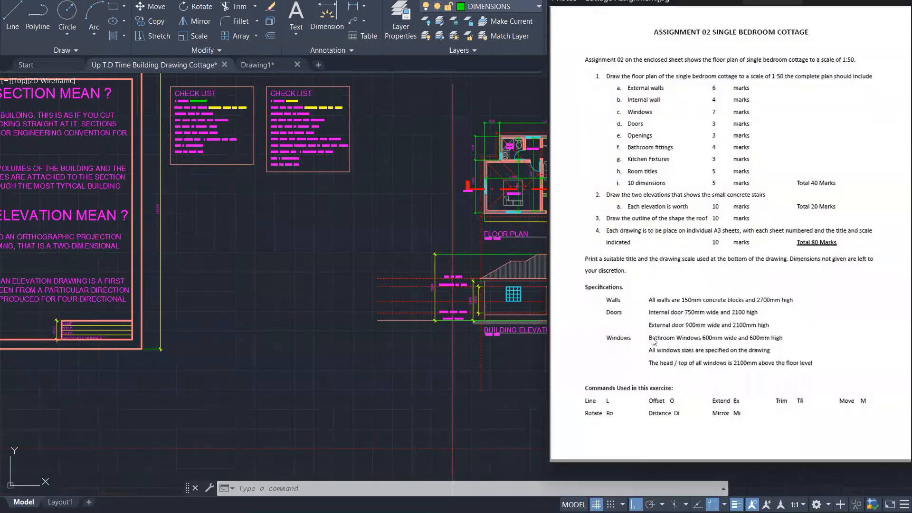
scroll(745, 205, up, 1)
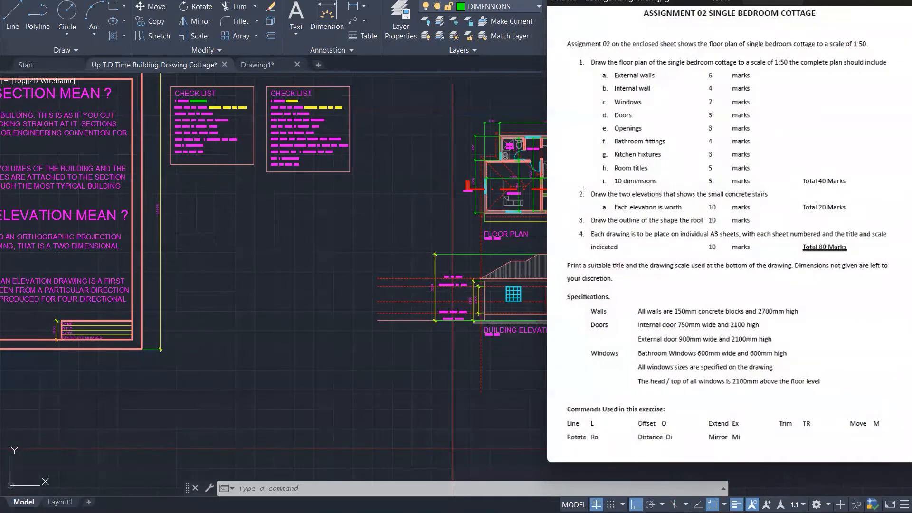
mouse_move(590, 189)
mouse_down()
mouse_move(746, 186)
mouse_move(777, 199)
mouse_up()
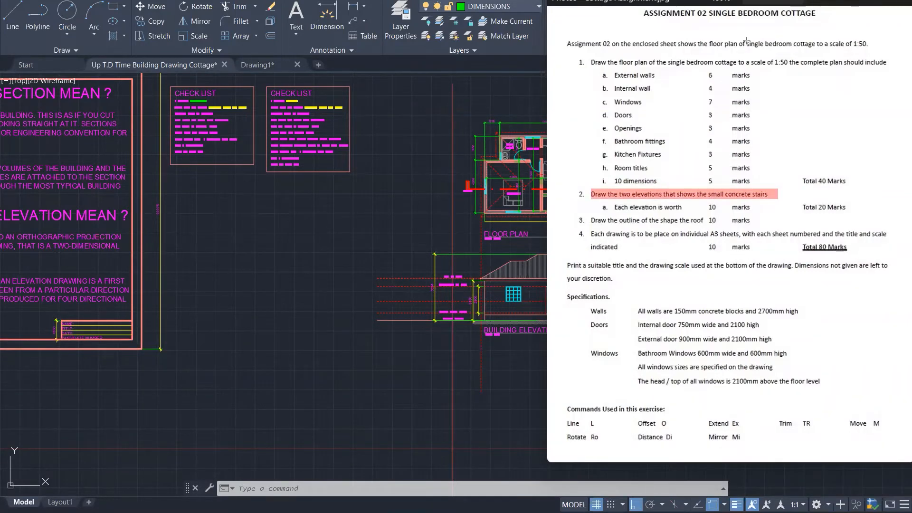
key(ctrl+z)
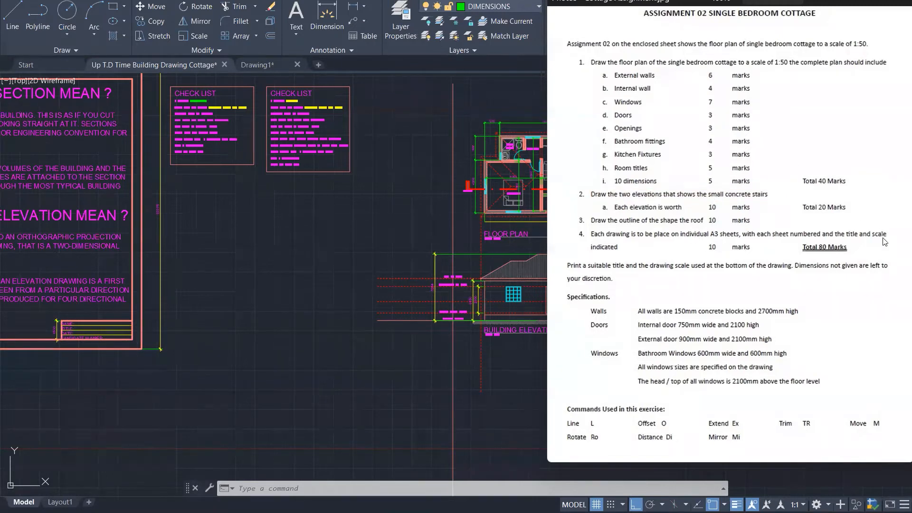
Step: Switch the reference image to the four elevations and examine the west elevation, marking its stairs and small window
scroll(896, 246, down, 1)
click(896, 240)
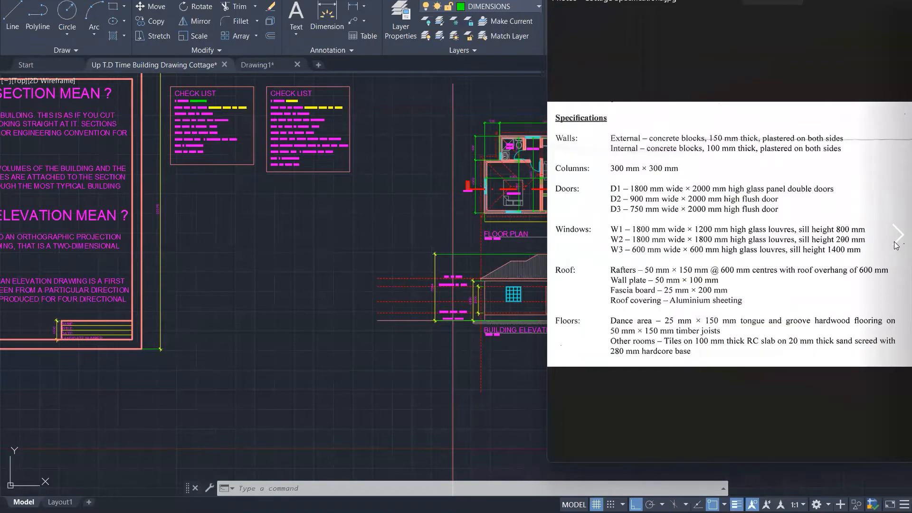
click(564, 236)
click(564, 235)
click(564, 236)
click(563, 236)
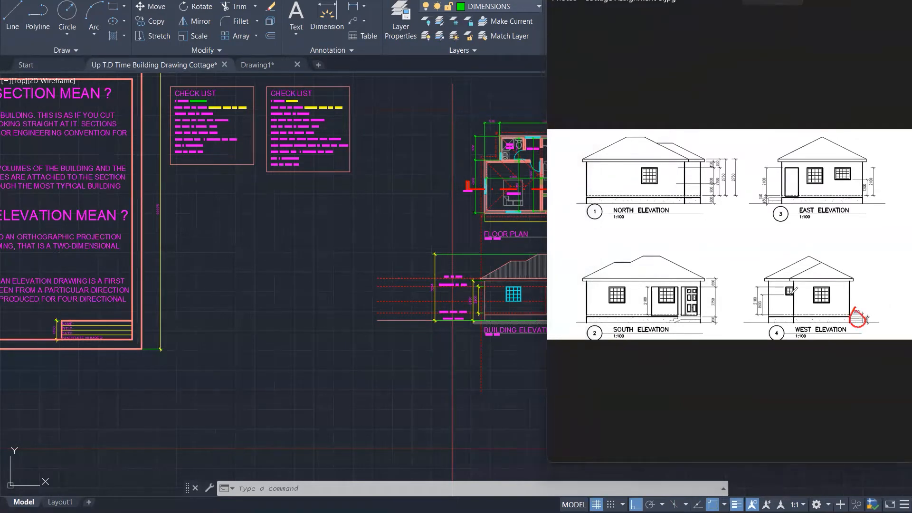
drag(780, 284, 792, 299)
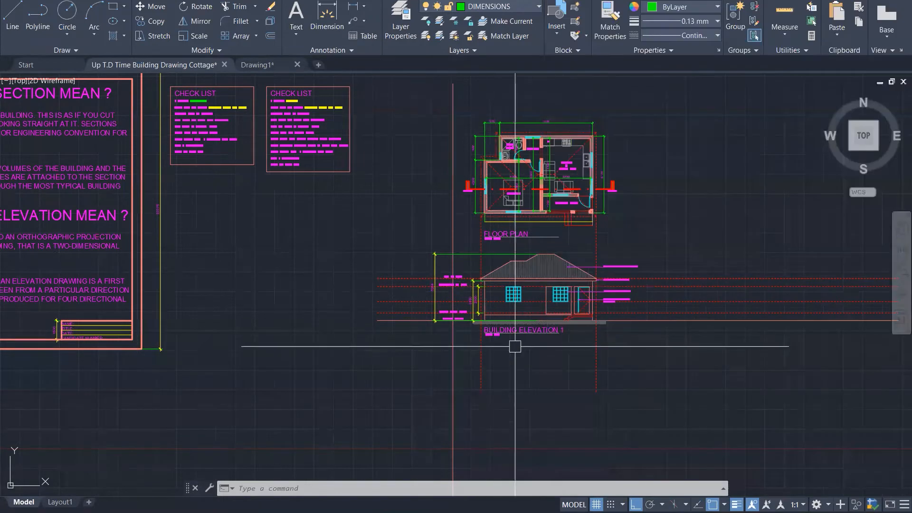
Step: Change the scale note under the BUILDING ELEVATION 1 title to "SCALE 1:100"
scroll(516, 342, up, 1)
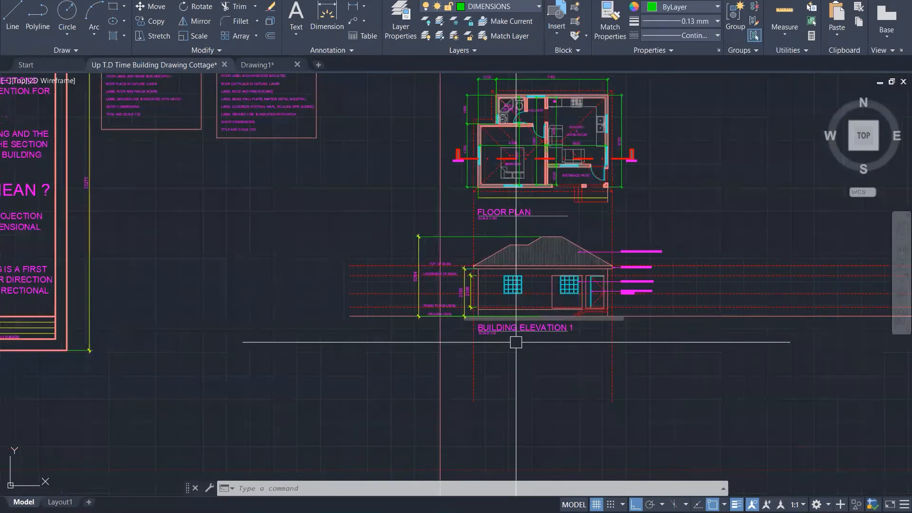
scroll(516, 342, up, 5)
click(453, 317)
double_click(435, 314)
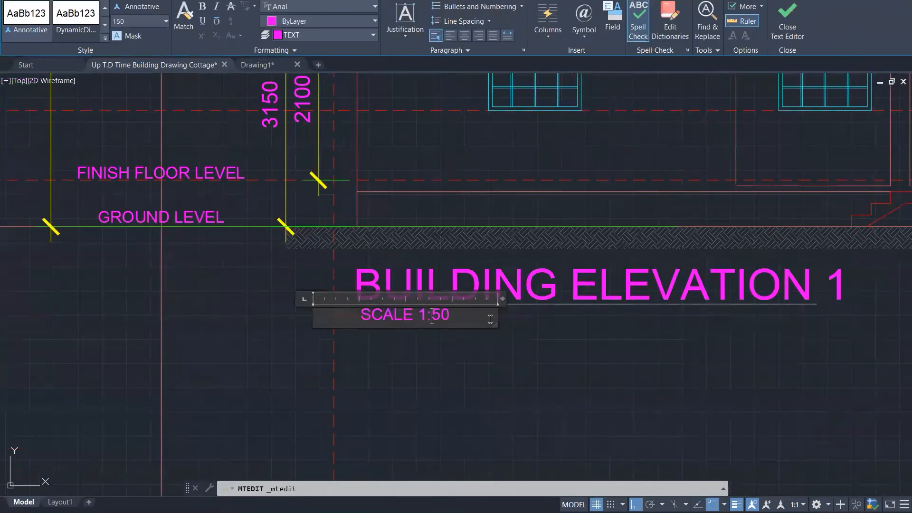
key(Delete)
key(Delete)
text(100)
click(513, 380)
scroll(513, 380, down, 1)
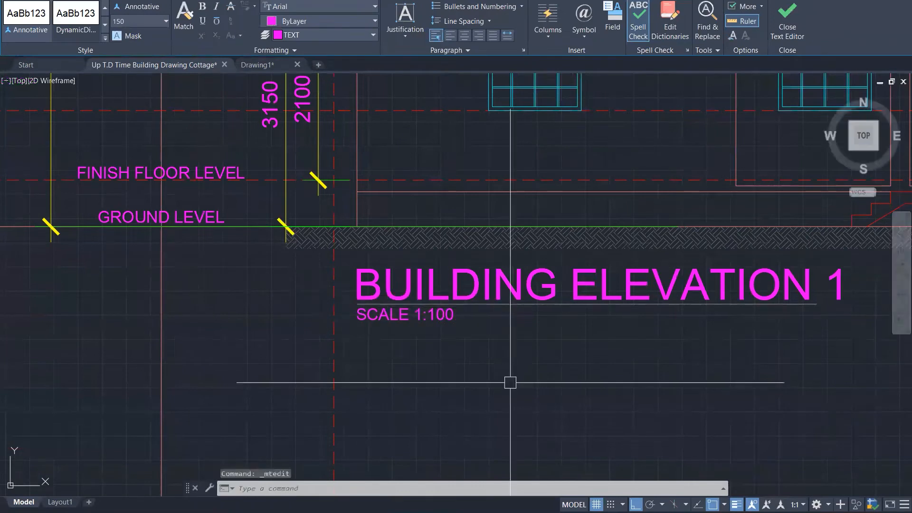
Step: Change the scale note under the FLOOR PLAN title to "SCALE 1:50"
scroll(513, 380, down, 5)
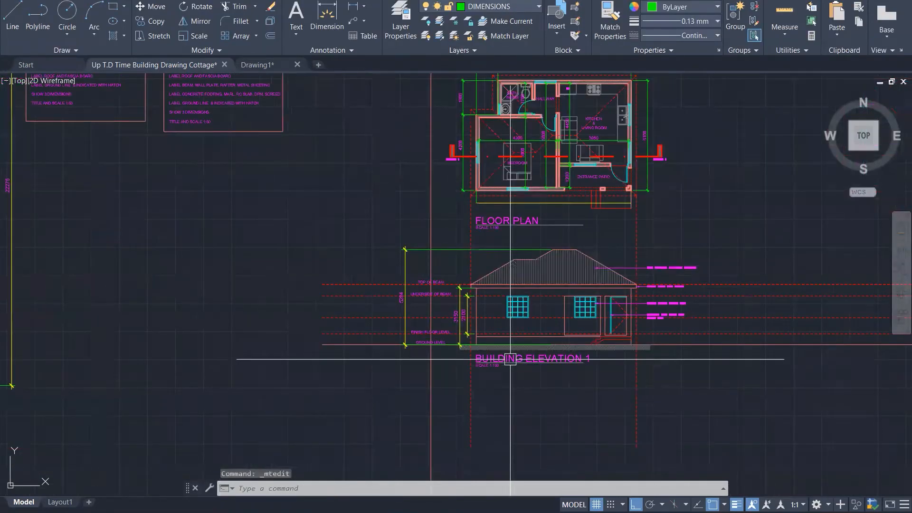
scroll(492, 228, up, 5)
drag(471, 248, 527, 244)
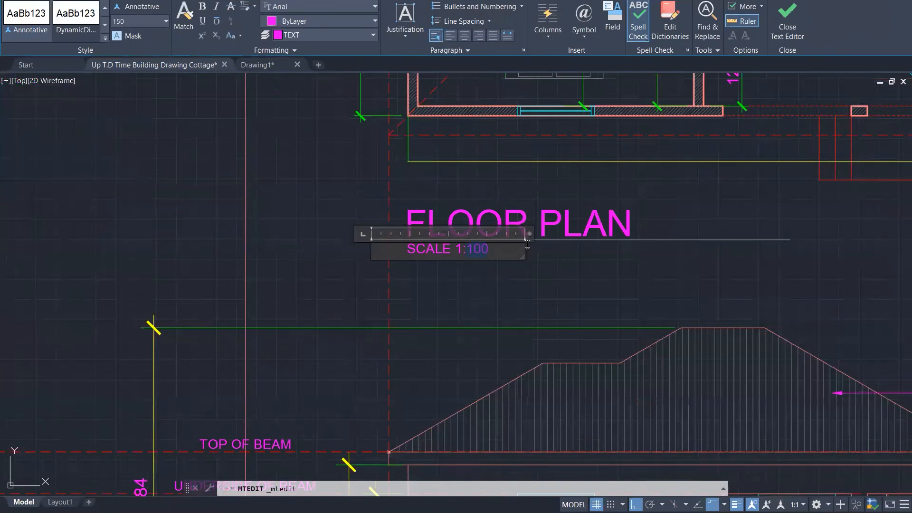
text(50)
click(559, 266)
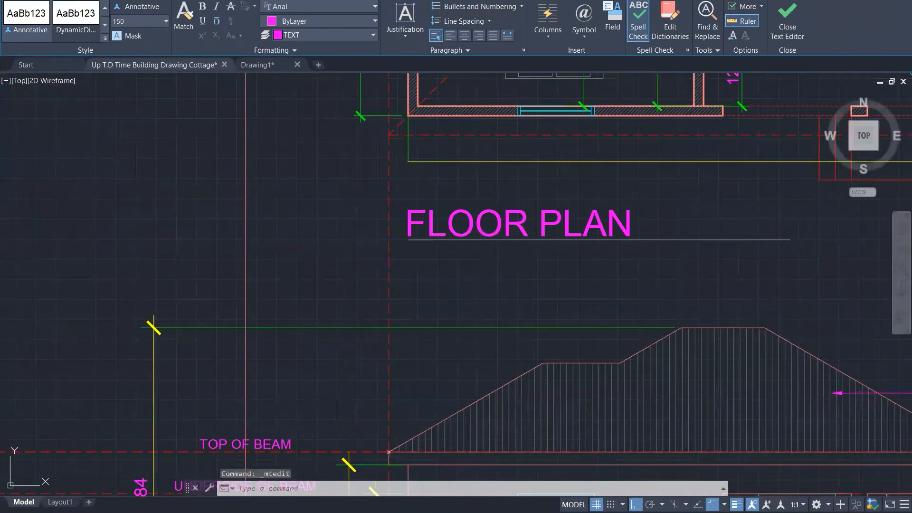
Step: Copy the floor plan with its dimensions and section marks, leaving out the title, to the empty area east of the original
scroll(558, 268, down, 4)
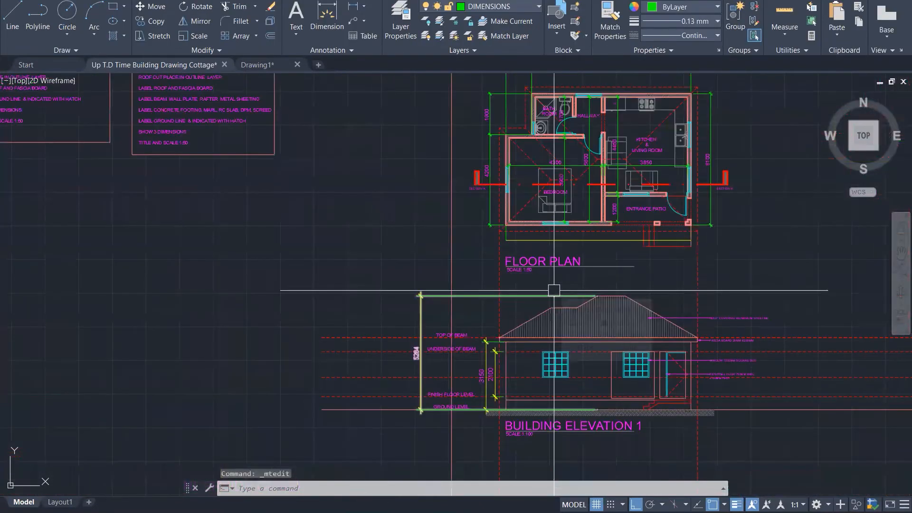
scroll(553, 290, down, 2)
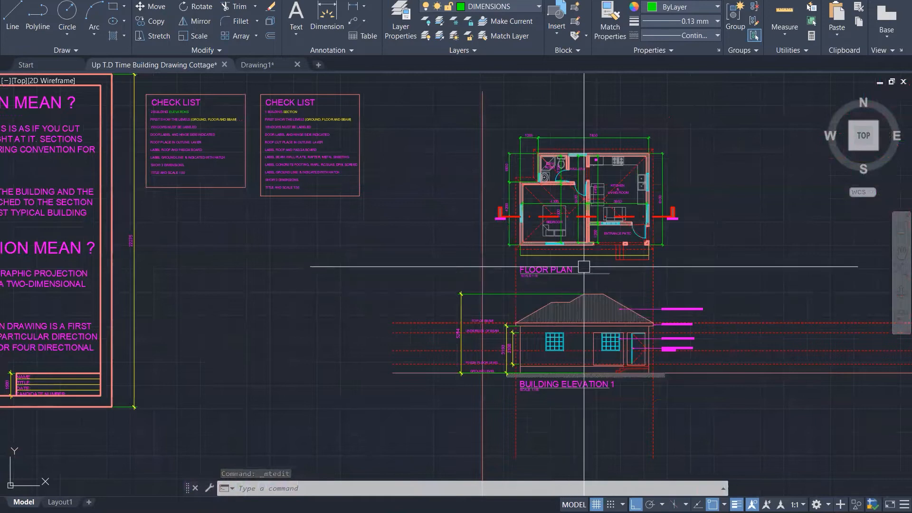
scroll(552, 291, down, 1)
scroll(552, 291, down, 3)
scroll(653, 249, up, 4)
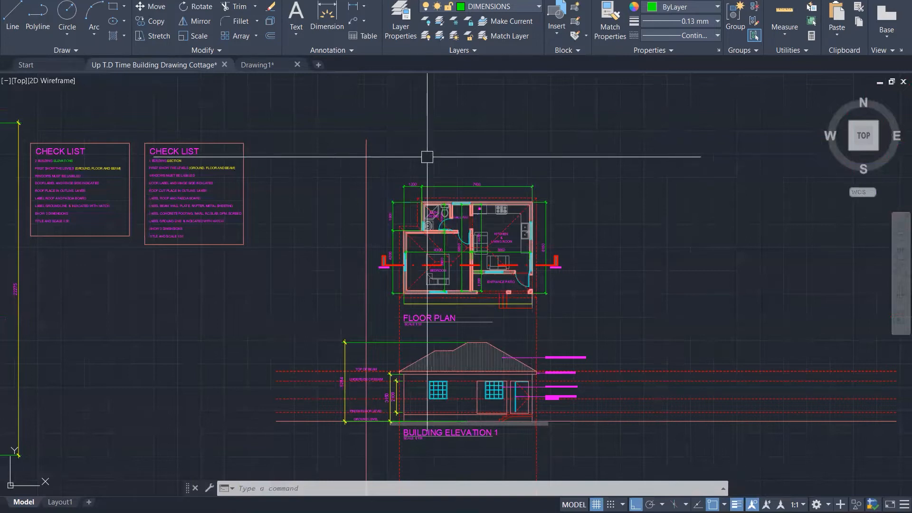
click(376, 149)
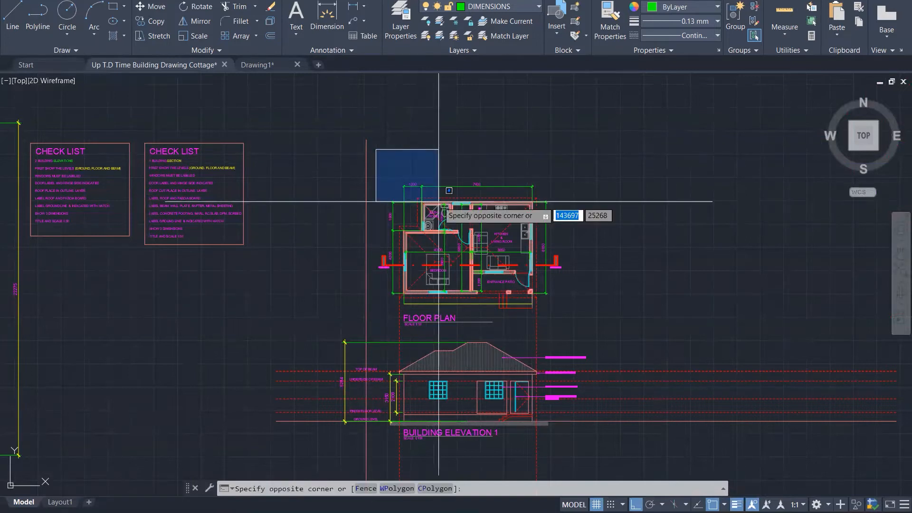
click(567, 314)
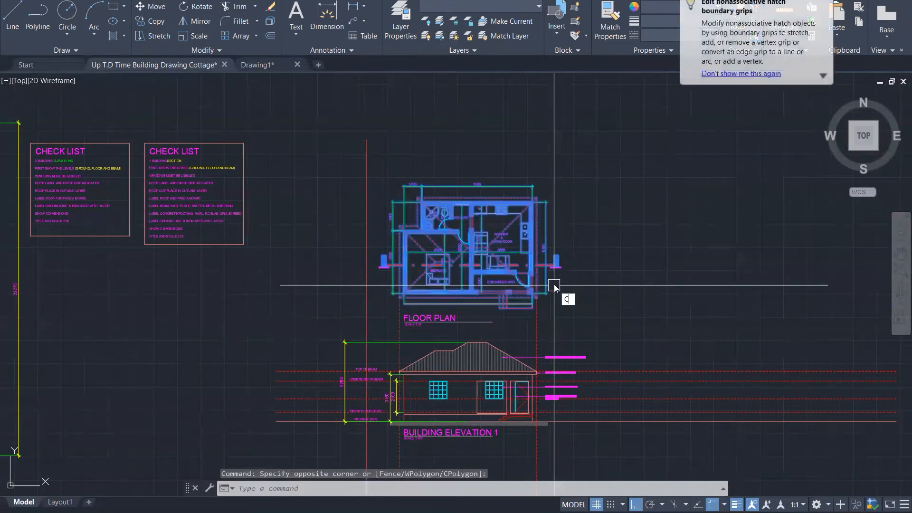
text(co)
key(Return)
click(452, 216)
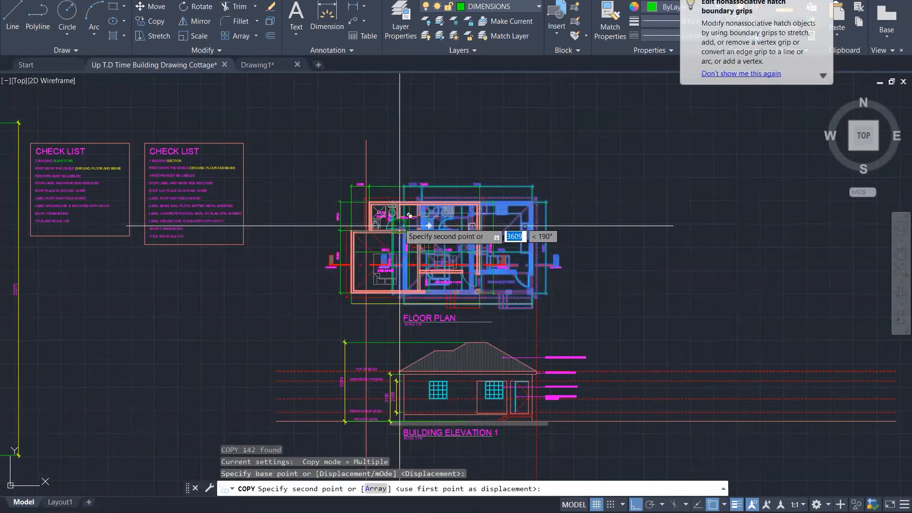
scroll(478, 205, down, 3)
scroll(506, 215, up, 2)
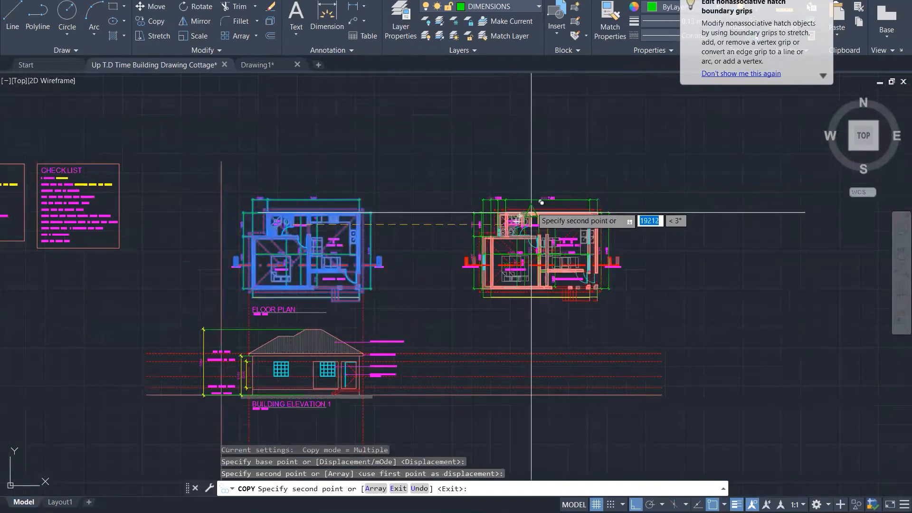
click(526, 219)
key(Escape)
key(Escape)
Step: Rotate the copied floor plan 90° counterclockwise so the entrance patio faces east
text(ro)
key(Return)
click(437, 159)
click(631, 318)
key(Return)
scroll(537, 262, up, 3)
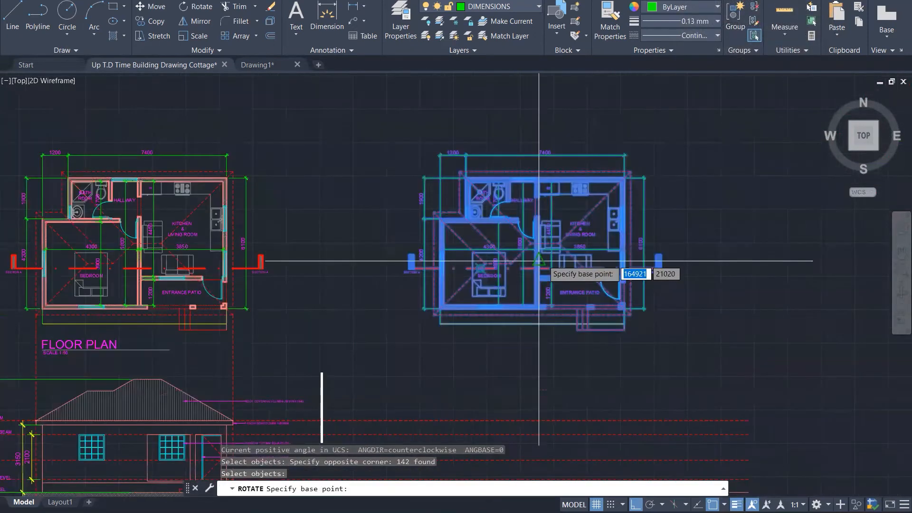
scroll(537, 262, up, 1)
click(538, 247)
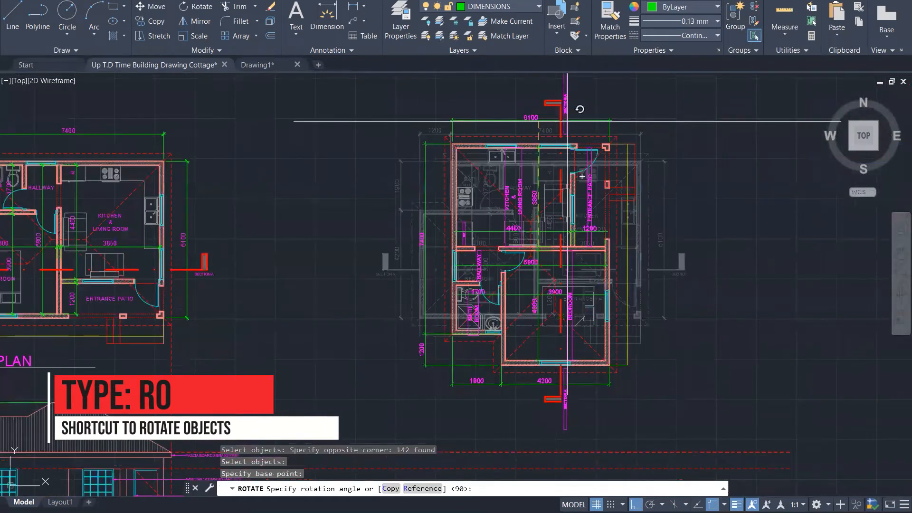
click(556, 112)
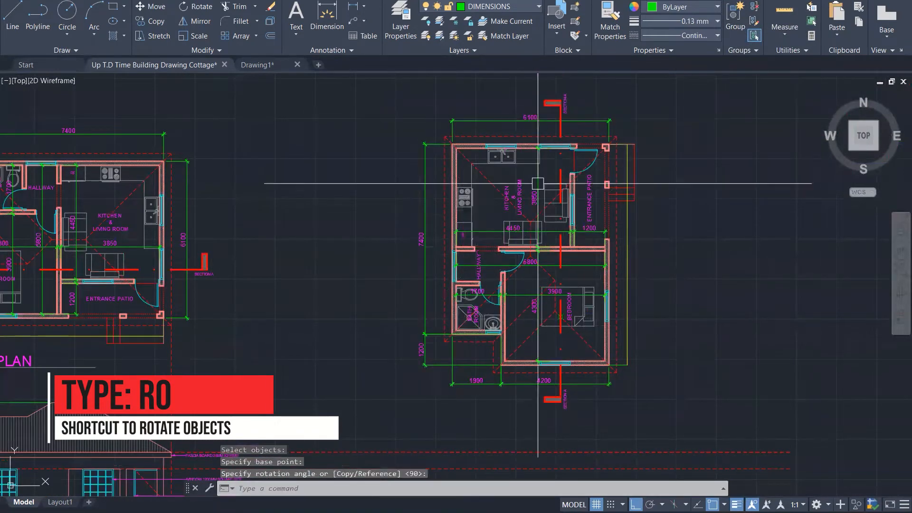
scroll(505, 234, down, 2)
scroll(505, 234, down, 1)
key(Escape)
key(Escape)
key(Escape)
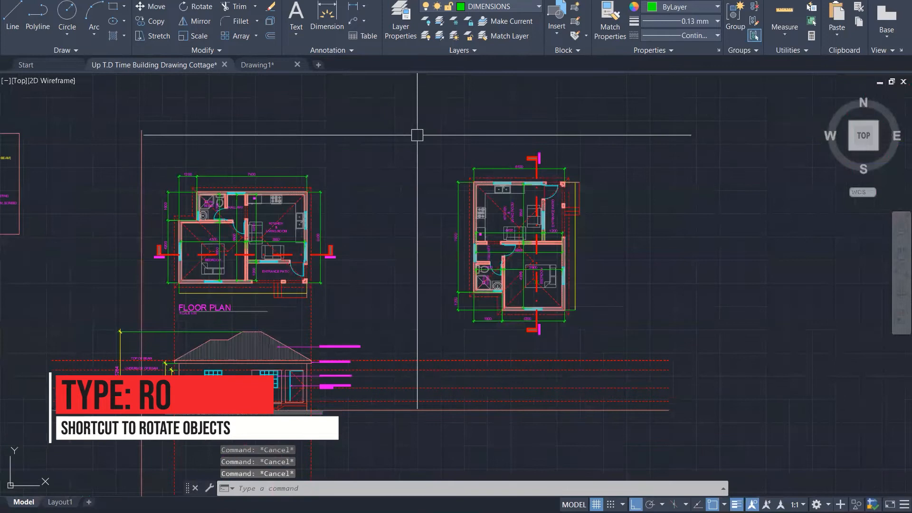
Step: Move the rotated floor plan straight up a short distance to leave more room above the projected level lines
click(417, 136)
click(603, 337)
key(Escape)
key(Escape)
key(Escape)
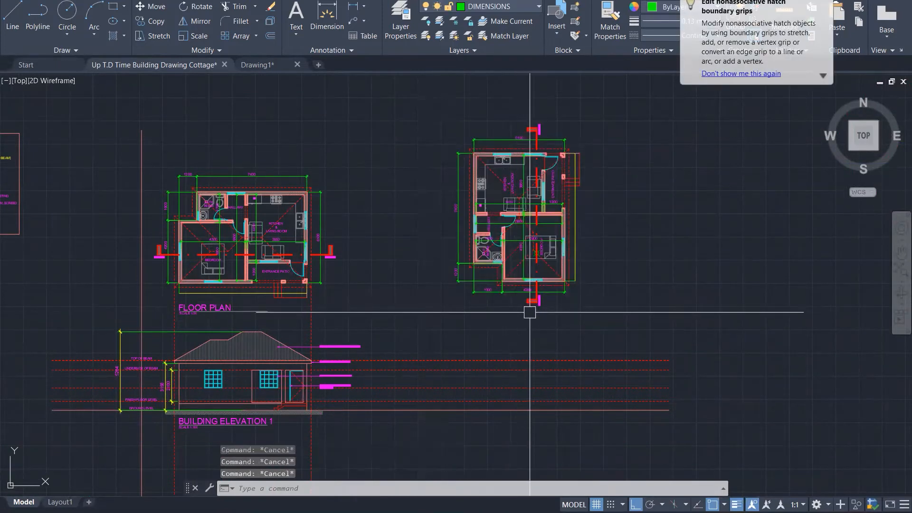
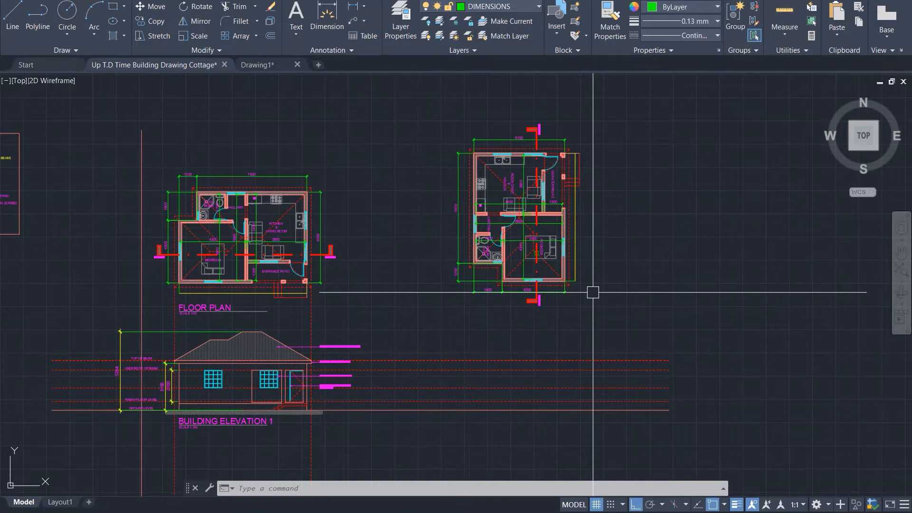
Step: Draw a vertical projection line from the roof corner beside the bathroom down past the ground level line
scroll(495, 263, up, 1)
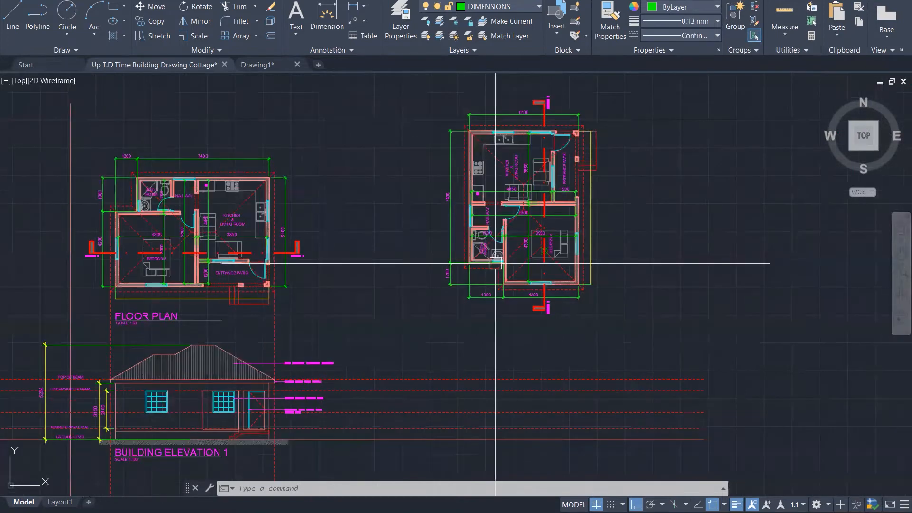
scroll(496, 264, up, 5)
key(l)
key(Return)
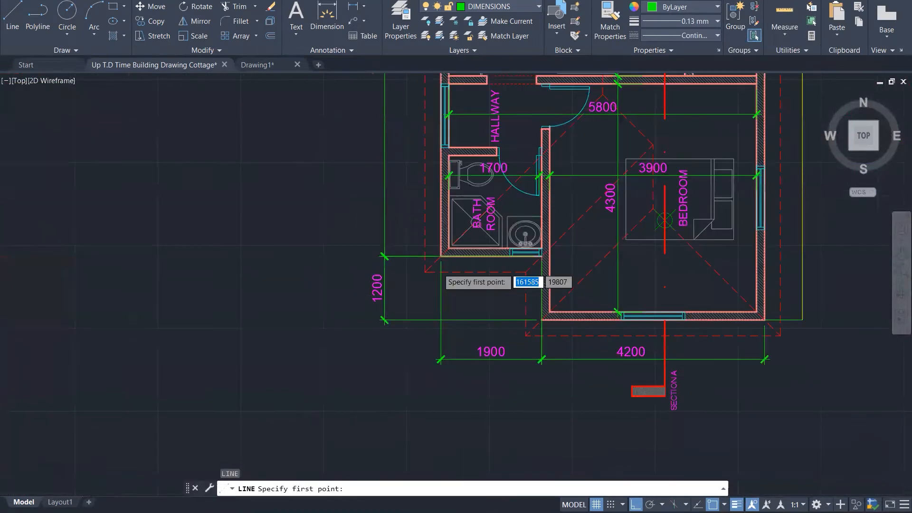
scroll(438, 269, up, 4)
click(407, 273)
scroll(433, 191, down, 2)
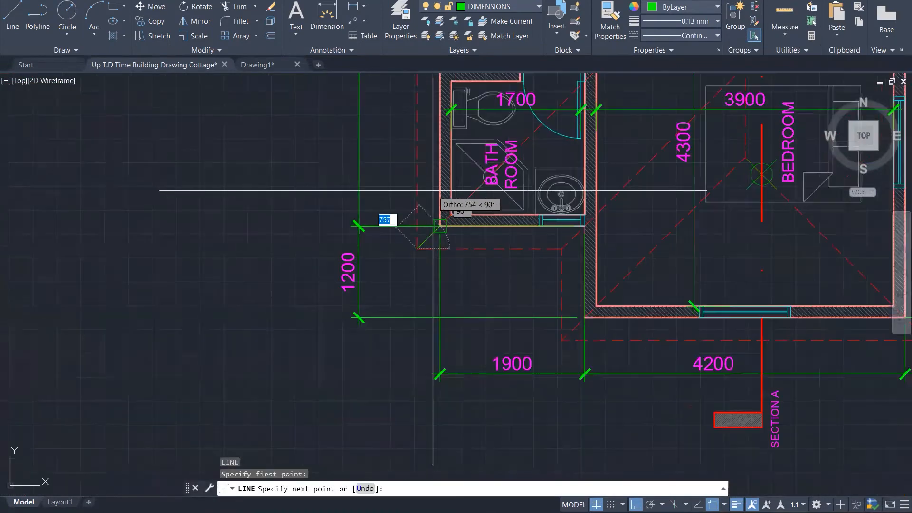
scroll(432, 191, down, 7)
key(Escape)
key(Escape)
key(Escape)
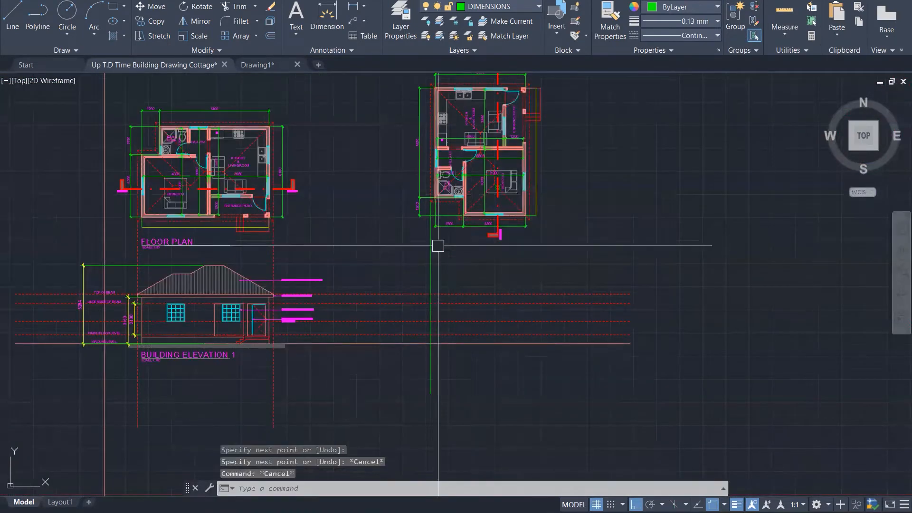
Step: Copy the projection line to the bathroom's outer wall corner, the inner roof corner, the bathroom window edge and the bedroom's near wall corner
scroll(440, 229, up, 3)
scroll(440, 229, up, 2)
click(413, 251)
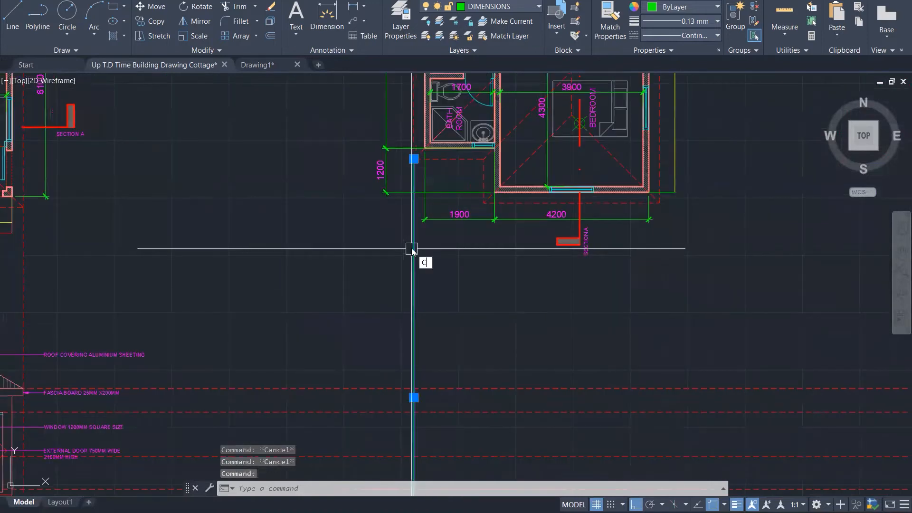
text(co)
key(Return)
scroll(417, 127, up, 5)
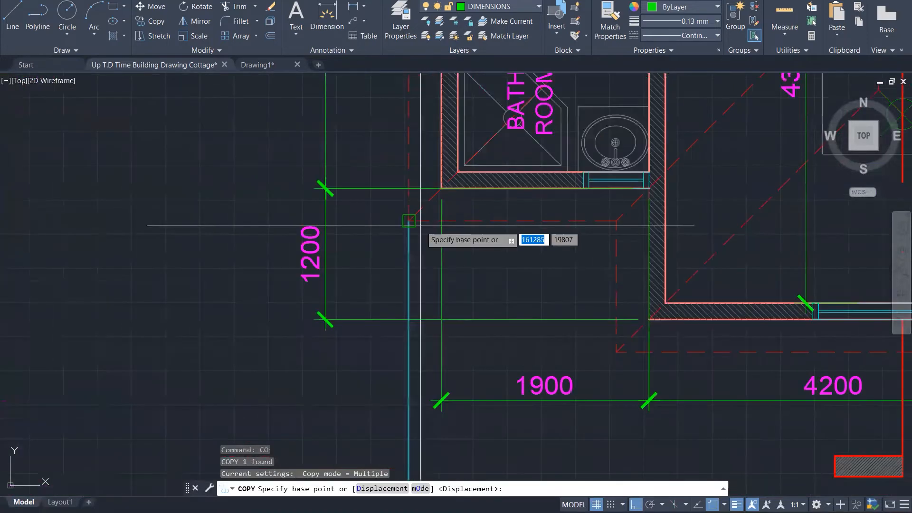
click(442, 188)
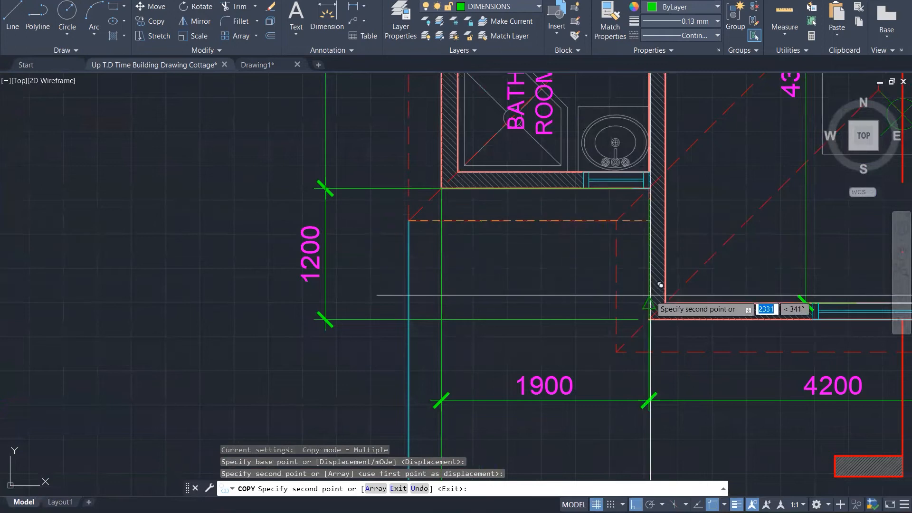
click(611, 221)
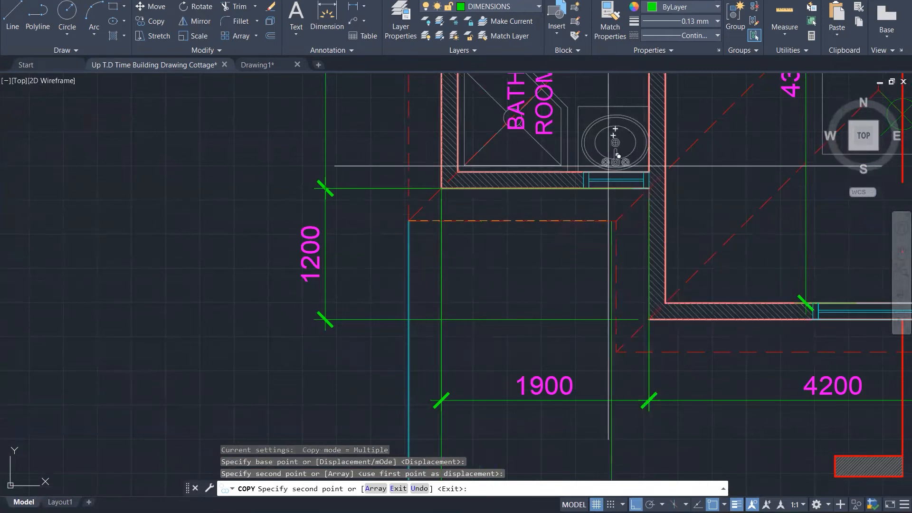
click(584, 188)
click(649, 319)
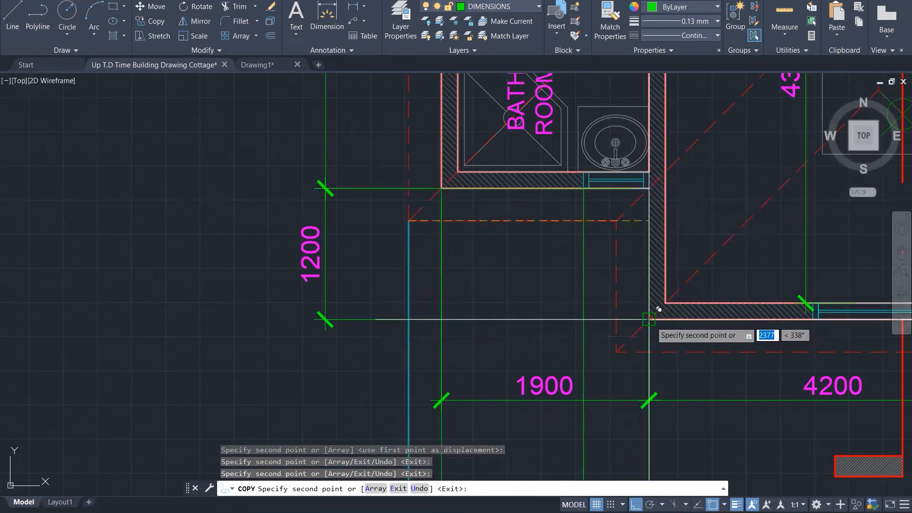
Step: Copy the projection line to both edges of the bedroom window, the bedroom's far wall corner and the outer roof corner
scroll(378, 329, down, 2)
scroll(561, 295, up, 3)
click(561, 295)
click(716, 288)
scroll(362, 348, down, 1)
middle_drag(827, 276, 553, 322)
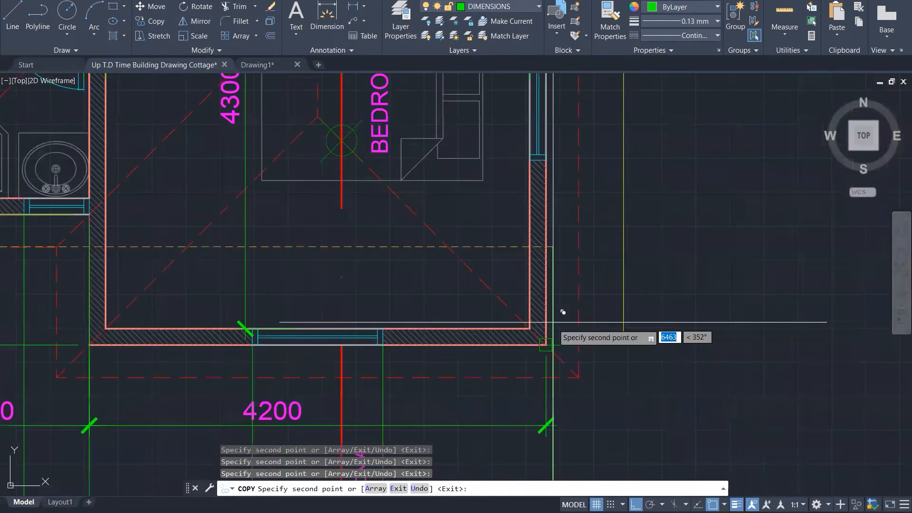
scroll(553, 322, up, 1)
click(544, 348)
click(587, 388)
scroll(697, 232, down, 2)
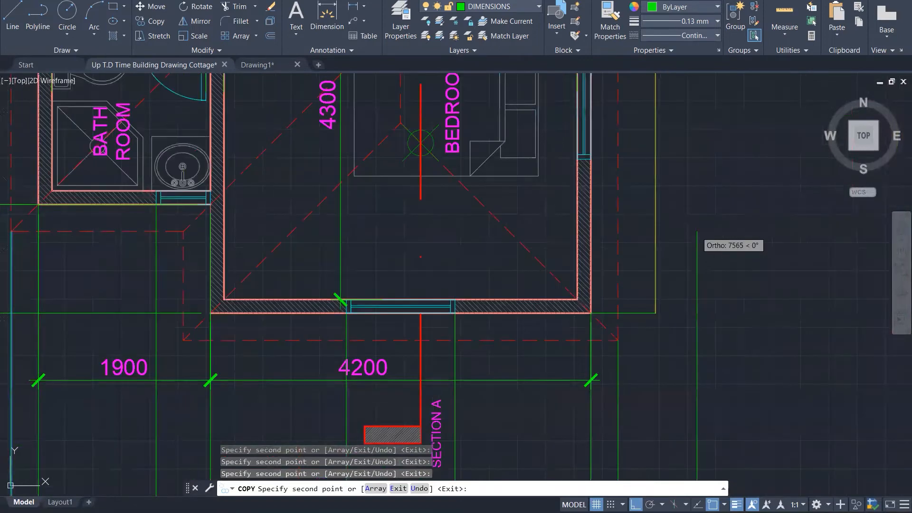
scroll(697, 231, down, 2)
scroll(446, 275, up, 3)
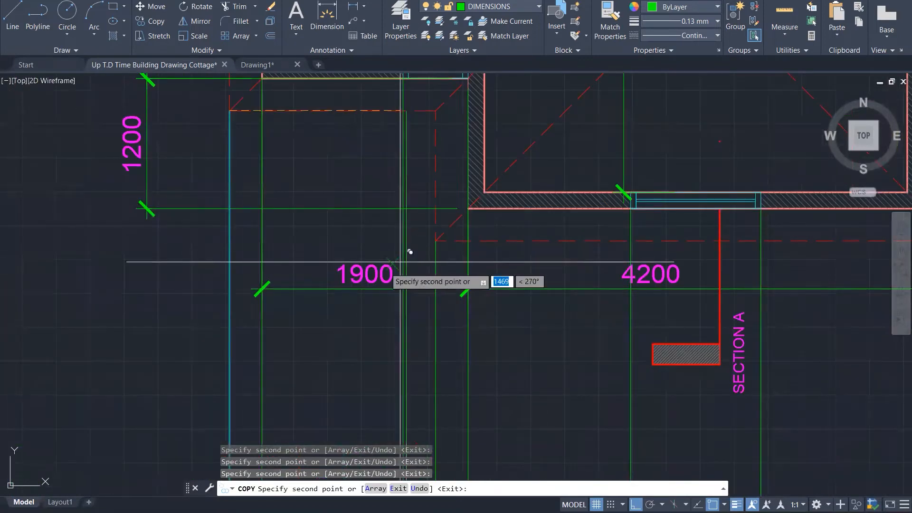
scroll(416, 249, down, 2)
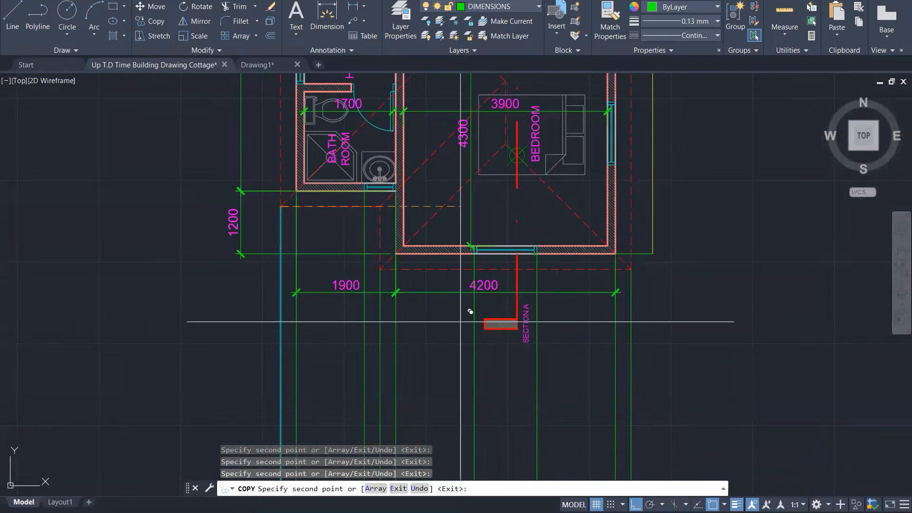
key(Escape)
key(Escape)
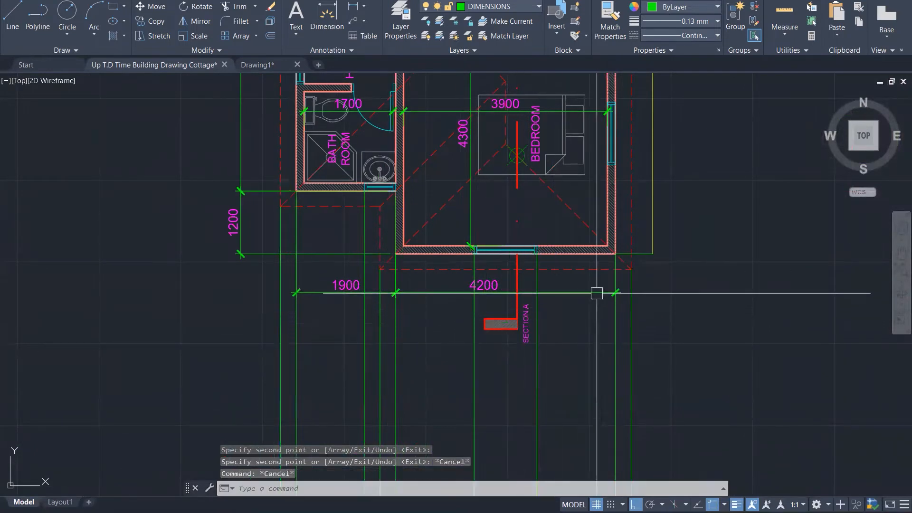
Step: Match the properties of the plan's wall outline onto the three projection lines that mark the outer wall corners
scroll(614, 266, up, 2)
text(ma)
key(Return)
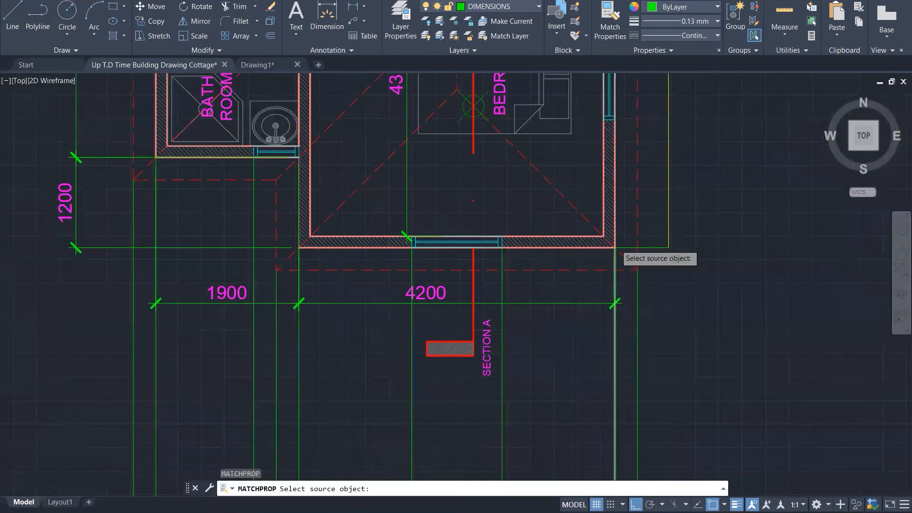
scroll(616, 248, up, 8)
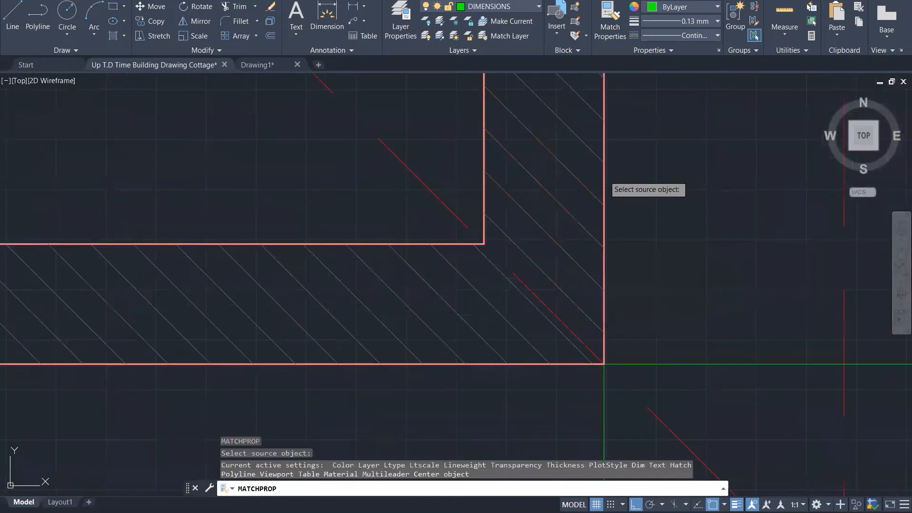
click(603, 177)
scroll(660, 138, down, 8)
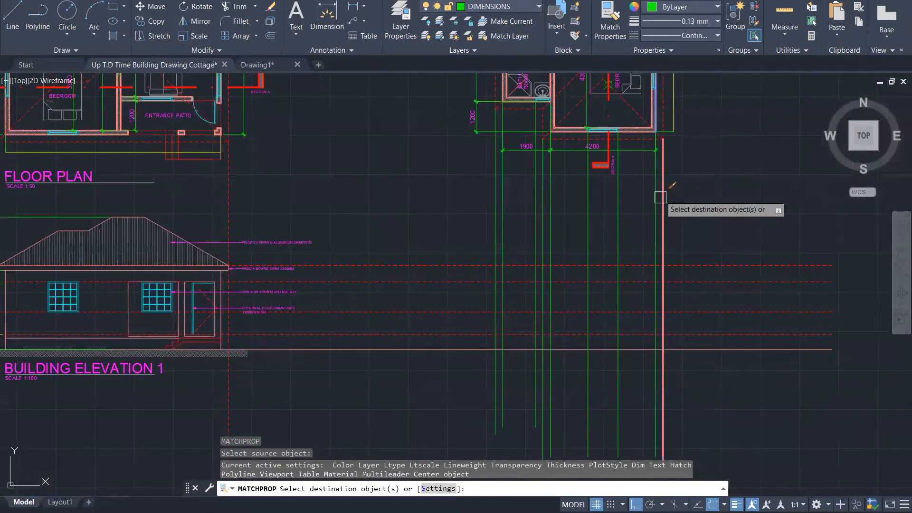
scroll(570, 221, up, 1)
scroll(505, 240, up, 4)
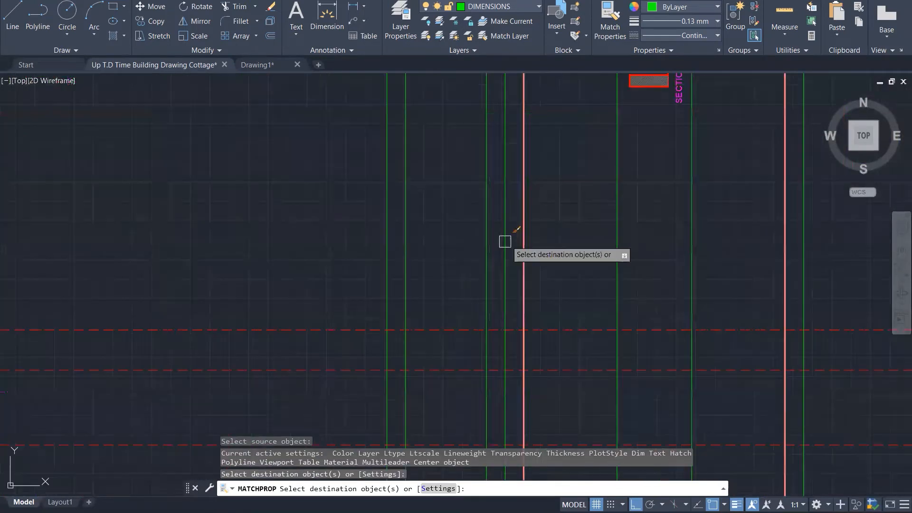
scroll(509, 265, down, 3)
click(513, 257)
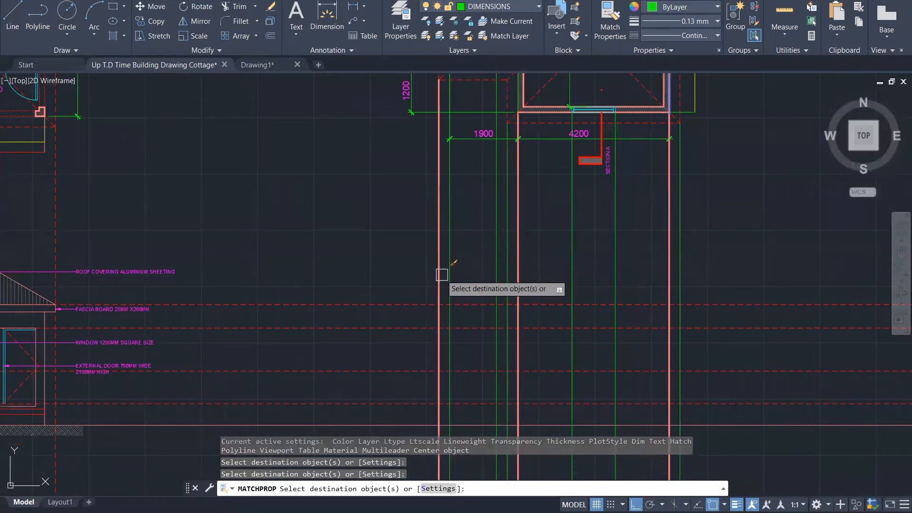
click(448, 270)
scroll(455, 292, down, 1)
scroll(456, 293, down, 3)
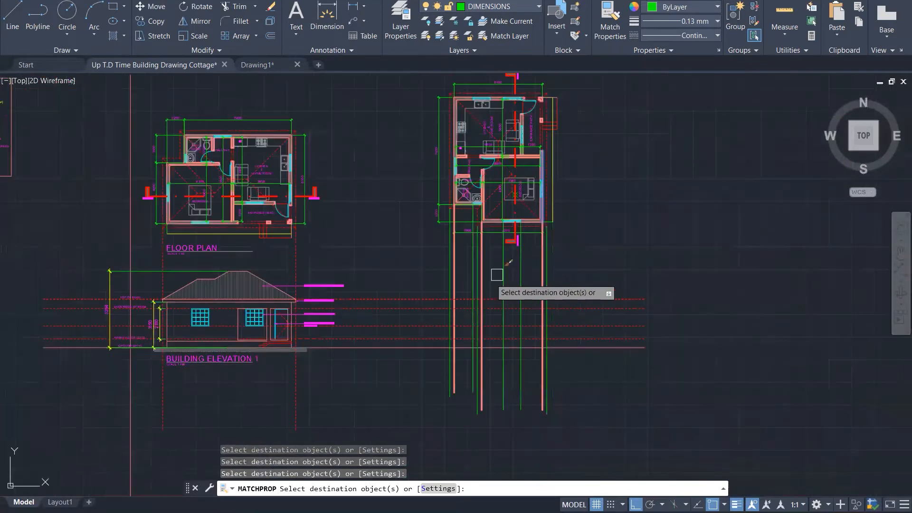
scroll(497, 274, up, 5)
key(Escape)
Step: Match the properties of the window in Building Elevation 1 onto the projection lines of the bathroom window edge and both bedroom window edges
scroll(418, 241, down, 4)
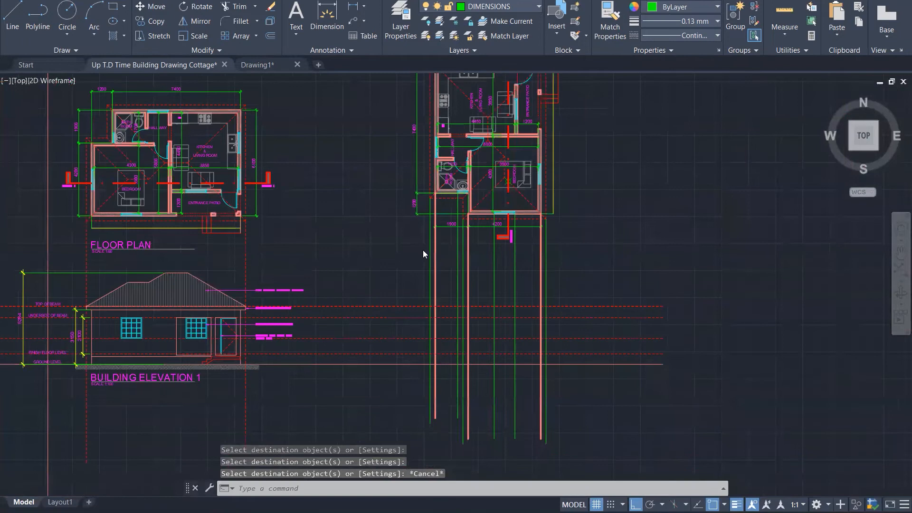
scroll(422, 252, down, 1)
key(space)
scroll(232, 338, up, 5)
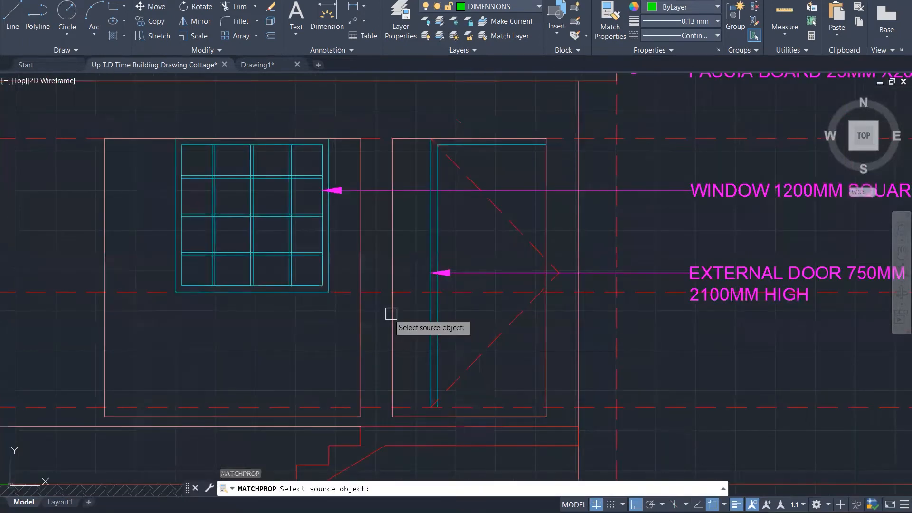
click(257, 350)
scroll(230, 356, down, 4)
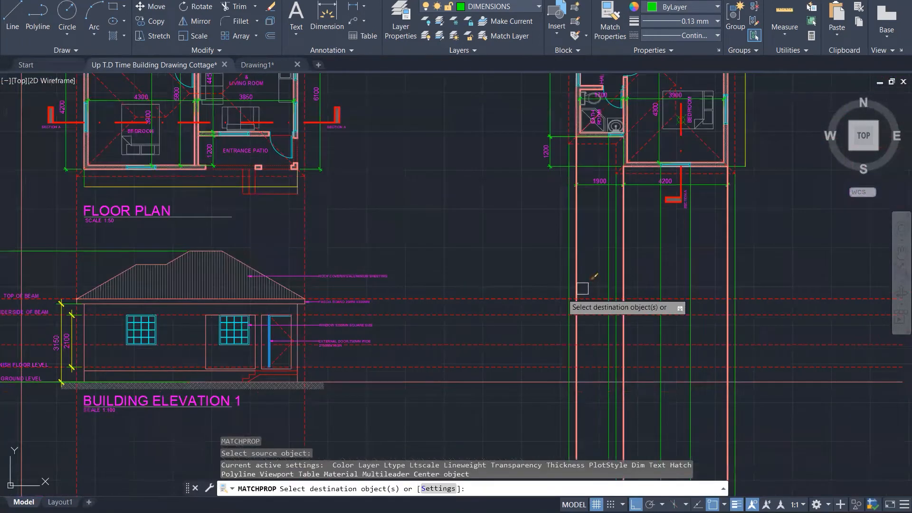
scroll(583, 288, up, 5)
scroll(485, 370, down, 3)
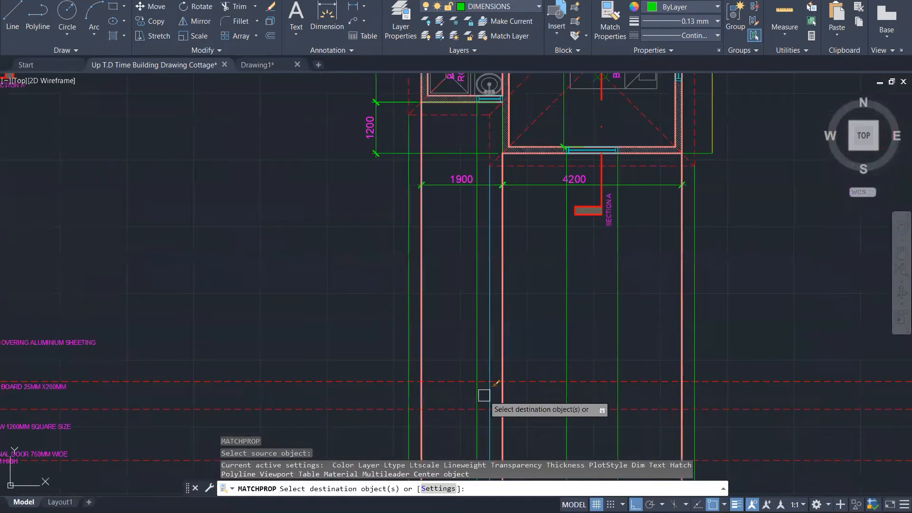
click(475, 349)
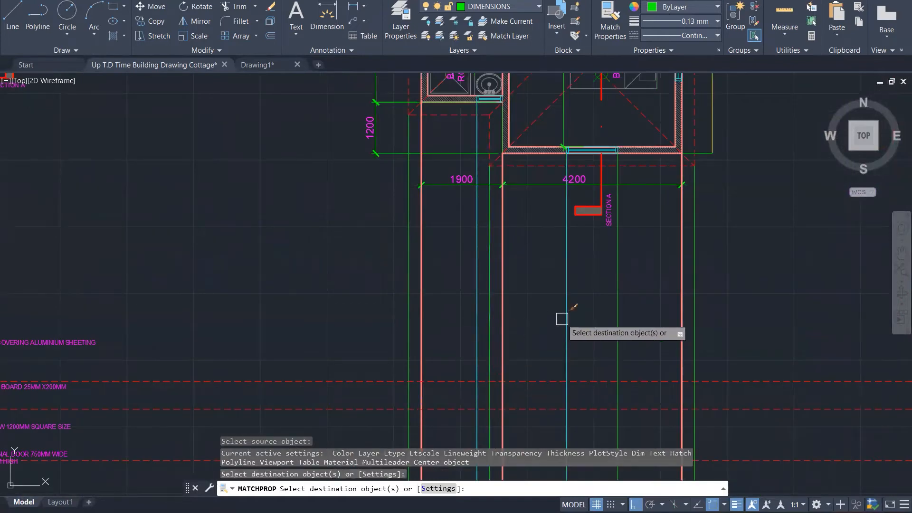
click(564, 318)
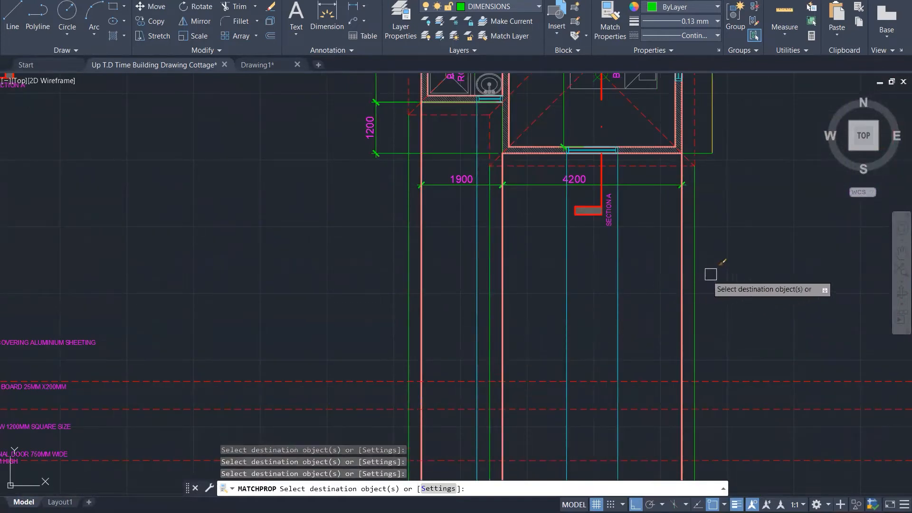
key(Escape)
key(Escape)
Step: Match the properties of the dashed top-of-beam line onto the two outermost roof projection lines
text(ma)
key(Return)
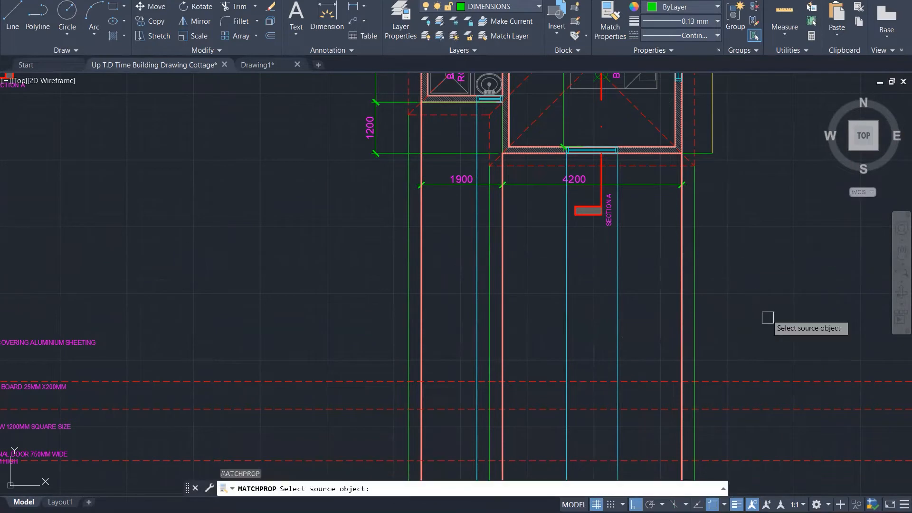
click(756, 382)
click(695, 362)
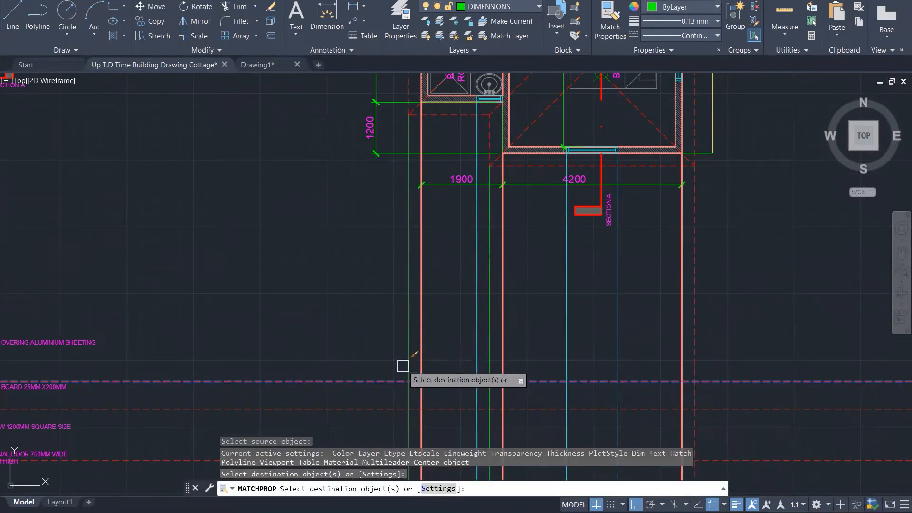
key(Escape)
key(Escape)
key(Escape)
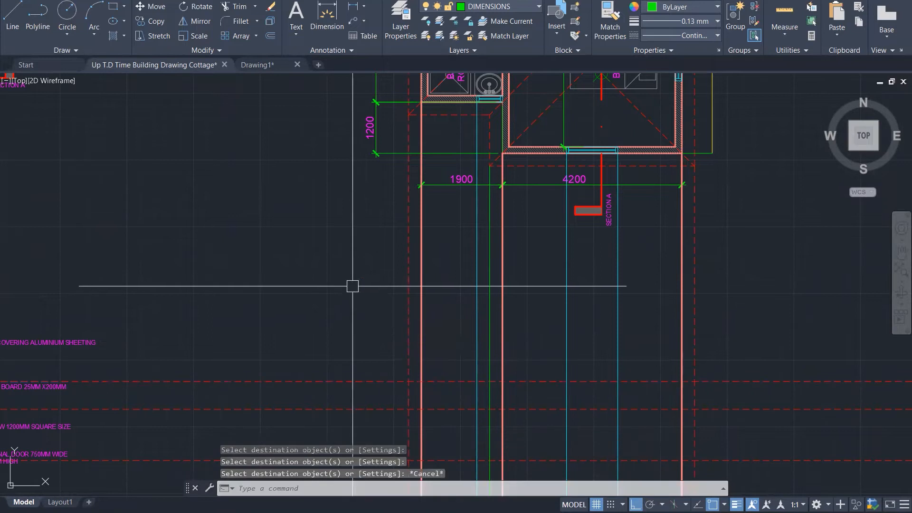
key(Escape)
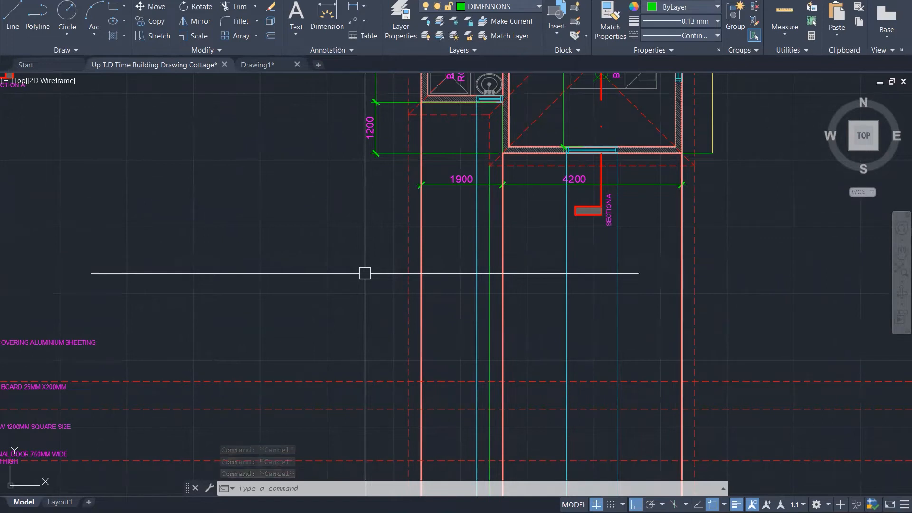
Step: Copy the roof slope, corner circle and fascia lines from Building Elevation 1's roof corner to the bathroom's outer wall projection line, based on the wall-fascia intersection
scroll(633, 158, down, 3)
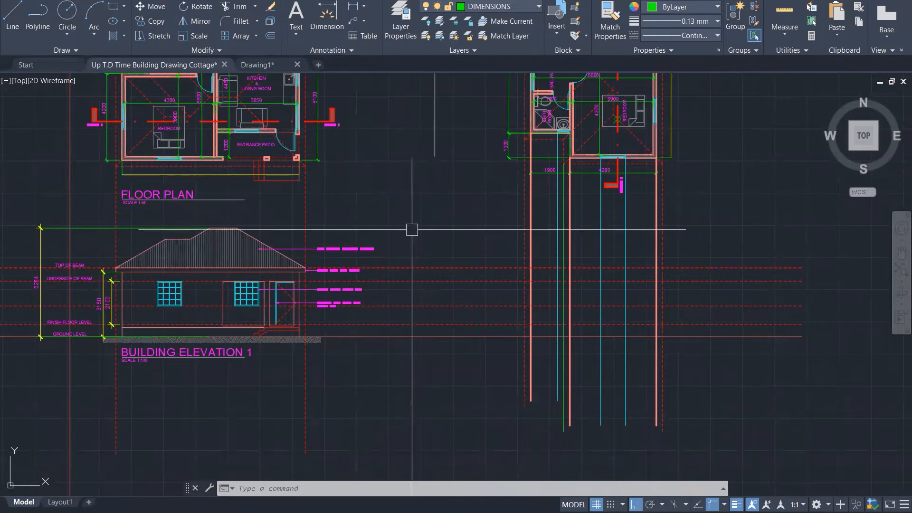
scroll(44, 248, up, 1)
scroll(75, 251, up, 3)
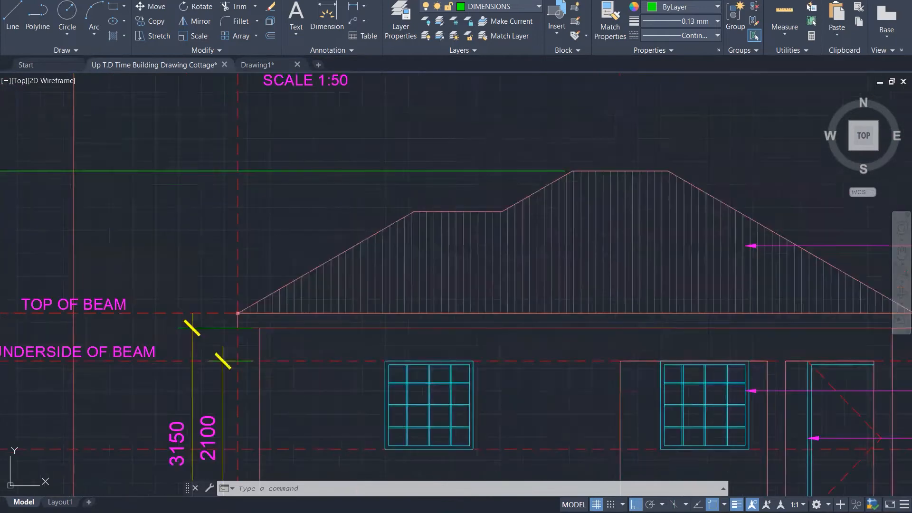
scroll(240, 317, up, 2)
click(239, 310)
scroll(235, 323, up, 3)
click(224, 225)
click(264, 387)
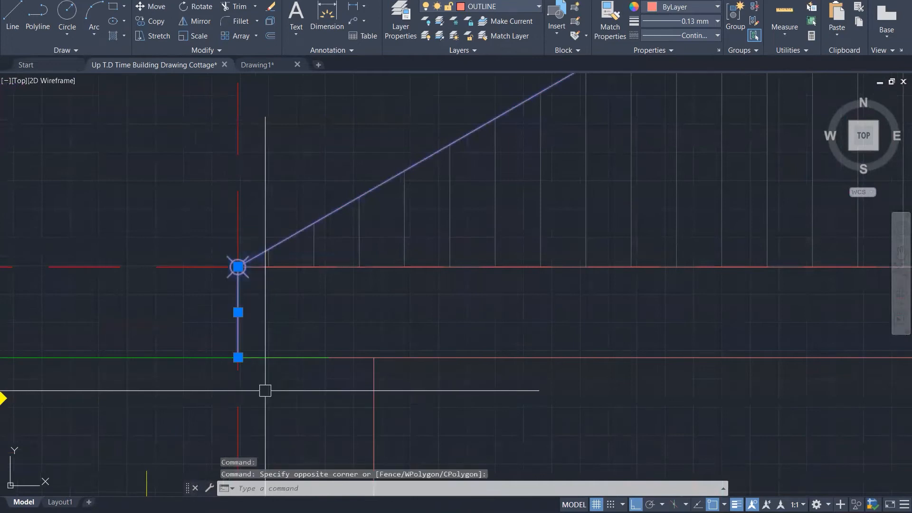
click(347, 356)
click(351, 269)
scroll(350, 270, down, 4)
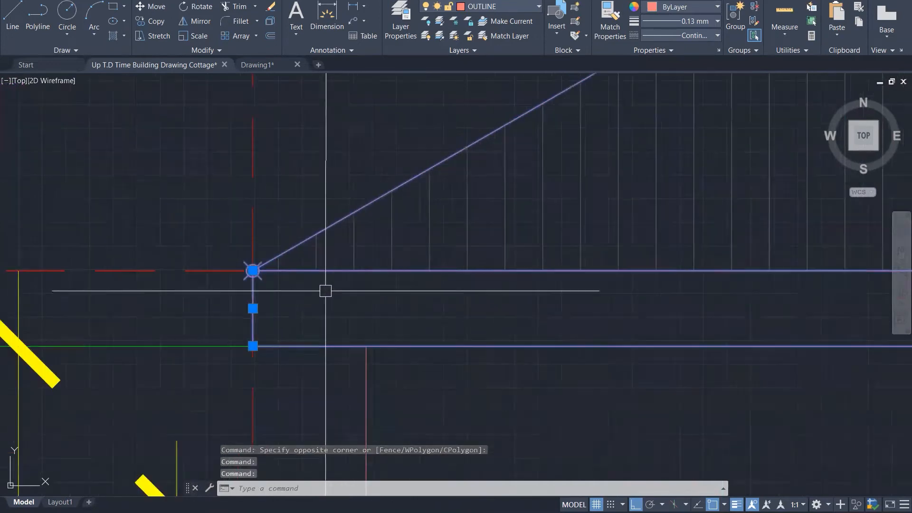
text(CO)
key(Return)
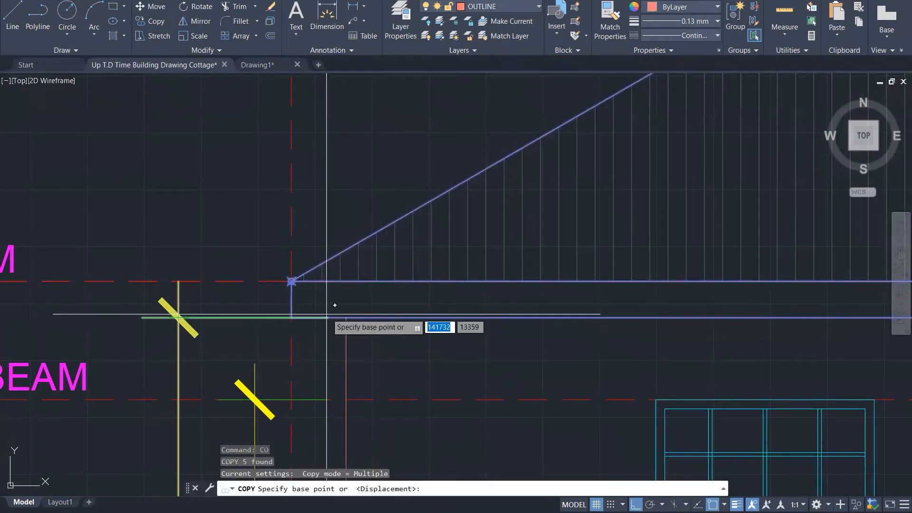
click(346, 317)
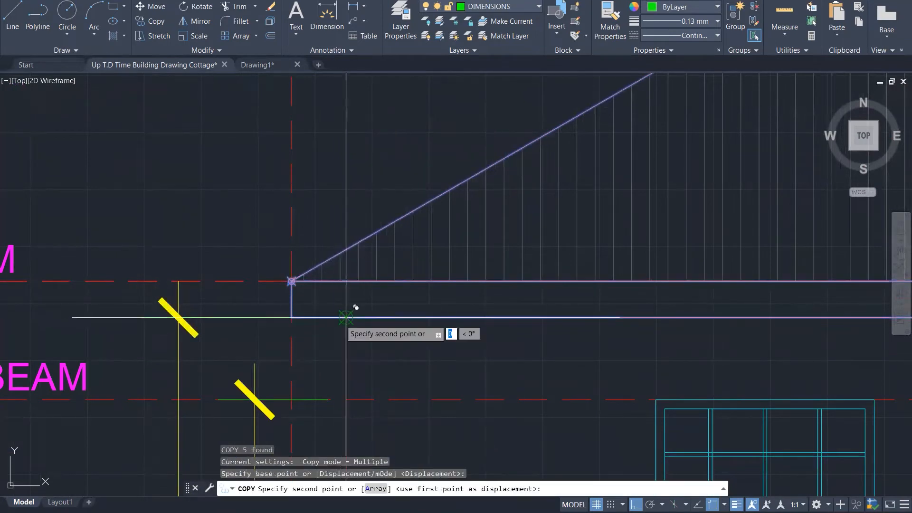
scroll(281, 318, down, 5)
scroll(284, 315, down, 5)
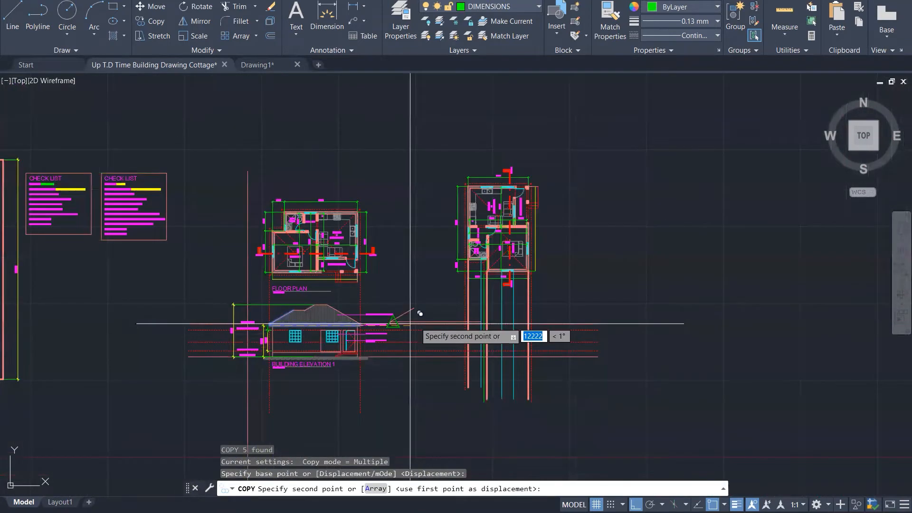
scroll(494, 325, up, 6)
scroll(507, 324, up, 5)
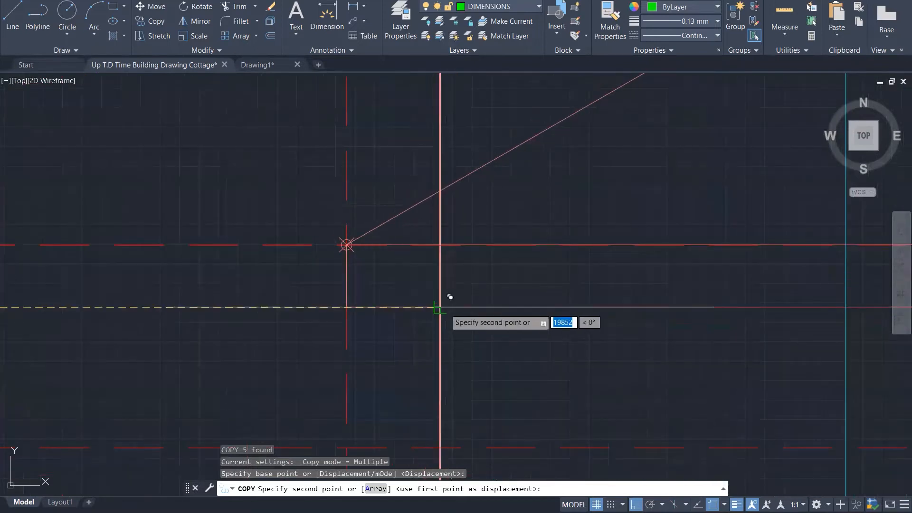
click(439, 308)
Step: Place a second copy of the roof slope and fascia lines on the bedroom's near wall projection line
scroll(346, 311, down, 5)
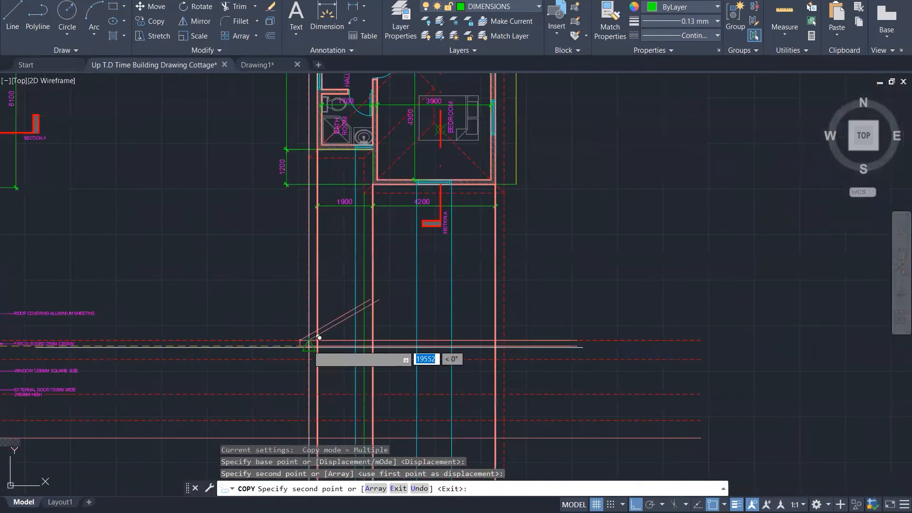
scroll(397, 306, up, 5)
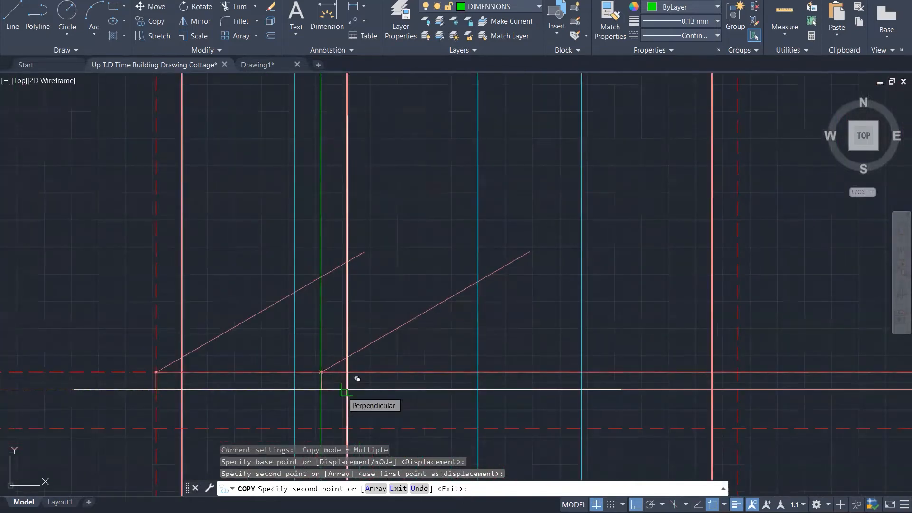
scroll(391, 366, down, 5)
key(Escape)
key(Escape)
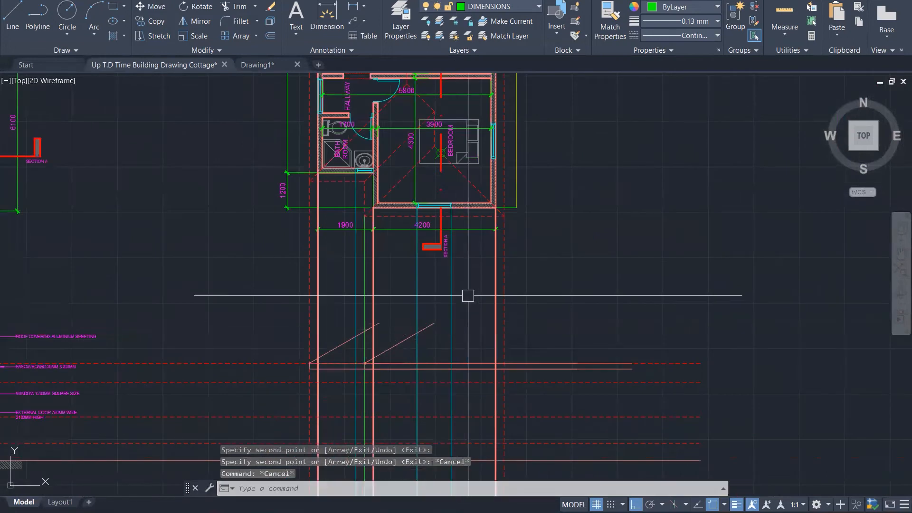
key(Escape)
key(Escape)
text(l)
key(Return)
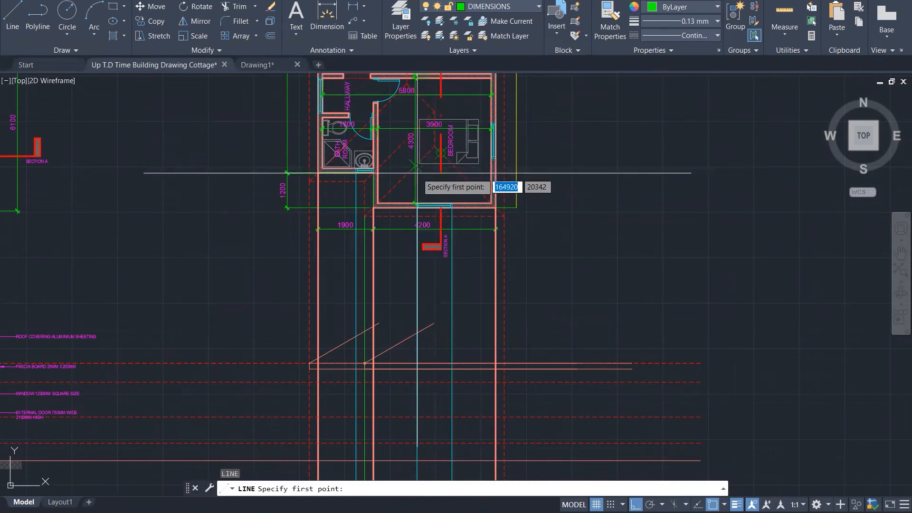
scroll(415, 165, up, 1)
scroll(414, 166, up, 2)
text(RE)
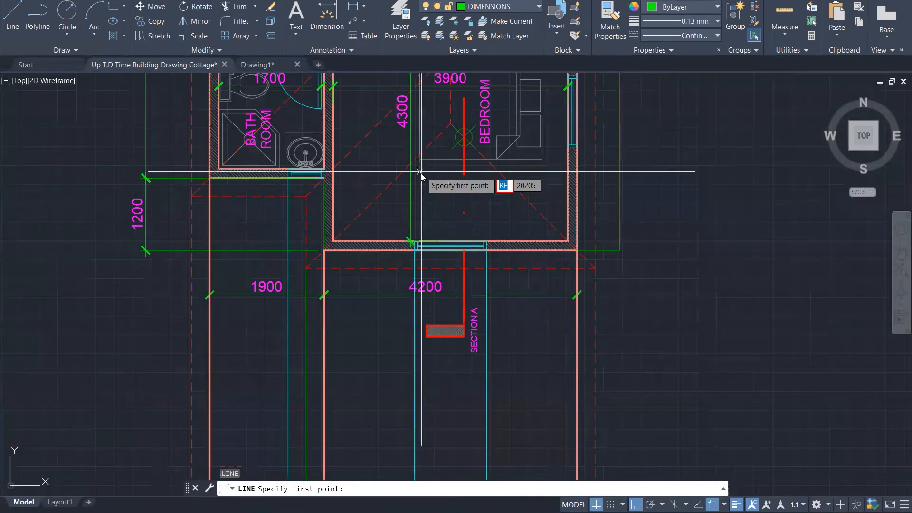
key(Escape)
key(Escape)
Step: Draw a vertical projection line from the bedroom's lower roof hip junction down past the end of the inner sloping roof line
key(Return)
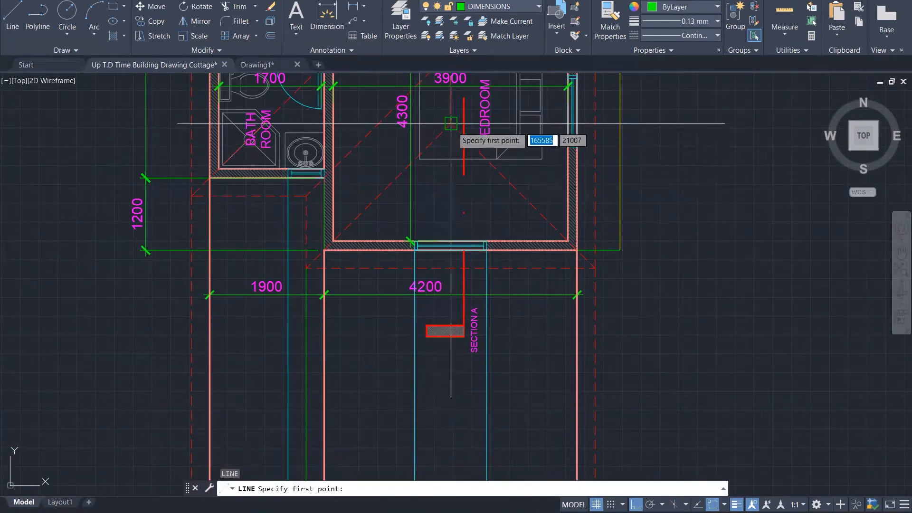
click(460, 132)
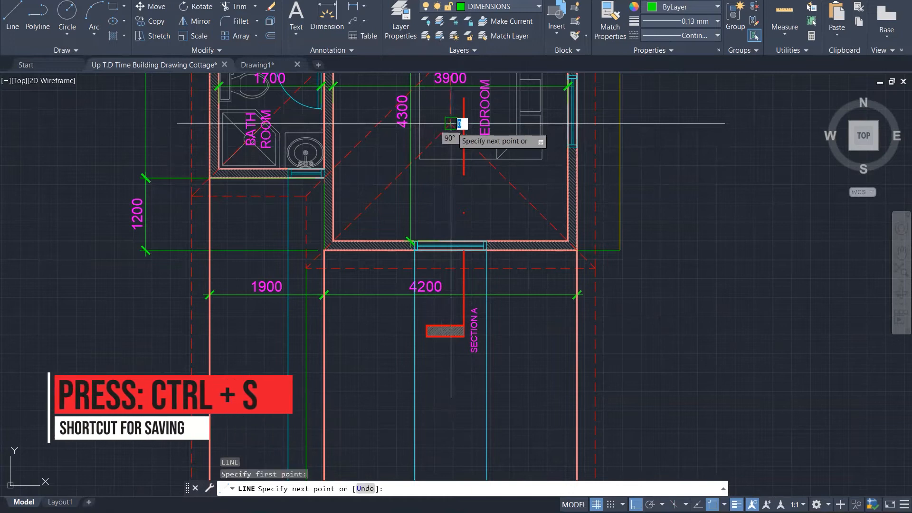
scroll(458, 134, down, 3)
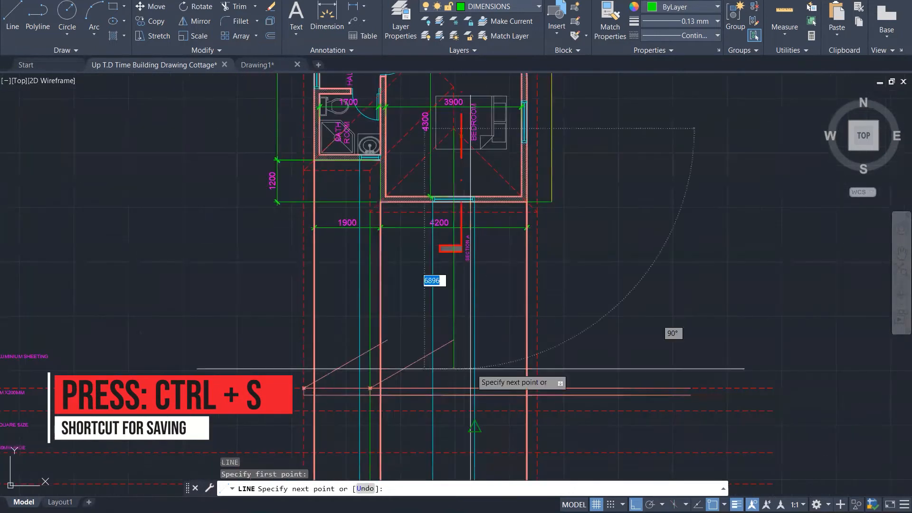
click(455, 365)
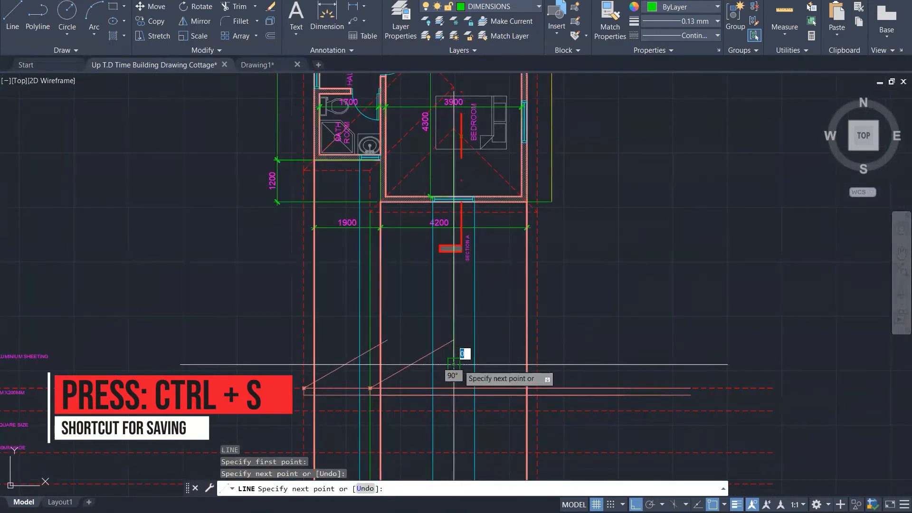
key(Escape)
key(Escape)
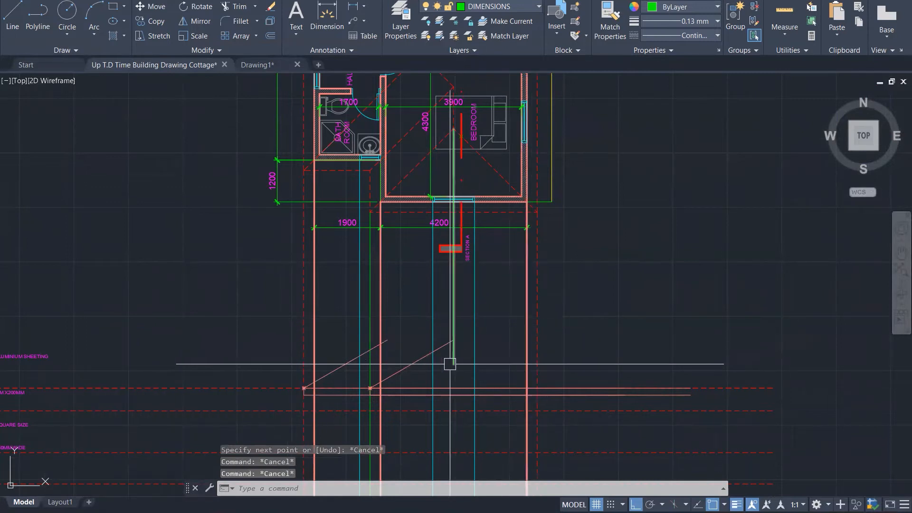
scroll(450, 364, down, 3)
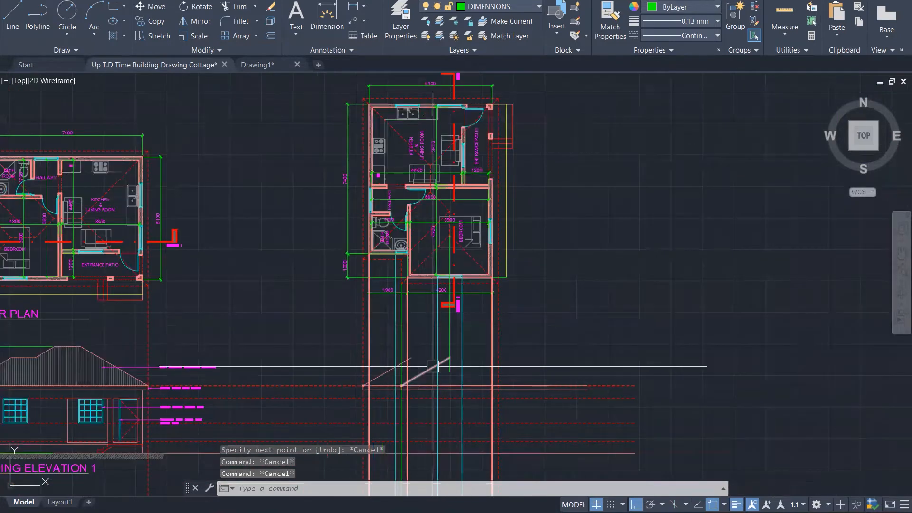
scroll(439, 197, up, 4)
key(Return)
click(417, 185)
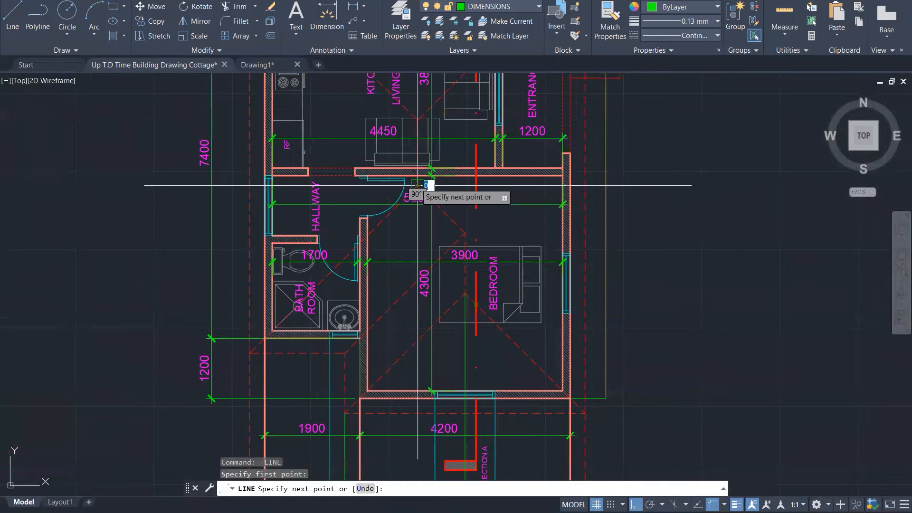
scroll(430, 133, down, 3)
scroll(427, 144, down, 1)
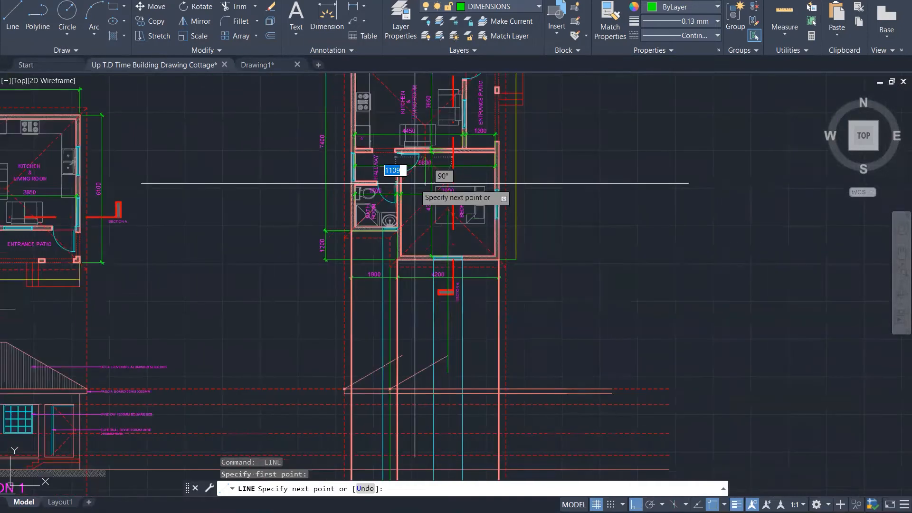
key(Escape)
Step: Draw a vertical projection line about 8150 long from the upper hip apex near the bedroom door down towards the elevation roof
scroll(414, 183, up, 5)
key(space)
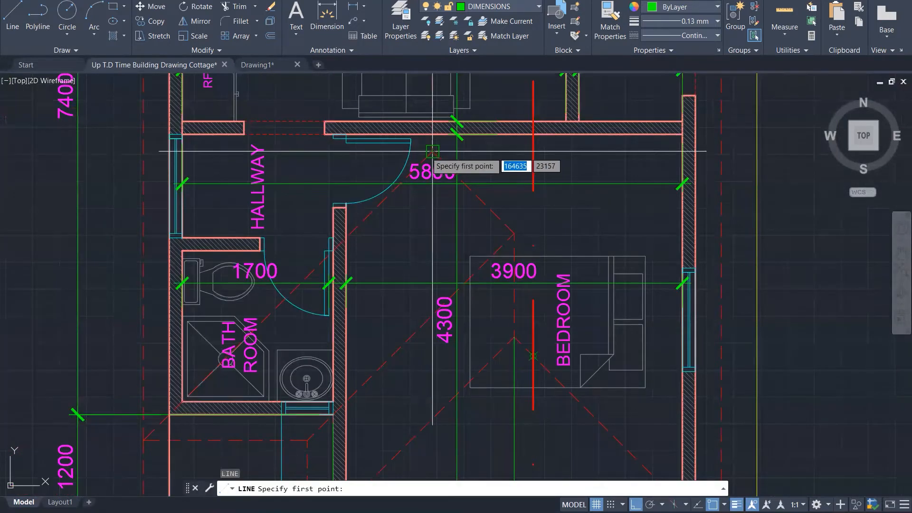
scroll(432, 151, down, 1)
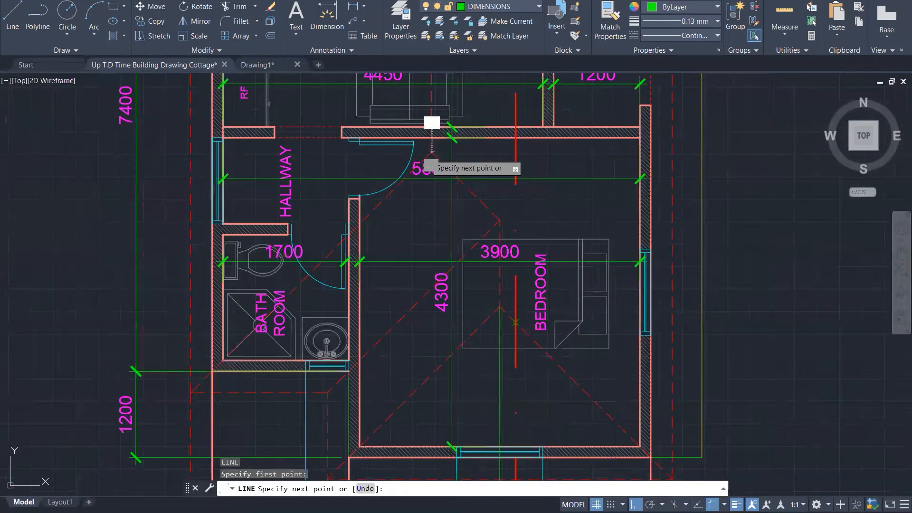
scroll(427, 152, down, 3)
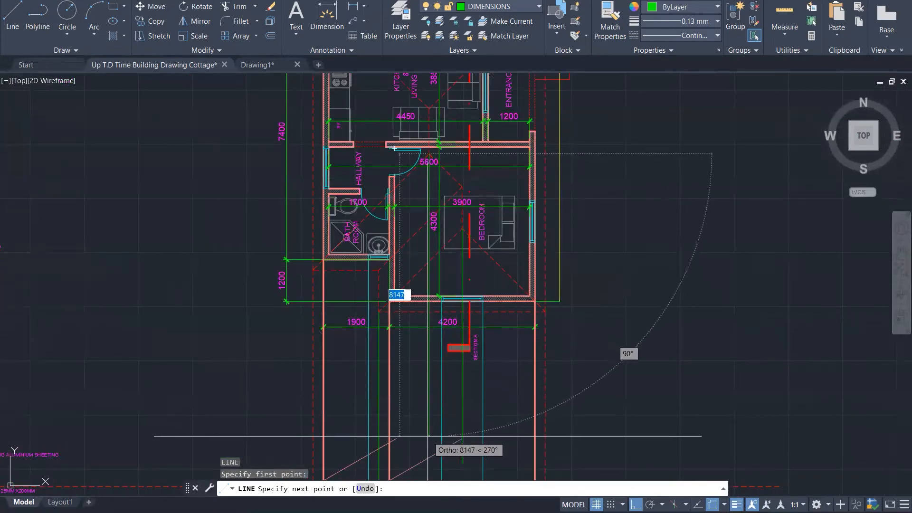
key(Escape)
scroll(504, 259, down, 1)
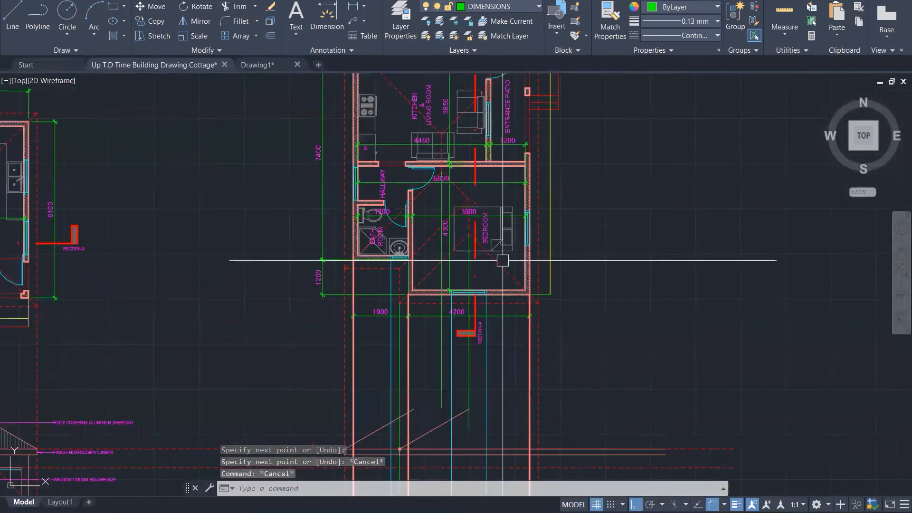
Step: Extend the outer sloping roof line of the new elevation up to the projection line from the upper hip apex
scroll(438, 394, up, 2)
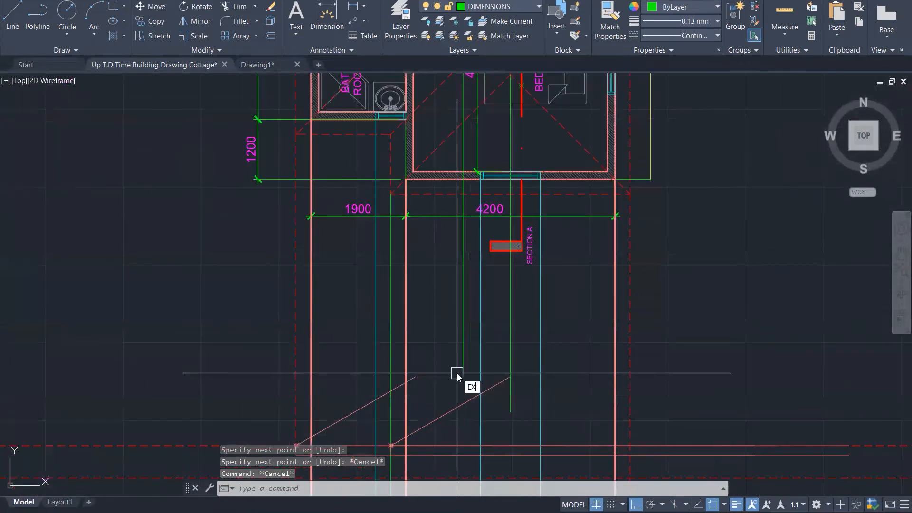
key(Return)
click(417, 373)
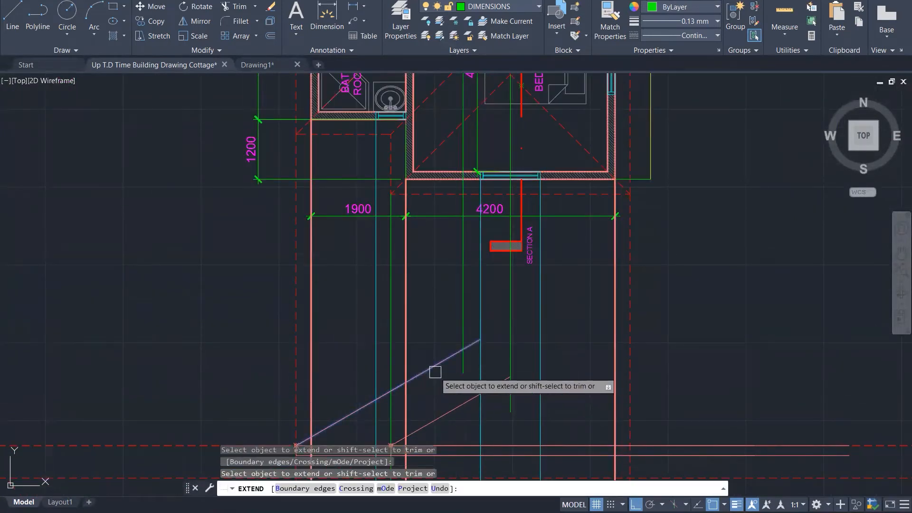
key(Escape)
scroll(426, 382, down, 2)
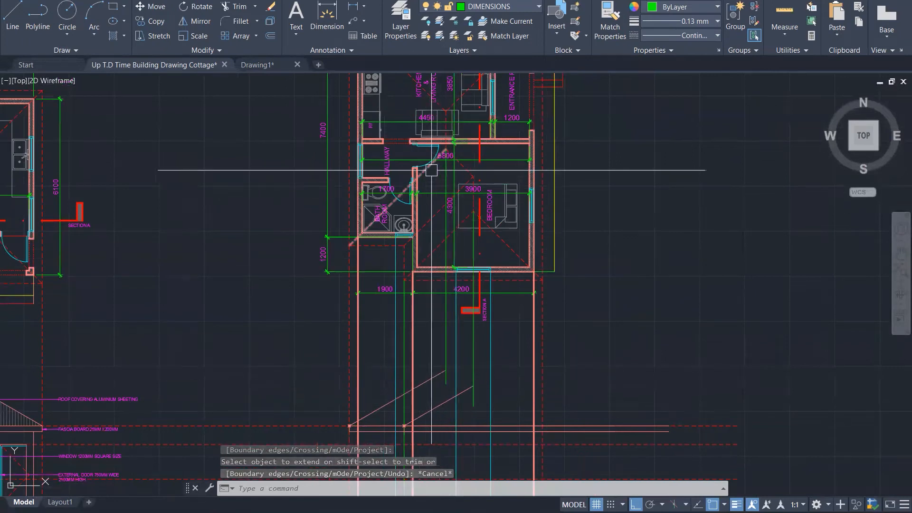
click(429, 166)
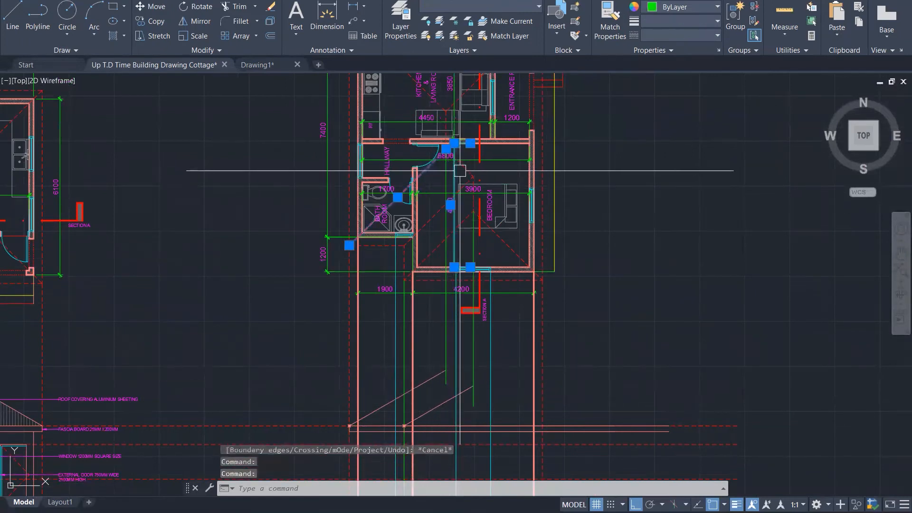
key(Escape)
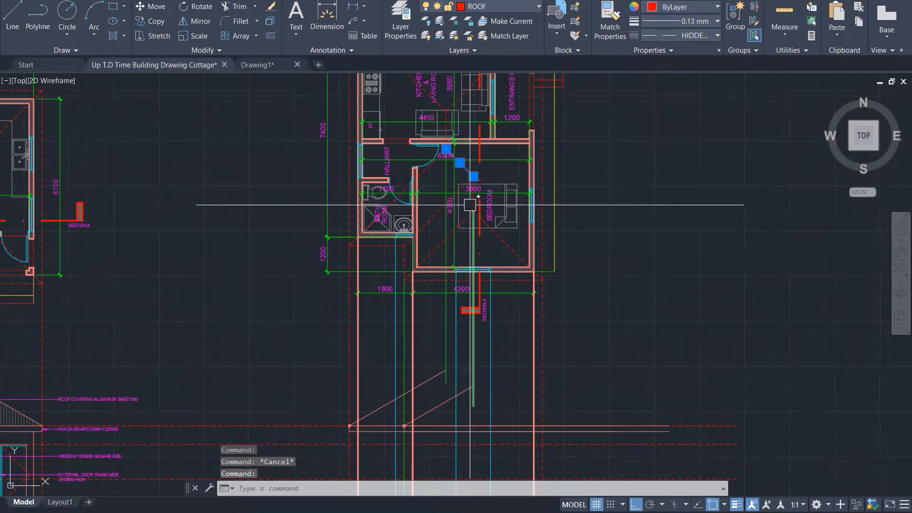
key(Escape)
Step: Mirror the extended roof slope about the vertical projection line through its peak, keeping the source line
scroll(446, 382, up, 5)
text(M)
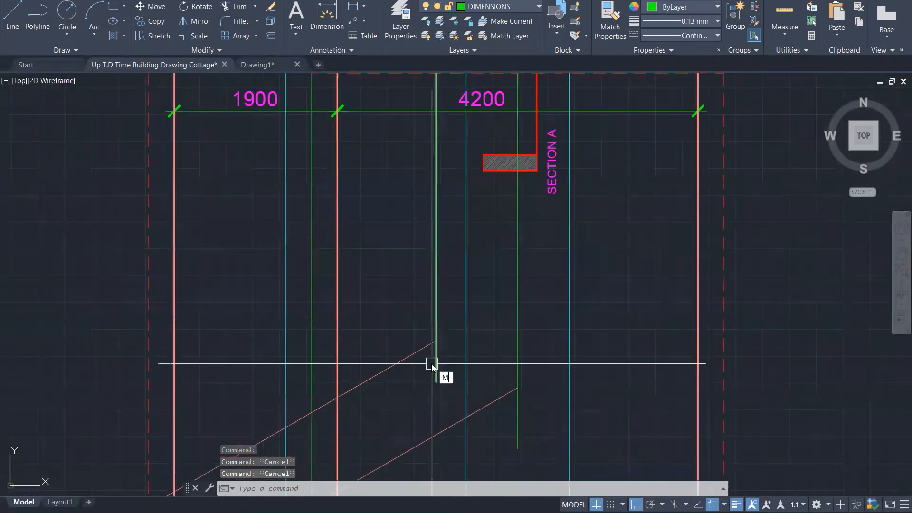
text(I)
key(Return)
key(Return)
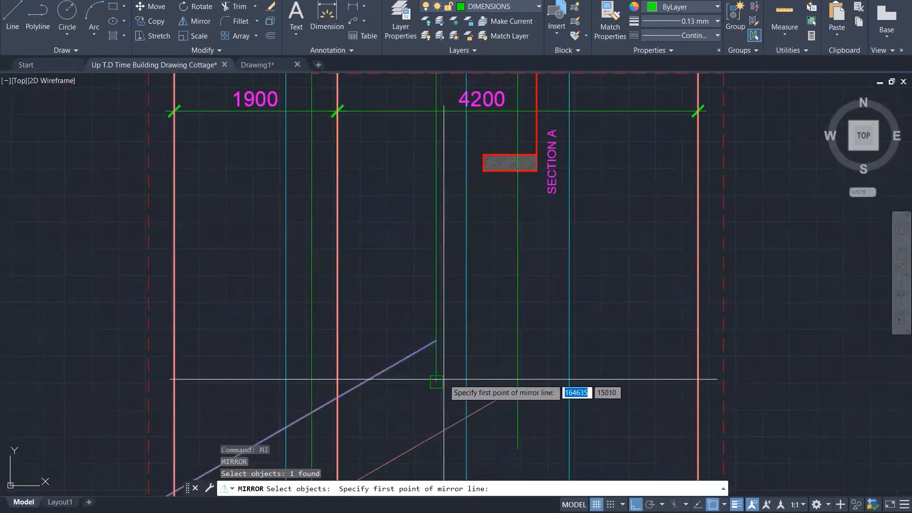
click(436, 381)
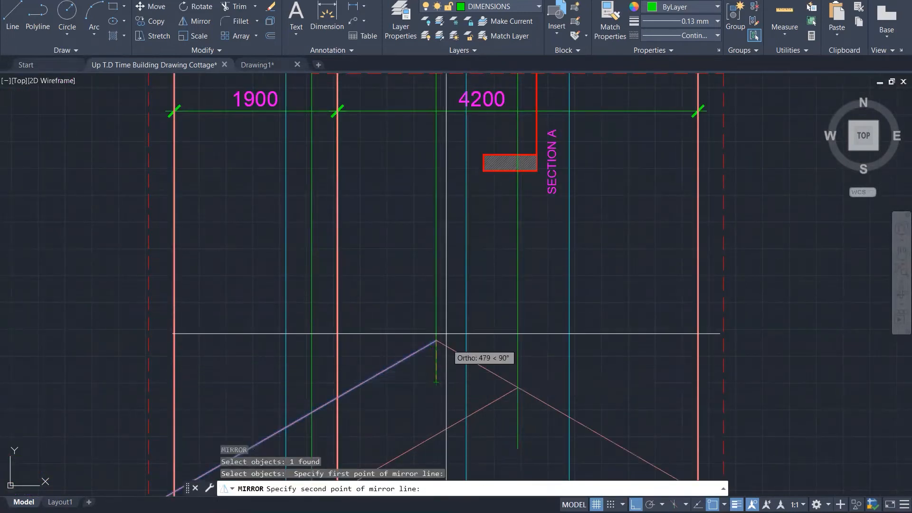
click(401, 286)
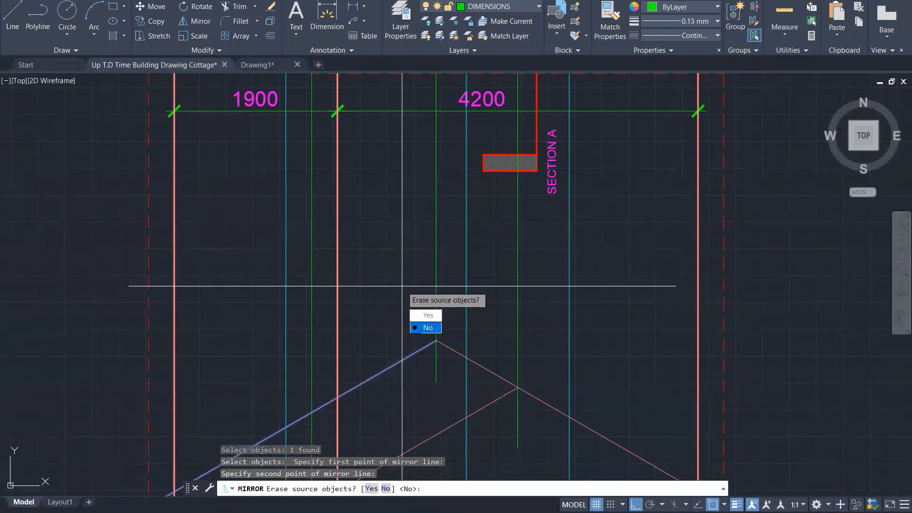
key(Return)
key(Escape)
key(Escape)
key(Escape)
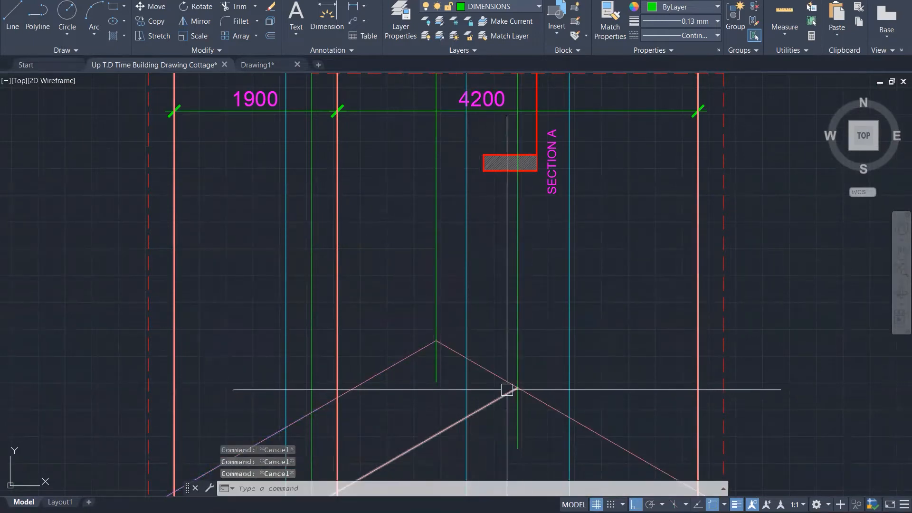
Step: Fillet the mirrored slope with the inner sloping roof line so they meet in a sharp corner at the second projection line
text(f)
key(Return)
click(495, 375)
click(495, 399)
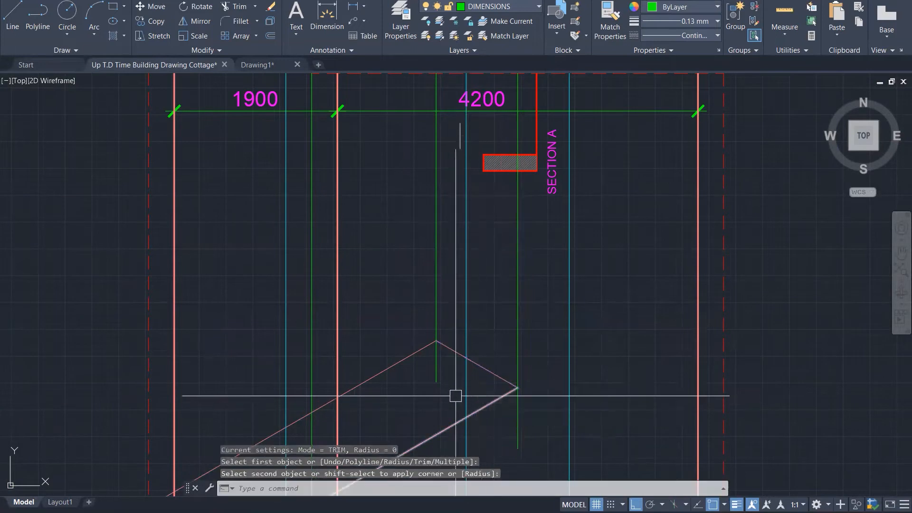
key(Escape)
key(Escape)
Step: Copy Building Elevation 1's right roof slope and fascia end from the wall-fascia corner to the matching right-hand wall corner of the new elevation
scroll(415, 350, down, 6)
scroll(400, 405, down, 1)
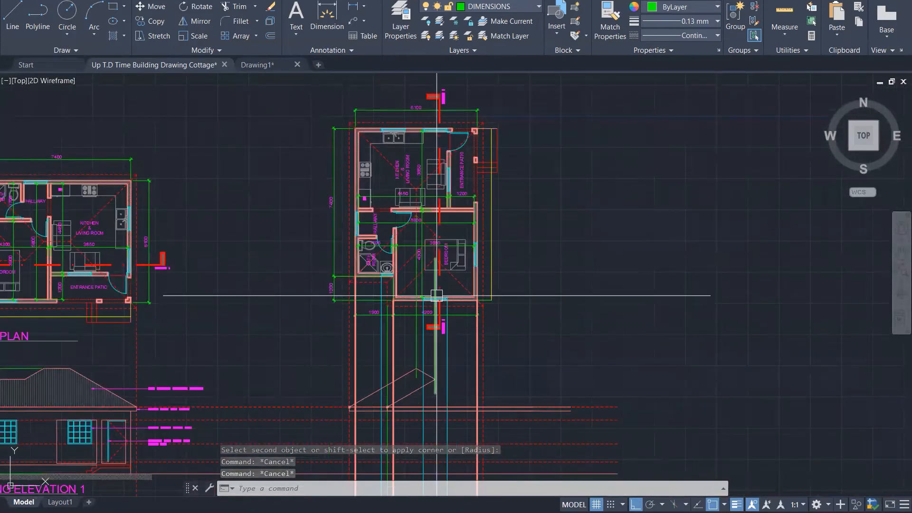
scroll(457, 395, up, 1)
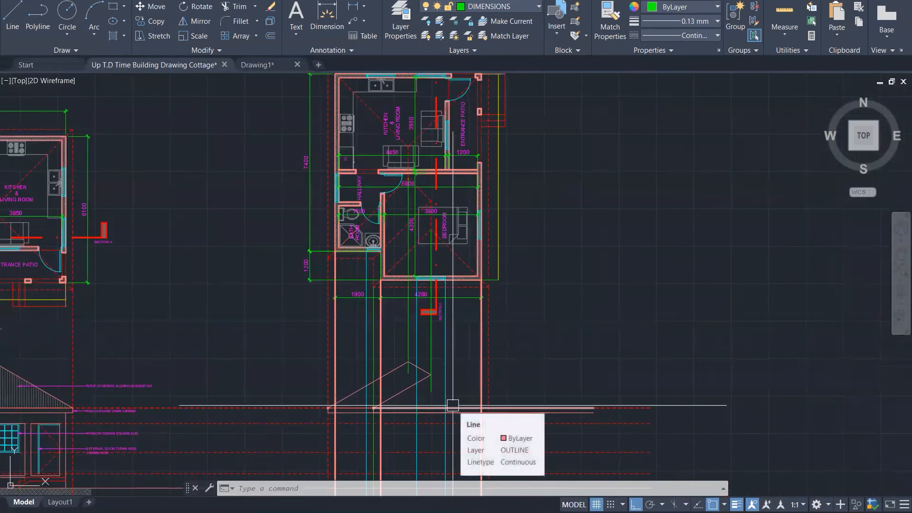
scroll(452, 404, up, 1)
scroll(555, 362, down, 3)
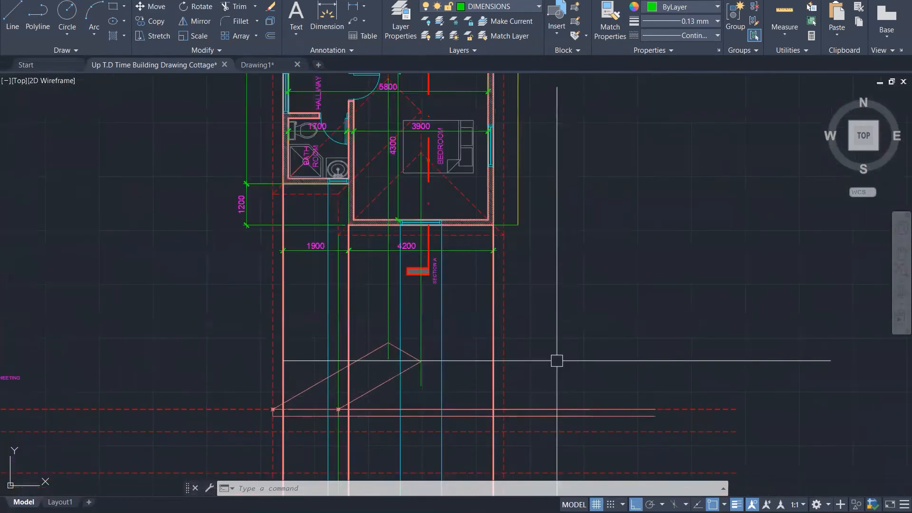
click(240, 383)
scroll(243, 385, up, 8)
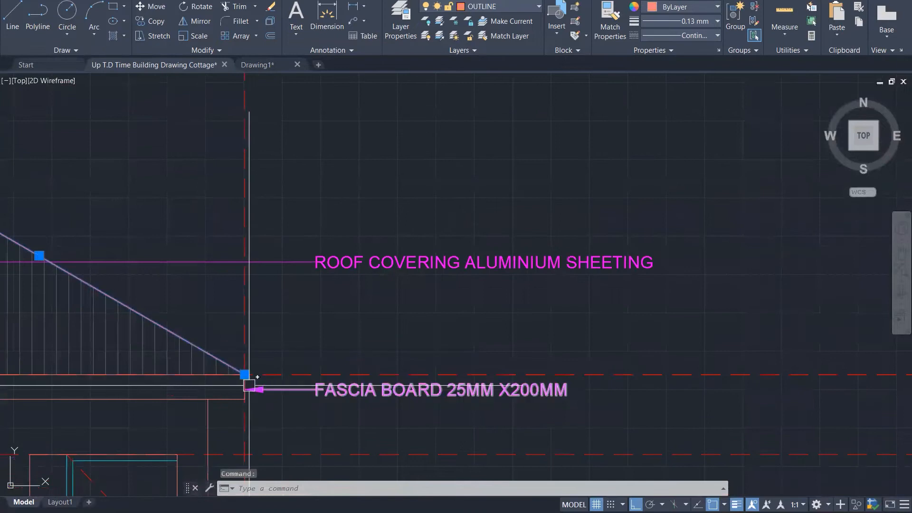
scroll(241, 401, up, 1)
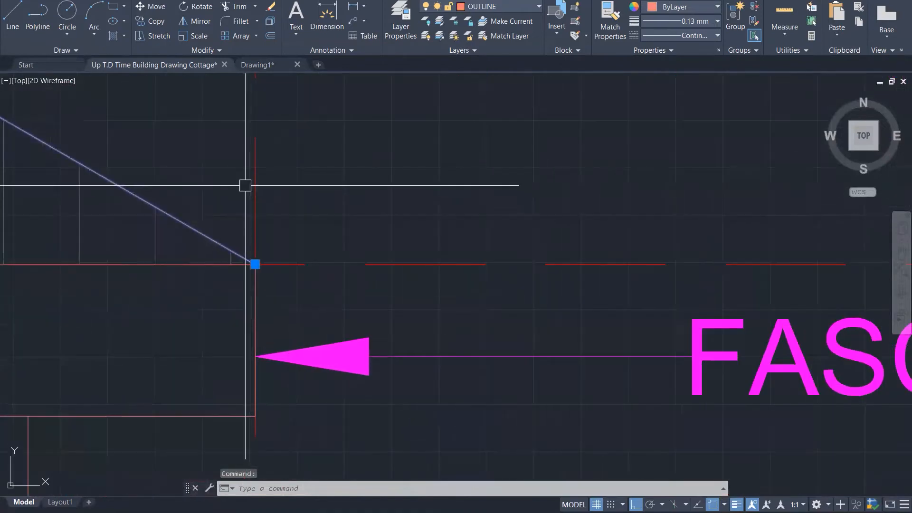
click(246, 186)
scroll(298, 277, down, 4)
click(305, 397)
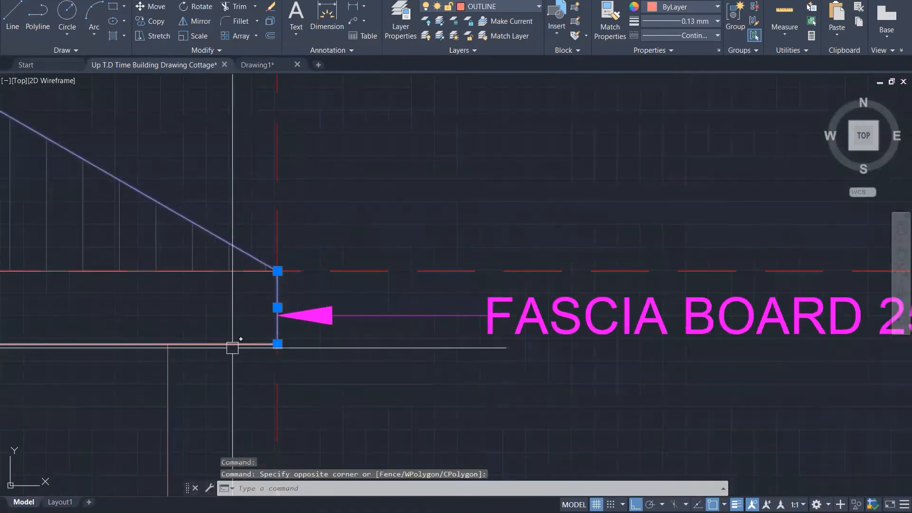
text(o)
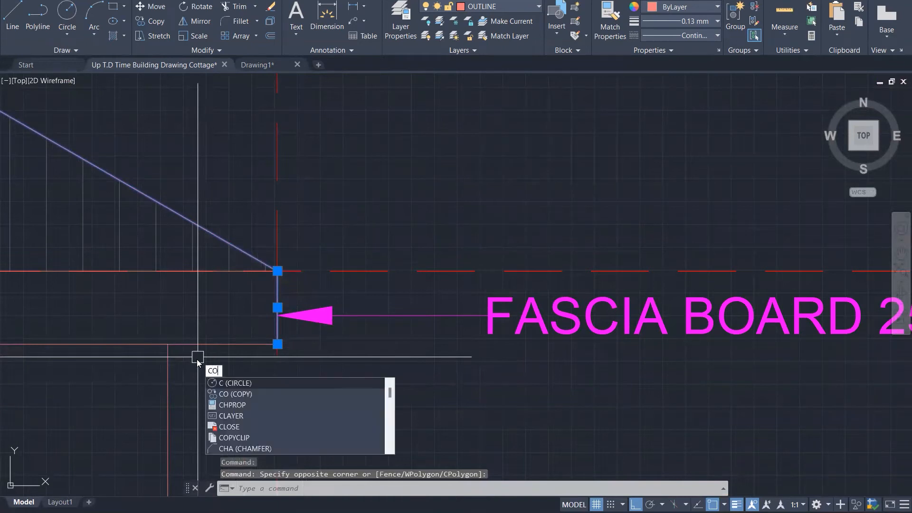
key(Return)
click(167, 344)
scroll(168, 343, down, 6)
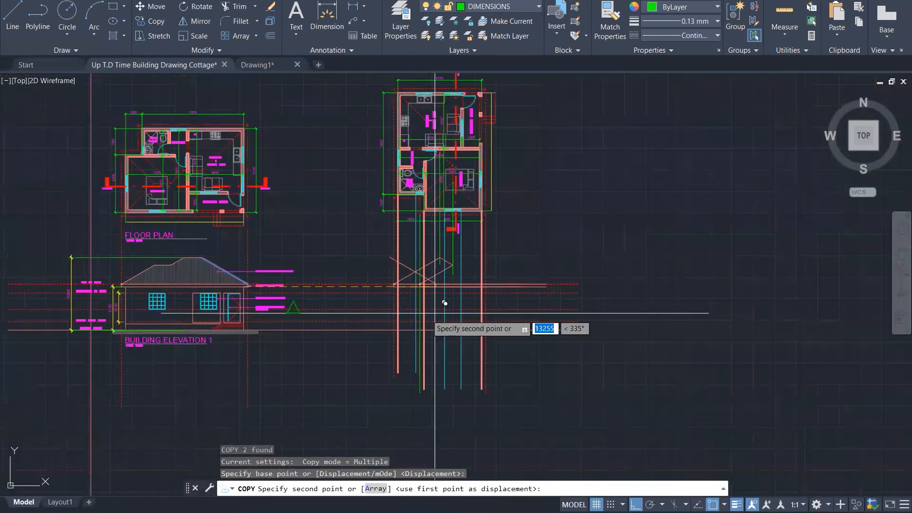
scroll(445, 303, up, 6)
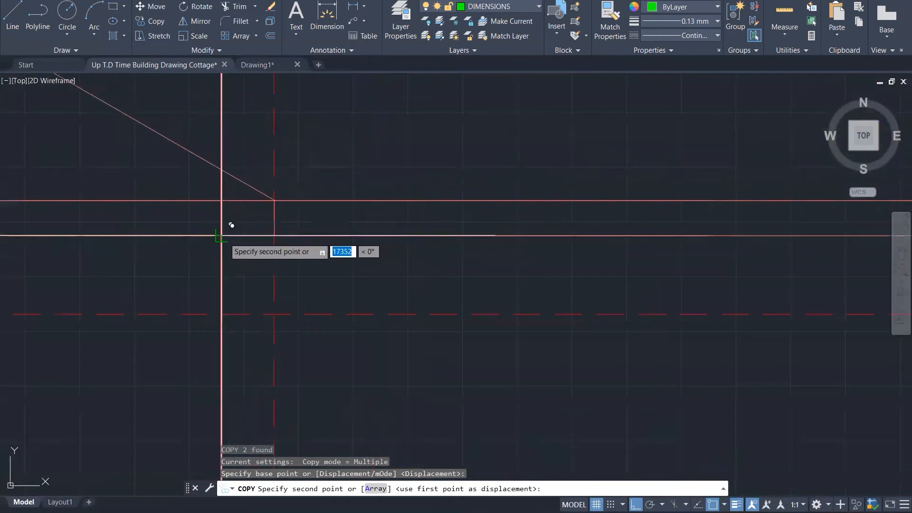
click(222, 235)
scroll(403, 318, down, 6)
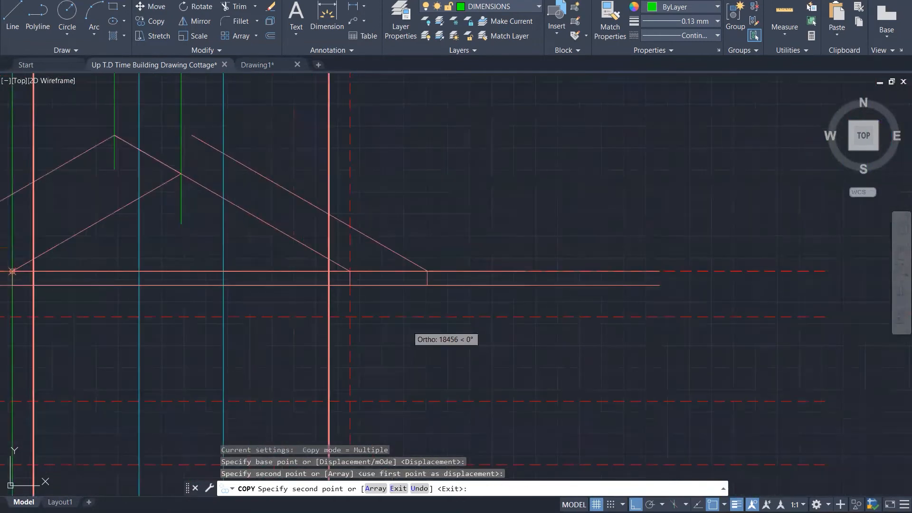
Step: Trim the wall and window projection lines where they cross the fascia band of the new elevation
key(Escape)
scroll(467, 321, down, 1)
key(Escape)
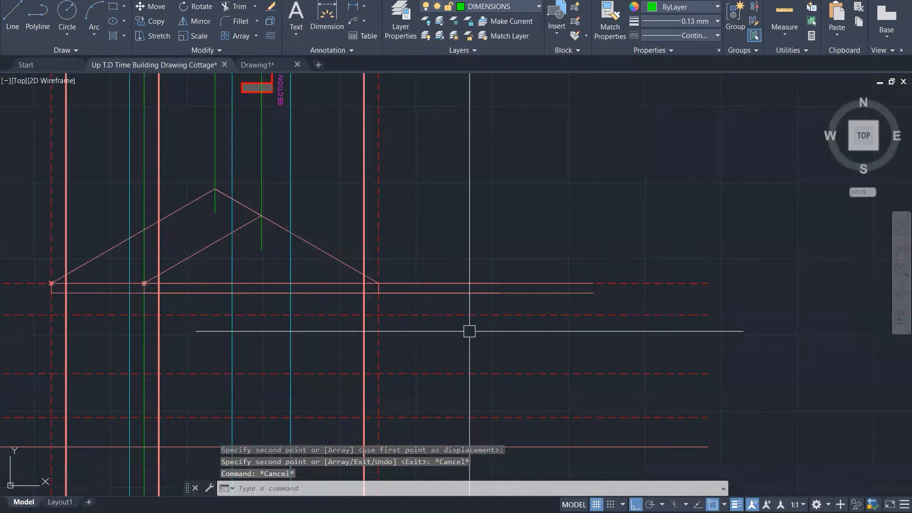
scroll(408, 341, down, 2)
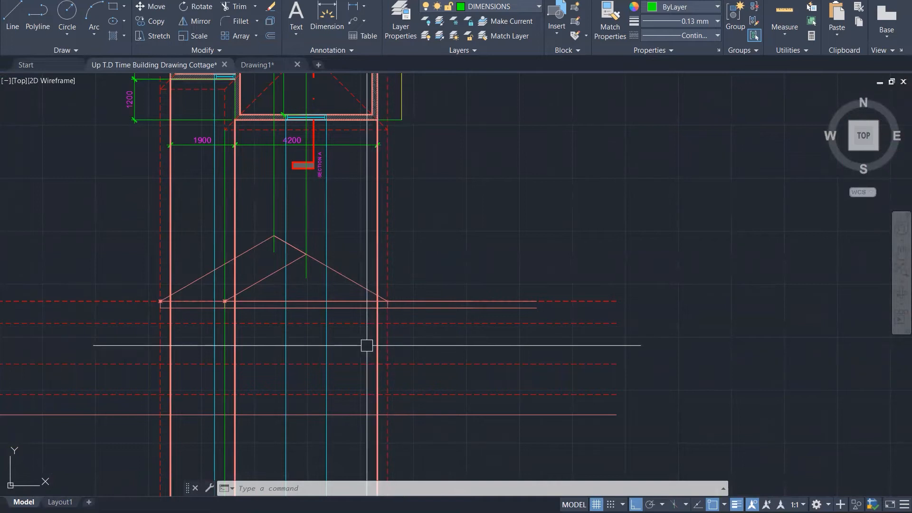
scroll(152, 303, up, 3)
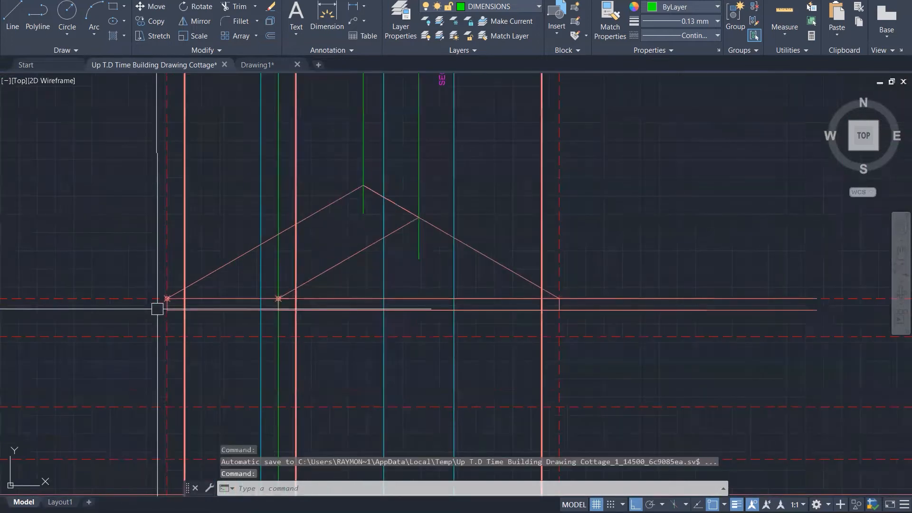
text(tr)
key(Return)
scroll(183, 299, up, 3)
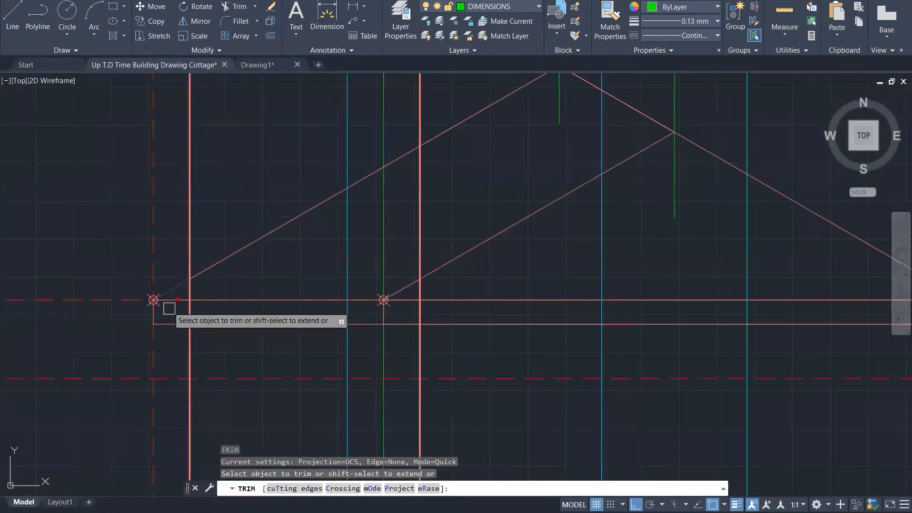
click(189, 312)
click(349, 311)
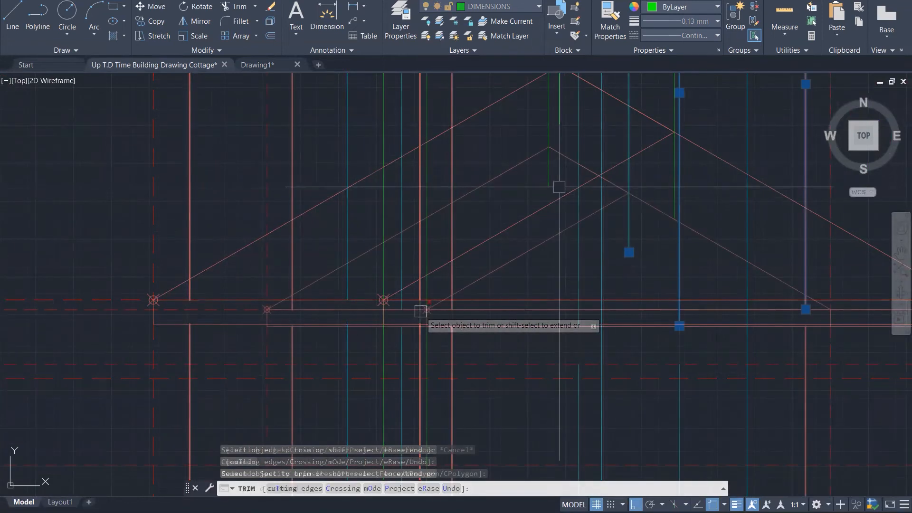
Step: Erase the leftover roof, window and wall projection lines above the fascia, keeping the leftmost wall line
click(578, 201)
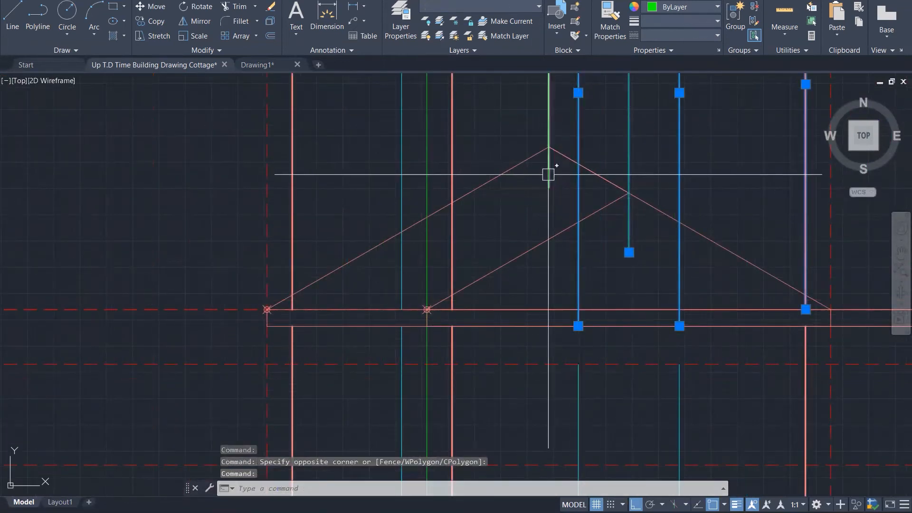
click(548, 172)
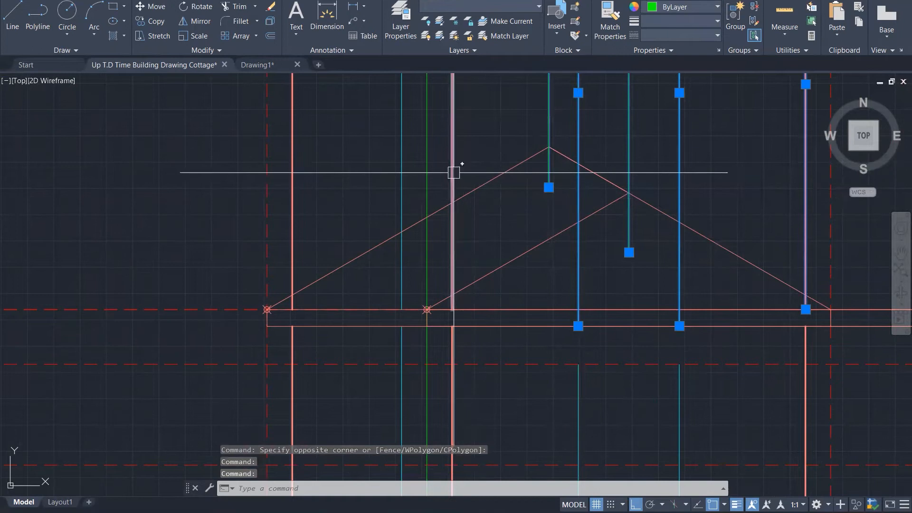
click(466, 164)
click(384, 159)
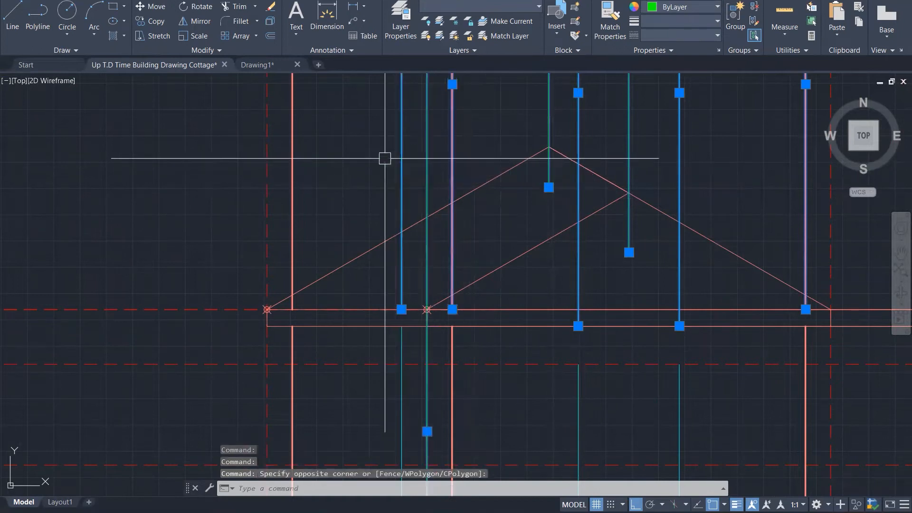
key(Delete)
scroll(544, 233, down, 2)
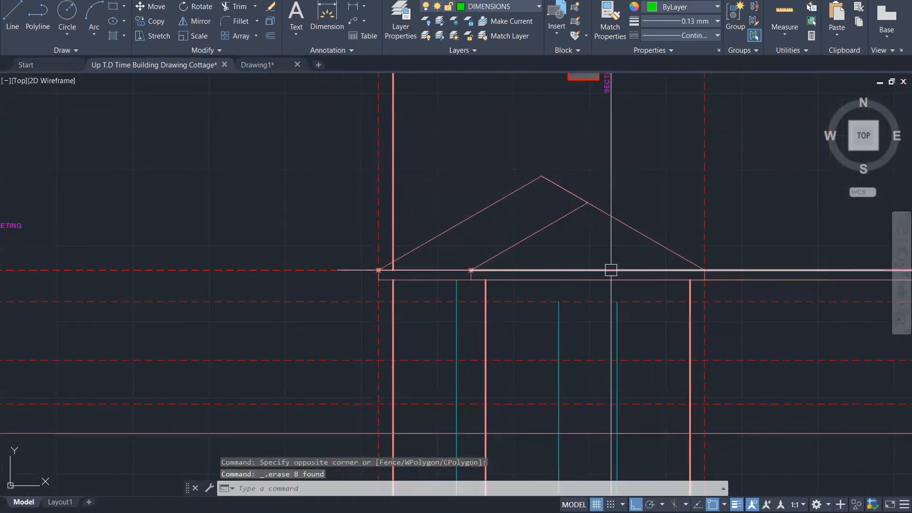
Step: Trim the bathroom window's projection line between the fascia and the underside of beam line
scroll(466, 327, up, 2)
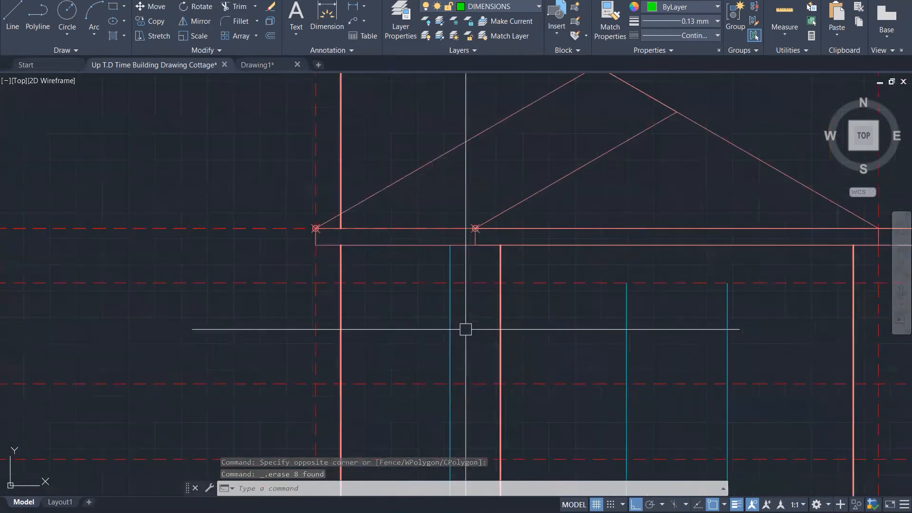
scroll(465, 330, up, 1)
text(tr)
key(Return)
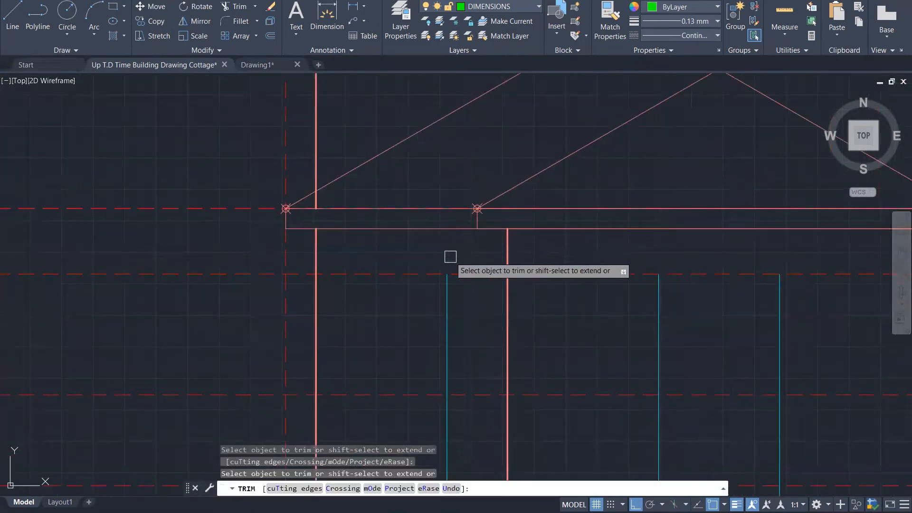
key(Escape)
key(Escape)
key(Escape)
scroll(471, 254, down, 4)
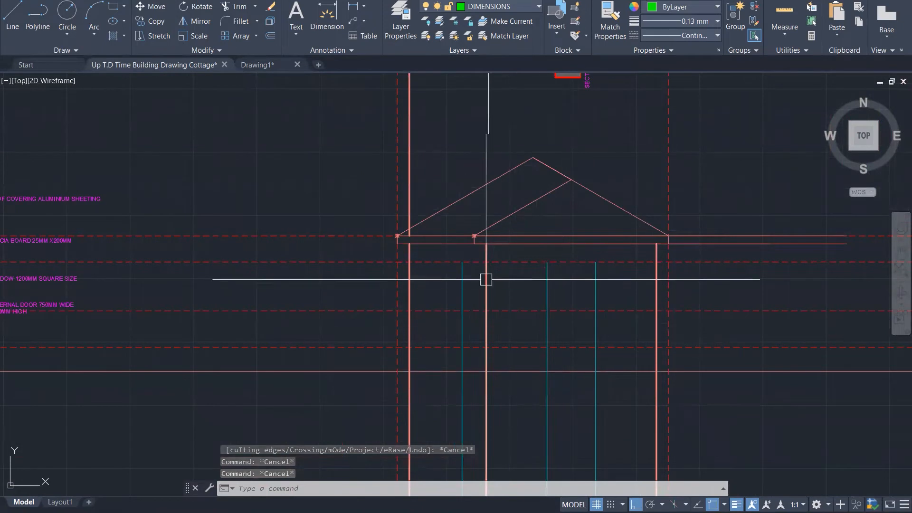
scroll(468, 291, down, 3)
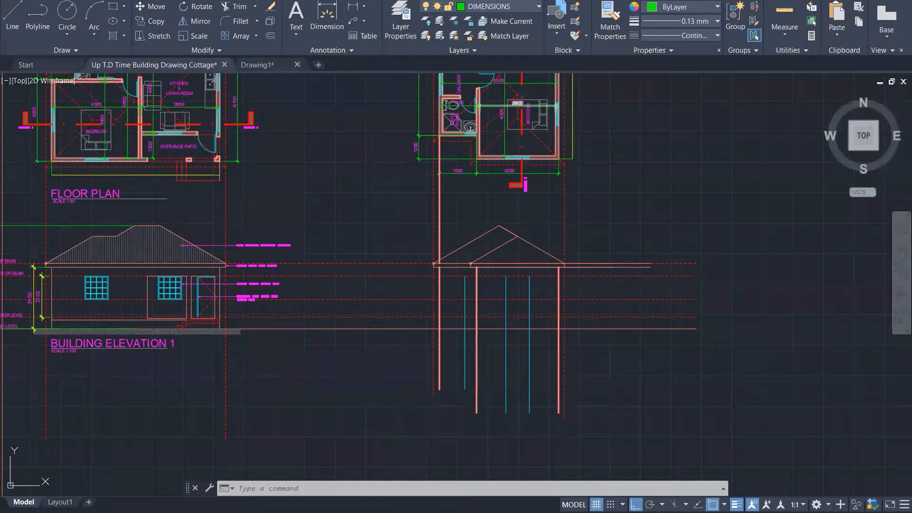
Step: Draw the bathroom window's head line along the underside of beam level, from its projection line to the inner wall line
scroll(458, 290, up, 5)
key(Escape)
text(l)
key(Return)
click(484, 246)
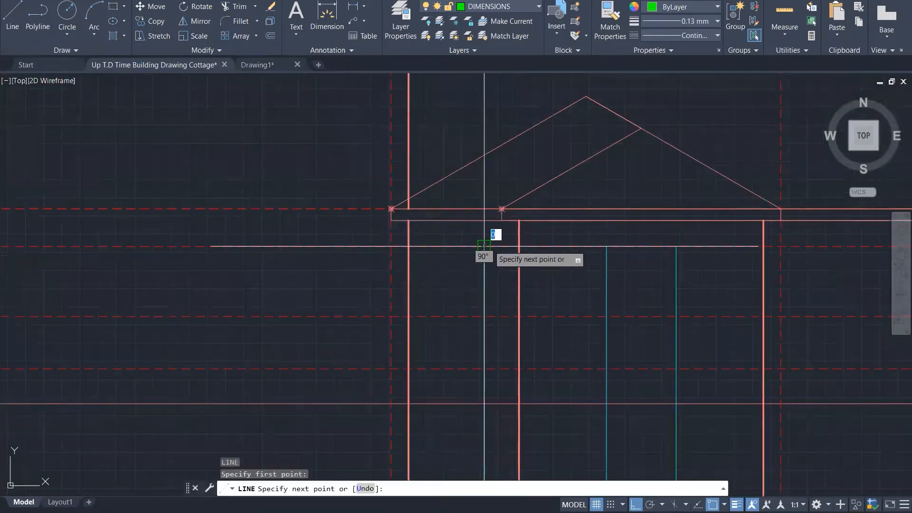
click(517, 247)
key(Escape)
key(Escape)
key(Escape)
Step: Offset the bathroom window's head line 600 downward to form the sill line
text(o)
key(Return)
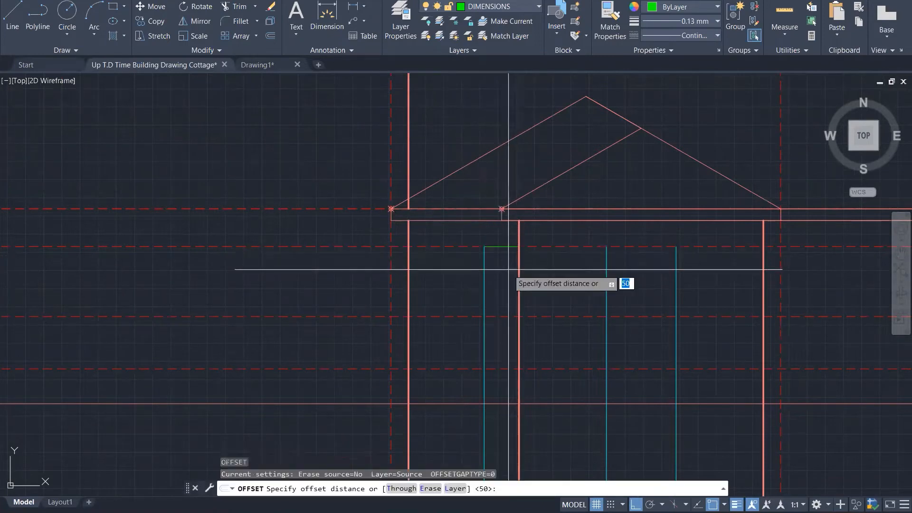
key(Return)
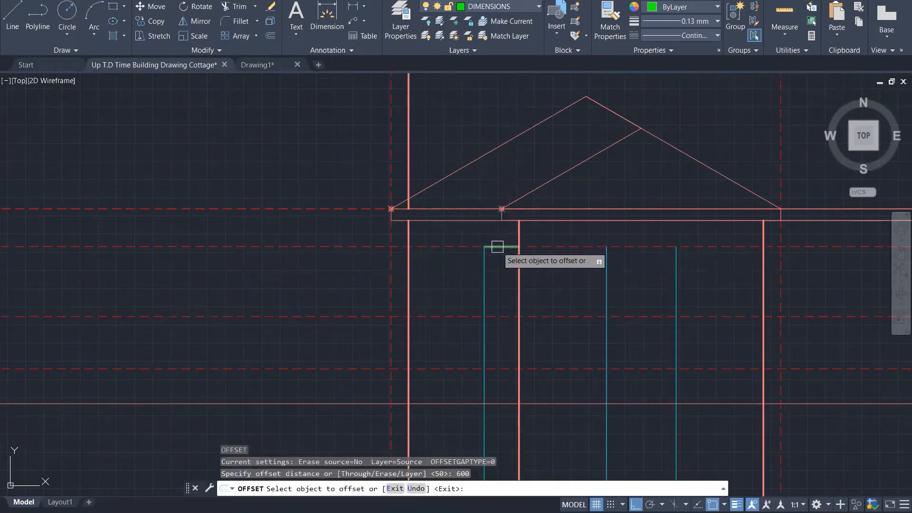
click(497, 247)
click(497, 269)
key(Escape)
key(Escape)
key(Escape)
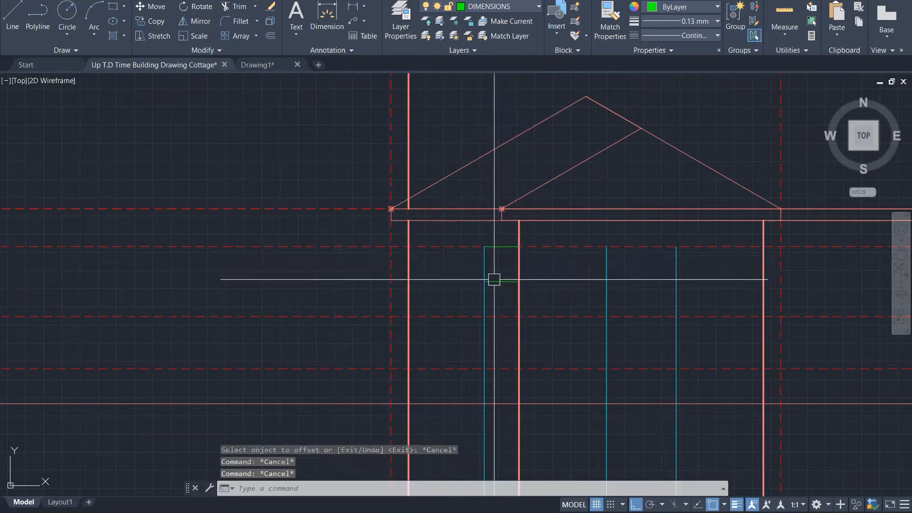
Step: Fillet the bathroom window's side line with its sill line into a sharp corner
text(f)
key(Return)
click(488, 266)
click(503, 281)
key(Escape)
key(Escape)
key(Escape)
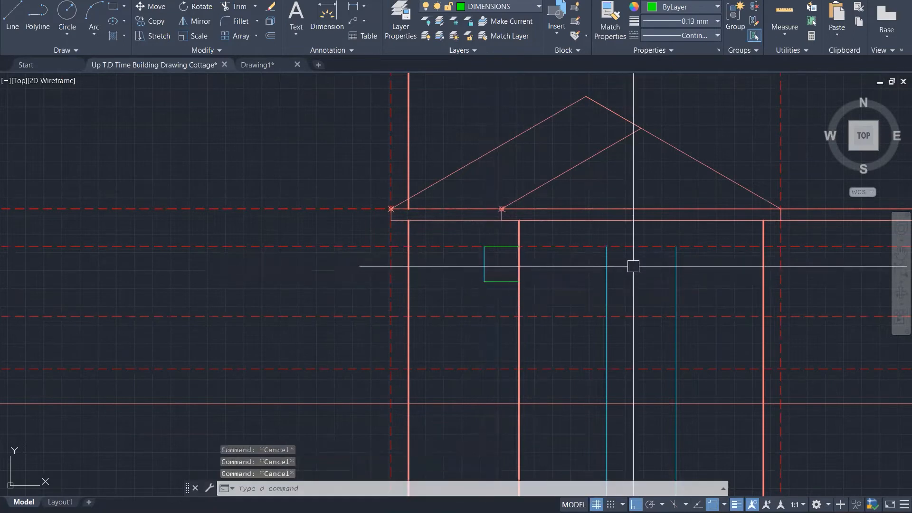
Step: Draw the bedroom window's head and sill lines between its two projection lines, along the underside of beam and window sill guides
text(l)
key(Return)
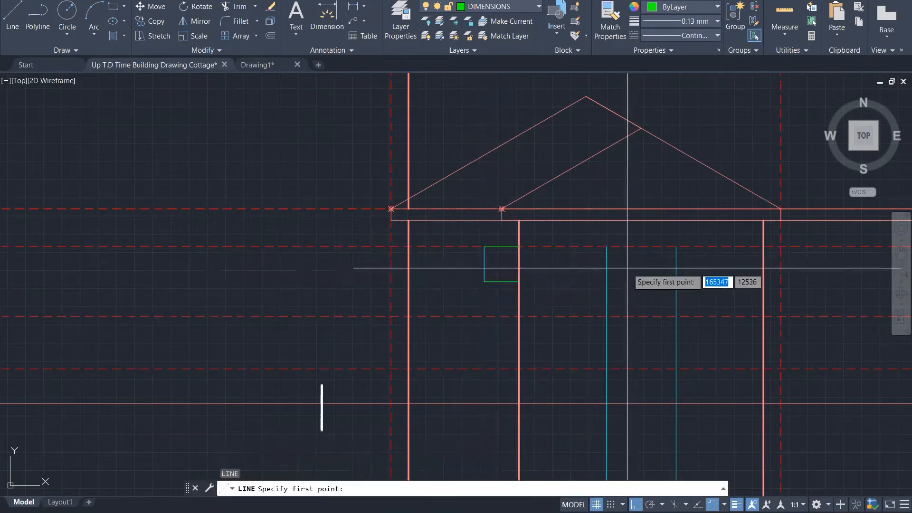
click(606, 246)
click(676, 247)
key(Escape)
key(Return)
click(607, 316)
click(676, 316)
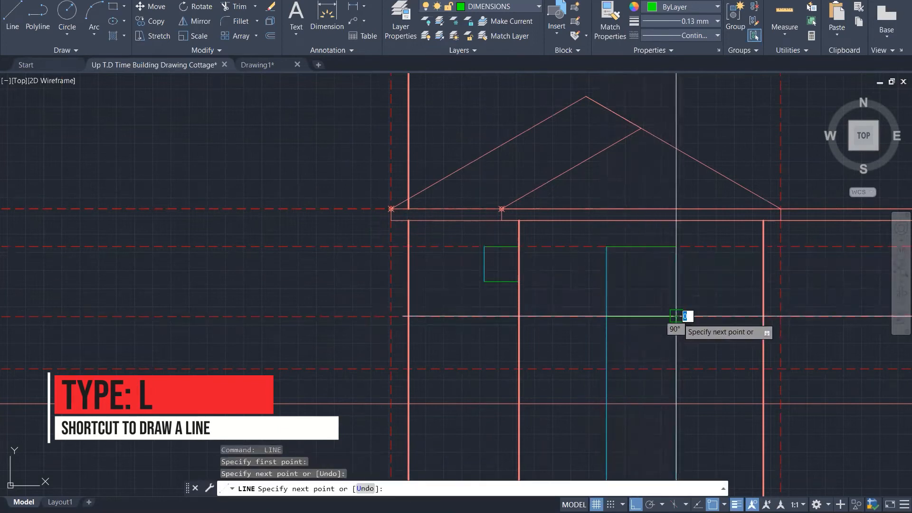
key(Escape)
key(Escape)
Step: Fillet both lower corners of the bedroom window with radius 0, removing the side lines below the sill
key(Return)
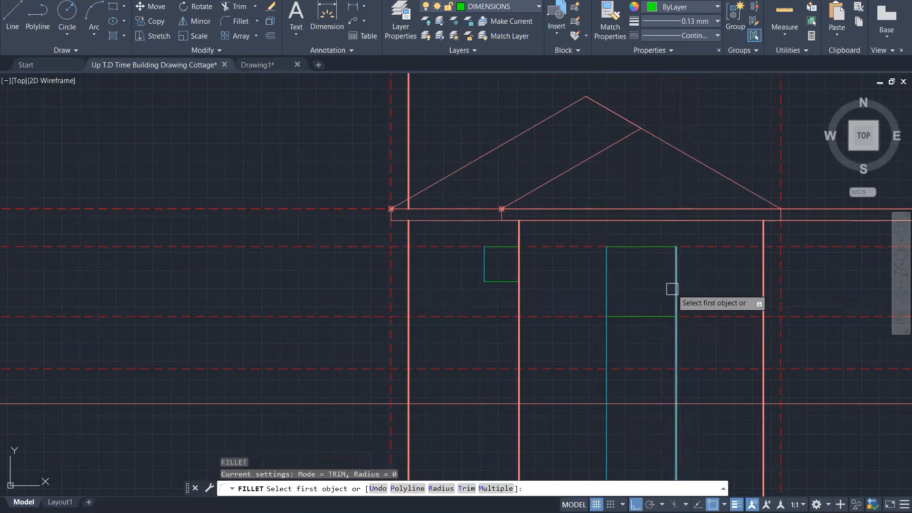
click(676, 289)
click(651, 311)
key(Return)
click(618, 314)
click(608, 291)
key(Return)
click(603, 267)
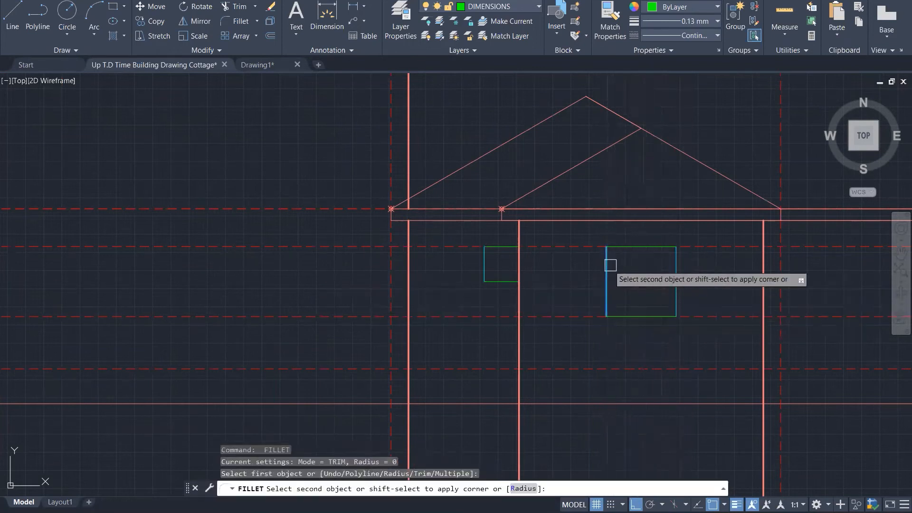
key(Escape)
key(Escape)
key(Escape)
key(Escape)
Step: Match the properties of the bedroom window's cyan side line onto the remaining edges of both windows
text(ma)
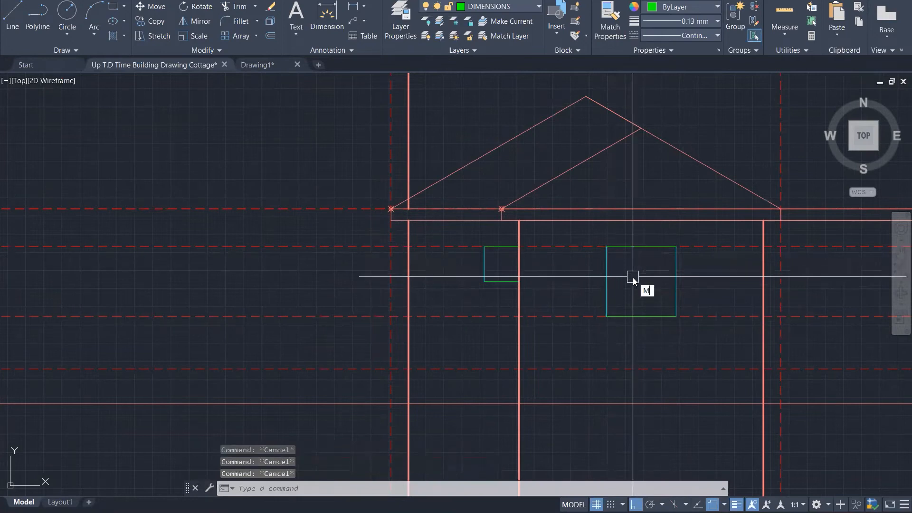
key(Return)
click(606, 274)
click(594, 235)
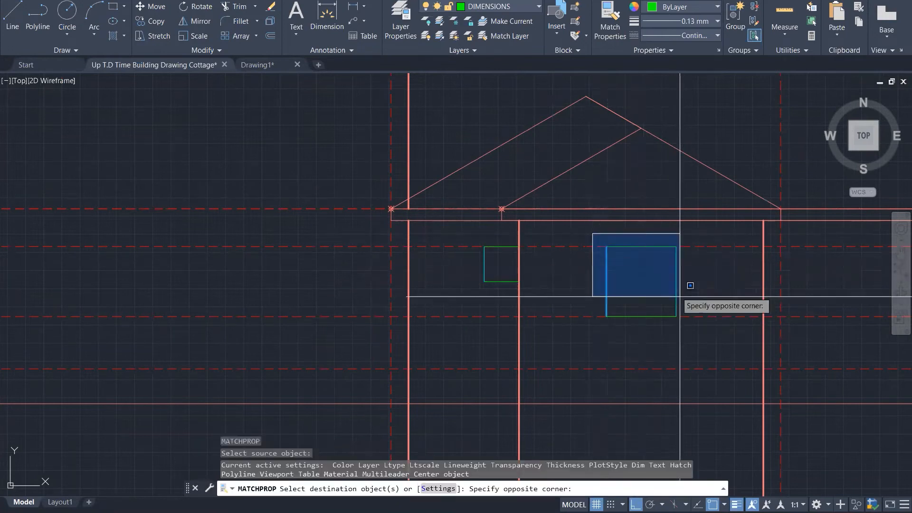
click(692, 335)
click(477, 233)
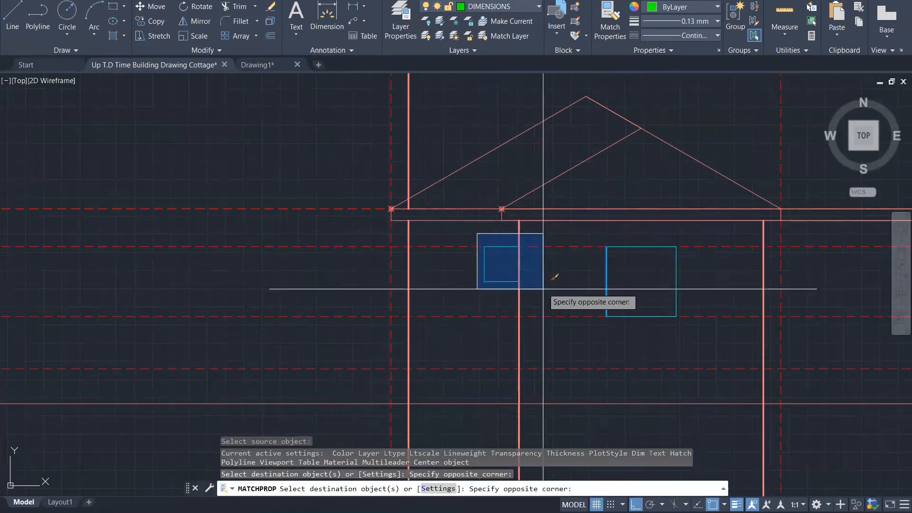
key(Escape)
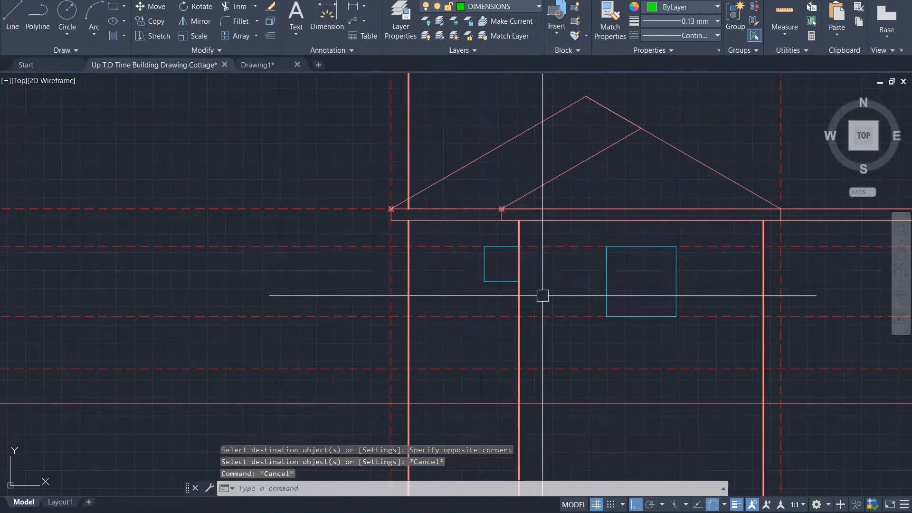
Step: Trim the wall and eave projection lines of the new elevation below the ground level line
scroll(543, 295, down, 6)
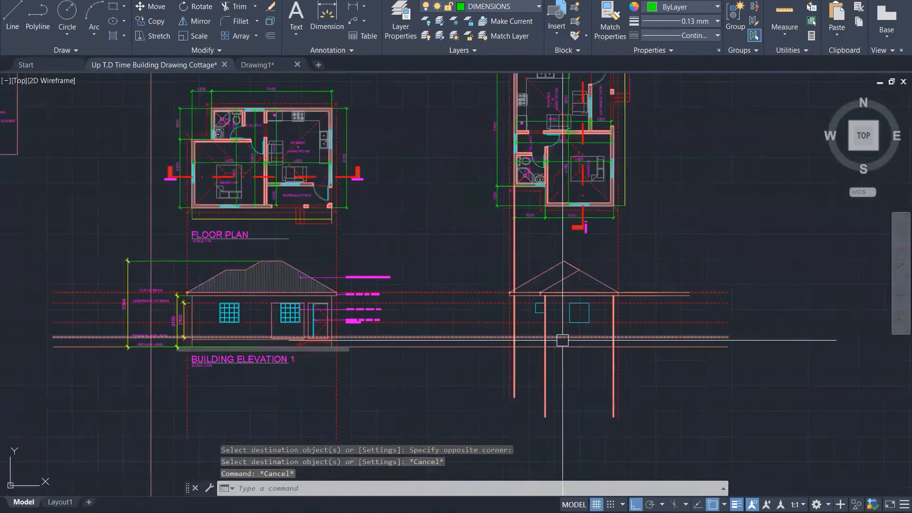
scroll(593, 199, up, 4)
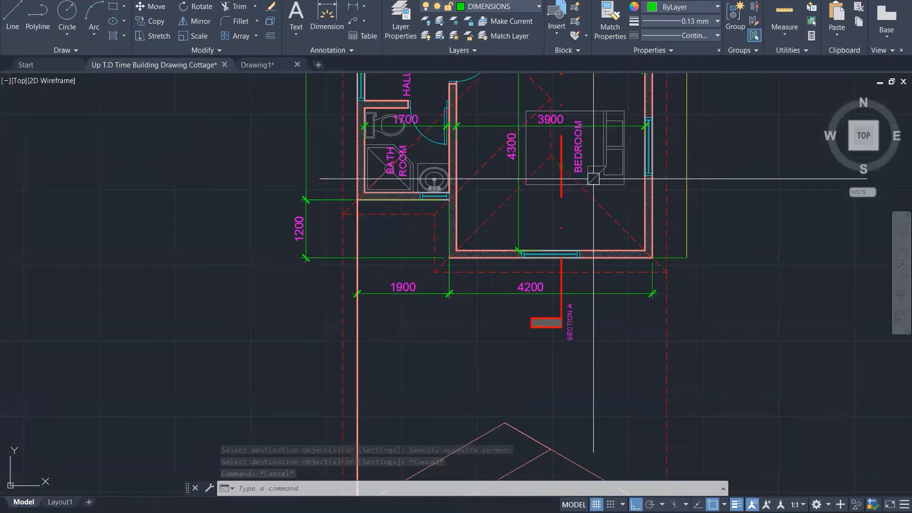
scroll(596, 230, down, 2)
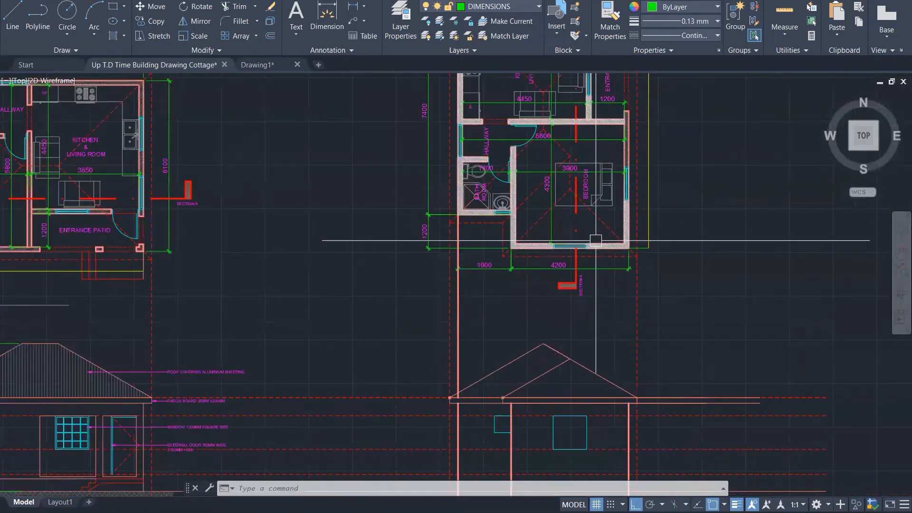
scroll(596, 240, down, 2)
key(Escape)
key(Escape)
key(Escape)
scroll(577, 392, up, 1)
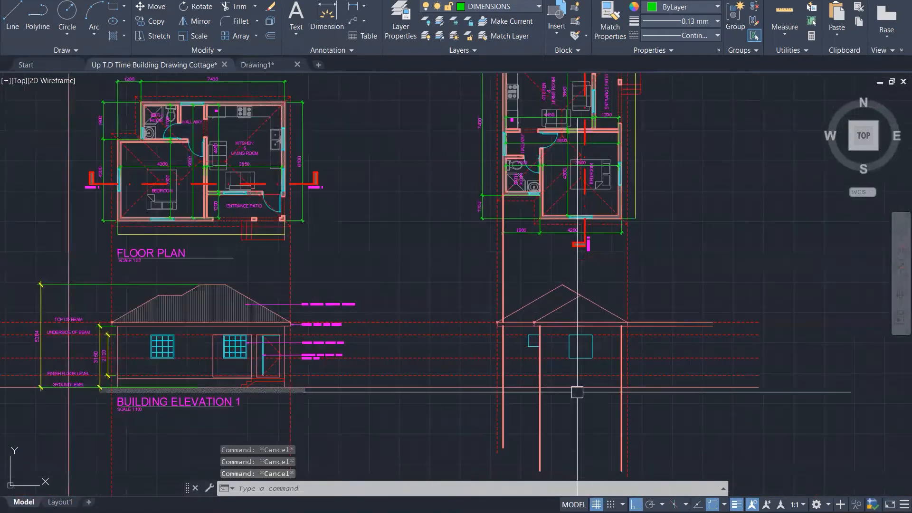
text(tr)
key(Return)
click(540, 406)
drag(604, 417, 474, 415)
key(Escape)
key(Escape)
key(Escape)
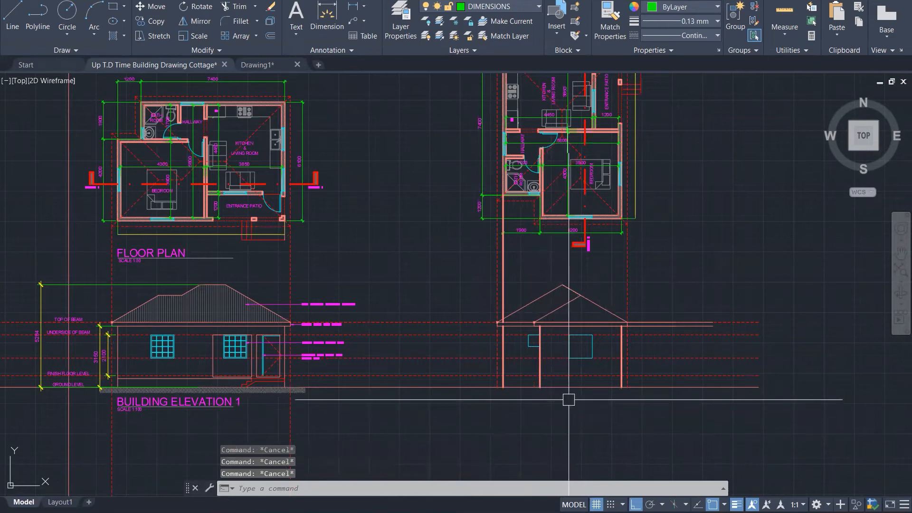
Step: Trim the fascia line overrun beyond the right-hand fascia end of the new elevation
scroll(674, 312, up, 6)
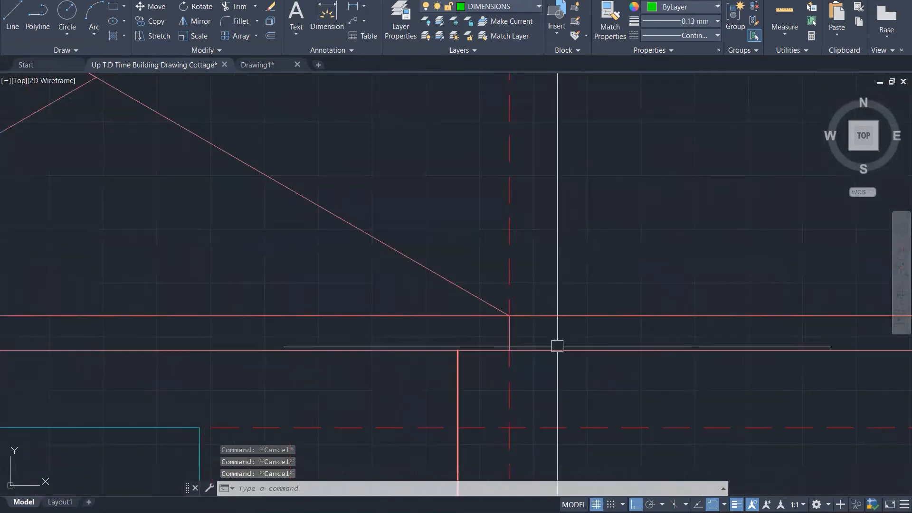
text(r)
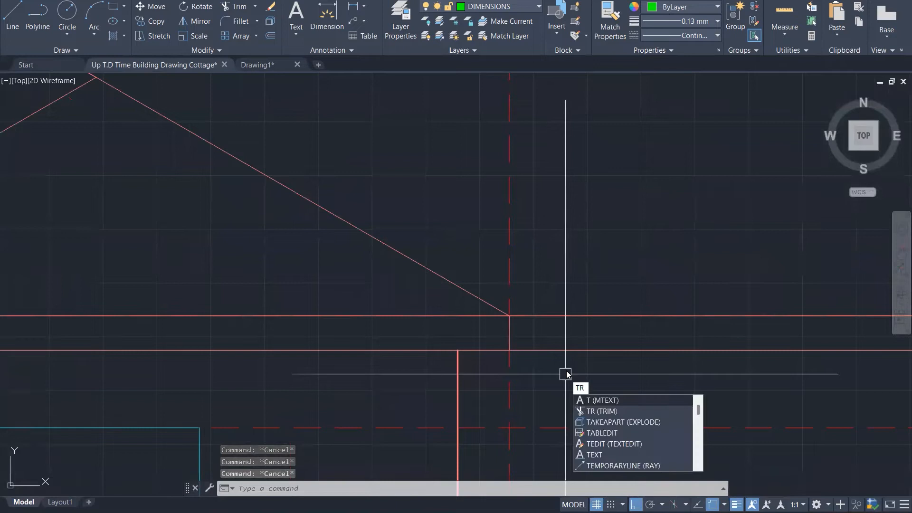
key(Return)
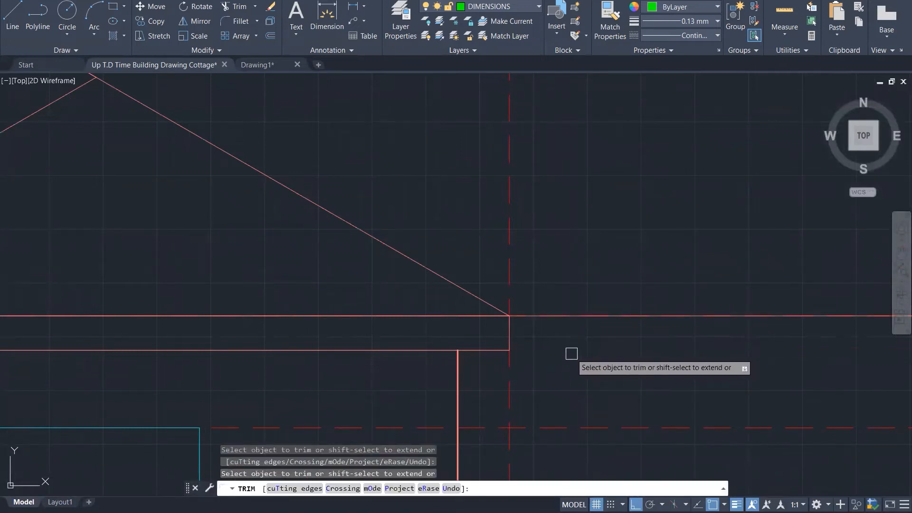
key(Escape)
key(Escape)
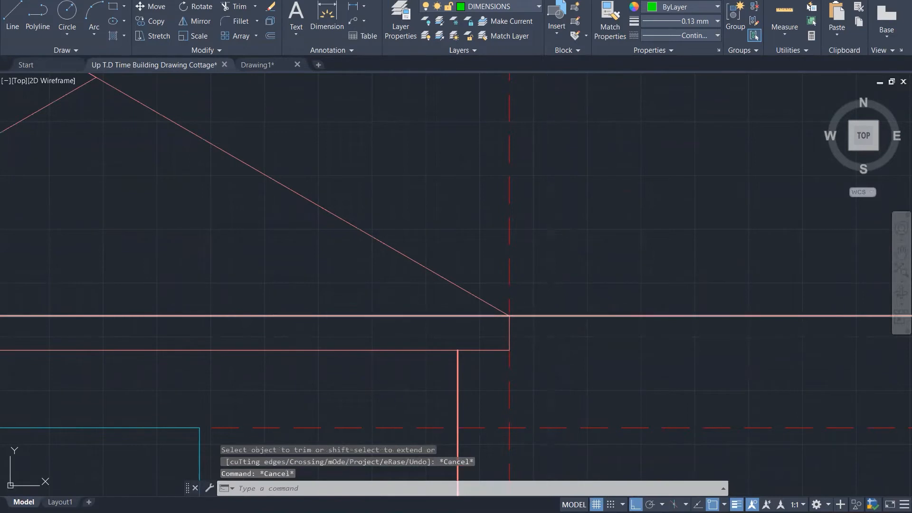
Step: Trim the eave line overrun beyond the right-hand roof end of the new elevation
key(Return)
scroll(560, 318, up, 4)
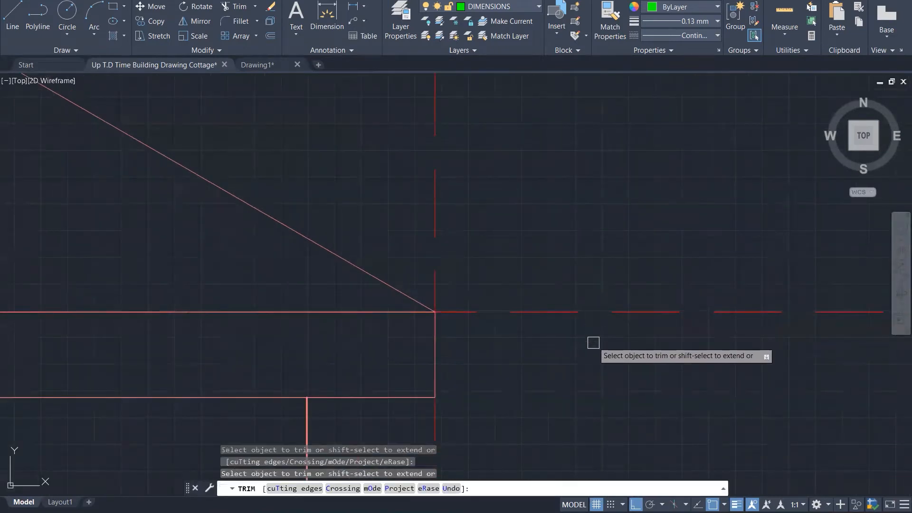
key(Escape)
key(Escape)
key(Escape)
scroll(588, 352, down, 5)
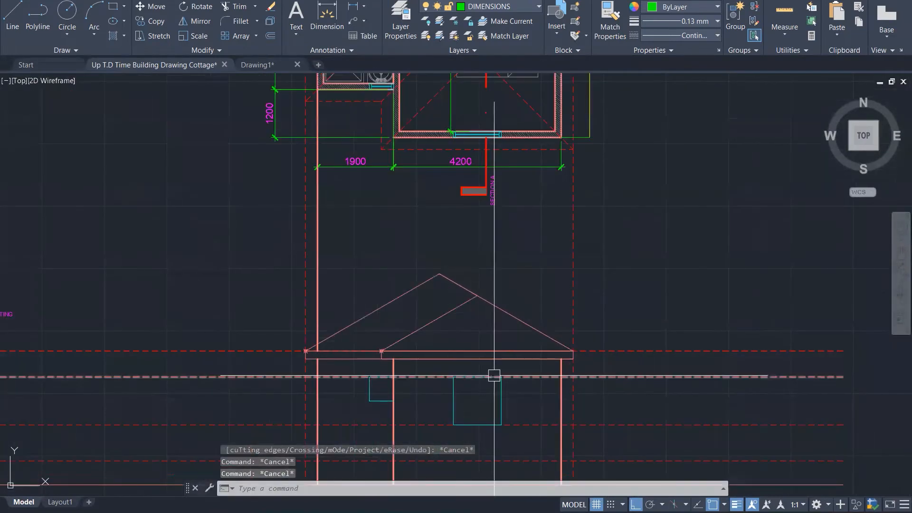
key(Escape)
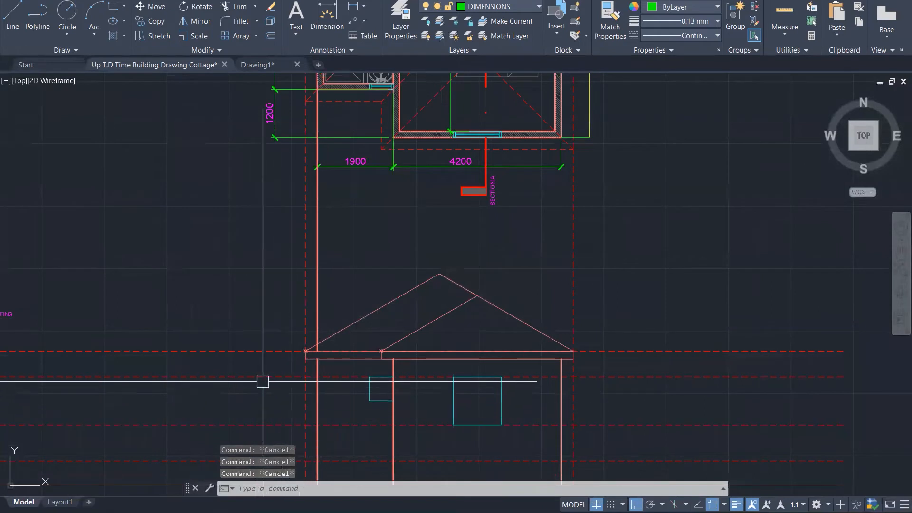
Step: Delete the leftover vertical wall projection line between the rotated floor plan and the new elevation's left-hand eave
click(317, 270)
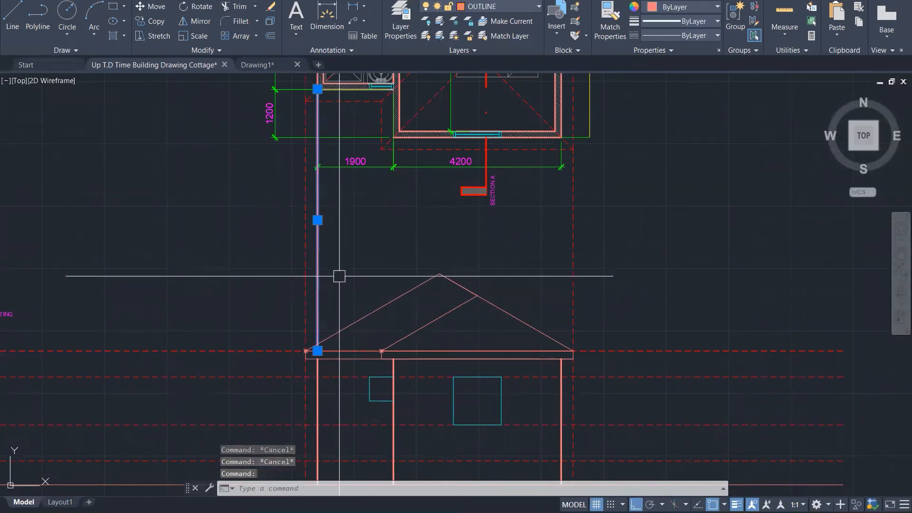
key(Delete)
scroll(537, 235, down, 1)
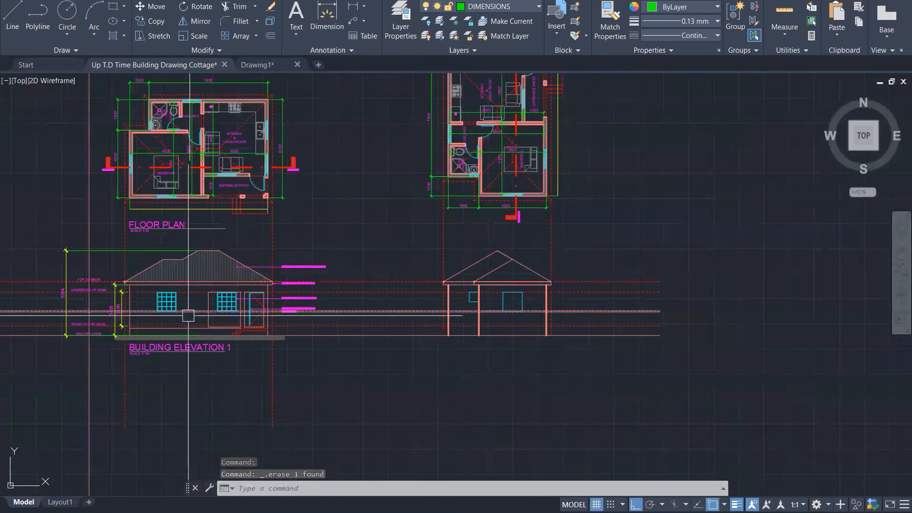
Step: Copy the inner frame and glazing bars of Building Elevation 1's left-hand window into the new elevation's bedroom window, aligning the lower right frame corners
scroll(168, 299, up, 2)
scroll(168, 298, up, 10)
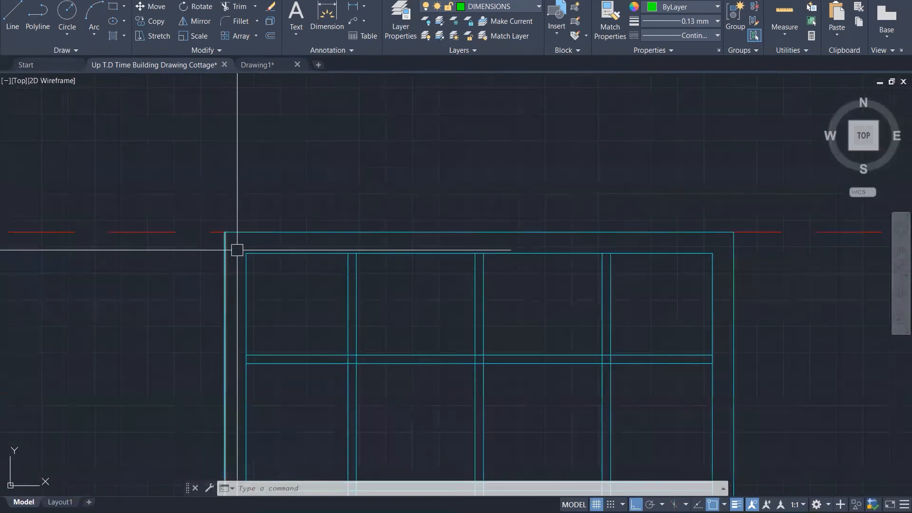
scroll(319, 260, down, 6)
scroll(442, 383, up, 3)
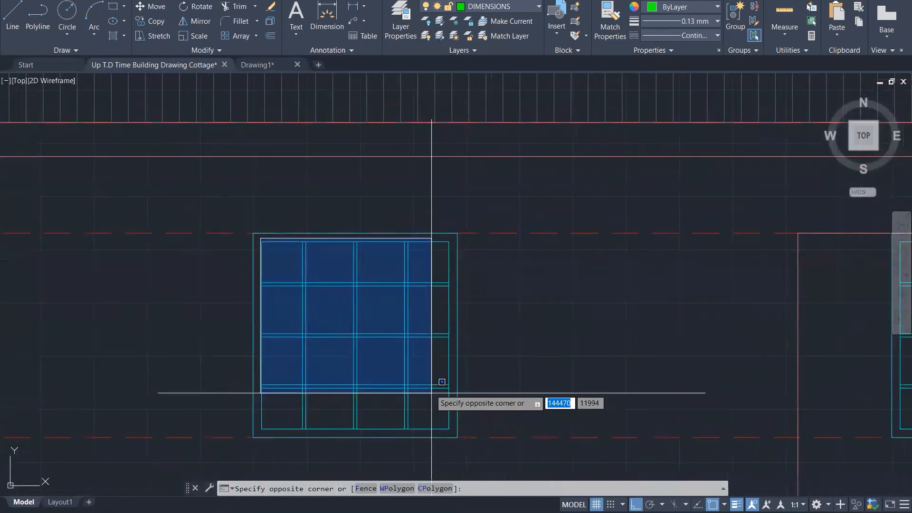
click(465, 433)
text(c)
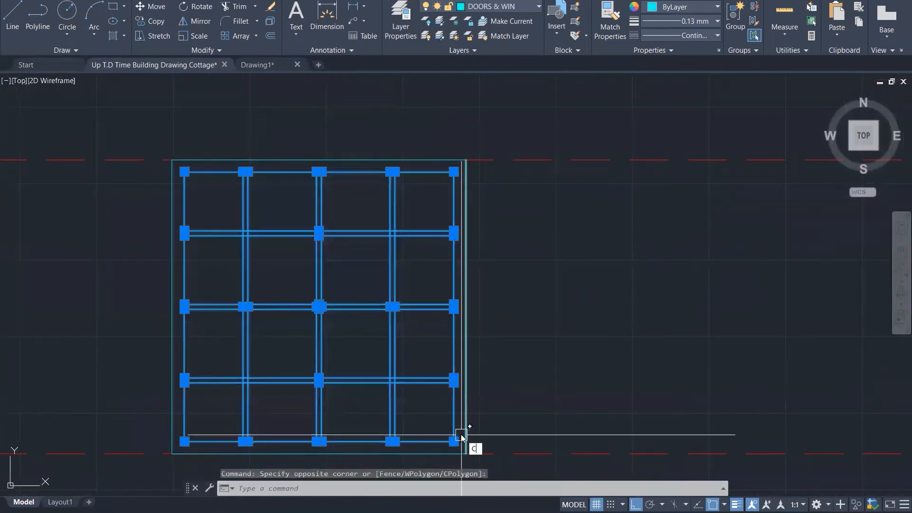
text(o)
key(Return)
click(463, 438)
scroll(333, 403, down, 3)
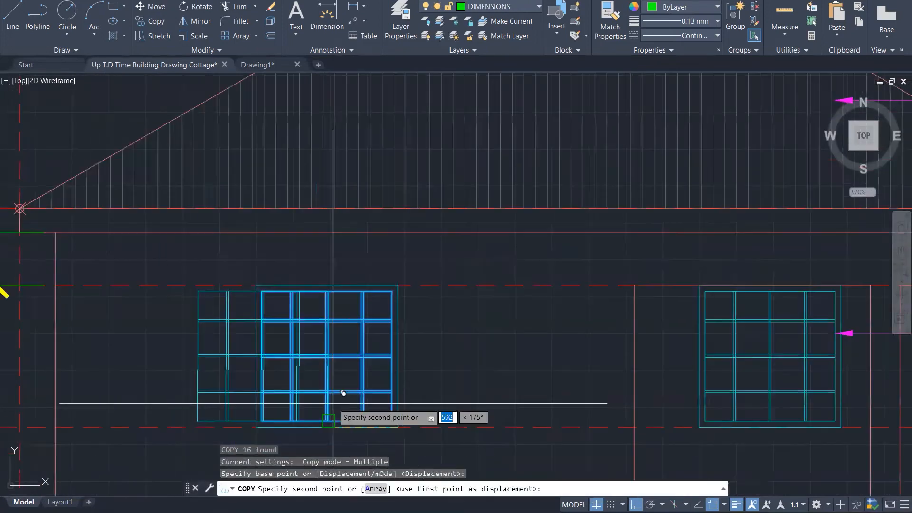
scroll(333, 403, down, 5)
scroll(729, 408, up, 6)
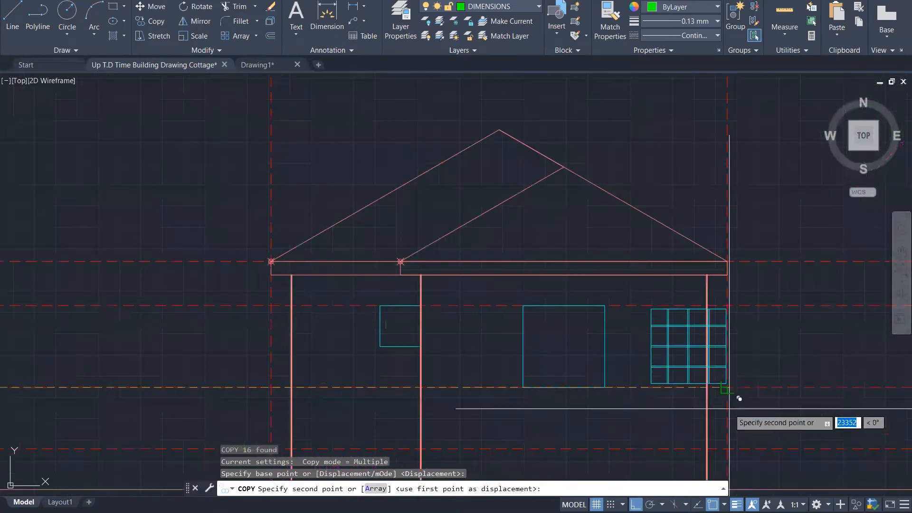
scroll(572, 394, up, 6)
click(573, 392)
scroll(580, 411, down, 6)
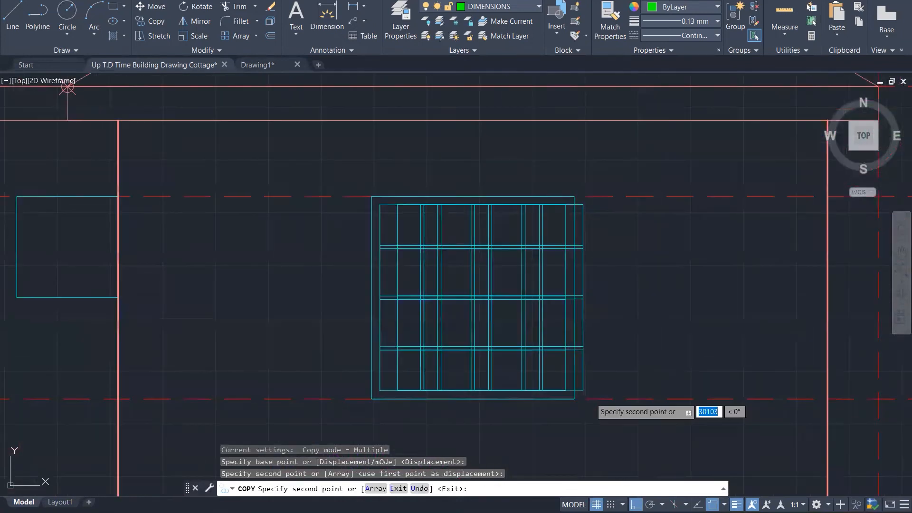
key(Escape)
key(Escape)
key(Escape)
Step: Copy the bedroom window's glazing bars onto the small window, placing the upper left bar intersection at its upper left corner
scroll(356, 346, up, 3)
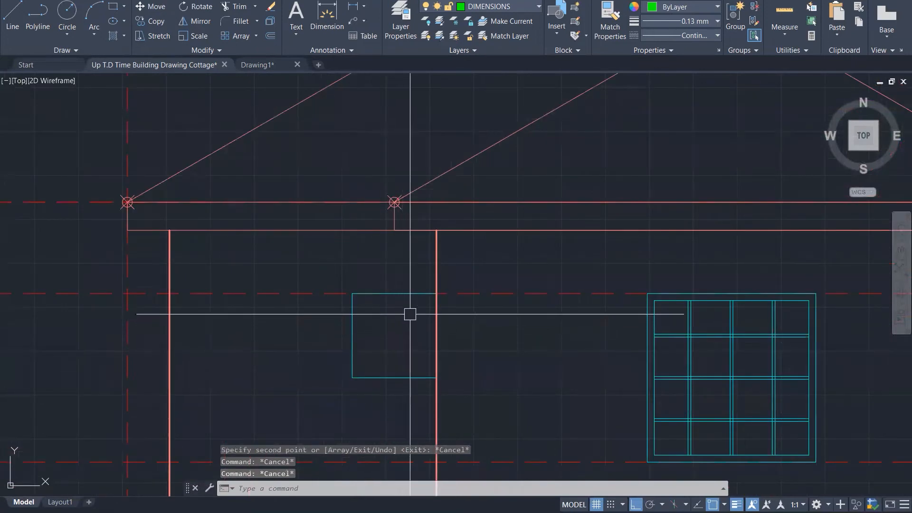
scroll(729, 347, up, 4)
scroll(716, 312, down, 4)
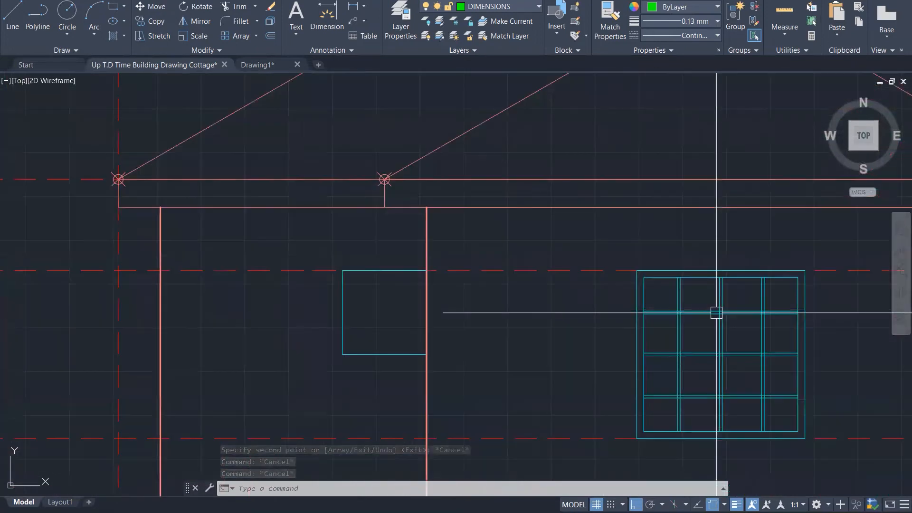
scroll(716, 312, up, 5)
scroll(583, 279, down, 3)
click(593, 272)
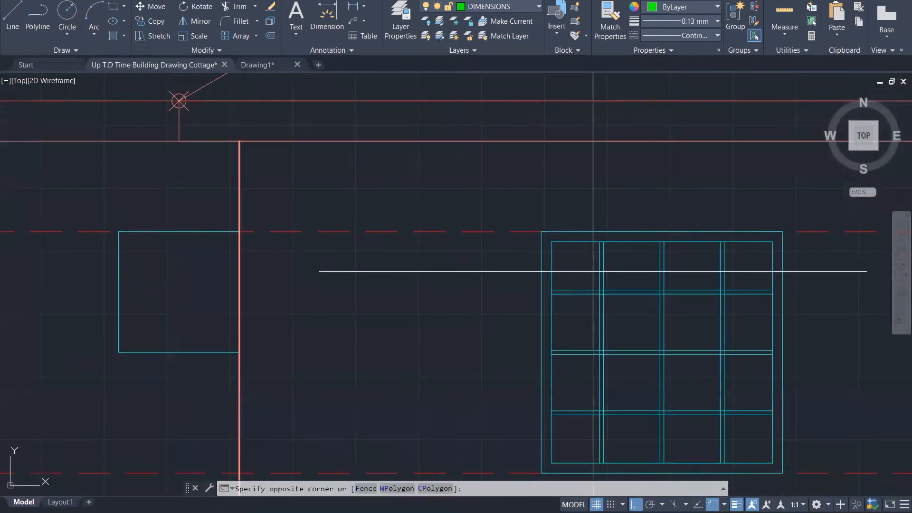
click(736, 425)
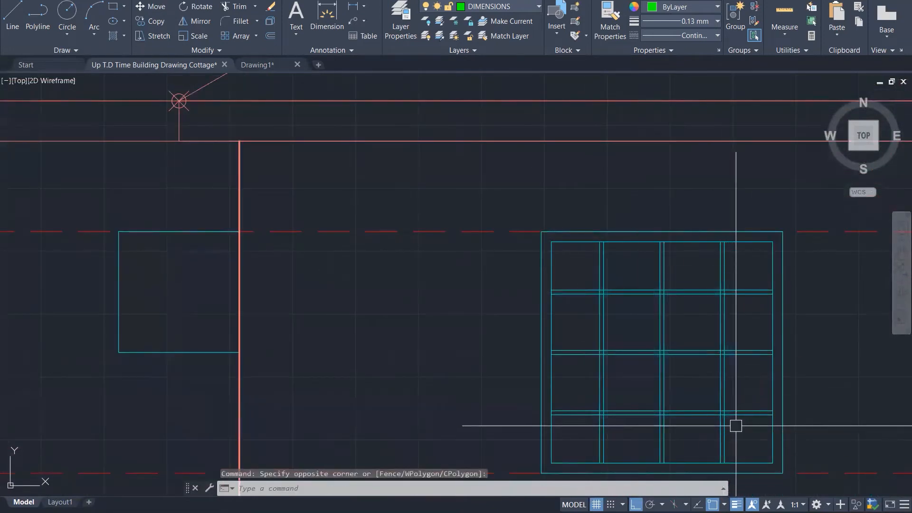
click(736, 426)
click(581, 278)
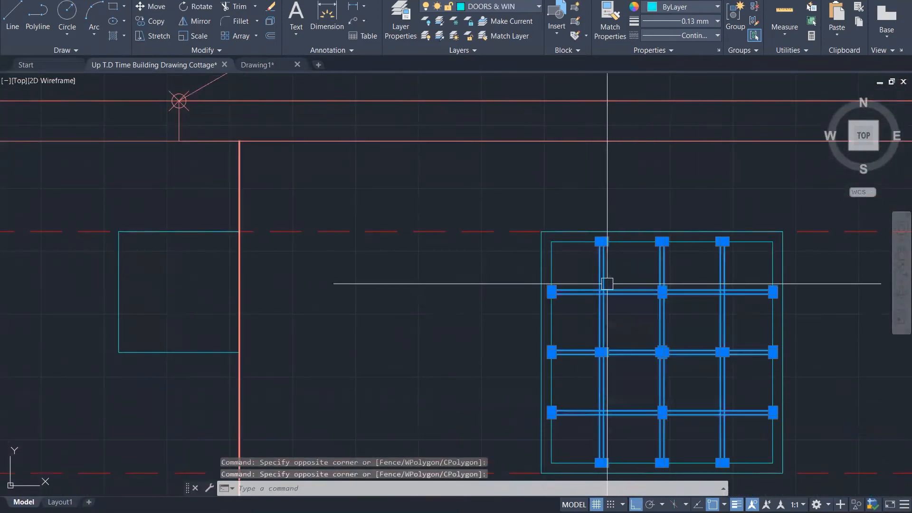
scroll(607, 284, up, 1)
text(CO)
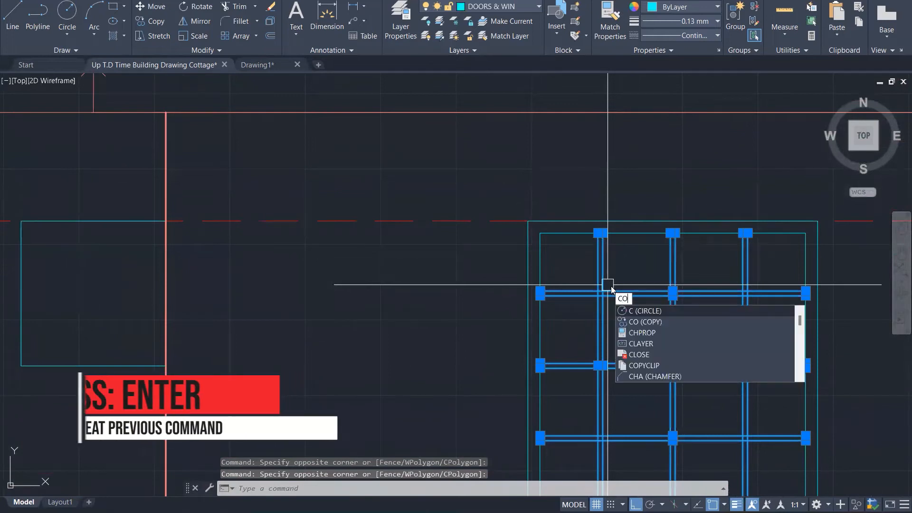
key(Return)
scroll(589, 299, up, 2)
click(599, 292)
scroll(712, 280, down, 3)
scroll(469, 256, up, 4)
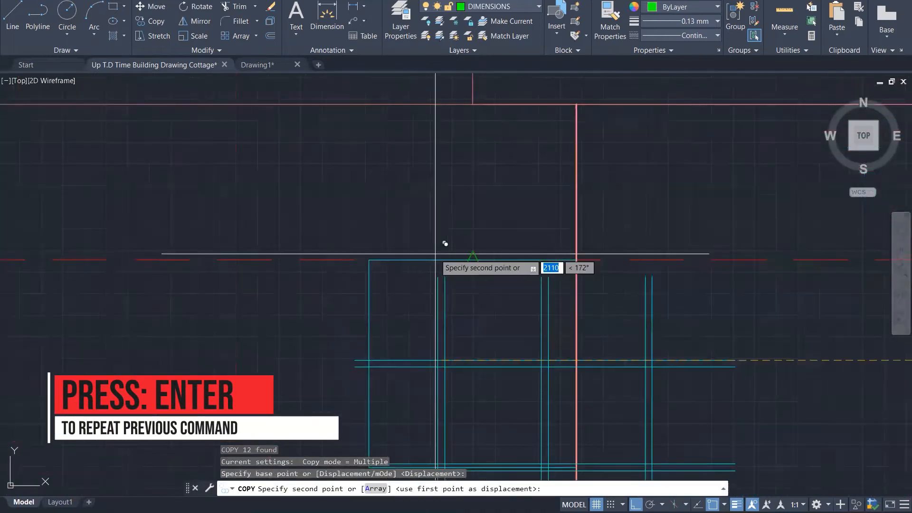
click(370, 260)
scroll(564, 215, down, 4)
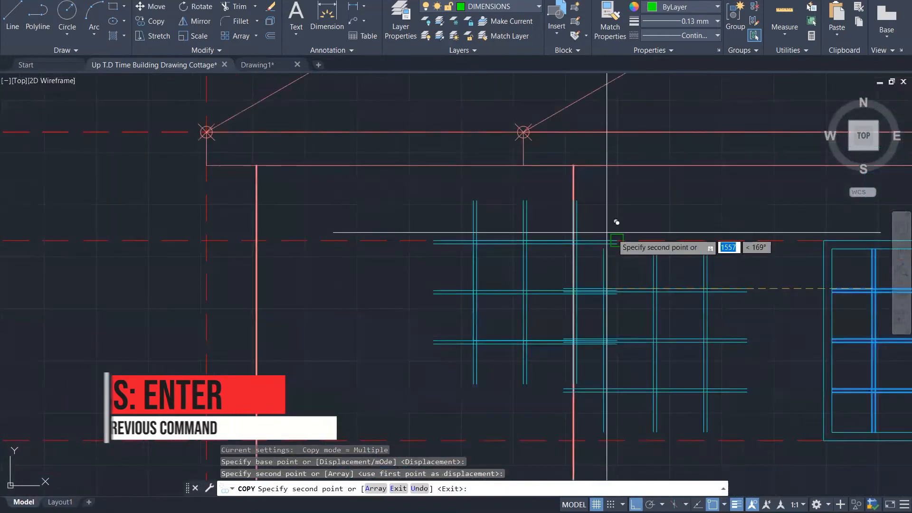
key(Escape)
key(Escape)
key(Escape)
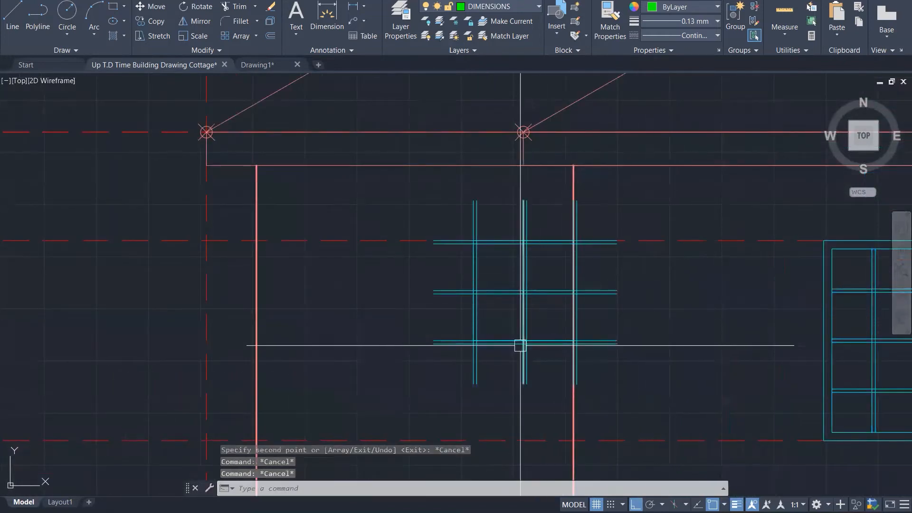
Step: Trim the small window's glazing bar ends projecting below, left of and above the grid with fence selections
scroll(497, 369, up, 1)
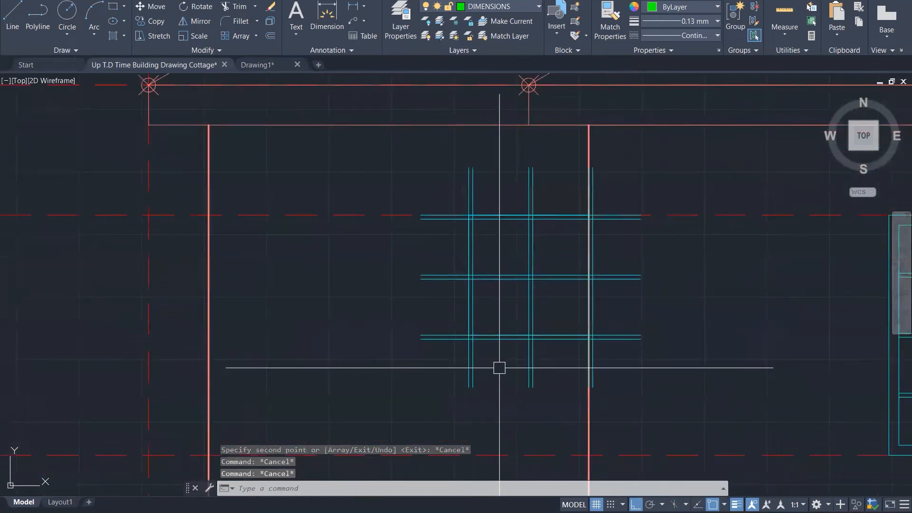
key(Return)
click(526, 367)
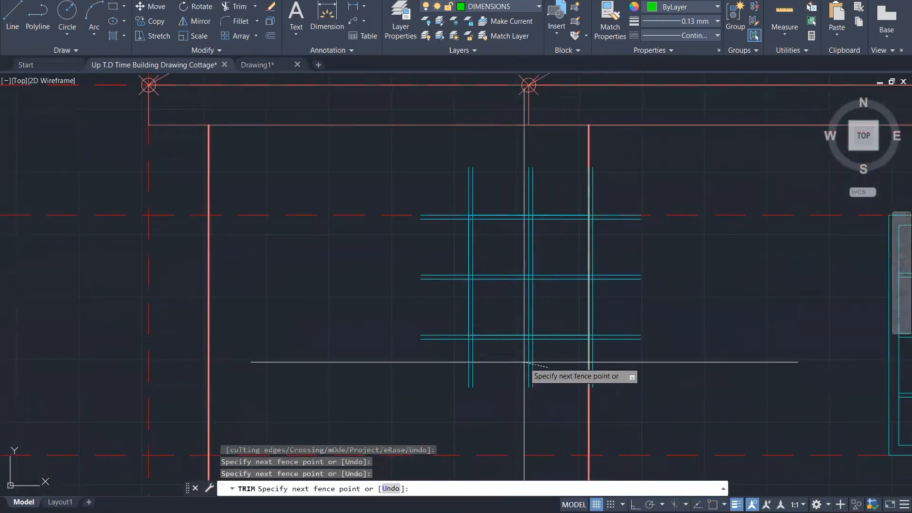
click(444, 253)
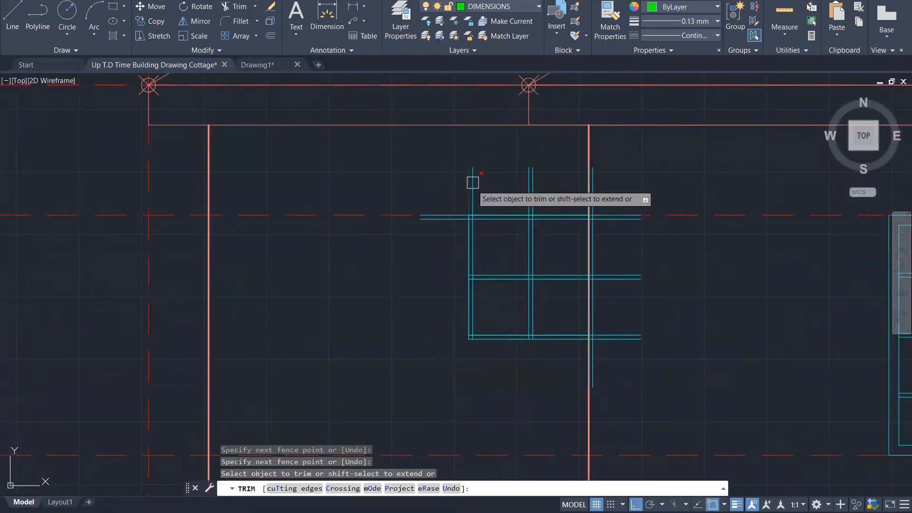
click(562, 188)
click(468, 185)
key(Return)
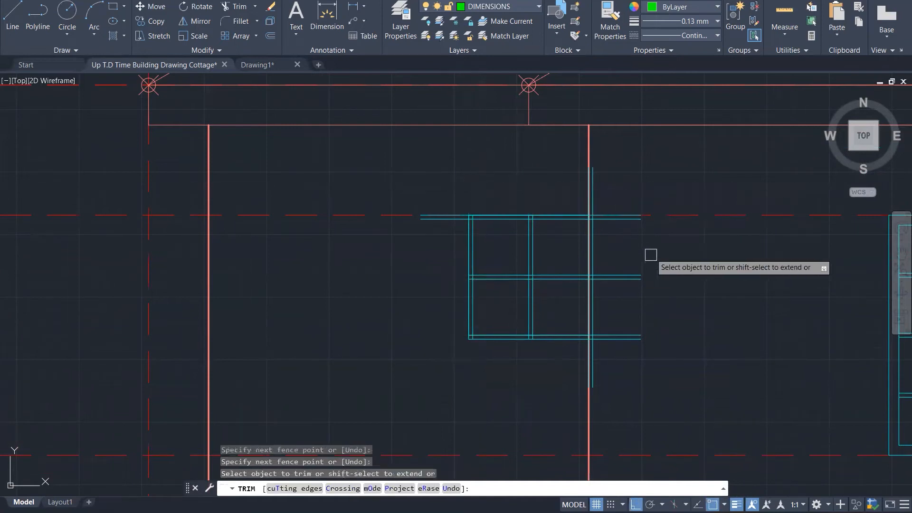
Step: Trim the small window's horizontal bar ends projecting beyond its right-hand vertical bar
click(641, 362)
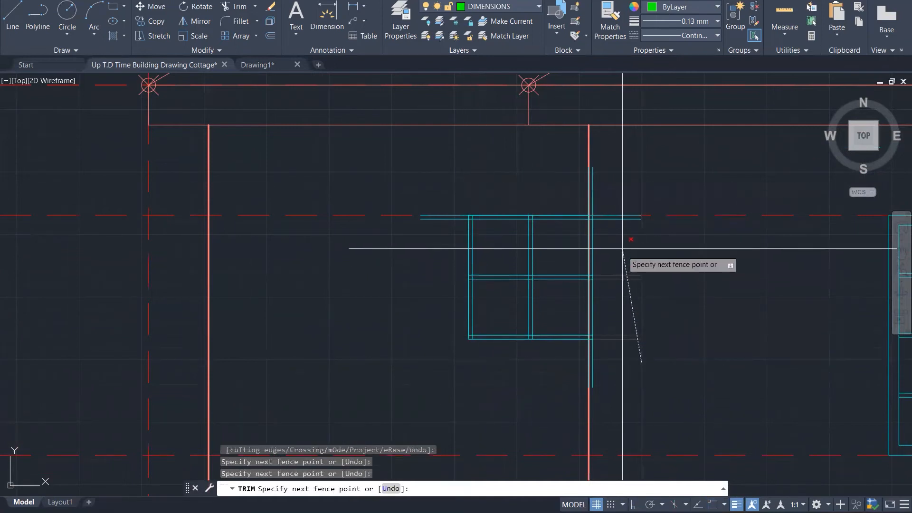
click(618, 219)
key(Return)
scroll(623, 216, up, 2)
scroll(617, 216, up, 3)
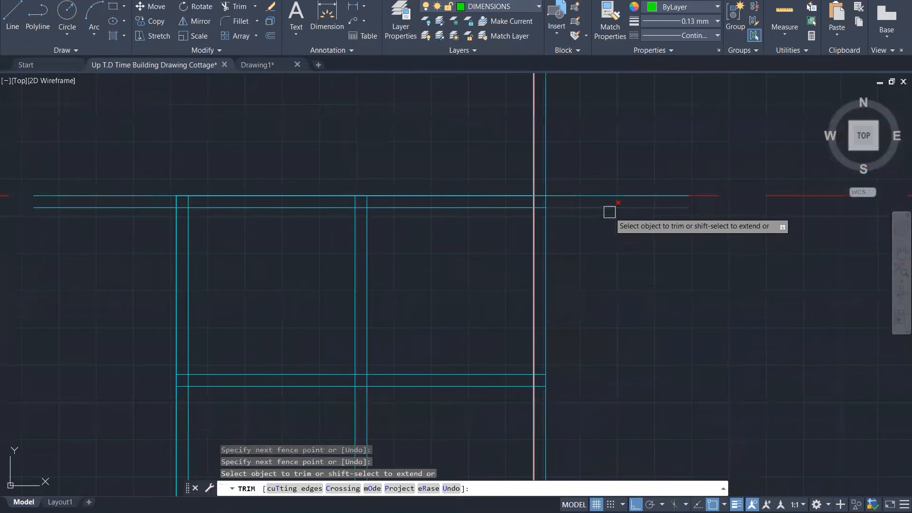
click(602, 195)
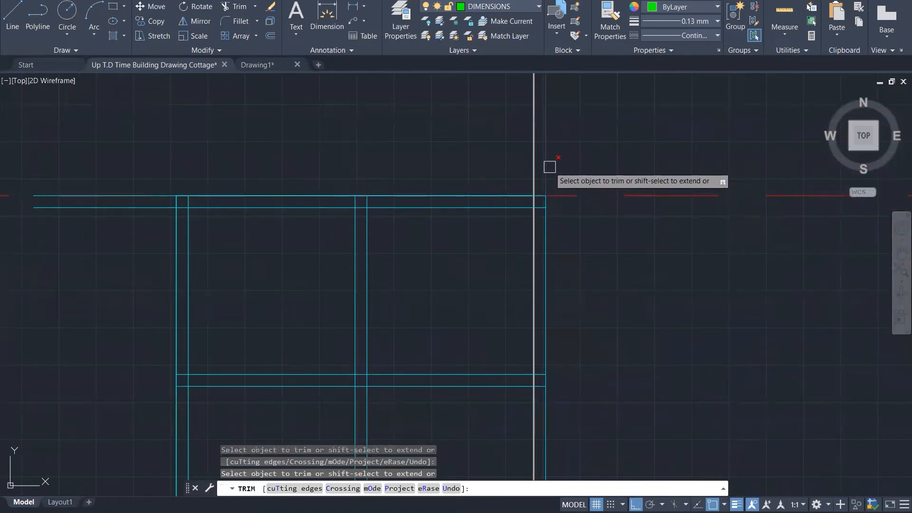
Step: Trim the small window's remaining upper left overruns and the bar stubs crossing its top frame
scroll(613, 218, down, 2)
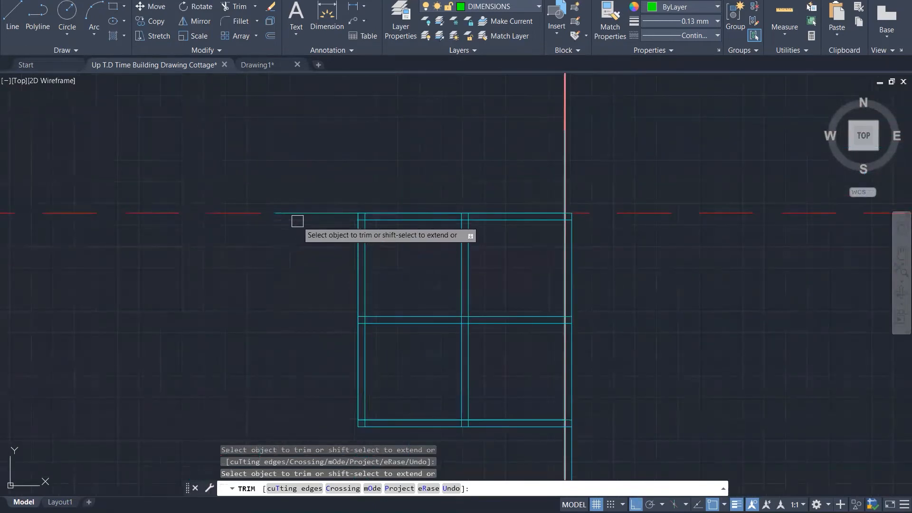
scroll(364, 219, up, 4)
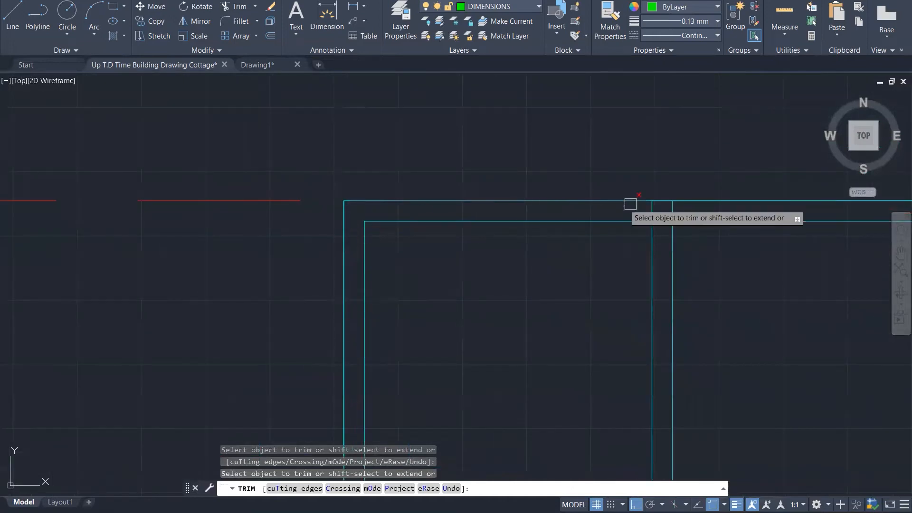
drag(695, 210, 640, 212)
scroll(462, 211, down, 4)
scroll(586, 375, up, 5)
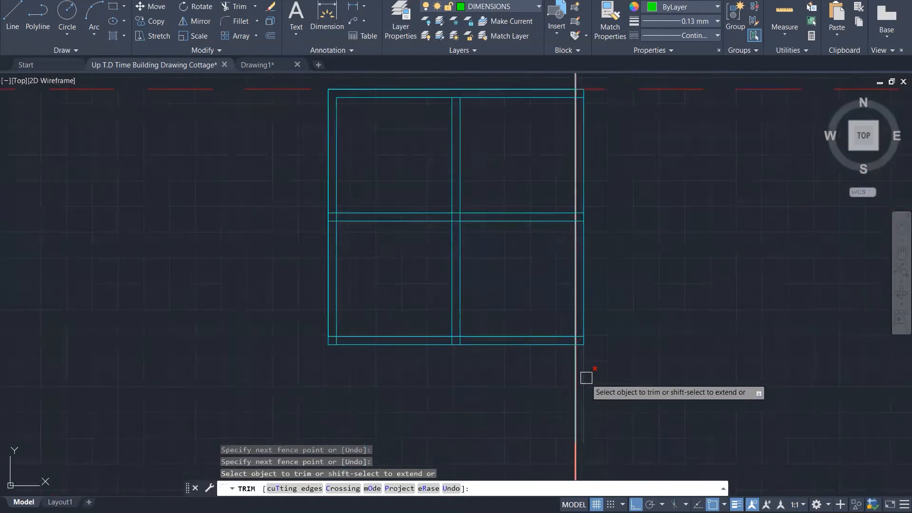
Step: Trim the small window's bottom bars and the lower part of its right-hand vertical bar beyond the wall line
scroll(587, 292, up, 4)
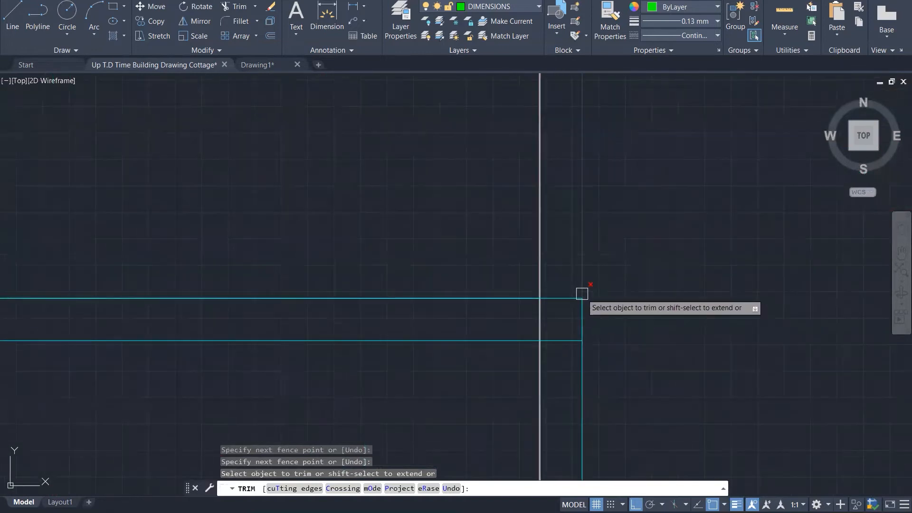
click(619, 386)
click(588, 306)
click(605, 277)
click(566, 363)
key(Return)
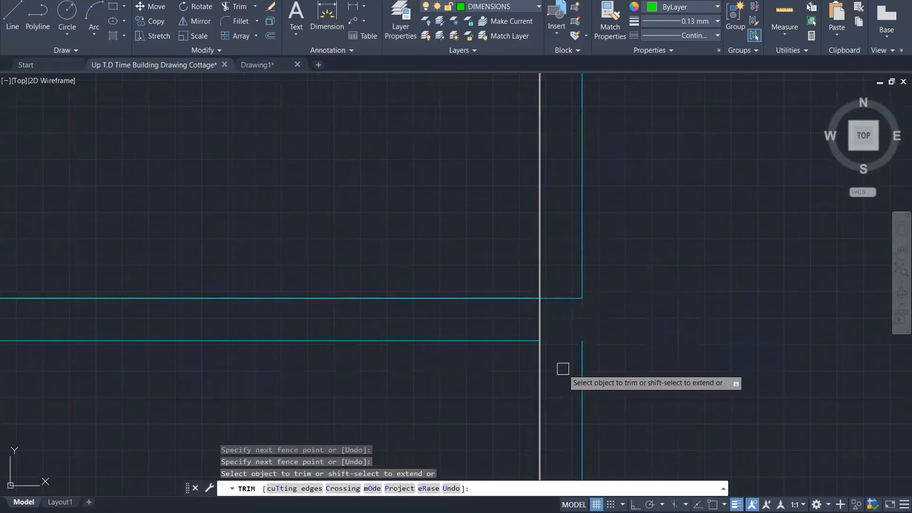
scroll(596, 371, down, 4)
click(588, 307)
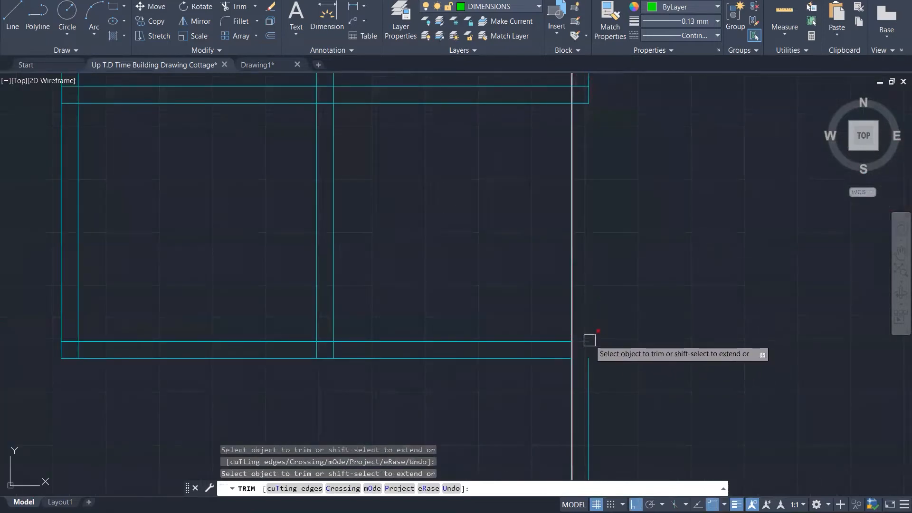
scroll(591, 365, down, 4)
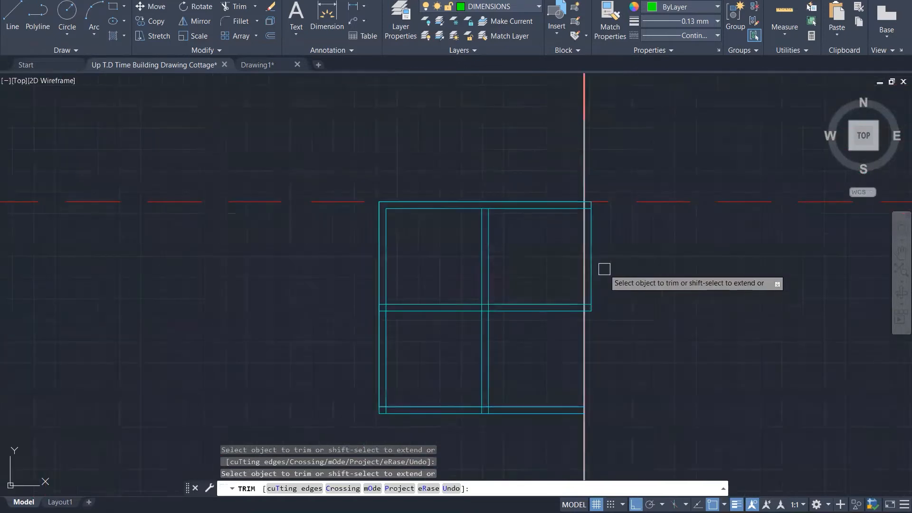
Step: Trim the small window's middle bars and the upper part of its right-hand vertical bar beyond the wall line
scroll(589, 332, up, 2)
click(597, 340)
click(586, 311)
key(Return)
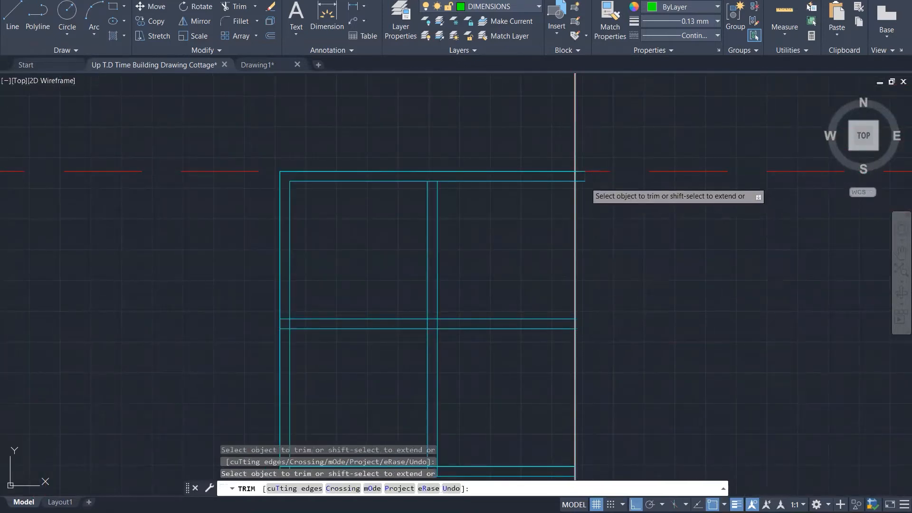
Step: Trim the end of the small window's inner top frame line projecting beyond the wall line
scroll(584, 181, up, 3)
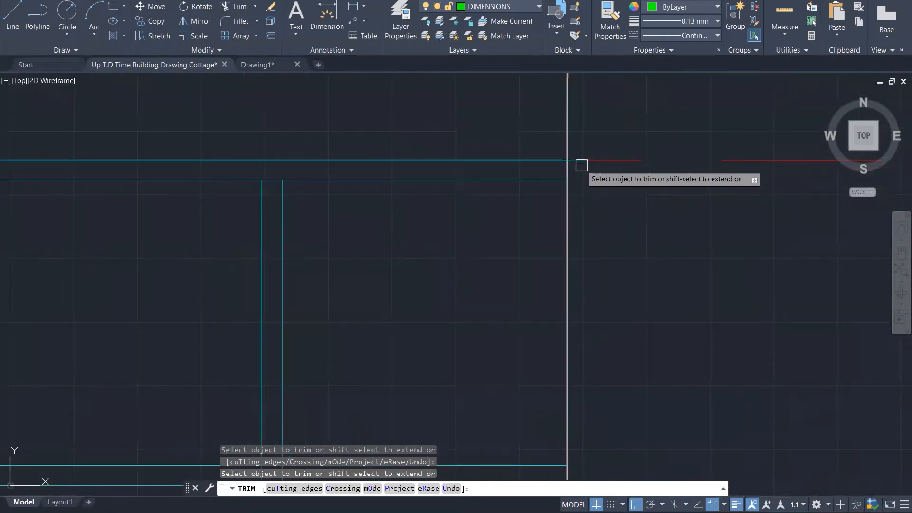
scroll(604, 223, down, 4)
key(Escape)
key(Escape)
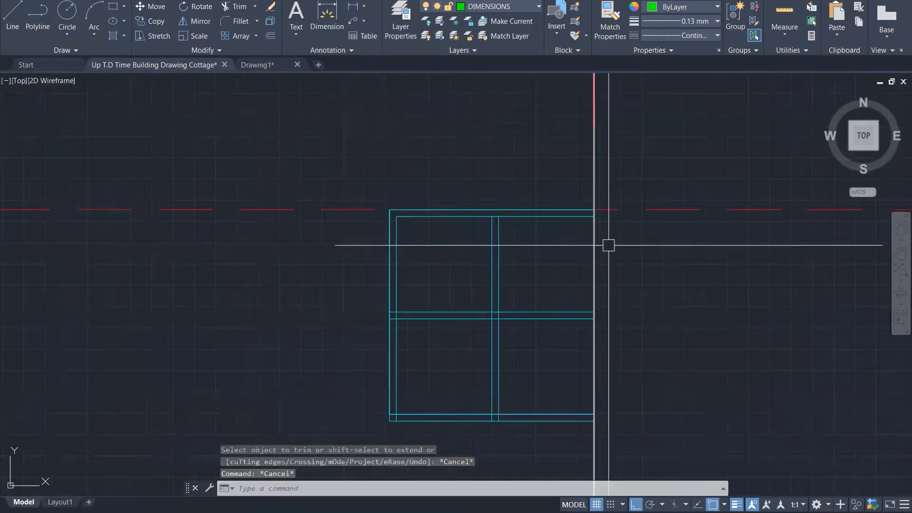
Step: Trim the small window's bar and frame line stubs that cross its left-hand and bottom frame
scroll(399, 316, up, 4)
text(tr)
key(Return)
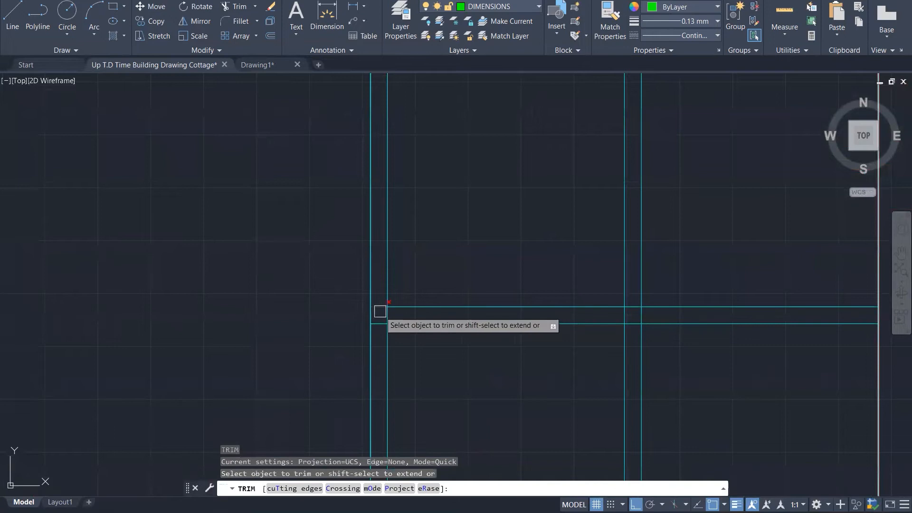
scroll(499, 224, down, 5)
scroll(576, 330, up, 5)
click(584, 332)
click(536, 332)
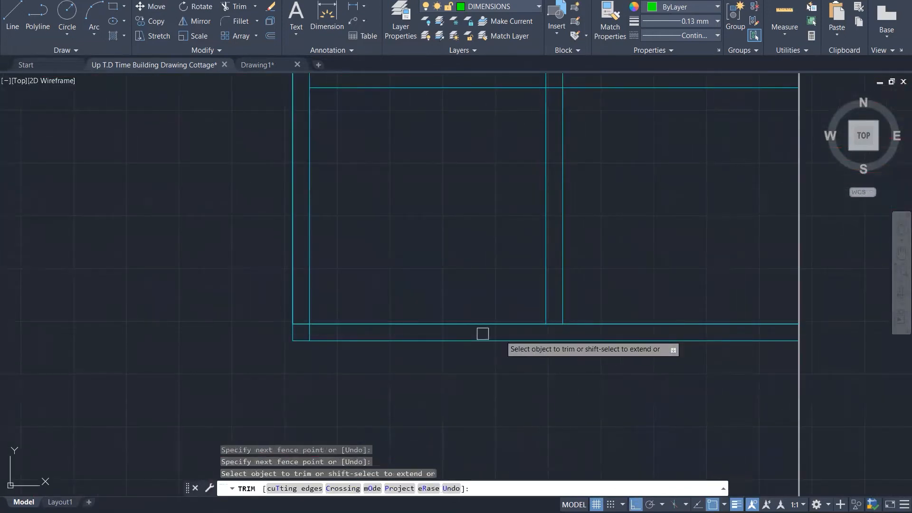
click(313, 330)
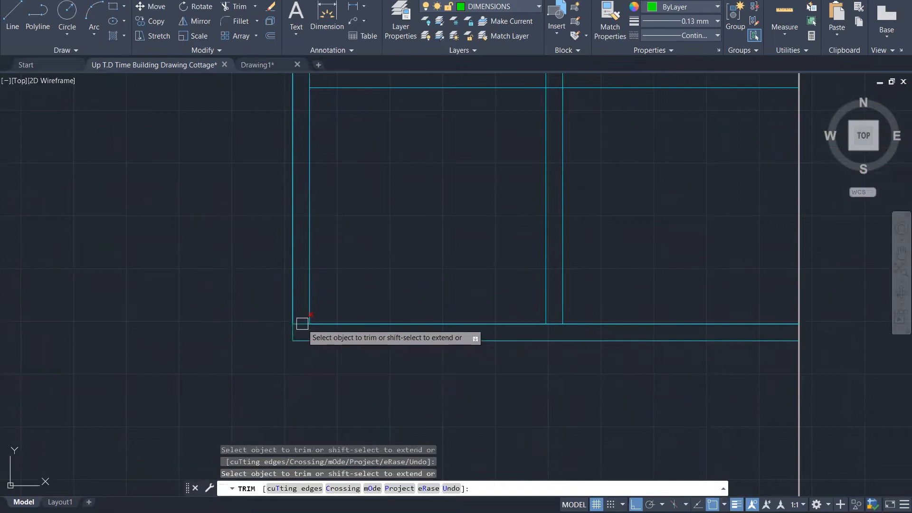
Step: Trim the overlapping glazing bar lines at the small window's centre crossing
scroll(369, 398, down, 3)
scroll(446, 257, up, 5)
click(465, 257)
click(452, 245)
scroll(442, 259, down, 4)
key(Escape)
scroll(500, 351, down, 3)
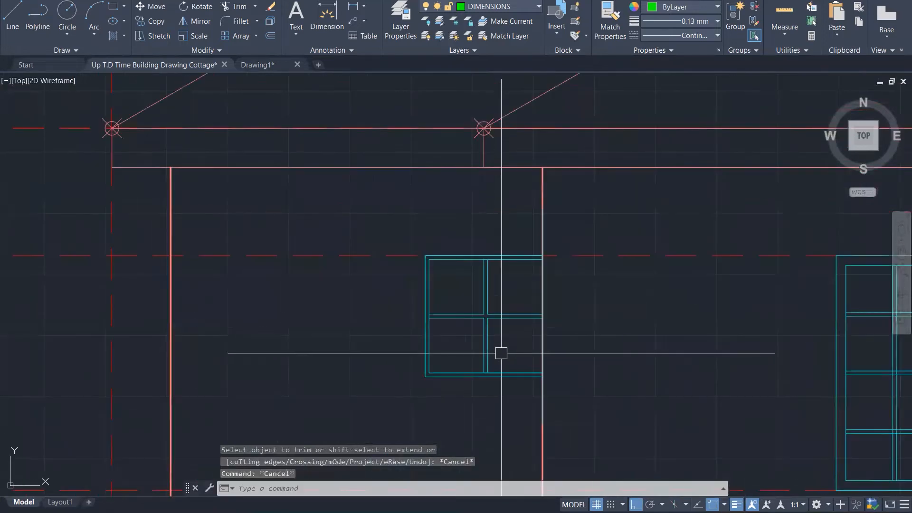
Step: Try to offset the line at the small window's right-hand edge inward by 50, and delete the offset copy
text(o)
key(Return)
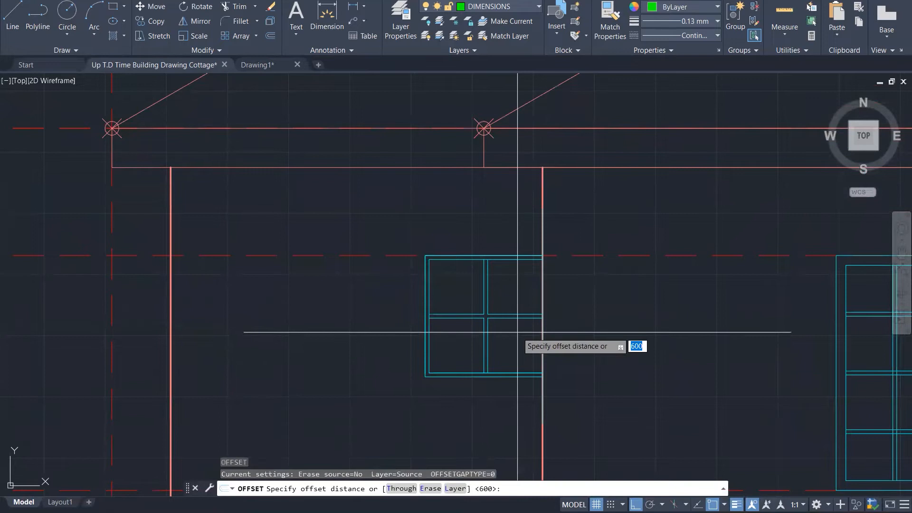
text(50)
key(Return)
click(539, 295)
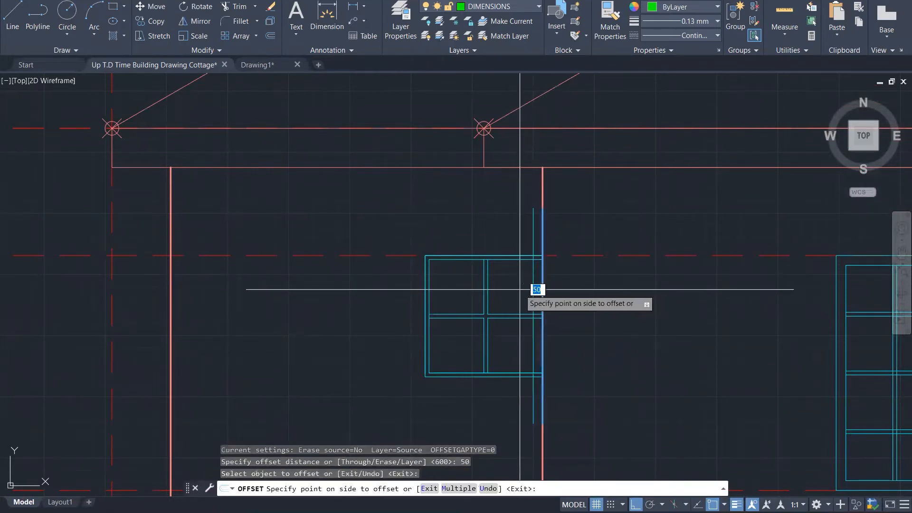
click(521, 289)
scroll(520, 289, up, 5)
key(Escape)
key(Escape)
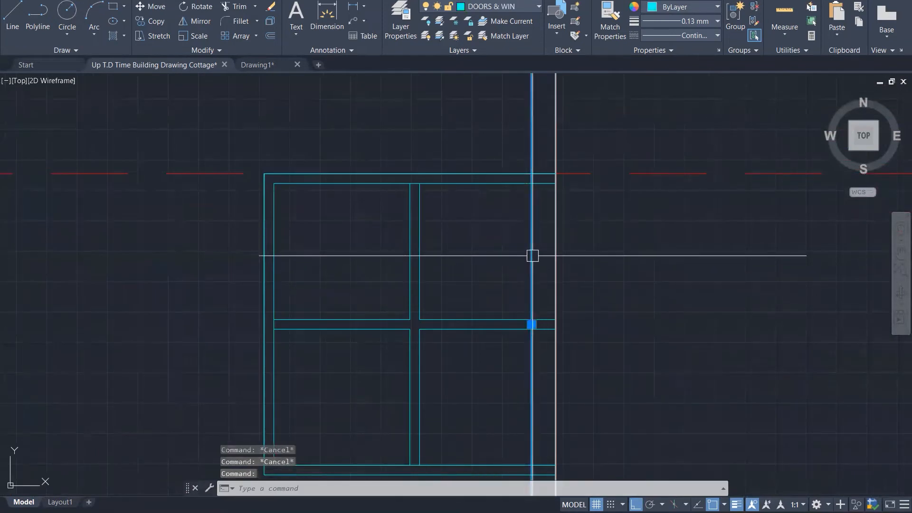
key(Delete)
Step: Copy the small window's upper centre bar lines to the wall edge for the upper and lower panes
text(CO)
key(Return)
click(439, 214)
click(407, 201)
key(Return)
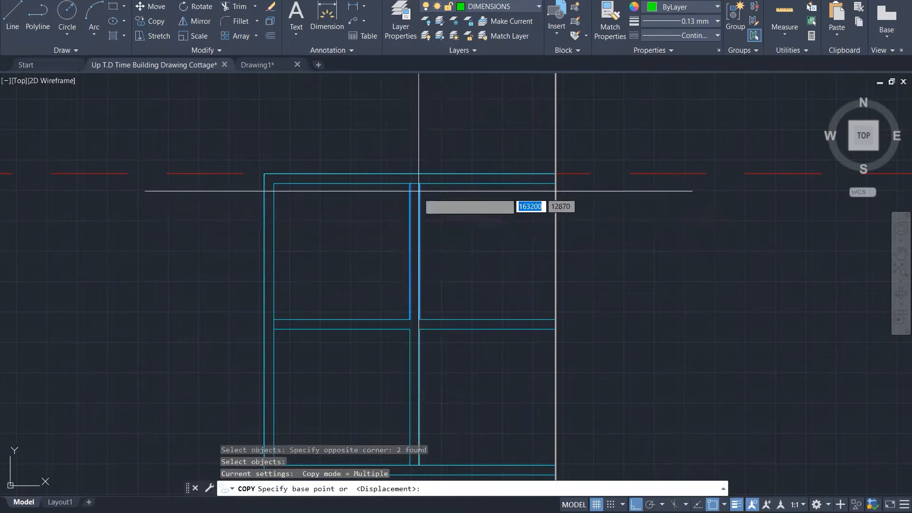
click(419, 184)
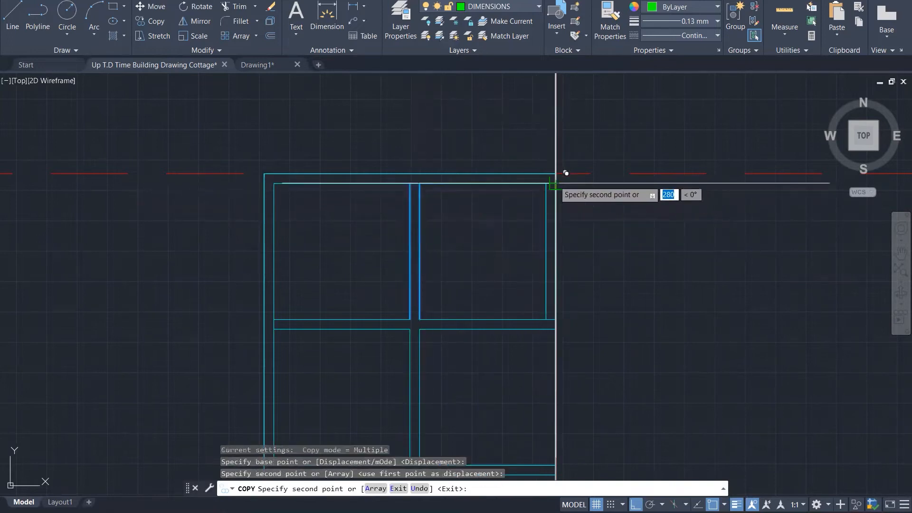
click(555, 183)
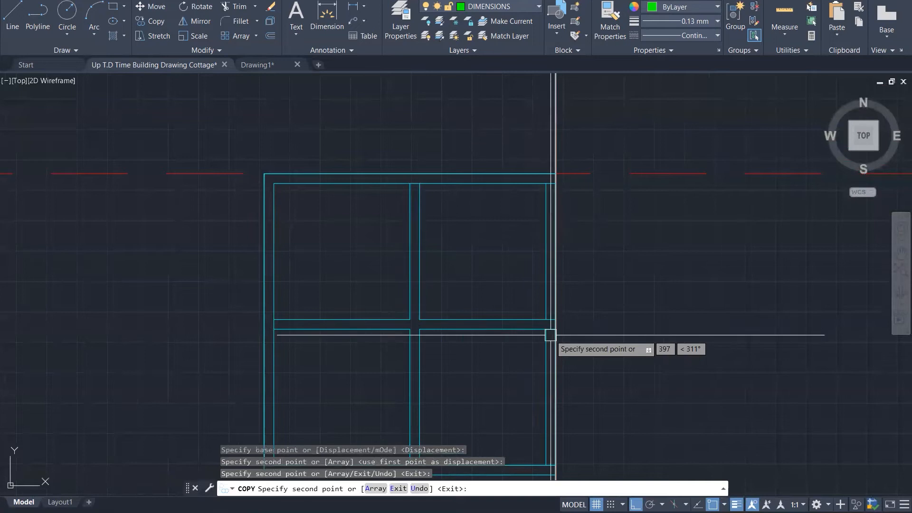
key(Escape)
key(Escape)
key(Escape)
Step: Fillet the small window's inner bottom frame line with its new right-hand line and delete the leftover stub
scroll(560, 304, down, 5)
scroll(564, 385, up, 6)
text(f)
key(Return)
click(533, 355)
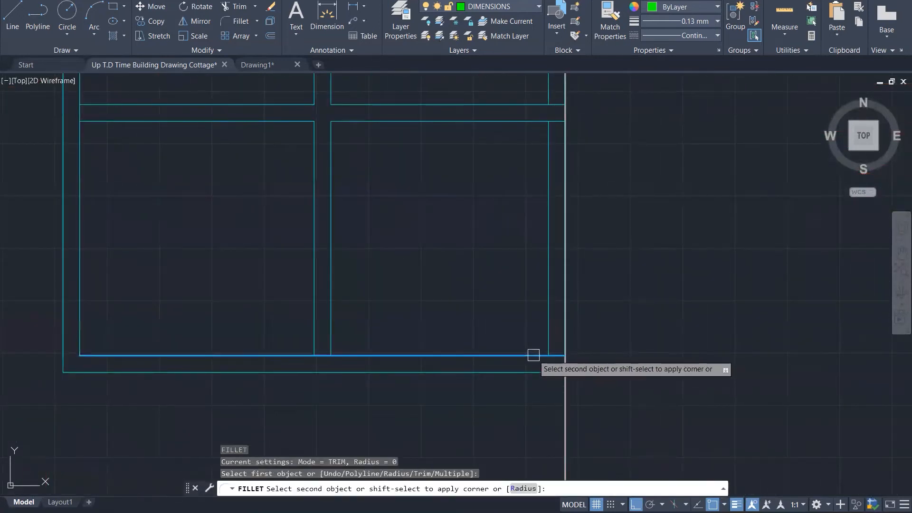
click(545, 343)
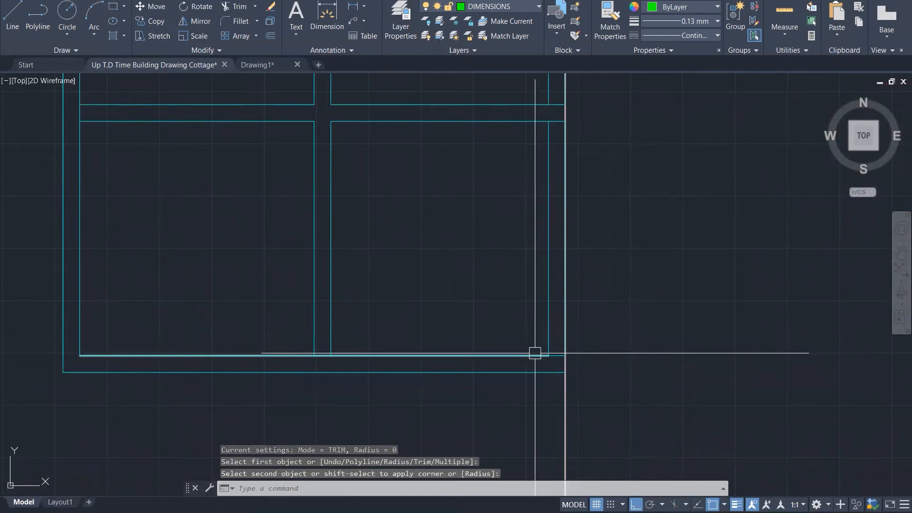
key(Escape)
click(560, 356)
key(Delete)
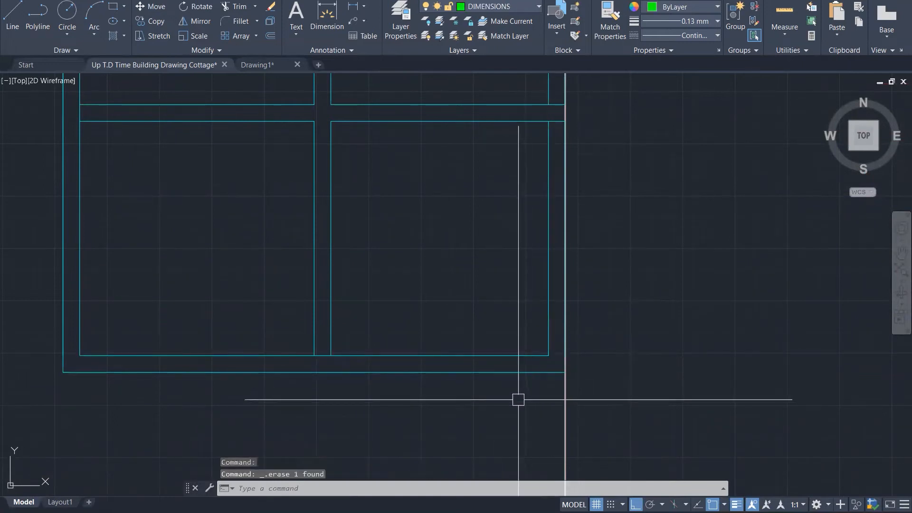
Step: Trim the small window's inner bottom line between the centre bars and its inner top line beyond the right-hand frame line
scroll(403, 433, down, 2)
scroll(361, 391, up, 4)
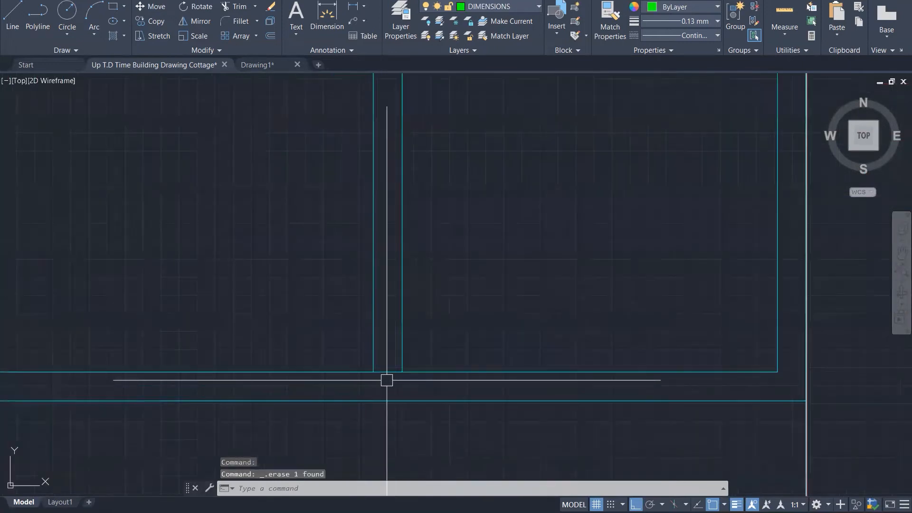
text(tr)
key(space)
scroll(415, 411, down, 4)
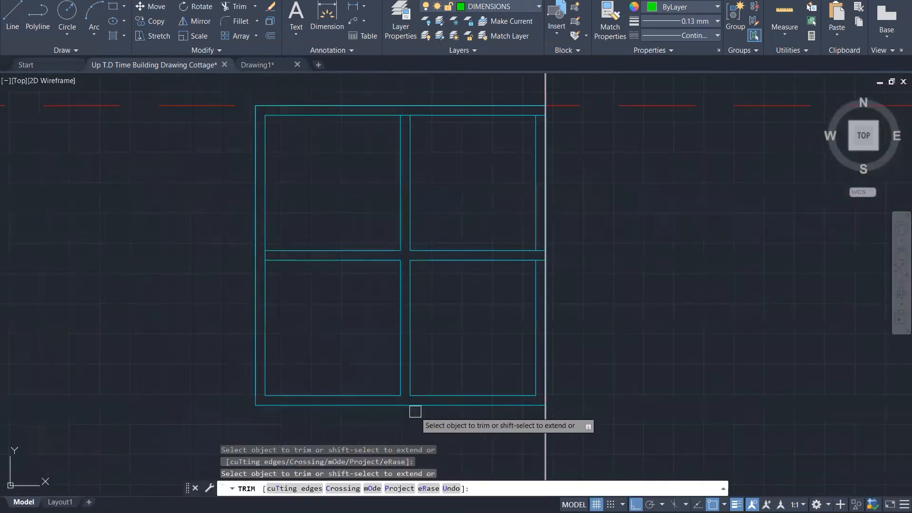
scroll(415, 410, down, 1)
scroll(484, 230, up, 6)
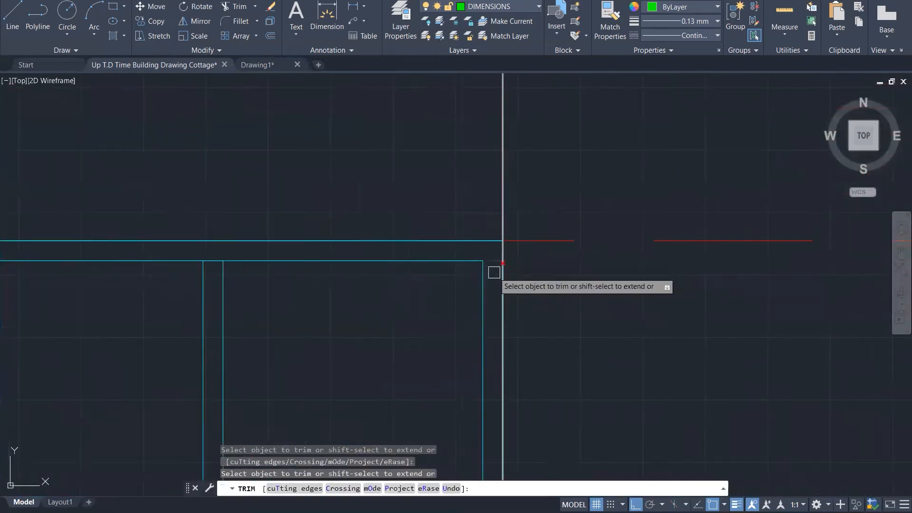
key(Escape)
key(Escape)
key(Escape)
scroll(499, 266, down, 5)
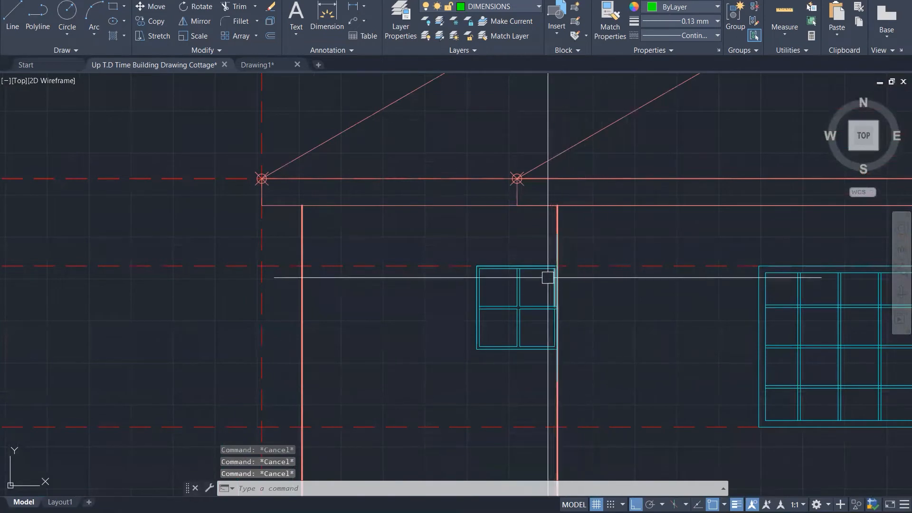
Step: Delete the extra line overlapping the wall that extends below the small window's right-hand edge
click(548, 222)
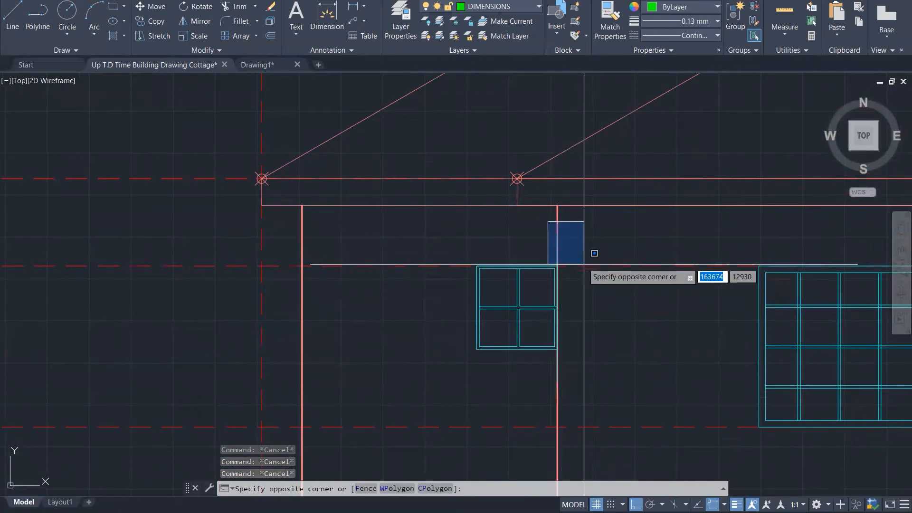
key(Escape)
scroll(551, 365, up, 4)
scroll(564, 388, up, 2)
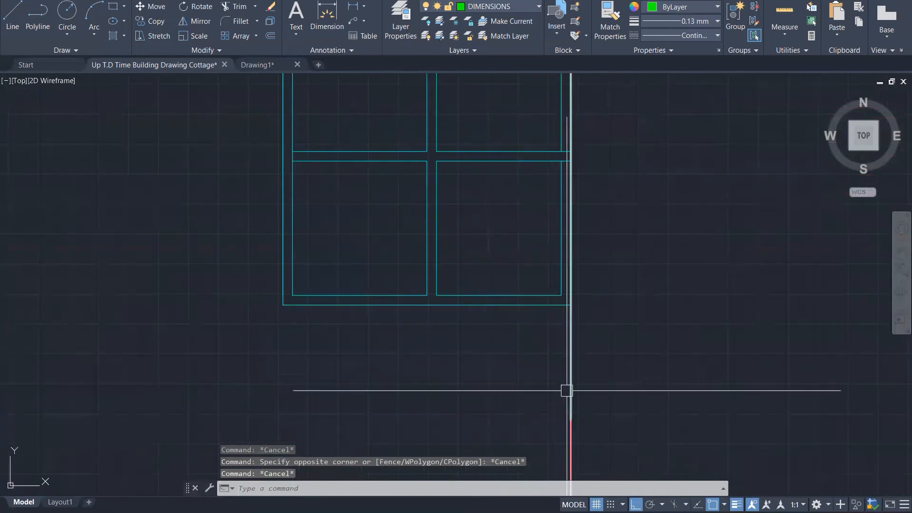
click(571, 397)
key(Delete)
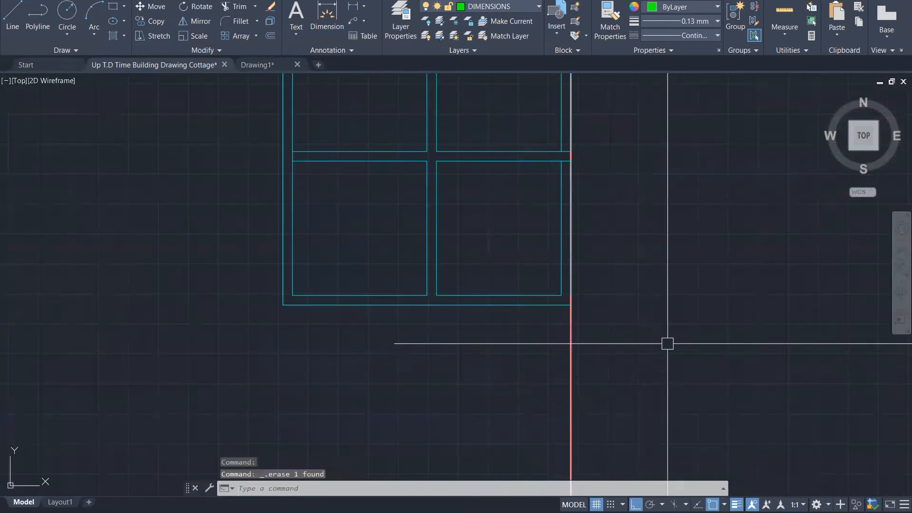
Step: Hatch the gable roof areas of the second elevation
scroll(662, 342, down, 9)
scroll(511, 352, down, 2)
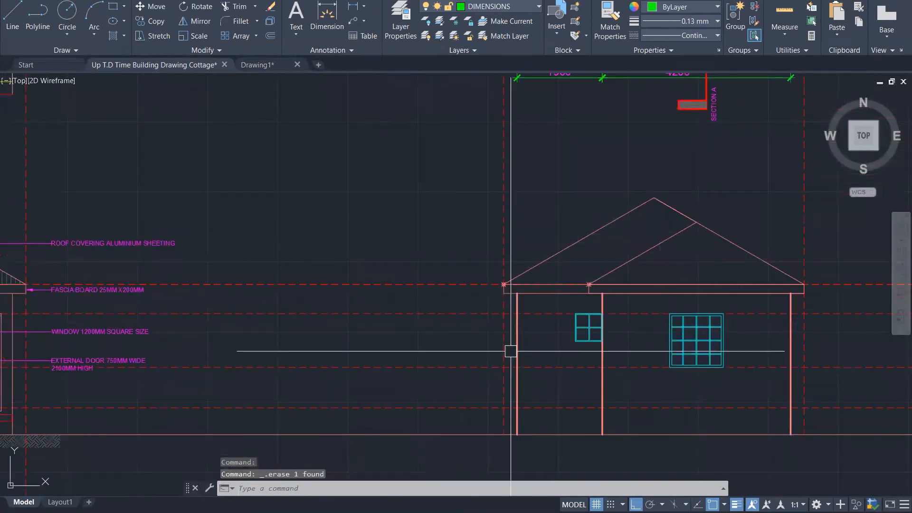
scroll(511, 351, down, 1)
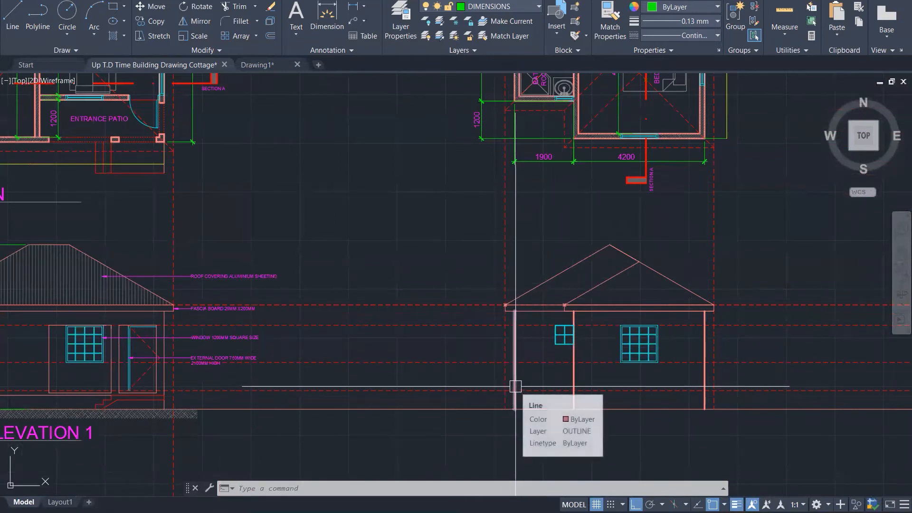
scroll(516, 386, down, 1)
scroll(516, 385, down, 1)
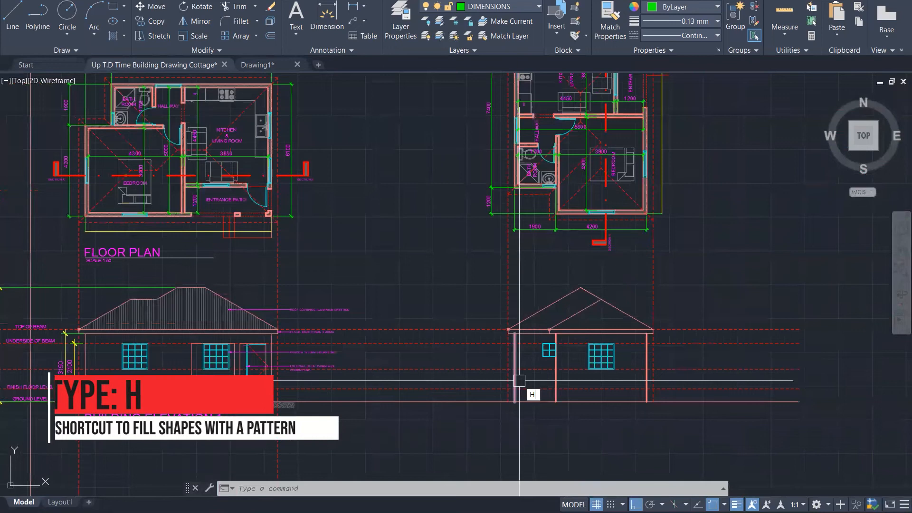
text(h)
key(Return)
key(Escape)
key(Escape)
key(Escape)
Step: Match the second elevation's roof hatch to the roof hatch of Building Elevation 1
text(ma)
key(Return)
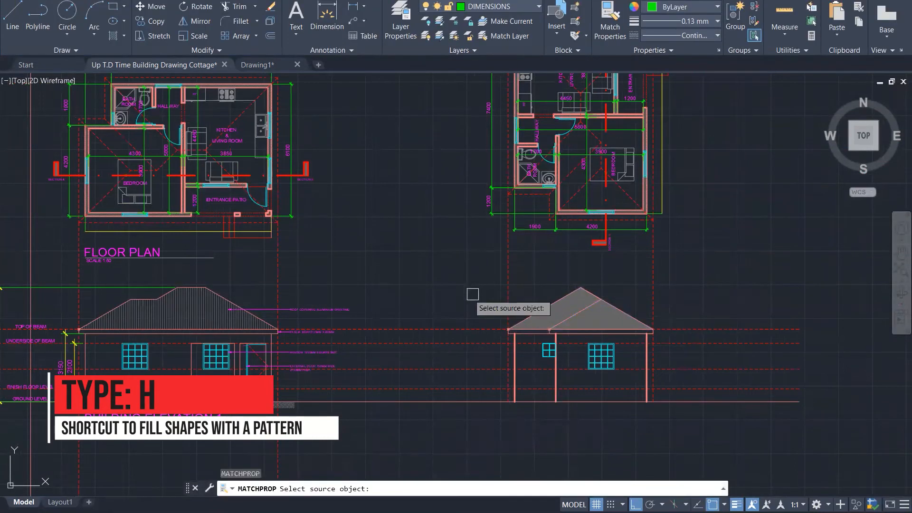
click(177, 320)
click(588, 320)
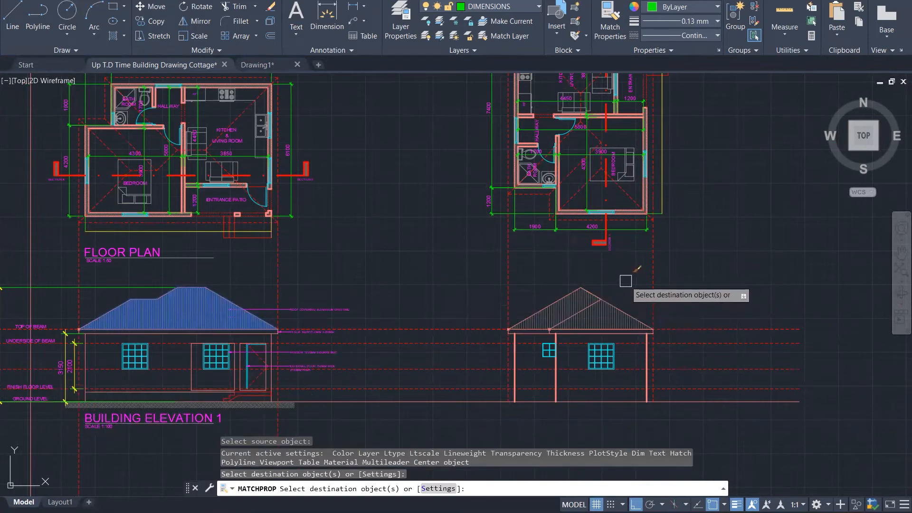
key(Escape)
key(Escape)
key(Escape)
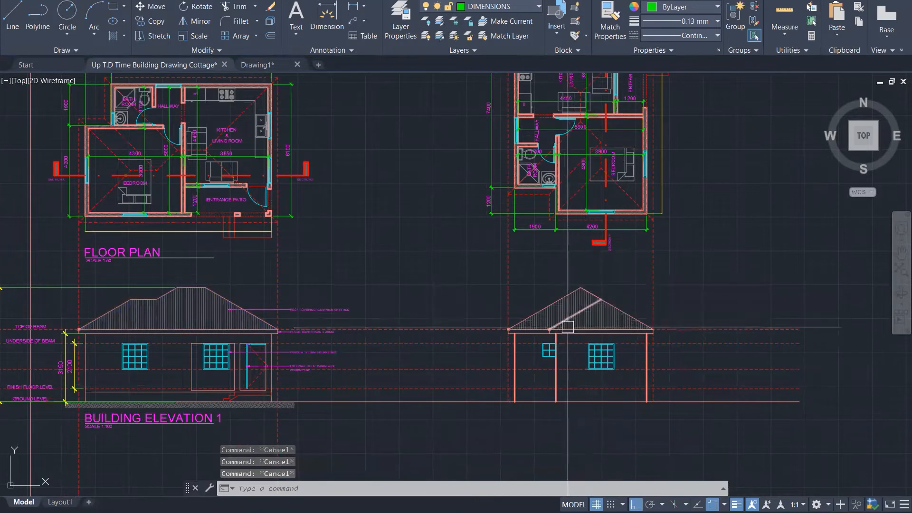
Step: Draw a vertical projection line from the outer edge of the rotated plan's entrance steps to below the second elevation's ground line
scroll(558, 390, down, 1)
scroll(558, 390, down, 1)
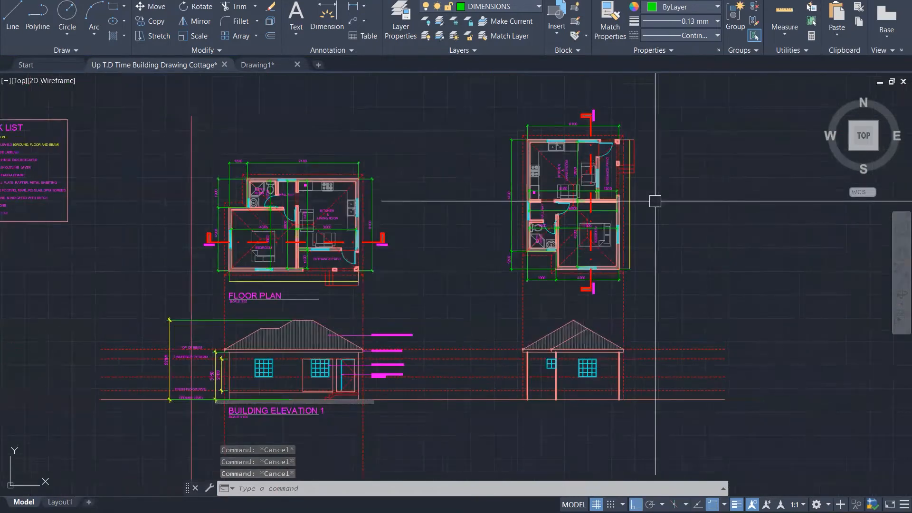
text(l)
key(Return)
scroll(633, 168, up, 1)
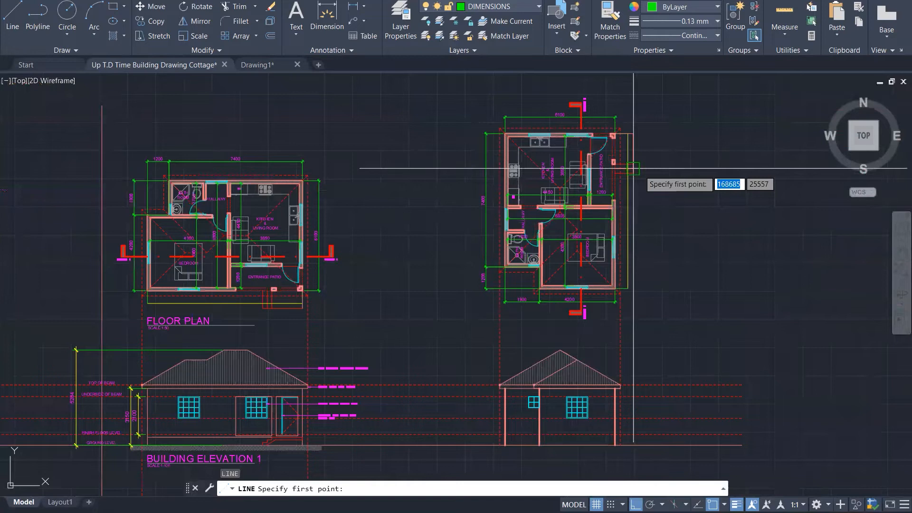
scroll(633, 170, up, 4)
click(635, 174)
scroll(658, 147, down, 6)
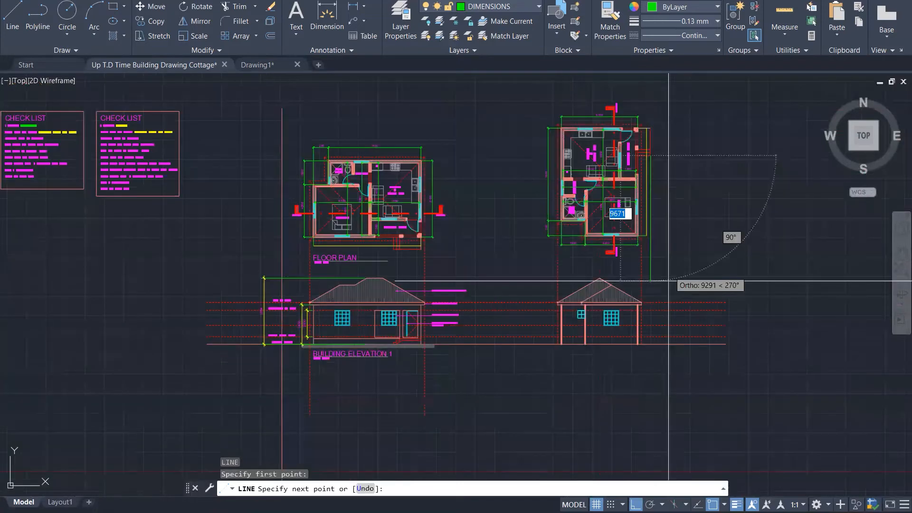
click(662, 398)
key(Escape)
key(Escape)
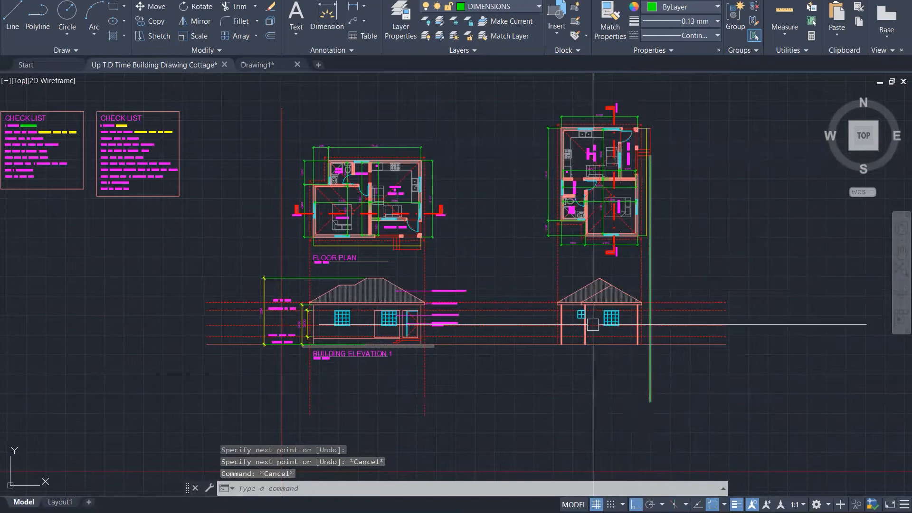
Step: Copy the entrance step profile from Building Elevation 1 to the base of the second elevation's outer wall on the entrance side
scroll(463, 352, up, 1)
scroll(306, 321, up, 10)
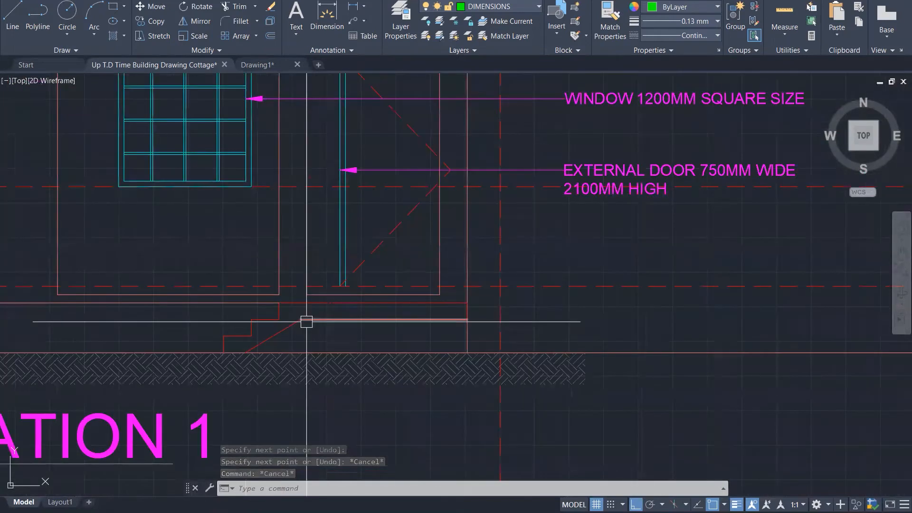
key(Return)
key(Escape)
key(Escape)
click(196, 273)
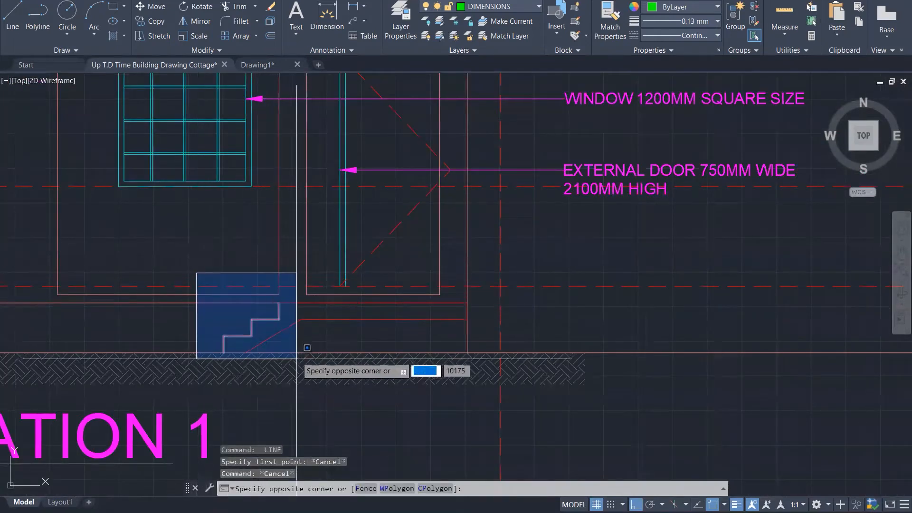
click(297, 354)
text(co)
key(Return)
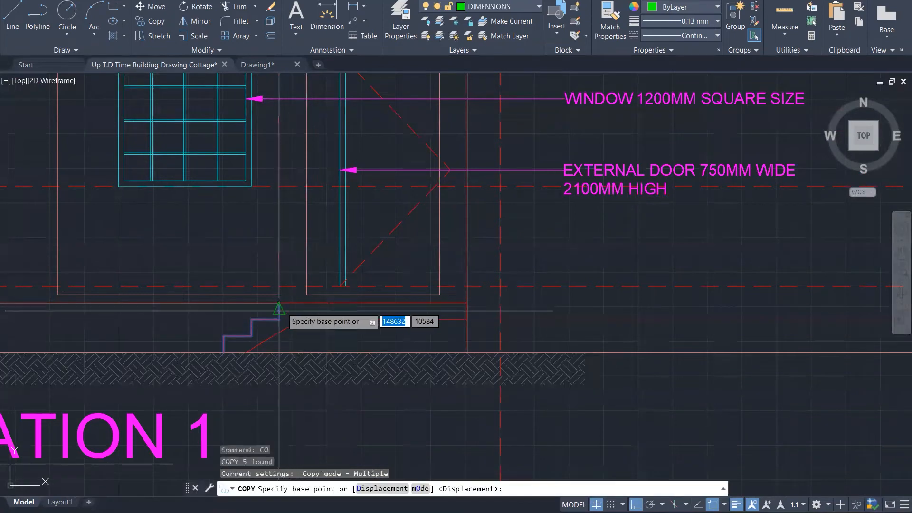
click(279, 309)
scroll(278, 309, down, 8)
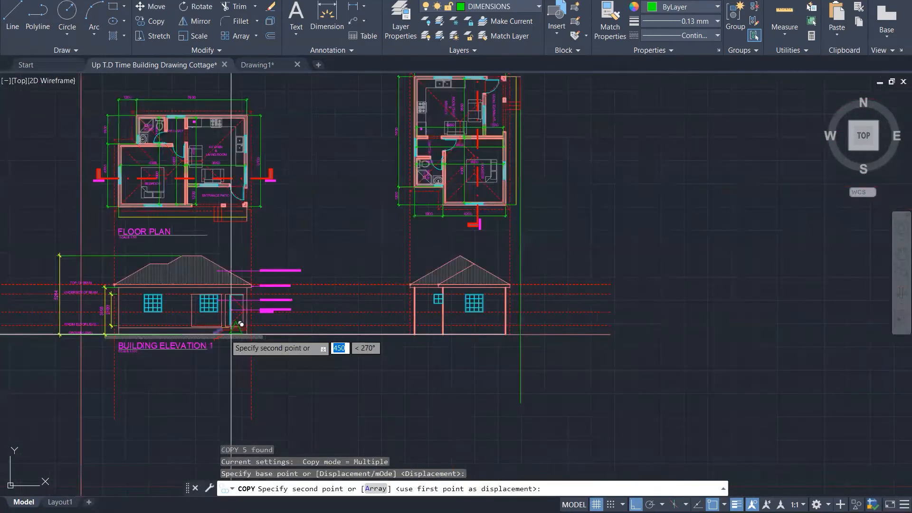
scroll(526, 315, up, 10)
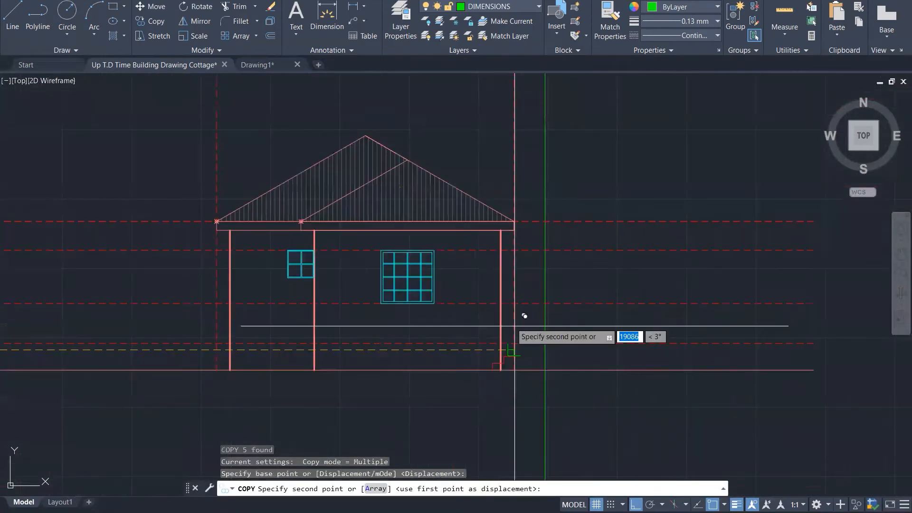
click(423, 363)
key(Escape)
key(Escape)
Step: Draw three horizontal lines from the copied step profile's tread levels outward past the vertical projection line
text(l)
key(Return)
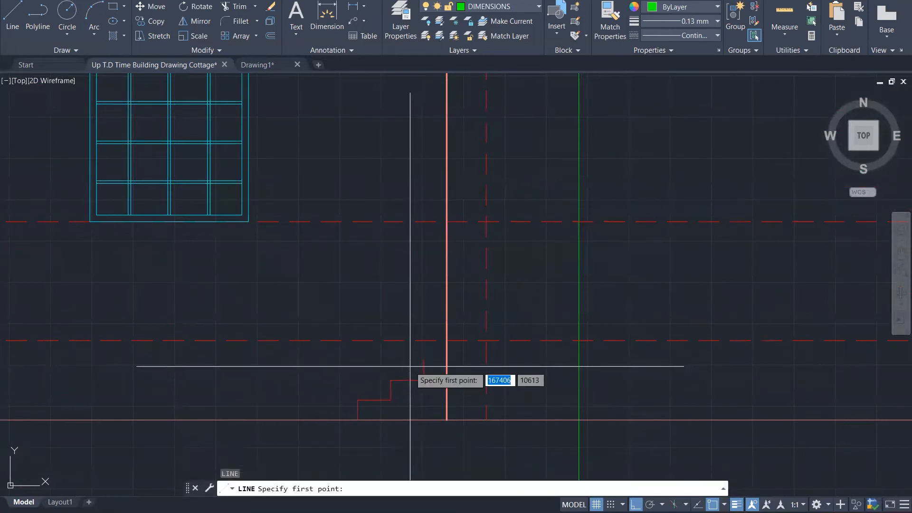
click(423, 360)
click(619, 360)
key(Escape)
key(Return)
click(424, 380)
click(664, 380)
key(Escape)
key(Return)
click(390, 400)
click(649, 400)
key(Escape)
key(Escape)
Step: Trim the step lines to the outer wall face and the projection line, and cut the projection line around the steps
scroll(495, 452, down, 3)
scroll(497, 462, down, 4)
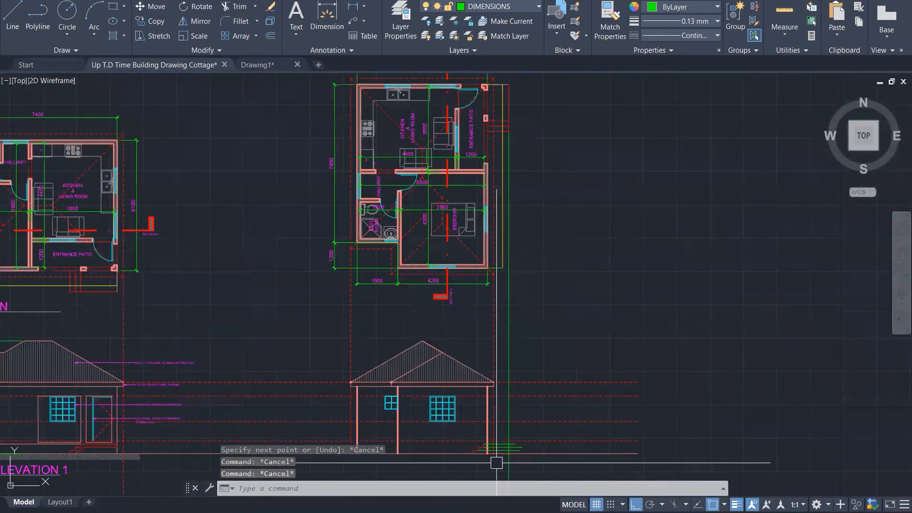
scroll(494, 459, up, 7)
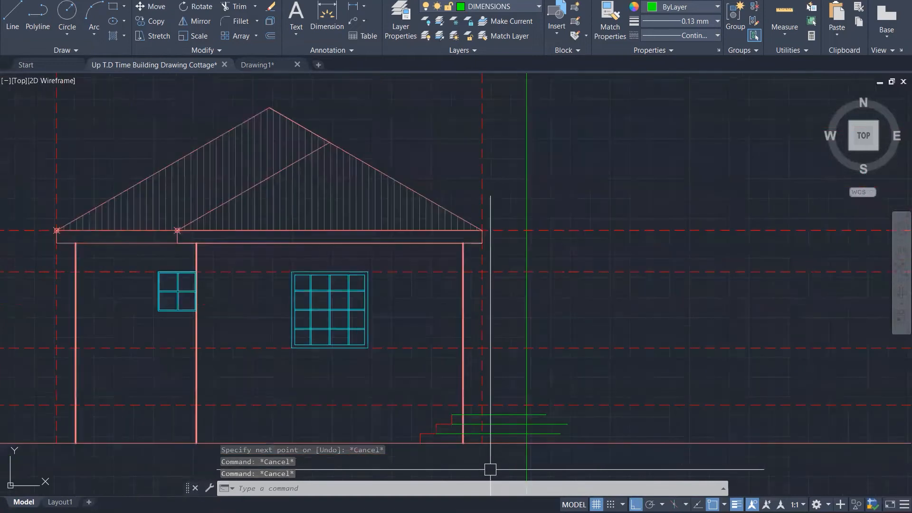
key(Escape)
click(348, 366)
key(Escape)
text(TR)
key(Return)
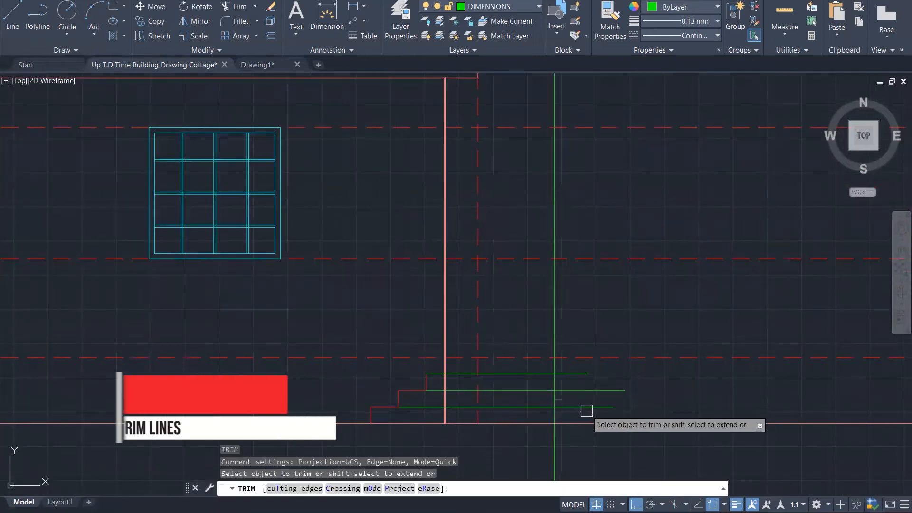
click(555, 365)
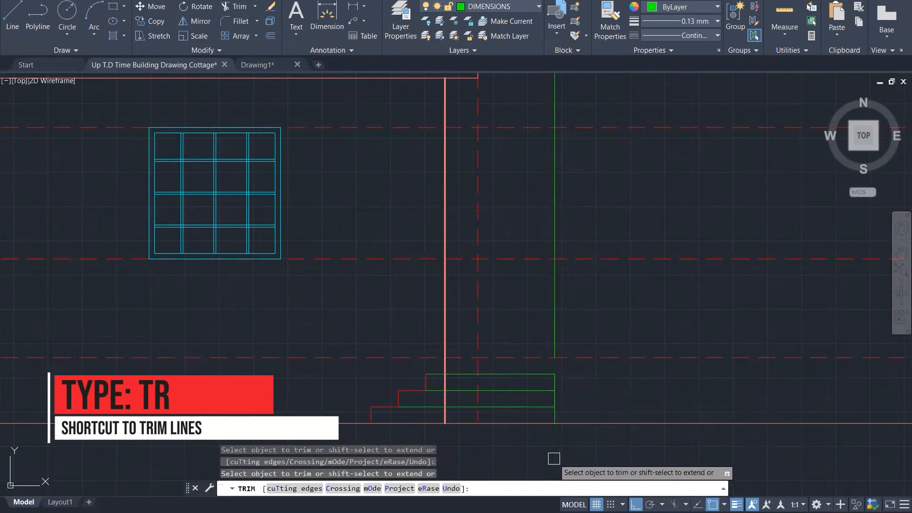
scroll(425, 427, up, 2)
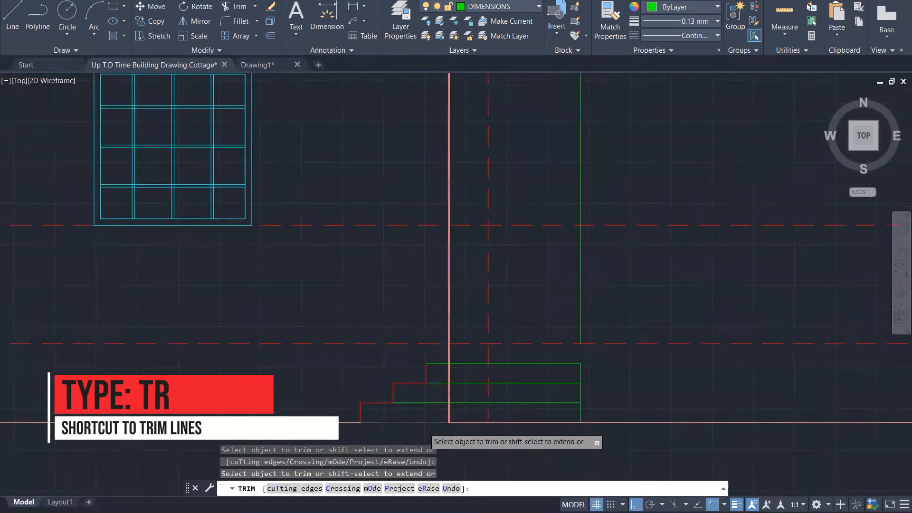
click(438, 374)
key(Escape)
key(Escape)
key(Escape)
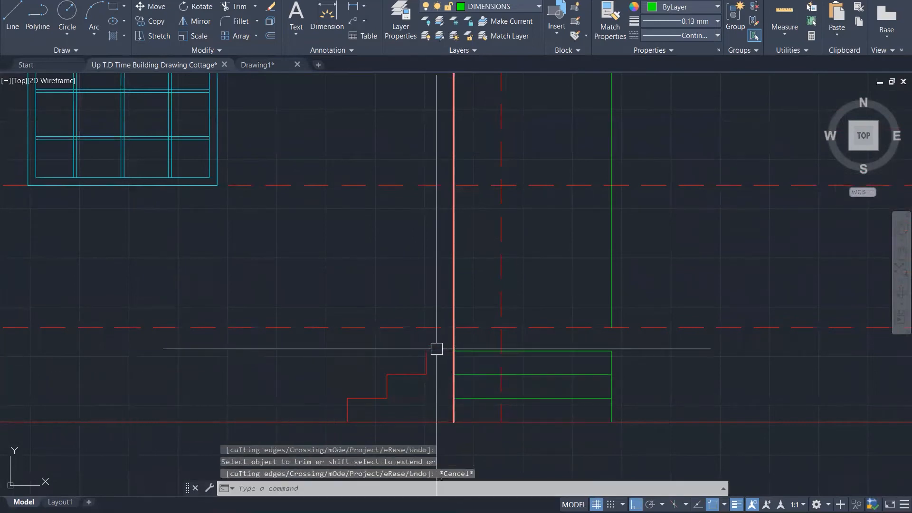
Step: Match the properties of the new entrance step lines to the copied step profile
text(Ma)
key(Return)
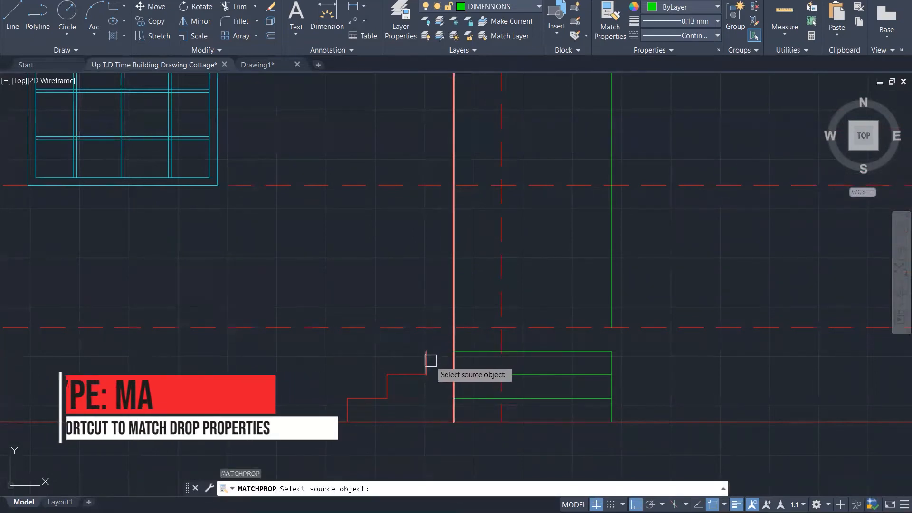
click(432, 355)
click(439, 342)
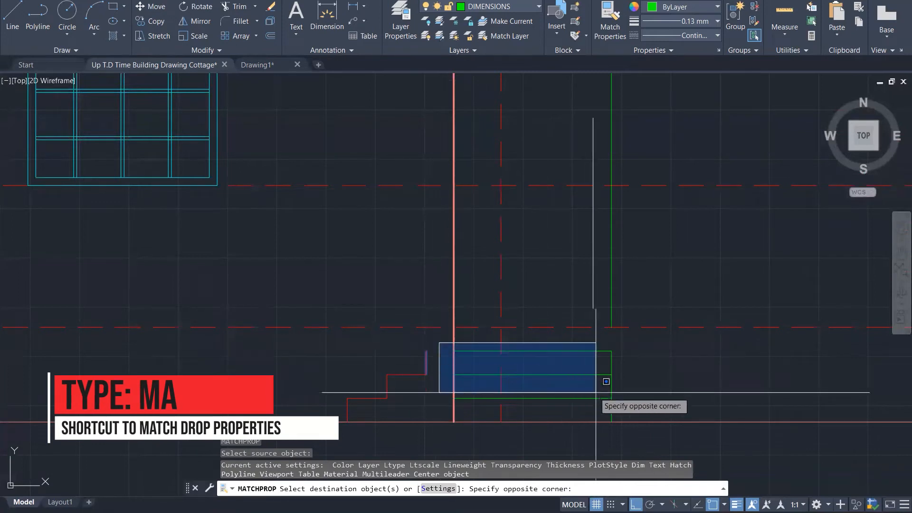
click(626, 430)
key(Escape)
Step: Delete the copied step profile inside the wall and the leftover projection line above the entrance steps
click(434, 405)
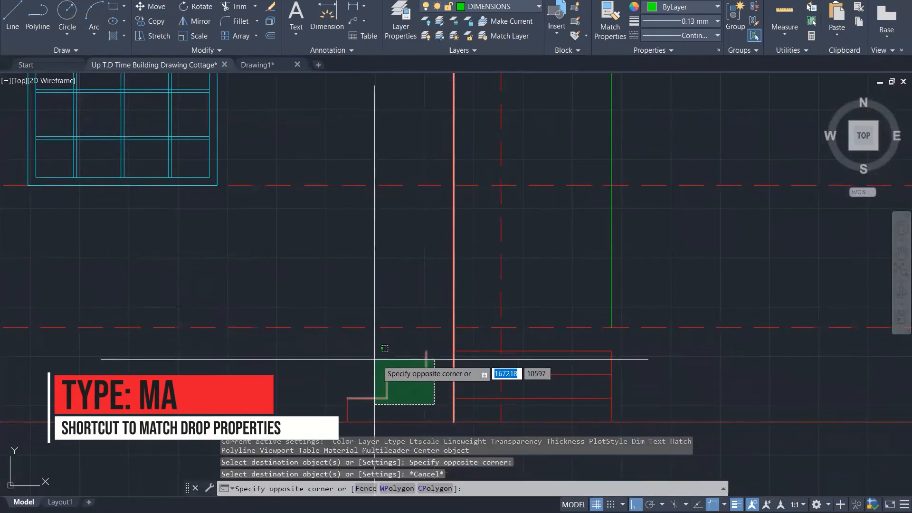
click(339, 354)
key(Delete)
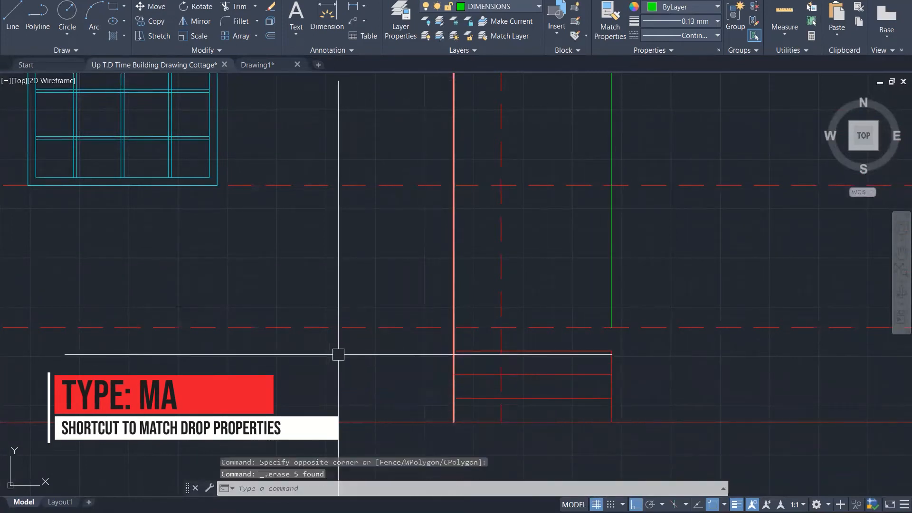
click(609, 264)
key(Delete)
scroll(615, 439, down, 5)
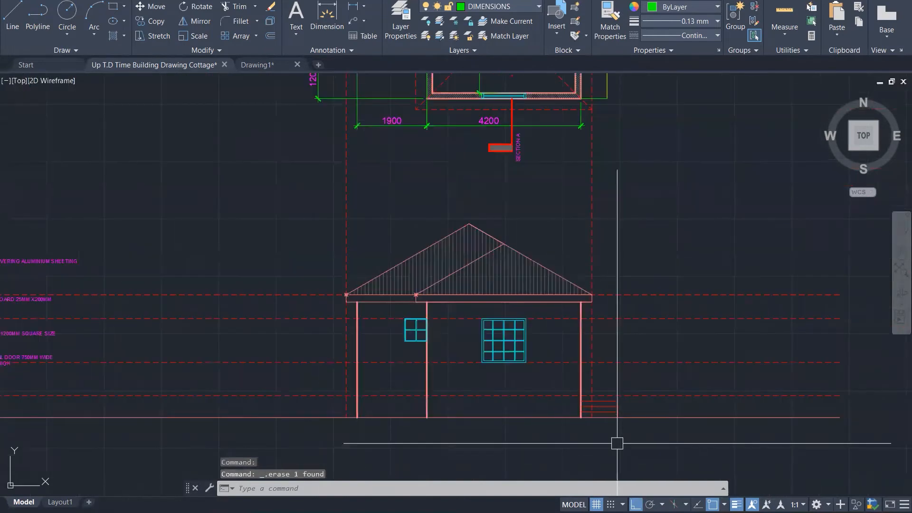
Step: Try to move the roof covering, fascia board and window annotations from Building Elevation 1 to the second elevation
scroll(615, 447, down, 1)
scroll(615, 448, down, 1)
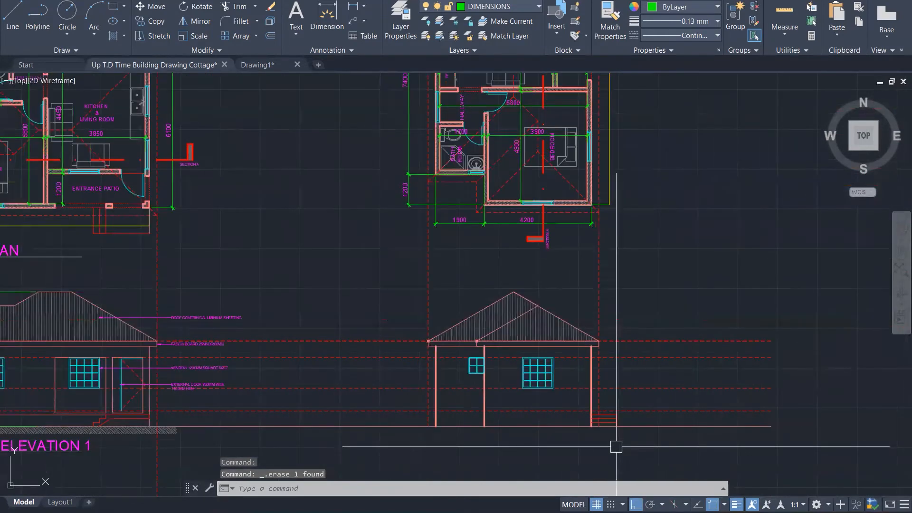
scroll(634, 435, down, 1)
scroll(636, 435, down, 1)
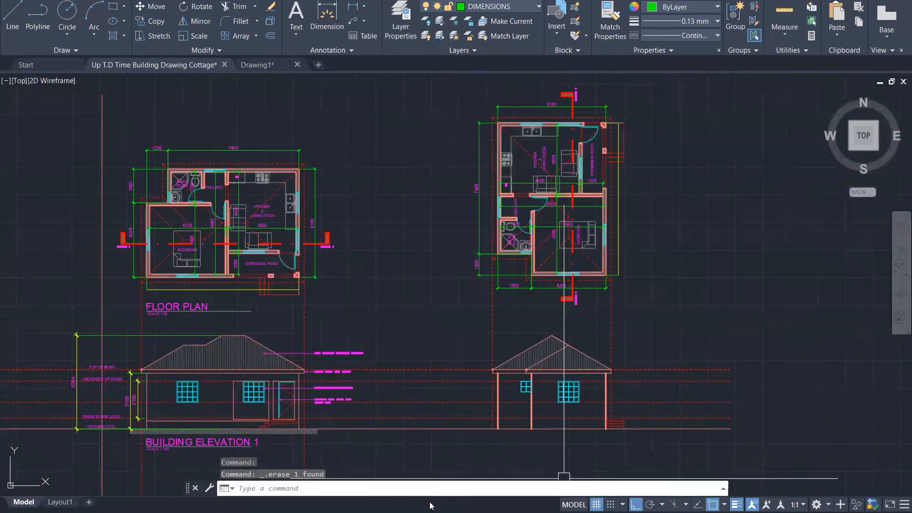
scroll(372, 442, up, 2)
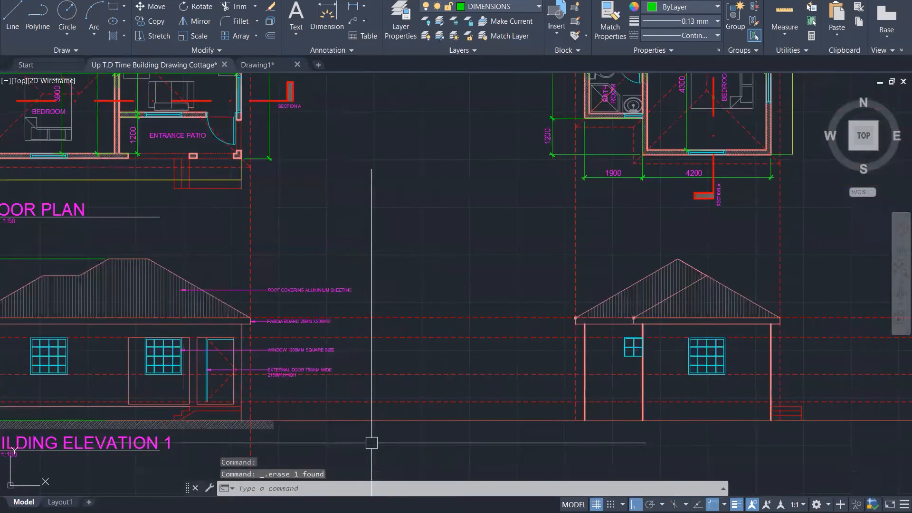
scroll(371, 442, up, 1)
click(252, 310)
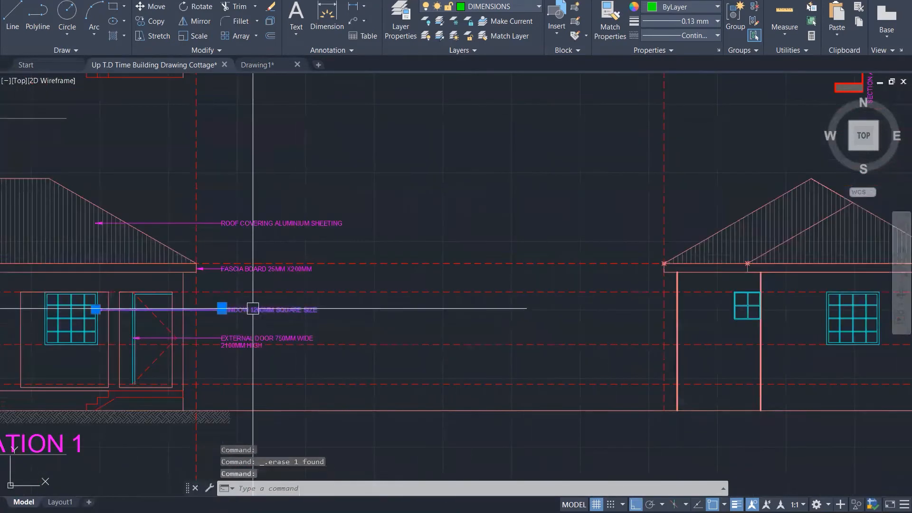
click(250, 269)
click(263, 222)
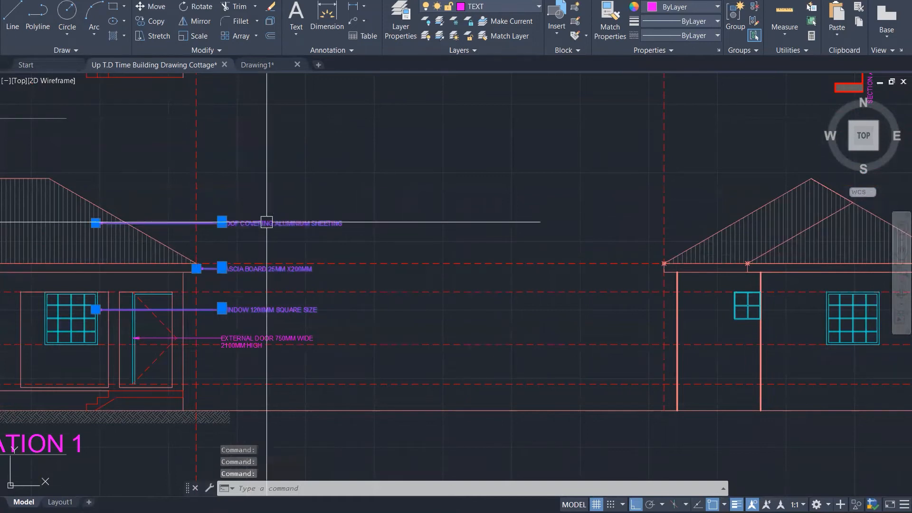
text(m)
key(Return)
click(154, 269)
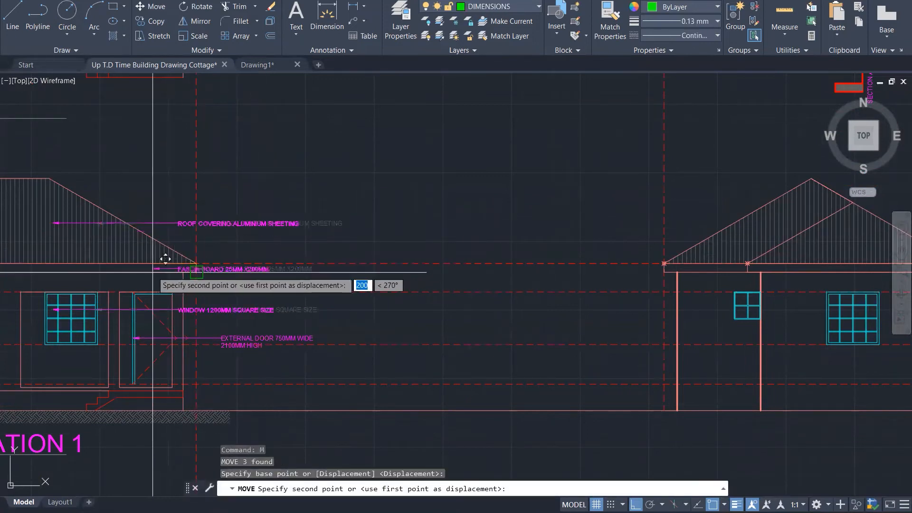
scroll(153, 271, down, 2)
scroll(152, 271, down, 2)
scroll(471, 260, up, 6)
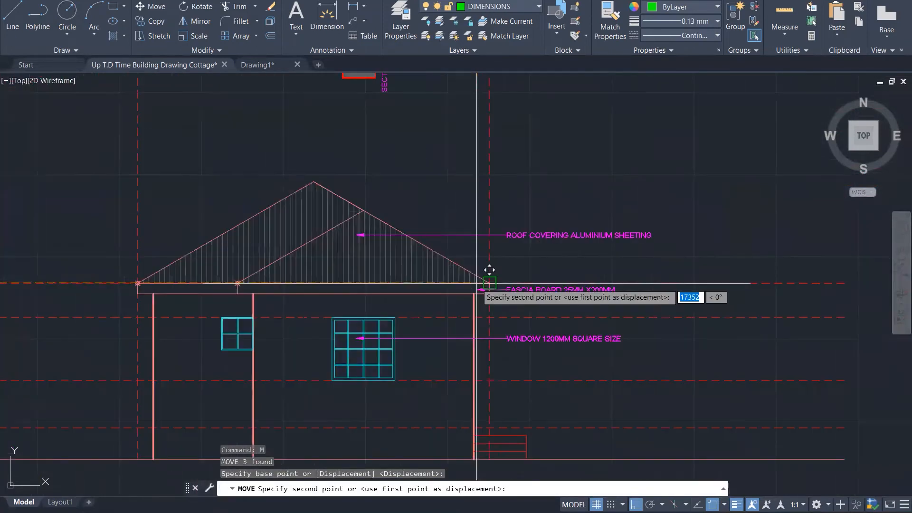
scroll(489, 287, up, 2)
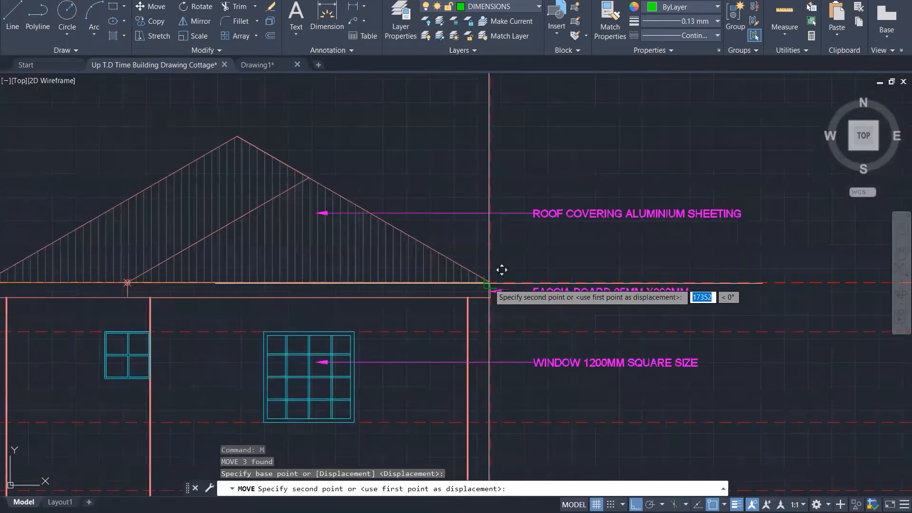
scroll(489, 284, up, 2)
key(Escape)
scroll(516, 246, down, 3)
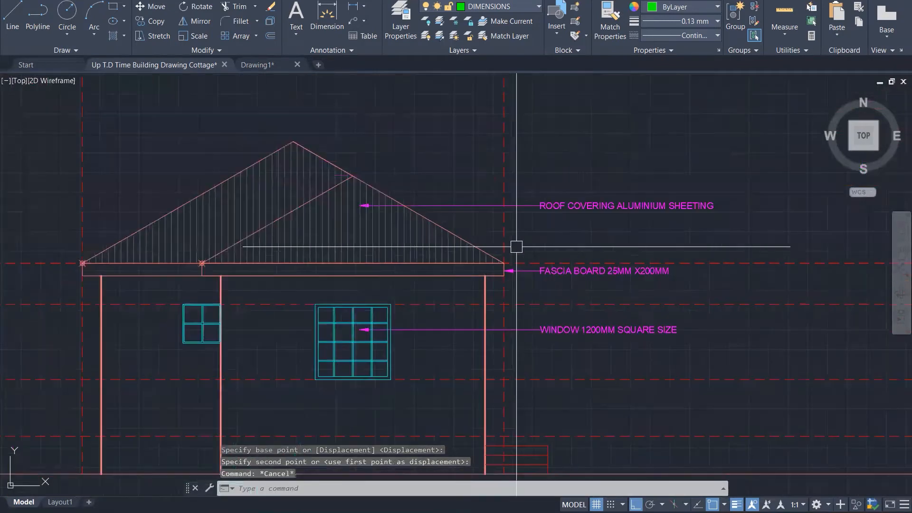
key(Escape)
scroll(520, 248, down, 3)
scroll(580, 291, down, 1)
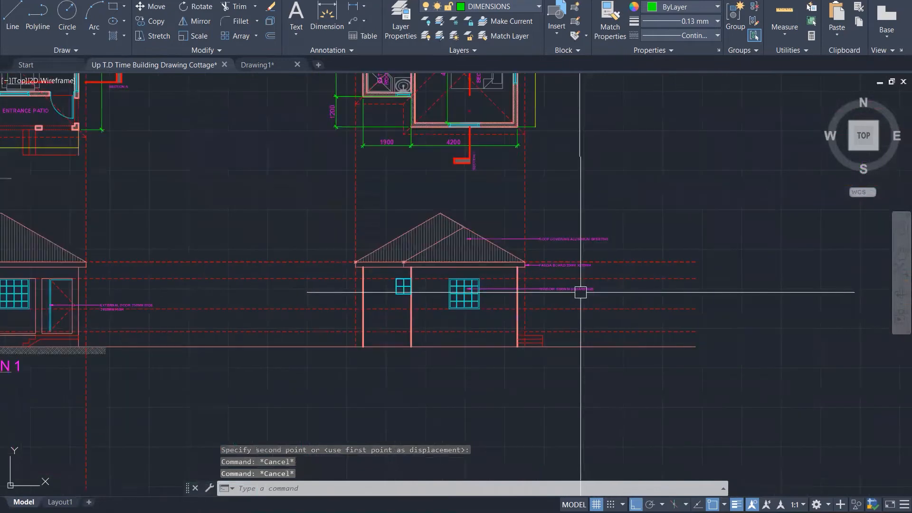
scroll(423, 333, down, 2)
scroll(372, 305, up, 1)
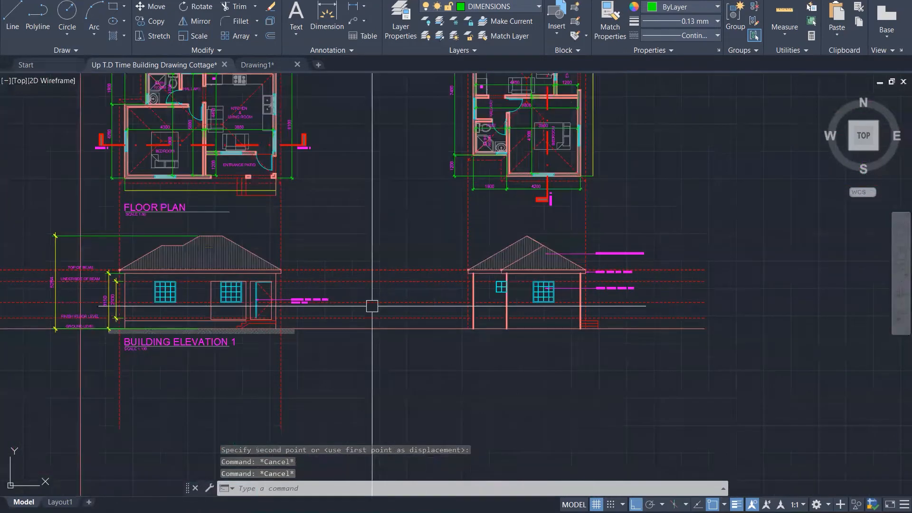
Step: Undo the move of the three annotations away from Building Elevation 1
key(ctrl+z)
scroll(372, 308, up, 6)
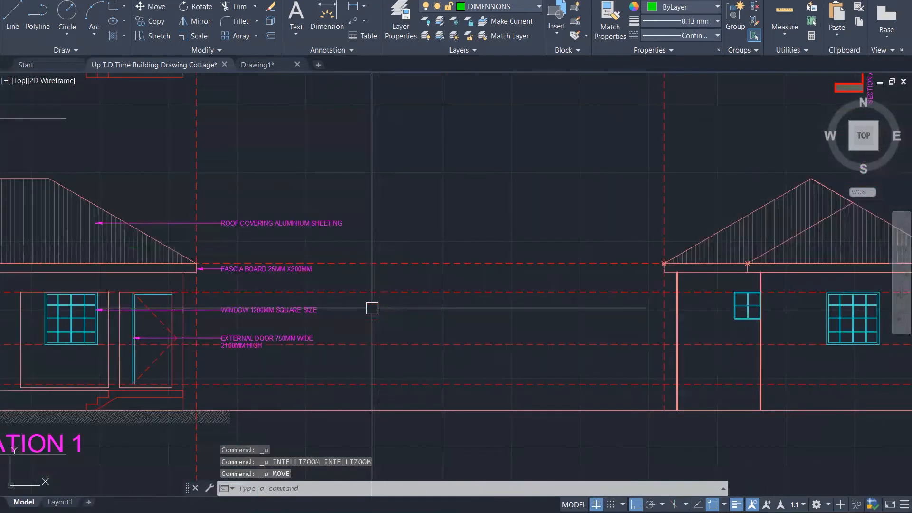
scroll(372, 307, down, 3)
Step: Copy the roof covering, fascia board and window annotations from Building Elevation 1 horizontally to the second elevation
scroll(308, 263, up, 4)
click(300, 258)
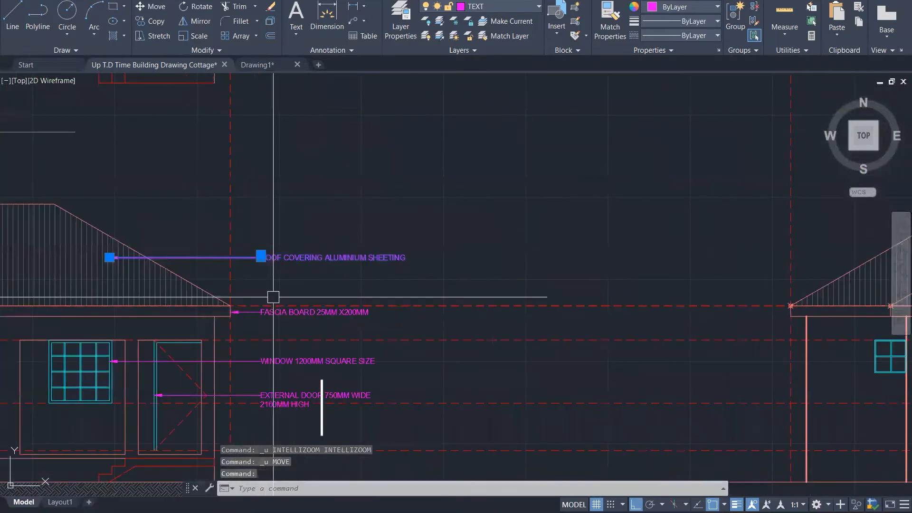
click(266, 312)
click(265, 361)
text(c)
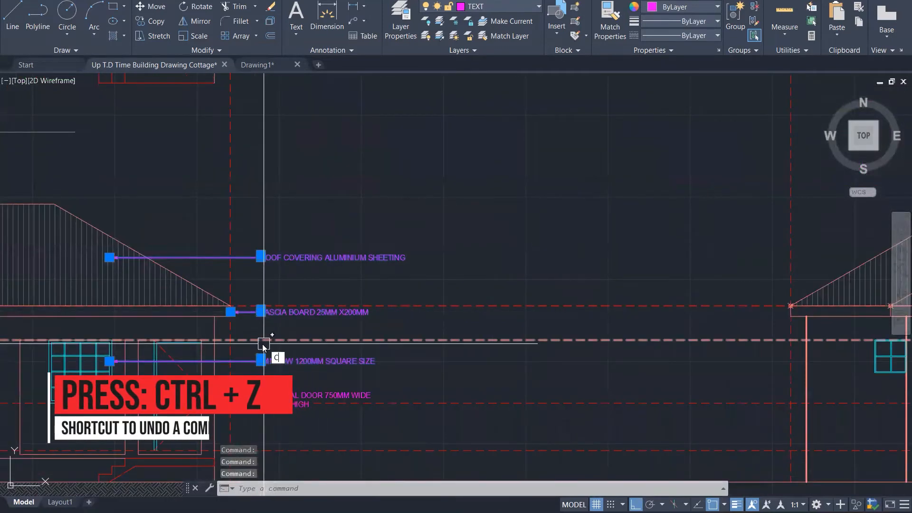
text(o)
key(Return)
click(215, 340)
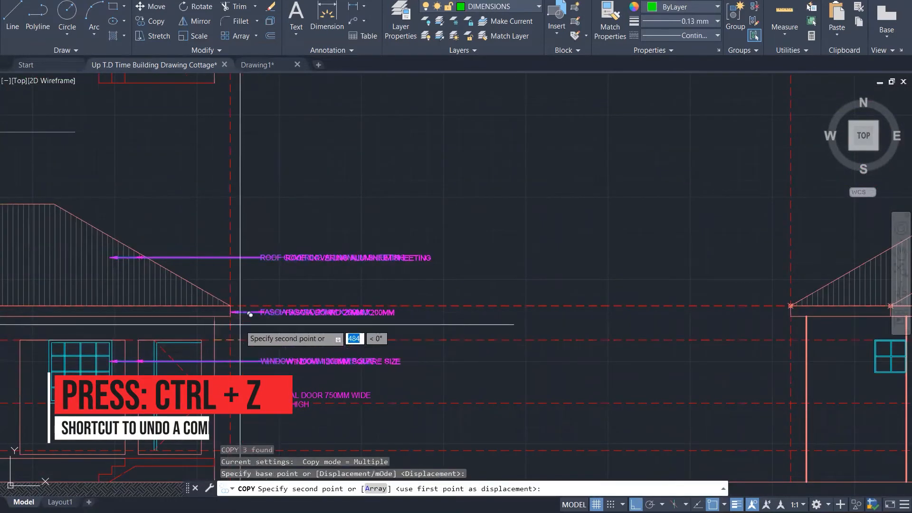
scroll(240, 325, down, 4)
scroll(792, 316, up, 3)
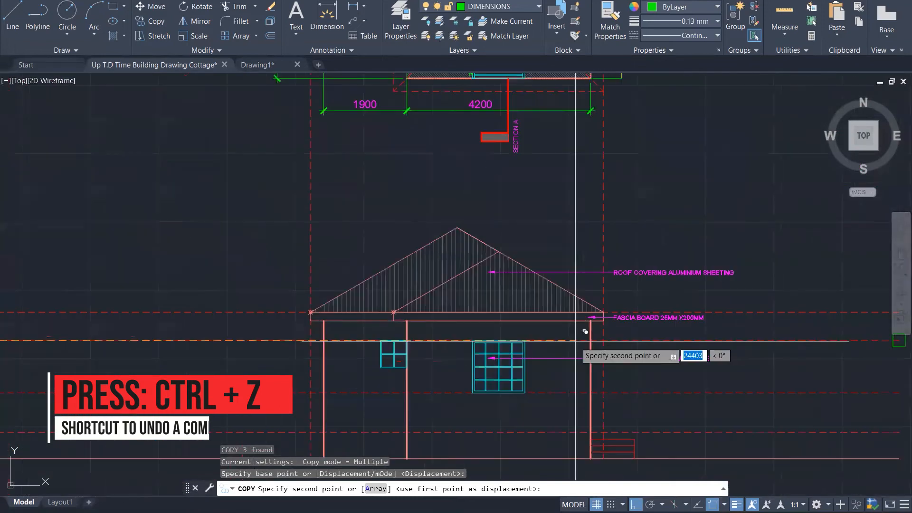
click(592, 274)
key(Escape)
key(Escape)
scroll(524, 323, down, 2)
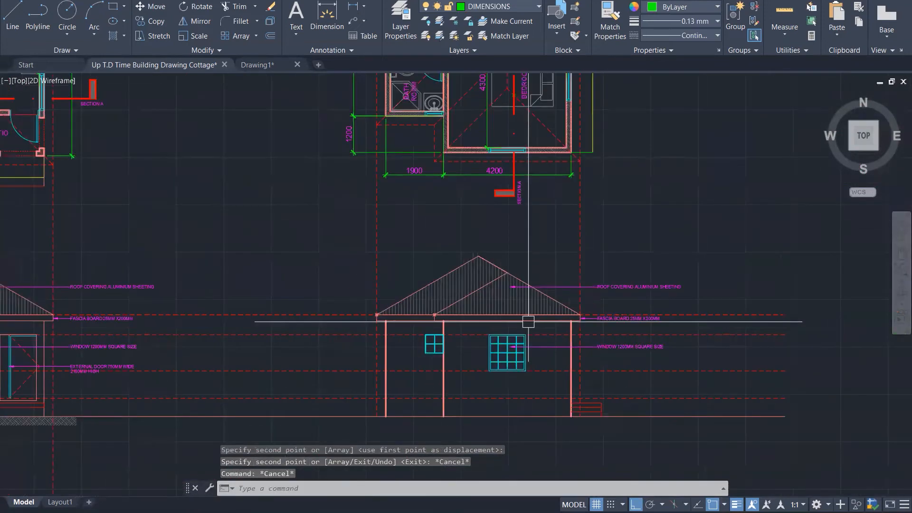
scroll(613, 346, up, 1)
scroll(554, 315, up, 2)
click(539, 323)
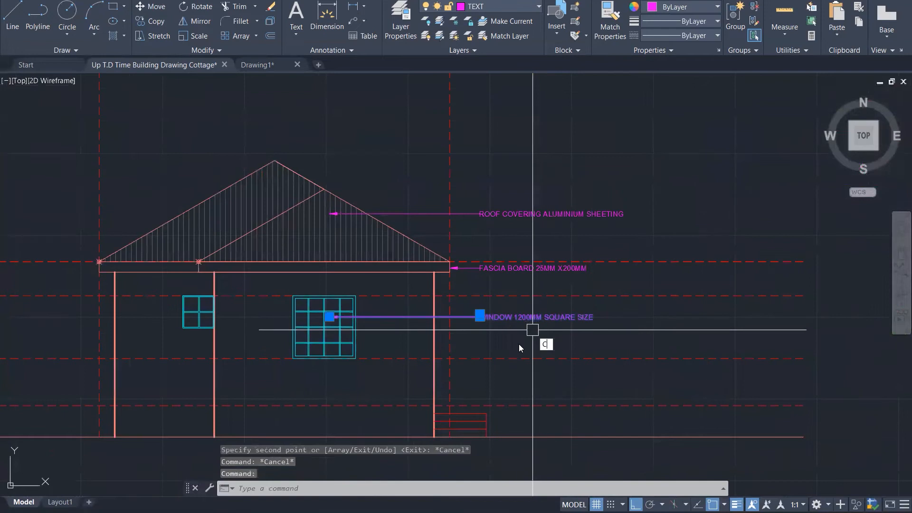
text(co)
key(Return)
click(480, 318)
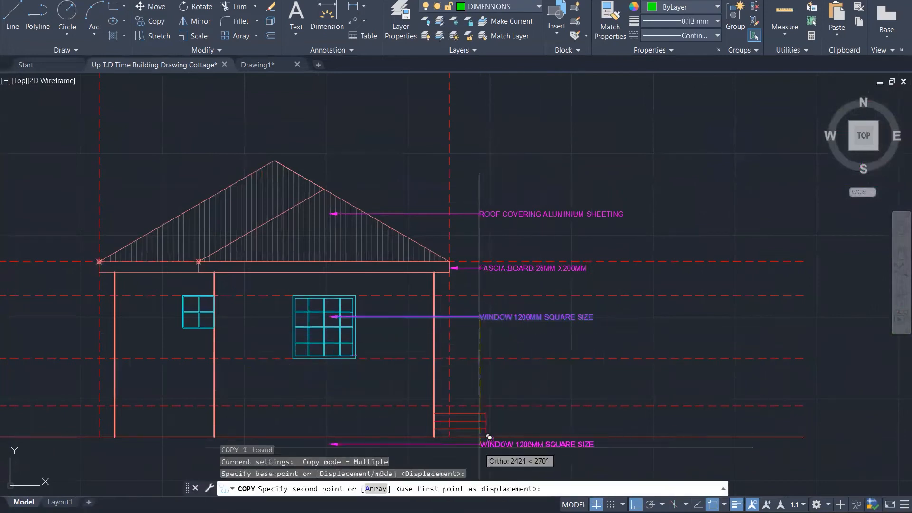
scroll(489, 439, up, 3)
scroll(521, 399, down, 5)
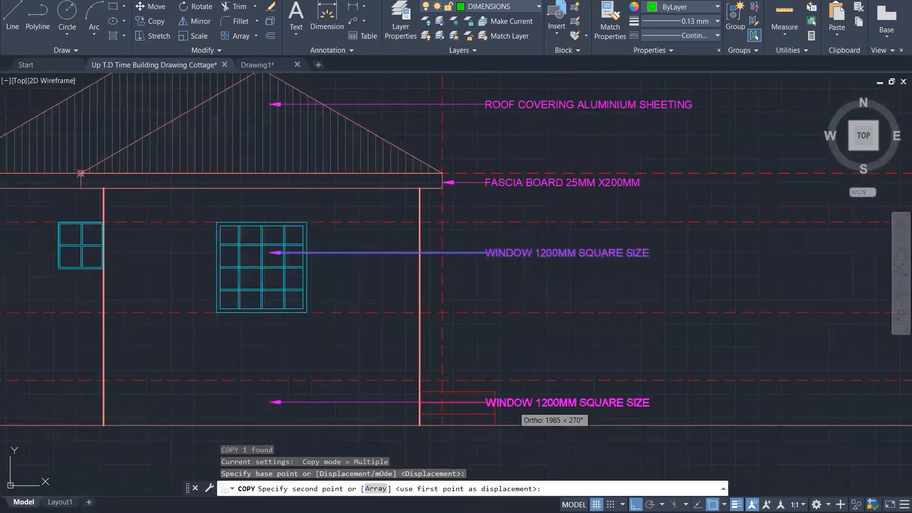
scroll(524, 395, down, 1)
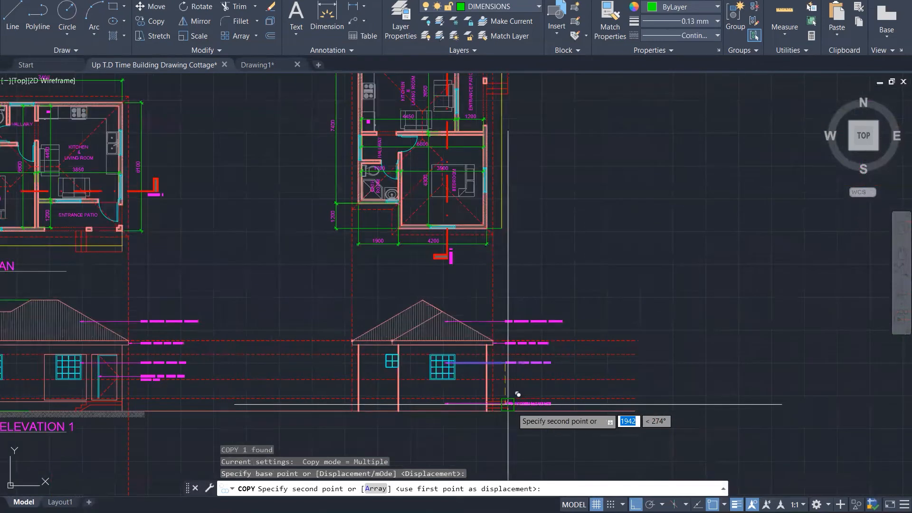
key(Escape)
Step: Copy the window annotation in Building Elevation 1 straight down to the level of the entrance steps
scroll(119, 410, up, 4)
click(204, 291)
text(co)
key(Return)
click(198, 293)
scroll(198, 332, up, 1)
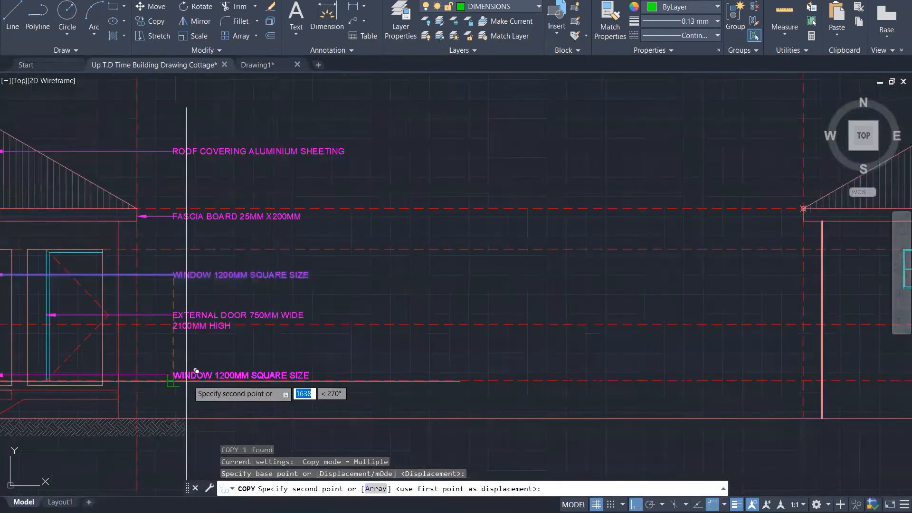
scroll(184, 385, up, 4)
click(188, 433)
scroll(351, 370, down, 6)
key(Escape)
key(Escape)
scroll(199, 388, up, 1)
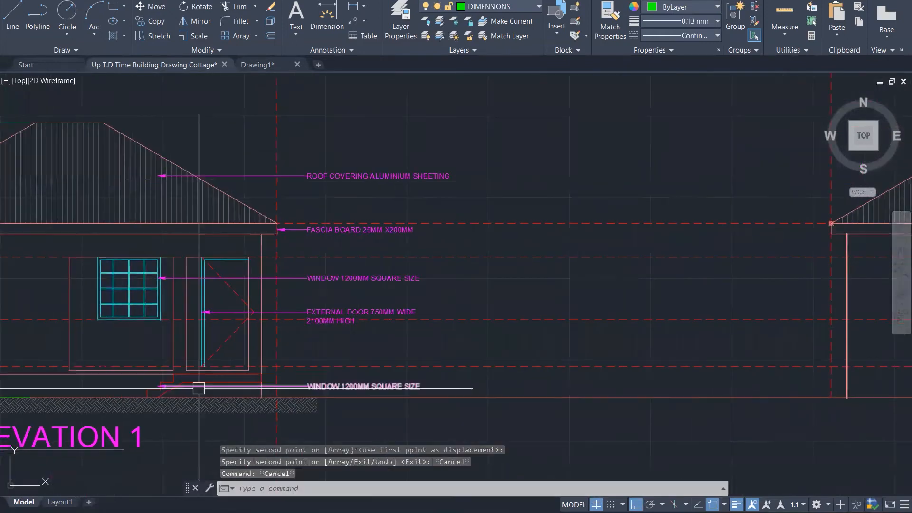
Step: Stretch the copied annotation's arrowhead horizontally so it points to the sloping edge of the entrance steps
scroll(198, 388, up, 4)
click(107, 382)
click(99, 381)
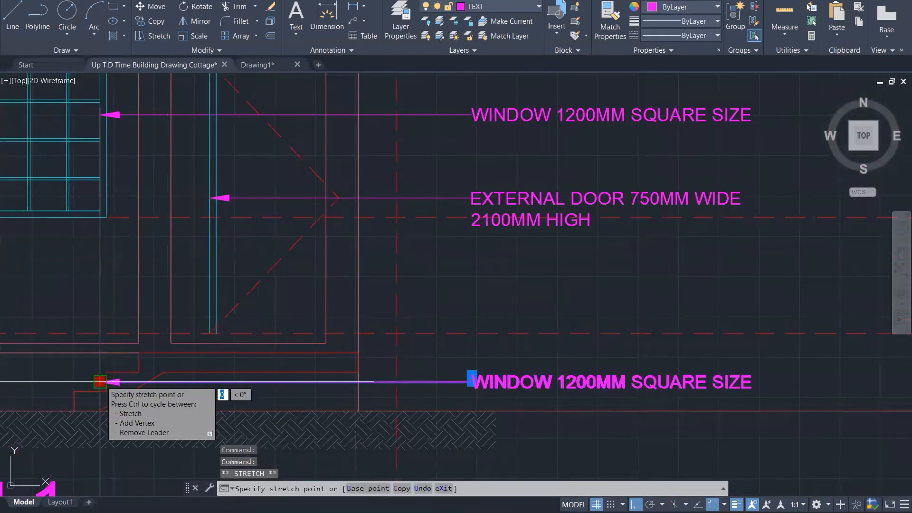
click(148, 381)
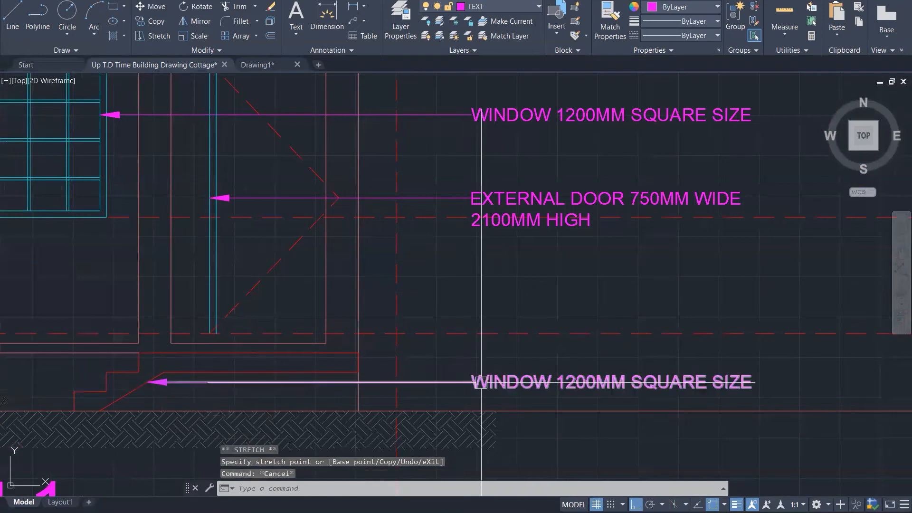
Step: Change the copied annotation's text beside the entrance steps to CONCRETE STEPS
double_click(495, 382)
key(ctrl+a)
text(CONC)
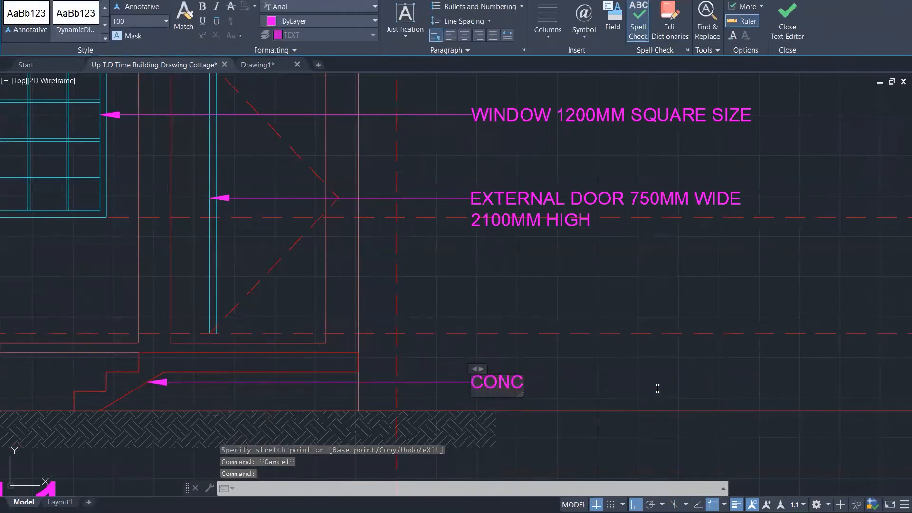
text(RETE ST)
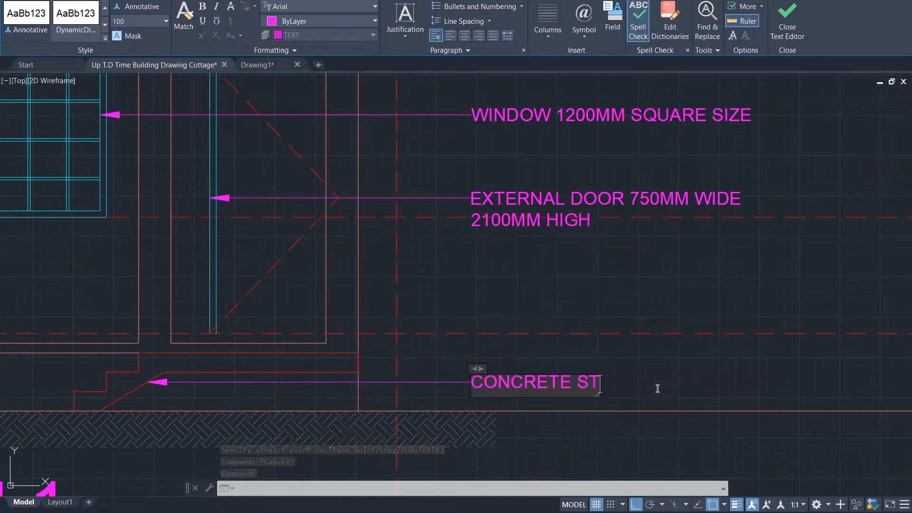
text(EPS)
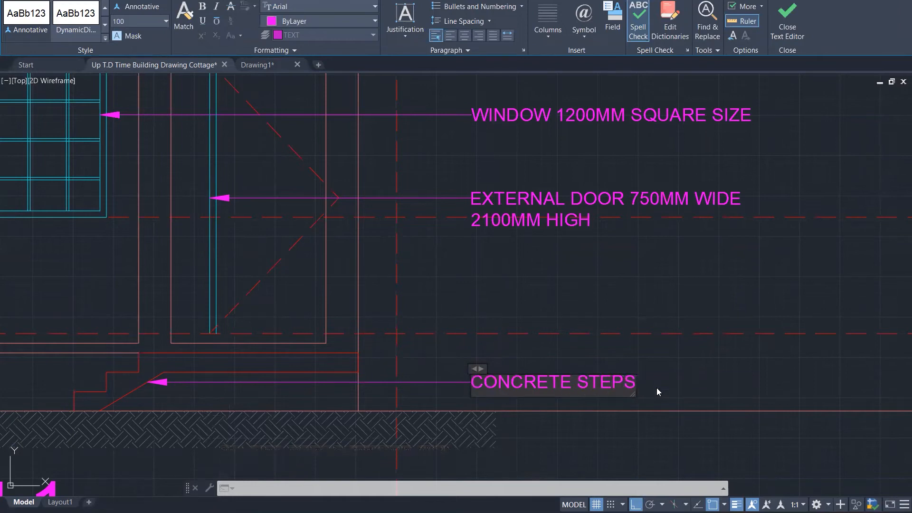
click(678, 356)
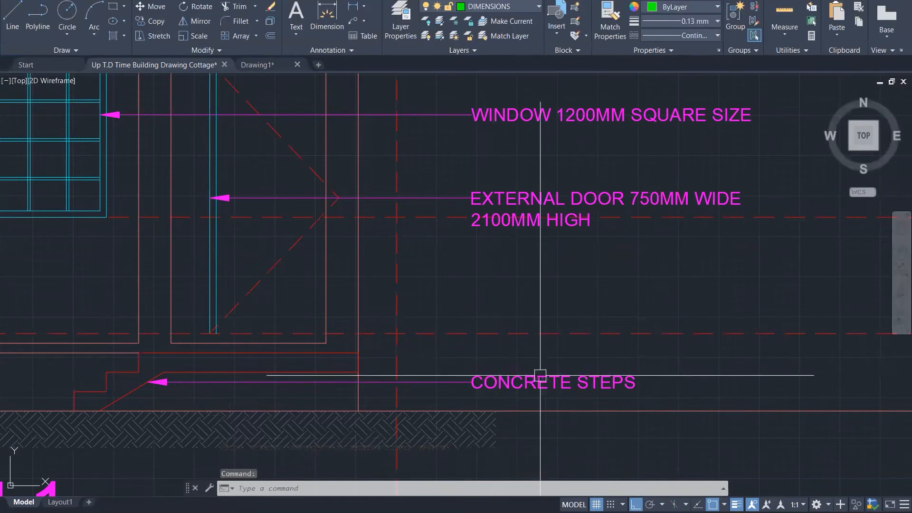
Step: Copy the Building Elevation 1 title, its underline and the scale text horizontally to below the second elevation
scroll(521, 380, down, 1)
scroll(521, 380, down, 2)
scroll(377, 437, down, 5)
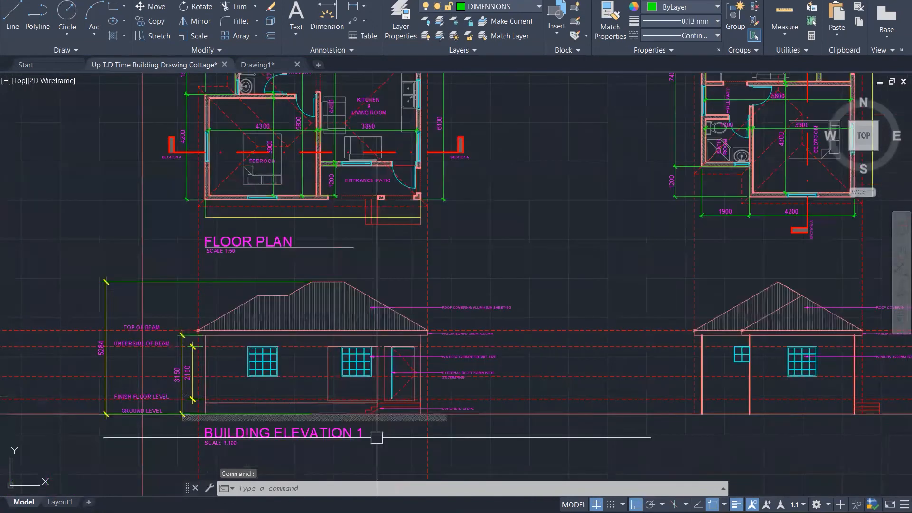
scroll(345, 435, down, 2)
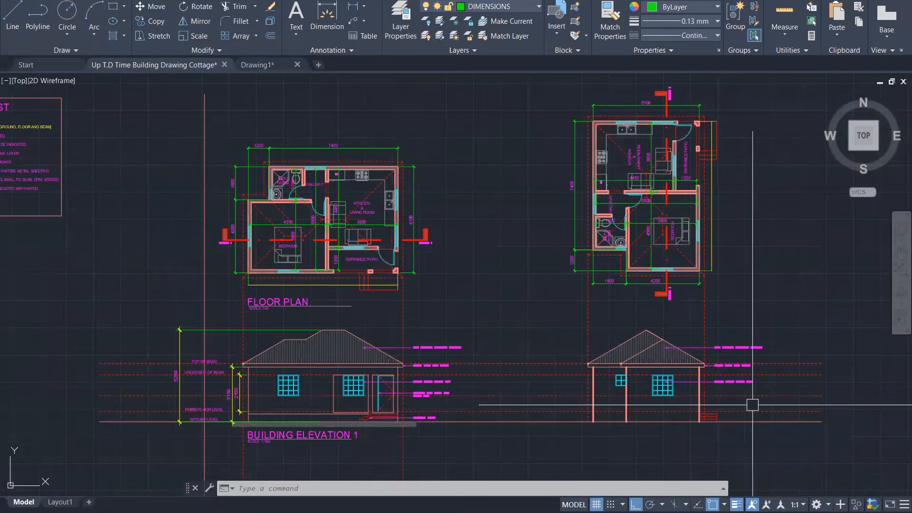
scroll(752, 404, up, 1)
scroll(753, 405, up, 1)
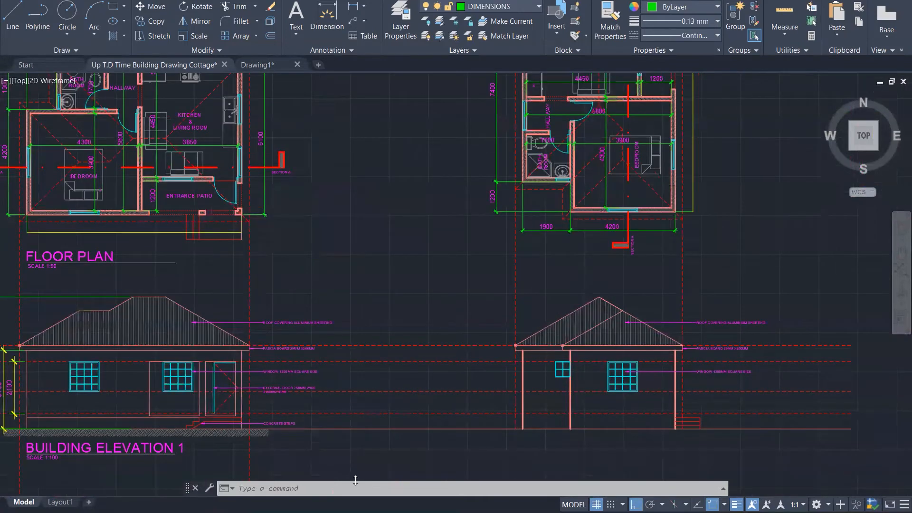
middle_drag(148, 480, 332, 456)
scroll(331, 456, up, 1)
scroll(331, 456, up, 1)
click(335, 450)
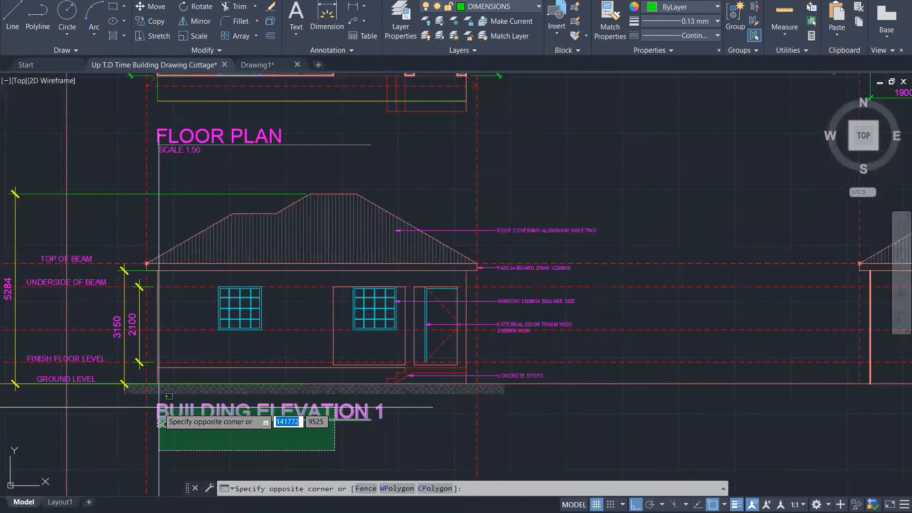
click(159, 409)
text(co)
key(Return)
click(159, 411)
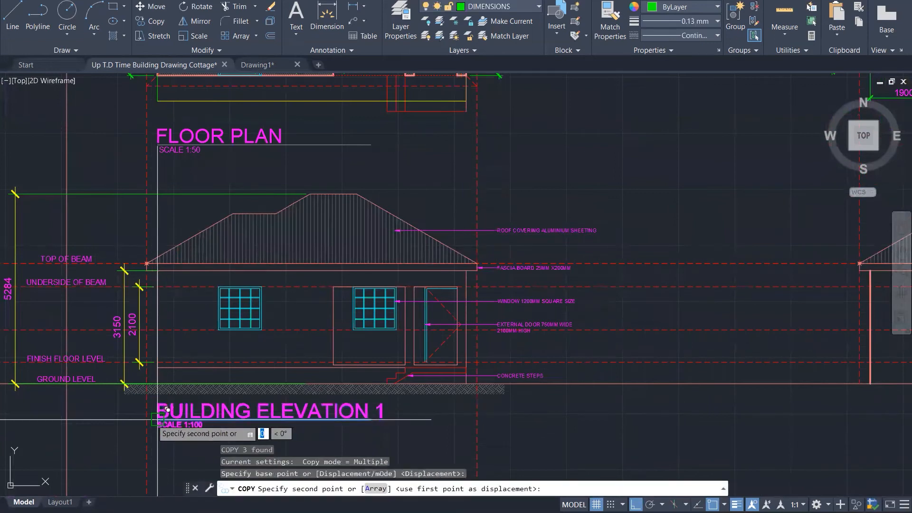
scroll(124, 427, down, 1)
middle_drag(756, 416, 352, 430)
scroll(352, 430, down, 1)
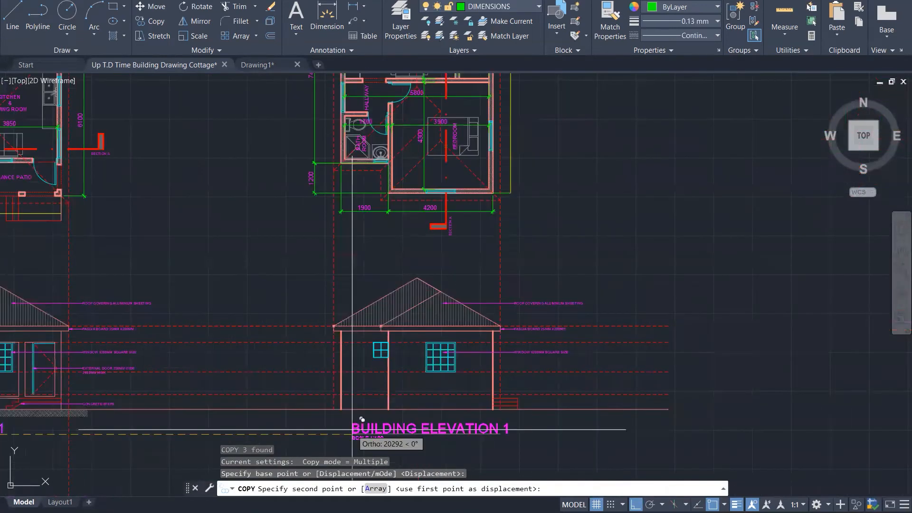
click(352, 430)
key(Escape)
key(Escape)
Step: Copy the ground hatch from Building Elevation 1 horizontally to beneath the second elevation's ground line
scroll(129, 423, up, 5)
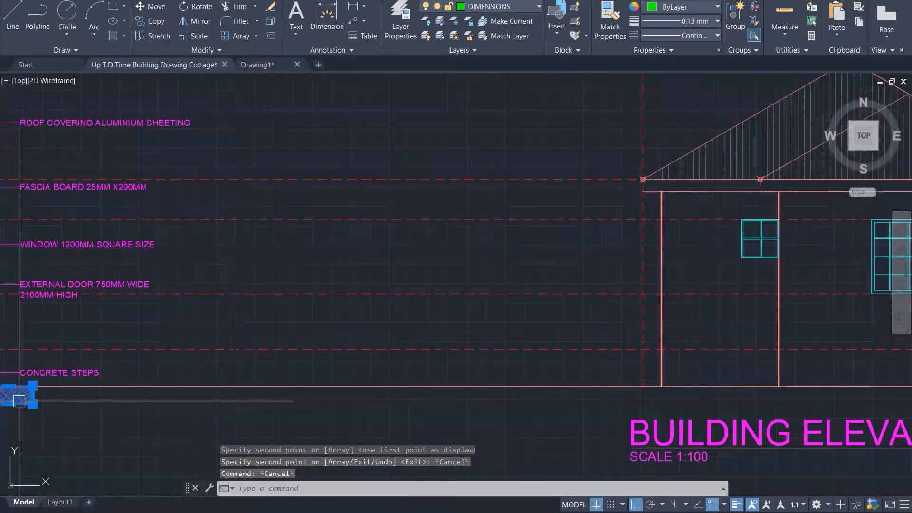
text(co)
key(Return)
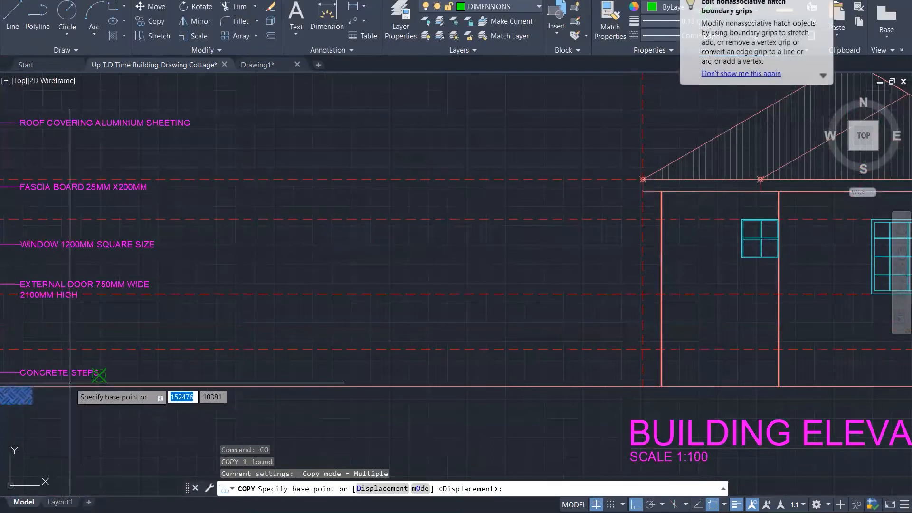
scroll(70, 381, down, 1)
scroll(71, 389, down, 3)
click(53, 394)
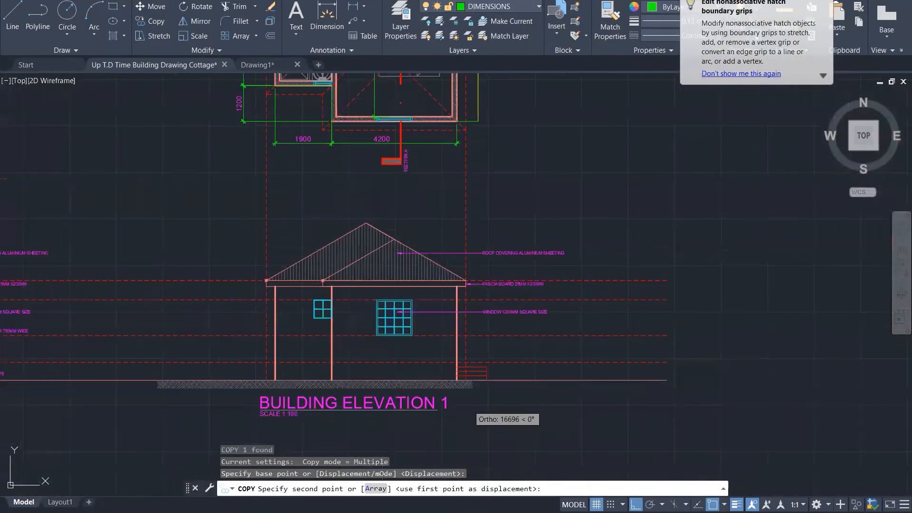
scroll(524, 403, up, 3)
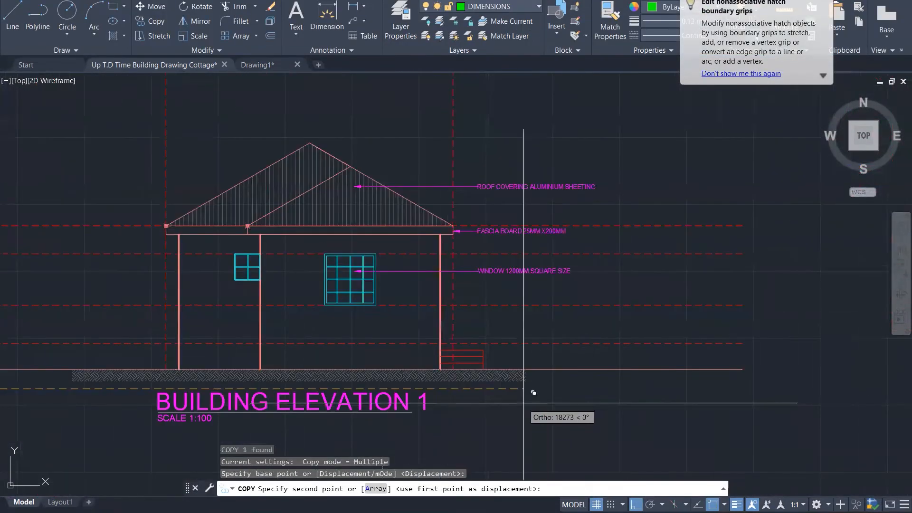
click(540, 382)
key(Escape)
key(Escape)
Step: Change the copied title under the second elevation to BUILDING ELEVATION 2
double_click(374, 402)
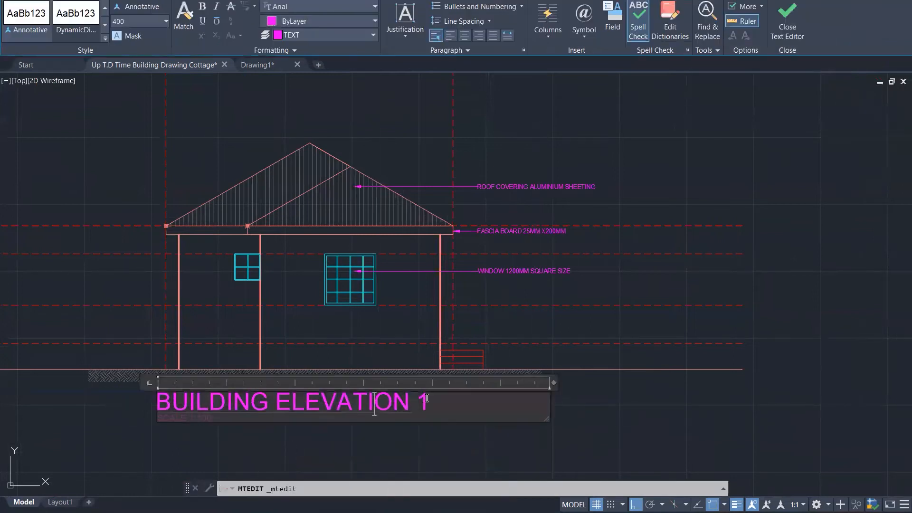
text(2)
click(596, 426)
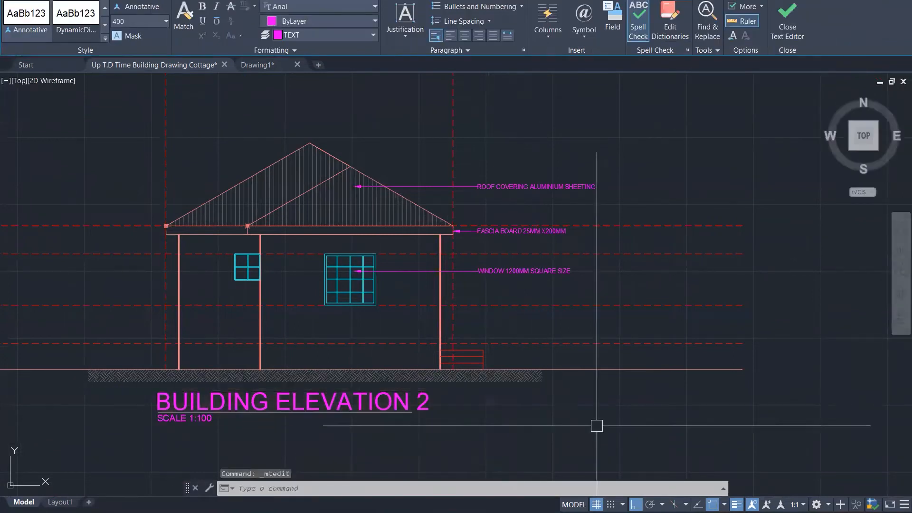
key(Escape)
key(Escape)
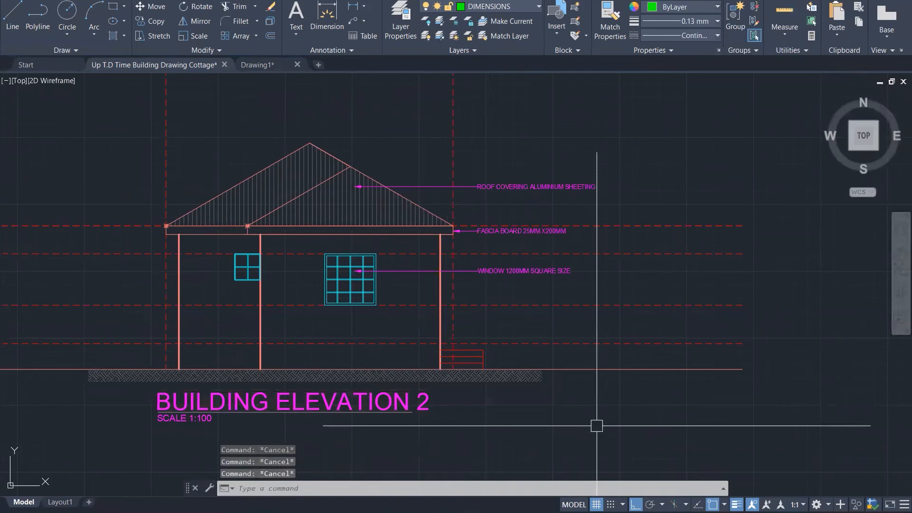
scroll(597, 425, down, 4)
text(DIM)
key(Return)
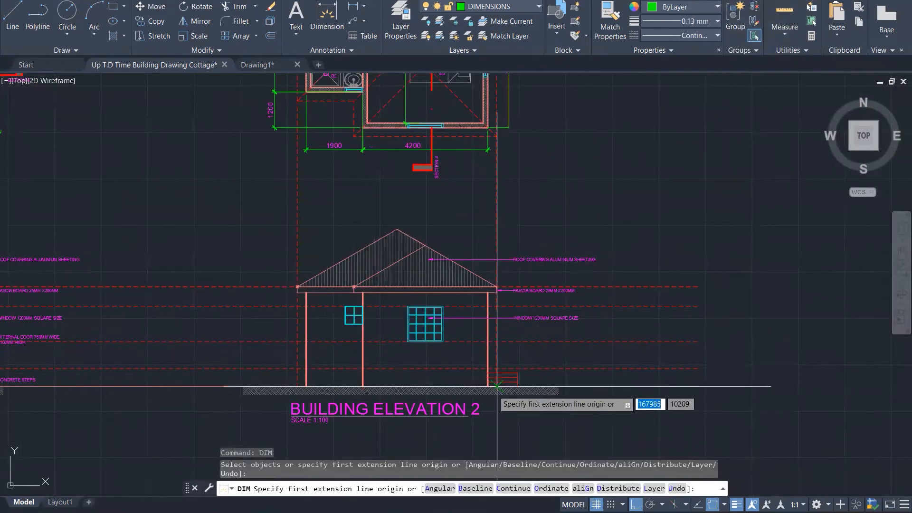
scroll(494, 389, up, 1)
scroll(494, 389, up, 2)
click(481, 381)
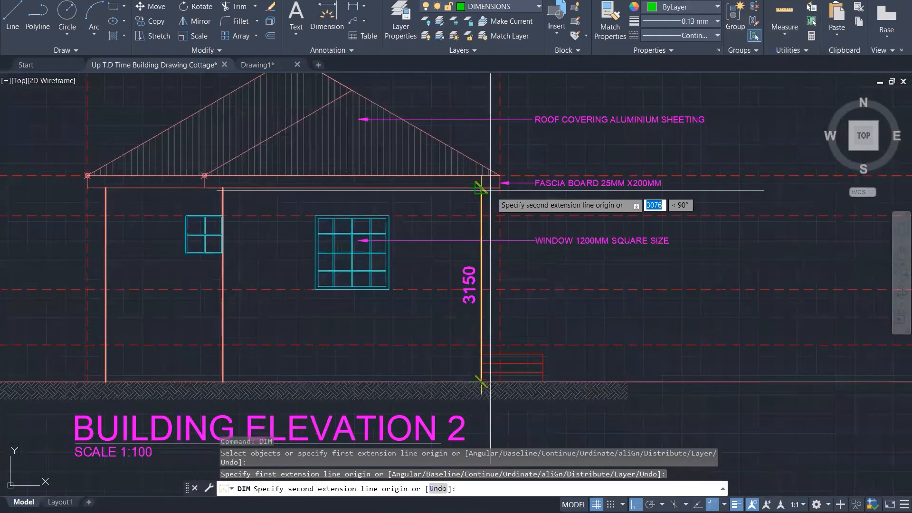
click(481, 188)
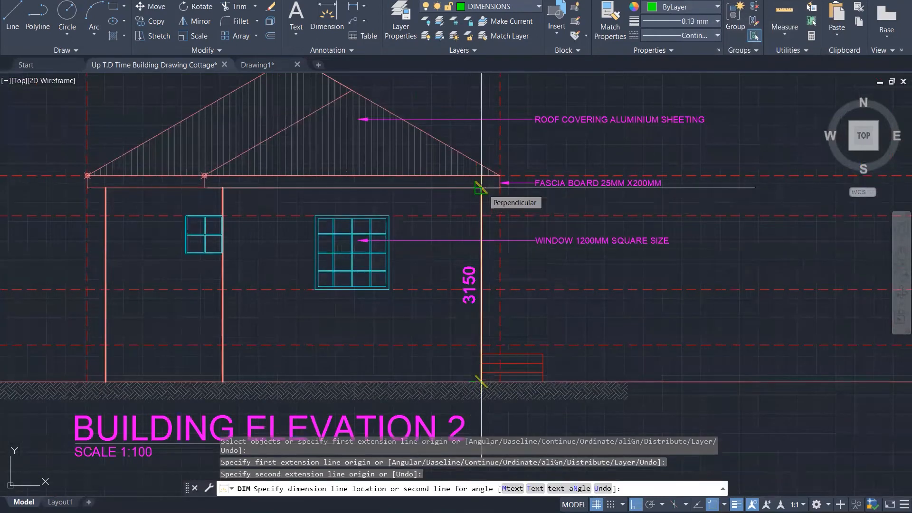
key(Escape)
Step: Dimension the second elevation's wall height from the fascia's underside to the ground line, outside the wall opposite the steps
key(space)
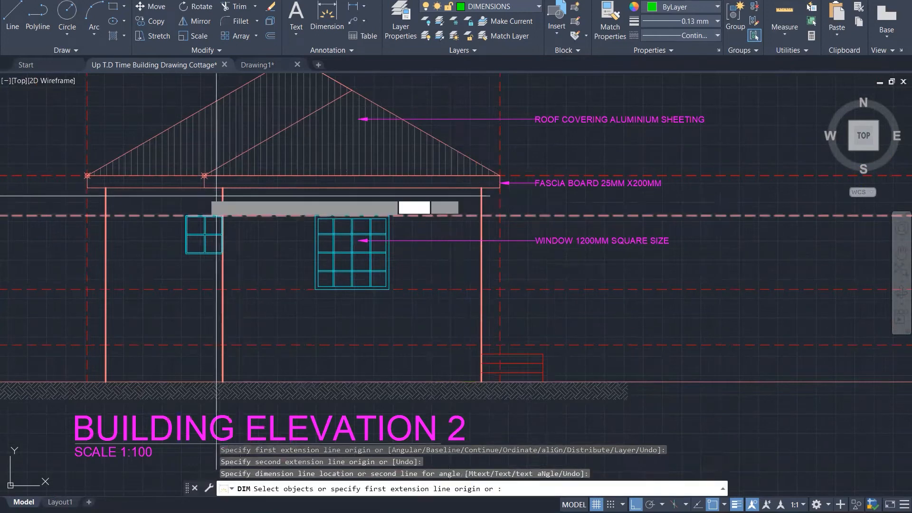
click(106, 188)
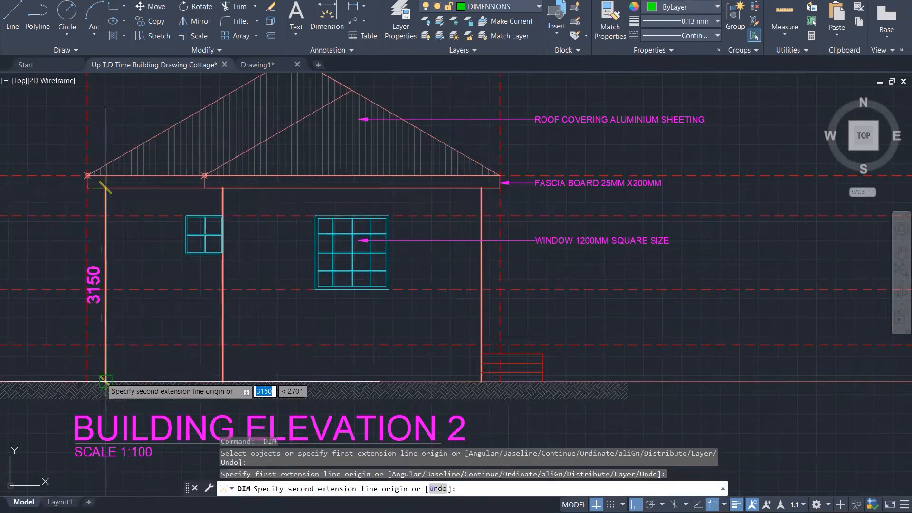
click(105, 382)
click(51, 358)
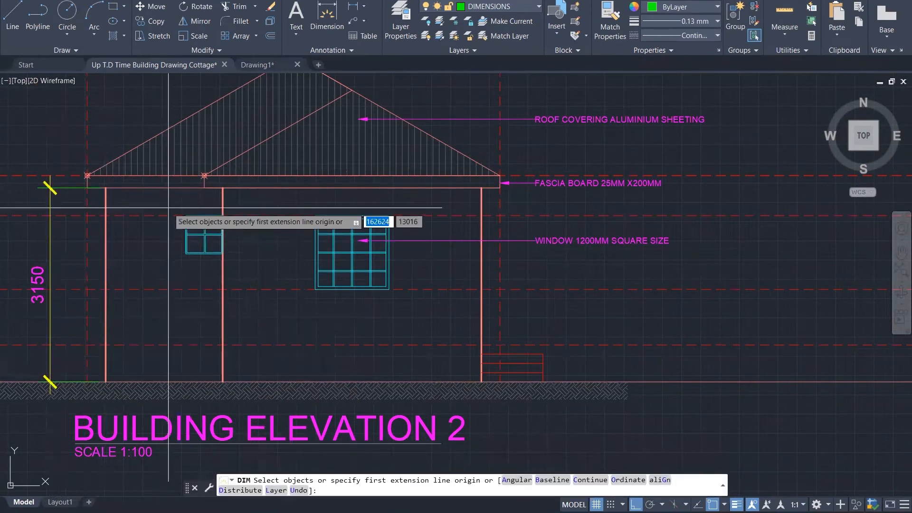
Step: Dimension the second elevation's overall height from the roof apex to the ground line, outside the wall height dimension
scroll(261, 285, down, 3)
click(279, 152)
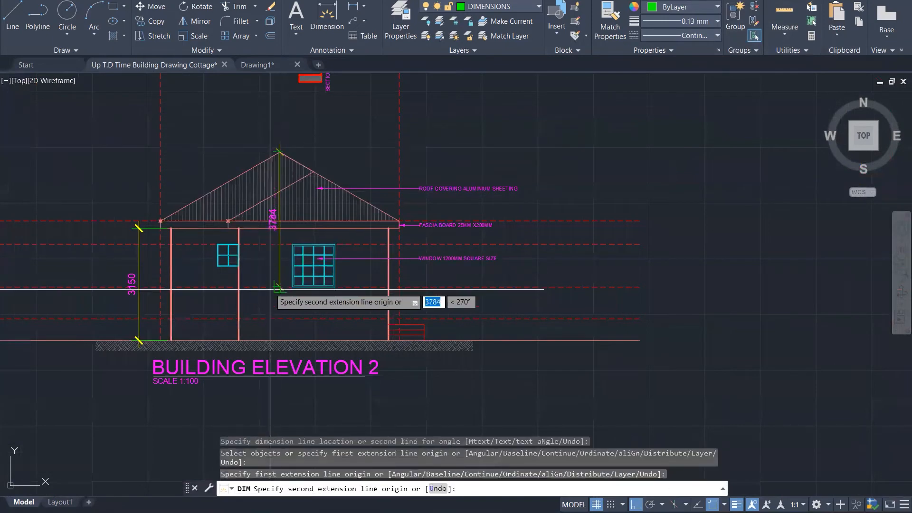
click(277, 340)
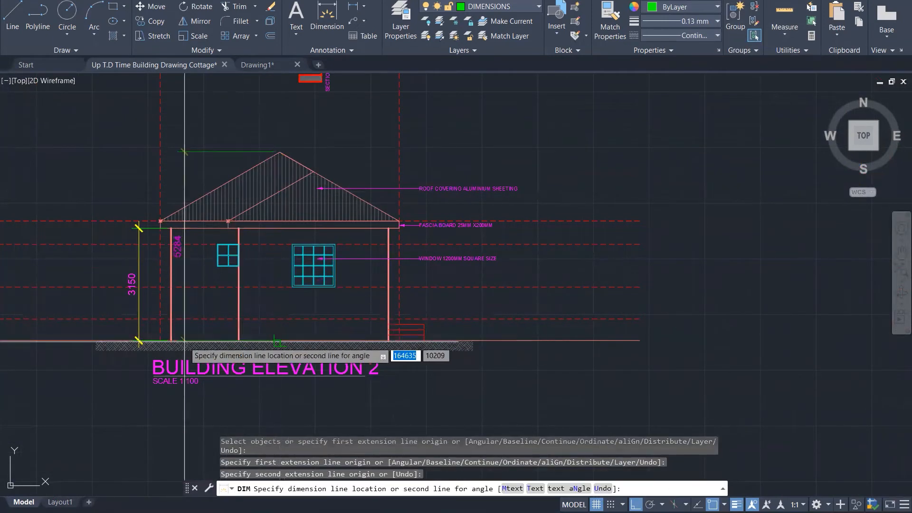
click(105, 340)
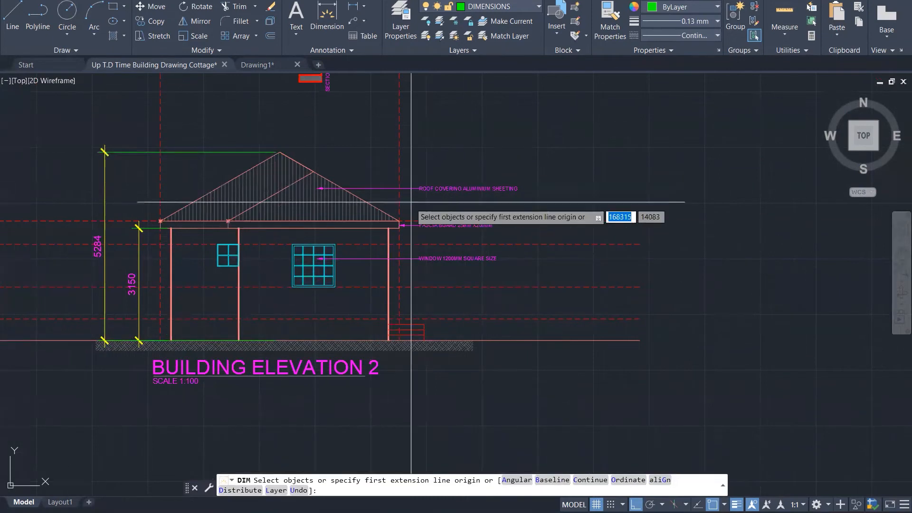
scroll(424, 329, up, 1)
click(424, 329)
scroll(424, 329, up, 2)
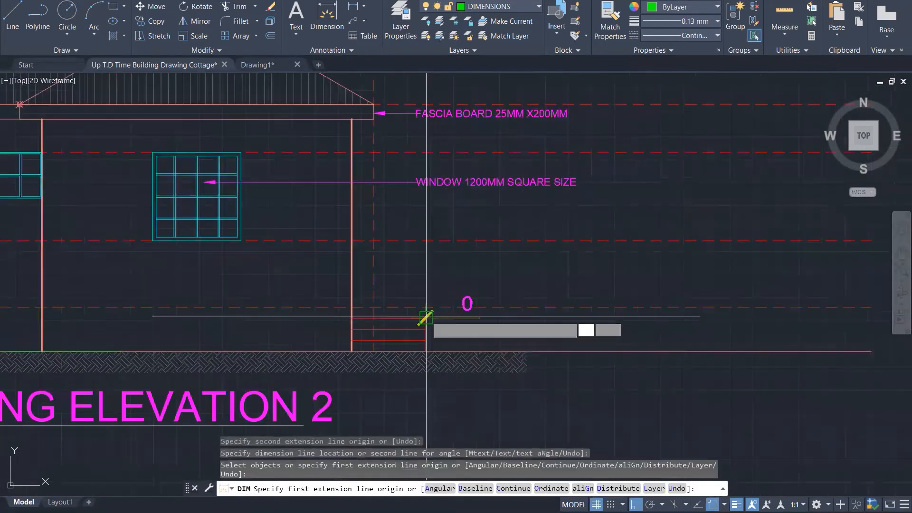
click(426, 317)
click(425, 352)
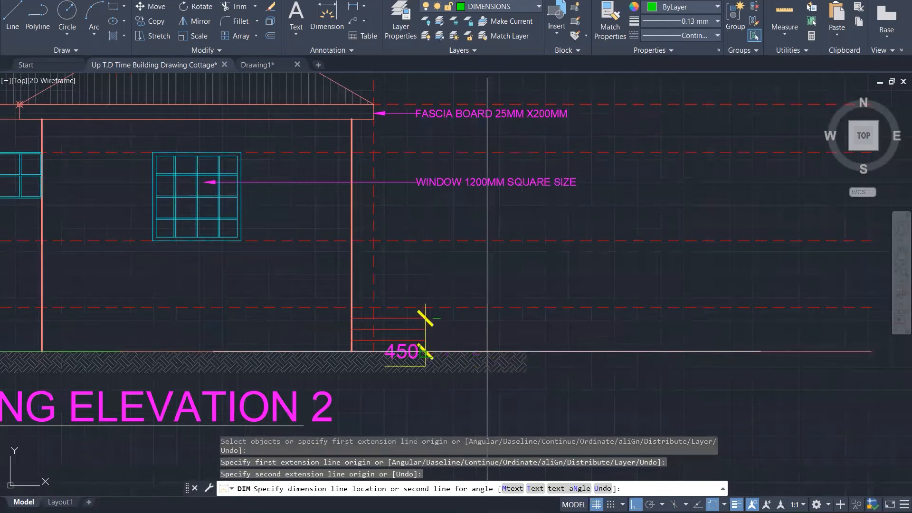
click(425, 328)
key(ctrl+z)
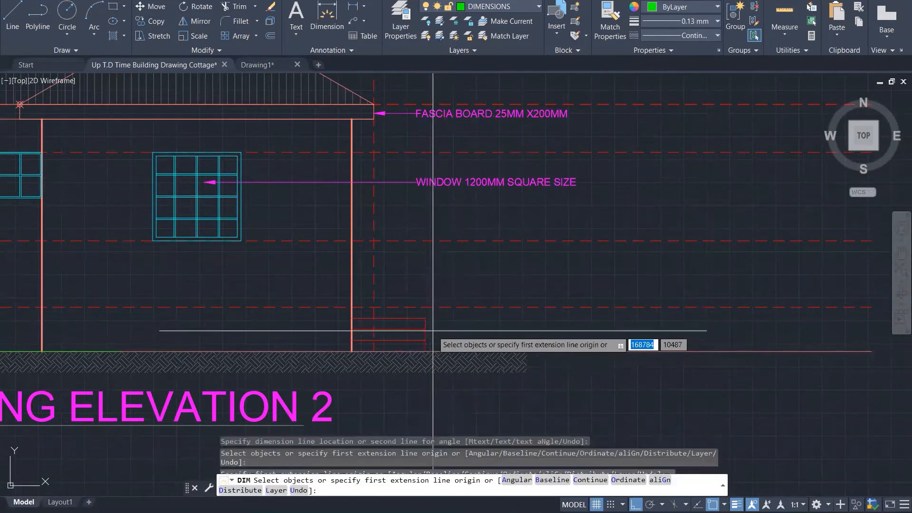
key(ctrl+z)
Step: Dimension the height of the steps on the second elevation from the top step to the ground line, outside the steps
scroll(503, 299, down, 2)
scroll(457, 318, up, 2)
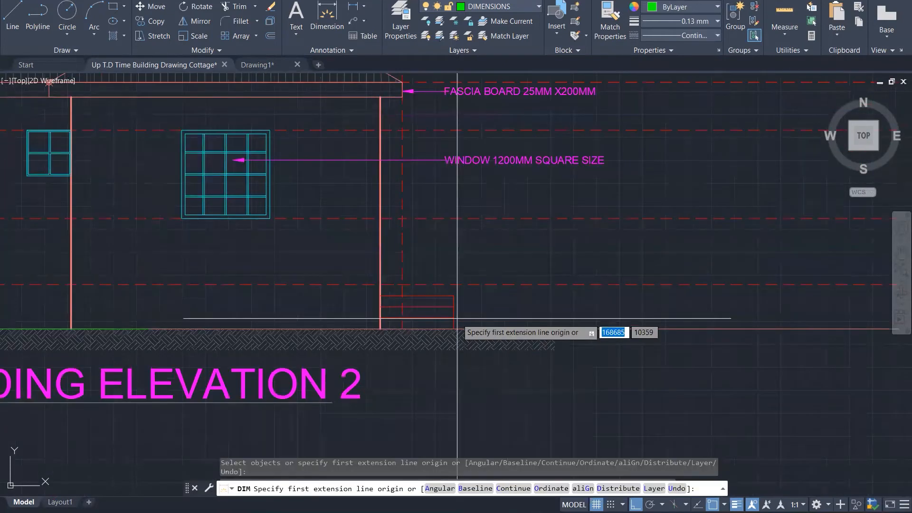
click(454, 296)
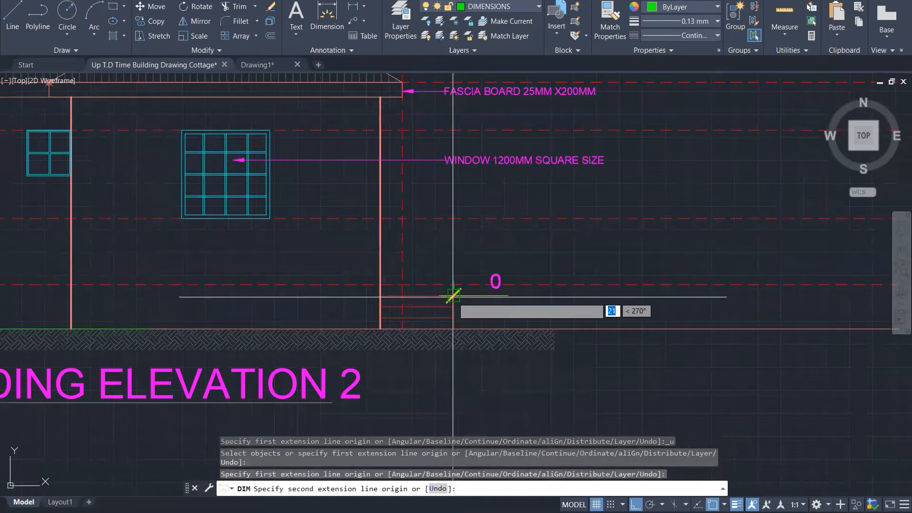
click(454, 329)
click(525, 311)
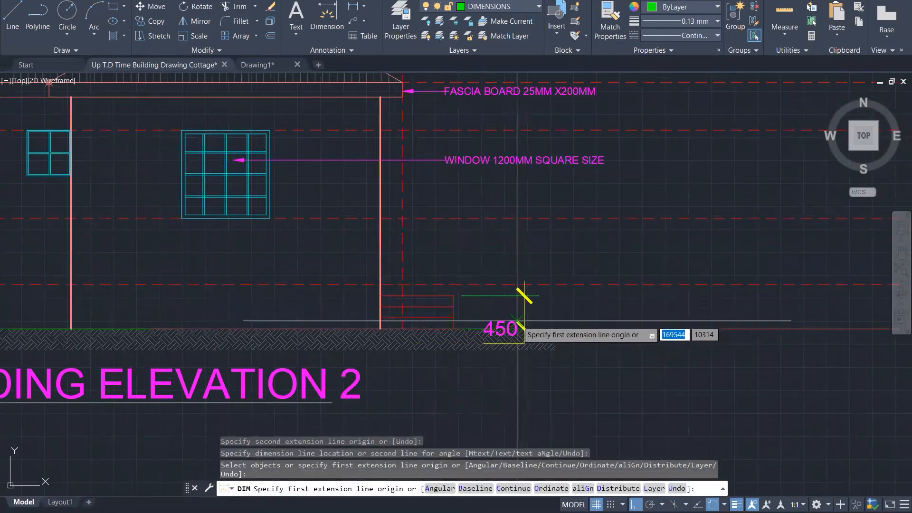
key(Escape)
Step: Move the steps dimension's text so it reads vertically beside the dimension line, shifting the line slightly further from the steps
click(505, 326)
click(501, 328)
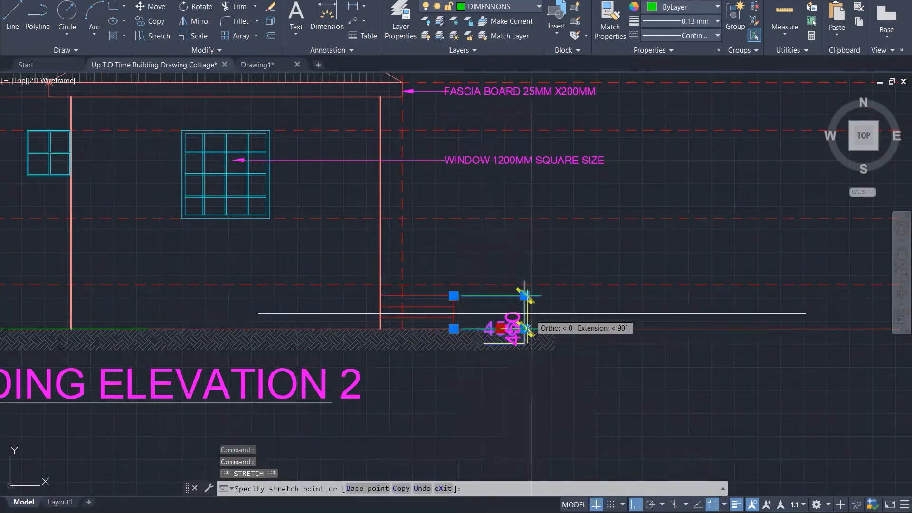
click(536, 324)
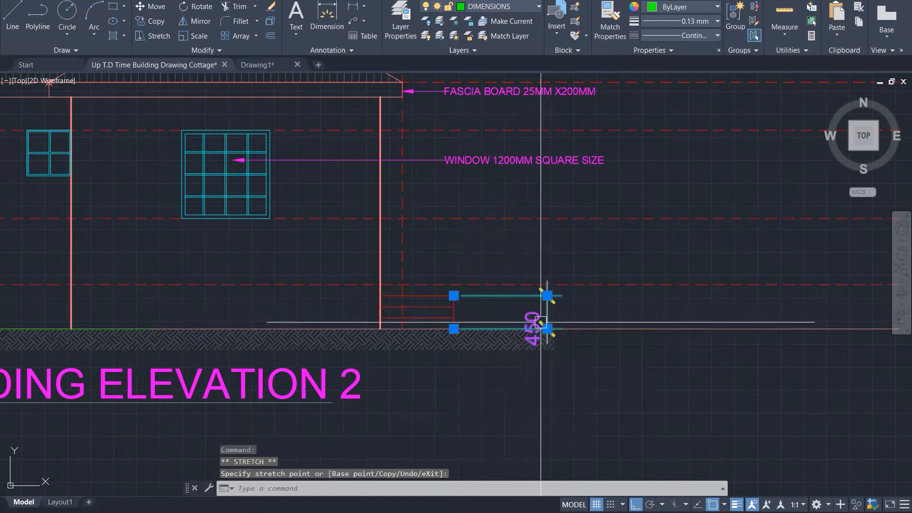
key(Escape)
scroll(535, 325, up, 3)
click(534, 327)
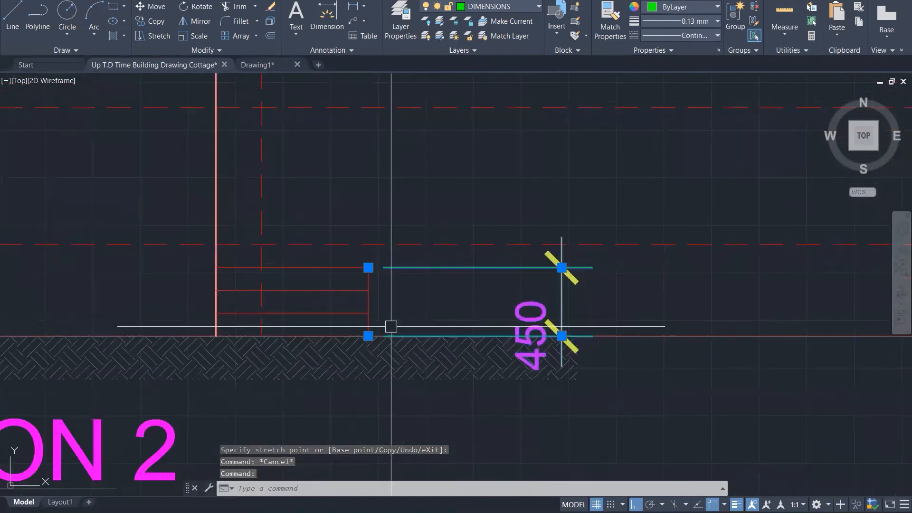
key(Escape)
Step: Examine both floor plans, their Section A markers and the two building elevations across the drawing
scroll(475, 343, down, 5)
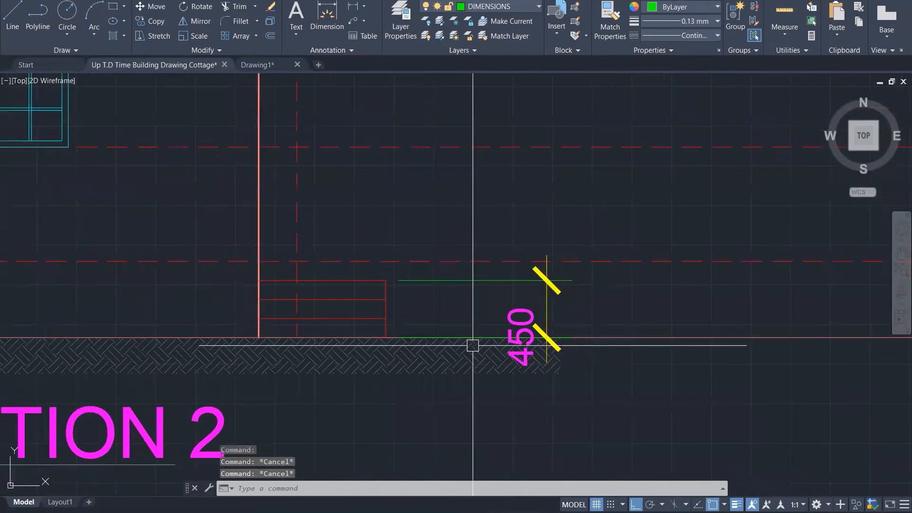
scroll(431, 363, down, 2)
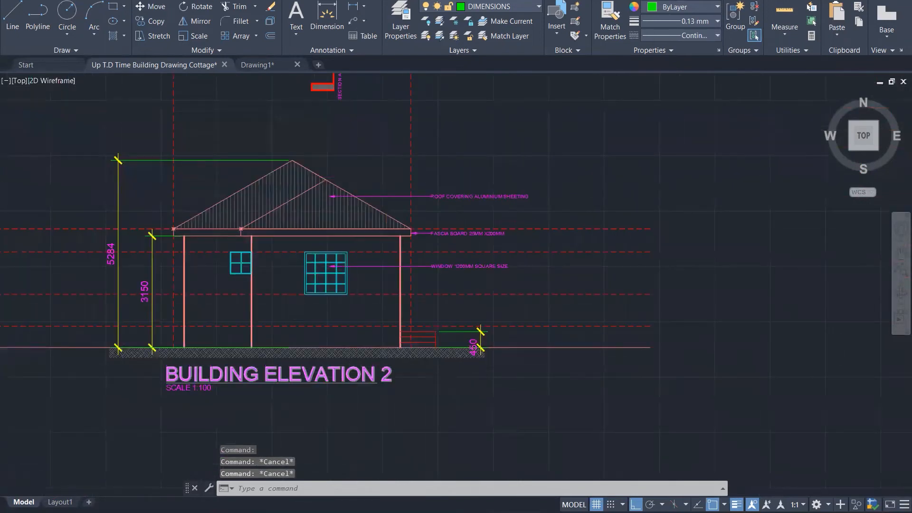
scroll(543, 405, down, 3)
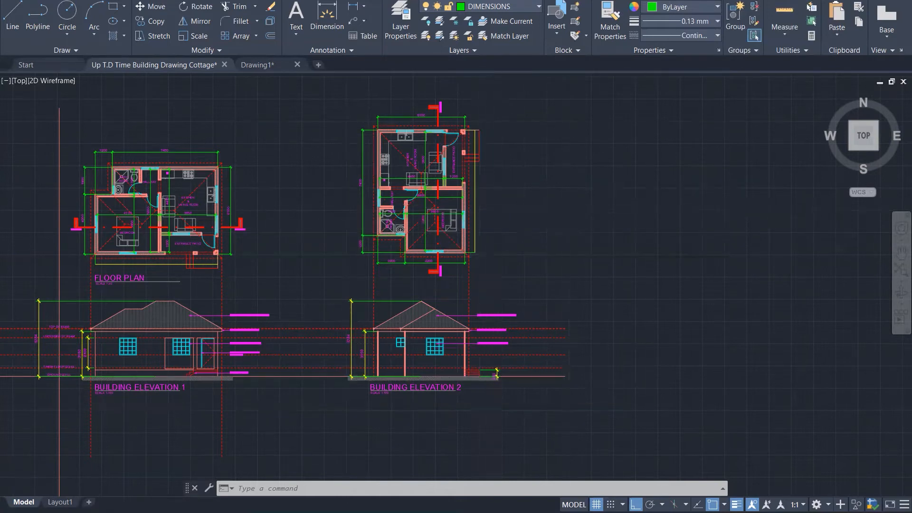
scroll(666, 203, down, 1)
scroll(380, 204, down, 2)
scroll(395, 198, up, 4)
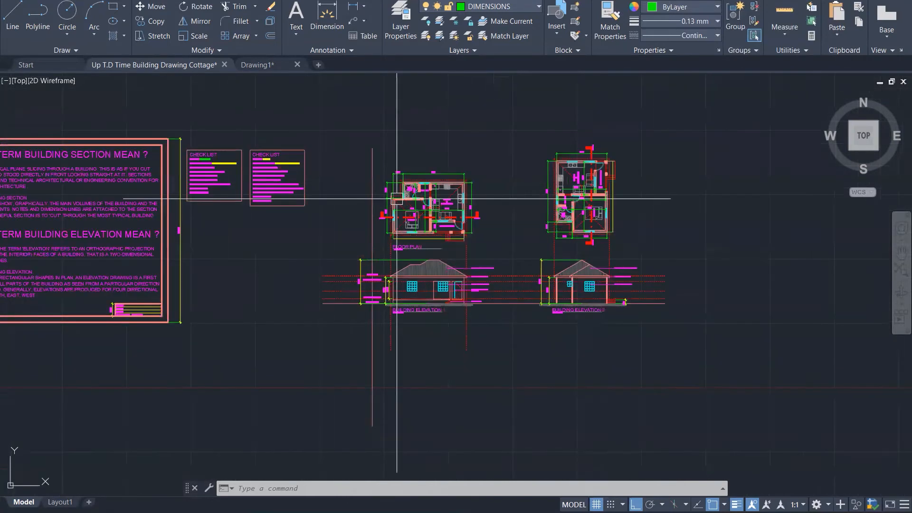
scroll(354, 240, up, 5)
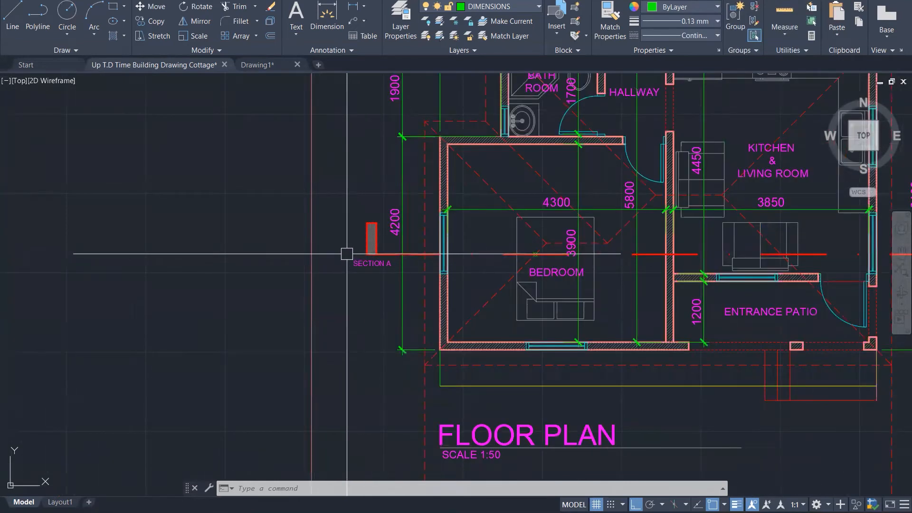
scroll(347, 254, down, 1)
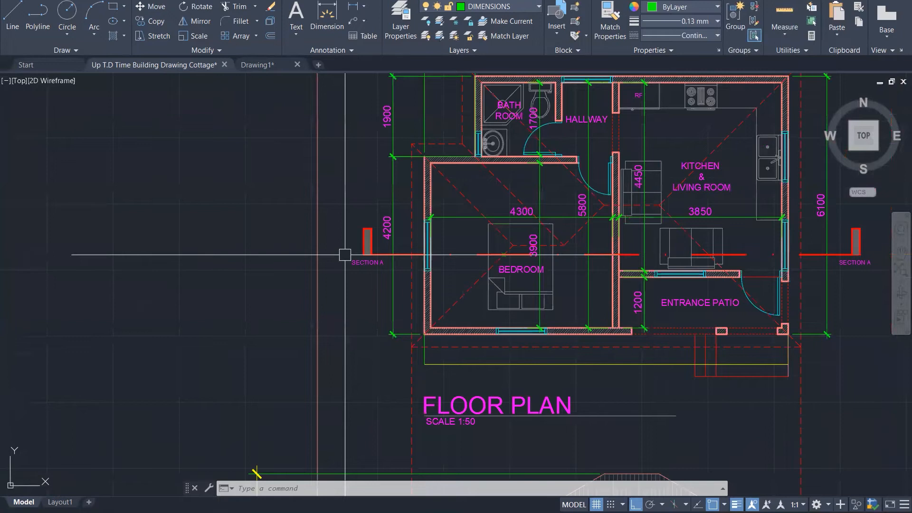
scroll(345, 255, down, 2)
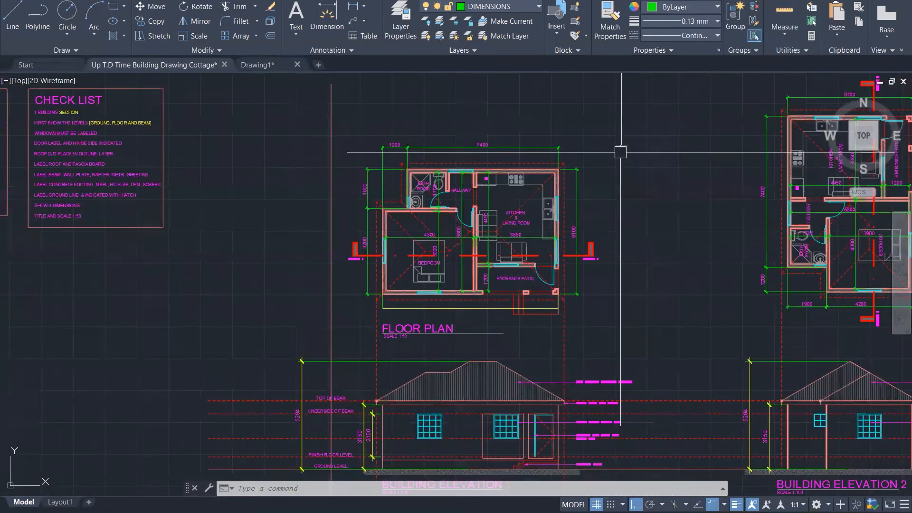
Step: Save the cottage drawing
scroll(508, 205, down, 2)
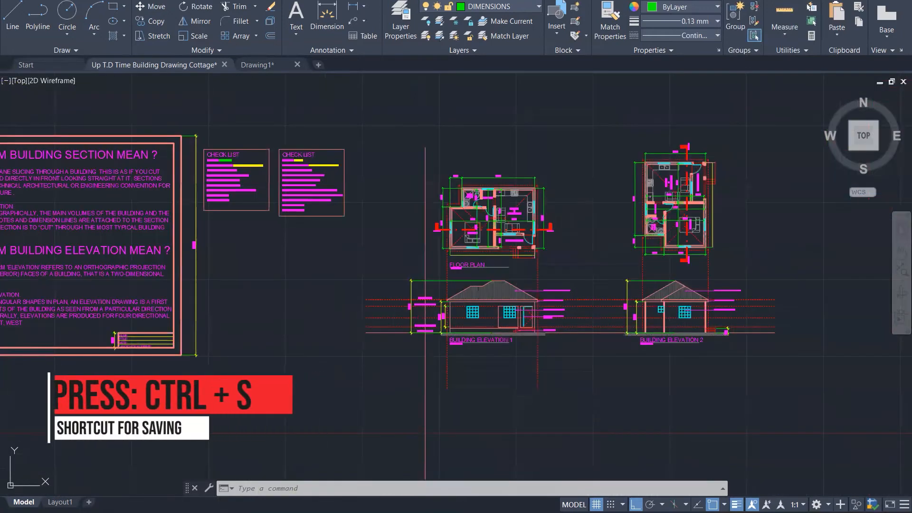
key(ctrl+s)
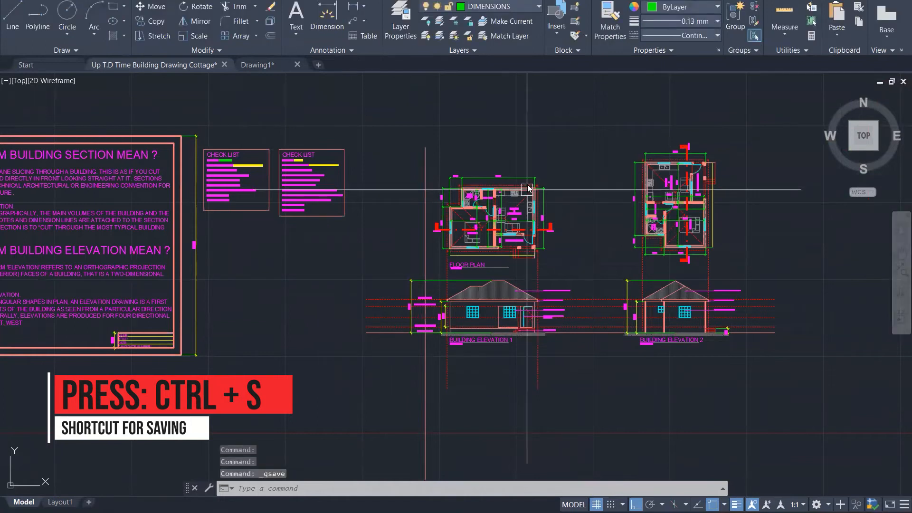
Step: Read through the check list for the two building elevations and compare its requirements with the finished drawing
scroll(218, 152, up, 1)
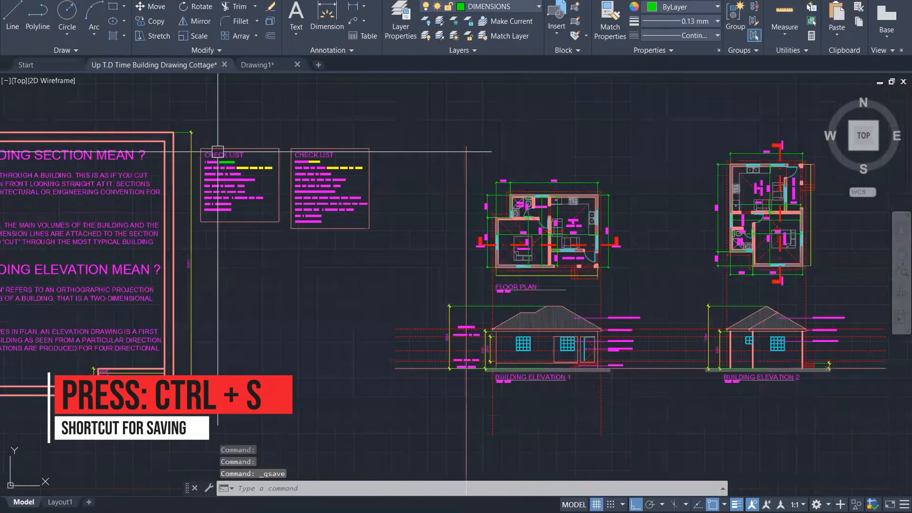
scroll(217, 152, up, 5)
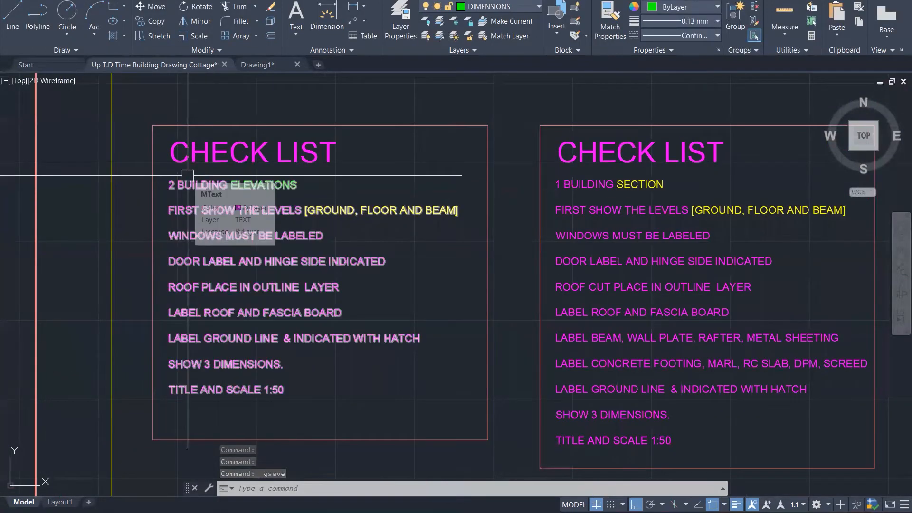
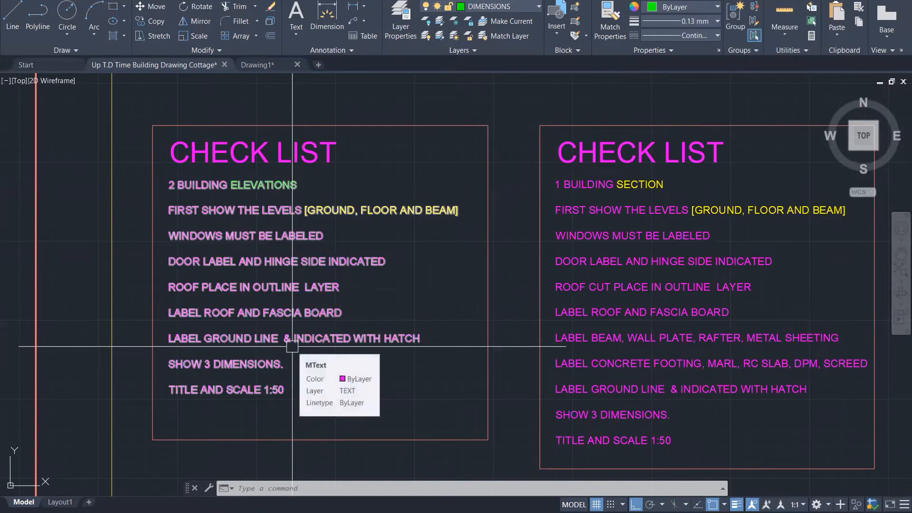
scroll(276, 315, down, 1)
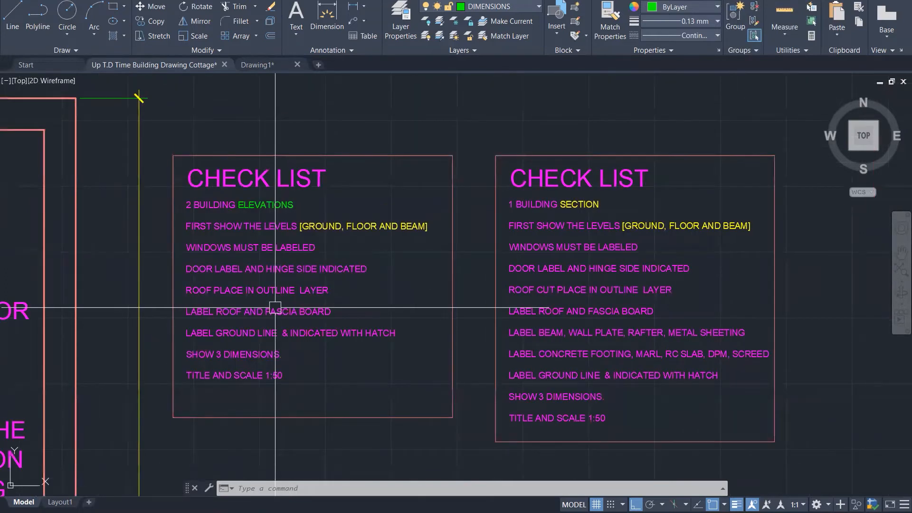
scroll(275, 308, down, 3)
scroll(275, 308, down, 2)
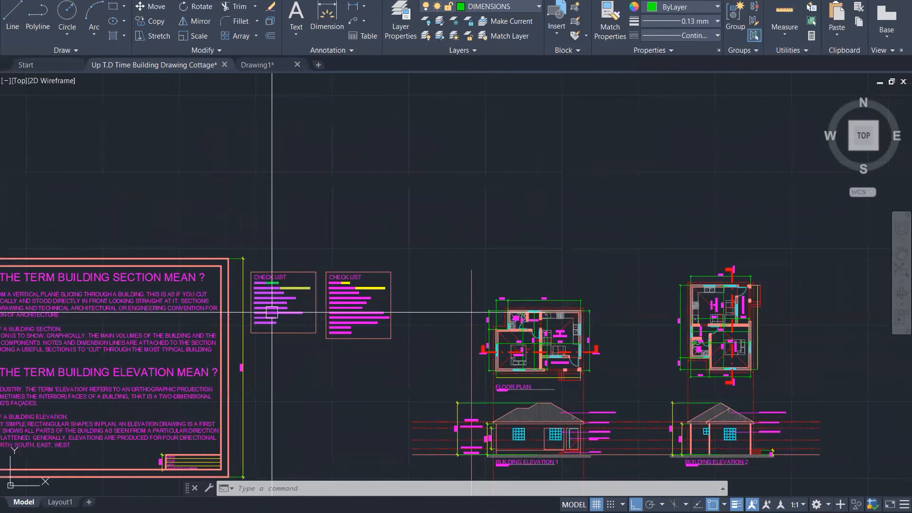
key(Escape)
key(Escape)
Step: Match the second elevation's outer roof slopes and inner hip line to the properties of its heavy wall line
scroll(620, 472, up, 1)
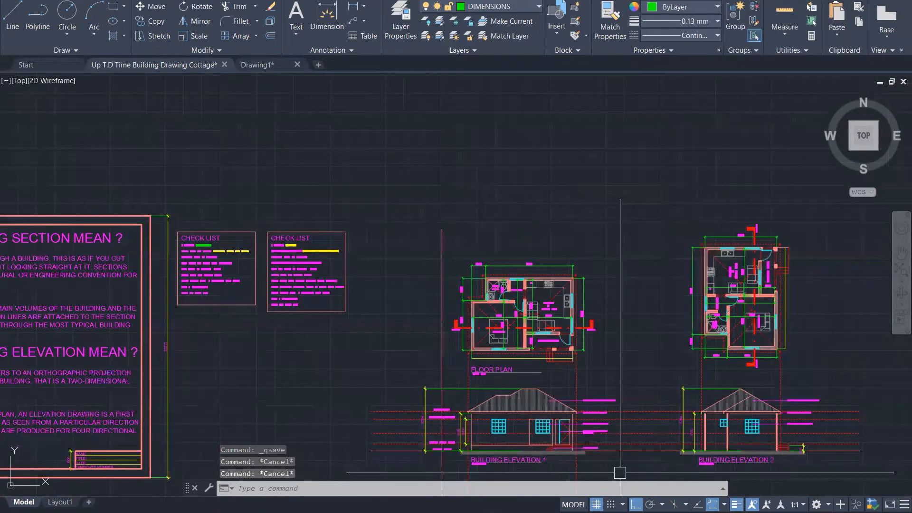
scroll(620, 473, up, 4)
scroll(430, 401, down, 2)
scroll(851, 398, up, 1)
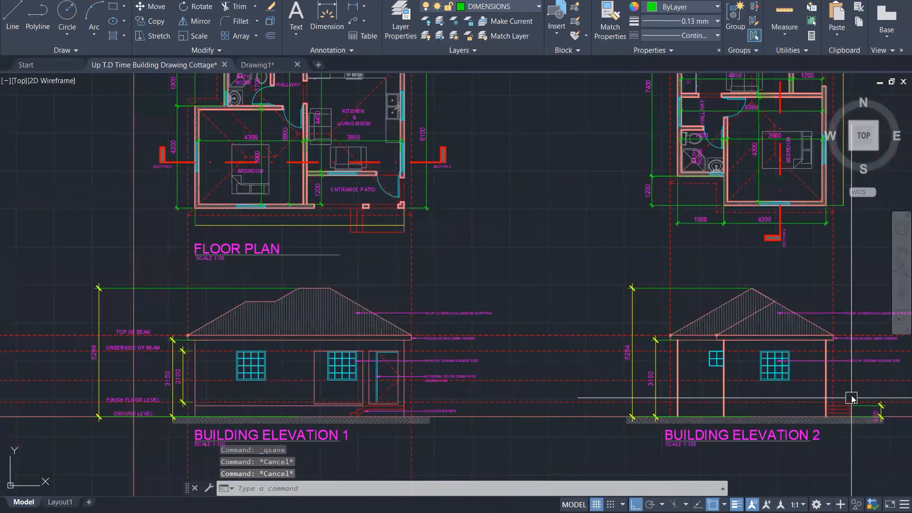
scroll(851, 398, up, 1)
text(ma)
key(Return)
click(825, 387)
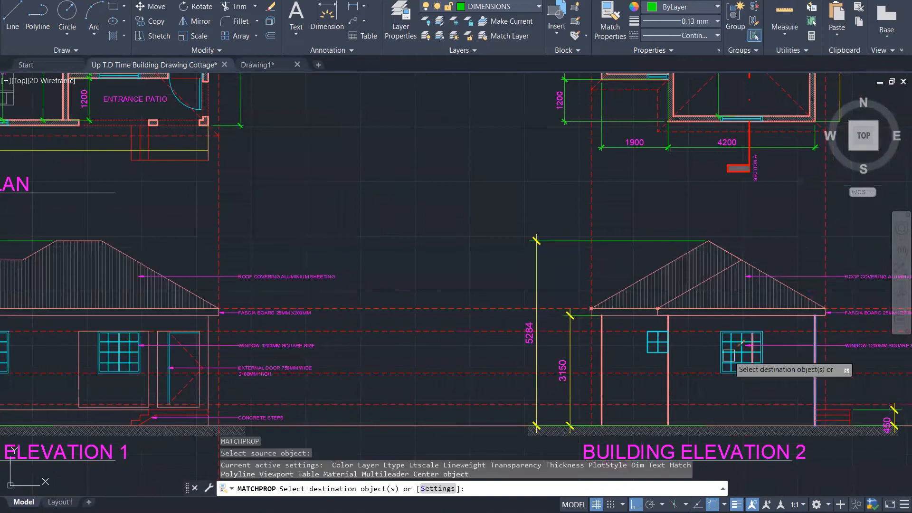
scroll(636, 257, up, 1)
scroll(624, 267, up, 2)
click(630, 308)
click(834, 230)
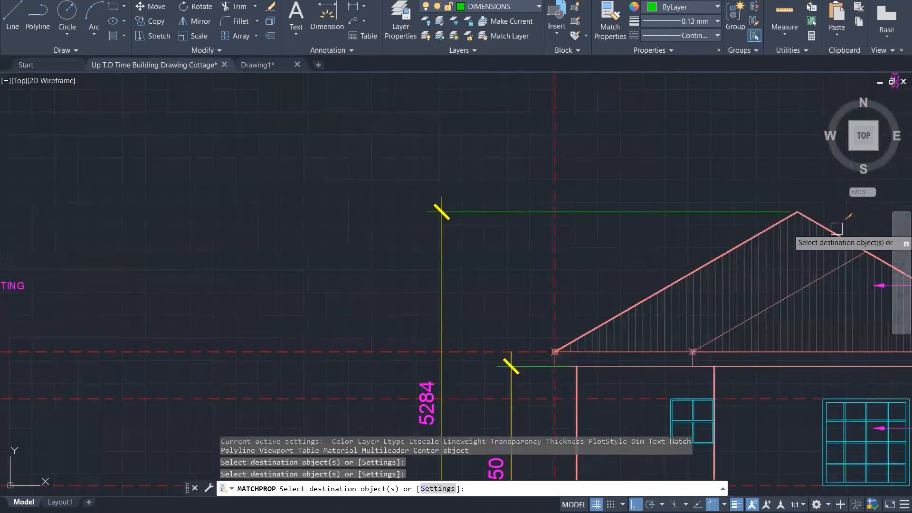
click(831, 271)
Step: Apply the matched wall-line properties to the second elevation's short vertical fascia lines at both ends and below the inner roof slope
scroll(651, 375, up, 3)
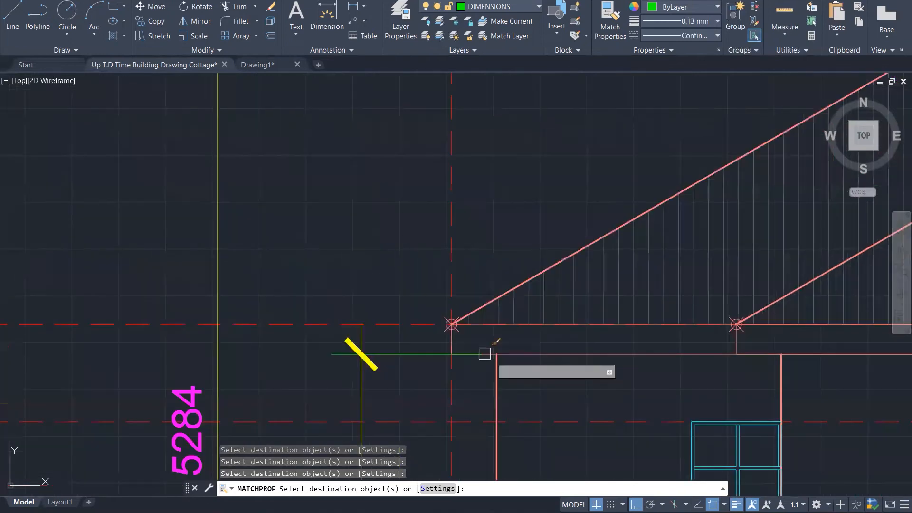
click(418, 299)
scroll(413, 305, down, 4)
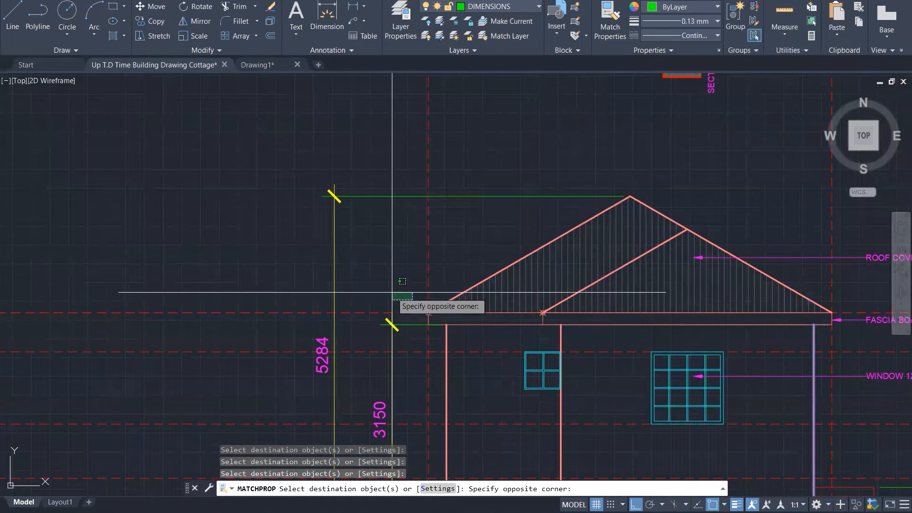
click(413, 312)
scroll(413, 315, up, 2)
click(418, 271)
click(455, 348)
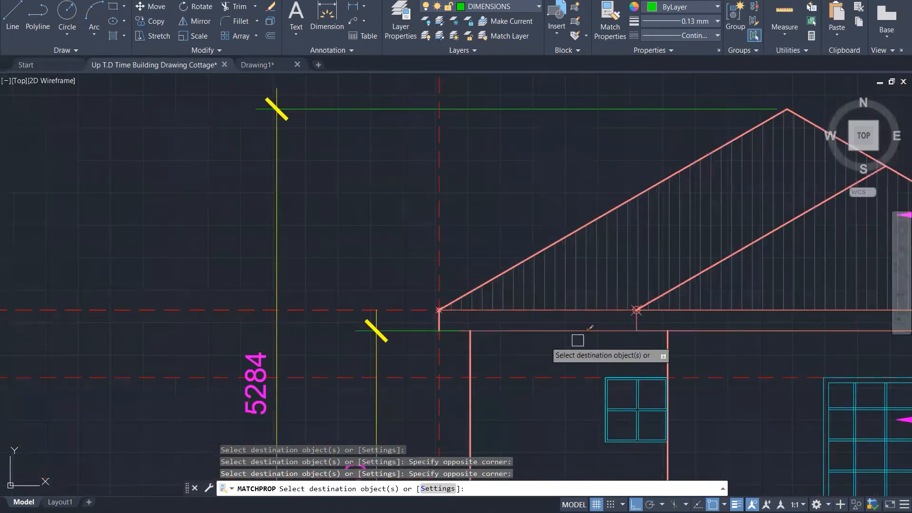
scroll(636, 337, up, 3)
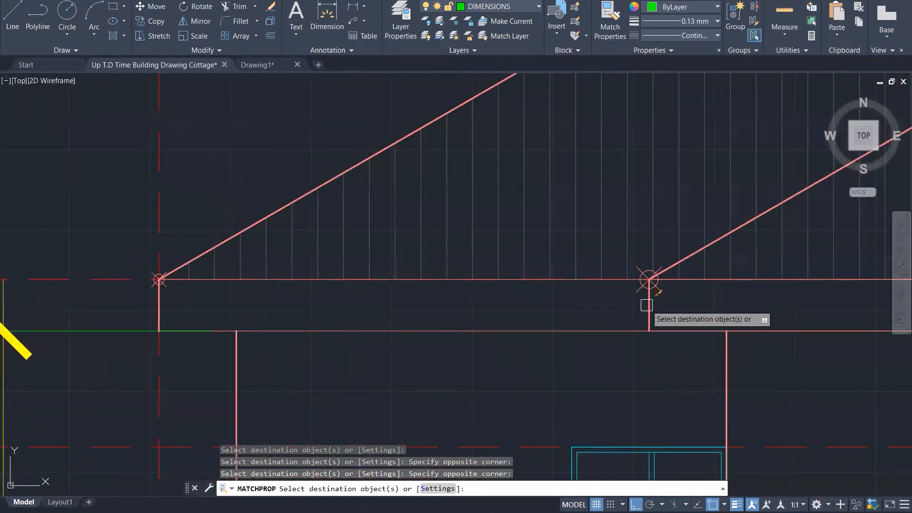
click(646, 305)
scroll(387, 380, down, 5)
scroll(784, 366, up, 5)
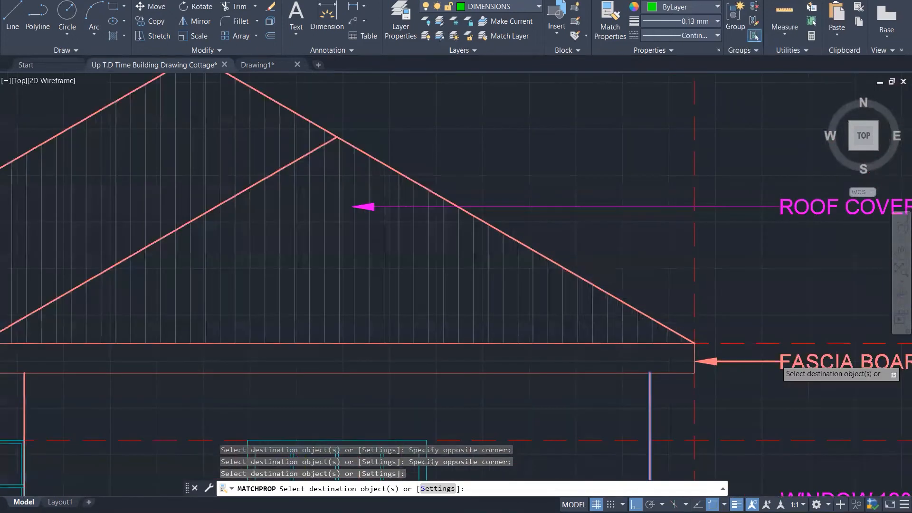
click(662, 347)
Step: Apply the matched heavy wall-line properties to the sloping and flat roof outline segments of the first elevation
scroll(650, 316, down, 5)
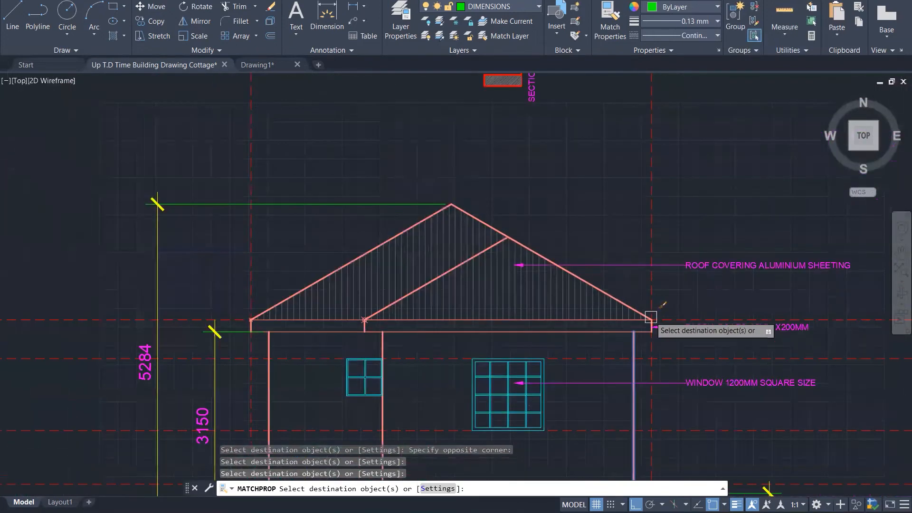
scroll(651, 317, down, 4)
scroll(83, 276, up, 4)
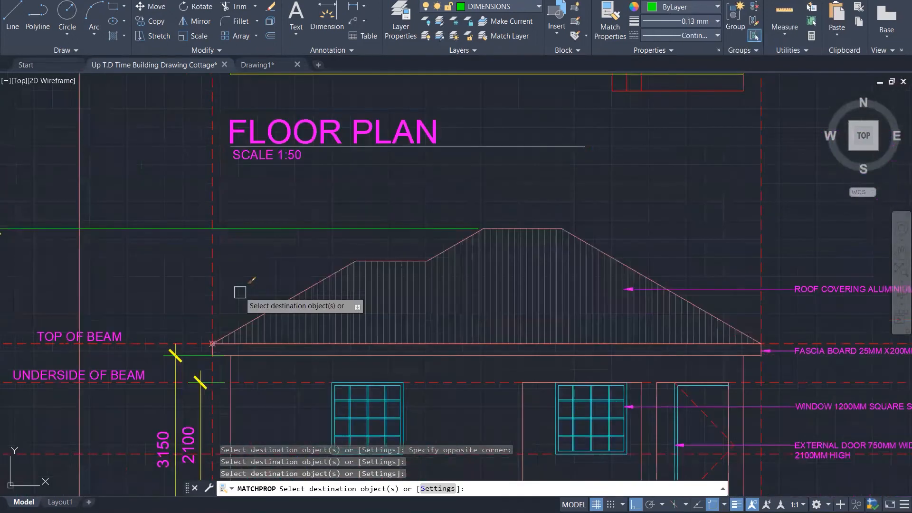
click(304, 291)
click(407, 261)
click(446, 247)
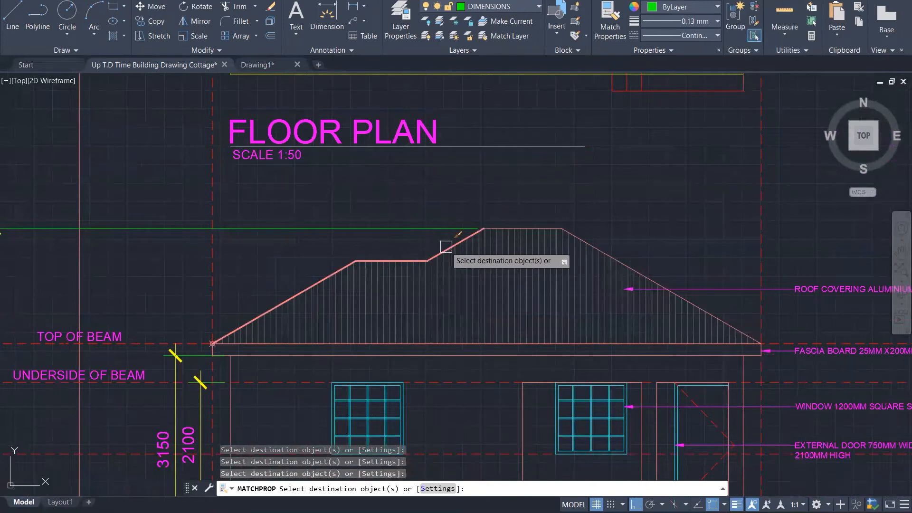
click(504, 229)
click(589, 243)
click(741, 289)
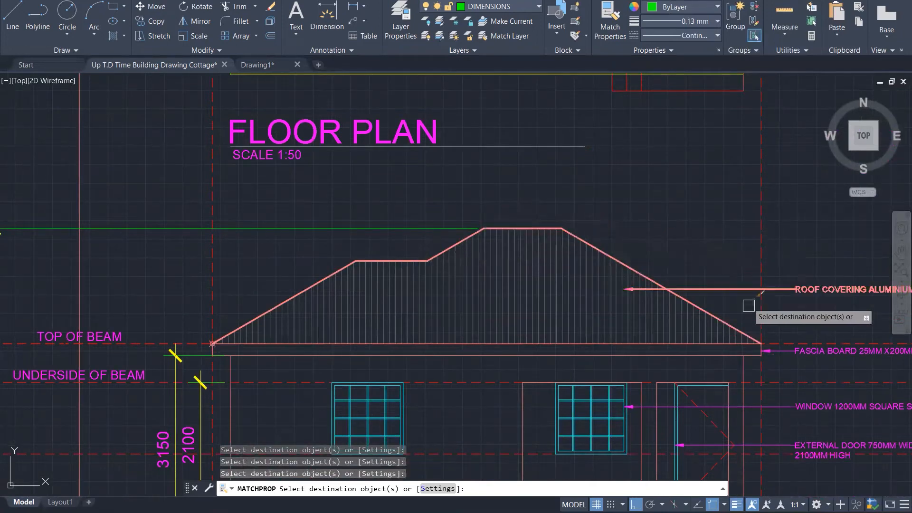
Step: Match the first elevation's fascia end lines, lower fascia edge and right-hand wall line to the heavy wall line
click(757, 344)
scroll(760, 343, up, 3)
click(780, 402)
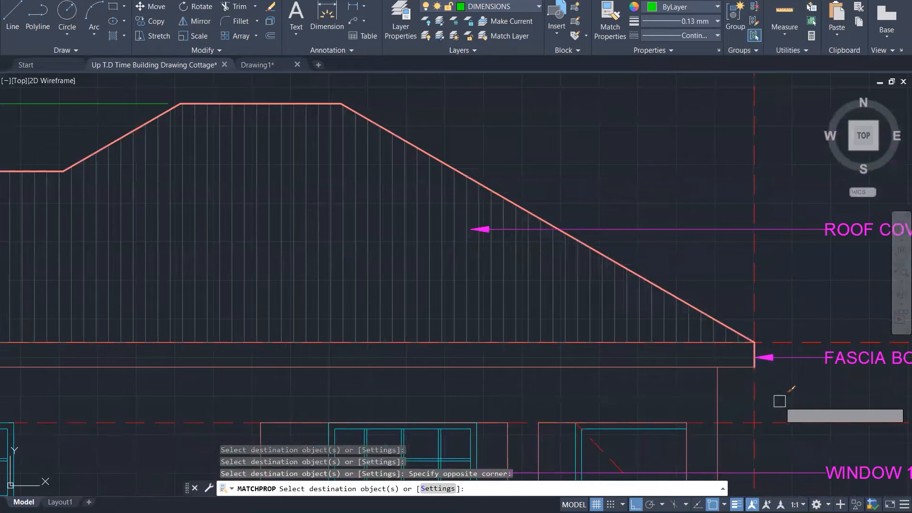
click(720, 379)
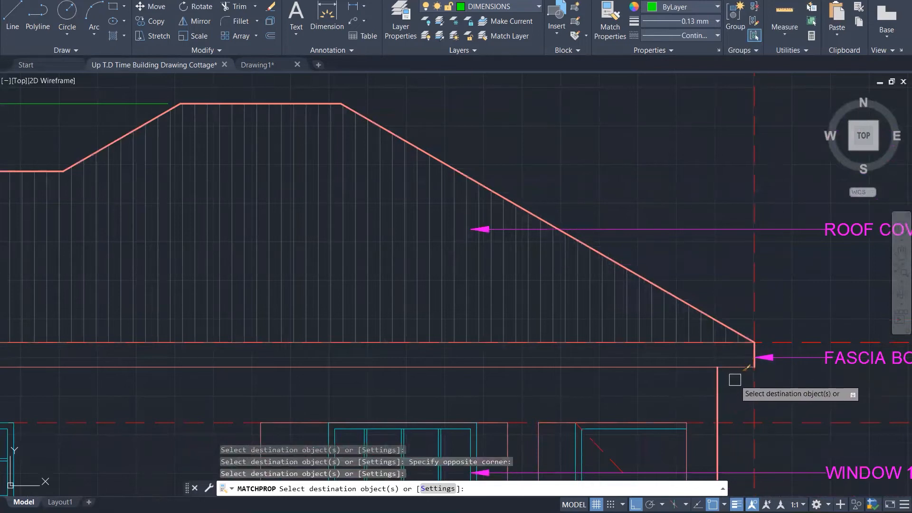
scroll(735, 380, down, 3)
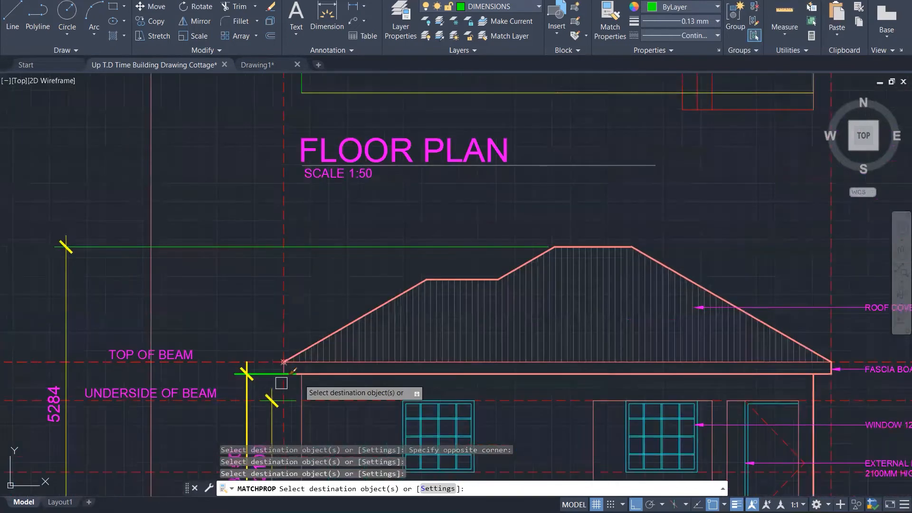
scroll(280, 383, up, 5)
click(271, 287)
click(300, 374)
scroll(293, 303, down, 7)
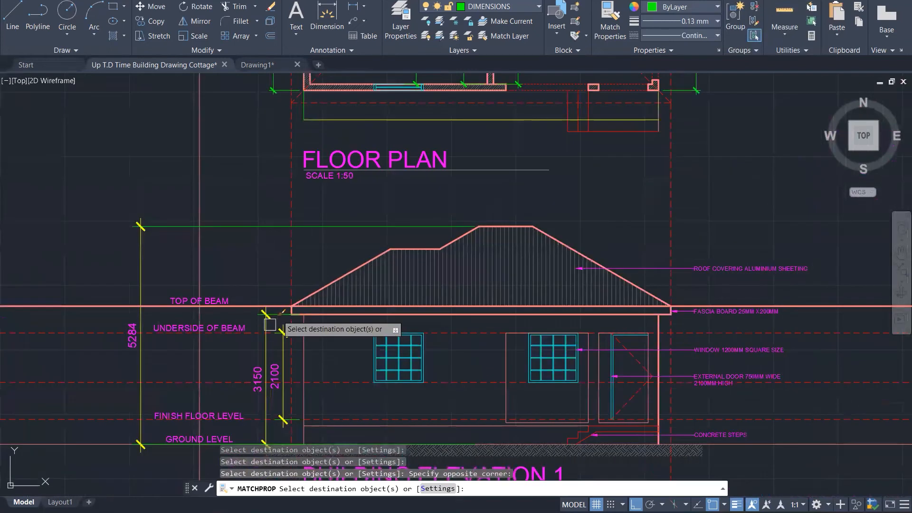
Step: Give the ground line and the first elevation's left-hand wall line the heavy line properties, and end property matching
scroll(269, 324, down, 3)
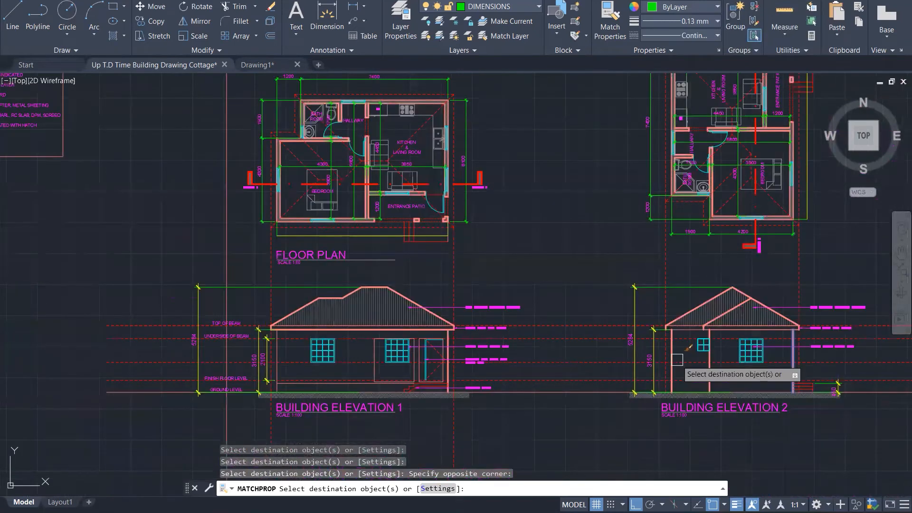
scroll(677, 359, up, 7)
scroll(300, 338, down, 5)
scroll(787, 269, down, 1)
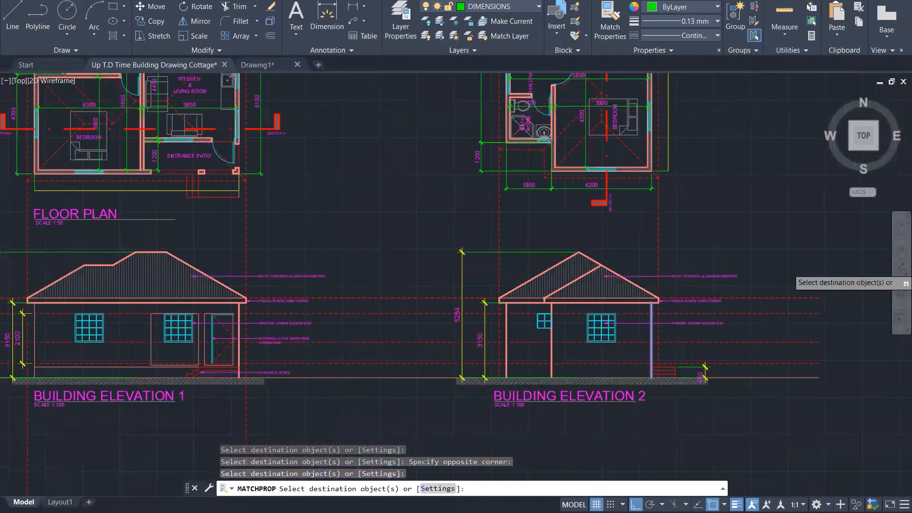
scroll(872, 273, down, 2)
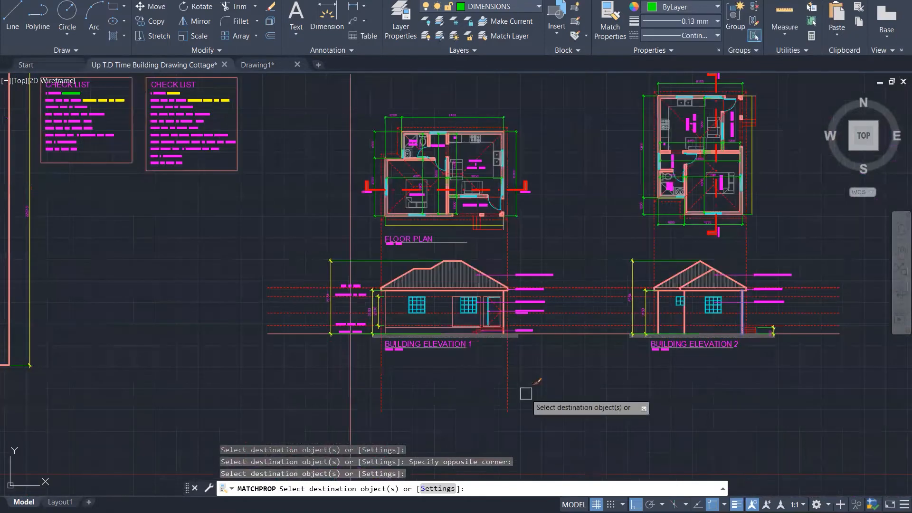
scroll(525, 394, up, 3)
click(641, 272)
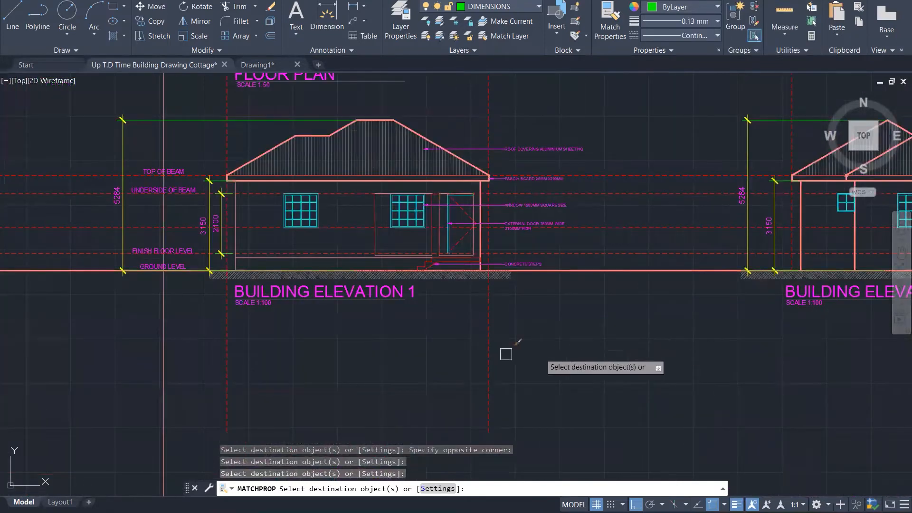
click(238, 257)
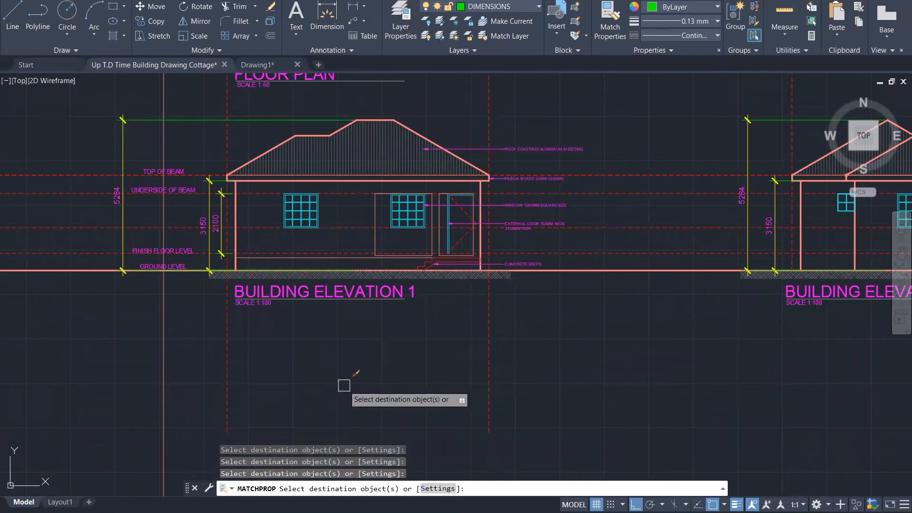
scroll(390, 339, down, 1)
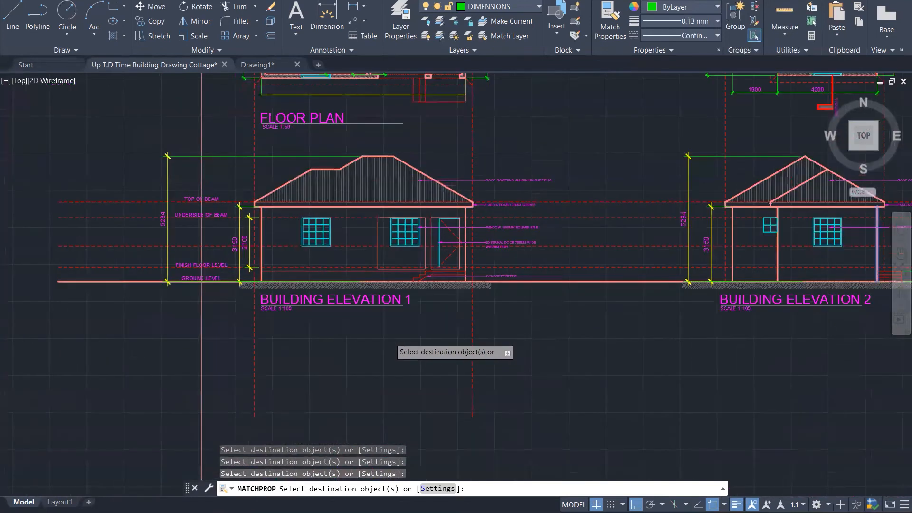
scroll(390, 337, down, 1)
key(Escape)
key(Escape)
key(Escape)
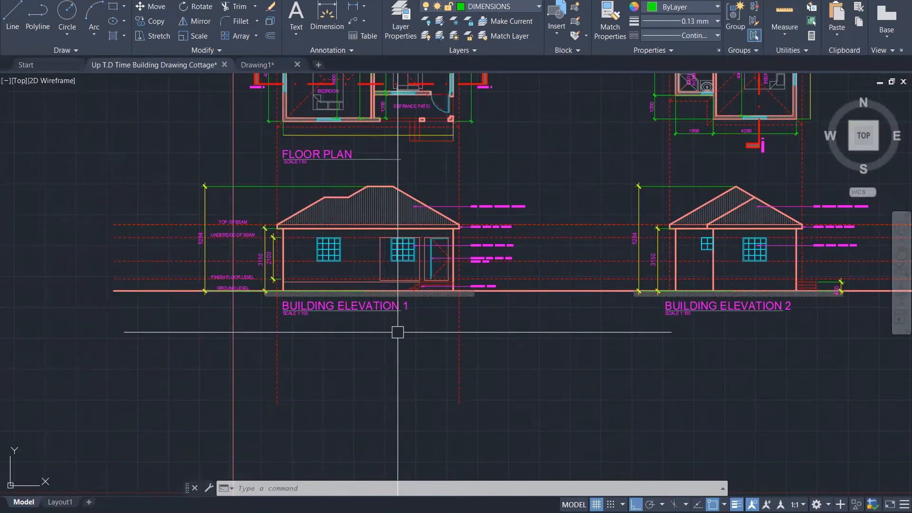
Step: Select all of Building Elevation 1, including its dimensions and labels, the ground line and the dashed level lines
scroll(399, 366, down, 3)
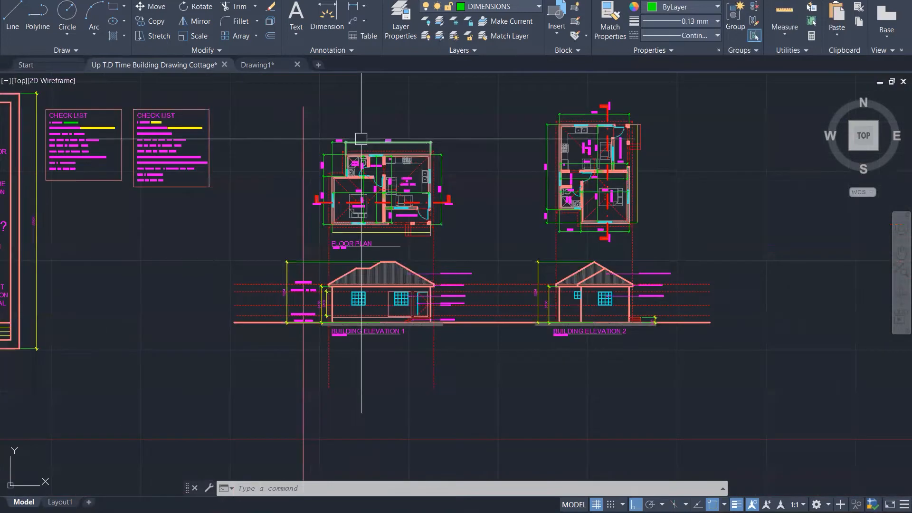
scroll(319, 185, up, 4)
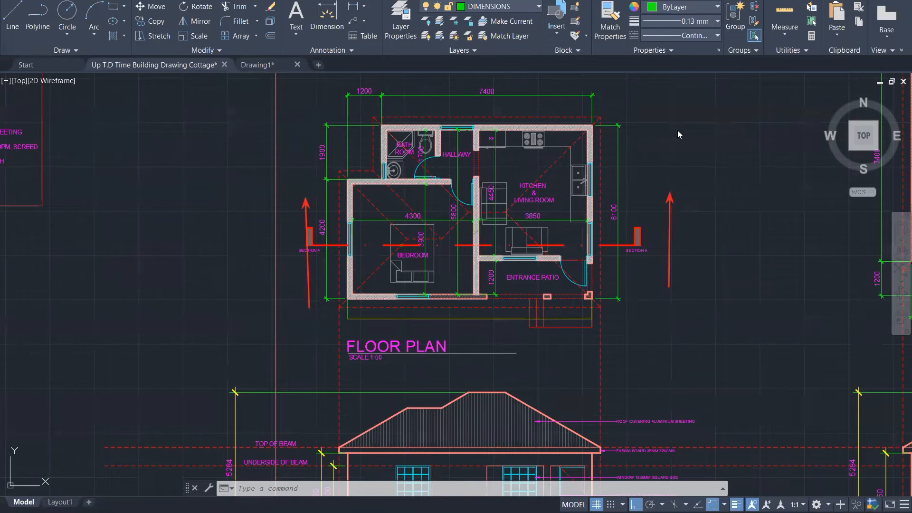
scroll(722, 157, down, 3)
scroll(717, 158, down, 2)
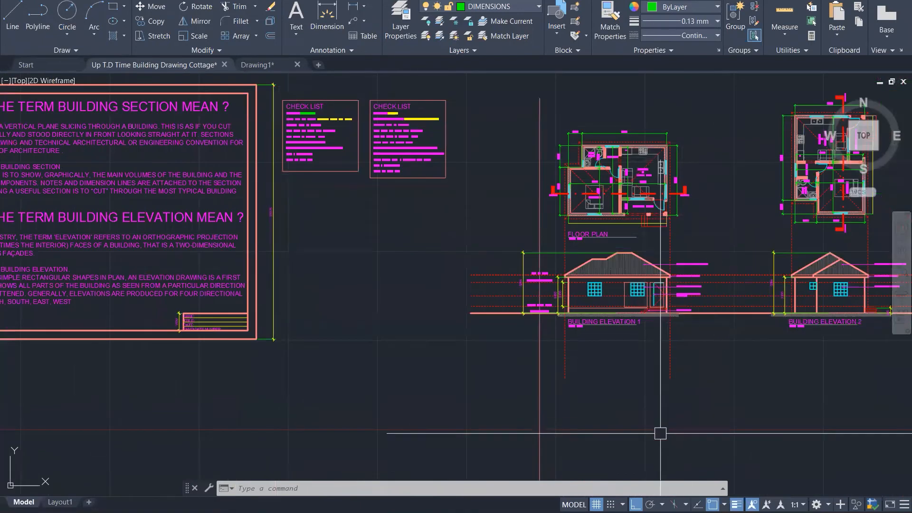
click(430, 241)
click(737, 393)
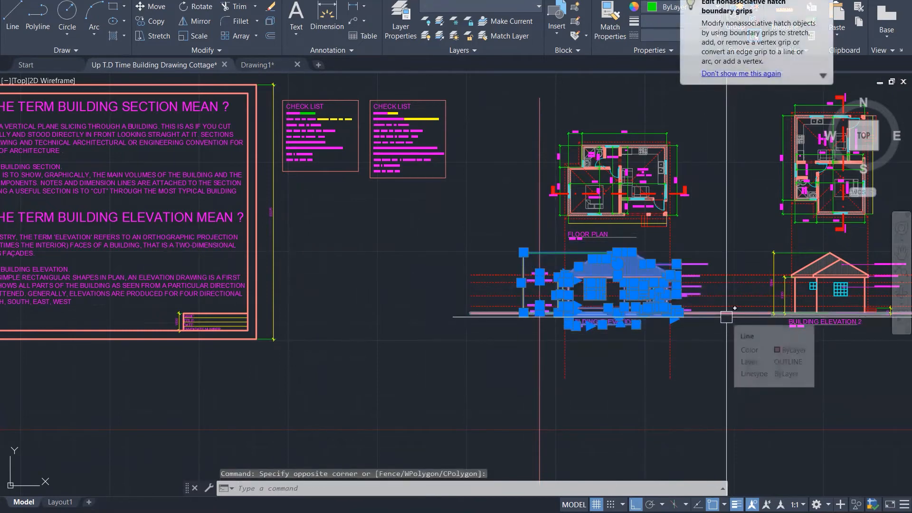
click(727, 317)
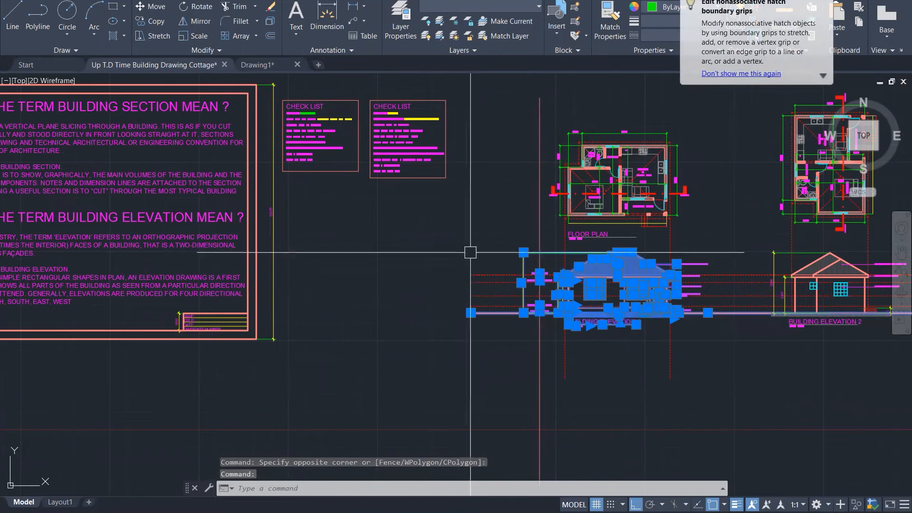
scroll(492, 254, up, 1)
scroll(476, 256, up, 3)
click(496, 247)
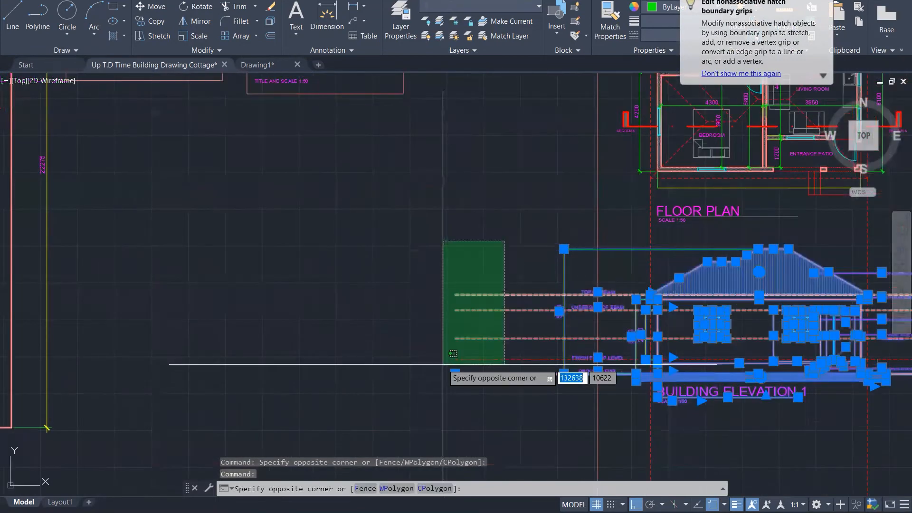
click(443, 364)
scroll(477, 206, down, 2)
scroll(477, 206, down, 2)
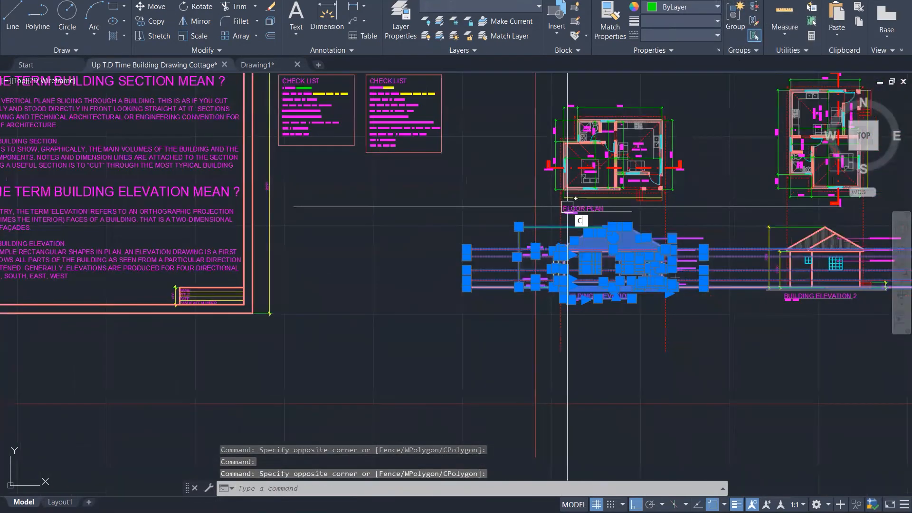
Step: Copy the selected elevation straight down to an empty area below the original
text(Co)
key(Return)
click(567, 207)
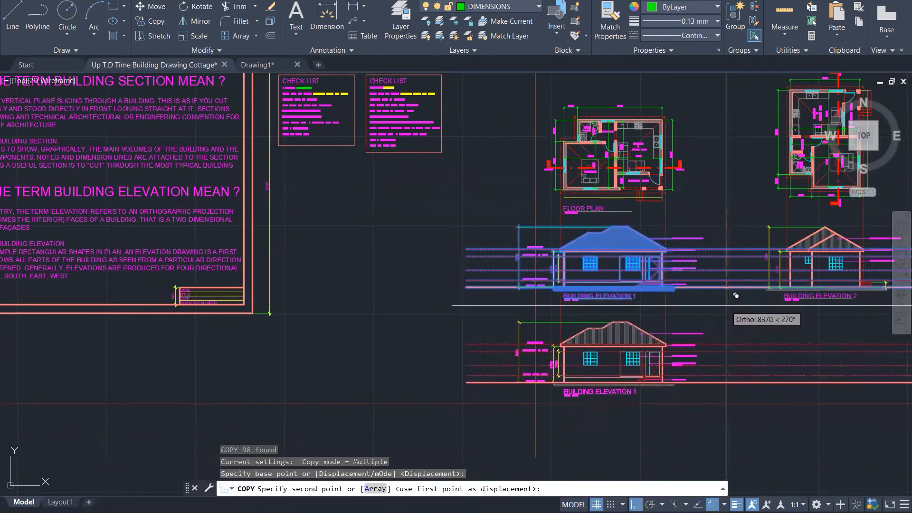
scroll(728, 300, up, 1)
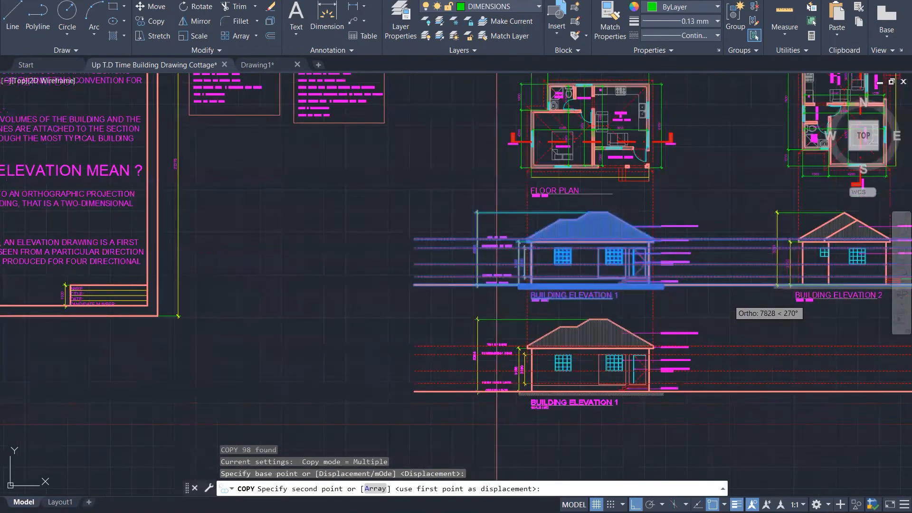
click(728, 300)
scroll(728, 299, up, 2)
key(Escape)
key(Escape)
key(Escape)
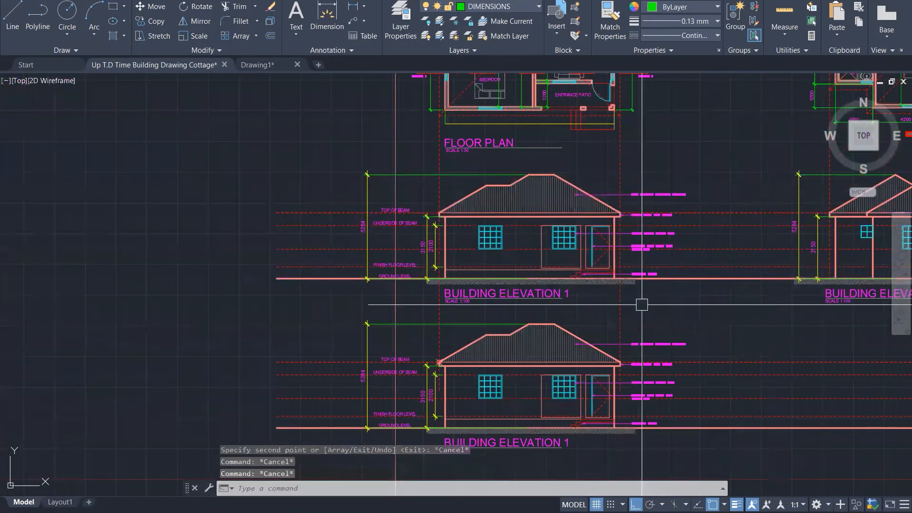
Step: Erase the roof hatch from the copied elevation
scroll(641, 306, down, 2)
scroll(451, 345, up, 4)
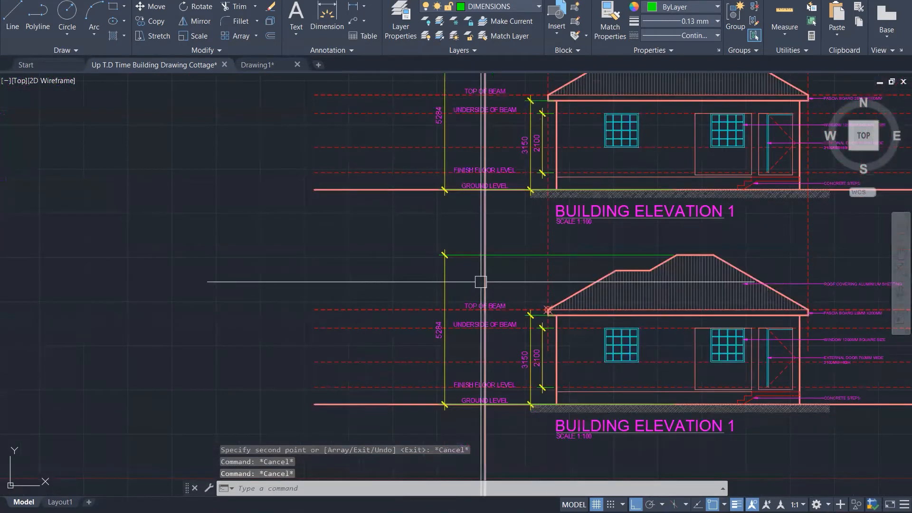
click(662, 284)
key(Delete)
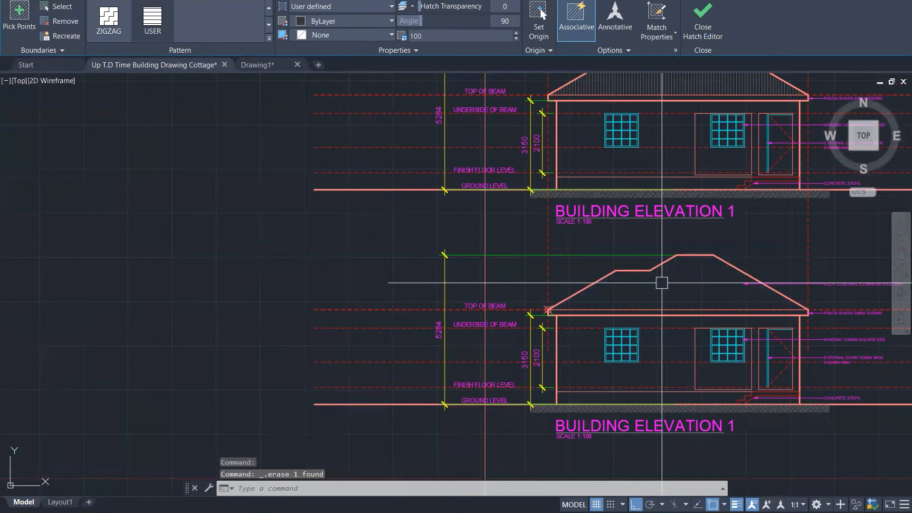
Step: Erase both windows from the wall area of the copied elevation
scroll(664, 349, up, 1)
scroll(664, 350, up, 4)
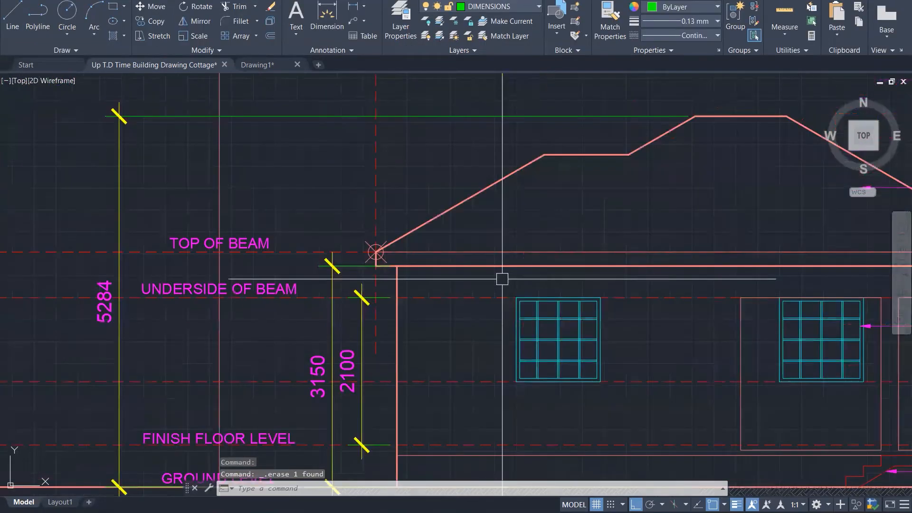
click(502, 278)
scroll(644, 360, down, 3)
scroll(643, 360, down, 1)
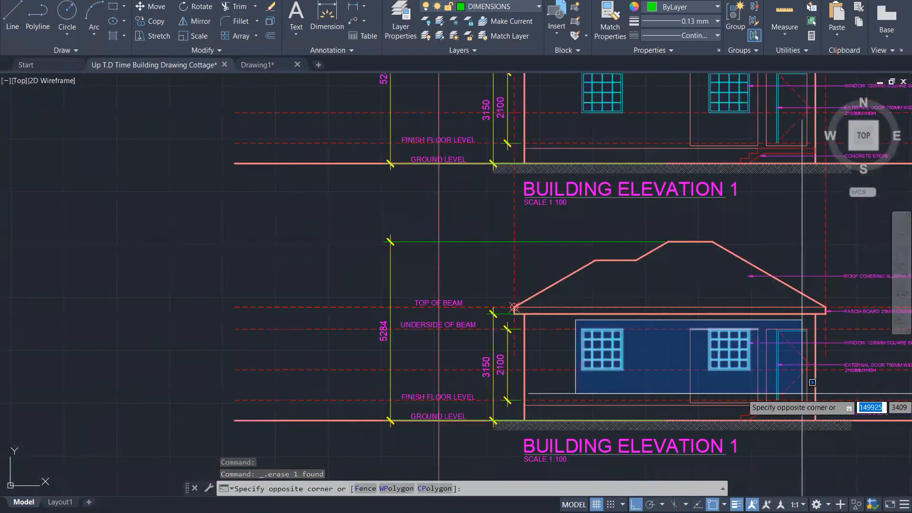
click(812, 382)
scroll(788, 377, up, 4)
key(Delete)
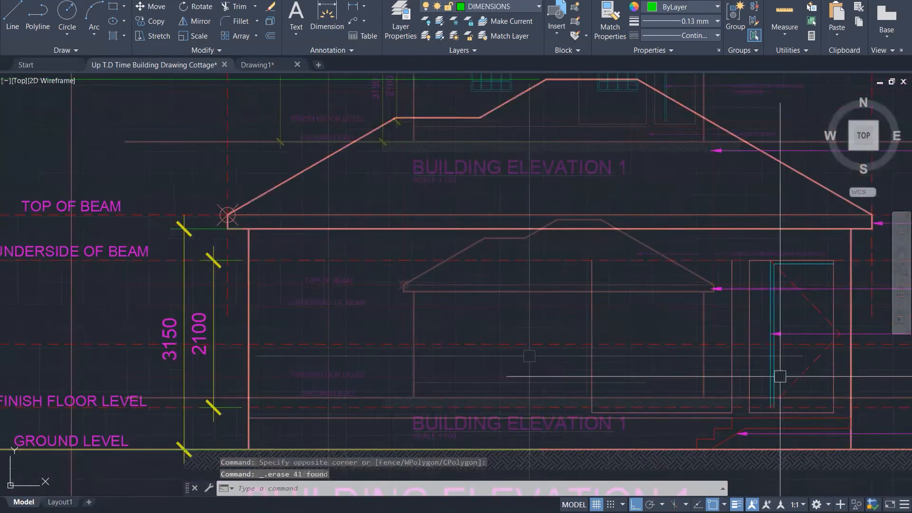
Step: Erase the copied elevation's patio opening, door, steps, floor line, window, door and step labels, and height dimensions
click(592, 383)
key(Delete)
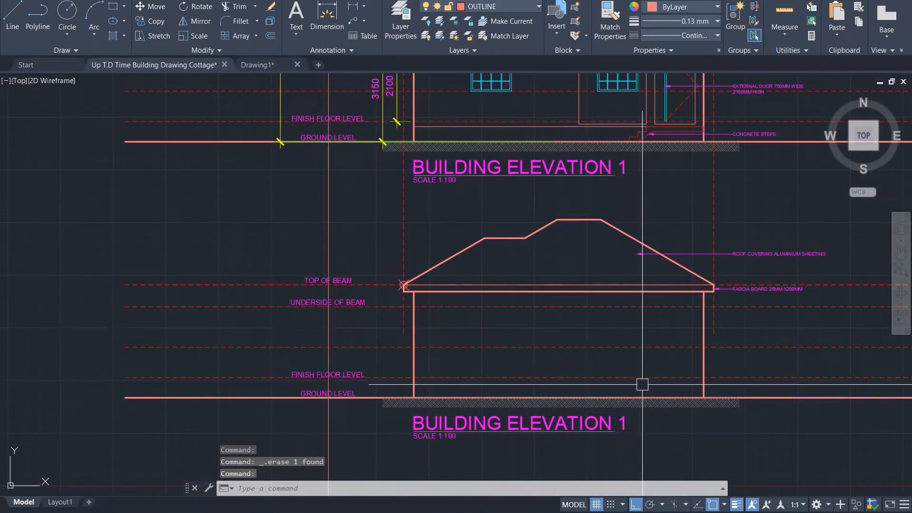
Step: Review the building section check list alongside the section line across the floor plan
scroll(645, 385, down, 3)
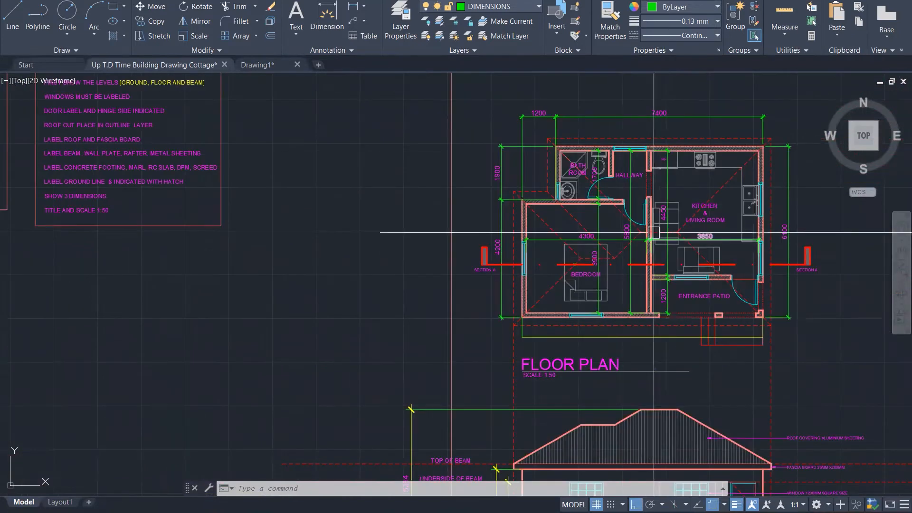
scroll(654, 233, down, 1)
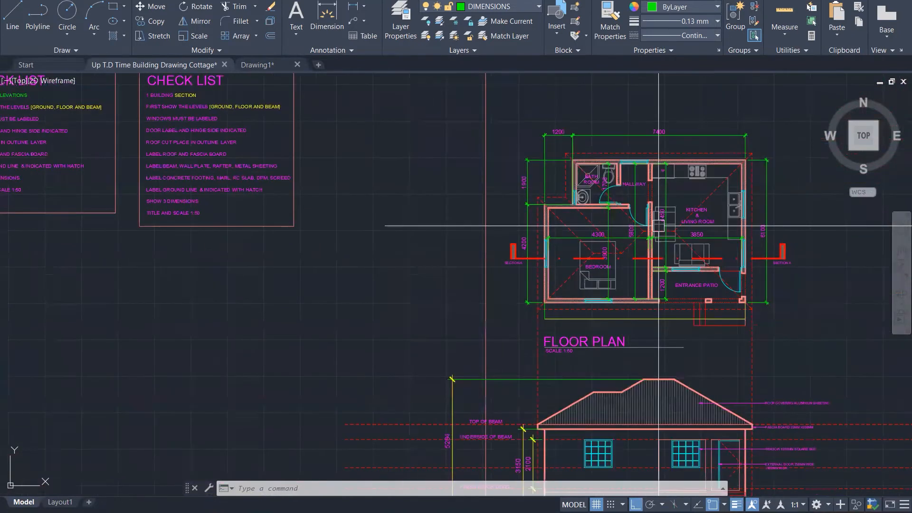
scroll(658, 226, down, 2)
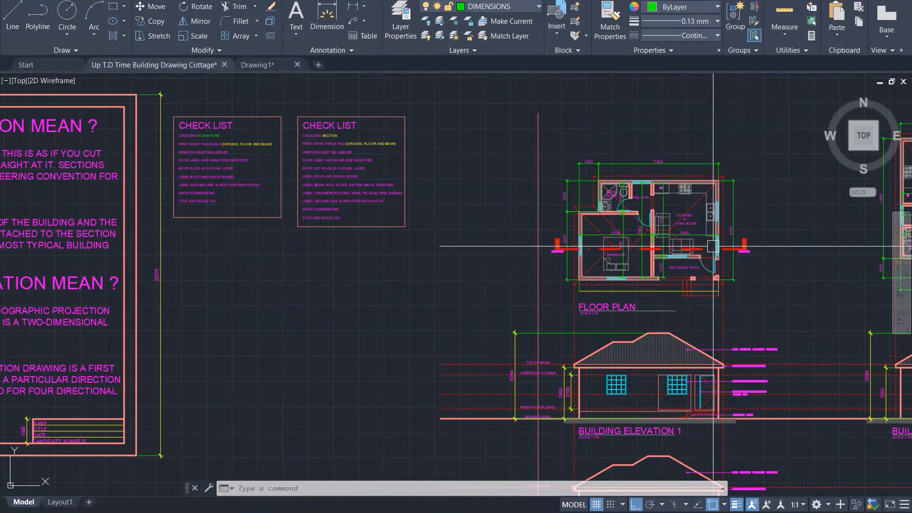
scroll(579, 224, down, 1)
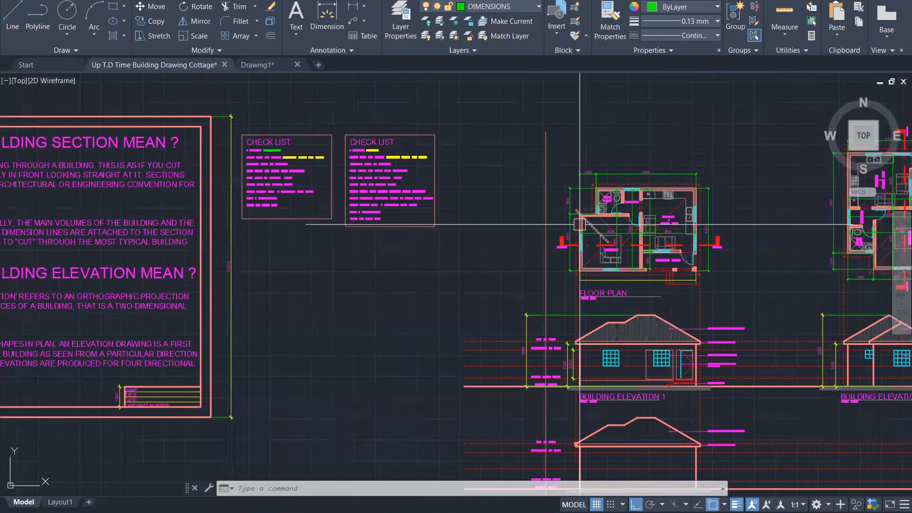
Step: Remove the part of the floor plan that lies below the Section A cutting line
scroll(580, 224, down, 2)
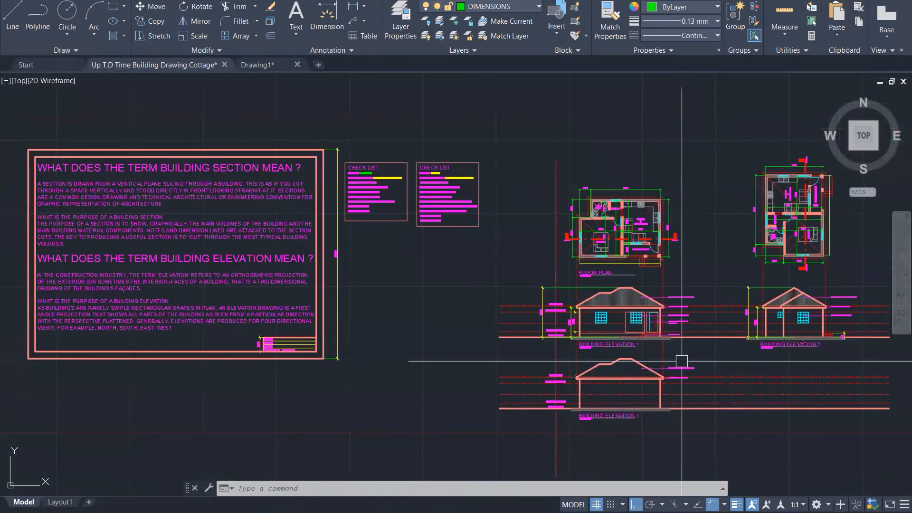
scroll(682, 361, up, 1)
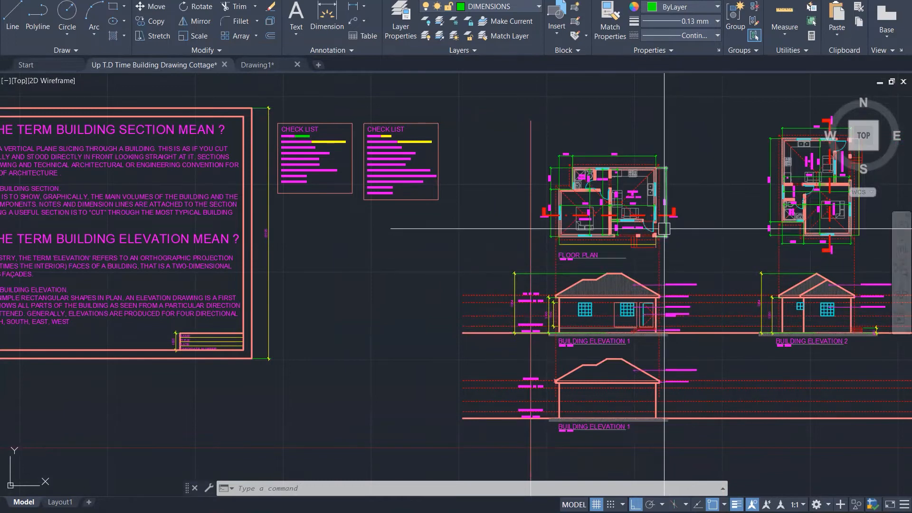
scroll(668, 218, up, 1)
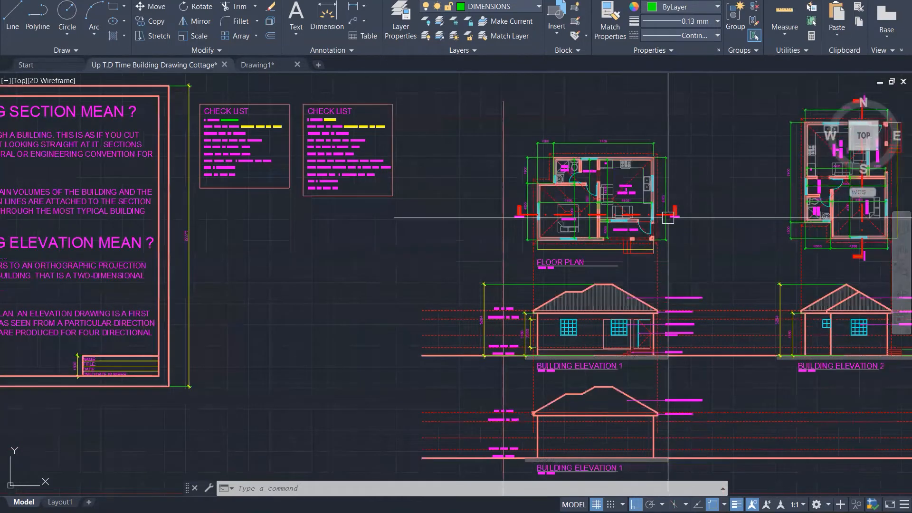
scroll(668, 219, up, 3)
click(728, 326)
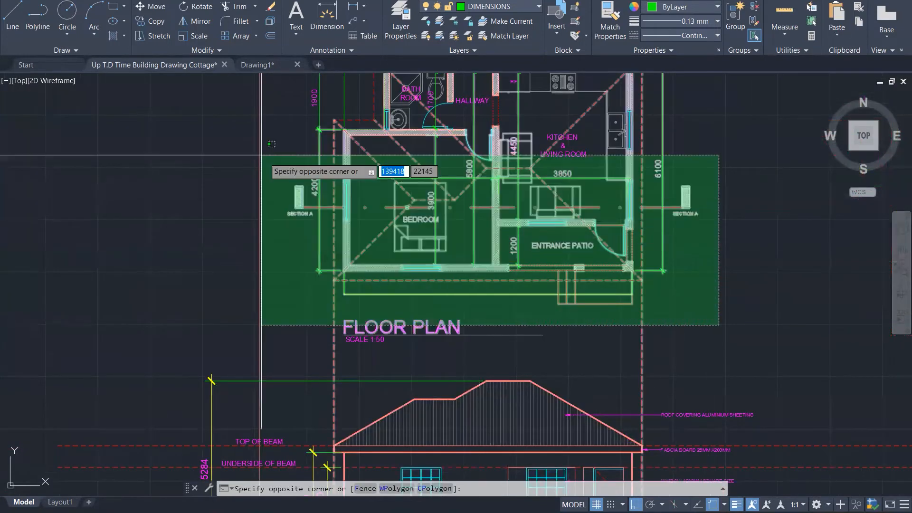
click(234, 141)
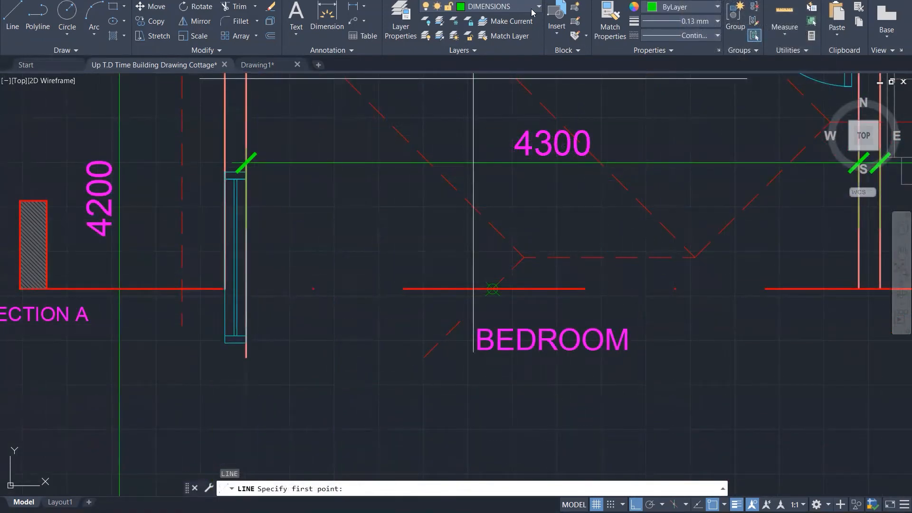
Step: On the CONSTRUCTION layer, project a vertical line from the bedroom wall's outer face at the section line down past the copied elevation
click(532, 10)
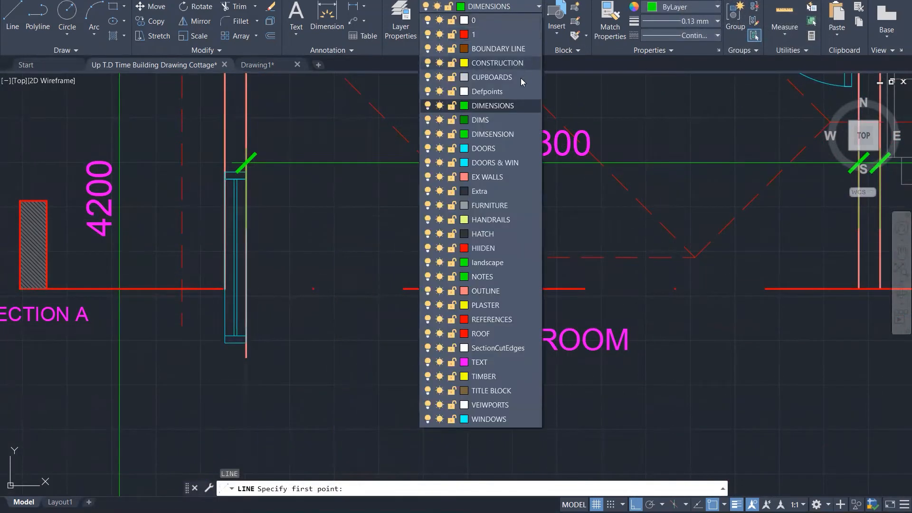
click(525, 65)
key(Escape)
key(Escape)
key(Escape)
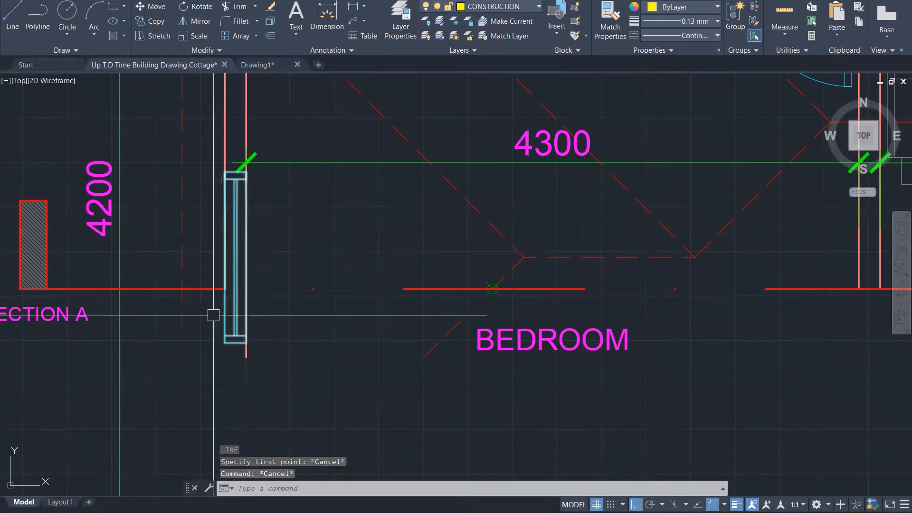
text(l)
key(Return)
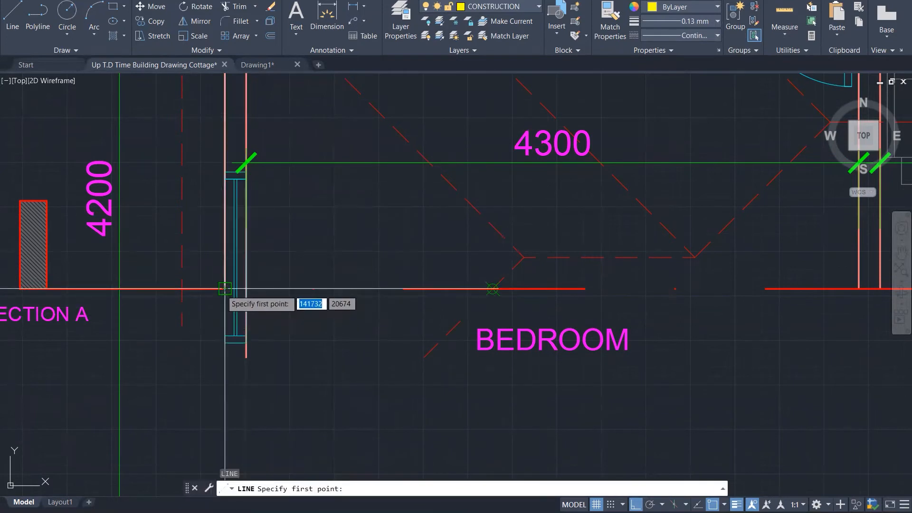
click(227, 287)
scroll(319, 153, down, 1)
scroll(325, 156, down, 6)
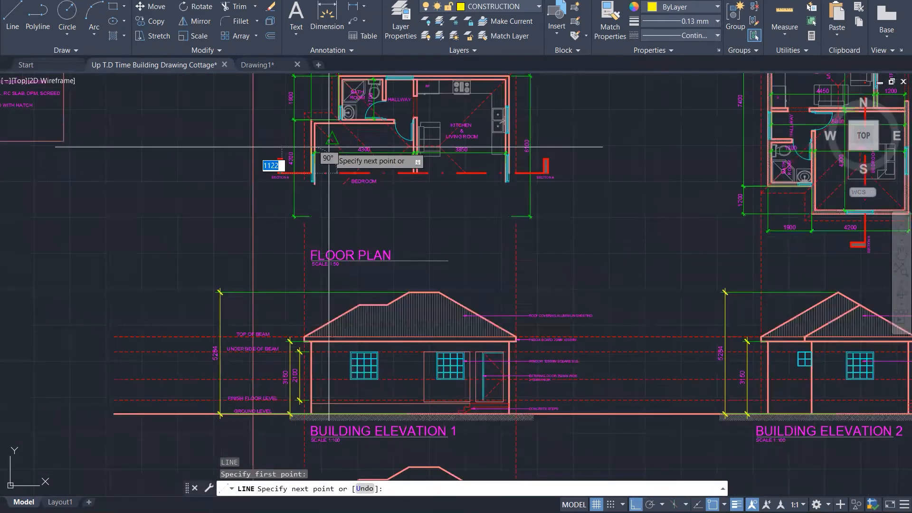
scroll(329, 147, down, 4)
scroll(337, 278, up, 4)
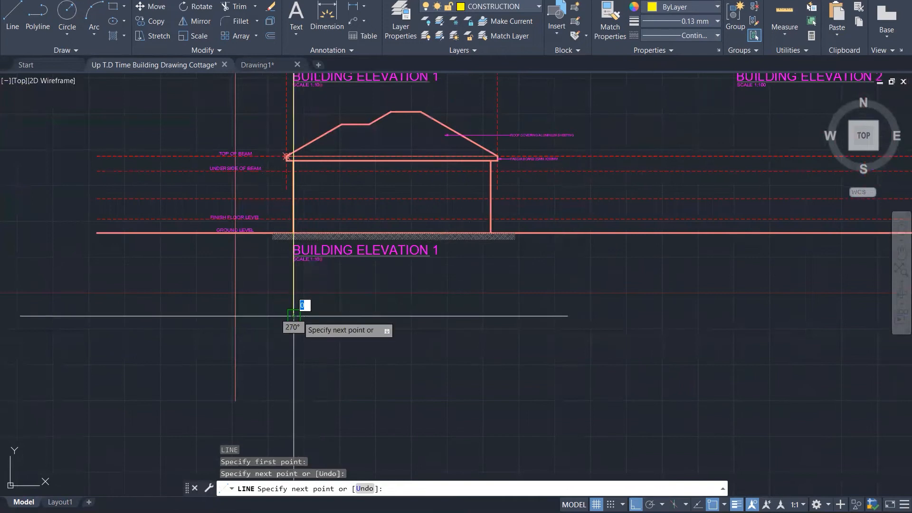
key(Escape)
key(Escape)
scroll(359, 412, down, 1)
Step: Copy the projection line 150 across to the inner face of the bedroom's outer wall
middle_drag(360, 290, 365, 409)
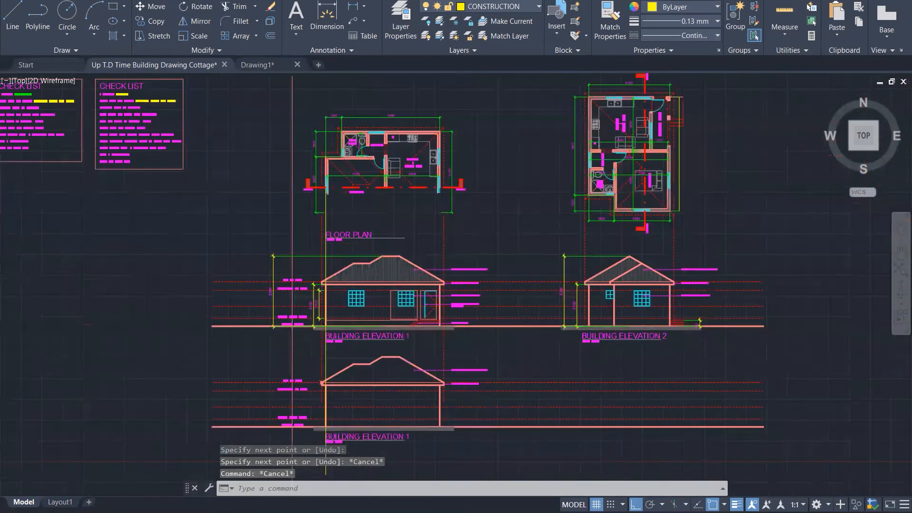
scroll(321, 199, up, 10)
click(370, 186)
scroll(307, 327, down, 3)
middle_drag(306, 330, 301, 359)
scroll(337, 194, up, 2)
text(CO)
key(Return)
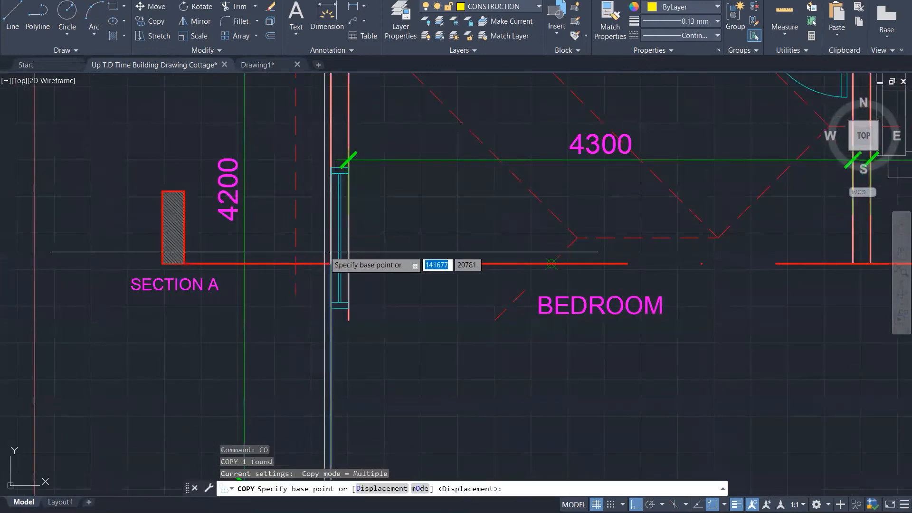
click(327, 262)
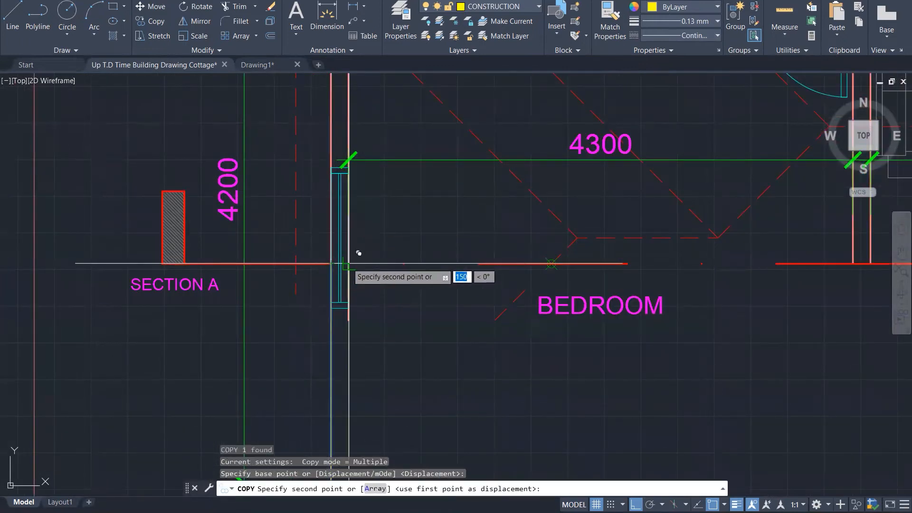
click(356, 255)
scroll(322, 294, down, 4)
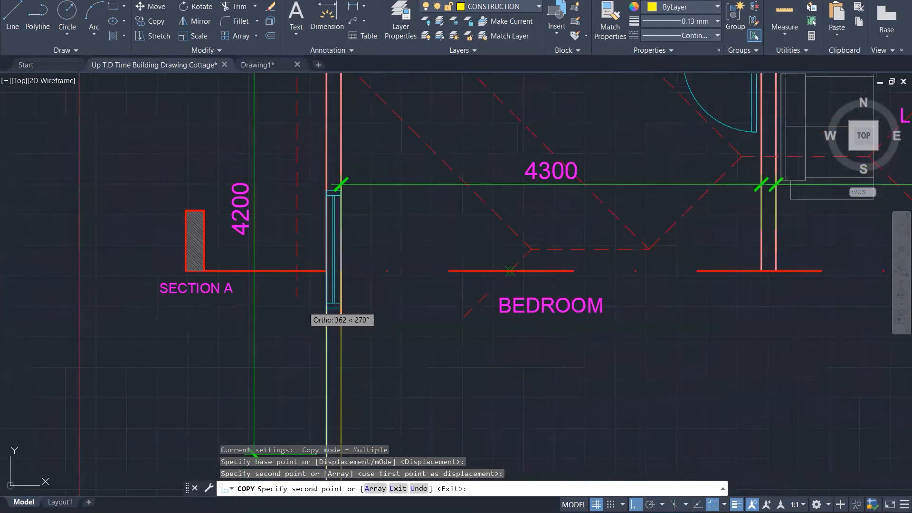
Step: Copy the projection line to both faces of the partition wall and both faces of the living room's outer wall
scroll(545, 281, up, 1)
click(587, 297)
click(615, 287)
scroll(613, 295, down, 5)
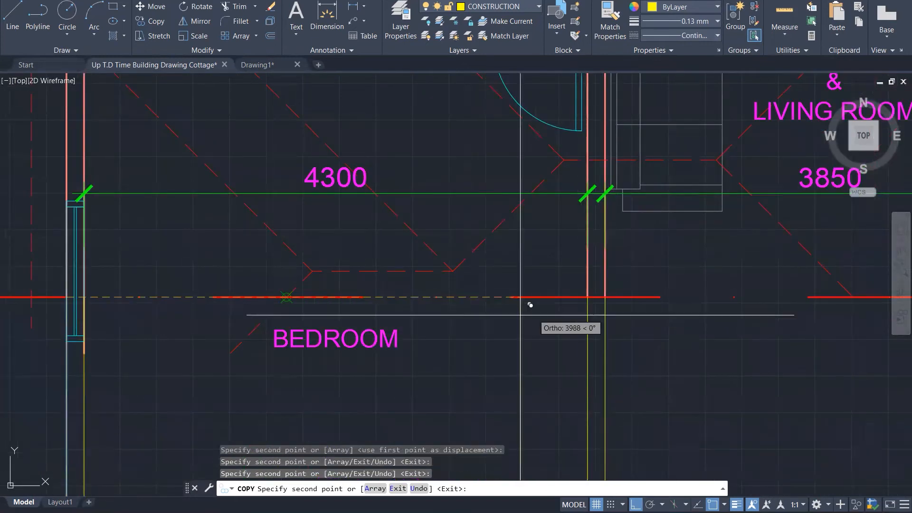
scroll(604, 321, up, 5)
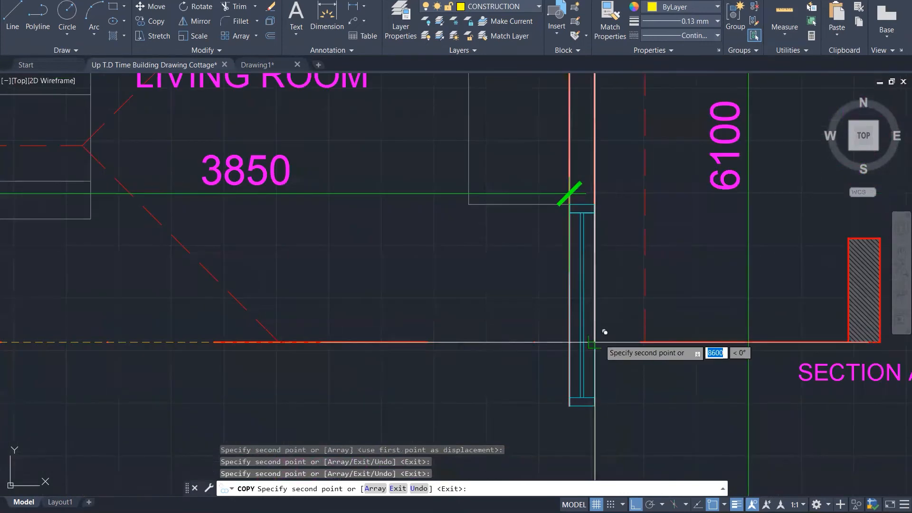
click(608, 324)
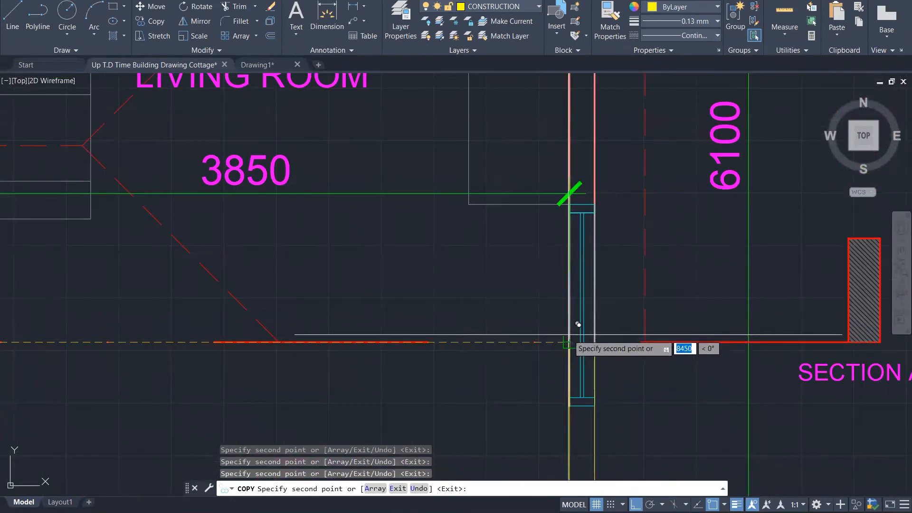
scroll(612, 259, down, 5)
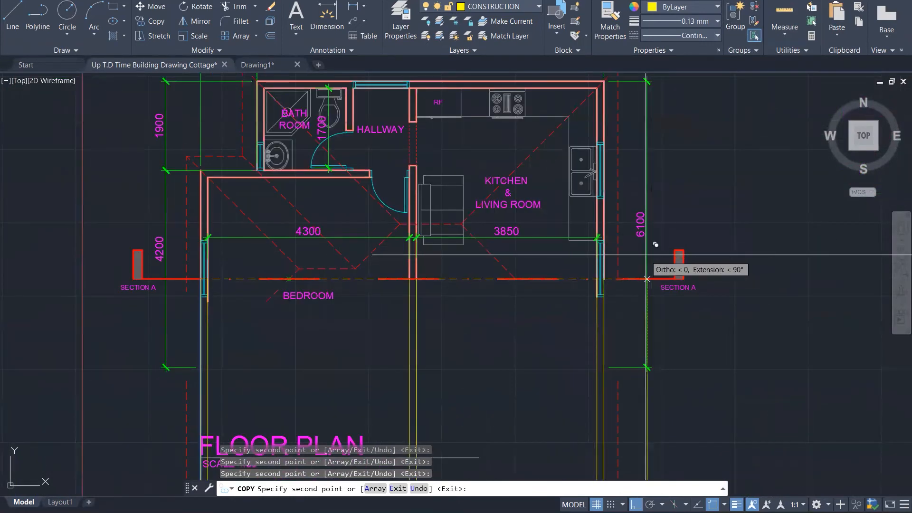
scroll(658, 240, down, 2)
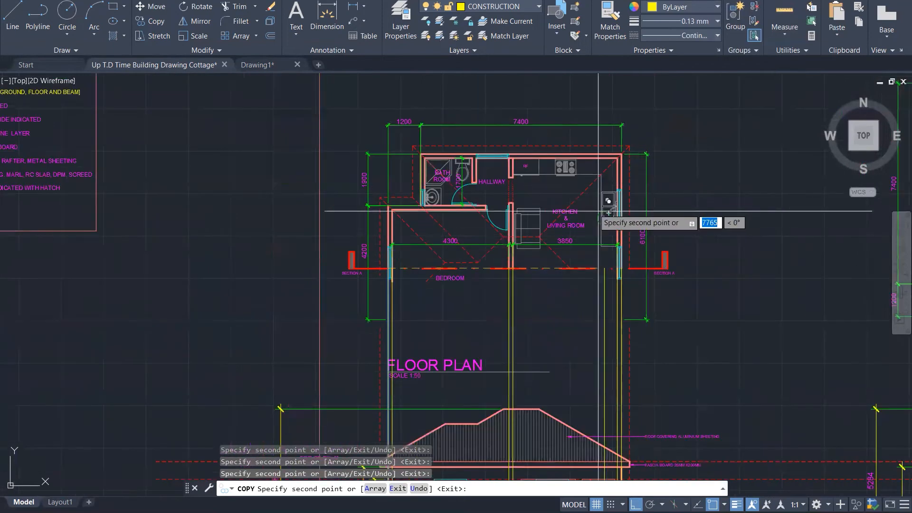
scroll(502, 207, up, 5)
key(Escape)
key(Escape)
key(Escape)
Step: On the DOORS & WIN layer, project a vertical line from the jamb of the bedroom door down past the copied elevation
scroll(493, 217, up, 3)
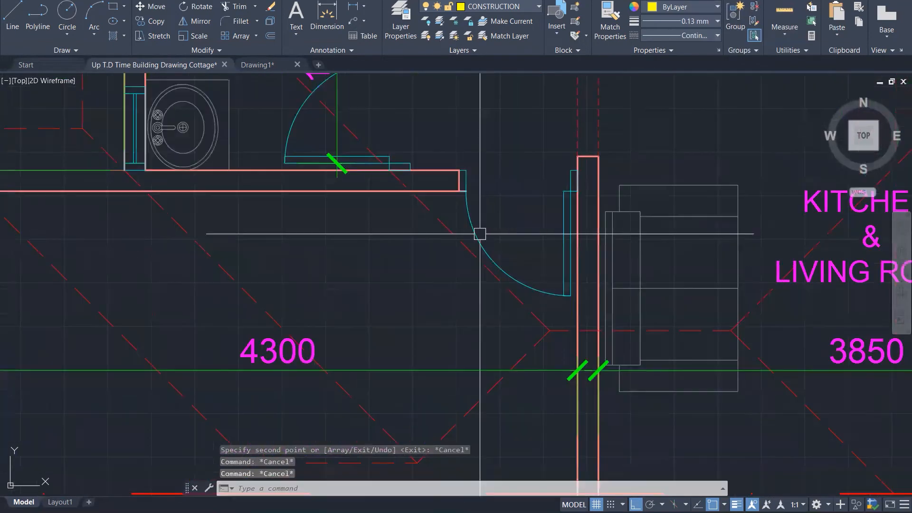
scroll(492, 278, down, 2)
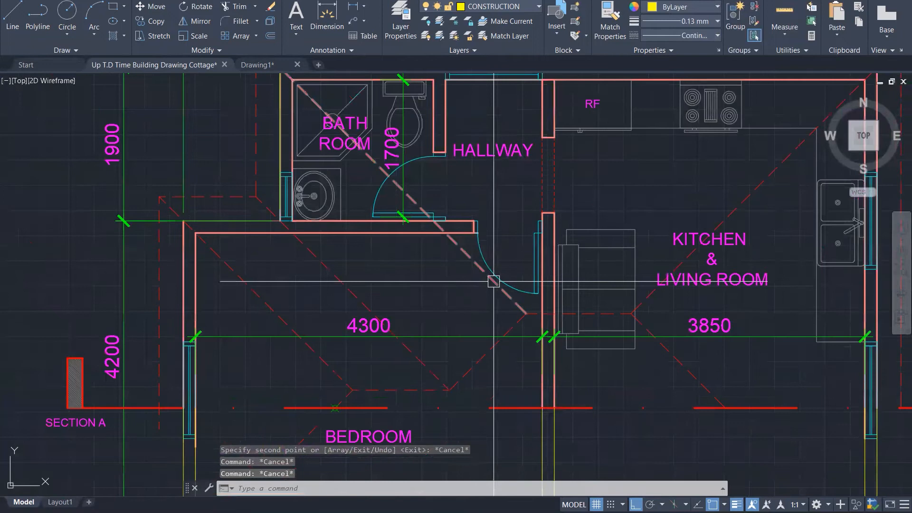
click(532, 6)
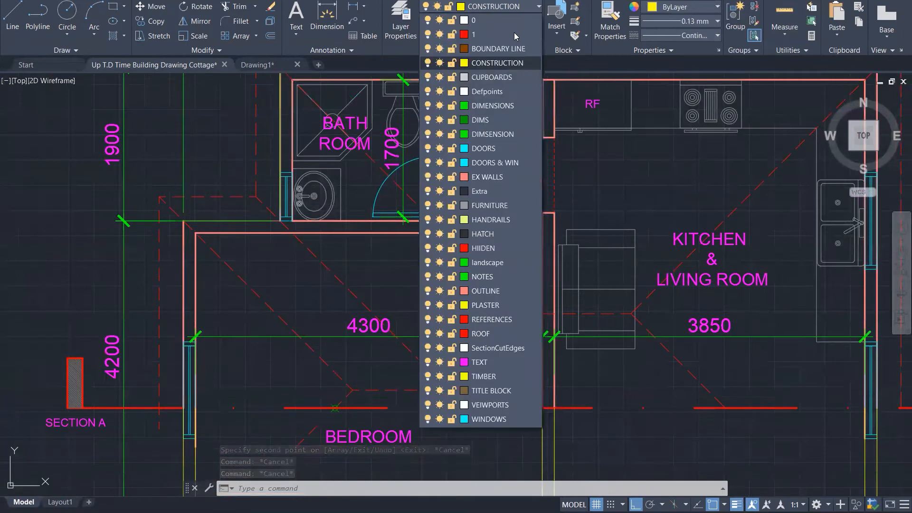
click(507, 163)
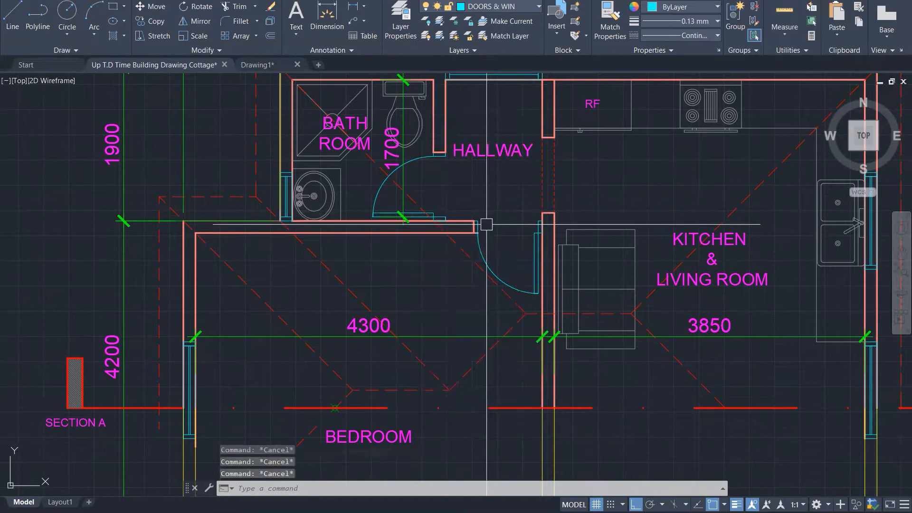
text(l)
key(Return)
click(488, 232)
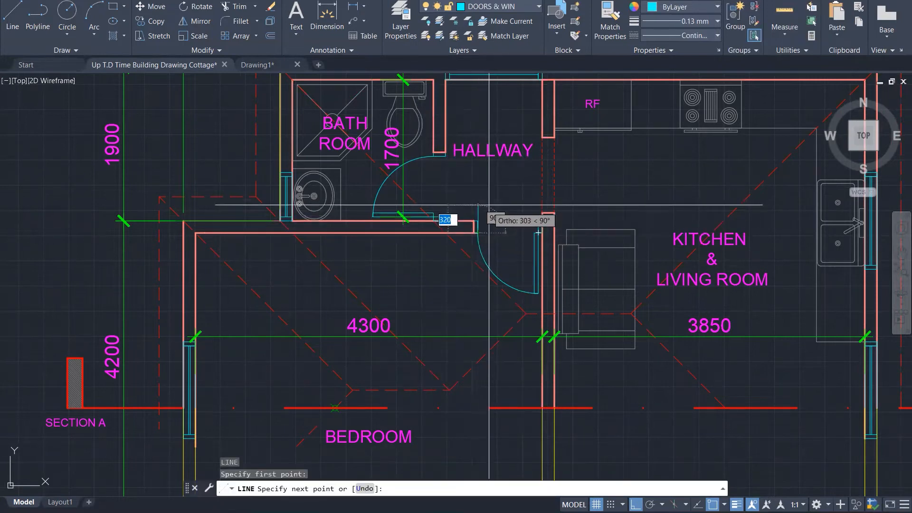
scroll(489, 205, down, 1)
scroll(490, 196, down, 4)
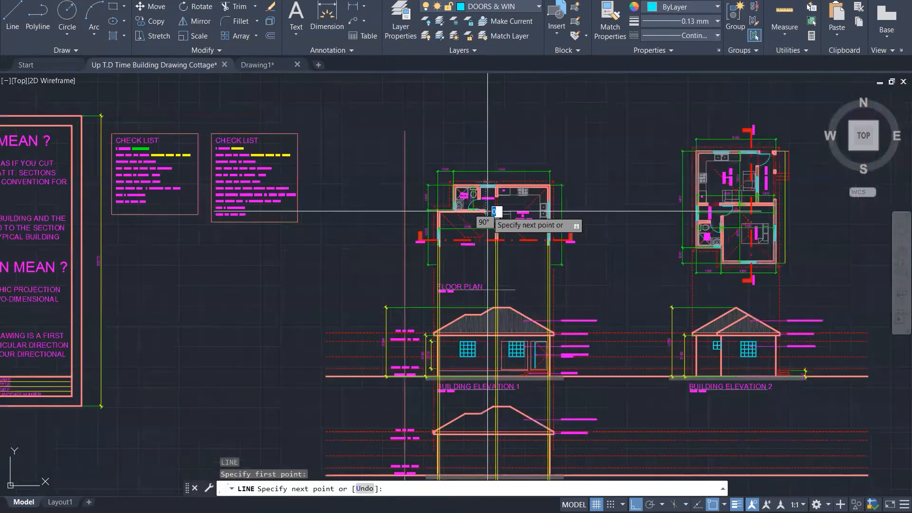
scroll(482, 440, down, 1)
scroll(482, 440, up, 3)
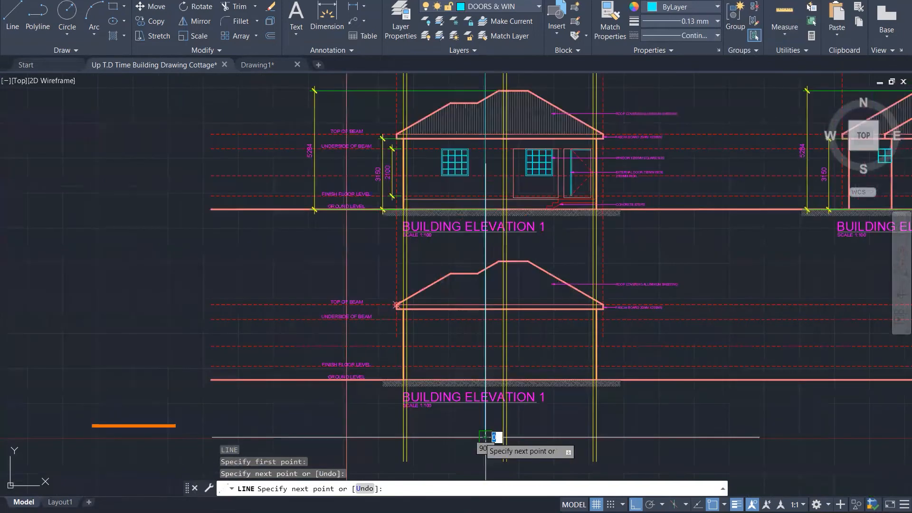
key(Escape)
key(Escape)
key(Escape)
Step: Erase the ground hatch beneath the copied elevation
scroll(447, 383, up, 1)
click(448, 383)
scroll(448, 383, up, 5)
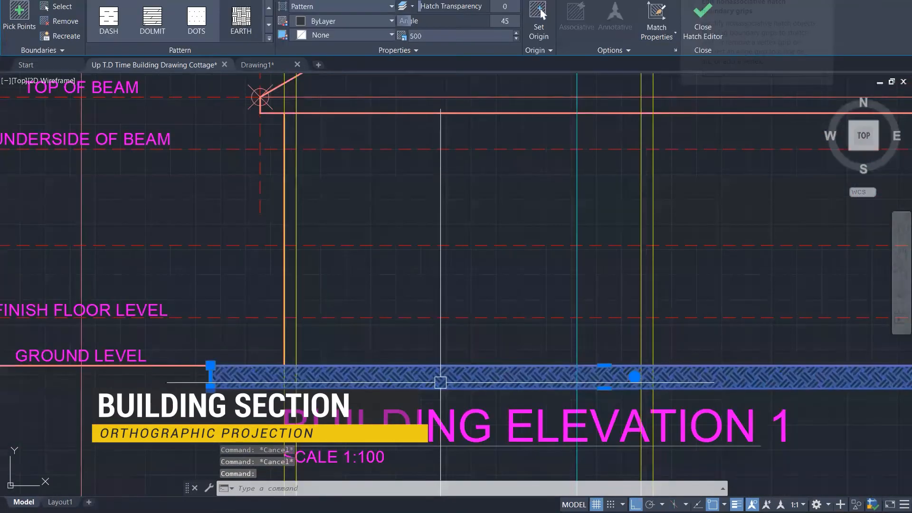
key(Delete)
scroll(441, 382, down, 5)
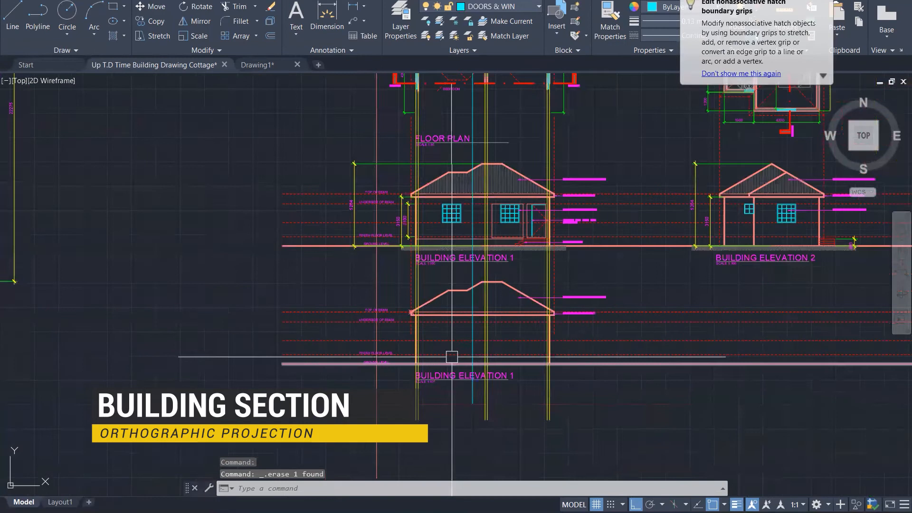
key(Escape)
key(Escape)
key(Escape)
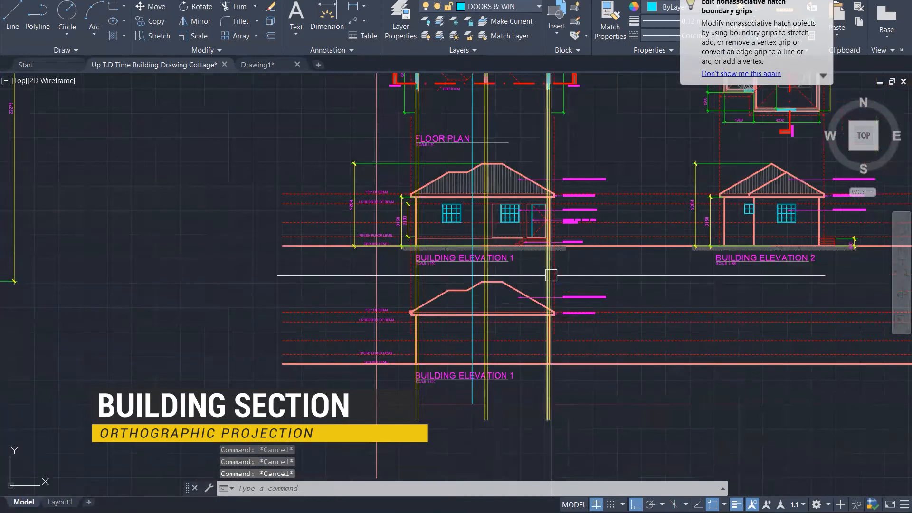
Step: Change the copied elevation's title to BUILDING SECTION
scroll(551, 275, up, 1)
scroll(551, 275, up, 1)
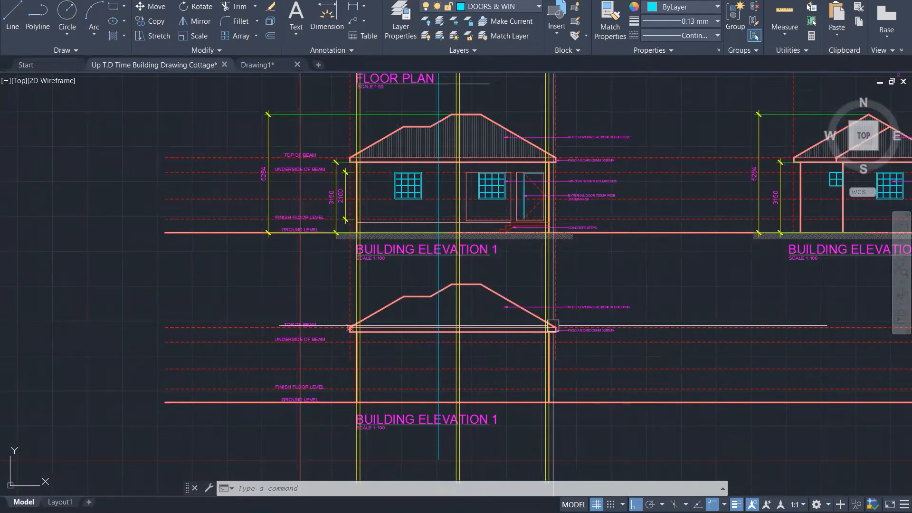
scroll(407, 460, up, 1)
scroll(407, 461, up, 2)
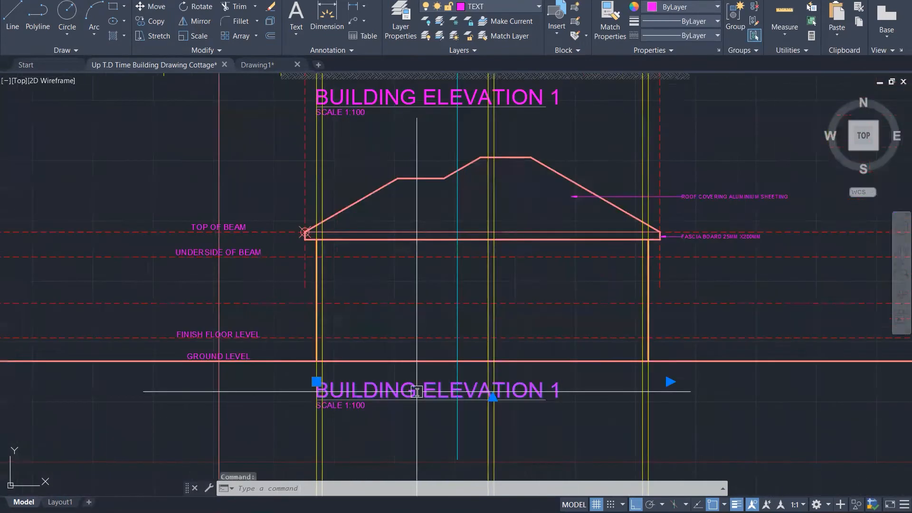
double_click(418, 392)
drag(421, 391, 633, 382)
text(SECTION)
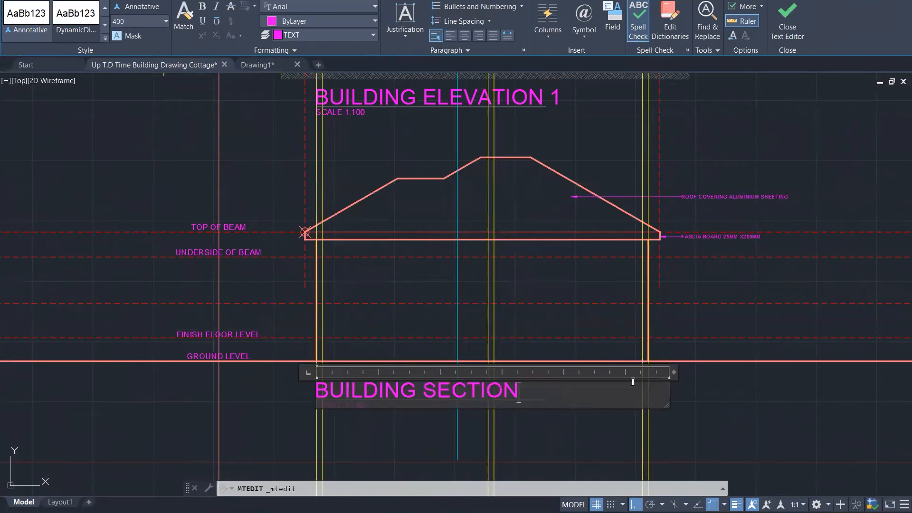
click(627, 424)
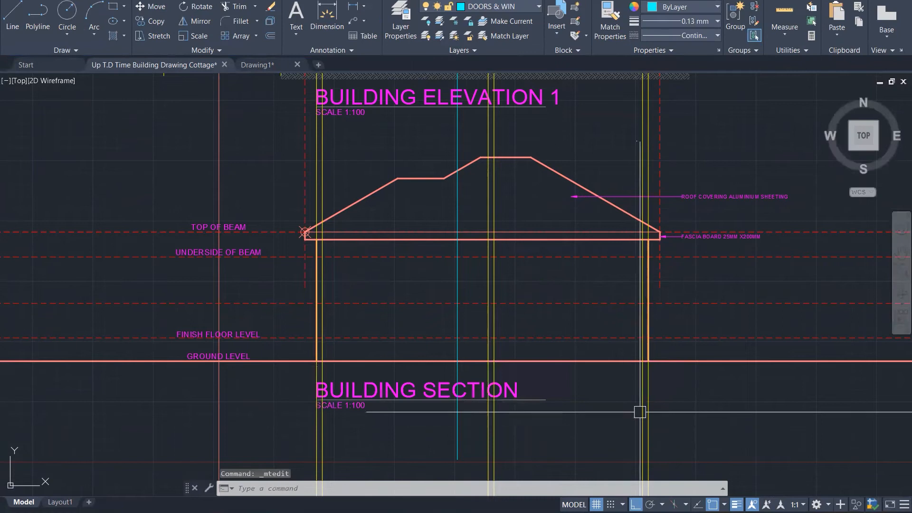
Step: Trim the bedroom door jamb's projection line at ground level and erase the leftover piece beneath it
key(Escape)
text(tr)
key(Return)
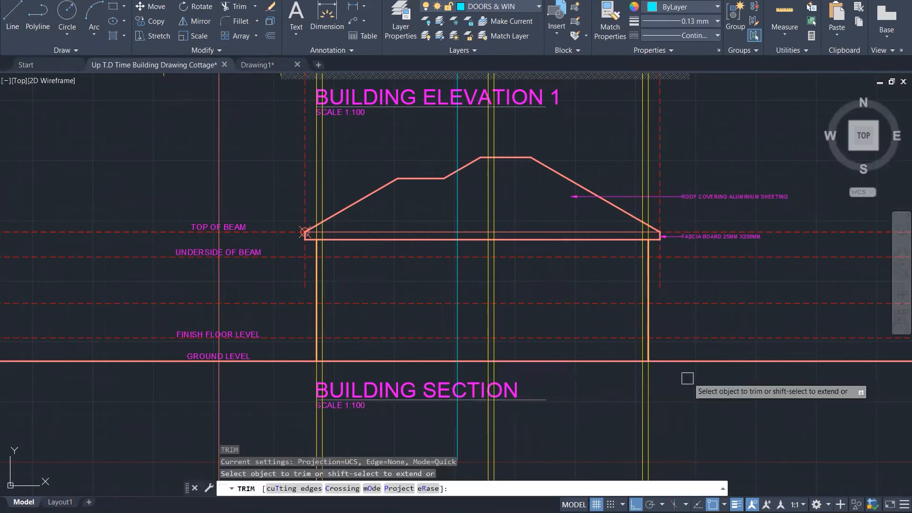
click(463, 367)
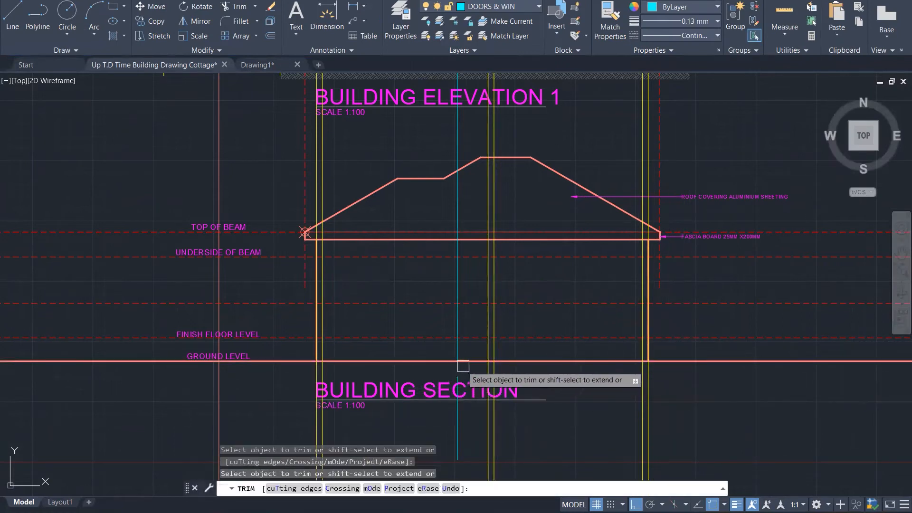
key(Escape)
key(Escape)
click(460, 427)
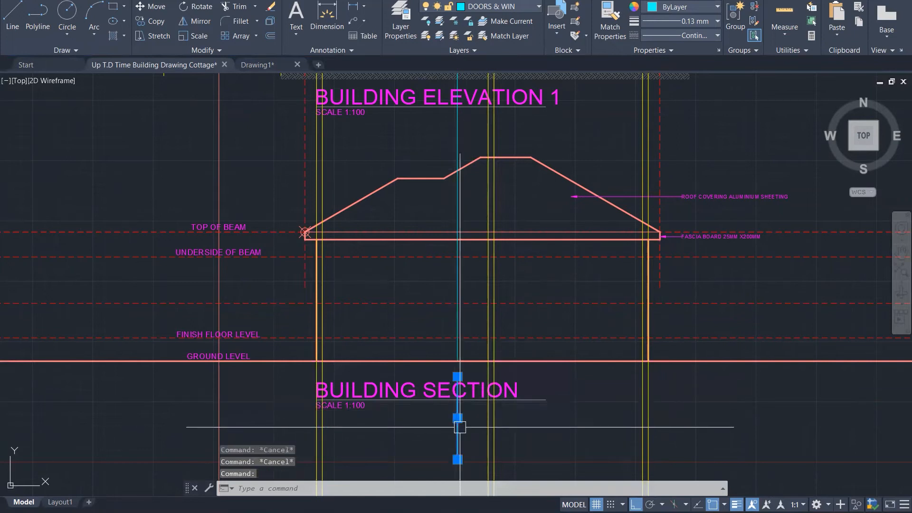
key(Delete)
Step: Try to move the BUILDING SECTION title and scale text clear of the wall projection lines, and undo the move
click(275, 373)
click(496, 417)
text(m)
key(Return)
click(347, 386)
click(730, 394)
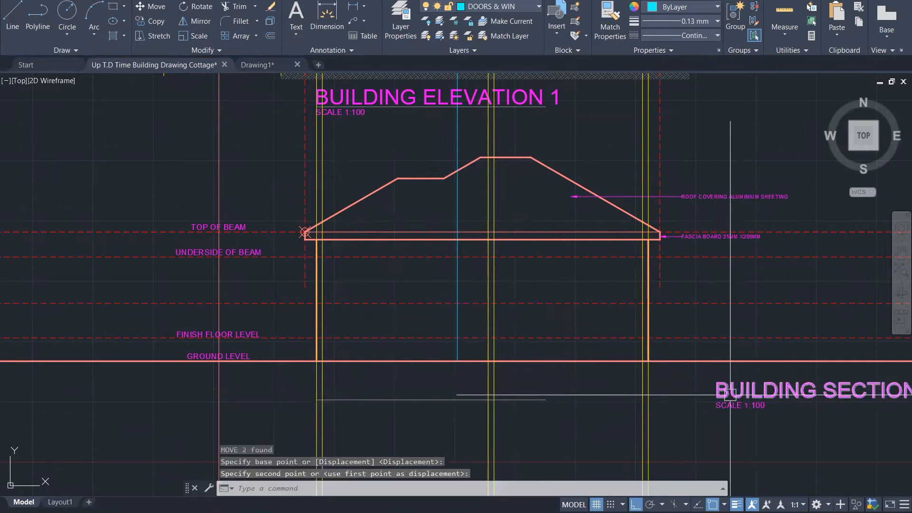
key(Escape)
key(Escape)
key(Escape)
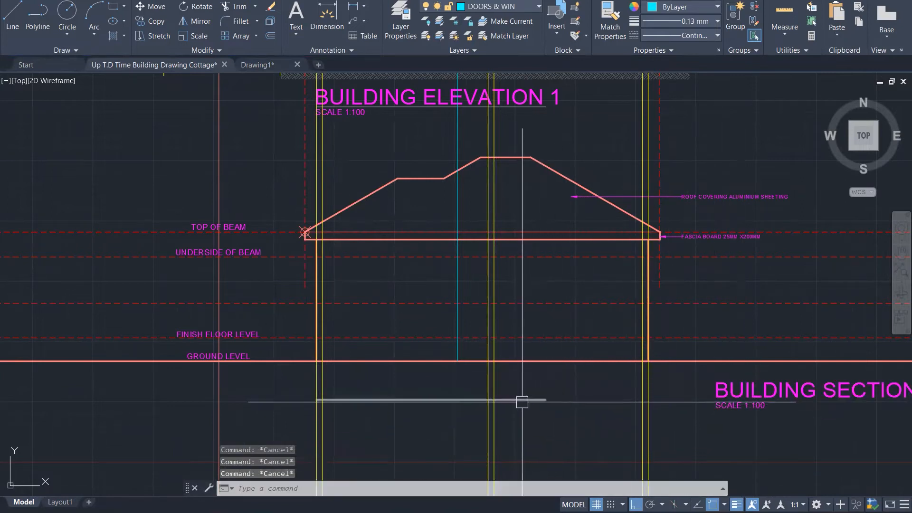
key(ctrl+z)
Step: Move the BUILDING SECTION title, scale text and underline horizontally to a clear spot right of the outer wall's projection lines
click(259, 377)
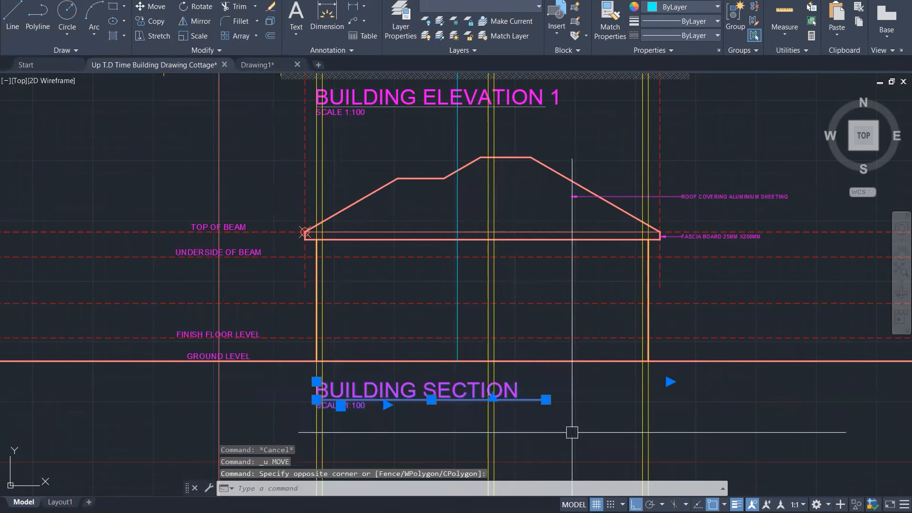
text(m)
key(Return)
click(329, 383)
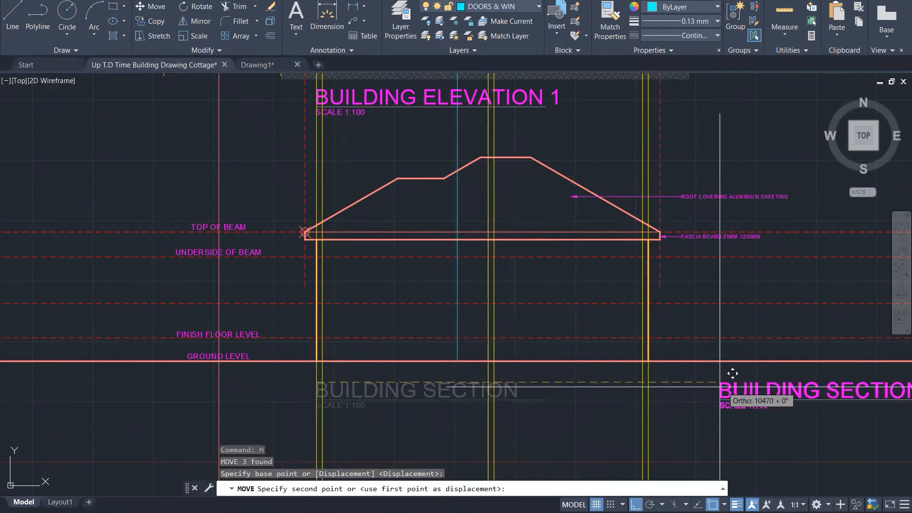
click(721, 375)
key(Escape)
key(Escape)
key(Escape)
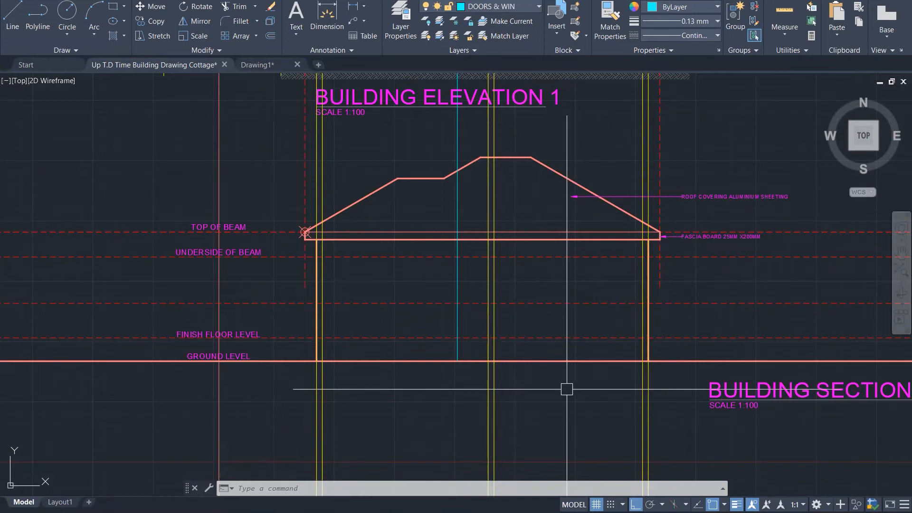
Step: Turn off the display of lineweights in the drawing
click(736, 505)
key(Escape)
key(Escape)
key(Escape)
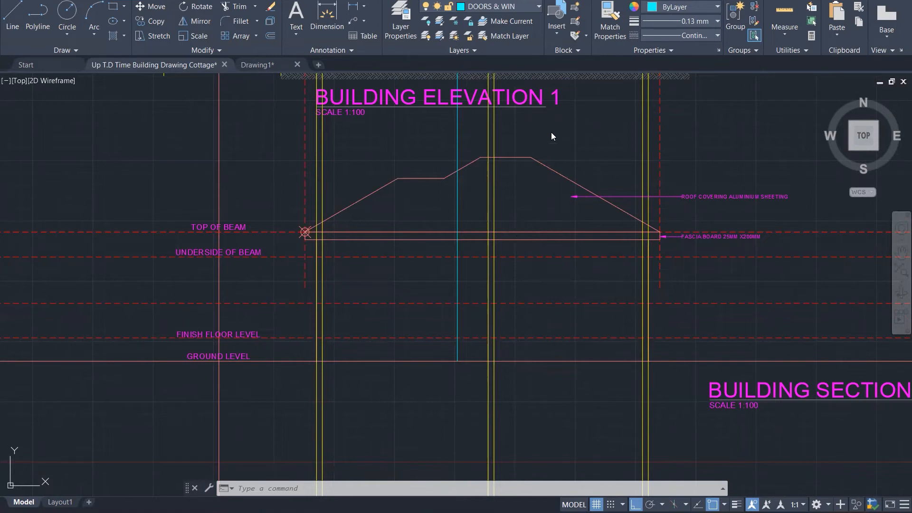
mouse_move(285, 329)
mouse_down()
mouse_move(296, 320)
mouse_move(346, 350)
mouse_move(292, 372)
mouse_move(300, 330)
mouse_up()
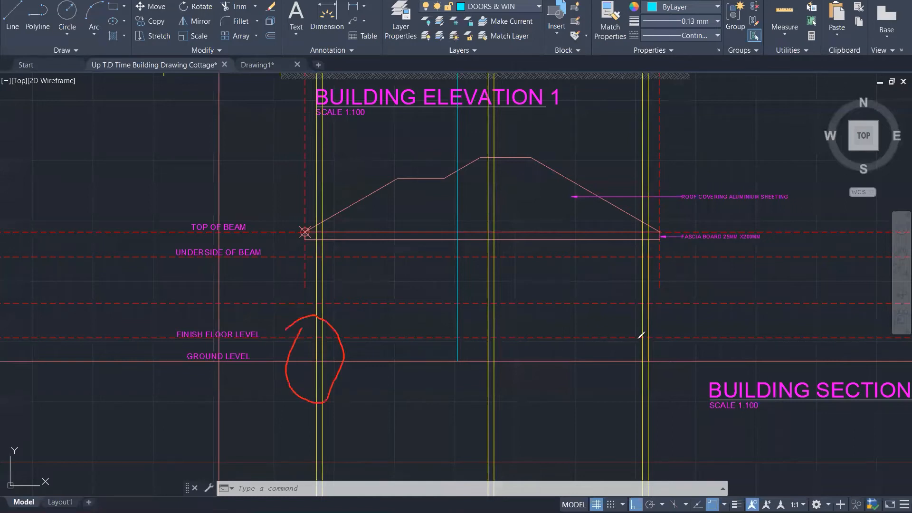
click(333, 358)
mouse_move(394, 347)
mouse_down()
mouse_move(607, 352)
mouse_move(621, 356)
mouse_move(617, 365)
mouse_move(653, 319)
mouse_move(647, 384)
mouse_move(636, 329)
mouse_up()
mouse_move(483, 343)
mouse_down()
mouse_move(506, 335)
mouse_move(482, 365)
mouse_move(480, 329)
mouse_up()
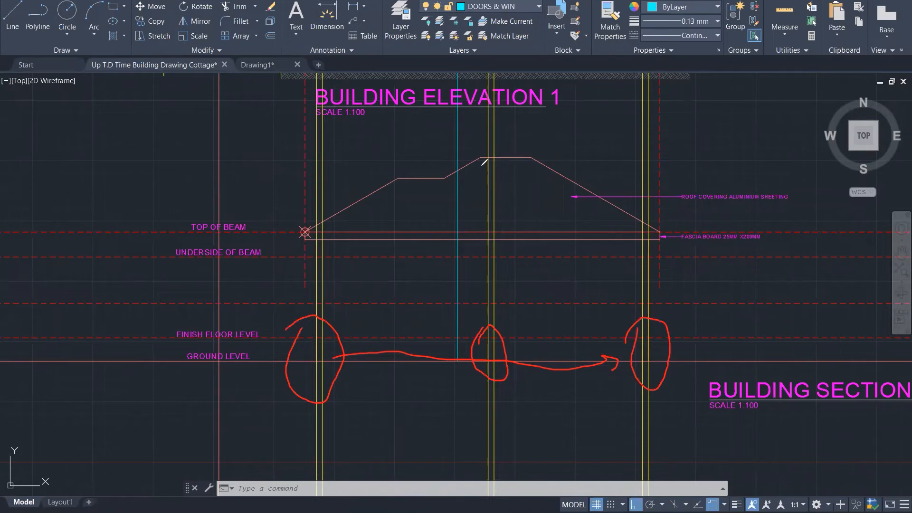
mouse_move(289, 234)
mouse_down()
mouse_move(338, 228)
mouse_move(304, 254)
mouse_move(299, 220)
mouse_up()
mouse_move(633, 231)
mouse_down()
mouse_move(661, 210)
mouse_move(649, 248)
mouse_move(628, 232)
mouse_up()
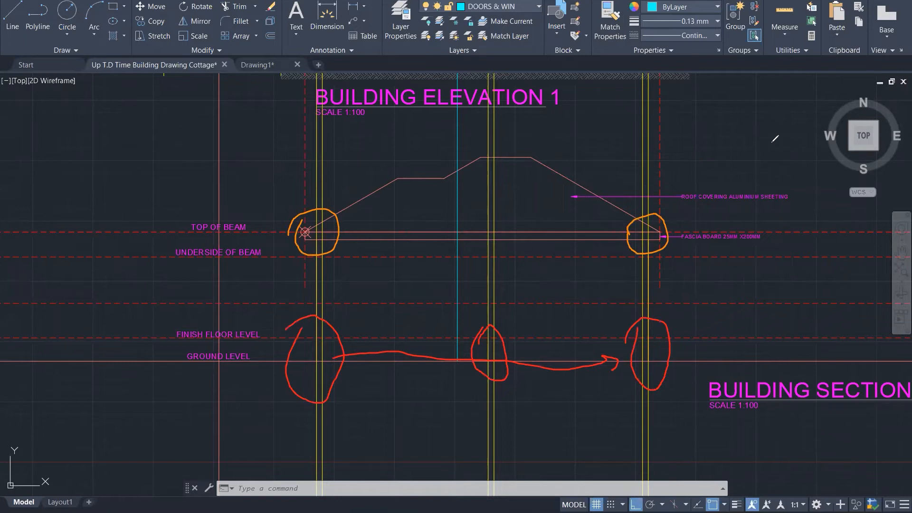
key(ctrl+shift+7)
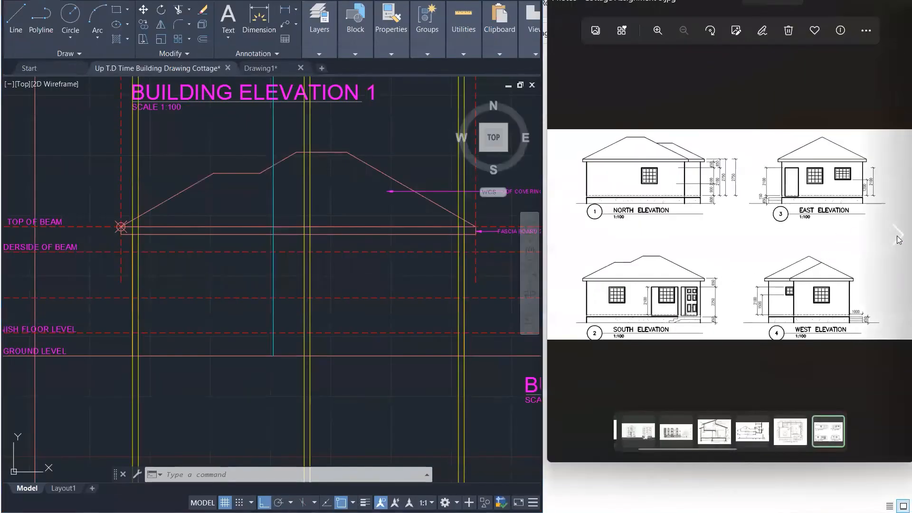
Step: Page through the reference images to the cottage specifications and examine the floor build-up given for the other rooms
click(898, 236)
click(898, 236)
click(898, 236)
click(899, 236)
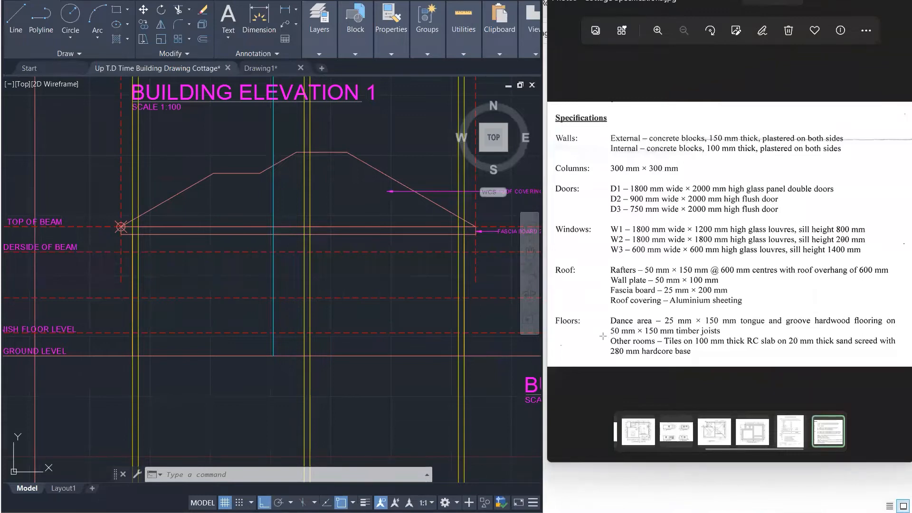
mouse_move(555, 312)
mouse_down()
mouse_move(581, 333)
mouse_move(663, 342)
mouse_up()
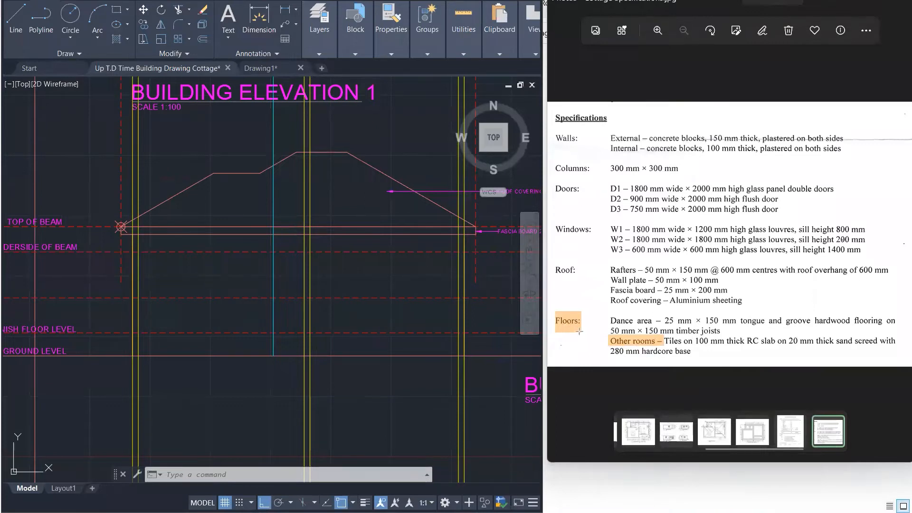
drag(608, 314, 662, 318)
drag(663, 319, 905, 335)
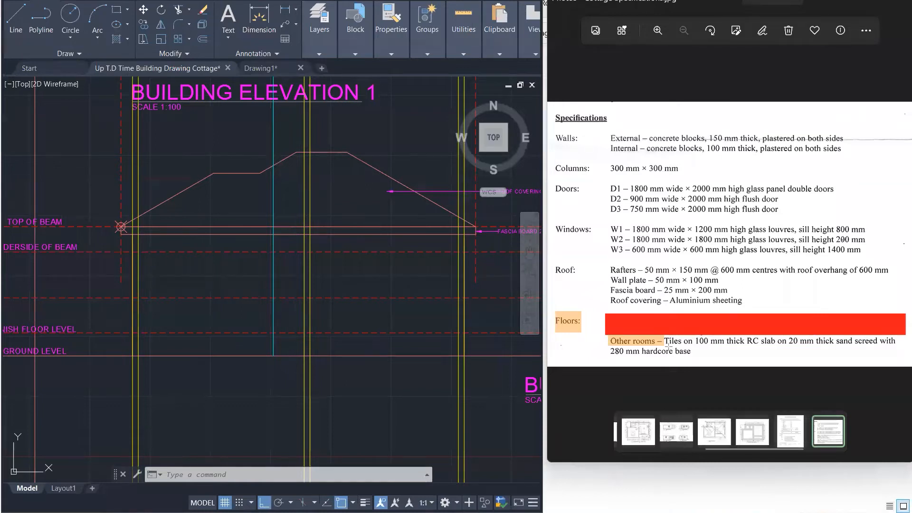
drag(666, 346, 774, 346)
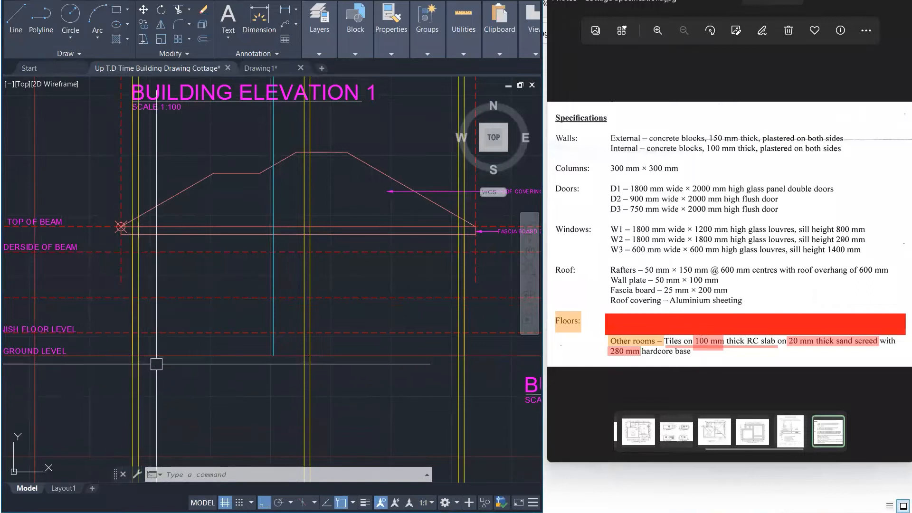
Step: Draw a horizontal line at finish floor level across the section, between the two outer walls
scroll(156, 364, up, 2)
scroll(157, 364, up, 1)
key(Escape)
key(Escape)
key(Escape)
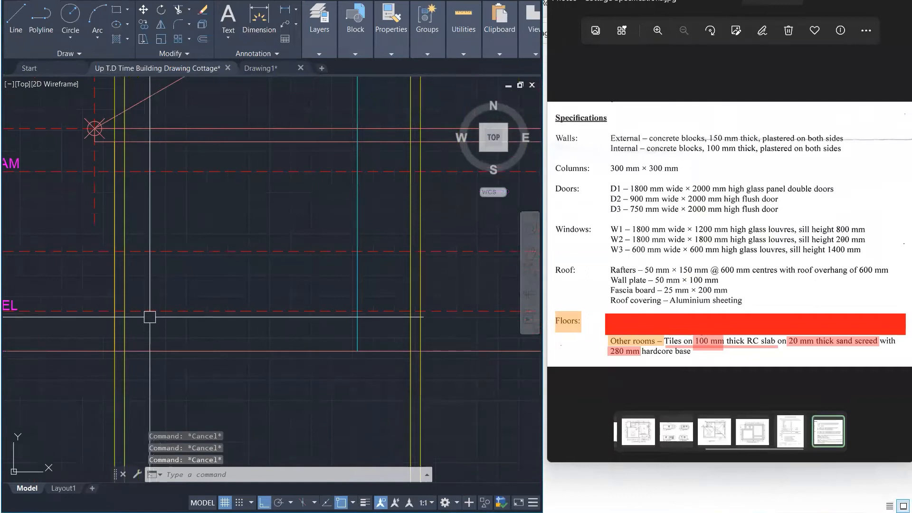
text(l)
key(Return)
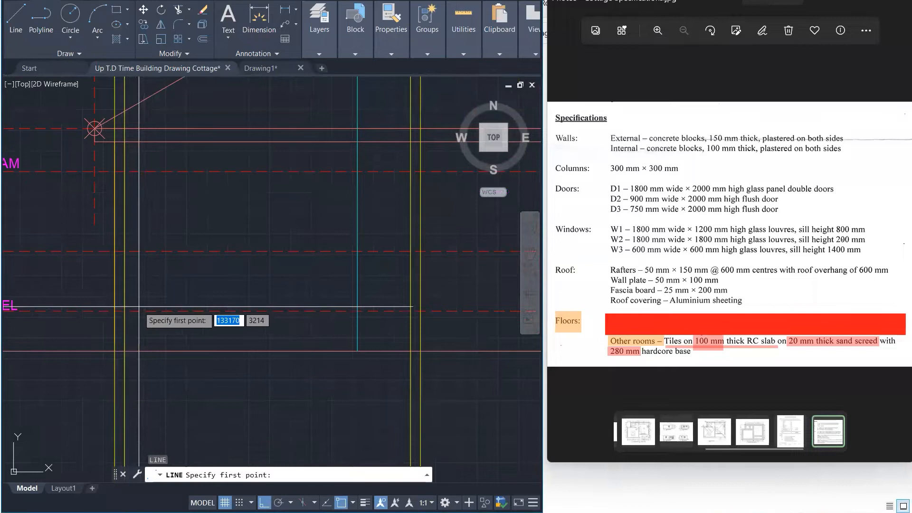
click(117, 306)
scroll(76, 347, down, 3)
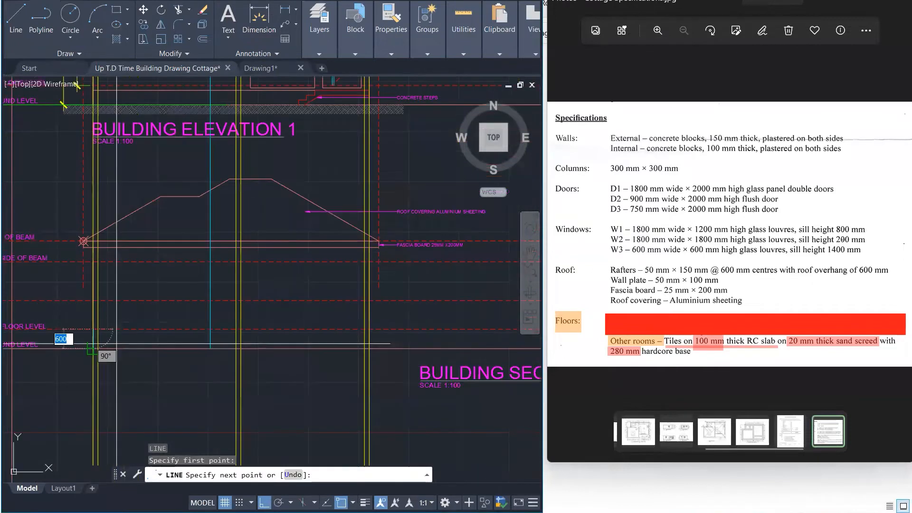
scroll(380, 341, up, 3)
key(Escape)
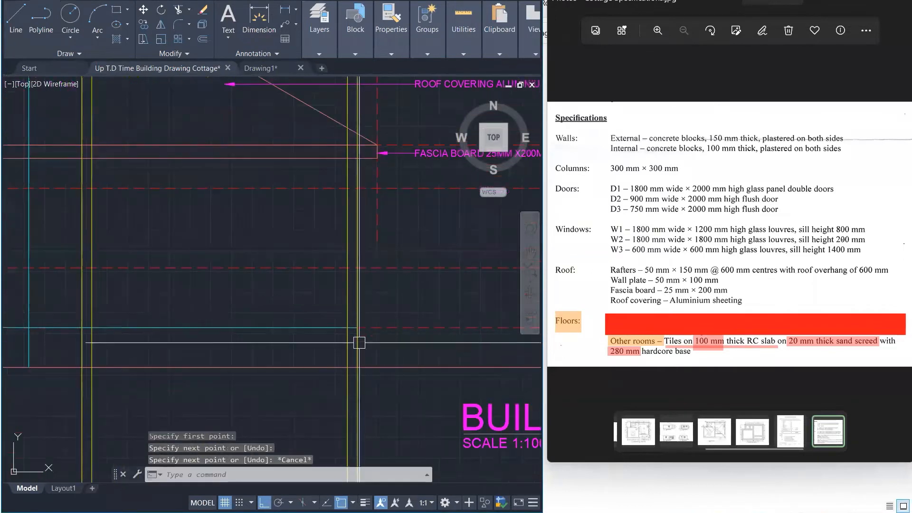
key(Escape)
scroll(336, 354, down, 3)
key(Escape)
scroll(282, 329, up, 3)
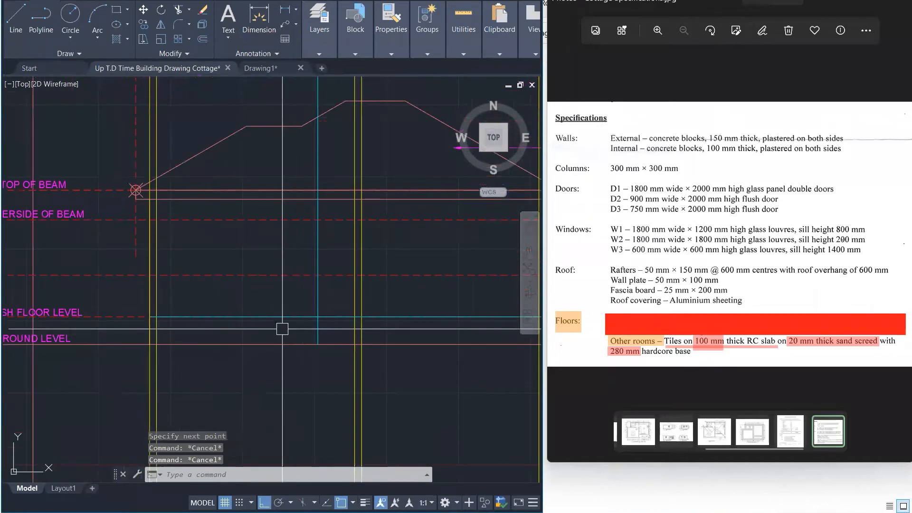
Step: Offset the finish floor line 100 mm downward for the underside of the RC slab
text(o)
key(Return)
text(1)
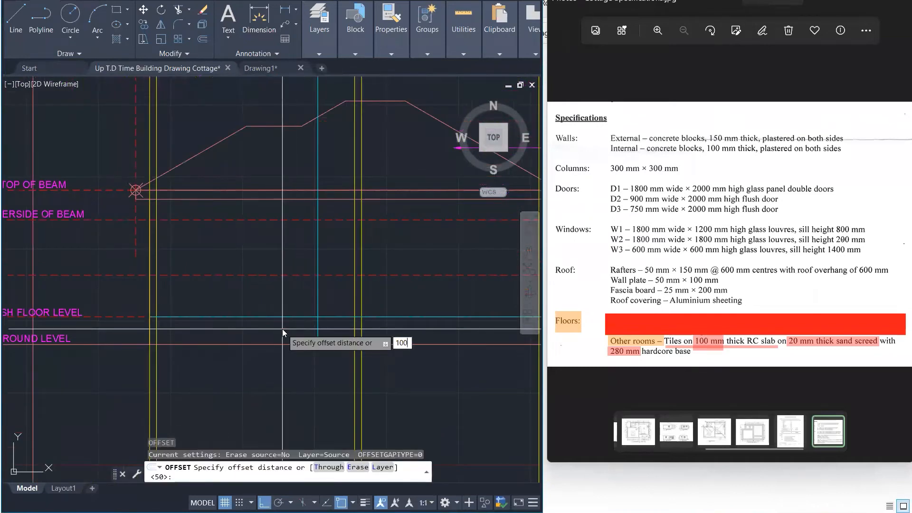
text(00)
key(Return)
click(264, 317)
click(264, 337)
scroll(193, 341, up, 3)
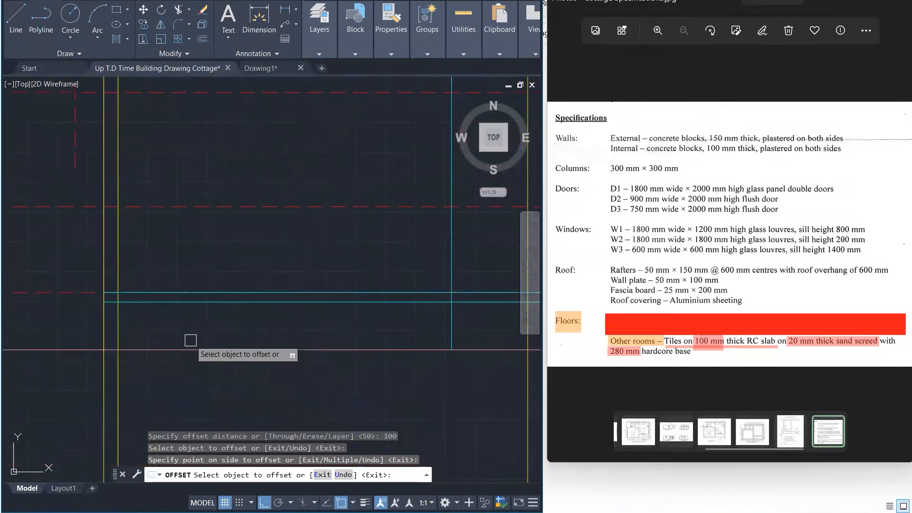
key(Escape)
key(Escape)
Step: Offset the slab's underside line 20 mm downward for the sand screed
key(Return)
text(2)
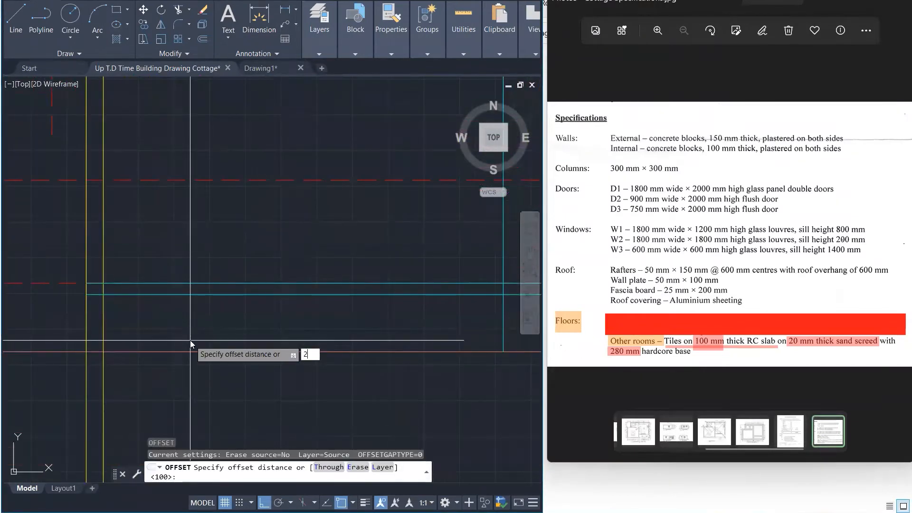
text(0)
key(Return)
click(189, 295)
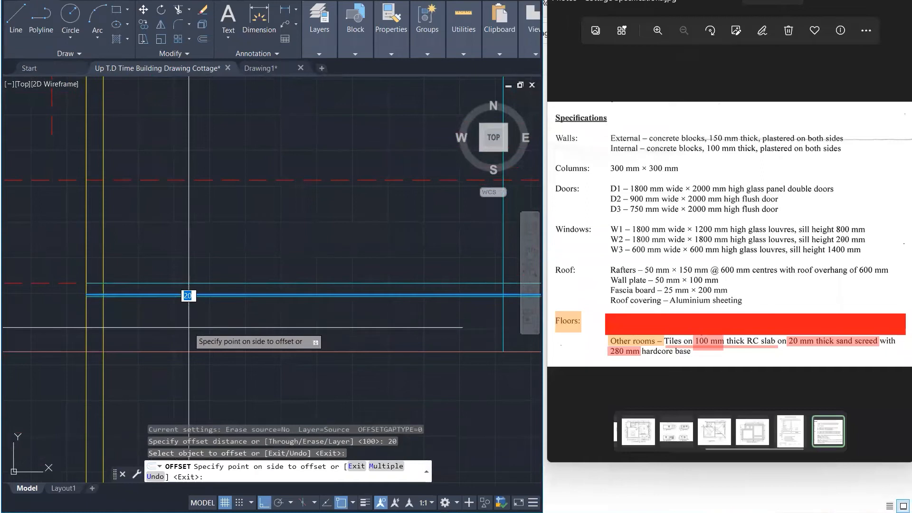
click(190, 328)
key(Escape)
key(Escape)
key(Escape)
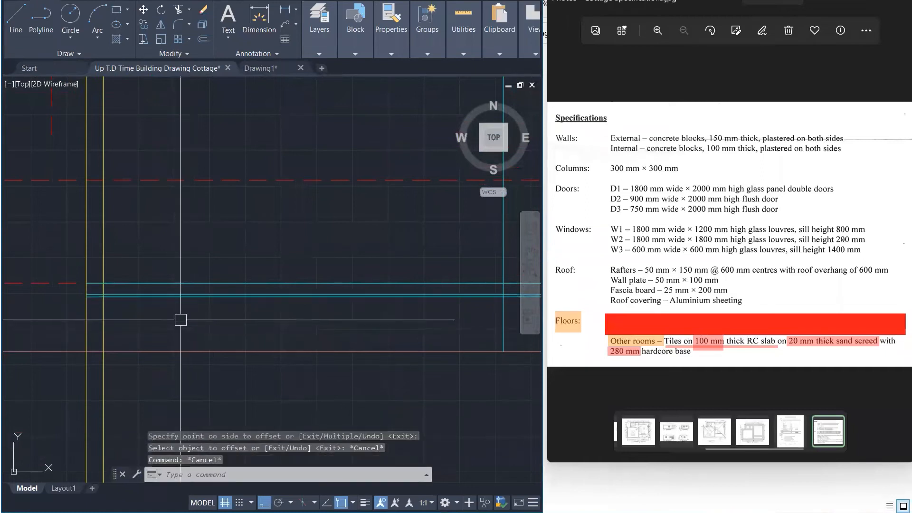
Step: Offset the screed's lower line 280 mm downward for the hardcore base
text(o)
key(Return)
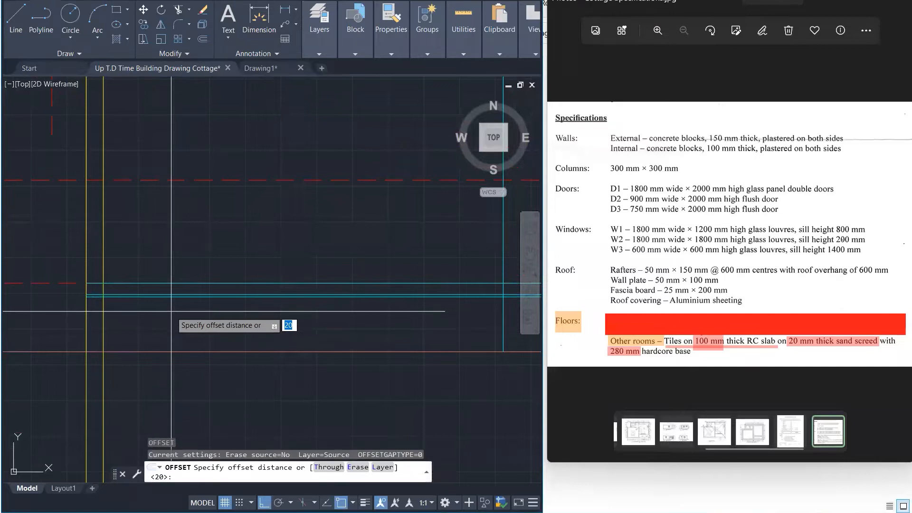
text(280)
key(Return)
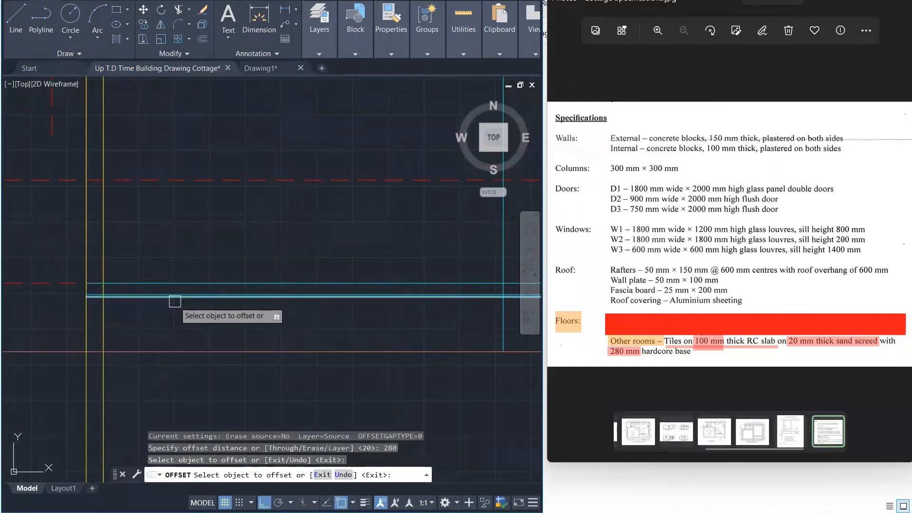
click(173, 301)
click(163, 329)
key(Escape)
key(Escape)
key(Escape)
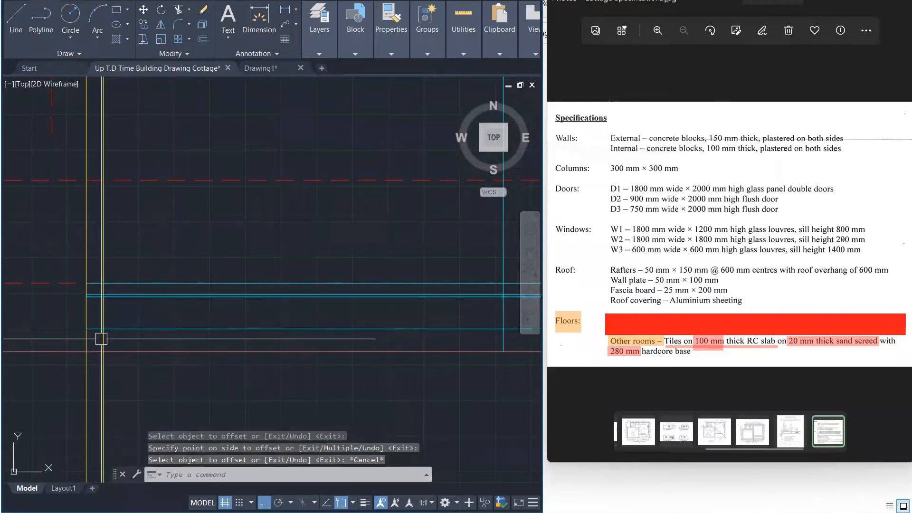
Step: Trim the hardcore base's lower line where it crosses the two outer walls and the internal wall
scroll(94, 326, up, 3)
text(tr)
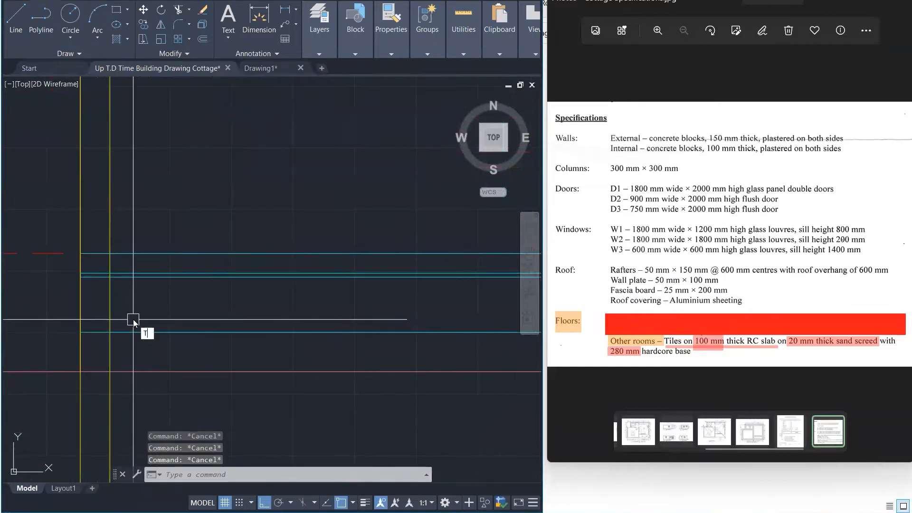
key(Return)
click(96, 330)
scroll(91, 332, down, 6)
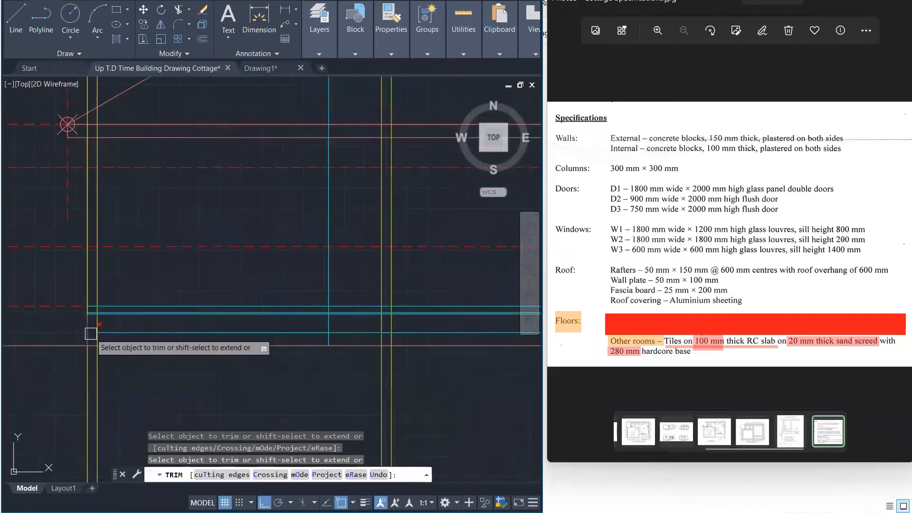
scroll(396, 332, up, 7)
click(371, 332)
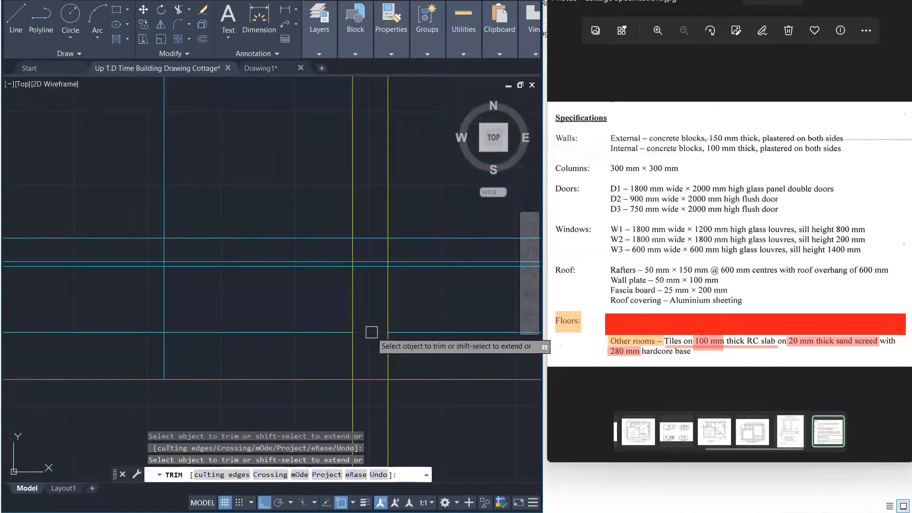
scroll(378, 241, up, 2)
scroll(381, 246, down, 2)
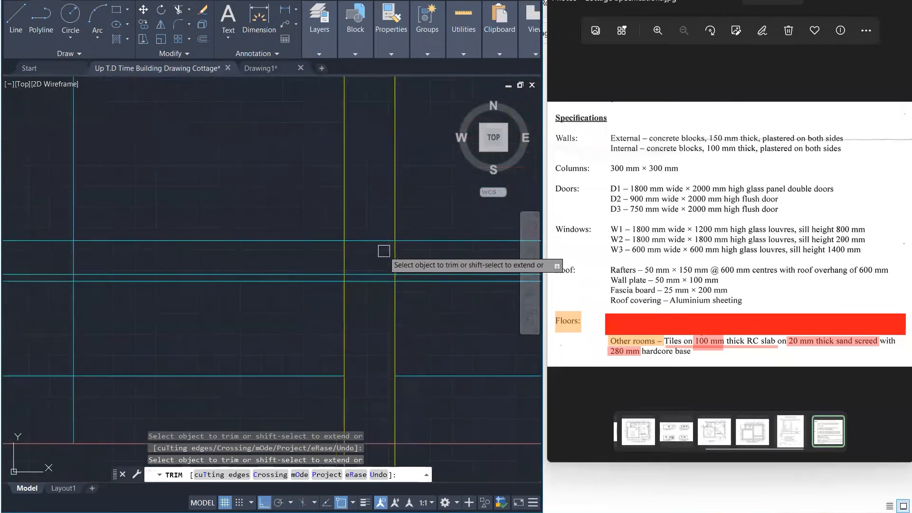
scroll(252, 366, down, 9)
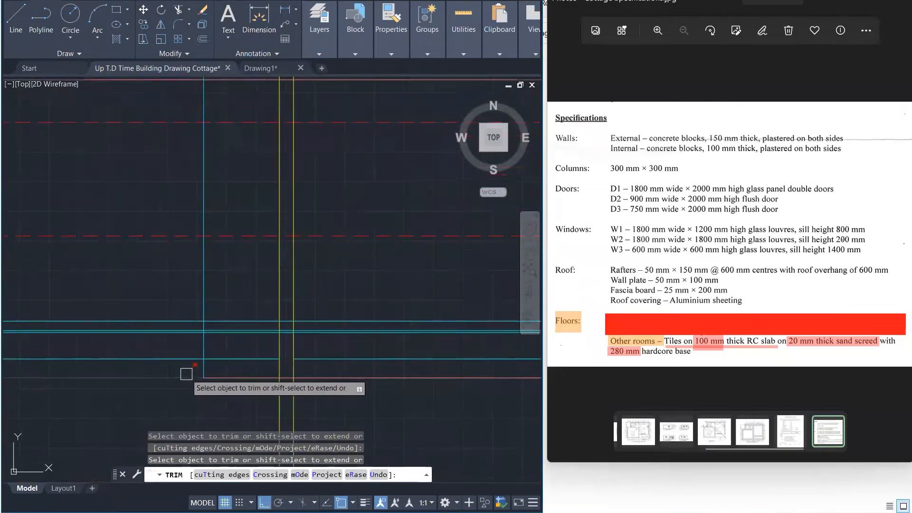
scroll(458, 359, up, 3)
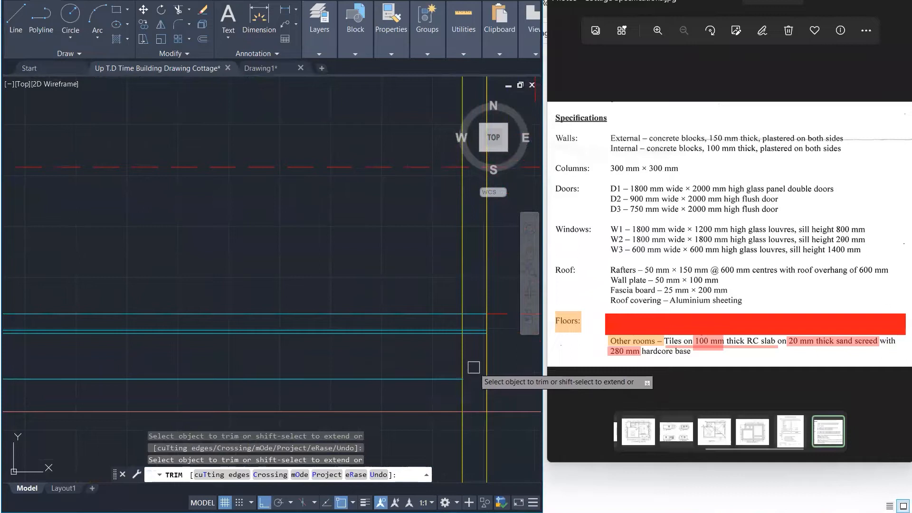
Step: Trim the inner faces of both outer walls between finish floor level and the underside of the sand screed
scroll(476, 350, up, 3)
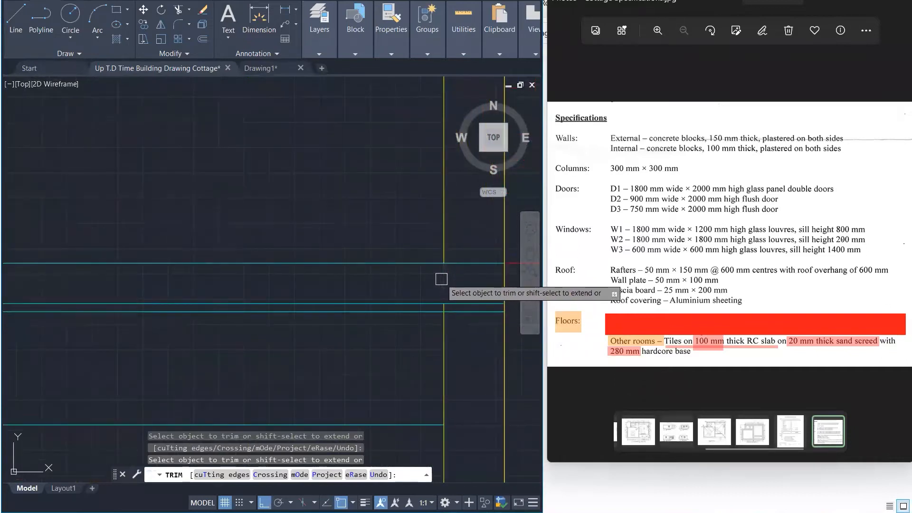
scroll(445, 314, up, 3)
scroll(436, 304, down, 3)
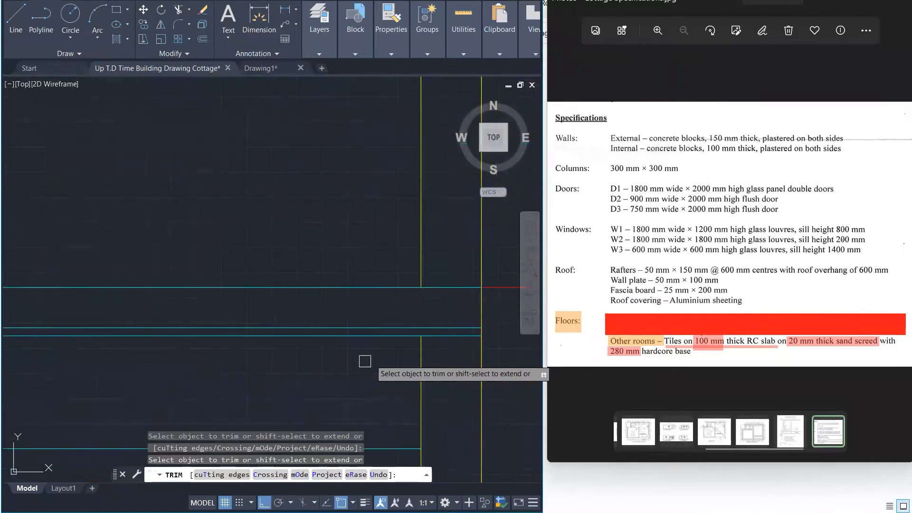
scroll(472, 382, down, 3)
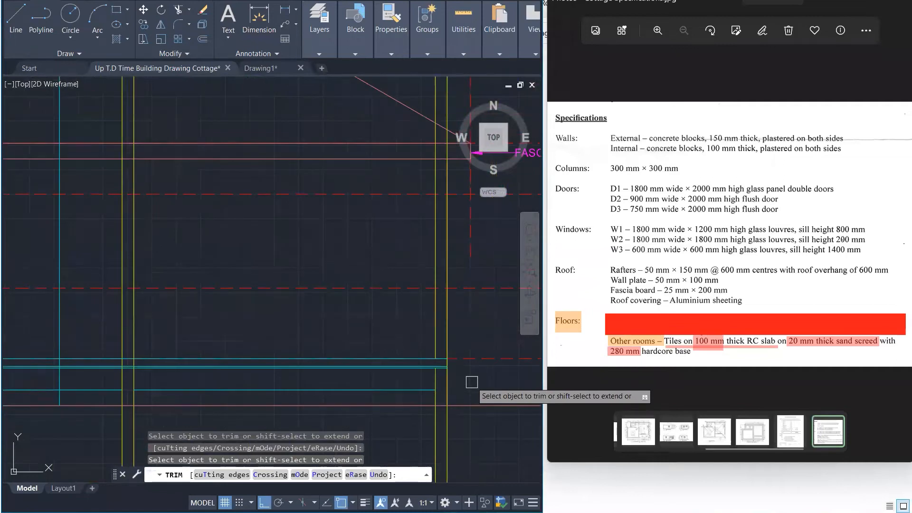
scroll(471, 382, down, 4)
scroll(124, 385, up, 5)
scroll(159, 367, up, 5)
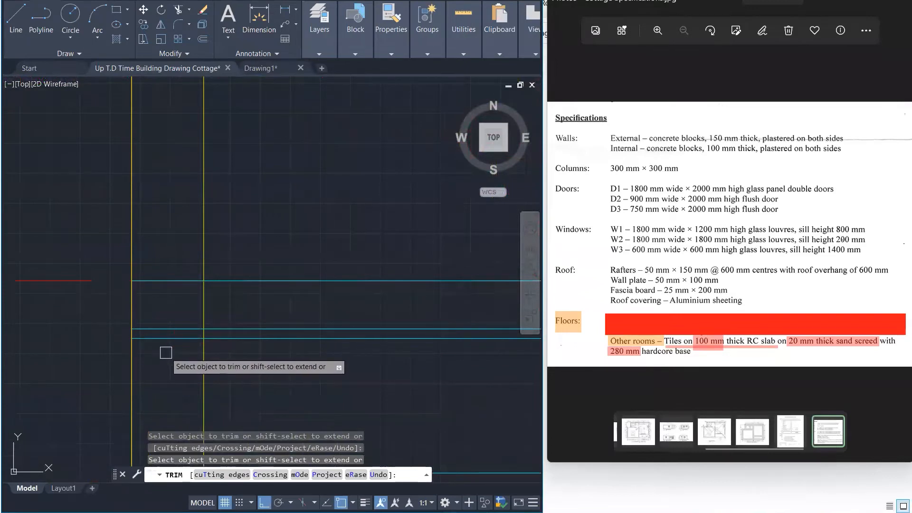
scroll(201, 333, up, 3)
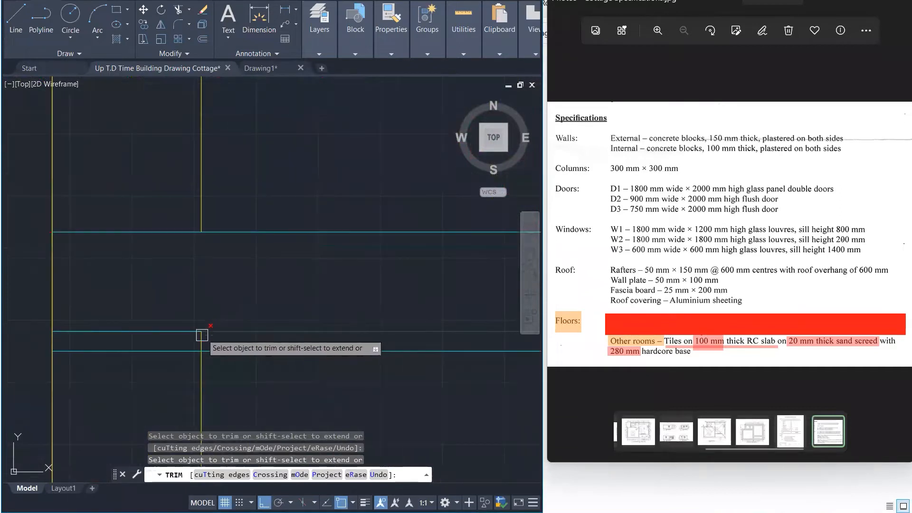
scroll(237, 323, down, 5)
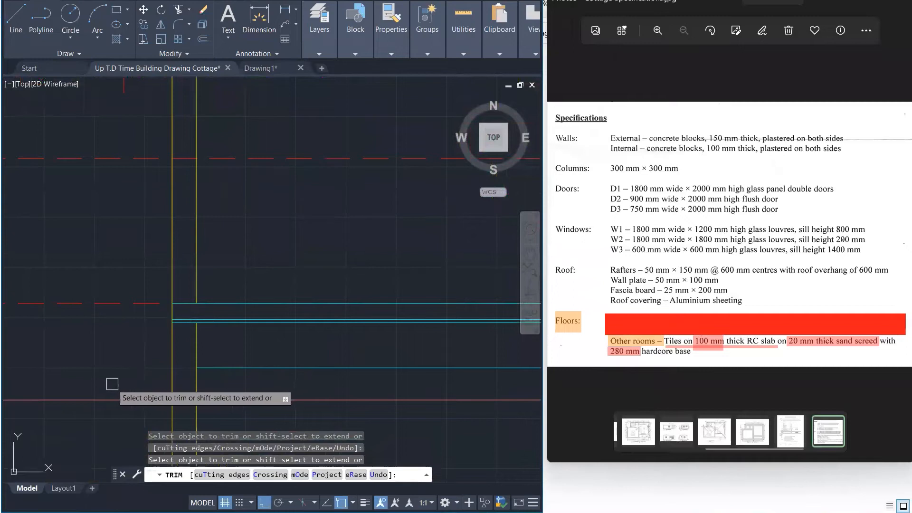
Step: Trim both faces of the internal wall where they pass through the RC slab and sand screed
scroll(102, 391, down, 1)
scroll(99, 393, down, 6)
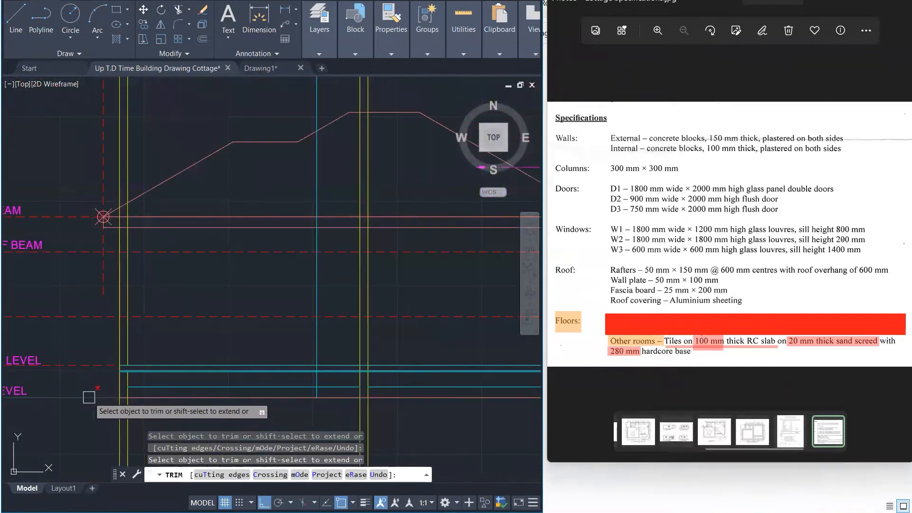
scroll(502, 388, up, 1)
scroll(502, 388, up, 5)
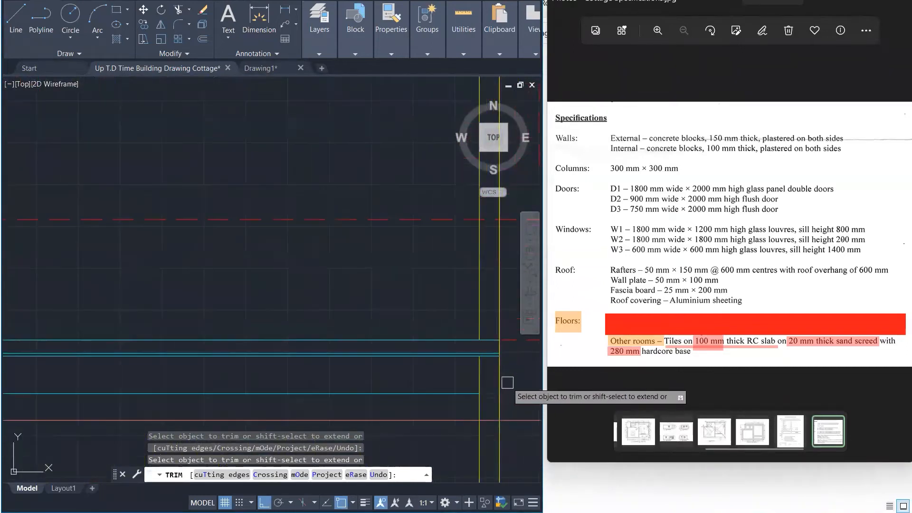
scroll(507, 384, down, 5)
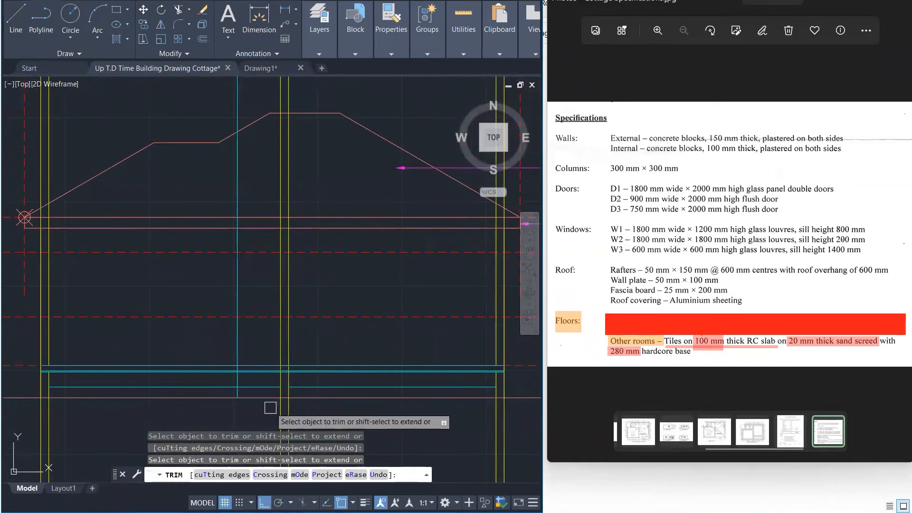
scroll(271, 378, up, 4)
scroll(284, 366, up, 4)
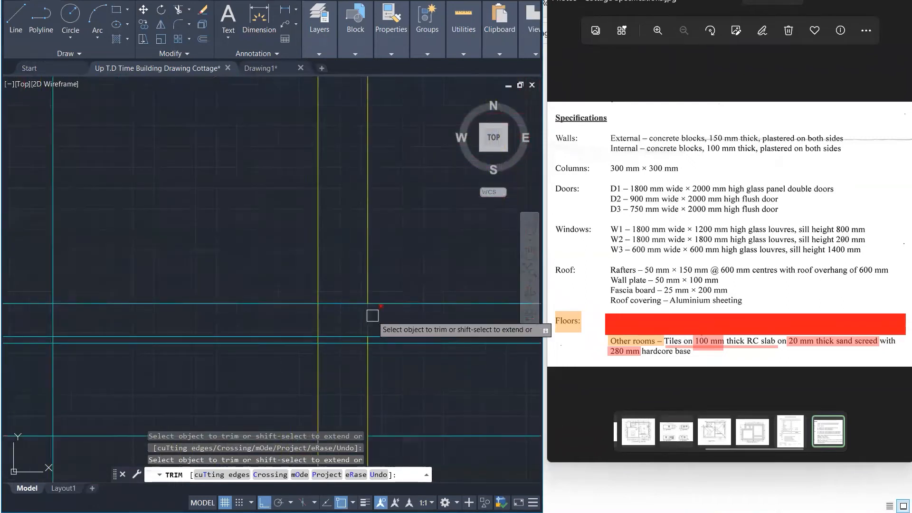
scroll(326, 328, up, 5)
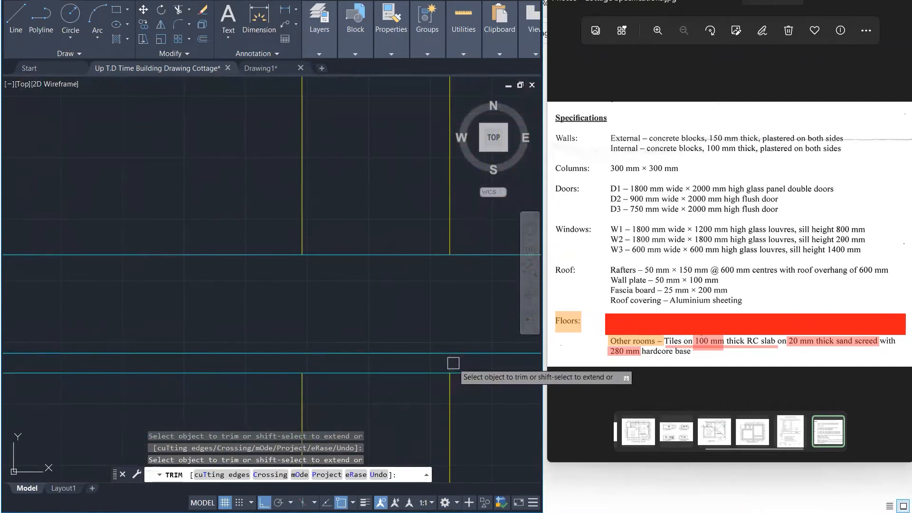
key(Escape)
scroll(393, 316, down, 8)
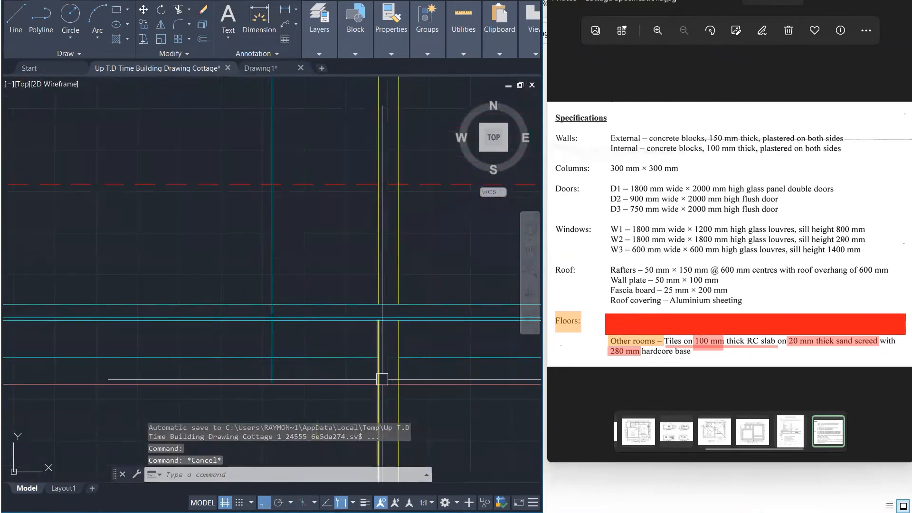
scroll(370, 387, down, 1)
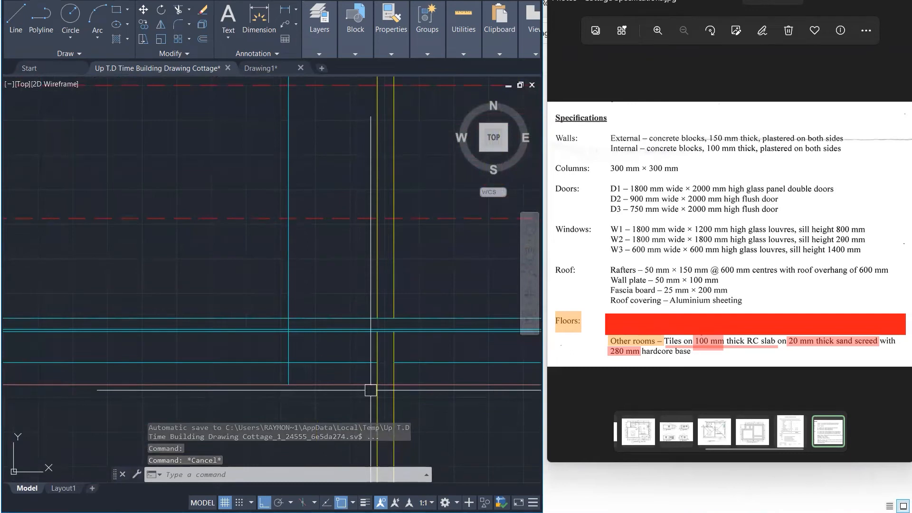
scroll(371, 390, down, 2)
key(Escape)
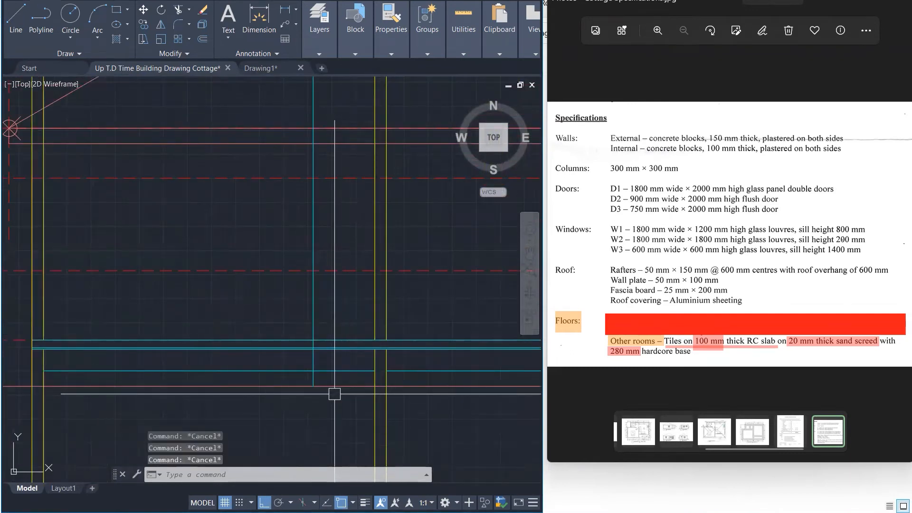
Step: Draw a horizontal line about 1500 mm long below ground level, crossing under the left outer wall, for the top of its footing
scroll(334, 394, down, 2)
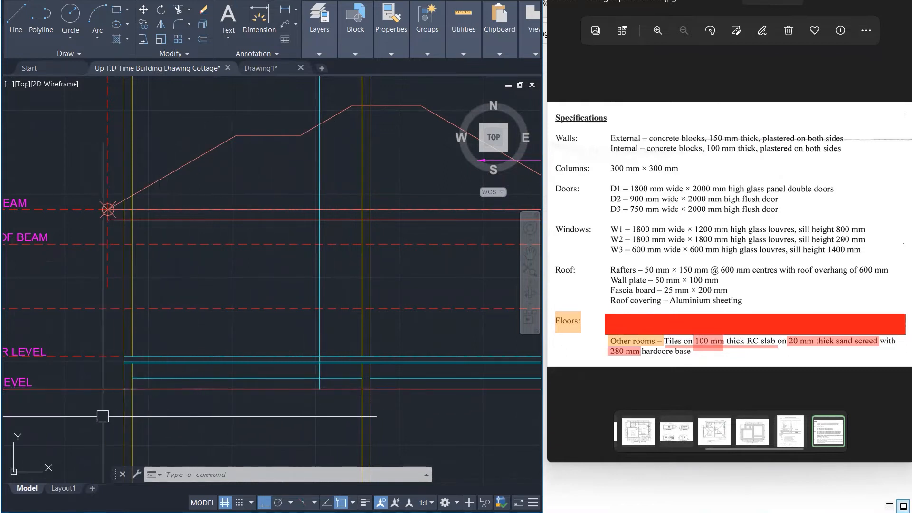
key(Escape)
key(Escape)
key(Escape)
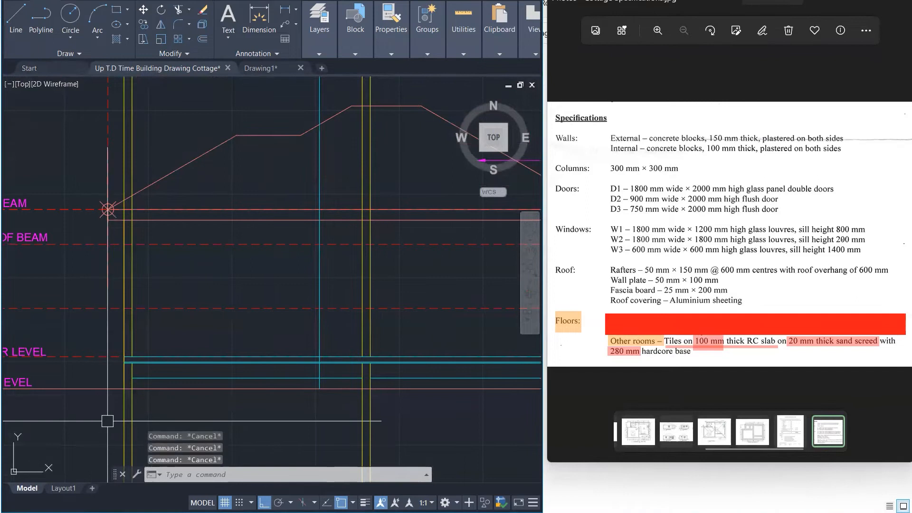
text(l)
key(Return)
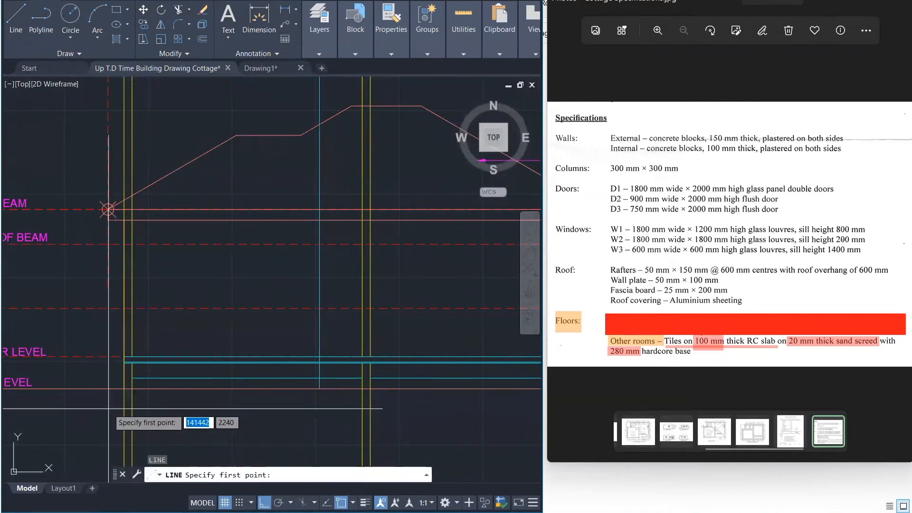
click(107, 423)
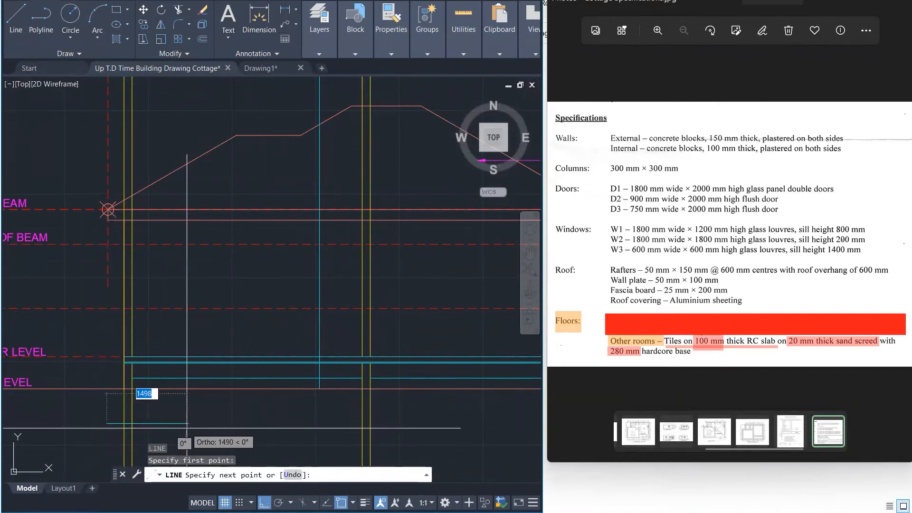
click(188, 423)
key(Escape)
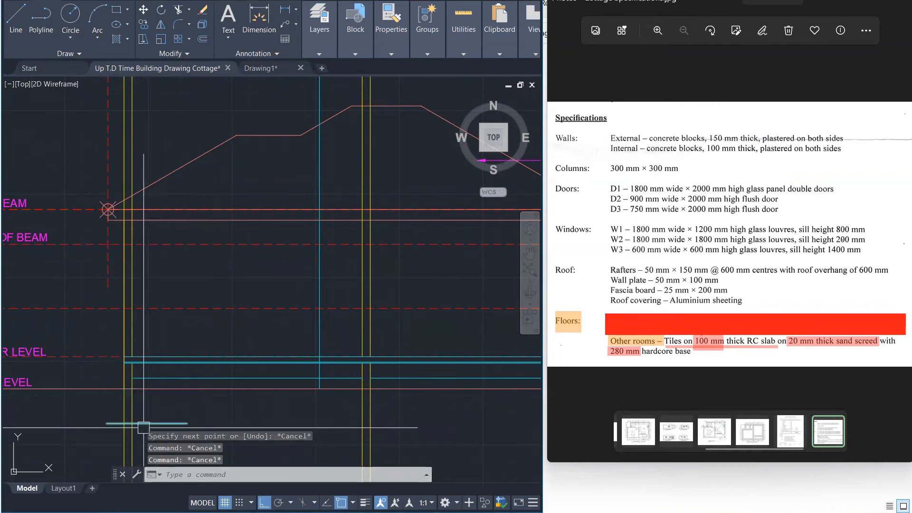
Step: Offset the footing's top line 200 mm downward for the footing's underside
text(o)
key(Return)
text(200)
key(Return)
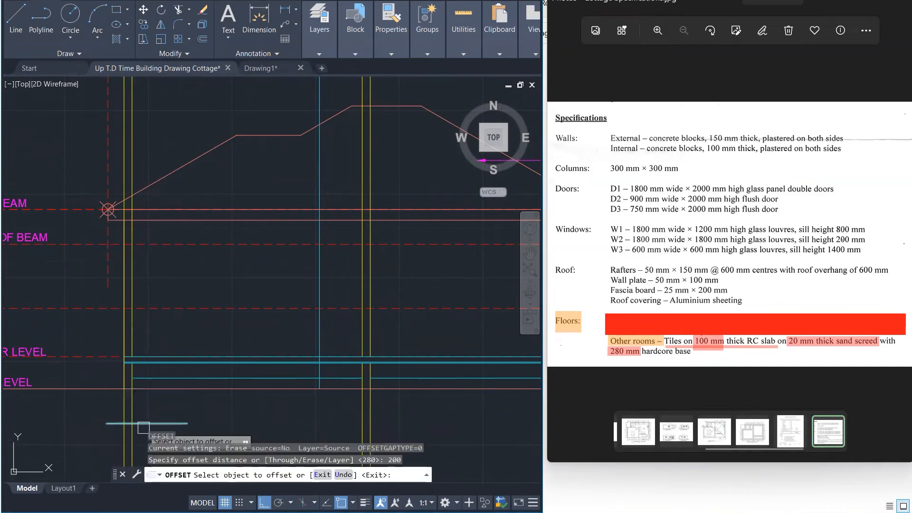
click(148, 423)
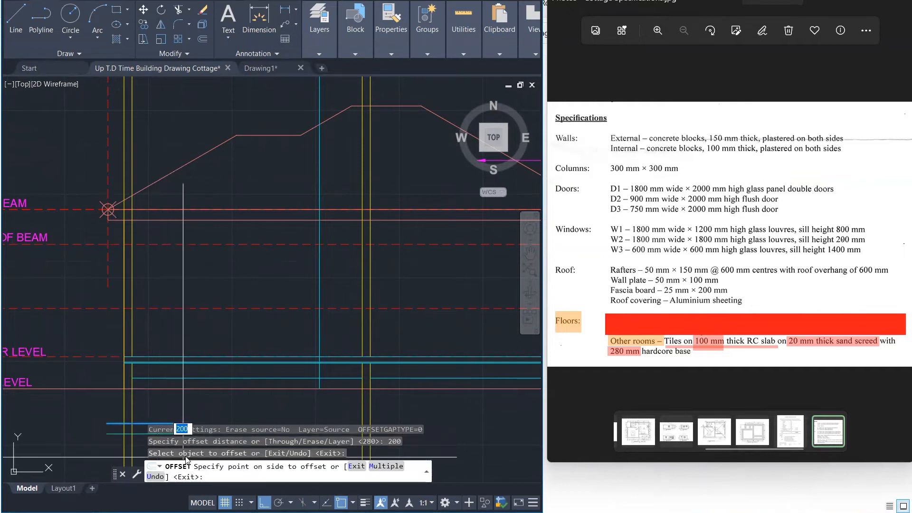
scroll(231, 404, down, 2)
scroll(231, 403, down, 3)
click(231, 421)
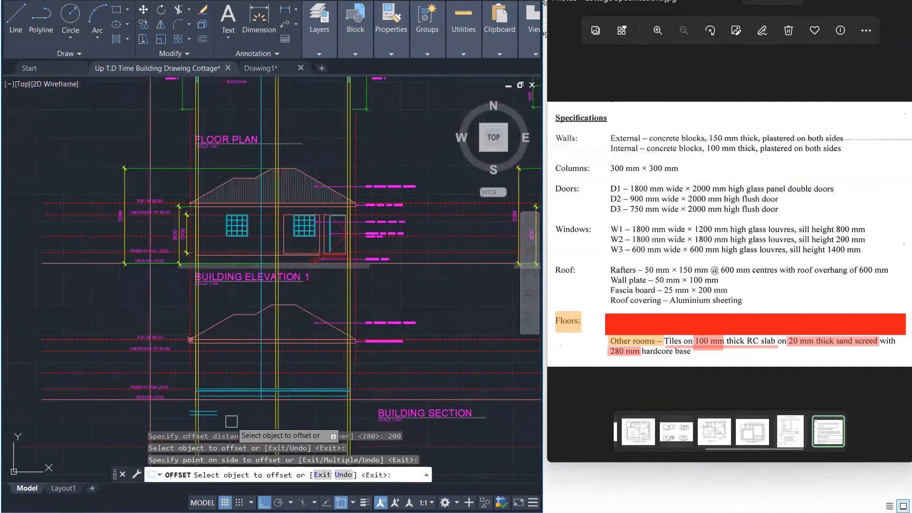
Step: Offset each face of the left outer wall 200 mm away from the wall for the footing's sides
scroll(231, 421, up, 1)
scroll(228, 423, up, 5)
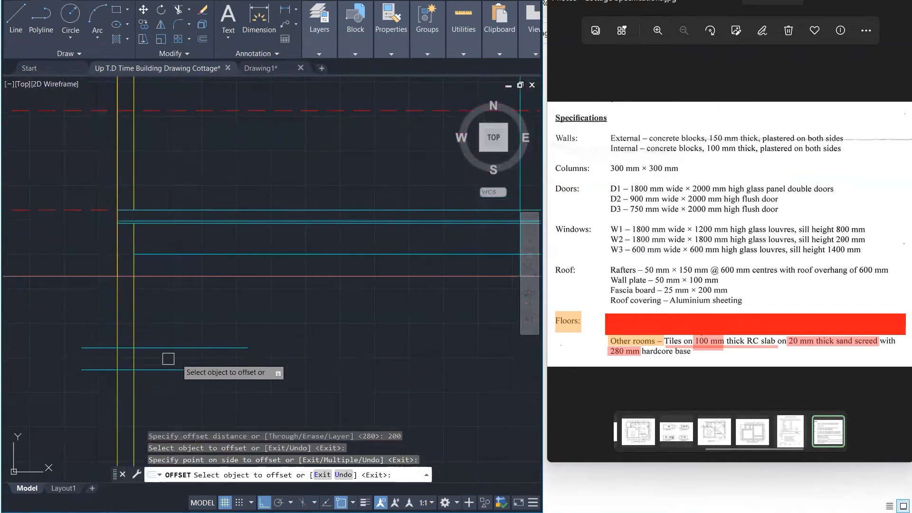
click(127, 358)
click(121, 361)
click(146, 359)
click(204, 366)
key(Escape)
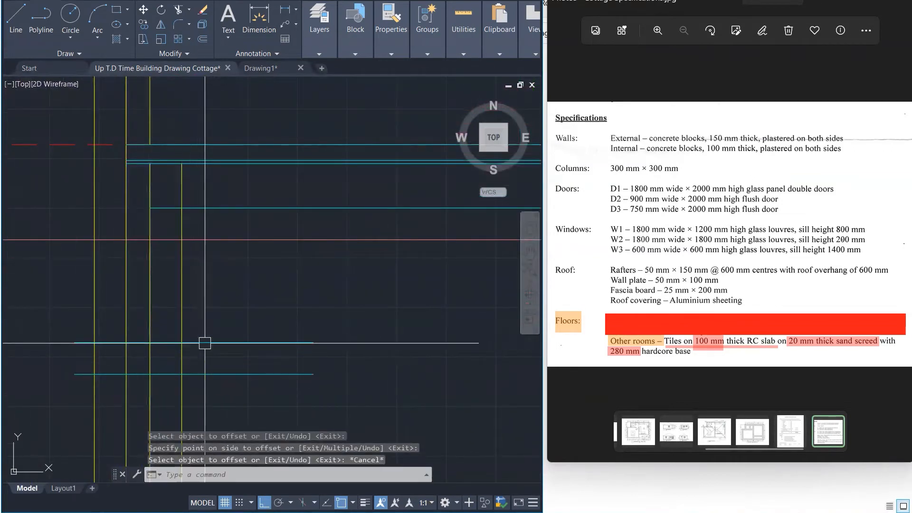
key(Escape)
key(Escape)
Step: Trim the overlapping footing lines and offset side lines to leave a closed rectangular footing under the left outer wall
text(TR)
key(Return)
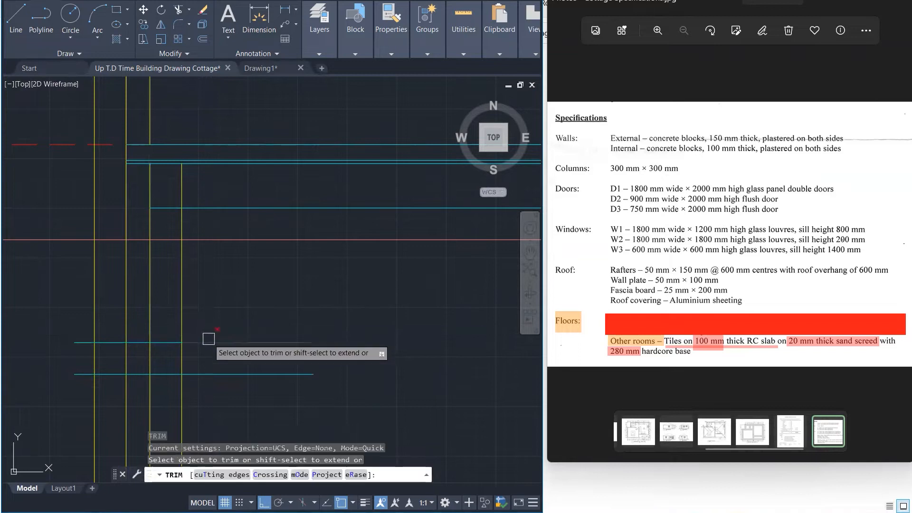
click(204, 343)
click(204, 373)
click(97, 394)
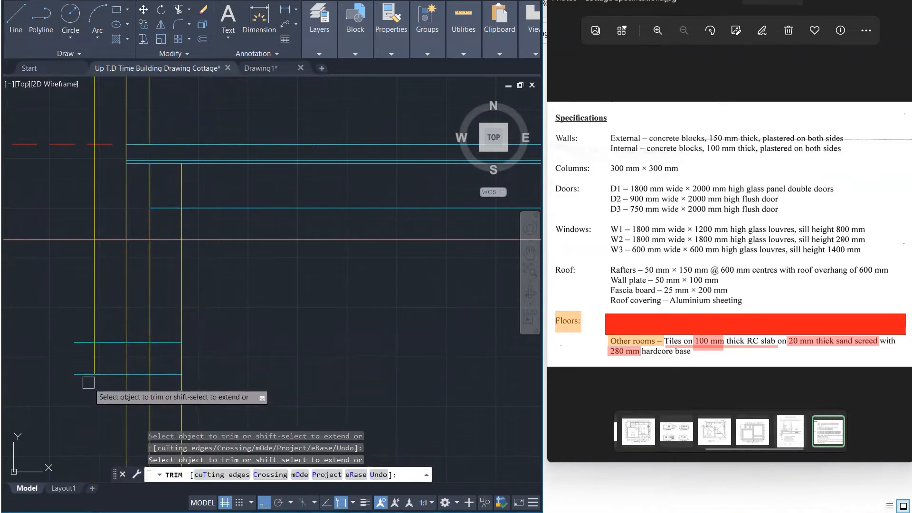
click(79, 373)
click(76, 342)
click(97, 322)
click(181, 318)
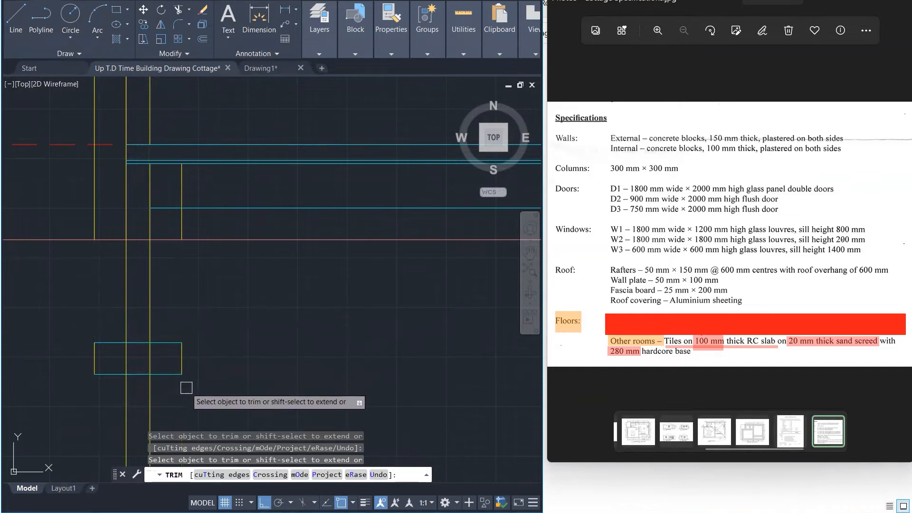
key(Escape)
key(Escape)
Step: Delete the two leftover offset line pieces above ground level beside the left outer wall
click(182, 227)
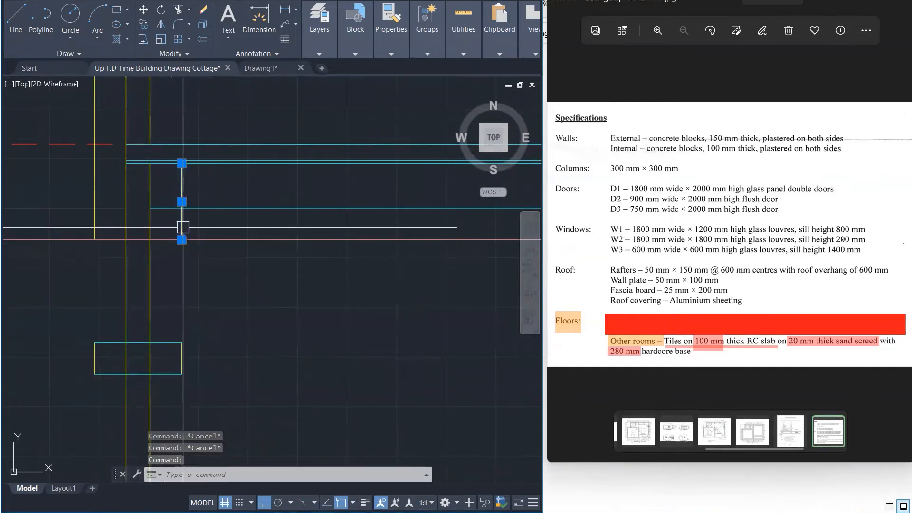
click(96, 229)
key(Delete)
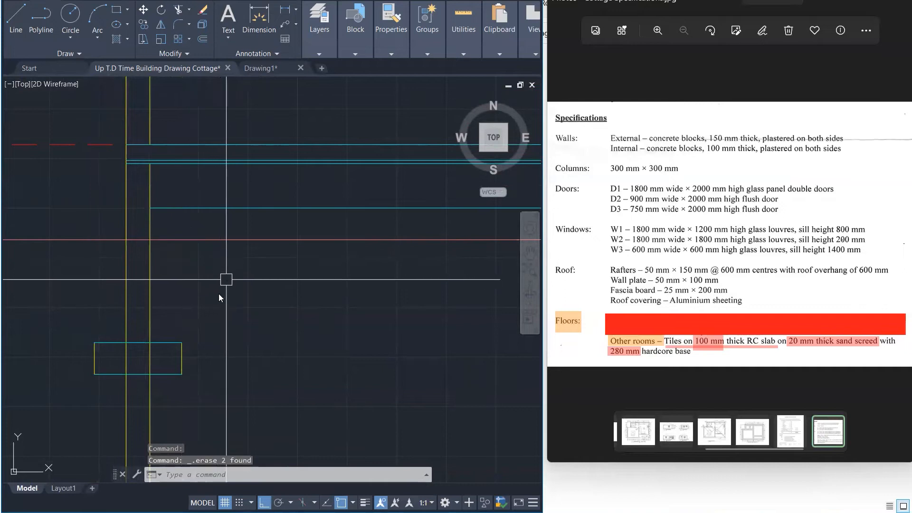
Step: Trim the left outer wall's two face lines below the top of its footing
key(Return)
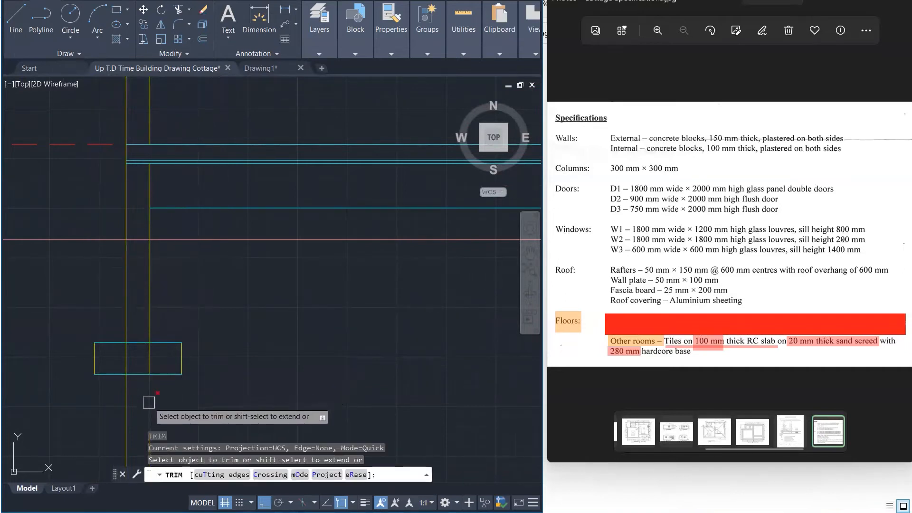
drag(157, 356, 115, 357)
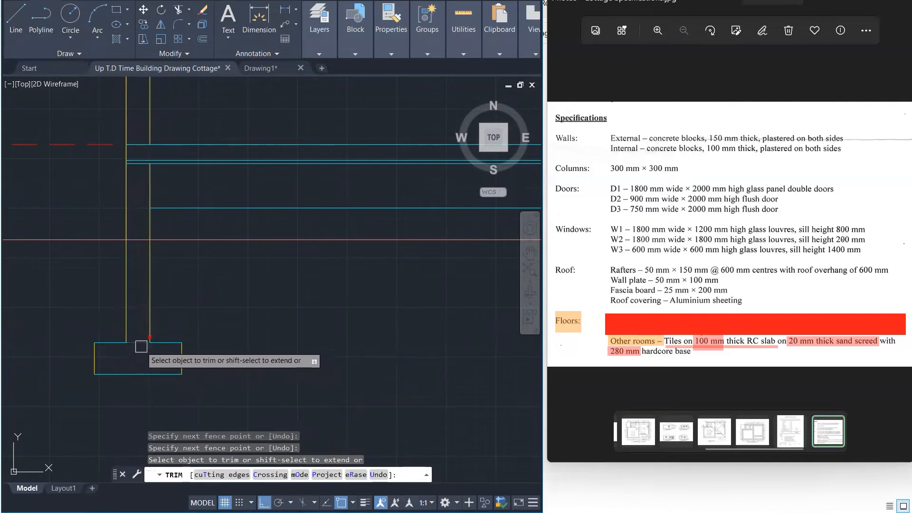
key(Escape)
key(Escape)
key(Escape)
key(Escape)
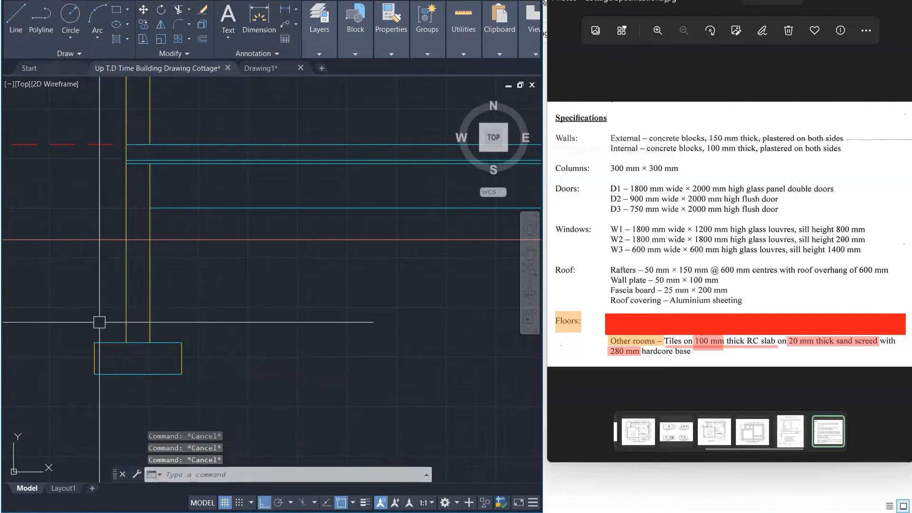
Step: Match the properties of all the left footing's lines to those of the left outer wall's face line
text(MA)
key(Return)
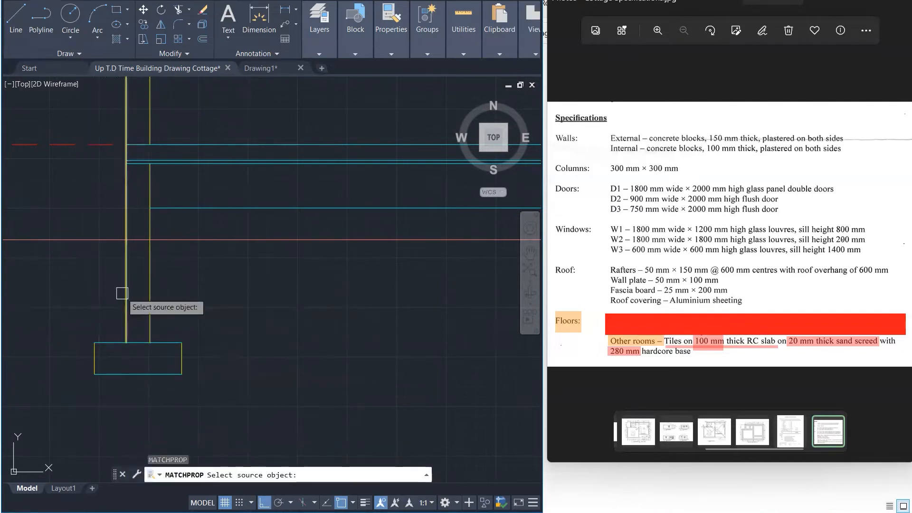
click(117, 294)
click(78, 323)
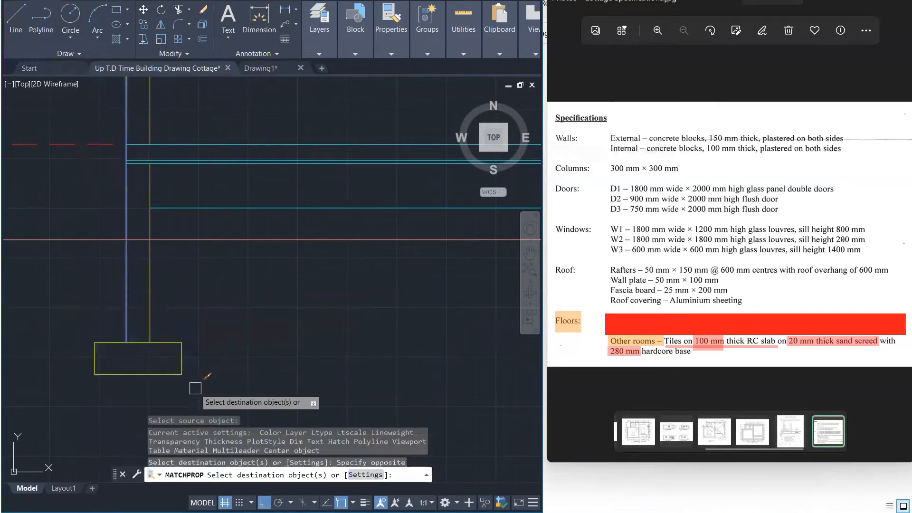
key(Escape)
key(Escape)
key(Escape)
scroll(125, 331, down, 3)
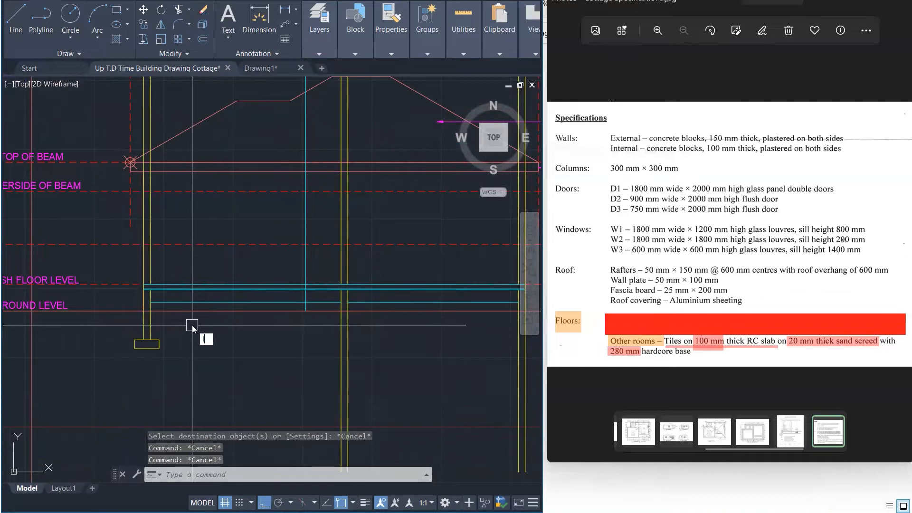
text(l)
key(Return)
click(121, 326)
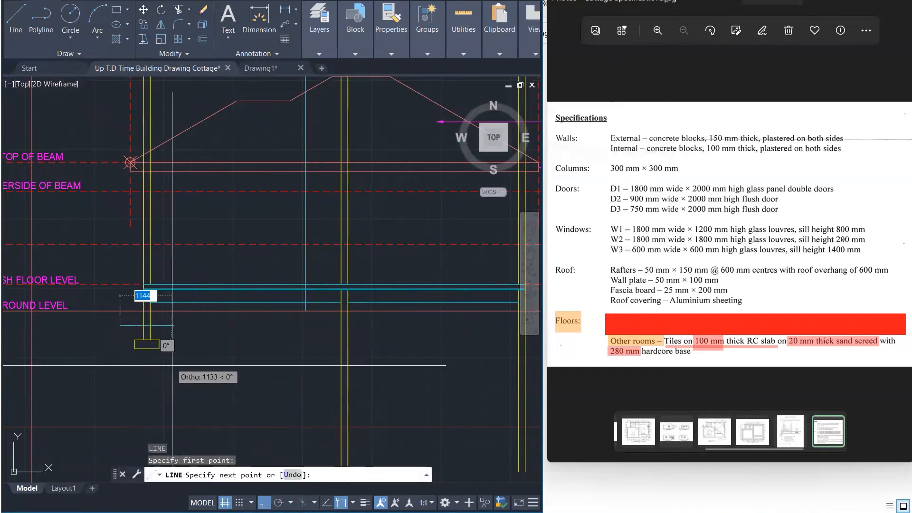
key(Escape)
Step: Copy the left footing from the outer face of its wall to the matching point on the middle wall at the same level
click(108, 326)
click(204, 374)
text(c)
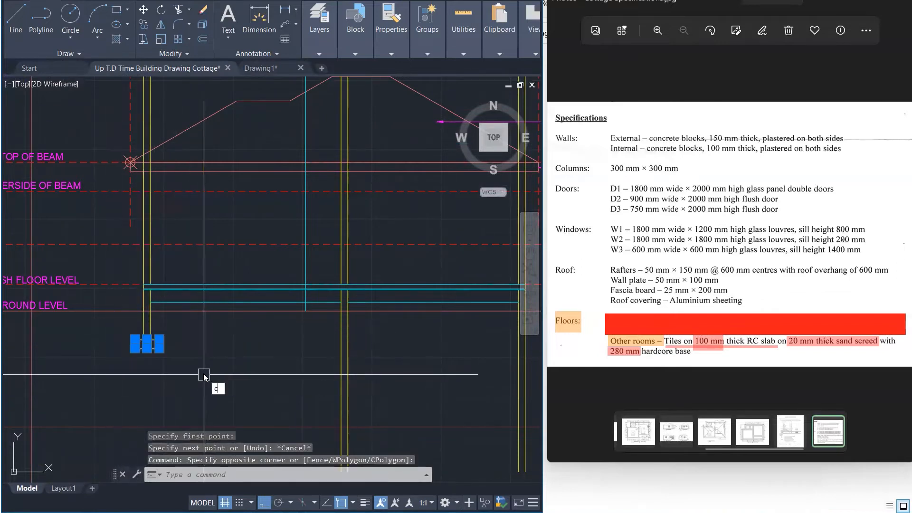
text(o)
key(Return)
scroll(146, 347, up, 3)
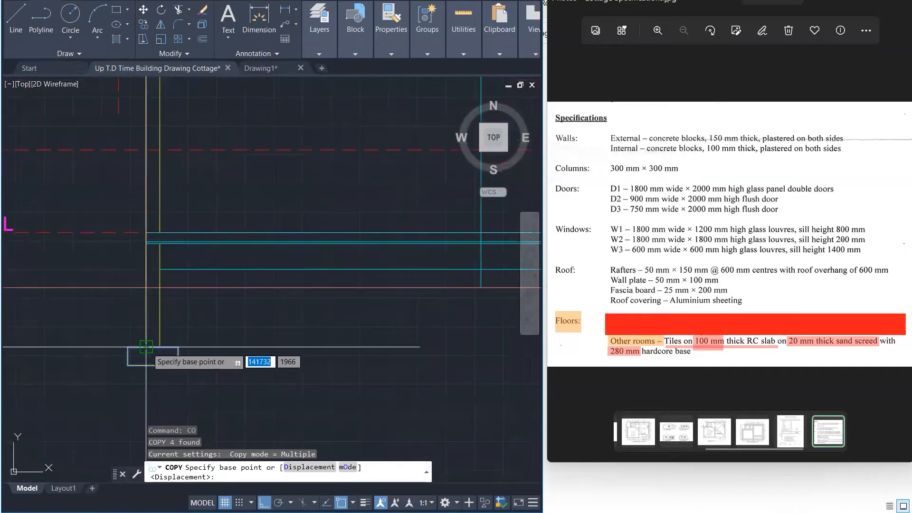
click(146, 346)
scroll(146, 346, down, 5)
scroll(284, 325, up, 6)
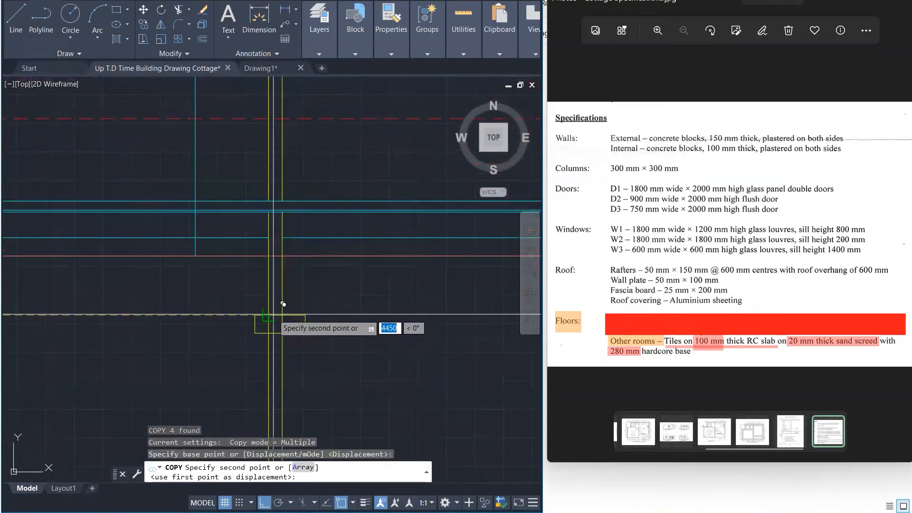
click(284, 304)
Step: Place another copy of the footing under the right outer wall at the same level and finish copying
scroll(266, 306, down, 4)
scroll(359, 319, up, 5)
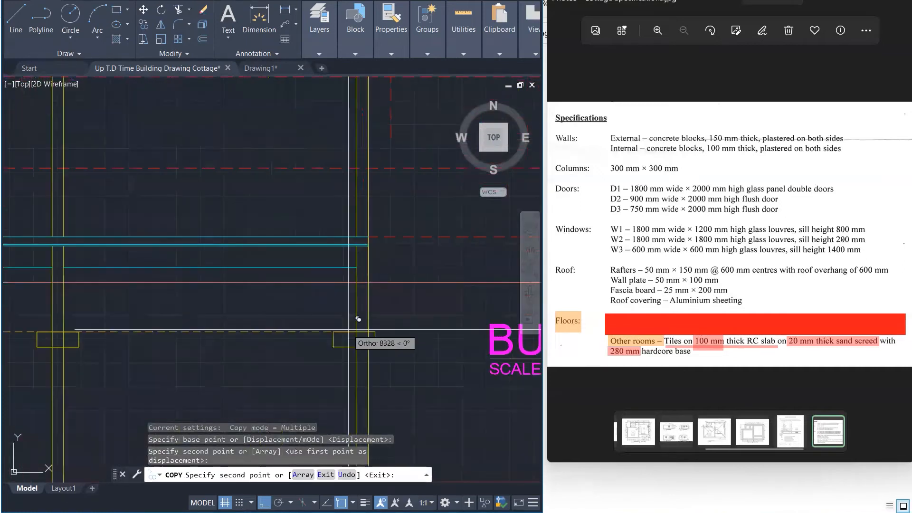
click(362, 329)
key(Escape)
Step: Trim the middle and right outer walls' face lines below the tops of their footings
text(tr)
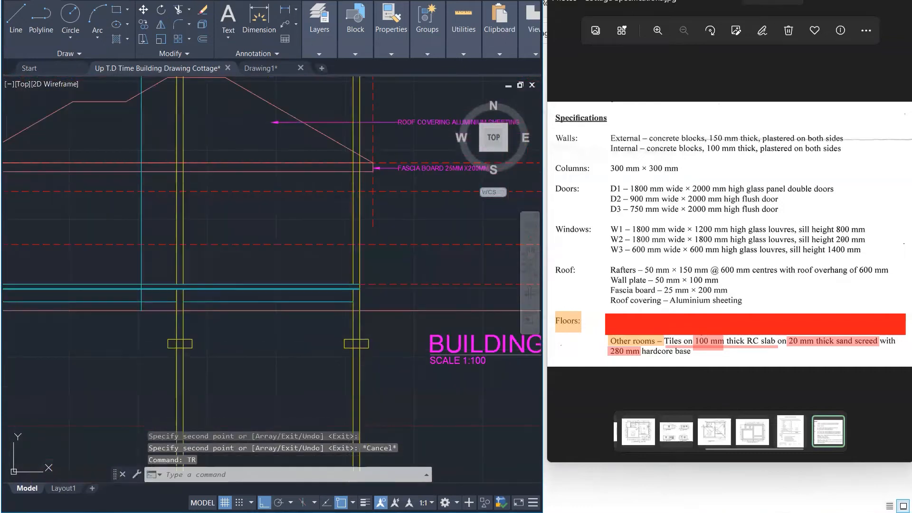
key(Return)
drag(363, 366, 158, 375)
scroll(180, 349, up, 5)
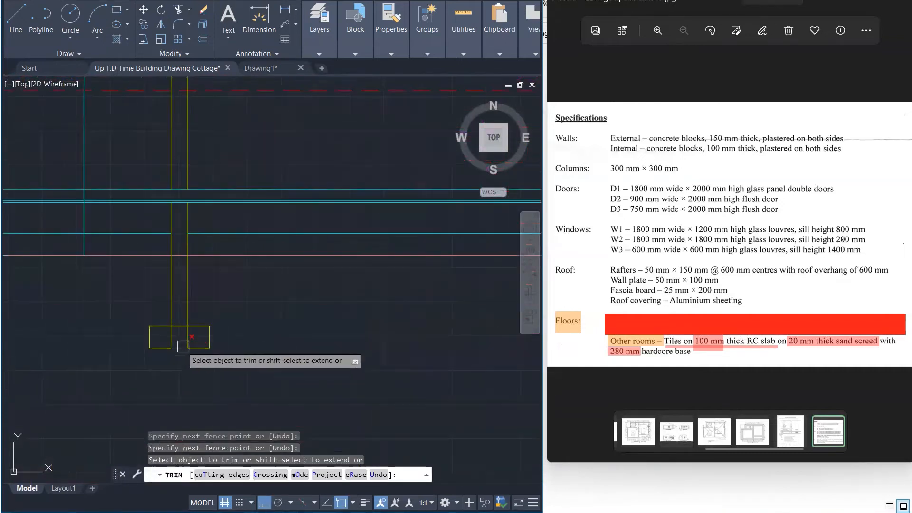
drag(197, 338, 161, 339)
scroll(162, 343, down, 4)
scroll(355, 340, up, 6)
drag(449, 337, 406, 338)
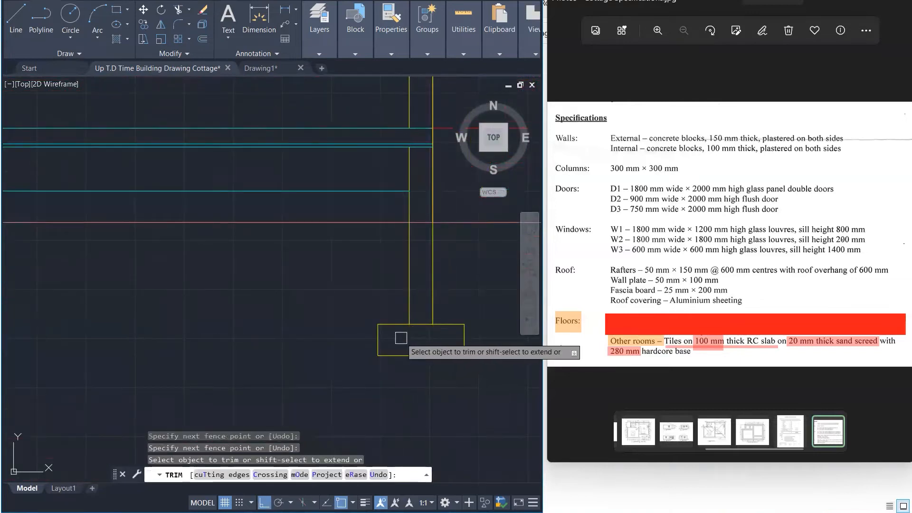
scroll(401, 335, down, 5)
key(Escape)
key(Escape)
key(Escape)
scroll(397, 368, down, 3)
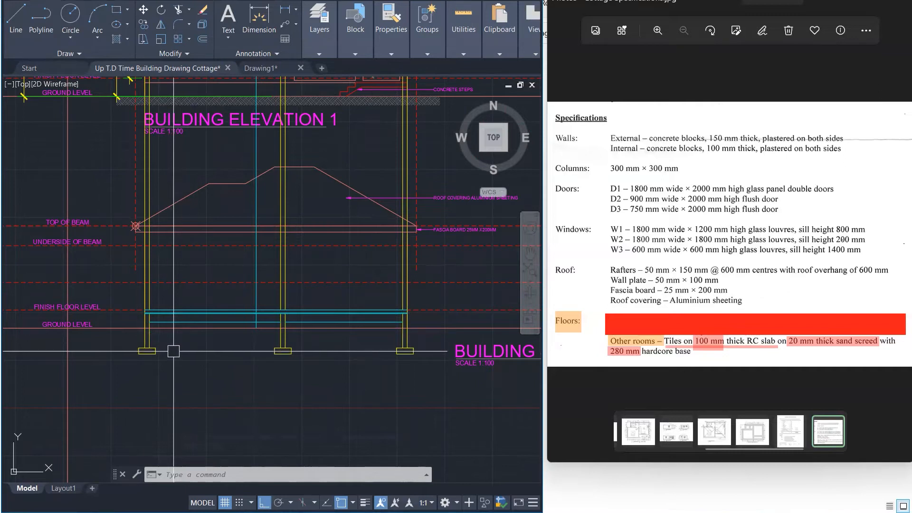
Step: Trim the cyan vertical line beside the middle wall at finish floor level and delete its leftover piece below the floor
scroll(261, 314, up, 3)
scroll(260, 321, up, 3)
text(tr)
key(Return)
scroll(262, 303, up, 4)
click(214, 262)
key(Escape)
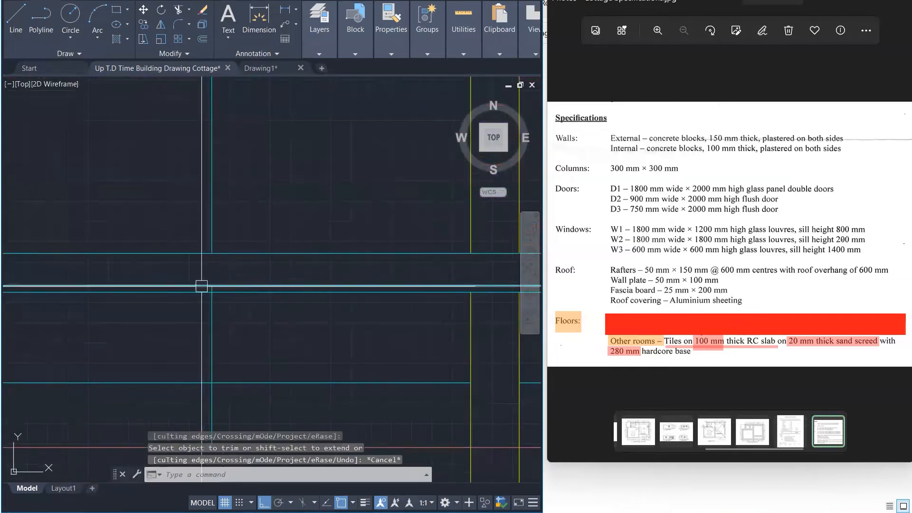
click(213, 318)
key(Delete)
middle_drag(215, 321, 364, 355)
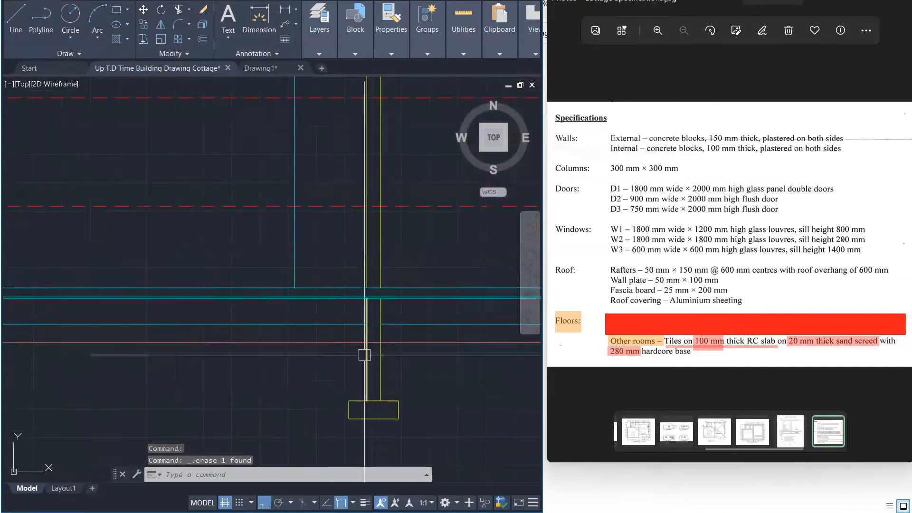
scroll(364, 355, down, 2)
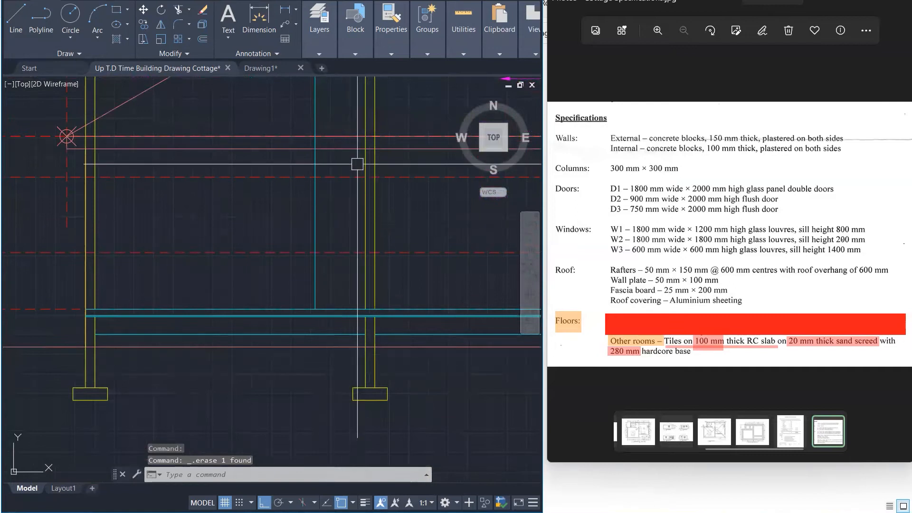
Step: Trim the cyan vertical line at the underside of beam level and delete its leftover piece above
text(r)
key(Return)
key(Escape)
key(Escape)
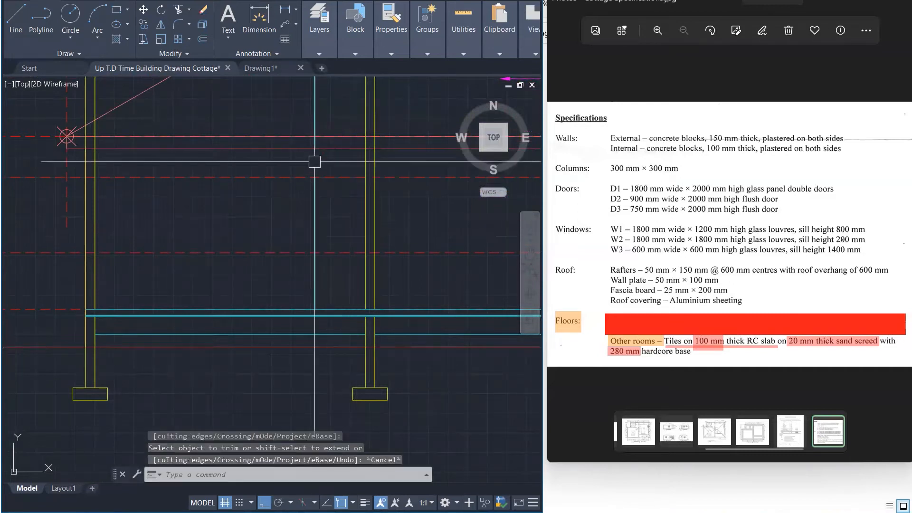
click(316, 110)
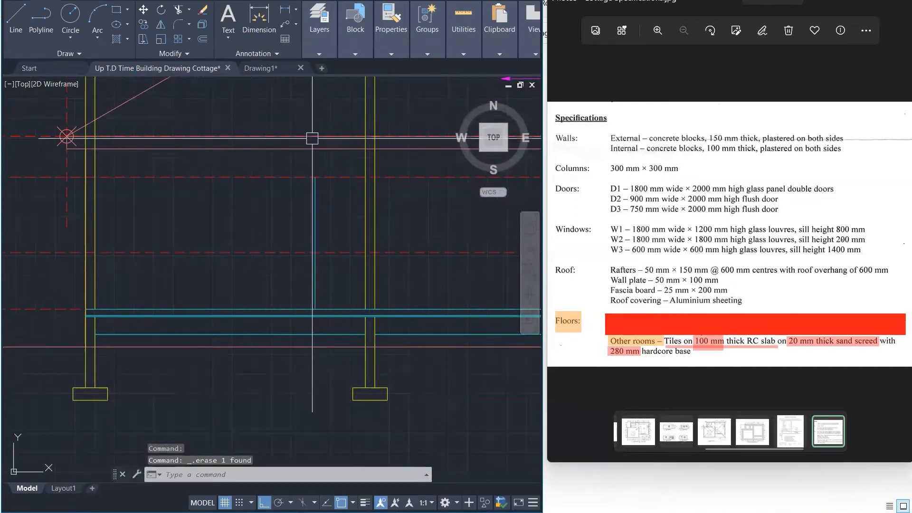
Step: Draw a horizontal line along the underside of beam level from the cyan vertical line's upper end to the middle wall
text(l)
key(Return)
click(315, 176)
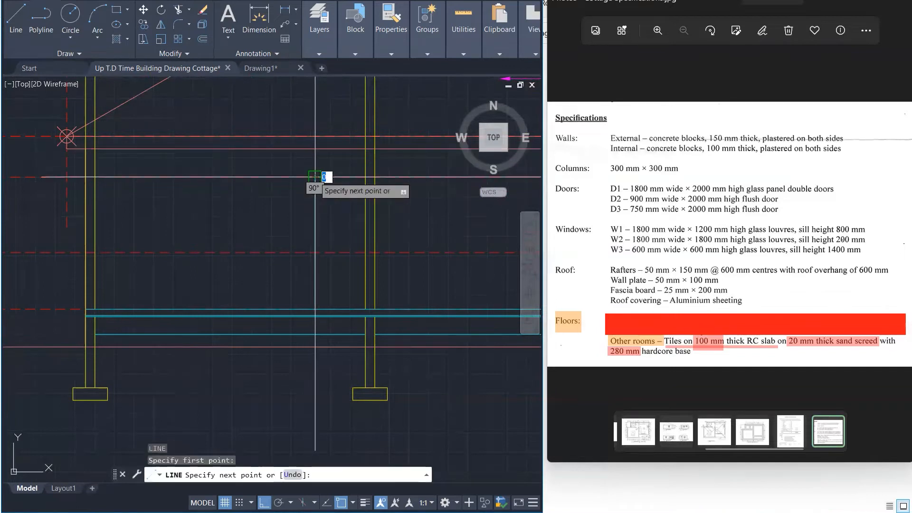
key(Escape)
key(Escape)
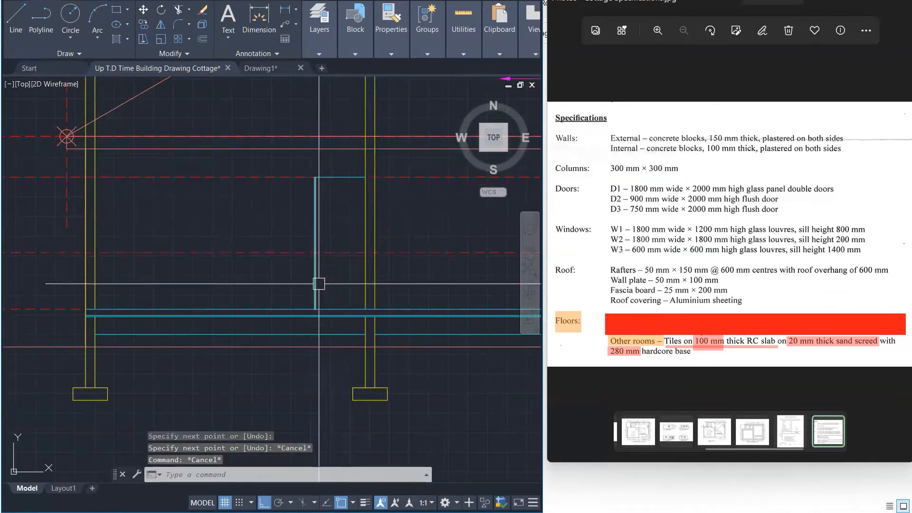
Step: Offset the opening's cyan vertical edge line beside the middle wall by 50 mm
scroll(315, 358, down, 5)
scroll(314, 358, down, 2)
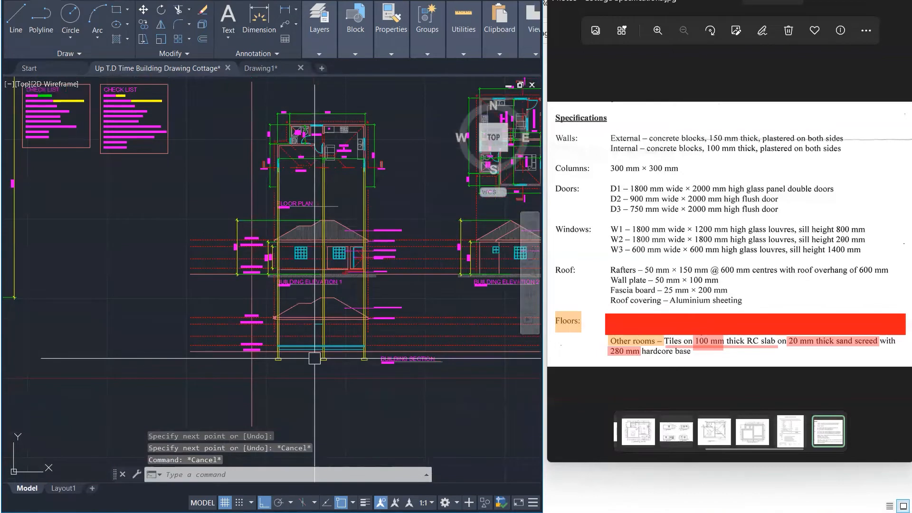
scroll(315, 359, up, 3)
scroll(314, 359, up, 5)
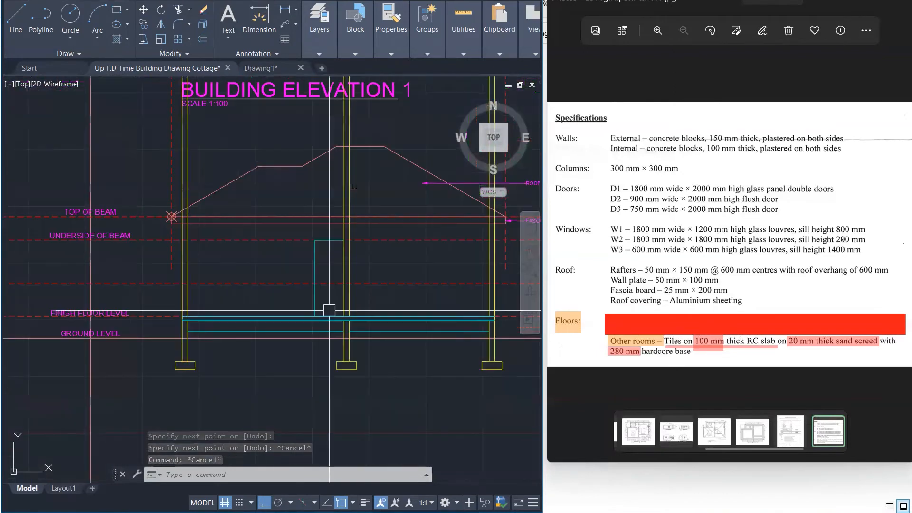
key(Escape)
key(Escape)
key(Return)
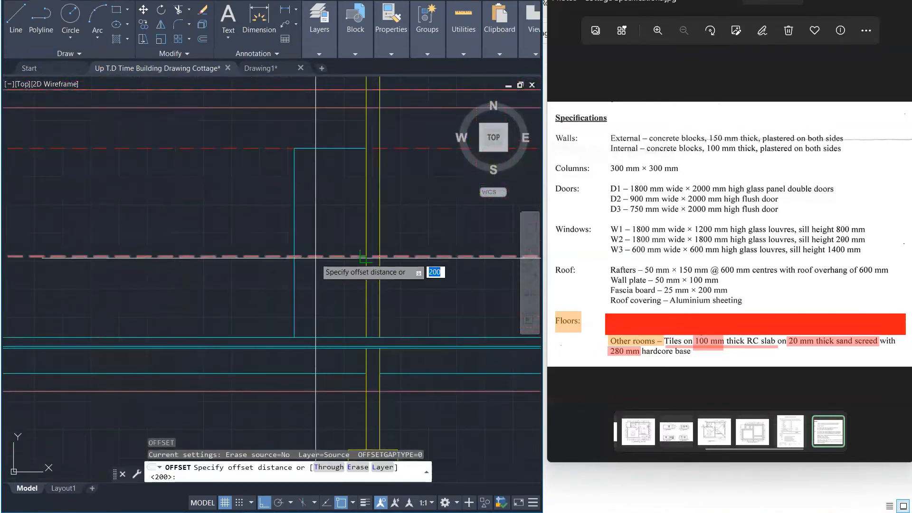
text(50)
key(Return)
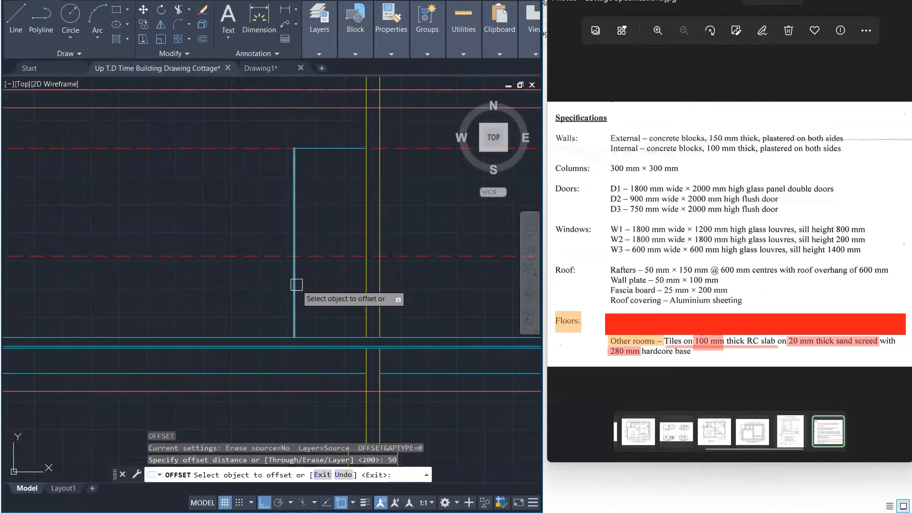
Step: Offset the section door's side and top outline lines inward by 50
click(294, 284)
click(314, 223)
click(330, 153)
click(329, 175)
key(Escape)
key(Escape)
Step: Fillet the two inner door frame lines with radius 0 so they meet at the upper corner
text(f)
key(Return)
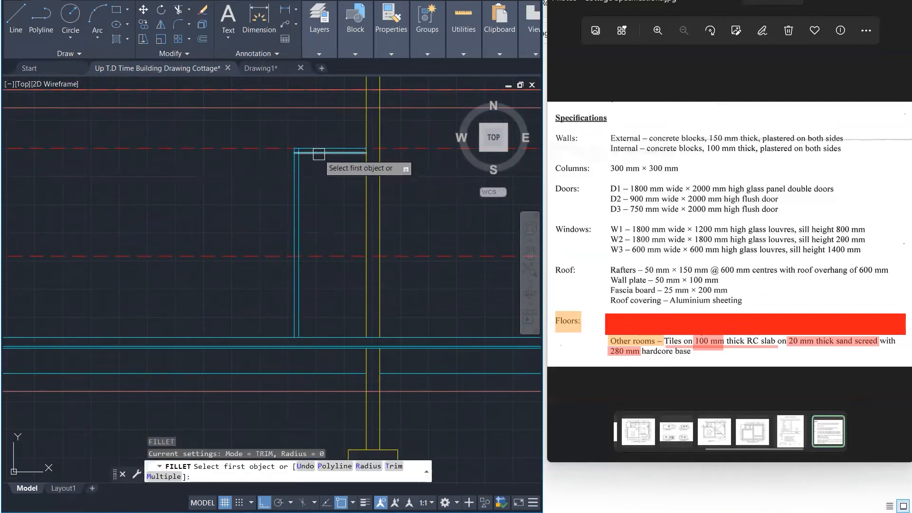
click(318, 153)
click(297, 169)
key(Escape)
key(Escape)
key(Escape)
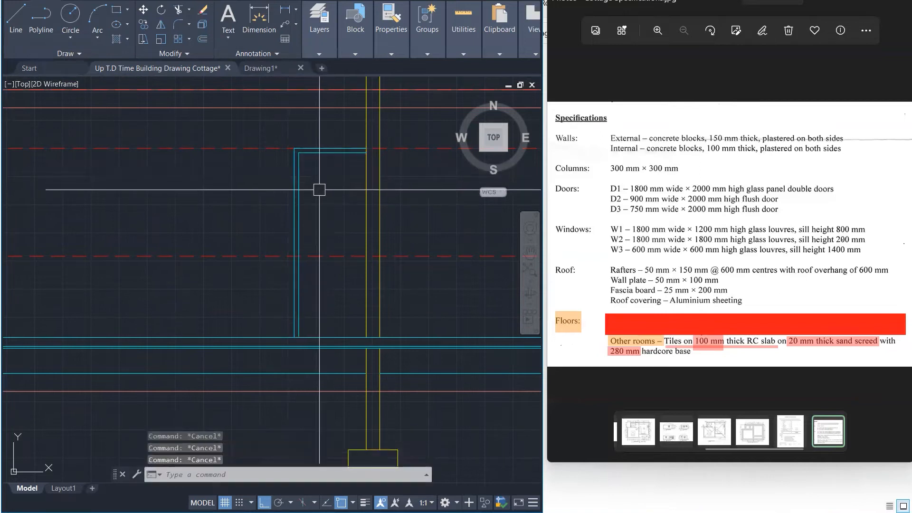
Step: Draw the door swing lines from the frame's inner top corner to the wall at the dashed mid-height line, then to the inner bottom corner
text(l)
key(Return)
click(298, 152)
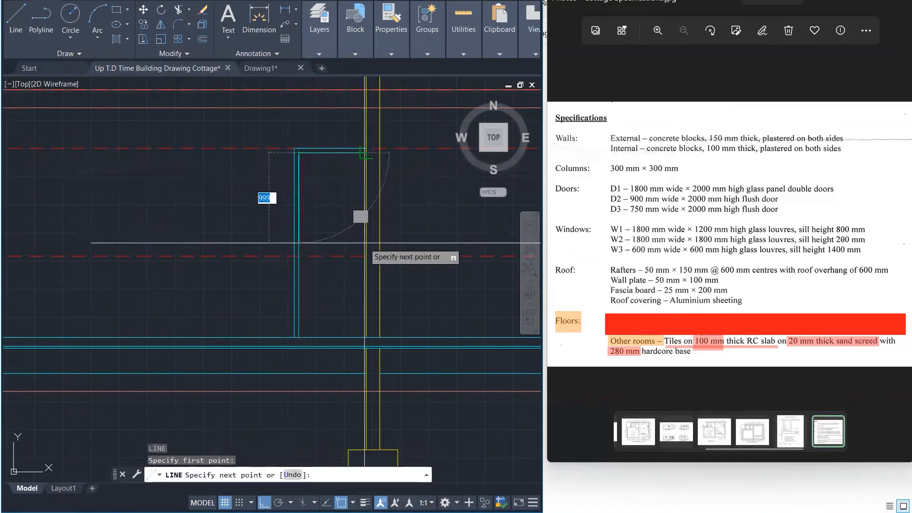
scroll(366, 257, down, 5)
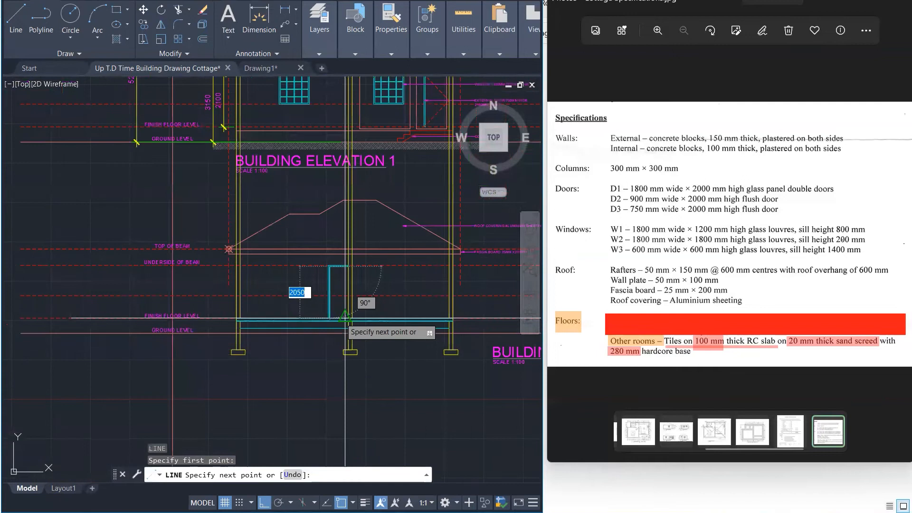
scroll(345, 317, down, 4)
scroll(379, 265, up, 8)
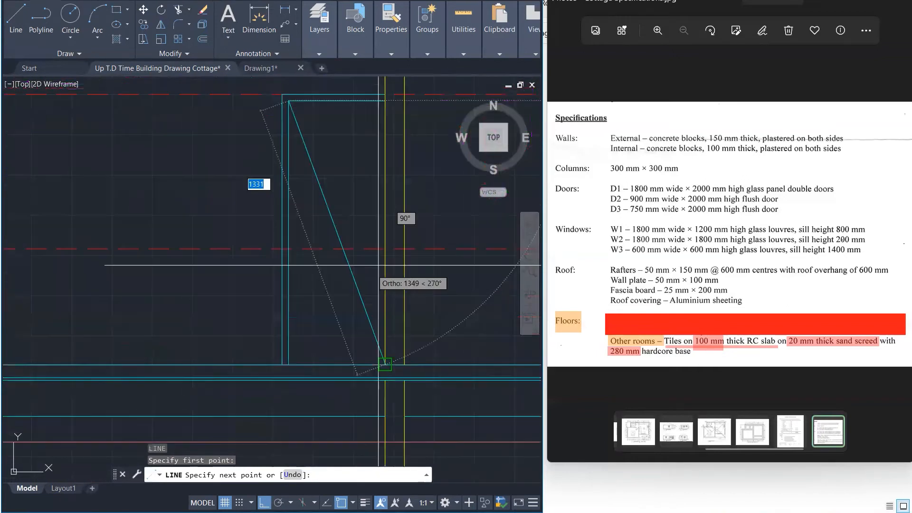
click(385, 249)
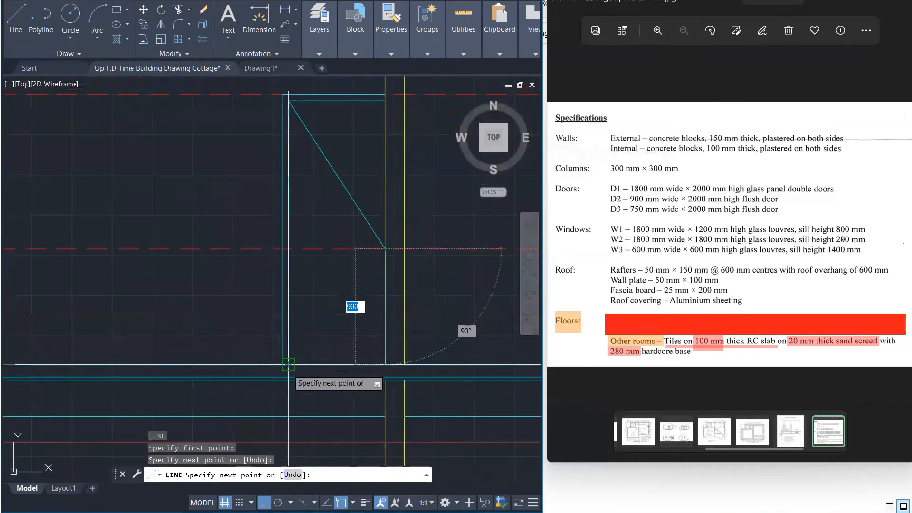
click(288, 364)
key(Escape)
key(Escape)
Step: Match the properties of both door swing lines to the red dashed line crossing the door
key(Return)
click(309, 248)
click(328, 317)
click(353, 196)
scroll(306, 340, down, 9)
key(Escape)
key(Escape)
Step: Delete the horizontal dashed construction line crossing the door at mid-height
scroll(309, 359, down, 6)
scroll(322, 347, up, 6)
click(322, 344)
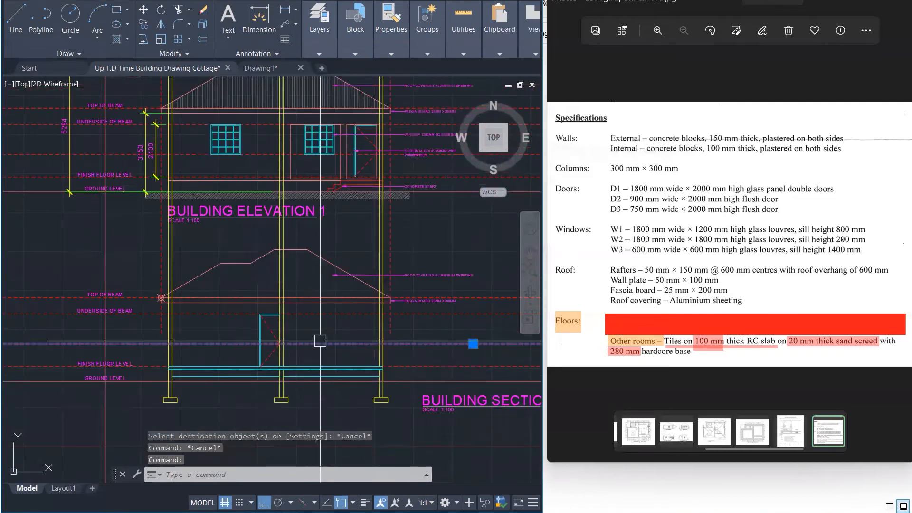
key(Delete)
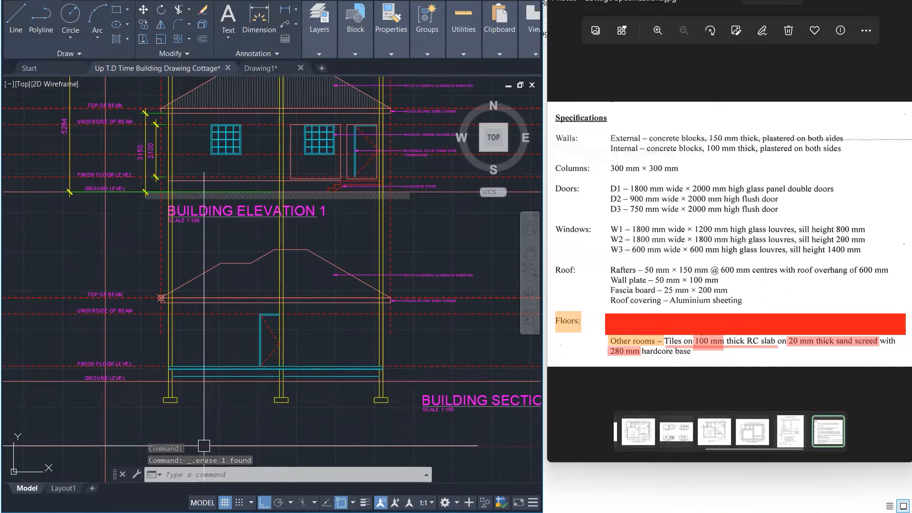
Step: Trim the ground level line where it crosses the foundation walls in the building section
scroll(204, 446, up, 1)
text(tr)
key(space)
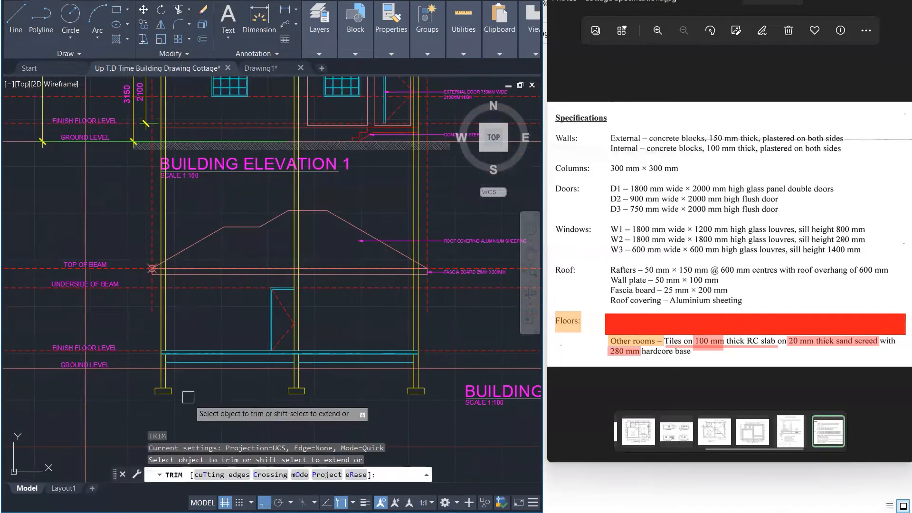
scroll(163, 386, up, 5)
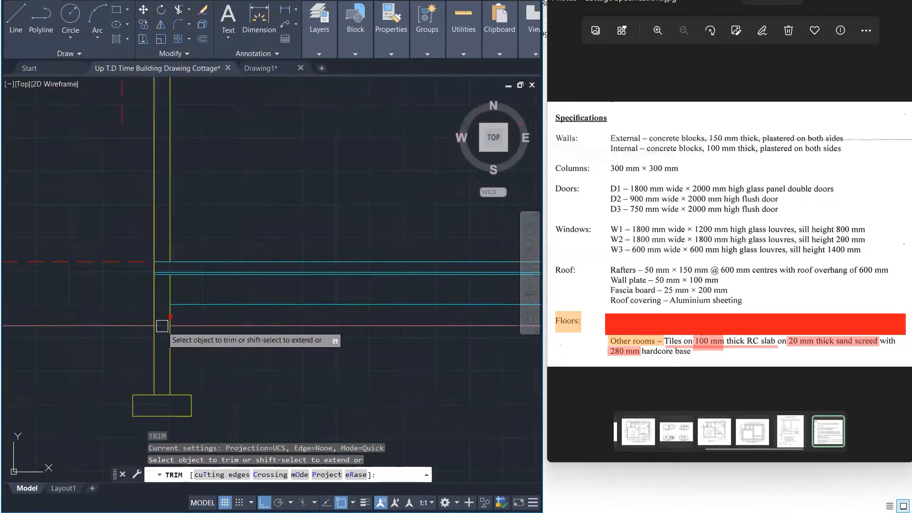
click(162, 326)
scroll(169, 366, down, 5)
scroll(463, 356, up, 3)
scroll(462, 356, up, 3)
scroll(491, 350, down, 5)
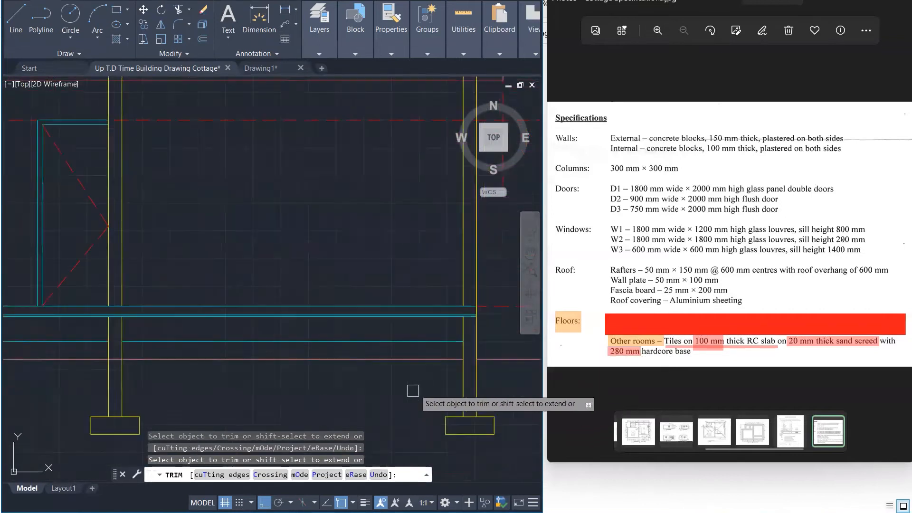
key(Escape)
key(Escape)
key(Escape)
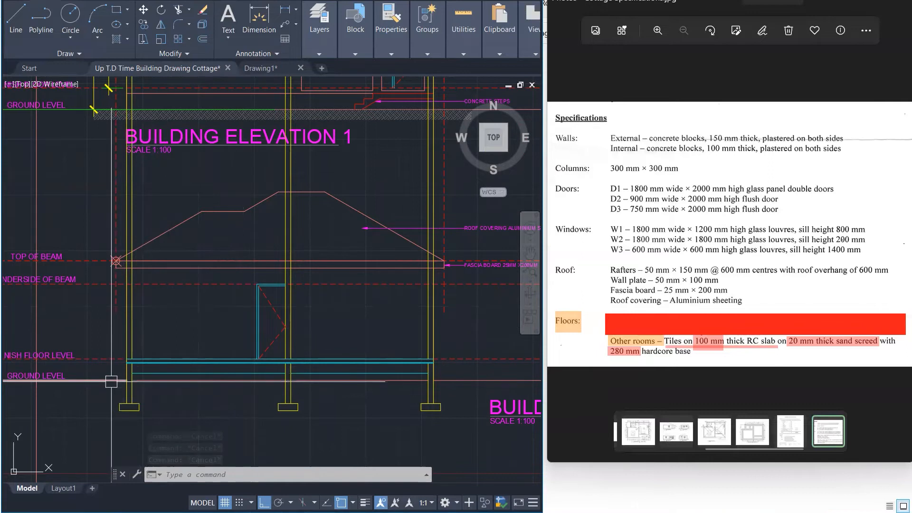
Step: Match the section's foundation walls and footings to the salmon outline of the elevation above
scroll(112, 381, up, 3)
scroll(111, 383, up, 2)
scroll(175, 273, down, 3)
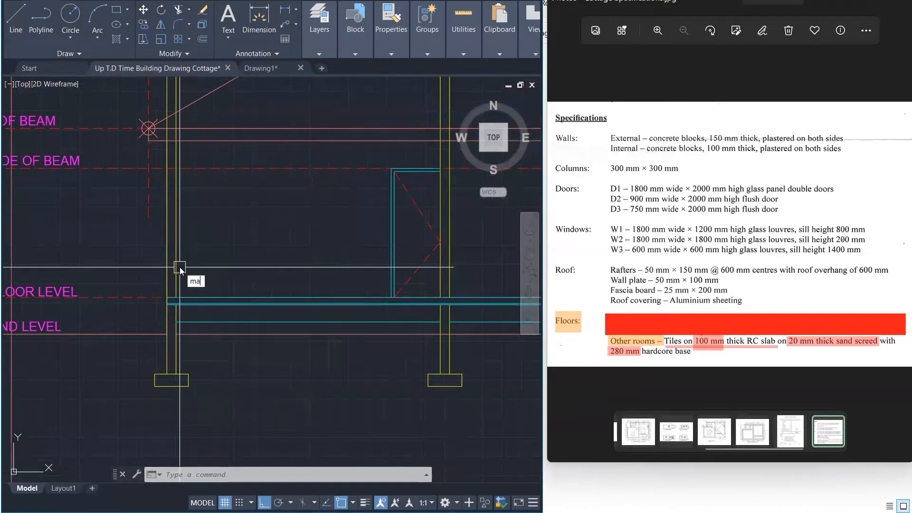
text(a)
key(Return)
scroll(165, 312, down, 4)
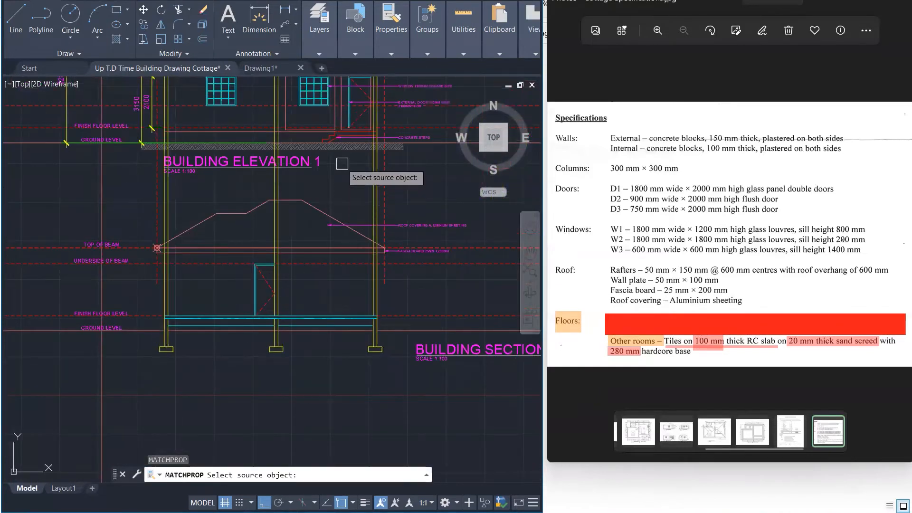
click(289, 113)
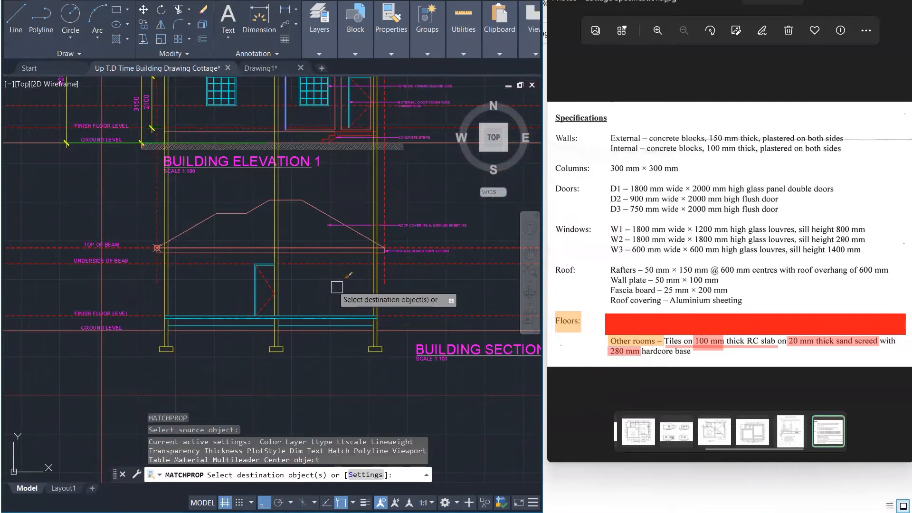
scroll(393, 369, up, 3)
click(405, 368)
click(343, 310)
click(324, 365)
click(141, 318)
scroll(259, 330, down, 2)
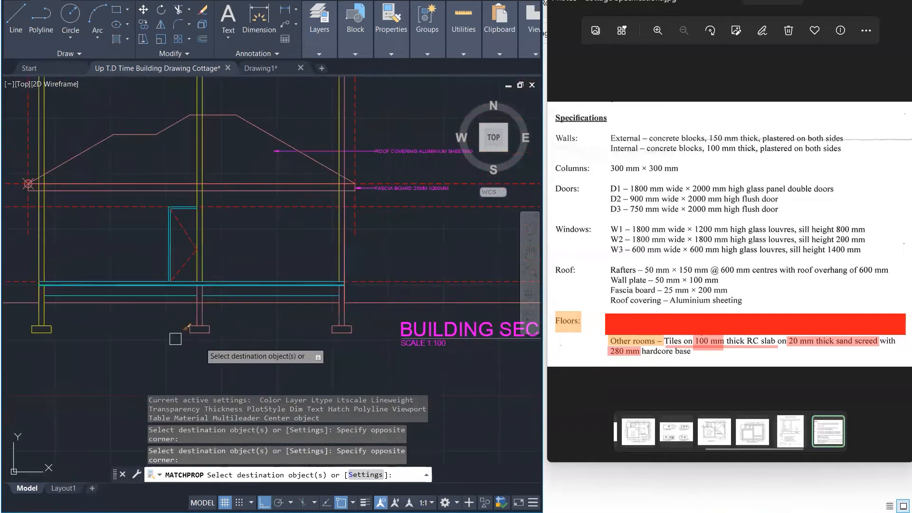
click(105, 357)
click(25, 326)
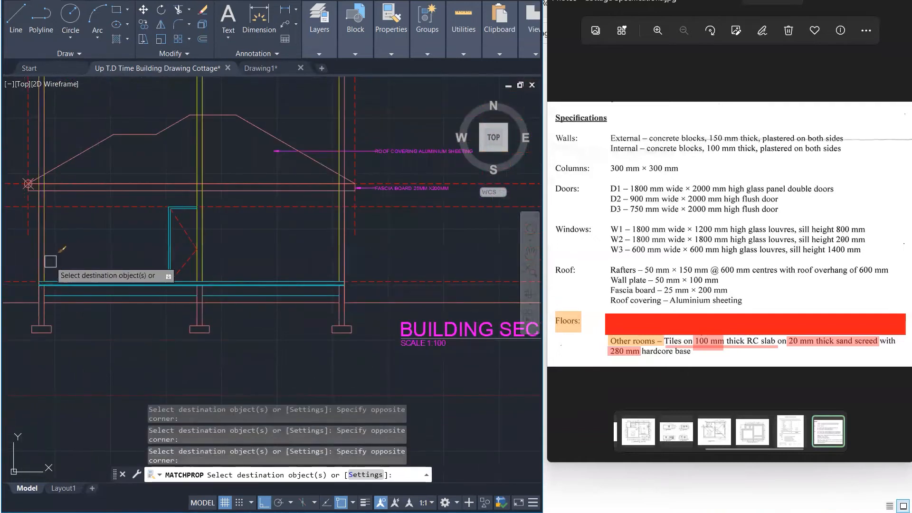
Step: Match the section's wall lines above floor level to the same salmon line properties
click(50, 261)
click(192, 223)
click(217, 227)
click(191, 220)
click(358, 254)
click(325, 253)
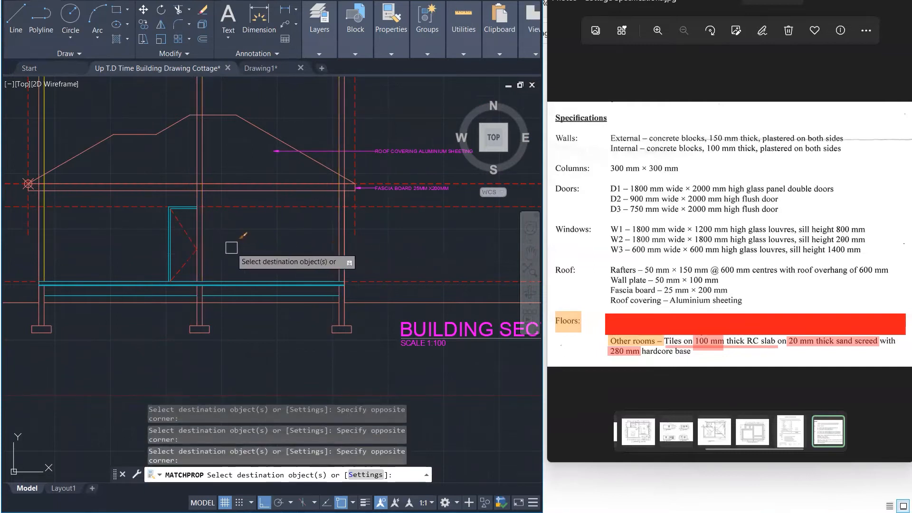
Step: Match the floor slab line and the right bay's hardcore line to the same salmon line properties
scroll(224, 258, up, 8)
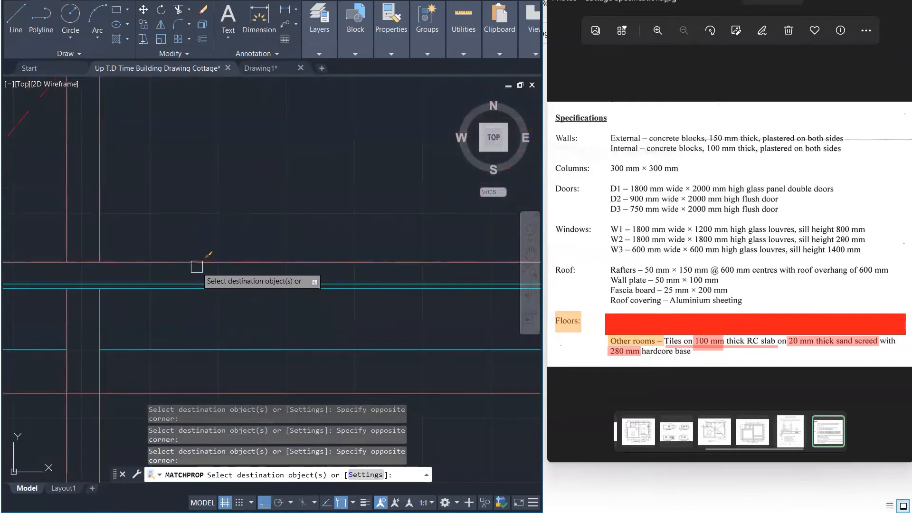
click(181, 285)
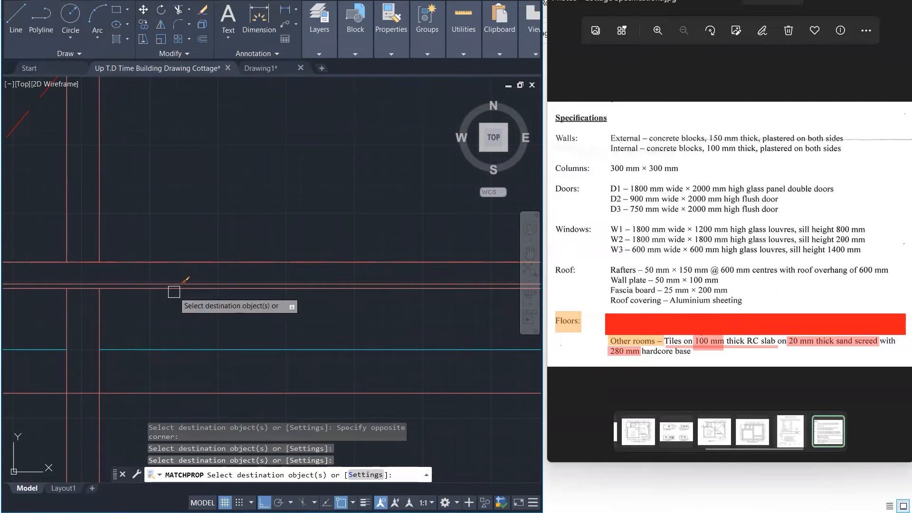
click(150, 350)
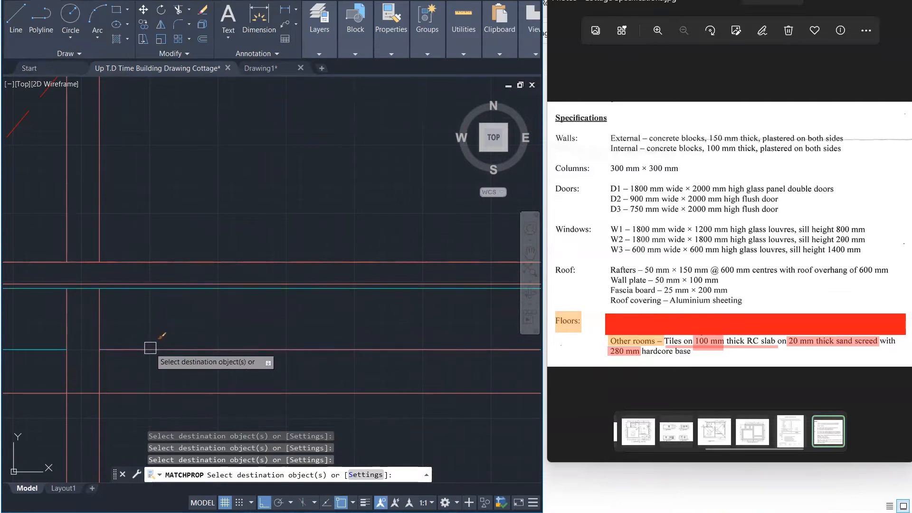
key(Escape)
key(Escape)
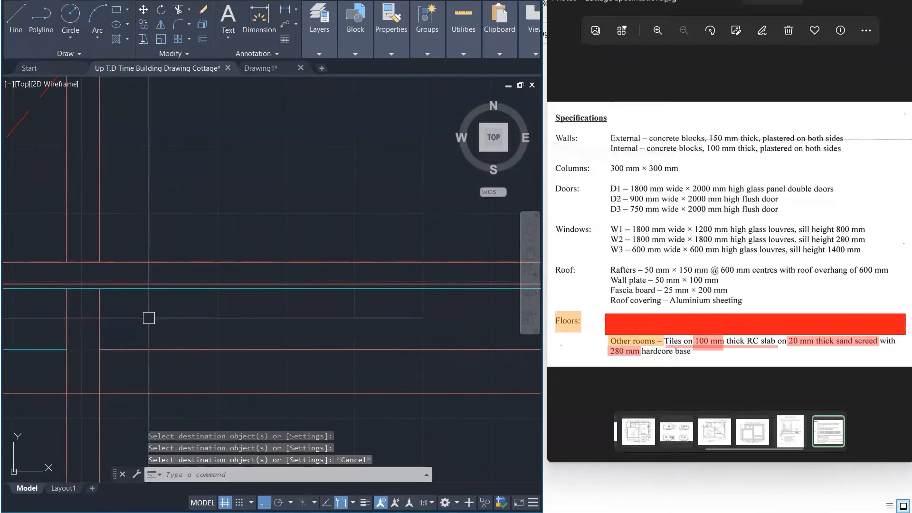
Step: Match the ground and hardcore lines between the foundation walls to the red concrete steps line in Building Elevation 1
scroll(195, 319, down, 4)
scroll(194, 318, down, 2)
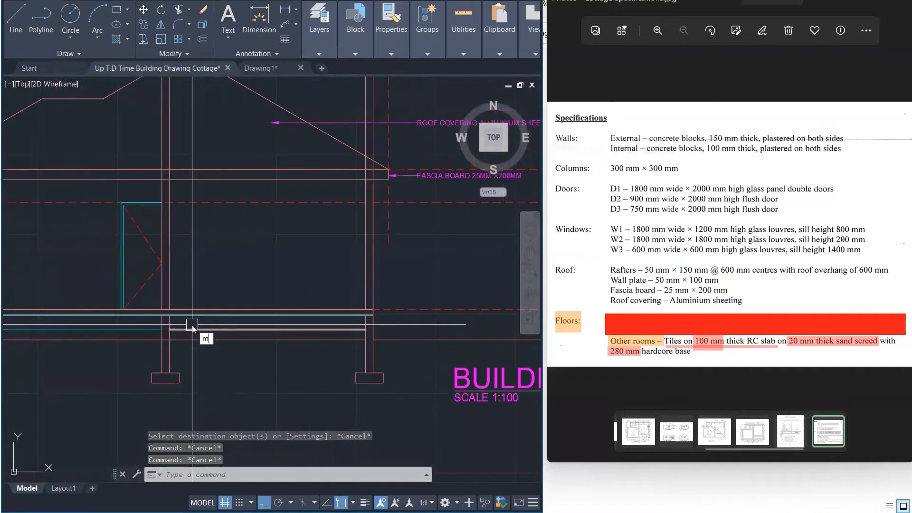
text(ma)
key(Return)
scroll(192, 325, down, 4)
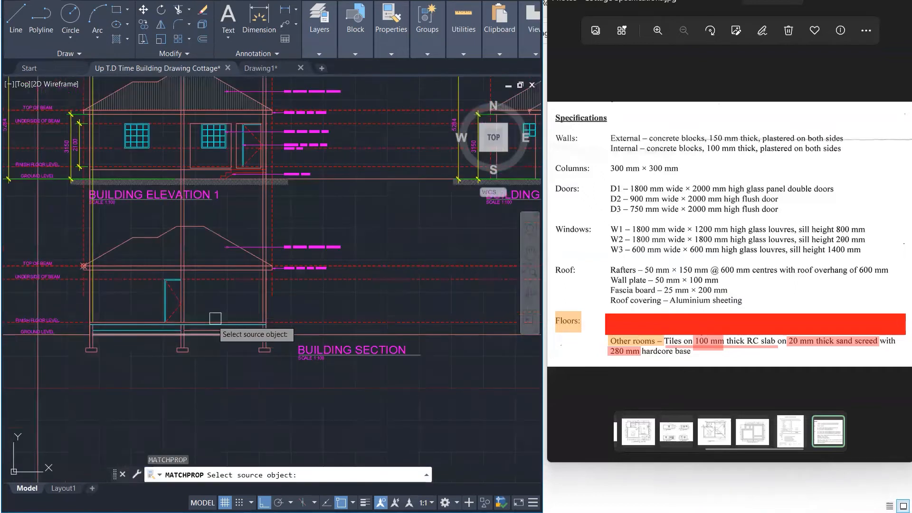
scroll(203, 186, up, 4)
scroll(203, 185, up, 3)
click(209, 189)
scroll(234, 243, down, 6)
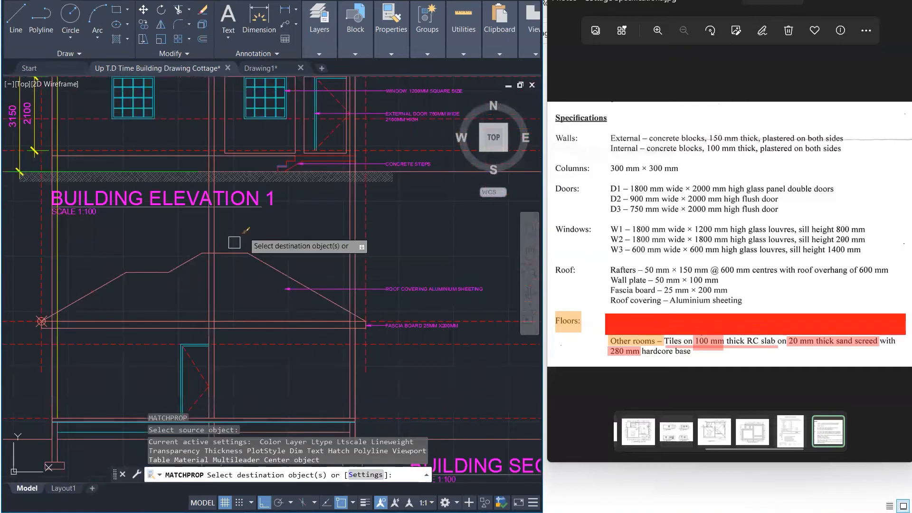
scroll(188, 352, down, 3)
scroll(186, 355, up, 8)
scroll(186, 355, down, 1)
scroll(105, 355, down, 3)
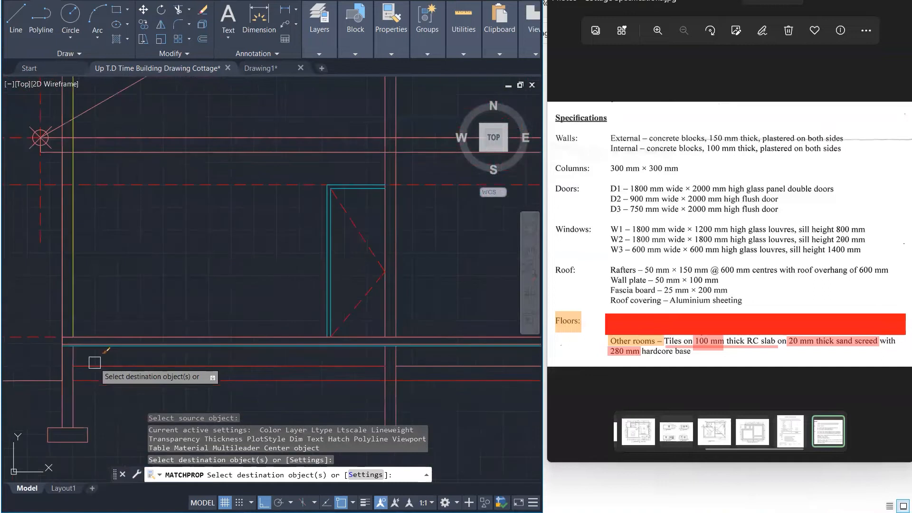
click(412, 378)
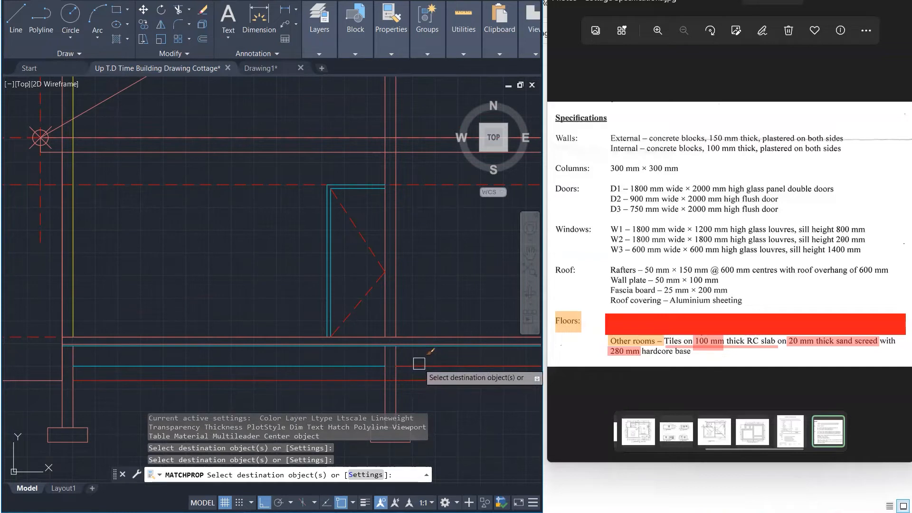
click(341, 364)
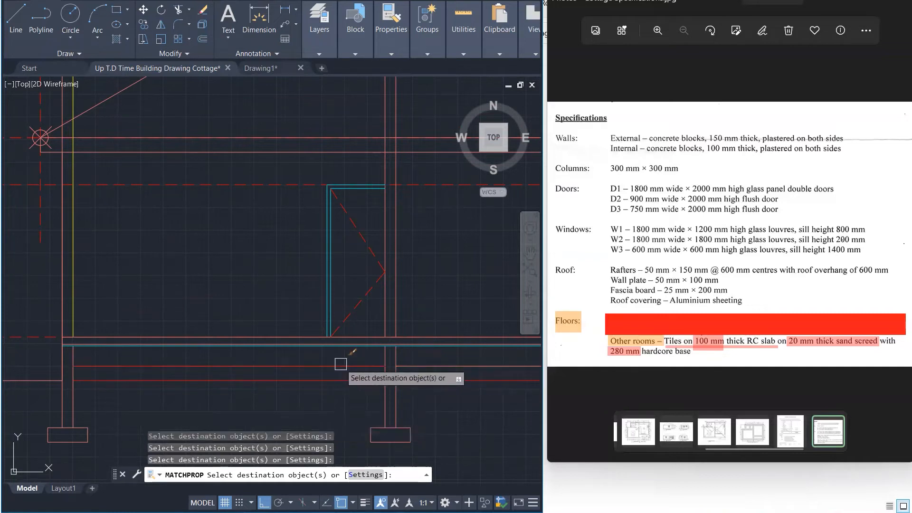
key(Escape)
scroll(396, 389, up, 2)
scroll(381, 368, up, 3)
text(tr)
key(Return)
key(Escape)
key(Escape)
key(Escape)
scroll(381, 368, down, 3)
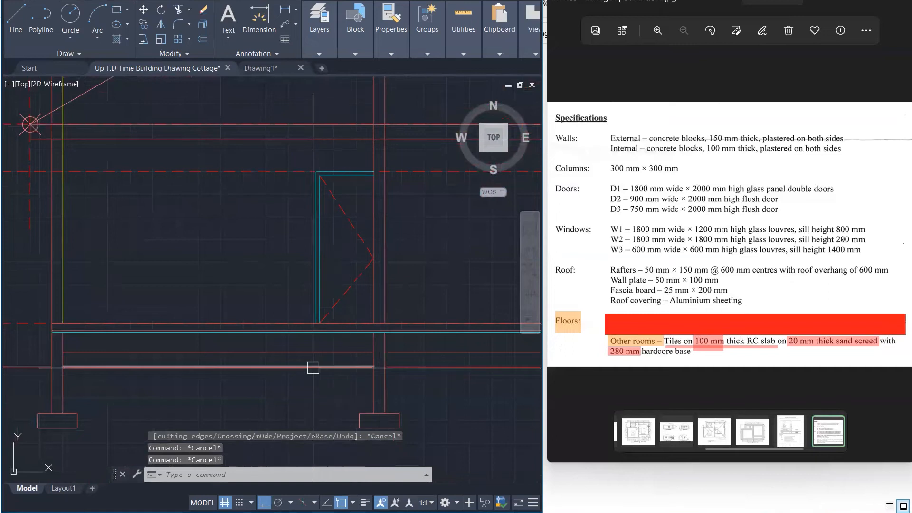
Step: Match the yellow inner line of the section's left external wall to its salmon outer line
scroll(52, 314, up, 4)
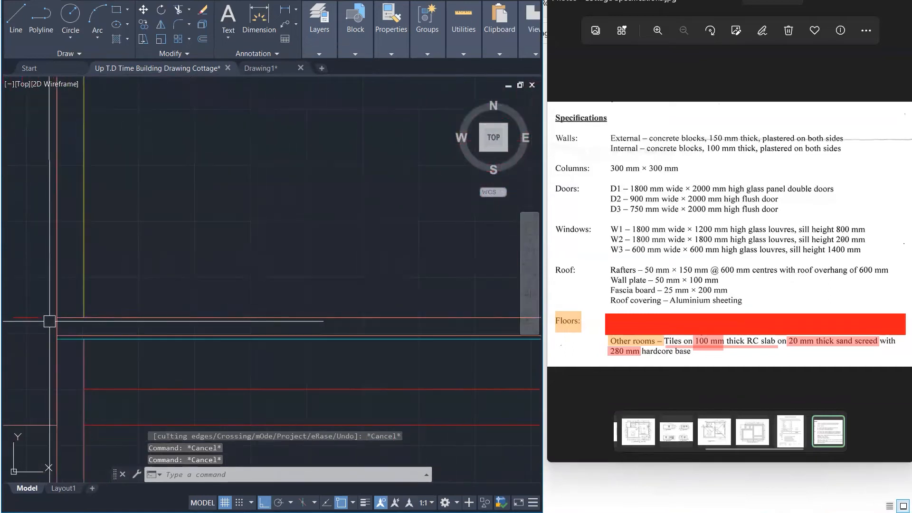
text(ma)
key(Return)
click(57, 306)
click(83, 285)
key(Escape)
key(Escape)
key(Escape)
key(Escape)
scroll(231, 269, down, 4)
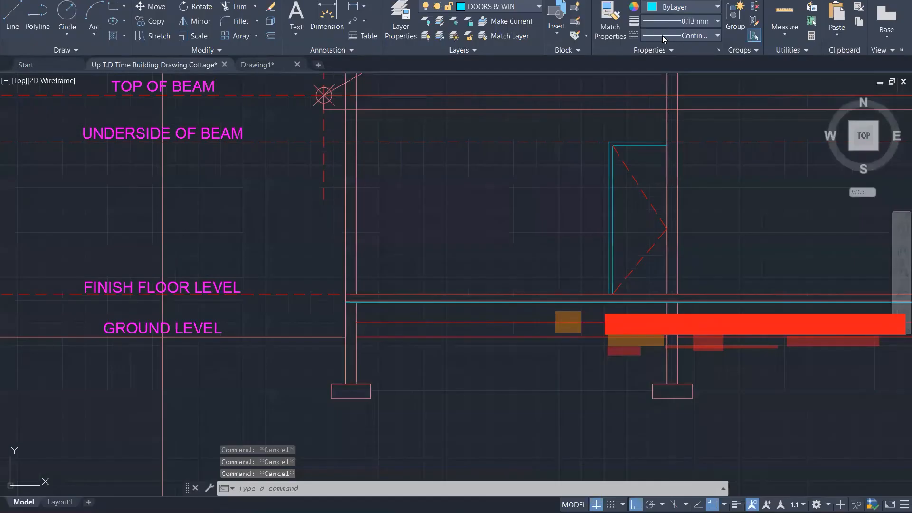
Step: Start a hatch and pick the three foundation footings and the full-width floor slab as its areas
scroll(499, 278, down, 3)
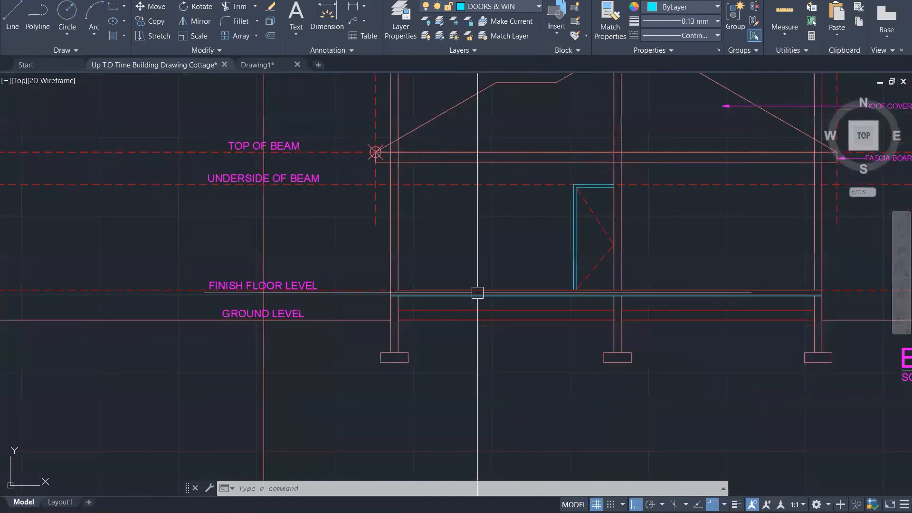
scroll(468, 298, down, 1)
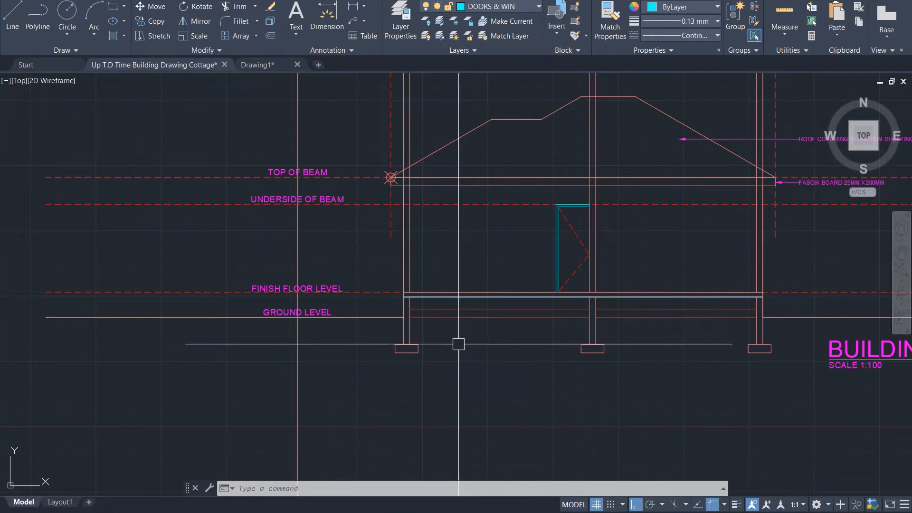
scroll(458, 316, up, 3)
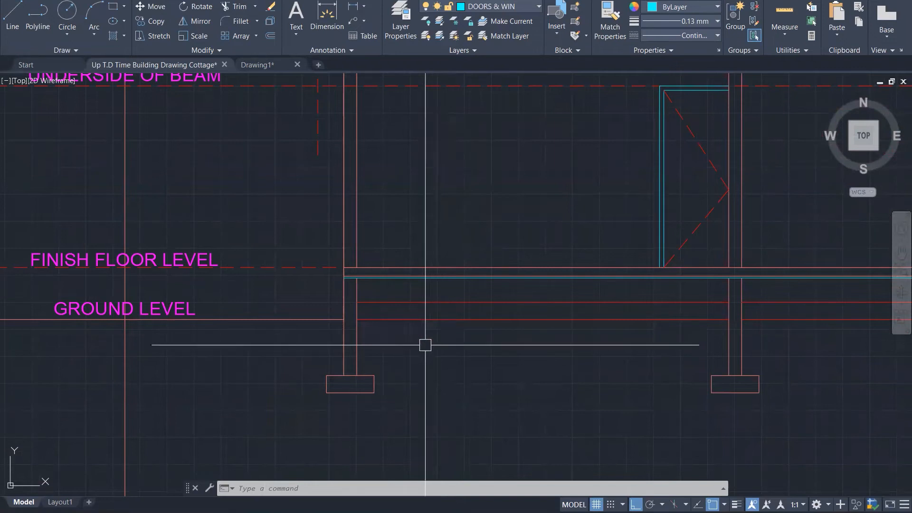
text(h)
key(Return)
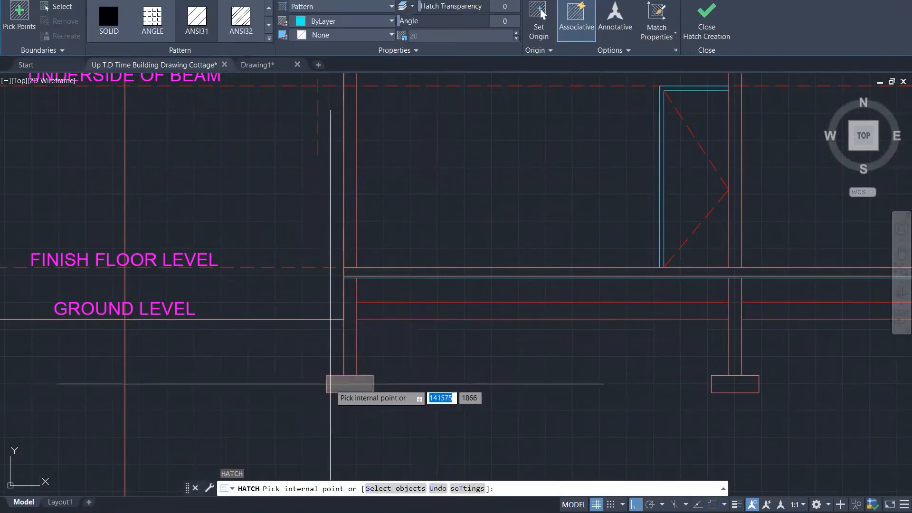
click(345, 383)
click(745, 384)
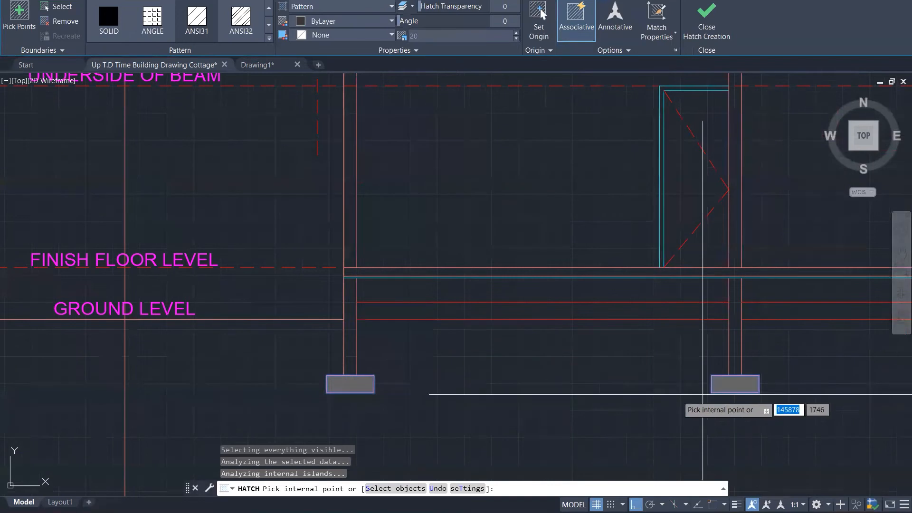
scroll(365, 406, down, 3)
click(774, 394)
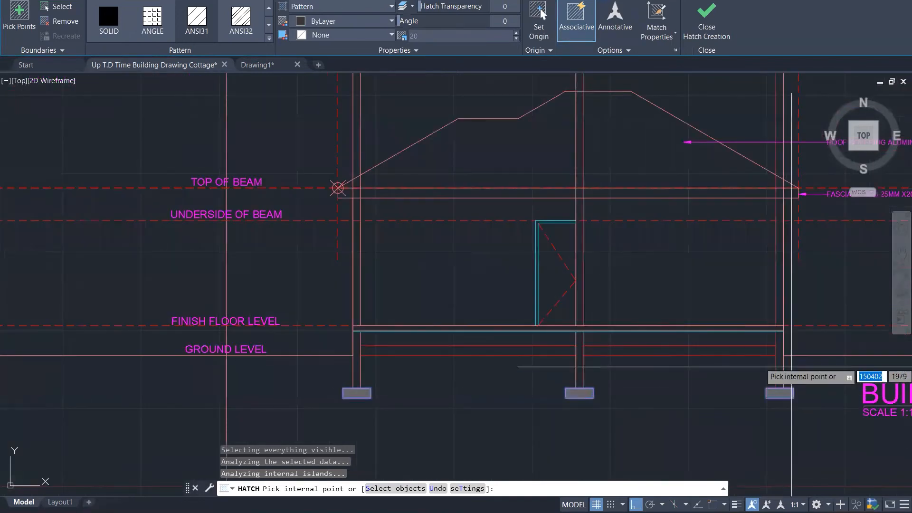
scroll(774, 327, up, 5)
click(766, 335)
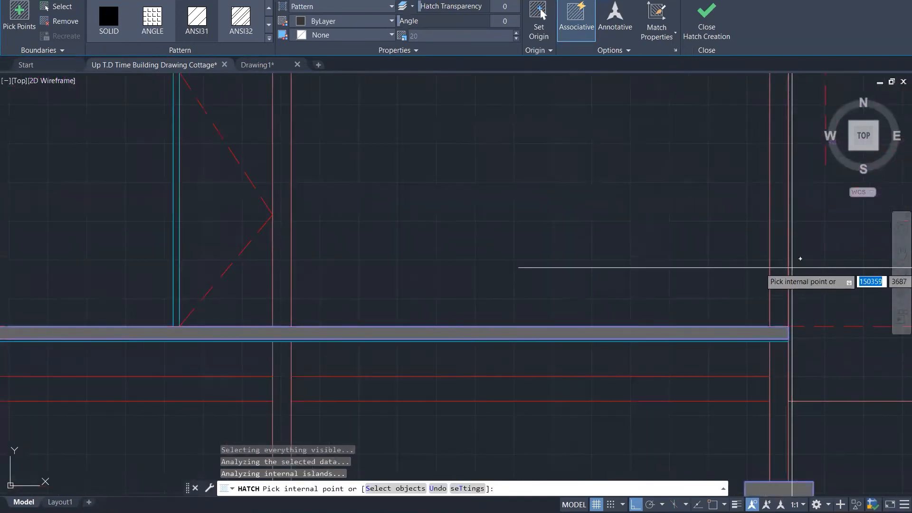
scroll(765, 267, down, 4)
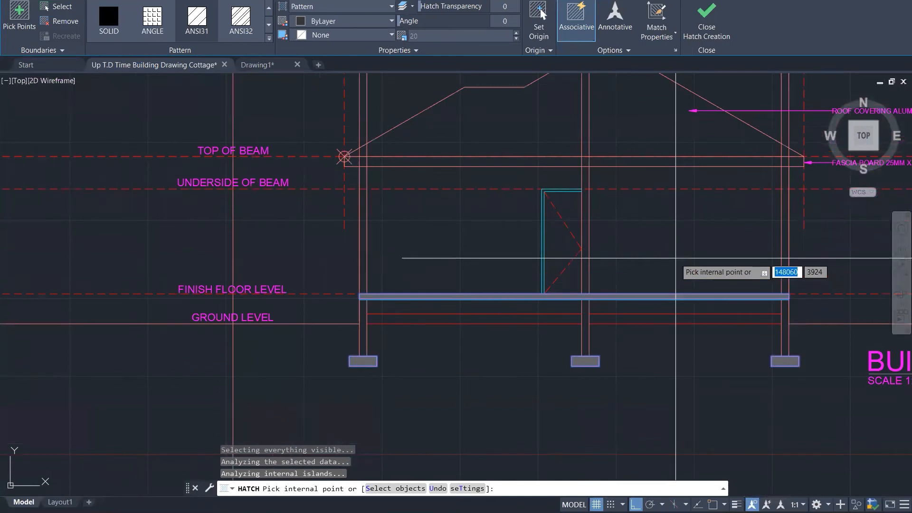
Step: Apply the AR-CONC pattern to the footing and floor slab hatch and finish it
click(268, 40)
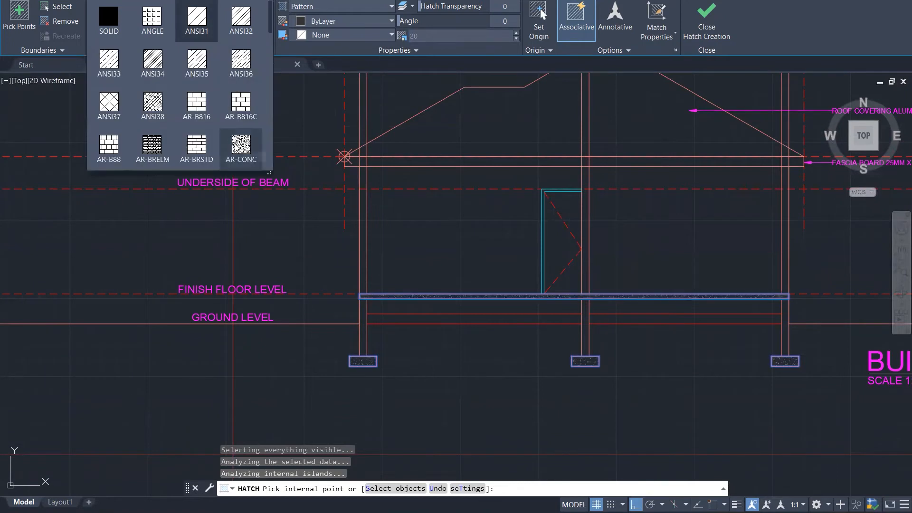
scroll(241, 148, down, 2)
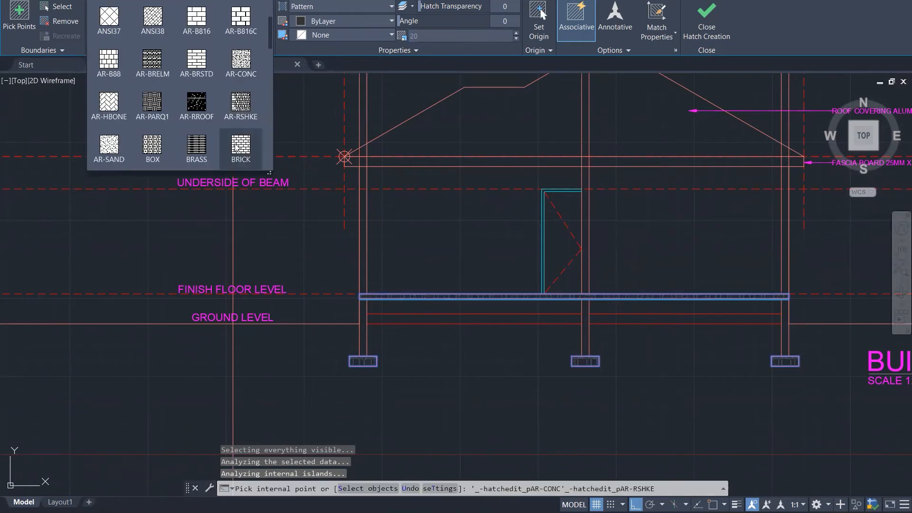
click(254, 63)
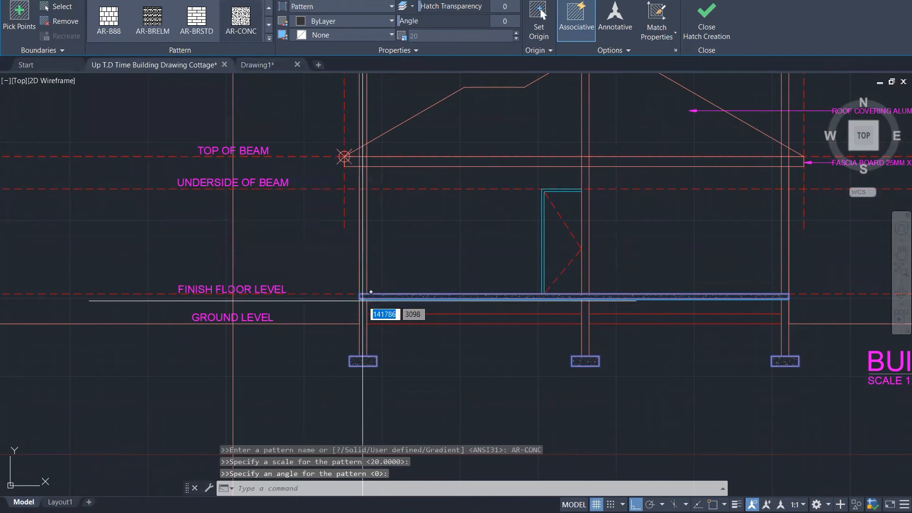
scroll(363, 300, up, 4)
scroll(364, 304, down, 2)
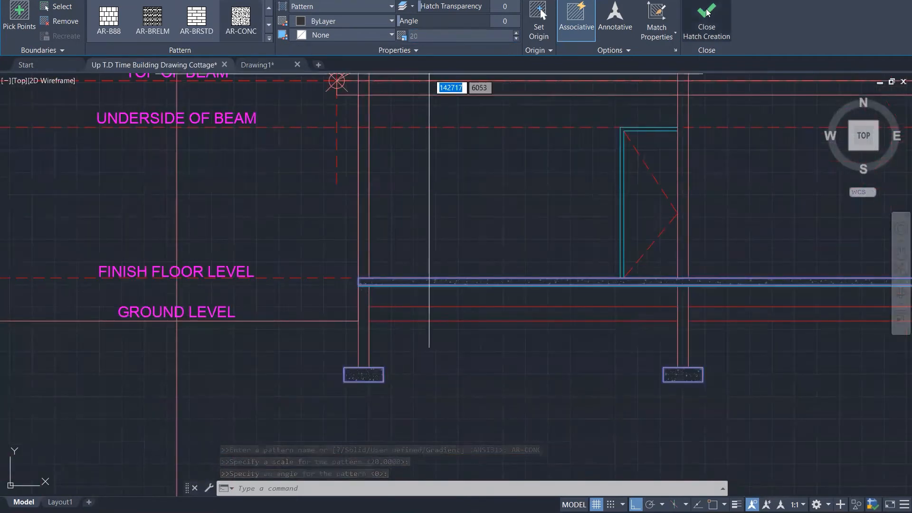
click(691, 32)
key(Escape)
key(Escape)
key(Escape)
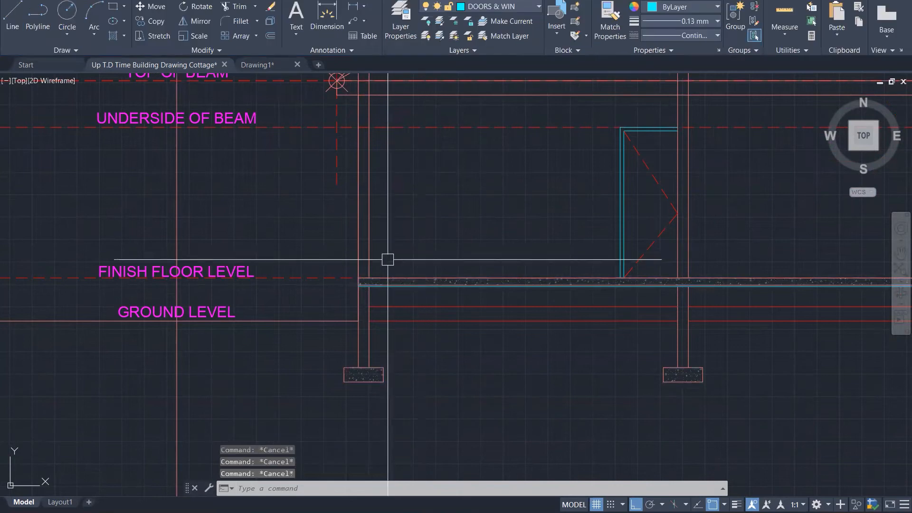
Step: Hatch the left foundation wall between the floor slab and its footing with the ANSI32 pattern
scroll(328, 358, up, 5)
scroll(331, 383, down, 3)
text(h)
key(Return)
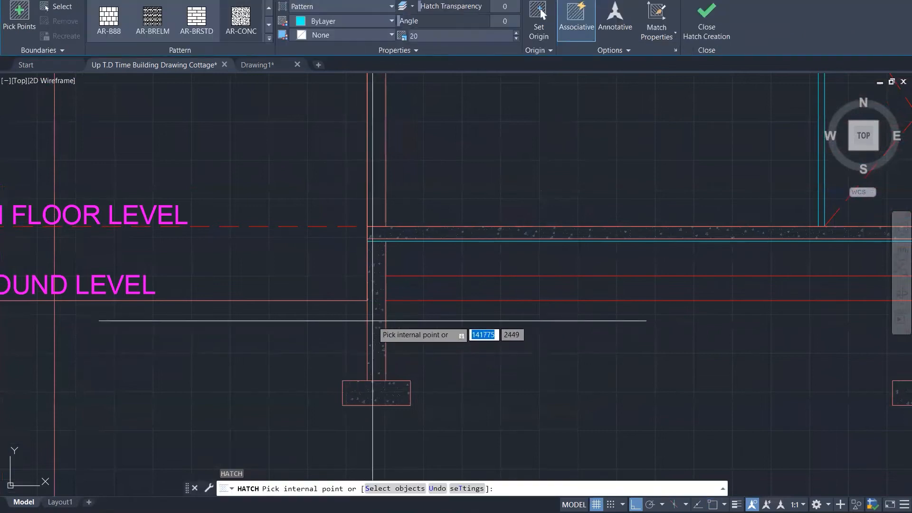
click(372, 321)
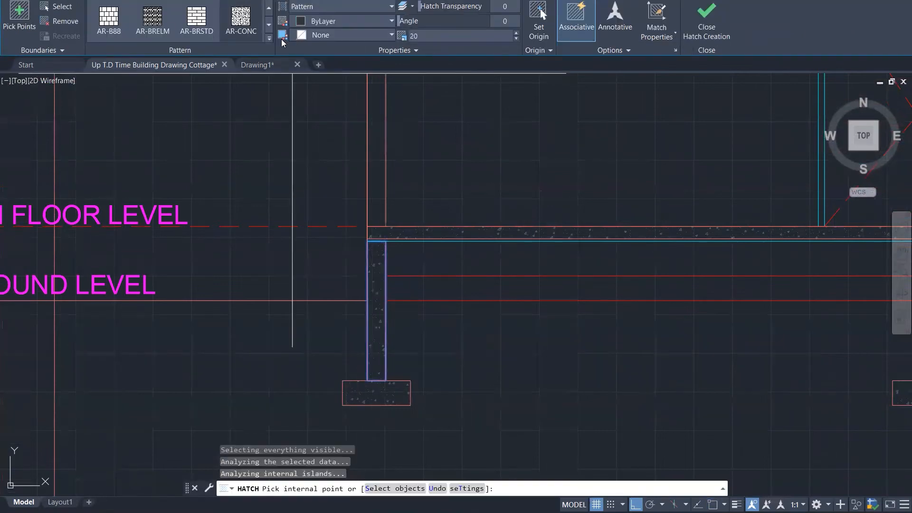
click(267, 40)
click(193, 38)
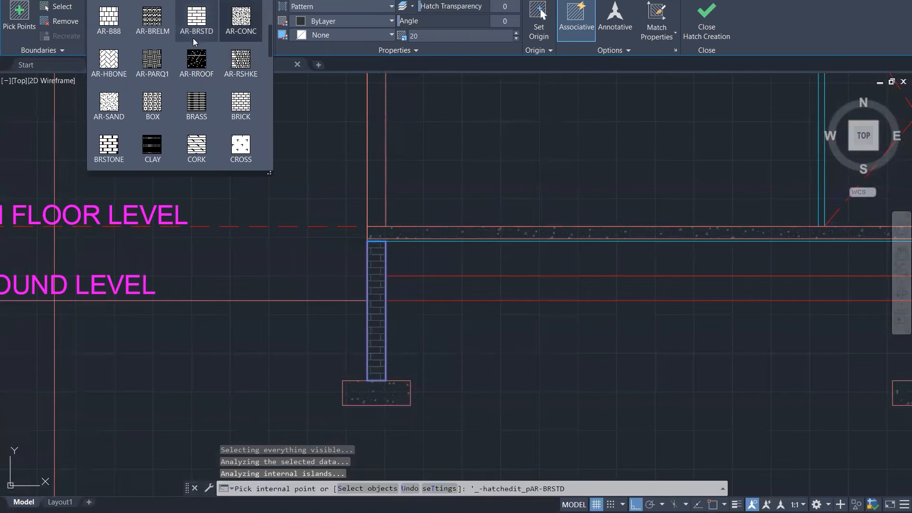
click(188, 47)
click(197, 19)
click(238, 21)
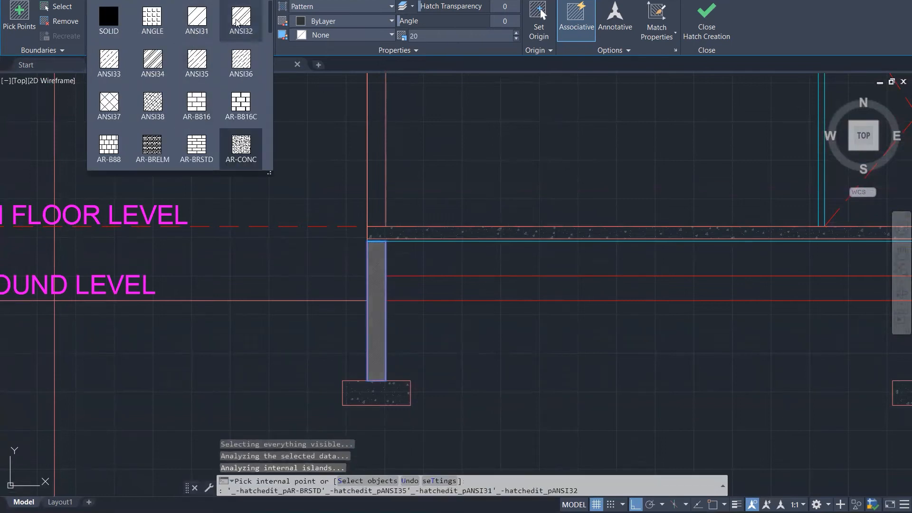
click(108, 102)
click(240, 19)
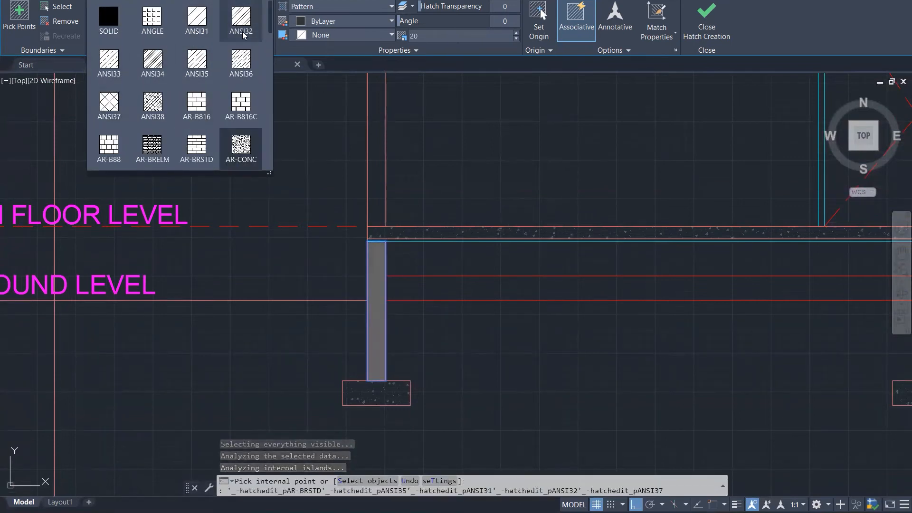
click(202, 22)
click(239, 21)
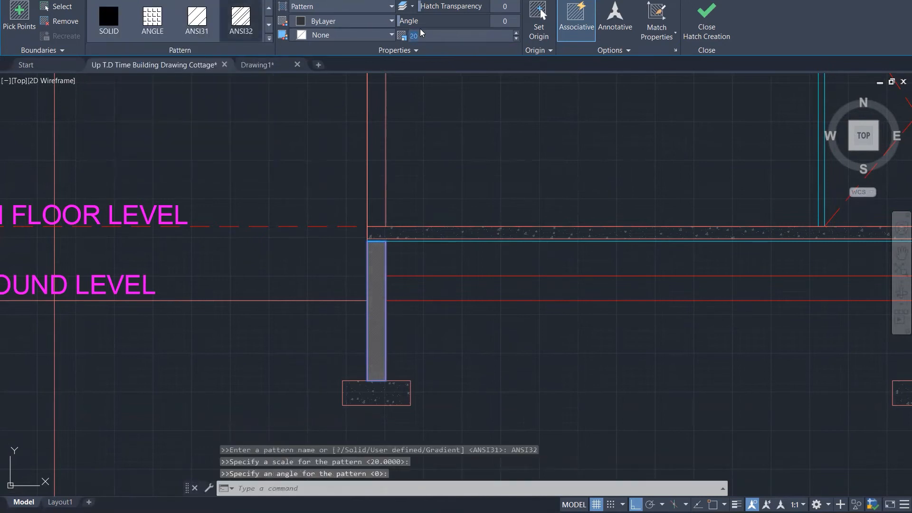
Step: Set the left foundation wall's hatch scale to 75 and finish the hatch
key(Return)
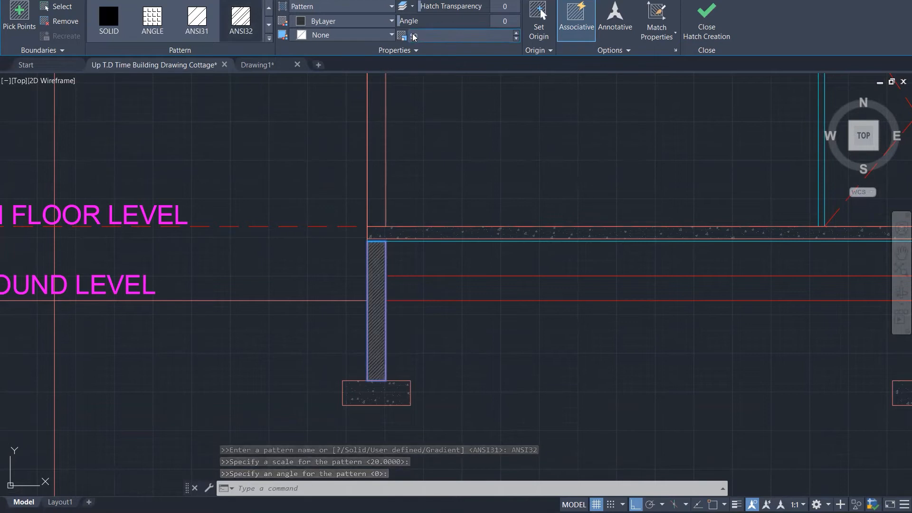
click(413, 34)
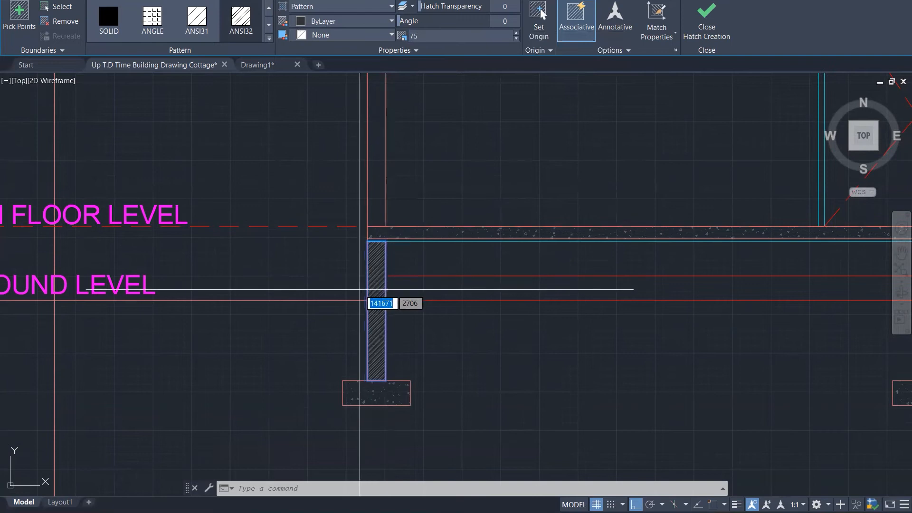
key(Escape)
key(Escape)
key(Escape)
Step: Change the hatch scale of the left foundation wall to 100
scroll(368, 327, up, 7)
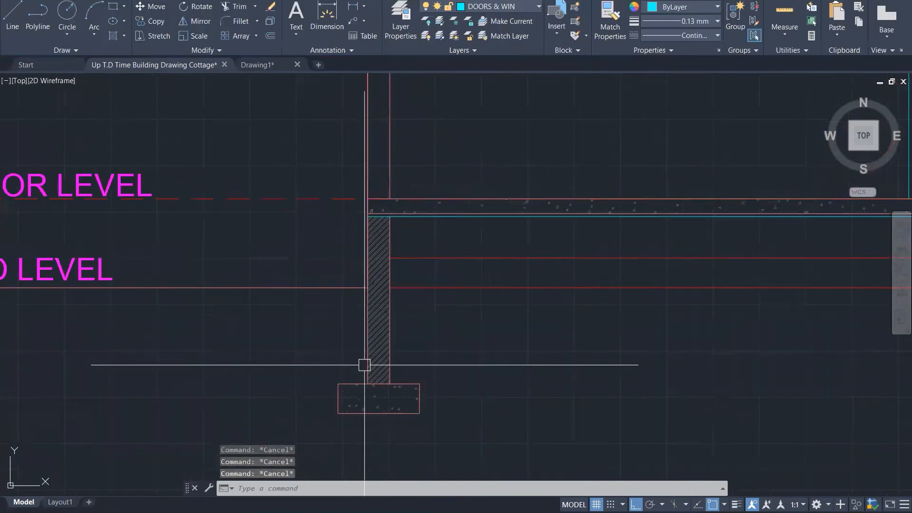
click(392, 347)
scroll(390, 350, down, 1)
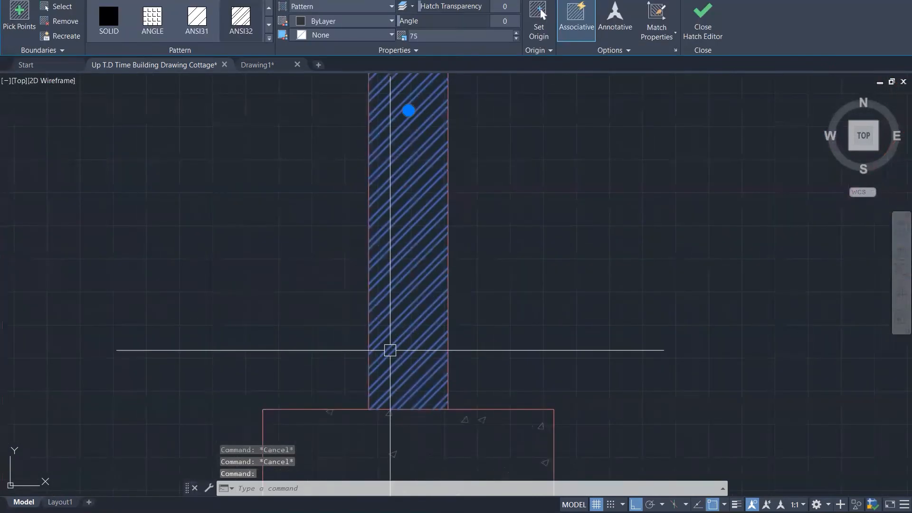
click(432, 38)
text(10)
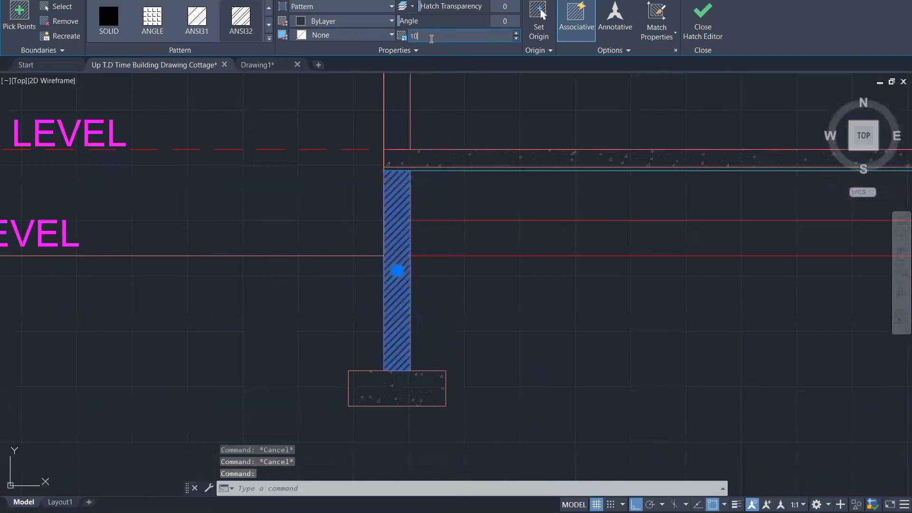
text(0)
key(Escape)
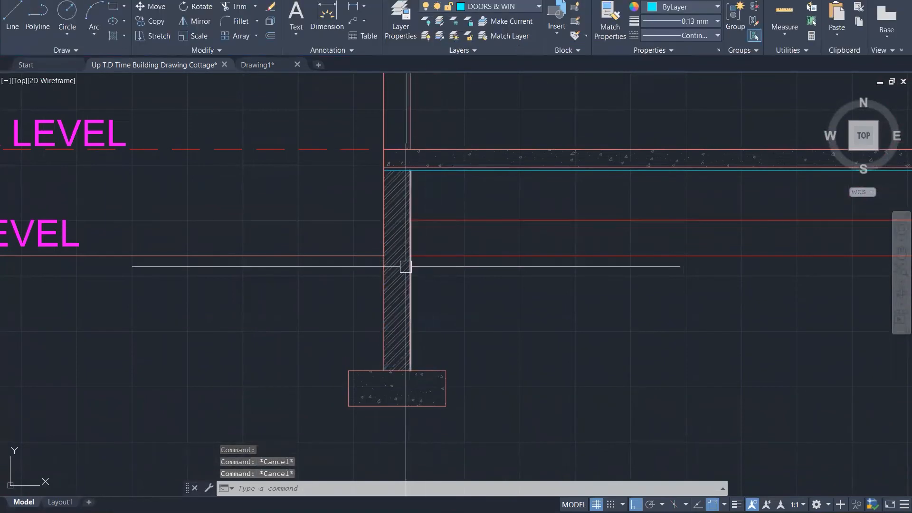
Step: Reapply the ANSI32 pattern to the left foundation wall's hatch
click(397, 275)
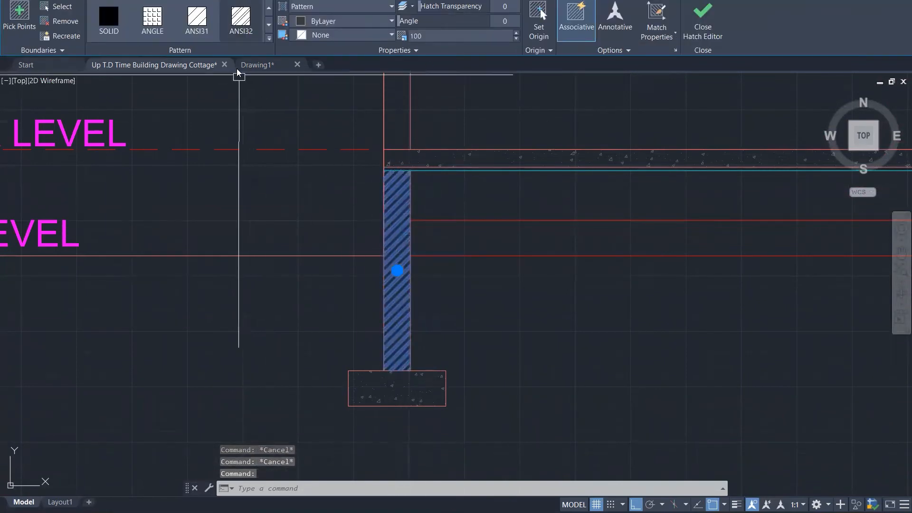
click(252, 31)
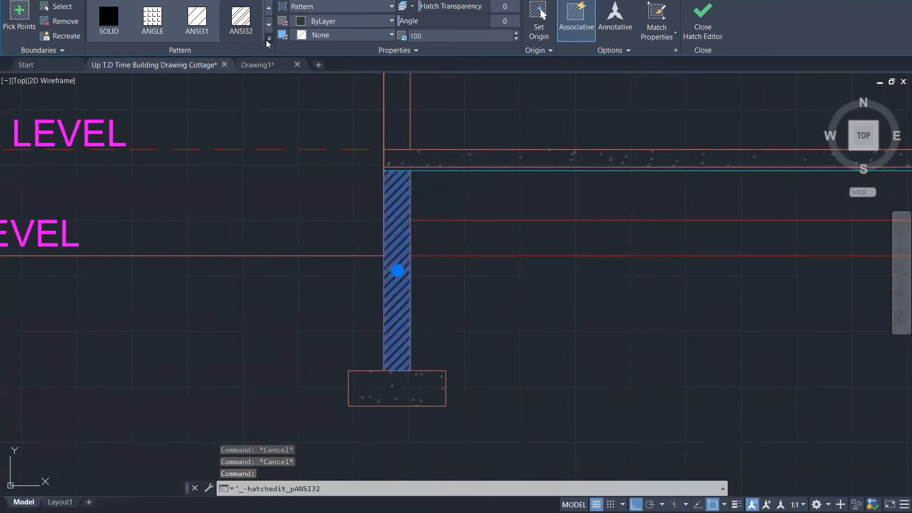
click(255, 28)
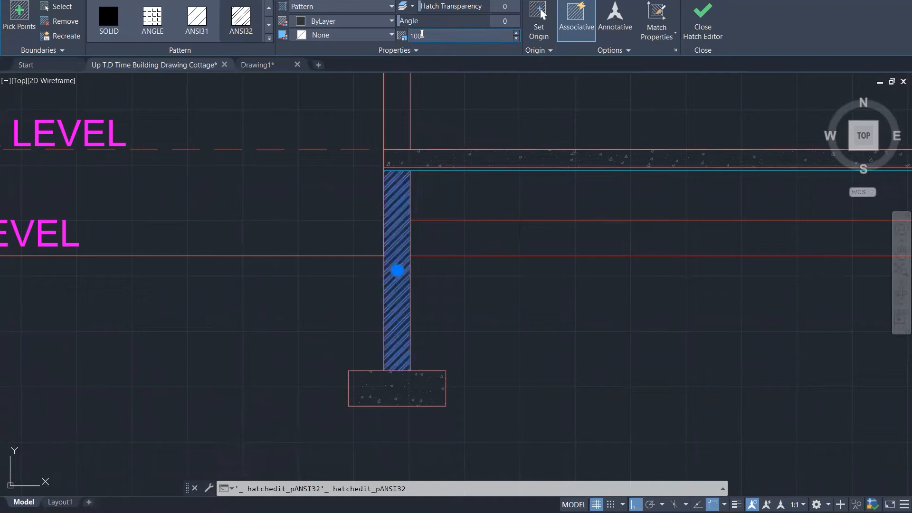
key(Escape)
key(Escape)
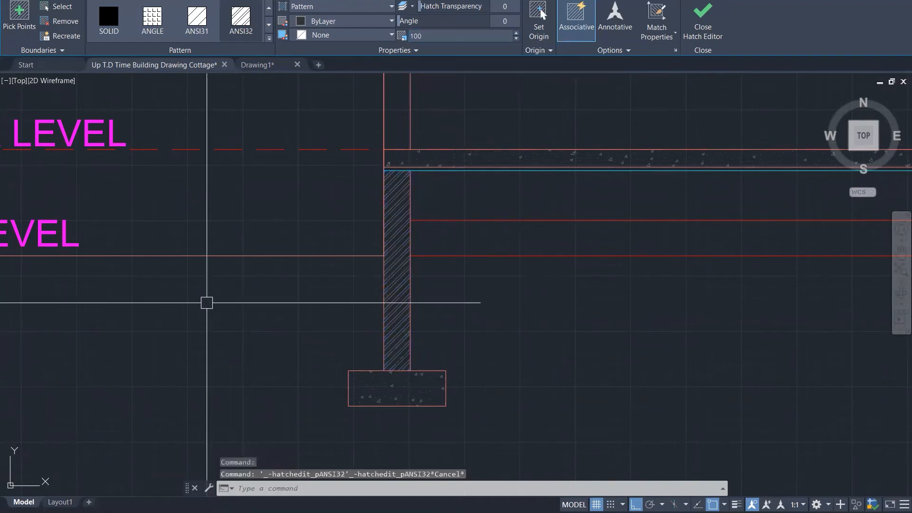
Step: Hatch the middle and right foundation walls below the floor slab with ANSI32 at scale 100
scroll(206, 301, down, 1)
scroll(240, 295, down, 3)
text(h)
key(Return)
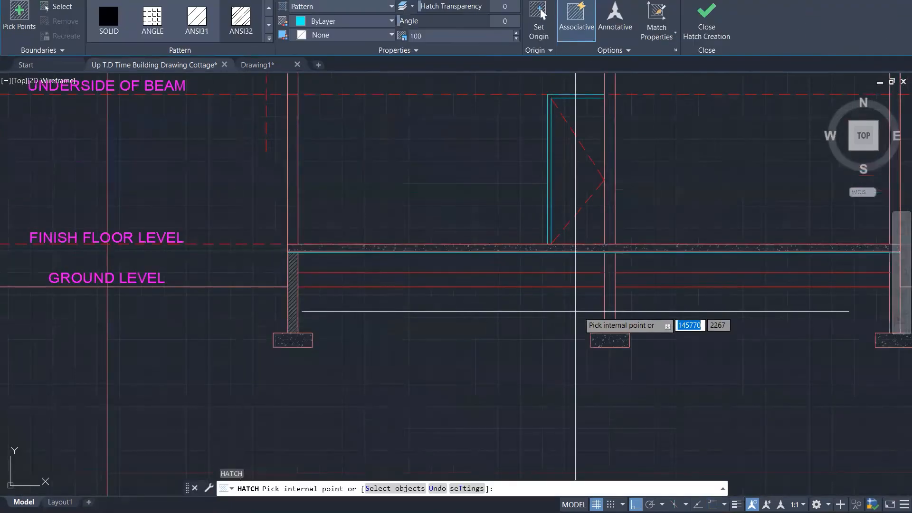
click(611, 290)
scroll(398, 338, down, 1)
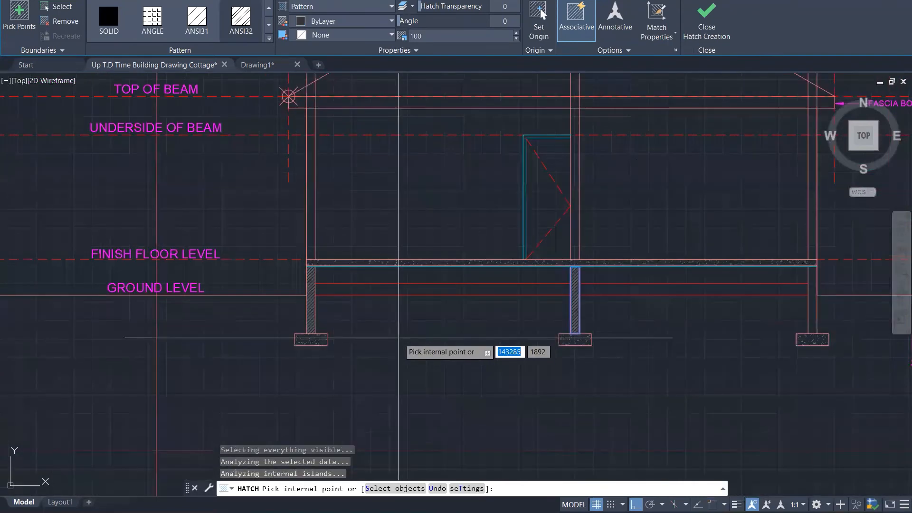
scroll(399, 337, down, 1)
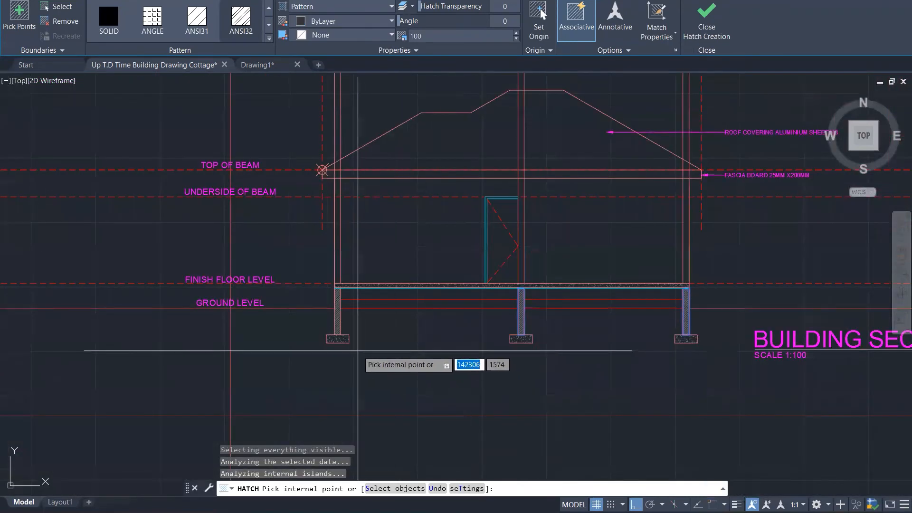
key(Escape)
key(Escape)
key(Escape)
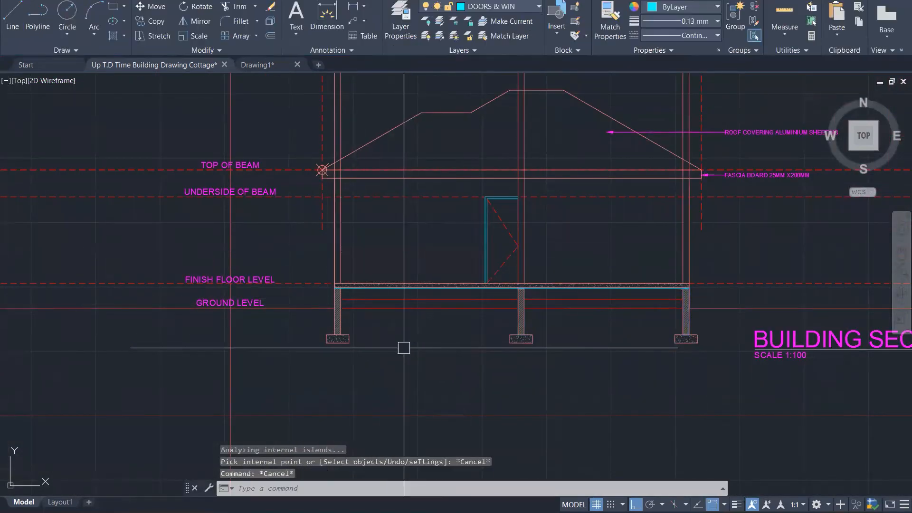
scroll(362, 324, up, 1)
scroll(362, 324, up, 3)
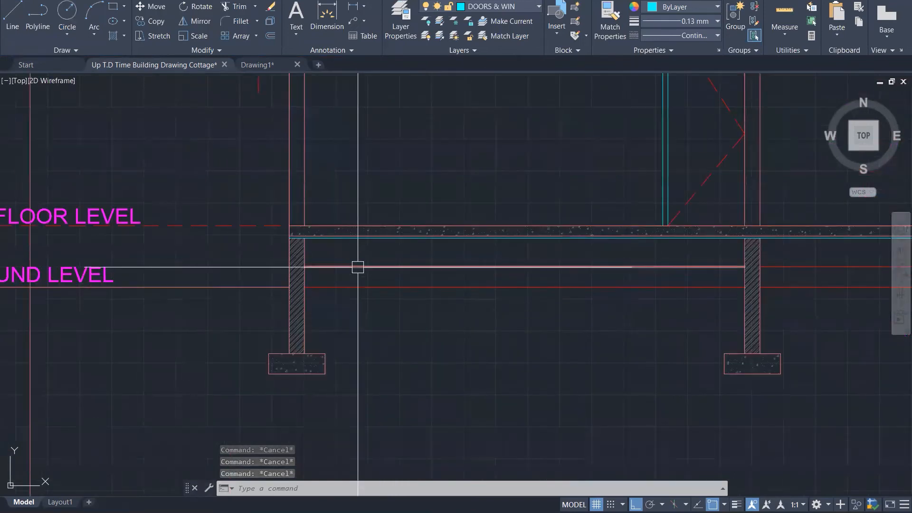
scroll(332, 250, up, 5)
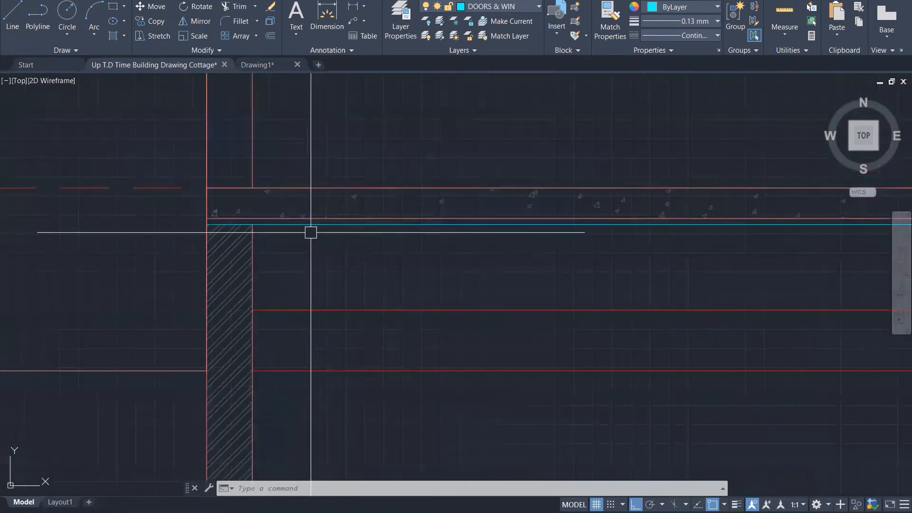
Step: Hatch the upper strip under the floor slab between the left and middle foundation walls with the ANSI37 pattern
scroll(316, 235, down, 3)
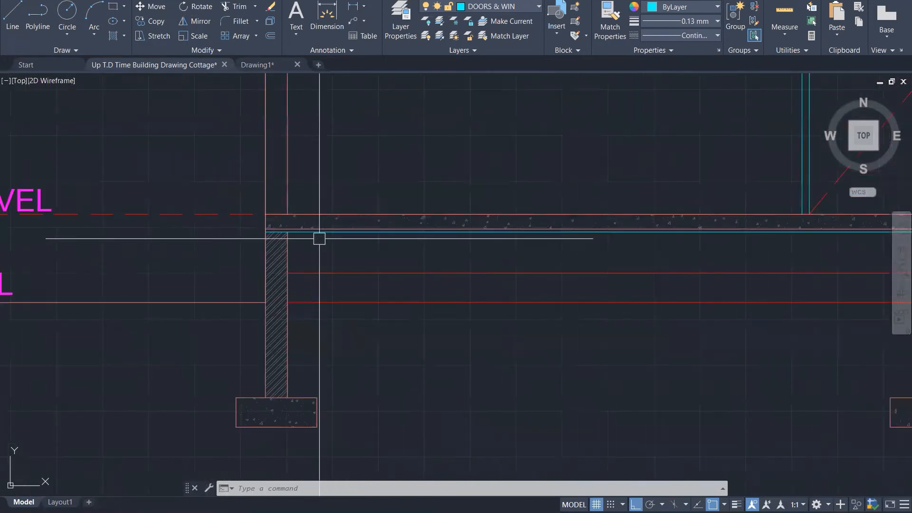
text(h)
key(Return)
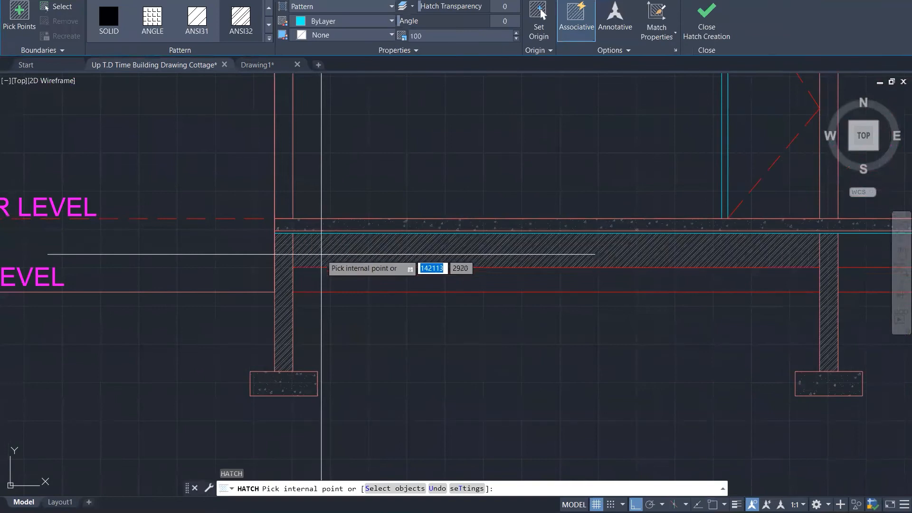
click(321, 255)
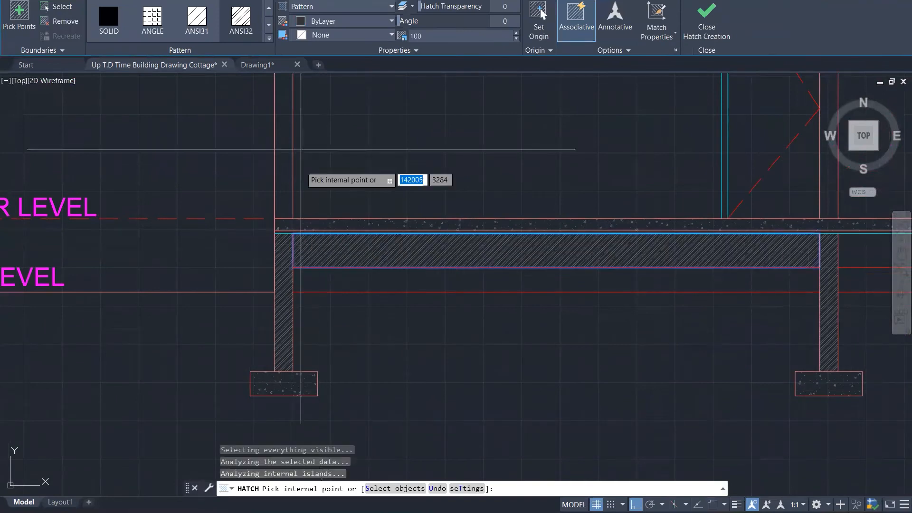
click(269, 37)
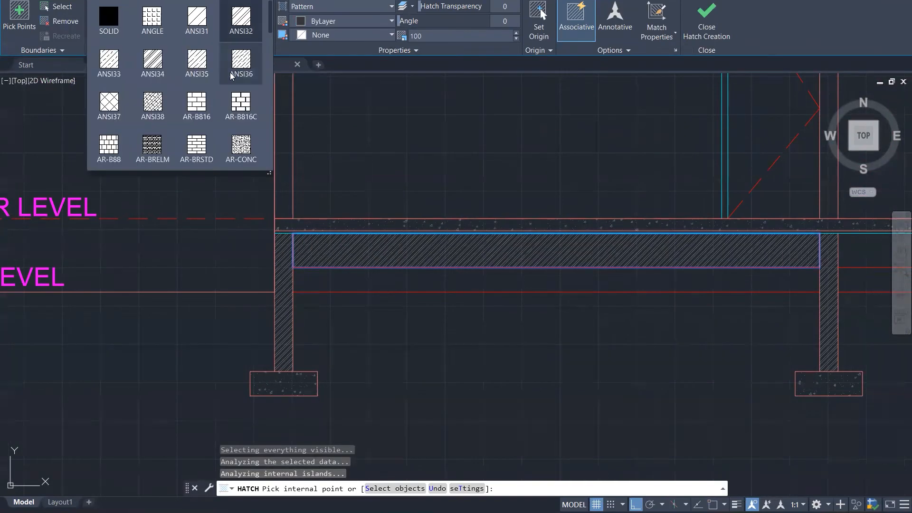
click(106, 109)
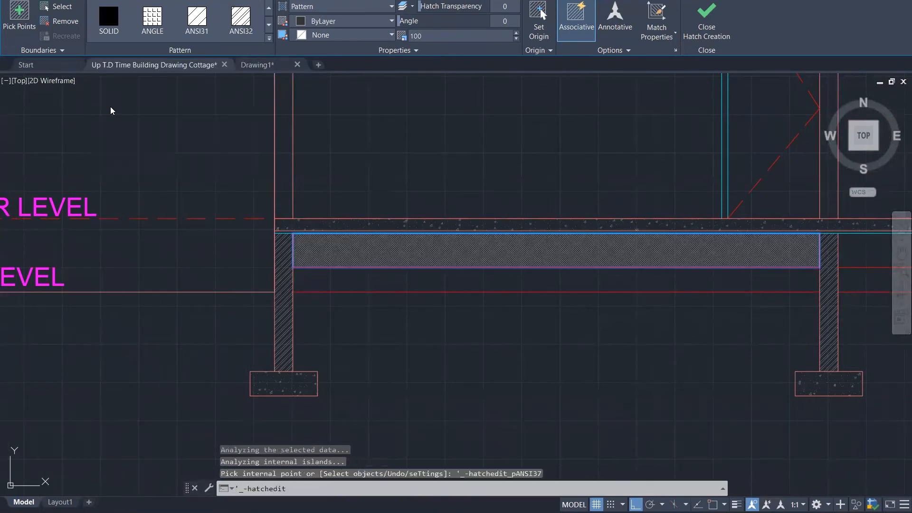
Step: Set the hatch scale of the upper strip between the left and middle foundation walls to 2700
double_click(422, 33)
text(430)
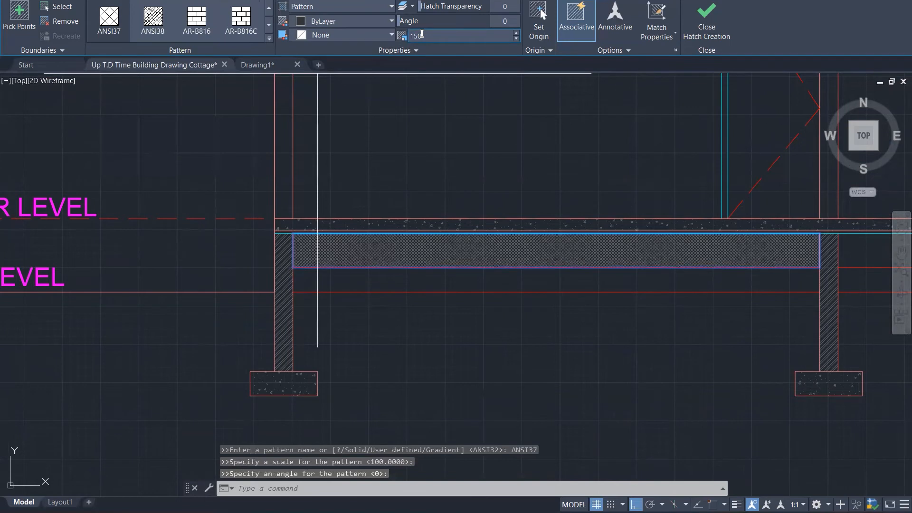
scroll(422, 34, up, 12)
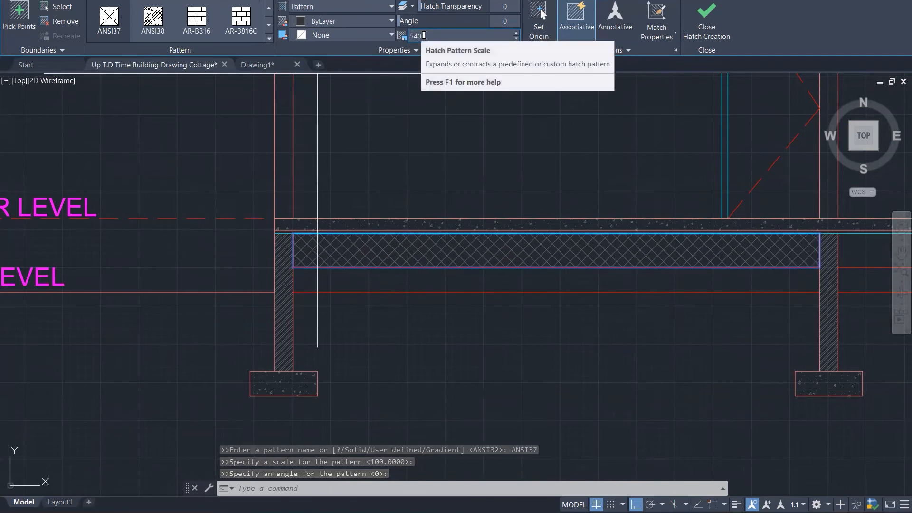
scroll(425, 36, up, 20)
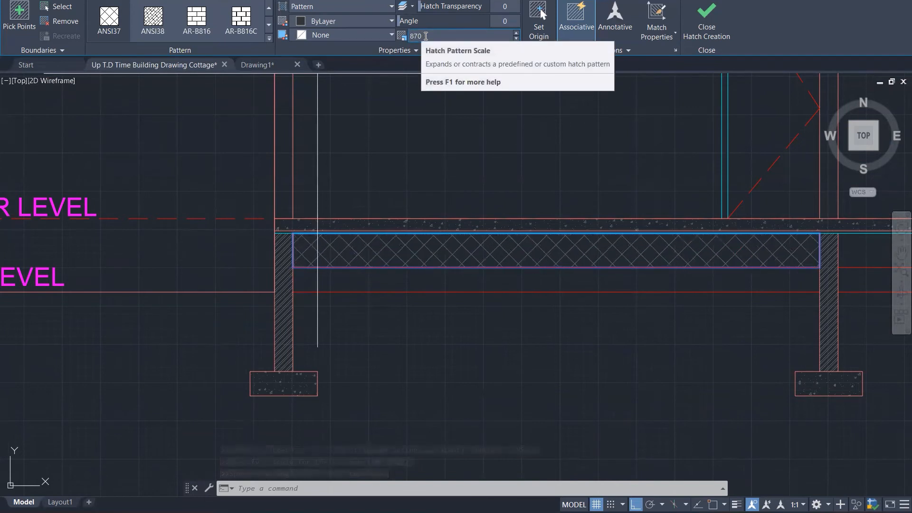
scroll(425, 36, up, 5)
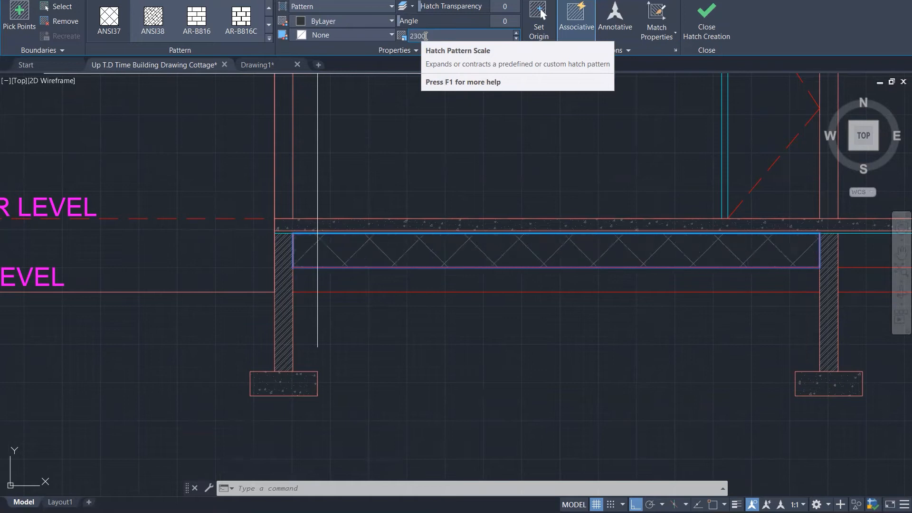
scroll(426, 37, up, 3)
scroll(425, 36, down, 1)
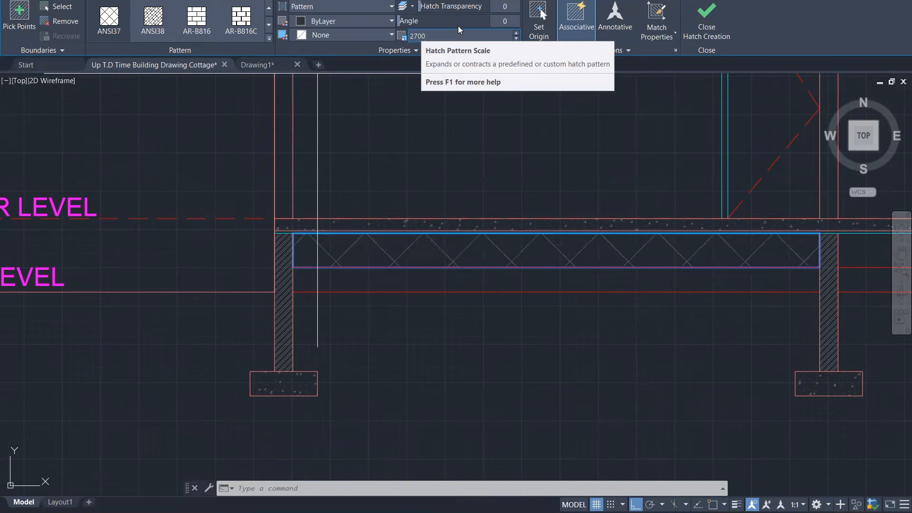
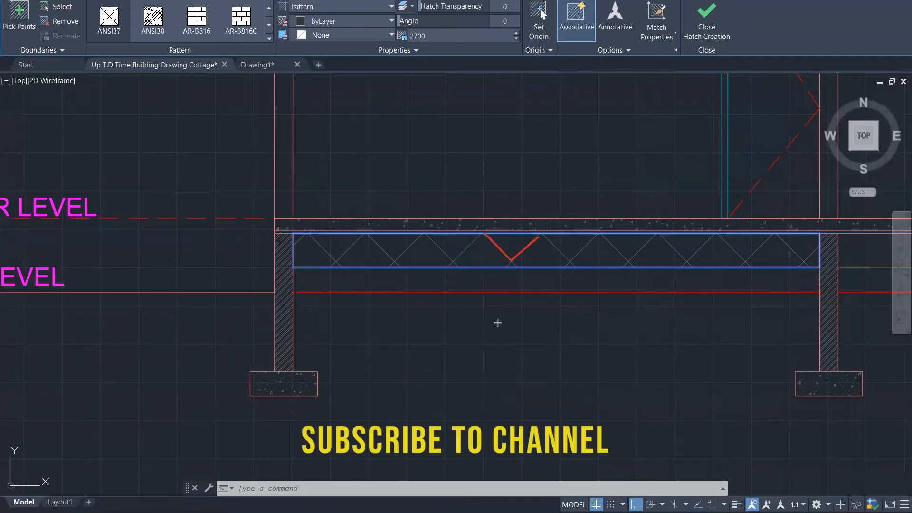
click(539, 233)
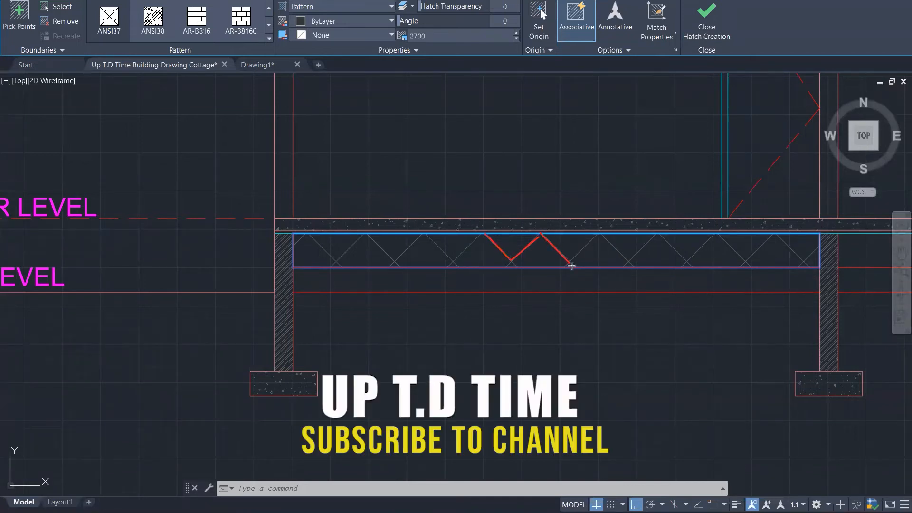
click(572, 266)
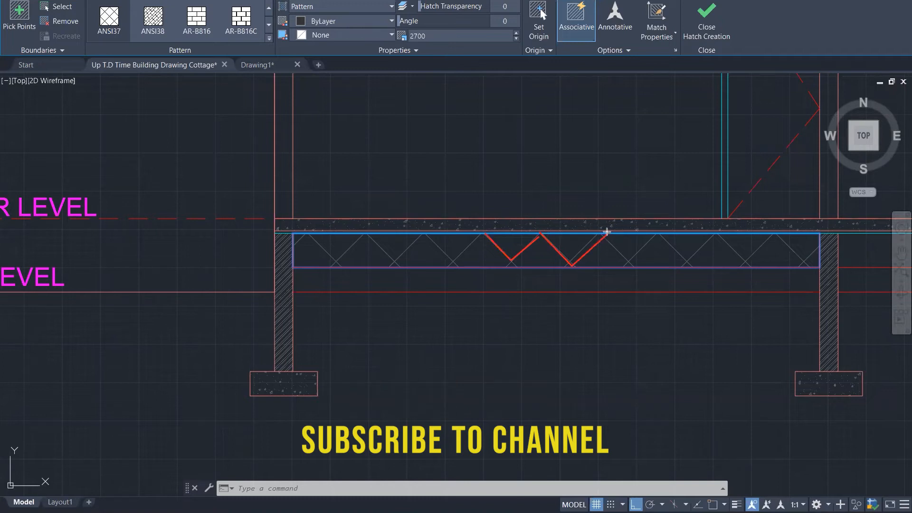
click(609, 232)
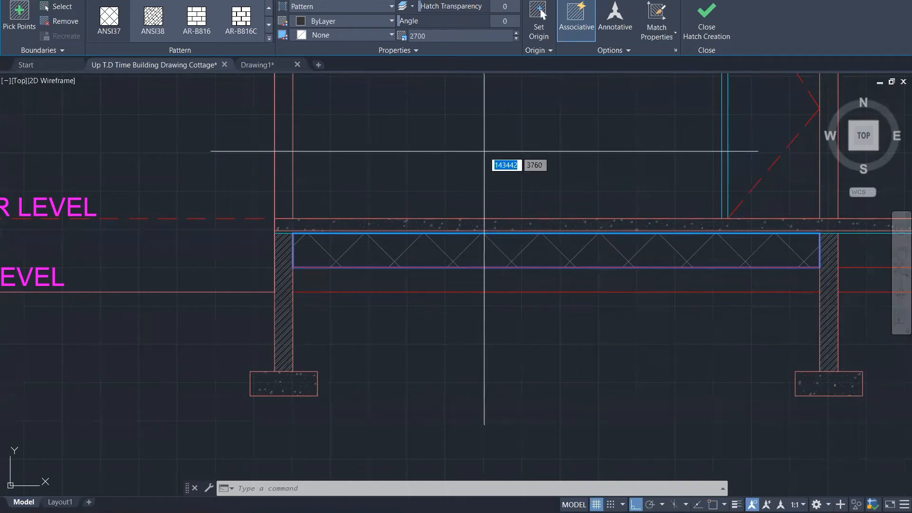
Step: Finish the left strip's hatch and fill the upper strip between the middle and right foundation walls with ANSI37 at scale 2700
scroll(480, 166, down, 3)
key(Escape)
key(Escape)
key(Escape)
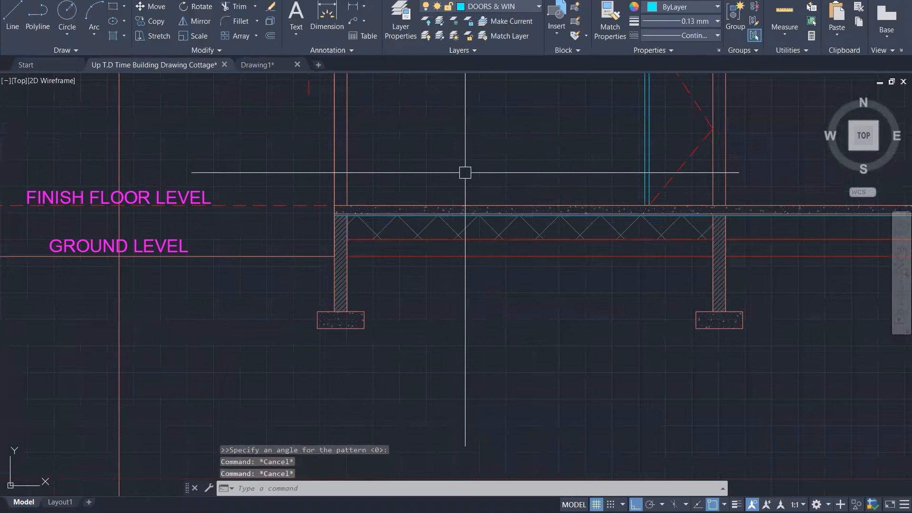
key(Return)
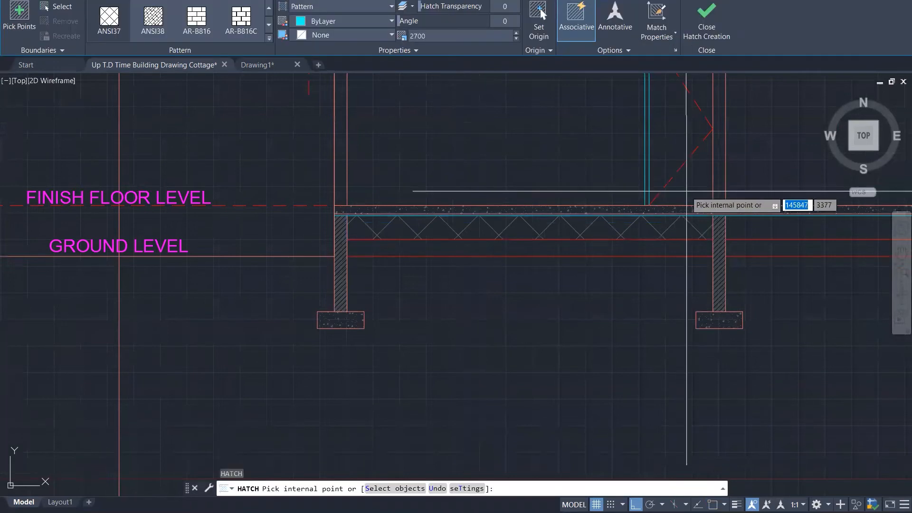
click(742, 229)
scroll(742, 229, down, 5)
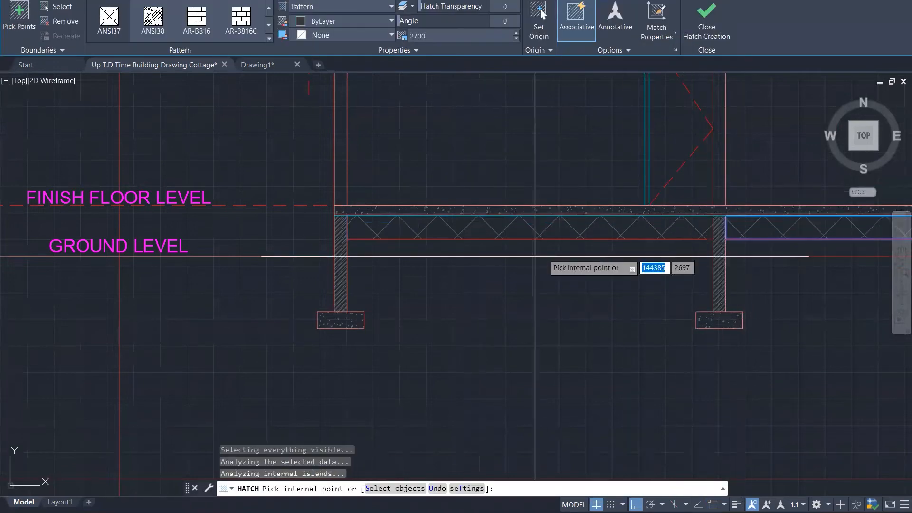
key(Escape)
key(Escape)
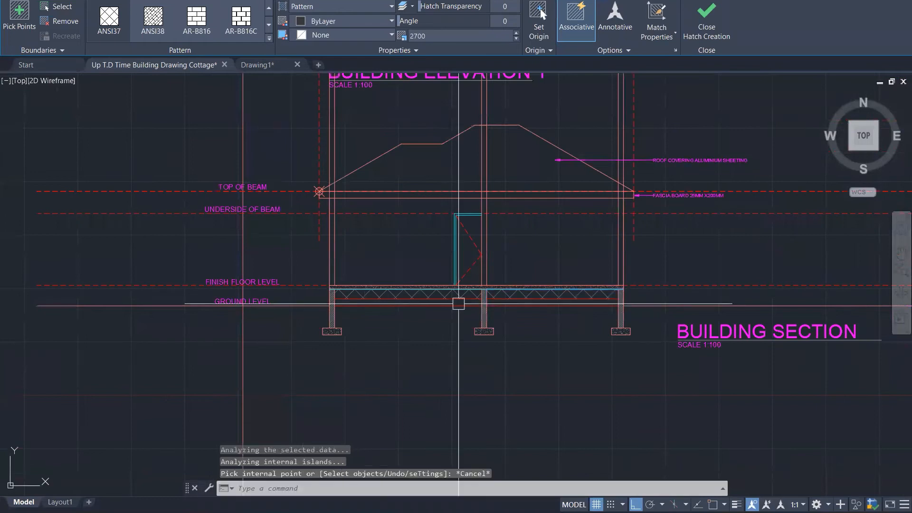
Step: Hatch the lower strips on both sides of the middle foundation wall, down to ground level, with ANSI37 at scale 2700
scroll(346, 320, up, 5)
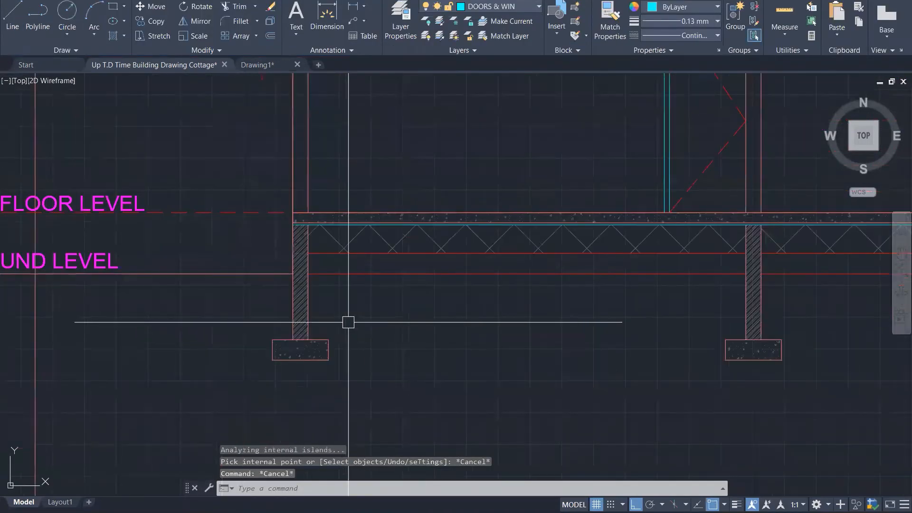
key(Escape)
key(Escape)
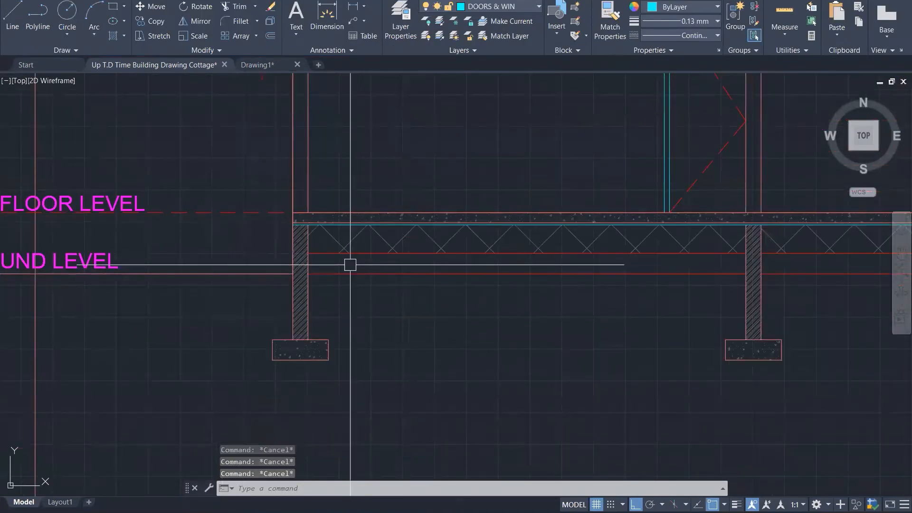
text(h)
key(Return)
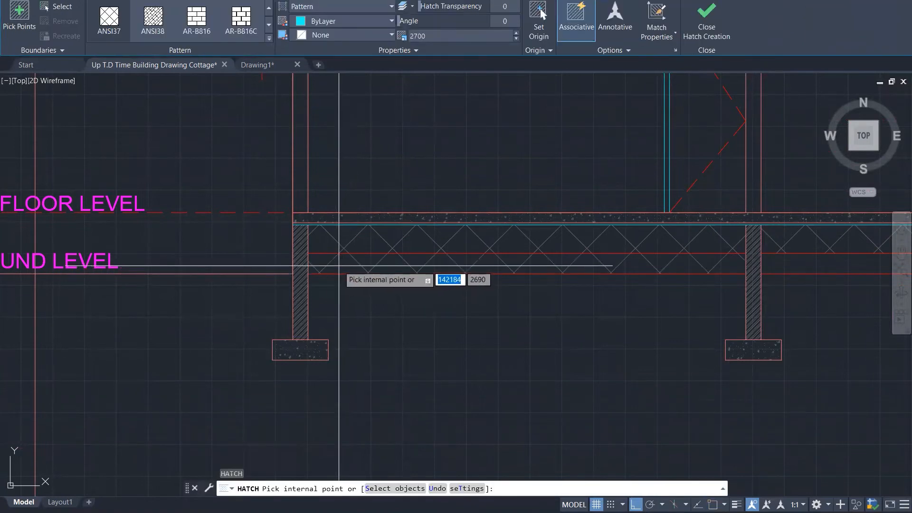
click(338, 265)
scroll(338, 266, down, 1)
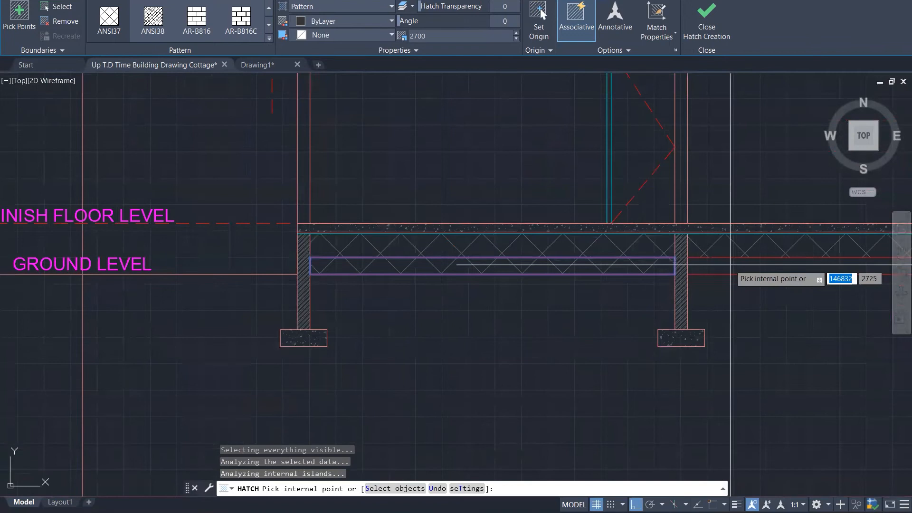
scroll(464, 328, down, 5)
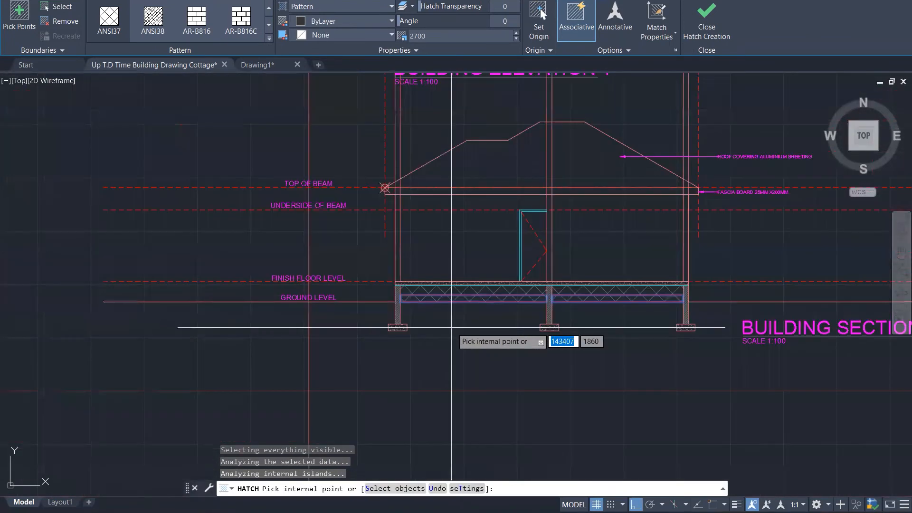
key(Escape)
Step: Match the hatches of both lower strips to the ground hatch beneath Building Elevation 1
text(ma)
key(Return)
scroll(422, 321, down, 4)
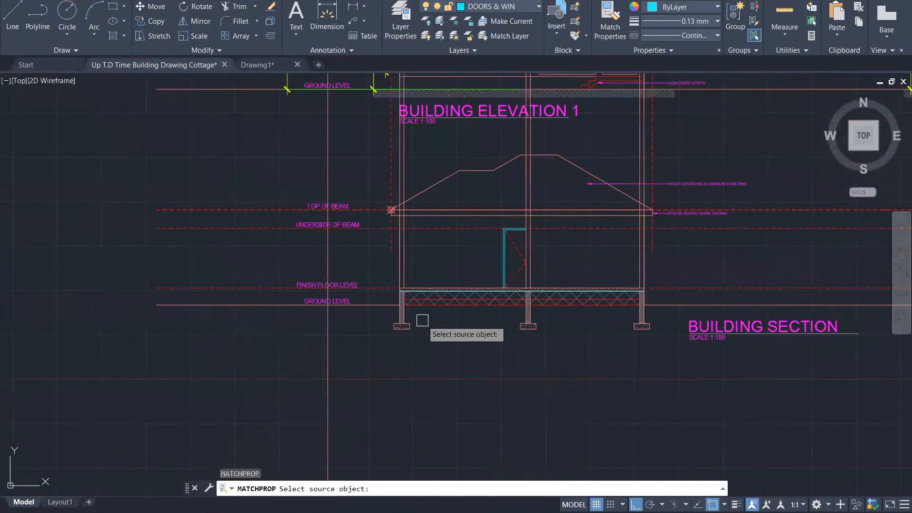
scroll(425, 222, up, 7)
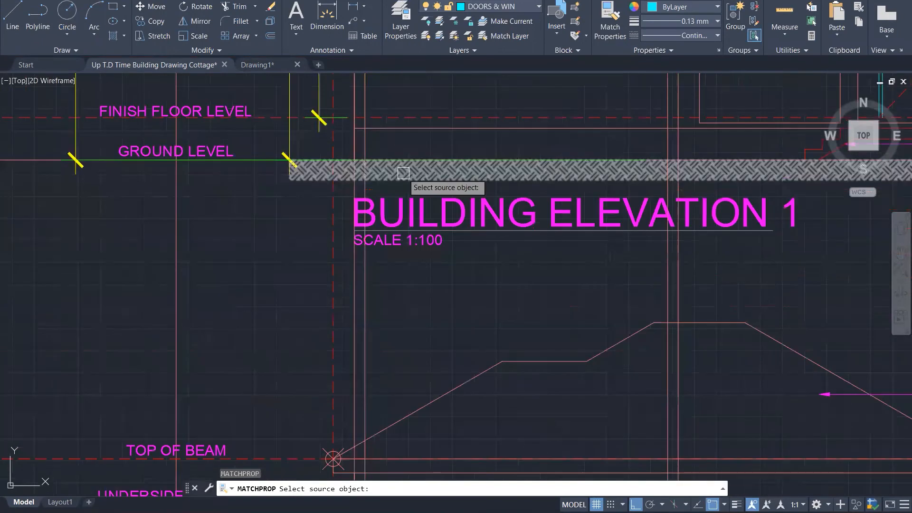
click(403, 173)
scroll(412, 162, down, 2)
scroll(412, 162, down, 1)
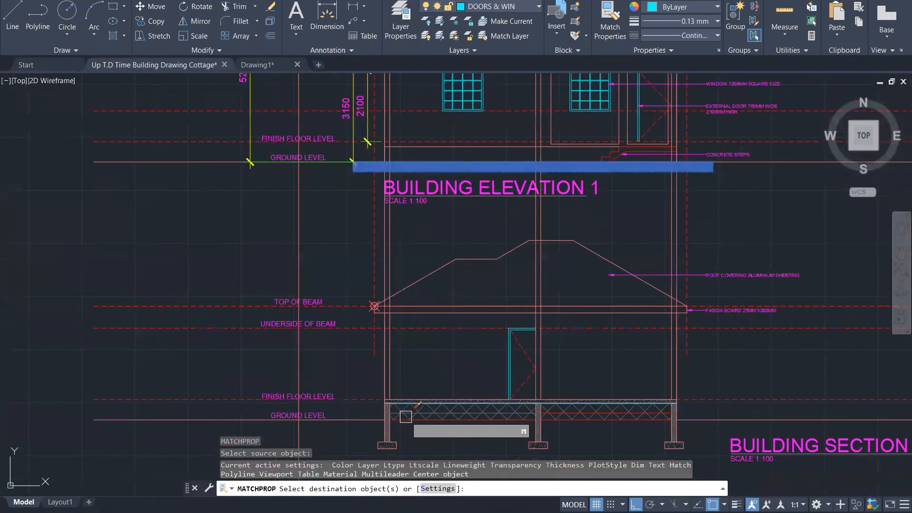
scroll(404, 409, up, 4)
scroll(373, 382, down, 4)
scroll(547, 408, up, 4)
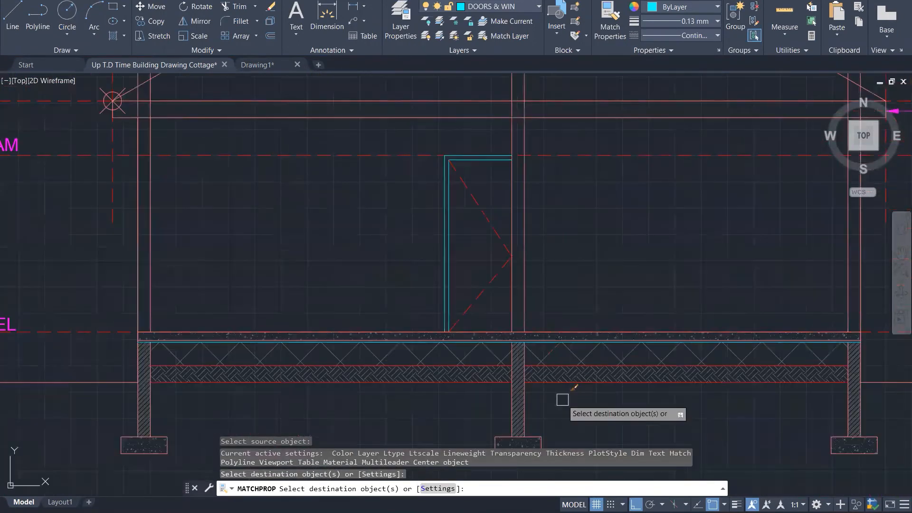
key(Escape)
Step: Delete the two red lines along the underside of the lower hatched strips between the foundation walls
click(574, 386)
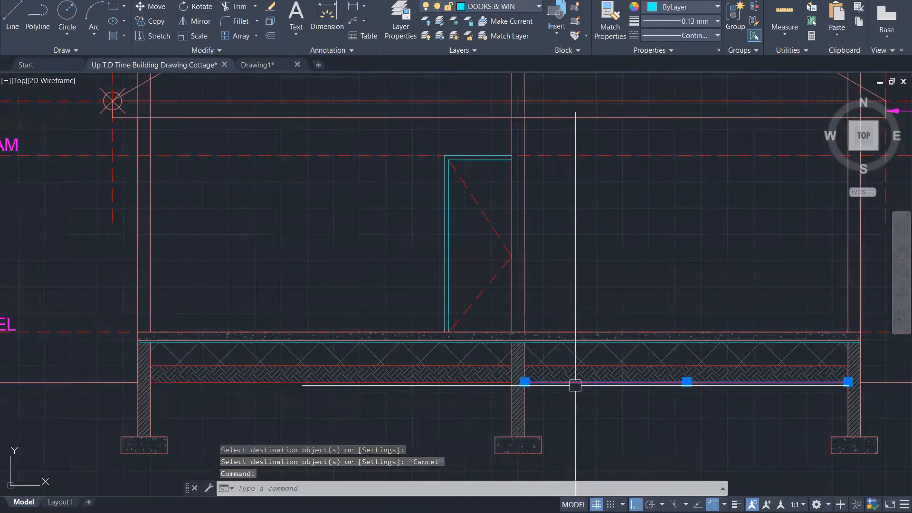
click(460, 386)
key(Delete)
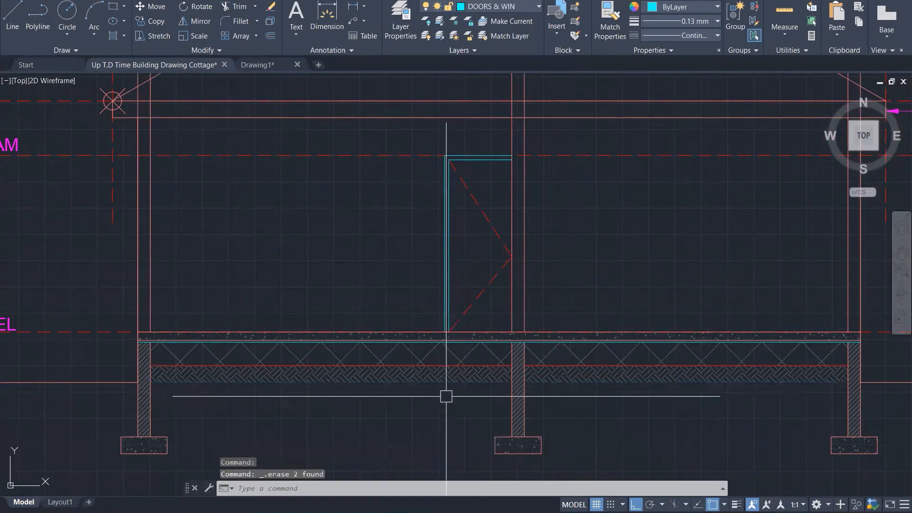
Step: Match the properties of the cyan line beneath the floor slab to those of the slab's bottom line
scroll(453, 382, down, 4)
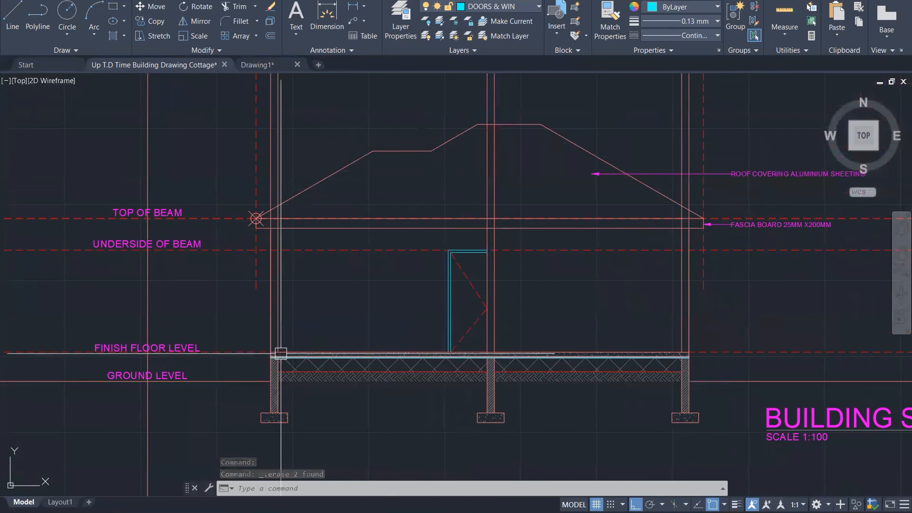
scroll(283, 351, up, 5)
scroll(285, 366, up, 5)
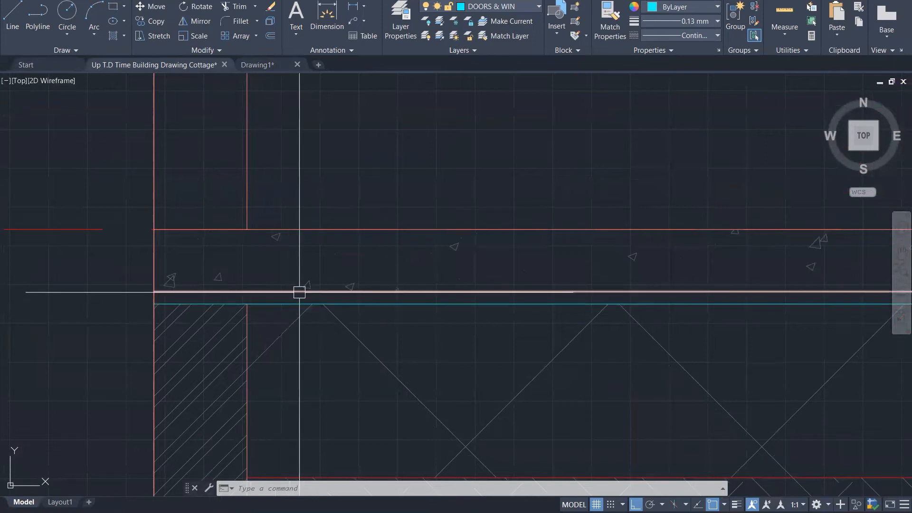
key(Return)
click(290, 291)
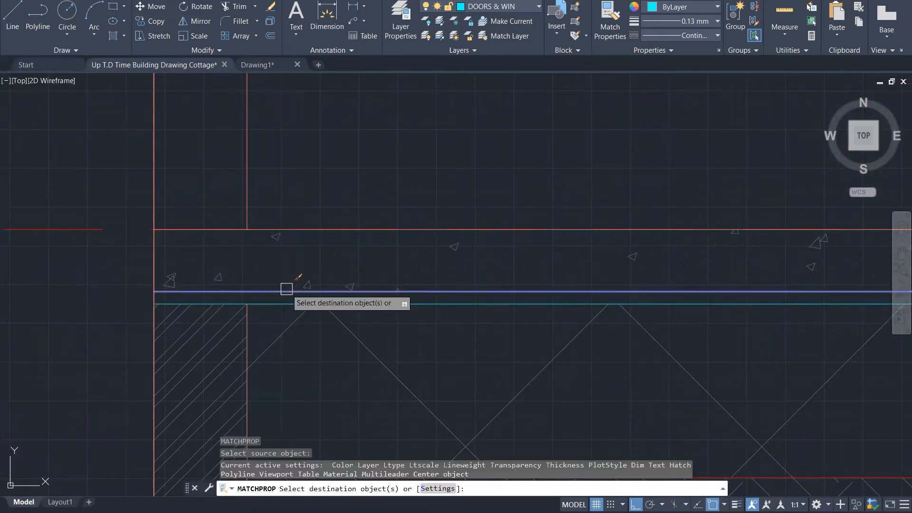
key(Escape)
key(Escape)
key(Escape)
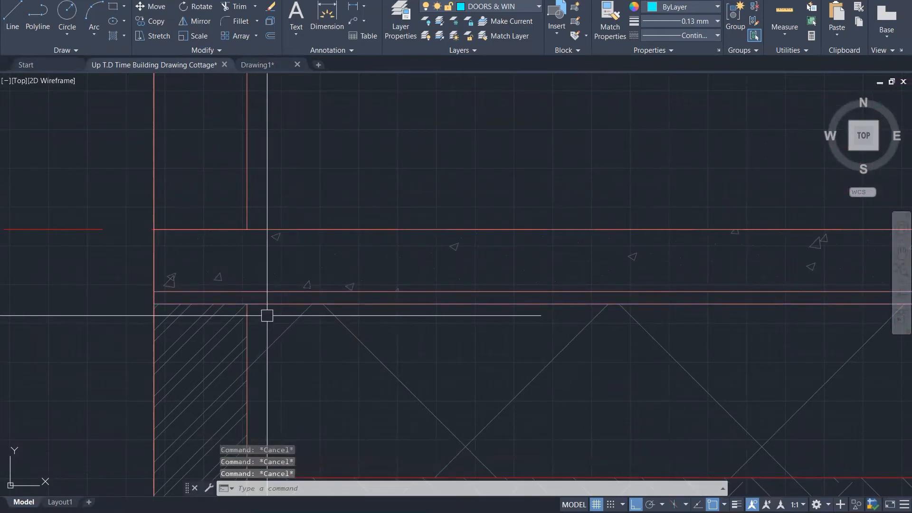
Step: Hatch the thin strip directly beneath the floor slab with the AR-SAND pattern
text(h)
key(Return)
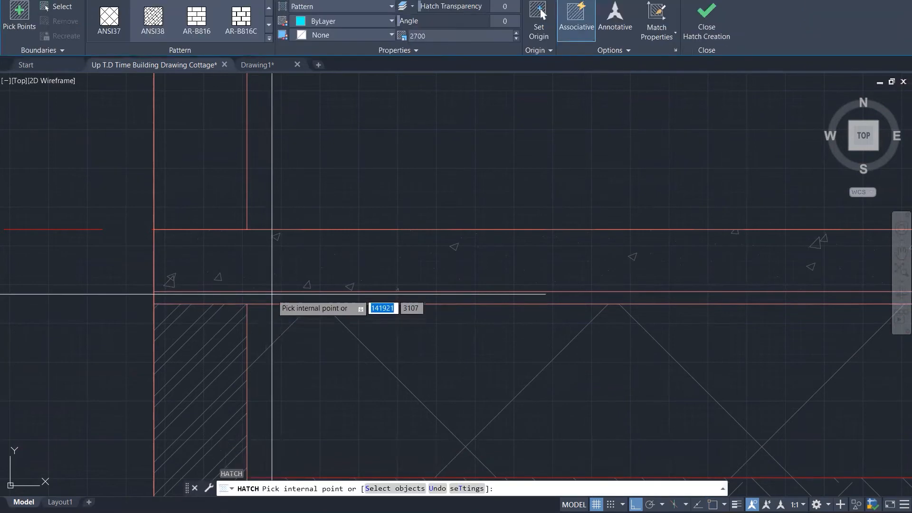
click(270, 300)
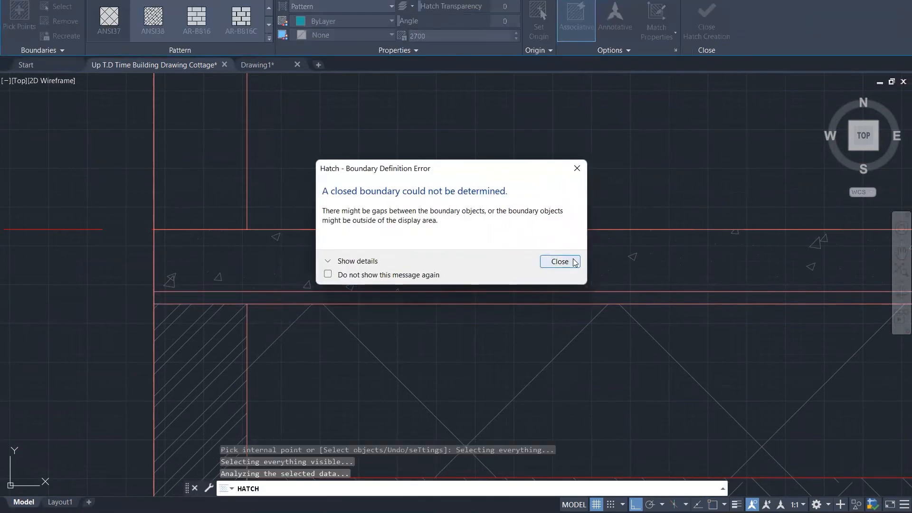
click(559, 262)
scroll(385, 296, down, 5)
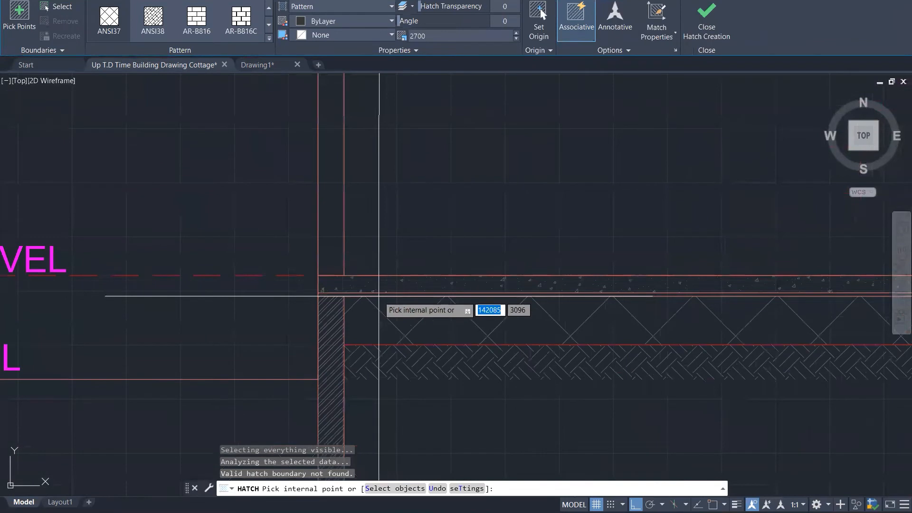
scroll(379, 295, down, 3)
click(373, 295)
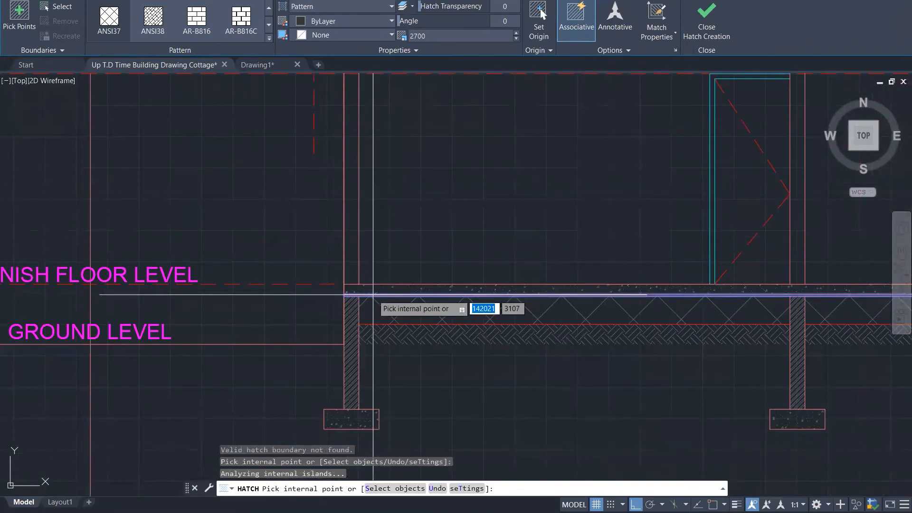
scroll(361, 298, down, 4)
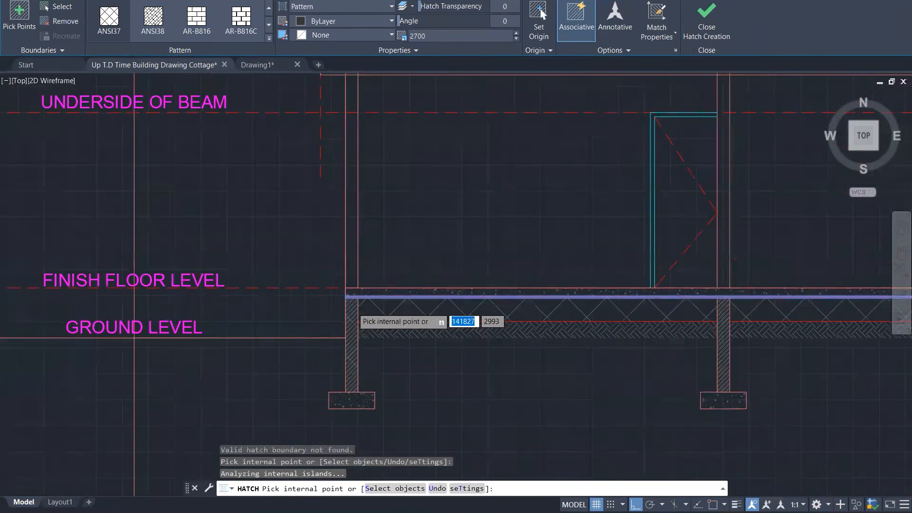
click(268, 39)
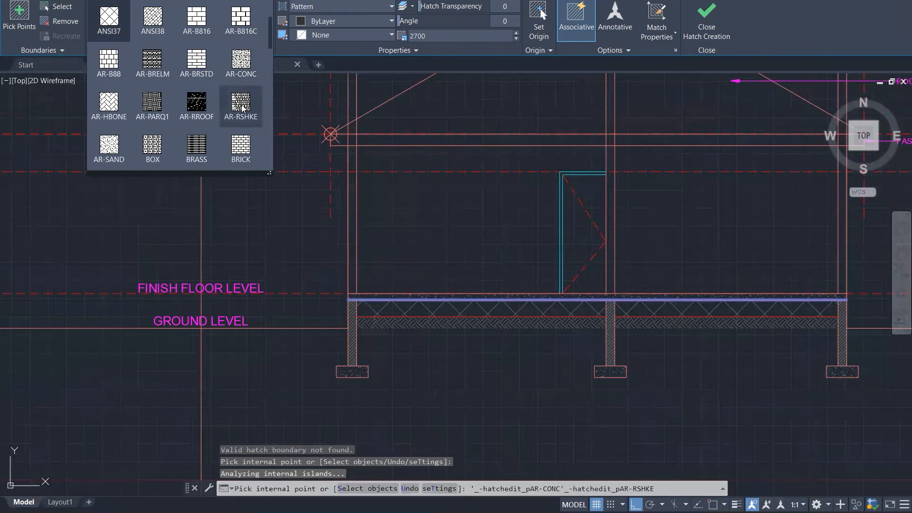
click(118, 146)
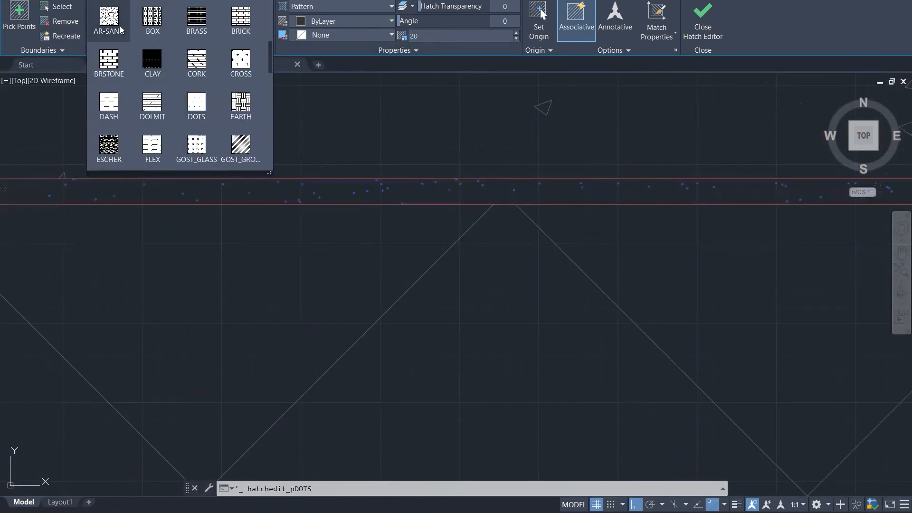
click(120, 30)
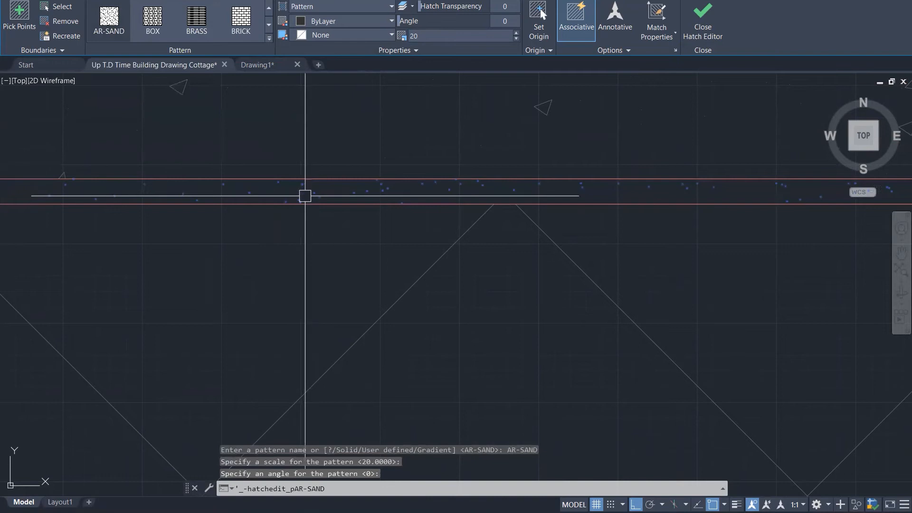
Step: Set the scale of the sand hatch beneath the floor slab to 10
click(427, 36)
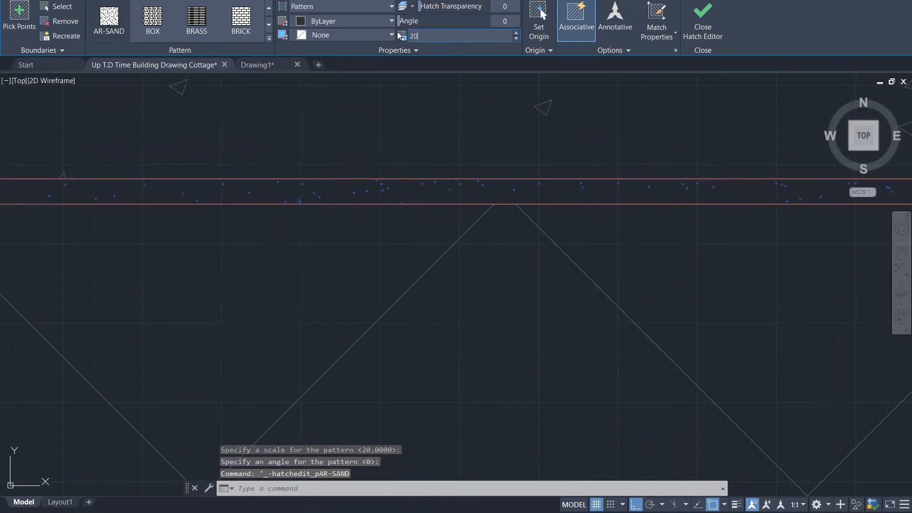
key(Return)
scroll(456, 218, down, 3)
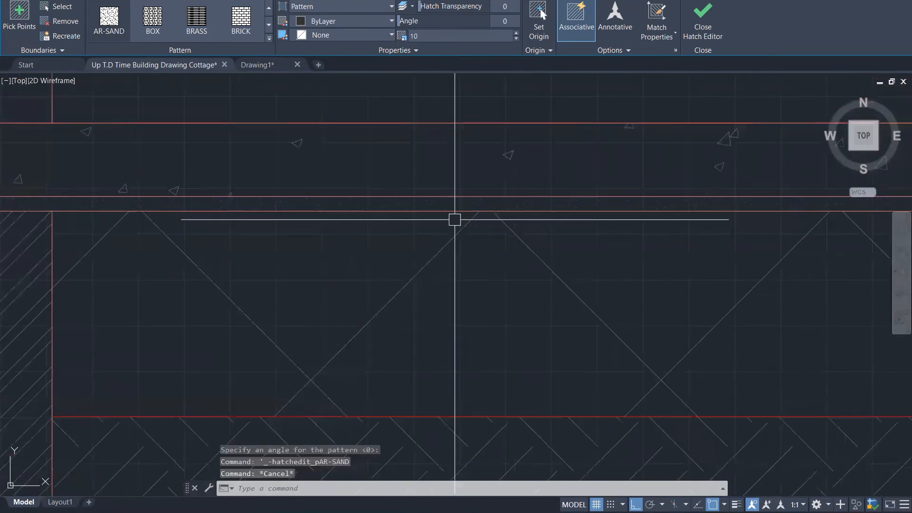
key(Escape)
click(428, 203)
scroll(403, 242, down, 1)
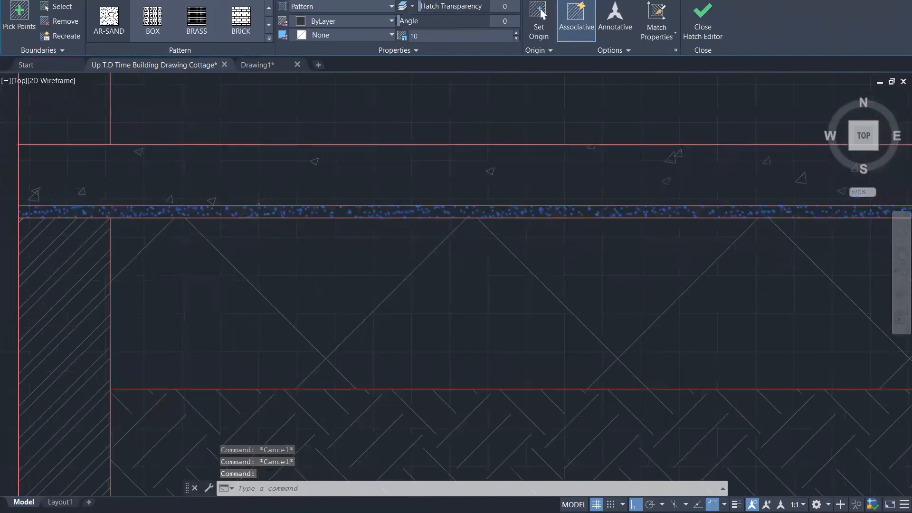
scroll(397, 265, down, 2)
key(Escape)
scroll(372, 276, up, 4)
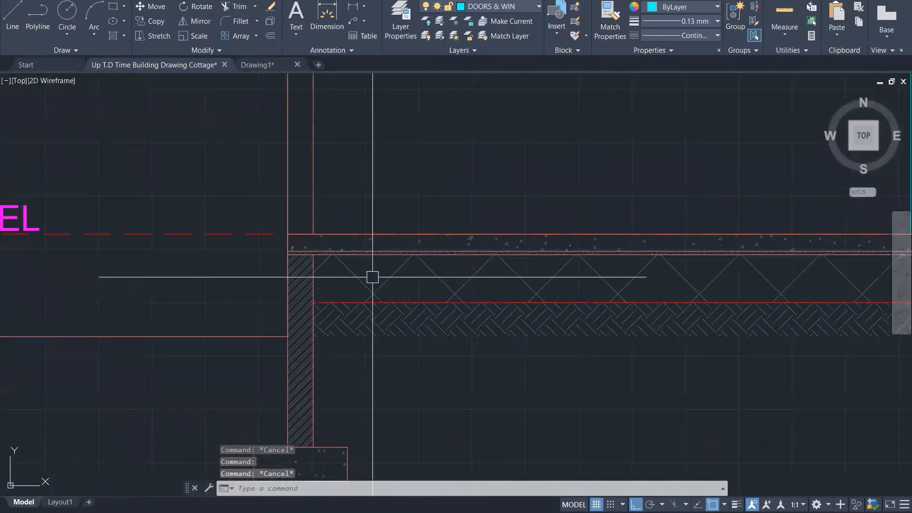
Step: Offset the floor slab's bottom line 10 upward into the slab
scroll(358, 282, down, 3)
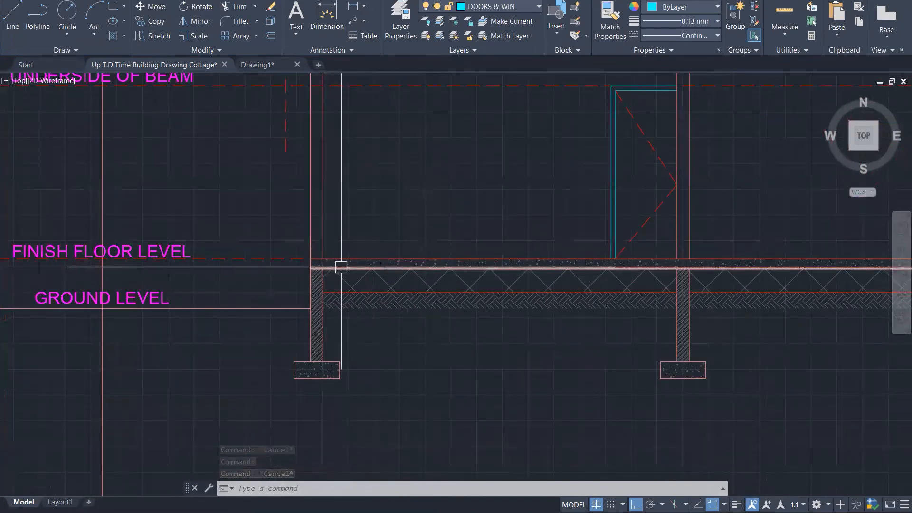
scroll(341, 268, up, 3)
scroll(343, 265, up, 1)
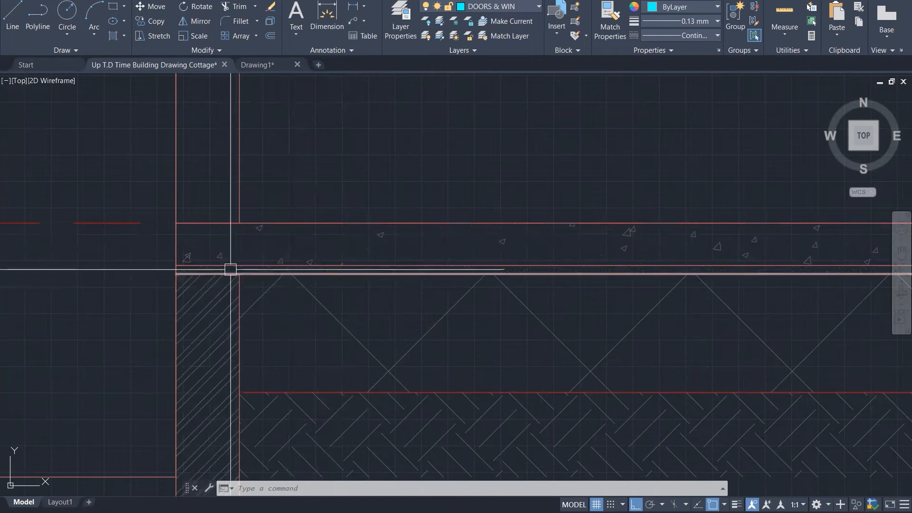
scroll(244, 252, up, 2)
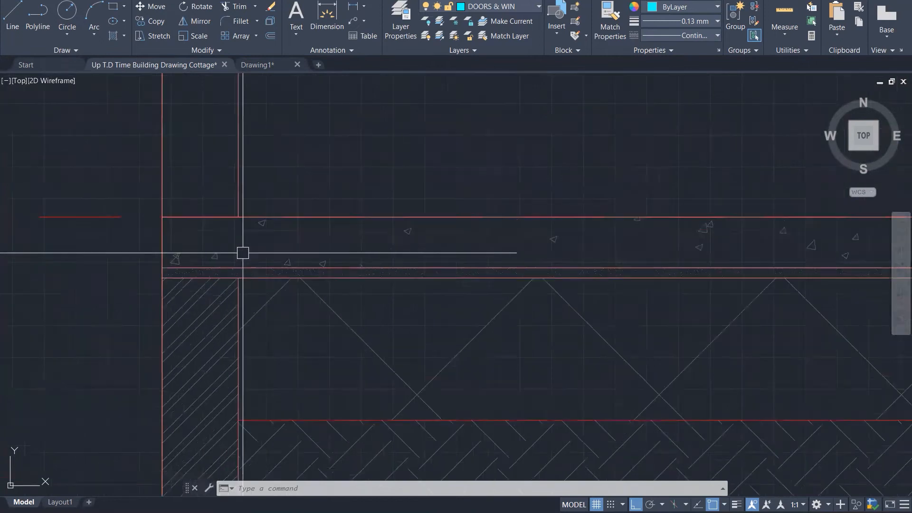
text(o)
key(Return)
text(10)
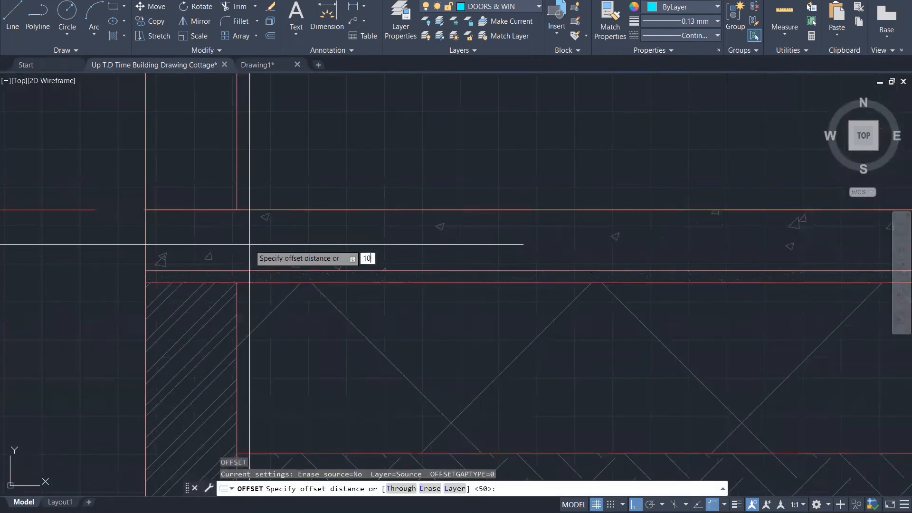
key(Return)
click(245, 269)
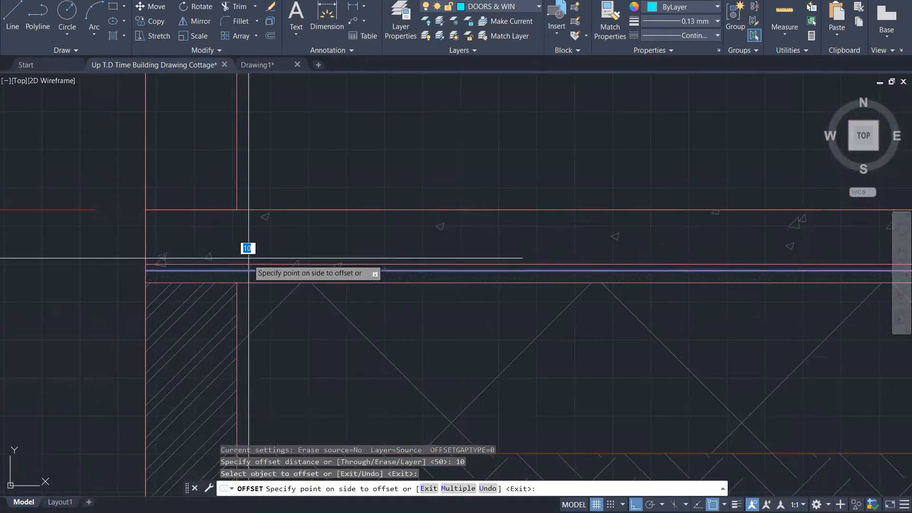
click(247, 242)
scroll(141, 195, down, 5)
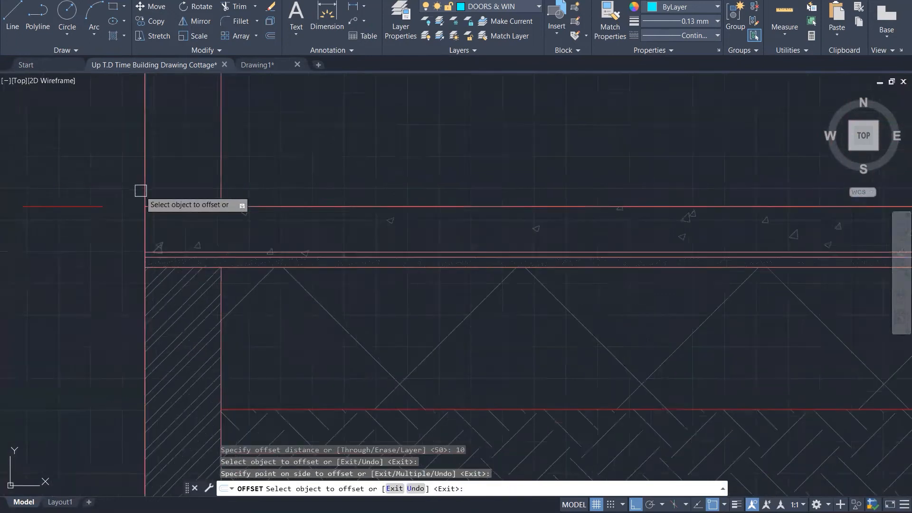
key(Escape)
key(Escape)
Step: Try dividing the offset line inside the floor slab into 20 segments
scroll(143, 198, up, 4)
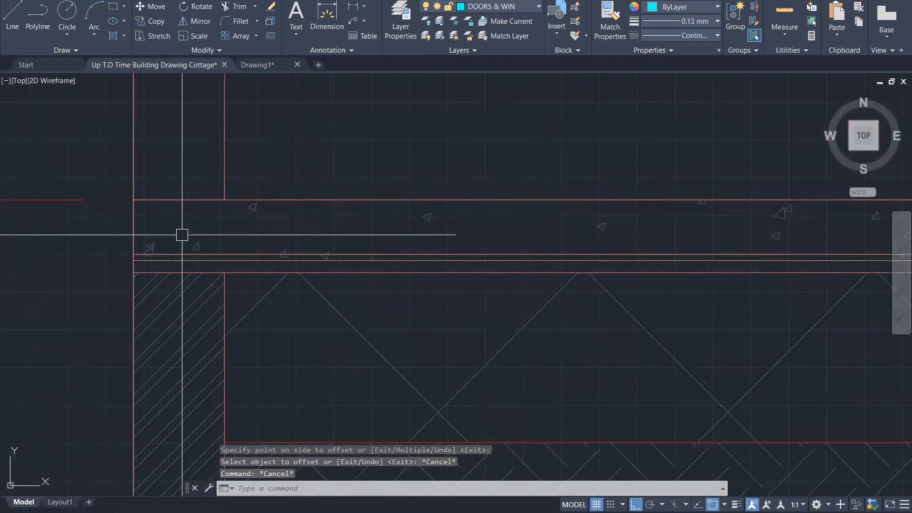
click(181, 254)
text(di)
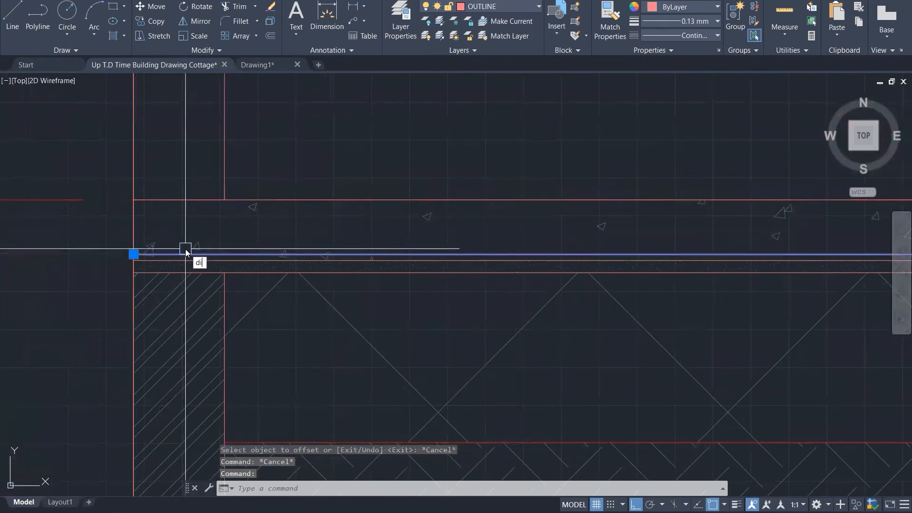
text(v)
key(Return)
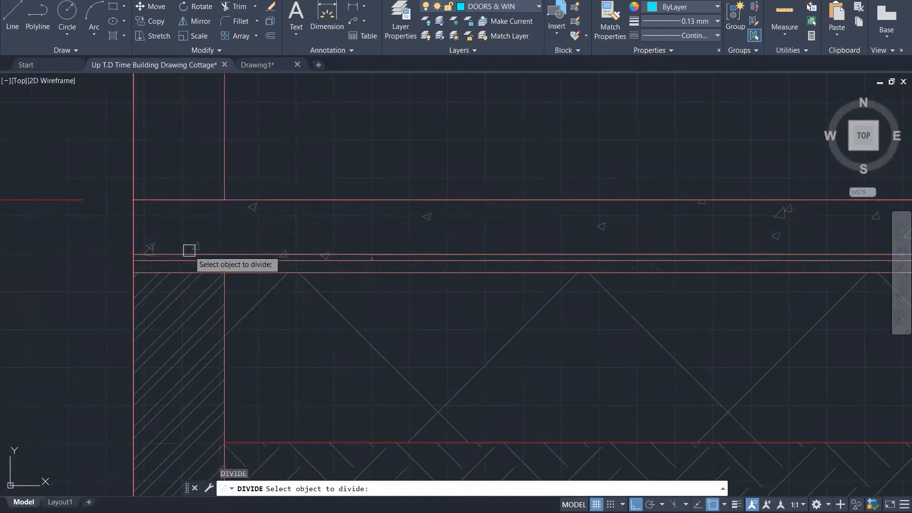
scroll(178, 254, up, 3)
click(178, 258)
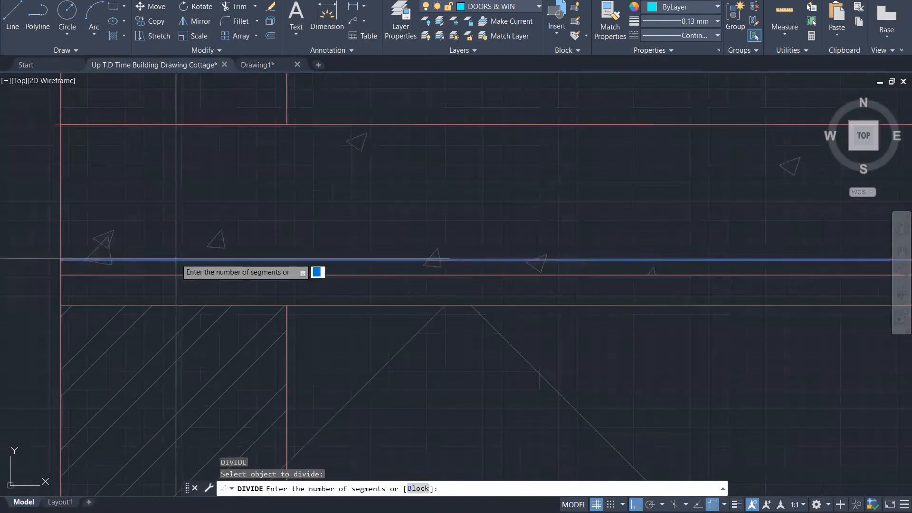
text(20)
key(Return)
scroll(186, 246, down, 5)
scroll(362, 233, down, 3)
scroll(301, 285, down, 5)
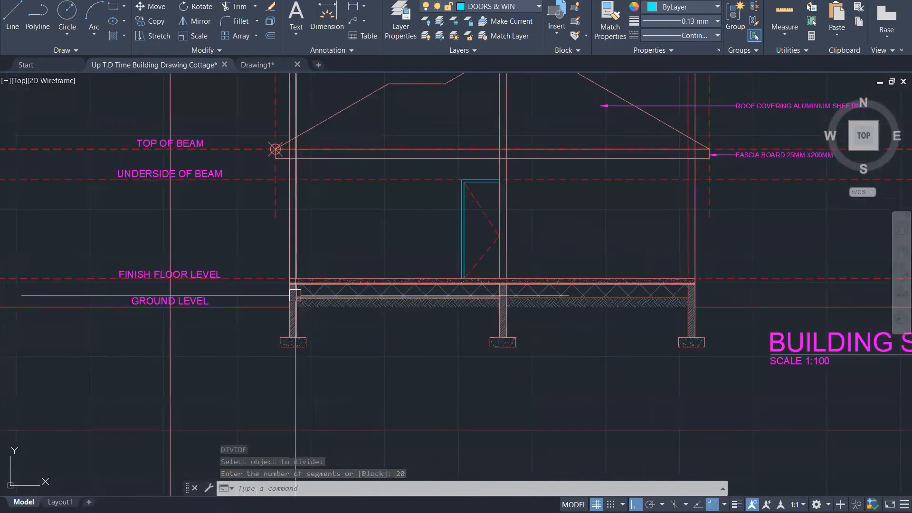
scroll(295, 295, up, 6)
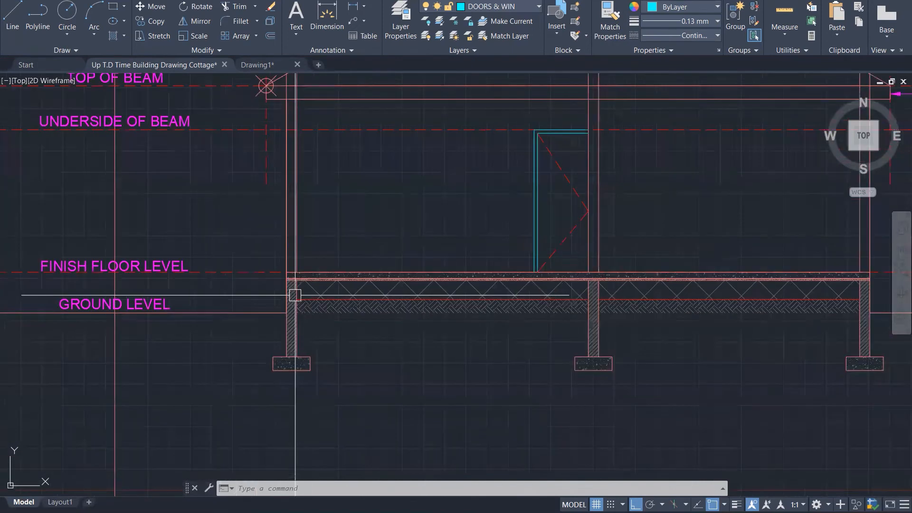
scroll(299, 269, up, 5)
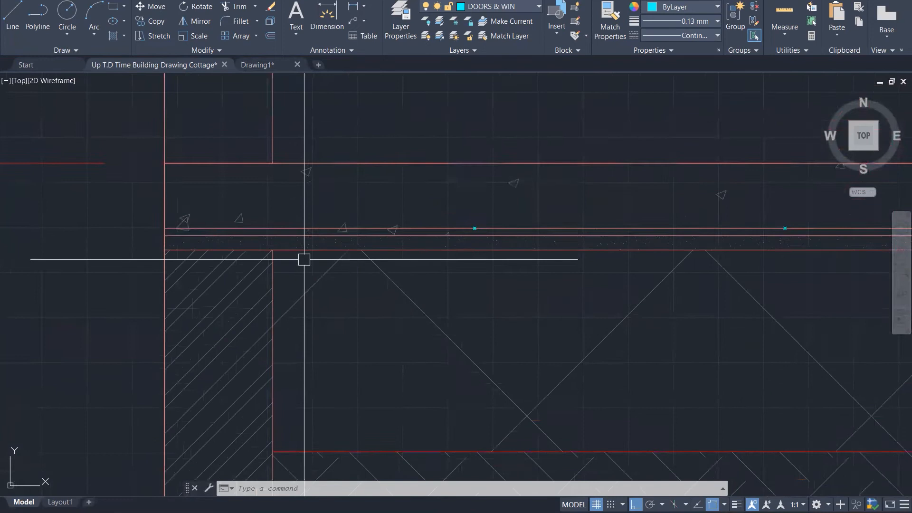
Step: Undo the 20-segment division of the offset line
key(ctrl+z)
scroll(304, 258, up, 4)
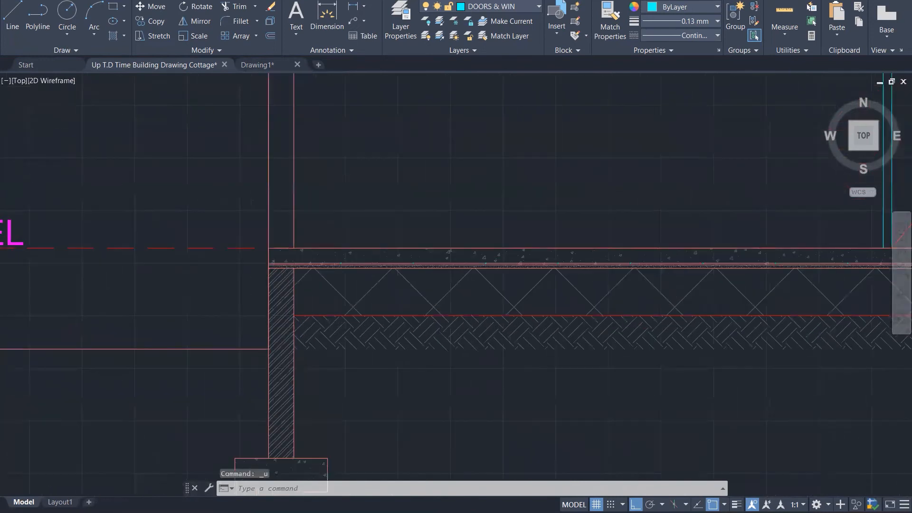
key(ctrl+z)
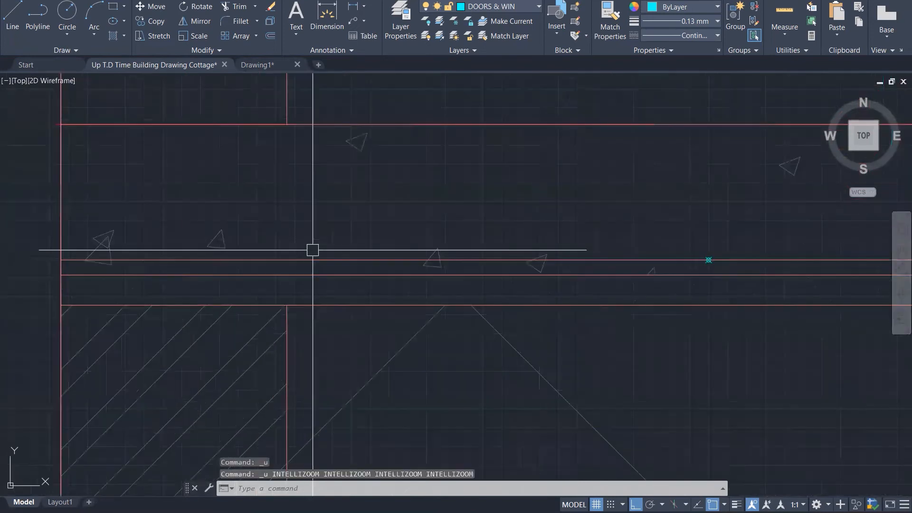
key(ctrl+z)
Step: Divide the offset line inside the floor slab into 40 segments
text(div)
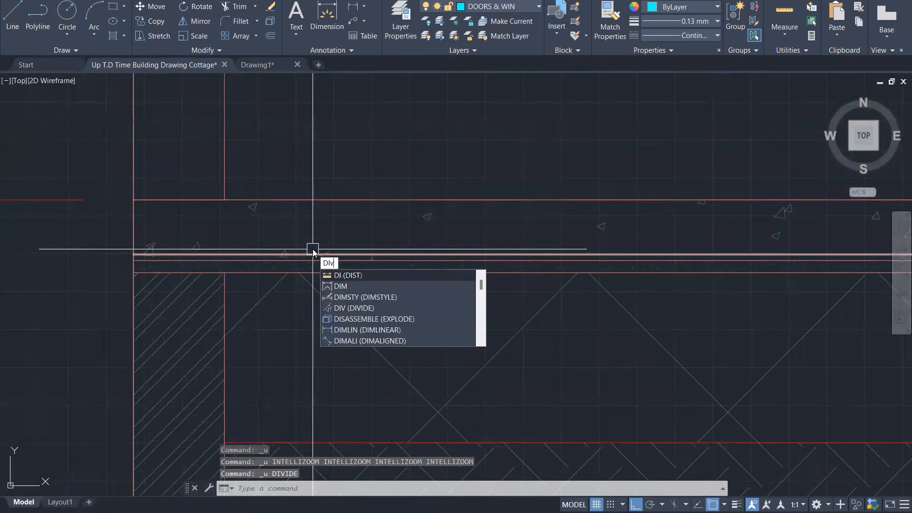
key(Return)
click(309, 254)
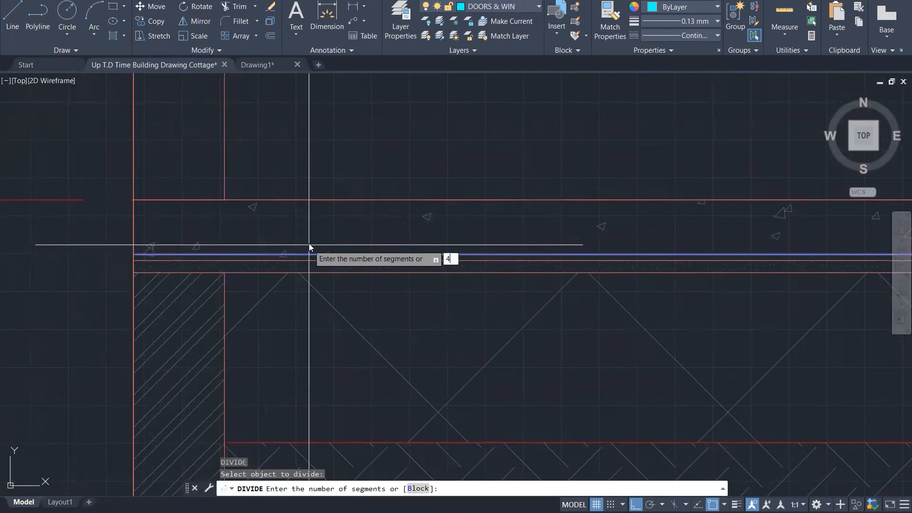
text(40)
key(Return)
key(Escape)
key(Escape)
key(Escape)
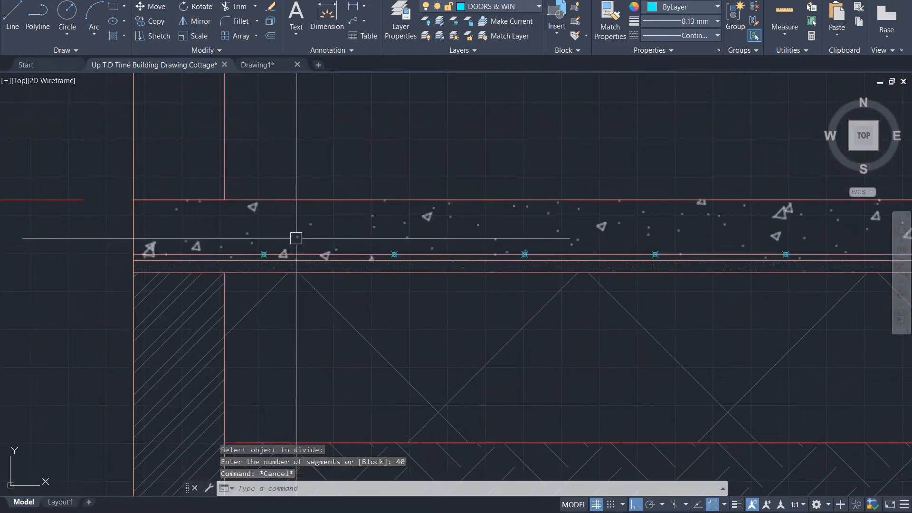
Step: Draw a short vertical line from the first division point down to the slab's bottom line
text(l)
key(Return)
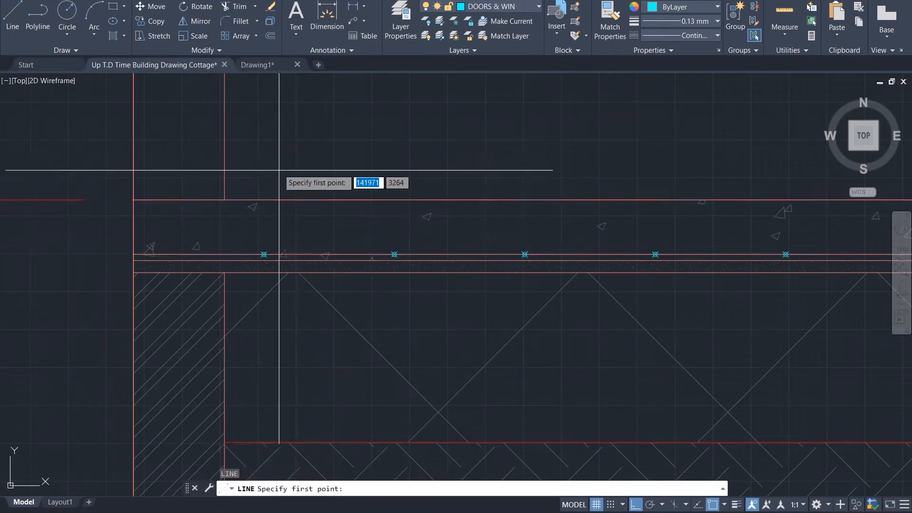
click(264, 247)
scroll(269, 259, up, 2)
scroll(269, 259, up, 3)
click(250, 262)
scroll(302, 209, down, 1)
key(Escape)
Step: Add matching short vertical lines at the following division points, each running down to the slab's bottom line
scroll(304, 198, down, 5)
key(Return)
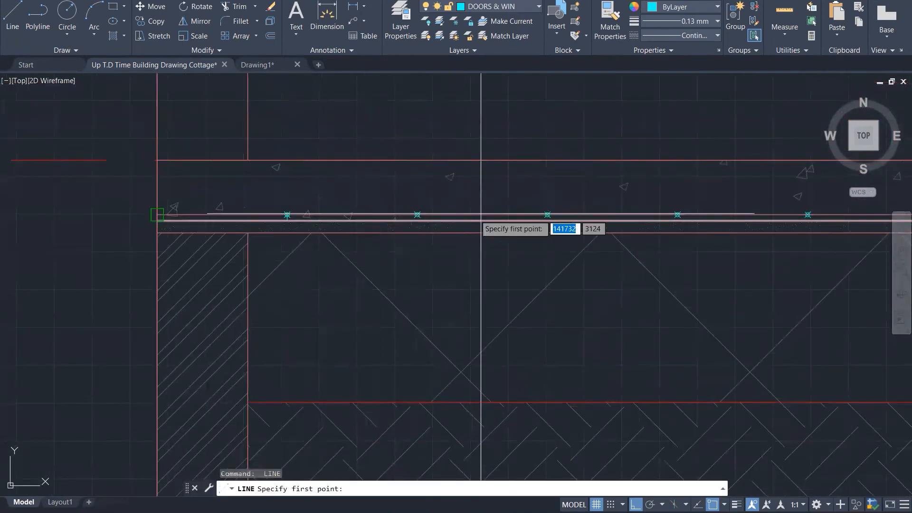
click(547, 215)
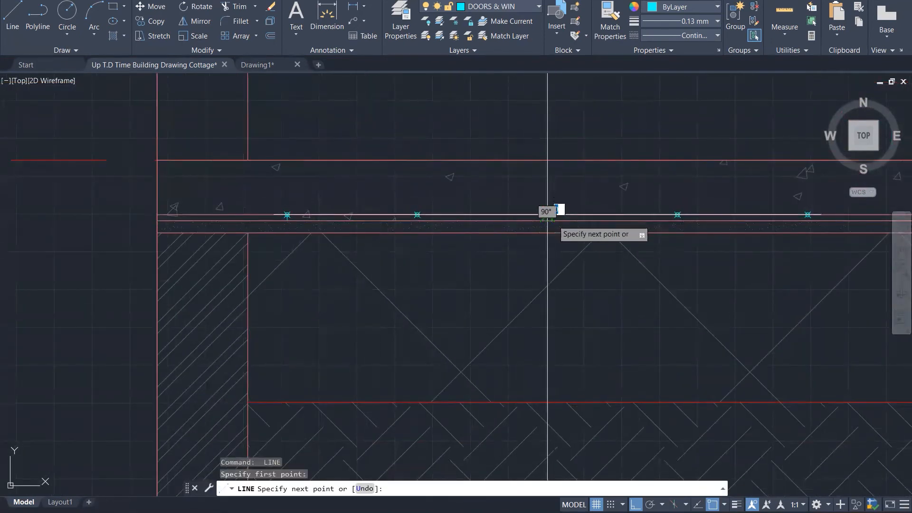
scroll(547, 217, up, 5)
key(Escape)
key(space)
click(219, 200)
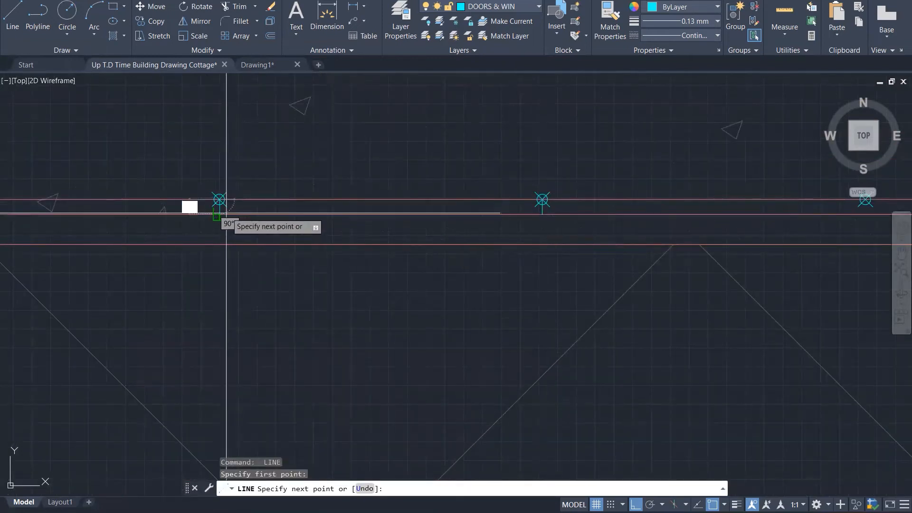
key(Escape)
scroll(462, 190, down, 4)
scroll(309, 194, down, 1)
scroll(229, 202, up, 2)
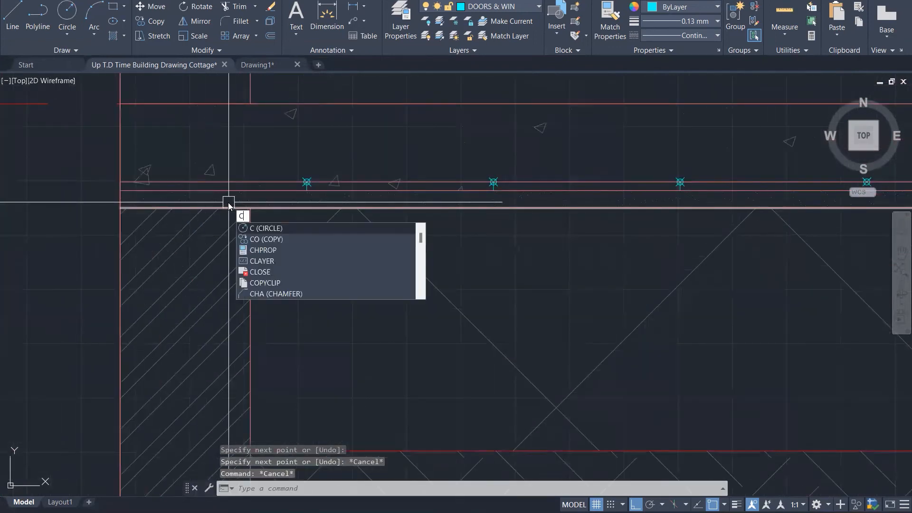
Step: Fill the first division segment of the thin strip within the floor slab with a SOLID hatch
key(Escape)
key(Escape)
key(Return)
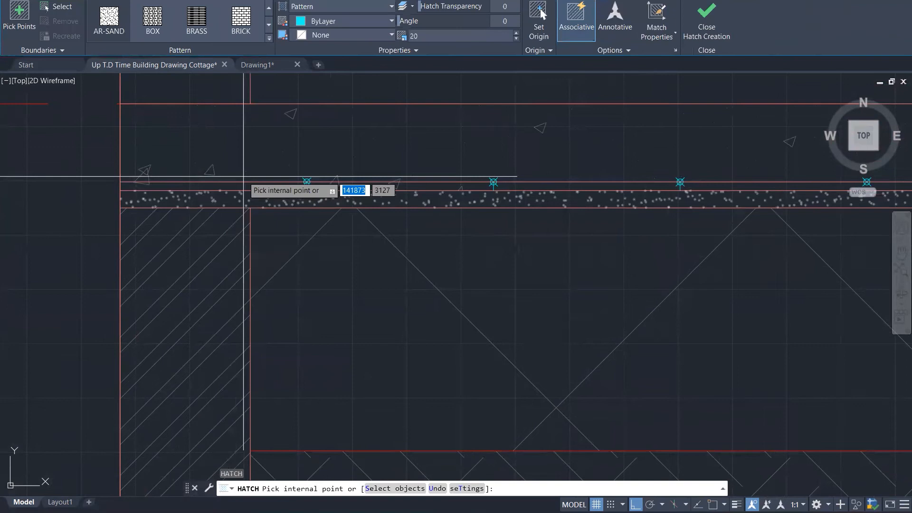
click(189, 185)
click(256, 31)
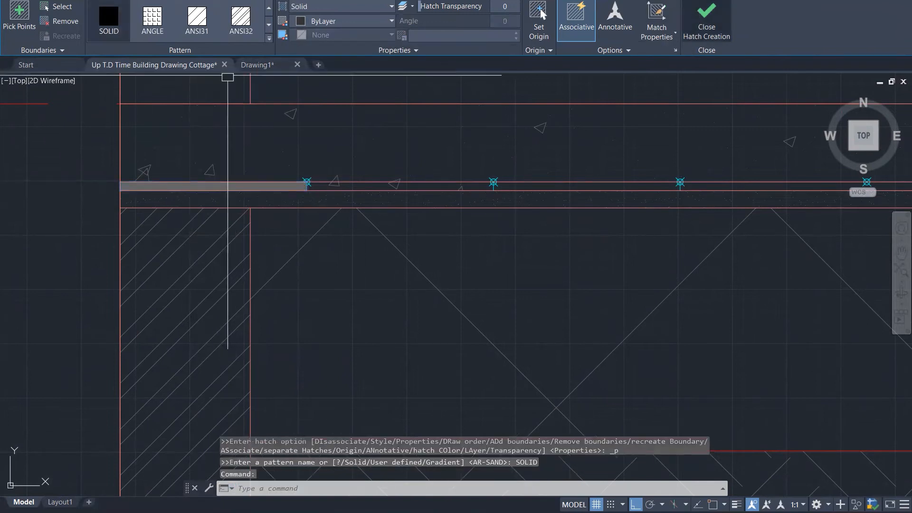
key(Escape)
key(Escape)
key(Escape)
Step: Copy the solid hatch segment along the slab strip as a 20-item array, spaced from its lower outer corner to the second division point
text(co)
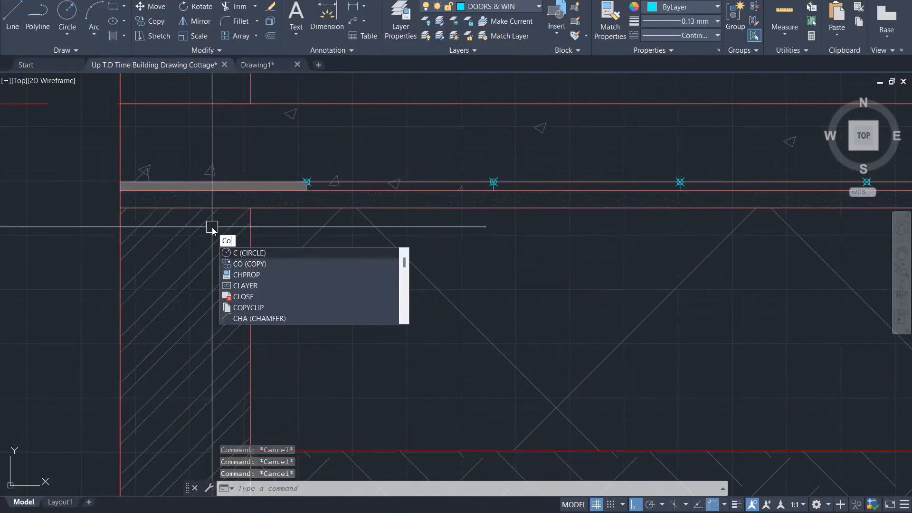
key(Return)
scroll(199, 186, up, 2)
text(c)
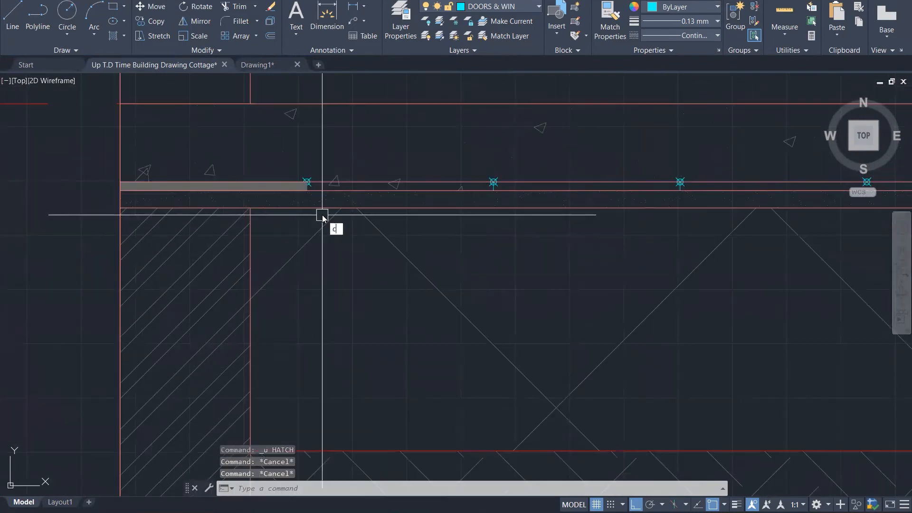
text(o)
key(Return)
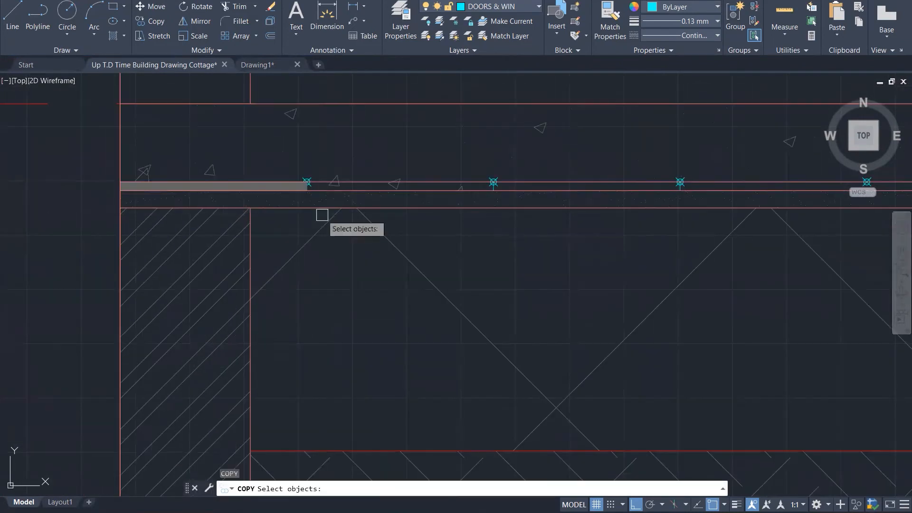
click(70, 153)
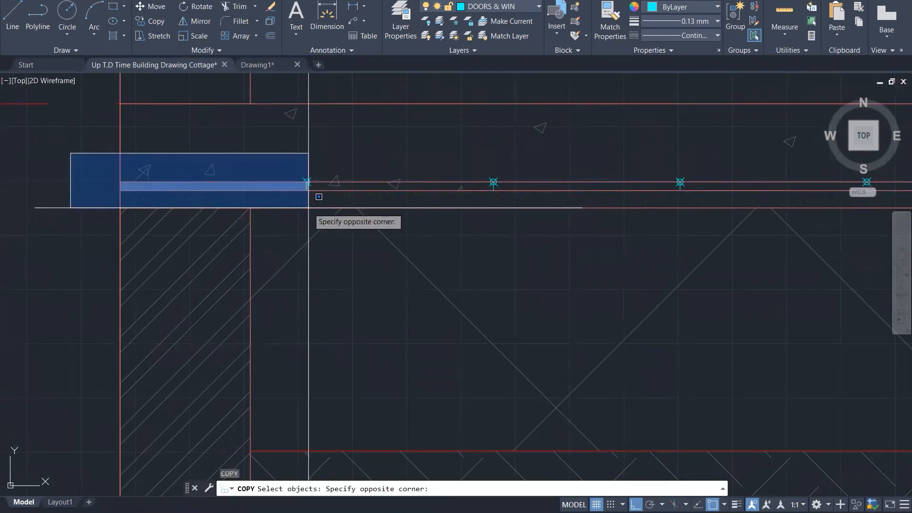
scroll(289, 186, up, 3)
scroll(273, 167, down, 4)
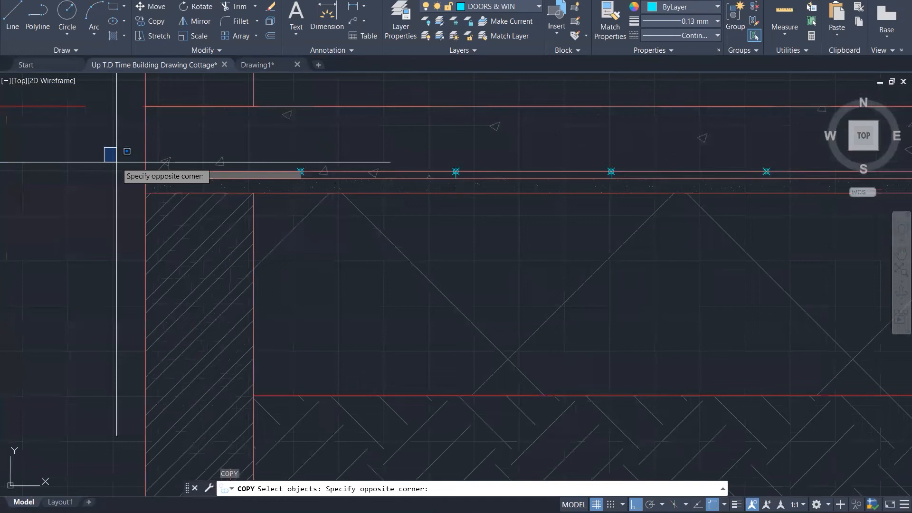
click(116, 162)
scroll(195, 174, up, 6)
click(196, 173)
key(Return)
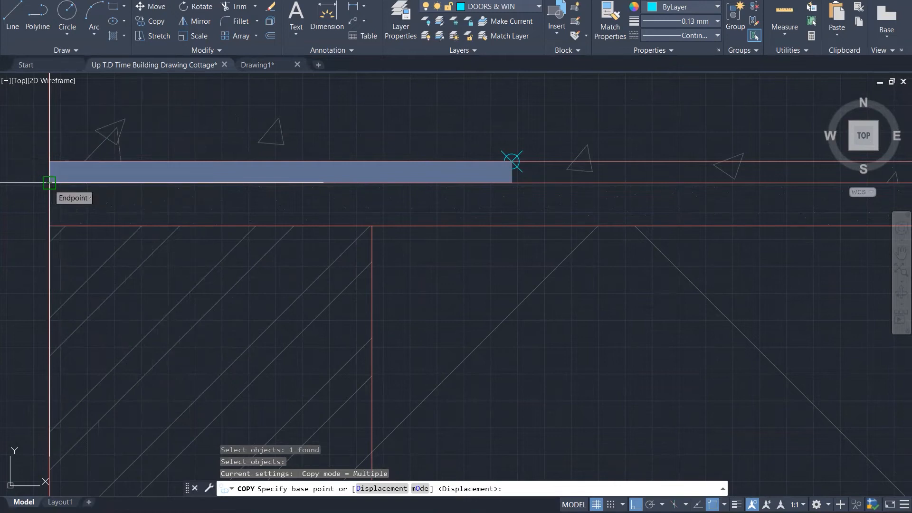
click(50, 183)
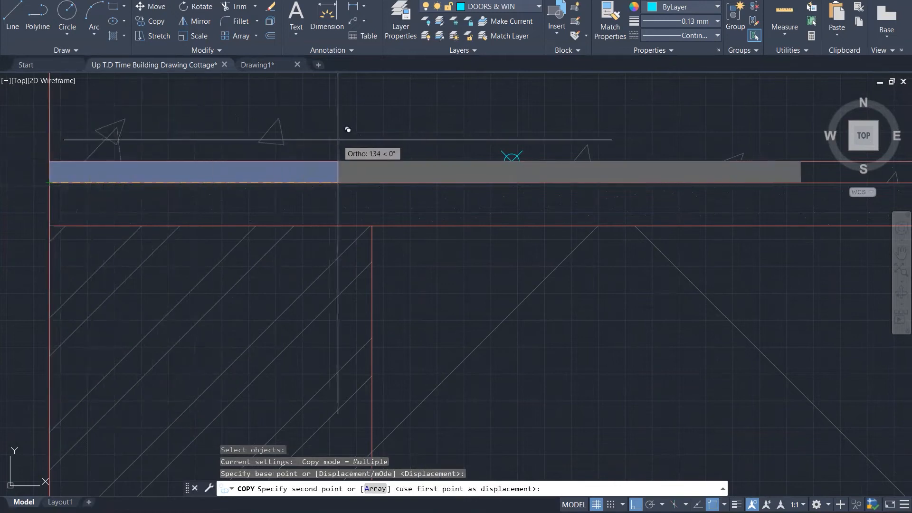
text(a)
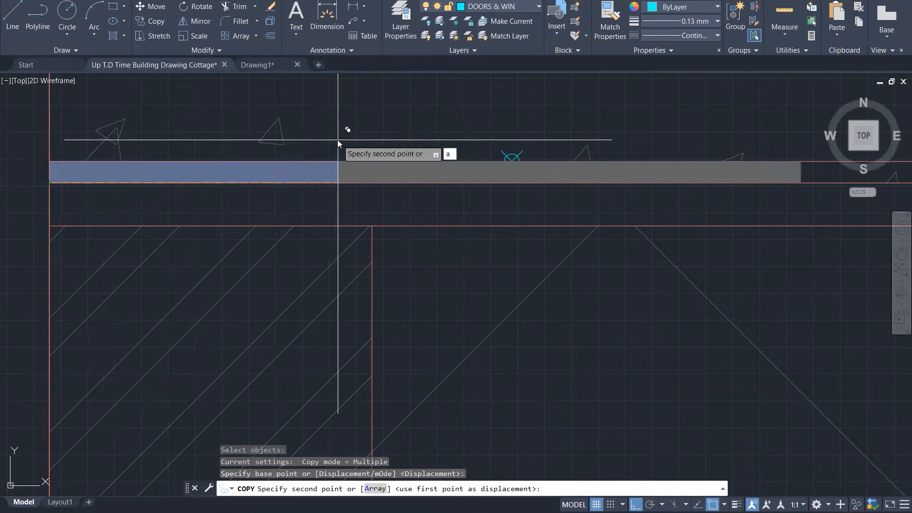
key(Return)
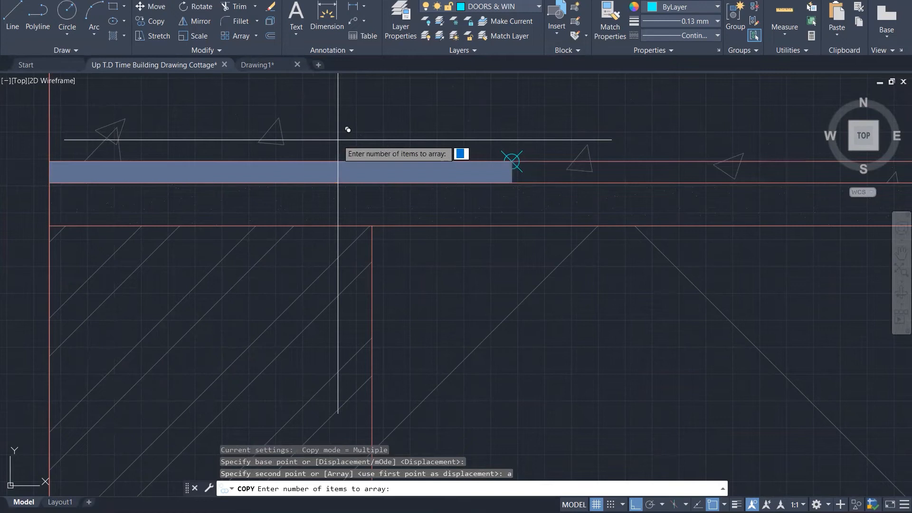
text(20)
key(Return)
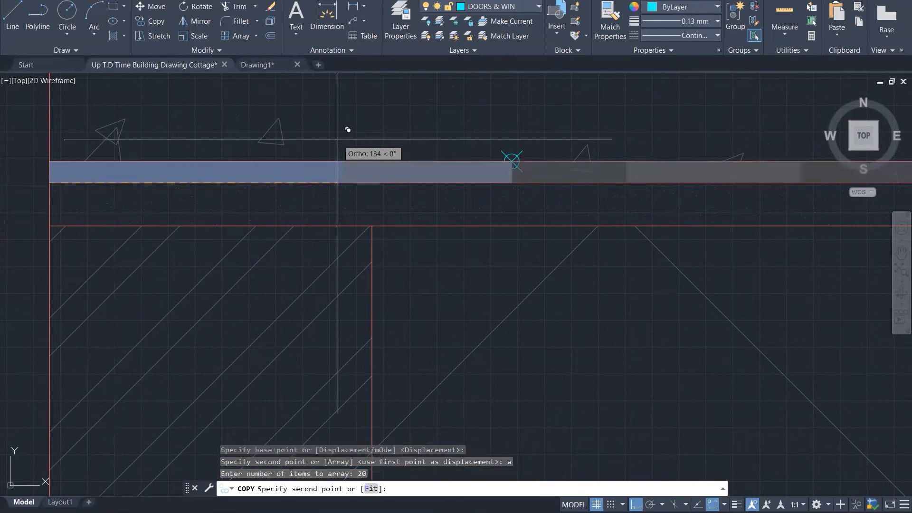
scroll(386, 159, down, 3)
scroll(615, 163, up, 5)
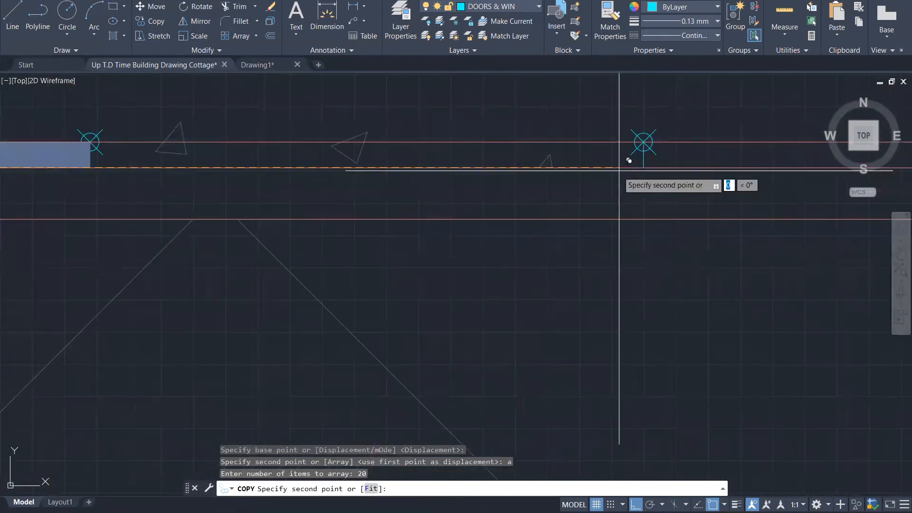
click(642, 148)
scroll(411, 228, down, 1)
scroll(408, 228, down, 5)
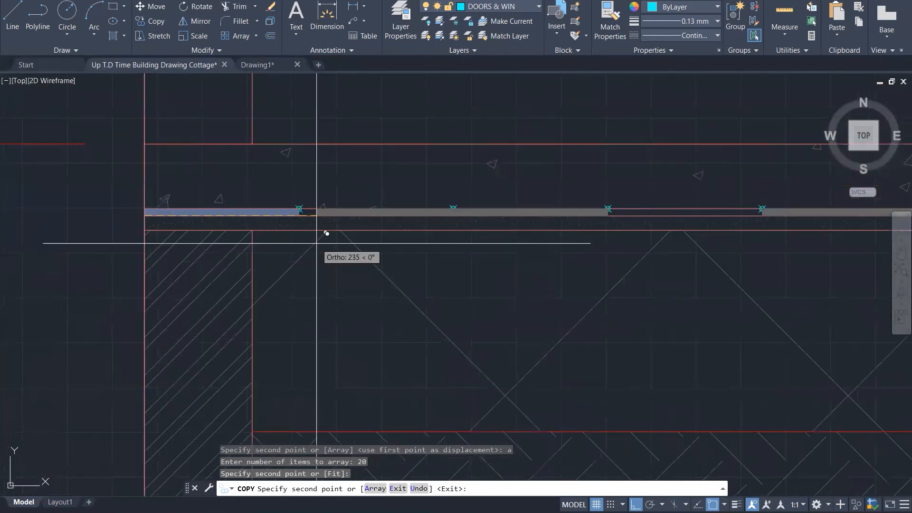
scroll(364, 261, up, 6)
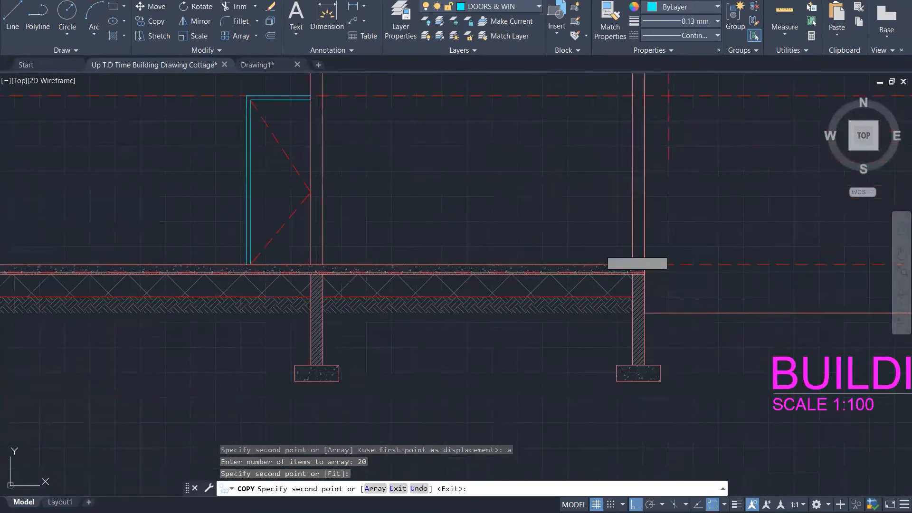
key(Escape)
key(Escape)
key(Escape)
scroll(742, 228, down, 6)
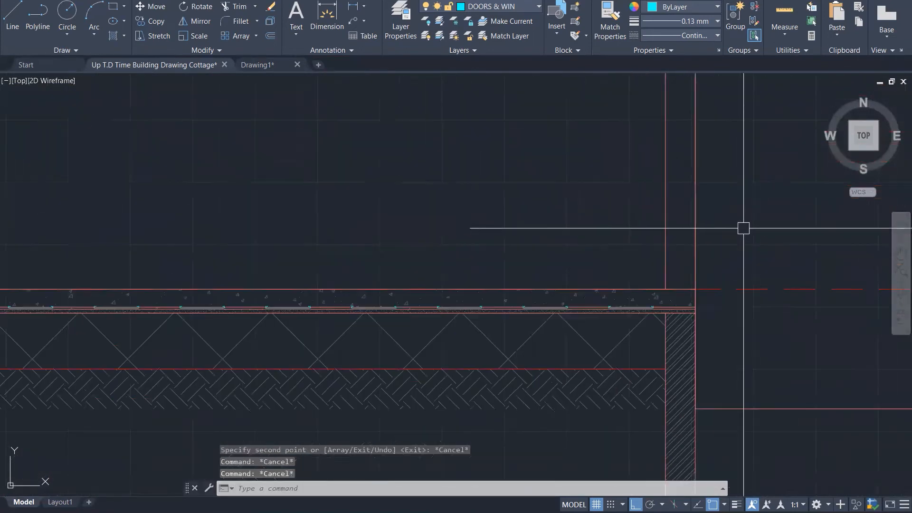
key(Escape)
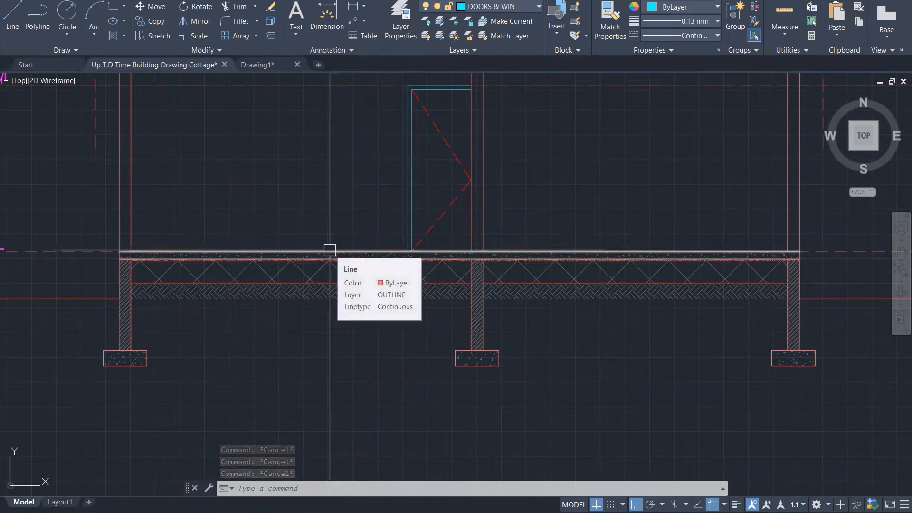
Step: Set the point style to the plain dot
text(ddptype)
key(Return)
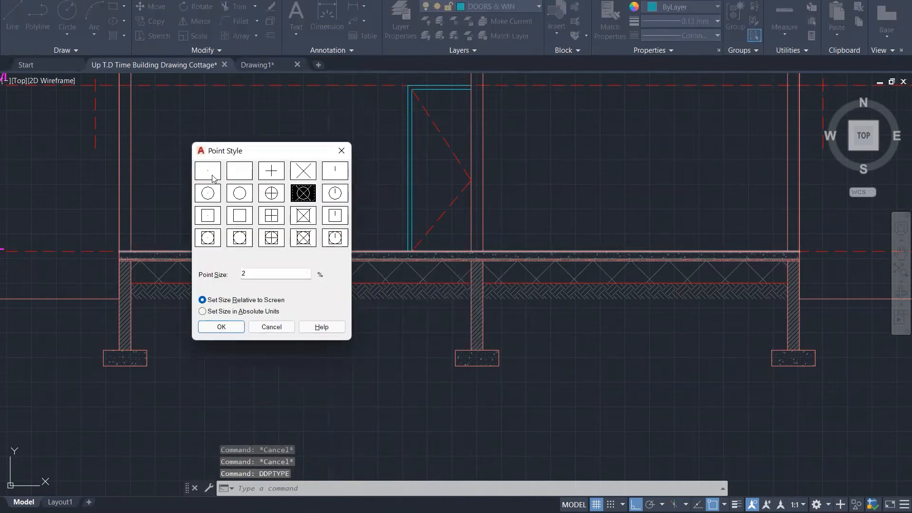
click(222, 327)
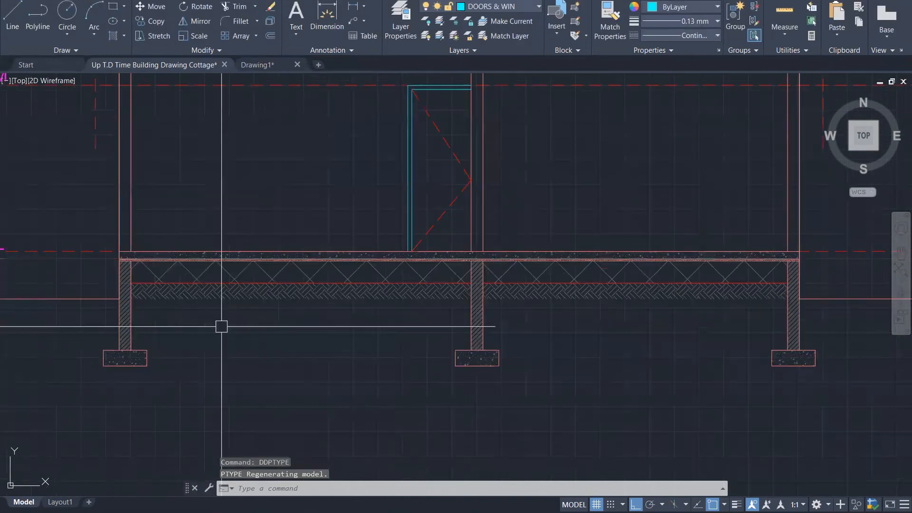
key(Escape)
Step: Copy the bedroom window from the floor plan's outer wall into the section wall directly below, with its top corner at the underside of beam level
scroll(206, 222, up, 5)
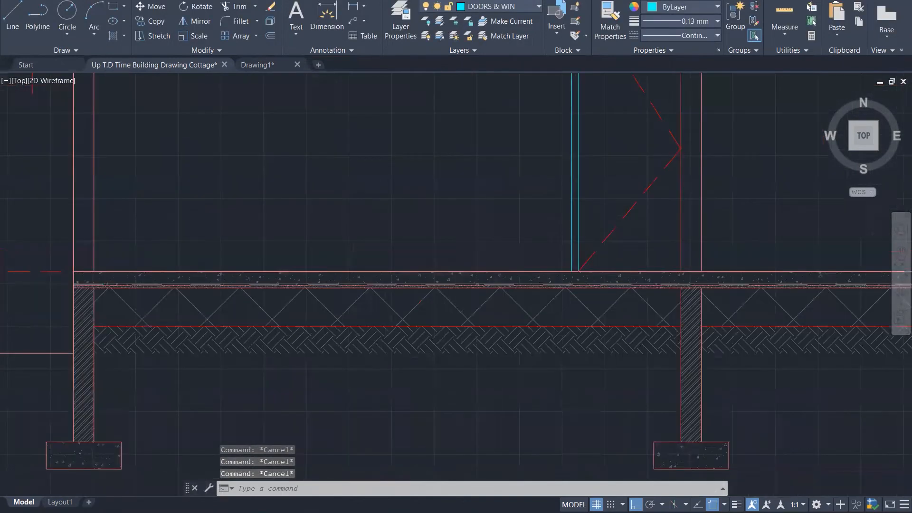
scroll(303, 373, down, 2)
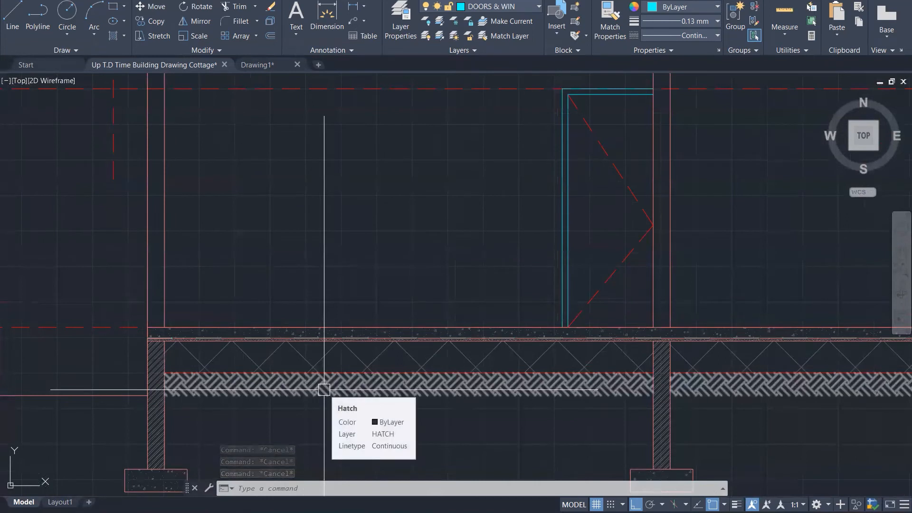
scroll(324, 390, down, 2)
scroll(321, 395, down, 1)
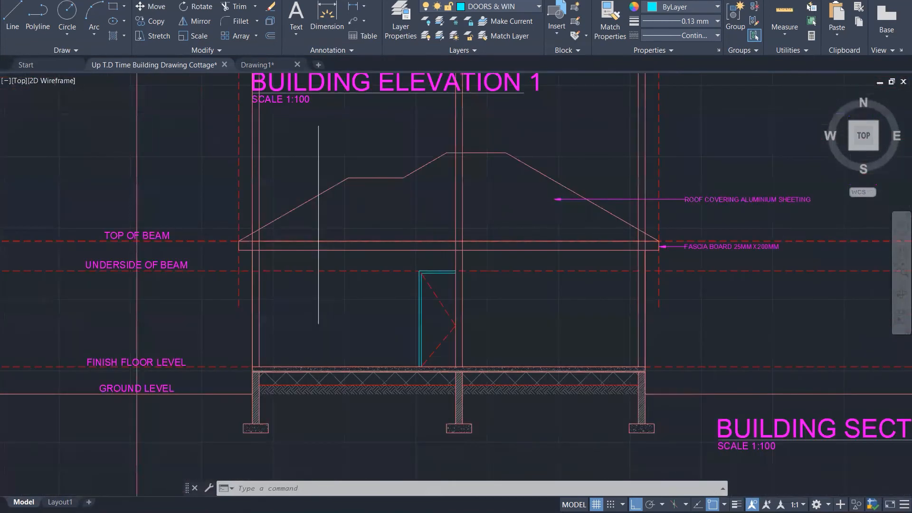
scroll(318, 395, down, 2)
scroll(319, 396, down, 3)
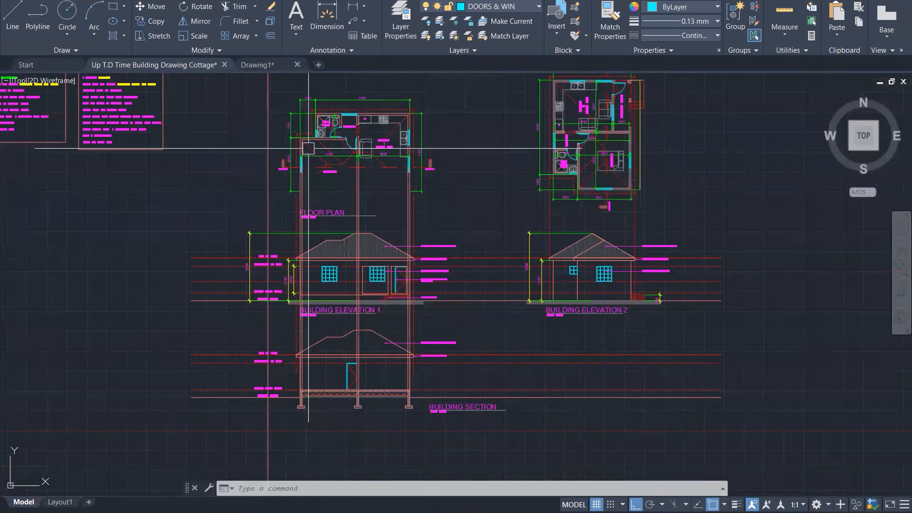
scroll(309, 148, up, 5)
click(285, 196)
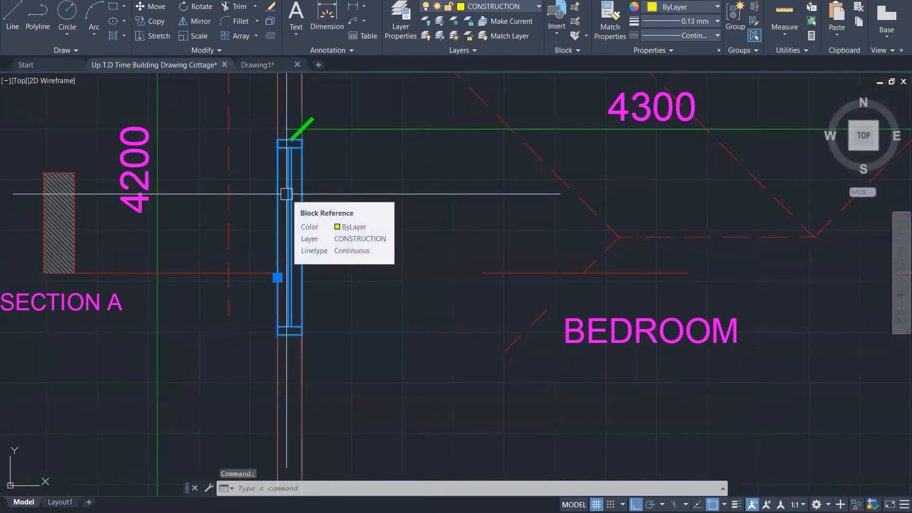
text(co)
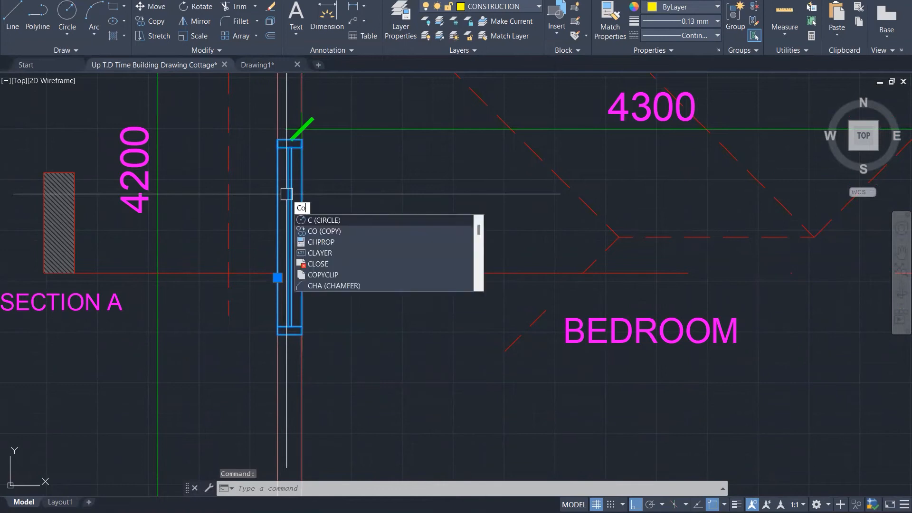
key(Return)
click(278, 140)
scroll(358, 142, down, 8)
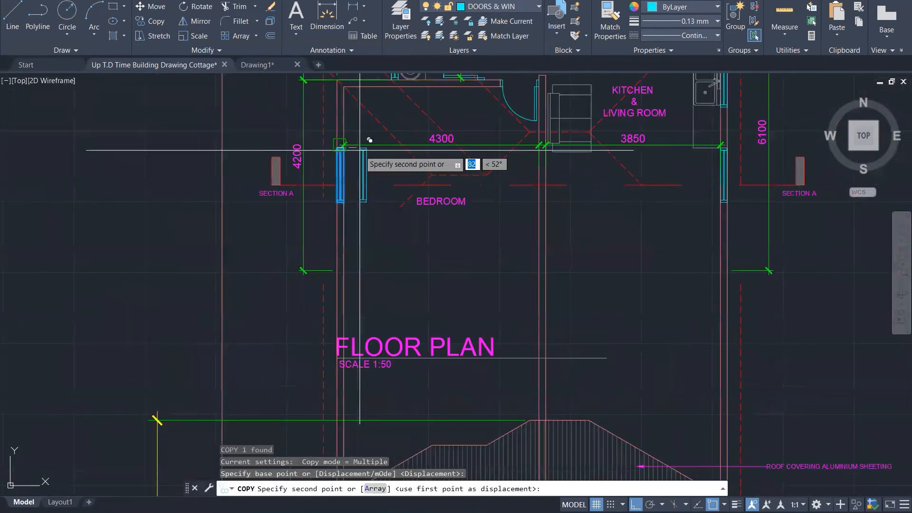
middle_drag(333, 480, 342, 415)
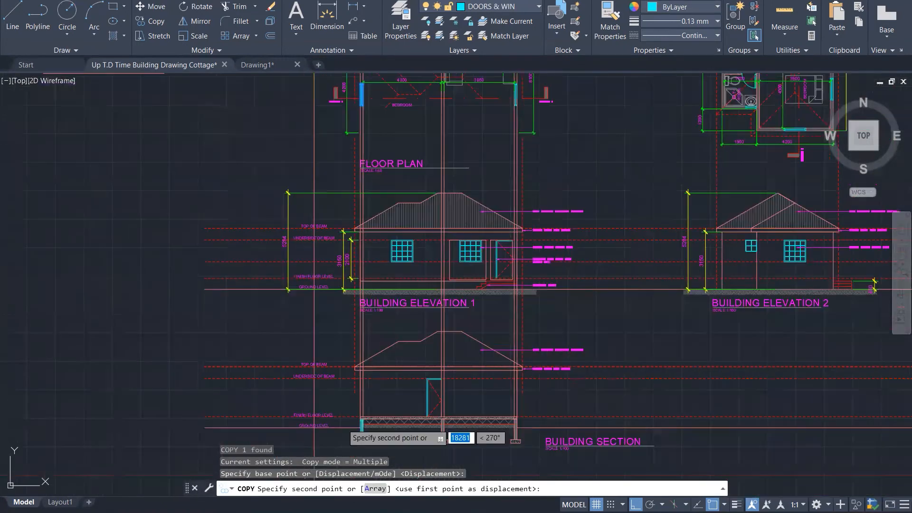
scroll(353, 424, up, 7)
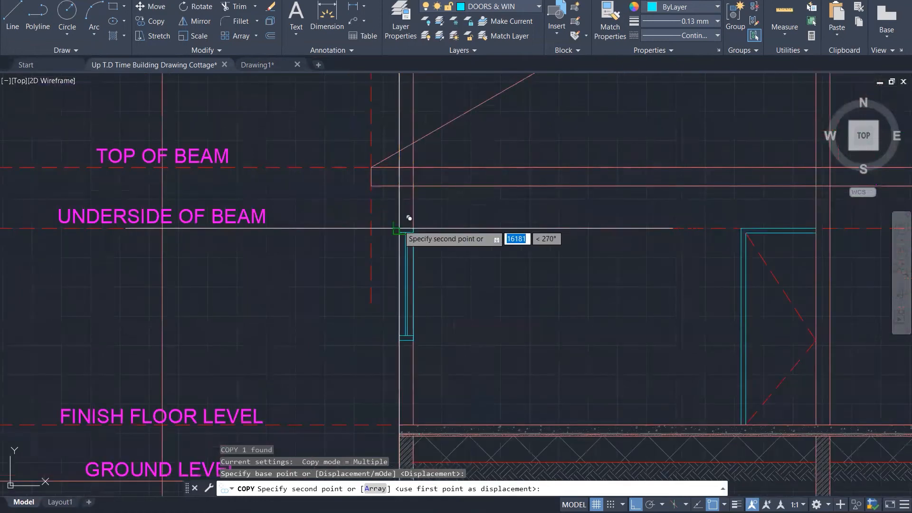
click(406, 219)
Step: Place a second copy of the window in the section's opposite outer wall, with its top at the underside of beam level
scroll(259, 275, down, 1)
scroll(257, 270, down, 3)
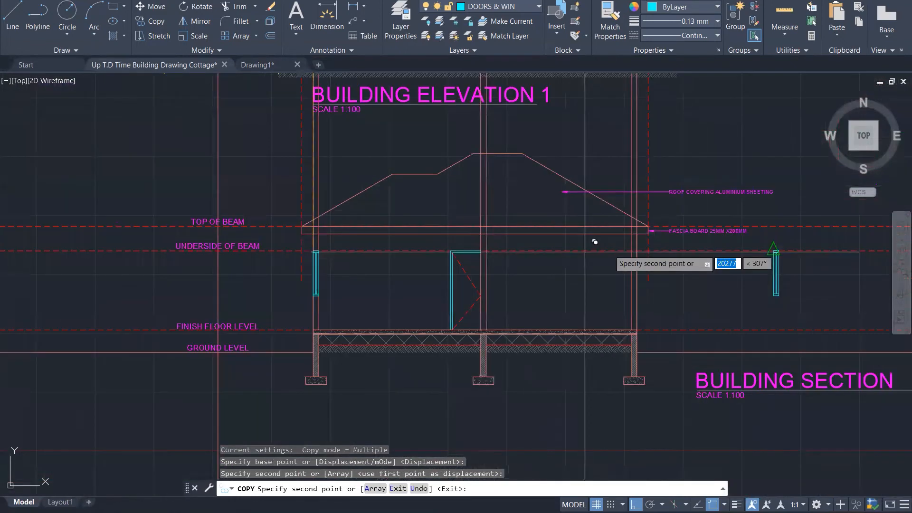
scroll(594, 241, up, 5)
scroll(499, 247, down, 5)
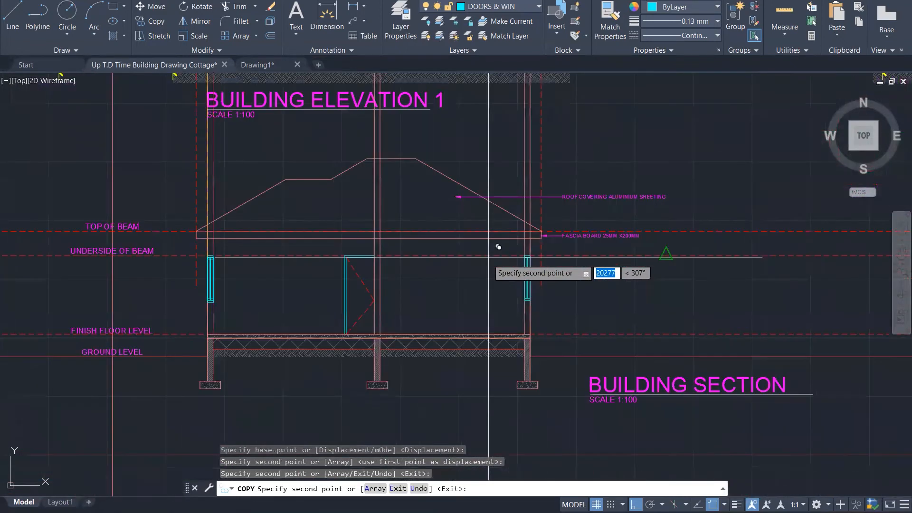
scroll(498, 247, down, 7)
scroll(499, 230, up, 1)
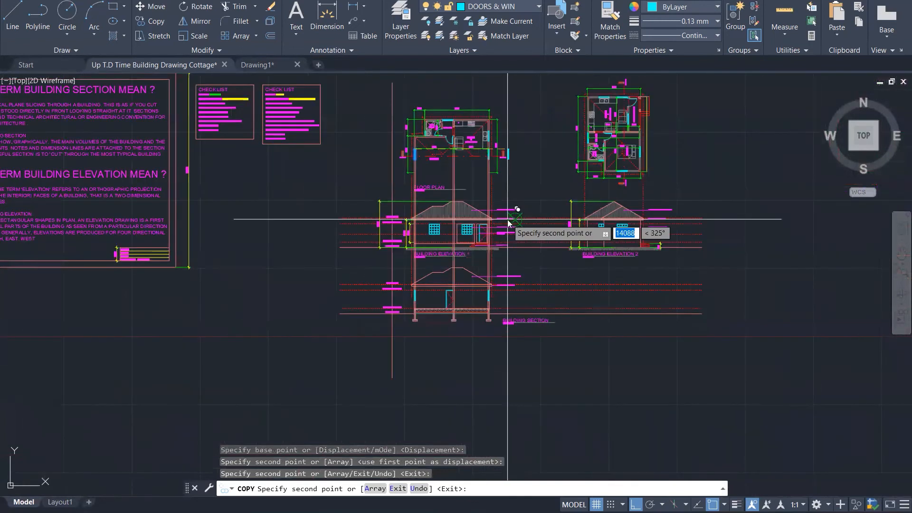
key(Escape)
key(Escape)
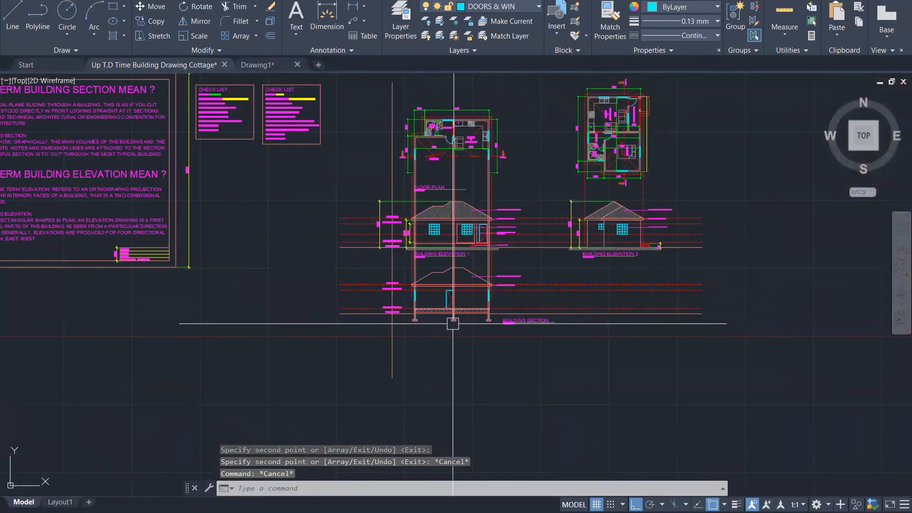
scroll(432, 306, up, 1)
scroll(431, 304, up, 3)
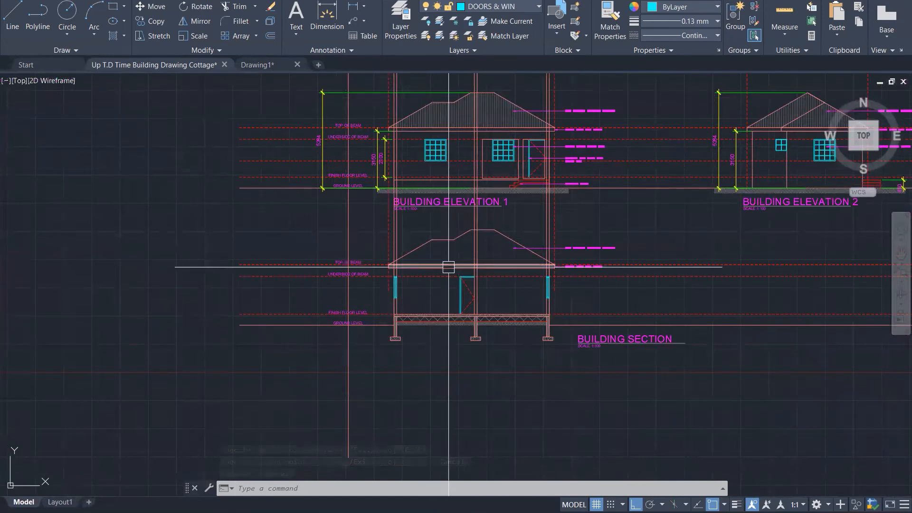
scroll(414, 304, up, 1)
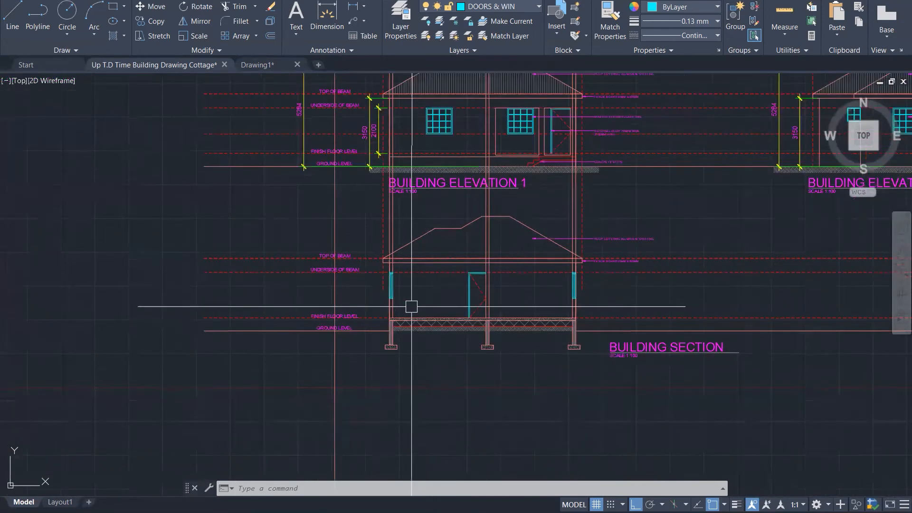
scroll(411, 307, up, 3)
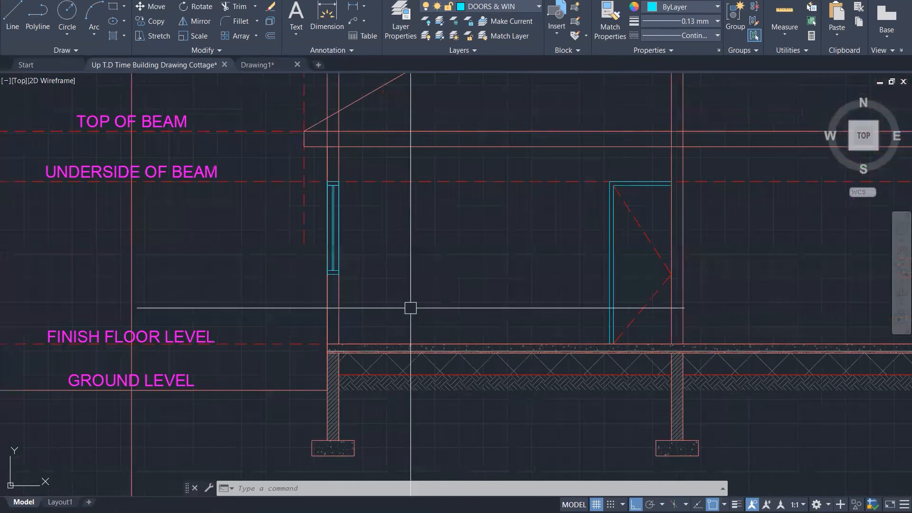
text(m)
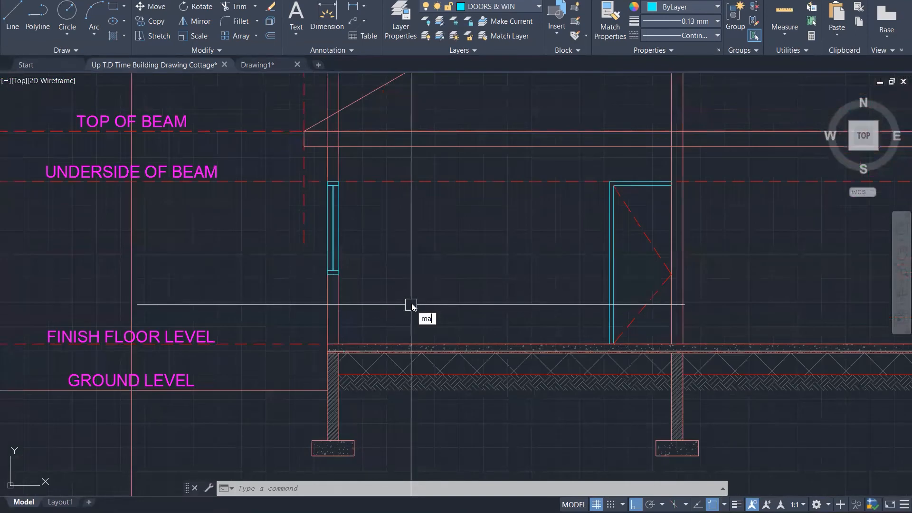
text(a)
key(Return)
scroll(352, 413, up, 7)
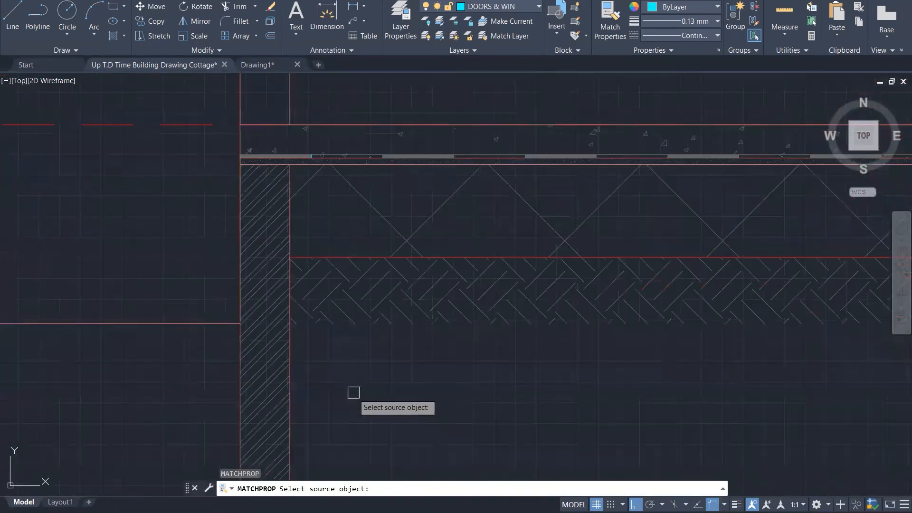
scroll(363, 331, down, 2)
scroll(363, 331, down, 1)
key(Escape)
key(Escape)
key(Escape)
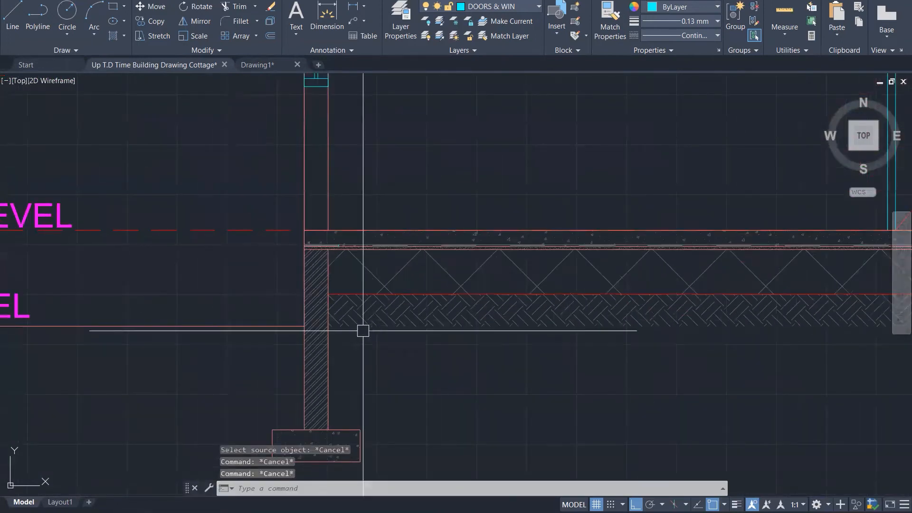
Step: Trim the lines of both outer walls in the building section back to the underside of the roof slopes
scroll(363, 331, down, 1)
scroll(363, 333, down, 2)
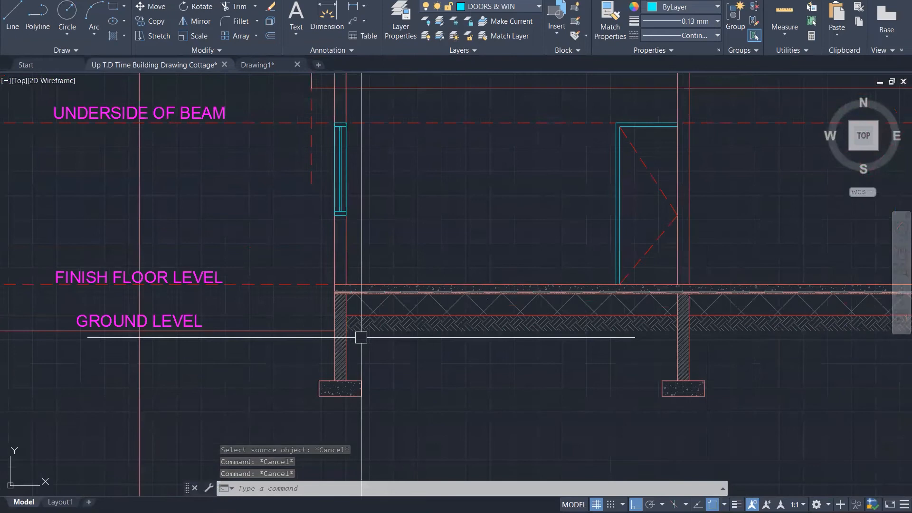
scroll(361, 338, down, 3)
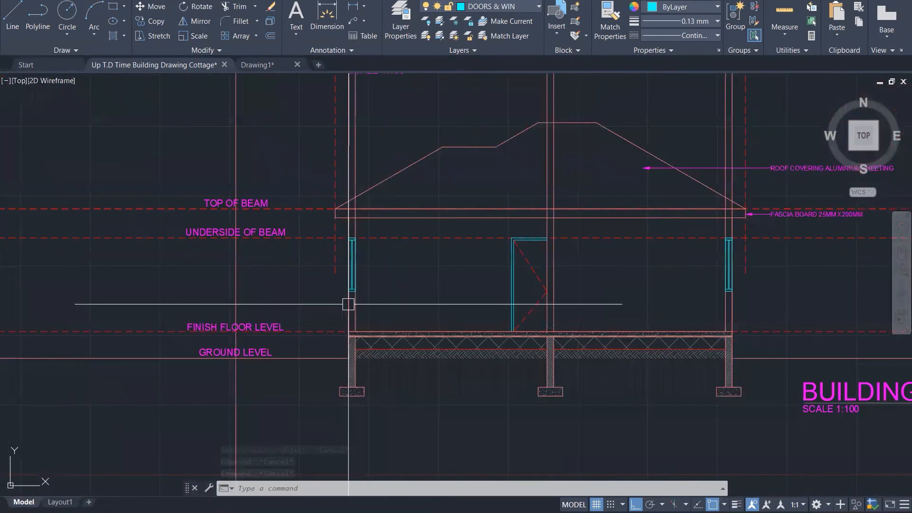
scroll(360, 223, up, 2)
scroll(361, 222, up, 3)
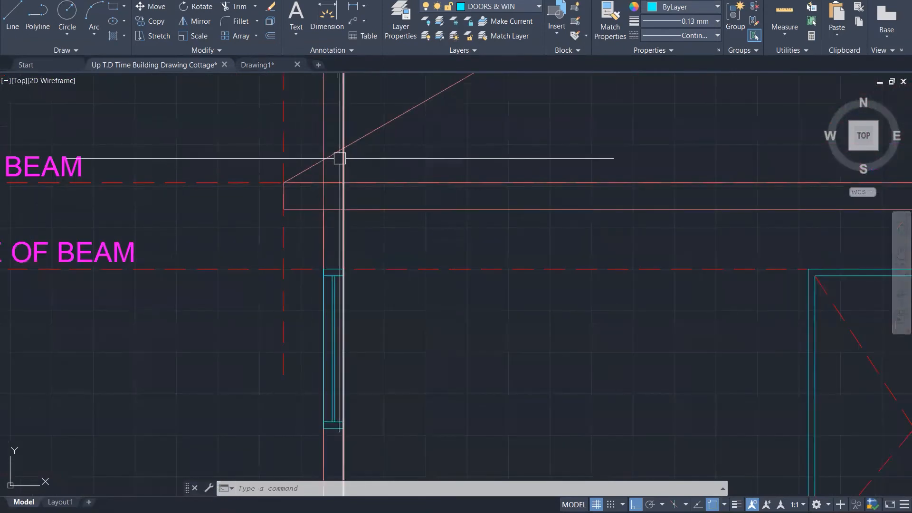
text(tr)
key(Return)
scroll(355, 139, up, 2)
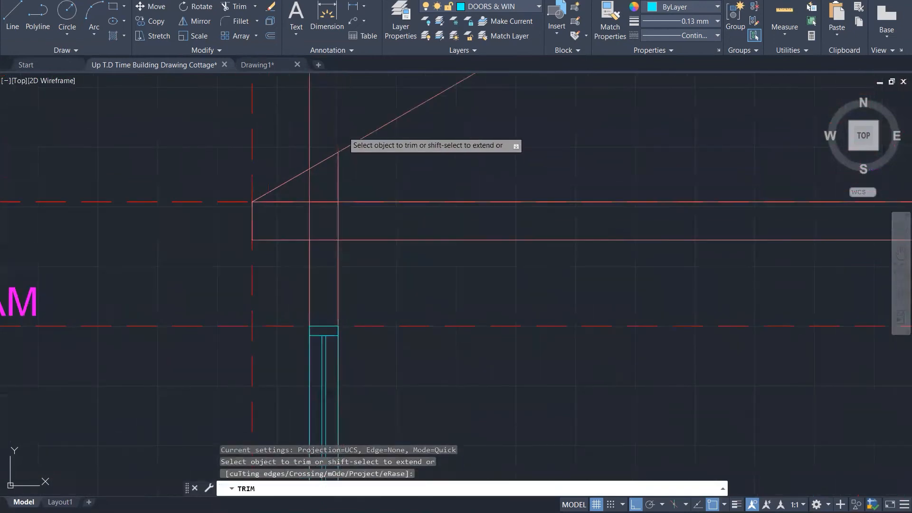
scroll(214, 285, down, 5)
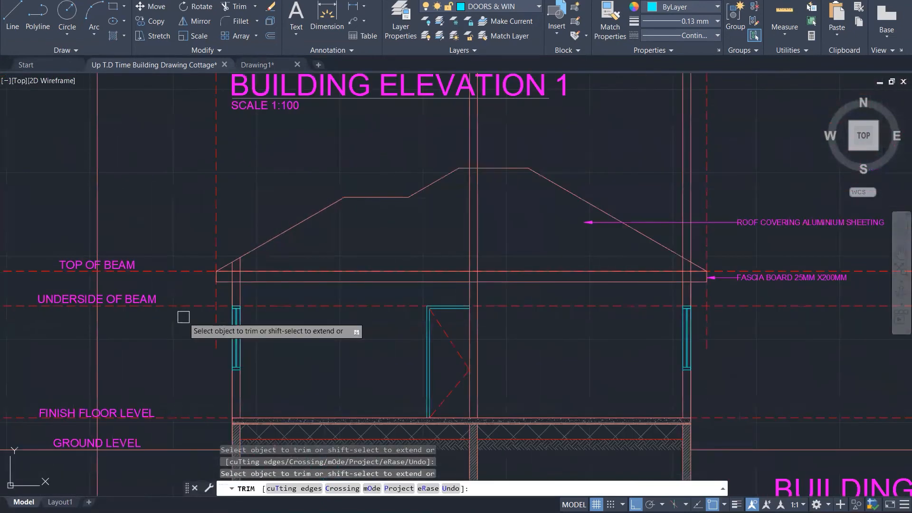
scroll(183, 317, down, 4)
scroll(406, 227, up, 5)
click(445, 304)
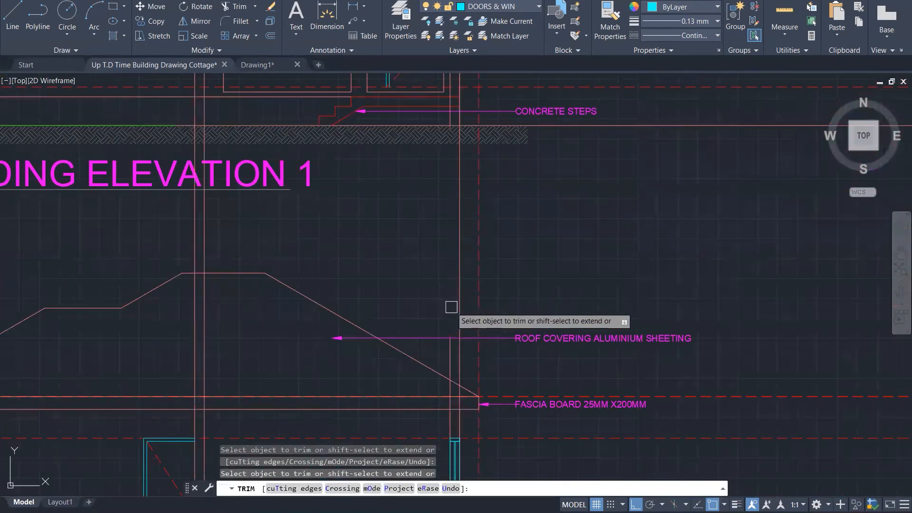
click(450, 360)
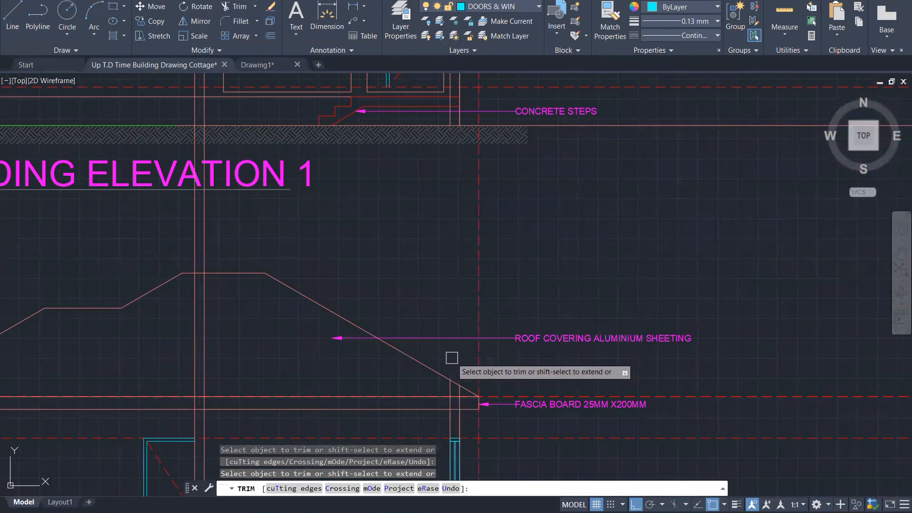
key(Escape)
key(Escape)
scroll(480, 263, down, 3)
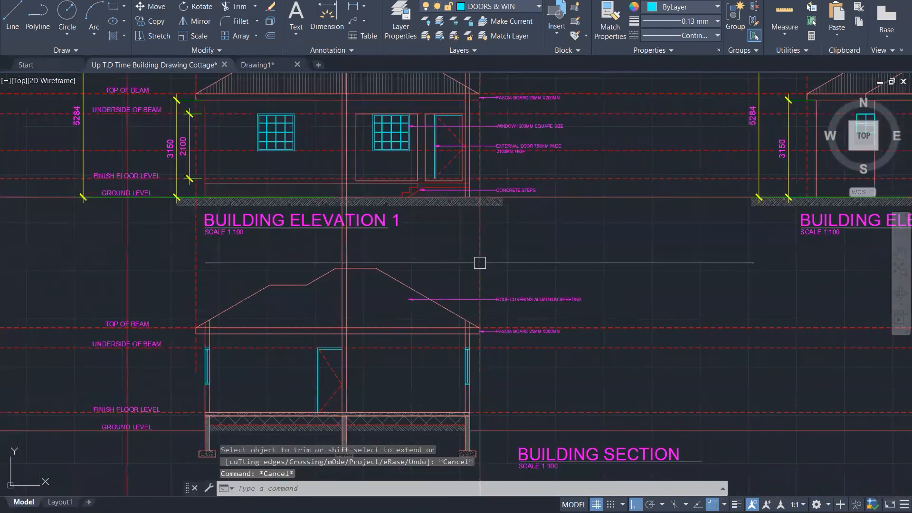
Step: Save the cottage drawing
scroll(480, 262, down, 2)
scroll(290, 341, up, 1)
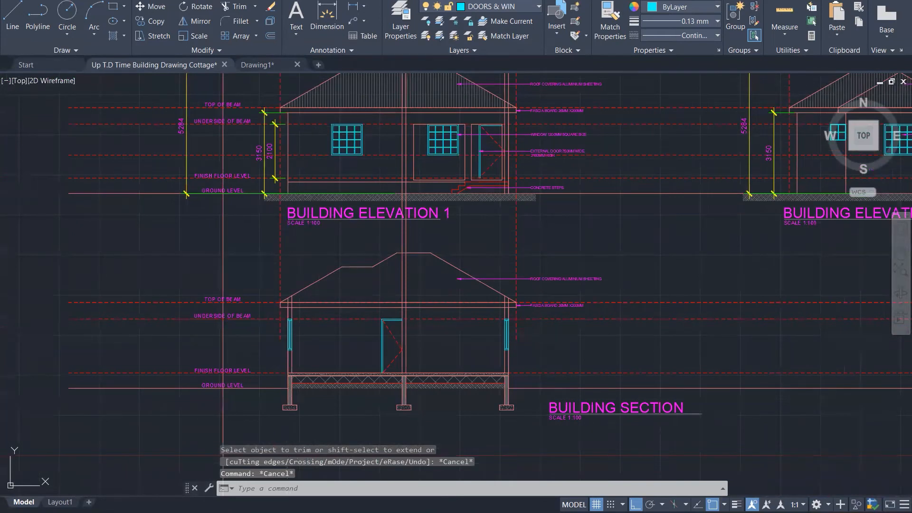
key(ctrl+s)
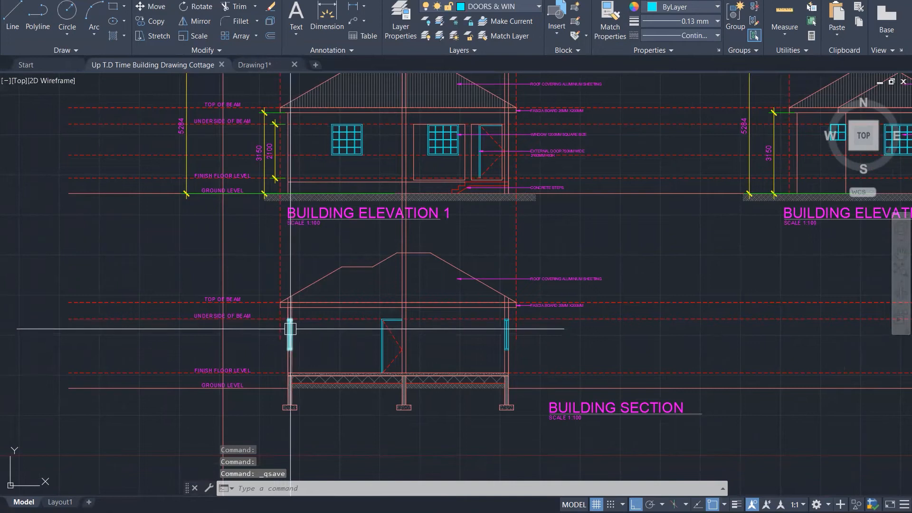
Step: Switch to Photos to open the Cottage Specifications image, and place it beside the section's eaves detail in AutoCAD
scroll(281, 312, up, 1)
scroll(276, 310, up, 5)
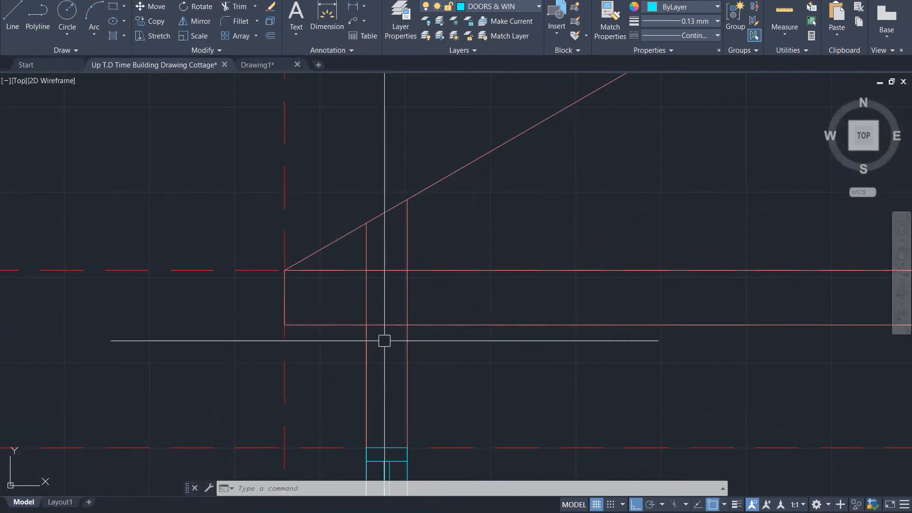
mouse_move(678, 512)
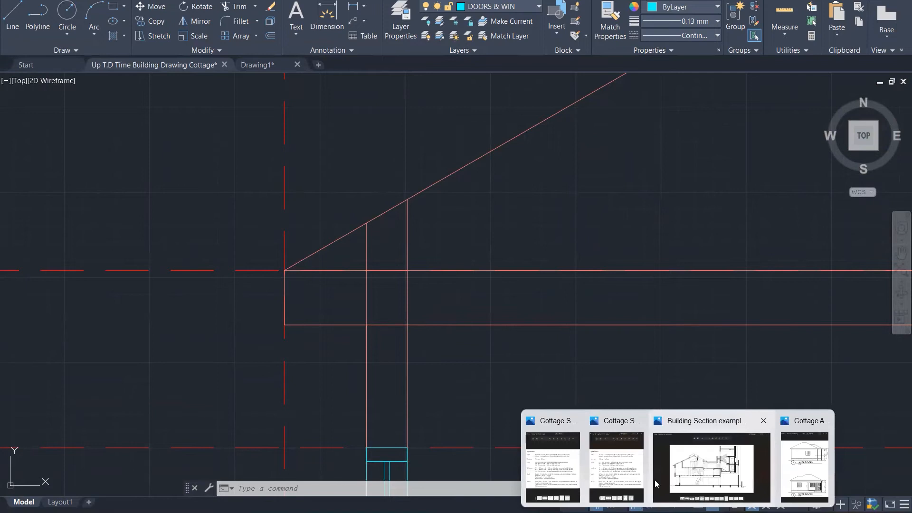
click(616, 469)
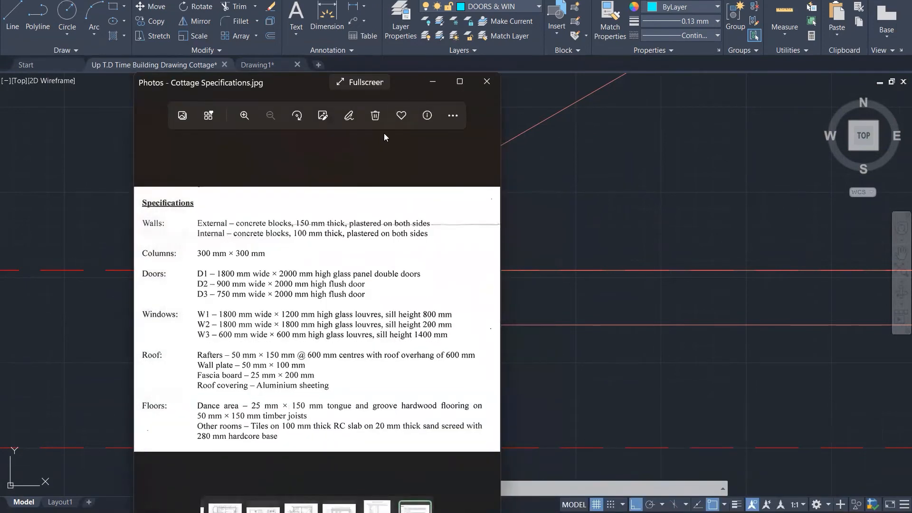
key(alt+Tab)
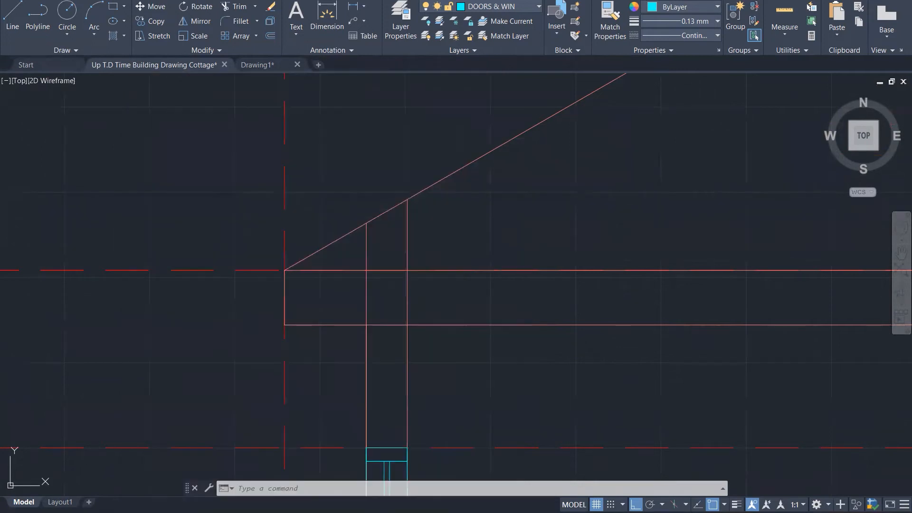
click(865, 2)
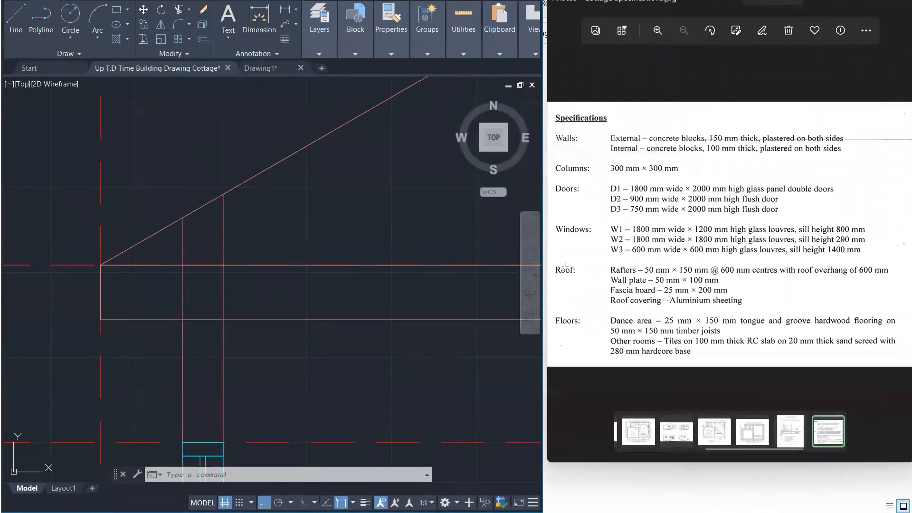
Step: Read the roof specification for the sizes of the rafters, wall plate and fascia board
drag(606, 265, 892, 273)
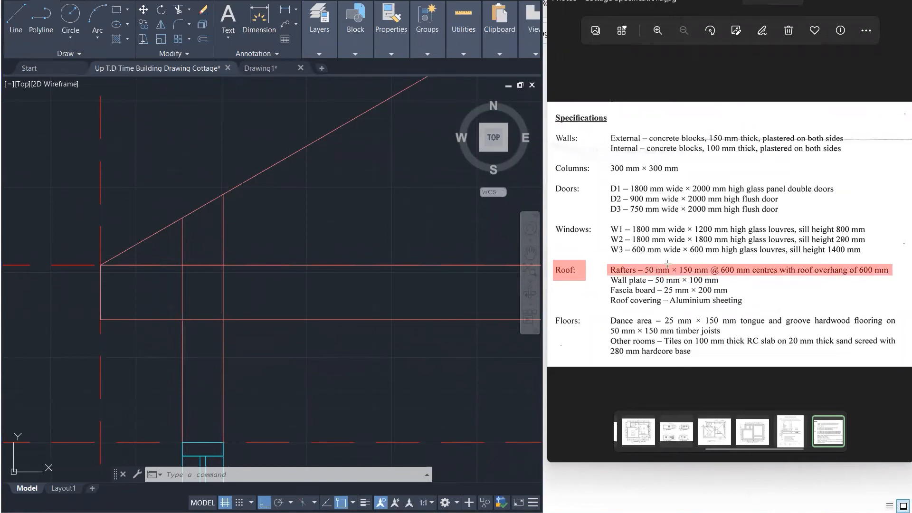
drag(677, 261, 710, 280)
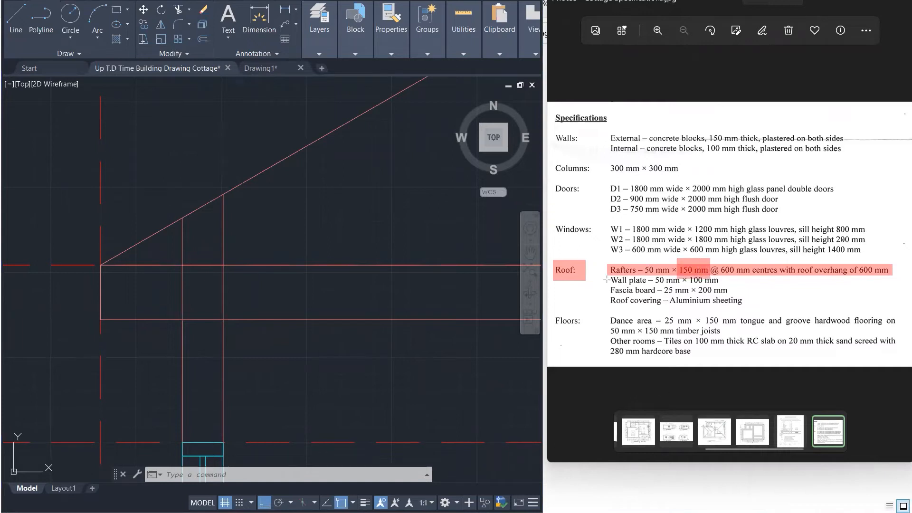
mouse_move(606, 275)
mouse_down()
mouse_move(658, 287)
mouse_move(727, 284)
mouse_up()
drag(652, 275, 723, 284)
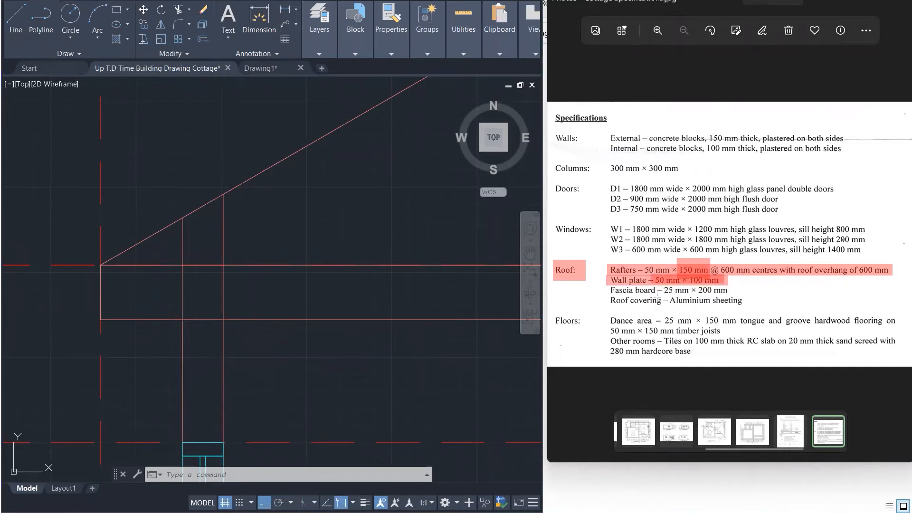
drag(608, 287, 734, 290)
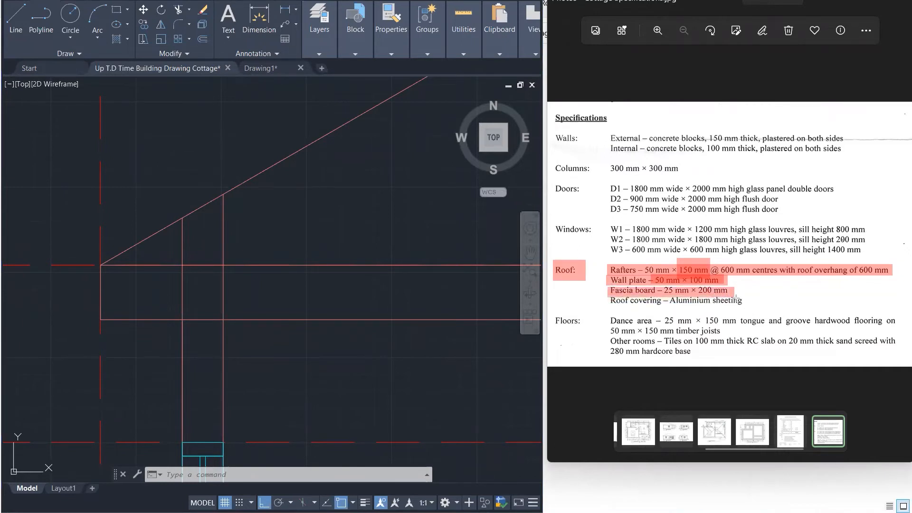
drag(665, 290, 720, 290)
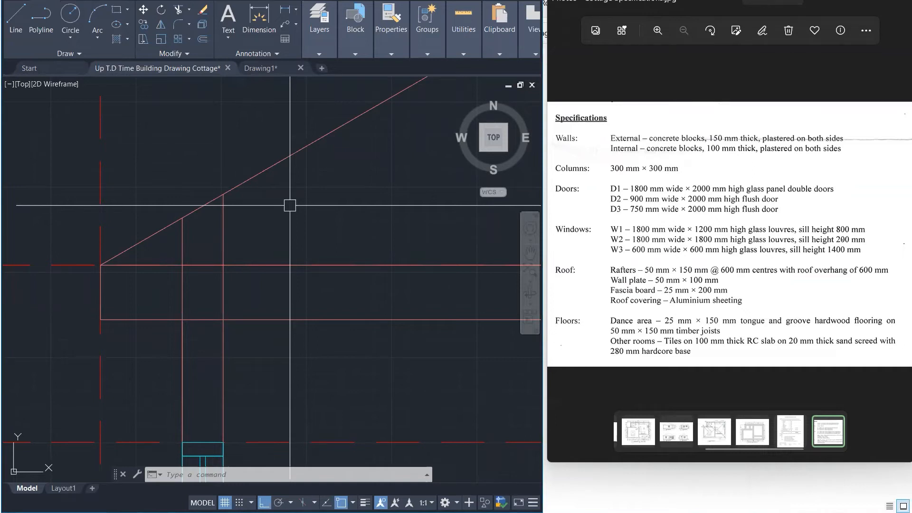
click(319, 142)
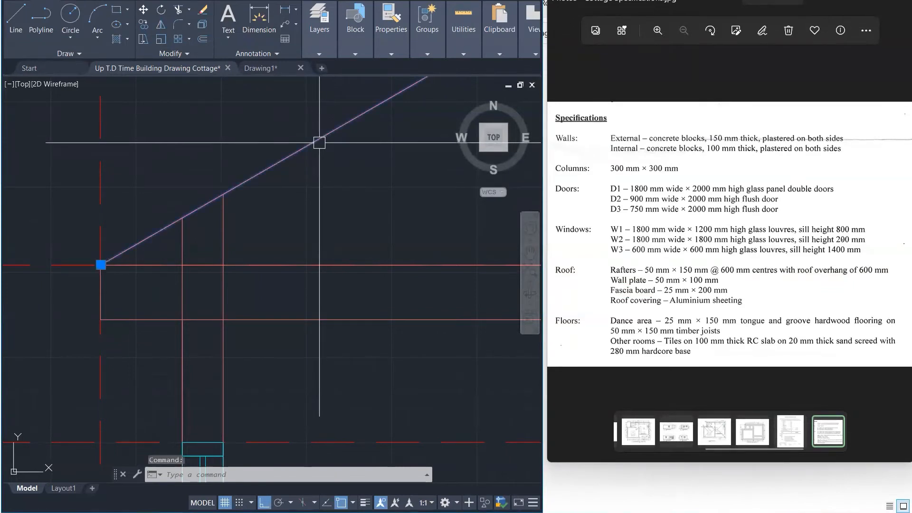
text(o)
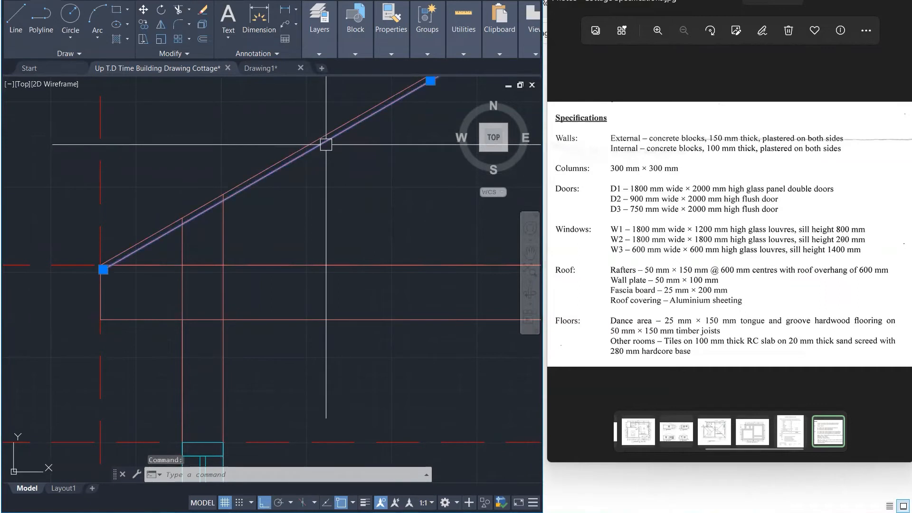
key(Delete)
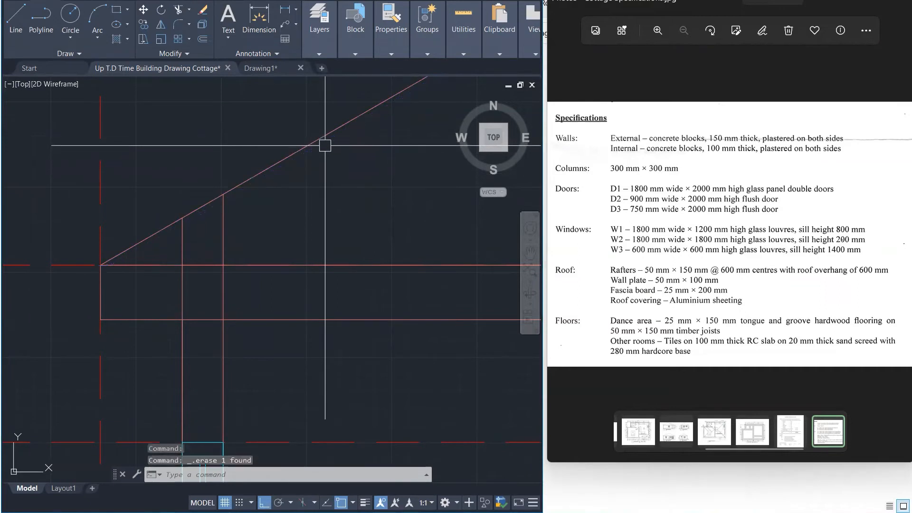
Step: Offset the section's sloping roof line by 15 mm towards the inside of the roof at the eaves
key(Return)
text(15)
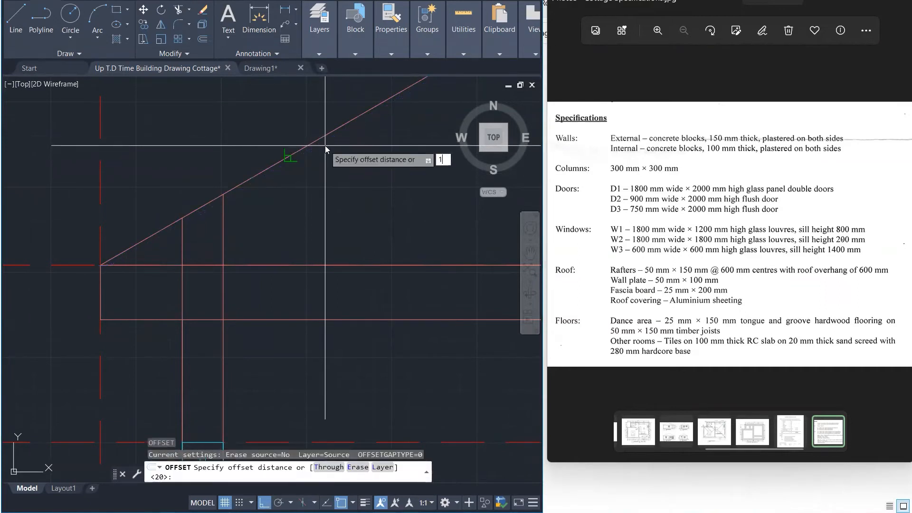
key(Return)
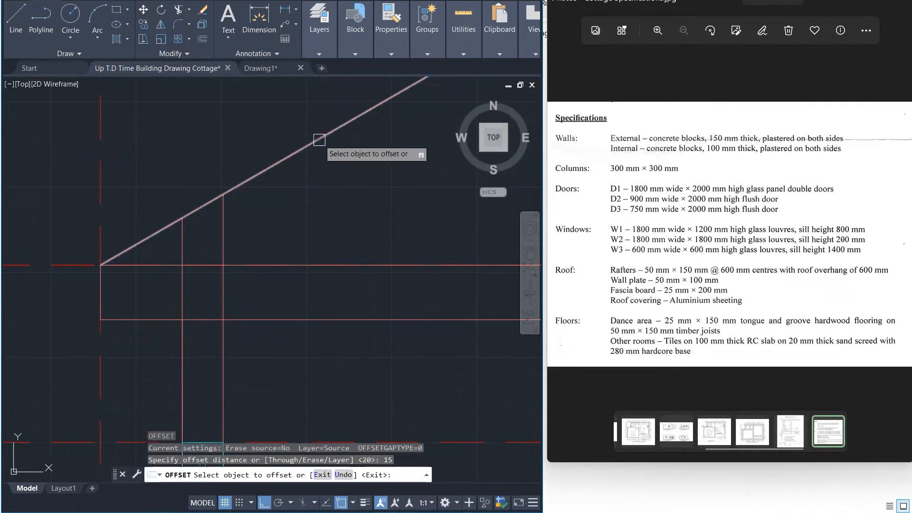
click(302, 148)
click(307, 165)
click(304, 151)
key(Escape)
key(Escape)
key(Escape)
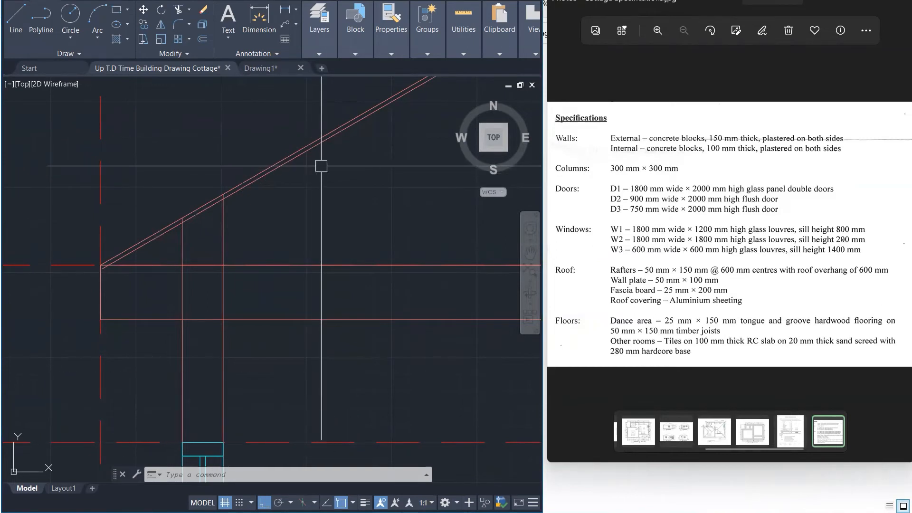
Step: Offset the inner roof line inward by 25 mm, and offset the resulting line inward by another 25 mm
text(o)
key(Return)
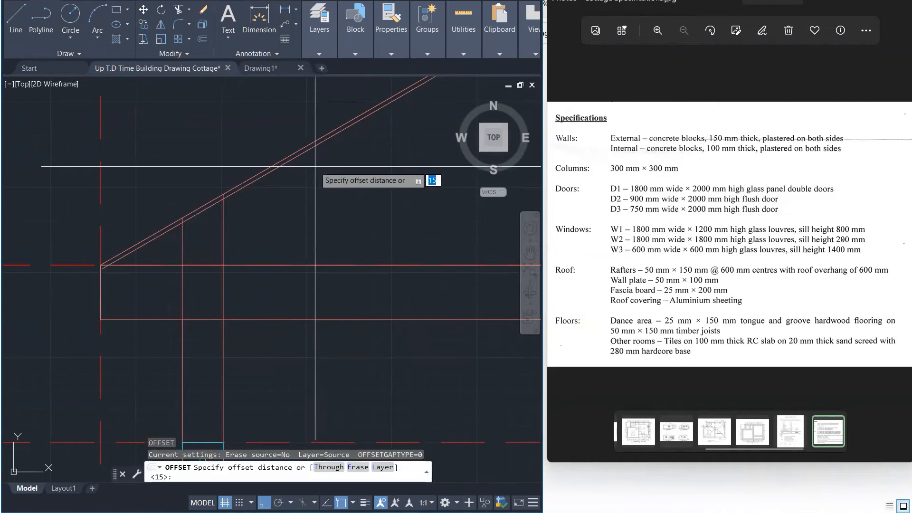
text(25)
key(Return)
click(309, 153)
click(304, 170)
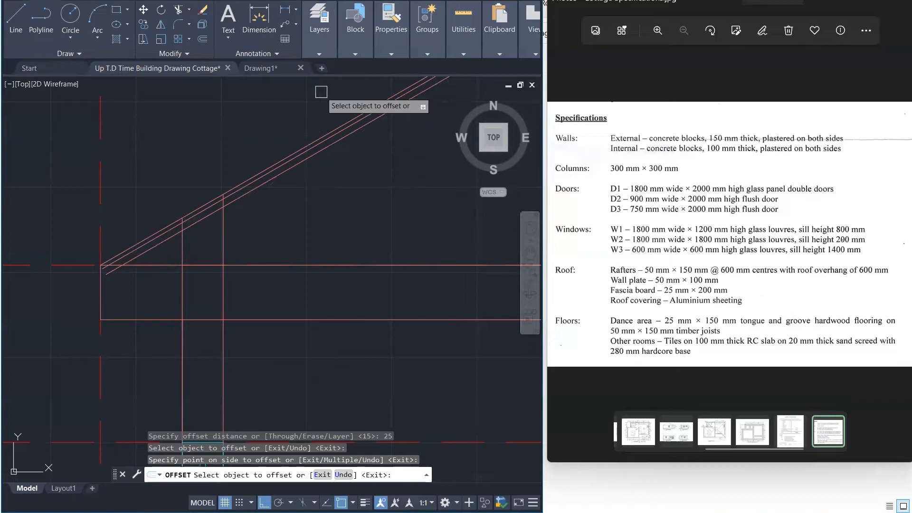
click(305, 171)
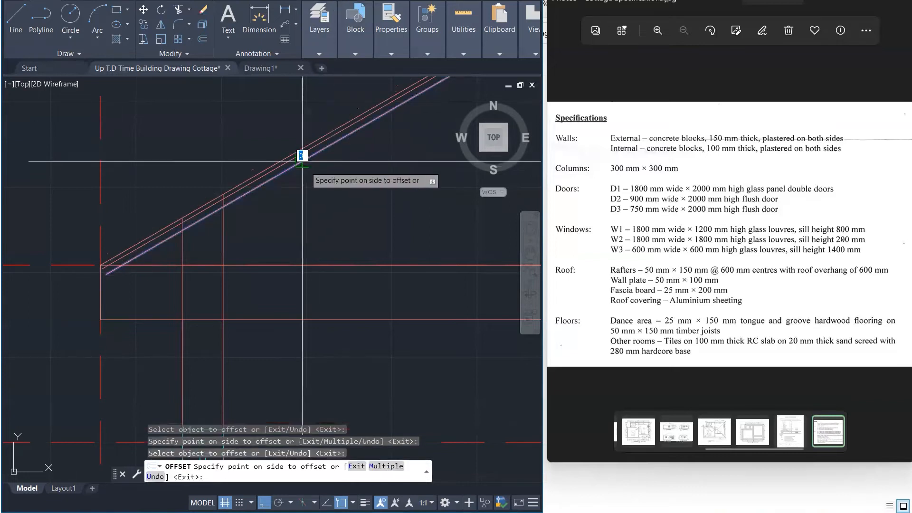
click(307, 176)
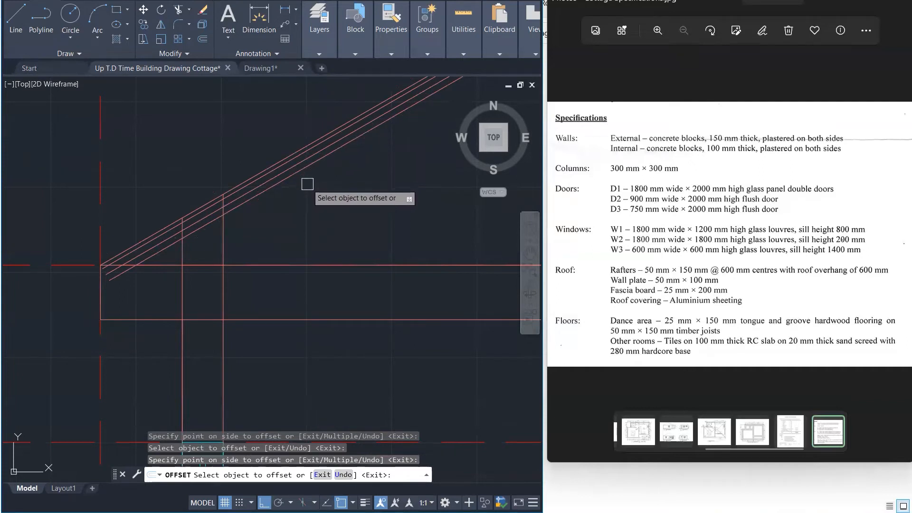
key(Escape)
key(Escape)
key(Escape)
Step: Offset the lowest sloping roof line by 150 mm towards the inside of the roof for the rafter depth
text(o)
key(Return)
text(150)
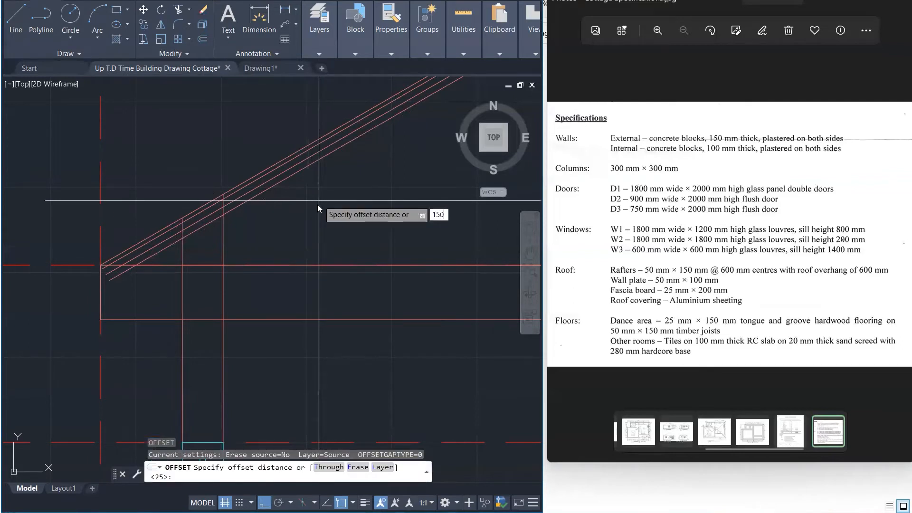
key(Return)
click(288, 178)
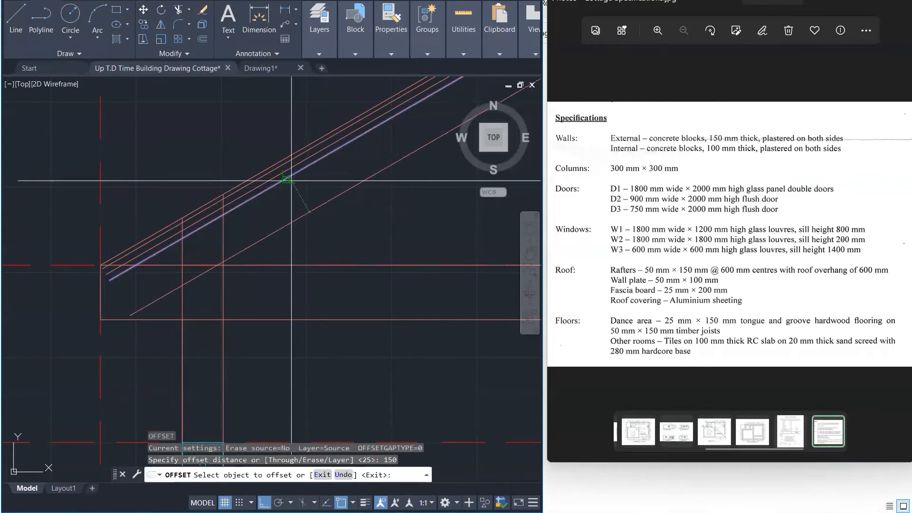
click(291, 211)
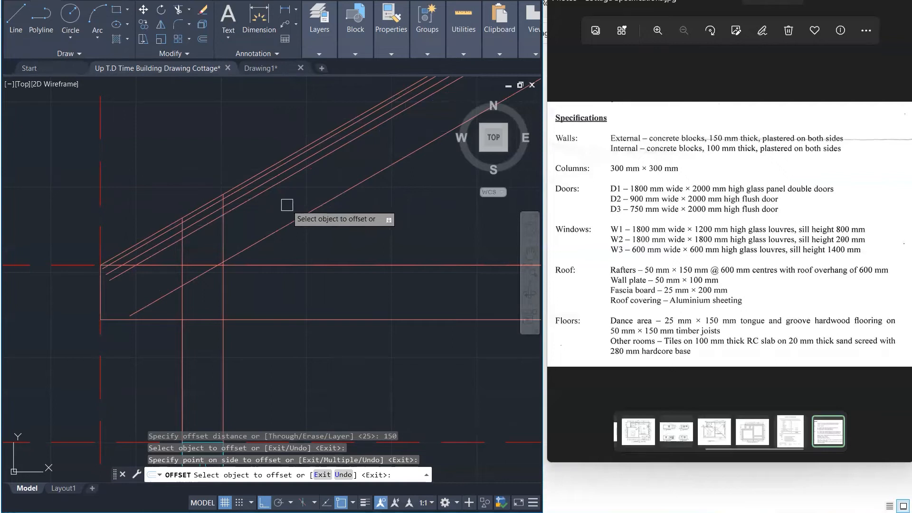
key(Escape)
key(Escape)
key(Escape)
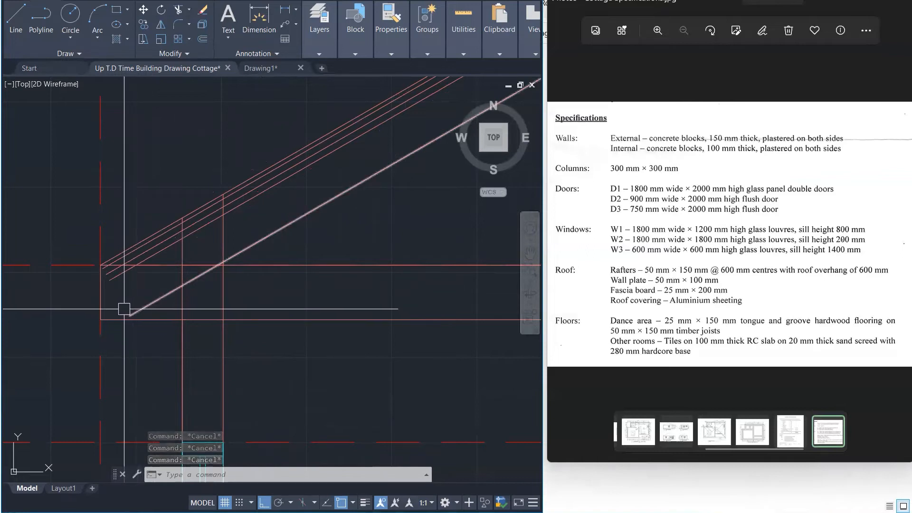
scroll(128, 285, up, 3)
click(126, 335)
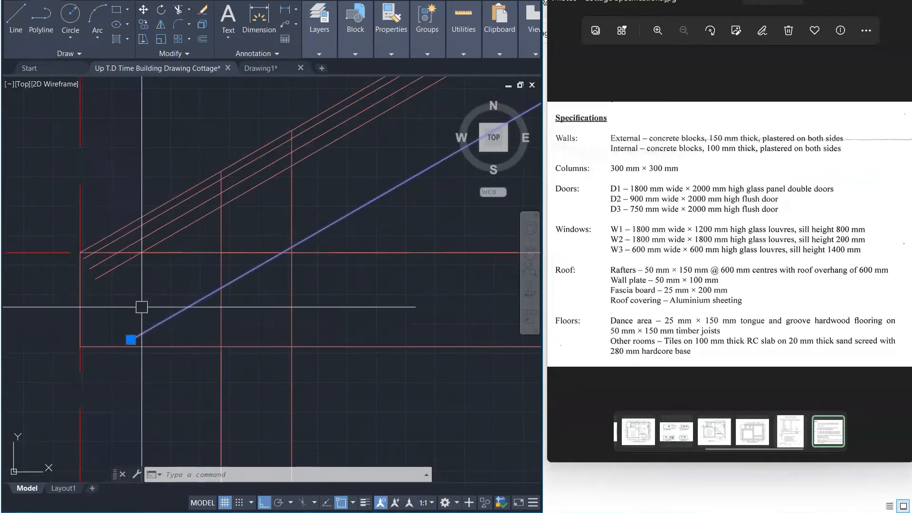
key(Escape)
key(Escape)
key(Escape)
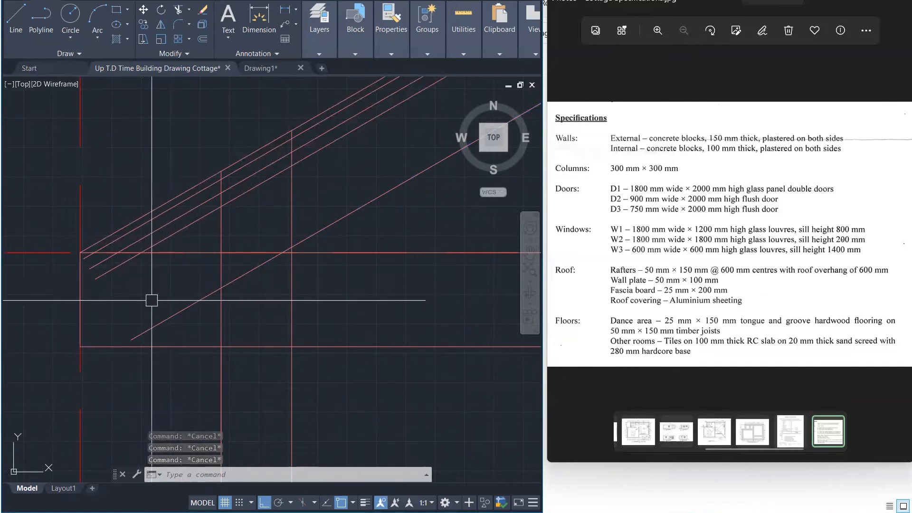
Step: Draw a horizontal line from where the rafter underside crosses the outer wall face to just past the inner wall face
text(l)
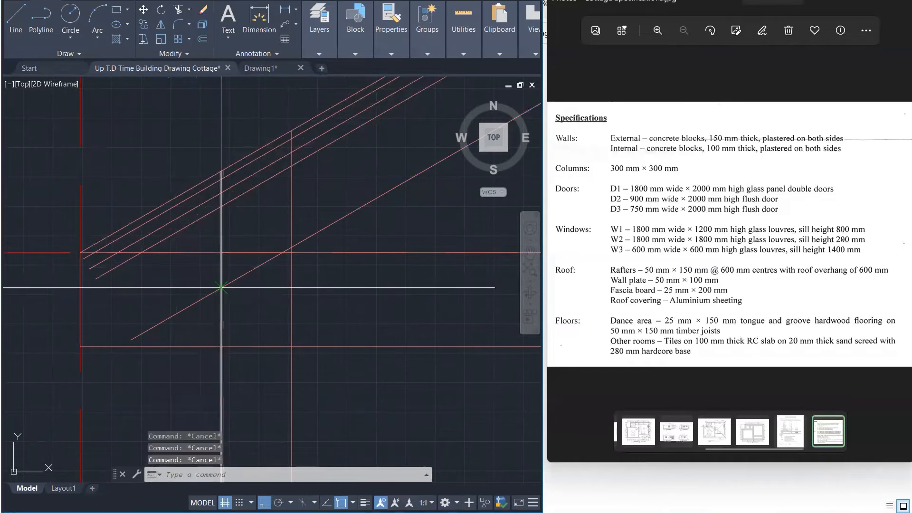
key(Return)
click(221, 287)
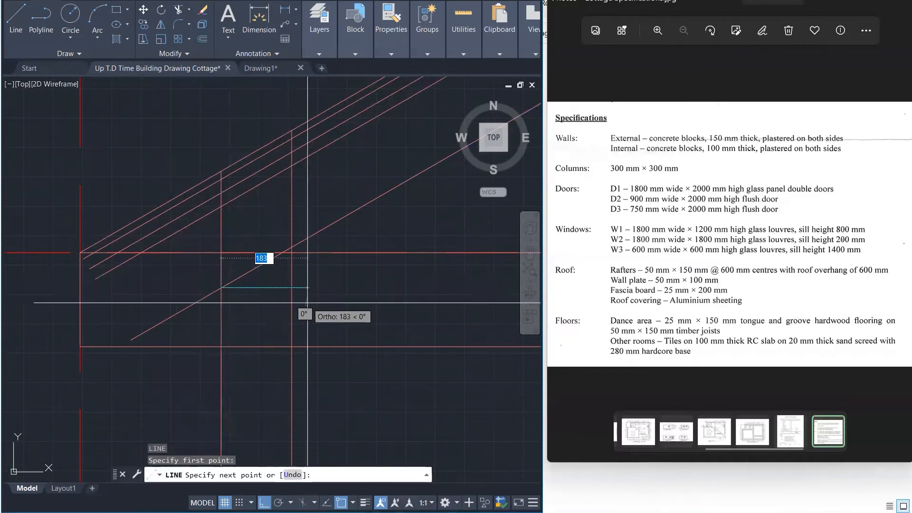
click(316, 287)
key(Escape)
key(Escape)
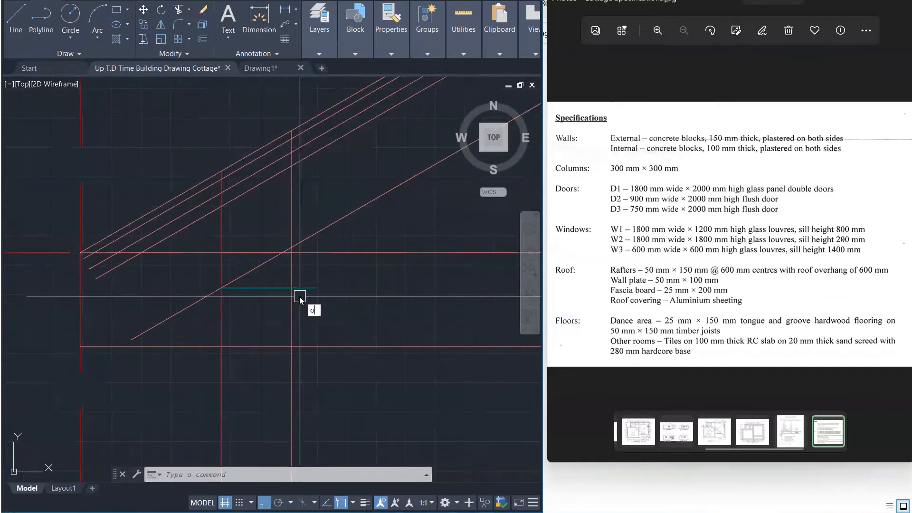
text(o')
key(Return)
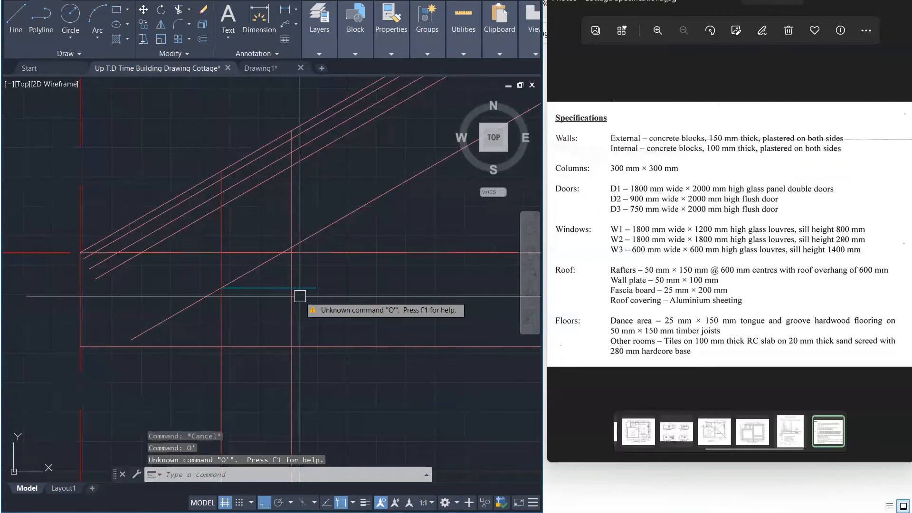
text(50)
key(Return)
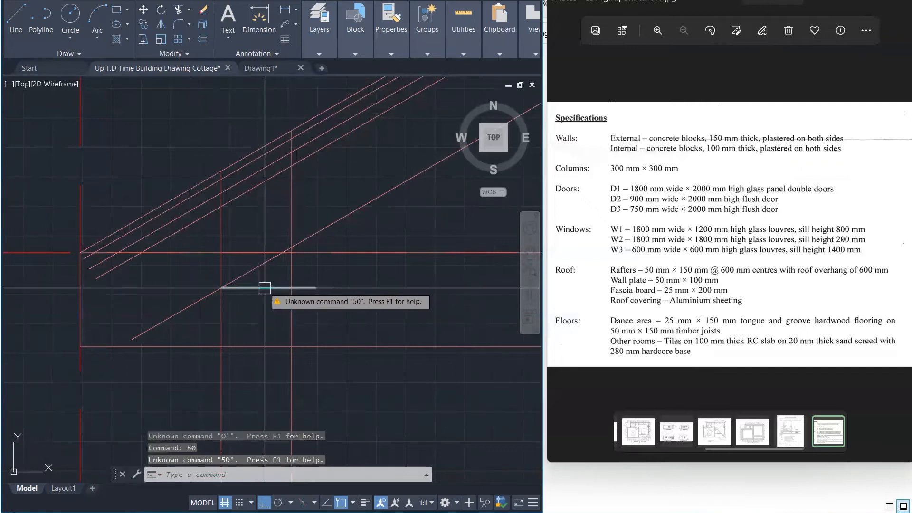
Step: Offset the horizontal line across the wall upward by 50 mm for the wall plate's thickness
text(o)
key(Return)
text(5)
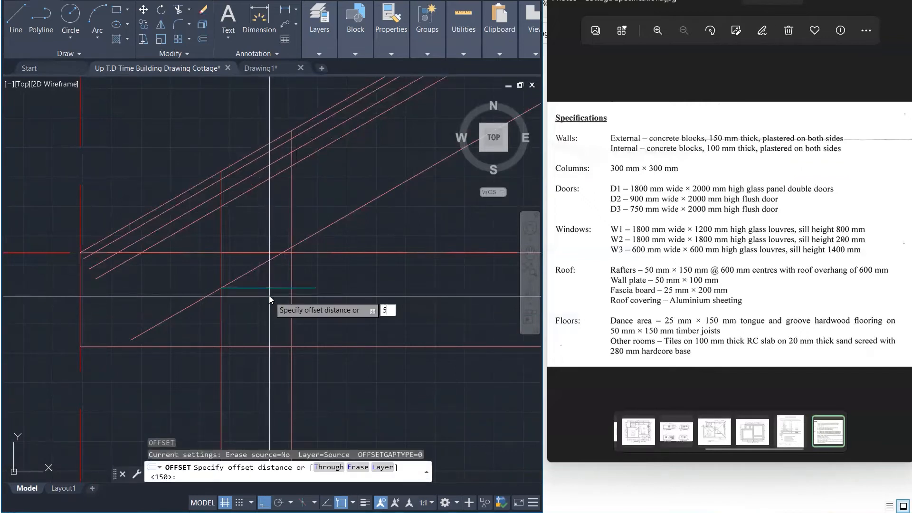
text(0)
key(Return)
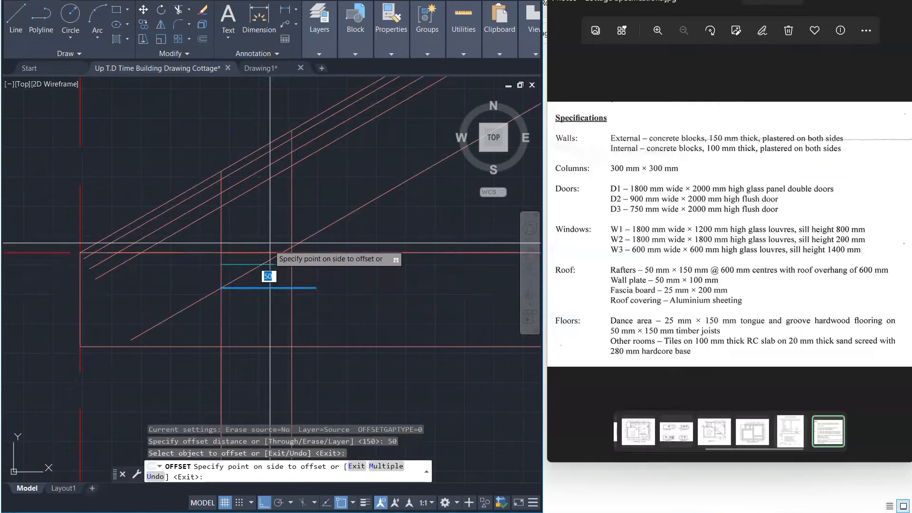
click(265, 270)
scroll(262, 274, up, 3)
key(Escape)
key(Escape)
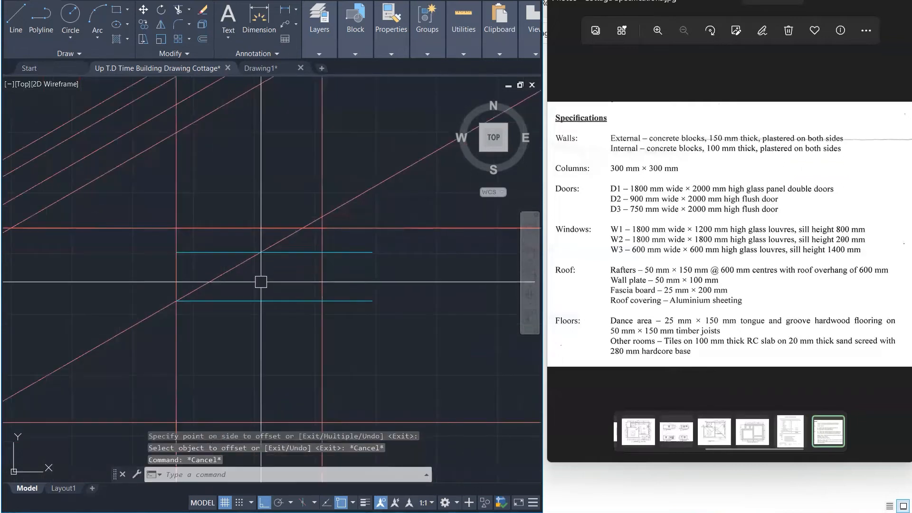
Step: Shorten the lower horizontal line so that it ends at the inner wall face
click(305, 300)
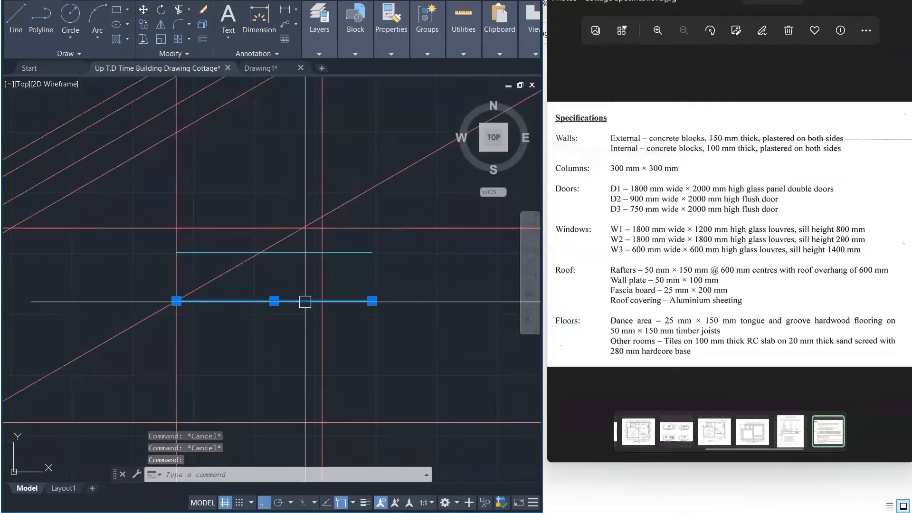
click(372, 301)
click(322, 301)
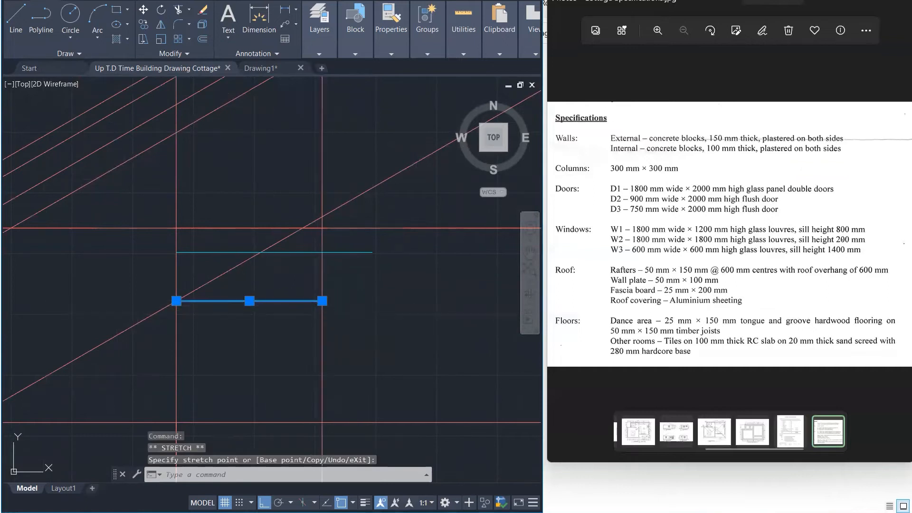
key(Escape)
key(Escape)
key(Escape)
Step: Draw a vertical line upward from the midpoint of the lower horizontal line, past the upper horizontal line
text(l)
key(Return)
click(250, 301)
click(248, 154)
key(Escape)
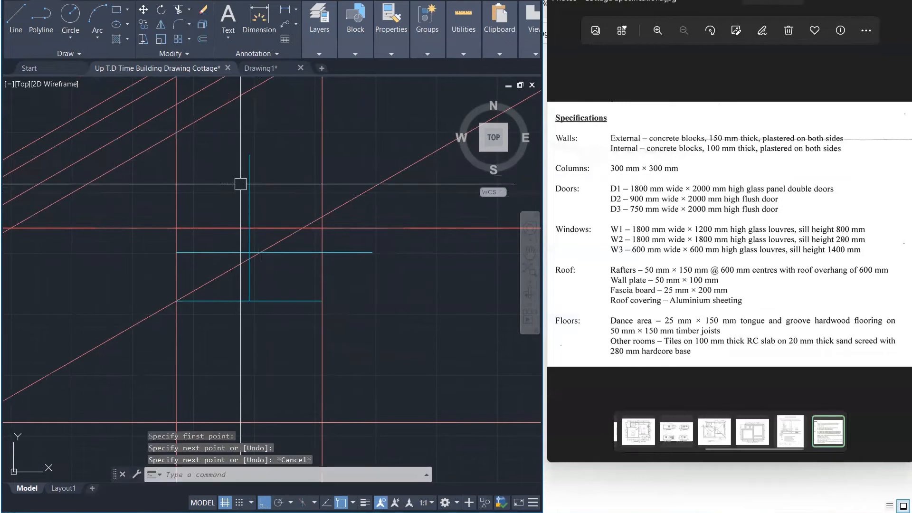
Step: Offset the vertical centre line by 50 mm to both sides for the wall plate's width
text(o)
key(Return)
text(50)
key(Return)
click(248, 195)
click(228, 188)
click(248, 188)
click(278, 204)
key(Escape)
key(Escape)
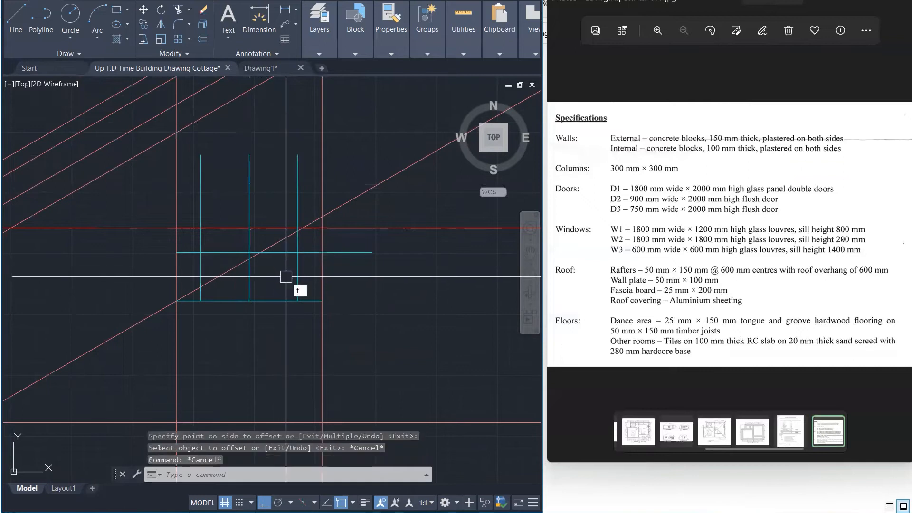
Step: Fillet the upper horizontal line with both offset vertical lines to form the wall plate's two upper corners
key(Return)
click(295, 284)
click(284, 253)
key(Return)
click(213, 252)
click(200, 268)
key(Escape)
key(Escape)
key(Escape)
Step: Draw both diagonals across the wall plate rectangle and delete its vertical centre line
text(l)
key(Return)
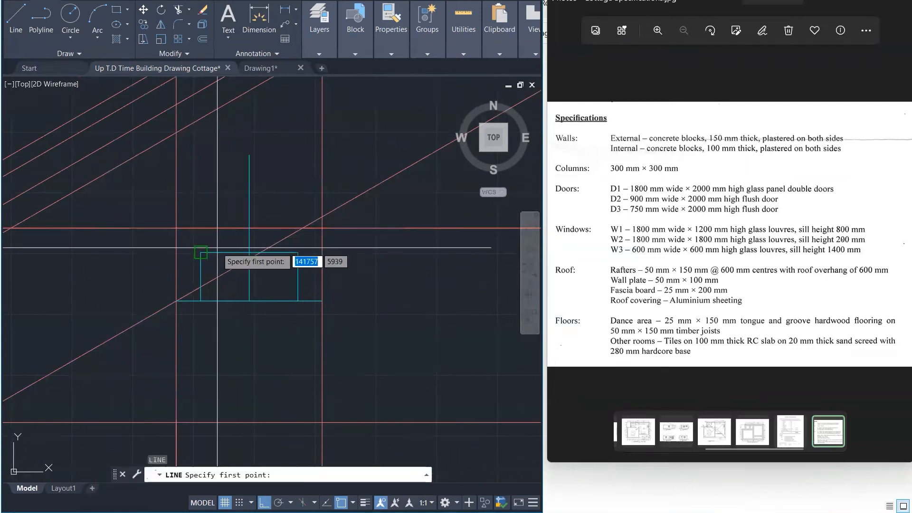
click(200, 252)
click(298, 300)
key(Return)
key(Return)
click(298, 253)
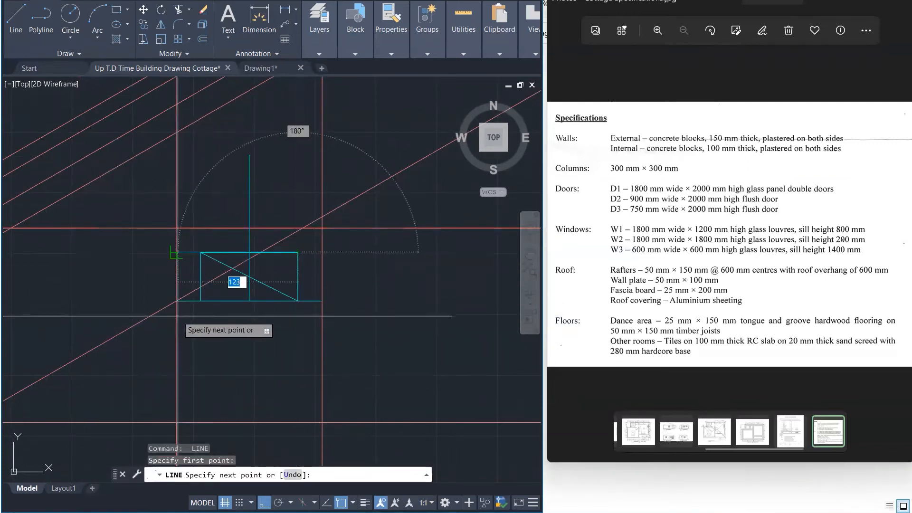
click(200, 301)
key(Escape)
key(Escape)
key(Escape)
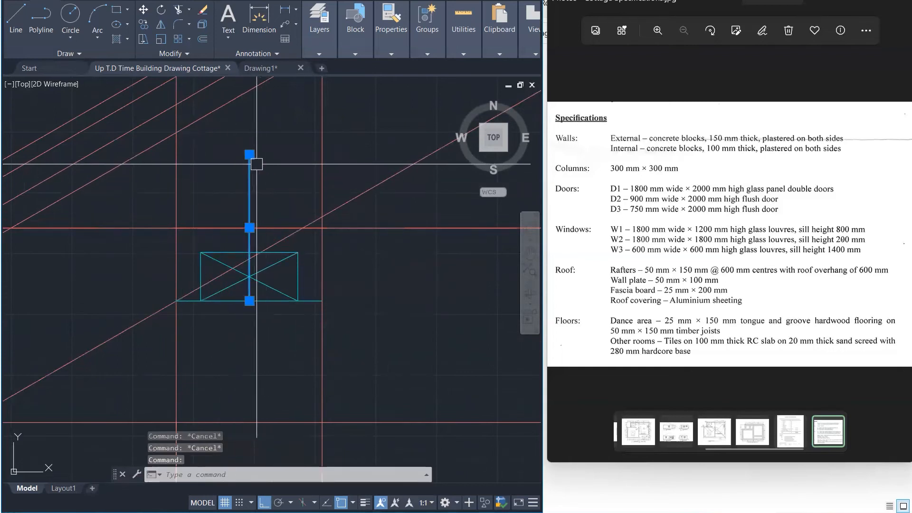
scroll(330, 296, down, 3)
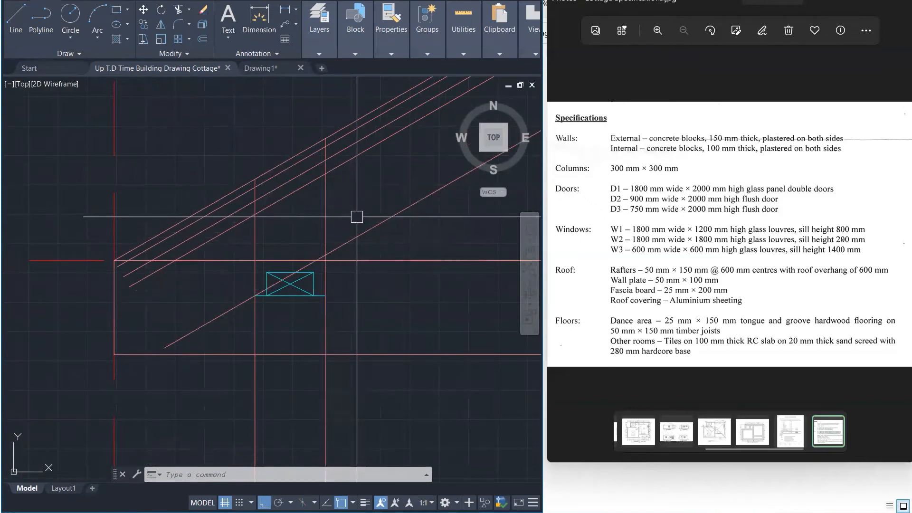
Step: Try to move the two rafter lines horizontally so that the lower one passes through the wall plate's centre
mouse_move(359, 232)
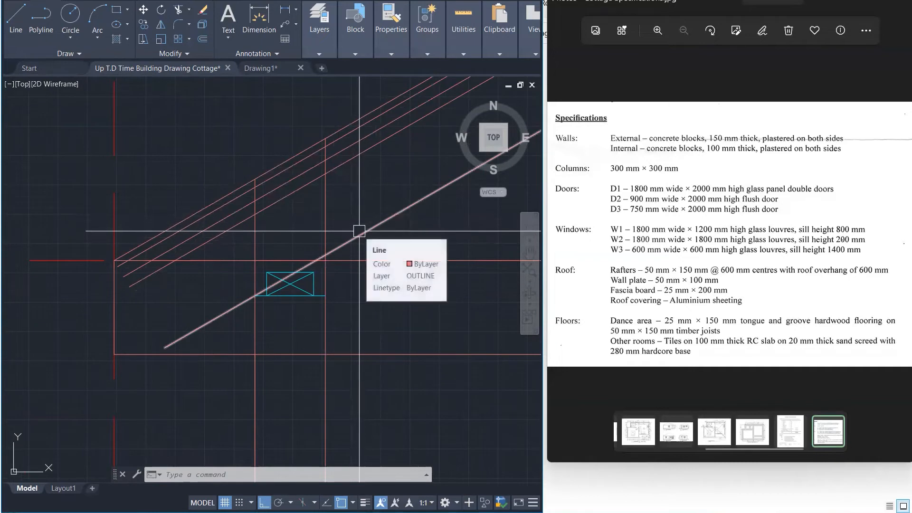
click(359, 235)
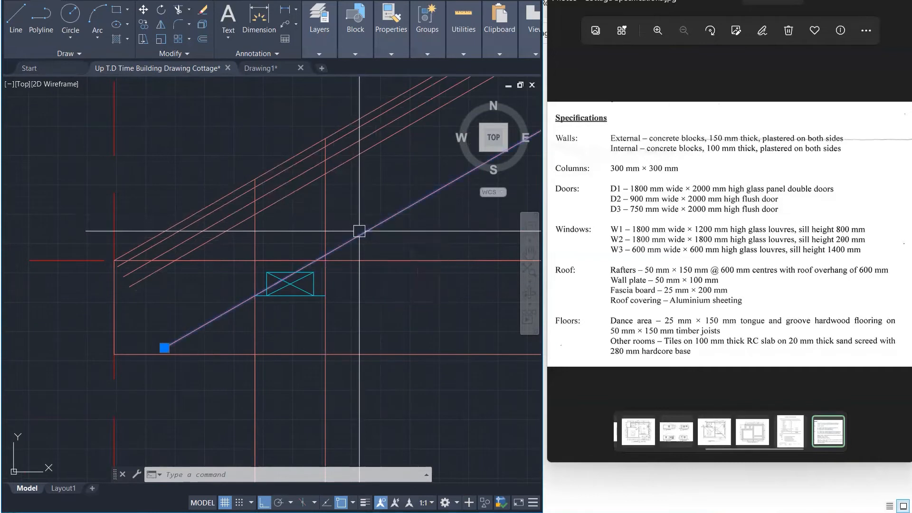
click(340, 171)
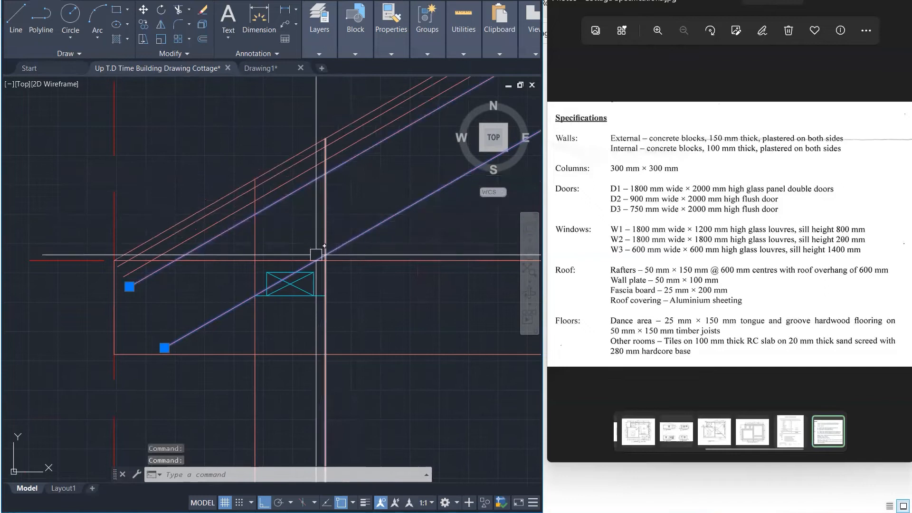
scroll(295, 297, up, 2)
scroll(295, 298, up, 2)
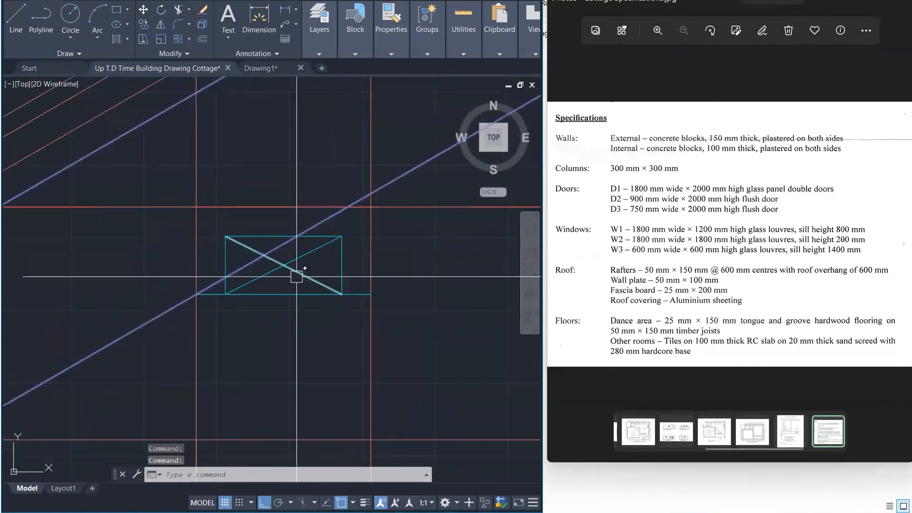
text(m)
key(Return)
click(263, 255)
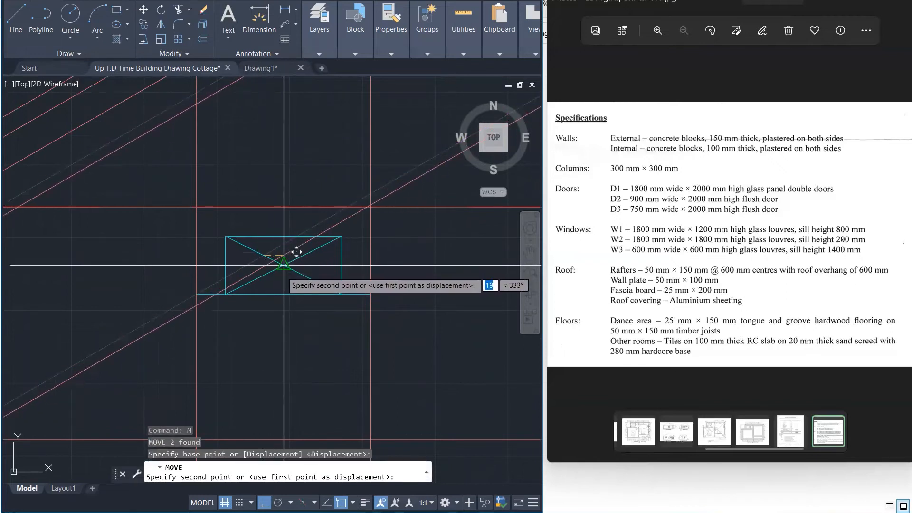
click(287, 263)
scroll(288, 281, down, 4)
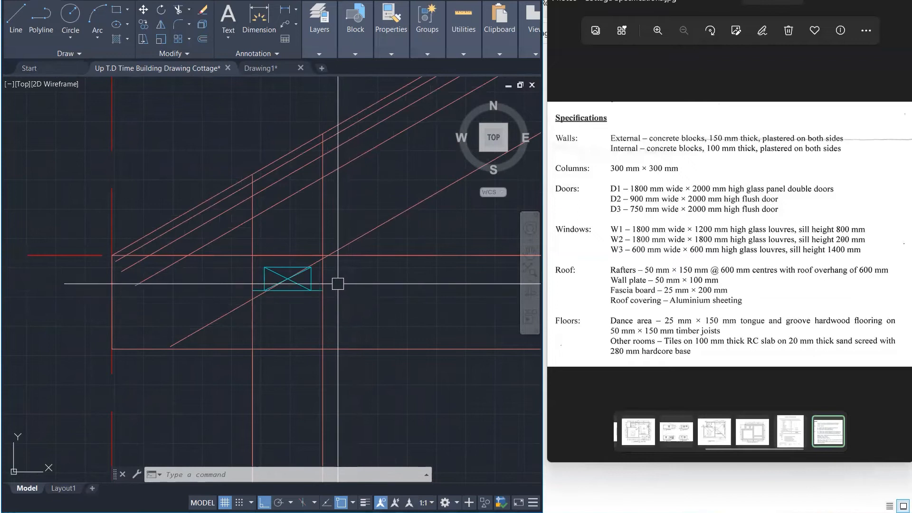
Step: Undo the move of the two rafter lines
scroll(275, 268, up, 3)
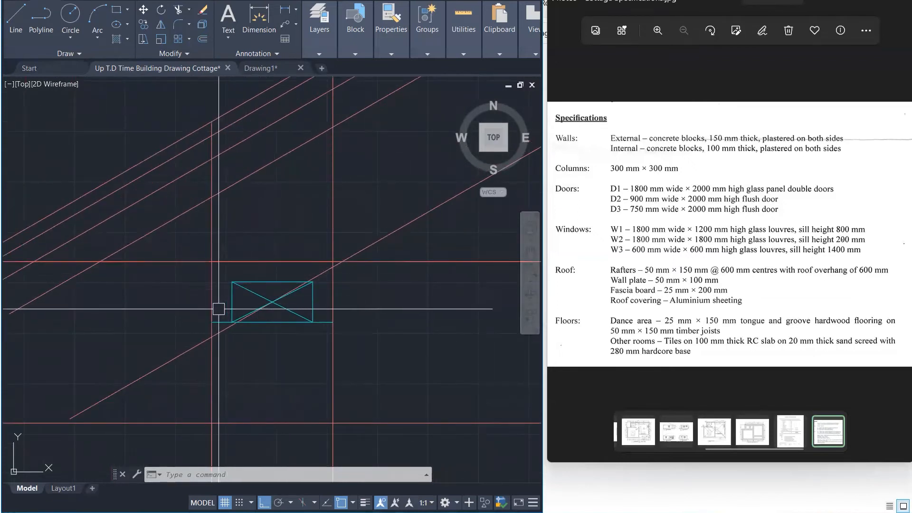
click(375, 243)
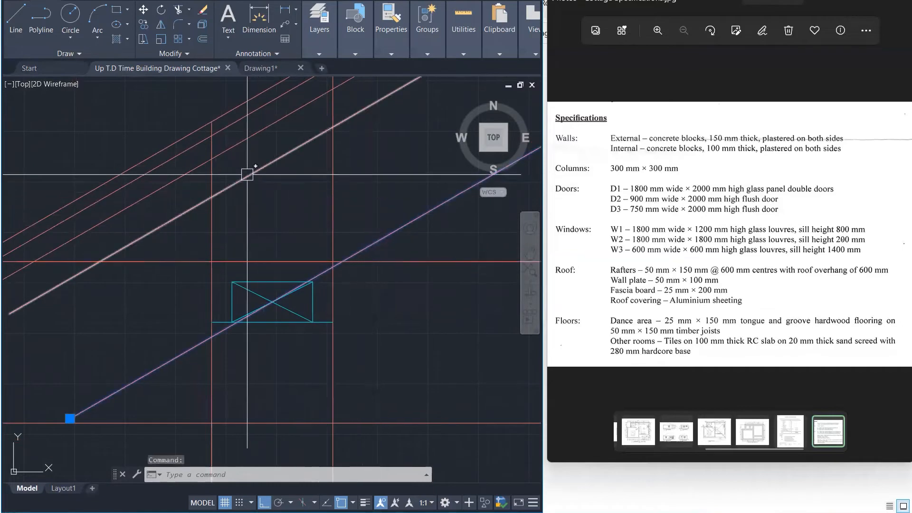
click(244, 173)
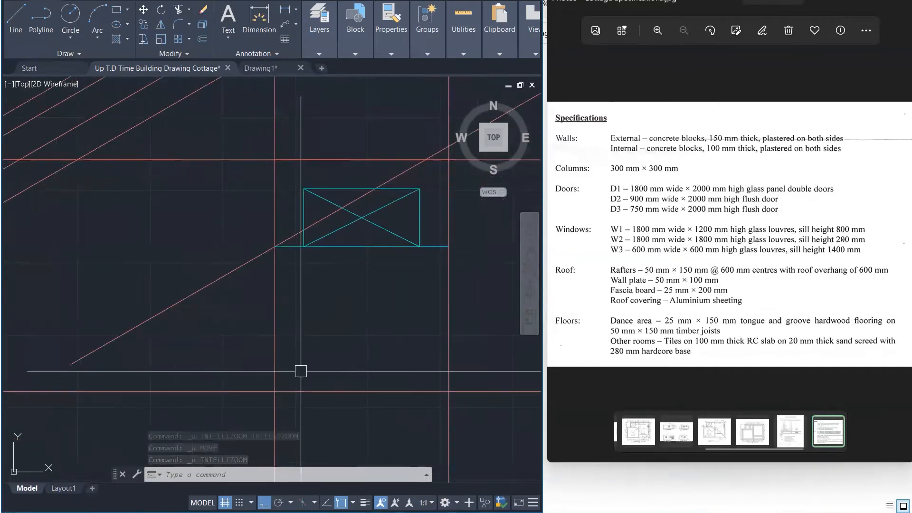
key(Escape)
key(Escape)
key(Escape)
Step: Move the wall plate rectangle with its diagonals horizontally until its outer side aligns with the outer wall face
click(293, 173)
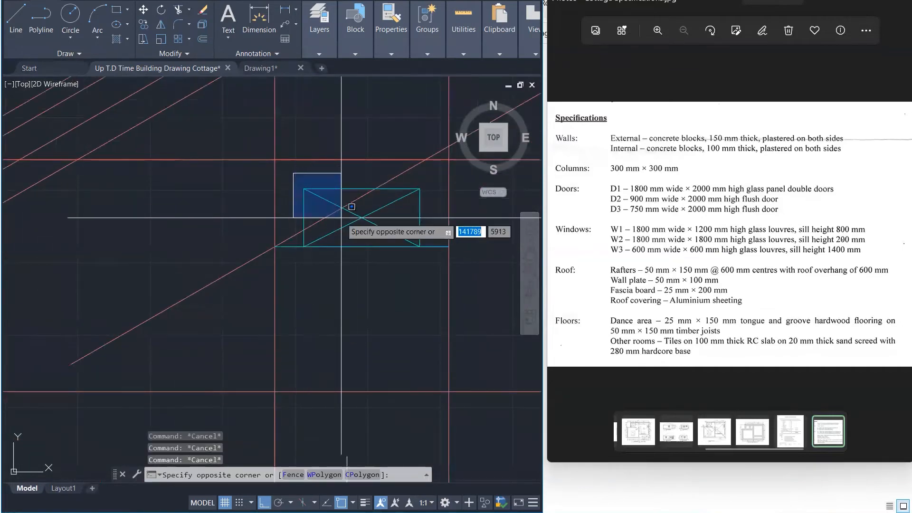
click(428, 306)
text(m)
key(Return)
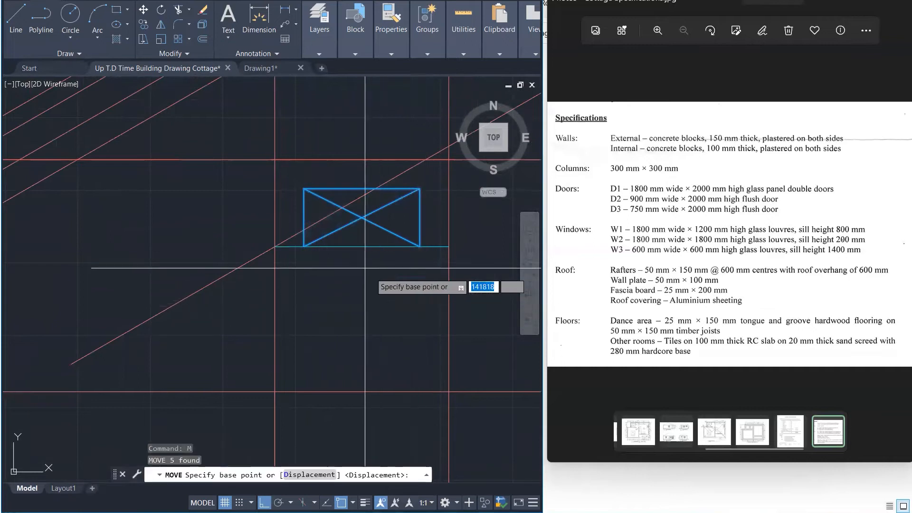
click(304, 188)
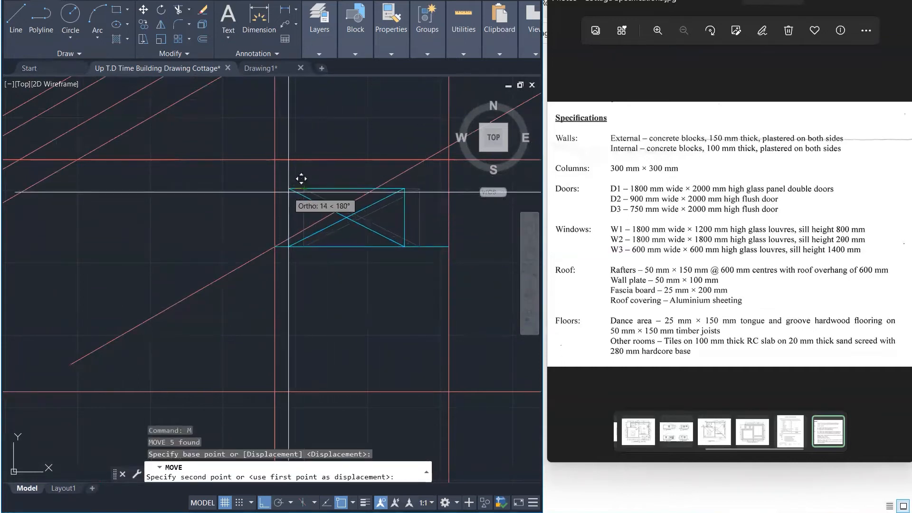
click(275, 188)
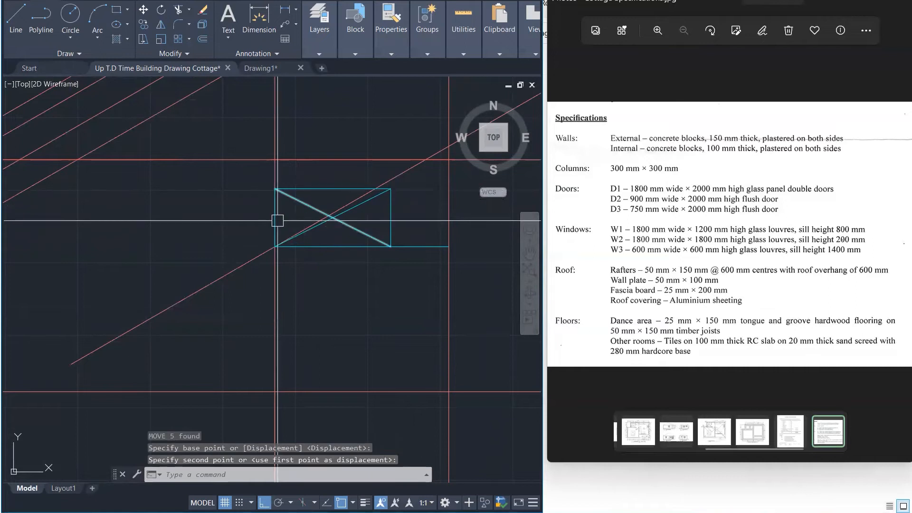
Step: Trim away the part of the lower rafter line that crosses the wall plate rectangle
scroll(229, 373, down, 3)
key(Escape)
key(Escape)
key(Escape)
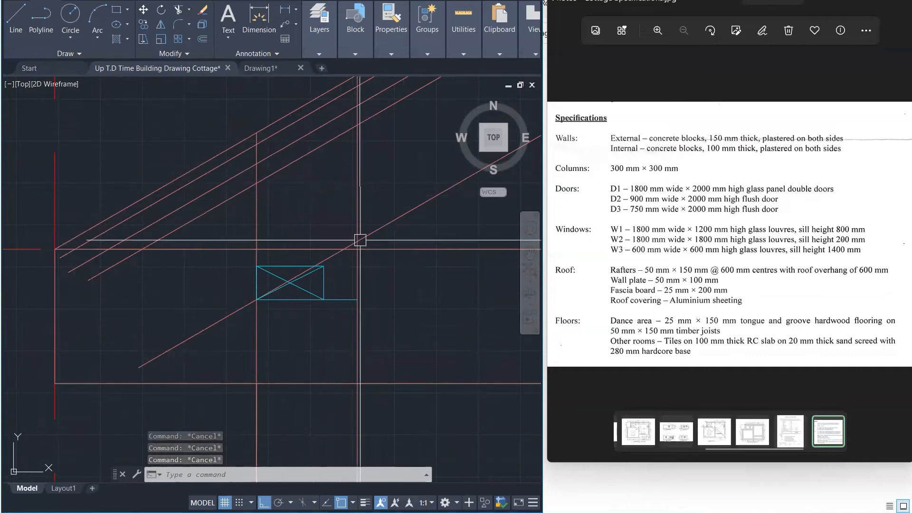
scroll(342, 252, up, 2)
key(Return)
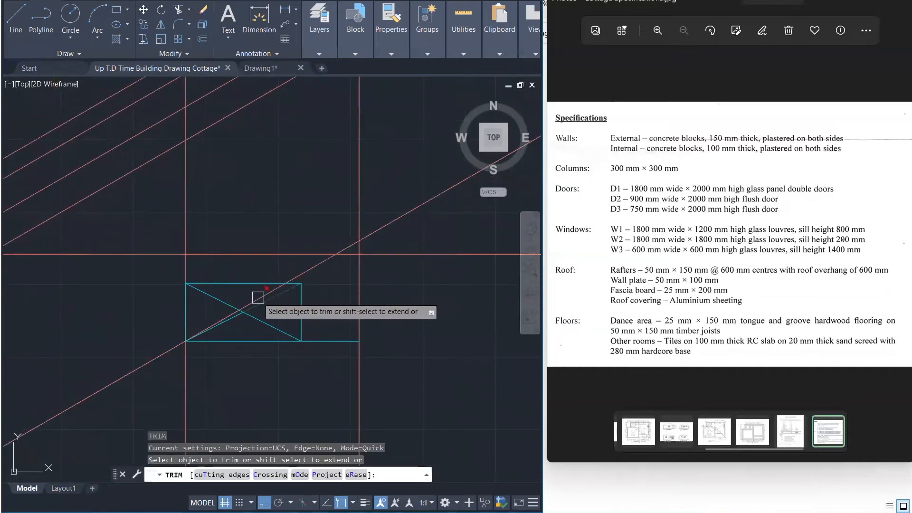
key(Escape)
key(Escape)
key(Escape)
scroll(379, 307, down, 3)
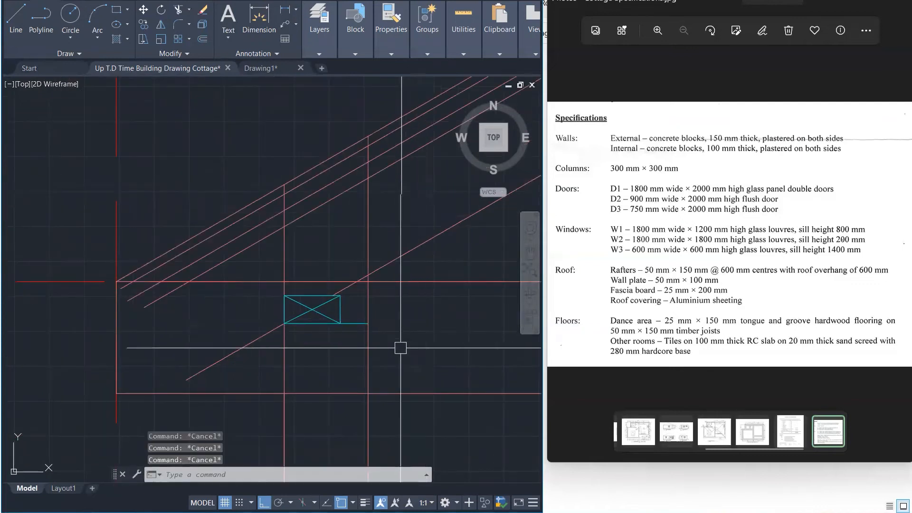
scroll(368, 370, down, 2)
scroll(366, 276, up, 1)
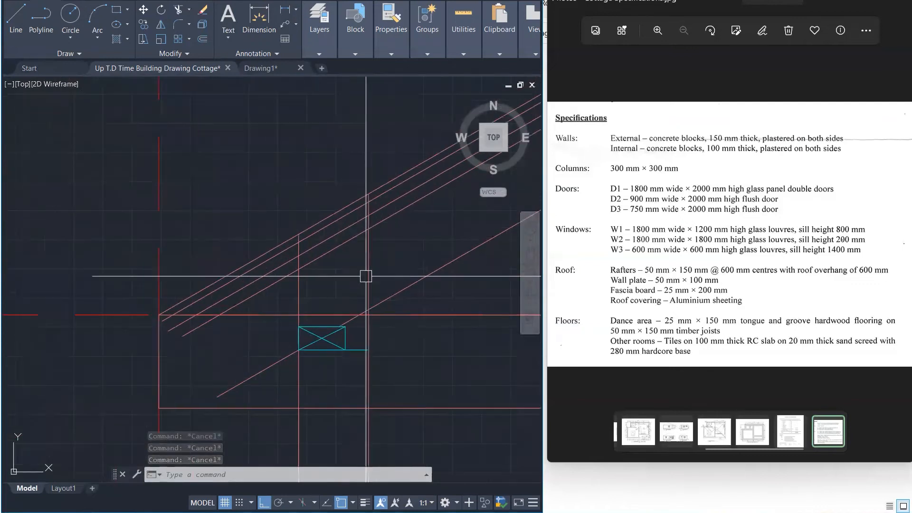
key(Return)
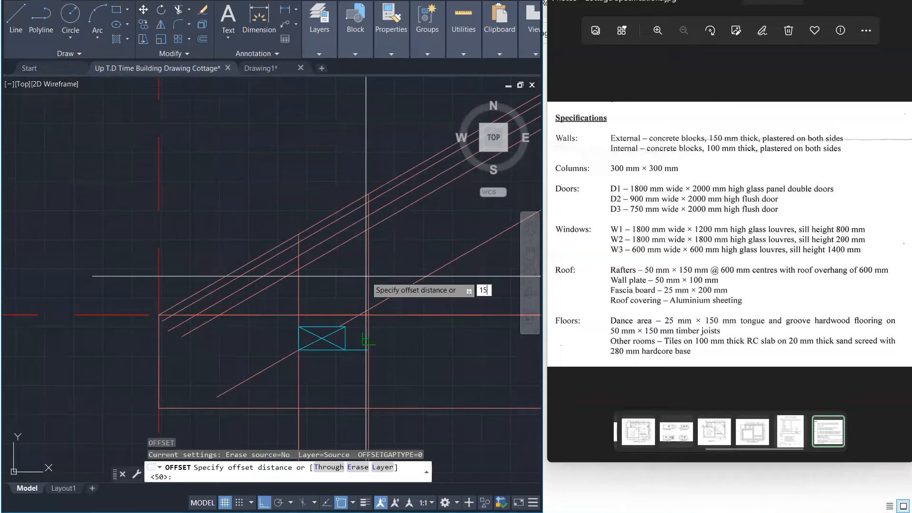
text(150)
key(Return)
click(387, 217)
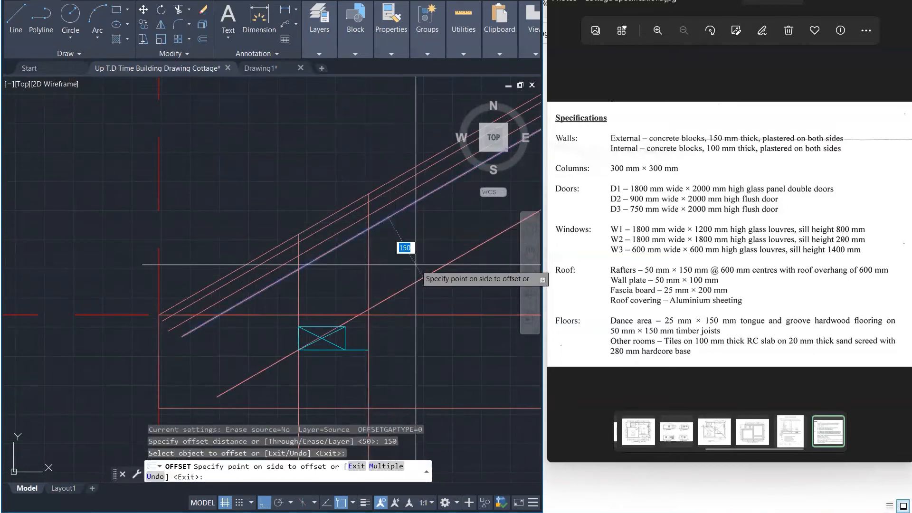
key(Escape)
key(Escape)
key(Escape)
Step: Fillet the lower rafter line with the horizontal line at the base of the eaves so they meet in a corner
scroll(381, 265, down, 2)
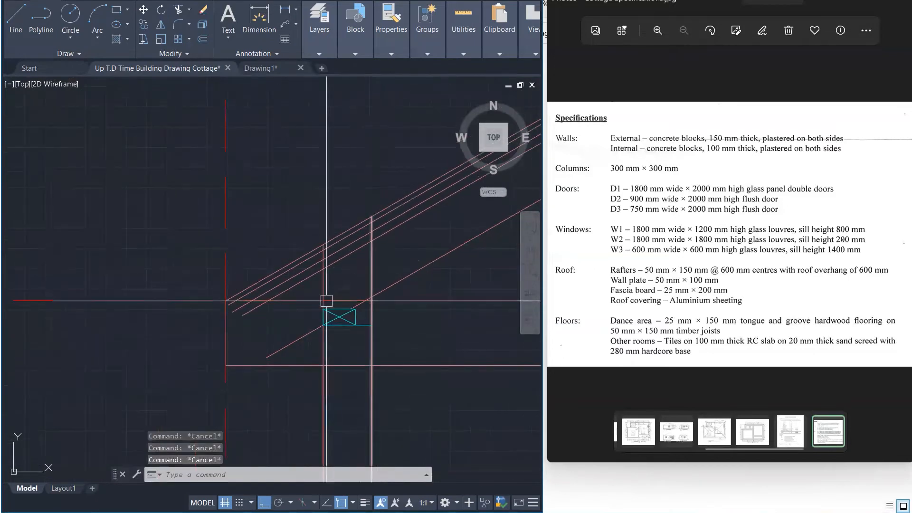
scroll(255, 353, up, 1)
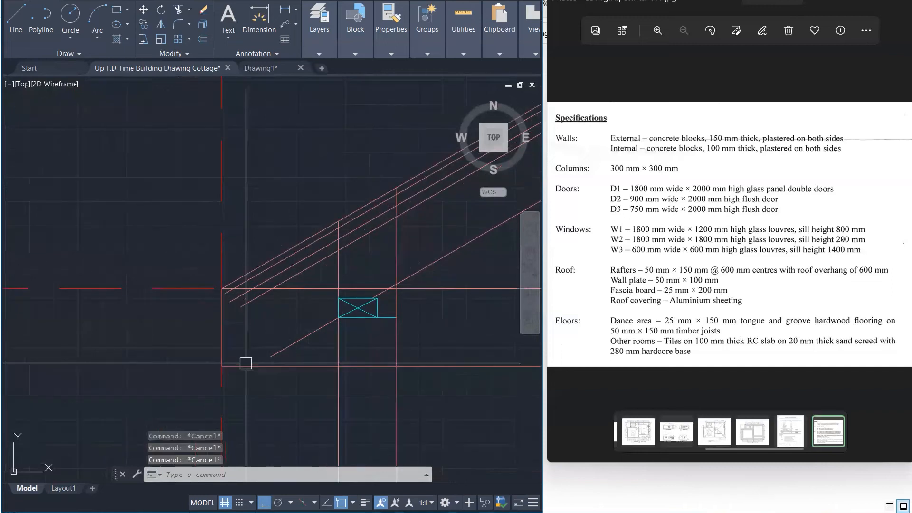
text(f)
key(Return)
click(280, 347)
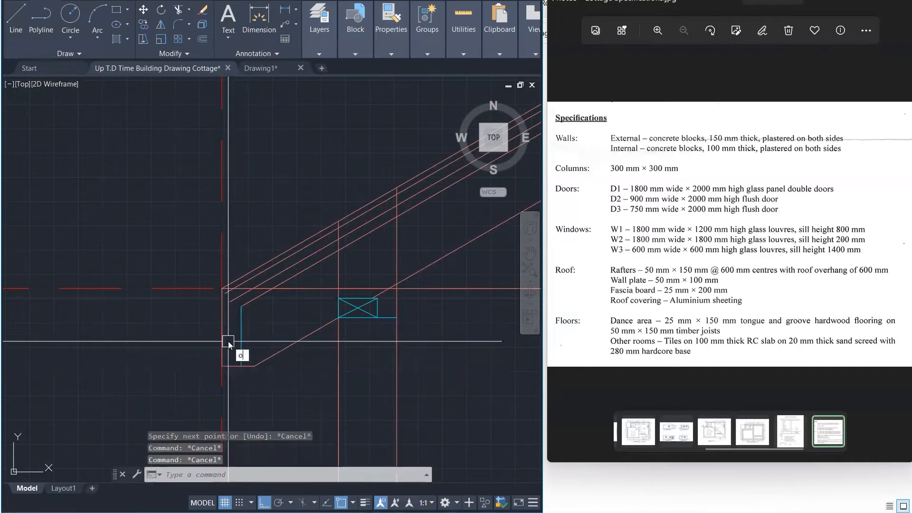
key(Return)
text(25)
key(Return)
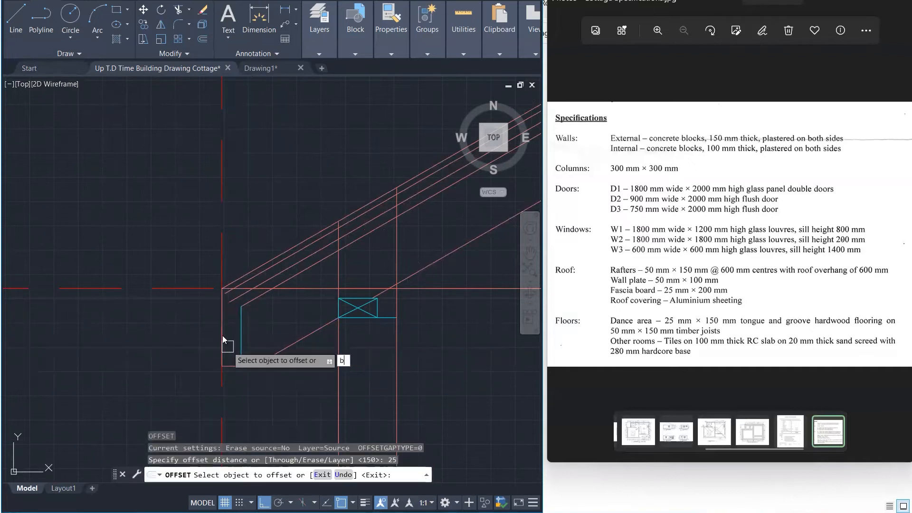
key(Escape)
Step: Offset the outer vertical eaves line 25 mm inward for the fascia board and delete the cyan vertical line beside it
text(o)
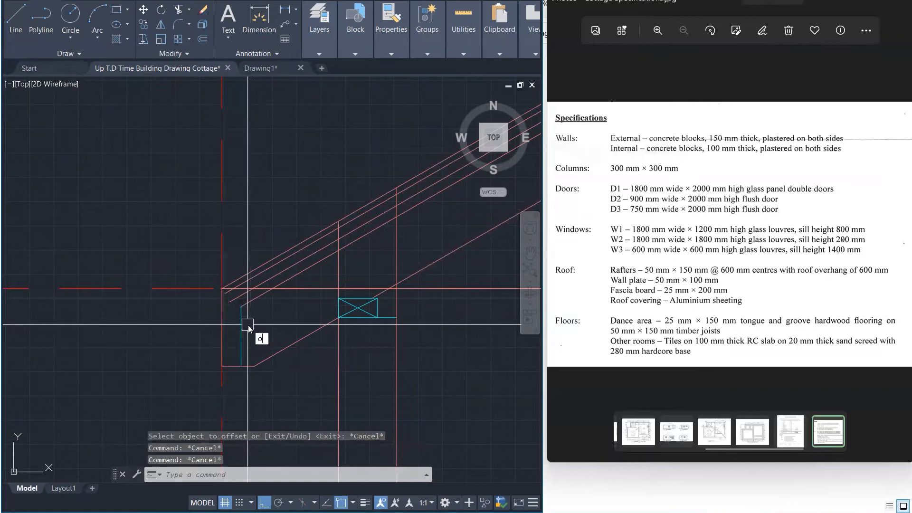
key(Return)
text(25)
key(Return)
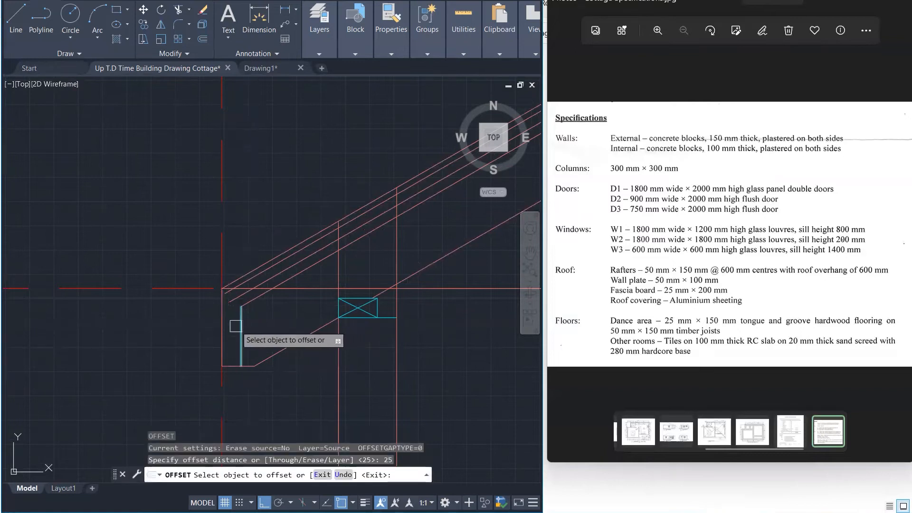
click(222, 325)
click(243, 325)
key(Escape)
key(Escape)
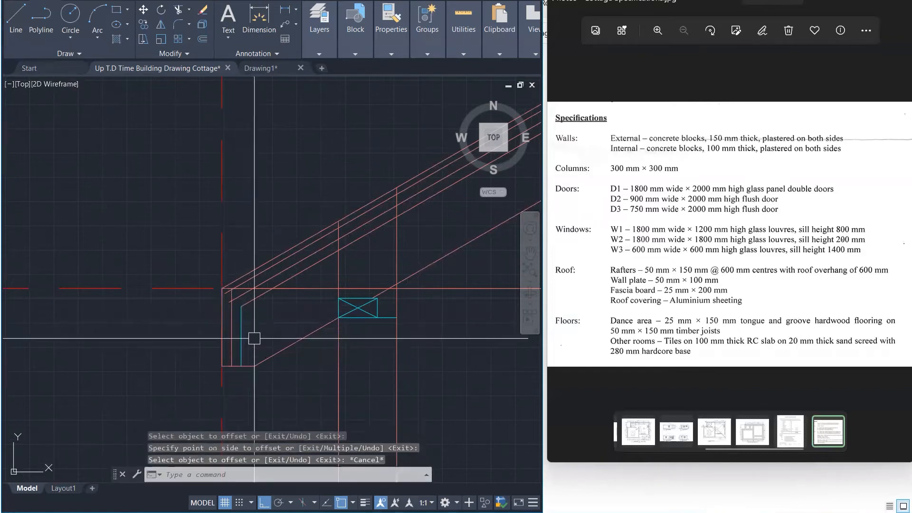
click(242, 327)
key(Delete)
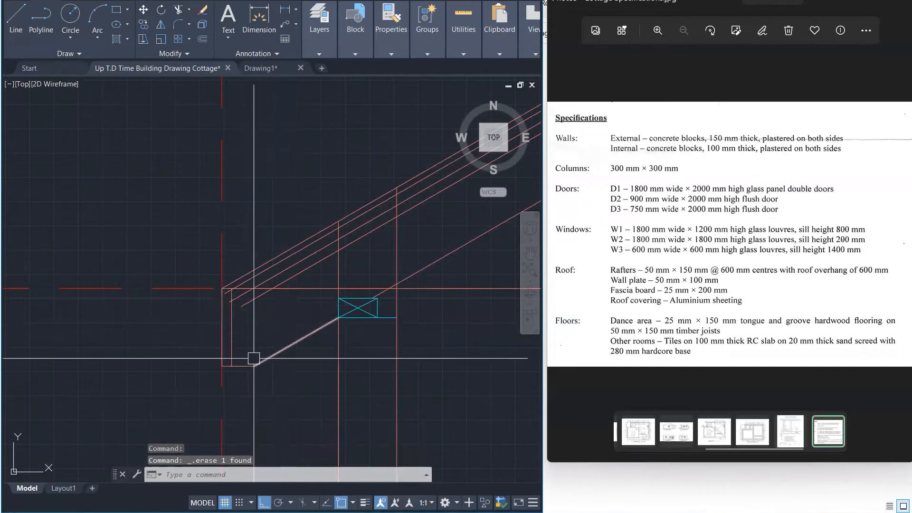
Step: Stretch the lower end of the fascia board's inner line straight down, well below the horizontal eaves line
scroll(222, 397, up, 3)
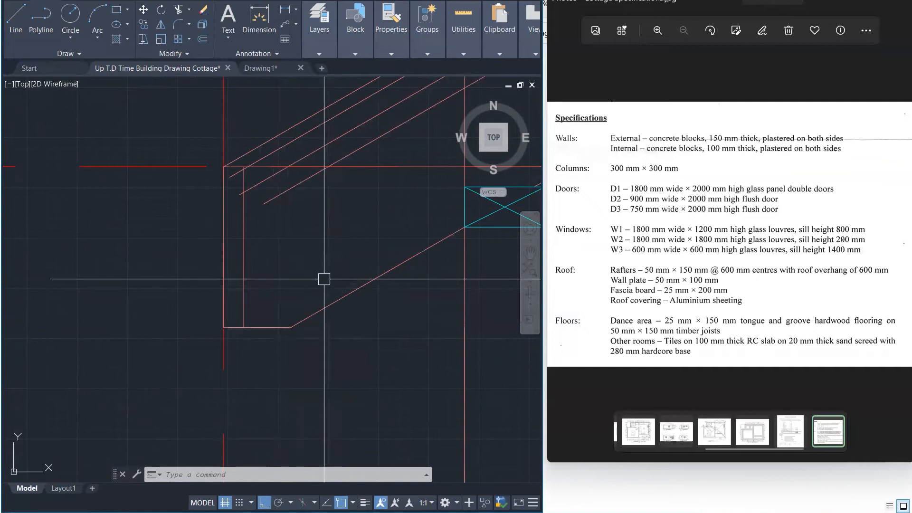
click(244, 289)
click(245, 327)
click(241, 411)
key(Escape)
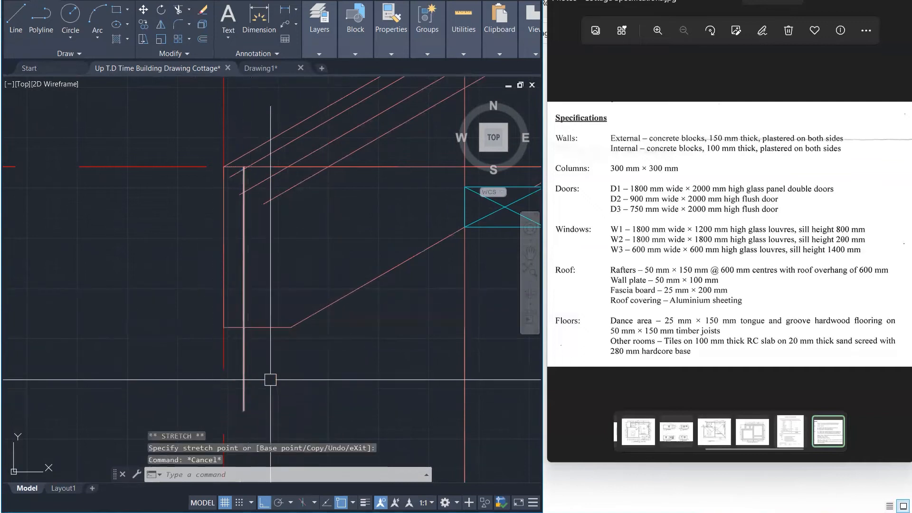
key(Escape)
Step: Extend the lower rafter line down to the fascia board's inner line
key(Return)
click(315, 305)
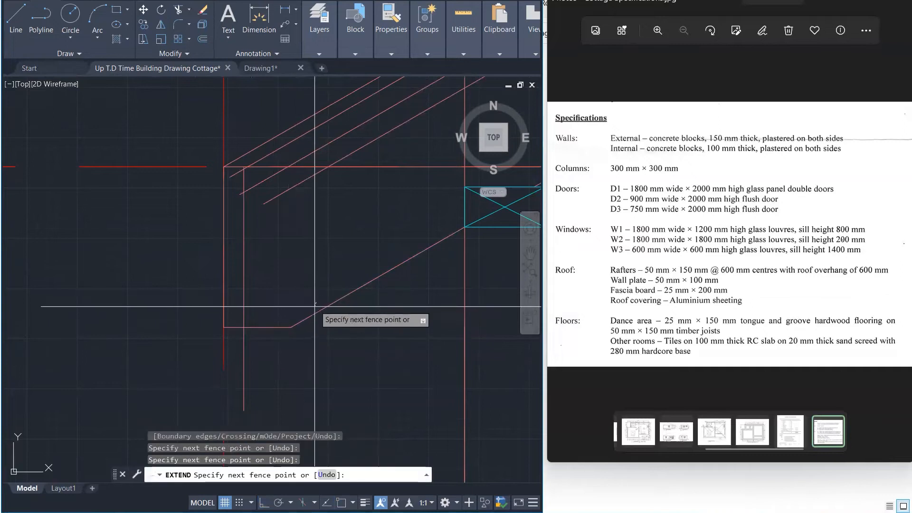
click(303, 325)
key(Escape)
key(Escape)
key(Escape)
Step: Draw the fascia's 25 mm bottom edge from the lower rafter line's end, join it up to the outer line, and delete the old horizontal line
click(254, 326)
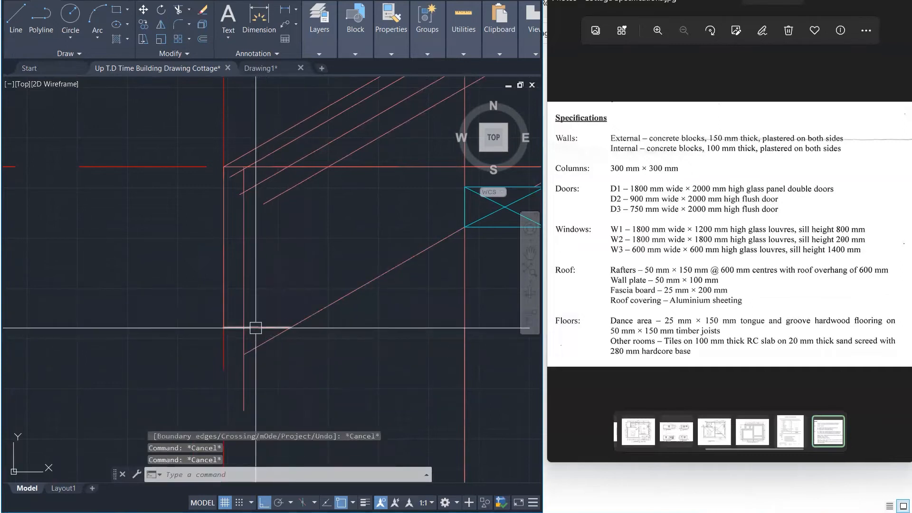
key(Escape)
scroll(243, 335, up, 2)
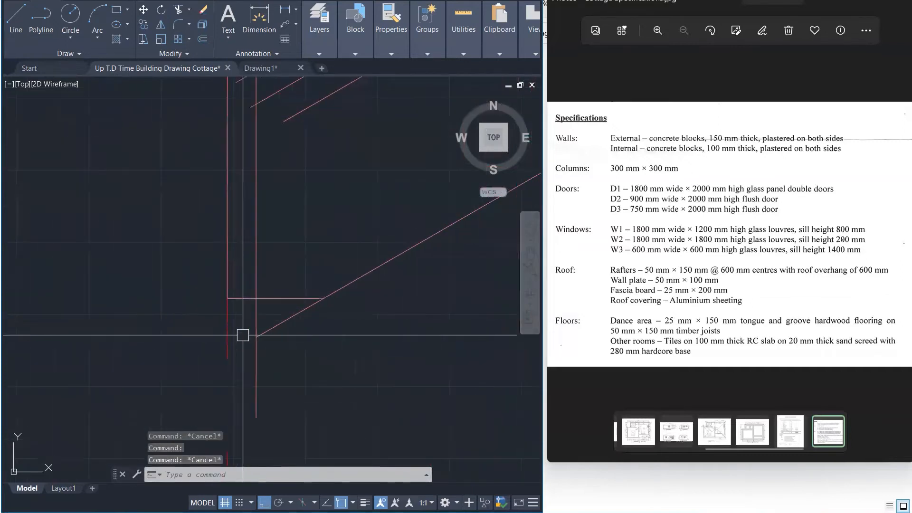
key(Return)
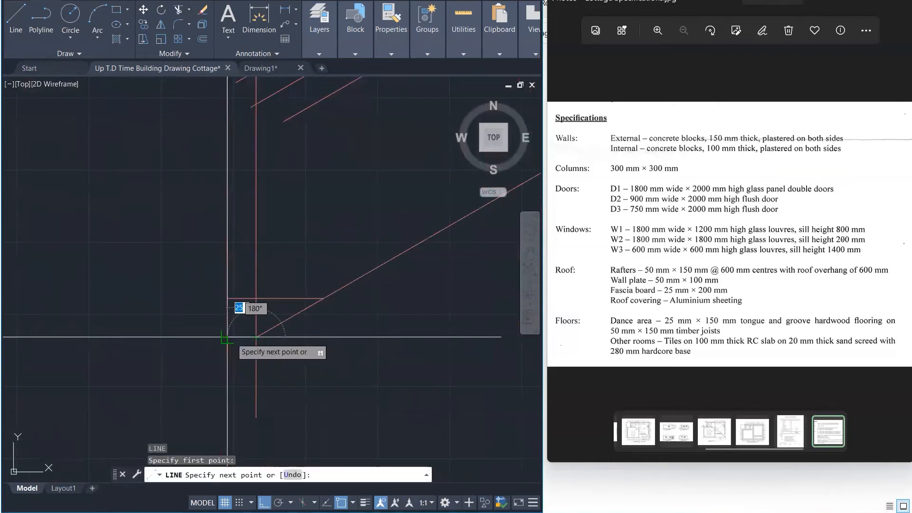
click(227, 337)
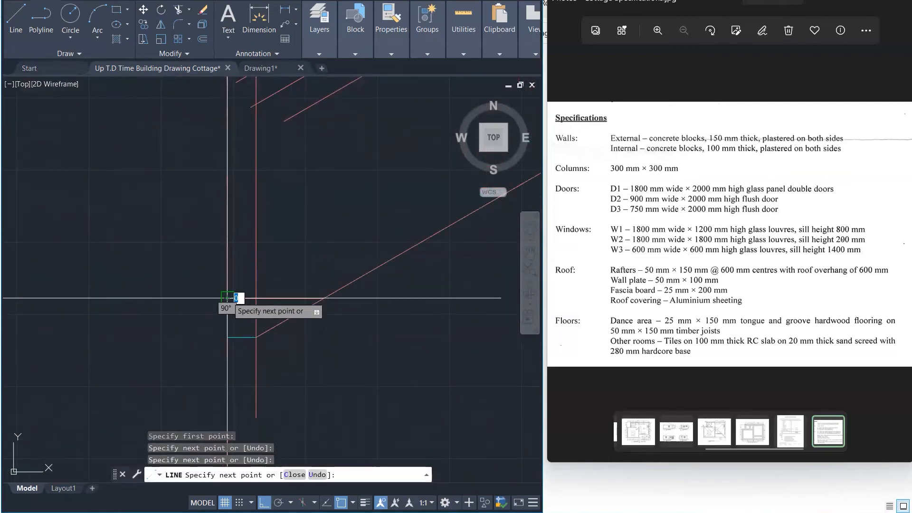
key(Escape)
key(Escape)
click(239, 298)
key(Delete)
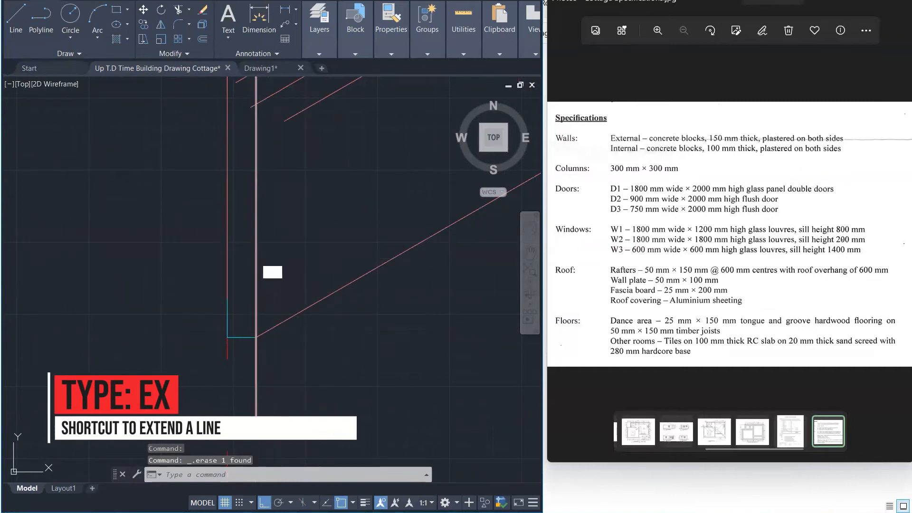
Step: Match the new fascia edge lines to the properties of the fascia board's inner line
key(Return)
click(227, 270)
click(205, 271)
click(293, 361)
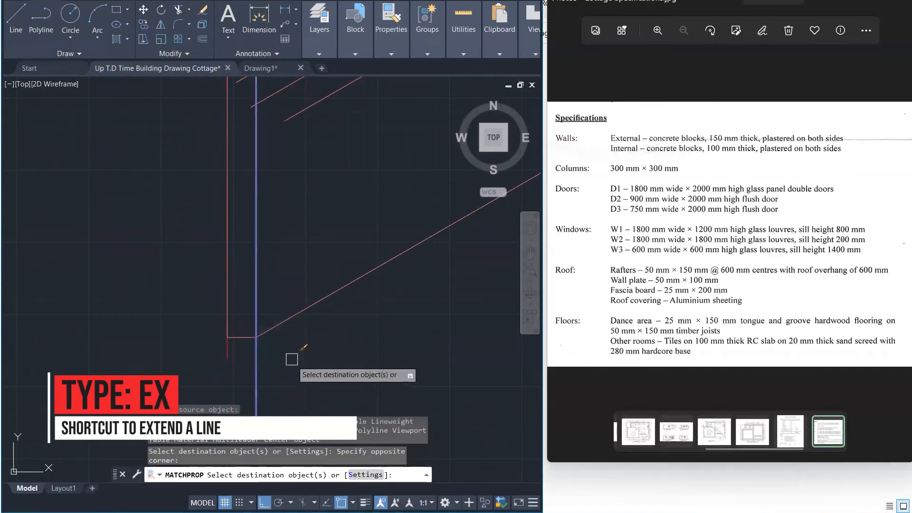
key(Escape)
key(Escape)
Step: Fillet the lower rafter line with the fascia's inner line at radius 0 to remove the overhanging end
text(f)
key(Return)
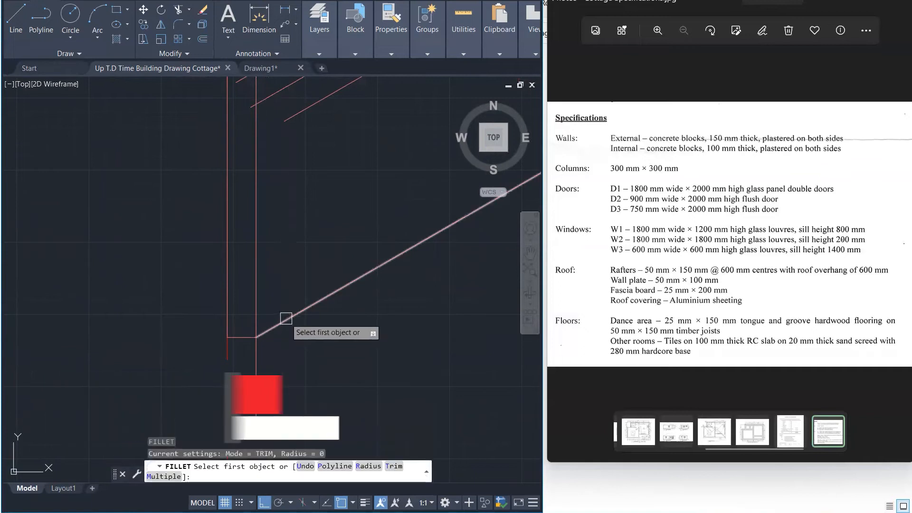
click(286, 318)
click(256, 306)
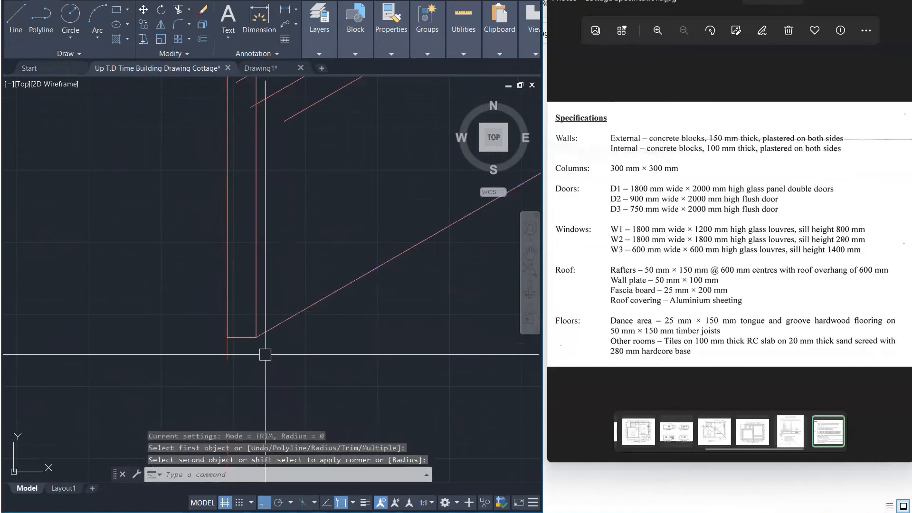
scroll(266, 354, down, 4)
key(Escape)
key(Escape)
key(Escape)
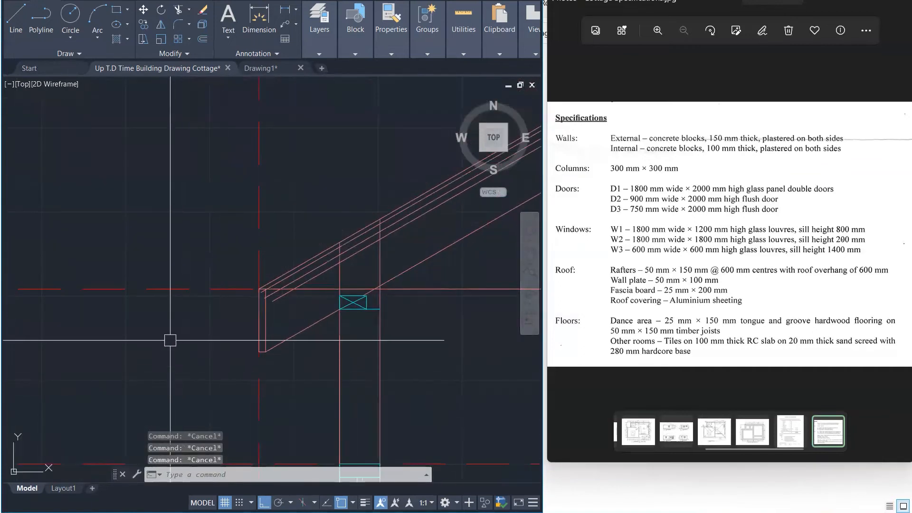
Step: Extend the rafter's upper line down to the fascia board's inner line
scroll(263, 239, down, 1)
scroll(276, 285, up, 6)
text(tr)
key(Return)
key(Escape)
text(ex)
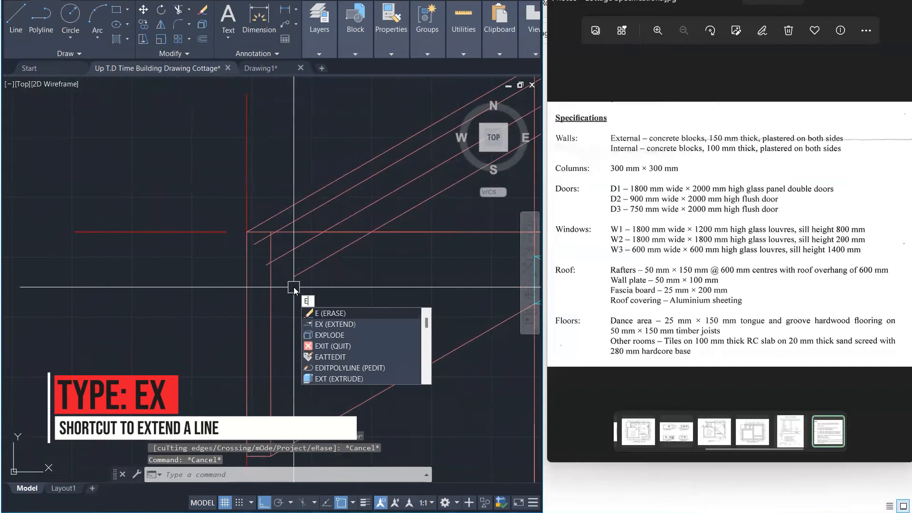
key(Return)
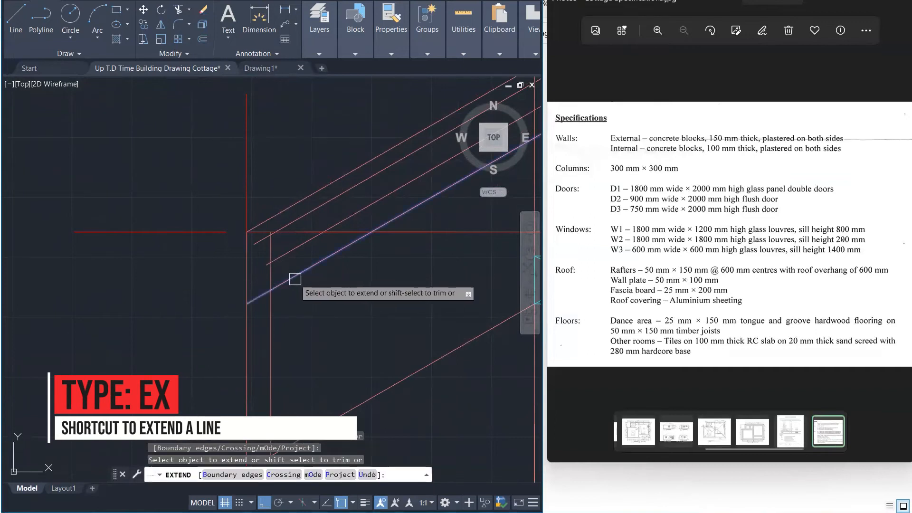
click(296, 275)
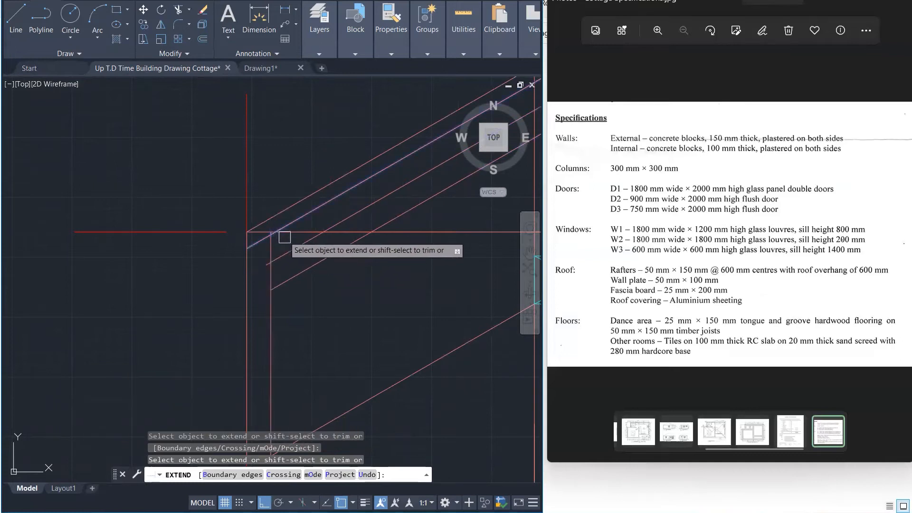
key(Escape)
key(Escape)
key(Escape)
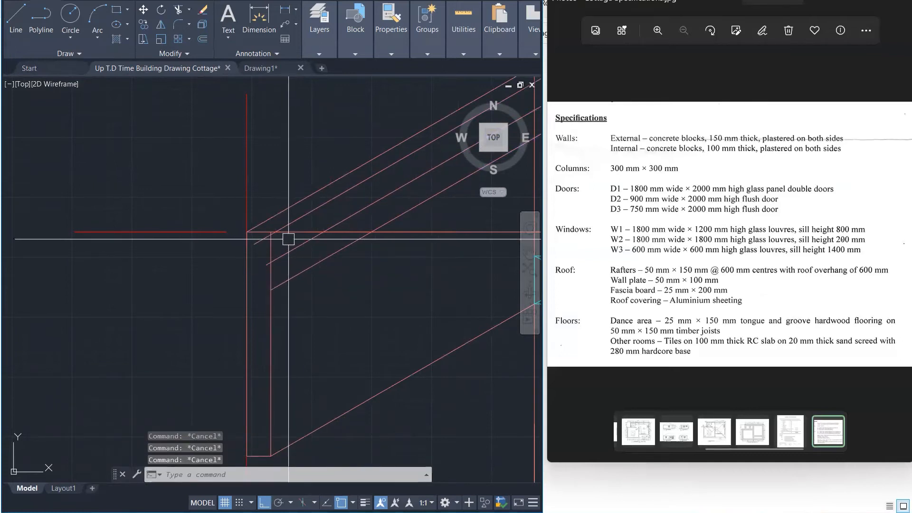
Step: Extend the second sloping roof line from the top to the fascia board's outer line
scroll(263, 240, up, 3)
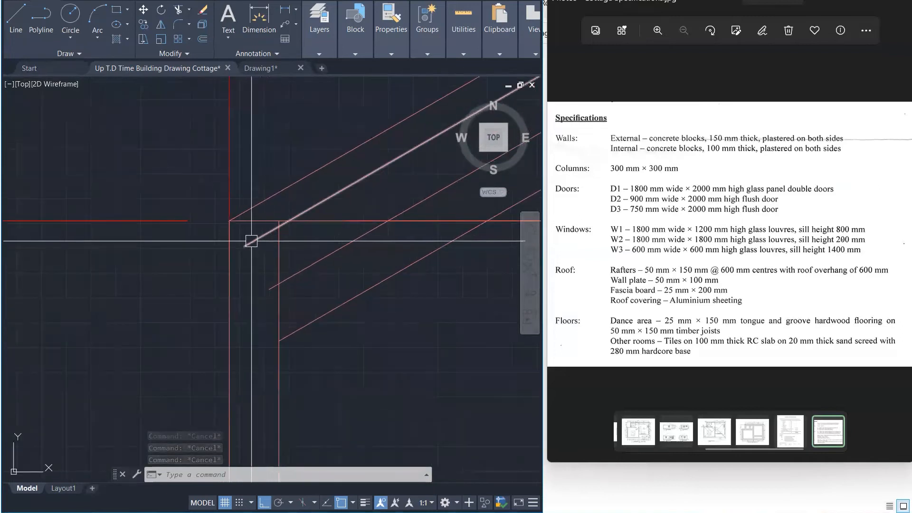
text(x)
key(Return)
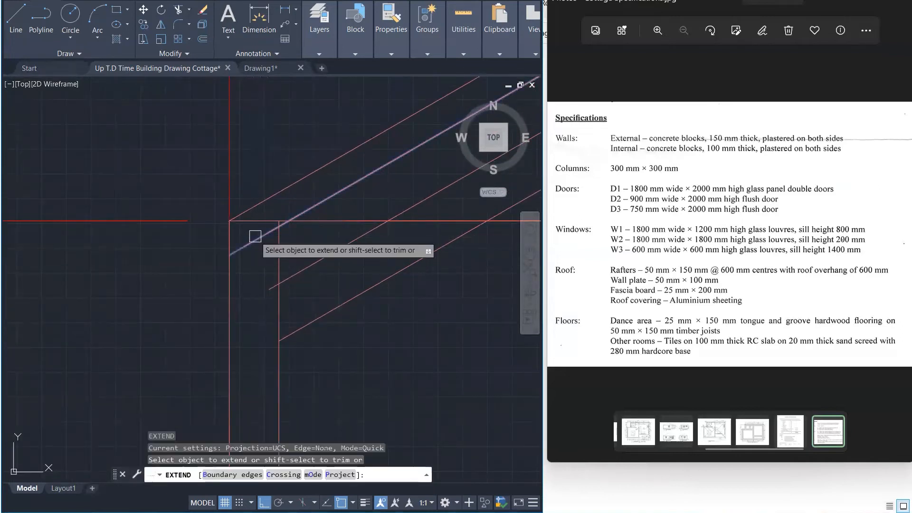
click(254, 241)
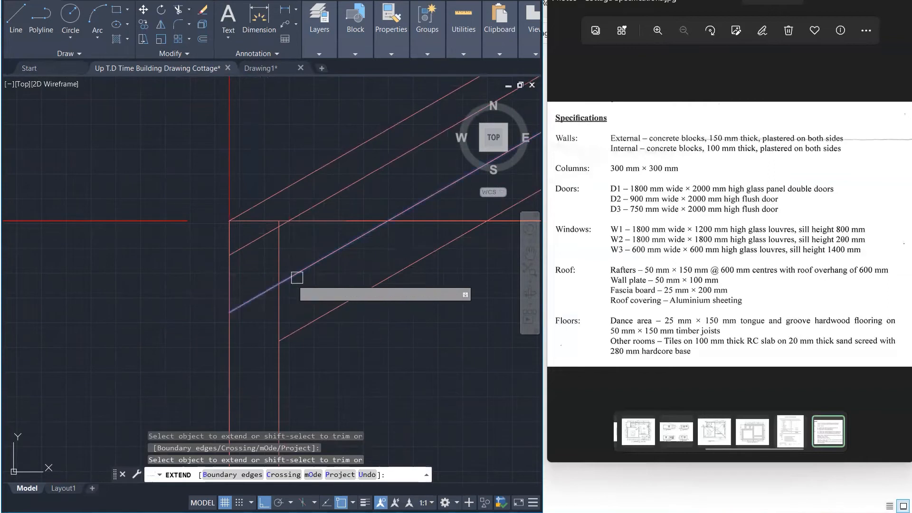
scroll(324, 243, down, 2)
scroll(323, 244, up, 1)
scroll(332, 255, up, 1)
key(Escape)
key(Escape)
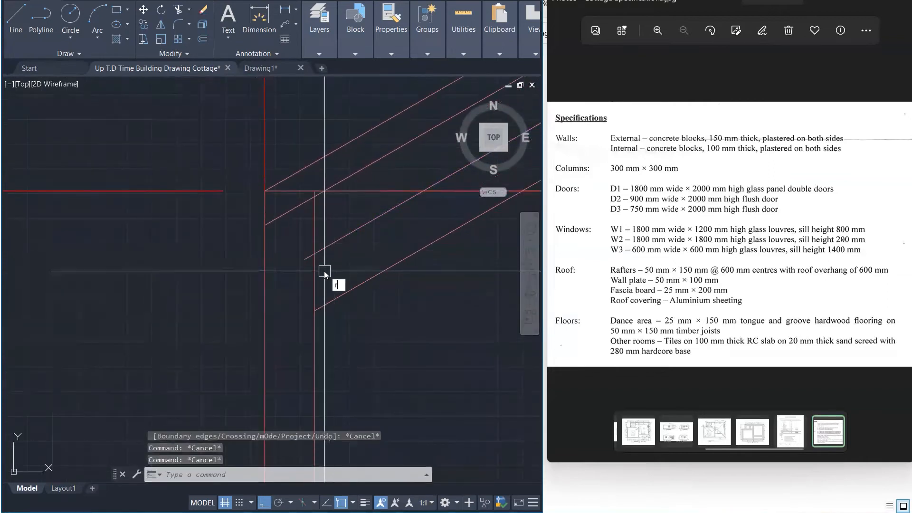
text(ex)
key(Return)
key(Escape)
key(Escape)
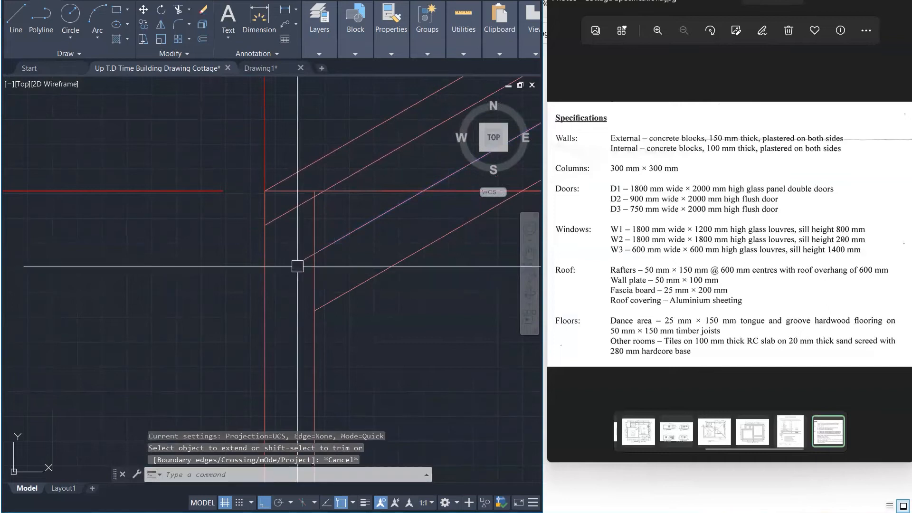
Step: Trim the end of the fascia board's inner line that projects above the roof covering's lower line
text(tr)
key(Return)
scroll(304, 264, down, 1)
scroll(307, 226, up, 8)
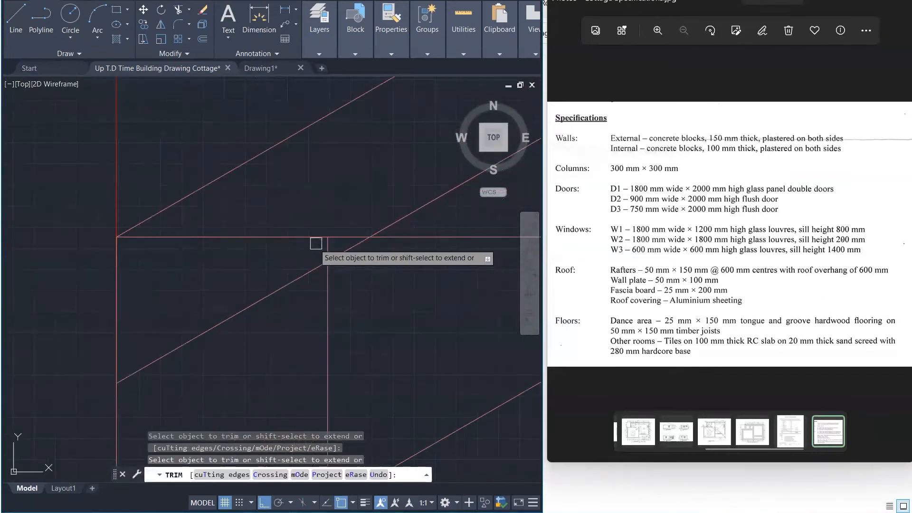
scroll(266, 254, down, 3)
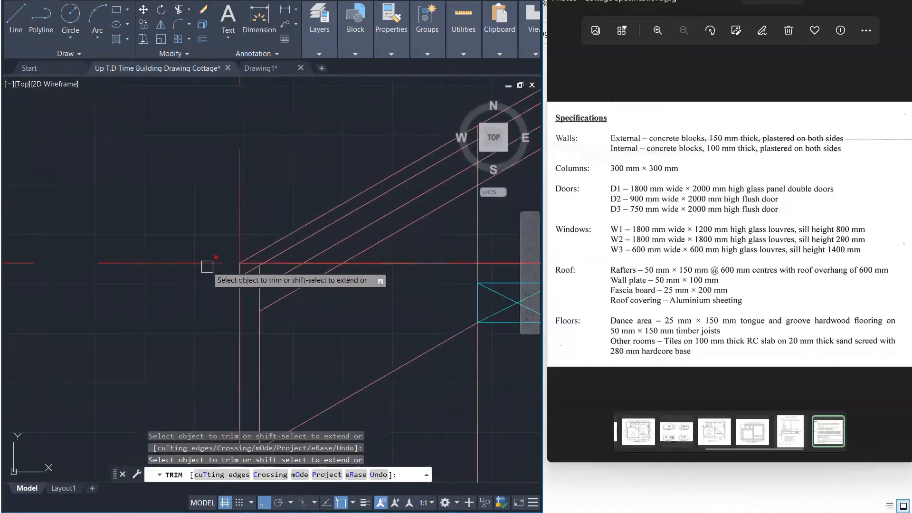
key(Escape)
key(Escape)
key(Escape)
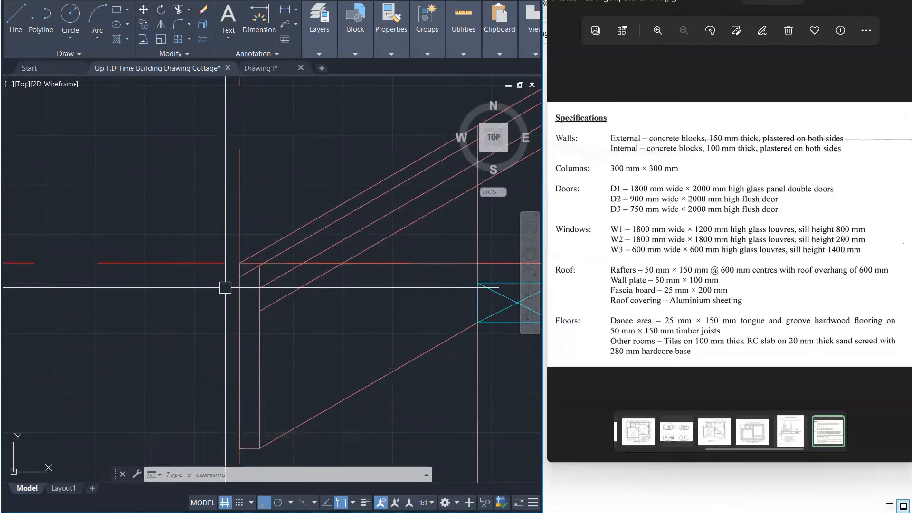
Step: Draw a short vertical line just outside the fascia board, spanning the eaves level, as the roof covering's end
scroll(229, 277, up, 3)
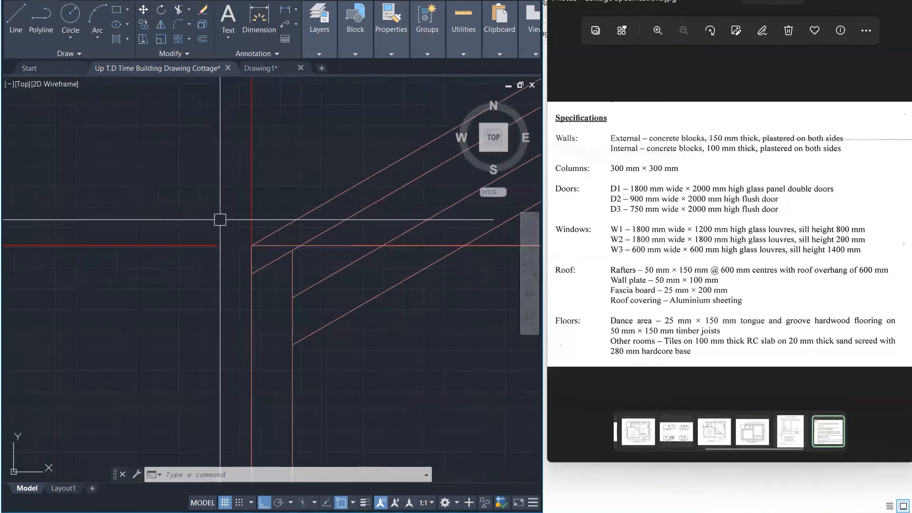
text(l)
key(Return)
click(220, 194)
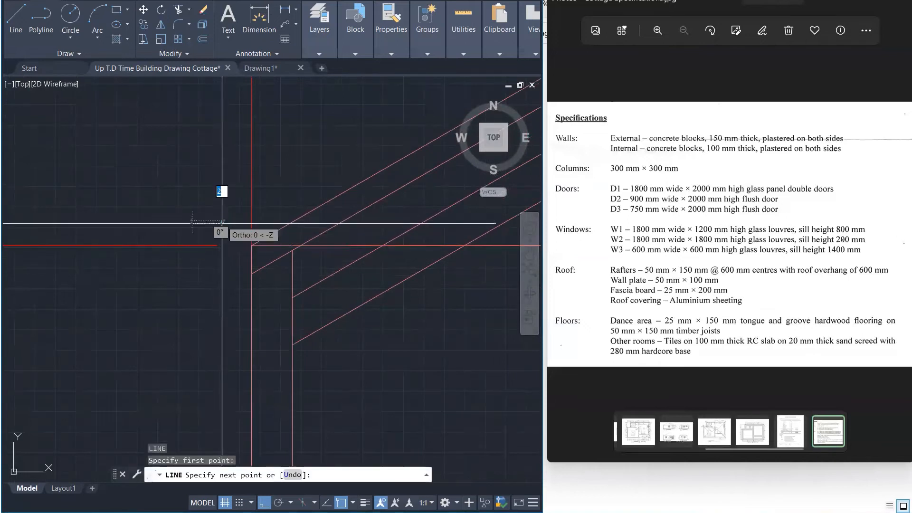
click(221, 303)
key(Escape)
Step: Fillet both roof covering lines with the short vertical line at radius 0 to close the covering's projecting end
text(f)
key(Return)
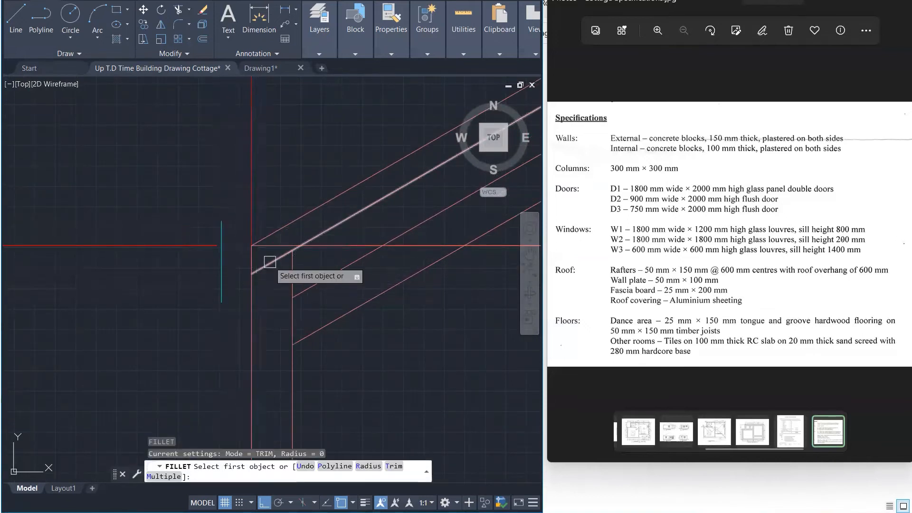
click(264, 267)
click(223, 265)
key(Return)
click(223, 262)
click(282, 229)
click(256, 239)
key(Escape)
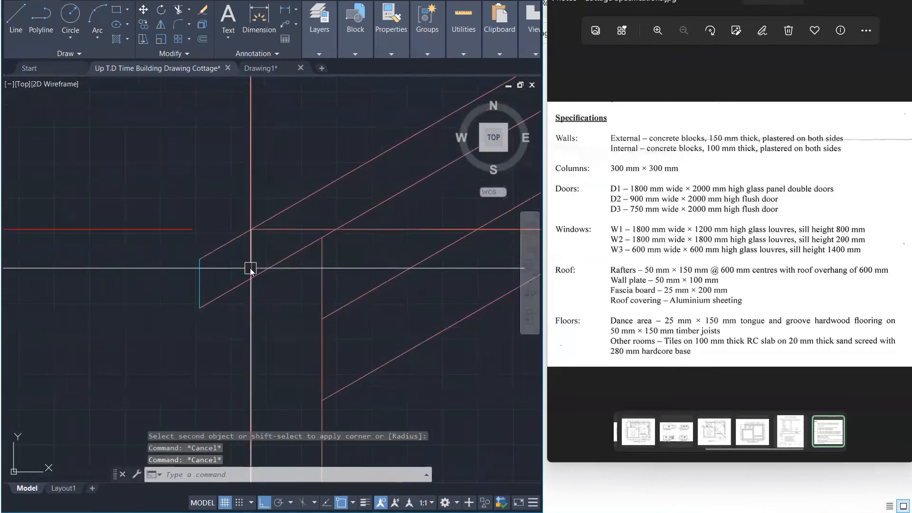
Step: Trim the part of the fascia board's outer line that runs through the roof covering
text(tr)
key(Return)
scroll(273, 228, down, 4)
scroll(272, 228, down, 4)
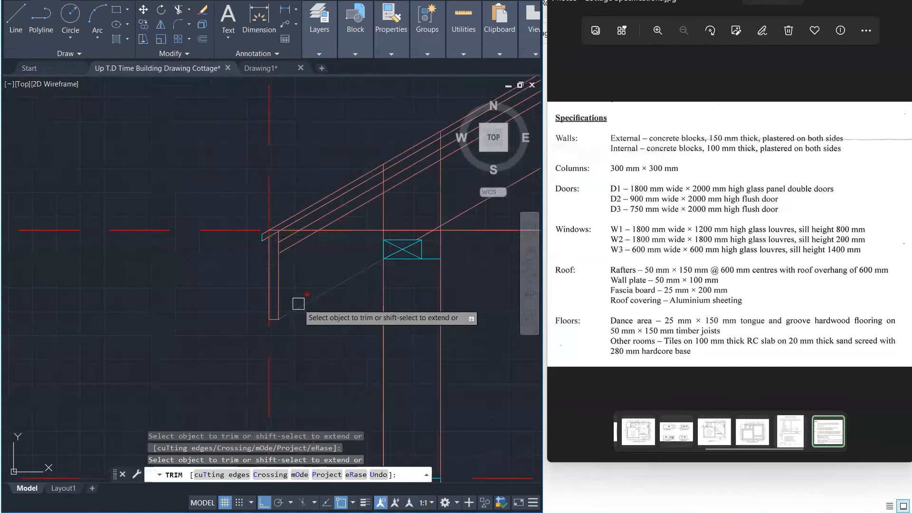
scroll(289, 332, up, 4)
key(Escape)
key(Escape)
scroll(241, 346, down, 6)
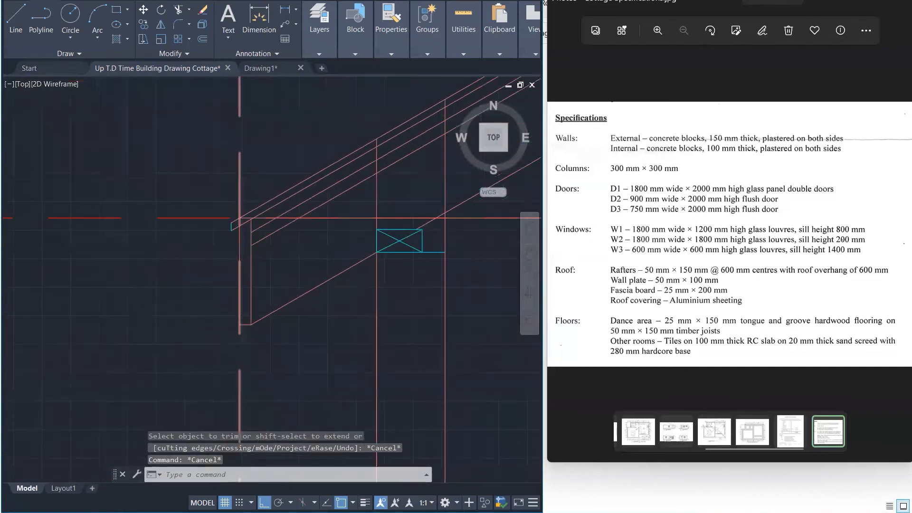
key(Escape)
key(Escape)
scroll(140, 361, down, 3)
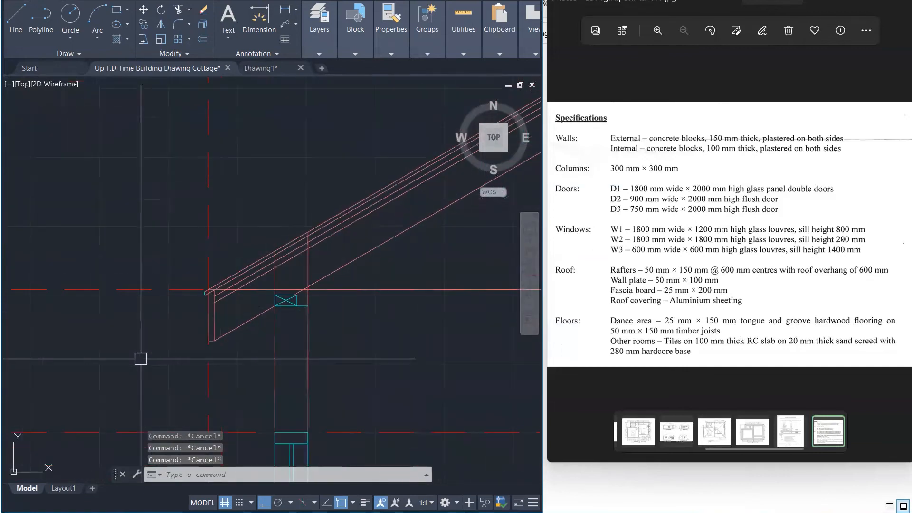
Step: Trim both vertical wall lines where they pass through the rafter above the wall plate
scroll(239, 311, up, 2)
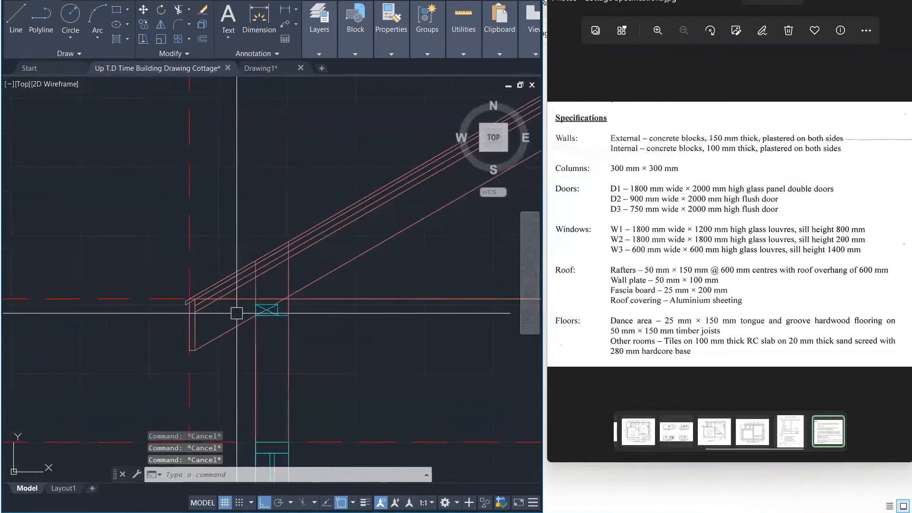
scroll(294, 259, up, 3)
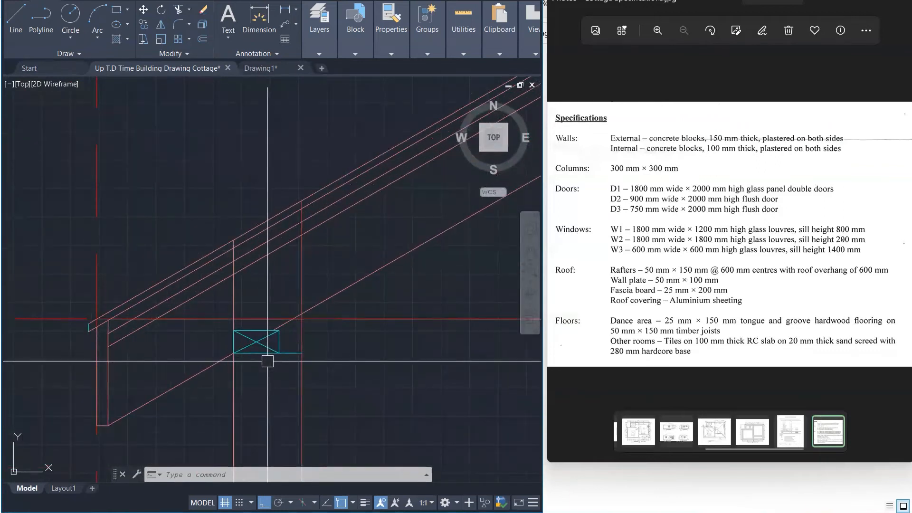
key(Return)
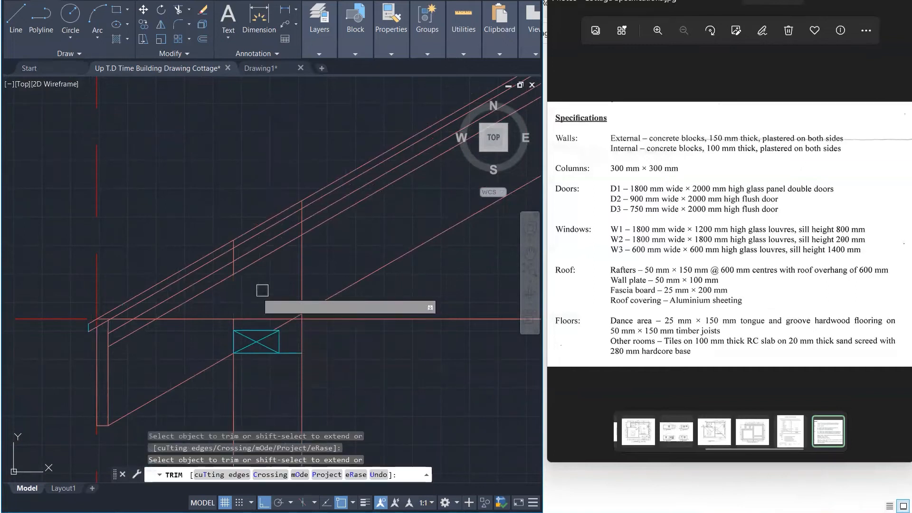
click(300, 278)
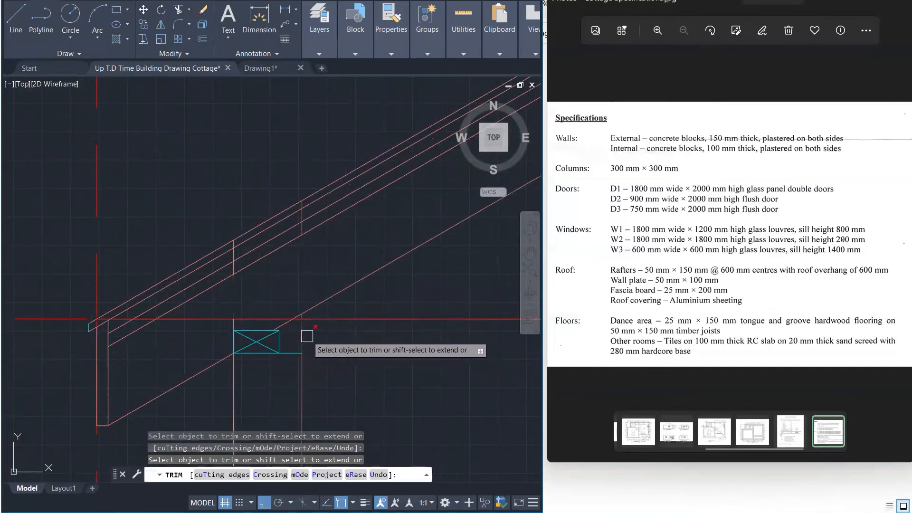
key(Escape)
key(Escape)
Step: Delete the leftover wall line stubs within the roof layers and the small remnant above the wall's inner face
click(223, 162)
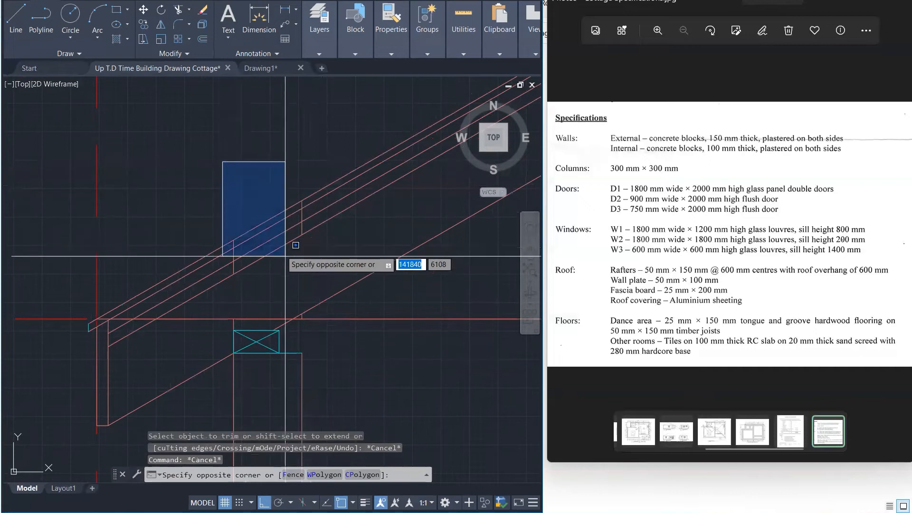
click(322, 278)
key(Delete)
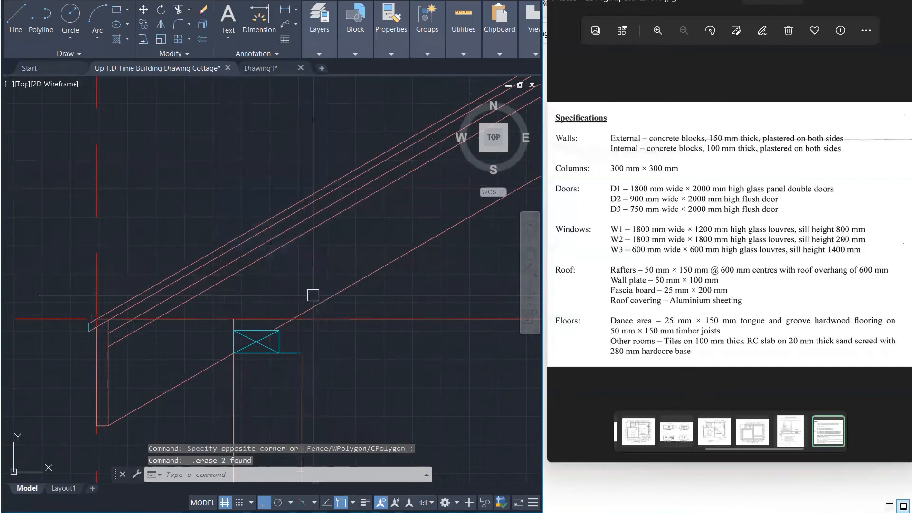
click(298, 310)
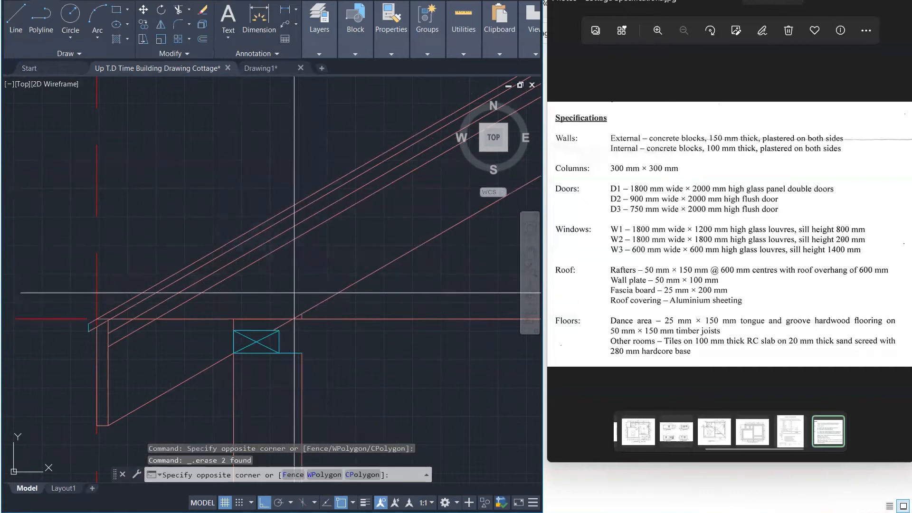
click(322, 343)
key(Delete)
Step: Delete the solid horizontal line that overlies the dashed level line at the eaves
scroll(314, 305, up, 2)
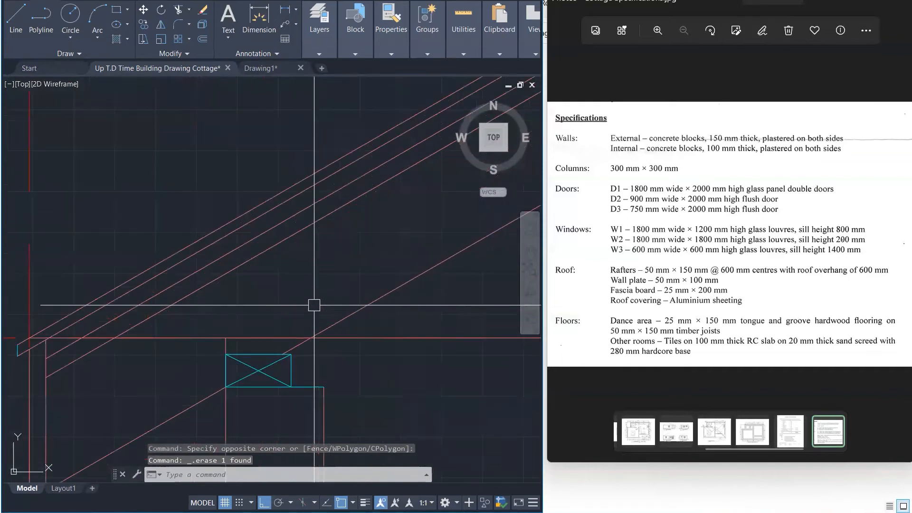
scroll(291, 320, down, 2)
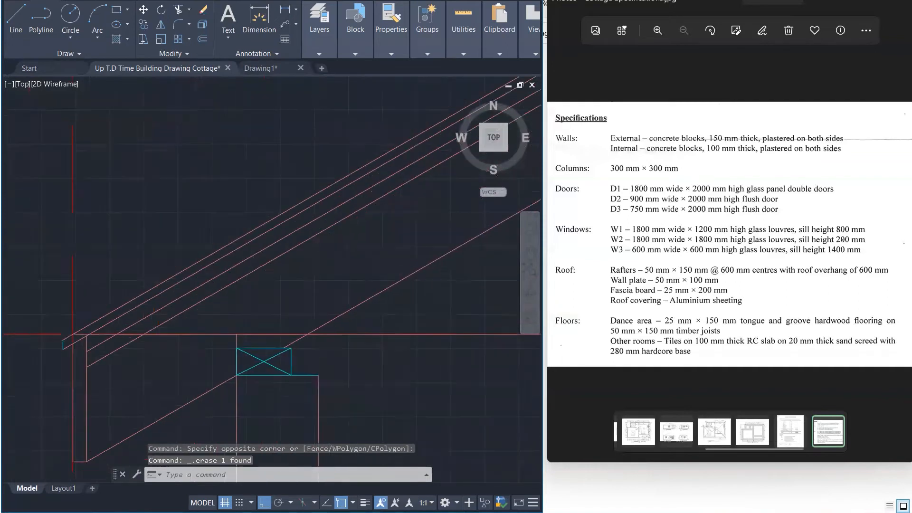
click(346, 331)
key(Delete)
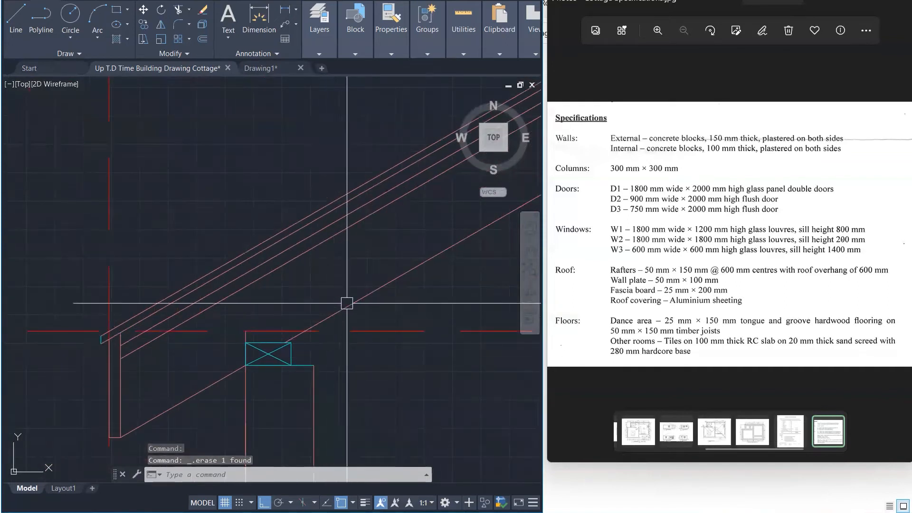
Step: Shorten the outer wall line so that it no longer projects above the wall plate
scroll(245, 335, up, 3)
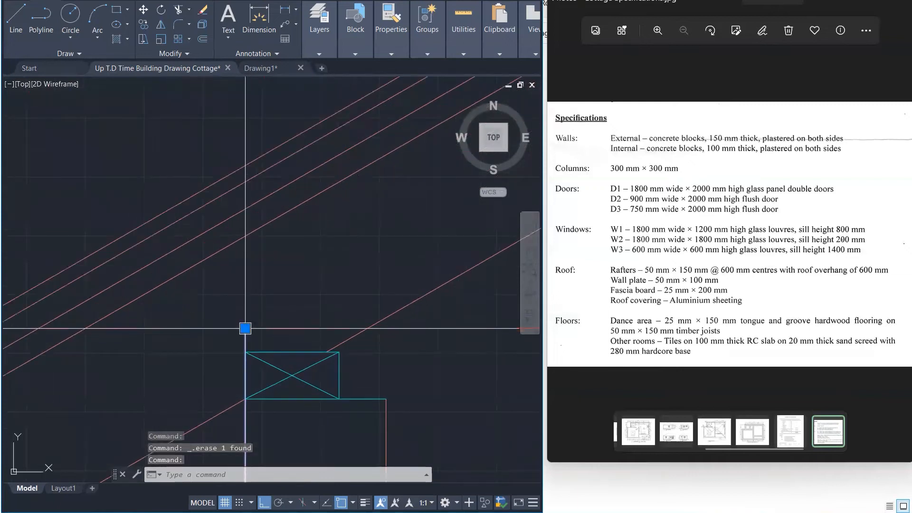
click(245, 327)
key(Escape)
key(Escape)
key(Escape)
scroll(332, 333, down, 5)
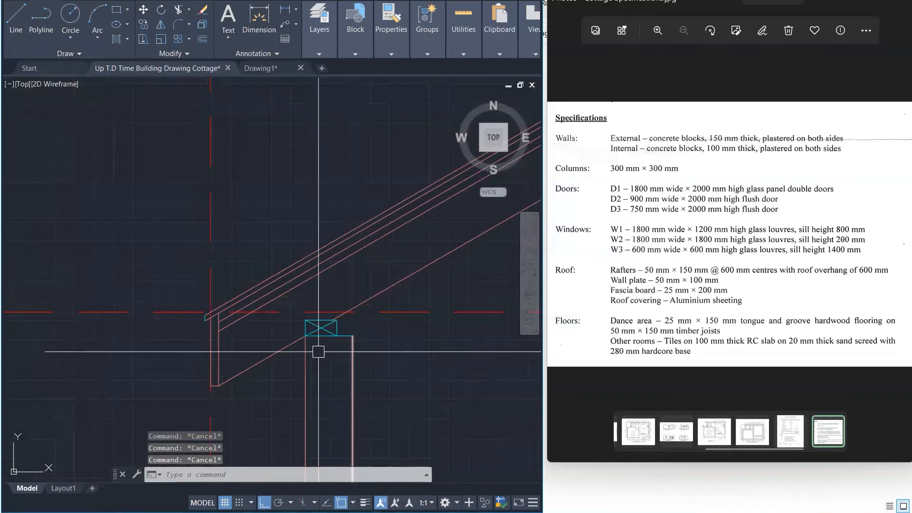
Step: Match the roof covering's vertical end line to the properties of the rafter's sloping bottom line
text(a)
key(Return)
click(243, 365)
click(178, 277)
click(230, 362)
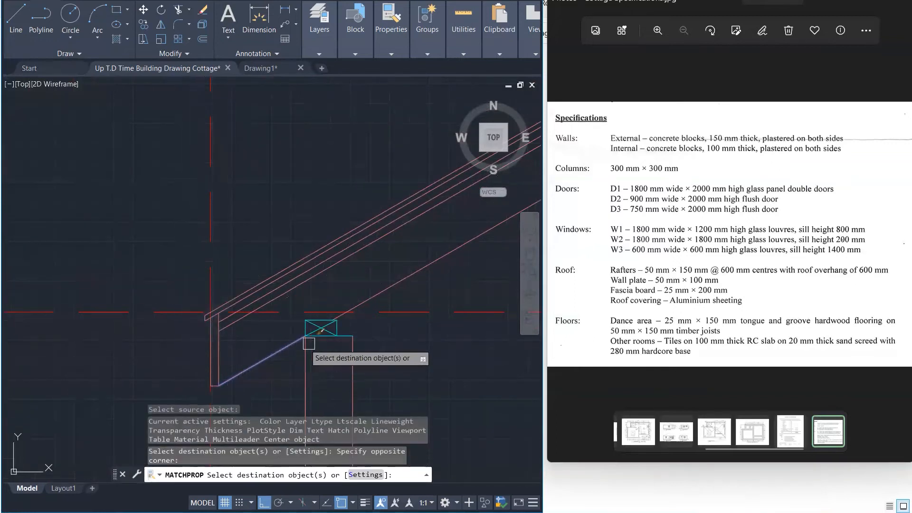
key(Escape)
key(Escape)
key(Escape)
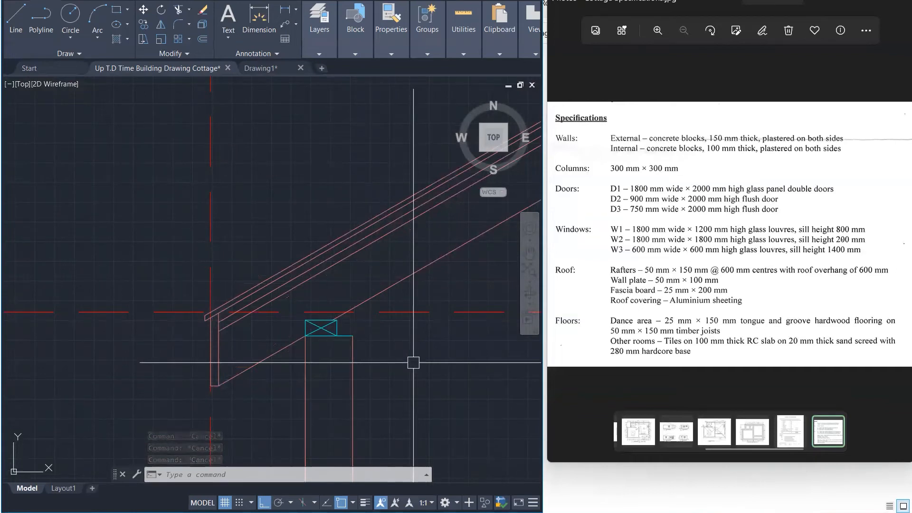
Step: Draw a short perpendicular line across the narrow strip above the rafter, starting at the fascia board's inner line
scroll(244, 331, up, 6)
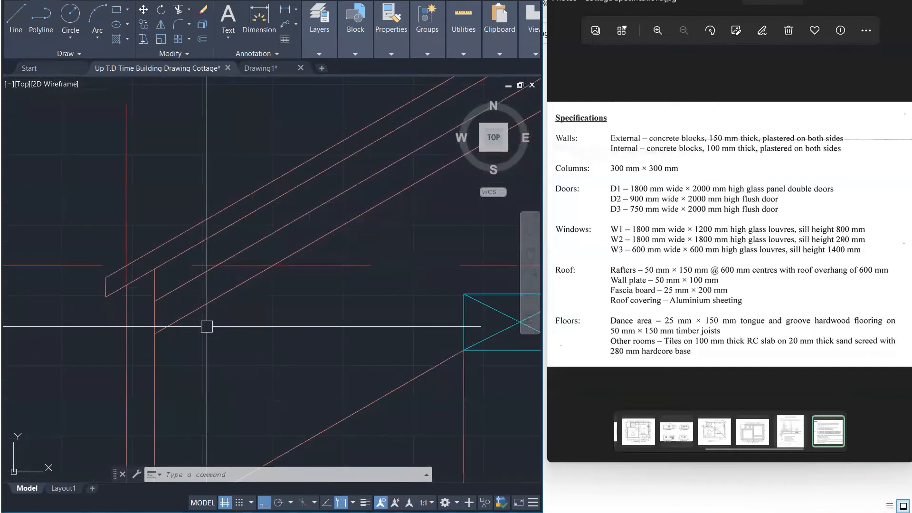
key(l)
key(Return)
click(154, 301)
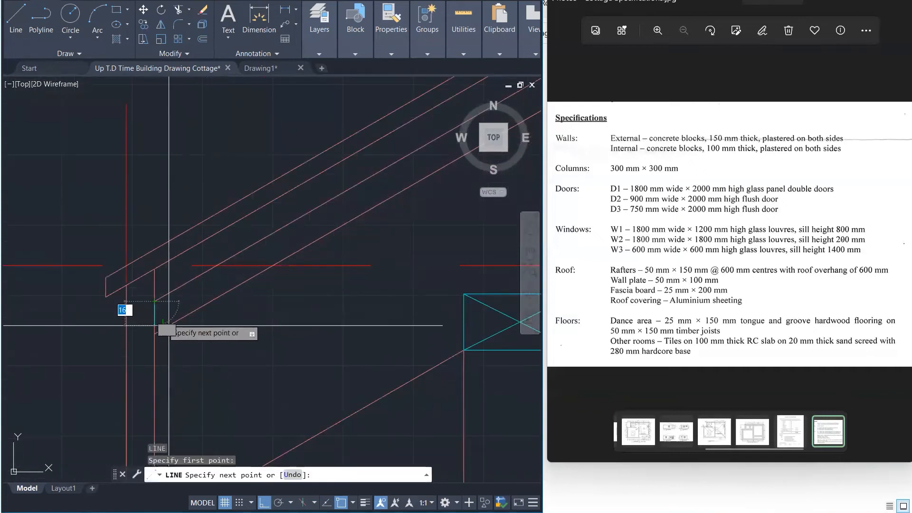
click(169, 325)
key(Escape)
key(Escape)
key(Escape)
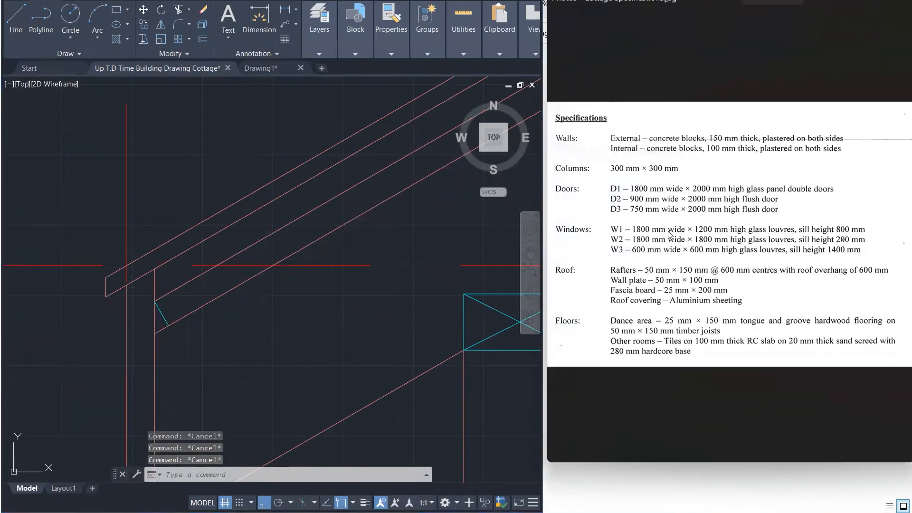
Step: Maximize the drawing window to fill the screen
scroll(248, 320, down, 2)
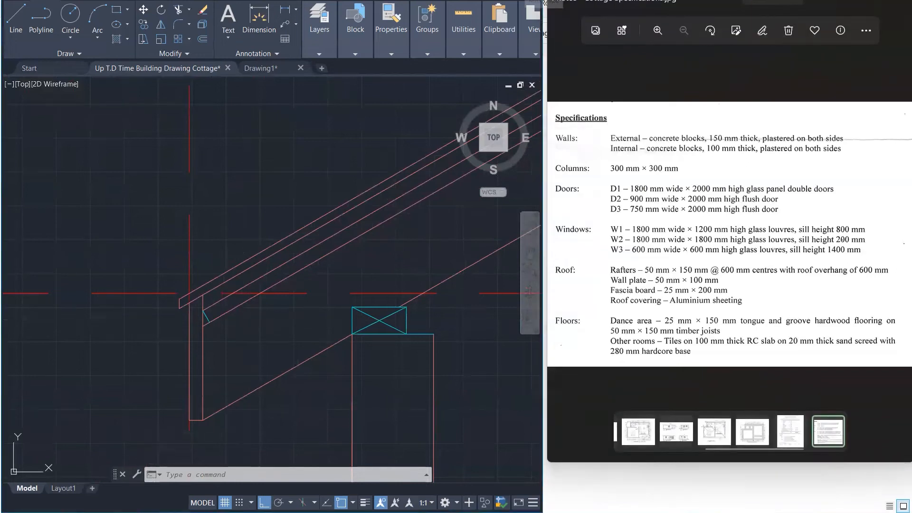
click(521, 2)
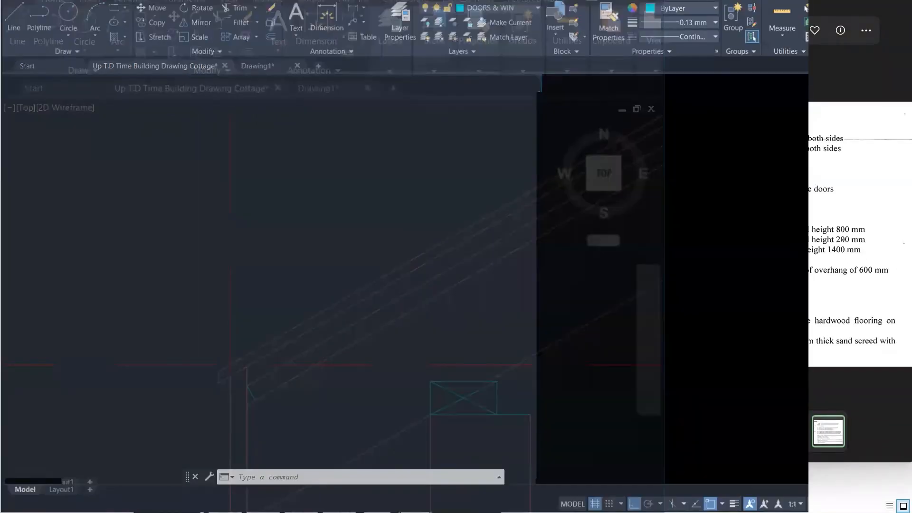
key(Escape)
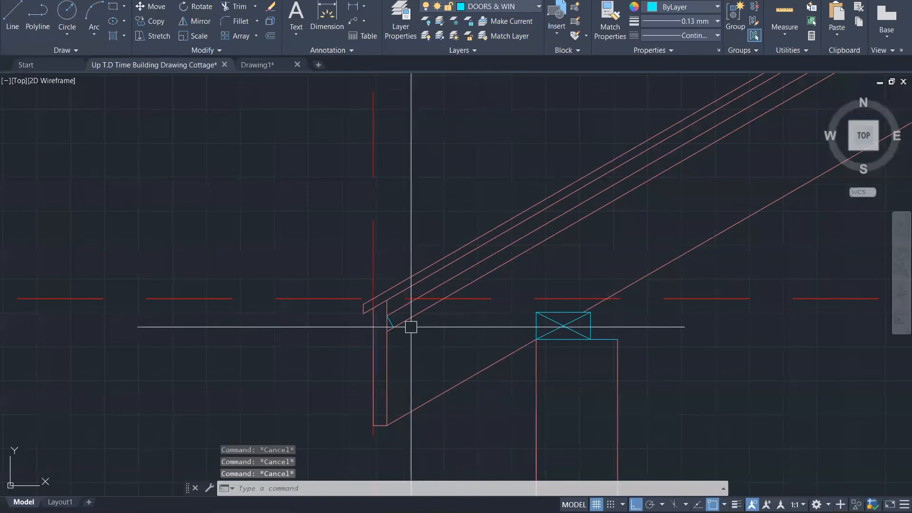
Step: Offset the short perpendicular line 150 mm up the roof slope within the narrow strip above the rafter
text(of)
key(Return)
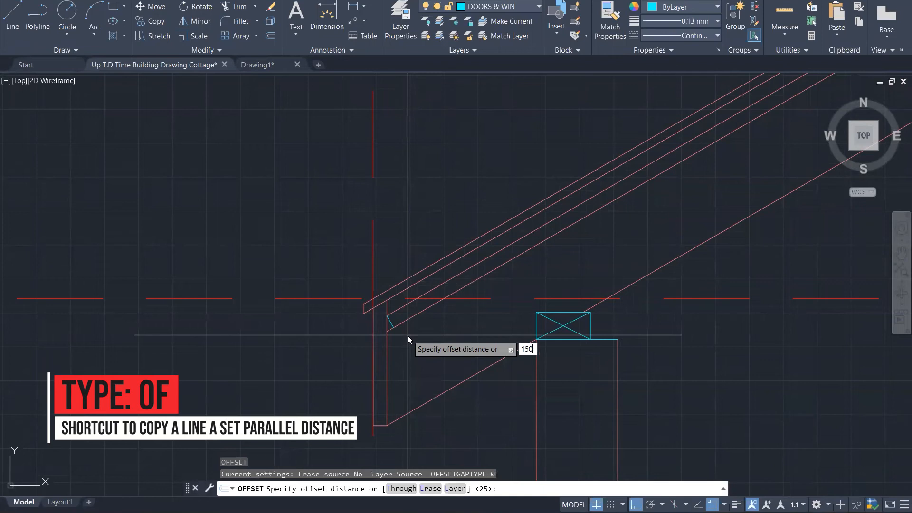
key(Return)
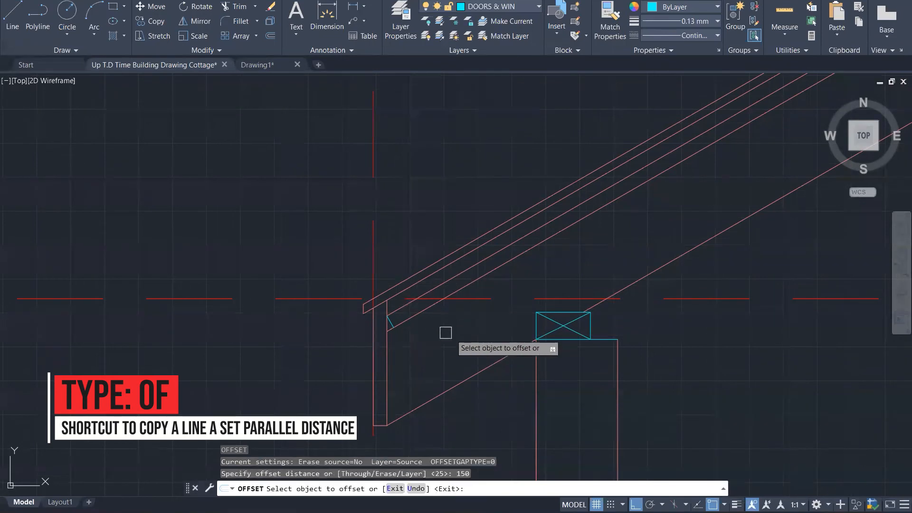
scroll(385, 321, up, 3)
click(398, 320)
scroll(481, 265, down, 4)
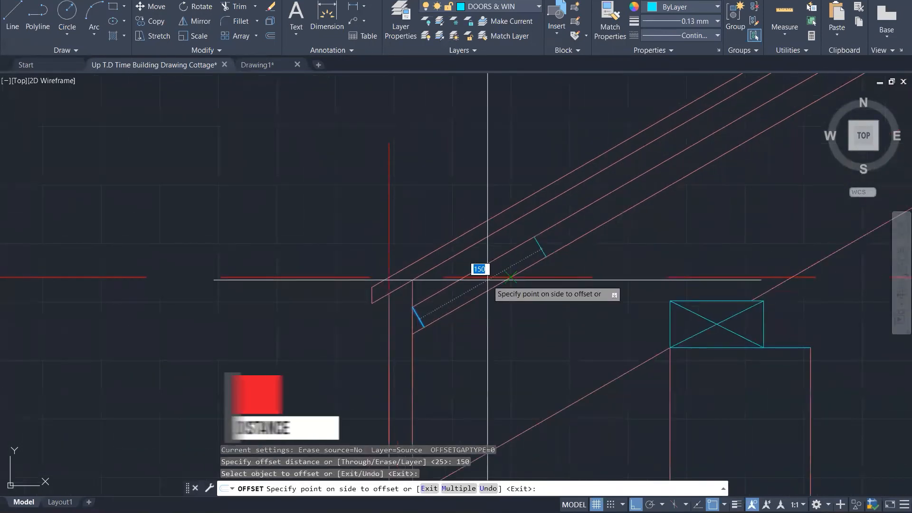
click(582, 245)
key(Escape)
key(Escape)
key(Escape)
key(Escape)
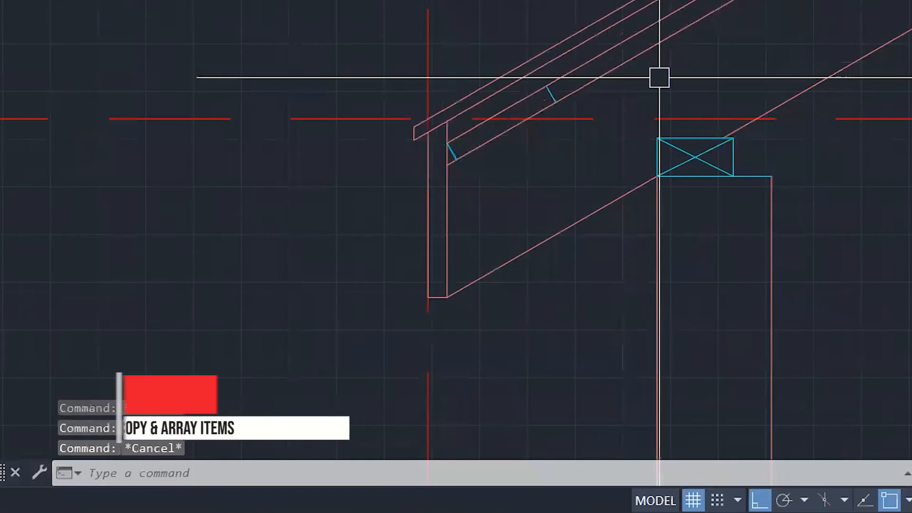
Step: Copy the two short perpendicular lines as a 20-item array up the narrow strip, using the distance between them as spacing
text(co)
key(Return)
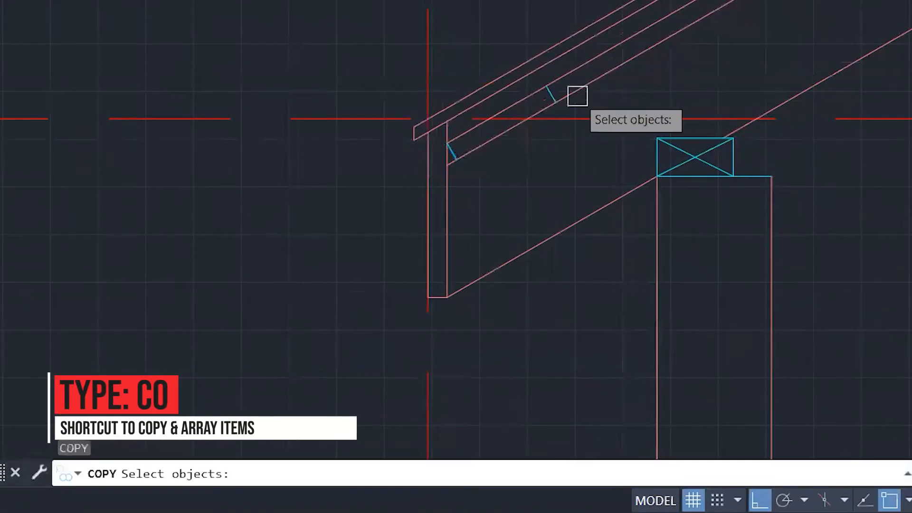
scroll(541, 106, up, 4)
click(312, 218)
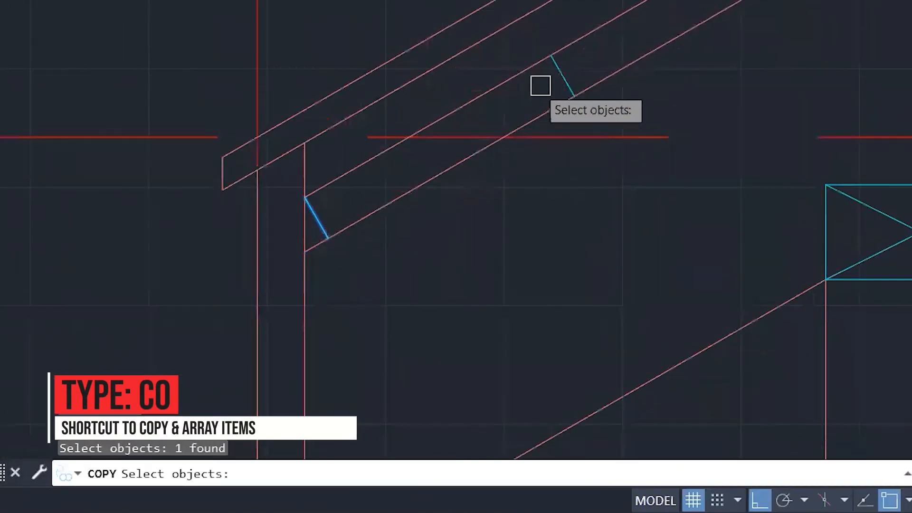
click(554, 76)
key(Return)
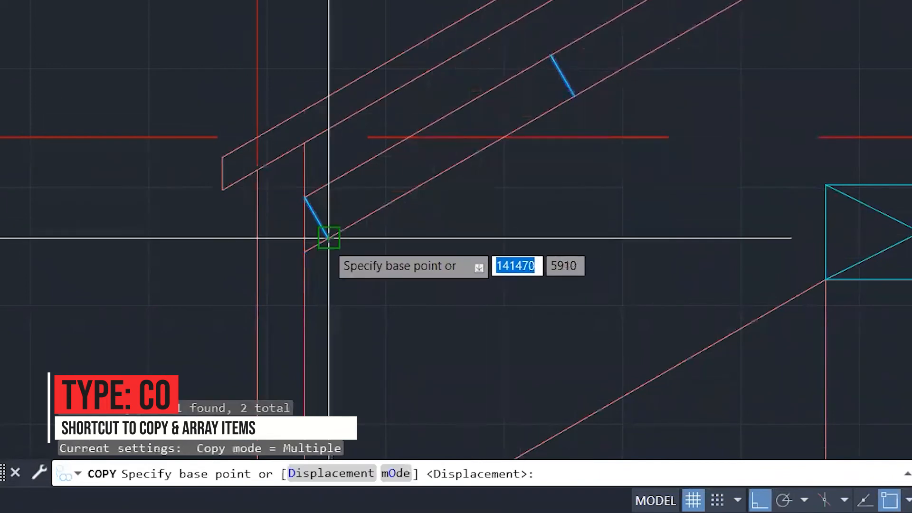
click(328, 237)
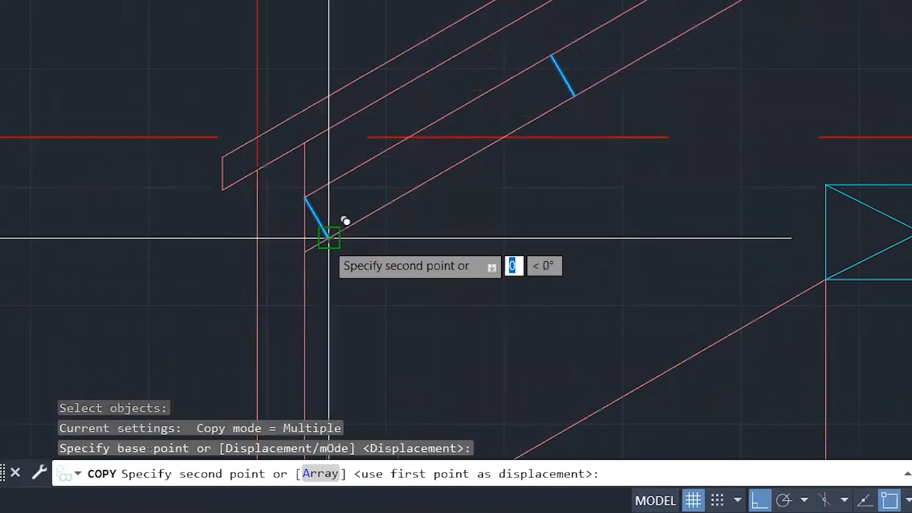
text(a)
key(Return)
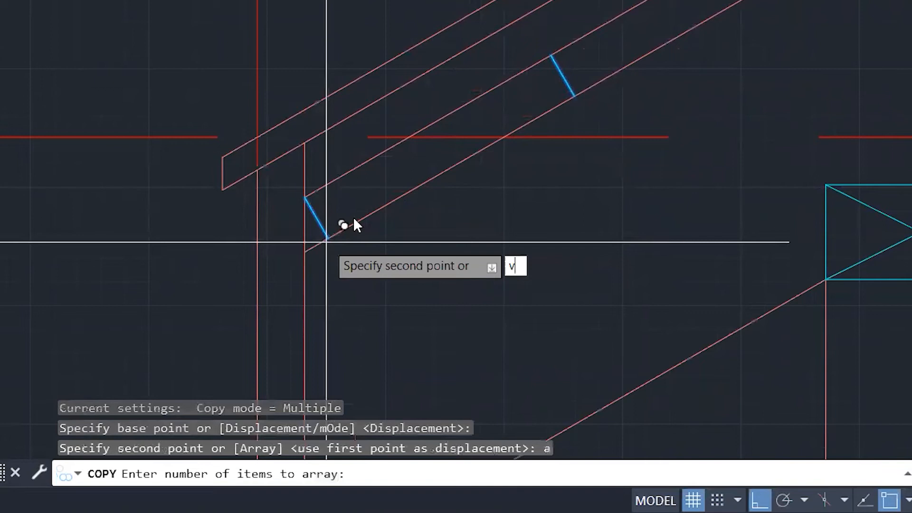
text(a)
key(Return)
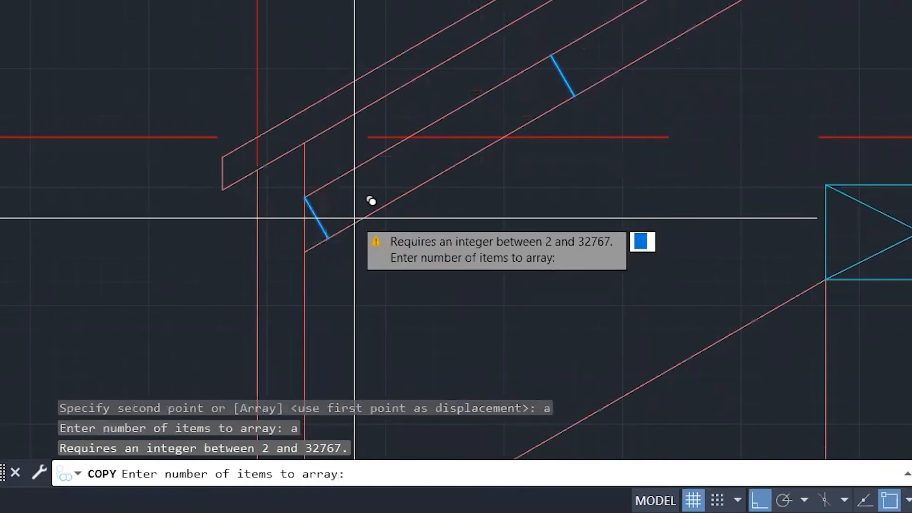
scroll(371, 201, down, 4)
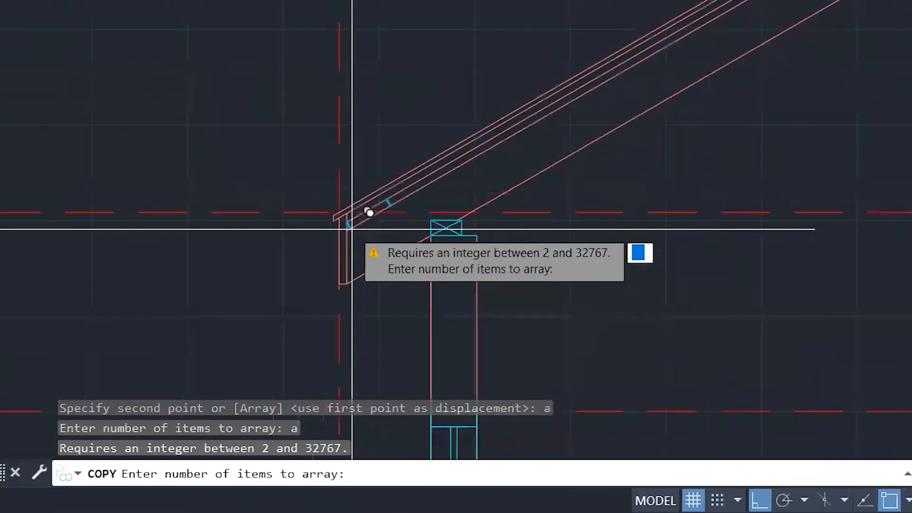
scroll(351, 229, down, 1)
scroll(351, 229, up, 4)
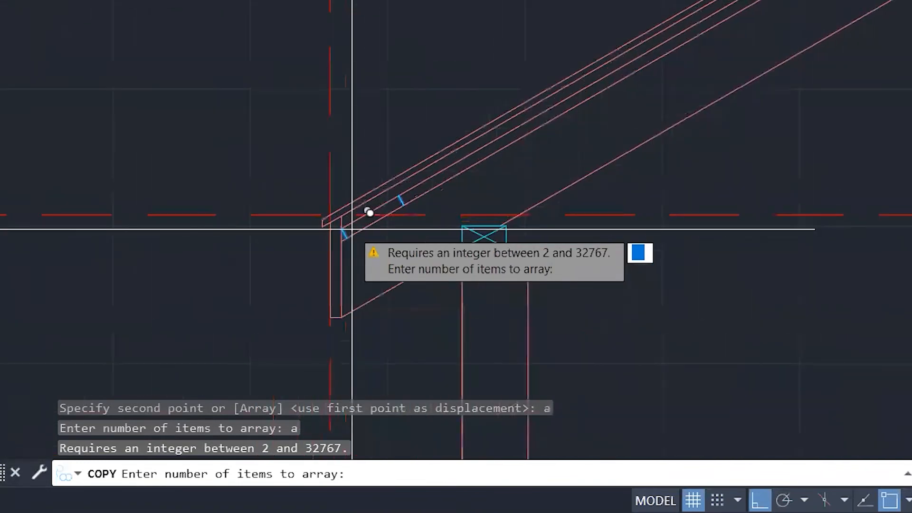
text(20)
key(Return)
scroll(424, 201, up, 3)
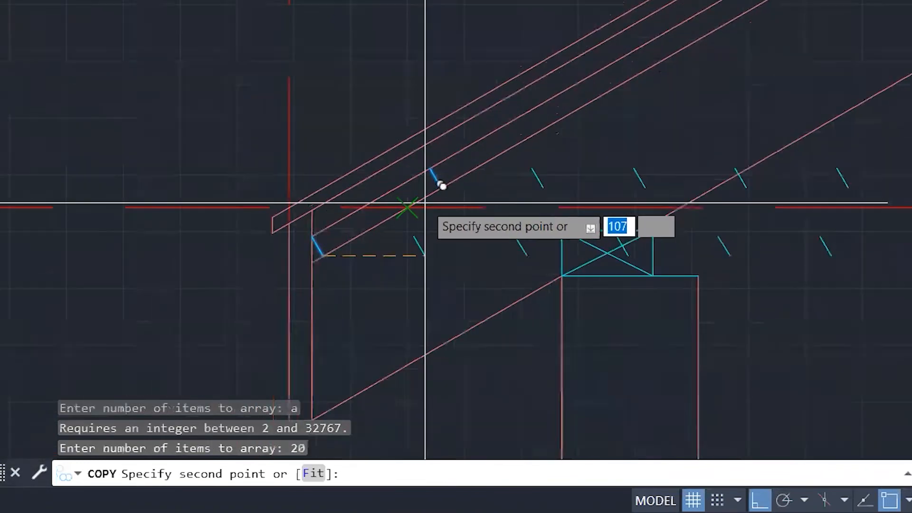
click(460, 167)
scroll(448, 184, down, 5)
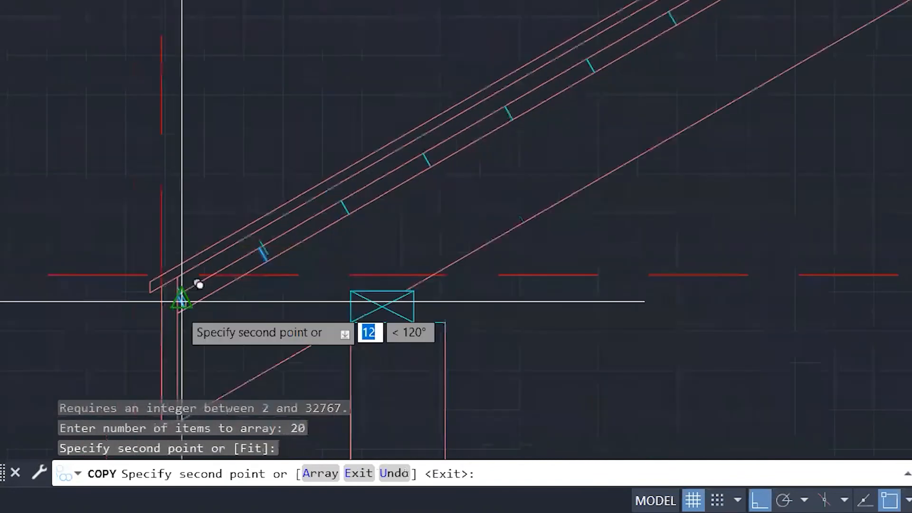
key(Escape)
Step: Delete the surplus copied short lines that lie beyond the upper end of the narrow strip
scroll(673, 7, up, 4)
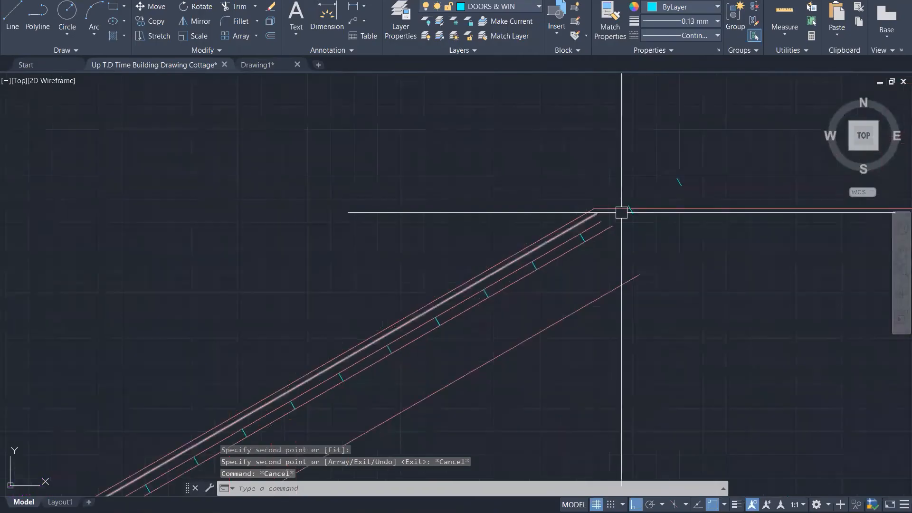
click(643, 211)
click(784, 119)
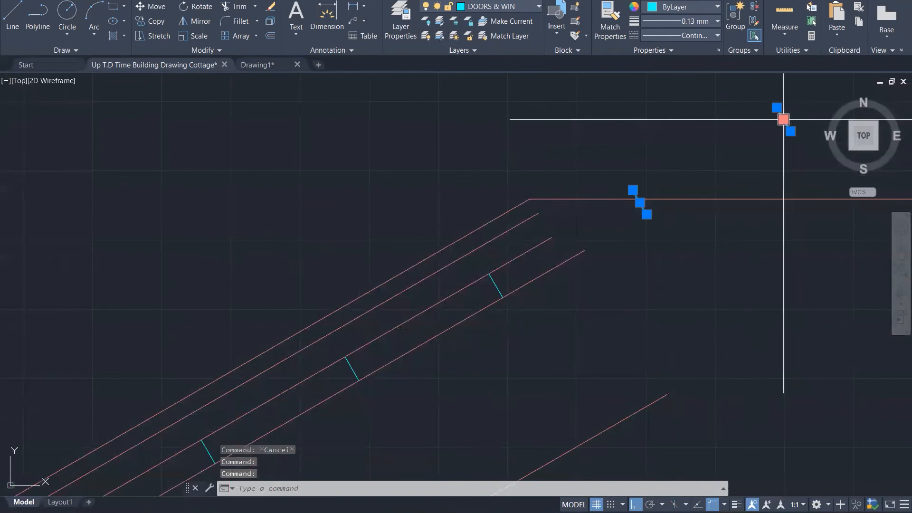
scroll(670, 195, down, 1)
click(652, 208)
scroll(647, 216, down, 5)
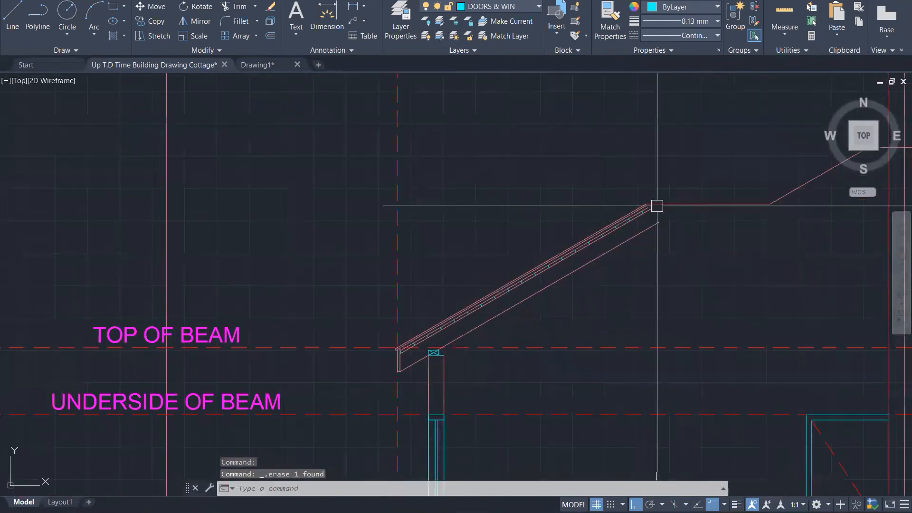
Step: Hatch the first division of the narrow strip, next to the fascia board
scroll(399, 352, up, 6)
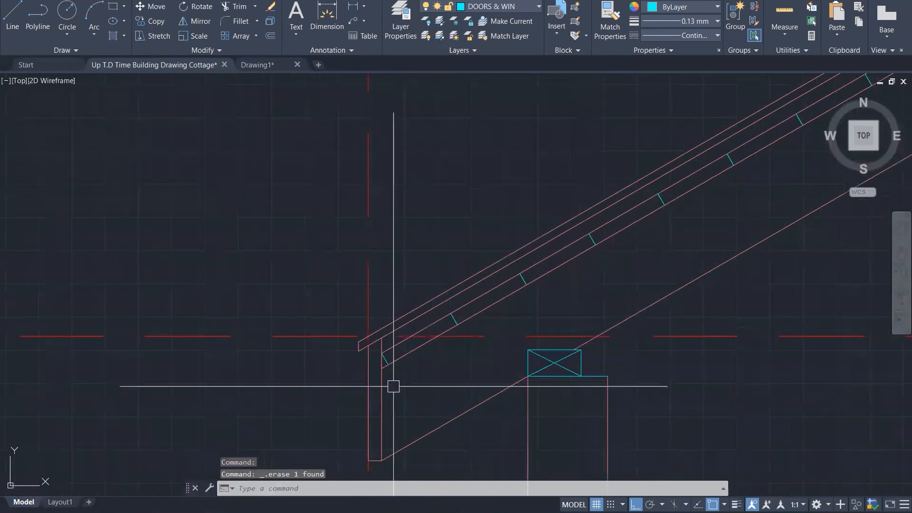
scroll(413, 391, down, 2)
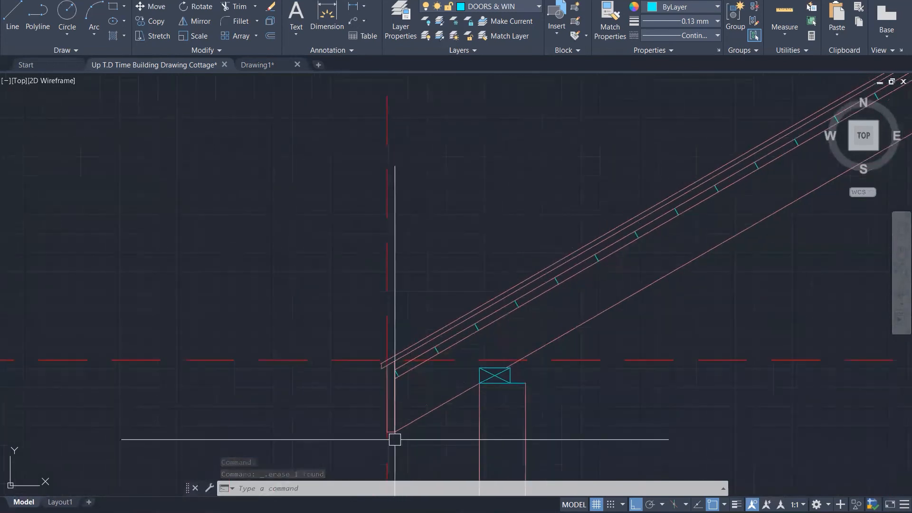
scroll(393, 441, up, 4)
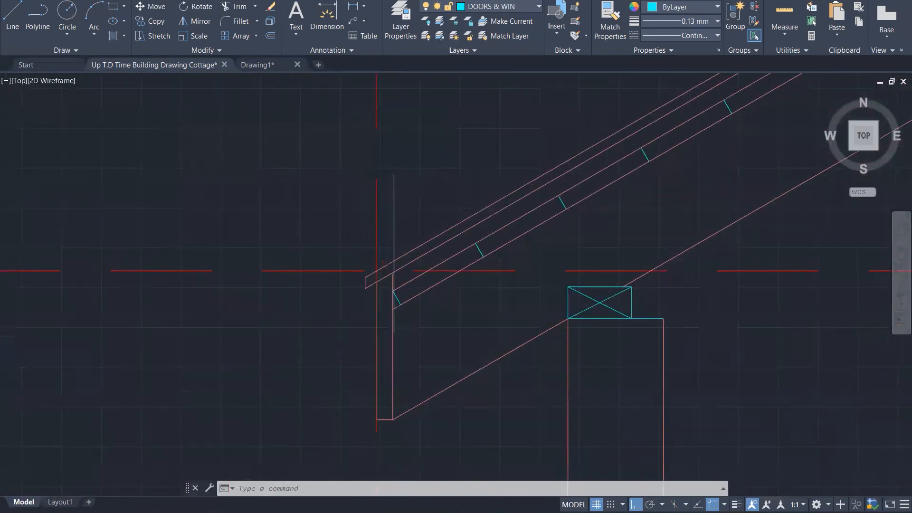
scroll(375, 433, down, 2)
scroll(401, 334, down, 2)
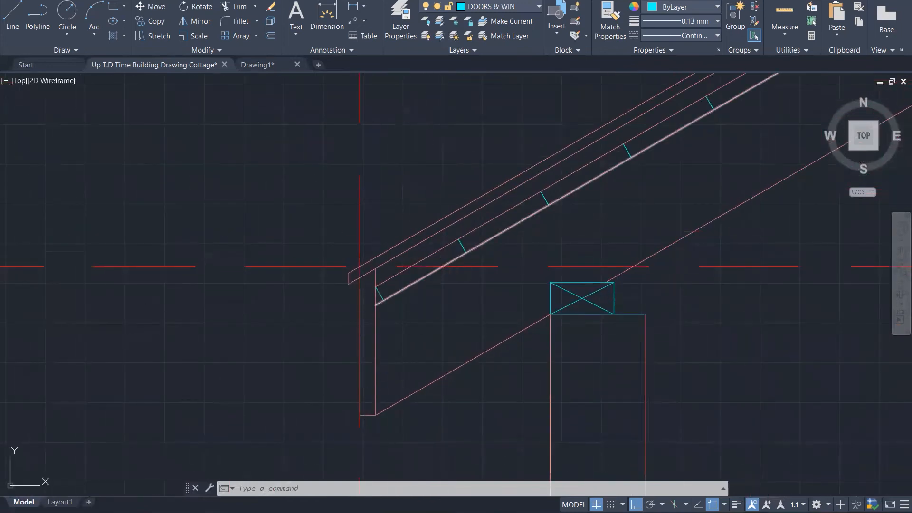
text(h)
key(Return)
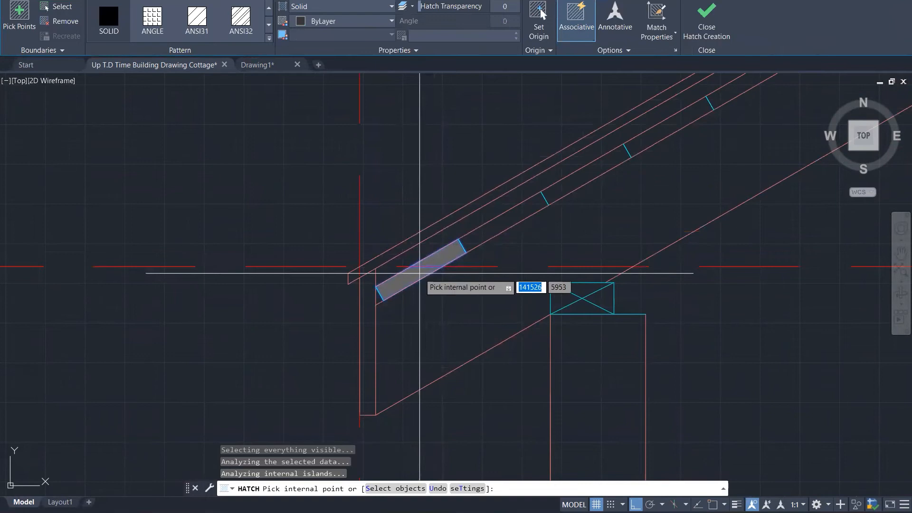
key(Escape)
Step: Change the first division's hatch to pattern ANSI31 with angle 35 and scale 46
scroll(407, 277, up, 3)
click(407, 277)
click(407, 279)
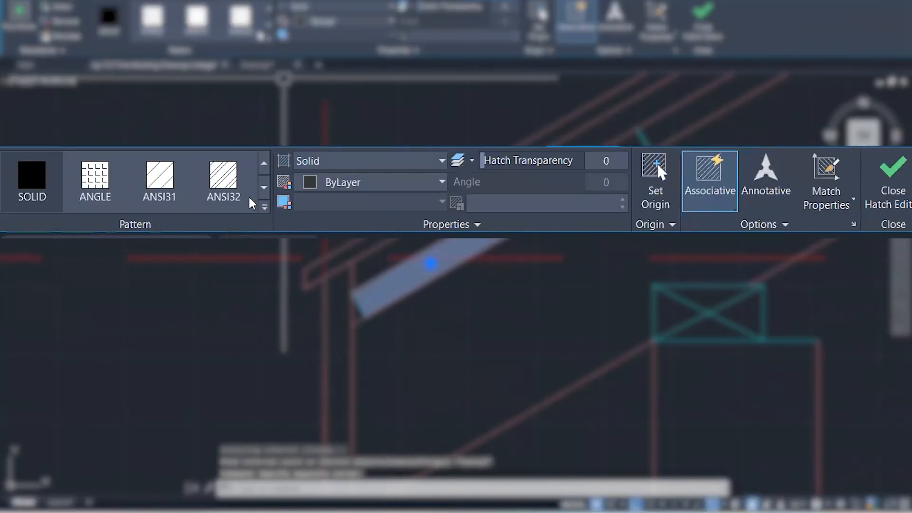
click(196, 20)
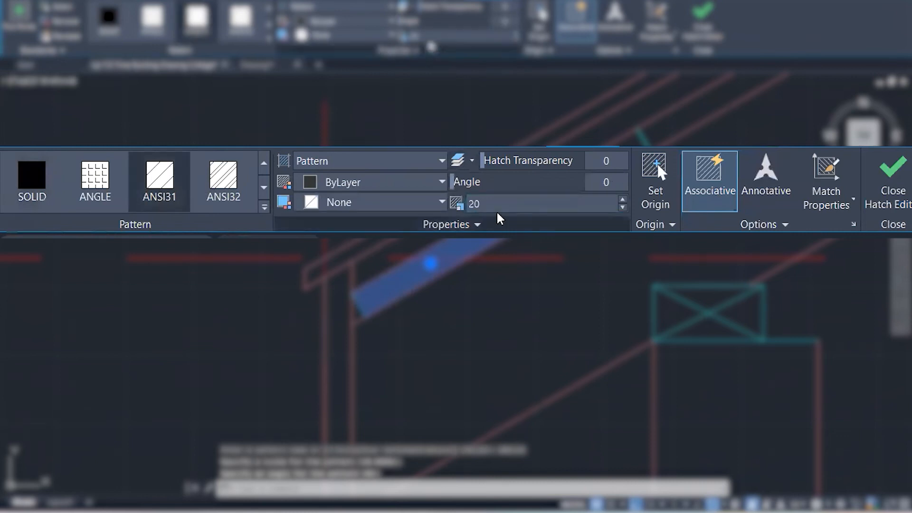
drag(602, 179, 625, 182)
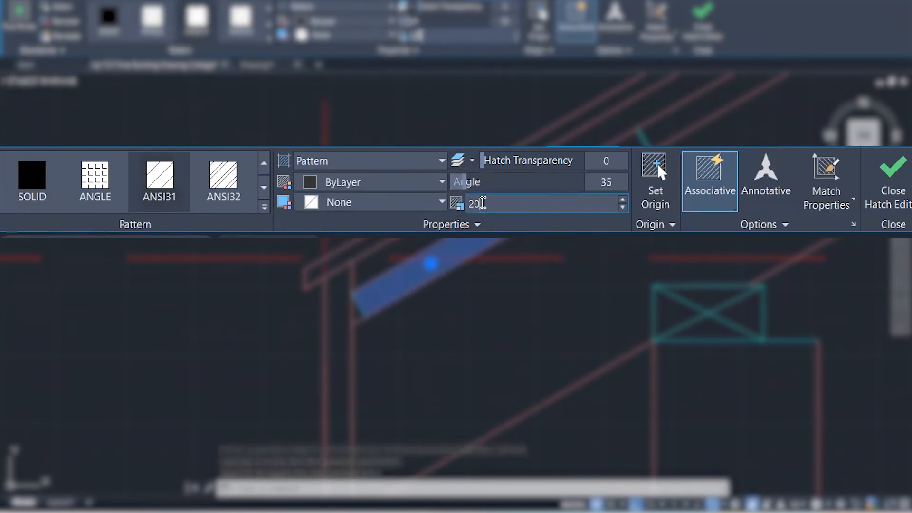
scroll(484, 204, up, 7)
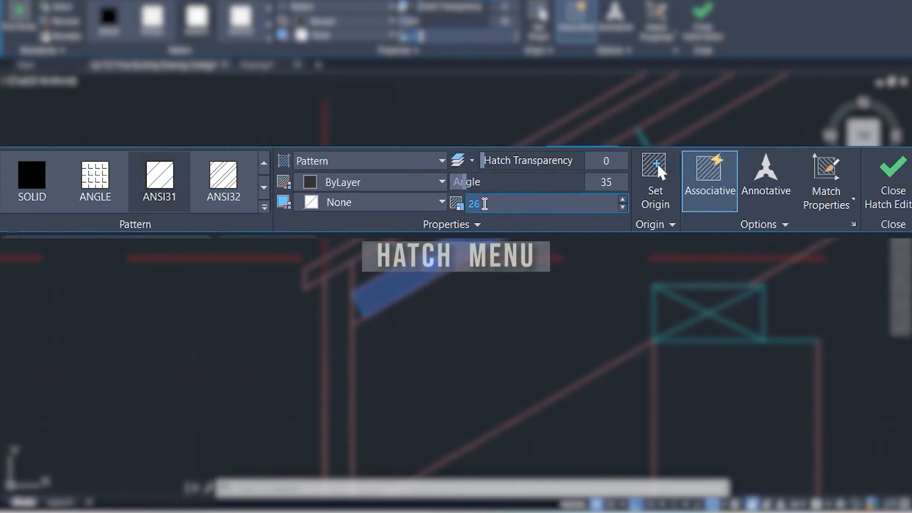
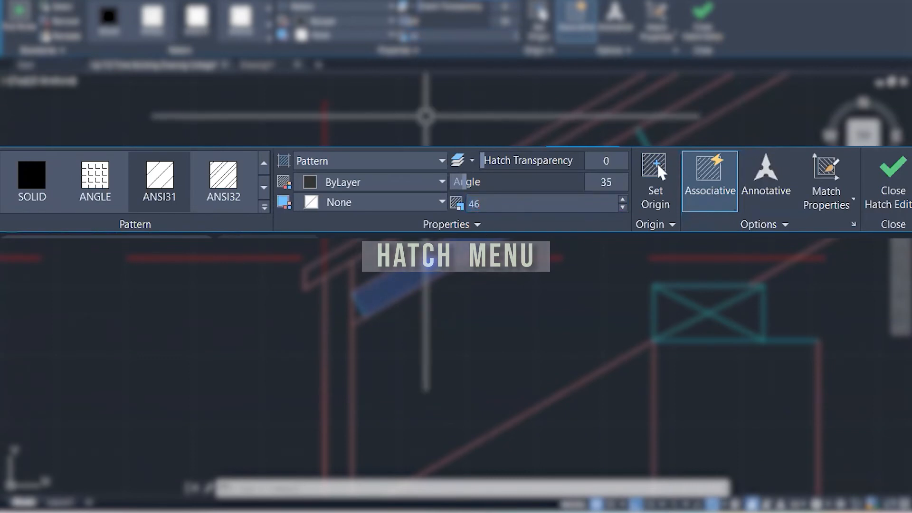
key(Escape)
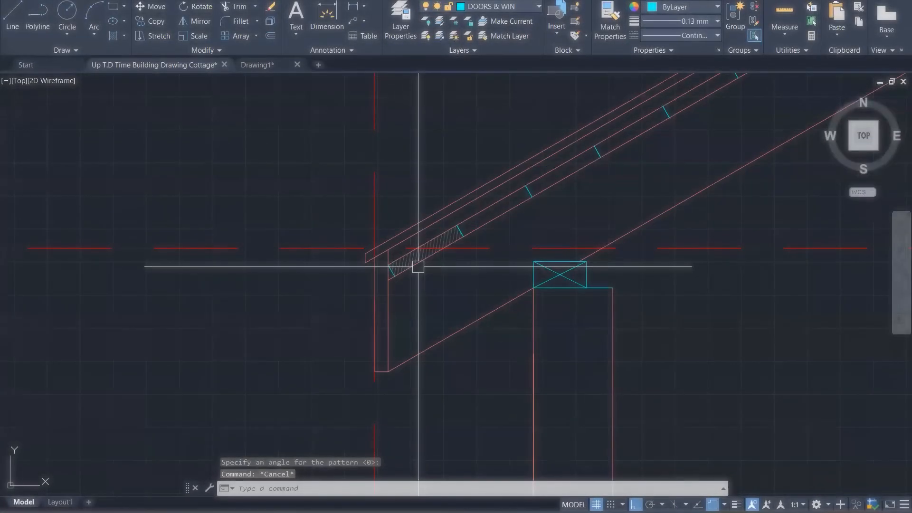
Step: Copy the first division's hatch as a 20-item array up the narrow strip, spaced 150 mm along the 30° slope
scroll(418, 266, up, 5)
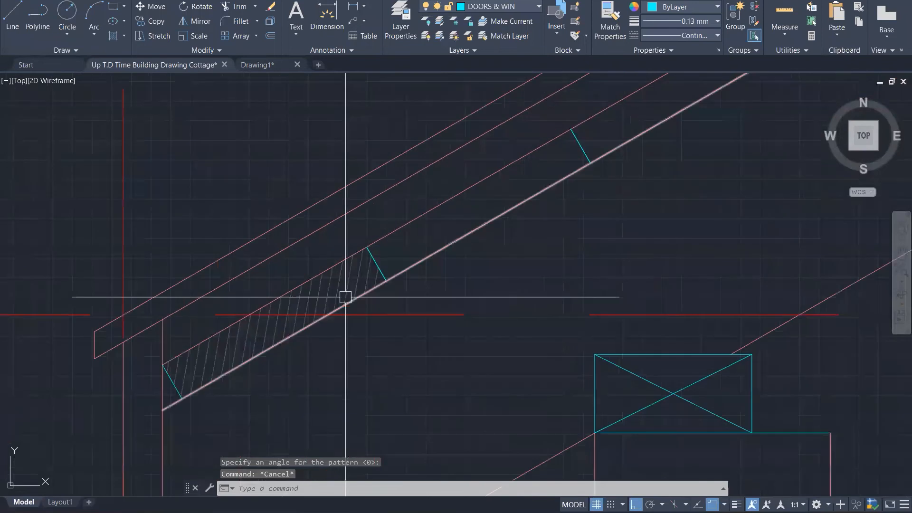
click(272, 330)
text(co)
key(Return)
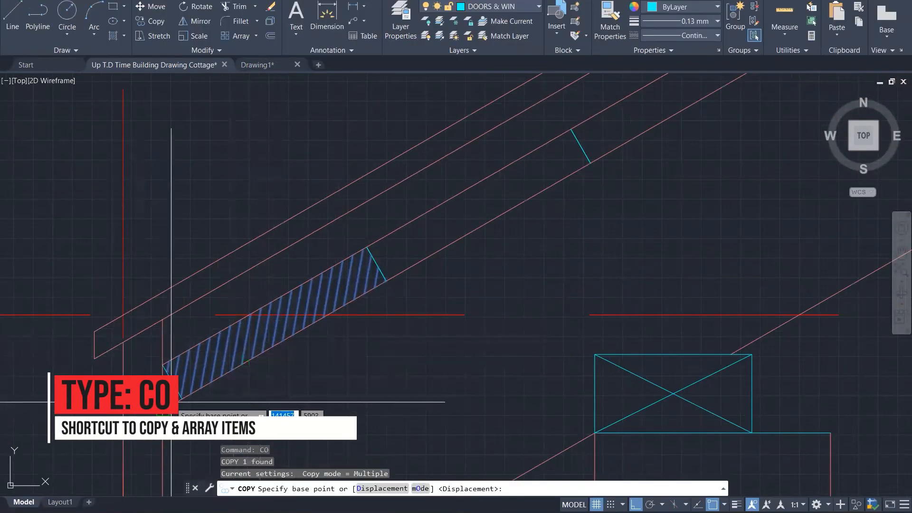
click(182, 397)
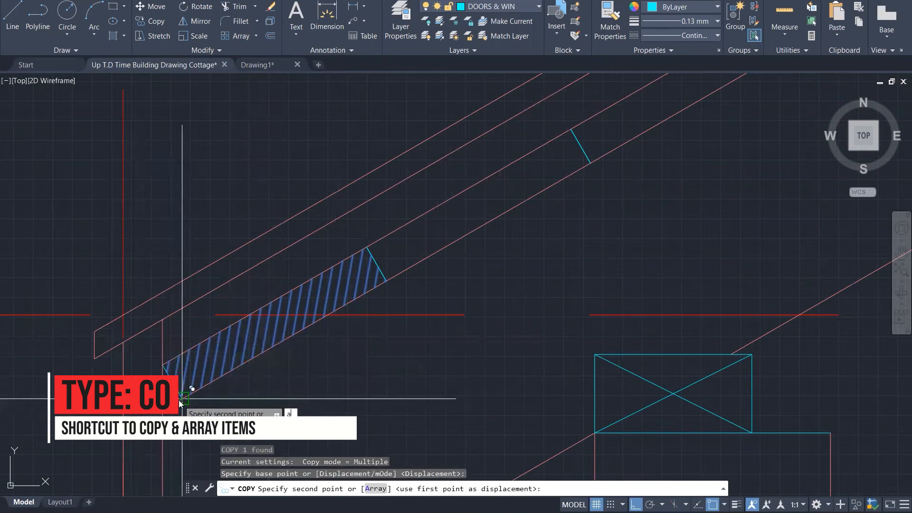
text(a)
key(Return)
text(20)
key(Return)
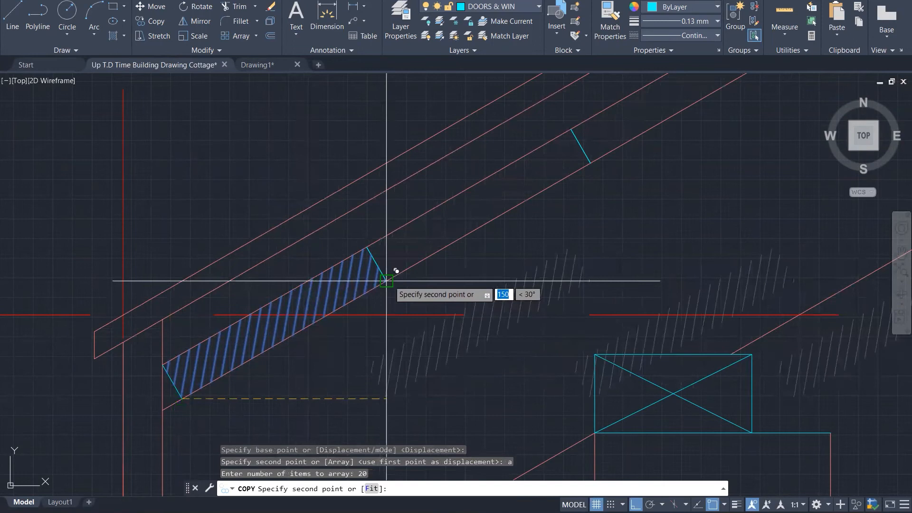
click(387, 280)
scroll(237, 383, down, 8)
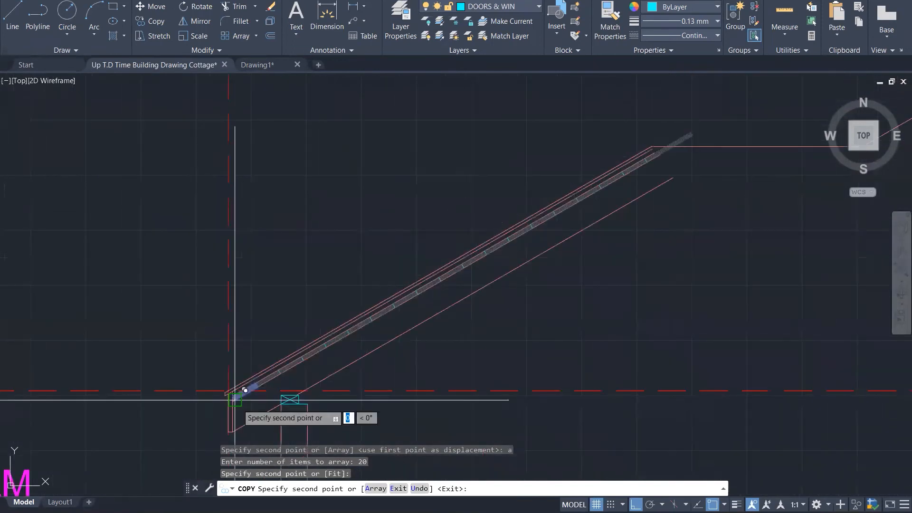
scroll(682, 139, up, 5)
key(Escape)
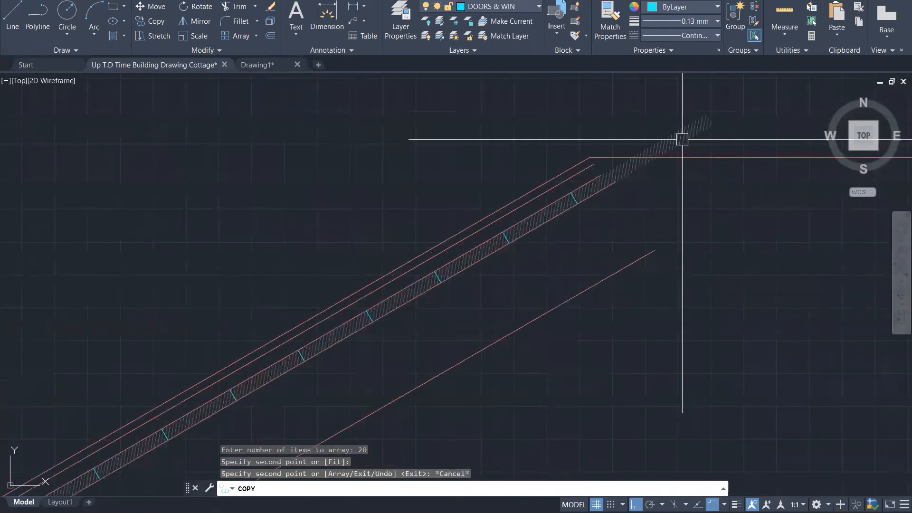
Step: Delete the two surplus hatches at the upper end of the narrow strip
click(682, 139)
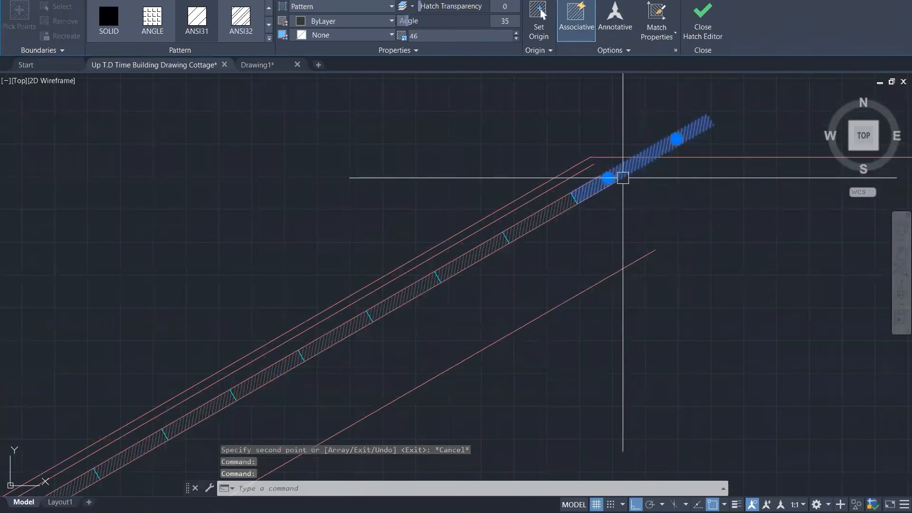
key(Delete)
scroll(570, 240, down, 5)
scroll(366, 381, up, 9)
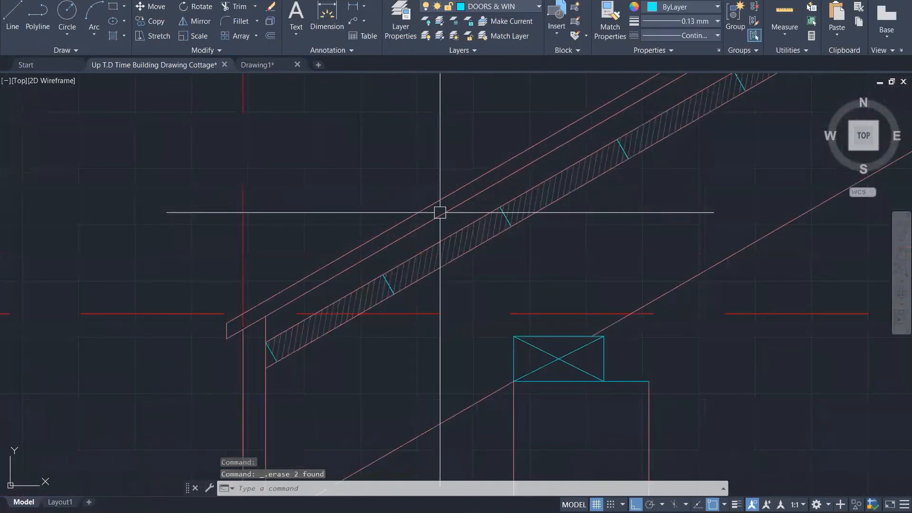
Step: Draw a short line from the roof covering's upper eaves corner perpendicular to its bottom line
click(425, 208)
scroll(185, 332, up, 4)
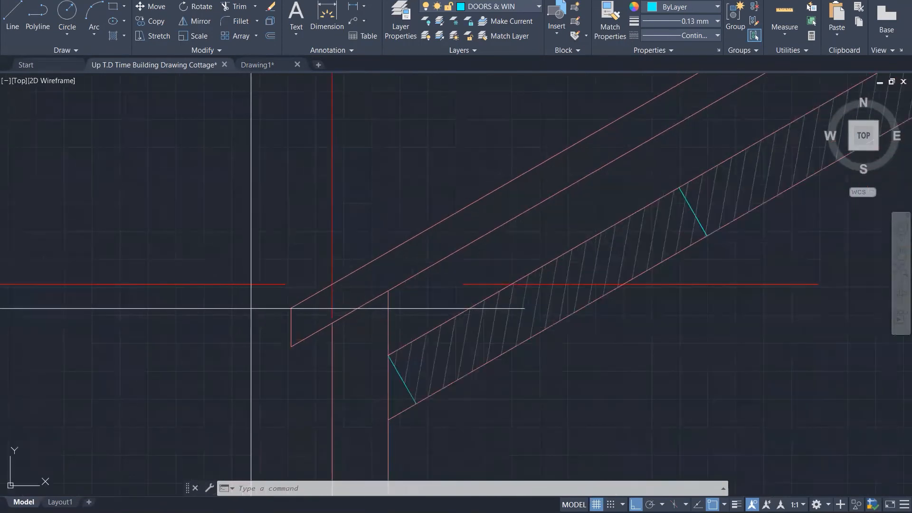
text(l)
key(Return)
click(291, 309)
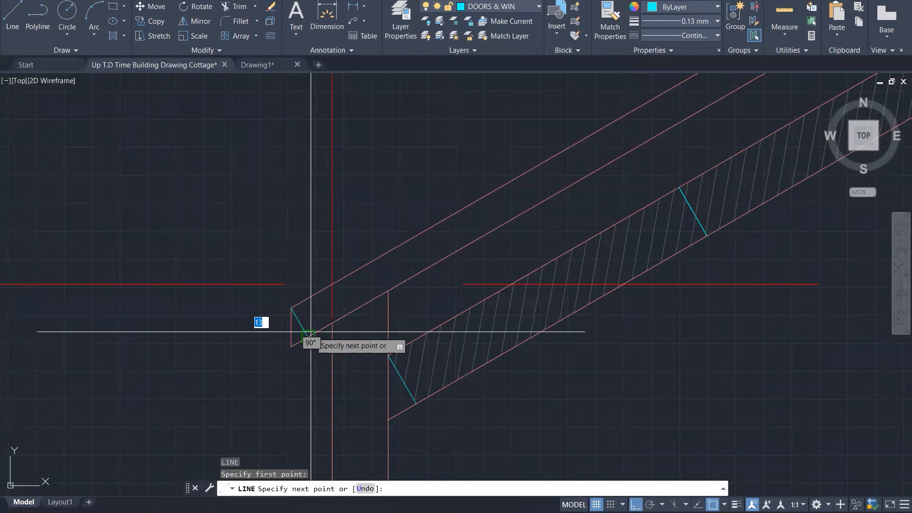
click(309, 335)
key(Escape)
key(Escape)
Step: Fillet the roof covering's bottom line to the new perpendicular end line and delete the old vertical end line
text(f)
key(Return)
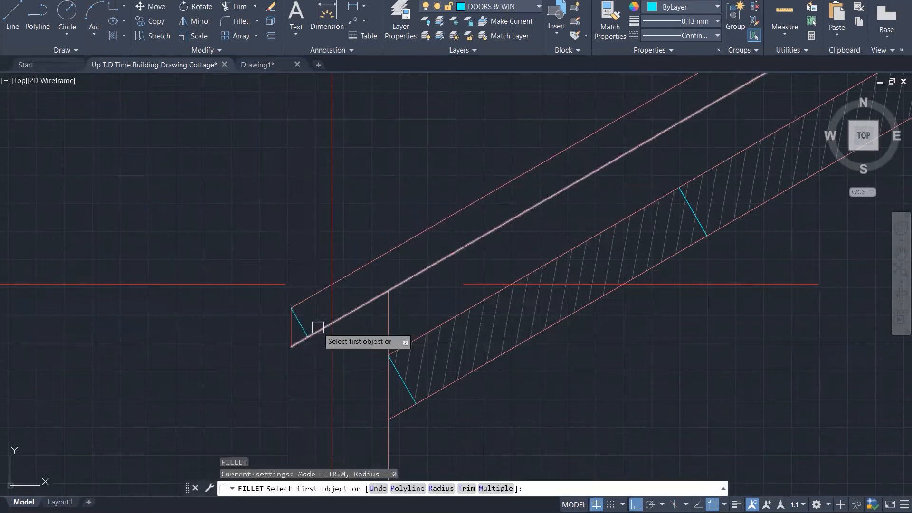
click(318, 328)
click(302, 326)
key(Return)
click(305, 304)
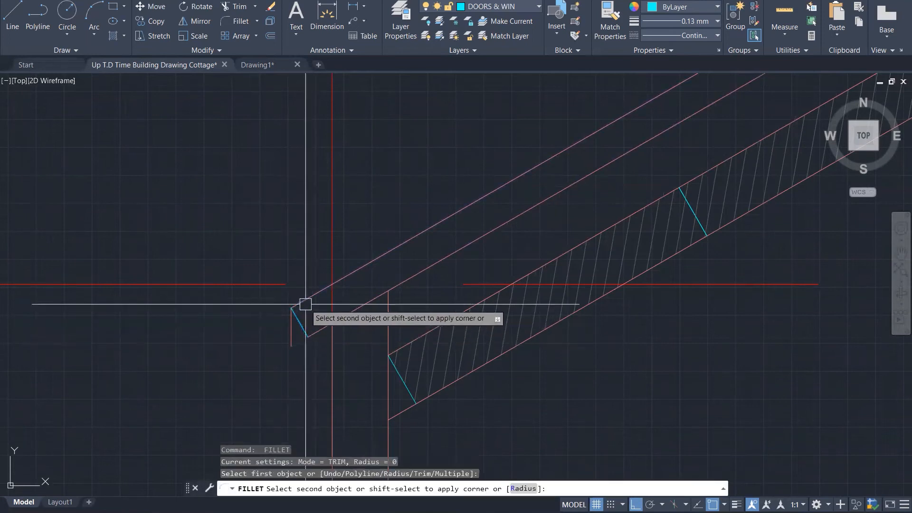
key(Escape)
click(291, 328)
key(Delete)
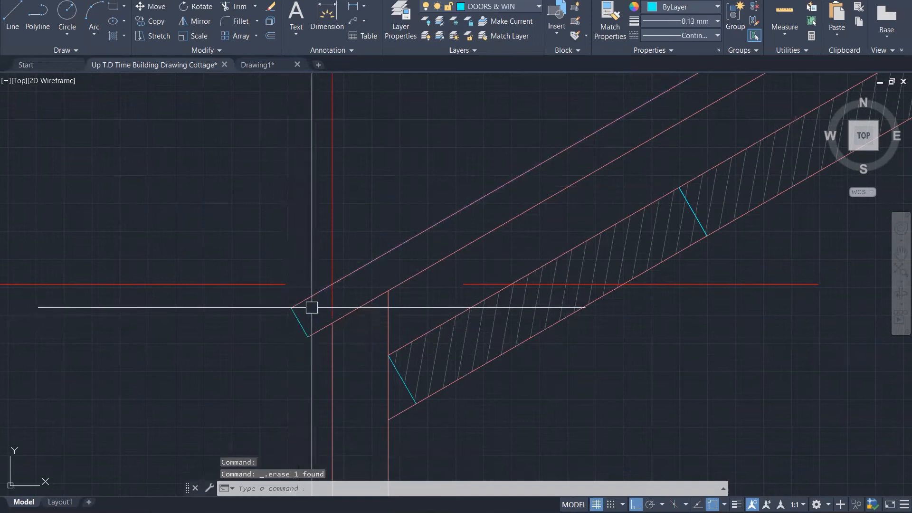
Step: Match the properties of the roof covering's top line onto the new square end line at the eaves
key(Escape)
text(m)
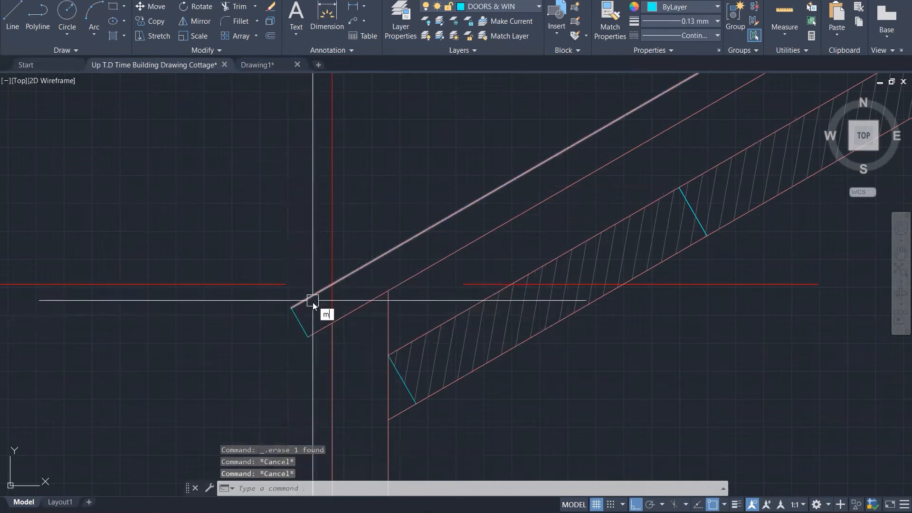
text(a)
key(Return)
click(312, 301)
click(269, 253)
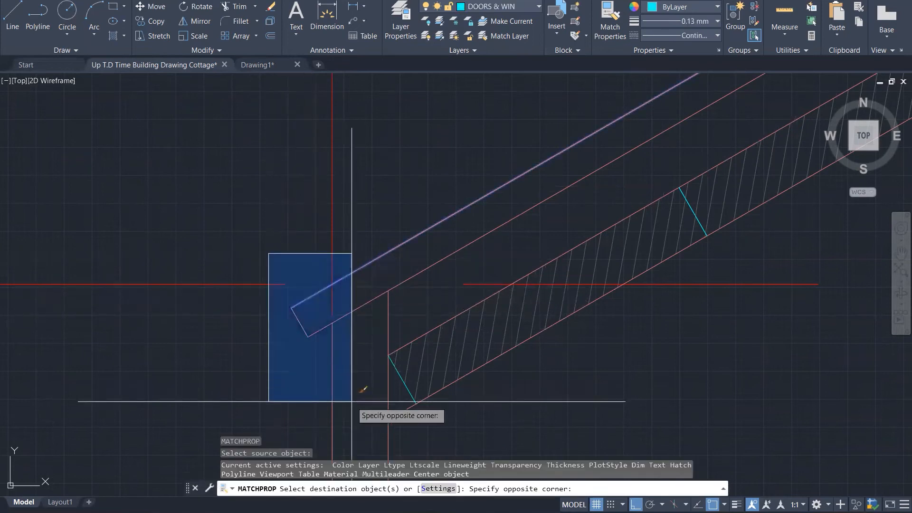
key(Escape)
key(Escape)
key(Escape)
Step: Draw a line from the upper end of the first division line above the eaves perpendicular to the roof covering's bottom line
scroll(266, 386, down, 4)
text(l)
key(Return)
click(466, 292)
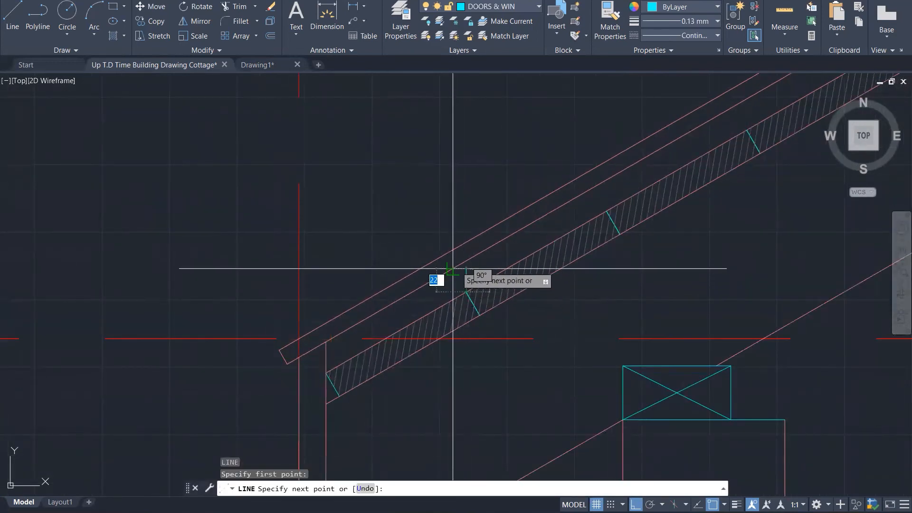
click(455, 268)
key(Escape)
key(Escape)
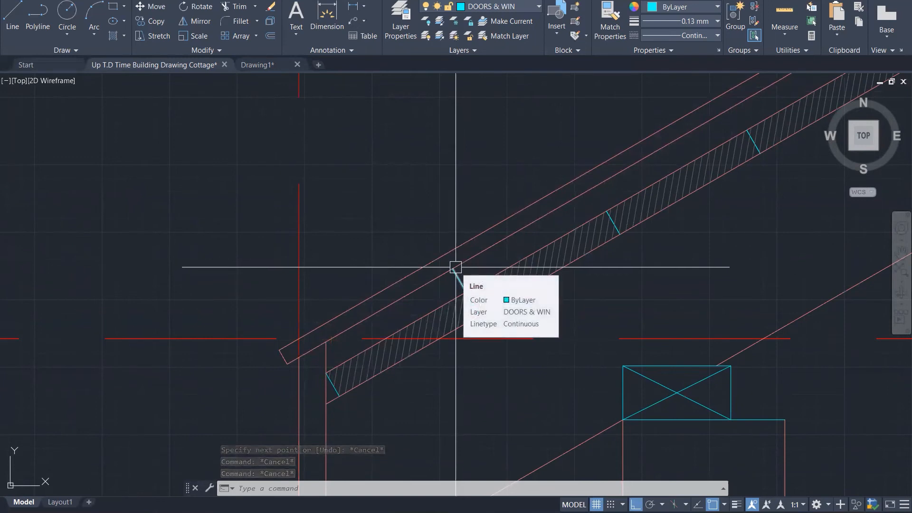
text(o)
key(Return)
text(25)
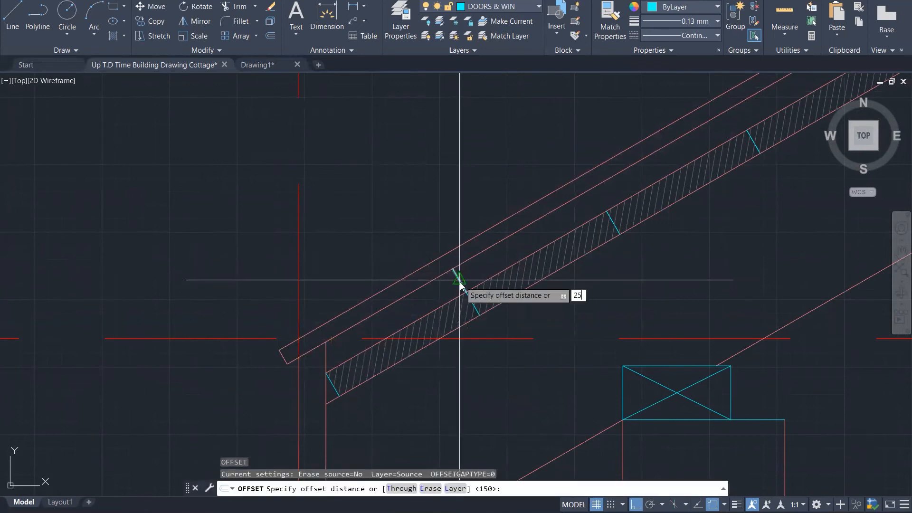
text(v)
key(Return)
scroll(459, 284, up, 3)
key(Escape)
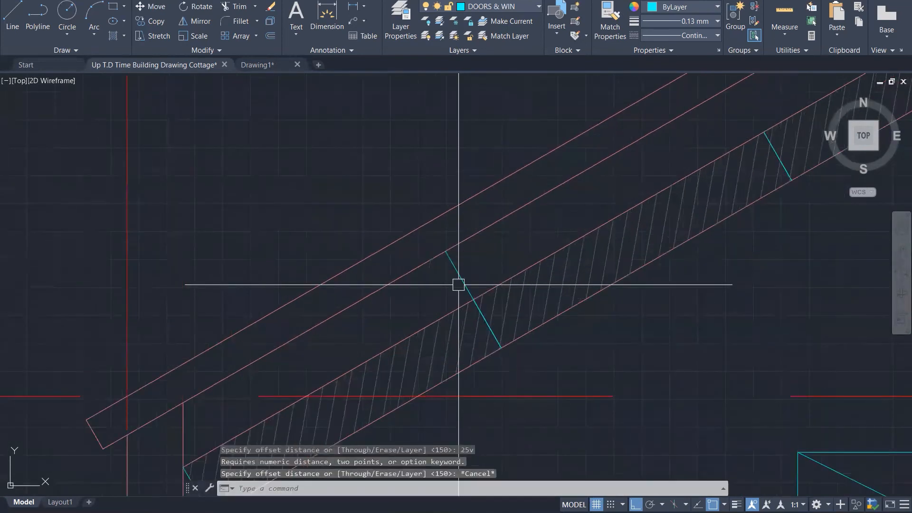
Step: Offset the short perpendicular line 25 mm to both sides and delete the original middle line
key(Return)
text(2)
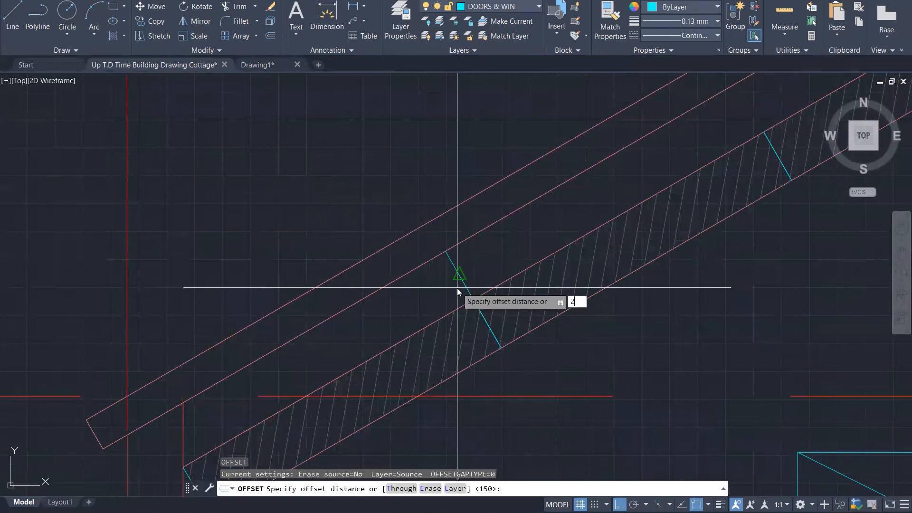
text(5)
key(Return)
click(458, 285)
click(480, 249)
click(455, 278)
click(407, 301)
key(Escape)
key(Escape)
key(Escape)
key(Escape)
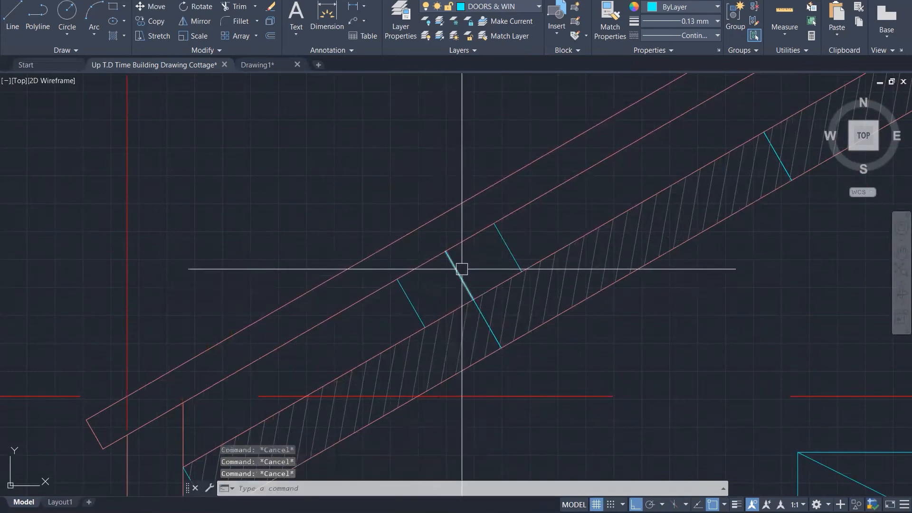
click(460, 271)
key(Delete)
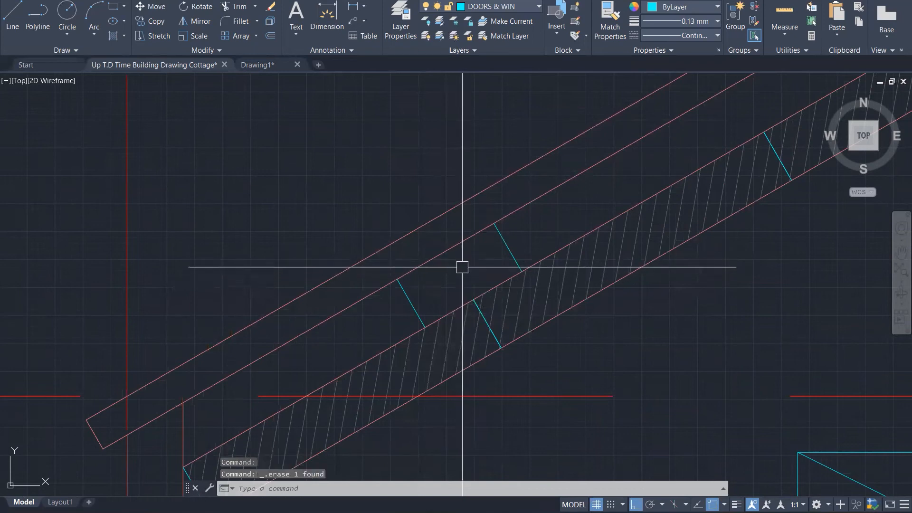
Step: Draw two crossing diagonals between the opposite ends of the offset lines to mark the batten
key(Return)
click(494, 223)
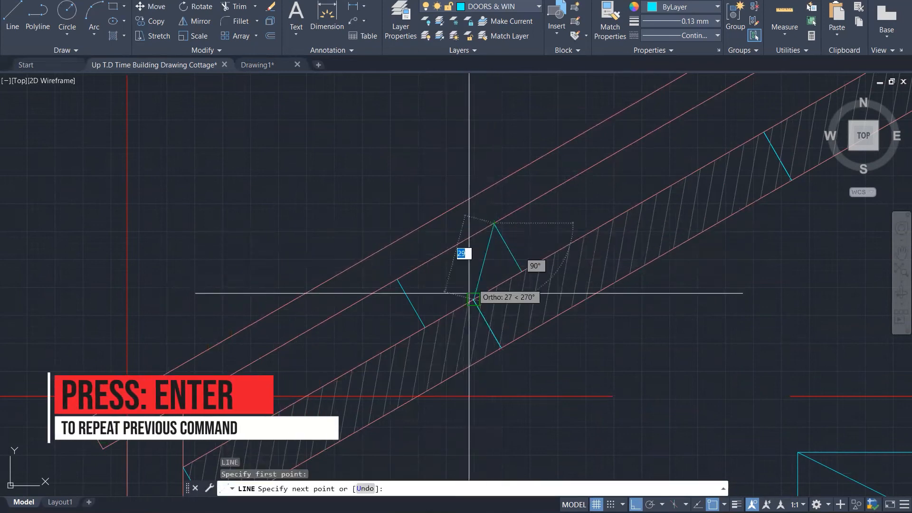
click(425, 327)
key(Escape)
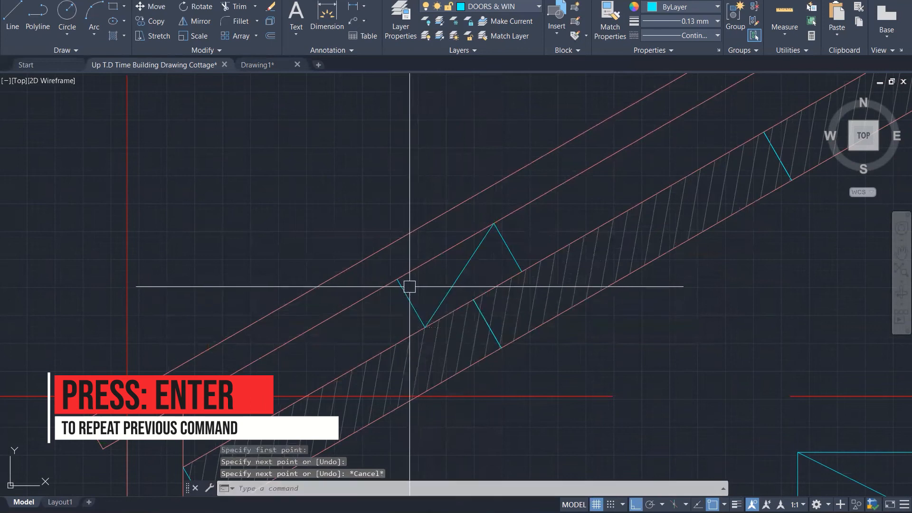
key(Return)
click(398, 279)
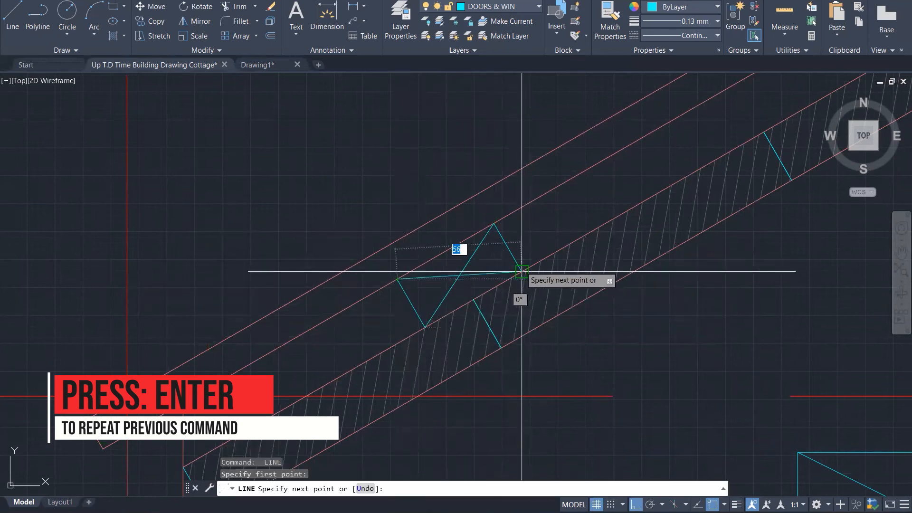
click(522, 271)
key(Escape)
scroll(360, 367, down, 5)
scroll(367, 381, up, 2)
click(301, 220)
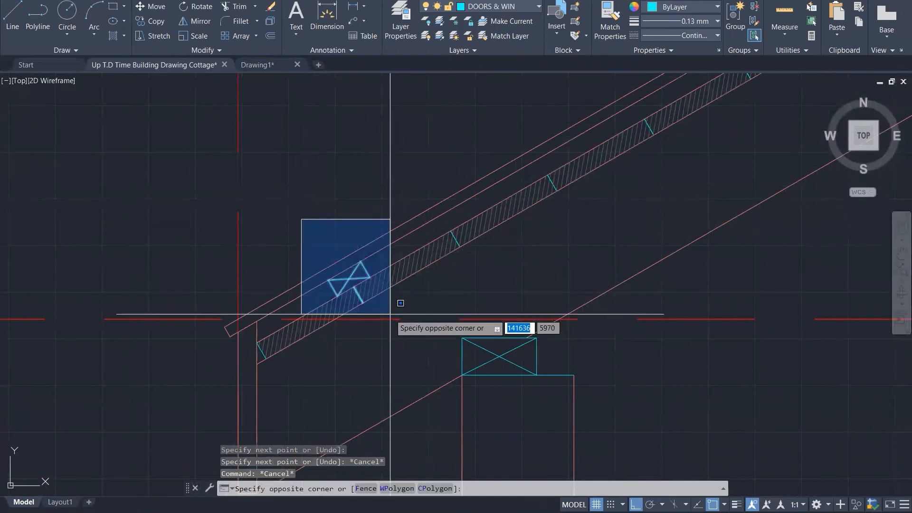
scroll(380, 292, up, 4)
key(Escape)
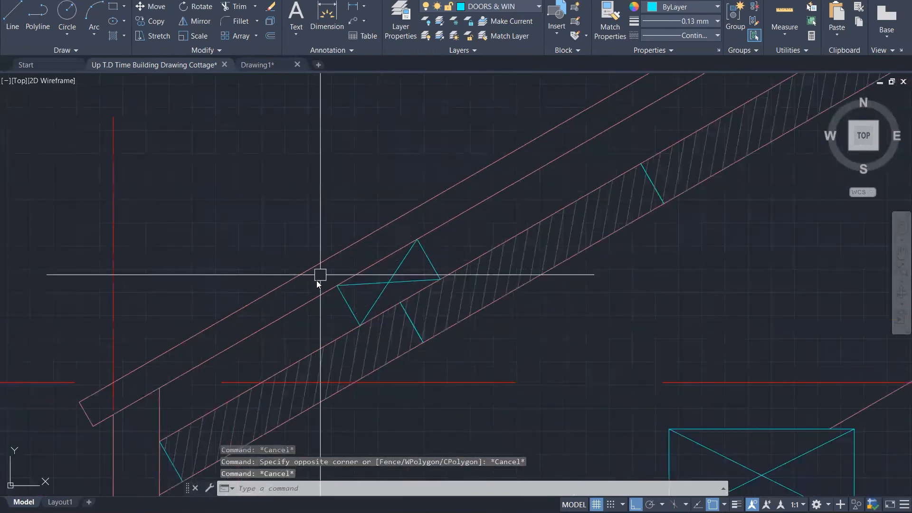
Step: Draw the batten's upper and lower edges to close its rectangle between the covering and the hatched strip
key(l)
key(Return)
click(337, 285)
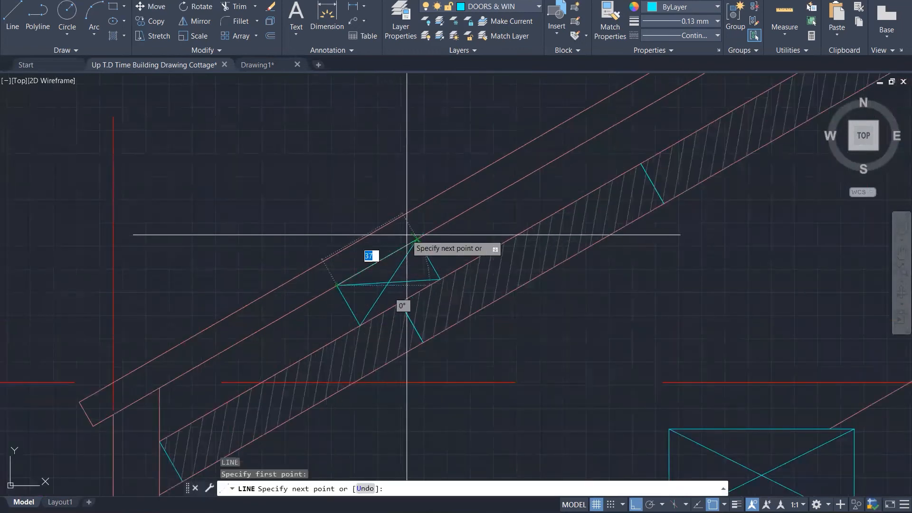
click(416, 239)
key(Return)
key(Return)
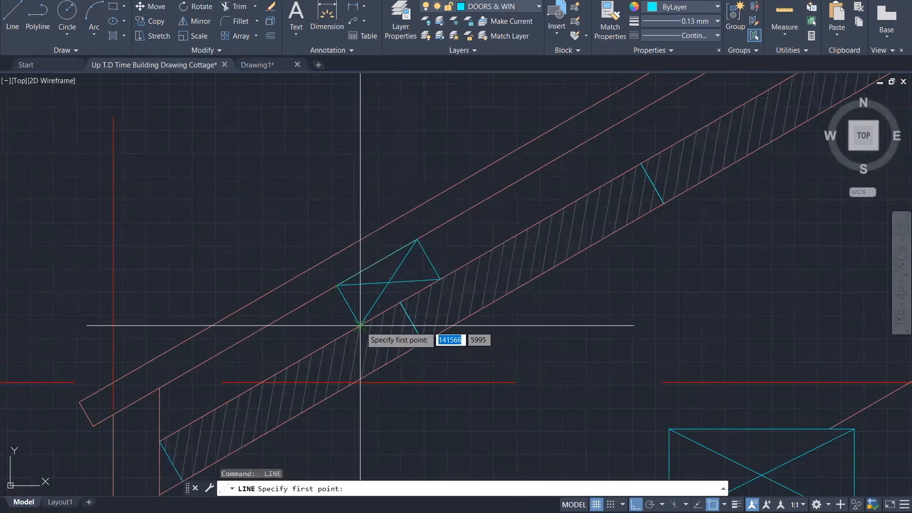
click(360, 326)
click(439, 282)
key(Escape)
Step: Copy the complete crossed batten as a 5-item array up the roof, spaced 600 mm along the 30° slope
scroll(377, 357, down, 1)
scroll(376, 357, down, 3)
click(344, 276)
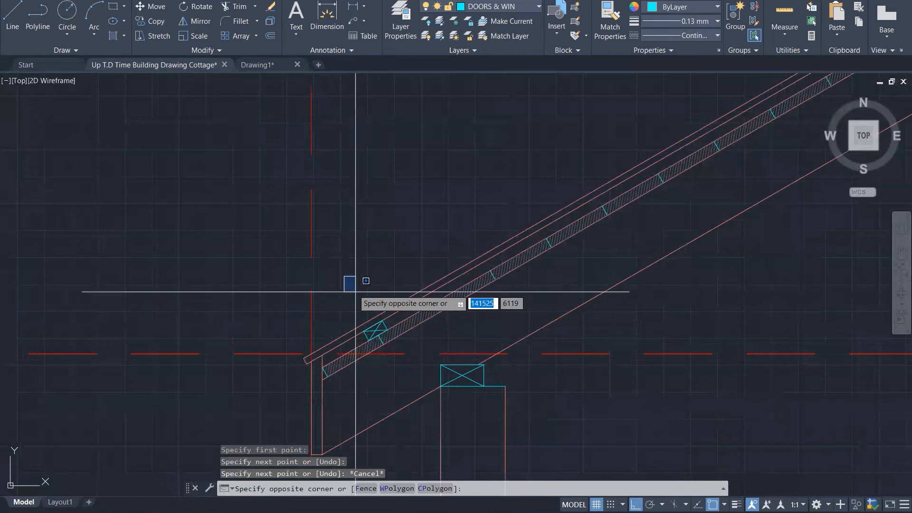
click(399, 344)
scroll(394, 345, up, 2)
text(CO)
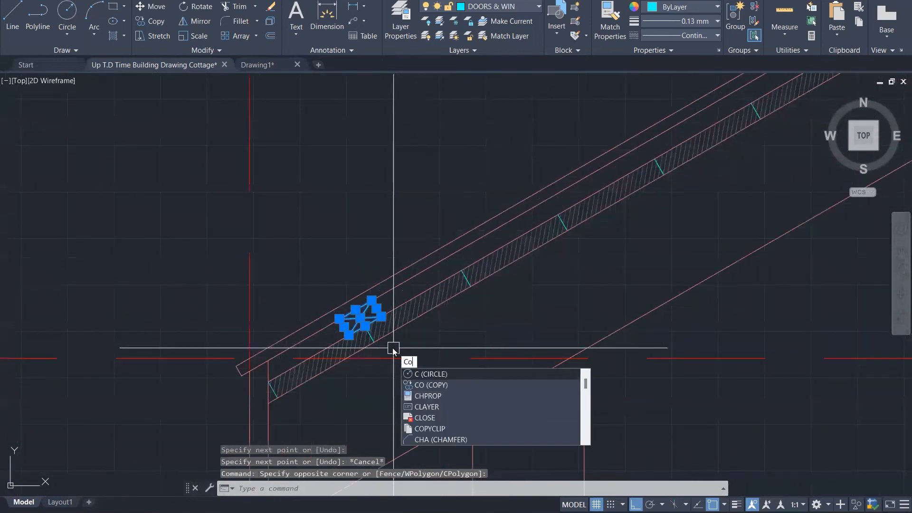
key(Return)
scroll(363, 324, up, 4)
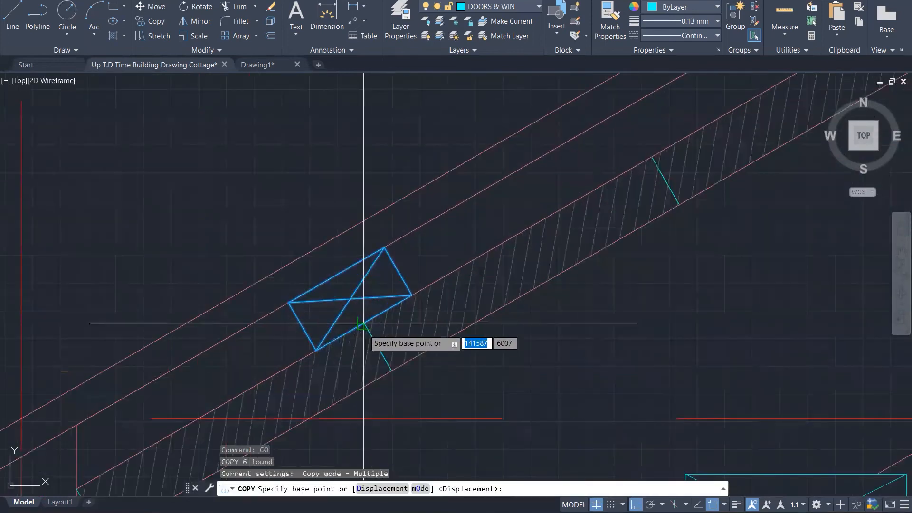
click(363, 324)
scroll(294, 371, down, 6)
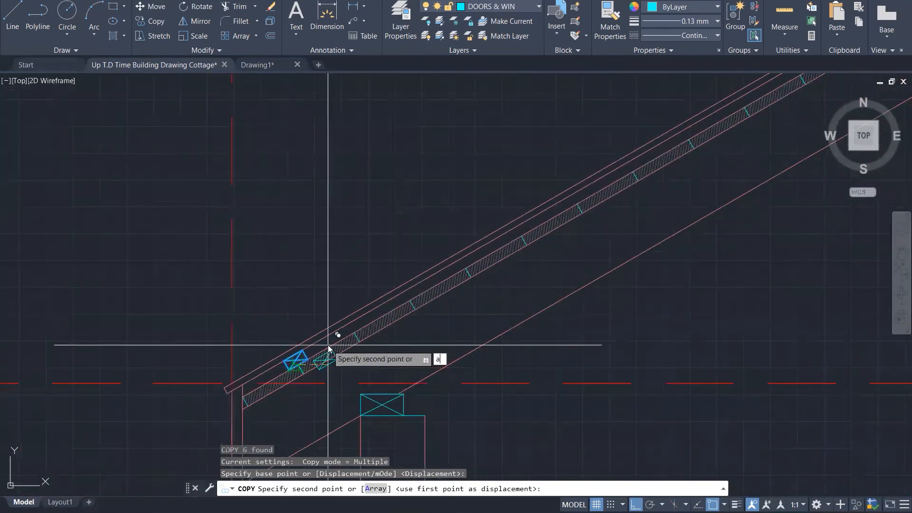
key(Return)
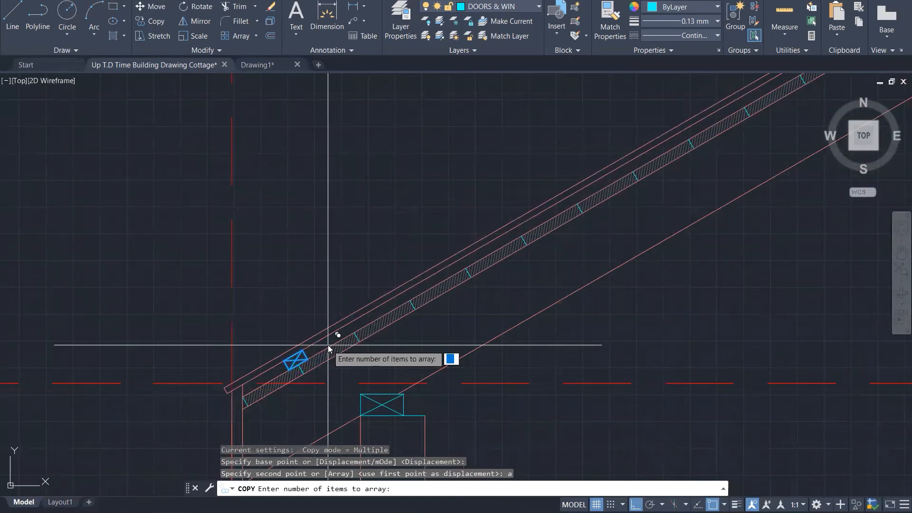
text(5)
key(Return)
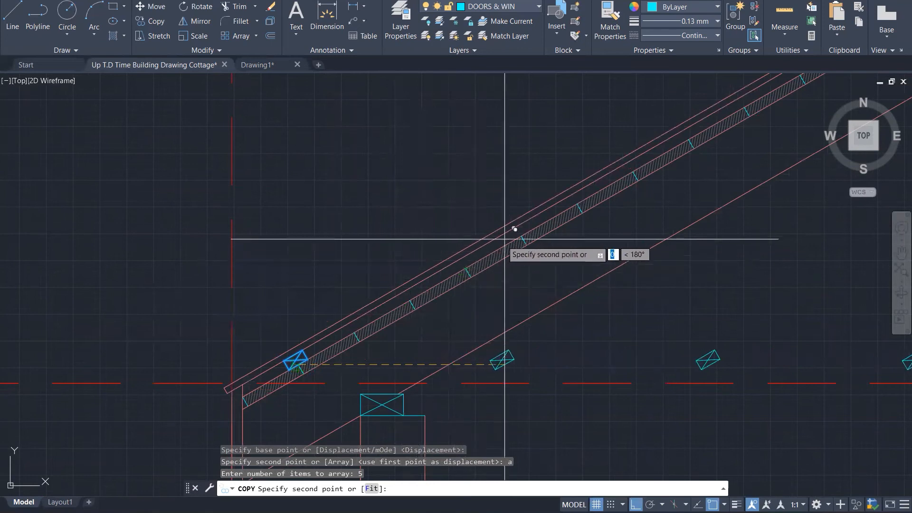
scroll(520, 235, down, 1)
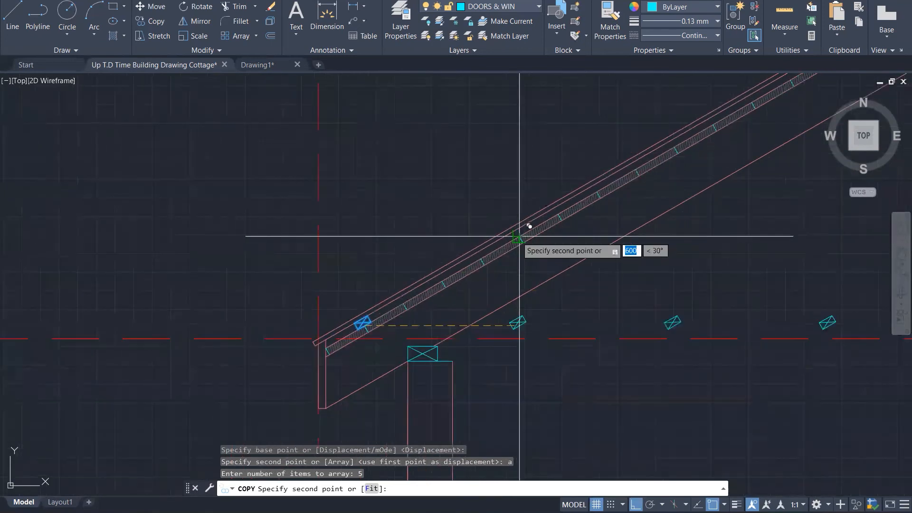
click(519, 236)
scroll(377, 361, down, 3)
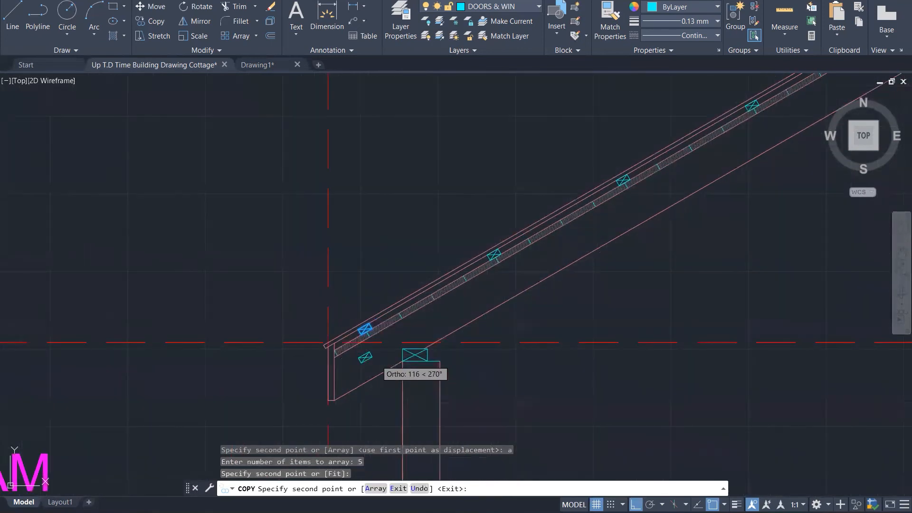
key(Escape)
key(Escape)
key(Escape)
key(Escape)
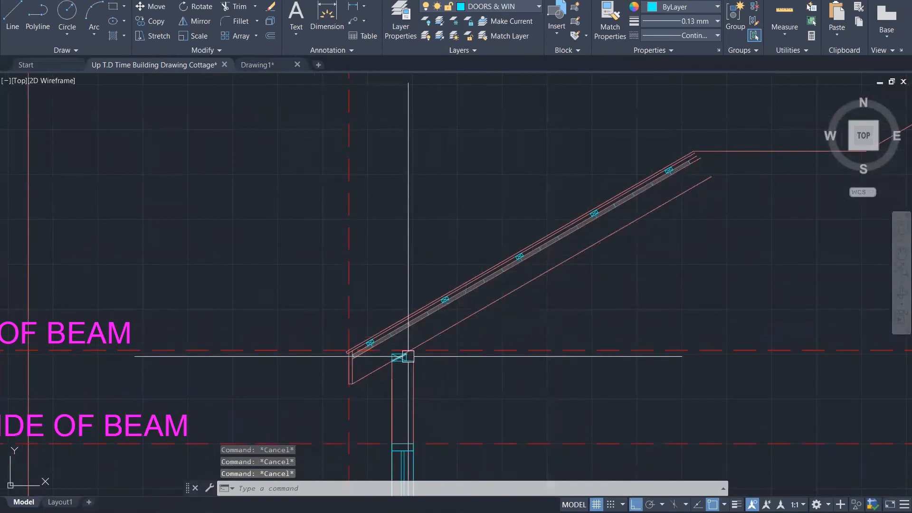
scroll(375, 365, up, 3)
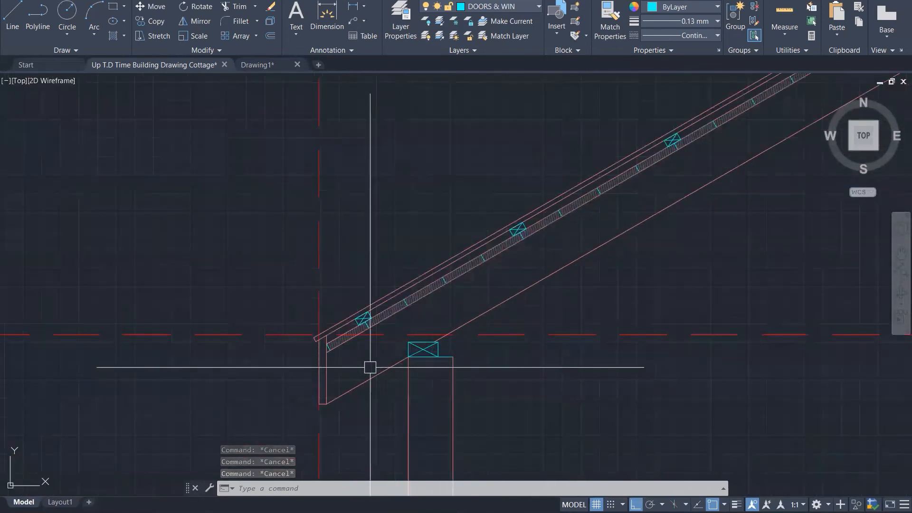
scroll(354, 331, up, 4)
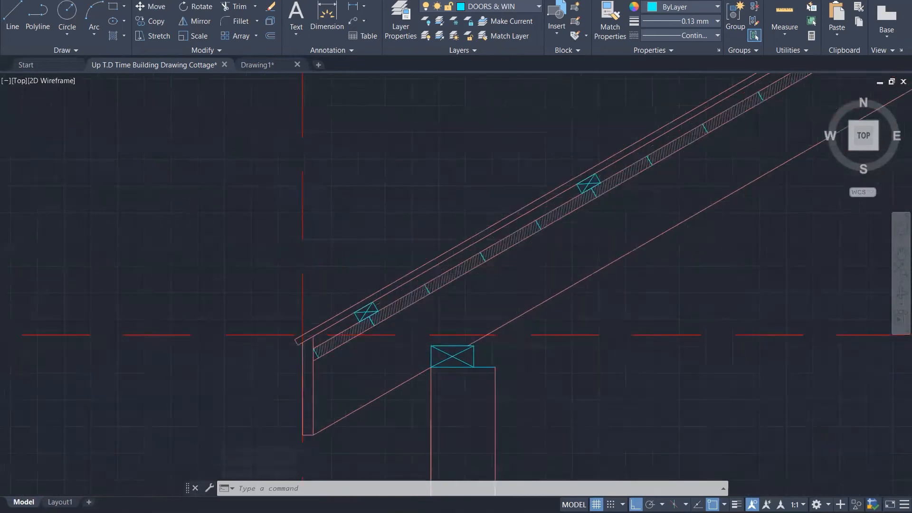
scroll(351, 331, up, 1)
scroll(352, 328, up, 1)
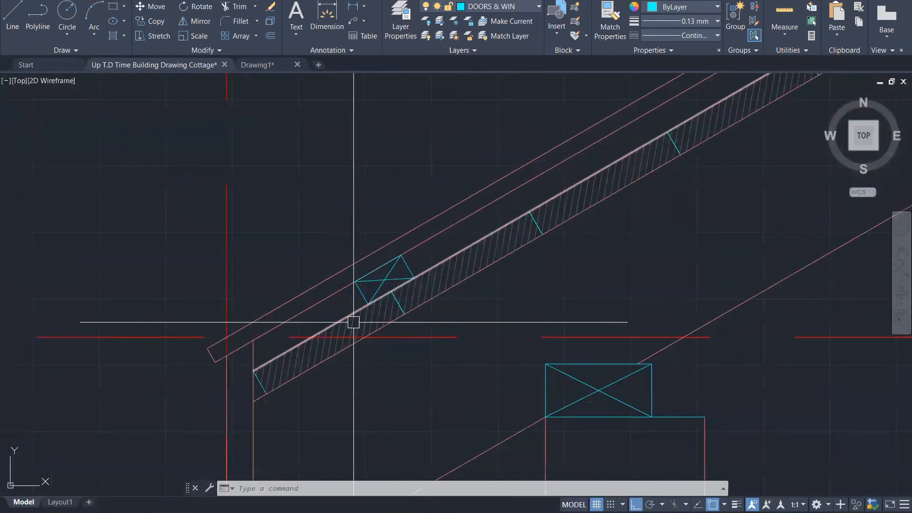
scroll(360, 304, down, 1)
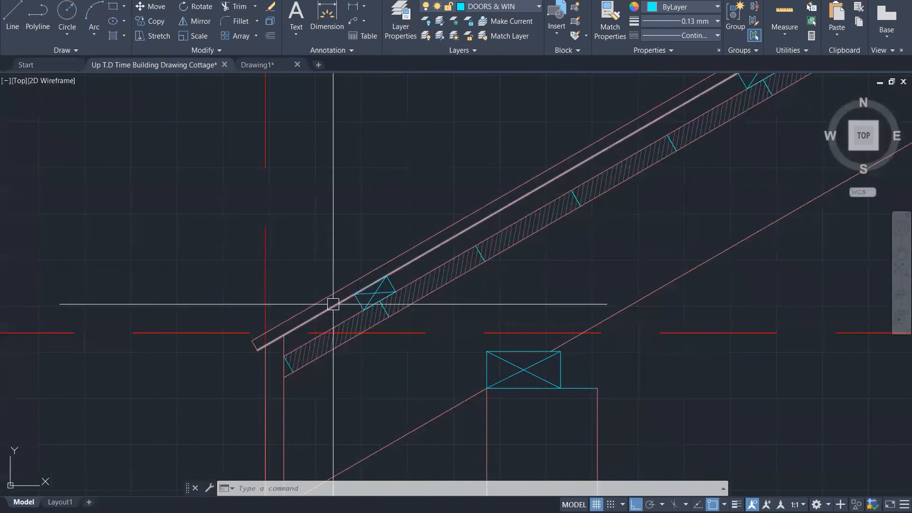
scroll(319, 299, down, 1)
scroll(320, 300, up, 2)
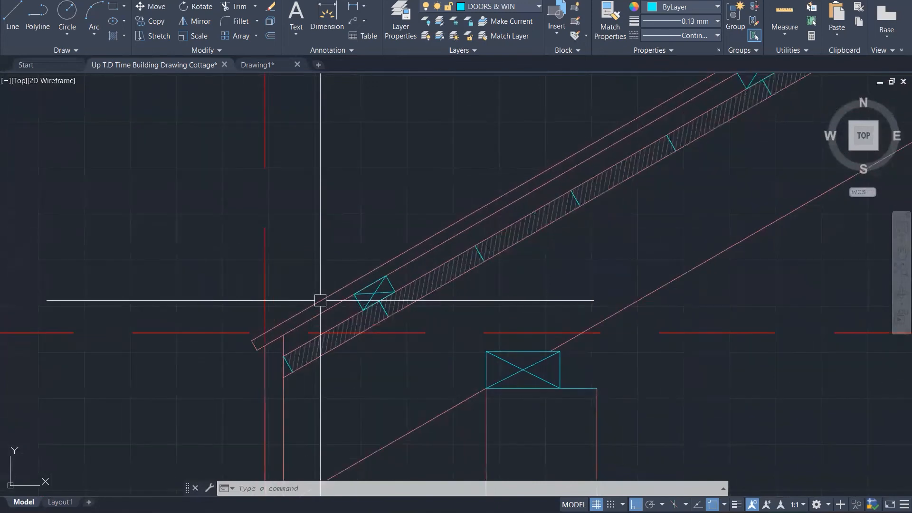
text(h)
key(Return)
scroll(321, 306, down, 3)
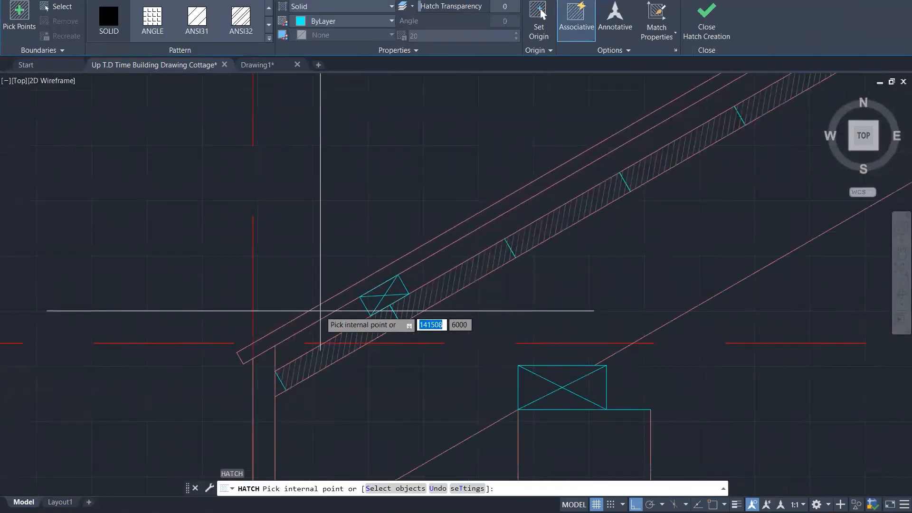
scroll(325, 316, down, 2)
scroll(536, 183, up, 6)
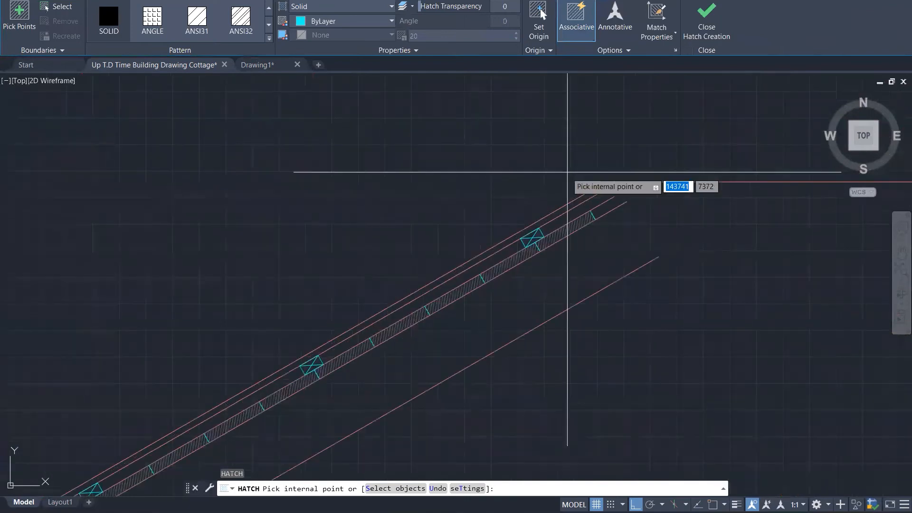
key(Escape)
key(Escape)
Step: Draw a vertical line down from the corner where the roof slope meets the horizontal roof line, closing the covering's upper end
scroll(653, 189, up, 3)
text(l)
key(Return)
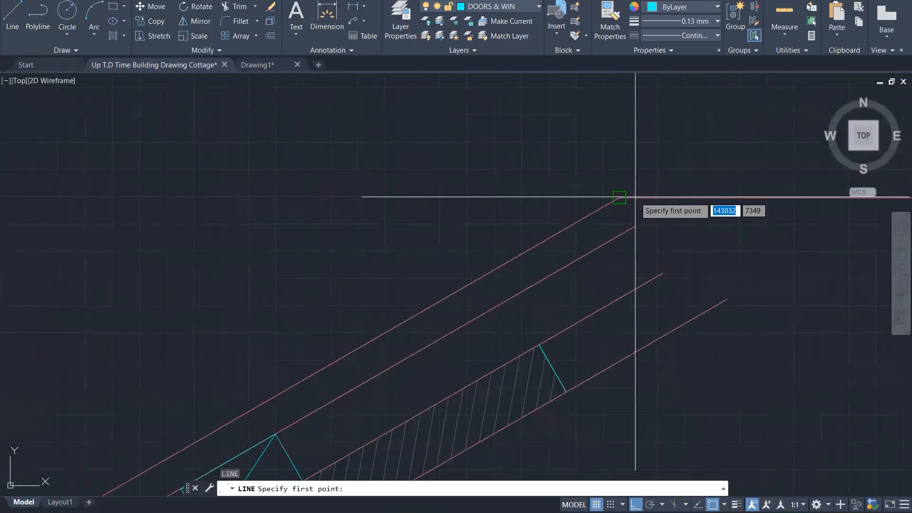
click(619, 197)
scroll(604, 261, down, 3)
scroll(590, 293, up, 2)
click(601, 396)
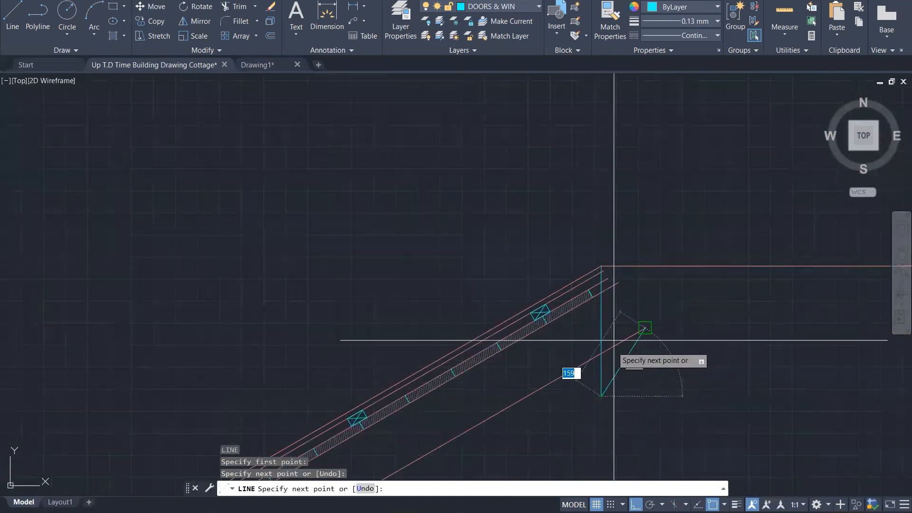
key(Escape)
key(Escape)
Step: Hatch the strip between the two outer sloping lines of the roof covering with the ANSI34 pattern
scroll(619, 267, up, 4)
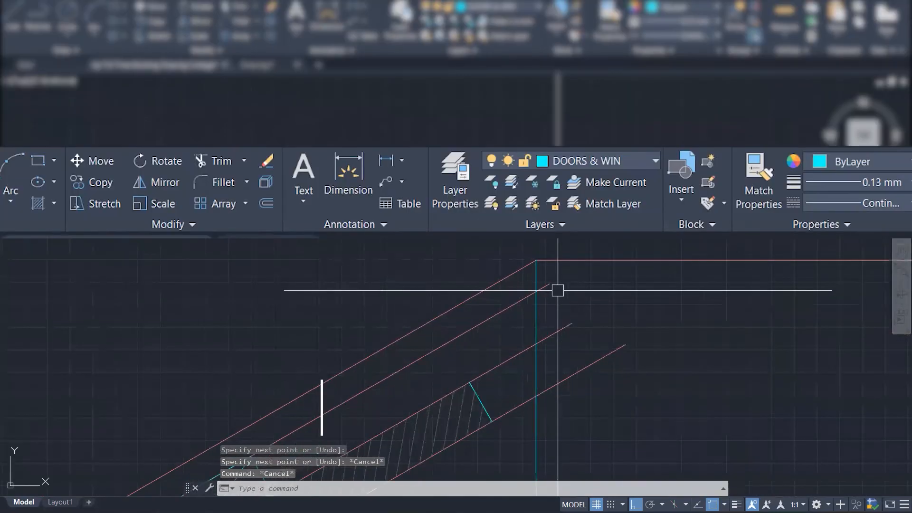
text(h)
key(Return)
click(494, 307)
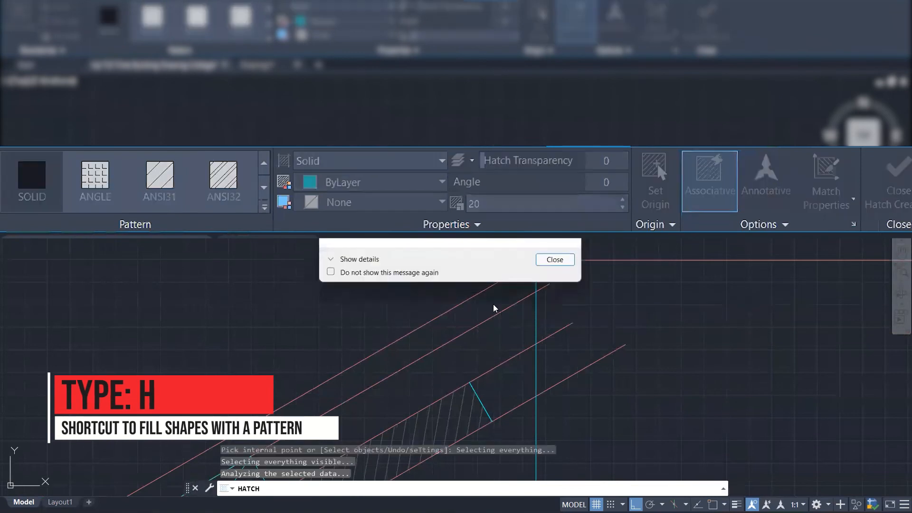
click(559, 262)
scroll(637, 240, down, 2)
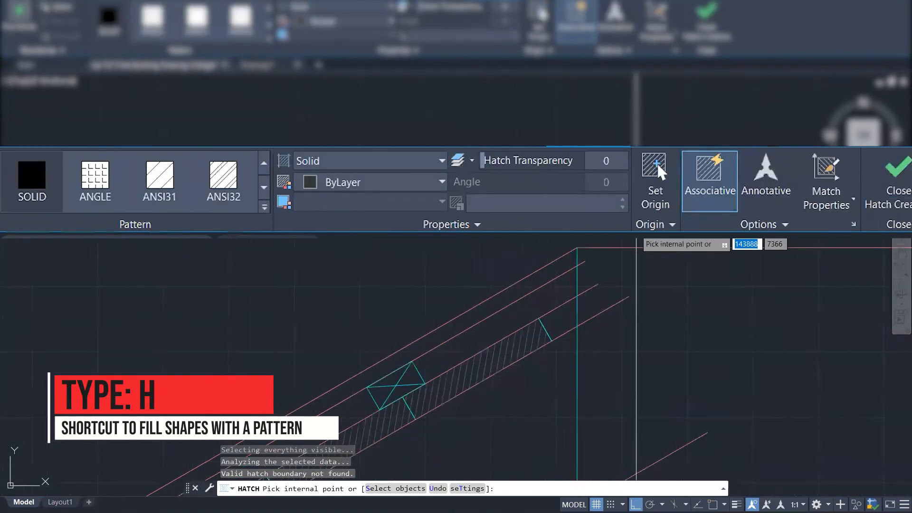
scroll(579, 256, down, 3)
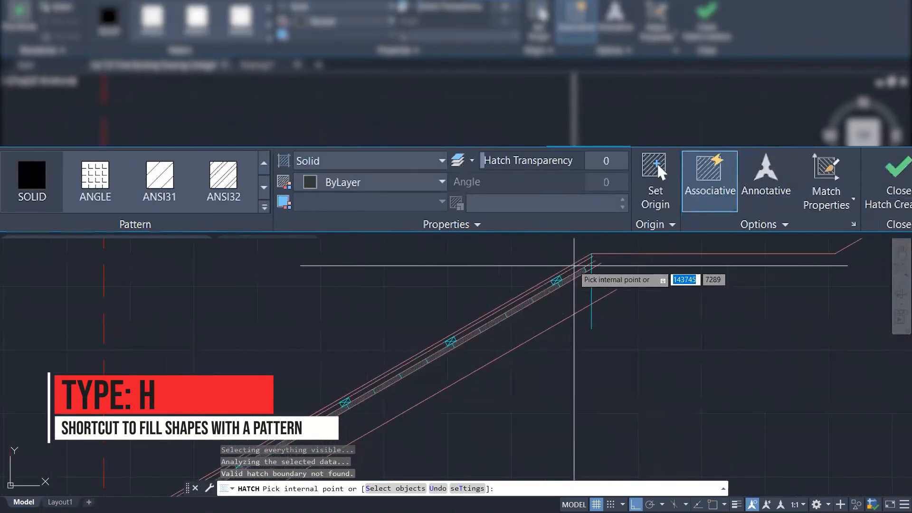
click(582, 265)
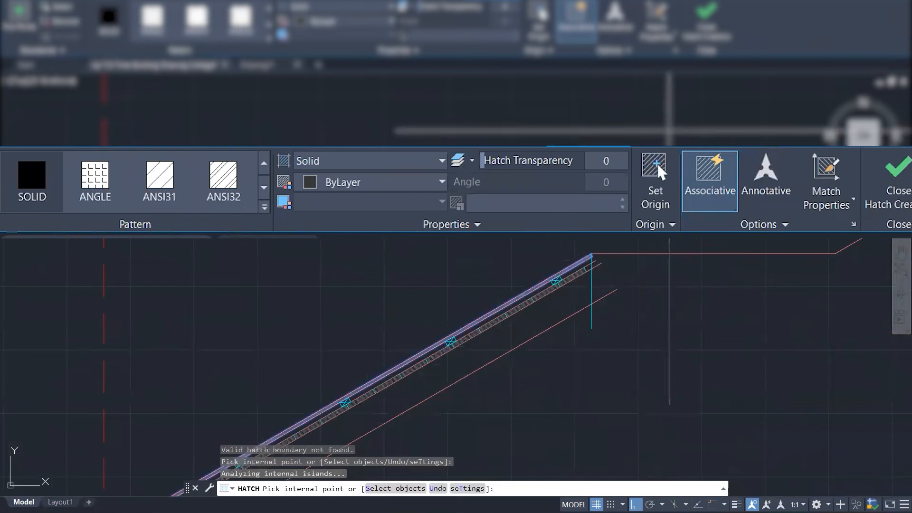
click(264, 209)
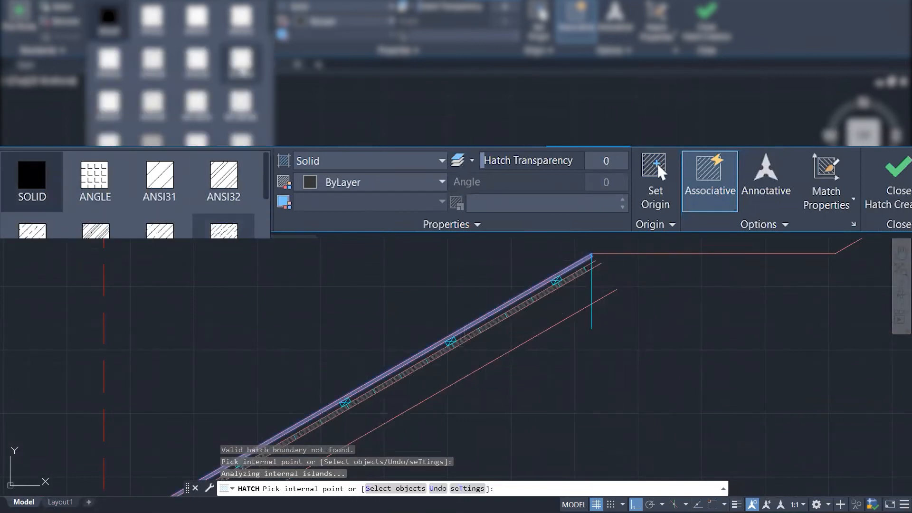
click(156, 82)
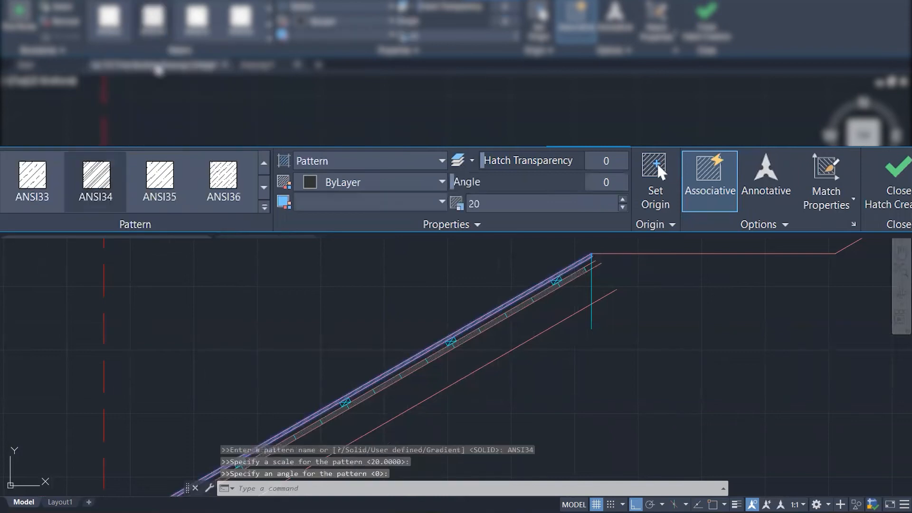
Step: Set the roof covering hatch to scale 22 and angle 165, and finish the hatch
scroll(309, 380, up, 5)
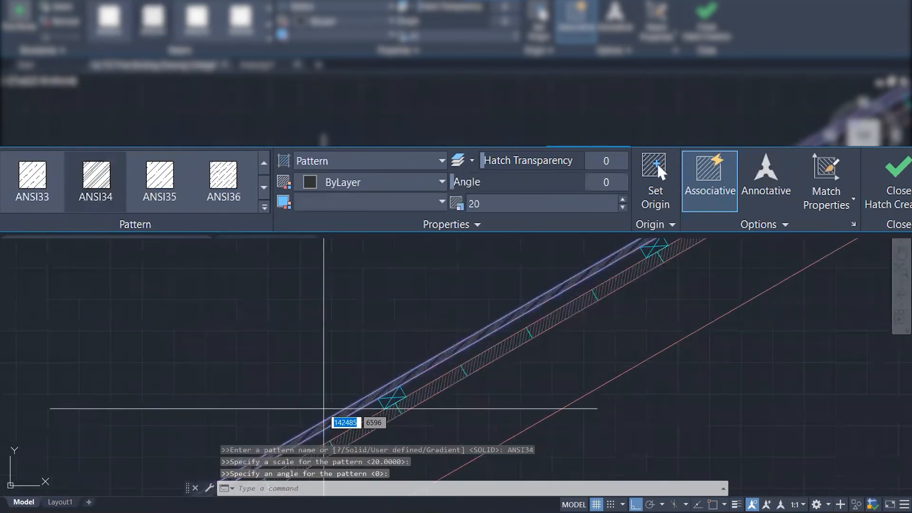
scroll(326, 413, up, 3)
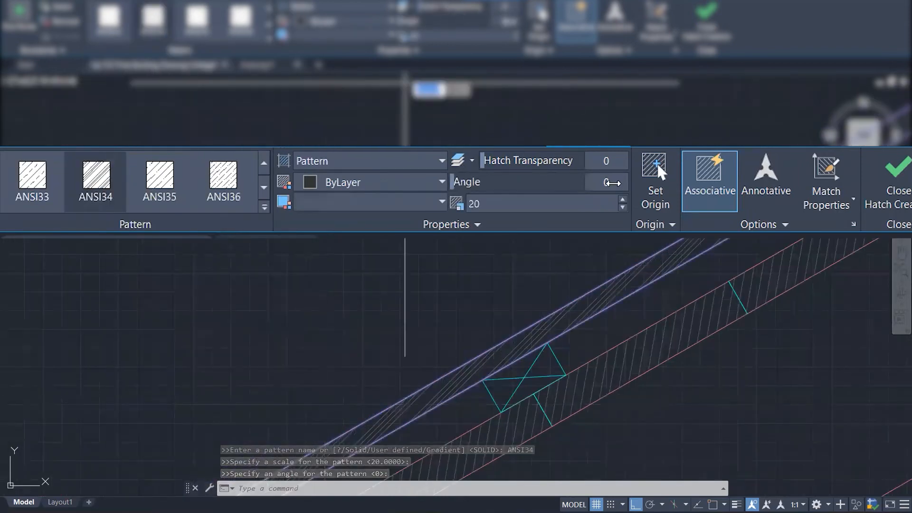
scroll(496, 205, up, 1)
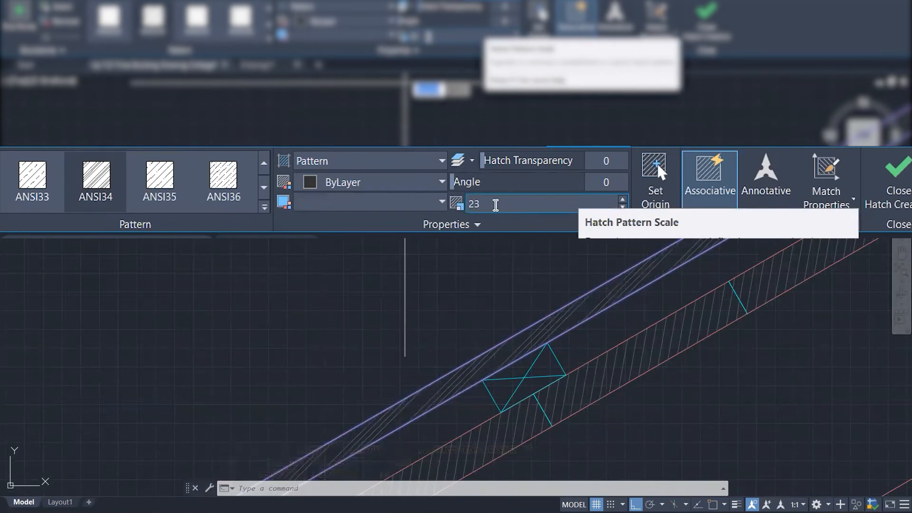
scroll(495, 205, up, 1)
mouse_move(564, 178)
mouse_down()
mouse_move(646, 174)
mouse_move(692, 148)
mouse_up()
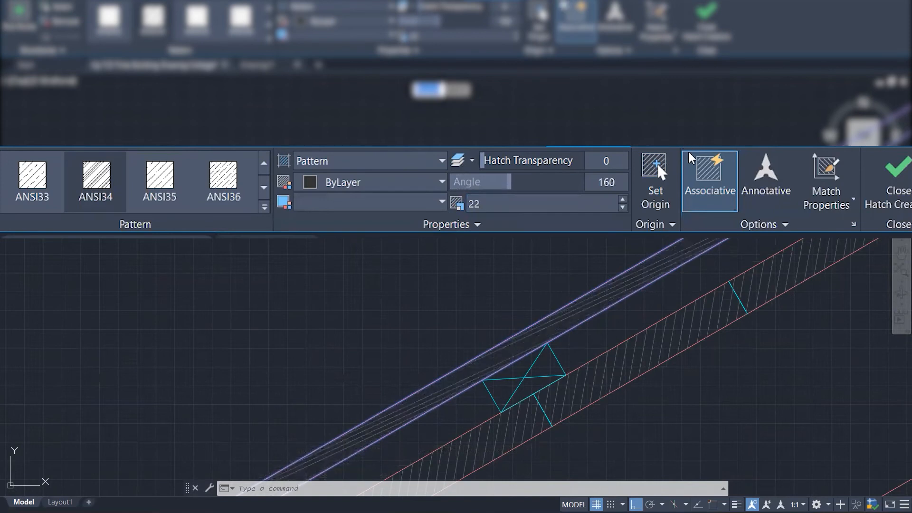
click(612, 185)
text(165)
key(Return)
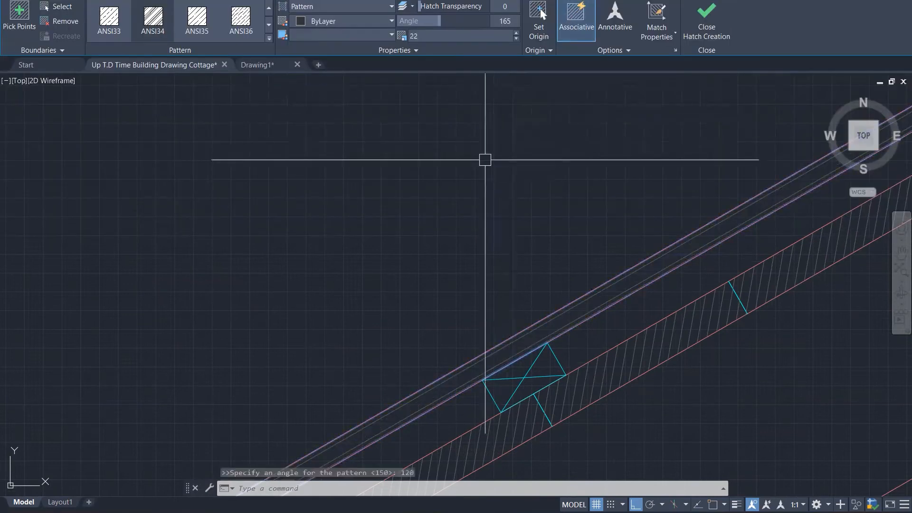
key(Return)
key(Return)
scroll(494, 147, down, 3)
scroll(492, 152, down, 2)
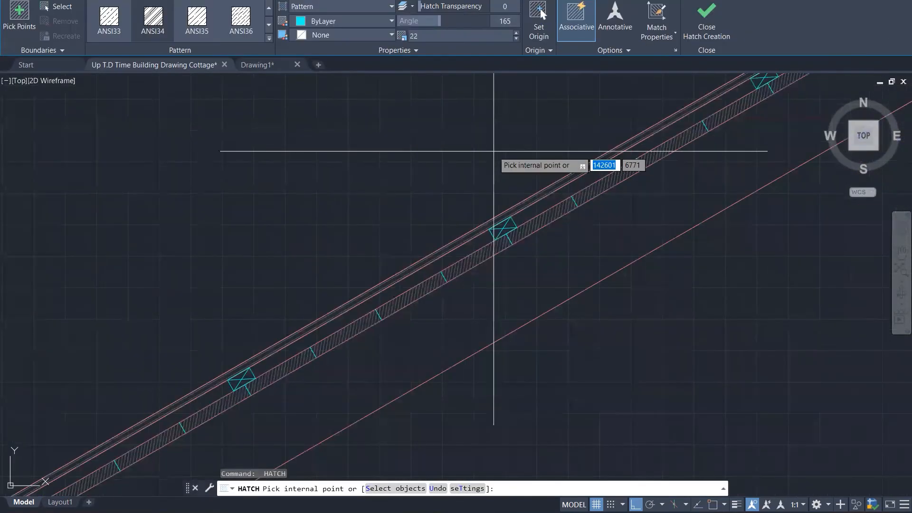
scroll(494, 157, up, 5)
click(578, 313)
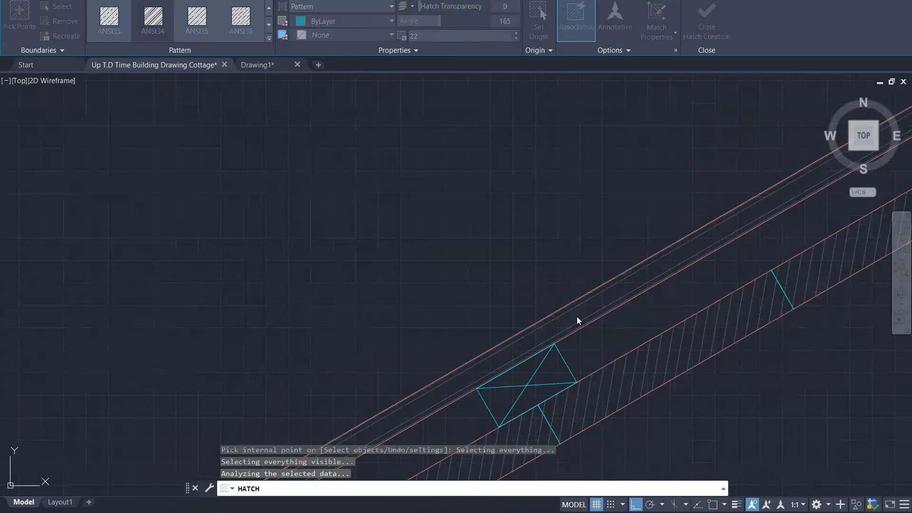
key(Escape)
key(Escape)
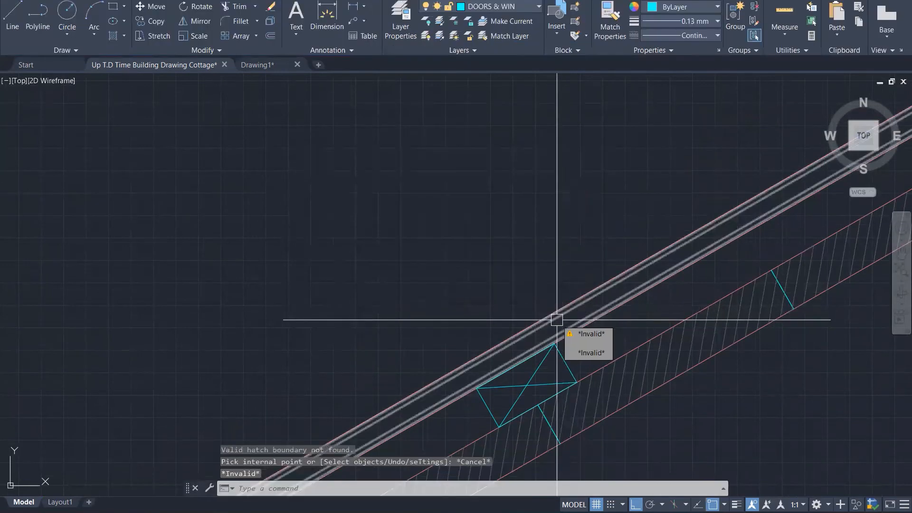
Step: Set the hatch pattern scale of the existing roof covering hatch to 15
click(558, 317)
click(433, 38)
text(15)
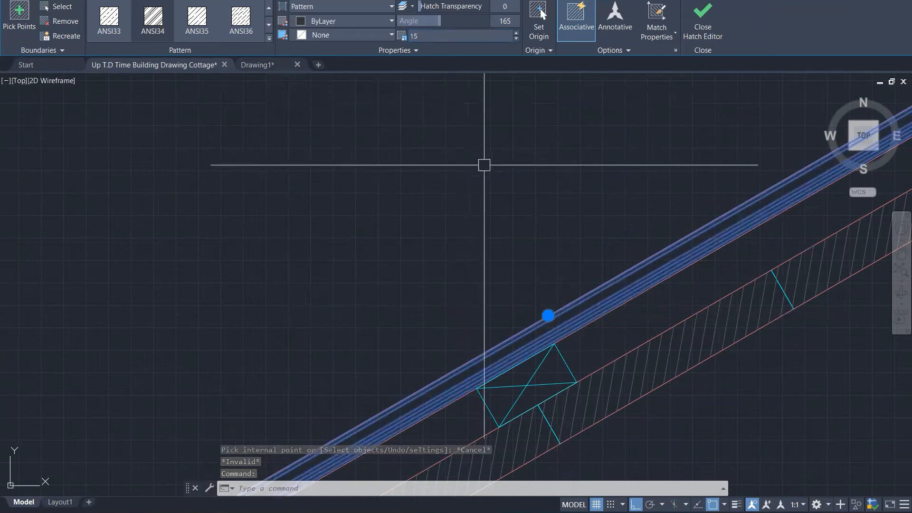
key(Escape)
key(Escape)
scroll(491, 169, down, 3)
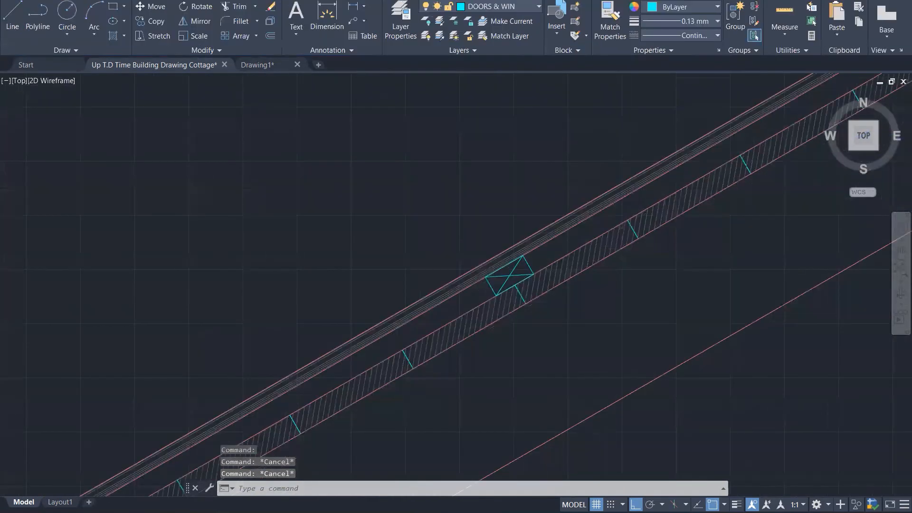
scroll(494, 170, down, 3)
scroll(495, 169, down, 3)
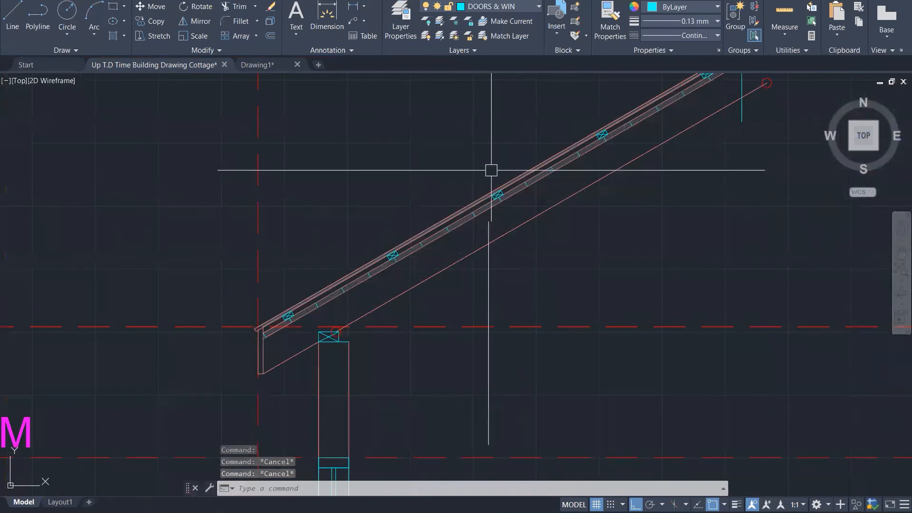
Step: Hatch the unfilled eave end of the sloping roof covering above the fascia board
scroll(252, 369, up, 6)
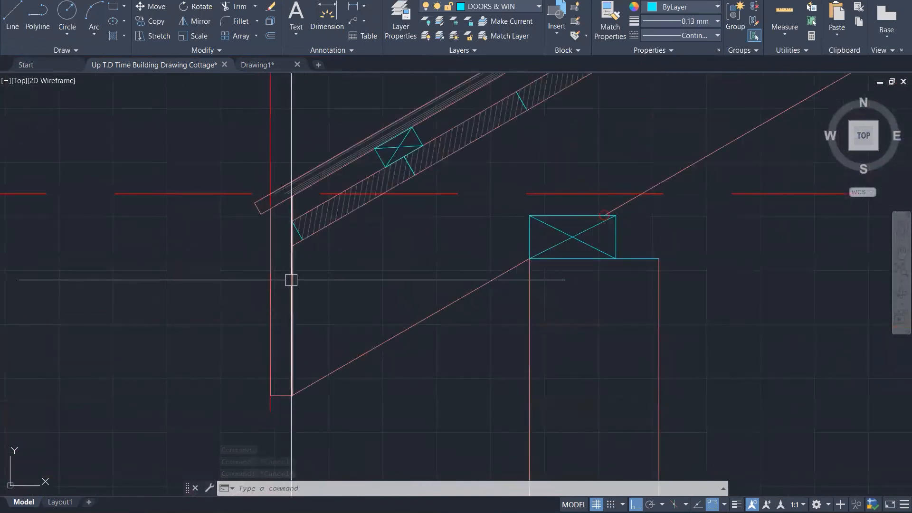
text(h)
key(Return)
scroll(281, 198, up, 3)
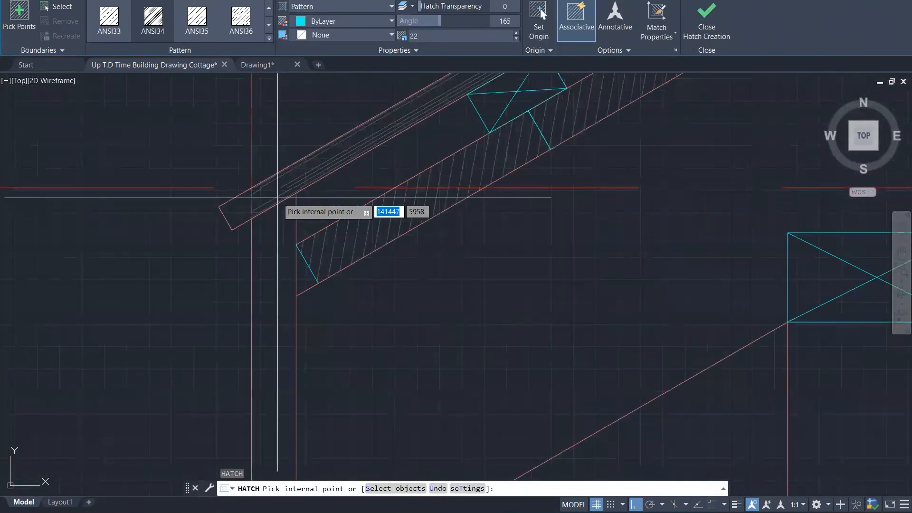
click(278, 197)
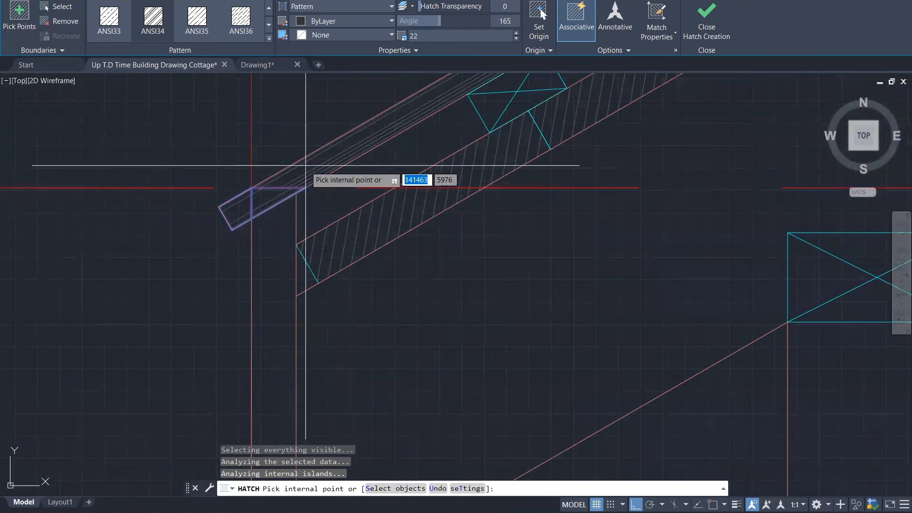
key(Escape)
key(Escape)
Step: Match the new eave-end hatch to the existing hatch of the roof covering
scroll(321, 163, up, 2)
text(ma)
key(Return)
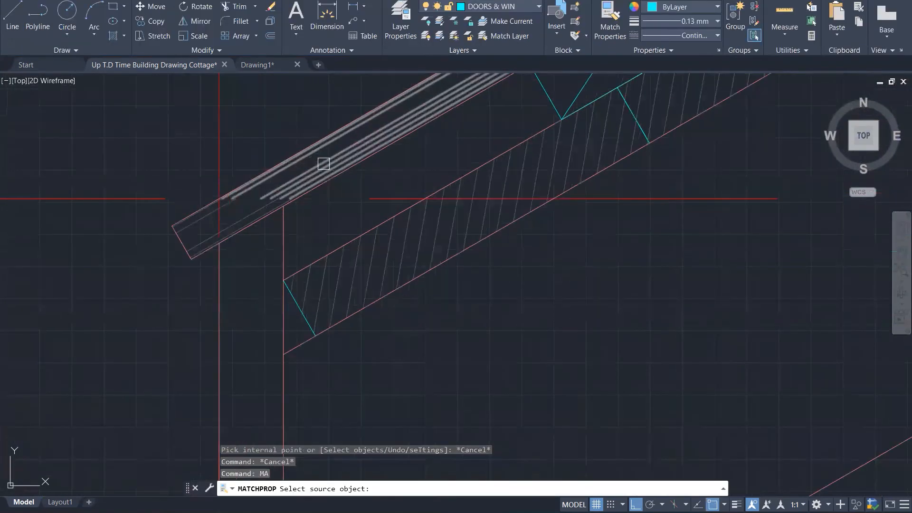
click(323, 163)
key(Escape)
key(Escape)
scroll(285, 195, down, 3)
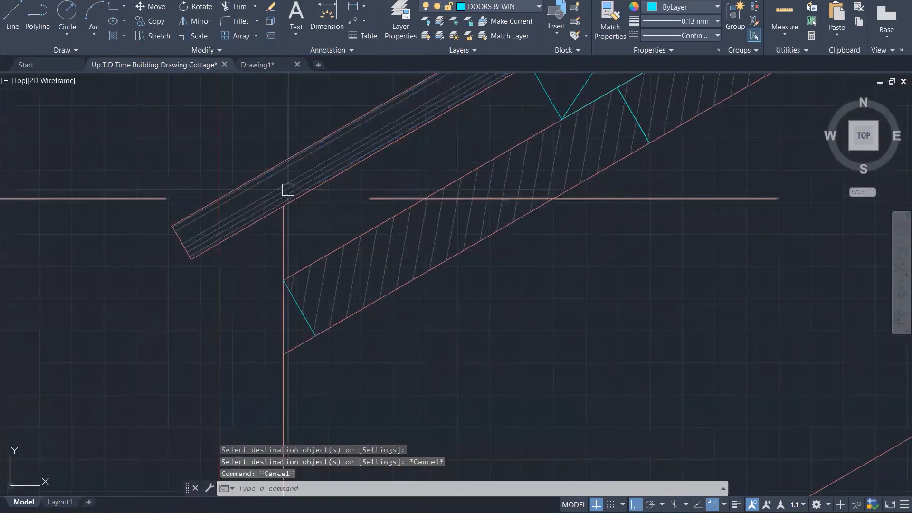
Step: Hatch the vertical fascia board and match its hatch properties to the sloping board under the battens
text(h)
key(Return)
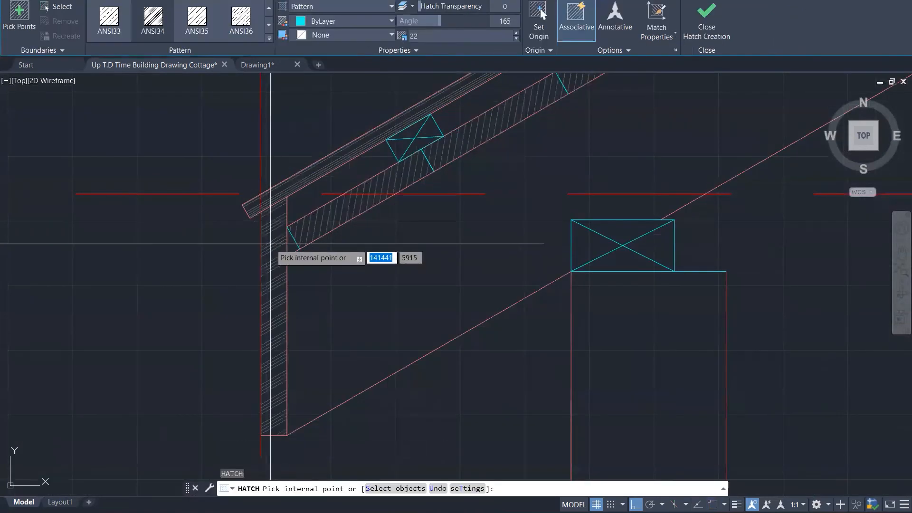
click(271, 254)
key(Escape)
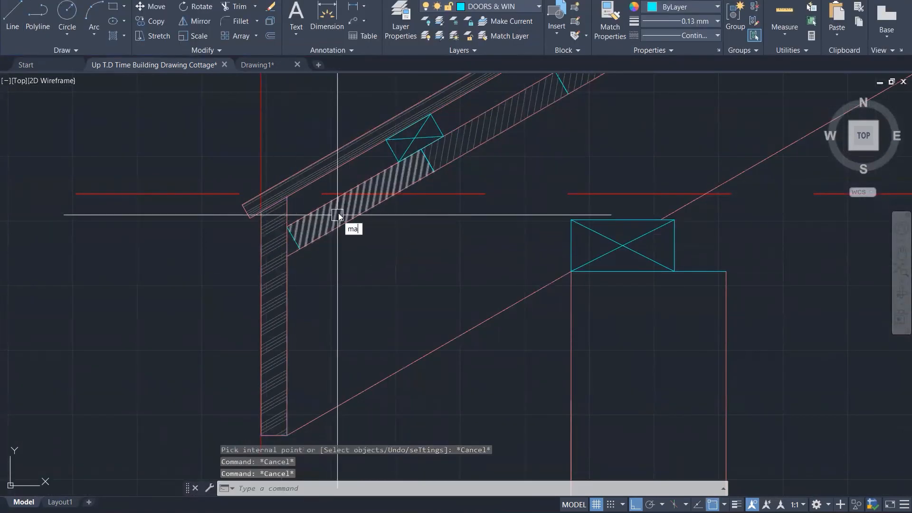
key(Return)
click(339, 216)
click(270, 270)
key(Escape)
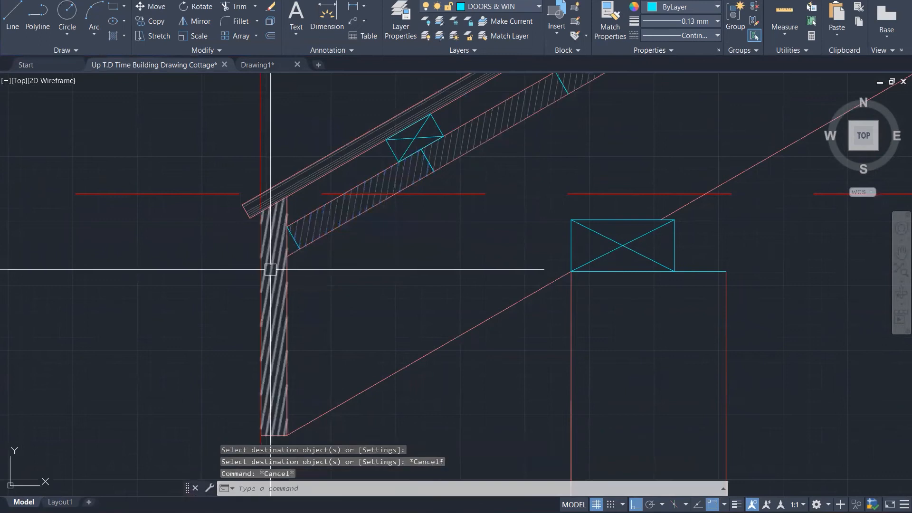
Step: Change the fascia hatch angle so that its lines slope the opposite way
click(271, 266)
drag(502, 17, 521, 16)
key(Escape)
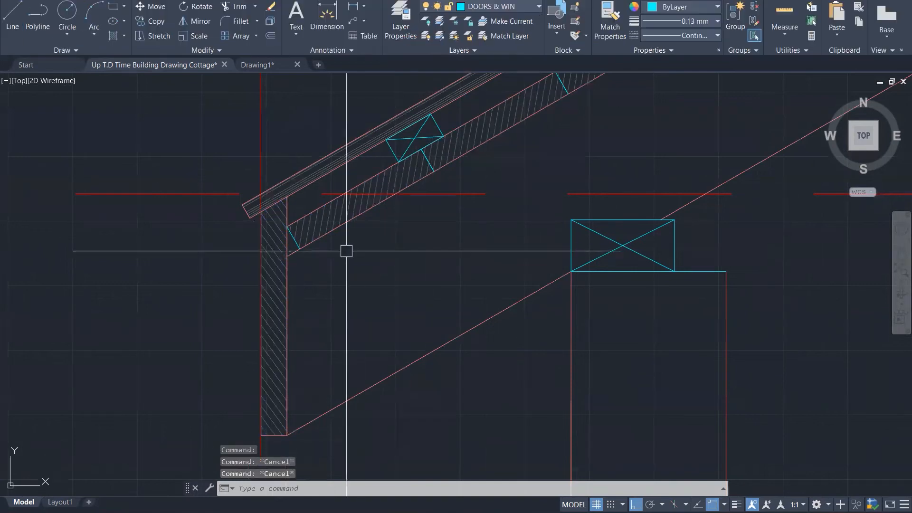
Step: Hatch the beam area above the window, between the window head and the wall plate
scroll(270, 321, down, 4)
scroll(304, 348, down, 3)
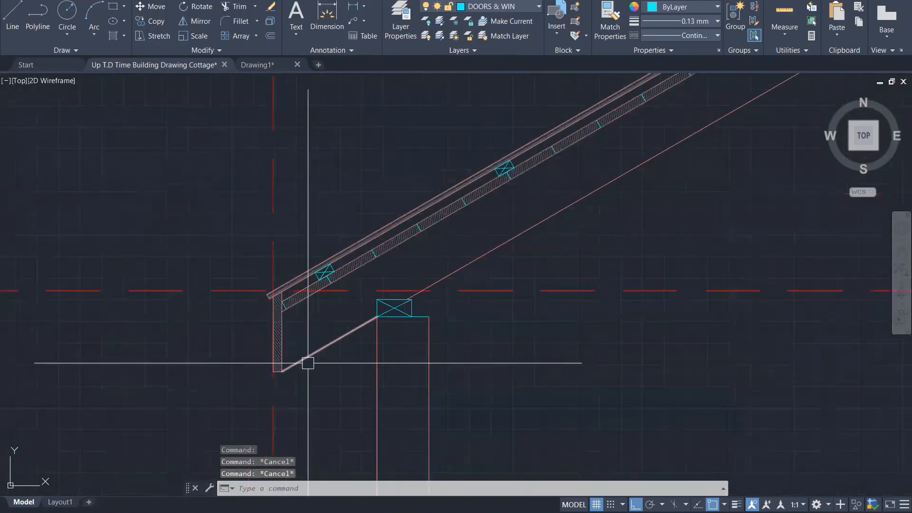
scroll(365, 228, down, 2)
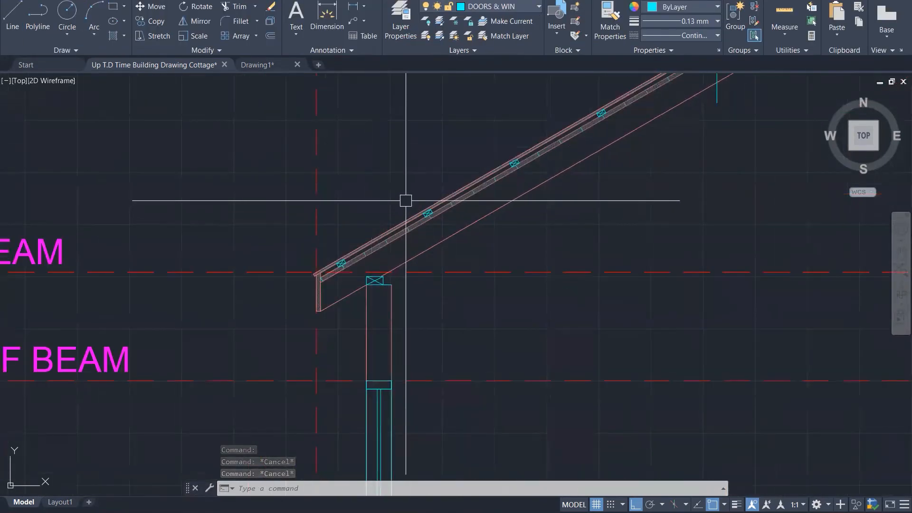
scroll(407, 200, down, 2)
scroll(401, 317, up, 3)
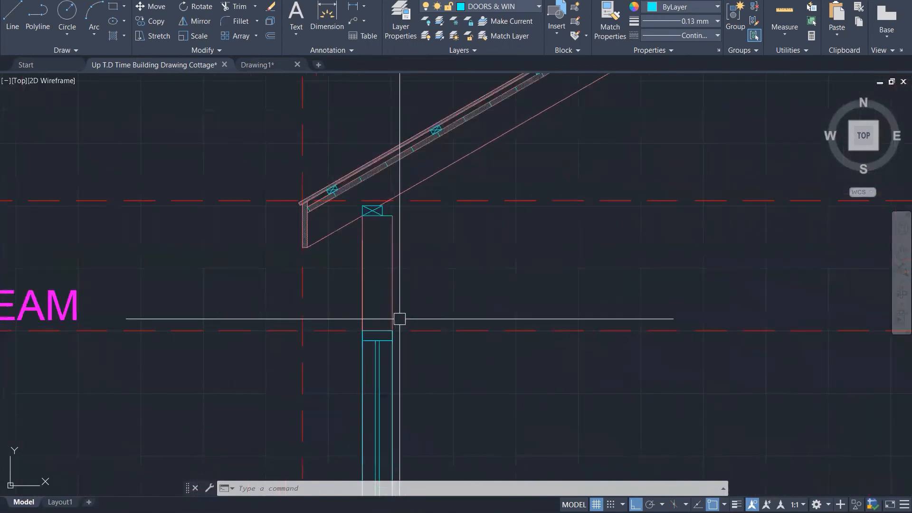
text(h)
key(Return)
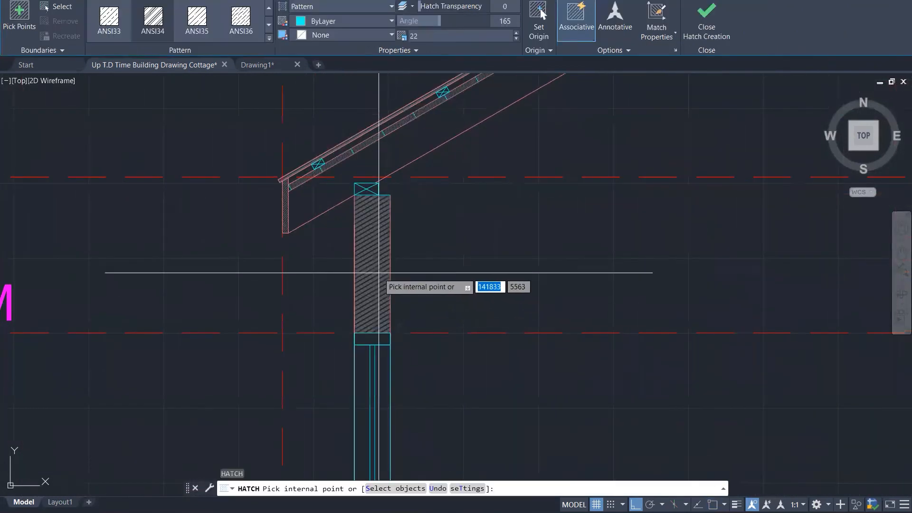
click(373, 242)
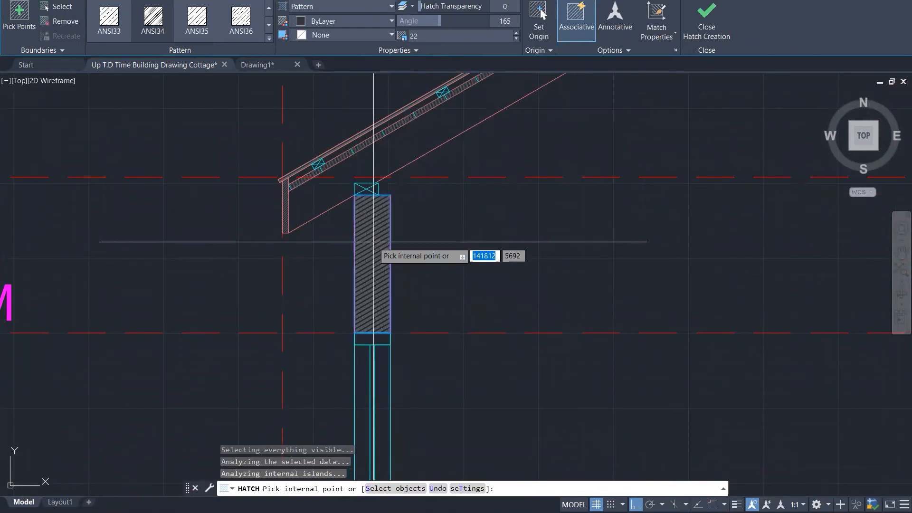
scroll(373, 243, down, 4)
scroll(373, 244, down, 2)
key(Escape)
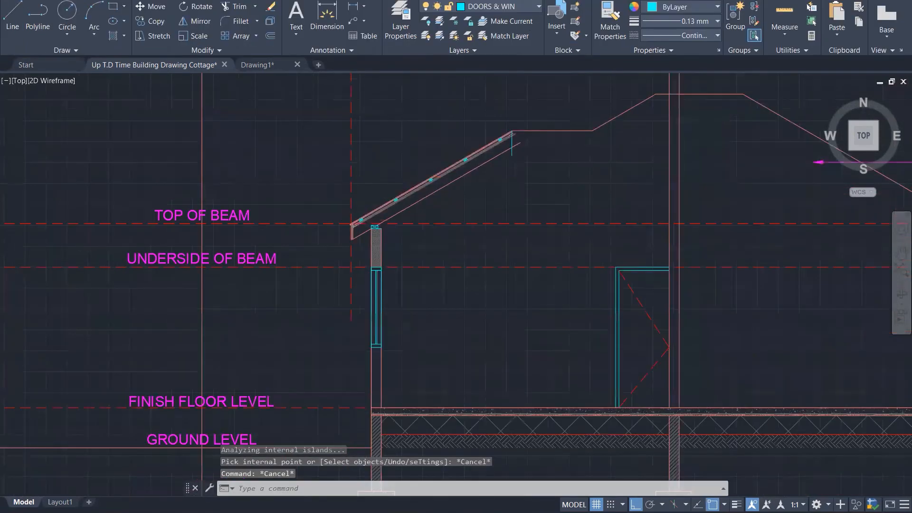
Step: Match the beam hatch to the concrete hatch of the wall footing
scroll(376, 352, up, 4)
text(ma)
key(Return)
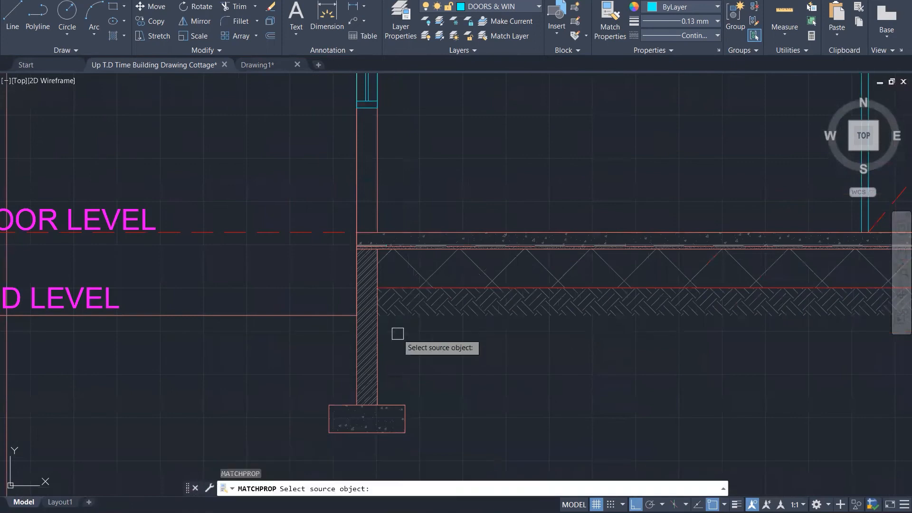
click(358, 418)
scroll(375, 408, down, 2)
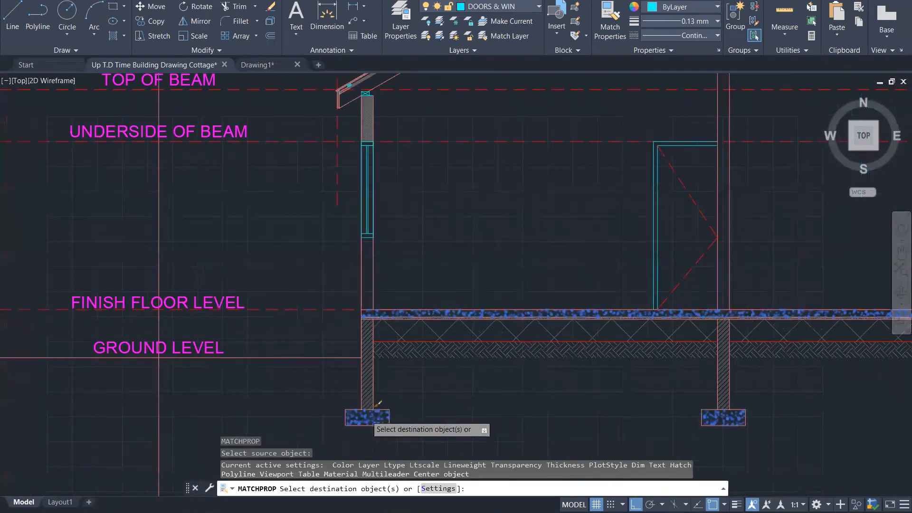
scroll(372, 278, down, 3)
scroll(362, 266, up, 5)
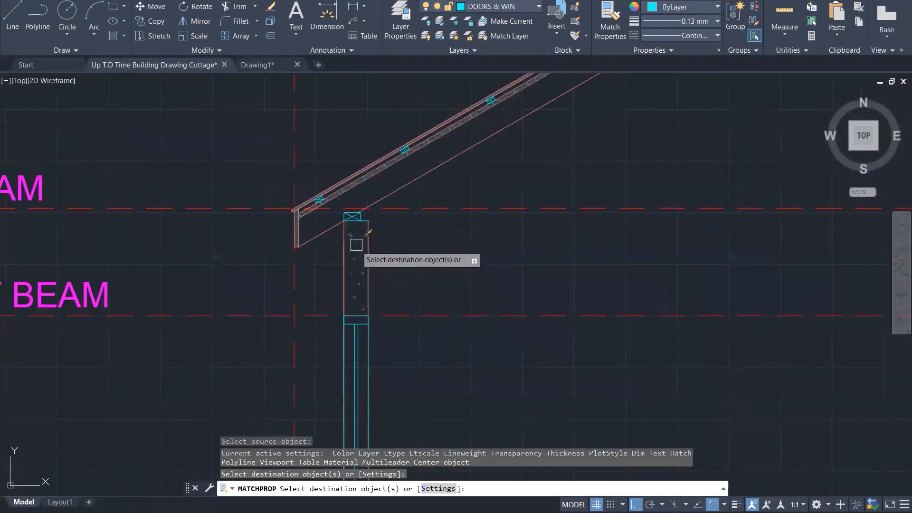
scroll(356, 246, up, 3)
key(Escape)
key(Escape)
key(Escape)
key(Escape)
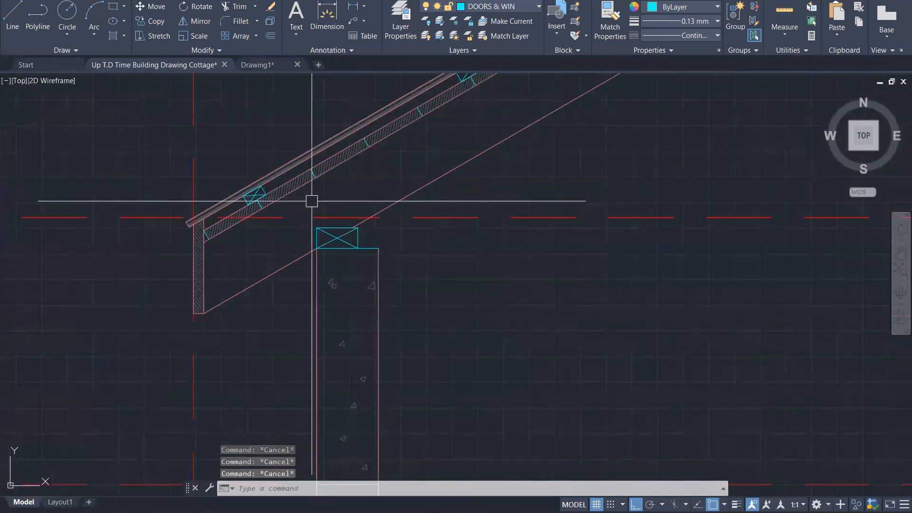
Step: Move the crossed wall plate and the beam's top line straight up onto the TOP OF BEAM level line
click(311, 202)
click(422, 256)
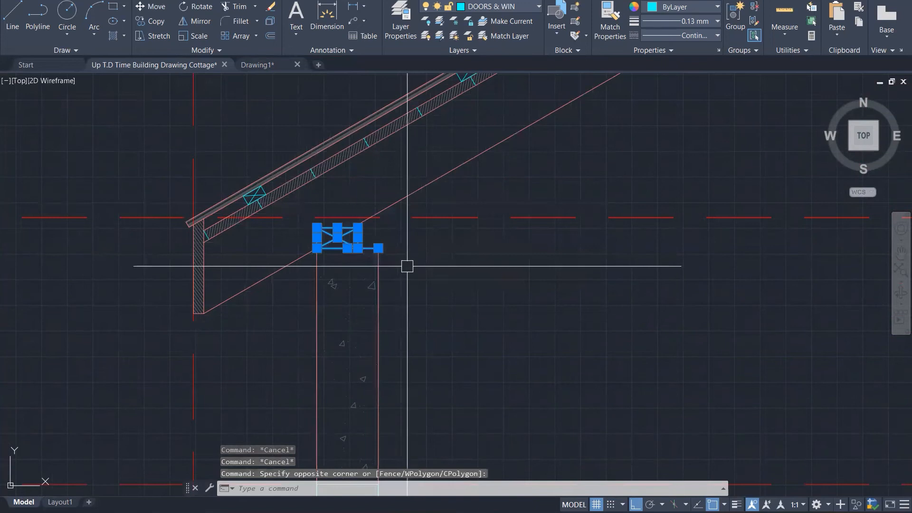
text(m)
key(Return)
click(378, 248)
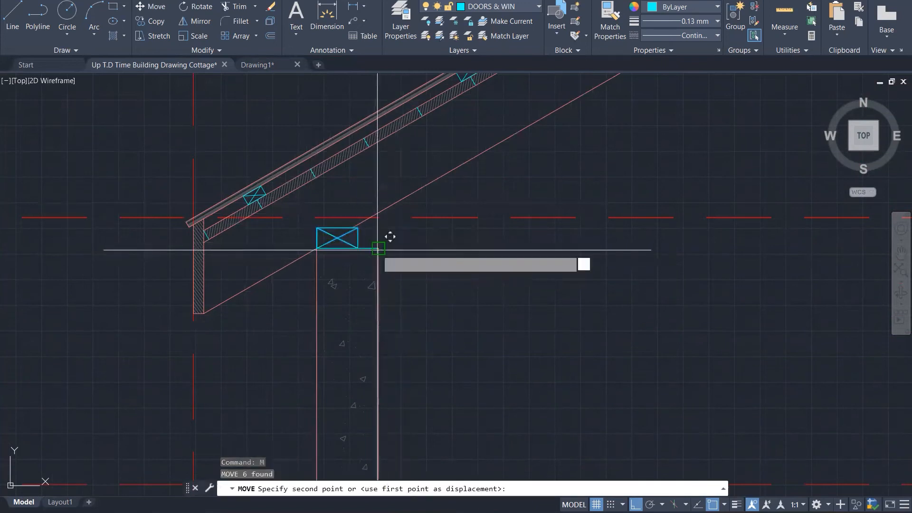
click(391, 205)
scroll(347, 244, up, 4)
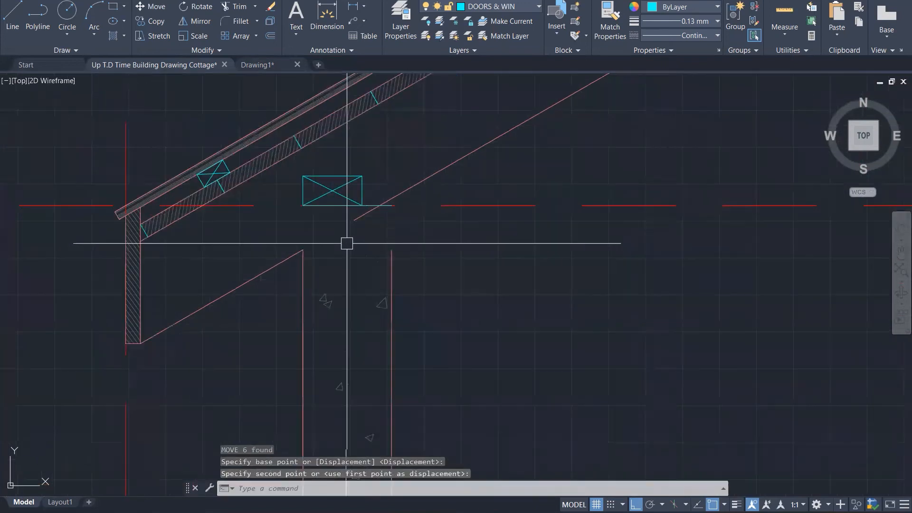
key(Escape)
key(Escape)
Step: Stretch both vertical side lines of the beam up to the raised top line
click(294, 250)
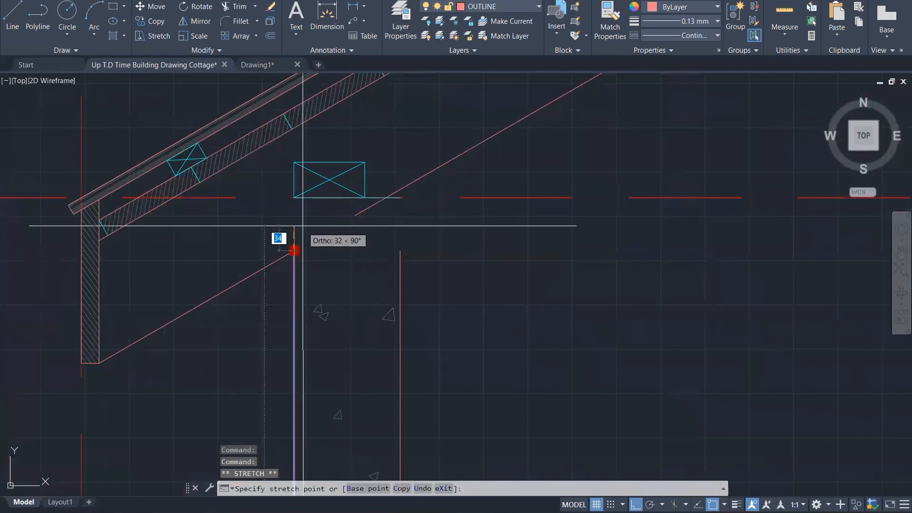
click(294, 197)
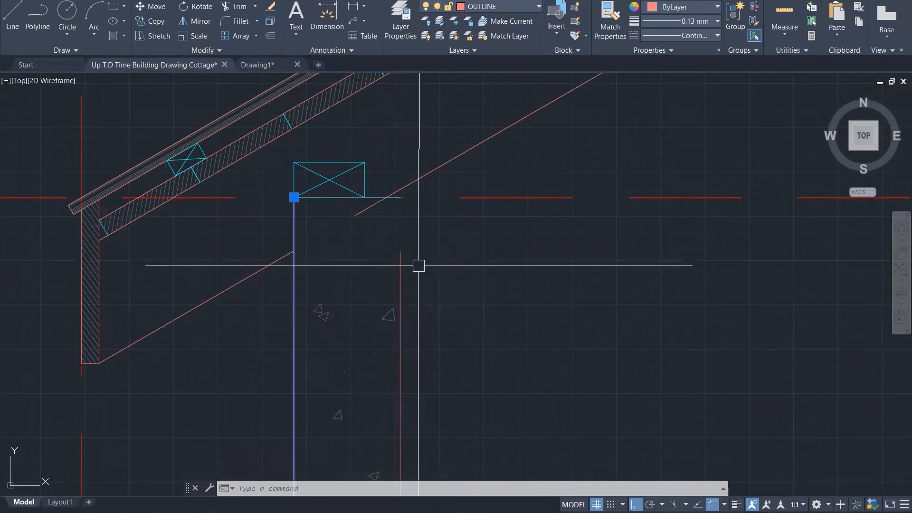
click(403, 259)
click(401, 259)
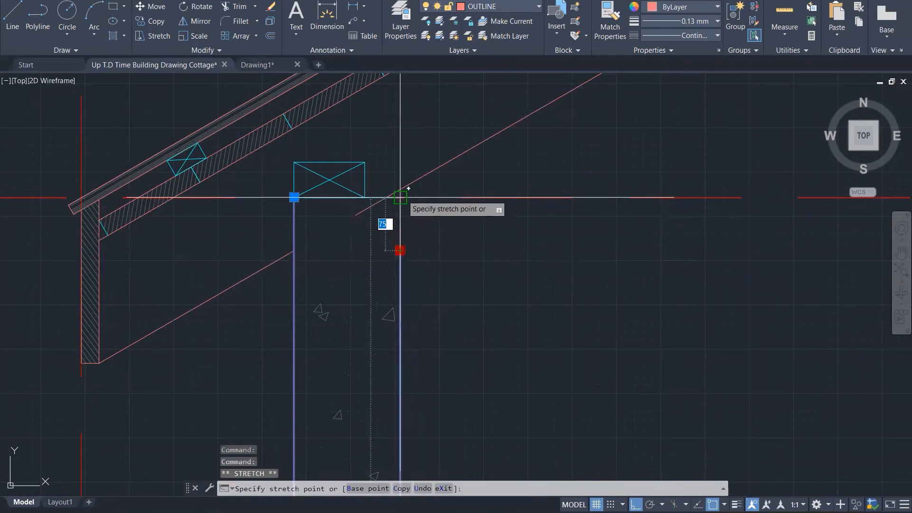
click(400, 197)
key(Escape)
key(Escape)
key(Escape)
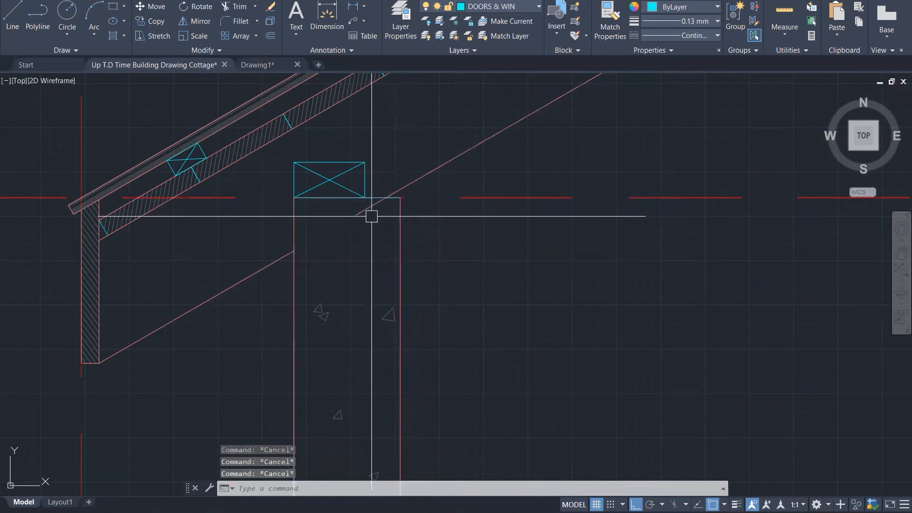
Step: Trim the lower rafter line where it runs inside the beam
key(Return)
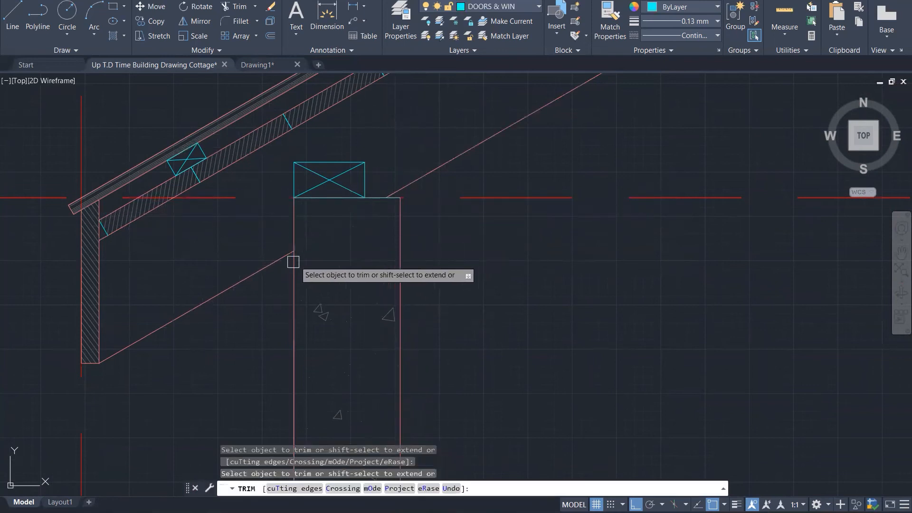
scroll(272, 278, down, 6)
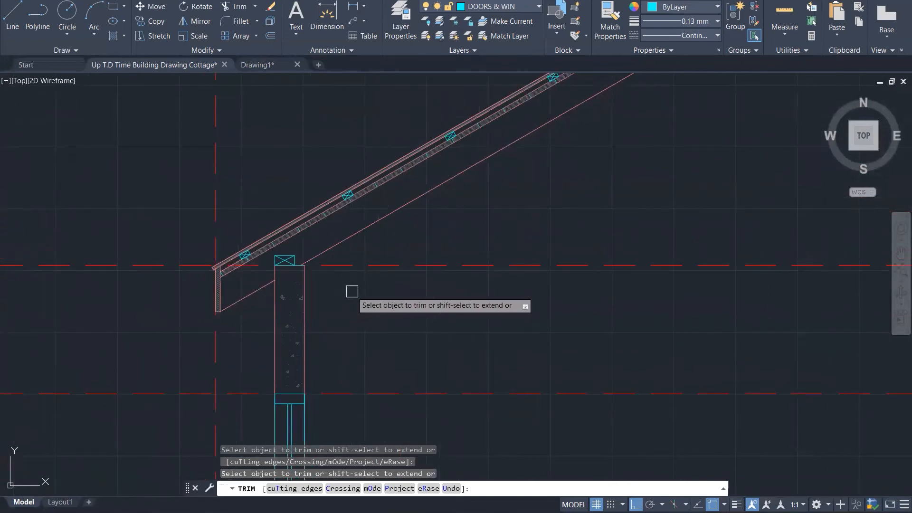
scroll(309, 272, up, 4)
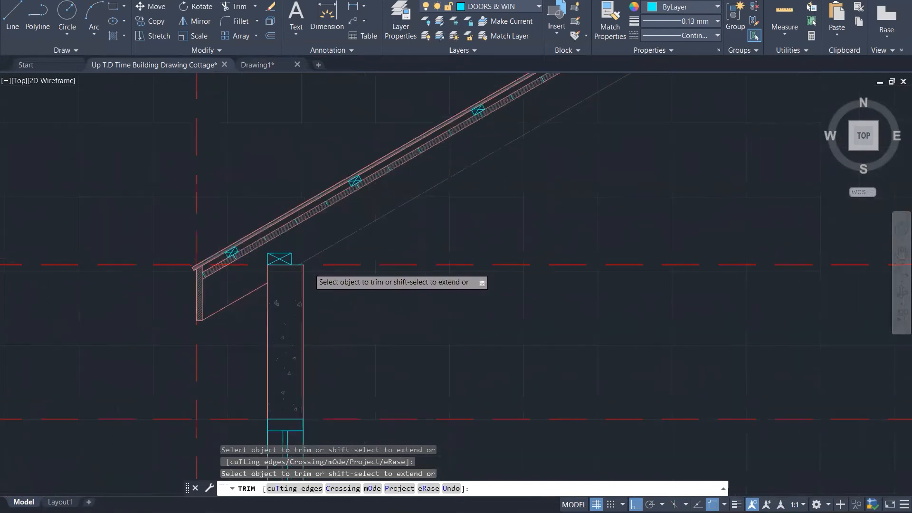
key(Escape)
Step: Match the beam's top line to the outline properties of its side line
scroll(306, 275, up, 3)
text(ma)
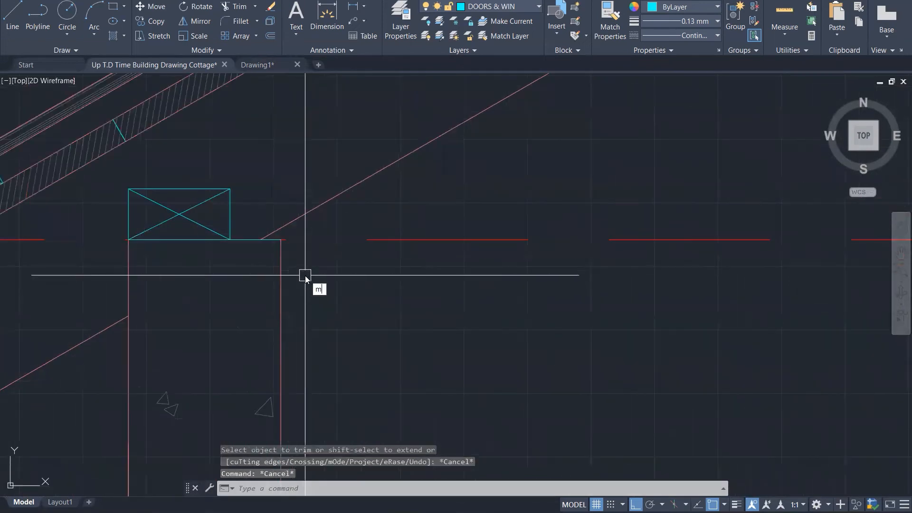
key(Return)
click(283, 259)
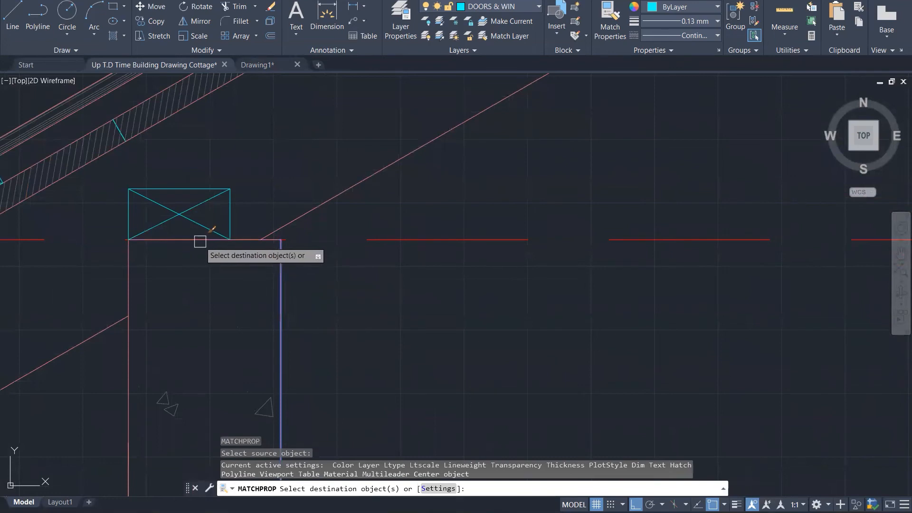
key(Escape)
key(Escape)
key(Escape)
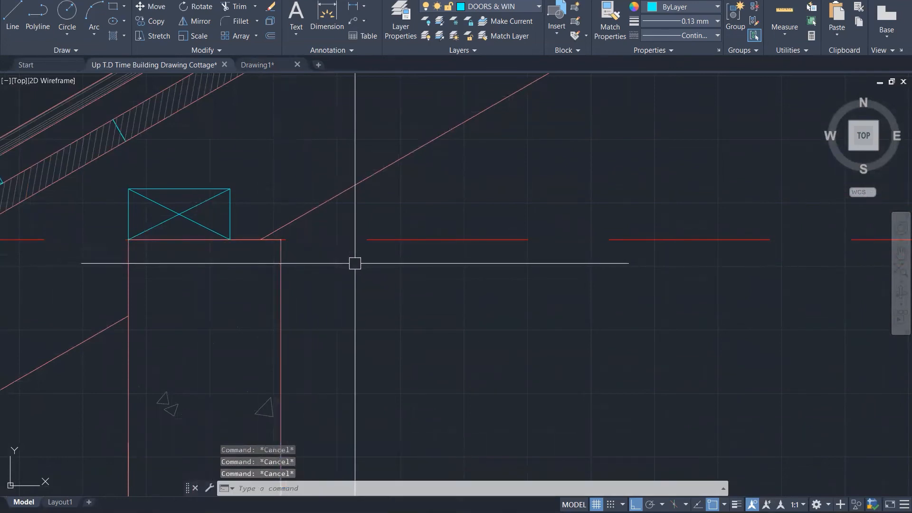
Step: Match the end line of the hatched roof board at the fascia to the outline properties of the board's lower edge
scroll(356, 263, down, 2)
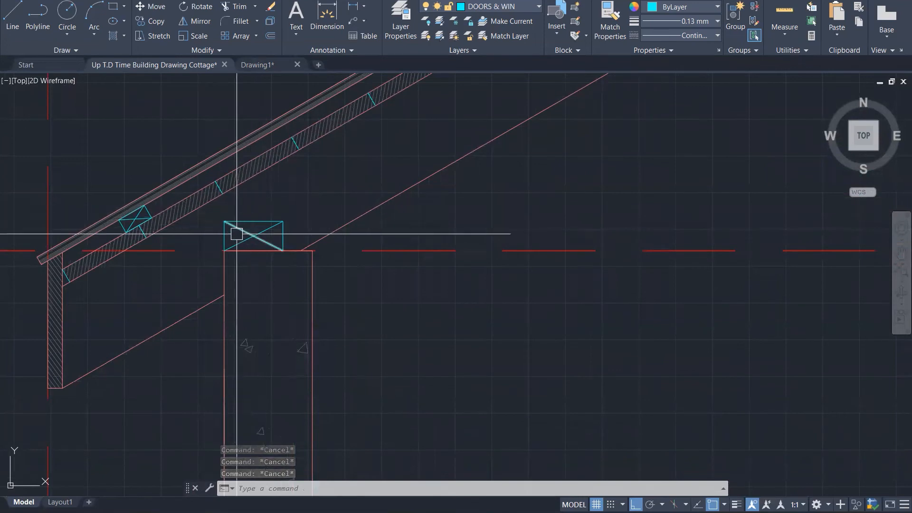
key(Return)
scroll(132, 281, up, 3)
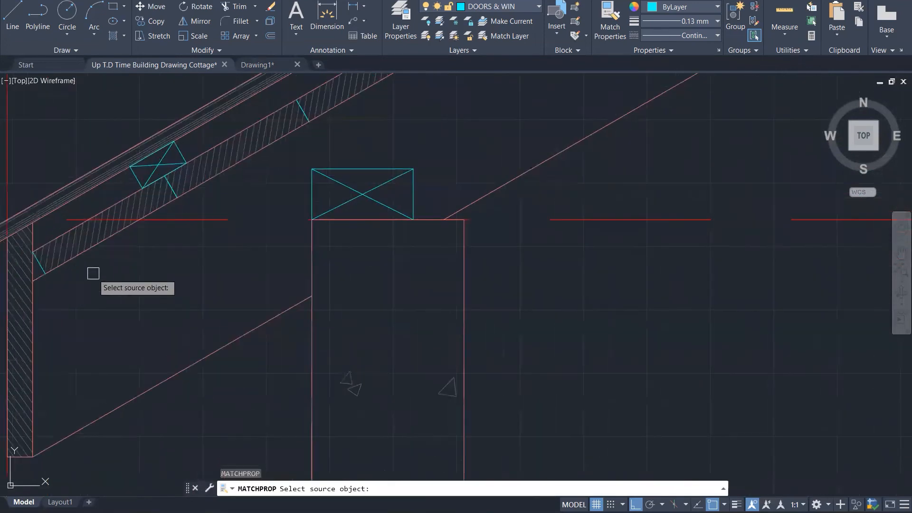
click(33, 266)
scroll(33, 270, up, 2)
scroll(41, 259, up, 2)
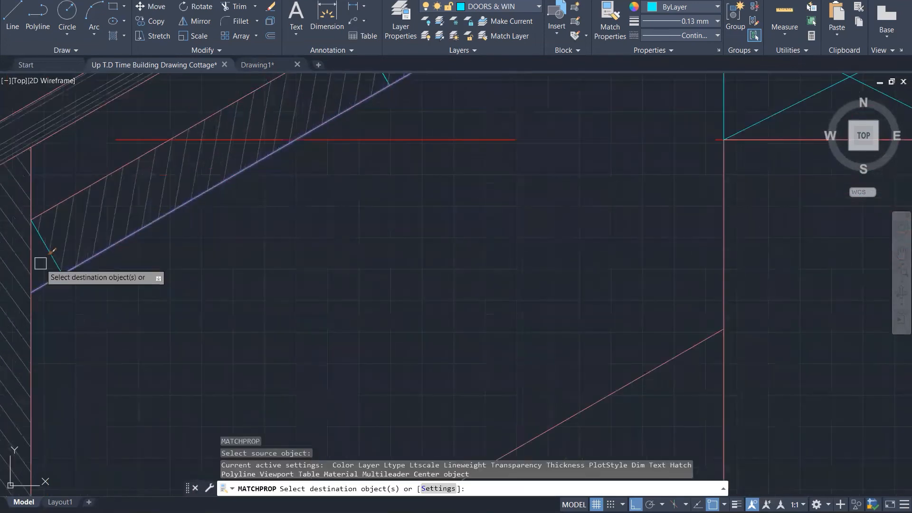
scroll(305, 248, down, 4)
key(Escape)
scroll(318, 252, down, 2)
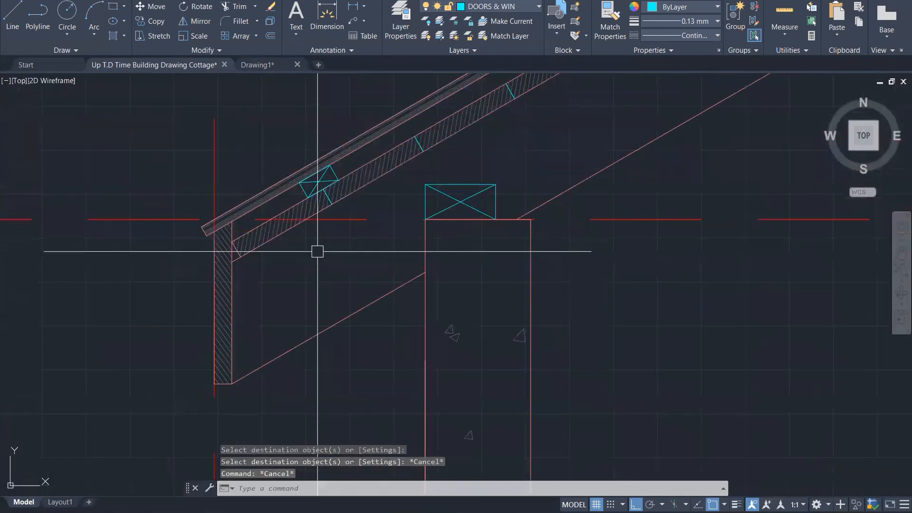
Step: Hatch the left exterior wall between the finish floor level and the underside of the window
scroll(317, 251, down, 6)
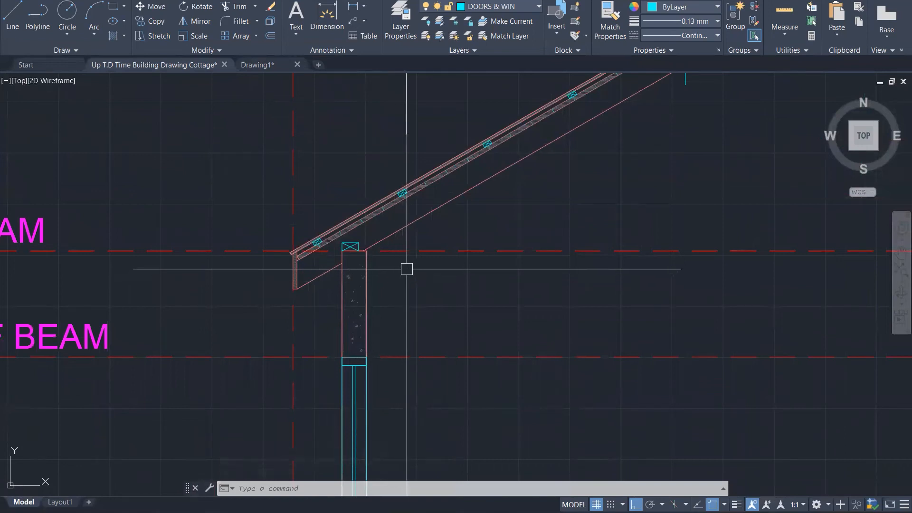
scroll(408, 264, down, 4)
scroll(394, 428, up, 5)
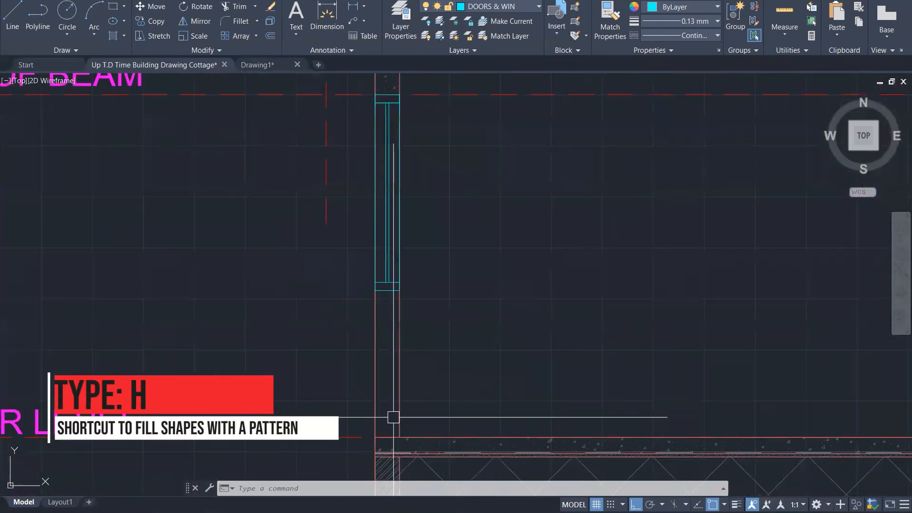
text(h)
key(Return)
click(395, 387)
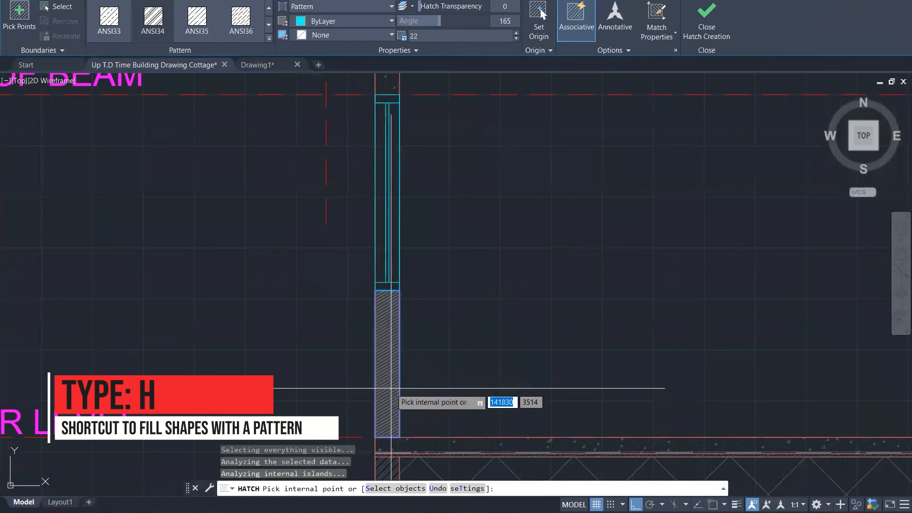
scroll(444, 242, down, 2)
scroll(408, 418, up, 2)
key(Escape)
key(Escape)
key(Escape)
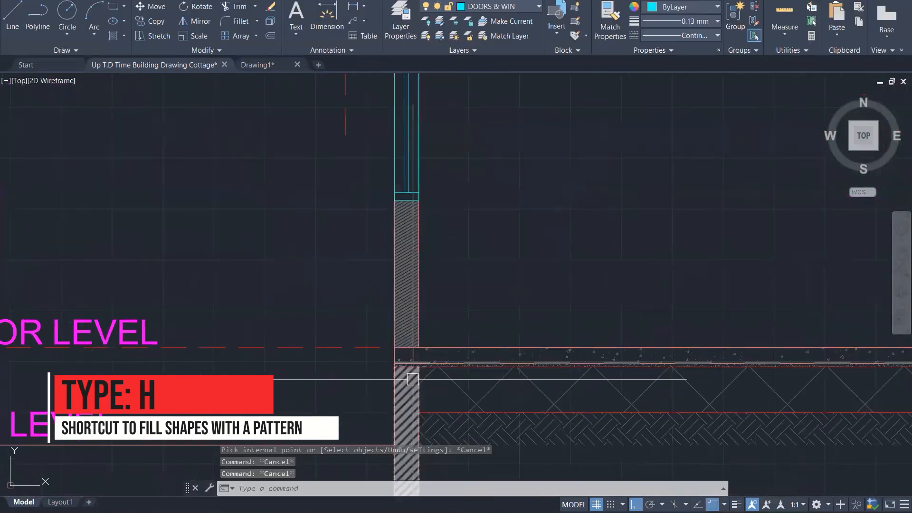
Step: Match the new wall hatch below the left window to the foundation wall's hatch properties
key(Return)
click(407, 386)
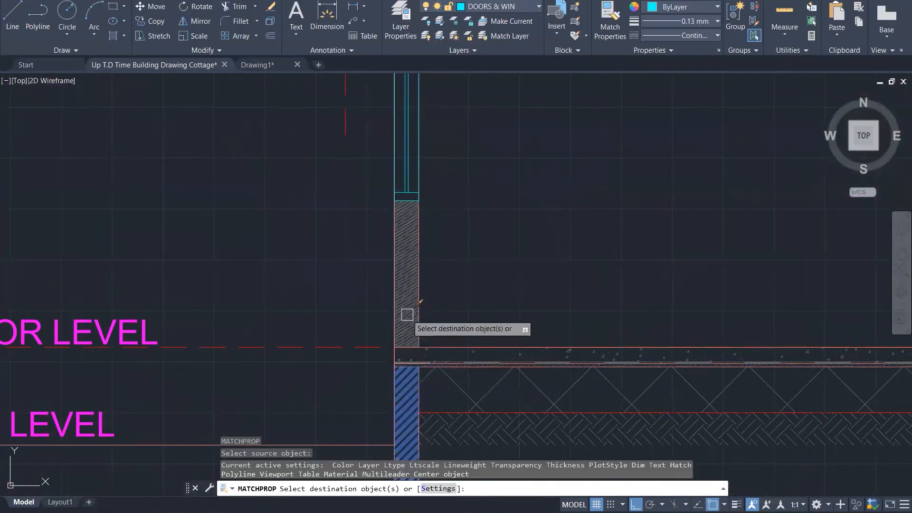
scroll(285, 281, down, 3)
key(Escape)
key(Escape)
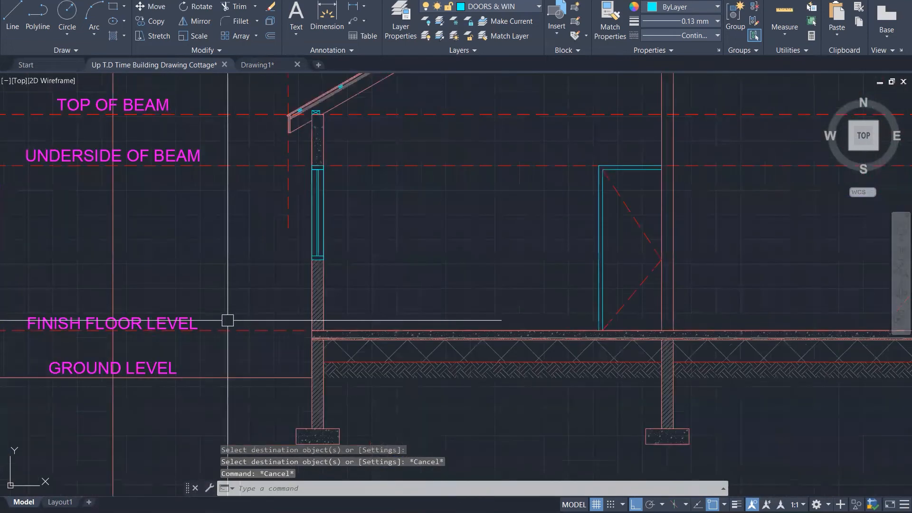
Step: Hatch the middle wall from finish floor level to the underside of beam, and the right wall below its window
text(H)
key(Return)
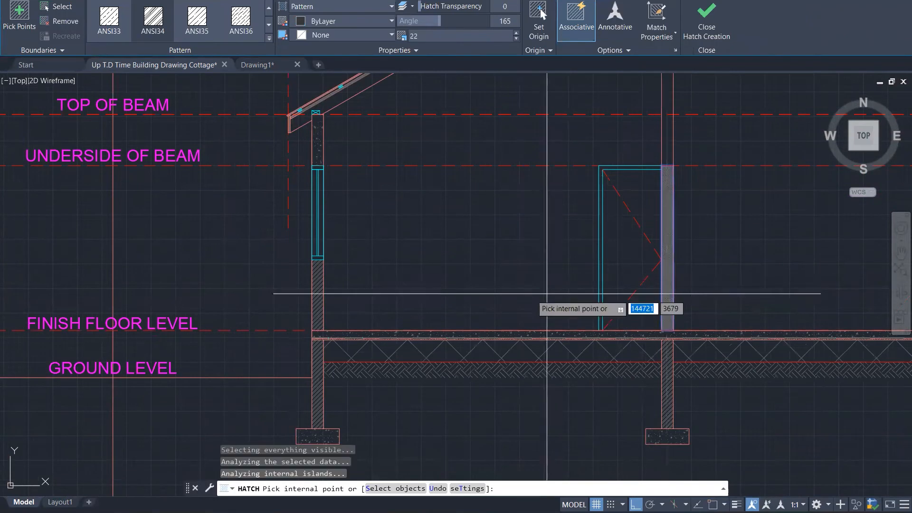
scroll(308, 309, down, 1)
scroll(310, 306, down, 3)
scroll(591, 301, up, 4)
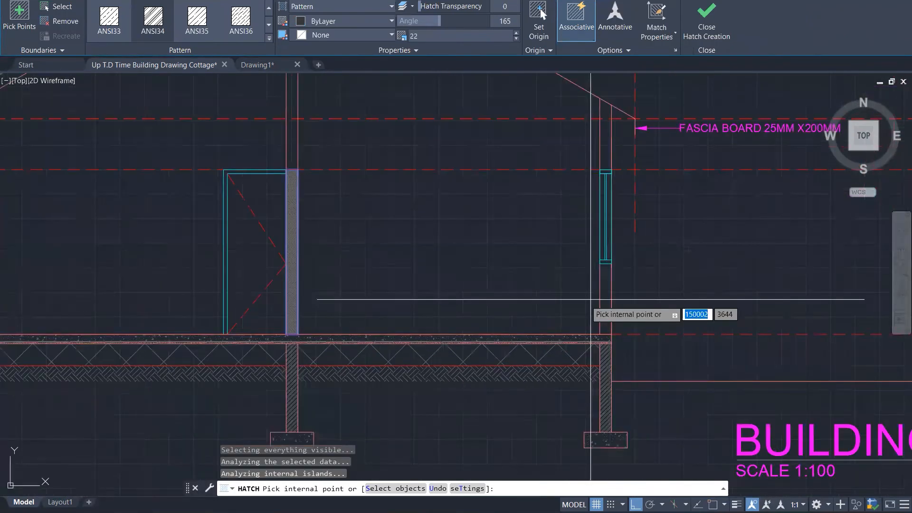
scroll(470, 333, down, 3)
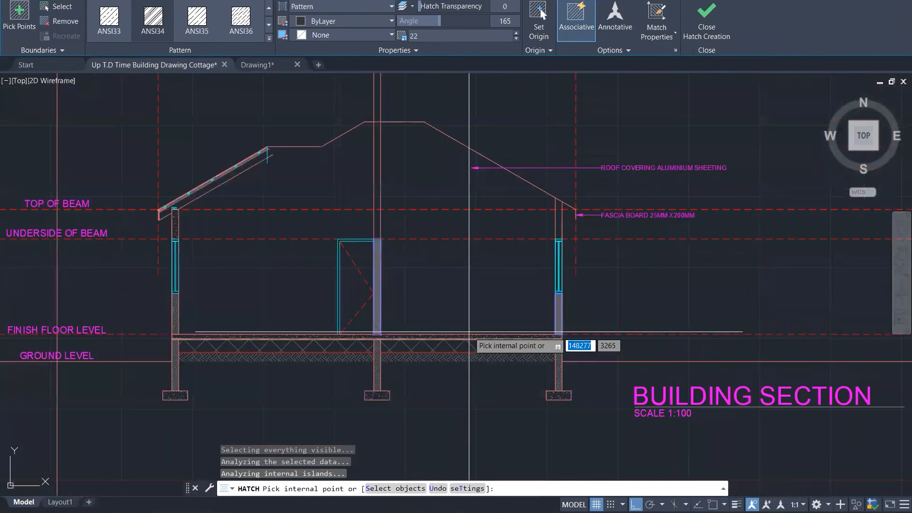
key(Escape)
key(Escape)
key(Escape)
Step: Match the middle and right wall hatches to the hatch of the left wall below the window
text(a)
key(Return)
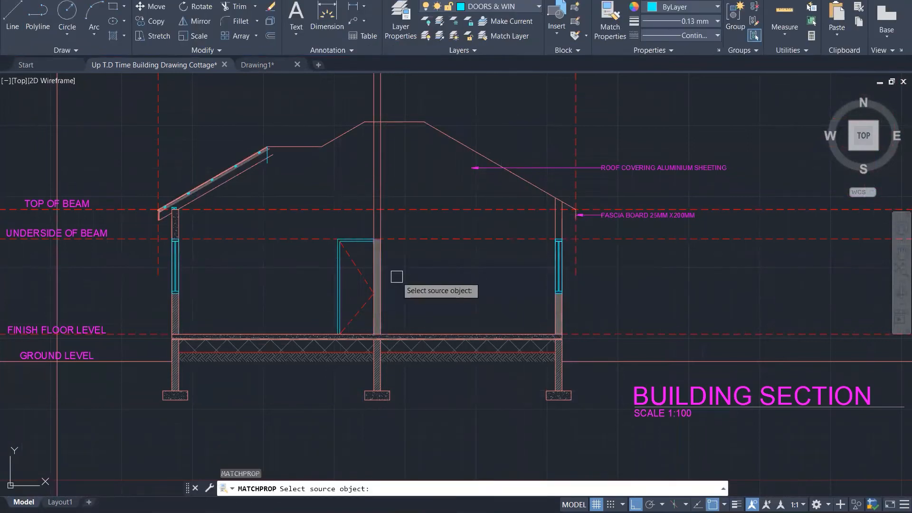
scroll(311, 289, up, 5)
click(42, 327)
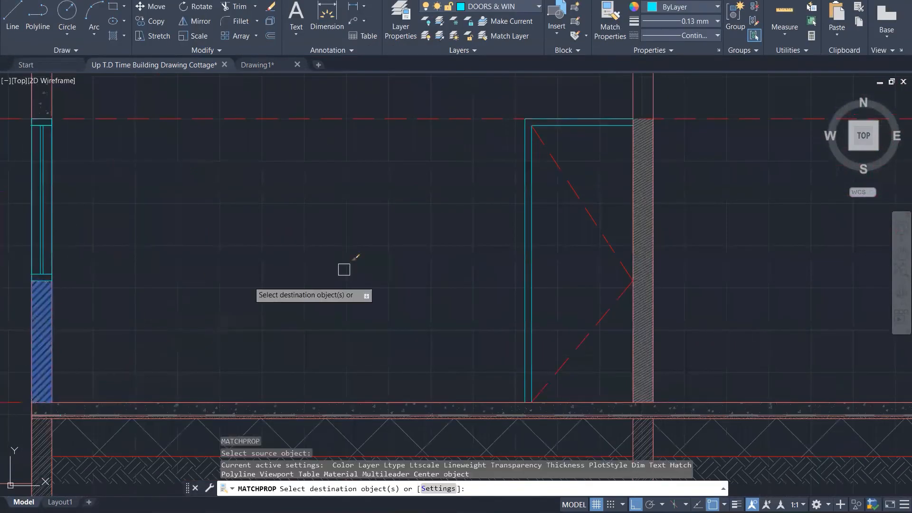
scroll(425, 269, down, 1)
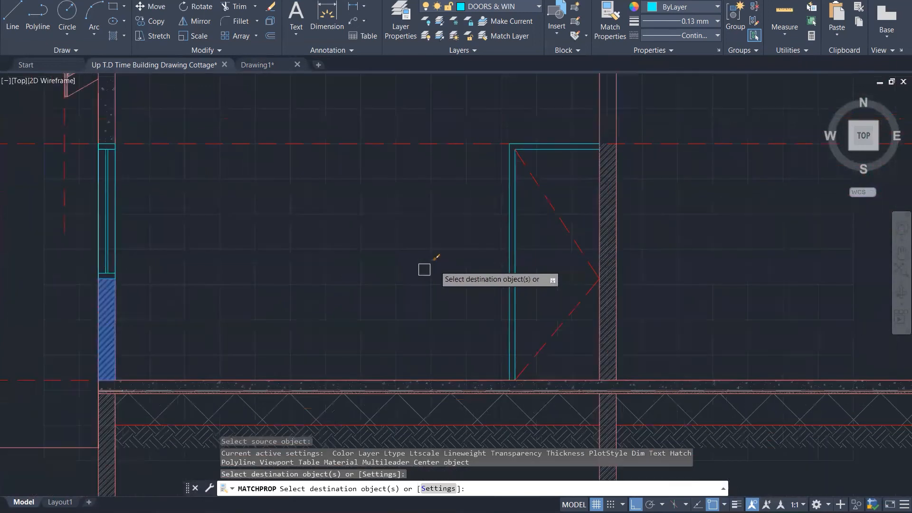
scroll(413, 279, down, 2)
key(Escape)
key(Escape)
key(Escape)
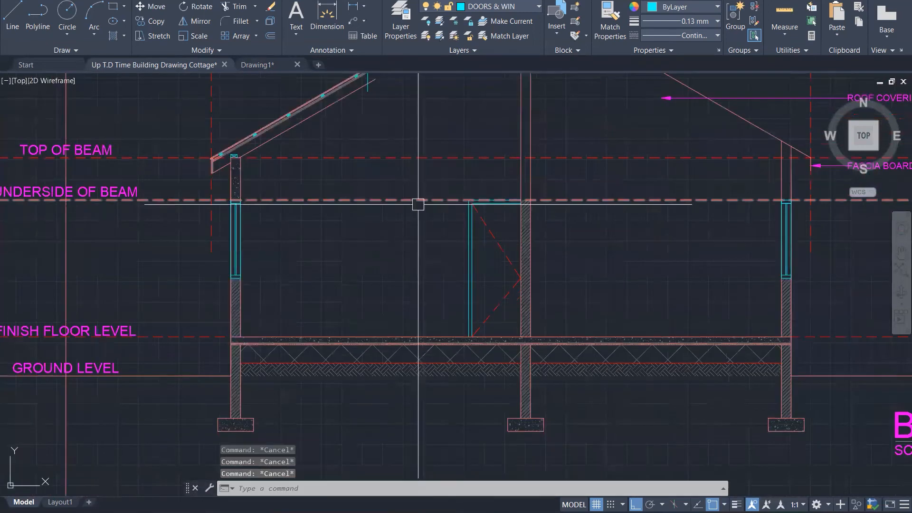
Step: Hatch the middle and right beams between the UNDERSIDE OF BEAM and TOP OF BEAM level lines
text(h)
key(Return)
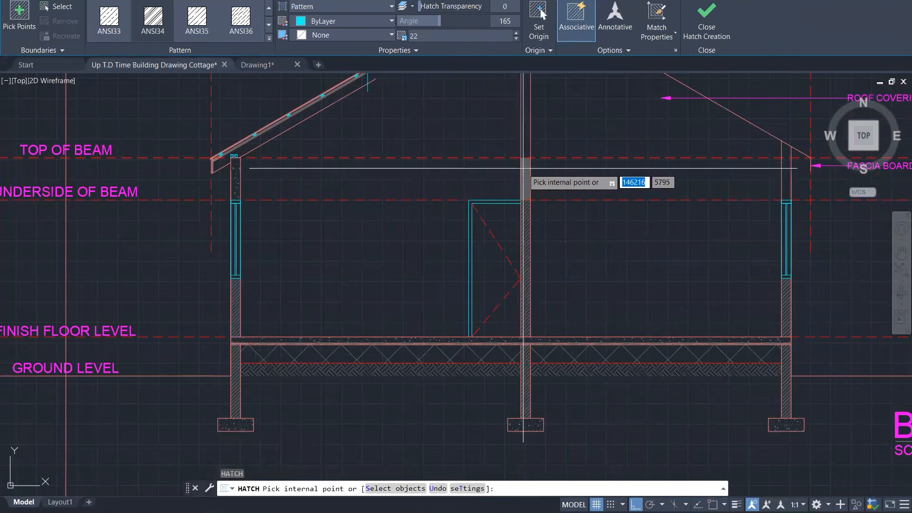
click(524, 165)
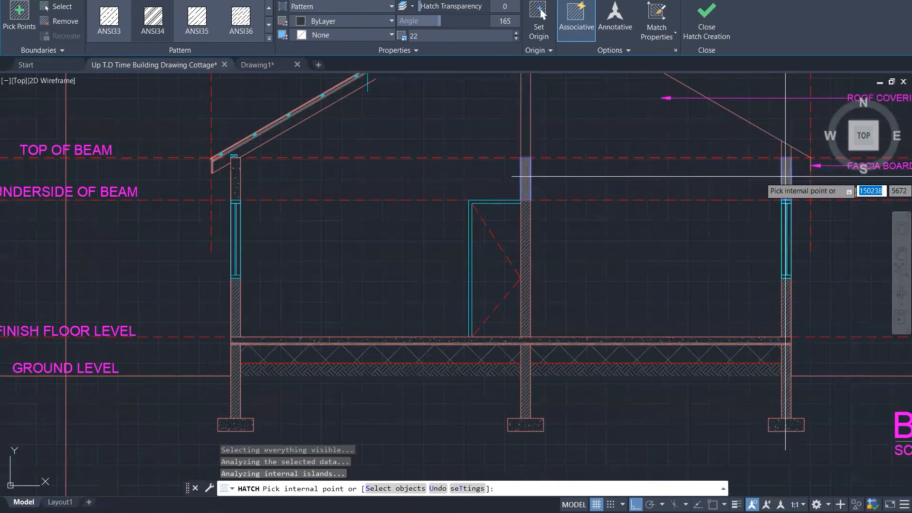
key(Escape)
key(Escape)
key(Escape)
Step: Match the middle and right beam hatches to the concrete hatch of the left beam
scroll(283, 176, up, 2)
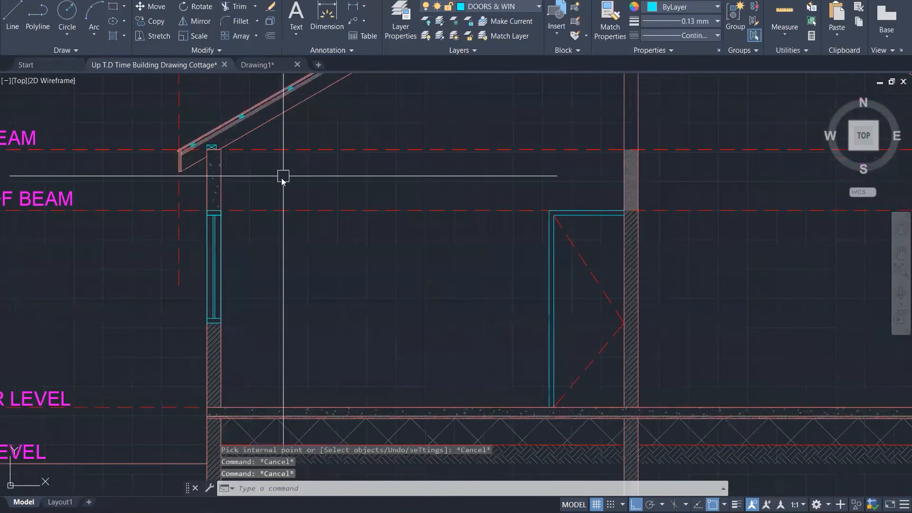
scroll(283, 177, up, 1)
text(ma)
key(Return)
click(200, 187)
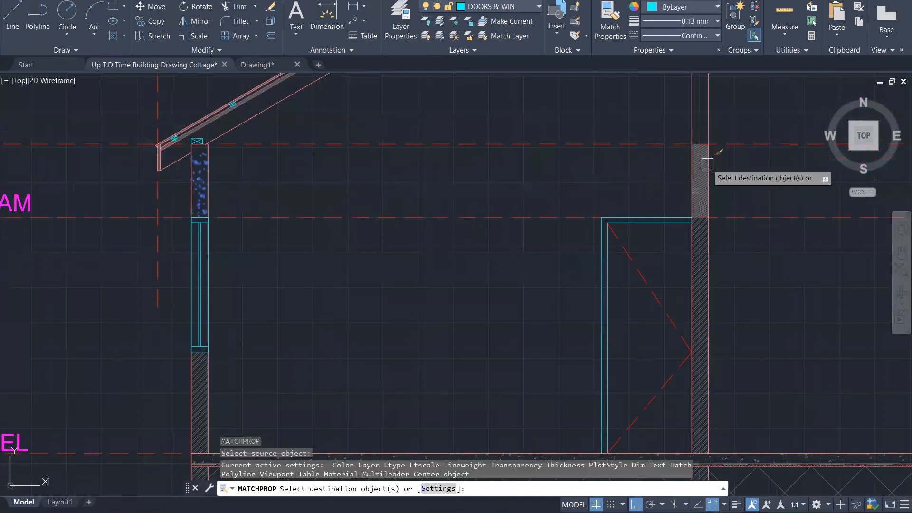
scroll(705, 162, up, 3)
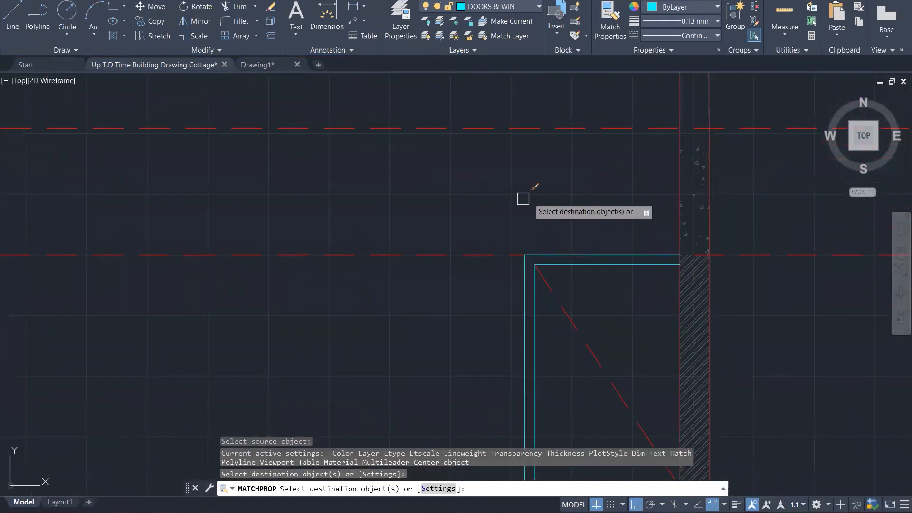
scroll(456, 235, down, 3)
scroll(452, 236, down, 2)
key(Escape)
key(Escape)
key(Escape)
key(Escape)
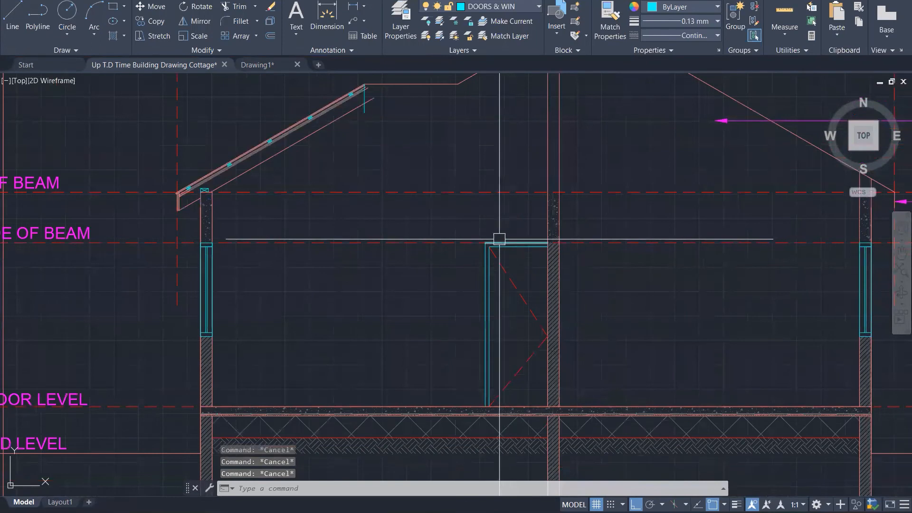
Step: Draw a line across the middle wall at the TOP OF BEAM level
scroll(214, 192, up, 1)
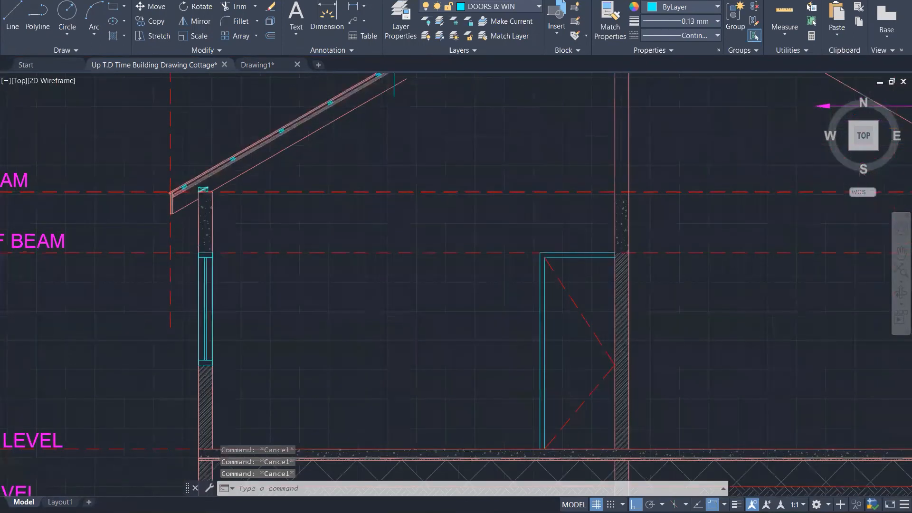
scroll(236, 224, up, 2)
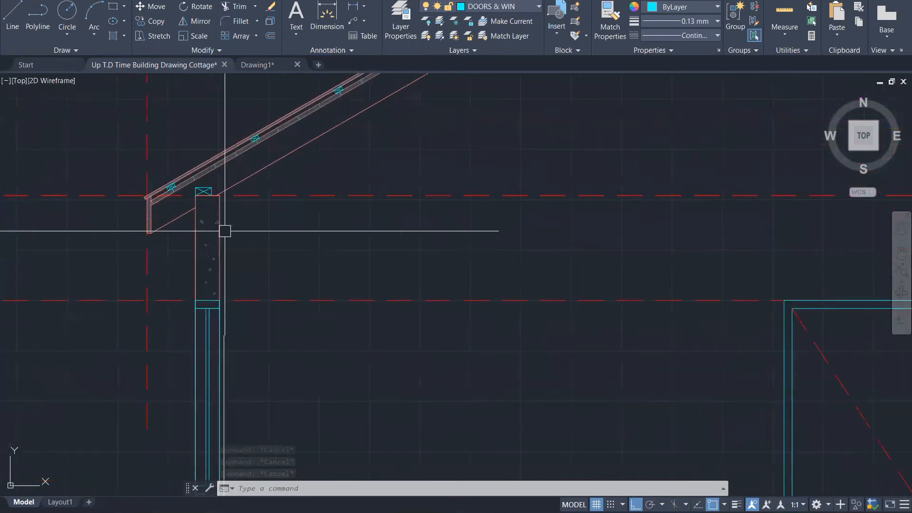
text(l)
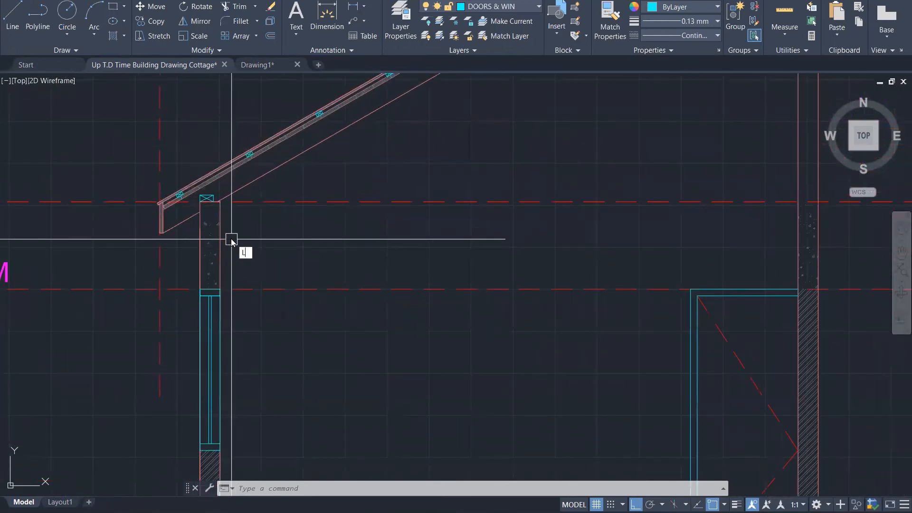
key(Return)
click(798, 202)
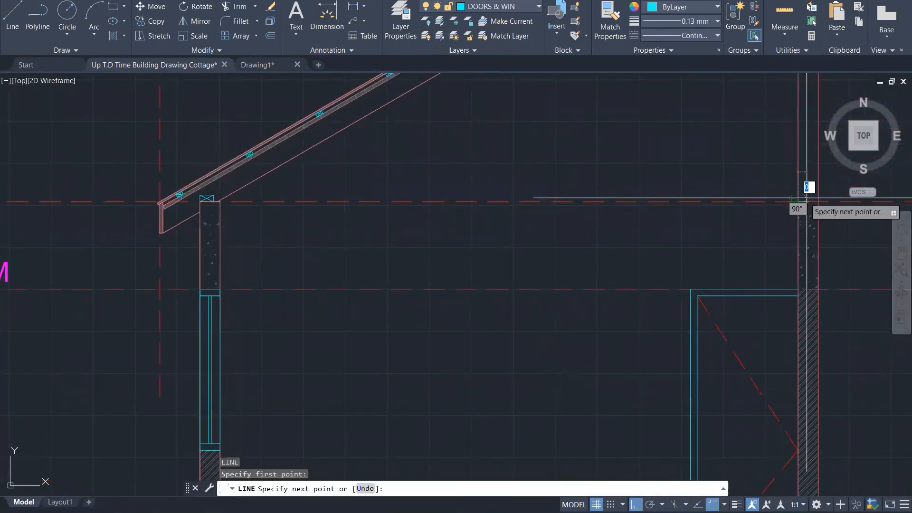
click(818, 202)
key(Escape)
Step: Draw a line across the middle wall at the UNDERSIDE OF BEAM level, where the wall and beam hatches meet
scroll(803, 291, up, 5)
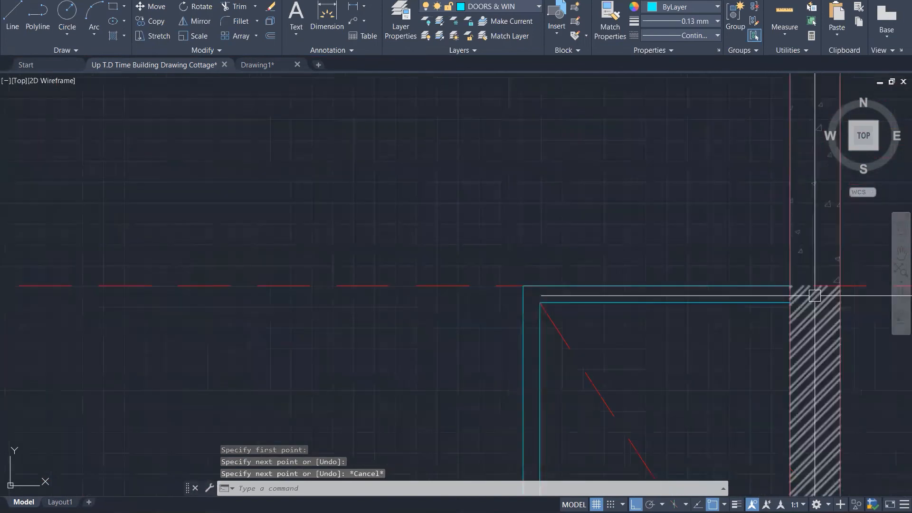
key(Return)
click(790, 285)
click(840, 286)
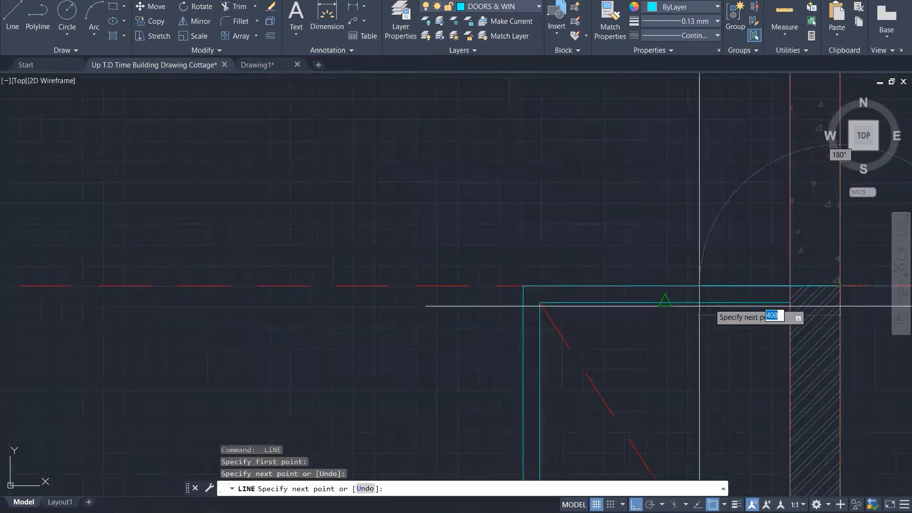
key(Escape)
Step: Draw a line across the right beam at the TOP OF BEAM level, between its two side lines
scroll(429, 297, down, 6)
scroll(323, 215, down, 4)
scroll(733, 319, up, 8)
scroll(714, 326, down, 3)
key(Return)
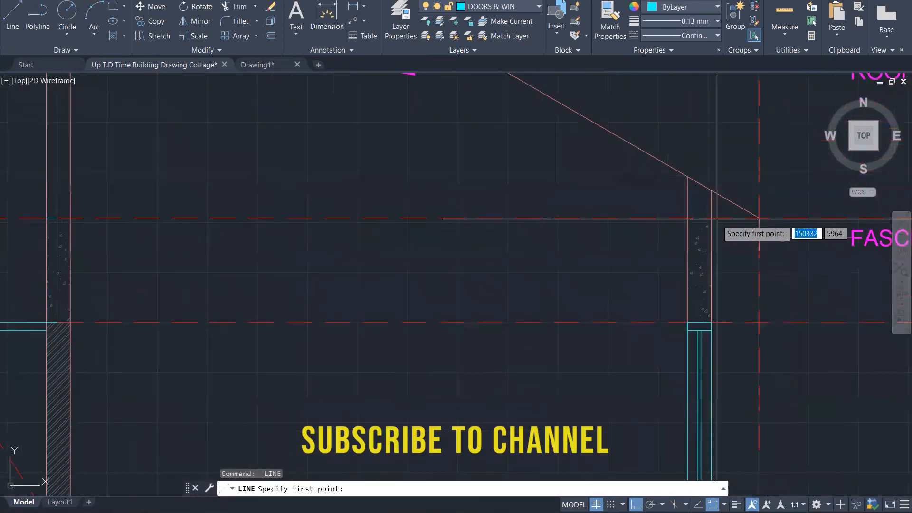
scroll(717, 220, up, 5)
click(701, 218)
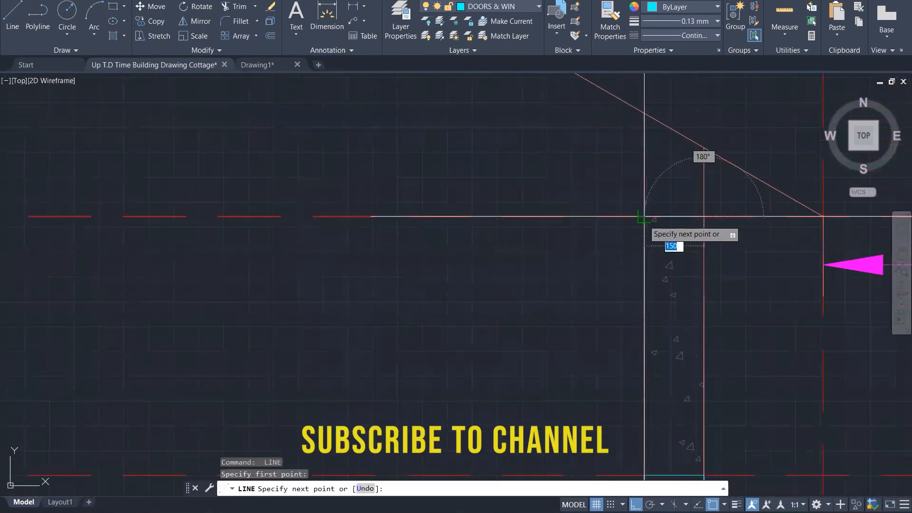
key(Escape)
key(Escape)
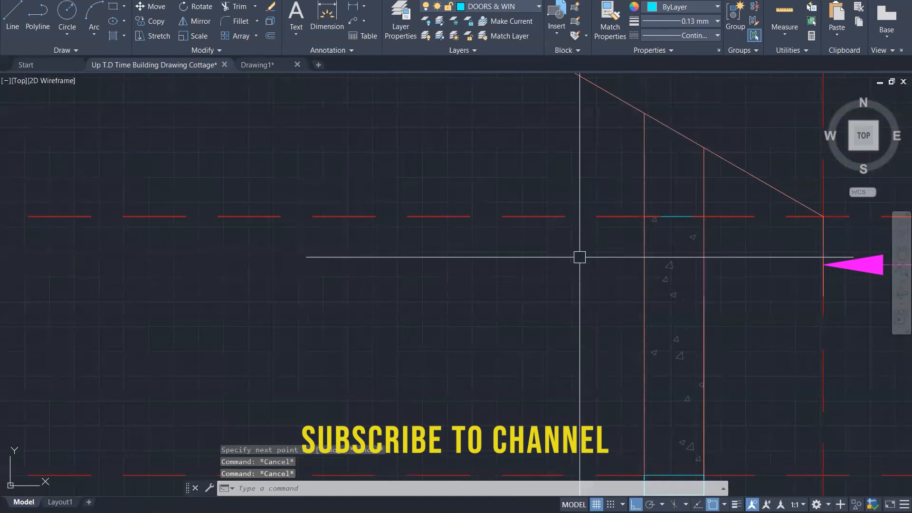
Step: Fillet the right beam's top line with both of its side lines into square corners, removing the lines above the beam
text(f)
key(Return)
click(645, 236)
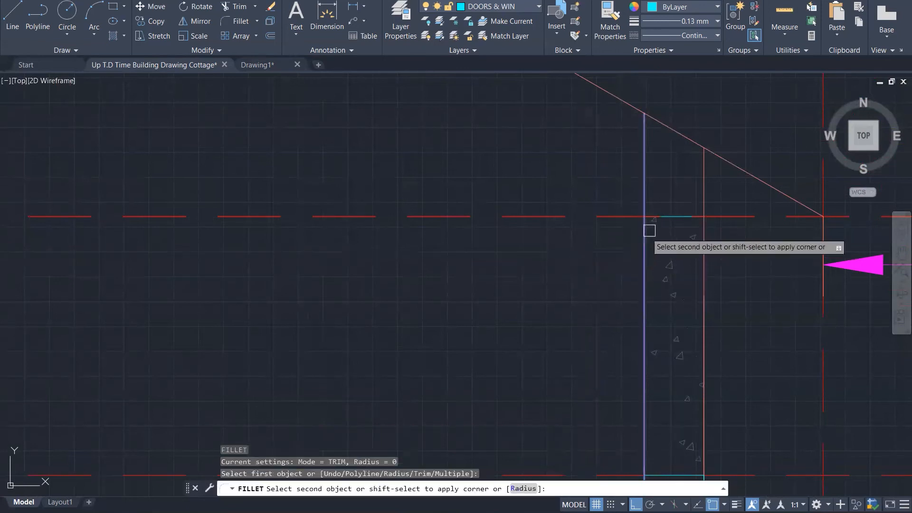
click(670, 217)
key(space)
click(669, 218)
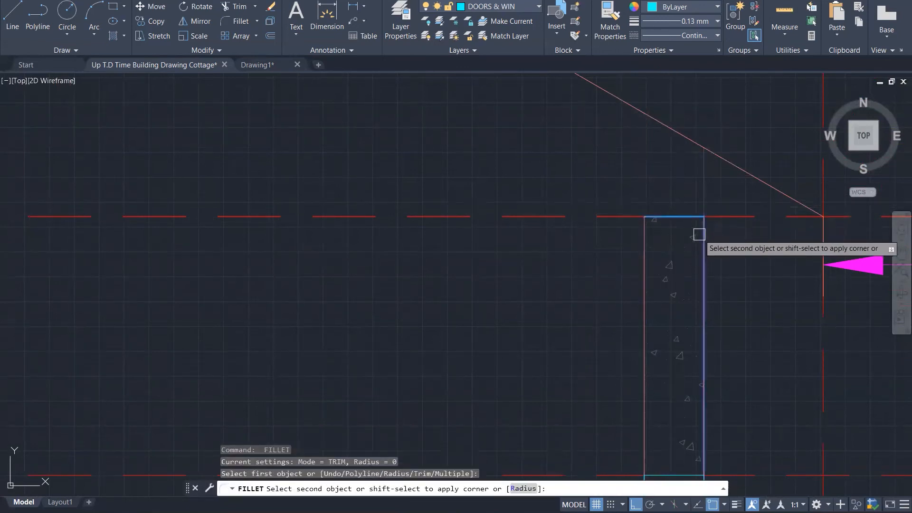
click(703, 233)
scroll(720, 223, down, 4)
scroll(637, 276, down, 3)
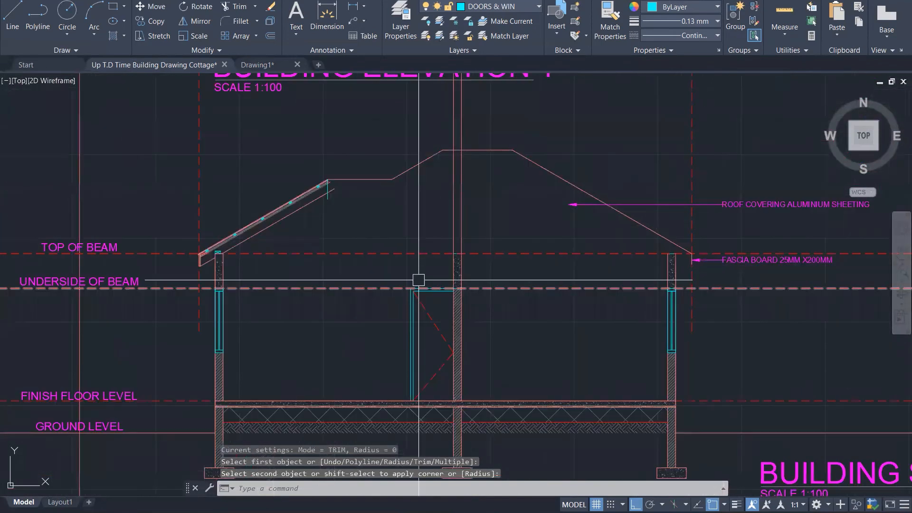
Step: Match the lines across the middle wall at both beam levels to the properties of the left wall's inner outline
scroll(275, 274, up, 3)
text(ma)
key(space)
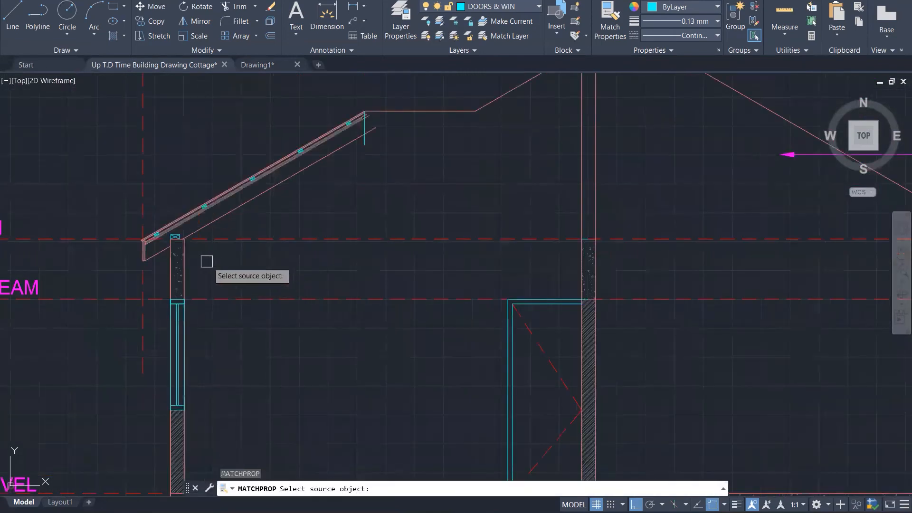
scroll(199, 263, up, 4)
click(163, 227)
scroll(218, 270, down, 4)
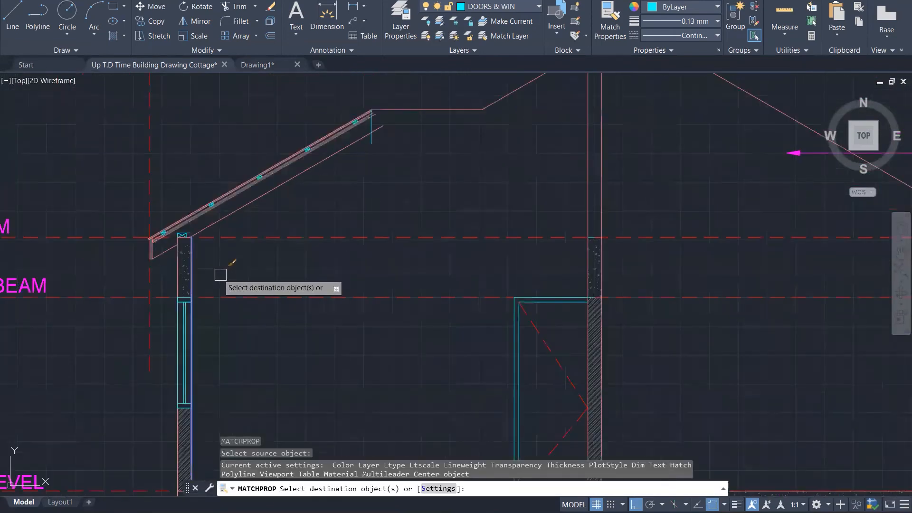
click(521, 205)
click(596, 252)
click(500, 269)
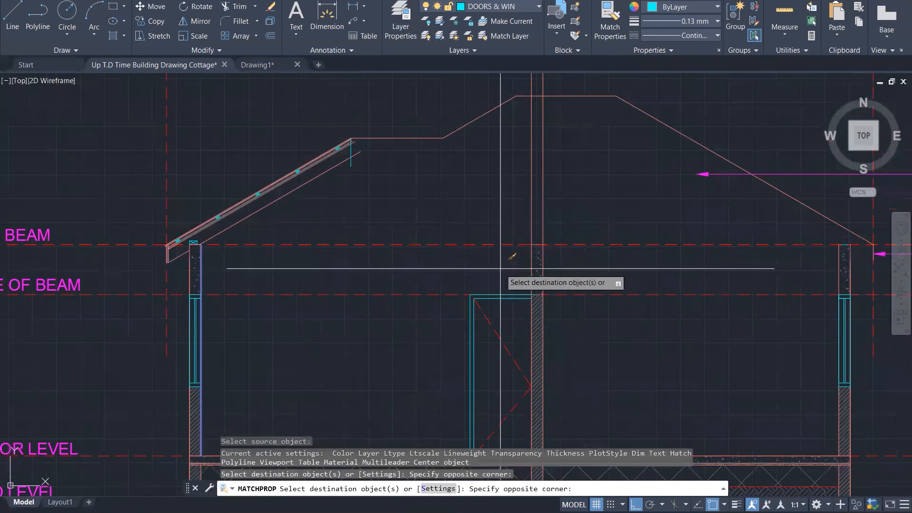
click(576, 298)
Step: Apply the same wall outline properties to the line across the top of the right beam
click(751, 214)
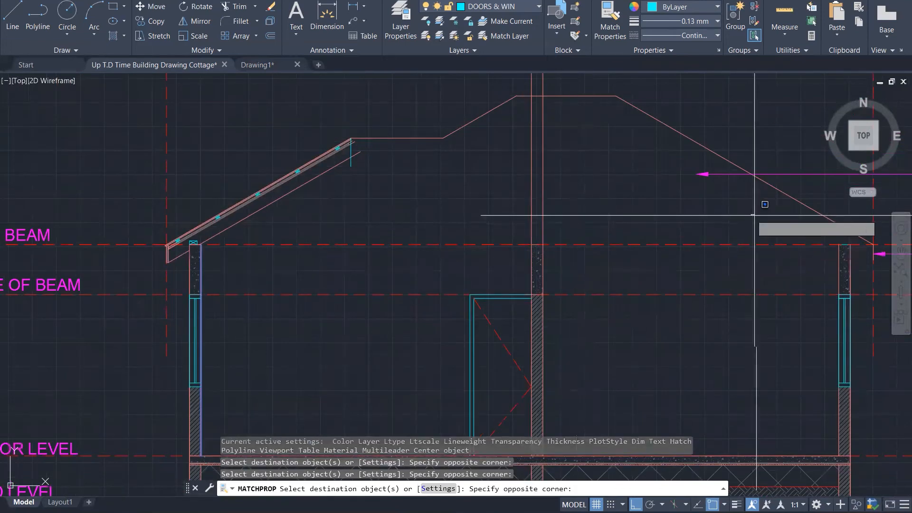
click(863, 254)
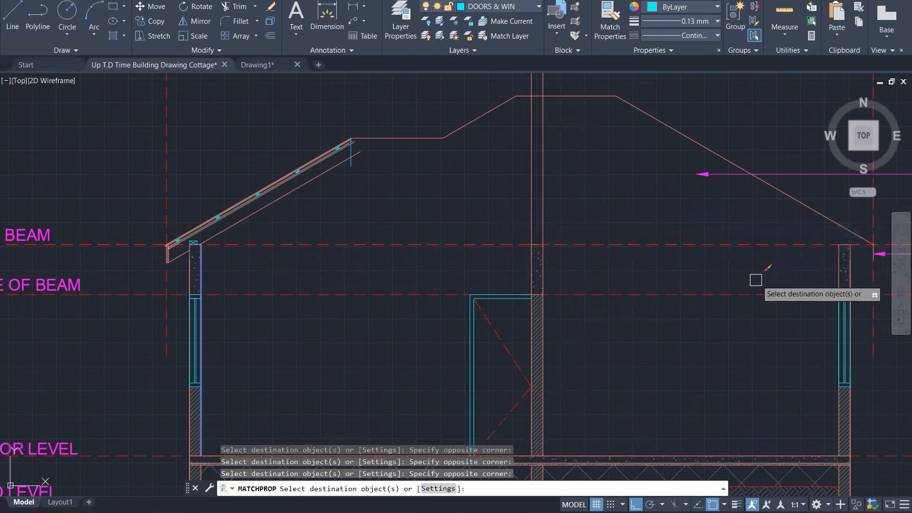
key(Escape)
key(Escape)
Step: Display lineweights and match the left wall's inner outline to the properties of its heavier outer line
scroll(565, 290, down, 4)
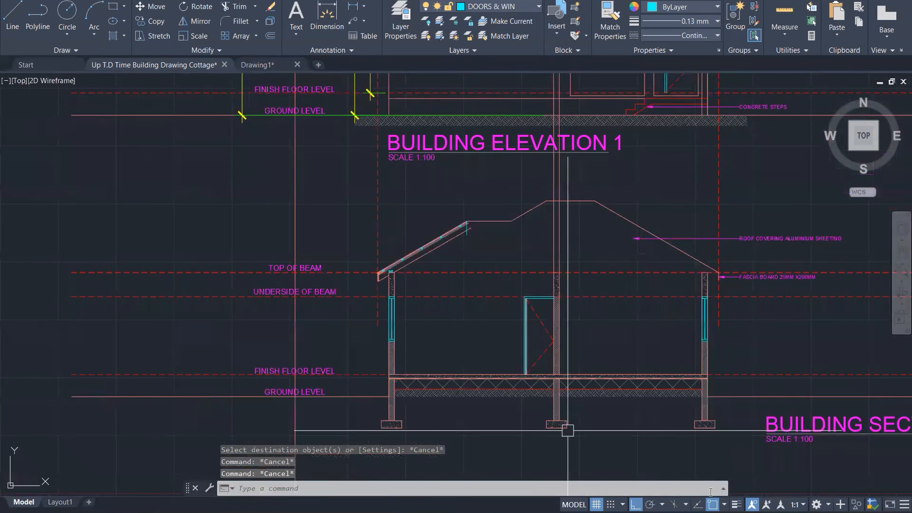
click(741, 508)
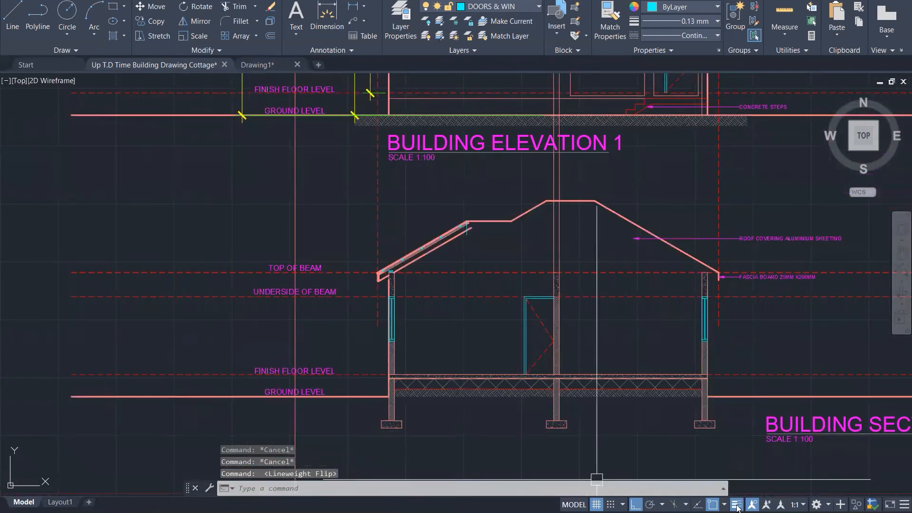
scroll(404, 289, up, 1)
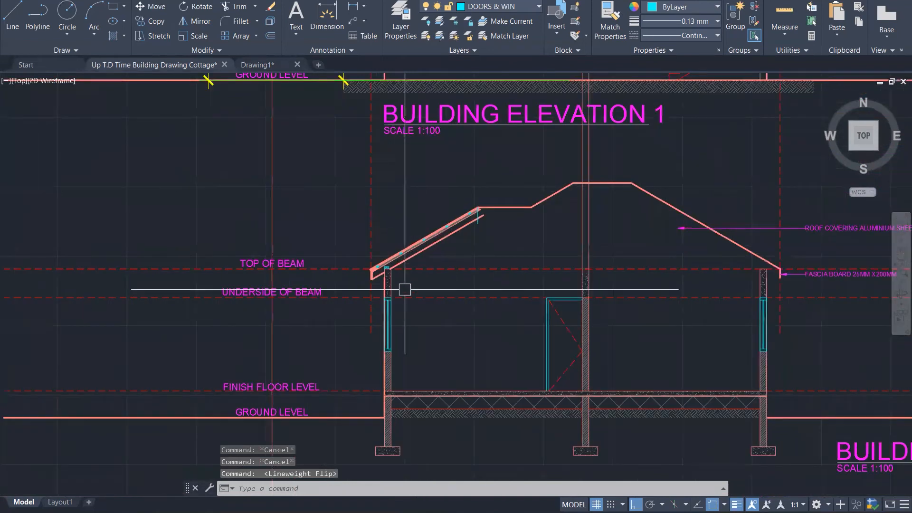
scroll(405, 290, up, 10)
key(Escape)
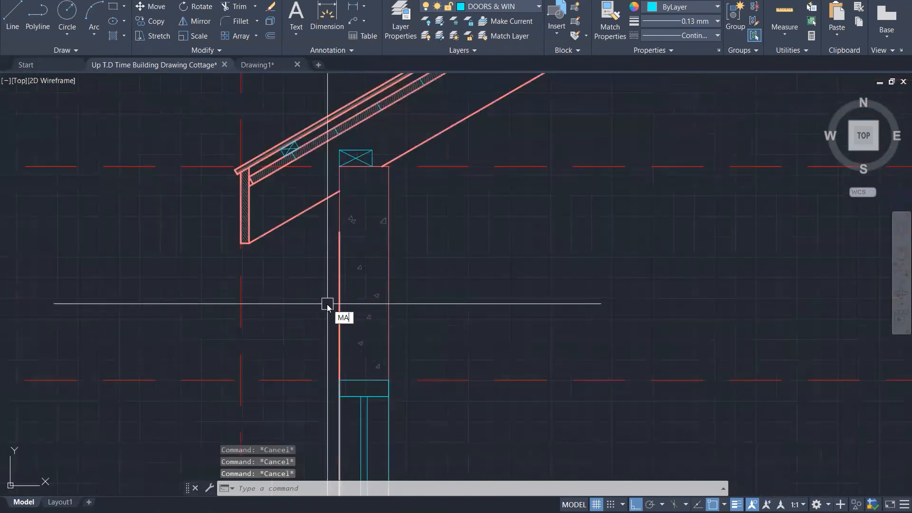
key(Return)
click(338, 288)
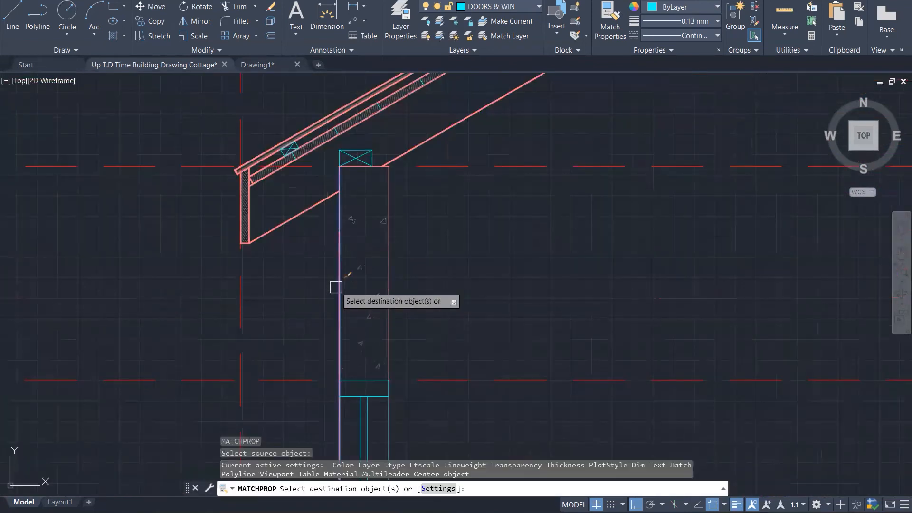
click(390, 252)
key(Escape)
key(Escape)
key(Escape)
scroll(433, 253, down, 8)
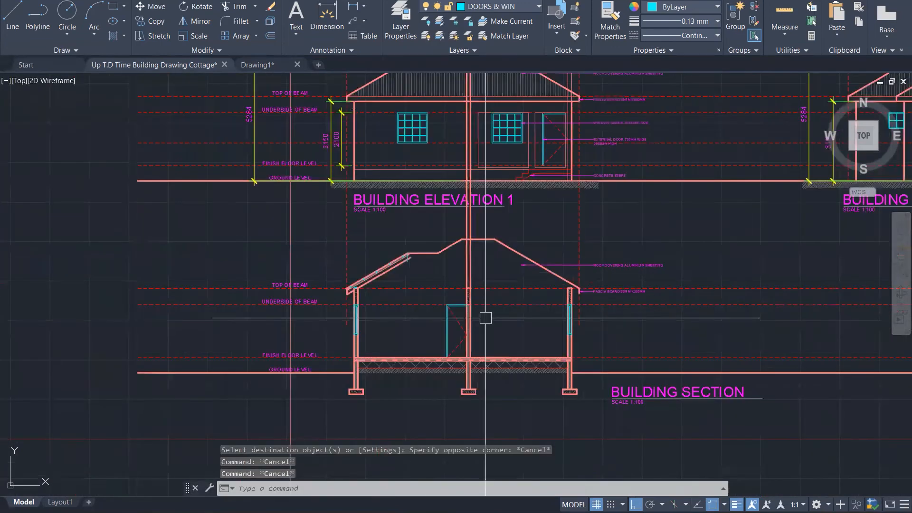
Step: Hide lineweights and draw an upright bracket about 40 mm tall and 20 mm wide on the wall plate's outer end
mouse_move(744, 493)
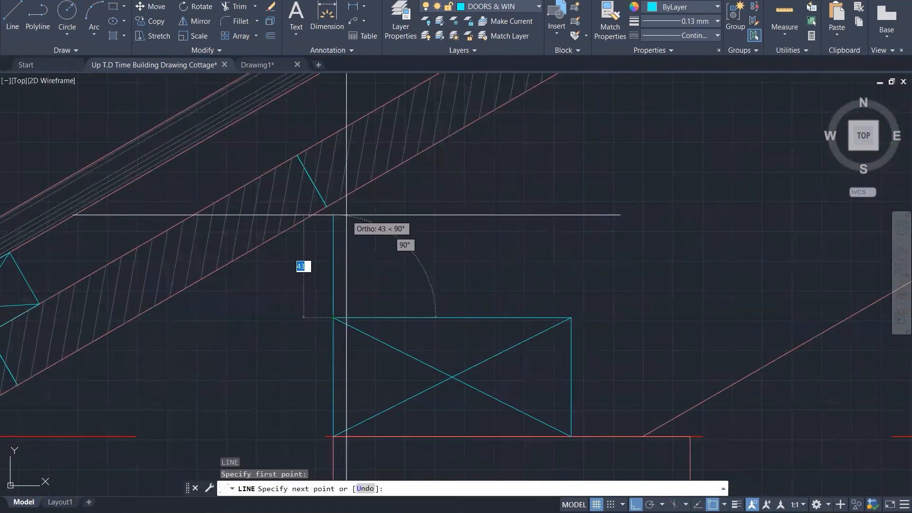
click(346, 219)
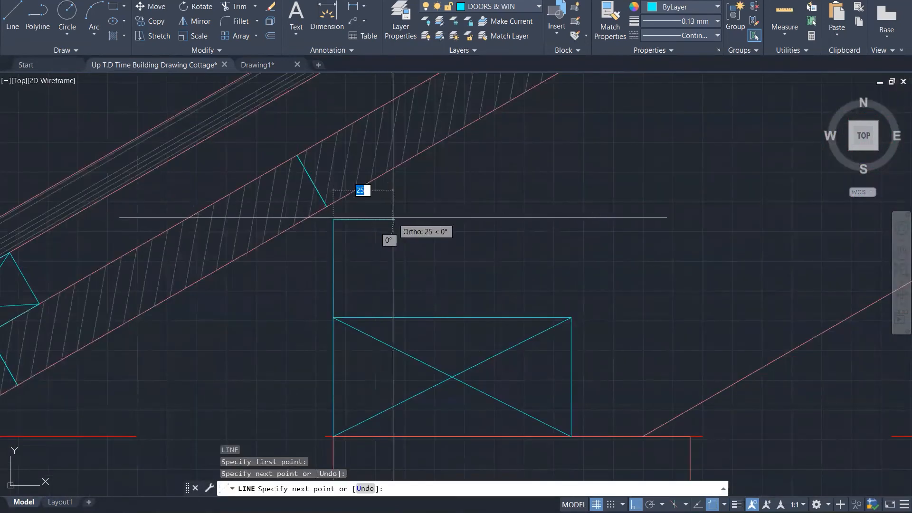
click(384, 222)
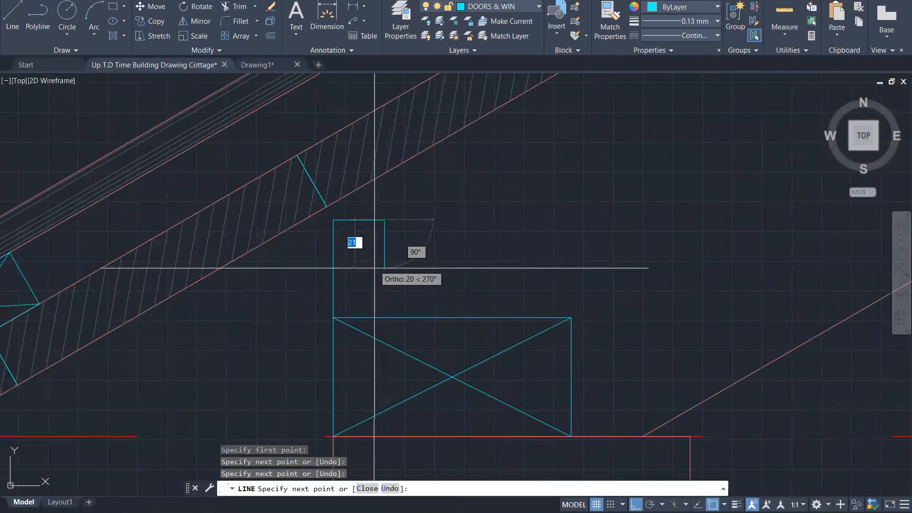
click(385, 317)
key(Escape)
key(Escape)
key(Escape)
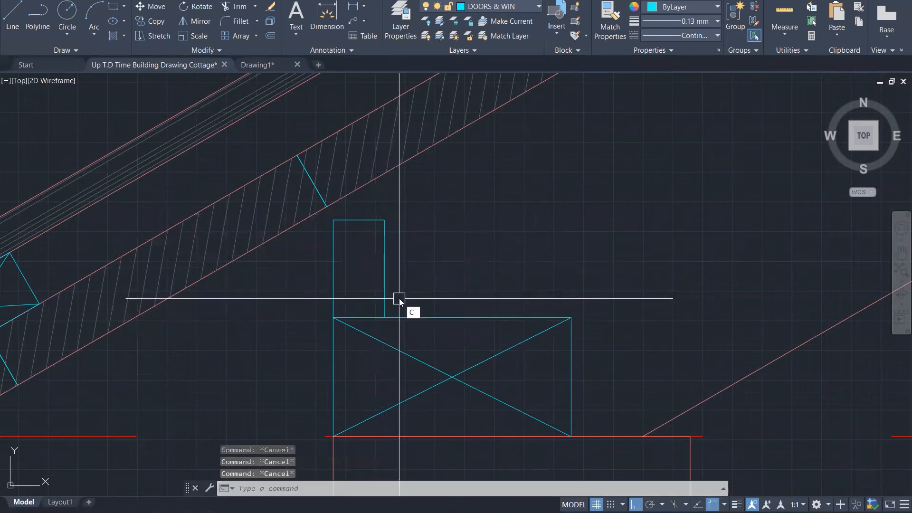
text(c)
key(Return)
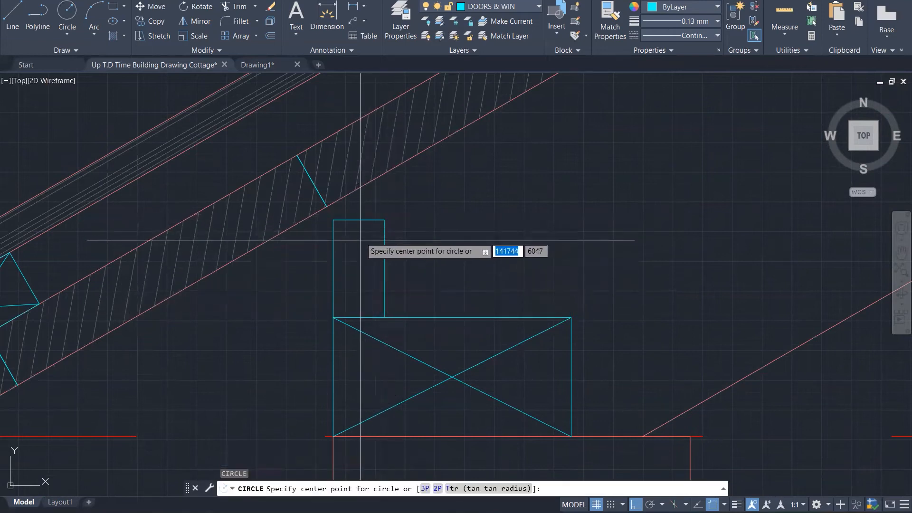
key(Escape)
Step: Draw a vertical centre line through the bracket from its top edge down to the wall plate
text(l)
key(Return)
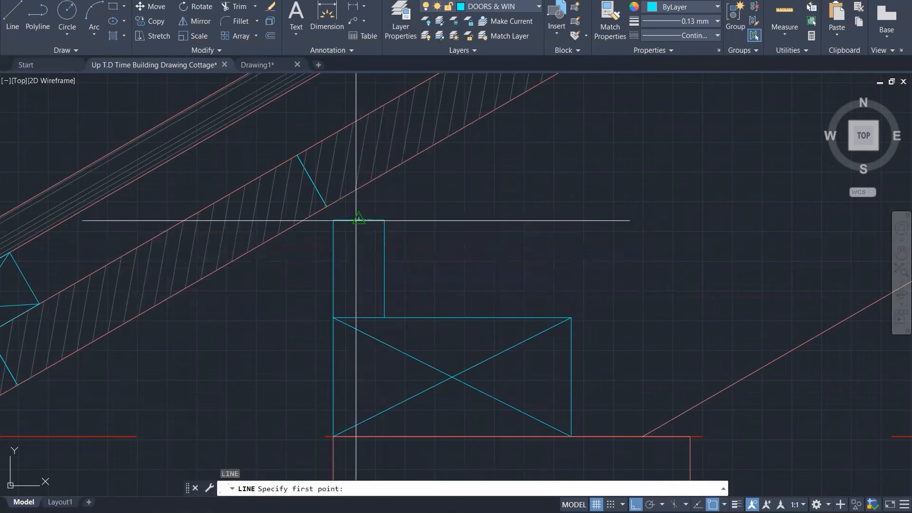
click(359, 317)
key(Escape)
key(Escape)
Step: Divide the bracket's centre line into 3 equal segments with point markers
text(d)
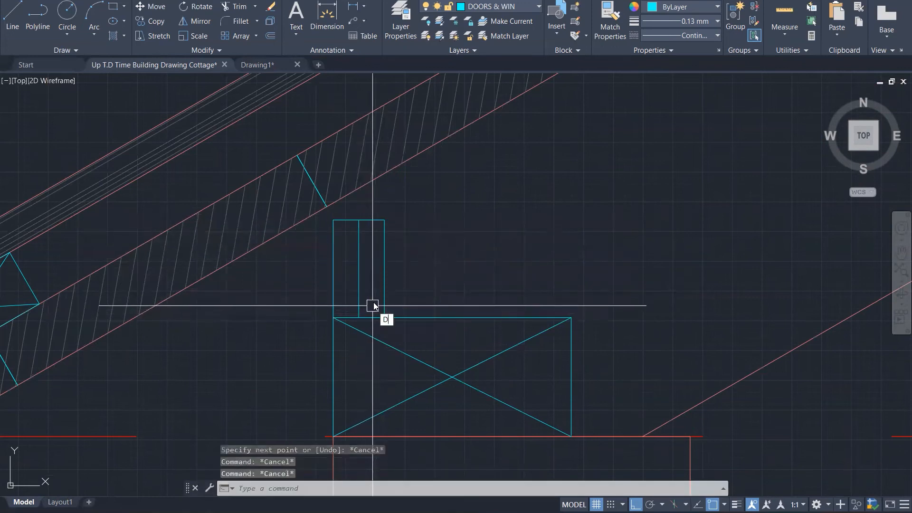
text(i)
key(Return)
click(362, 279)
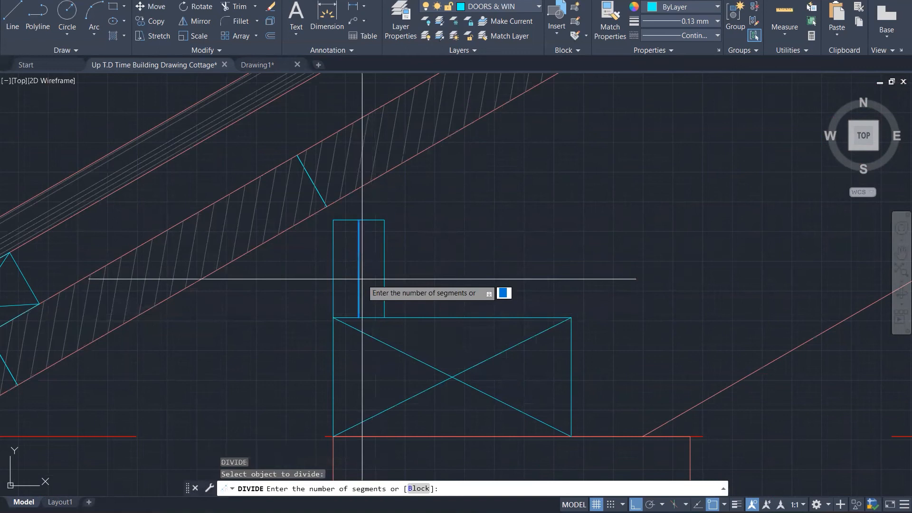
text(3)
key(Return)
Step: Set the point style to a circle with a cross through it
text(ddptype)
key(Return)
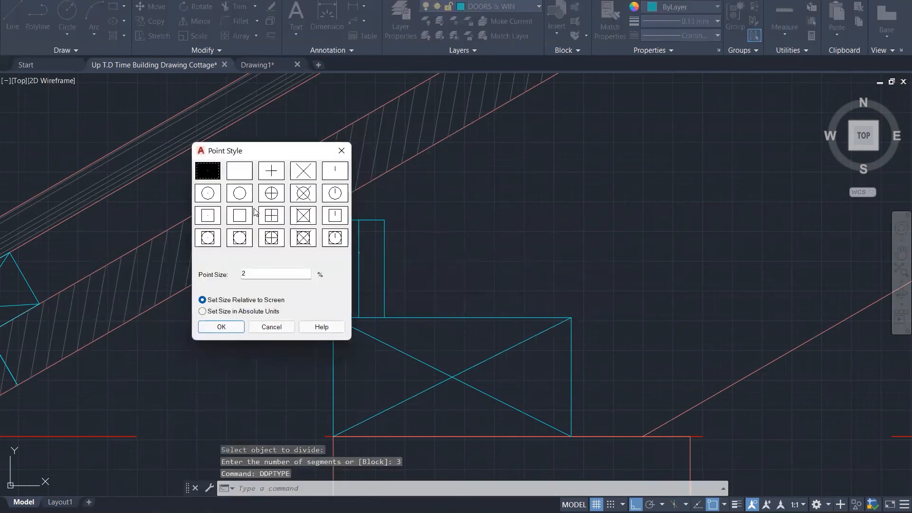
click(234, 329)
key(Escape)
key(Escape)
key(Escape)
Step: Draw a bolt circle of radius 4 centred on the bracket's upper division point
text(c)
key(Return)
click(359, 253)
scroll(367, 256, up, 4)
text(4)
key(Return)
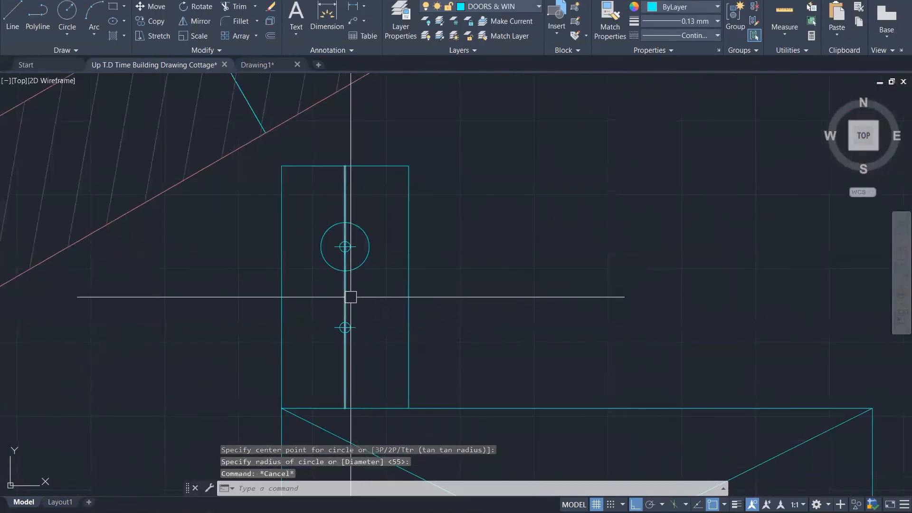
key(Return)
key(Escape)
Step: Copy the bolt circle from the upper division point to the lower one
click(362, 262)
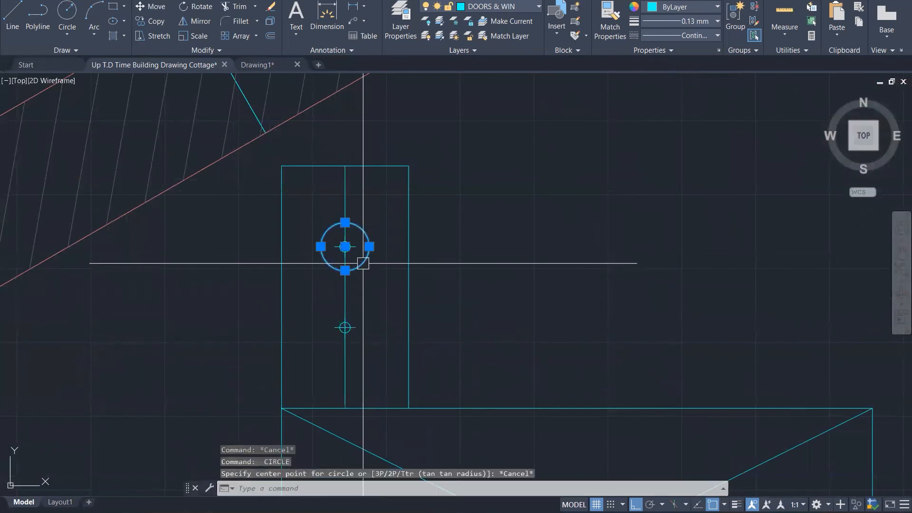
key(Return)
click(345, 246)
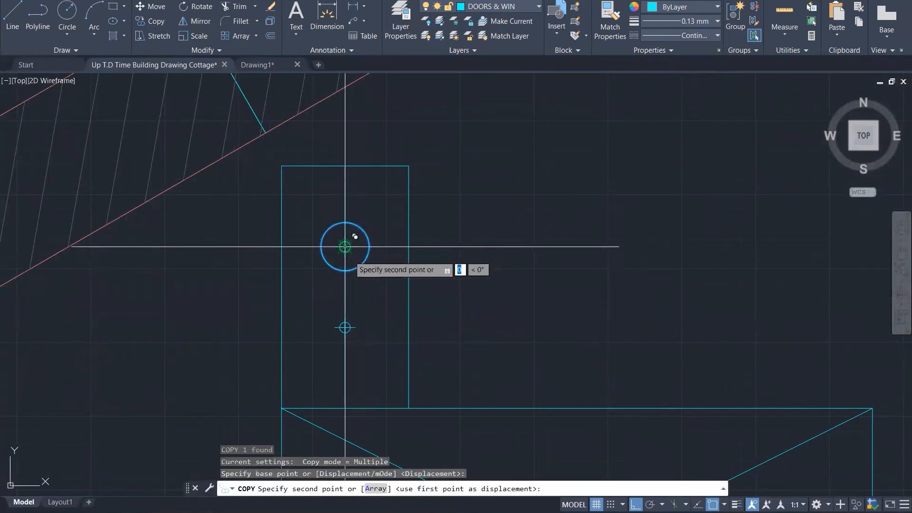
key(Escape)
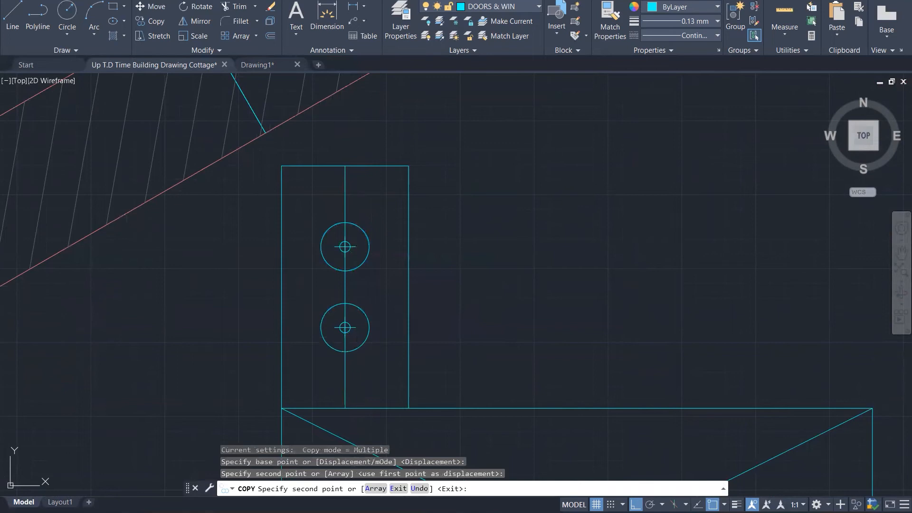
key(Escape)
Step: Delete the bracket's vertical centre line, keeping the bolt circles and points
scroll(473, 266, down, 9)
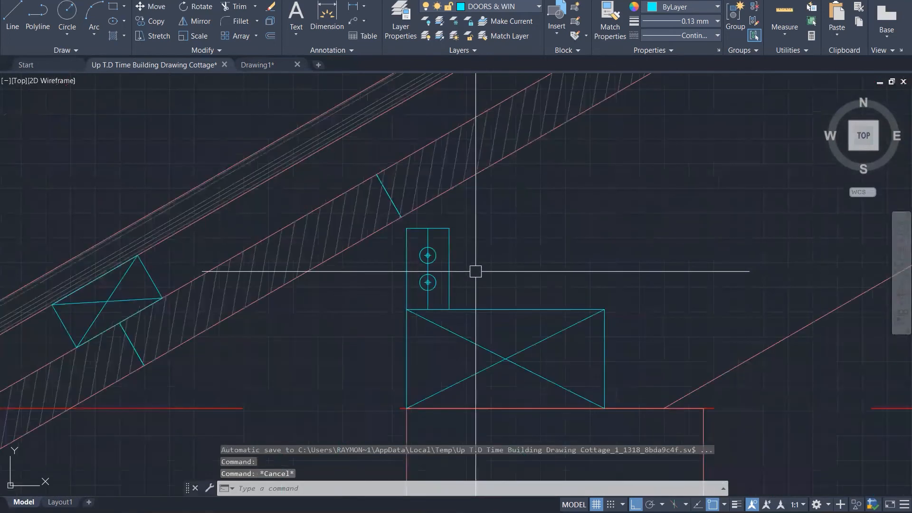
scroll(460, 288, up, 7)
click(450, 290)
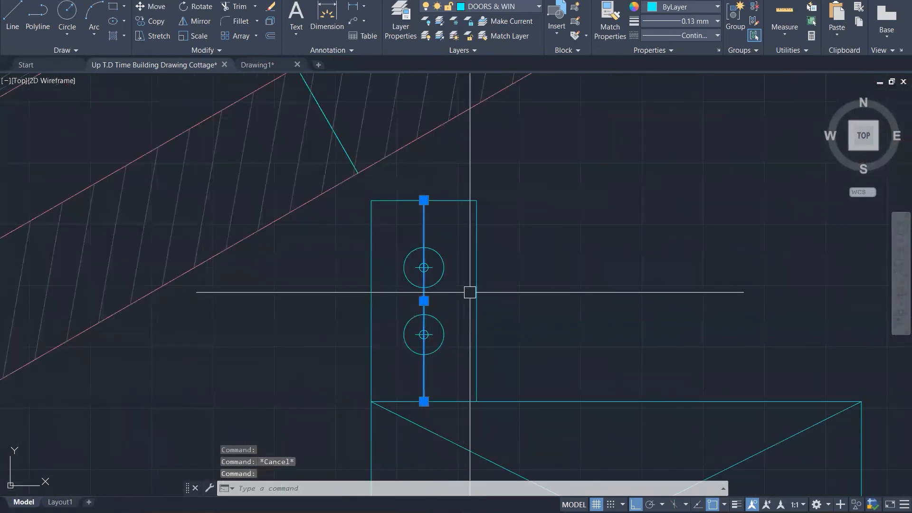
key(Delete)
Step: Copy the left roof assembly with its rafter, purlins, eave, wall plate and bracket about 12800 mm horizontally, beyond the section's right side
scroll(458, 289, down, 1)
scroll(472, 291, down, 7)
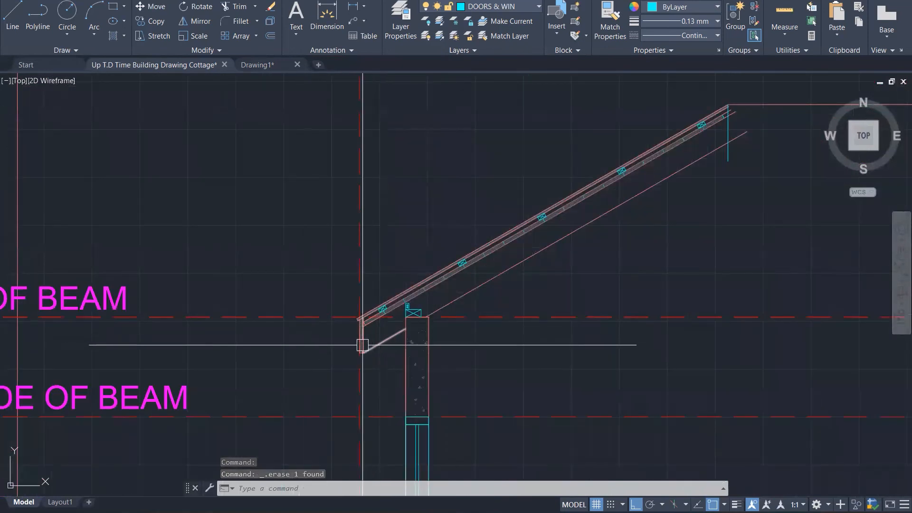
scroll(321, 347, down, 3)
scroll(298, 355, down, 1)
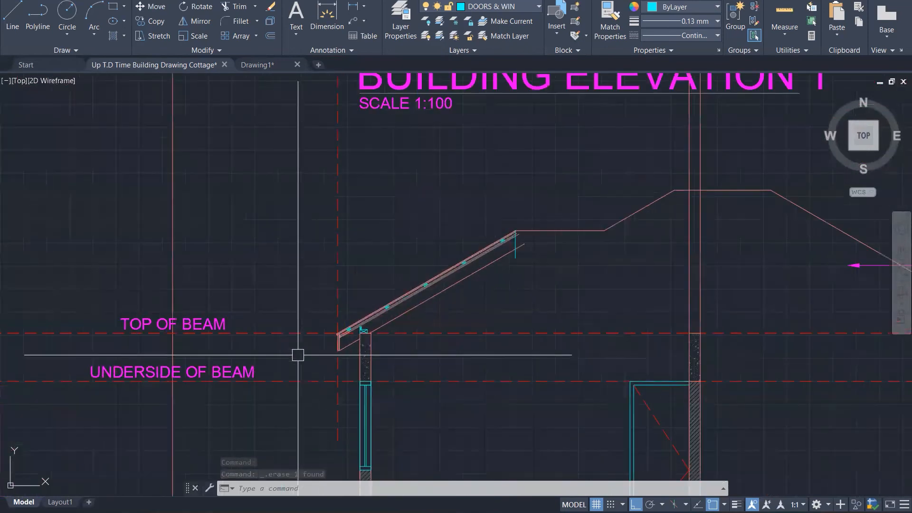
click(318, 159)
click(547, 362)
text(co)
key(Return)
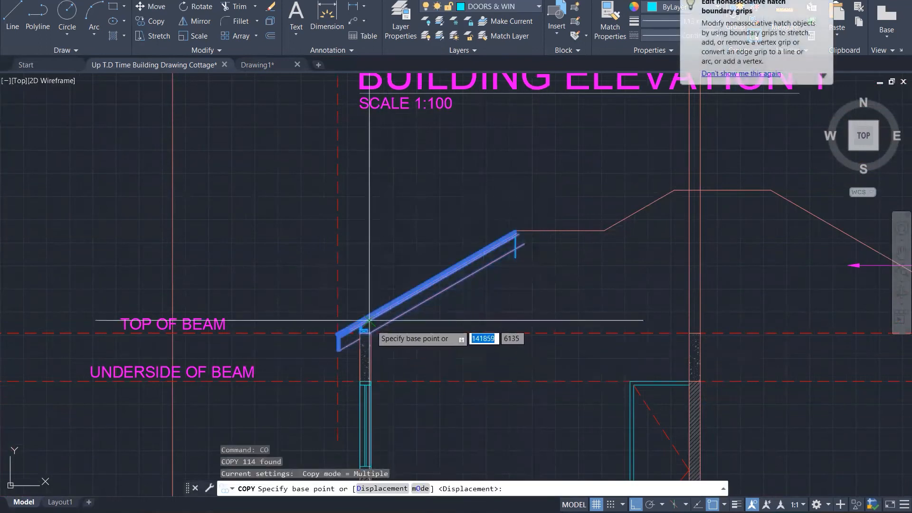
click(360, 347)
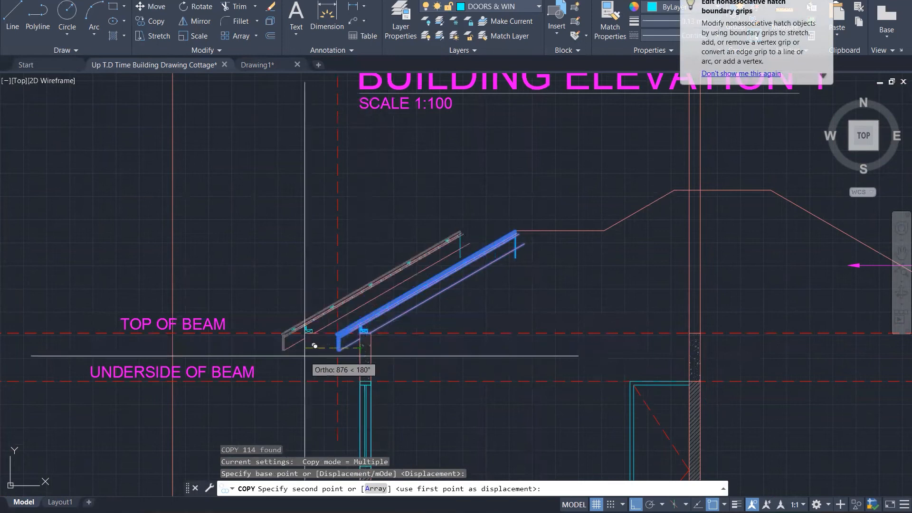
scroll(277, 361, down, 1)
scroll(447, 350, down, 4)
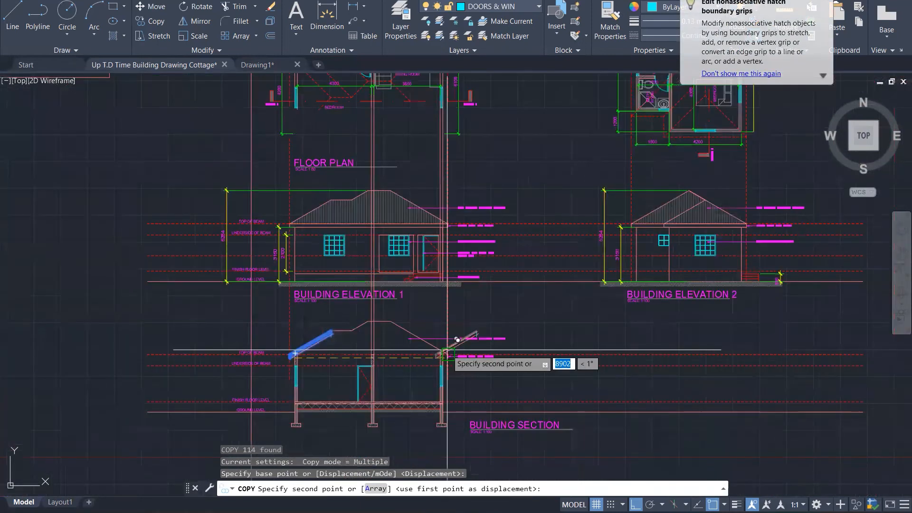
scroll(447, 350, up, 8)
click(611, 358)
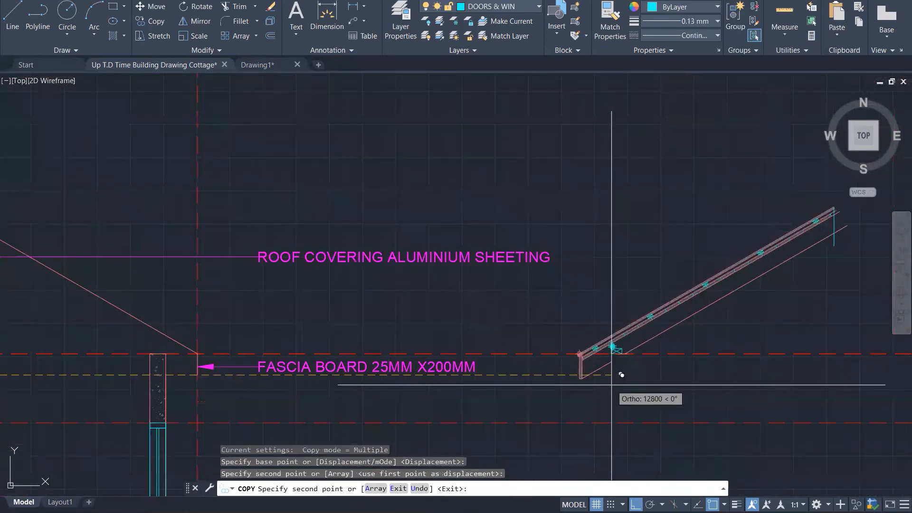
key(Escape)
key(Escape)
key(Escape)
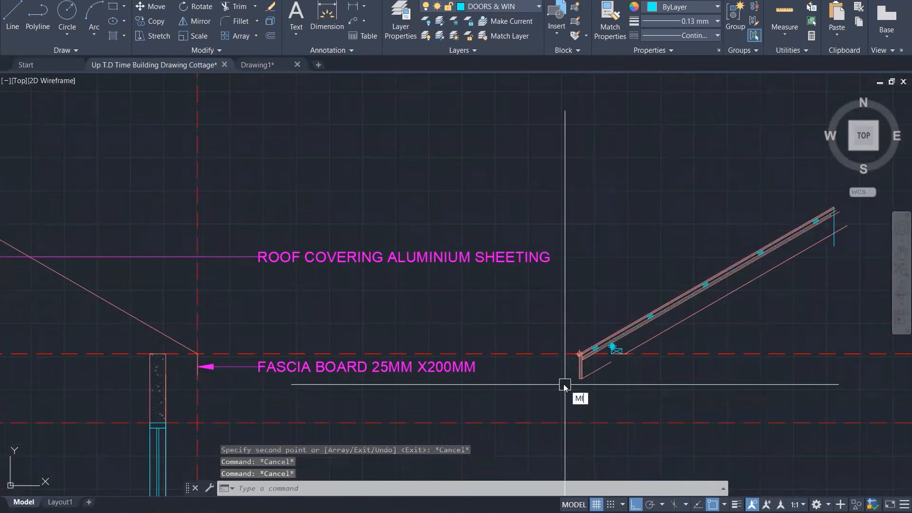
Step: Mirror the copied roof assembly about a vertical axis through its eave end, erasing the source objects
key(Return)
scroll(537, 294, down, 2)
click(536, 173)
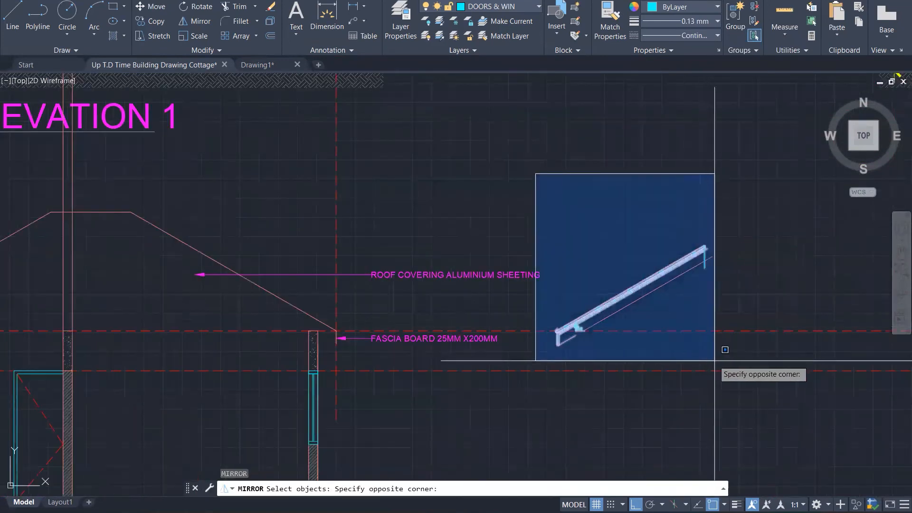
click(724, 354)
key(Return)
click(558, 344)
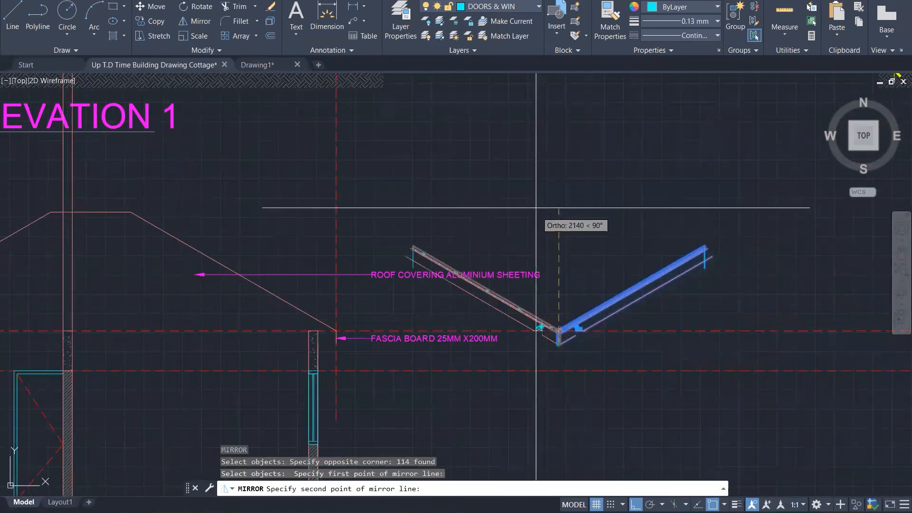
click(554, 211)
text(Y)
key(Return)
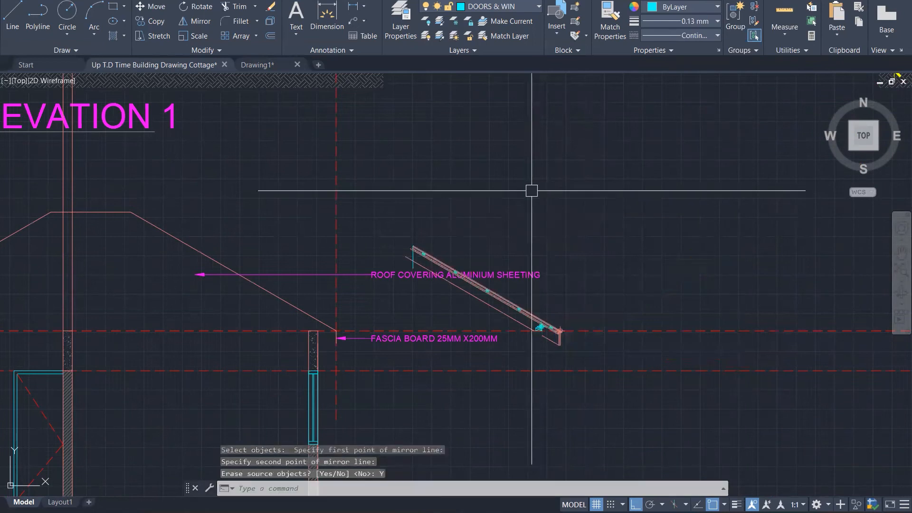
Step: Regenerate the drawing to refresh the display of the mirrored roof assembly
scroll(422, 218, up, 1)
scroll(422, 218, up, 1)
click(393, 211)
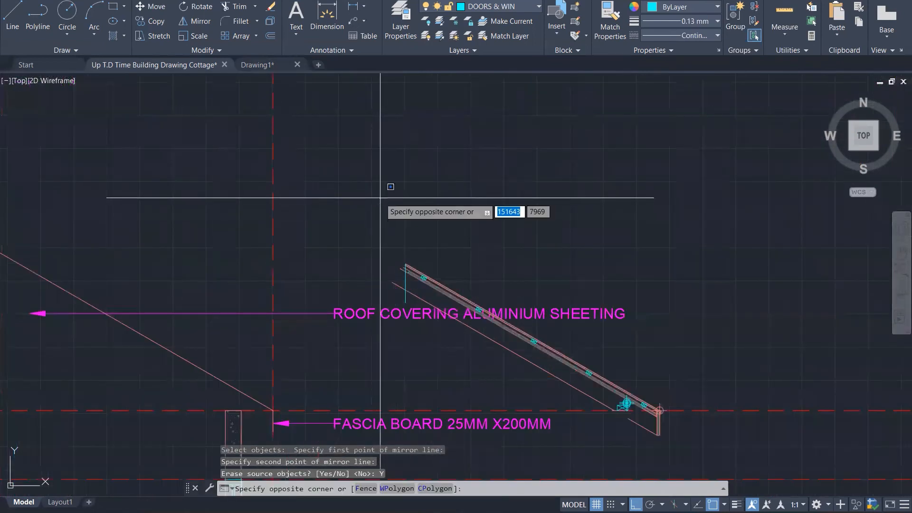
key(Escape)
key(Escape)
scroll(636, 423, up, 3)
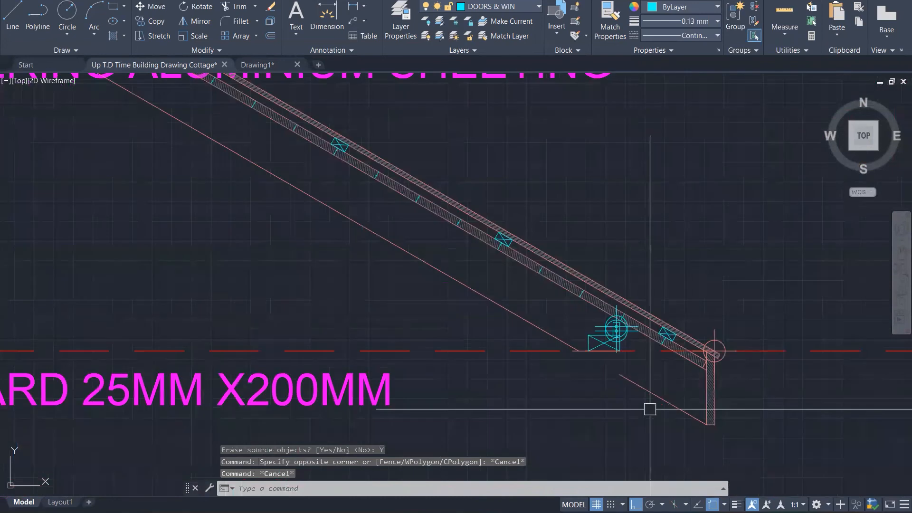
scroll(650, 409, up, 3)
text(RE)
key(Return)
scroll(616, 345, down, 2)
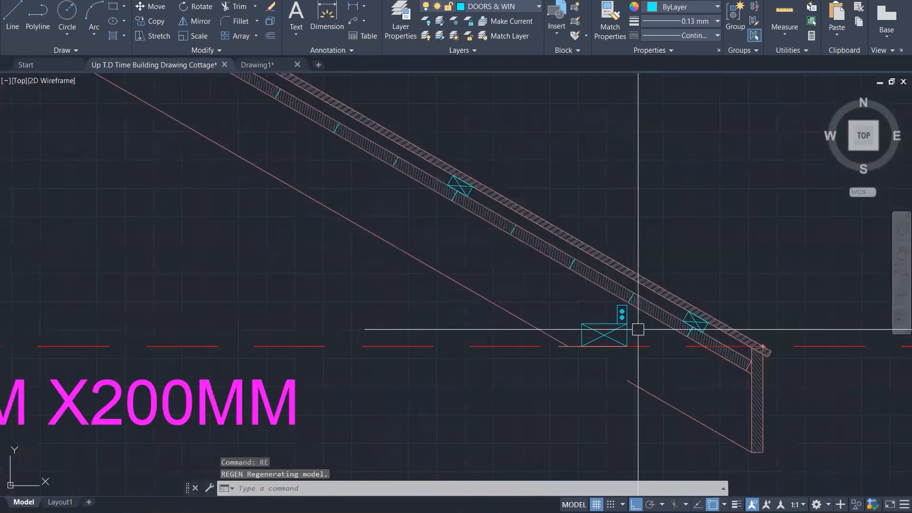
Step: Move the mirrored roof assembly horizontally onto the section's right wall, aligning its outer end with the right eave line
scroll(638, 329, down, 3)
click(342, 122)
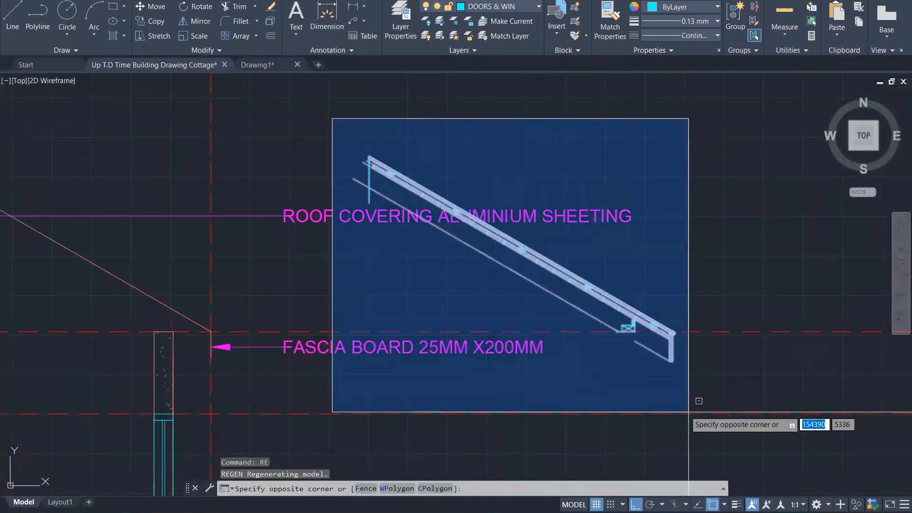
scroll(662, 323, up, 5)
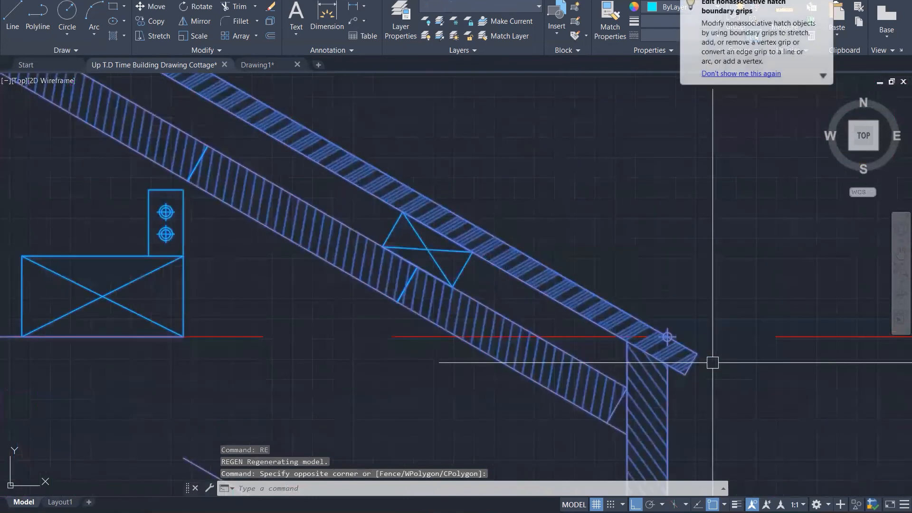
scroll(713, 363, up, 1)
text(M)
key(Return)
click(694, 352)
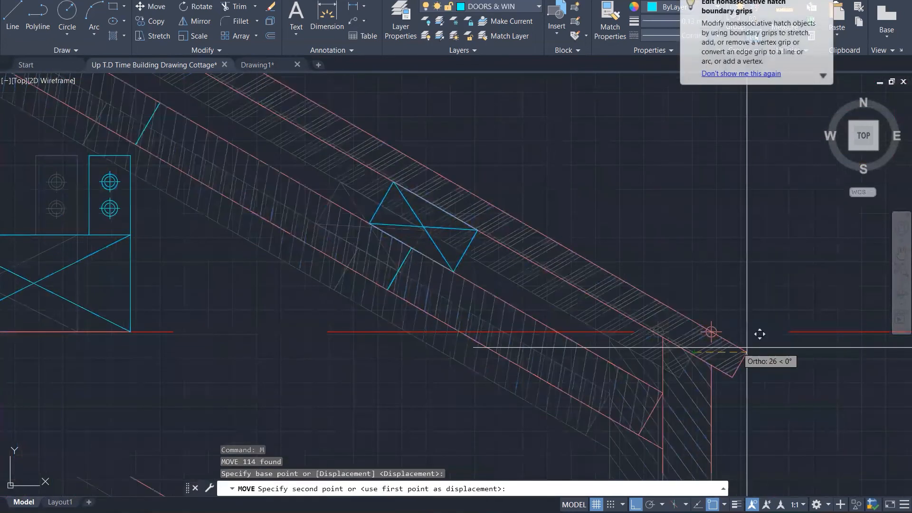
scroll(746, 347, down, 5)
scroll(761, 334, down, 3)
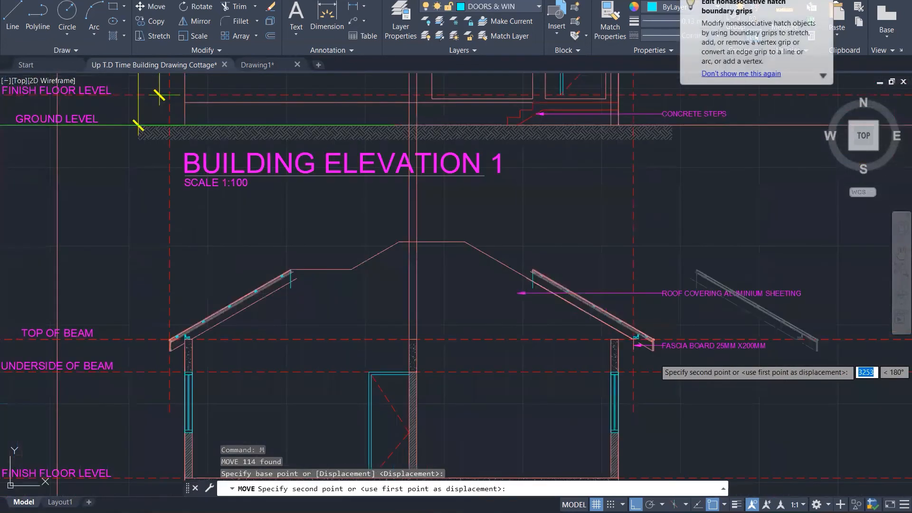
scroll(629, 314, up, 8)
scroll(622, 309, up, 5)
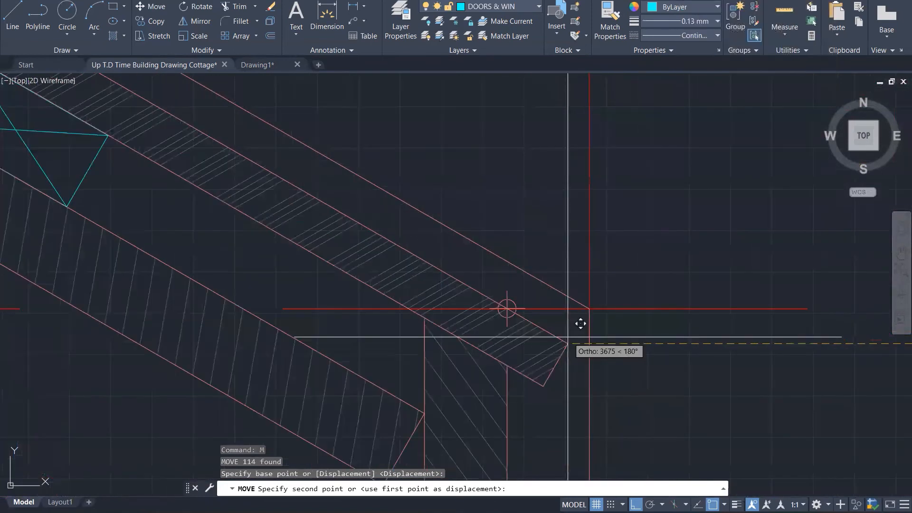
scroll(602, 295, down, 4)
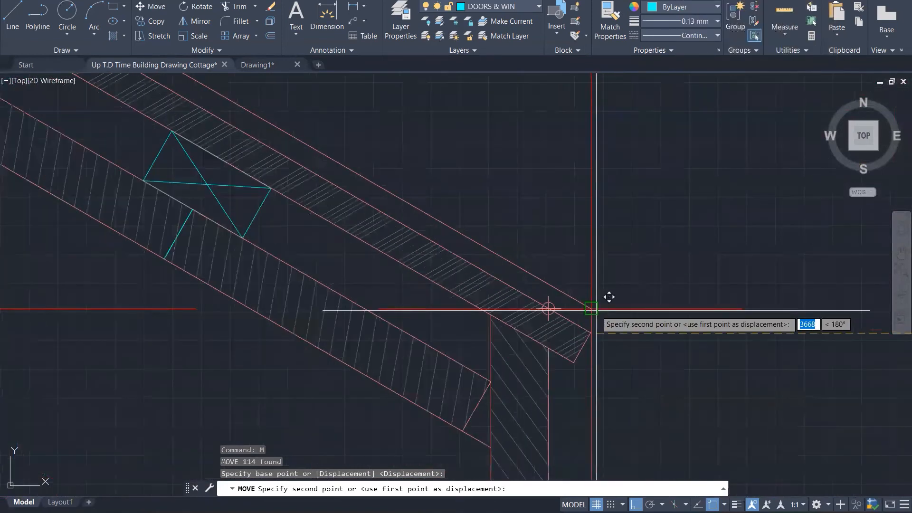
scroll(601, 325, down, 3)
scroll(533, 275, up, 3)
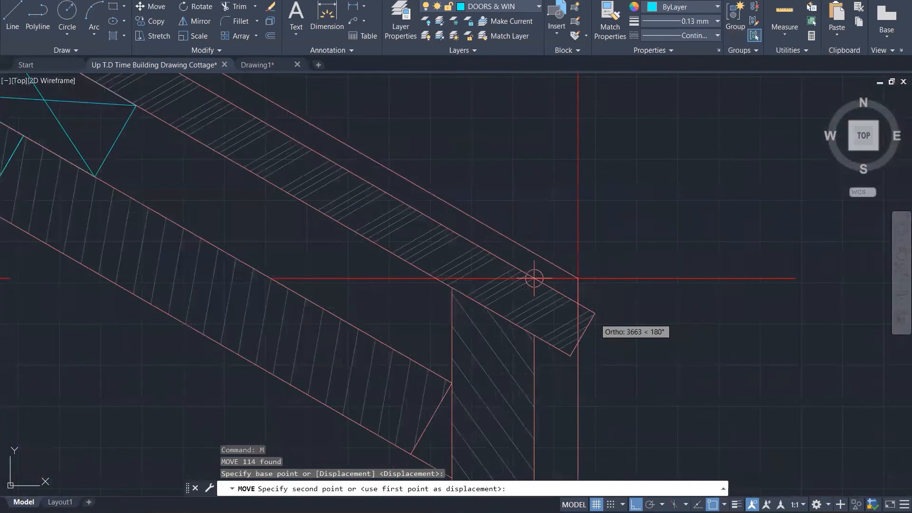
scroll(345, 356, down, 6)
key(Escape)
key(Escape)
key(Escape)
scroll(302, 418, up, 3)
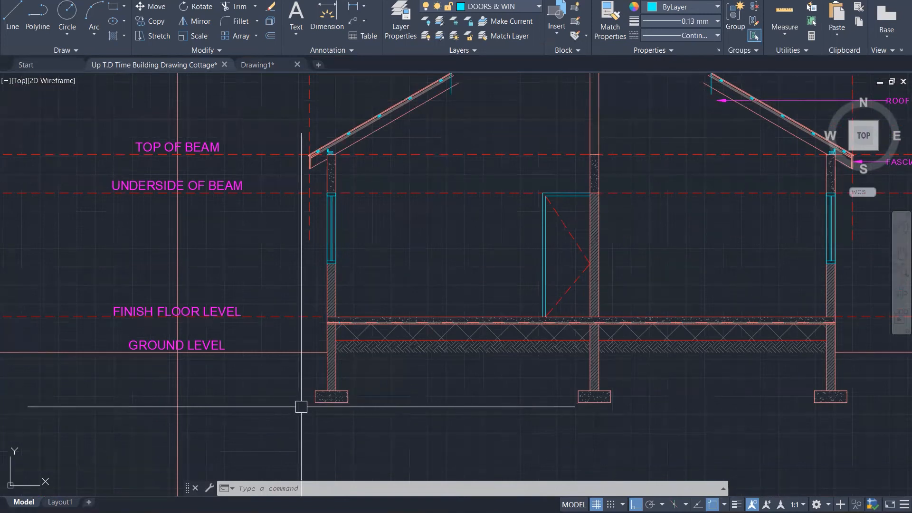
key(Escape)
key(Escape)
key(Escape)
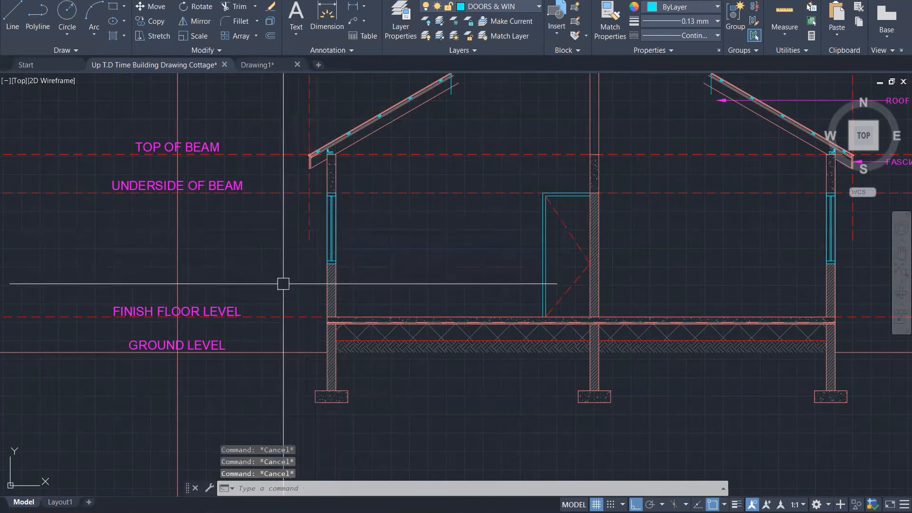
Step: Draw a vertical projection line from the roof line's intersection with the section line near BEDROOM down past the section's left roof slope
scroll(284, 295, down, 5)
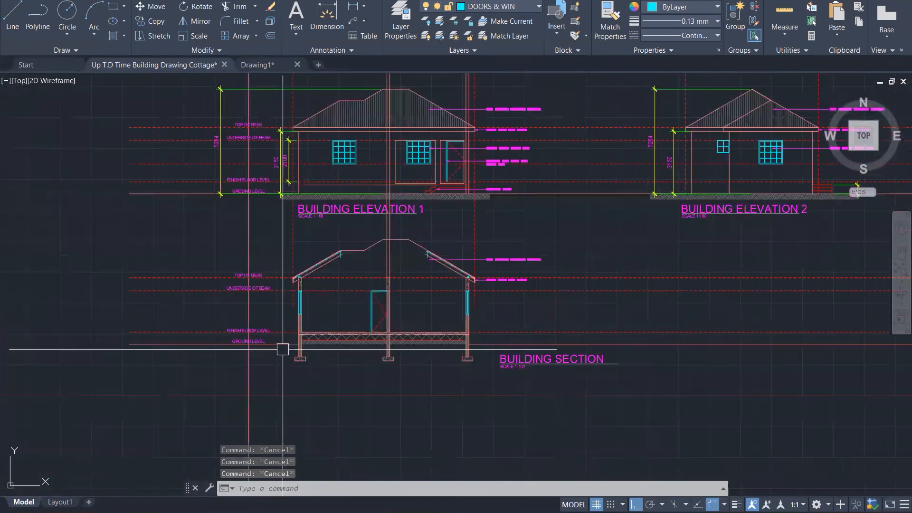
scroll(282, 349, down, 3)
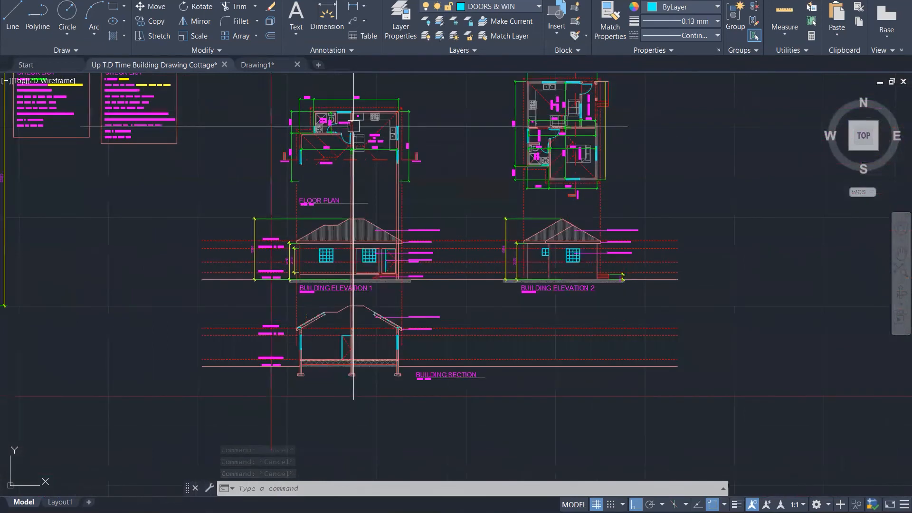
scroll(354, 126, up, 4)
scroll(315, 190, up, 4)
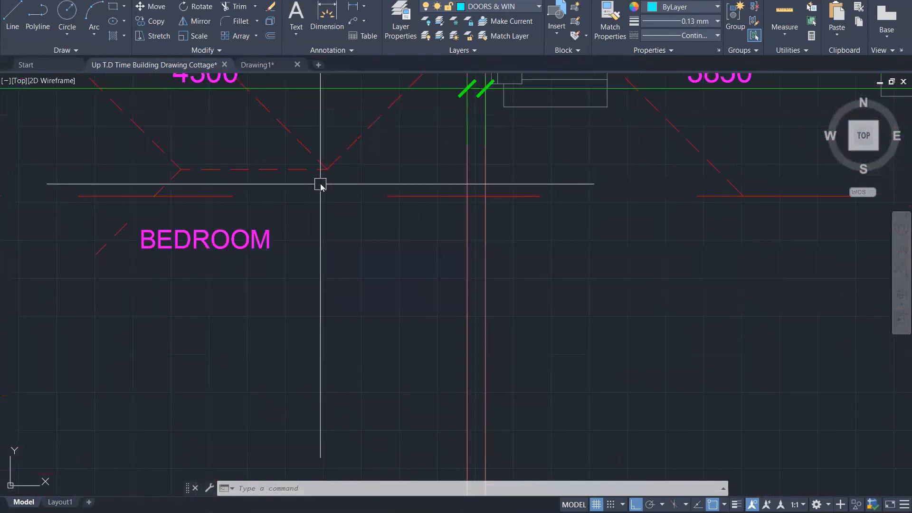
text(l)
key(Return)
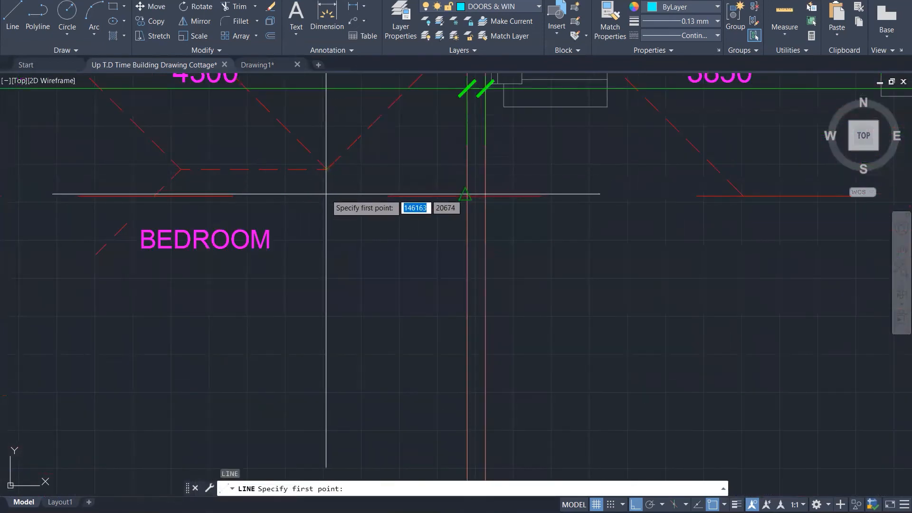
click(155, 196)
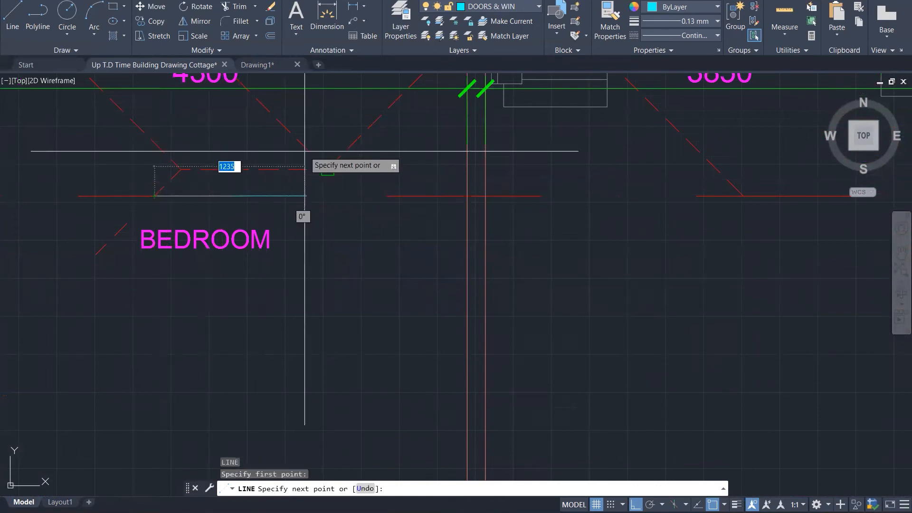
scroll(302, 214, down, 5)
scroll(349, 145, down, 2)
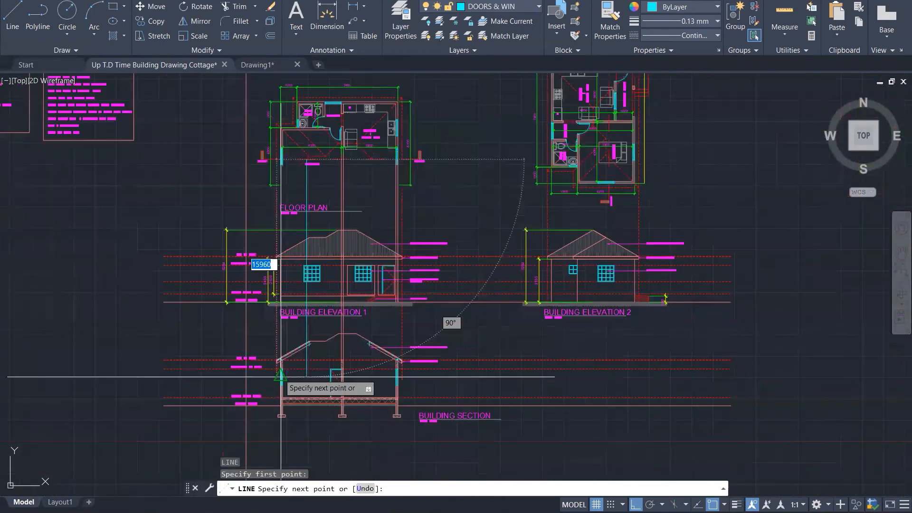
scroll(281, 376, up, 5)
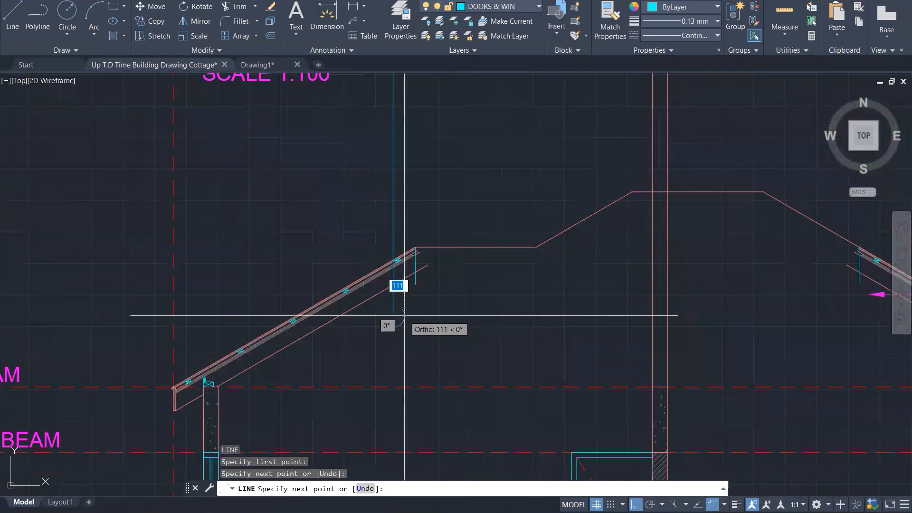
key(Escape)
key(Escape)
Step: Draw a horizontal line about 5400 mm long from the projection line's intersection with the left roof slope across to the right slope
scroll(427, 260, up, 6)
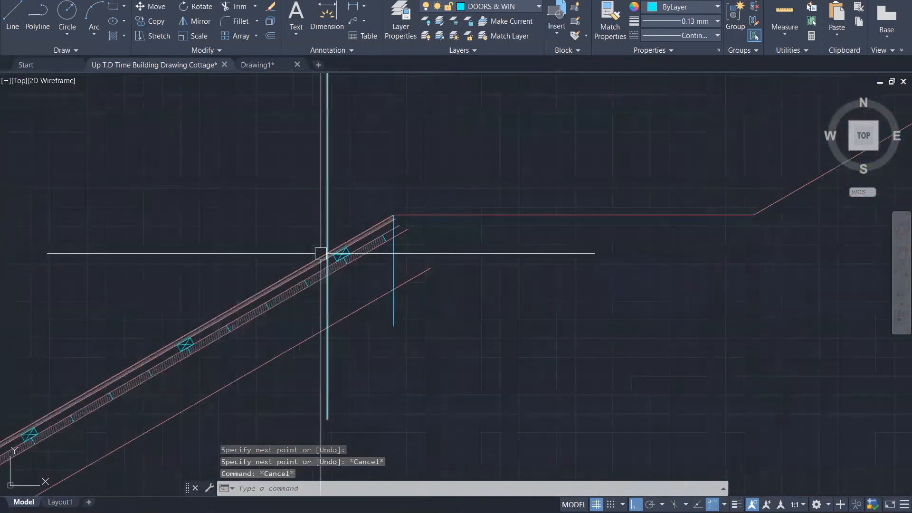
text(l)
key(Return)
click(335, 252)
scroll(285, 281, down, 5)
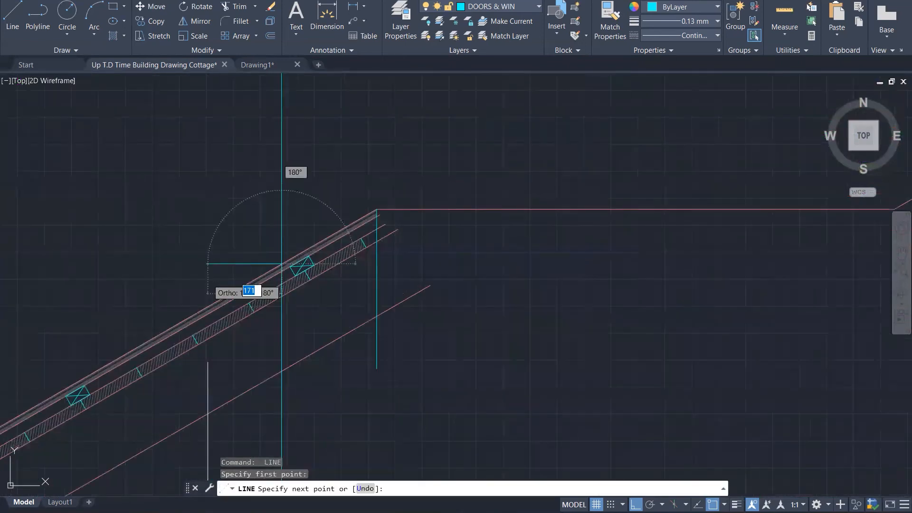
scroll(547, 295, up, 8)
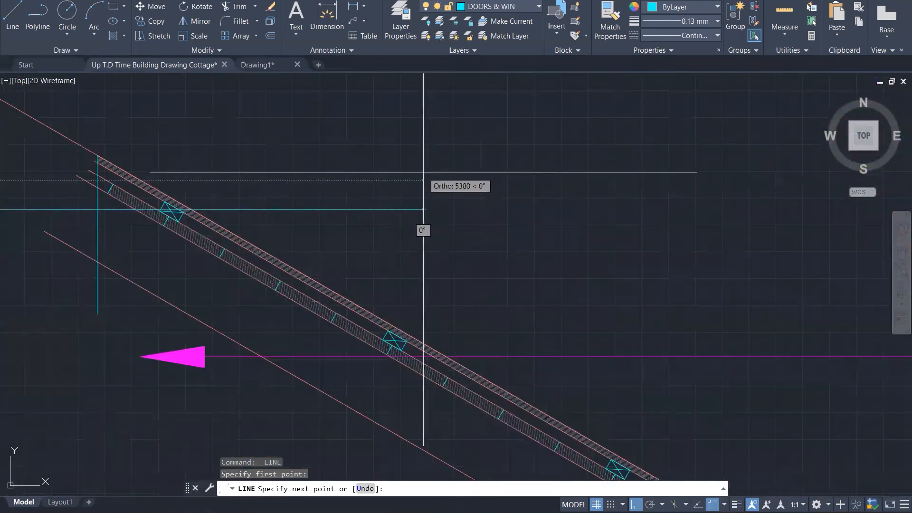
click(425, 228)
scroll(494, 251, down, 2)
scroll(507, 242, down, 4)
key(Escape)
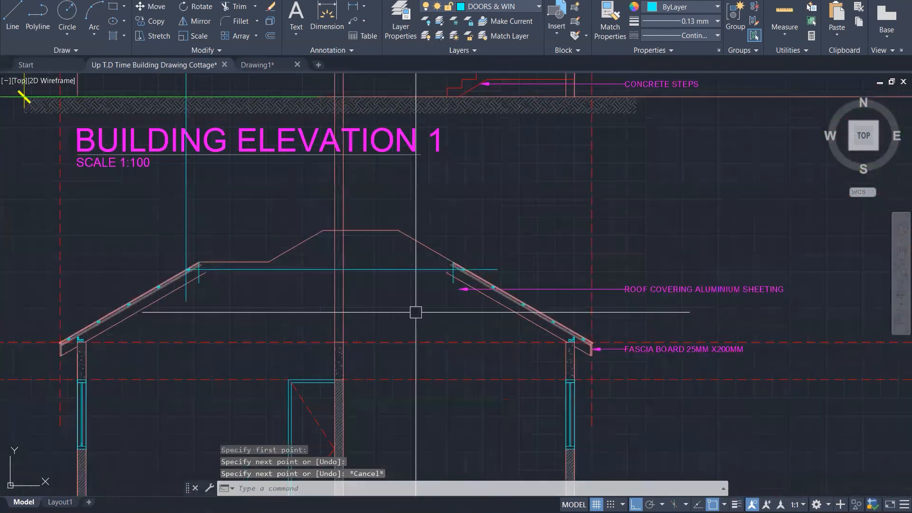
key(Escape)
key(Escape)
scroll(197, 270, up, 8)
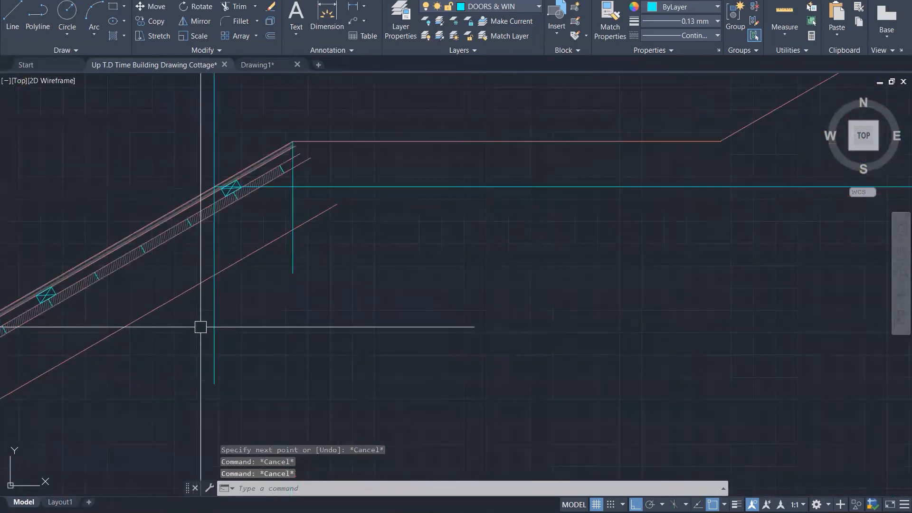
key(Escape)
Step: Trim the left roof's rafter lines, rafter hatch, sheeting hatch and lower sheeting line back to the new horizontal line
scroll(232, 187, up, 4)
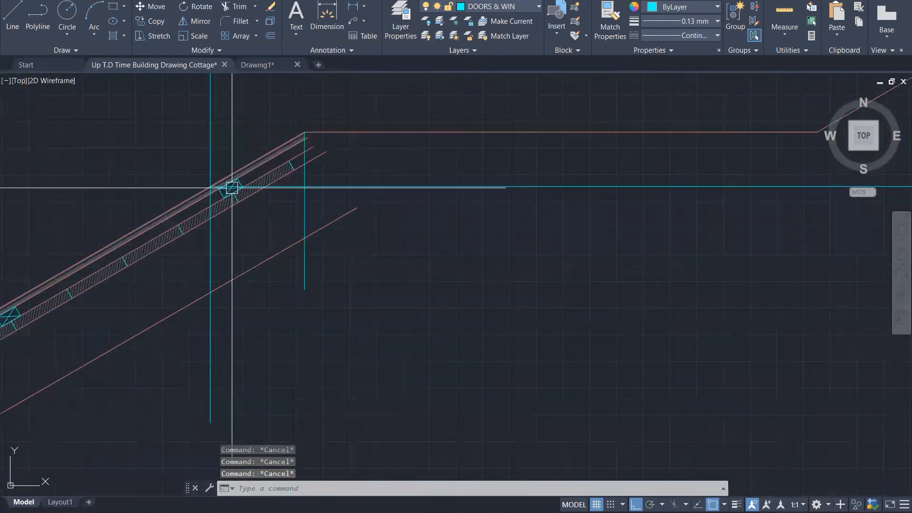
scroll(226, 281, down, 2)
scroll(345, 178, up, 3)
middle_drag(345, 178, 282, 225)
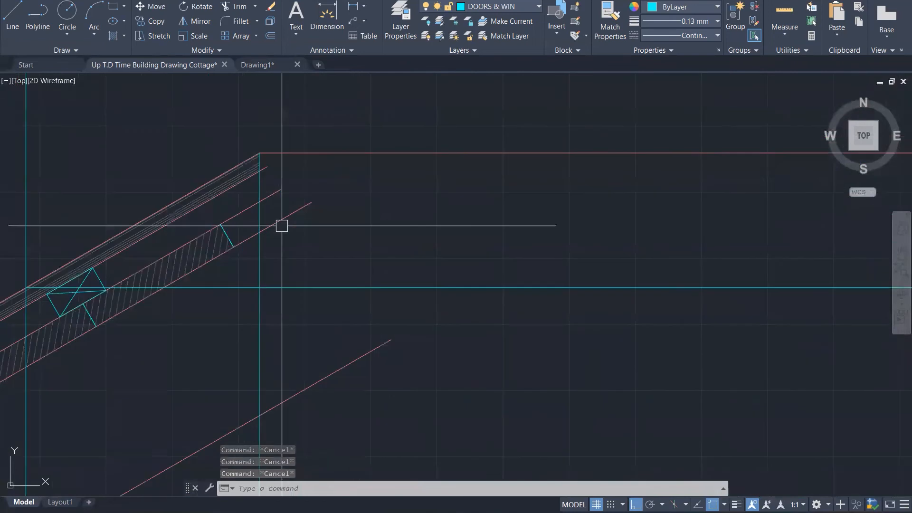
text(r)
key(Return)
scroll(226, 249, up, 3)
click(236, 285)
click(164, 199)
scroll(279, 236, down, 5)
click(208, 250)
click(206, 262)
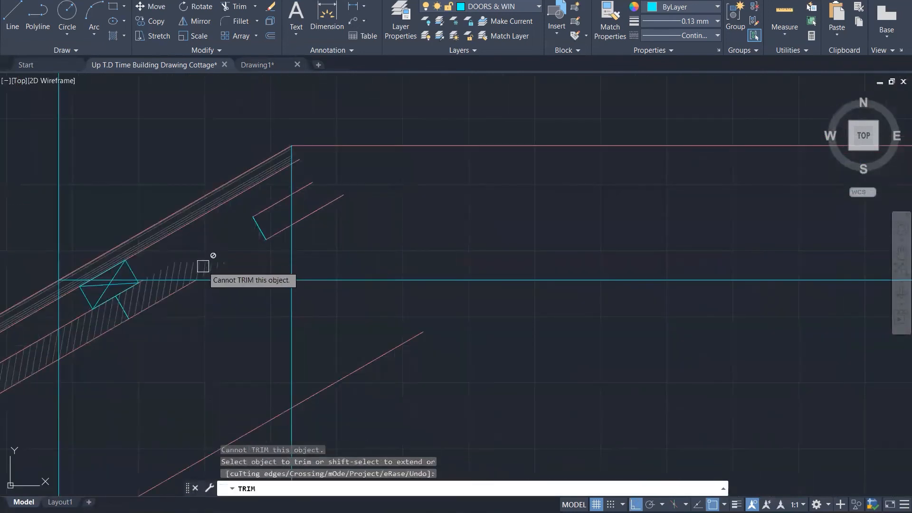
scroll(167, 268, up, 3)
click(166, 279)
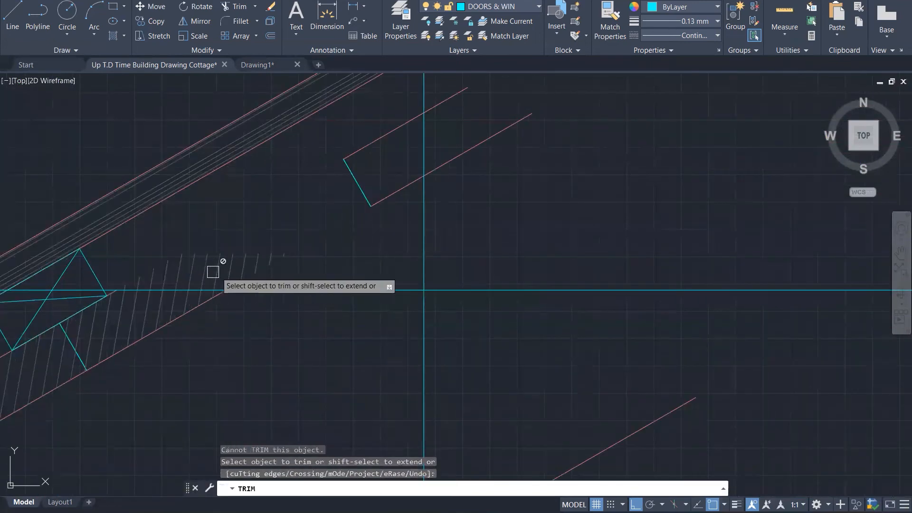
click(168, 189)
click(166, 188)
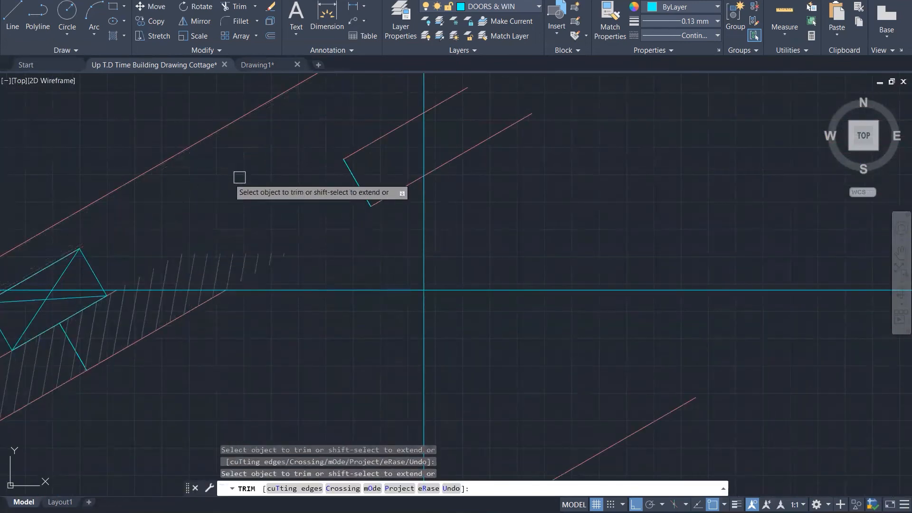
Step: Trim the remaining rafter pieces and vertical line segment above the horizontal line with a fence selection
scroll(295, 192, down, 4)
click(387, 188)
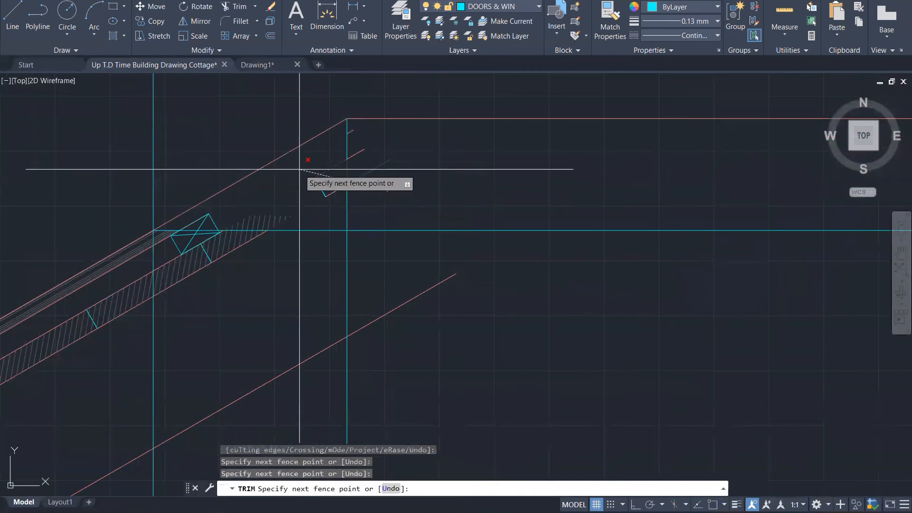
click(316, 193)
click(386, 185)
click(324, 161)
key(Return)
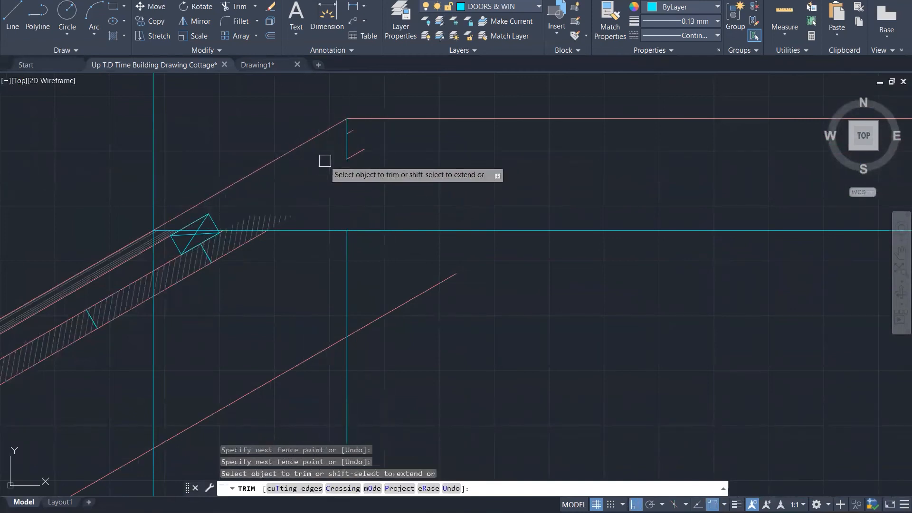
key(Escape)
key(Escape)
Step: Erase the leftover line fragments below the left roof corner and the end rafter hatch piece that crosses the horizontal line
click(374, 176)
click(345, 128)
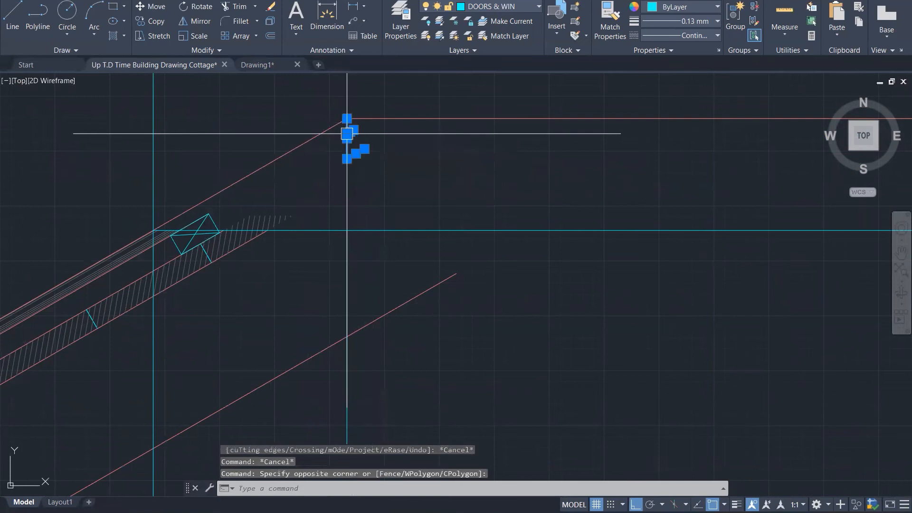
key(Delete)
scroll(279, 220, up, 3)
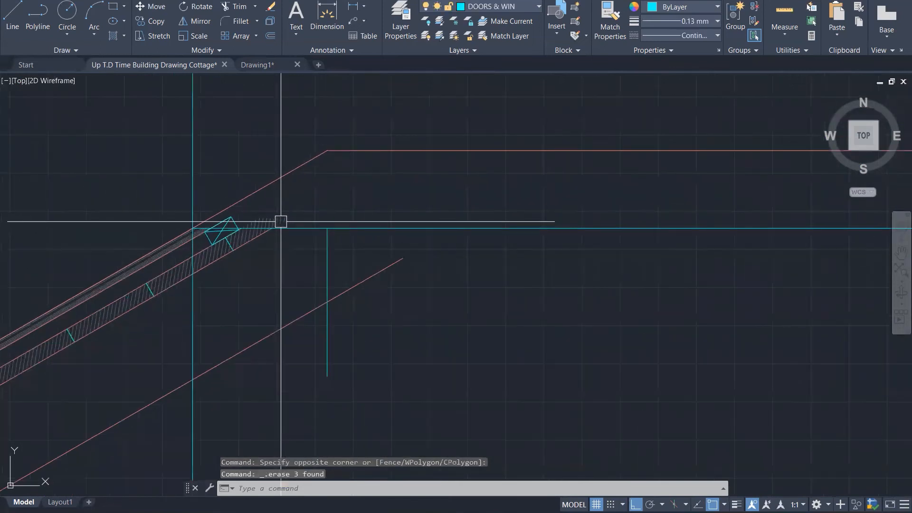
click(267, 221)
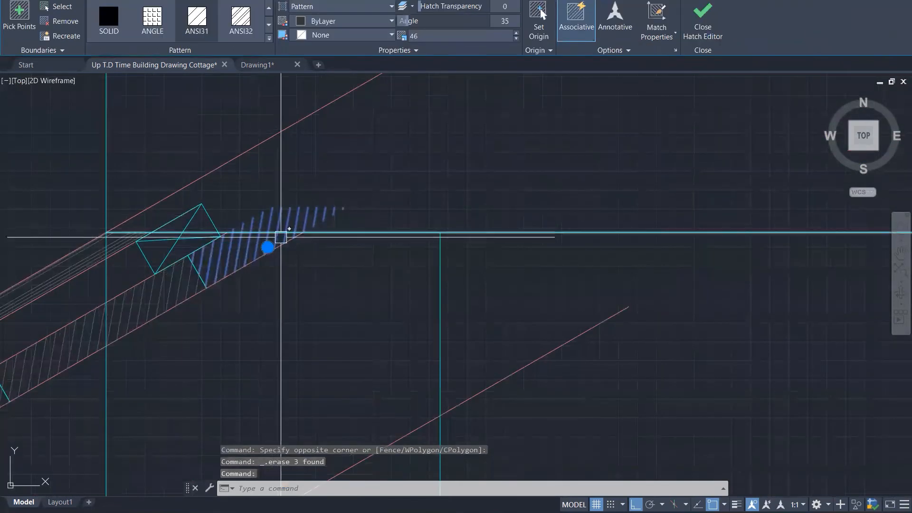
key(Delete)
scroll(287, 230, down, 6)
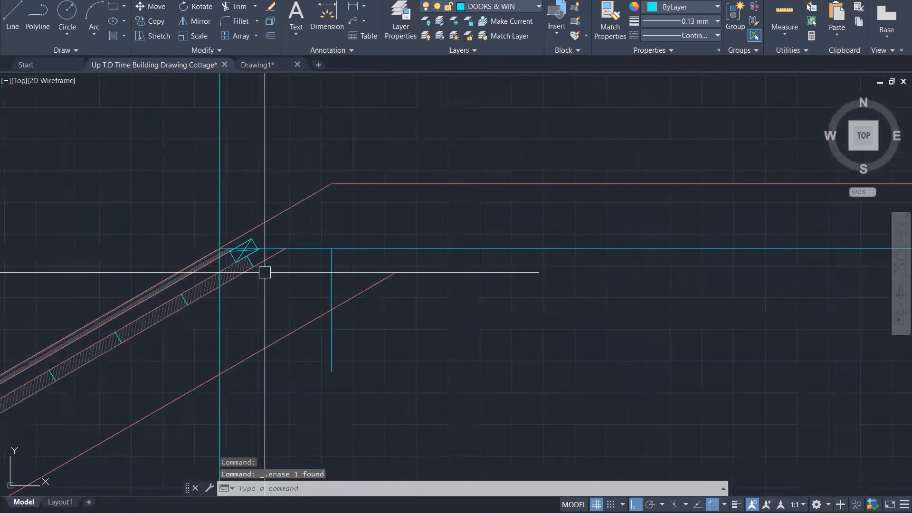
Step: Trim the two vertical lines of the middle wall between the roof's top edge and the horizontal line
scroll(338, 271, down, 4)
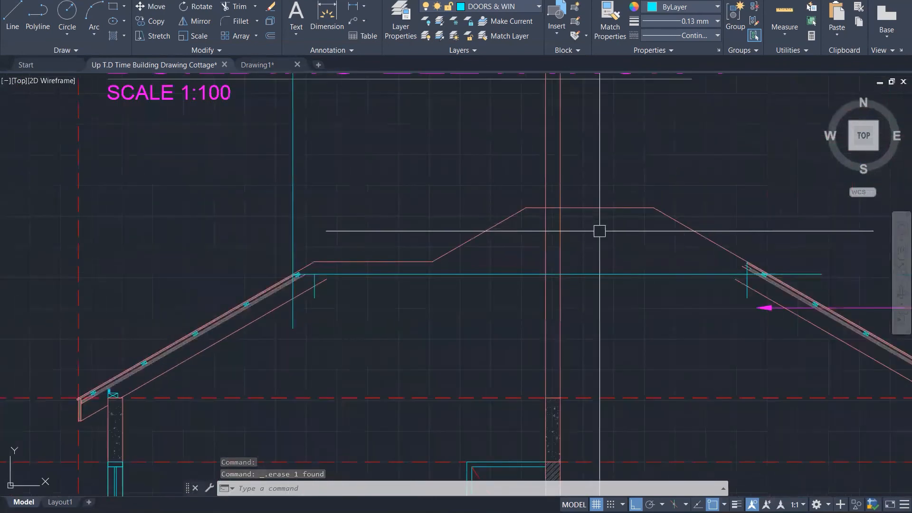
text(tr)
key(Return)
click(592, 257)
click(530, 255)
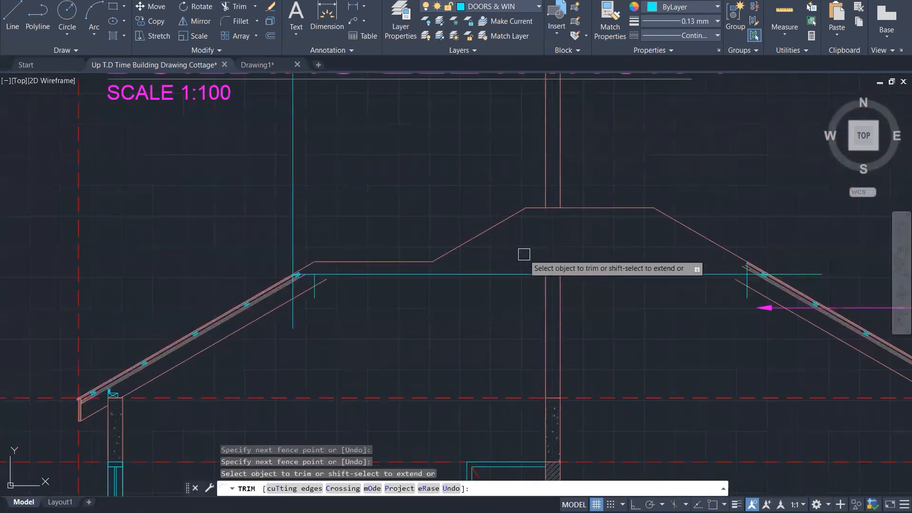
Step: Trim the right roof's rafter lines, sheeting hatch and lower sheeting line back to the horizontal line
scroll(696, 250, up, 5)
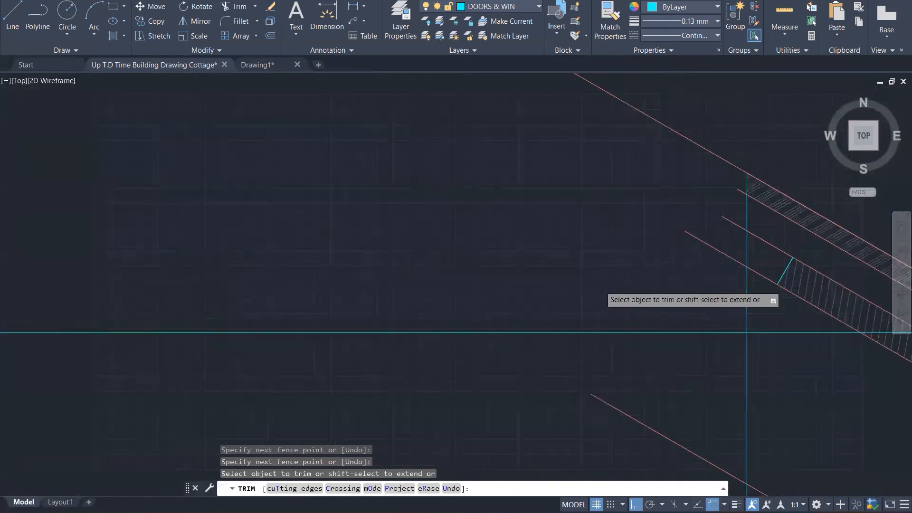
scroll(703, 299, up, 5)
click(657, 301)
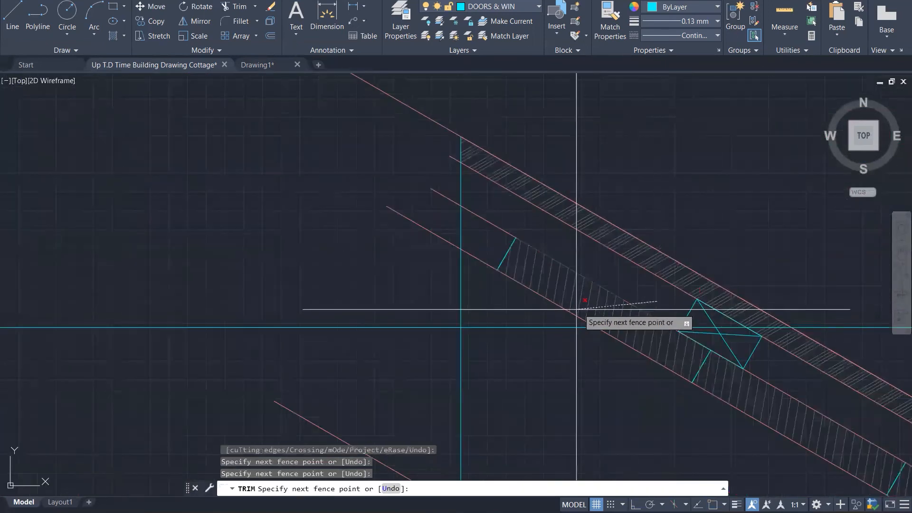
click(528, 312)
click(546, 228)
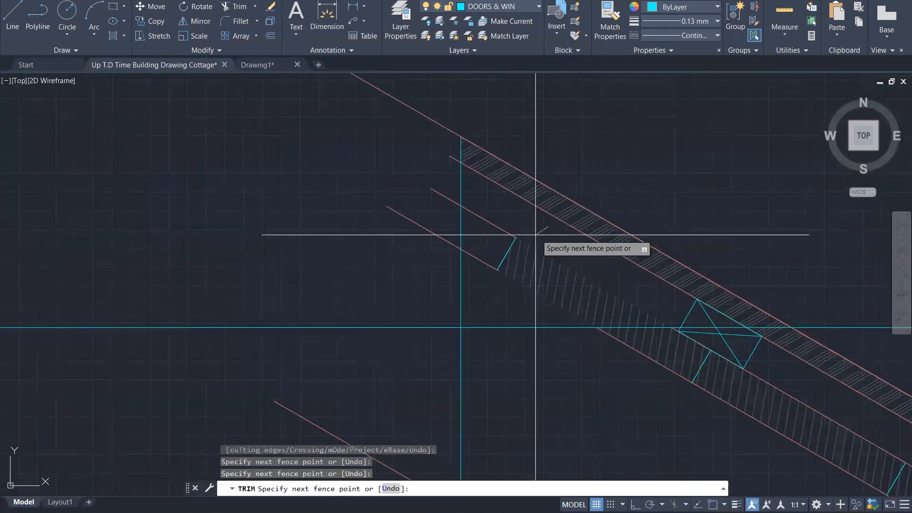
click(465, 269)
click(508, 192)
click(493, 183)
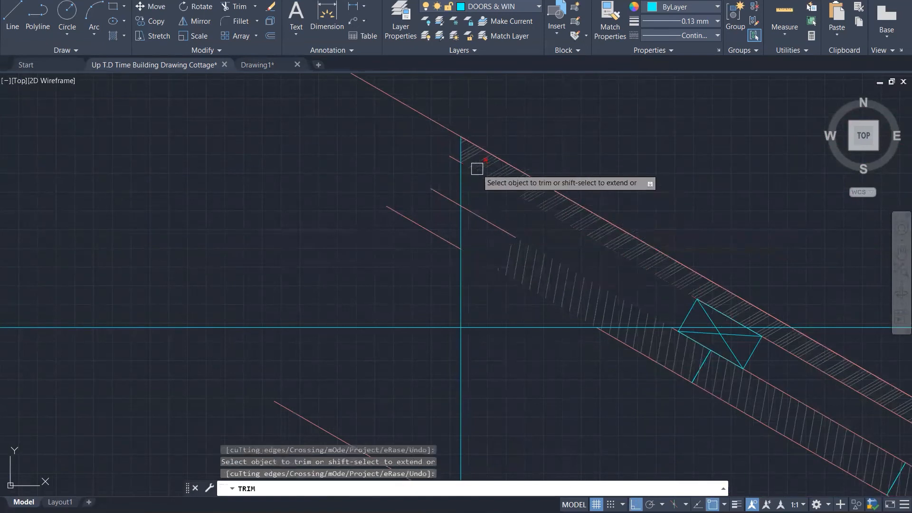
key(Escape)
key(Escape)
Step: Erase the right rafter's end hatch piece and the three loose line fragments above the horizontal line
click(562, 278)
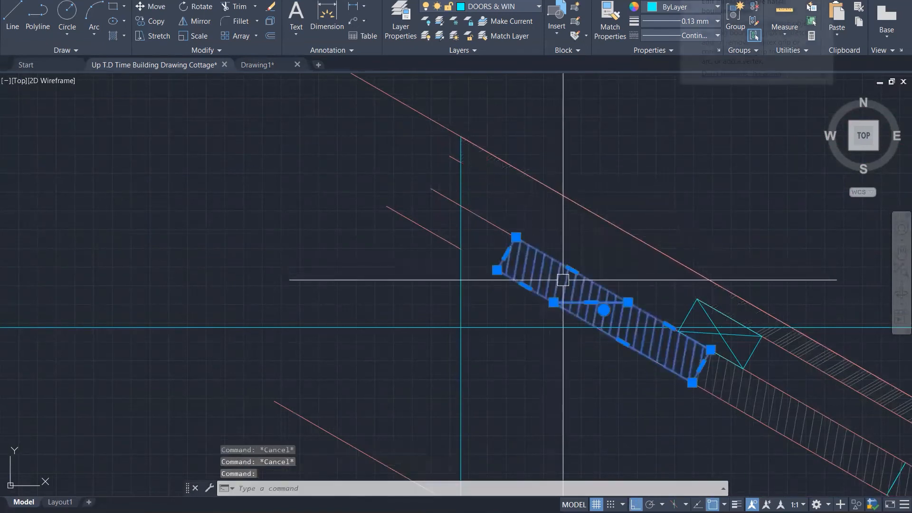
key(Delete)
click(539, 268)
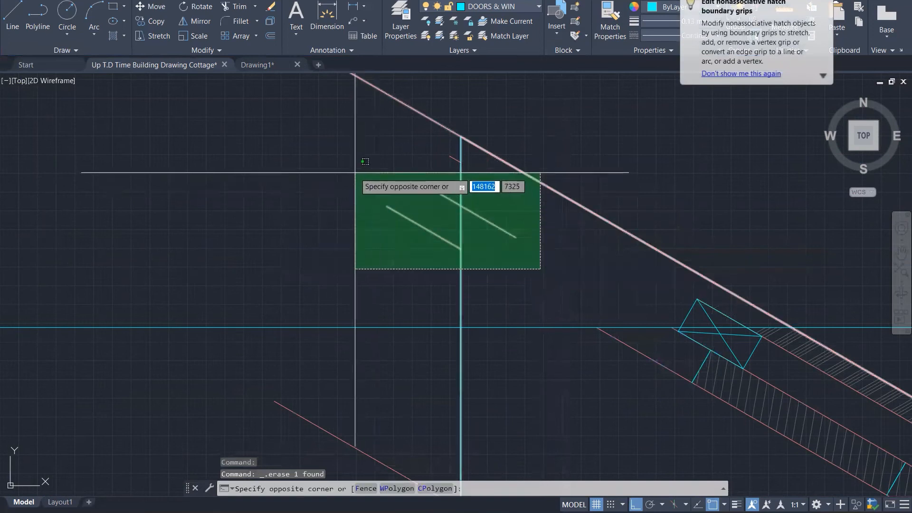
key(Escape)
click(327, 101)
click(530, 266)
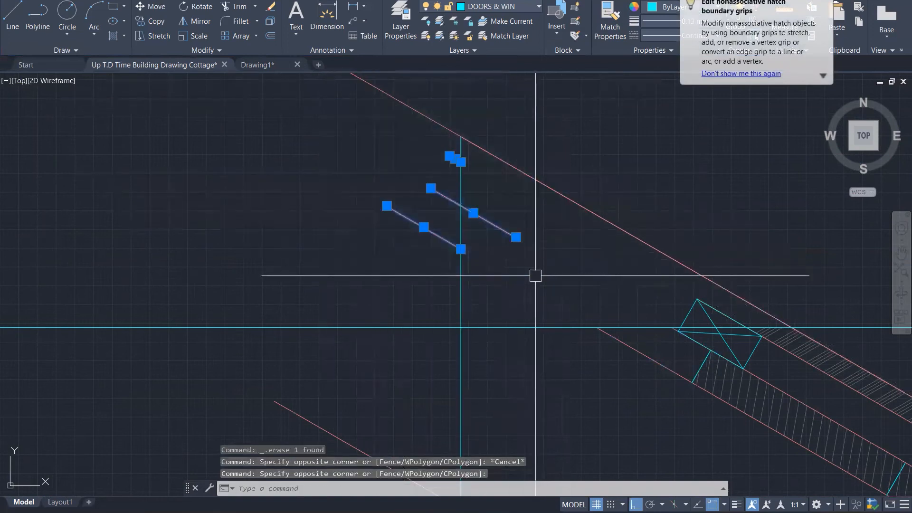
key(Delete)
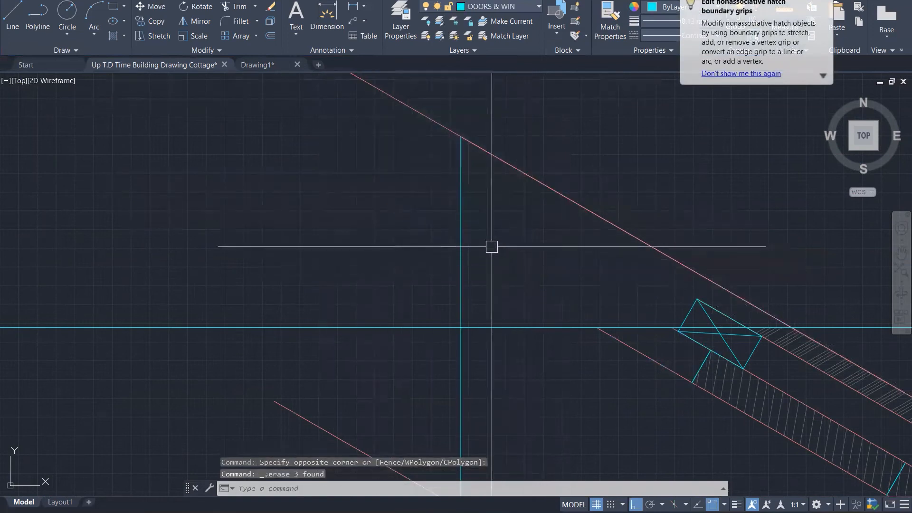
Step: Erase the vertical line crossing the horizontal line below the right roof slope
click(463, 239)
scroll(516, 215, down, 2)
scroll(516, 215, down, 3)
scroll(566, 210, up, 4)
key(Escape)
key(Escape)
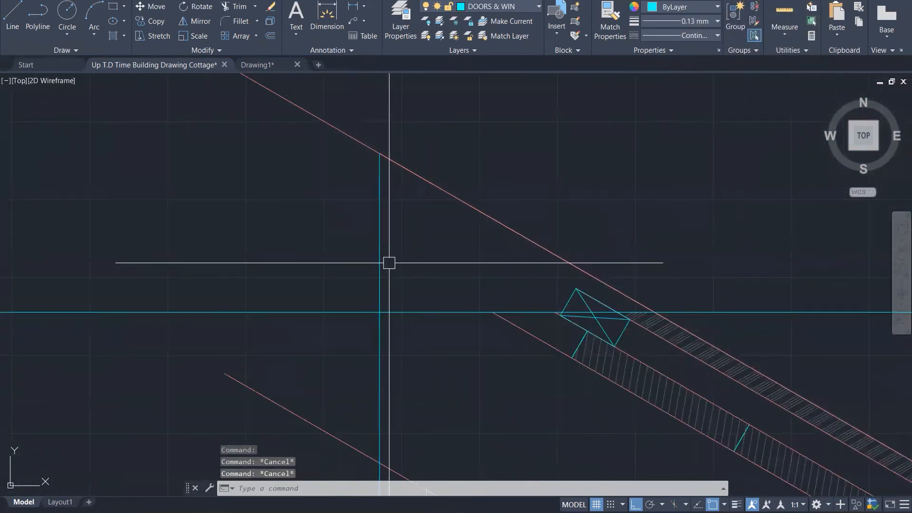
key(Delete)
scroll(464, 209, down, 3)
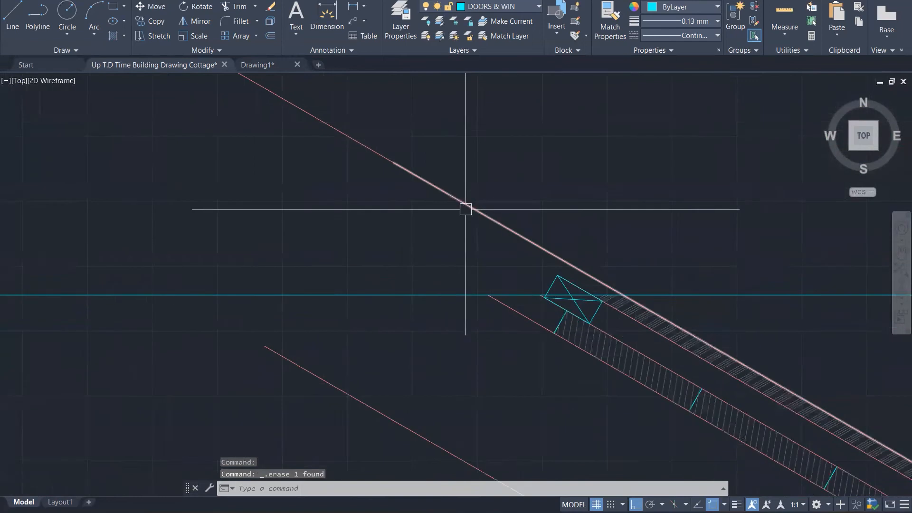
Step: Extend the lower sloping lines under the left and right roofs up to the horizontal line
text(ex)
key(Return)
click(389, 271)
scroll(554, 256, down, 4)
scroll(84, 292, up, 1)
scroll(84, 292, up, 2)
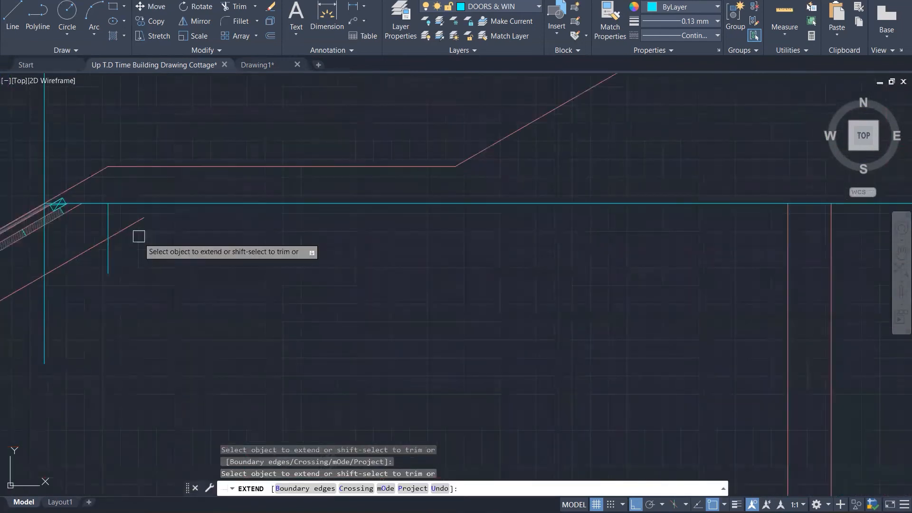
scroll(157, 257, down, 3)
key(Escape)
key(Escape)
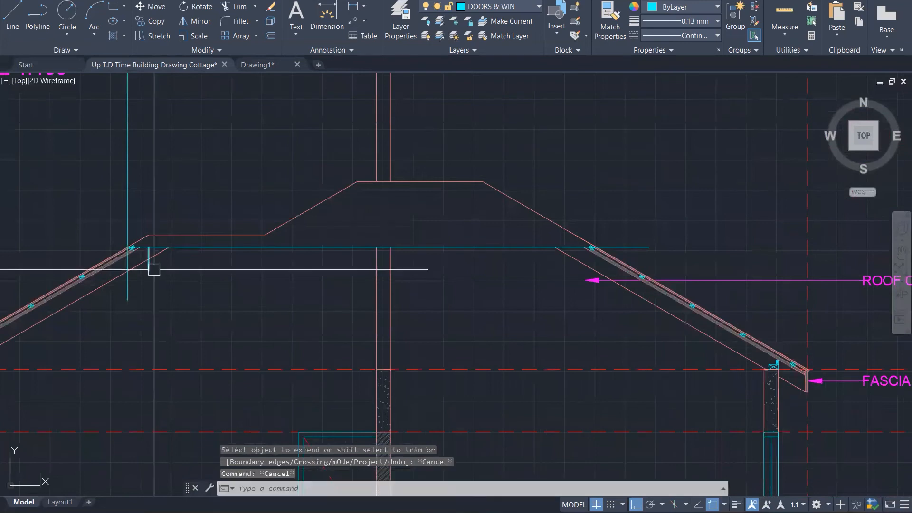
Step: Erase the short vertical segment under the left roof corner and the long vertical projection line beside it
click(150, 264)
key(Delete)
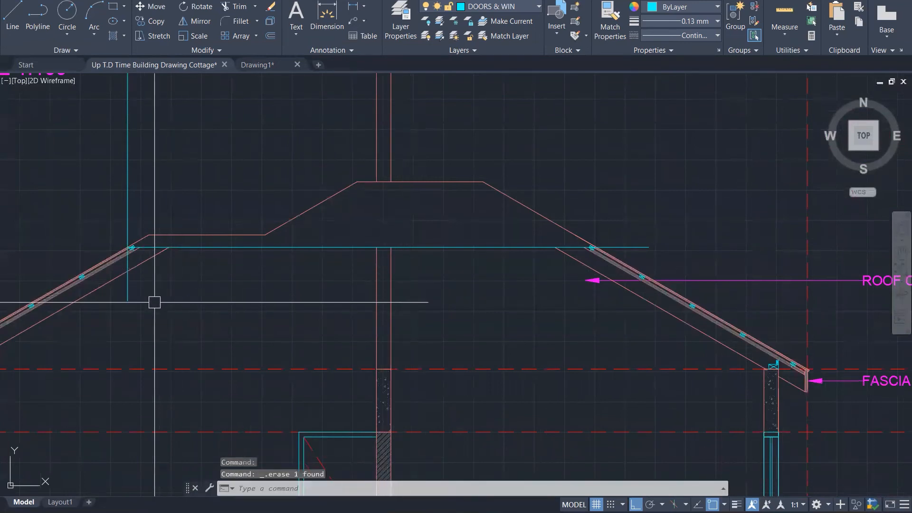
key(Delete)
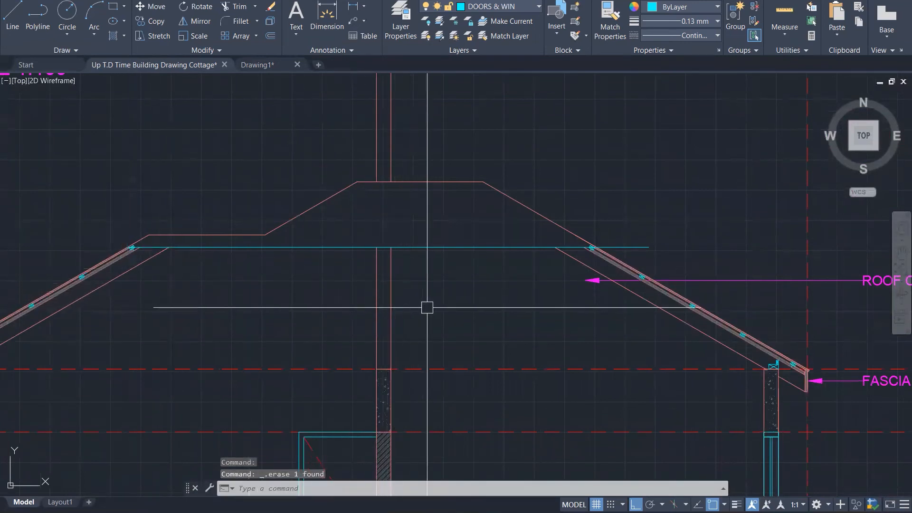
Step: Trim the horizontal line's overhang beyond the right roof slope
text(tr)
key(Return)
scroll(611, 253, up, 3)
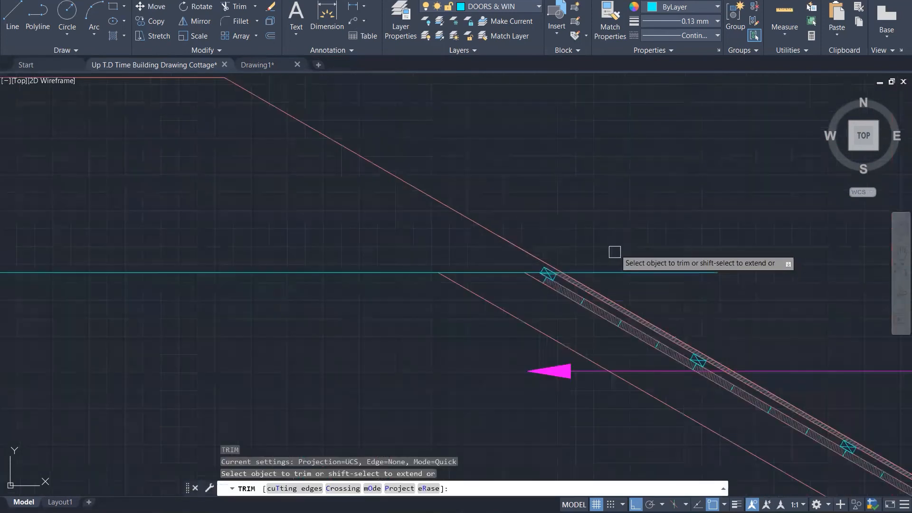
scroll(636, 252, down, 5)
scroll(218, 232, up, 4)
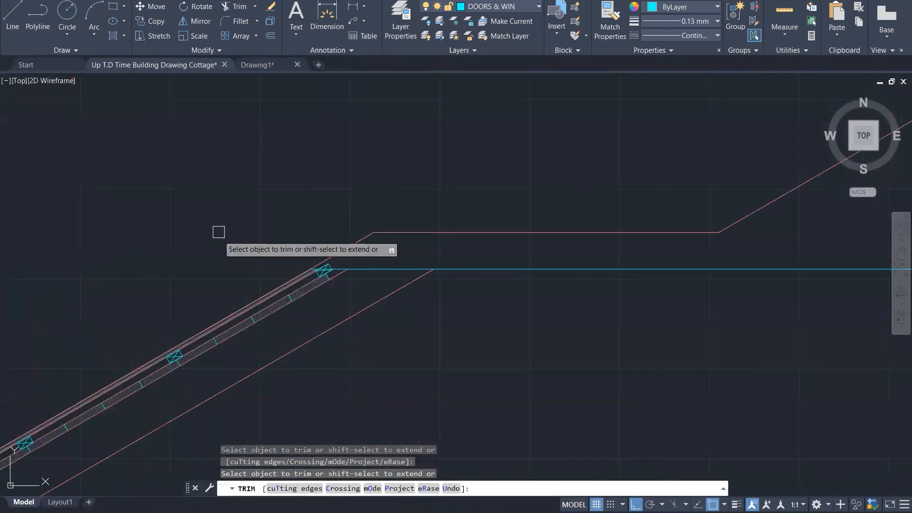
scroll(251, 175, down, 4)
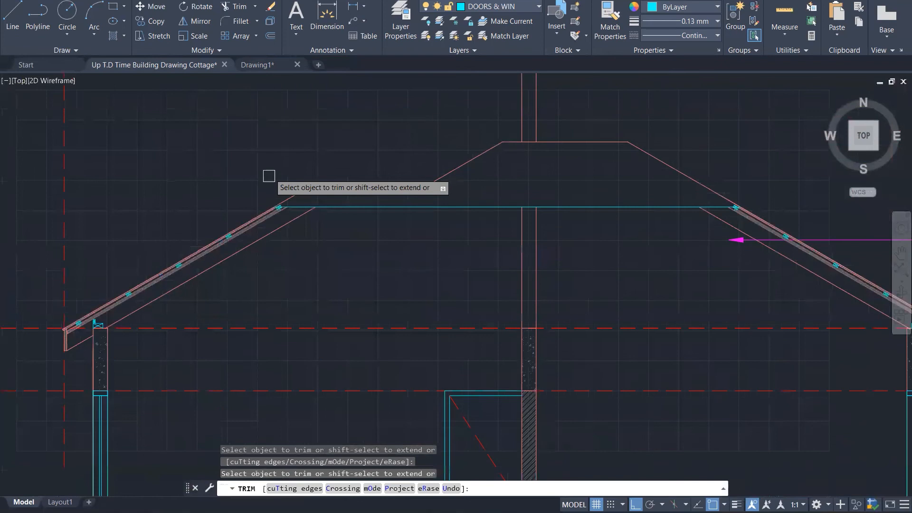
key(Escape)
key(Escape)
key(Escape)
Step: Hatch the enclosed area between the section's upper roof outline and the horizontal line
scroll(323, 299, down, 5)
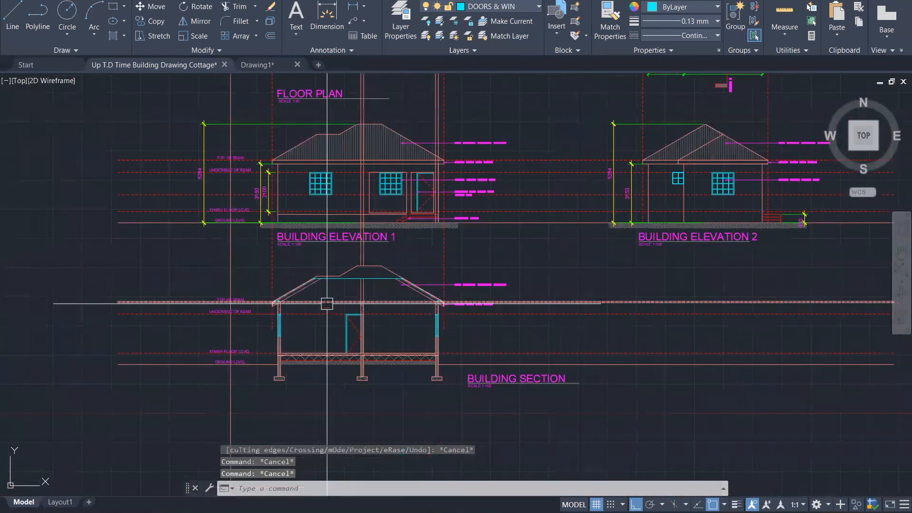
scroll(374, 192, up, 2)
text(h)
key(Return)
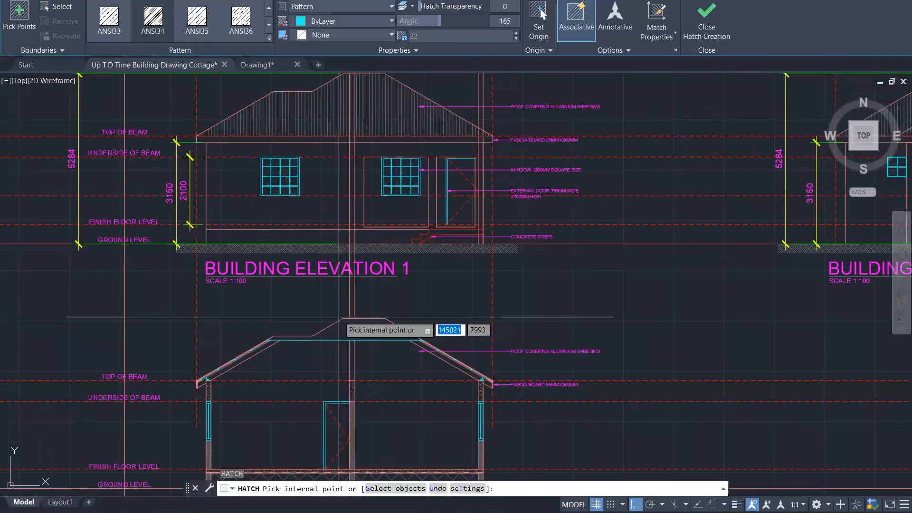
click(354, 329)
key(Escape)
key(Escape)
Step: Match the section's new roof hatch to the properties of the roof hatch in BUILDING ELEVATION 1
text(MA)
key(Return)
click(373, 119)
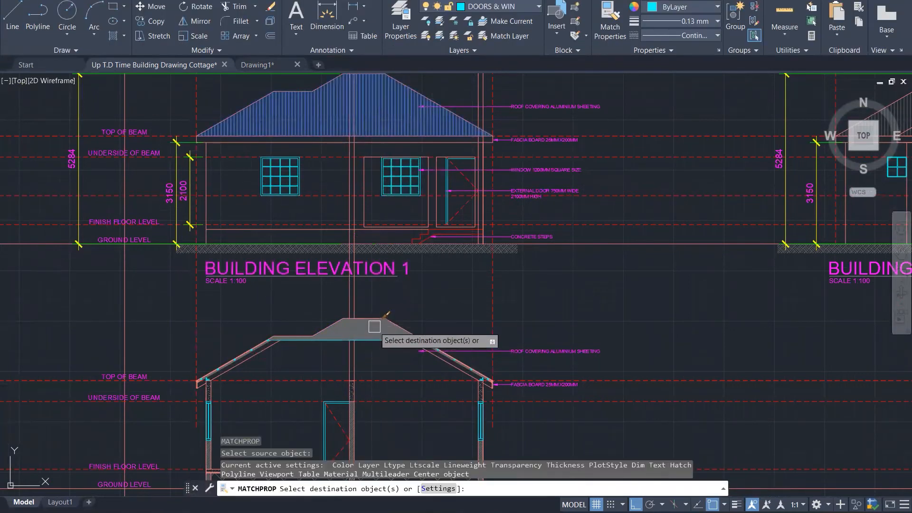
scroll(375, 327, up, 2)
scroll(376, 329, up, 3)
click(368, 320)
key(Escape)
key(Escape)
key(Escape)
key(Escape)
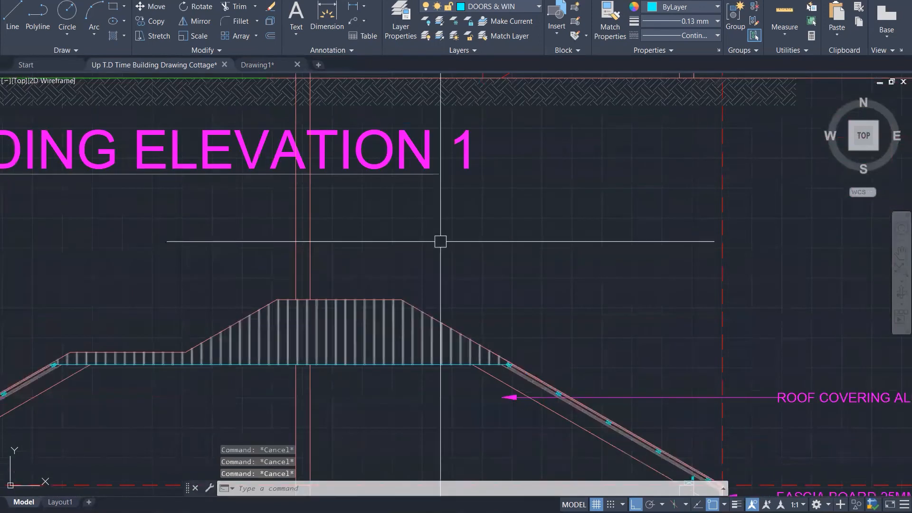
Step: Examine the building section's roof, from its hatched upper part down the left slope to the eave
scroll(441, 241, down, 3)
scroll(523, 226, down, 2)
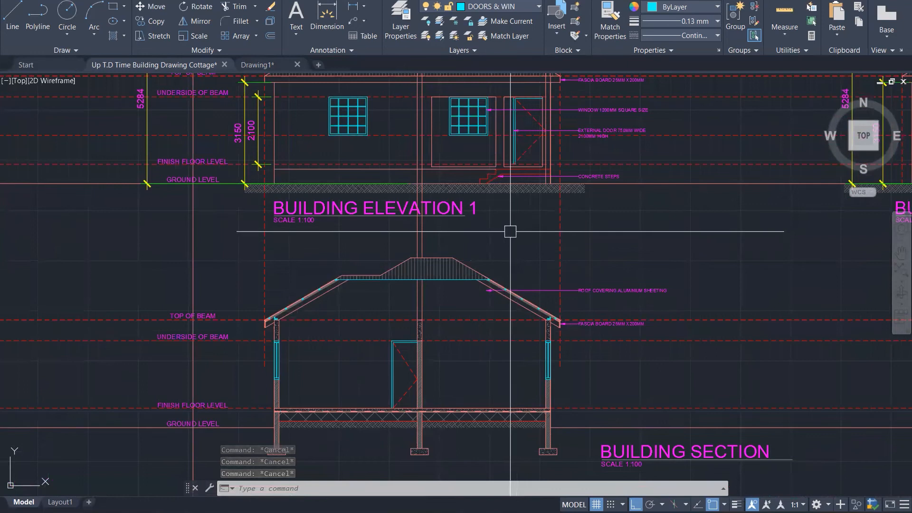
scroll(328, 327, up, 1)
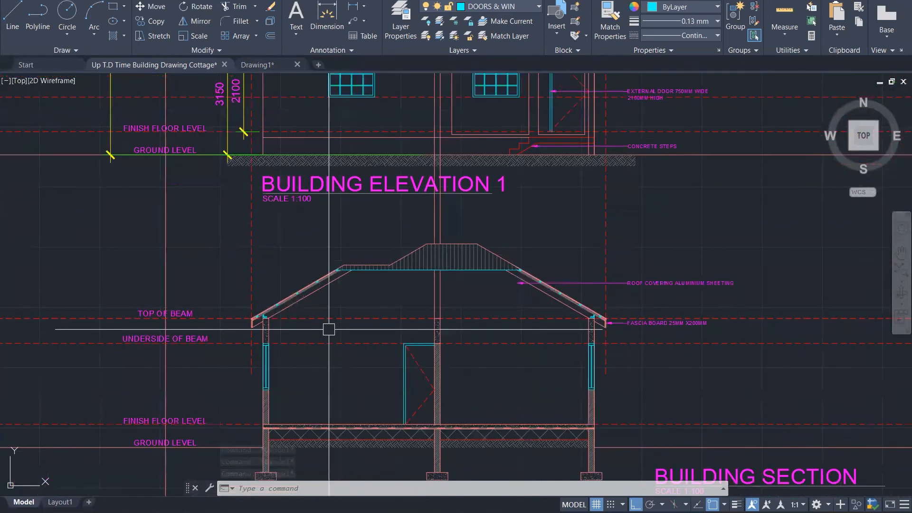
scroll(329, 329, up, 2)
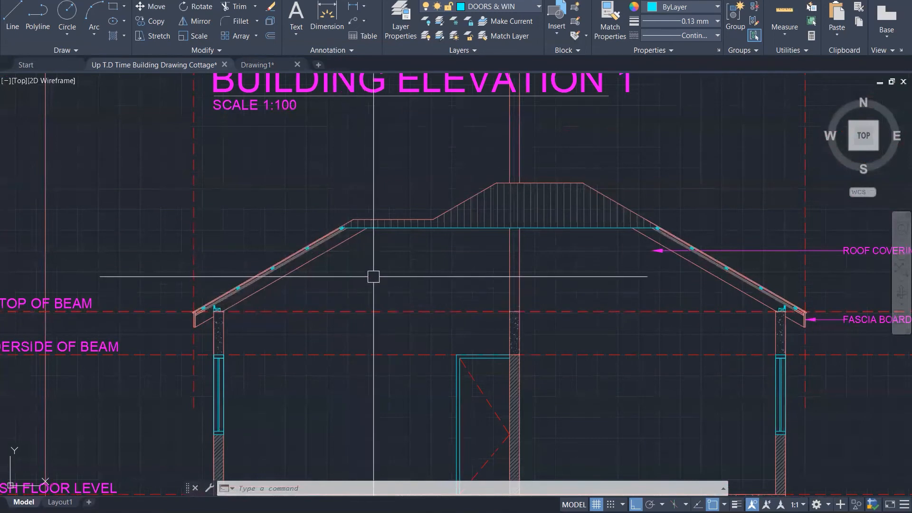
scroll(373, 277, down, 1)
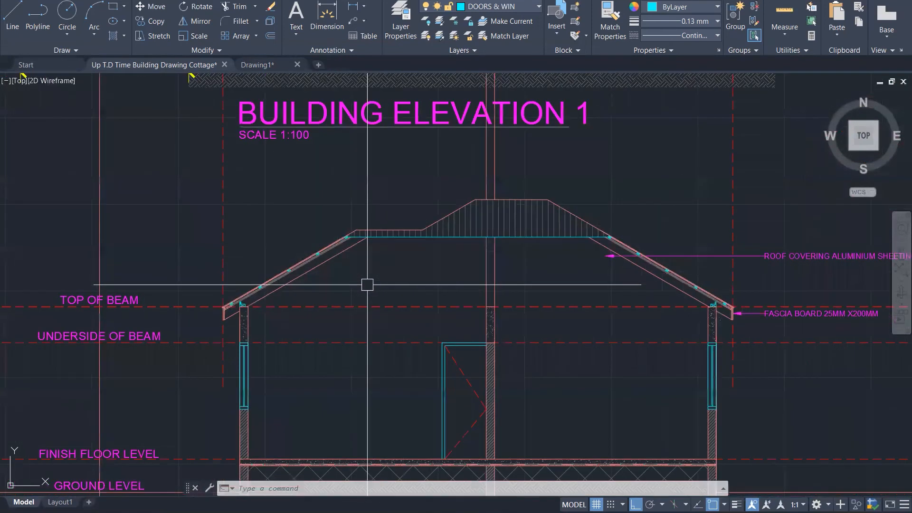
scroll(357, 304, down, 3)
scroll(370, 279, up, 1)
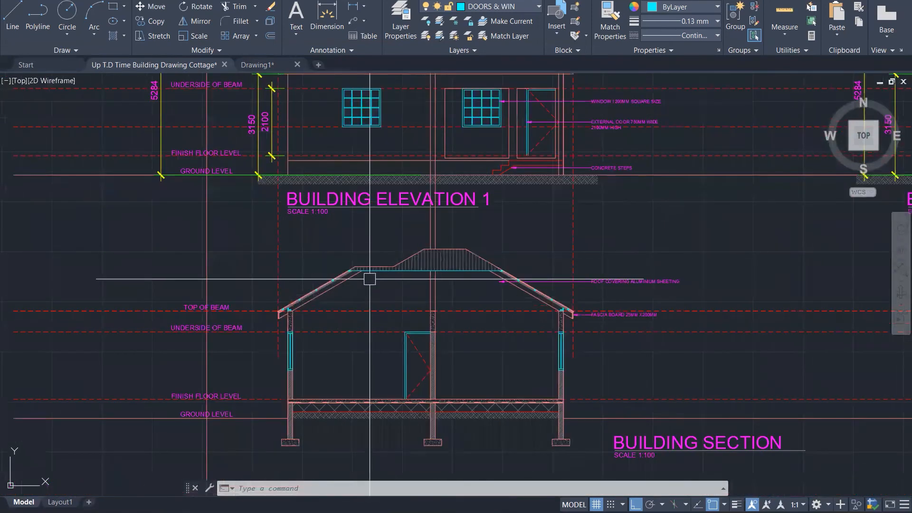
scroll(363, 282, up, 6)
scroll(356, 291, down, 6)
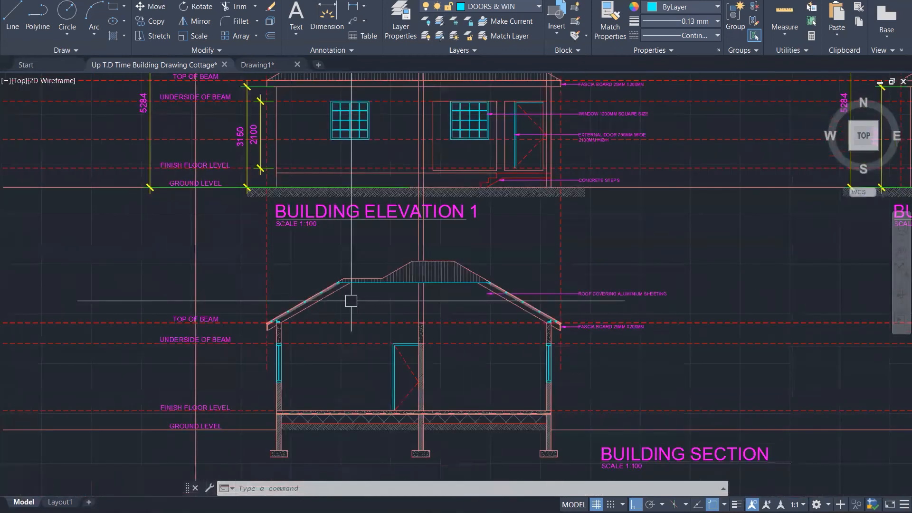
scroll(351, 300, down, 2)
scroll(347, 307, up, 8)
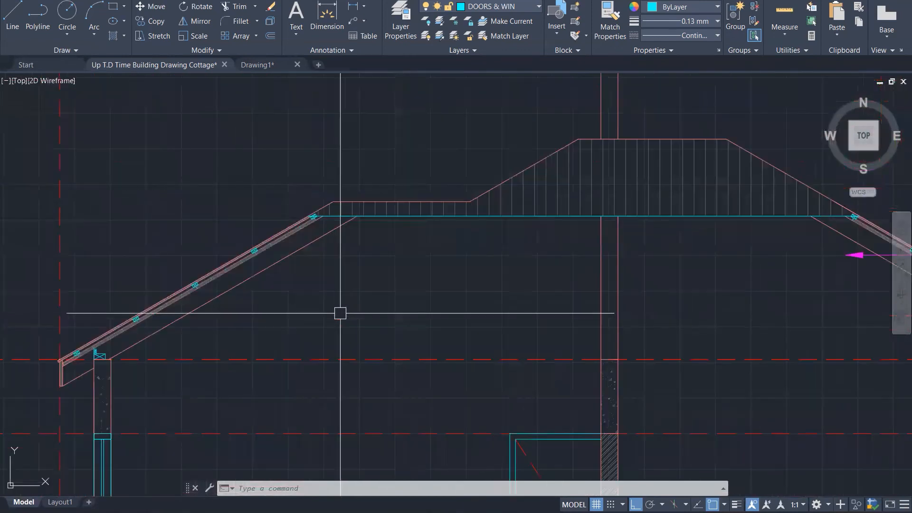
key(Escape)
key(Escape)
key(Escape)
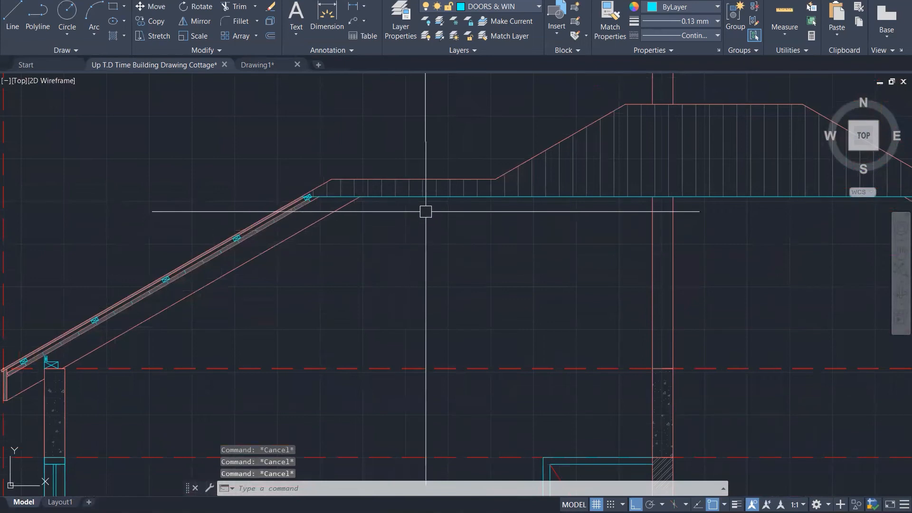
Step: Draw a vertical line from where the left rafter's underside meets the horizontal roof line down past the top-of-beam level
text(l)
key(Return)
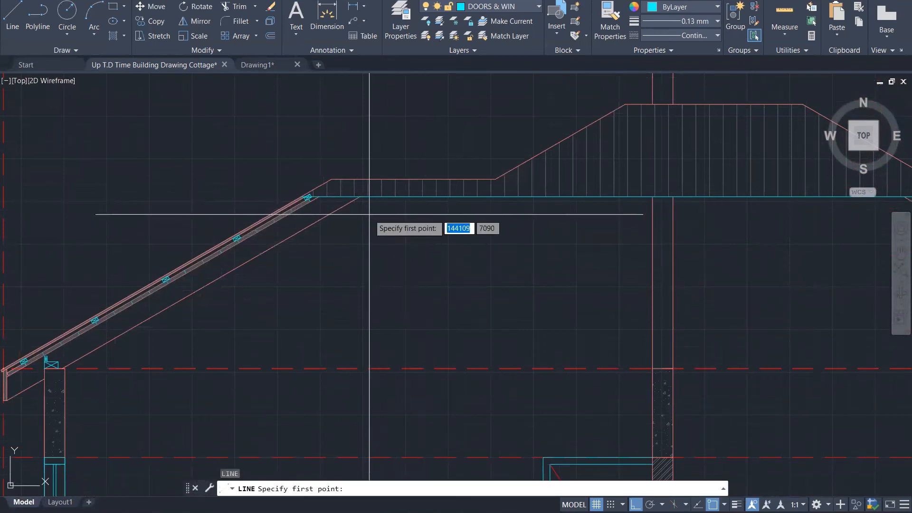
click(360, 196)
click(357, 403)
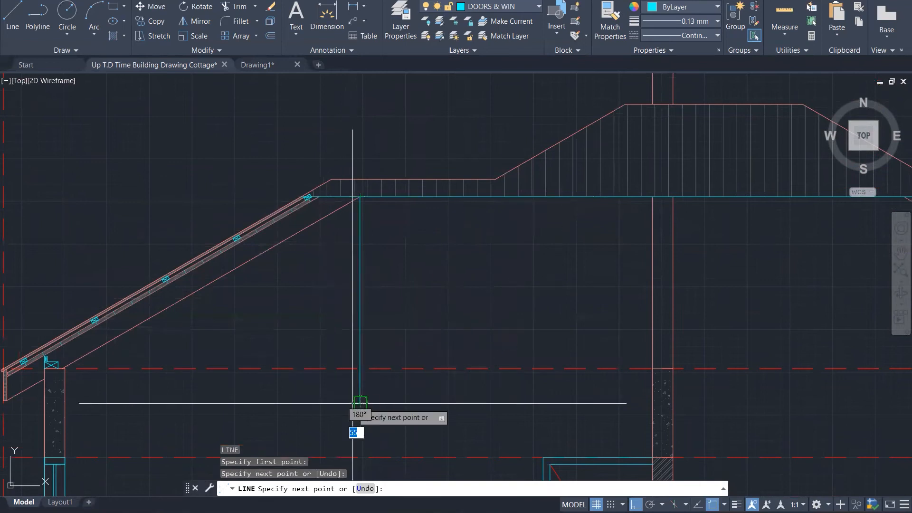
key(Escape)
key(Escape)
Step: Offset the new vertical line 50 towards the interior wall to form a post
text(o)
key(Return)
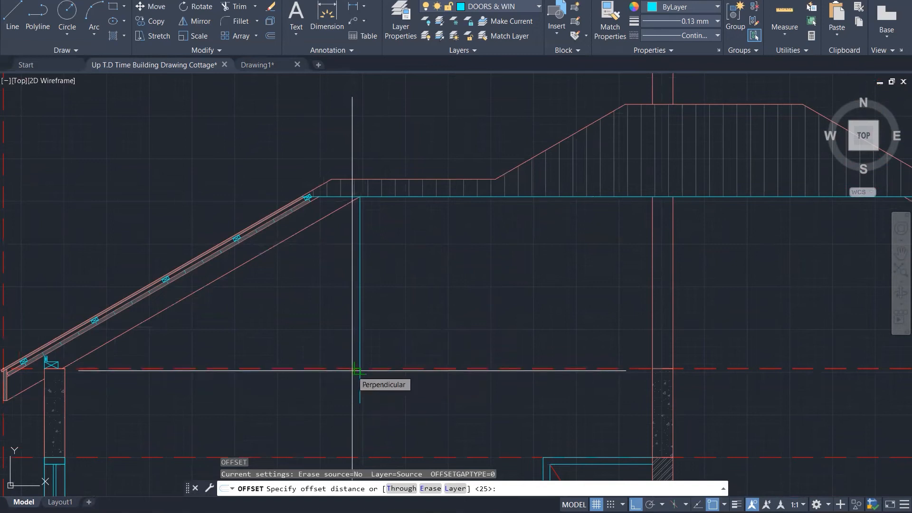
key(Escape)
text(o)
key(Return)
text(50)
key(Return)
click(355, 332)
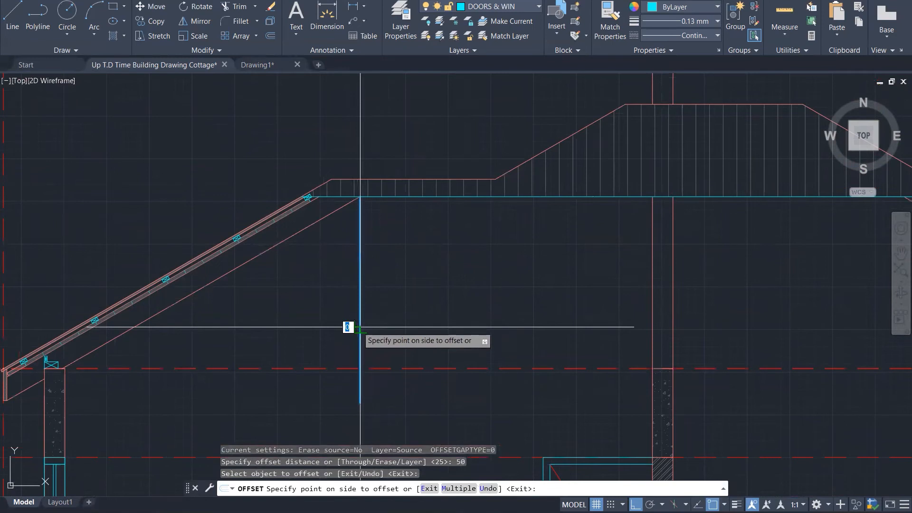
click(425, 321)
key(Escape)
key(Escape)
key(Escape)
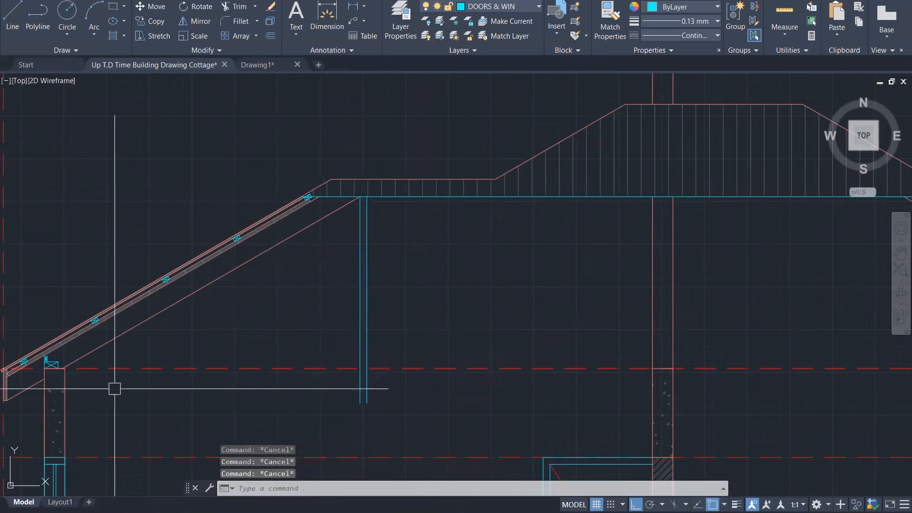
Step: Draw a horizontal line along the top-of-beam level from the foot of the rafter's underside to just past the post
scroll(51, 369, up, 5)
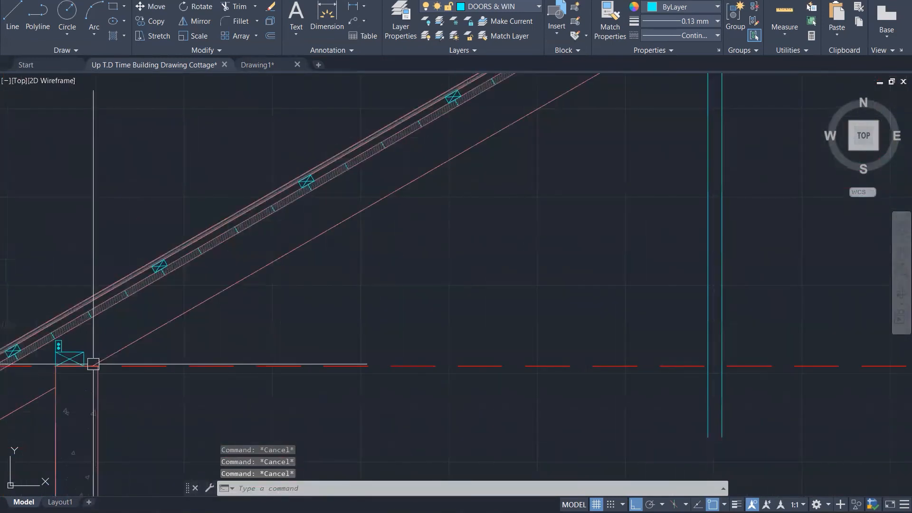
text(l)
key(Return)
scroll(83, 367, up, 3)
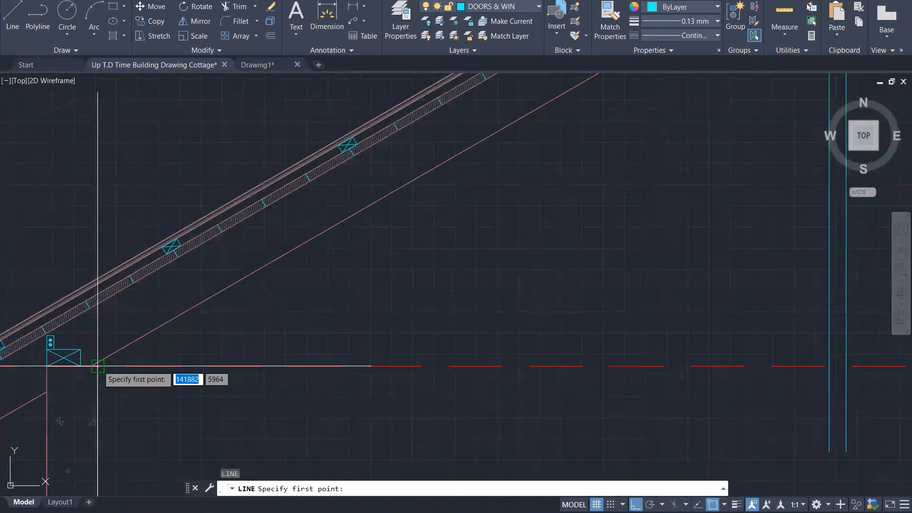
scroll(88, 367, down, 3)
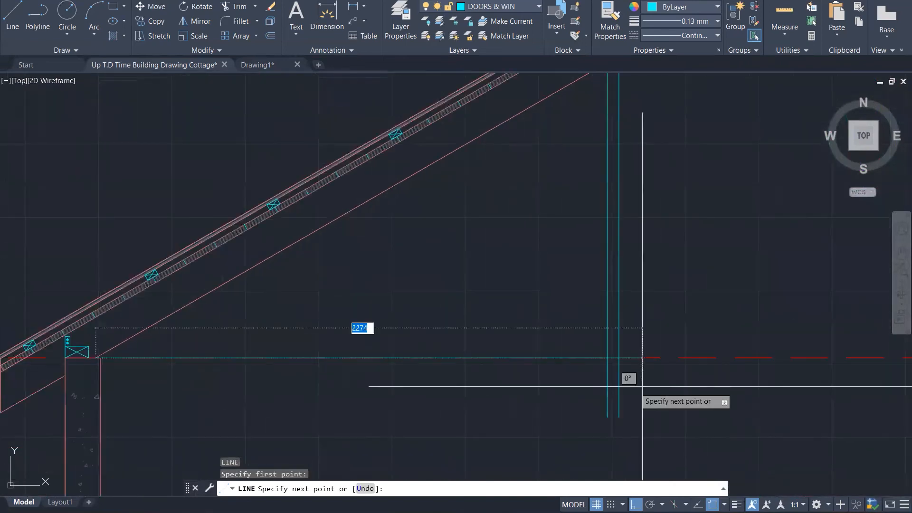
click(679, 378)
key(Escape)
key(Escape)
Step: Fillet both post lines with the horizontal line at zero radius to close the post's bottom end
scroll(629, 360, up, 5)
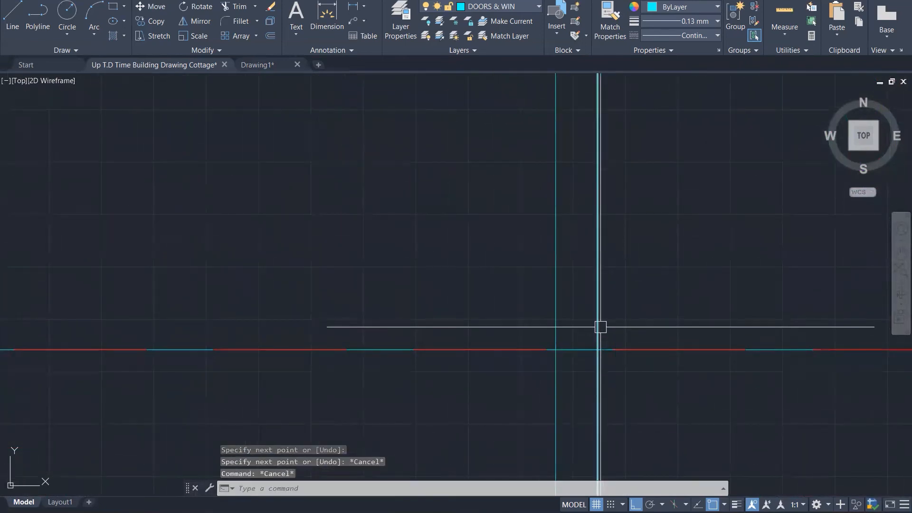
key(Return)
click(594, 317)
click(565, 350)
key(Return)
click(573, 347)
click(556, 321)
scroll(611, 341, down, 3)
scroll(610, 341, down, 5)
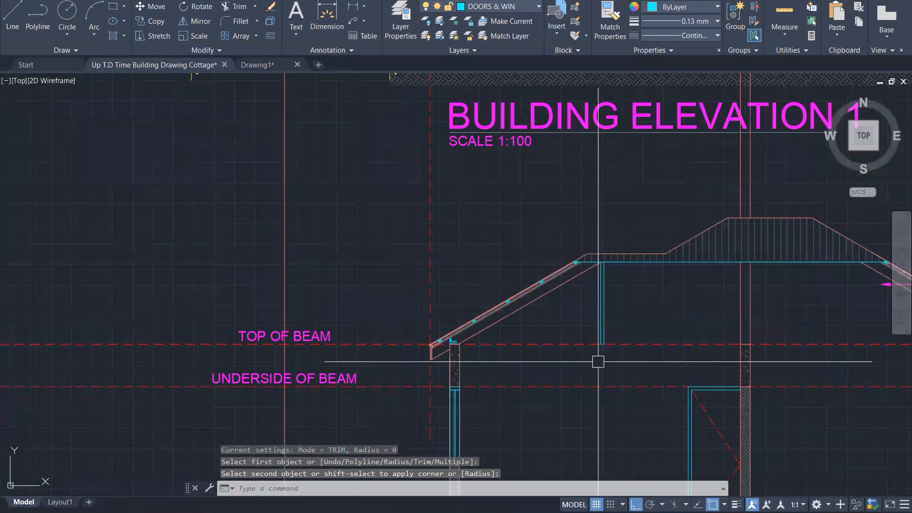
Step: Draw a horizontal line from the wall plate's inner top corner to the near face of the interior wall
scroll(498, 388, up, 1)
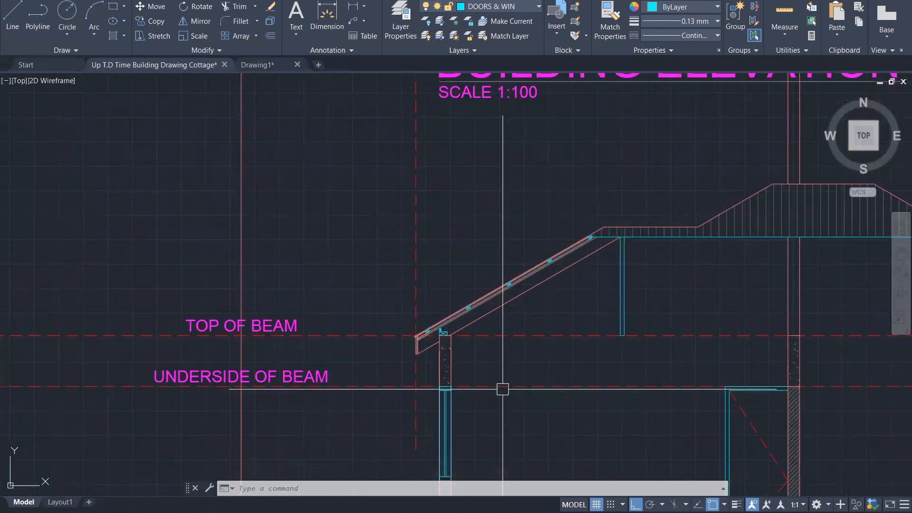
scroll(508, 378, up, 6)
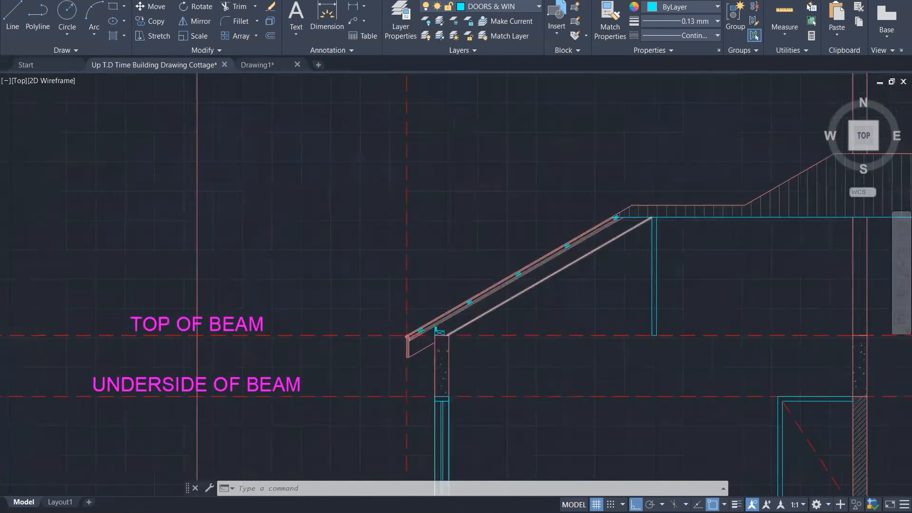
key(Escape)
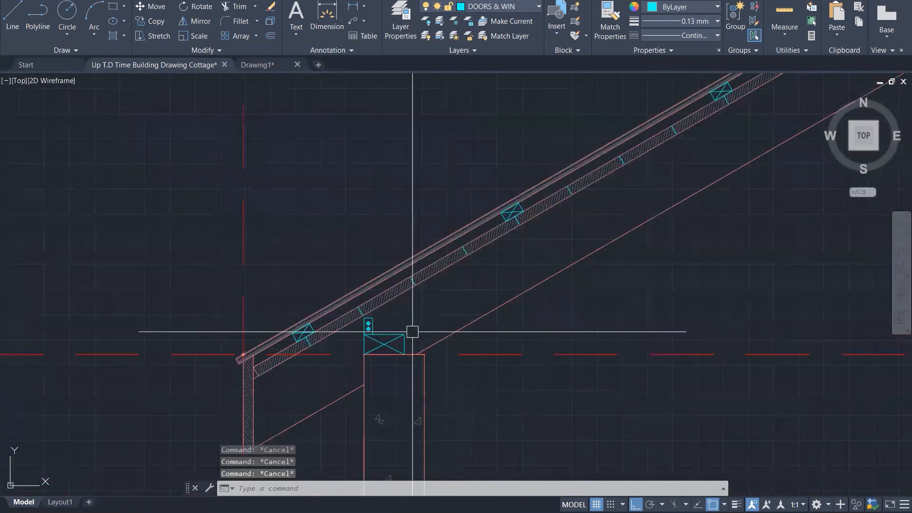
text(l)
key(Return)
click(404, 333)
scroll(302, 332, down, 1)
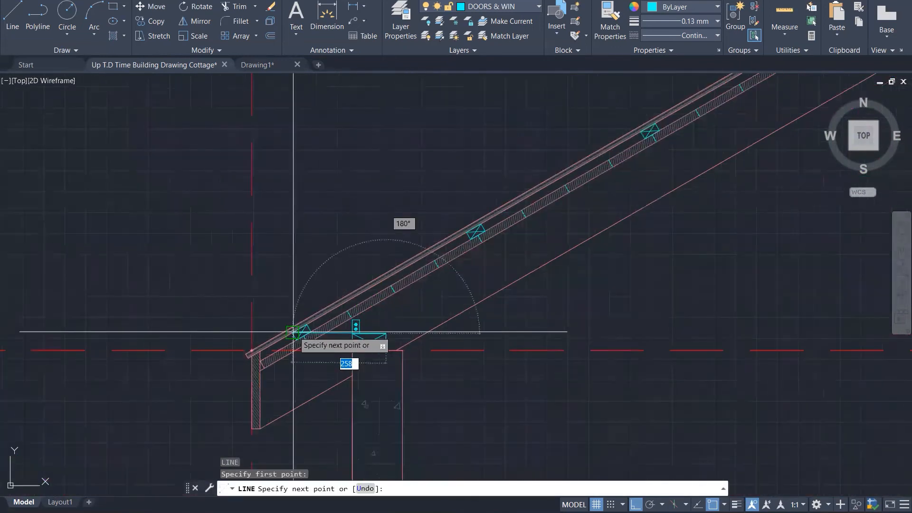
scroll(293, 331, down, 4)
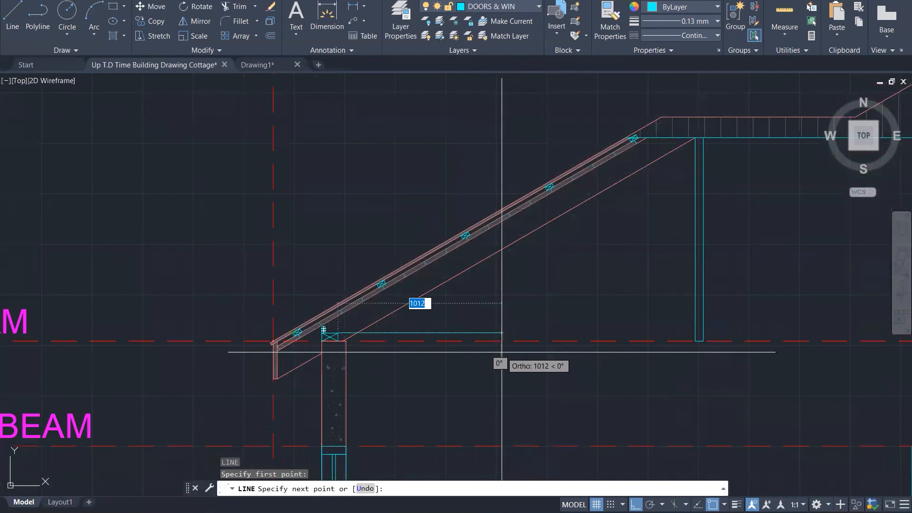
scroll(501, 352, up, 2)
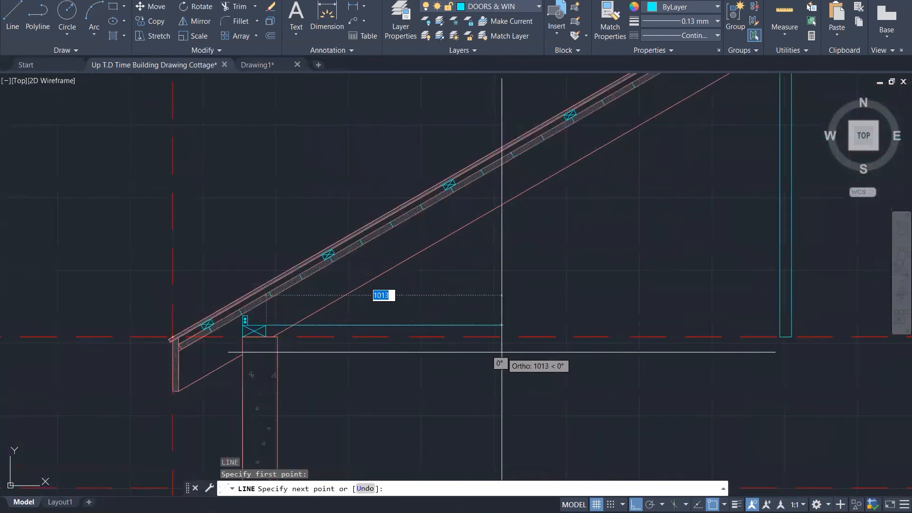
scroll(502, 352, down, 2)
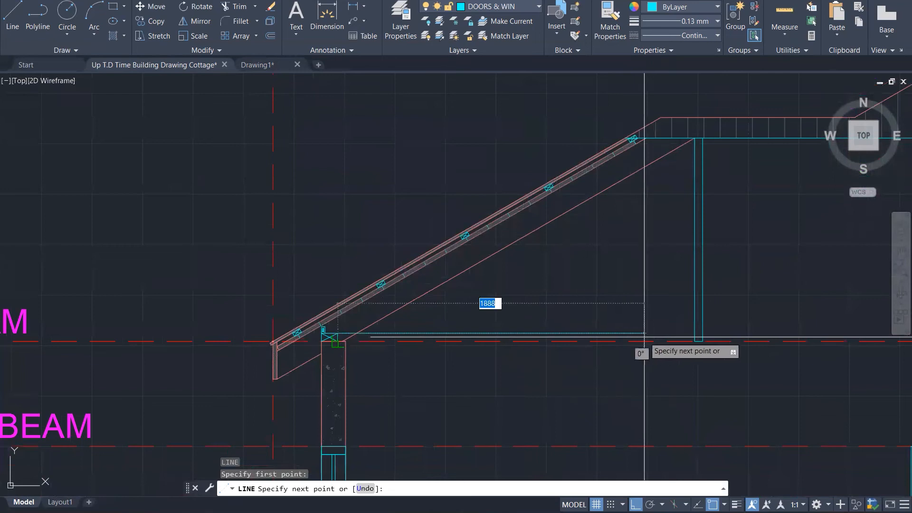
scroll(651, 349, down, 5)
scroll(806, 350, up, 5)
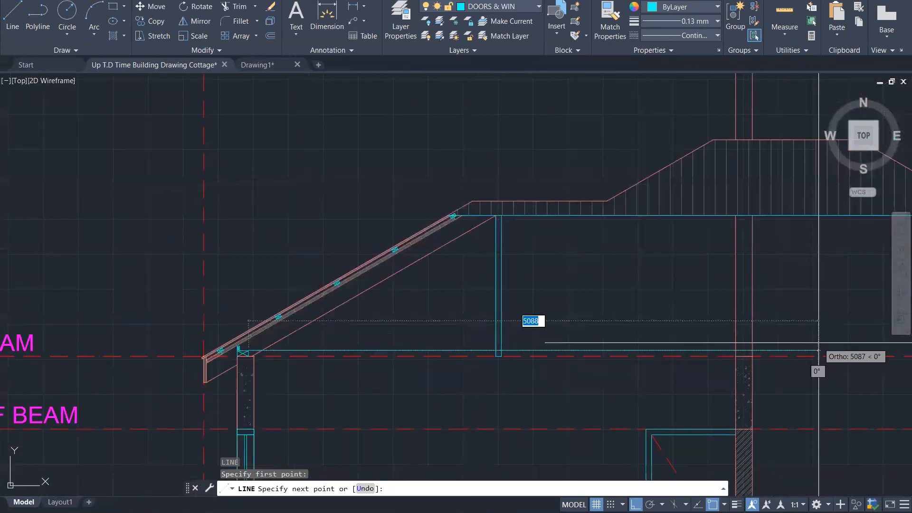
scroll(690, 353, down, 3)
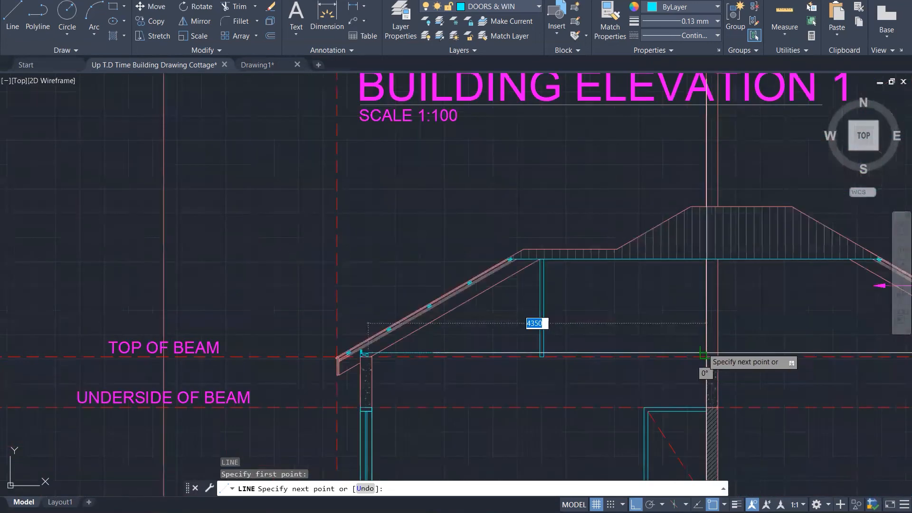
click(706, 353)
key(Escape)
key(Escape)
Step: Draw a second horizontal line along the top-of-beam level from the left wall to the near face of the interior wall
scroll(385, 375, up, 5)
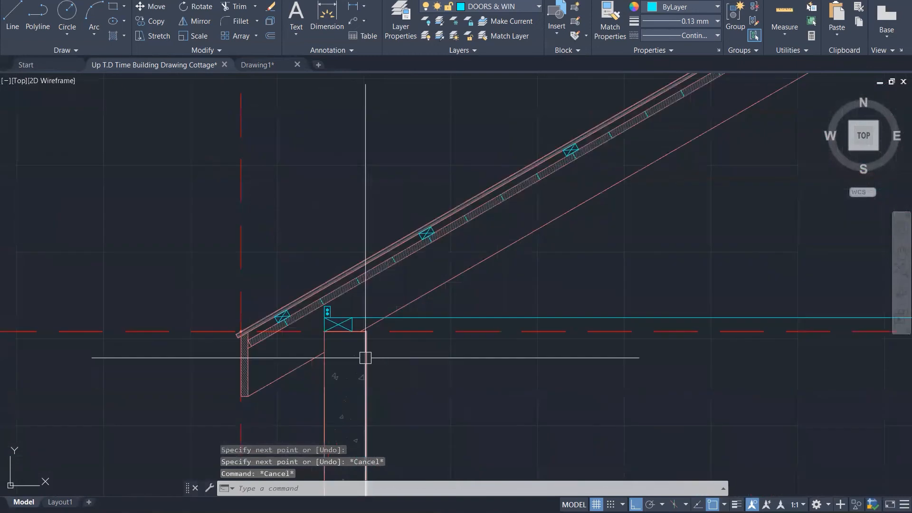
scroll(316, 357, down, 8)
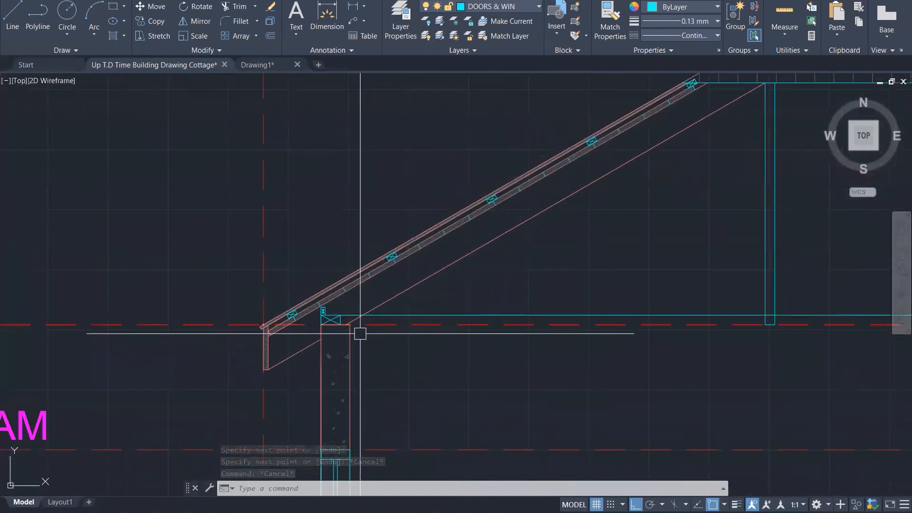
key(Return)
scroll(323, 327, down, 2)
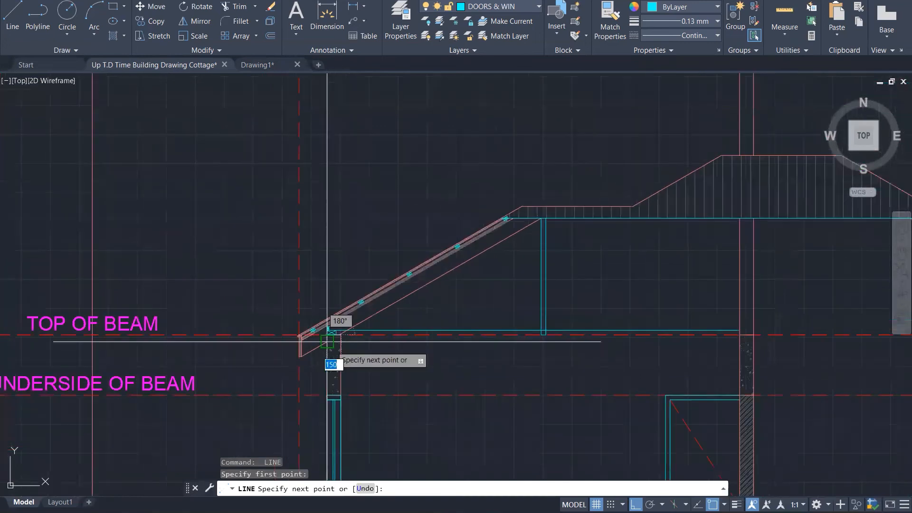
scroll(695, 341, up, 2)
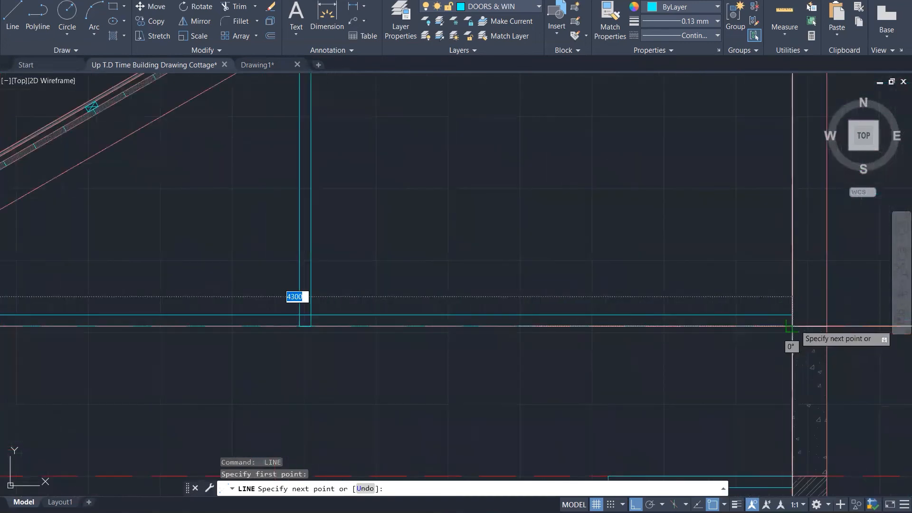
click(792, 326)
scroll(766, 350, down, 2)
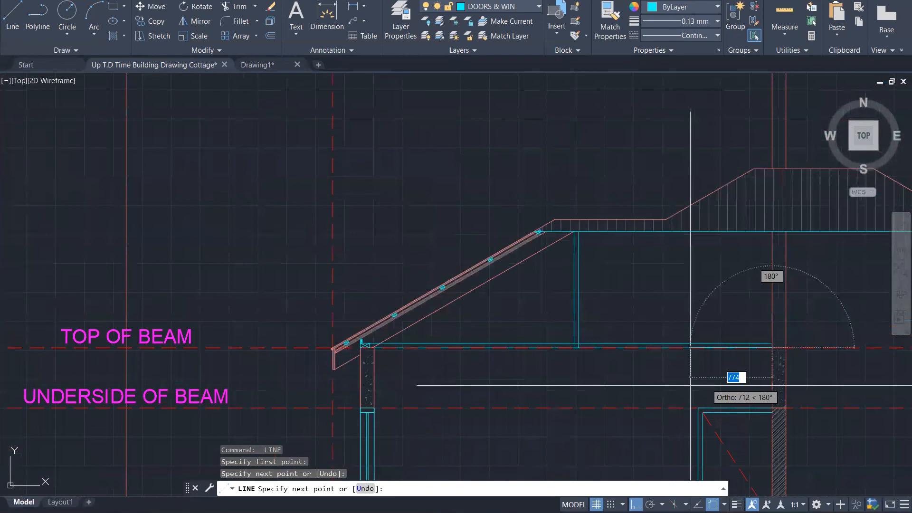
scroll(690, 385, up, 4)
scroll(668, 313, down, 1)
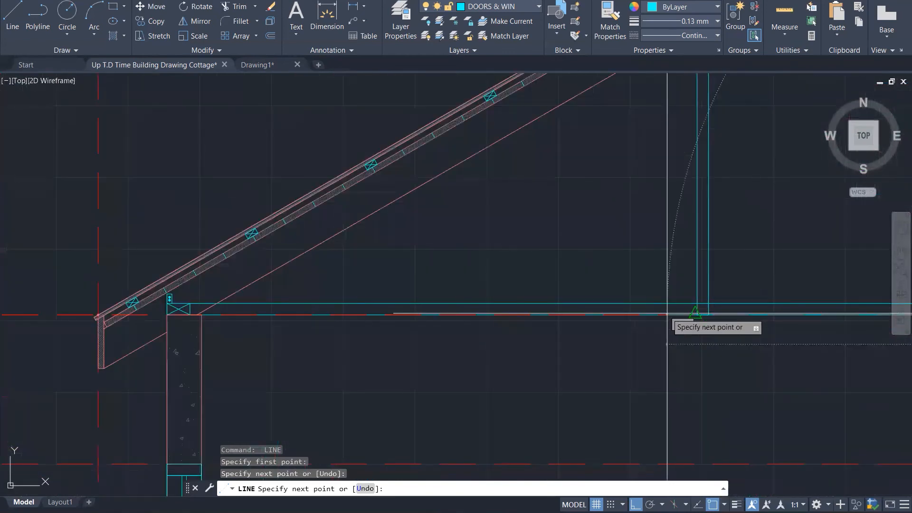
key(Escape)
key(Escape)
Step: Erase the short line closing the post's bottom and trim both post lines to the upper line of the horizontal member
scroll(692, 312, up, 6)
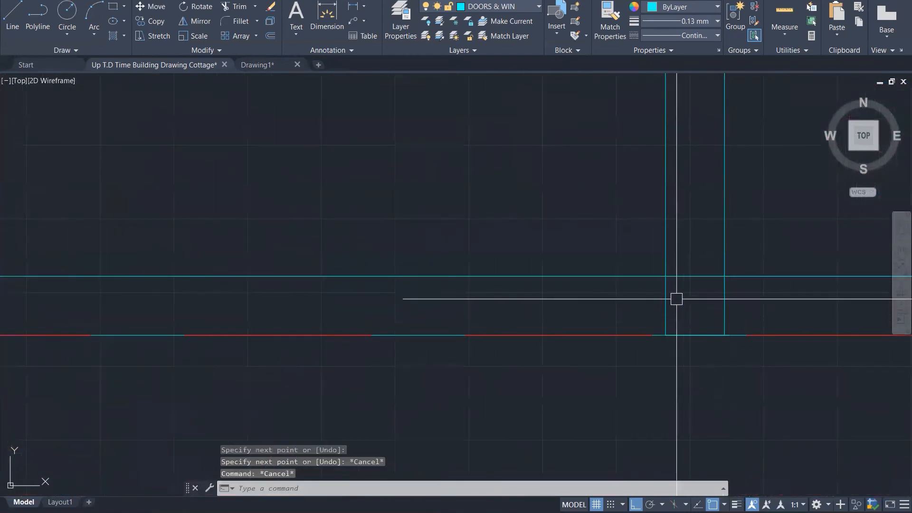
click(630, 312)
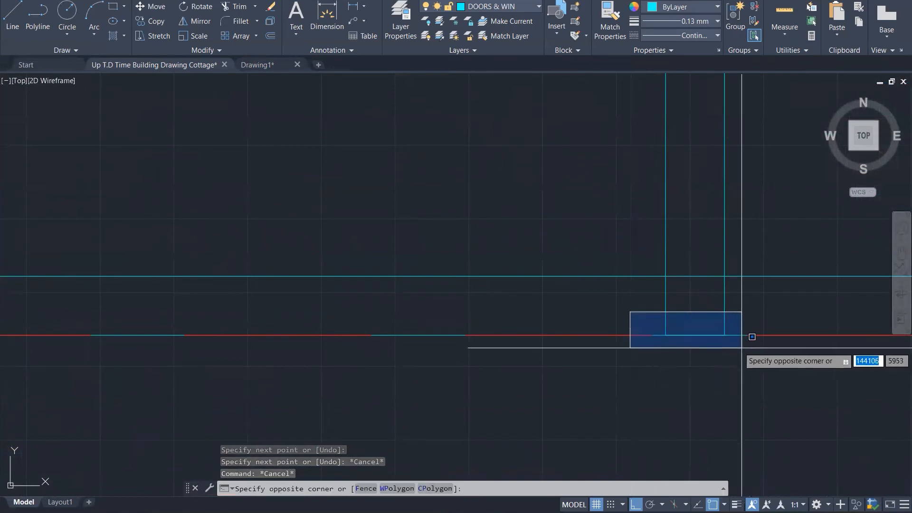
click(735, 344)
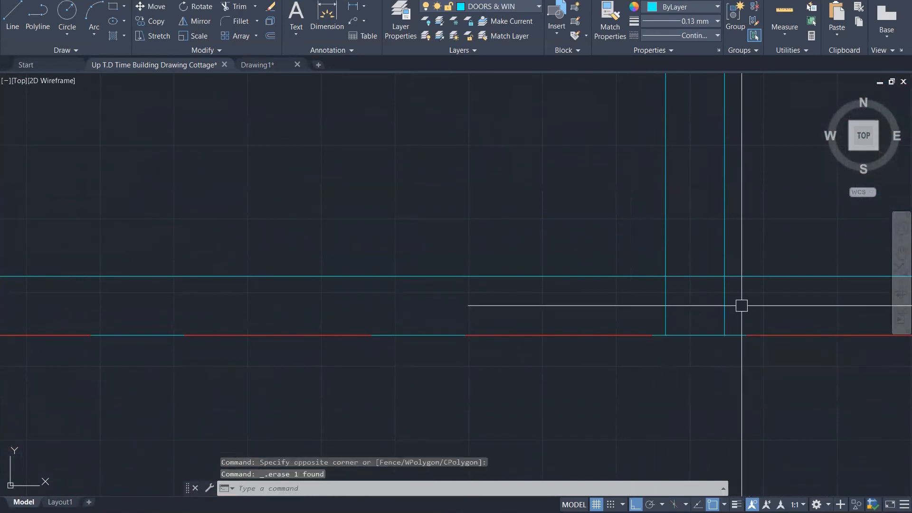
key(Return)
click(724, 305)
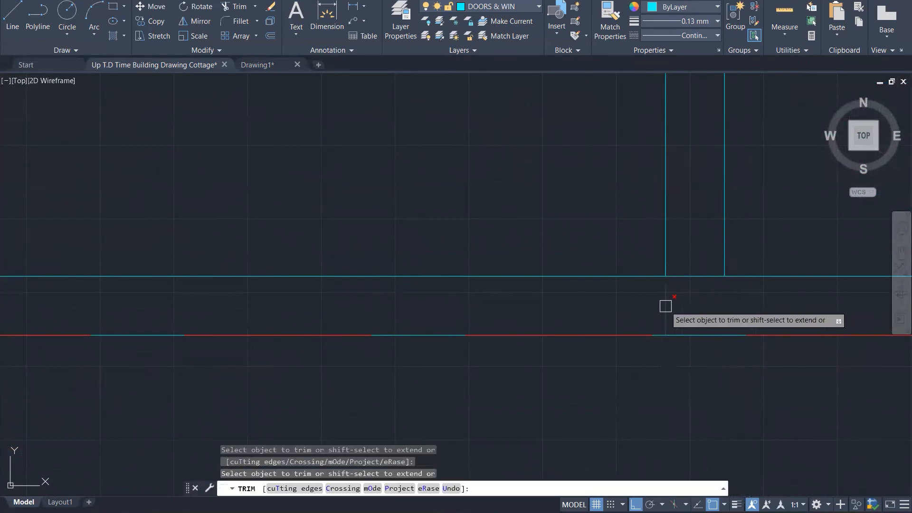
scroll(675, 316, down, 5)
key(Escape)
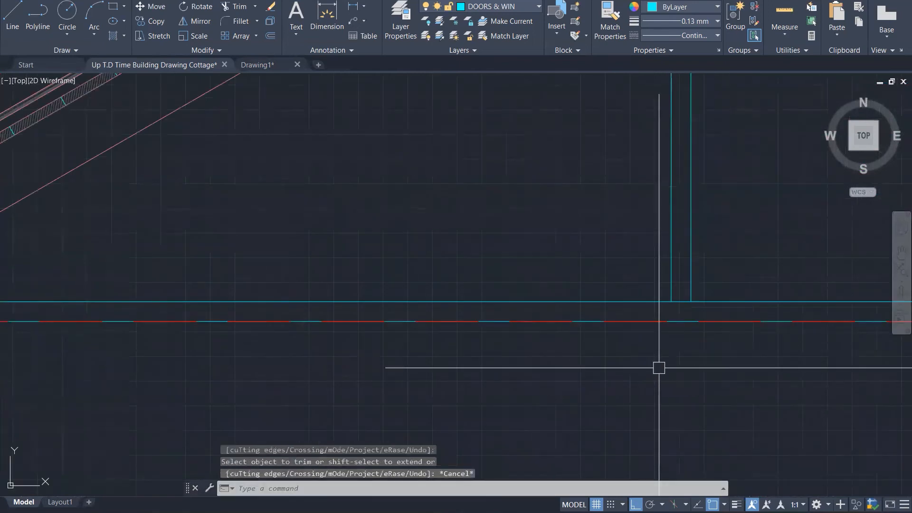
Step: Trim the horizontal member's upper line between the wall plate and the left rafter's underside
scroll(658, 366, down, 5)
scroll(651, 370, up, 1)
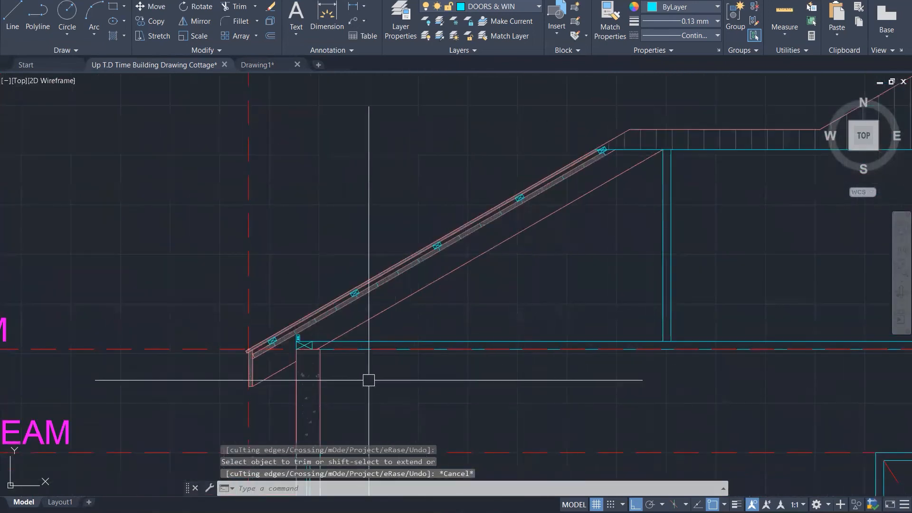
scroll(324, 346, up, 6)
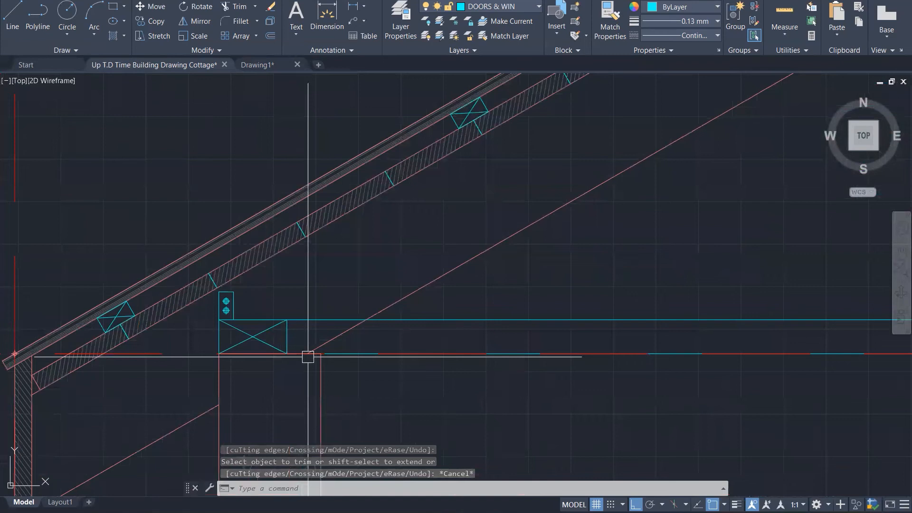
scroll(308, 357, up, 1)
text(tr)
key(Return)
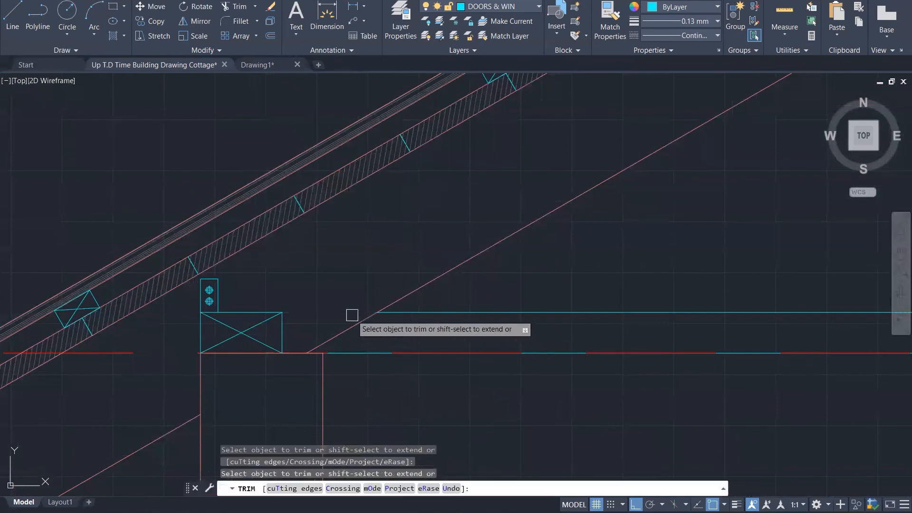
key(Escape)
key(Escape)
scroll(266, 404, down, 7)
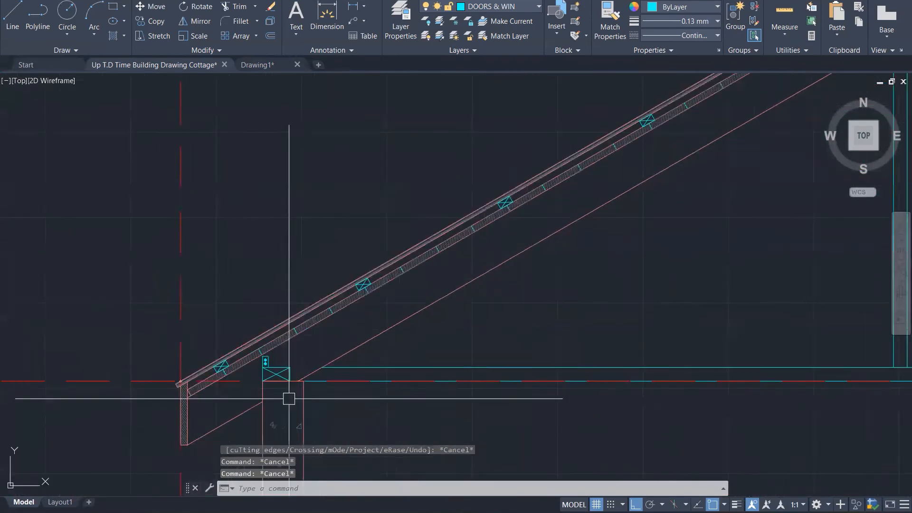
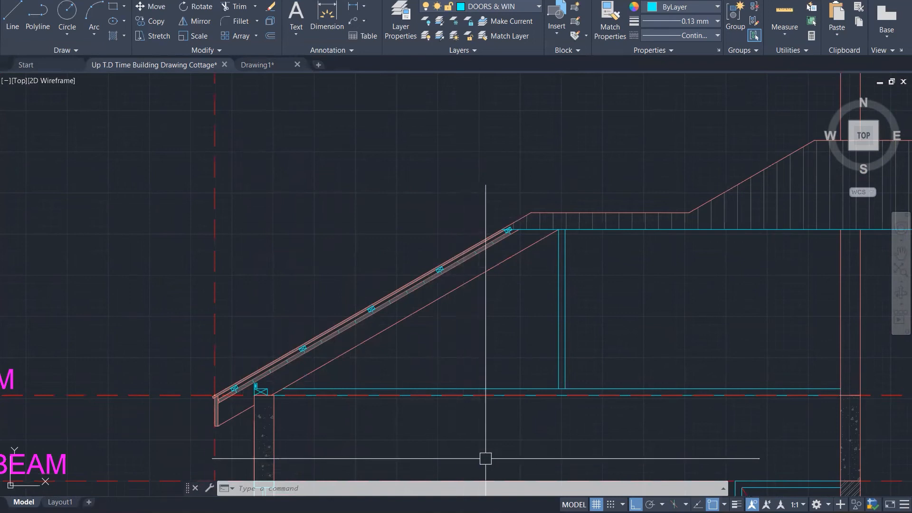
Step: Stretch both post lines down to the lower line of the horizontal tie member
scroll(588, 444, up, 4)
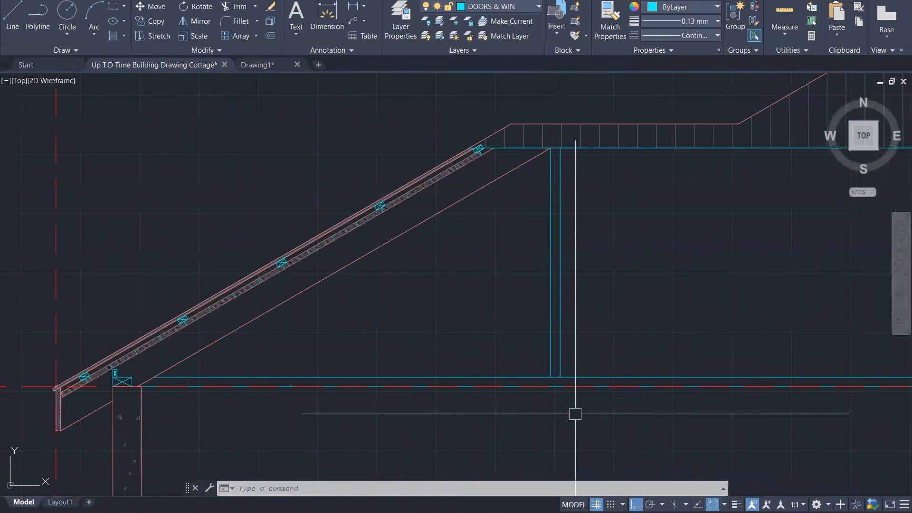
scroll(573, 411, down, 2)
scroll(568, 401, up, 5)
scroll(492, 292, up, 4)
click(488, 295)
click(483, 341)
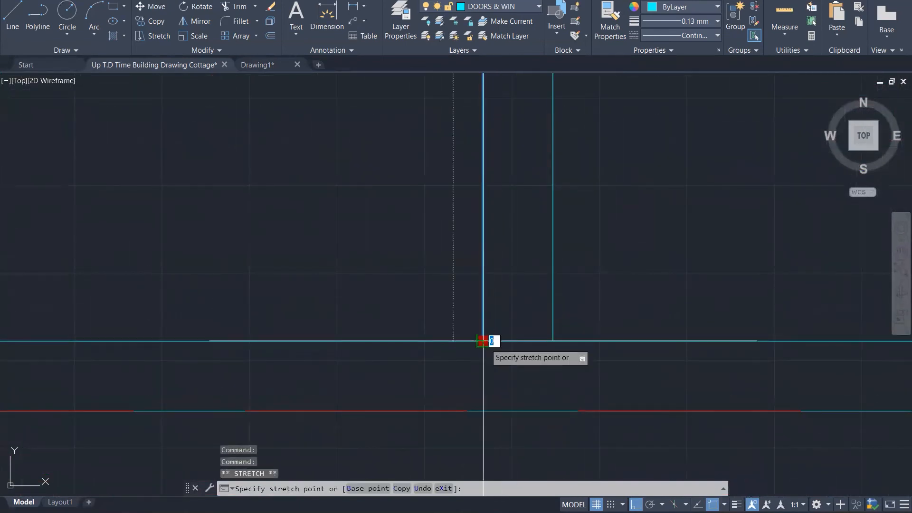
click(483, 410)
click(553, 315)
click(553, 341)
click(553, 410)
key(Escape)
key(Escape)
key(Escape)
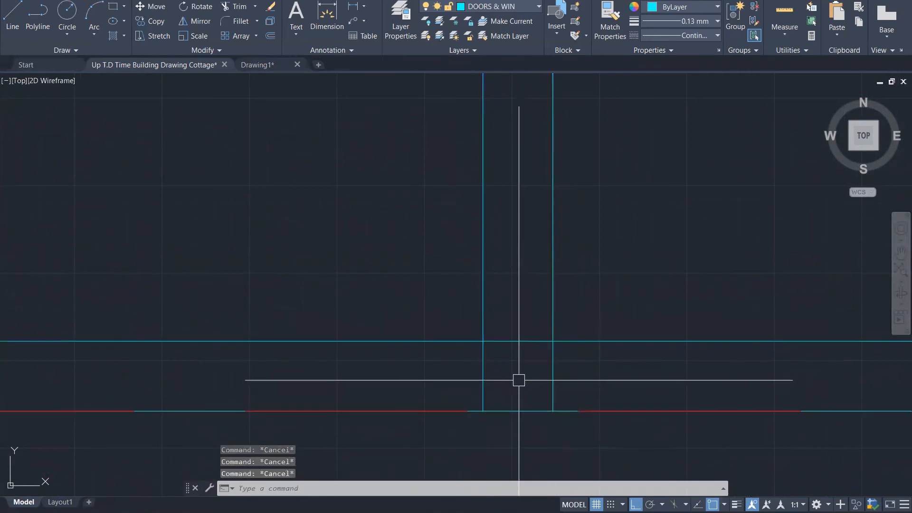
Step: Trim the tie member's upper line between the two post lines
text(tr)
key(Return)
click(517, 340)
key(Escape)
key(Escape)
key(Escape)
scroll(519, 359, down, 2)
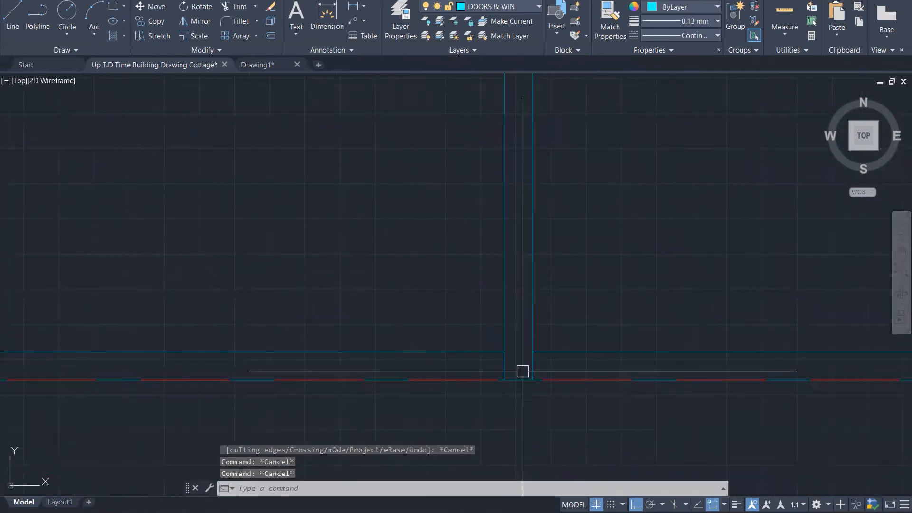
Step: Draw a short horizontal line closing the post's bottom between its two vertical lines
scroll(504, 378, up, 1)
text(l)
key(Return)
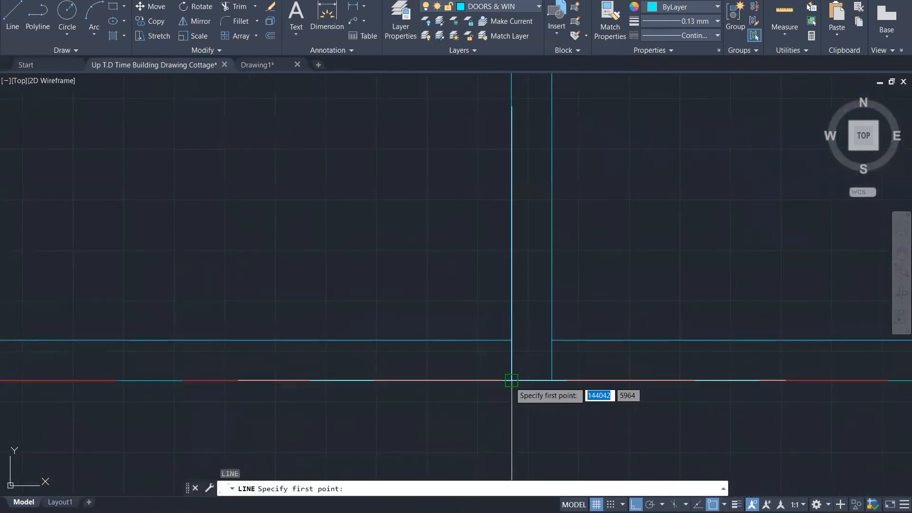
key(Escape)
key(Escape)
key(Escape)
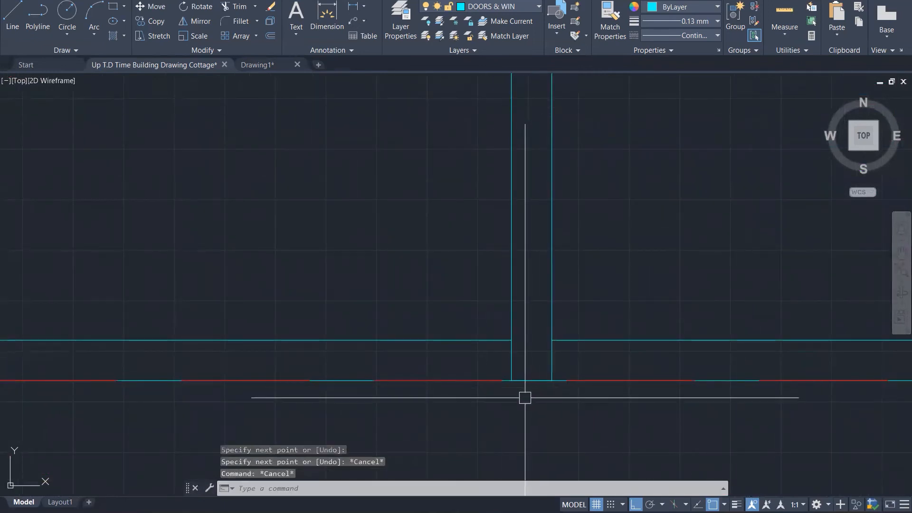
scroll(522, 400, down, 3)
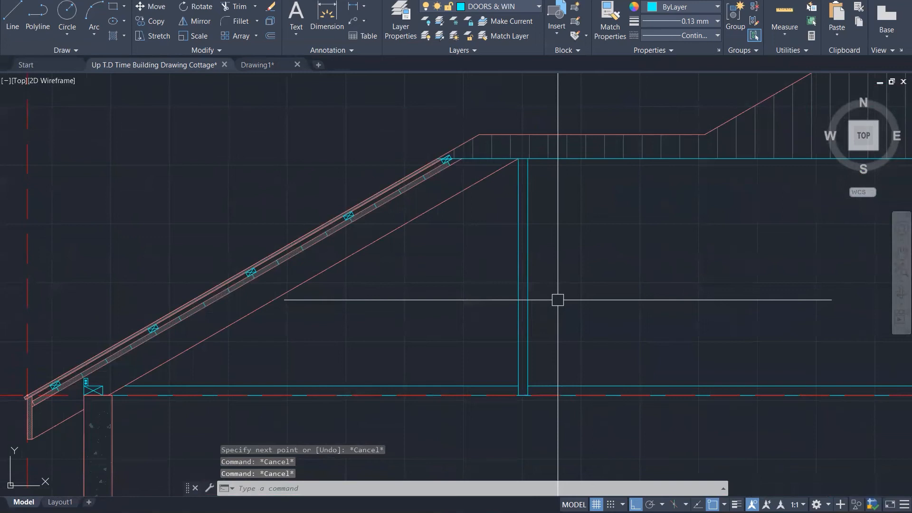
Step: Match the post's vertical lines and bottom line to the properties of the roof covering hatch
scroll(558, 299, down, 2)
text(MA)
key(Return)
scroll(554, 309, down, 3)
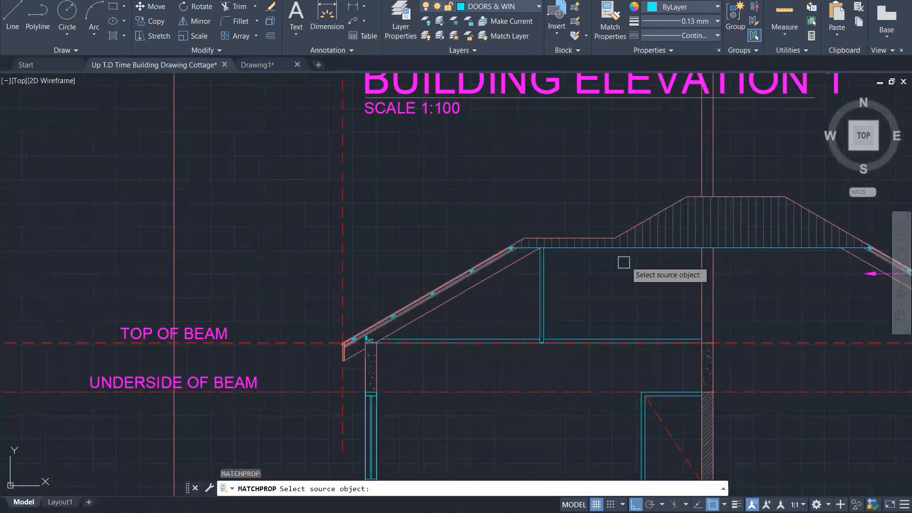
click(703, 219)
scroll(562, 317, up, 5)
click(555, 326)
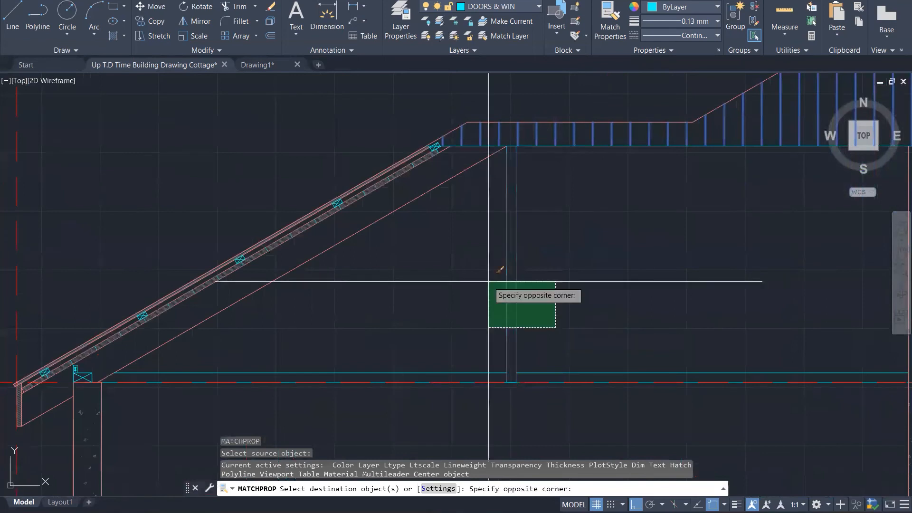
click(487, 282)
click(470, 290)
click(516, 399)
key(Escape)
key(Escape)
key(Escape)
key(Escape)
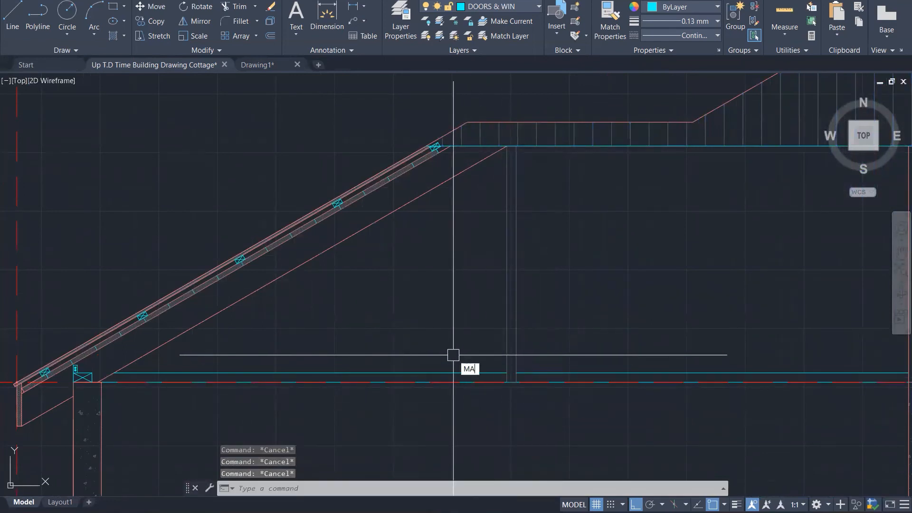
Step: Match the tie member's lower line and the upper line left of the post to the red concrete steps' properties
key(Return)
scroll(456, 347, down, 5)
scroll(527, 311, down, 2)
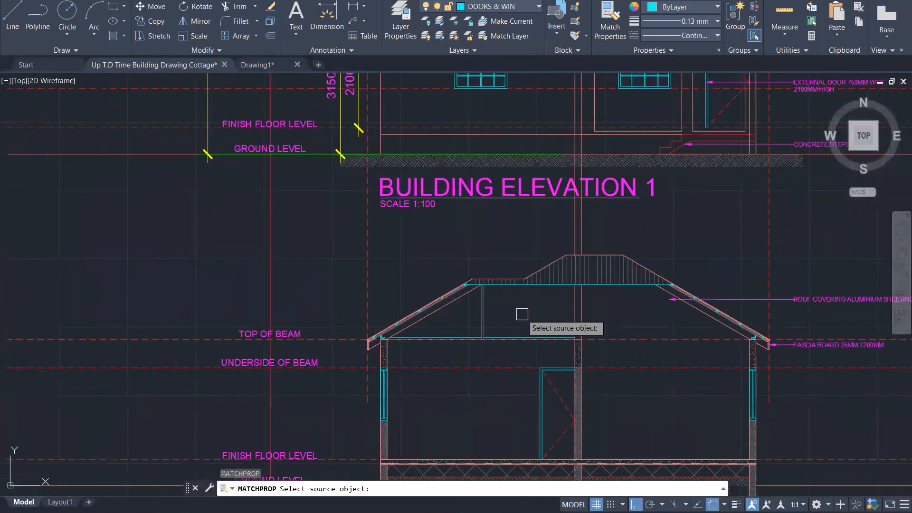
scroll(522, 314, down, 2)
scroll(483, 385, up, 1)
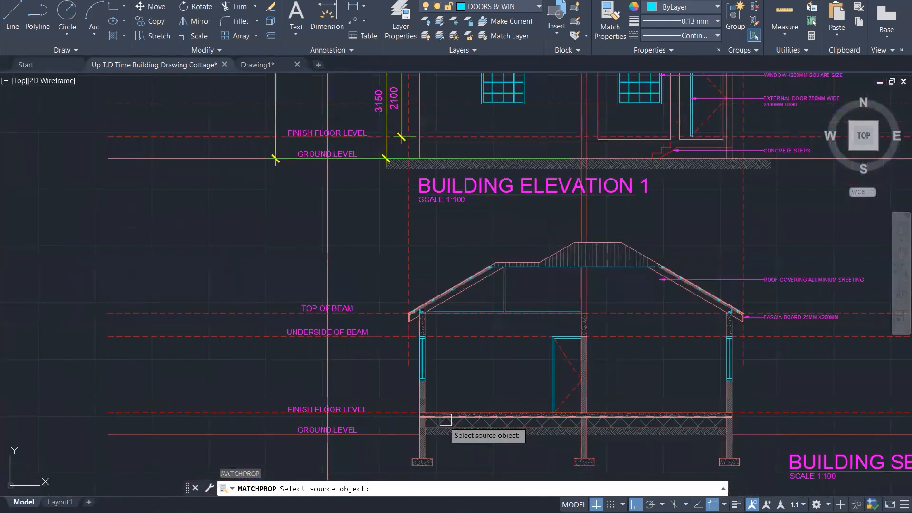
scroll(657, 152, up, 4)
click(657, 153)
scroll(548, 223, down, 4)
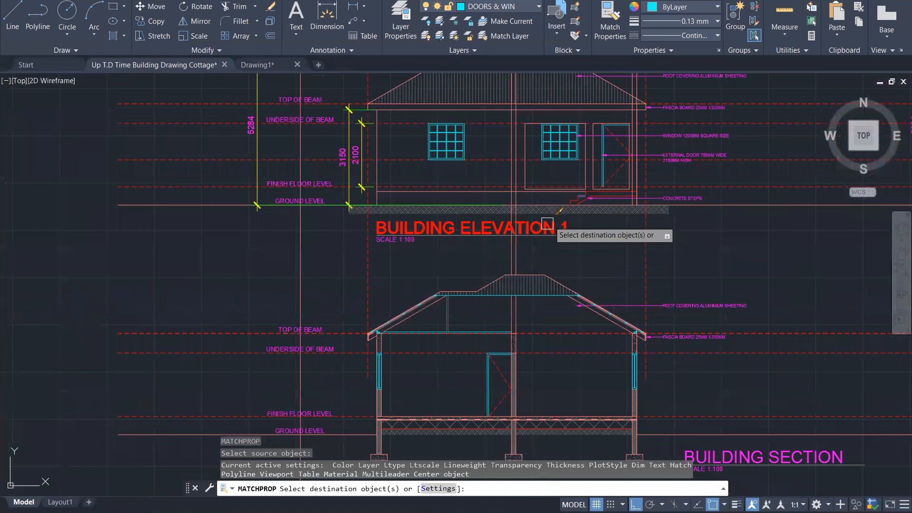
scroll(547, 223, up, 5)
click(354, 361)
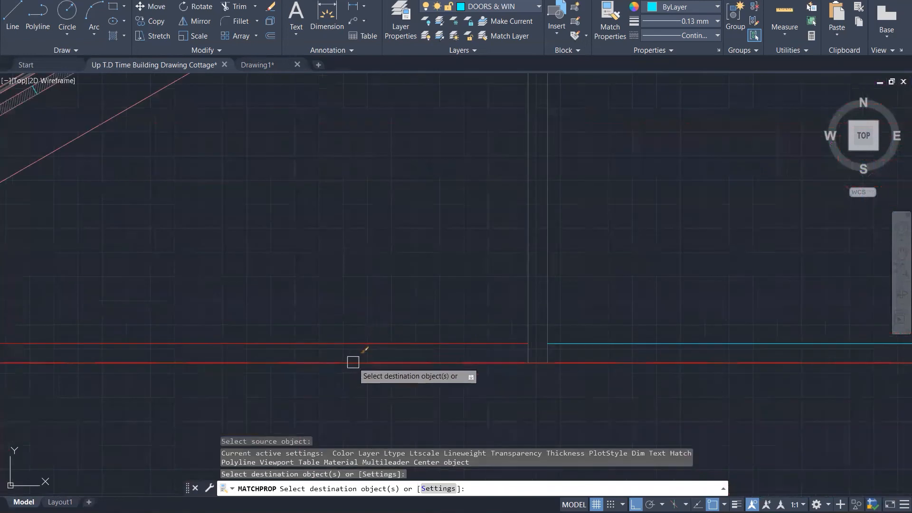
scroll(430, 291, down, 3)
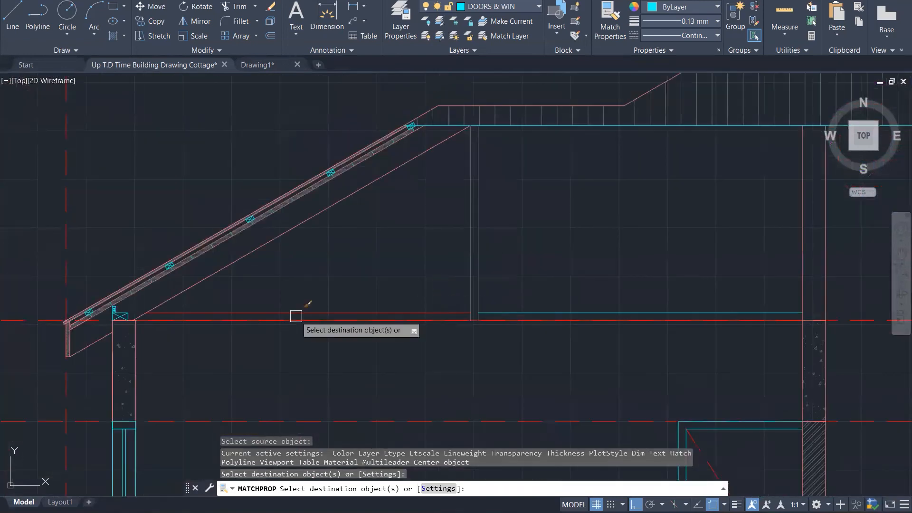
scroll(425, 328, up, 5)
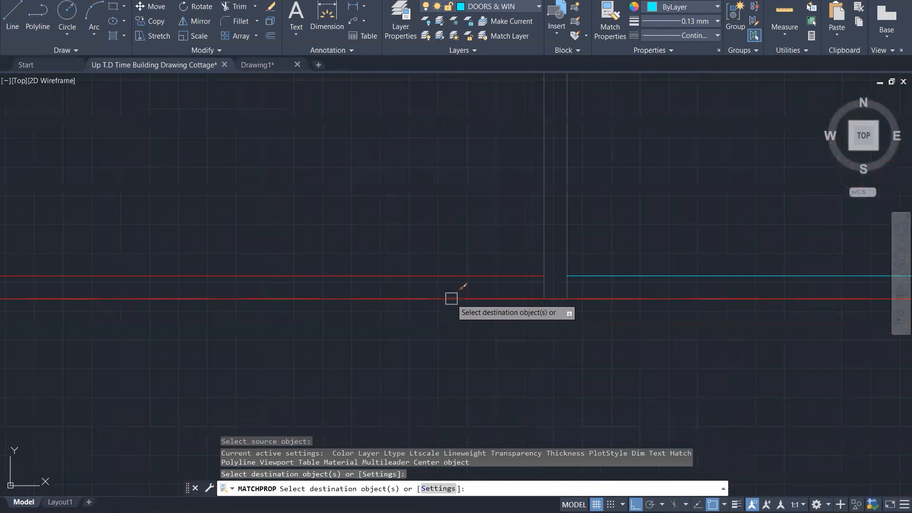
scroll(423, 360, down, 5)
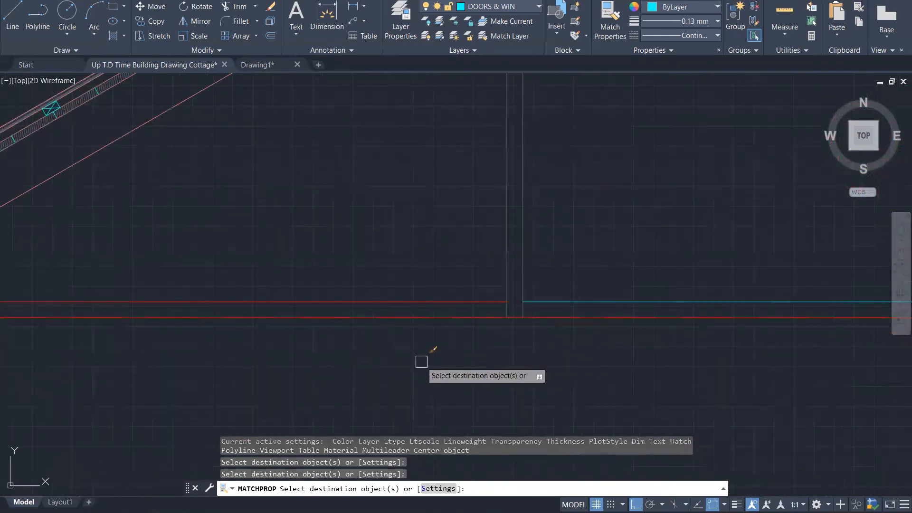
key(Escape)
key(Escape)
key(Escape)
Step: Match the tie member's upper line right of the post to the properties of its red left portion
text(M)
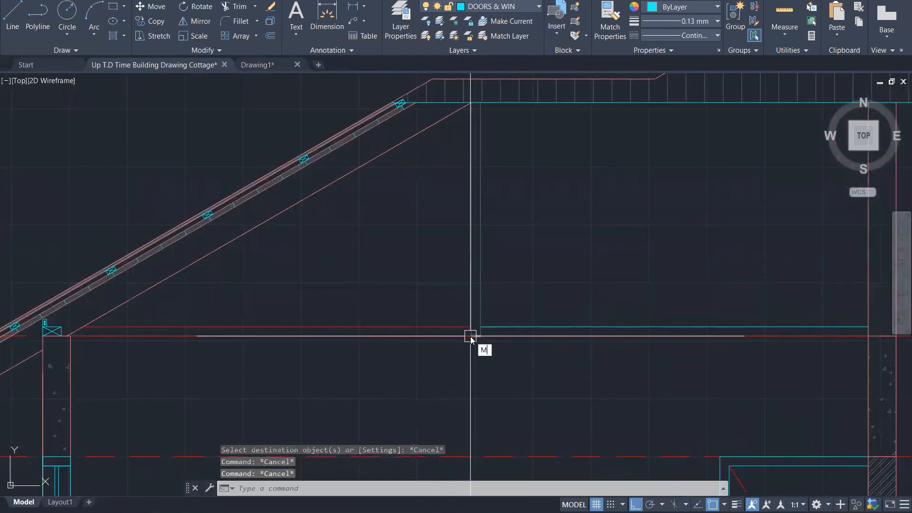
text(A)
key(Return)
click(461, 325)
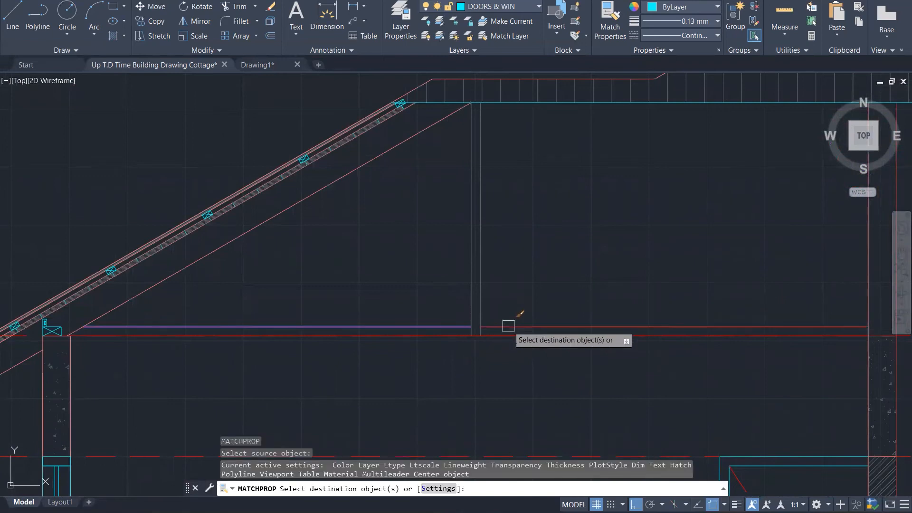
key(Escape)
key(Escape)
key(Escape)
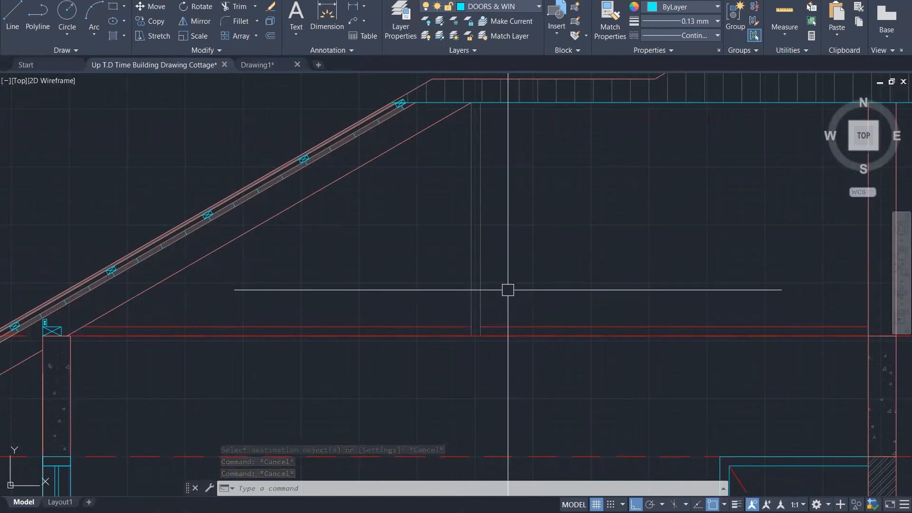
Step: Break the tie member's lower line across the post's base and stretch the right piece's end to the post's right edge
scroll(477, 340, up, 8)
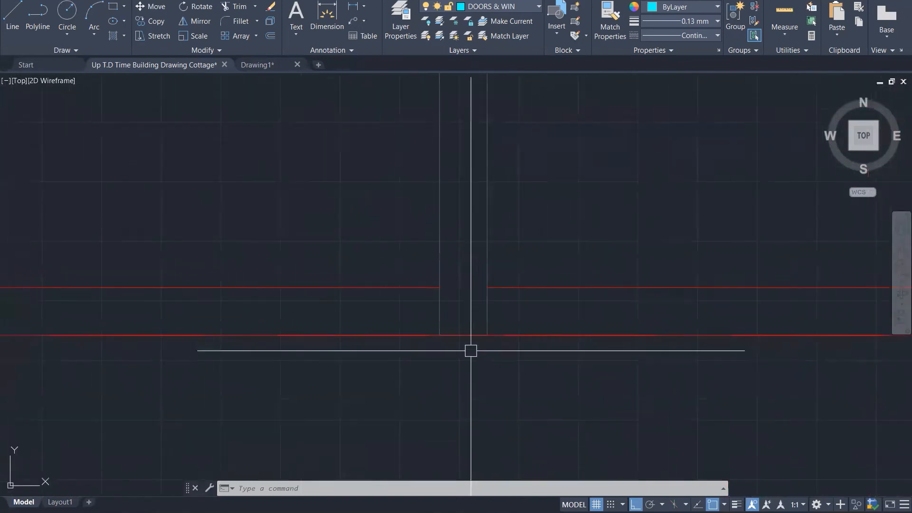
click(504, 330)
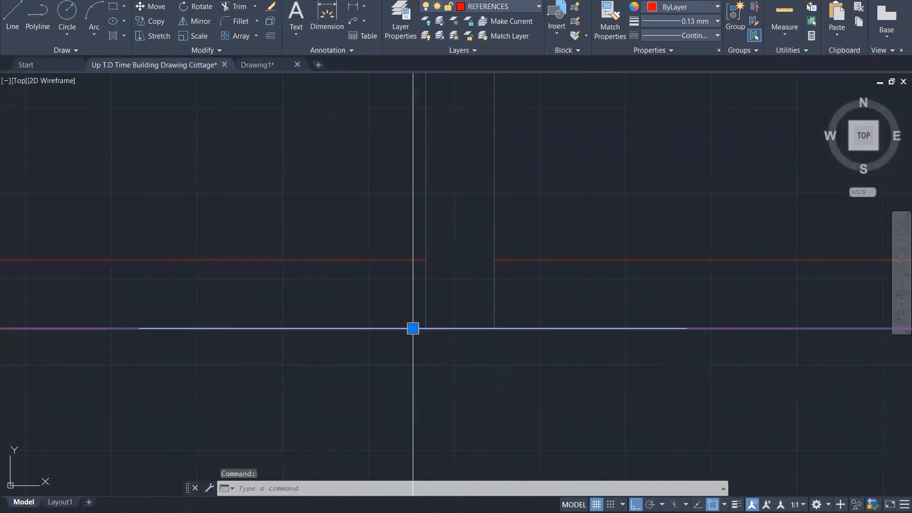
key(Escape)
key(Escape)
text(R)
key(Return)
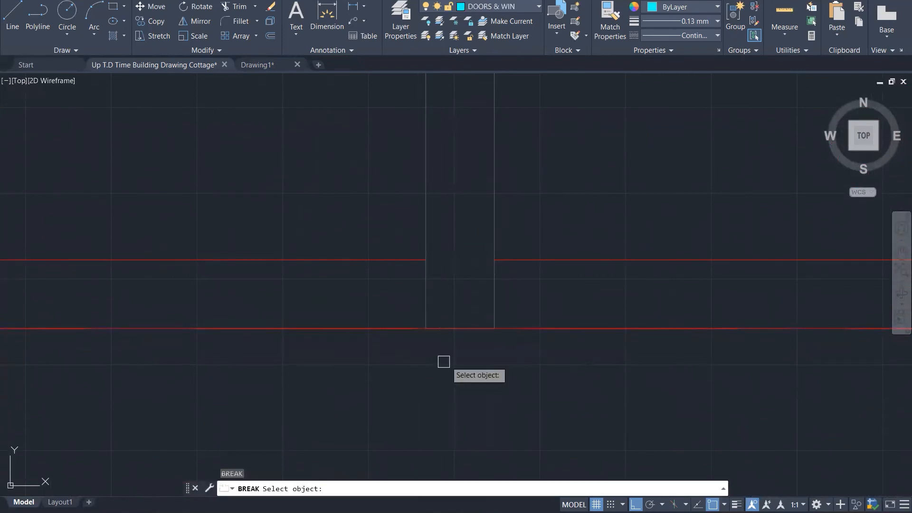
click(507, 329)
click(426, 328)
key(Escape)
click(509, 328)
click(508, 328)
key(Escape)
key(Escape)
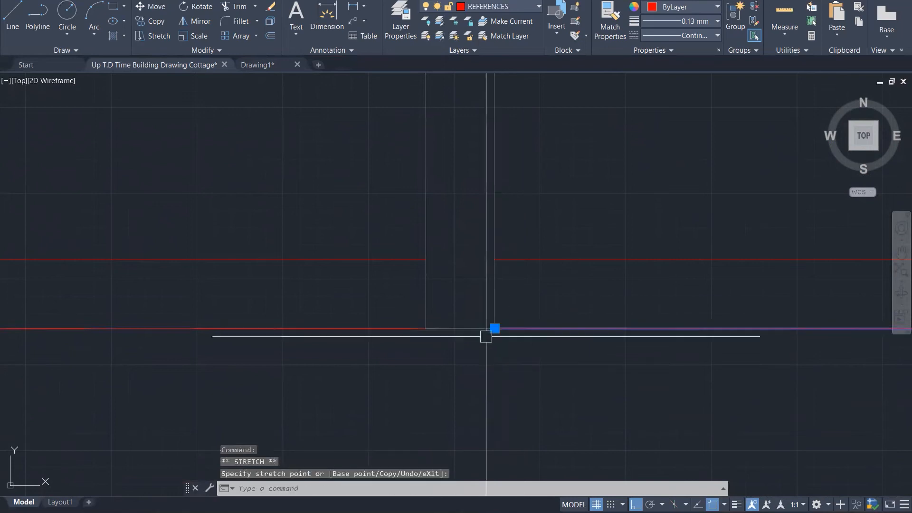
Step: Offset both vertical post lines 600 to the right to form a second post
scroll(358, 369, down, 5)
scroll(345, 381, down, 1)
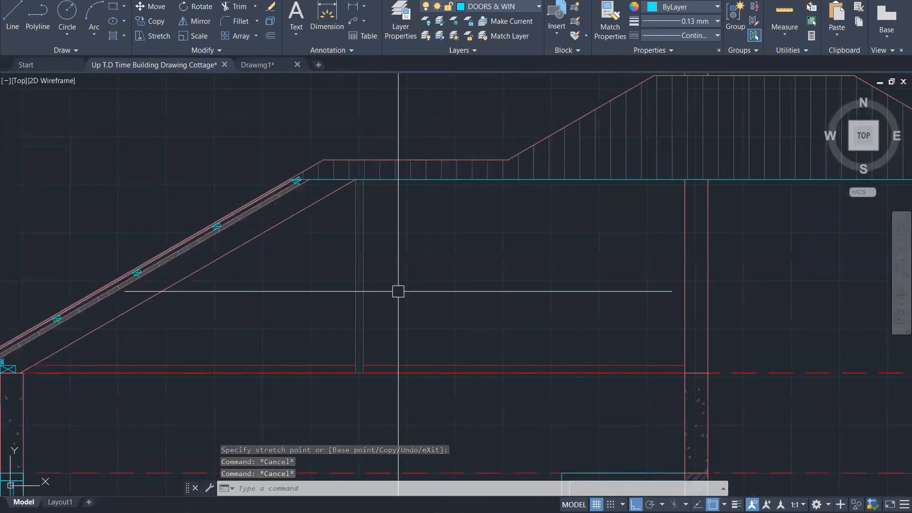
text(o)
key(Return)
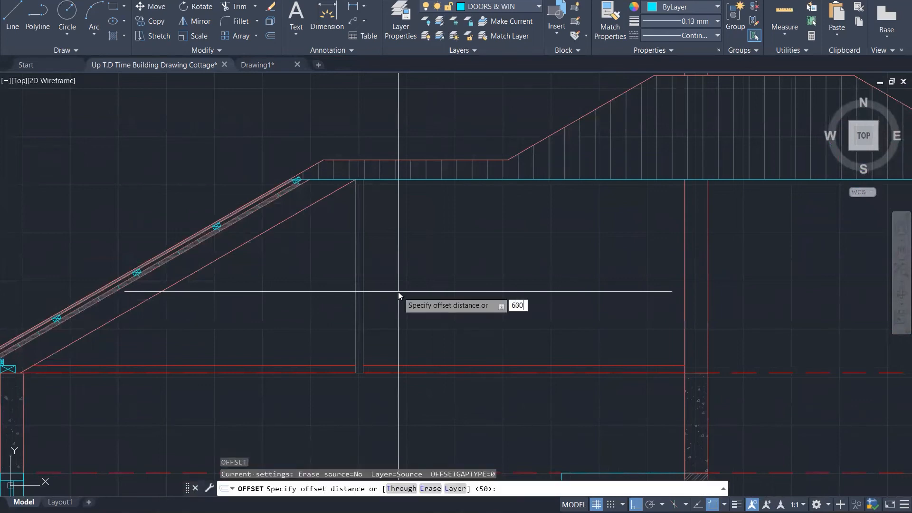
text(600)
key(Return)
click(363, 266)
click(421, 278)
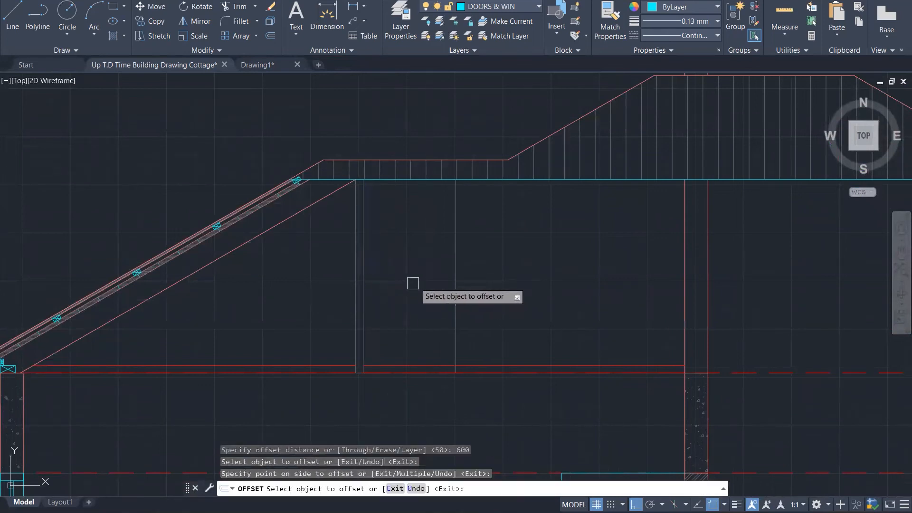
click(358, 281)
click(306, 279)
scroll(375, 373, up, 4)
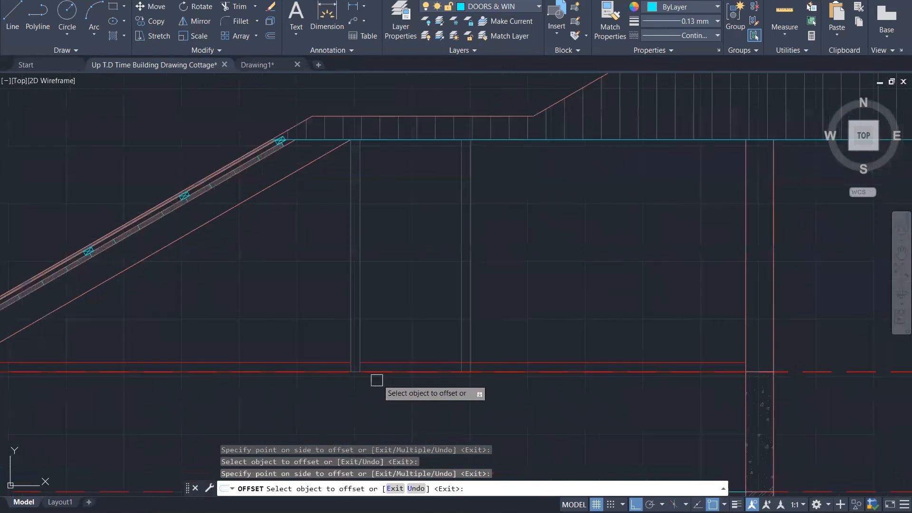
Step: Copy the first post's bottom closing line to the base of the second post
key(Escape)
key(Escape)
click(310, 310)
click(361, 383)
text(co)
key(Return)
click(320, 364)
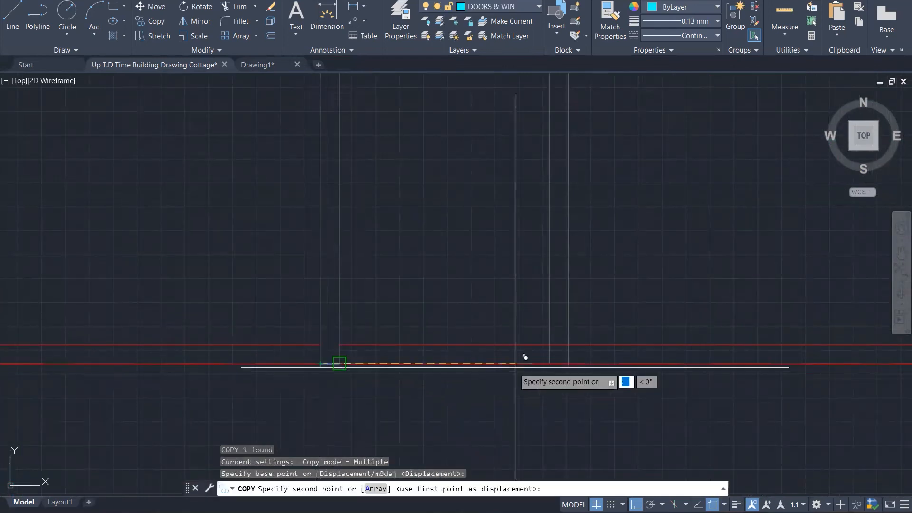
click(549, 364)
key(Escape)
key(Escape)
scroll(447, 406, down, 3)
scroll(447, 407, down, 2)
key(Return)
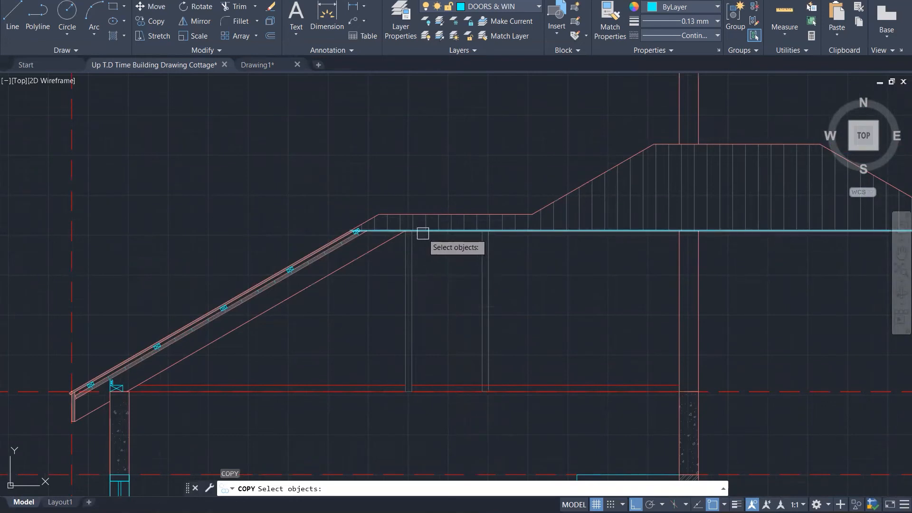
scroll(422, 235, up, 4)
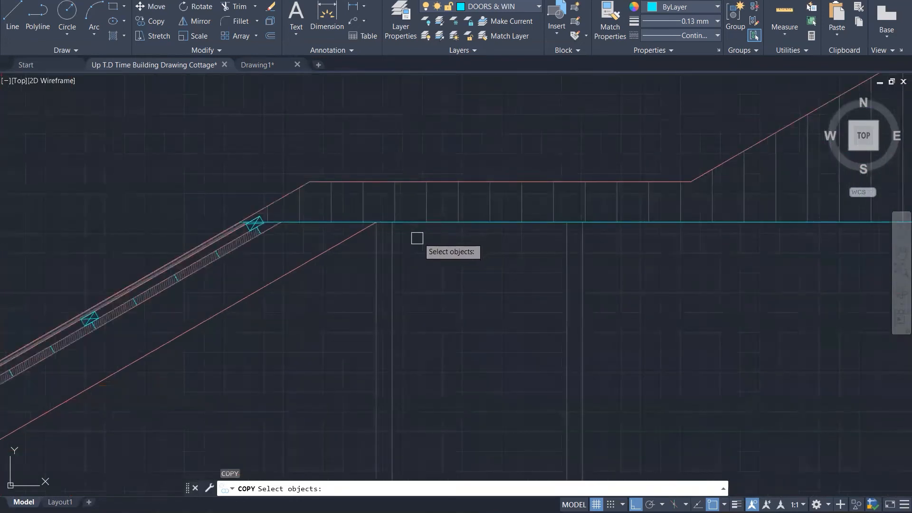
scroll(268, 239, up, 2)
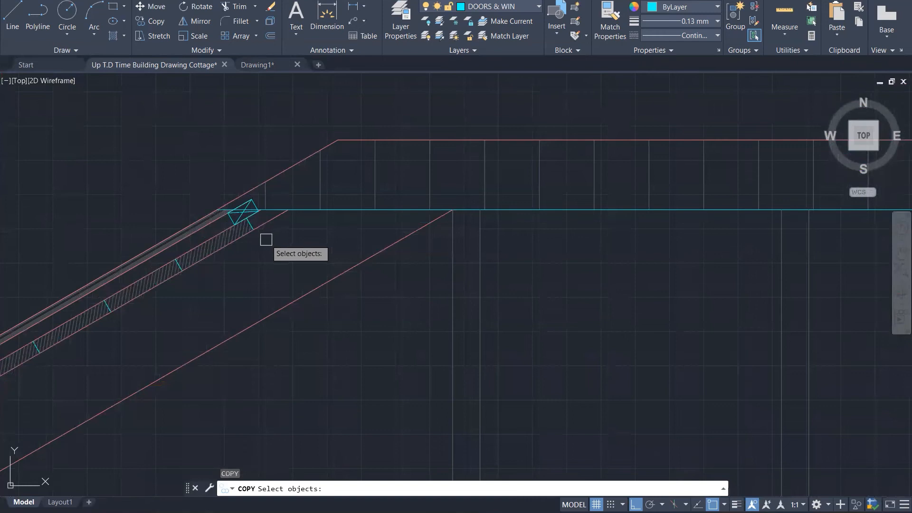
key(Escape)
key(Escape)
key(Escape)
scroll(257, 209, up, 7)
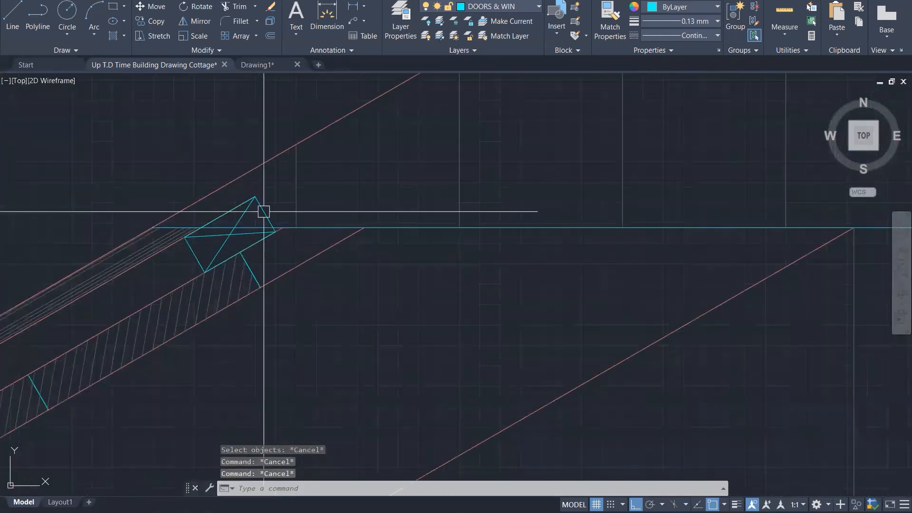
scroll(261, 217, down, 6)
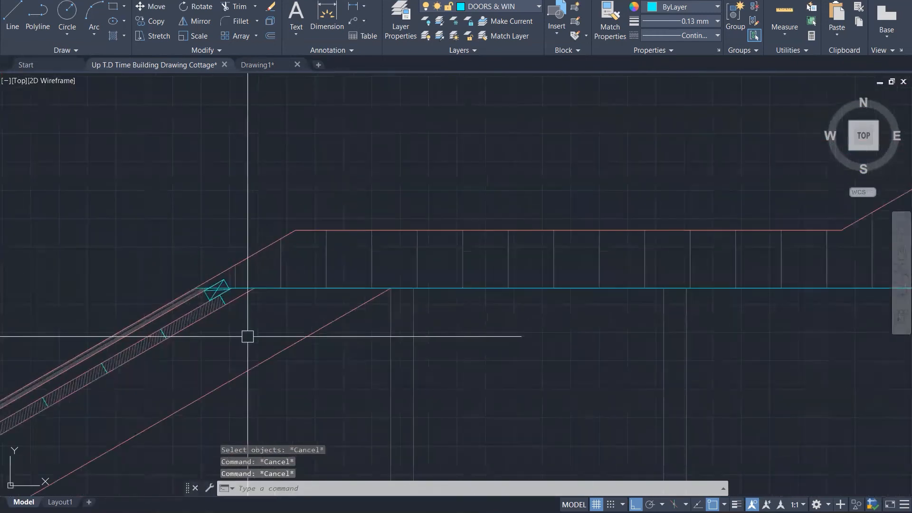
scroll(346, 291, down, 3)
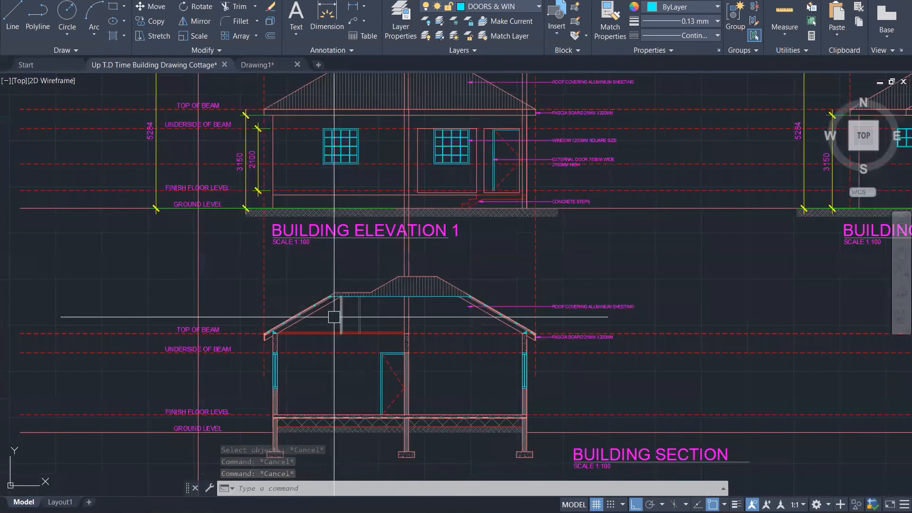
Step: Draw a vertical reference line from the roof hip's crossing with the section line on the floor plan down past the section's left rafter
scroll(334, 317, down, 4)
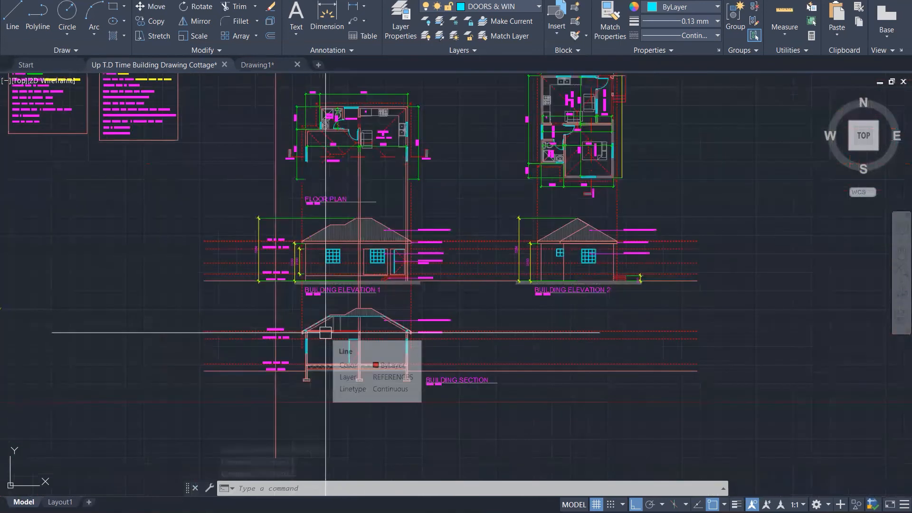
scroll(328, 192, up, 1)
scroll(320, 193, up, 8)
scroll(320, 198, down, 4)
scroll(328, 157, up, 4)
key(Escape)
key(Escape)
key(Escape)
text(l)
key(Return)
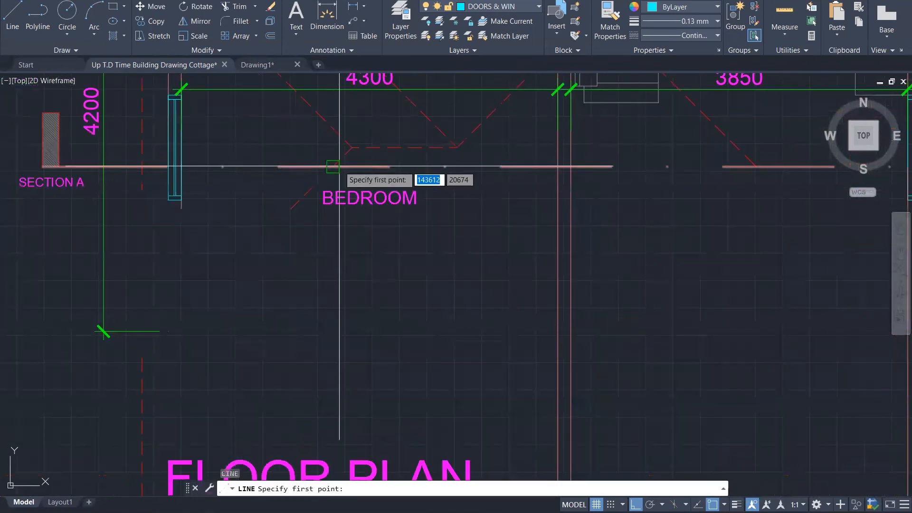
click(333, 164)
scroll(357, 142, down, 5)
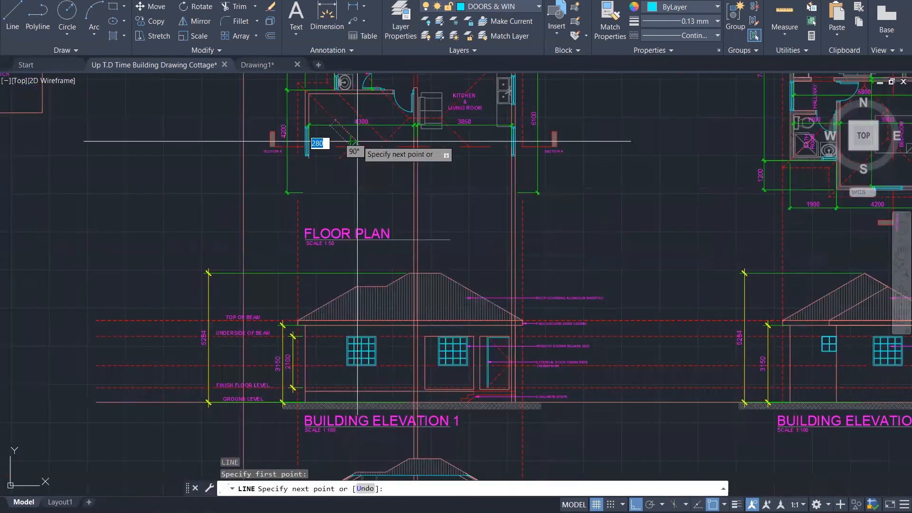
scroll(357, 141, down, 4)
scroll(356, 314, up, 6)
scroll(359, 322, up, 10)
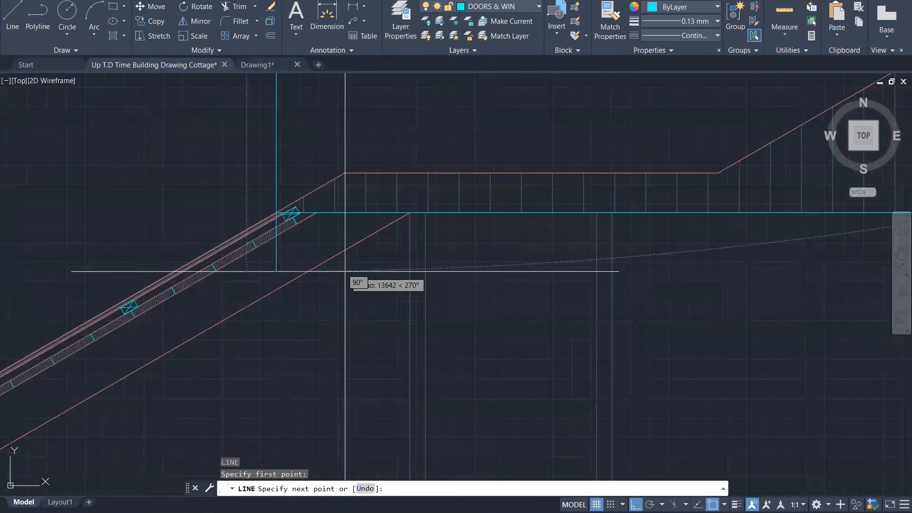
click(277, 314)
key(Escape)
key(Escape)
key(Escape)
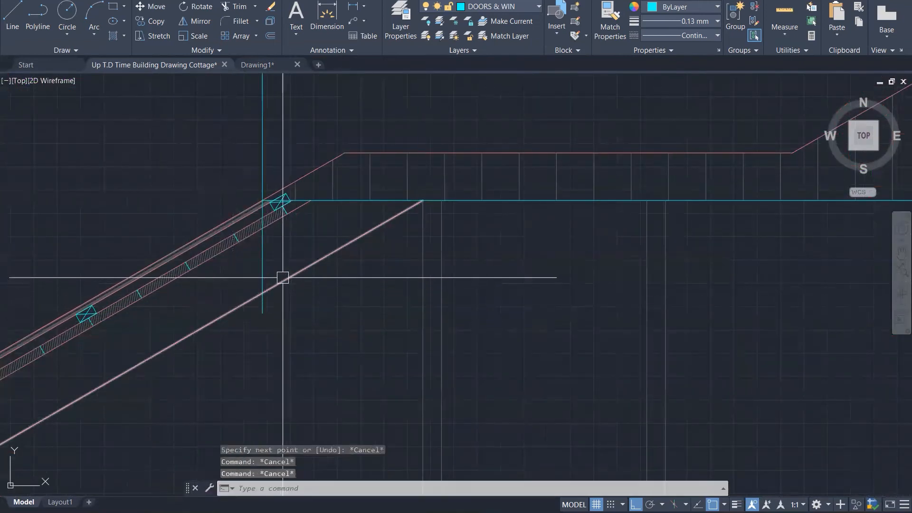
Step: Draw a horizontal line from the reference line's crossing with the rafter's lower edge across and beyond both posts
text(l)
key(Return)
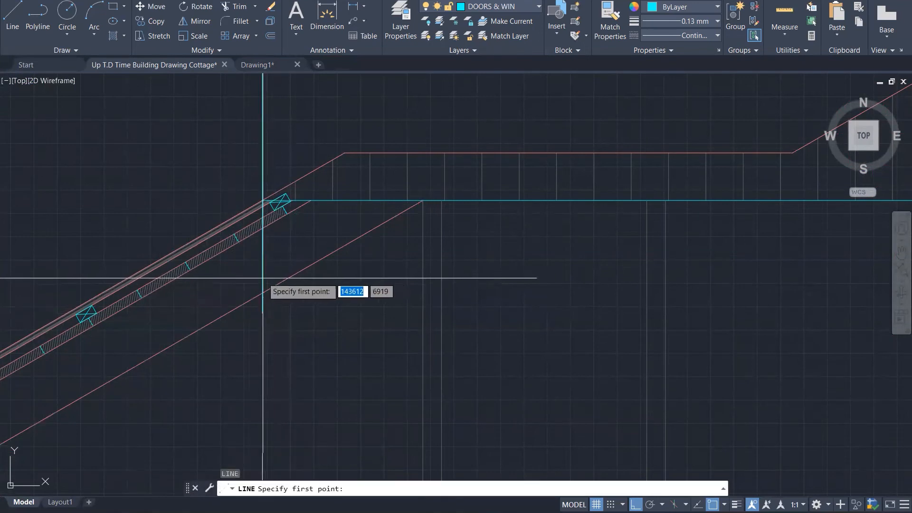
click(260, 291)
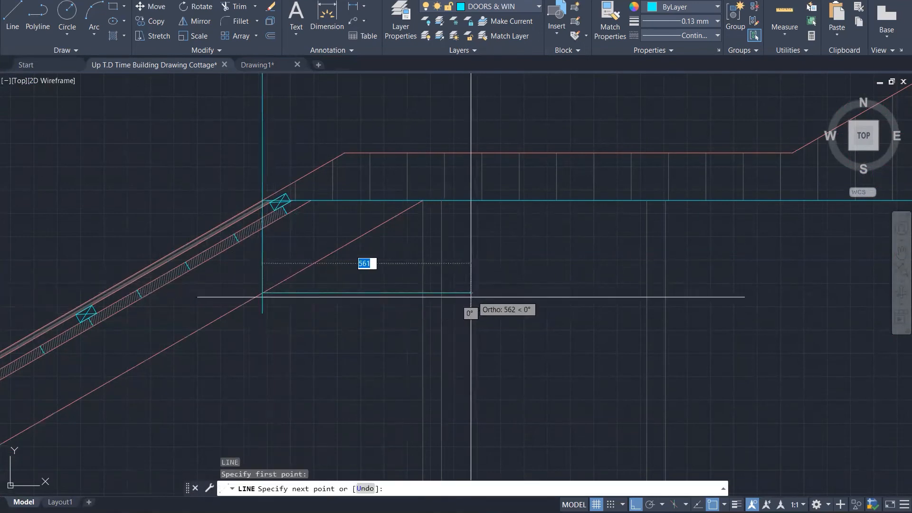
scroll(457, 318, down, 2)
scroll(457, 320, down, 2)
click(627, 326)
key(Escape)
key(Escape)
key(Escape)
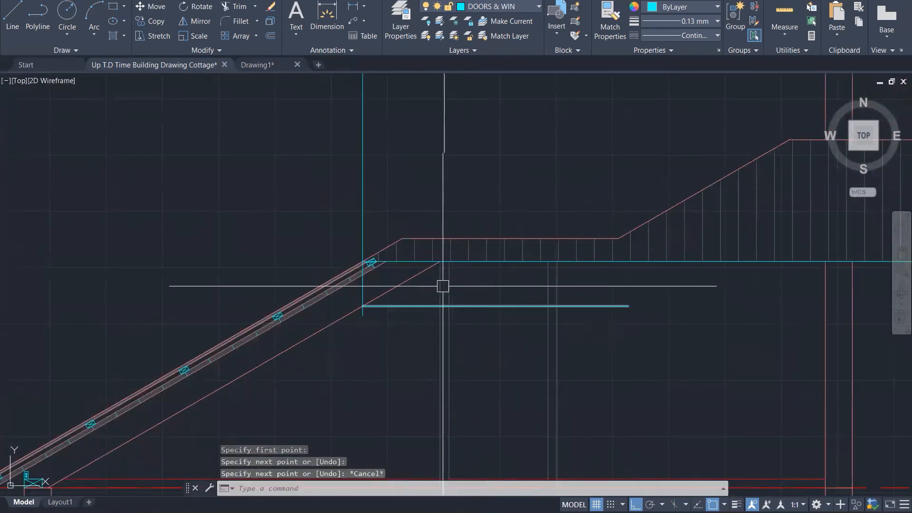
Step: Draw a rectangle about 50 wide and 248 high at the head of each post, between the two horizontal lines
scroll(429, 289, up, 5)
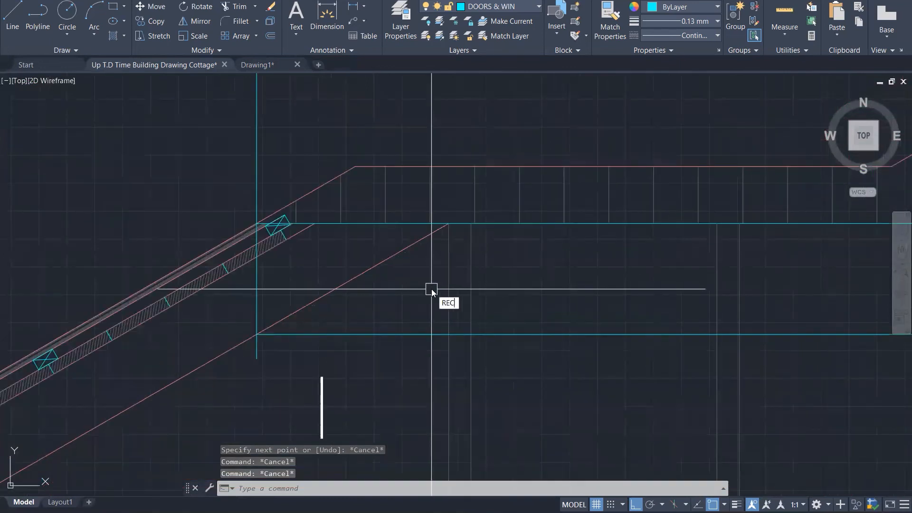
text(REC)
key(Return)
click(448, 335)
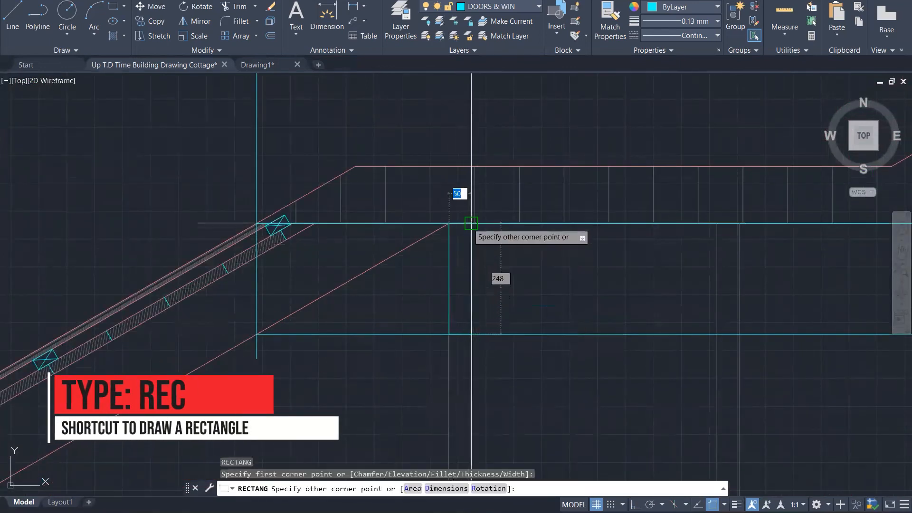
click(471, 223)
key(Return)
click(717, 335)
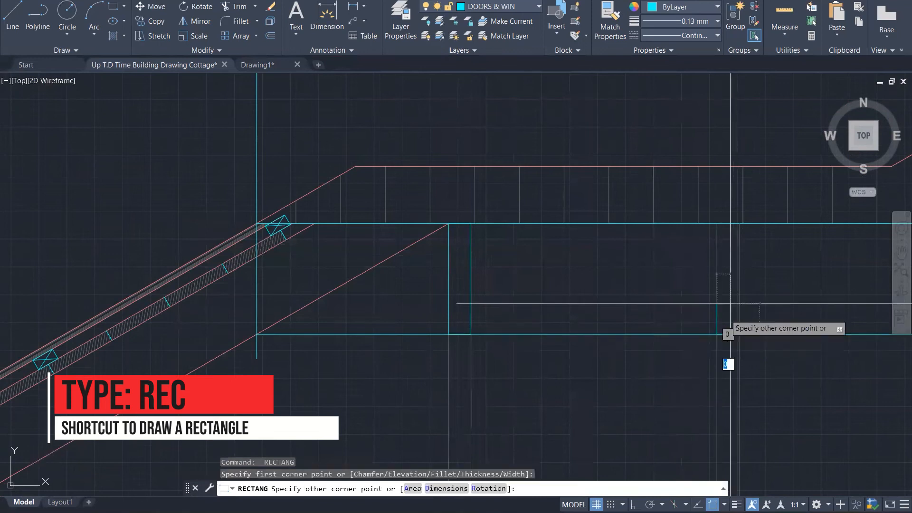
click(739, 223)
key(Escape)
key(Escape)
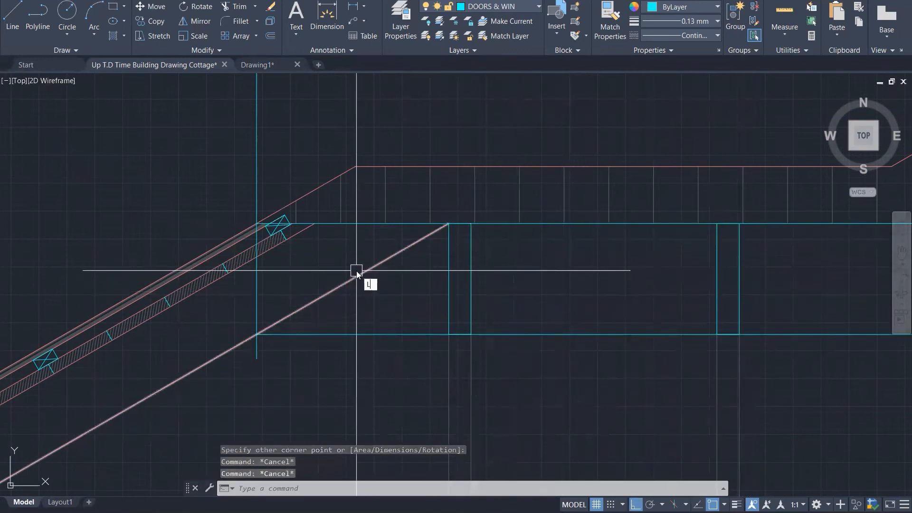
Step: Draw a horizontal line from the reference line's crossing with the hatched roof layer's underside across and beyond both posts
text(L)
key(Return)
click(257, 223)
scroll(464, 285, down, 3)
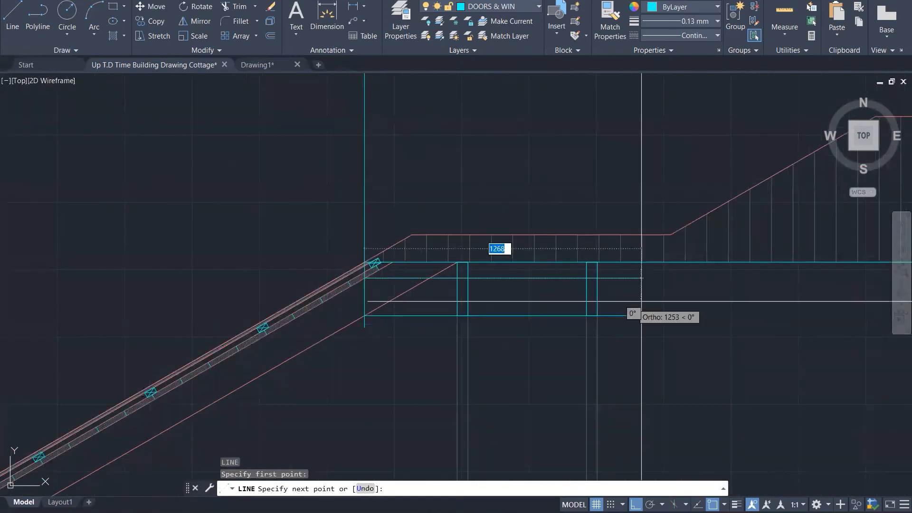
click(686, 295)
key(Escape)
Step: Try to draw further horizontal lines from the reference line at the upper edges of the sloping roof layers
scroll(359, 258, up, 4)
key(Return)
click(384, 271)
scroll(214, 337, down, 2)
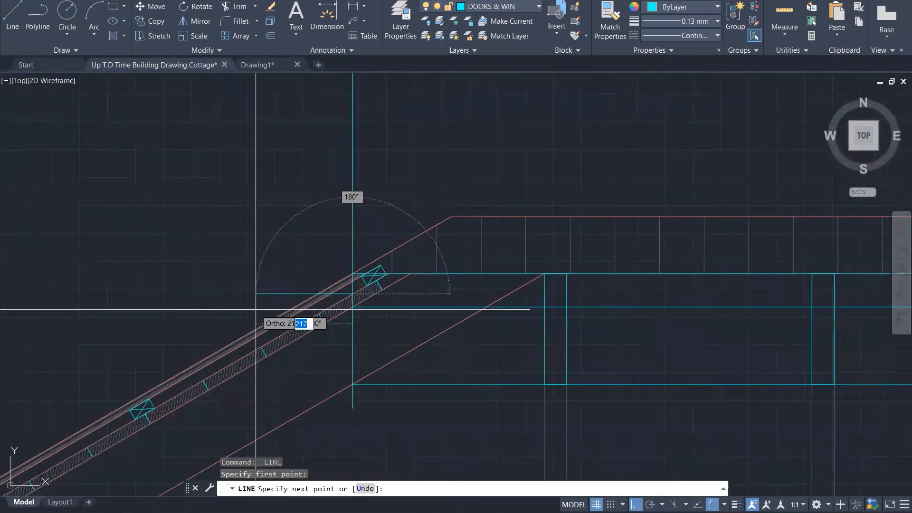
click(703, 297)
key(Escape)
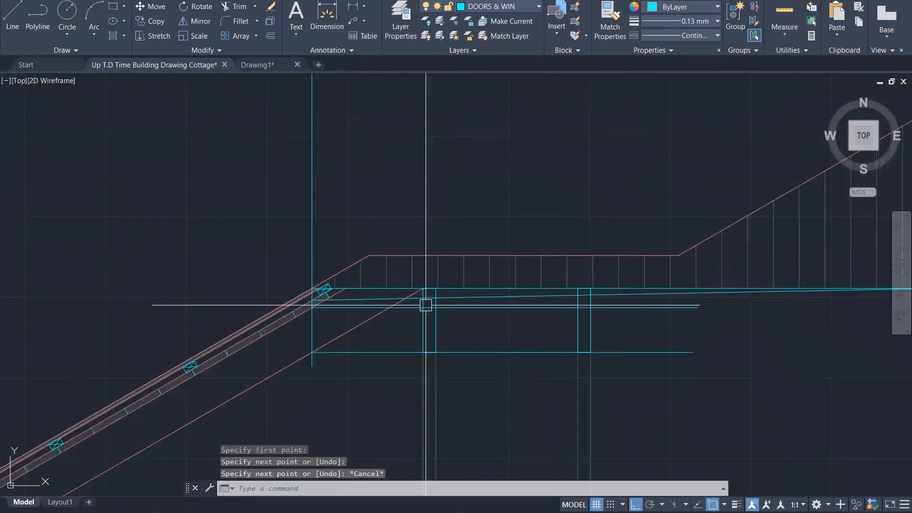
scroll(361, 297, up, 3)
key(Return)
click(394, 325)
scroll(213, 349, down, 1)
scroll(213, 349, down, 3)
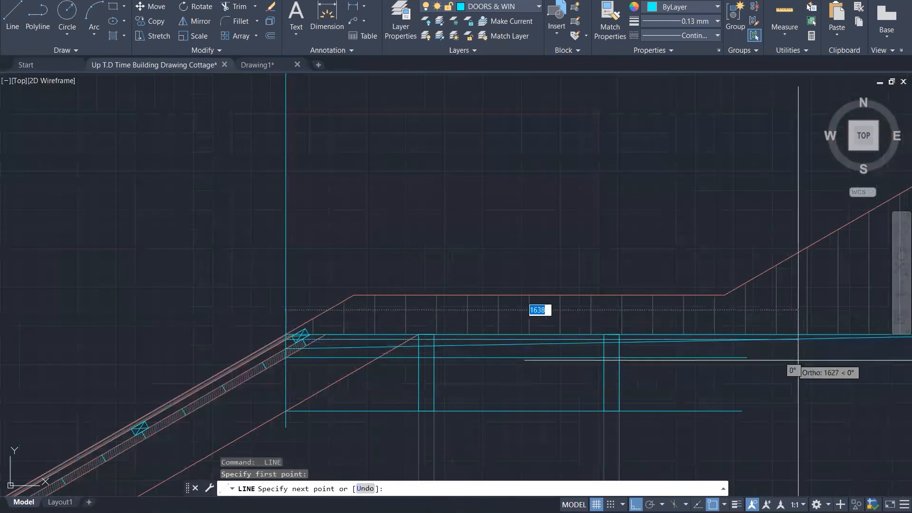
key(Escape)
Step: Delete the slightly slanted line running across the post heads
scroll(333, 342, up, 3)
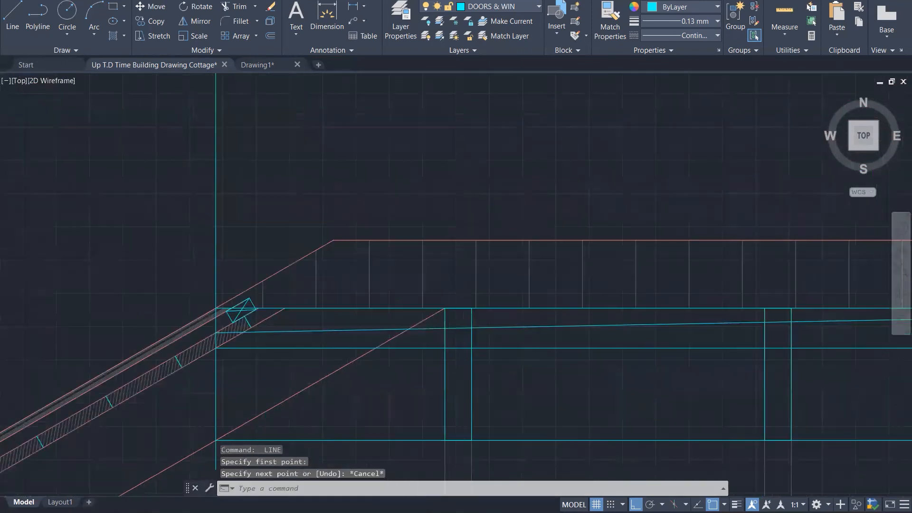
scroll(360, 319, down, 1)
click(360, 320)
key(Delete)
click(217, 342)
text(CIO)
key(Return)
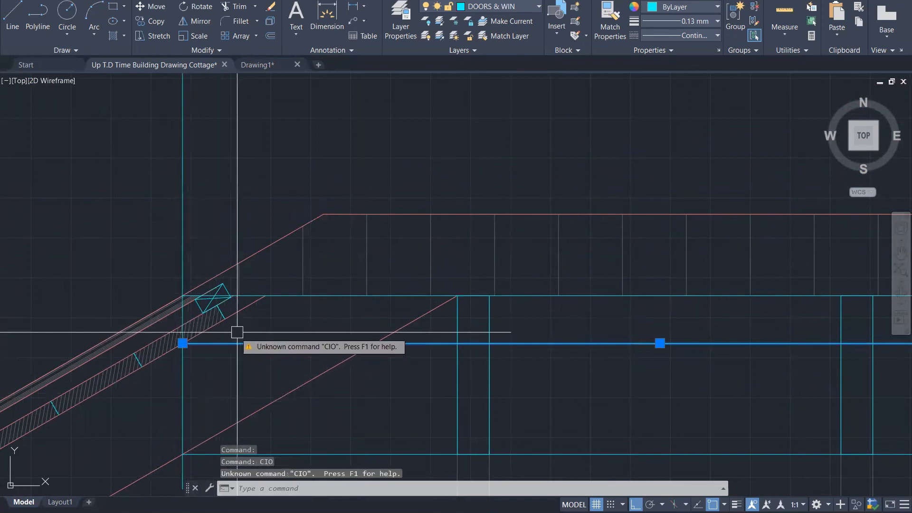
key(Escape)
key(Escape)
Step: Copy the horizontal line at the hatched layer's underside up to the two roof layer edges above it on the reference line
click(253, 342)
text(CO)
key(Return)
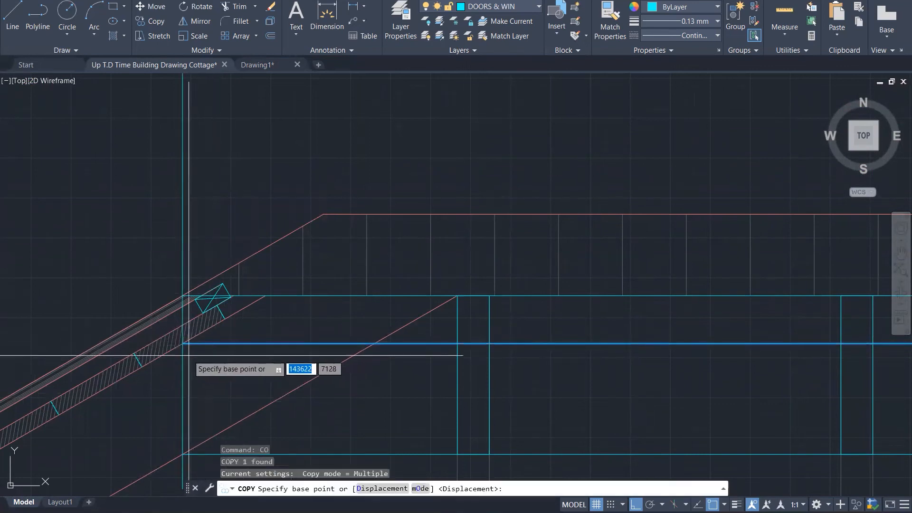
click(183, 343)
click(183, 324)
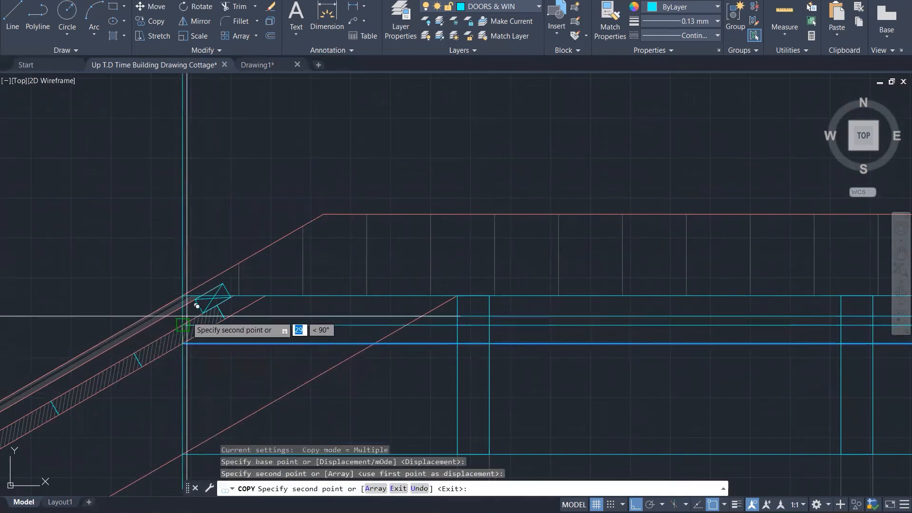
scroll(186, 313, up, 5)
click(171, 287)
scroll(270, 337, down, 5)
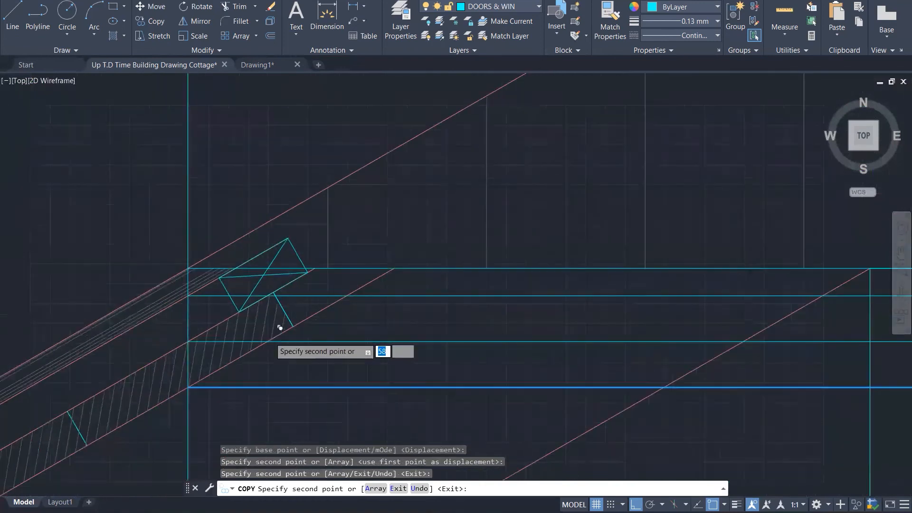
key(Escape)
Step: Trim the top batten above the horizontal roof line and remove the vertical reference line and the horizontal line at the rectangles' base
scroll(281, 295, up, 6)
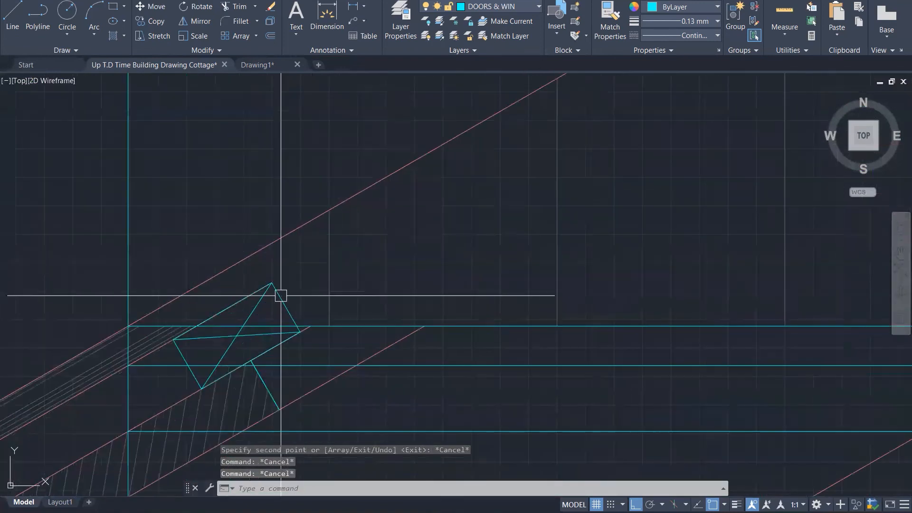
text(TR)
key(Return)
click(278, 305)
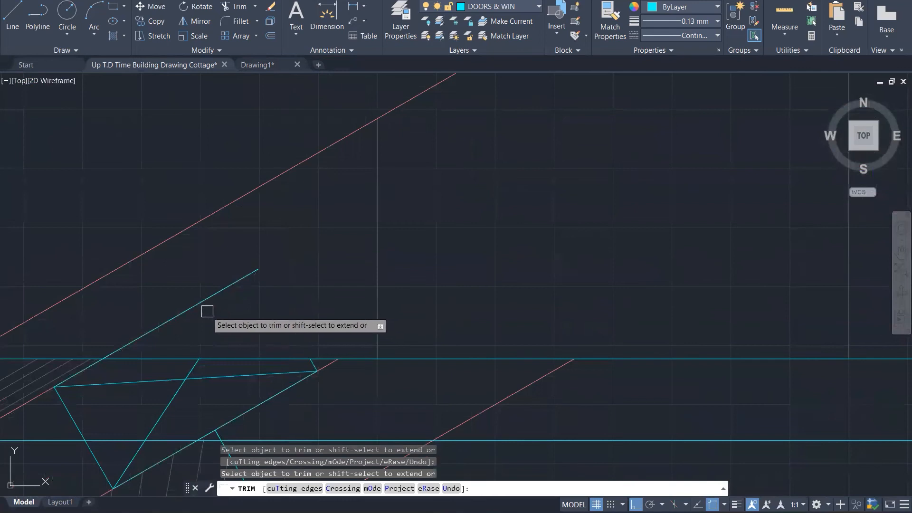
scroll(282, 279, down, 9)
key(Escape)
key(Escape)
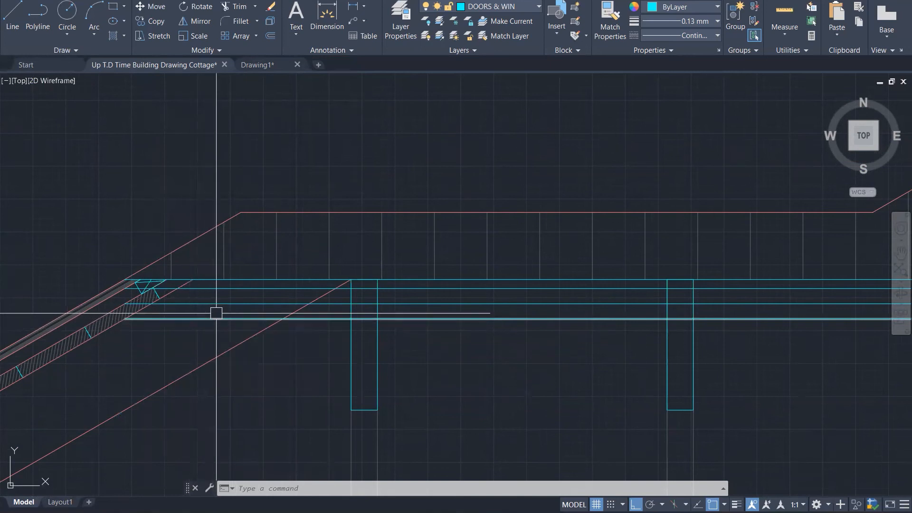
Step: Hatch the band between the two lowest horizontal lines with ANSI34, from the sloping roof layer through the first post to the second post
text(h)
key(Return)
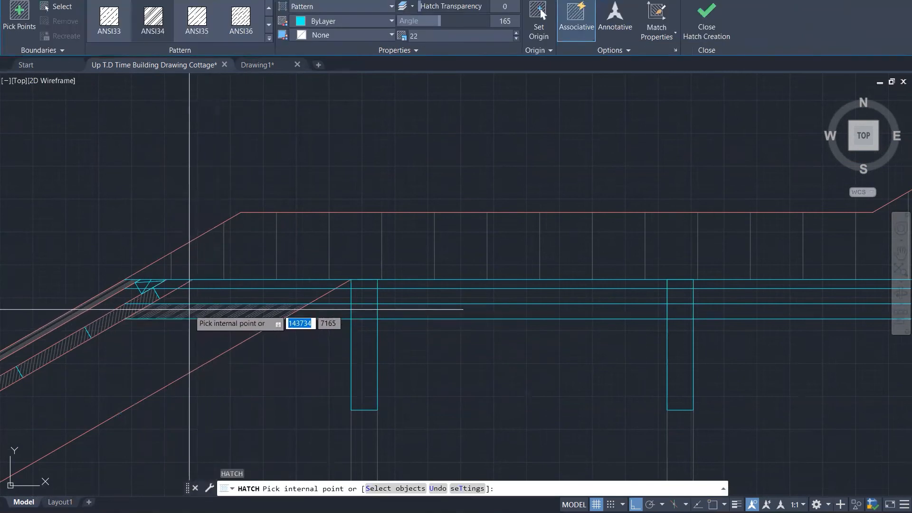
click(189, 310)
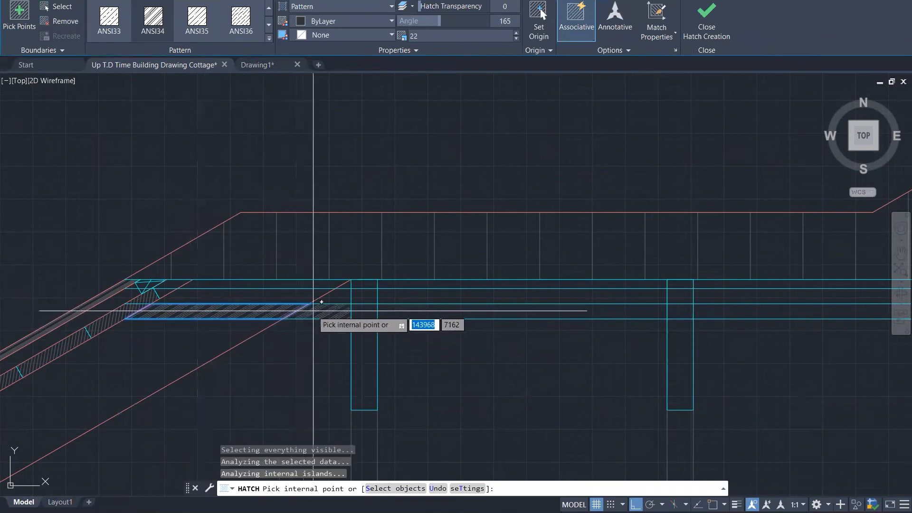
click(322, 302)
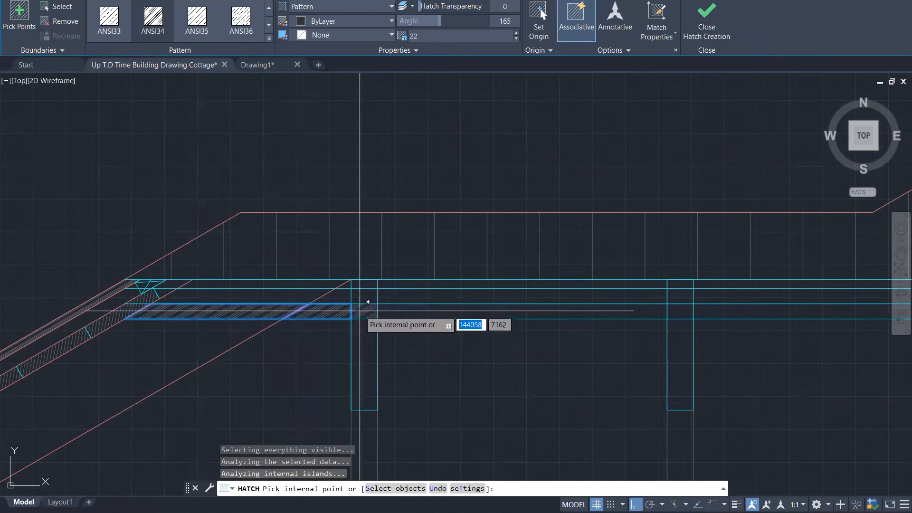
click(468, 313)
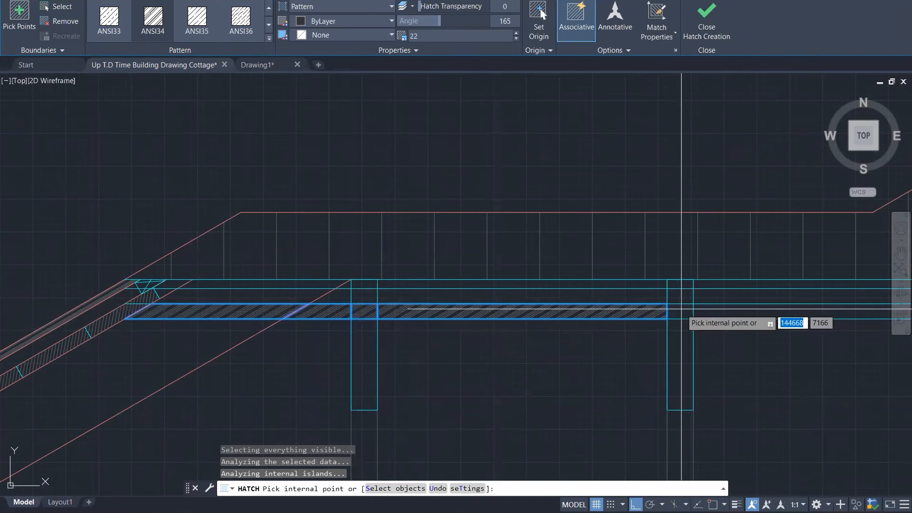
click(681, 314)
click(745, 316)
scroll(419, 322, down, 1)
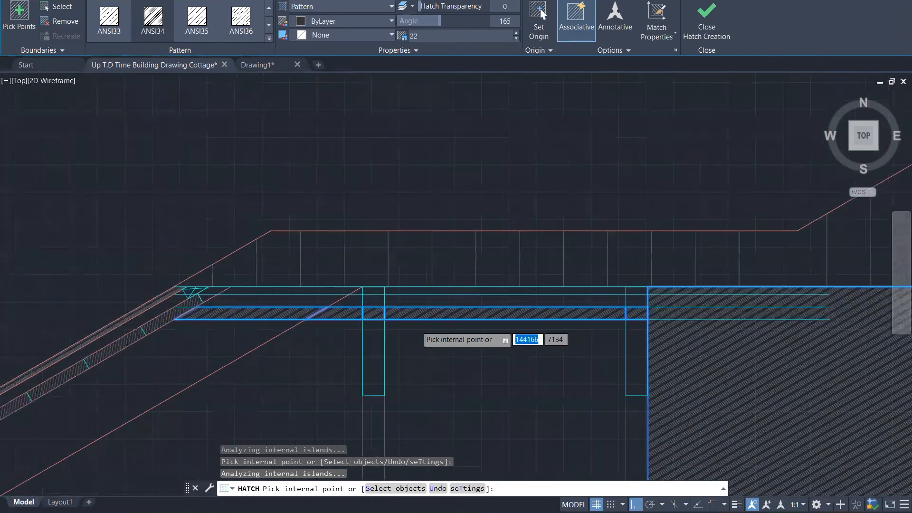
key(ctrl+z)
scroll(416, 328, down, 5)
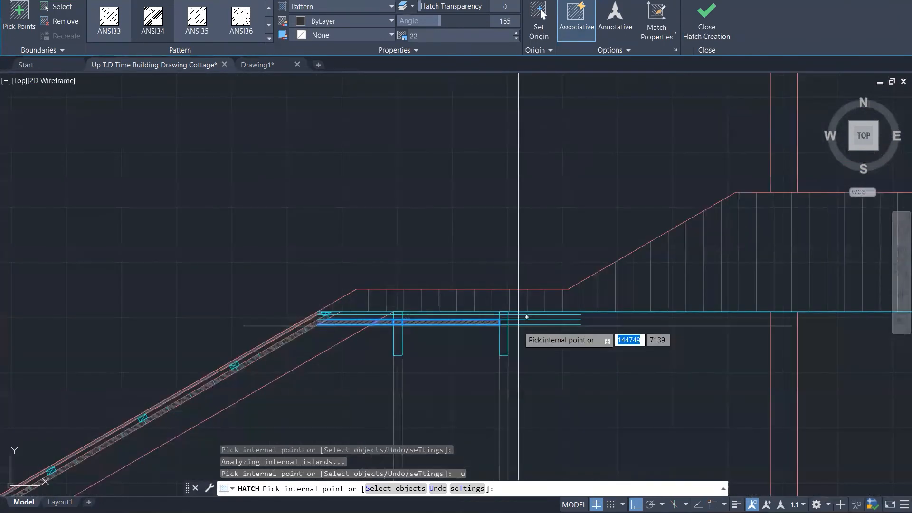
scroll(520, 326, up, 6)
key(Escape)
key(Escape)
key(Escape)
Step: Match the horizontal band's hatch to the properties of the sloping roof layer's hatch
scroll(466, 321, down, 1)
scroll(467, 321, down, 3)
scroll(209, 324, up, 5)
text(ma)
key(Return)
scroll(167, 339, up, 3)
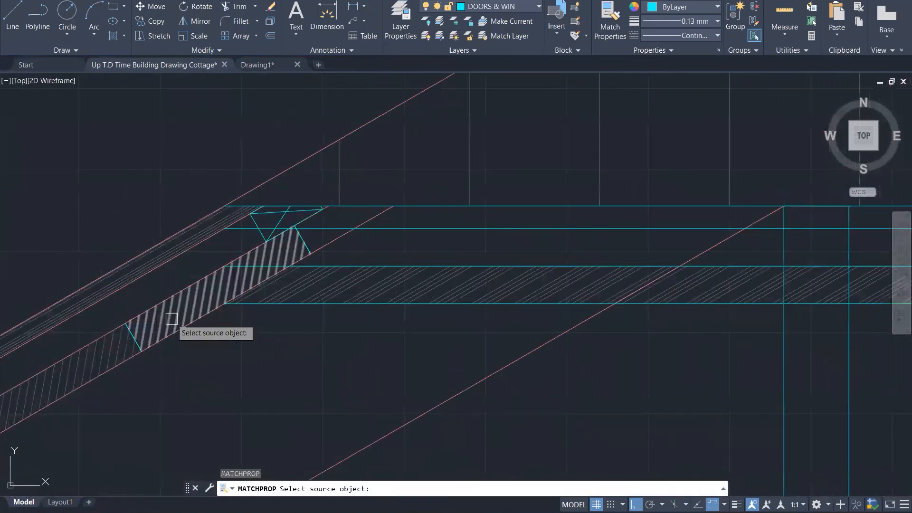
click(171, 319)
scroll(282, 322, down, 4)
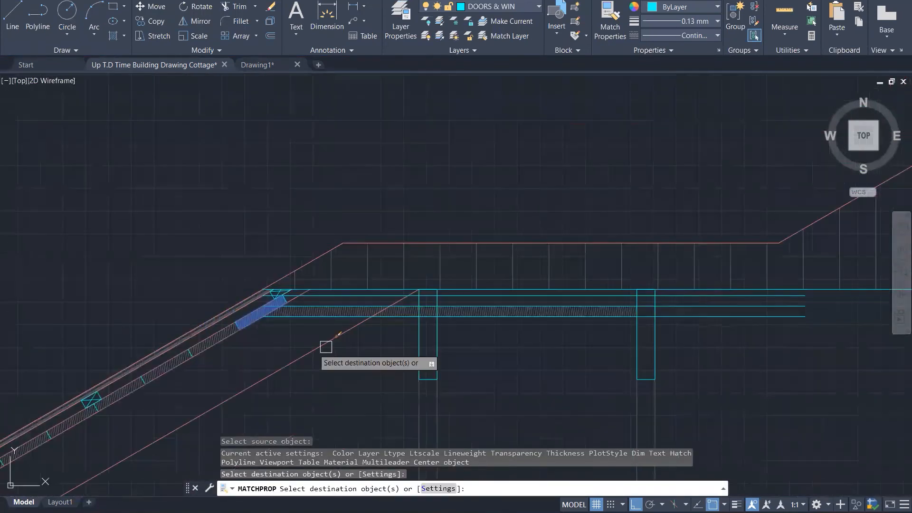
key(Escape)
key(Escape)
Step: Draw two crossing diagonals in the first post's rectangle, between the hatched band's underside and the rectangle's base
scroll(440, 361, up, 5)
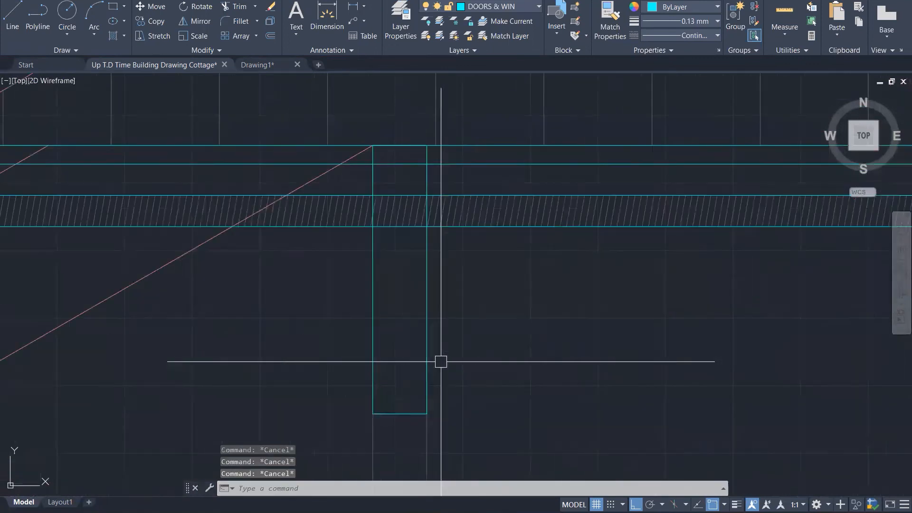
scroll(435, 342, down, 3)
key(Return)
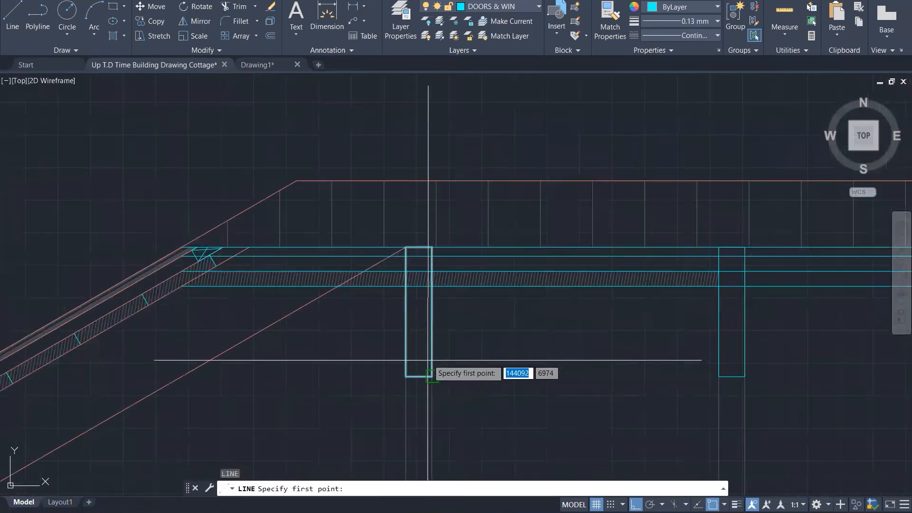
click(405, 377)
click(432, 287)
key(Escape)
key(Return)
click(406, 286)
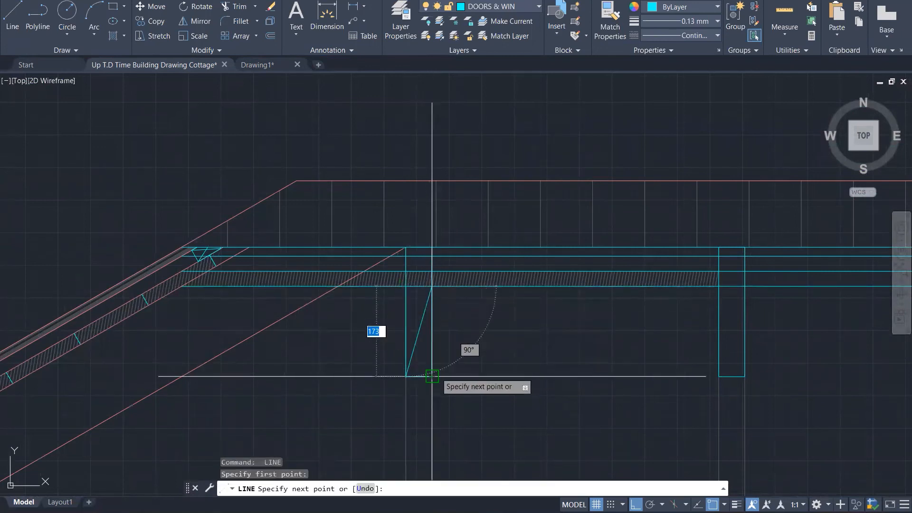
click(432, 376)
key(Escape)
key(Escape)
key(Escape)
scroll(416, 304, up, 1)
scroll(416, 304, up, 3)
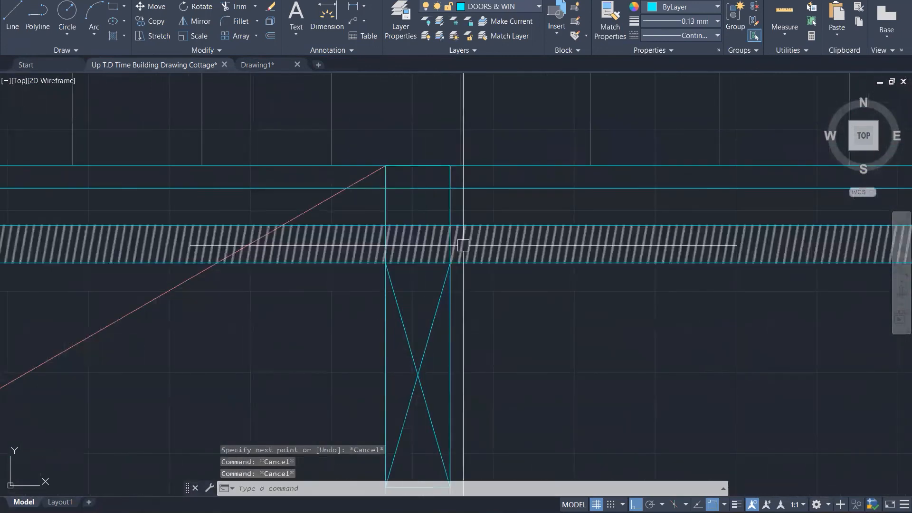
Step: Erase the hatch from the horizontal roof band above the first post
click(469, 242)
key(Delete)
scroll(470, 243, down, 3)
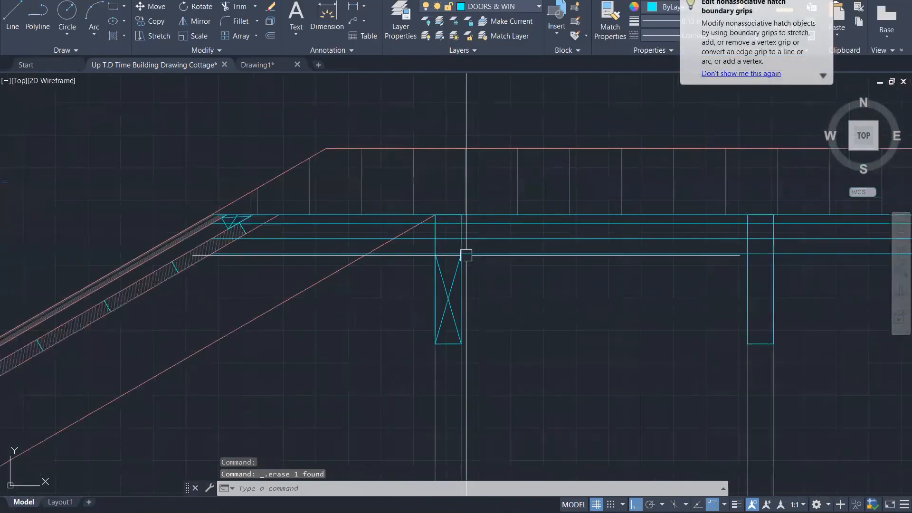
Step: Trim the first post rectangle's sides between the horizontal layer lines and erase its leftover piece at the roof line
scroll(454, 249, up, 4)
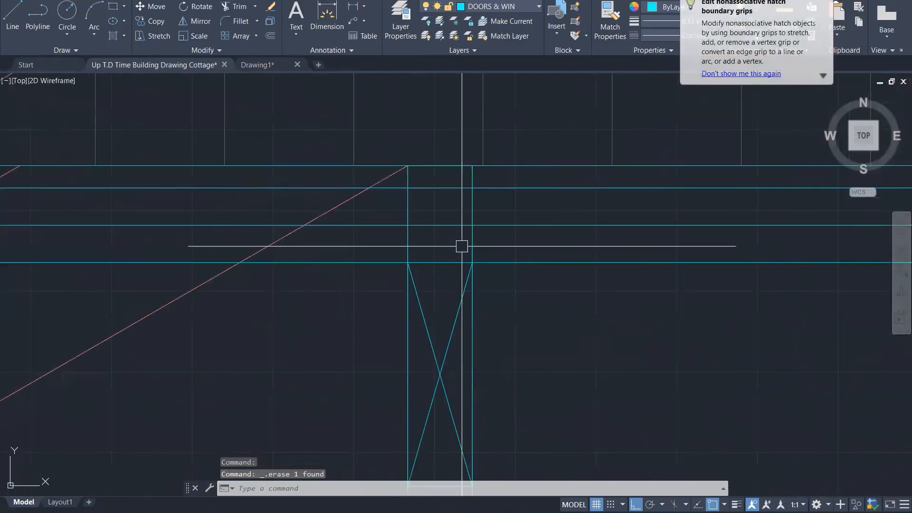
scroll(441, 258, down, 3)
scroll(441, 252, up, 3)
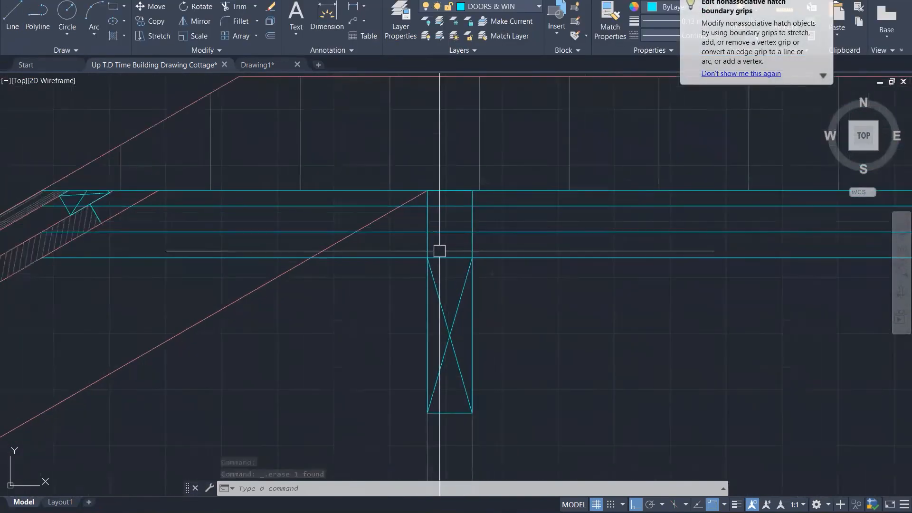
text(tr)
key(Return)
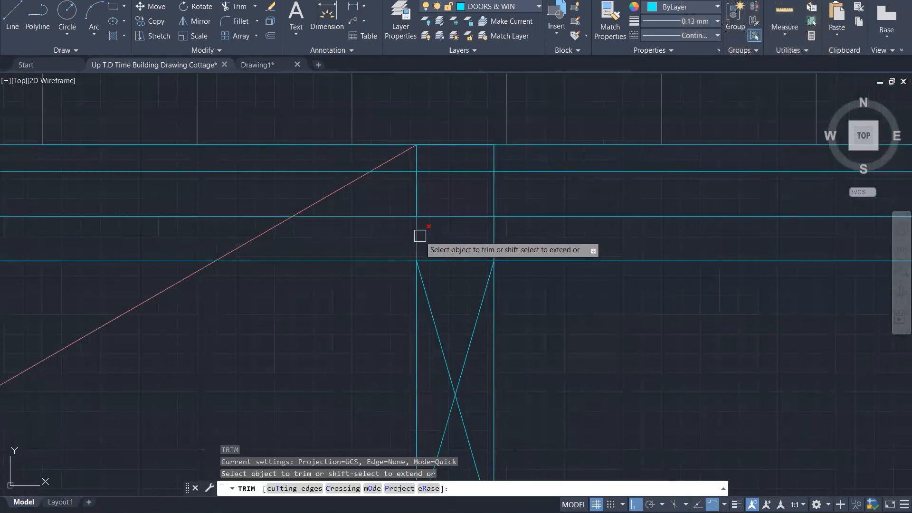
scroll(498, 234, down, 3)
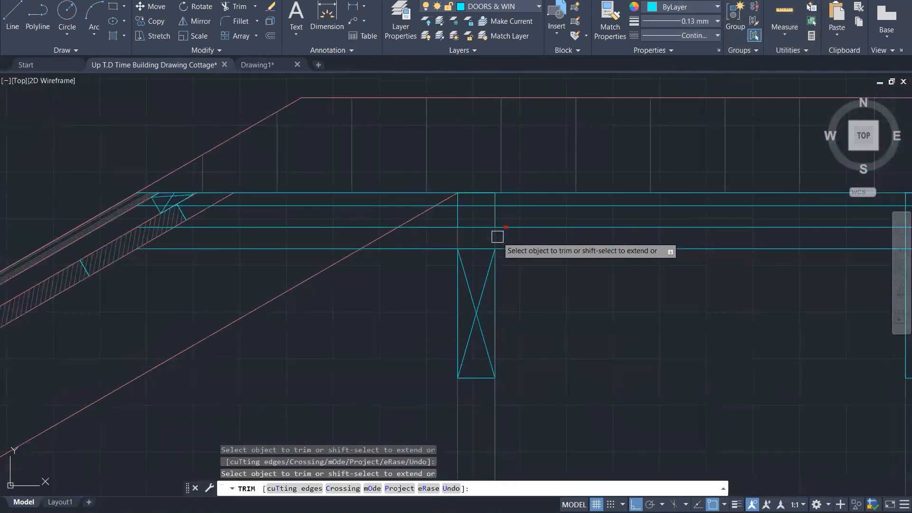
scroll(497, 237, down, 1)
scroll(464, 251, up, 1)
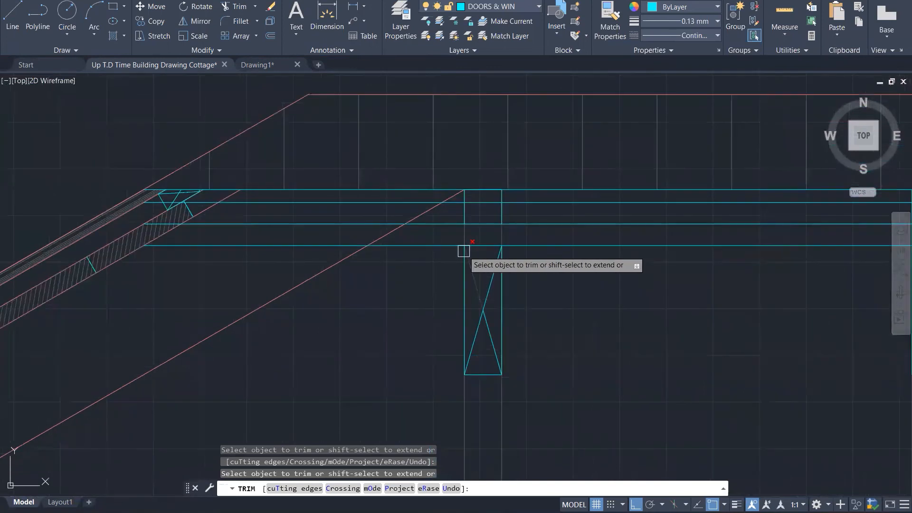
scroll(472, 220, up, 3)
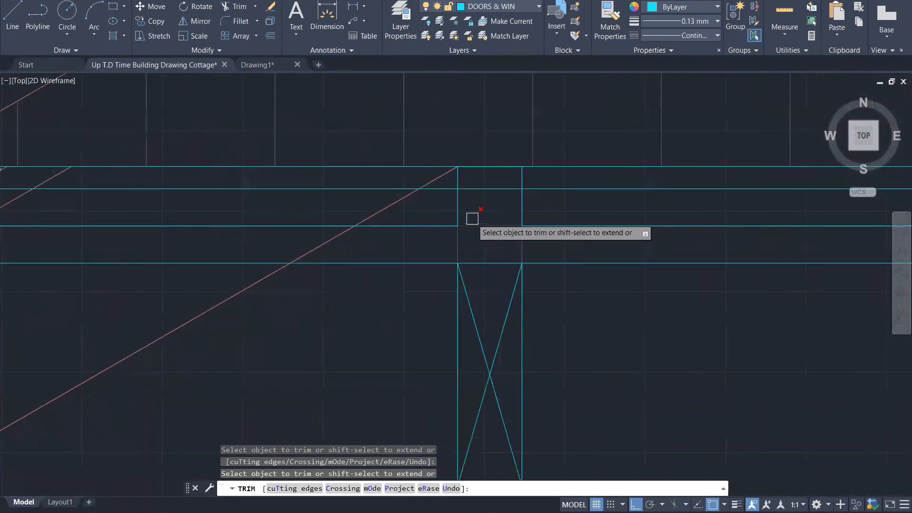
key(Escape)
key(Escape)
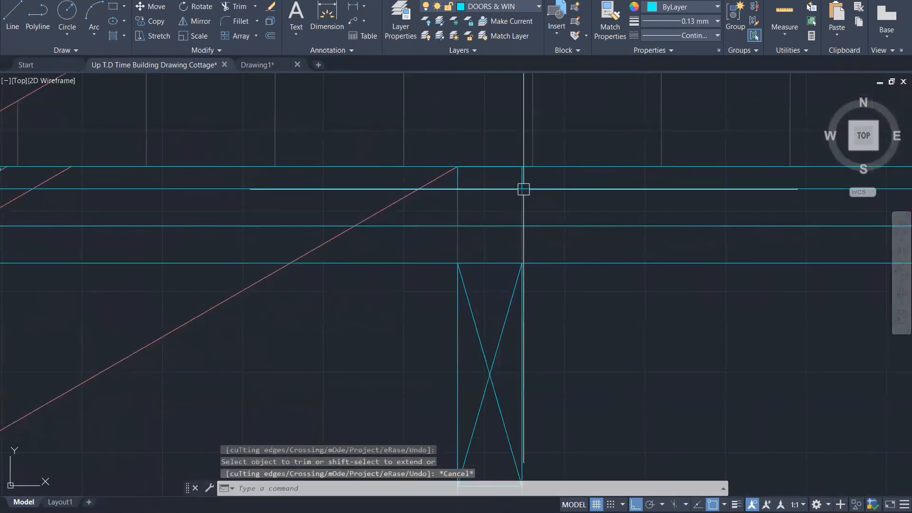
click(522, 179)
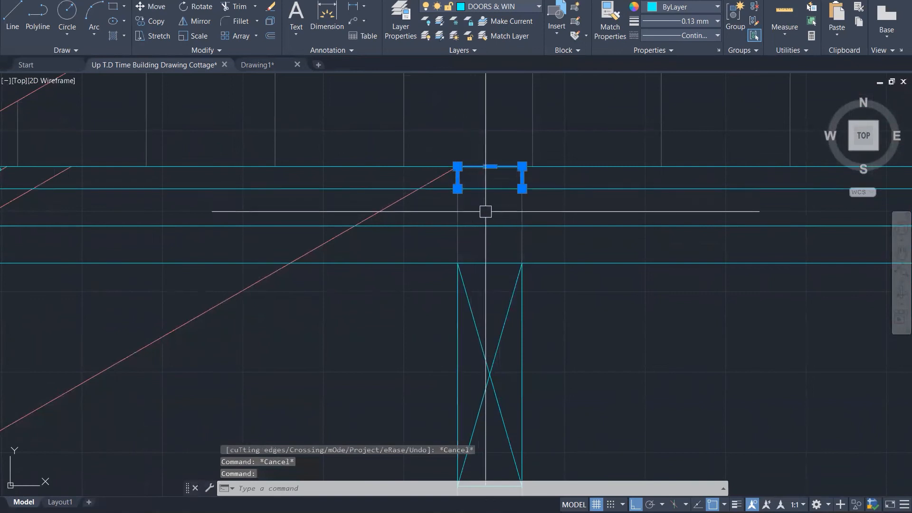
key(Delete)
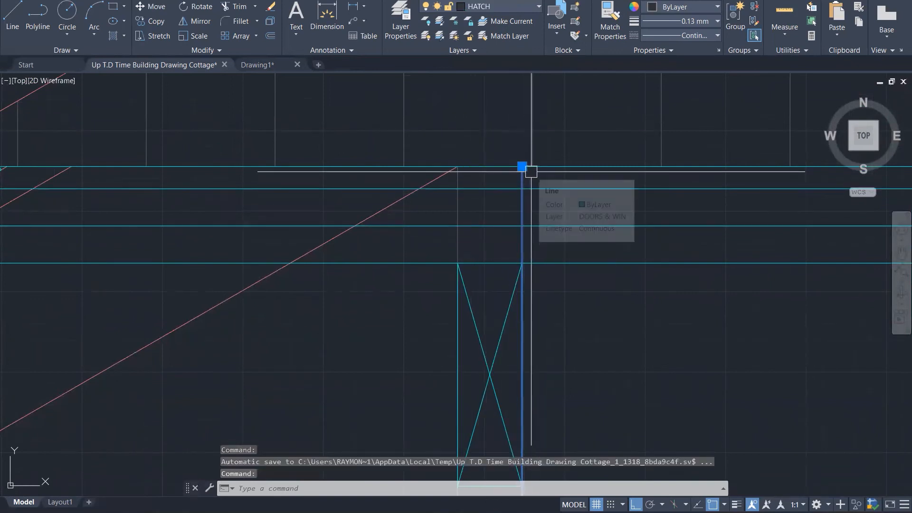
Step: Shorten the first post's two grey vertical lines so they end at the crossed timber's underside
click(522, 166)
scroll(545, 229, down, 3)
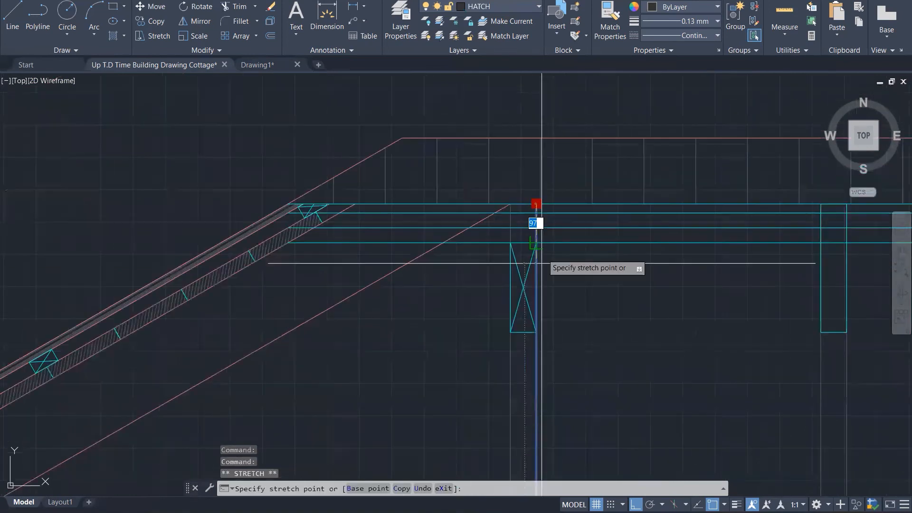
click(537, 331)
scroll(503, 230, up, 5)
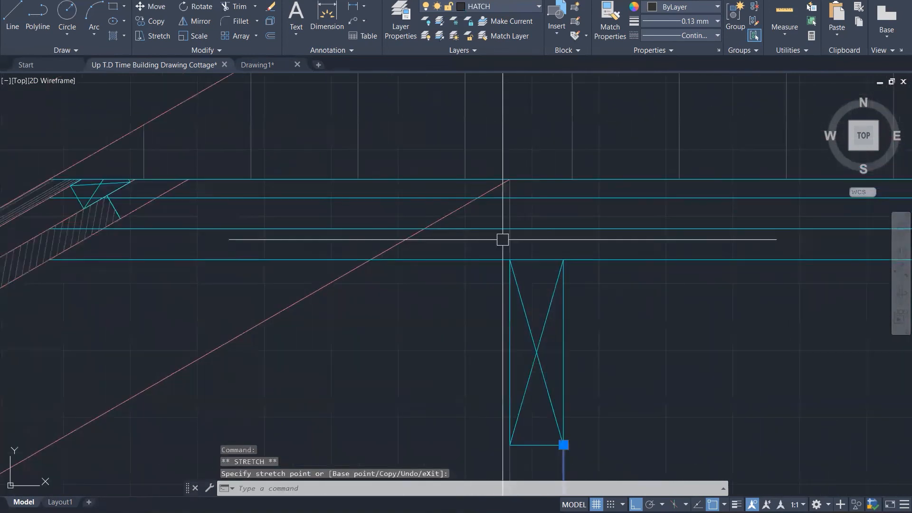
click(510, 167)
scroll(527, 143, down, 5)
scroll(514, 279, up, 4)
click(526, 283)
key(Escape)
key(Escape)
scroll(466, 332, down, 3)
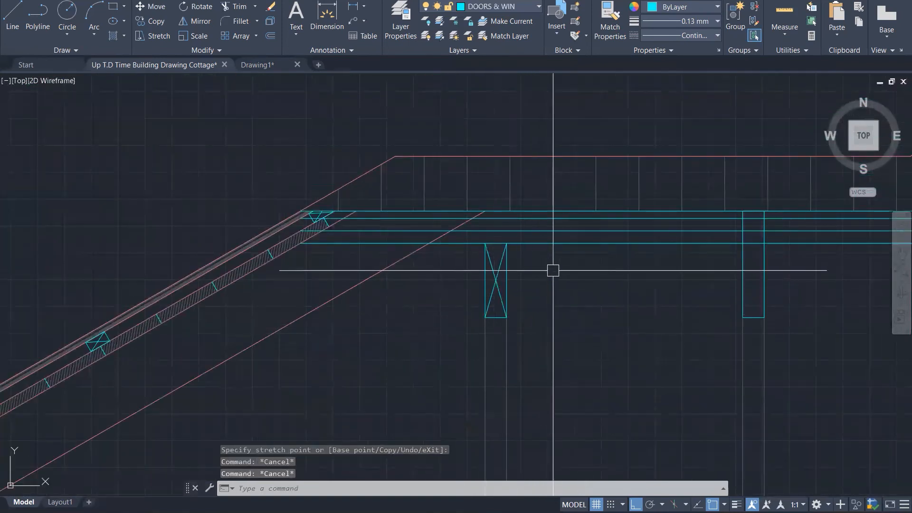
Step: Erase the plain rectangle at the top of the second post
scroll(553, 270, down, 3)
scroll(629, 278, up, 6)
click(658, 326)
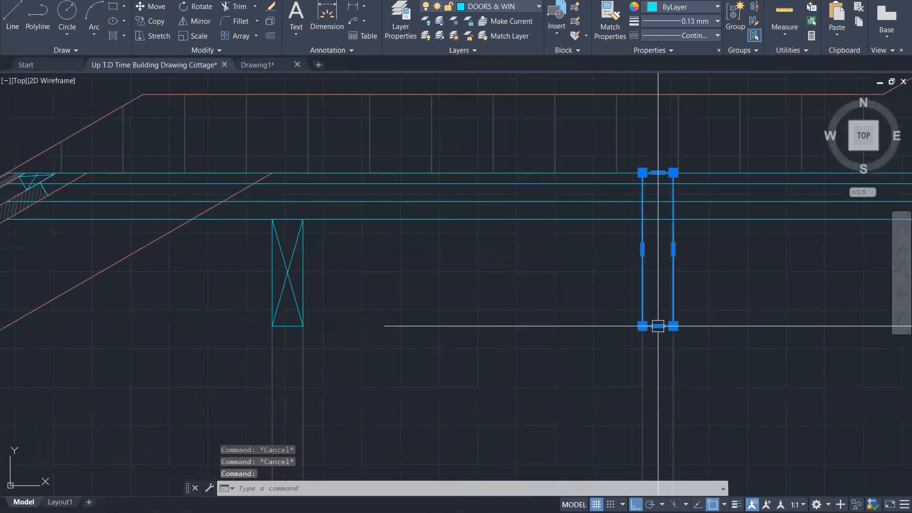
key(Delete)
scroll(370, 228, down, 3)
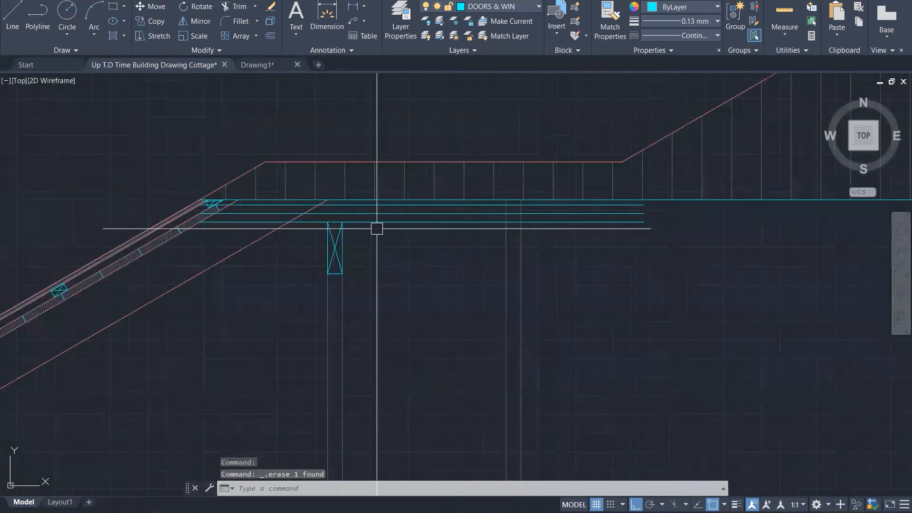
Step: Match the crossed timber's outline and diagonals to the properties of the sloping roof's outer line
key(Escape)
key(Escape)
text(MA)
key(Return)
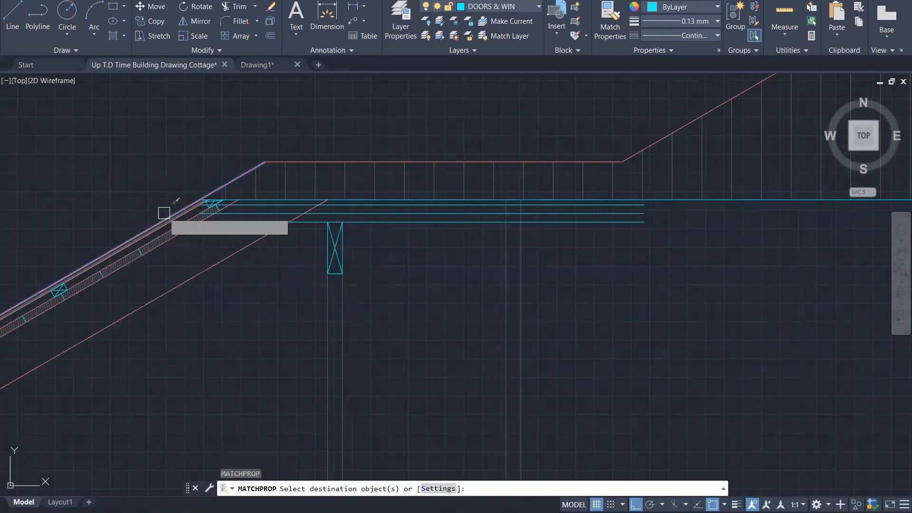
scroll(299, 197, up, 1)
scroll(328, 199, up, 2)
click(343, 174)
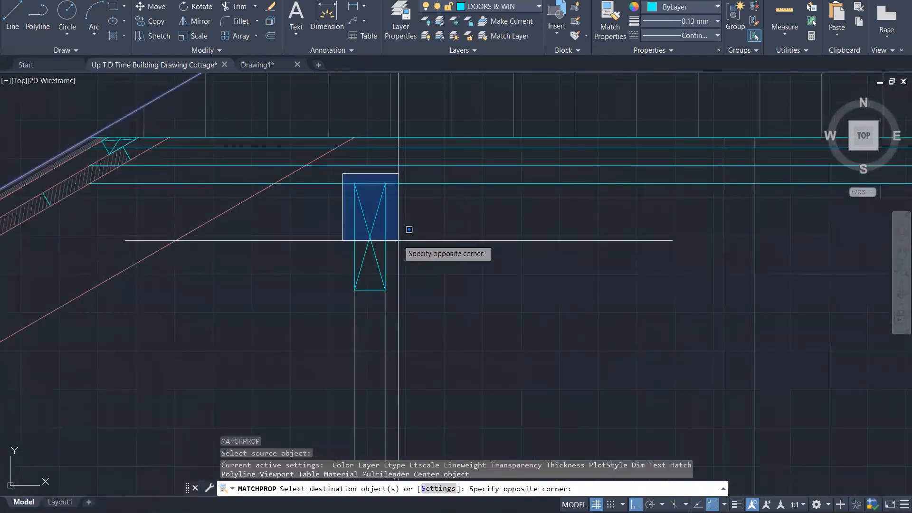
click(402, 308)
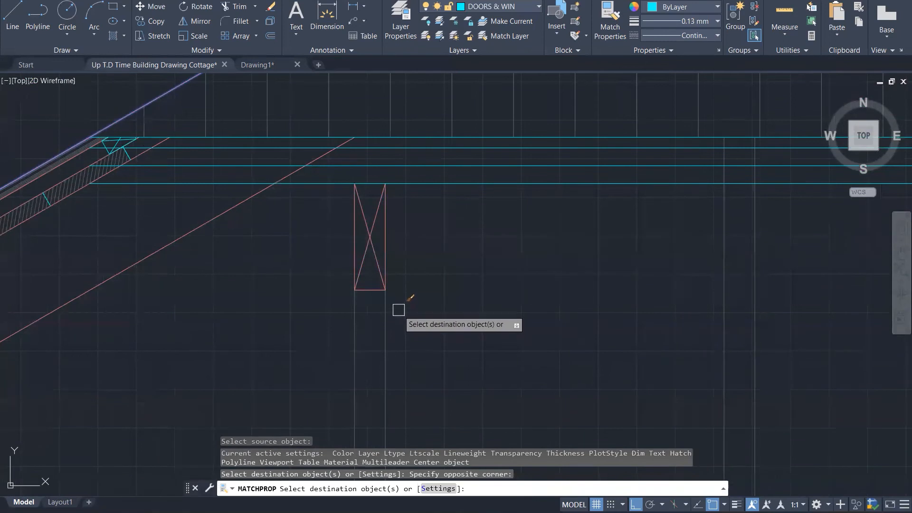
key(Escape)
key(Escape)
key(Escape)
scroll(456, 270, down, 3)
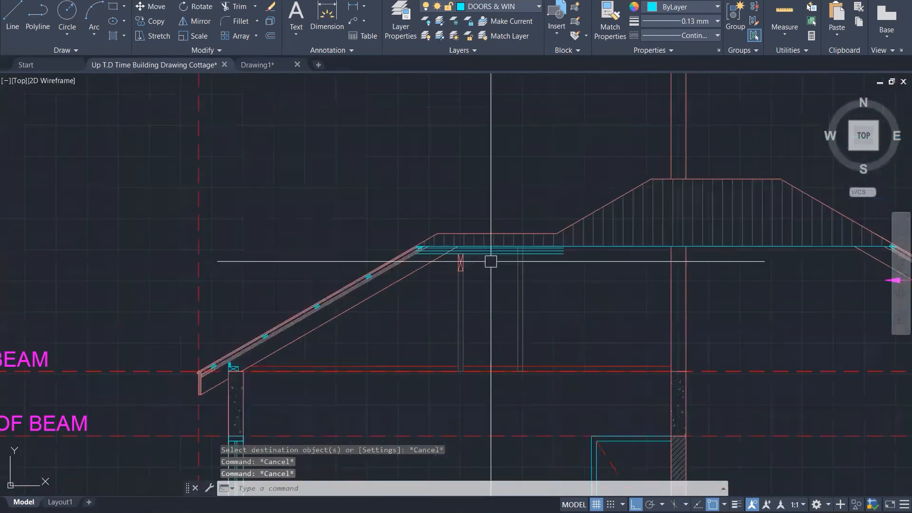
Step: Match the four horizontal roof layer lines to the properties of the lower sloping rafter line
scroll(467, 273, up, 2)
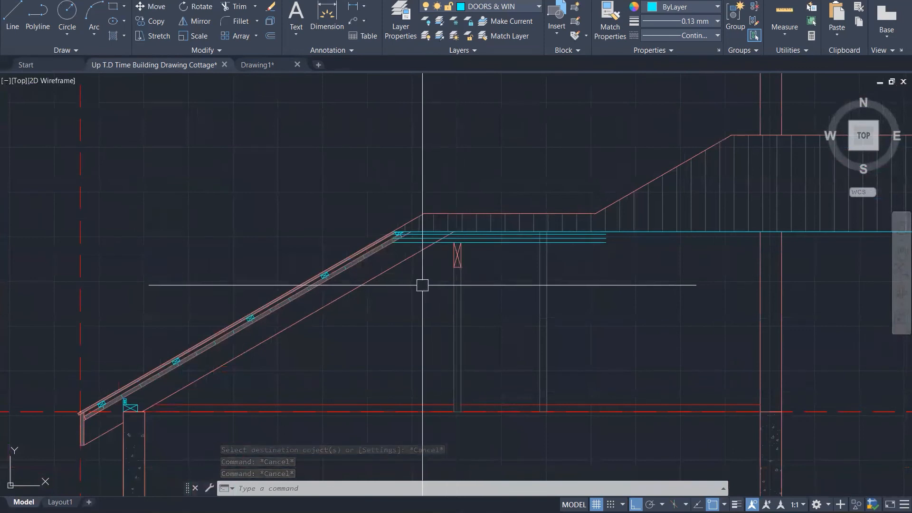
scroll(394, 247, up, 2)
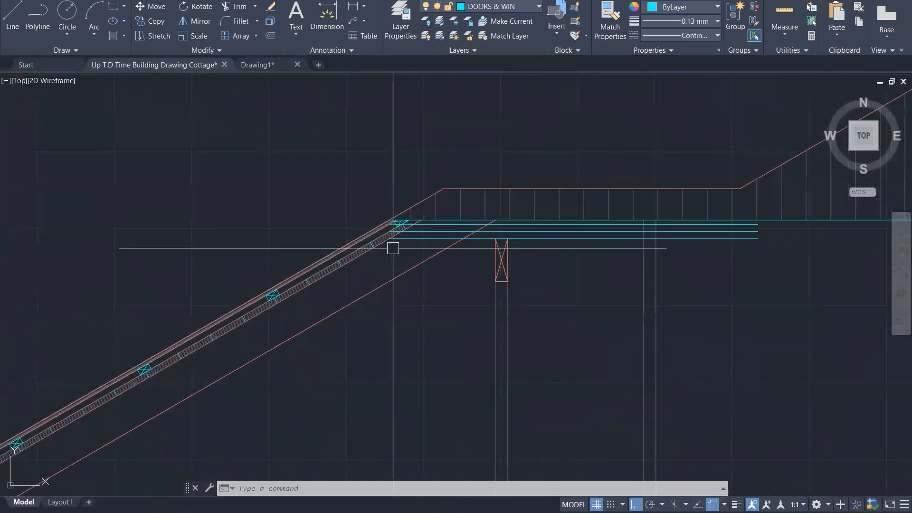
scroll(430, 260, up, 1)
scroll(445, 252, up, 2)
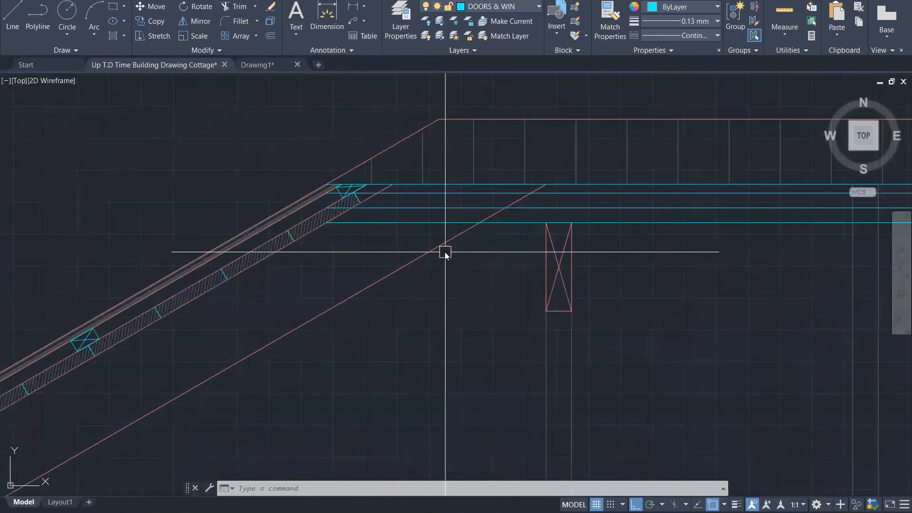
text(ma)
key(Return)
click(428, 249)
click(419, 222)
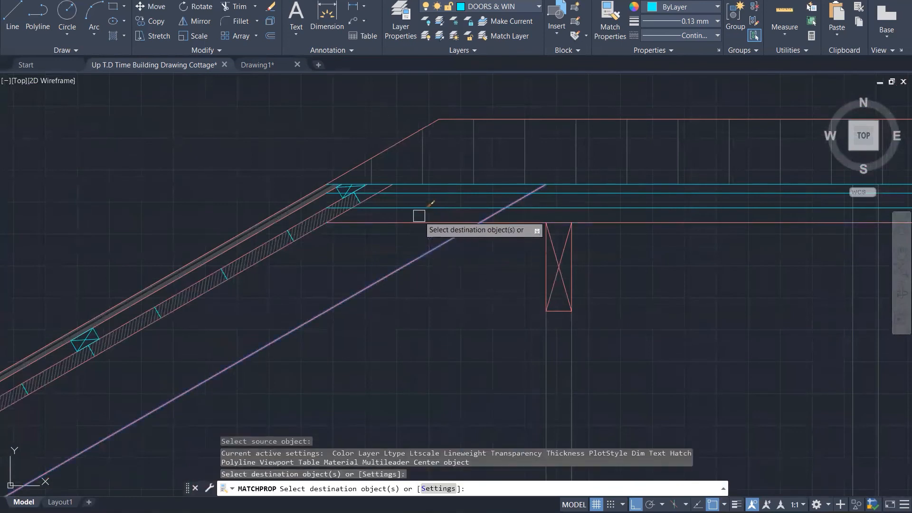
click(423, 208)
click(426, 193)
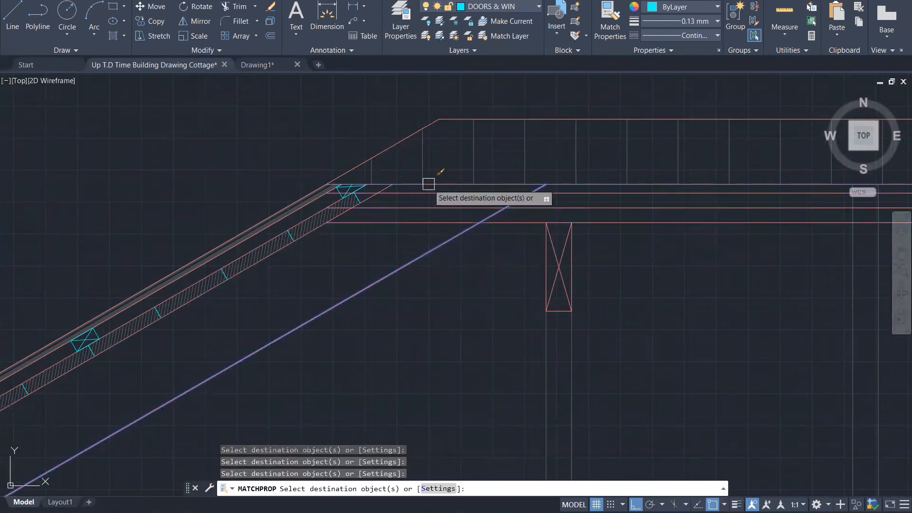
key(Escape)
key(Escape)
key(Escape)
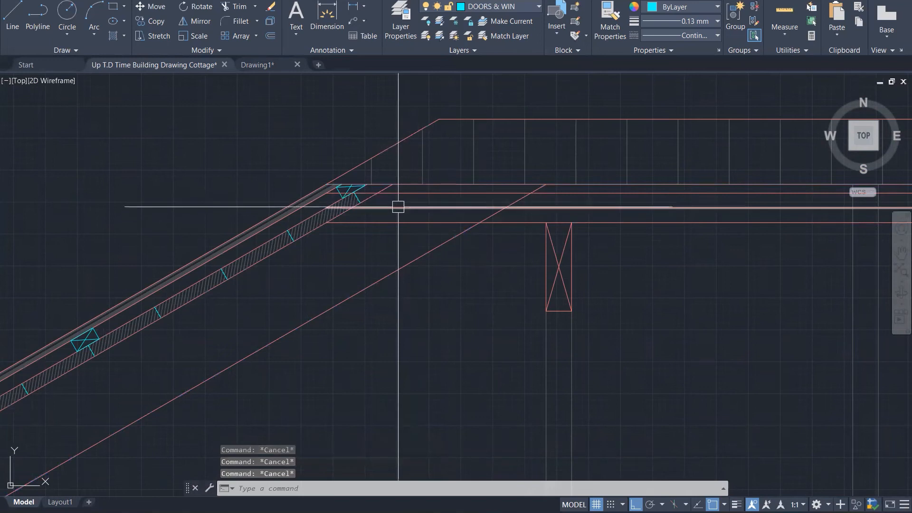
Step: Trim the lower sloping rafter line at the lowest horizontal layer line and erase its leftover segment between the layers
text(TR)
key(Return)
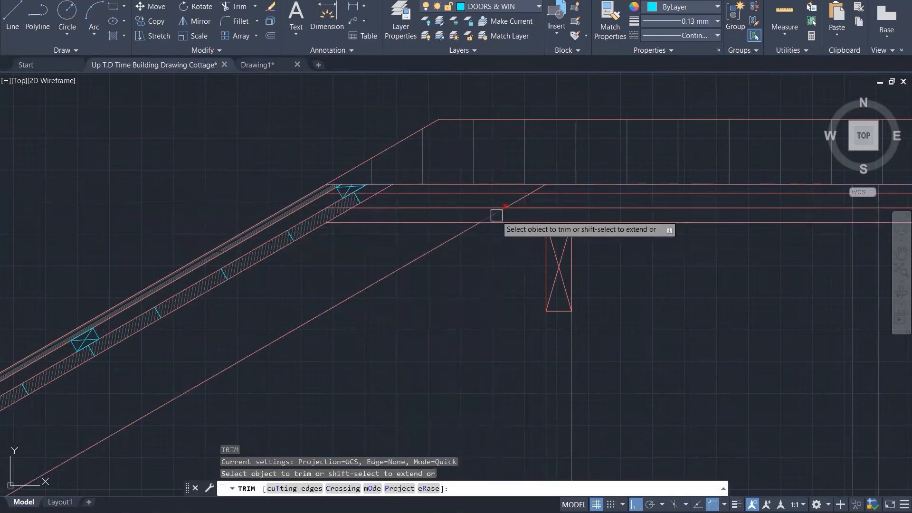
key(Escape)
scroll(504, 209, up, 4)
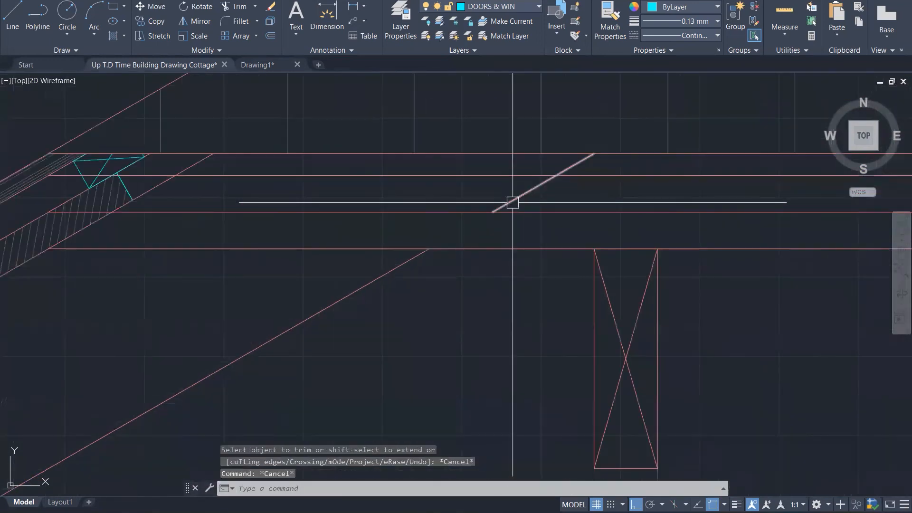
click(517, 197)
key(Delete)
scroll(402, 315, down, 5)
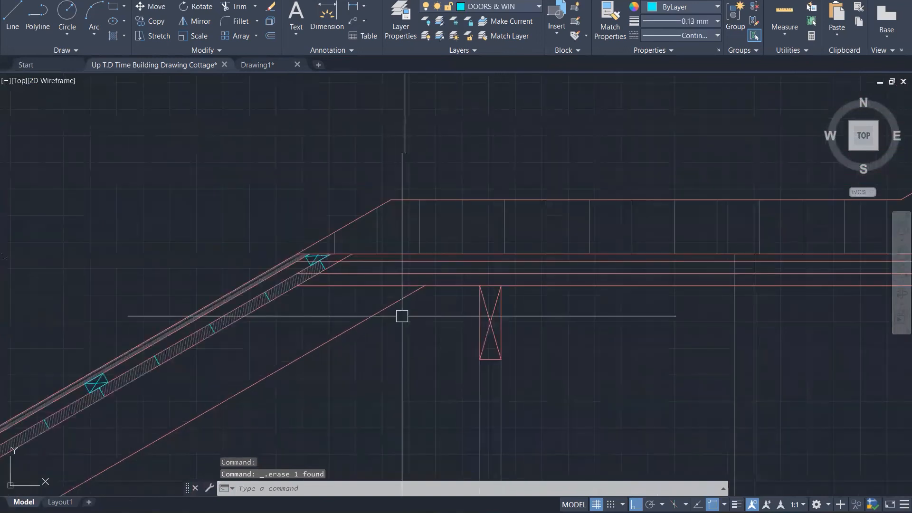
Step: Copy the crossed timber member from the top of the first post to the top of the second post
scroll(375, 324, down, 2)
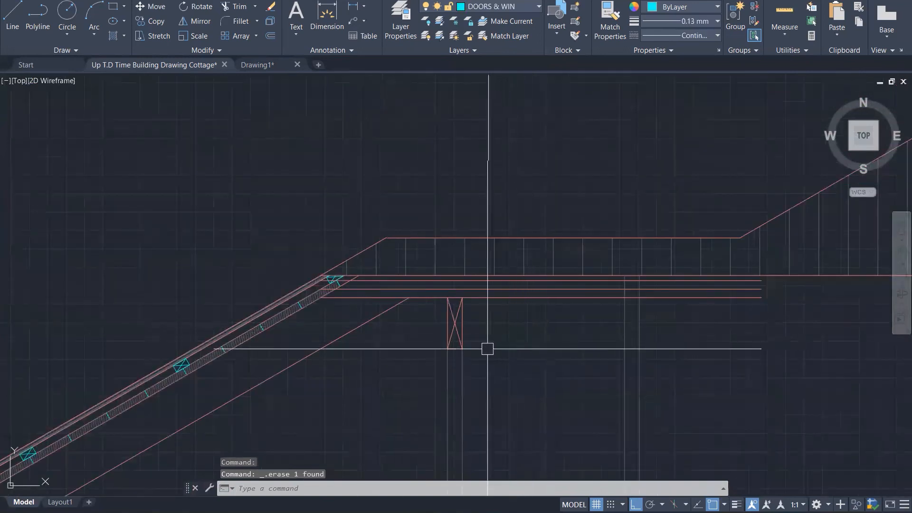
scroll(475, 349, up, 2)
scroll(504, 195, down, 5)
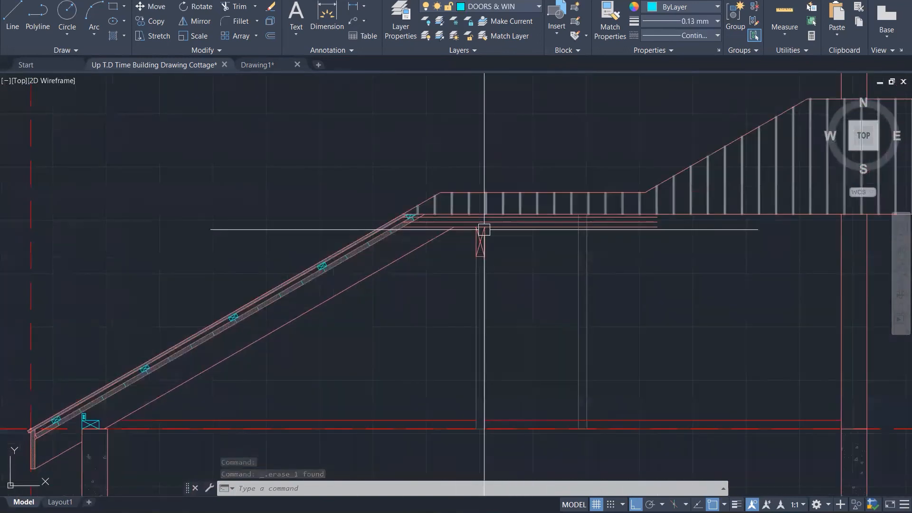
scroll(480, 214, up, 6)
click(468, 206)
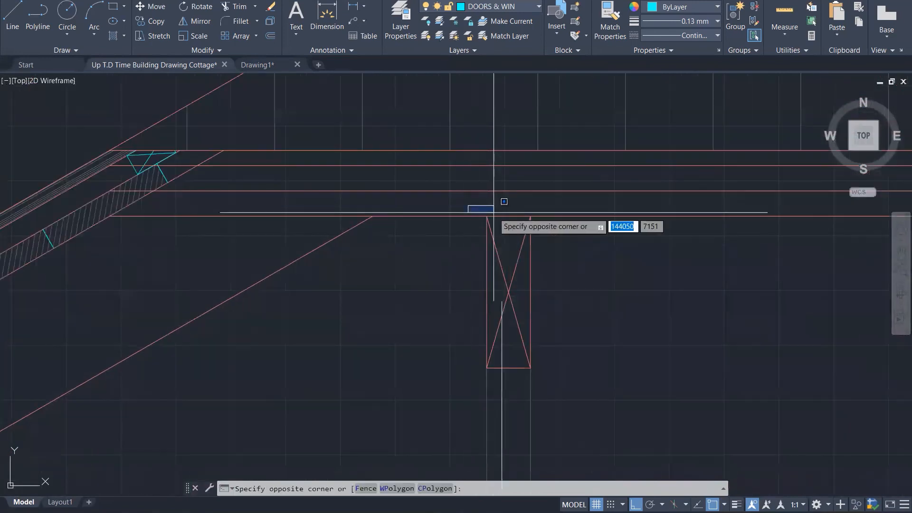
click(548, 377)
text(co)
key(Return)
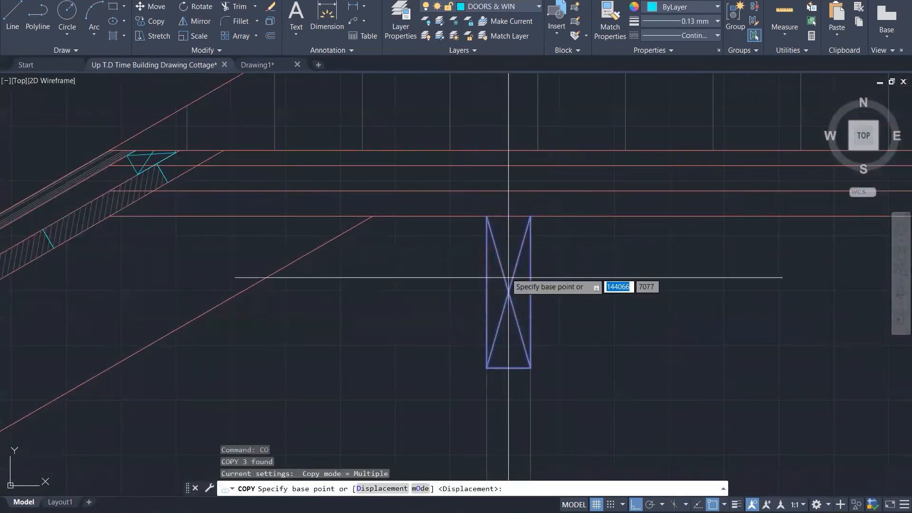
click(487, 216)
scroll(479, 214, down, 4)
scroll(560, 242, up, 4)
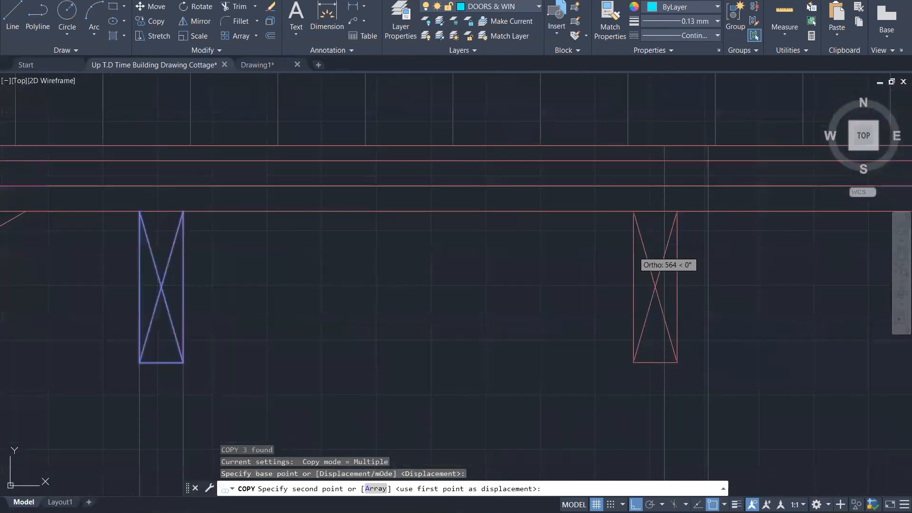
click(664, 211)
scroll(588, 212, down, 8)
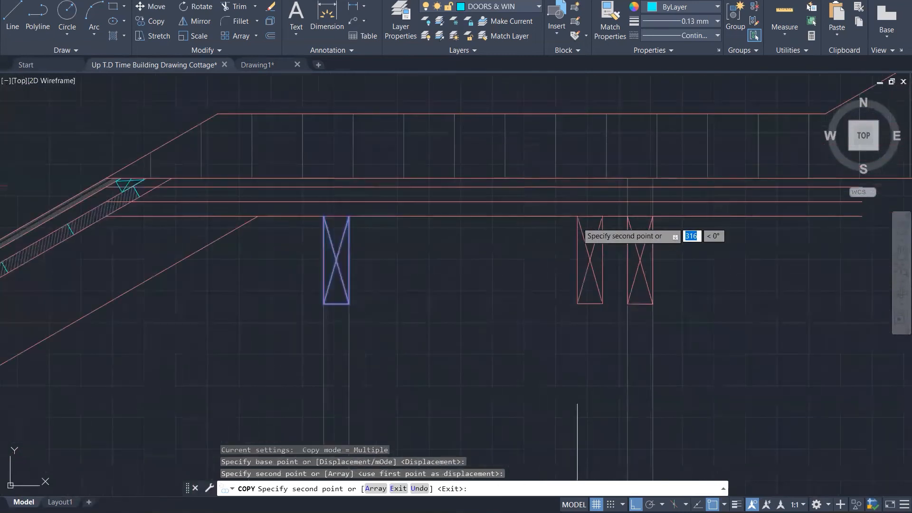
key(Escape)
key(Escape)
key(Escape)
key(Escape)
scroll(548, 287, up, 5)
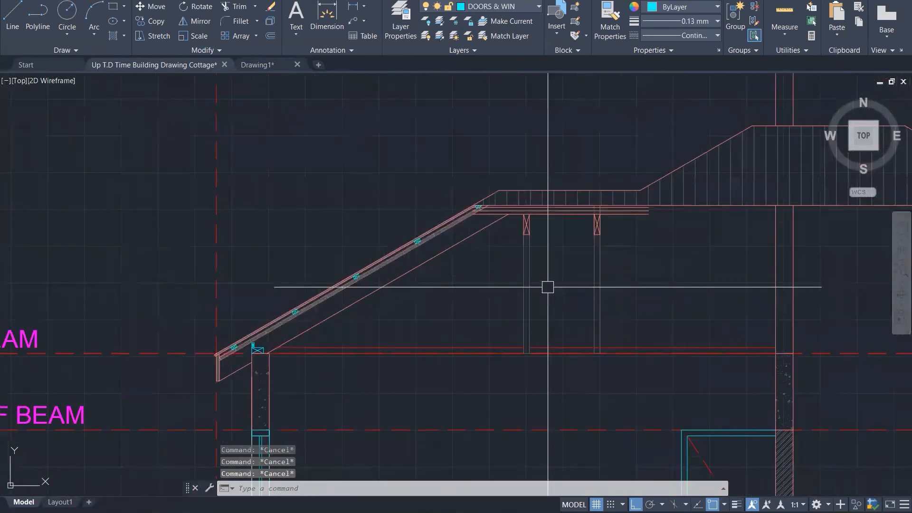
text(ma)
key(Return)
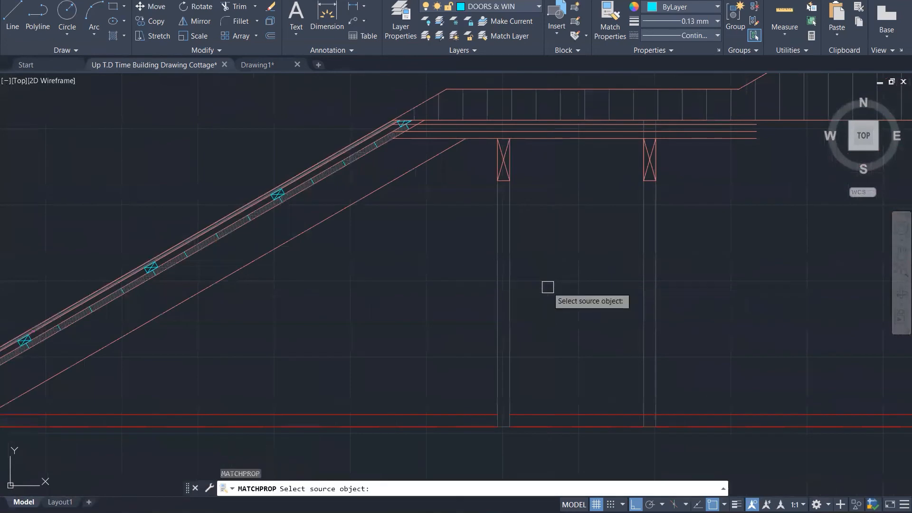
click(430, 408)
scroll(483, 269, down, 2)
scroll(471, 282, down, 1)
scroll(494, 341, up, 6)
scroll(537, 289, down, 5)
key(Escape)
key(Escape)
scroll(521, 321, up, 4)
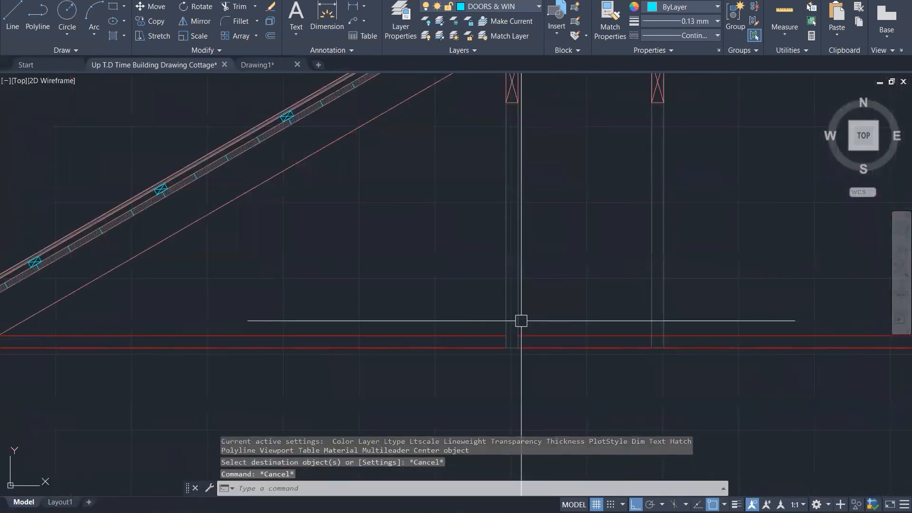
Step: Match the horizontal tie beam lines at the base of the posts to the properties of the first post's edge line
key(Return)
click(517, 314)
click(434, 329)
click(410, 355)
click(568, 347)
scroll(451, 380, up, 1)
scroll(442, 379, up, 4)
click(354, 344)
scroll(625, 379, up, 5)
scroll(489, 373, down, 5)
key(Escape)
key(Escape)
key(Escape)
scroll(549, 348, down, 5)
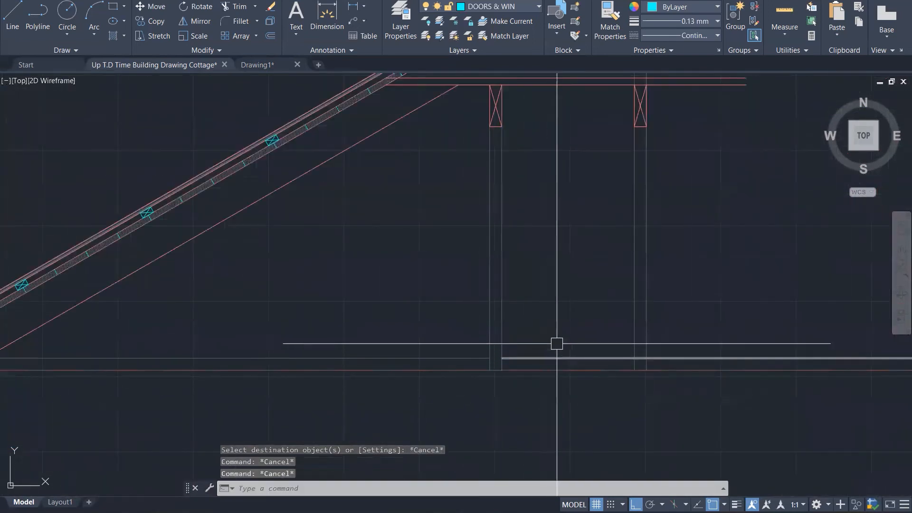
Step: Copy the first post with its crossed timber as a linear array of 10 items, using the distance to the second post as spacing
scroll(630, 320, up, 1)
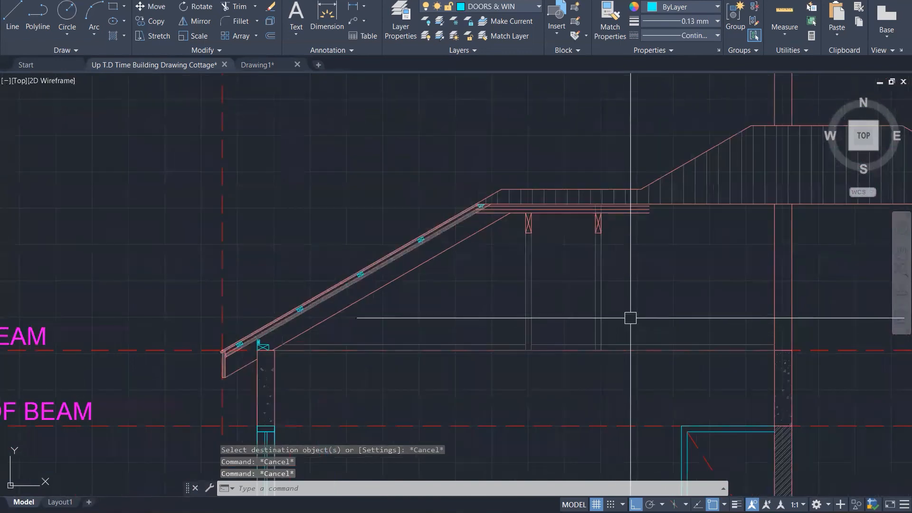
scroll(603, 218, up, 5)
scroll(397, 203, up, 6)
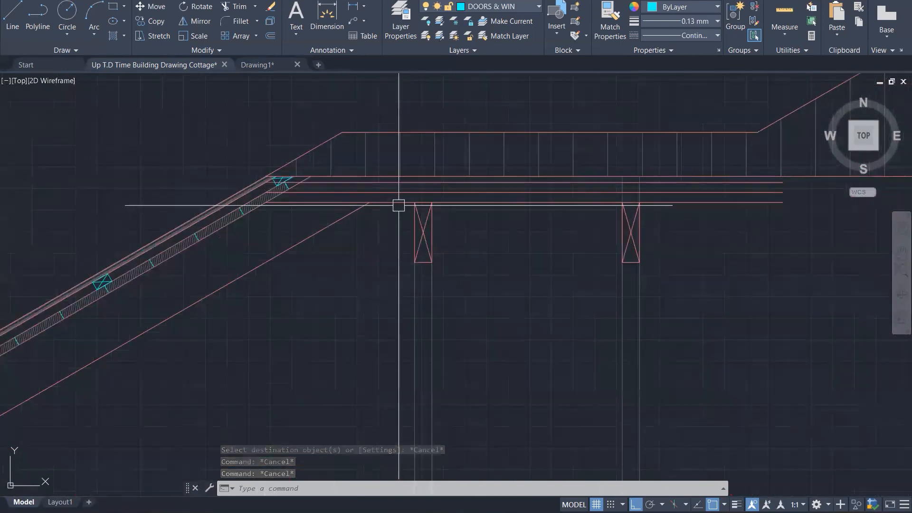
scroll(435, 185, down, 8)
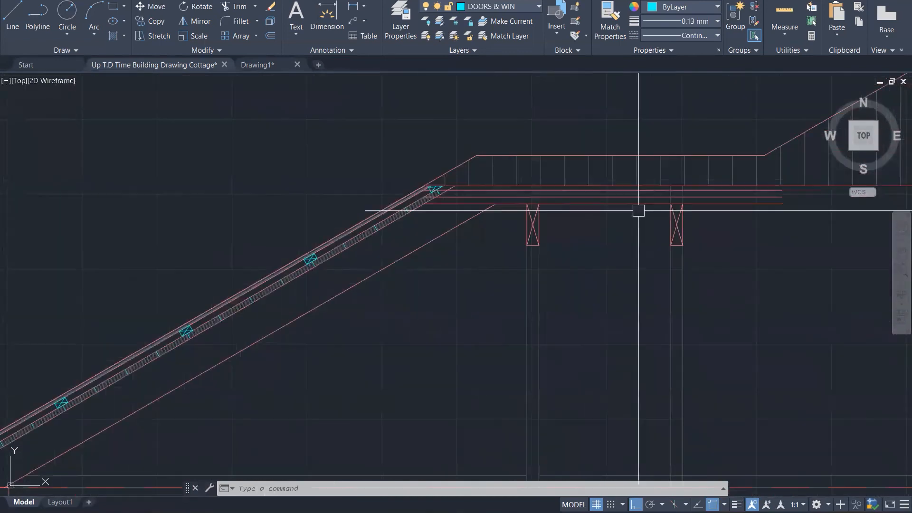
text(o)
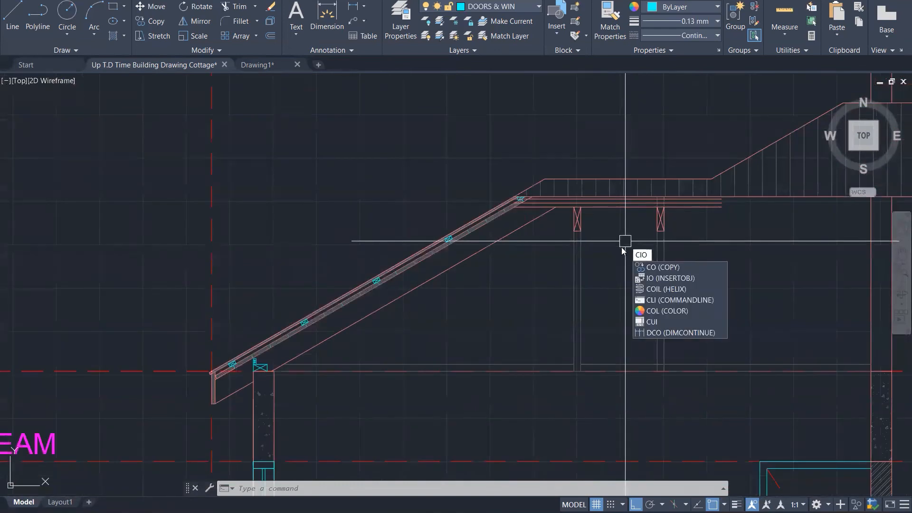
key(Escape)
key(Escape)
key(Return)
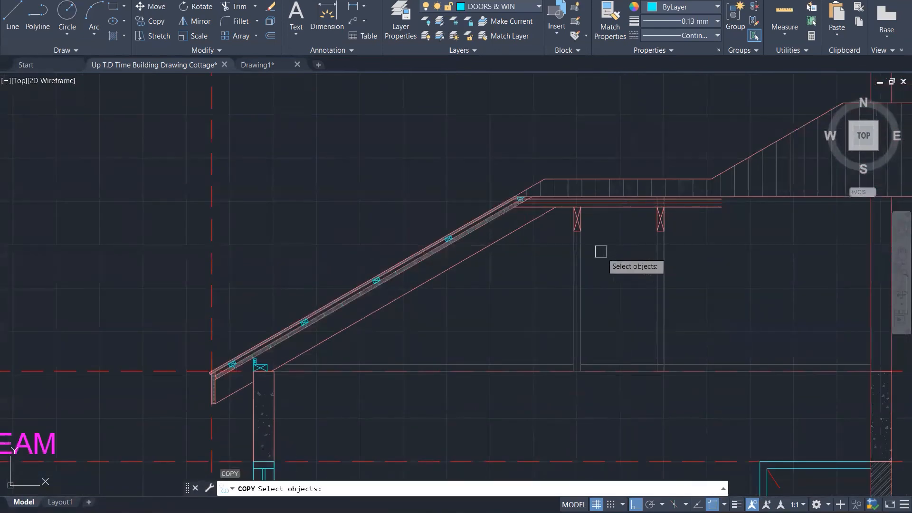
scroll(595, 250, up, 3)
click(589, 257)
click(532, 192)
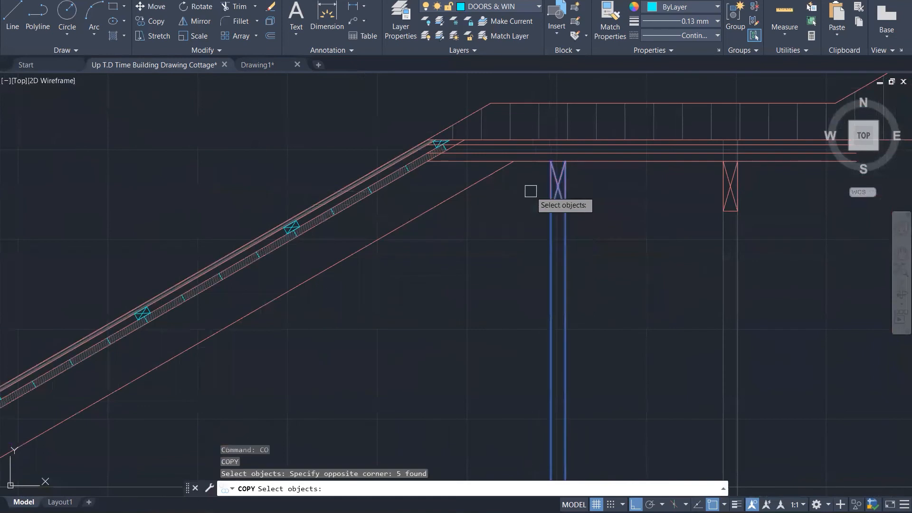
scroll(558, 286, down, 4)
click(549, 274)
click(584, 318)
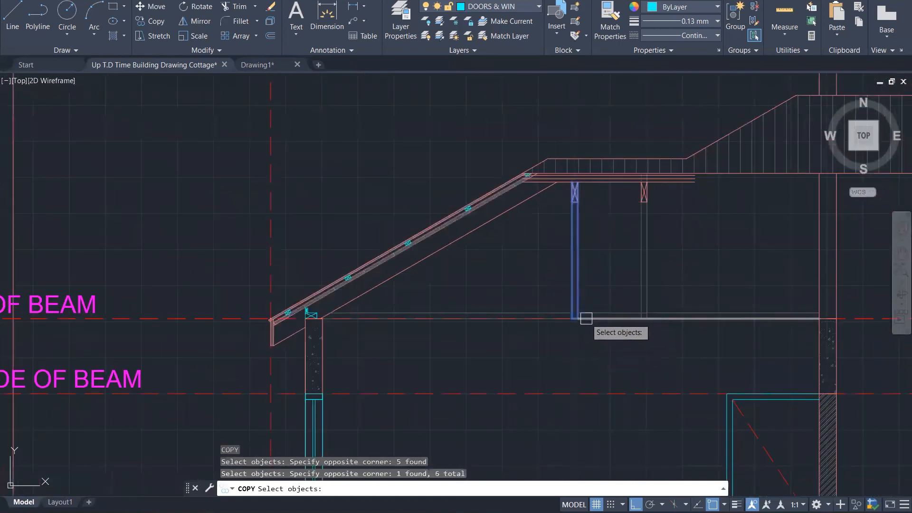
scroll(586, 320, up, 2)
text(CO)
key(Return)
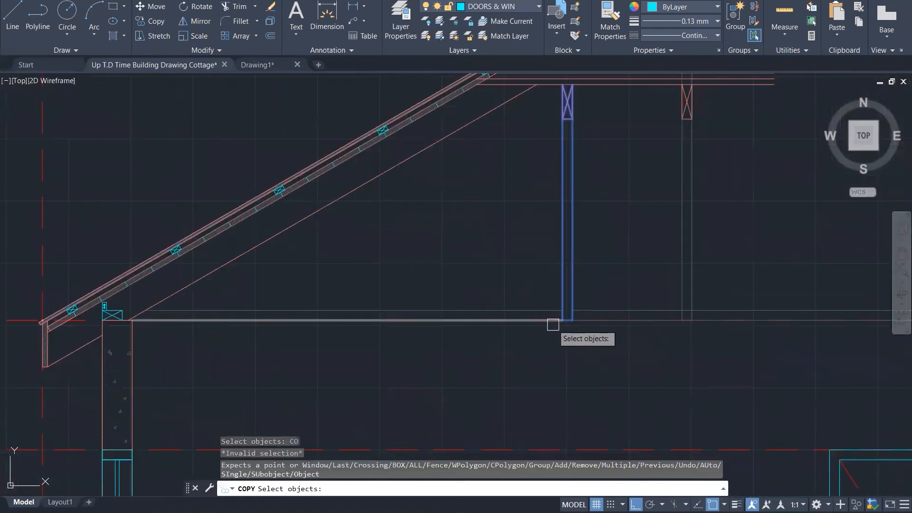
key(Return)
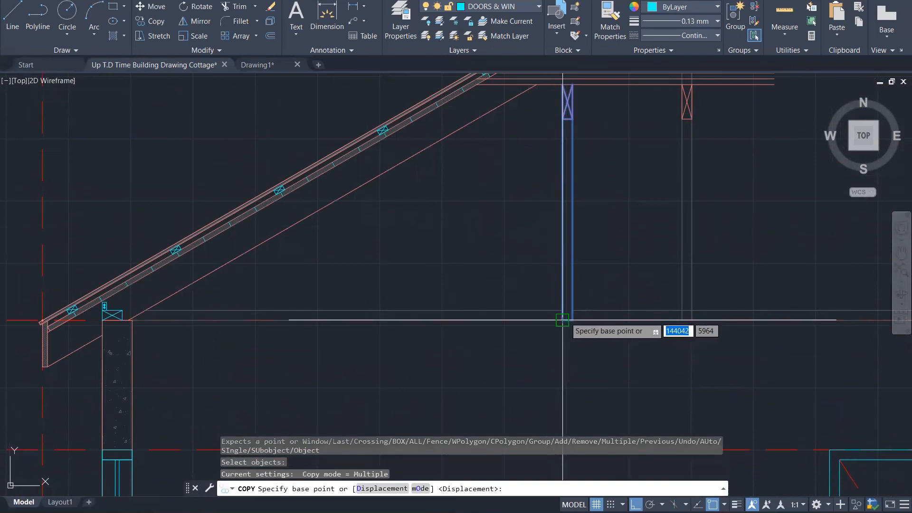
click(572, 321)
text(A)
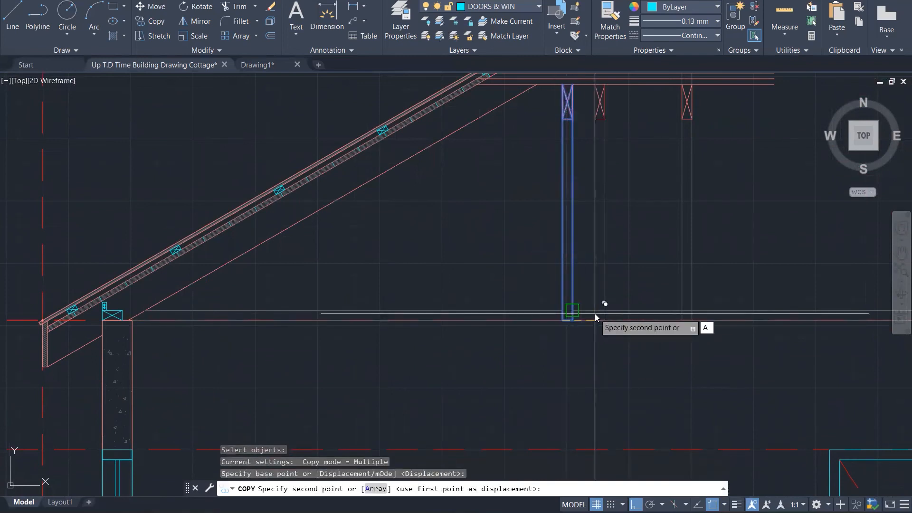
key(Return)
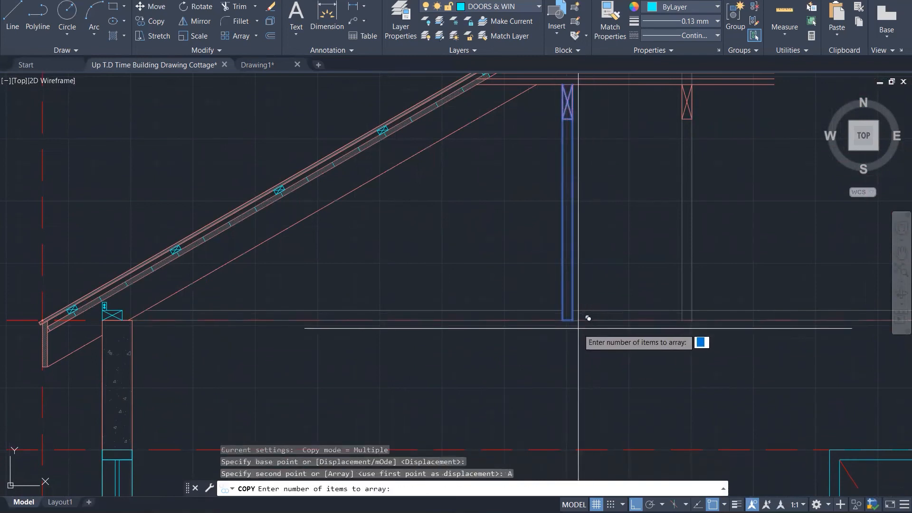
text(10)
key(Return)
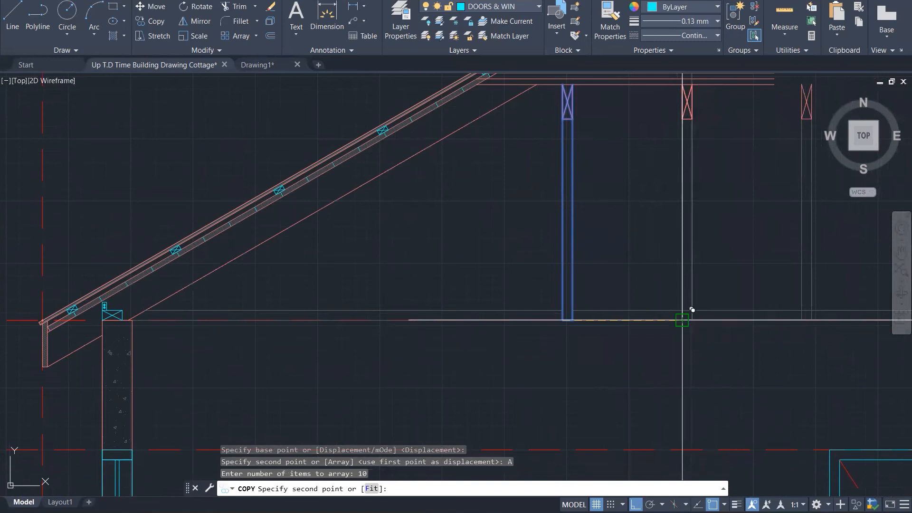
click(692, 309)
scroll(456, 333, down, 5)
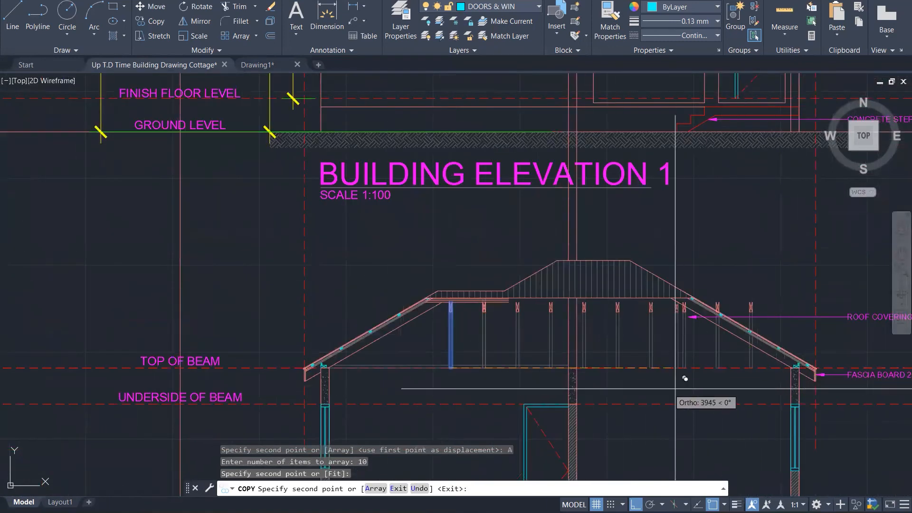
key(Escape)
key(Escape)
key(Escape)
key(Escape)
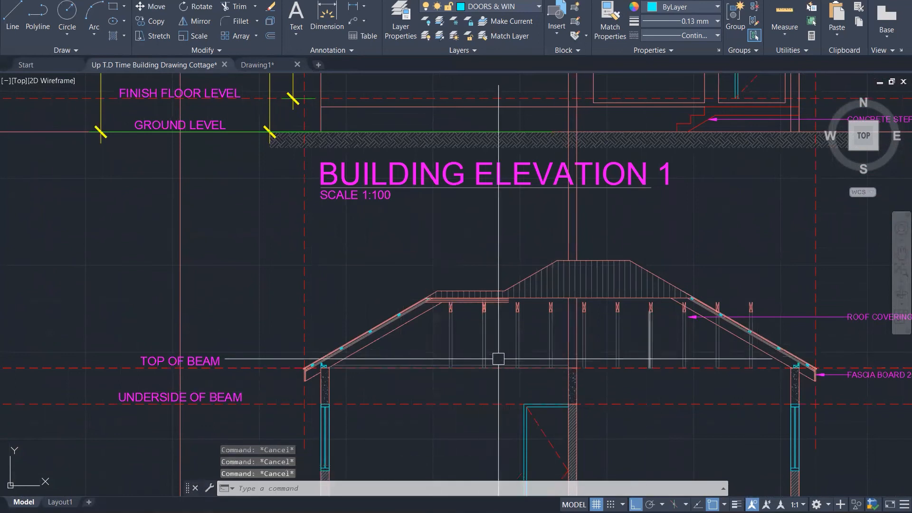
Step: Offset both edge lines of the first post by 600 toward the left eaves
scroll(428, 362, up, 1)
scroll(429, 362, up, 5)
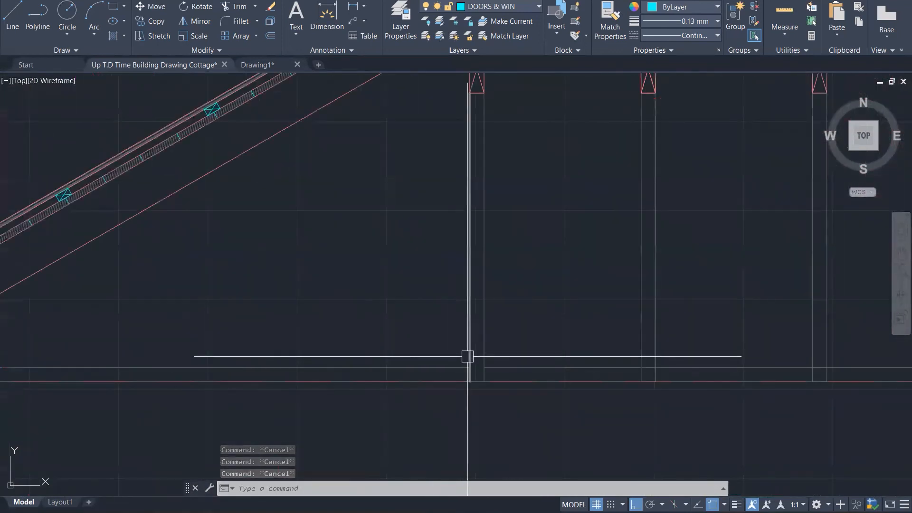
key(Return)
text(600)
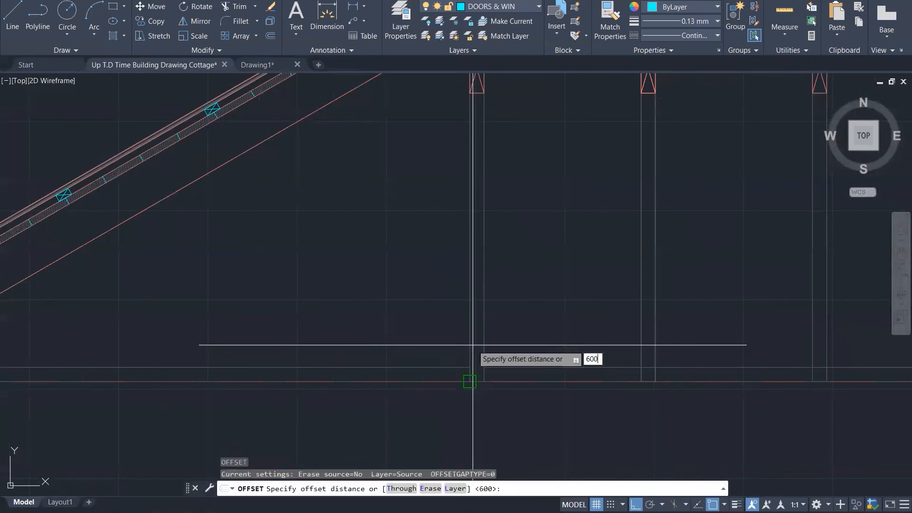
key(Return)
click(471, 340)
click(364, 329)
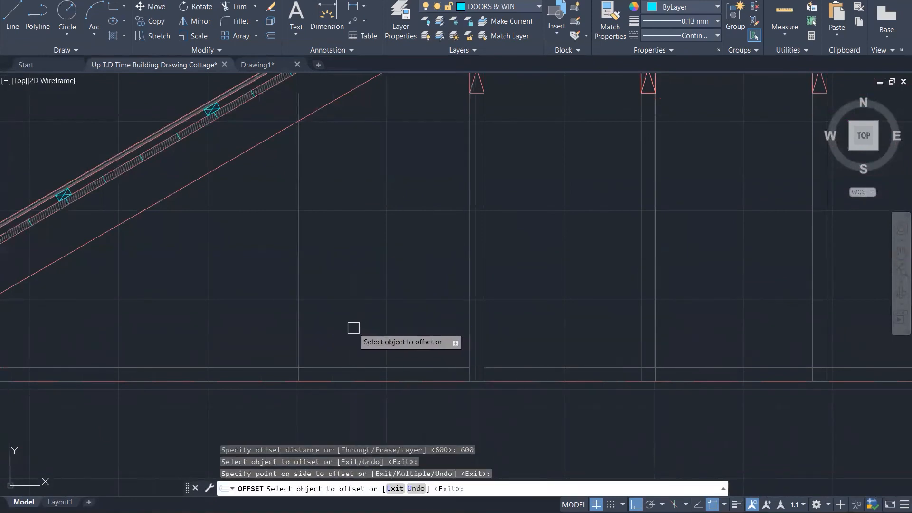
click(484, 318)
click(313, 314)
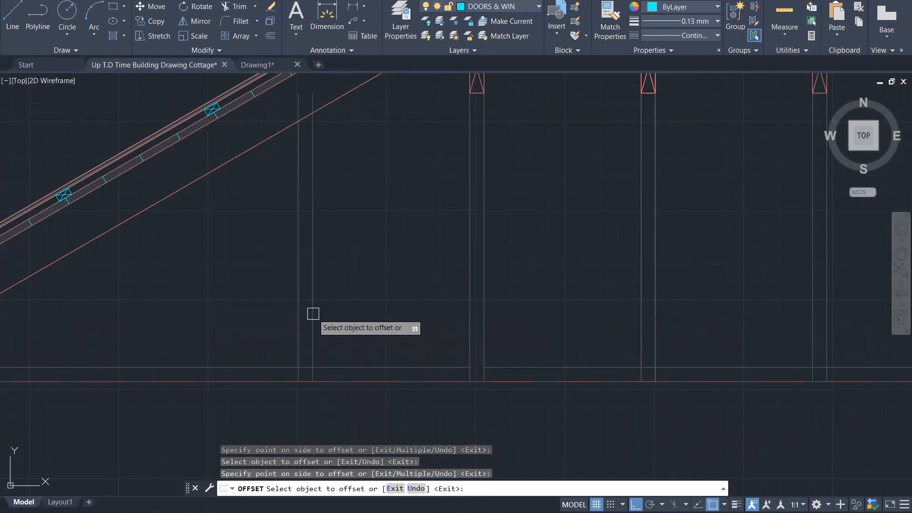
Step: Offset the newly created pair of post lines by another 600 toward the left eaves
click(297, 319)
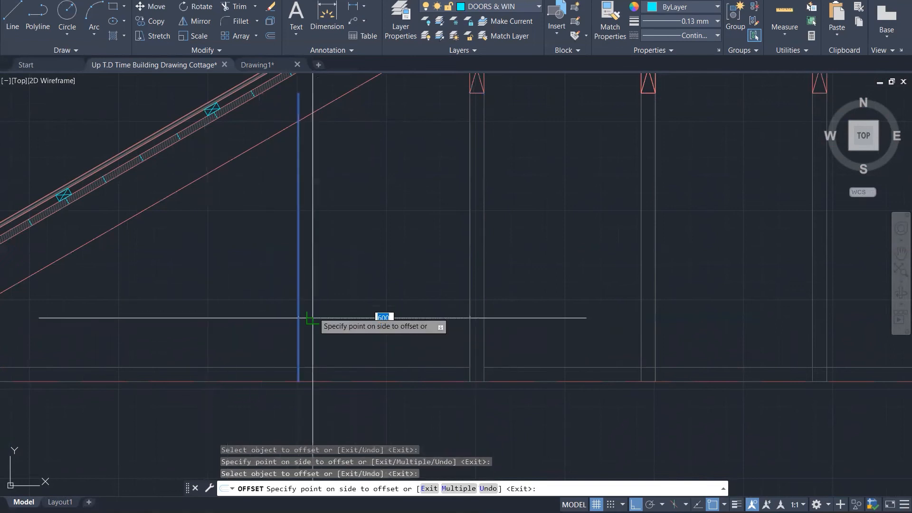
key(Escape)
key(Return)
key(Return)
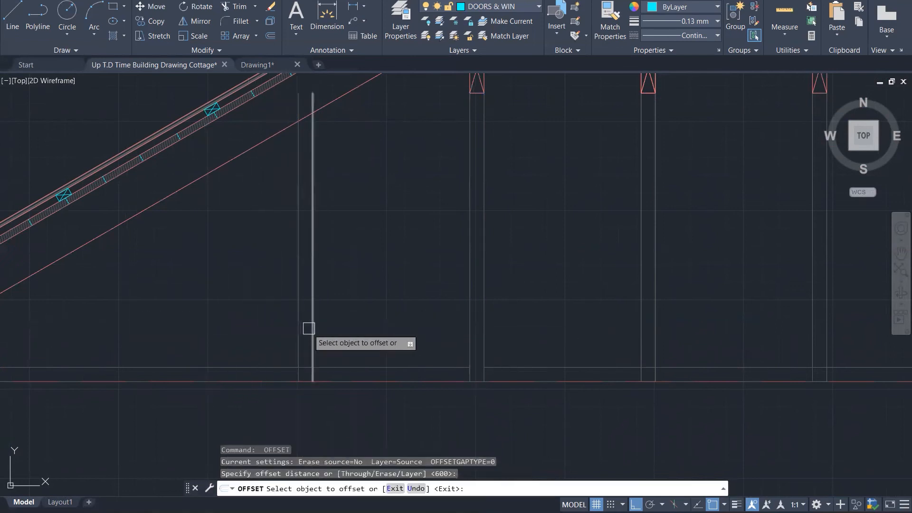
click(312, 329)
click(300, 331)
click(298, 330)
click(205, 338)
key(Escape)
key(Escape)
Step: Trim the two new pairs of post lines at the lower sloping rafter line and erase the leftover segments above the roof
scroll(396, 323, down, 4)
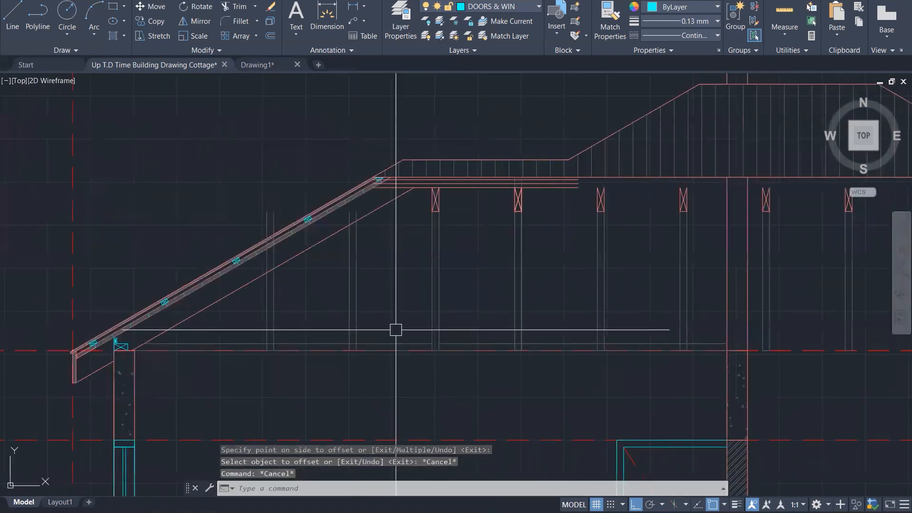
scroll(396, 329, down, 3)
scroll(383, 272, up, 1)
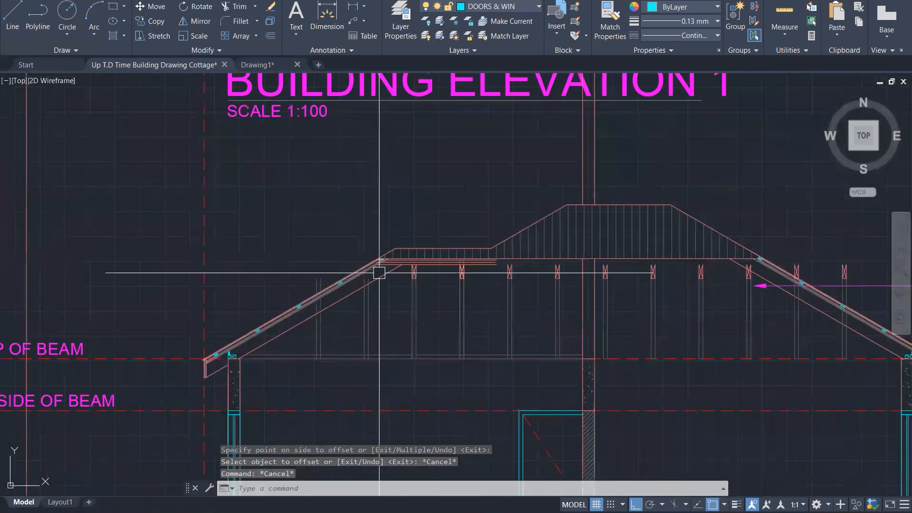
scroll(379, 272, up, 3)
text(tr)
key(Return)
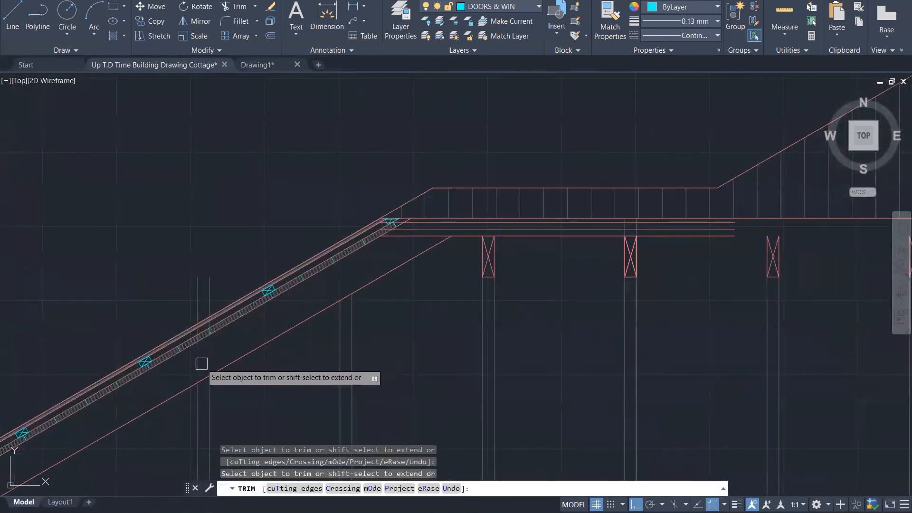
key(Escape)
click(192, 285)
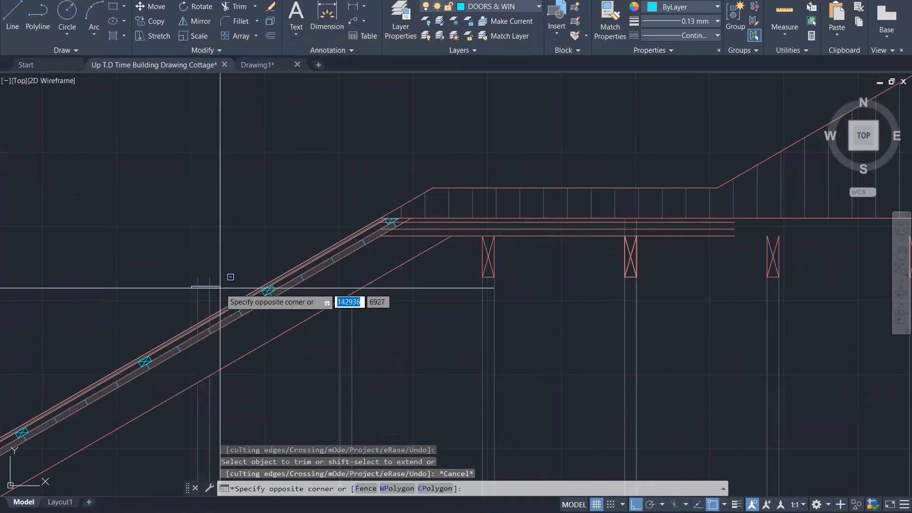
click(221, 287)
click(223, 285)
click(182, 277)
key(Delete)
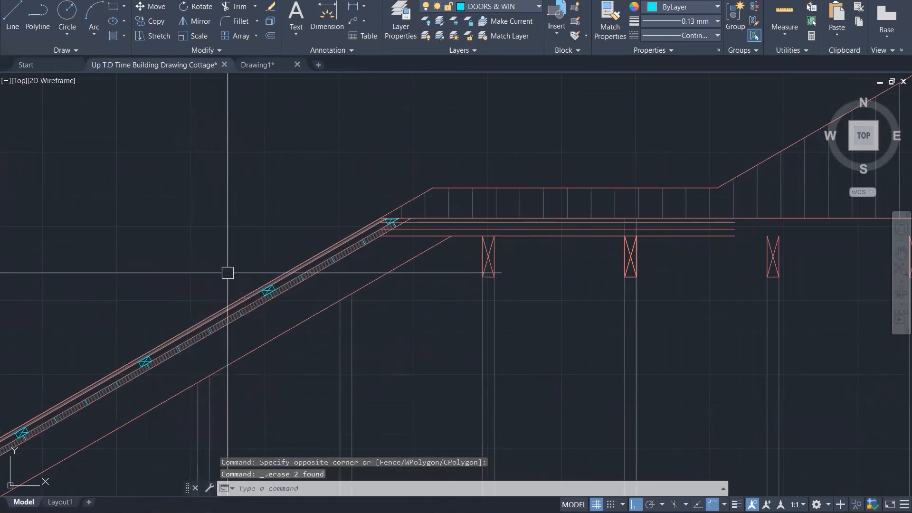
Step: Erase the two crossed timbers at the right end of the row that project above the right-hand sloping roof
scroll(326, 259, down, 4)
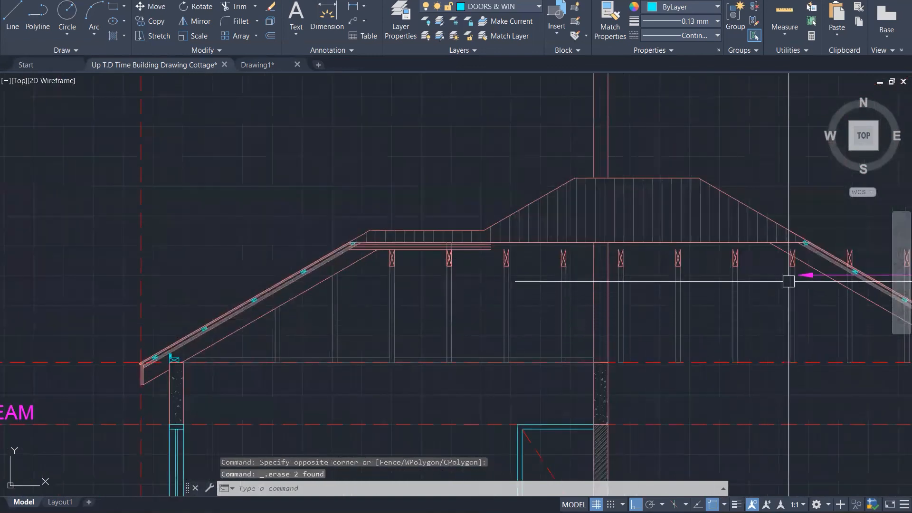
scroll(820, 277, up, 2)
scroll(387, 275, down, 5)
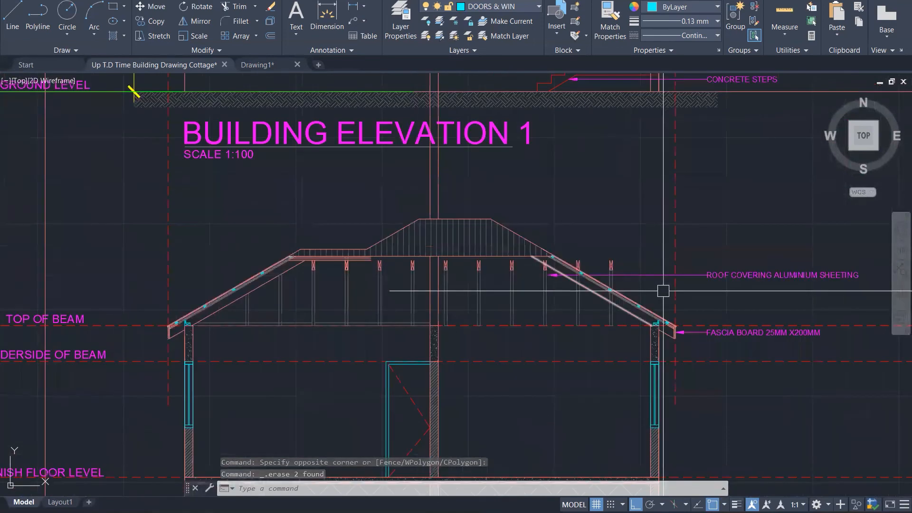
scroll(623, 295, up, 5)
click(561, 138)
click(656, 214)
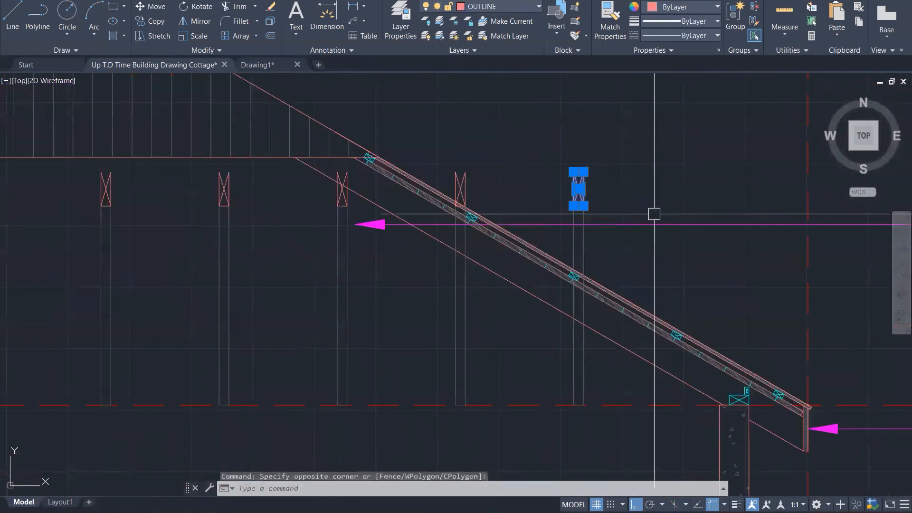
scroll(461, 161, up, 4)
click(441, 147)
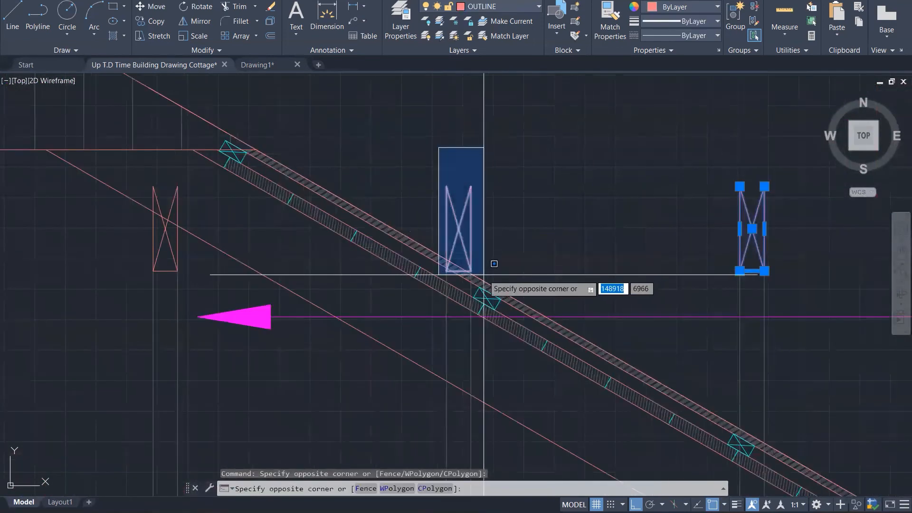
click(489, 280)
key(Delete)
scroll(580, 224, down, 5)
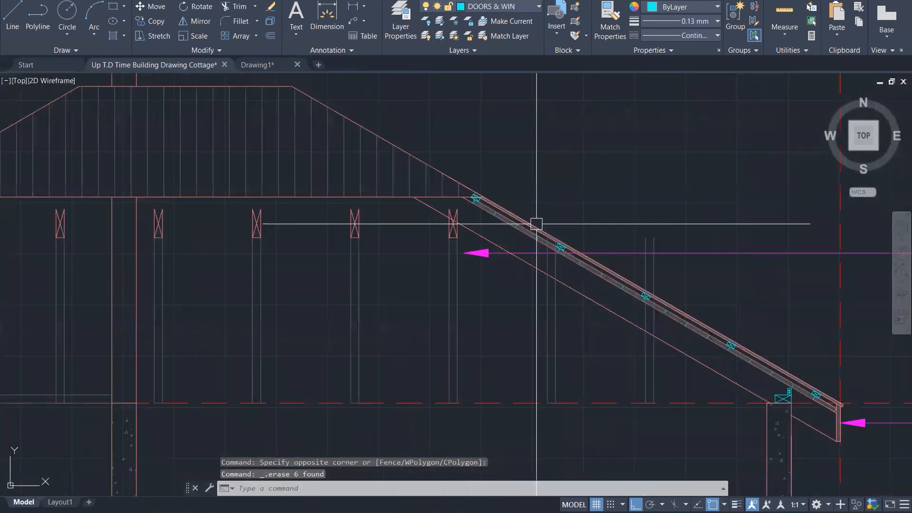
Step: Try to stretch the ends of the three short horizontal roof lines across to the right-hand sloping rafter
scroll(340, 220, down, 3)
scroll(232, 204, up, 6)
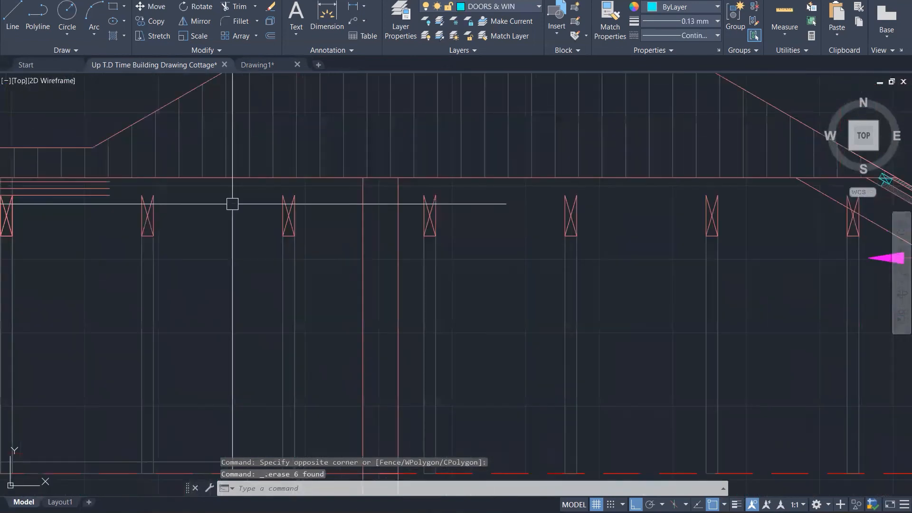
scroll(114, 191, up, 1)
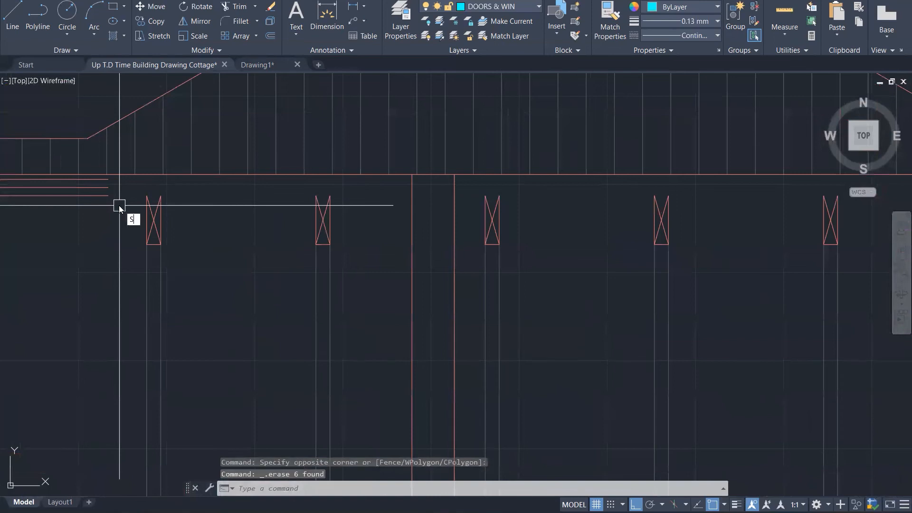
key(Return)
scroll(118, 205, up, 3)
click(118, 206)
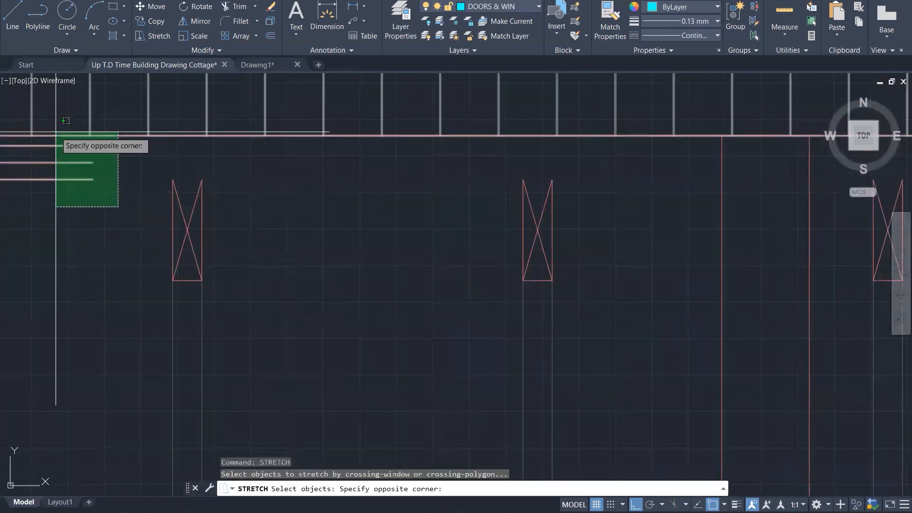
click(54, 135)
key(Return)
click(92, 142)
scroll(36, 176, down, 2)
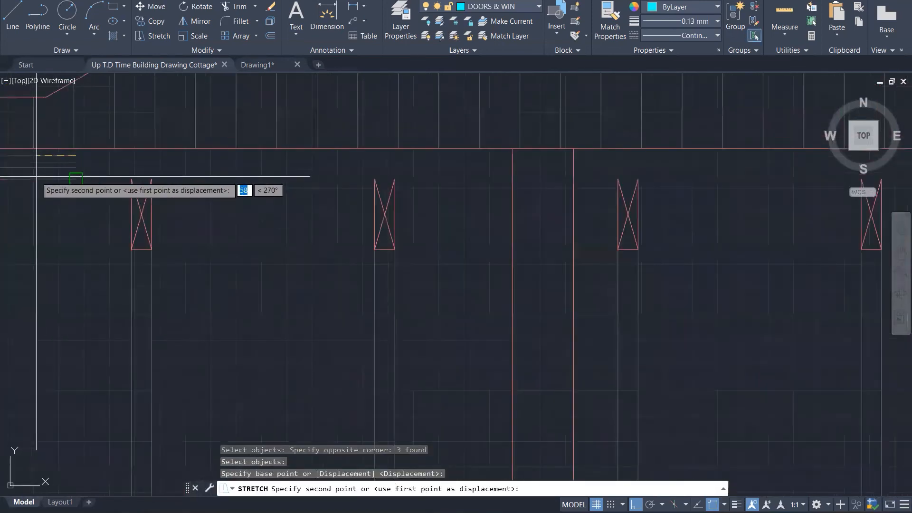
scroll(261, 166, down, 6)
scroll(713, 166, up, 8)
scroll(722, 166, up, 5)
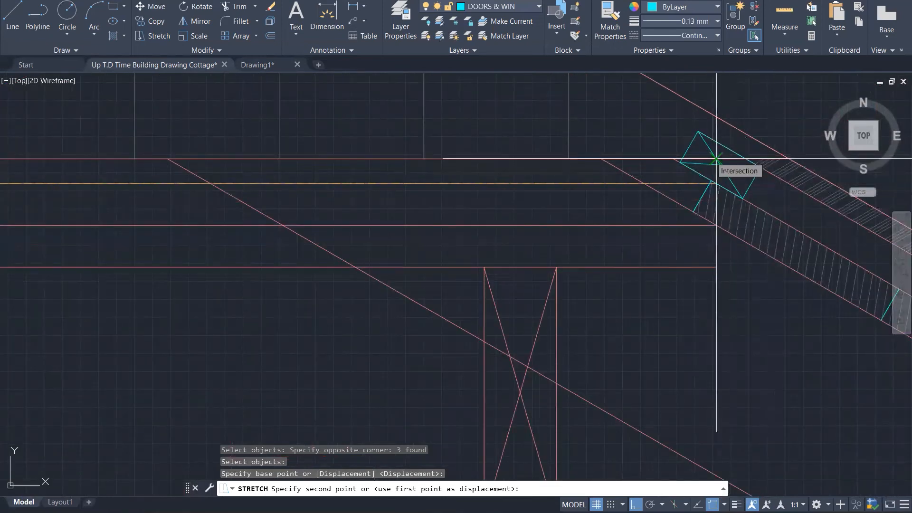
scroll(677, 168, up, 4)
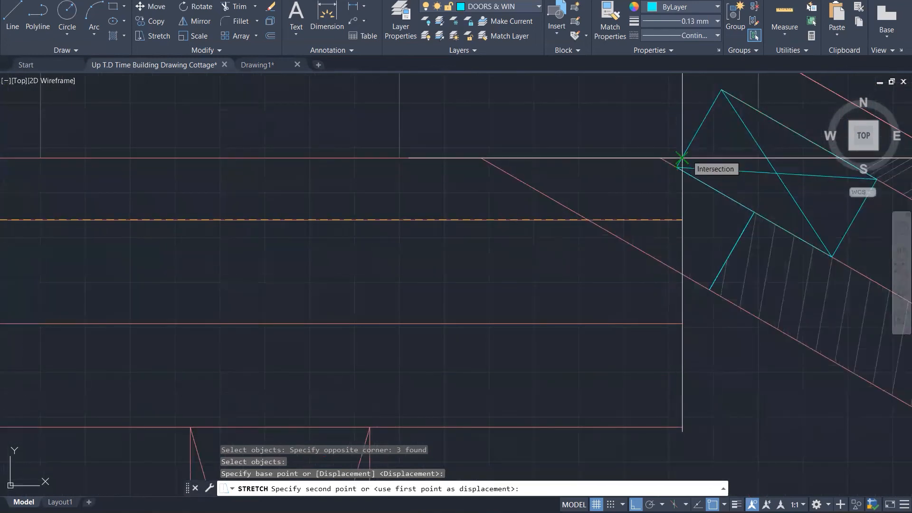
scroll(682, 158, down, 3)
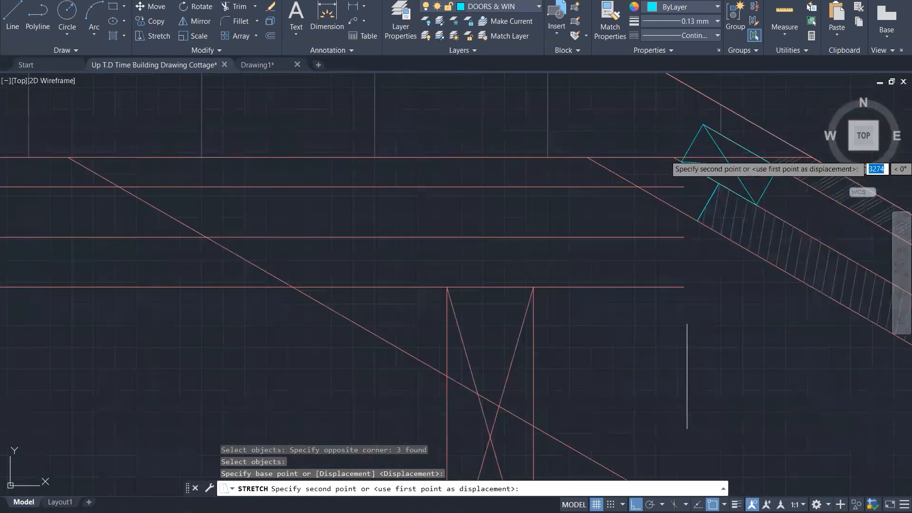
click(682, 158)
key(Escape)
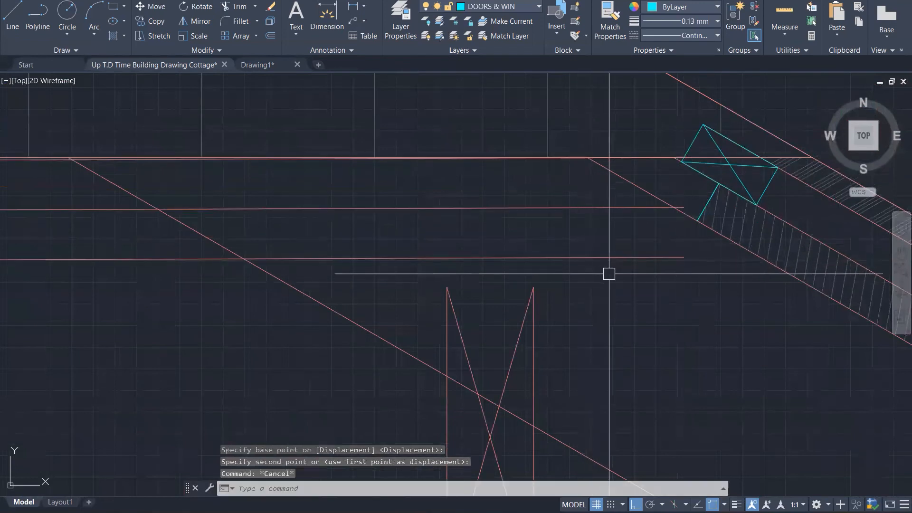
Step: Undo the stretch of the three horizontal roof lines
key(Escape)
scroll(684, 279, down, 4)
scroll(686, 295, down, 3)
scroll(197, 299, up, 6)
key(ctrl+z)
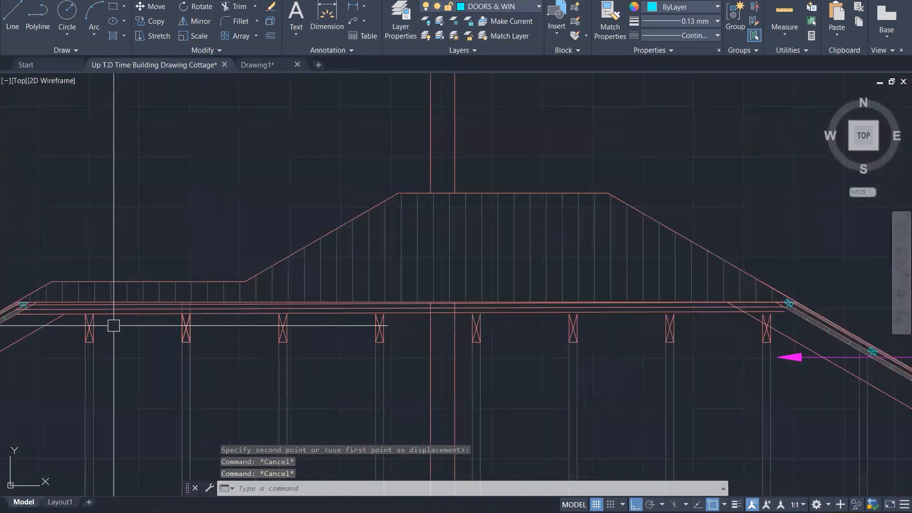
key(ctrl+z)
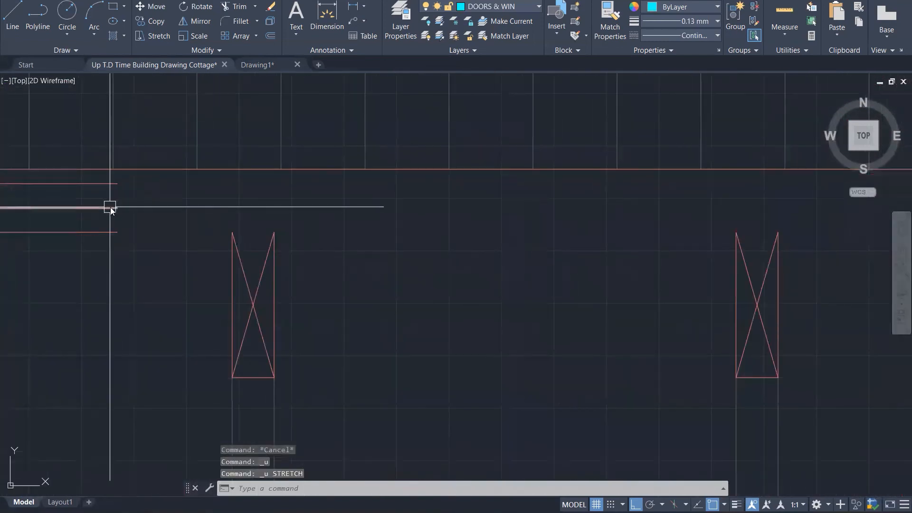
Step: Try to extend the three short horizontal roof lines without choosing a boundary edge
key(Return)
drag(140, 254, 104, 184)
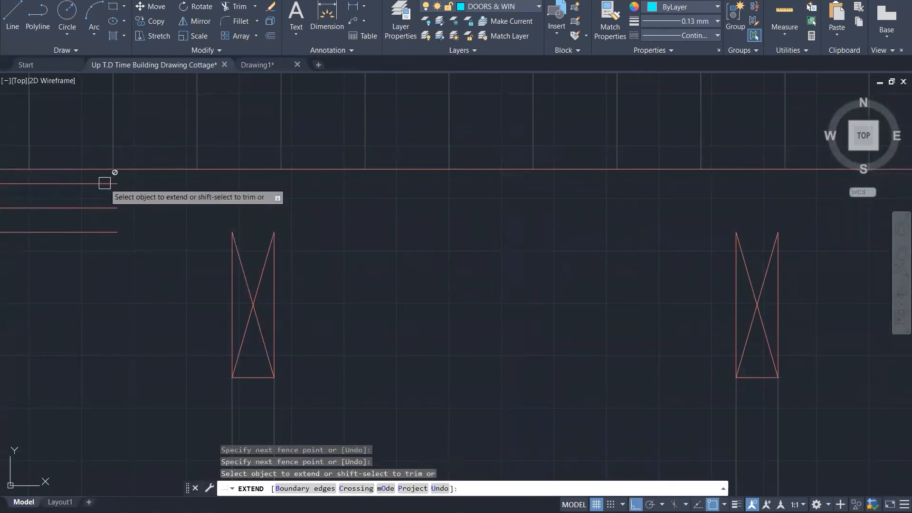
click(104, 184)
scroll(133, 220, down, 3)
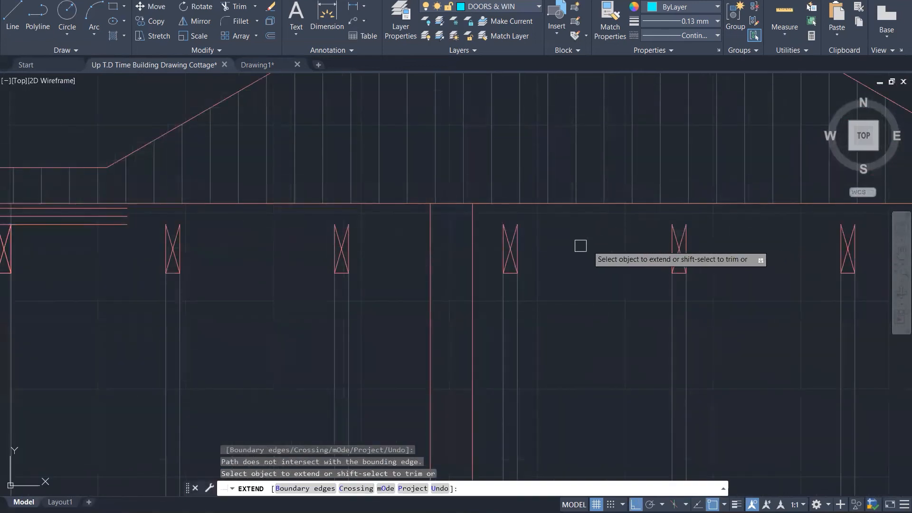
scroll(509, 281, down, 3)
Step: Extend the three horizontal roof lines to the right-hand slope, using the lower edge of its hatched strip as the boundary edge
click(306, 489)
scroll(805, 214, up, 1)
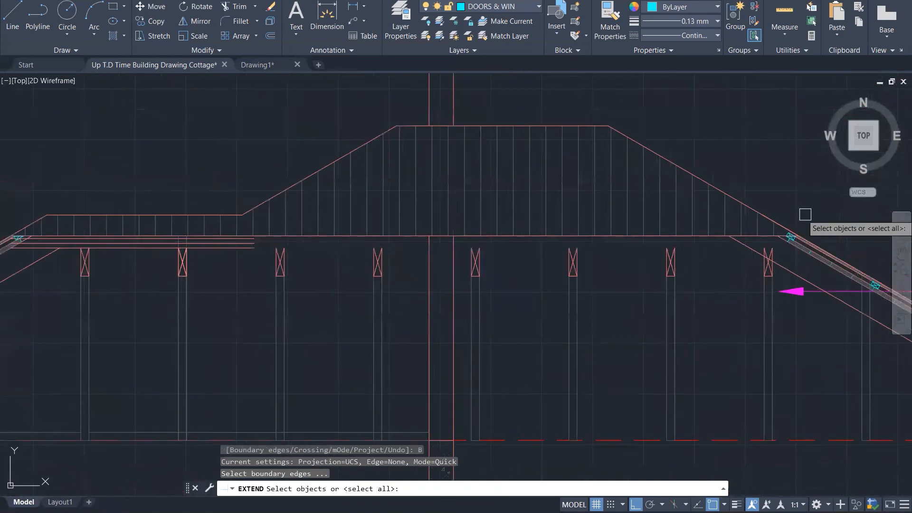
scroll(783, 240, up, 5)
click(768, 258)
scroll(784, 261, down, 4)
scroll(418, 306, down, 3)
scroll(509, 220, up, 5)
click(518, 237)
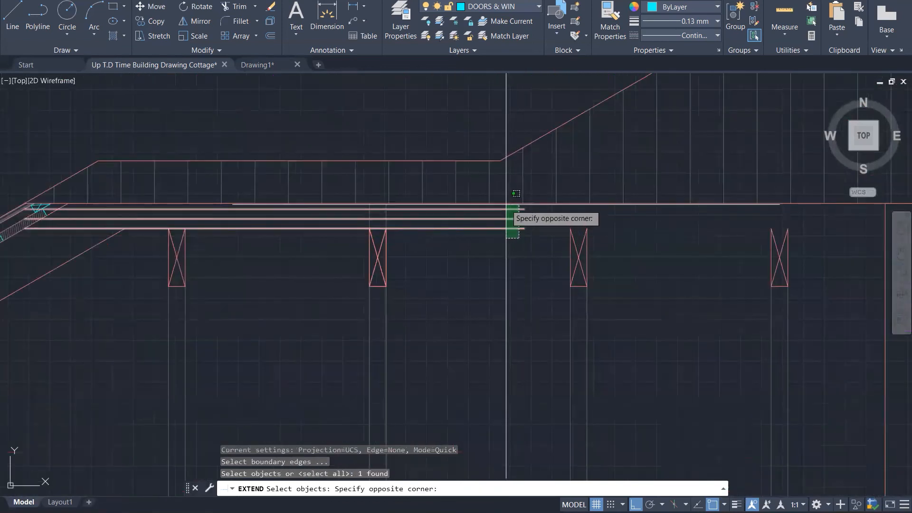
click(506, 206)
key(Return)
click(505, 244)
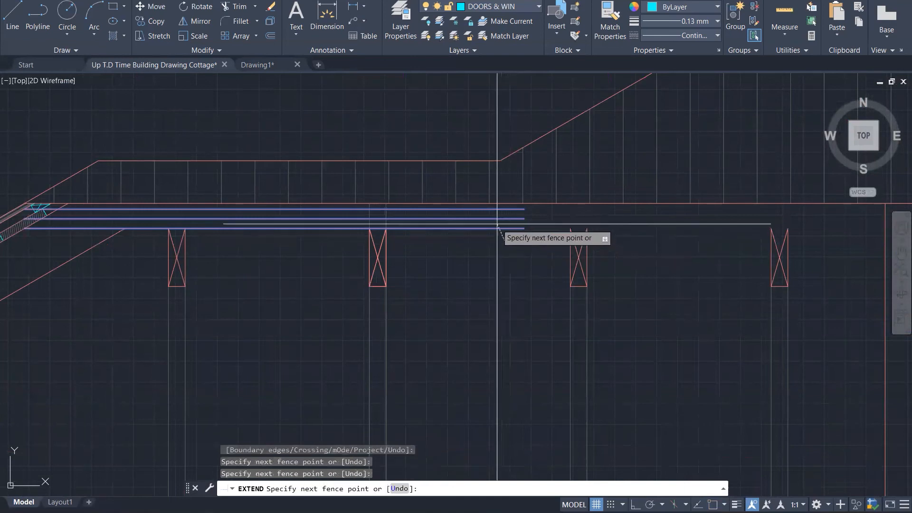
key(Return)
key(Escape)
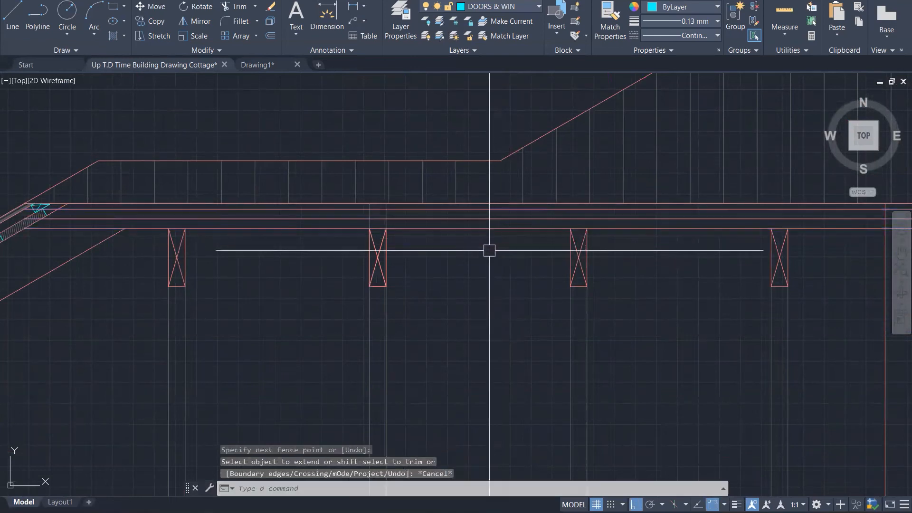
key(Escape)
key(Escape)
Step: Trim the two central wall lines where they cross the horizontal roof lines and erase the leftover segments
scroll(451, 283, down, 4)
scroll(675, 286, up, 8)
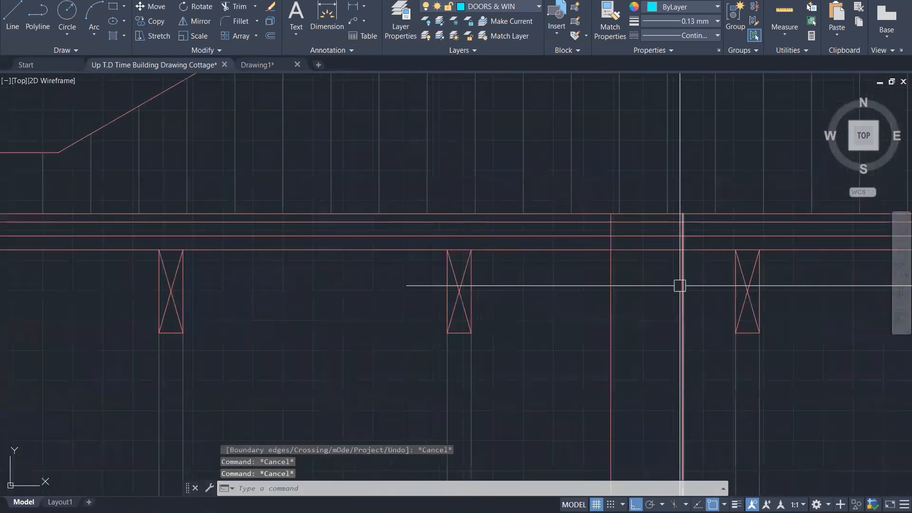
text(tr)
key(Return)
click(668, 190)
click(546, 201)
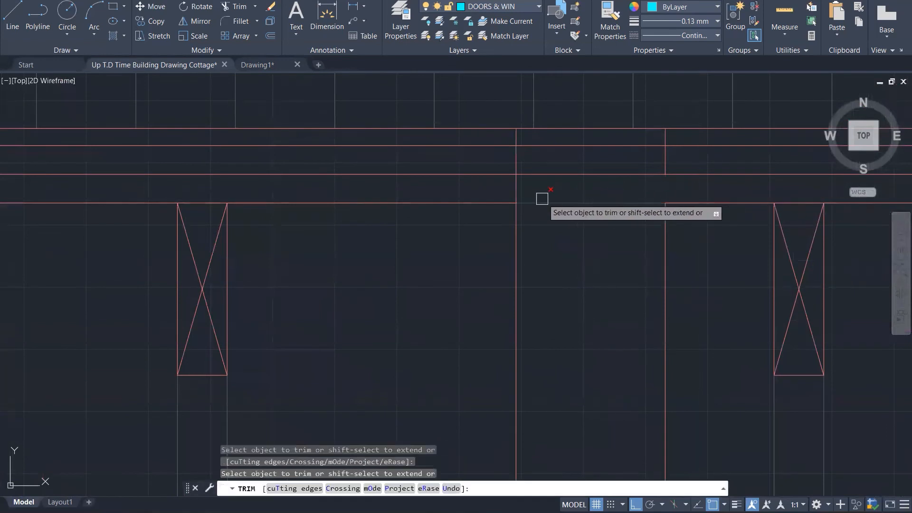
click(517, 190)
scroll(523, 229, down, 3)
scroll(606, 175, up, 3)
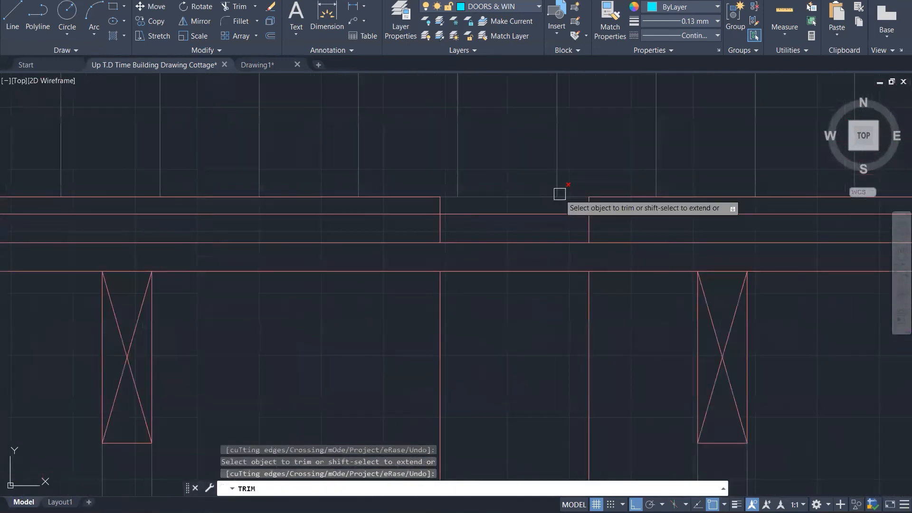
key(Escape)
key(Escape)
click(394, 179)
click(611, 261)
key(Delete)
Step: Trim the right-hand lower sloping rafter line between the horizontal roof lines and erase its leftover upper segment
scroll(440, 256, down, 4)
scroll(375, 219, down, 7)
scroll(611, 194, up, 6)
scroll(376, 311, up, 5)
key(Return)
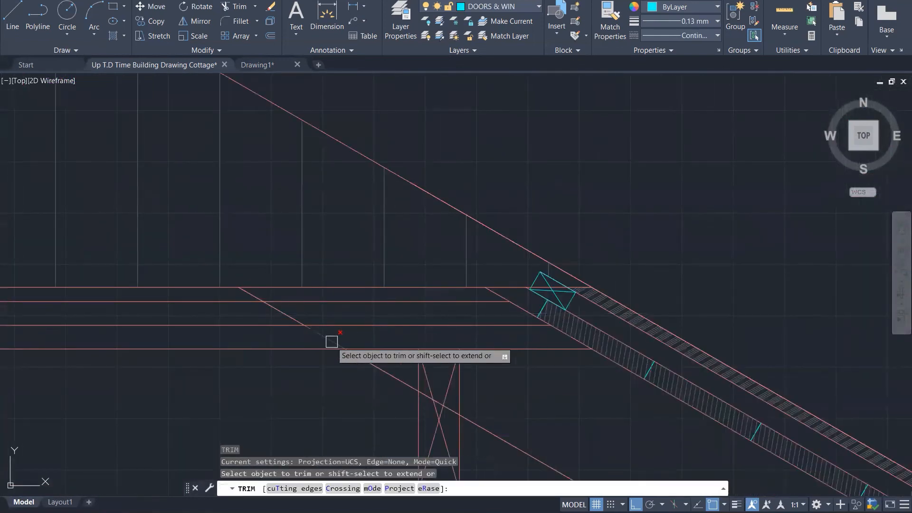
click(331, 341)
key(Escape)
click(240, 238)
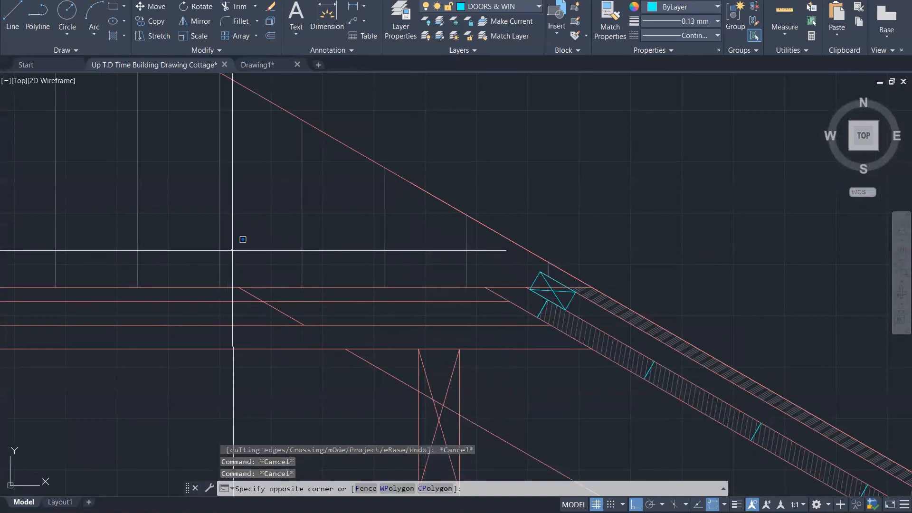
click(319, 326)
key(Delete)
Step: Trim the lower sloping rafter line inside the last crossed timber and erase the remaining piece beside it
scroll(478, 224, down, 5)
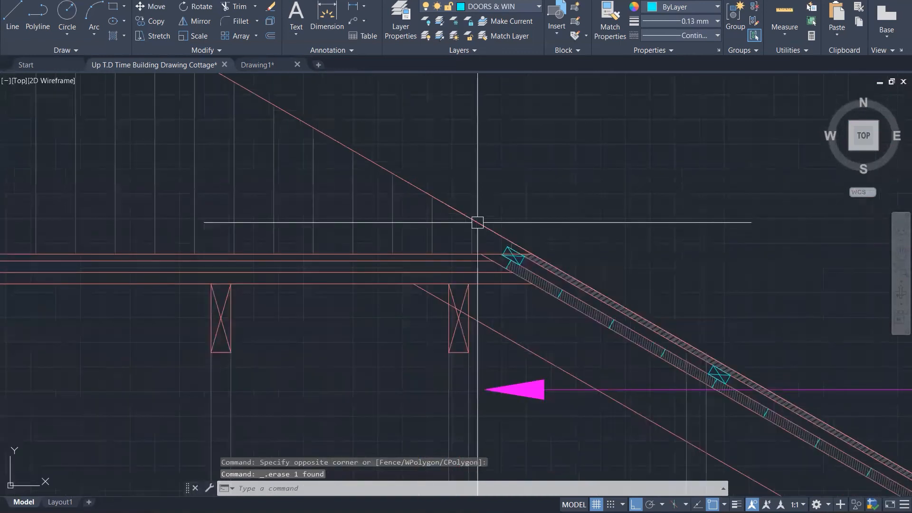
scroll(472, 283, up, 6)
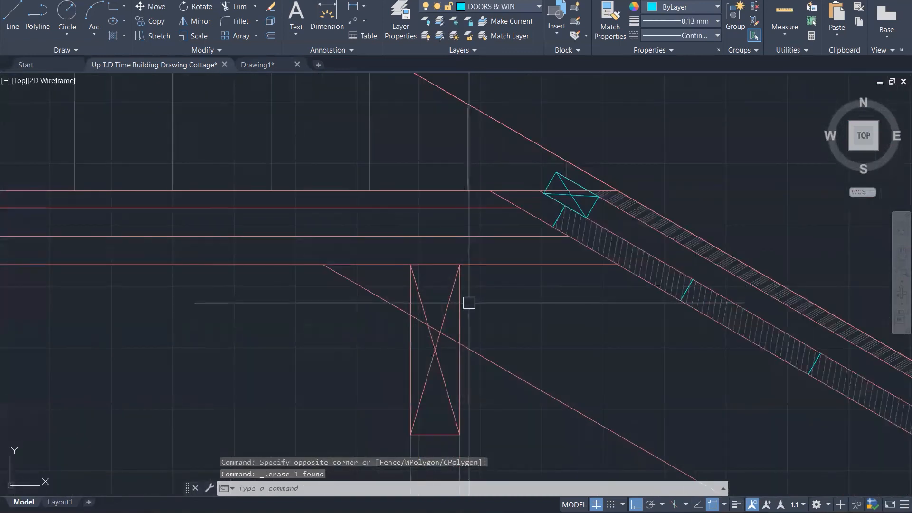
key(Return)
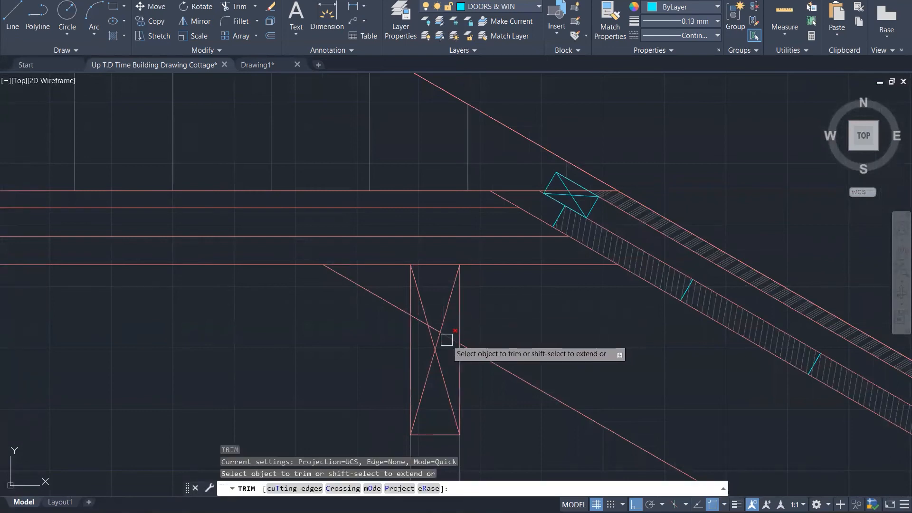
key(Escape)
key(Escape)
click(392, 301)
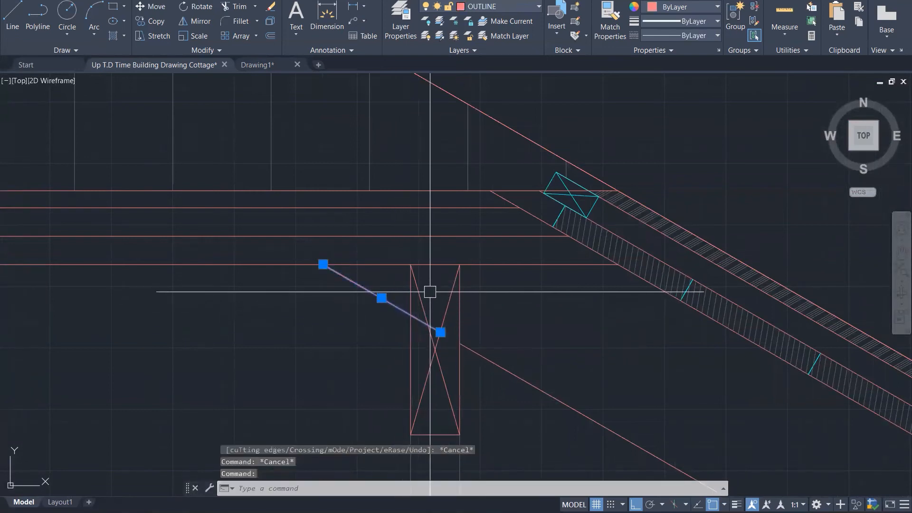
key(Delete)
scroll(535, 203, down, 5)
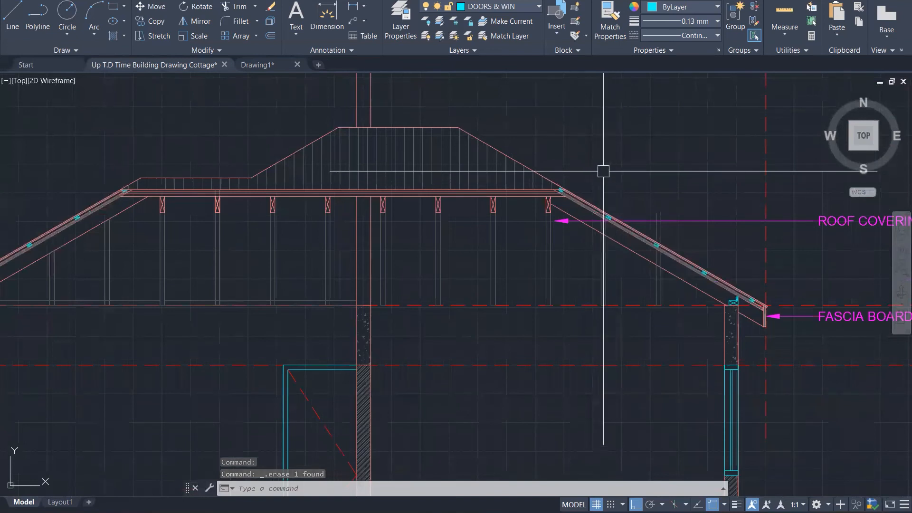
Step: Trim the parts of the topmost crossed purlin on the right-hand slope that project above the upper horizontal roof line
scroll(582, 160, up, 10)
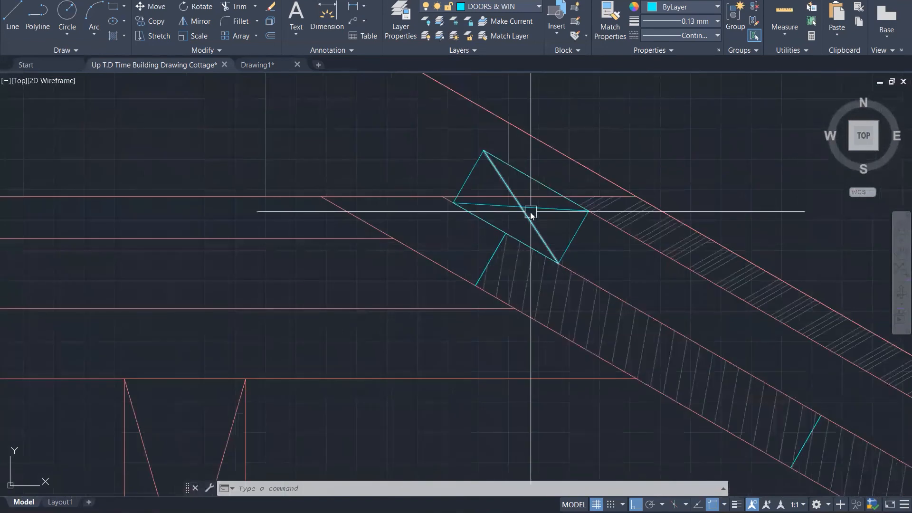
text(tr)
key(Return)
click(468, 179)
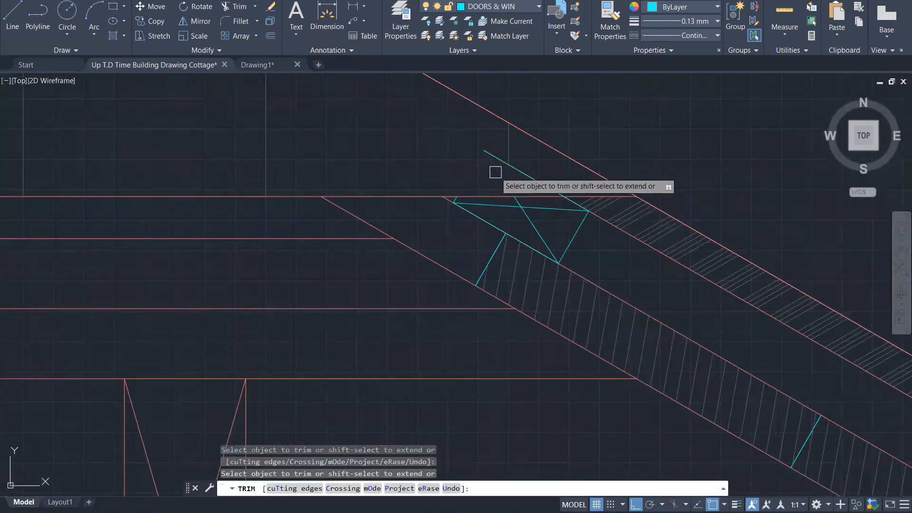
click(527, 177)
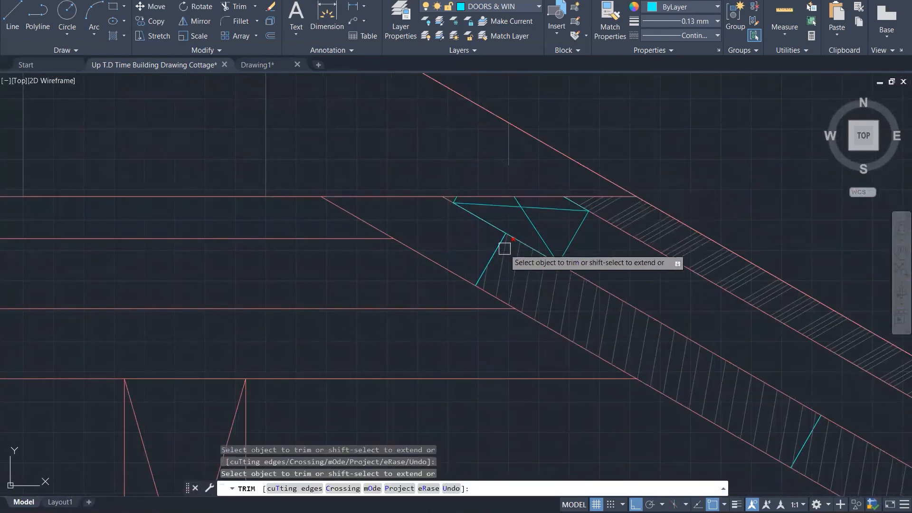
scroll(505, 249, down, 4)
key(Escape)
key(Escape)
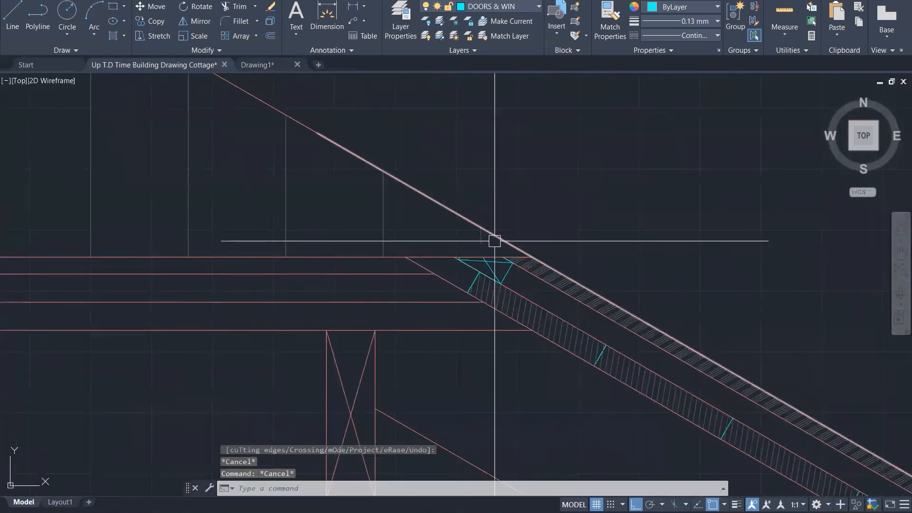
key(Escape)
key(Escape)
scroll(636, 190, down, 4)
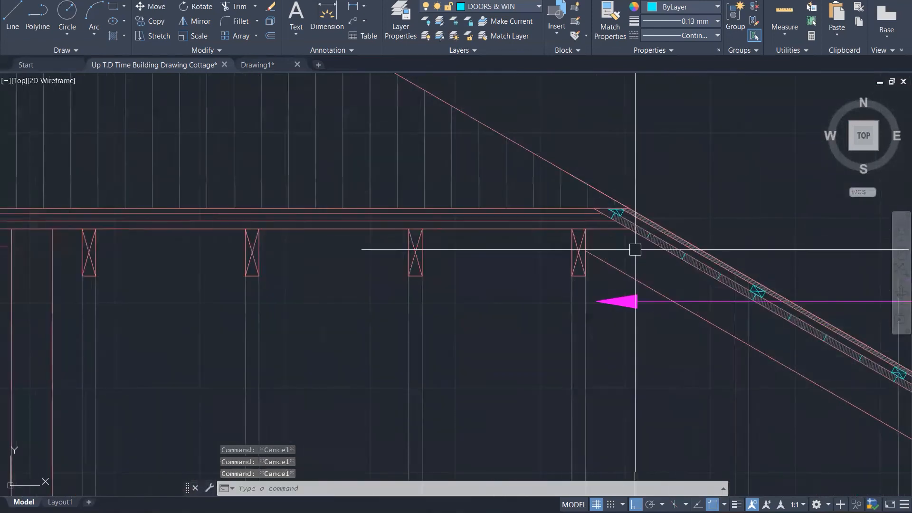
scroll(635, 249, down, 3)
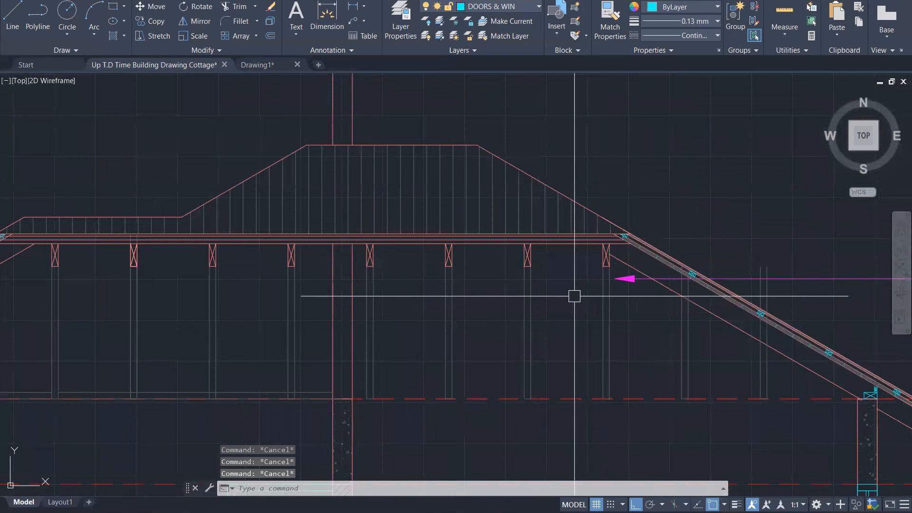
scroll(562, 312, down, 3)
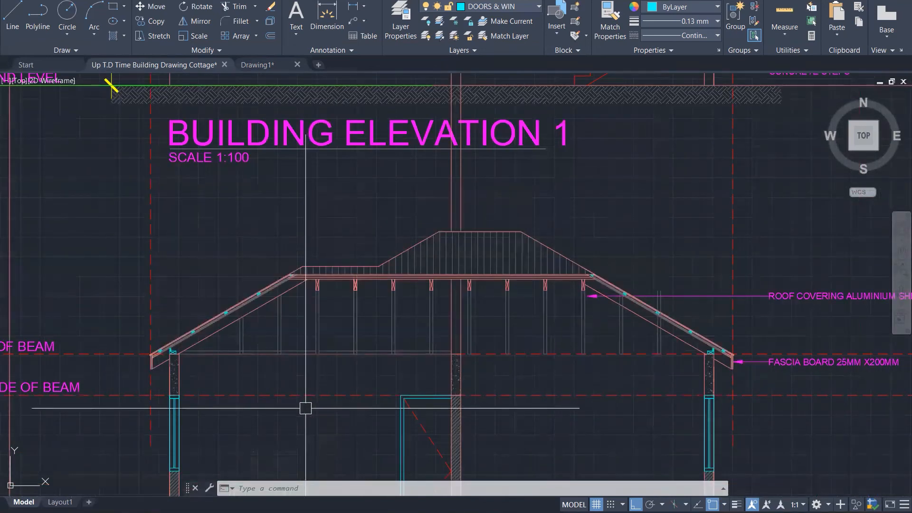
scroll(407, 370, up, 5)
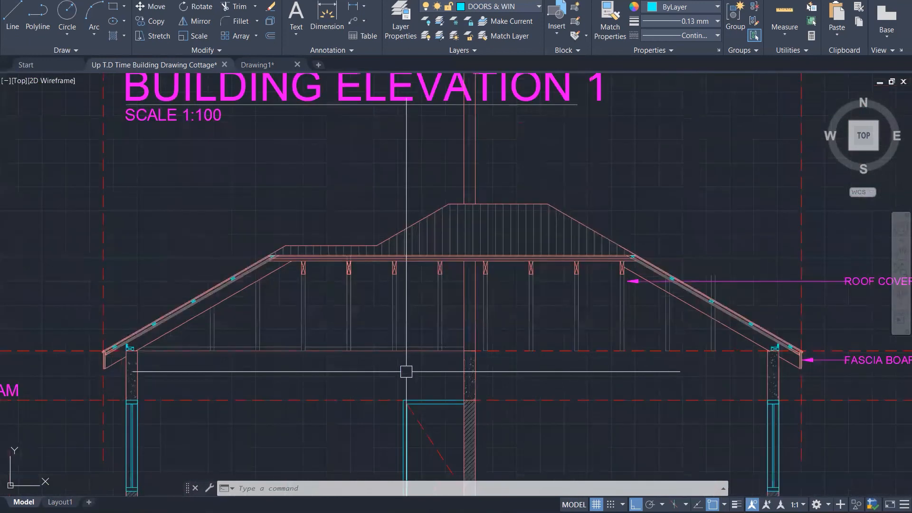
click(405, 316)
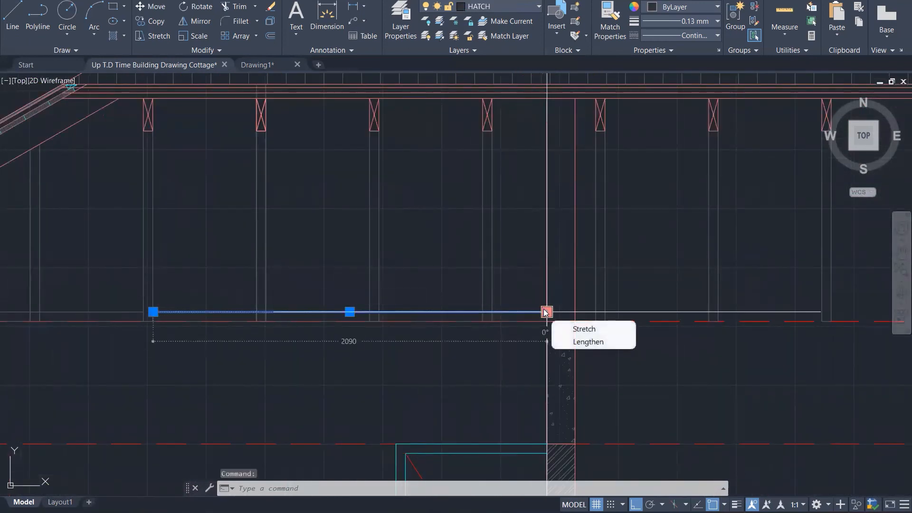
key(Escape)
key(Escape)
key(Escape)
Step: Draw a horizontal line from the central wall's right face across to the right-hand rafter, level with the existing lower timber line on the left
text(l)
key(Return)
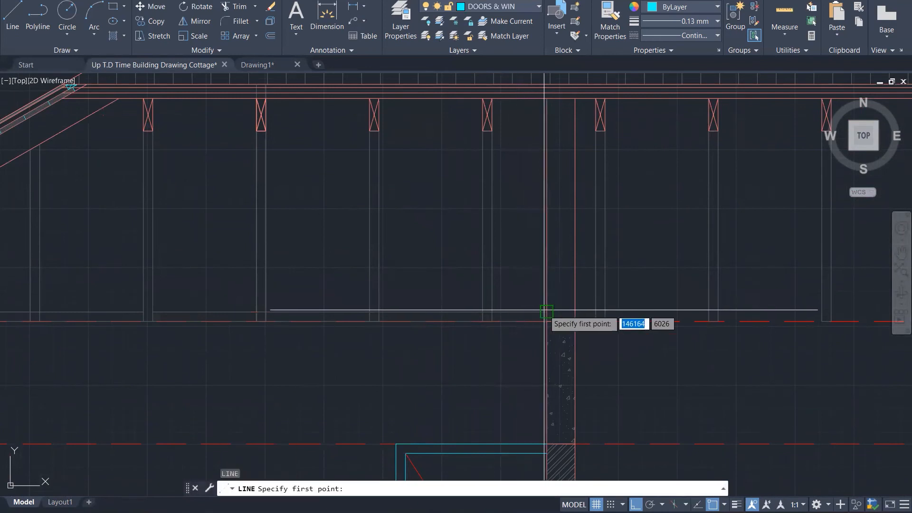
click(575, 312)
scroll(278, 344, down, 1)
scroll(278, 346, down, 3)
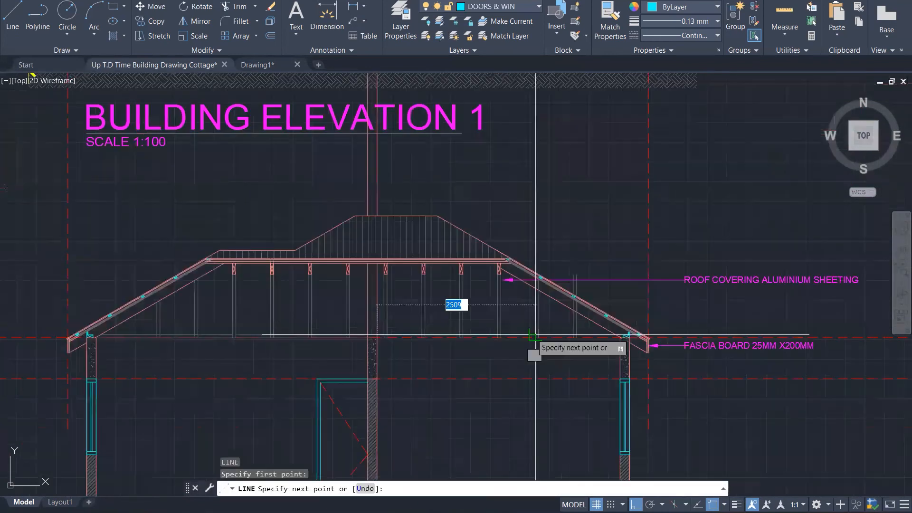
scroll(604, 339, up, 3)
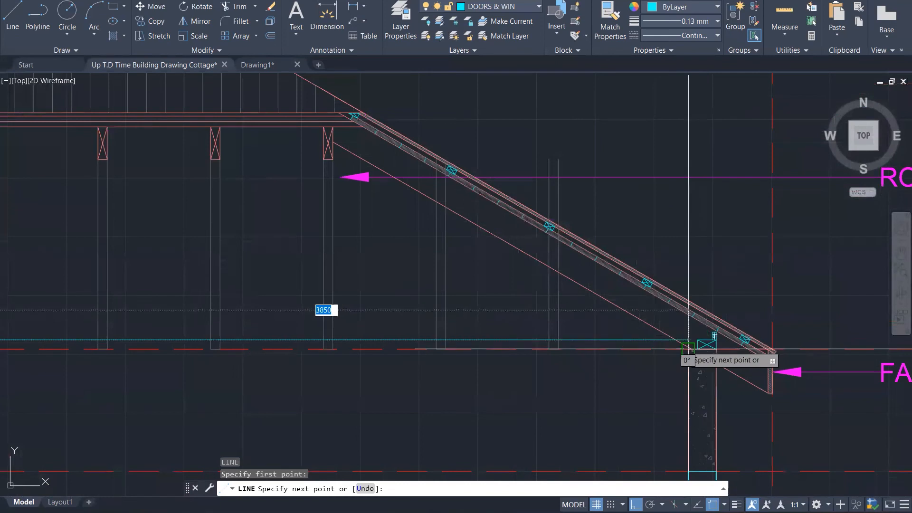
scroll(684, 350, up, 2)
scroll(678, 350, up, 2)
key(Escape)
key(Escape)
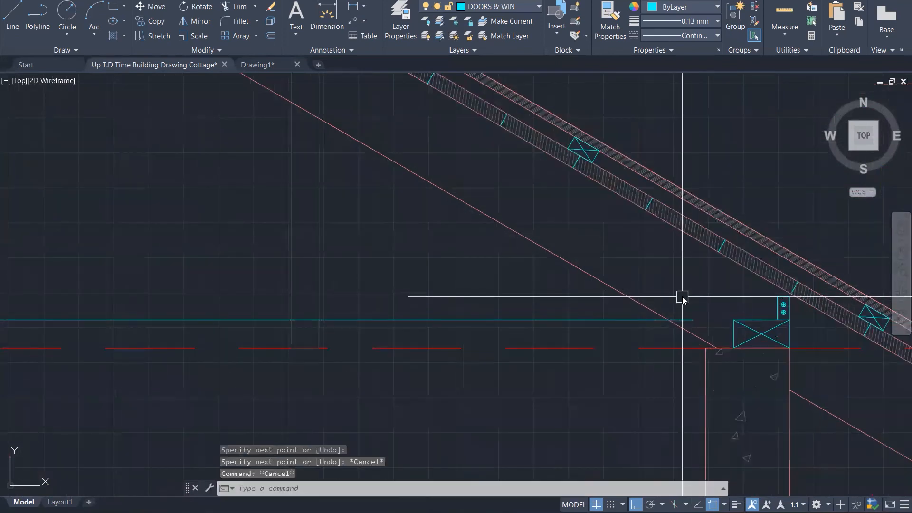
Step: Trim the end of the new horizontal line that projects past the right-hand lower sloping rafter line
text(tr)
key(Return)
key(Escape)
key(Escape)
key(Escape)
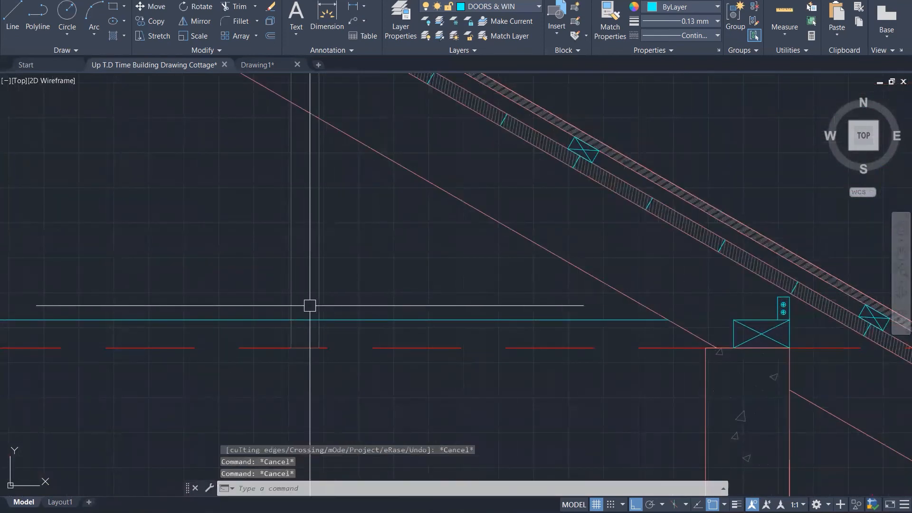
Step: Trim the new horizontal line where it passes through the vertical posts right of the central wall
key(Return)
click(304, 321)
scroll(537, 263, down, 6)
scroll(268, 288, up, 6)
click(537, 272)
scroll(573, 261, down, 6)
scroll(363, 280, up, 6)
click(156, 236)
scroll(599, 232, down, 6)
scroll(342, 214, up, 6)
click(363, 243)
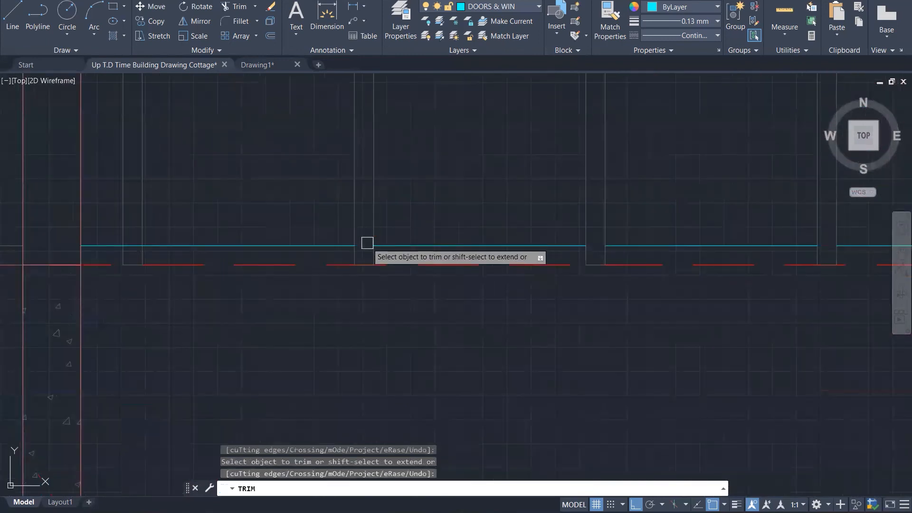
scroll(204, 234, down, 6)
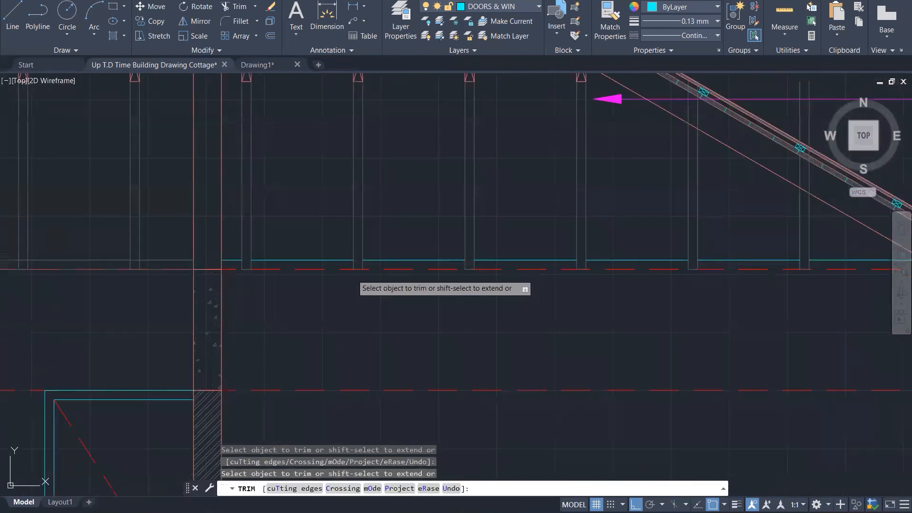
scroll(342, 285, up, 4)
key(Escape)
key(Escape)
key(Escape)
Step: Trim the lower horizontal timber line where it passes through the vertical posts left of the central wall
scroll(234, 279, up, 4)
text(tr)
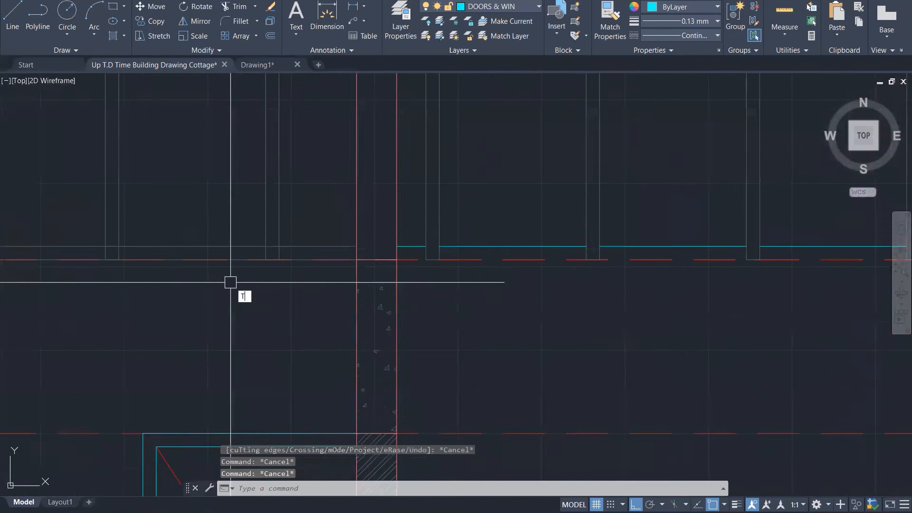
key(Return)
scroll(269, 249, up, 4)
click(280, 234)
scroll(373, 256, down, 7)
scroll(204, 265, up, 7)
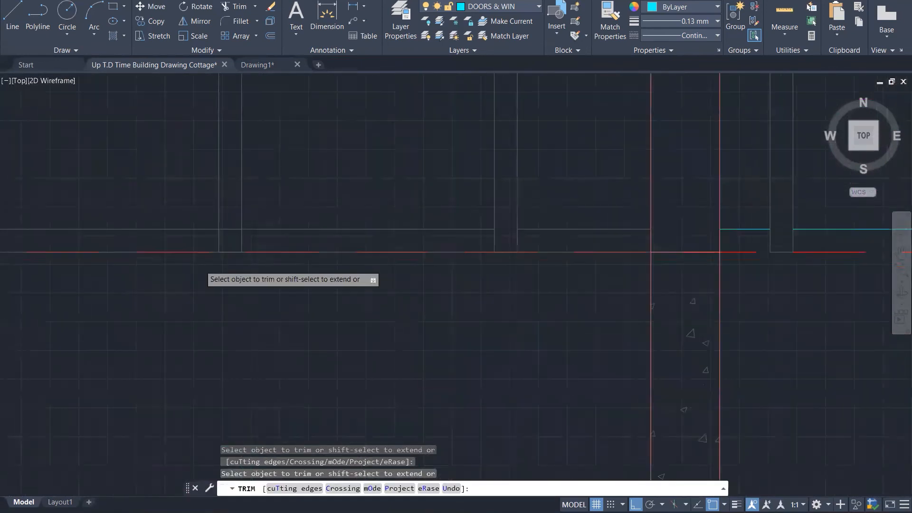
click(252, 202)
scroll(430, 242, down, 3)
scroll(428, 241, down, 4)
scroll(239, 236, up, 6)
click(244, 235)
scroll(424, 262, down, 6)
scroll(201, 241, up, 4)
scroll(448, 265, down, 7)
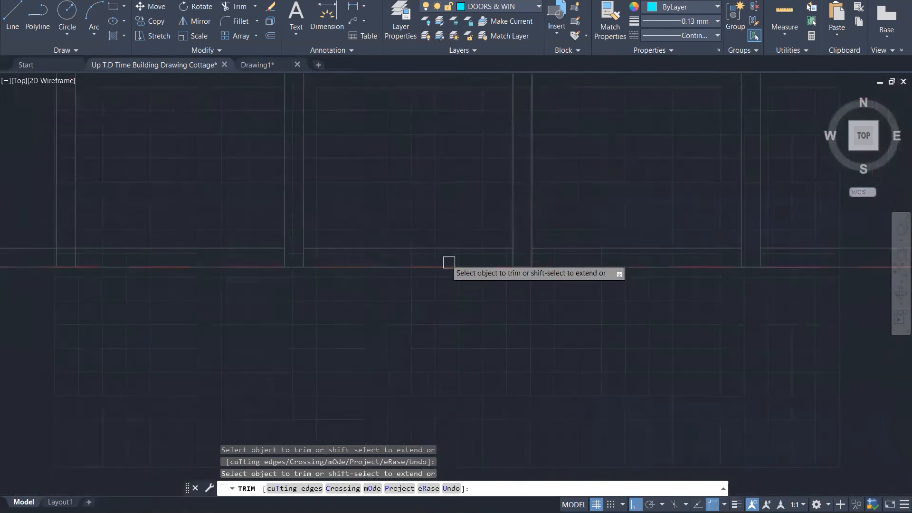
scroll(262, 257, up, 7)
scroll(558, 287, down, 7)
scroll(347, 283, up, 7)
scroll(404, 313, down, 7)
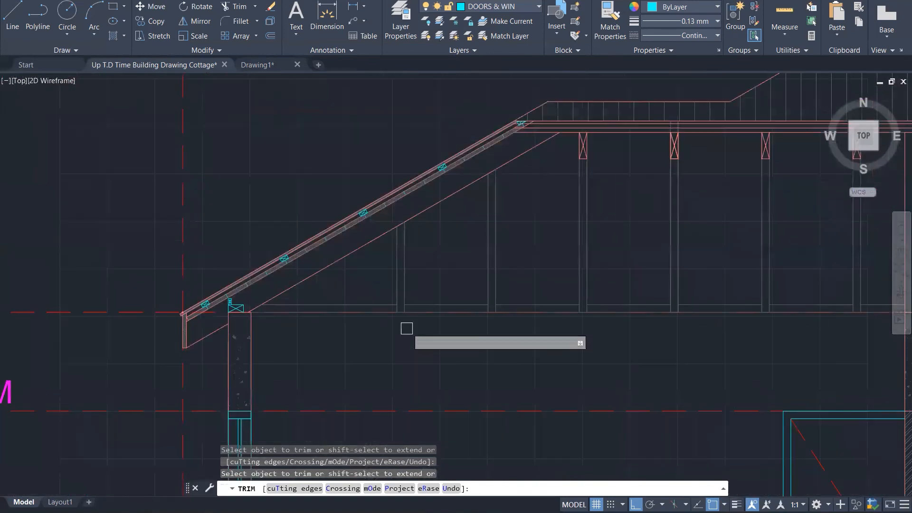
scroll(216, 324, up, 7)
key(Escape)
key(Escape)
scroll(304, 313, down, 4)
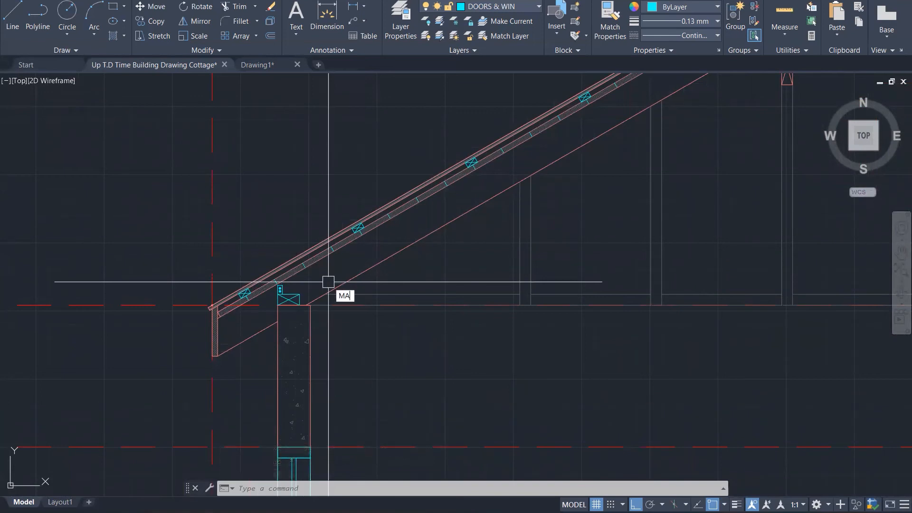
text(MA)
key(Return)
scroll(328, 282, down, 6)
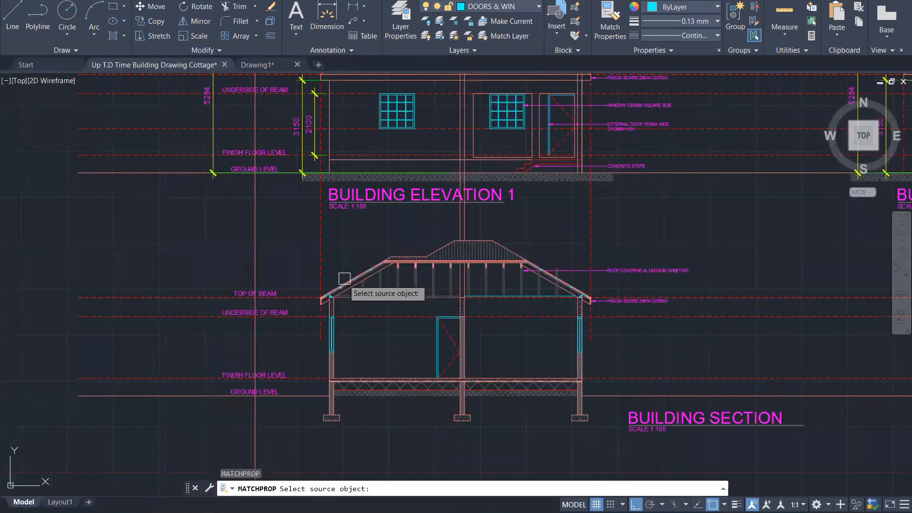
scroll(344, 278, down, 5)
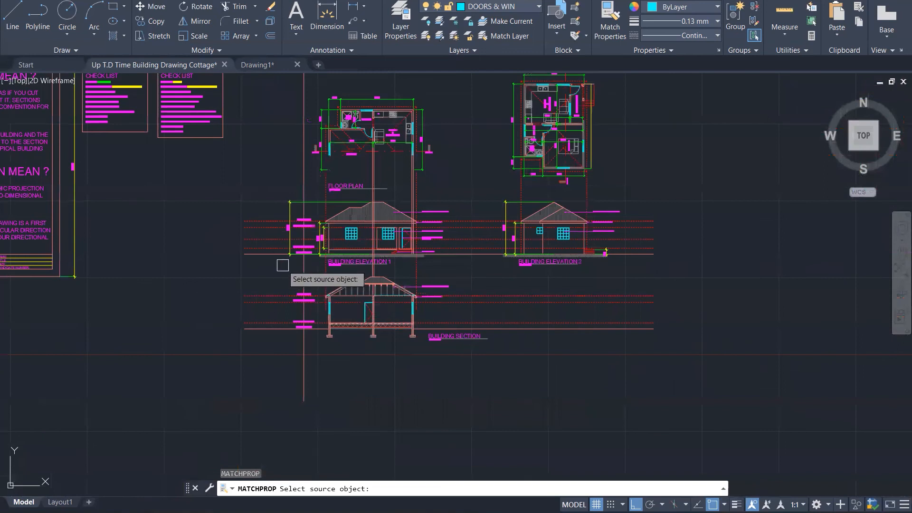
key(Escape)
Step: Select the vertical roof posts left of the central wall with a crossing window
scroll(368, 303, up, 3)
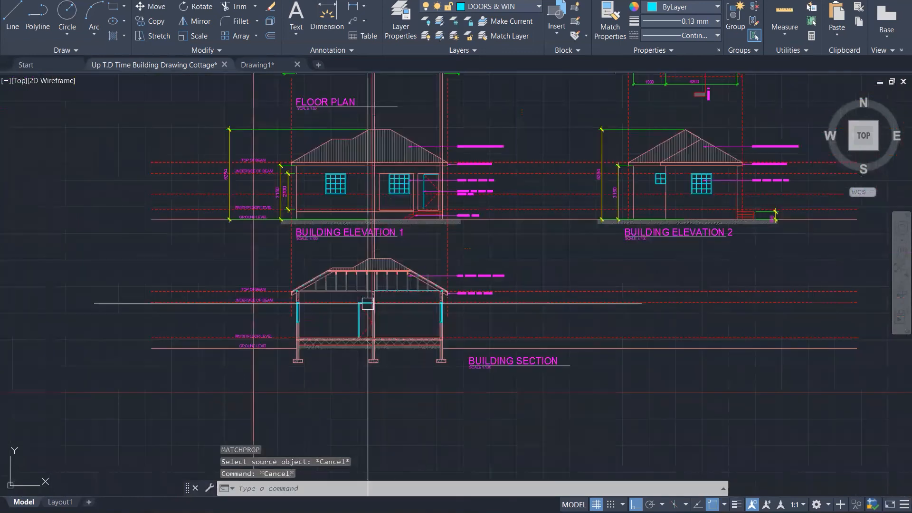
scroll(338, 276, up, 8)
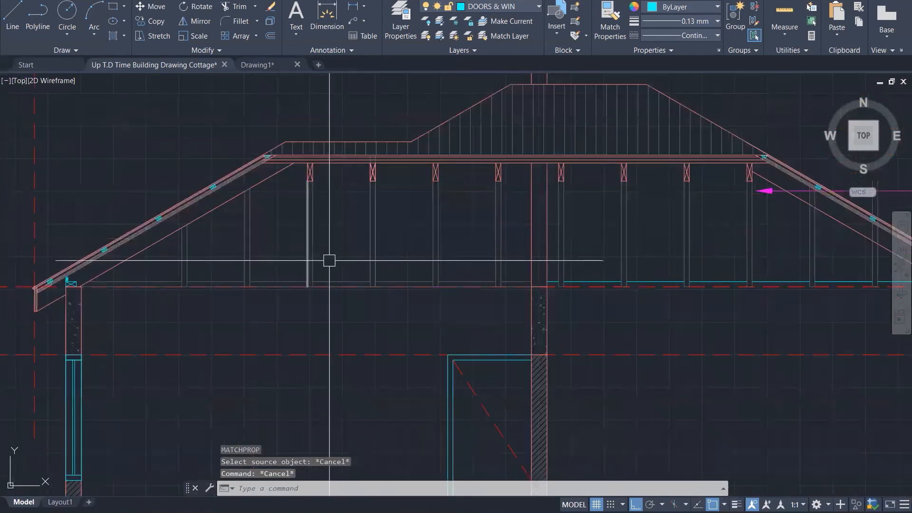
click(512, 271)
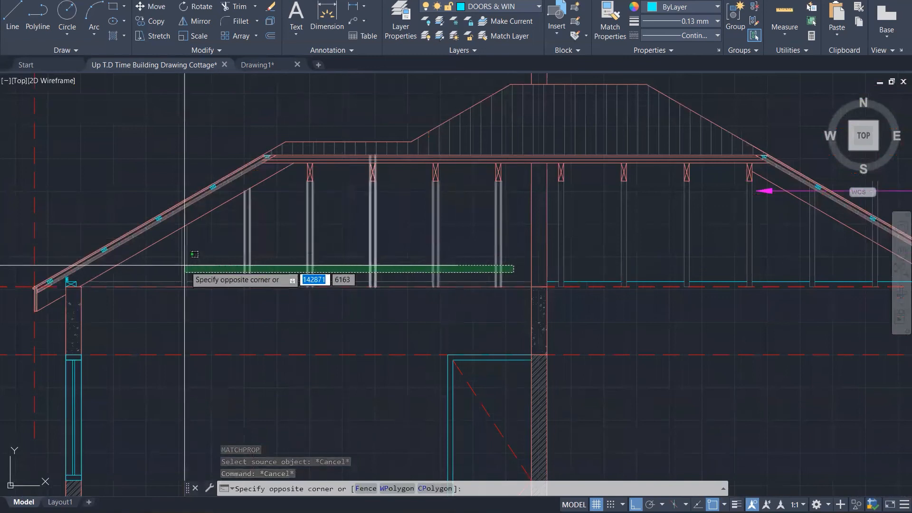
Step: Move the vertical roof posts, except the short one at the far right, to the CONSTRUCTION layer
click(170, 260)
click(163, 269)
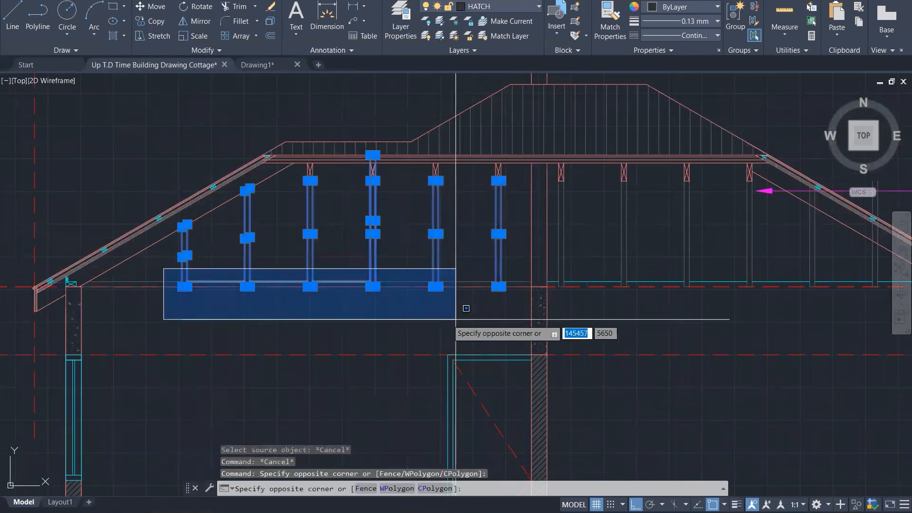
click(204, 304)
click(233, 261)
click(261, 311)
click(288, 264)
click(326, 308)
click(355, 262)
click(390, 305)
click(418, 259)
click(459, 314)
click(472, 258)
click(505, 301)
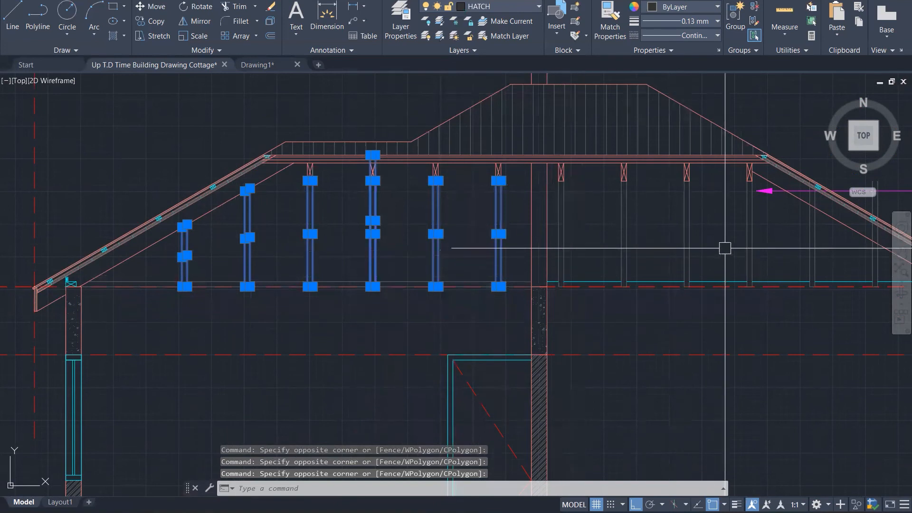
click(834, 261)
click(560, 251)
click(608, 253)
click(658, 313)
click(674, 253)
click(709, 306)
click(735, 259)
click(798, 312)
click(800, 257)
click(832, 304)
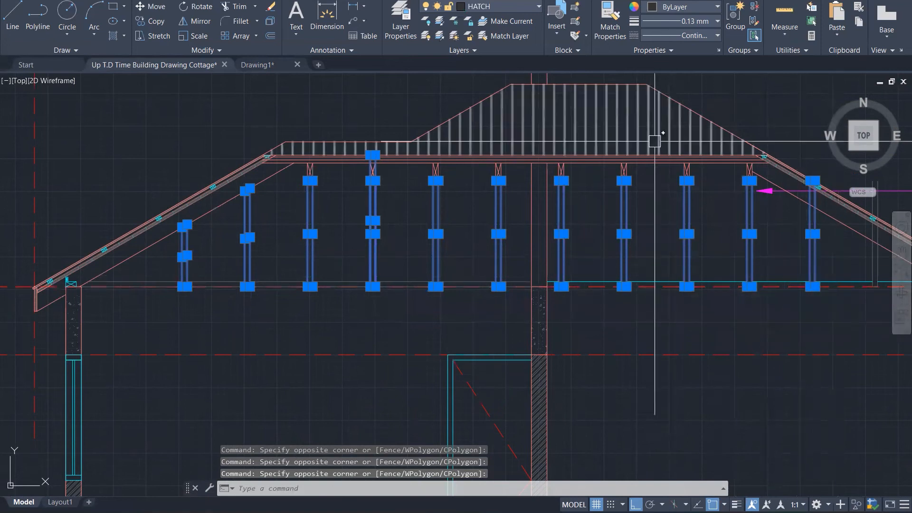
click(506, 7)
click(494, 63)
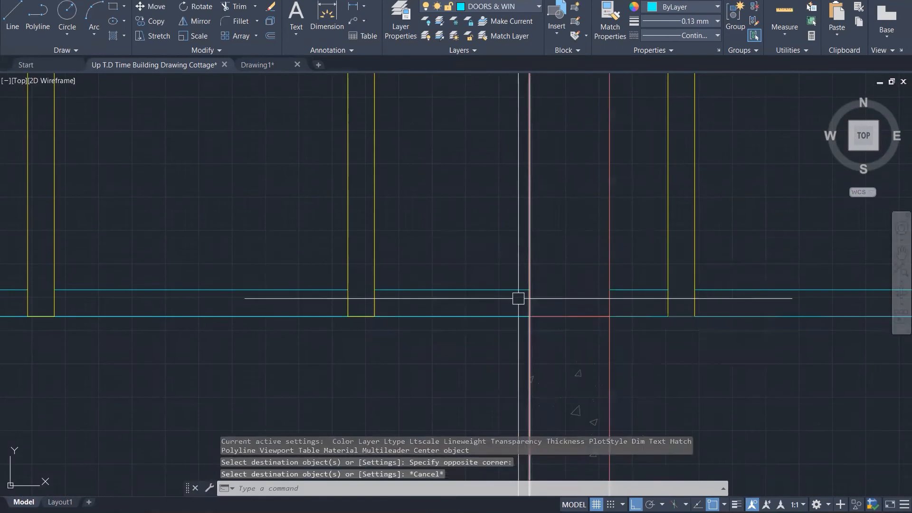
key(Escape)
key(Escape)
key(Escape)
Step: Trim the far-right roof post at the lower sloping rafter line and delete the leftover pieces above the rafter
scroll(469, 244, down, 3)
scroll(467, 244, down, 5)
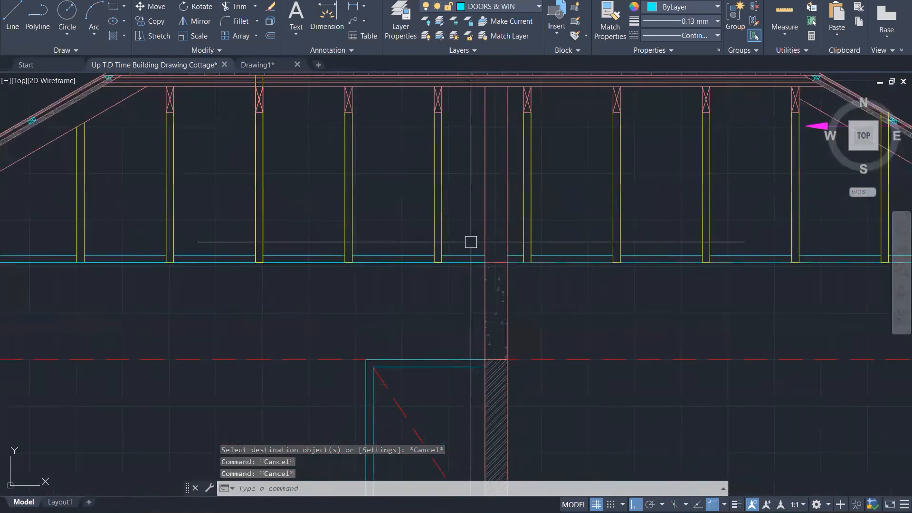
scroll(464, 254, down, 1)
scroll(634, 235, up, 1)
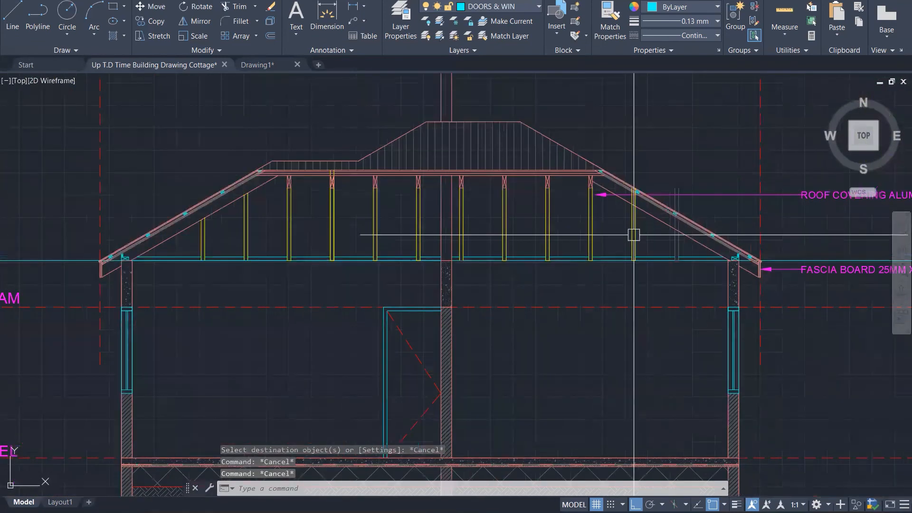
scroll(634, 235, up, 2)
text(tr)
key(Return)
scroll(713, 223, up, 5)
click(719, 209)
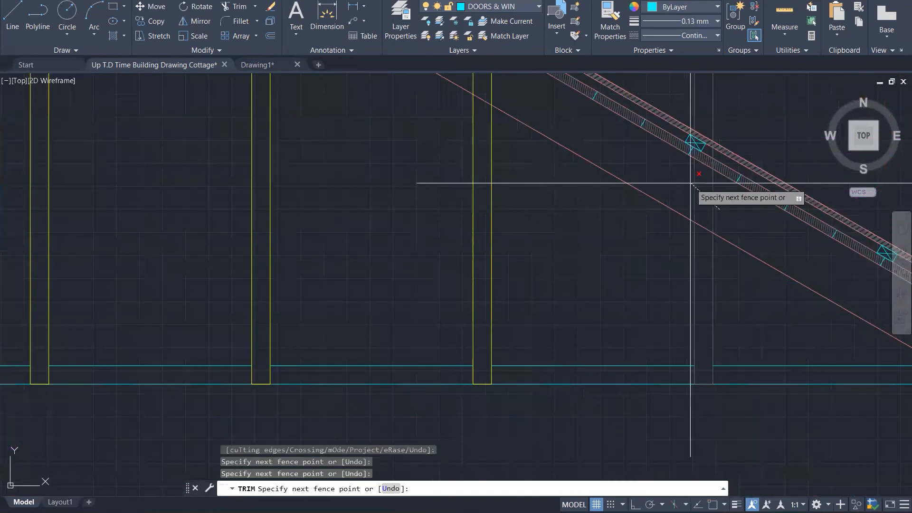
key(Escape)
scroll(672, 207, down, 5)
click(676, 163)
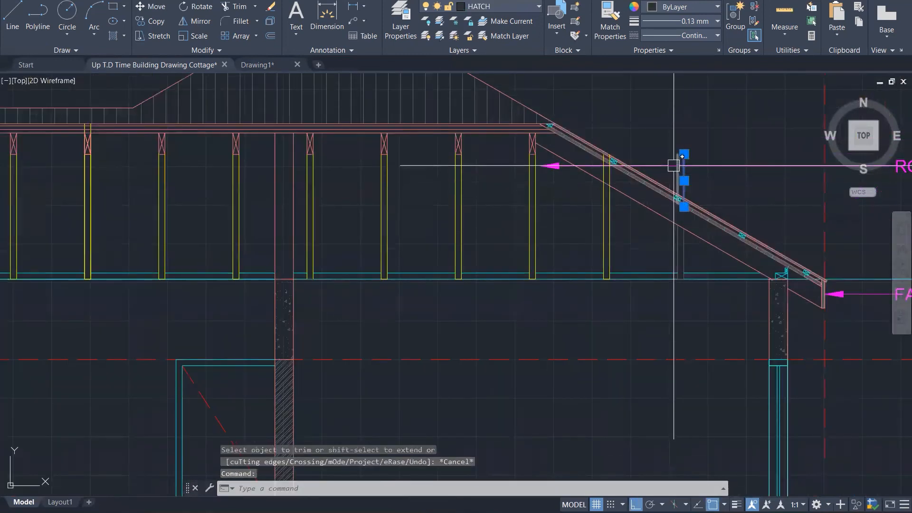
key(Delete)
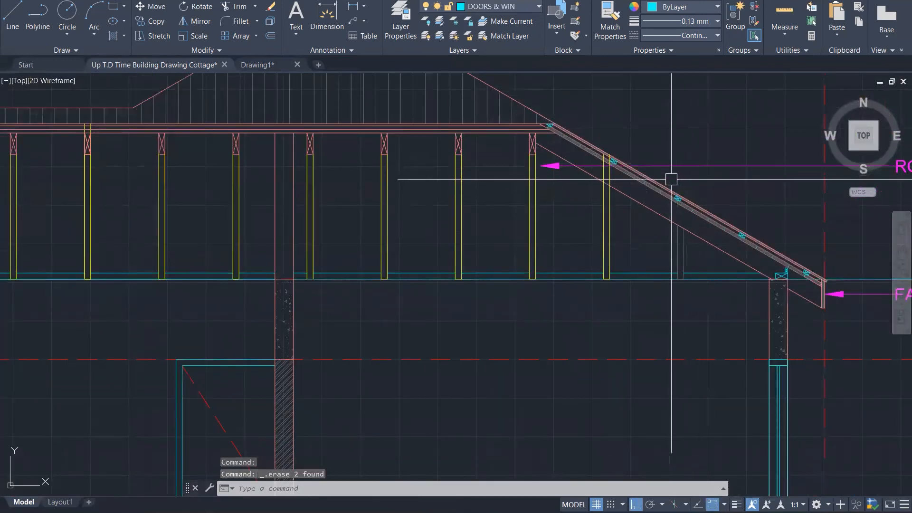
Step: Trim the second post from the right at the lower rafter line and erase its leftover pieces above it
scroll(627, 250, down, 4)
scroll(540, 135, up, 6)
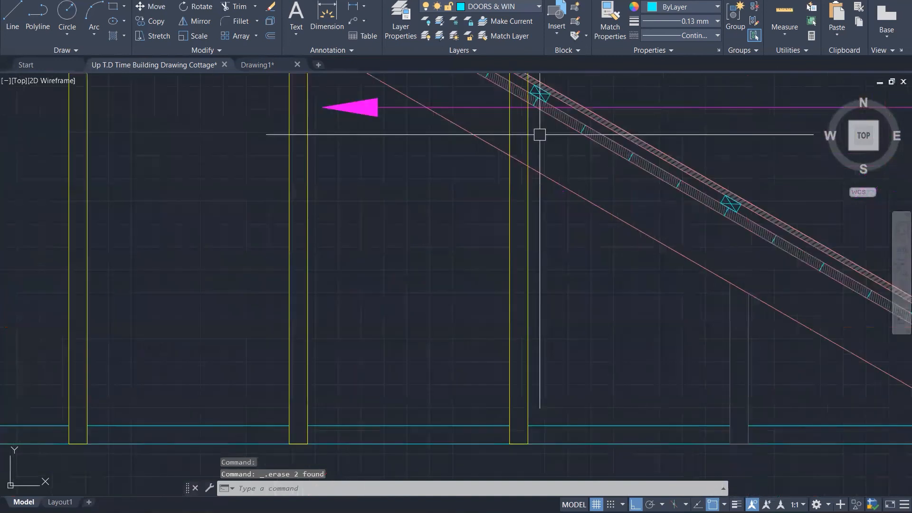
scroll(540, 135, up, 2)
text(tr)
key(Return)
click(523, 152)
click(497, 137)
scroll(583, 198, down, 1)
scroll(583, 197, down, 1)
scroll(545, 152, up, 2)
key(Escape)
click(572, 134)
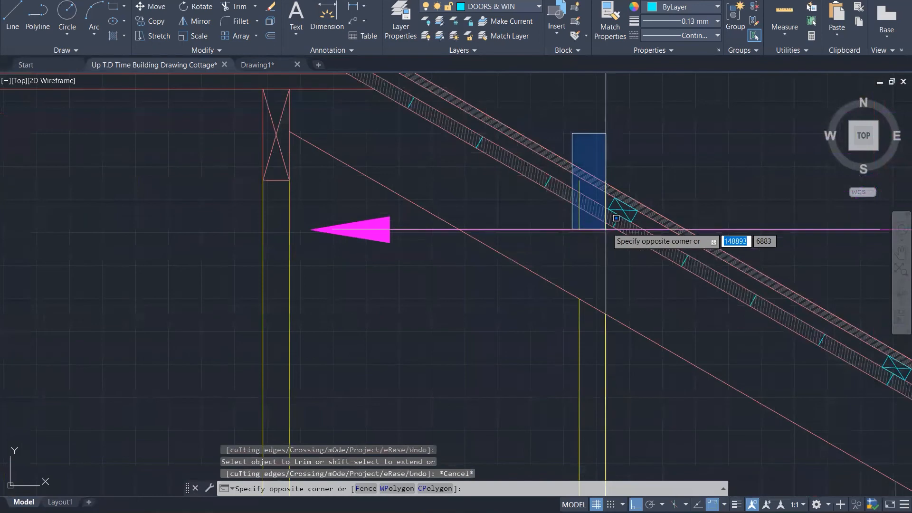
click(607, 249)
key(Delete)
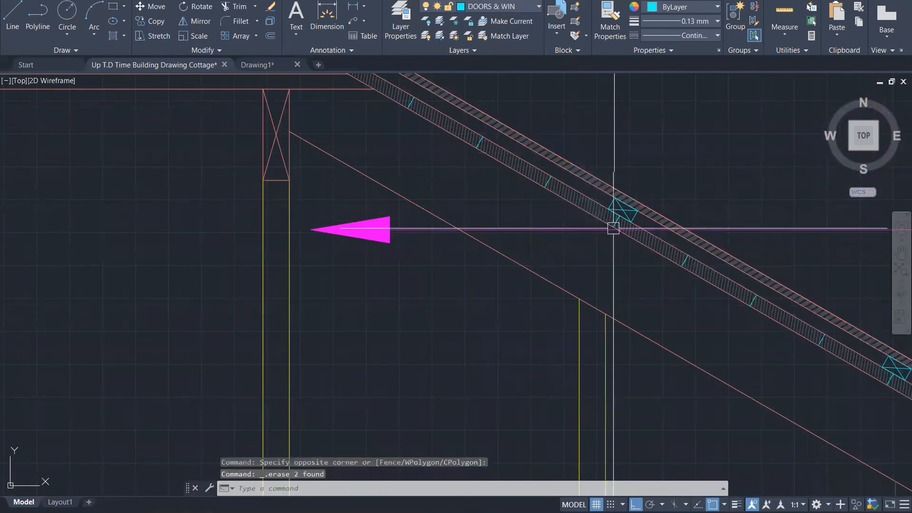
Step: Match the properties of the neighbouring yellow post onto both lines of the short far-right post
scroll(613, 228, down, 3)
text(ma)
key(Return)
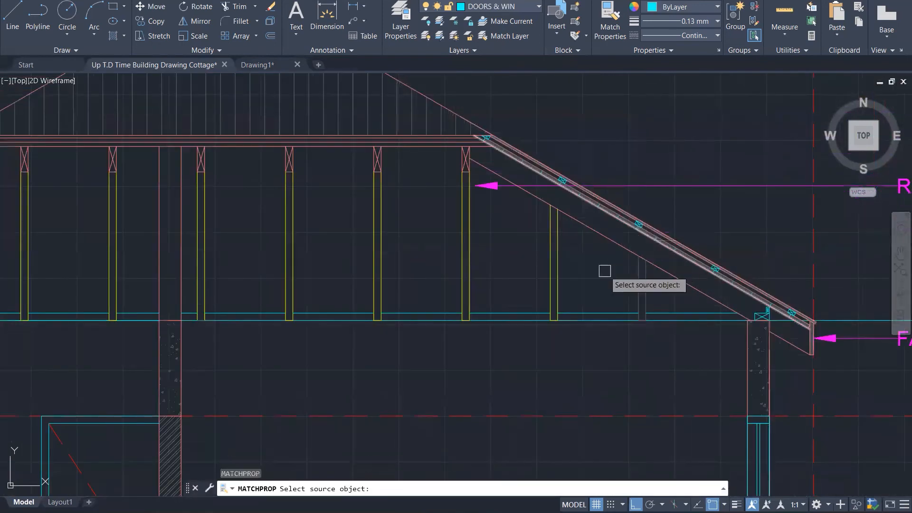
click(560, 287)
click(679, 284)
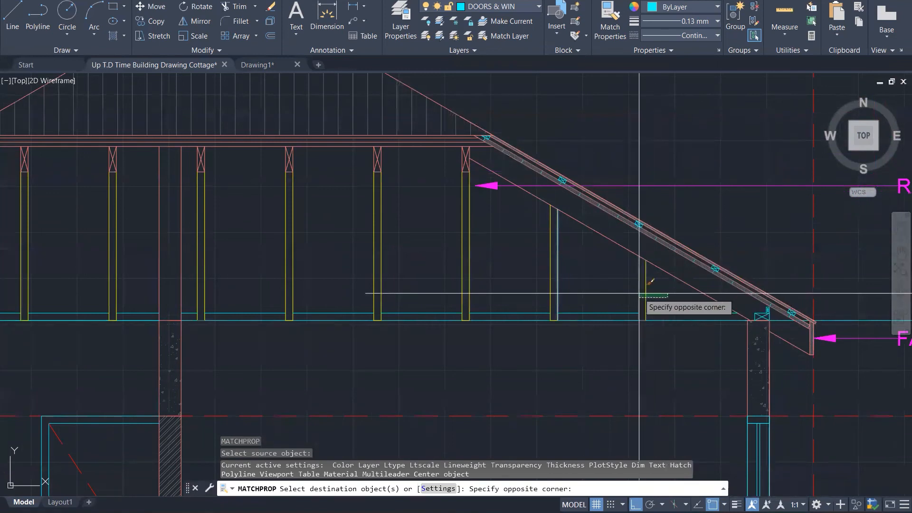
click(622, 288)
click(622, 289)
click(674, 333)
key(Escape)
key(Escape)
key(Escape)
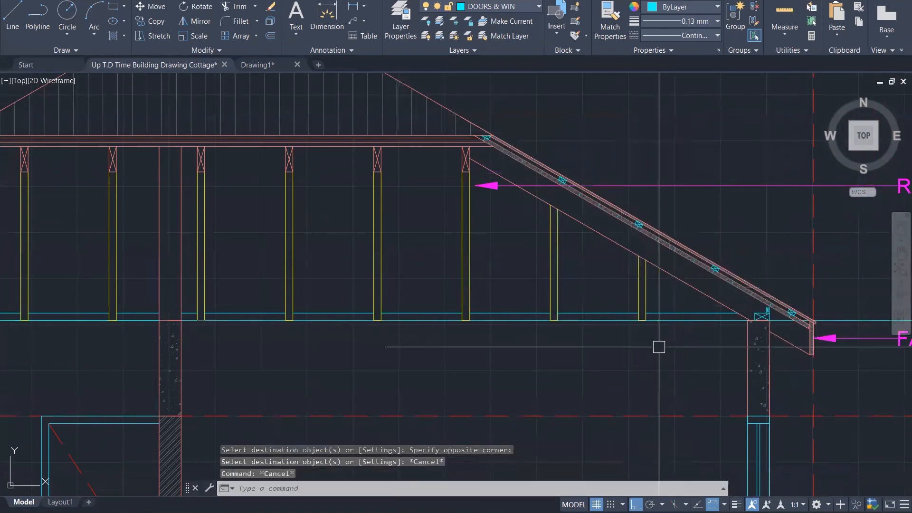
Step: Hatch the horizontal band directly above the crossed timbers, including the section crossed by the fourth post from the left
scroll(659, 340, down, 3)
scroll(660, 341, down, 1)
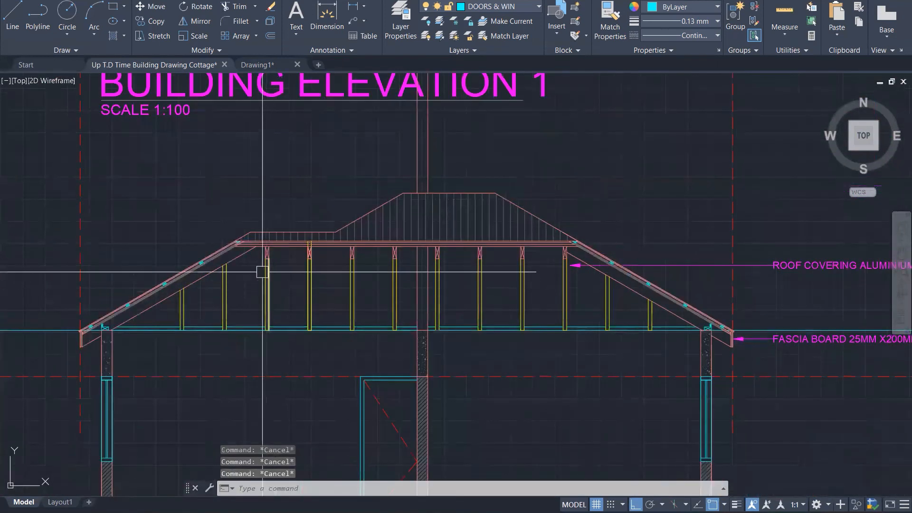
scroll(240, 245, up, 6)
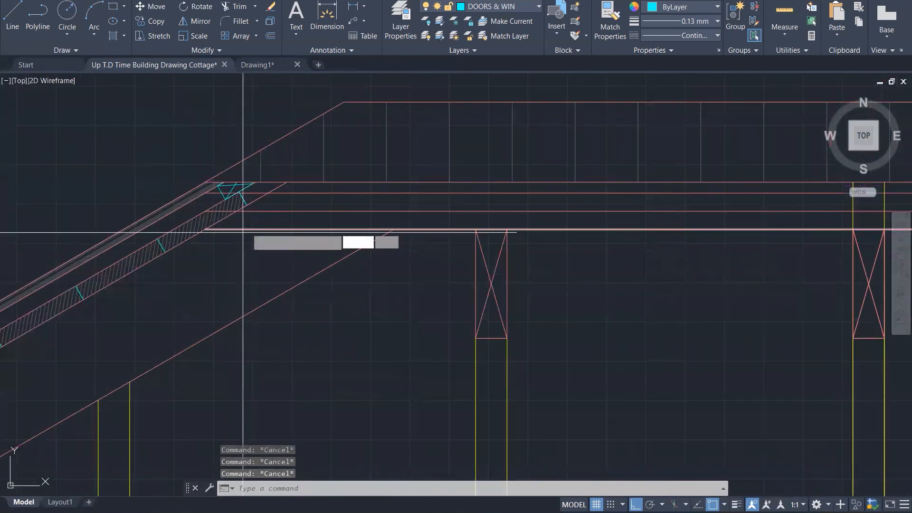
key(Return)
scroll(245, 233, down, 1)
scroll(256, 226, down, 3)
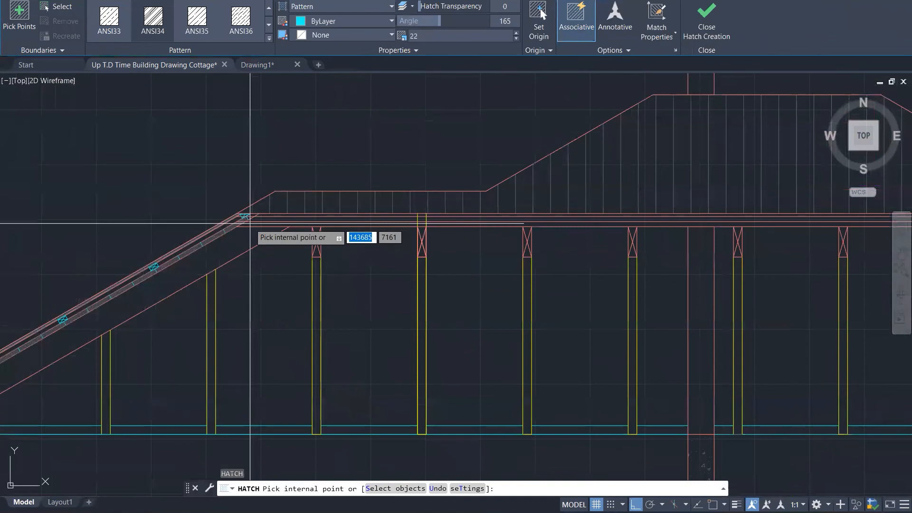
click(264, 224)
scroll(387, 224, down, 3)
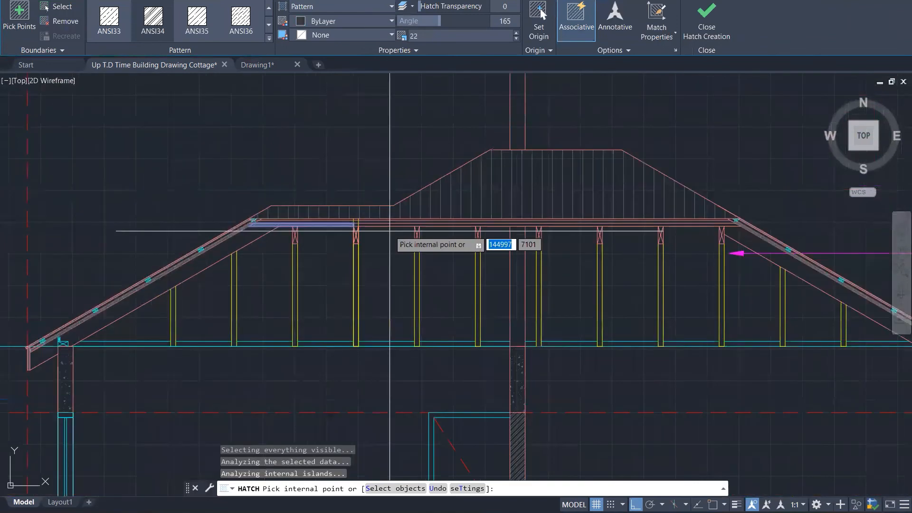
scroll(401, 217, up, 4)
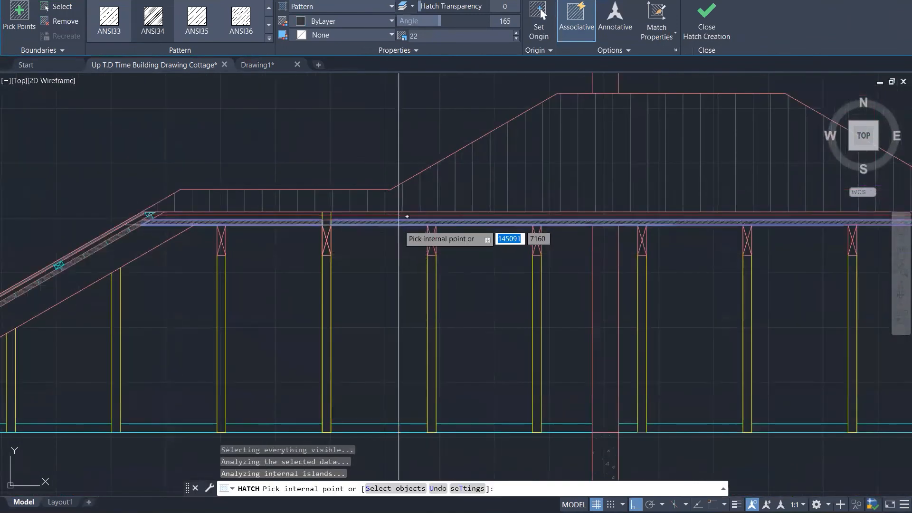
scroll(400, 223, down, 3)
scroll(357, 227, up, 8)
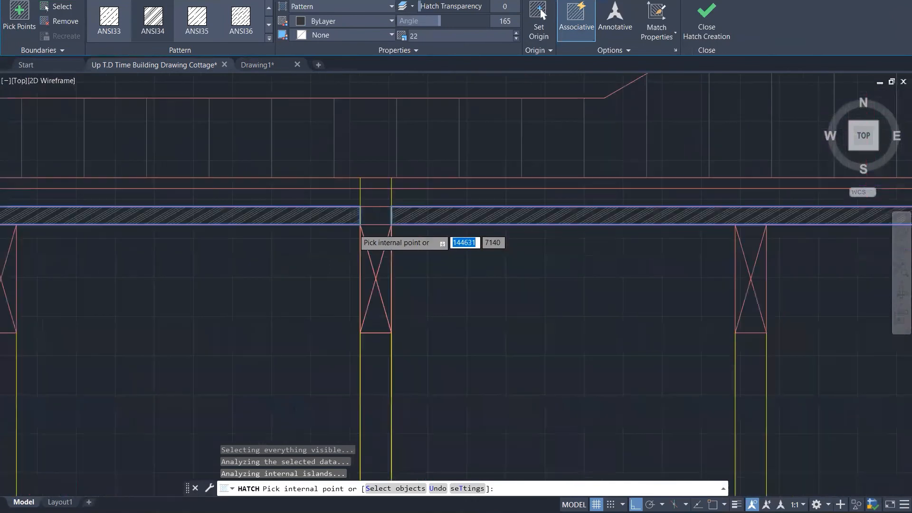
scroll(361, 224, down, 3)
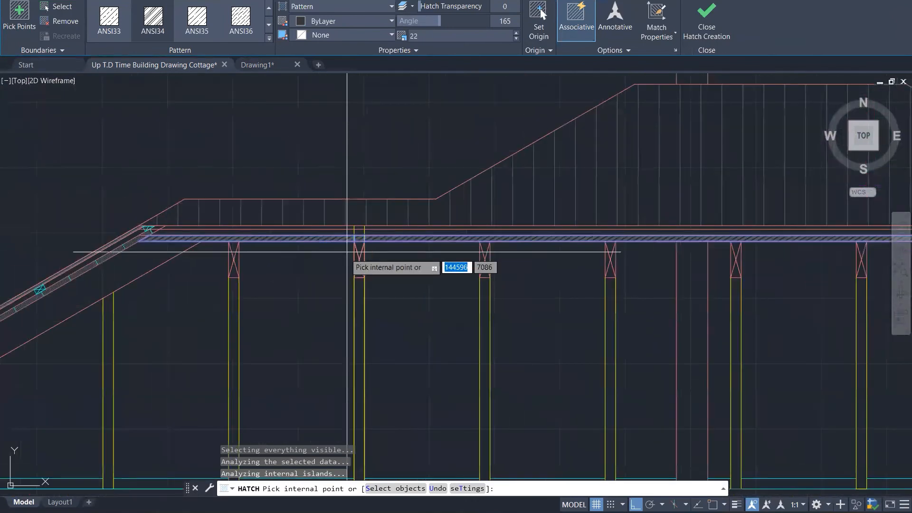
key(Escape)
Step: Shorten both lines of the fourth post from the left to end at the underside of its crossed timber
scroll(352, 230, up, 5)
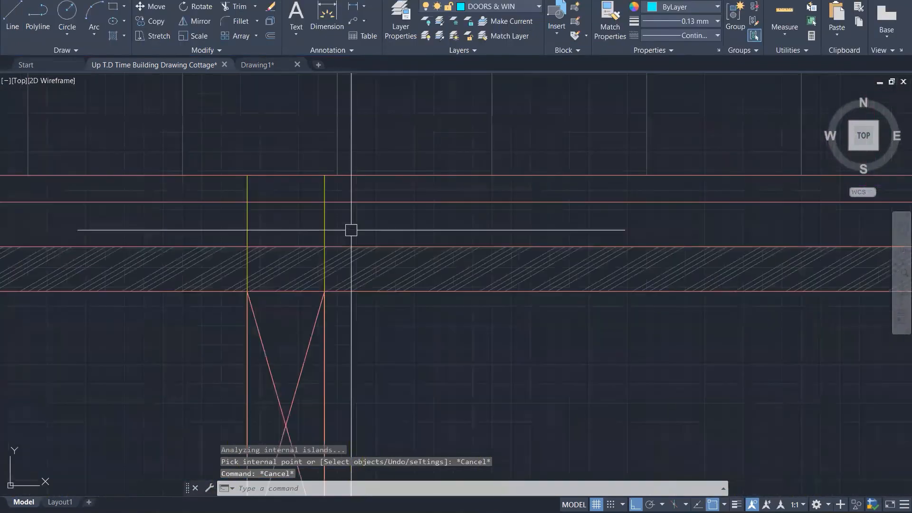
click(329, 222)
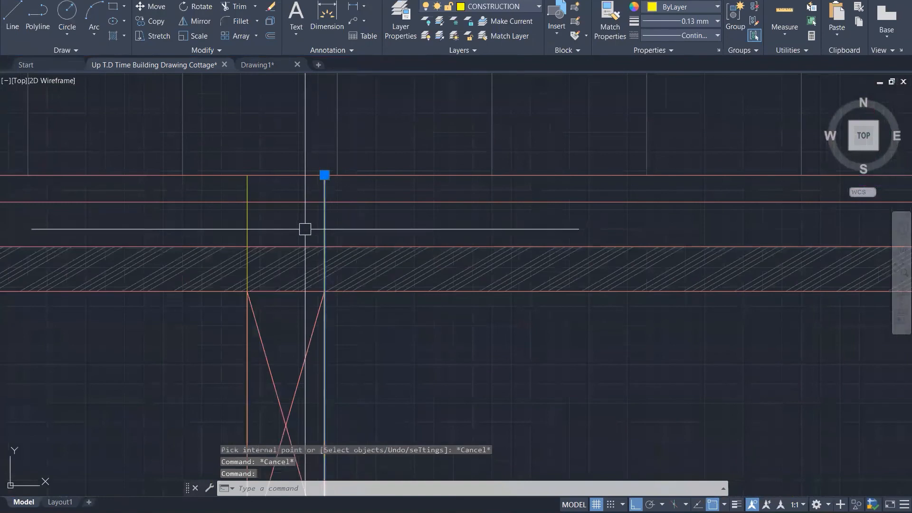
click(324, 175)
scroll(356, 159, down, 5)
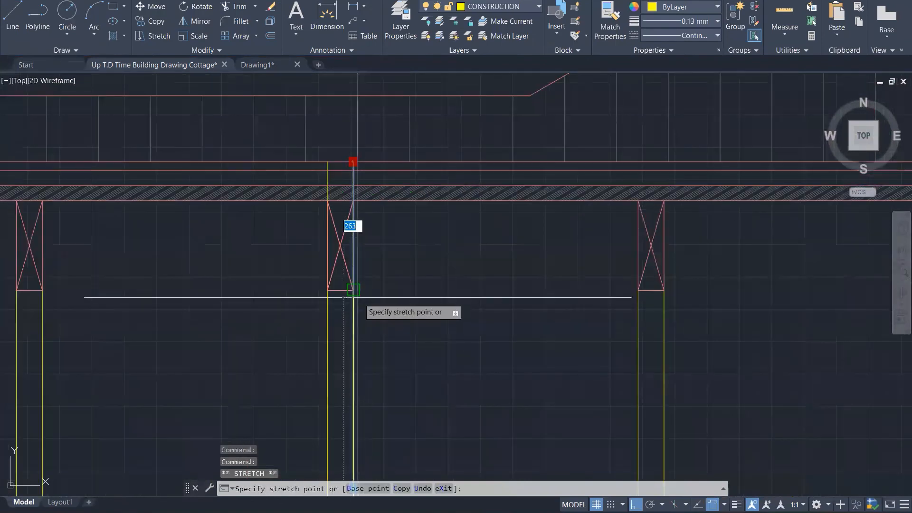
key(Escape)
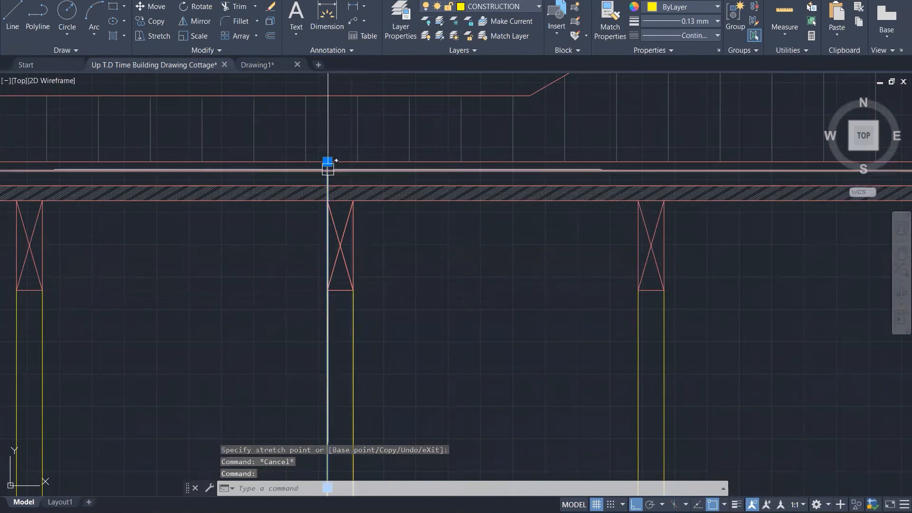
click(327, 162)
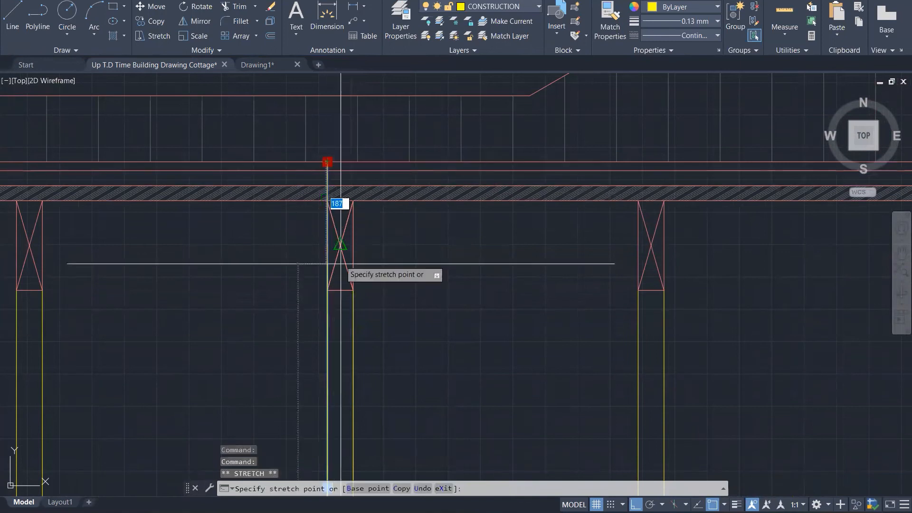
click(327, 291)
key(Escape)
key(Escape)
key(Escape)
Step: Match the properties of the sloping rafter's hatch onto the hatch of the horizontal band
scroll(475, 279, down, 5)
scroll(427, 280, up, 3)
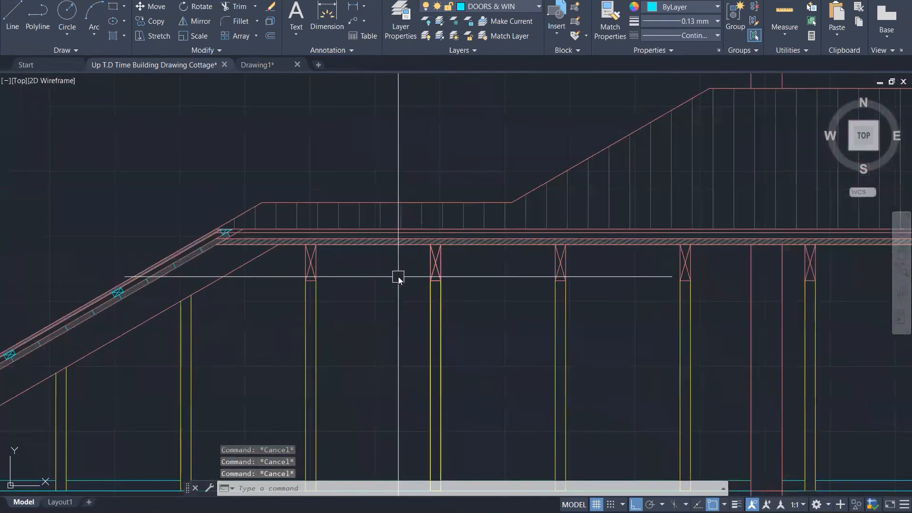
text(ma)
key(Return)
scroll(116, 228, up, 3)
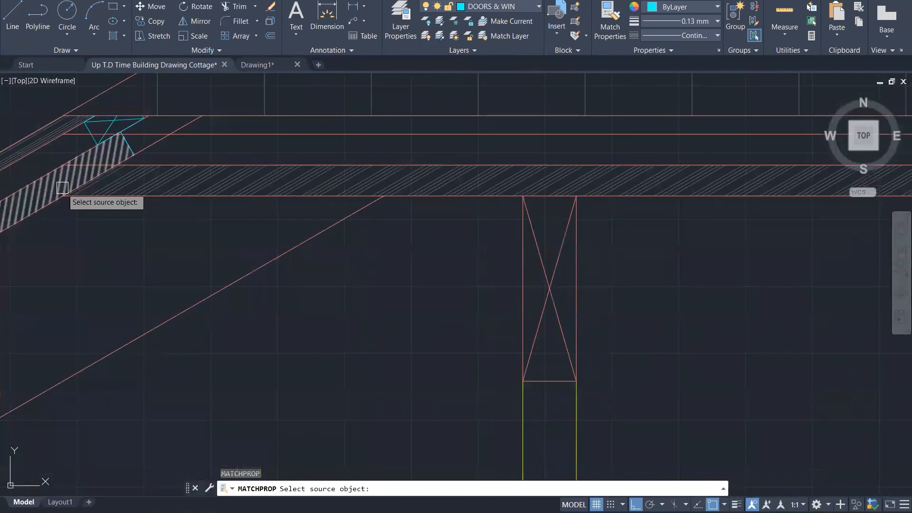
click(62, 188)
key(Escape)
key(Escape)
key(Escape)
scroll(240, 238, down, 4)
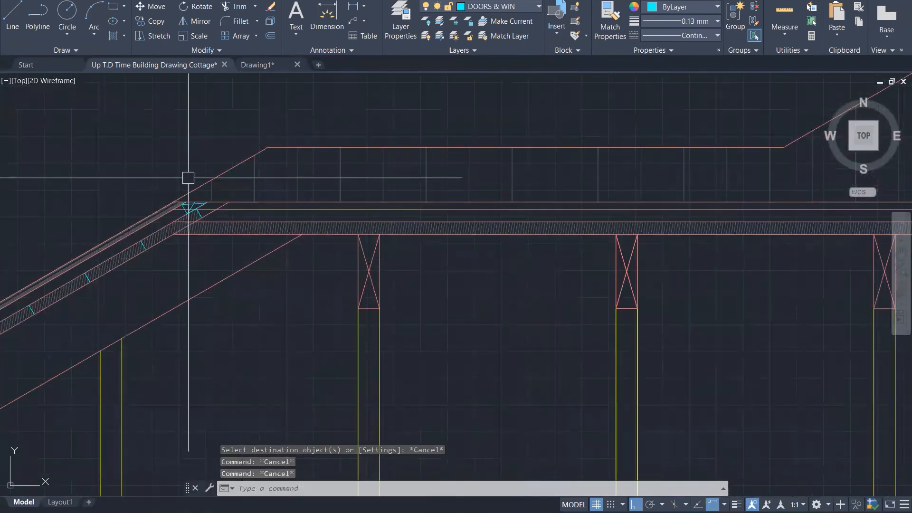
Step: Try to hatch the narrow upper horizontal roof band near the left rafter junction
scroll(189, 180, up, 2)
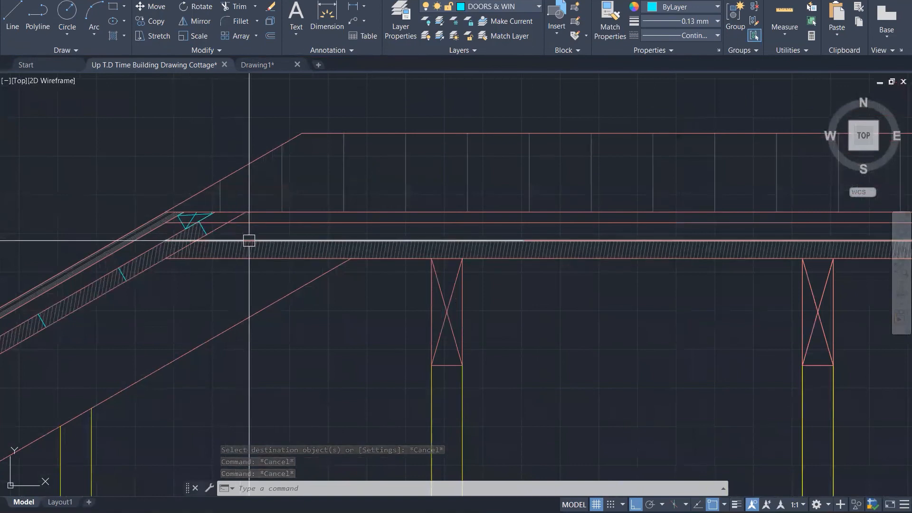
scroll(166, 267, up, 1)
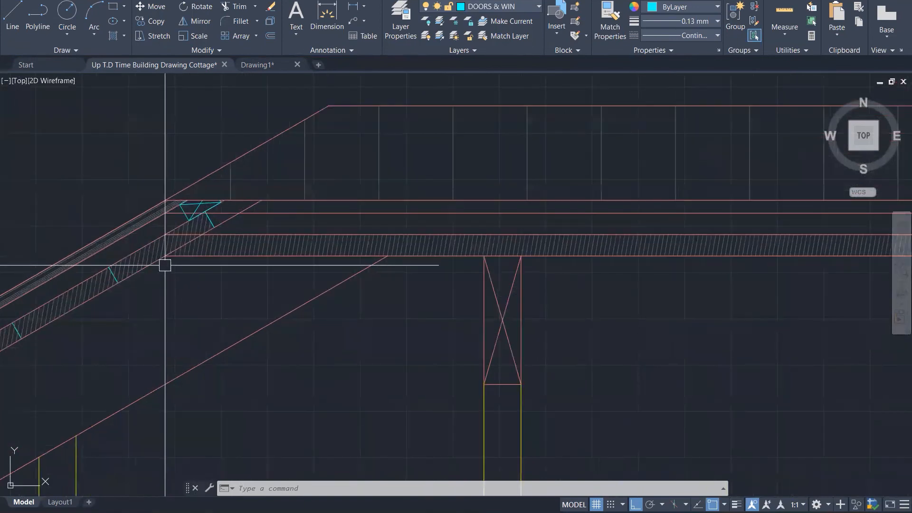
scroll(161, 260, up, 2)
scroll(137, 270, down, 3)
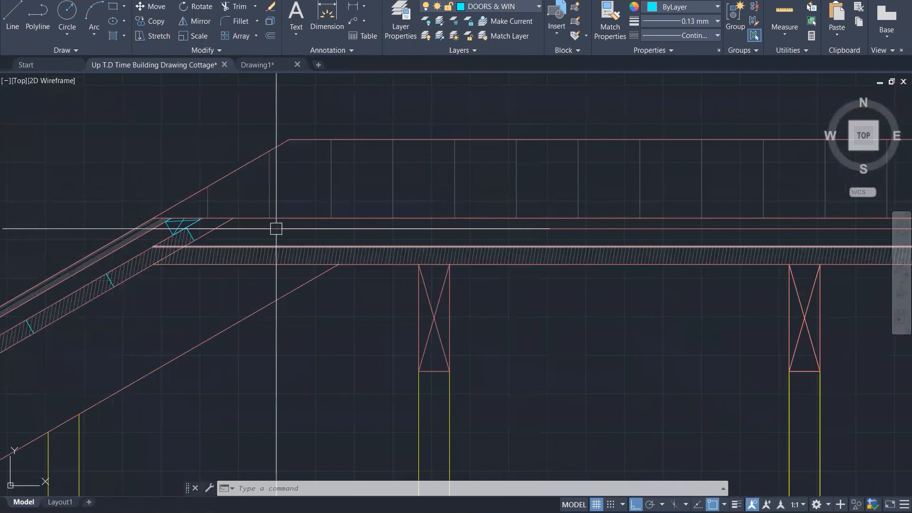
text(h)
key(Return)
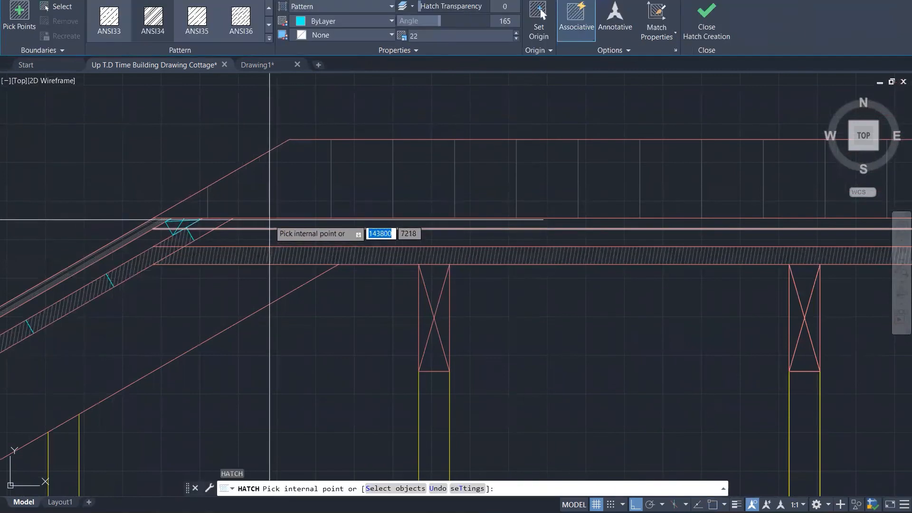
click(268, 224)
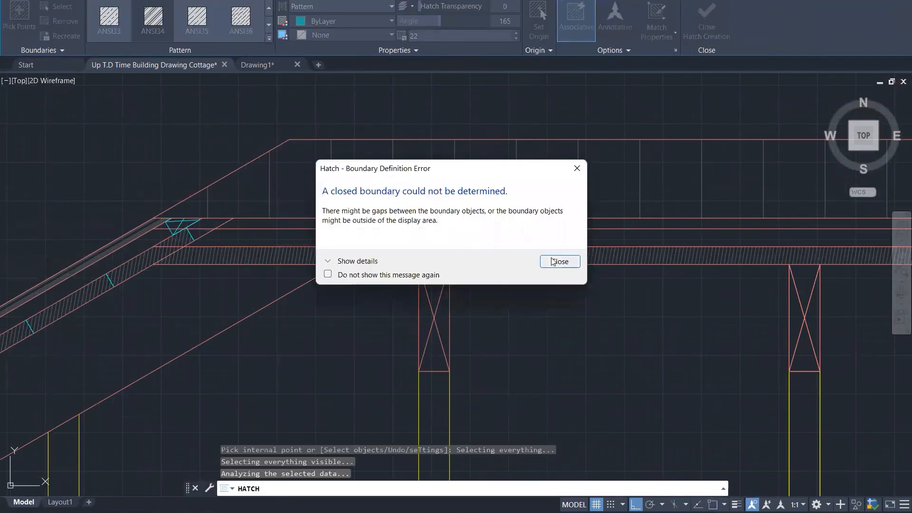
click(559, 261)
scroll(159, 229, down, 1)
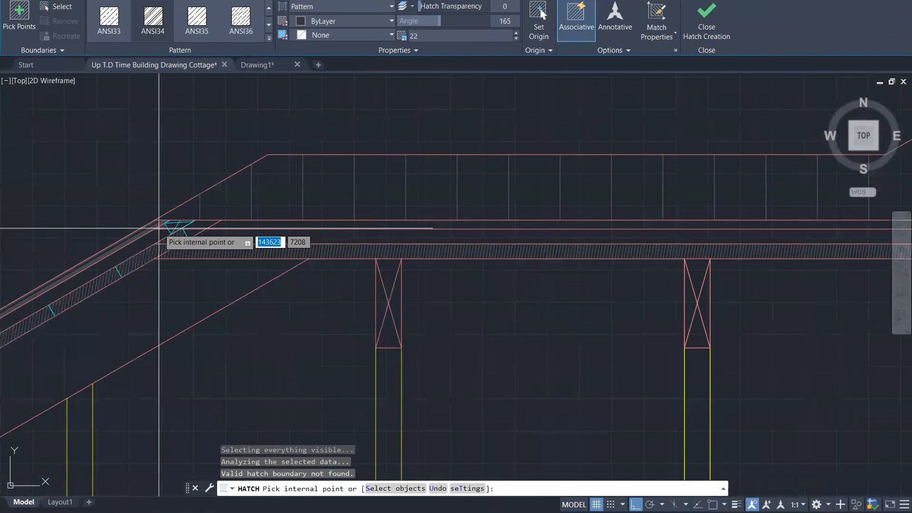
scroll(159, 229, down, 2)
scroll(133, 221, up, 4)
key(Escape)
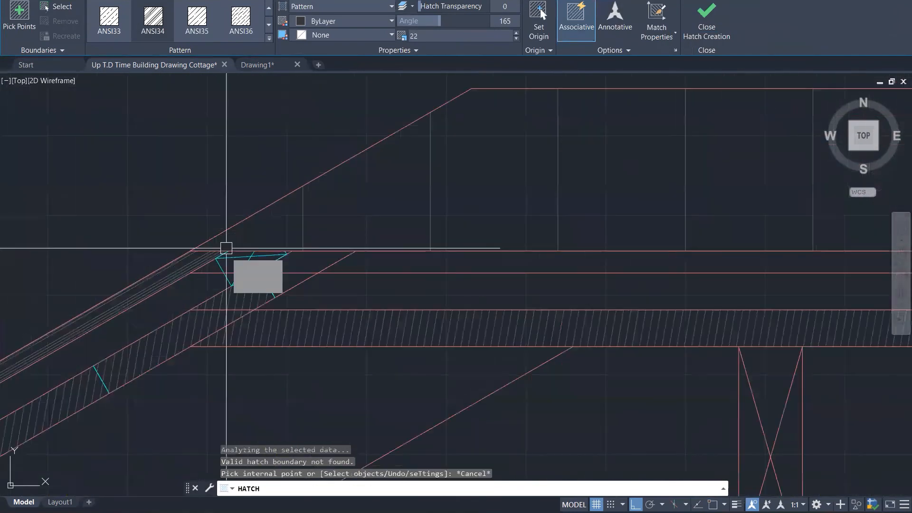
key(Escape)
Step: Delete the cyan crossed timber and its leftover short line where the left rafter meets the horizontal roof bands
scroll(225, 264, up, 5)
click(242, 247)
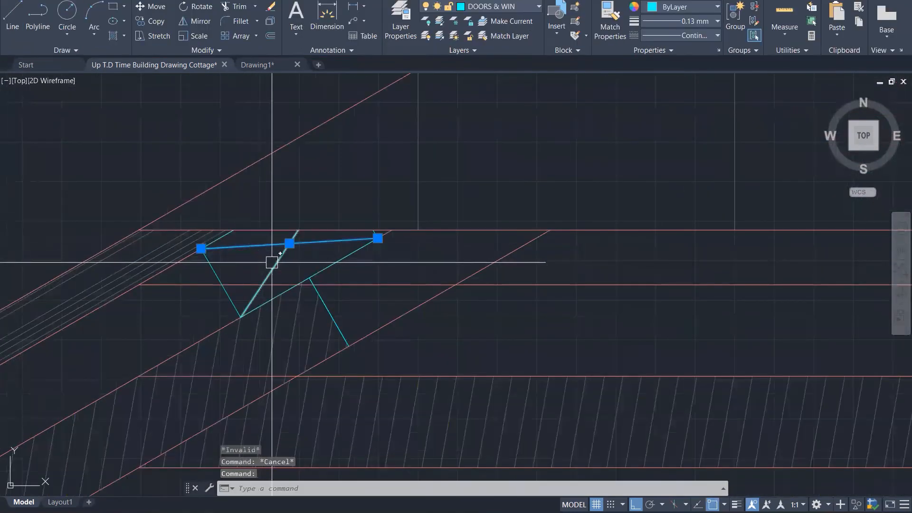
click(273, 260)
click(325, 263)
click(221, 266)
key(Delete)
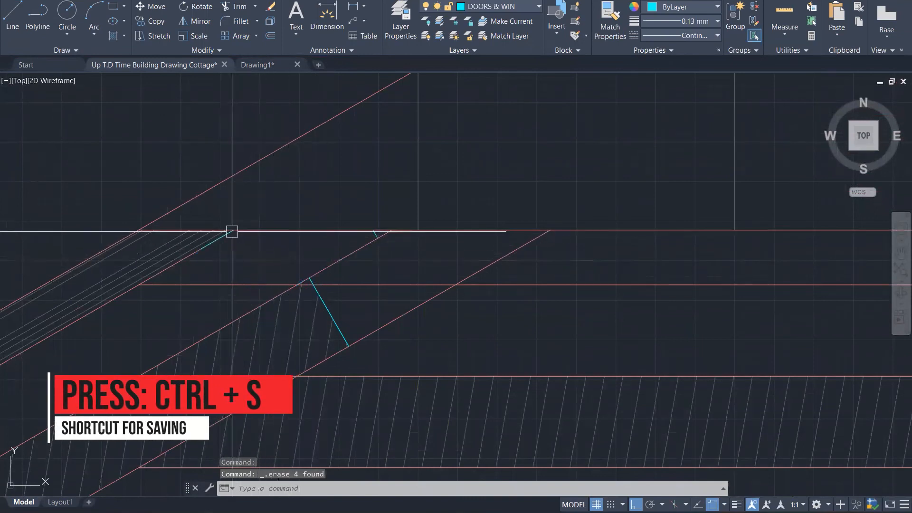
click(354, 198)
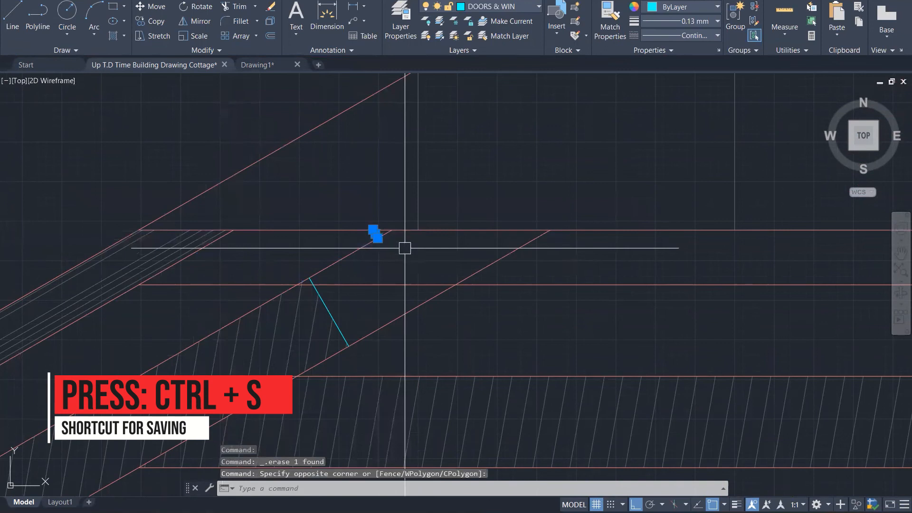
click(411, 254)
key(Delete)
Step: Trim both left rafter lines and the right rafter's lower line where they project above the upper band's lower line
scroll(258, 265, down, 3)
scroll(285, 265, up, 3)
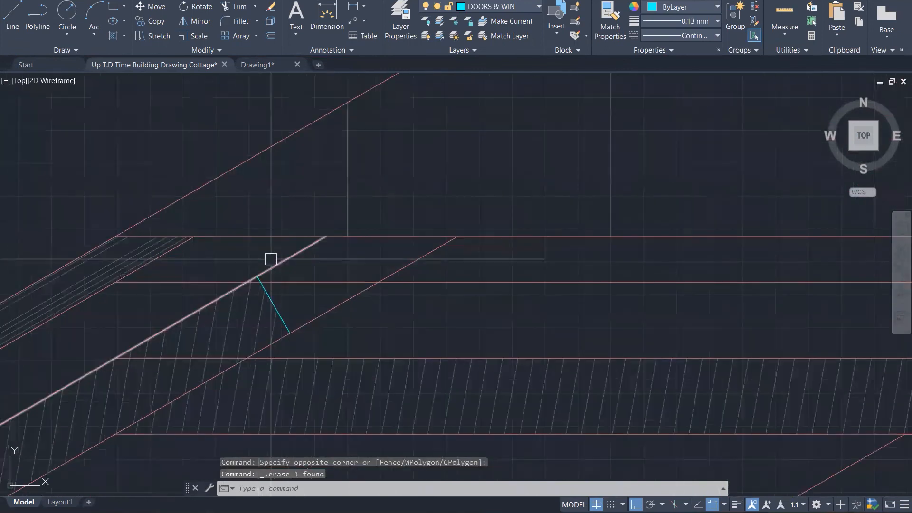
text(tr)
key(Return)
click(269, 268)
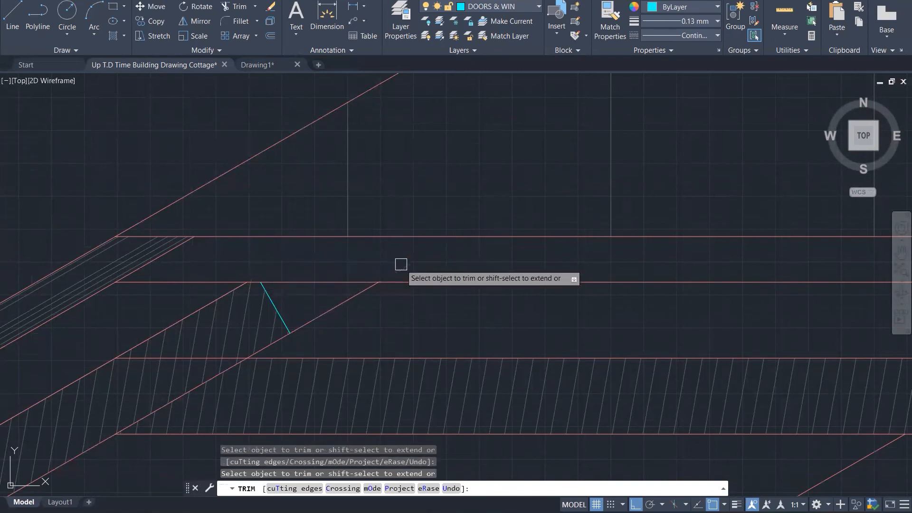
scroll(247, 262, down, 5)
scroll(574, 287, down, 6)
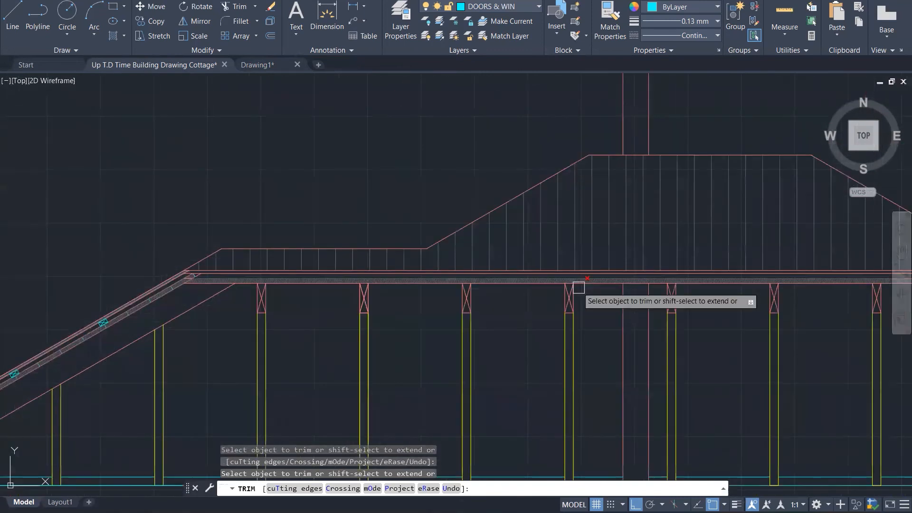
scroll(526, 287, up, 10)
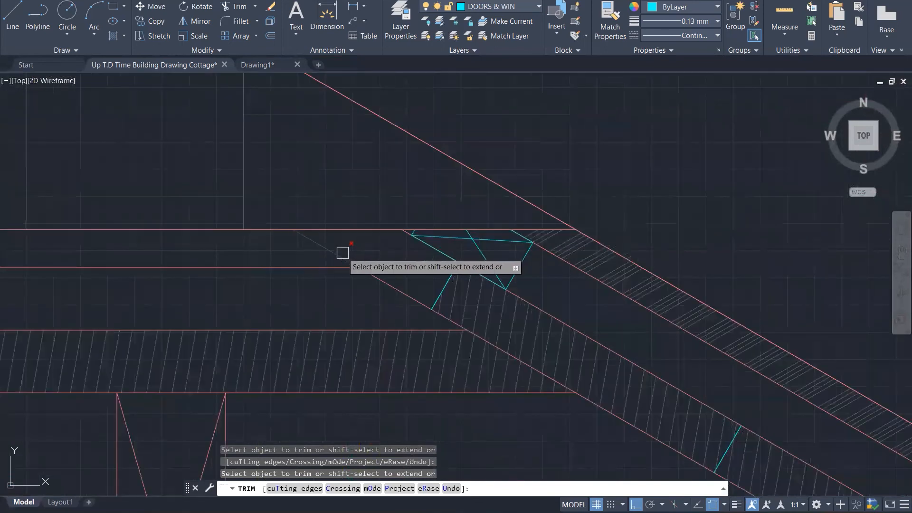
key(Escape)
key(Escape)
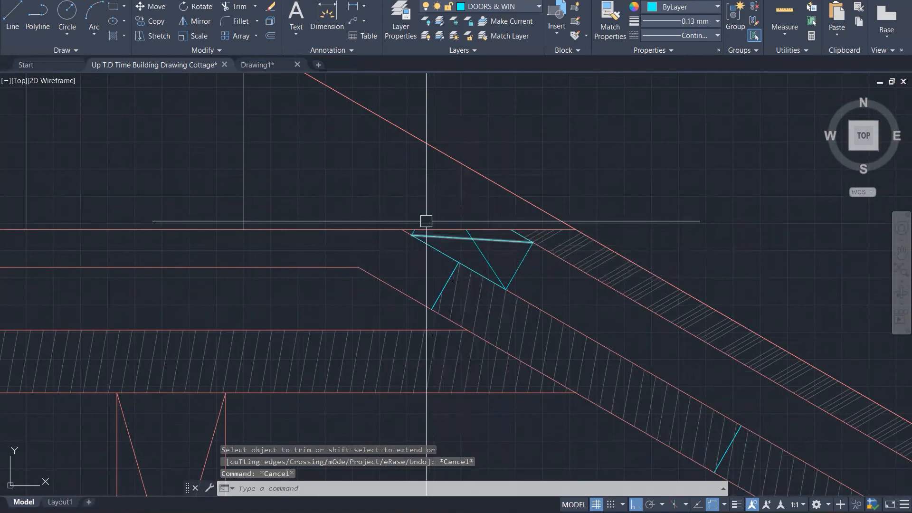
Step: Delete the cyan crossed timber and its leftover lines where the right rafter meets the horizontal roof bands
click(407, 208)
click(544, 276)
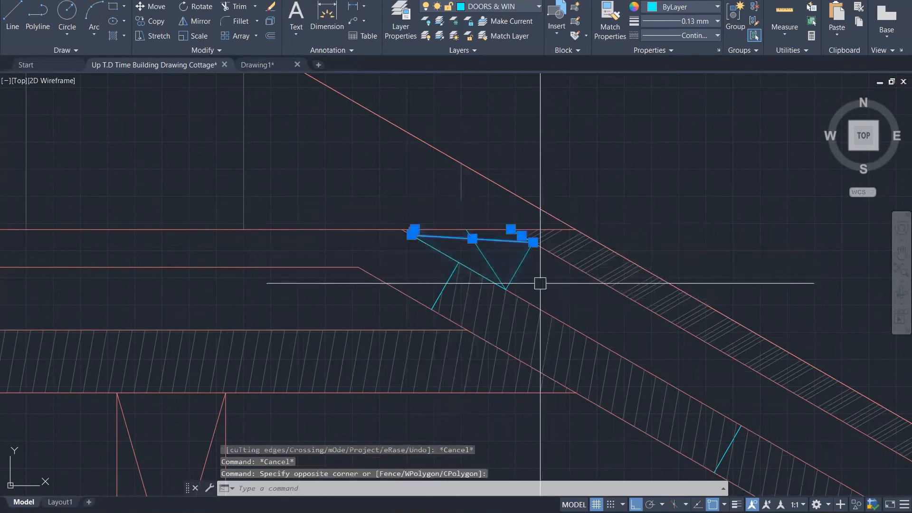
key(Delete)
click(485, 261)
key(Delete)
click(523, 263)
key(Delete)
click(454, 257)
key(Delete)
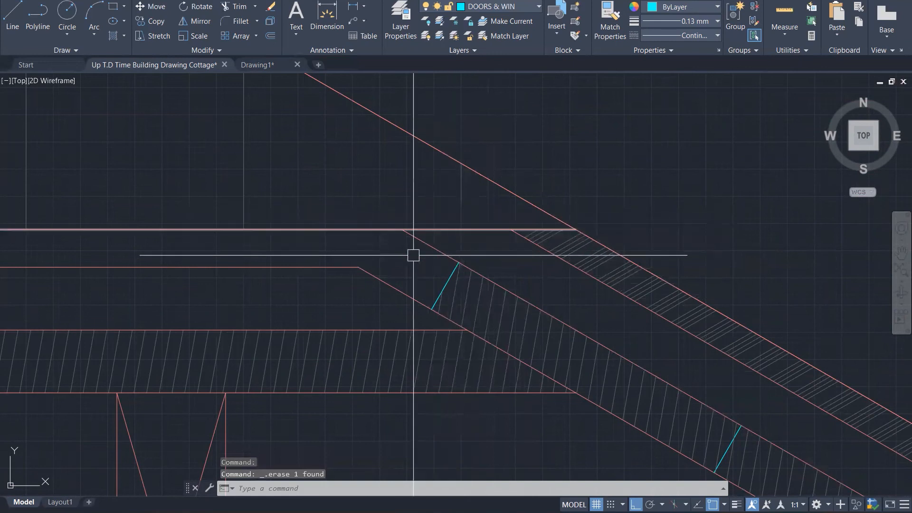
Step: Stretch the right end of the upper band's lower line horizontally past the right sloping roof covering
click(355, 267)
click(358, 268)
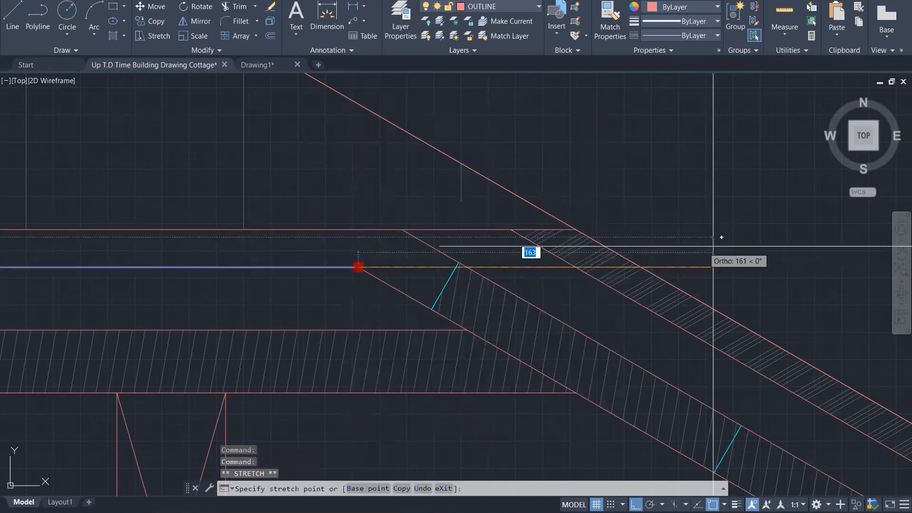
click(749, 267)
key(Escape)
key(Escape)
key(Escape)
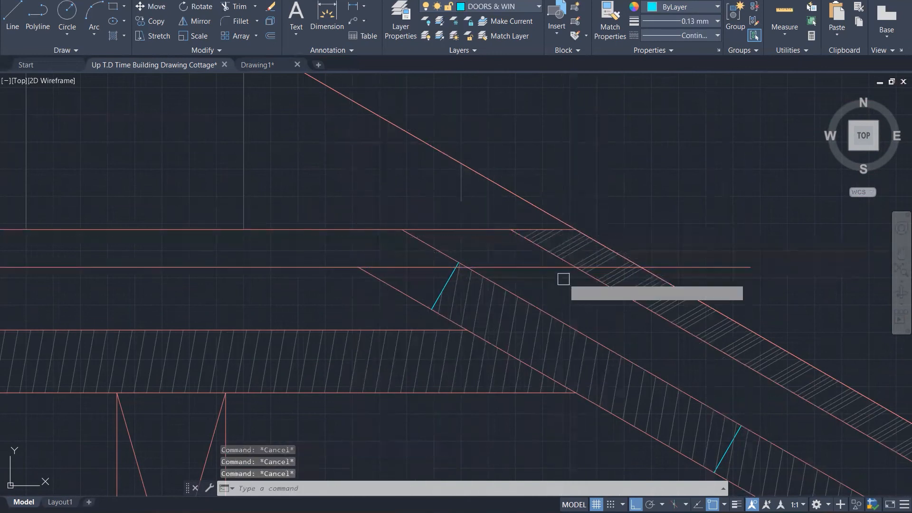
Step: Trim the stretched line at the inner edge of the sloping roof covering and delete the piece left outside the roof
text(tr)
key(Return)
scroll(589, 271, up, 5)
key(Escape)
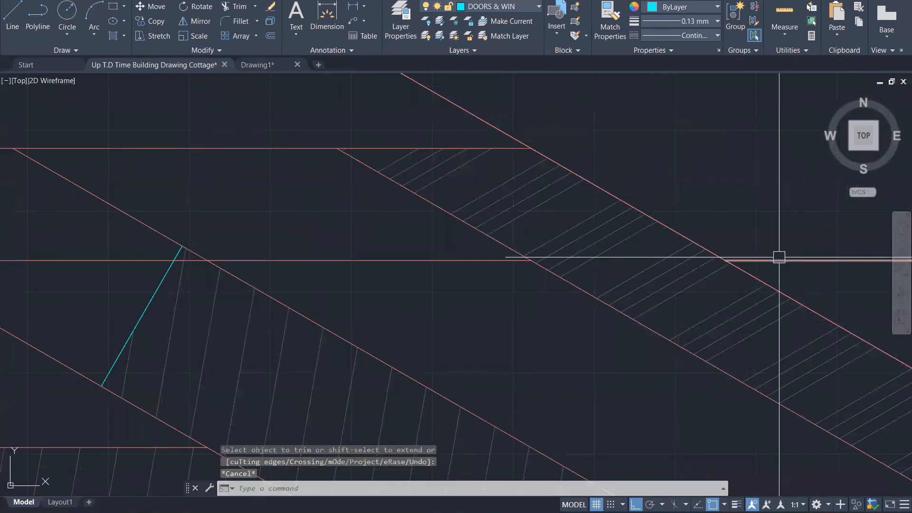
click(760, 260)
key(Delete)
Step: Trim the right rafter's upper line and the cyan cross line where they project above the upper band's lower line
scroll(565, 316, down, 6)
scroll(465, 303, up, 5)
text(tr)
key(Return)
drag(462, 301, 440, 303)
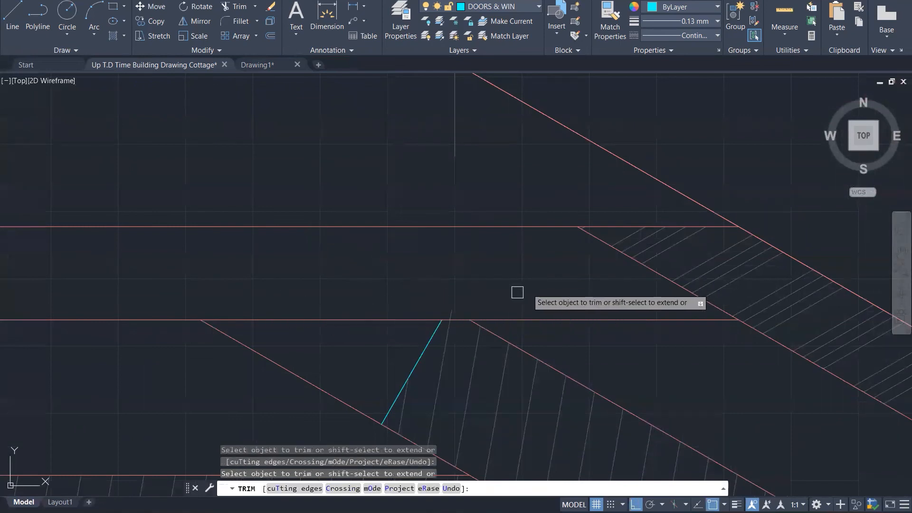
click(451, 307)
key(Escape)
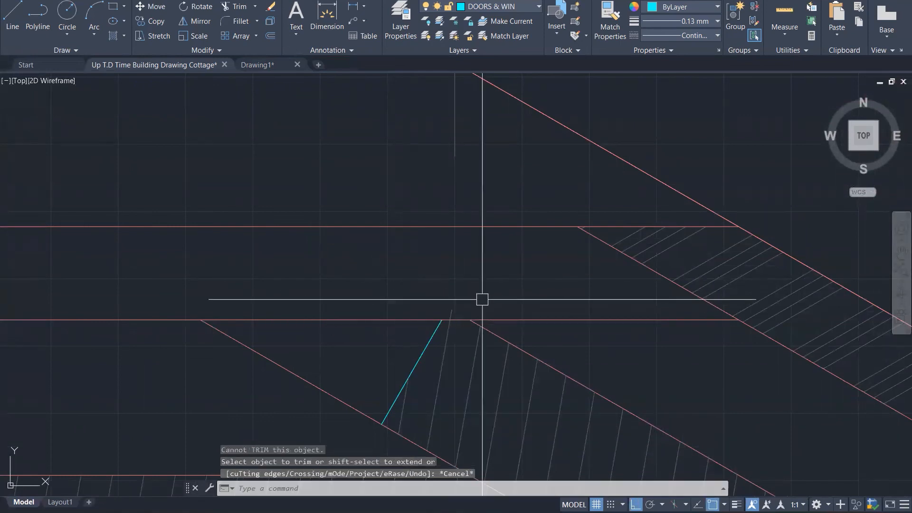
key(Escape)
Step: Hatch the narrow upper horizontal roof band across the full width between the two slopes
scroll(595, 268, down, 4)
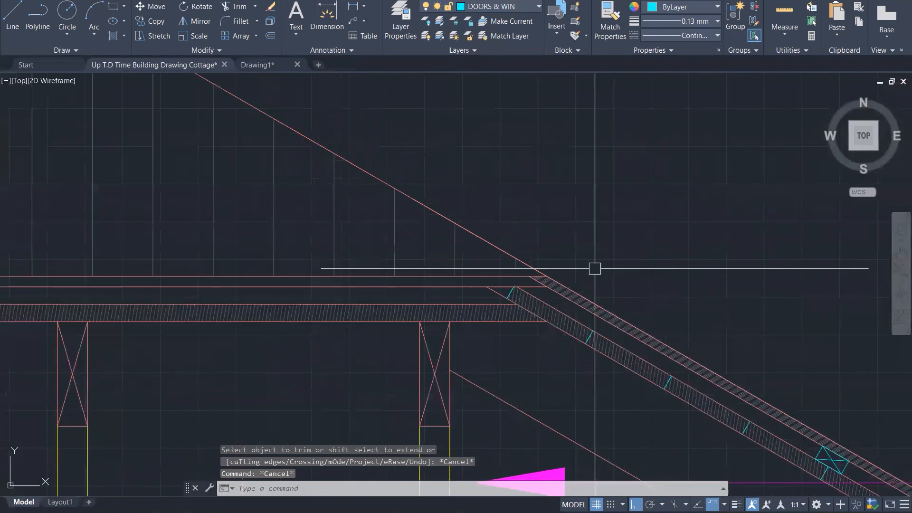
key(Escape)
scroll(638, 251, down, 2)
text(h)
key(Return)
scroll(637, 251, down, 3)
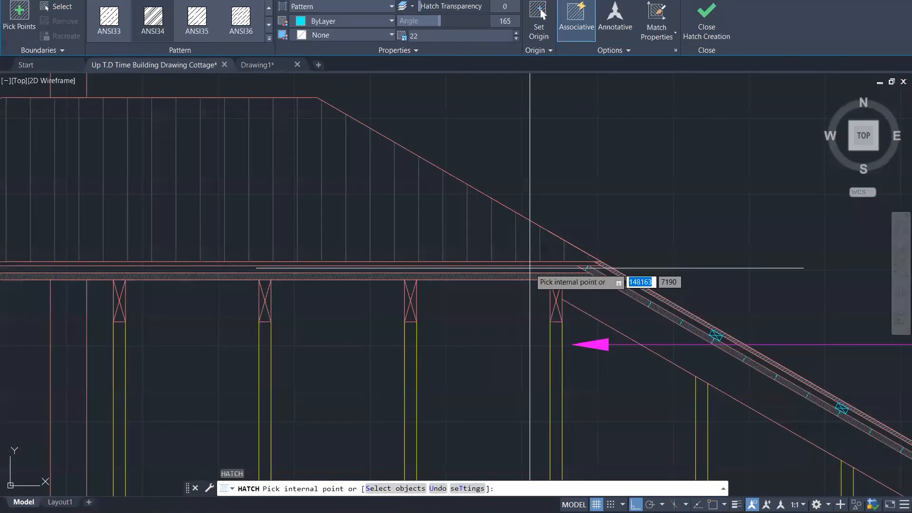
click(504, 268)
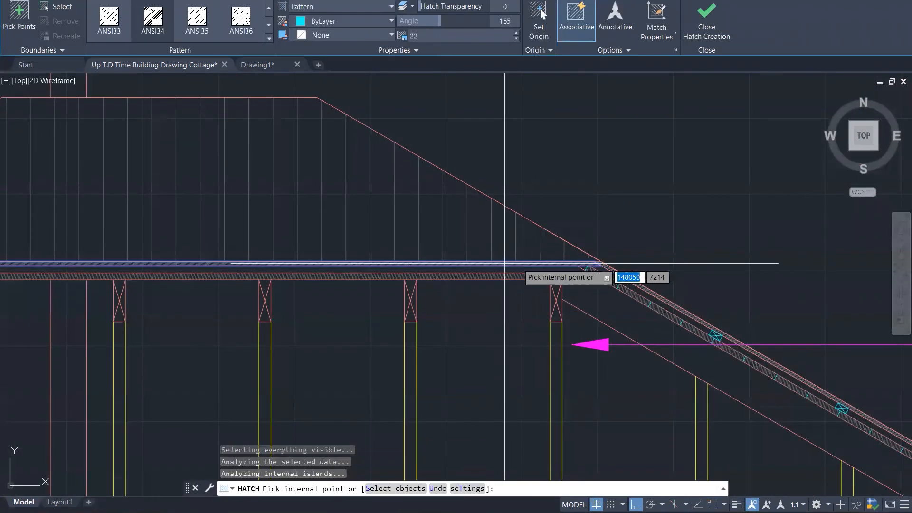
scroll(646, 257, down, 2)
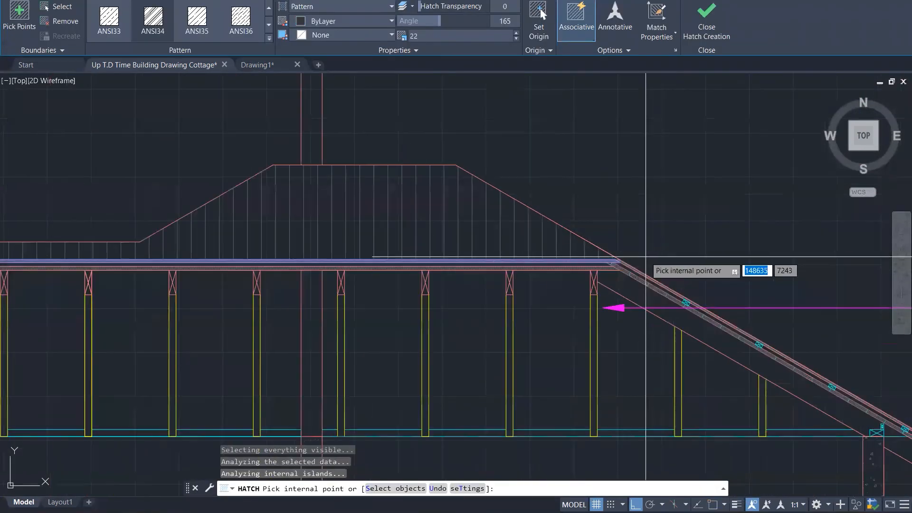
click(707, 14)
Step: Match the properties of the right sloping roof covering's hatch onto the hatch of the upper horizontal band
scroll(623, 275, up, 5)
scroll(628, 282, up, 5)
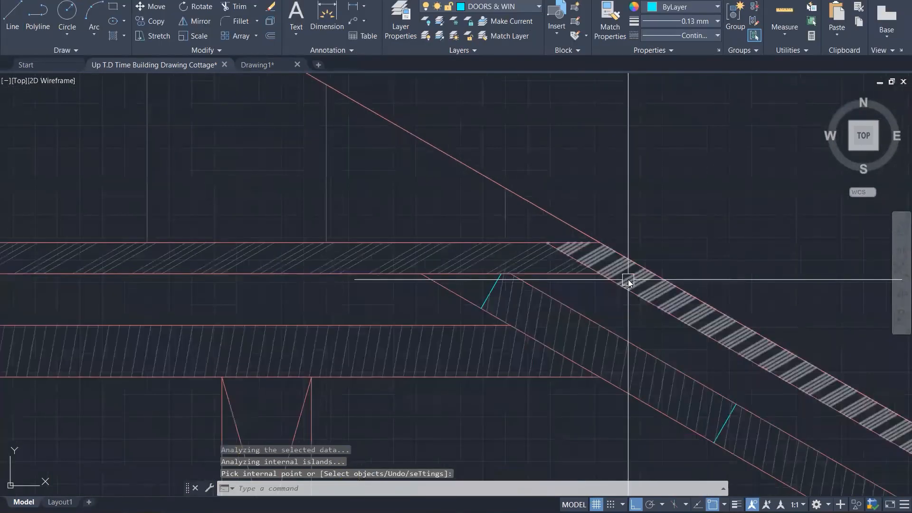
text(ma)
key(Return)
click(626, 274)
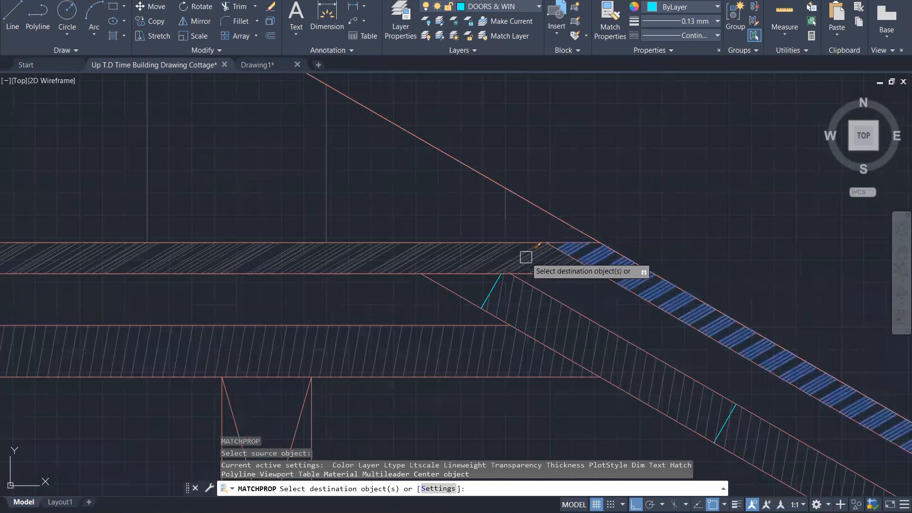
key(Escape)
key(Escape)
Step: Move the BUILDING SECTION title with its scale text and underline horizontally to sit beneath the section drawing
scroll(625, 205, down, 2)
scroll(631, 216, down, 5)
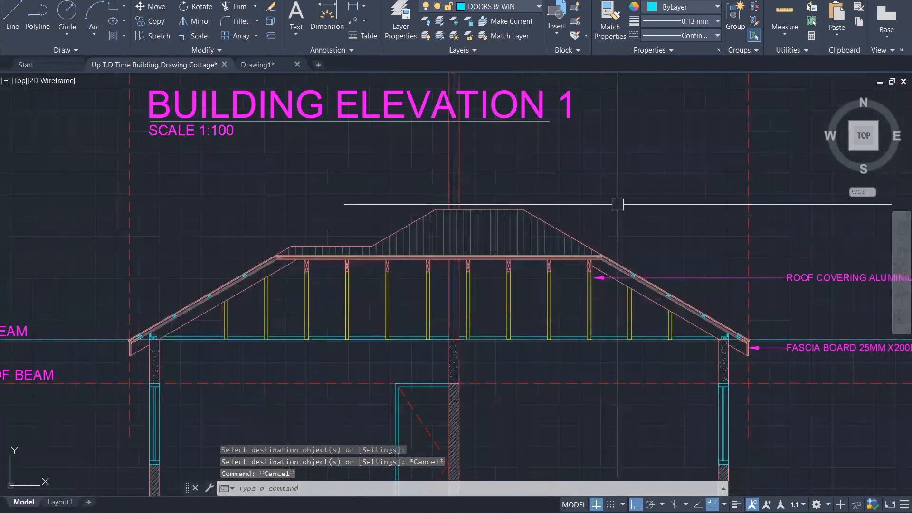
scroll(570, 188, down, 3)
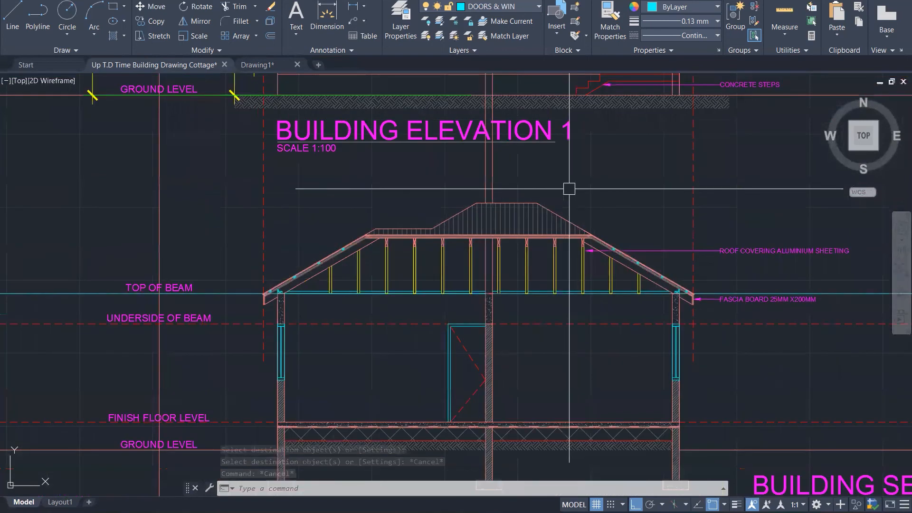
scroll(569, 188, down, 1)
scroll(569, 189, down, 1)
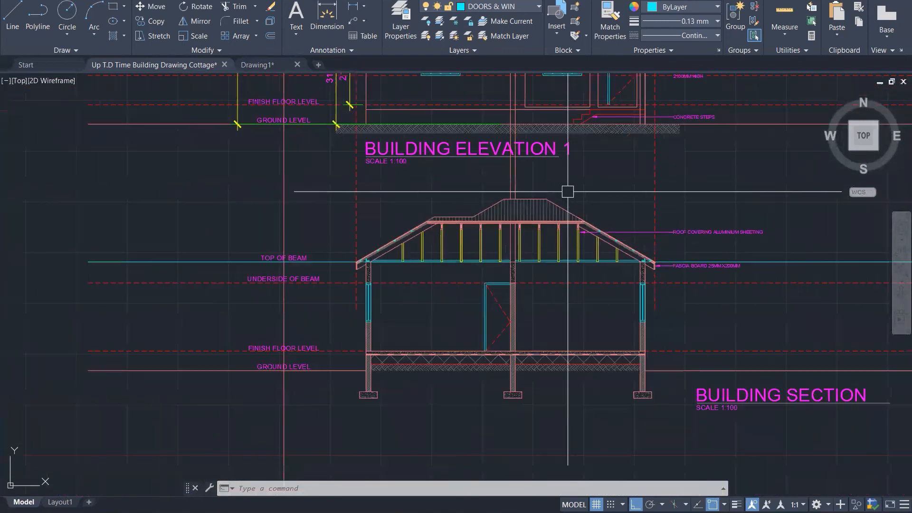
click(666, 381)
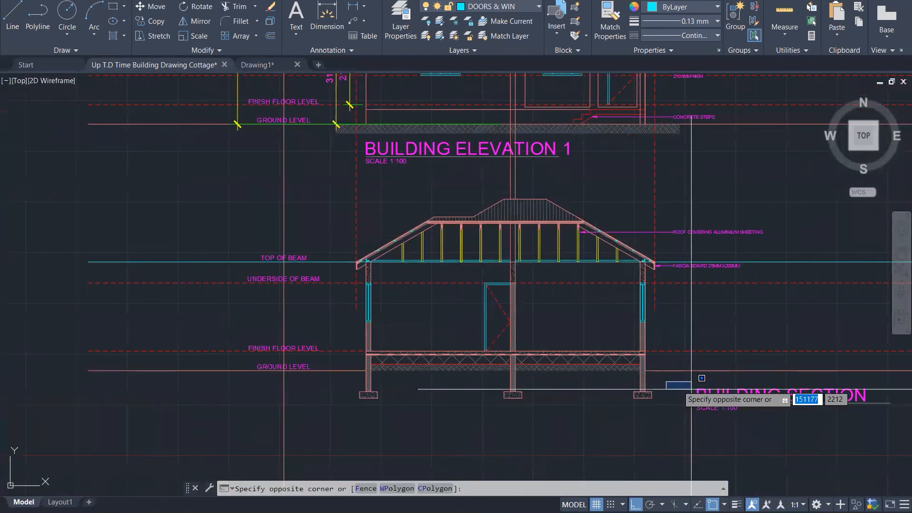
click(896, 422)
text(m)
key(Return)
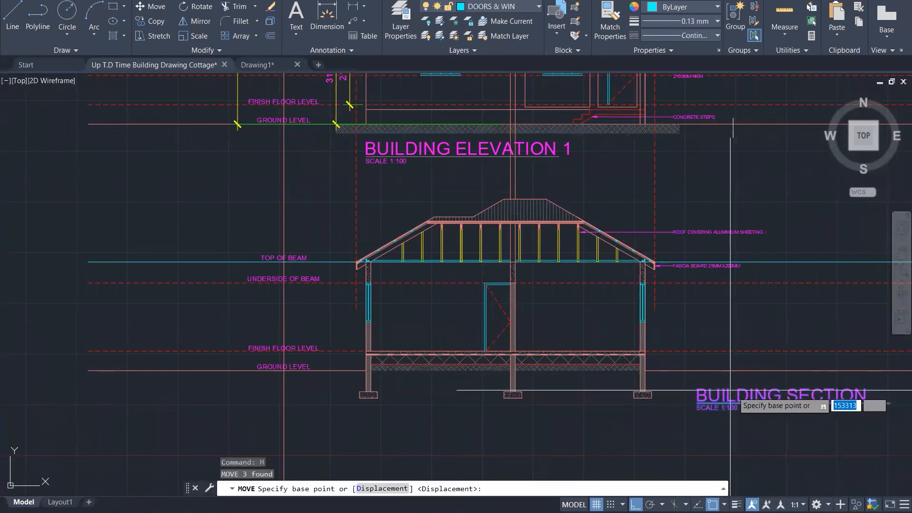
click(693, 390)
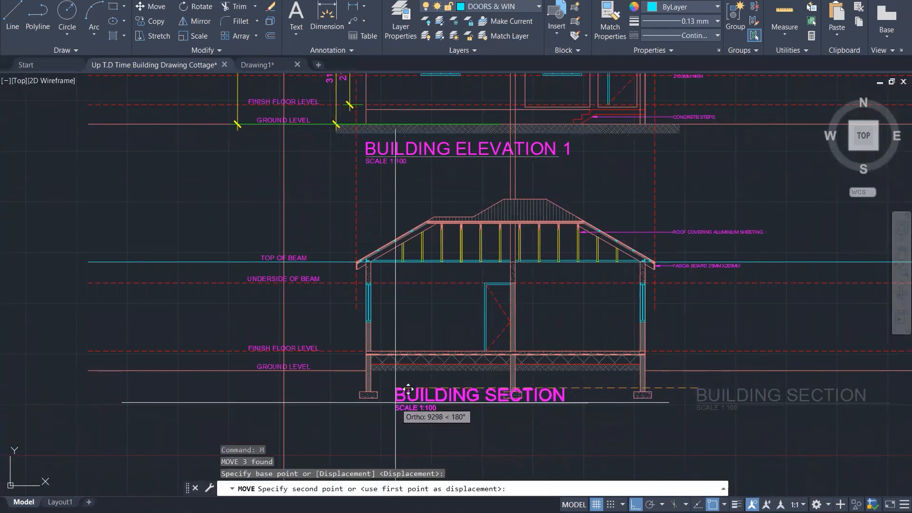
click(392, 398)
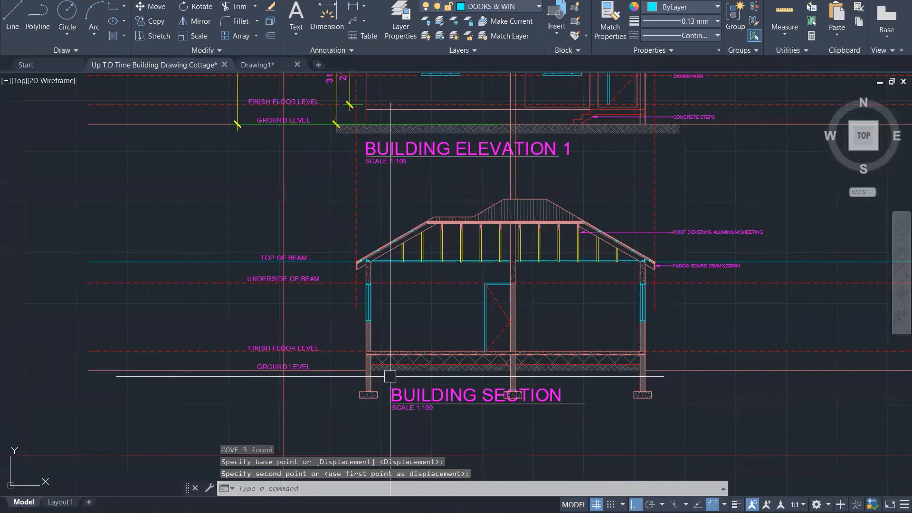
Step: Move the BUILDING SECTION title, its scale text and underline straight down clear of the wall footings
click(418, 381)
click(393, 420)
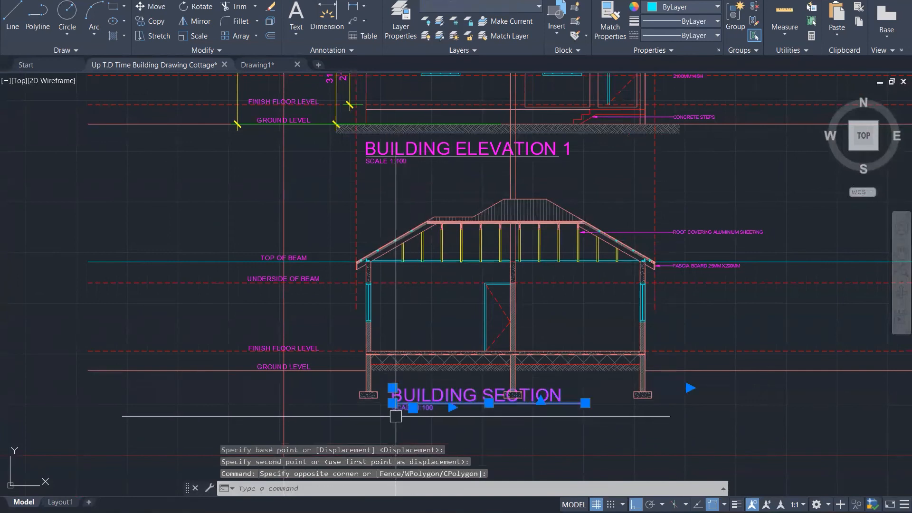
text(m)
key(Return)
click(398, 394)
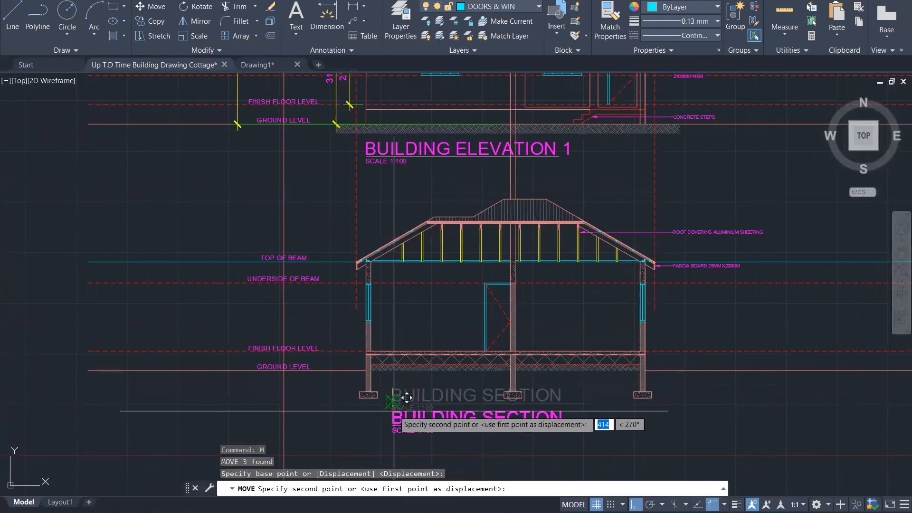
click(393, 403)
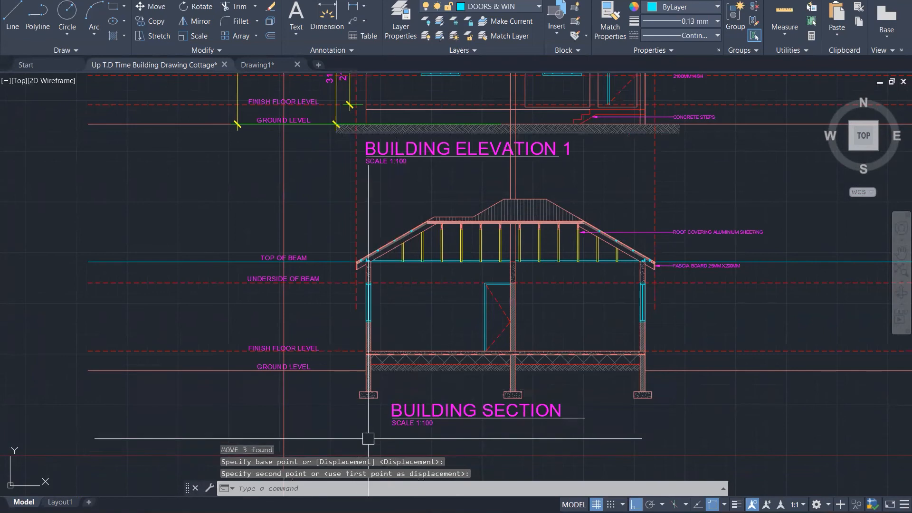
Step: Move the BUILDING SECTION title, scale text and underline horizontally to line up with the left outer wall's outside face
scroll(382, 427, up, 1)
click(435, 444)
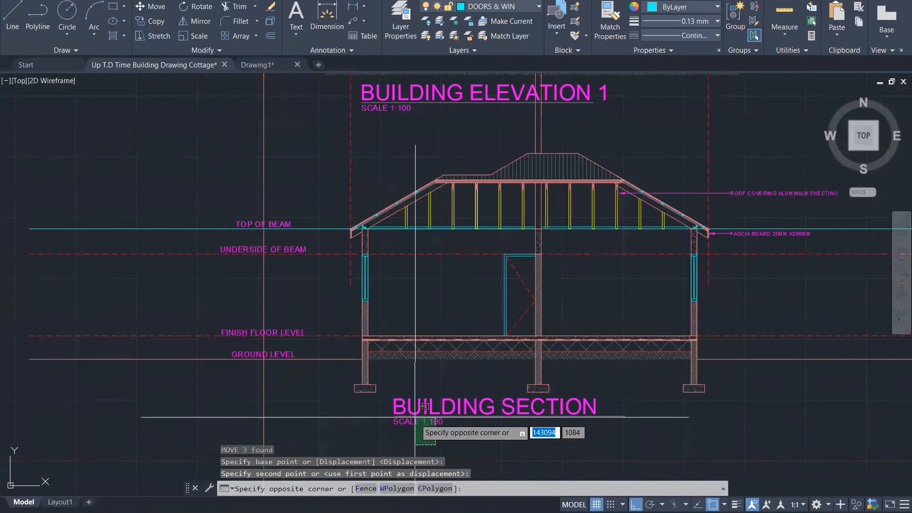
click(405, 372)
text(m)
key(Return)
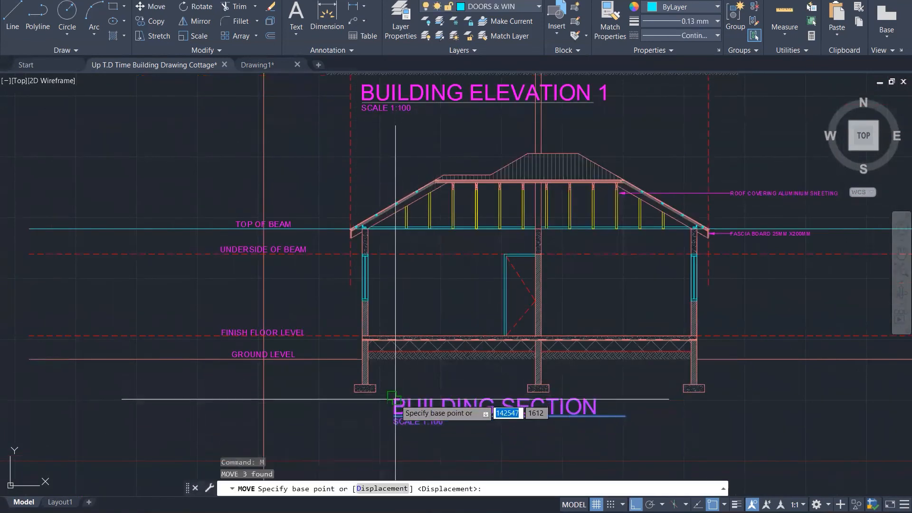
click(407, 387)
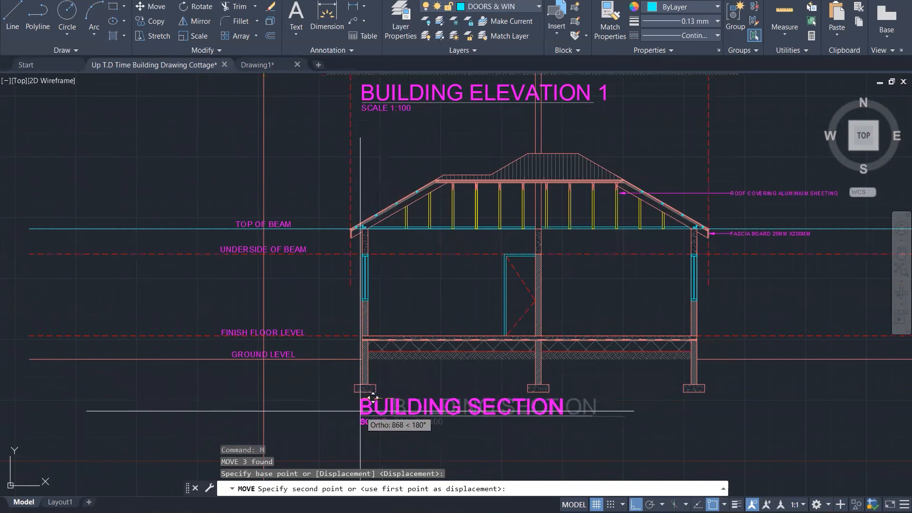
scroll(372, 396, up, 1)
scroll(361, 409, up, 2)
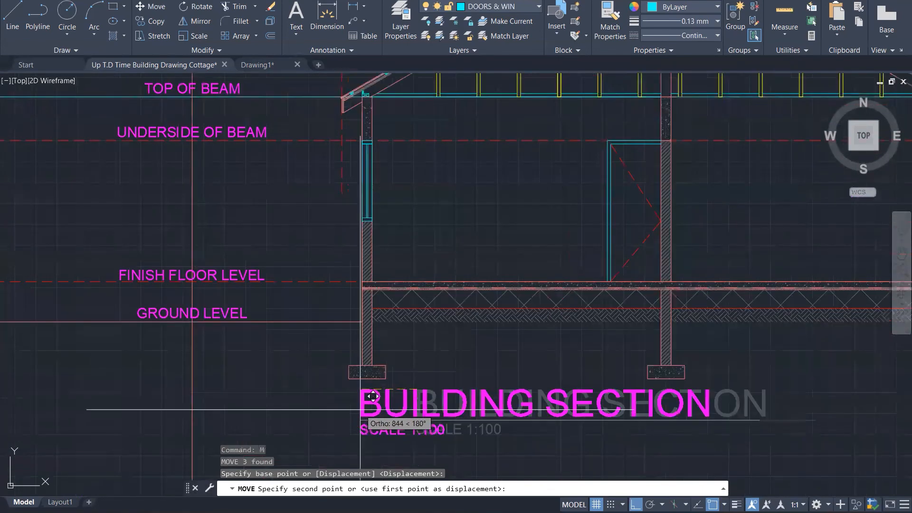
click(361, 409)
scroll(393, 424, down, 7)
key(Escape)
key(Escape)
key(Escape)
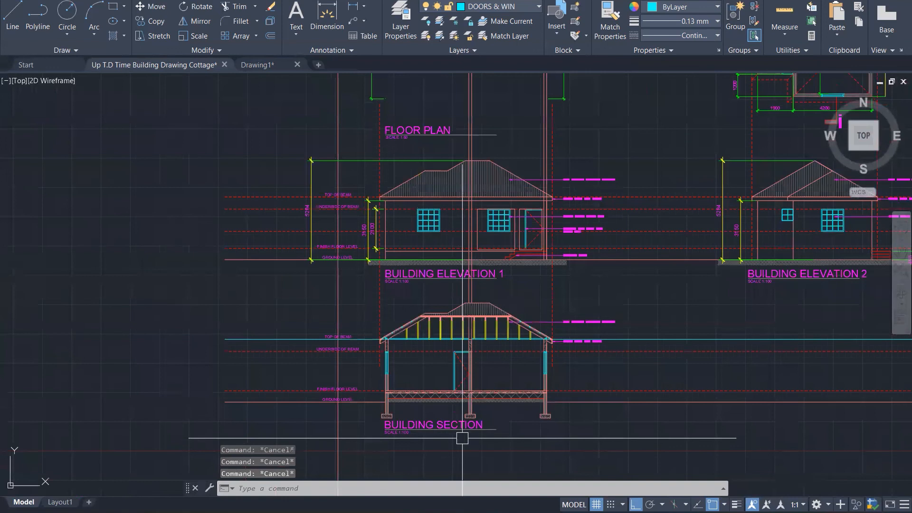
Step: Move the section's ROOF COVERING ALUMINIUM SHEETING leader note straight up to point at the roof slope, and save the drawing
scroll(453, 442, up, 1)
scroll(445, 447, up, 1)
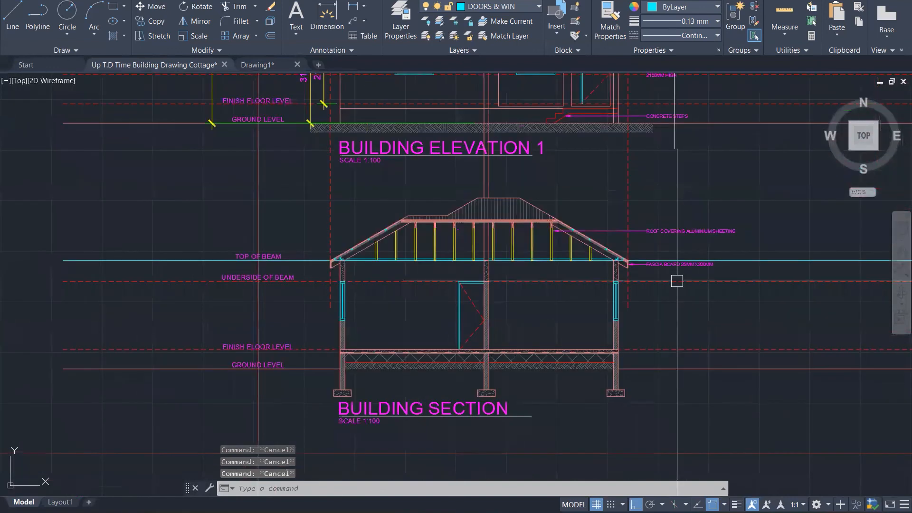
scroll(677, 281, up, 3)
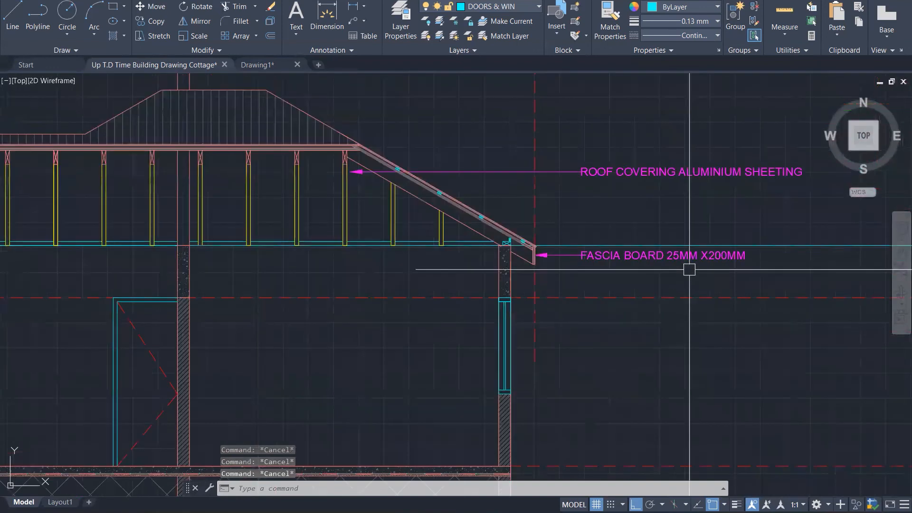
click(622, 167)
text(M)
key(Return)
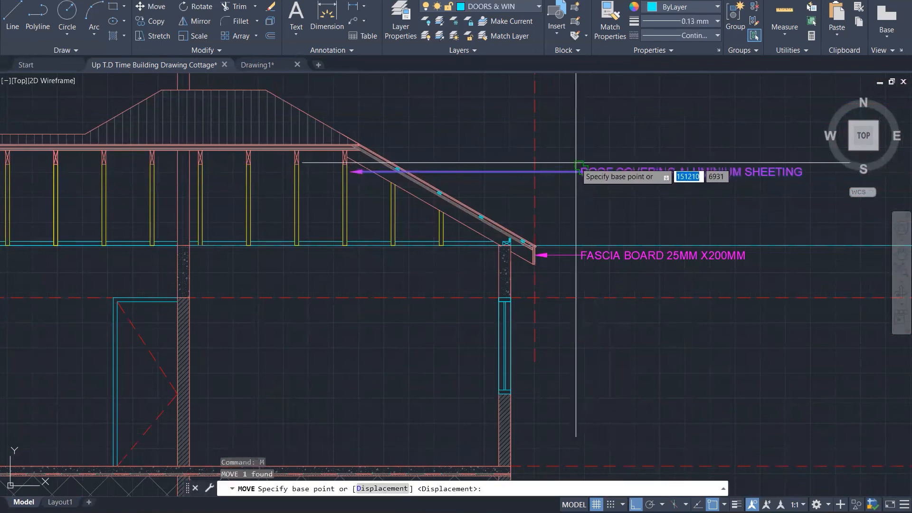
click(581, 172)
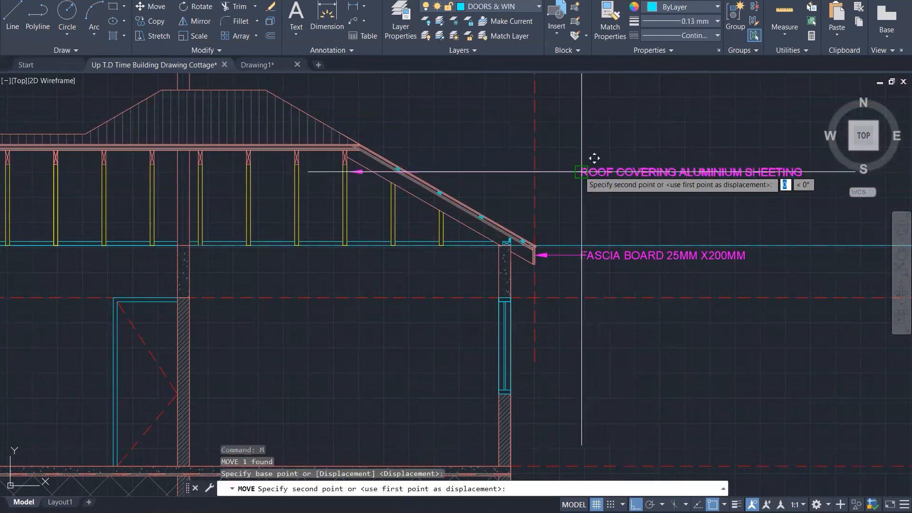
click(580, 134)
scroll(525, 304, down, 1)
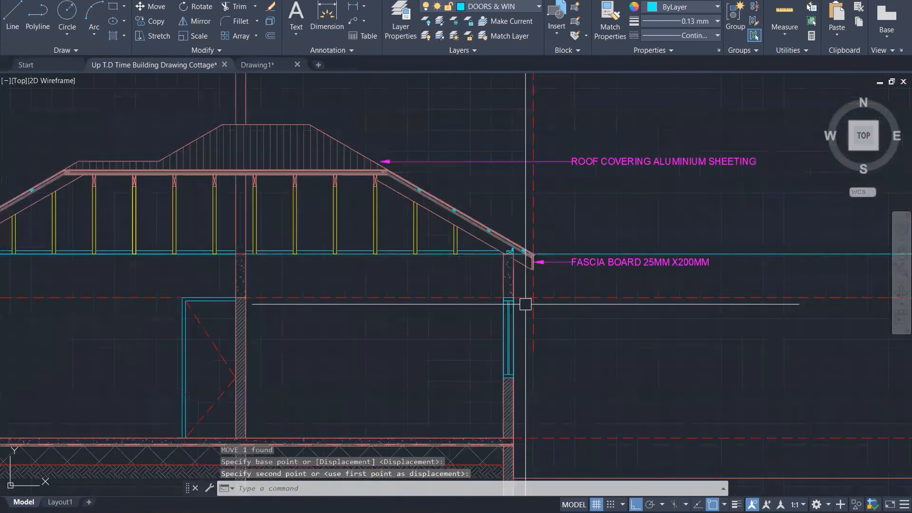
scroll(525, 304, down, 1)
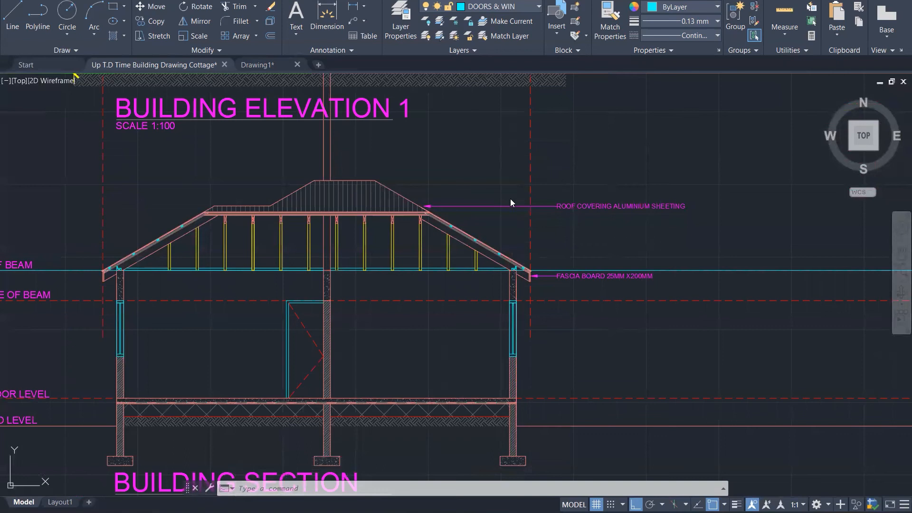
scroll(414, 194, up, 2)
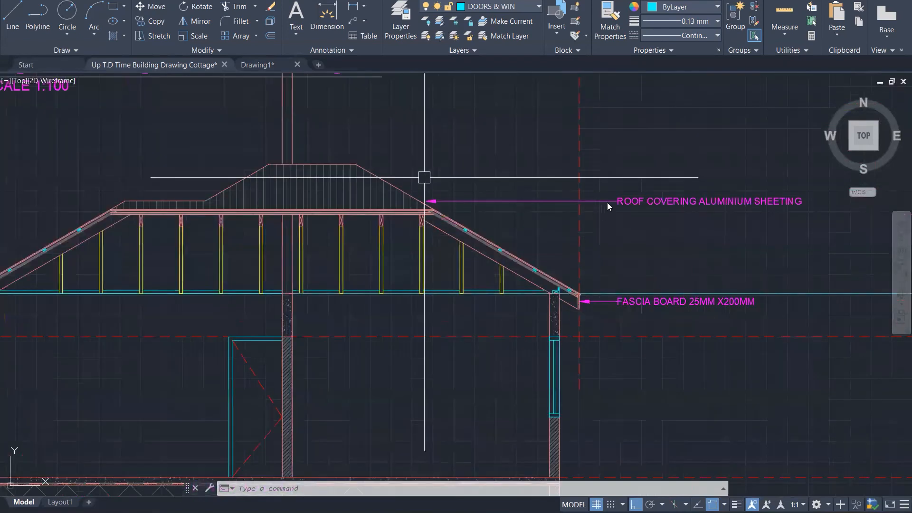
key(ctrl+s)
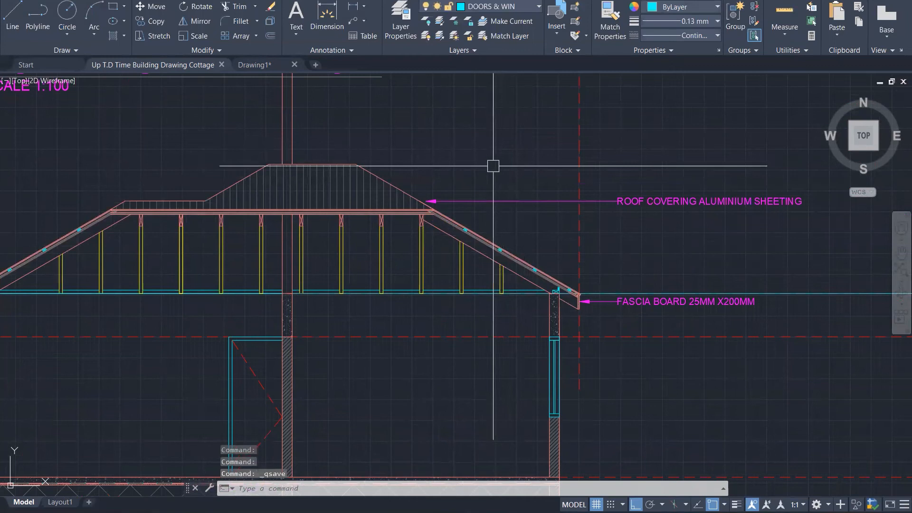
Step: Copy the ROOF COVERING ALUMINIUM SHEETING leader note twice straight down, between the original and the FASCIA BOARD note
key(Return)
click(539, 192)
click(518, 204)
key(Return)
click(516, 202)
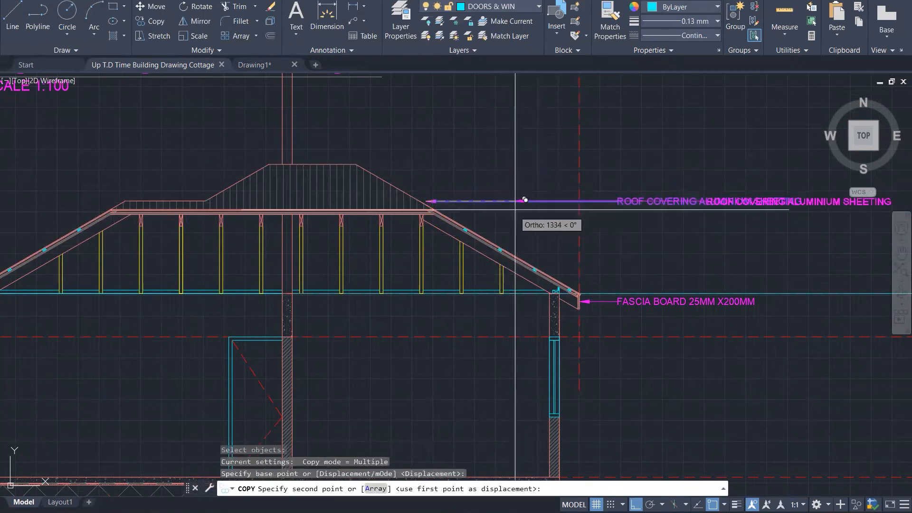
scroll(525, 265, up, 3)
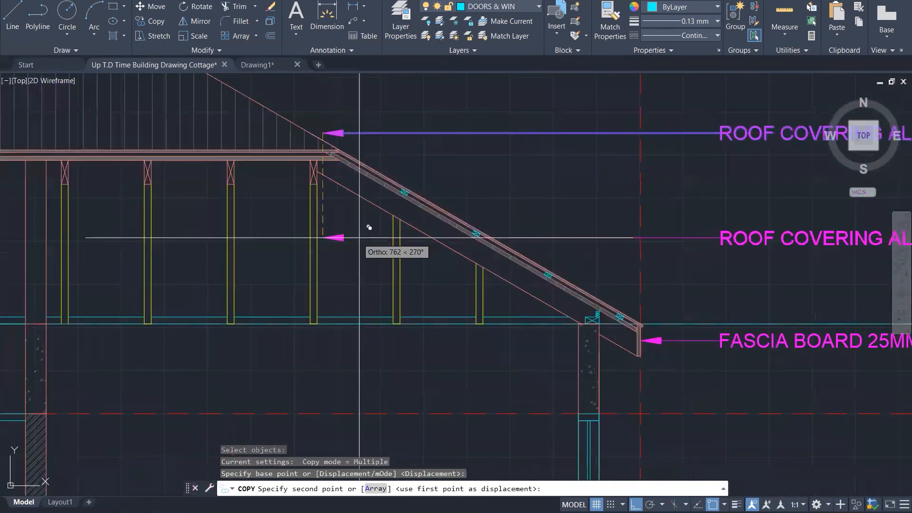
click(353, 212)
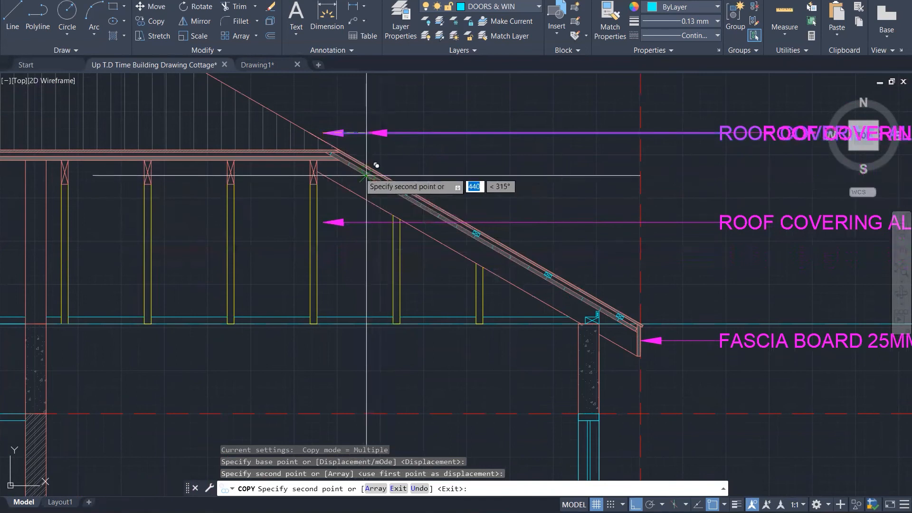
scroll(308, 168, up, 4)
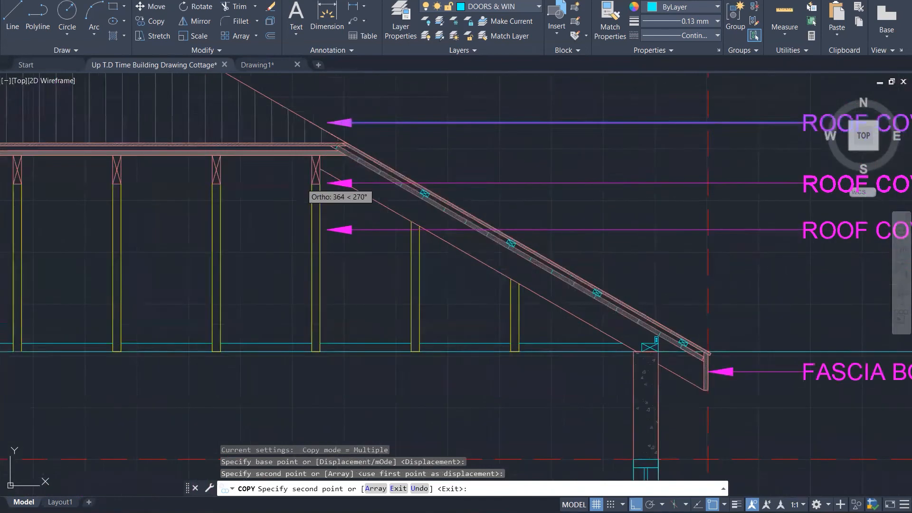
scroll(414, 152, up, 4)
scroll(420, 149, down, 5)
scroll(422, 151, down, 2)
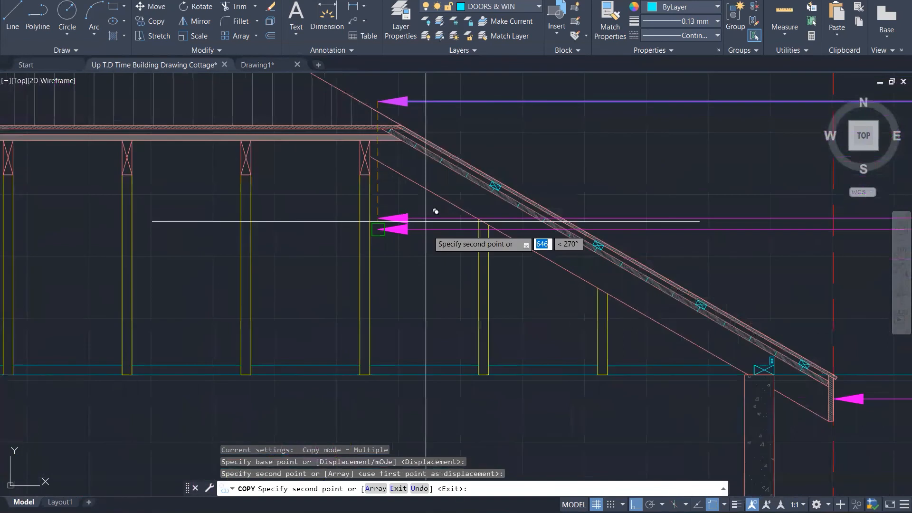
click(434, 298)
key(Escape)
Step: Stretch the lowest copied leader's arrowhead horizontally to the right roof slope, near a batten
click(426, 296)
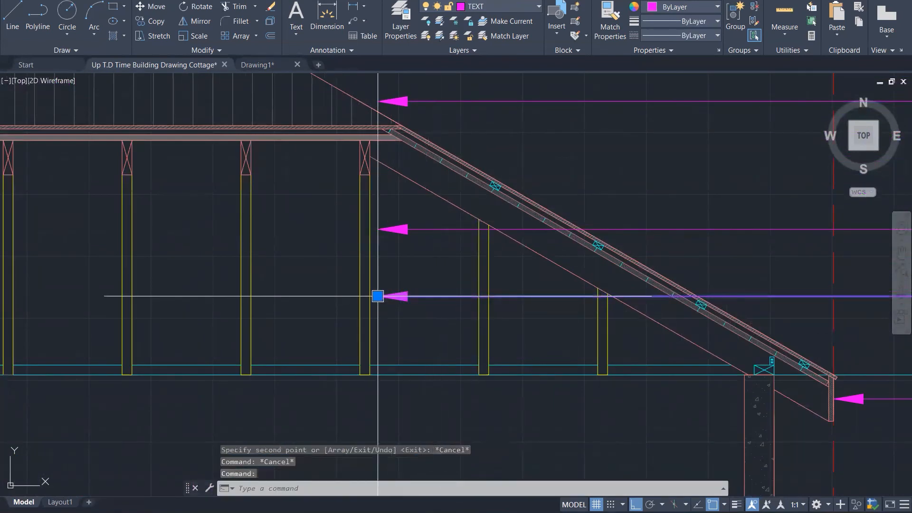
click(377, 296)
scroll(702, 317, up, 1)
scroll(701, 317, up, 3)
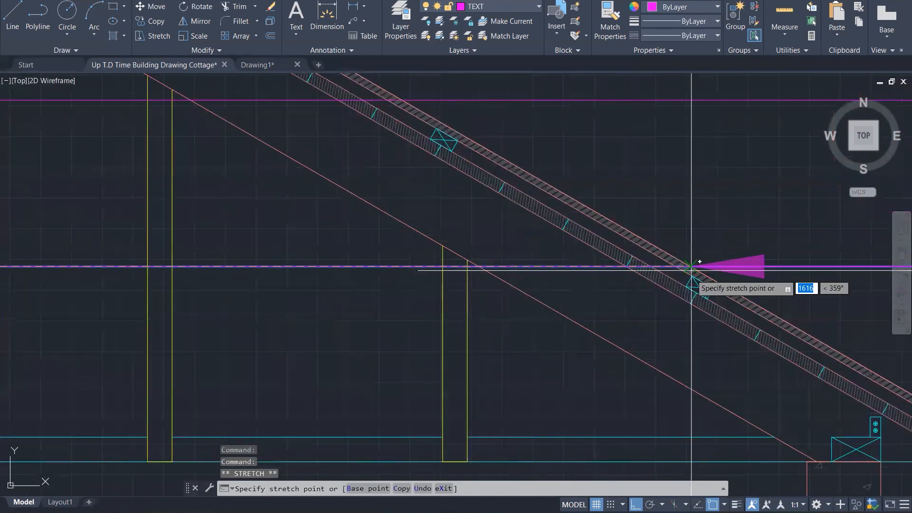
scroll(691, 266, up, 4)
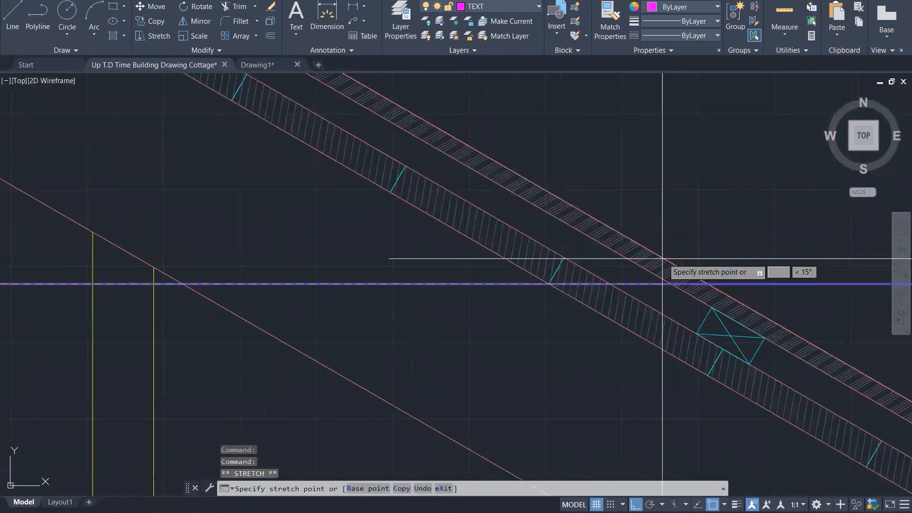
click(608, 285)
scroll(509, 295, down, 4)
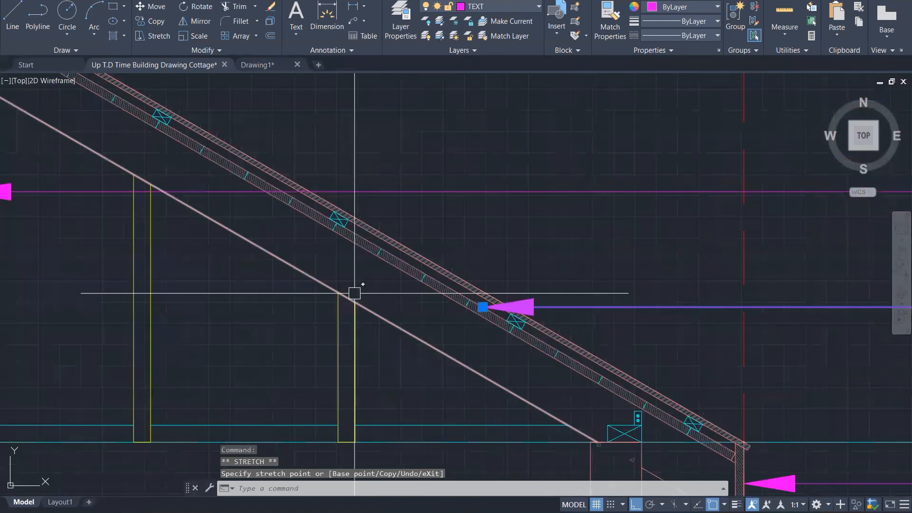
Step: Move the lowest copied leader note slightly down so it is level with the nearby batten on the right slope
scroll(354, 293, down, 4)
text(m)
key(Return)
scroll(526, 304, up, 3)
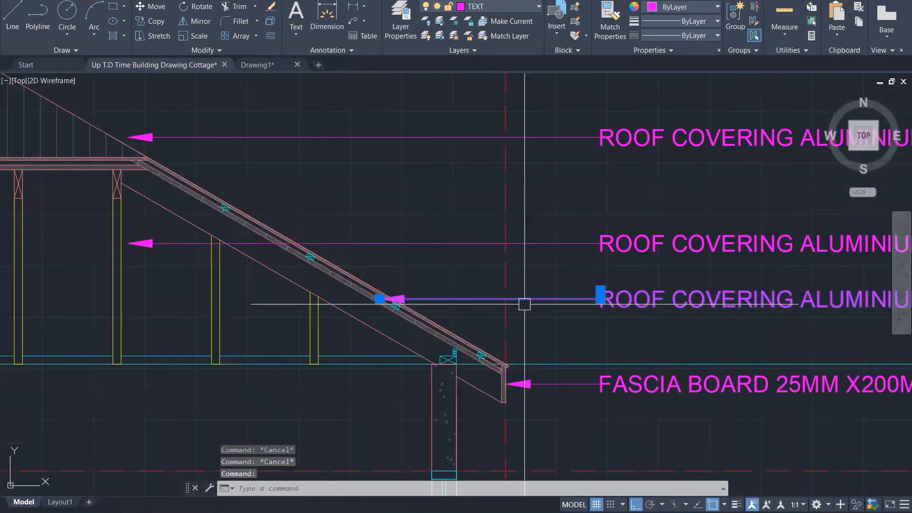
click(657, 295)
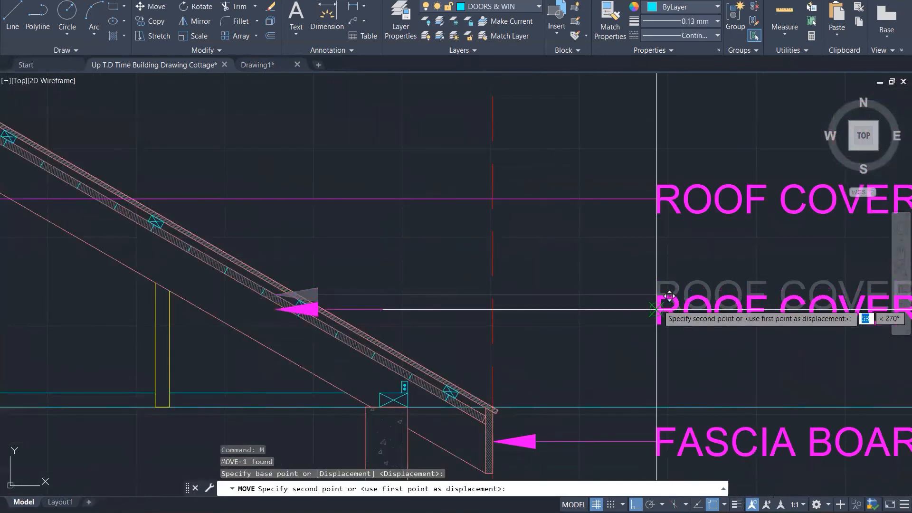
click(676, 292)
scroll(345, 292, up, 1)
scroll(351, 298, up, 4)
Step: Stretch the lowest copied leader's arrowhead onto the centre of the batten
click(204, 317)
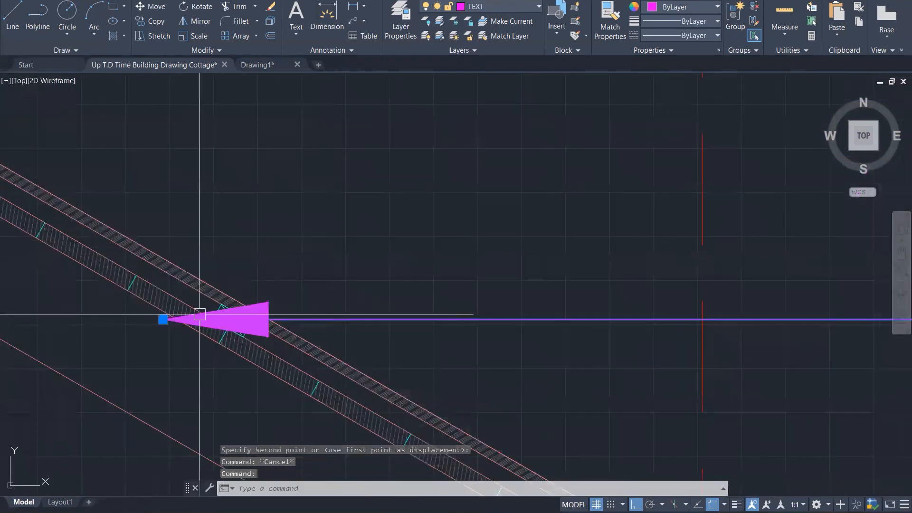
click(162, 319)
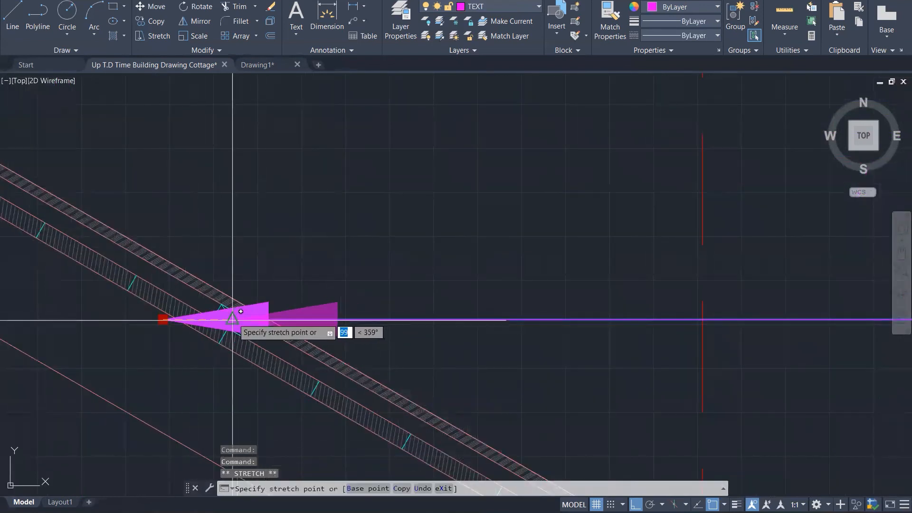
key(Escape)
key(Escape)
scroll(547, 243, down, 2)
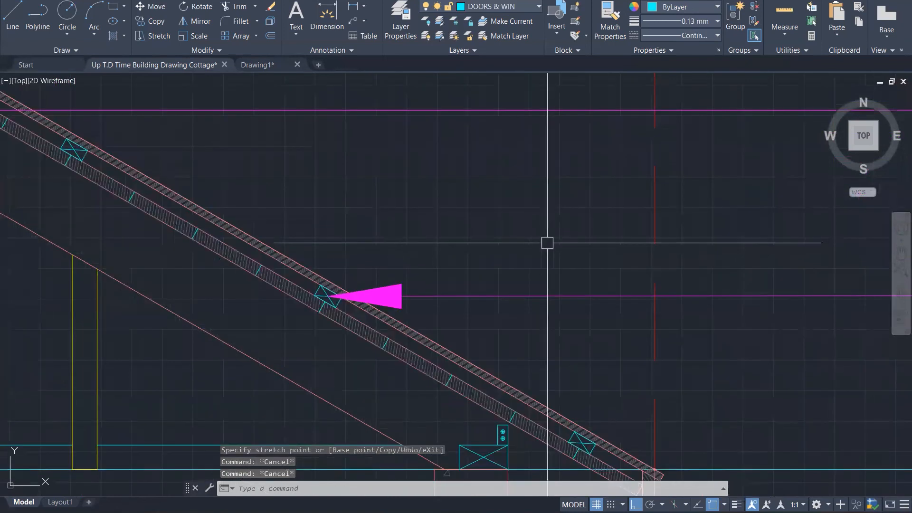
Step: Change the lowest copied leader's text to "BATTENS / LATHS 25MM X 50MM"
scroll(547, 243, down, 4)
click(720, 275)
double_click(720, 274)
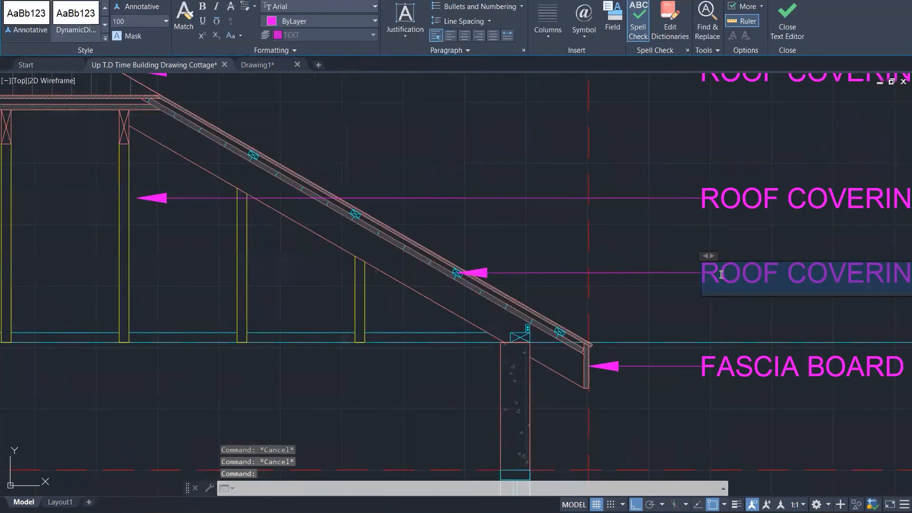
text(BATTENS)
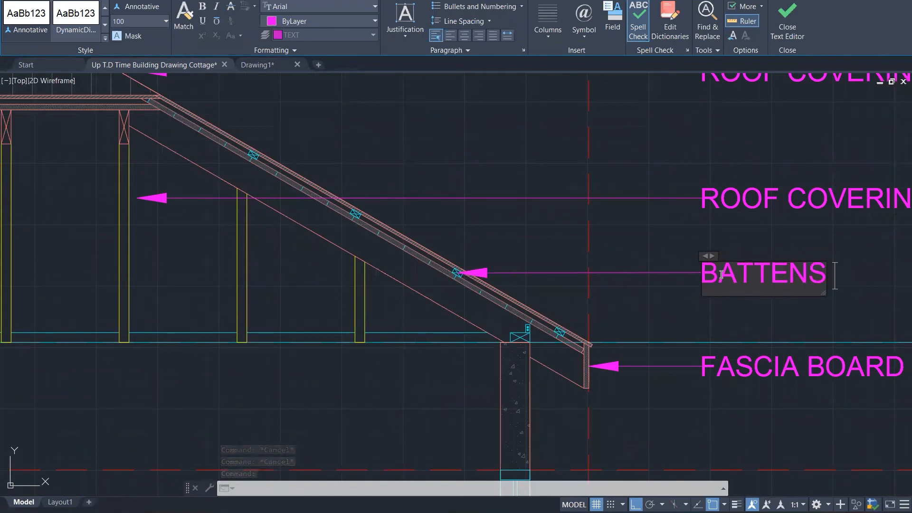
text( / LATHS 25MM X 50MM)
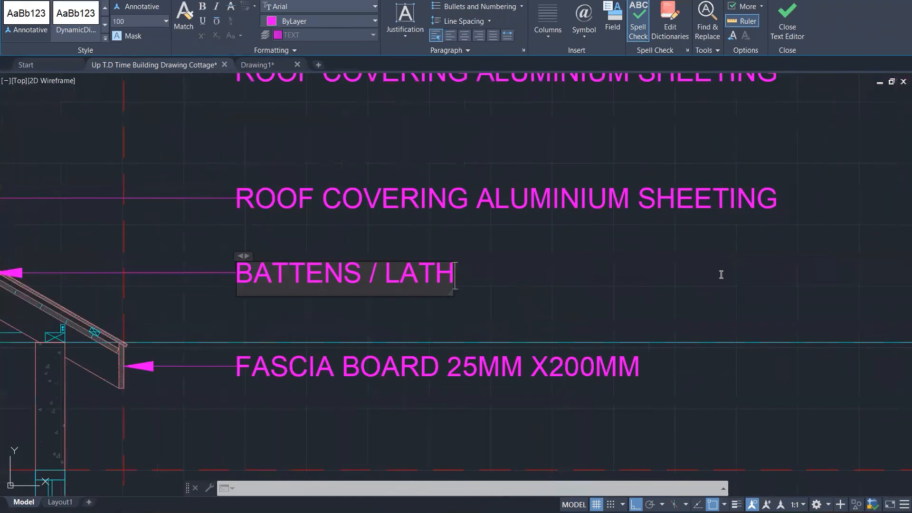
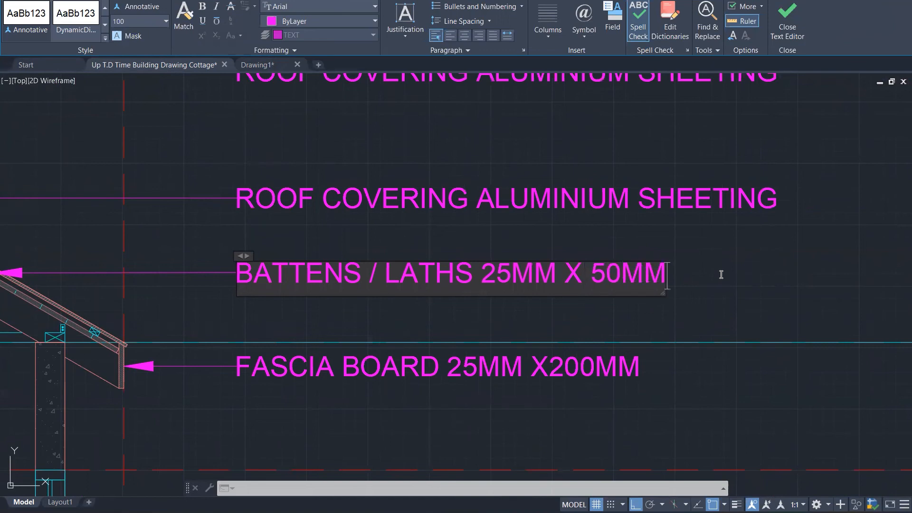
click(806, 353)
scroll(806, 353, down, 5)
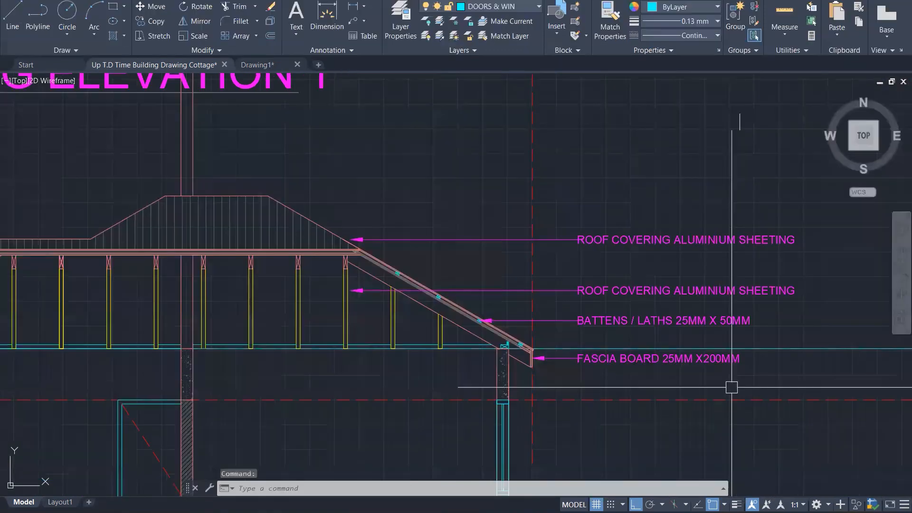
Step: Change the second leader note from the top, below the roof covering note, to "RAFTERS 150MM X 50MM @ 600 CENTER"
scroll(625, 285, up, 2)
click(625, 286)
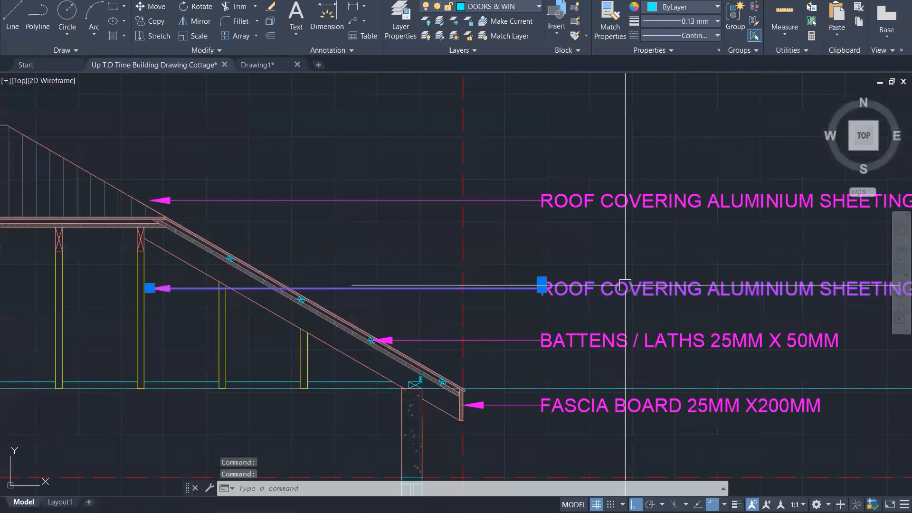
double_click(568, 288)
text(RAFTERS 1)
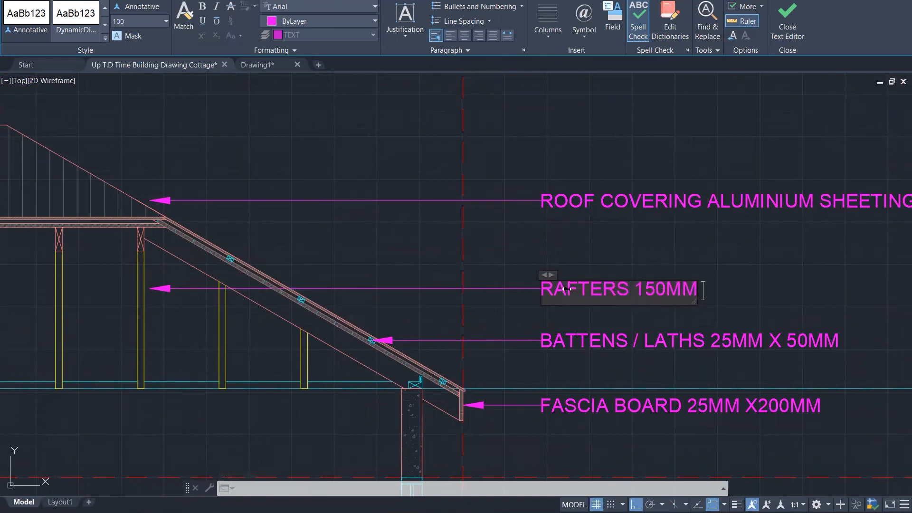
text(50MM)
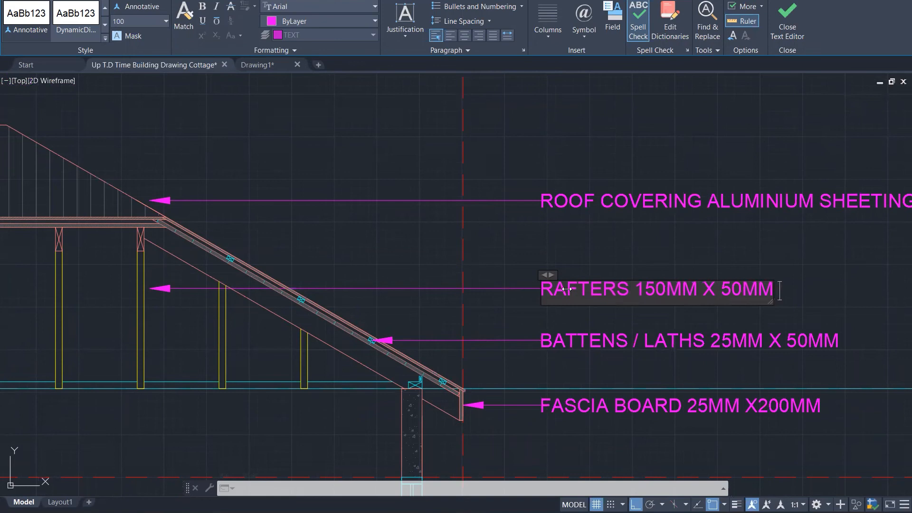
text( @ 600)
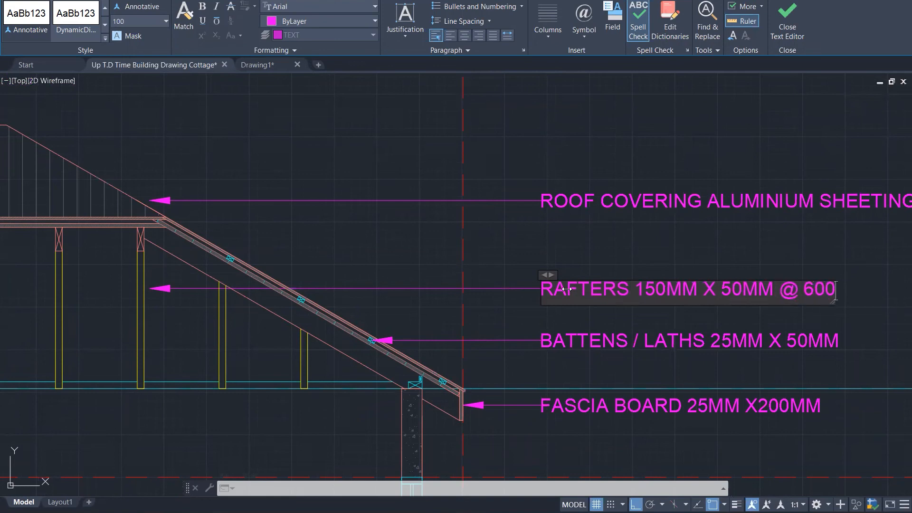
text( CENTER)
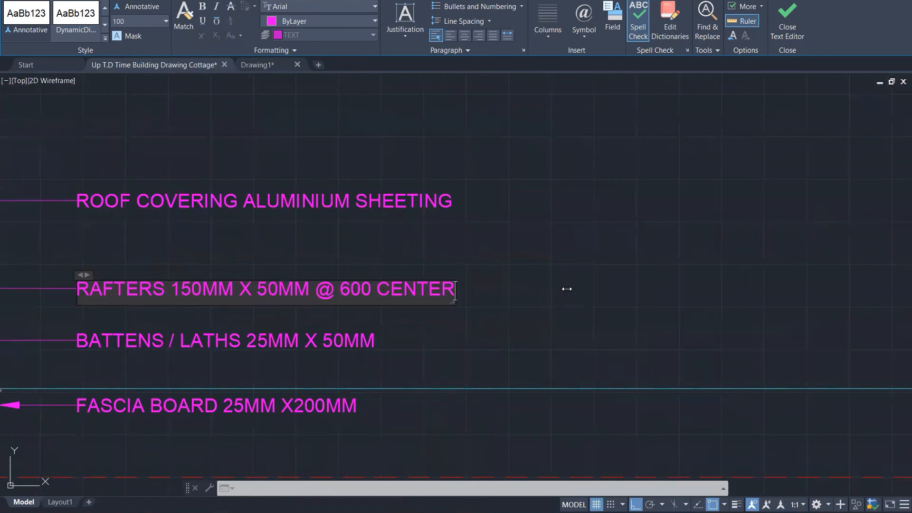
Step: Replace "CENTER" with "SPACE" in the rafters note and add "MM" after 600, so it reads "RAFTERS 150MM X 50MM @ 600MM SPACE"
key(BackSpace)
key(BackSpace)
key(BackSpace)
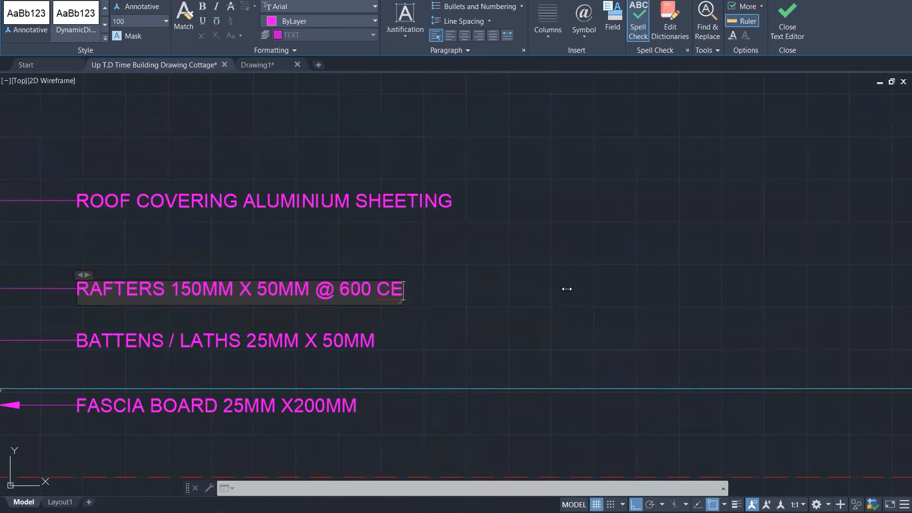
key(BackSpace)
key(BackSpace)
key(BackSpace)
text(SPA)
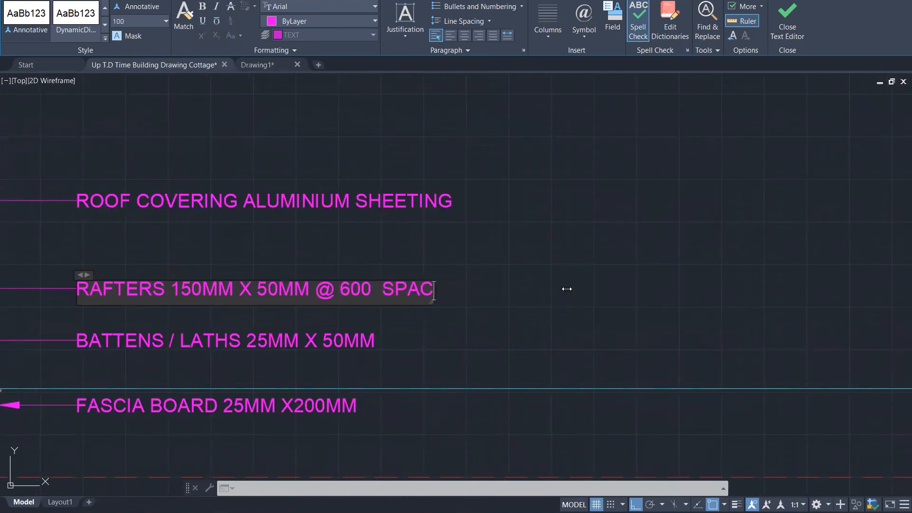
key(BackSpace)
text(W)
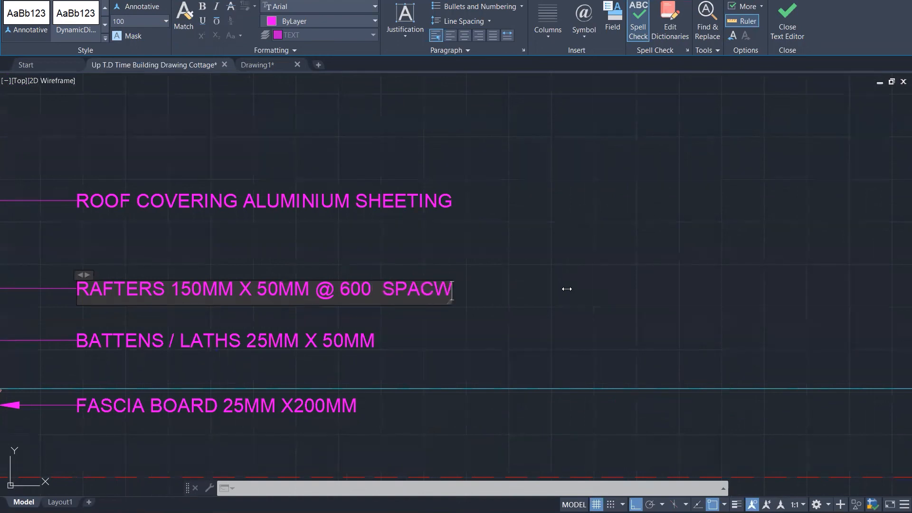
key(BackSpace)
text(E)
text(MM)
click(545, 228)
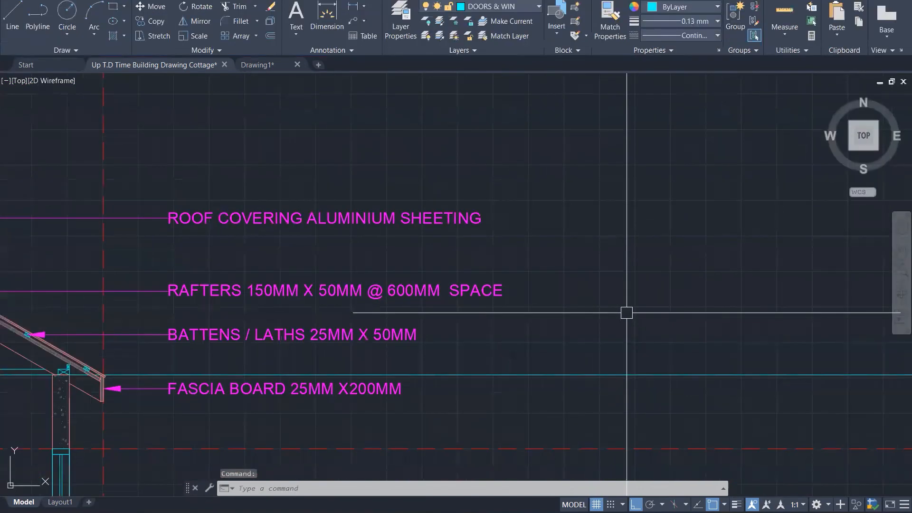
Step: Dimension the spacing between two adjacent yellow roof posts right of the central wall, placing the dimension line below the beam
scroll(617, 342, down, 5)
scroll(336, 342, up, 2)
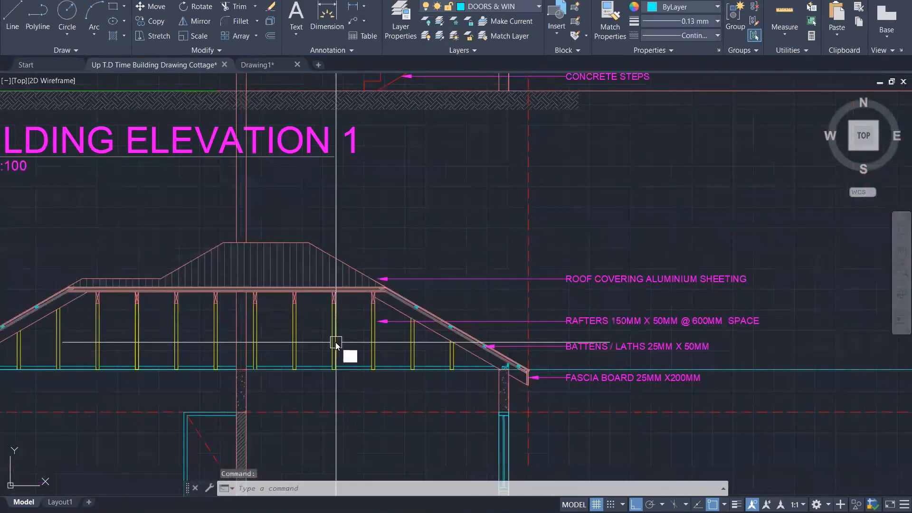
text(dim)
key(Return)
scroll(292, 370, up, 6)
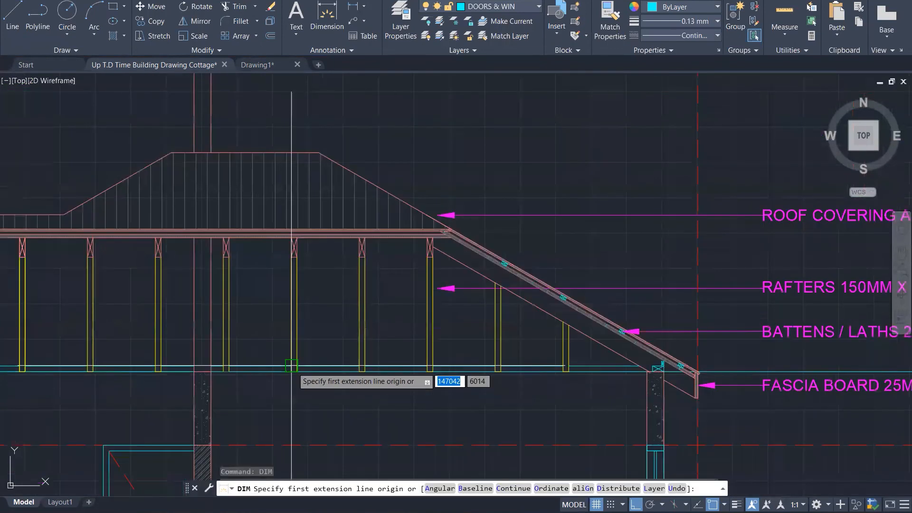
click(297, 371)
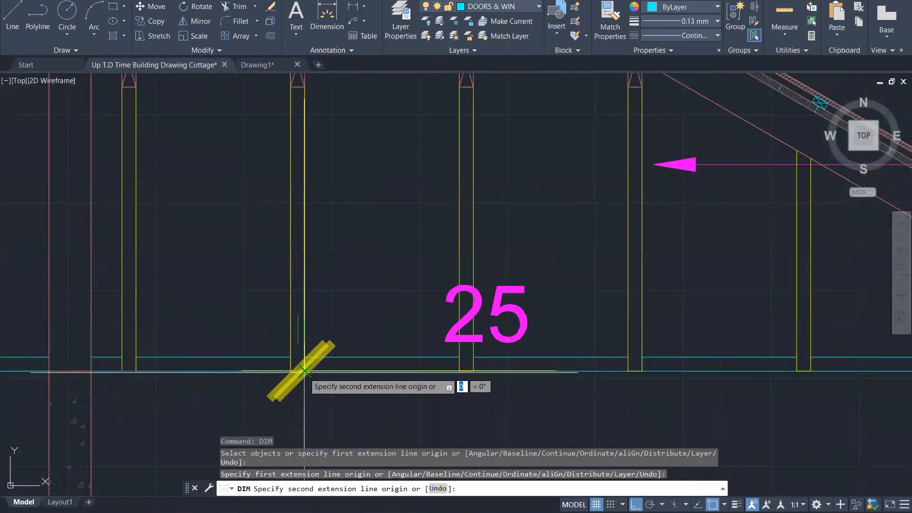
click(467, 370)
scroll(403, 394, down, 1)
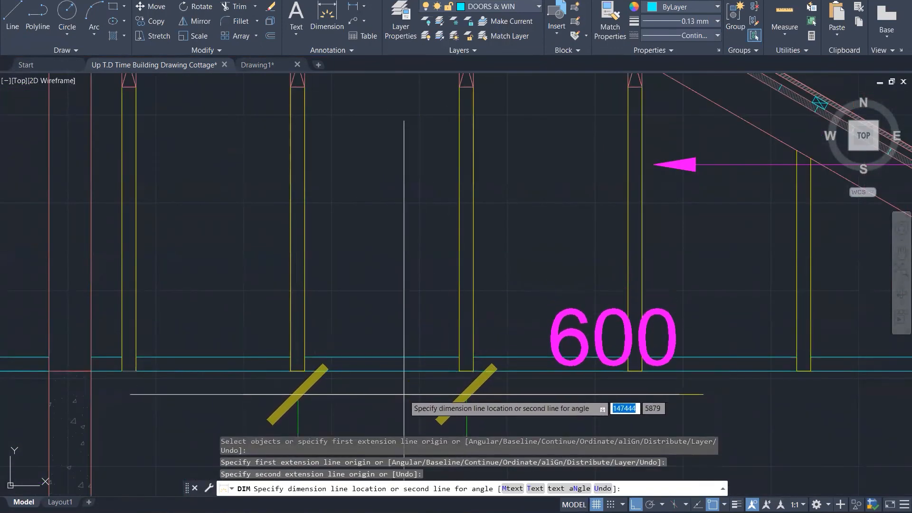
scroll(403, 393, down, 4)
scroll(414, 392, up, 4)
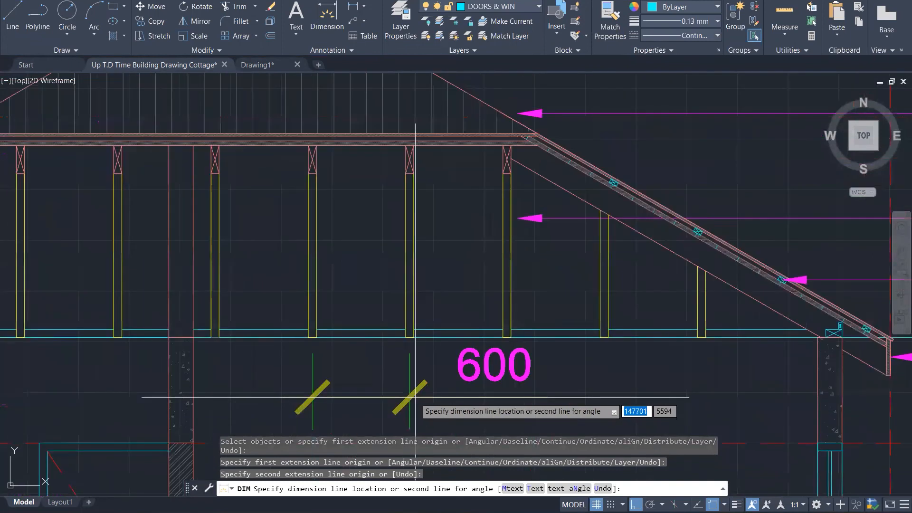
click(414, 398)
key(Escape)
Step: Reposition the post-spacing dimension's text centrally between its extension lines, raising the dimension line closer to the beam
click(495, 367)
click(494, 366)
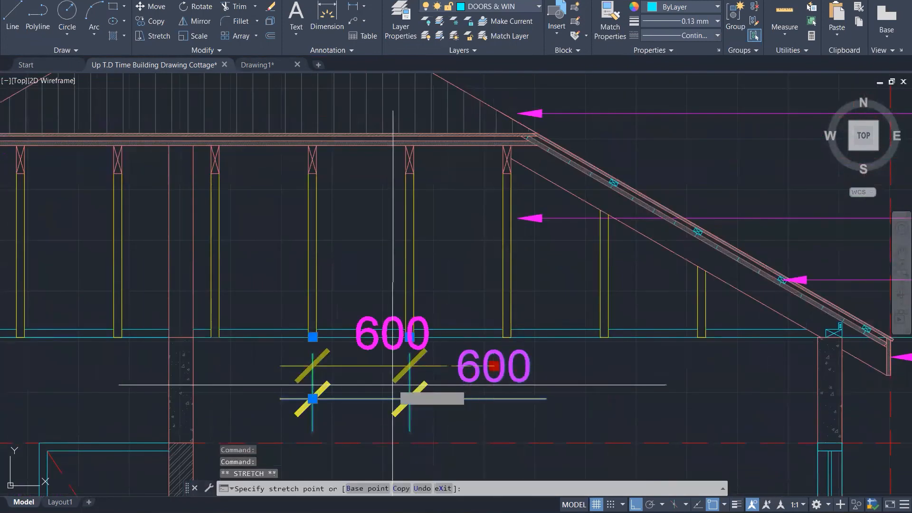
key(Escape)
key(Escape)
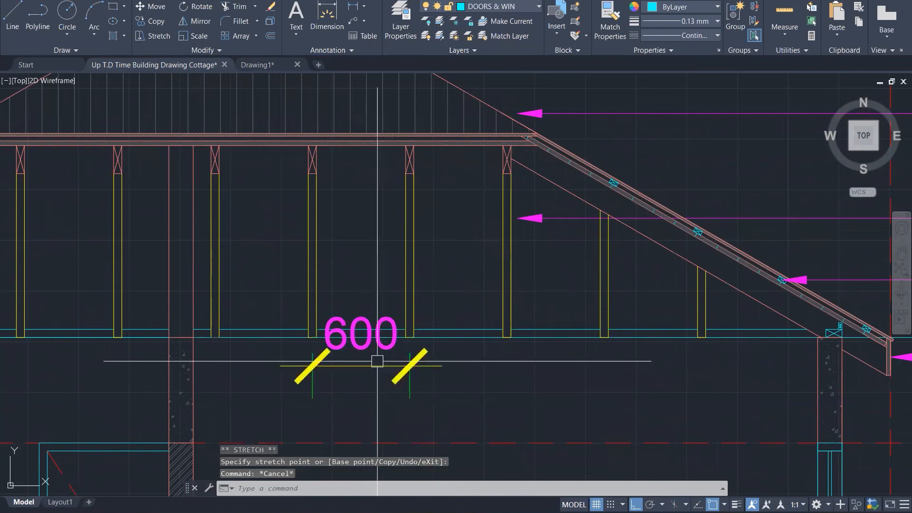
Step: Move the post-spacing dimension slightly straight down so its text clears the beam lines
scroll(366, 367, down, 3)
scroll(367, 368, up, 3)
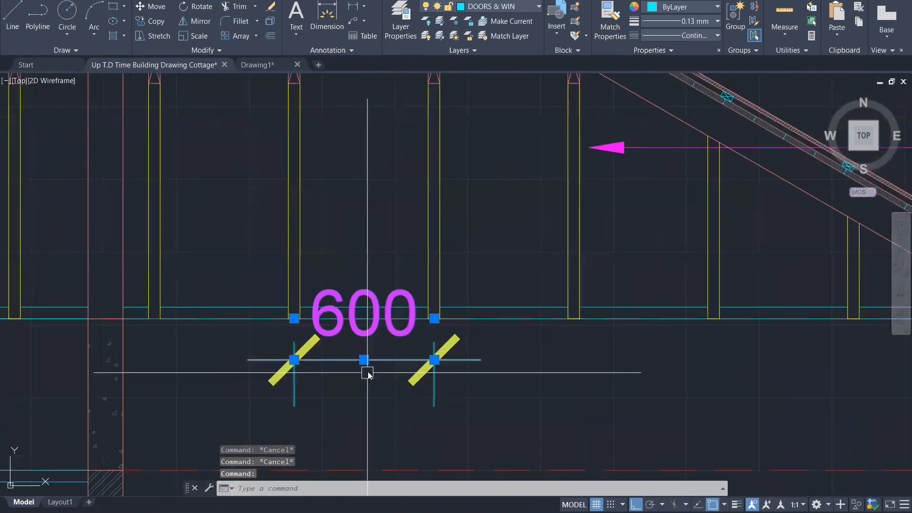
text(m)
key(Return)
click(363, 362)
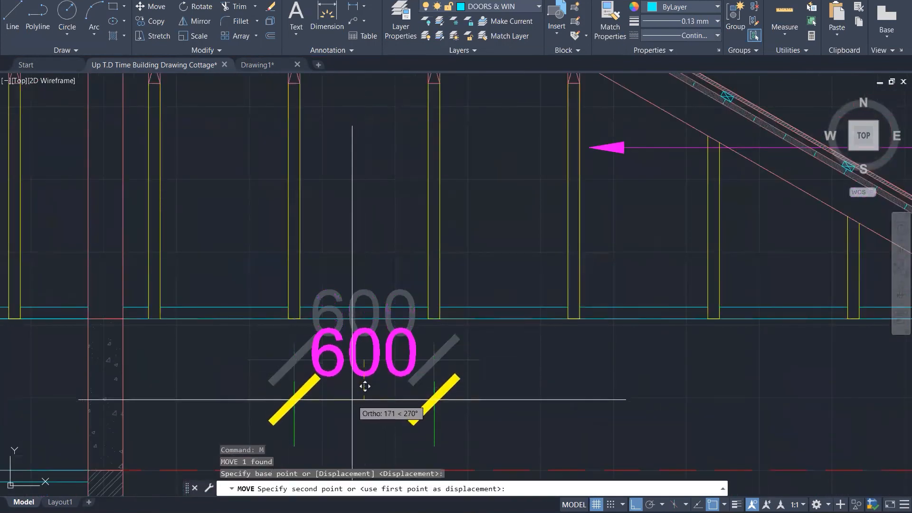
click(368, 383)
key(Escape)
key(Escape)
scroll(494, 351, down, 5)
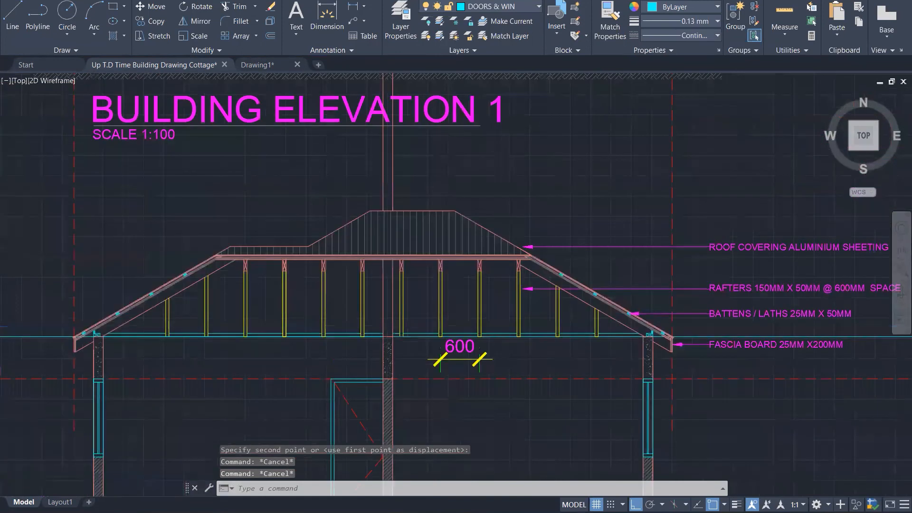
Step: Examine the building section and its roof leader notes for parts that still need annotation
scroll(457, 295, down, 5)
scroll(619, 291, up, 2)
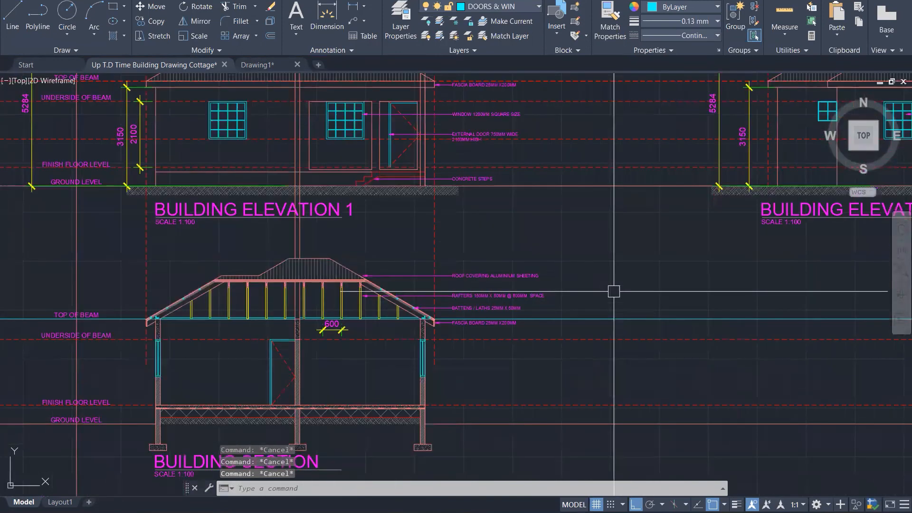
scroll(594, 295, up, 3)
scroll(366, 401, up, 2)
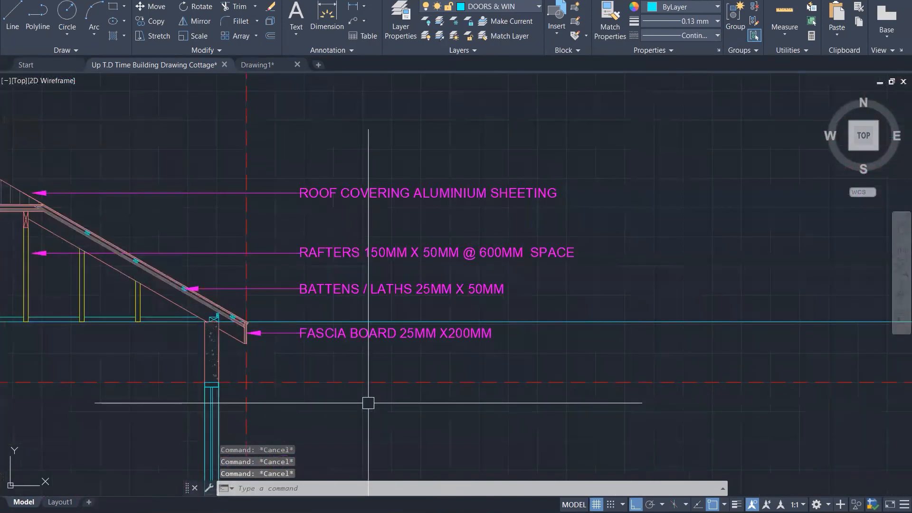
scroll(398, 305, up, 3)
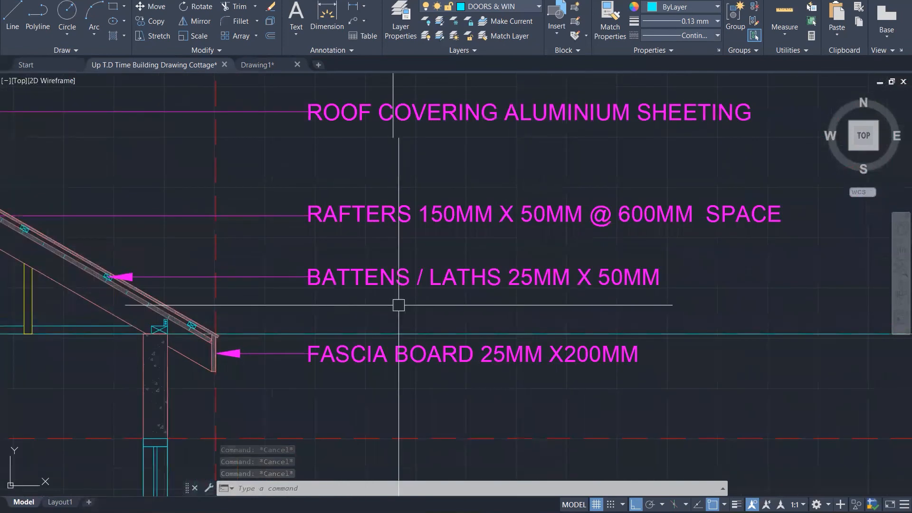
scroll(520, 309, down, 2)
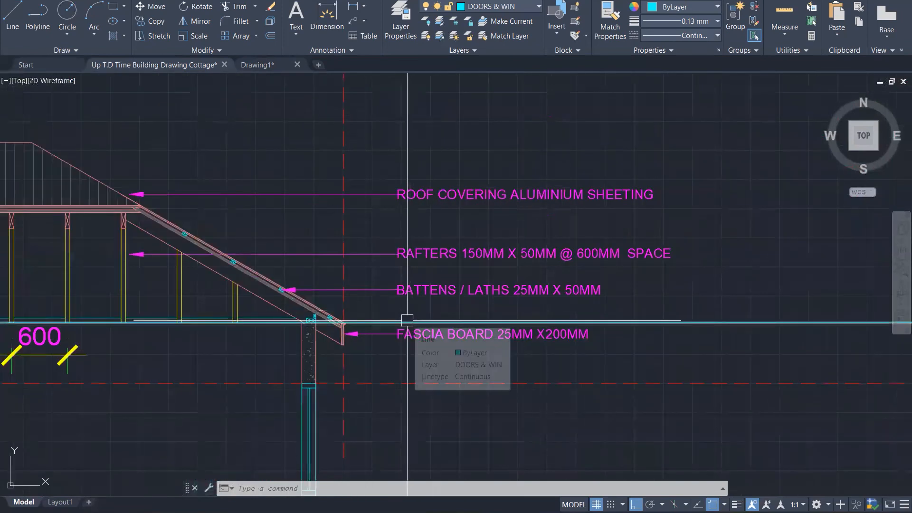
scroll(407, 319, up, 3)
scroll(418, 312, down, 3)
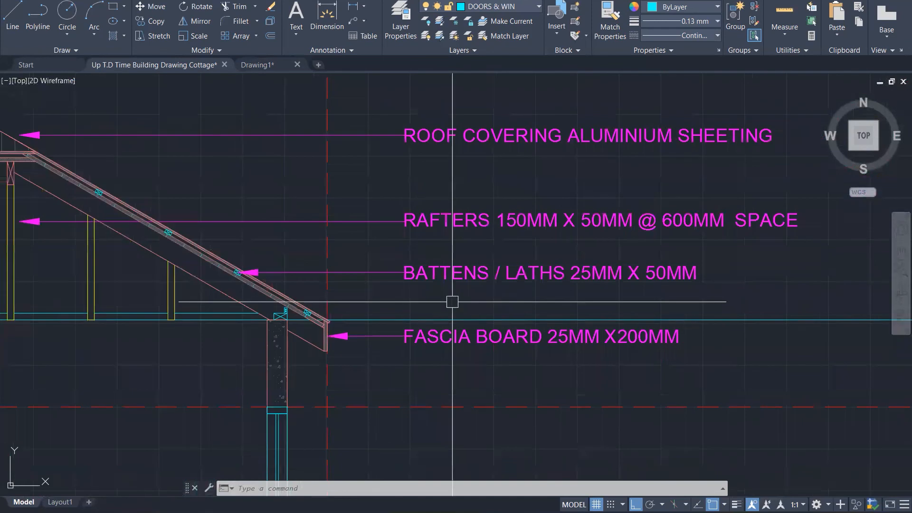
Step: Copy the battens leader note straight down onto the top-of-beam line, just above the fascia board note
scroll(392, 279, up, 3)
scroll(392, 279, up, 1)
text(co)
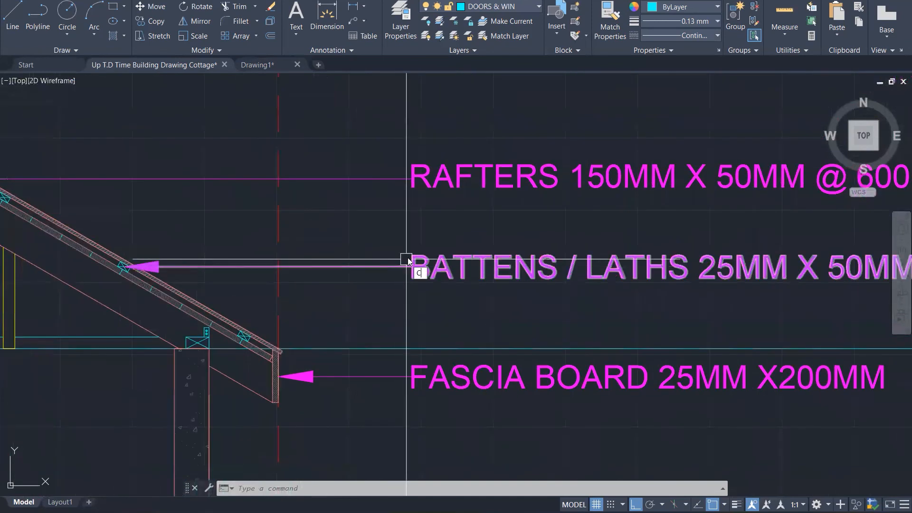
key(Return)
click(424, 262)
key(Return)
click(413, 268)
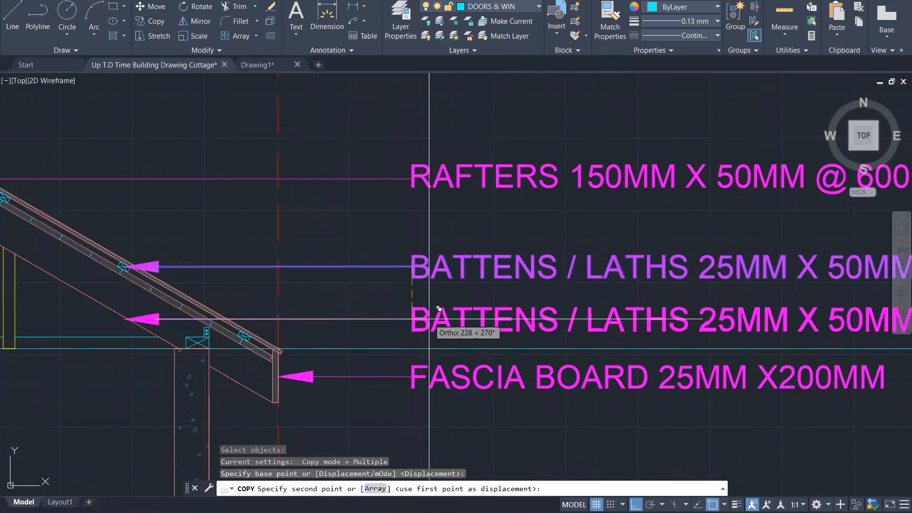
click(430, 349)
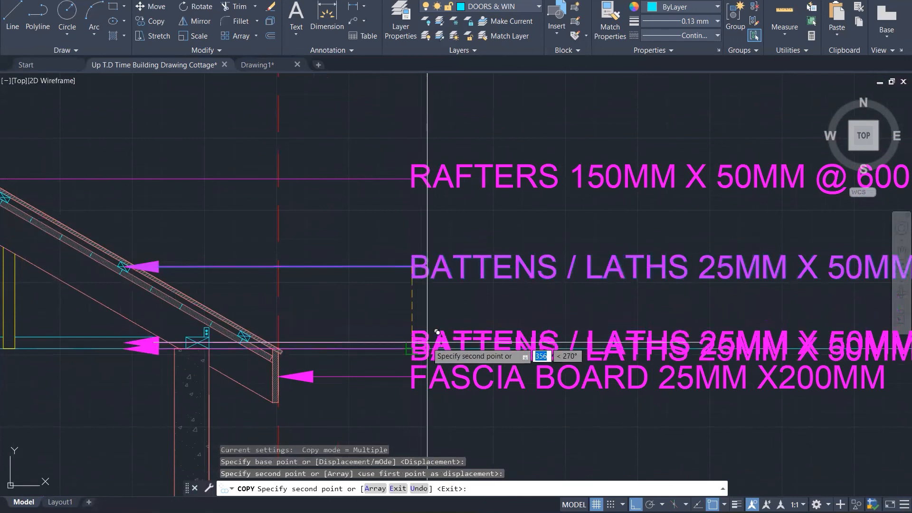
key(Escape)
key(Escape)
key(Escape)
Step: Stretch the copied leader's arrowhead horizontally to the underside of the crossed timber block on top of the right wall
scroll(162, 351, up, 4)
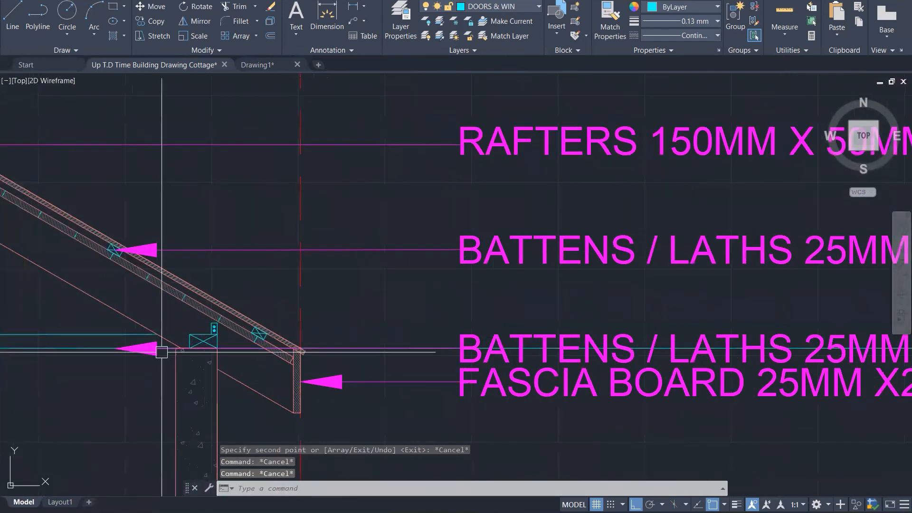
click(92, 344)
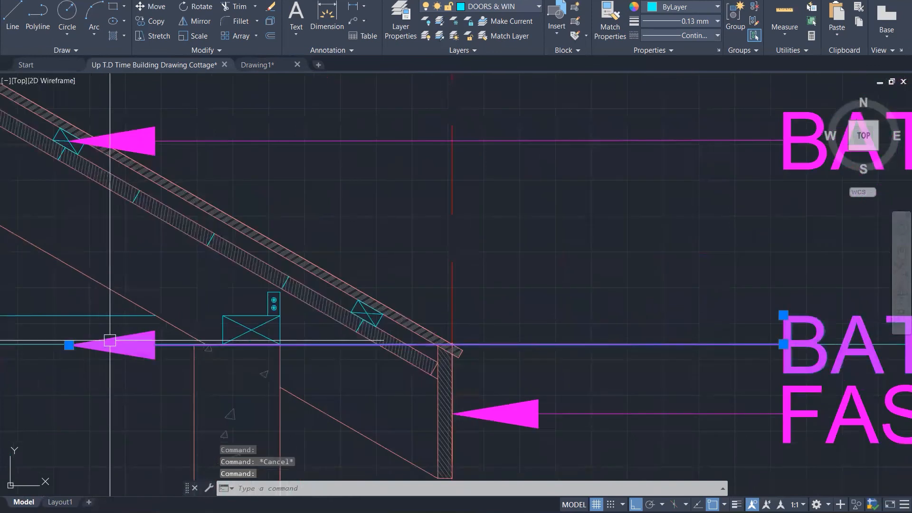
click(69, 345)
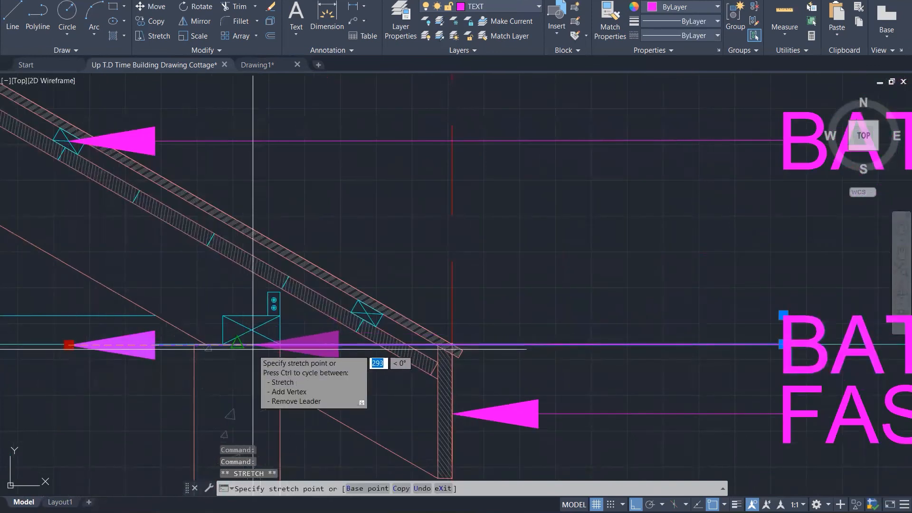
click(252, 344)
scroll(334, 238, down, 4)
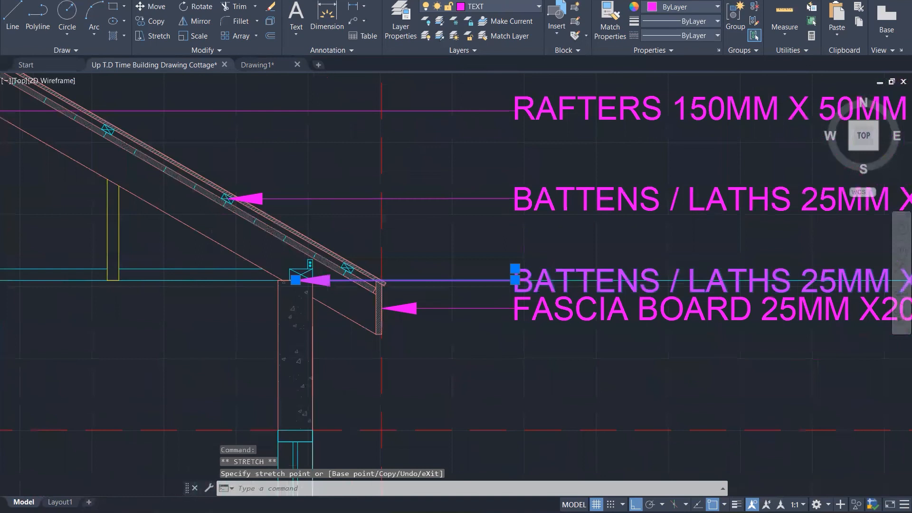
key(Escape)
Step: Move the fascia board leader note straight down to the fascia's lower end, clear of the copied note
scroll(334, 238, down, 1)
click(479, 298)
text(m)
key(Return)
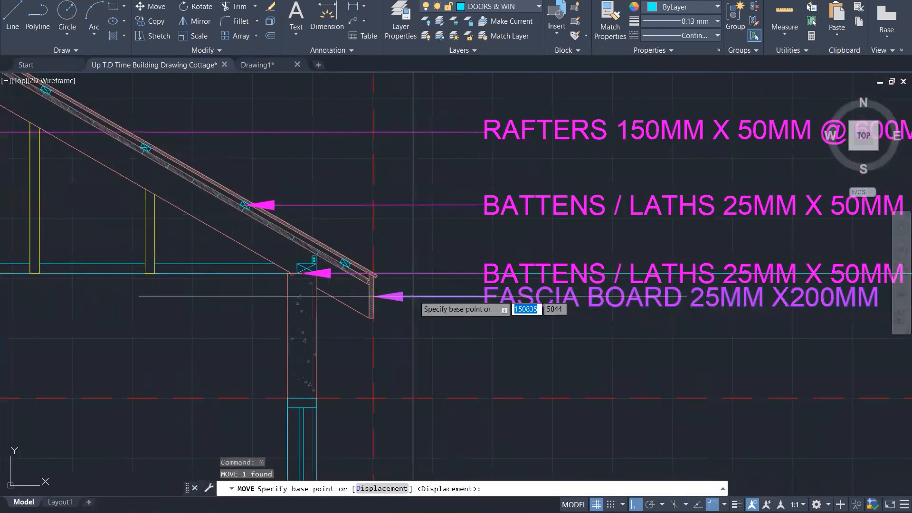
click(375, 296)
scroll(386, 305, up, 4)
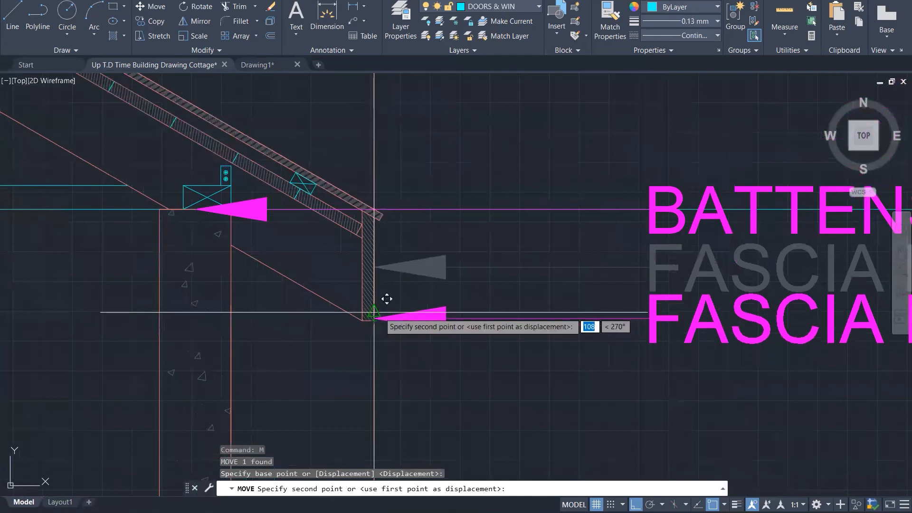
click(374, 318)
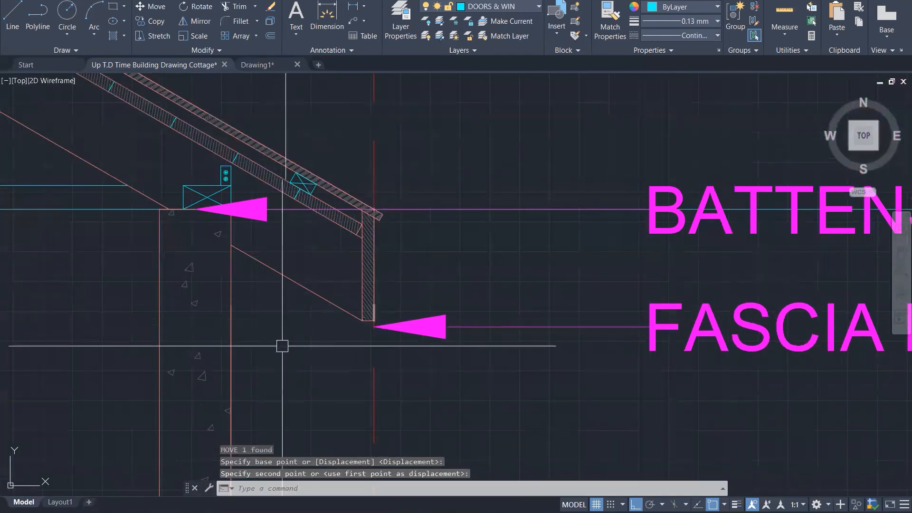
scroll(300, 340, down, 1)
key(Escape)
Step: Rewrite the copied battens note on the top-of-beam line as WALL PLATE 100MM X 50MM
scroll(477, 308, down, 3)
double_click(473, 305)
key(ctrl+a)
text(WALL PLA)
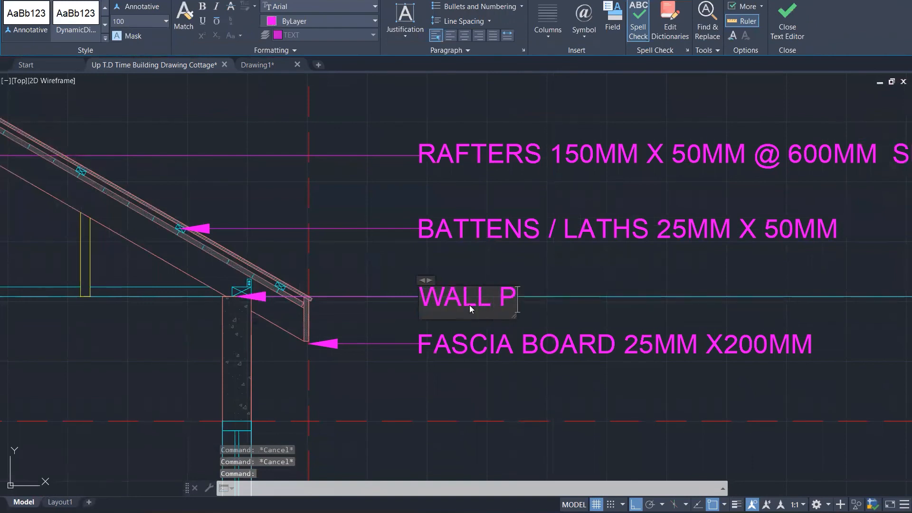
key(BackSpace)
text(LATE 1)
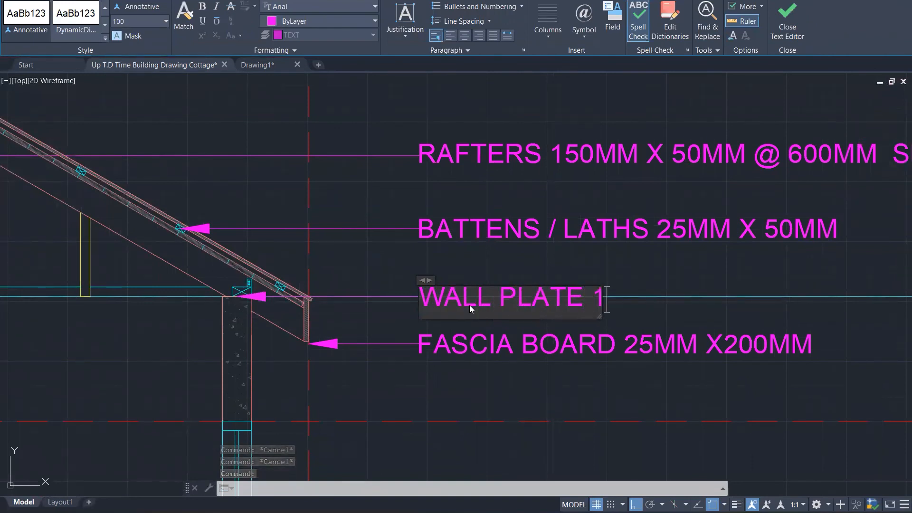
text(00MM X 50MM)
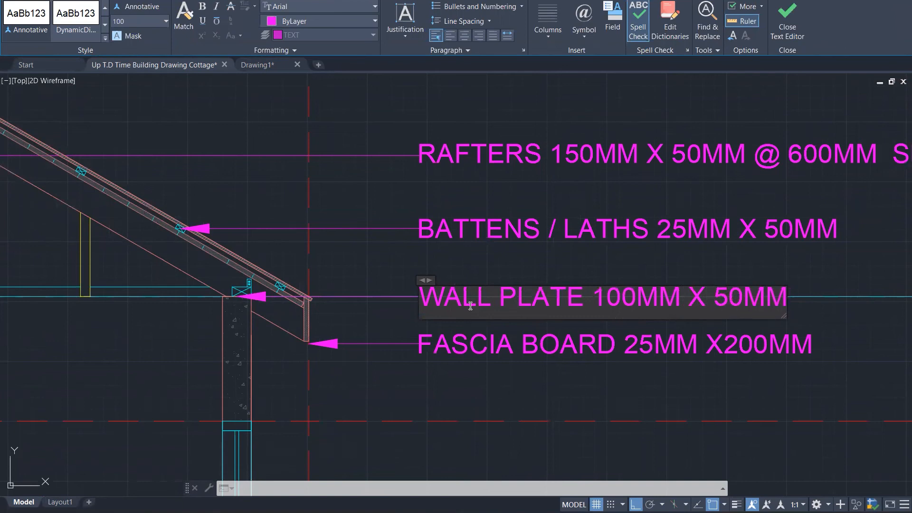
click(684, 375)
Step: Copy the fascia board leader note straight down to the level of the right wall's concrete footing
scroll(492, 336, down, 10)
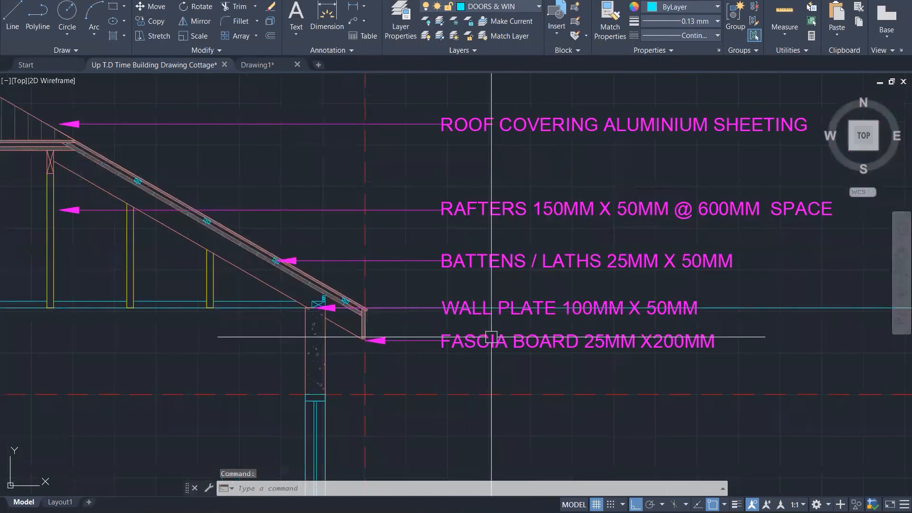
middle_drag(555, 244, 595, 188)
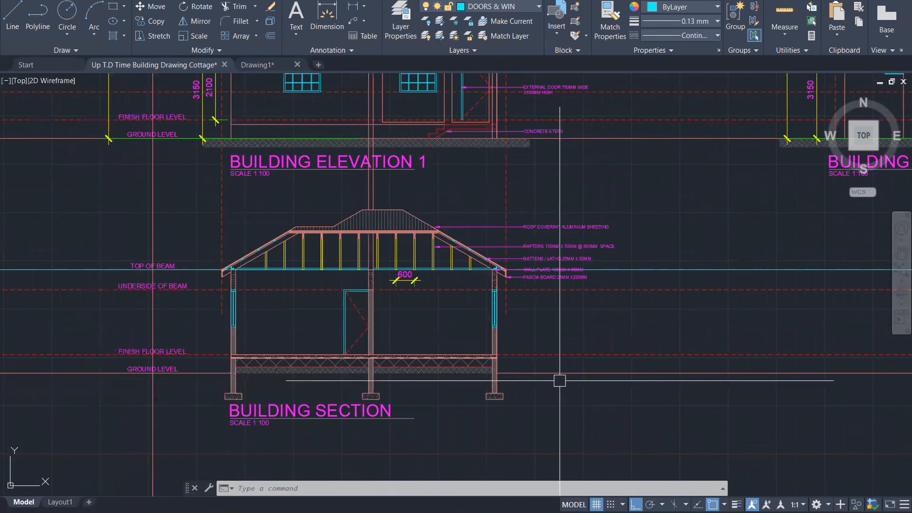
scroll(556, 380, up, 4)
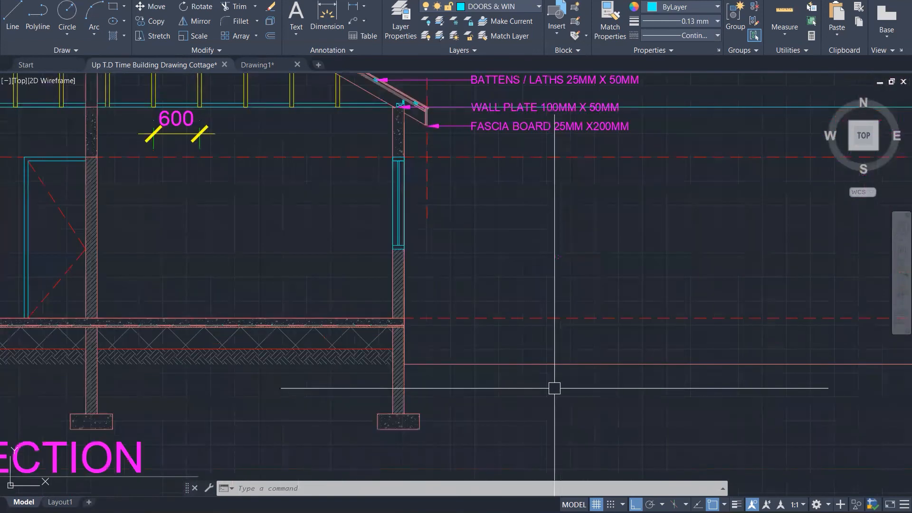
click(554, 128)
text(CO)
key(Return)
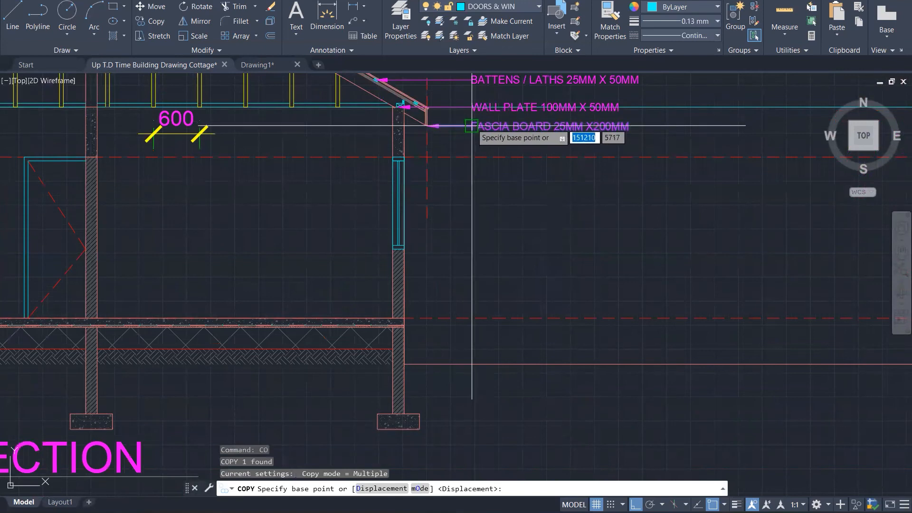
click(472, 126)
scroll(455, 285, up, 1)
scroll(527, 235, down, 2)
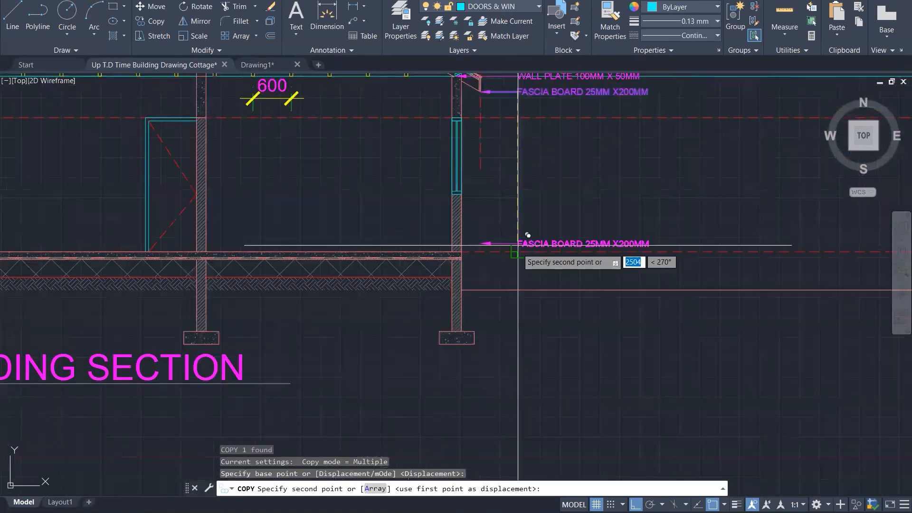
scroll(484, 331, up, 5)
click(475, 349)
key(Escape)
key(Escape)
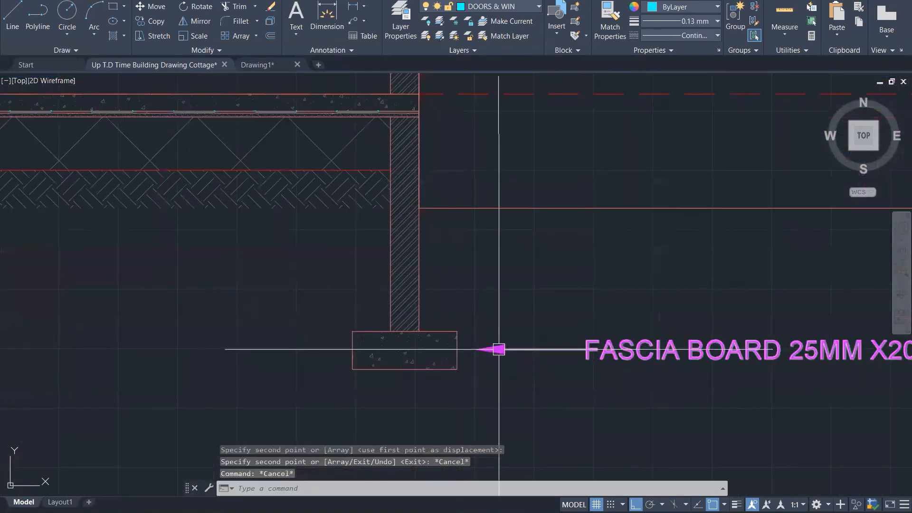
Step: Rewrite the copied note beside the right footing as CONCRETE BASE 200MM X 600MM
click(500, 348)
key(Escape)
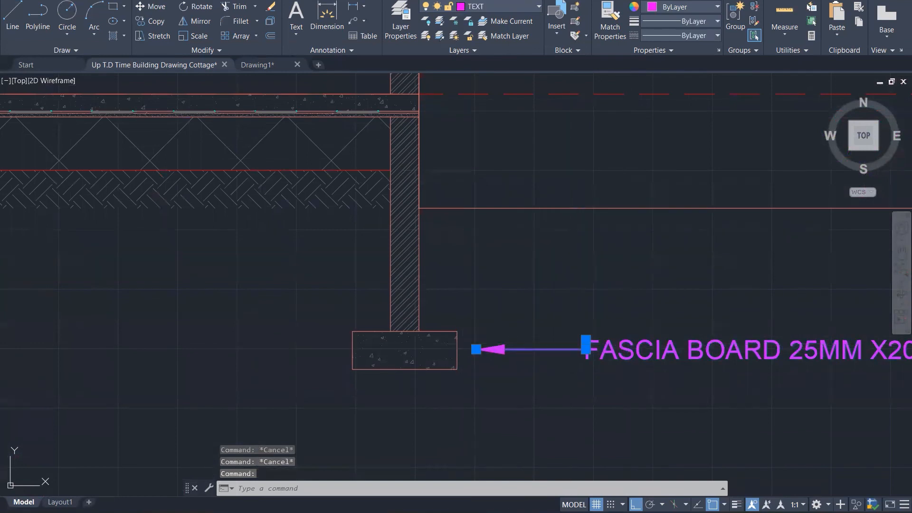
double_click(617, 351)
key(ctrl+a)
text(CON)
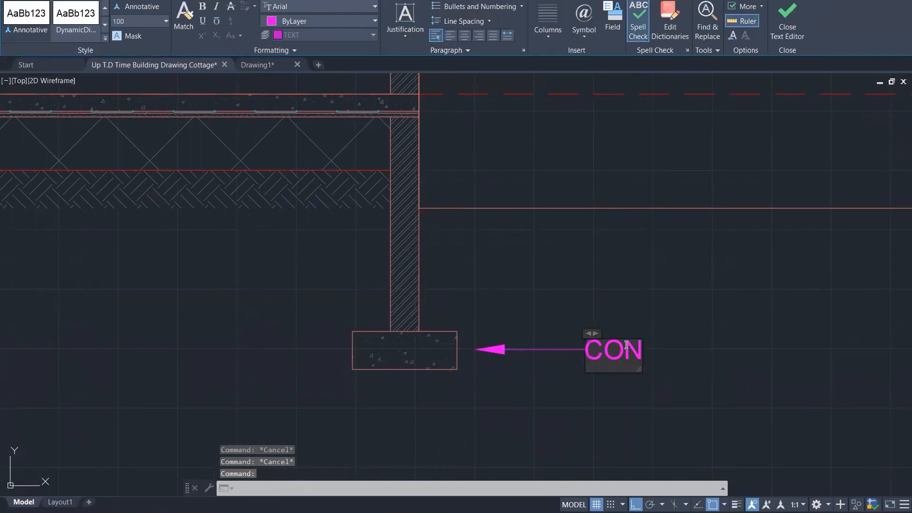
text(CRETE)
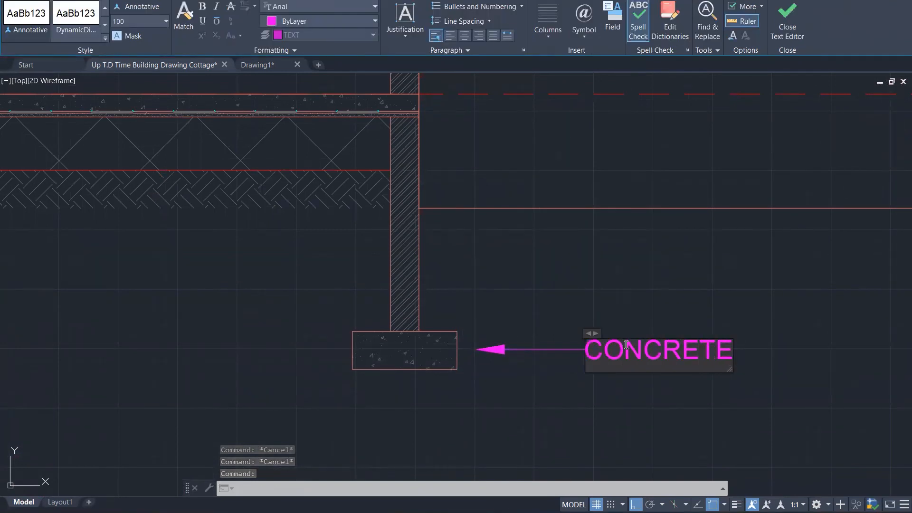
text( BASE 20)
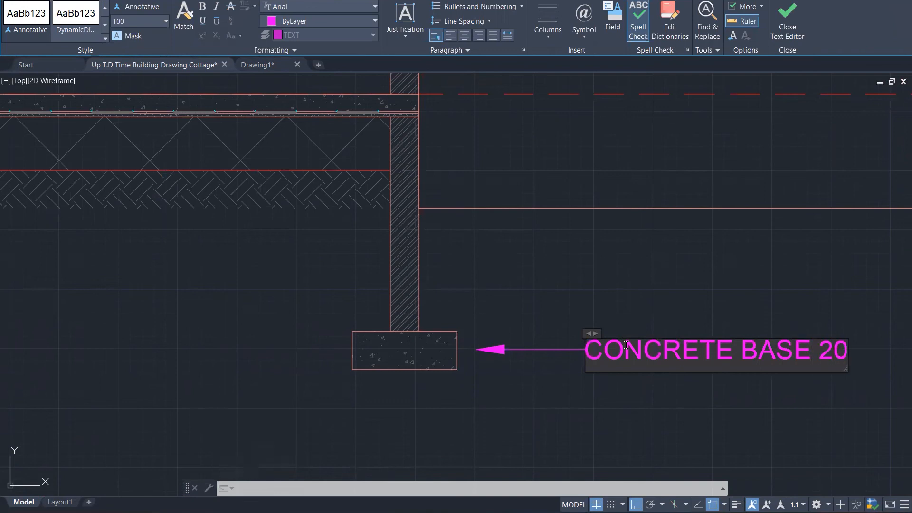
text(0 X)
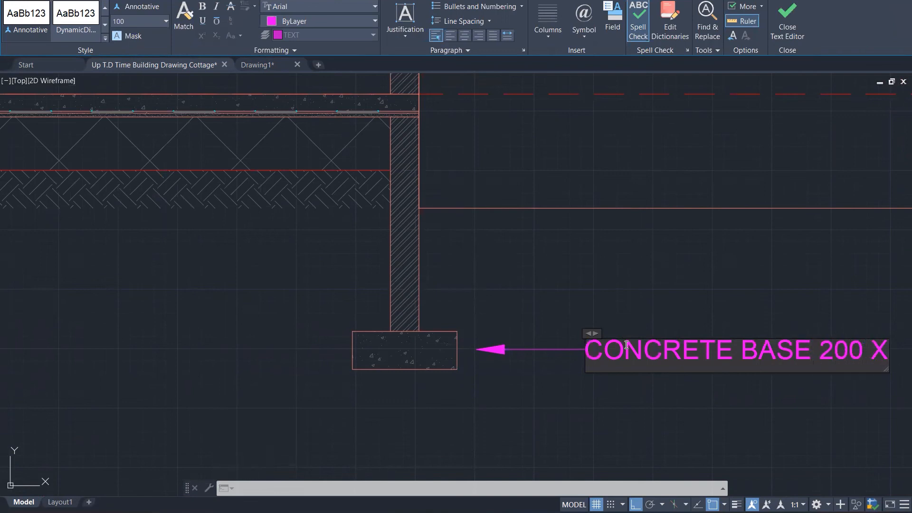
text( 600)
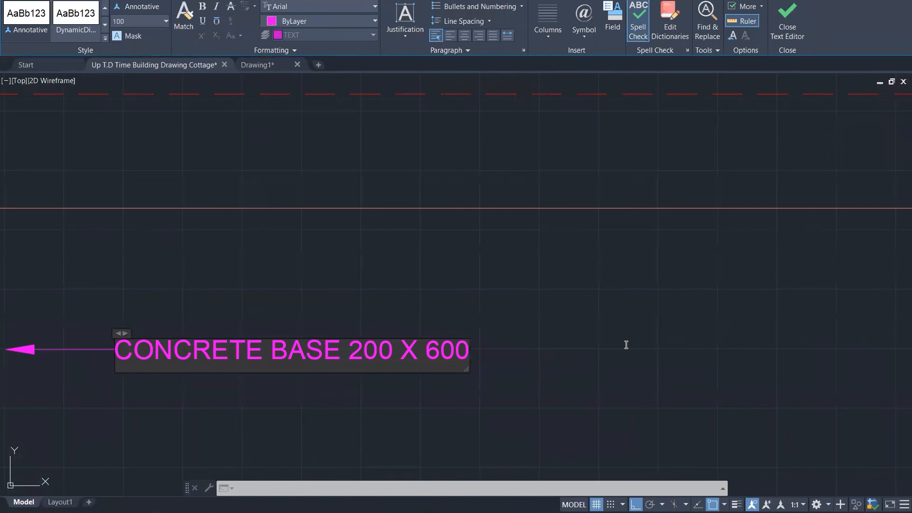
text(MM)
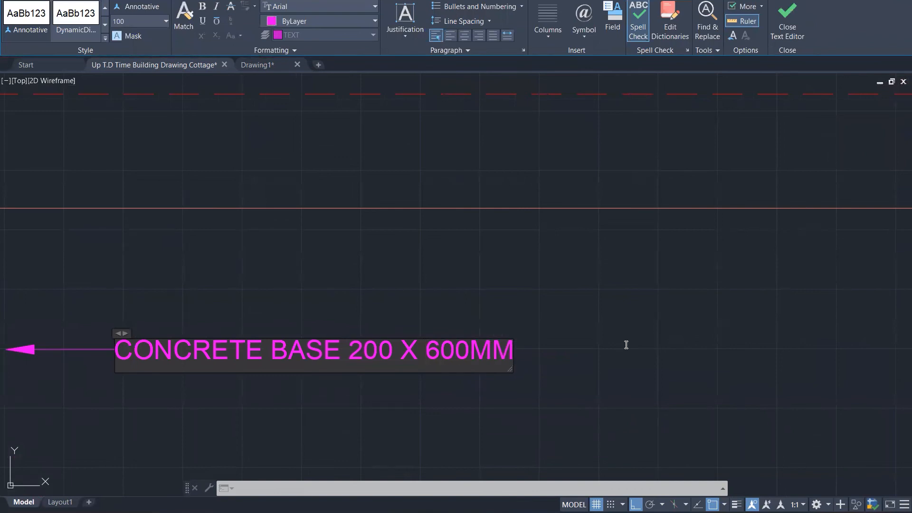
text(MM)
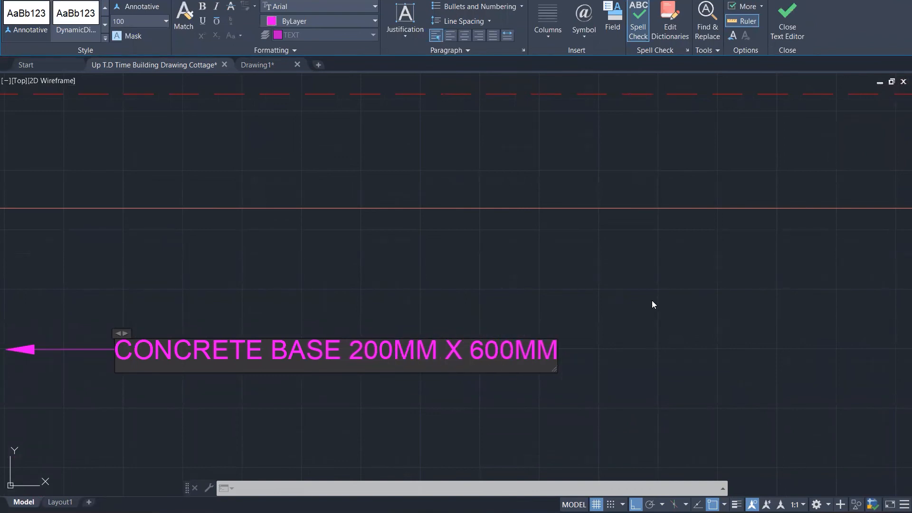
click(649, 328)
Step: Copy the concrete base leader note straight up to the foundation wall, between the footing and the ground line
scroll(650, 332, down, 5)
click(355, 353)
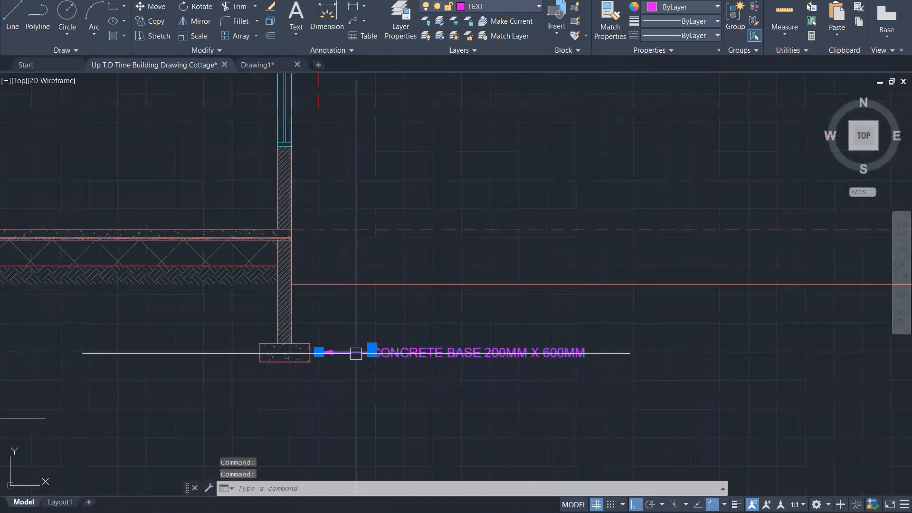
text(o)
key(Return)
click(350, 352)
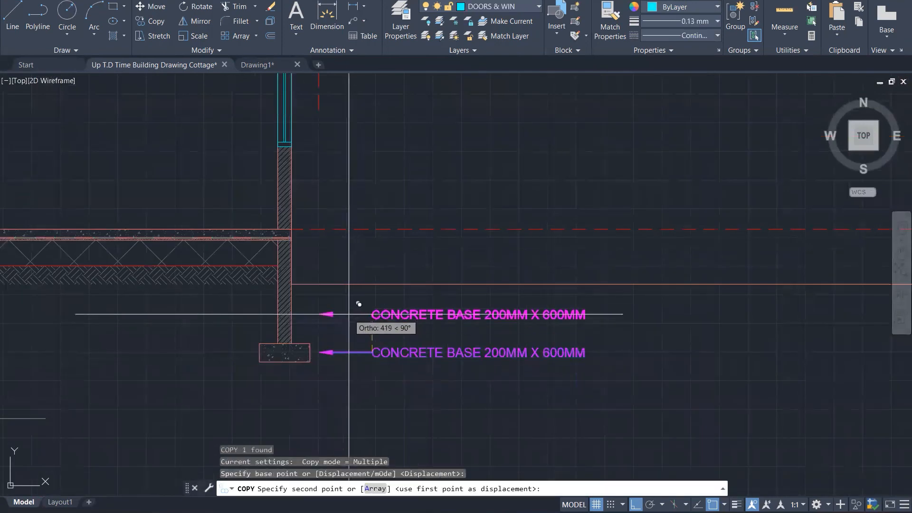
click(348, 312)
key(Escape)
Step: Stretch the copied note's arrowhead horizontally to the outer face of the right foundation wall
click(315, 312)
click(319, 313)
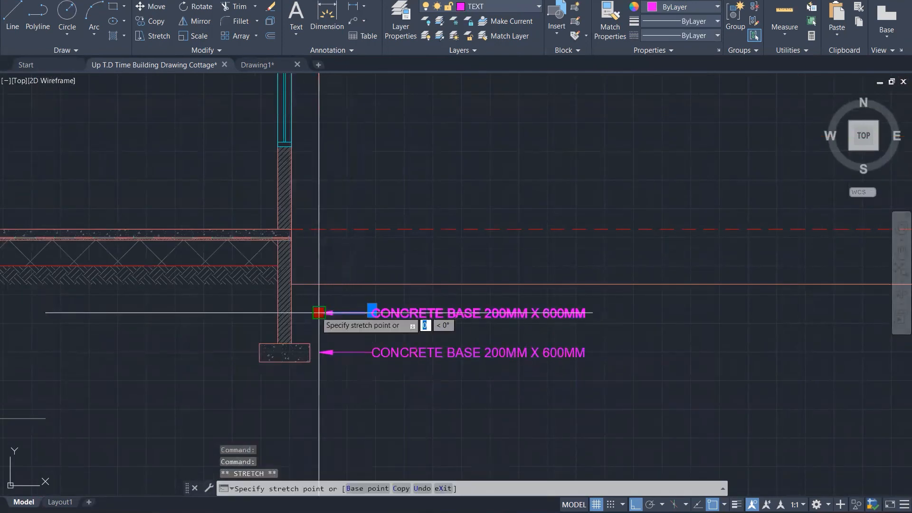
scroll(293, 309, up, 4)
click(292, 313)
key(Escape)
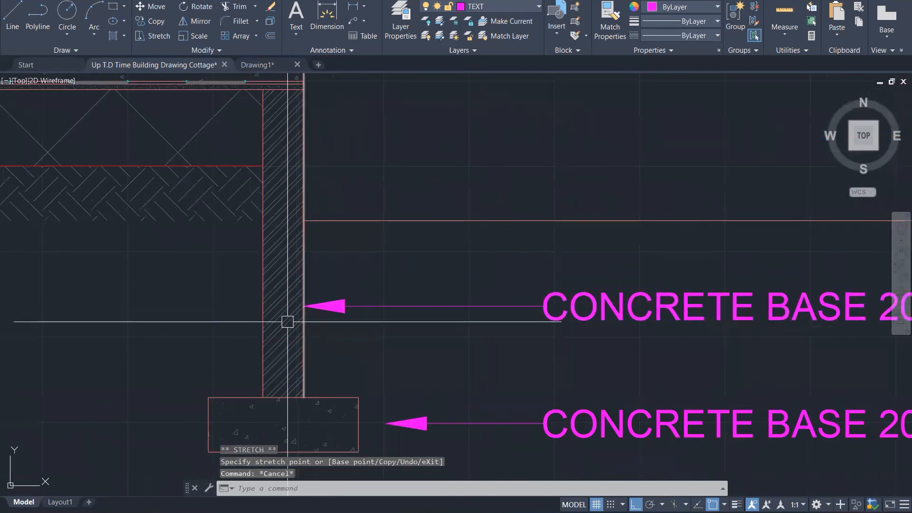
Step: Rewrite the note pointing at the foundation wall as BLOCK WALL 150MM
scroll(286, 325, down, 3)
double_click(513, 315)
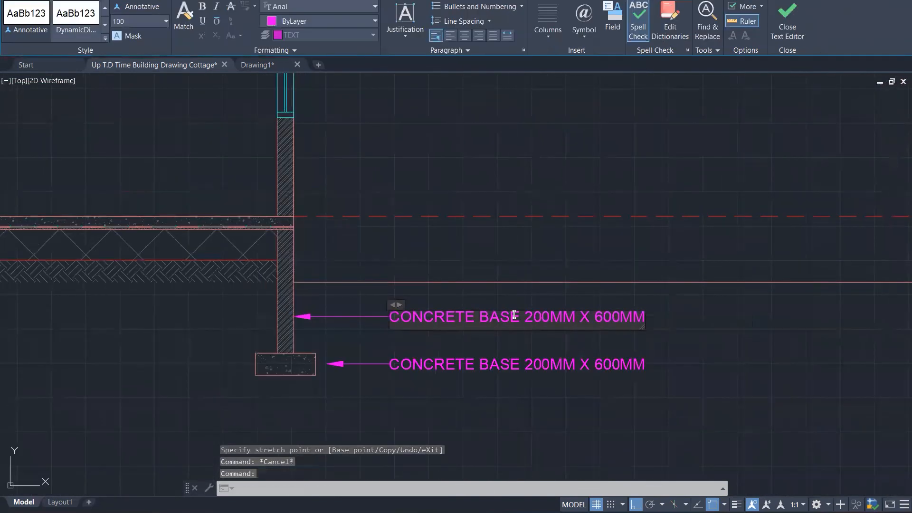
text(BRICK WAL)
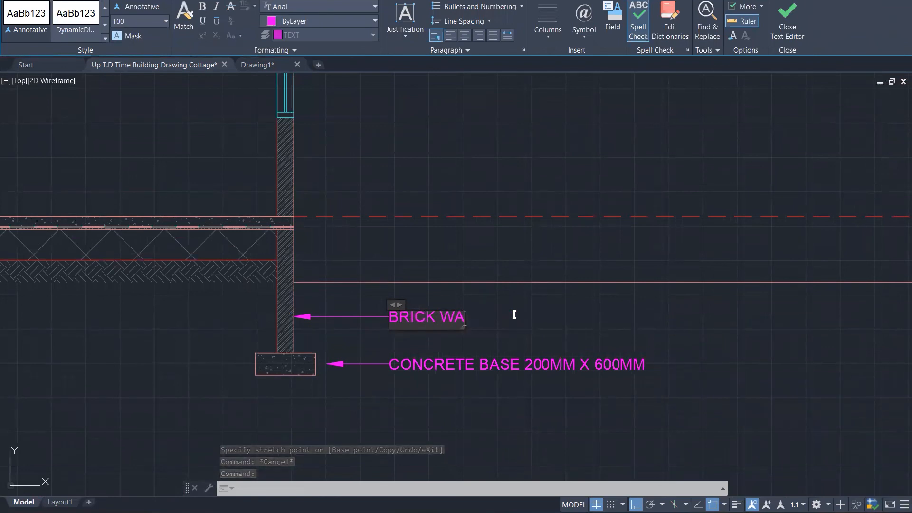
key(BackSpace)
key(BackSpace)
key(BackSpace)
key(BackSpace)
key(BackSpace)
key(BackSpace)
key(BackSpace)
text(LOCK)
key(BackSpace)
text(CK WALL 150MM)
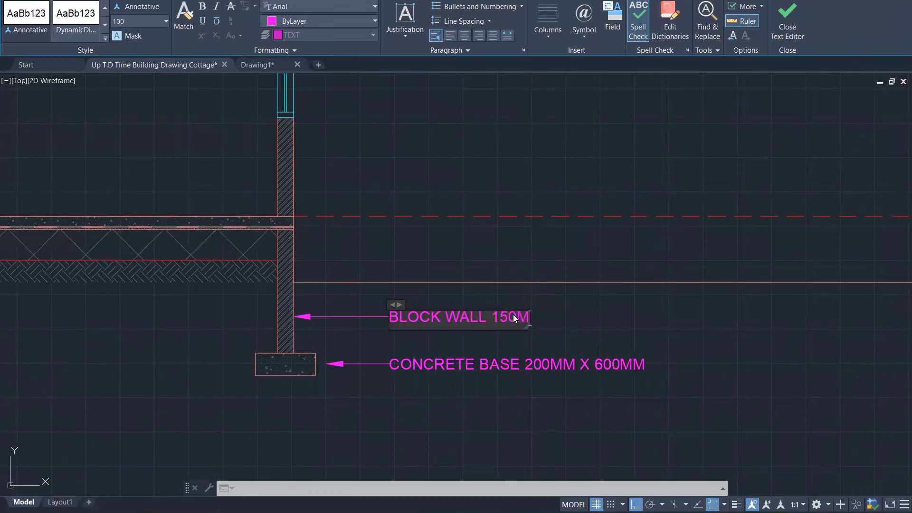
click(574, 309)
key(Escape)
key(Escape)
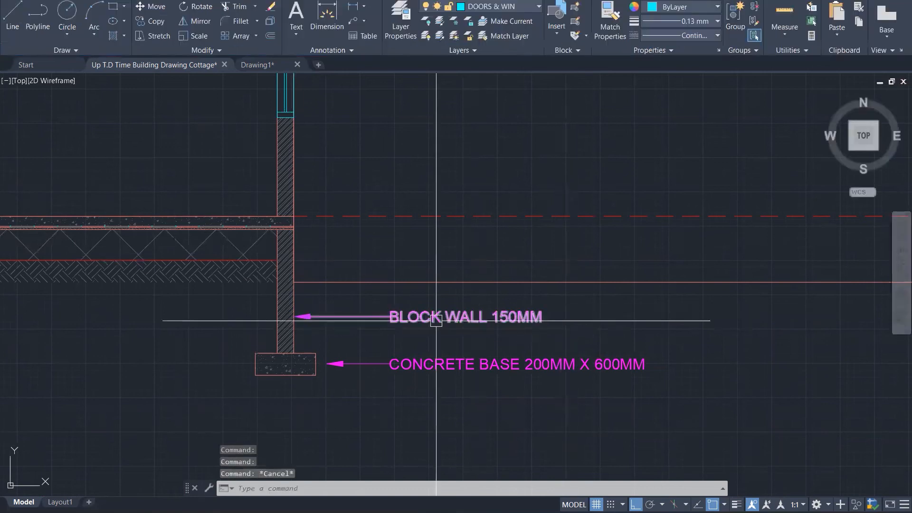
Step: Copy the block wall leader note straight up to the level of the hardcore layer just below the floor slab
click(368, 319)
text(co)
key(Return)
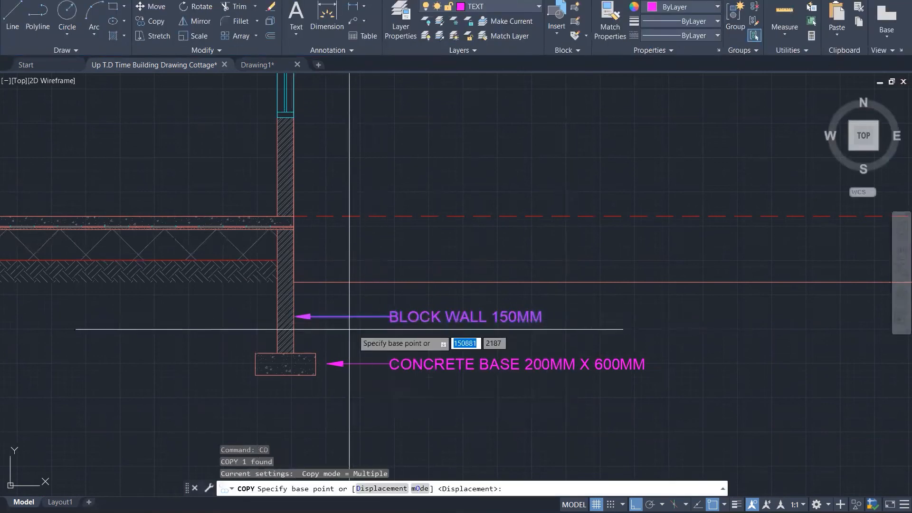
click(294, 316)
scroll(336, 234, up, 1)
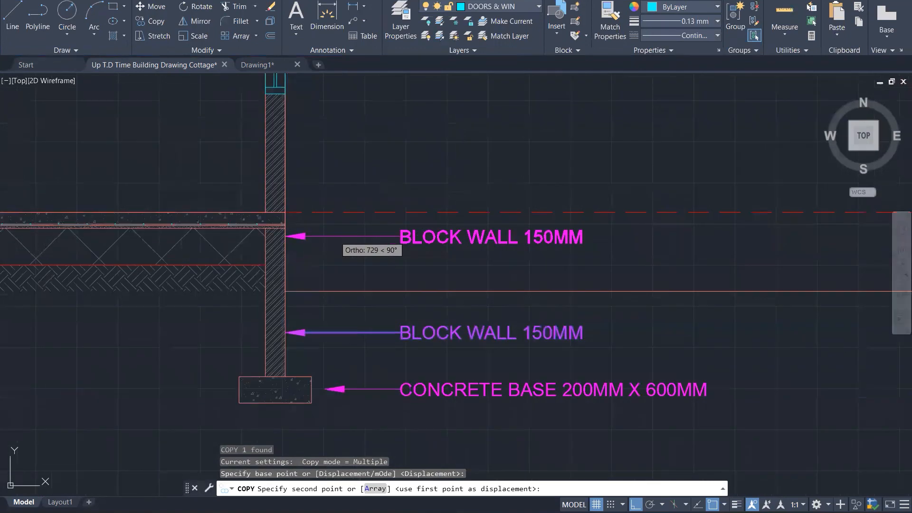
scroll(336, 236, up, 3)
click(307, 254)
key(Escape)
Step: Stretch the upper block wall note's arrowhead horizontally through the wall into the hardcore layer
click(250, 255)
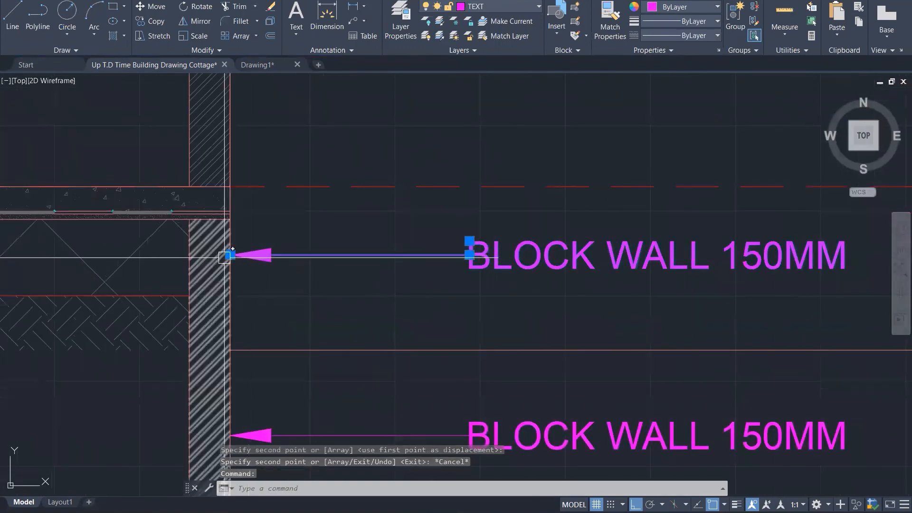
click(230, 255)
click(117, 255)
key(Escape)
scroll(203, 270, down, 3)
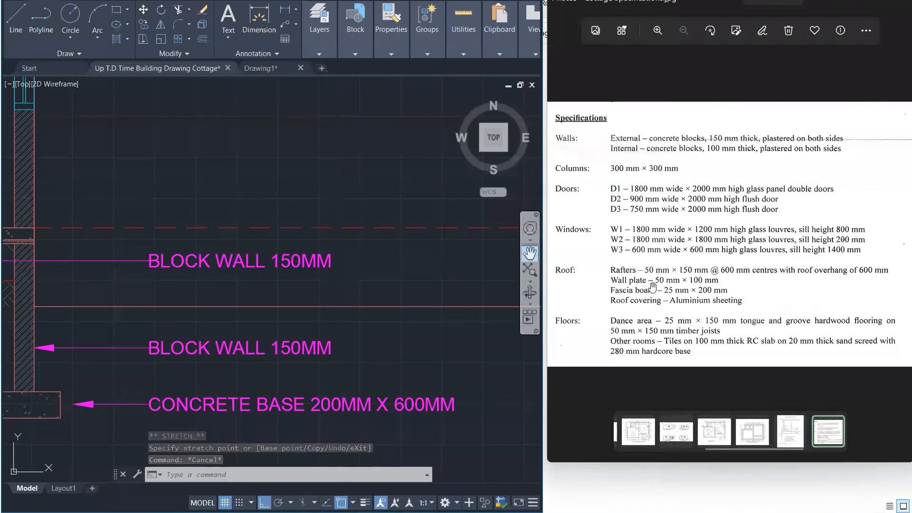
Step: Check the floor specification and rewrite the lower block wall note, beside the foundation wall, as HARDCORE BASE 280MM
scroll(665, 273, up, 3)
drag(634, 243, 668, 235)
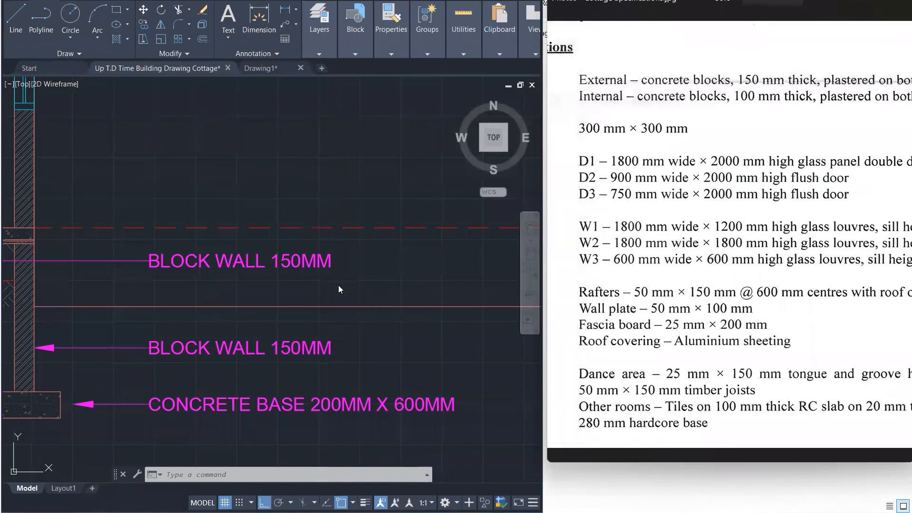
click(232, 348)
double_click(232, 346)
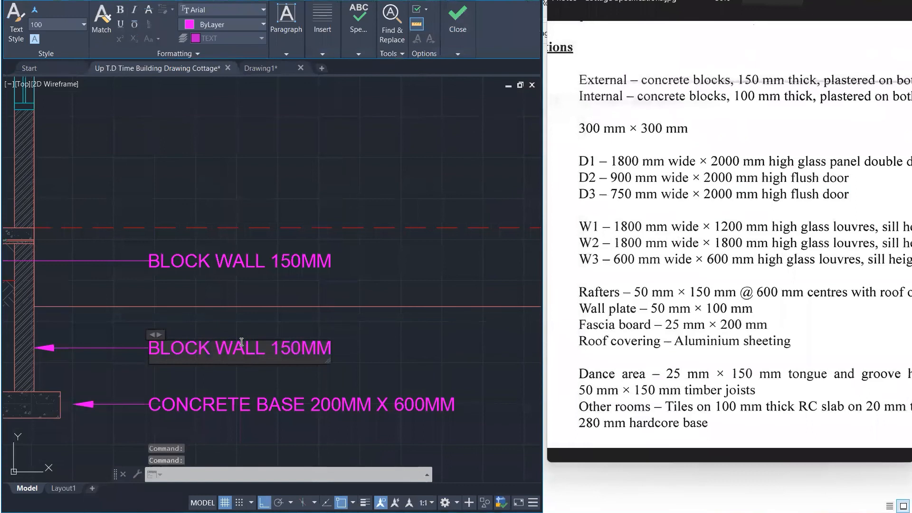
text(HA)
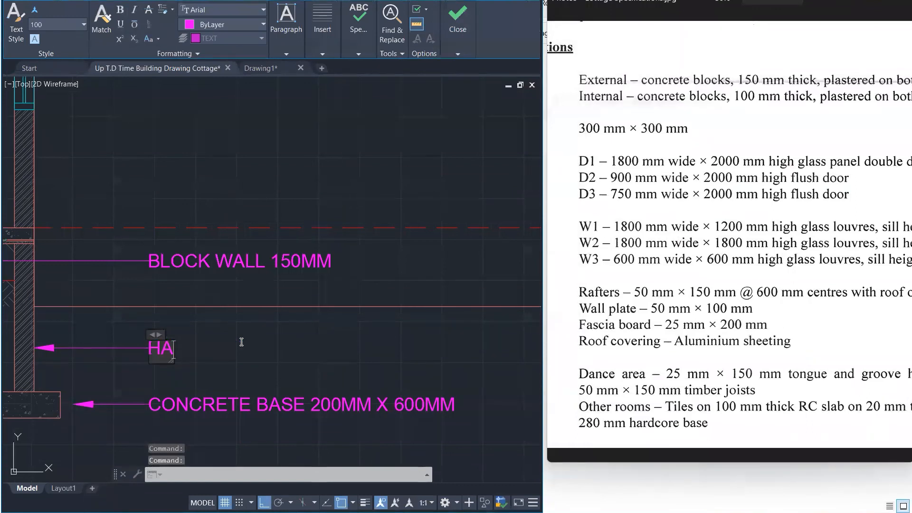
text(RDCORE)
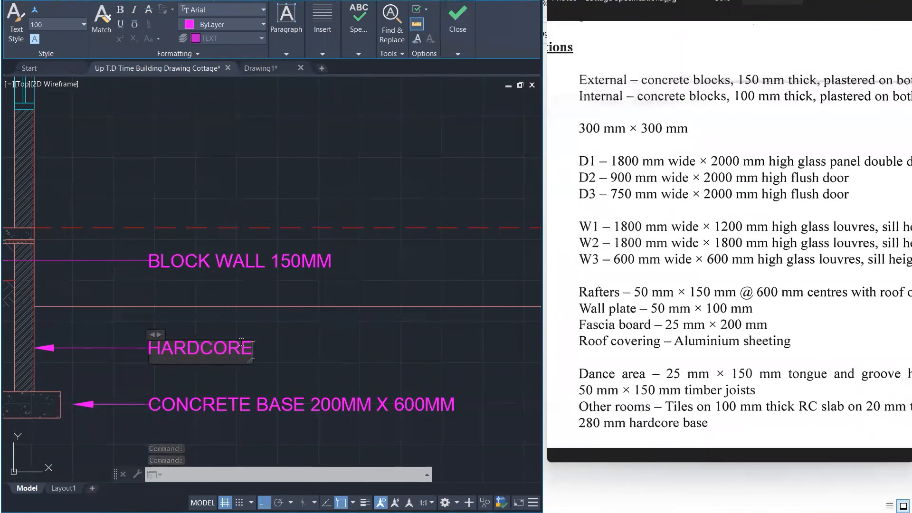
text( BASE 280MM)
click(266, 337)
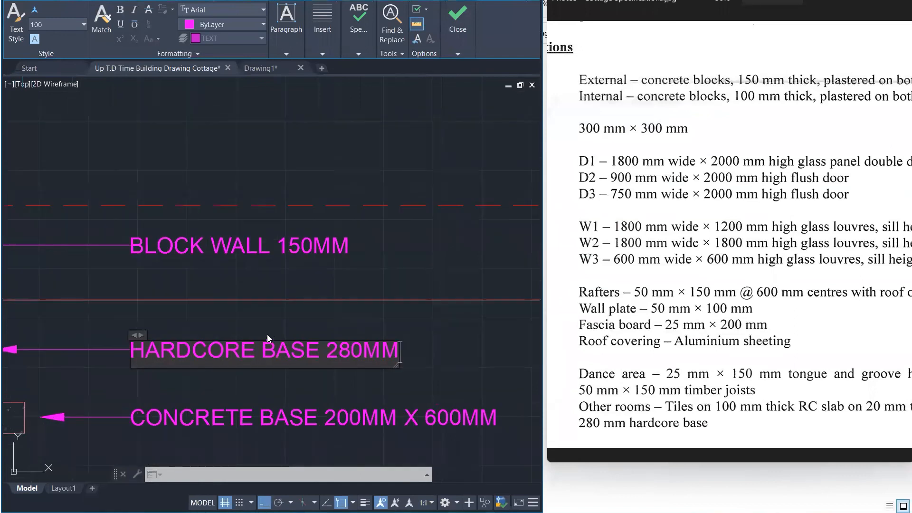
scroll(395, 295, down, 4)
scroll(395, 294, up, 3)
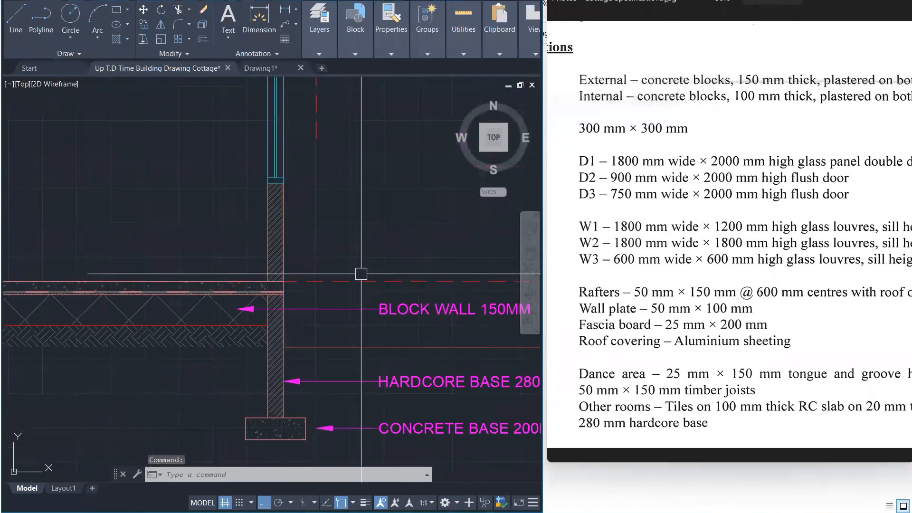
Step: Undo the last text change on the lower leader note beside the foundation wall
scroll(312, 314, down, 1)
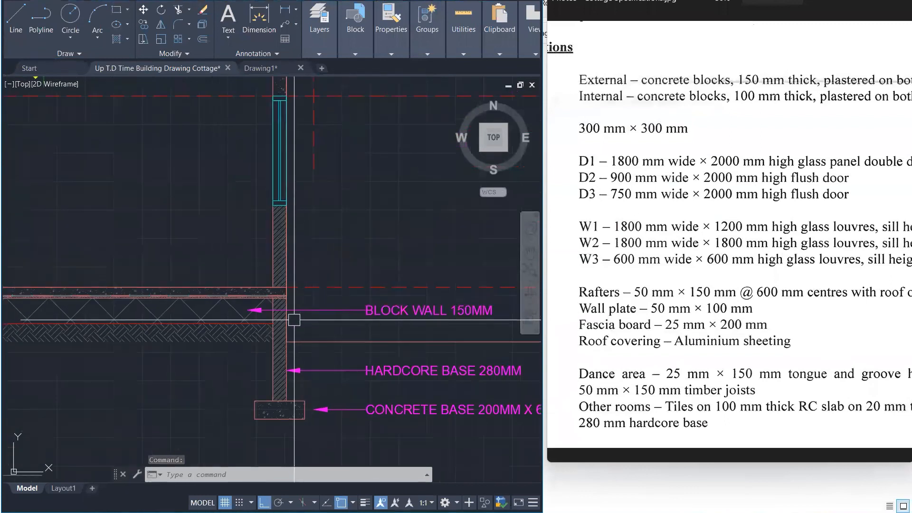
key(ctrl+z)
key(ctrl+z)
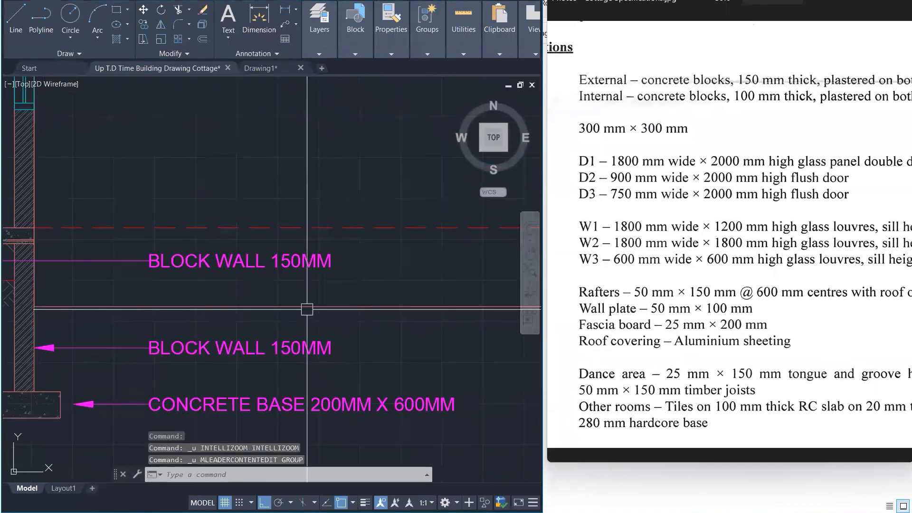
scroll(313, 302, down, 1)
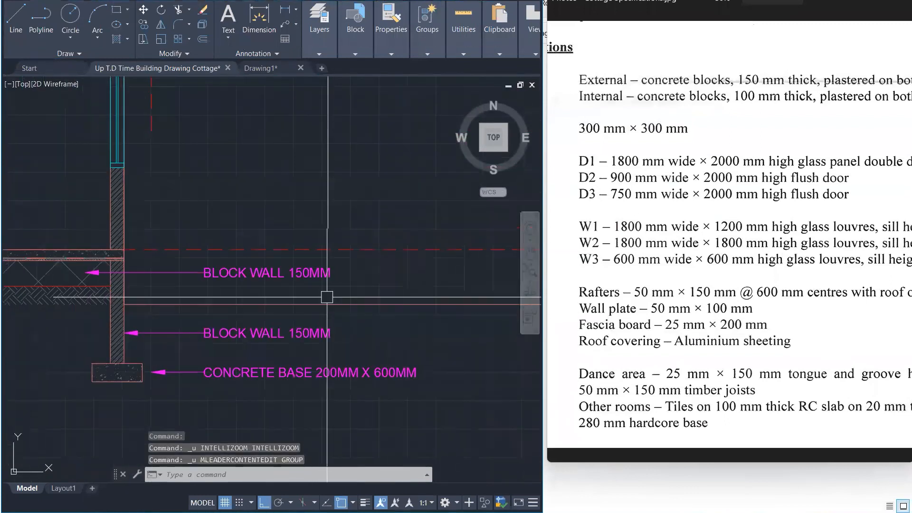
Step: Rewrite the upper block wall note, pointing into the hardcore layer, as HARDCORE BASE 280MM
double_click(275, 272)
text(HAR)
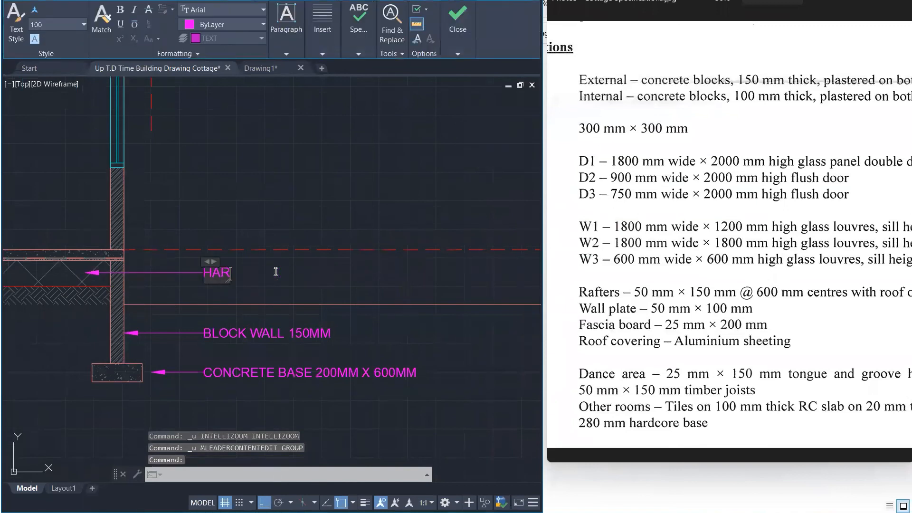
text(DCORE BASE 280MM)
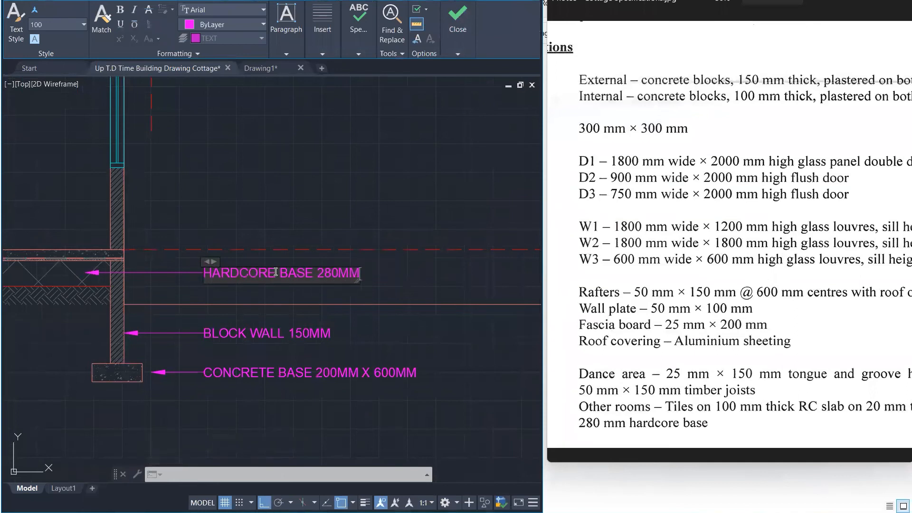
scroll(276, 272, up, 2)
click(286, 232)
scroll(429, 243, down, 4)
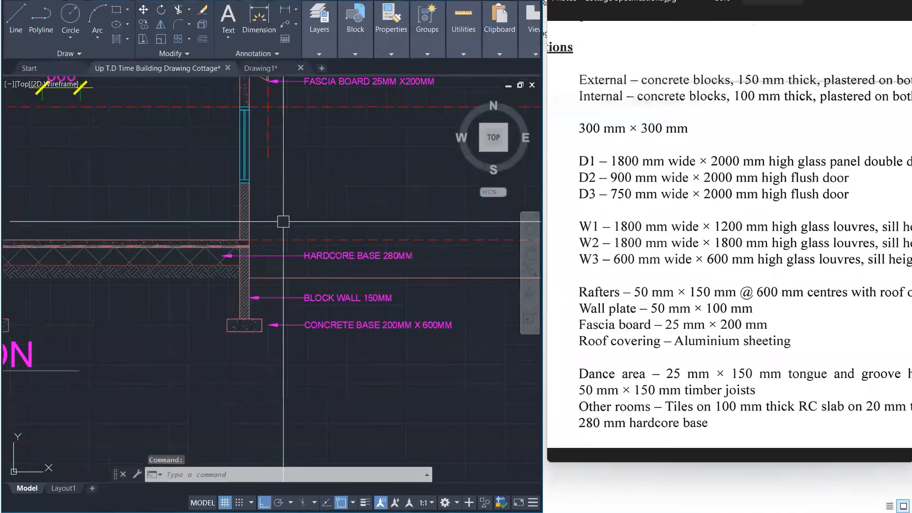
Step: Copy the hardcore base leader note straight up so its arrowhead points into the floor slab
scroll(283, 222, up, 4)
click(240, 301)
text(c)
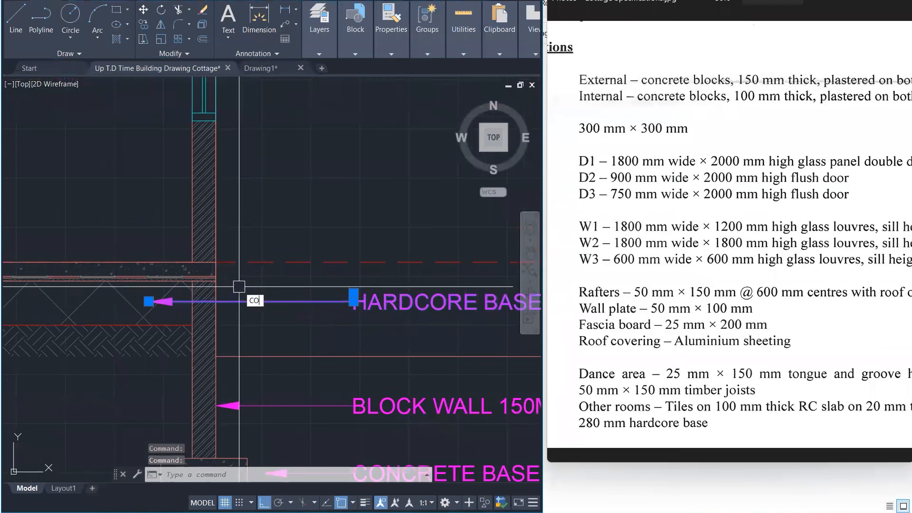
text(o)
key(Return)
click(157, 302)
scroll(158, 262, up, 3)
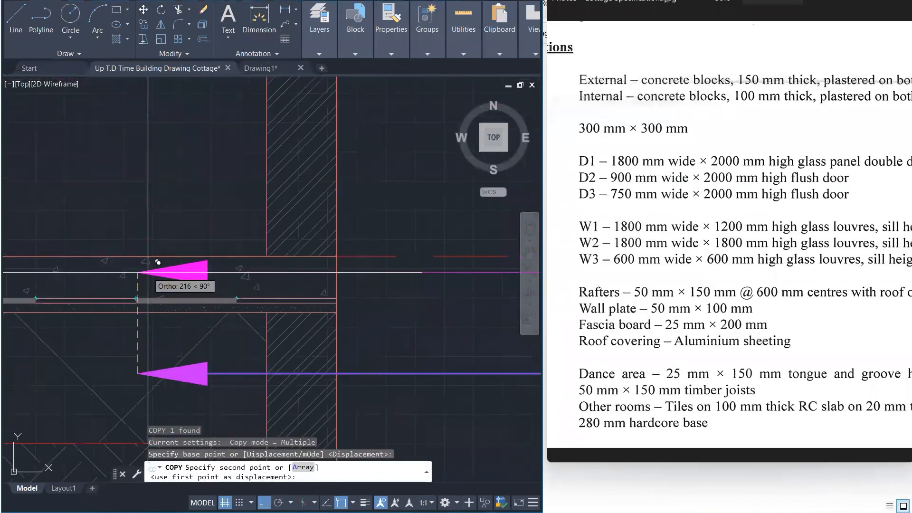
click(158, 262)
scroll(297, 292, down, 3)
key(Escape)
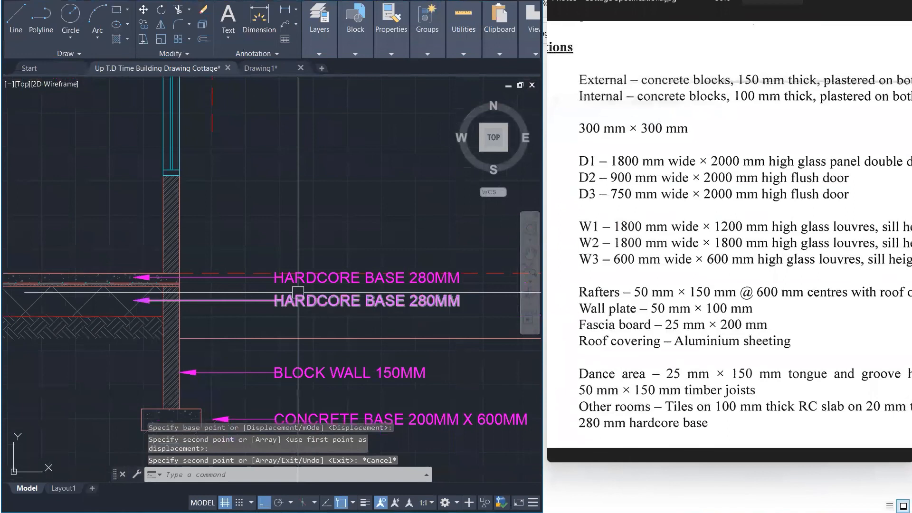
Step: Rewrite the copied note at the floor slab as RC SLAB 1OOMM
scroll(298, 292, up, 3)
double_click(328, 278)
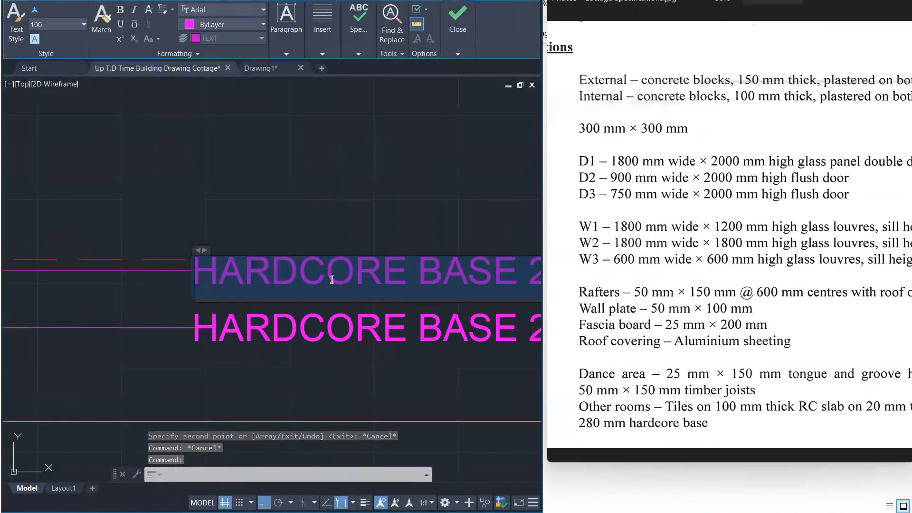
text(RC S)
text(LAB)
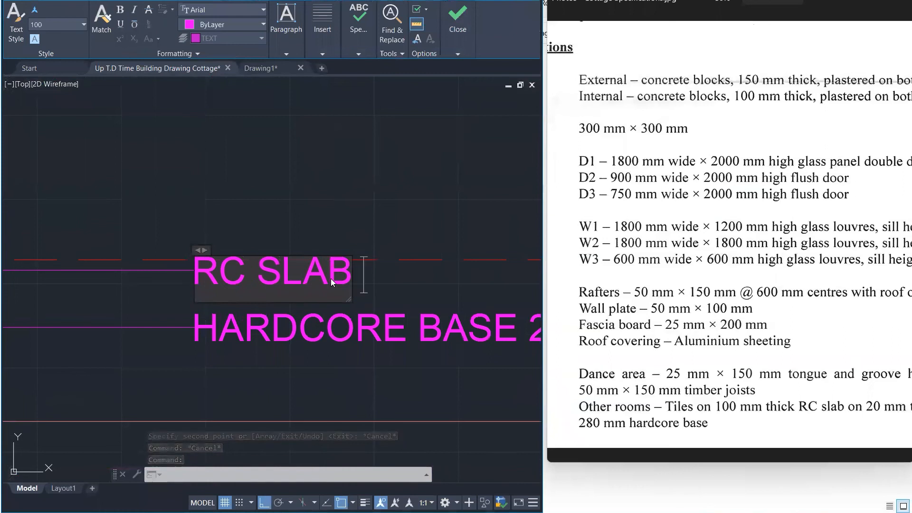
text( 1)
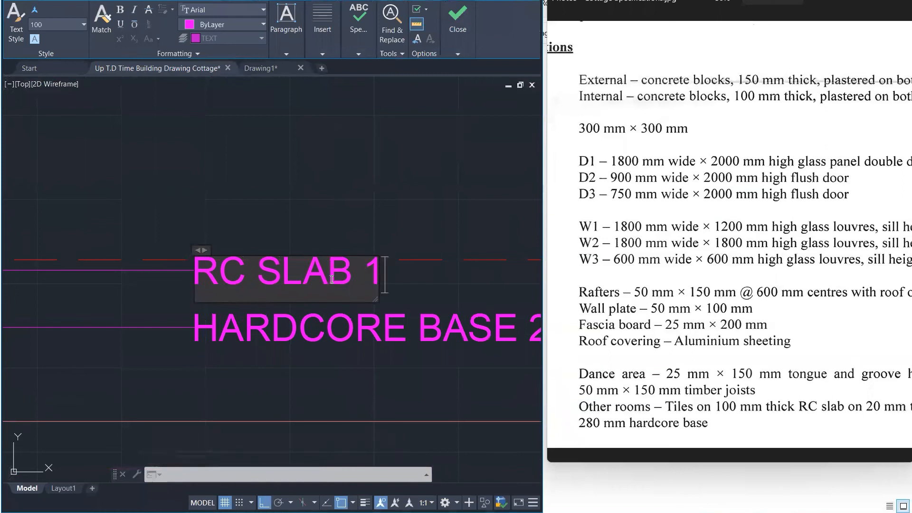
text(OOMM)
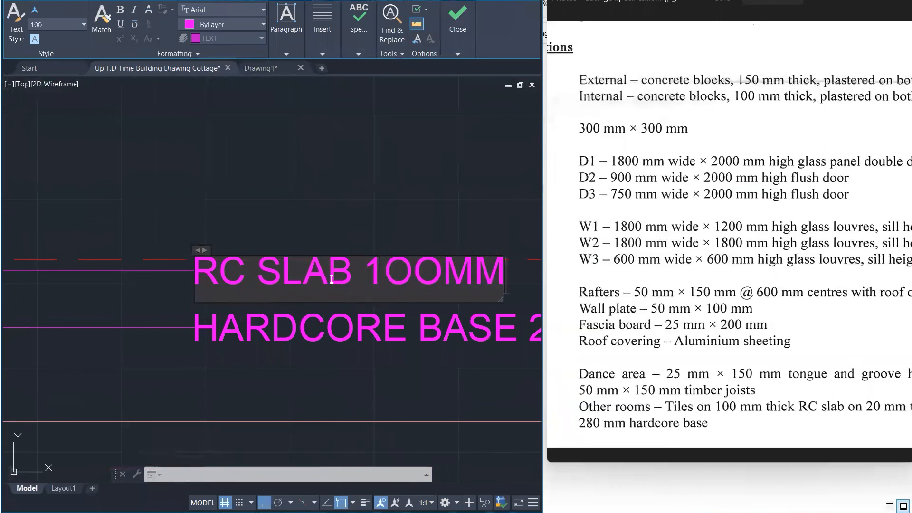
click(280, 212)
scroll(356, 394, down, 6)
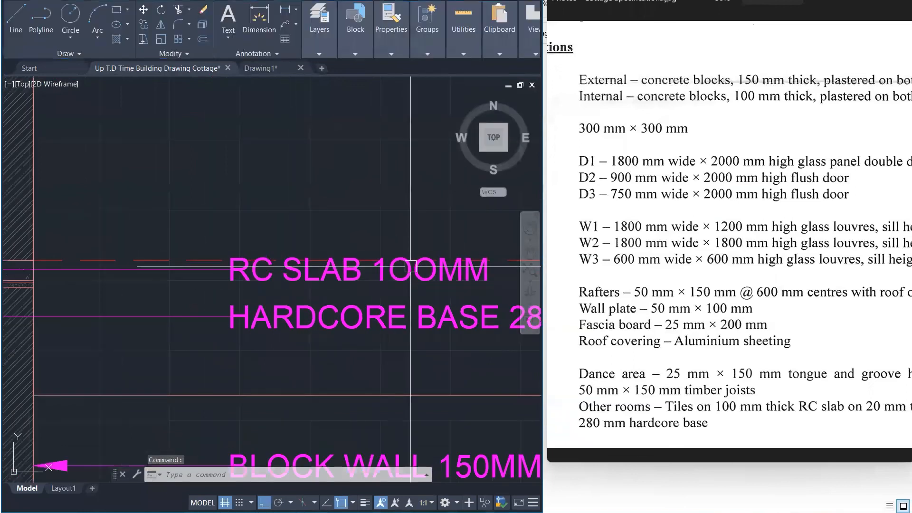
Step: Move the hardcore base leader note straight down by about 114 mm, keeping its arrowhead inside the hardcore layer
scroll(357, 394, down, 1)
scroll(397, 364, up, 5)
click(386, 289)
text(m)
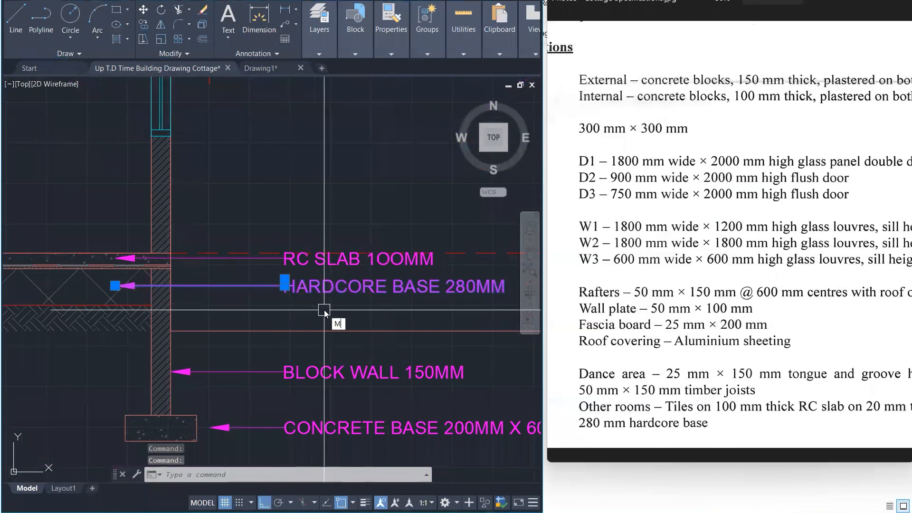
key(Return)
click(285, 283)
scroll(275, 307, up, 4)
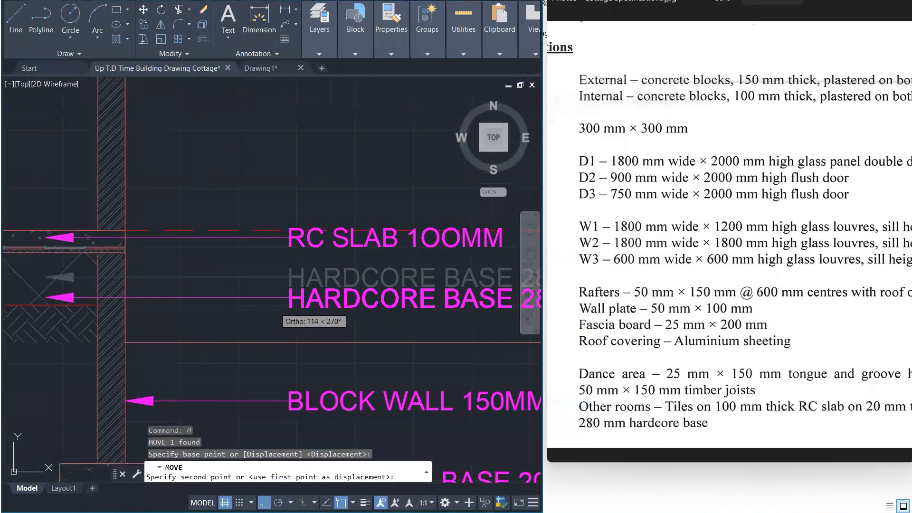
click(273, 305)
scroll(366, 323, down, 3)
Step: Move the RC slab leader note straight up so its arrowhead touches the slab's top line
scroll(285, 365, up, 5)
scroll(227, 332, up, 5)
click(193, 313)
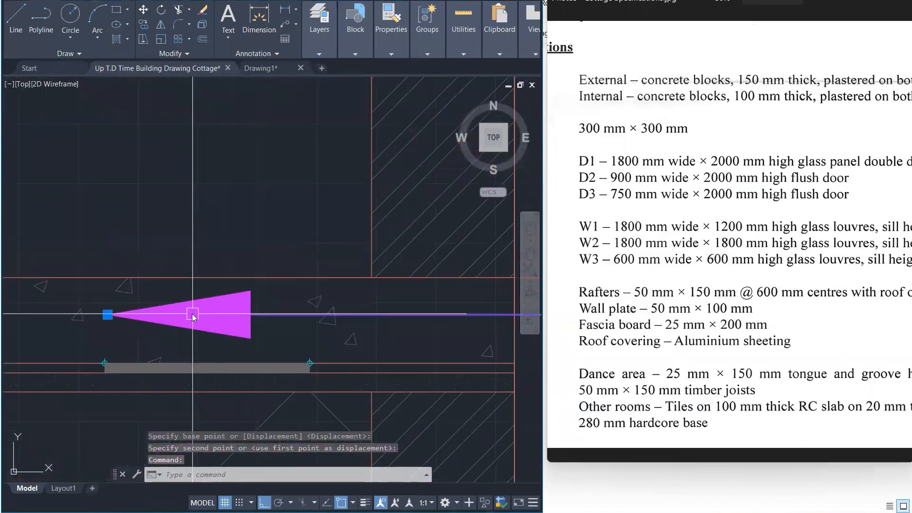
text(m)
key(Return)
scroll(142, 314, up, 3)
click(144, 313)
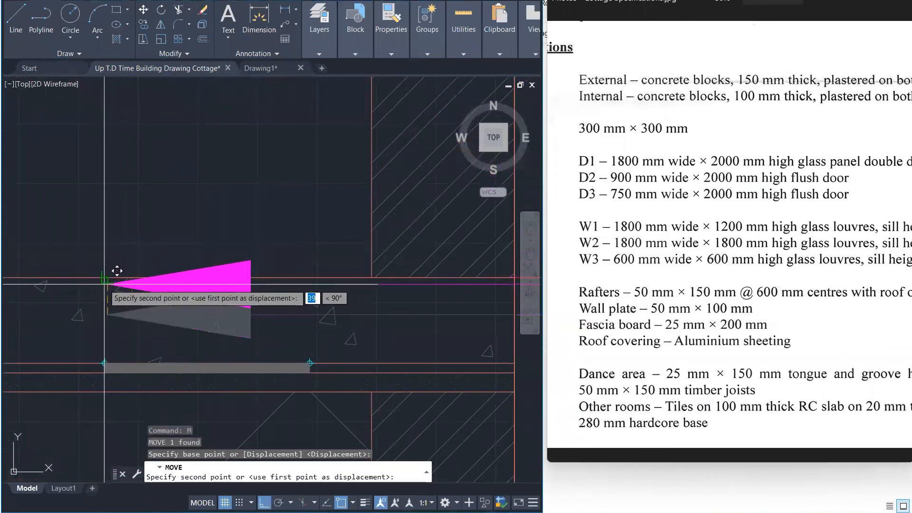
click(105, 283)
scroll(124, 274, down, 8)
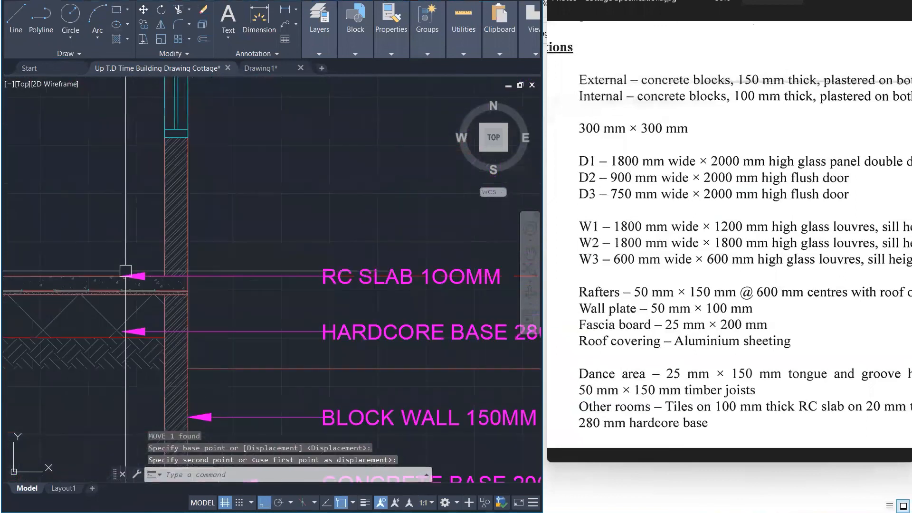
Step: Copy the RC slab leader note a short distance straight down within the slab's thickness
click(325, 272)
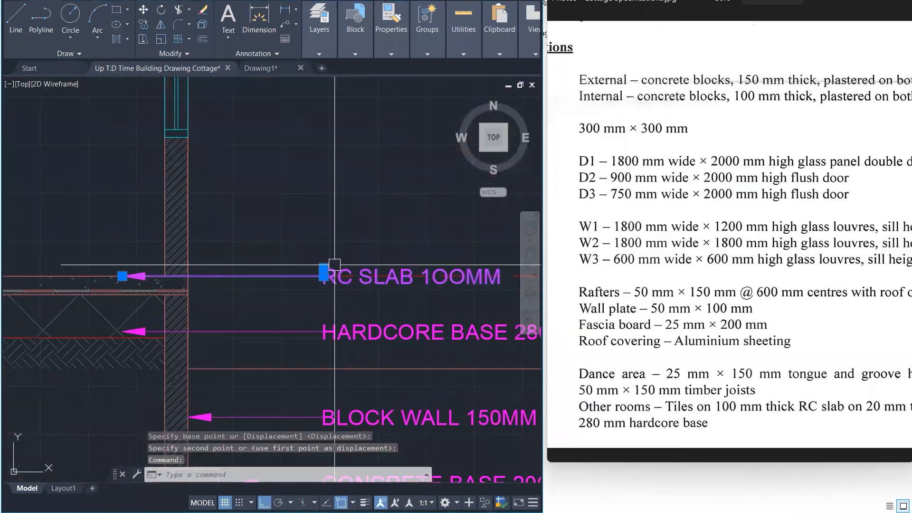
text(co)
key(Return)
click(324, 275)
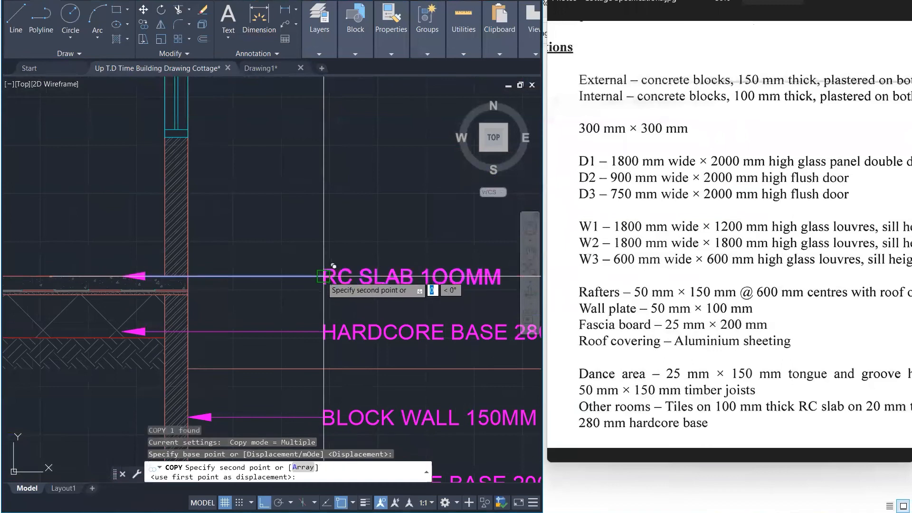
scroll(323, 293, up, 2)
scroll(322, 291, down, 4)
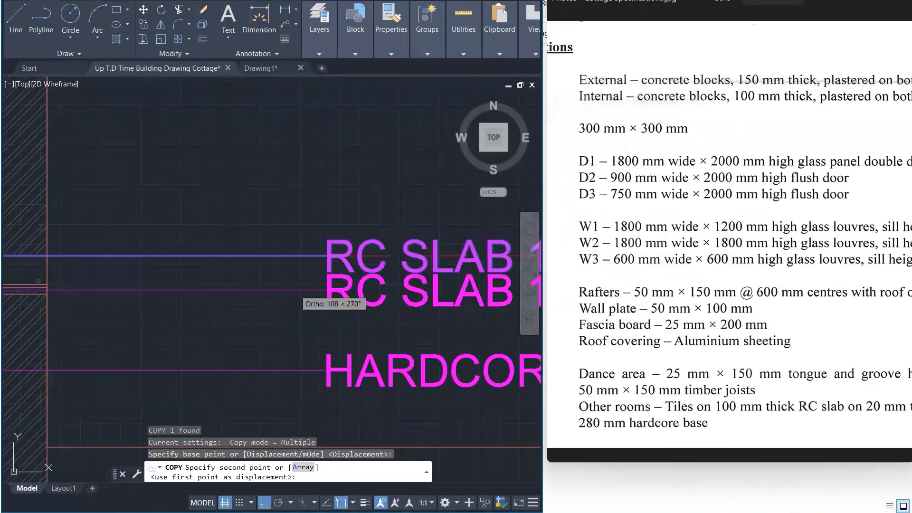
click(322, 284)
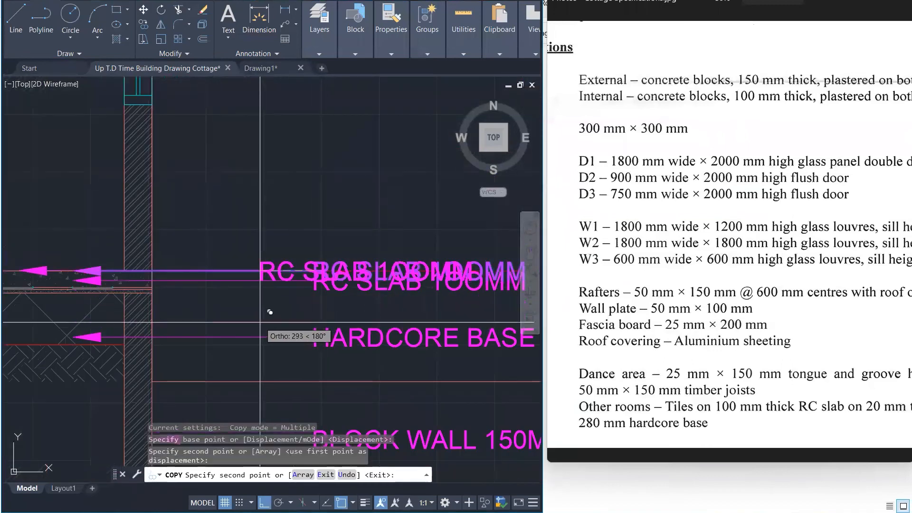
key(Escape)
Step: Move the copied slab note straight down by about 47 mm so its arrowhead points at the thin screed layer
scroll(22, 274, up, 1)
scroll(155, 291, up, 3)
click(149, 287)
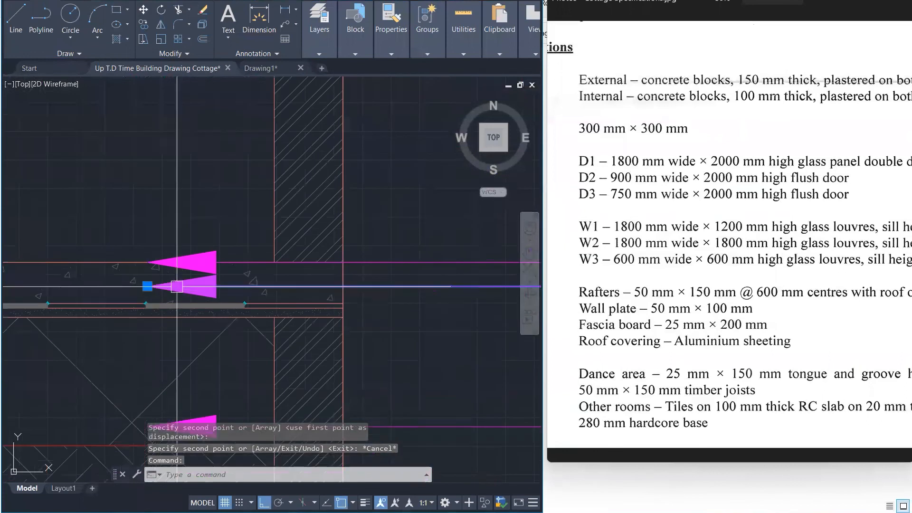
text(m)
key(Return)
scroll(147, 289, up, 2)
click(147, 289)
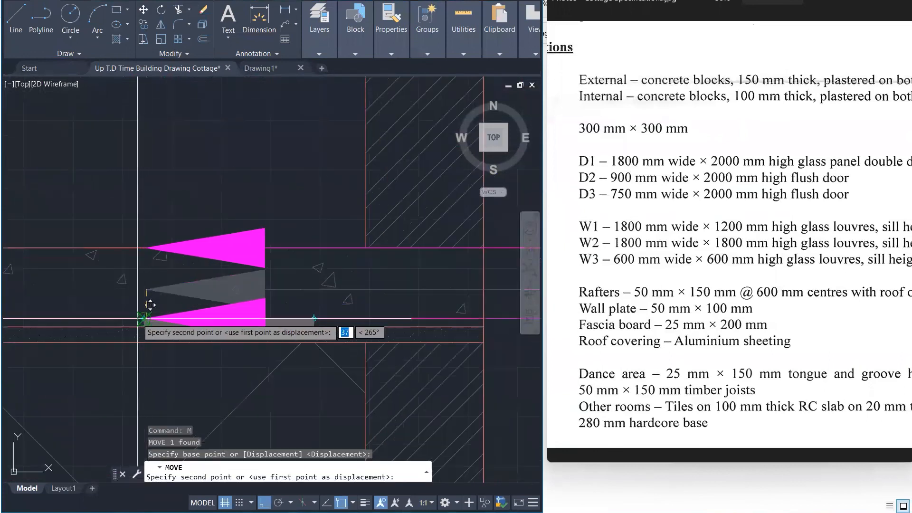
scroll(152, 311, up, 5)
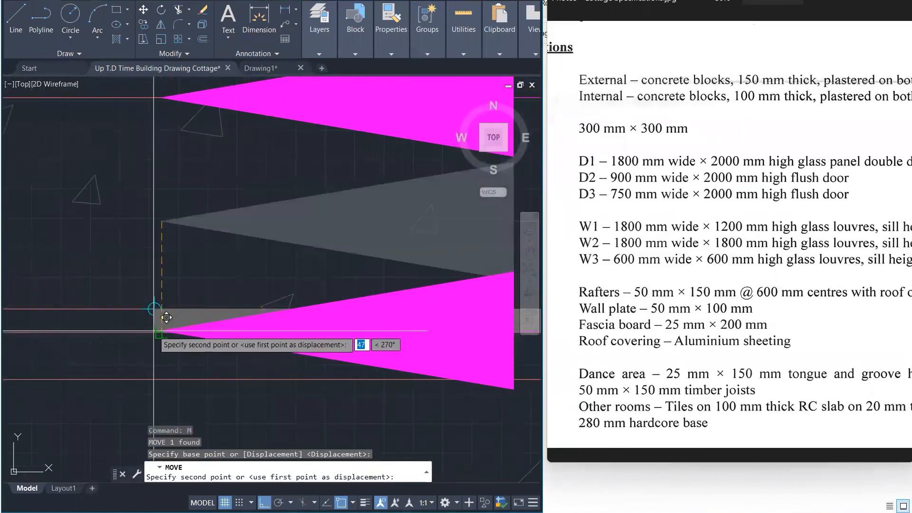
click(153, 327)
scroll(91, 298, down, 3)
scroll(91, 298, down, 6)
key(Escape)
key(Escape)
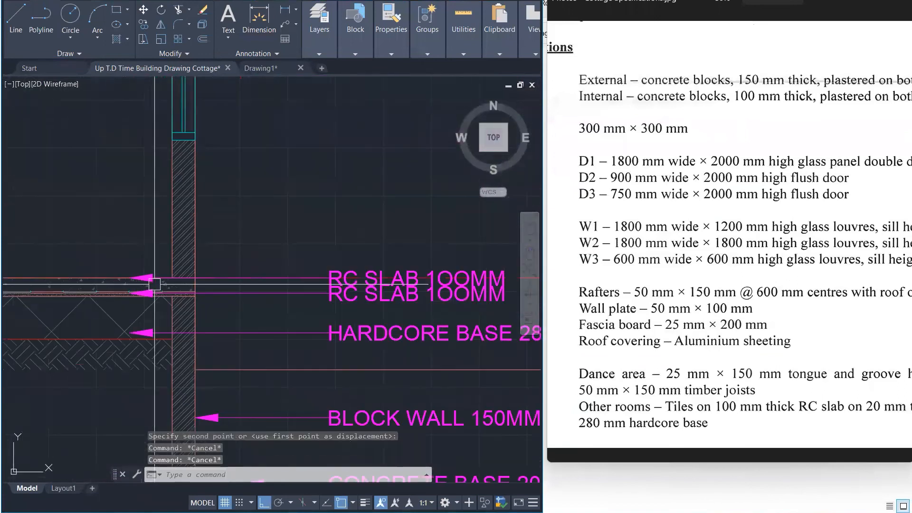
Step: Rewrite the lower RC slab note, pointing at the screed layer, as DPM ON 20MM SCREED
scroll(383, 289, up, 4)
click(320, 299)
double_click(303, 309)
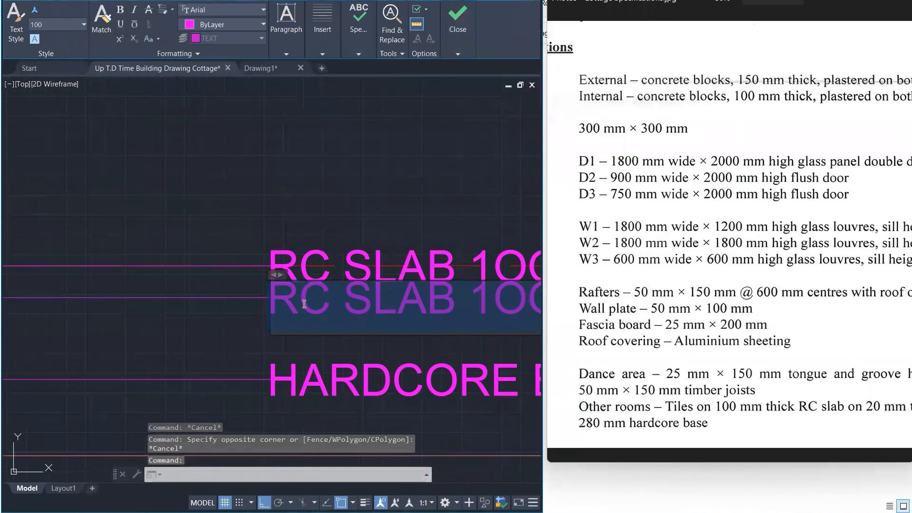
text(DPM)
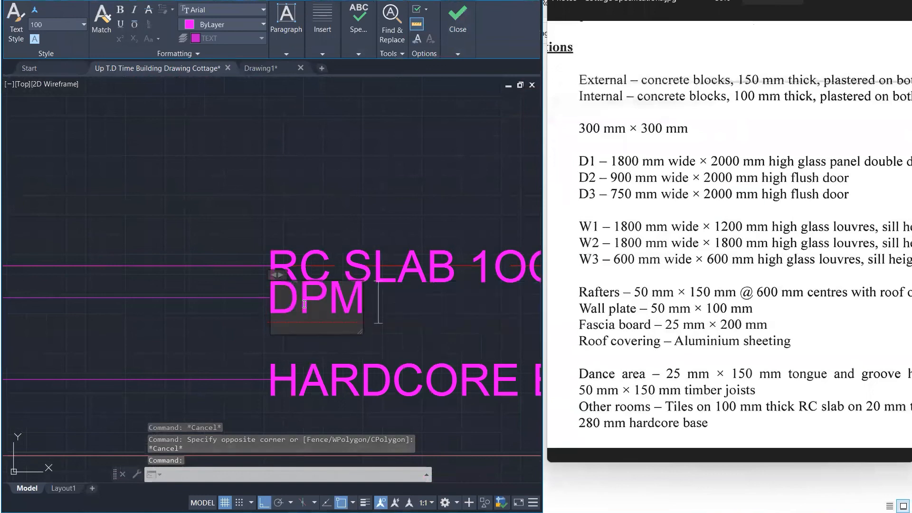
text( ON 20)
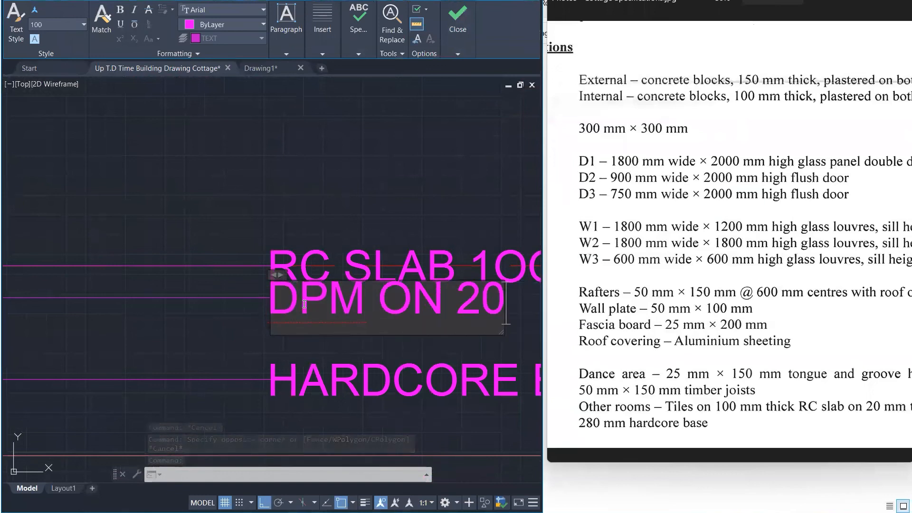
text(MM SCREED)
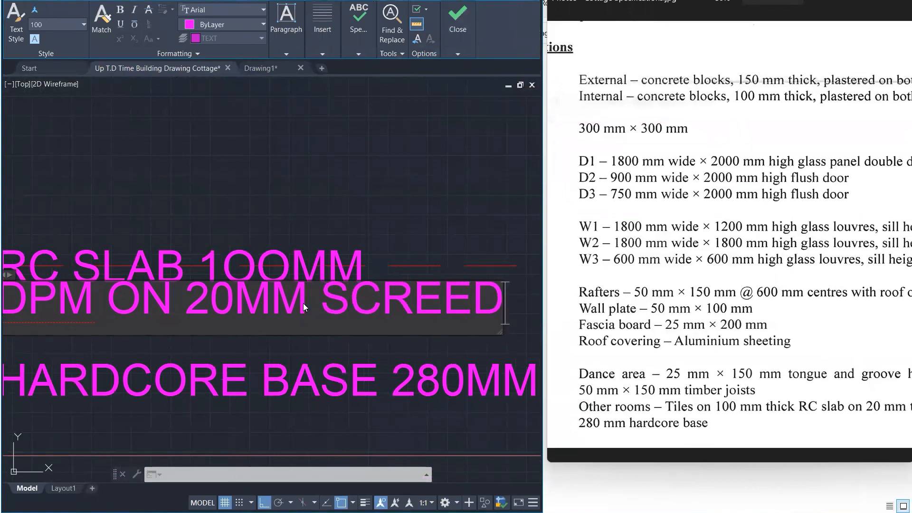
click(399, 170)
scroll(432, 217, down, 4)
scroll(418, 223, down, 2)
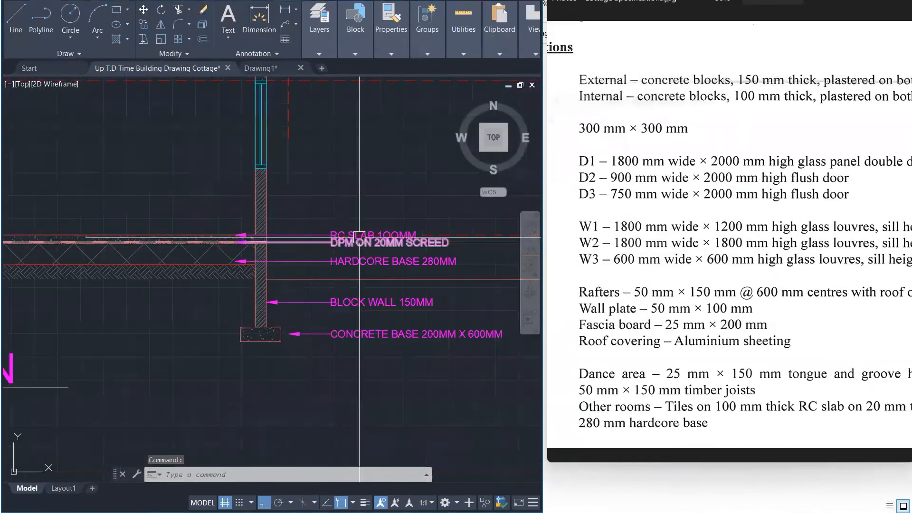
Step: Stretch the text end of the RC SLAB leader note upward, clear of the DPM note, so its leader slopes down to the slab
scroll(343, 236, up, 4)
click(304, 240)
scroll(306, 232, down, 8)
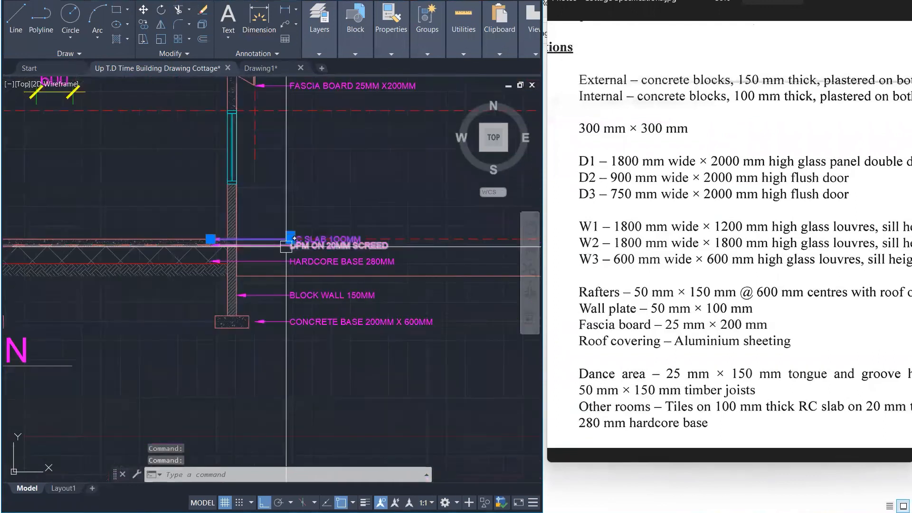
scroll(307, 226, up, 4)
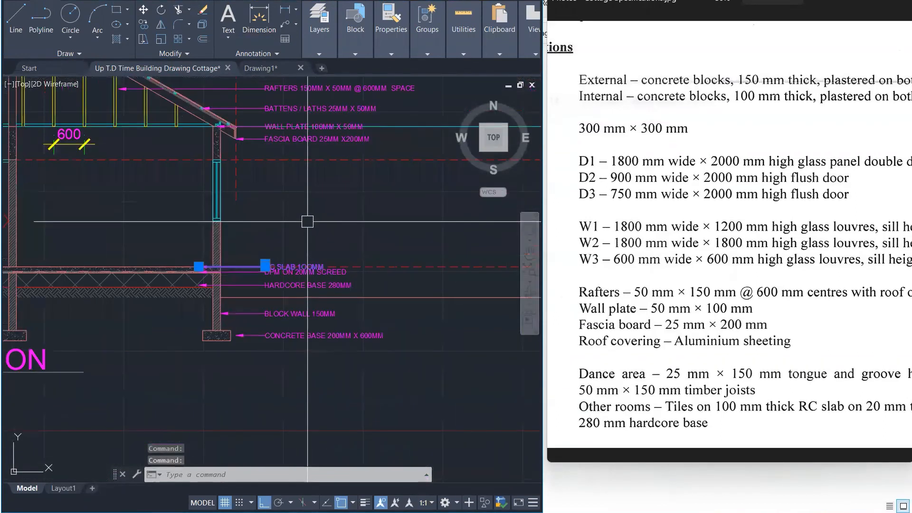
scroll(309, 219, up, 1)
scroll(309, 220, up, 2)
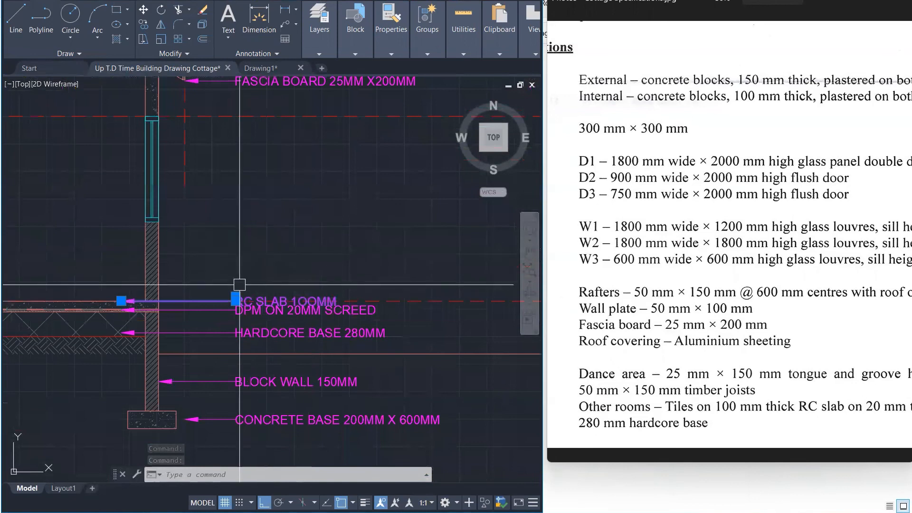
click(236, 300)
click(234, 263)
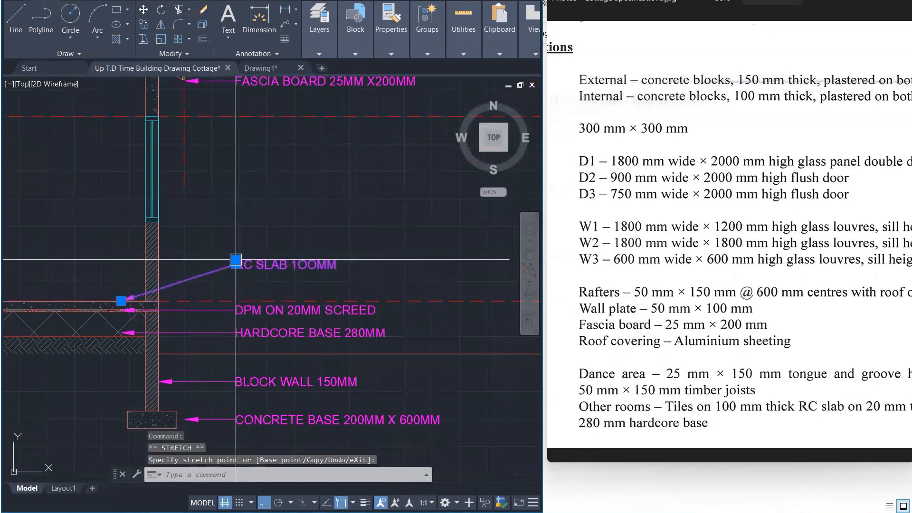
key(Escape)
key(Escape)
key(Escape)
scroll(342, 191, down, 2)
scroll(346, 193, down, 2)
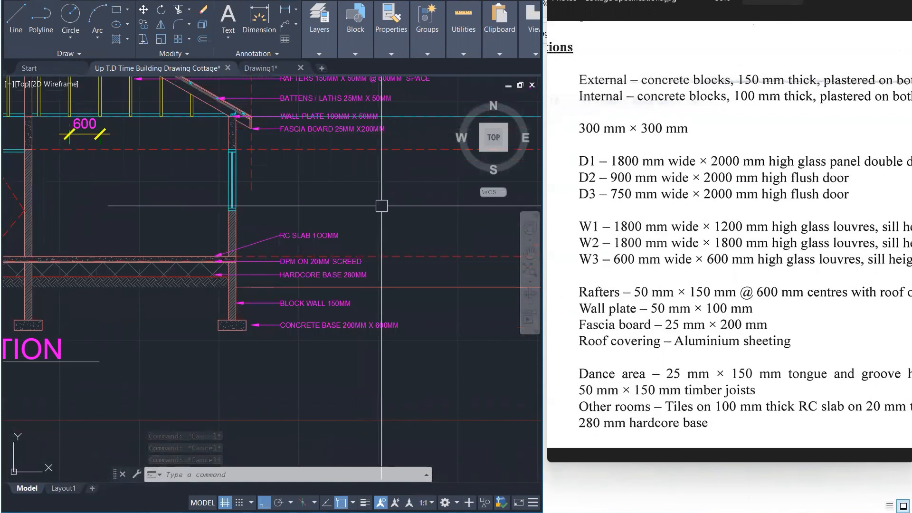
Step: Copy the section's fascia board leader note straight down by about 1135 mm to the level of the window
click(327, 133)
text(o)
key(Return)
click(281, 129)
click(281, 186)
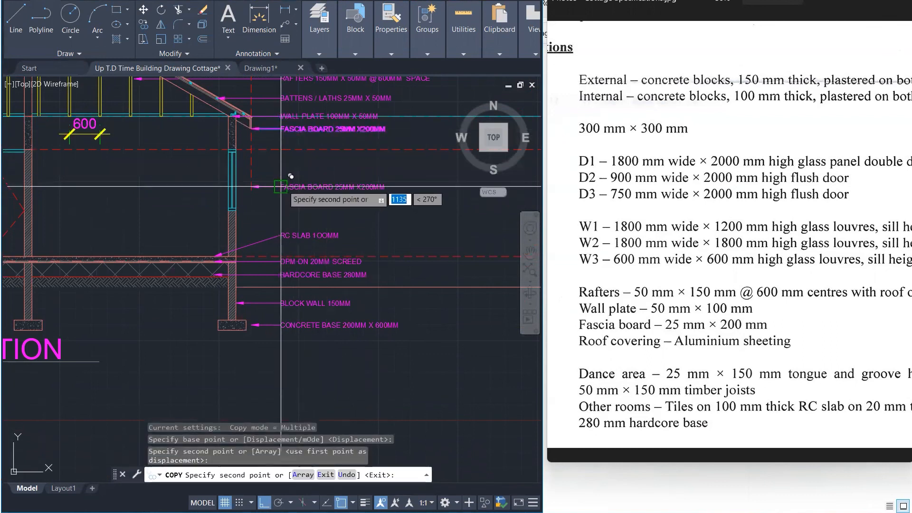
key(Escape)
Step: Rewrite the copied fascia board note beside the window as WINDOW 1200MM SQUARE
double_click(313, 184)
key(Escape)
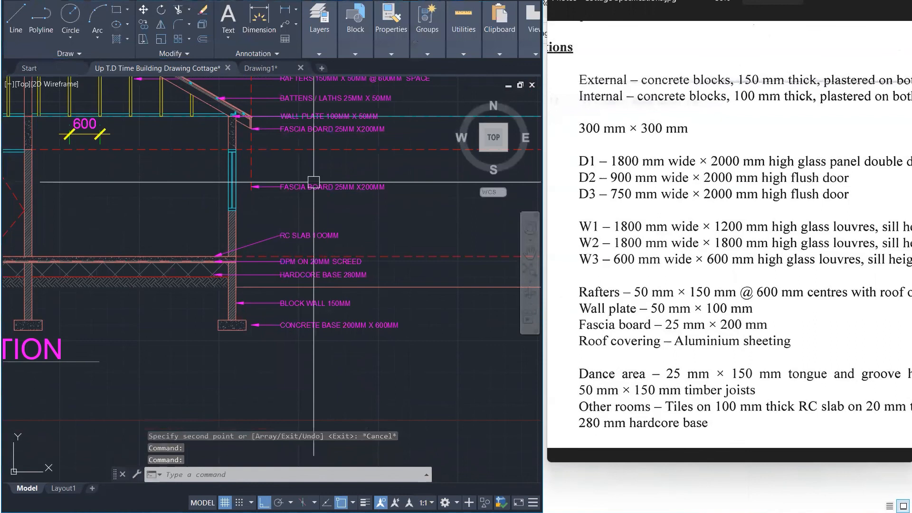
double_click(314, 184)
key(ctrl+a)
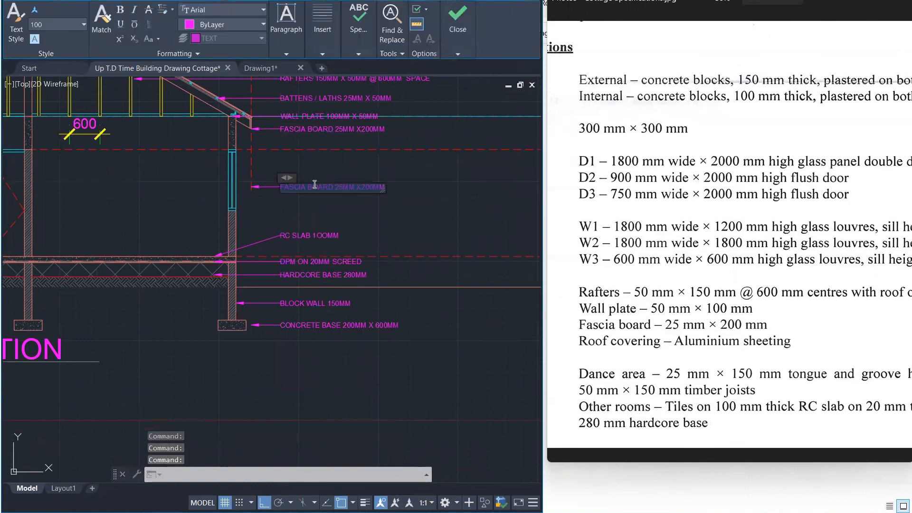
text(W)
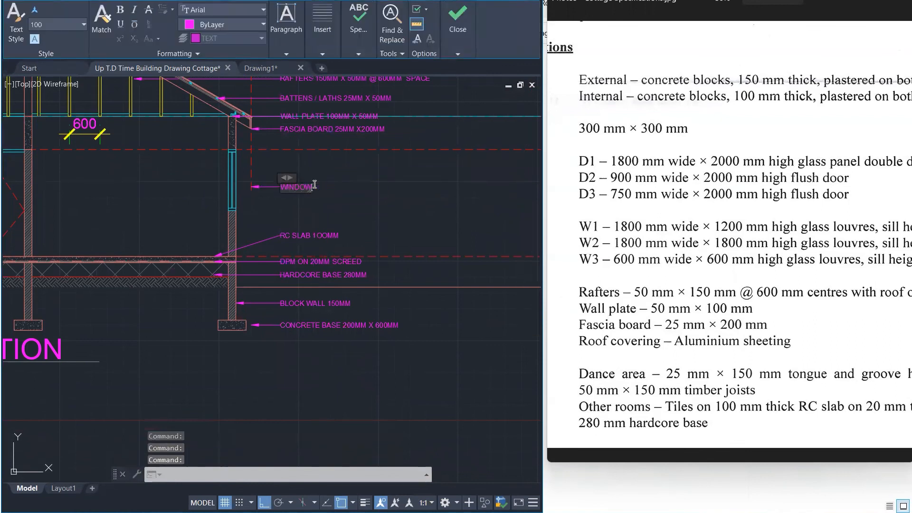
text(ANDOW 200MM )
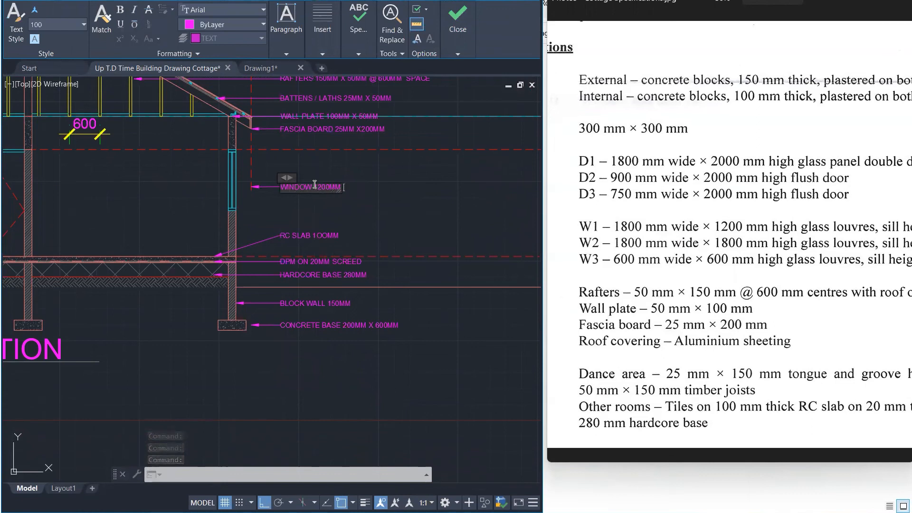
text(SQA)
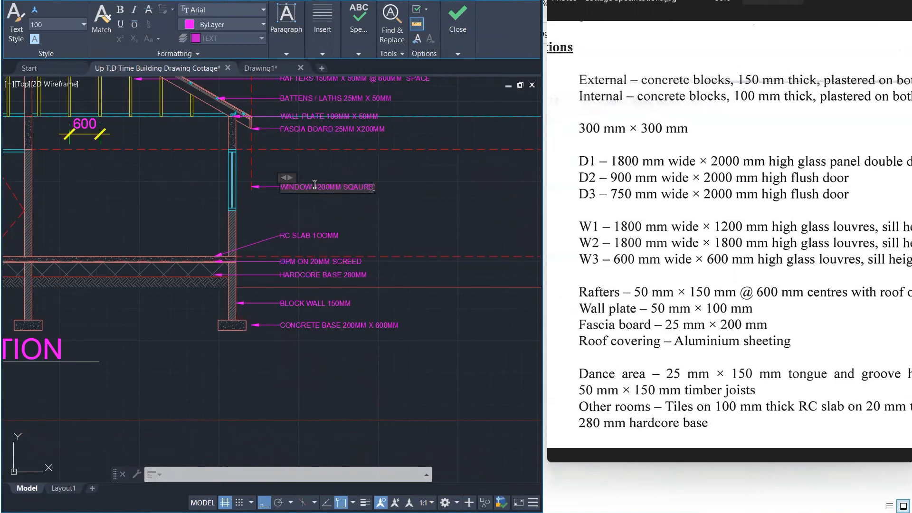
text(URE)
key(BackSpace)
key(BackSpace)
key(BackSpace)
key(BackSpace)
text(UARE)
scroll(317, 183, up, 1)
click(414, 187)
scroll(420, 256, down, 1)
Step: Stretch the window note's arrowhead horizontally until it touches the window in the external wall
middle_drag(427, 266, 496, 305)
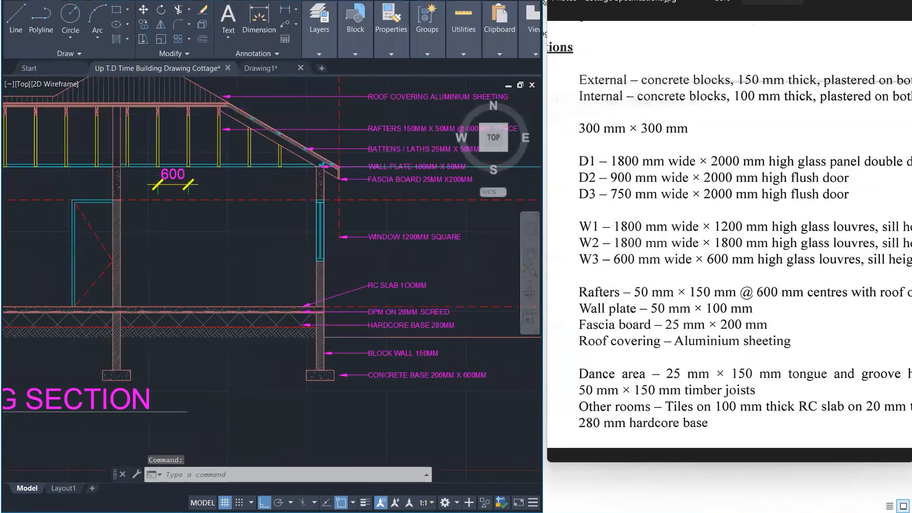
scroll(324, 230, up, 2)
click(341, 242)
click(344, 240)
scroll(320, 242, up, 6)
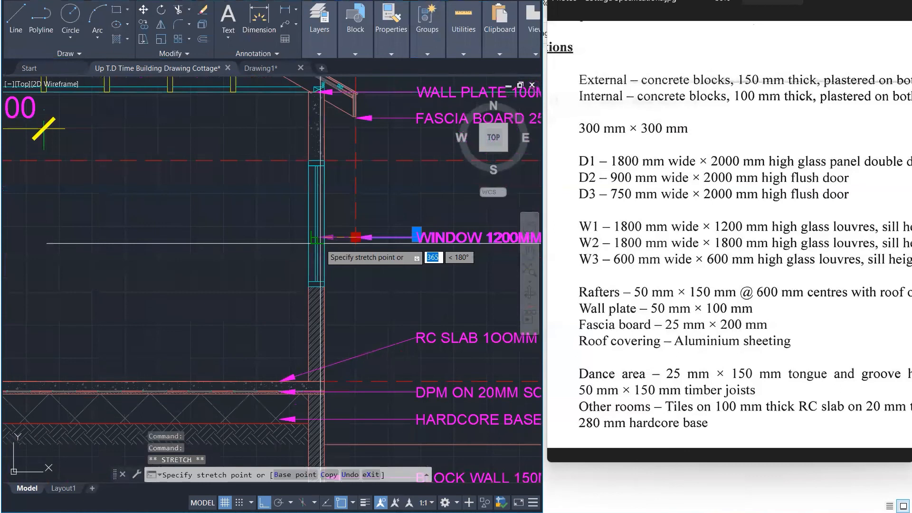
click(312, 237)
key(Escape)
key(Escape)
scroll(298, 246, down, 5)
scroll(299, 248, down, 6)
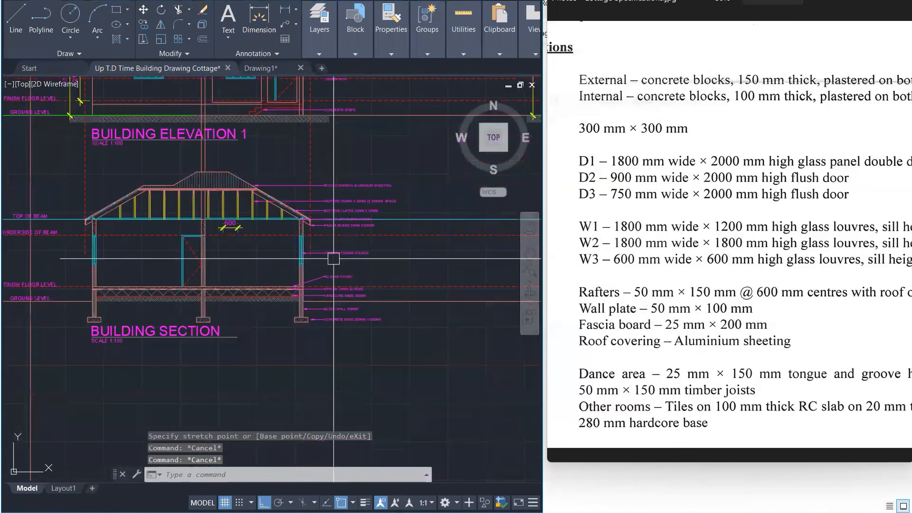
Step: Copy the window leader note horizontally into the building so its arrowhead points at the internal door
scroll(409, 157, up, 3)
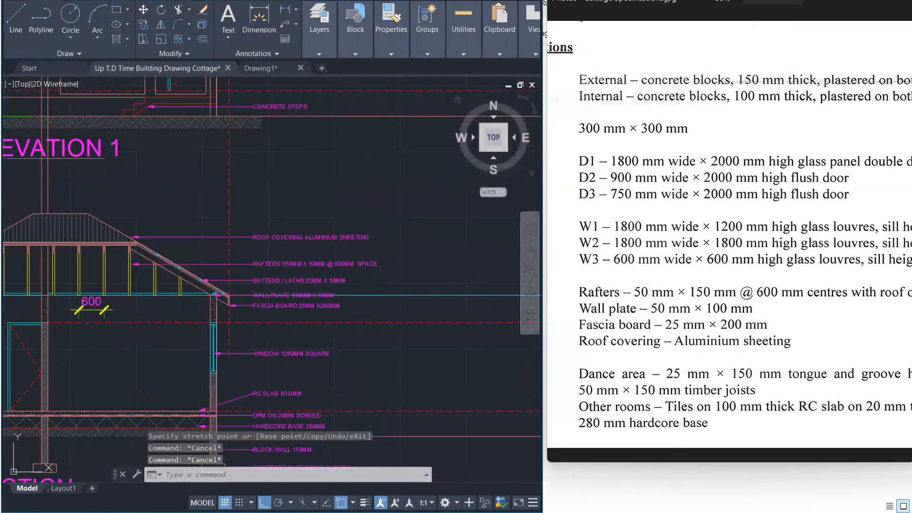
scroll(314, 309, up, 4)
scroll(313, 309, down, 5)
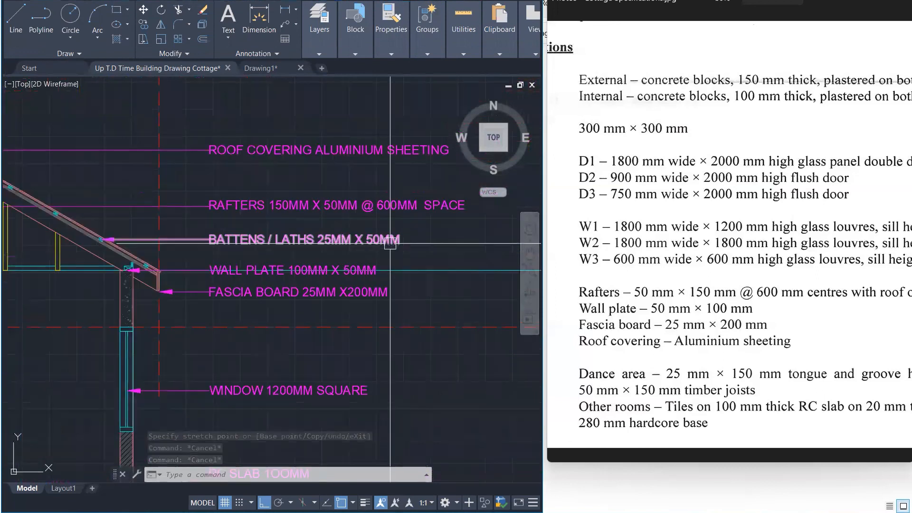
click(330, 301)
text(co)
key(Return)
click(328, 298)
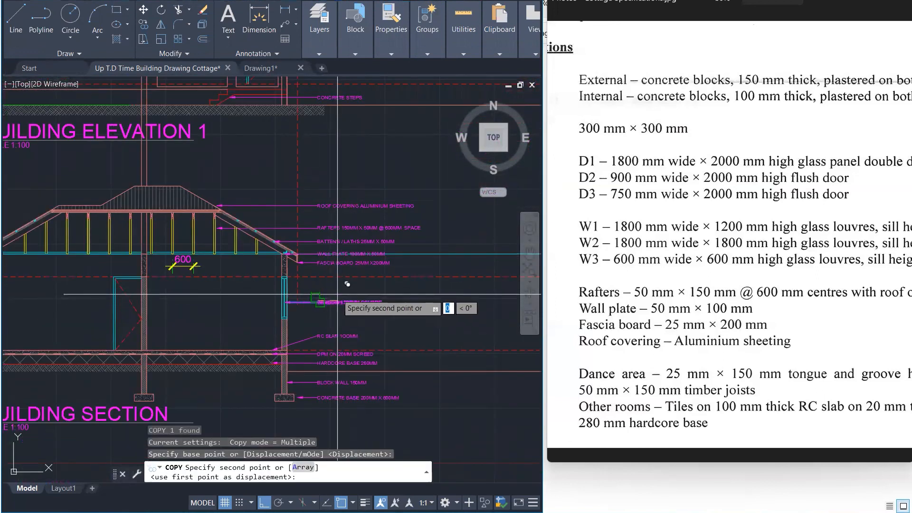
scroll(295, 292, down, 1)
scroll(266, 289, up, 3)
click(254, 286)
key(Escape)
key(Escape)
Step: Rewrite the copied window note as INTERNAL DOOR and bring the door sizes into view in the specifications image
double_click(252, 306)
key(ctrl+a)
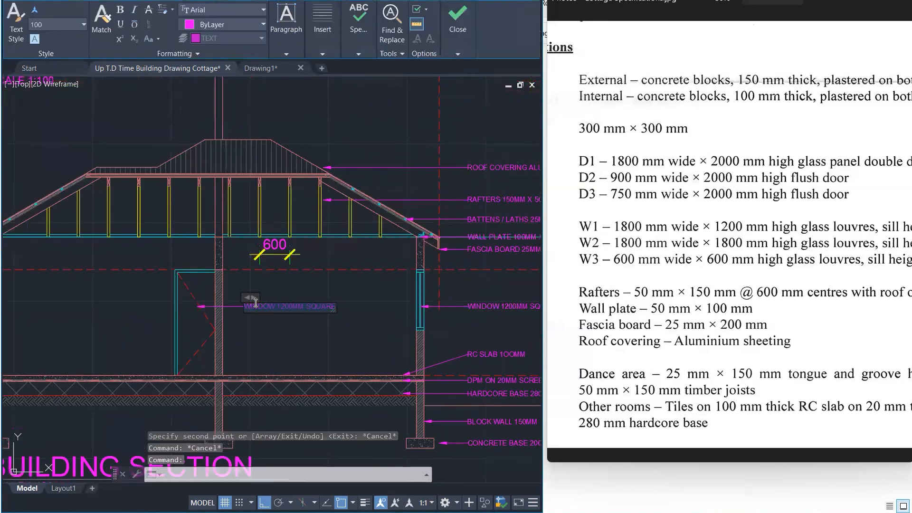
text(W)
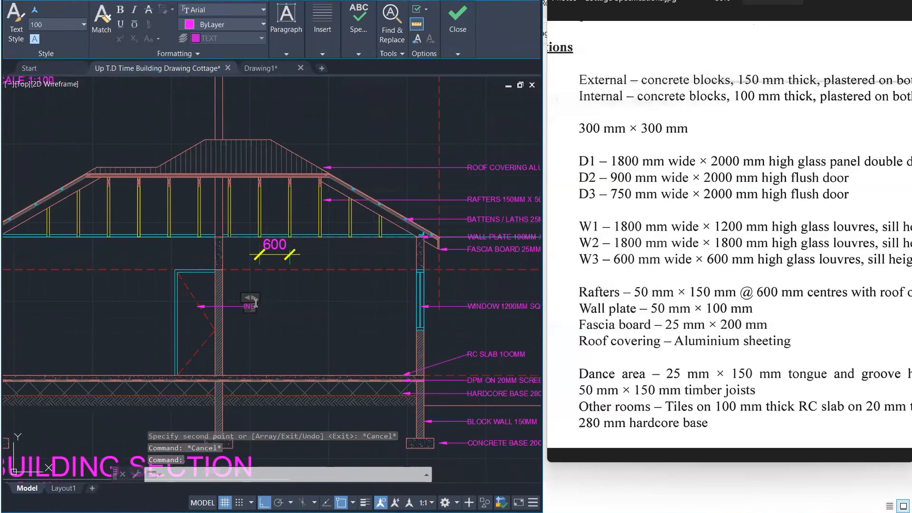
text(NTERNAL DOOR)
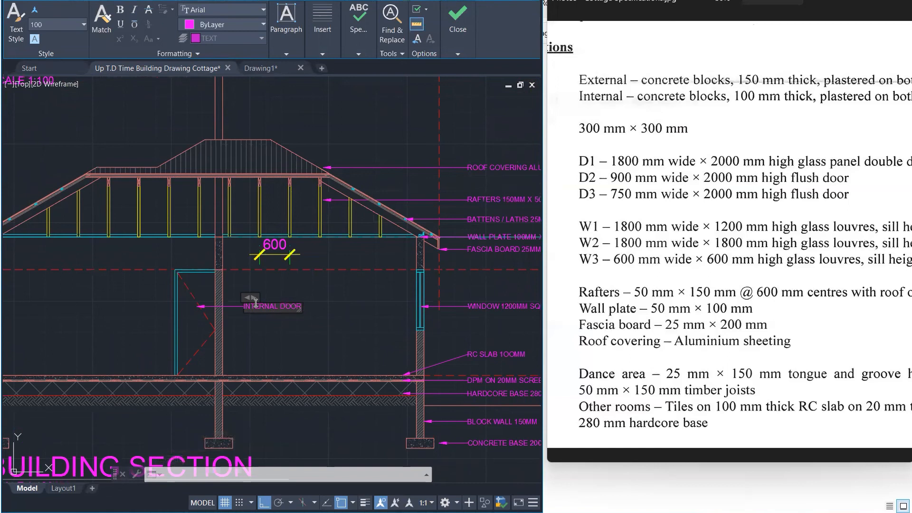
scroll(634, 284, down, 2)
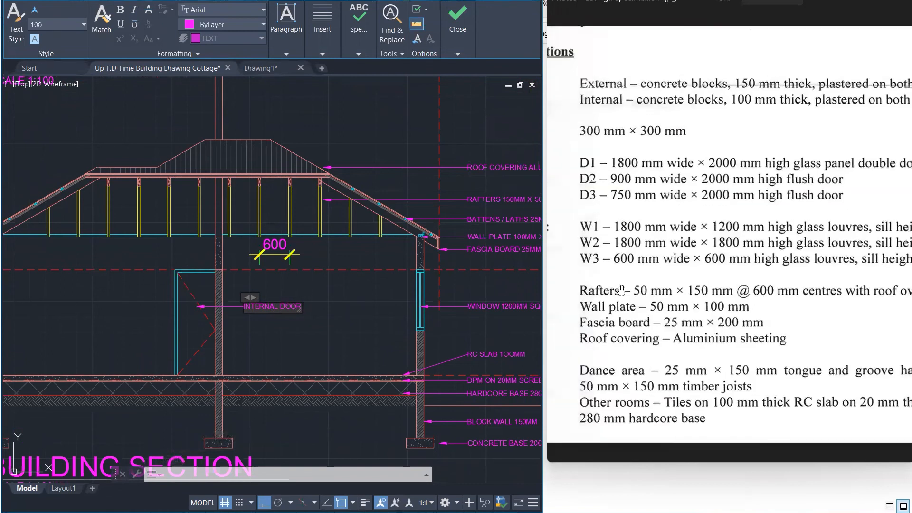
scroll(683, 289, down, 1)
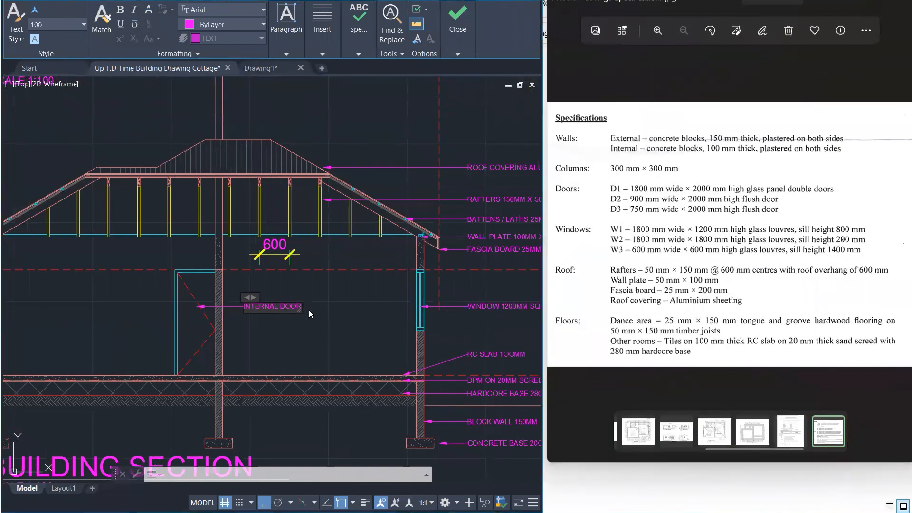
click(291, 289)
Step: Measure the internal door's height along the outer edge of its frame with DIST
scroll(168, 297, up, 1)
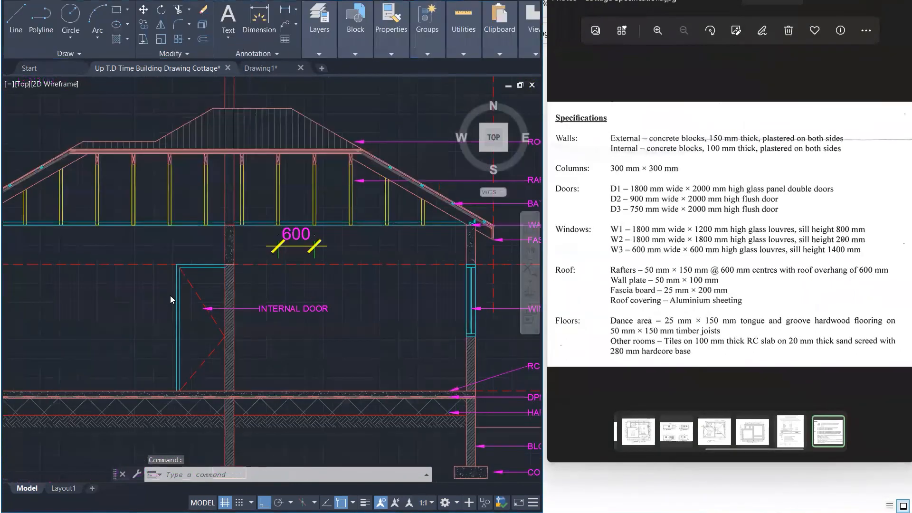
scroll(172, 299, up, 1)
text(DIST)
key(Return)
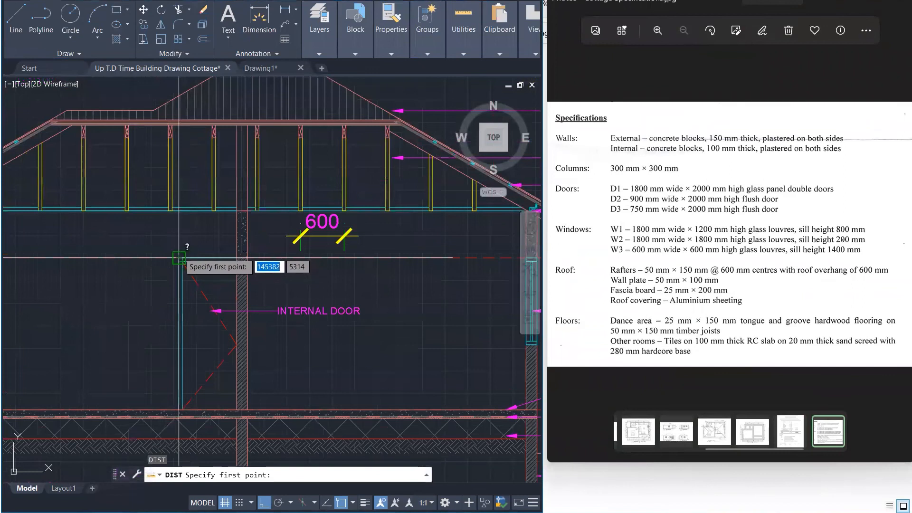
click(181, 261)
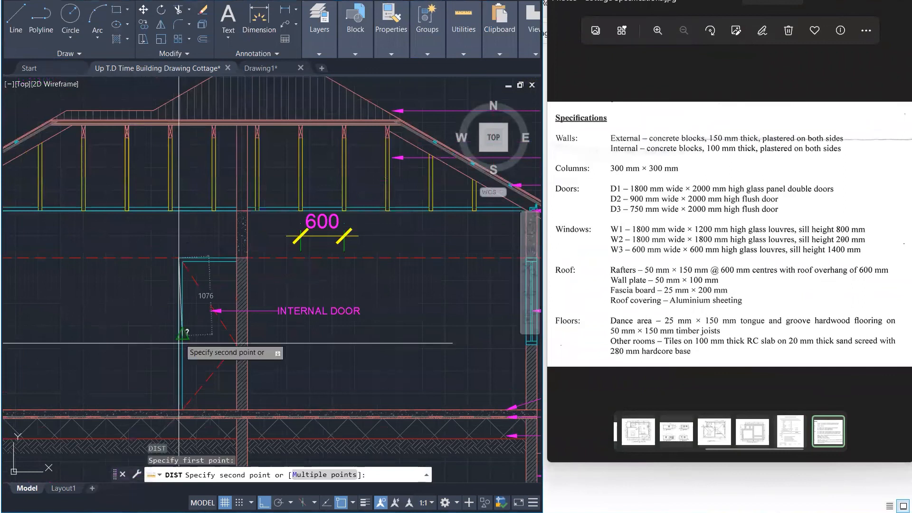
click(179, 408)
Step: Measure the internal door's opening width from the inner frame edge to the wall face
key(Return)
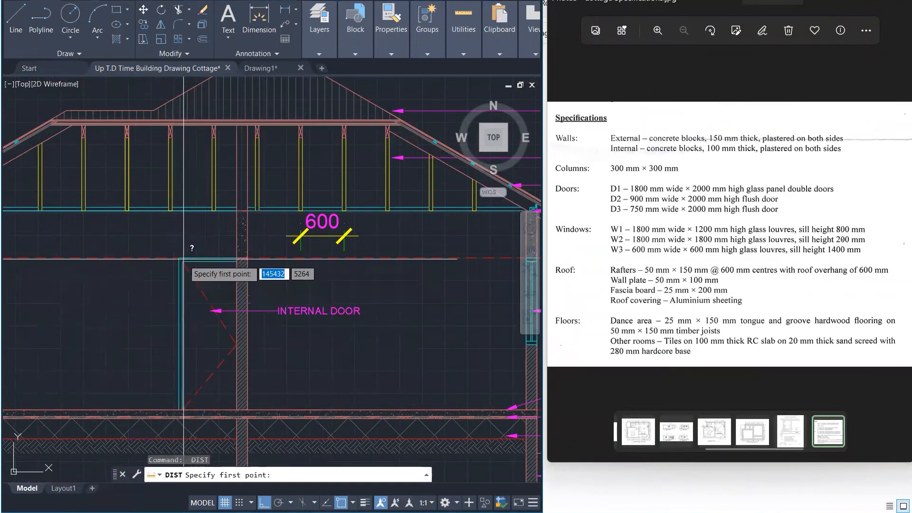
click(182, 258)
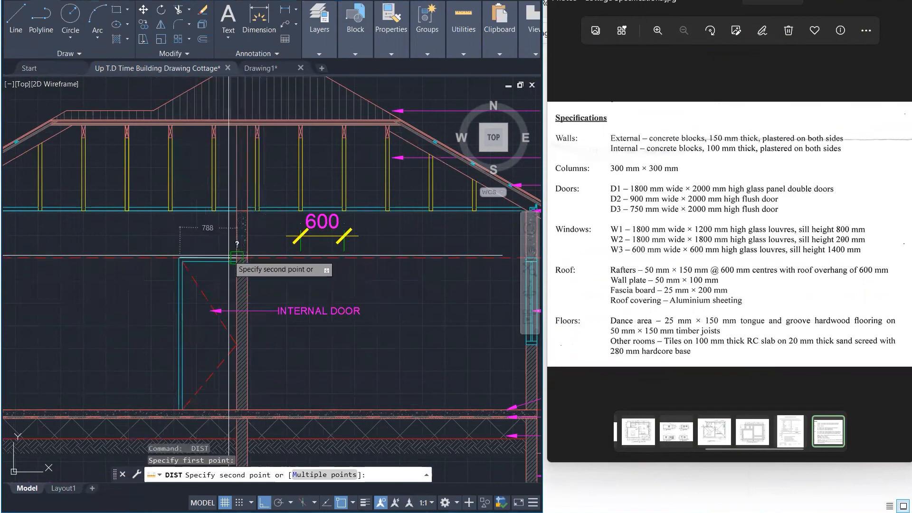
scroll(226, 260, up, 3)
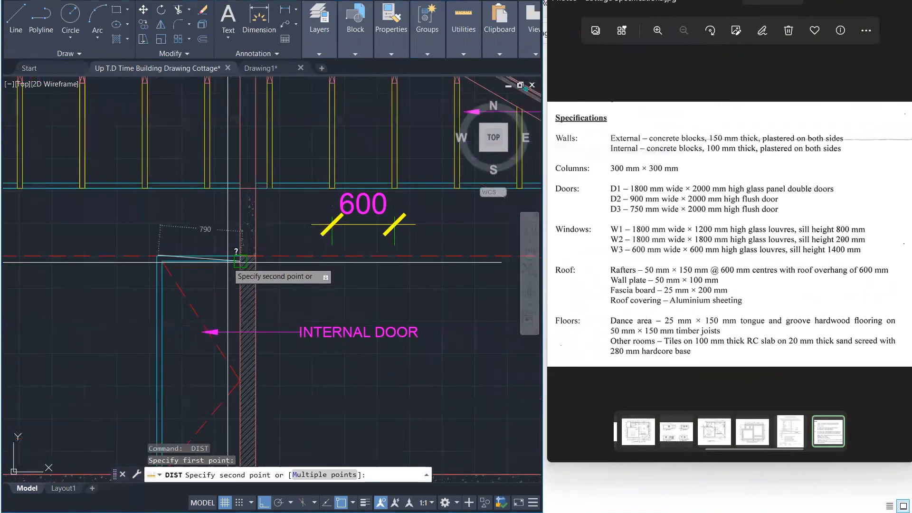
key(Escape)
key(Return)
click(133, 260)
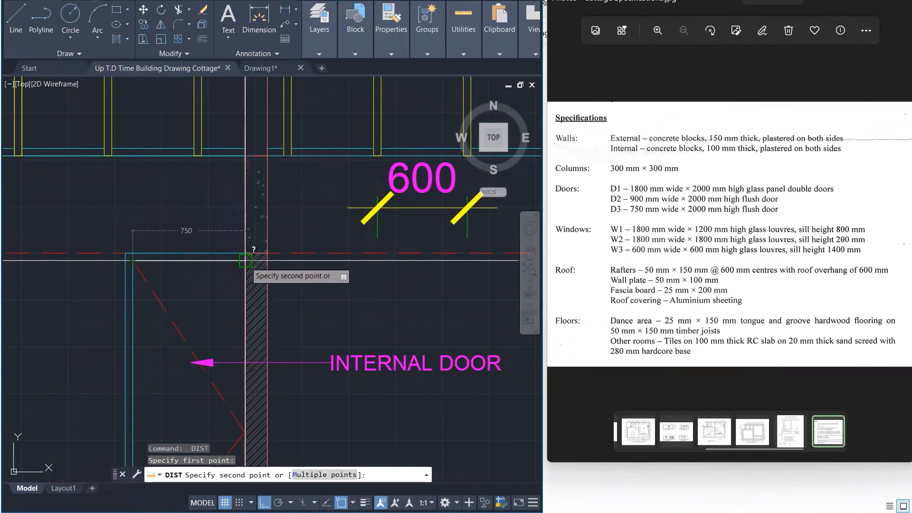
key(Escape)
Step: Append 2100MM X 7500MM to the INTERNAL DOOR note and finish the text edit
double_click(417, 364)
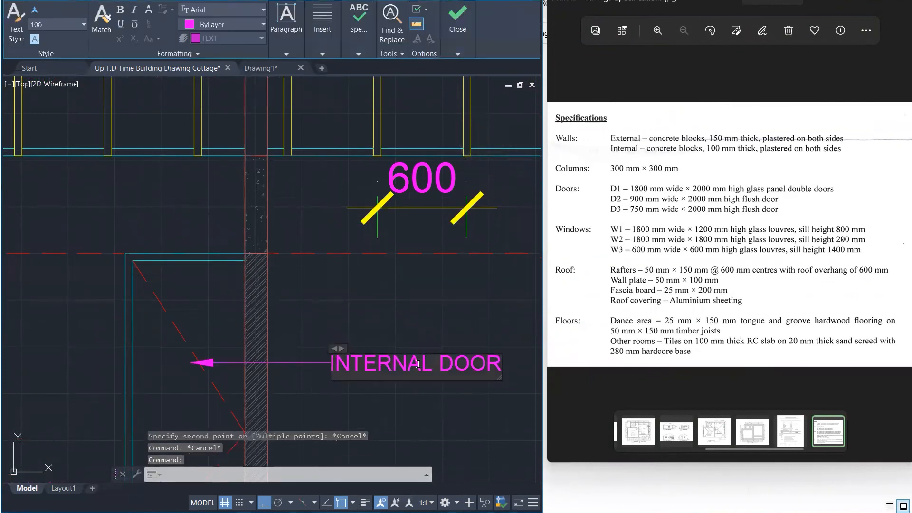
scroll(387, 362, down, 2)
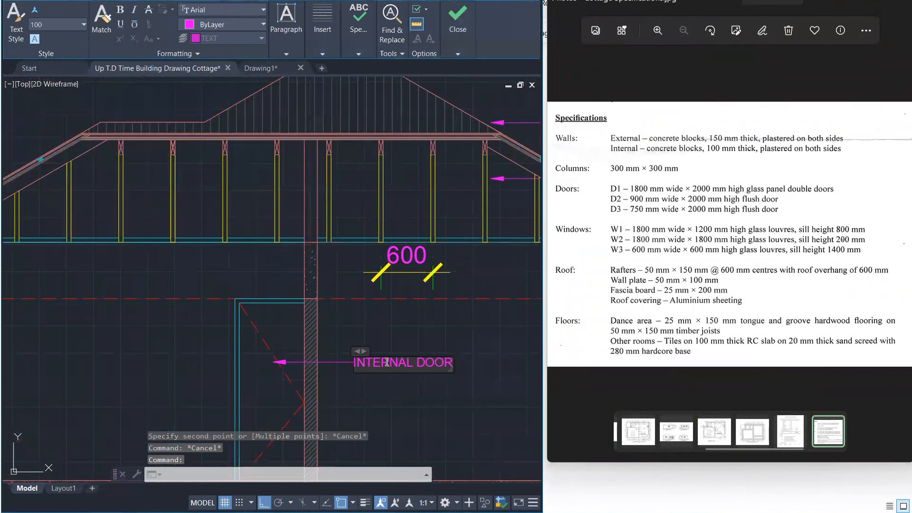
text(210M)
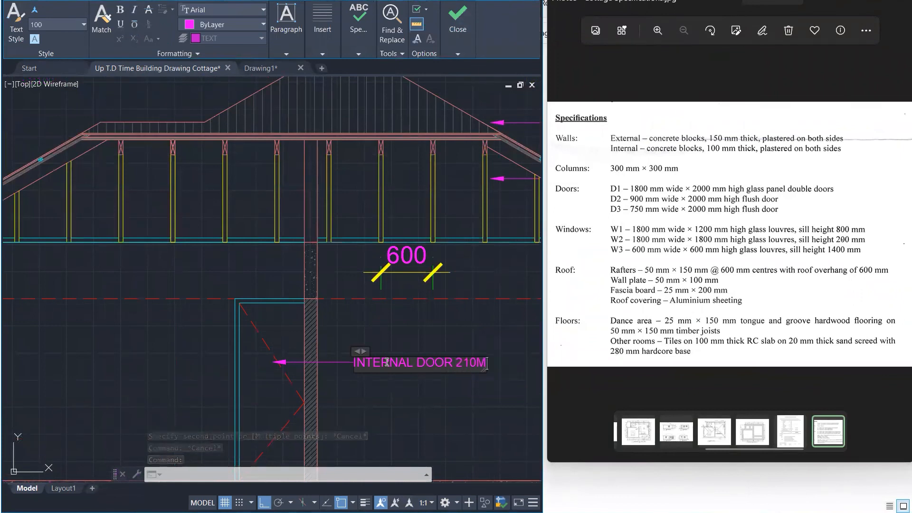
key(BackSpace)
text(0M)
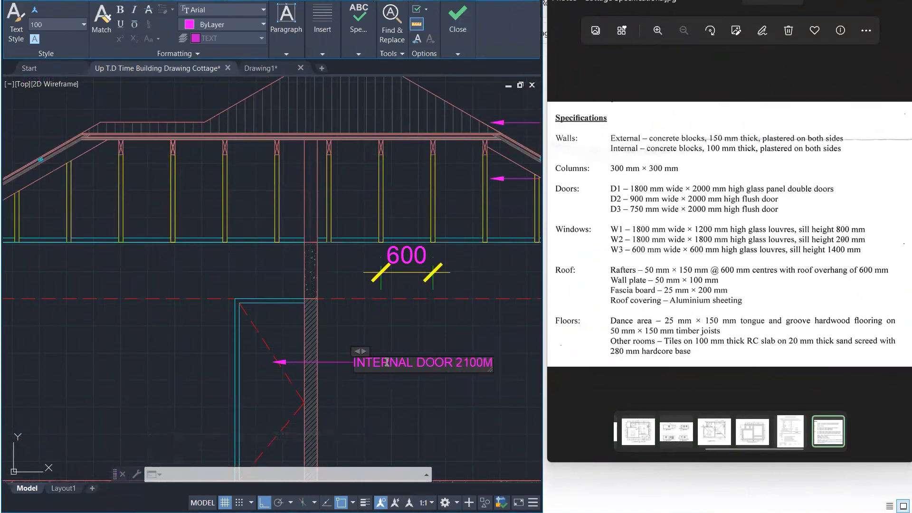
text(M X 7500MM)
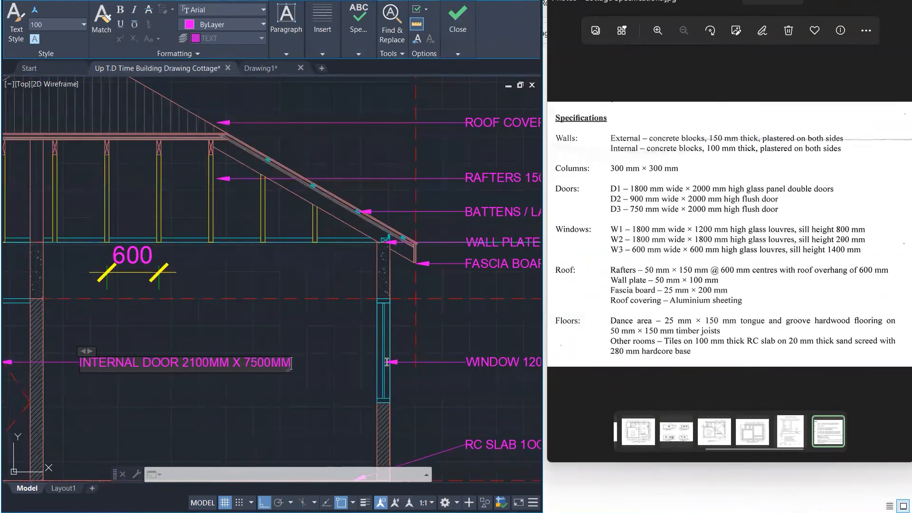
click(338, 353)
scroll(332, 384, down, 6)
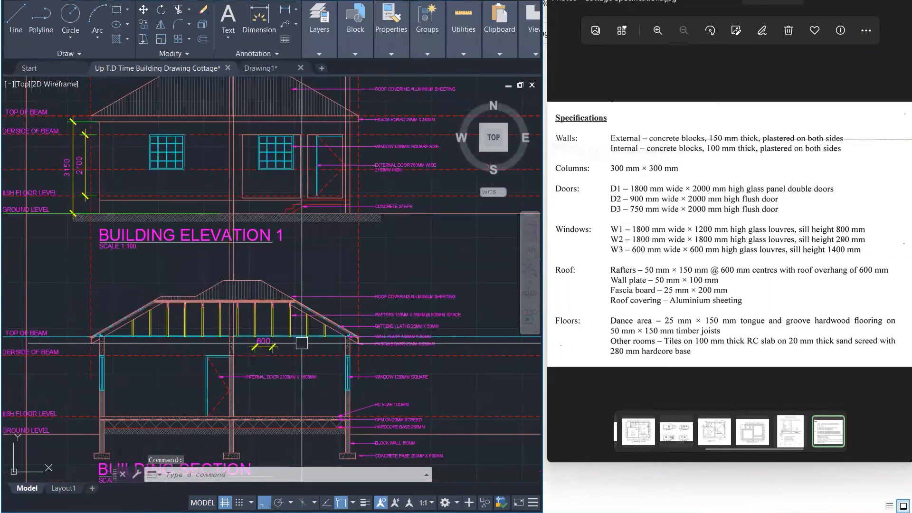
Step: Delete the cyan horizontal construction line running along the top-of-beam level of the building section
scroll(309, 302, down, 2)
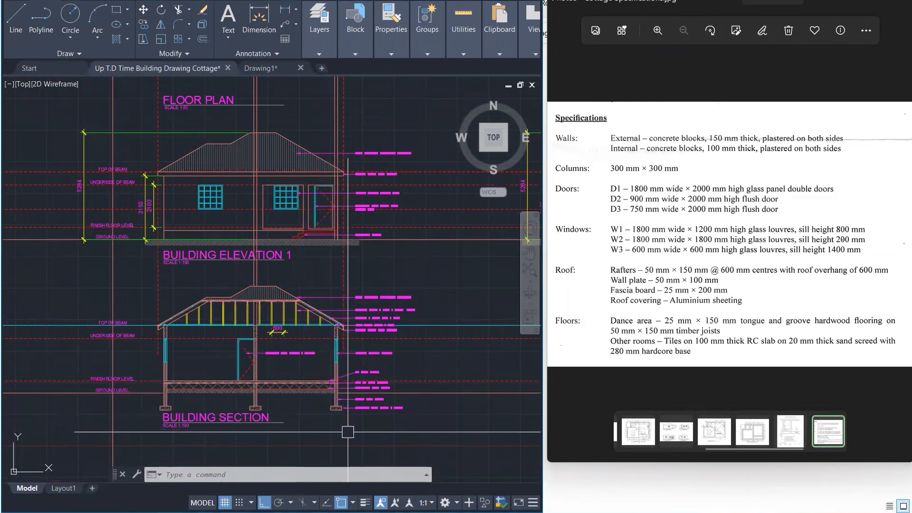
scroll(339, 439, up, 1)
scroll(447, 343, down, 1)
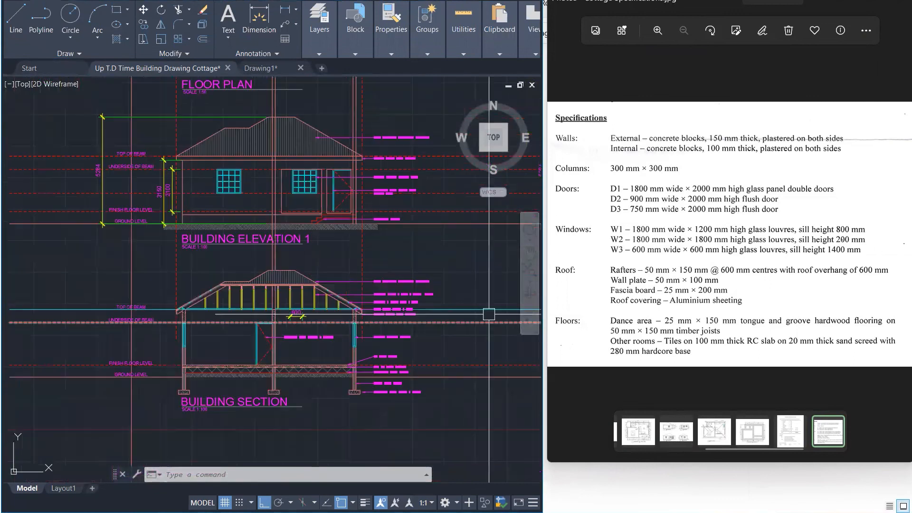
click(388, 311)
scroll(348, 293, up, 3)
key(Delete)
scroll(349, 294, up, 3)
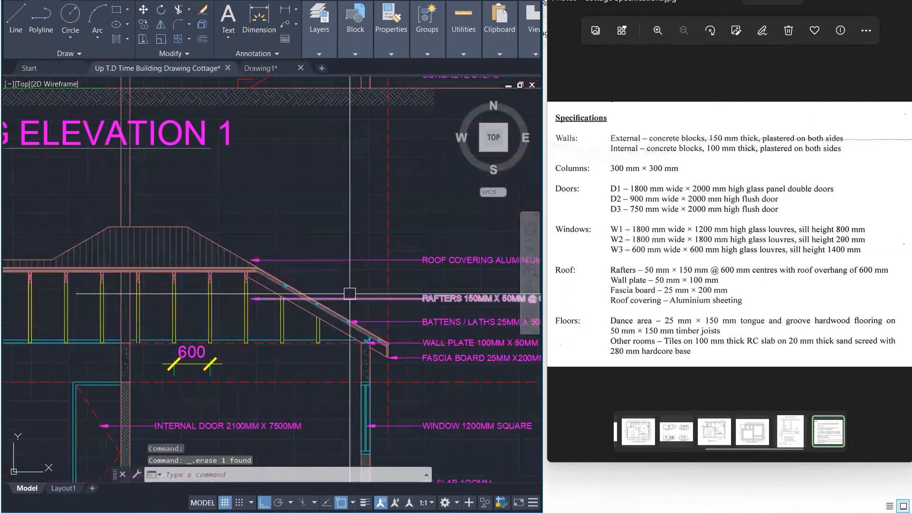
key(ctrl+z)
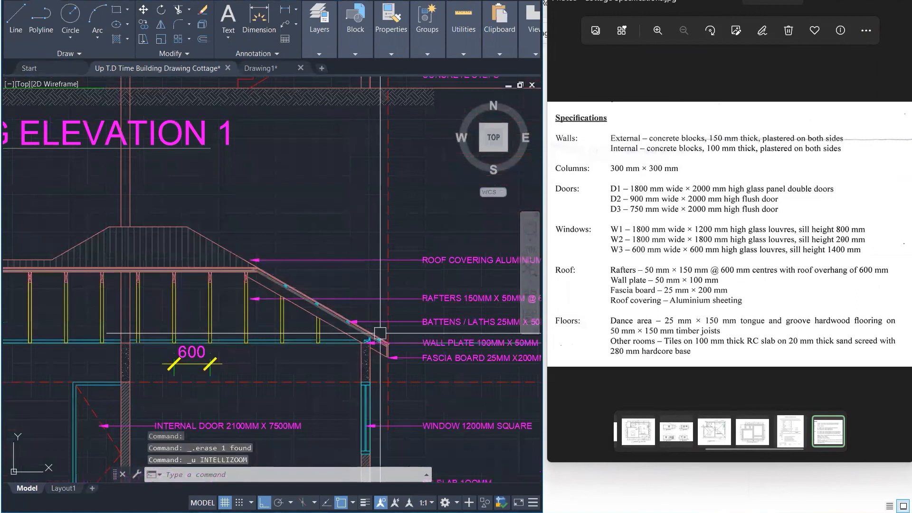
Step: Shift the 2700 height dimension outside the window wall slightly closer to the wall
scroll(383, 355, up, 1)
scroll(378, 357, up, 5)
scroll(288, 343, down, 5)
key(Escape)
scroll(318, 325, up, 6)
scroll(318, 325, down, 4)
click(342, 244)
click(332, 243)
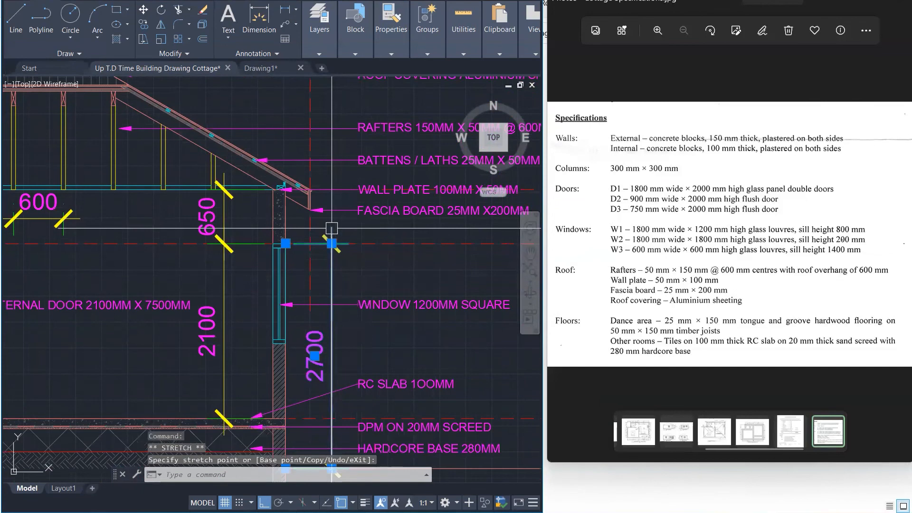
key(Escape)
key(Escape)
scroll(359, 323, down, 4)
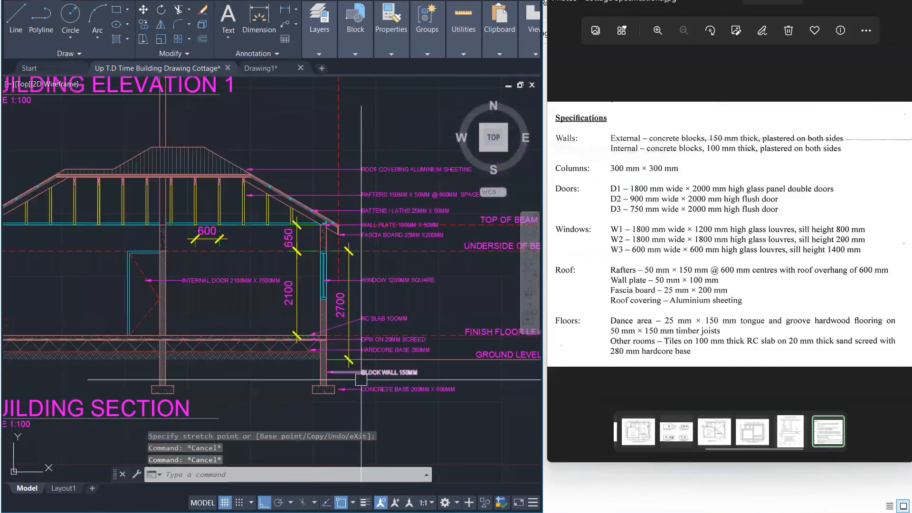
Step: Maximize the drawing window with the building section in view and save the drawing
scroll(312, 366, down, 2)
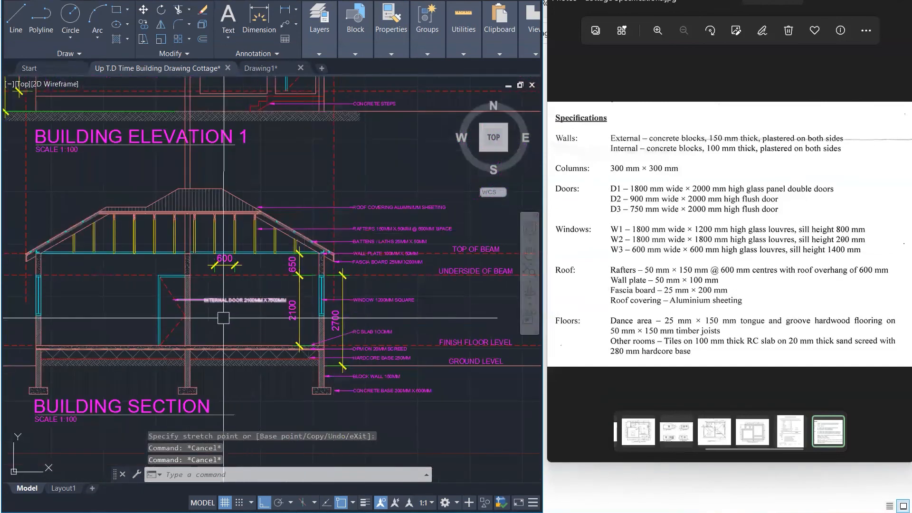
scroll(236, 350, down, 1)
scroll(257, 362, down, 1)
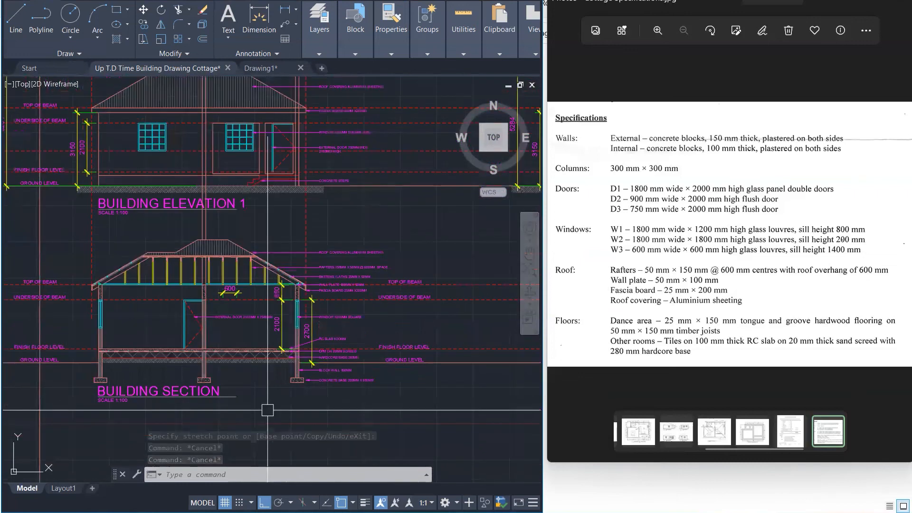
scroll(392, 343, up, 1)
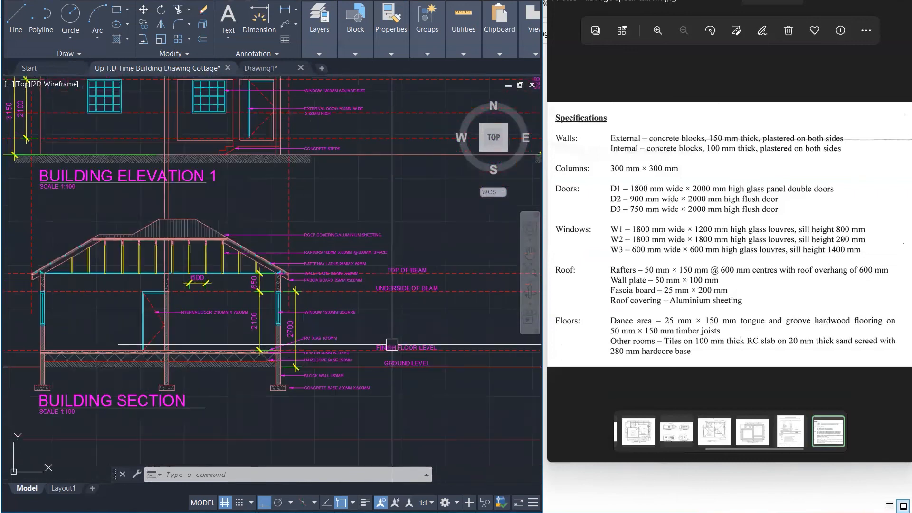
scroll(392, 343, up, 1)
key(super+Up)
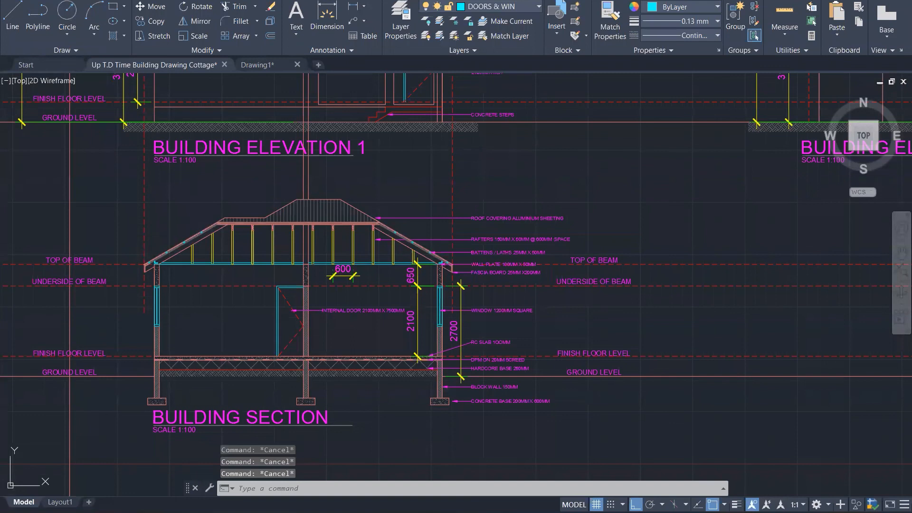
key(ctrl+s)
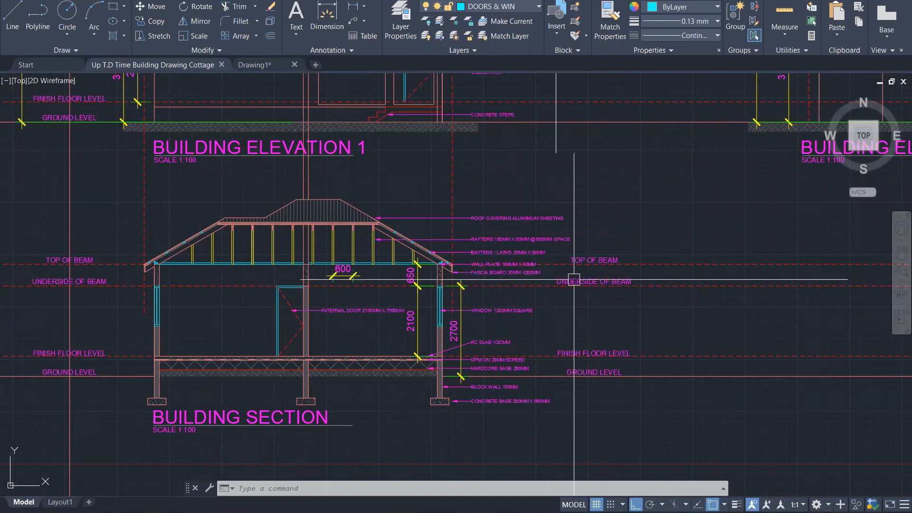
Step: Draw a shallow rectangle just below the ground line, outward from the outer wall face beside the 2700 dimension, and hatch it
scroll(508, 405, up, 1)
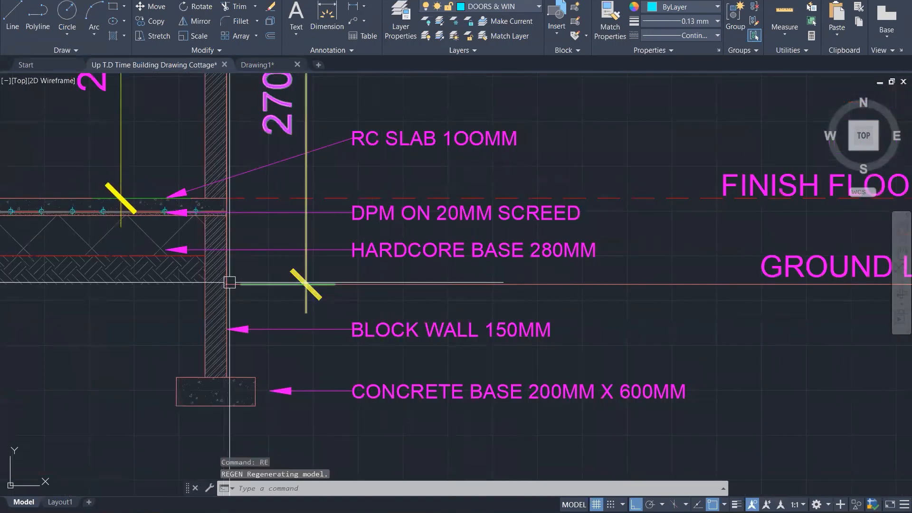
key(Escape)
text(rec)
key(Return)
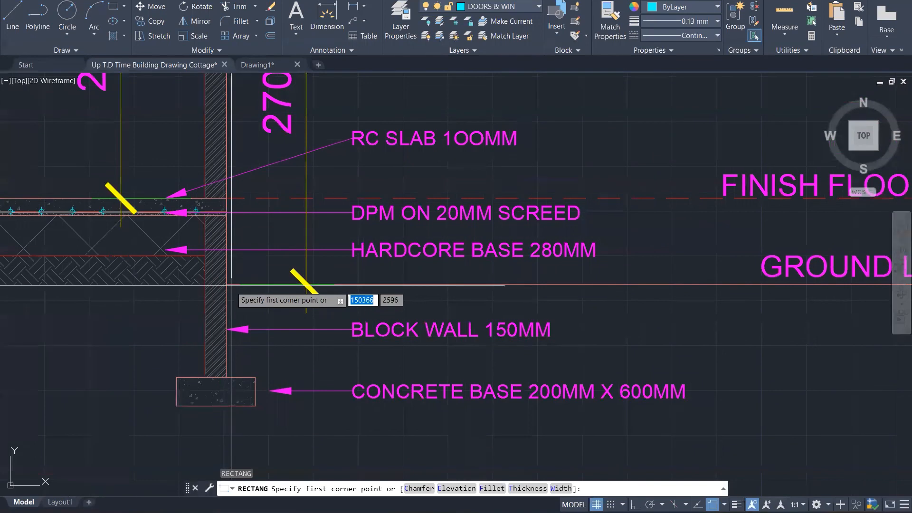
click(228, 284)
key(Escape)
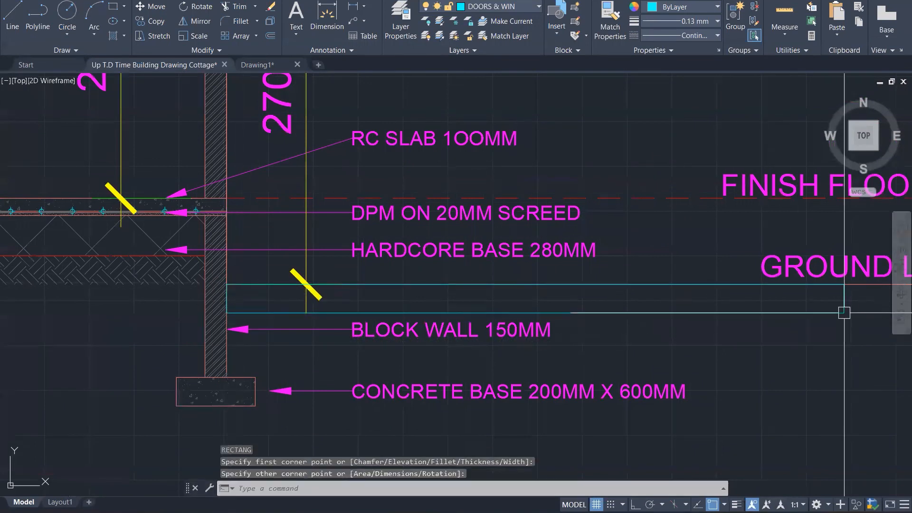
text(h)
key(Return)
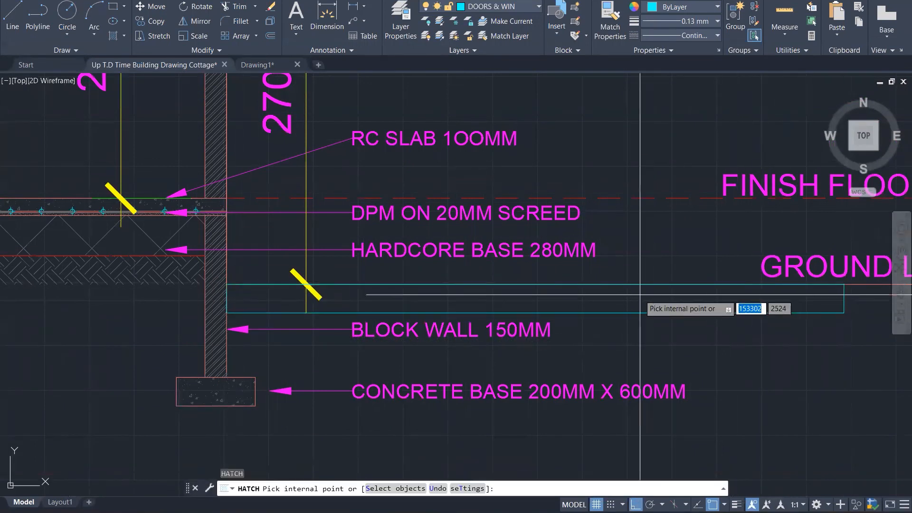
click(646, 299)
key(Return)
Step: Match the new hatch to the earth hatch beneath the hardcore base with MATCHPROP and delete its rectangular outline
text(ma)
key(Return)
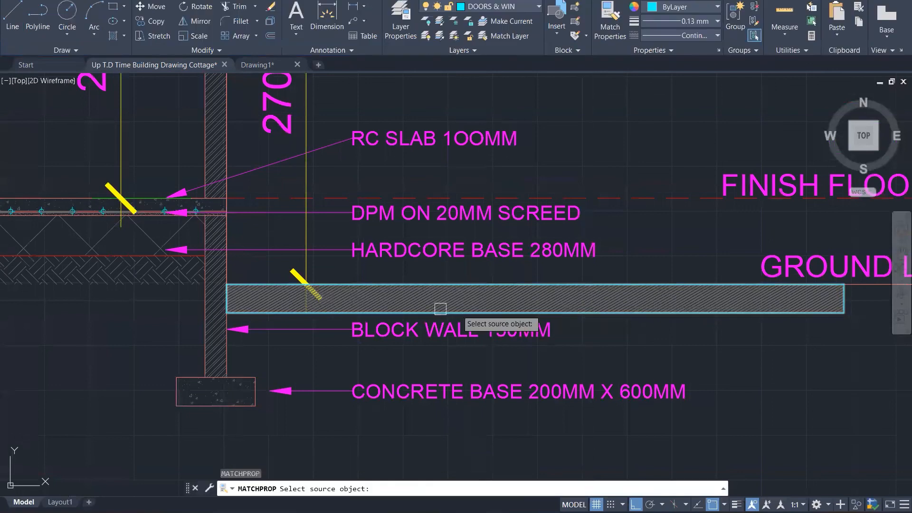
click(119, 278)
click(264, 300)
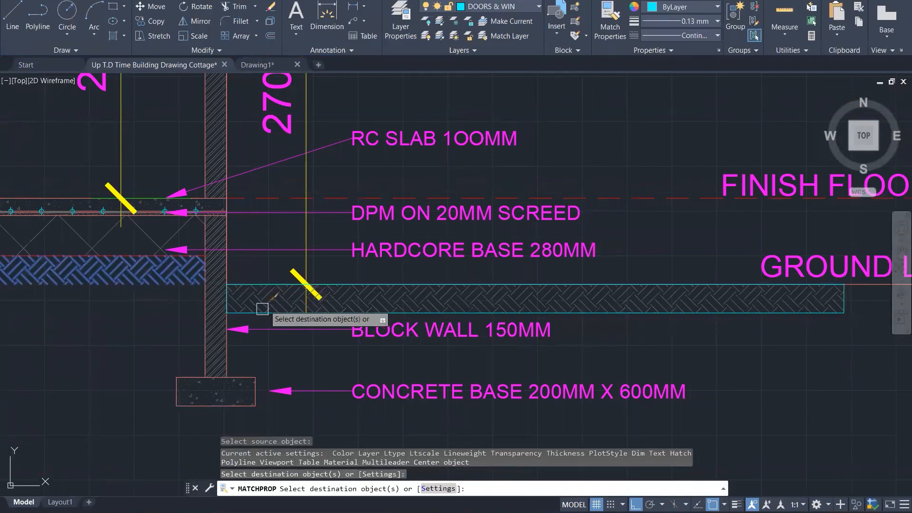
key(Escape)
click(258, 313)
key(Delete)
Step: Copy the exterior earth hatch straight across to the ground outside the opposite outer wall of the section
click(402, 301)
text(co)
key(Return)
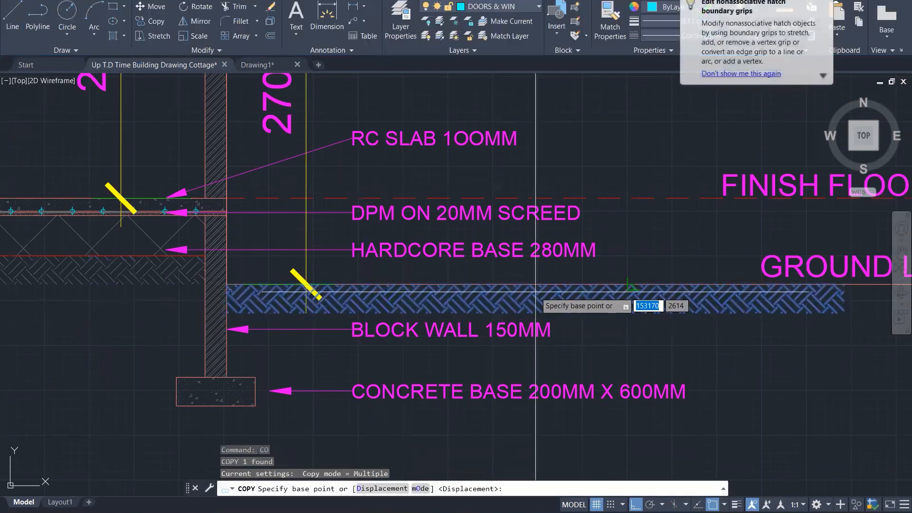
click(556, 295)
scroll(582, 312, down, 5)
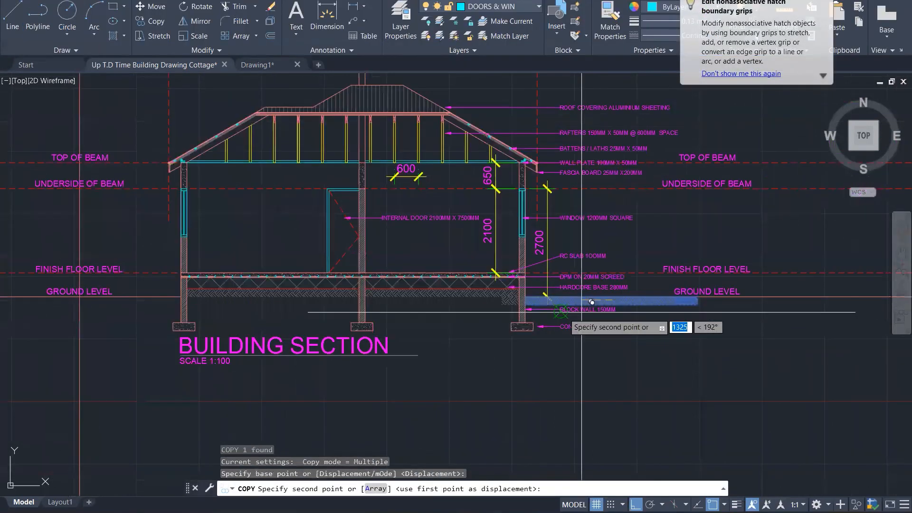
scroll(86, 322, up, 3)
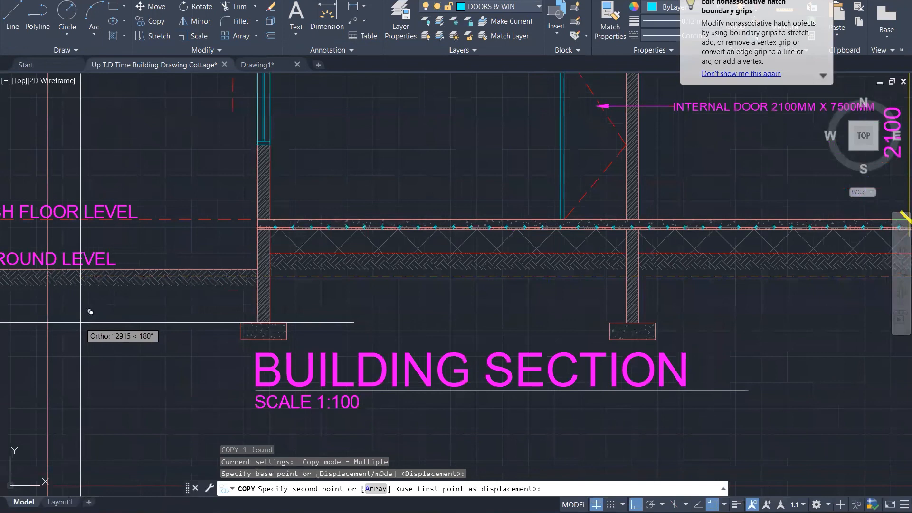
click(85, 319)
key(Escape)
scroll(432, 328, down, 3)
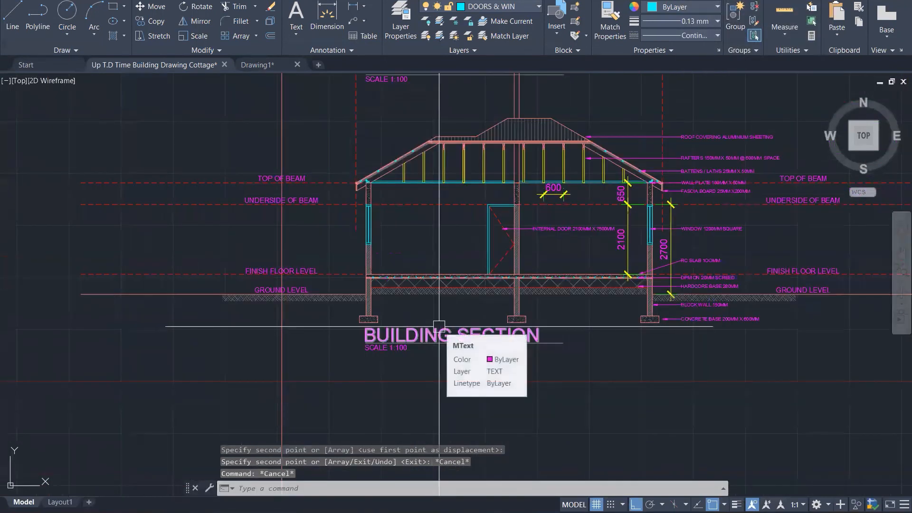
scroll(281, 381, down, 1)
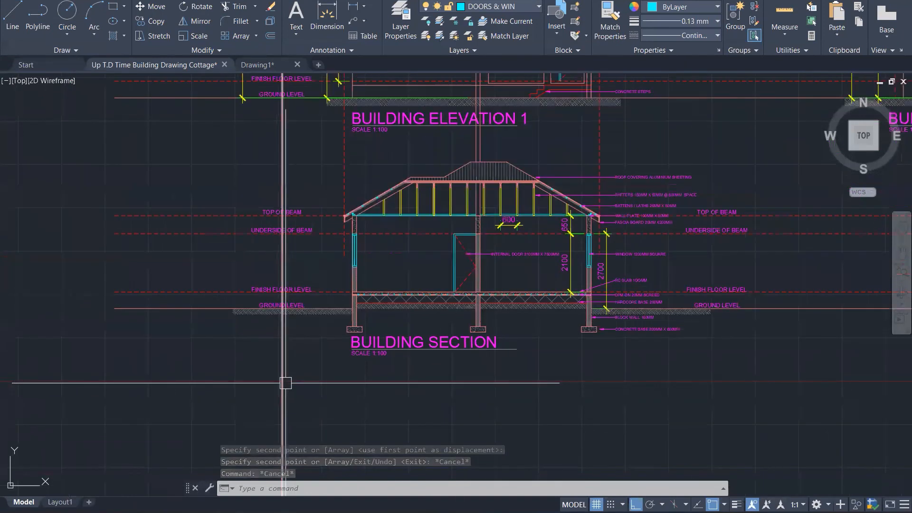
scroll(797, 179, down, 1)
scroll(797, 178, up, 2)
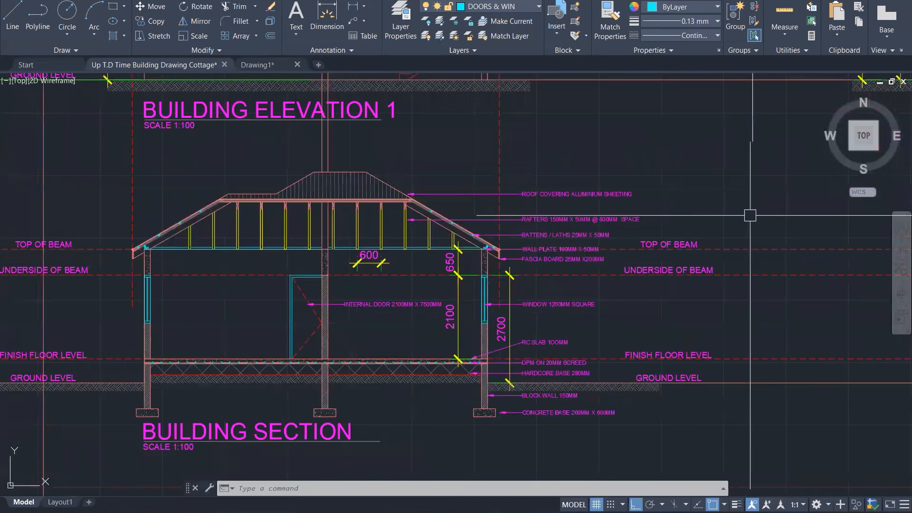
scroll(689, 412, up, 1)
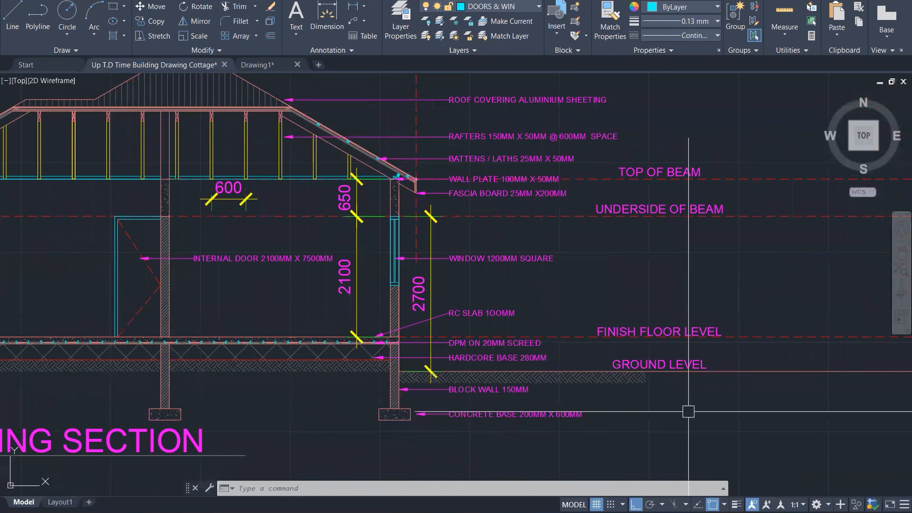
scroll(688, 411, down, 1)
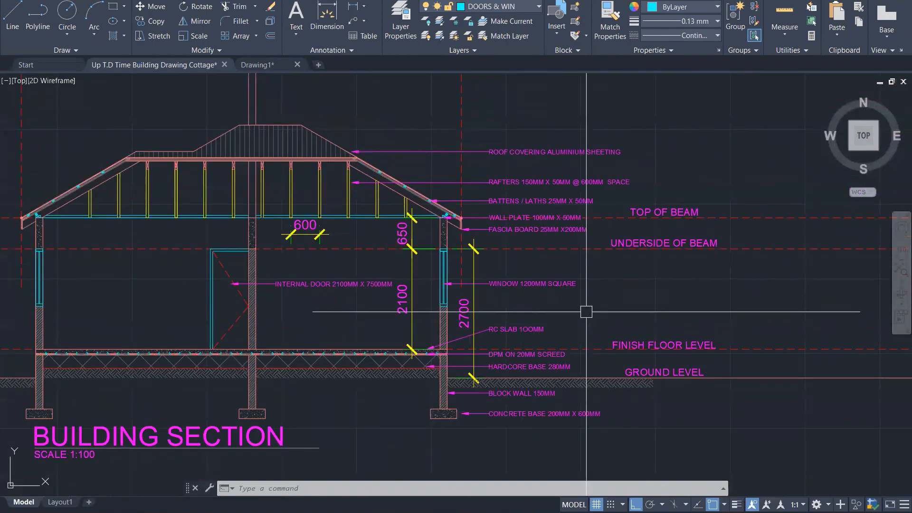
click(431, 97)
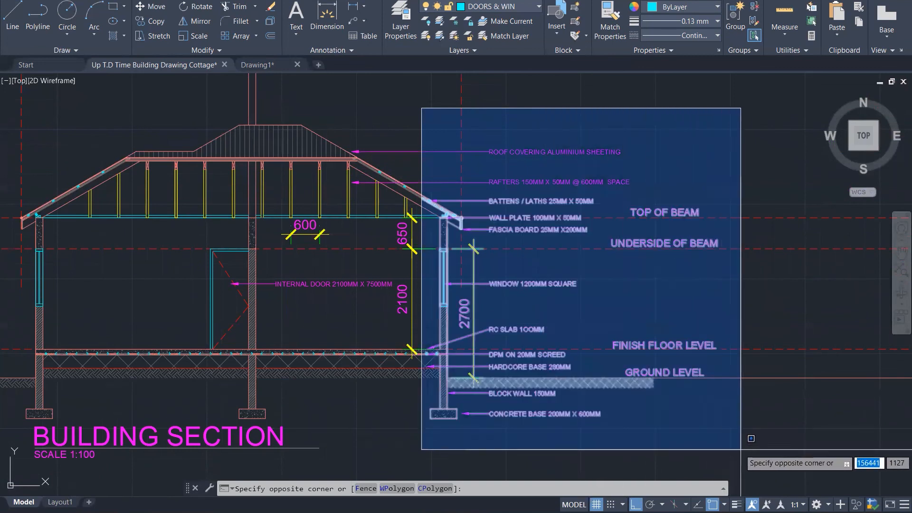
click(708, 430)
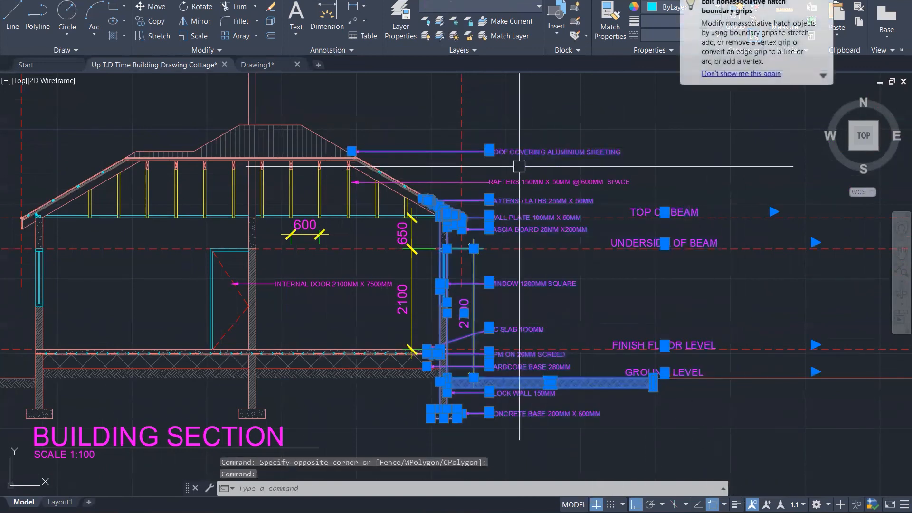
key(Escape)
key(Escape)
Step: Review the leader notes and height dimensions along the section's outer wall, from the roof covering to the concrete base
scroll(530, 380, up, 1)
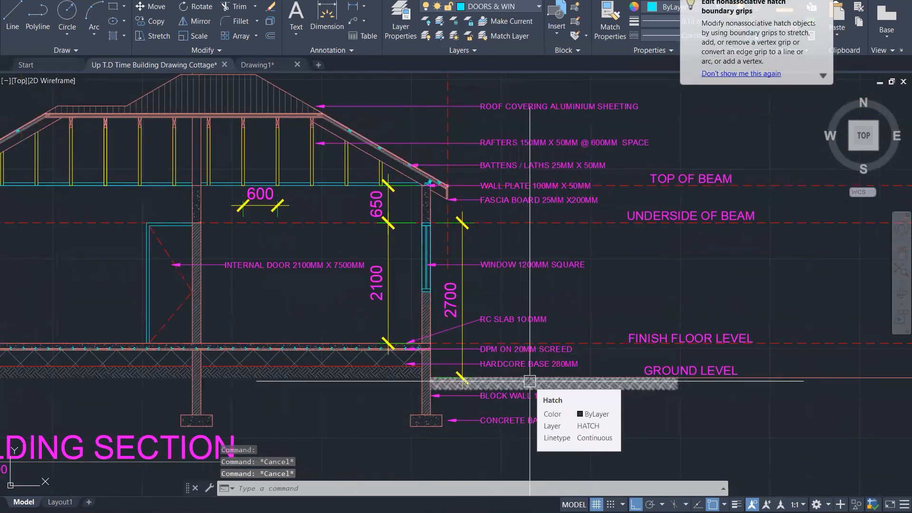
scroll(512, 432, up, 1)
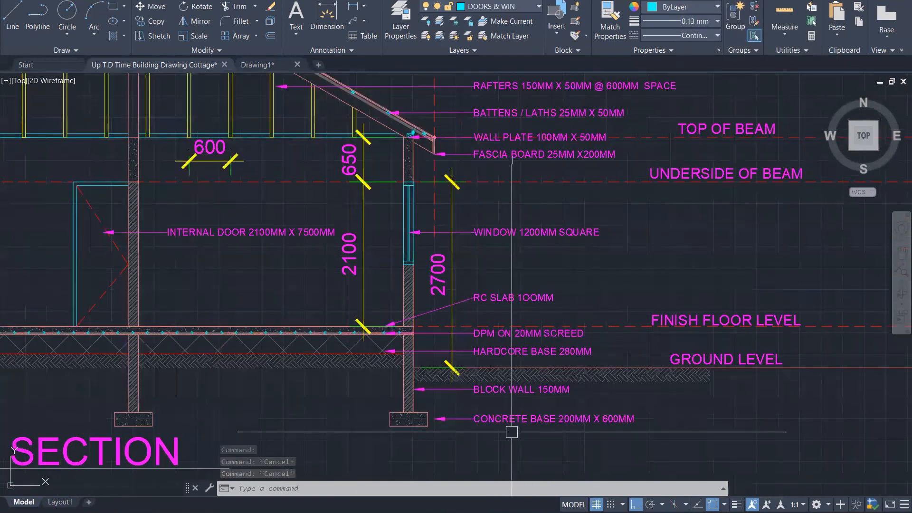
scroll(512, 431, up, 1)
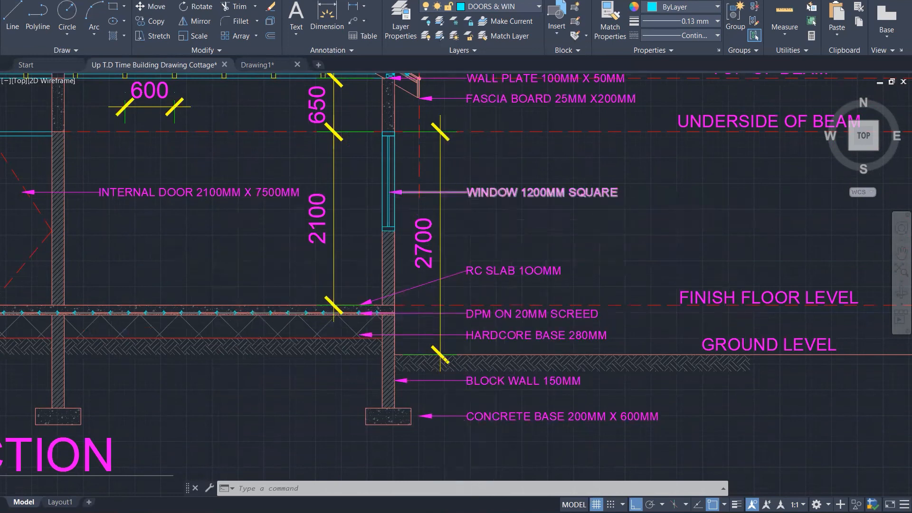
scroll(490, 256, down, 1)
scroll(441, 144, up, 2)
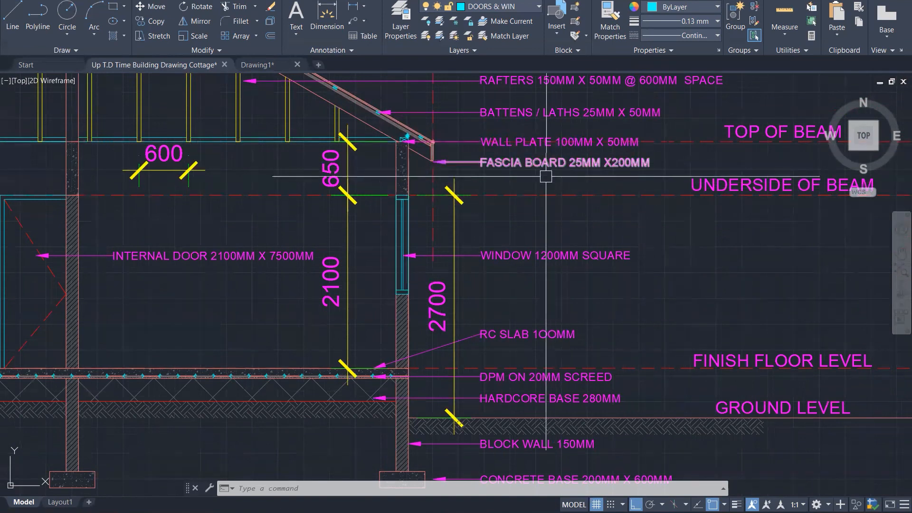
scroll(452, 299, down, 1)
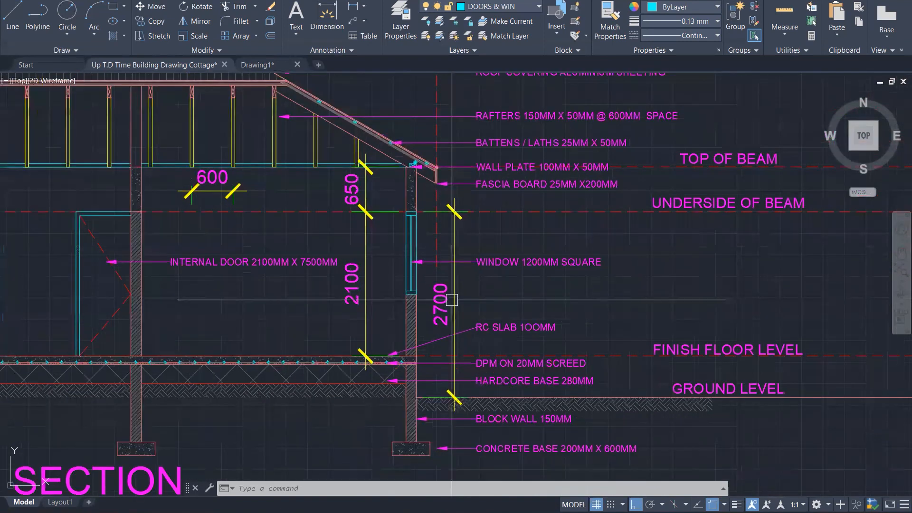
scroll(491, 159, up, 2)
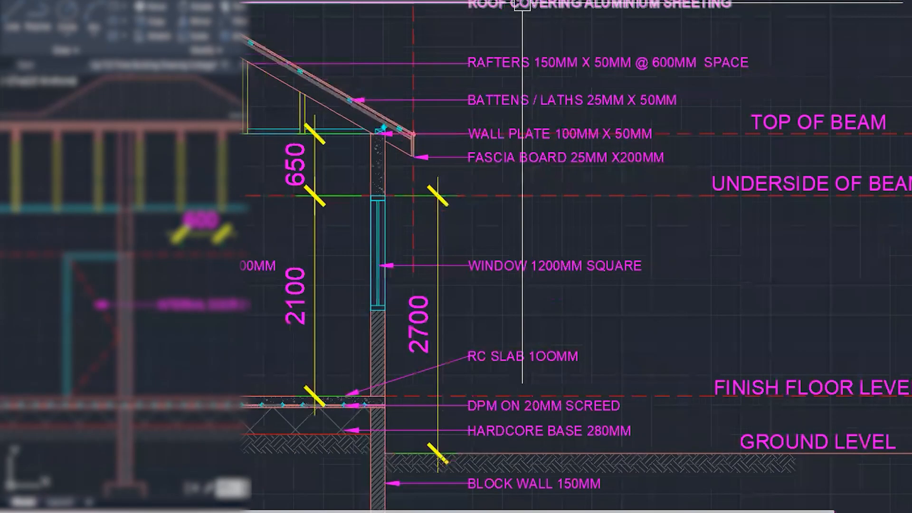
scroll(423, 78, up, 3)
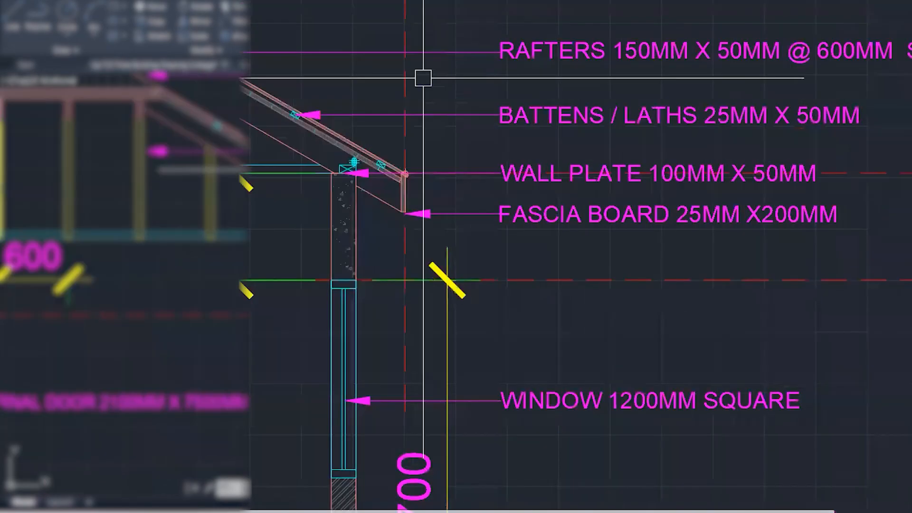
scroll(380, 197, down, 1)
scroll(380, 197, down, 1)
scroll(454, 5, up, 1)
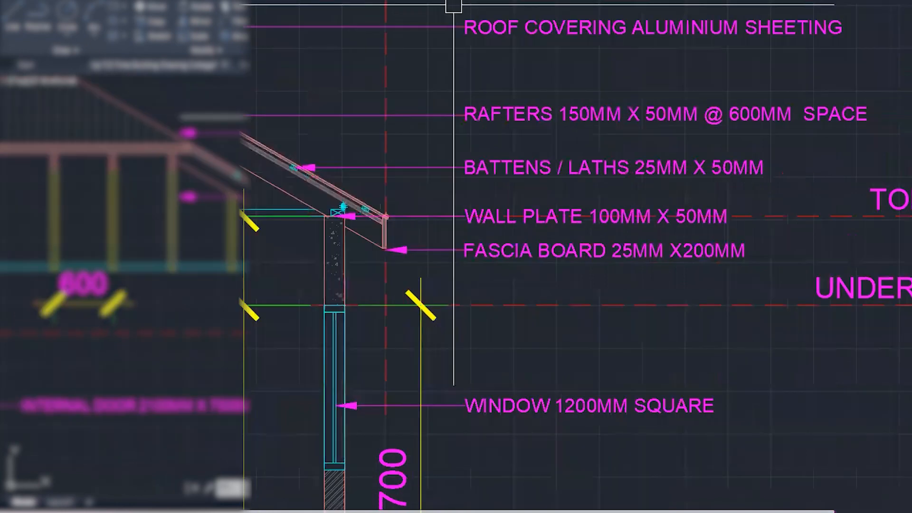
Step: Copy the roof covering leader note straight down into the gap above the rafters note
scroll(454, 4, up, 2)
text(co)
key(Return)
click(483, 29)
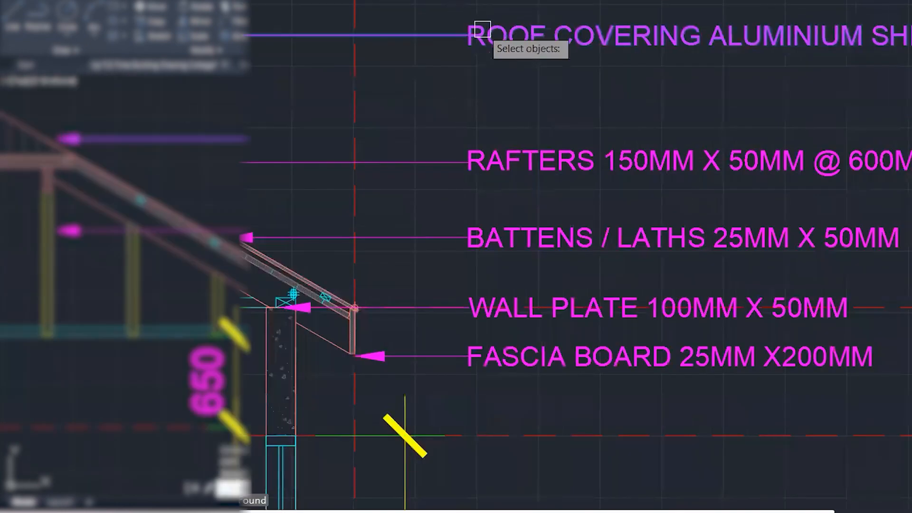
key(Return)
click(479, 30)
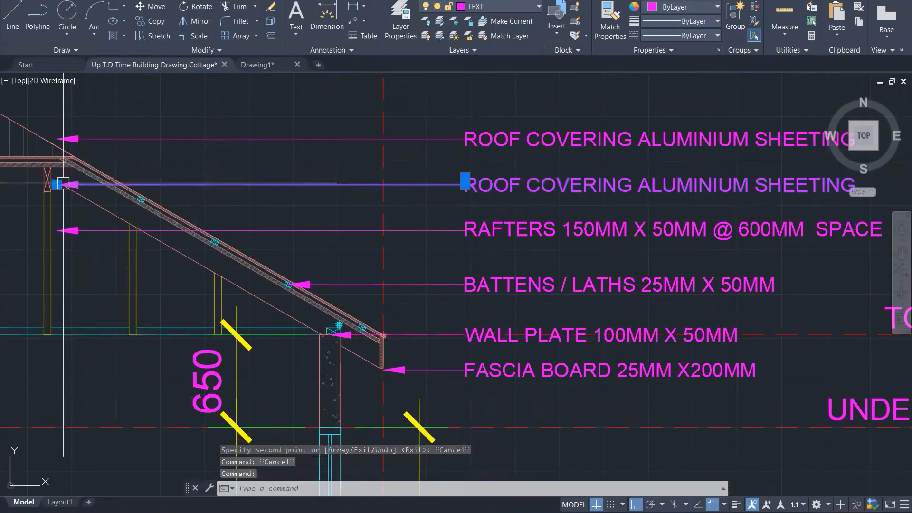
Step: Stretch the copied leader's arrowhead horizontally onto the board layer beneath the sloping roof covering
click(57, 185)
scroll(96, 183, up, 2)
scroll(96, 184, up, 3)
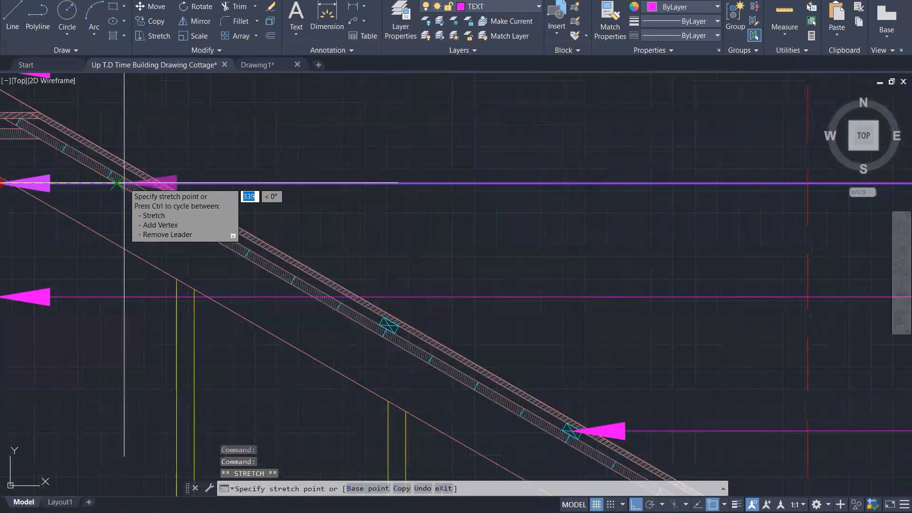
key(Escape)
key(Escape)
scroll(101, 218, down, 1)
scroll(76, 241, down, 3)
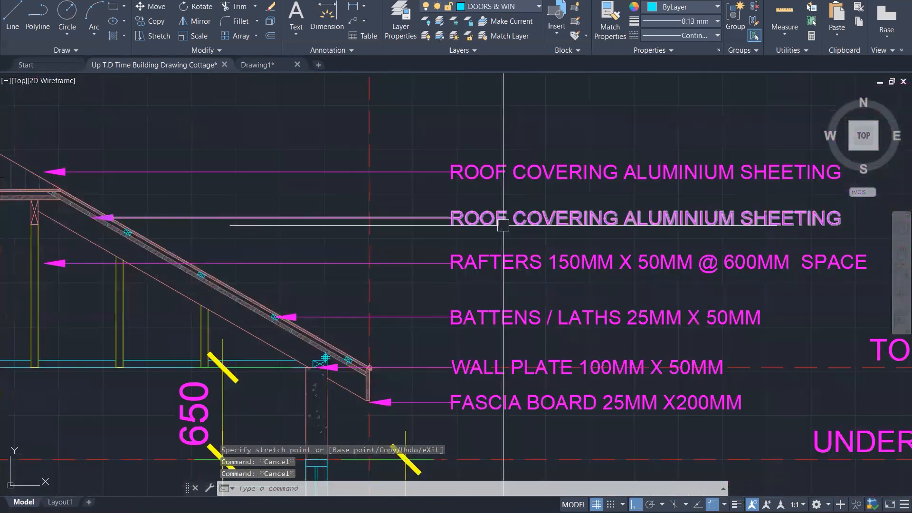
Step: Change the copied leader's text to TONGUE & GROOVE BOARD 150MM X 25MM
double_click(503, 225)
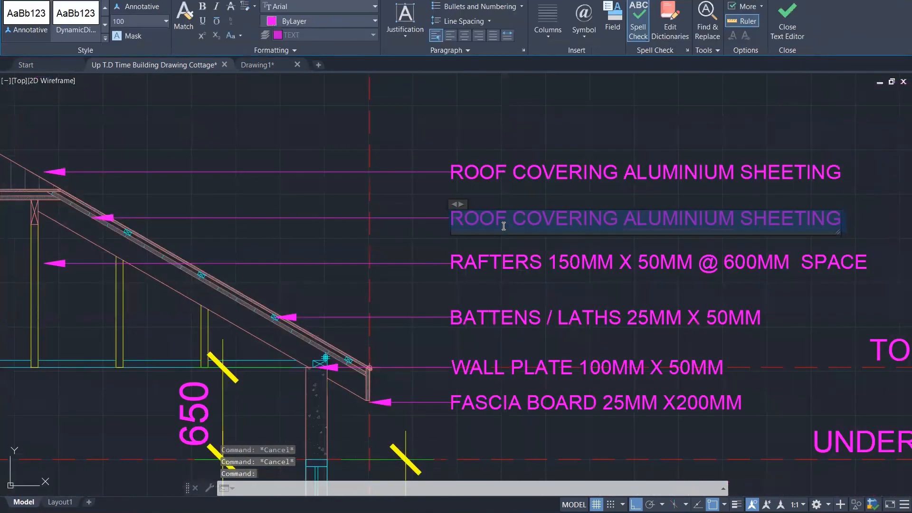
text(TONGUE AND)
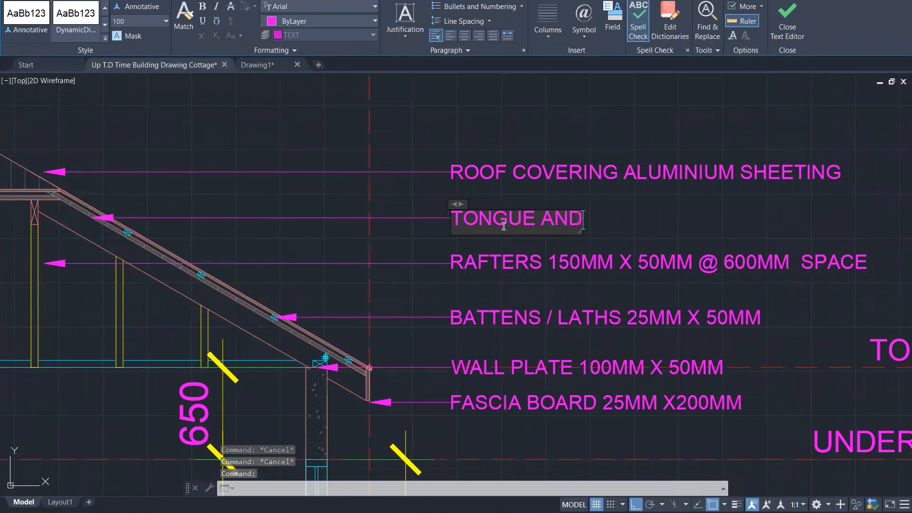
key(BackSpace)
key(BackSpace)
key(BackSpace)
text(&)
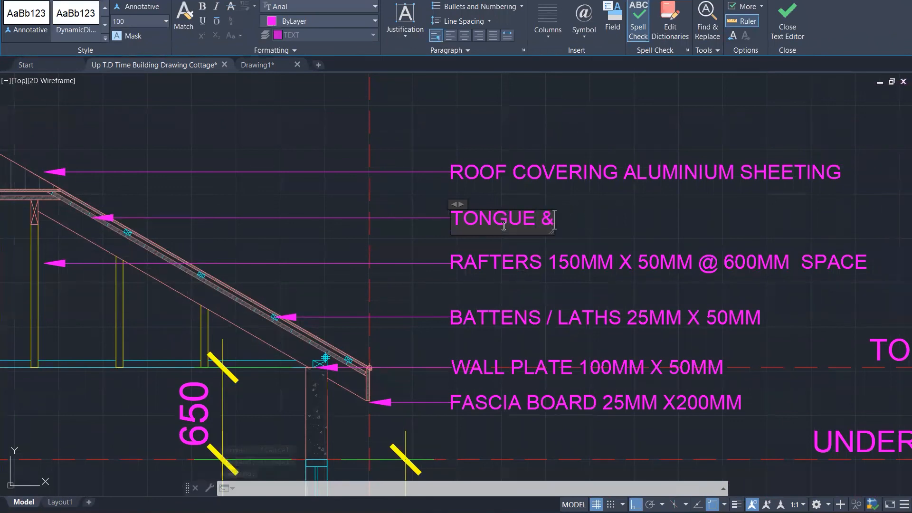
text( GROOVE)
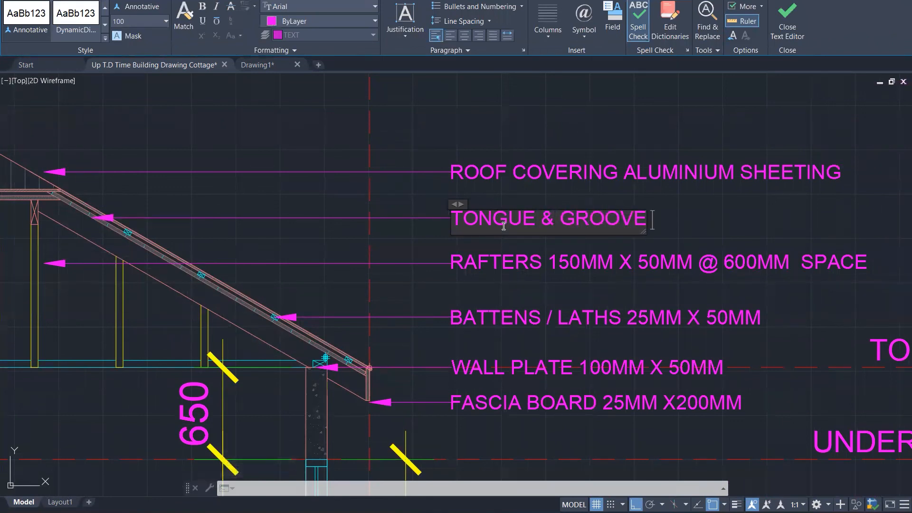
text( BOARD 1)
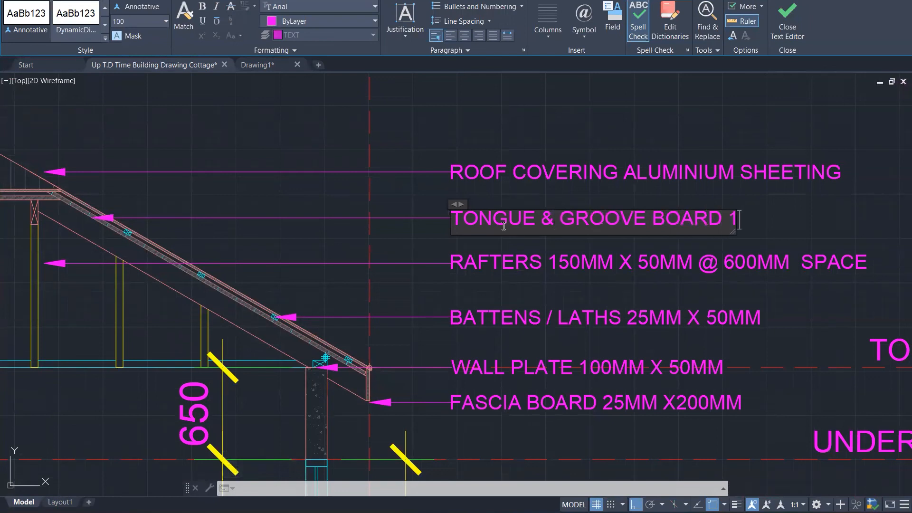
text(50MM)
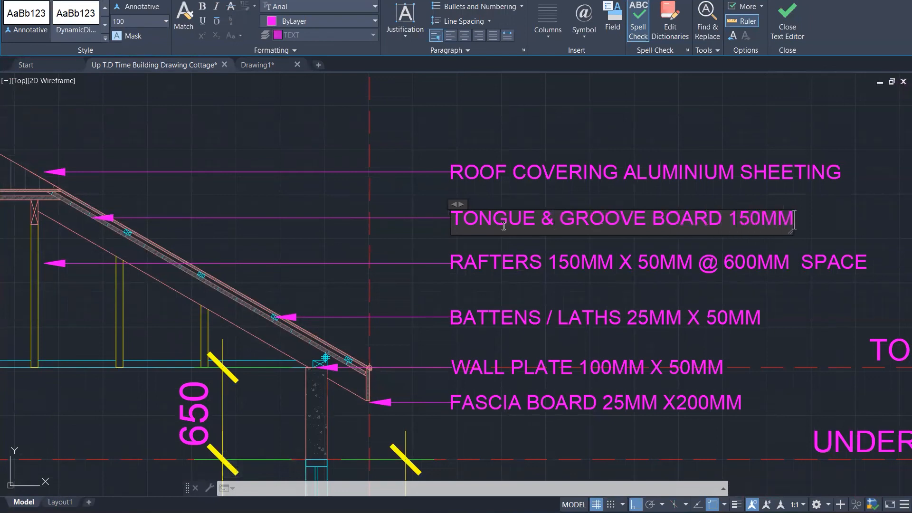
text( X)
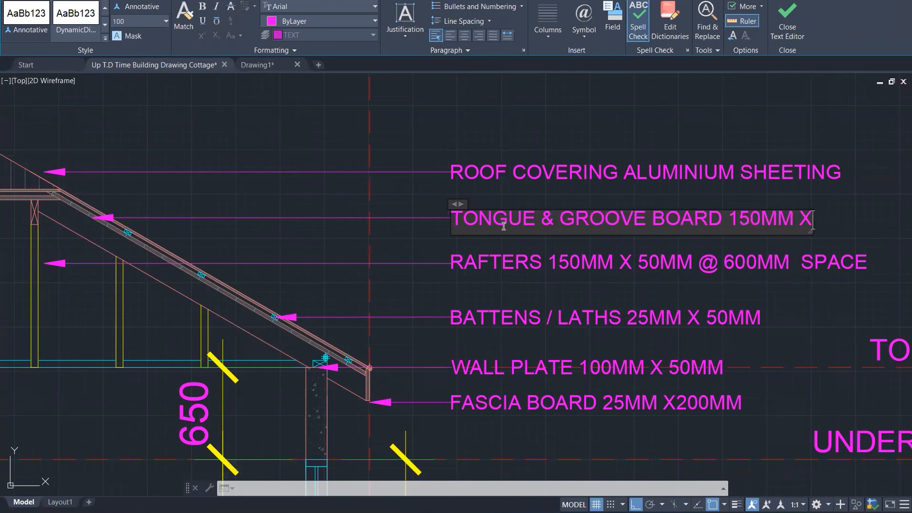
text( 25)
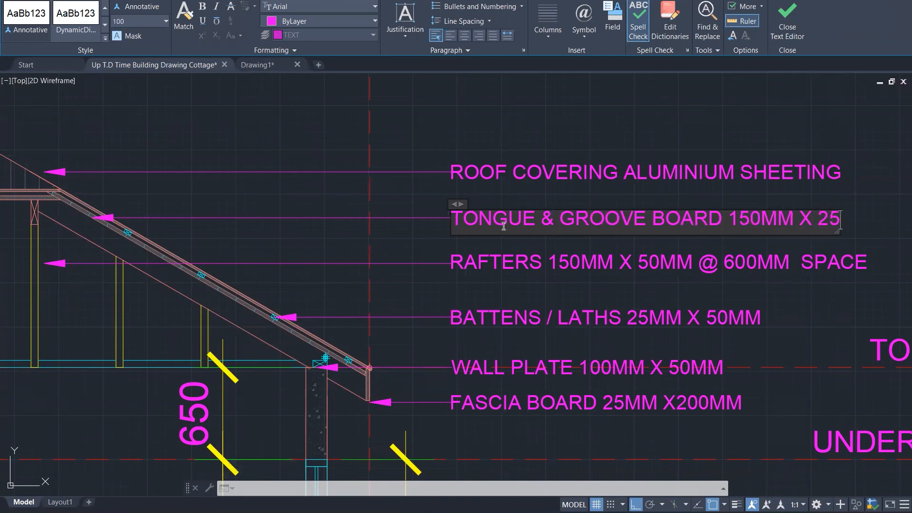
text(MM)
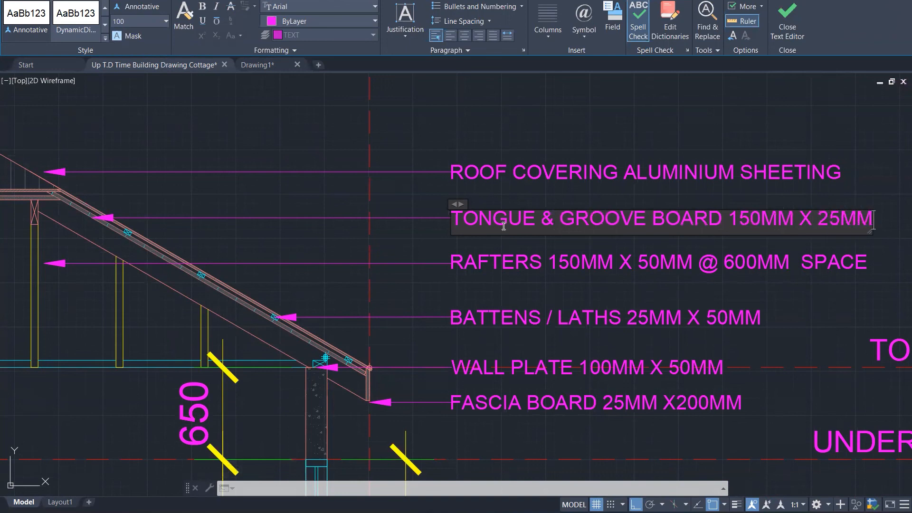
click(545, 151)
Step: Turn on the lineweight display to show the section and elevations with their line thicknesses
scroll(440, 198, down, 1)
scroll(440, 198, down, 3)
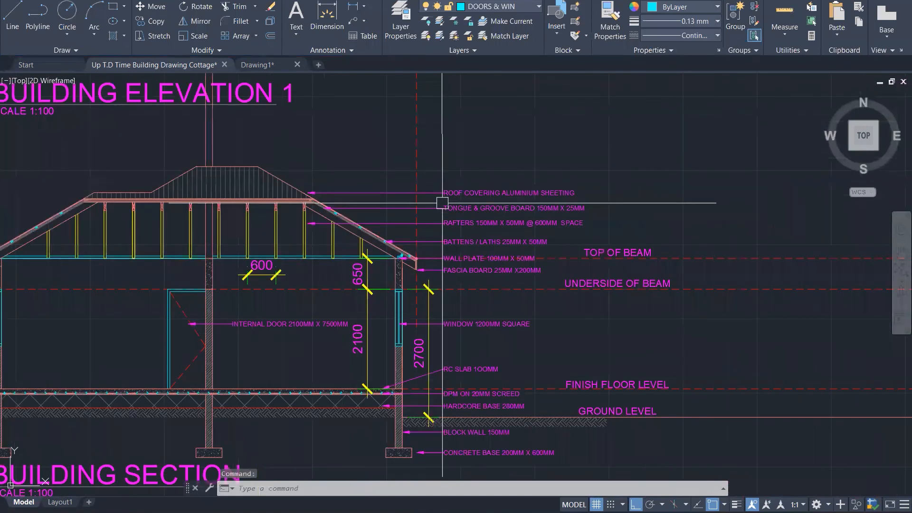
scroll(599, 215, down, 1)
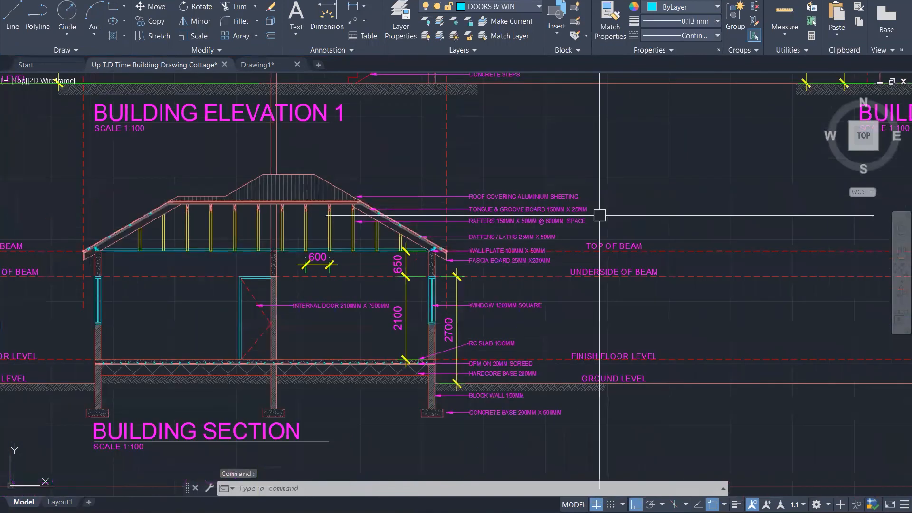
key(Escape)
key(Escape)
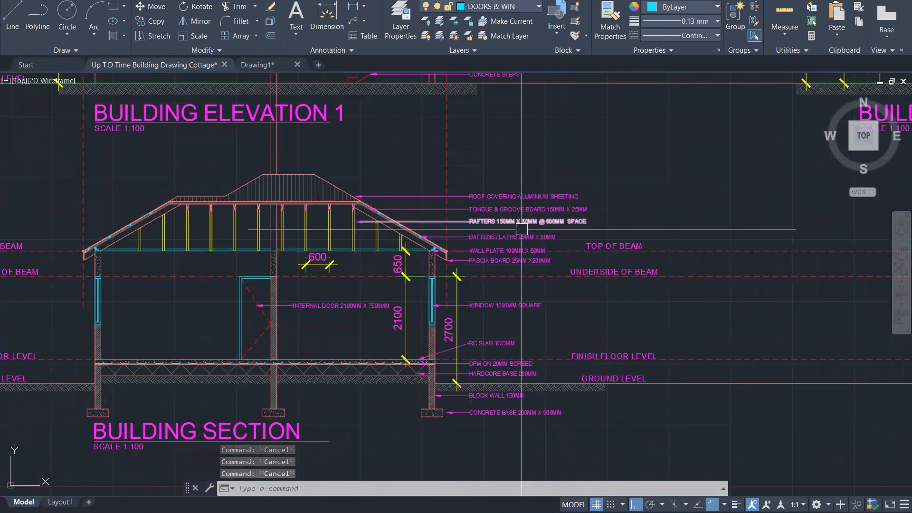
scroll(555, 265, down, 1)
scroll(549, 281, down, 1)
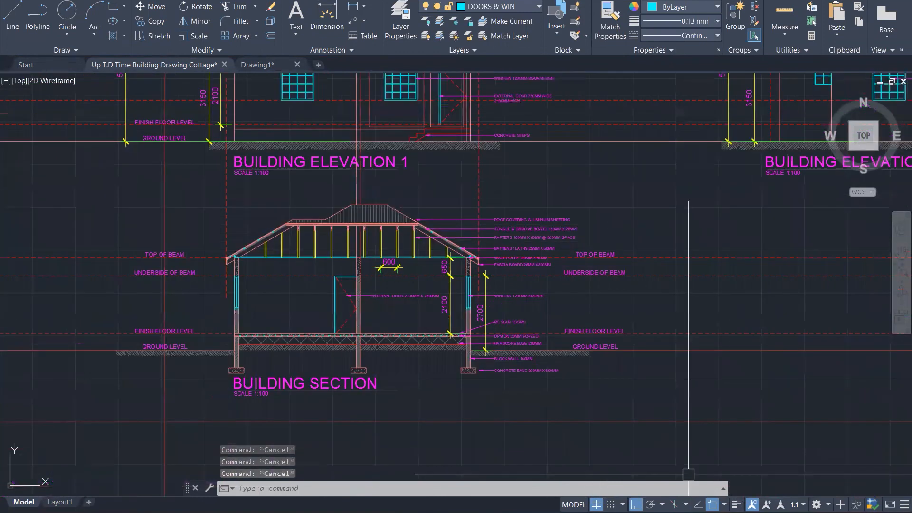
click(736, 506)
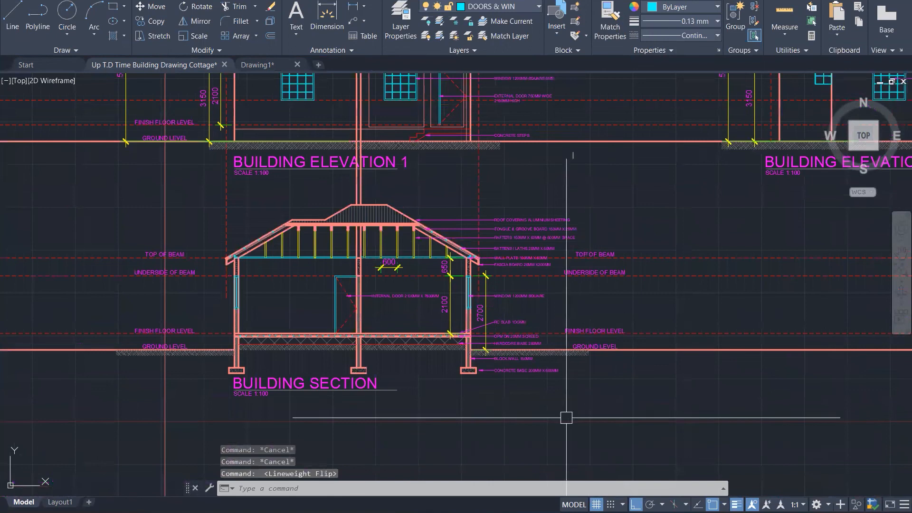
Step: Delete the two vertical projection lines running from Building Elevation 1 down to the section's roof
scroll(360, 184, up, 1)
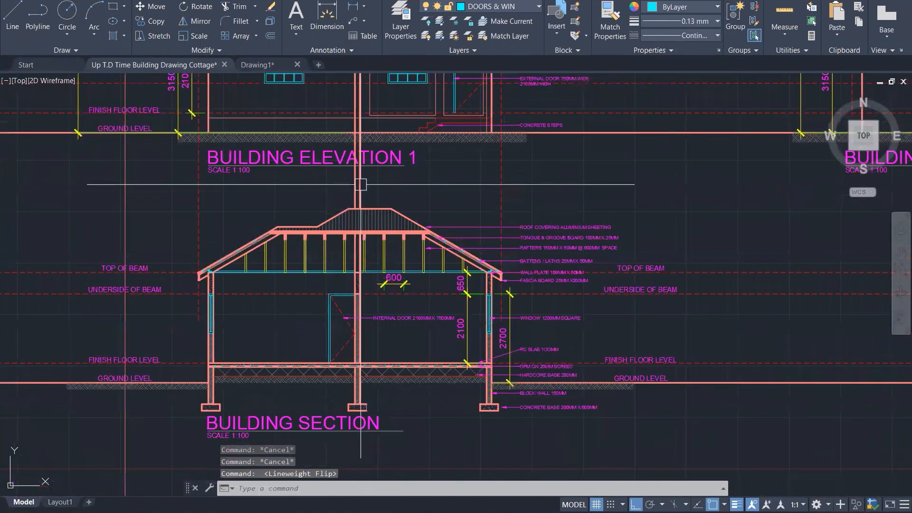
scroll(360, 184, up, 2)
click(341, 188)
key(Delete)
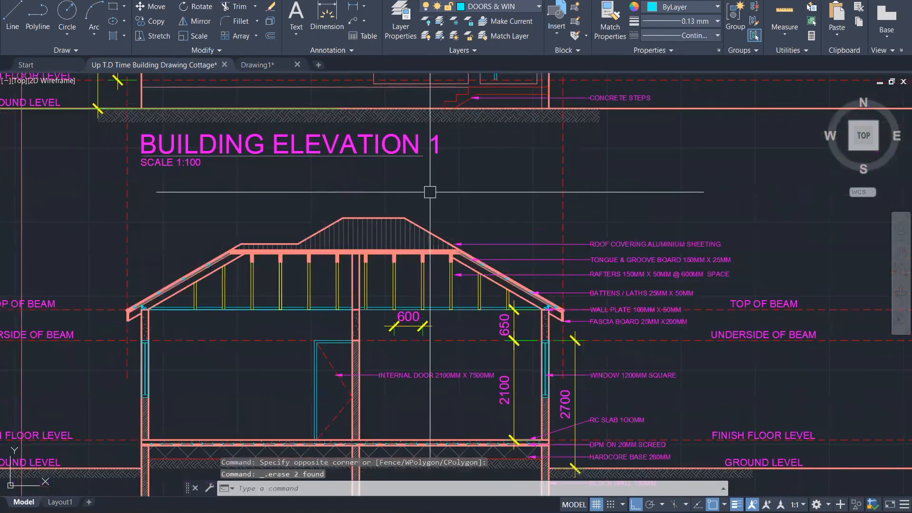
Step: Review the finished building section against the elevations above it, including levels, leader notes and ground lines
scroll(430, 192, down, 1)
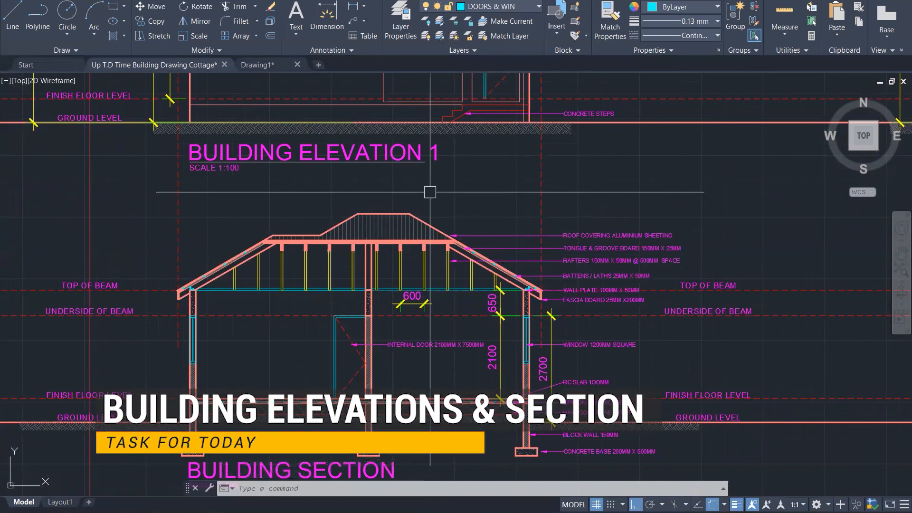
scroll(430, 219, down, 1)
scroll(430, 219, down, 5)
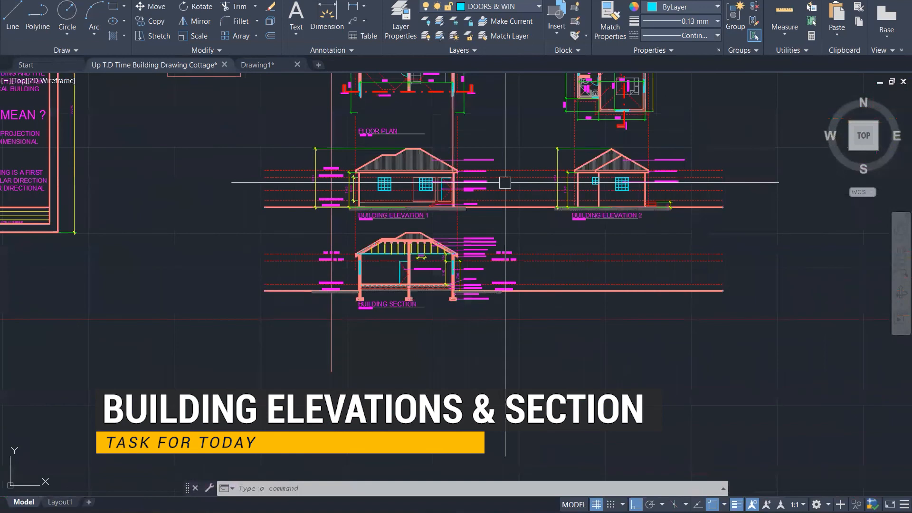
scroll(537, 174, up, 3)
scroll(264, 248, up, 1)
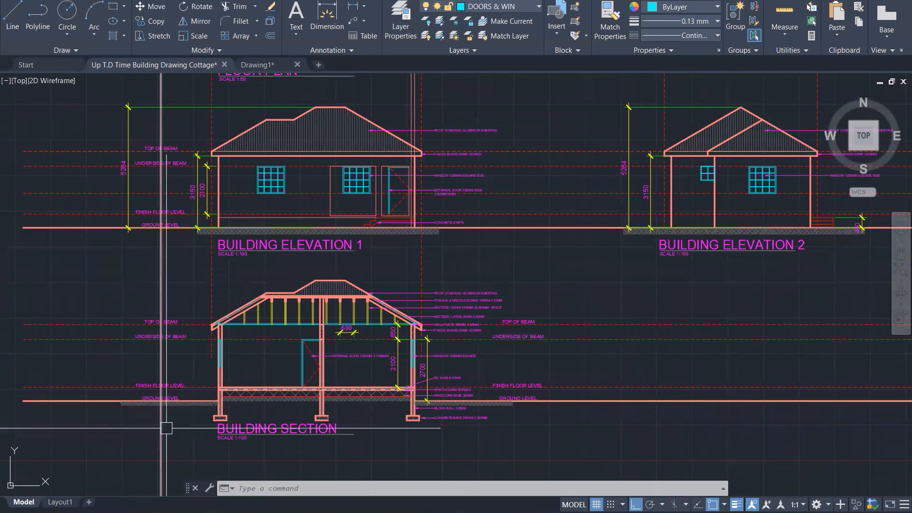
scroll(209, 427, up, 1)
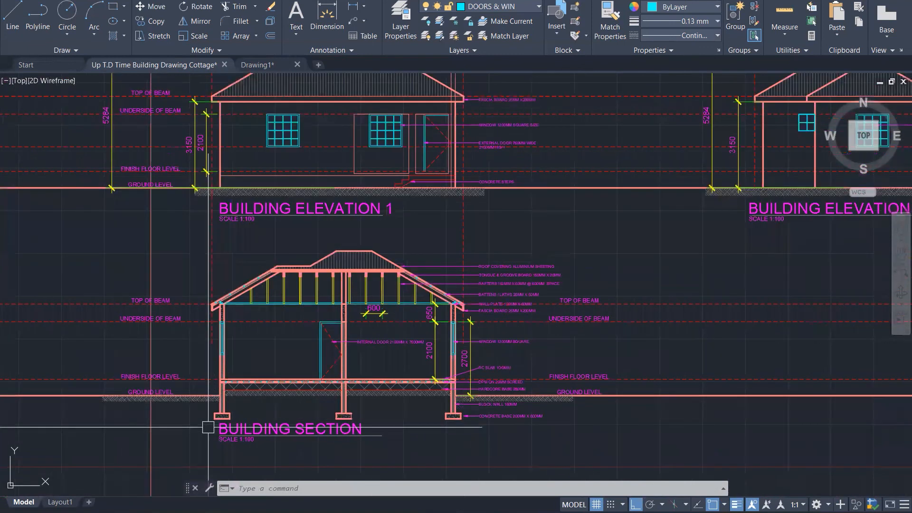
scroll(208, 427, up, 2)
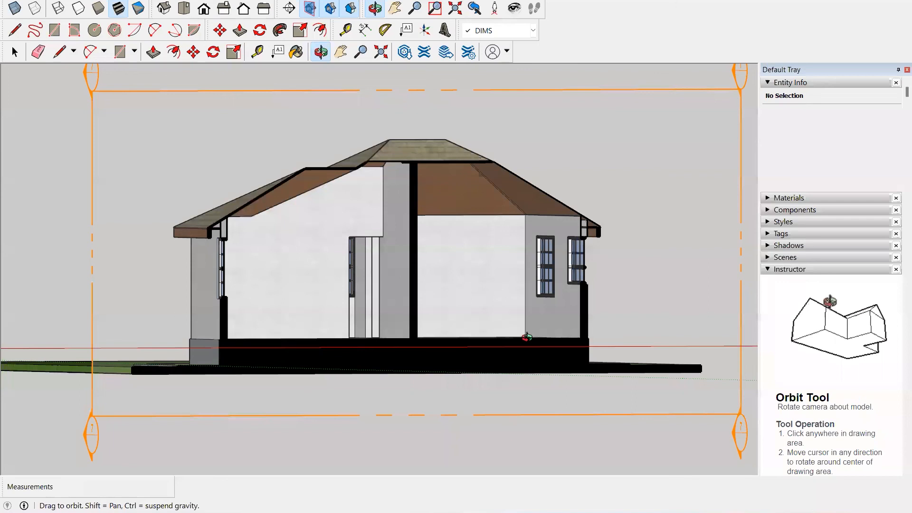
Step: Switch to the SketchUp model and orbit the cut cottage to examine its roof, walls and floor along the section plane
drag(527, 337, 525, 181)
scroll(267, 249, up, 5)
scroll(252, 236, up, 3)
scroll(286, 215, up, 2)
scroll(317, 207, up, 2)
scroll(348, 204, up, 2)
drag(369, 206, 558, 112)
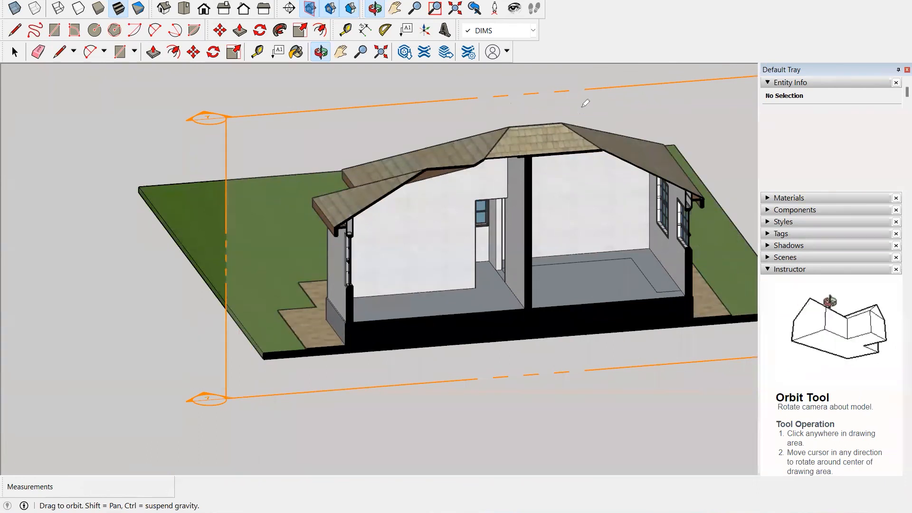
mouse_move(512, 141)
mouse_down()
mouse_move(594, 102)
mouse_move(573, 138)
mouse_move(532, 139)
mouse_move(560, 131)
mouse_up()
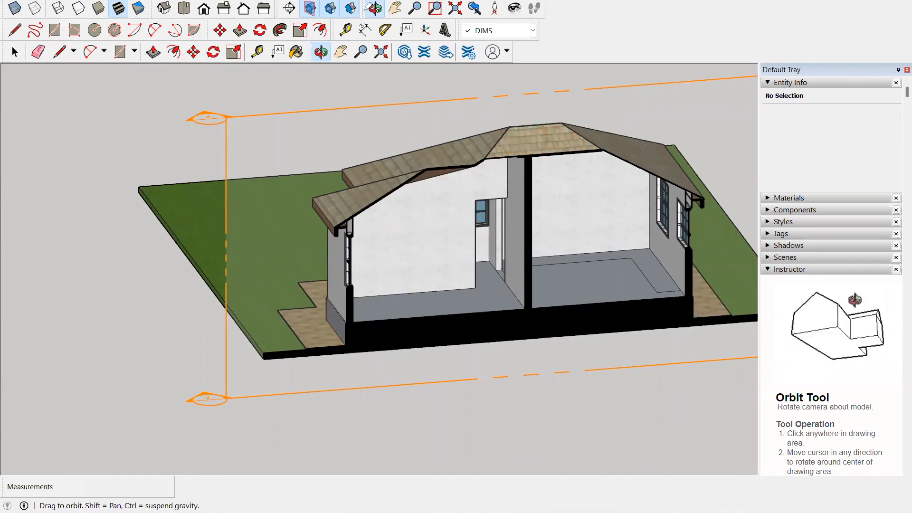
drag(415, 131, 678, 86)
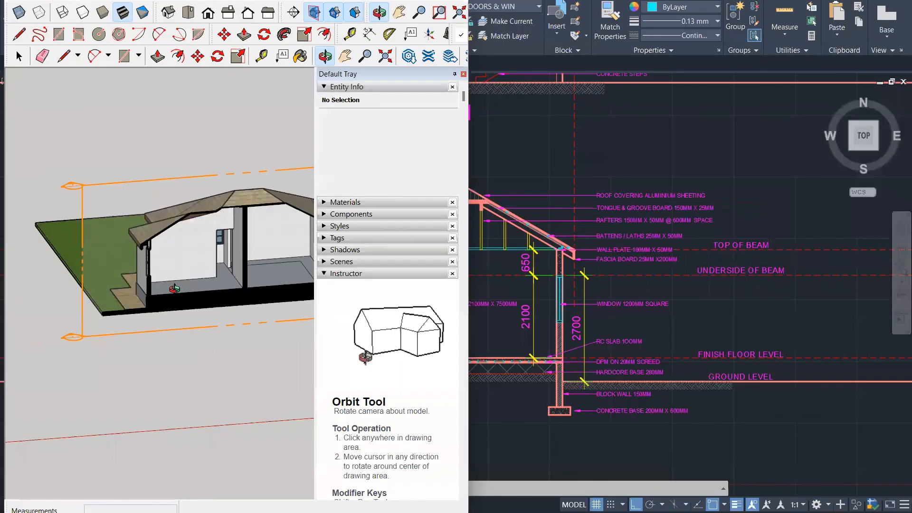
mouse_move(220, 239)
mouse_down()
mouse_move(114, 228)
mouse_move(97, 209)
mouse_up()
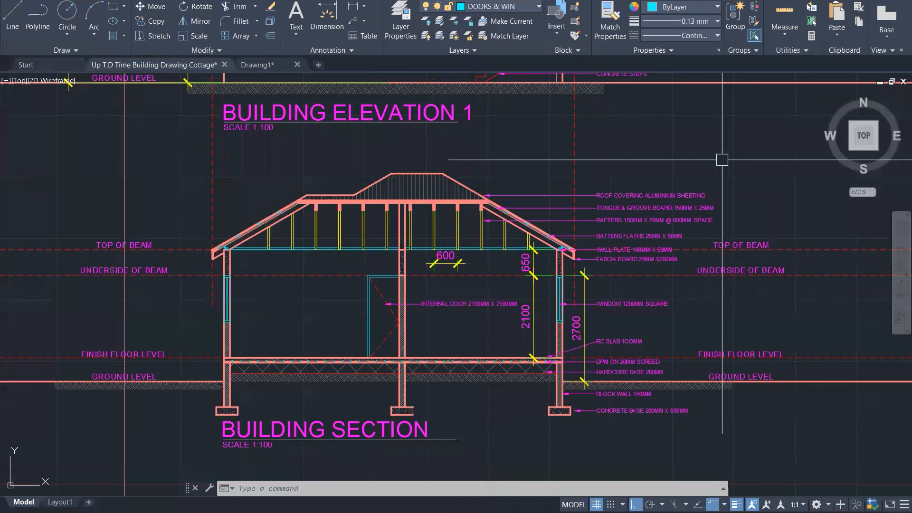
Step: Back in the AutoCAD drawing, set the point style to the plain dot with DDPTYPE
scroll(302, 384, up, 1)
scroll(301, 383, up, 1)
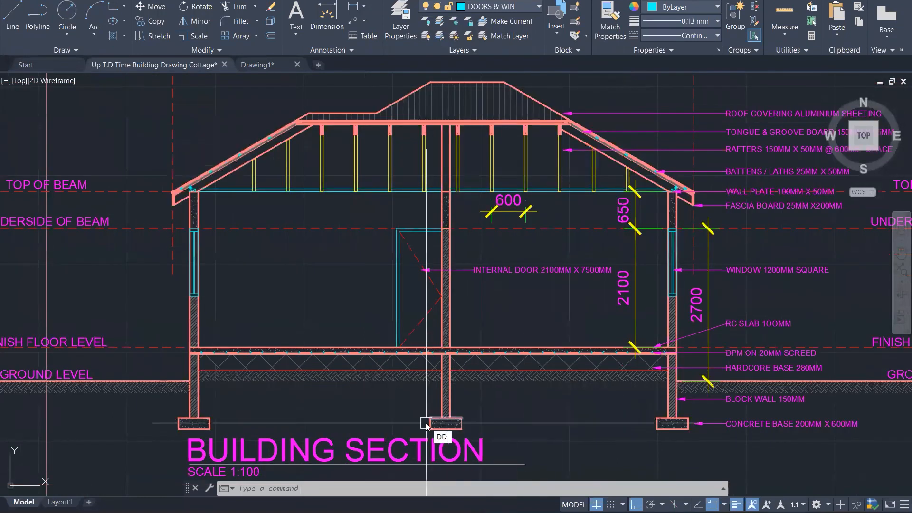
text(DDPTYPE)
key(Return)
click(208, 176)
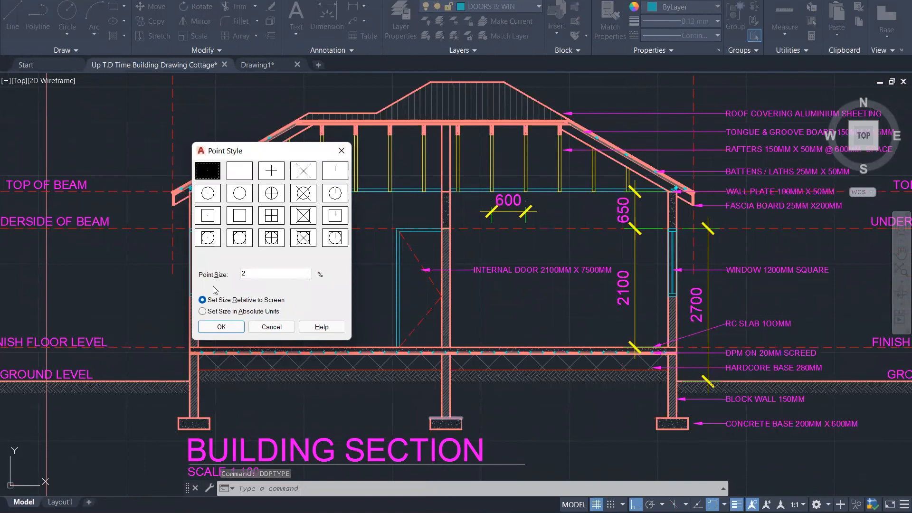
click(221, 326)
key(Escape)
key(Escape)
key(Escape)
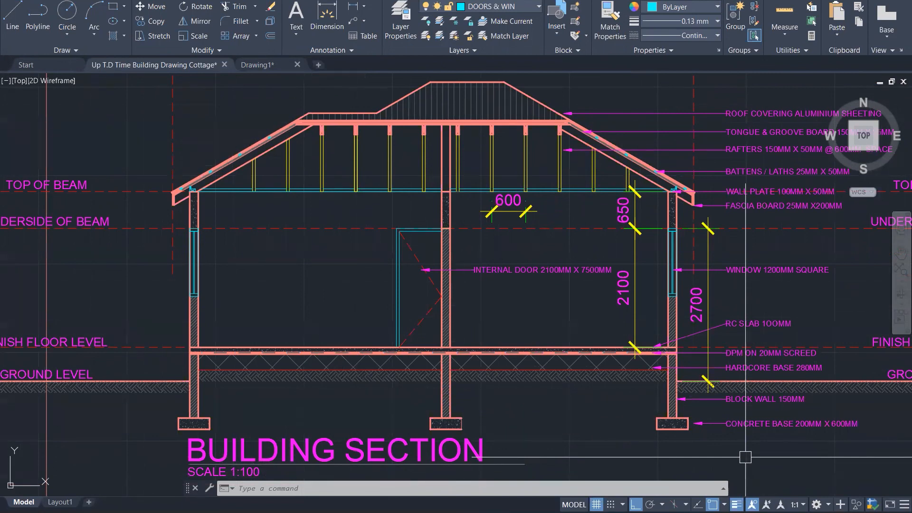
scroll(661, 408, down, 1)
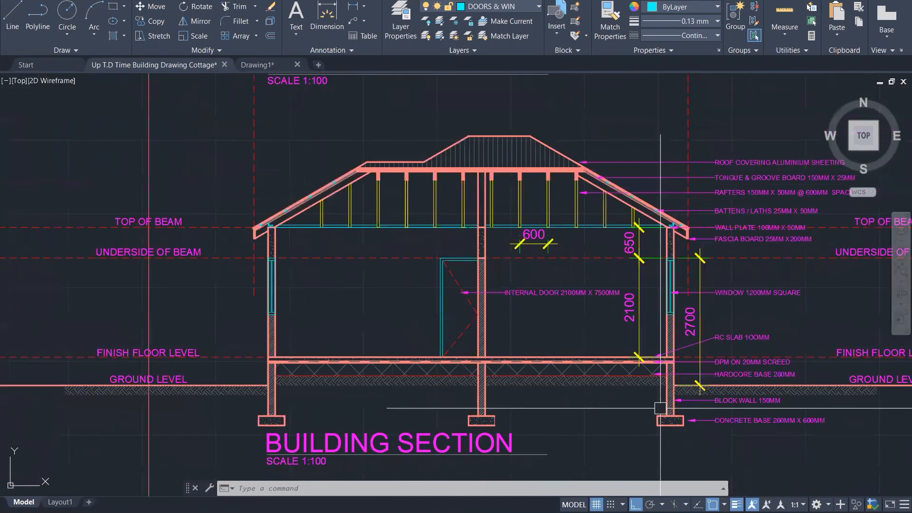
scroll(574, 425, down, 5)
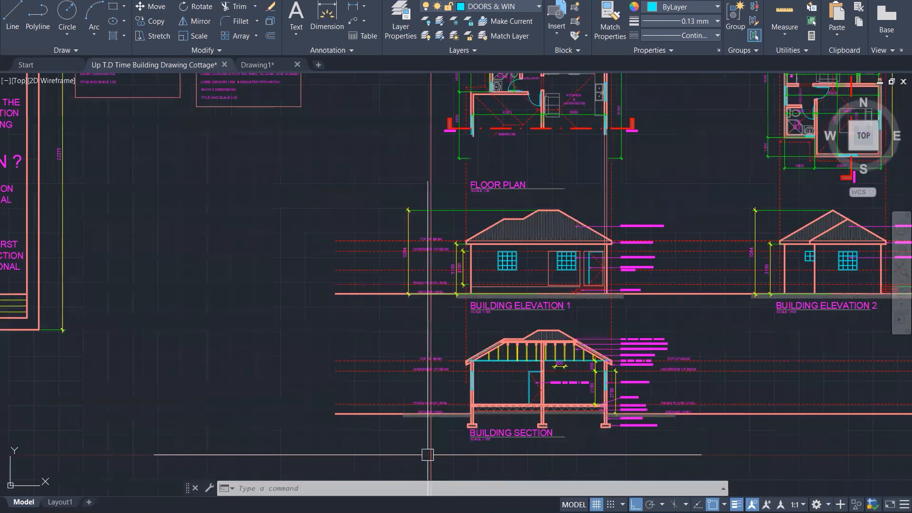
scroll(390, 466, down, 2)
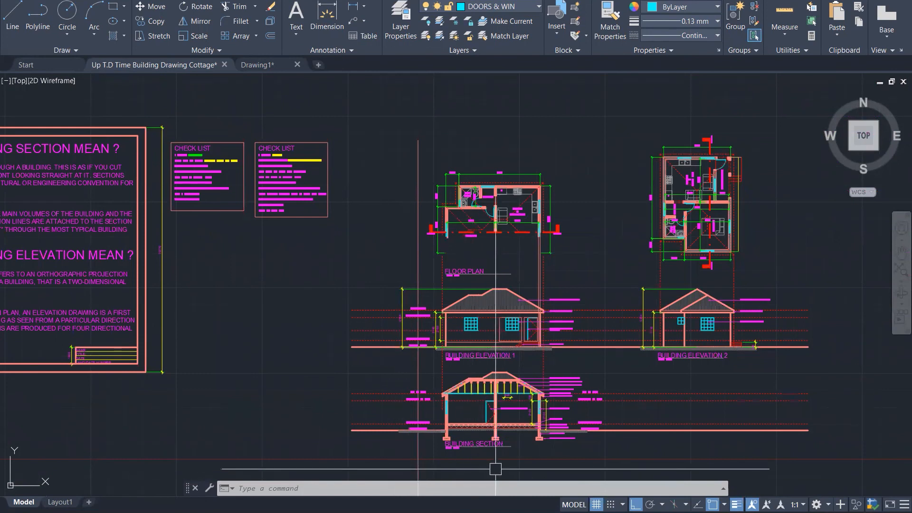
Step: Examine the building section's roof covering, ceiling members, leader notes and floor and foundation layers
scroll(567, 469, up, 1)
scroll(567, 469, up, 3)
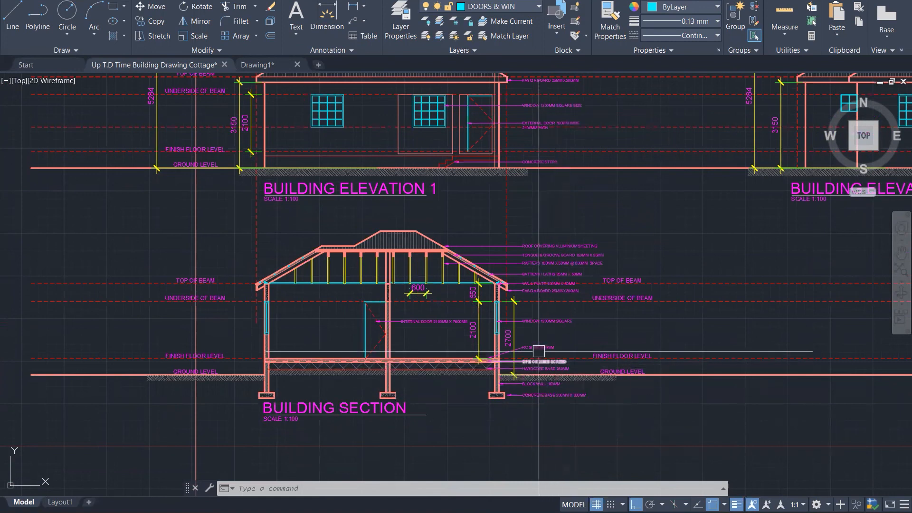
scroll(424, 233, up, 1)
scroll(424, 233, up, 4)
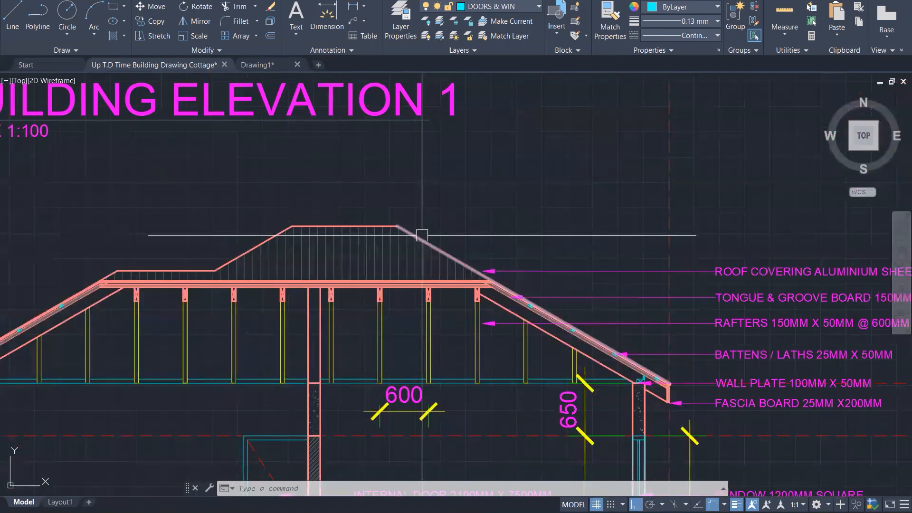
scroll(447, 216, up, 4)
scroll(448, 168, down, 5)
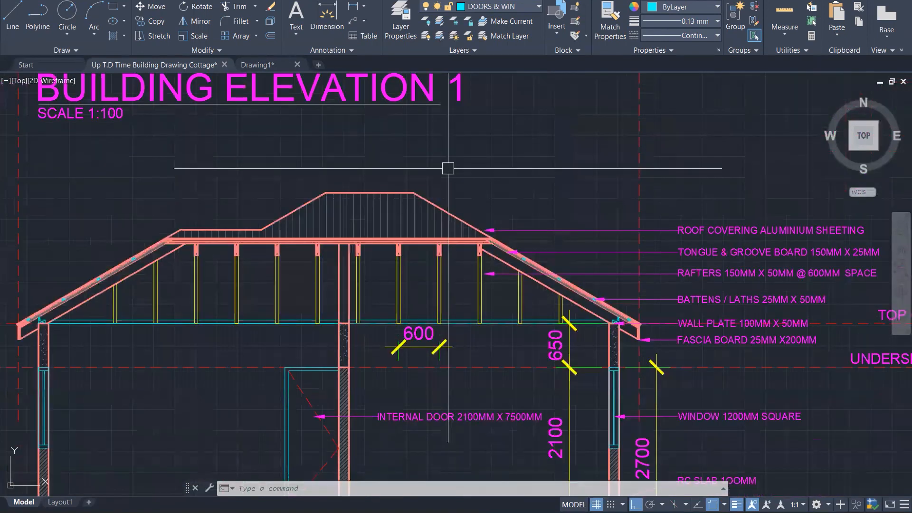
scroll(448, 168, down, 1)
scroll(583, 392, up, 3)
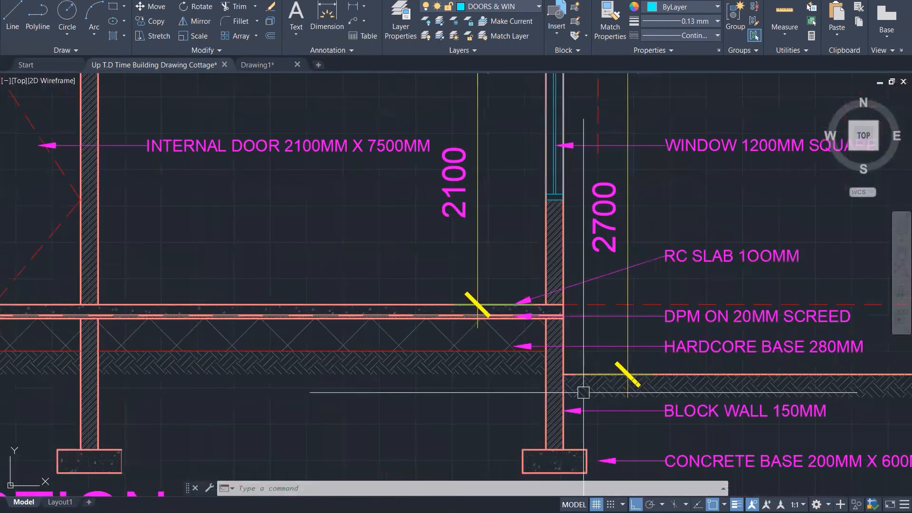
Step: Offset both faces of the right-hand external wall in the building section 10 mm outward from the wall
scroll(574, 359, up, 3)
key(Escape)
key(Escape)
text(o)
key(Return)
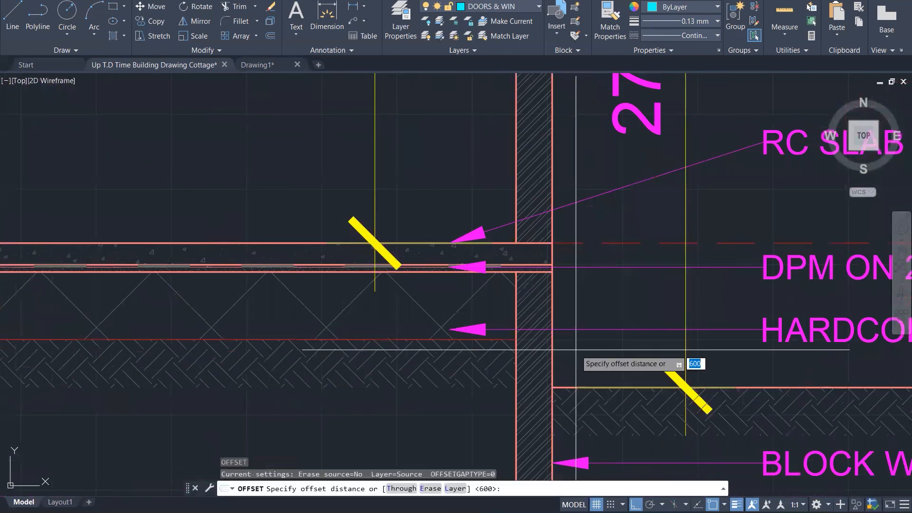
text(10)
key(Return)
click(554, 291)
click(525, 230)
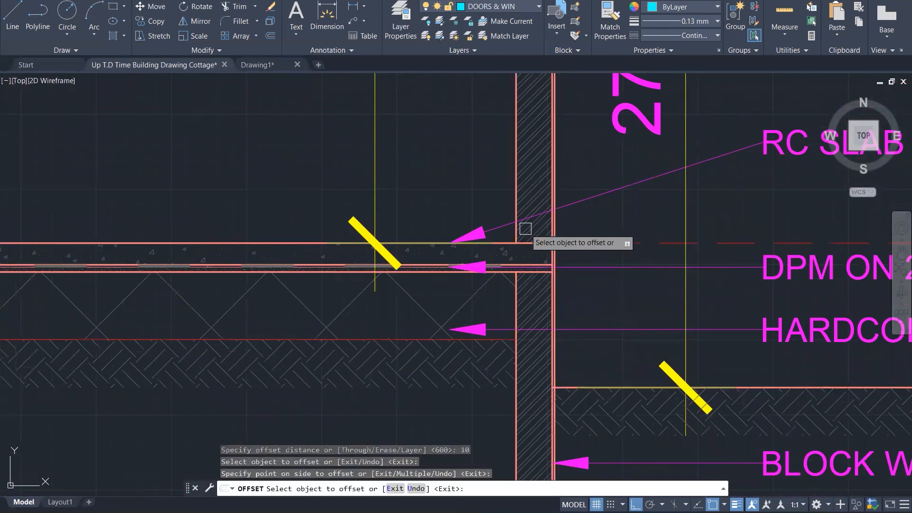
click(514, 202)
click(495, 203)
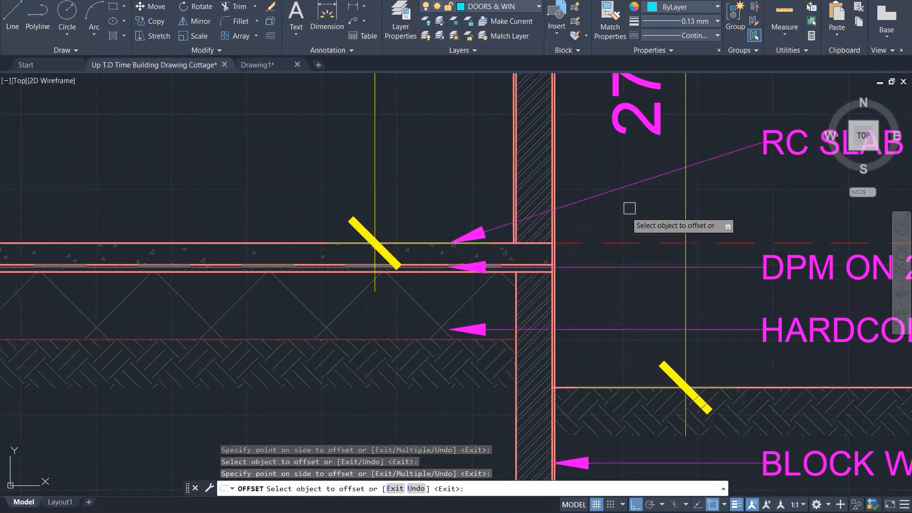
Step: Offset both faces of the internal wall and of the left-hand external wall outward by the same 10 mm, and end the offset command
scroll(633, 209, down, 4)
scroll(280, 197, up, 4)
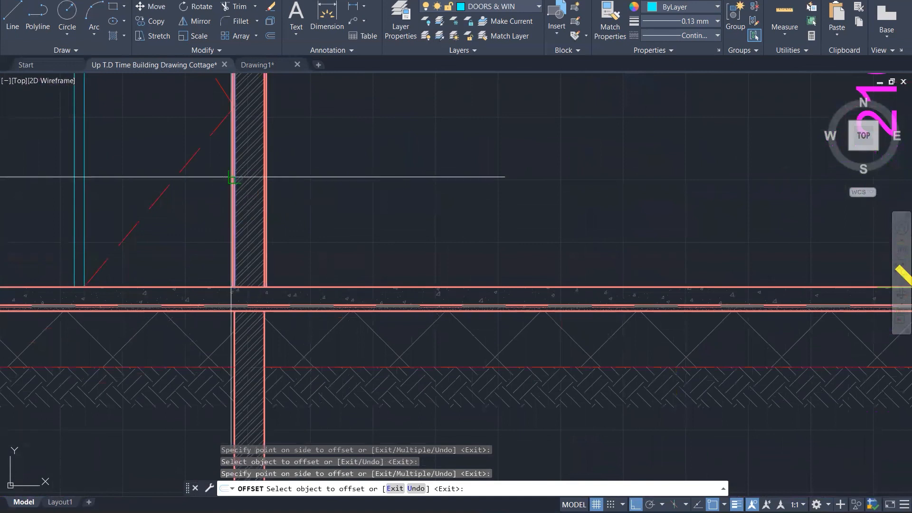
scroll(602, 300, down, 4)
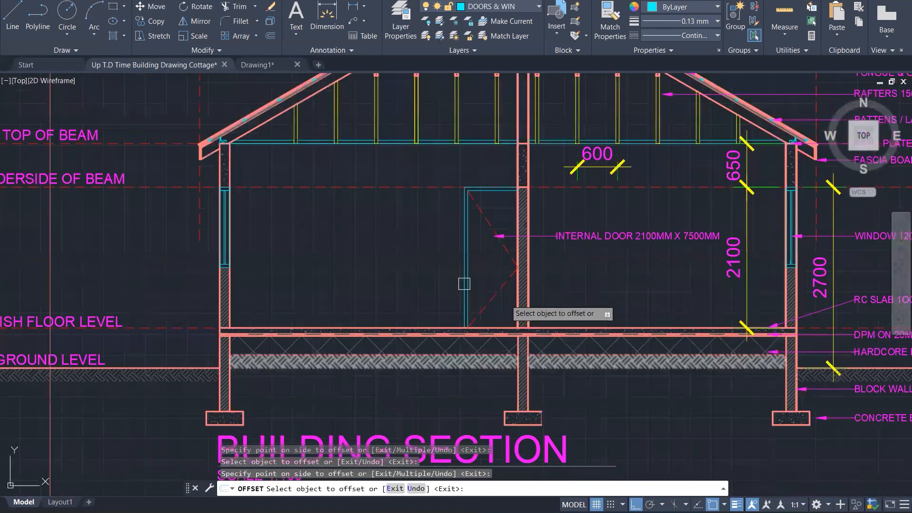
scroll(239, 170, up, 4)
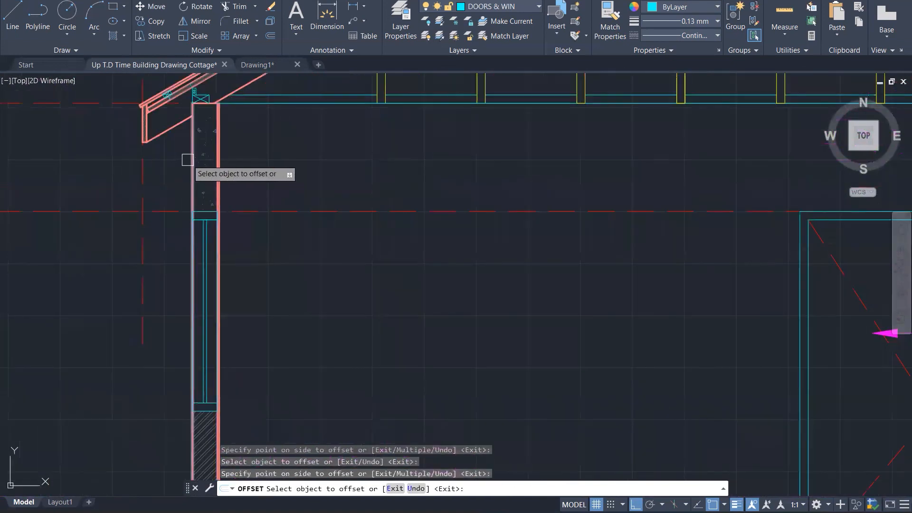
scroll(248, 288, down, 3)
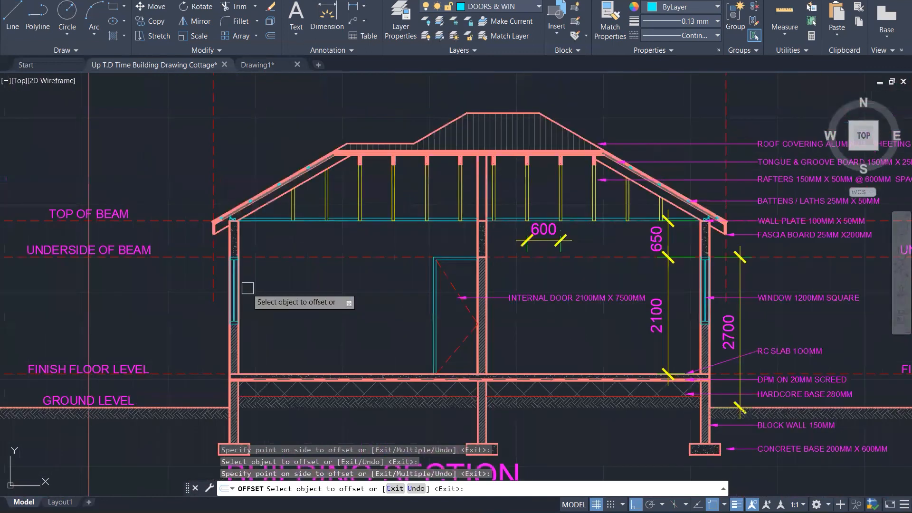
key(Escape)
key(Escape)
key(Escape)
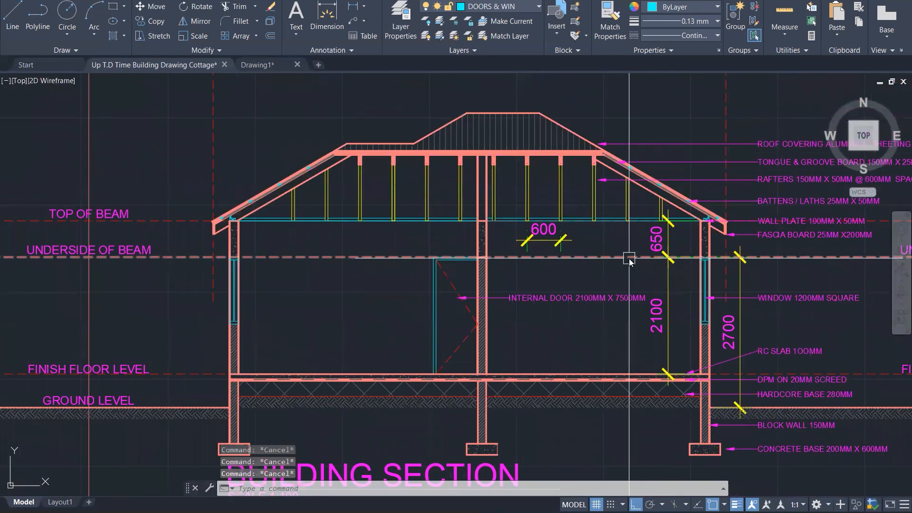
Step: Match the right-hand external wall's two new offset lines to the properties of the yellow vertical timber in the roof space
text(ma)
key(Return)
click(561, 190)
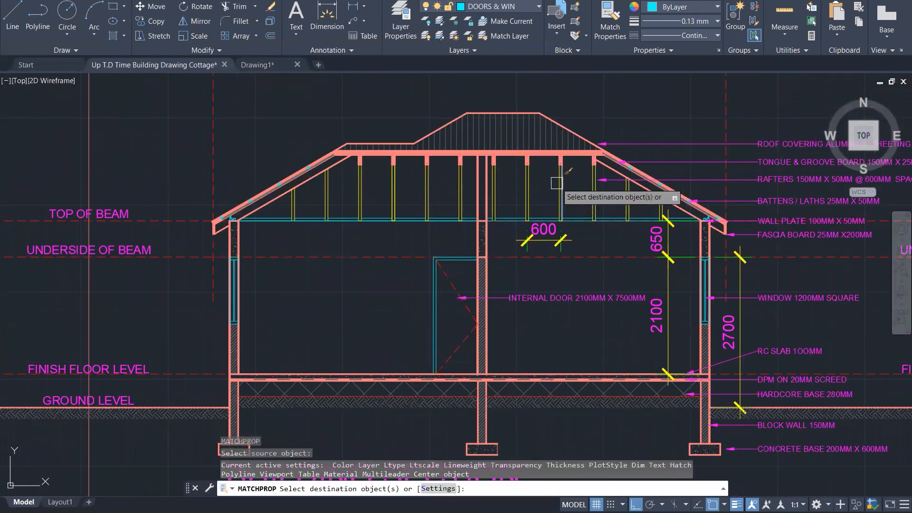
scroll(660, 286, up, 1)
scroll(660, 286, up, 3)
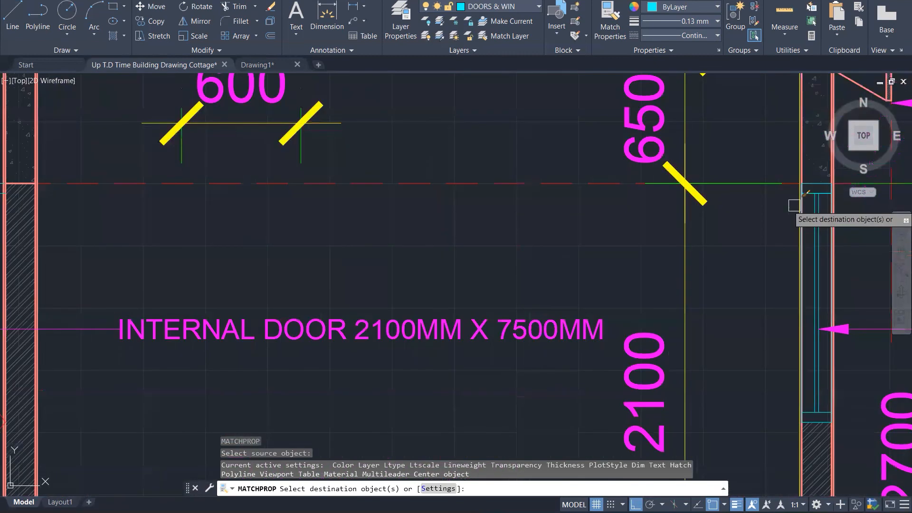
scroll(844, 212, up, 5)
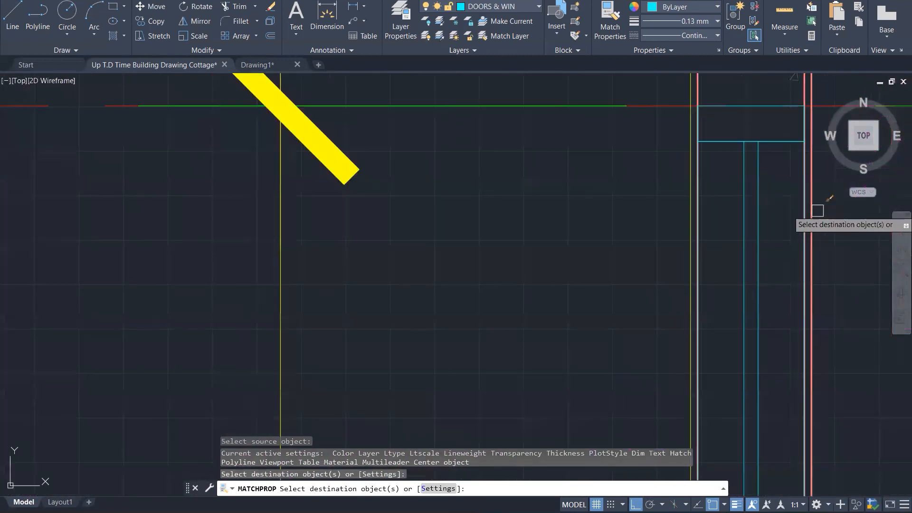
click(810, 210)
scroll(613, 205, down, 10)
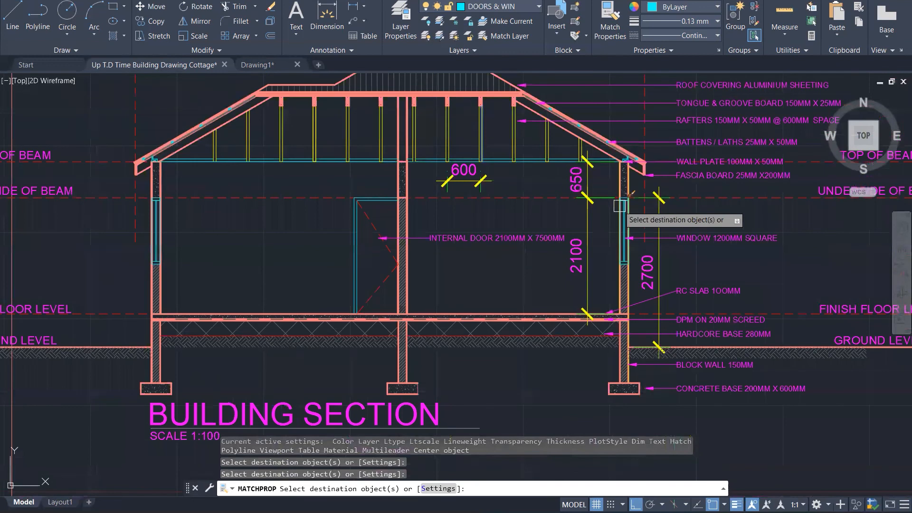
Step: Apply the same matched yellow line properties to the offset lines on both faces of the internal wall
scroll(513, 249, up, 5)
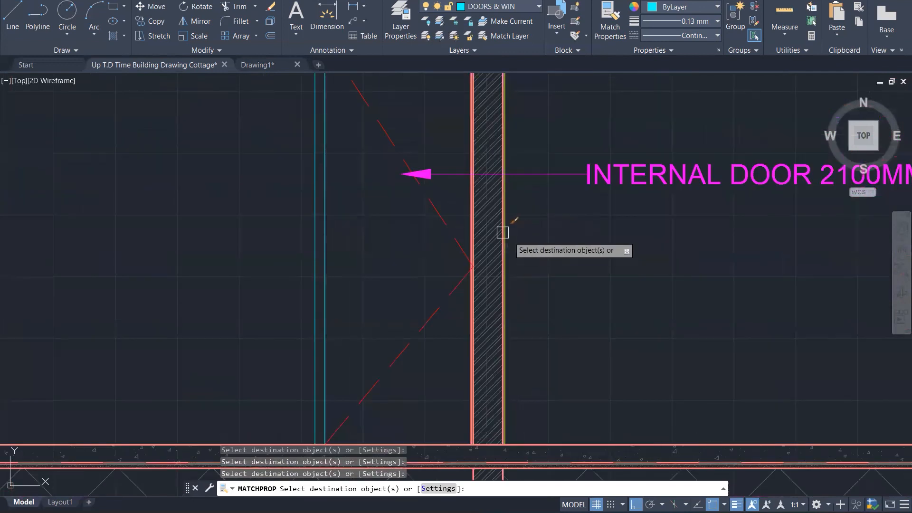
scroll(464, 209, up, 2)
scroll(695, 277, down, 5)
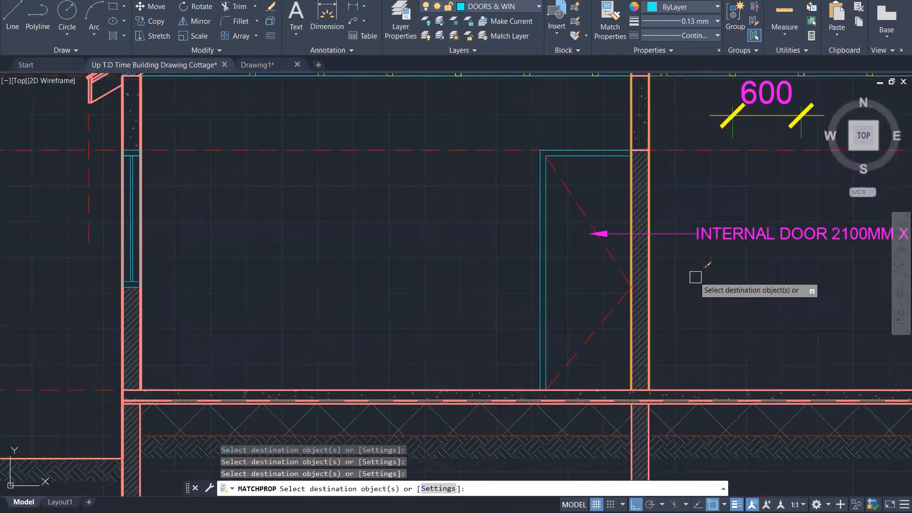
Step: Apply the matched yellow properties to the offset lines on both faces of the left-hand external wall and end the matching
scroll(695, 277, down, 5)
scroll(570, 195, up, 8)
scroll(590, 163, up, 2)
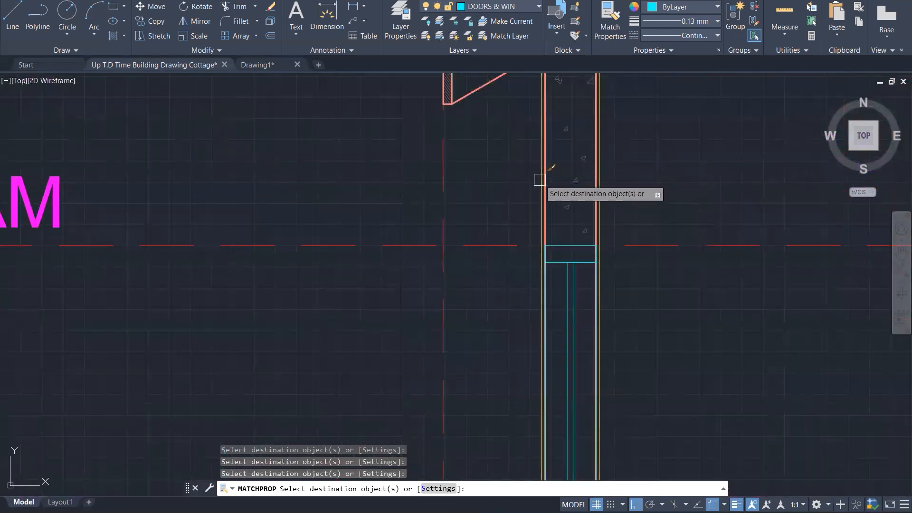
scroll(544, 176, down, 3)
scroll(544, 176, down, 4)
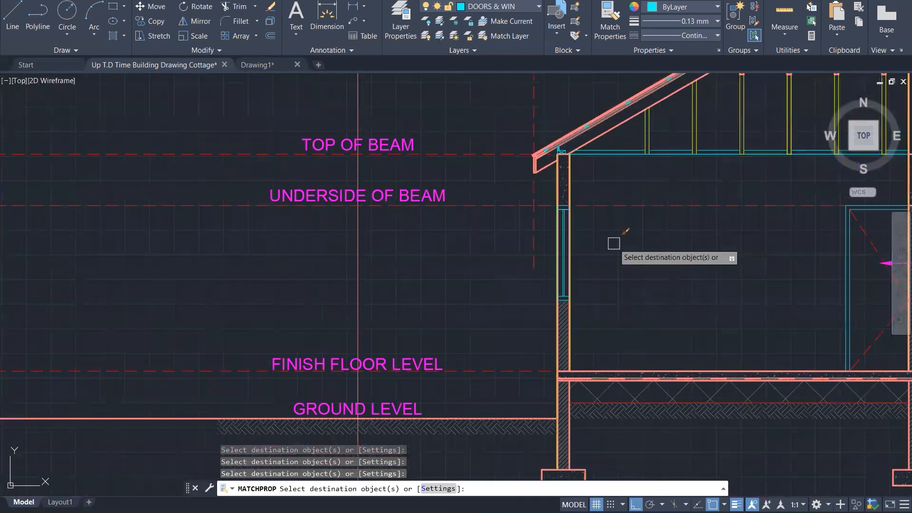
scroll(614, 244, down, 1)
scroll(512, 293, down, 3)
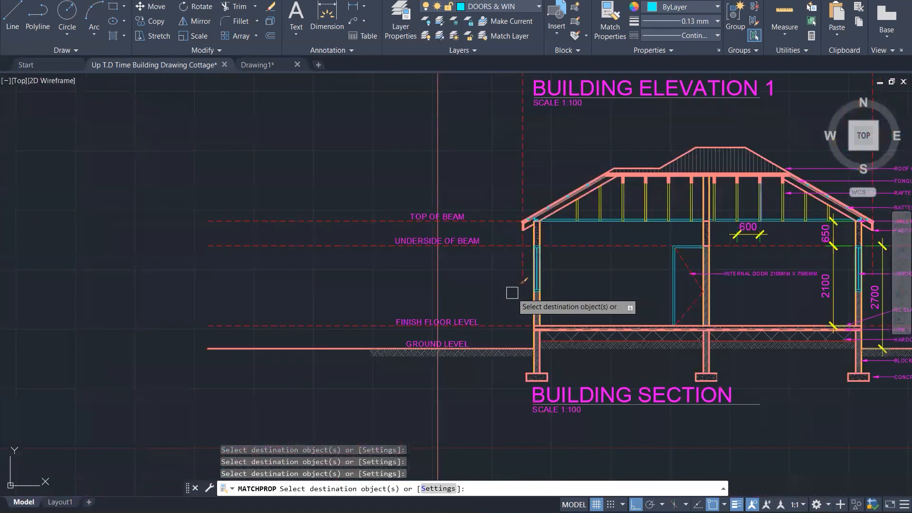
key(Escape)
key(Escape)
key(Escape)
Step: Hatch the part of the internal wall that rises through the roof space above the concrete beam
scroll(706, 216, up, 1)
scroll(706, 216, up, 5)
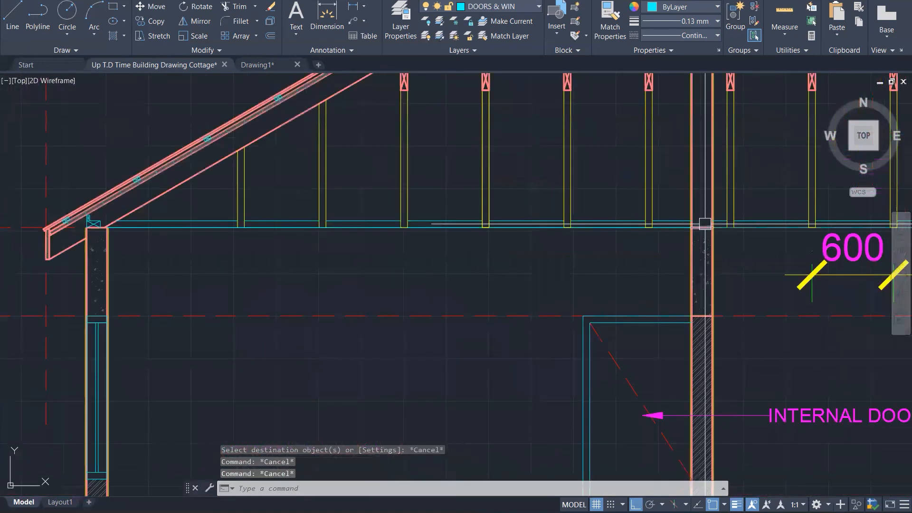
text(h)
key(Return)
click(700, 197)
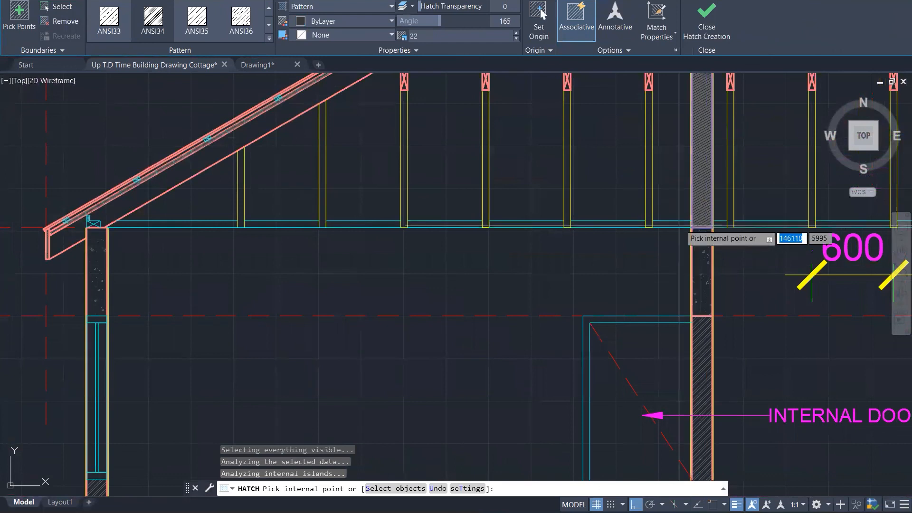
key(Escape)
Step: Match the new roof-space wall hatch to the block wall hatch beside the internal door
text(ma)
key(Return)
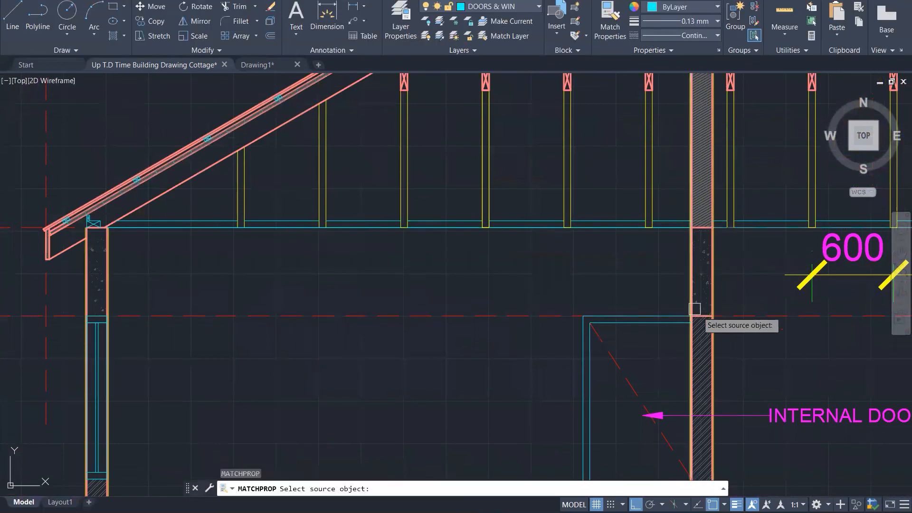
click(702, 354)
click(702, 204)
key(Escape)
key(Escape)
key(Escape)
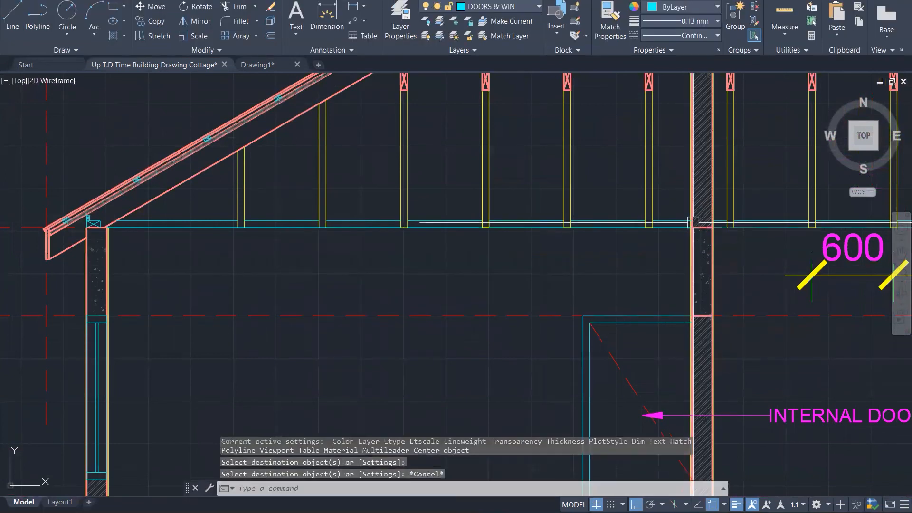
Step: Review the updated building section's roof, walls, notes and levels, and compare them with Building Elevations 1 and 2
scroll(370, 370, down, 1)
scroll(370, 371, down, 1)
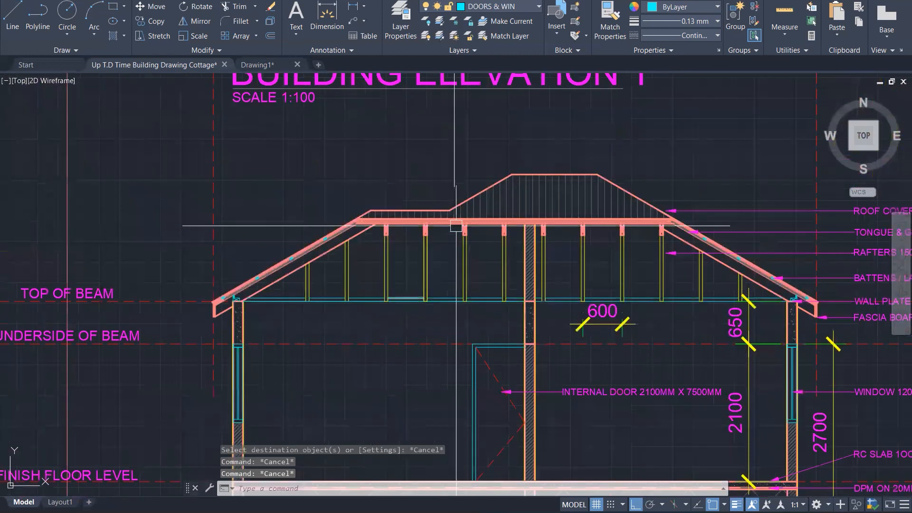
scroll(456, 226, down, 1)
scroll(506, 265, up, 2)
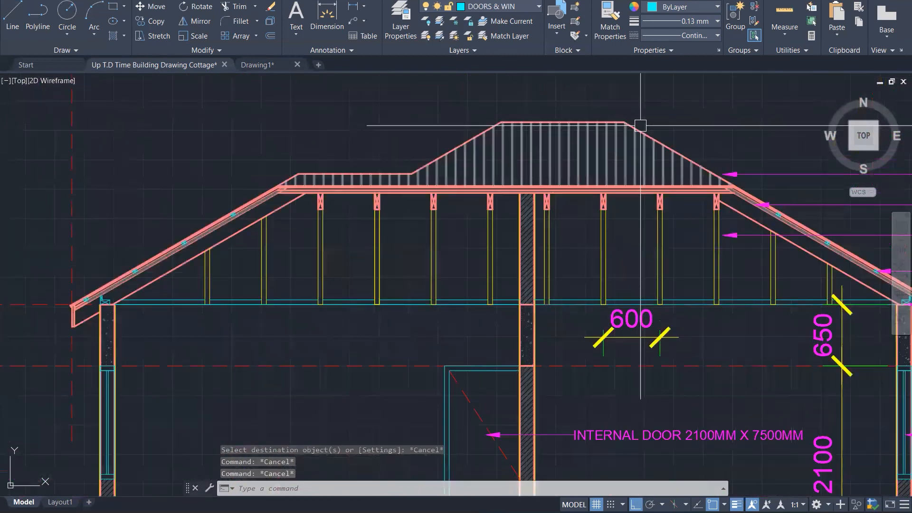
scroll(640, 125, down, 2)
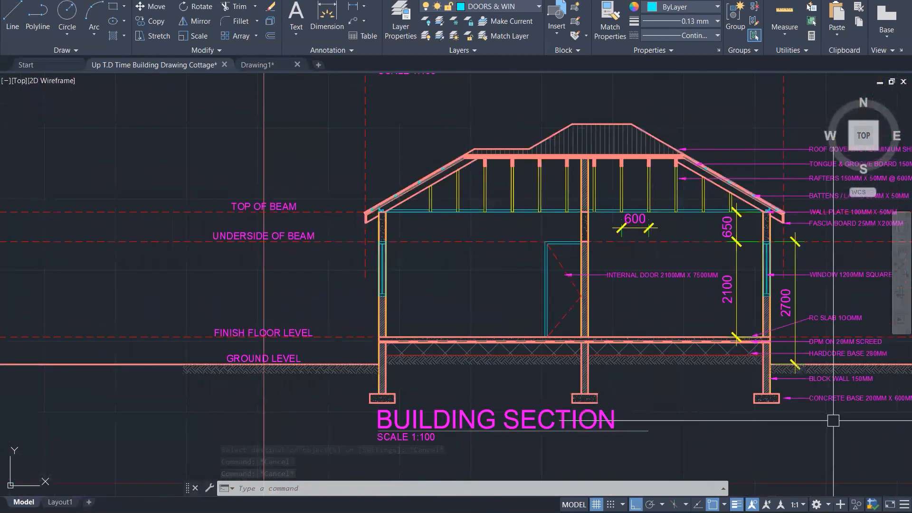
scroll(534, 406, down, 1)
scroll(535, 407, down, 1)
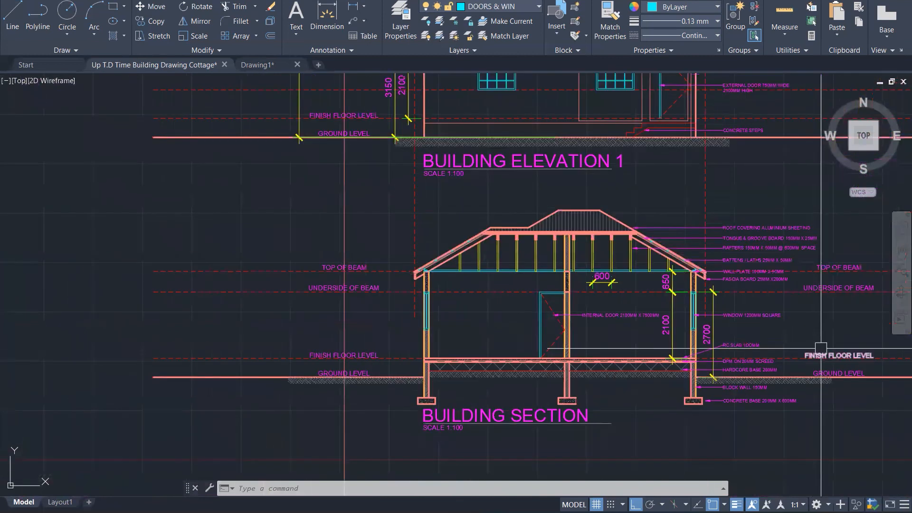
scroll(817, 348, up, 1)
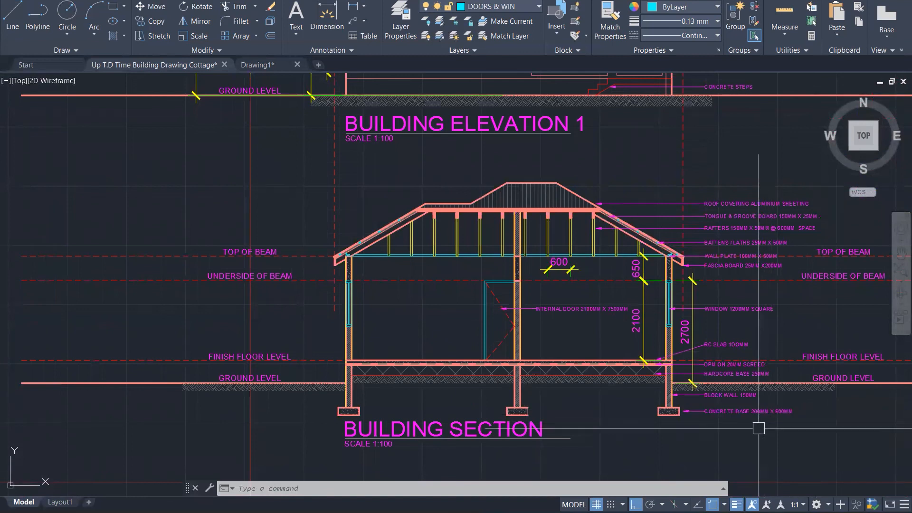
scroll(421, 399, down, 1)
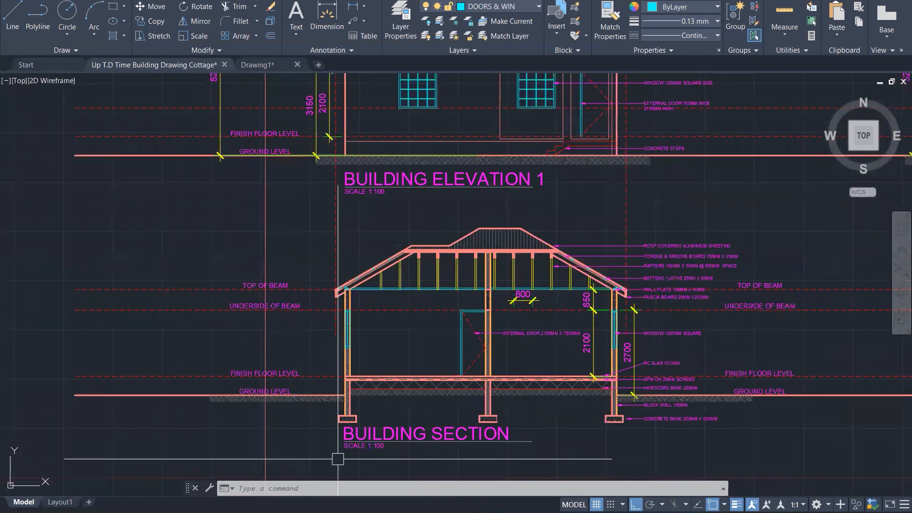
scroll(427, 418, down, 1)
scroll(399, 214, down, 2)
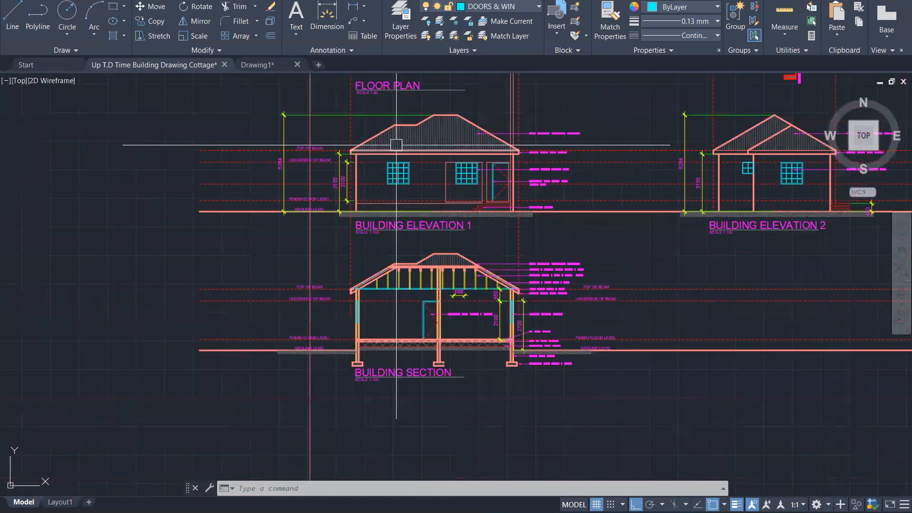
scroll(397, 145, up, 4)
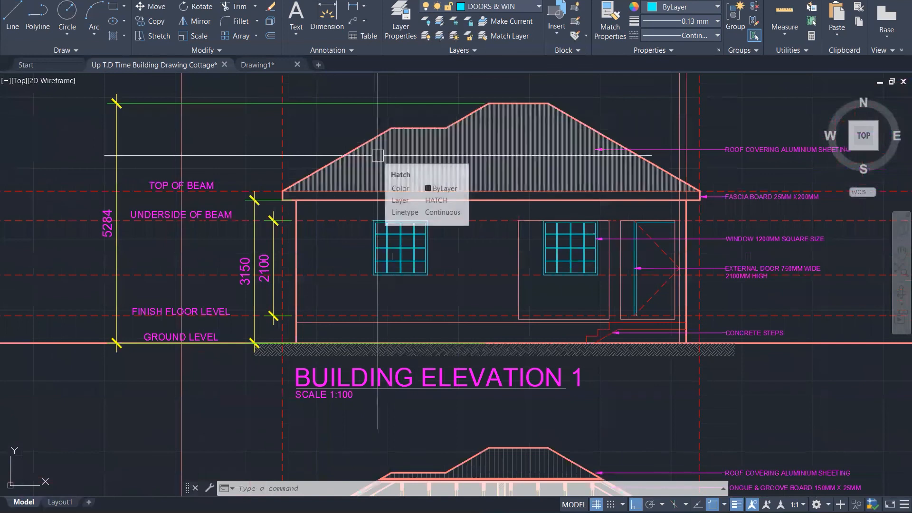
scroll(178, 215, down, 1)
scroll(175, 217, down, 2)
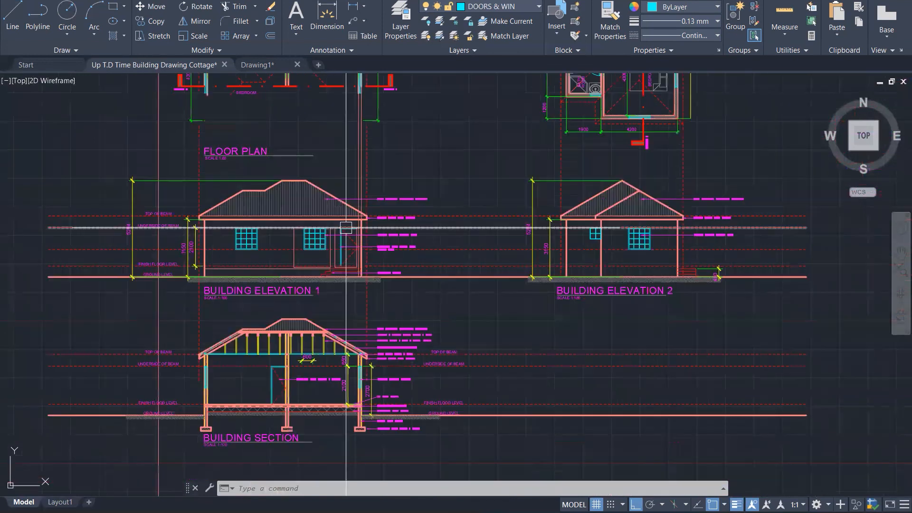
scroll(695, 224, up, 4)
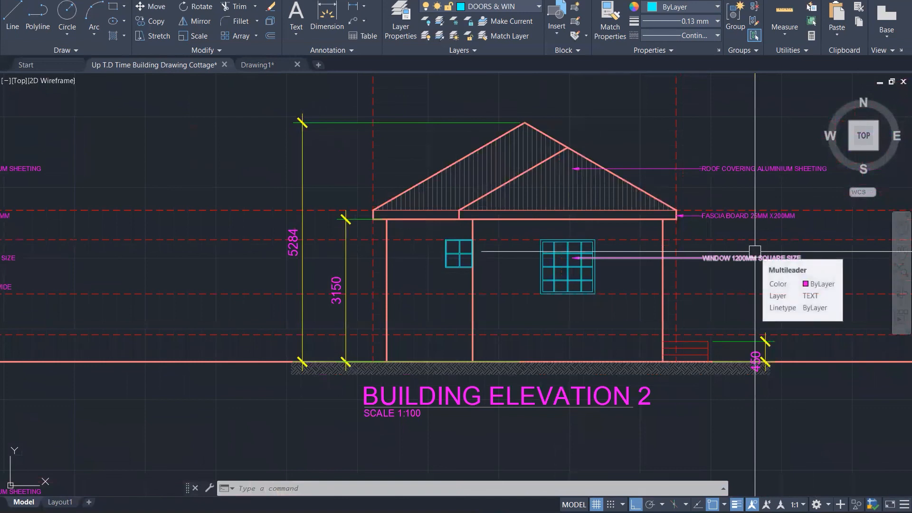
Step: Delete both floor plans above the elevations, including the leftover section marker beside the left-hand plan
scroll(755, 253, down, 5)
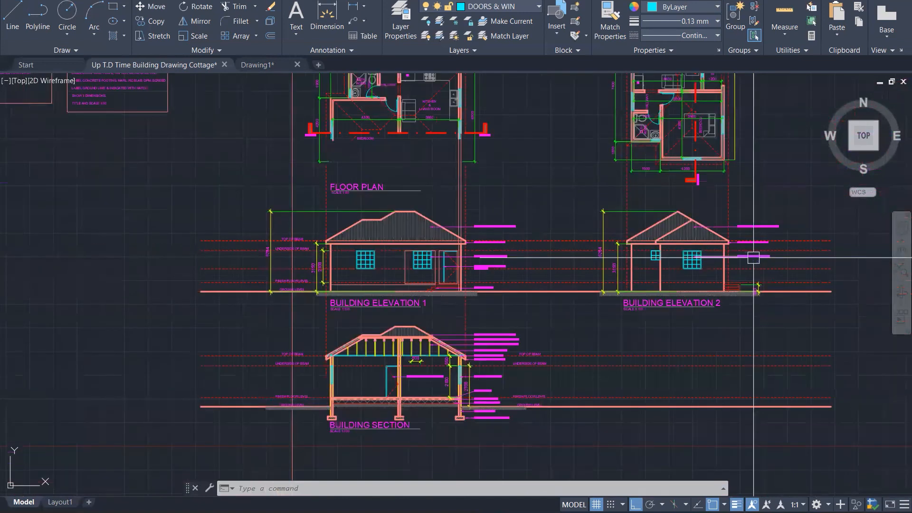
scroll(753, 257, down, 2)
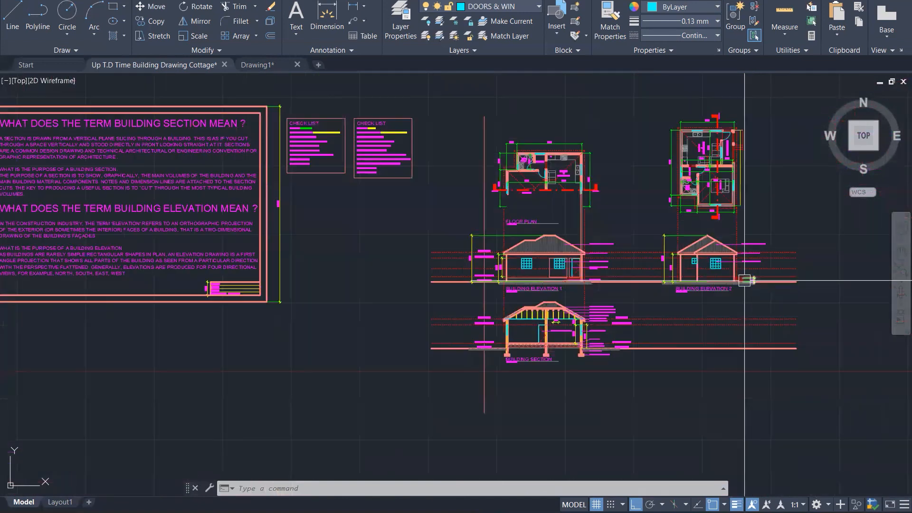
click(794, 226)
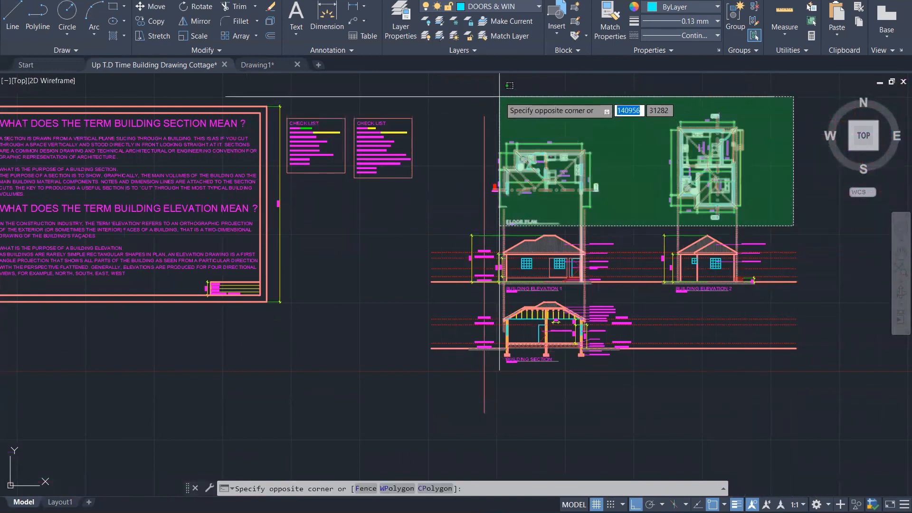
click(501, 97)
key(Delete)
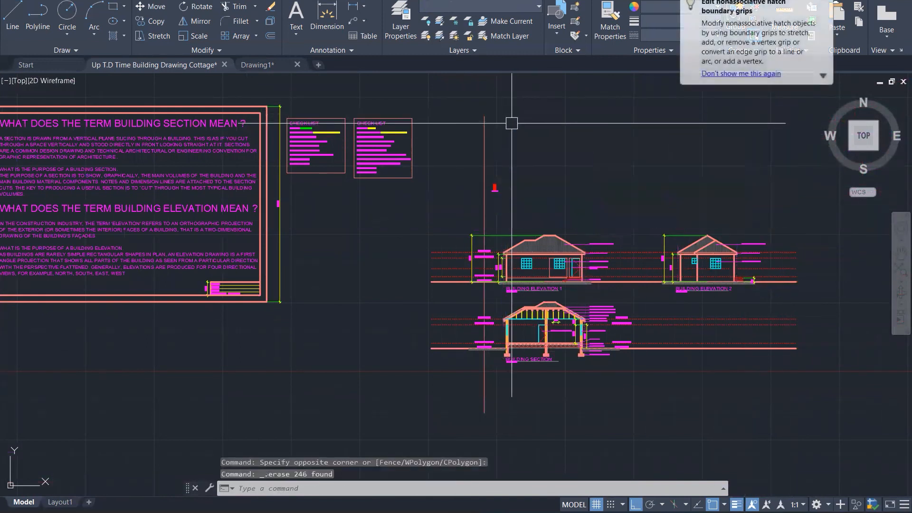
click(522, 197)
click(490, 164)
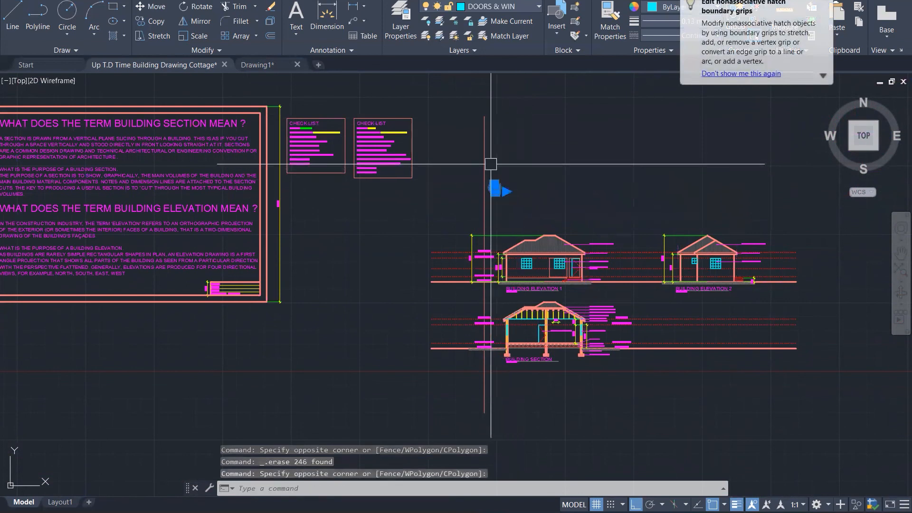
key(Delete)
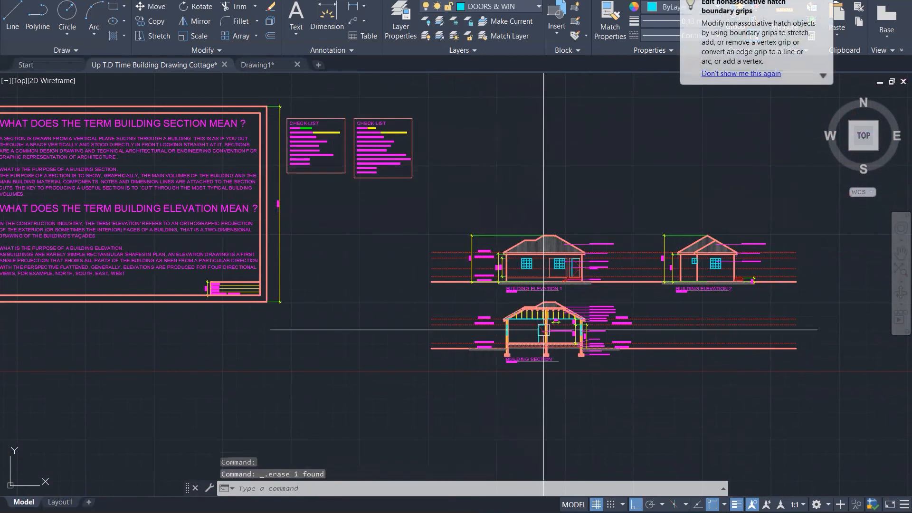
Step: Move both building elevations and the building section together to the left, closer to the check lists and the text sheet
scroll(543, 330, down, 3)
scroll(478, 283, up, 3)
click(468, 264)
click(826, 397)
text(M)
key(Return)
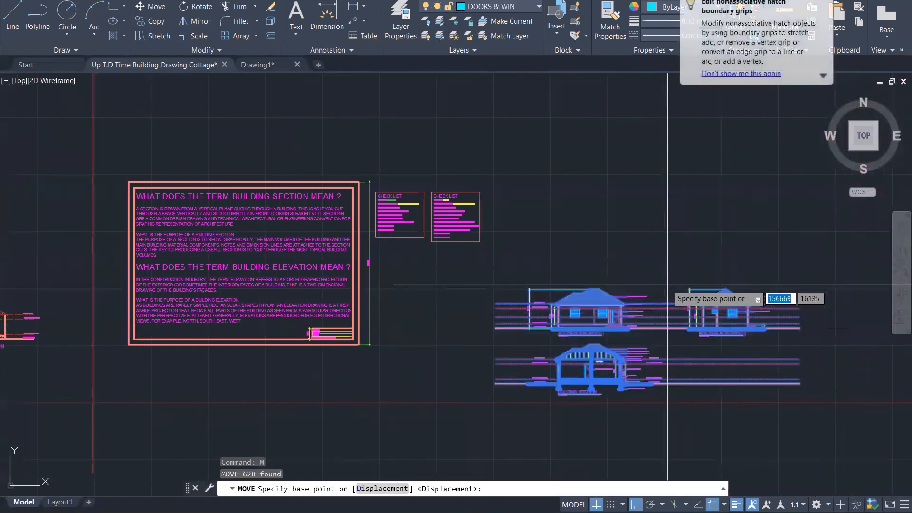
click(668, 284)
click(554, 247)
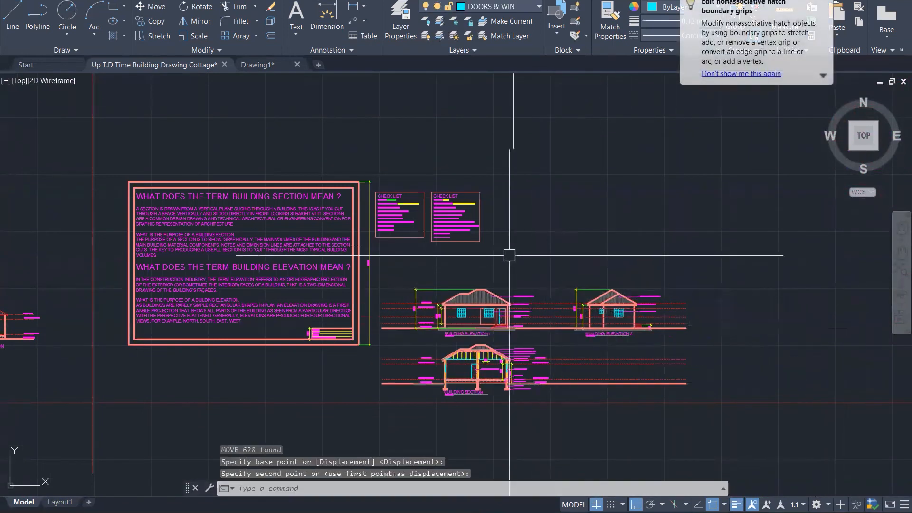
Step: Move both check lists with Ortho off into the empty space above and between Building Elevations 1 and 2
scroll(460, 256, up, 1)
scroll(460, 256, up, 1)
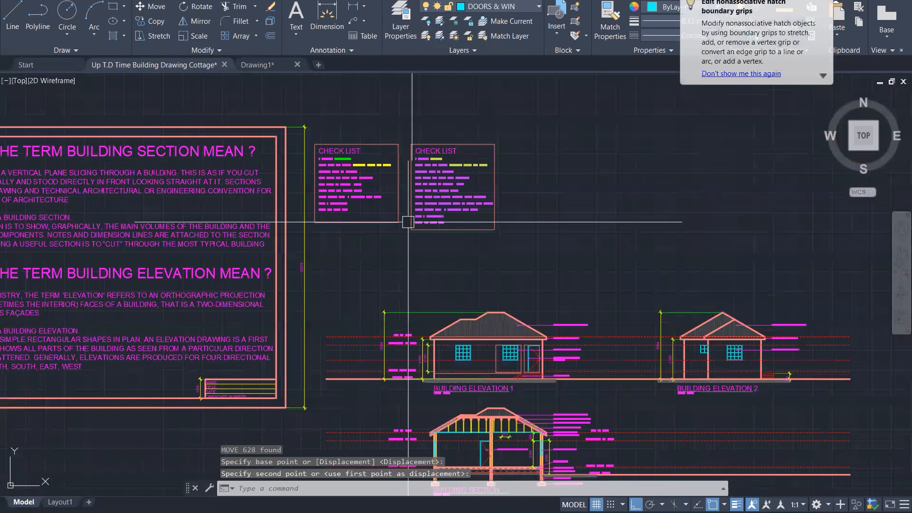
click(534, 248)
click(306, 126)
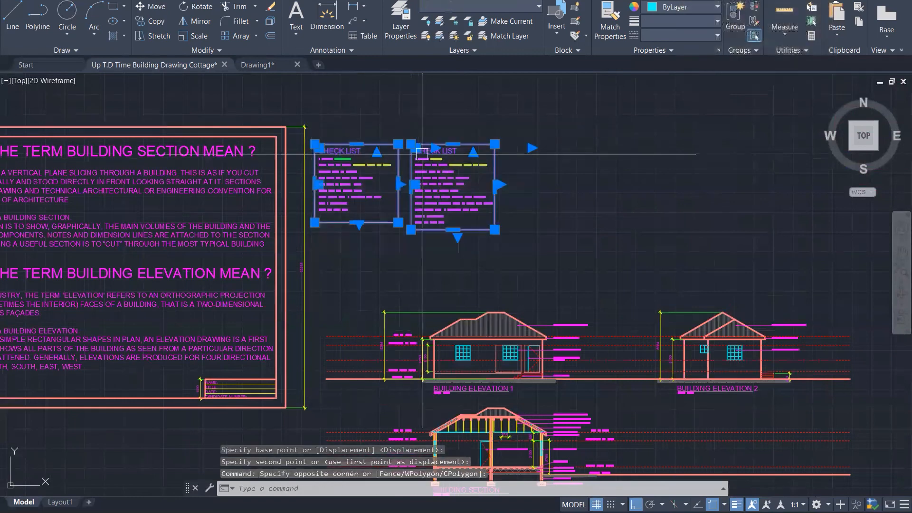
text(m)
key(Return)
click(412, 230)
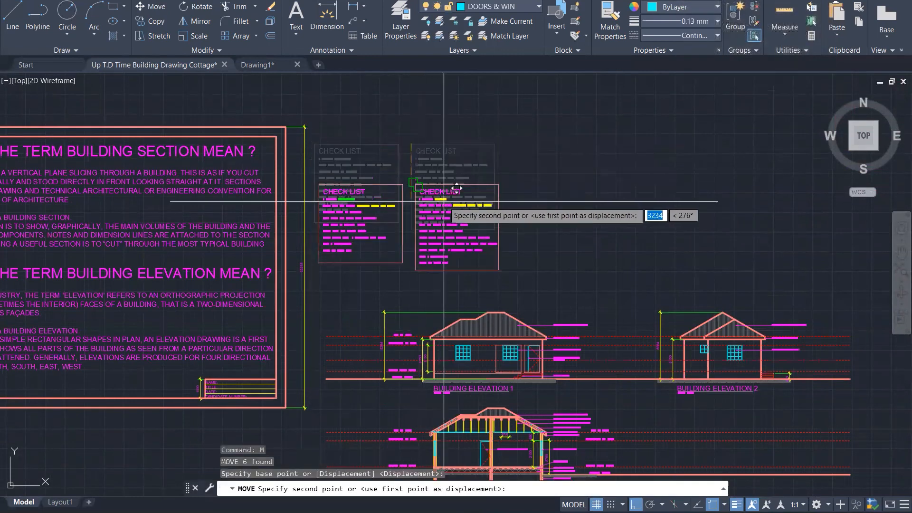
key(F8)
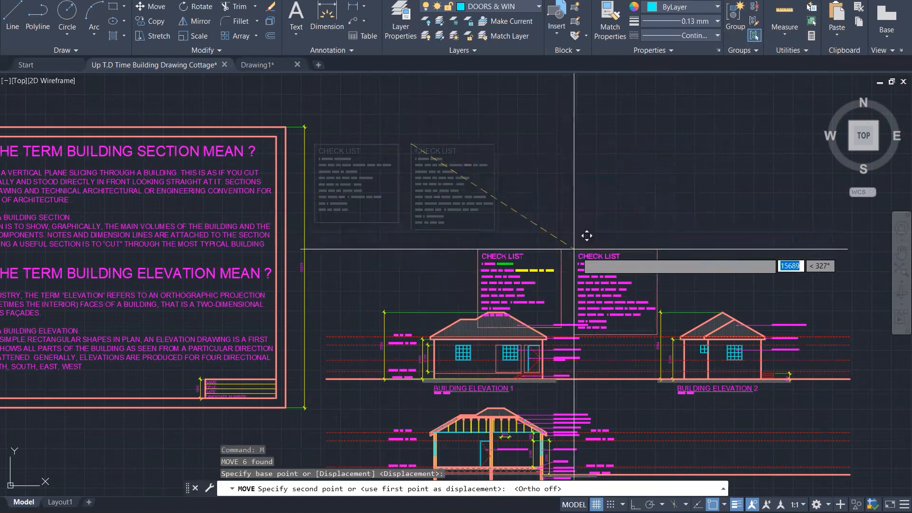
click(613, 212)
scroll(604, 280, up, 1)
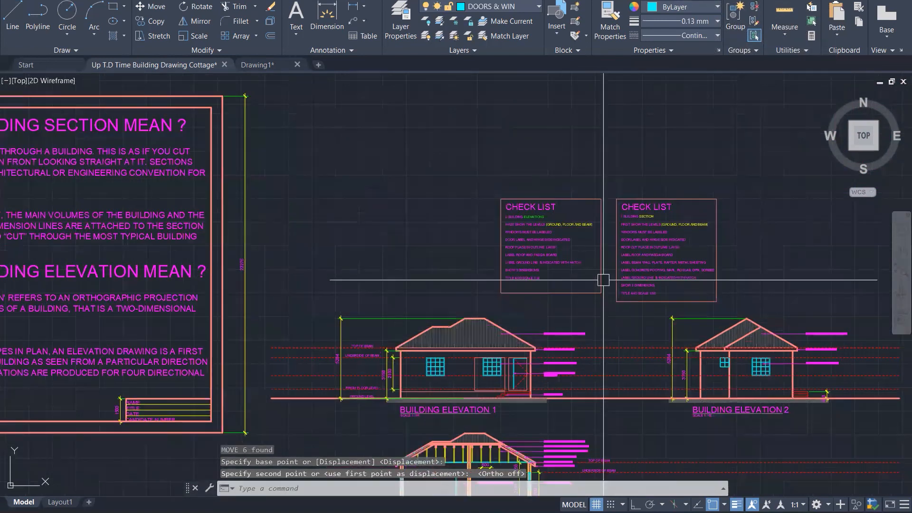
key(Escape)
key(Escape)
key(Escape)
Step: Review the building elevations against each item of the elevations check list, including roof, fascia board and ground line labels
scroll(604, 280, up, 3)
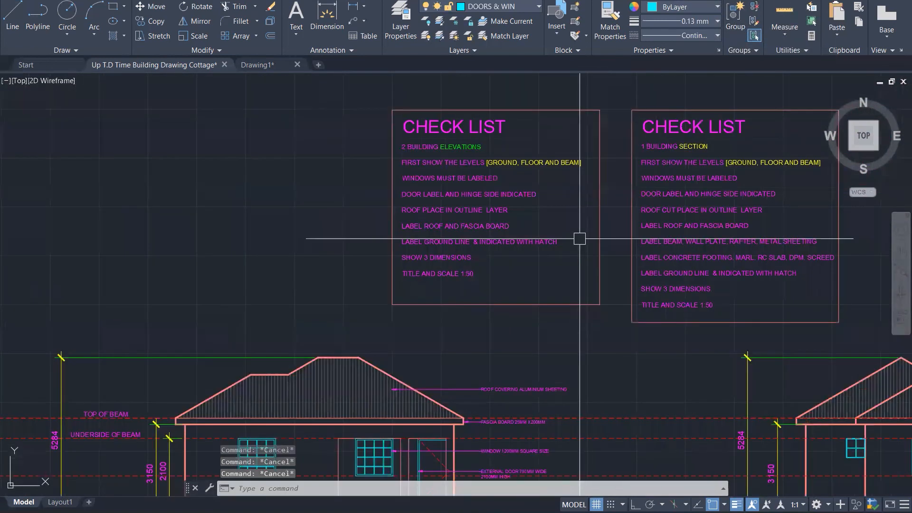
scroll(579, 238, down, 2)
scroll(566, 308, up, 1)
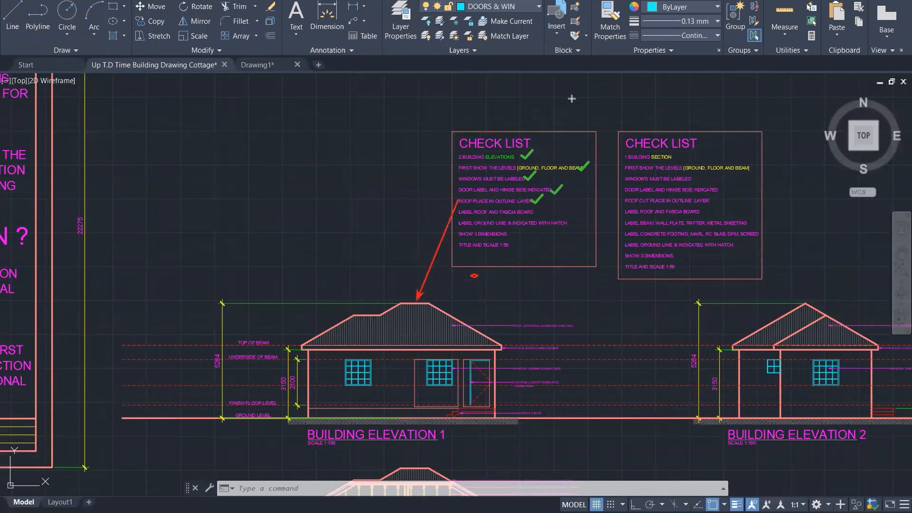
drag(510, 350, 521, 352)
click(538, 212)
click(572, 223)
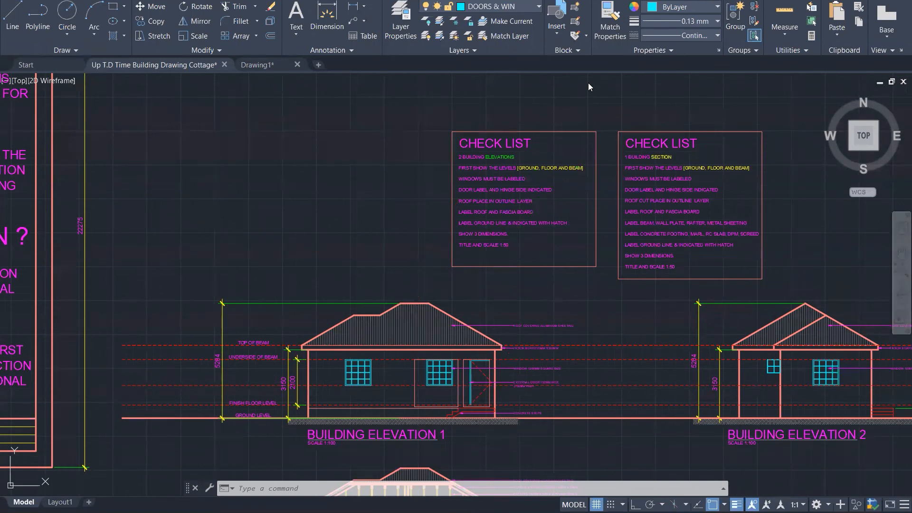
Step: Change the scale note under the Building Elevation 1 title to SCALE 1:50
double_click(333, 443)
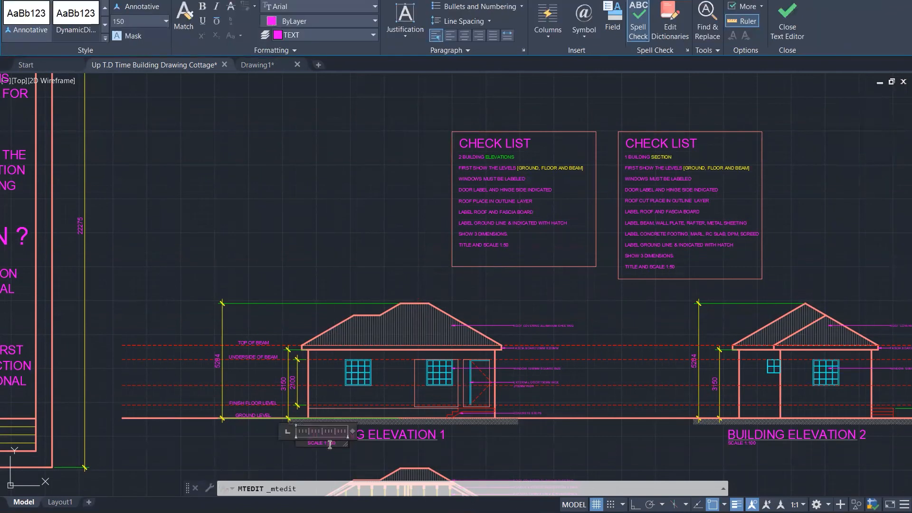
scroll(325, 463, up, 1)
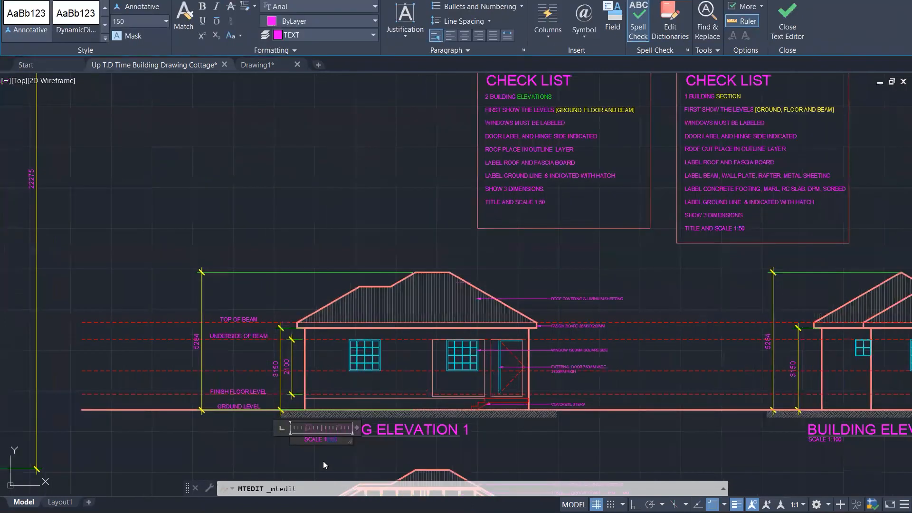
scroll(323, 456, up, 5)
text(50)
click(332, 435)
Step: Change the scale note under the Building Elevation 2 title to SCALE 1:50
scroll(367, 369, down, 4)
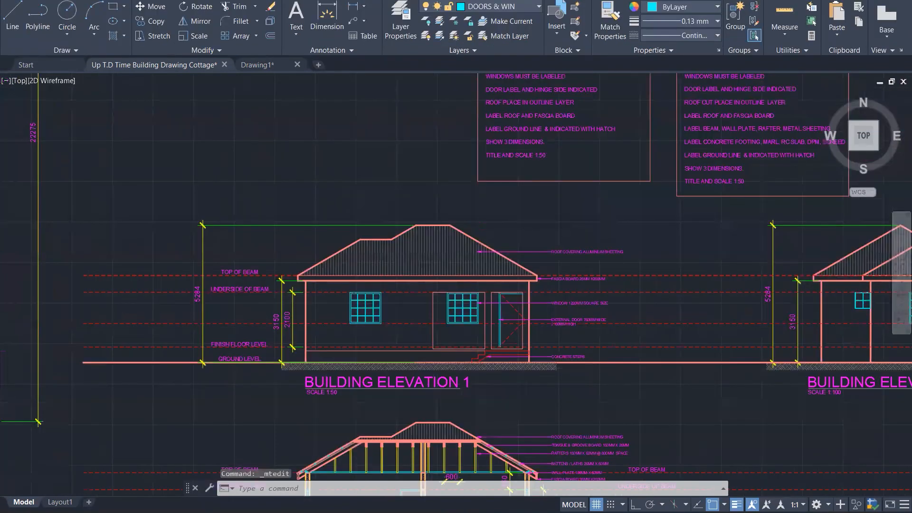
scroll(503, 413, up, 4)
double_click(475, 379)
drag(455, 379, 512, 384)
text(50)
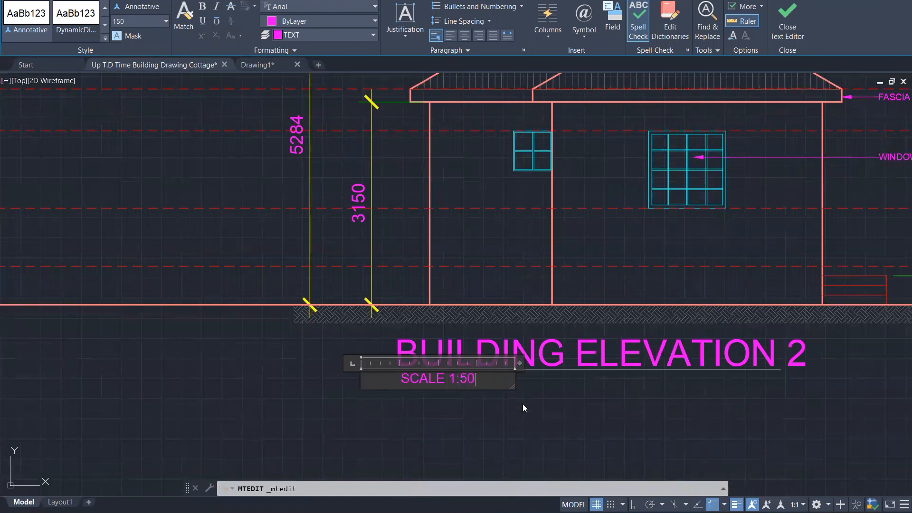
click(523, 408)
Step: Change the scale note under the Building Section title to SCALE 1:50
scroll(620, 204, down, 3)
scroll(364, 330, down, 3)
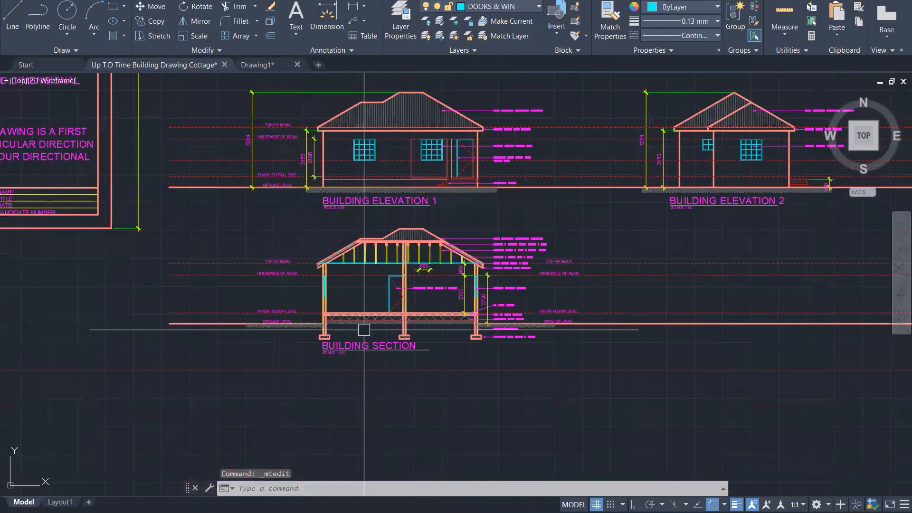
scroll(364, 330, up, 5)
double_click(319, 356)
drag(319, 357, 364, 356)
text(50)
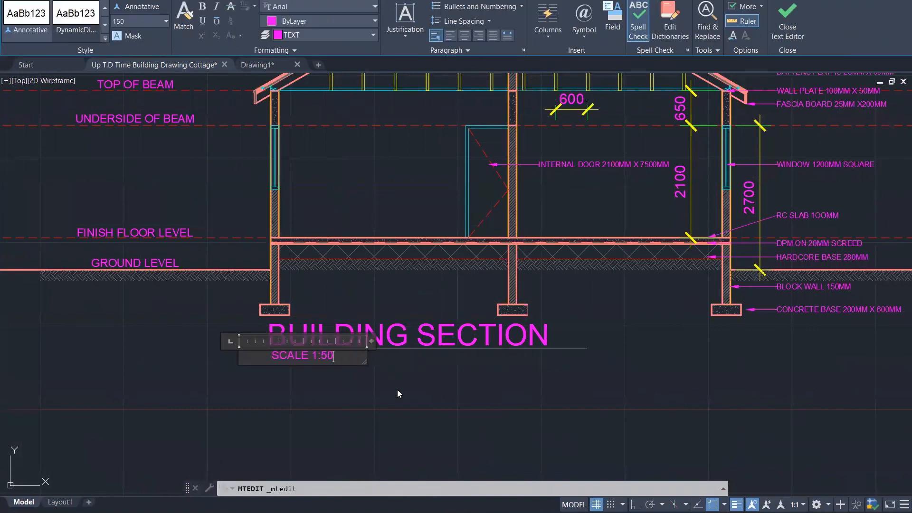
click(397, 390)
Step: Move the building section check list down to the right of the building section's notes and level labels
scroll(348, 453, down, 1)
scroll(348, 453, down, 3)
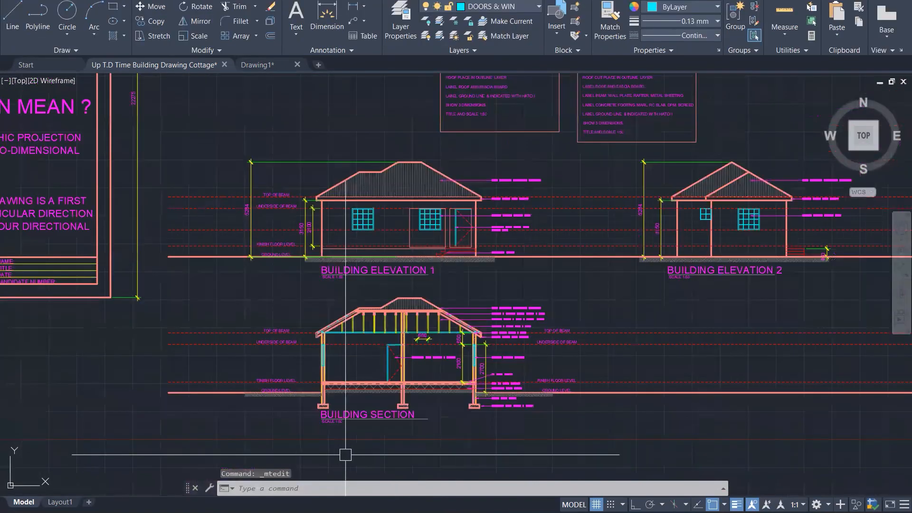
scroll(620, 194, down, 1)
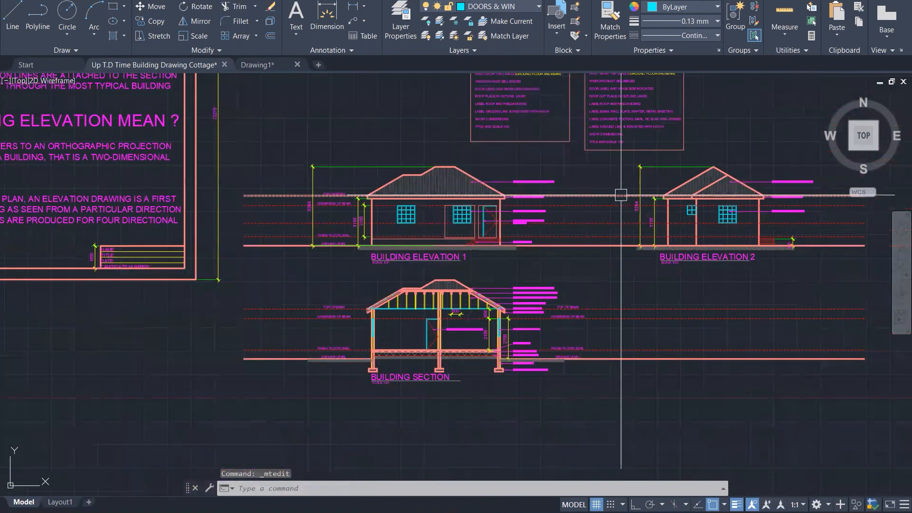
scroll(621, 195, down, 1)
scroll(597, 96, up, 2)
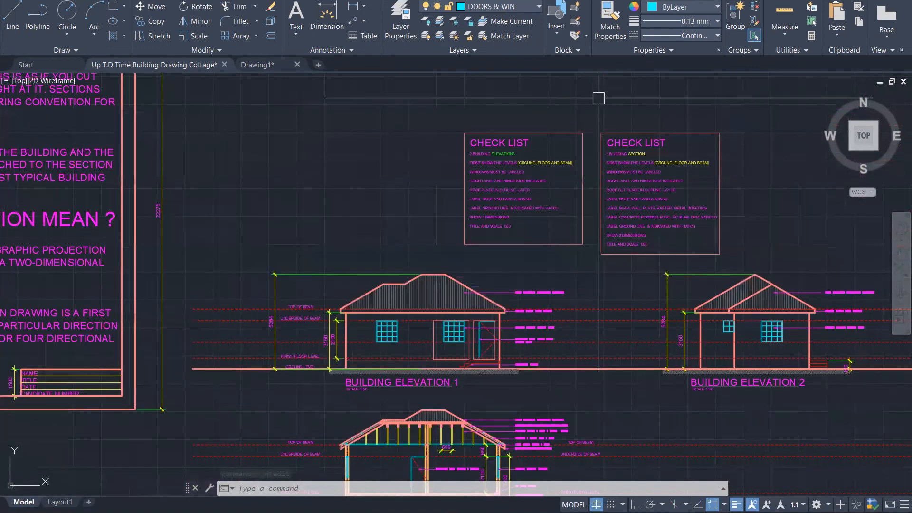
click(598, 98)
click(724, 262)
text(m)
key(Return)
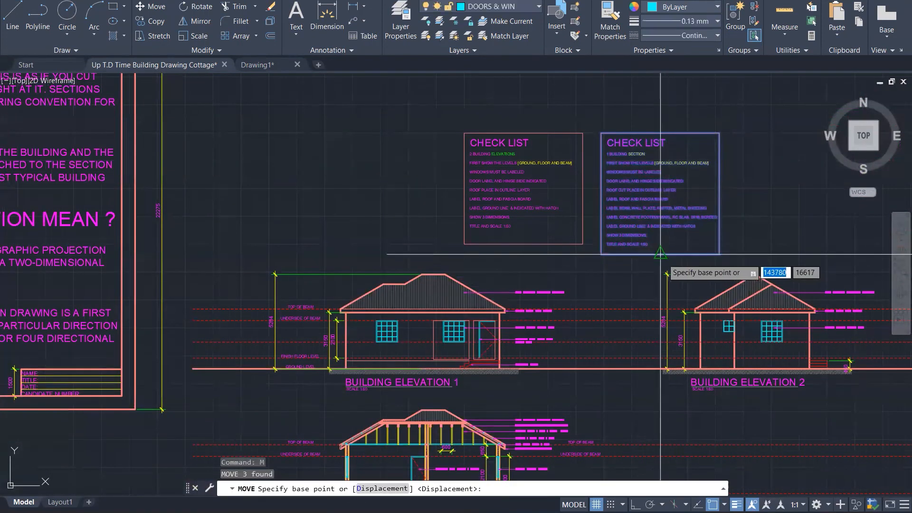
click(661, 235)
scroll(577, 249, down, 1)
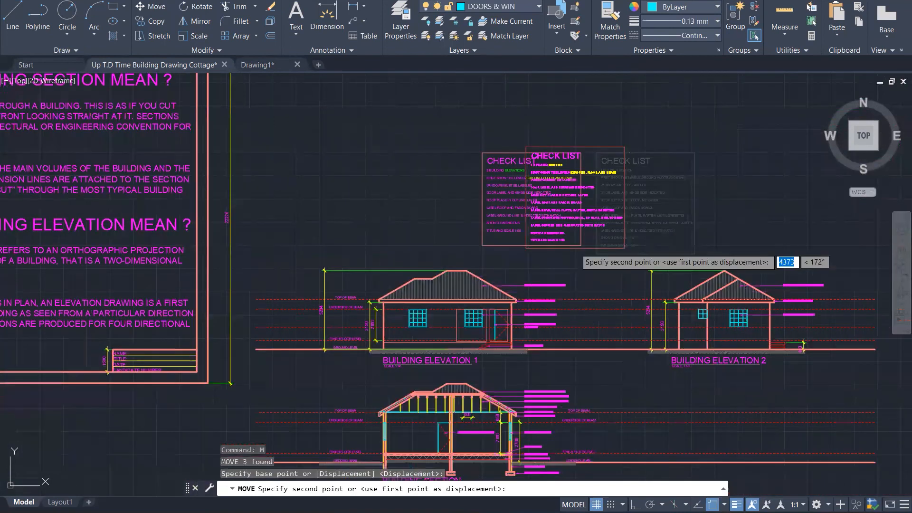
scroll(681, 317, up, 2)
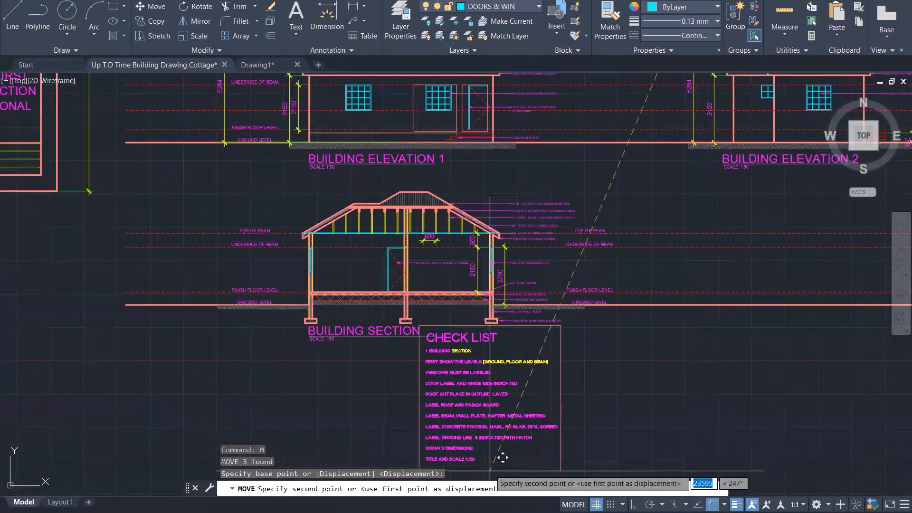
scroll(667, 406, up, 1)
scroll(703, 357, up, 1)
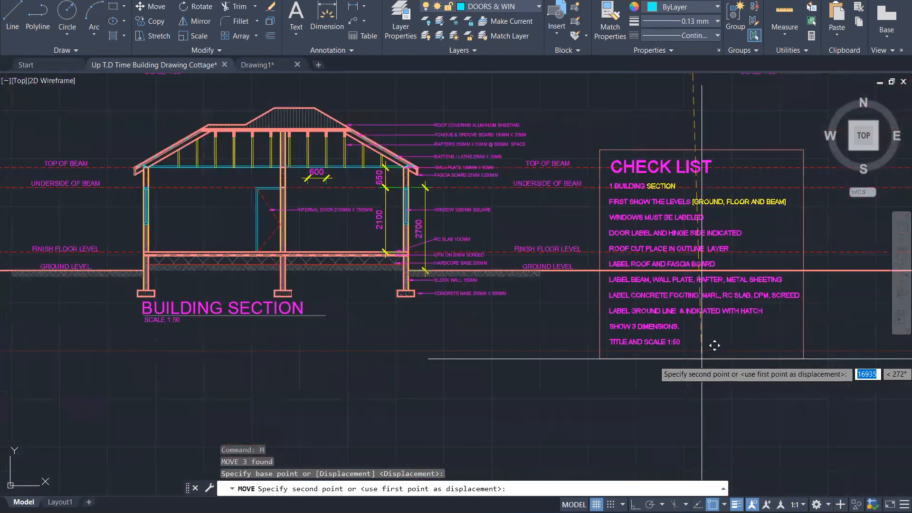
click(706, 420)
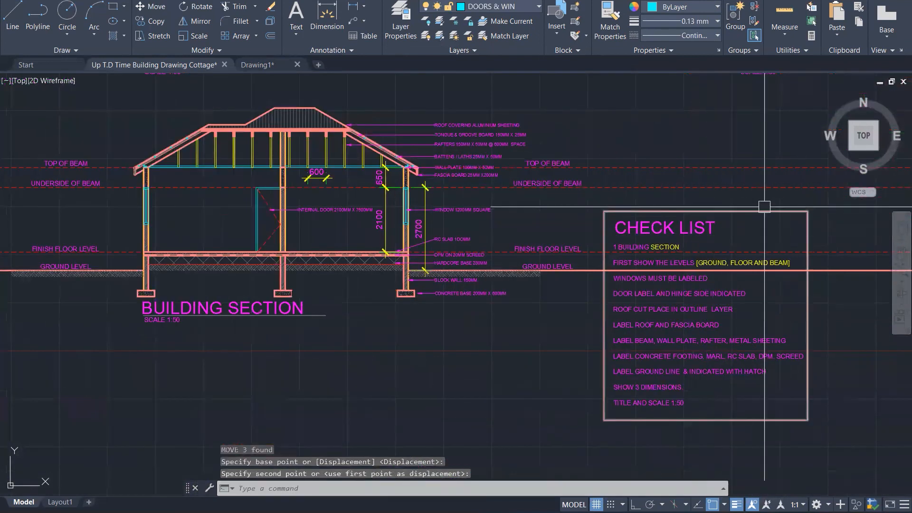
key(Escape)
key(Escape)
key(Escape)
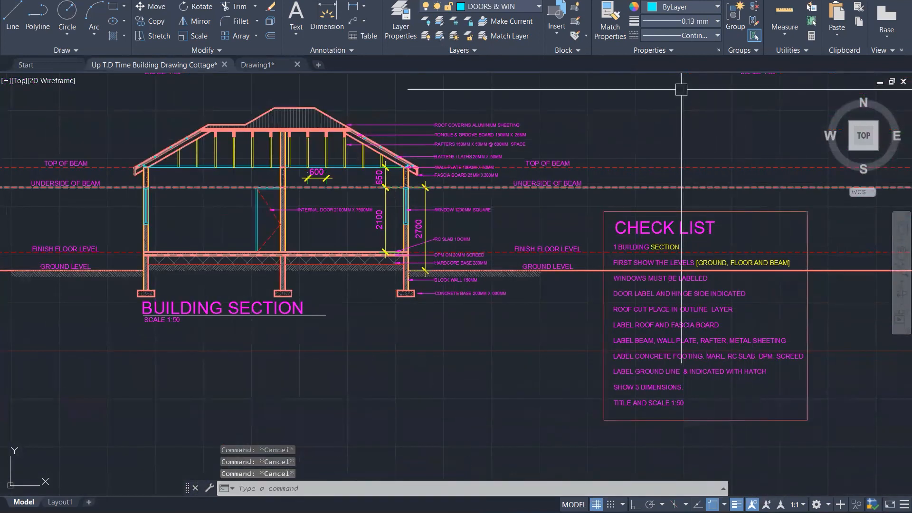
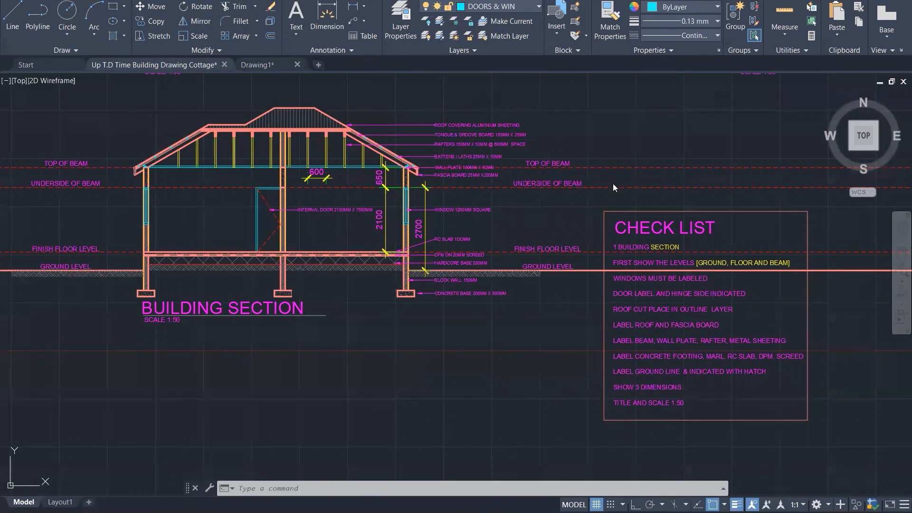
Step: Move the building section check list up beside the elevation check list, above the two building elevations
click(591, 133)
scroll(660, 260, down, 5)
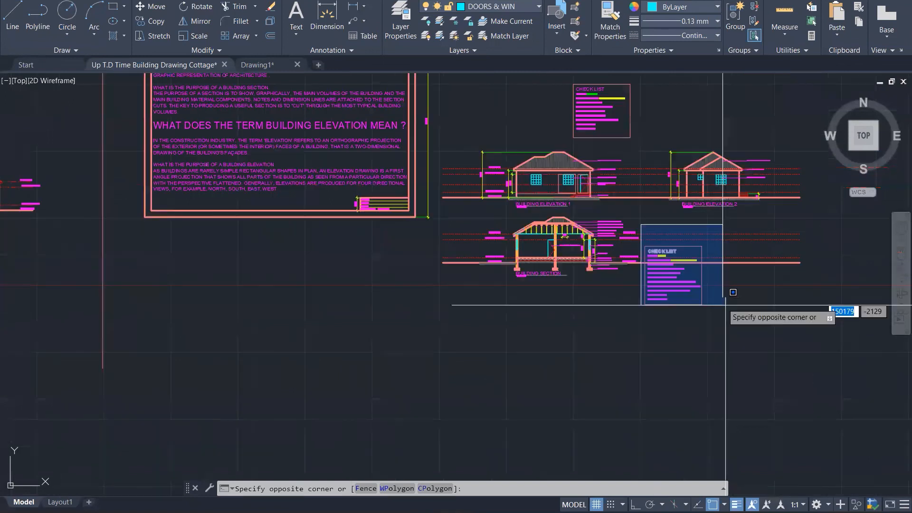
click(724, 304)
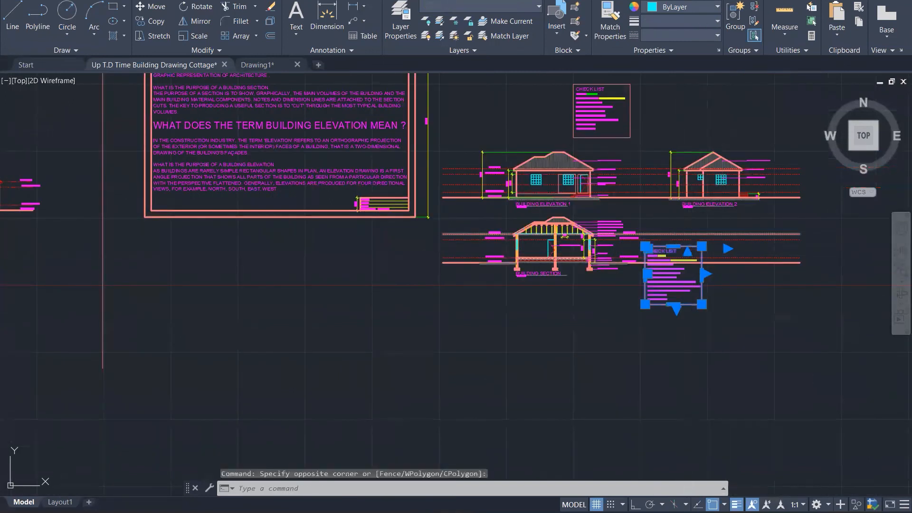
text(m)
key(Return)
click(646, 246)
scroll(653, 256, down, 2)
scroll(644, 190, up, 4)
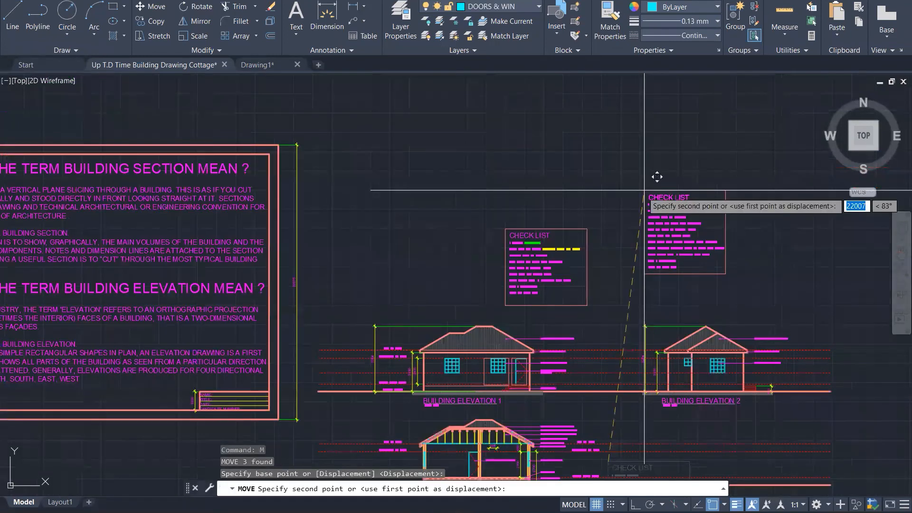
click(596, 229)
Step: Move both check lists together leftward, into the space between the definitions sheet and the building elevations
scroll(584, 226, up, 4)
scroll(658, 123, down, 4)
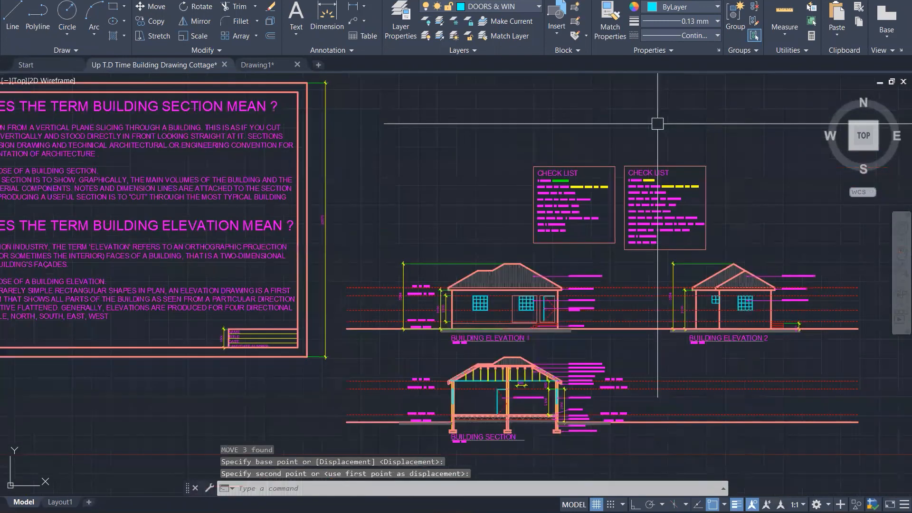
click(520, 136)
click(712, 255)
text(m)
key(Return)
click(615, 166)
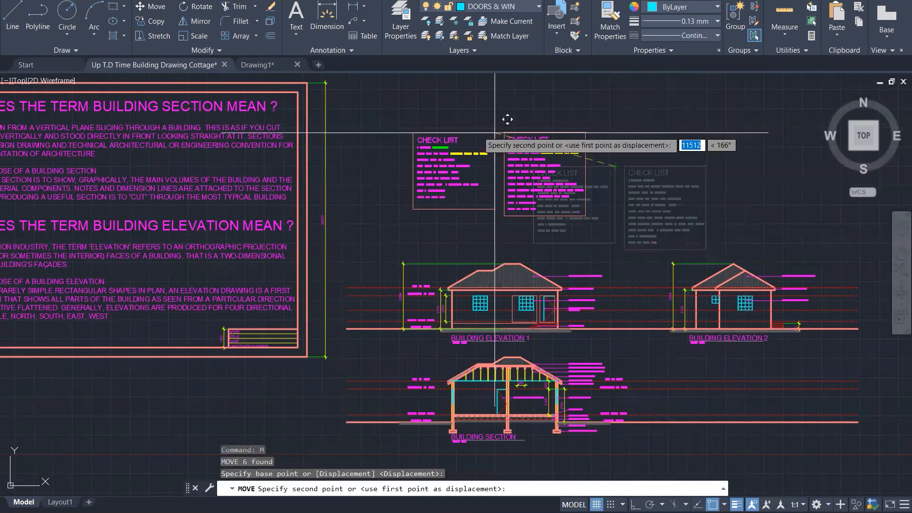
scroll(445, 128, down, 3)
scroll(481, 150, up, 3)
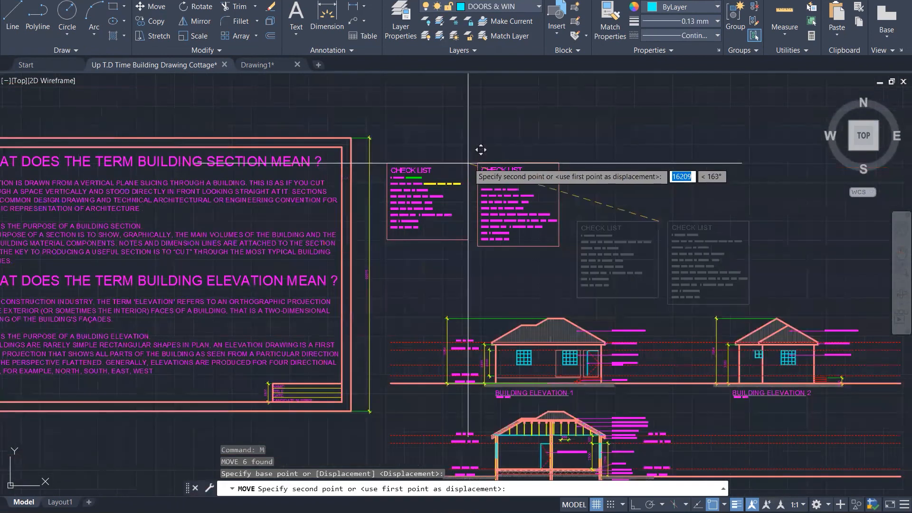
click(469, 163)
key(Escape)
key(Escape)
Step: Review the overall arrangement of the two building elevations and the building section beneath them
scroll(585, 224, down, 3)
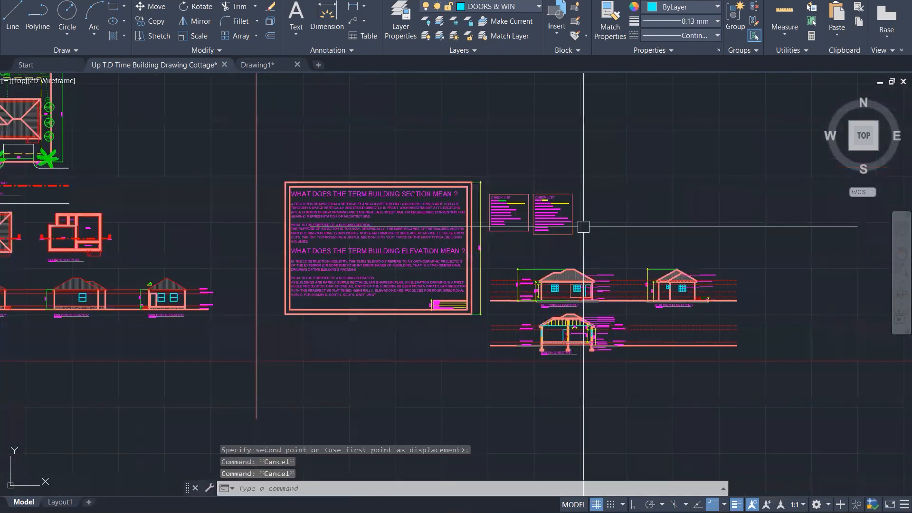
scroll(634, 368, up, 1)
scroll(634, 368, up, 2)
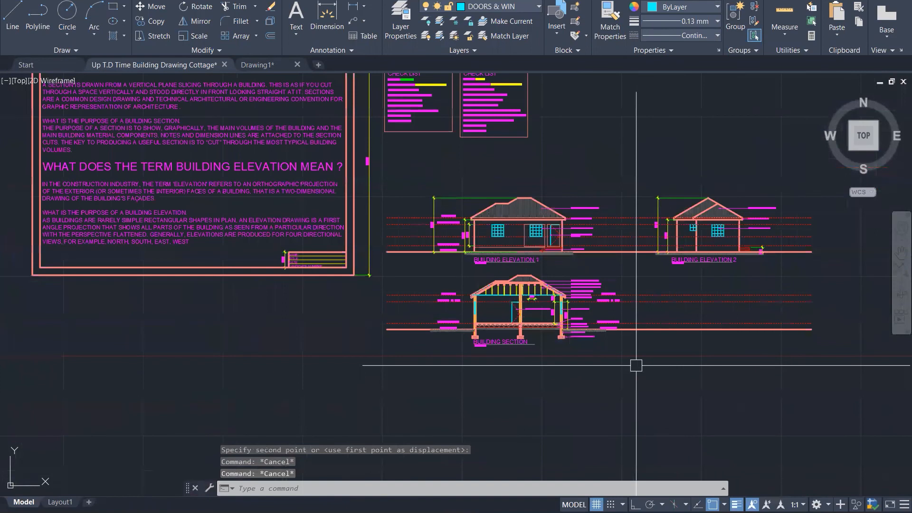
click(404, 164)
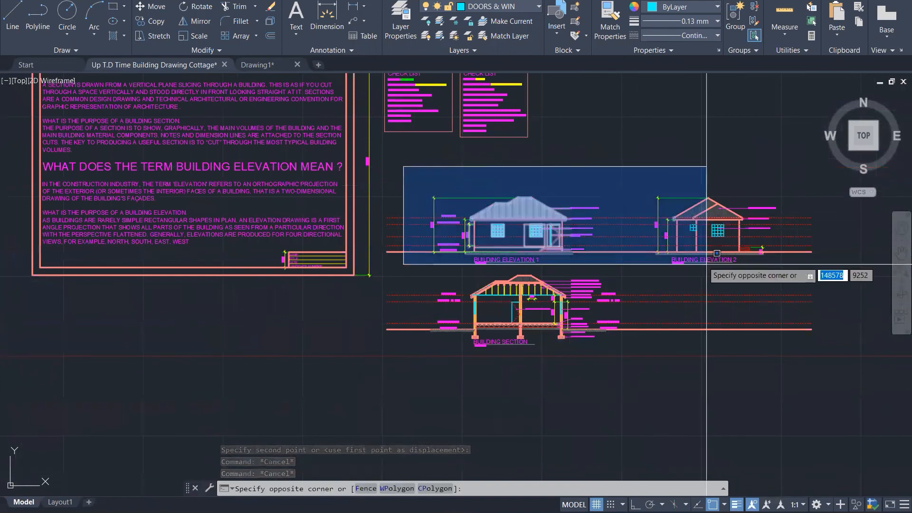
click(675, 166)
scroll(712, 309, up, 3)
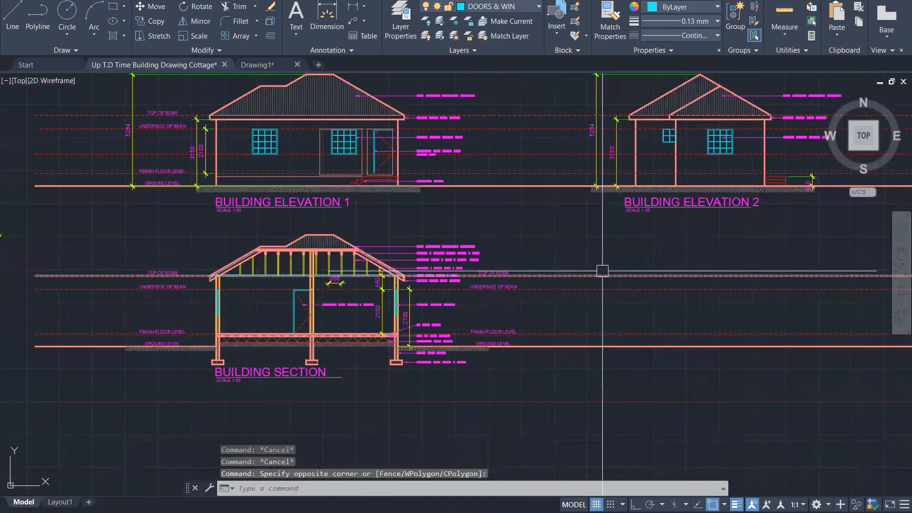
key(Escape)
key(Escape)
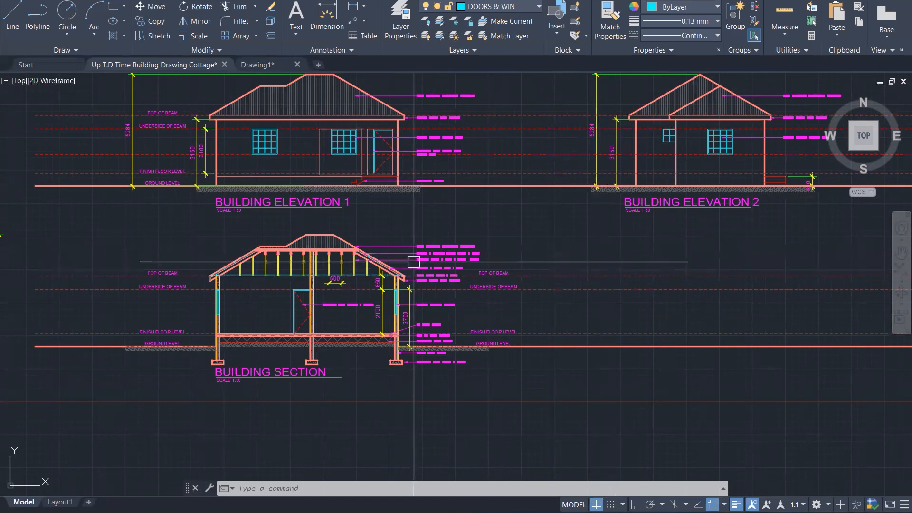
Step: Examine the building section's notes and the right-hand outer wall from floor slab down to its concrete footing
scroll(381, 299, up, 1)
scroll(394, 309, up, 3)
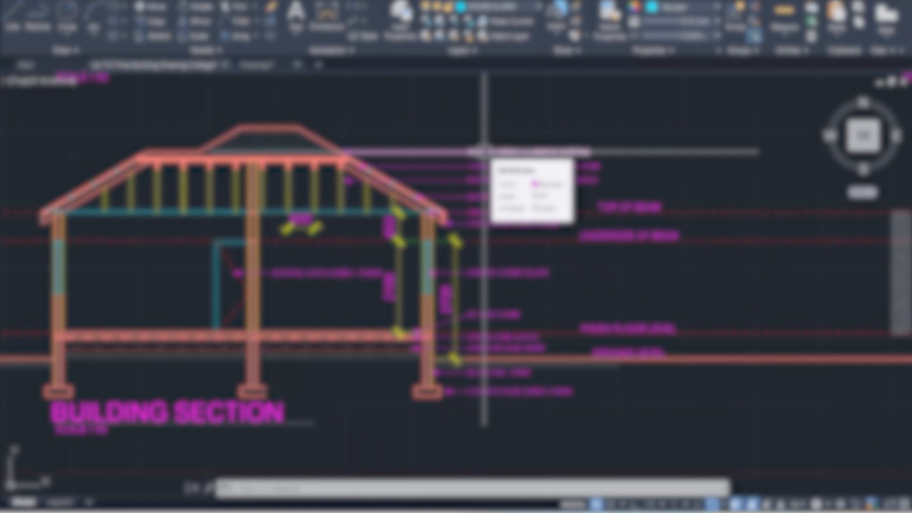
scroll(417, 335, up, 1)
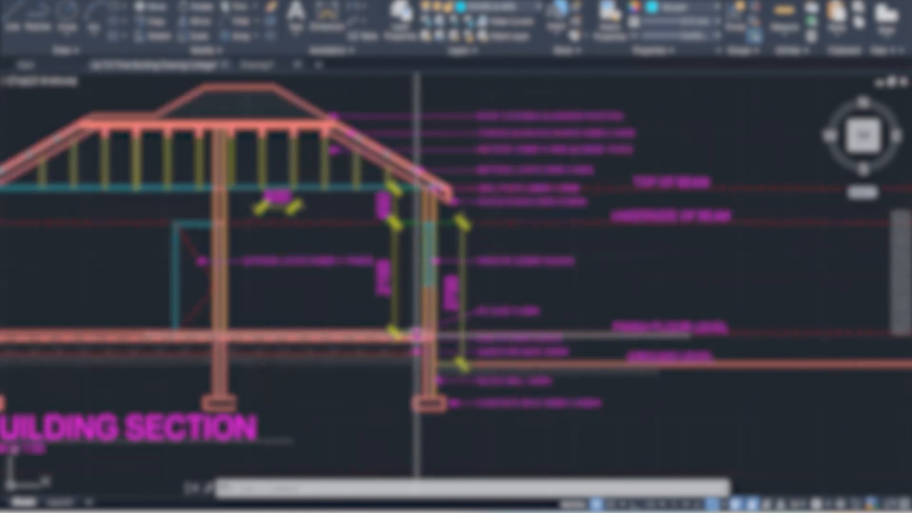
scroll(417, 335, up, 1)
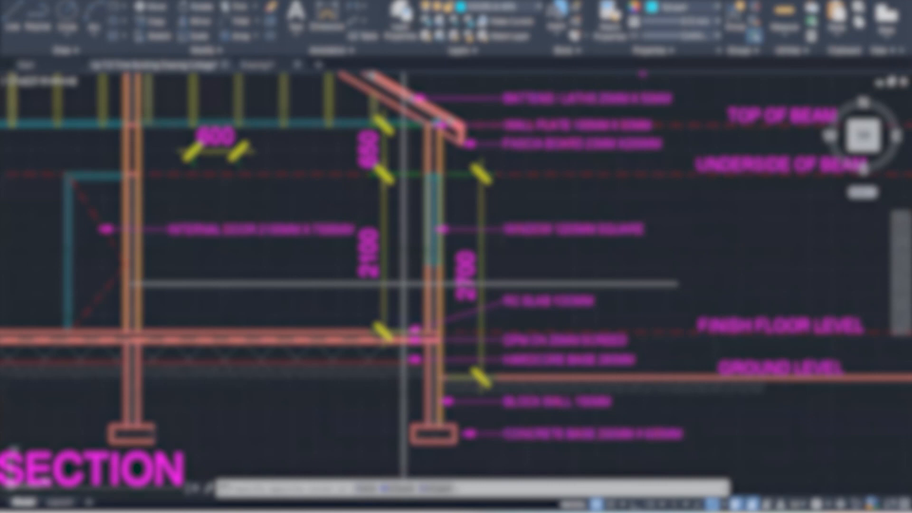
click(404, 284)
click(493, 444)
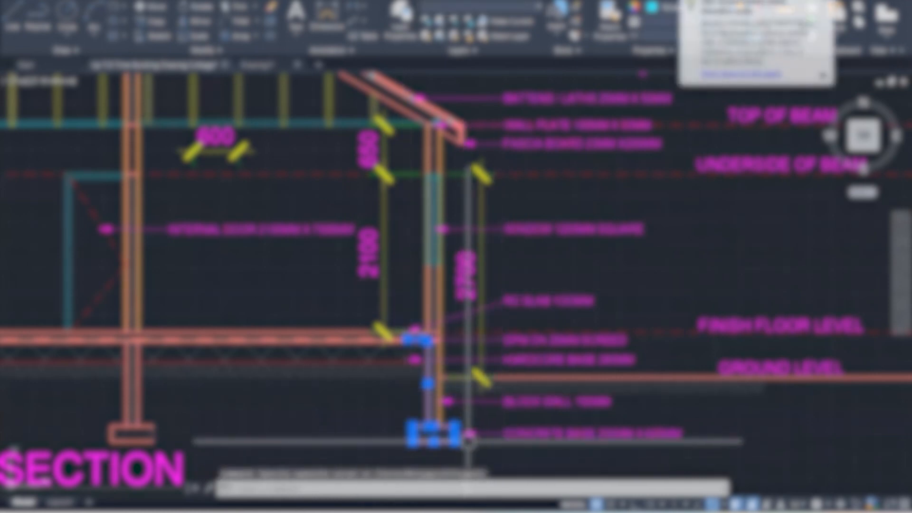
click(485, 447)
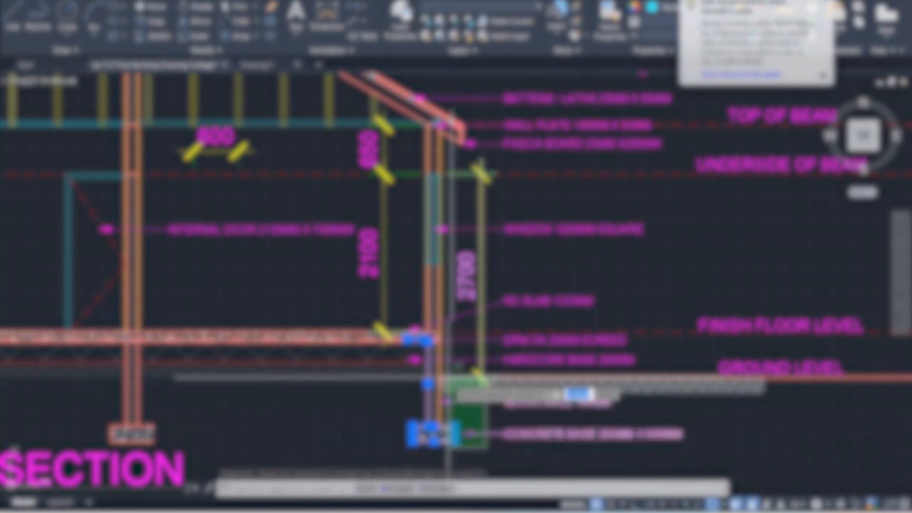
click(390, 298)
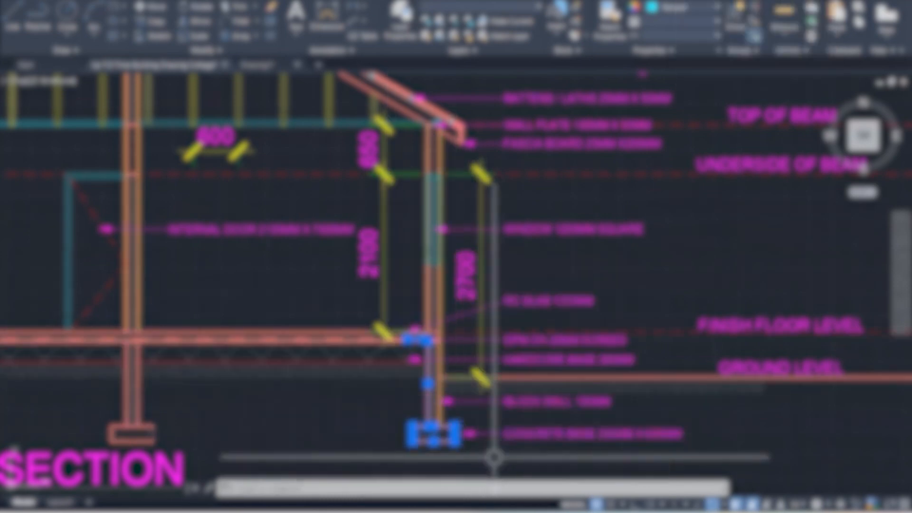
key(Escape)
key(Escape)
Step: Examine the 2700 height dimension and the beam and eaves junction at the section's right-hand outer wall
click(481, 196)
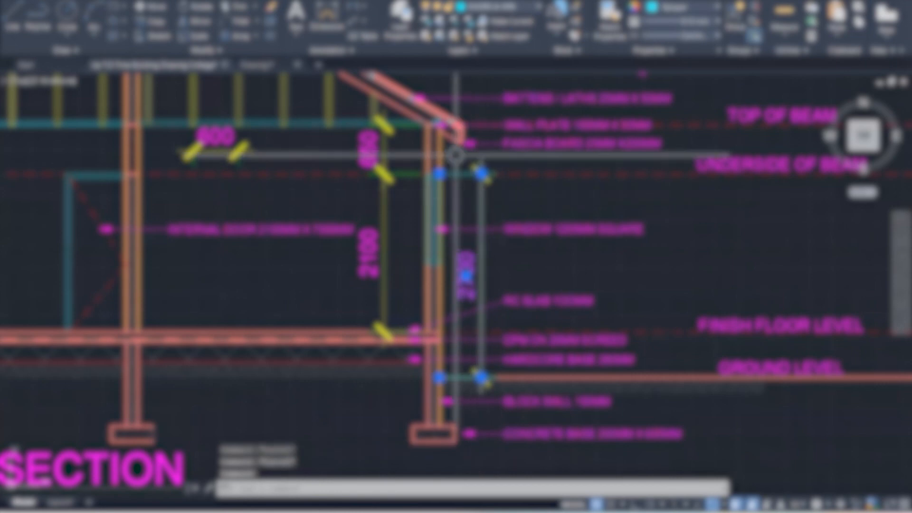
click(482, 174)
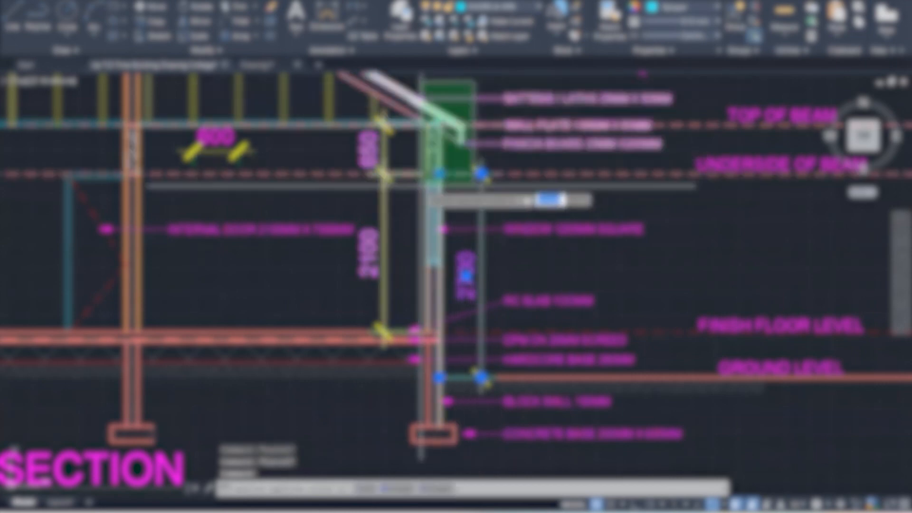
click(490, 185)
key(Escape)
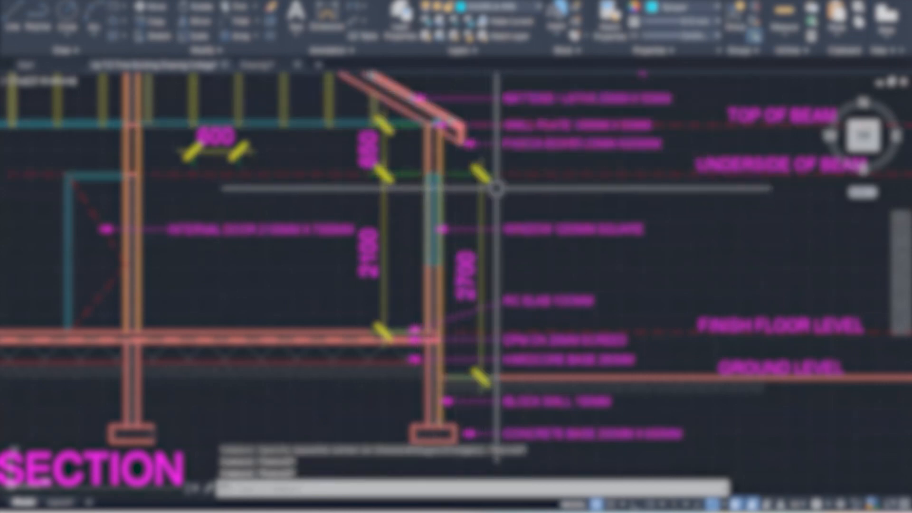
scroll(500, 188, down, 1)
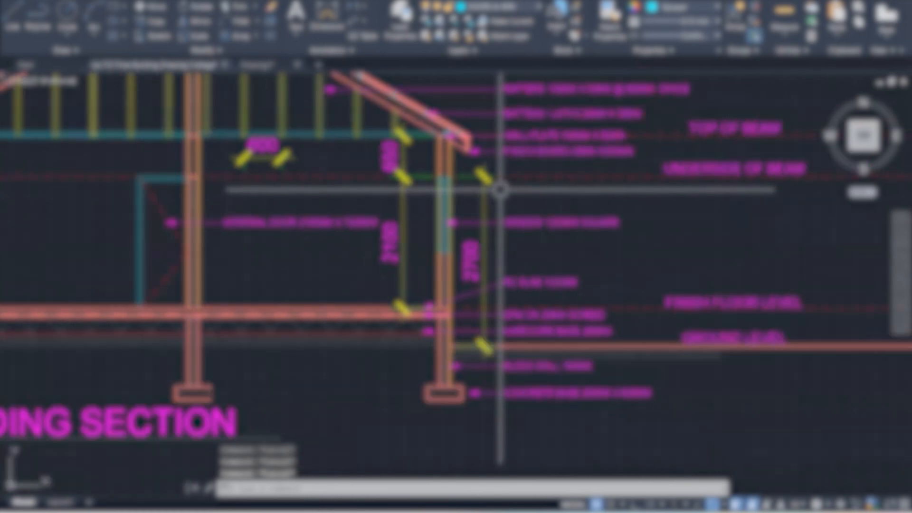
scroll(500, 190, down, 2)
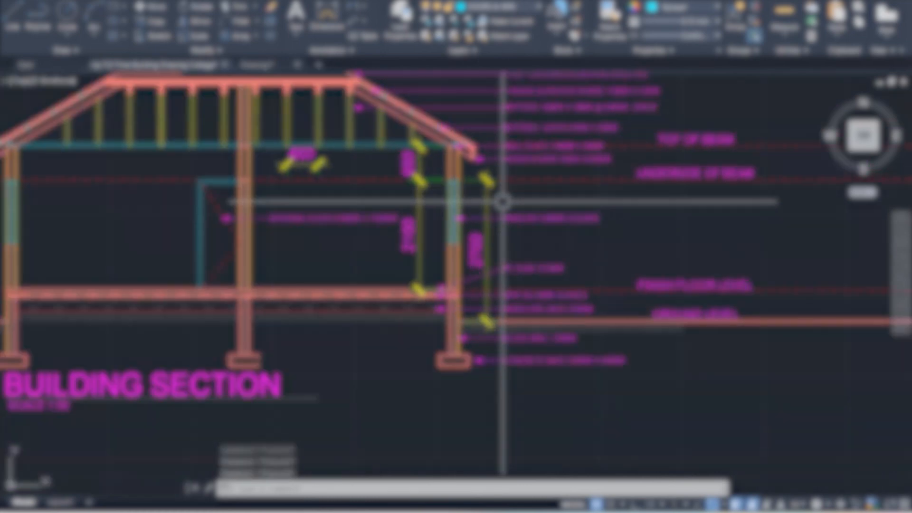